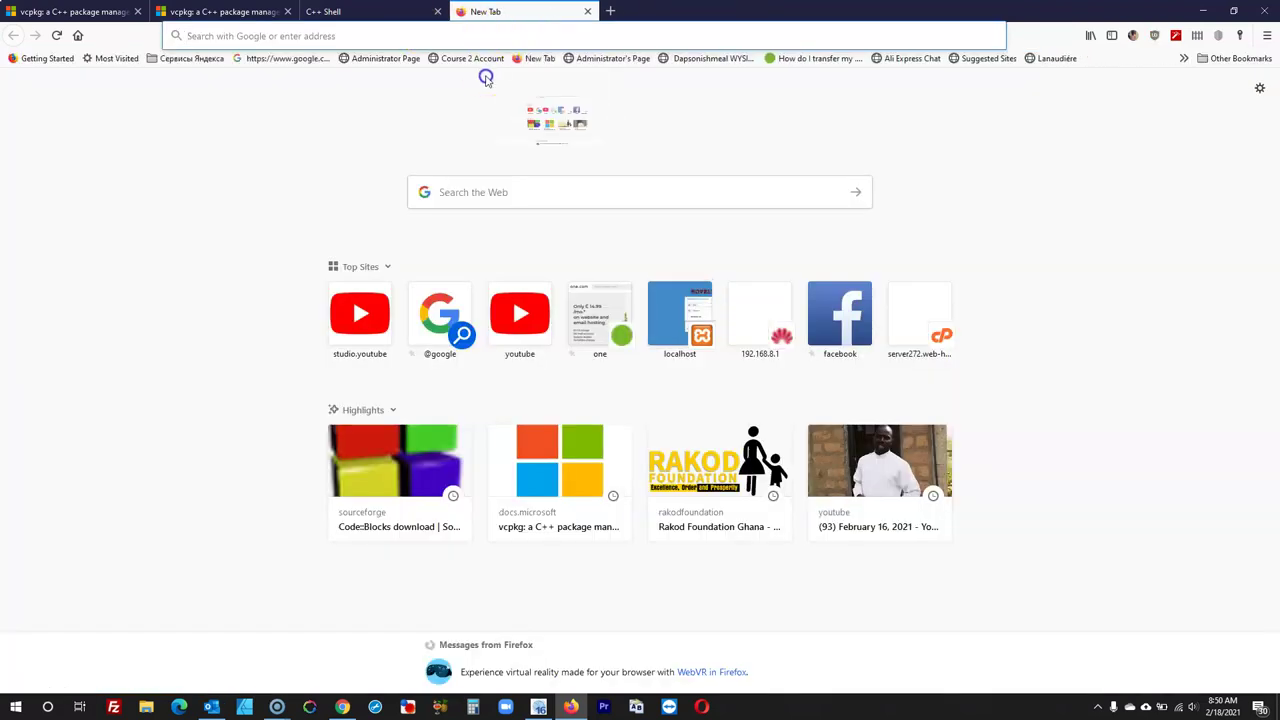
Open the copied address of the NetSuite blog and look through the page down to its footer
right_click(438, 32)
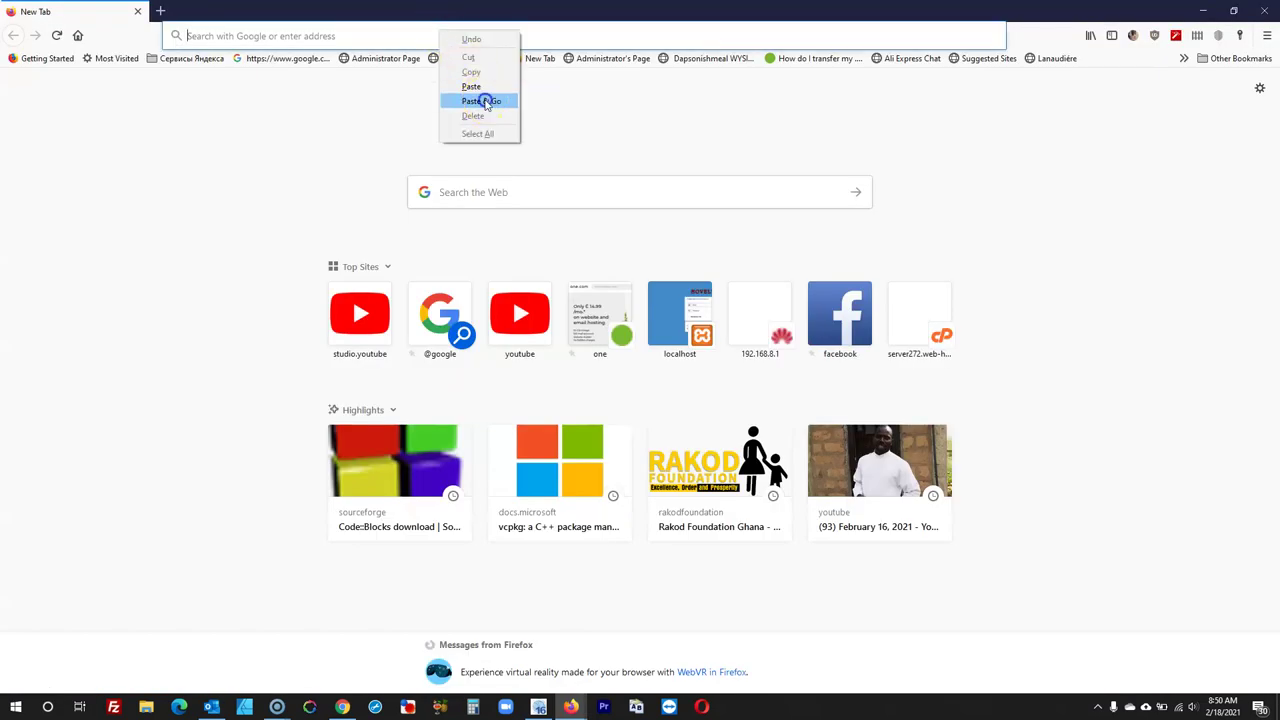
left_click(481, 101)
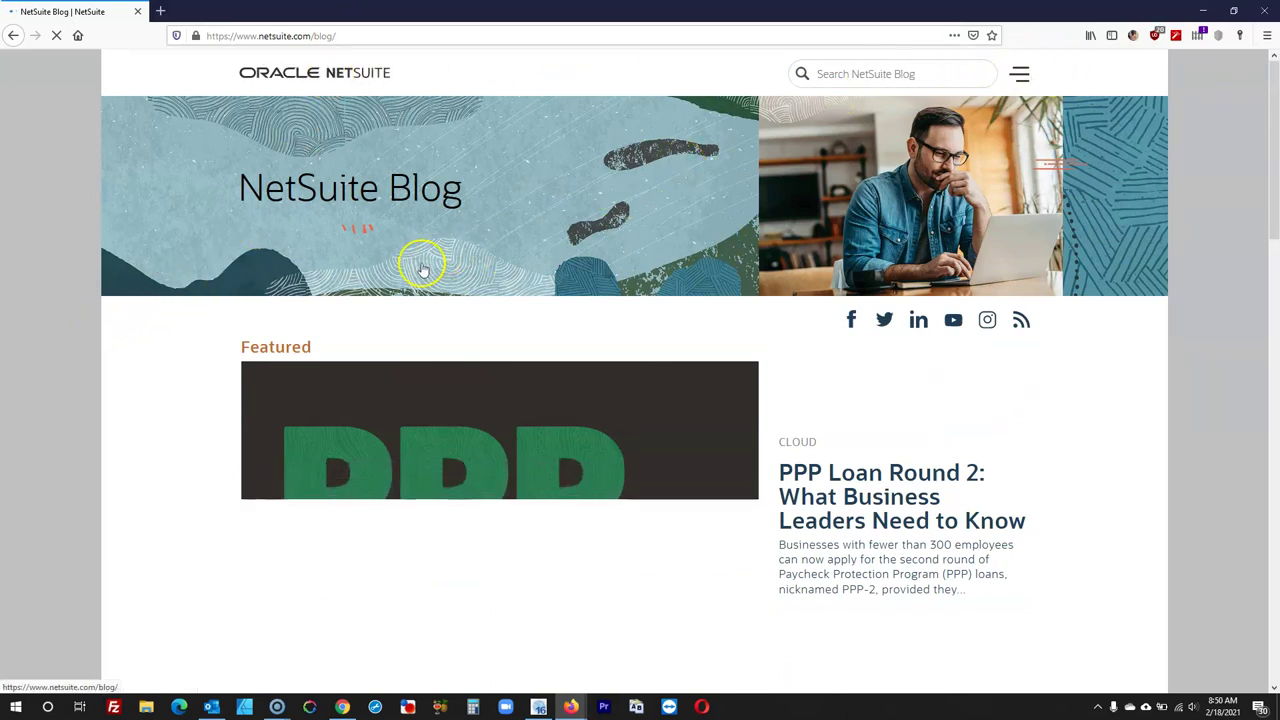
scroll(855, 520, "down", 8)
scroll(872, 460, "down", 7)
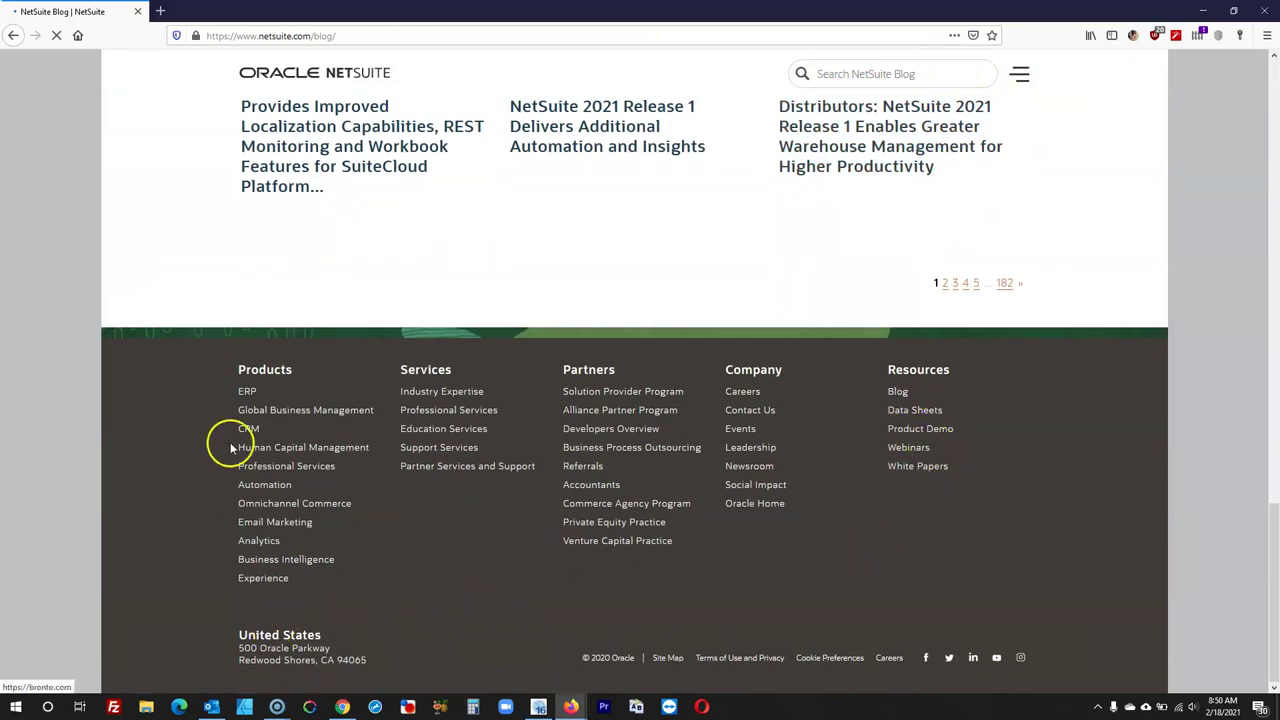
scroll(240, 440, "up", 12)
scroll(255, 426, "up", 3)
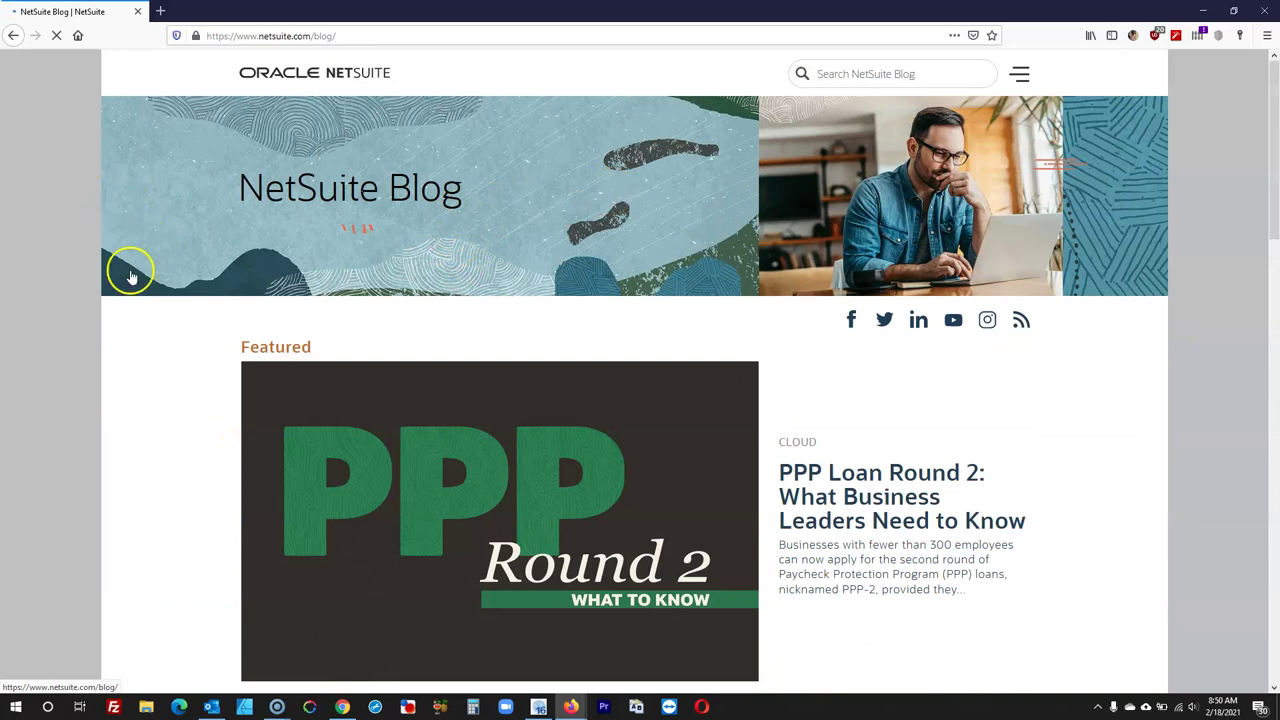
Inspect the NetSuite Blog banner's container element and look through its CSS rules for the background image
right_click(147, 239)
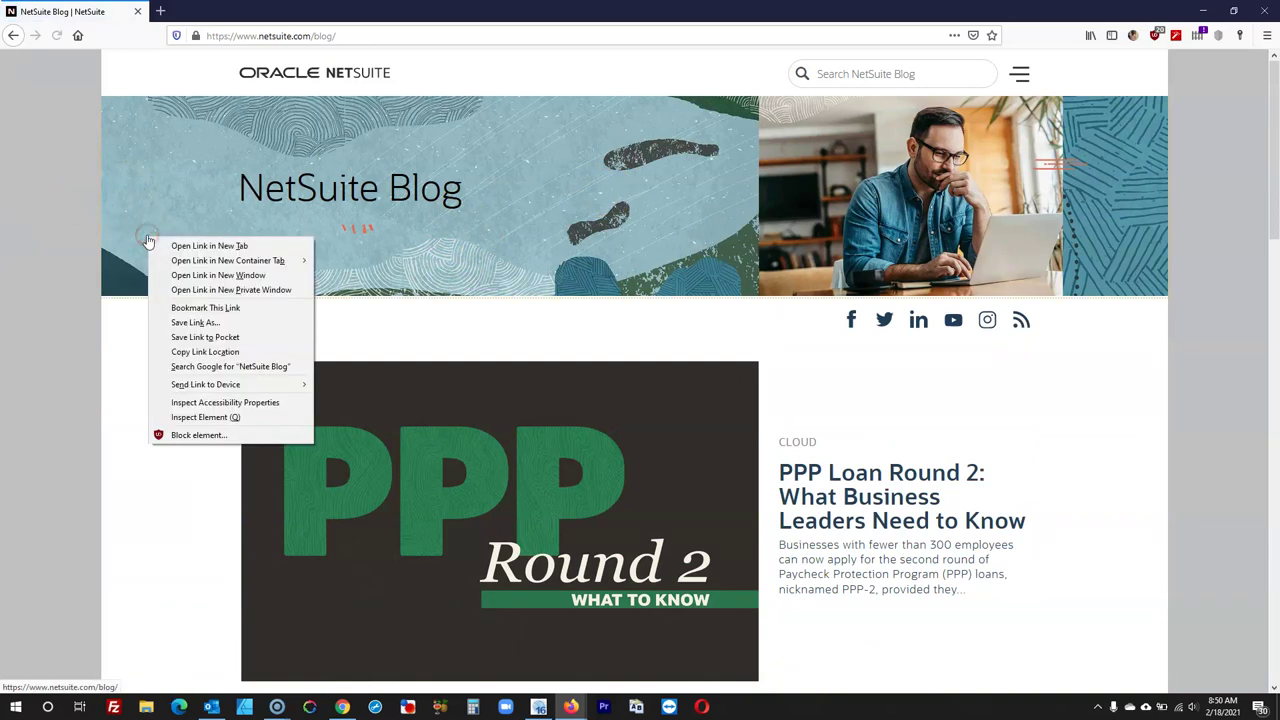
left_click(592, 251)
right_click(593, 247)
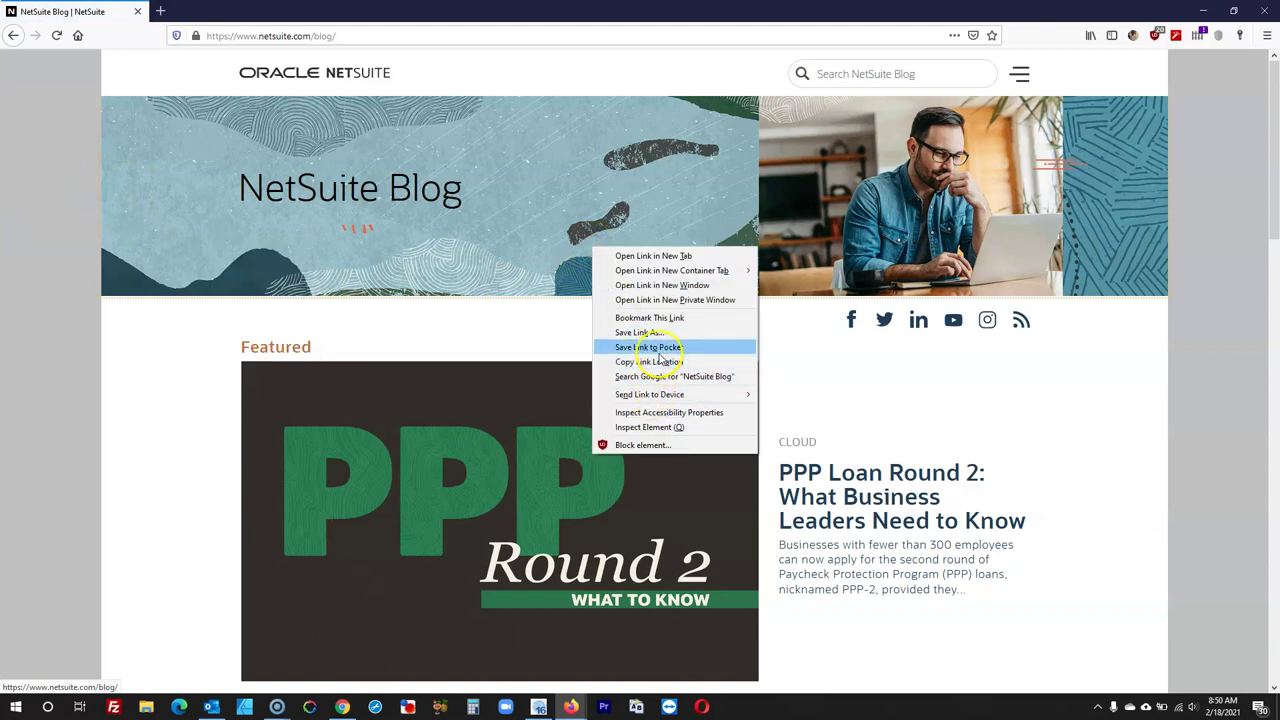
left_click(650, 427)
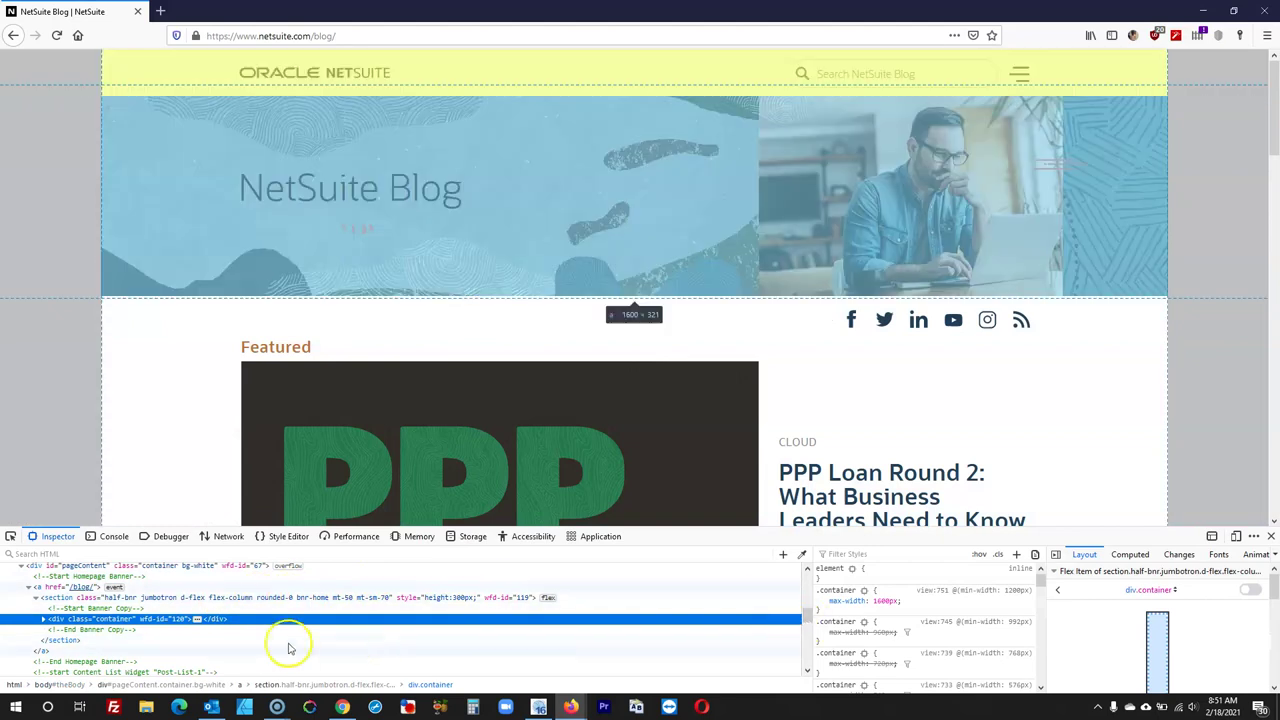
left_click(195, 620)
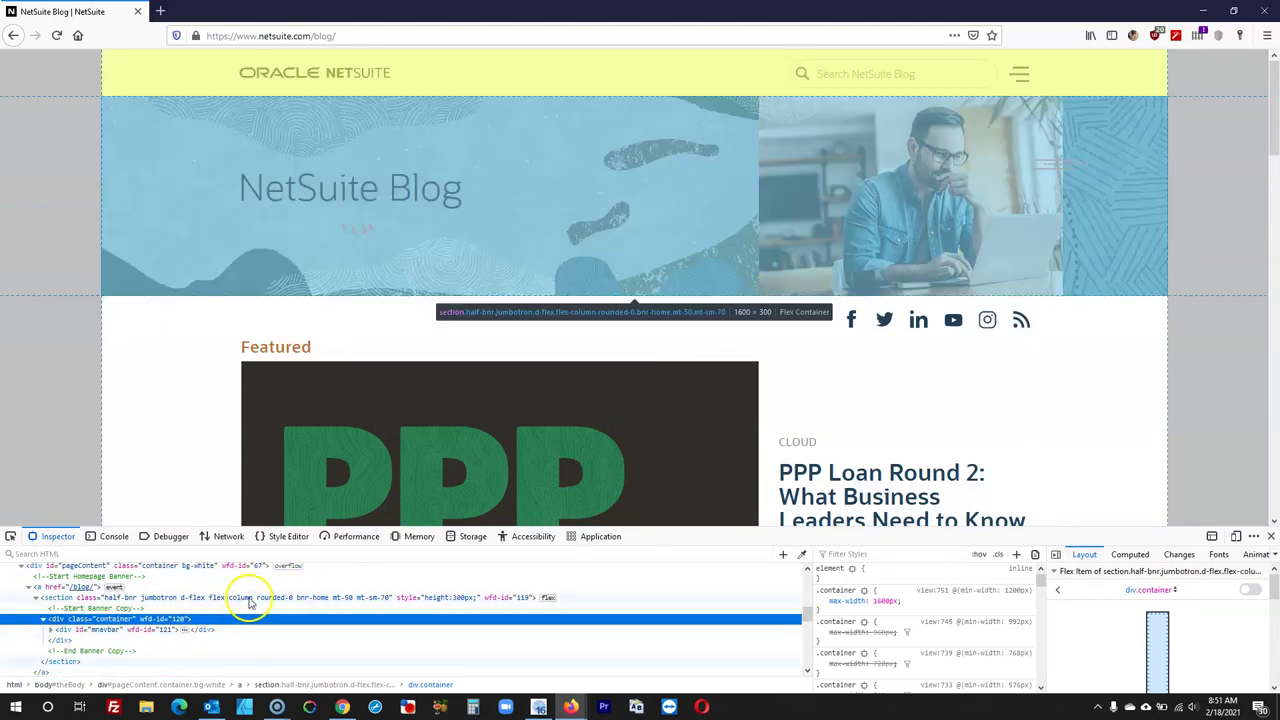
scroll(865, 630, "down", 10)
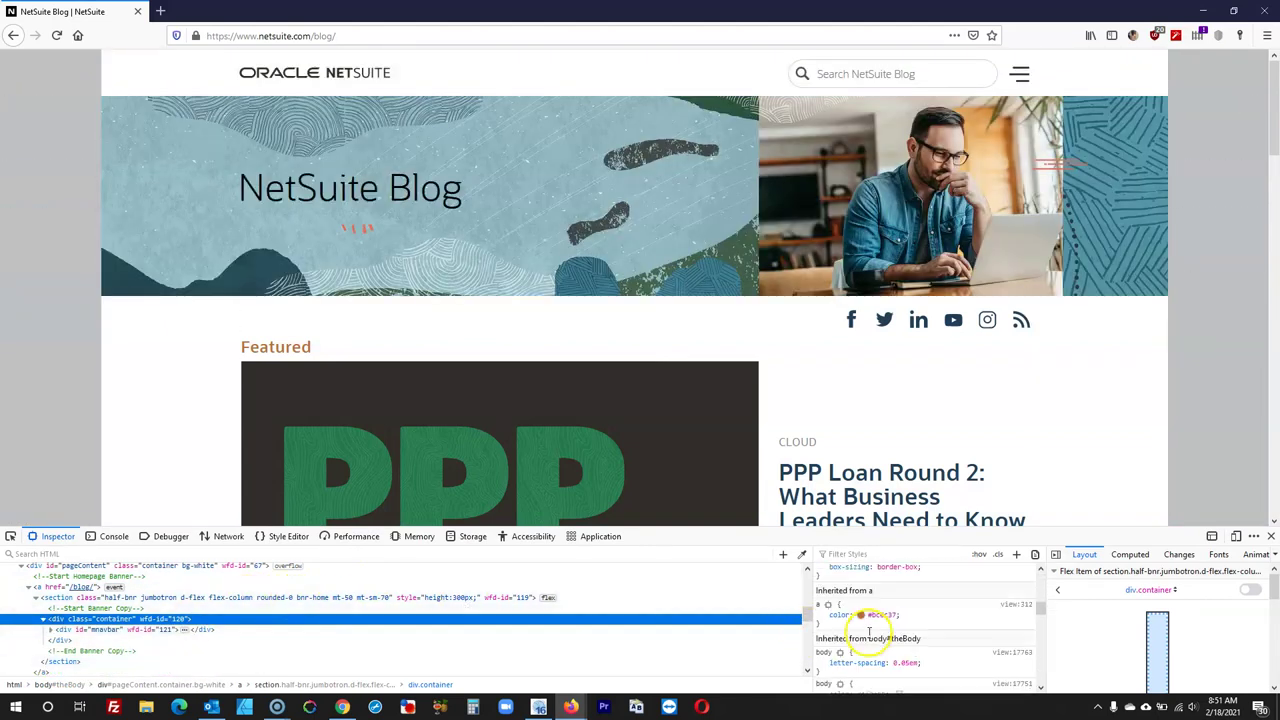
scroll(866, 618, "up", 3)
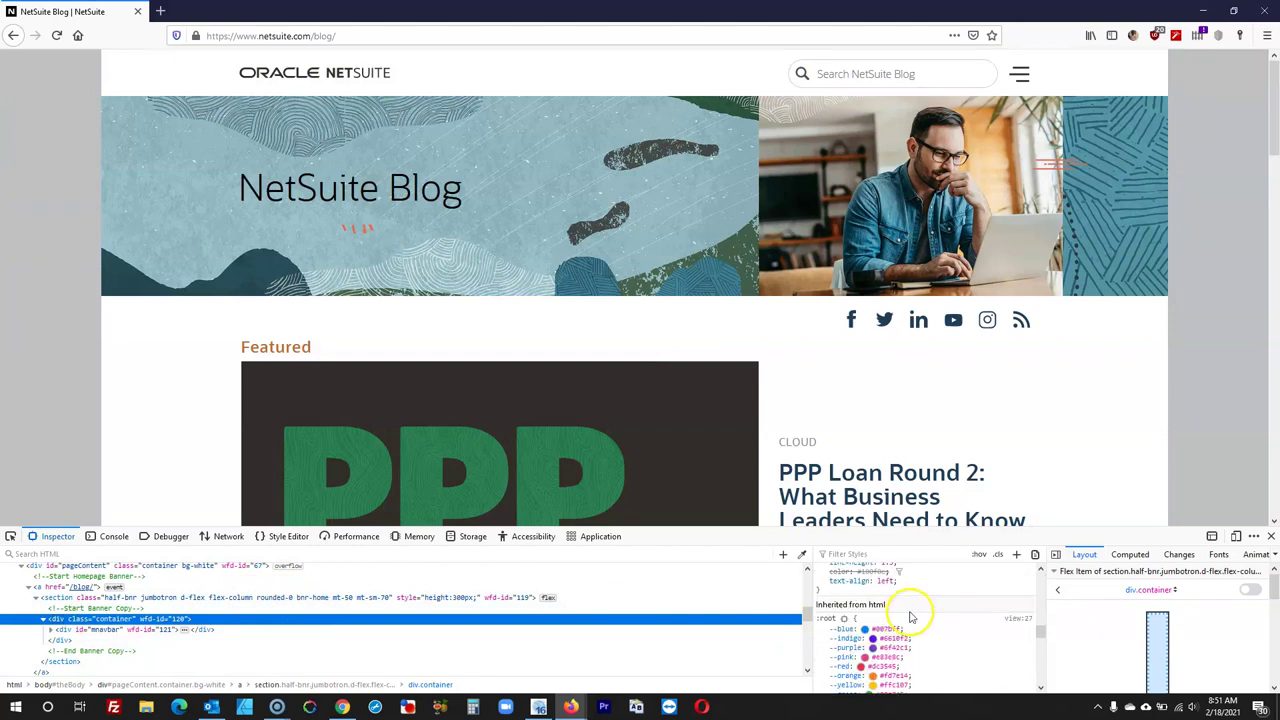
mouse_move(912, 592)
scroll(912, 600, "down", 5)
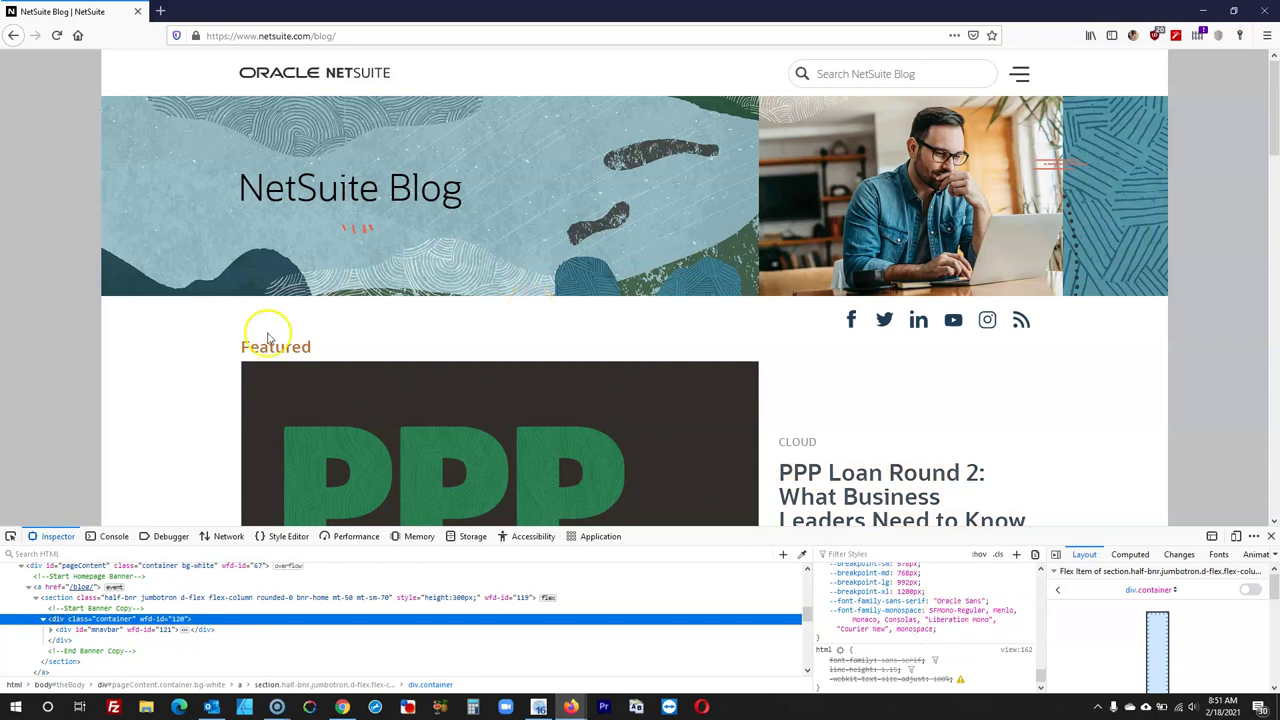
Inspect the blog banner's section element and save its background image, ns_blog_banner_redesign_v2.jpg, to disk
right_click(139, 272)
right_click(125, 288)
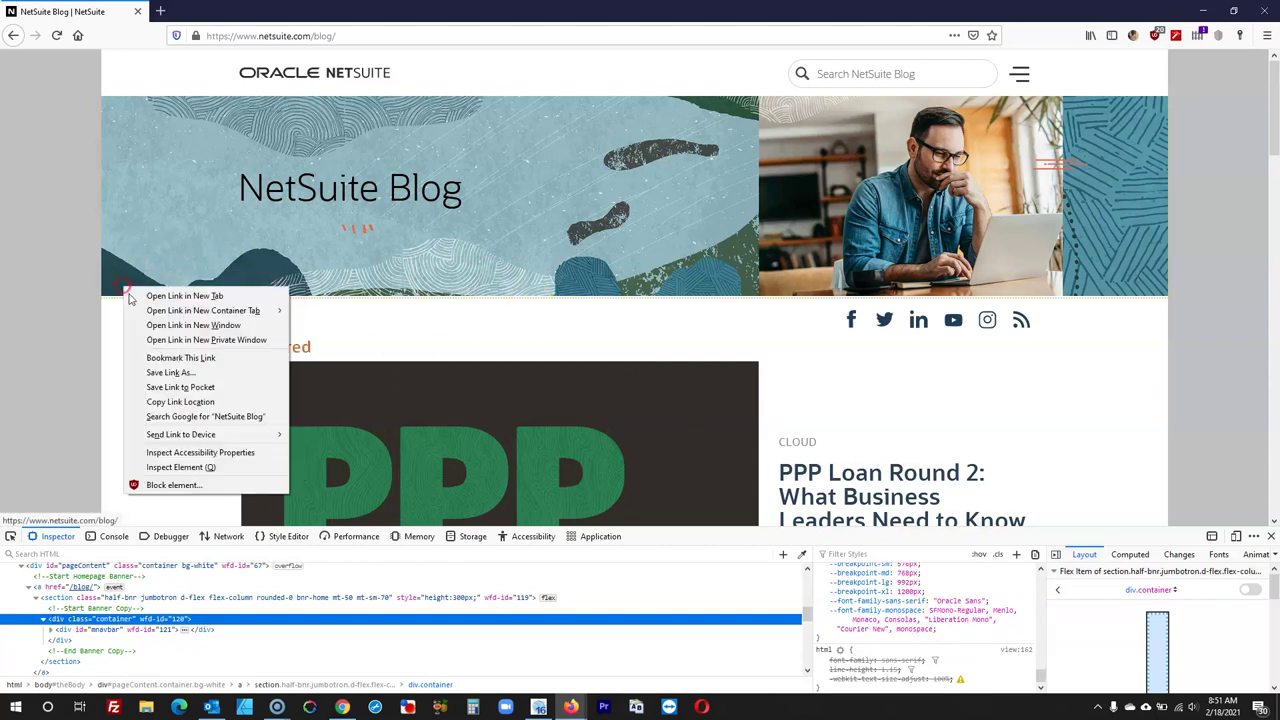
left_click(178, 467)
scroll(920, 628, "up", 10)
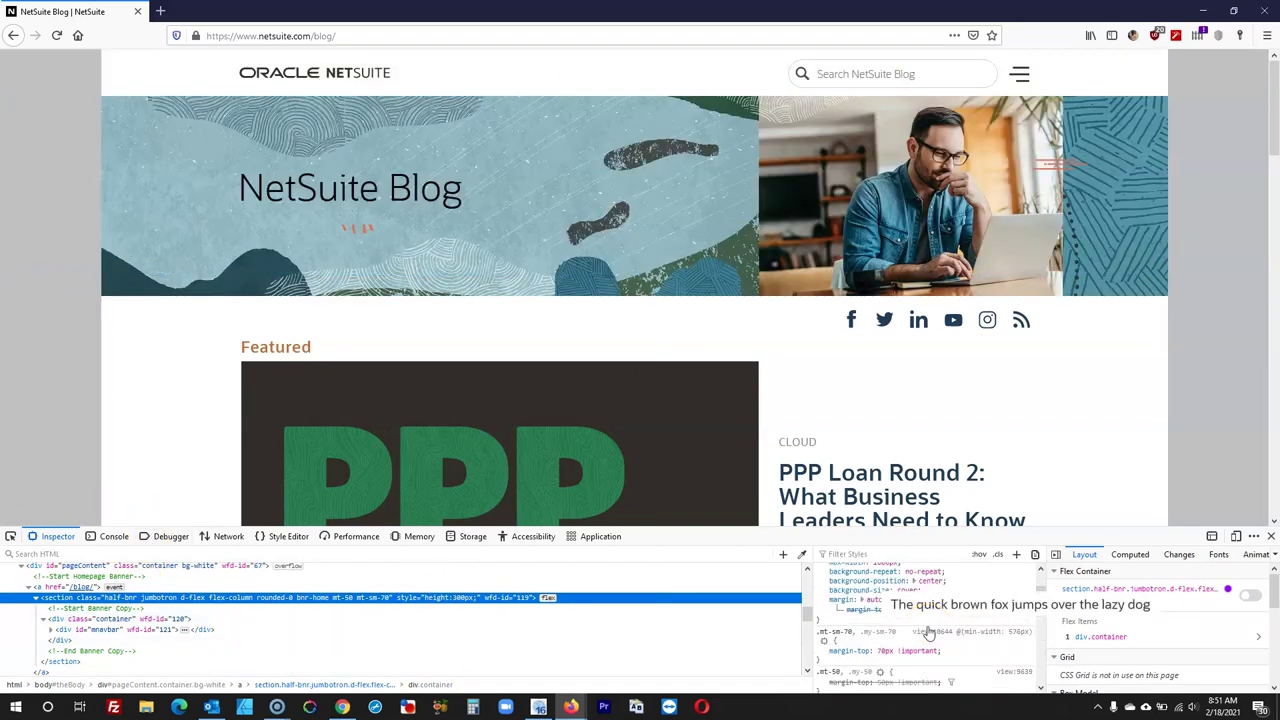
scroll(928, 632, "up", 3)
right_click(924, 631)
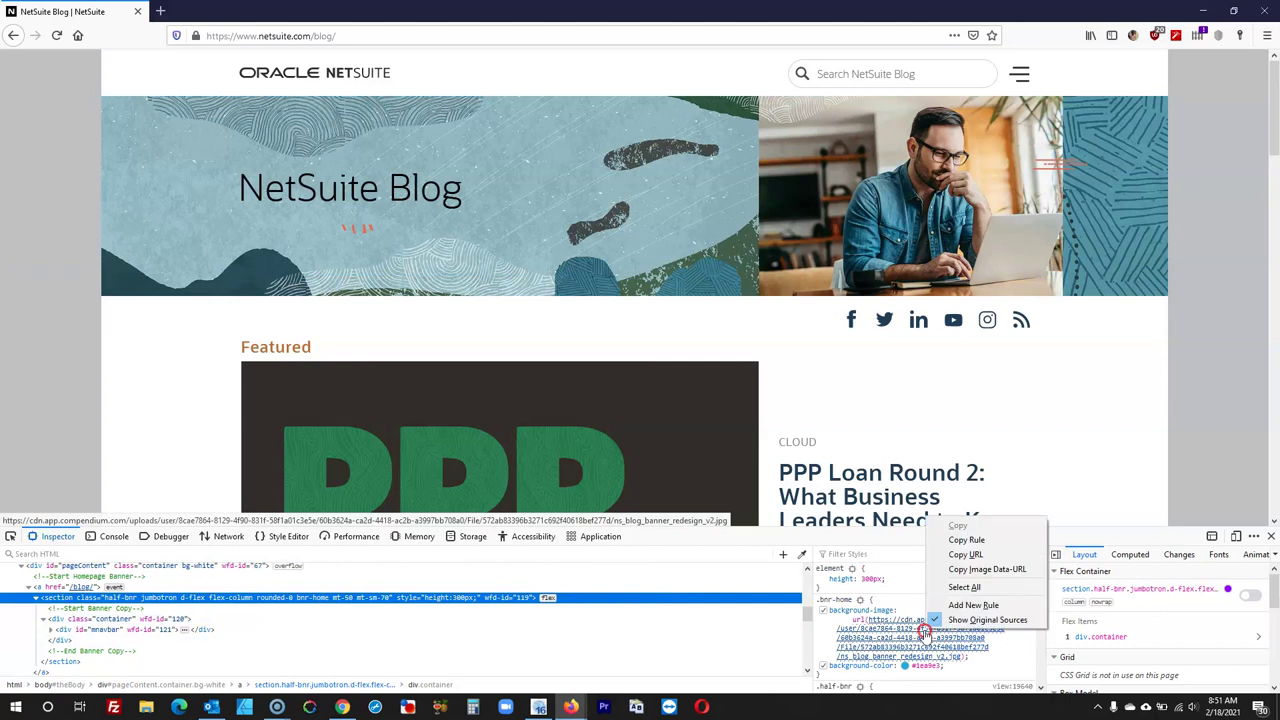
left_click(928, 656)
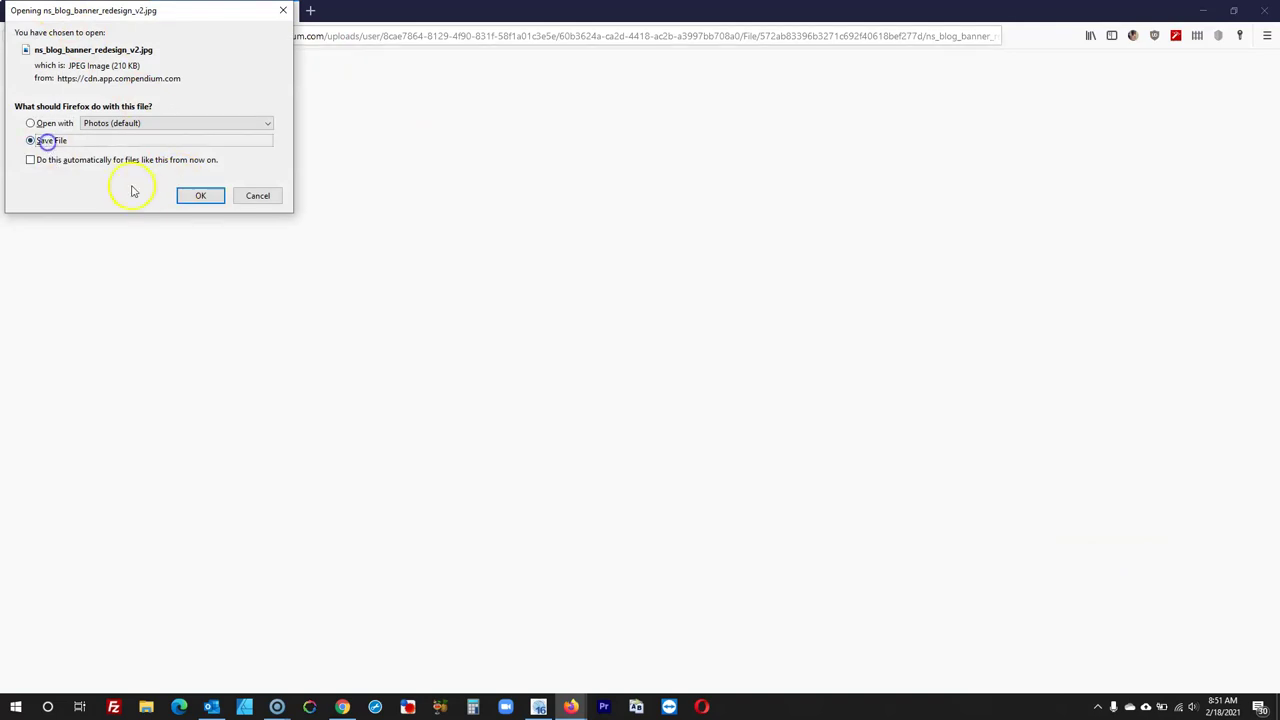
left_click(188, 195)
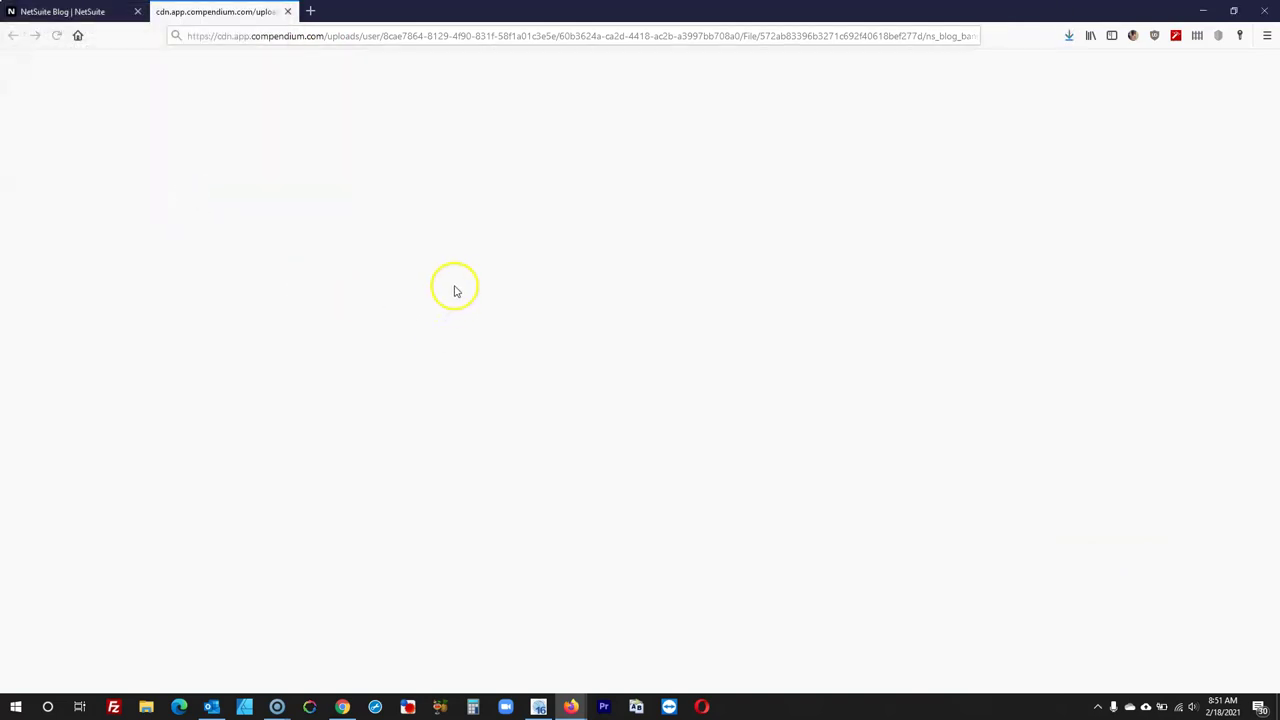
In File Explorer, open the WYSIWYG Private Websites folder inside WYSIWYG Web Builder Work on the Backup (D:) drive
key("super+e")
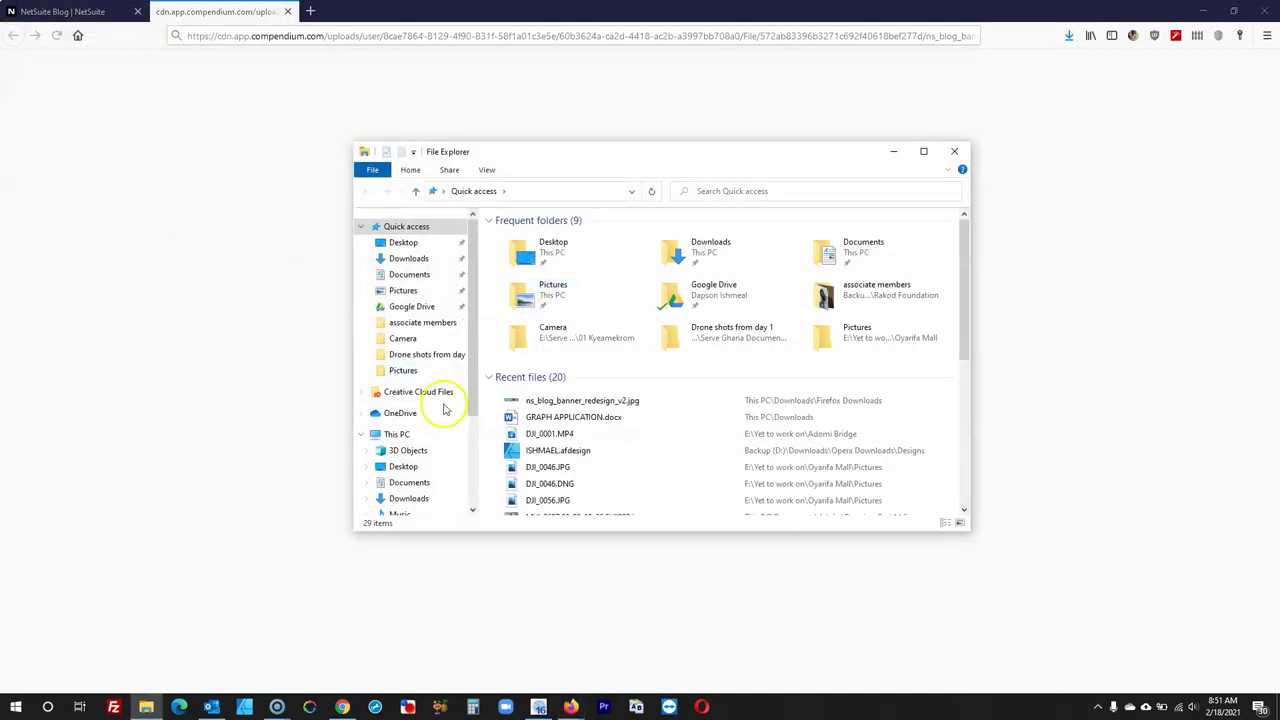
left_click(385, 434)
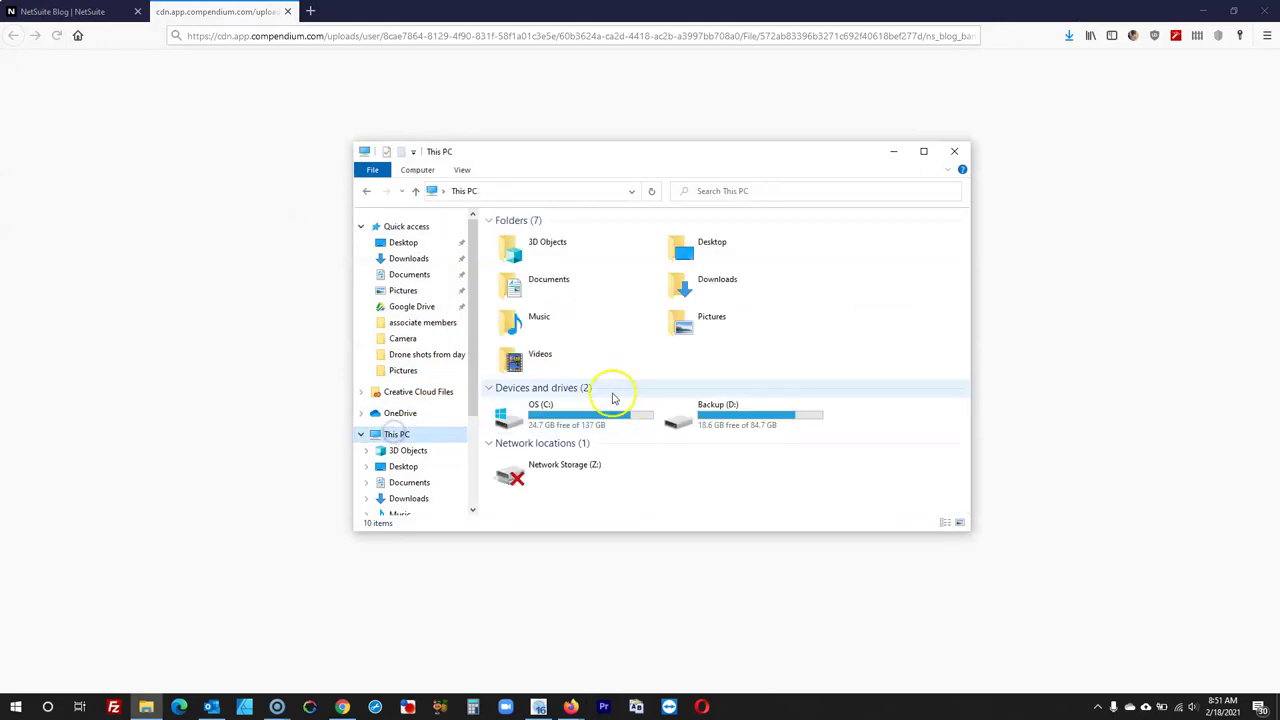
double_click(722, 420)
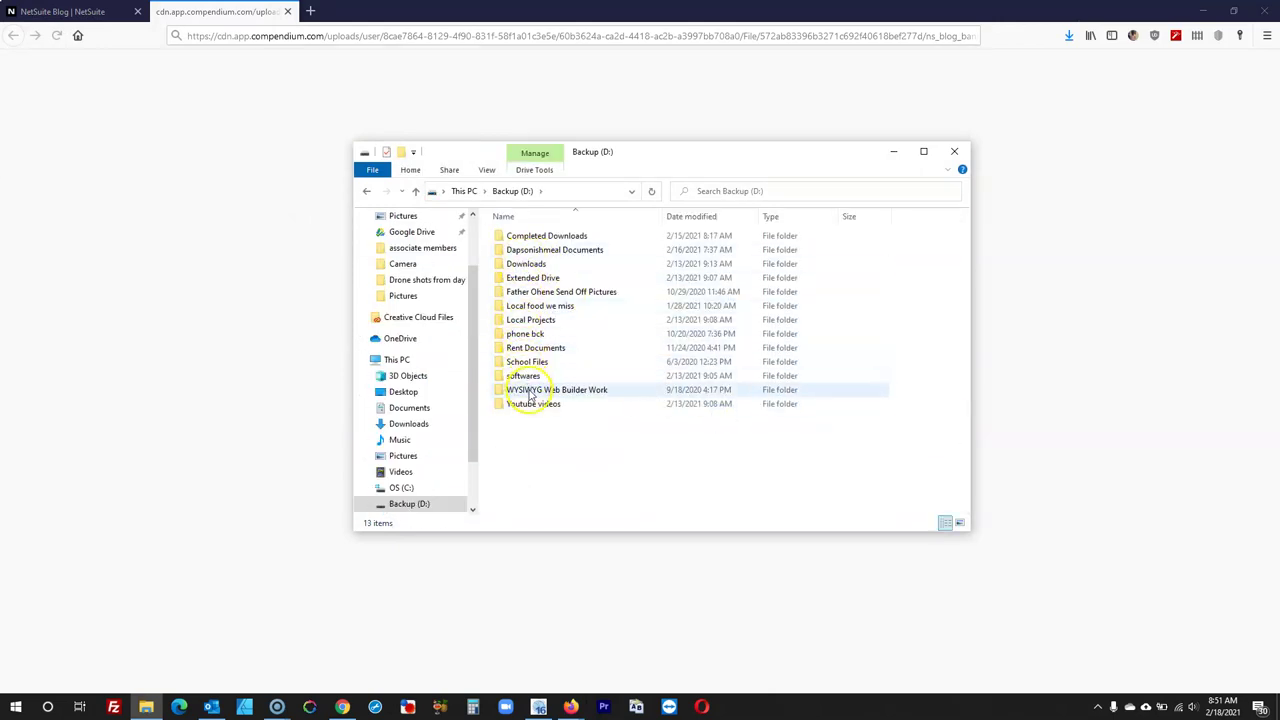
double_click(530, 391)
double_click(537, 306)
Create a new folder with the person's first name in WYSIWYG Private Websites and open it
right_click(532, 340)
left_click(650, 487)
mouse_move(671, 490)
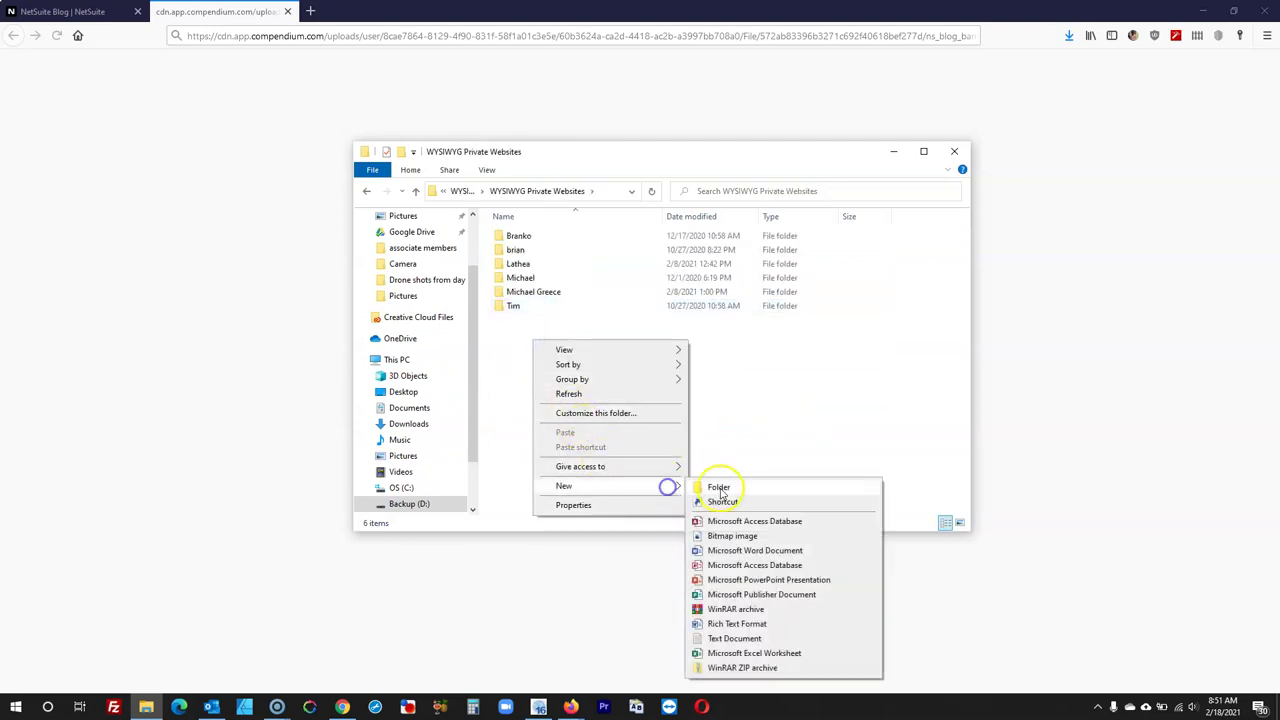
left_click(718, 489)
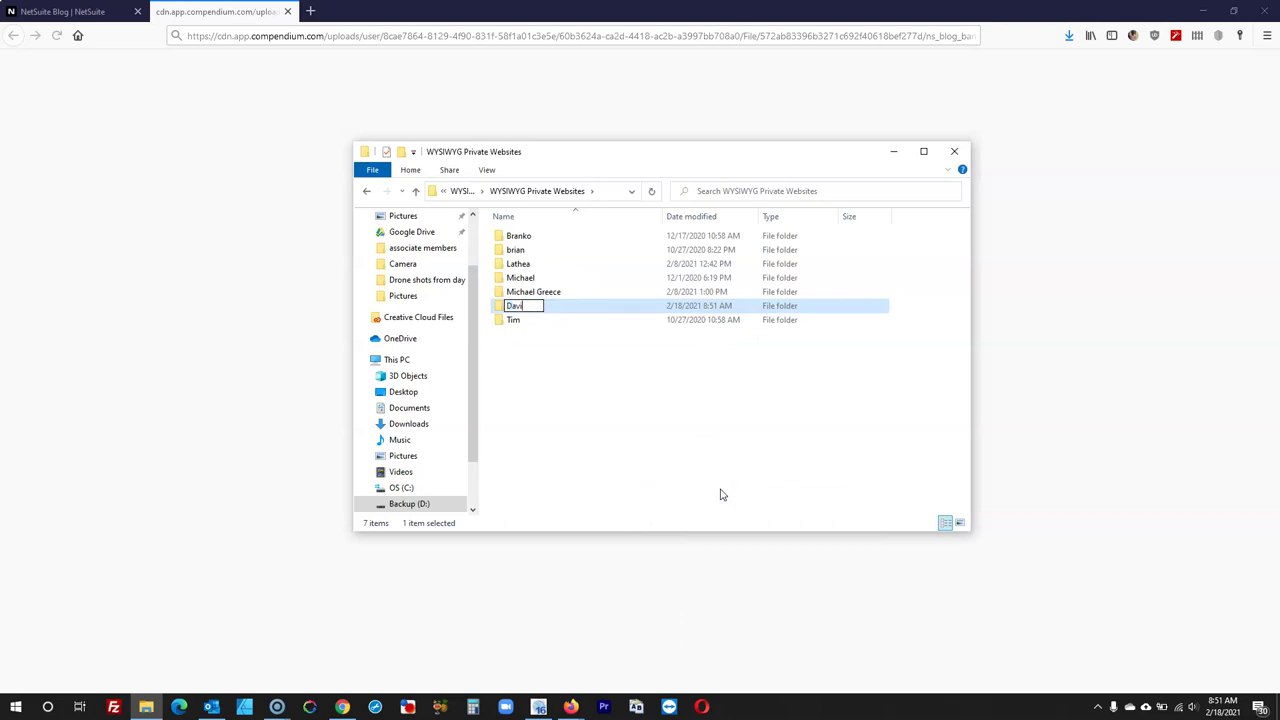
type("David")
left_click(600, 366)
double_click(514, 263)
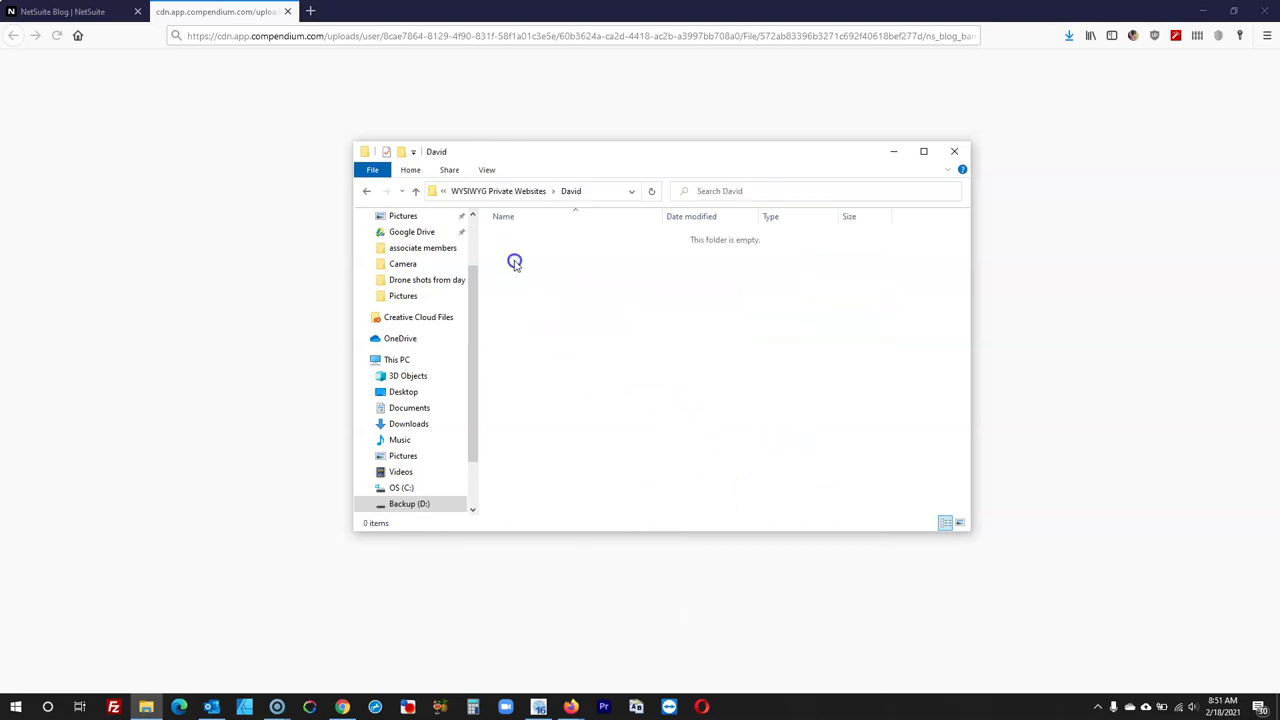
right_click(538, 305)
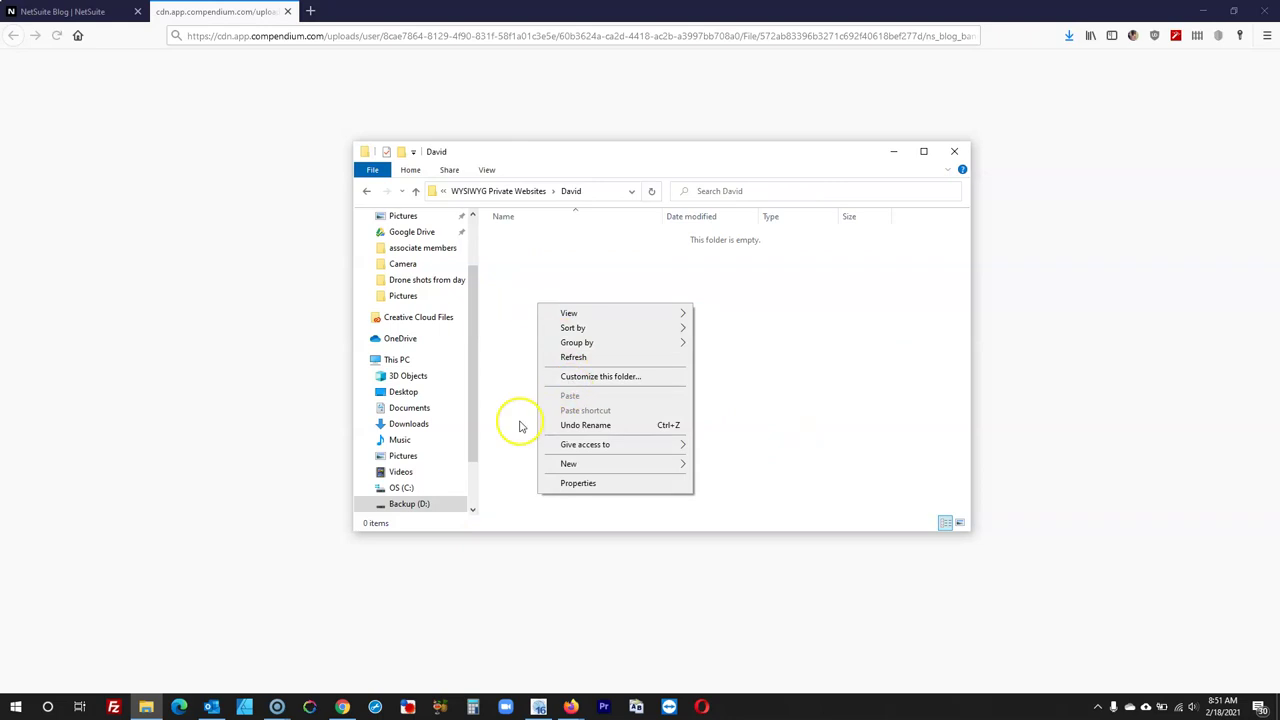
left_click(519, 423)
Move ns_blog_banner_redesign_v2.jpg from the Firefox download folder into the new project folder and close both File Explorer windows
left_click(1072, 38)
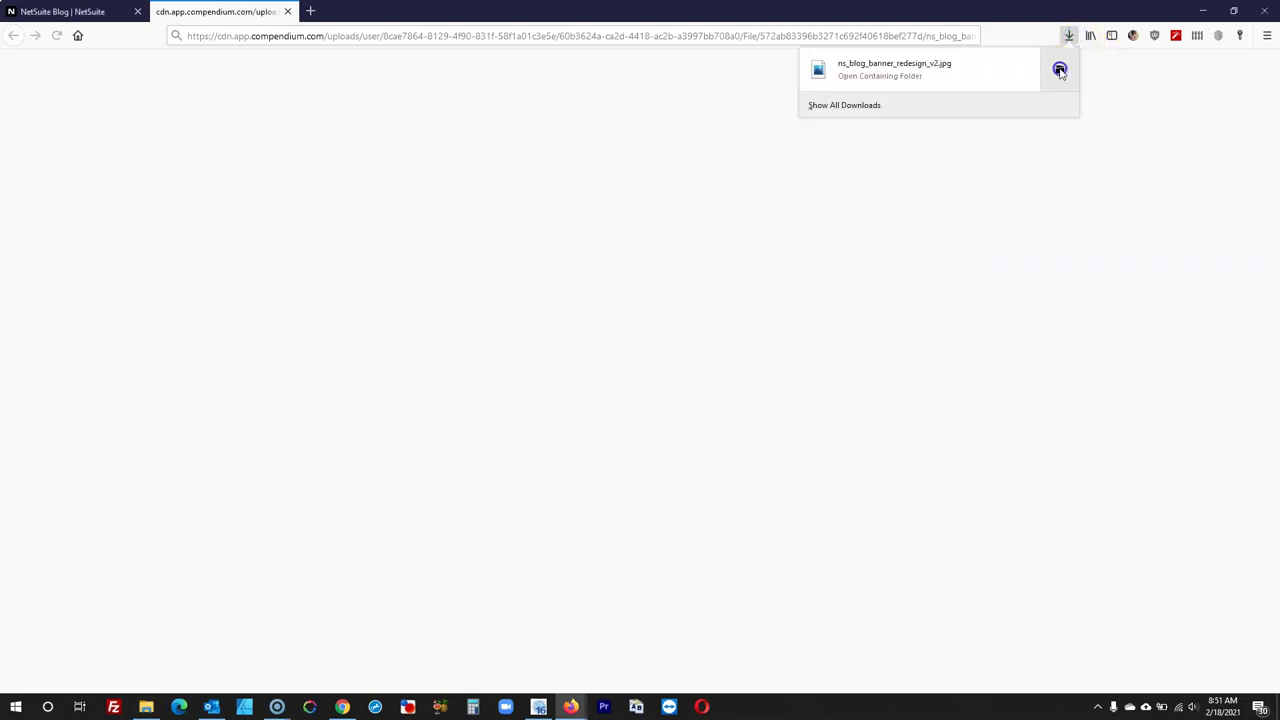
left_click(1060, 70)
left_click_drag(146, 707, 637, 346)
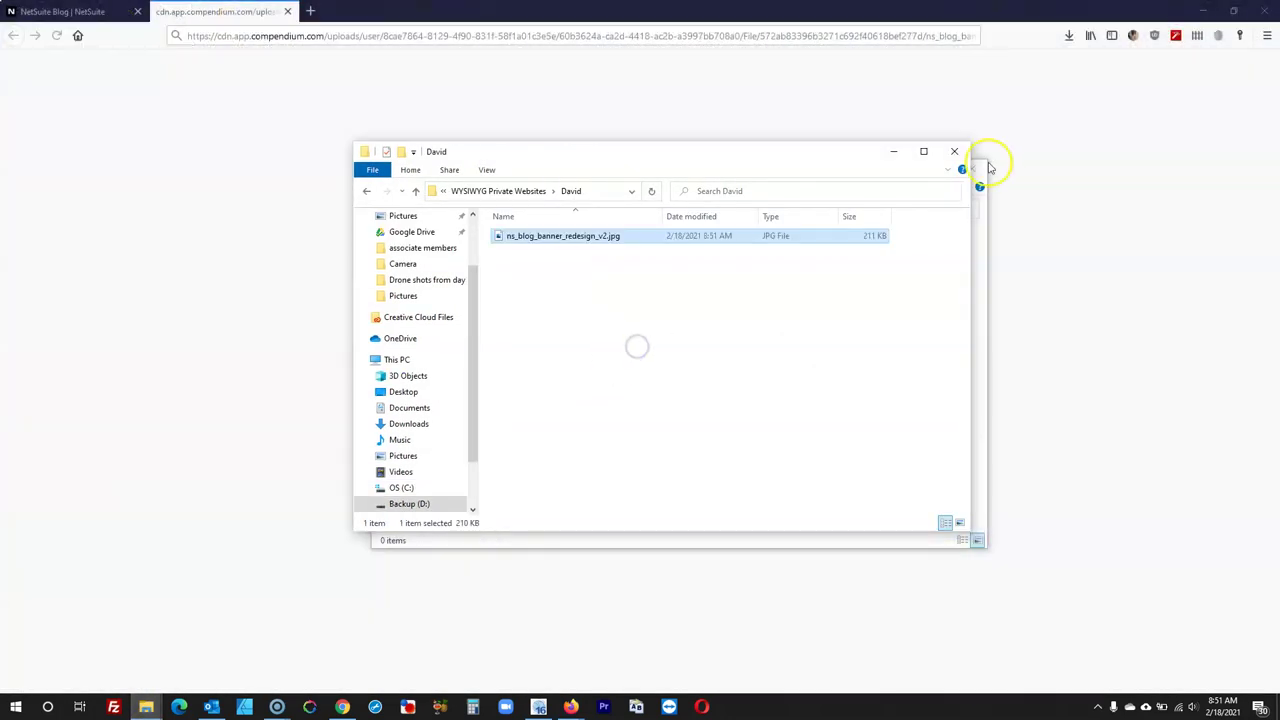
left_click(990, 170)
left_click(957, 151)
Close the blank image tab, save the featured PPP Round 2 image as ppp_blog_texture.png, and show it in its download folder
left_click(60, 11)
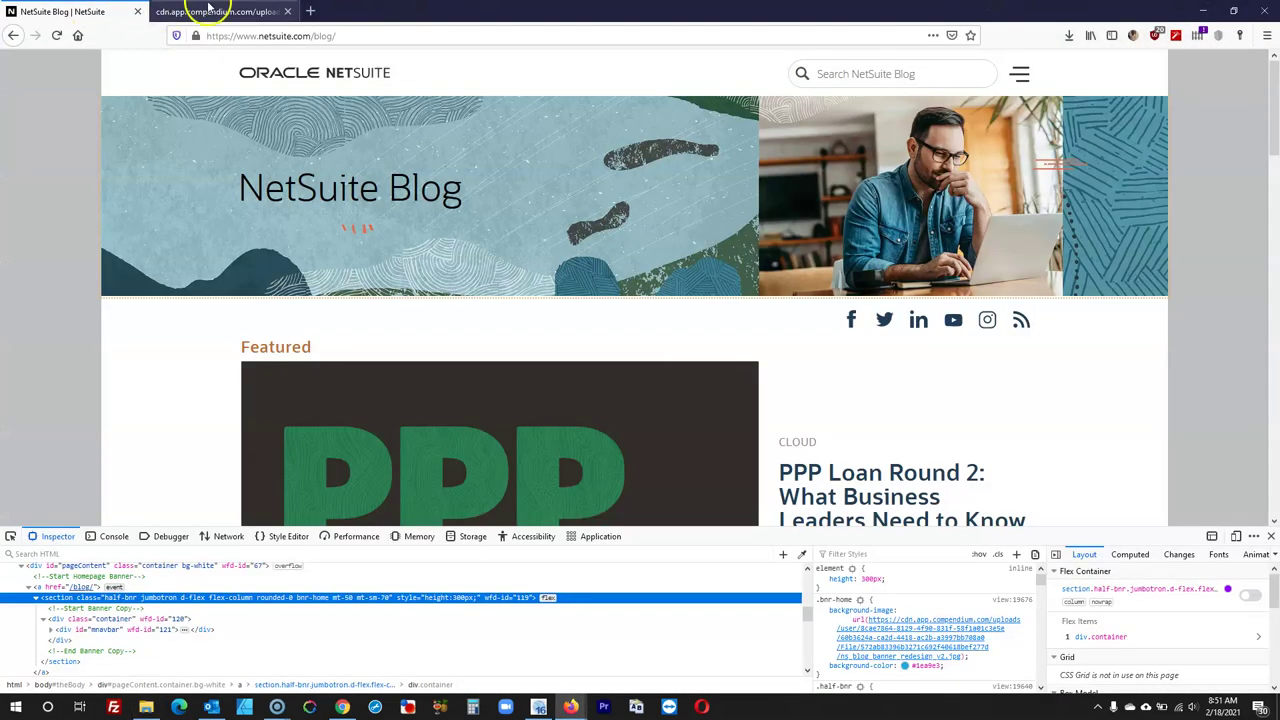
left_click(287, 12)
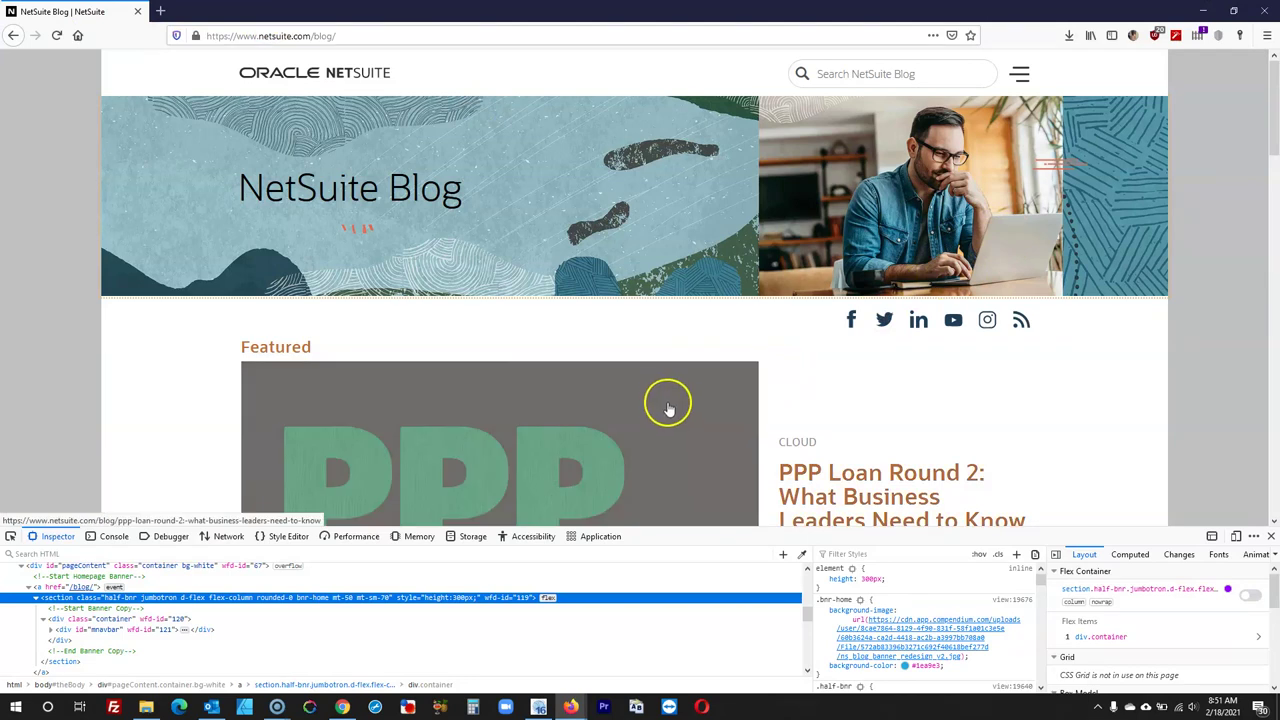
scroll(600, 385, "down", 3)
right_click(393, 339)
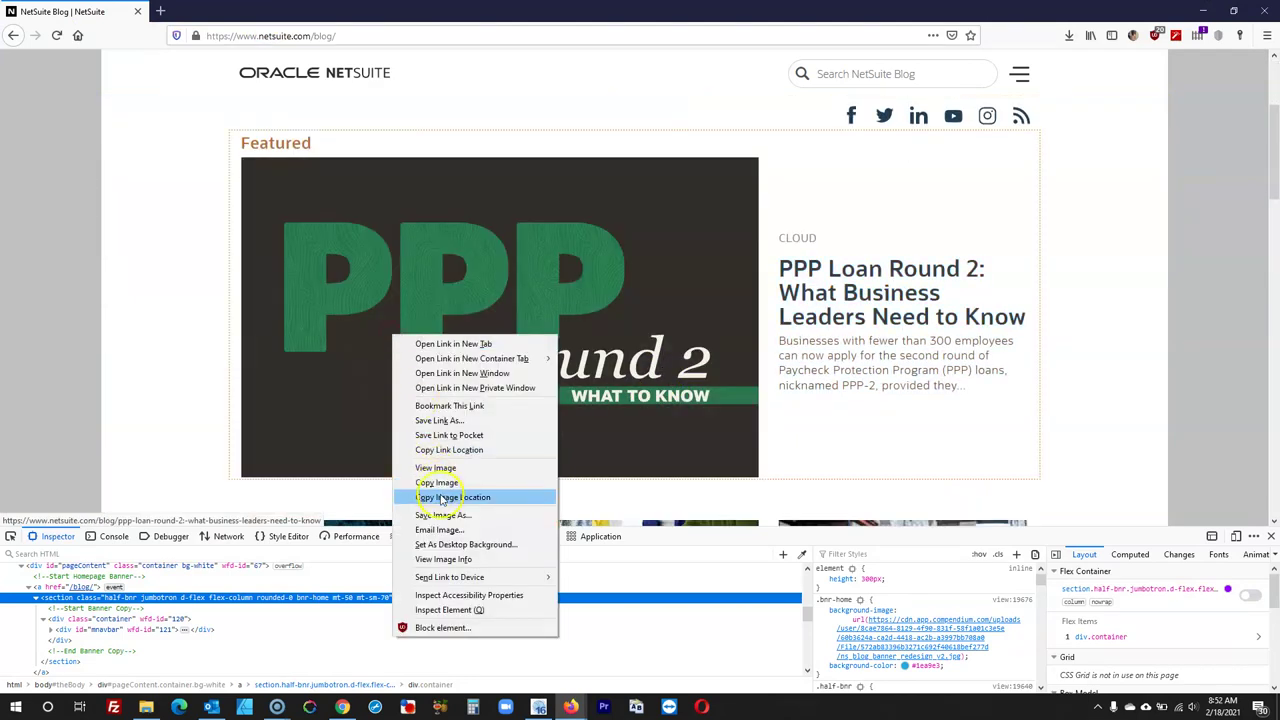
left_click(443, 514)
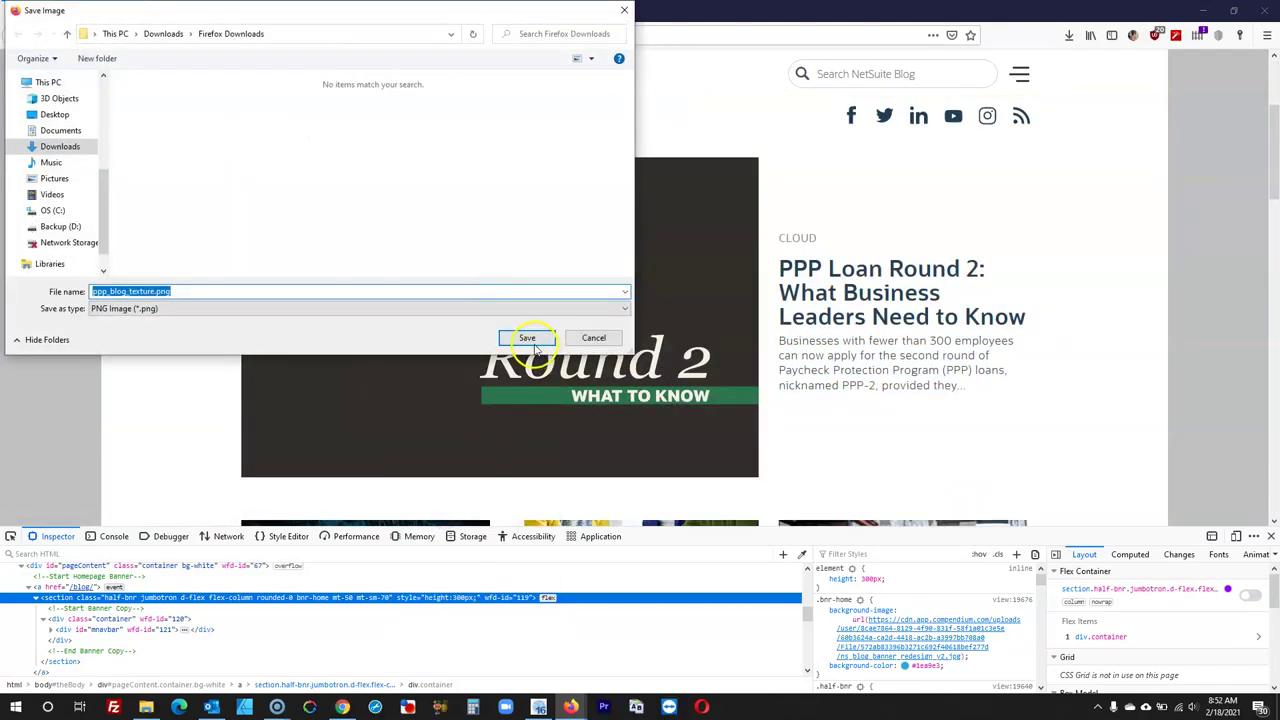
left_click(527, 337)
left_click(1061, 70)
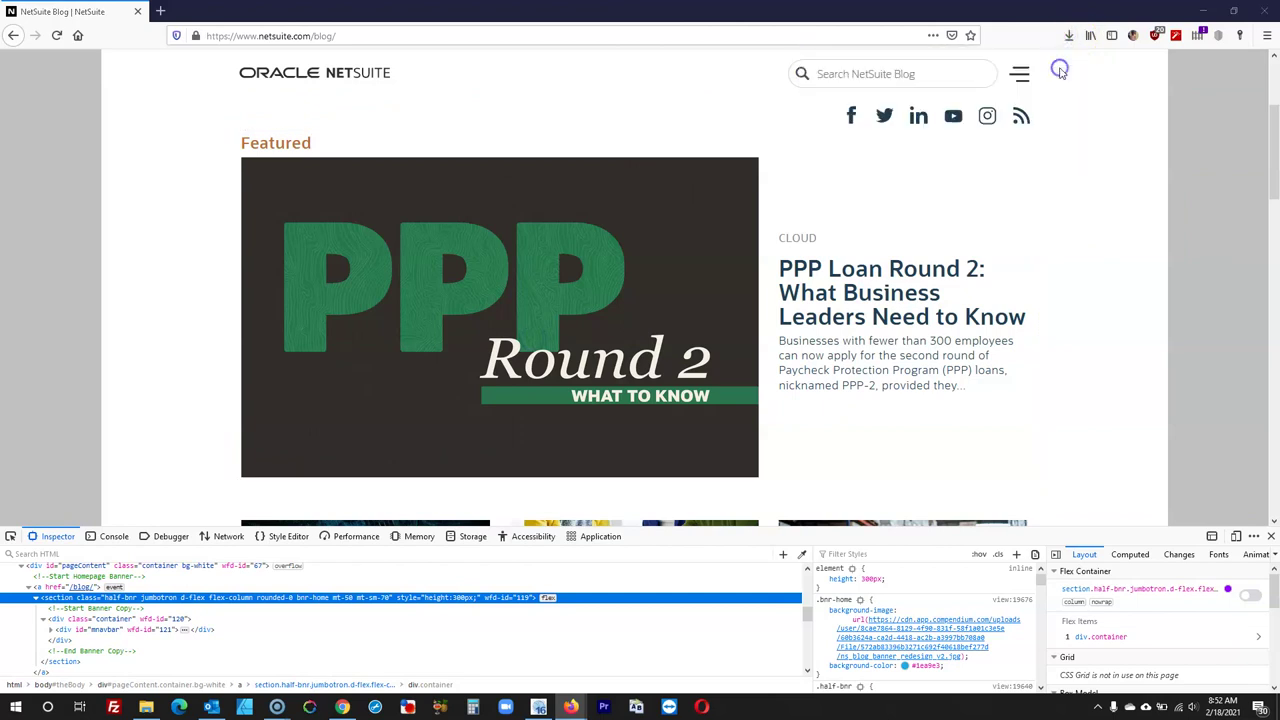
left_click(160, 708)
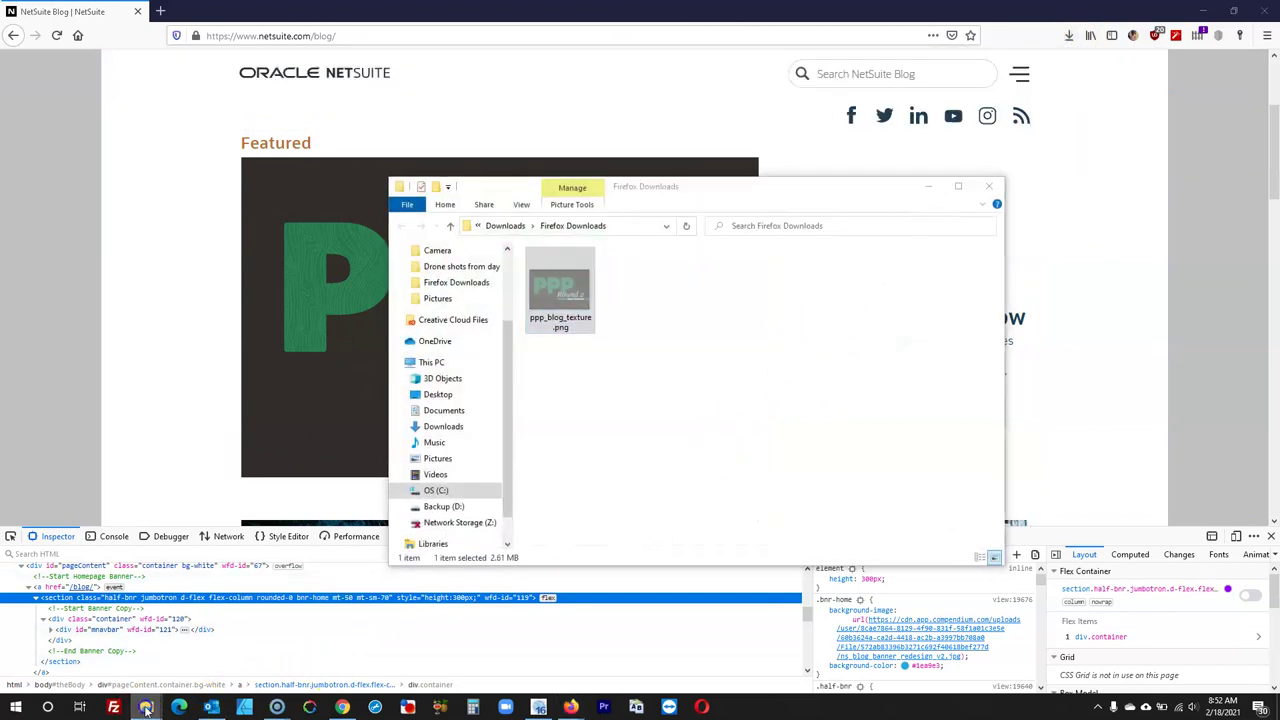
left_click(171, 434)
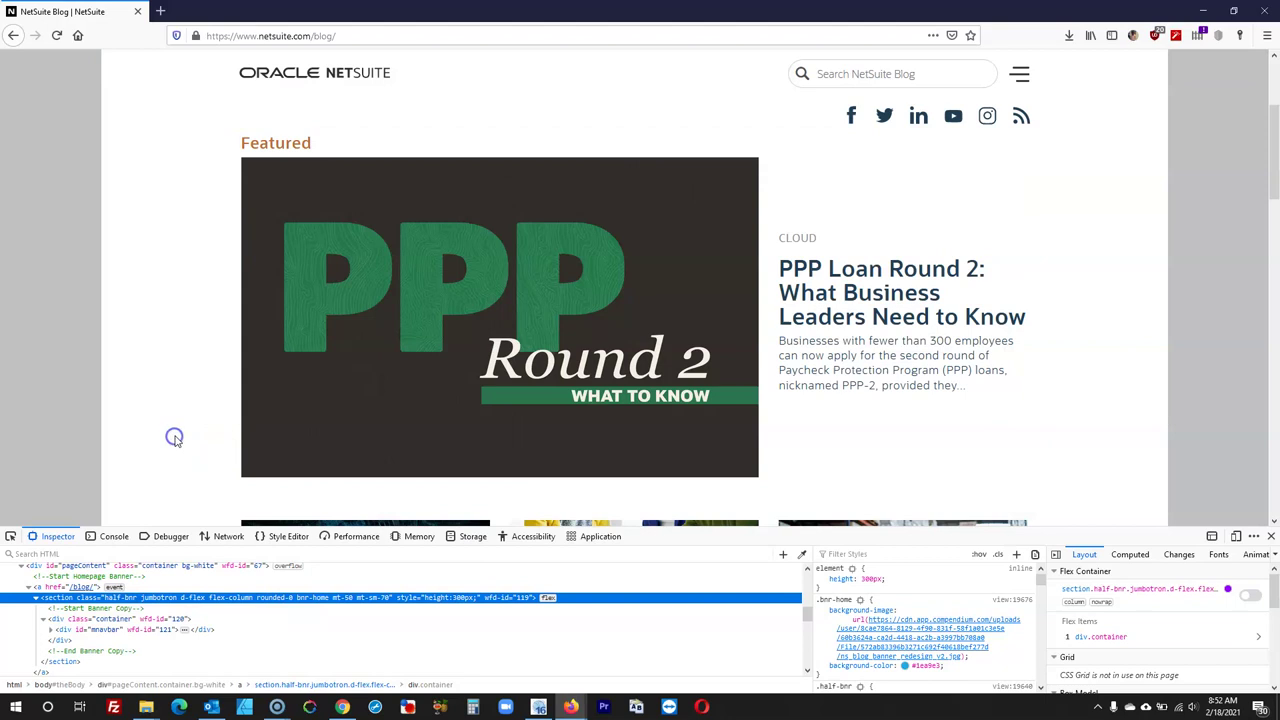
Save the Financial Plan article image as gettyimages_470096758__1_.jpg in the Firefox Downloads folder
scroll(171, 434, "down", 3)
right_click(421, 242)
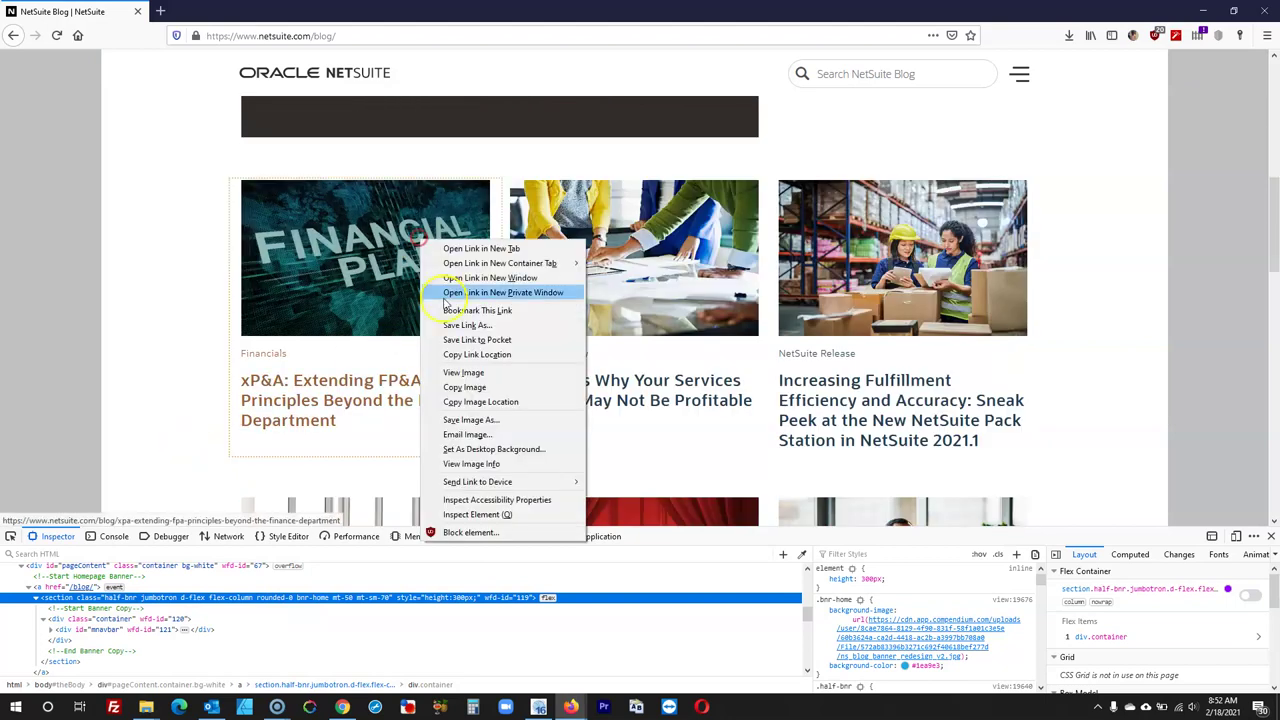
left_click(470, 420)
left_click(523, 336)
Save the services projects and warehouse pack station article images as gettyimages_180351645__1_.jpg and gettyimages_1202250999.jpg in Firefox Downloads
right_click(607, 275)
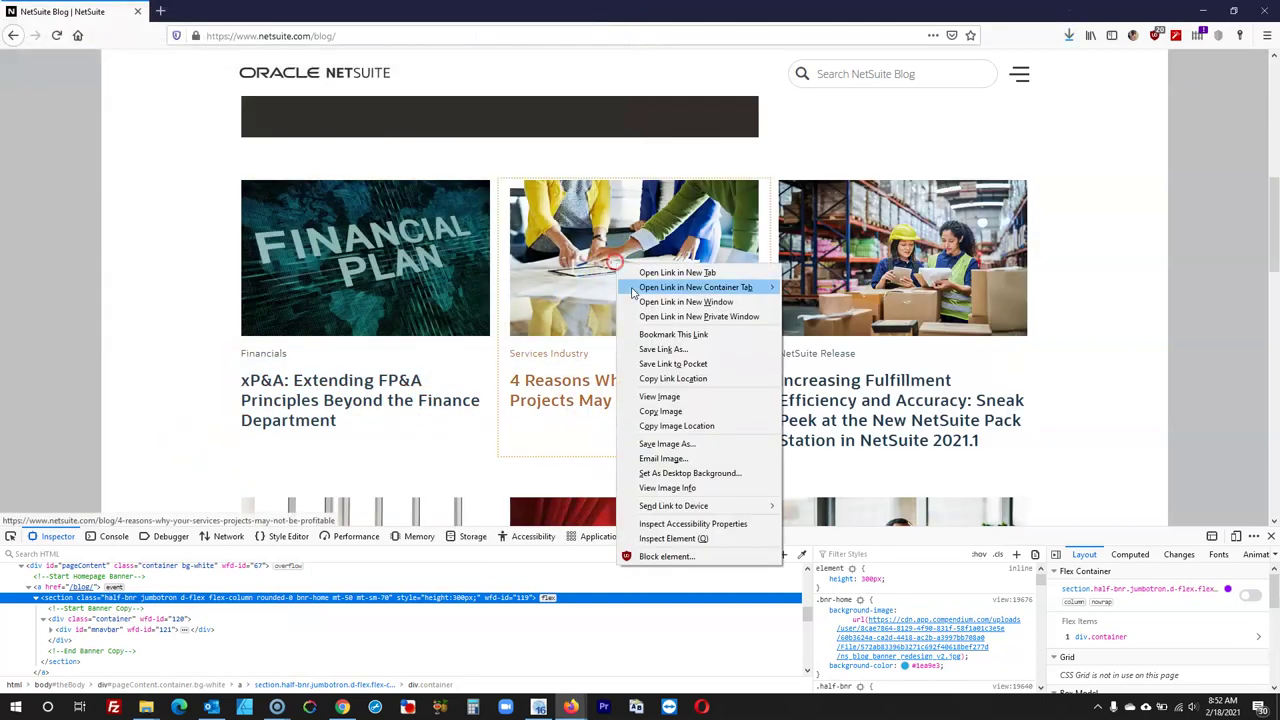
left_click(676, 445)
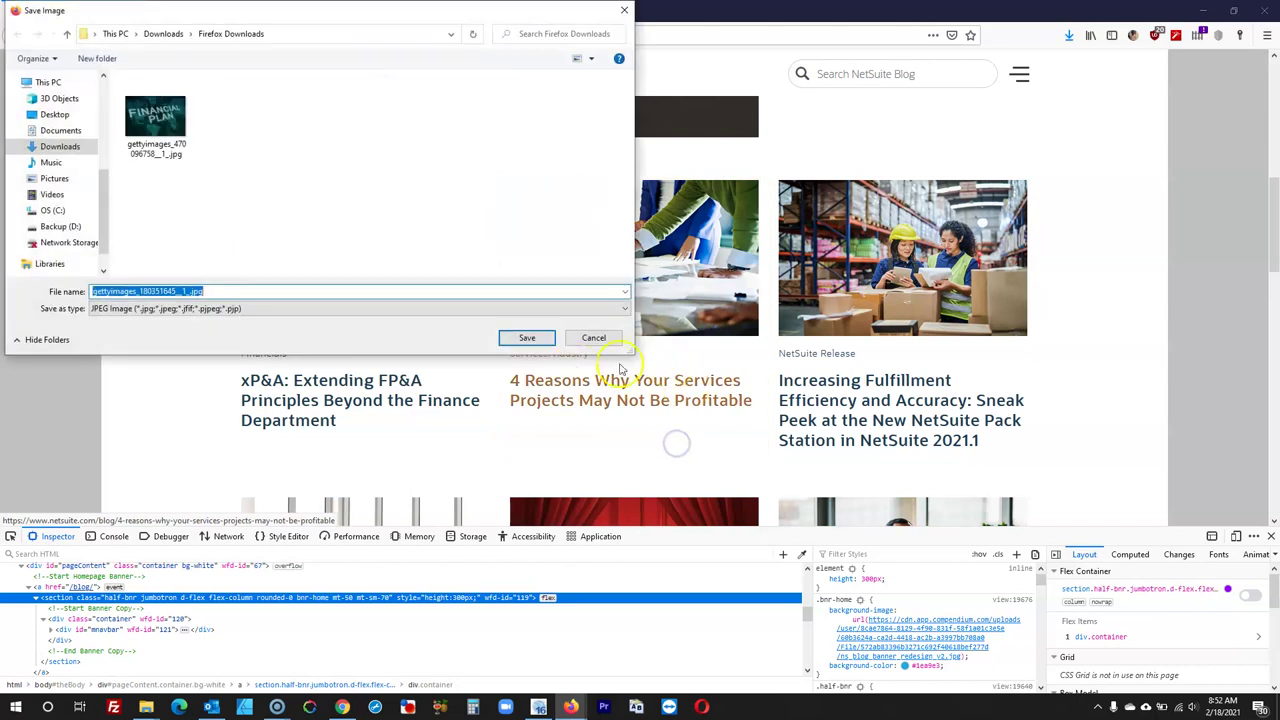
left_click(527, 337)
right_click(910, 253)
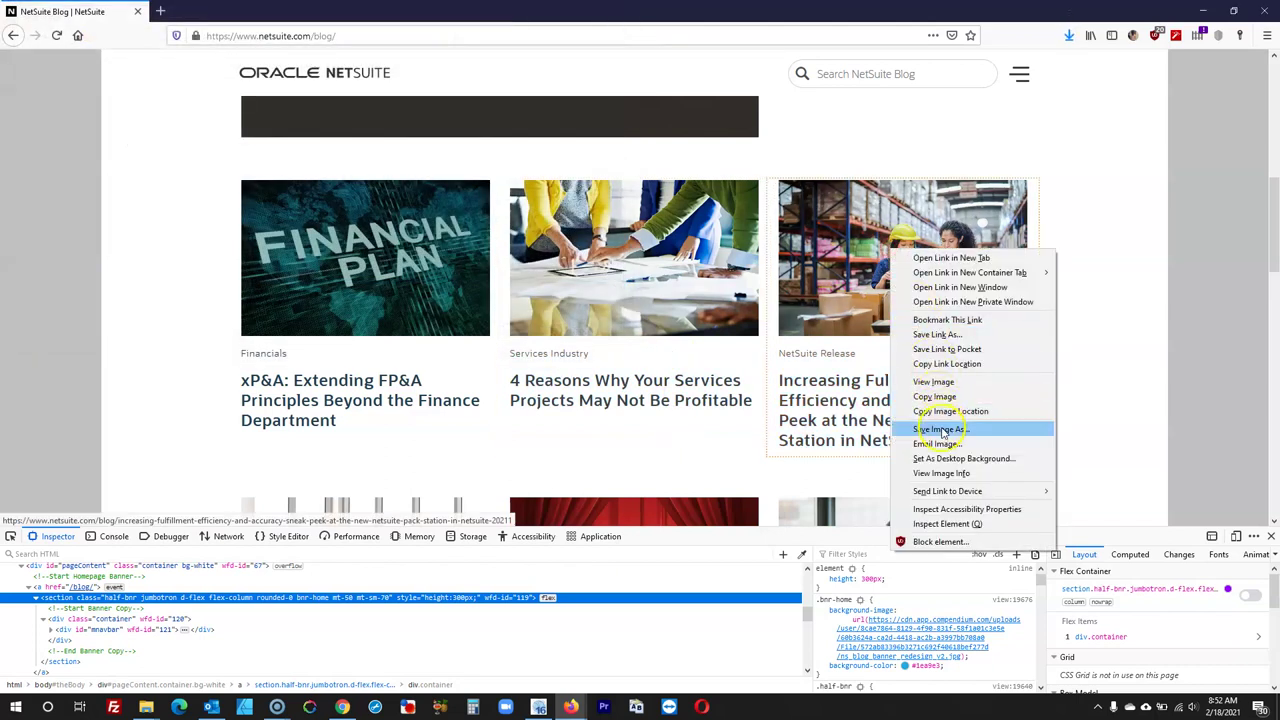
left_click(940, 428)
left_click(527, 337)
Save the three article images of the next row as gettyimages_997428542.jpg, sneak_peek_circle_red.png and software.jpg in Firefox Downloads
scroll(400, 286, "down", 3)
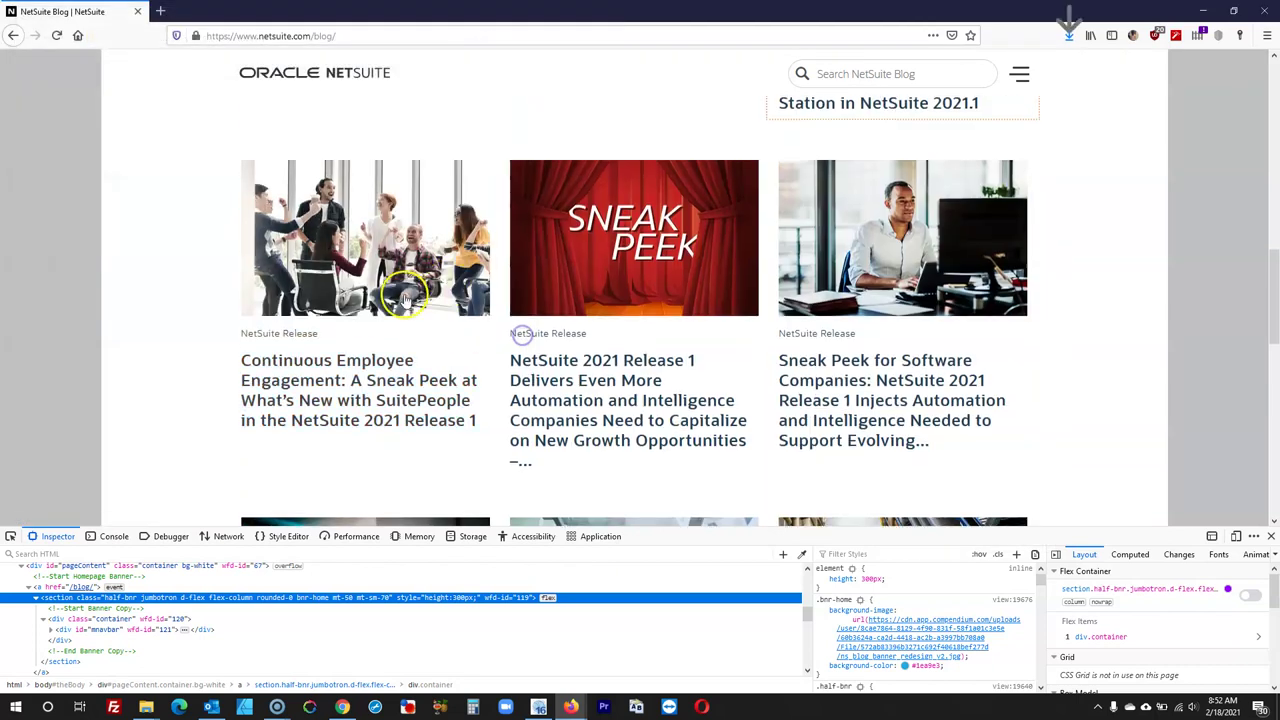
right_click(387, 268)
left_click(447, 448)
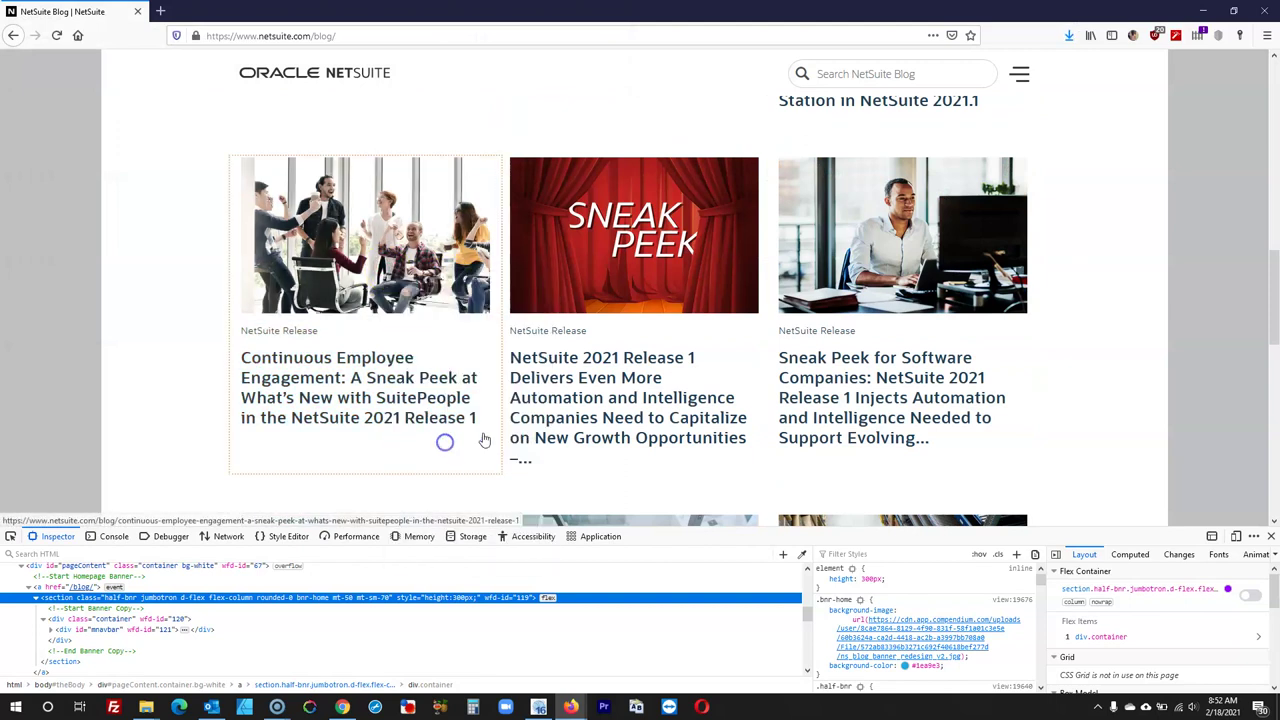
left_click(527, 337)
right_click(652, 268)
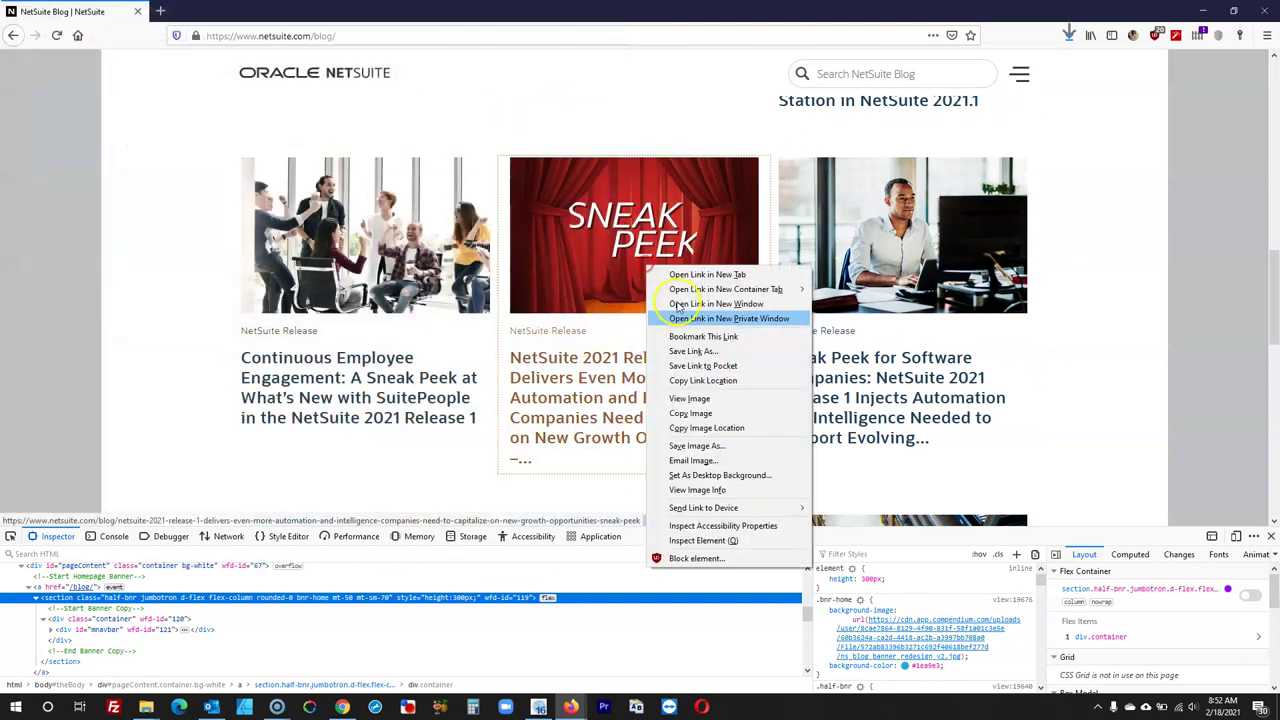
left_click(697, 446)
right_click(872, 200)
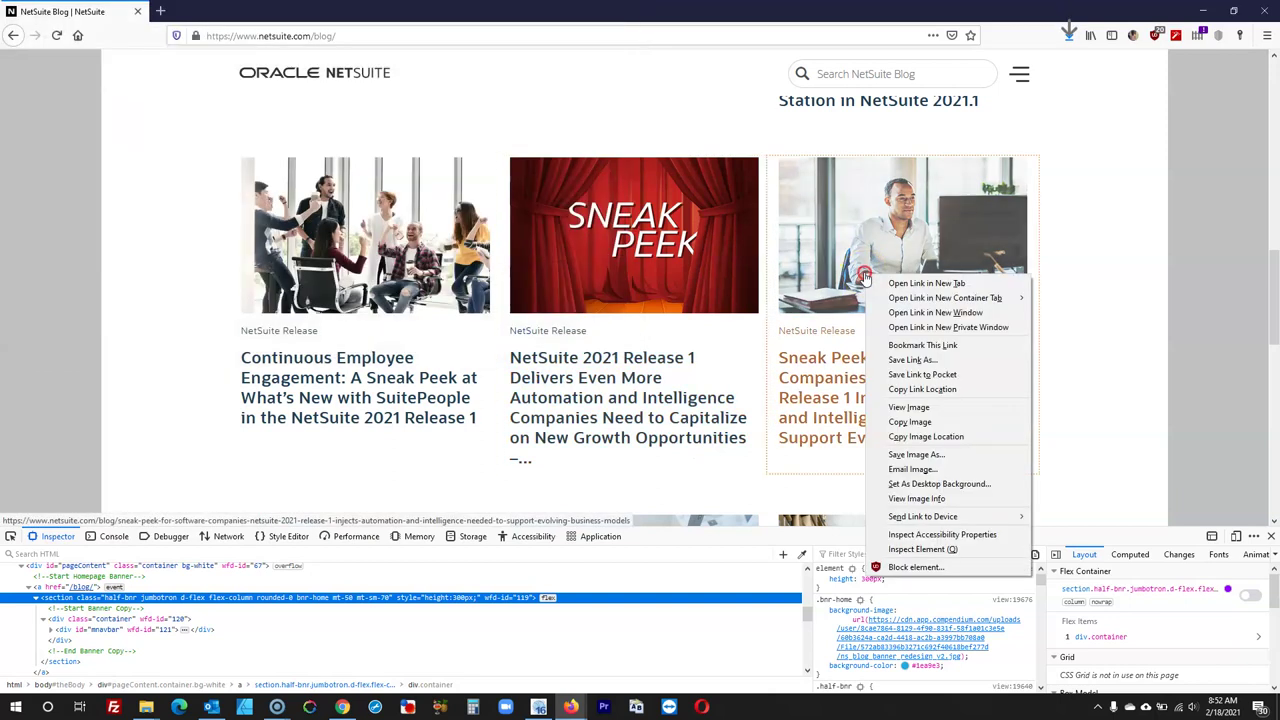
left_click(912, 448)
left_click(528, 337)
Save the last row's three article images as suitecloud.jpg, gettyimages_646805636.jpg and wd__1_.jpg in Firefox Downloads
scroll(500, 294, "down", 3)
right_click(379, 250)
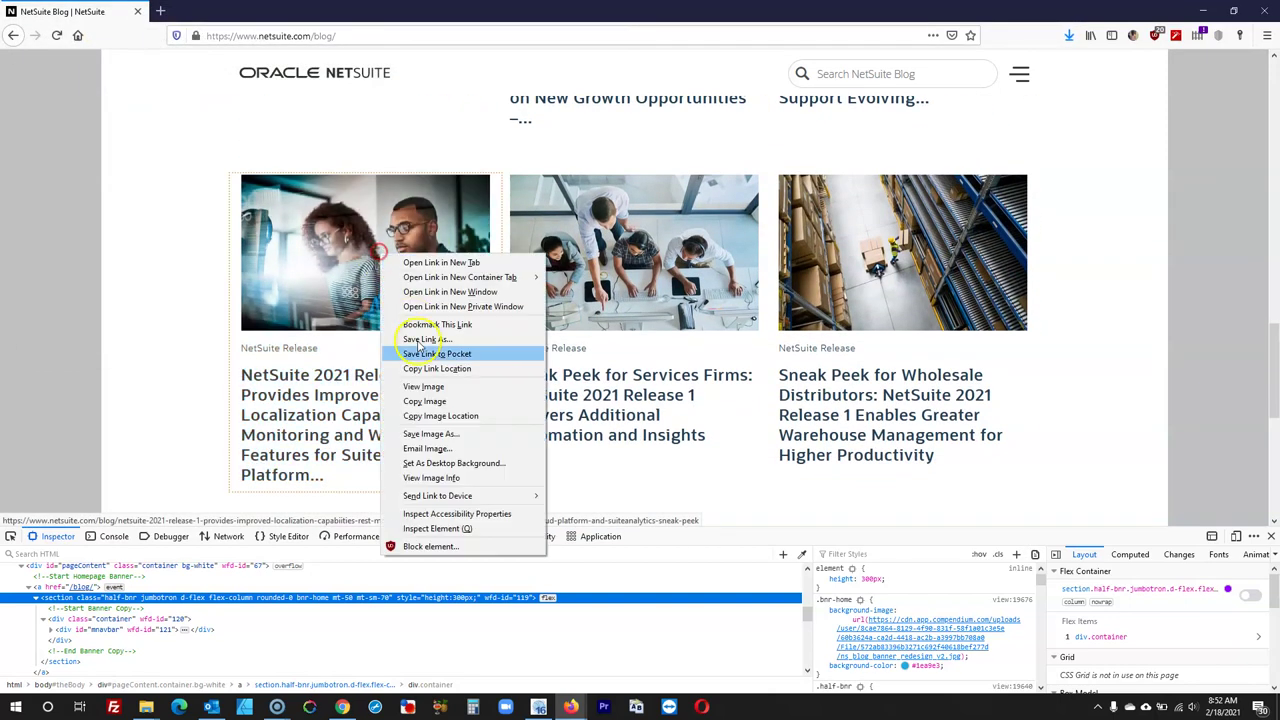
left_click(430, 437)
left_click(528, 337)
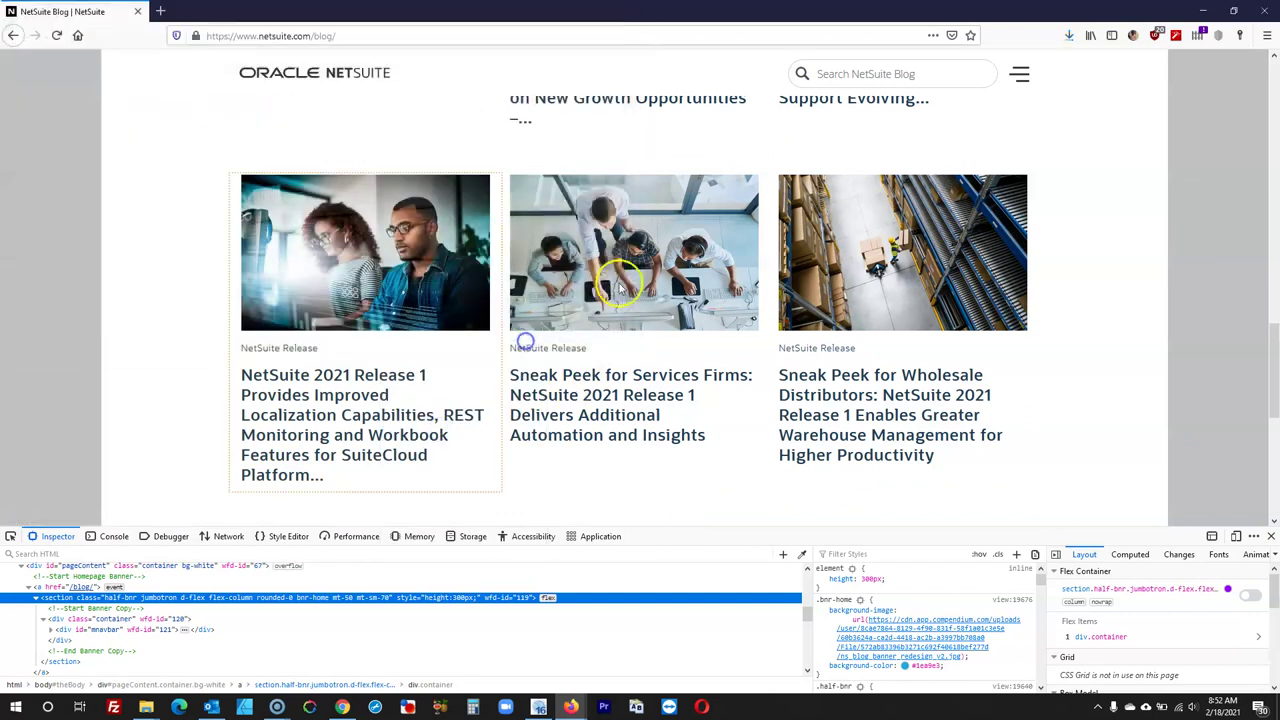
right_click(632, 278)
left_click(679, 457)
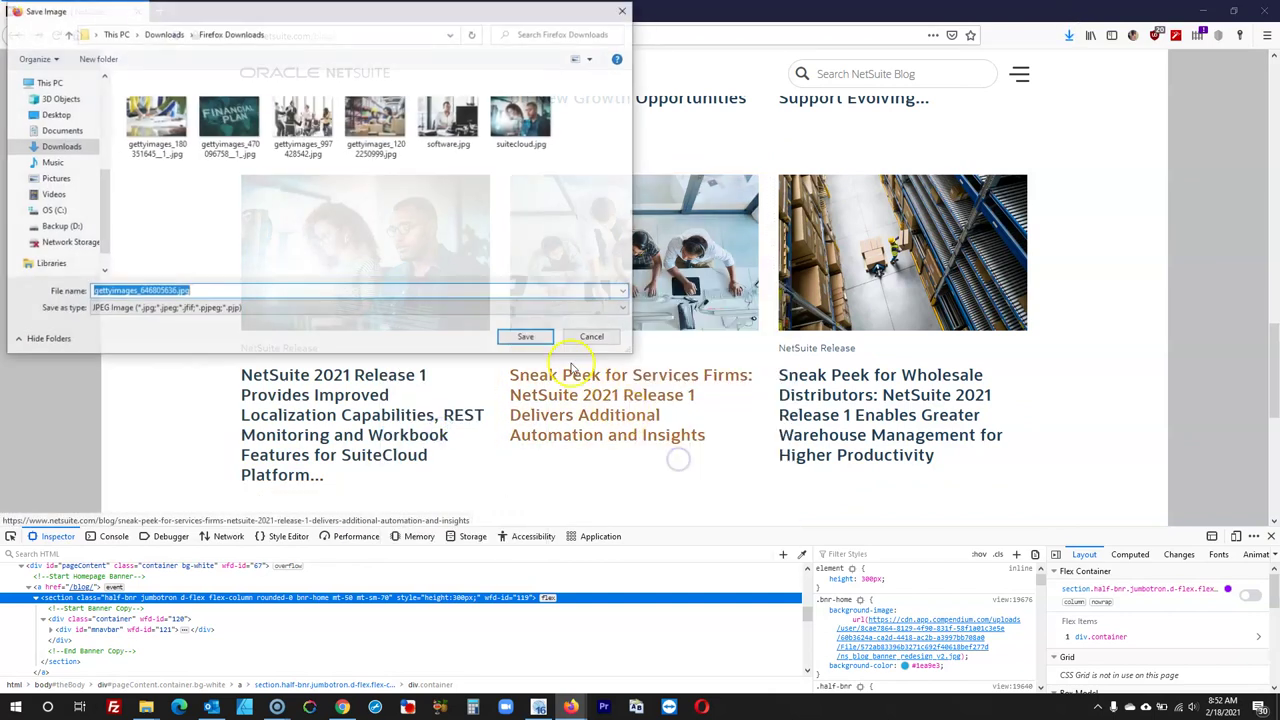
left_click(528, 337)
right_click(855, 288)
left_click(893, 467)
left_click(528, 337)
Close the element inspector and save the footer's background image footer_bar_art.png
scroll(409, 366, "down", 3)
scroll(369, 368, "down", 1)
left_click(1270, 537)
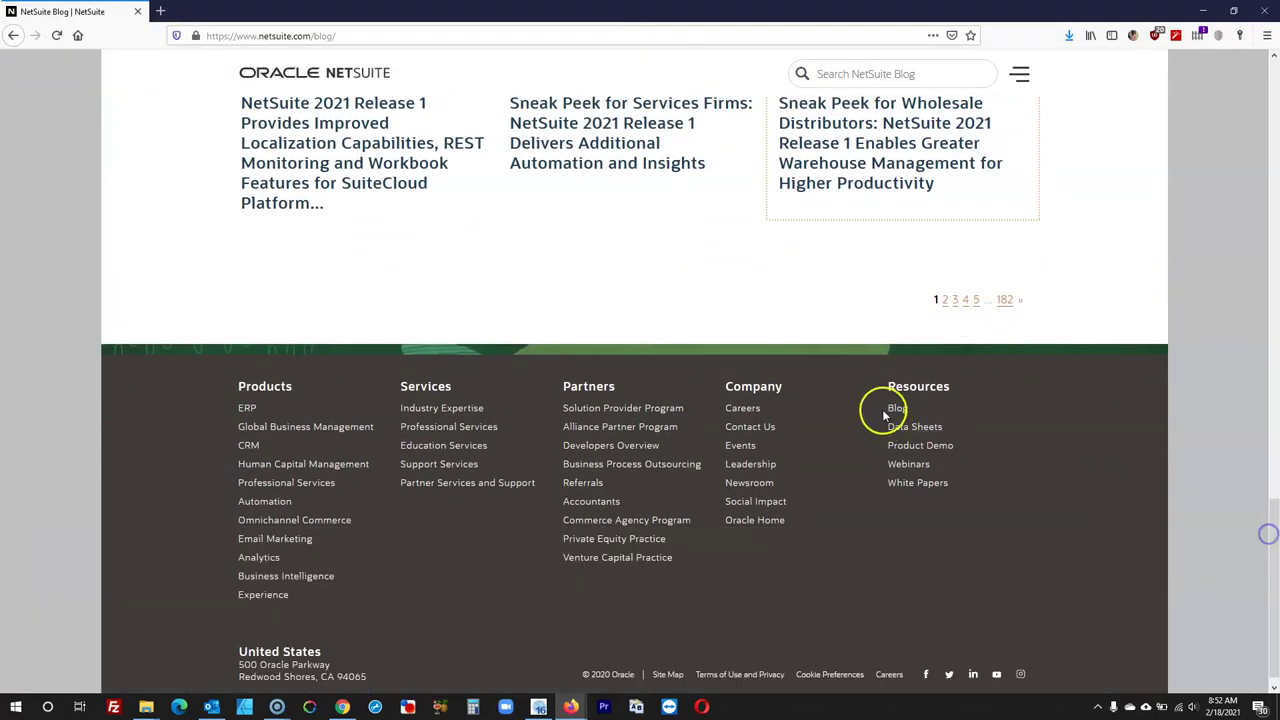
right_click(750, 421)
left_click(812, 506)
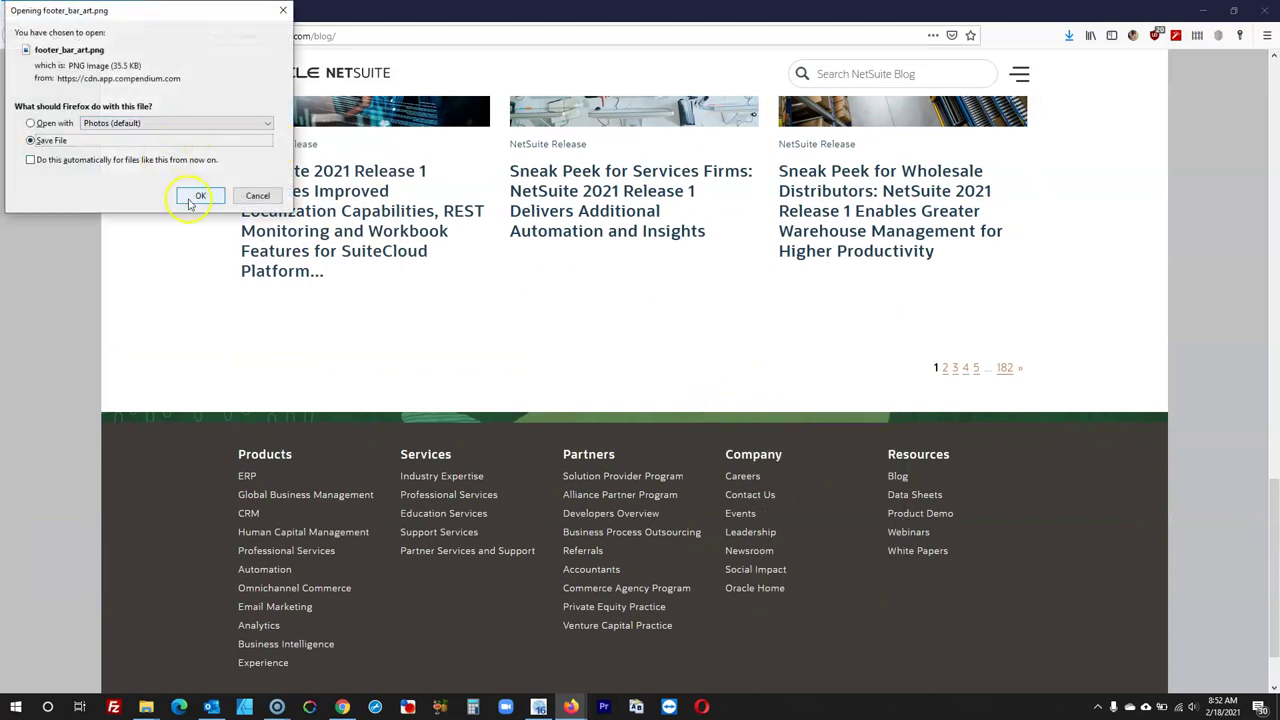
left_click(194, 197)
Move all the downloaded images from Firefox Downloads into the project folder in WYSIWYG Private Websites and close both File Explorer windows
scroll(346, 424, "down", 1)
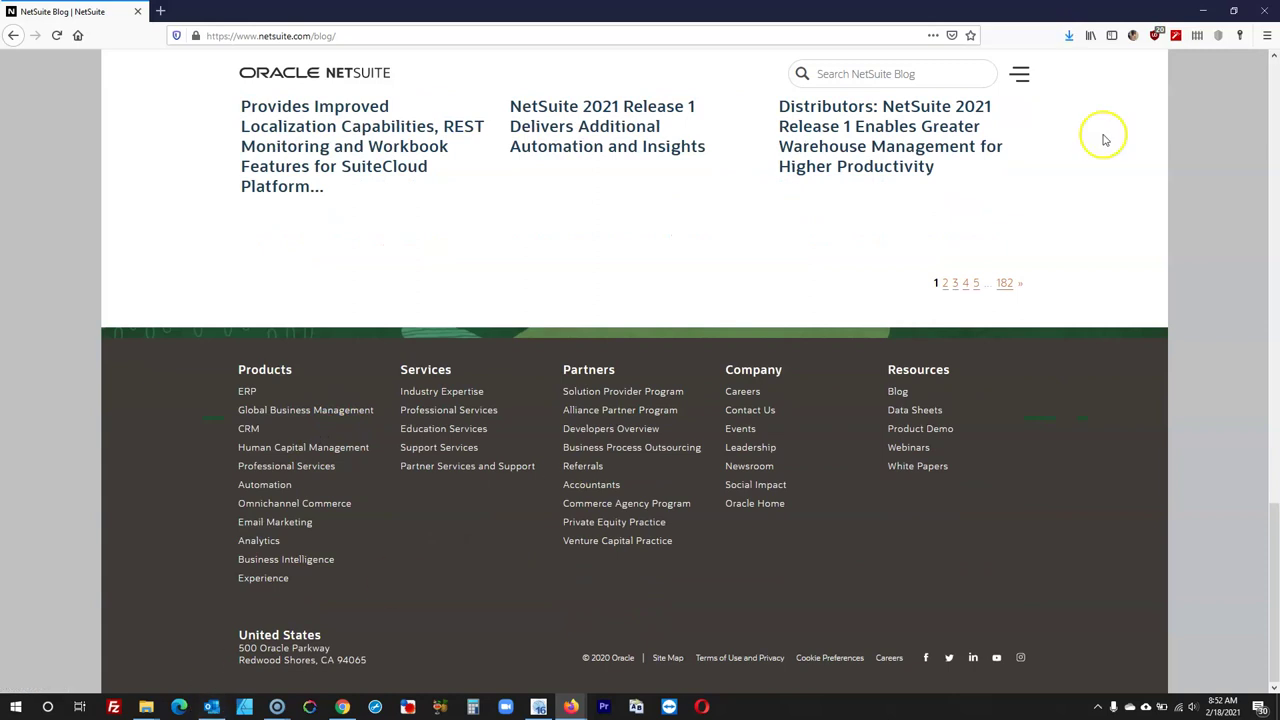
left_click(1068, 37)
left_click(1060, 70)
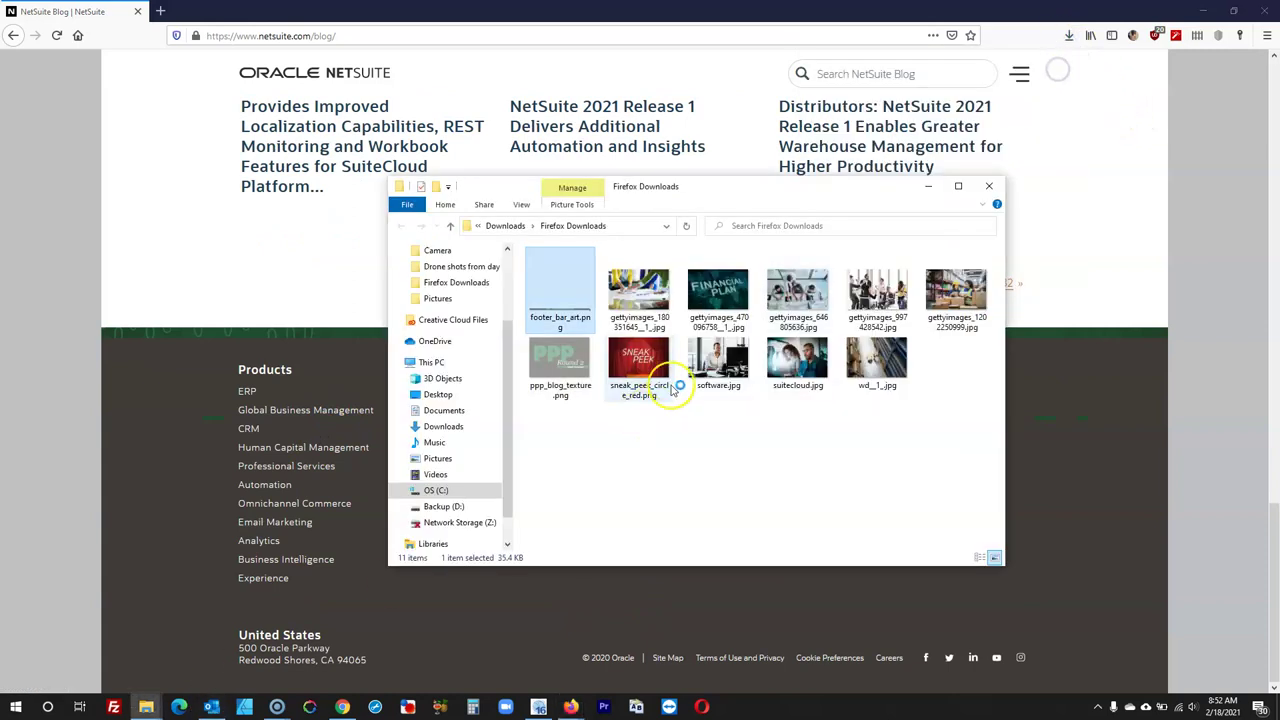
left_click(937, 434)
key("ctrl+a")
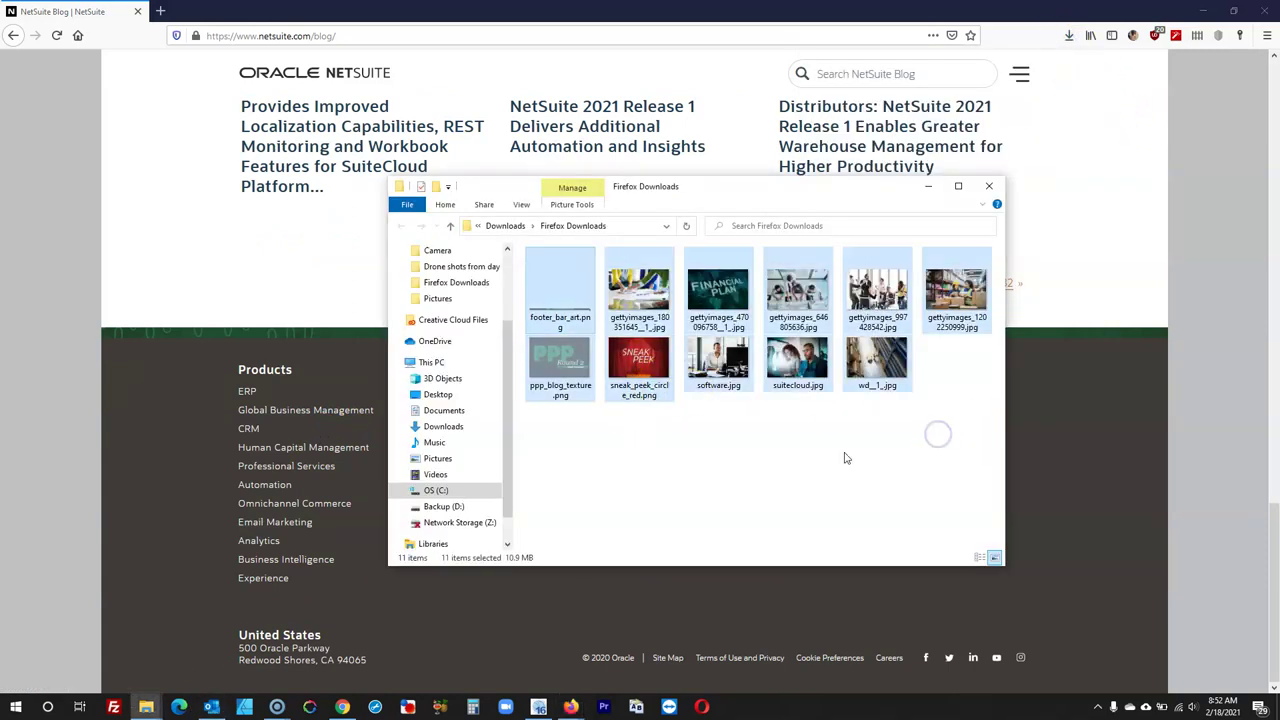
left_click(146, 707)
left_click(94, 663)
key("ctrl+v")
left_click(959, 522)
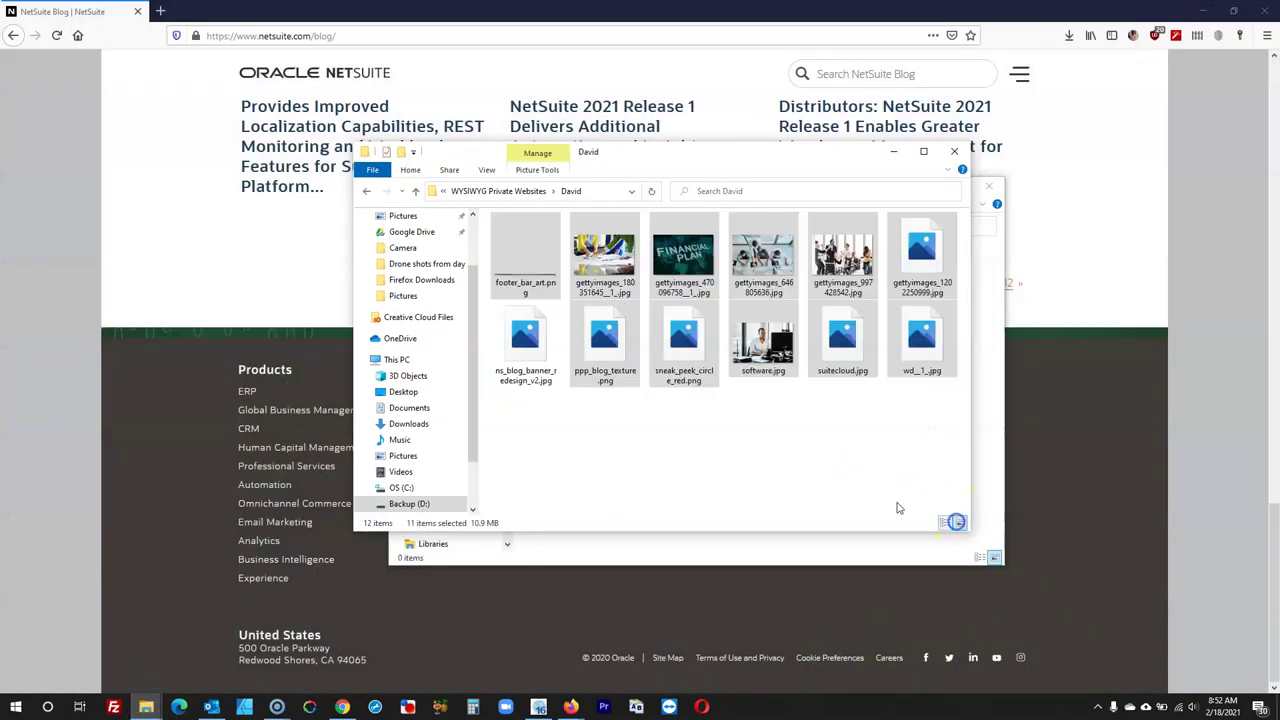
left_click(989, 186)
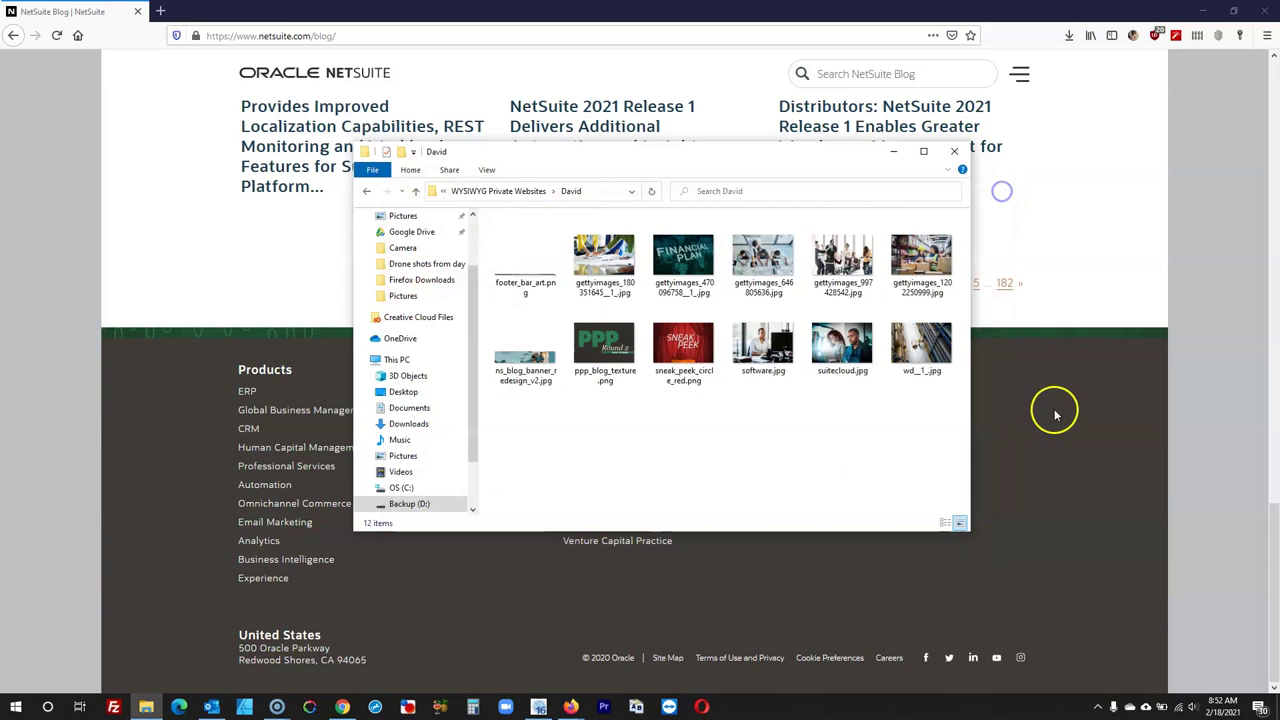
key("alt+F4")
Examine the blog footer's background color and maximum width in the element inspector, and close the inspector
right_click(125, 460)
left_click(170, 624)
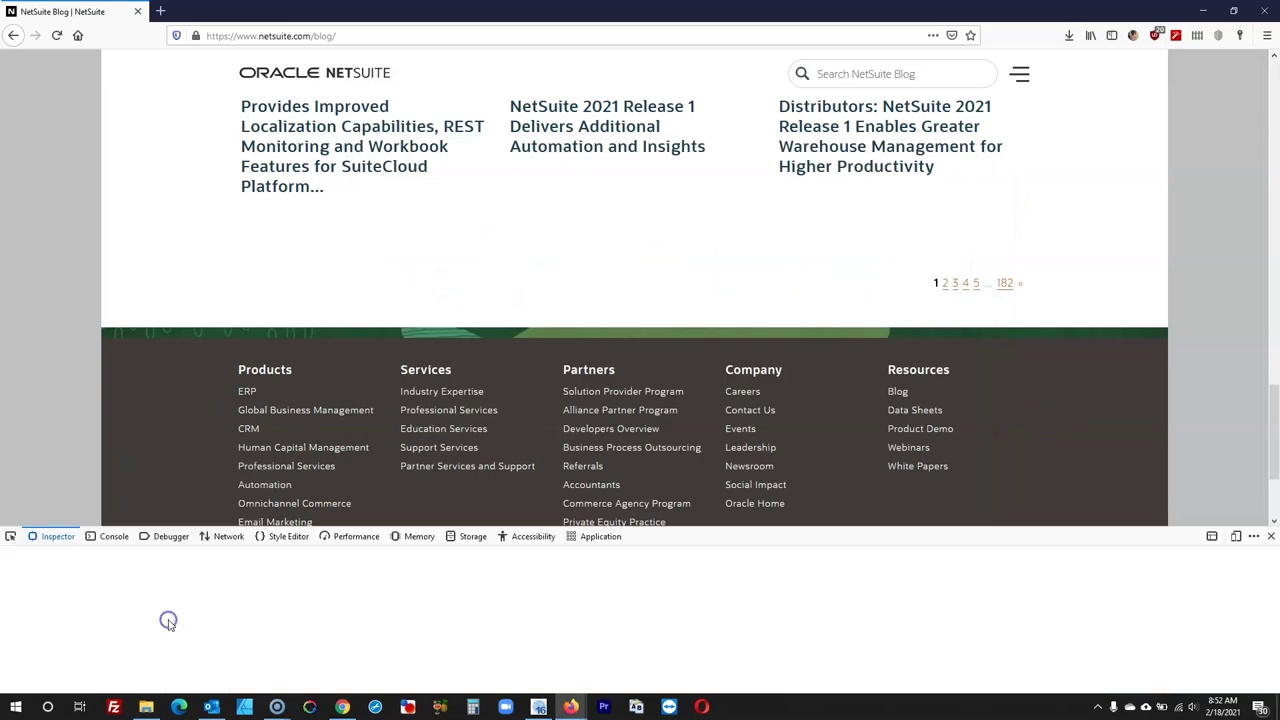
left_click(12, 537)
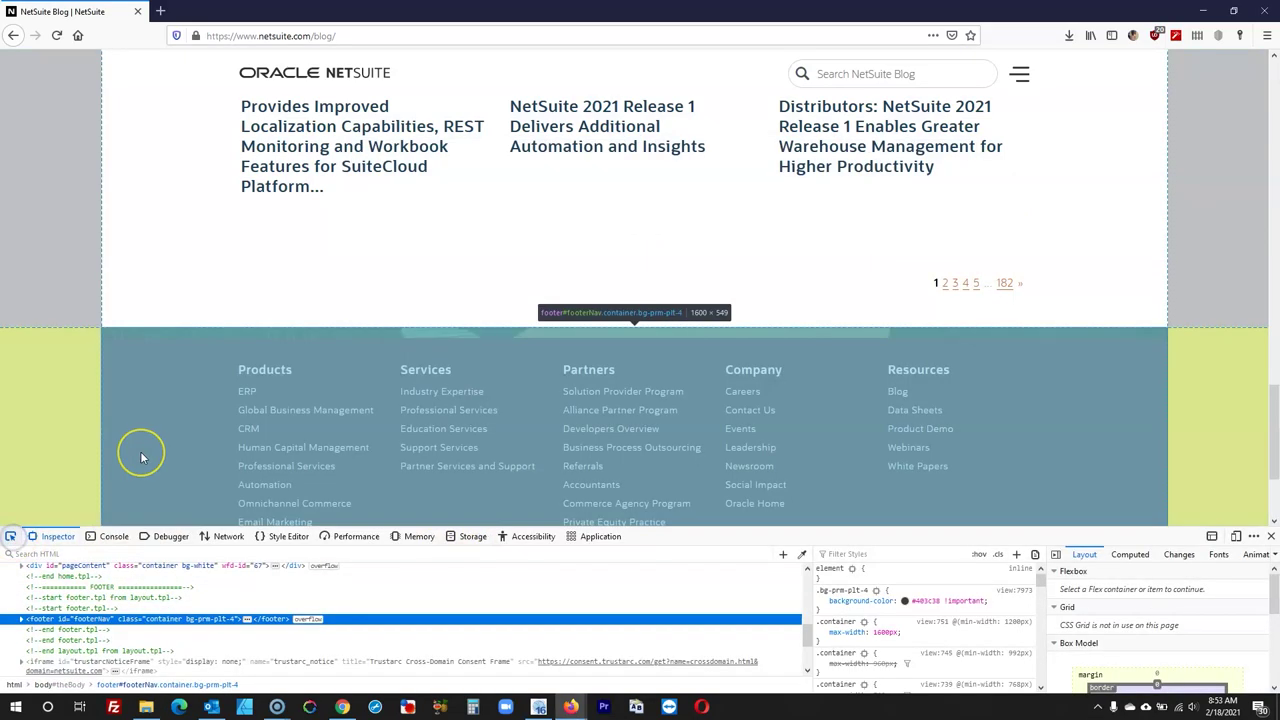
left_click(120, 410)
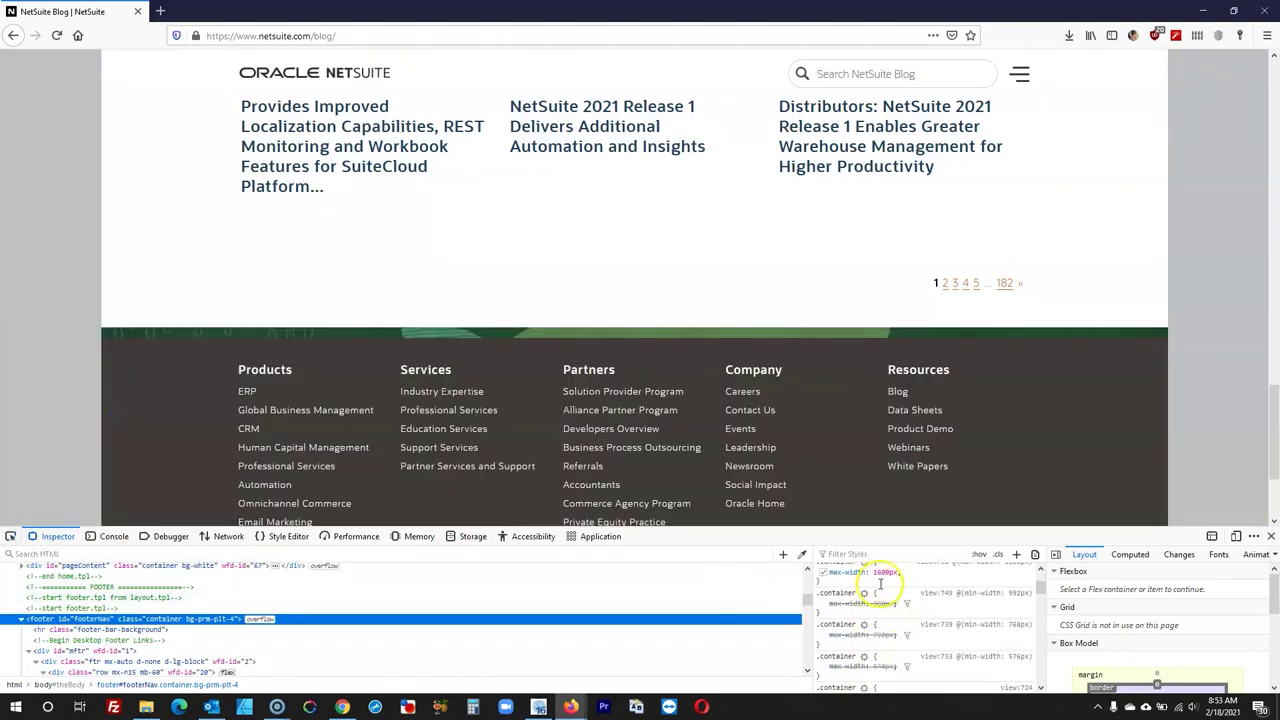
left_click(1271, 537)
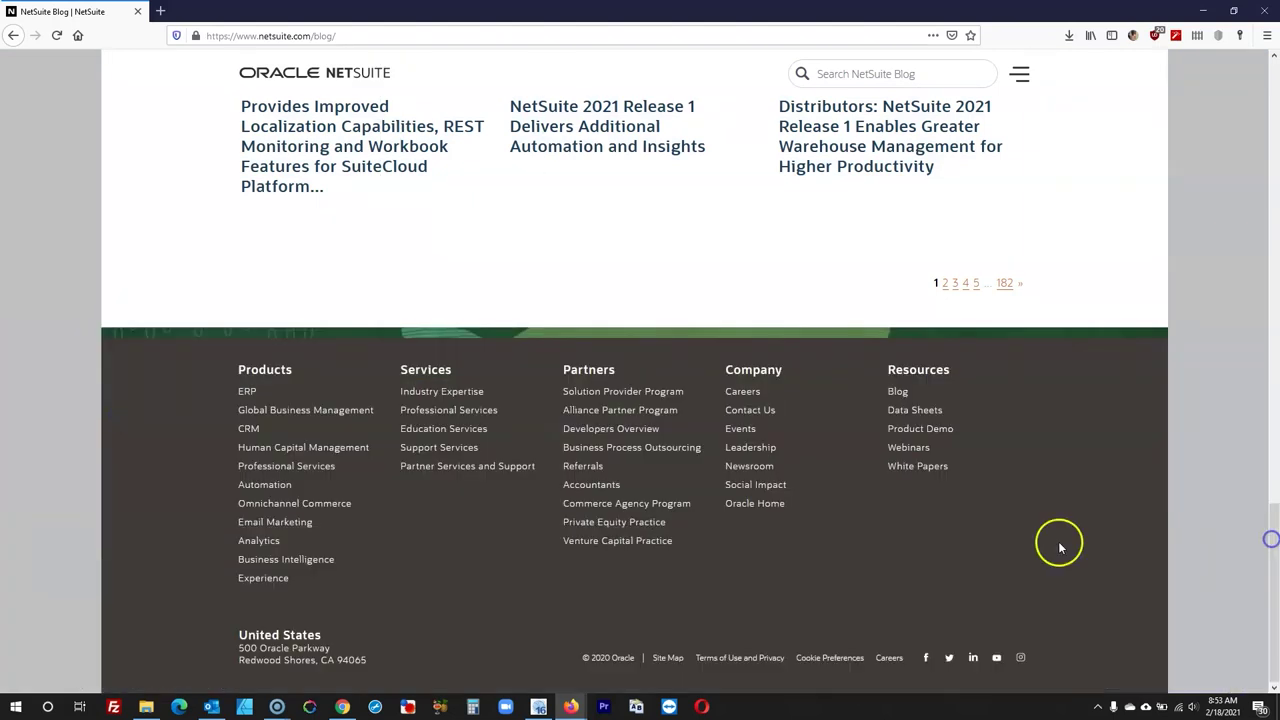
Switch to WYSIWYG Web Builder, view its version information, and close the About window
left_click(538, 707)
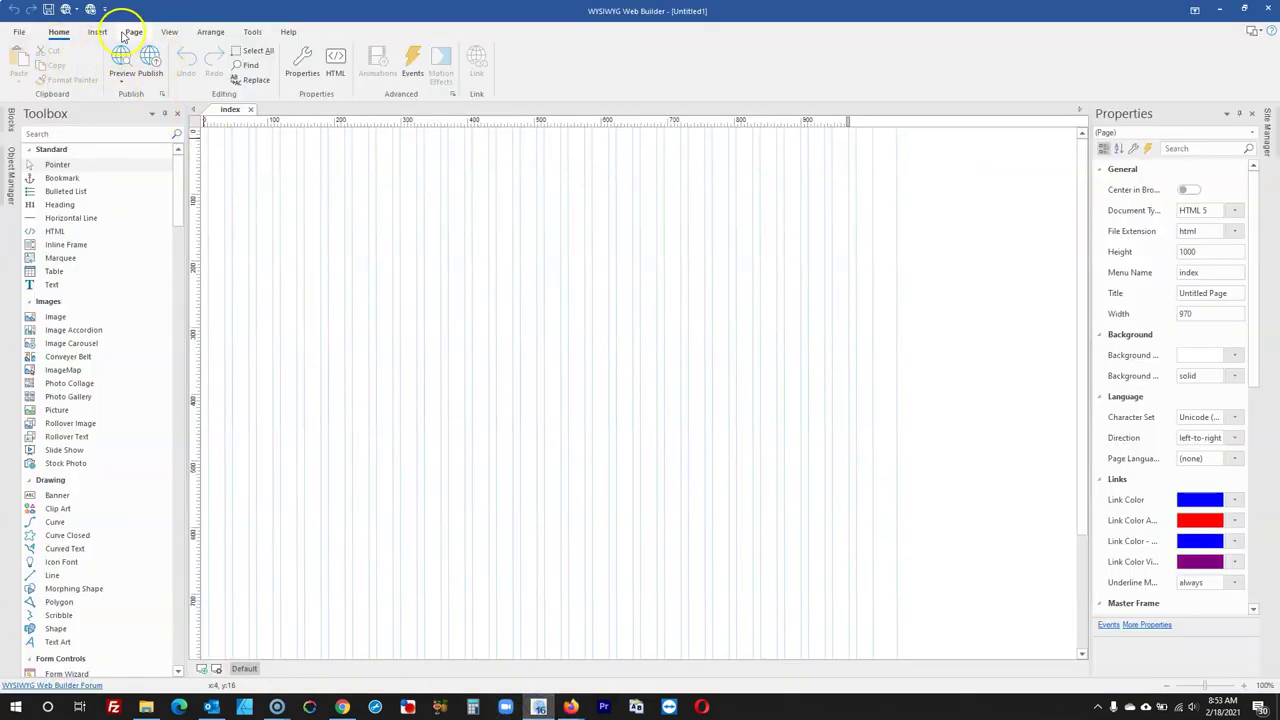
left_click(286, 33)
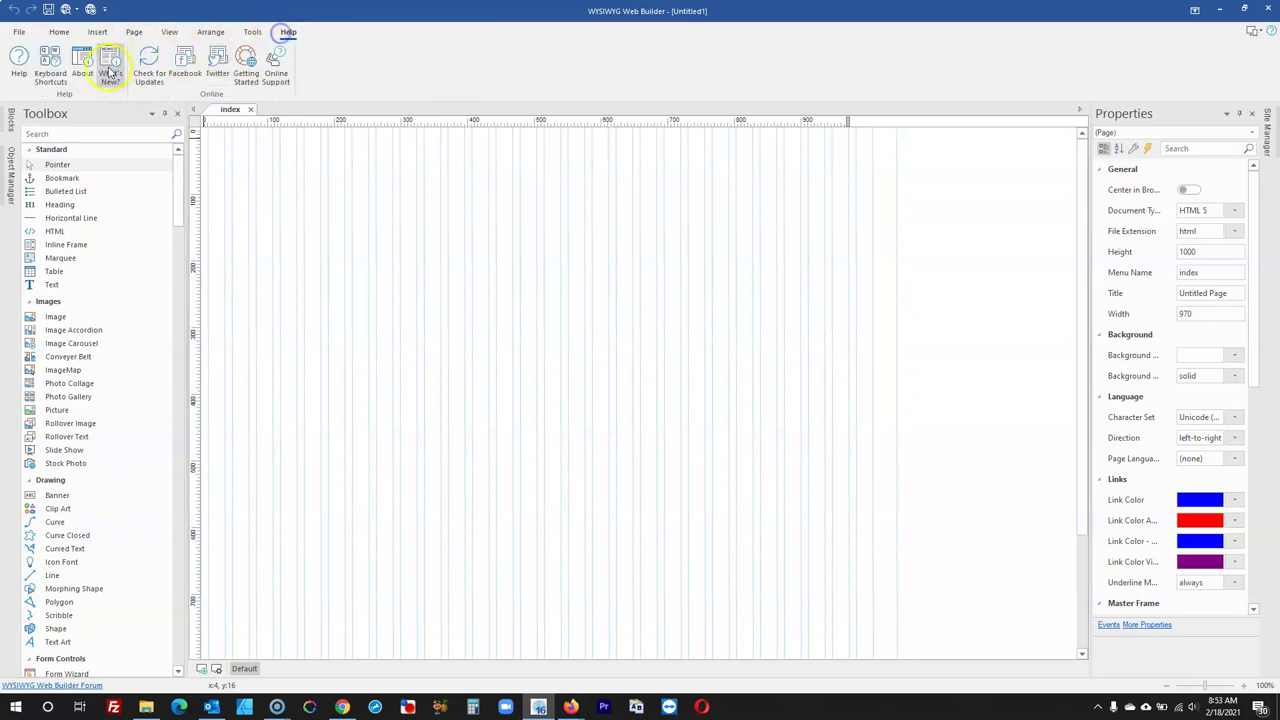
left_click(84, 63)
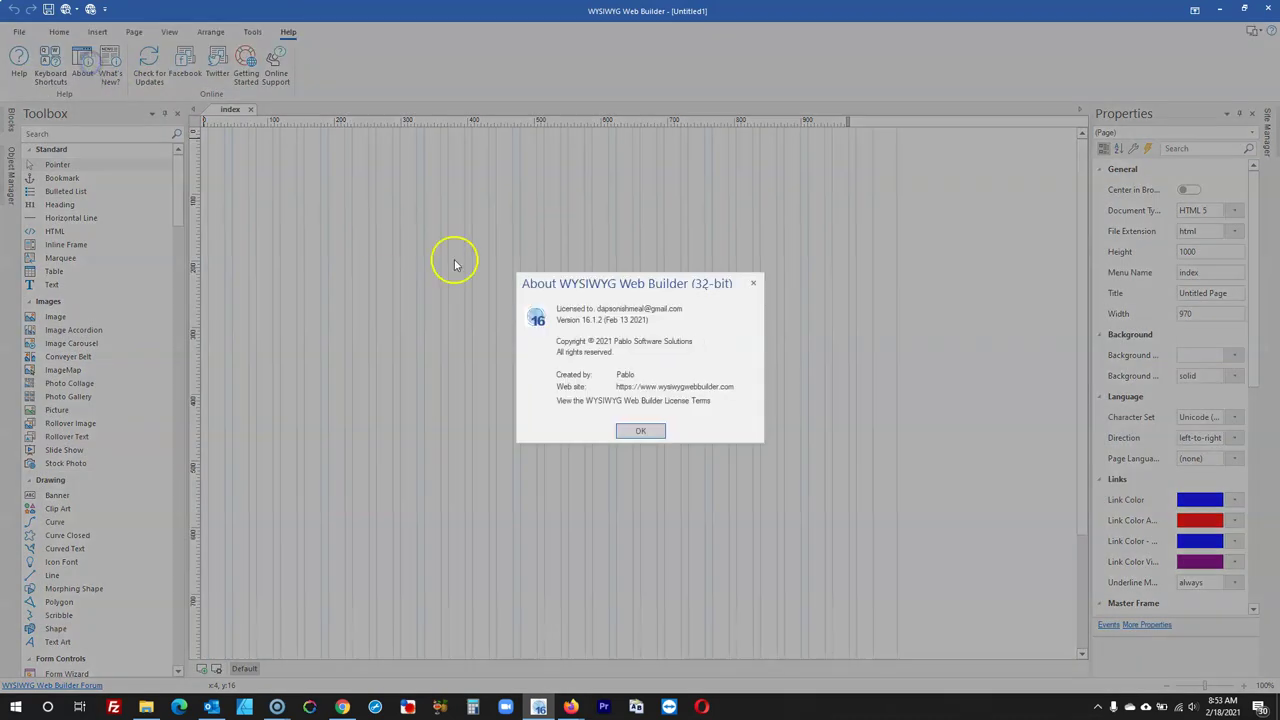
left_click(757, 288)
Set the index page width to 1600 pixels and auto-hide the Toolbox to enlarge the workspace
right_click(403, 258)
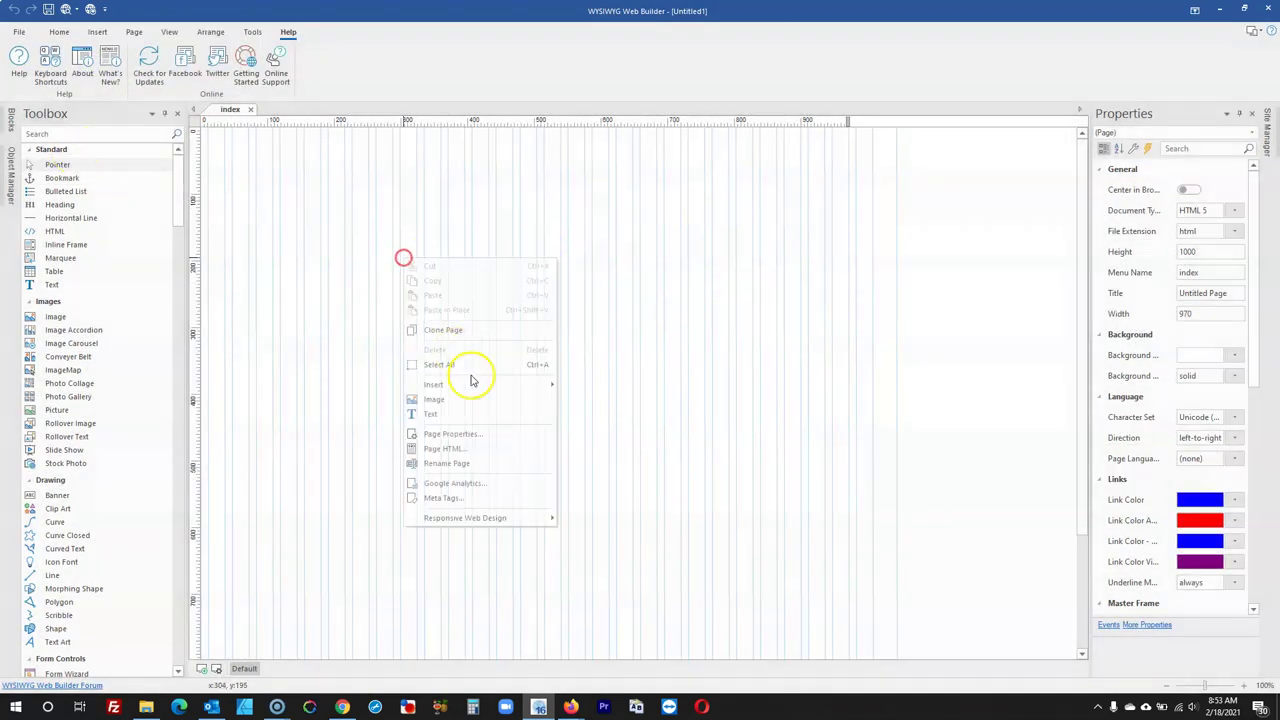
left_click(480, 434)
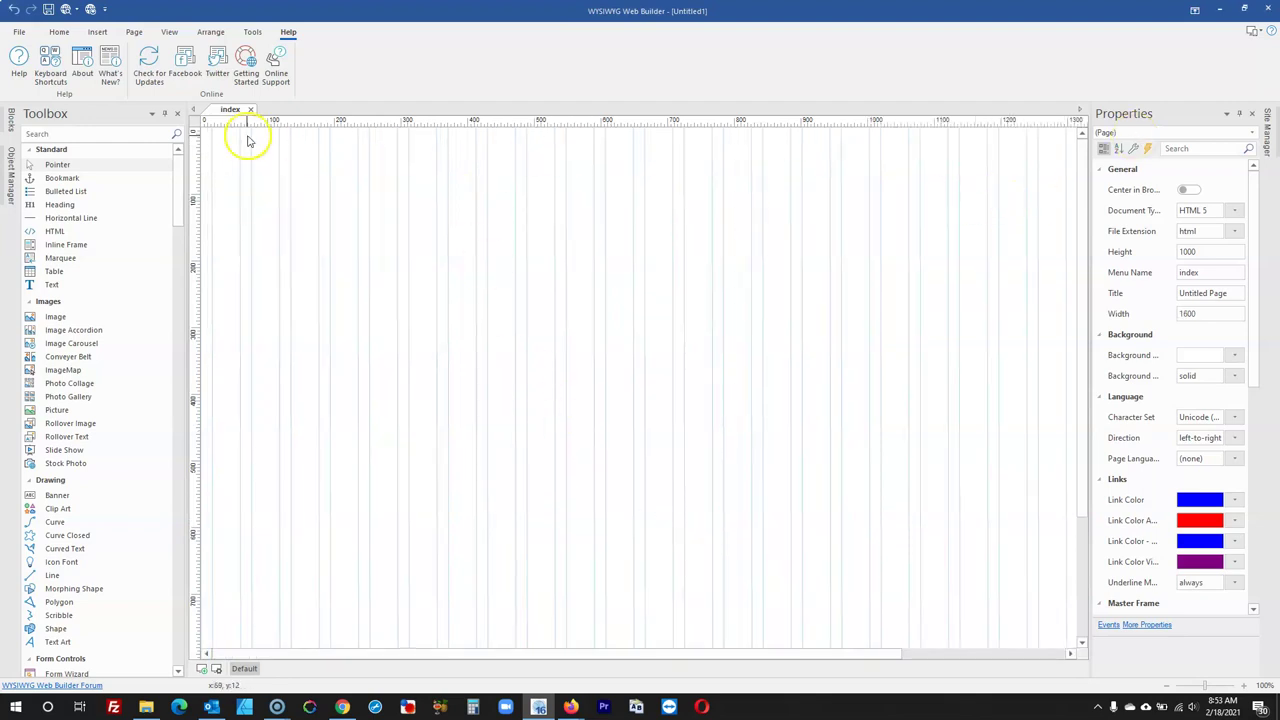
left_click(168, 113)
left_click(335, 218)
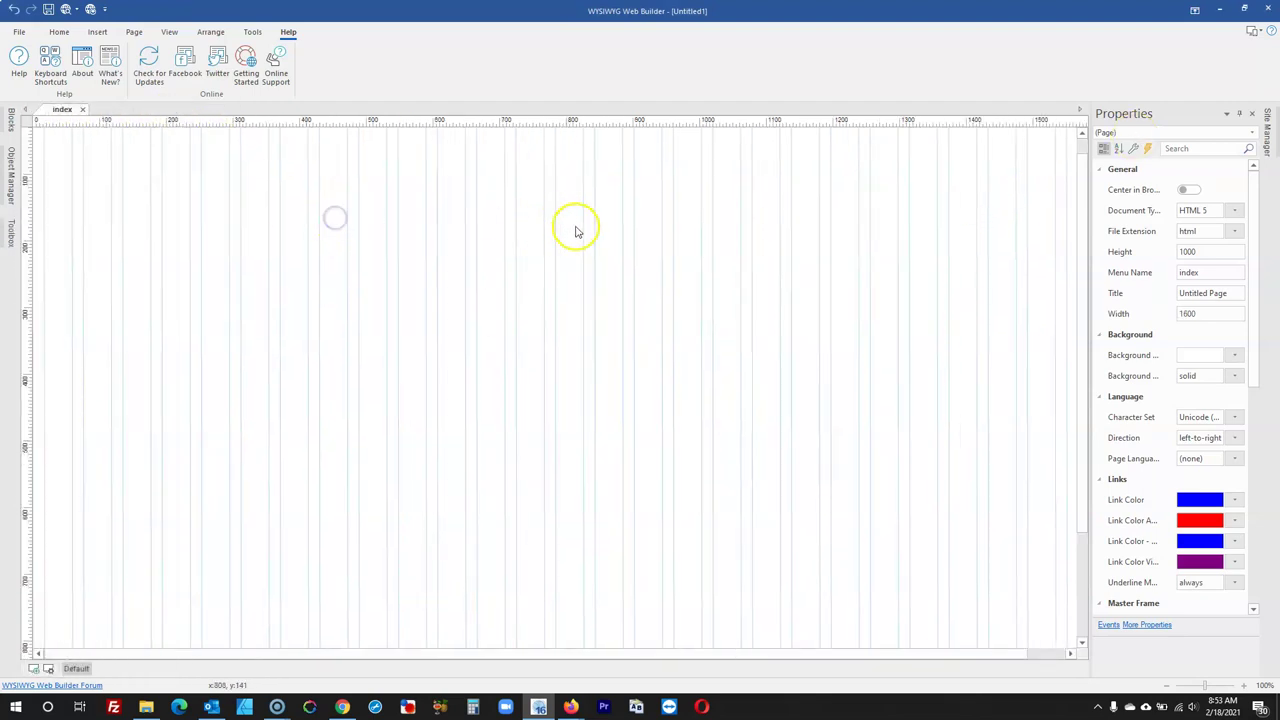
left_click_drag(810, 653, 749, 643)
scroll(580, 412, "down", 1, "ctrl")
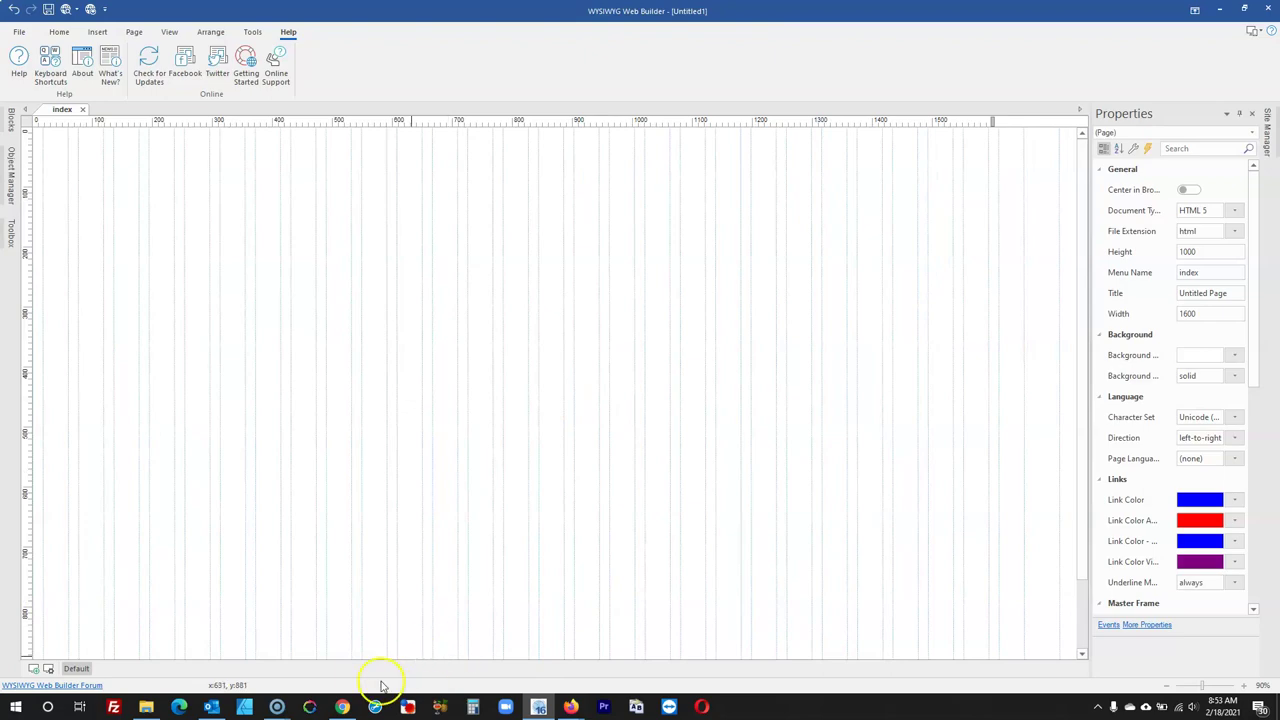
Switch to Chrome and look over the NetSuite blog page layout from the header to the footer
left_click(343, 707)
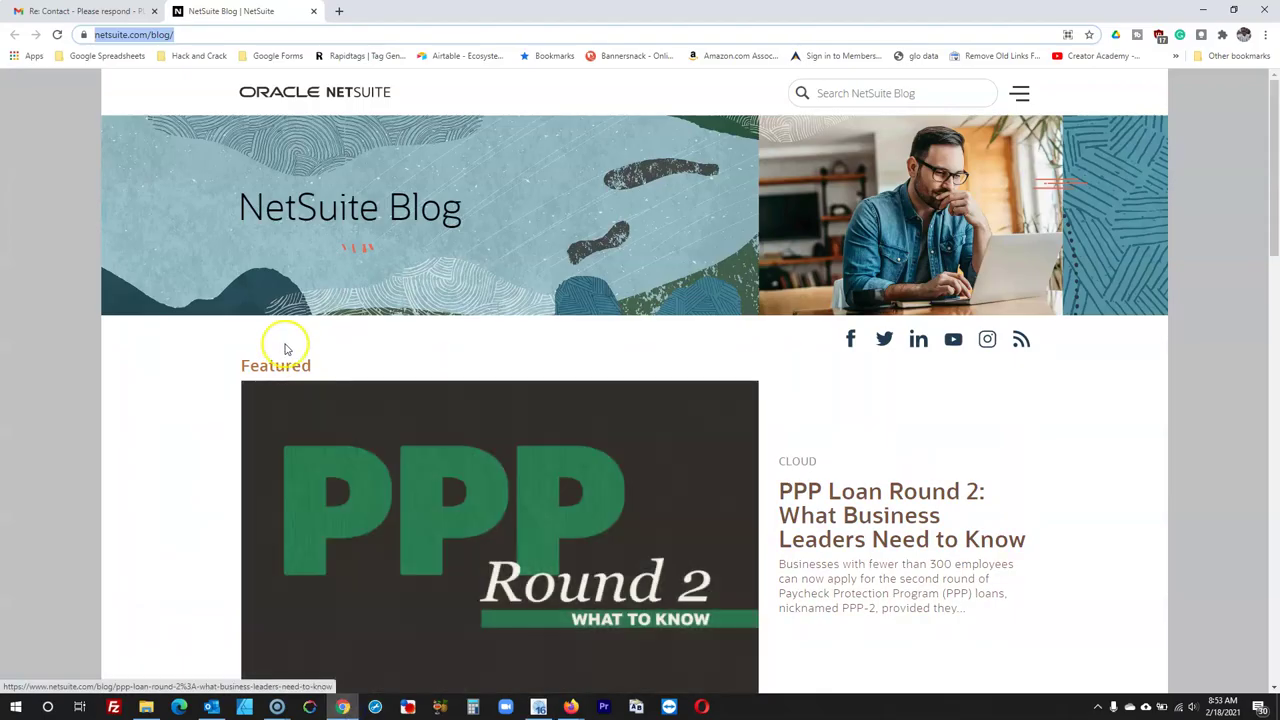
scroll(705, 122, "down", 1)
scroll(791, 71, "up", 1)
scroll(900, 114, "down", 2)
scroll(977, 195, "up", 3)
scroll(977, 195, "down", 15)
scroll(977, 195, "up", 10)
scroll(977, 195, "up", 5)
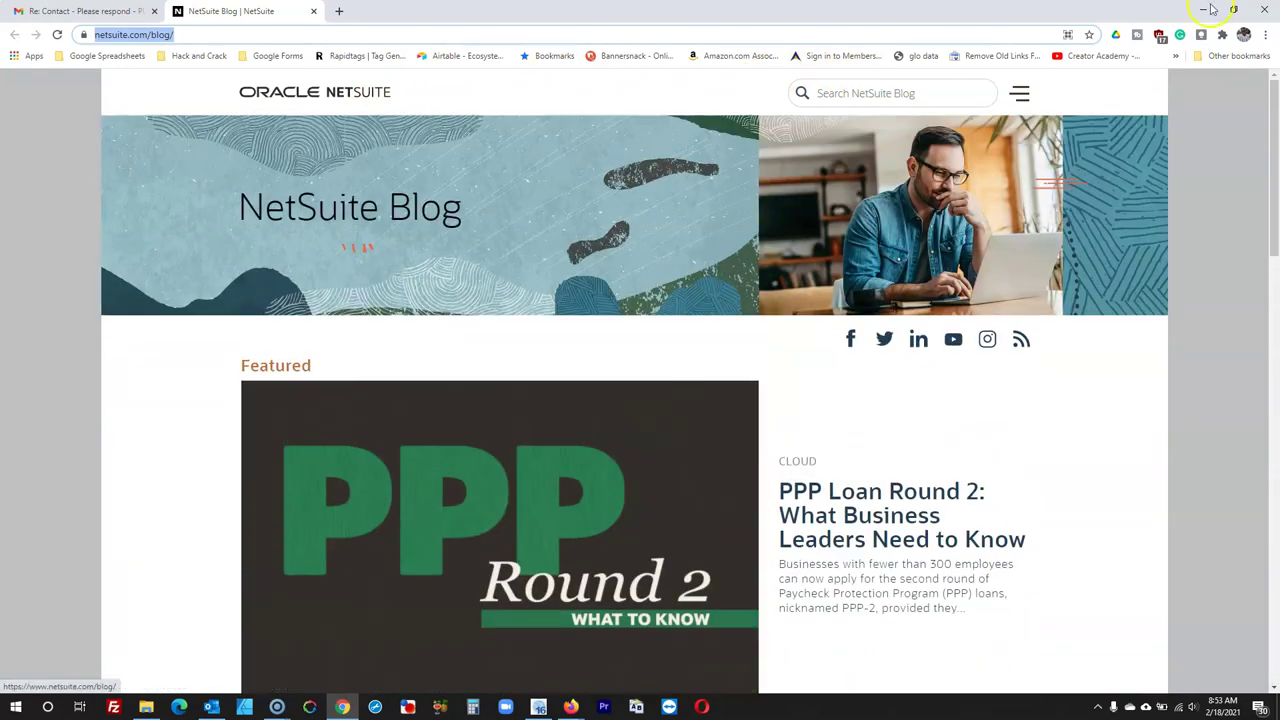
Switch back to Firefox and open the element inspector on the NetSuite blog's header bar
right_click(615, 95)
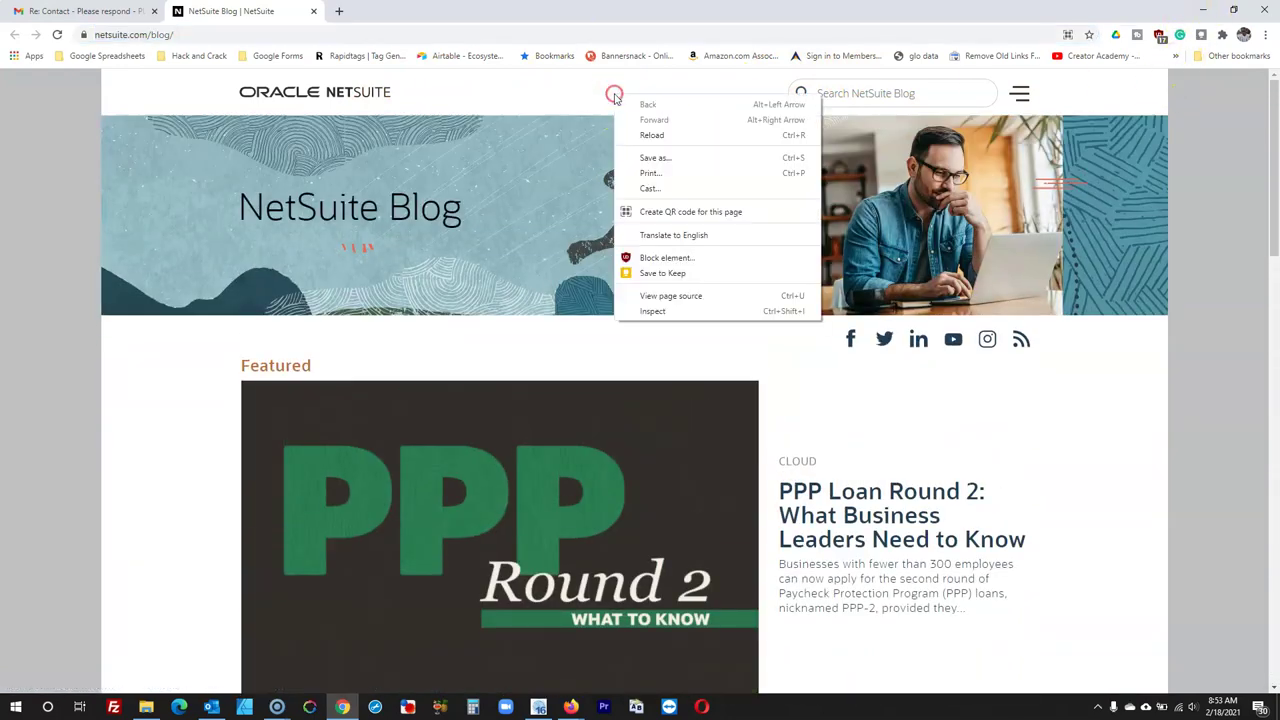
left_click(565, 707)
left_click(618, 648)
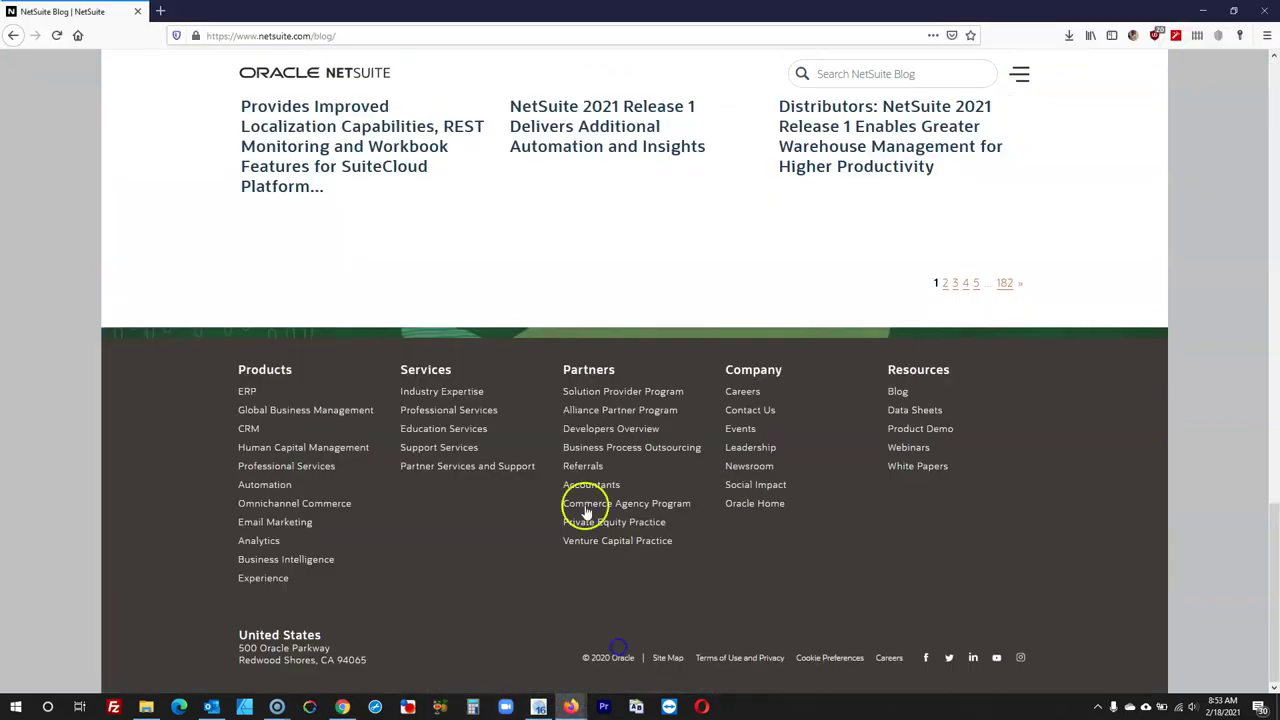
scroll(438, 247, "up", 10)
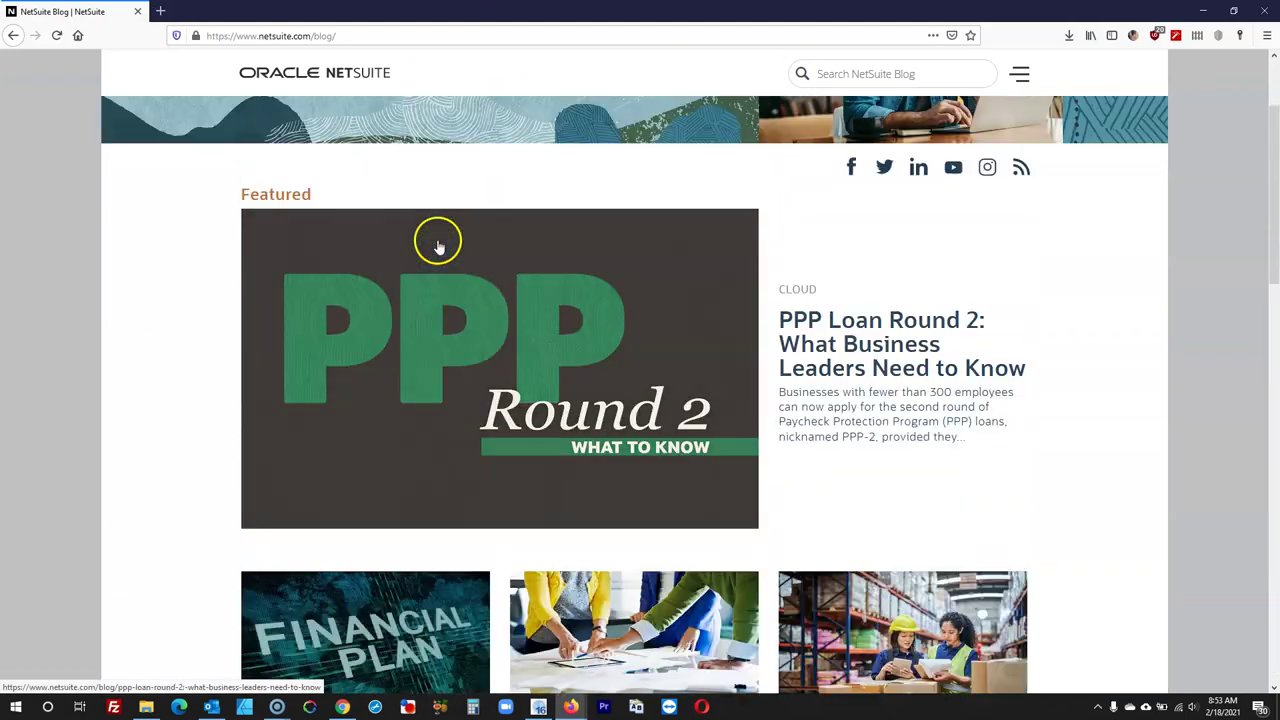
right_click(422, 75)
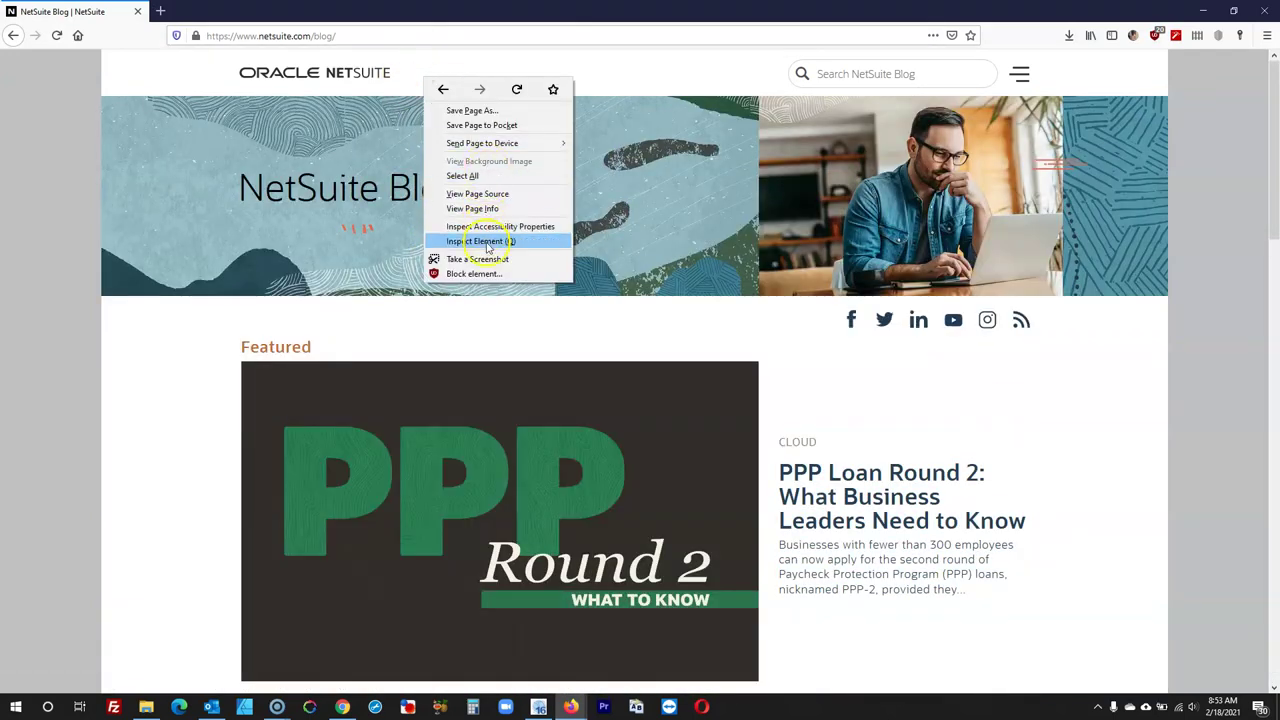
left_click(484, 241)
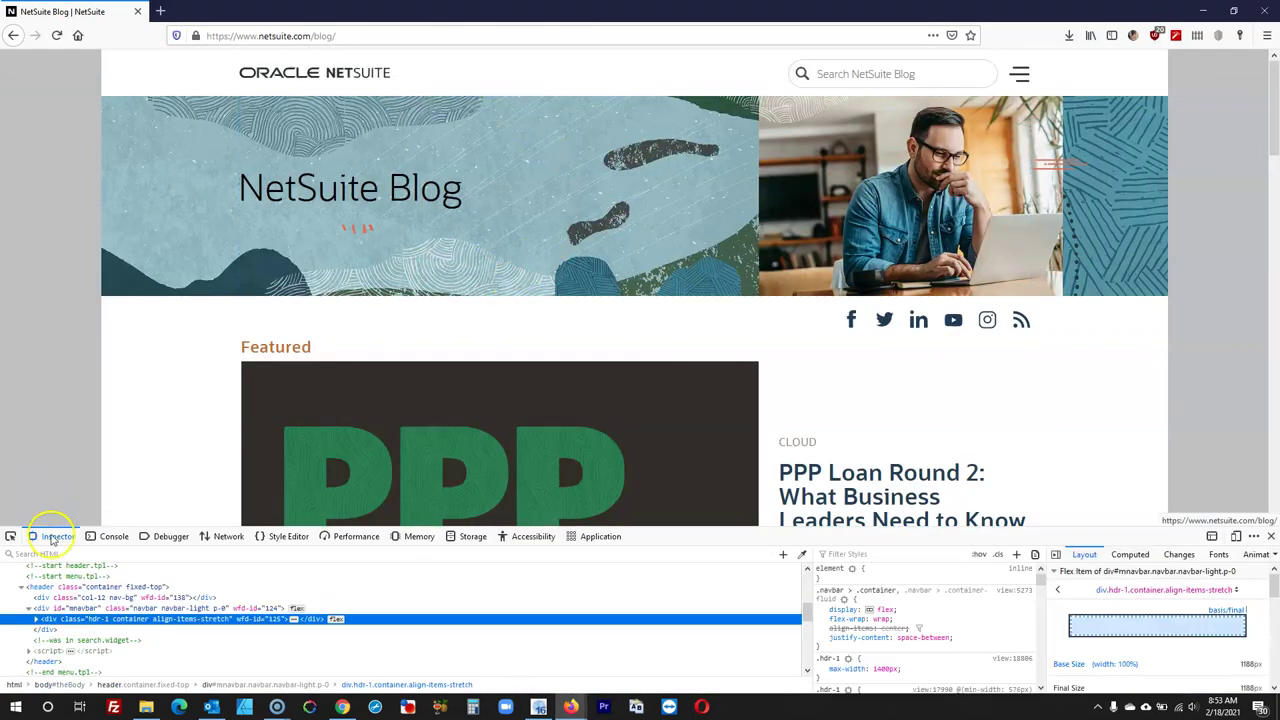
Switch to WYSIWYG Web Builder and draw a layer about 521 by 122 pixels near the top of the index page
left_click(10, 538)
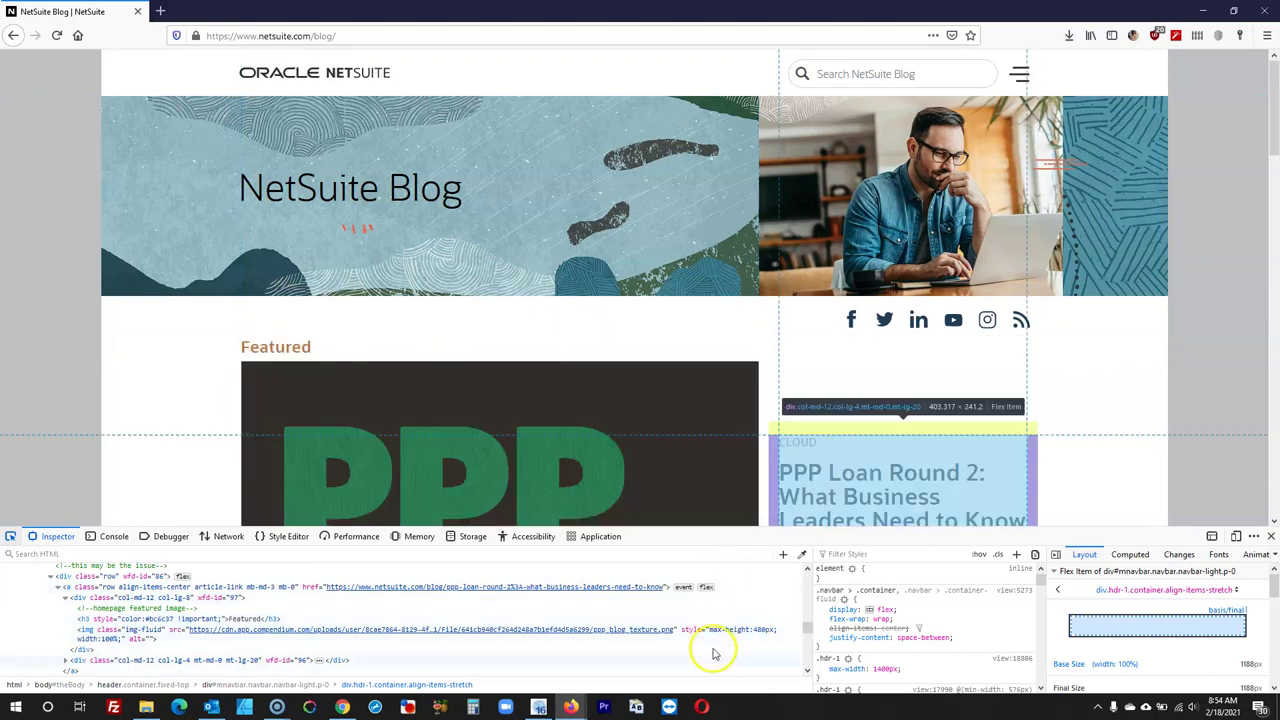
left_click(538, 707)
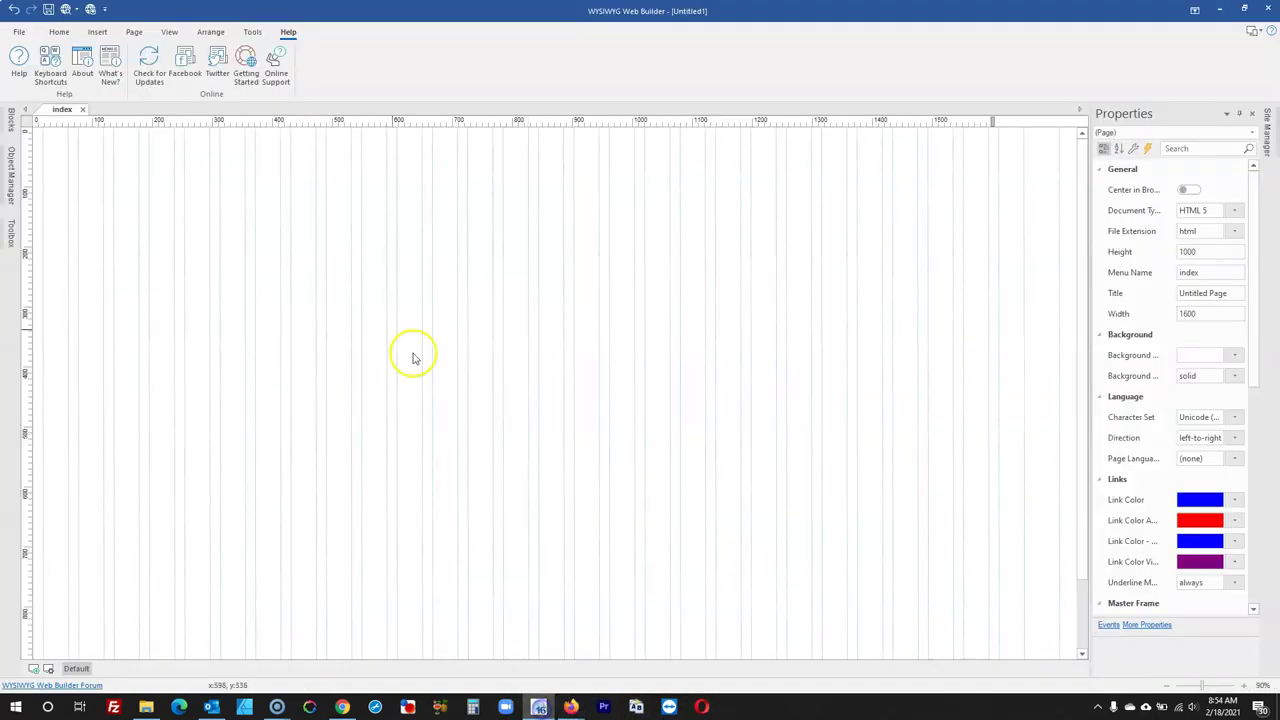
left_click(13, 242)
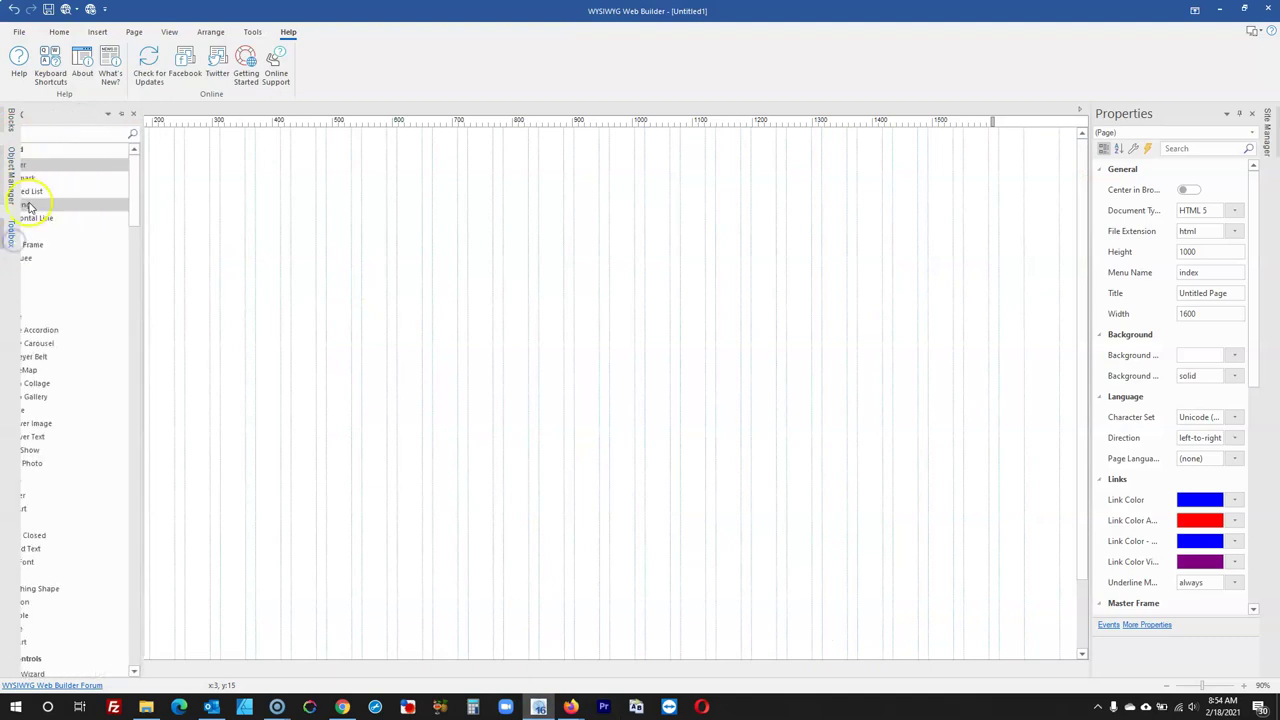
left_click(86, 131)
type("layer")
left_click(87, 168)
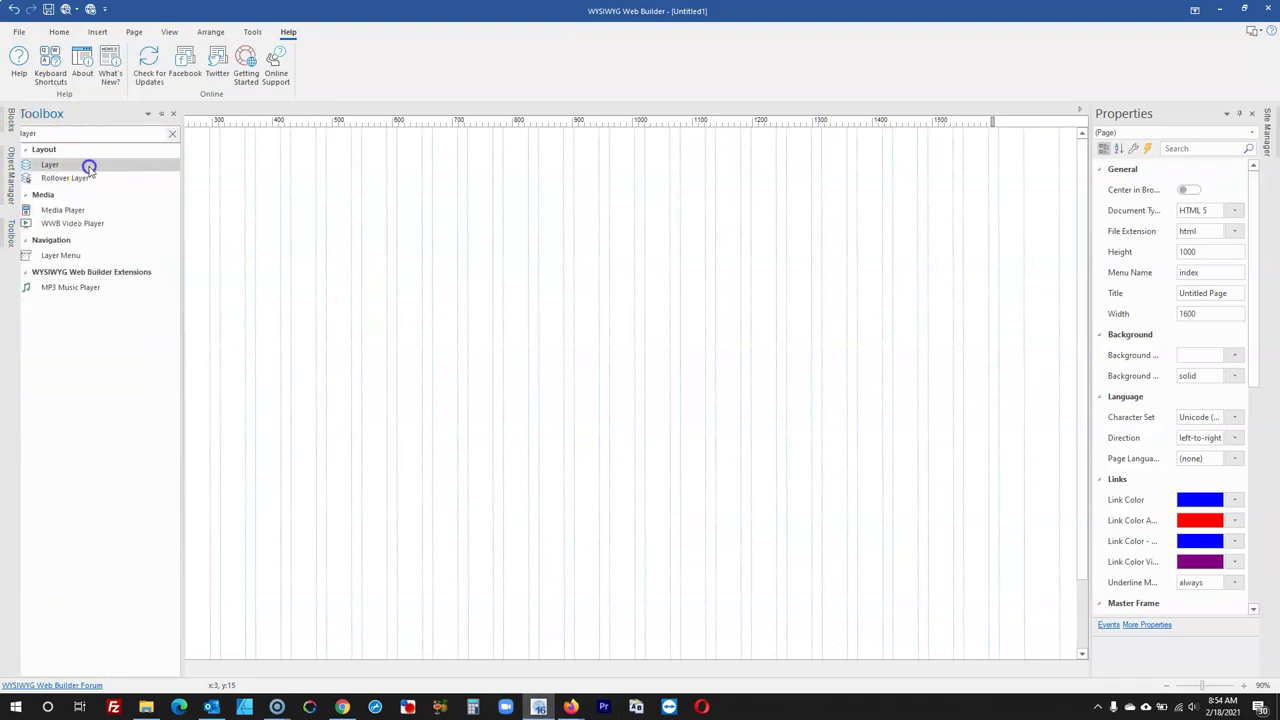
left_click_drag(328, 172, 640, 243)
Set the layer's size to 1600 by 70 pixels and move it to the page's top-left corner
left_click(1212, 293)
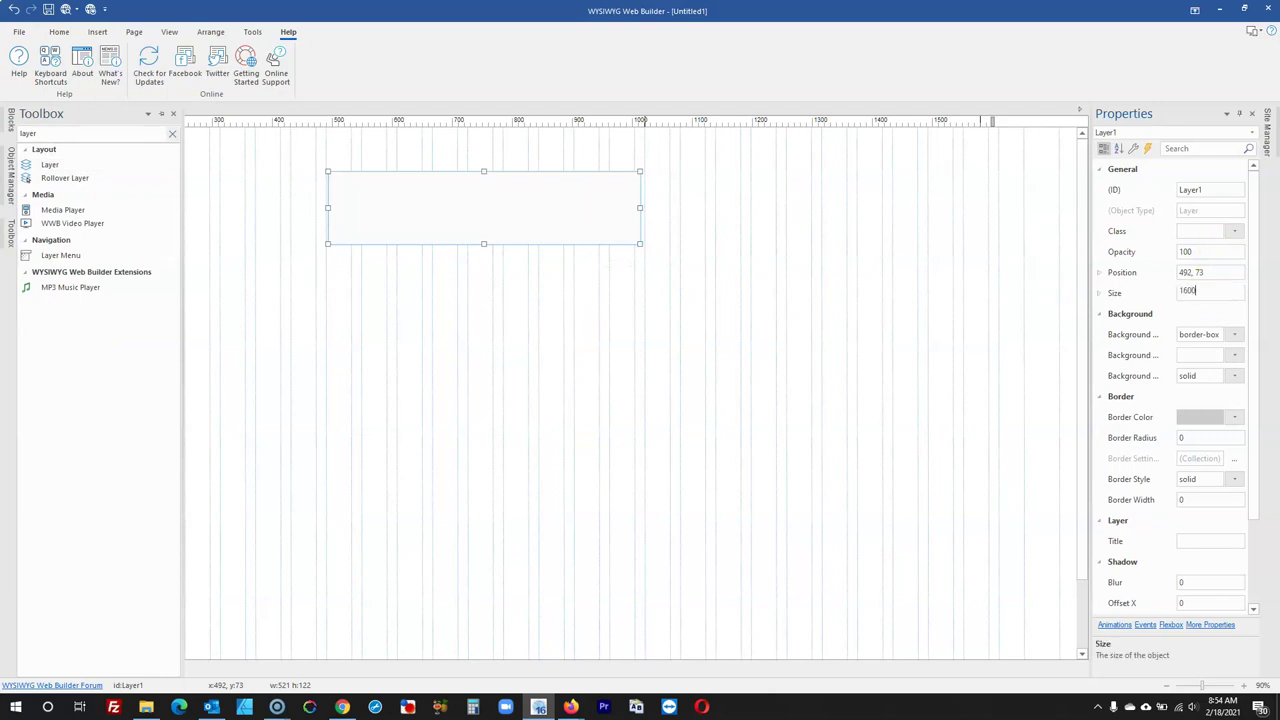
type("1600,70")
key("Return")
left_click(851, 320)
left_click_drag(560, 195, 252, 95)
left_click(368, 246)
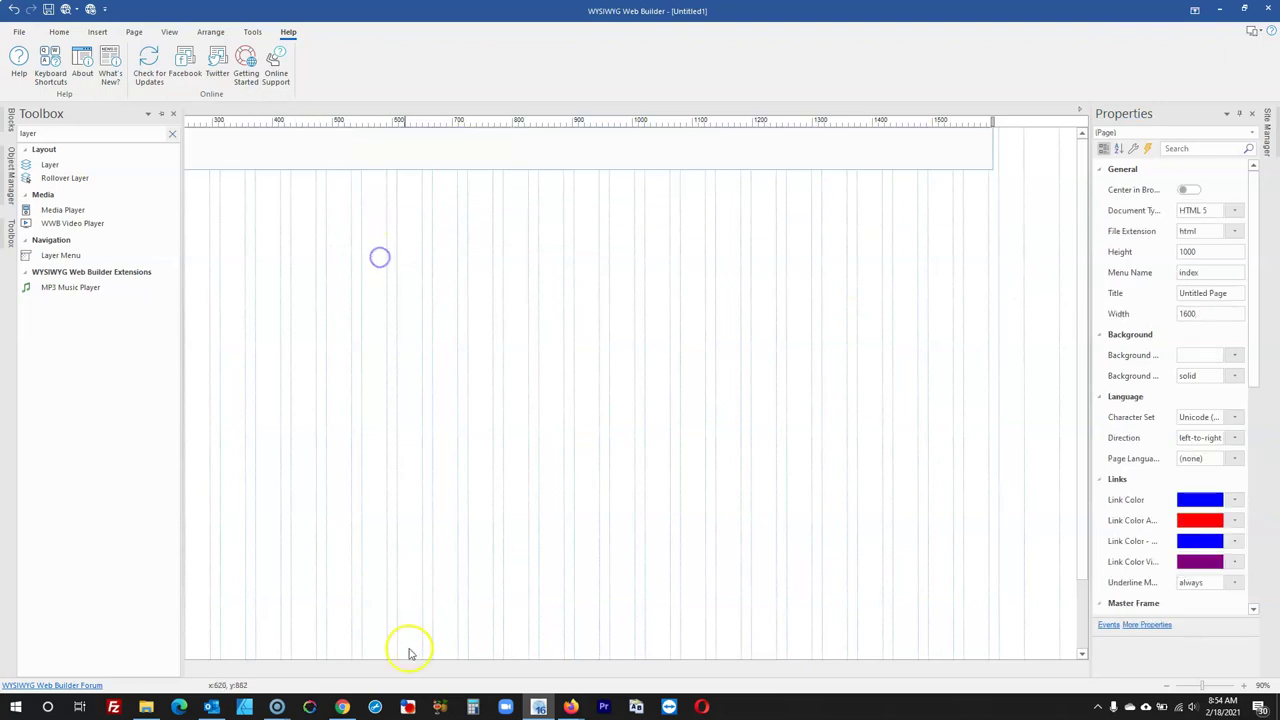
Switch to Firefox and measure the inner container of the NetSuite blog header with the element inspector
mouse_move(570, 706)
left_click(615, 680)
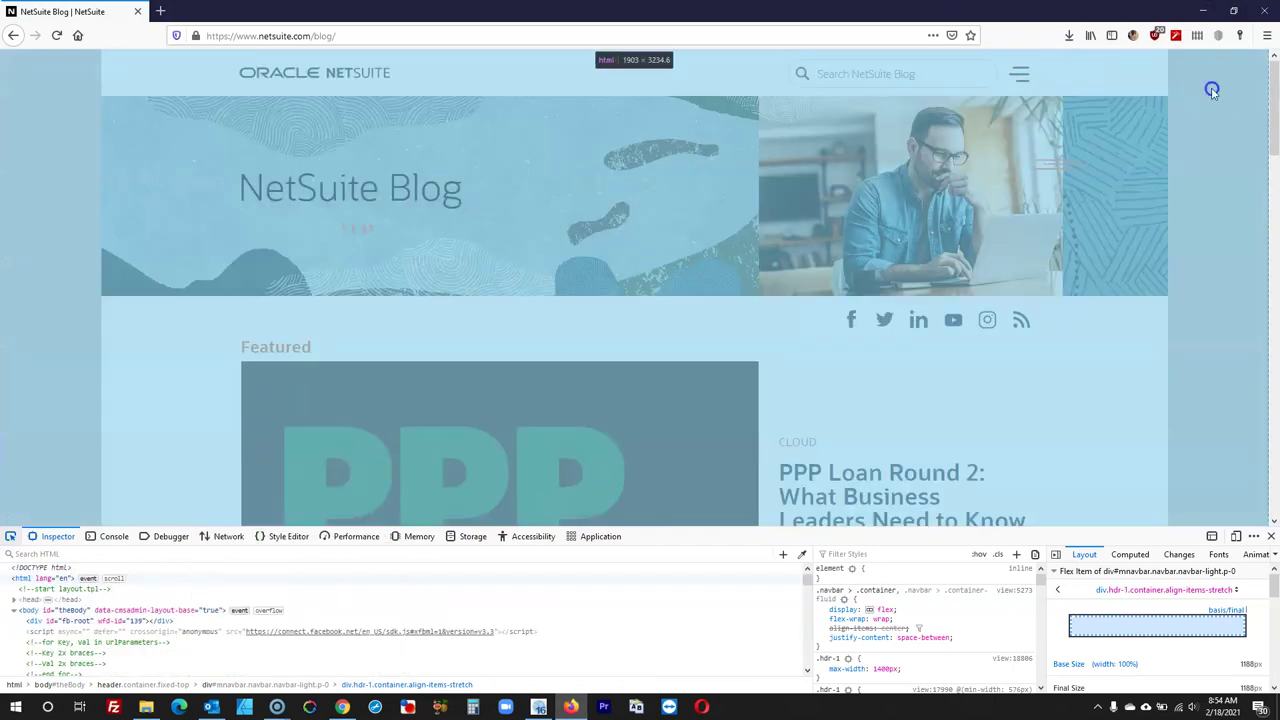
left_click(1211, 150)
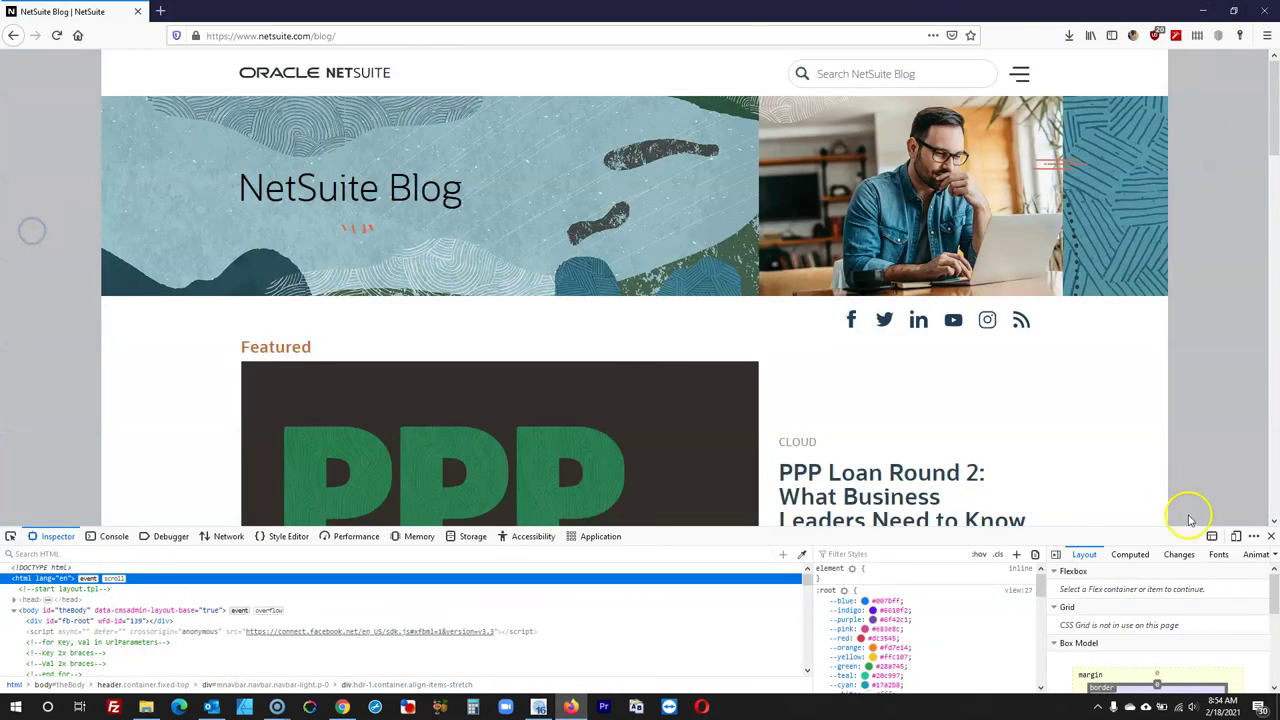
left_click(1271, 537)
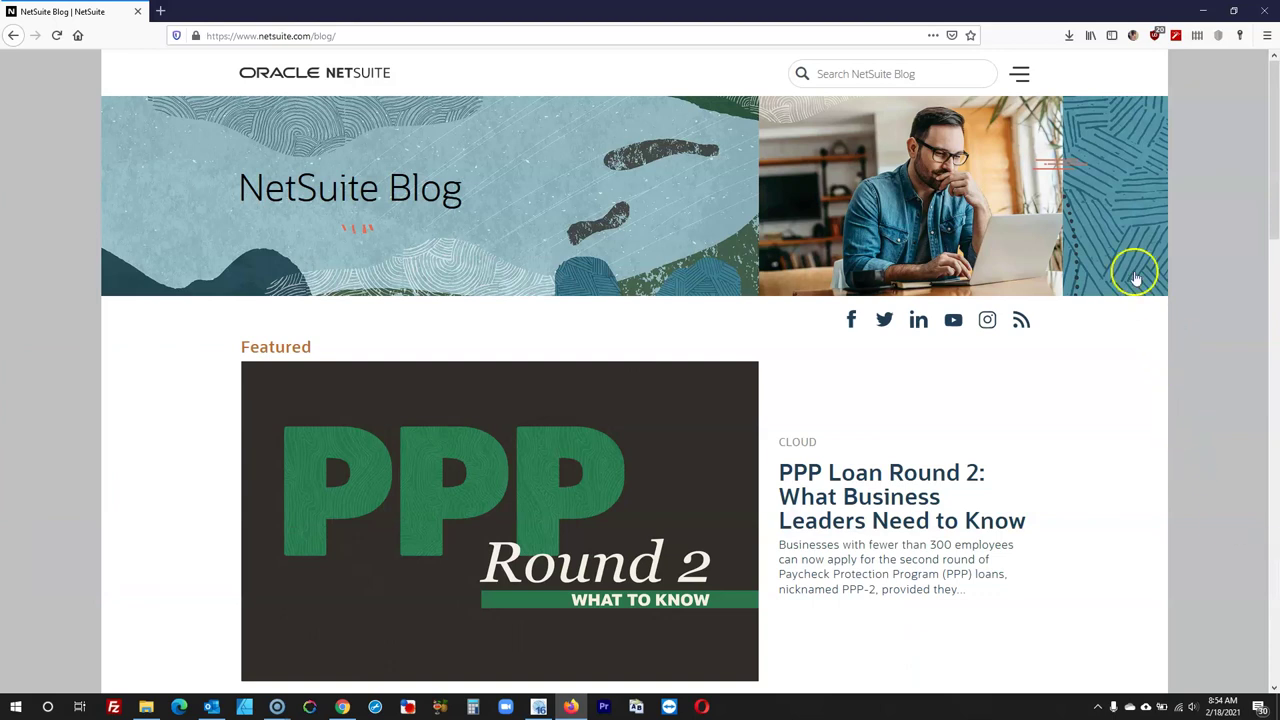
scroll(1057, 94, "down", 3)
scroll(1051, 151, "up", 3)
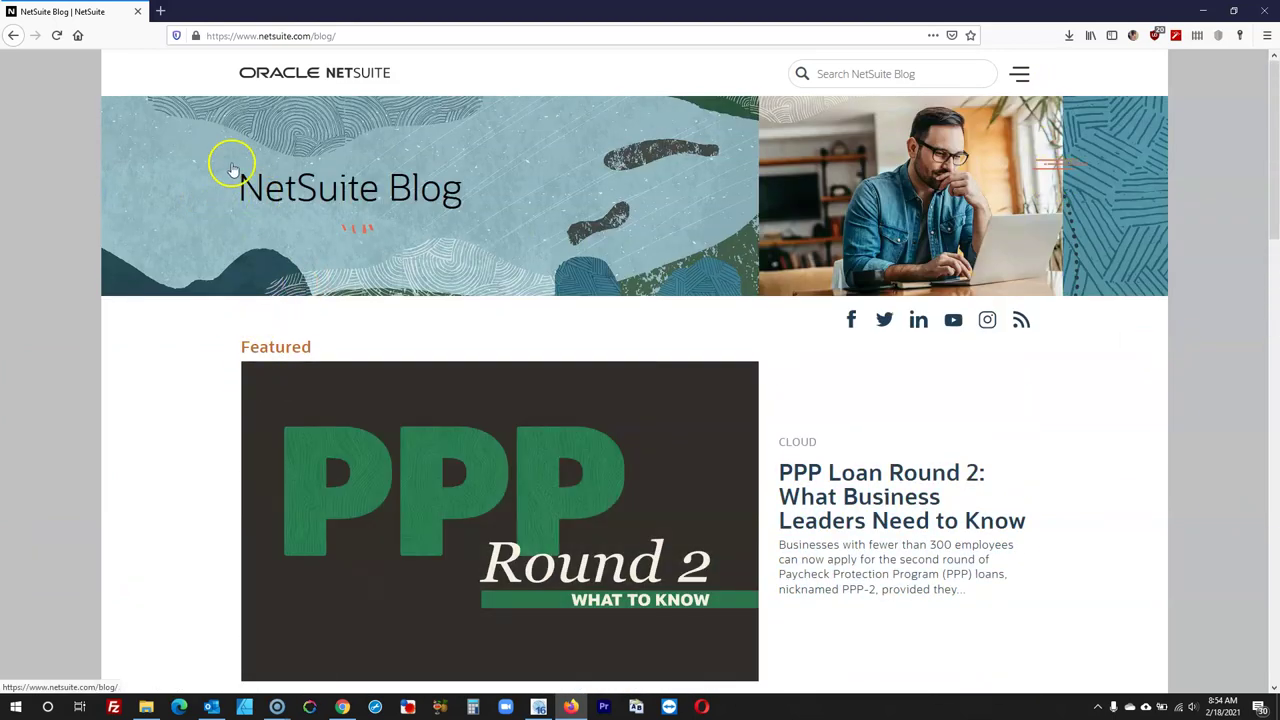
right_click(333, 96)
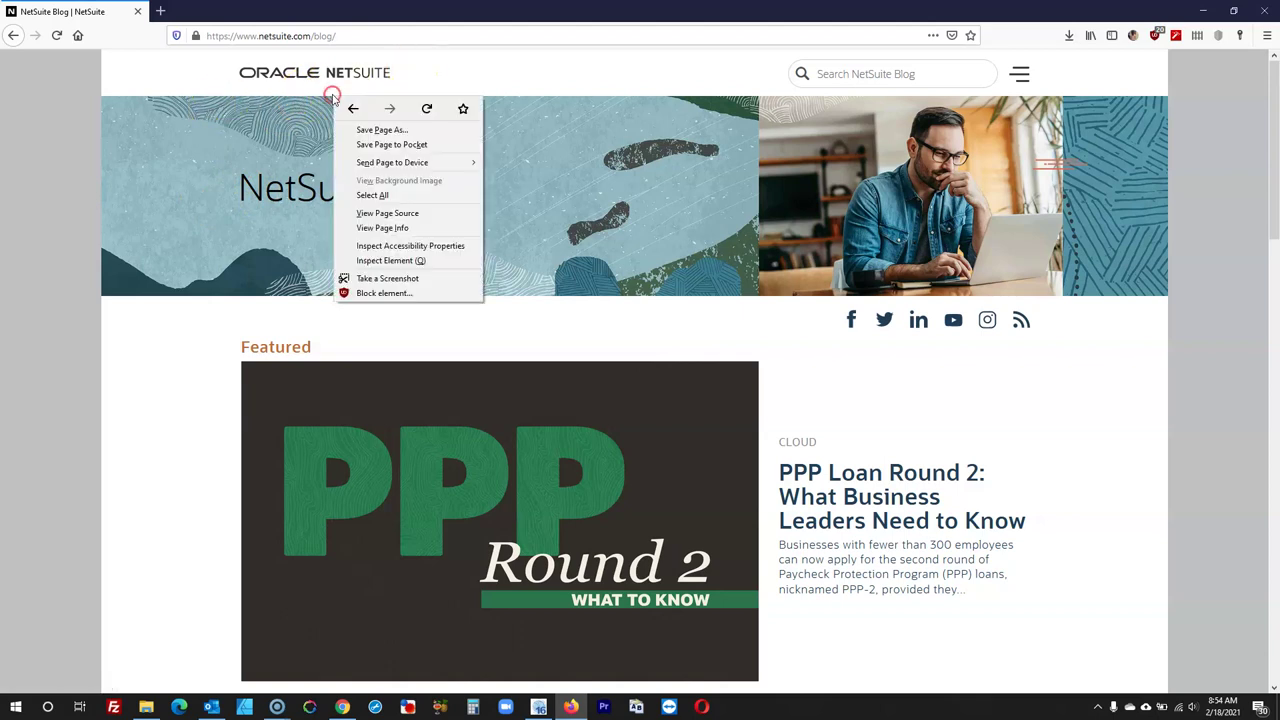
left_click(392, 261)
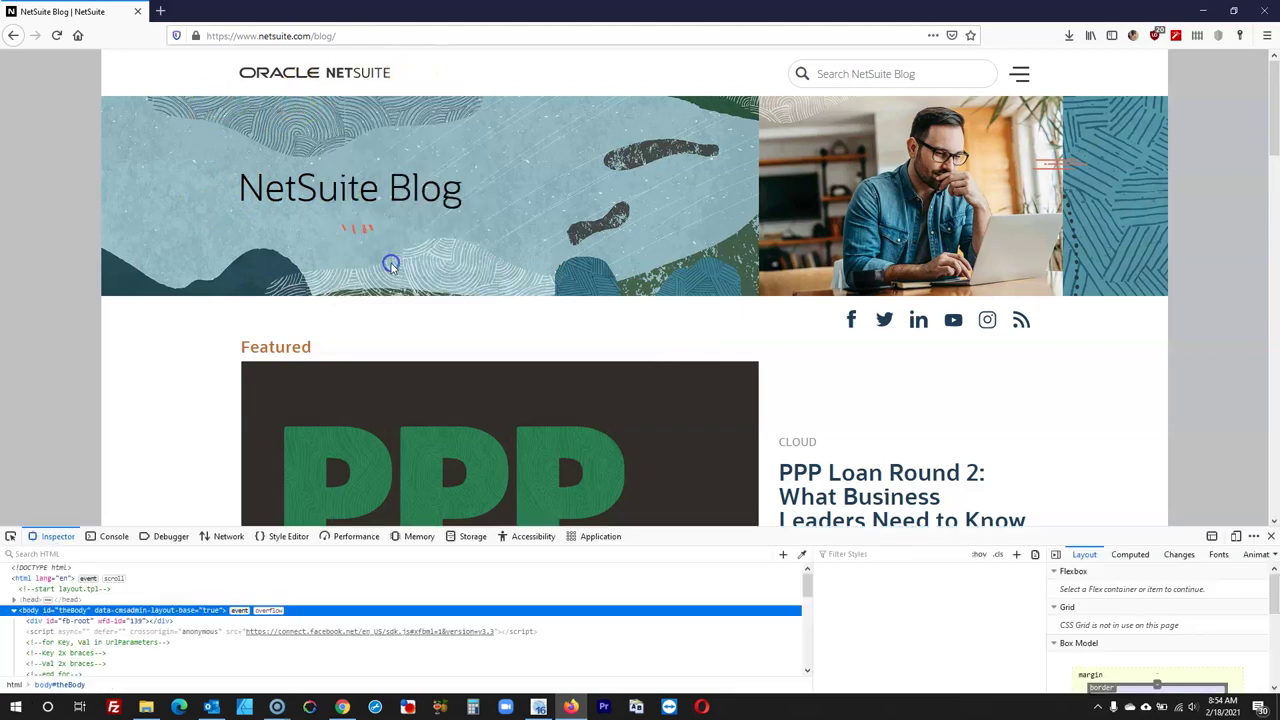
left_click(10, 536)
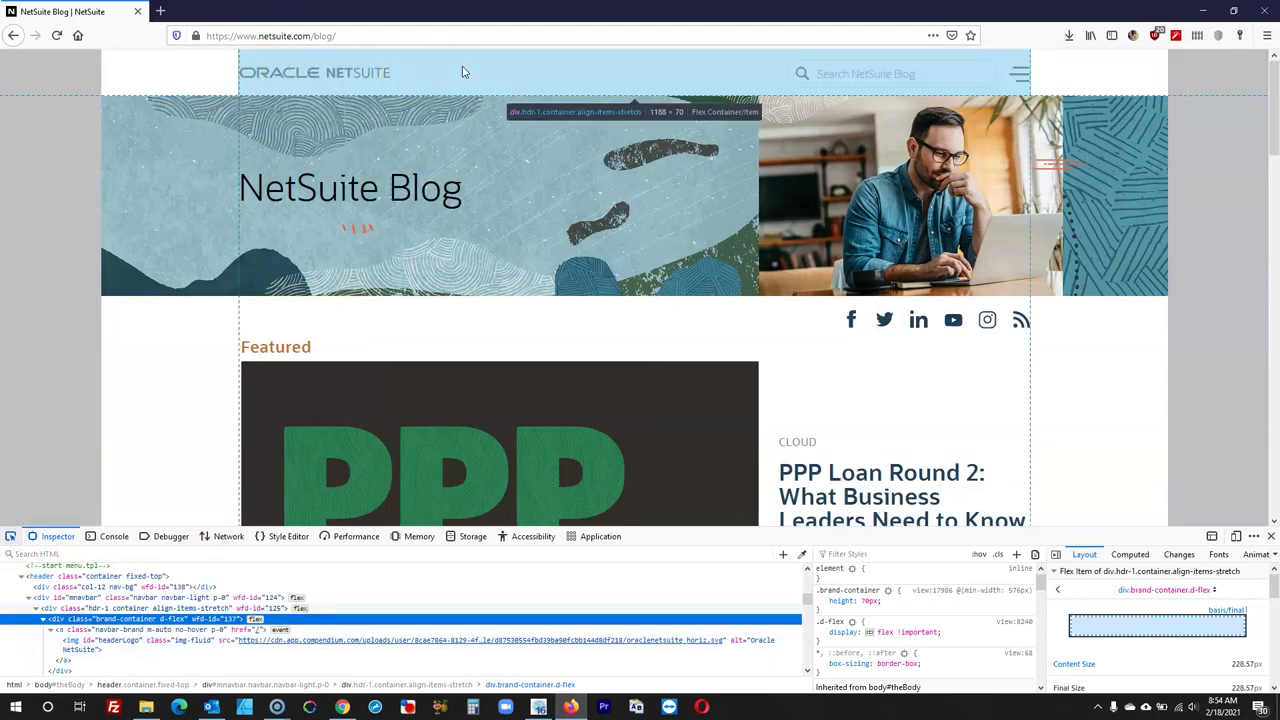
Switch back to WYSIWYG Web Builder, draw a second layer below the header layer, and set its size to 1188 by 70 pixels
left_click(539, 707)
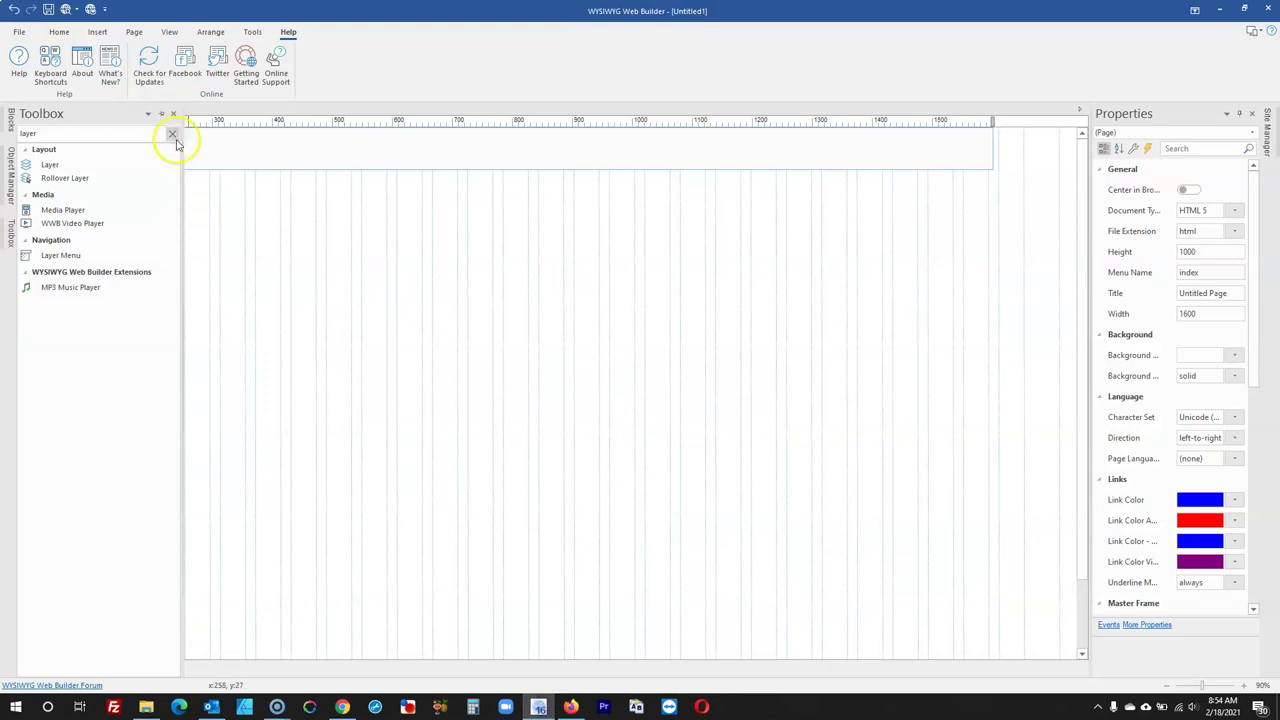
left_click(77, 165)
left_click_drag(257, 231, 851, 323)
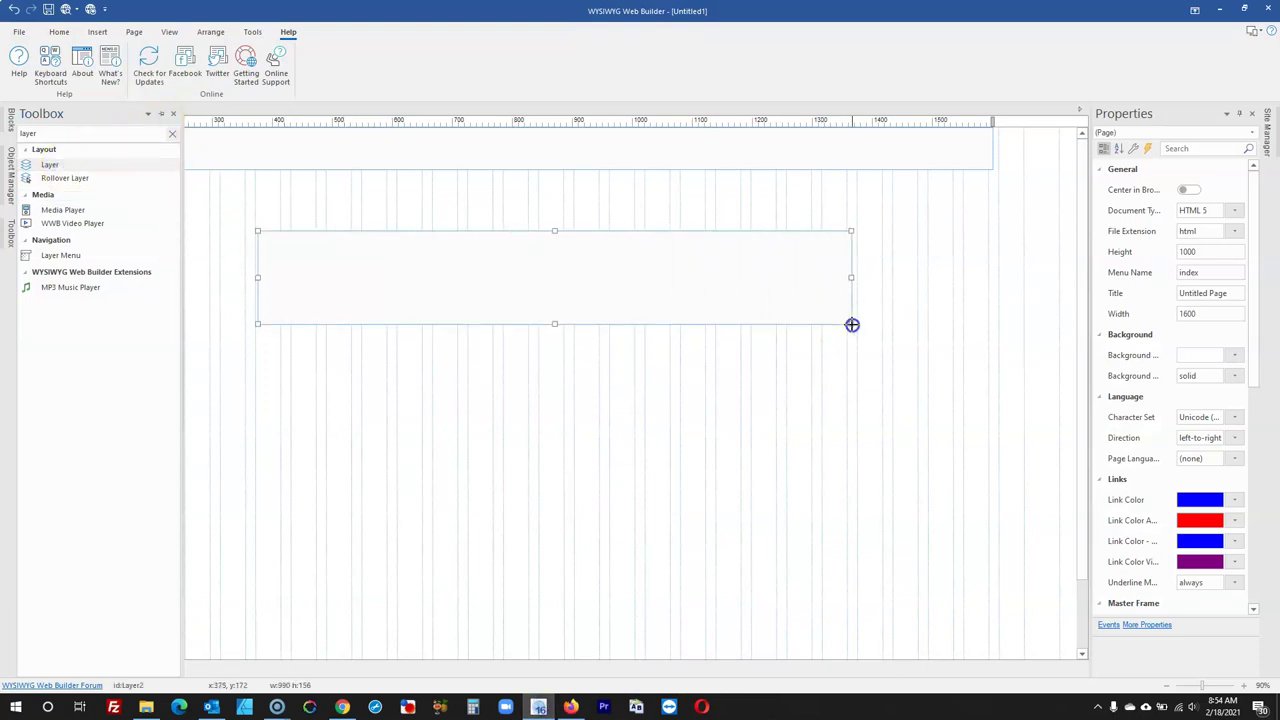
left_click(715, 279)
left_click(1124, 297)
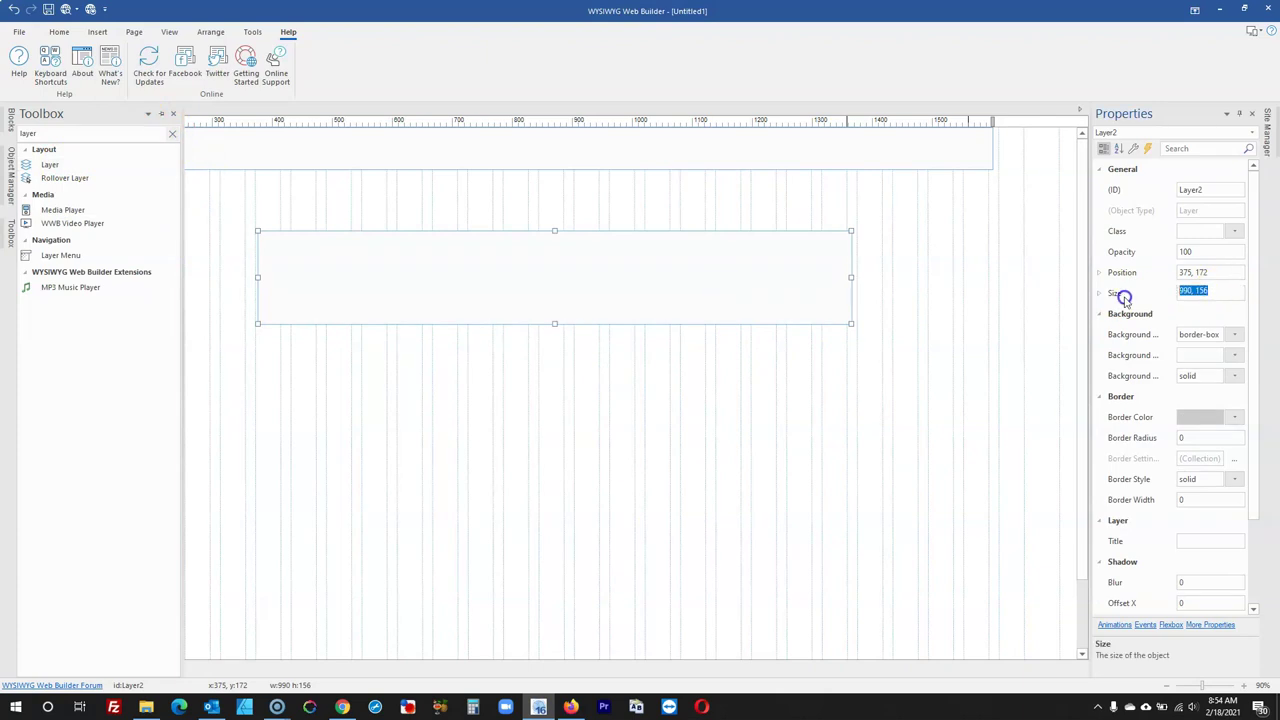
type("1188")
key("Return")
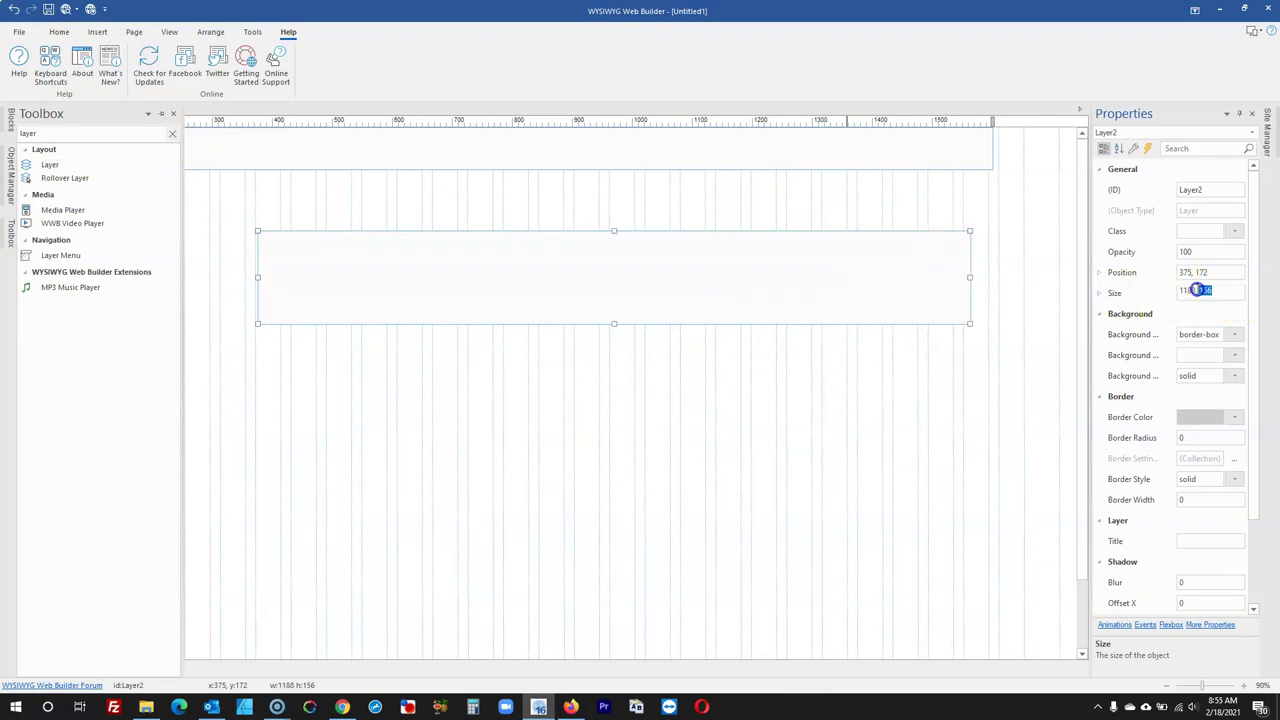
key("Return")
left_click(337, 383)
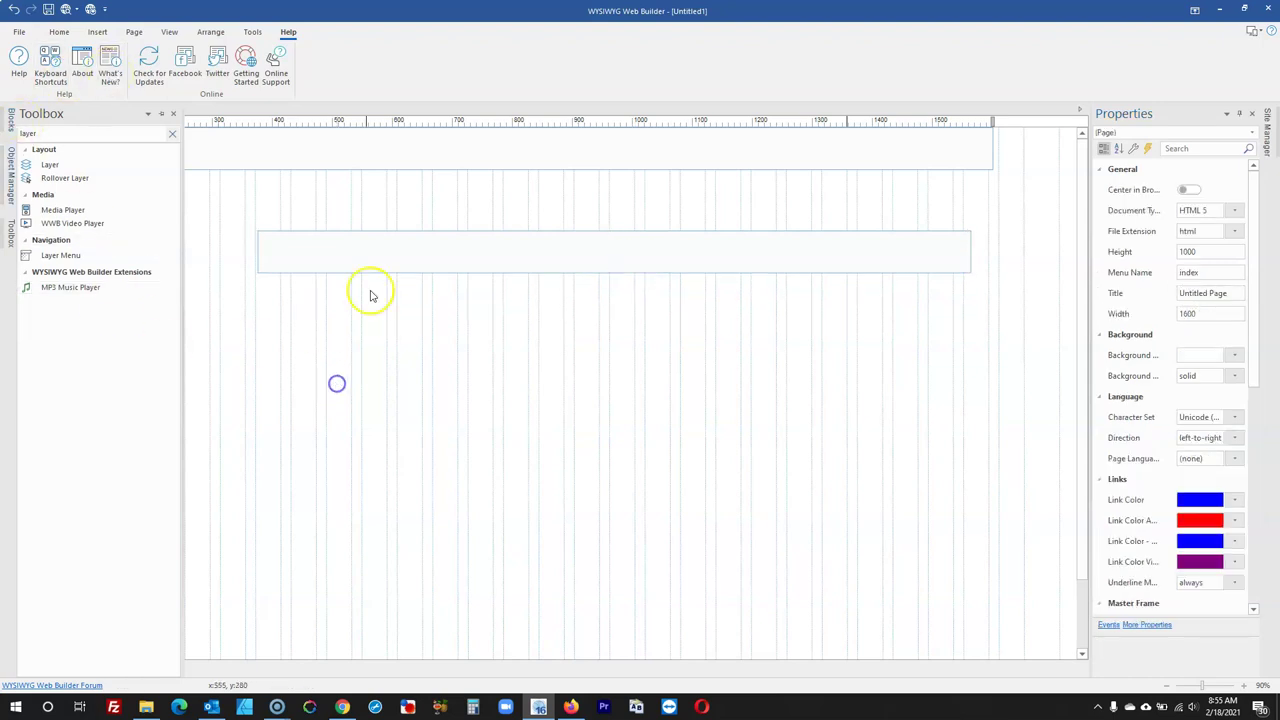
Move the 1188-pixel layer directly beneath the header layer and center it horizontally in the page
left_click_drag(391, 260, 351, 197)
right_click(352, 199)
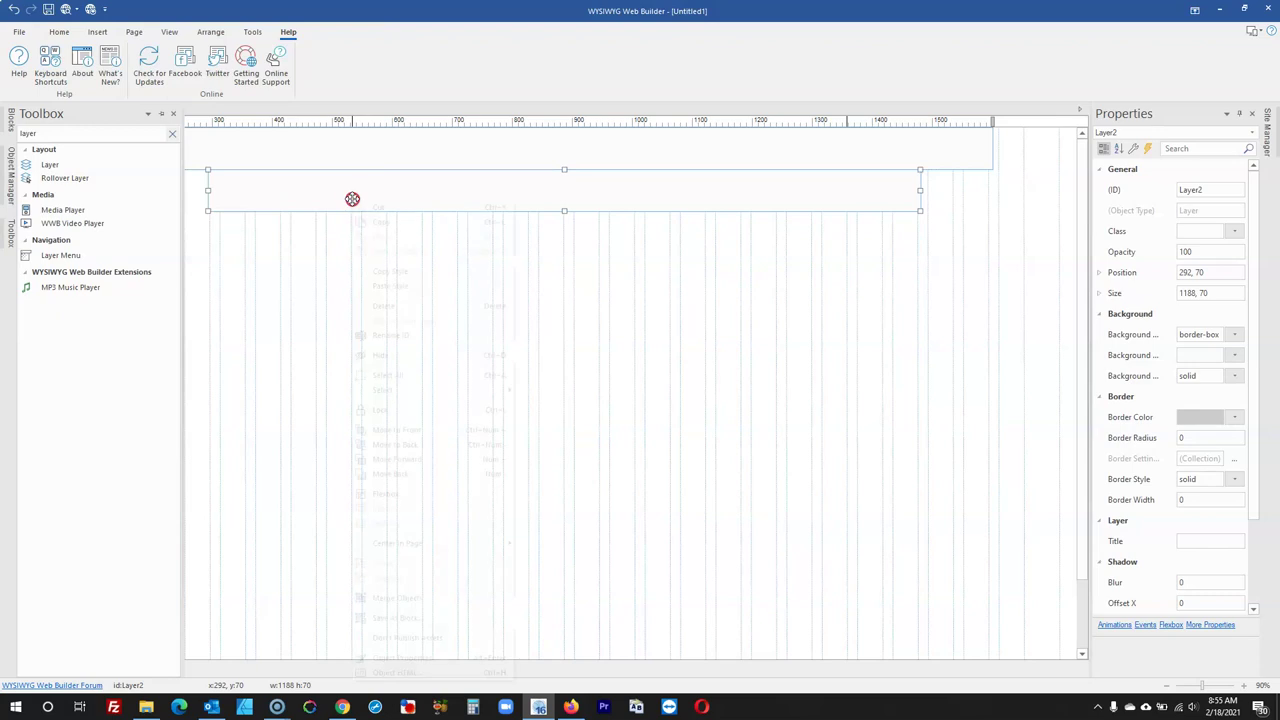
left_click(487, 547)
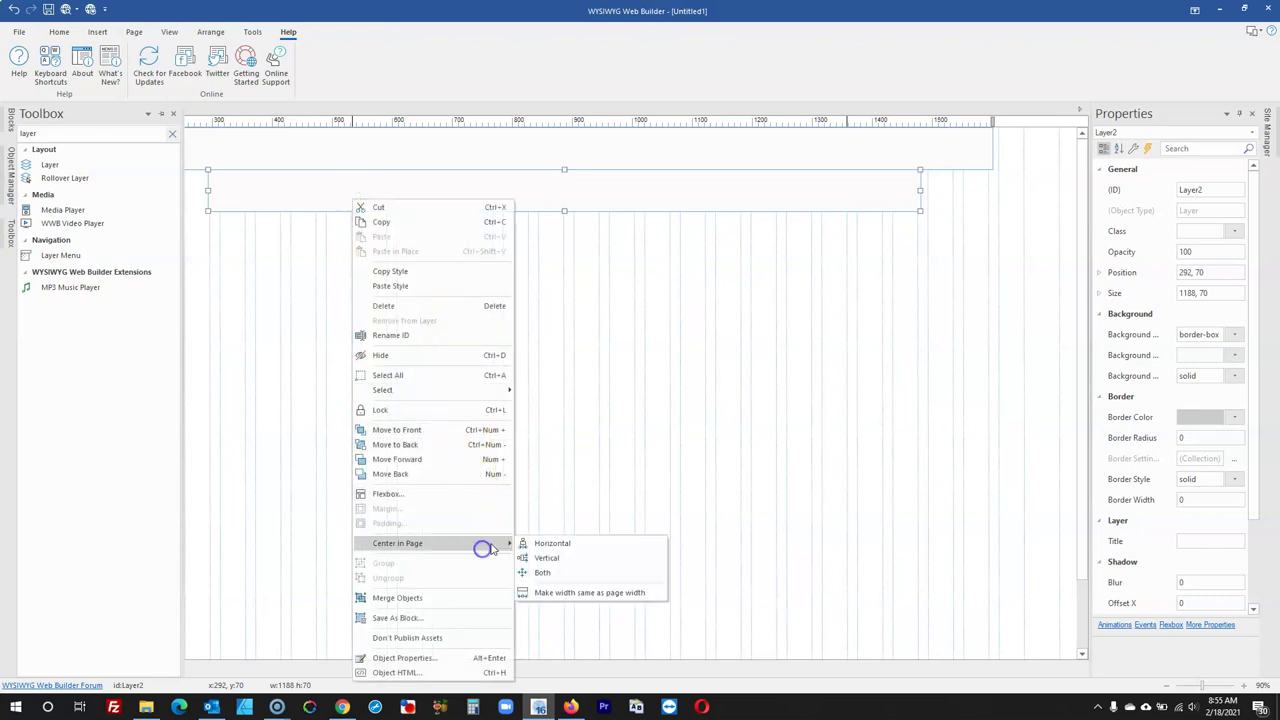
left_click(560, 544)
left_click(658, 376)
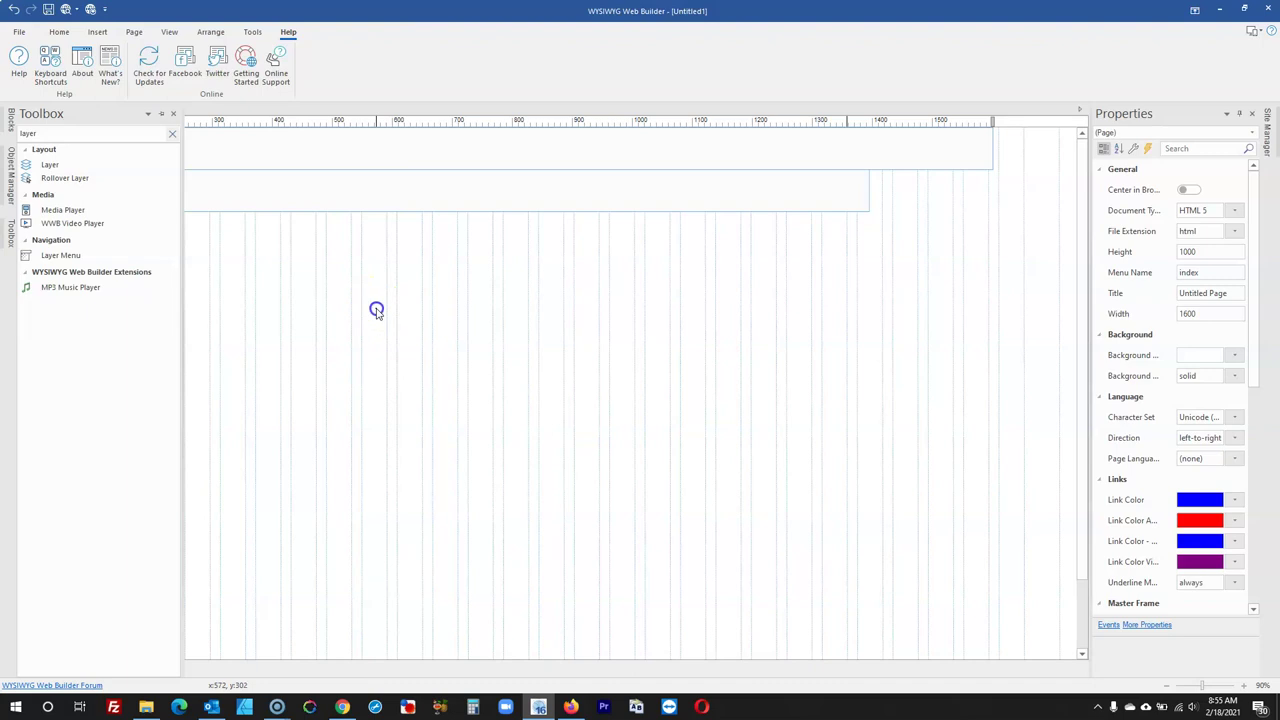
Auto-hide the Toolbox and place vertical guides at the left and right edges of the centered 1188-pixel layer
left_click(161, 113)
left_click(165, 113)
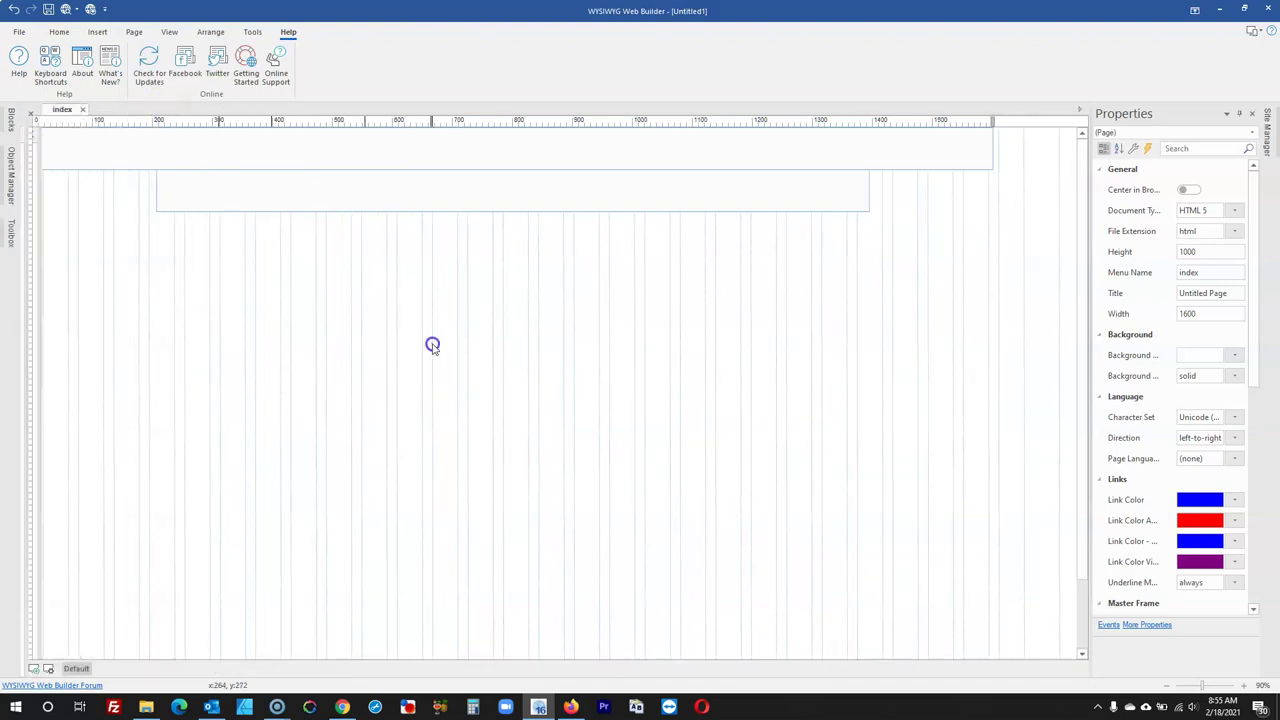
left_click_drag(23, 232, 157, 199)
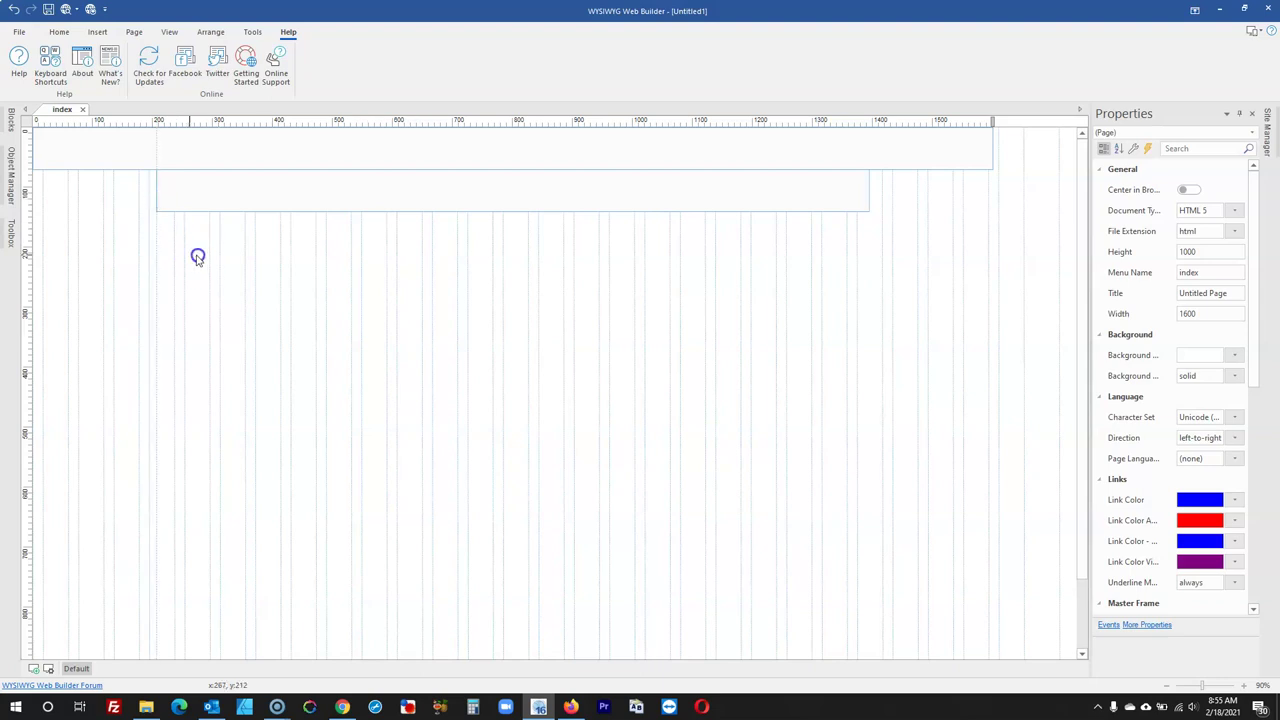
left_click_drag(27, 229, 870, 202)
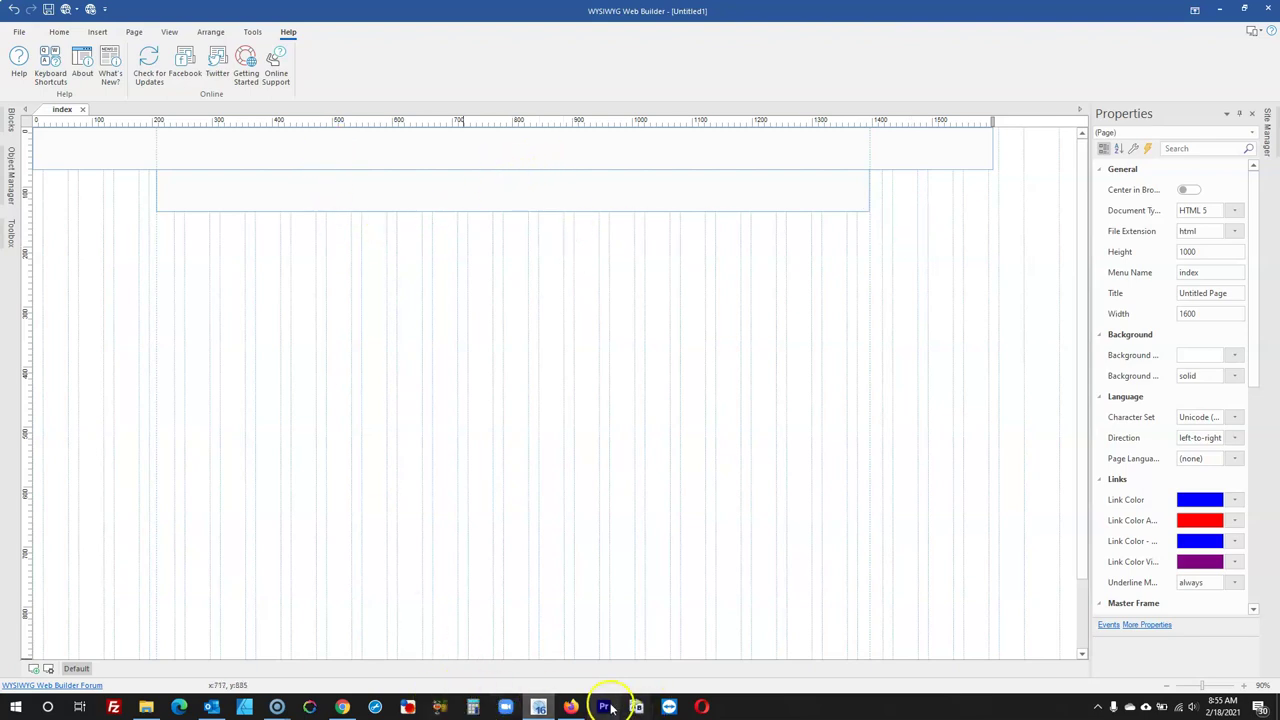
Glance at the NetSuite header in Firefox, return to WYSIWYG Web Builder, and set the 1600-pixel header layer's solid background color to white
left_click(573, 705)
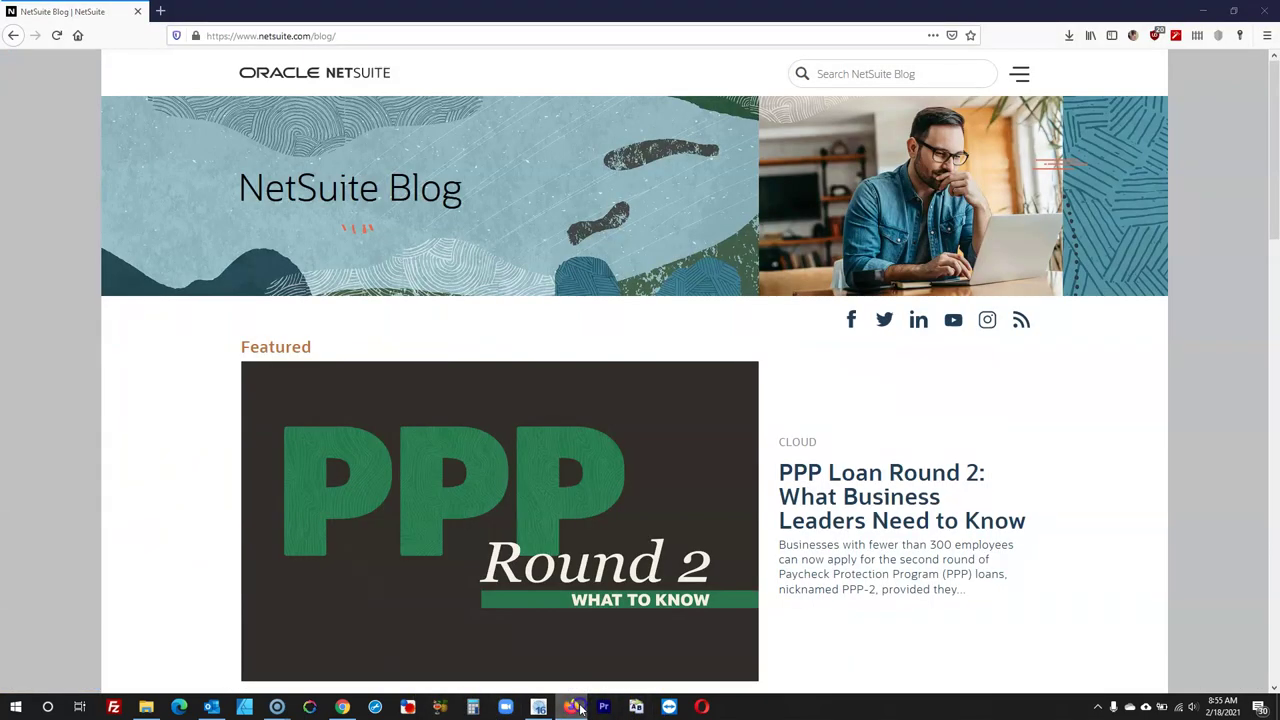
left_click(578, 707)
double_click(543, 149)
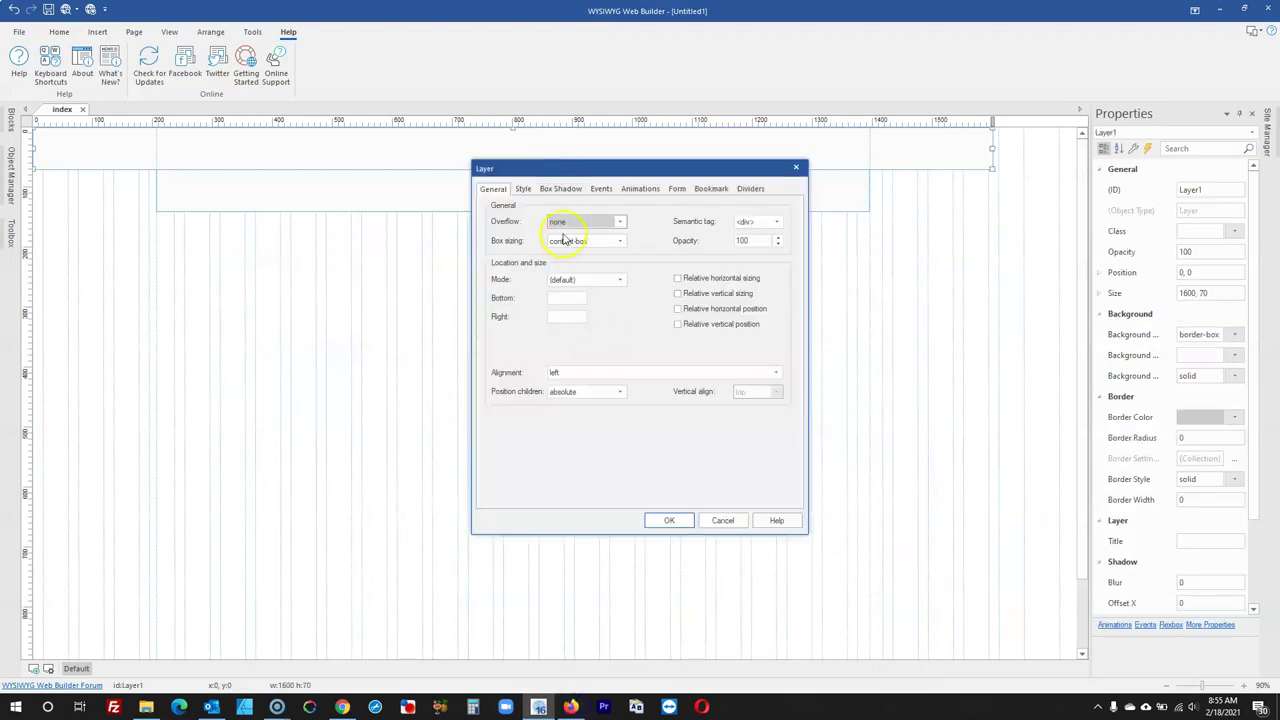
left_click(529, 188)
left_click(575, 259)
left_click(583, 264)
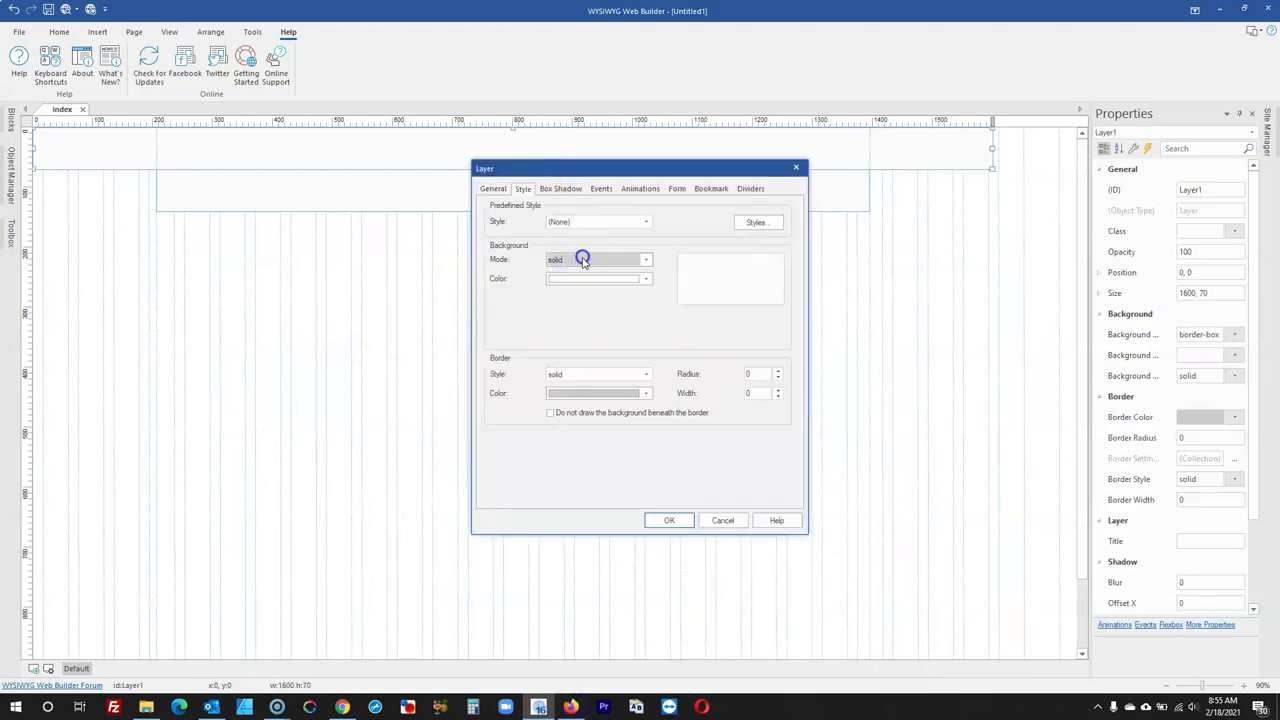
left_click(580, 278)
left_click(556, 395)
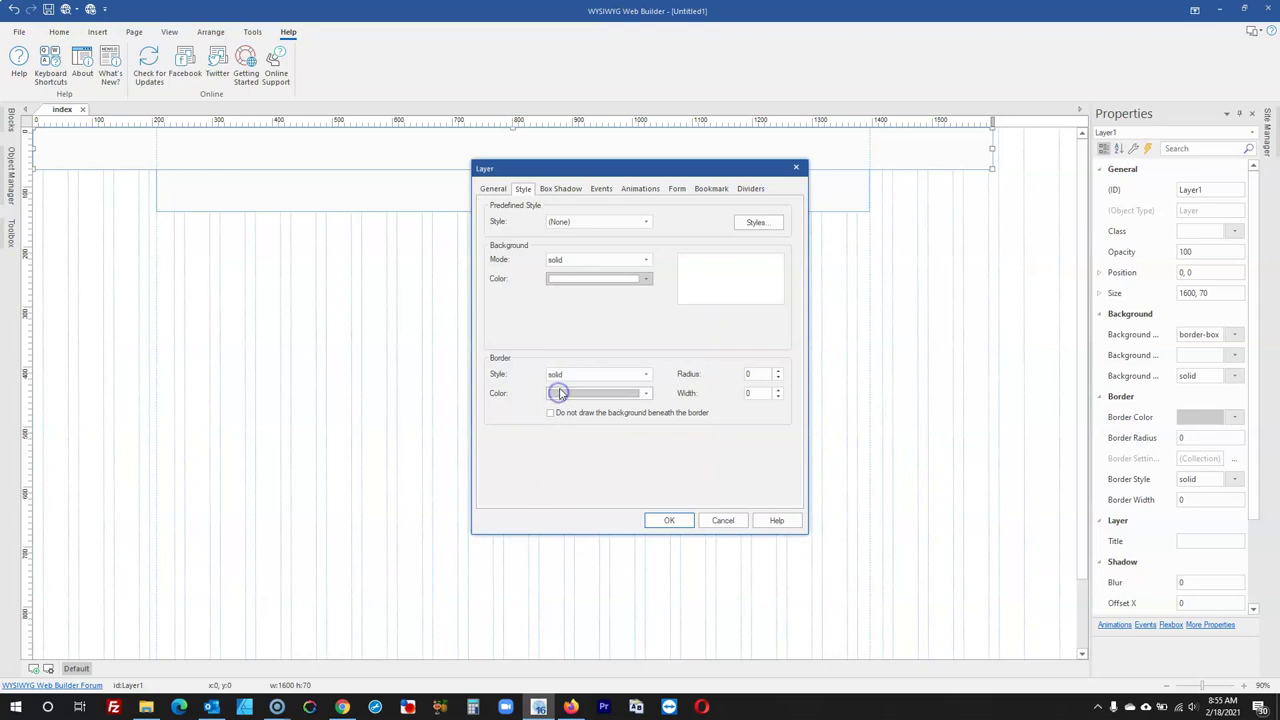
left_click(494, 189)
left_click(640, 380)
left_click(629, 391)
left_click(667, 520)
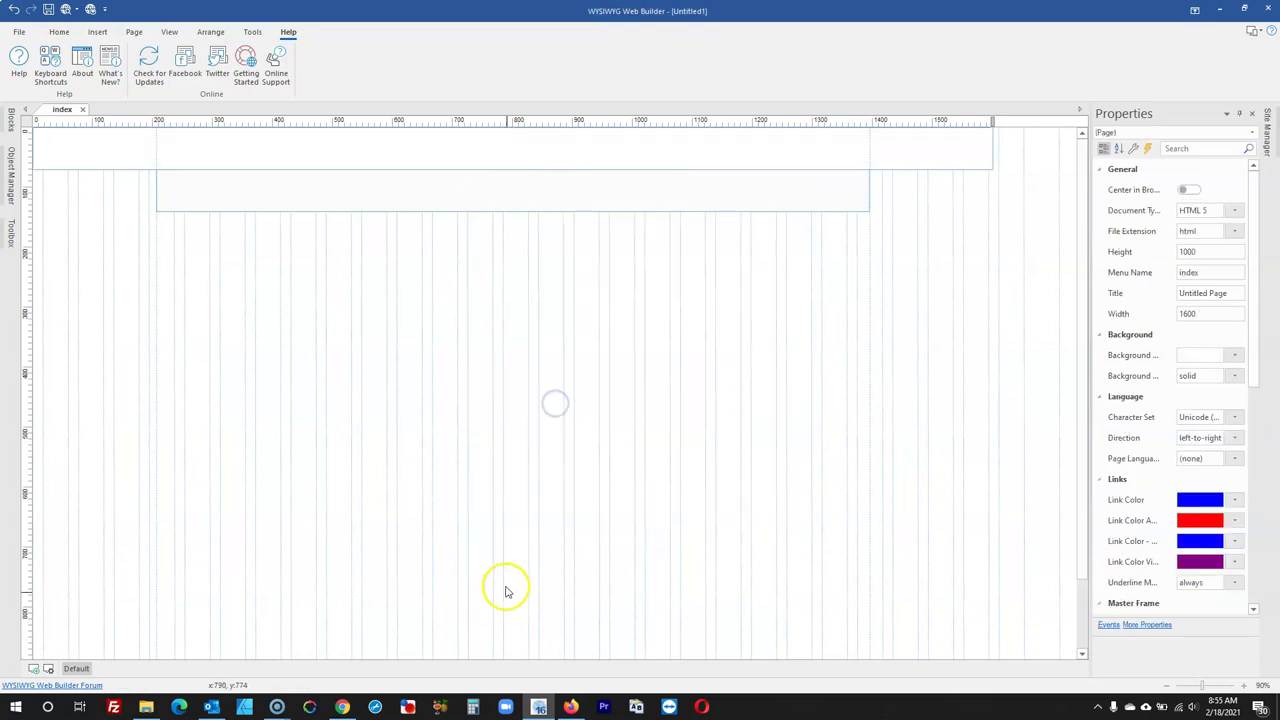
Switch to Chrome and save the Oracle NetSuite header logo to the Desktop as oraclenetsuite_horiz.svg
left_click(343, 707)
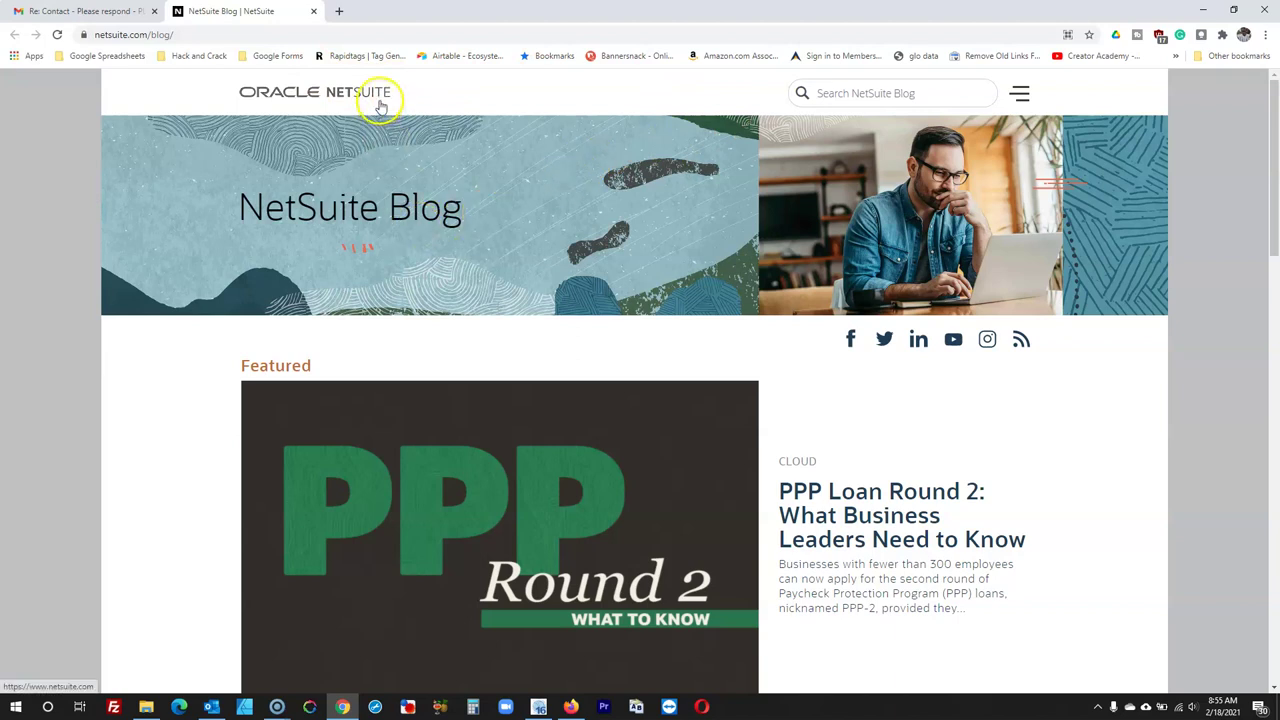
right_click(362, 92)
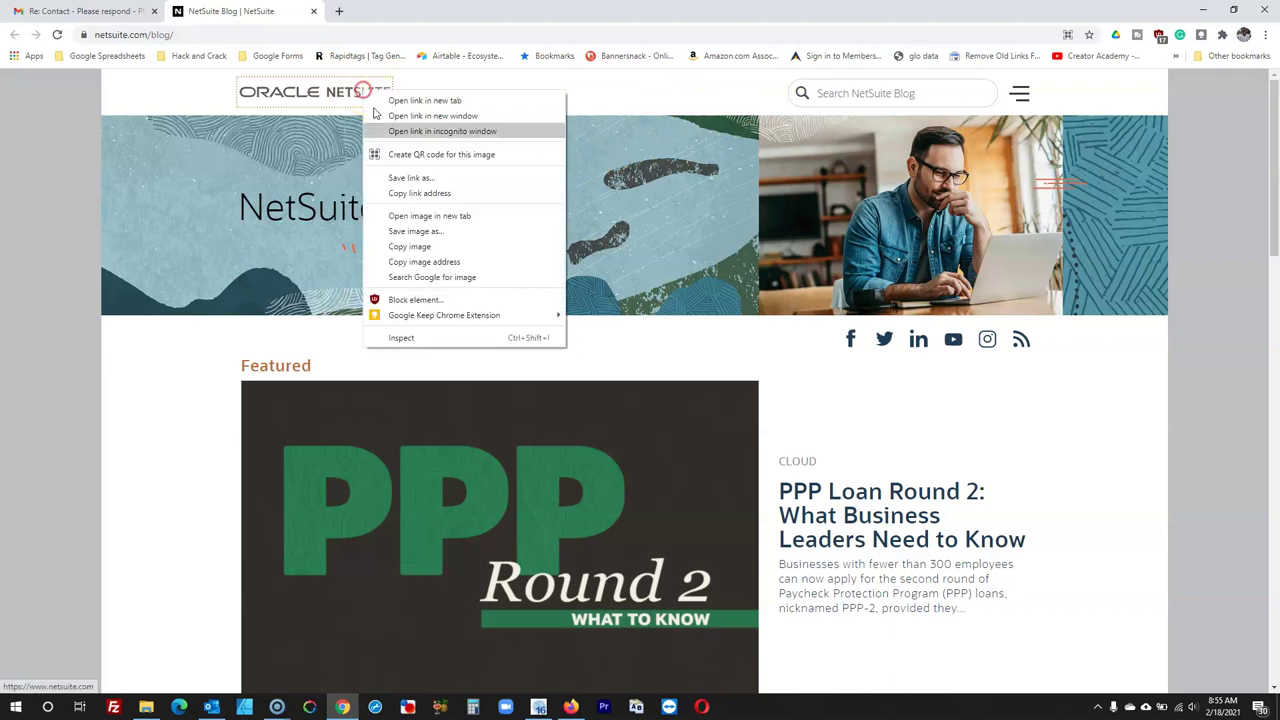
left_click(429, 231)
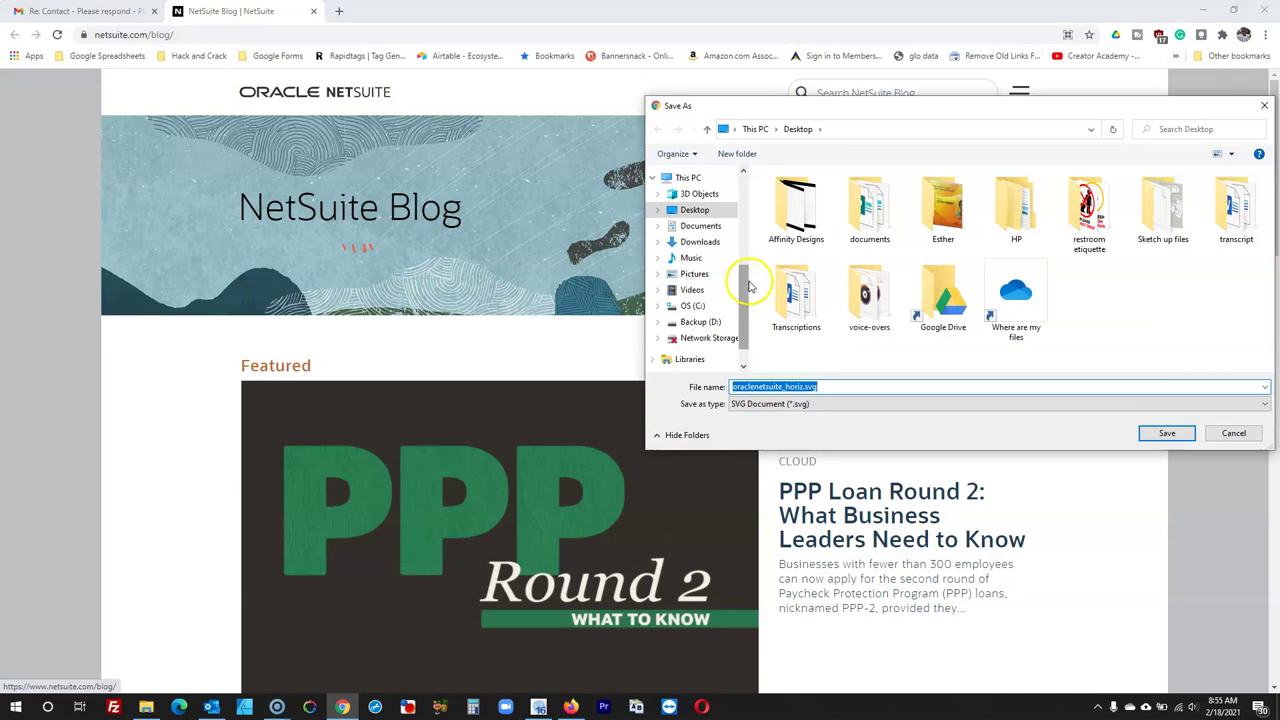
left_click(1166, 433)
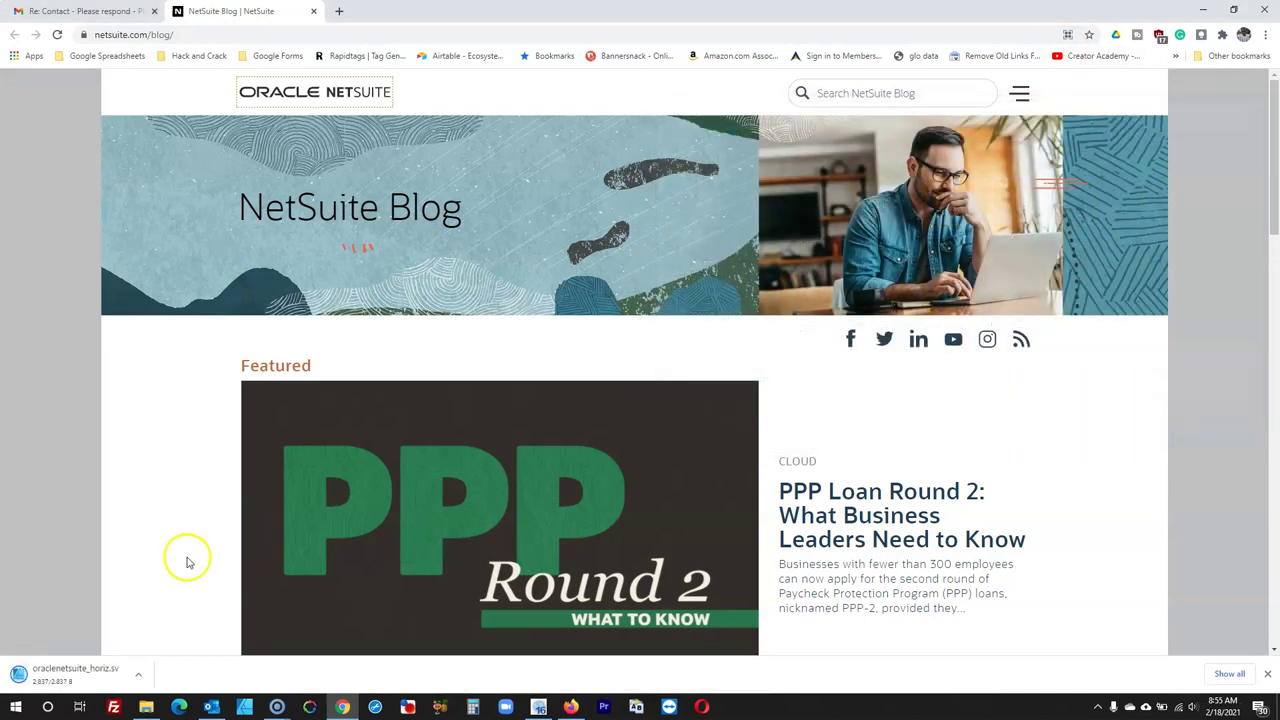
Show the downloaded oraclenetsuite_horiz.svg in its Desktop folder and move it into the project's David image folder
left_click(141, 675)
left_click(162, 629)
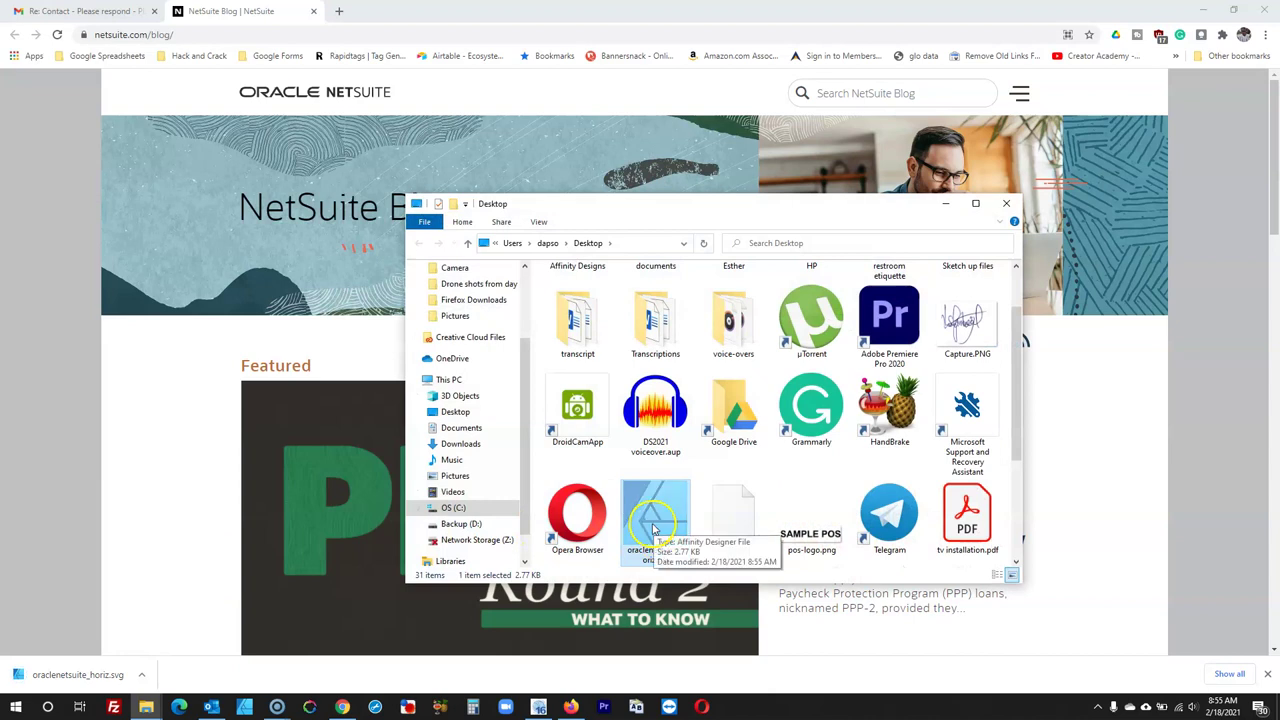
left_click(147, 707)
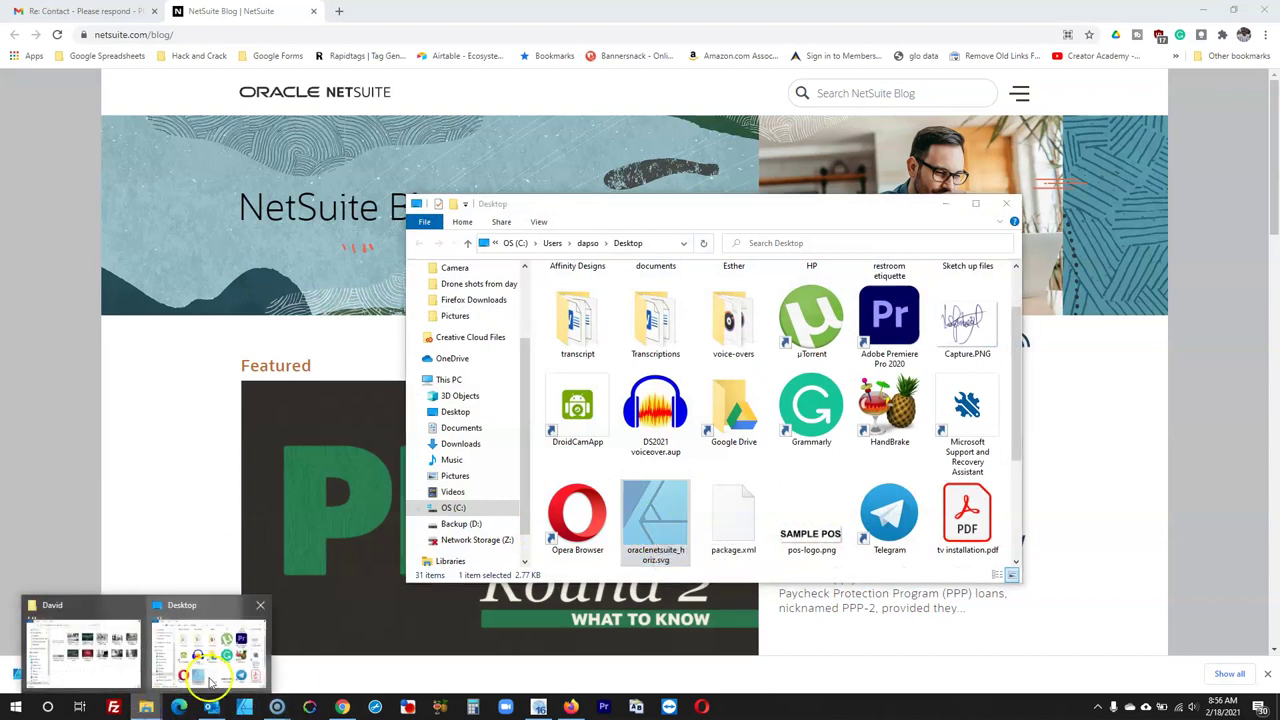
left_click(113, 660)
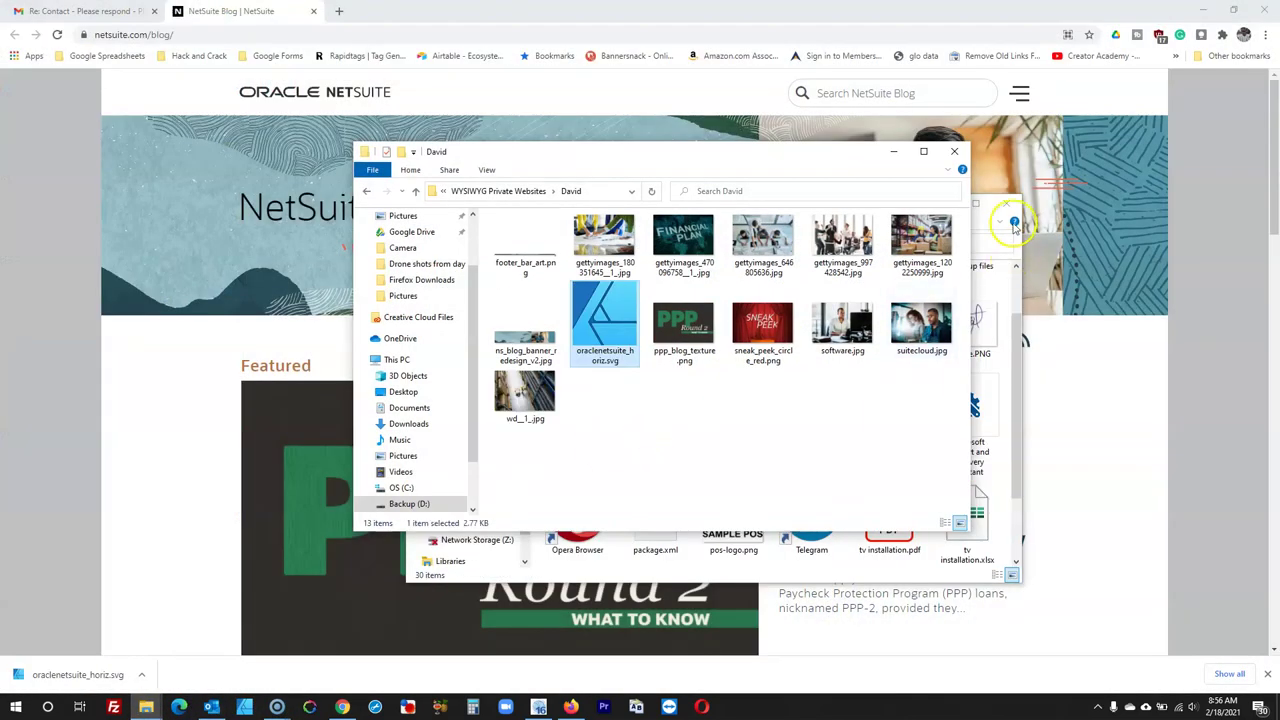
Place oraclenetsuite_horiz.svg on the WYSIWYG Web Builder page, inside the white header layer against the left content guide
left_click_drag(632, 345, 203, 139)
left_click(286, 434)
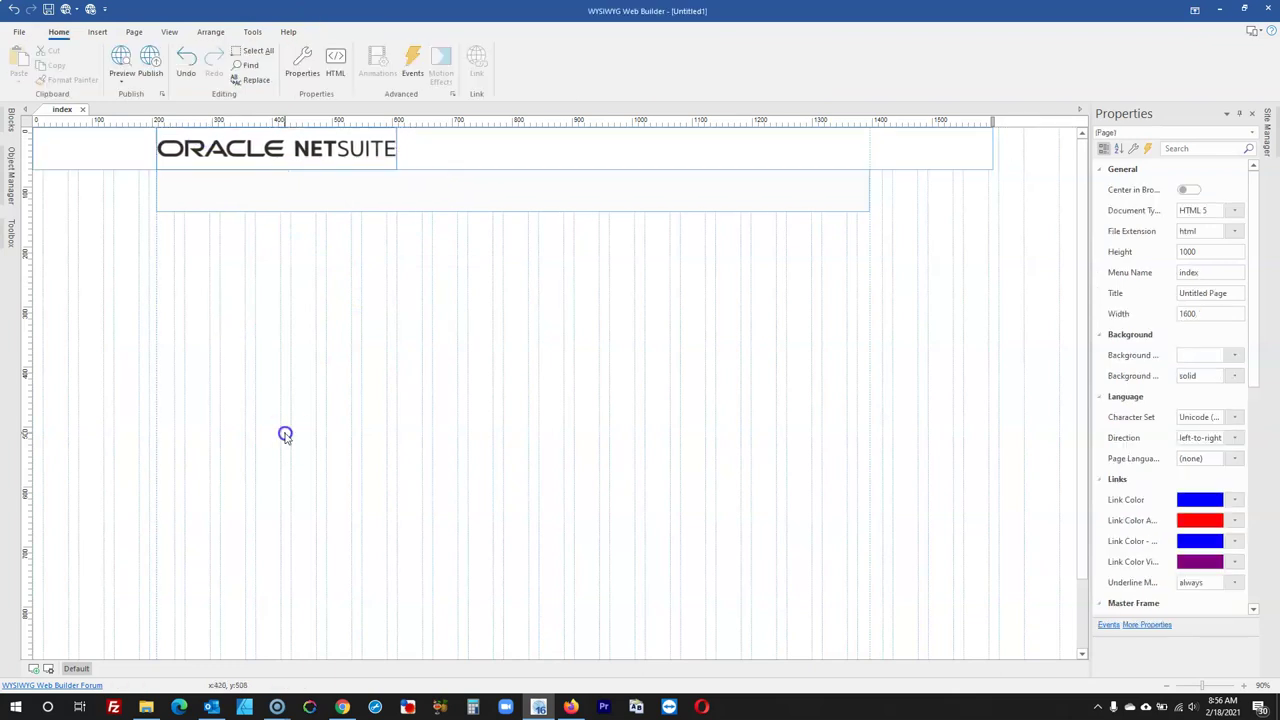
Switch to Firefox to check the hamburger menu icon in the NetSuite header, and return to WYSIWYG Web Builder
left_click(568, 708)
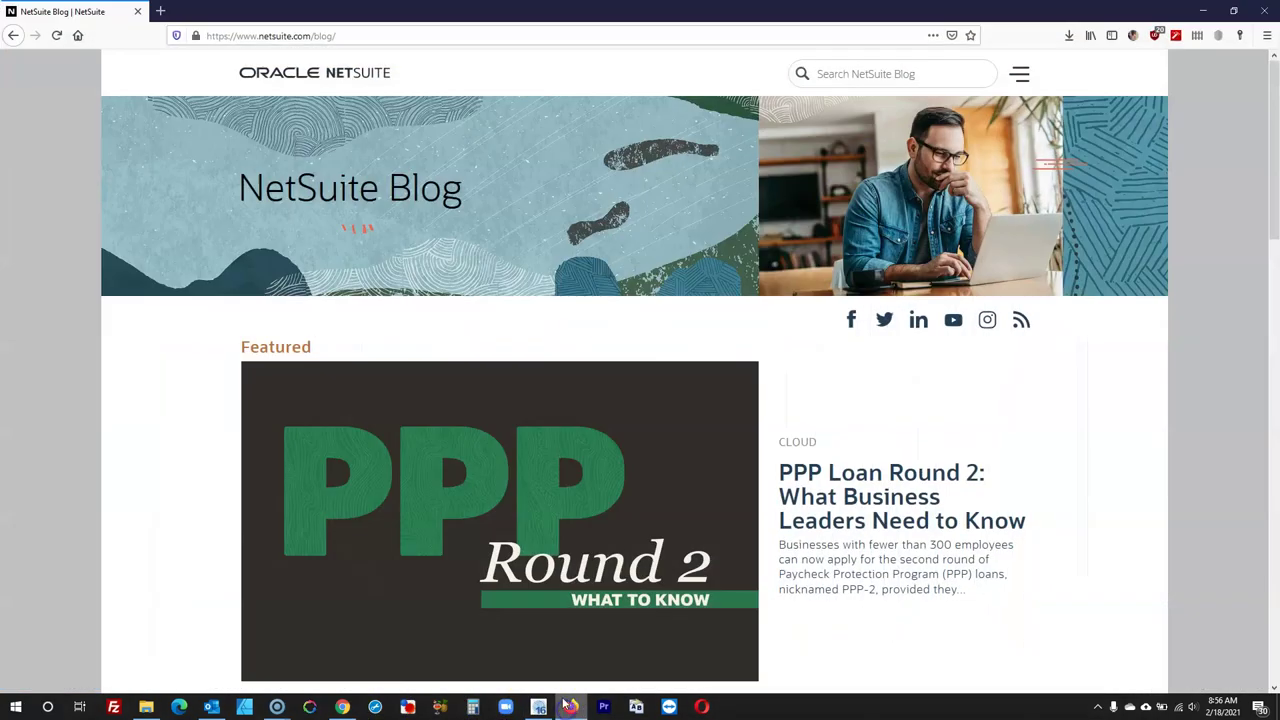
right_click(1022, 80)
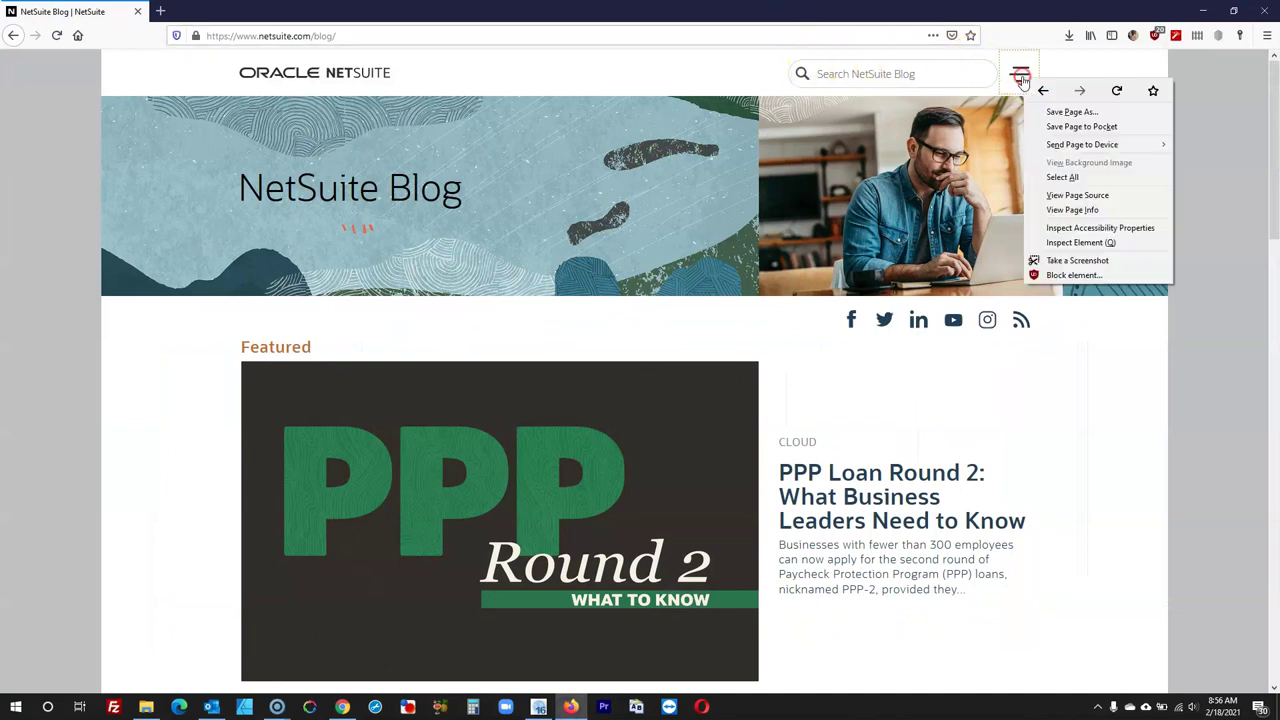
left_click(1228, 251)
left_click(538, 707)
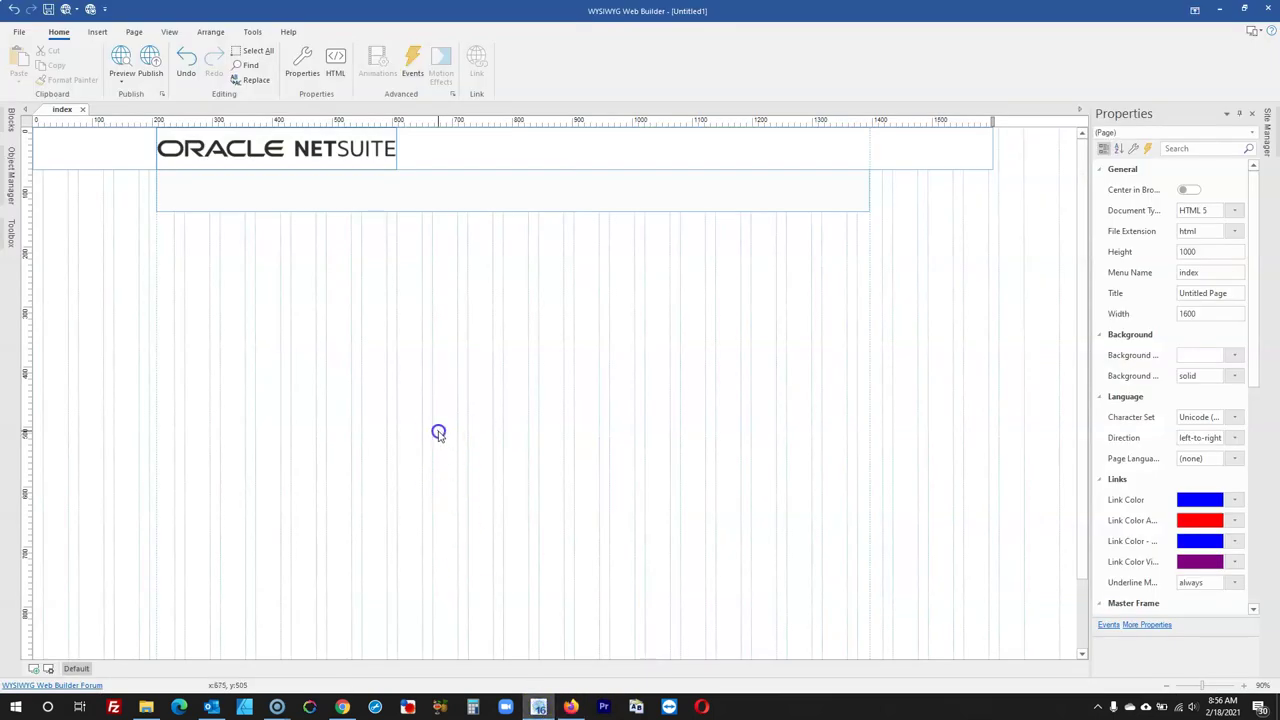
Pin the Toolbox open, search it for "icon", and draw an Icon Font object about 239 by 51 pixels below the header layers
left_click(9, 228)
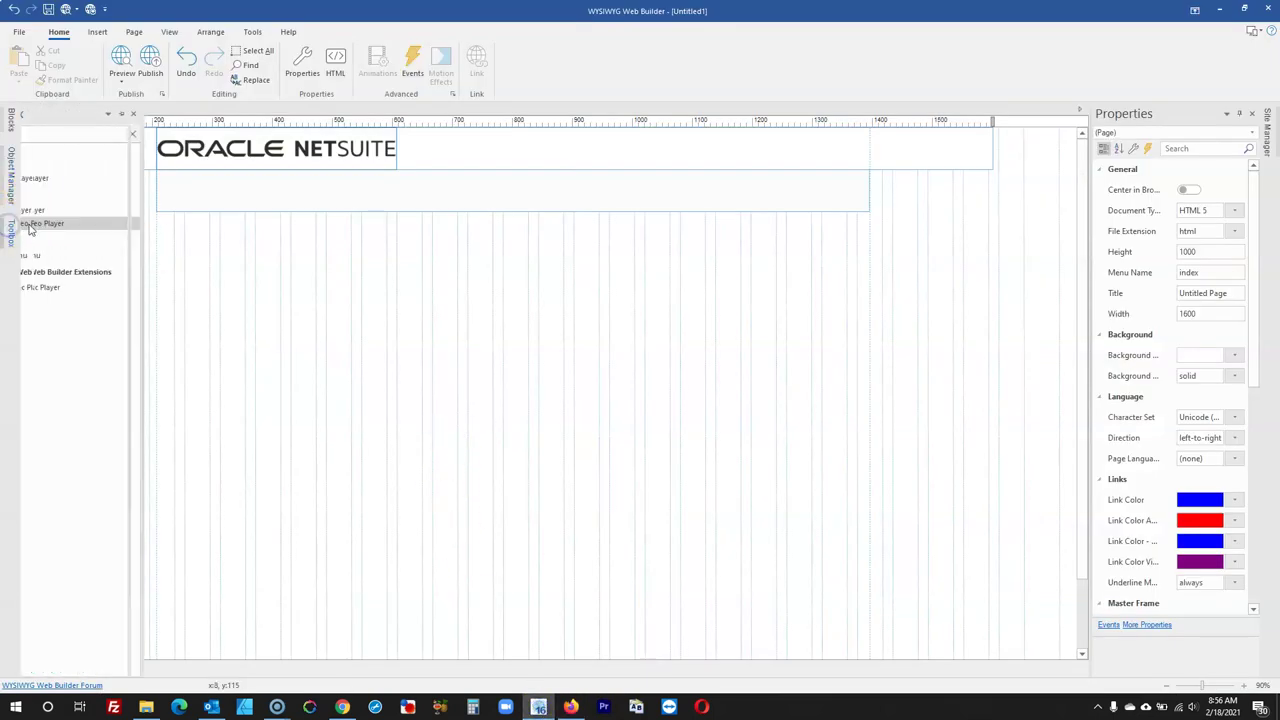
left_click(93, 136)
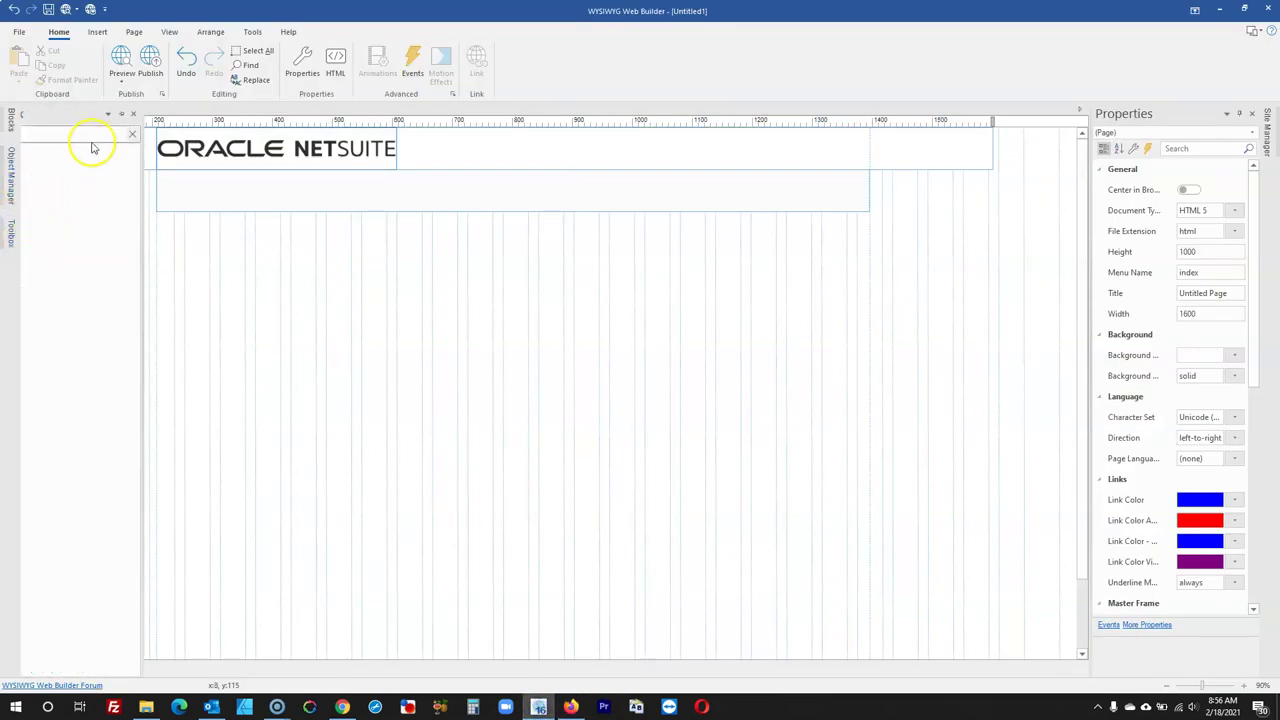
left_click(120, 114)
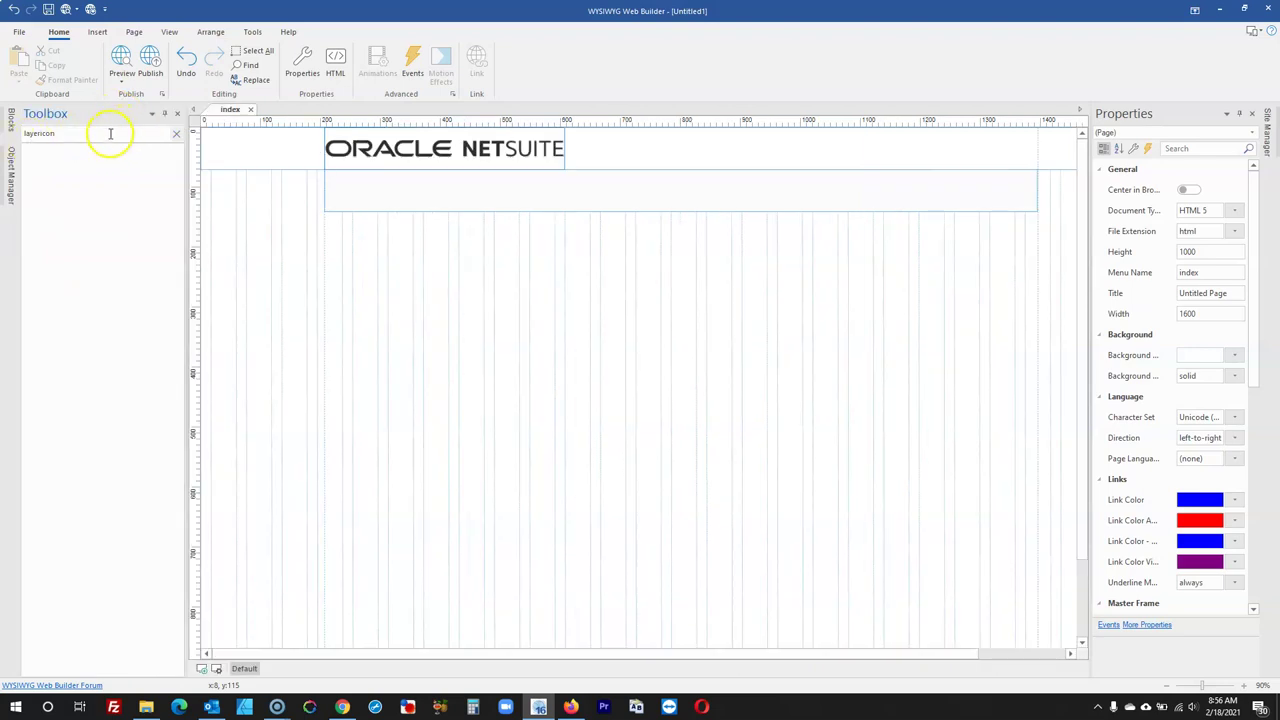
left_click(10, 121)
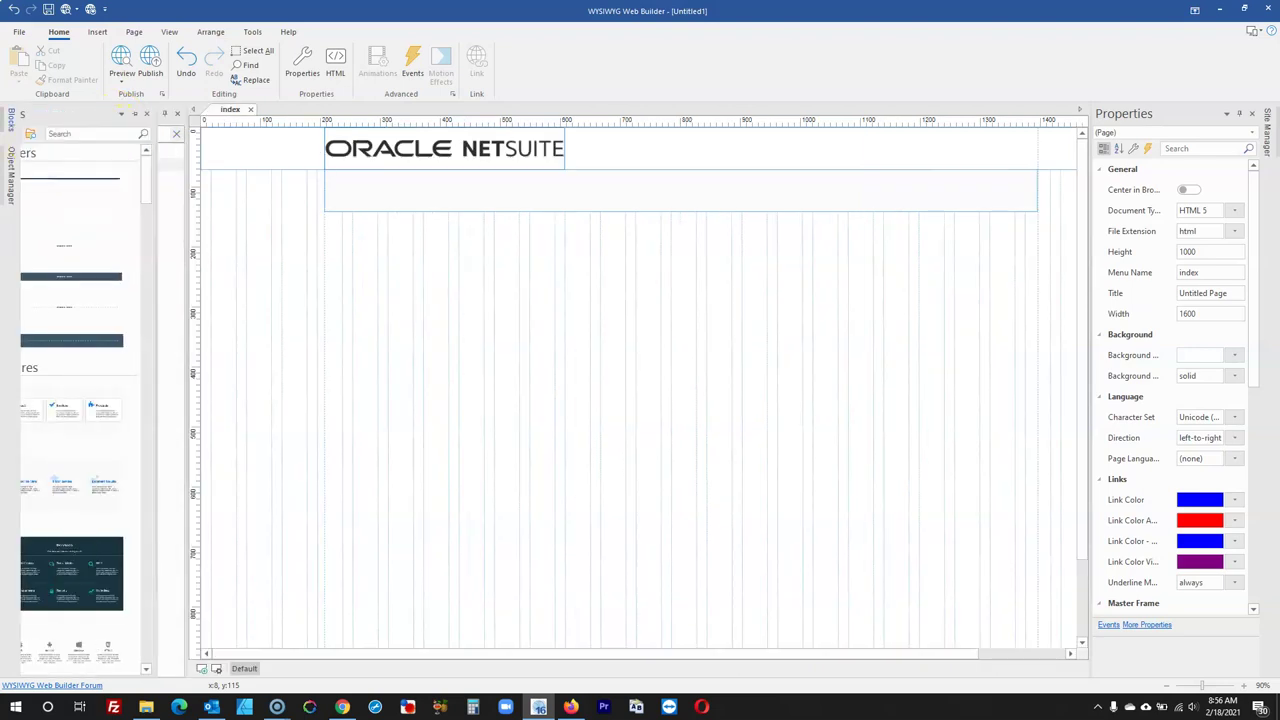
left_click(52, 164)
left_click_drag(395, 293, 540, 323)
left_click(492, 320)
Search for "bar" to assign the bars icon to the Icon Font object, and move the object to about 874, 244
double_click(491, 315)
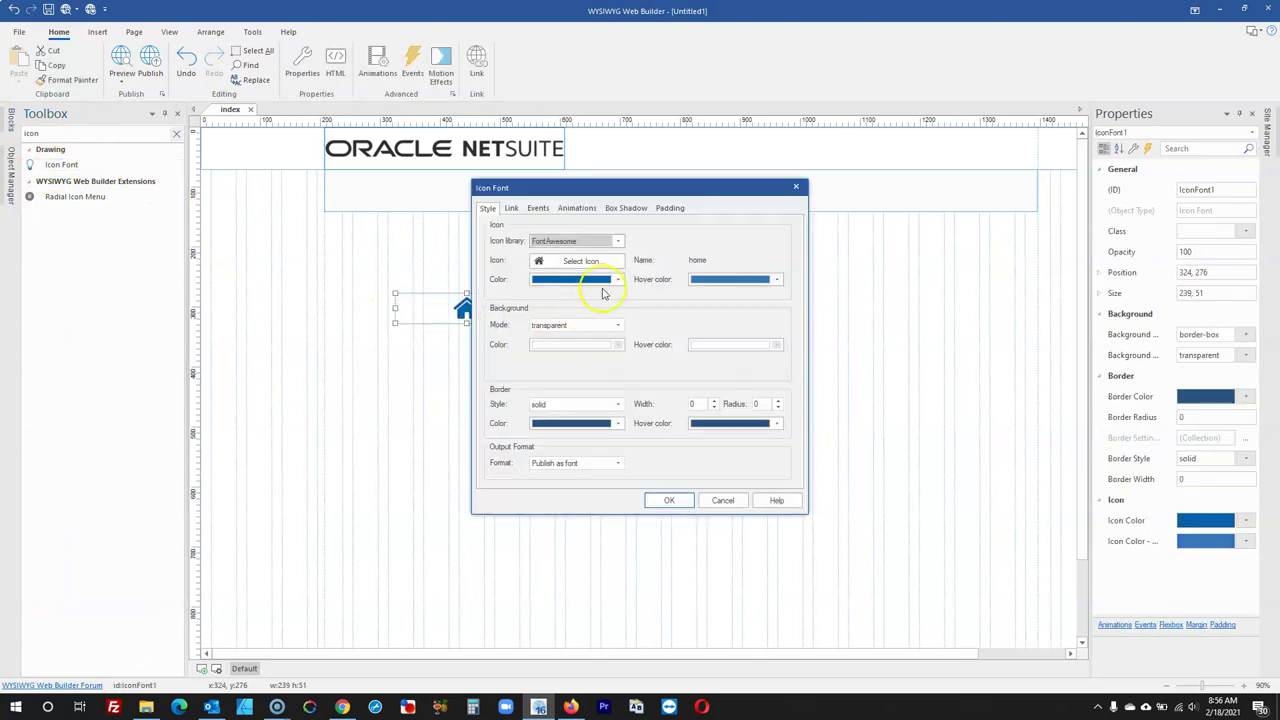
left_click(597, 261)
left_click(606, 237)
type("b")
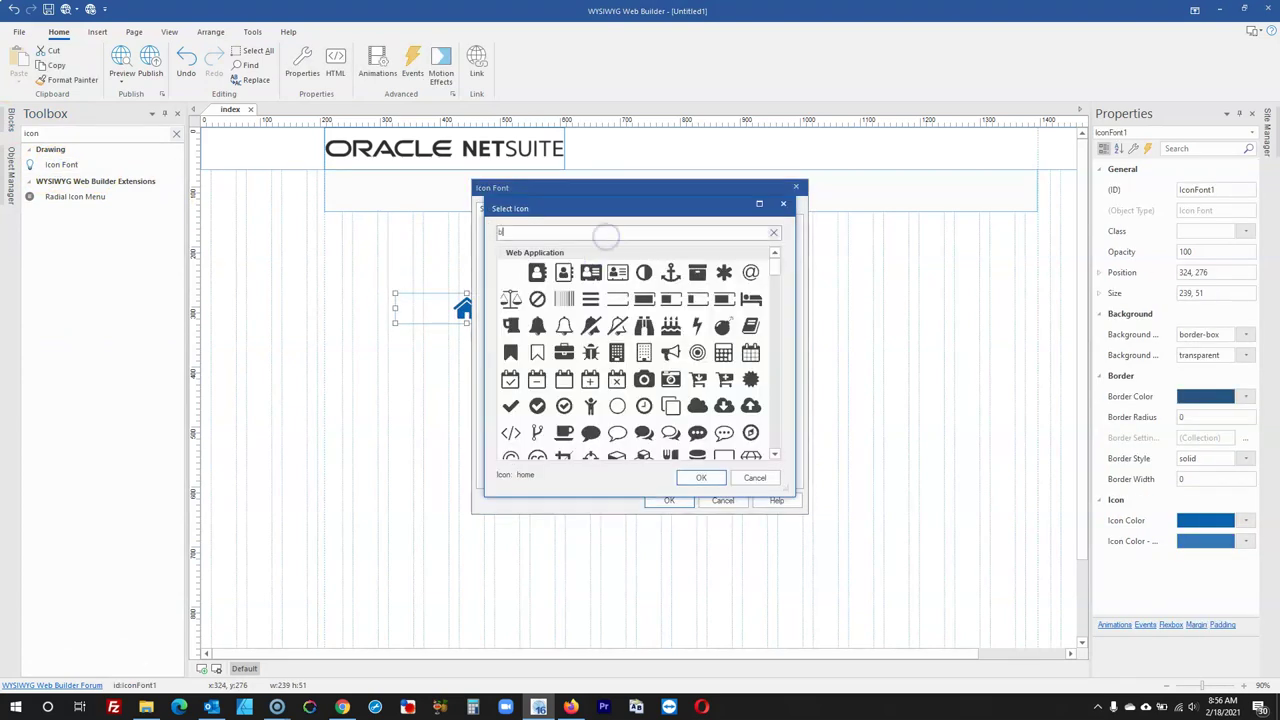
type("ar")
left_click(536, 273)
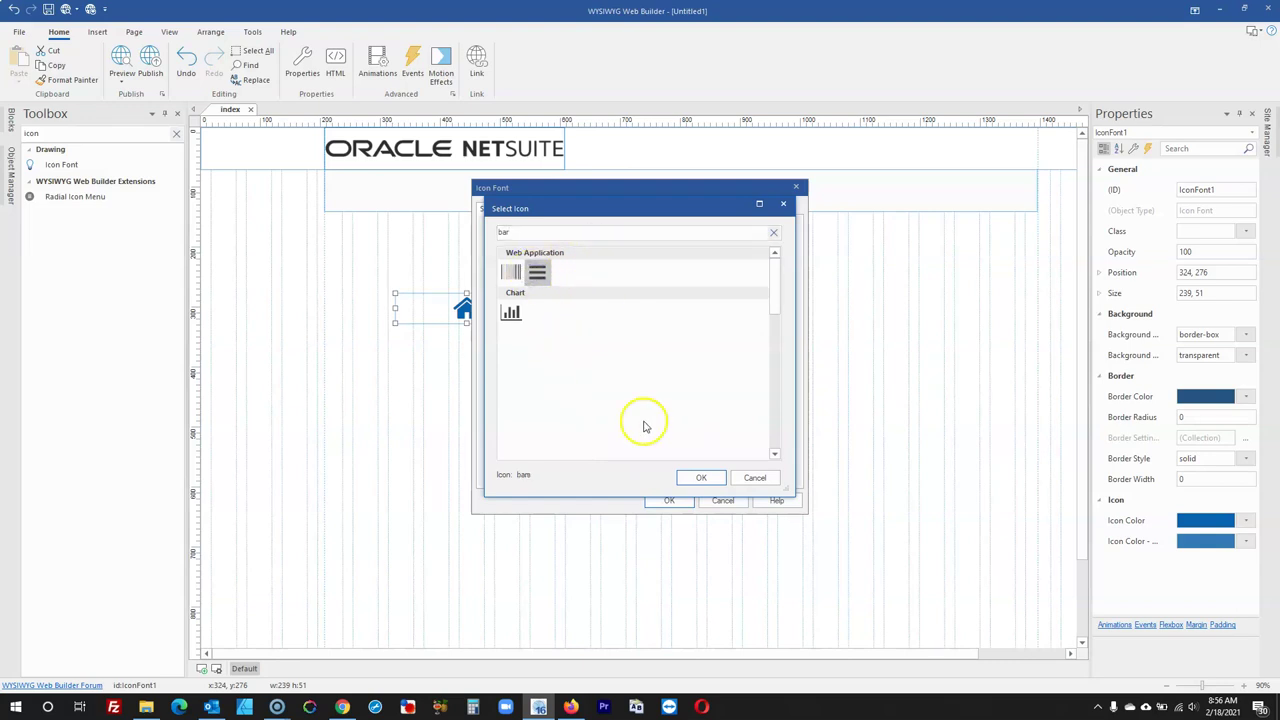
left_click(700, 477)
left_click(667, 500)
left_click_drag(532, 310, 869, 292)
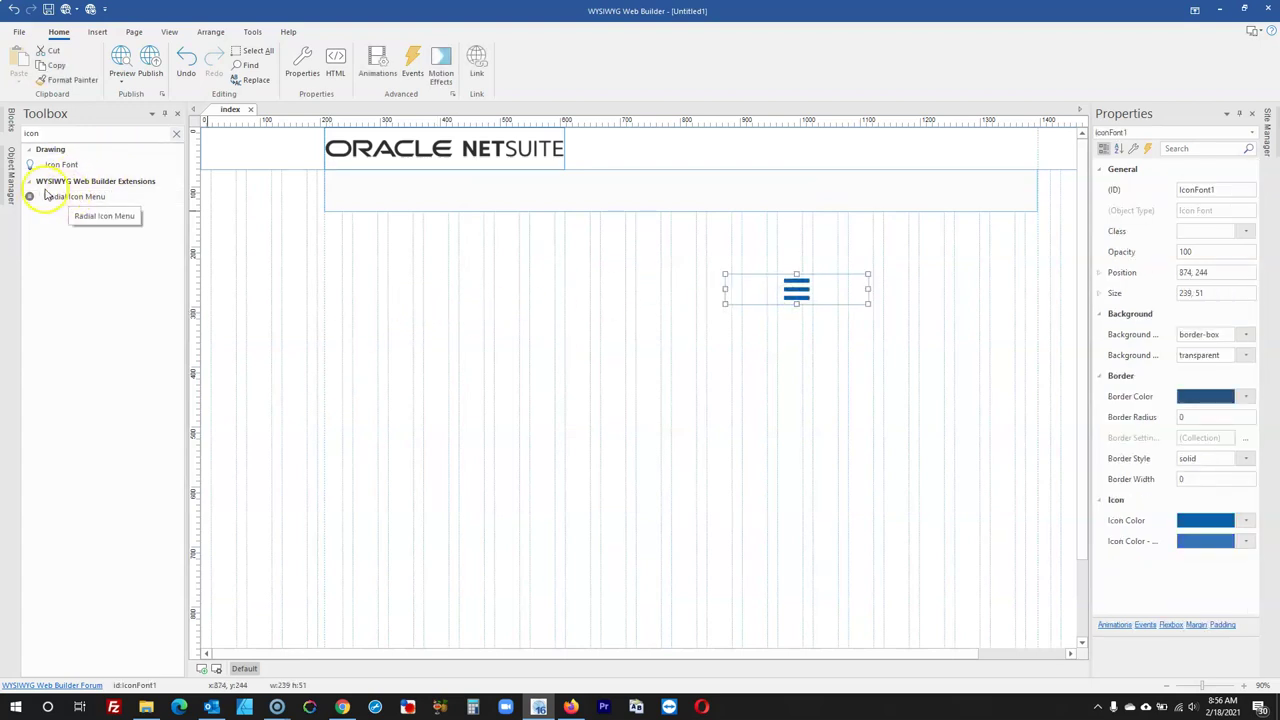
Clear the Toolbox search and filter the tools by "men" to find menu objects
left_click(175, 134)
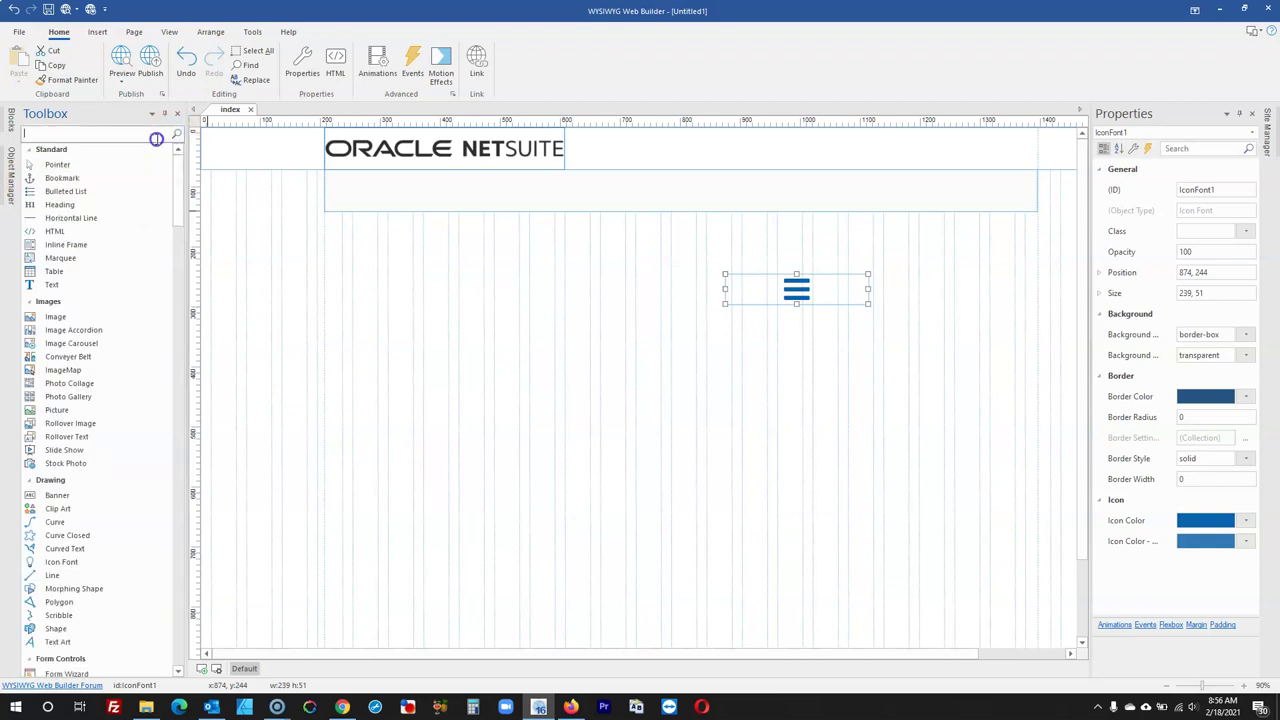
scroll(160, 240, "down", 6)
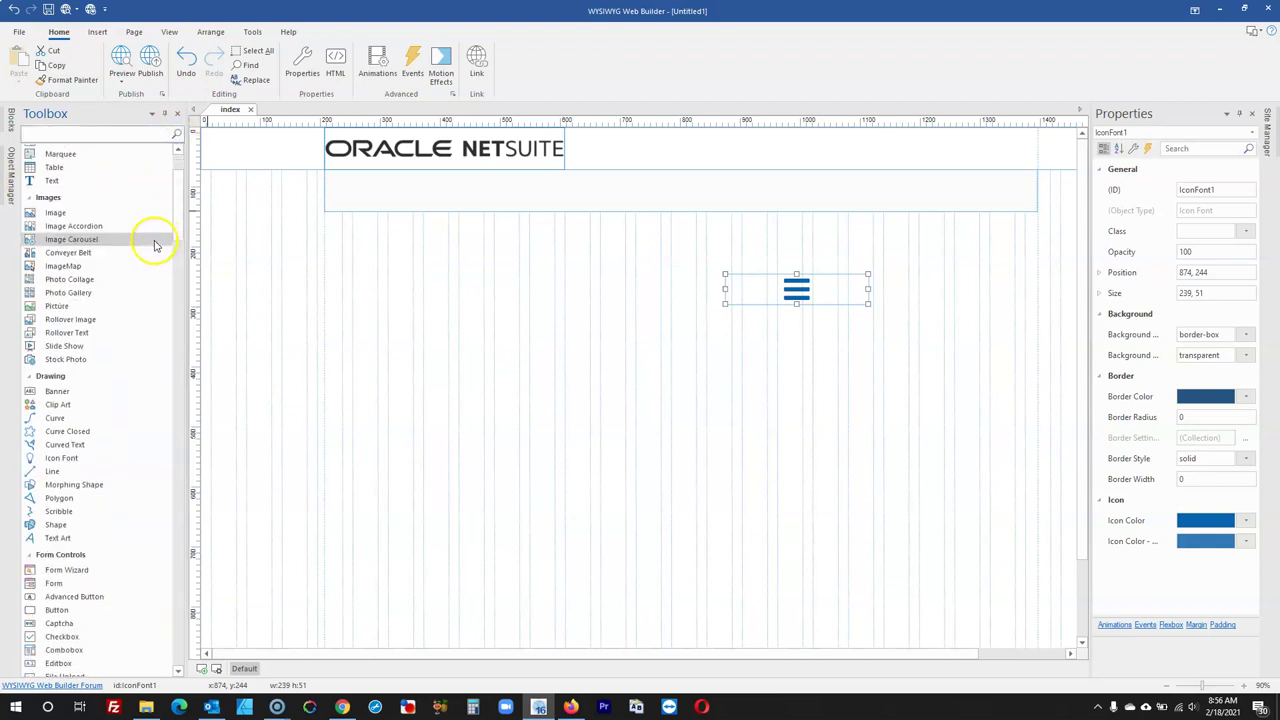
scroll(163, 220, "down", 3)
left_click(156, 133)
type("men")
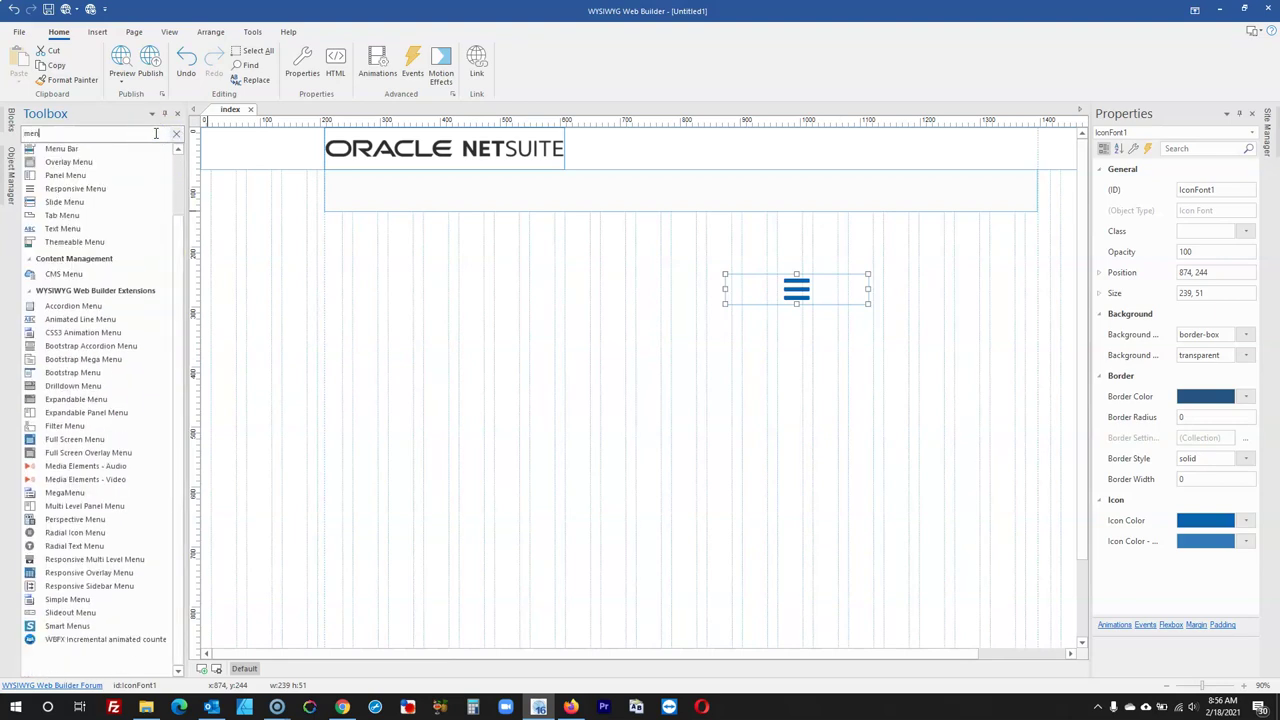
Draw an Overlay Menu about 269 by 117 pixels below the logo and review its menu items
left_click(132, 150)
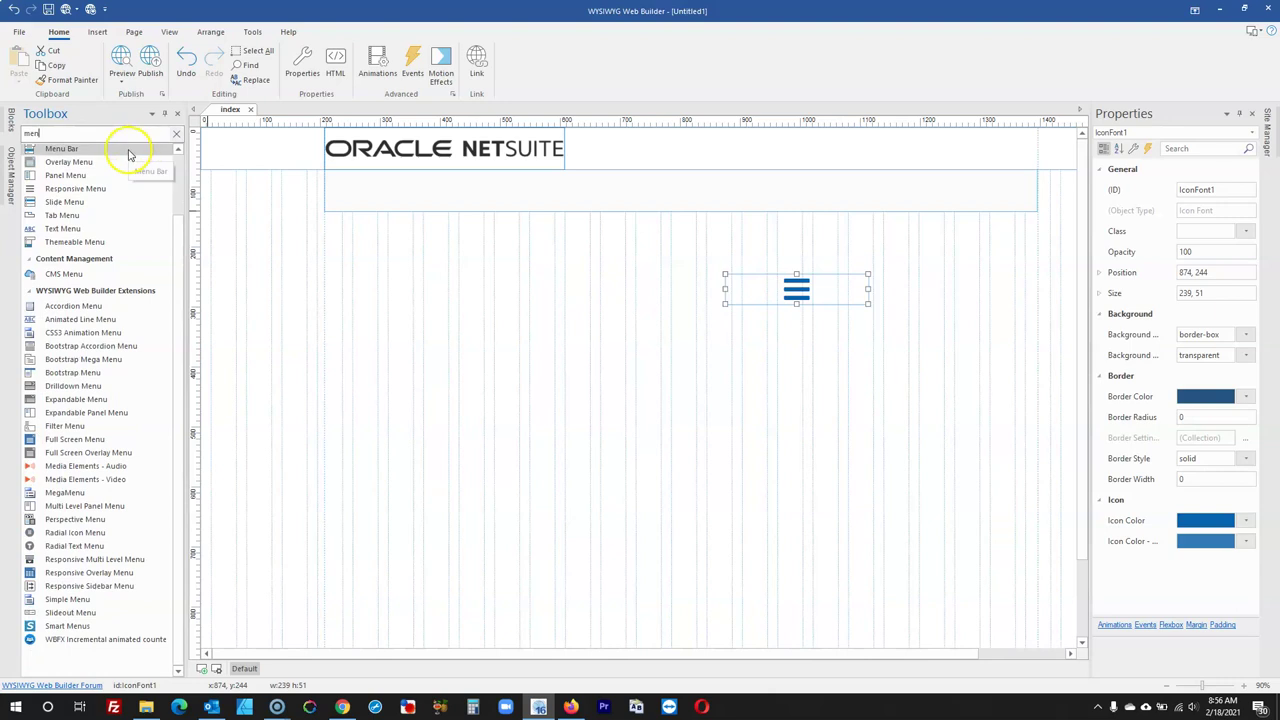
left_click(85, 162)
left_click_drag(292, 287, 454, 357)
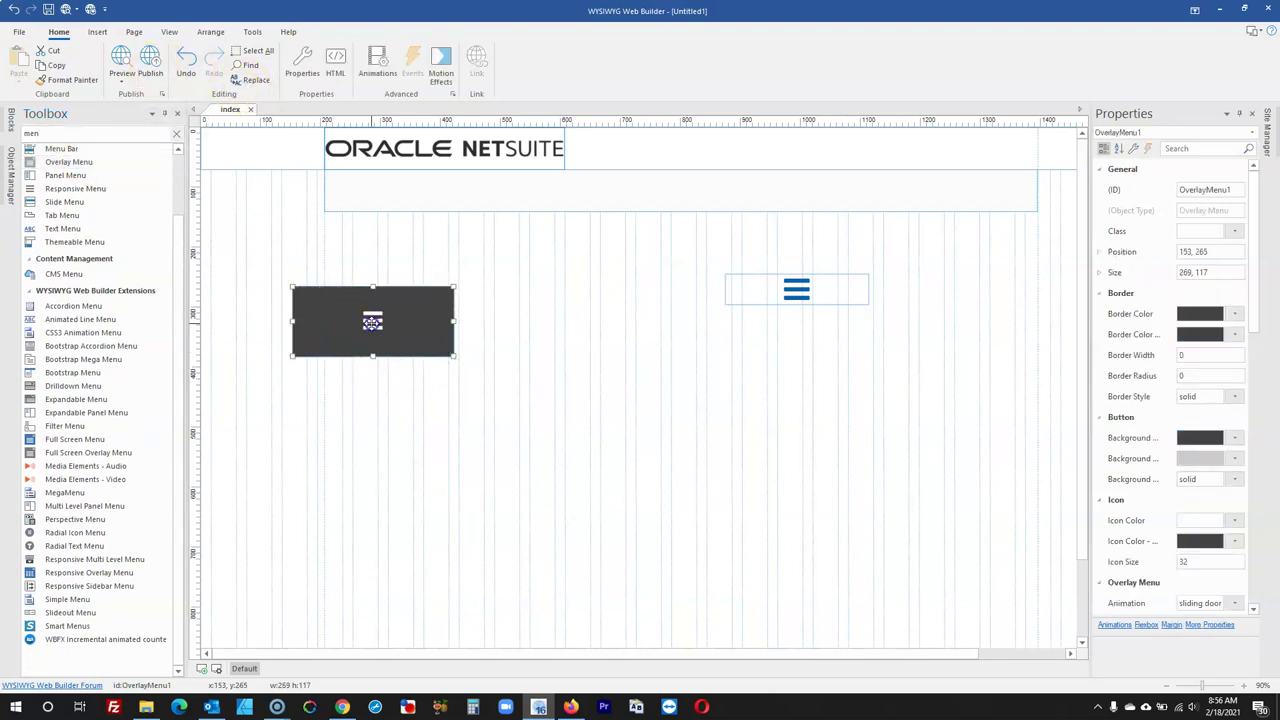
double_click(372, 323)
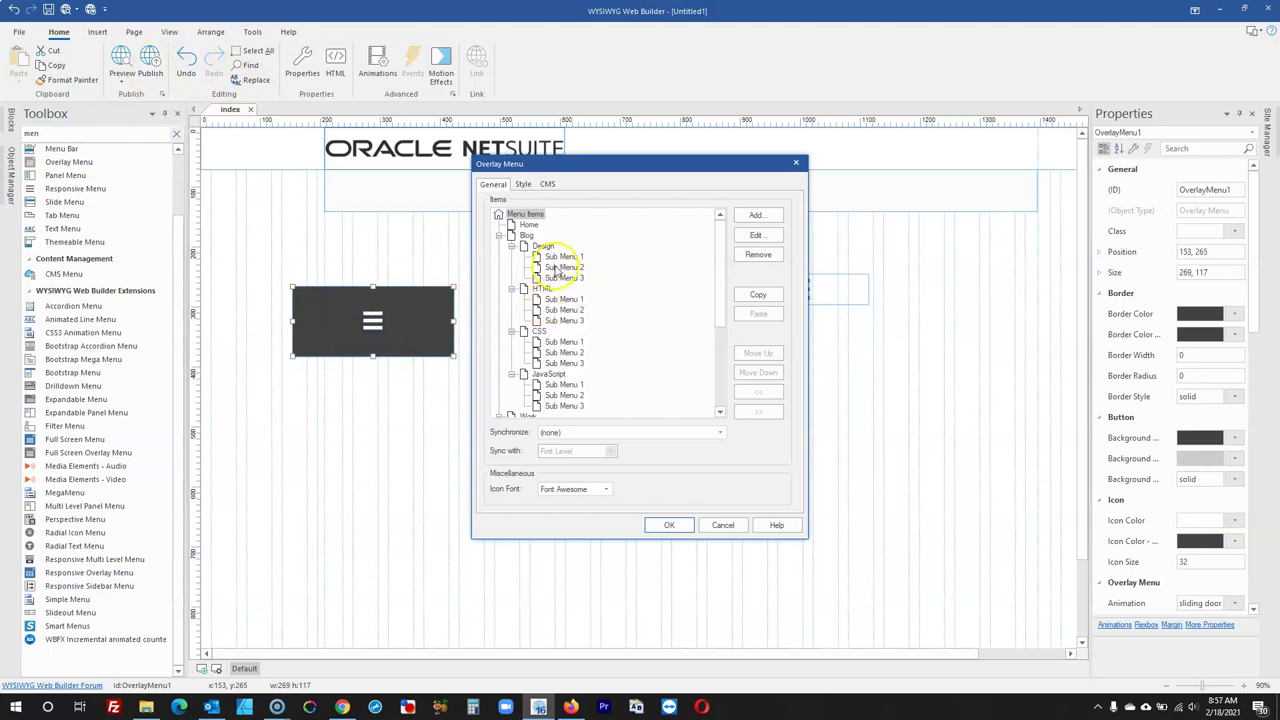
left_click(685, 531)
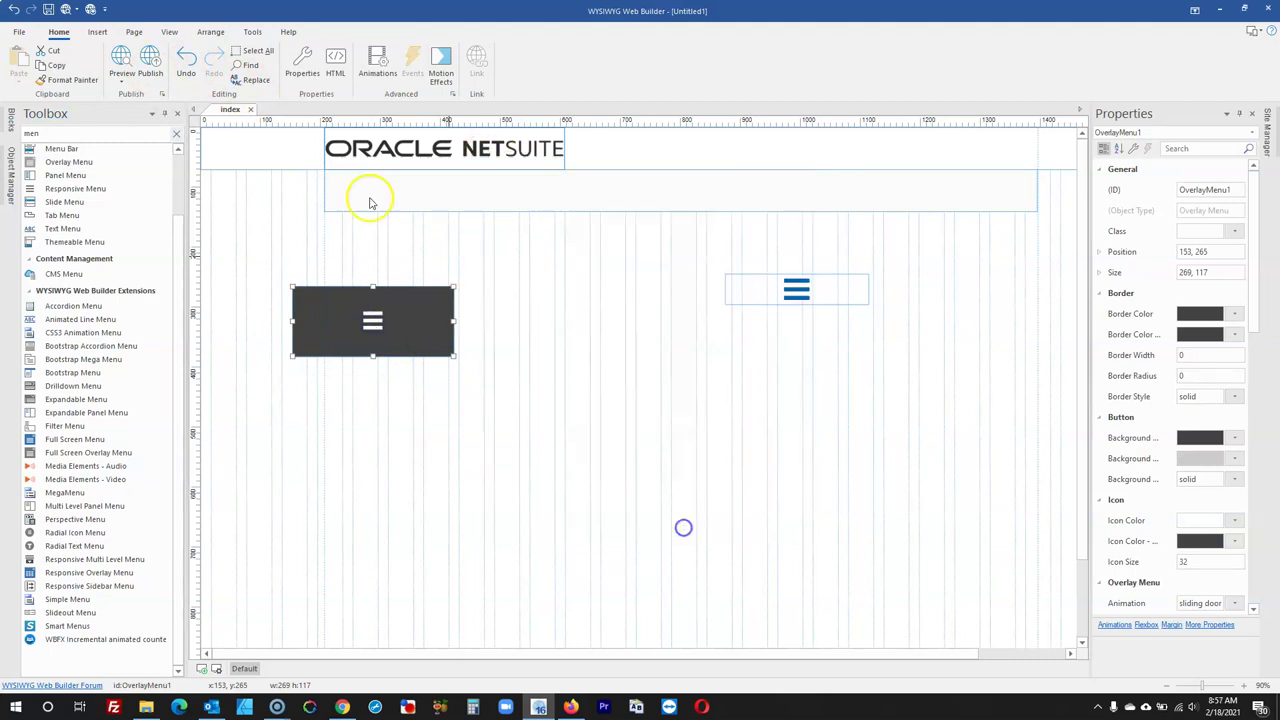
Preview the page in Firefox, open and close the overlay menu, and return to WYSIWYG Web Builder
left_click(119, 52)
left_click(166, 282)
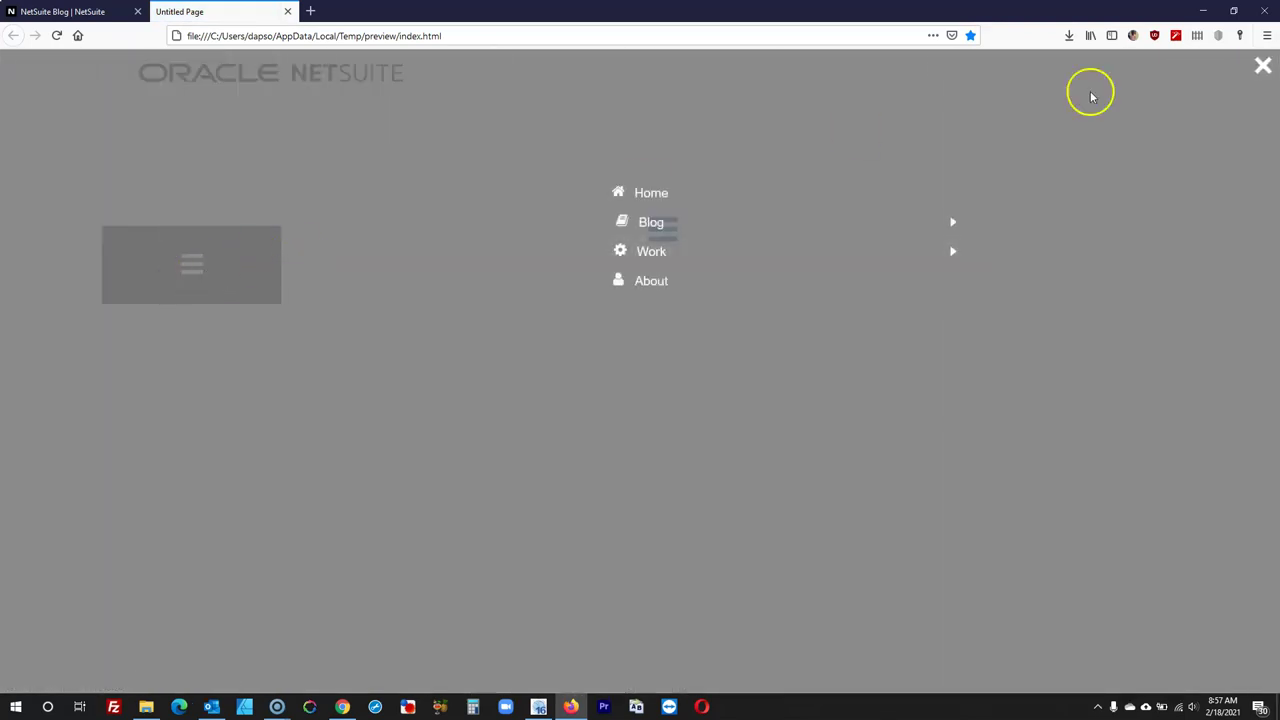
left_click(1261, 67)
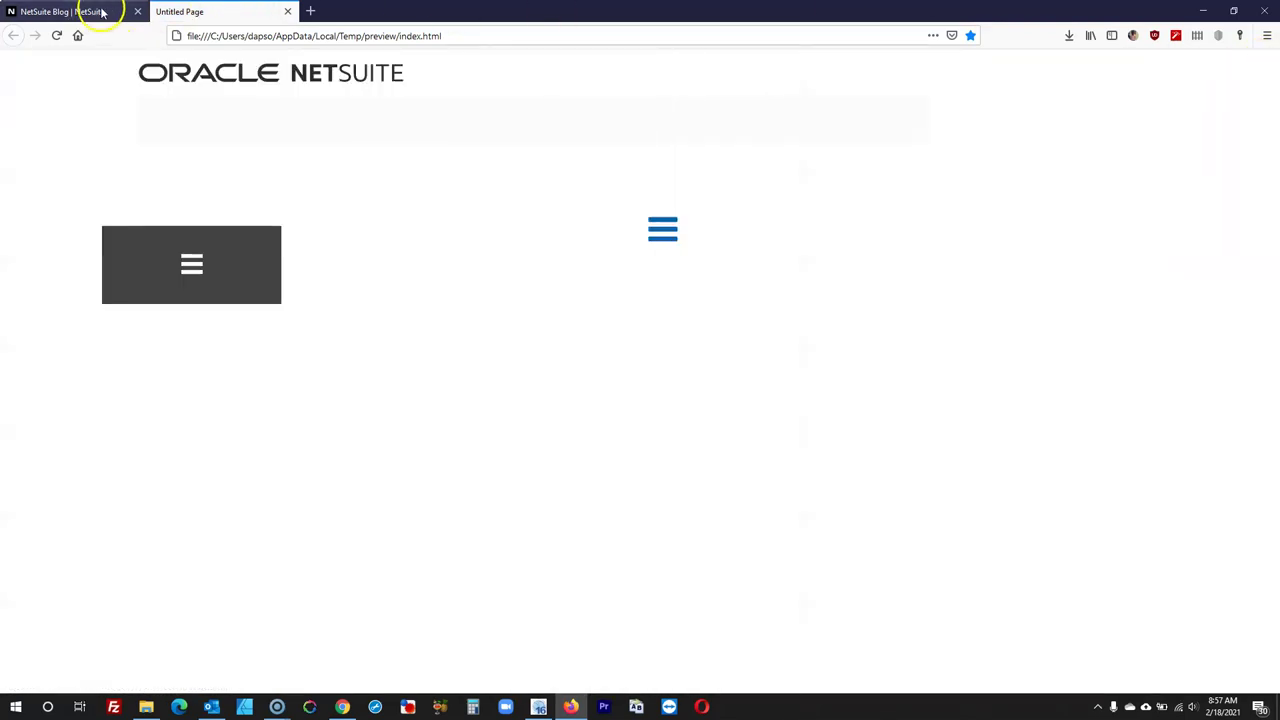
left_click(1203, 11)
Review the overlay menu's Style, CMS and General settings, cancel the dialog, and delete the overlay menu
double_click(432, 313)
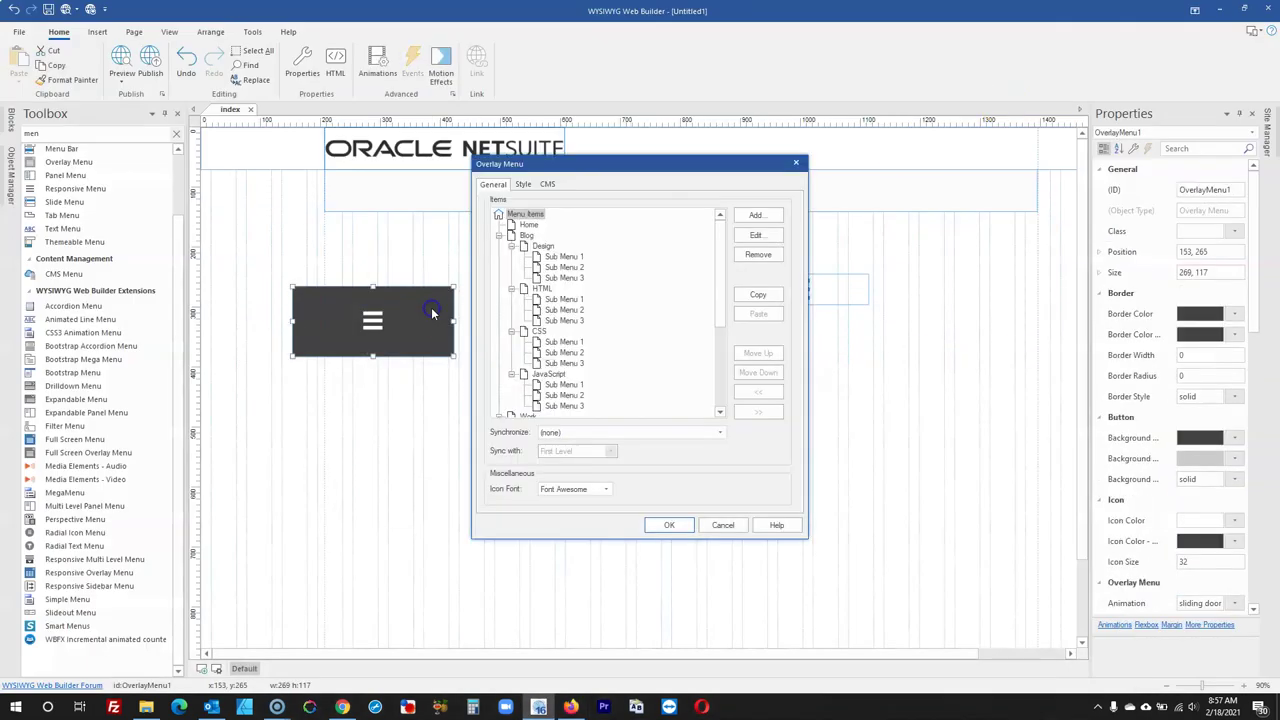
left_click(522, 185)
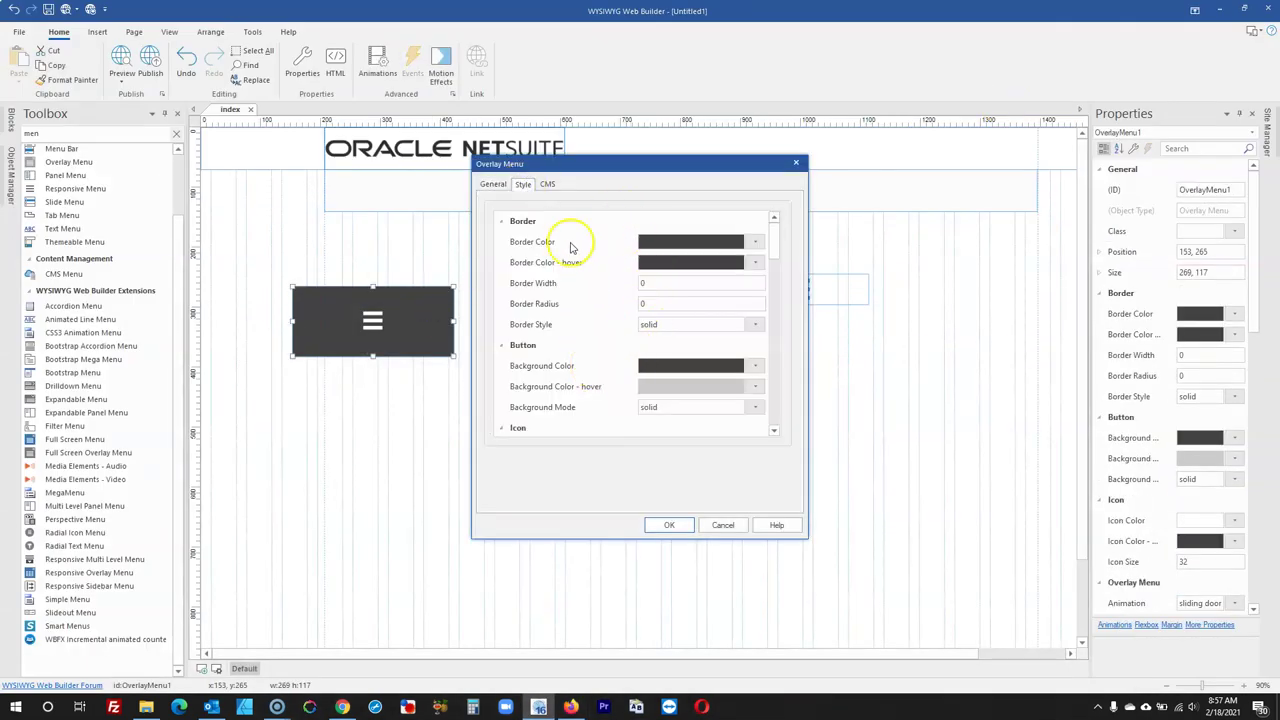
left_click(547, 184)
left_click(494, 185)
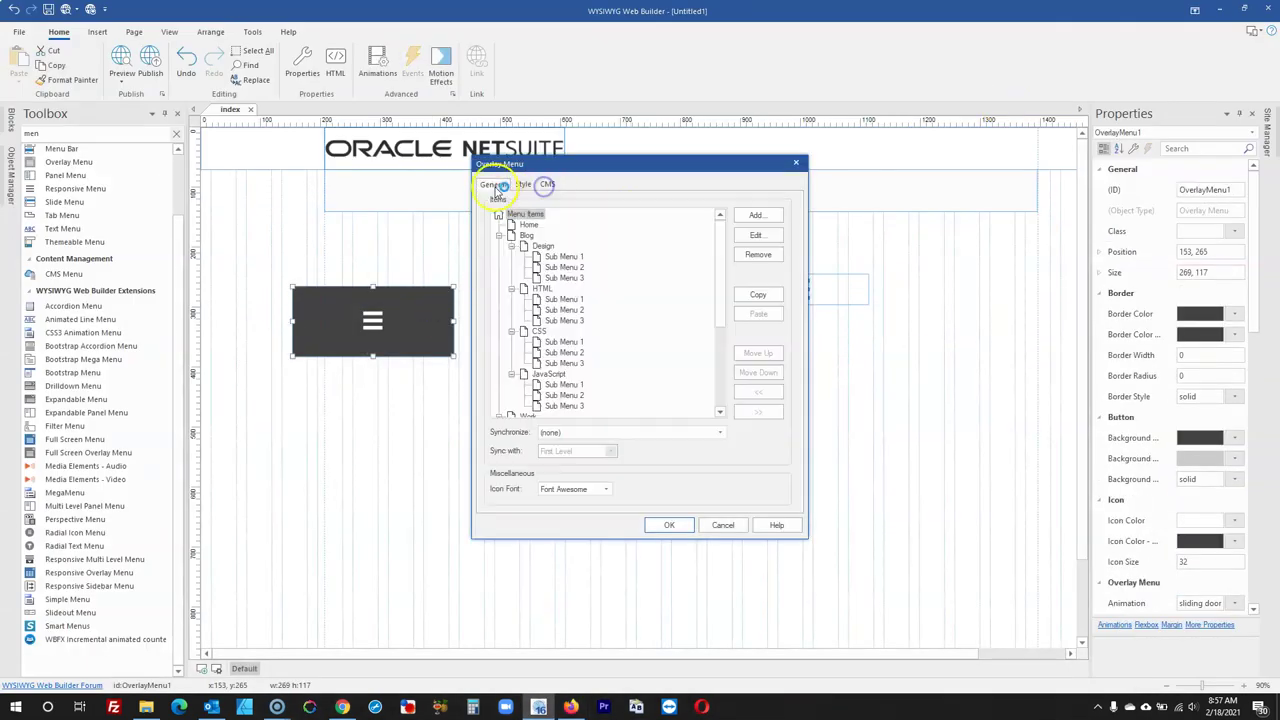
left_click(722, 525)
left_click(611, 506)
left_click(440, 320)
key("Delete")
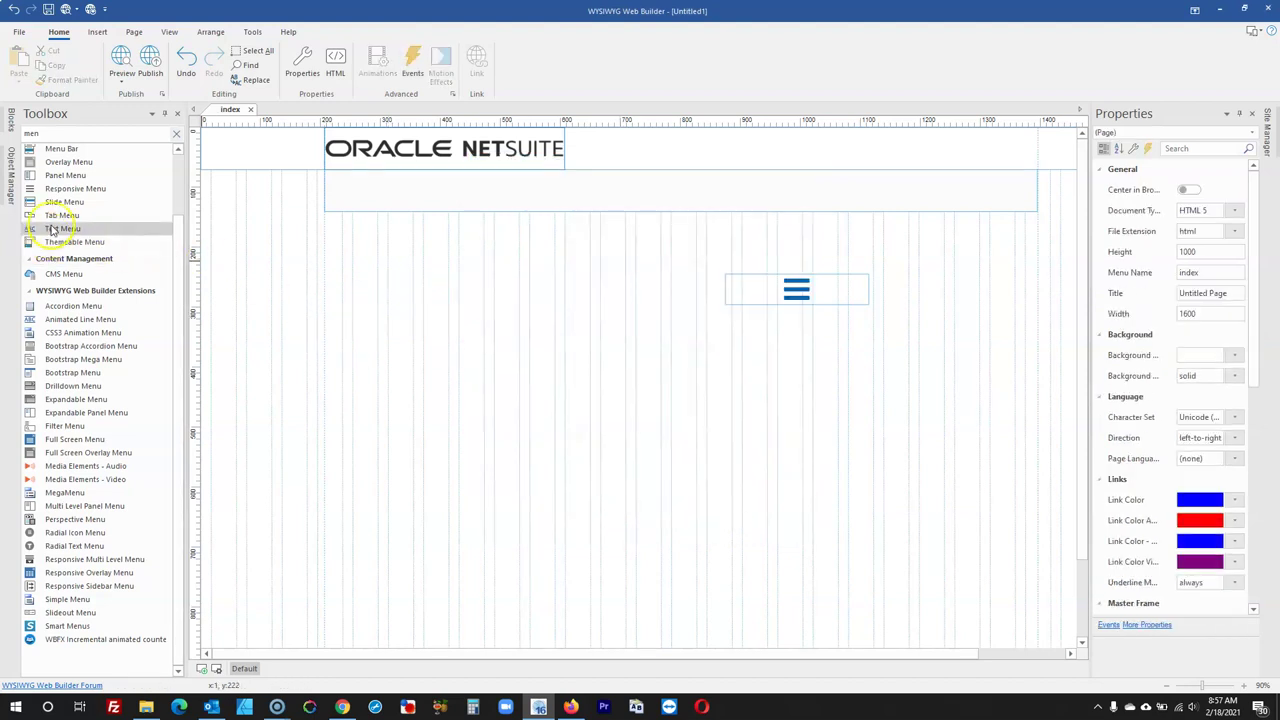
Draw a Panel Menu about 94 by 78 pixels on the empty page area between the logo and the hamburger icon
left_click(77, 190)
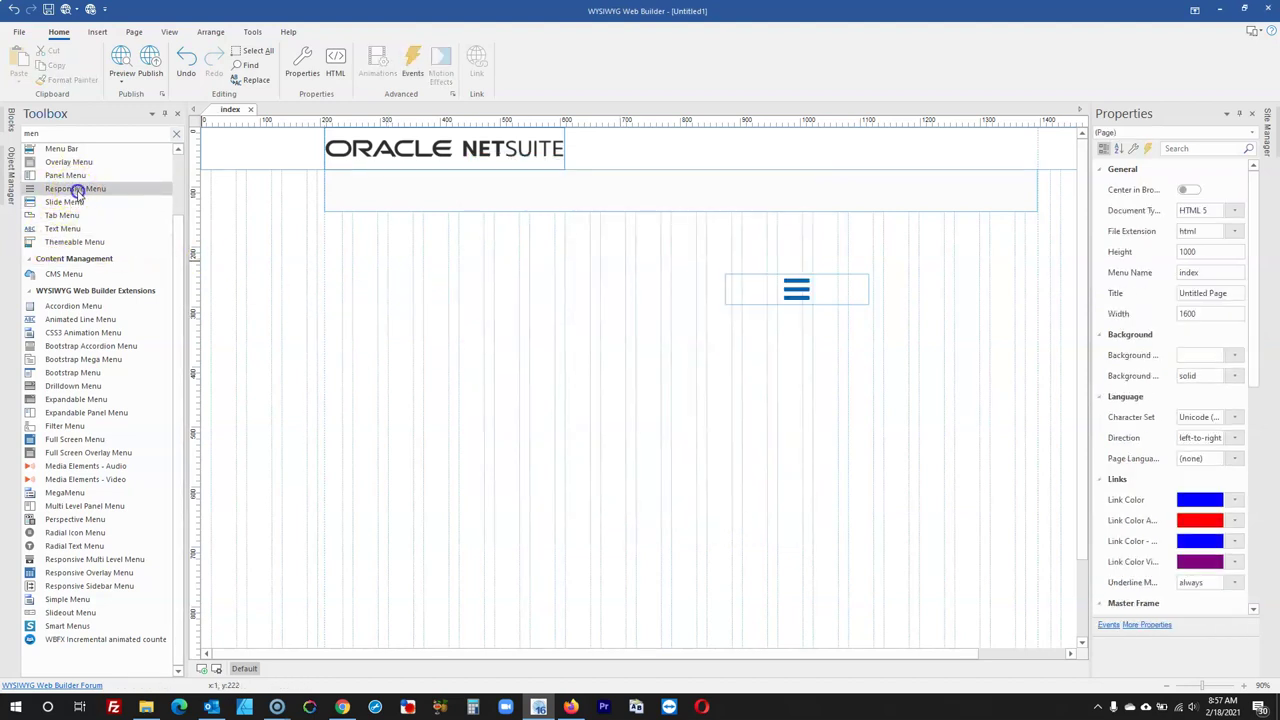
left_click(73, 177)
left_click_drag(488, 316, 543, 360)
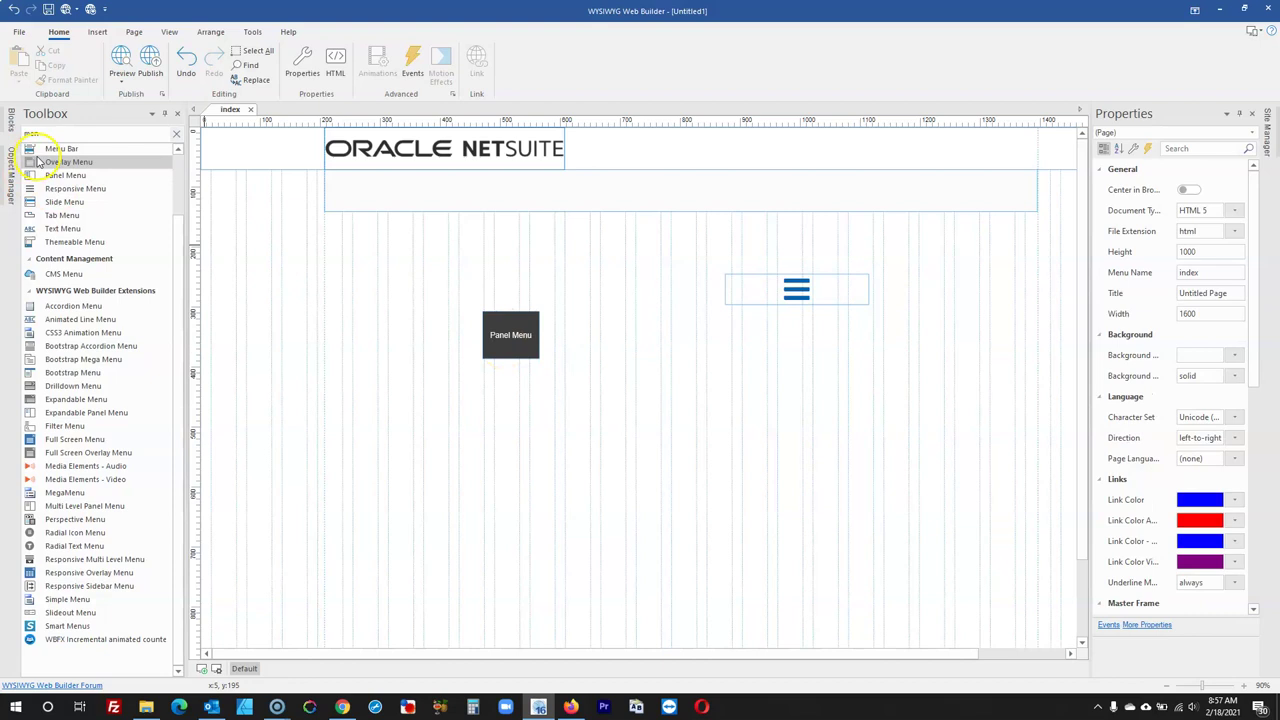
left_click(55, 204)
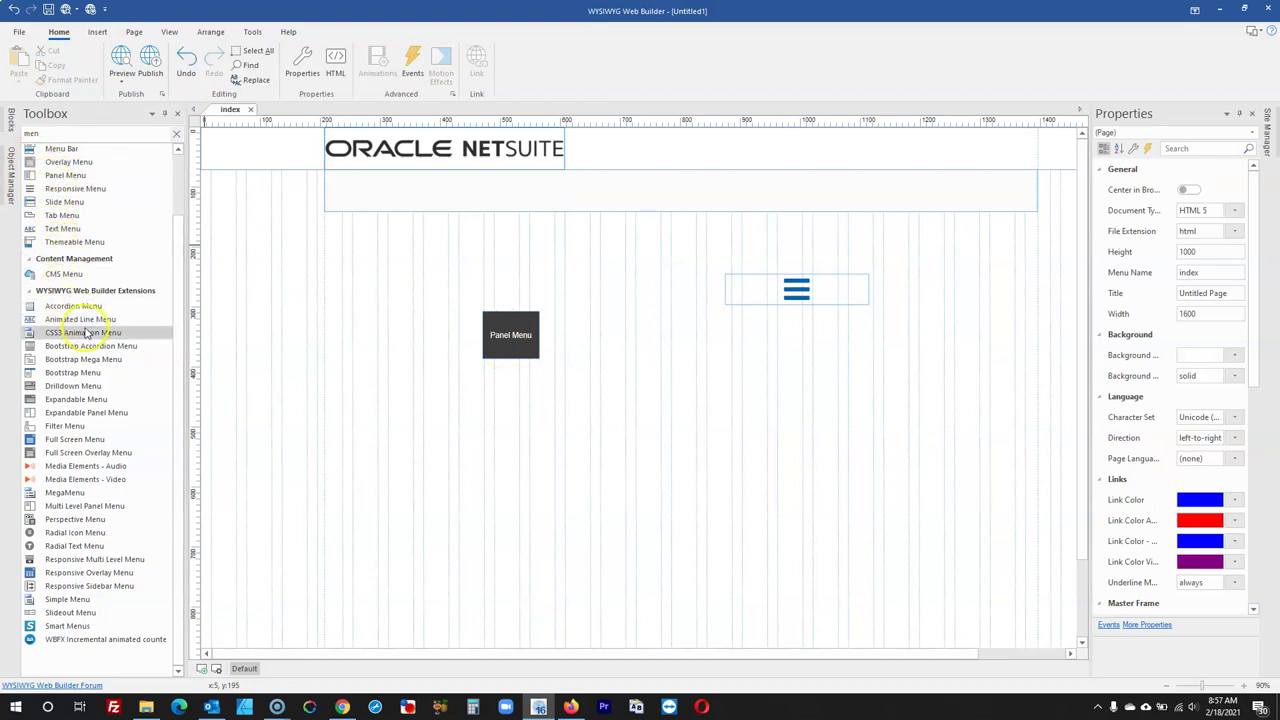
Open the icon font picker for the panel menu's button image
double_click(526, 346)
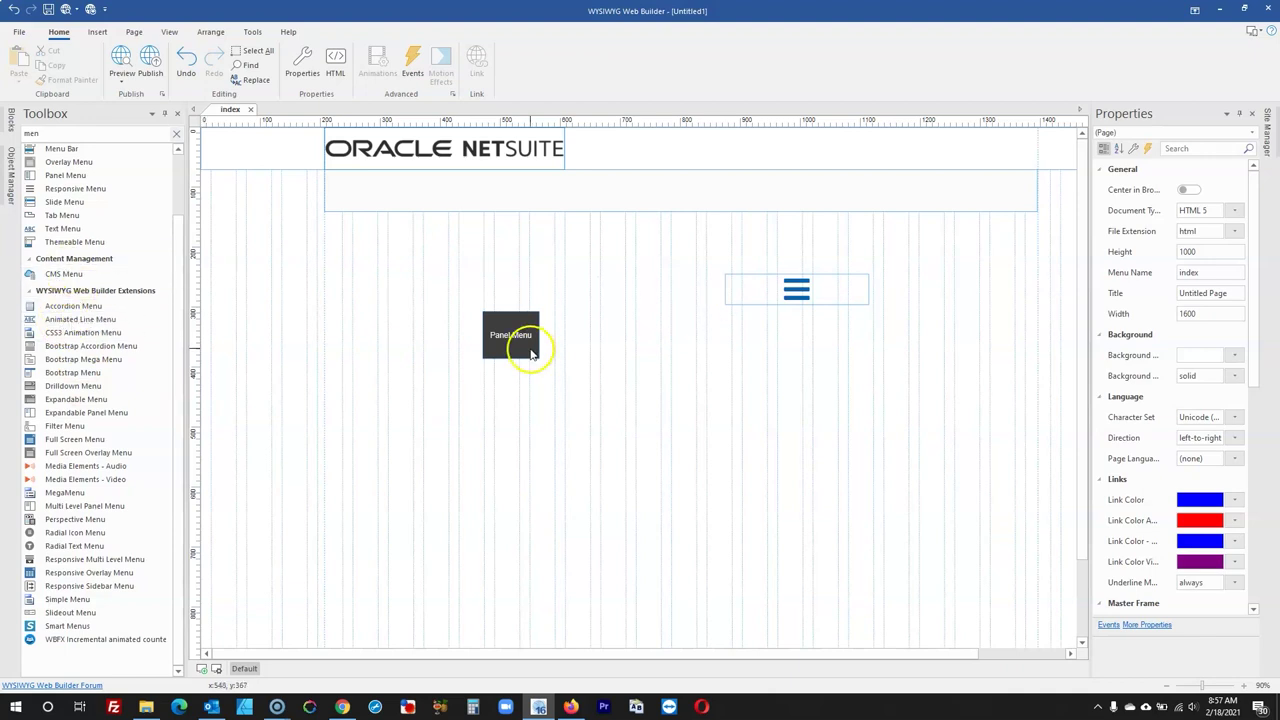
left_click(528, 172)
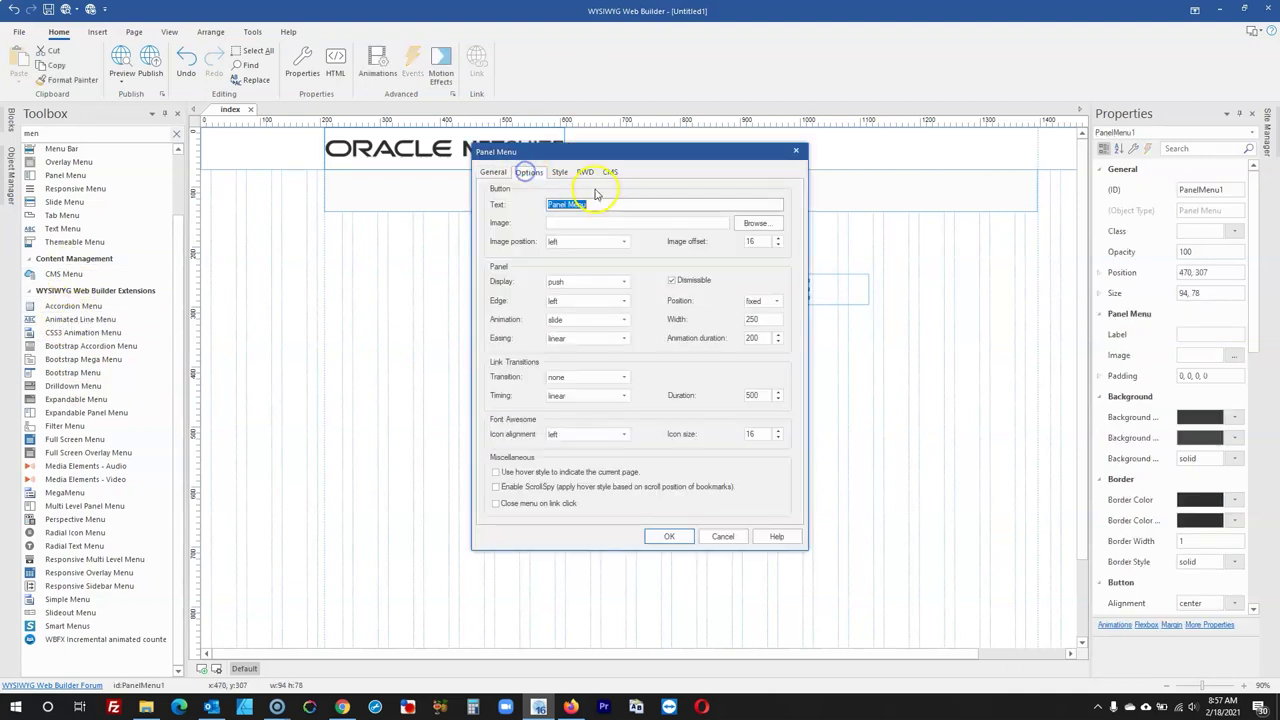
left_click(752, 222)
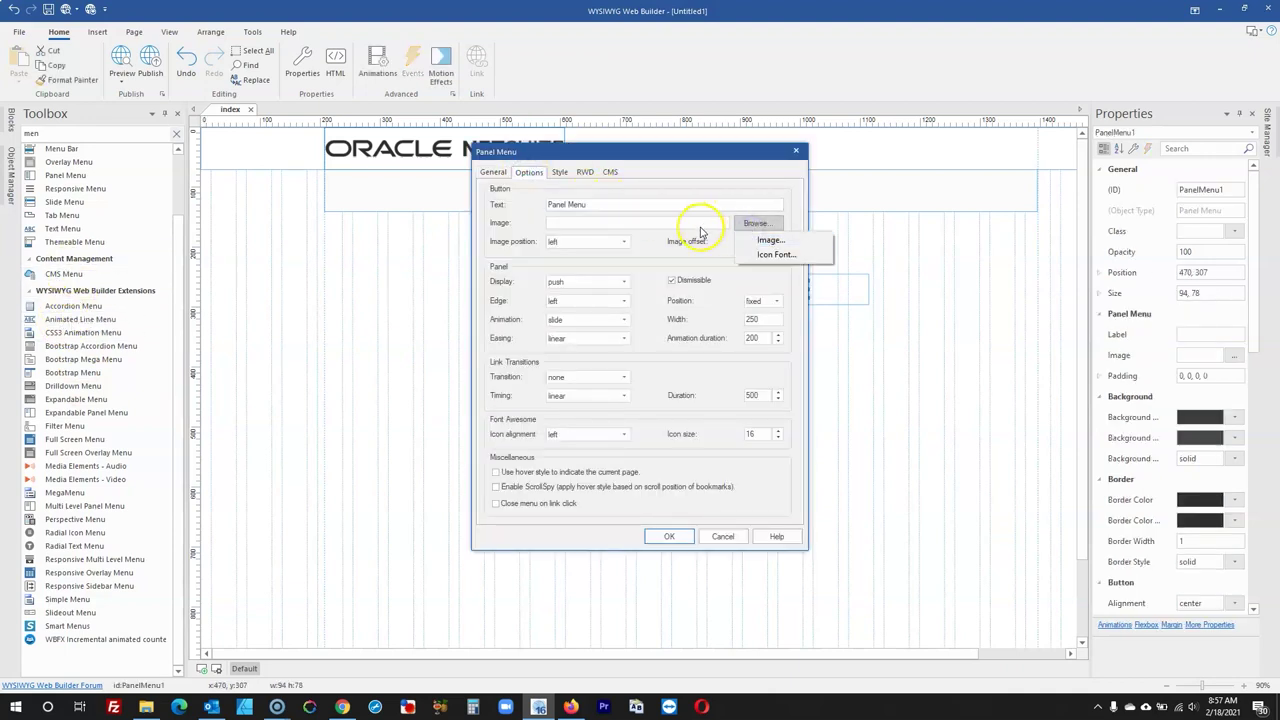
left_click(776, 254)
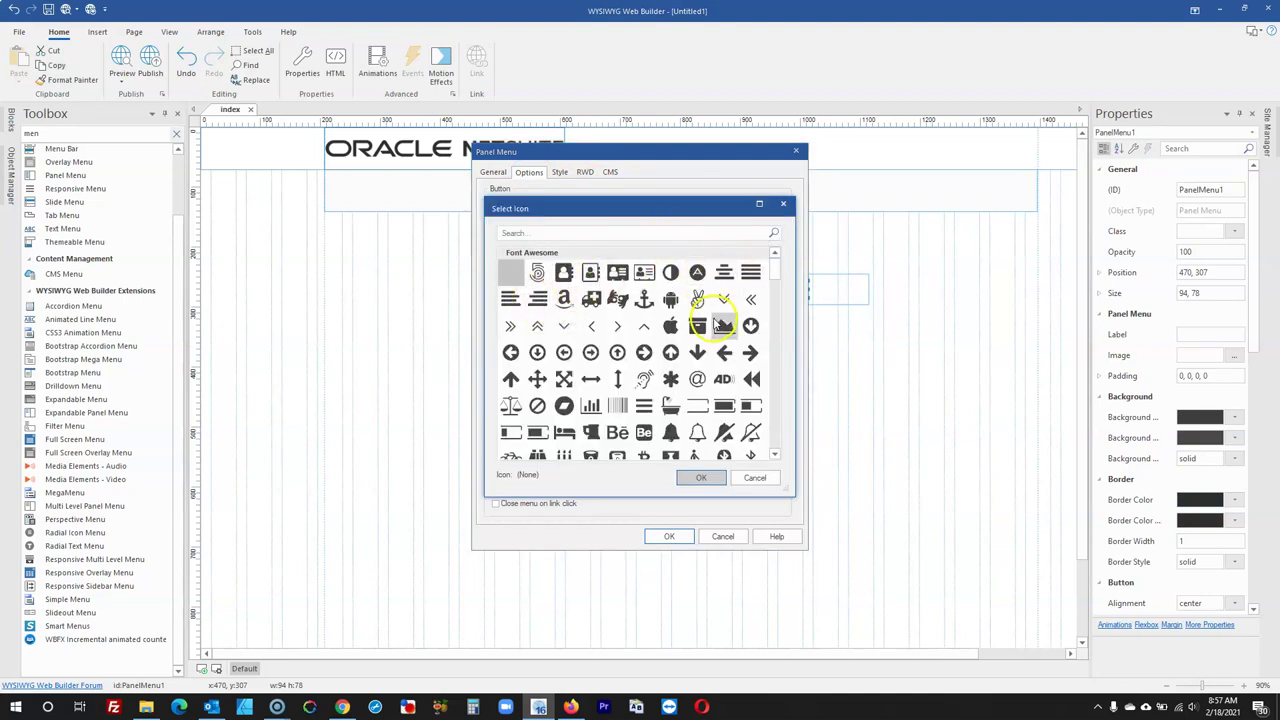
Switch to Firefox to check the menu icon on the NetSuite blog page, and return to WYSIWYG Web Builder
left_click(572, 707)
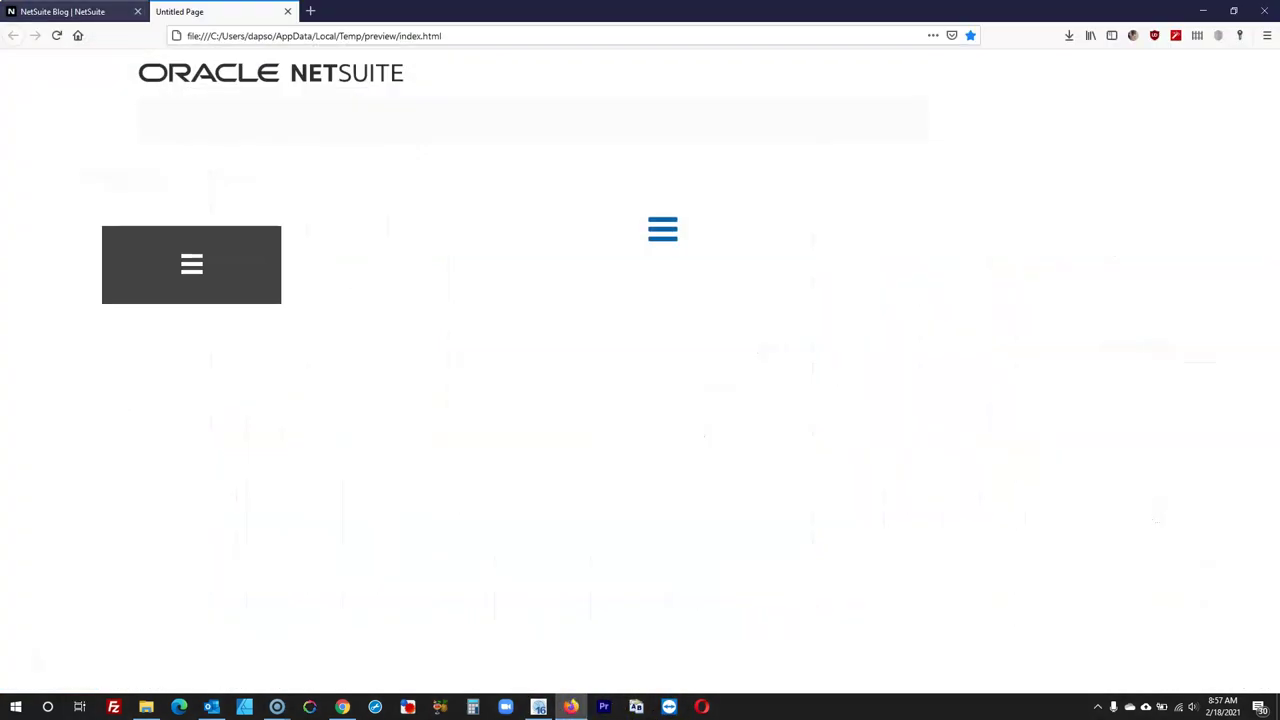
left_click(95, 12)
left_click(1199, 10)
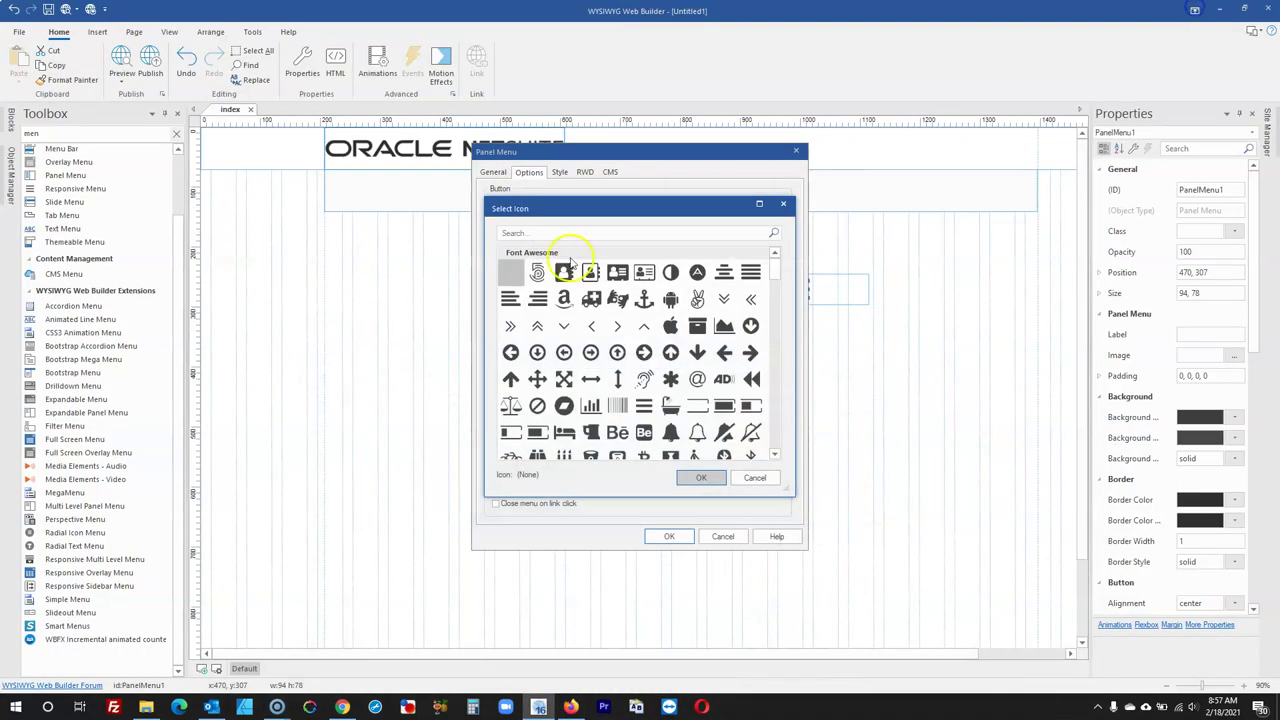
Search the icon library for "ali", try the align-left and align-right icons, and clear the search
left_click(586, 229)
type("ali")
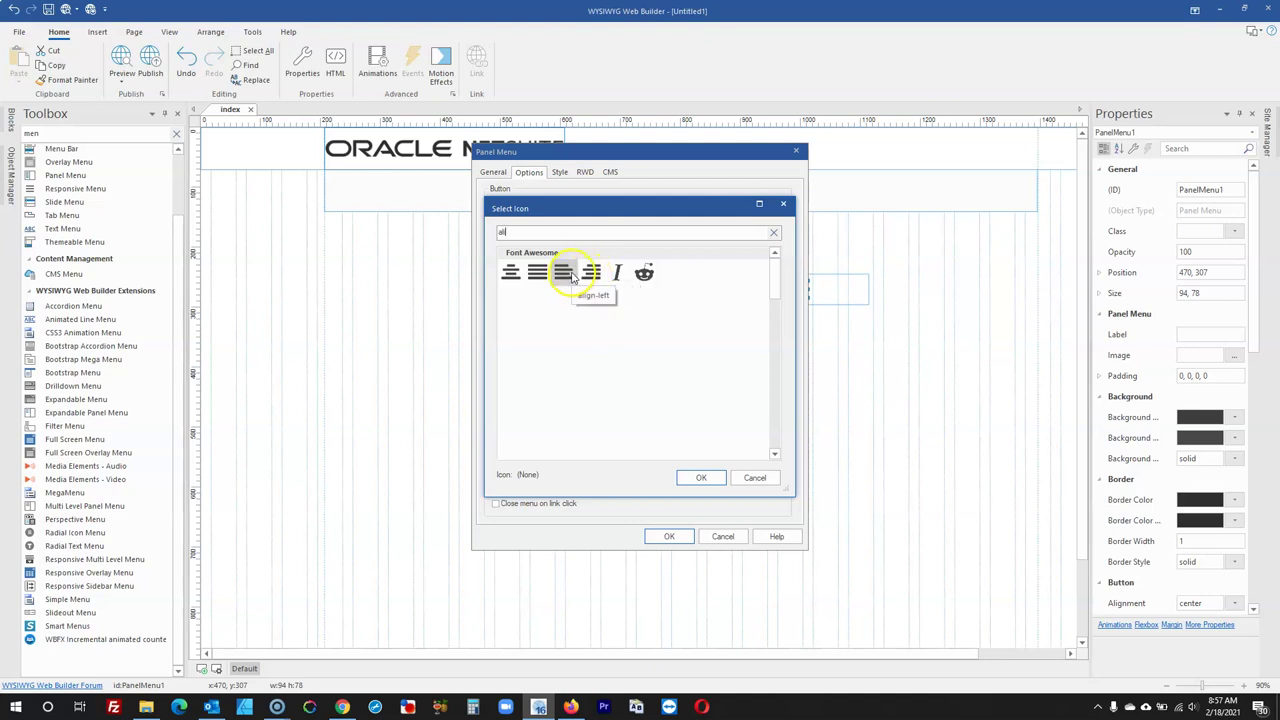
left_click(566, 273)
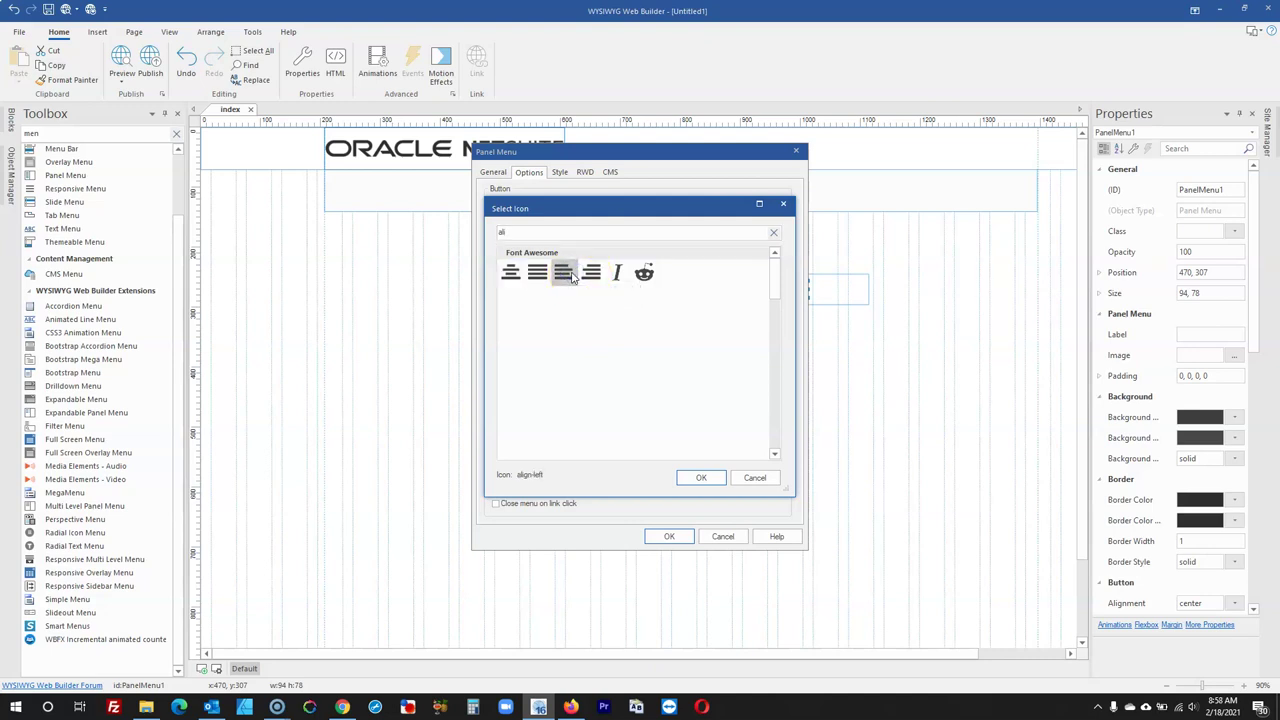
left_click(591, 276)
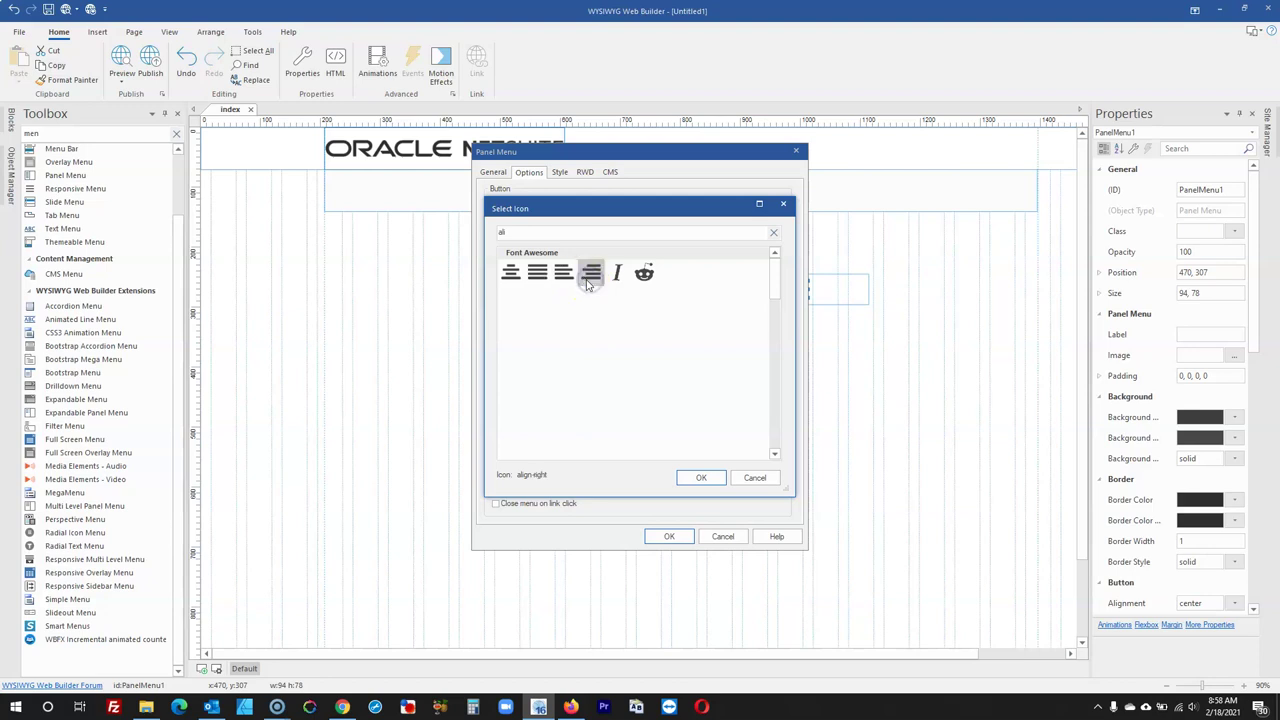
left_click(543, 276)
double_click(495, 228)
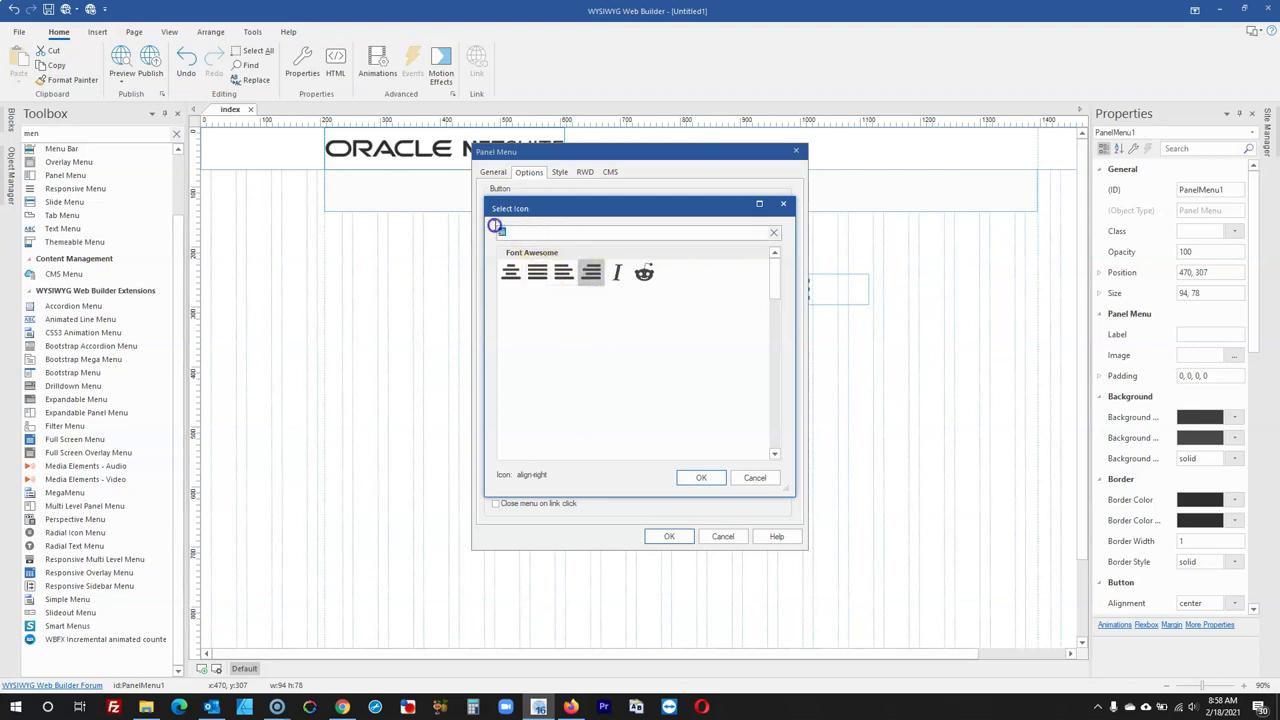
key("BackSpace")
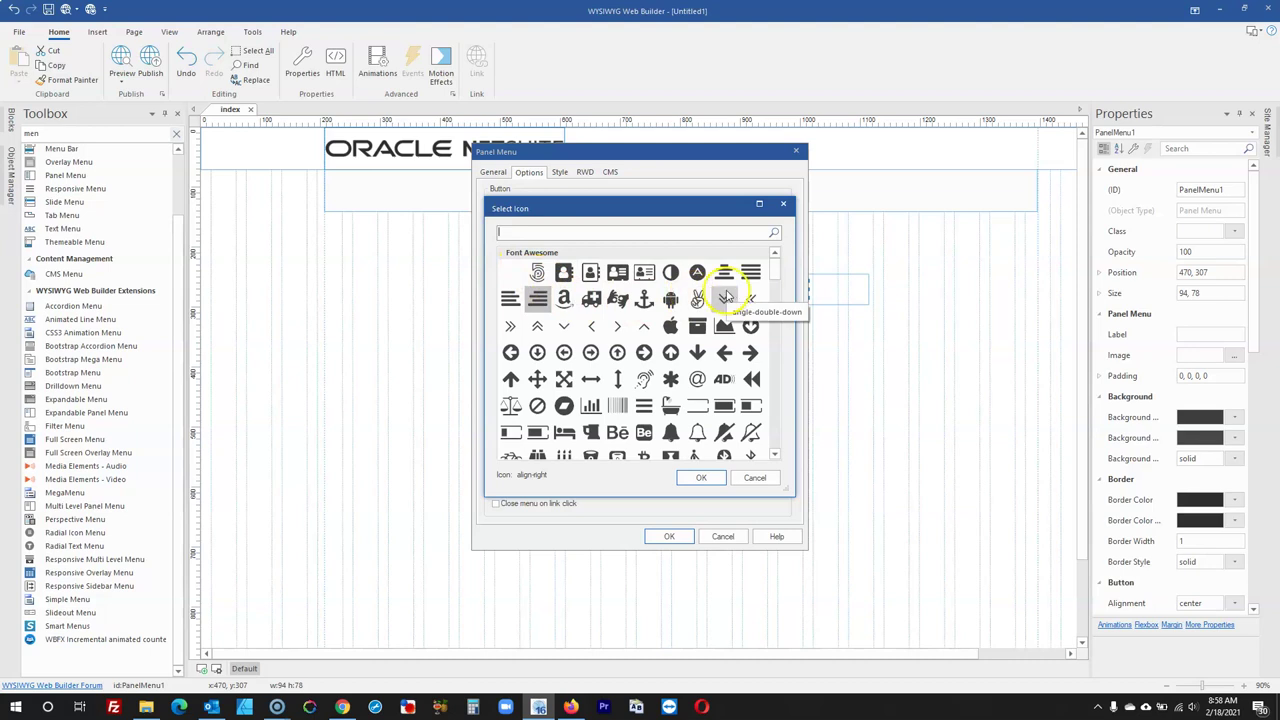
Search the icon library for "bar" and assign the bars icon to the panel menu's button
scroll(660, 420, "down", 1)
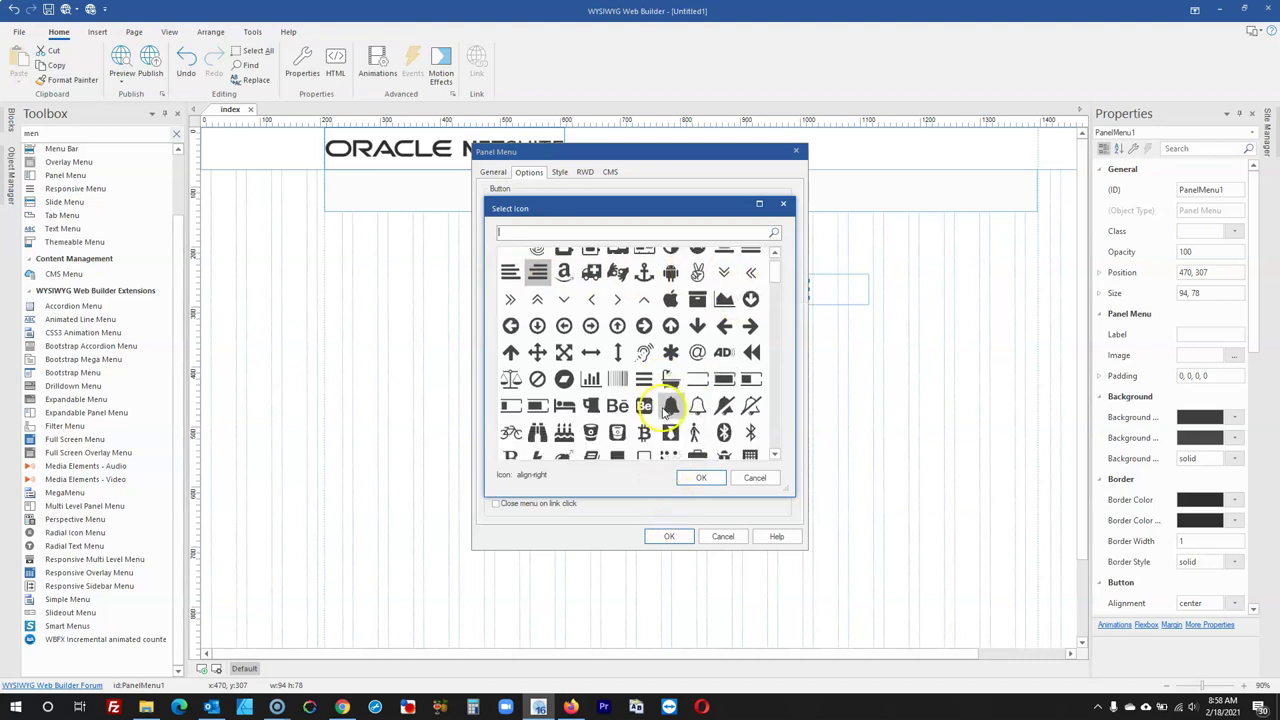
type("b")
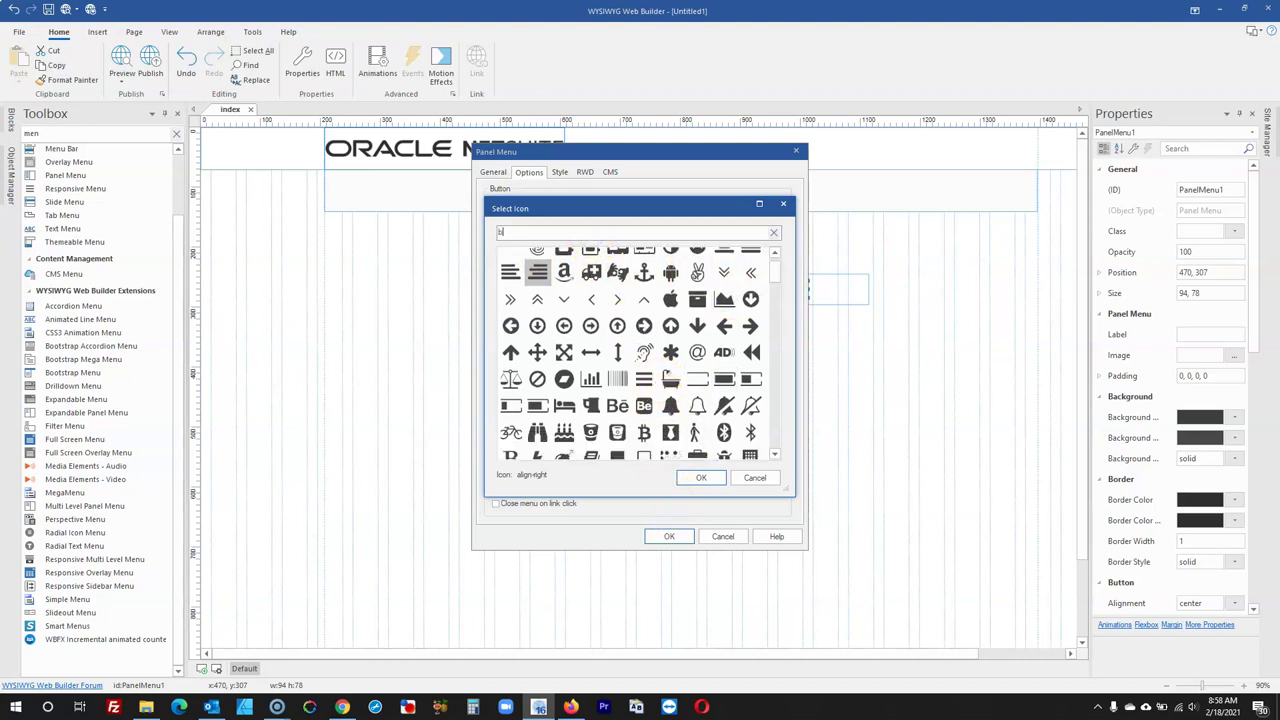
type("ar")
left_click(565, 272)
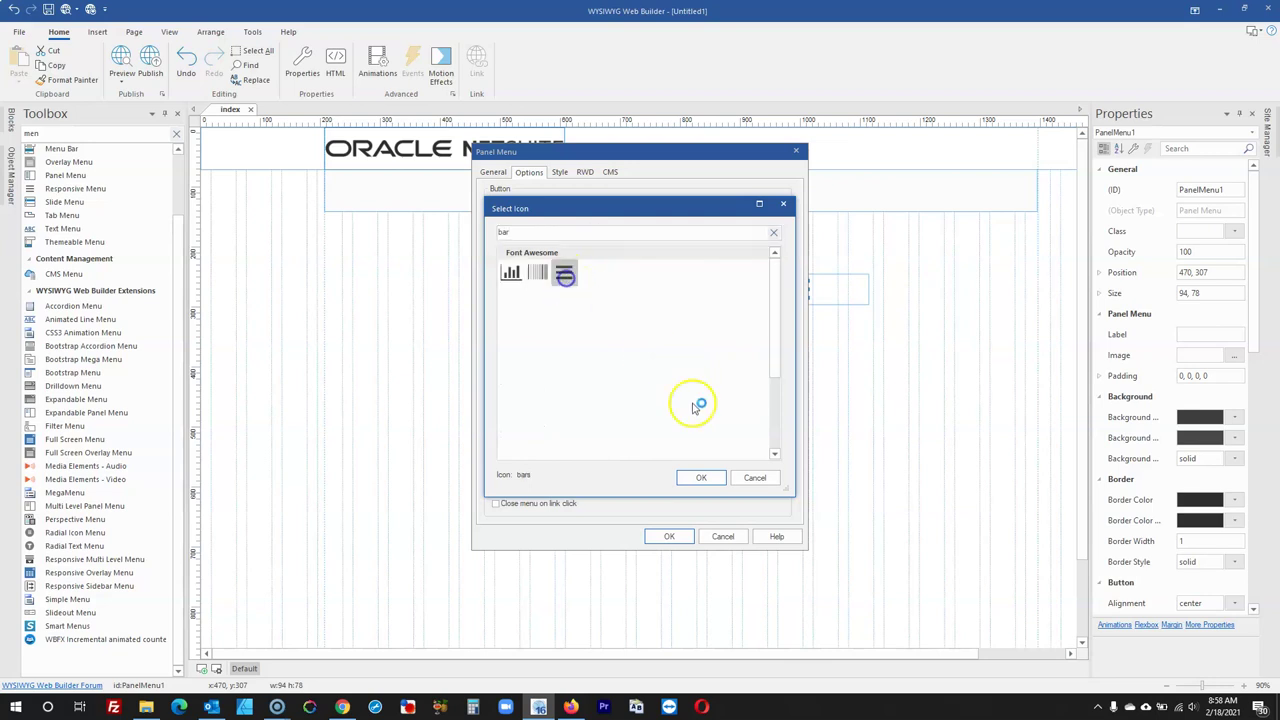
left_click(712, 478)
left_click(684, 536)
left_click(751, 460)
Remove the "Panel Menu" text from the menu's button so only the icon is used
double_click(515, 336)
left_click(528, 172)
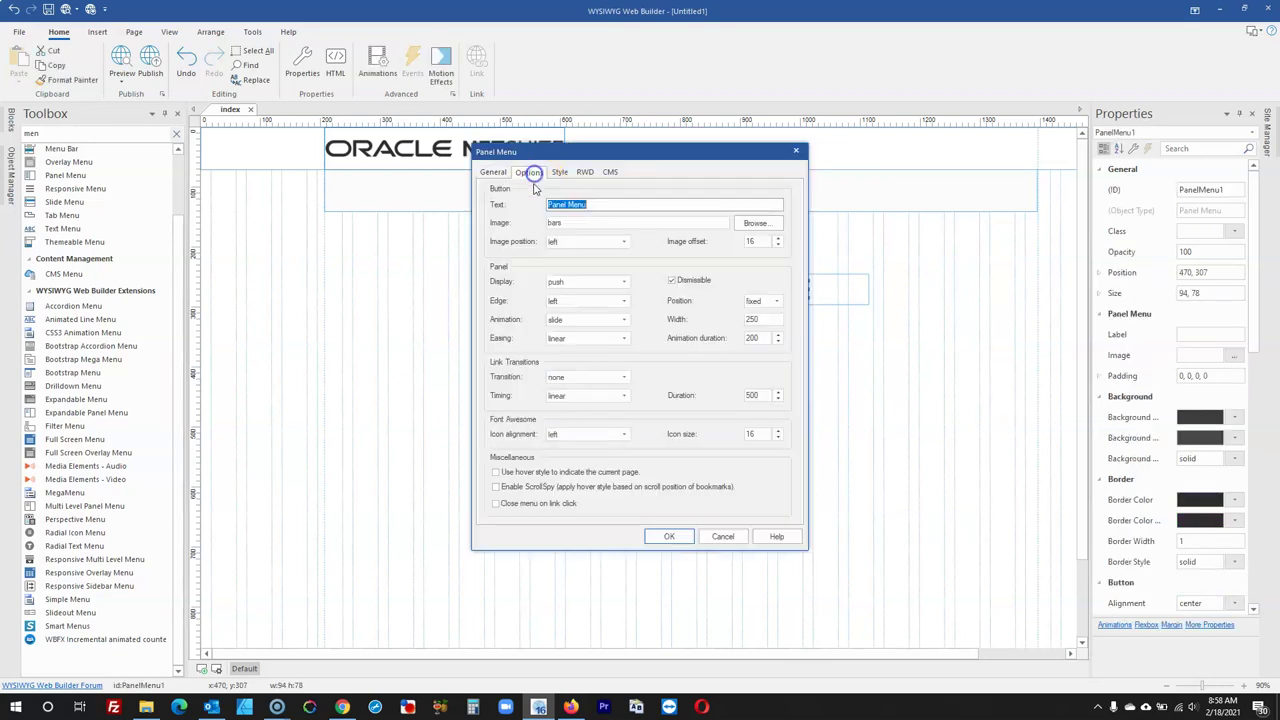
key("Delete")
left_click(669, 536)
left_click(643, 431)
Set the panel menu's image position to right and enable the hover style to indicate the current page
left_click(523, 345)
double_click(523, 345)
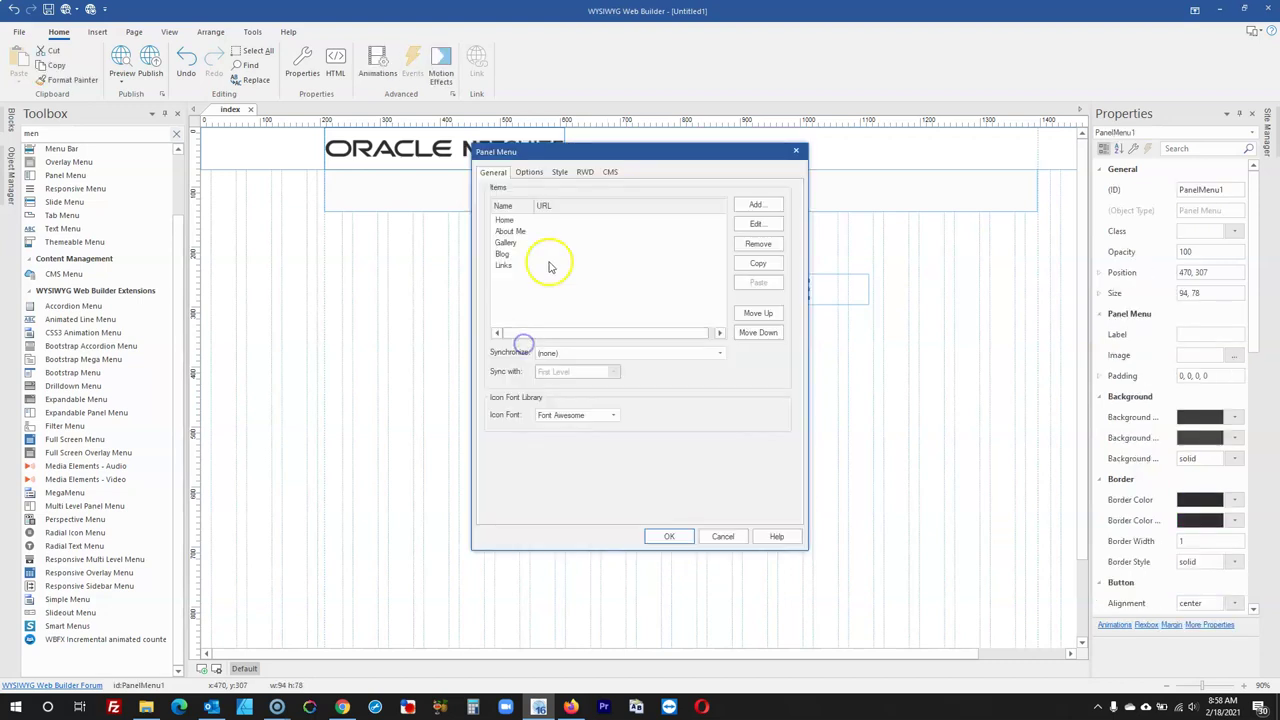
left_click(538, 172)
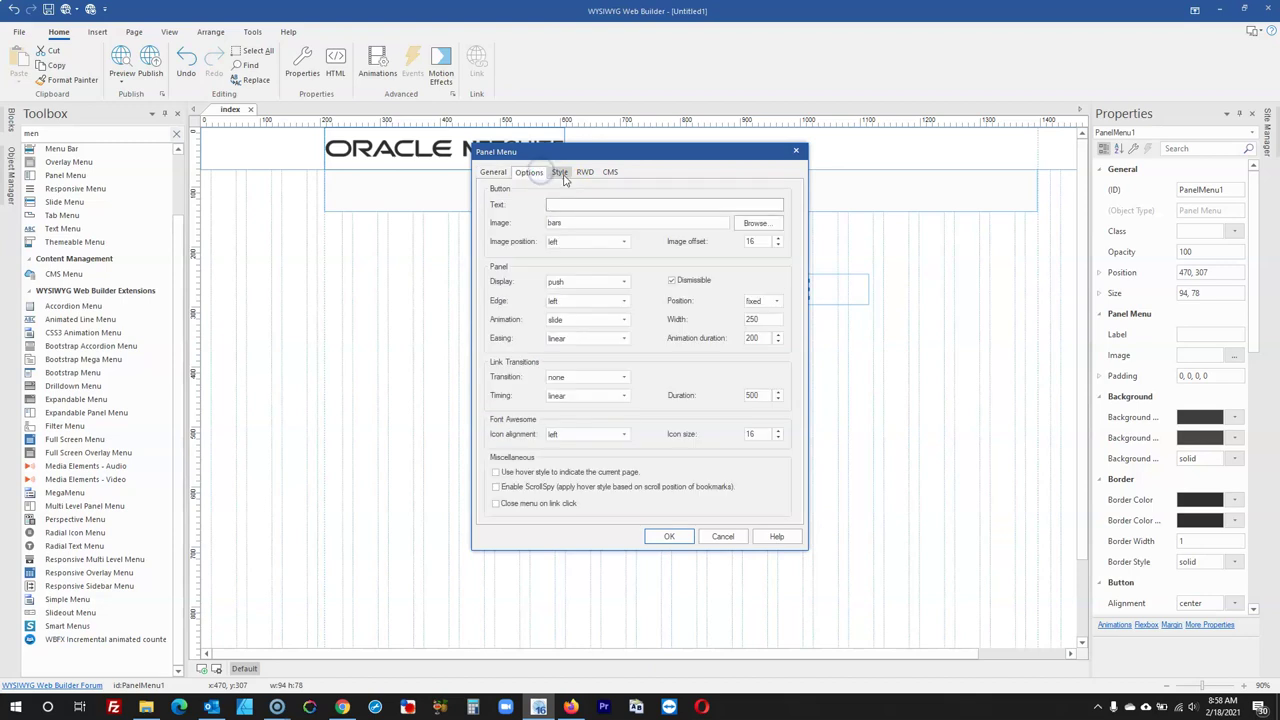
left_click(558, 241)
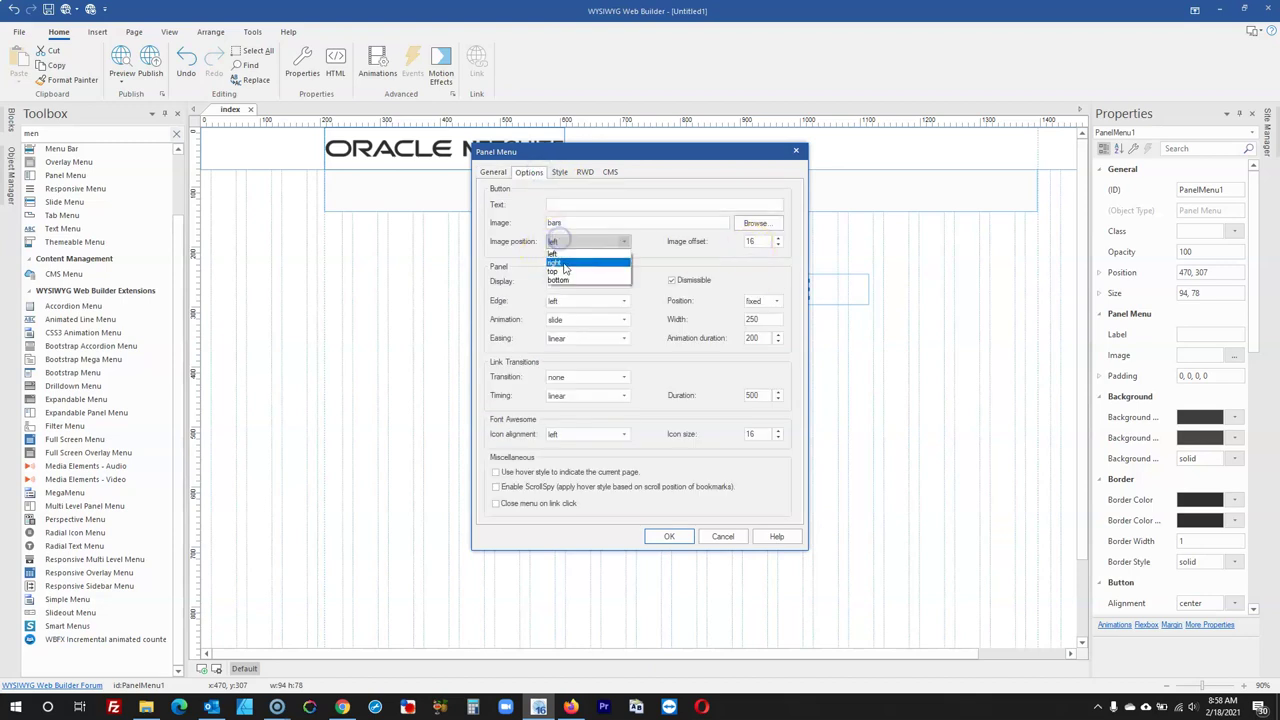
left_click(564, 264)
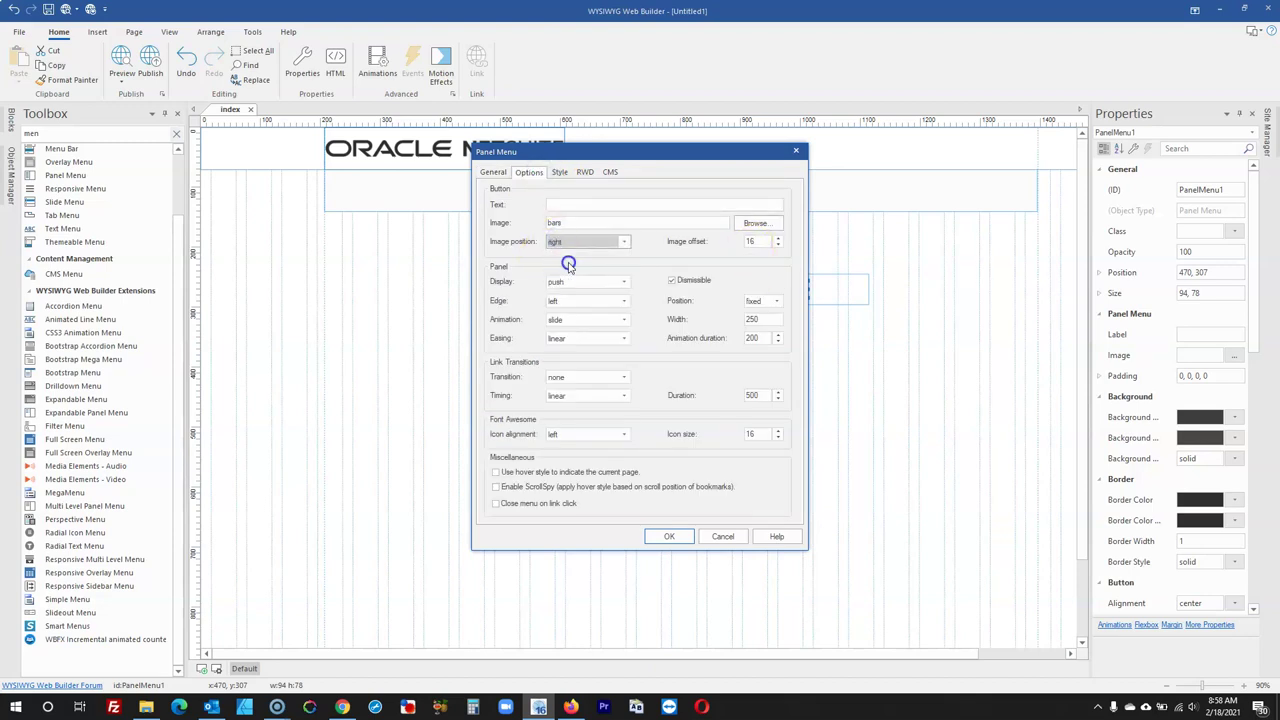
left_click(600, 472)
left_click(600, 434)
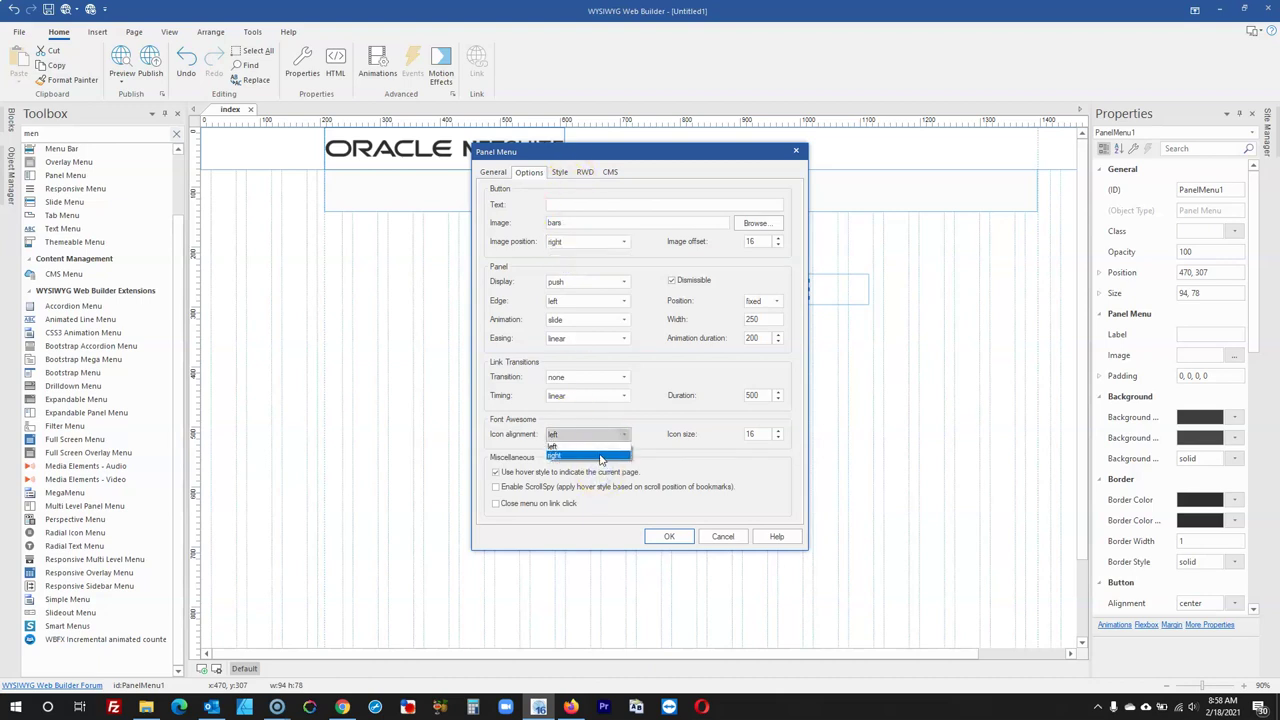
left_click(706, 453)
Set the panel menu's Font Awesome icon size to 20 and apply the option changes
left_click_drag(760, 433, 730, 429)
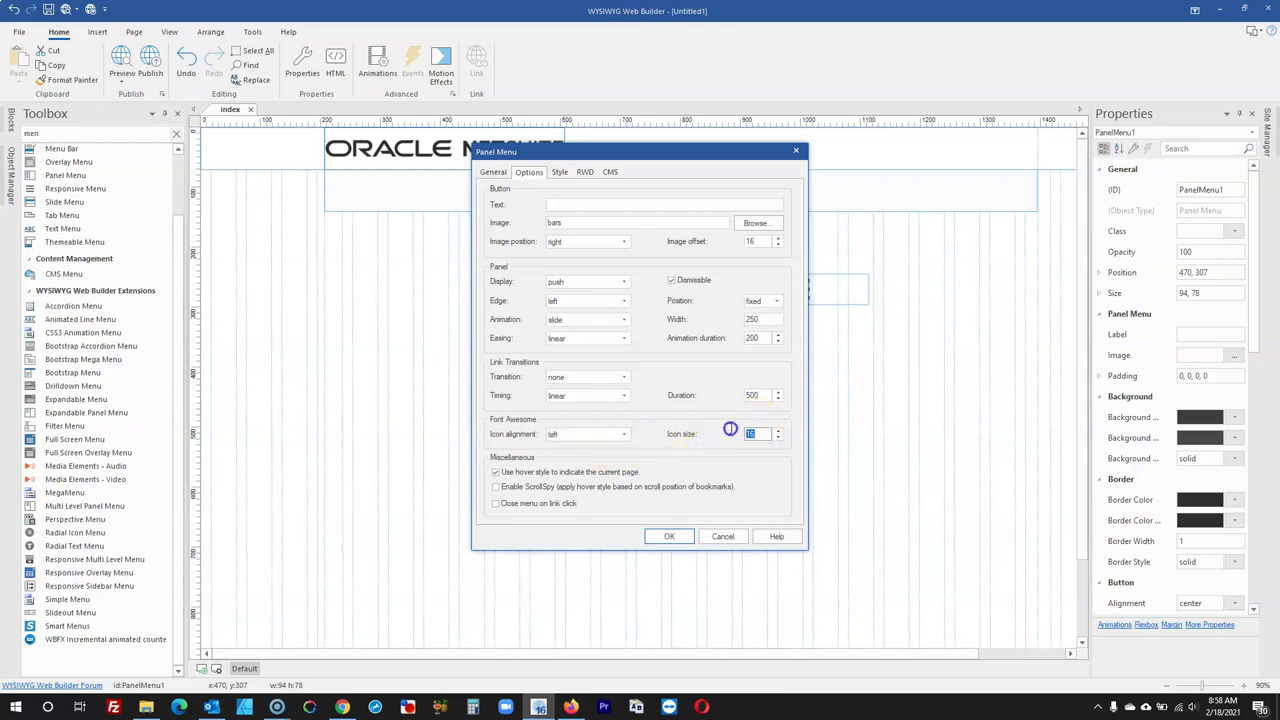
left_click(758, 303)
left_click(755, 315)
left_click(665, 536)
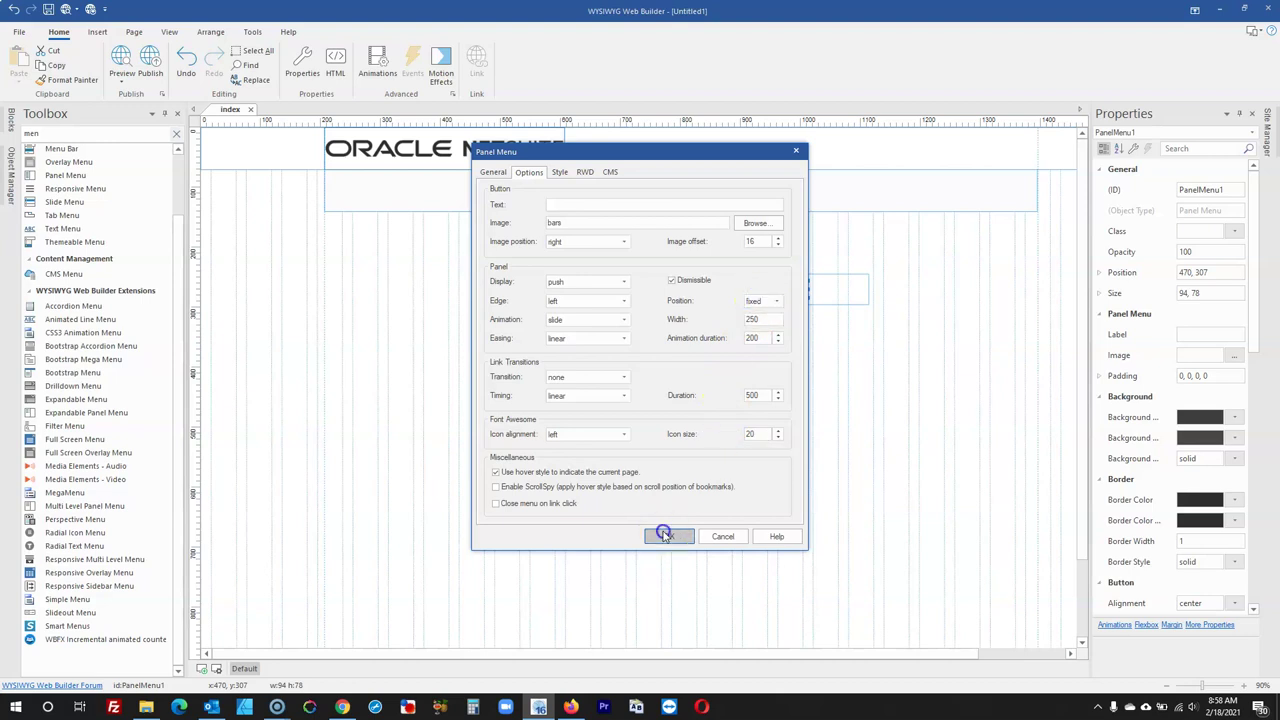
Try icon sizes of 30 and 50 for the panel menu's button
double_click(523, 340)
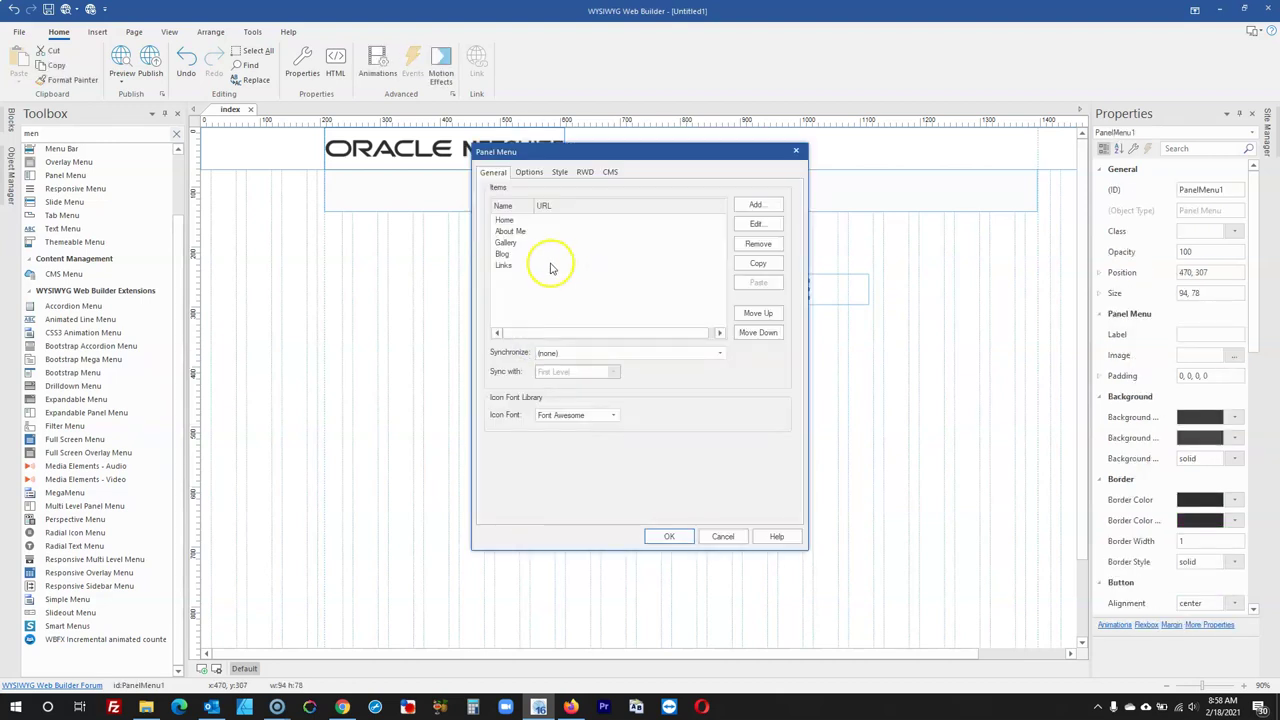
left_click(532, 172)
left_click_drag(755, 433, 731, 444)
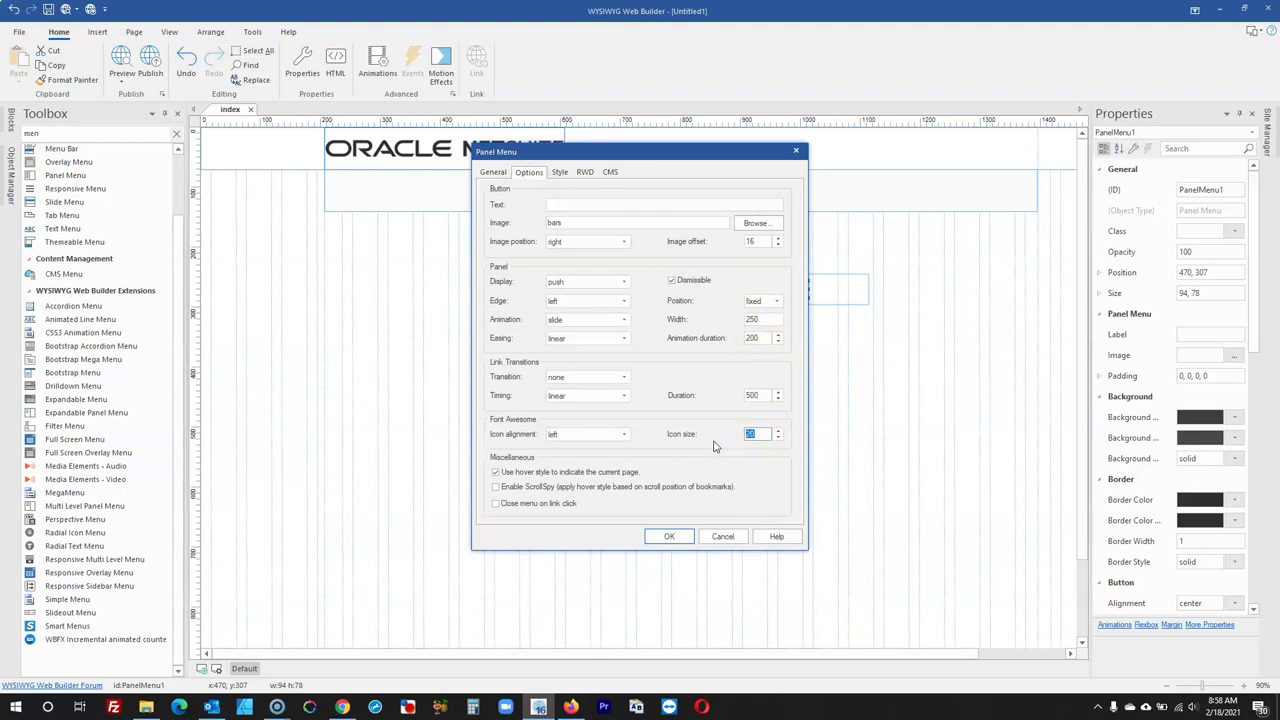
left_click(660, 538)
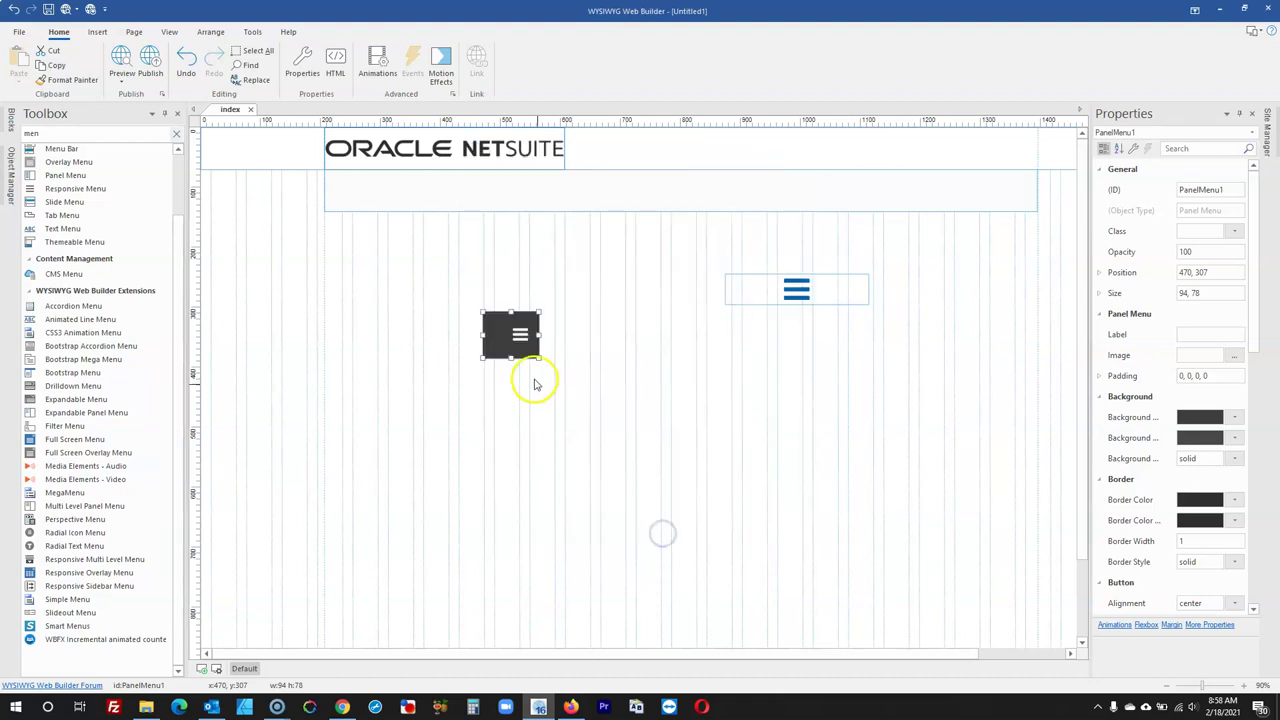
double_click(520, 336)
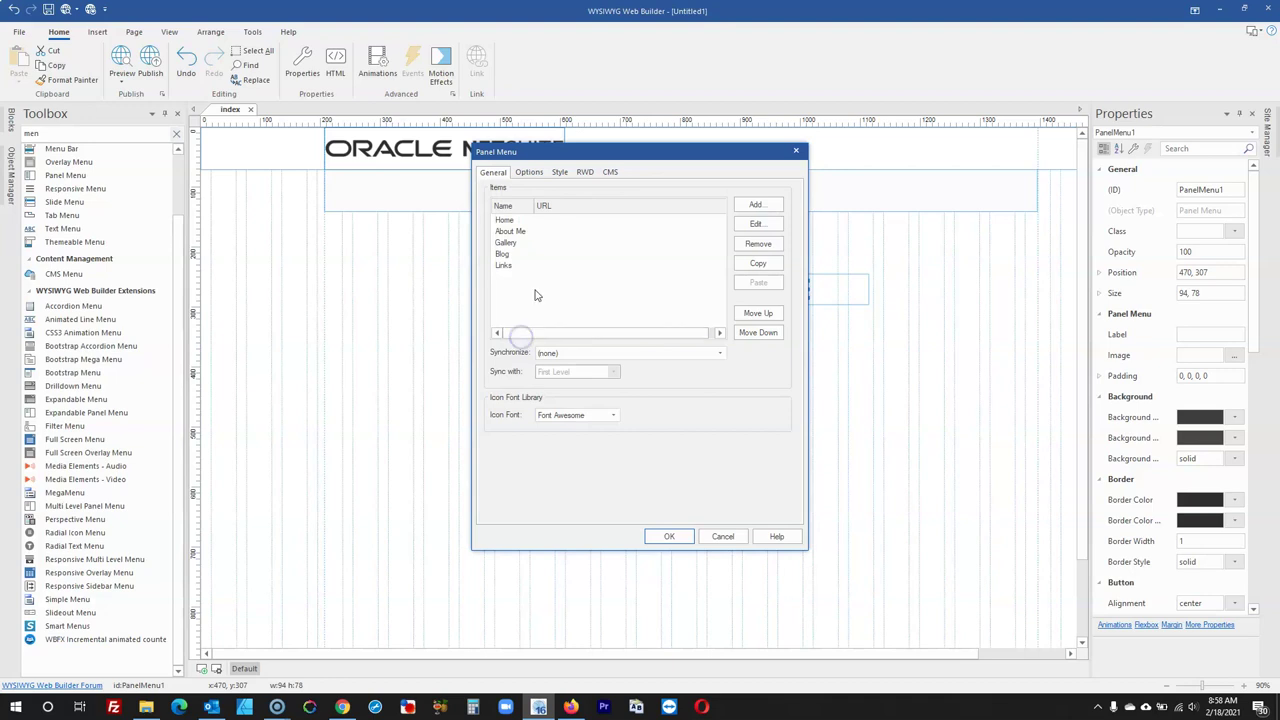
left_click(533, 171)
left_click(758, 435)
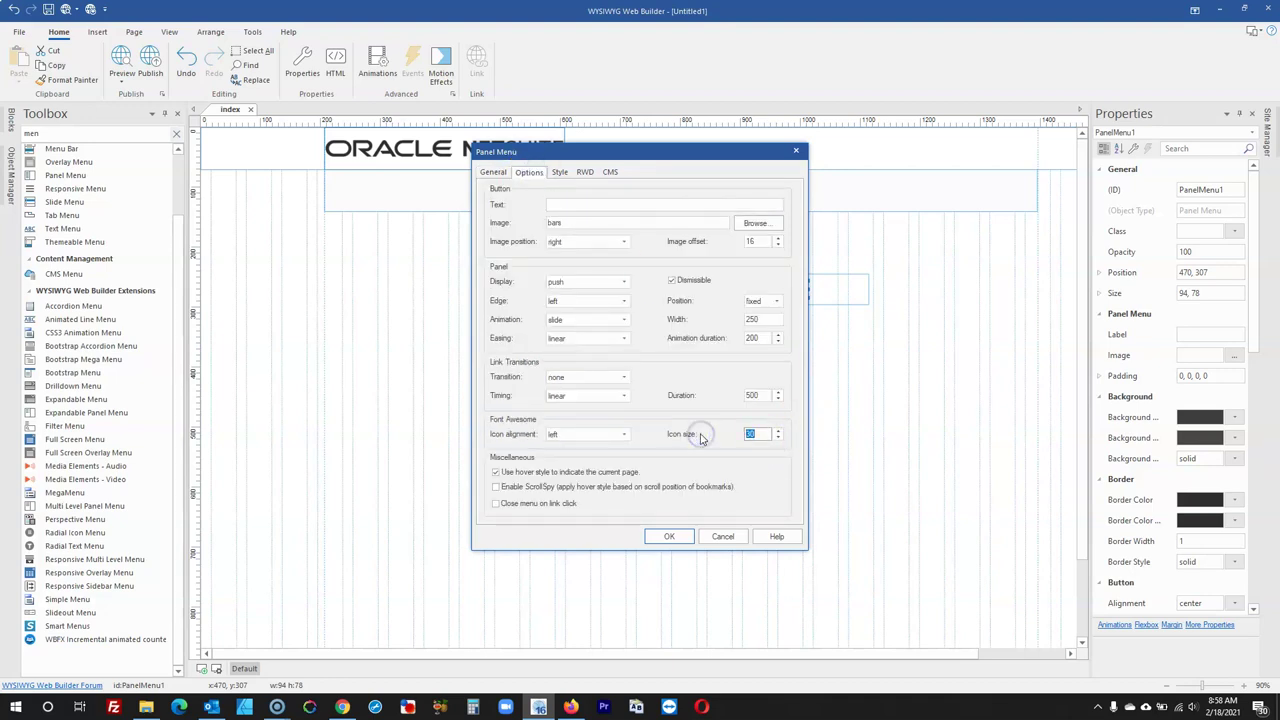
left_click(660, 537)
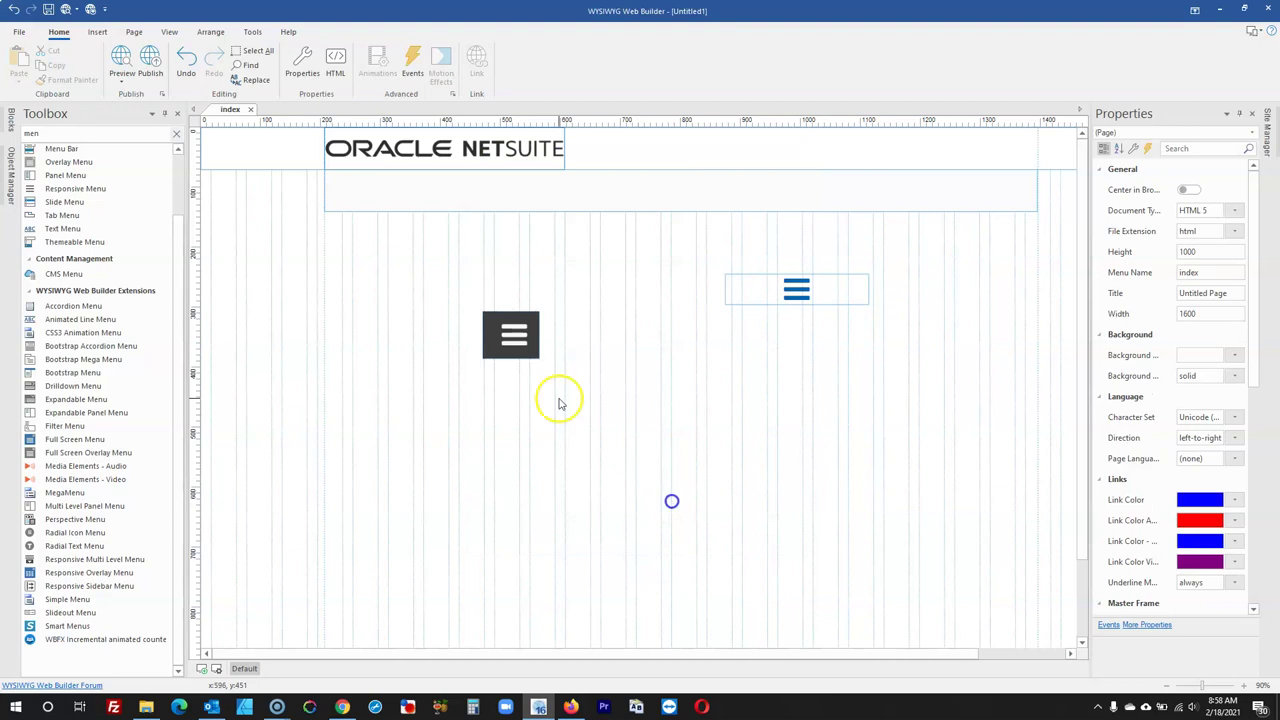
Set the panel menu's Font Awesome icon size to 40
double_click(520, 338)
left_click(528, 171)
left_click(760, 434)
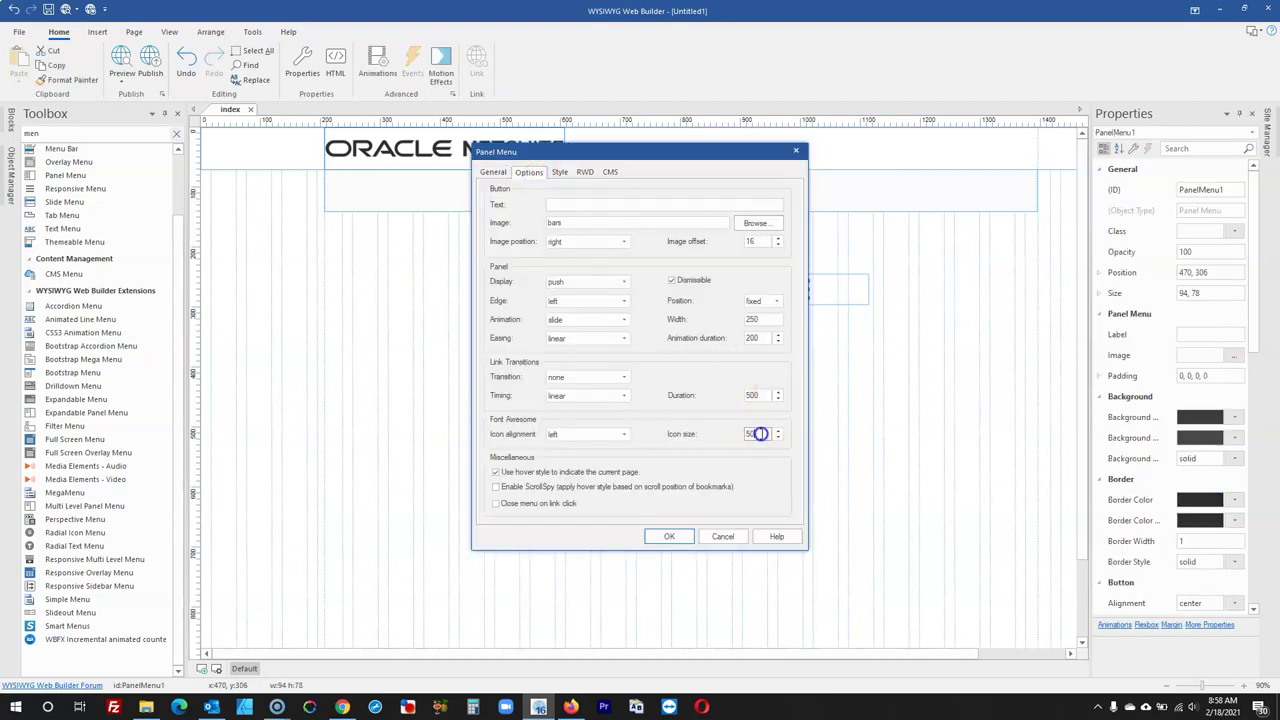
left_click(660, 536)
Review the panel menu's option settings, including the choices for image position, panel edge and link transition
double_click(523, 337)
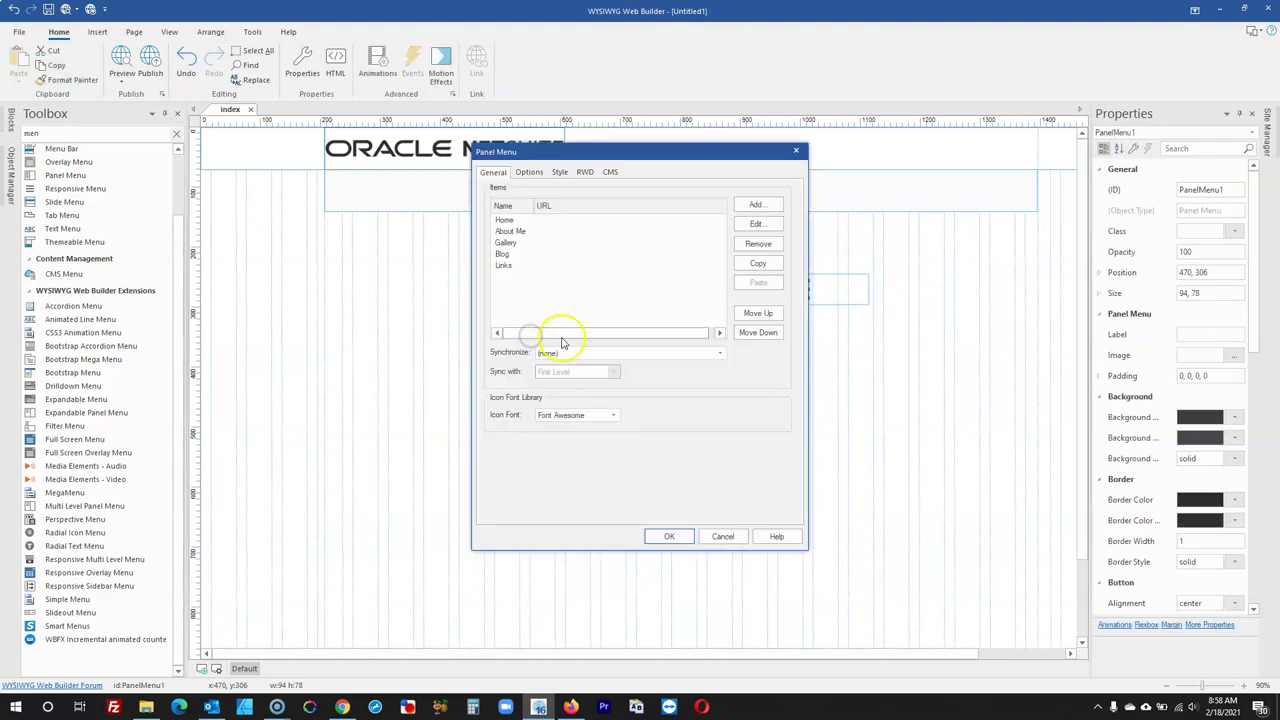
left_click(528, 171)
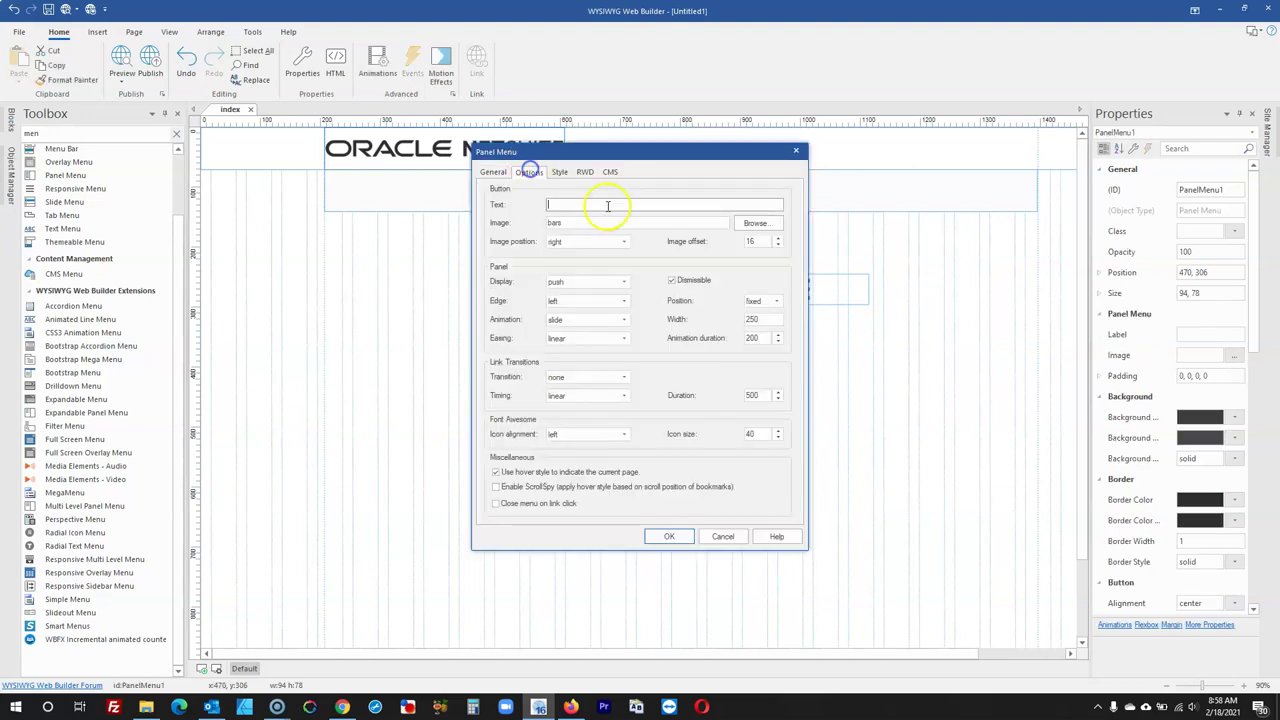
left_click(563, 243)
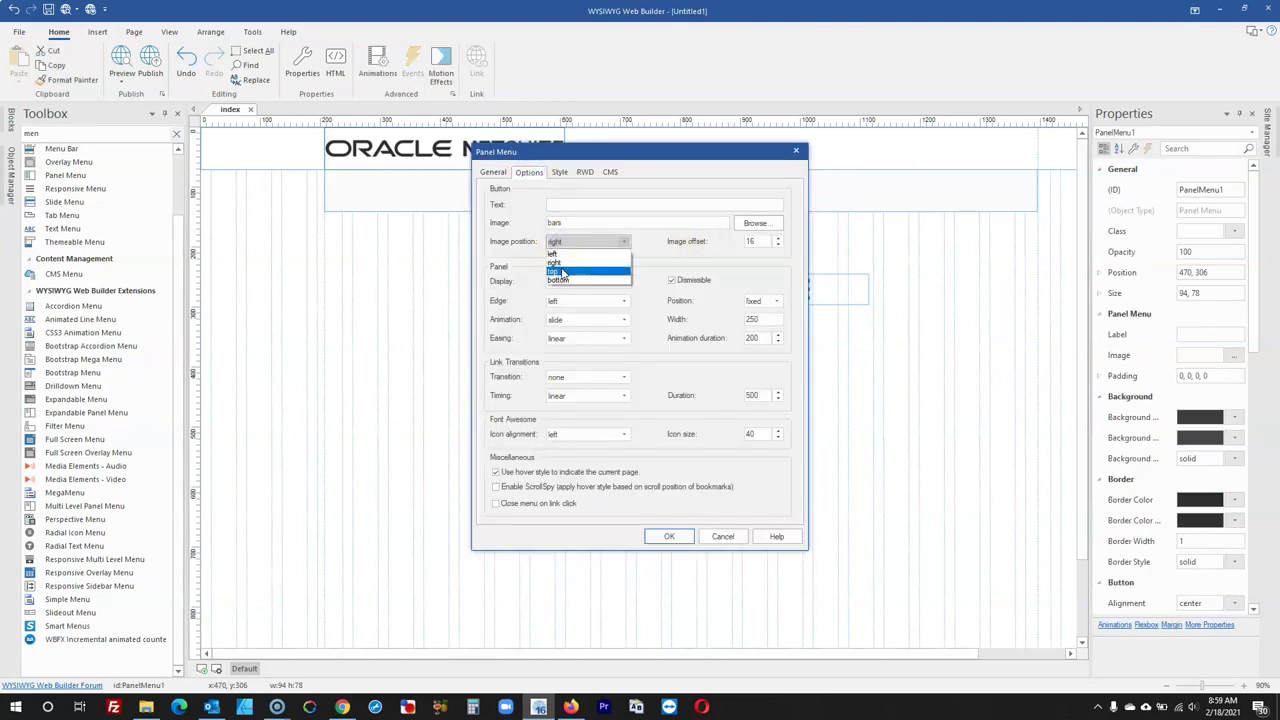
left_click(678, 249)
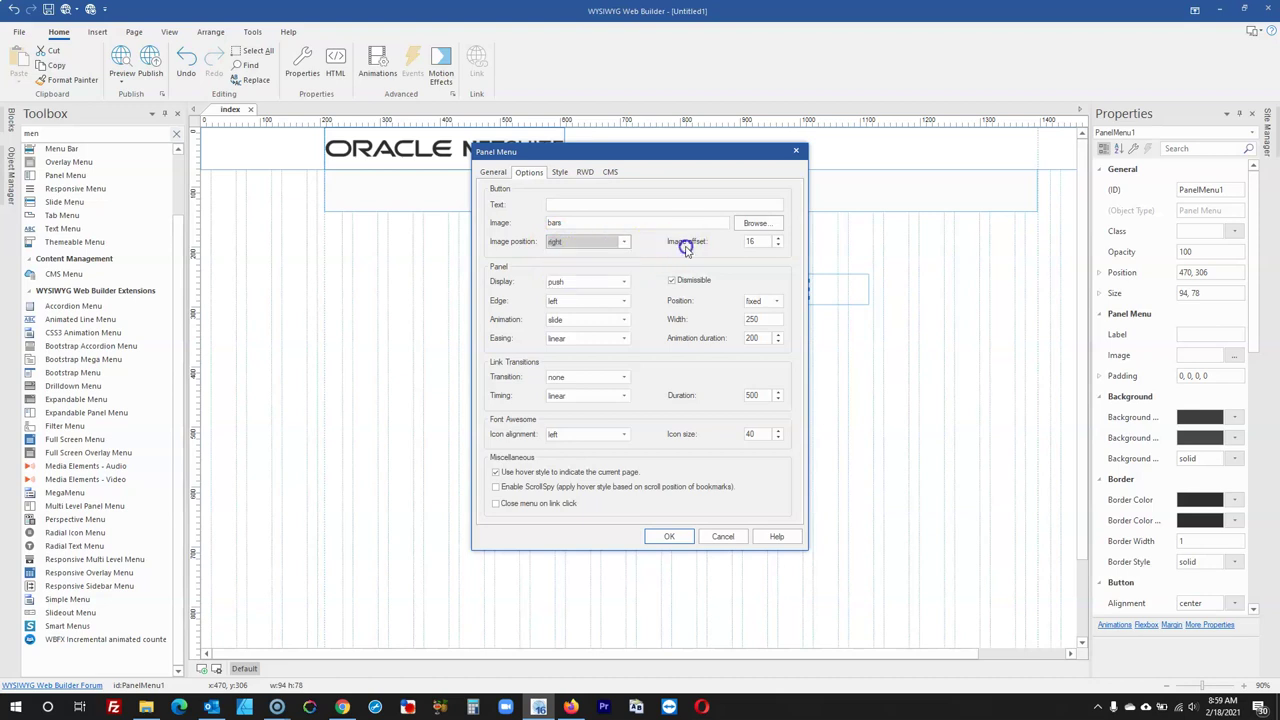
left_click(581, 298)
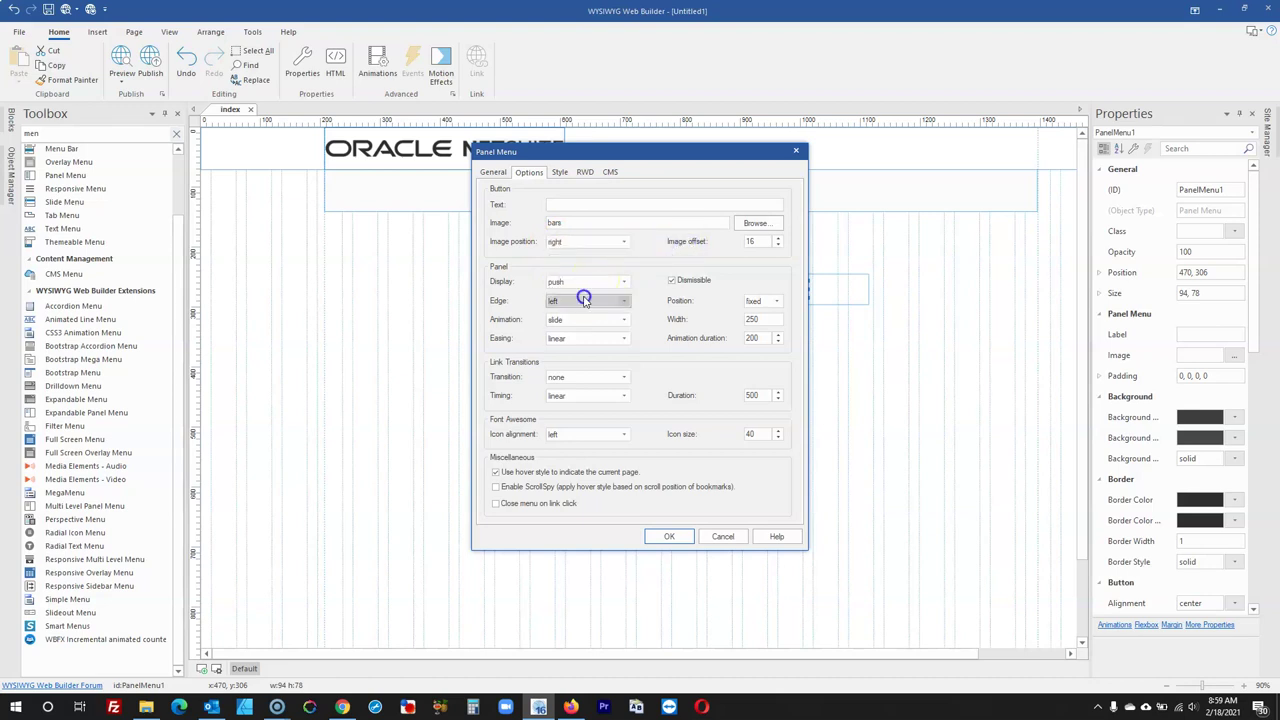
left_click(585, 300)
left_click(585, 300)
left_click(585, 300)
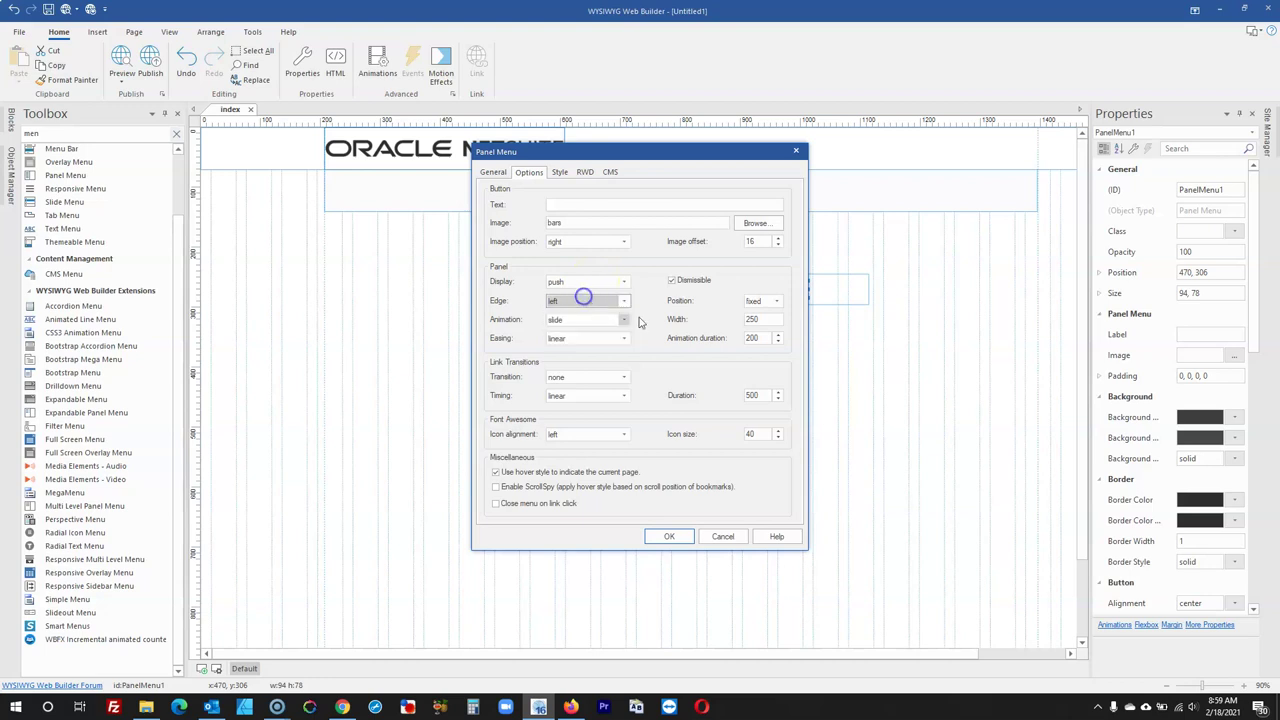
left_click(588, 378)
left_click(588, 377)
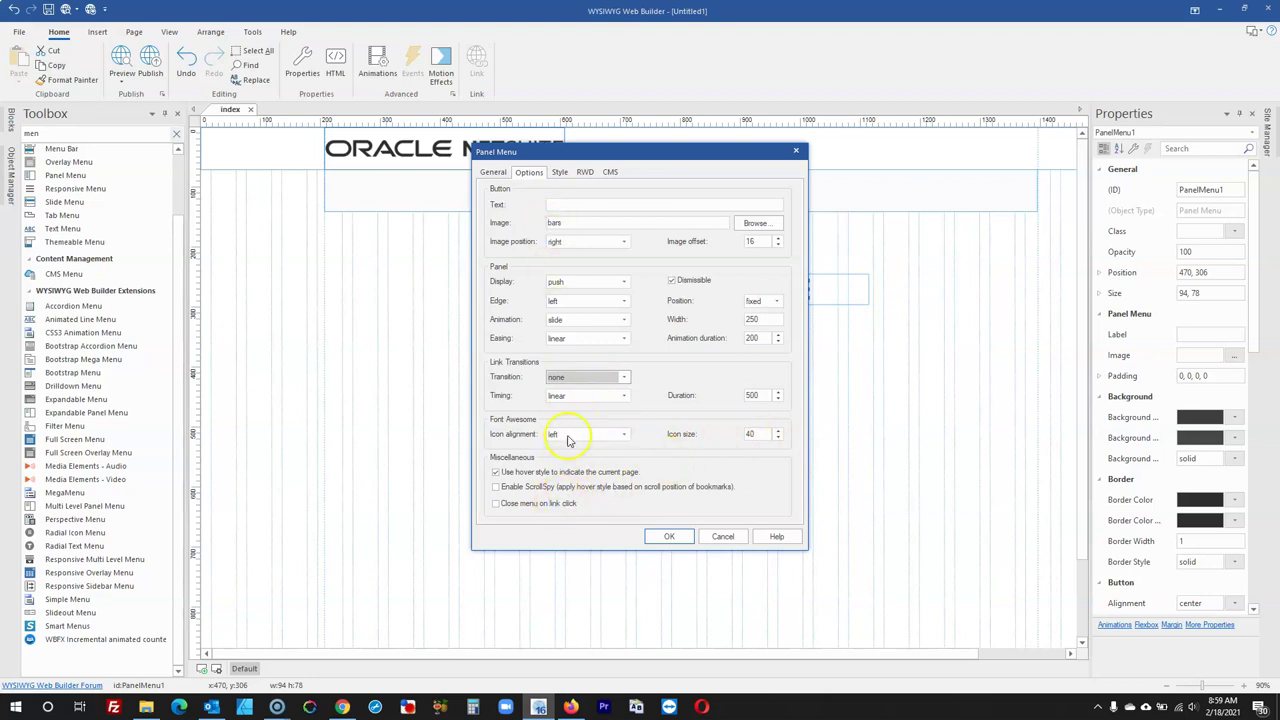
Make the panel menu close on link click and apply the change
left_click(550, 507)
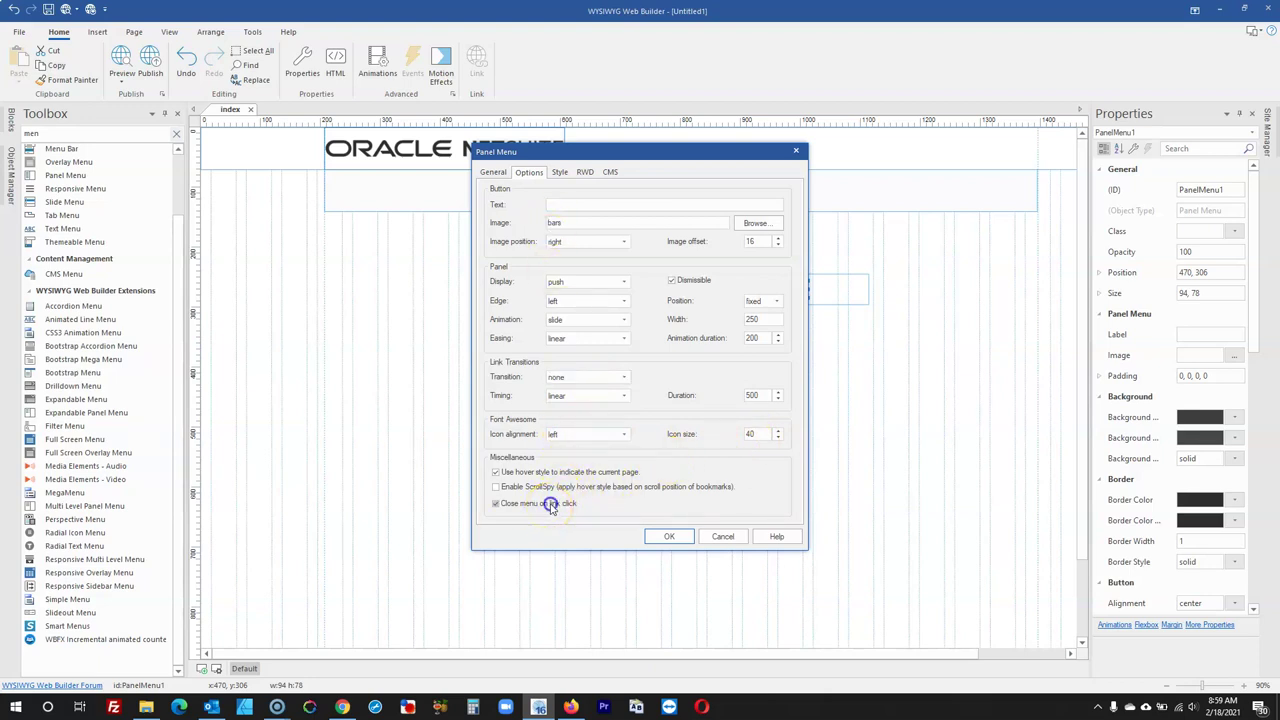
left_click(559, 172)
left_click(585, 172)
left_click(490, 172)
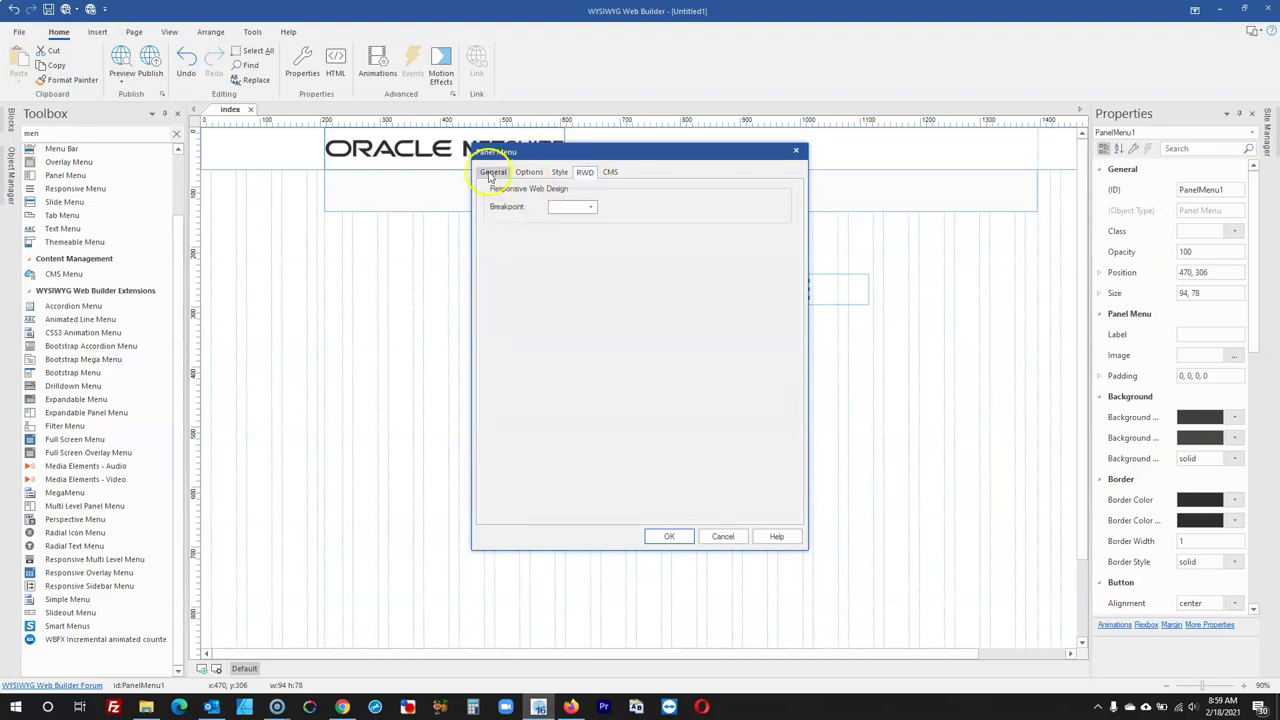
left_click(669, 536)
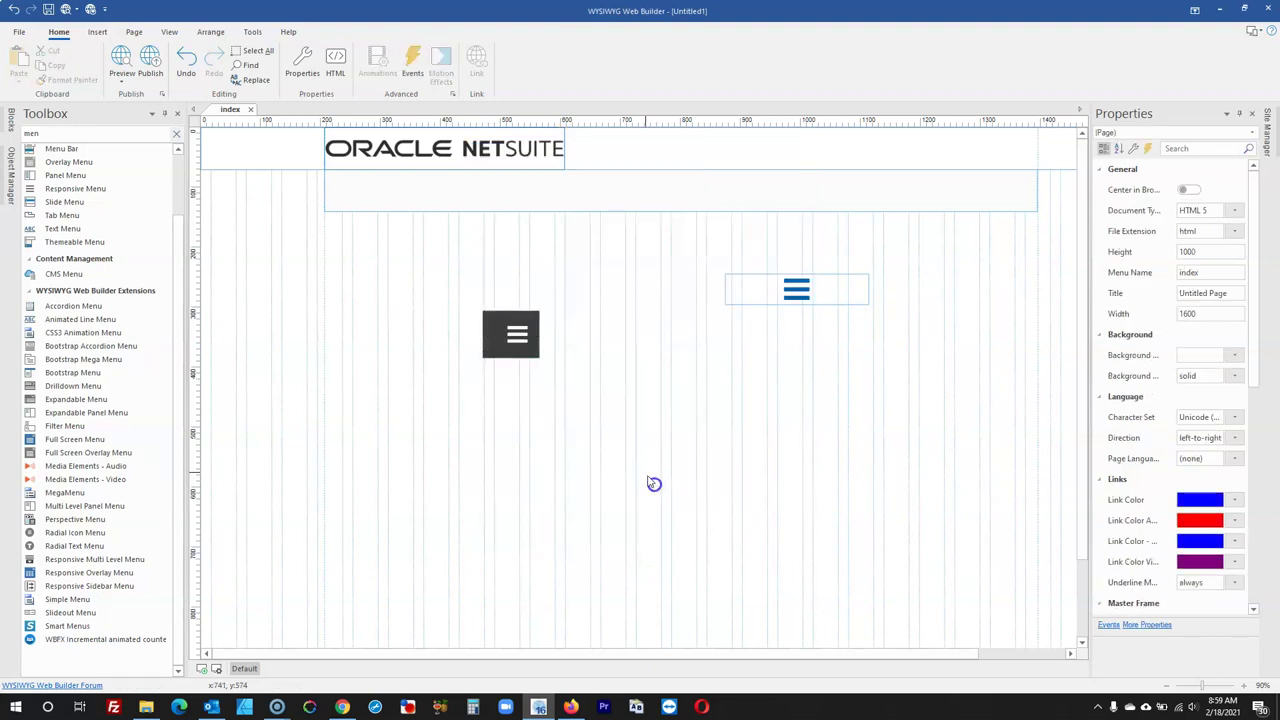
Try adjusting the panel menu button's image offset, starting with 2, to centre the bars icon
double_click(510, 339)
left_click(529, 172)
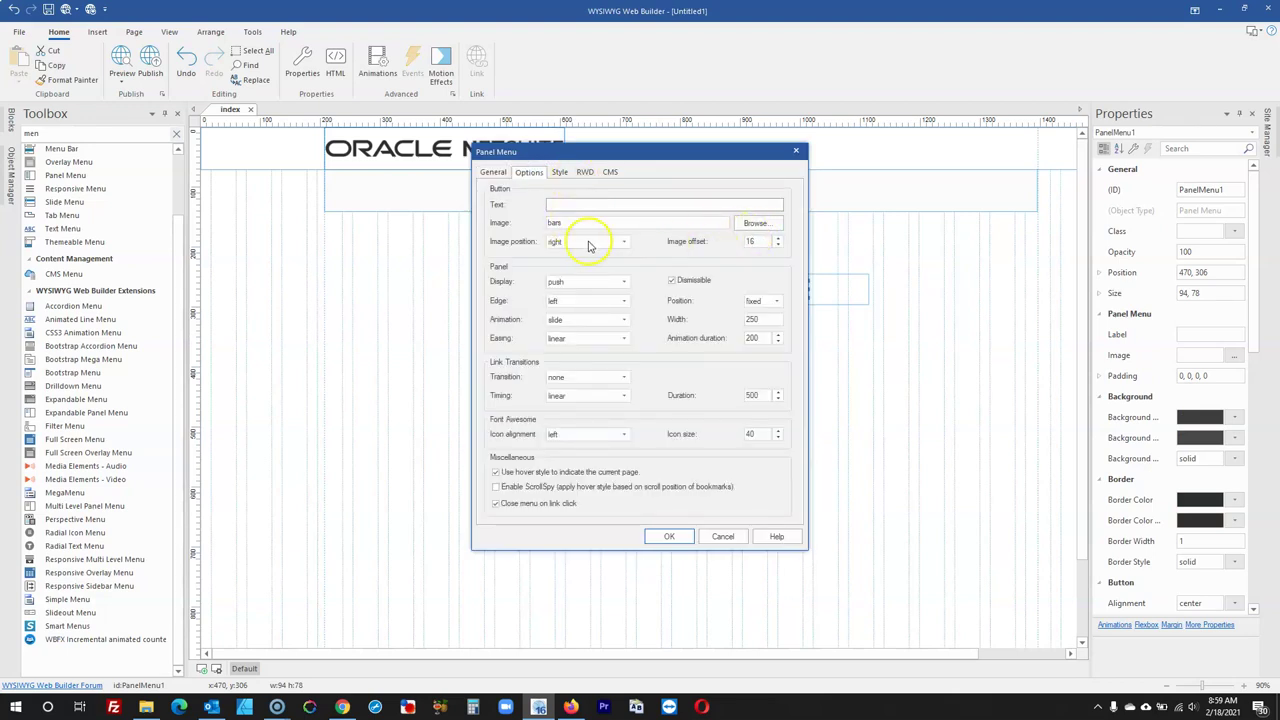
double_click(761, 242)
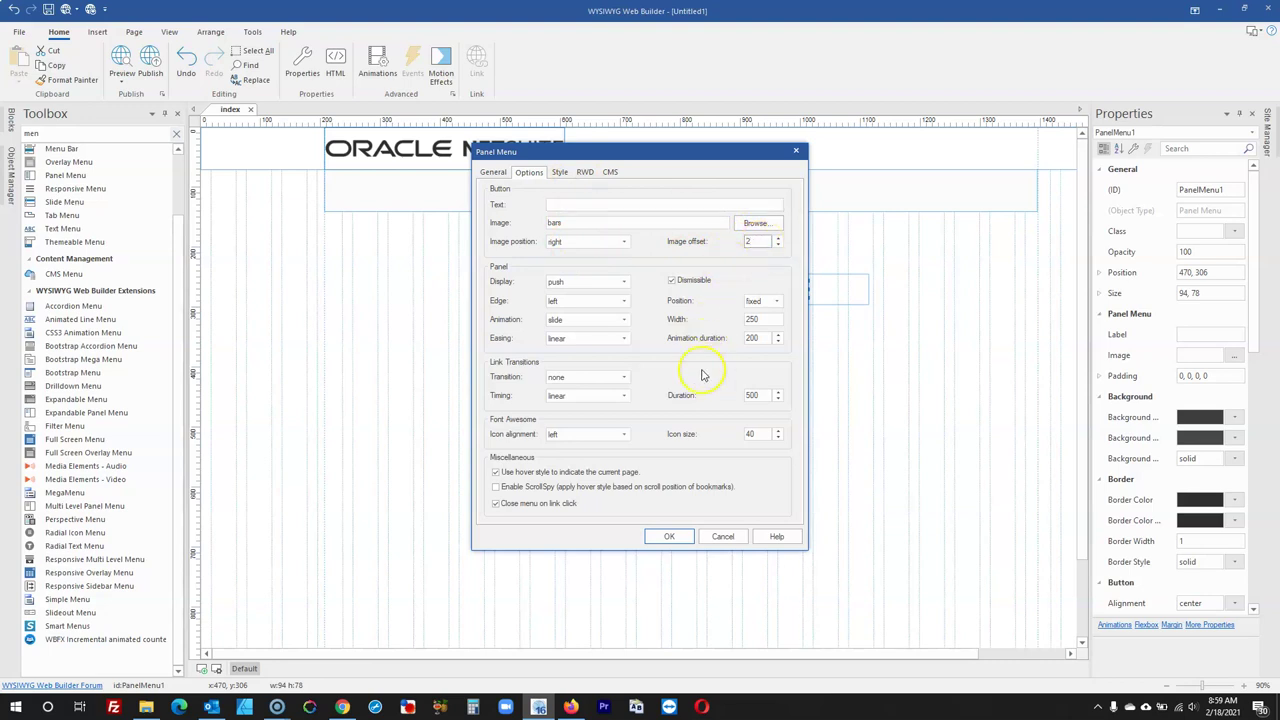
left_click(674, 536)
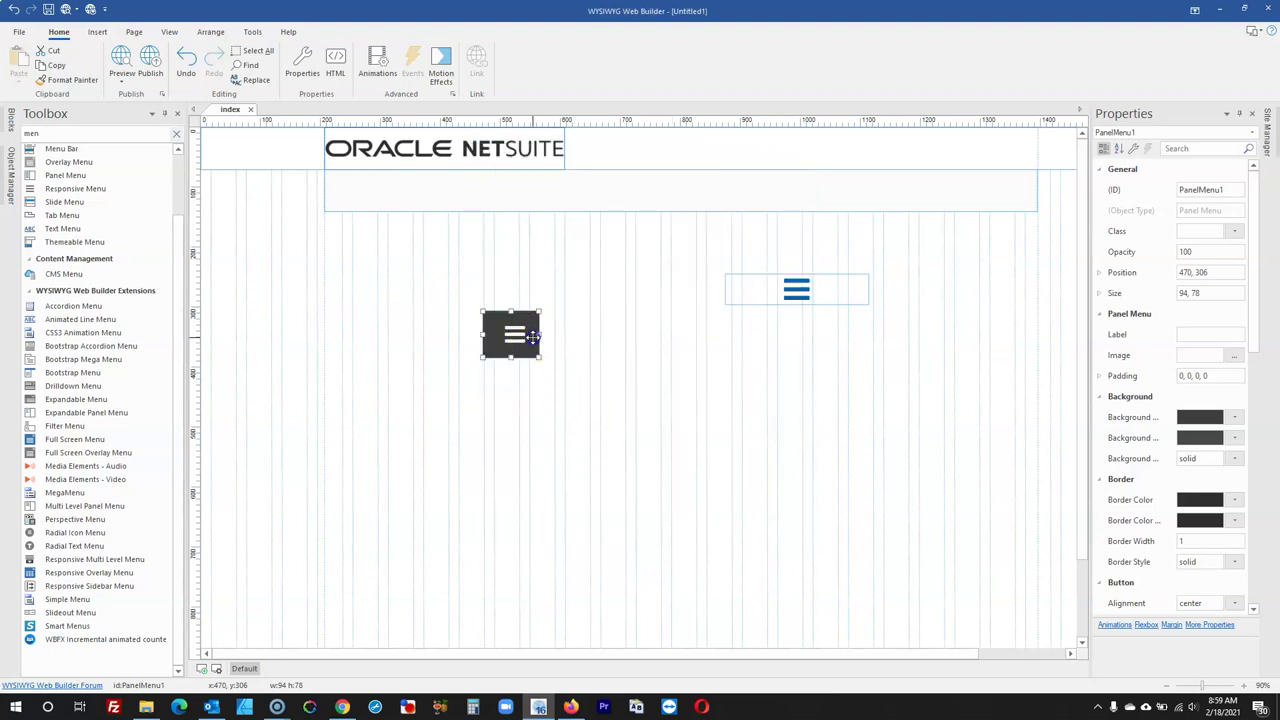
double_click(534, 338)
left_click(529, 172)
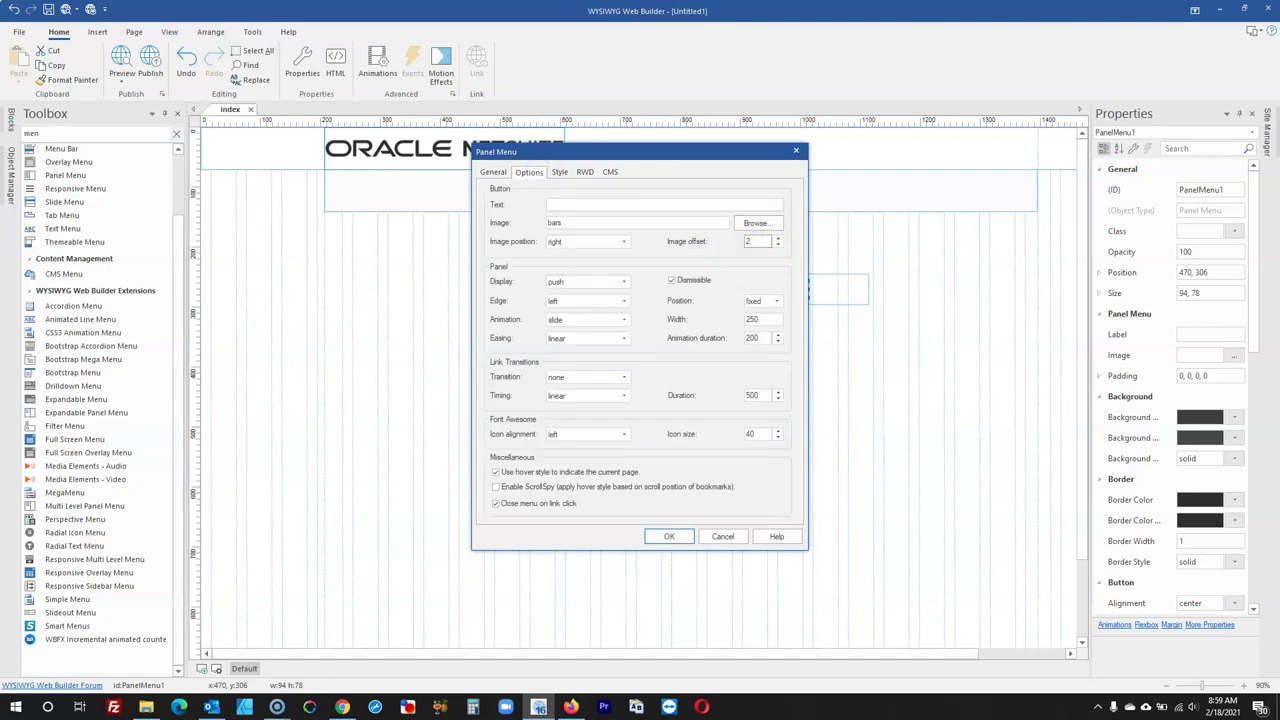
left_click(669, 536)
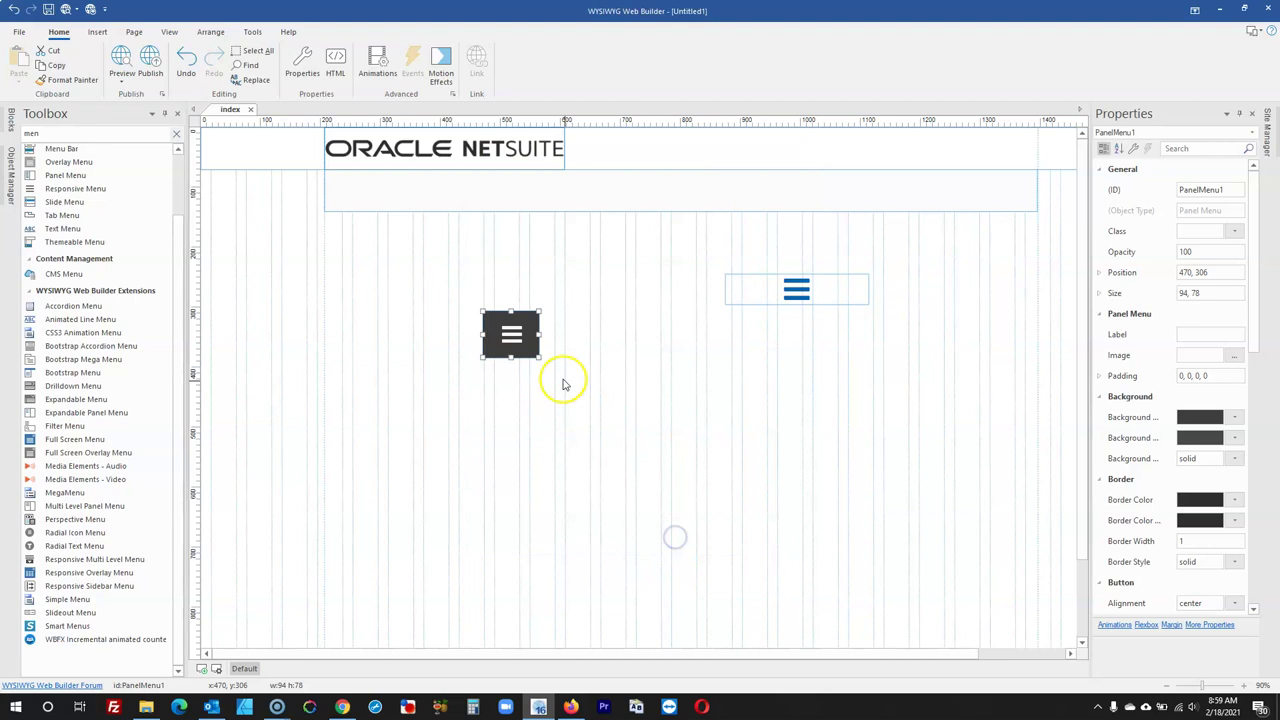
double_click(530, 340)
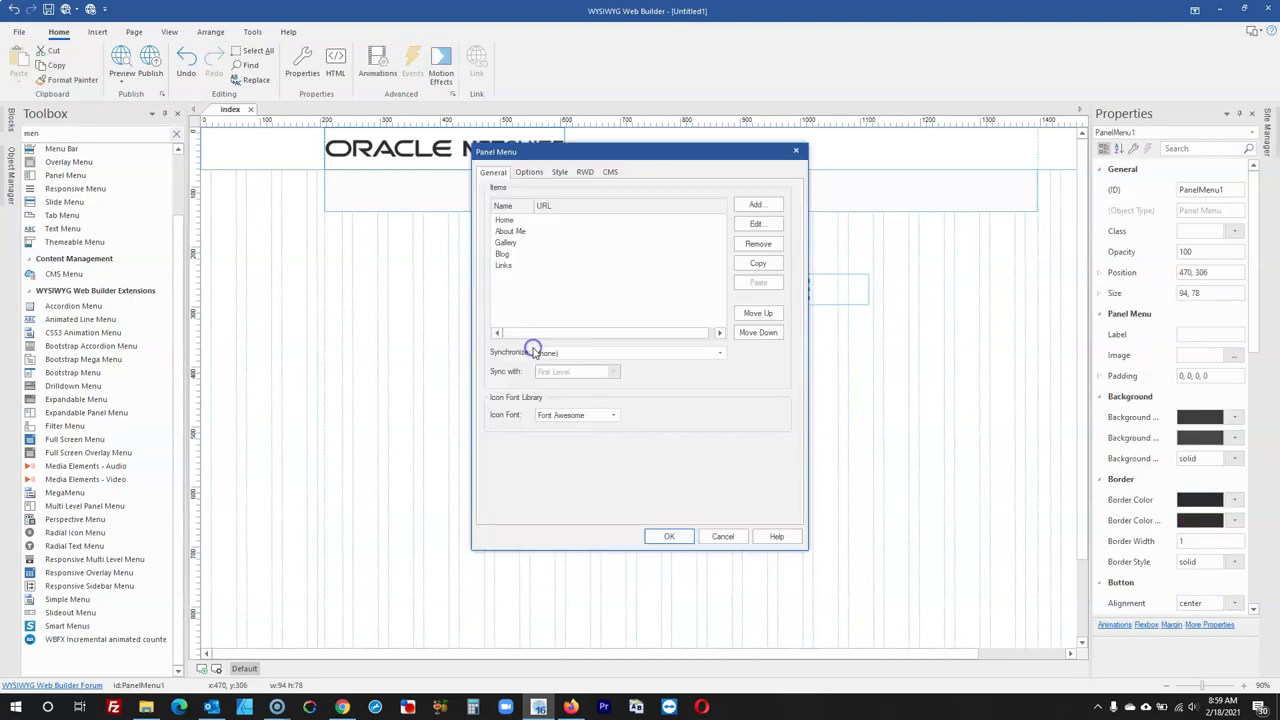
left_click(676, 534)
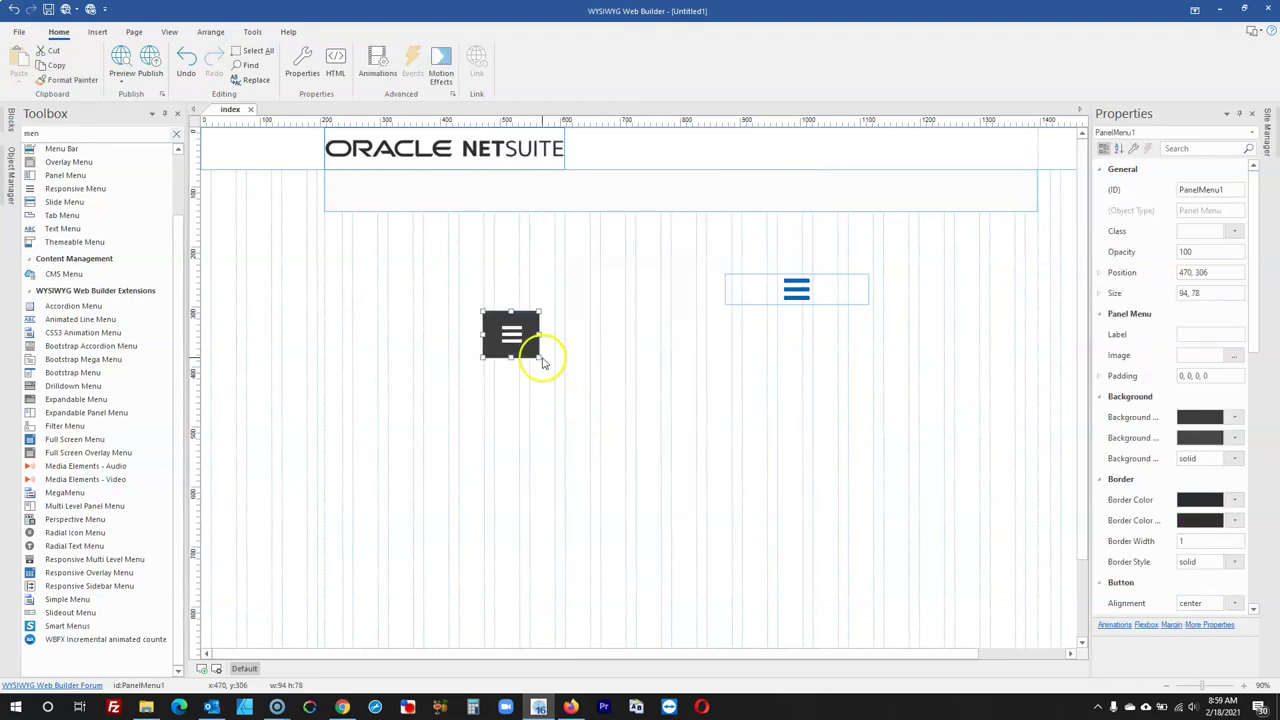
Shrink the panel menu button to about 61 by 51 and try an image offset of 16
left_click_drag(537, 356, 519, 341)
left_click(537, 354)
double_click(503, 326)
left_click(530, 170)
double_click(760, 241)
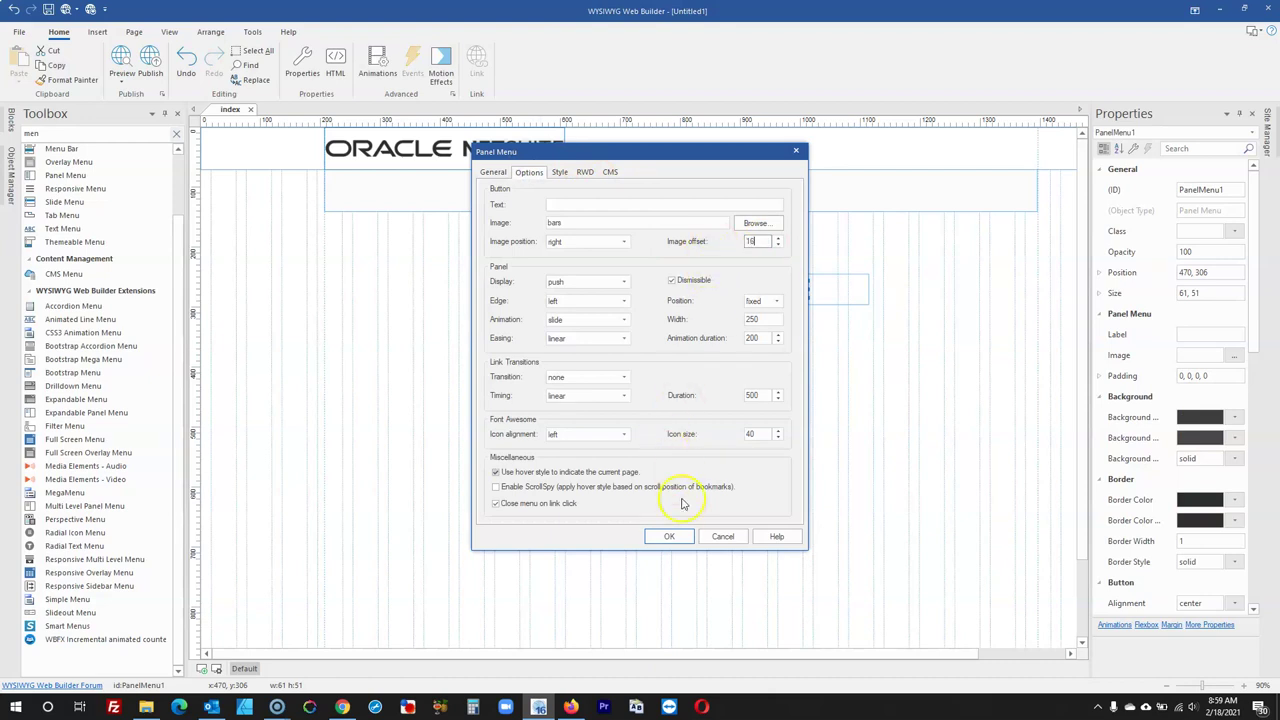
type("16")
left_click(670, 536)
Set the panel menu button's image offset to 10 and apply it
left_click(534, 371)
double_click(497, 320)
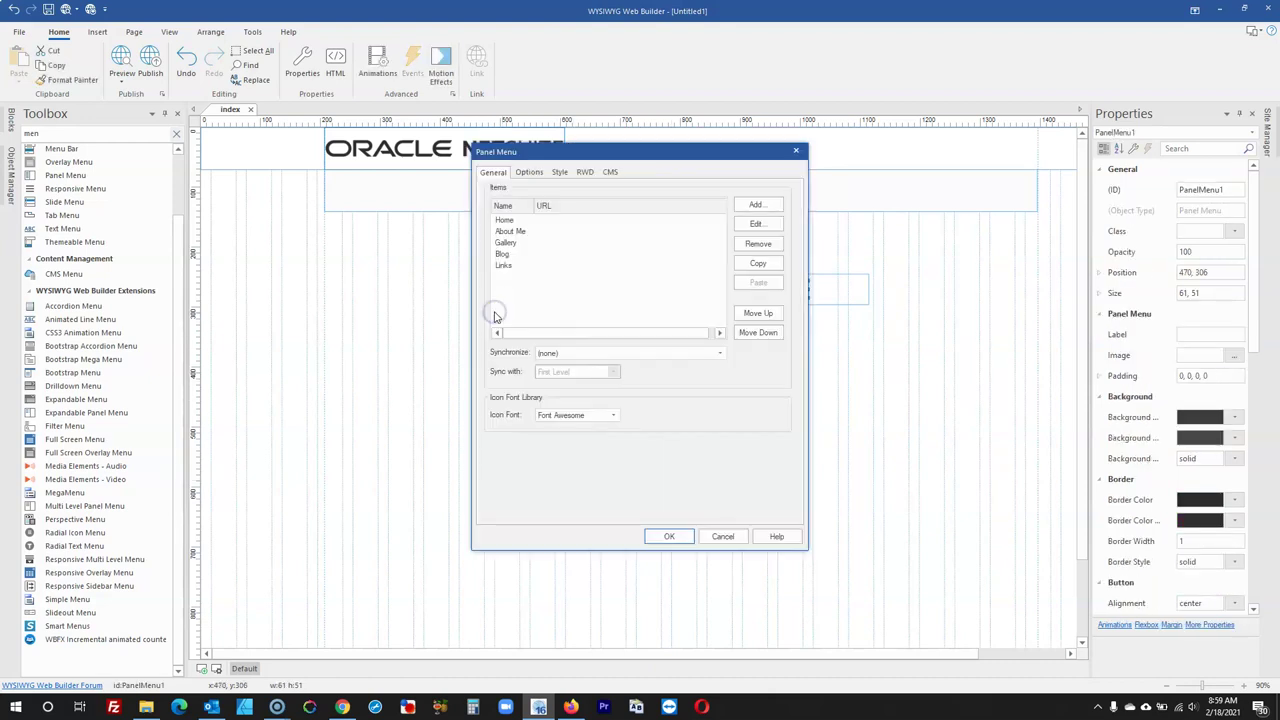
left_click(529, 171)
double_click(757, 242)
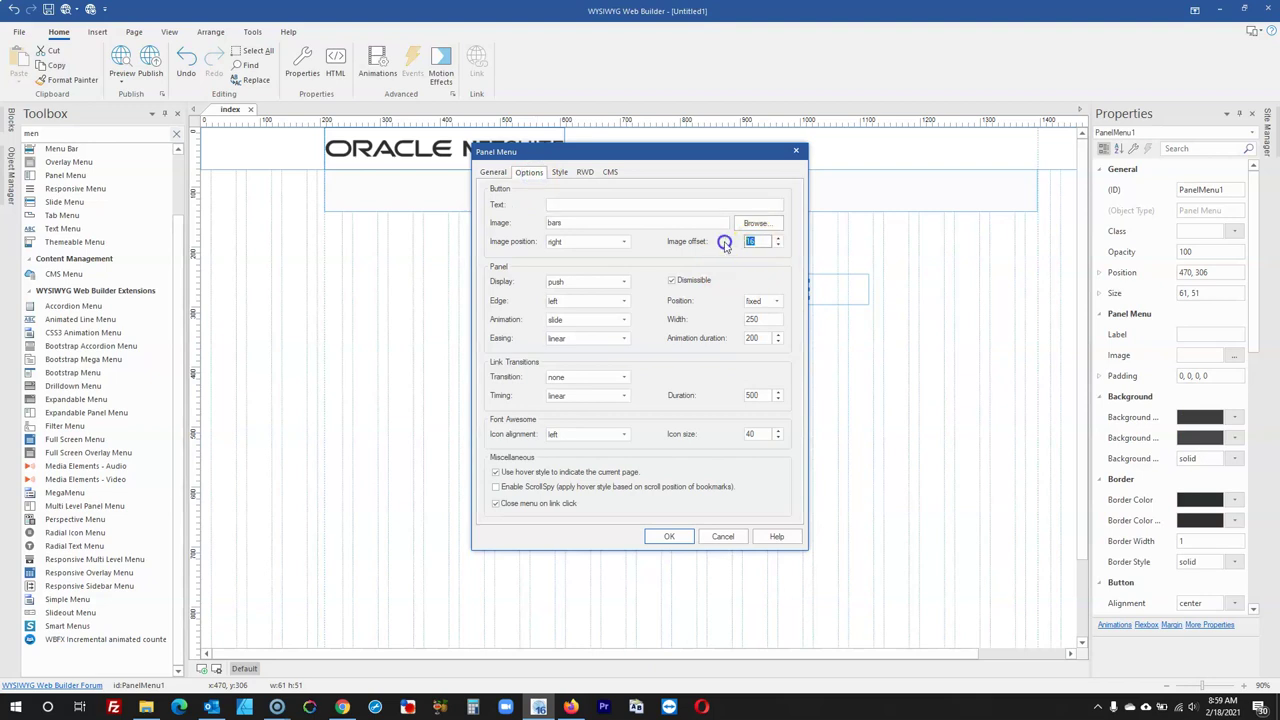
left_click(668, 536)
Move the panel menu button into the header row opposite the logo, at about position 1320, 10
left_click(592, 394)
left_click(500, 325)
left_click(557, 337)
left_click_drag(515, 336, 1012, 150)
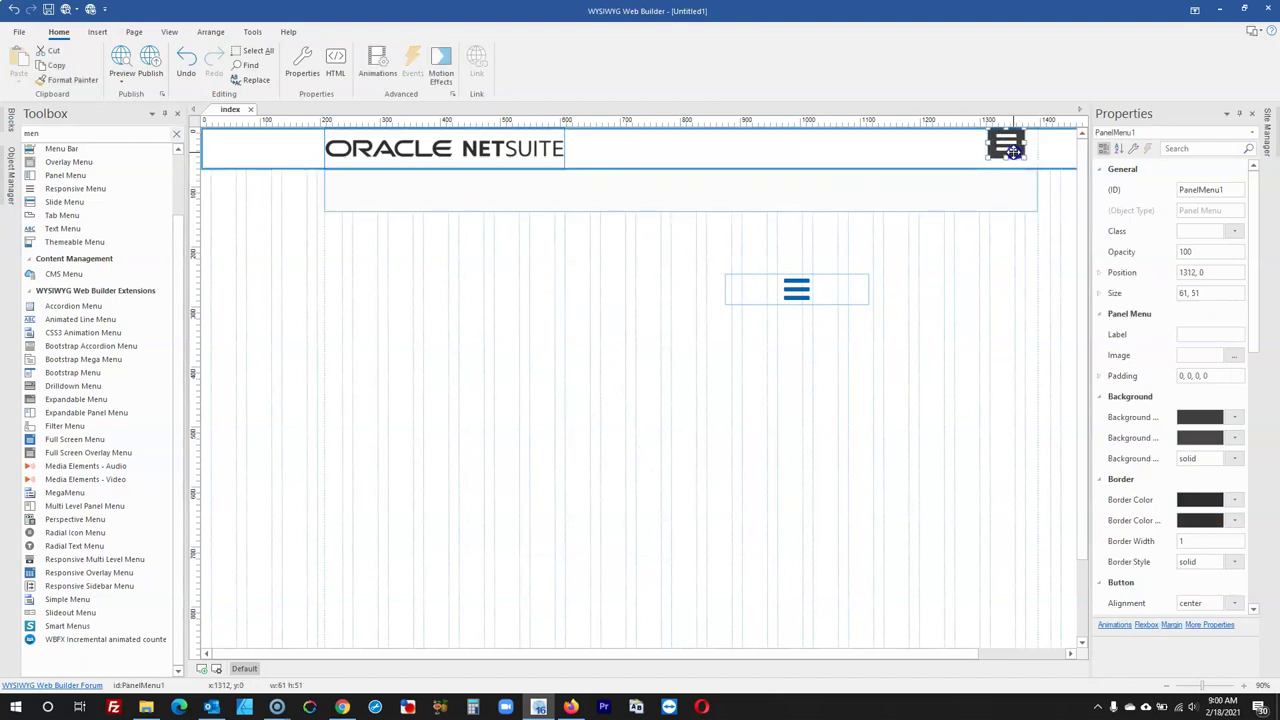
Set the background color of the panel menu's button to white in its style properties
double_click(1010, 148)
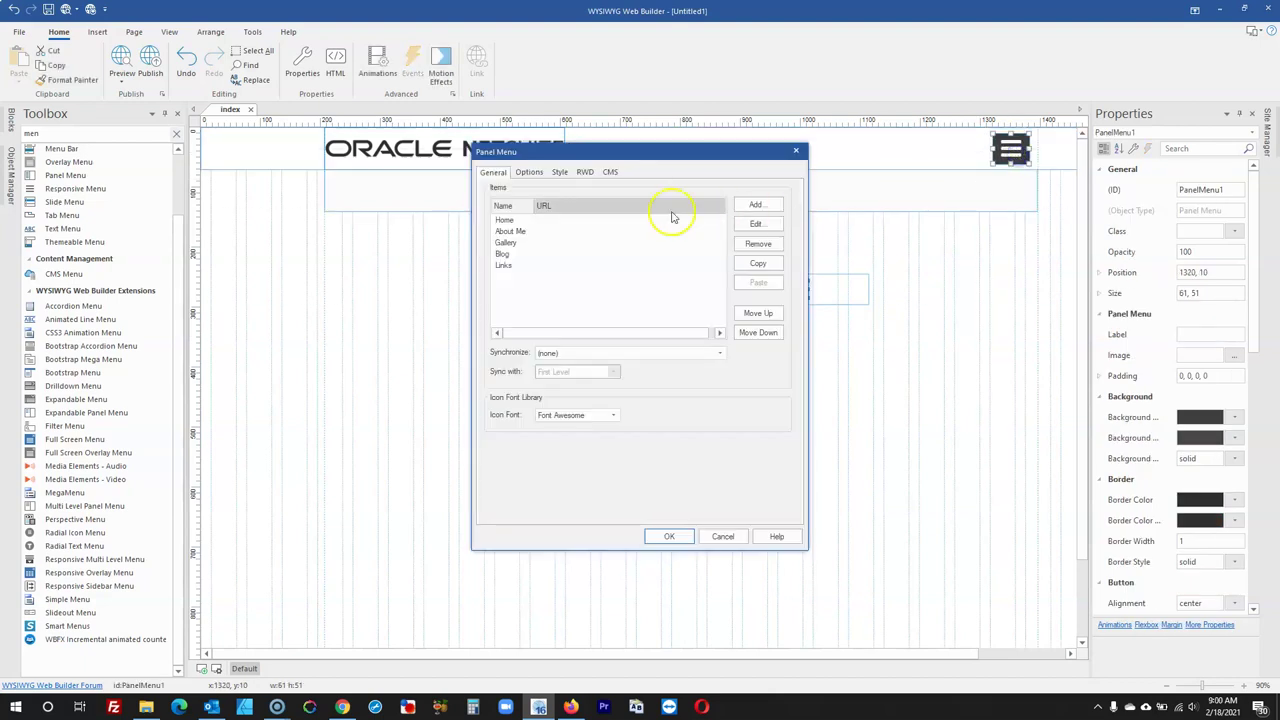
left_click(532, 172)
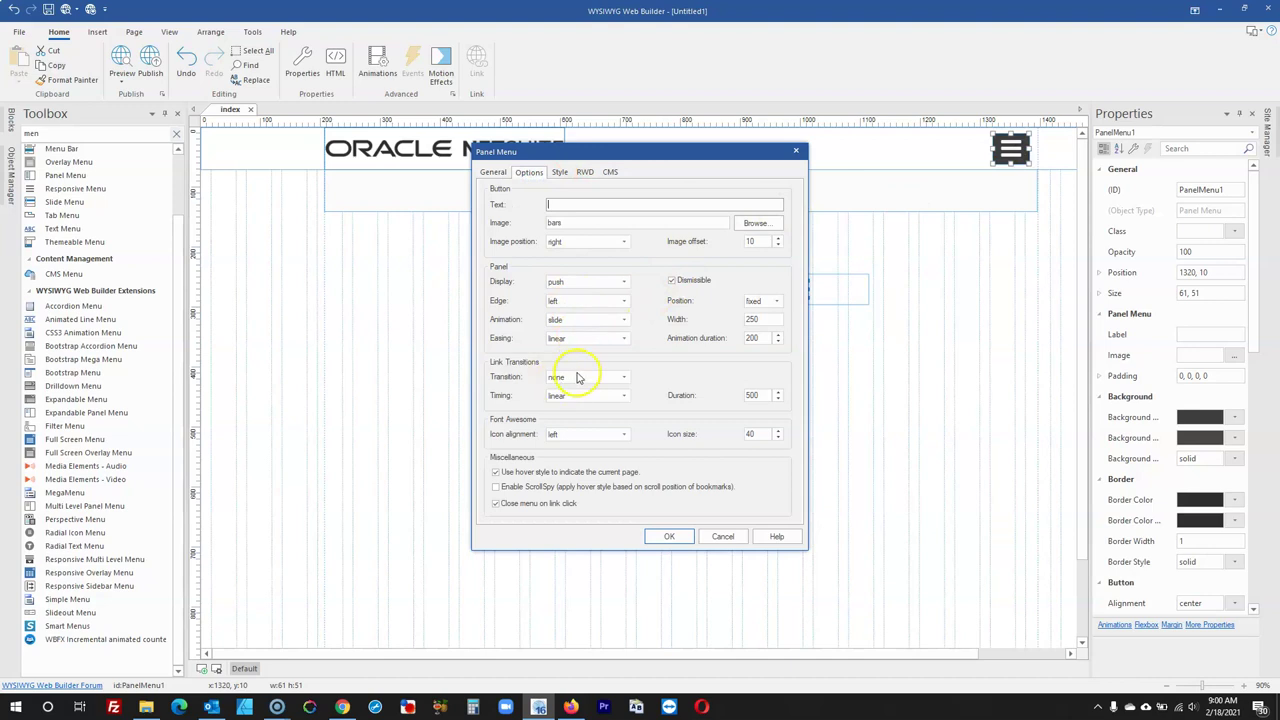
left_click(559, 173)
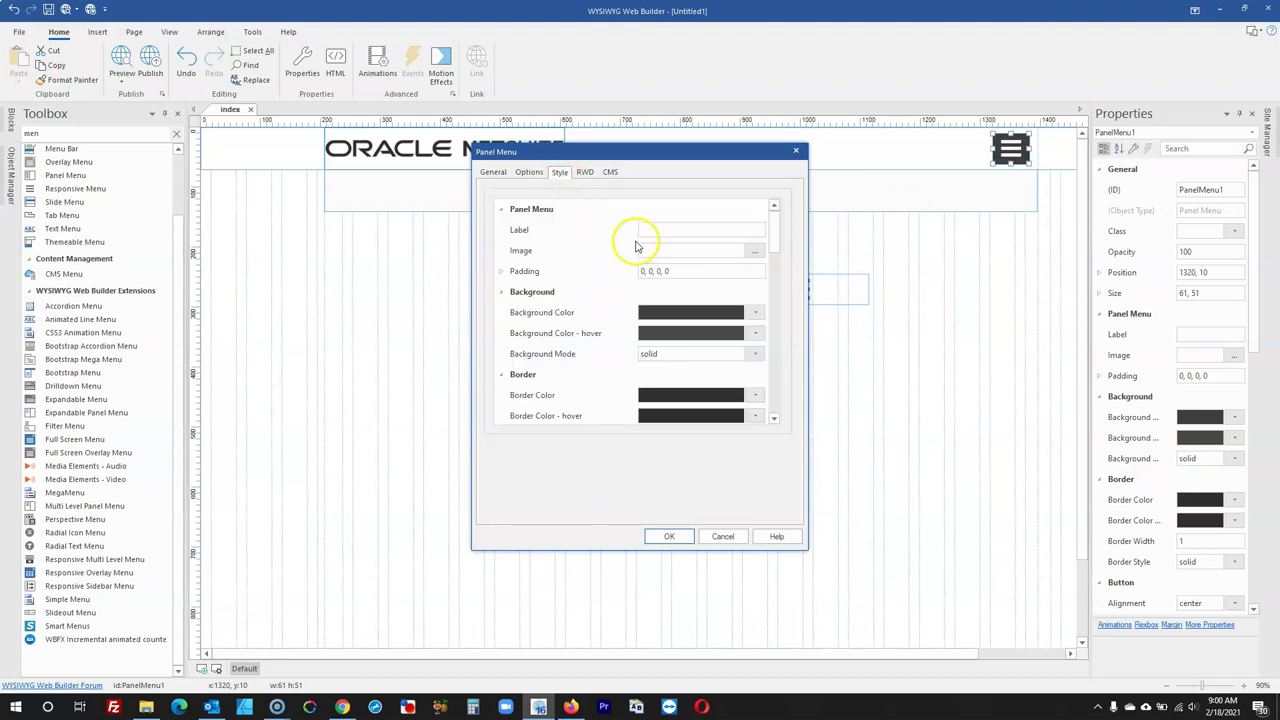
scroll(588, 268, "down", 1)
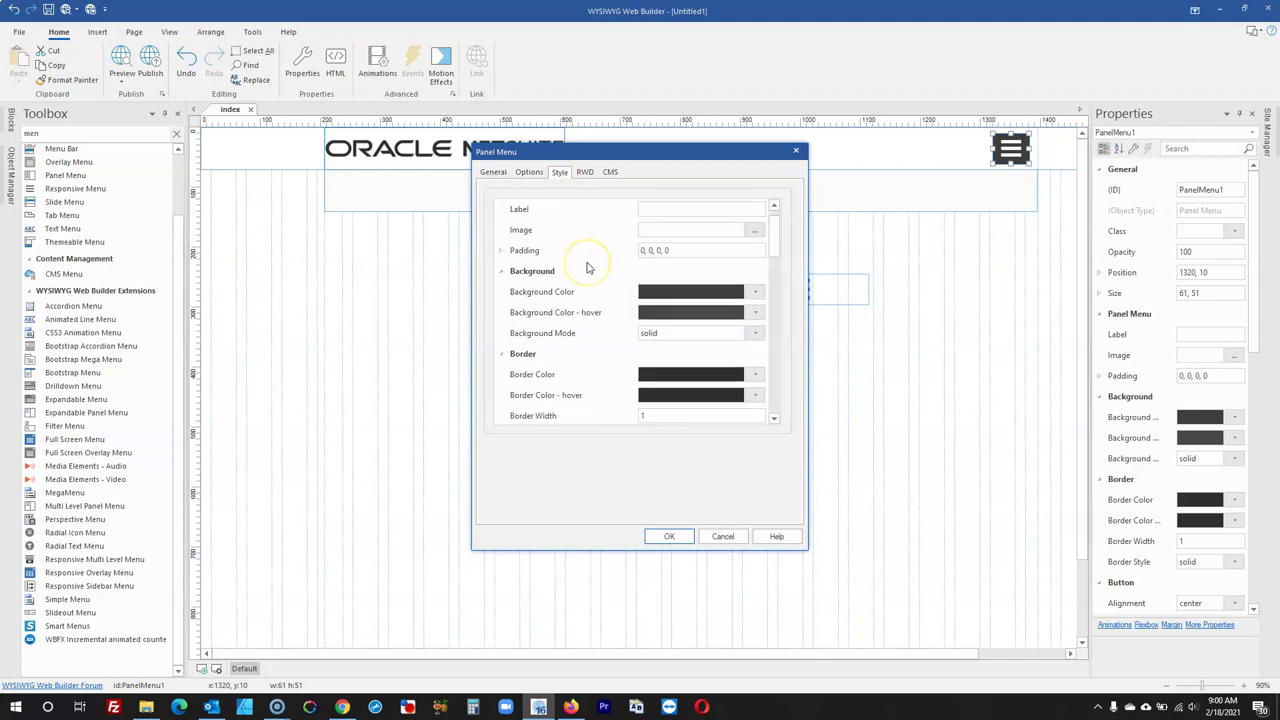
scroll(588, 268, "down", 10)
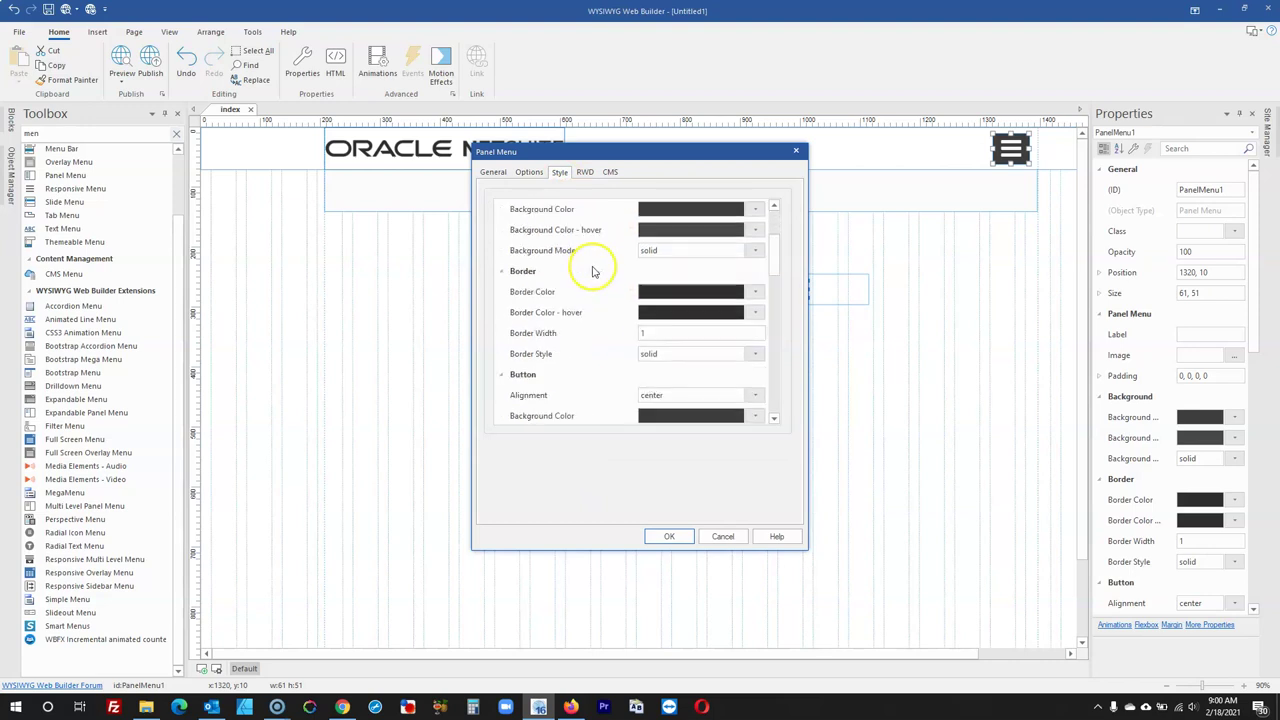
scroll(592, 271, "down", 13)
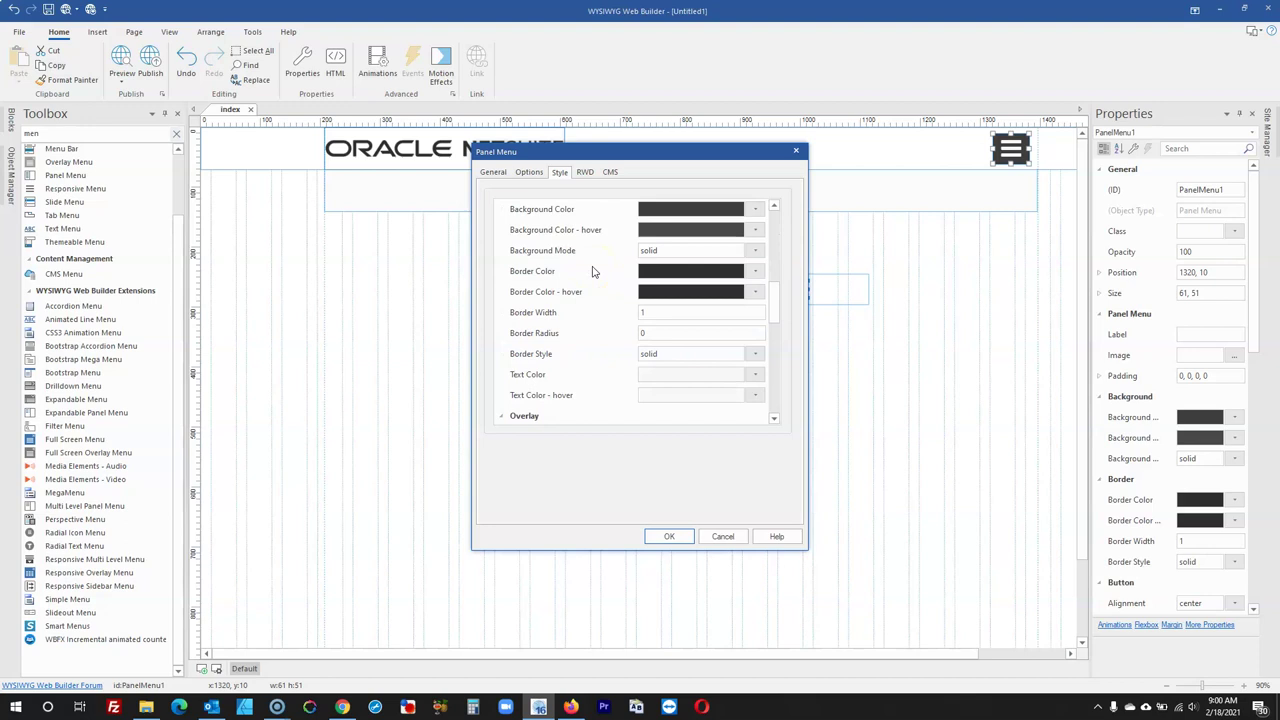
scroll(592, 271, "down", 10)
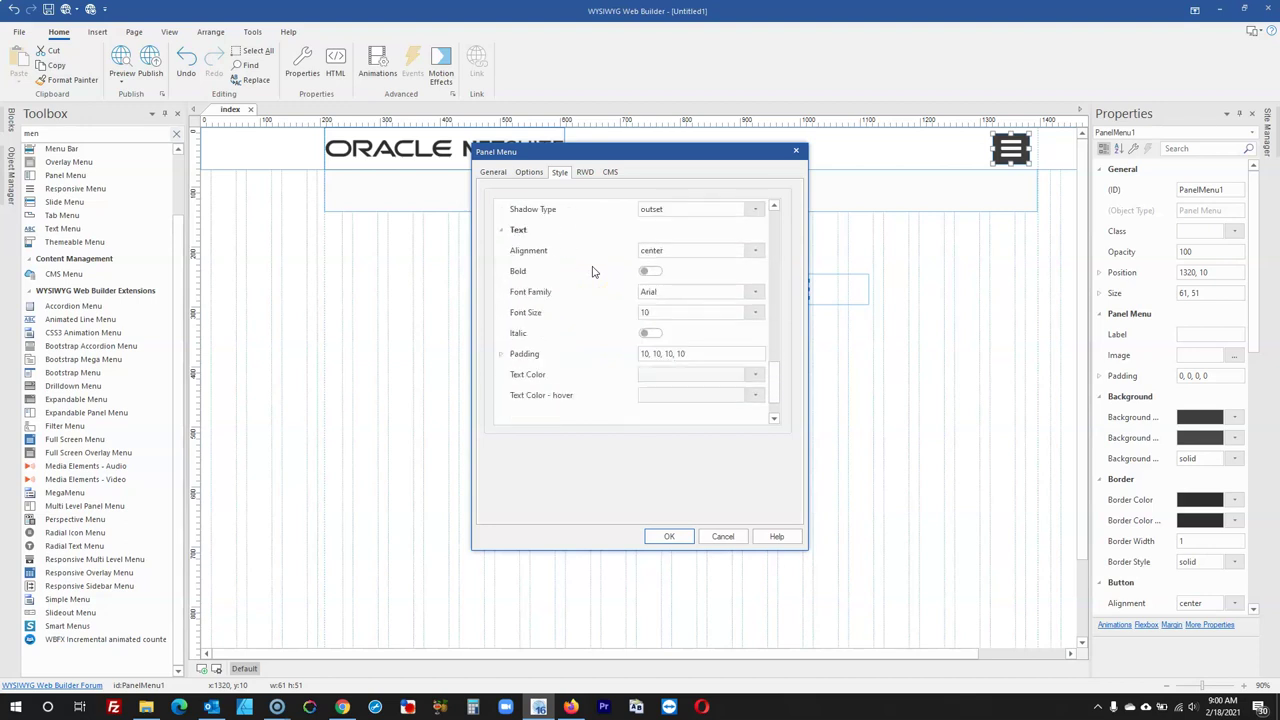
scroll(592, 271, "up", 5)
scroll(592, 271, "up", 6)
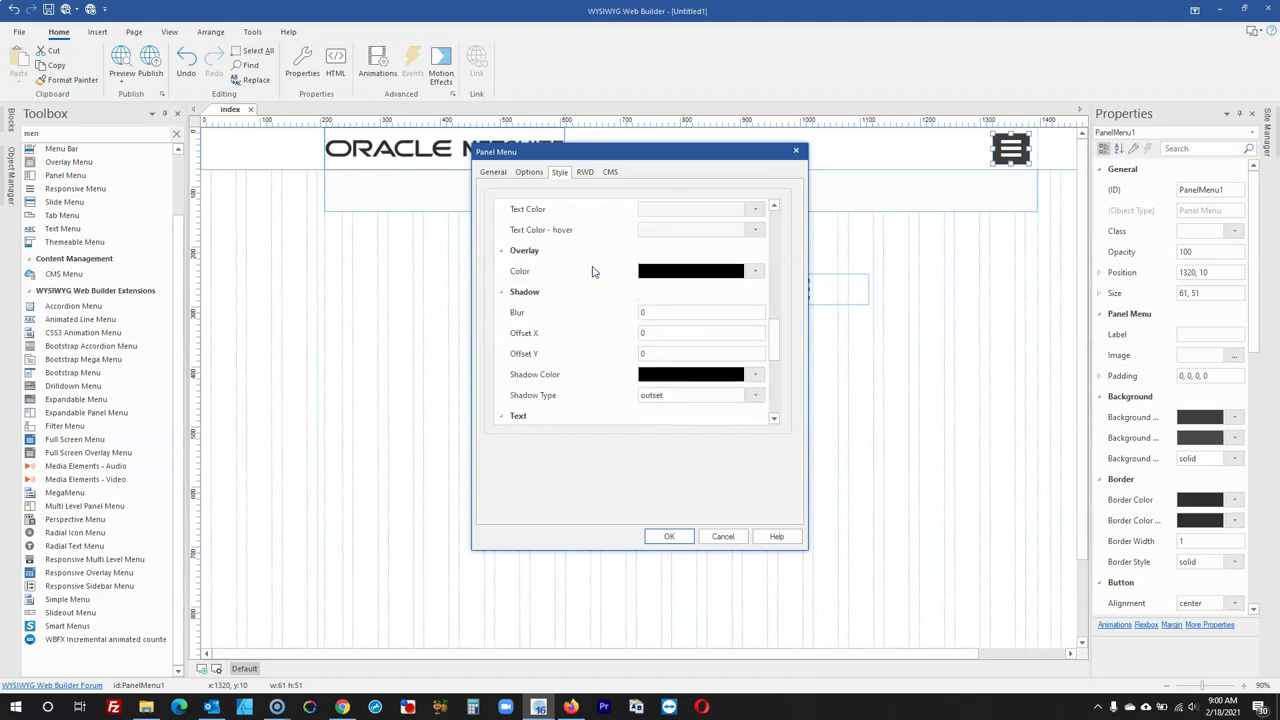
scroll(593, 271, "up", 6)
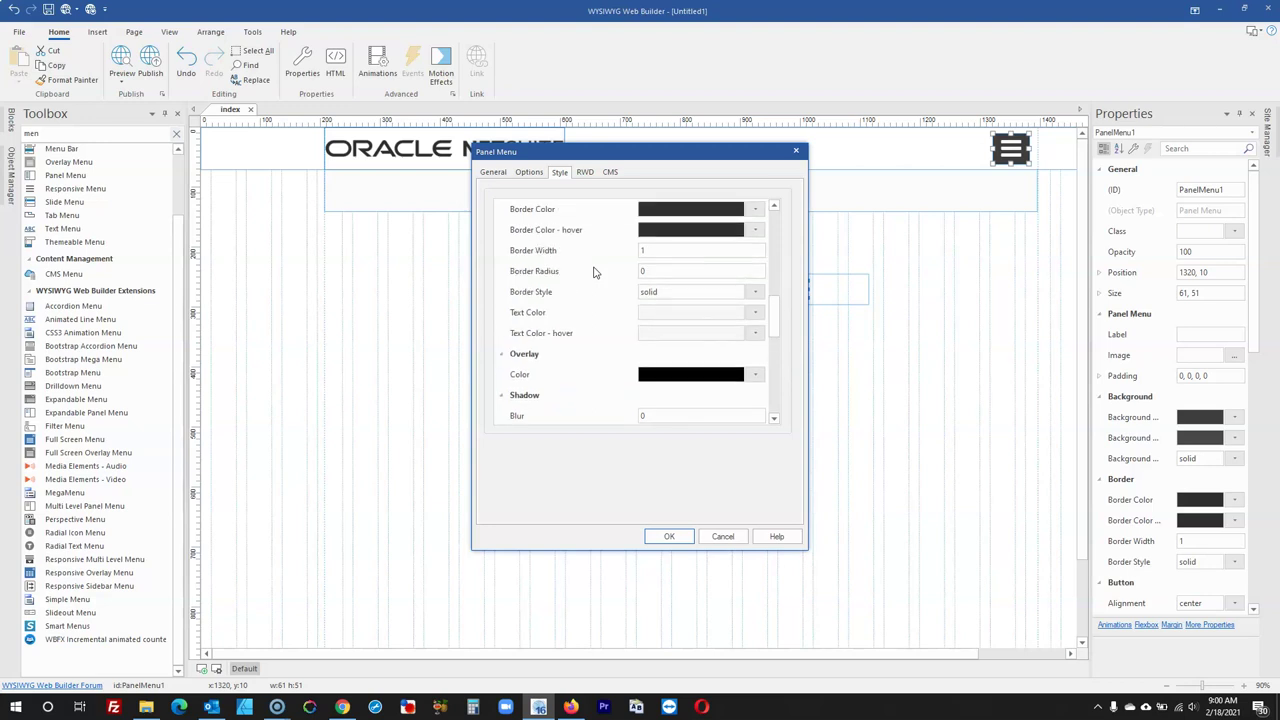
scroll(593, 271, "up", 5)
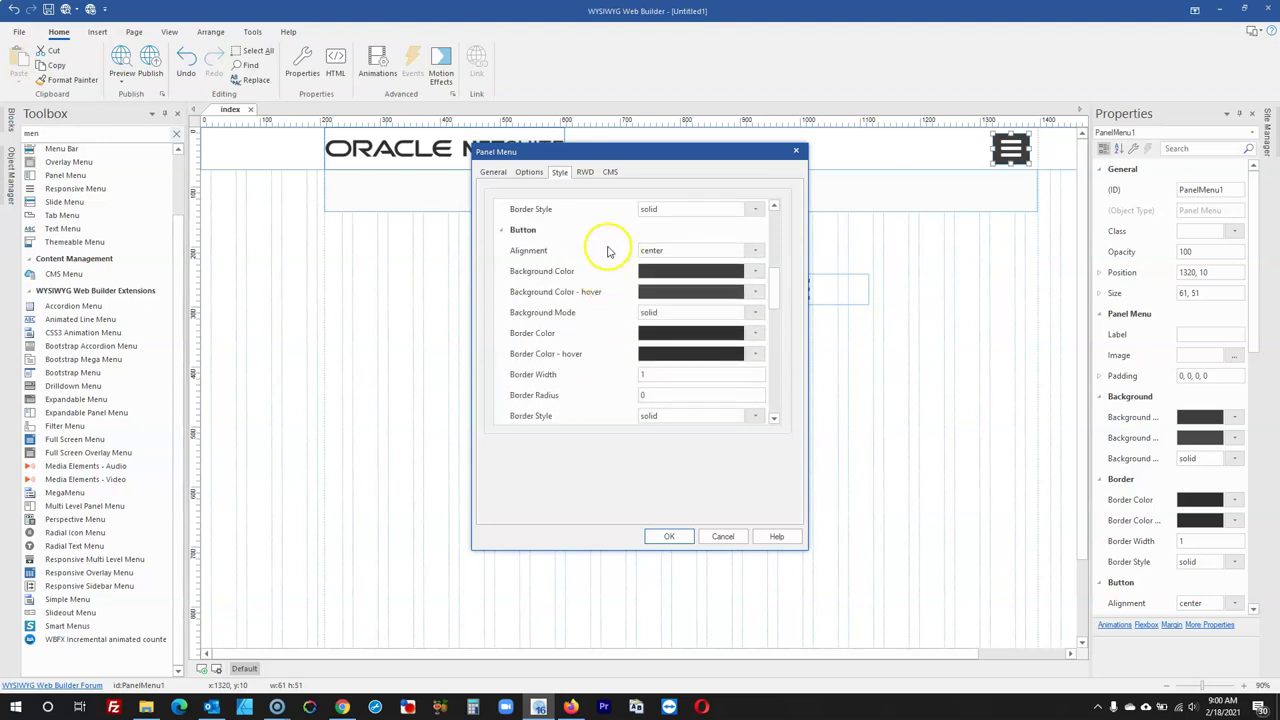
left_click(658, 281)
left_click(745, 277)
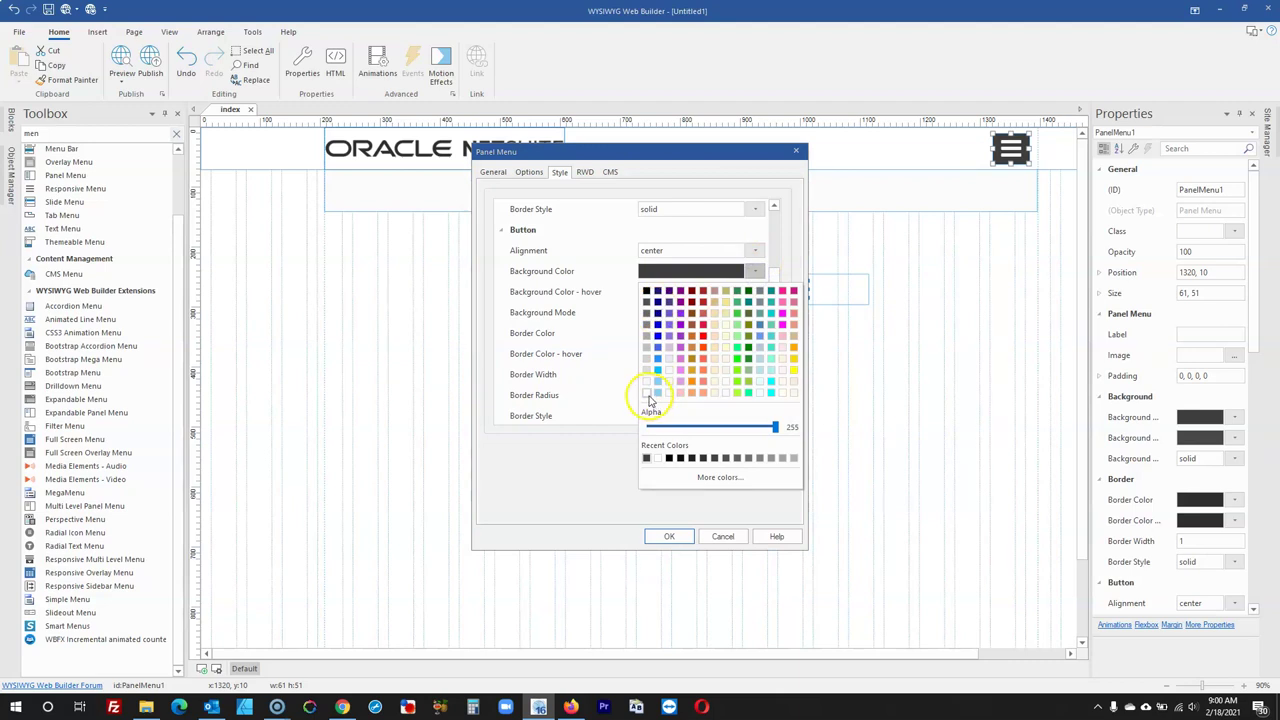
left_click(647, 393)
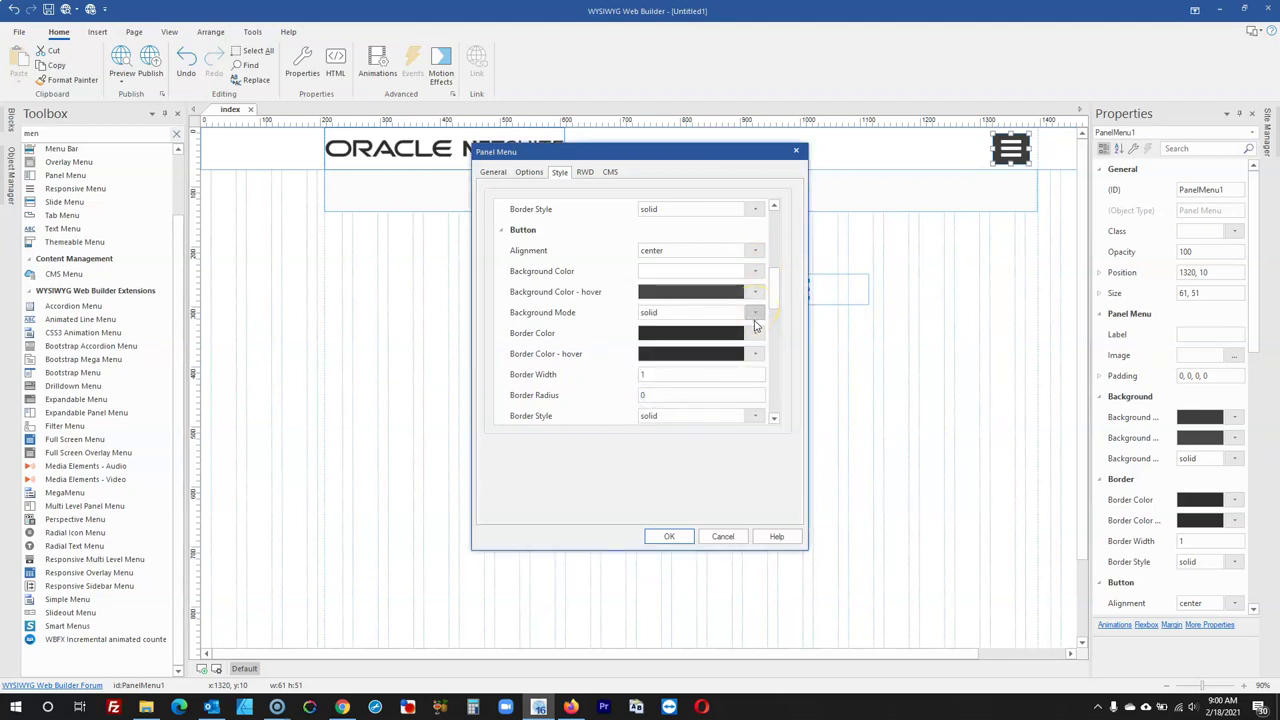
Set the text color of the panel menu's button to dark gray and apply the style changes
scroll(755, 326, "down", 2)
scroll(758, 328, "down", 1)
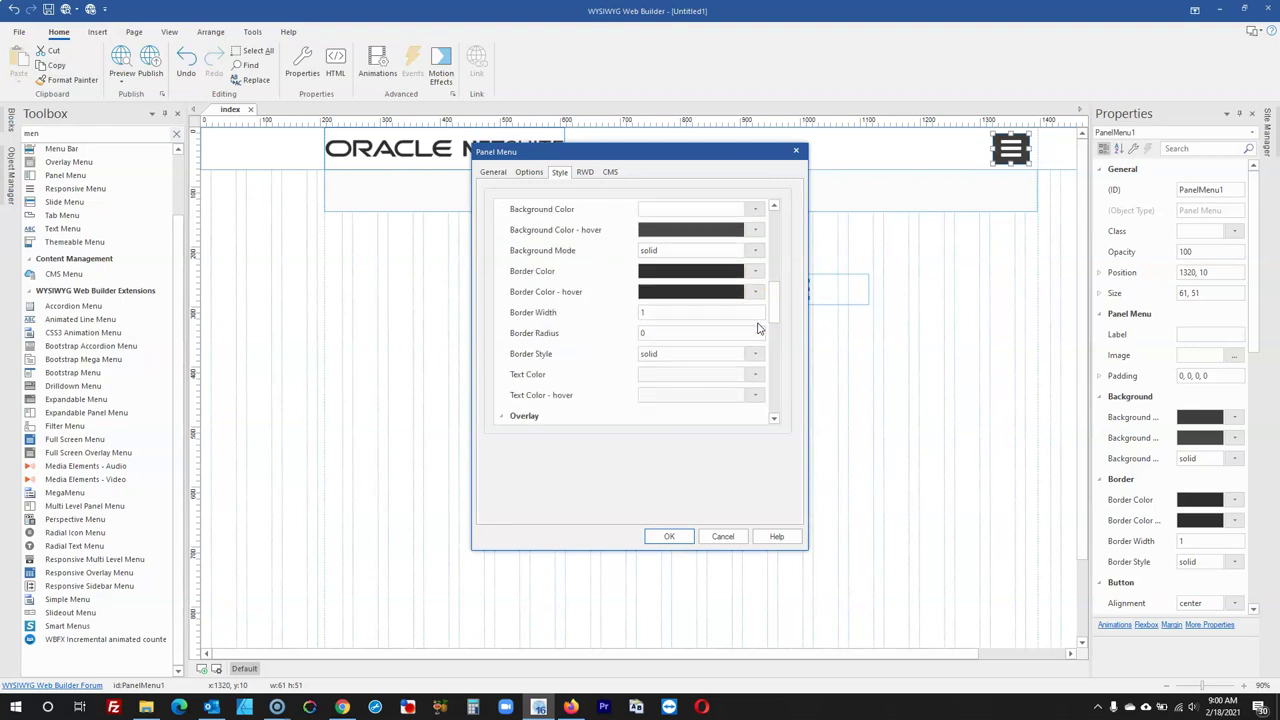
scroll(758, 328, "up", 1)
scroll(758, 328, "down", 1)
left_click(755, 374)
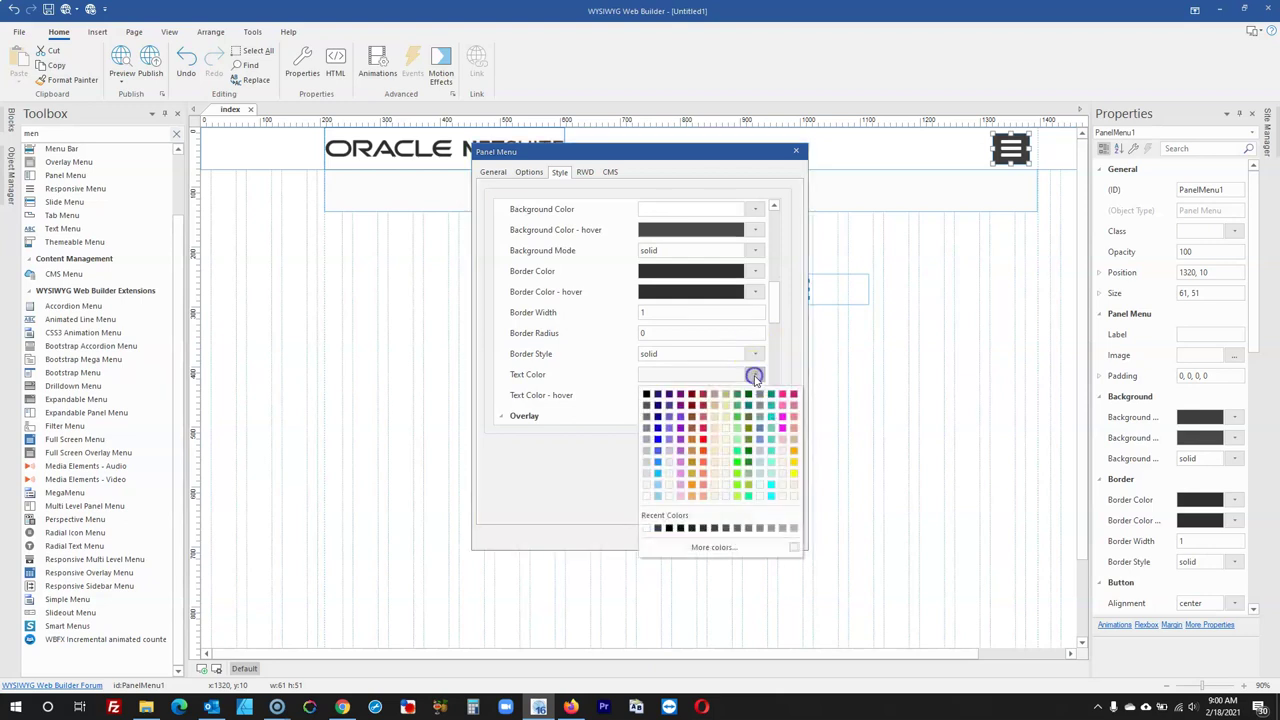
left_click(651, 408)
left_click(668, 534)
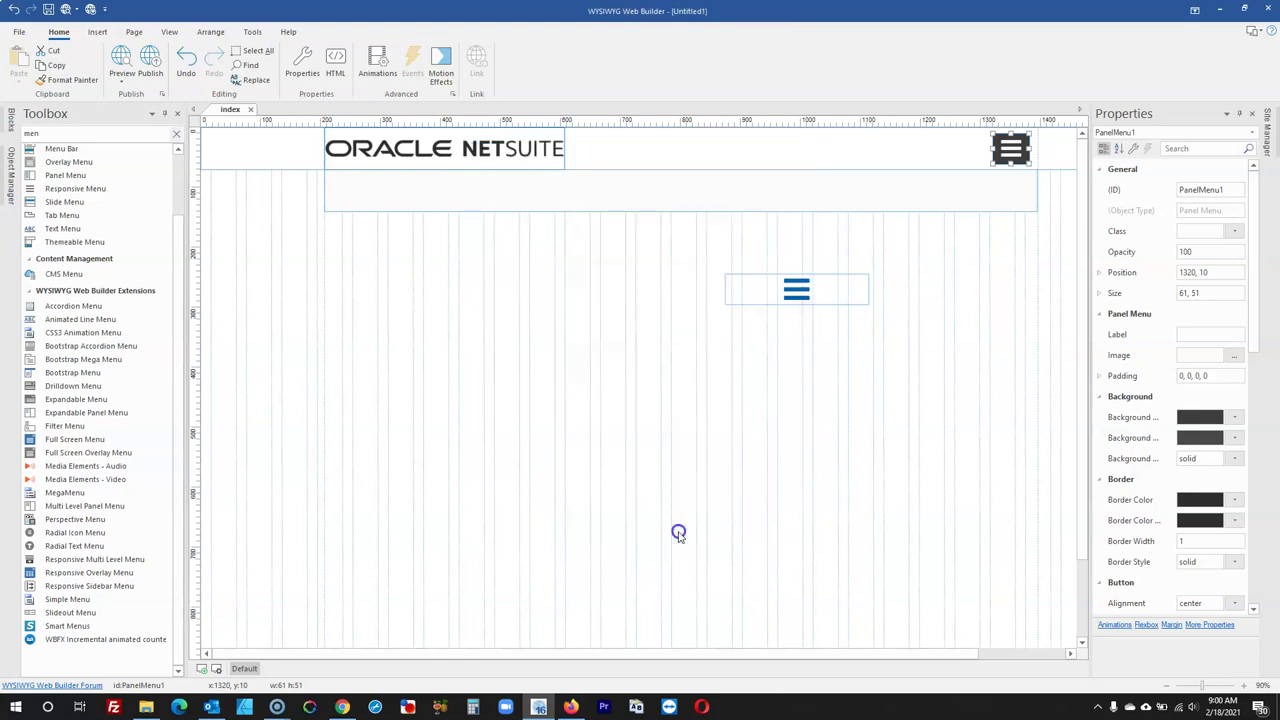
left_click(943, 428)
Set the border width of the panel menu's button to 0 and apply it
left_click(1020, 197)
double_click(1010, 146)
left_click(529, 172)
left_click(559, 172)
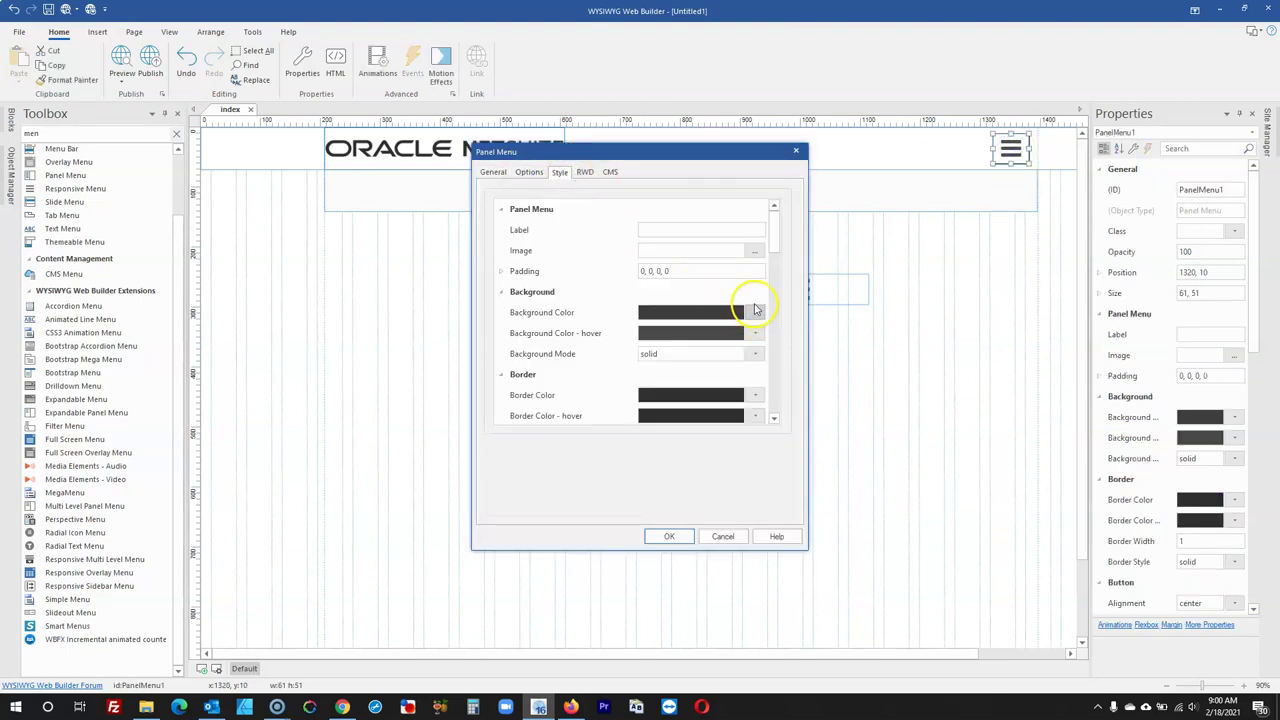
scroll(755, 310, "down", 5)
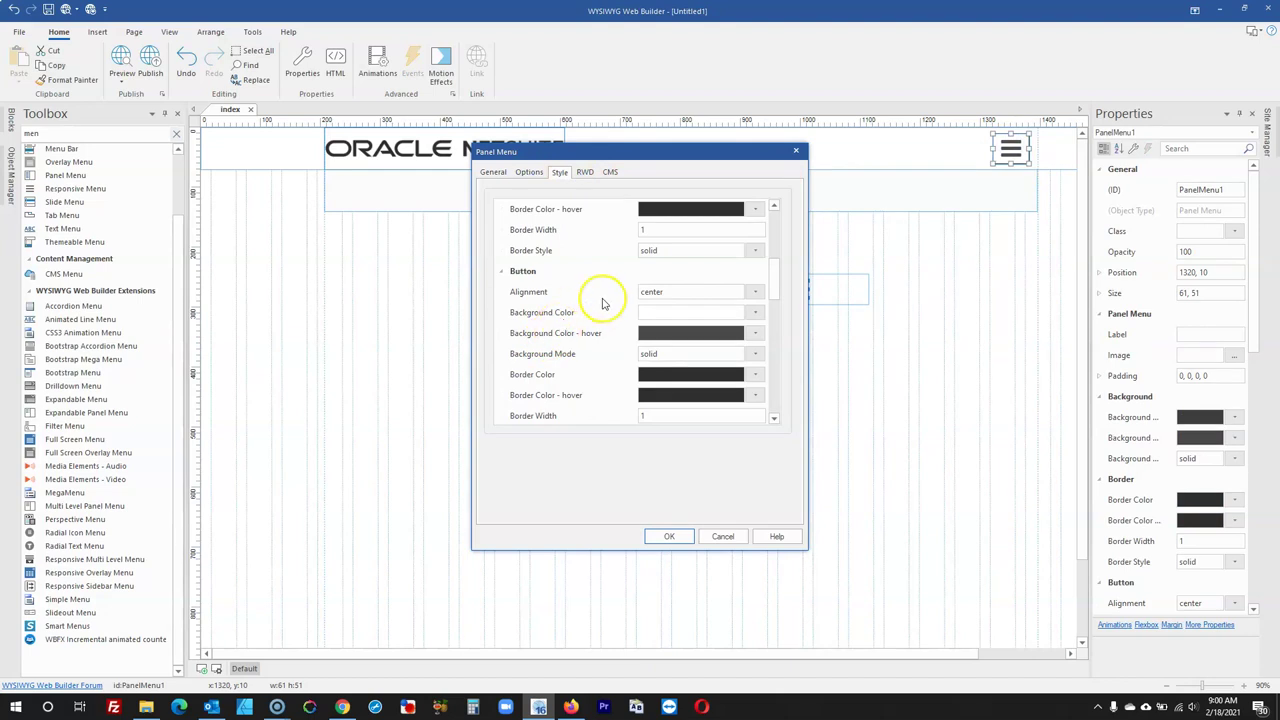
scroll(610, 300, "down", 1)
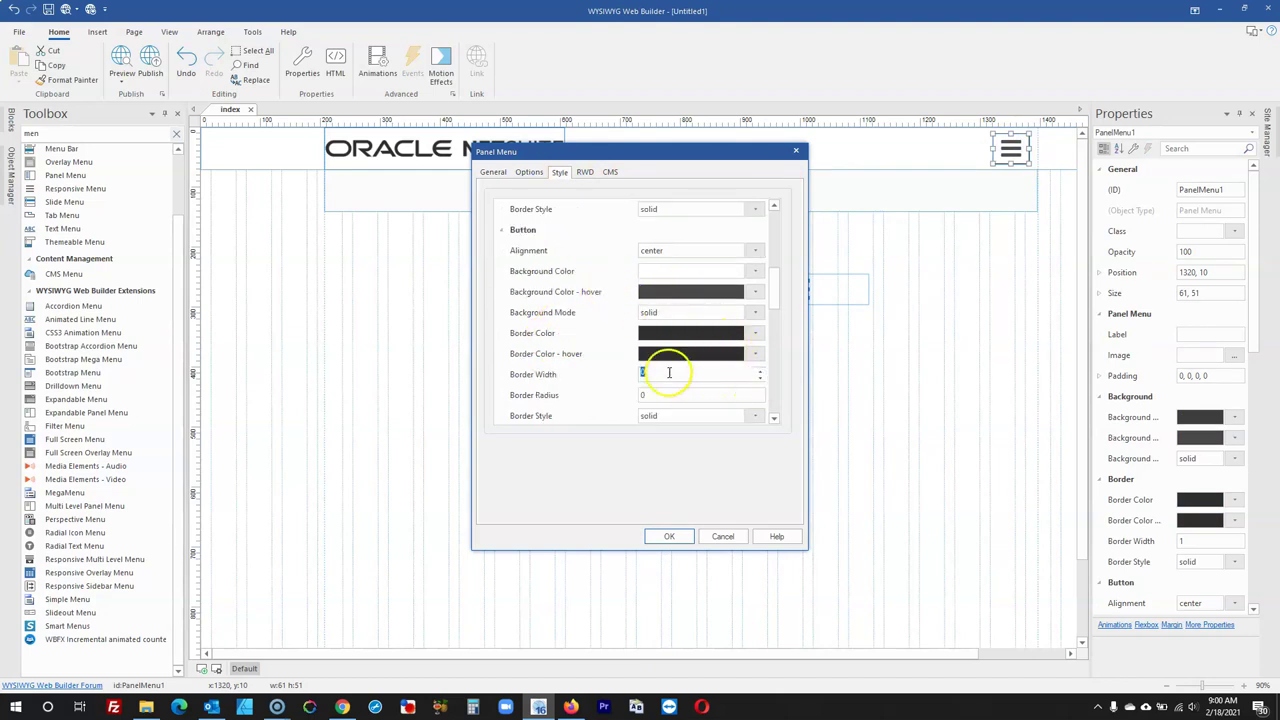
left_click(669, 536)
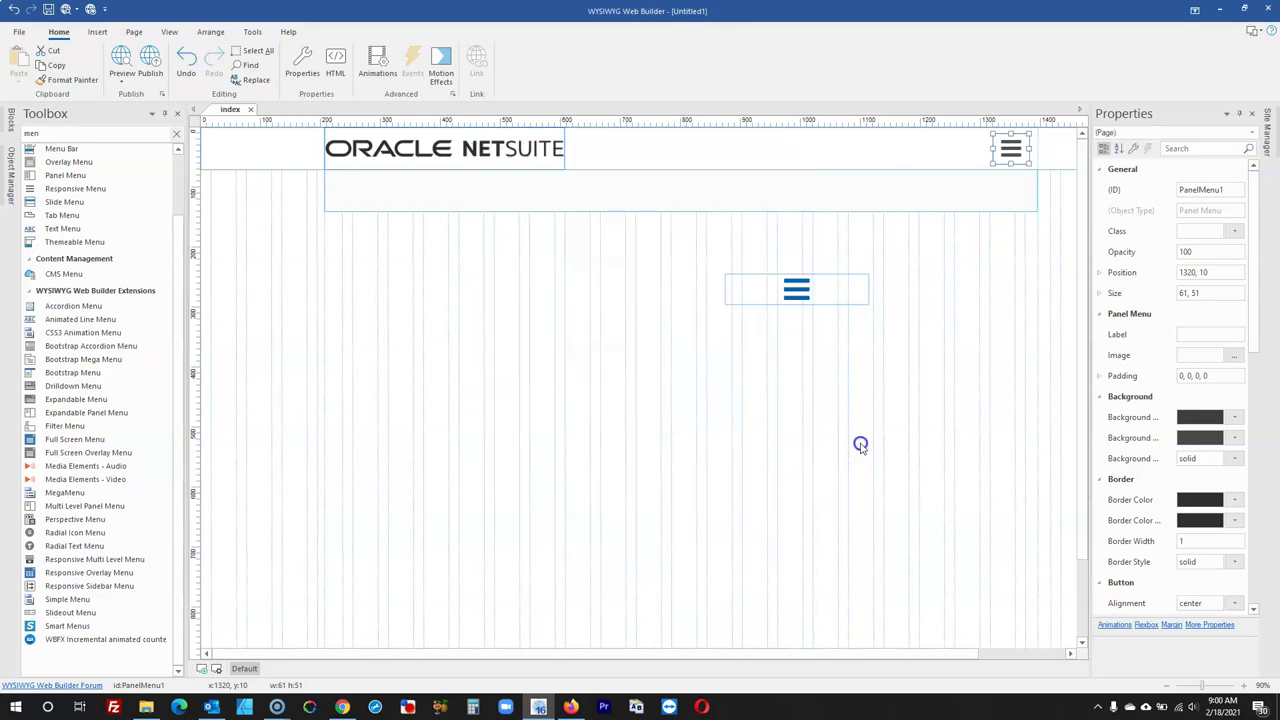
left_click(966, 243)
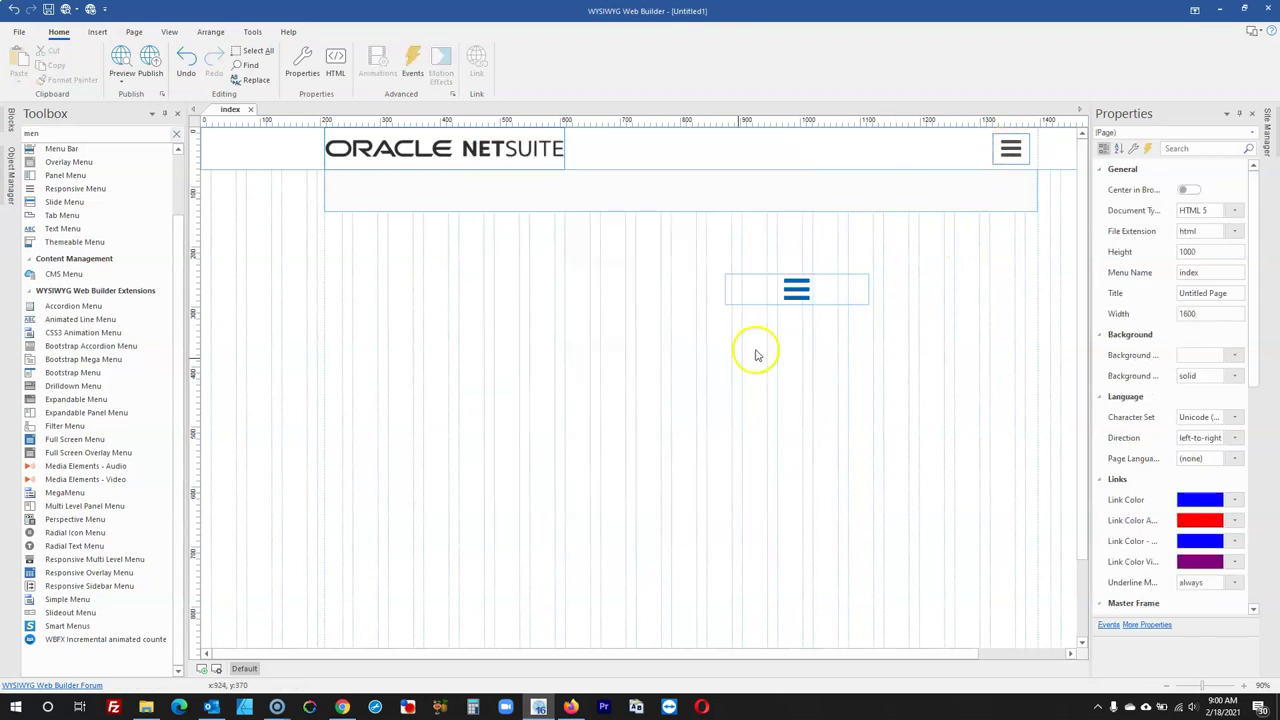
Save the project as "blog" in the client's folder under WYSIWYG Private Websites
left_click(818, 283)
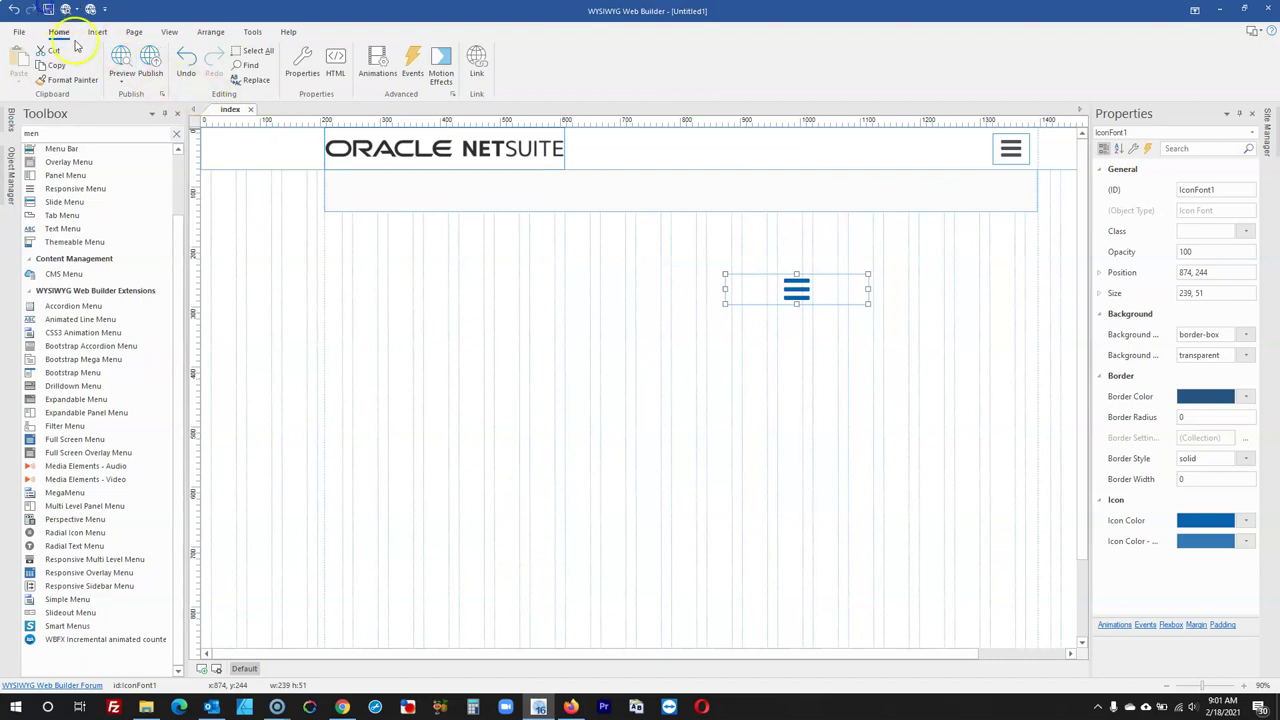
key("ctrl+s")
left_click(708, 285)
left_click(708, 285)
left_click(708, 285)
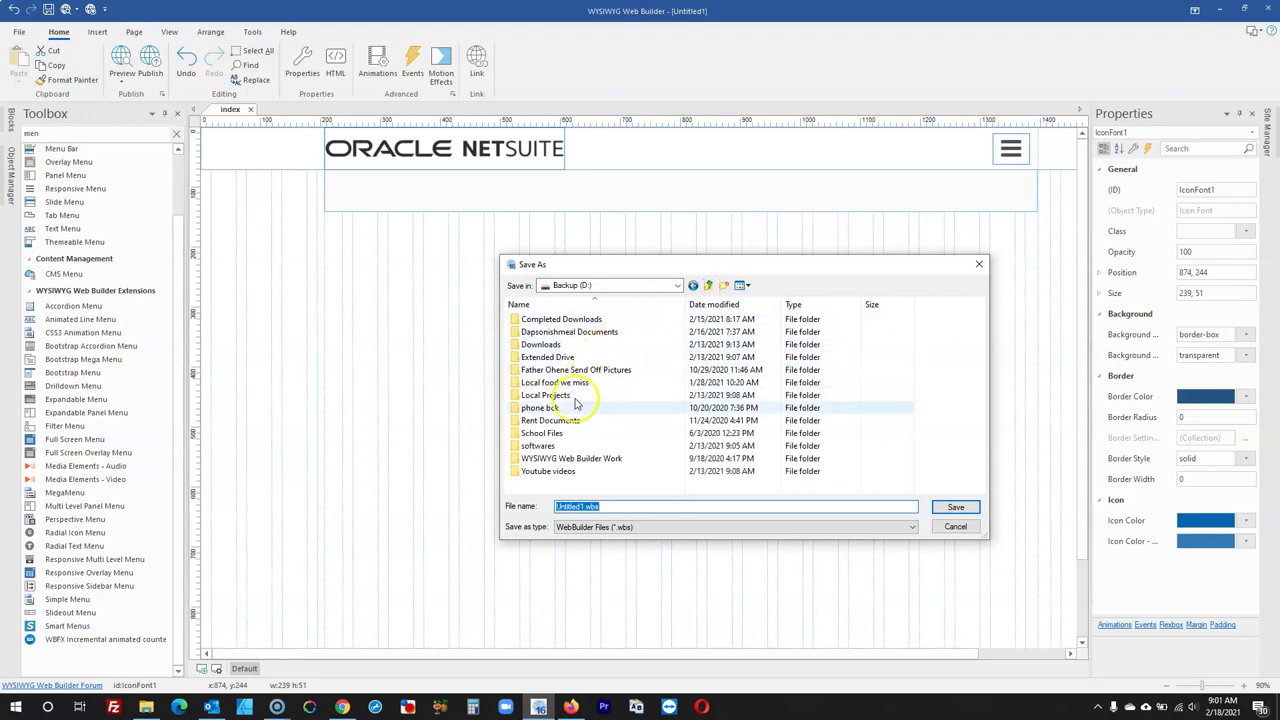
double_click(555, 450)
double_click(548, 382)
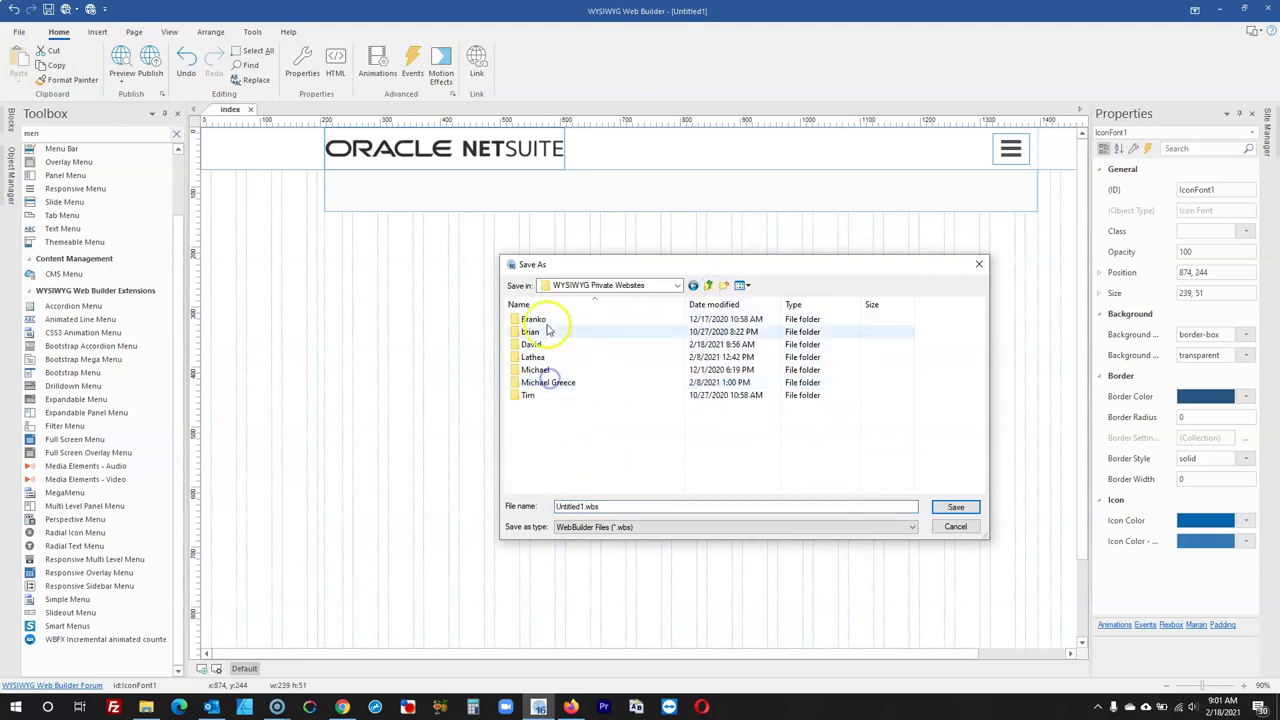
left_click(535, 344)
double_click(535, 344)
left_click_drag(604, 506, 531, 506)
type("blog")
key("Return")
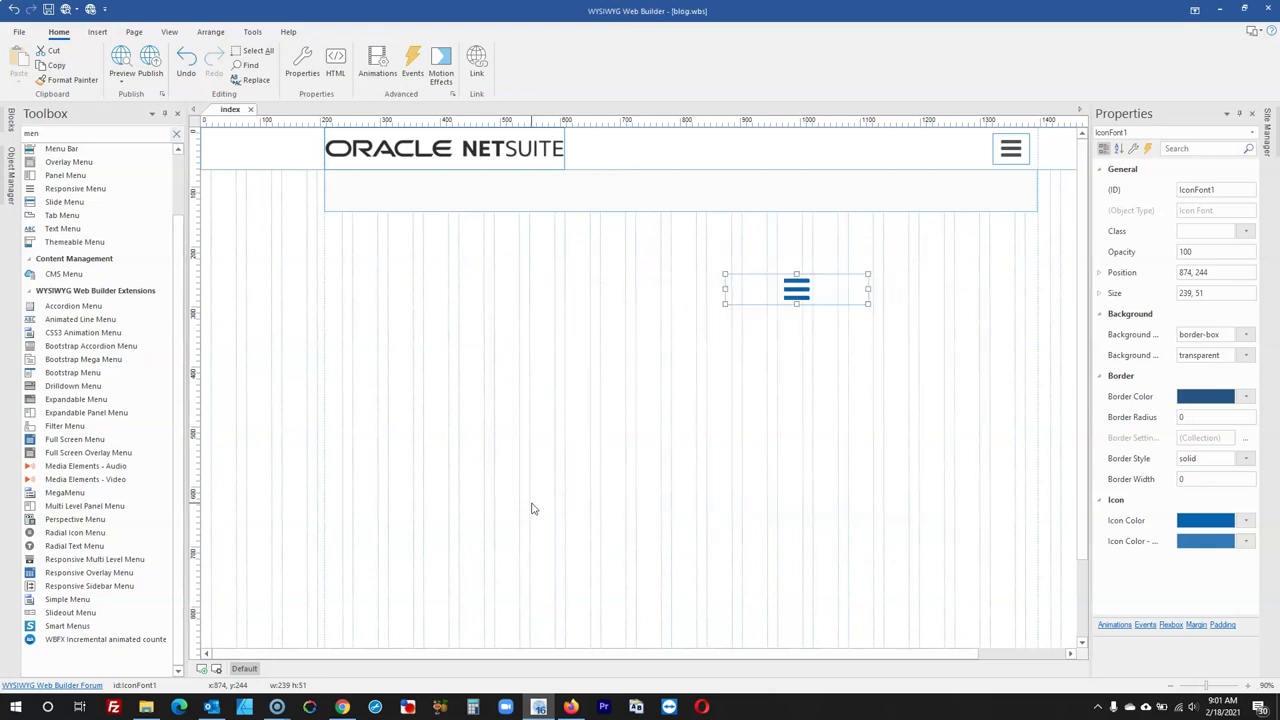
Preview the page in the browser and test the hamburger button by opening the panel menu
left_click(671, 446)
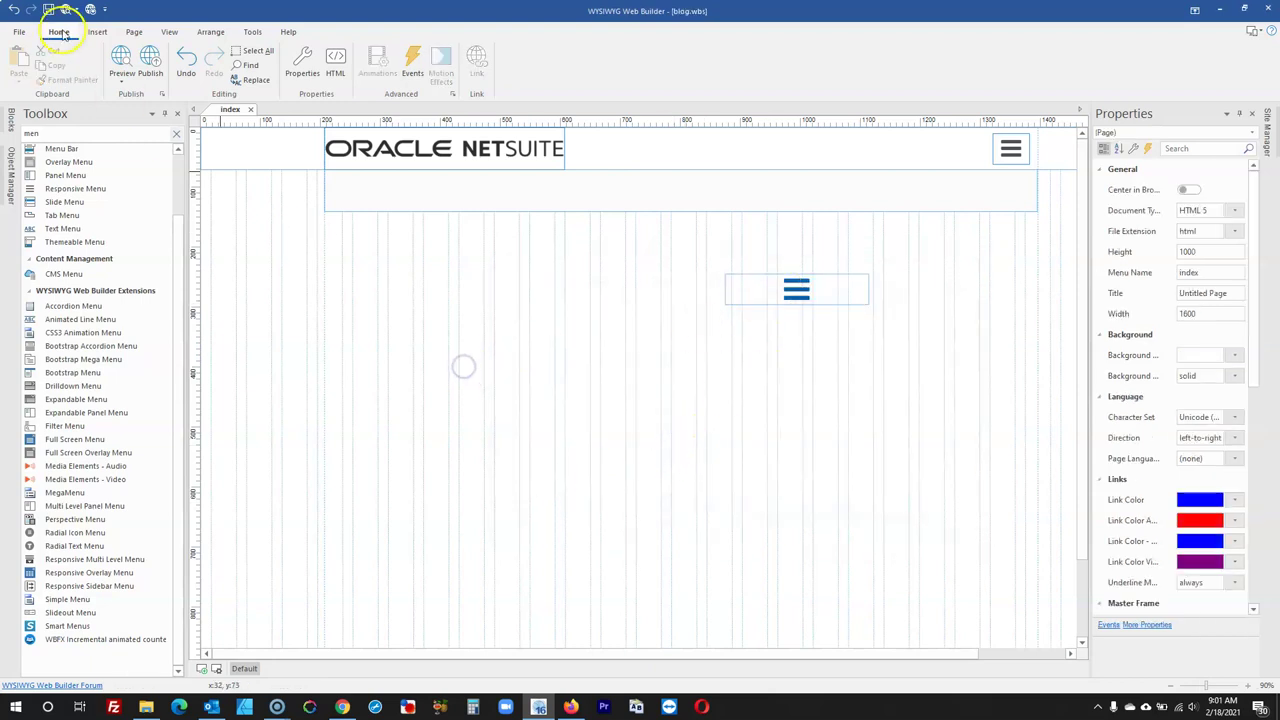
left_click(124, 57)
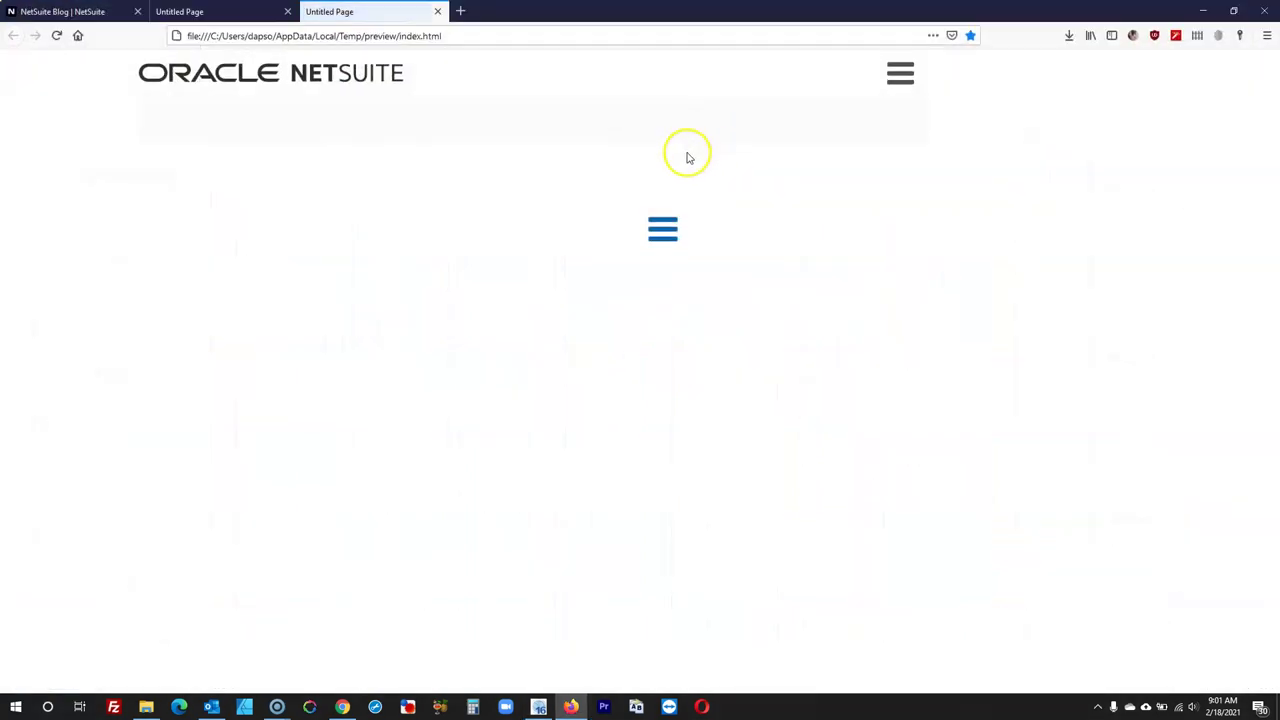
left_click(905, 77)
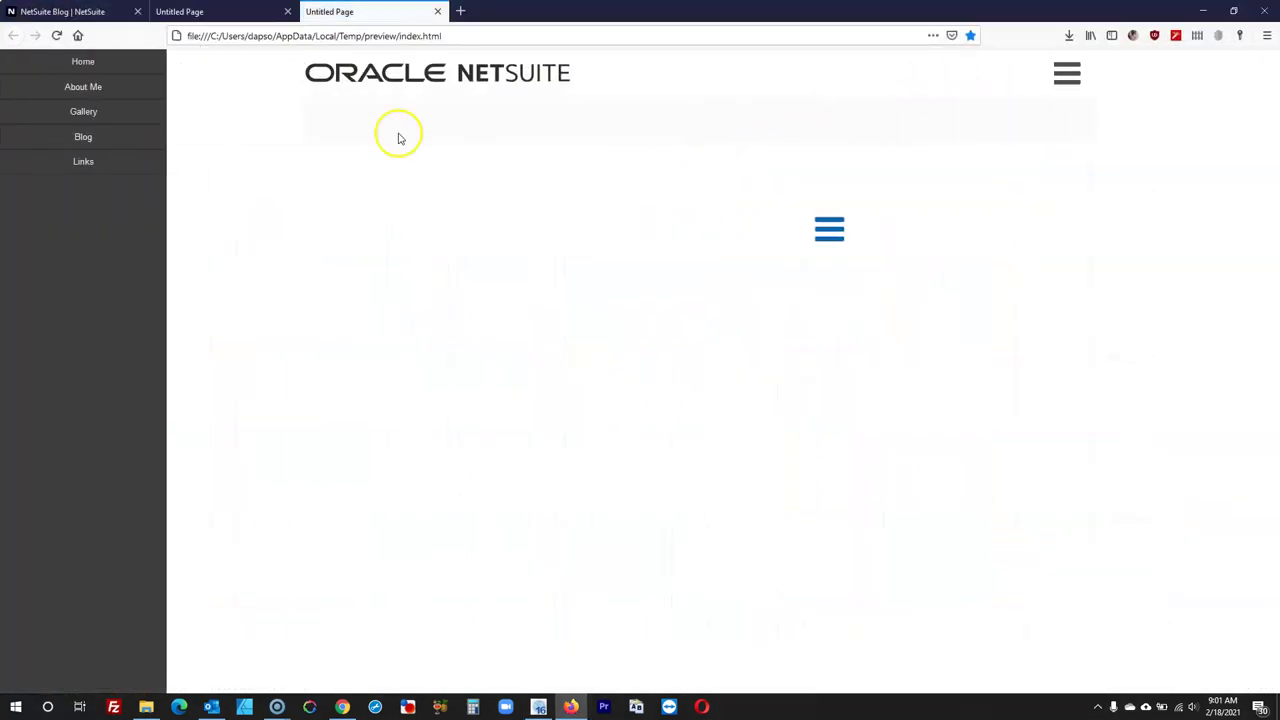
left_click(1203, 11)
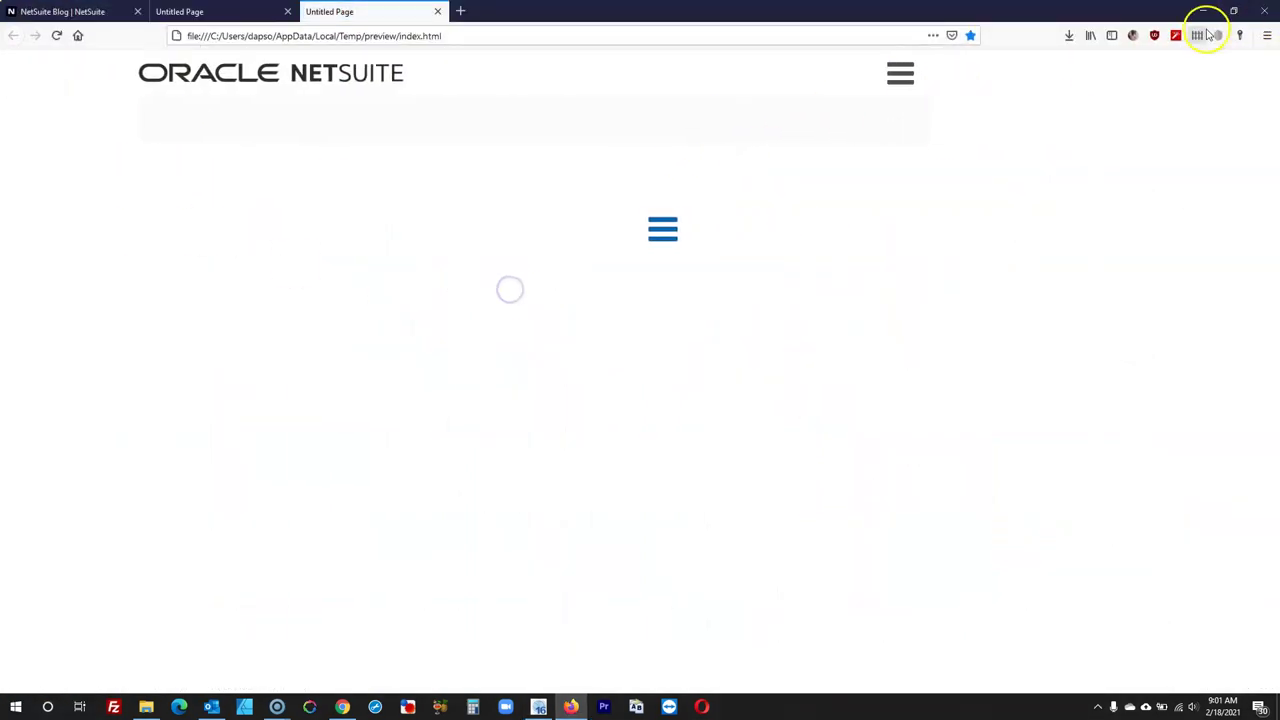
Change the page alignment in the page properties so the page is centered in the browser
right_click(512, 340)
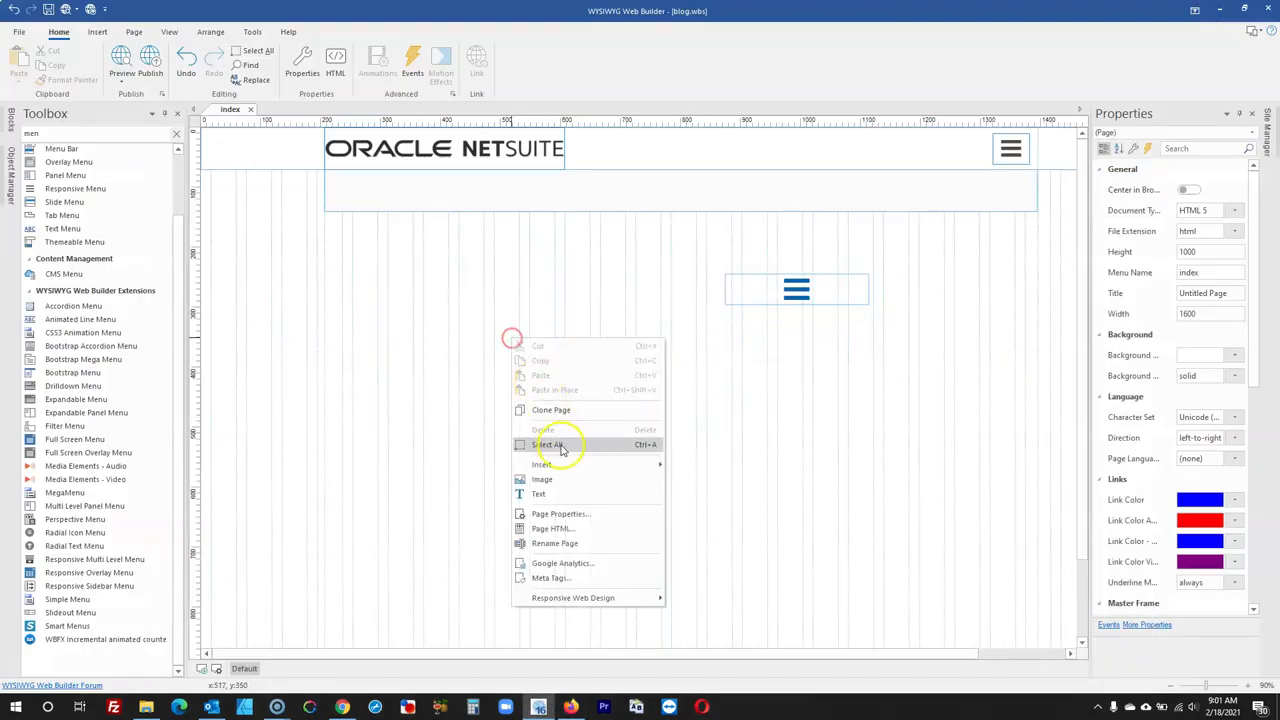
left_click(560, 513)
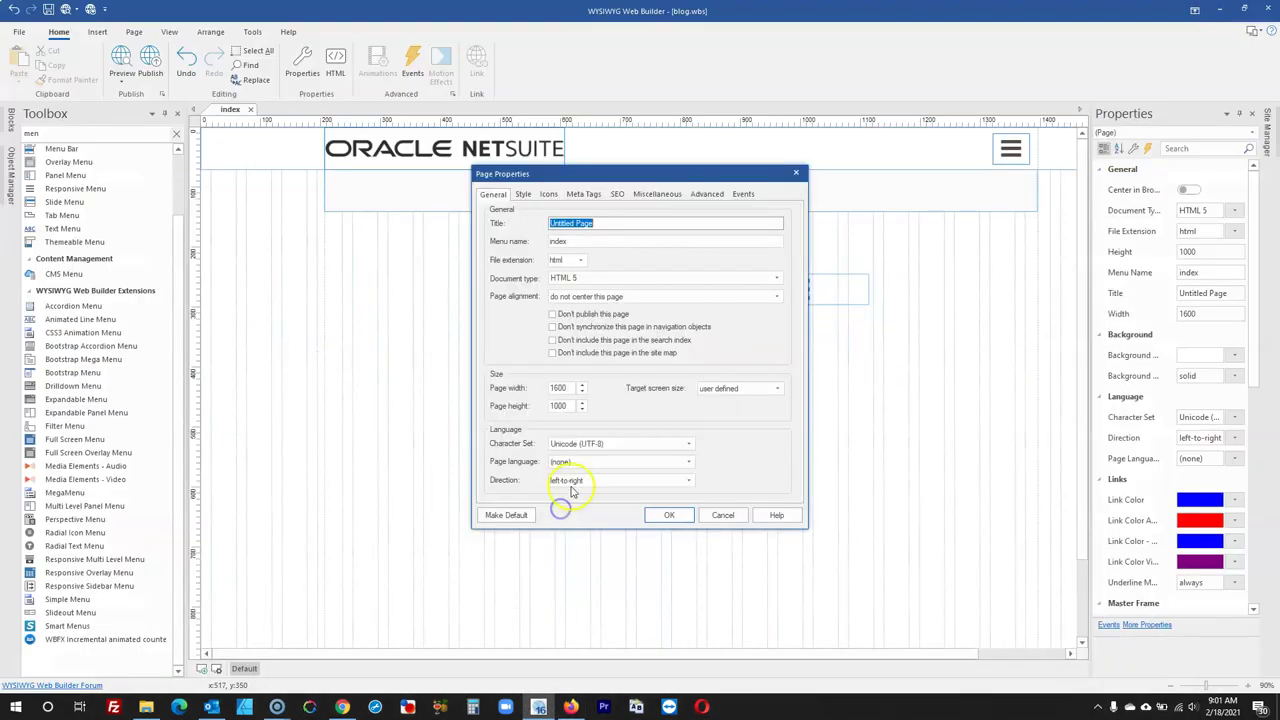
left_click(580, 297)
left_click(586, 317)
left_click(662, 515)
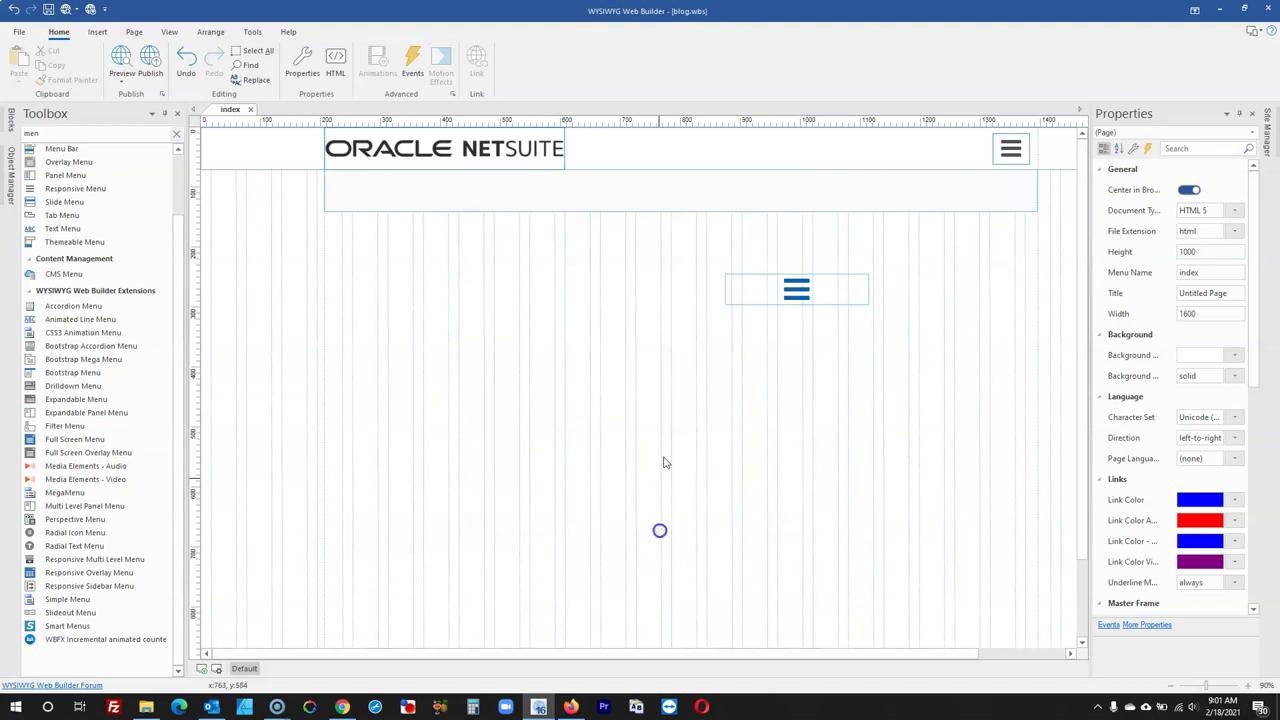
Set the panel menu's panel position to static and its edge to right, and apply the options
left_click(1005, 153)
double_click(1003, 148)
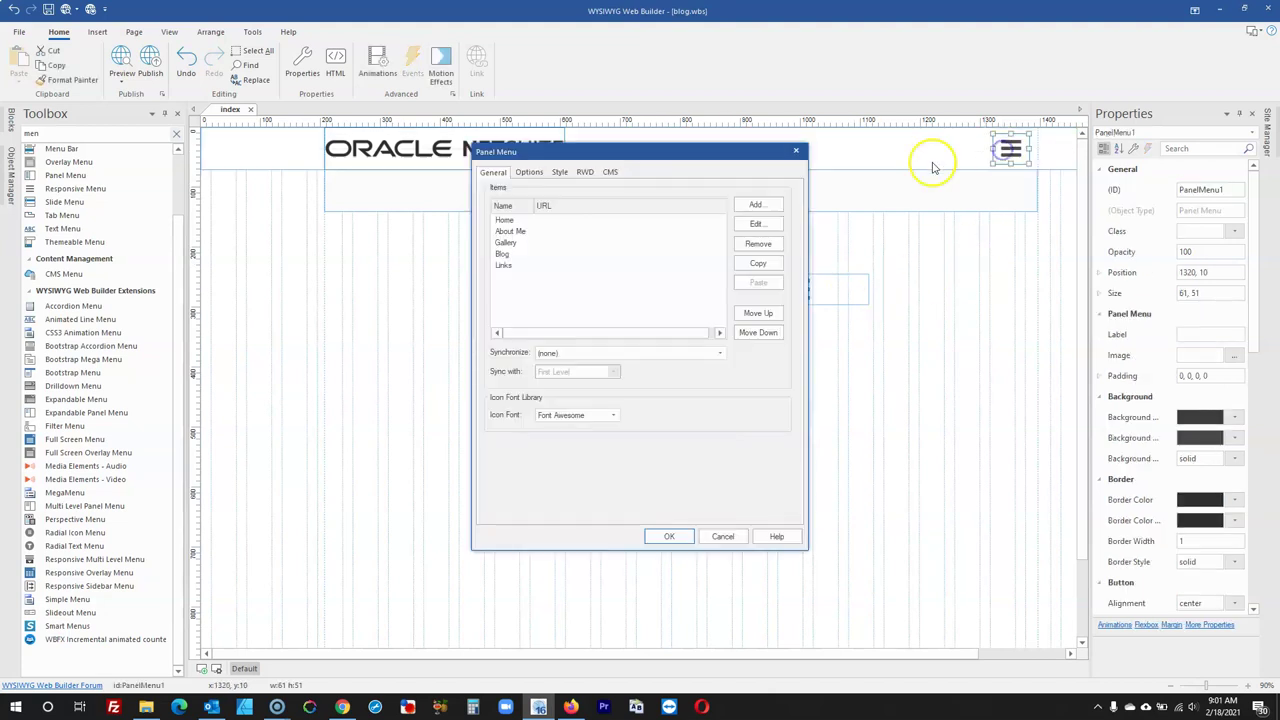
left_click(530, 172)
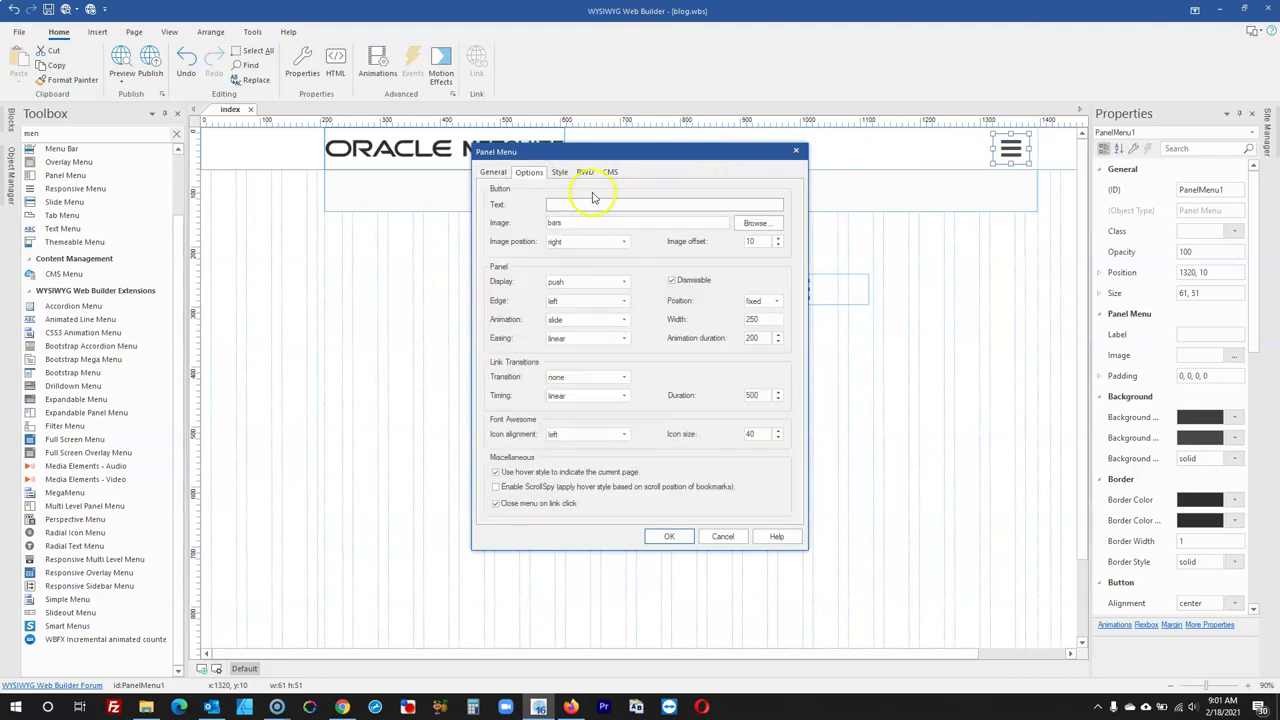
left_click(577, 243)
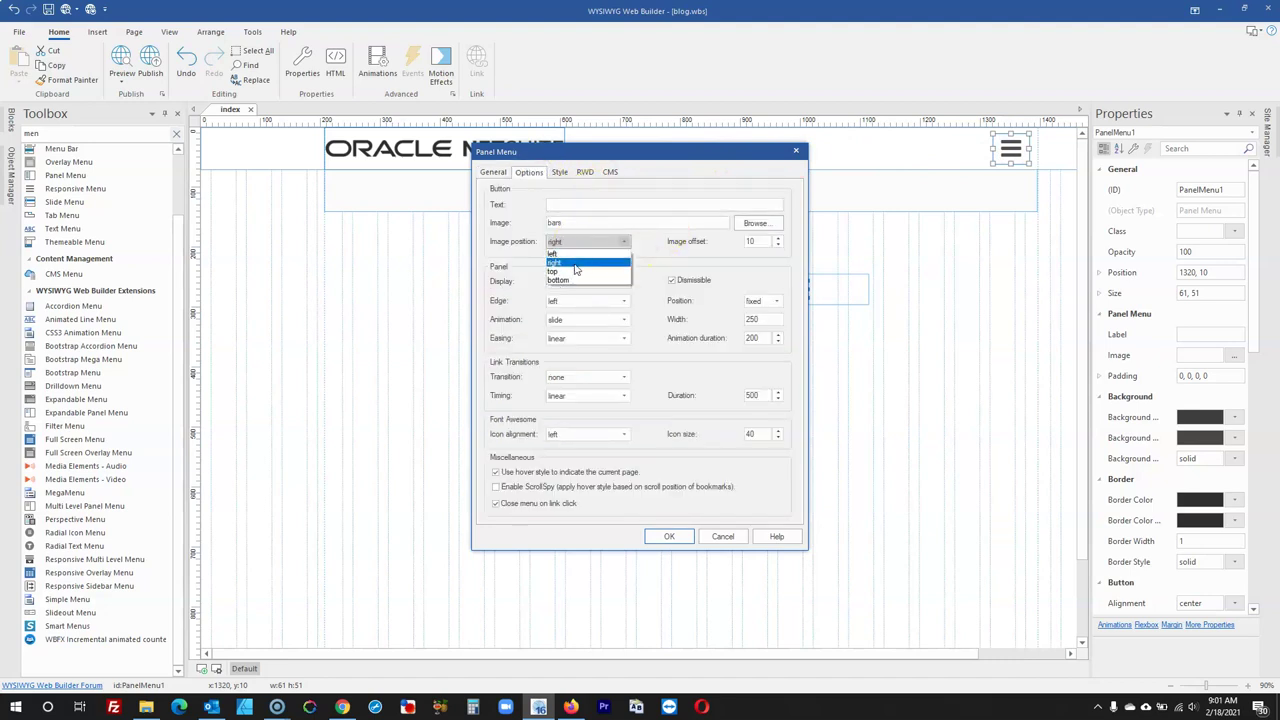
left_click(775, 301)
left_click(776, 301)
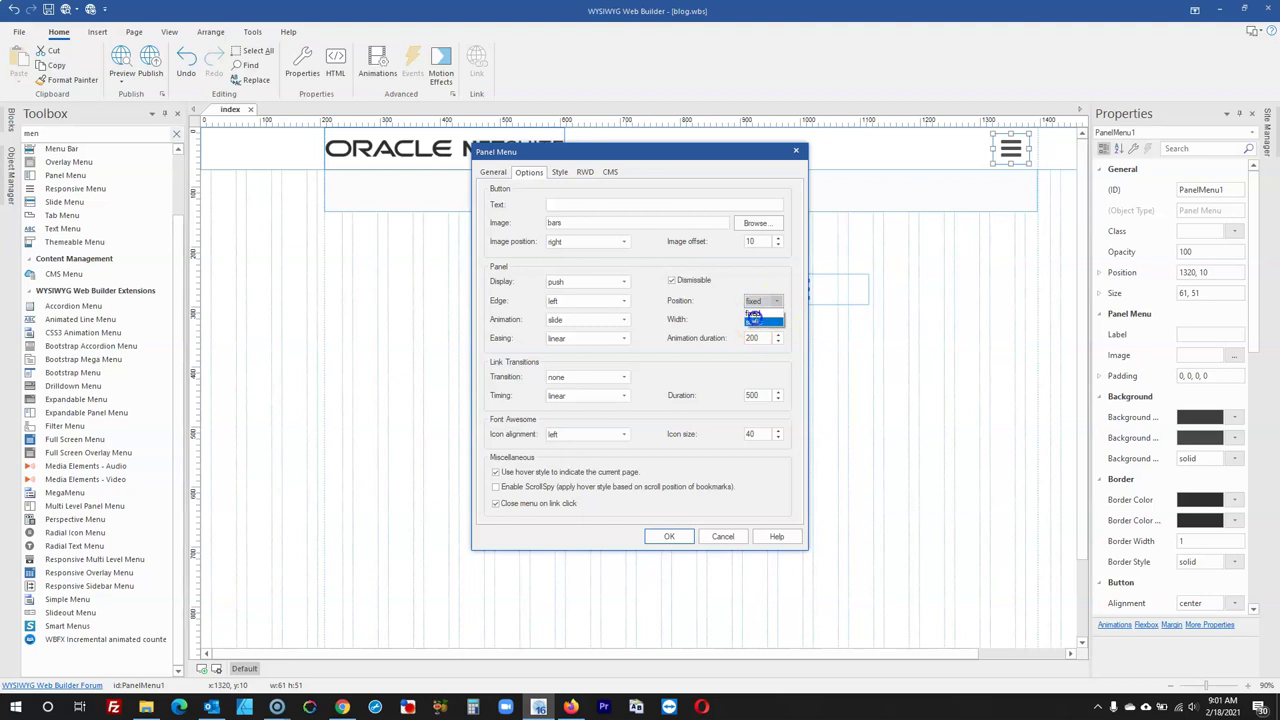
left_click(575, 302)
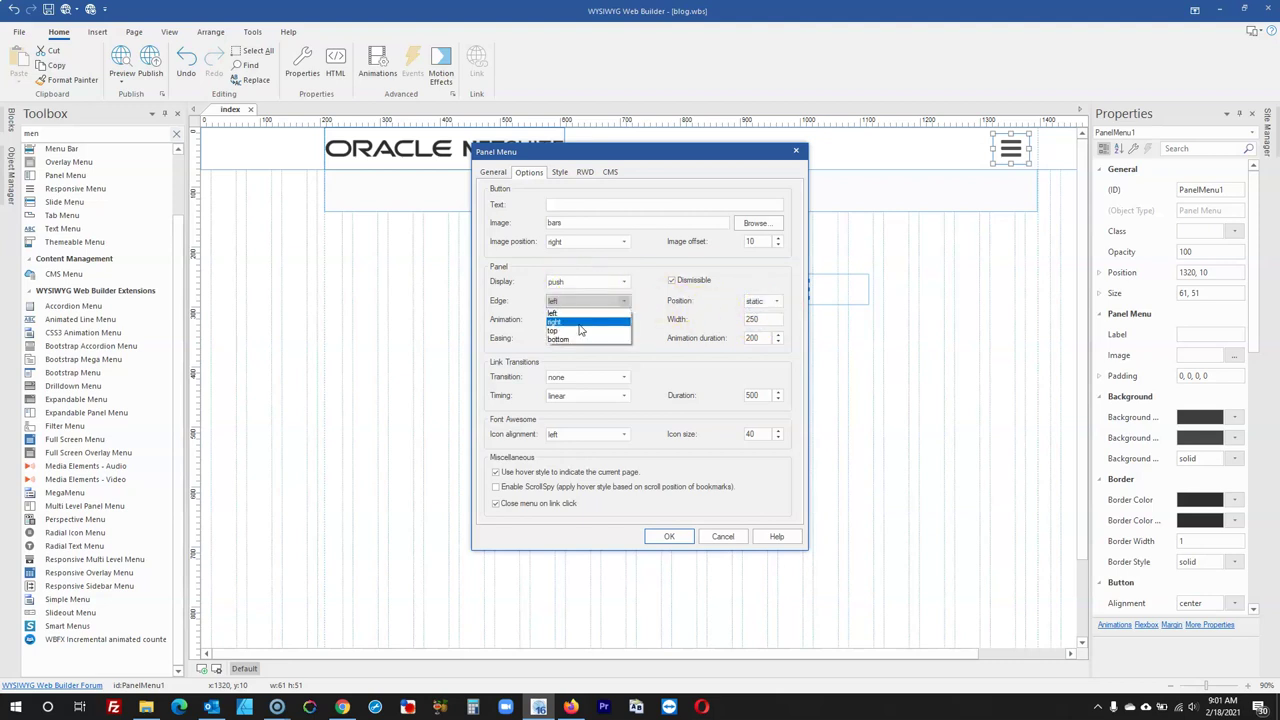
left_click(578, 322)
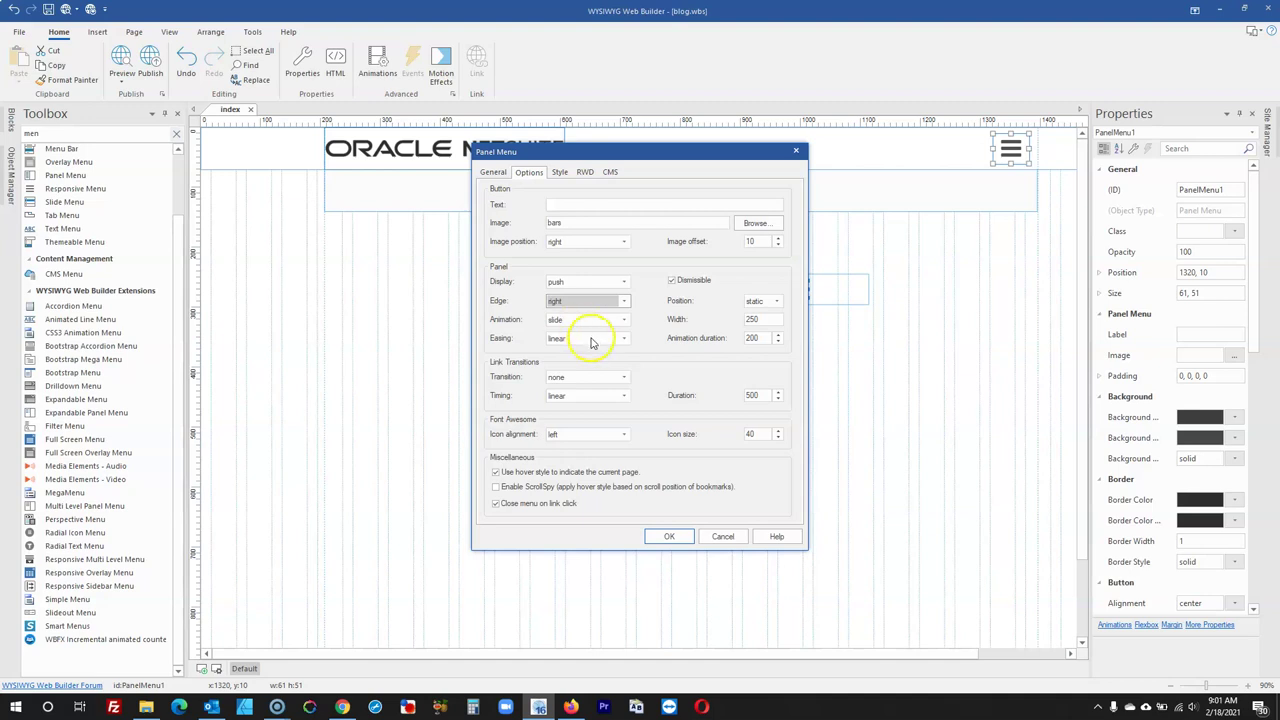
left_click(586, 281)
left_click(586, 281)
left_click(666, 536)
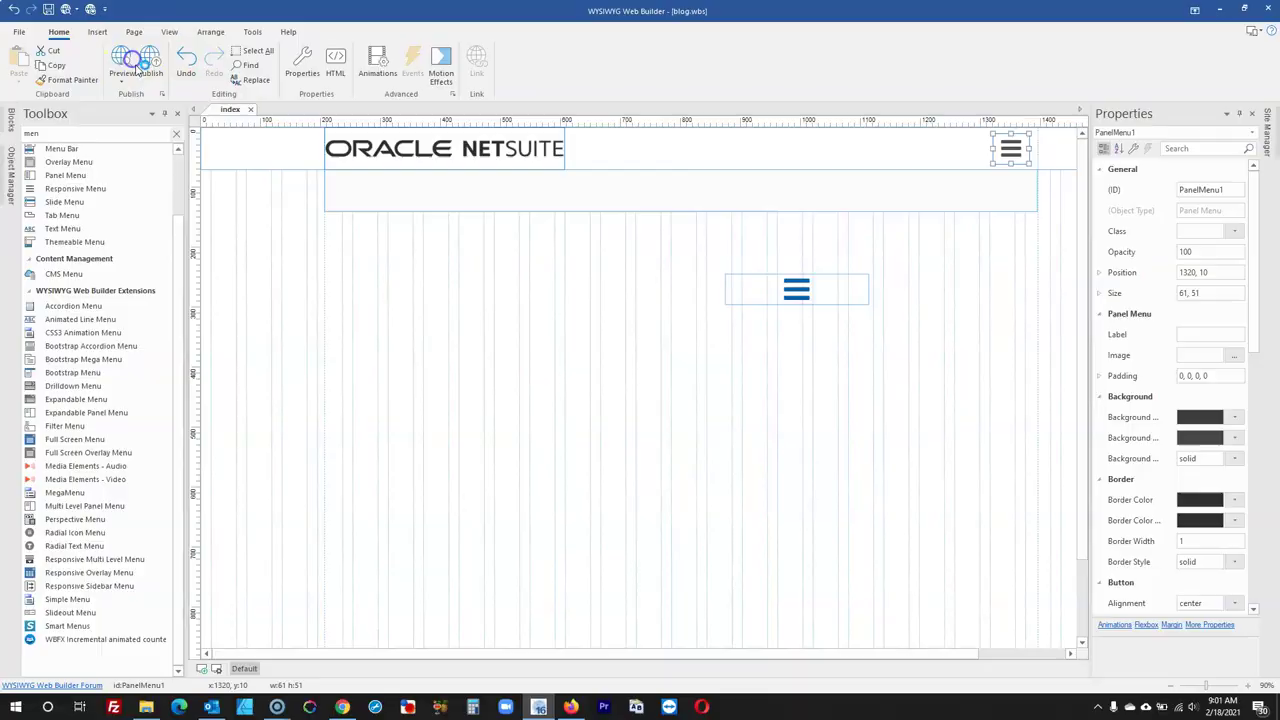
Preview the page and compare its opened panel menu with the hamburger menu on the original NetSuite blog
left_click(135, 72)
left_click(1006, 72)
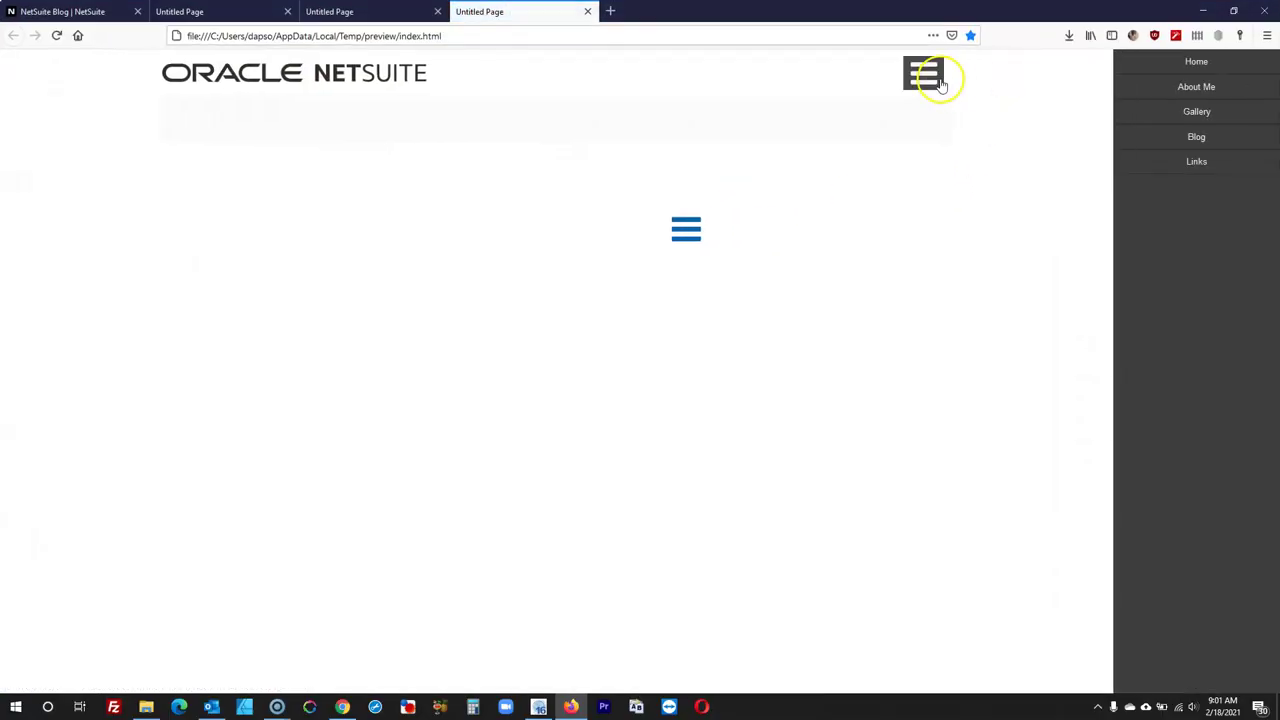
left_click(8, 11)
left_click(1019, 75)
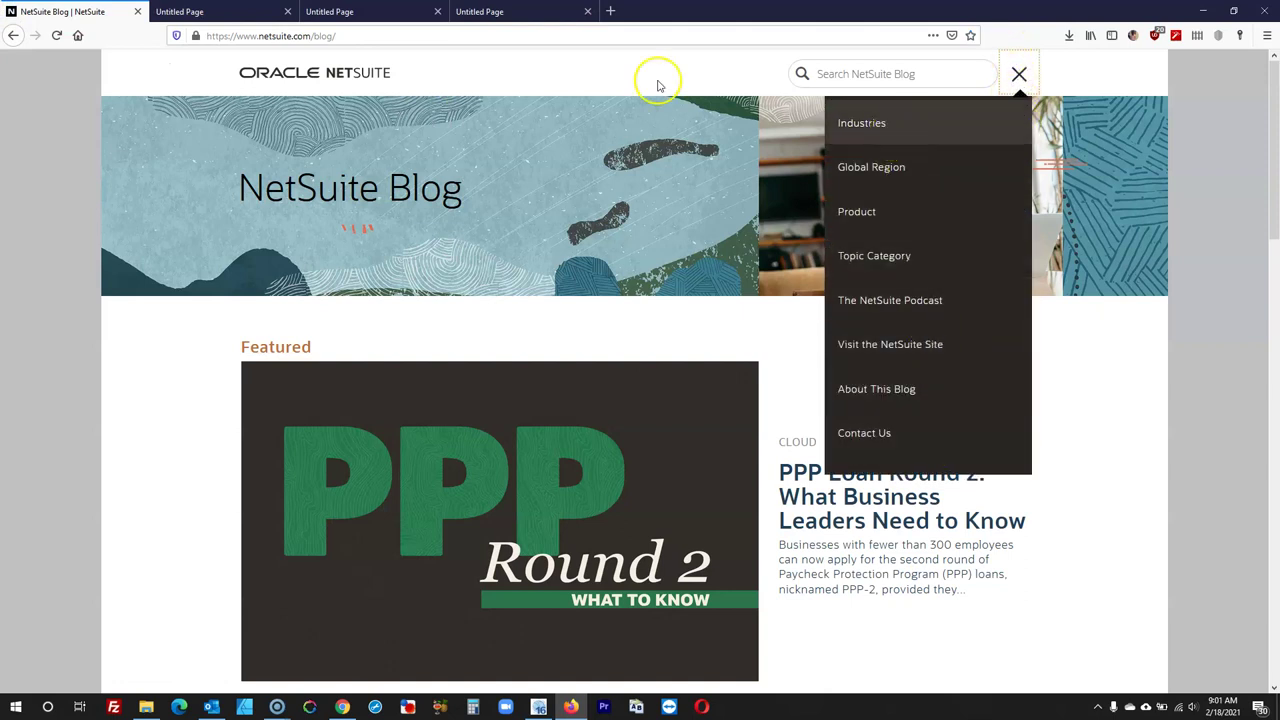
left_click(520, 11)
left_click(538, 707)
Shrink the blue bars icon below the header to about 66 by 51
left_click(746, 440)
left_click(777, 287)
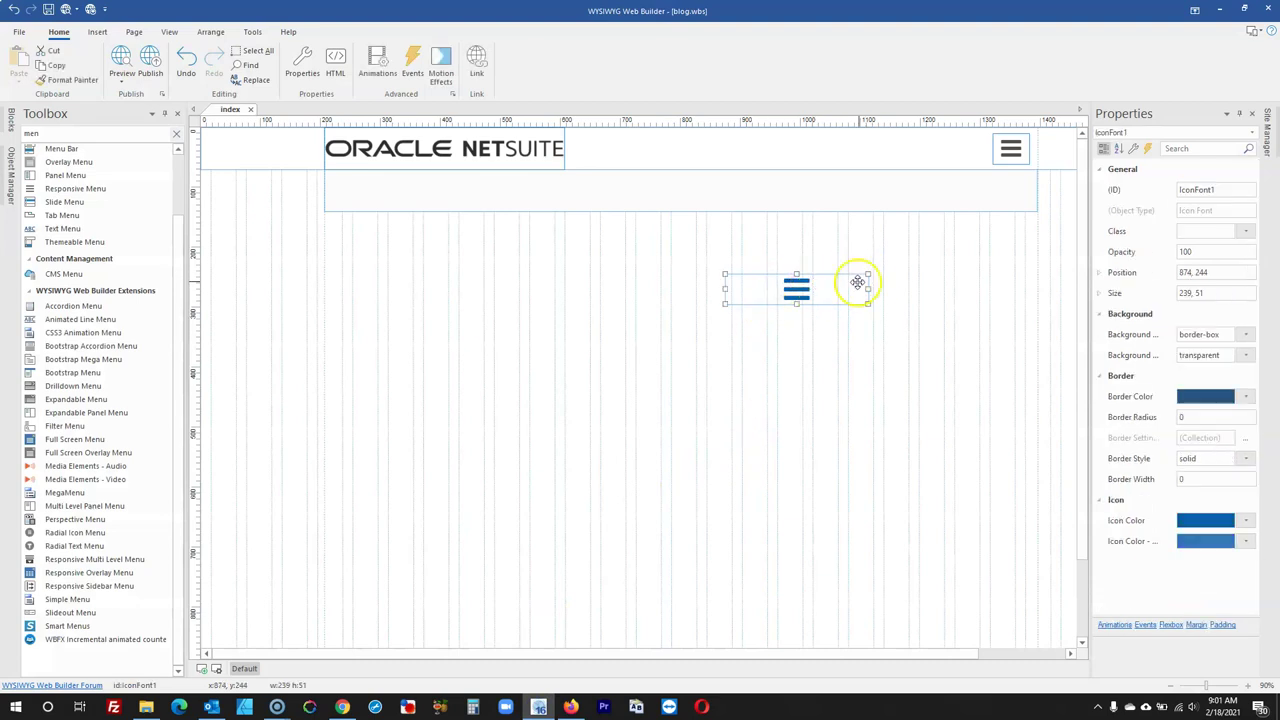
left_click_drag(865, 289, 765, 300)
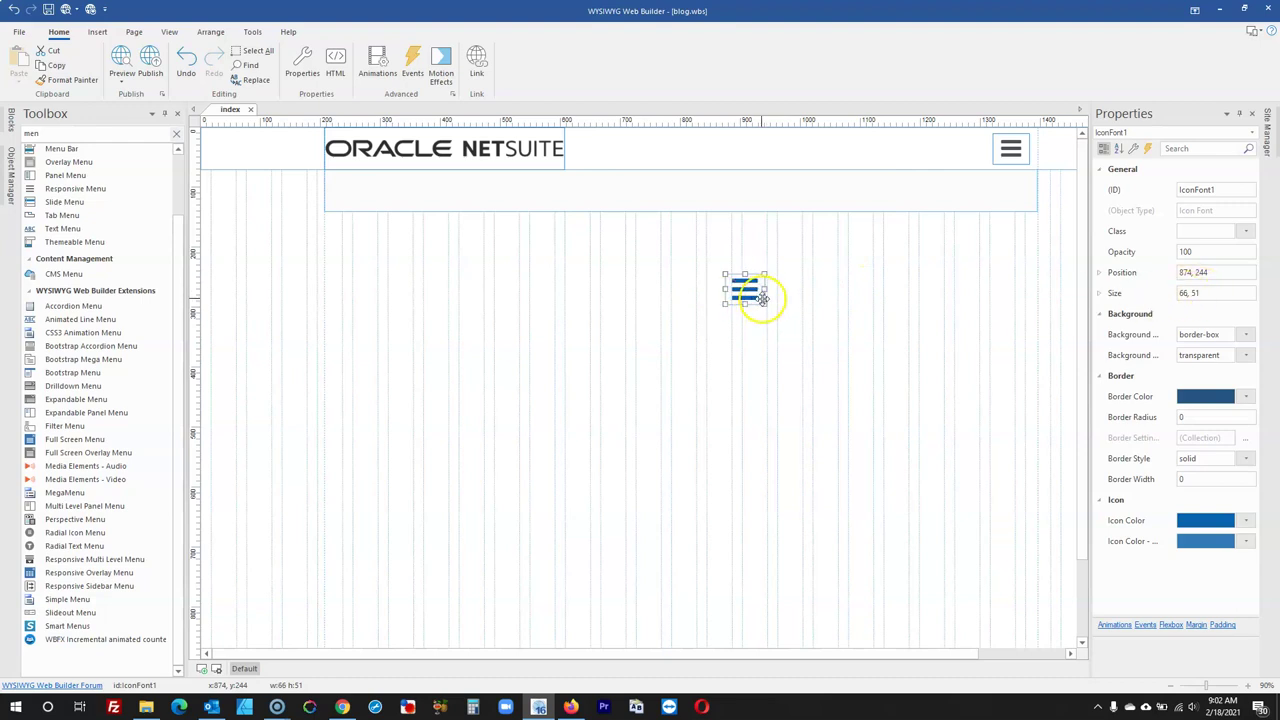
Set the bars icon's padding to 8 on all sides
double_click(745, 290)
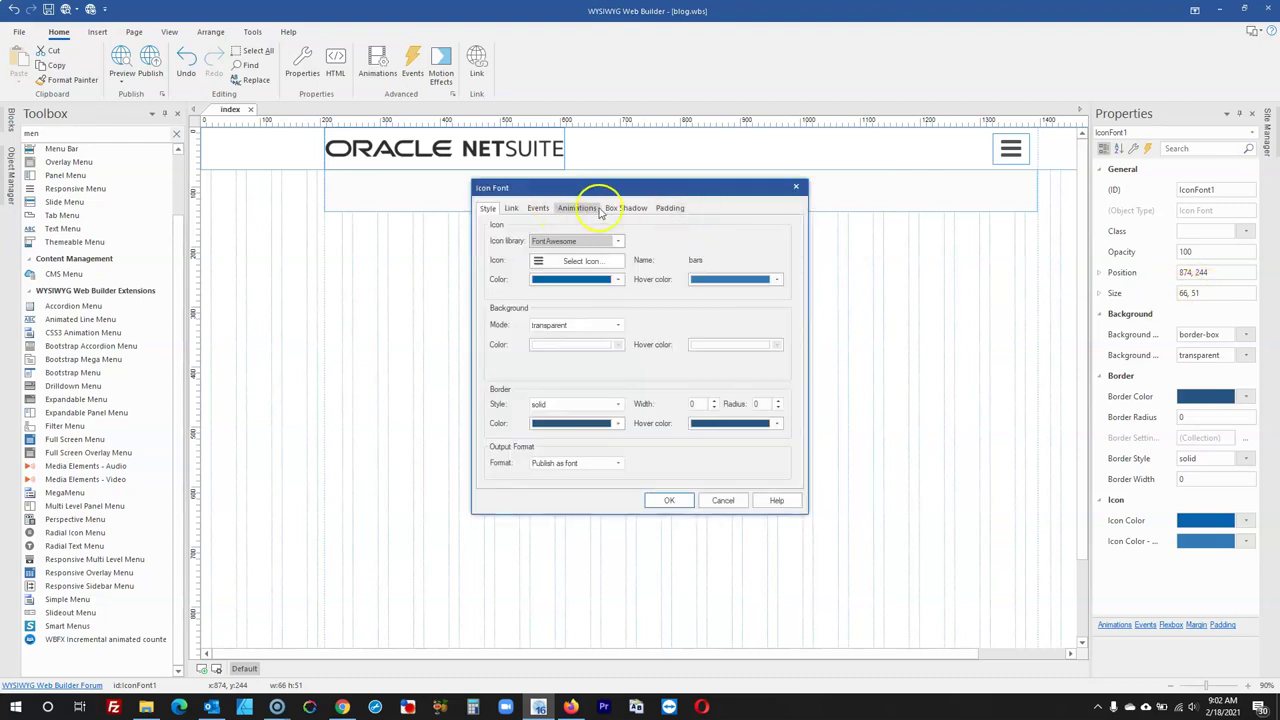
left_click(666, 208)
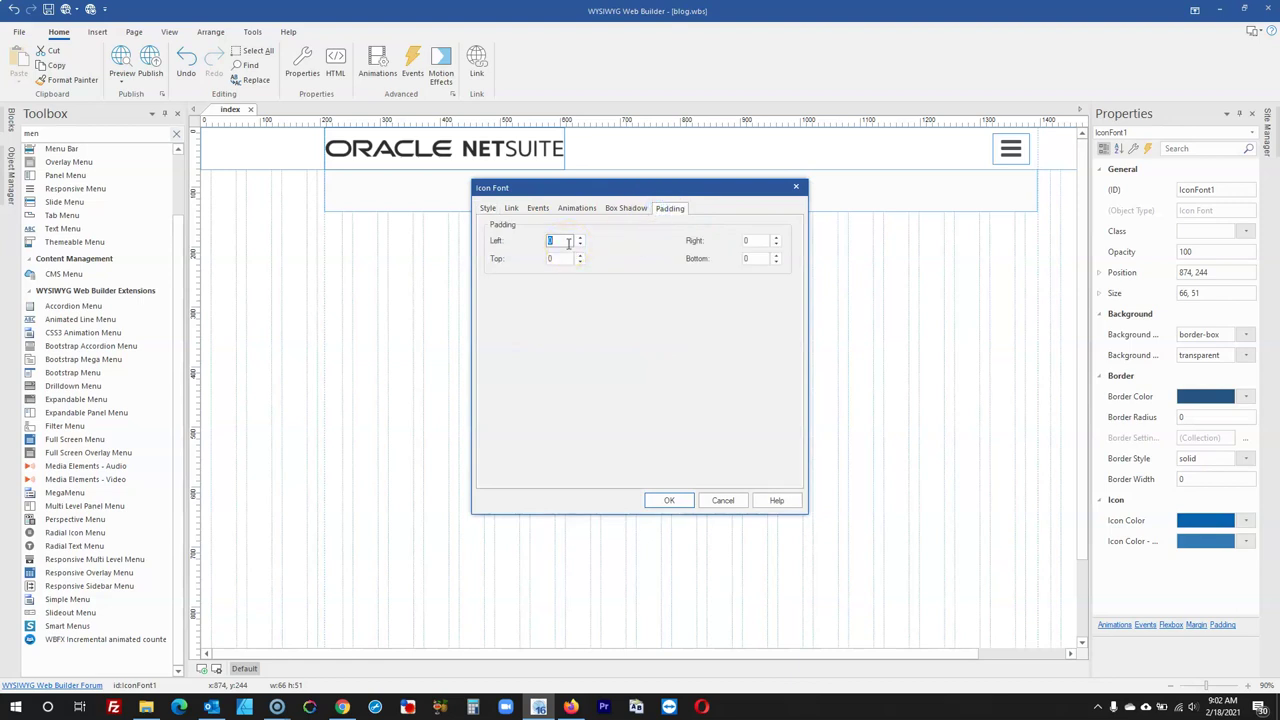
type("8")
left_click(669, 500)
left_click(727, 419)
Revise the bars icon's padding, setting the left side to 5, and apply it
left_click(755, 291)
double_click(755, 288)
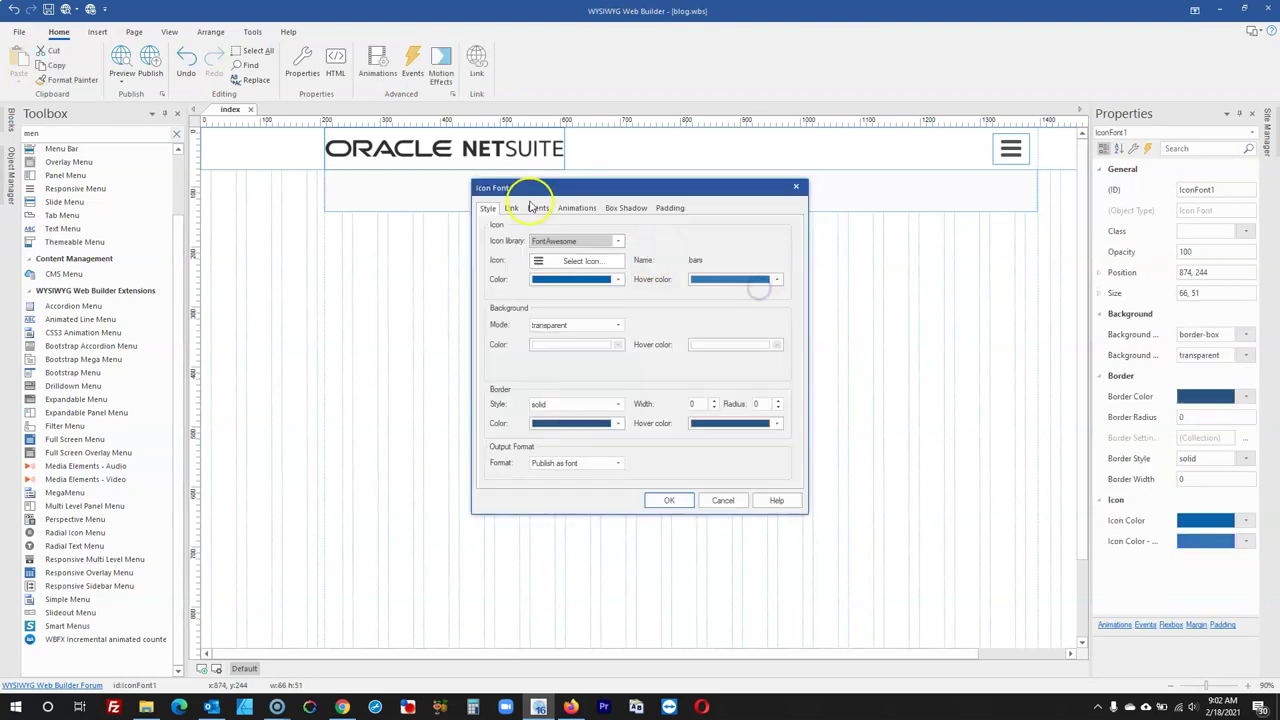
left_click(666, 208)
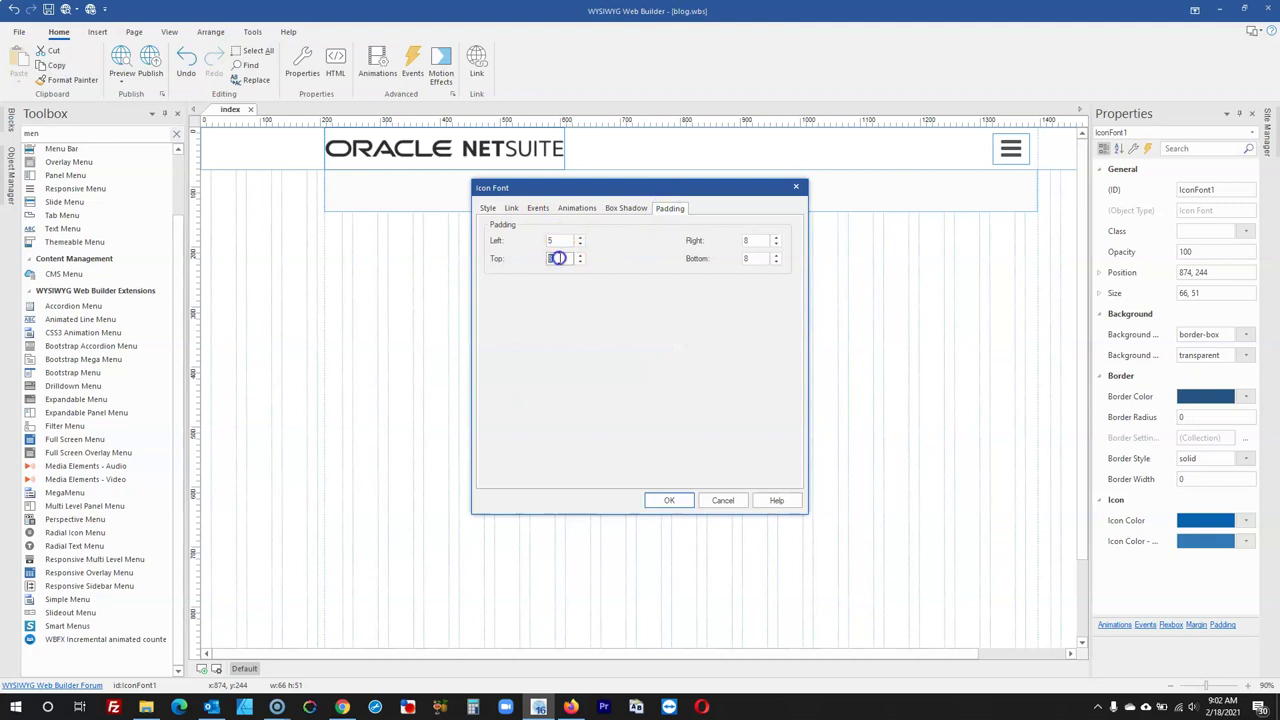
left_click(669, 500)
Delete the header's panel menu and place the blue bars icon in its former spot
left_click(745, 292)
left_click_drag(745, 292, 822, 260)
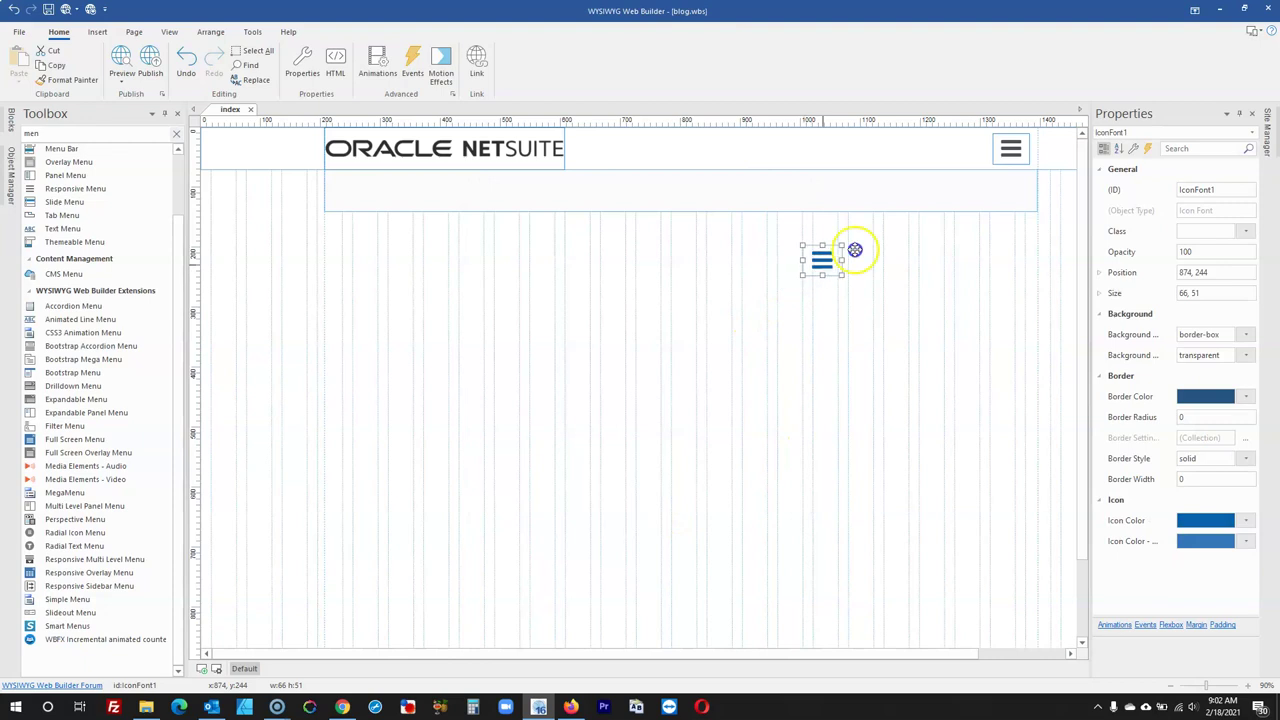
left_click(1010, 148)
left_click_drag(1010, 148, 681, 370)
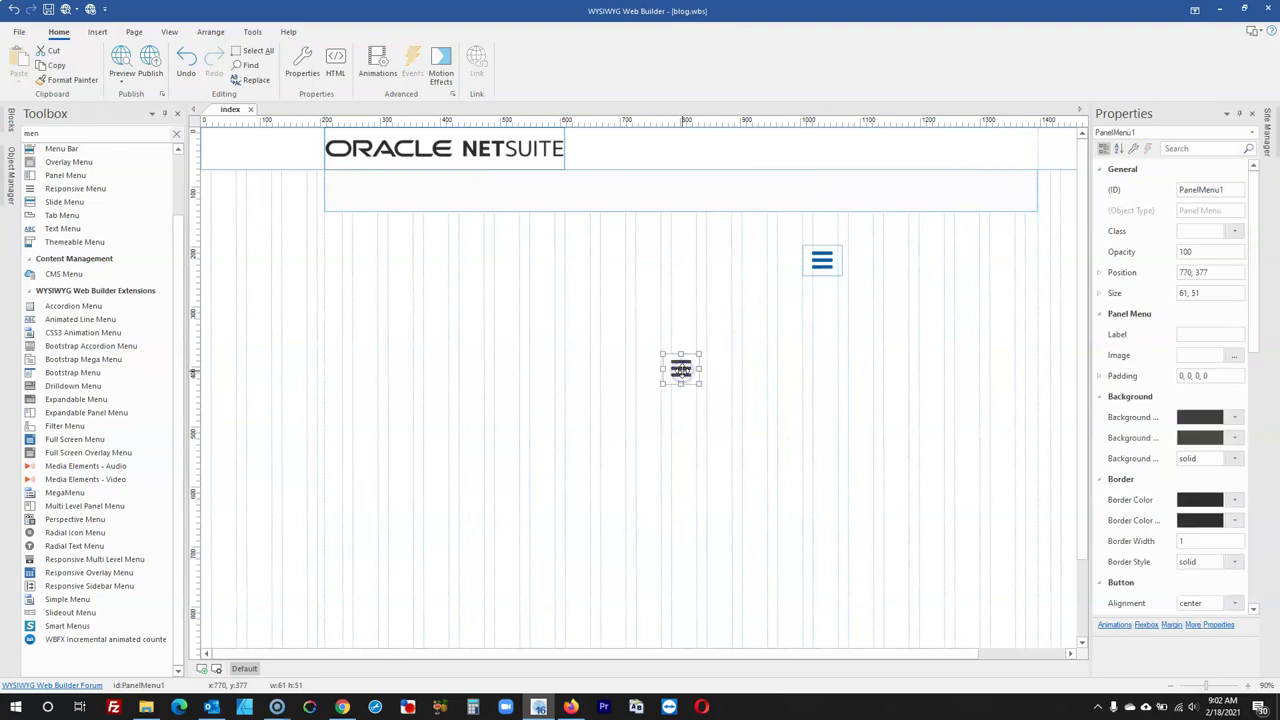
key("Delete")
left_click_drag(822, 260, 1010, 155)
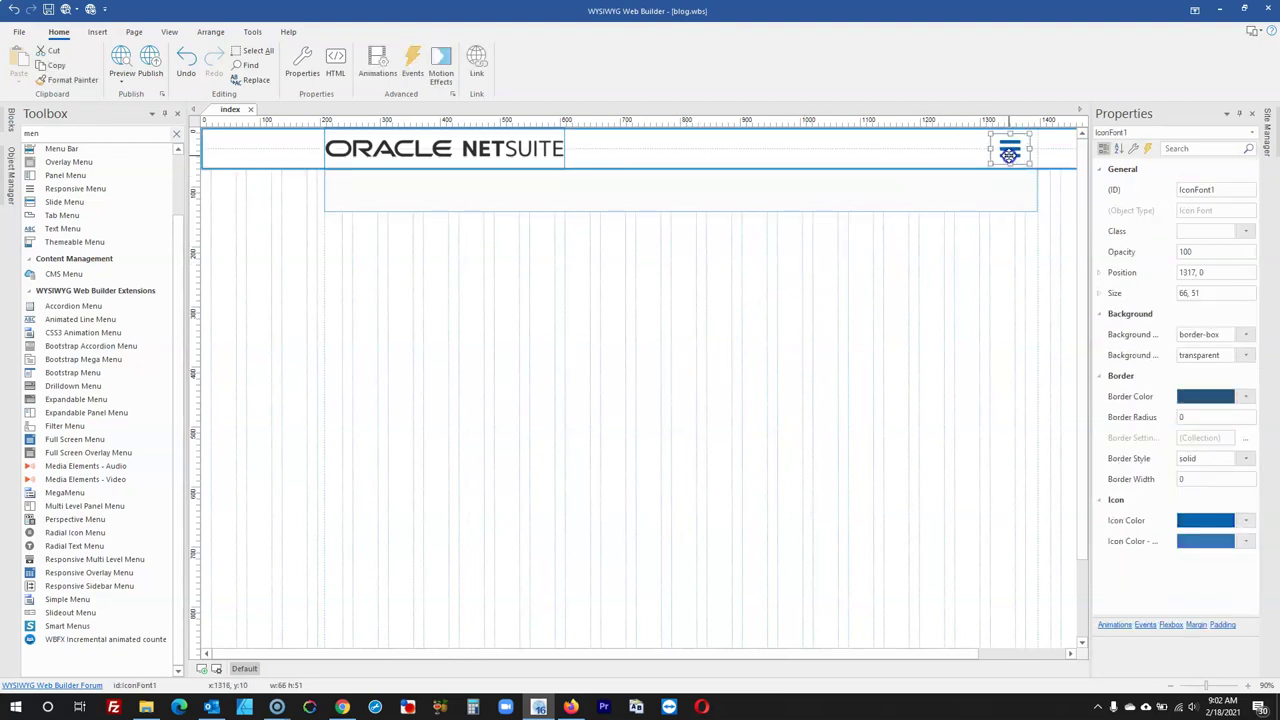
left_click(820, 366)
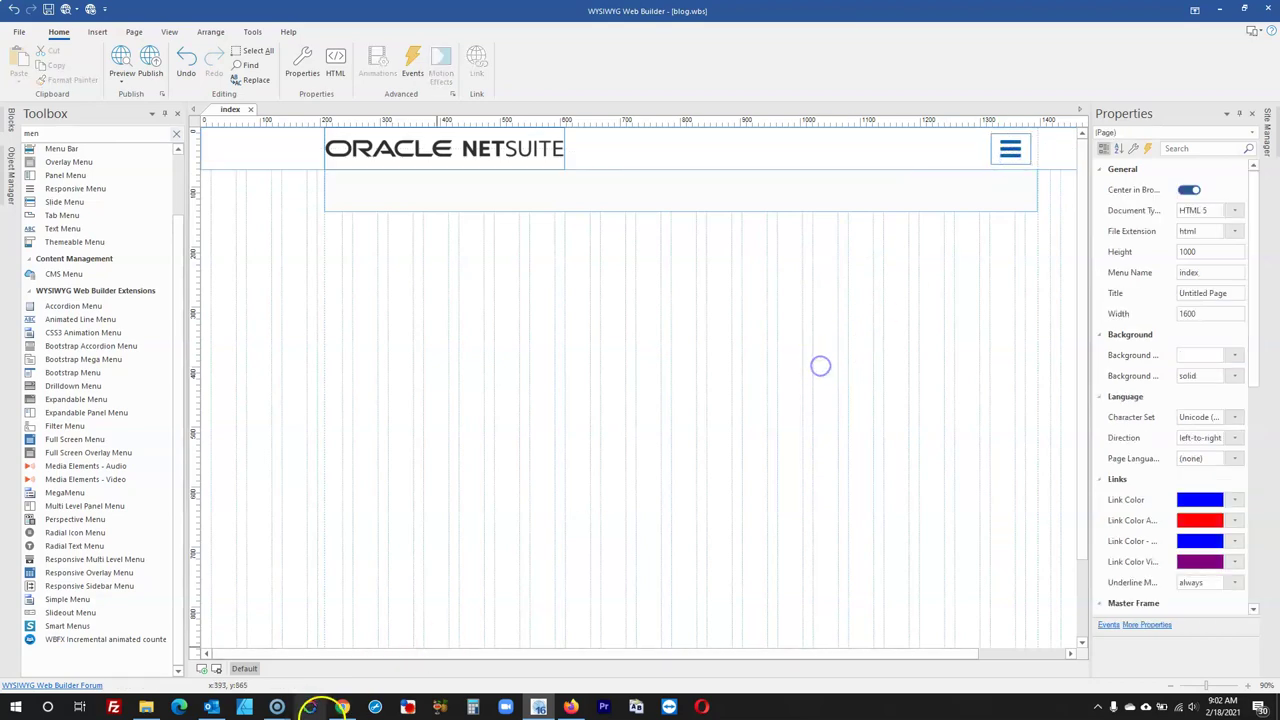
Switch to Firefox and examine how the original NetSuite blog's hamburger menu opens and closes
left_click(572, 706)
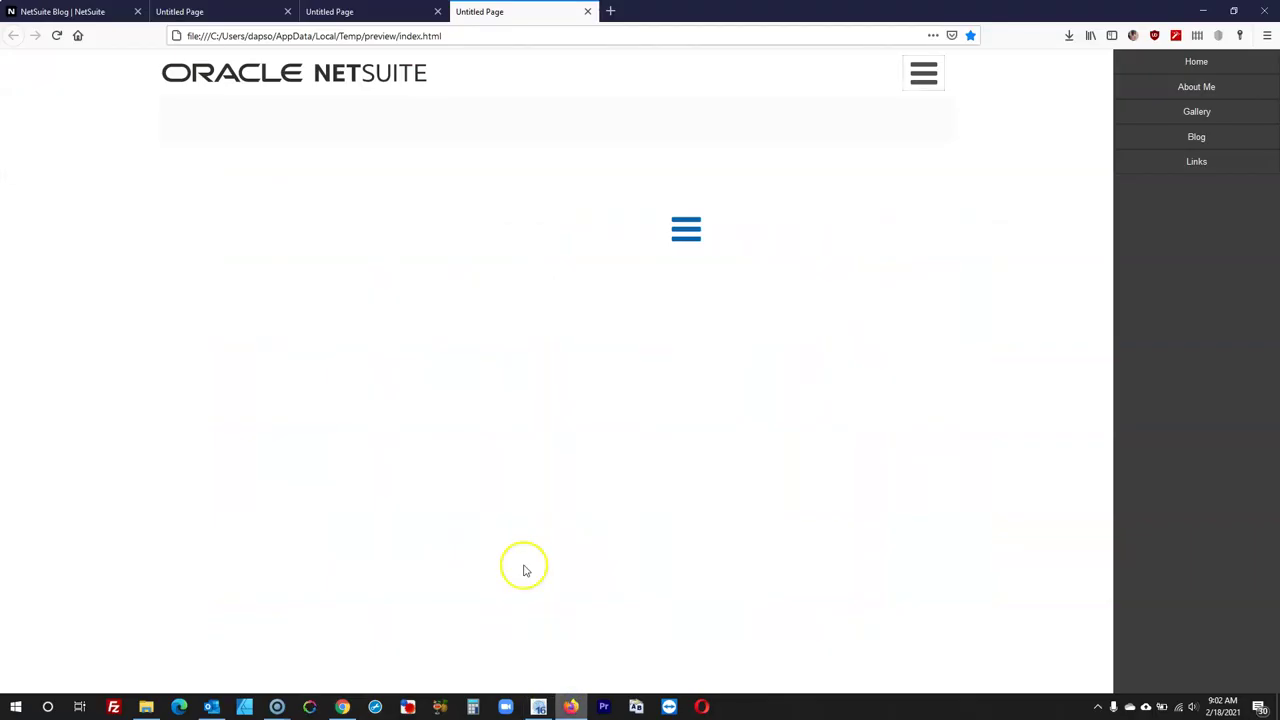
left_click(80, 11)
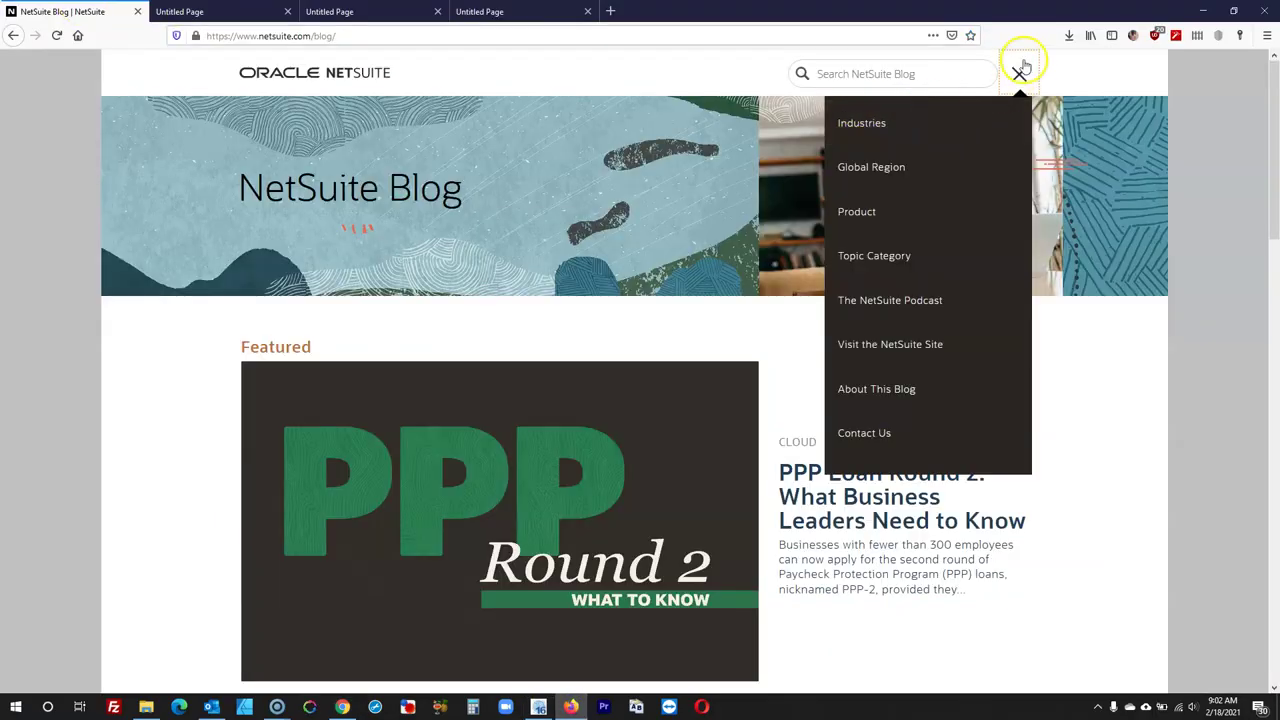
left_click(1021, 70)
left_click(1021, 70)
left_click(1021, 71)
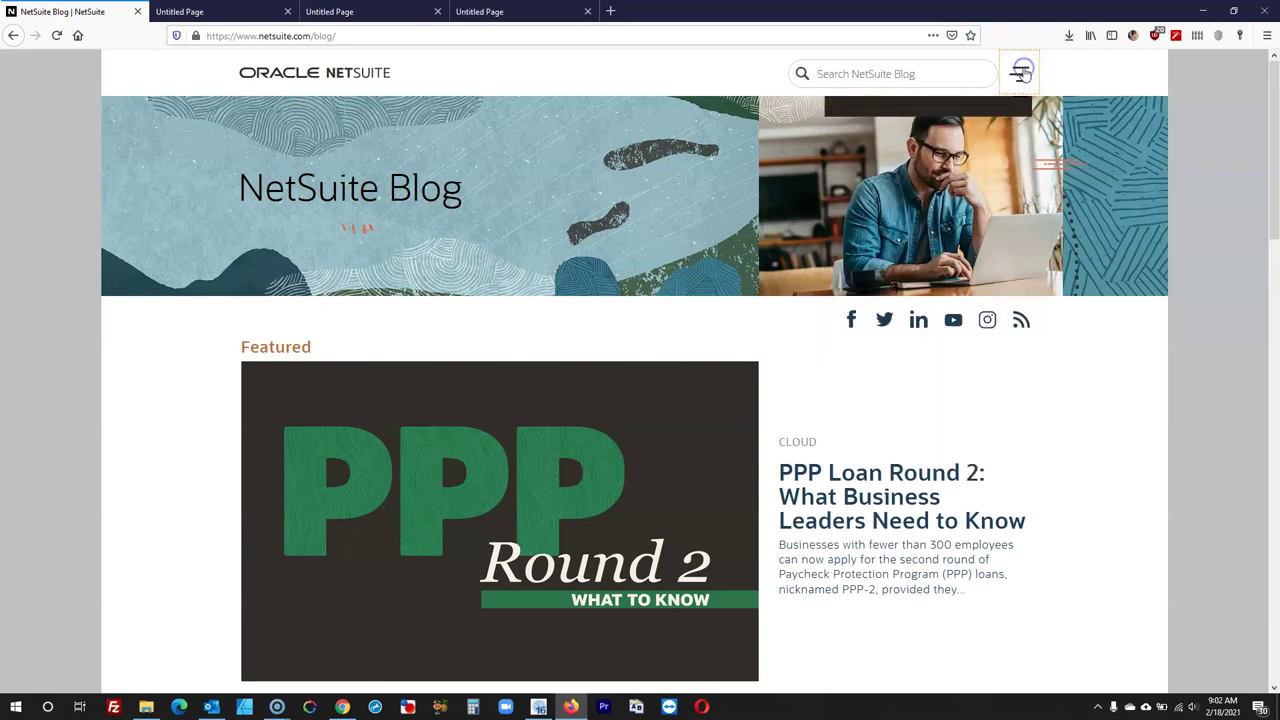
left_click(1021, 72)
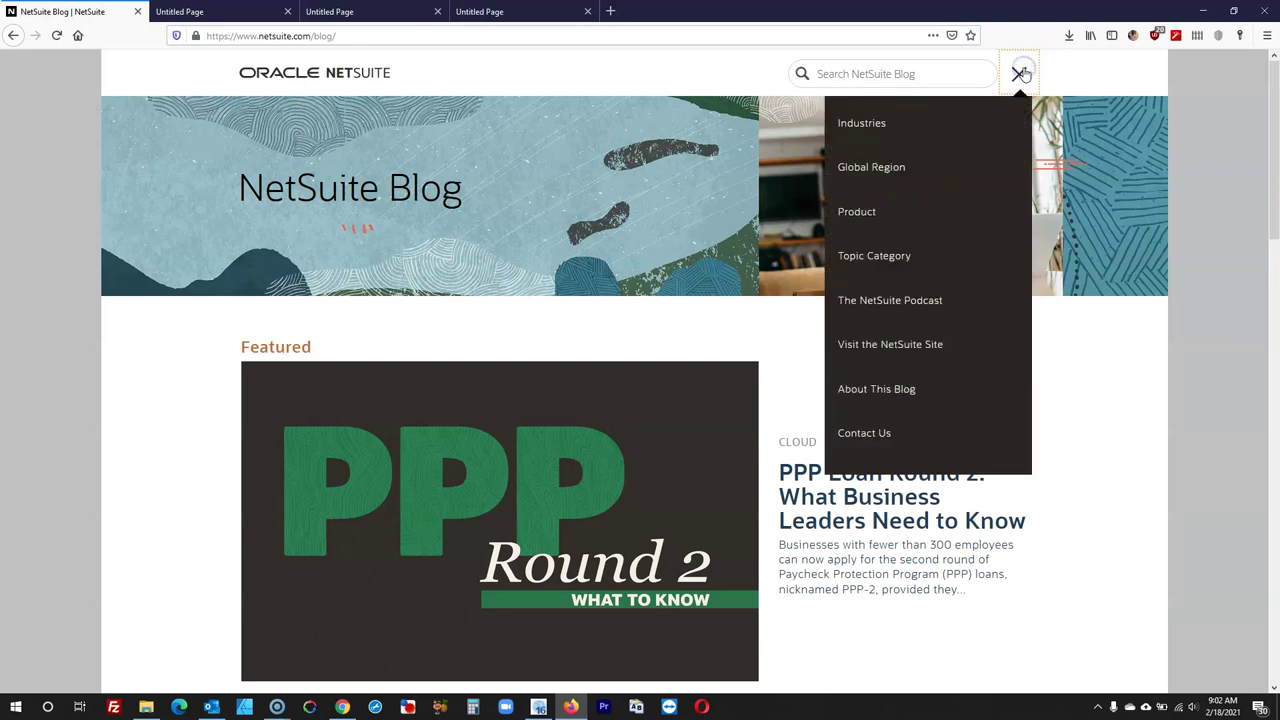
left_click(1021, 72)
left_click(1021, 72)
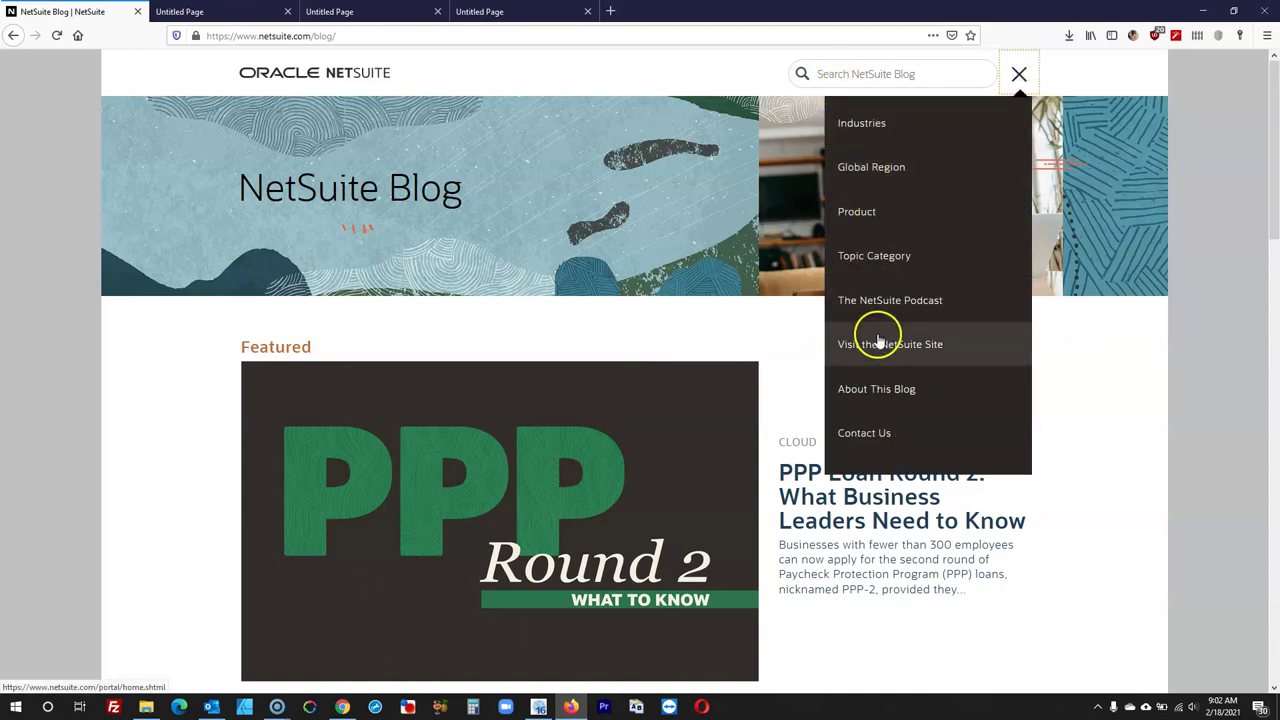
left_click(1022, 76)
Return to WYSIWYG Web Builder and draw a CSS menu about 371 by 273 below the header
left_click(540, 705)
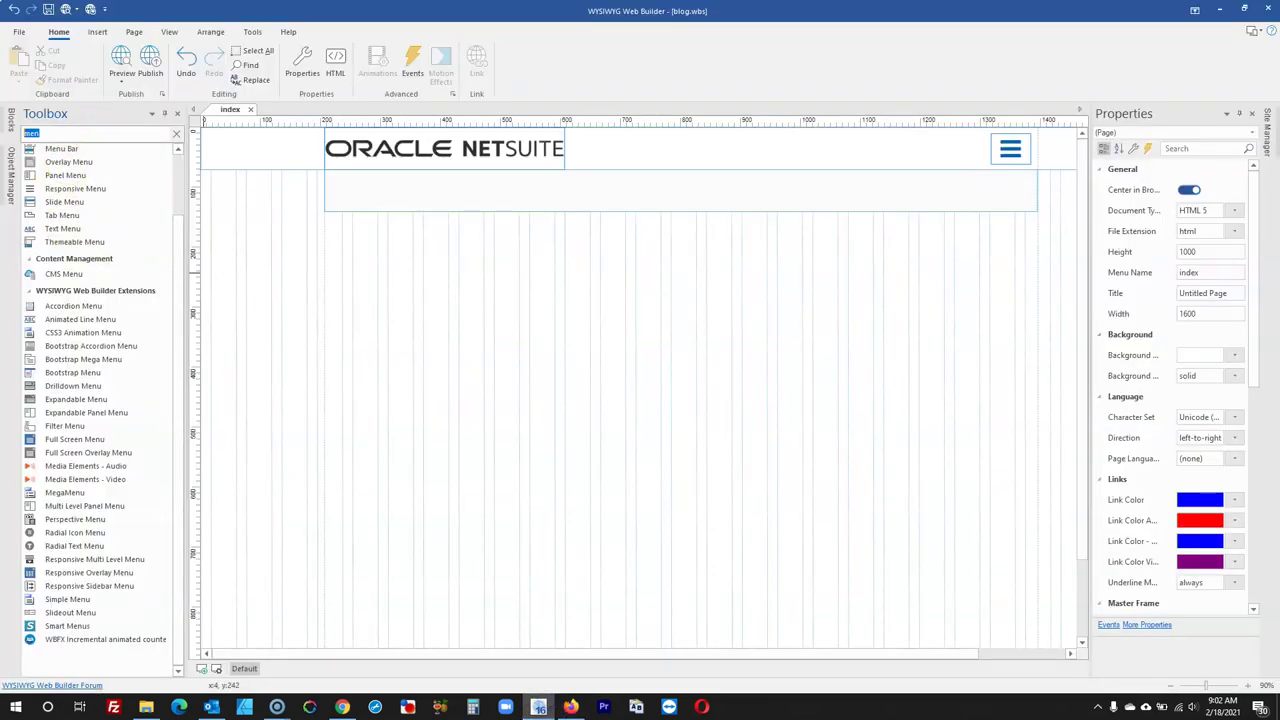
left_click(10, 125)
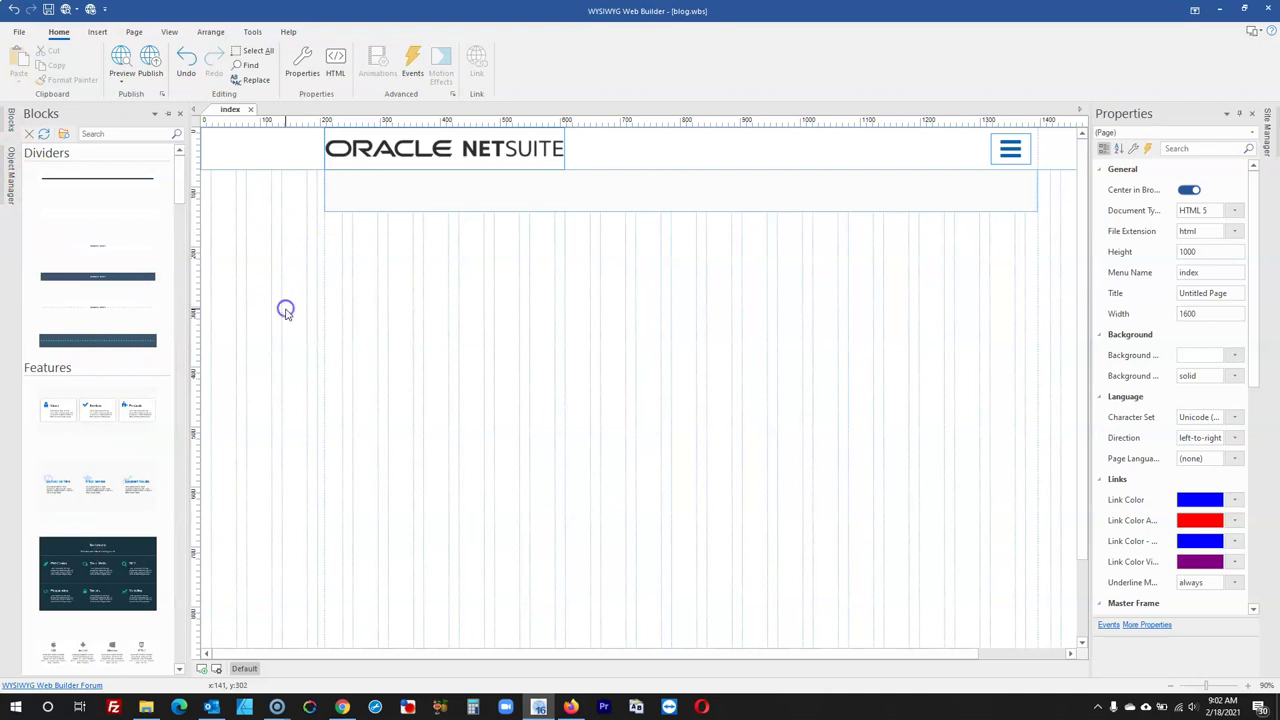
left_click(60, 164)
left_click_drag(508, 268, 724, 422)
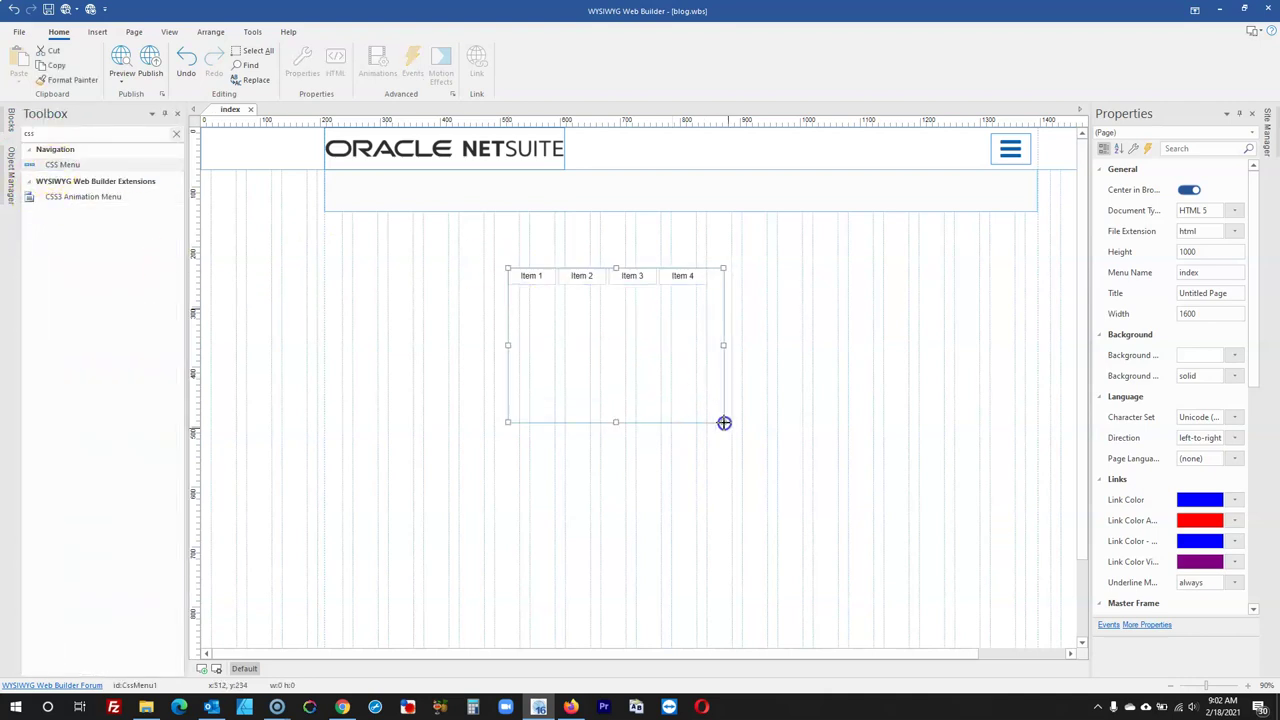
Set the CSS menu's main layout mode to vertical
double_click(678, 377)
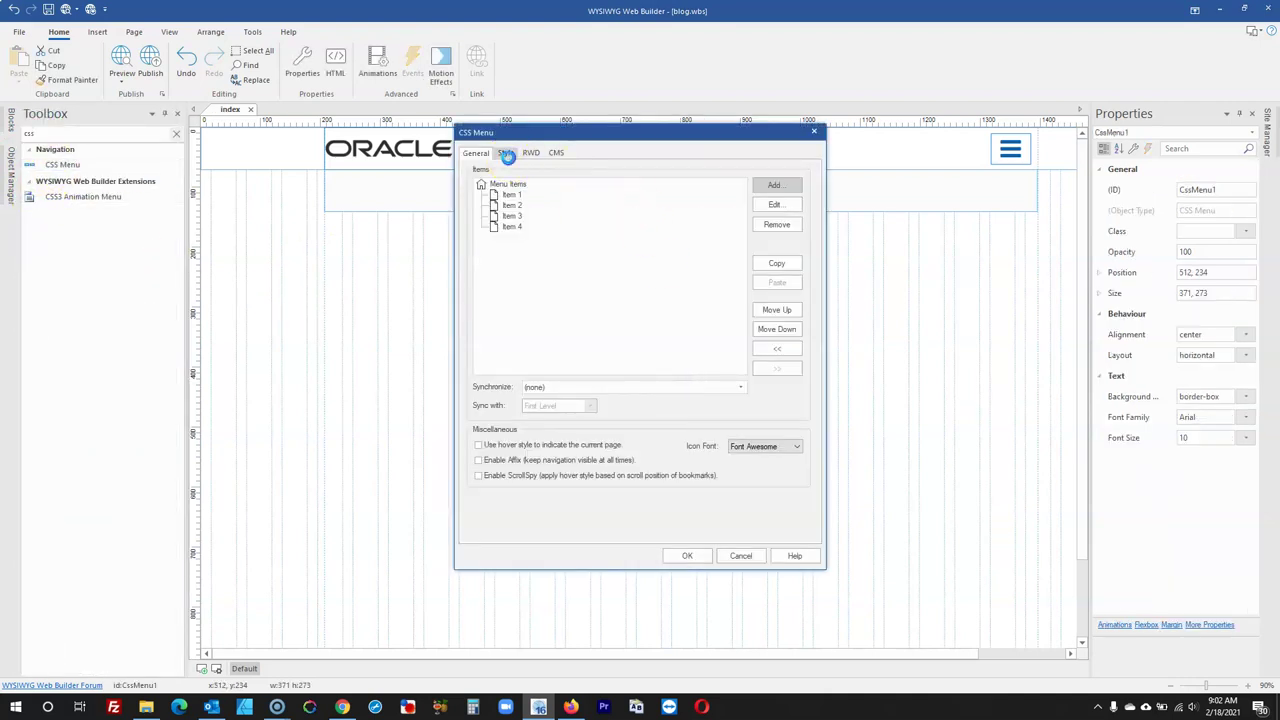
left_click(506, 152)
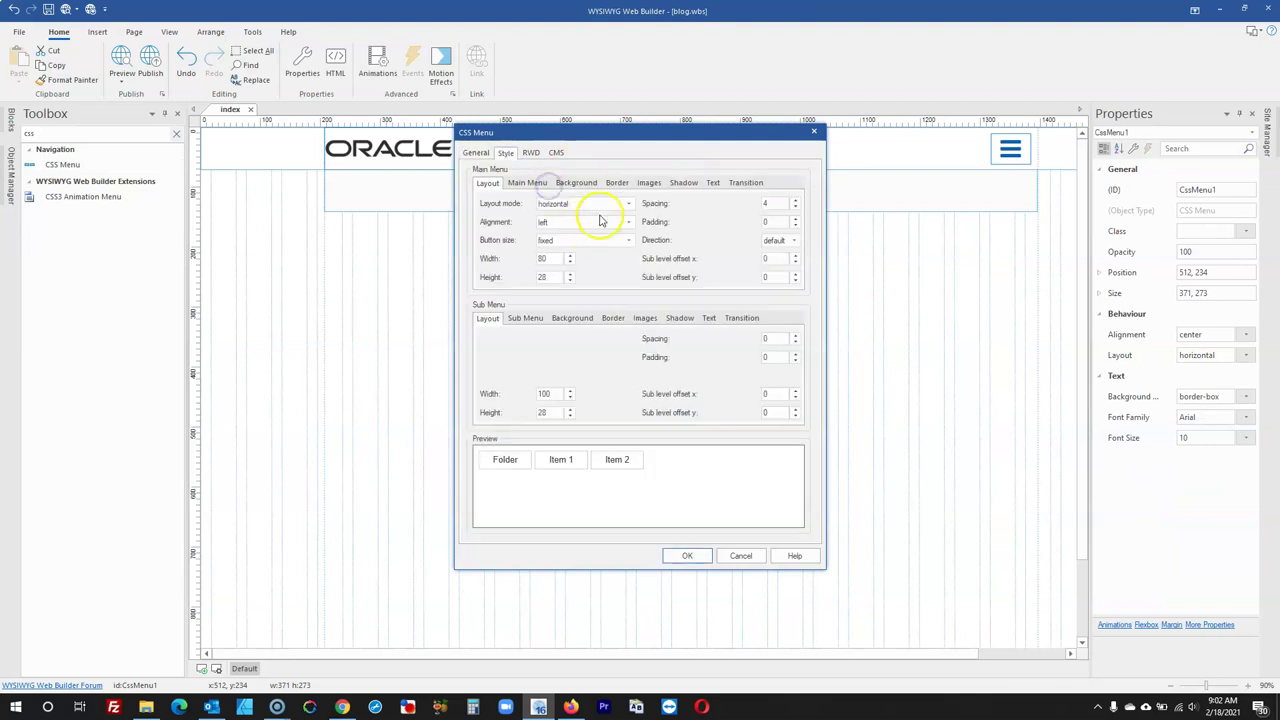
left_click(597, 205)
left_click(583, 225)
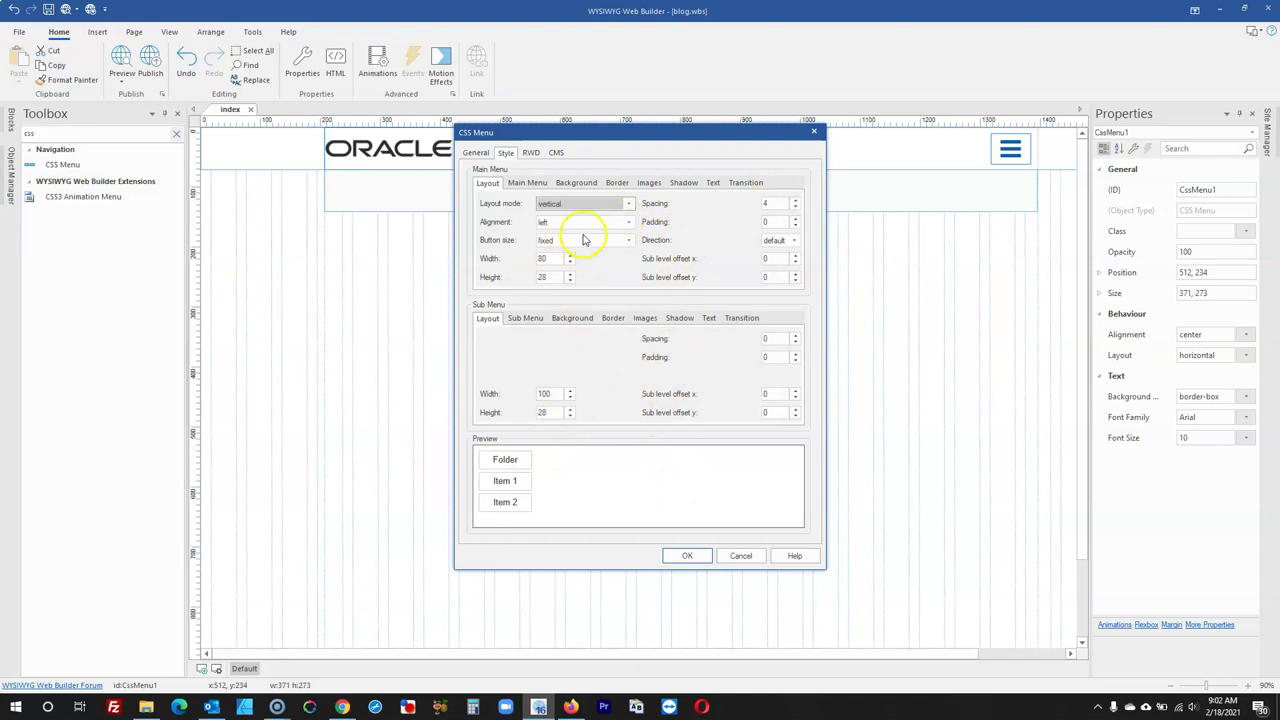
left_click(716, 183)
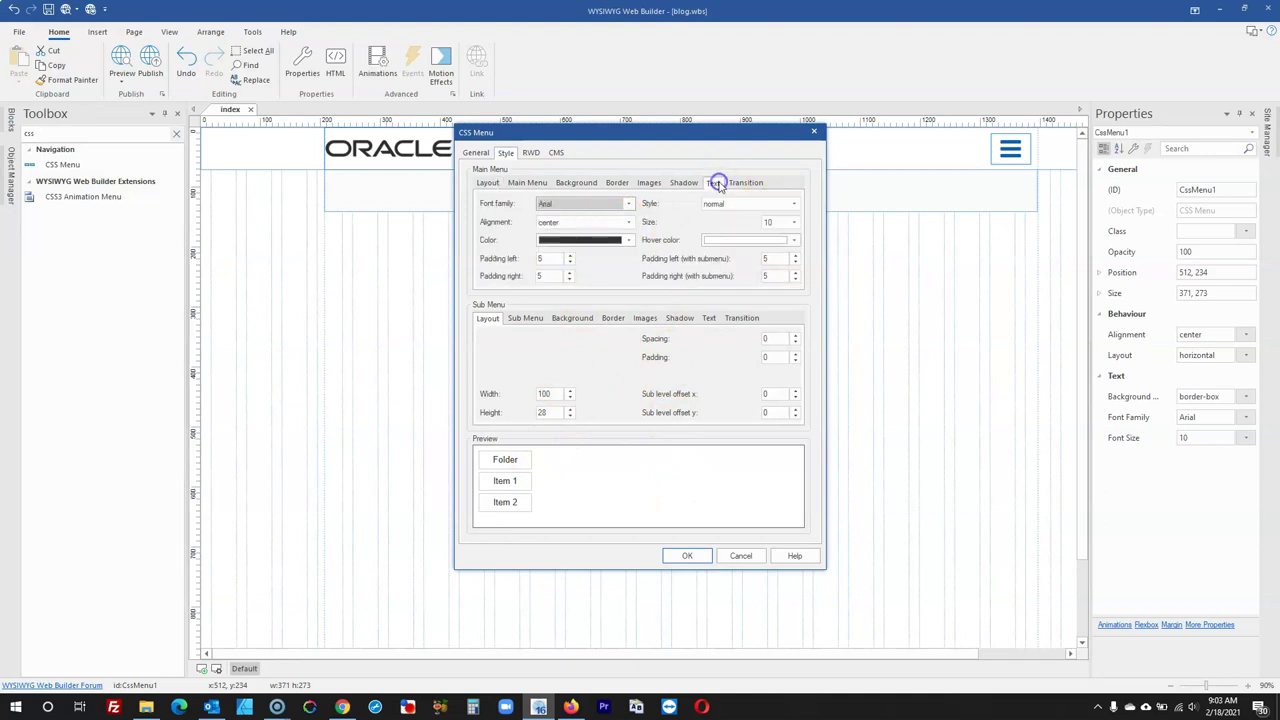
left_click(775, 257)
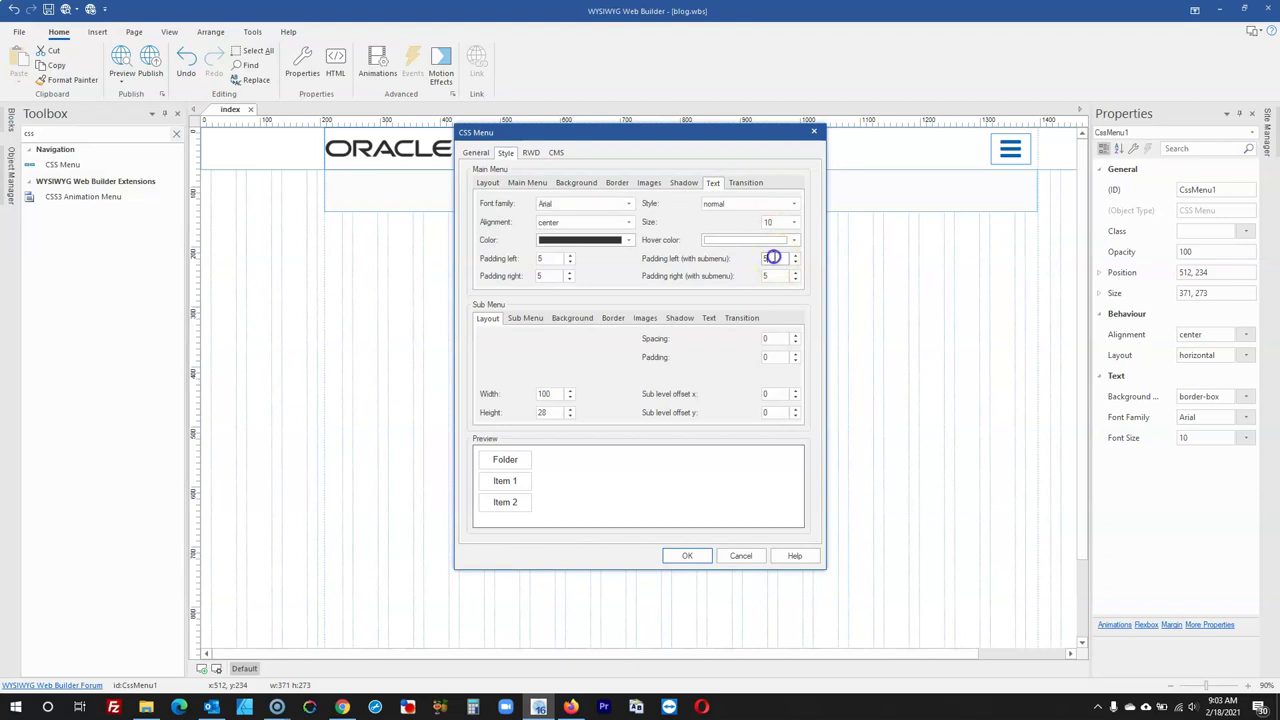
left_click(775, 222)
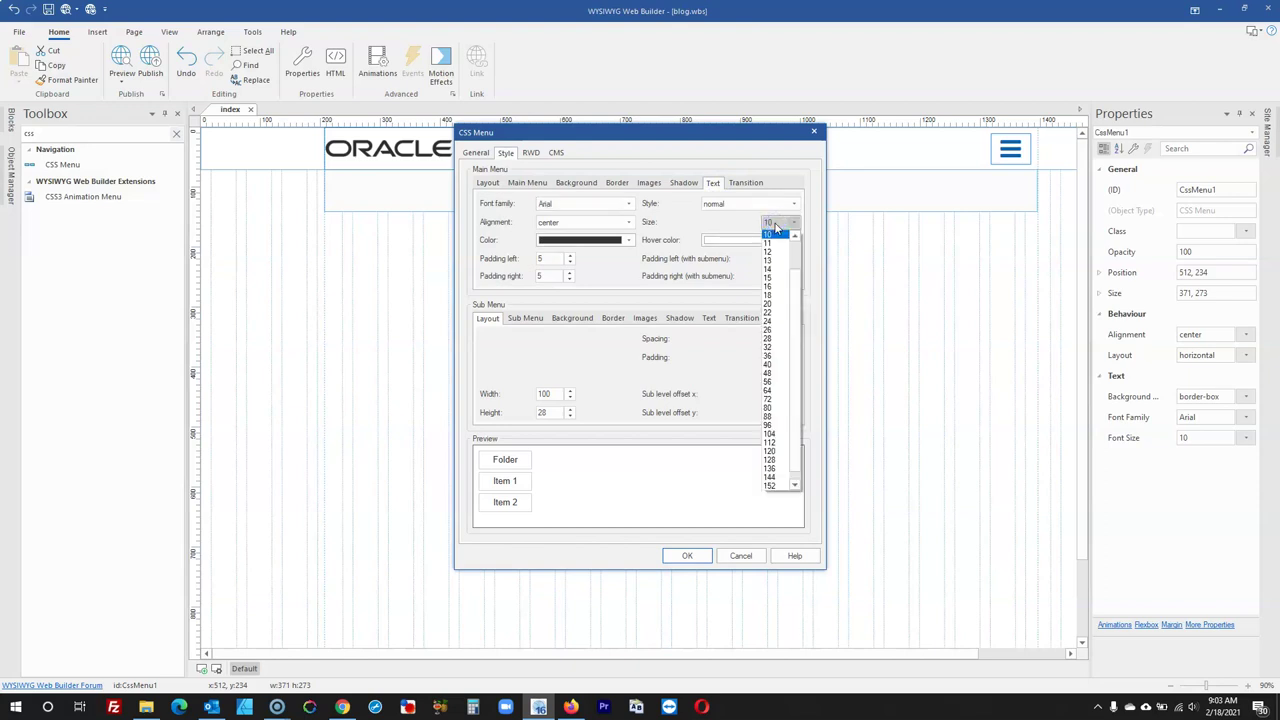
left_click(775, 223)
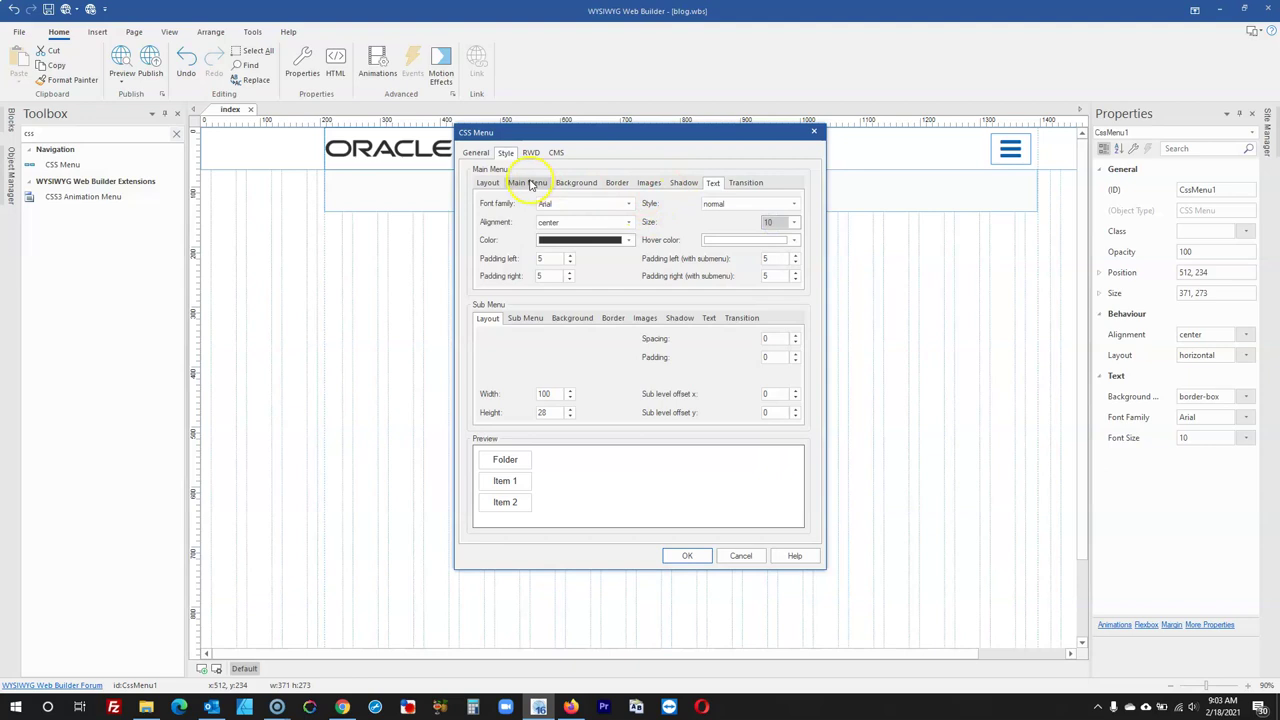
left_click(525, 184)
left_click(496, 184)
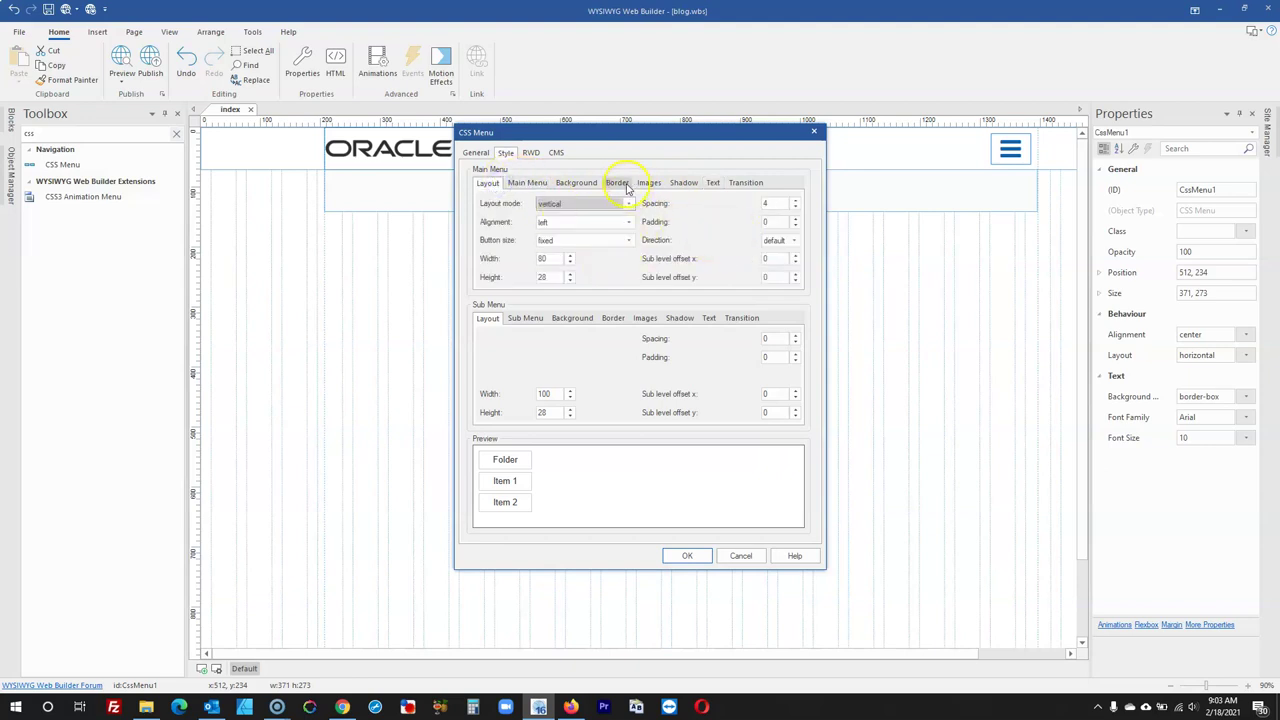
Remove the border from the CSS menu's main items and set their height to 50
left_click(577, 183)
left_click(622, 183)
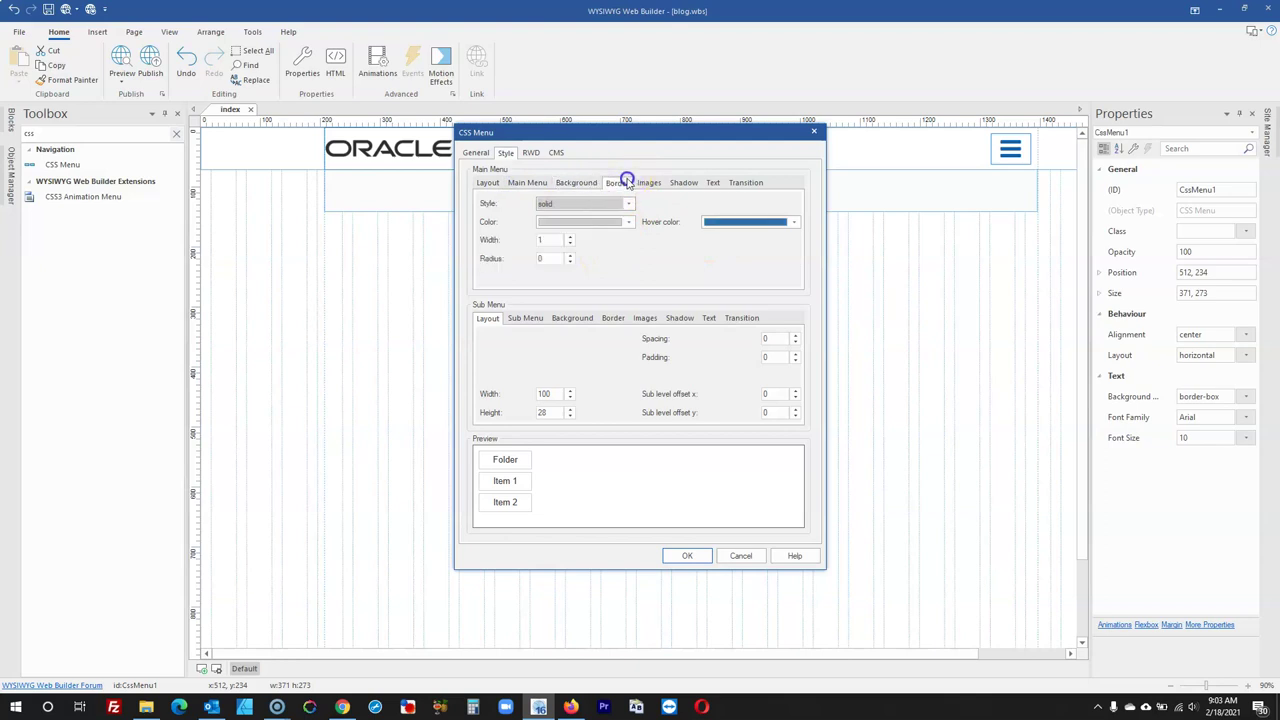
left_click(527, 183)
left_click(490, 184)
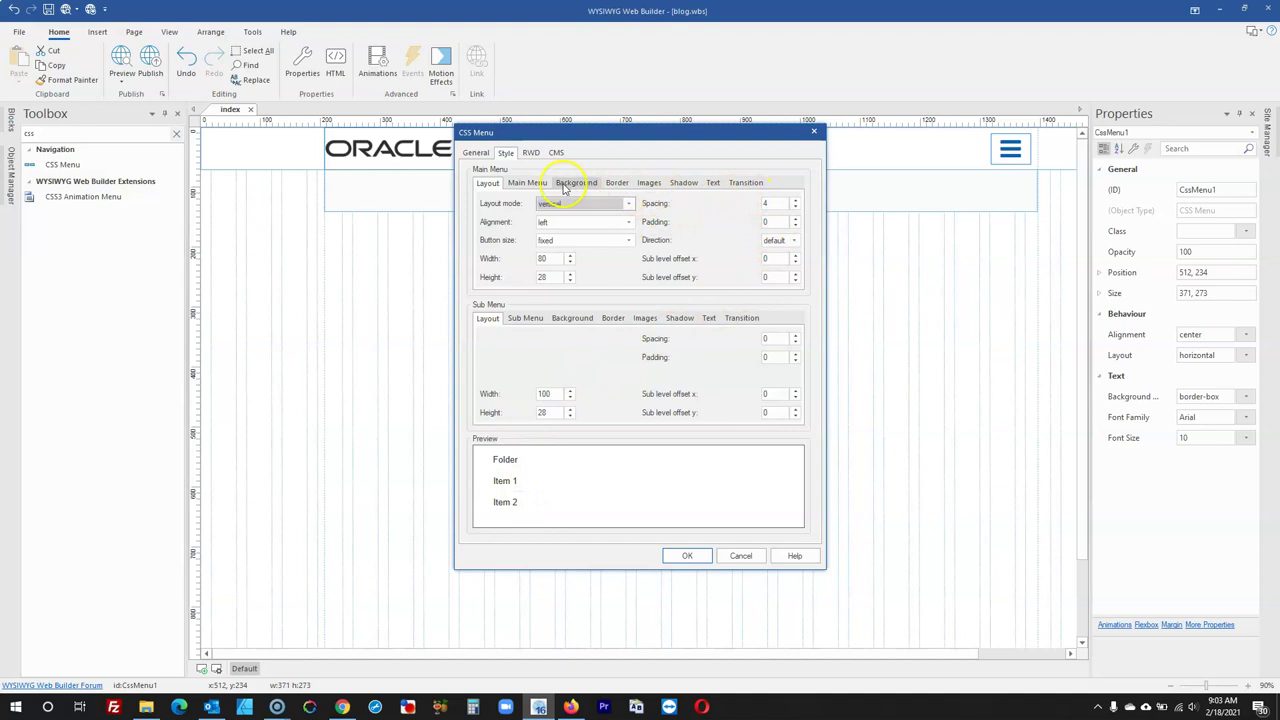
left_click(549, 259)
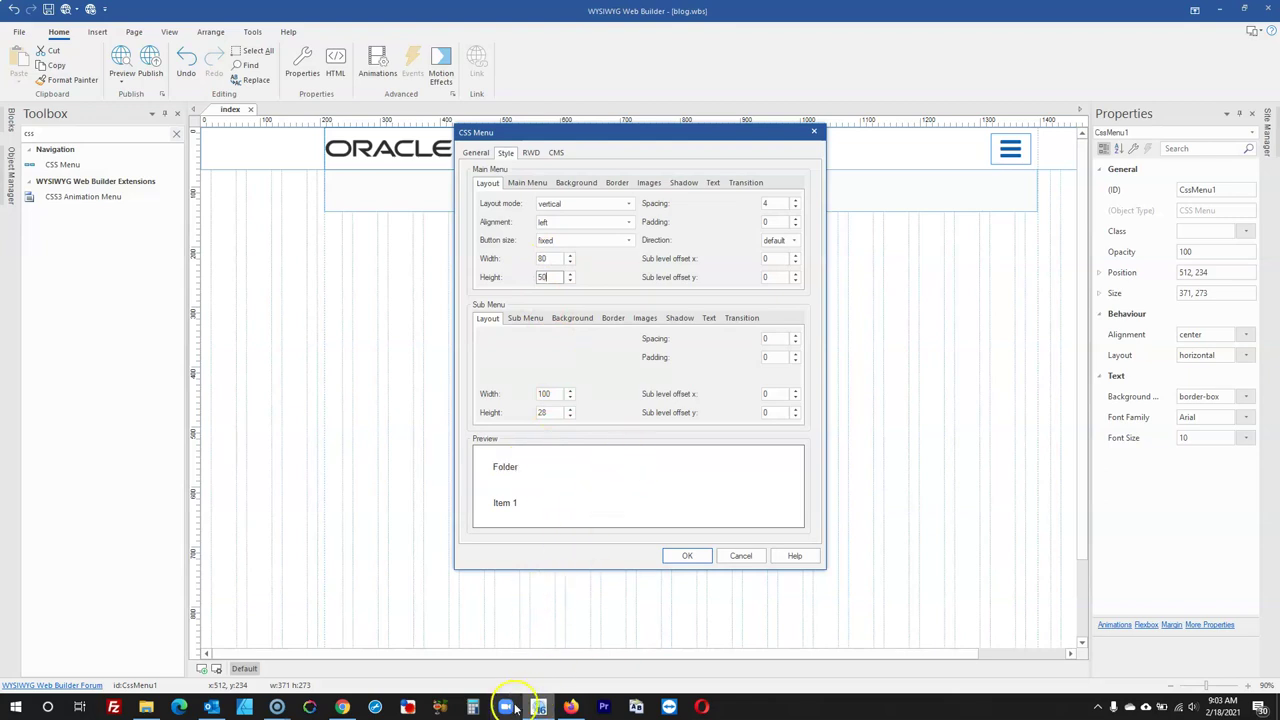
In Firefox, inspect the Global Region item in the original blog's opened menu and examine its font styles
left_click(572, 708)
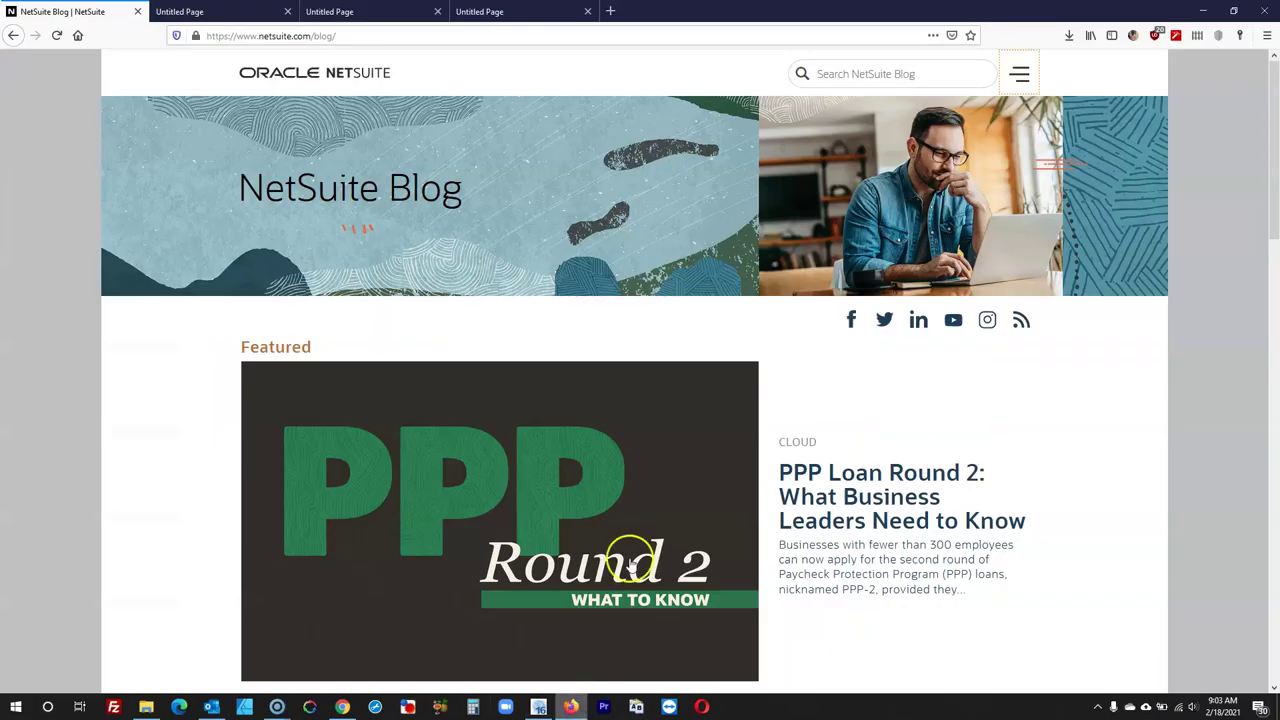
left_click(1019, 73)
right_click(895, 168)
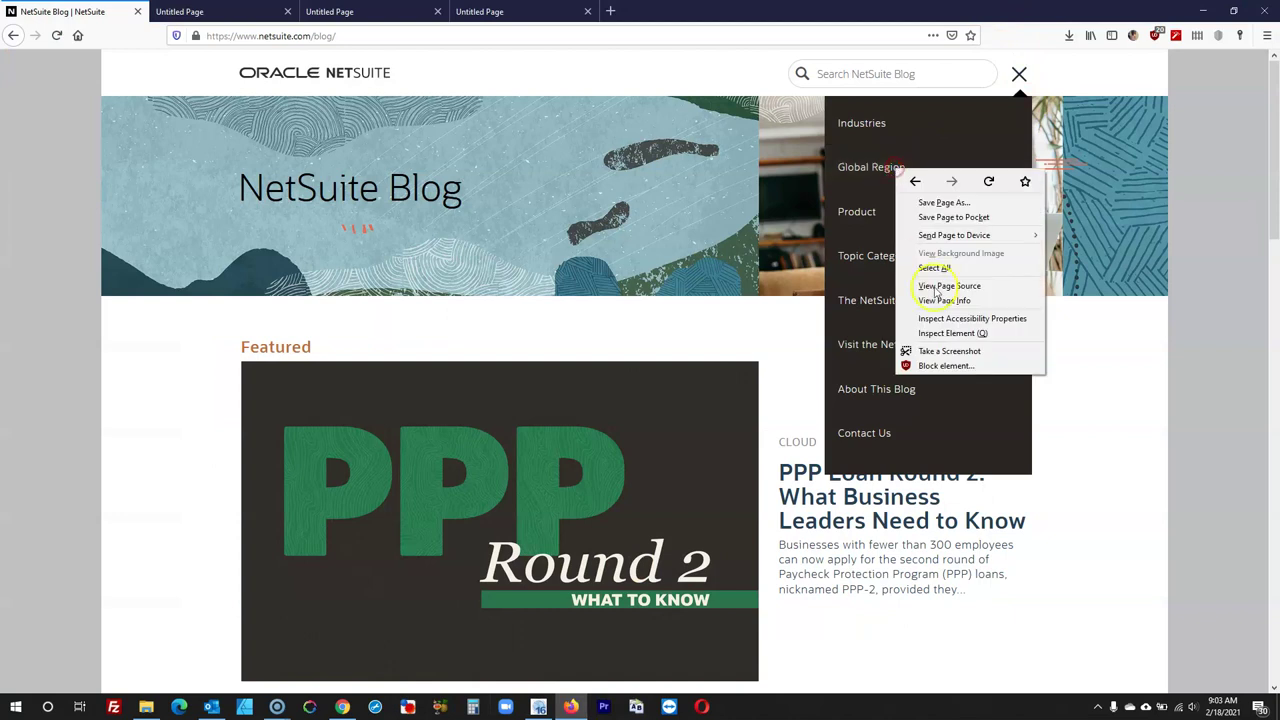
left_click(950, 333)
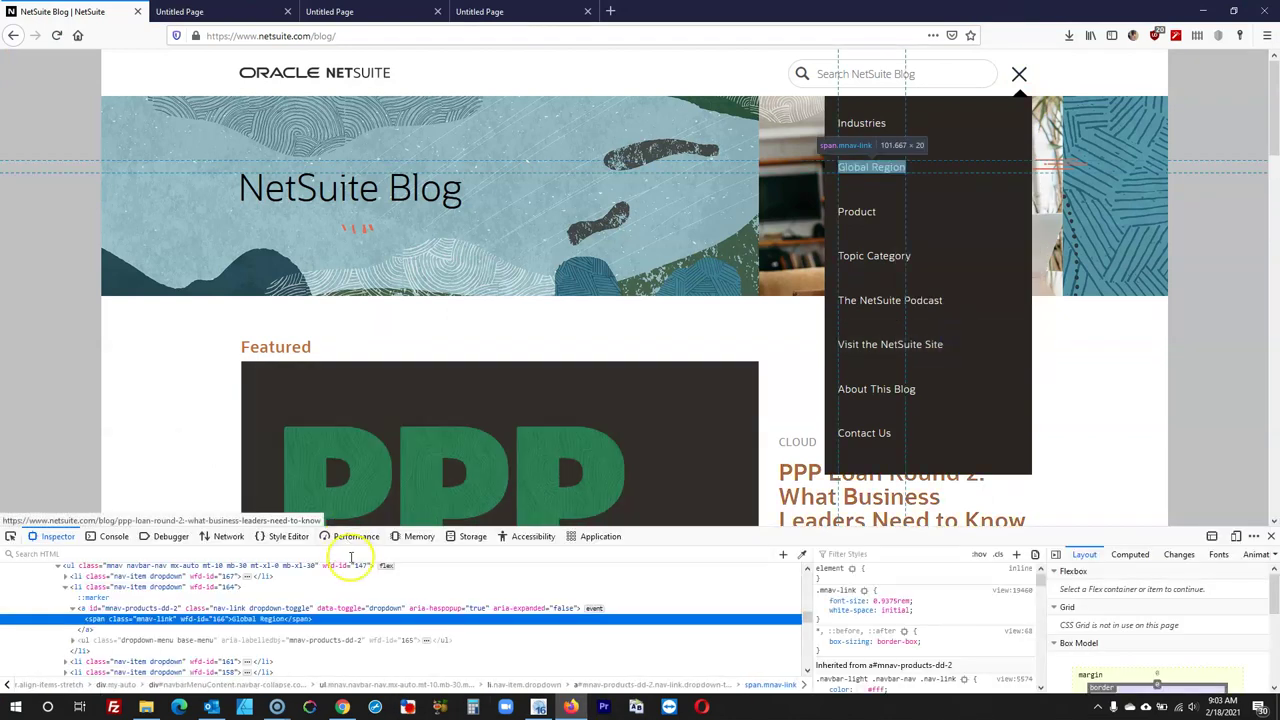
scroll(872, 632, "down", 4)
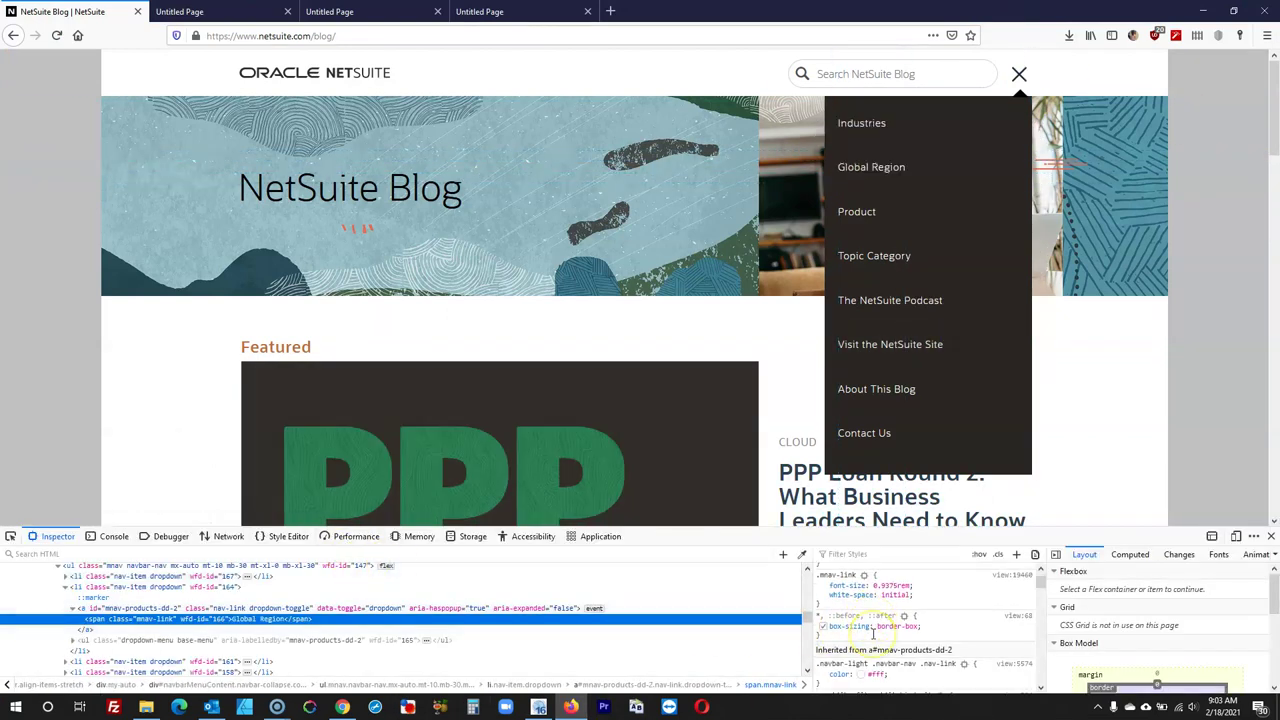
scroll(874, 634, "down", 5)
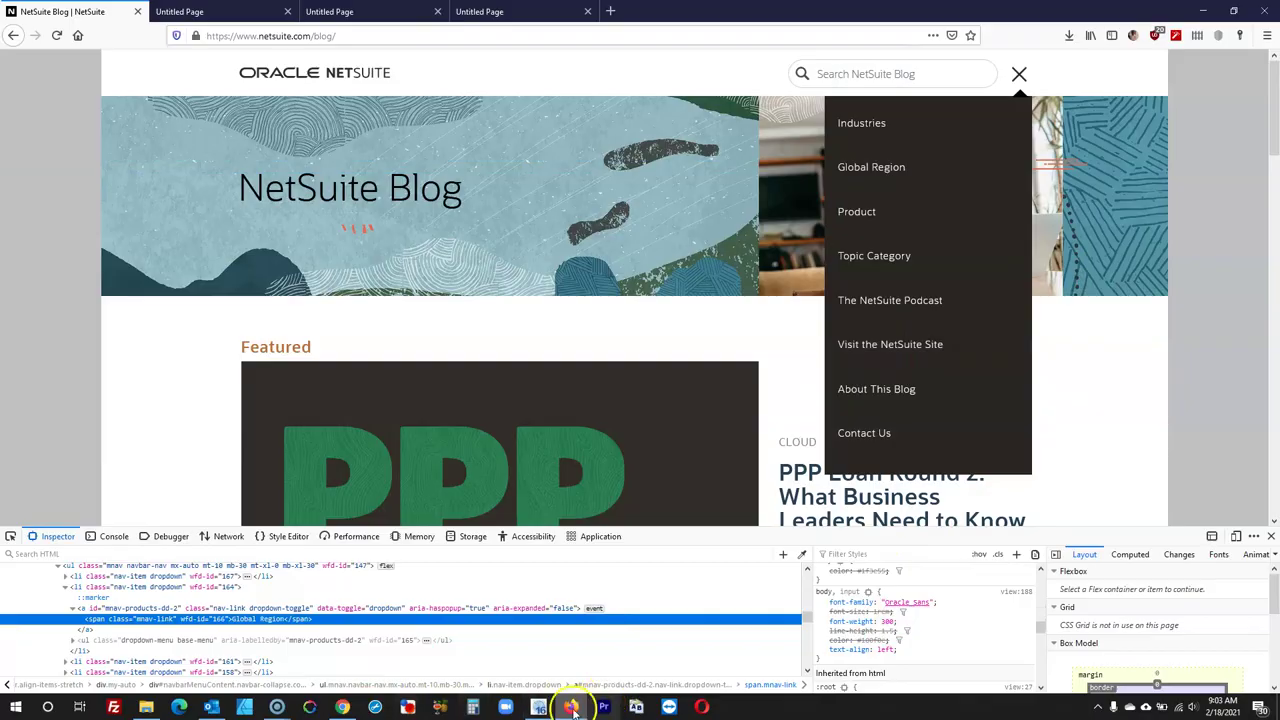
Return to WYSIWYG Web Builder and apply the CSS menu settings
left_click(538, 707)
left_click(680, 554)
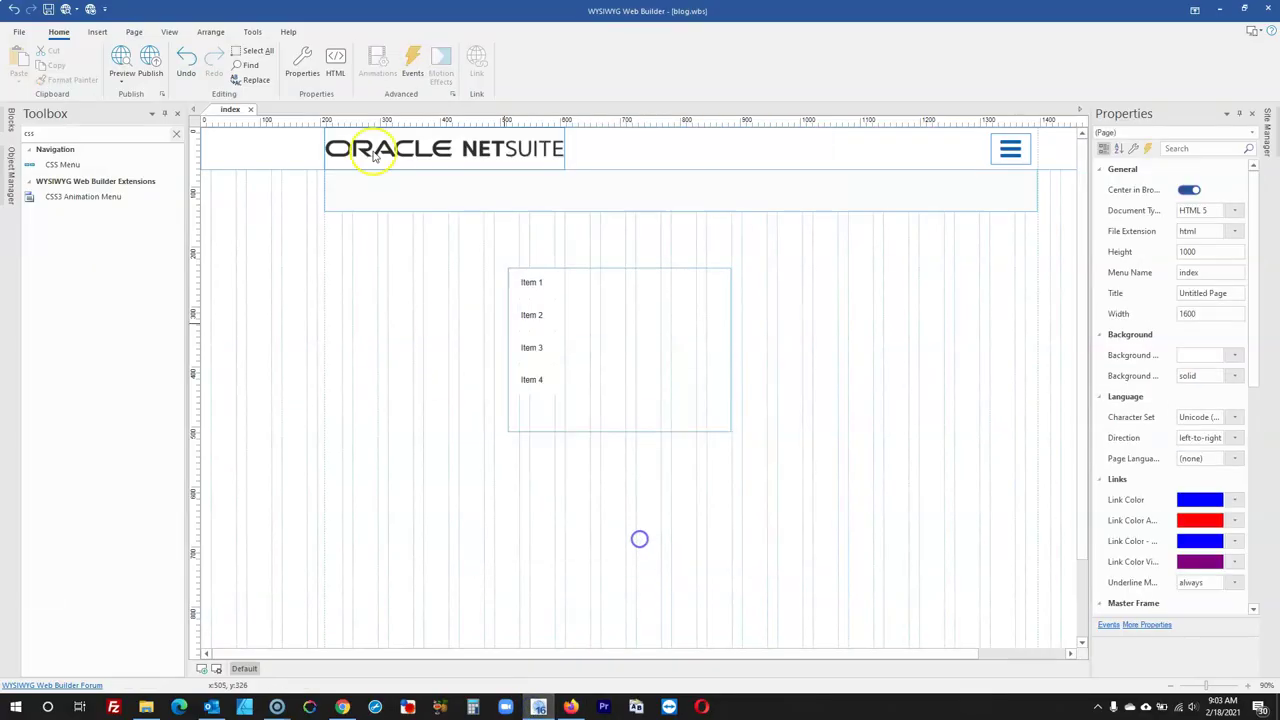
Search the Google Fonts library for "ora" and "sans" to find a match for the original menu's font, without installing one
left_click(252, 31)
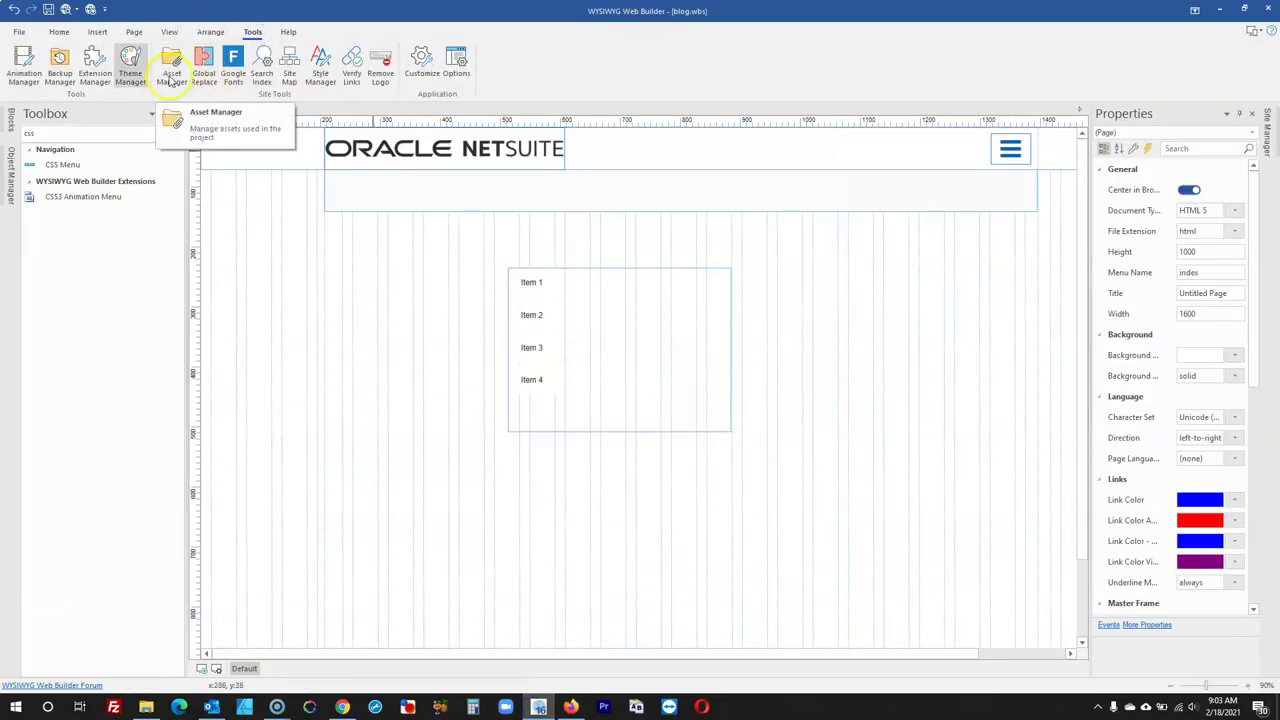
left_click(232, 70)
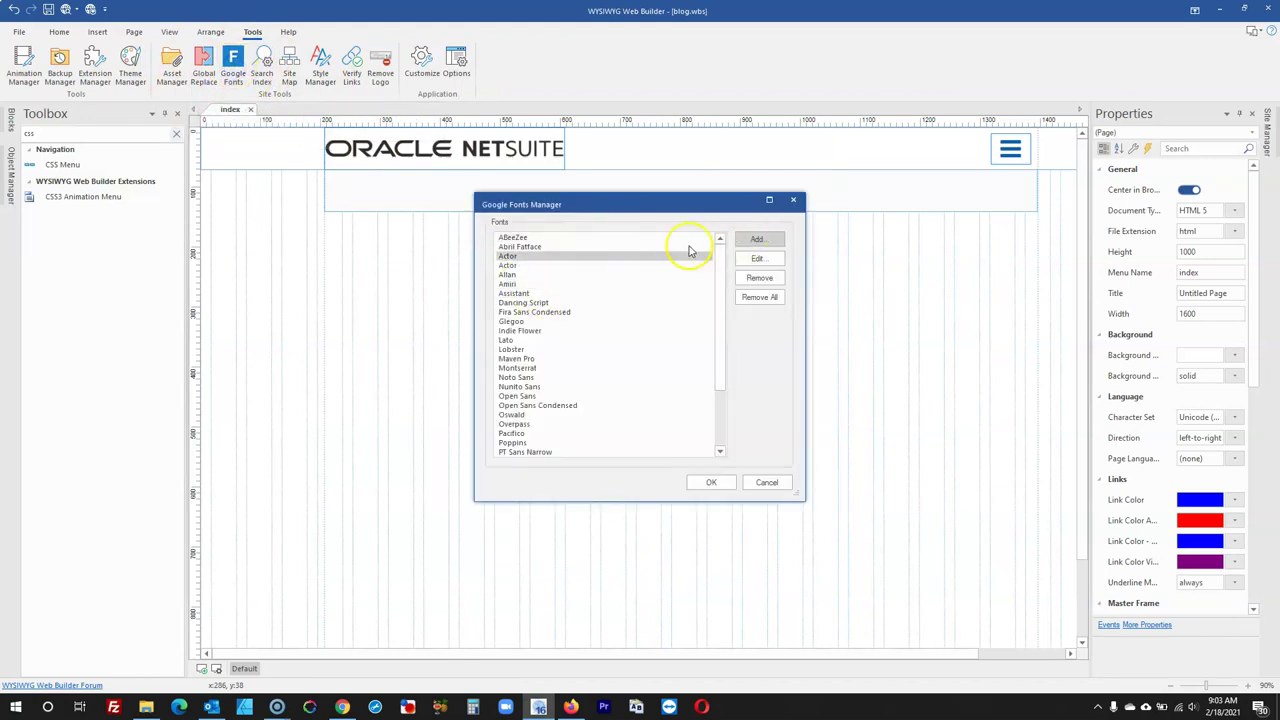
left_click(753, 240)
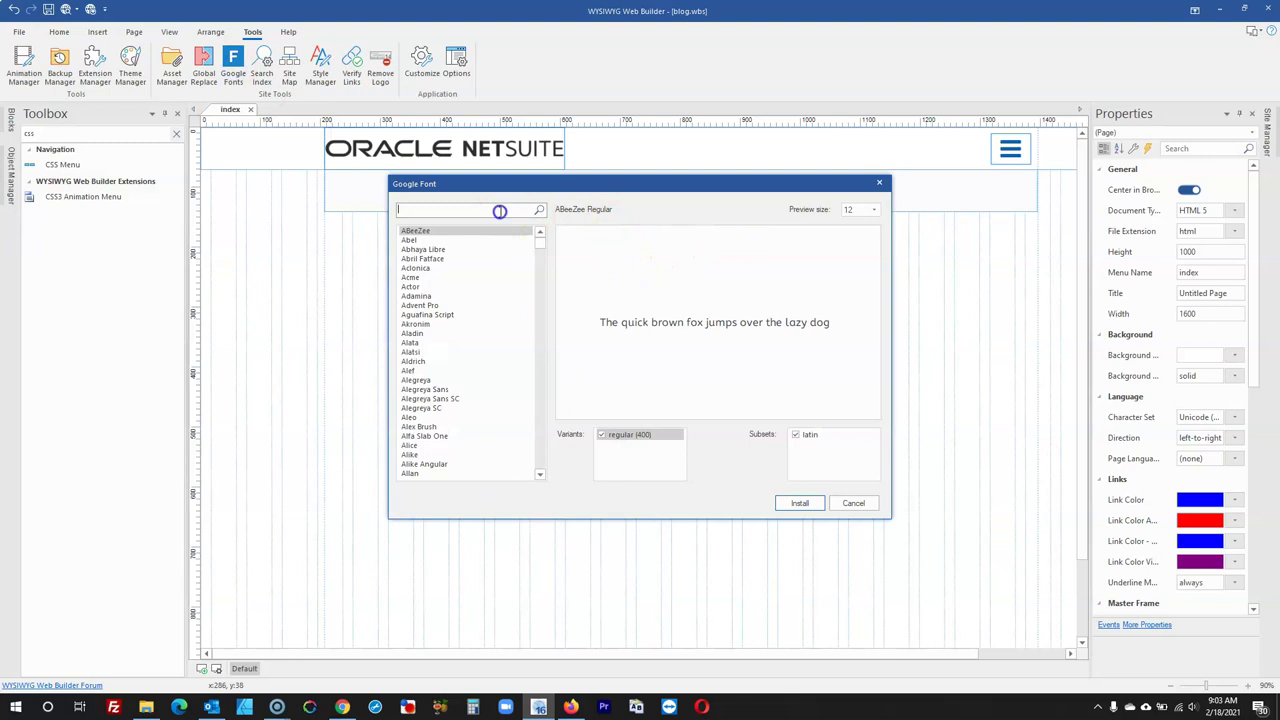
type("ora")
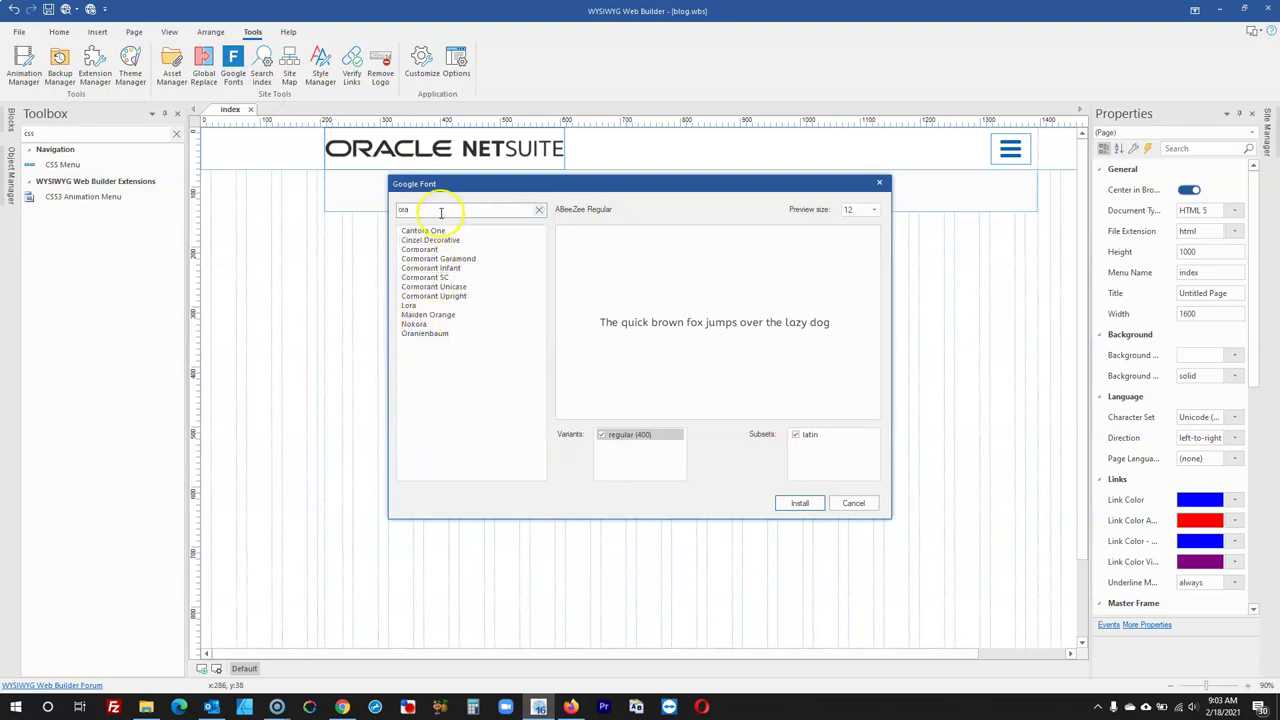
type("sans")
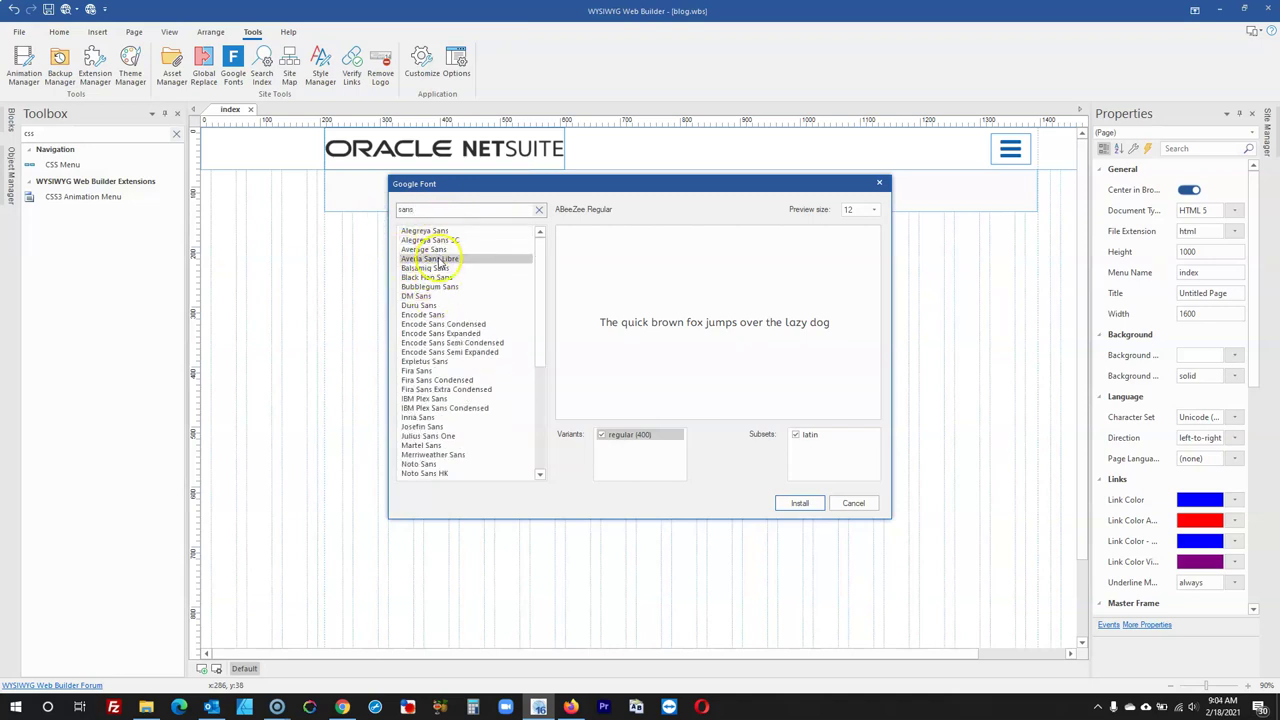
scroll(452, 340, "down", 6)
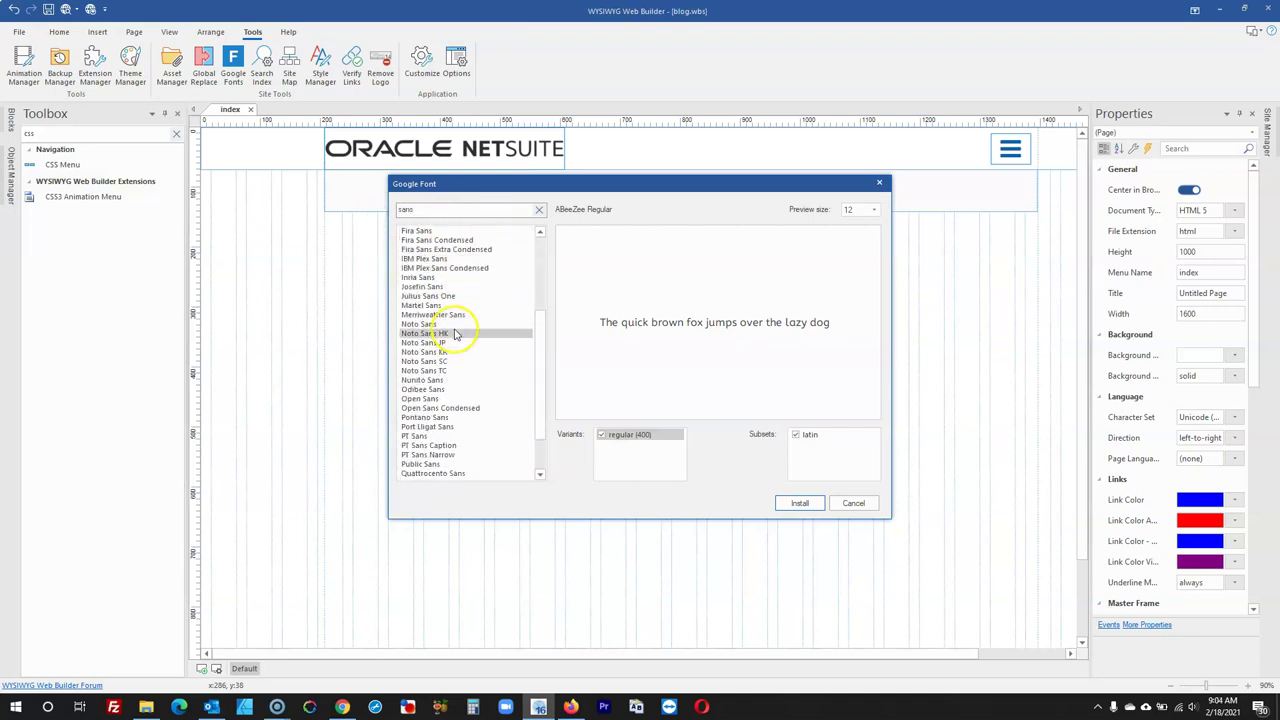
scroll(455, 335, "down", 1)
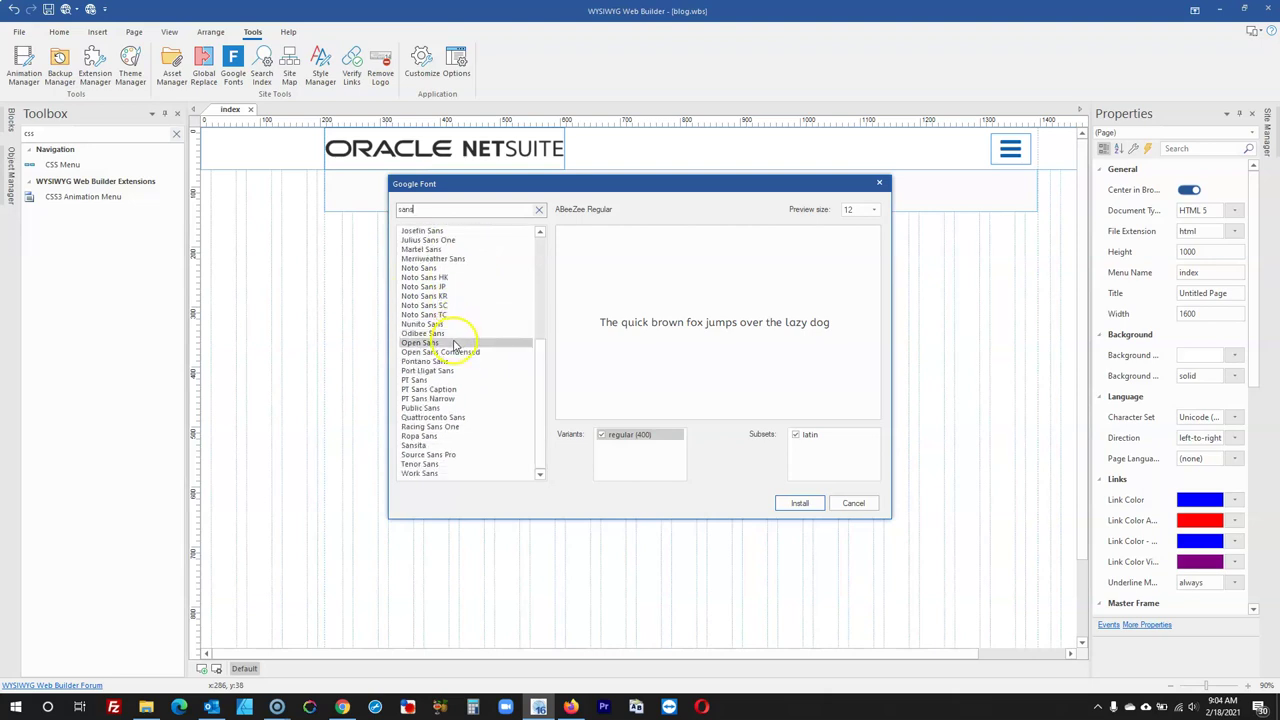
left_click(852, 503)
left_click(770, 483)
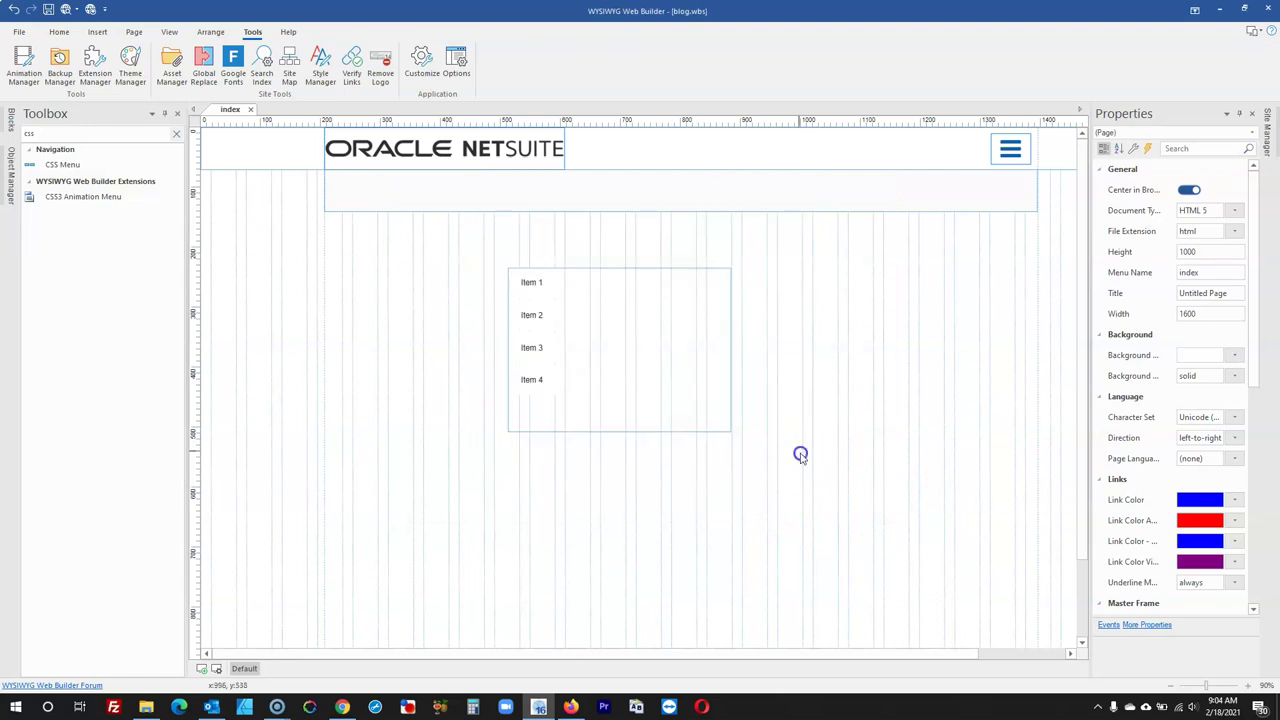
Set the CSS menu's main menu font family to Open Sans
double_click(673, 367)
left_click(586, 189)
left_click(506, 153)
left_click(711, 182)
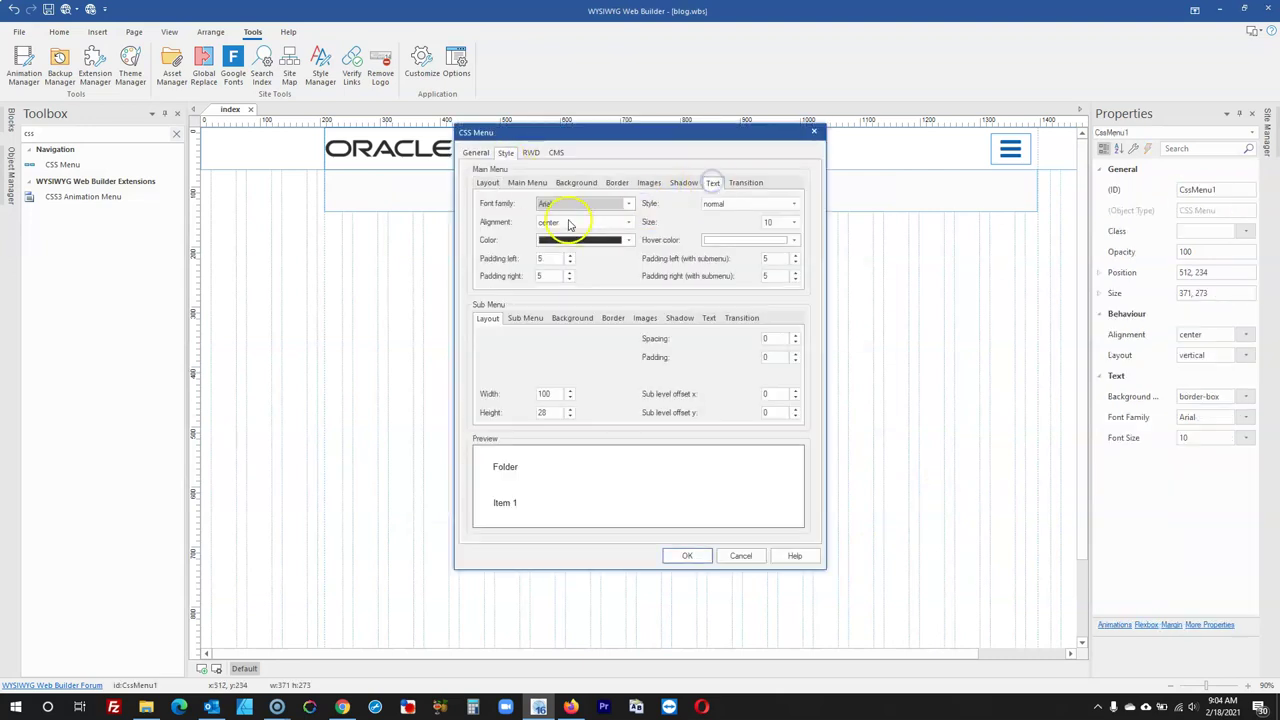
left_click(575, 204)
scroll(568, 240, "down", 10)
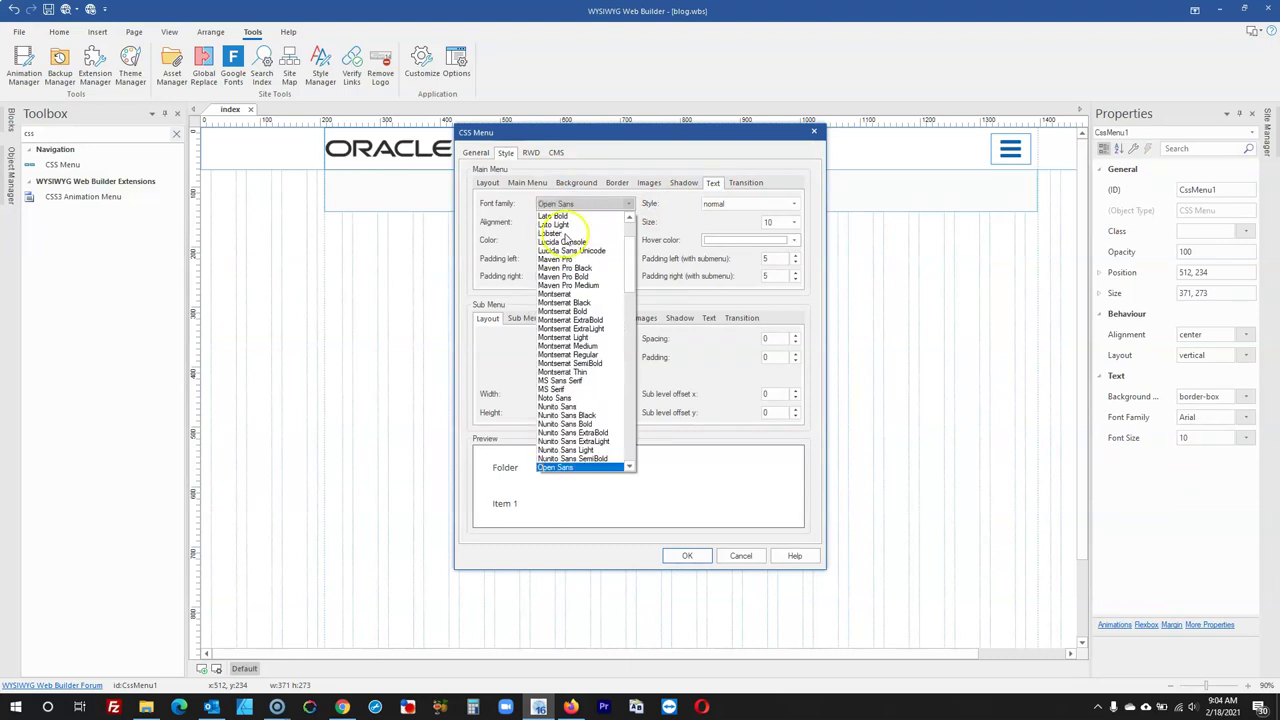
left_click(570, 467)
left_click(687, 555)
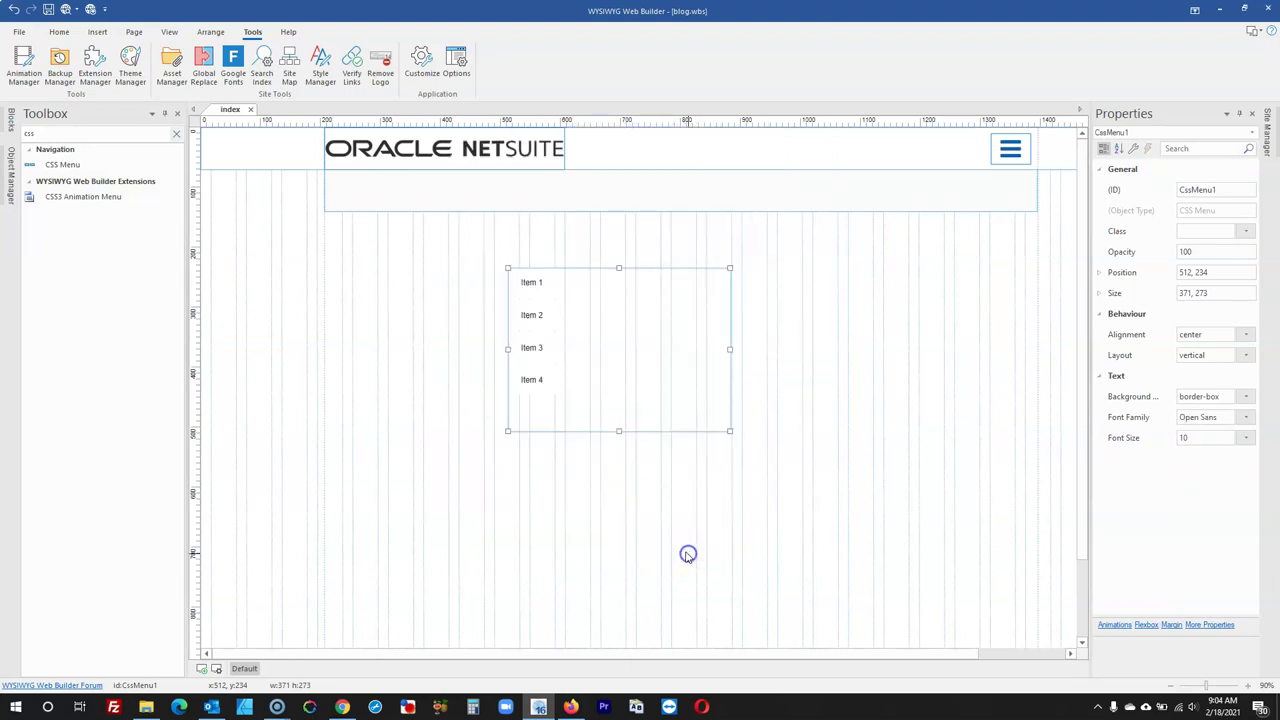
left_click(642, 498)
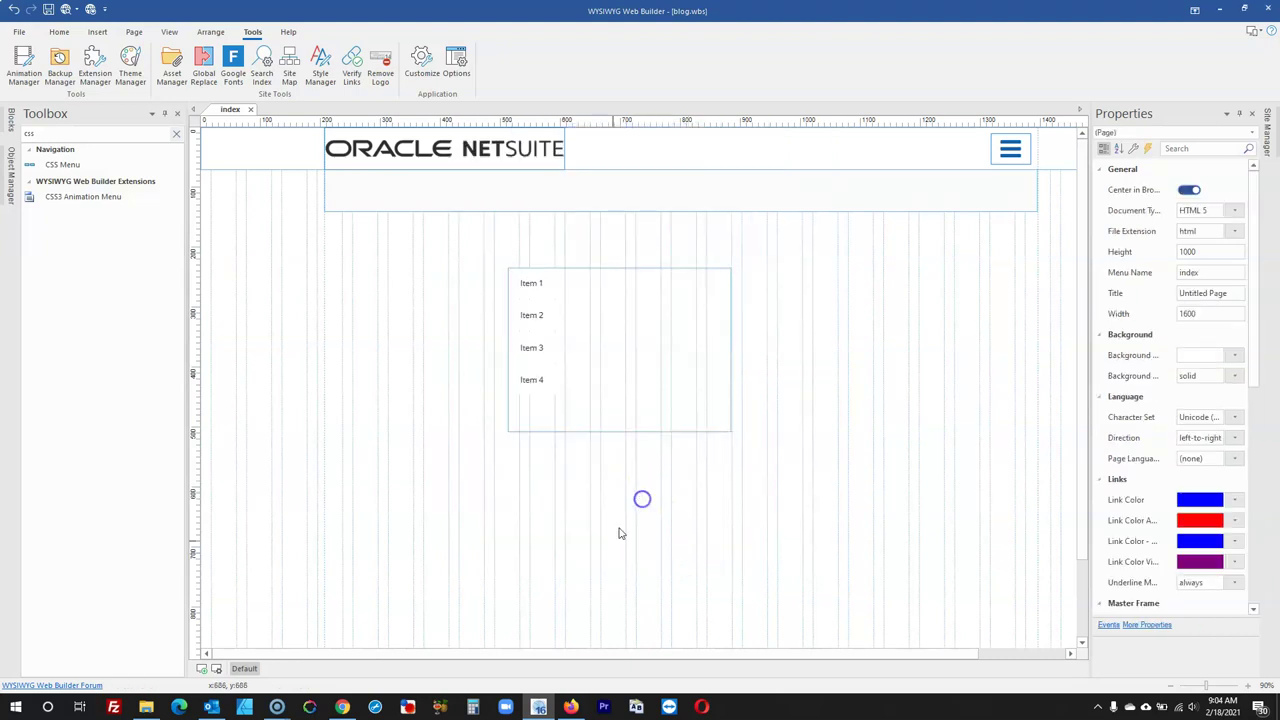
In Firefox, inspect the original blog's opened menu container and select its background-color value
left_click(572, 707)
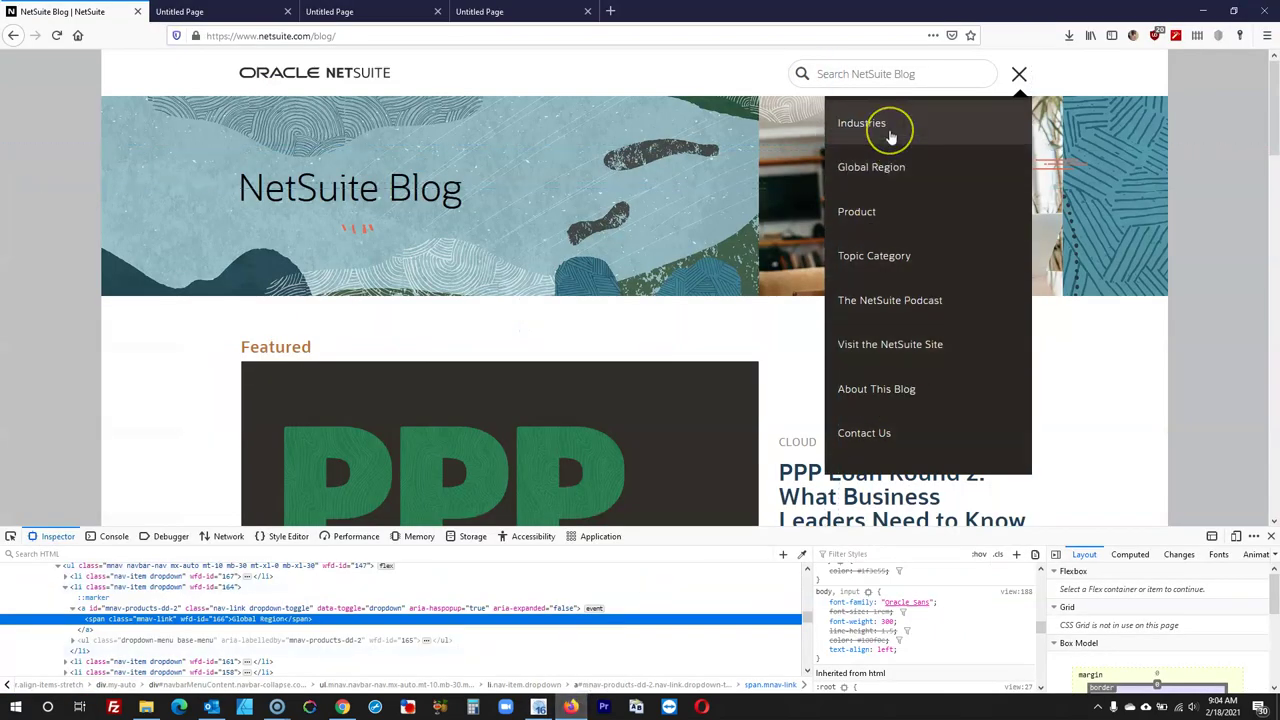
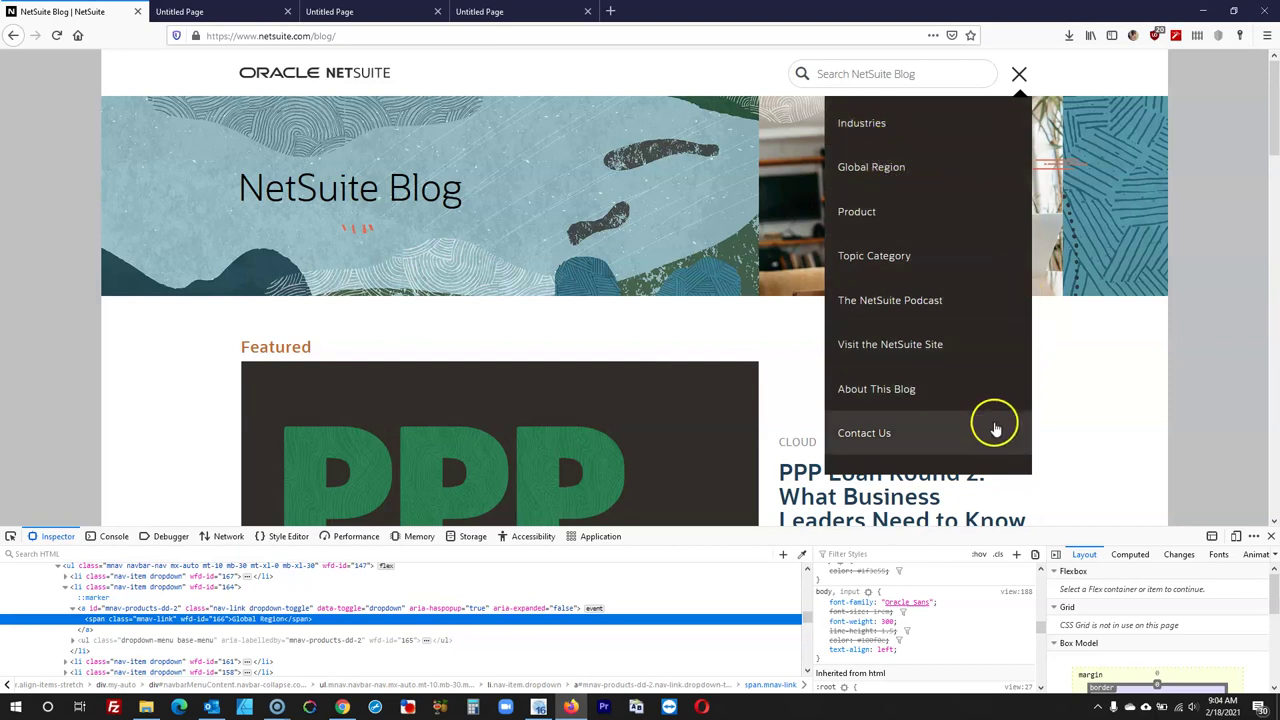
right_click(982, 465)
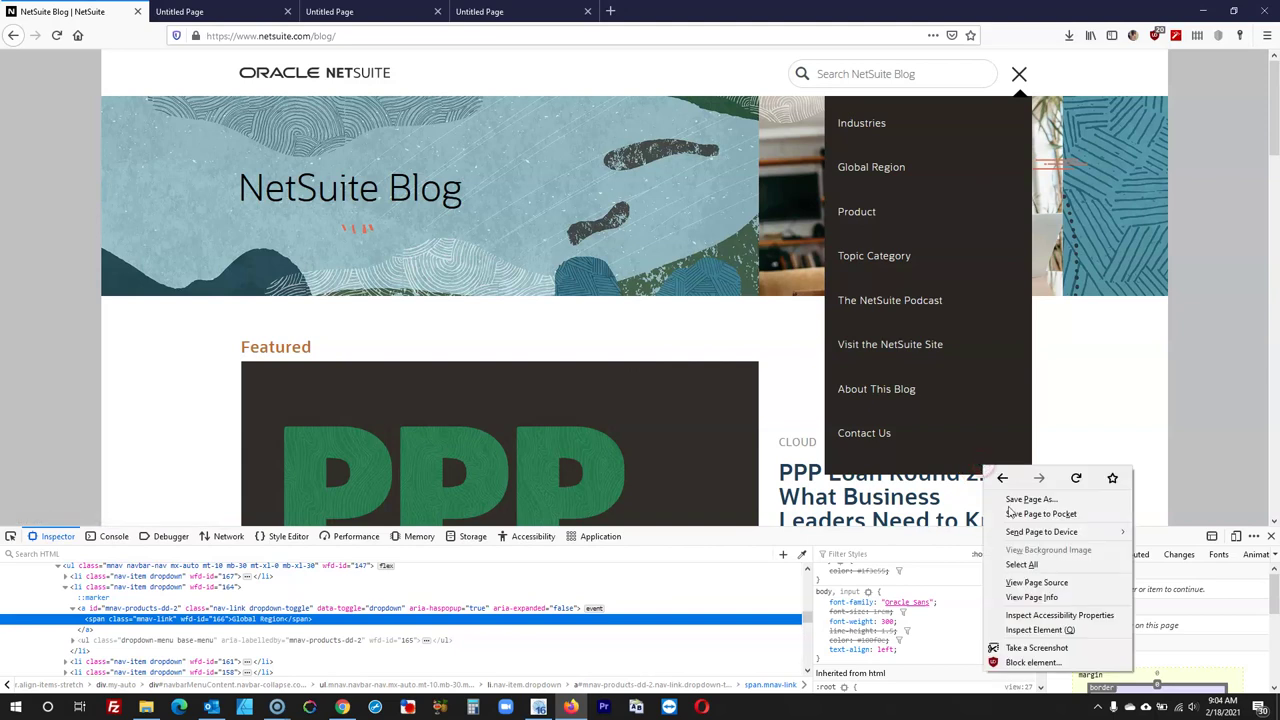
left_click(1050, 634)
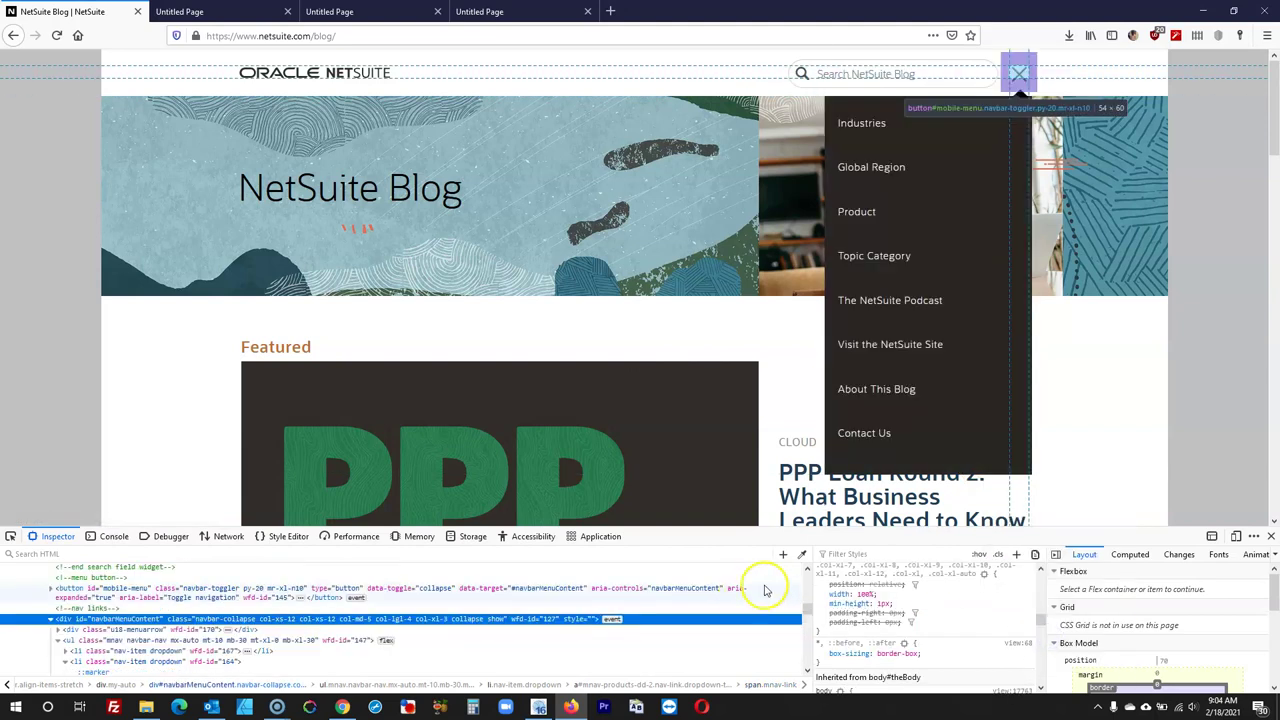
scroll(880, 625, "down", 3)
scroll(888, 625, "down", 5)
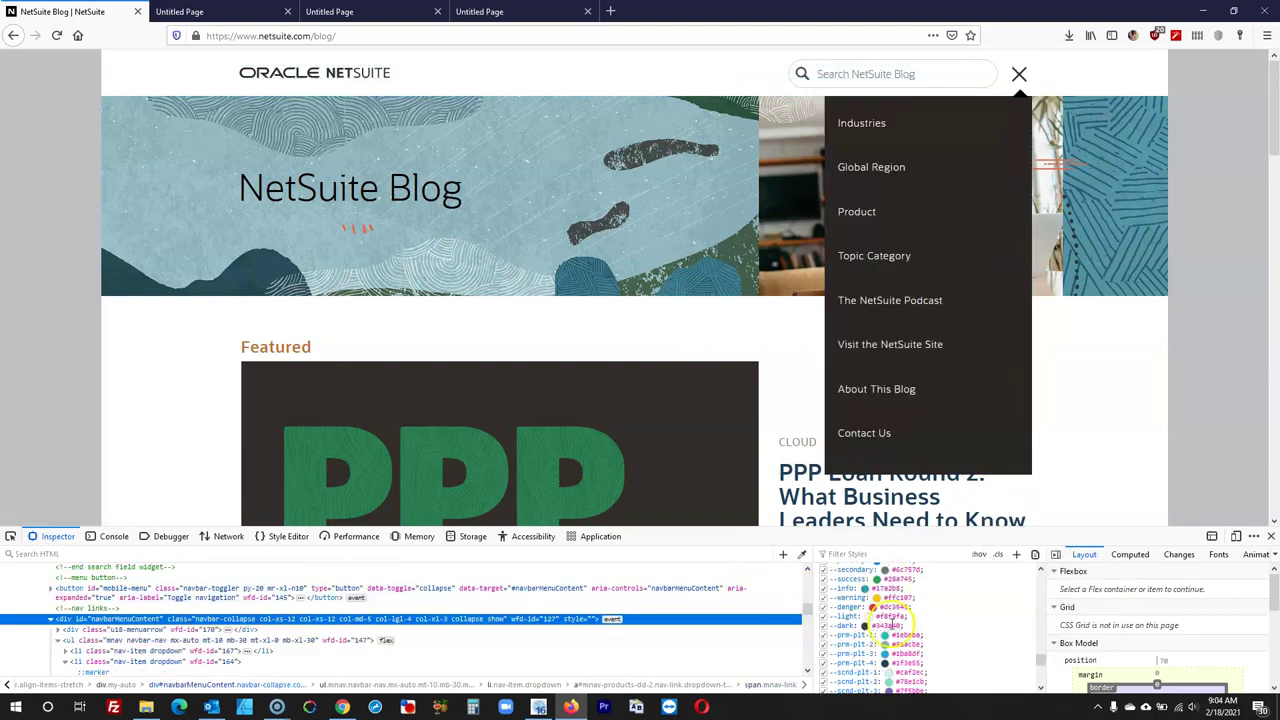
scroll(924, 613, "up", 4)
left_click(916, 610)
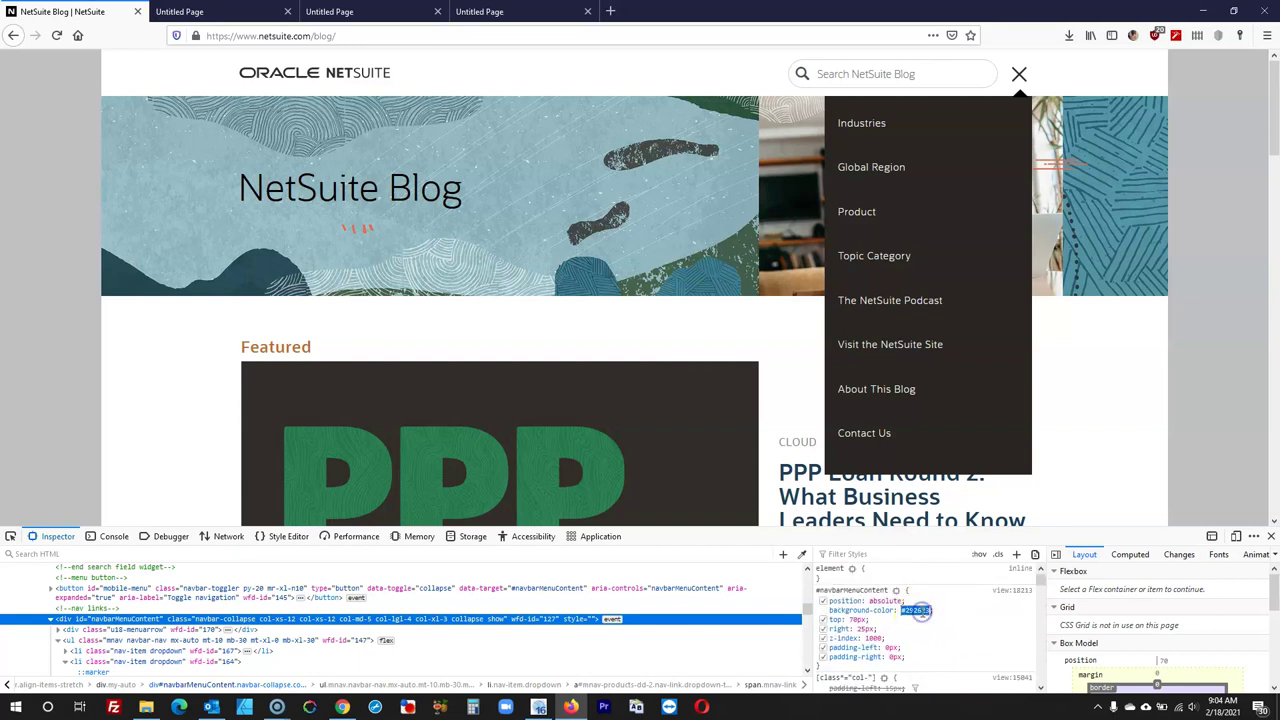
Return to WYSIWYG Web Builder and draw a layer about 369 by 525 beside the CSS menu
left_click(548, 712)
left_click(394, 389)
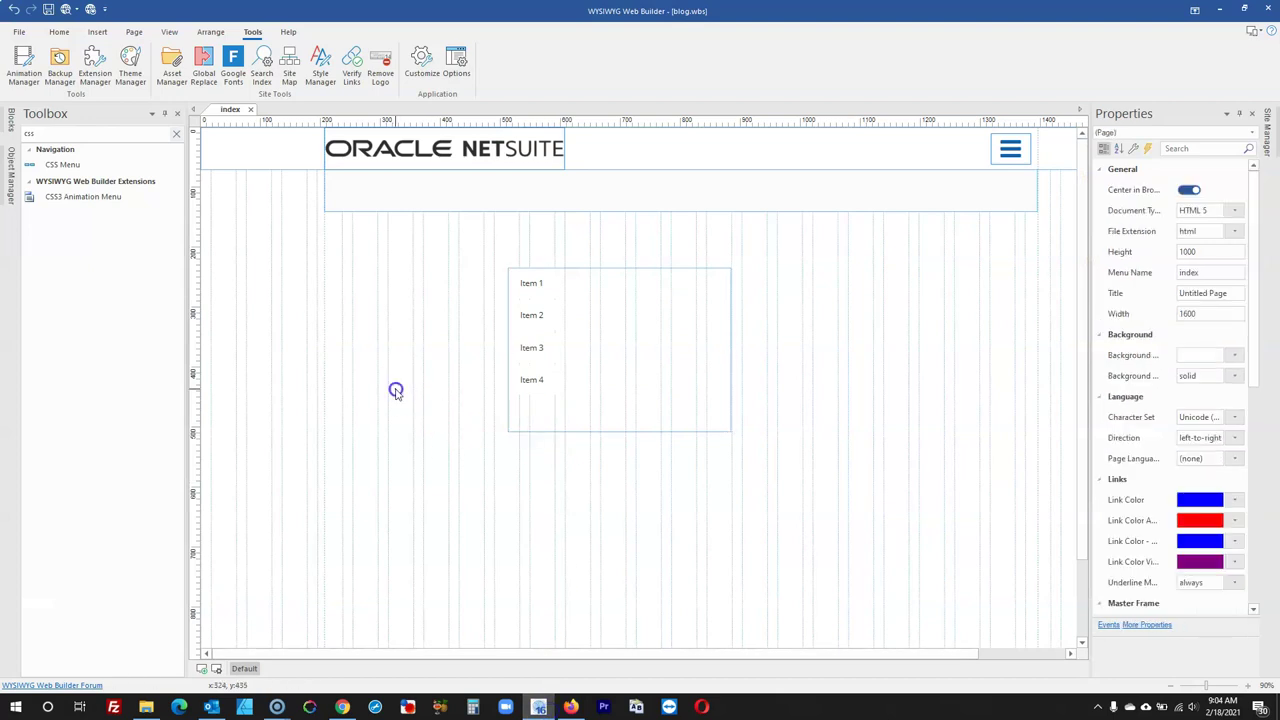
left_click(137, 137)
left_click(177, 134)
type("layer")
left_click(80, 166)
mouse_move(310, 258)
left_mouse_down()
mouse_move(428, 526)
mouse_move(512, 571)
left_mouse_up()
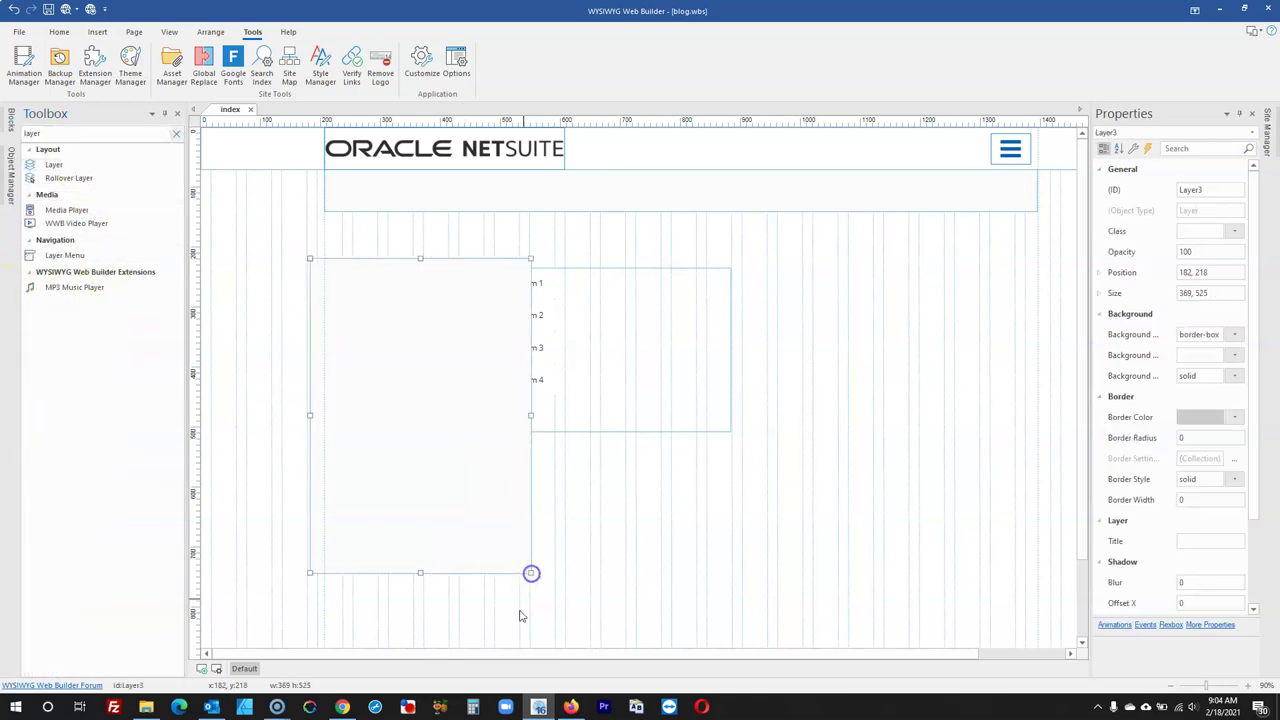
In Chrome, open the original blog's header menu and inspect the dimensions of its Industries item
left_click(342, 707)
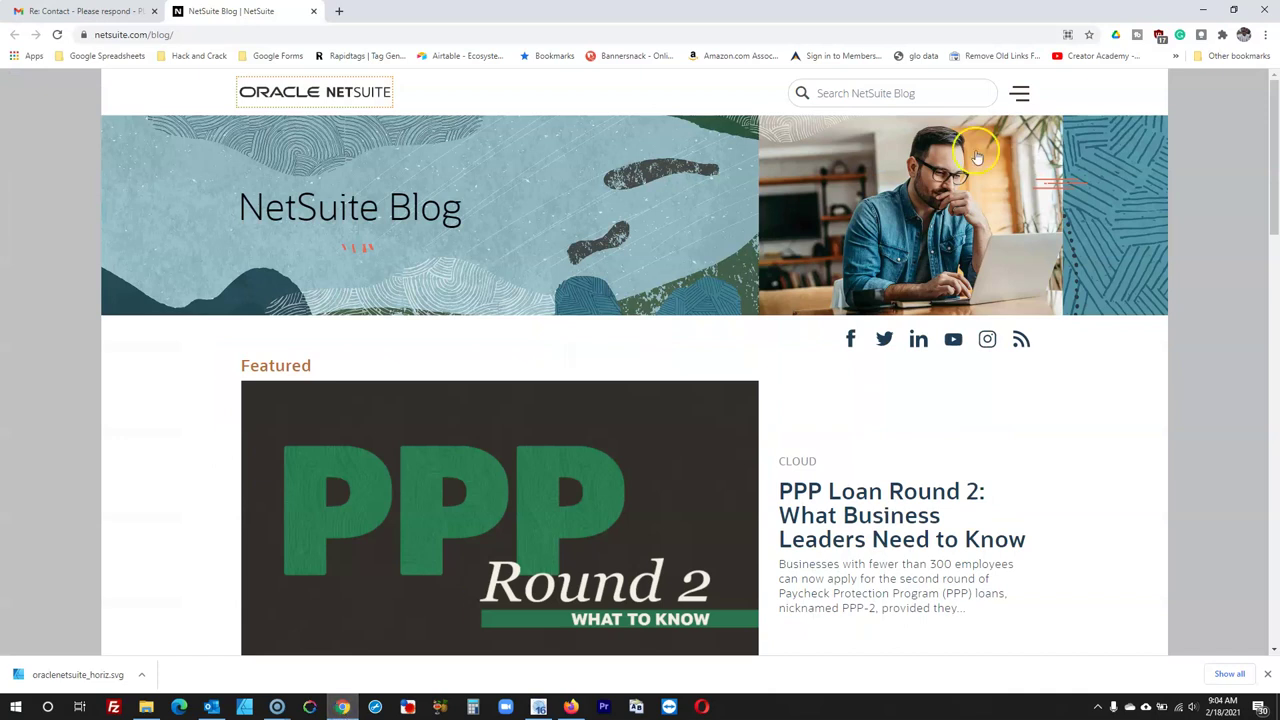
left_click(1019, 93)
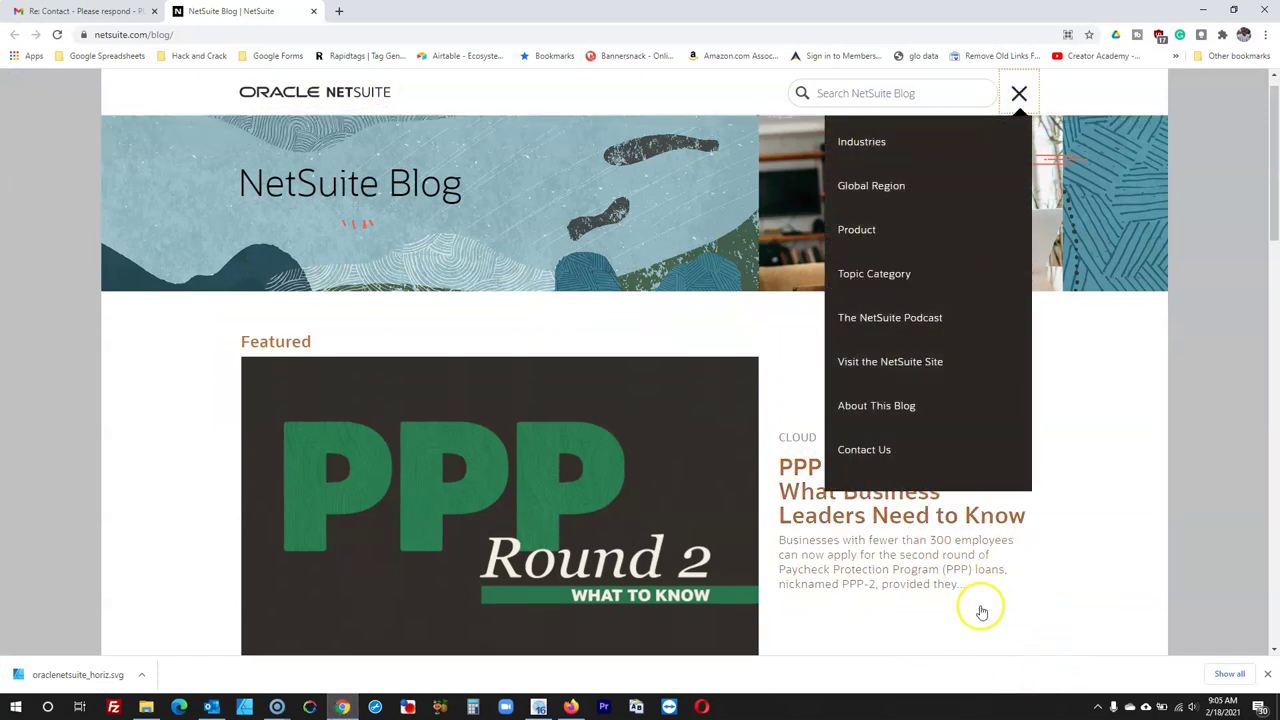
right_click(1155, 506)
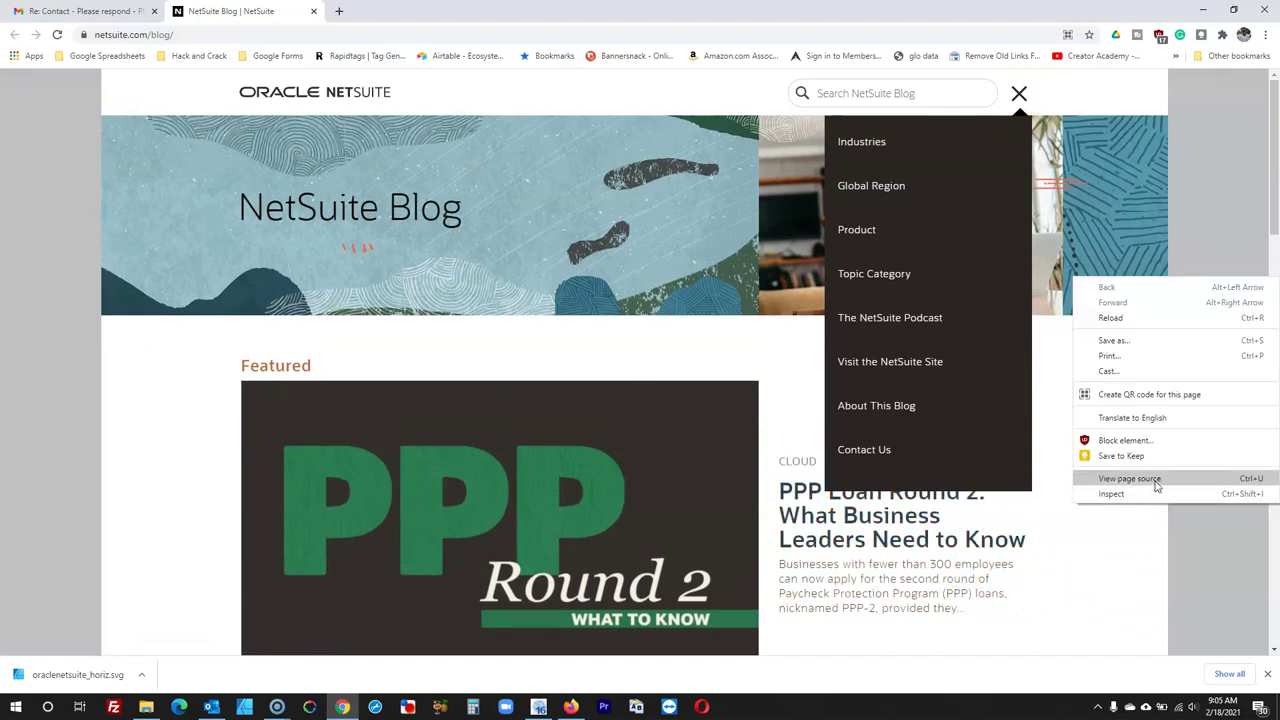
left_click(1085, 492)
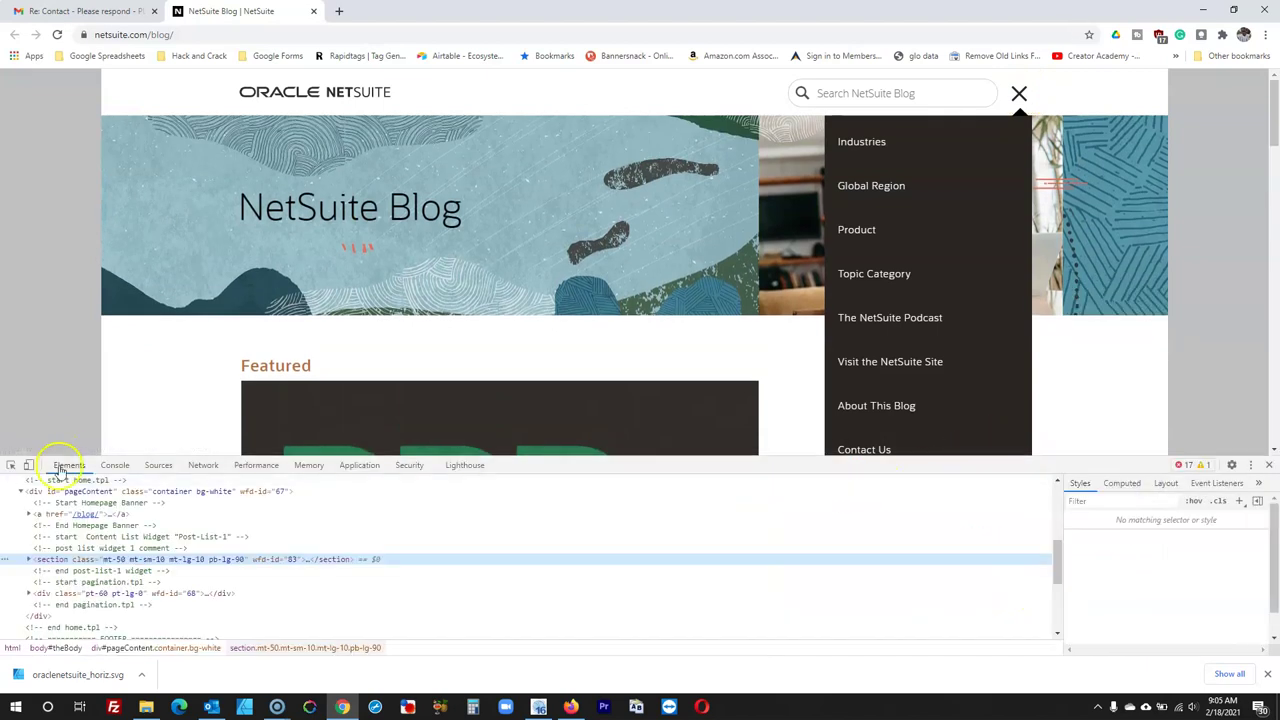
left_click(10, 465)
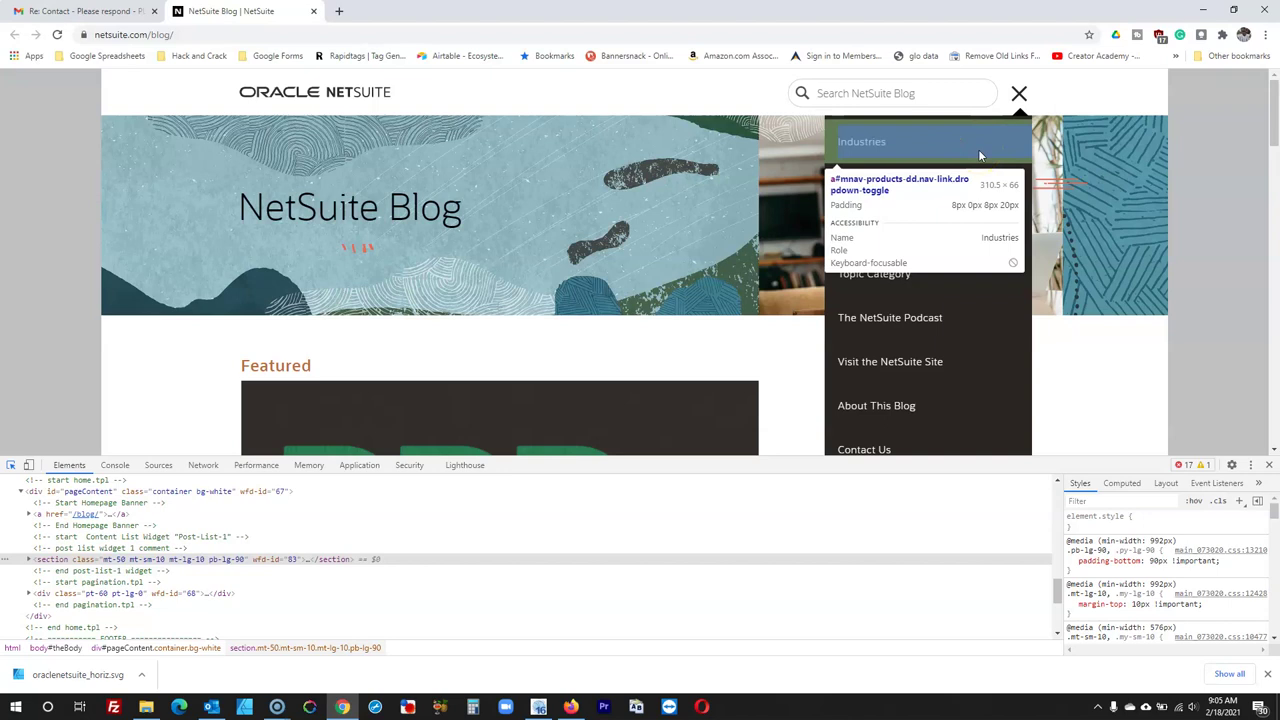
left_click(968, 163)
Return to WYSIWYG Web Builder and set the new layer's width to 310
left_click(538, 707)
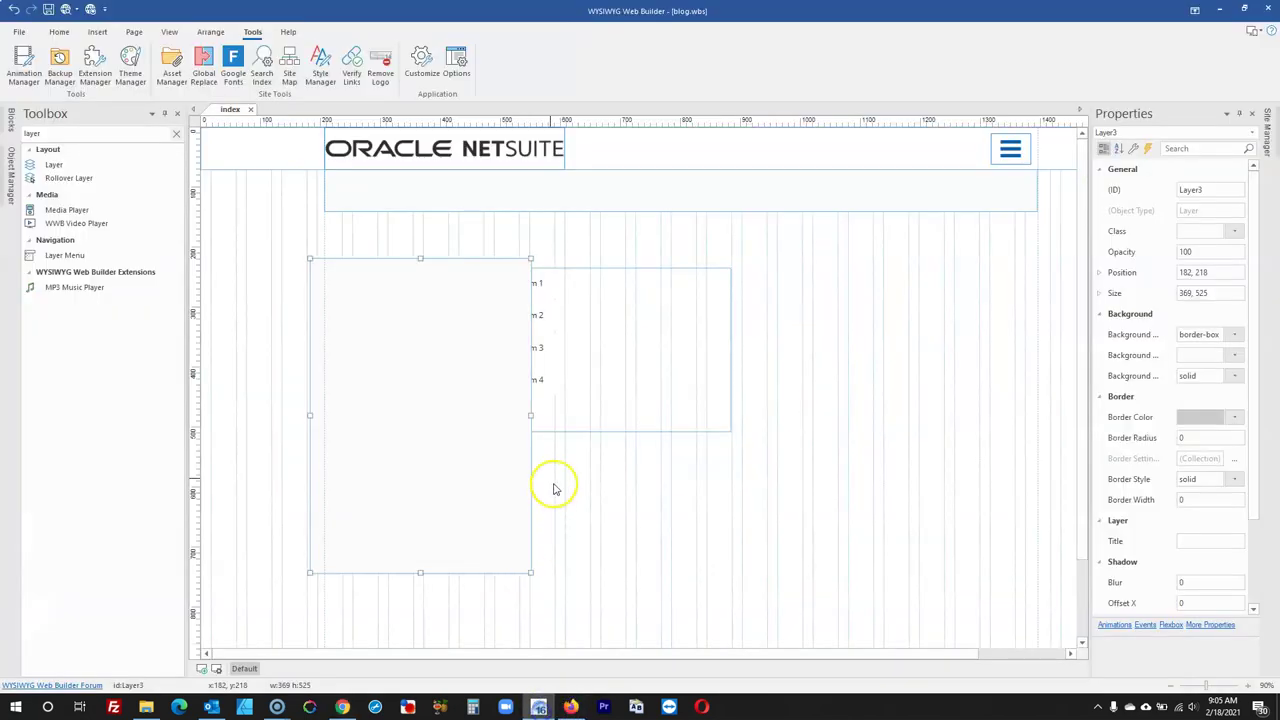
double_click(1190, 293)
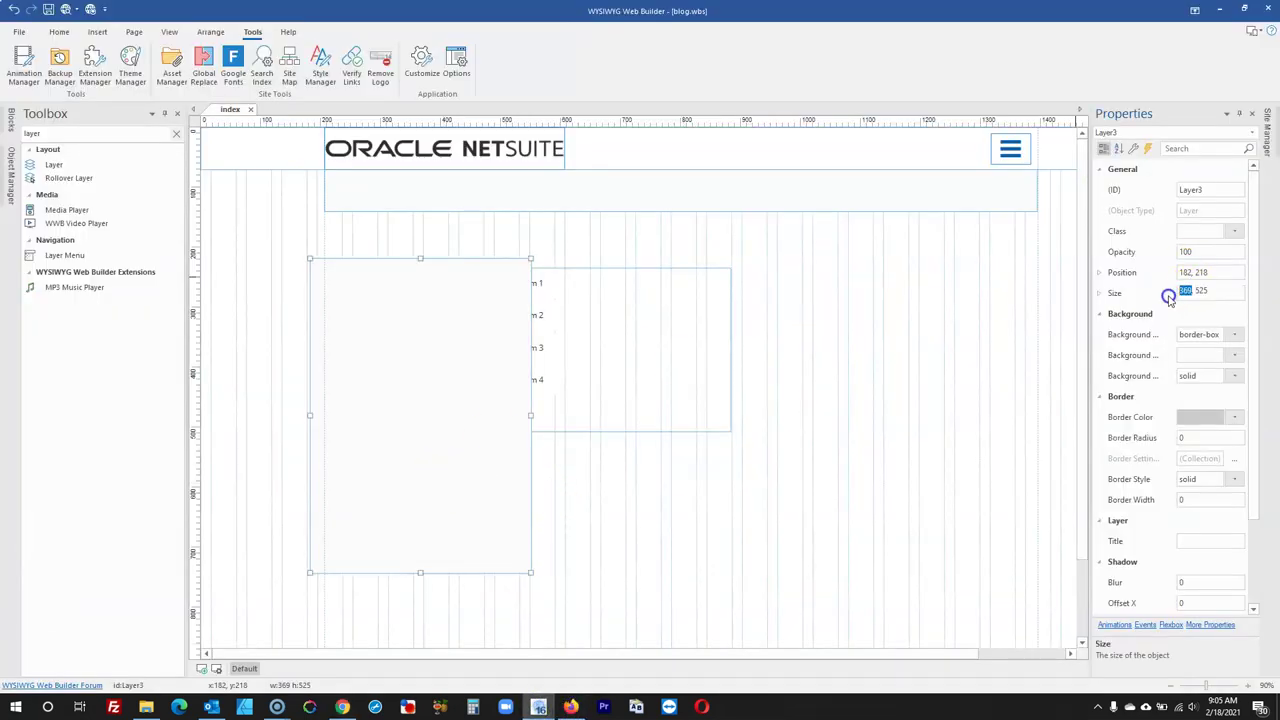
type("310")
key("Return")
Move the CSS menu away from the new layer, and undo both the menu move and the layer's width change
left_click(820, 420)
left_click(729, 369)
left_click_drag(729, 369, 839, 367)
left_click(459, 409)
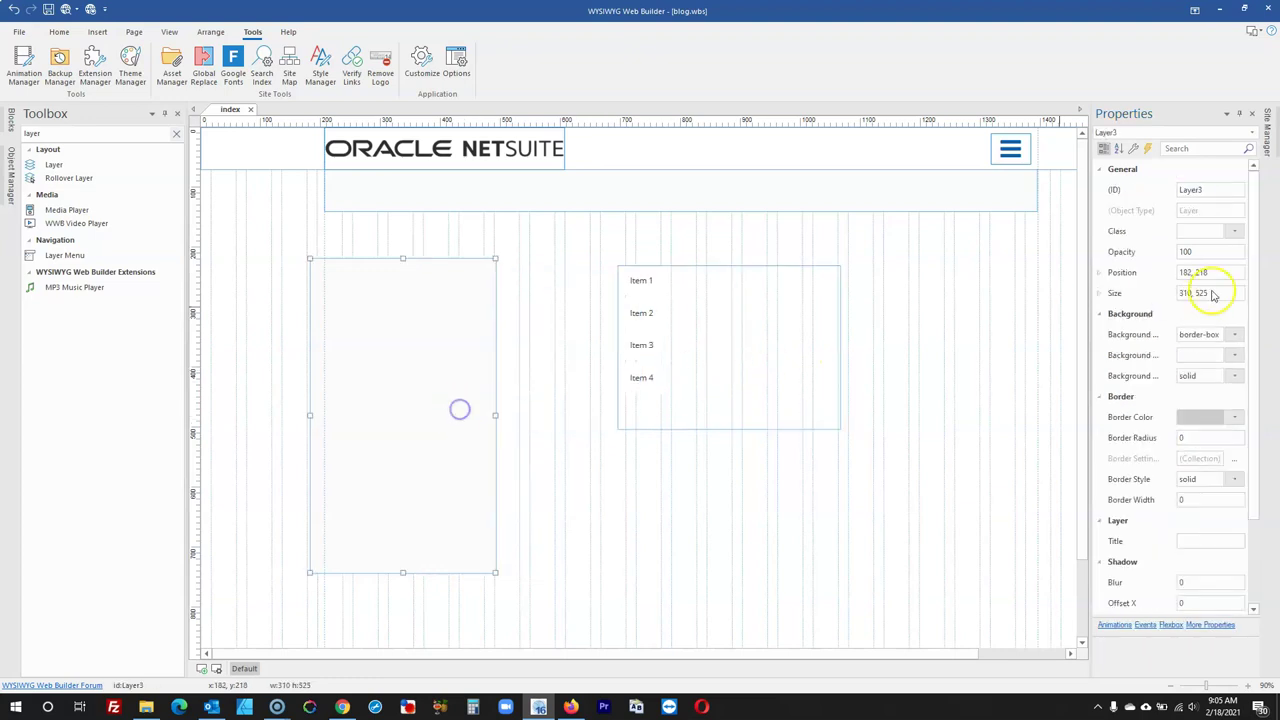
left_click(918, 428)
key("ctrl+z")
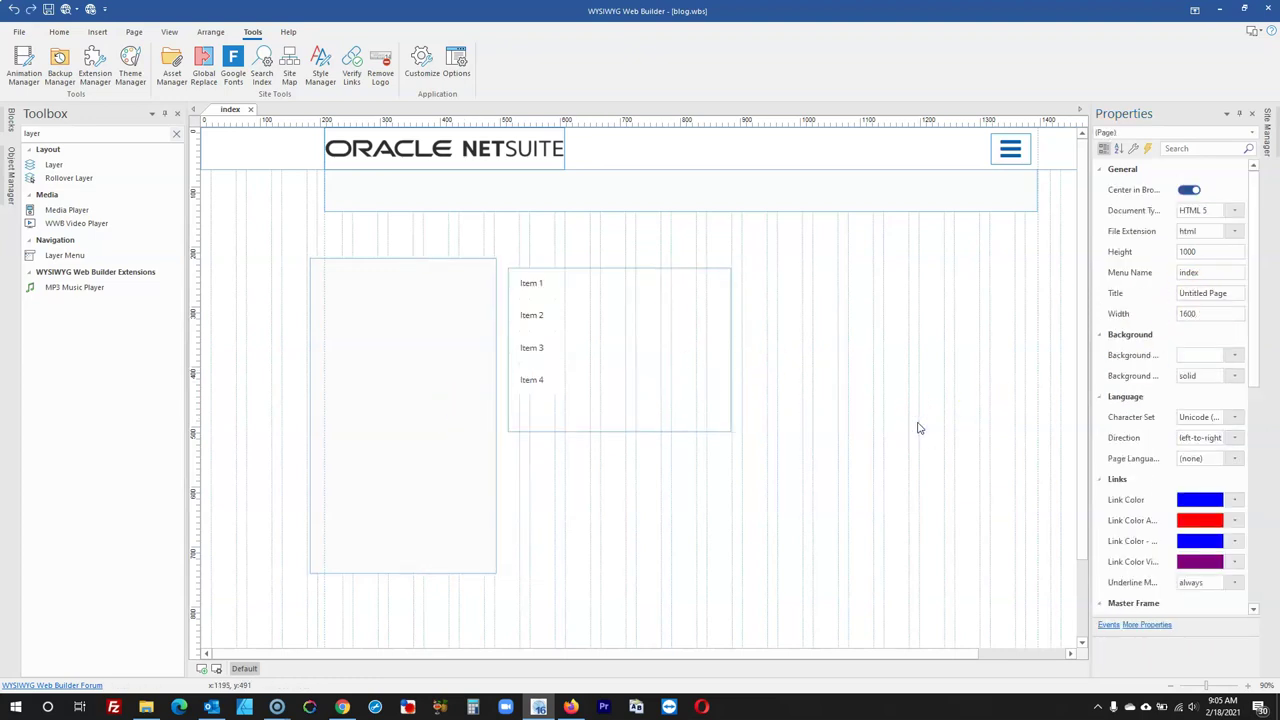
key("ctrl+z")
Move the new layer to position 1026, 70, directly under the header's hamburger icon
left_click(499, 382)
left_click_drag(499, 382, 992, 335)
left_click(857, 200)
left_click_drag(924, 268, 934, 237)
Check the opened menu's placement in Firefox, and return to WYSIWYG Web Builder to raise the new layer to position 1026, 61
left_click(571, 707)
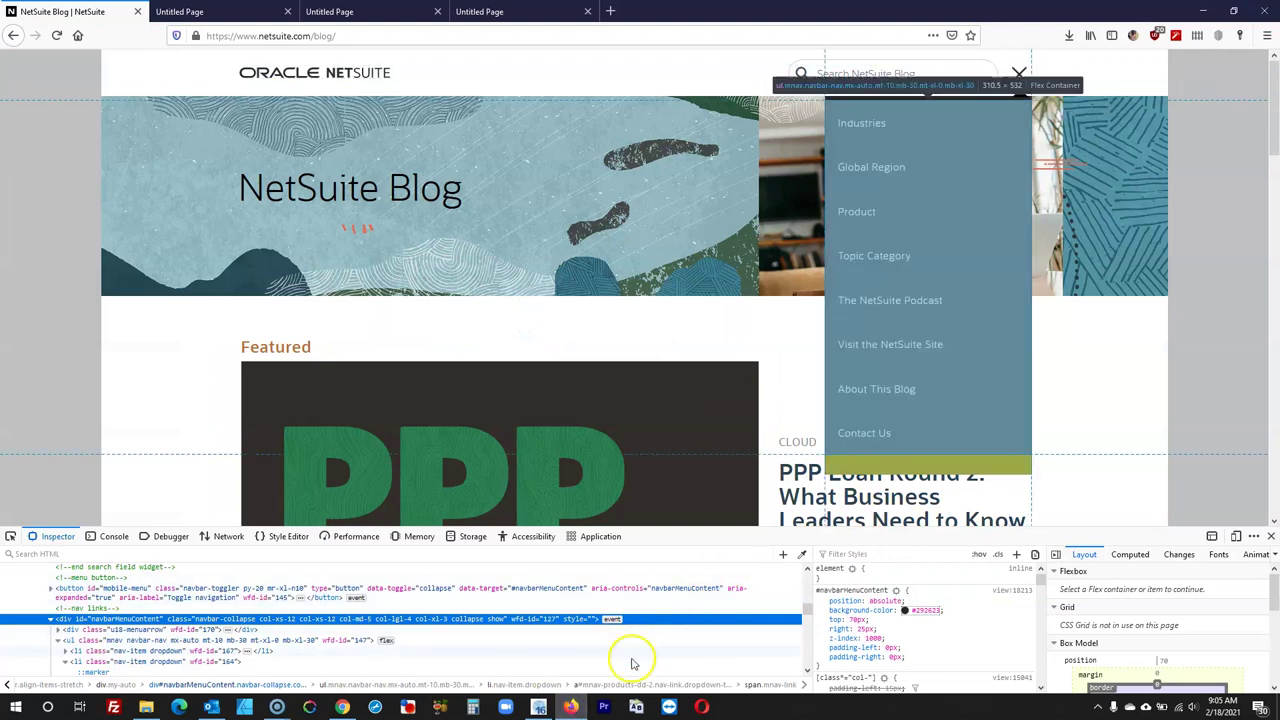
left_click(569, 708)
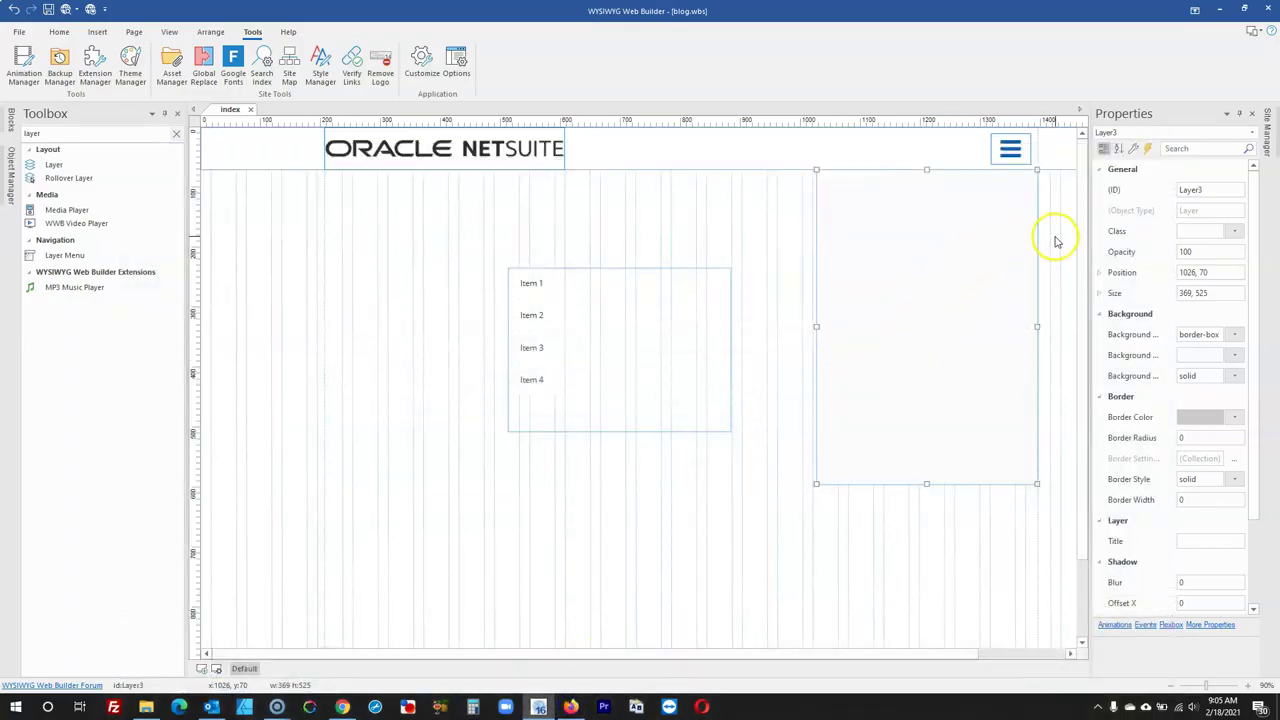
left_click(1059, 236)
left_click(994, 238)
left_click_drag(994, 238, 995, 231)
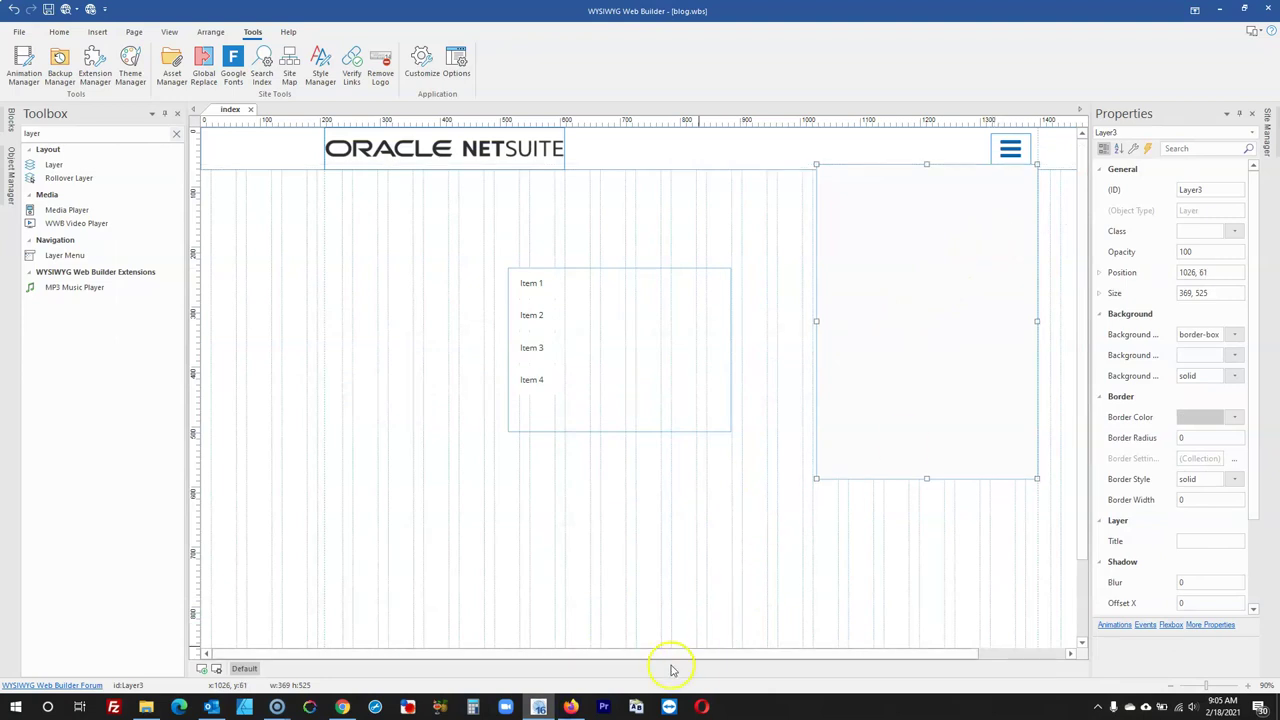
In Firefox, close and reopen the original blog's header menu to examine how it attaches to its icon
left_click(569, 708)
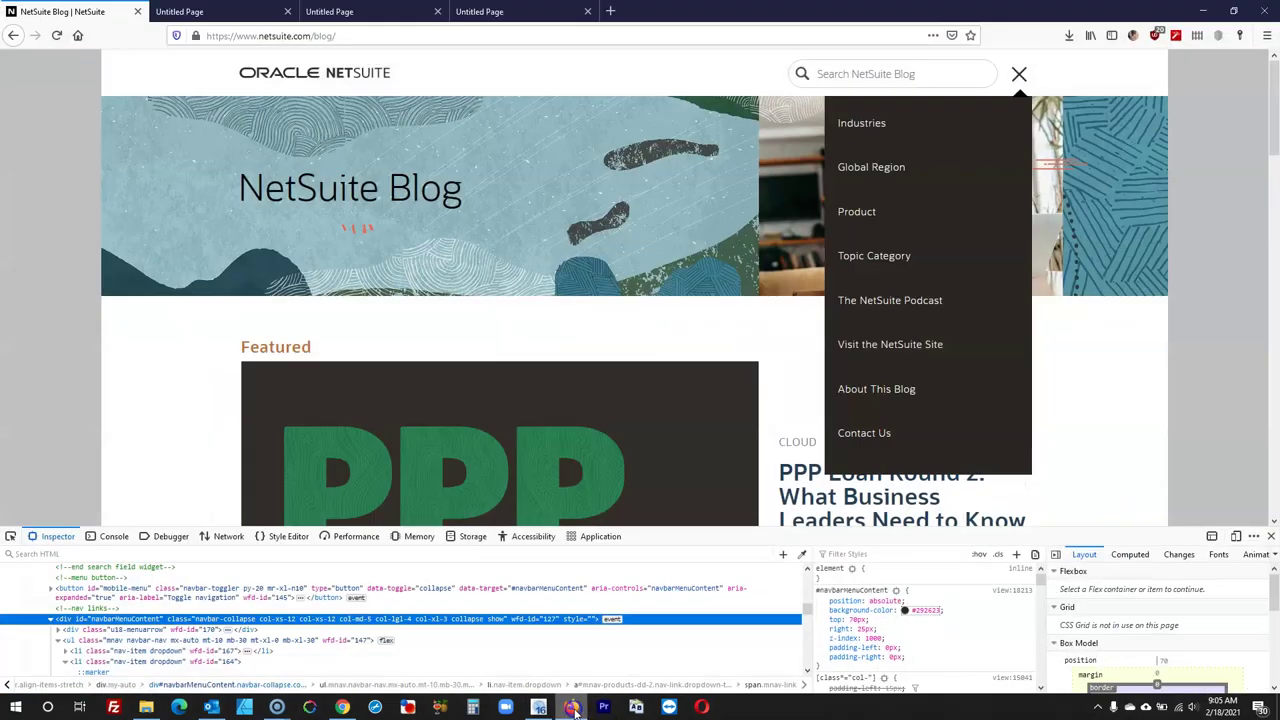
left_click(1019, 77)
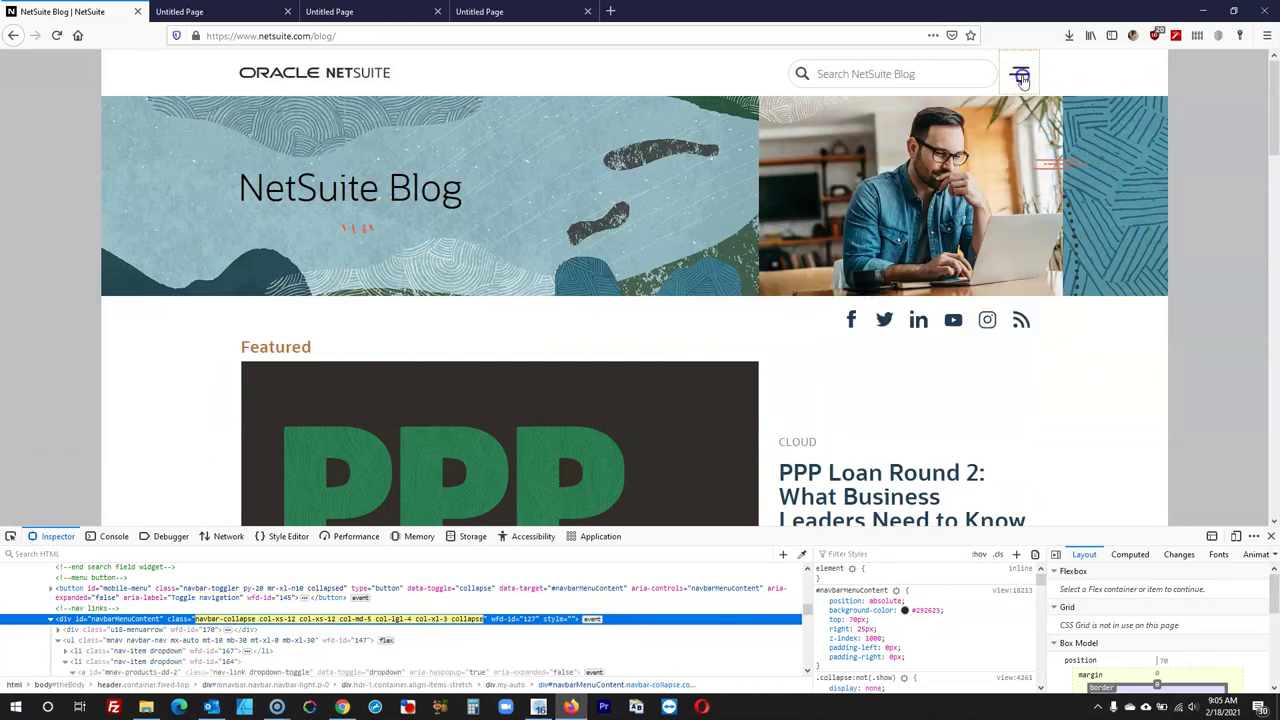
left_click(1019, 77)
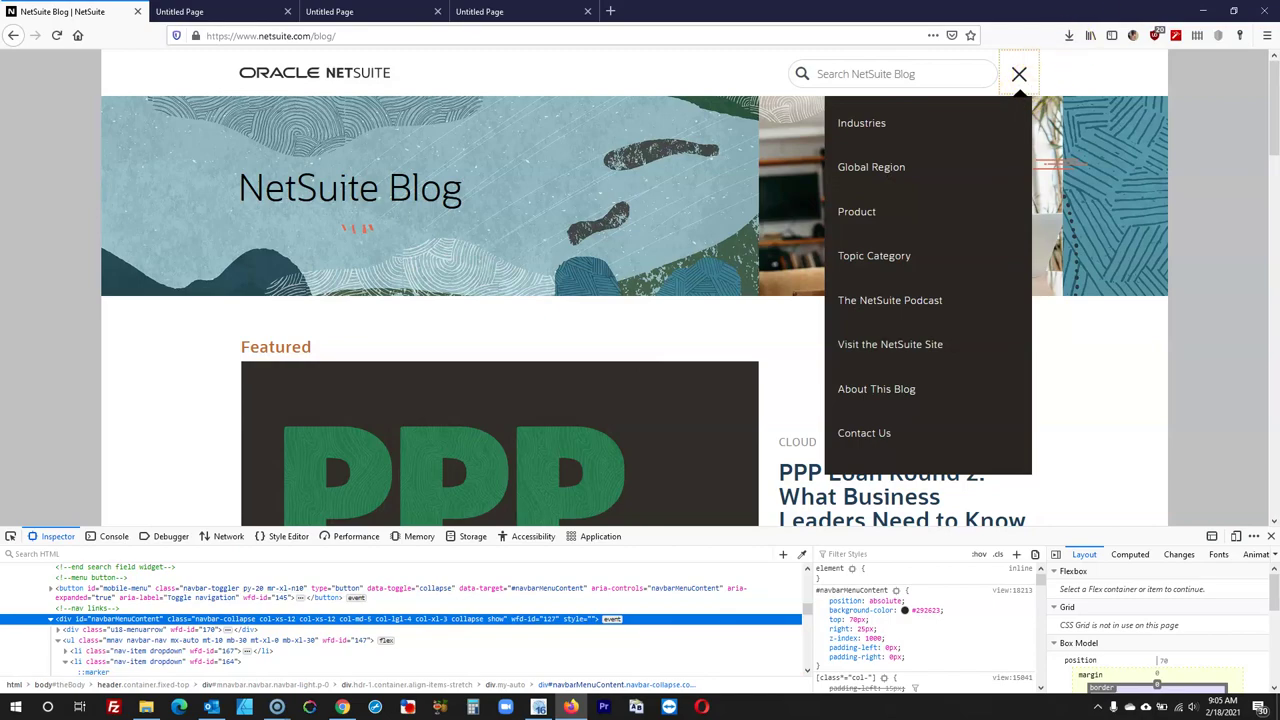
Return to WYSIWYG Web Builder and narrow the CSS menu to a width of 341
left_click(1203, 11)
left_click(974, 529)
left_click_drag(974, 326, 976, 332)
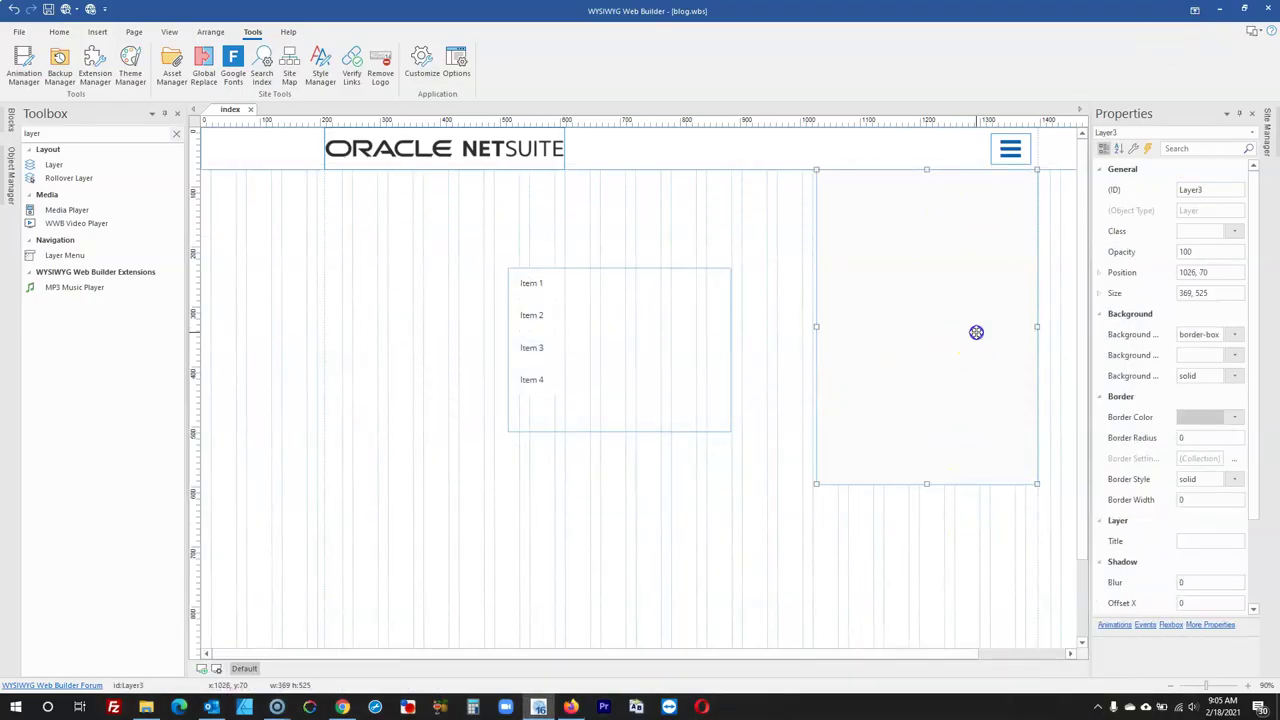
left_click(757, 263)
left_click(639, 330)
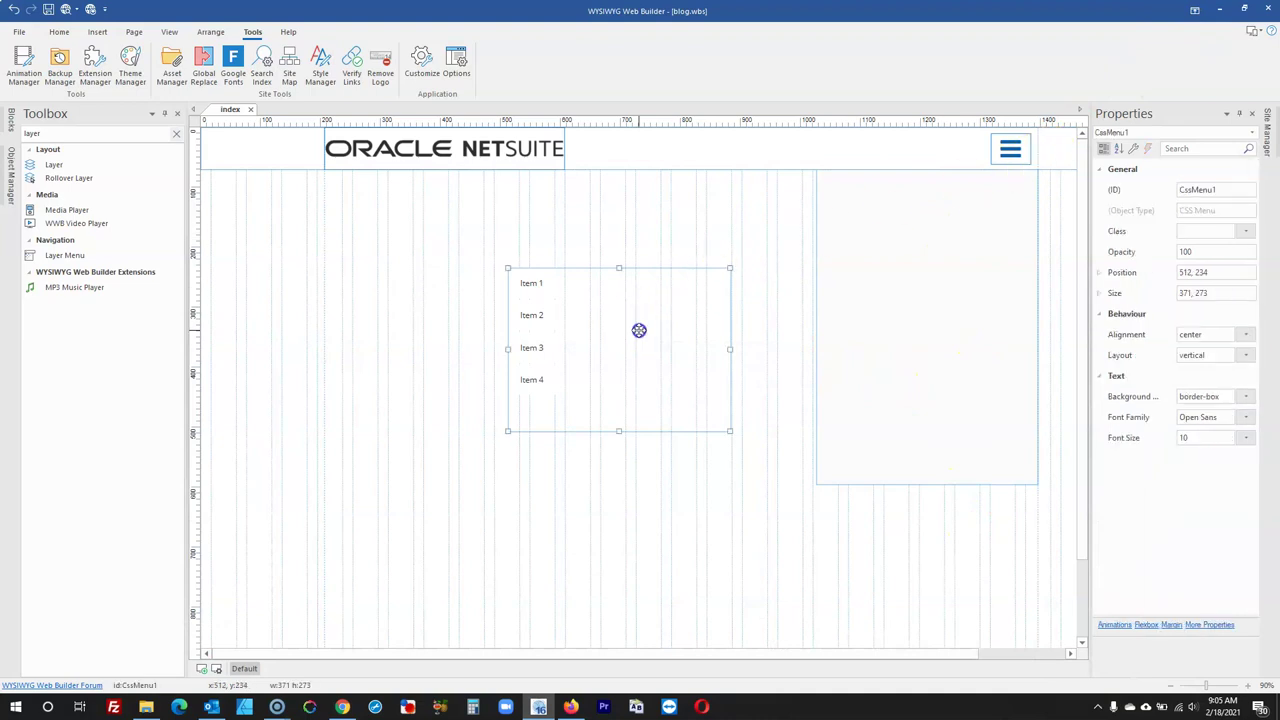
left_click_drag(729, 349, 712, 352)
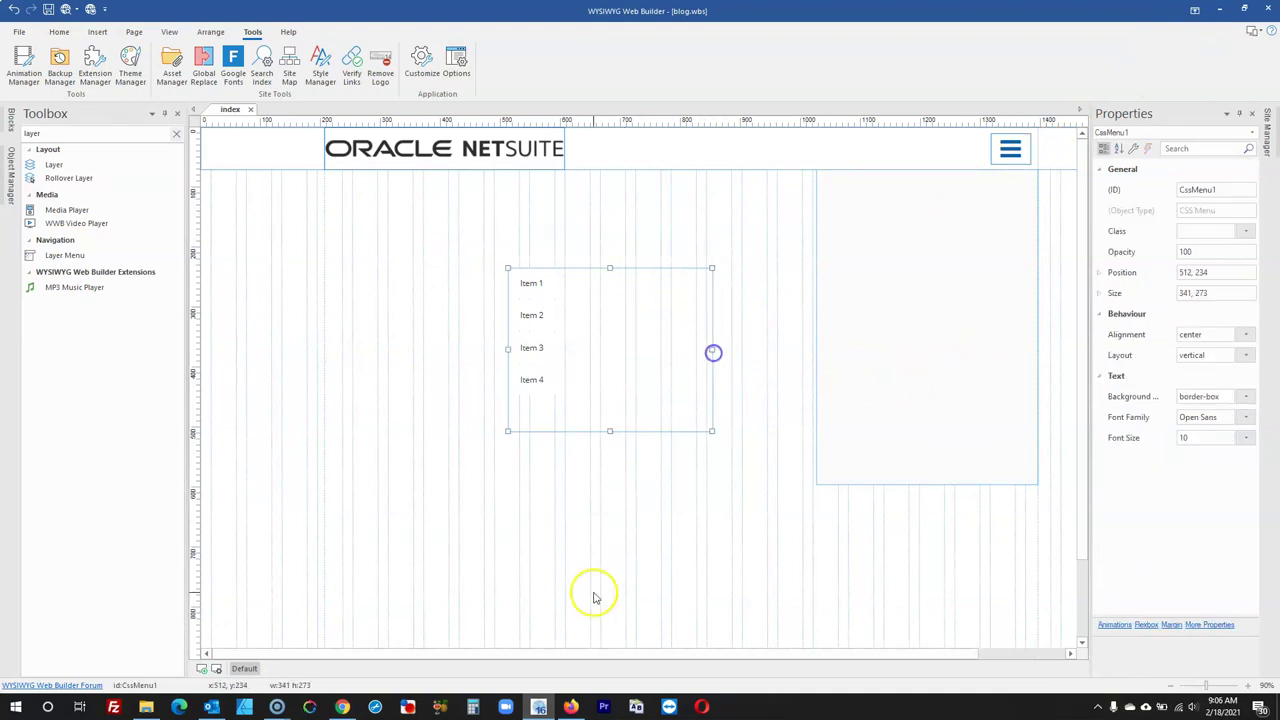
List the original blog's eight menu labels in Notepad, one per line from Industries to Contact Us, with Firefox showing behind it
left_click(571, 707)
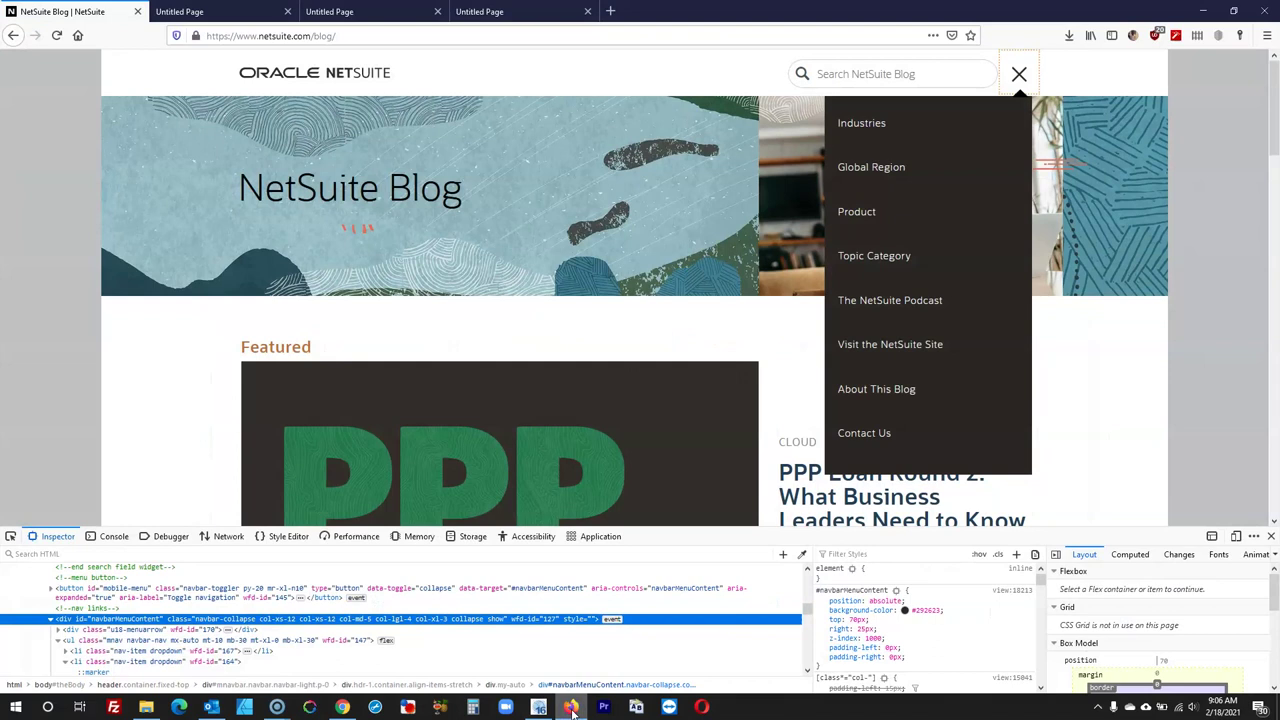
key("super")
type("note")
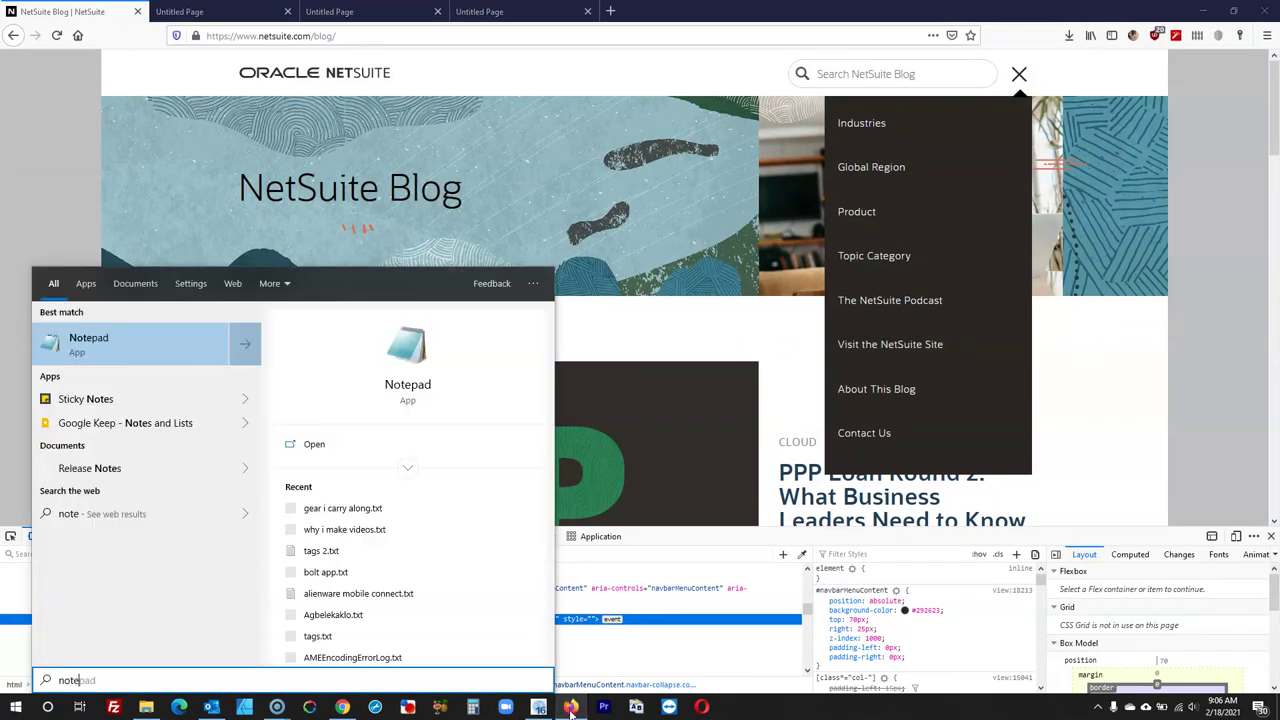
key("Return")
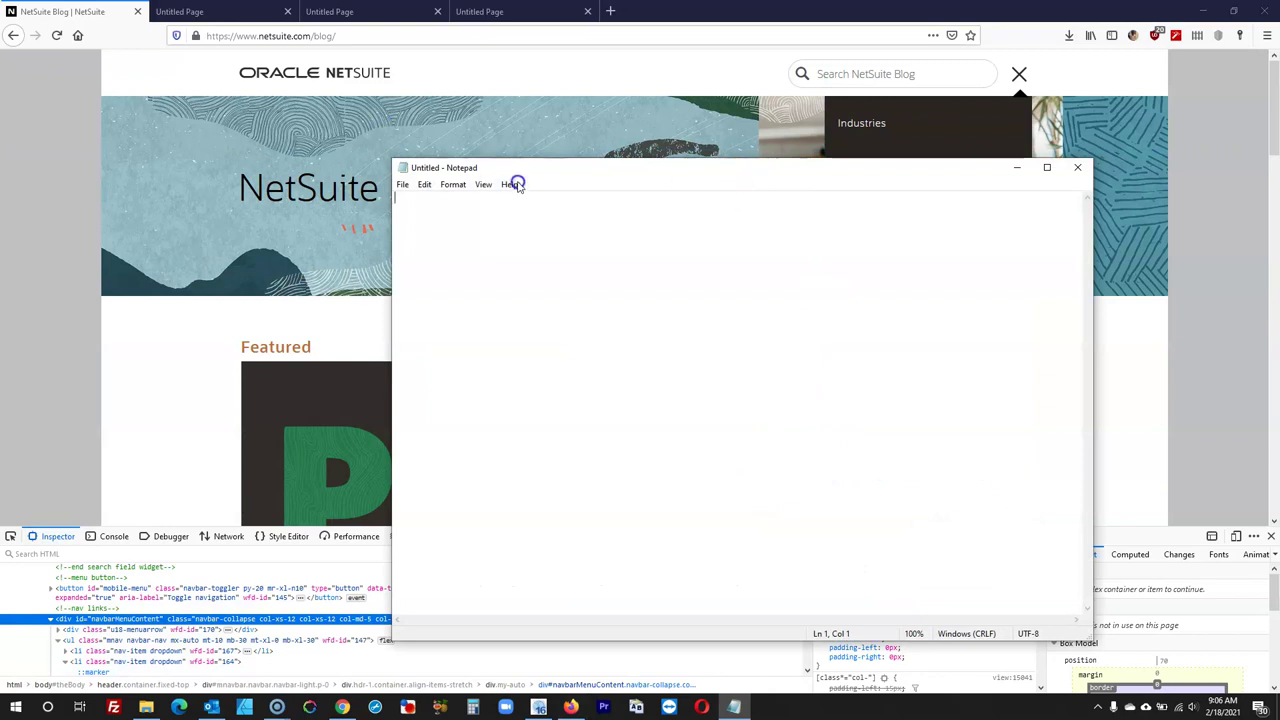
left_click_drag(544, 172, 248, 94)
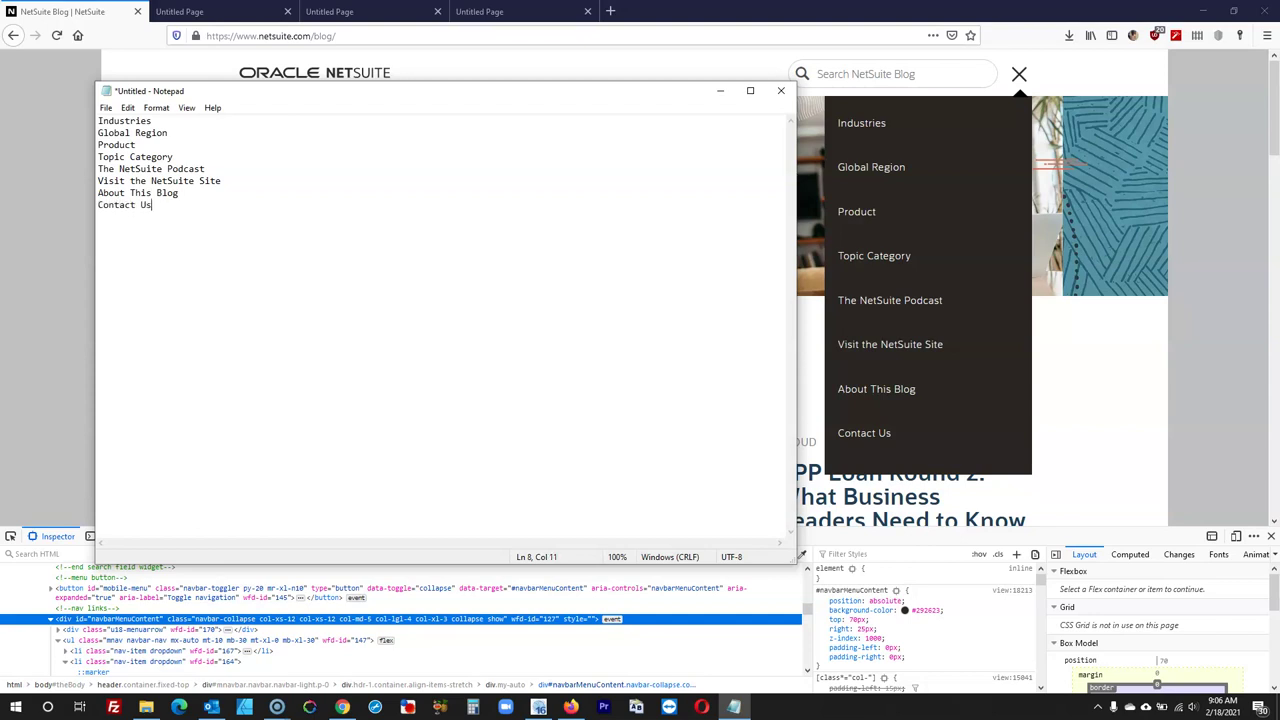
Bring WYSIWYG Web Builder up behind Notepad and copy "Industries" from the list of labels
left_click(1203, 13)
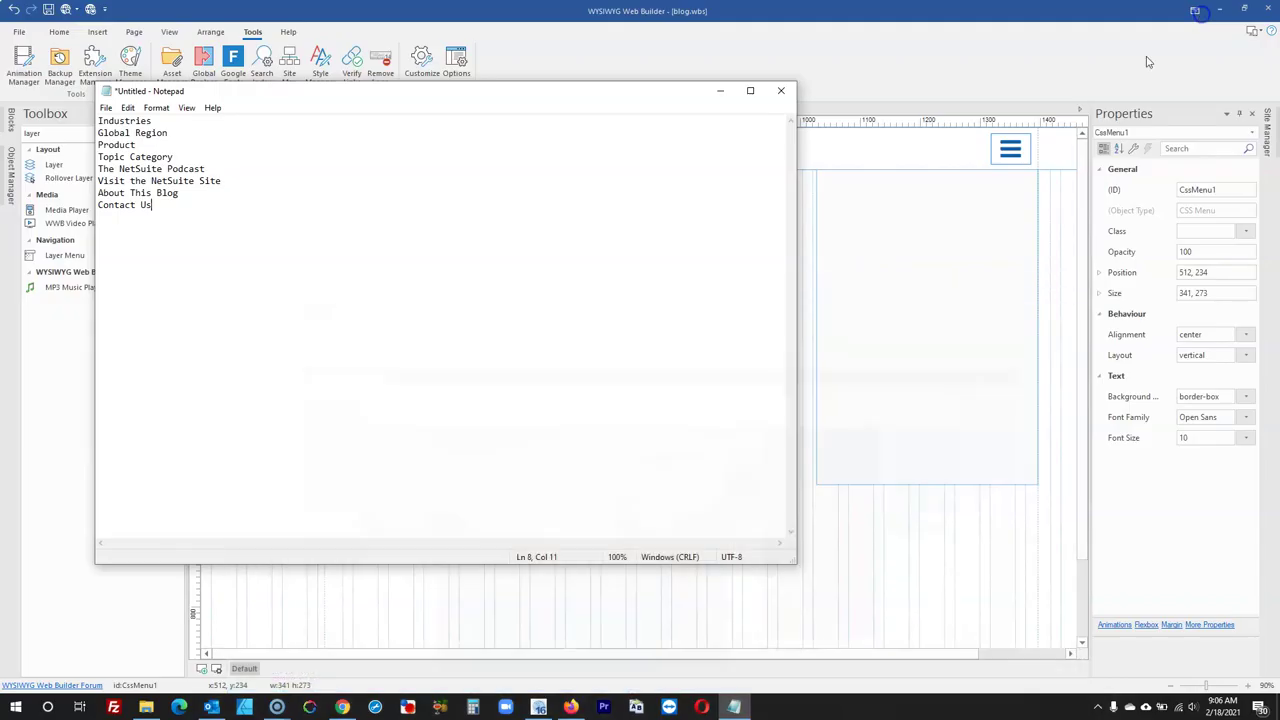
left_click_drag(394, 97, 760, 83)
left_click_drag(560, 108, 462, 107)
key("ctrl+c")
Open the CSS menu's settings and remove its four default items, Item 1 through Item 4
left_click(347, 341)
double_click(671, 292)
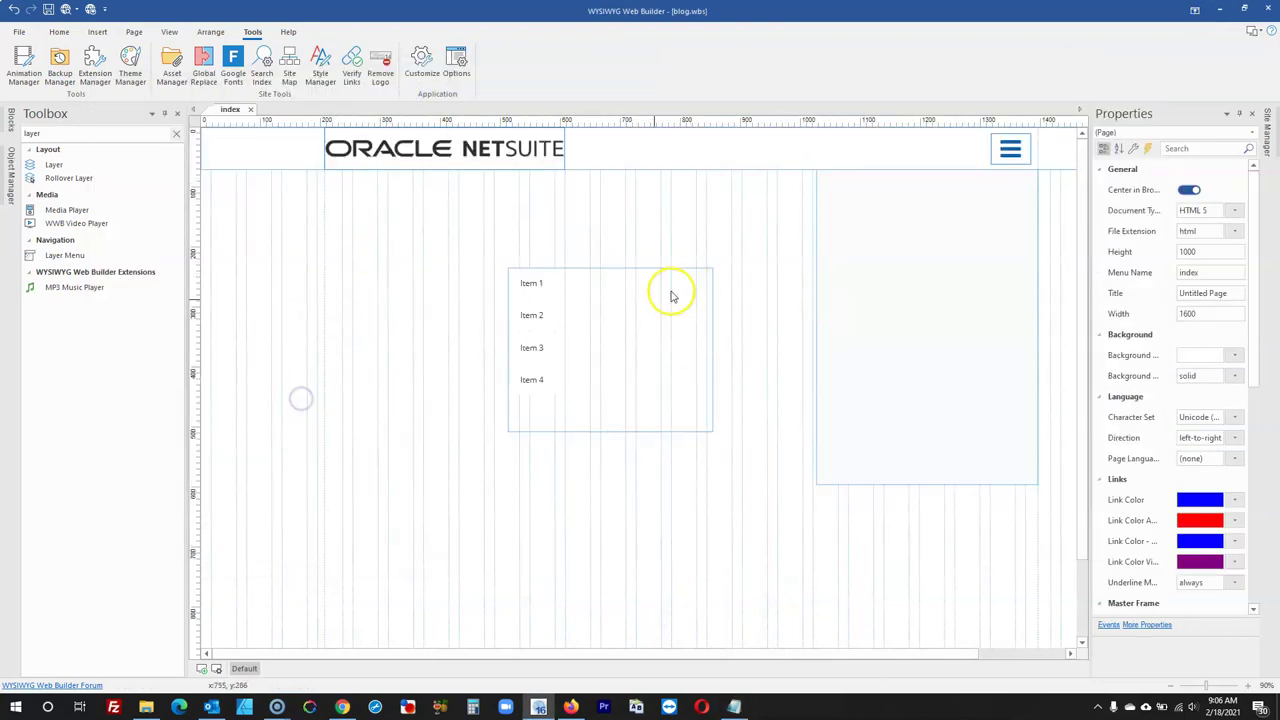
left_click(512, 226)
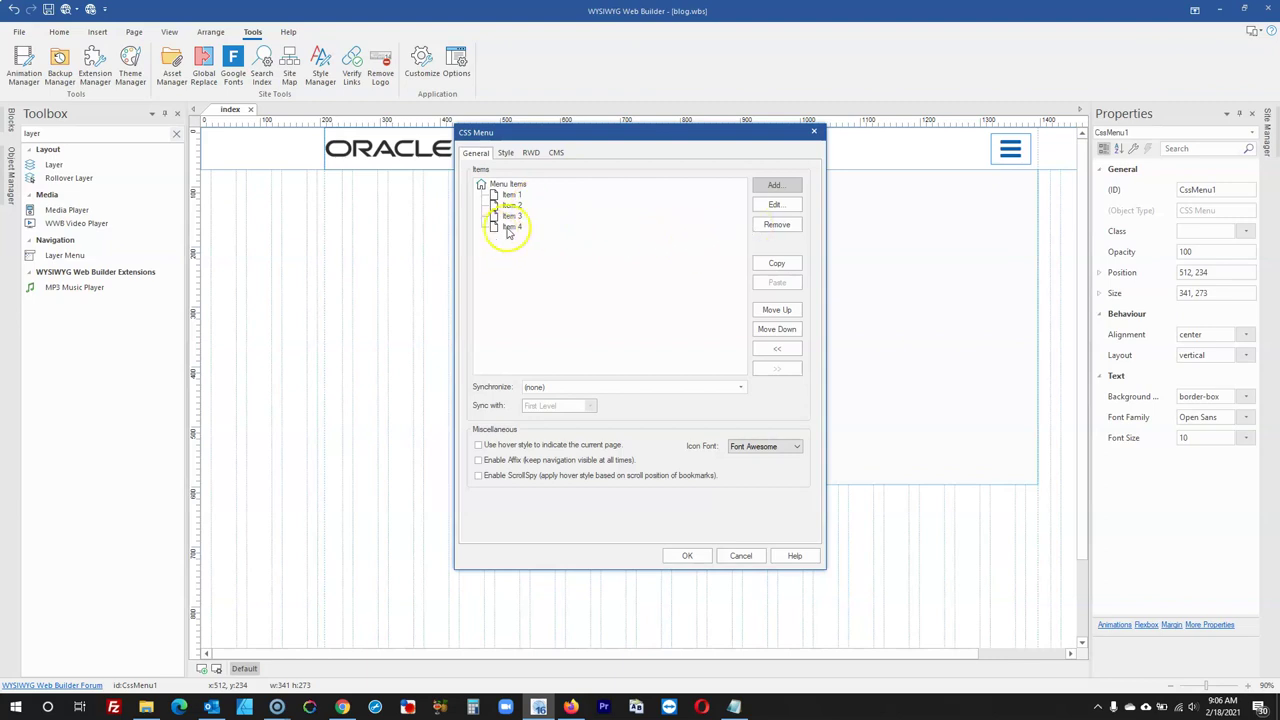
left_click(798, 230)
left_click(798, 230)
left_click(798, 230)
left_click(798, 230)
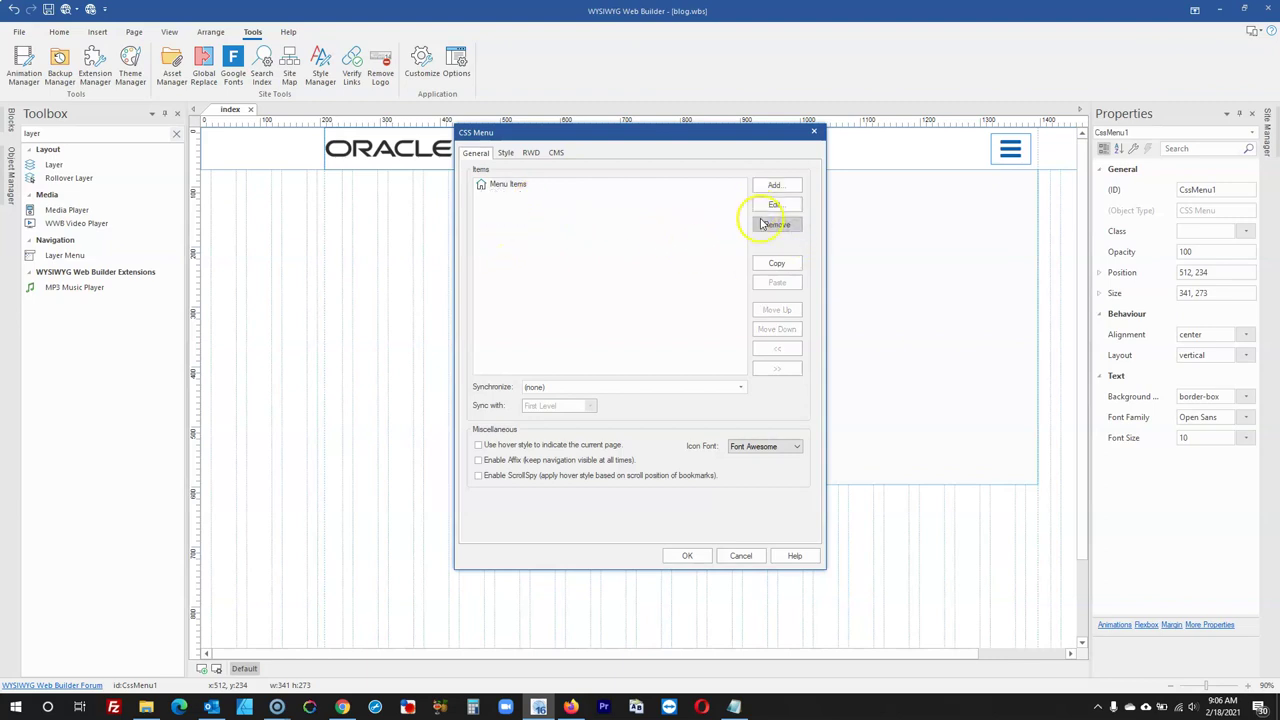
Add a menu item with the copied text "Industries"
left_click(775, 185)
key("ctrl+v")
left_click(670, 502)
Take "Global Region" from the Notepad list, clearing the used lines, and add it as the second menu item
left_click(734, 707)
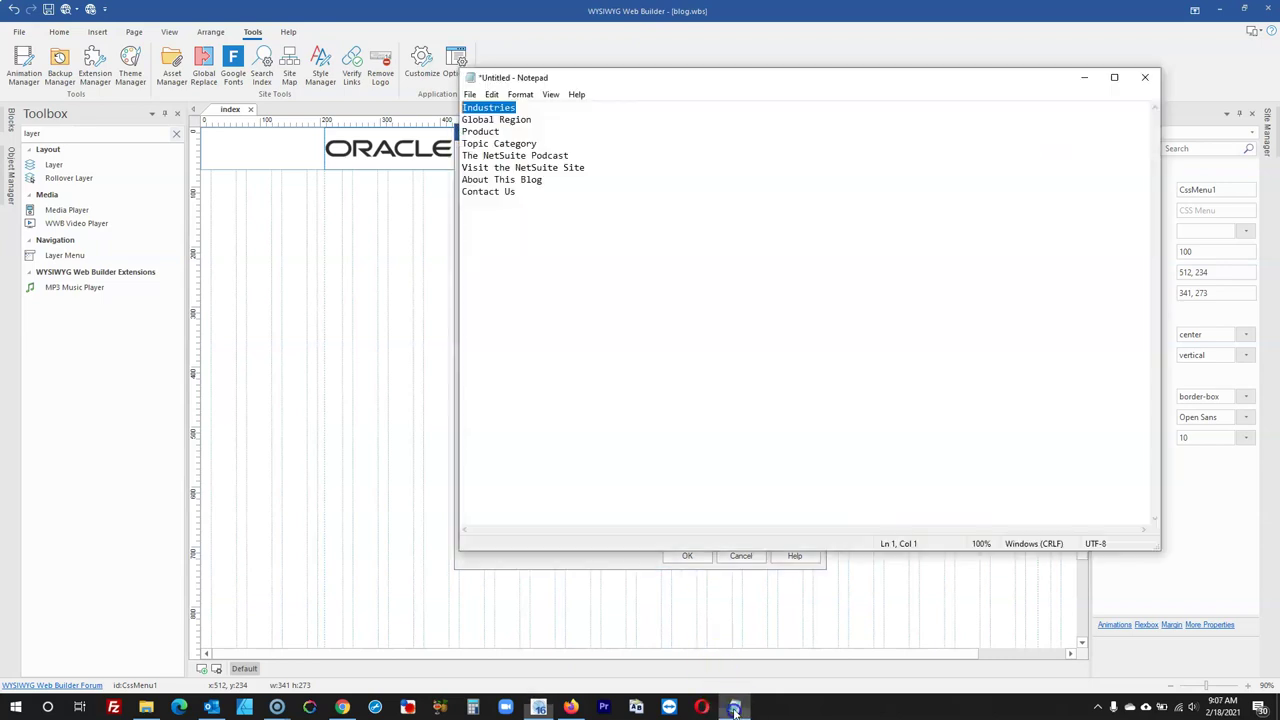
left_click_drag(462, 131, 443, 100)
key("Delete")
key("Delete")
left_click(391, 309)
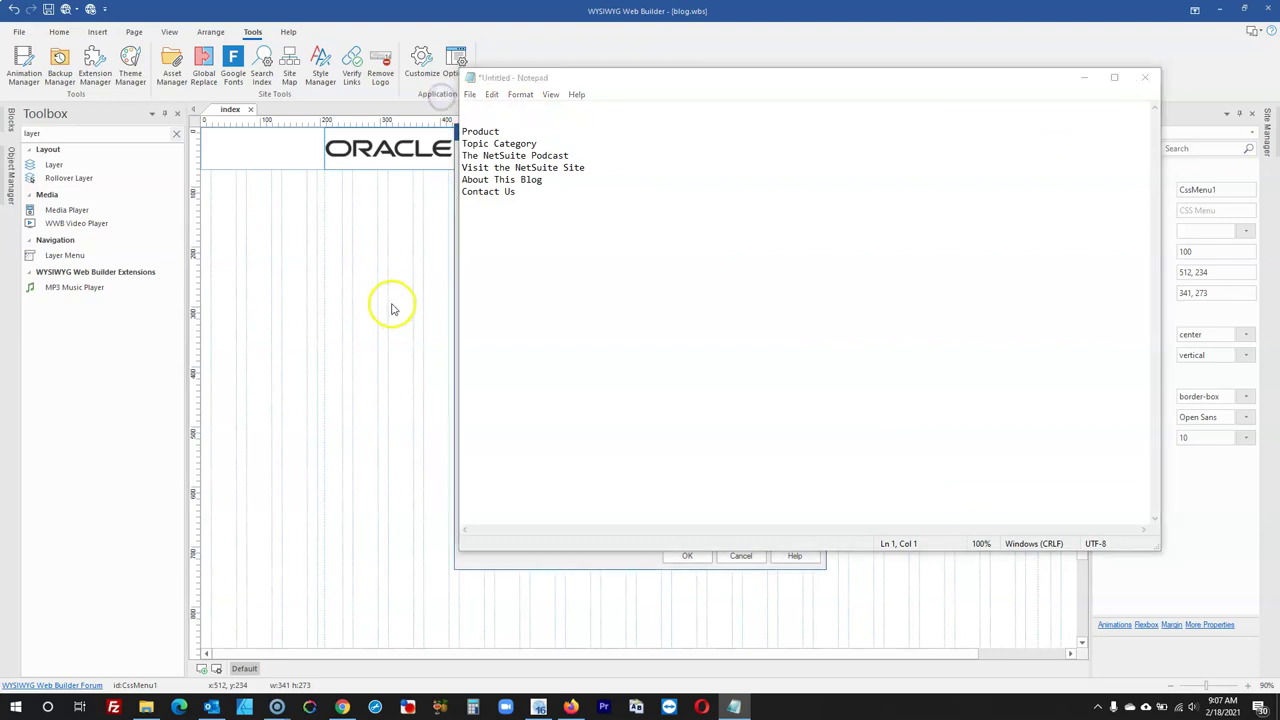
left_click(773, 181)
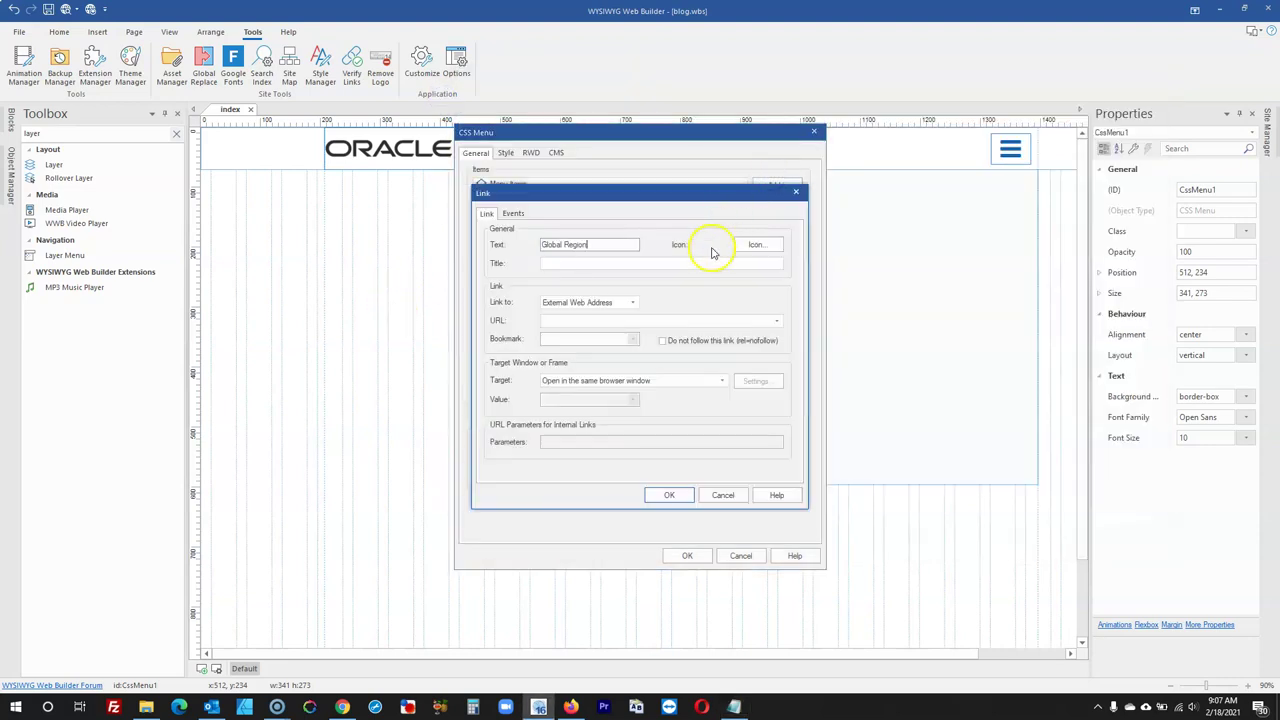
left_click(670, 495)
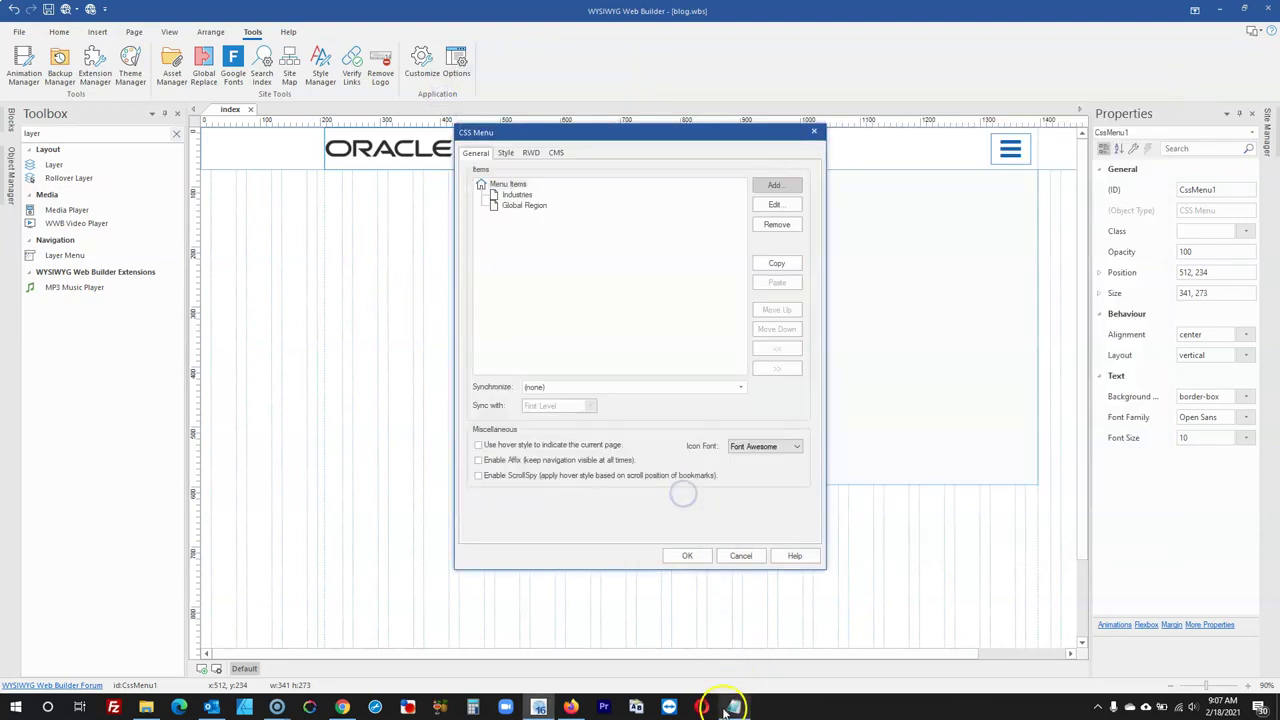
Copy "Product" from the Notepad list and add it as the third menu item
left_click(733, 707)
left_click_drag(522, 131, 437, 128)
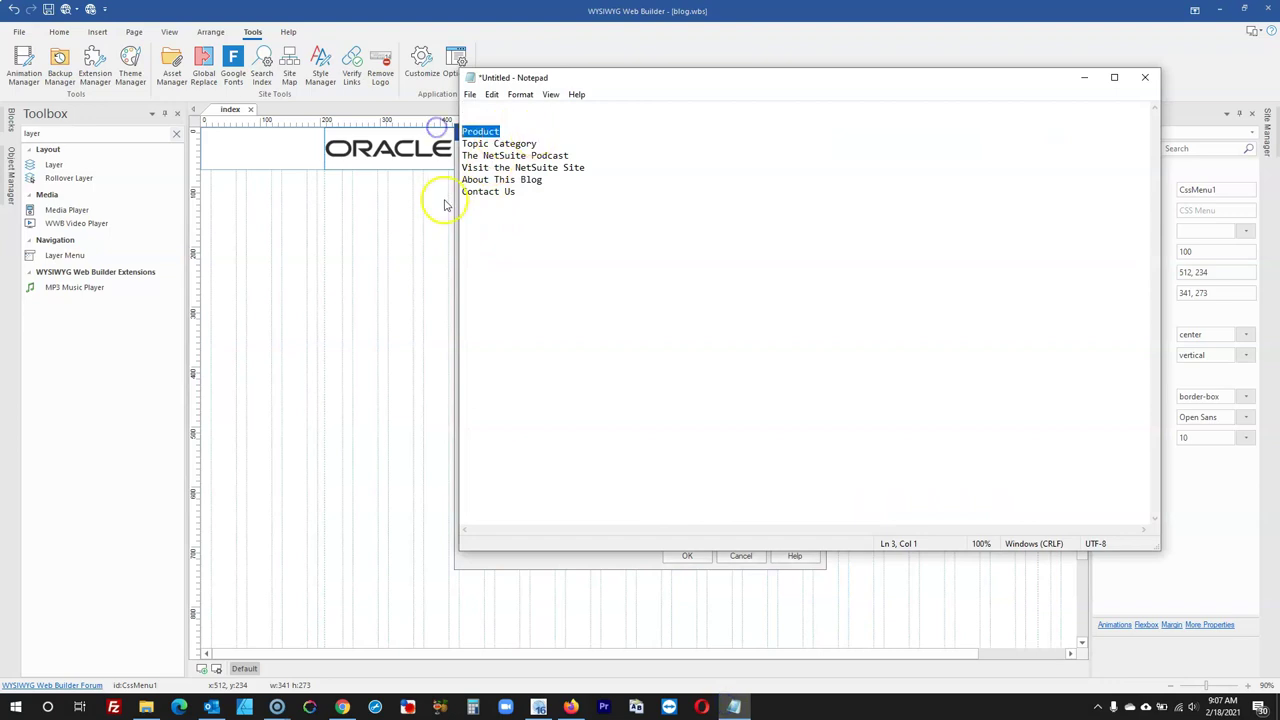
key("ctrl+c")
key("alt+Tab")
left_click(773, 182)
key("ctrl+v")
left_click(669, 495)
left_click(733, 707)
left_click_drag(540, 144, 462, 146)
left_click(463, 153)
left_click_drag(550, 143, 391, 129)
key("ctrl+x")
key("alt+Tab")
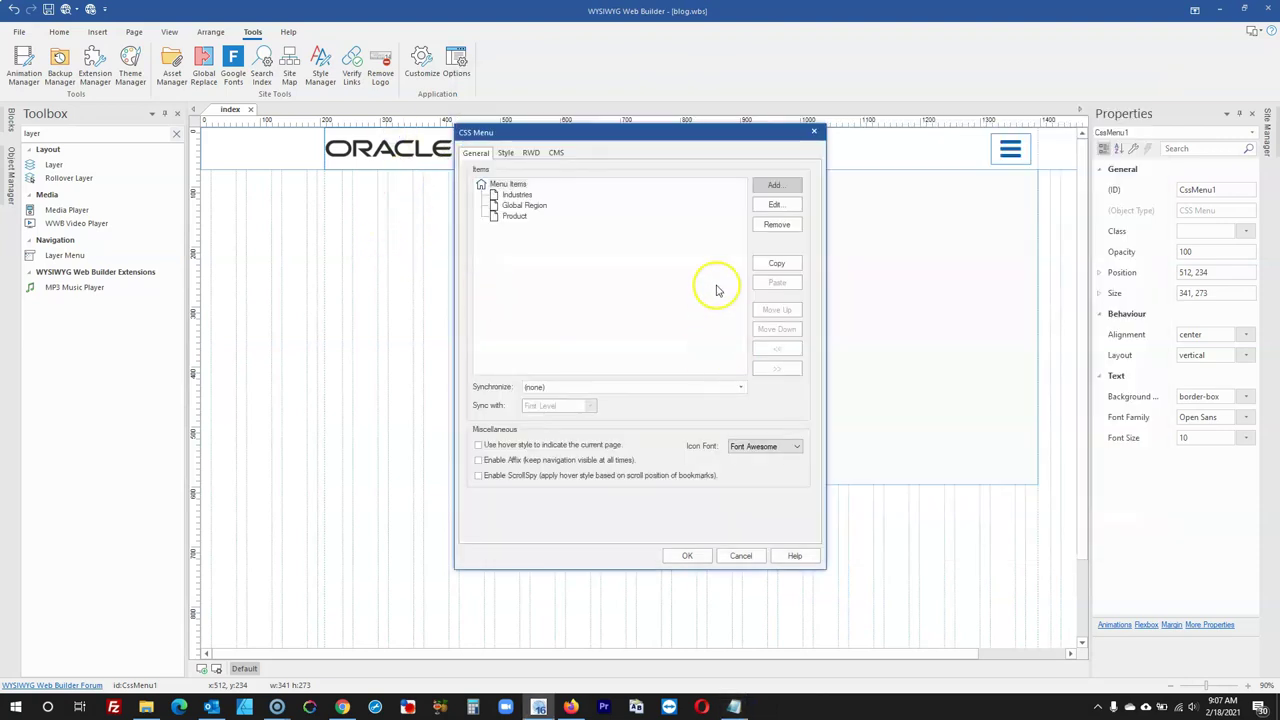
left_click(785, 193)
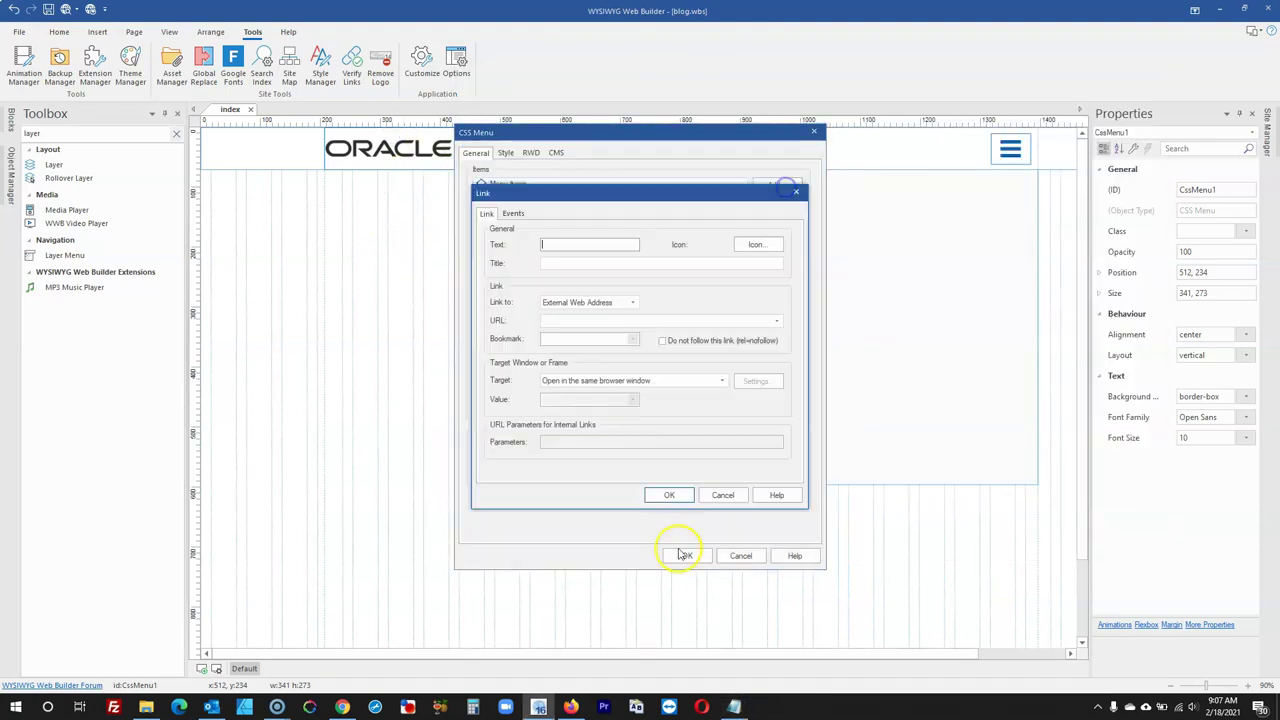
left_click(735, 706)
key("ctrl+z")
left_click(594, 254)
left_click_drag(499, 131, 461, 132)
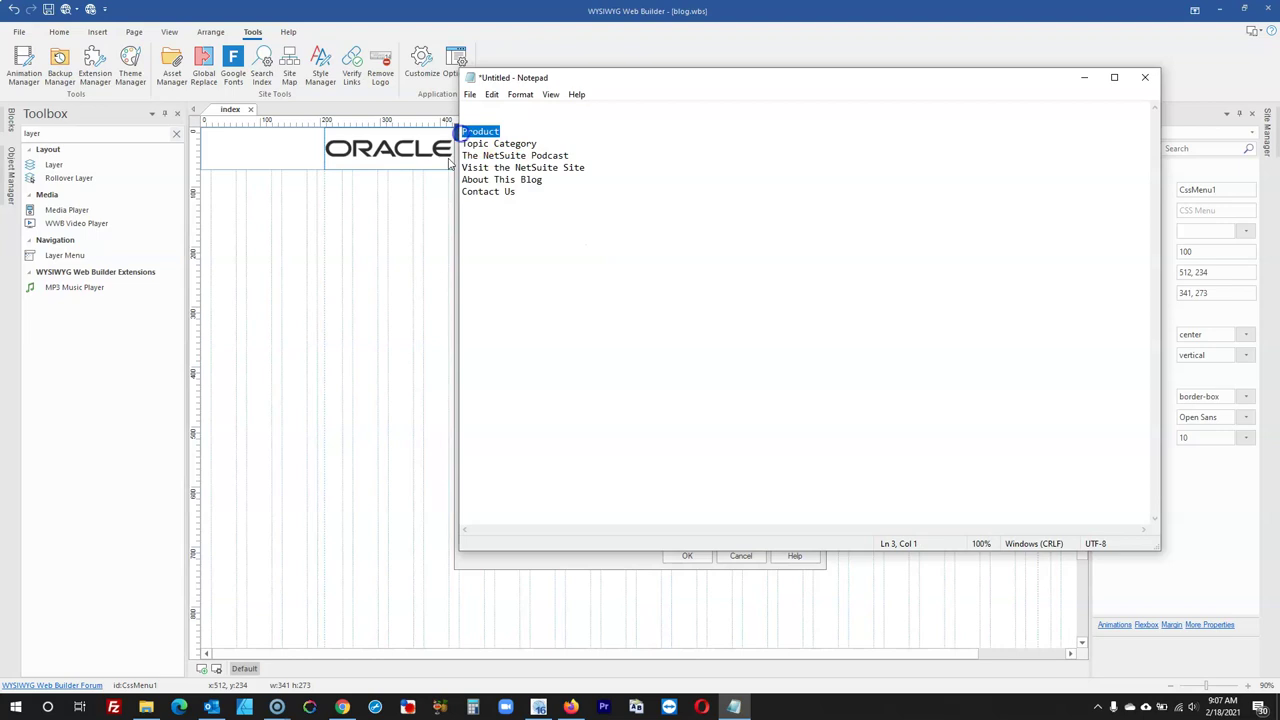
left_click(386, 263)
left_click(677, 495)
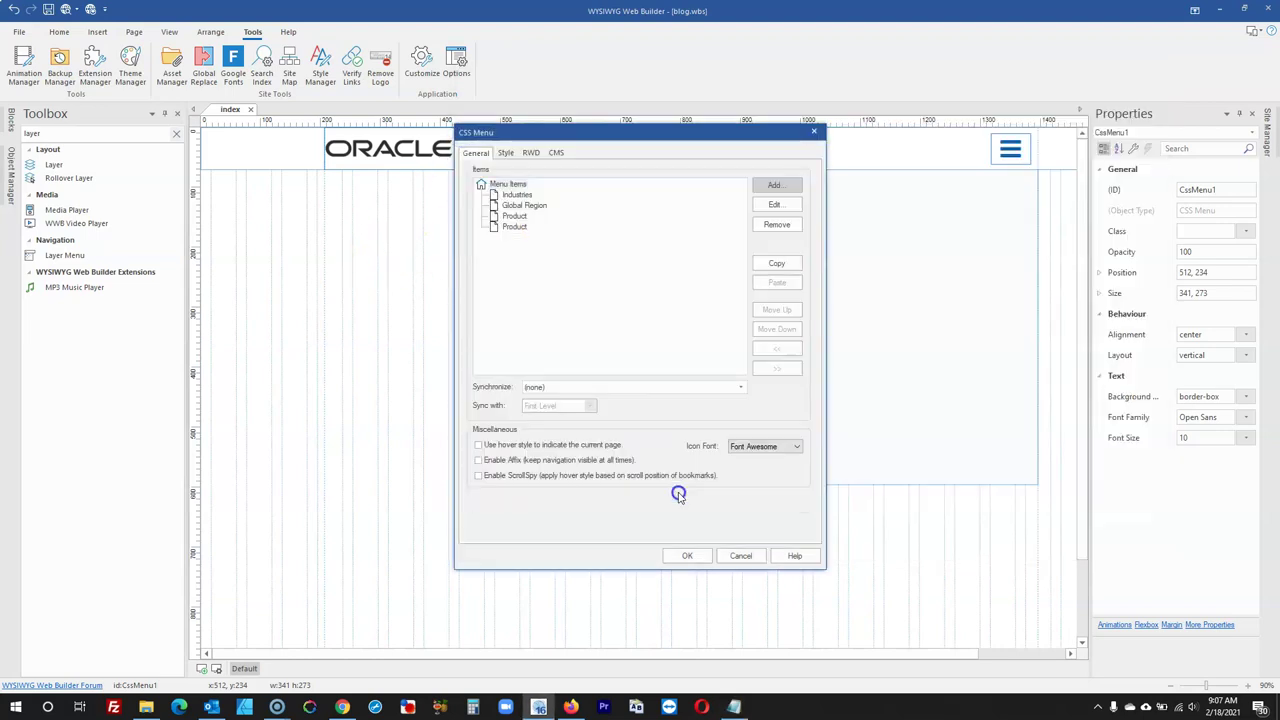
left_click(514, 226)
left_click(777, 224)
Cut "Topic Category" from the Notepad list and add it as a top-level item under Menu Items
left_click(703, 708)
left_click(735, 707)
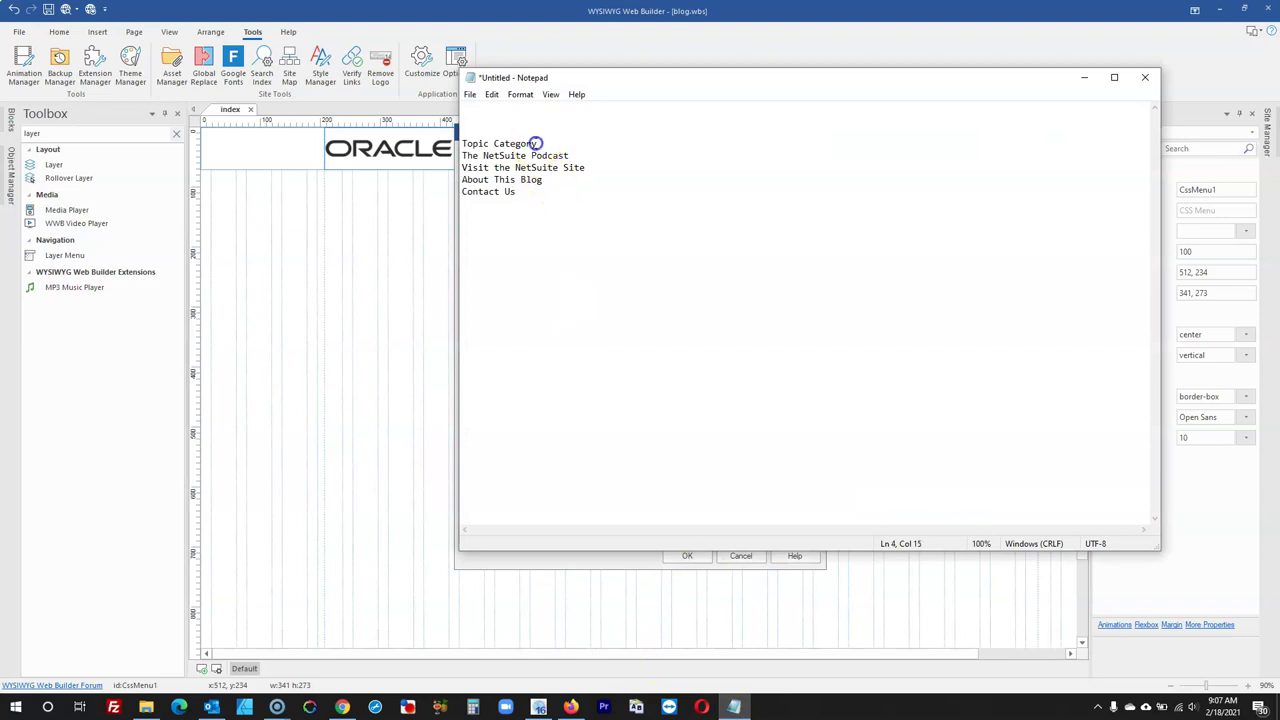
left_click_drag(537, 143, 470, 146)
key("ctrl+x")
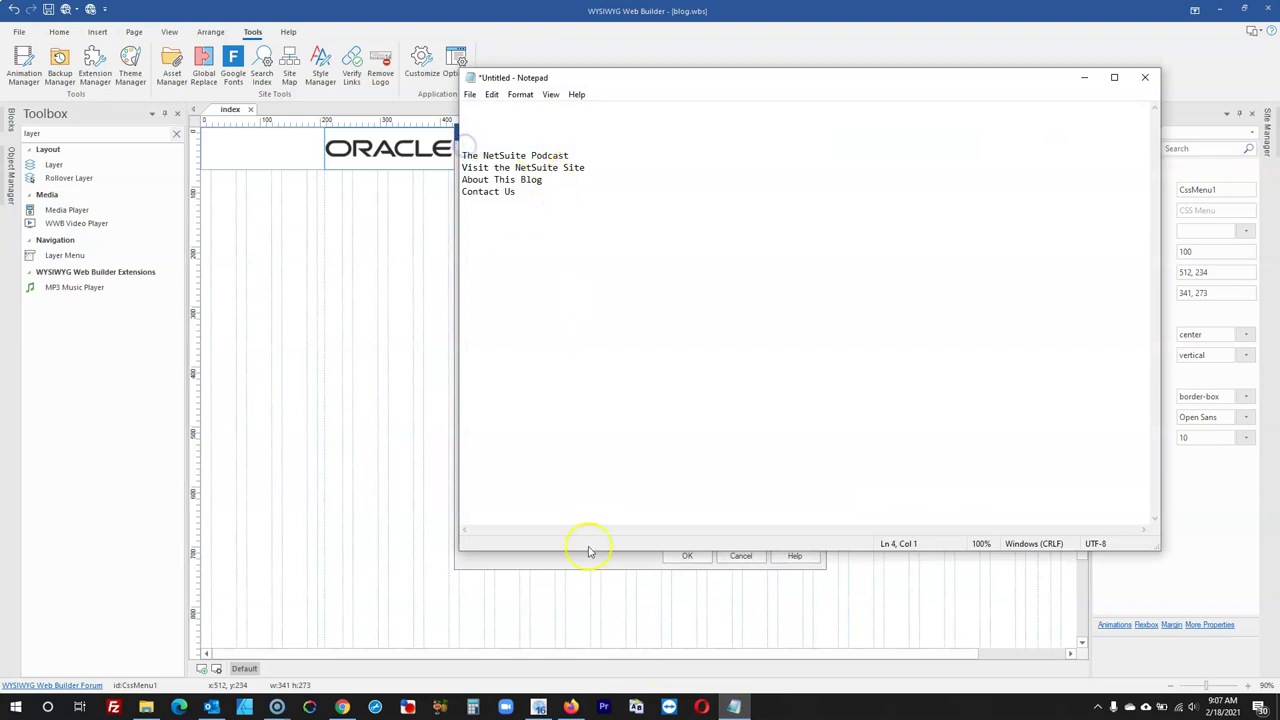
left_click(716, 641)
left_click(760, 186)
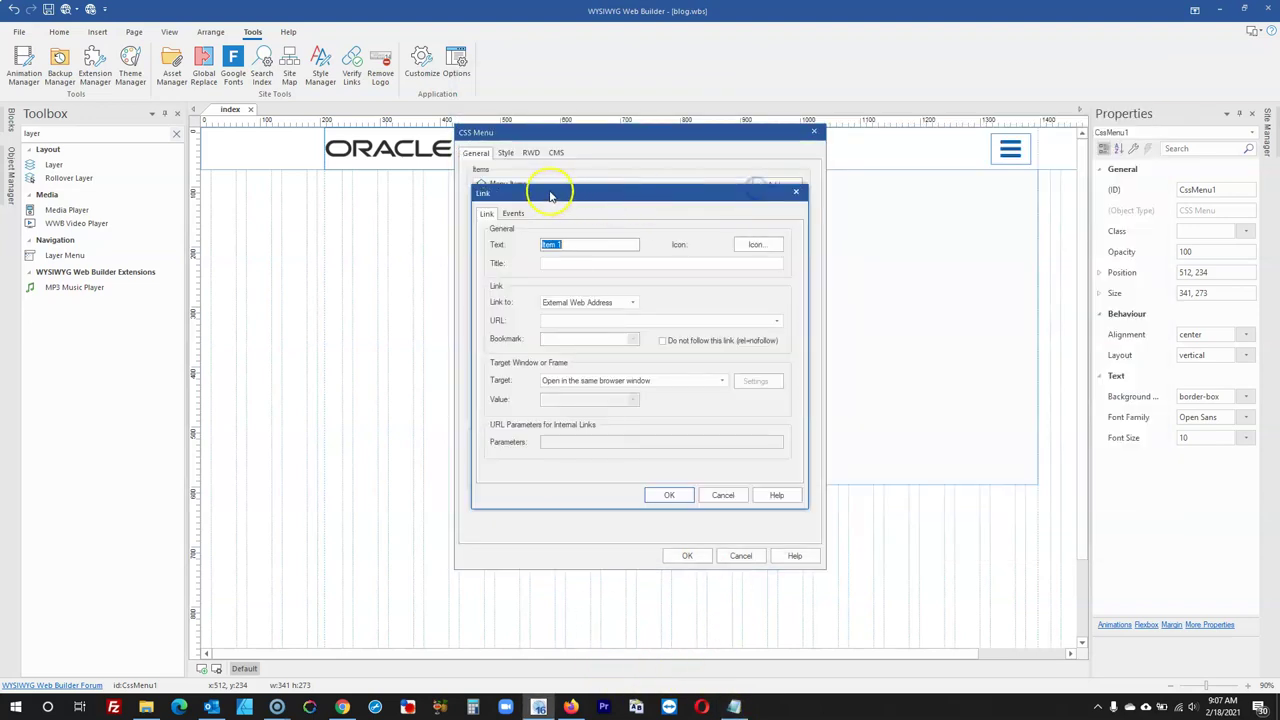
left_click(796, 191)
left_click(508, 184)
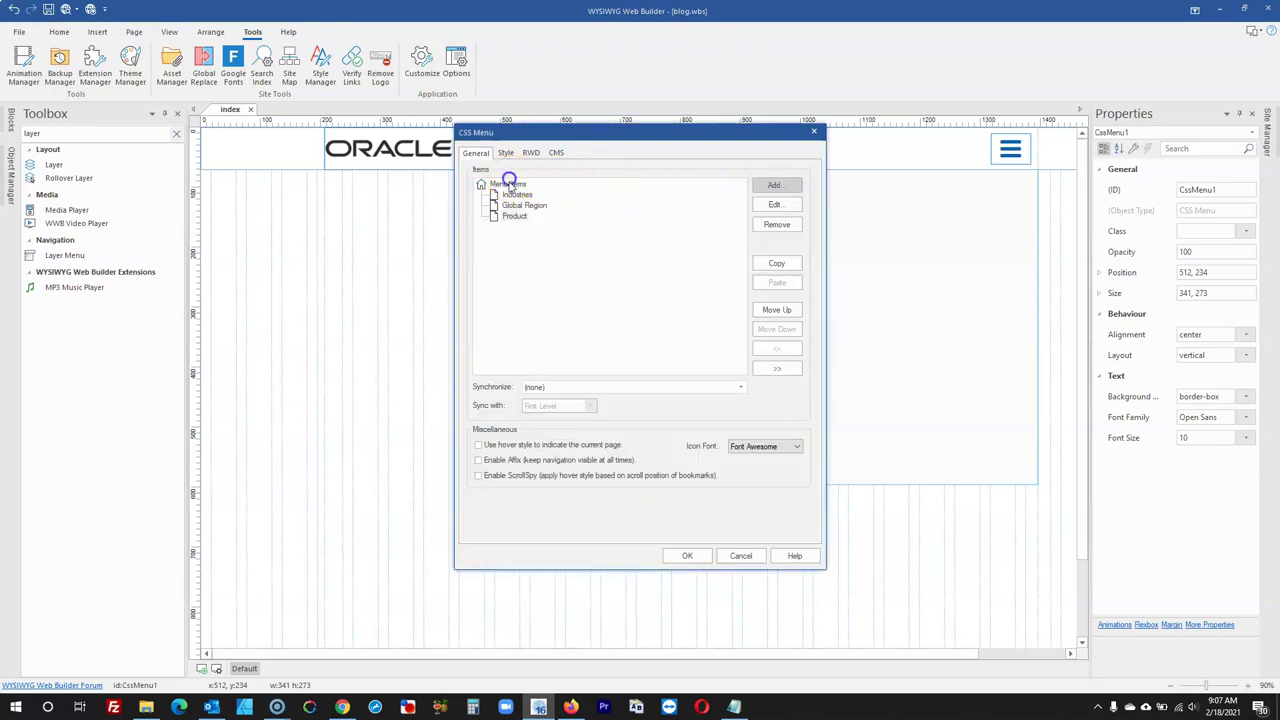
left_click(772, 184)
key("ctrl+v")
left_click(657, 490)
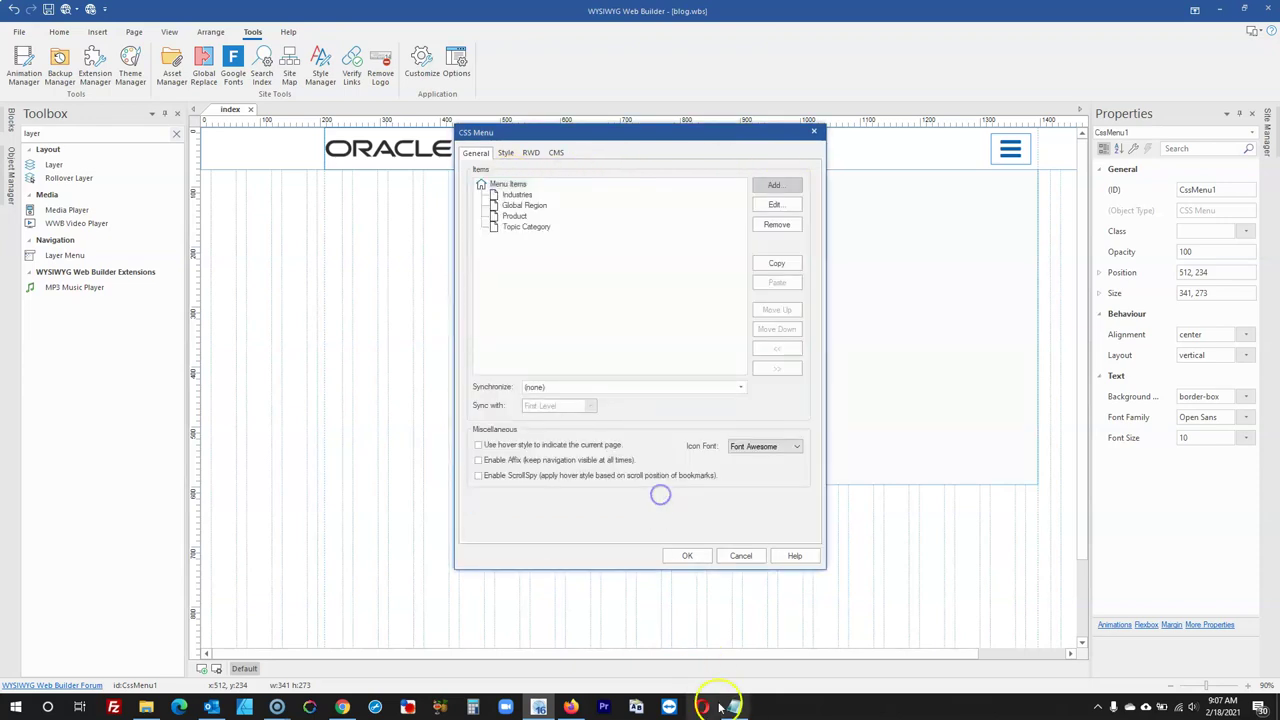
Cut "The NetSuite Podcast" from the Notepad list and add it as the fifth menu item
left_click(733, 707)
left_click(570, 155)
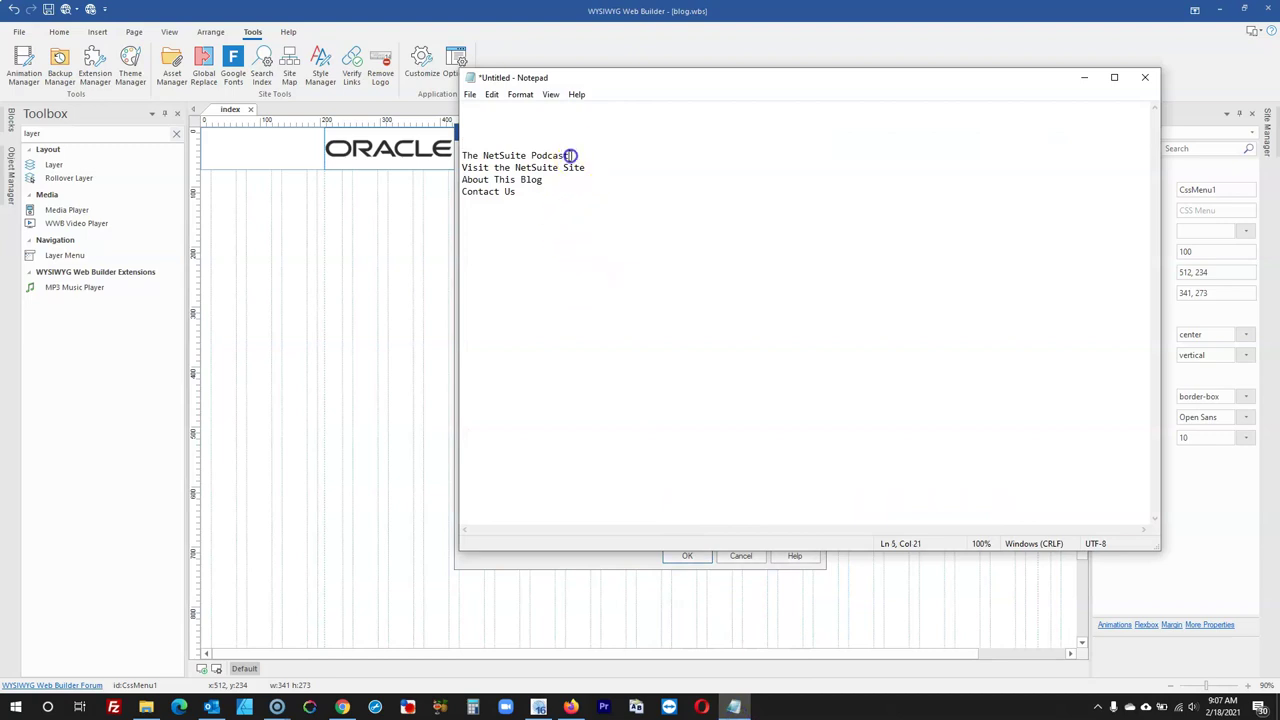
left_click_drag(570, 155, 458, 153)
key("ctrl+x")
key("alt+Tab")
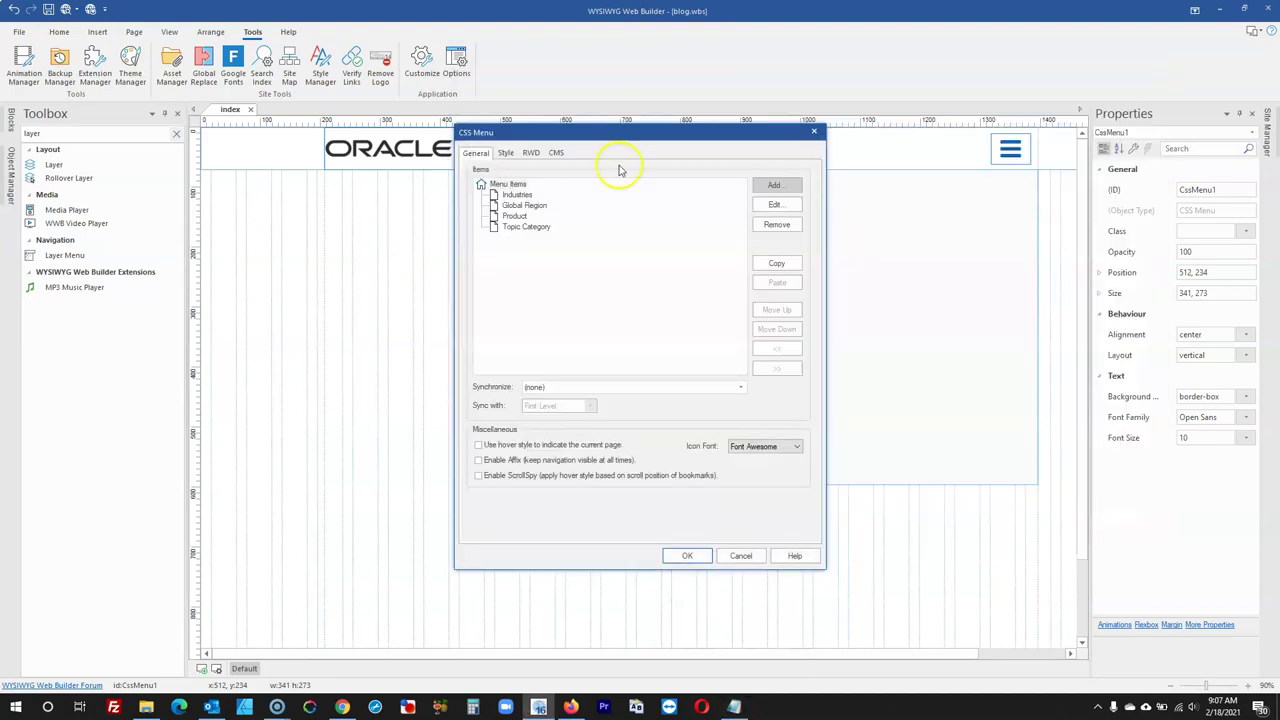
left_click(785, 190)
key("ctrl+v")
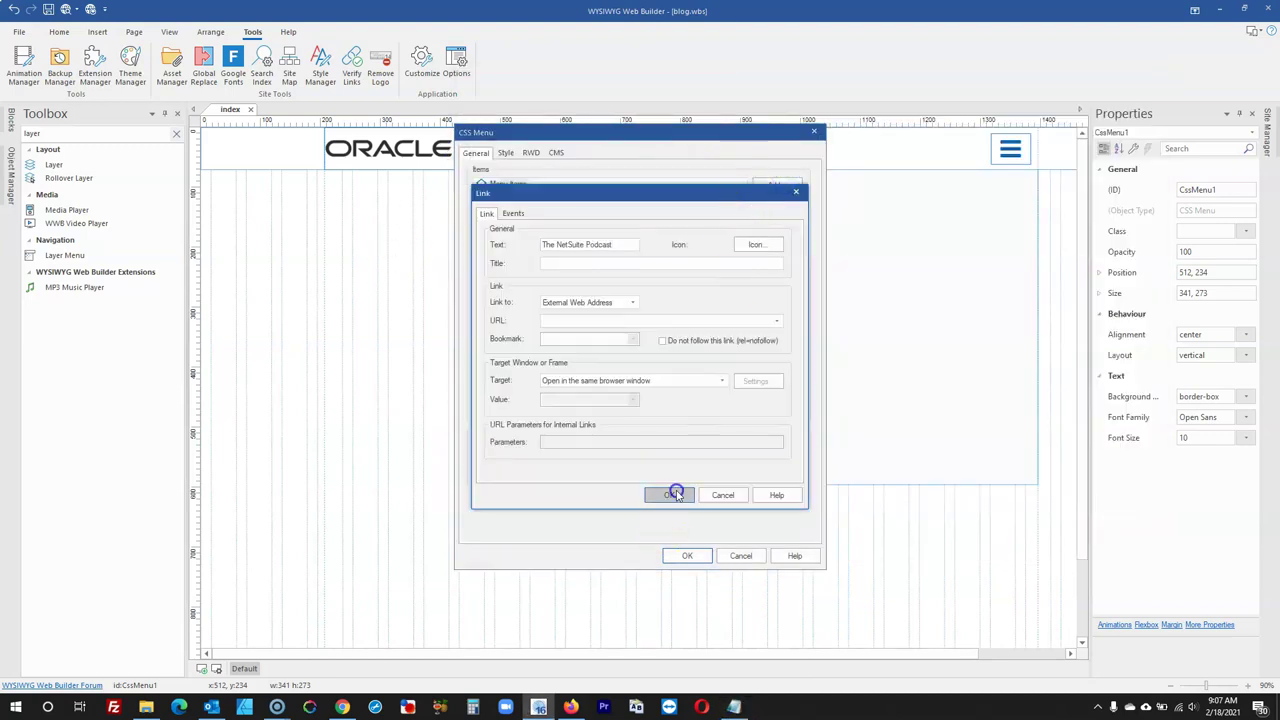
left_click(677, 490)
Cut "Visit the NetSuite Site" from the Notepad list and return to the CSS menu's settings
left_click(733, 707)
left_click_drag(588, 168, 462, 167)
key("ctrl+x")
key("alt+Tab")
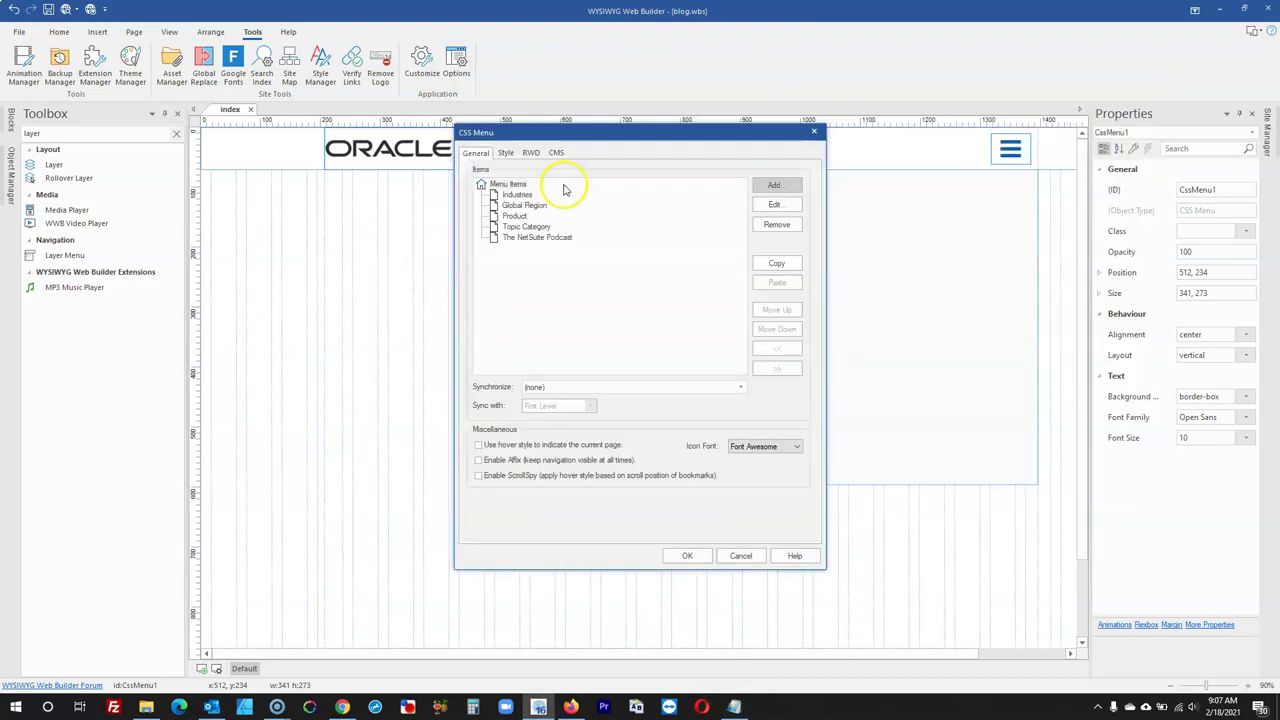
Add a menu item named "Visit the NetSuite Site" to the CSS menu using the copied text
left_click(770, 186)
key("ctrl+v")
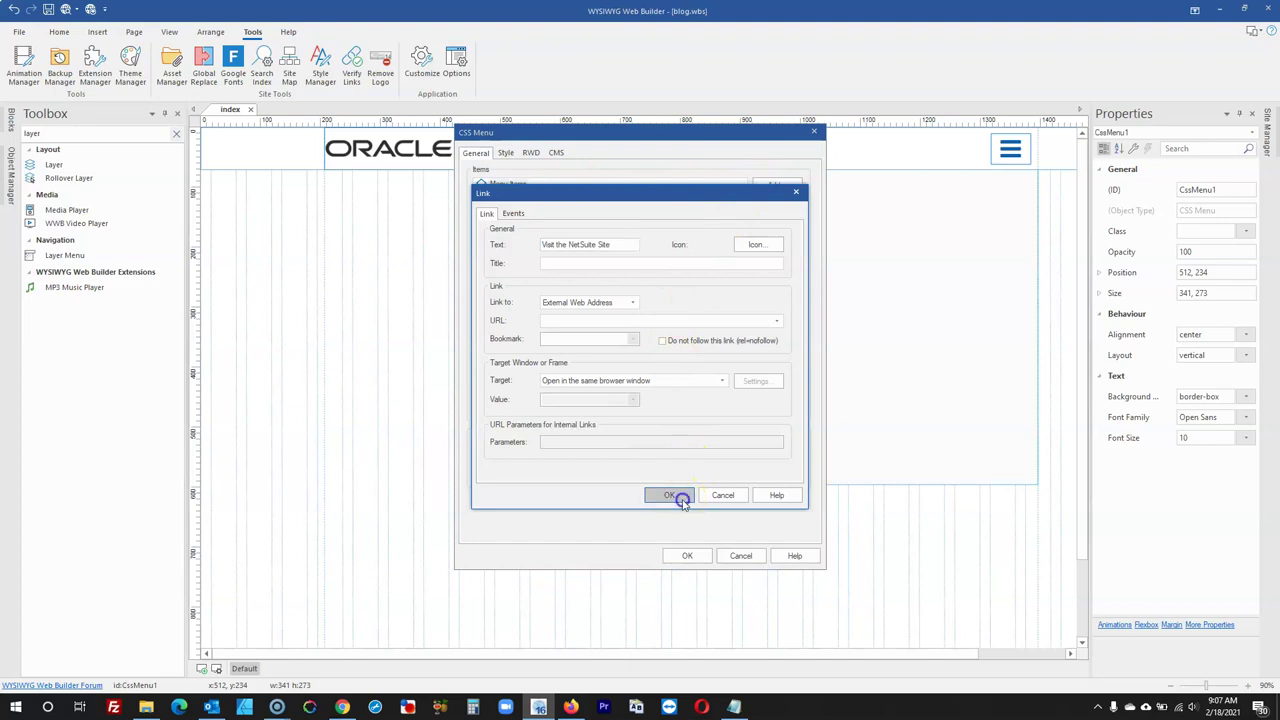
left_click(680, 493)
Cut "About This Blog" from the Notepad list and add it as a new item in the CSS menu
left_click(735, 707)
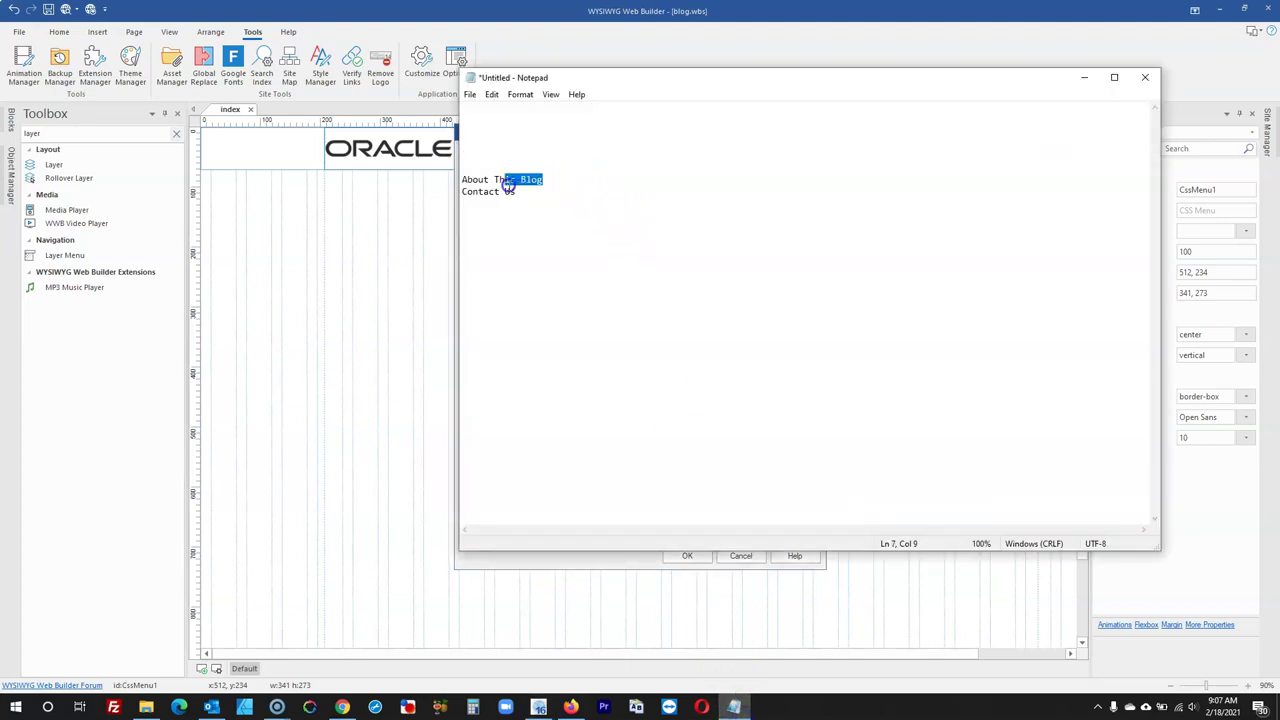
key("ctrl+x")
key("alt+Tab")
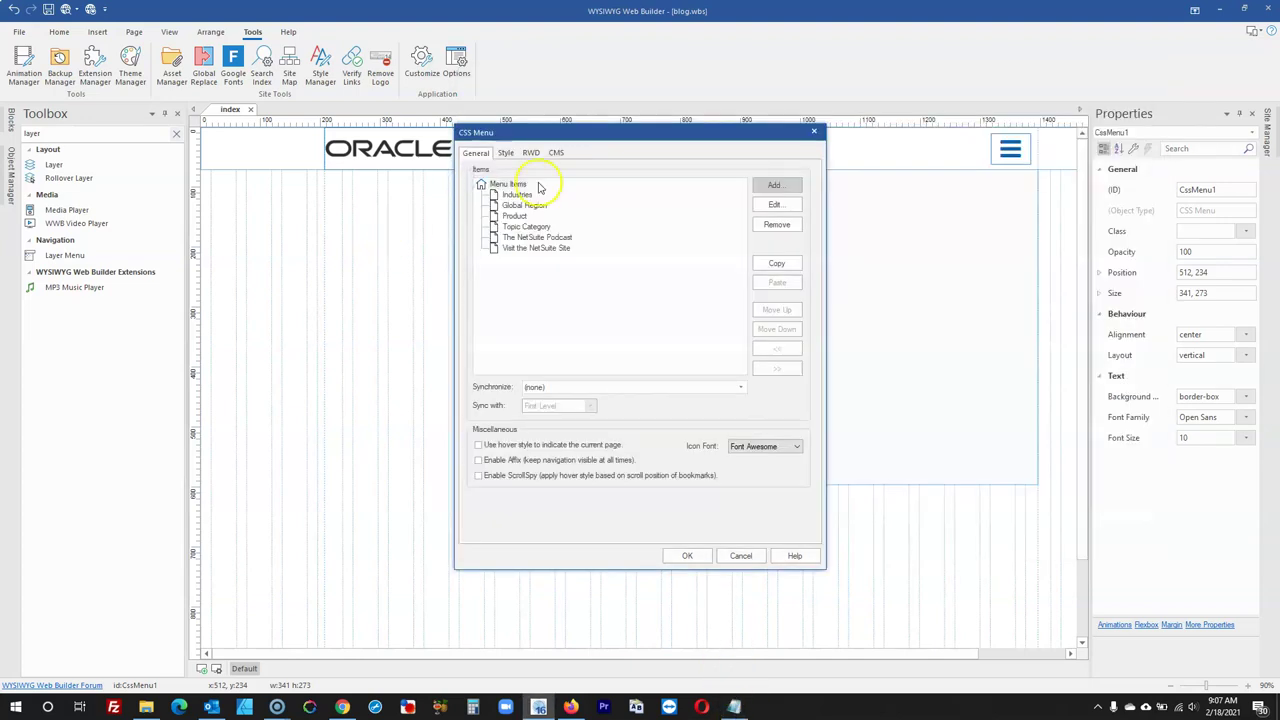
left_click(797, 191)
key("ctrl+v")
left_click(678, 491)
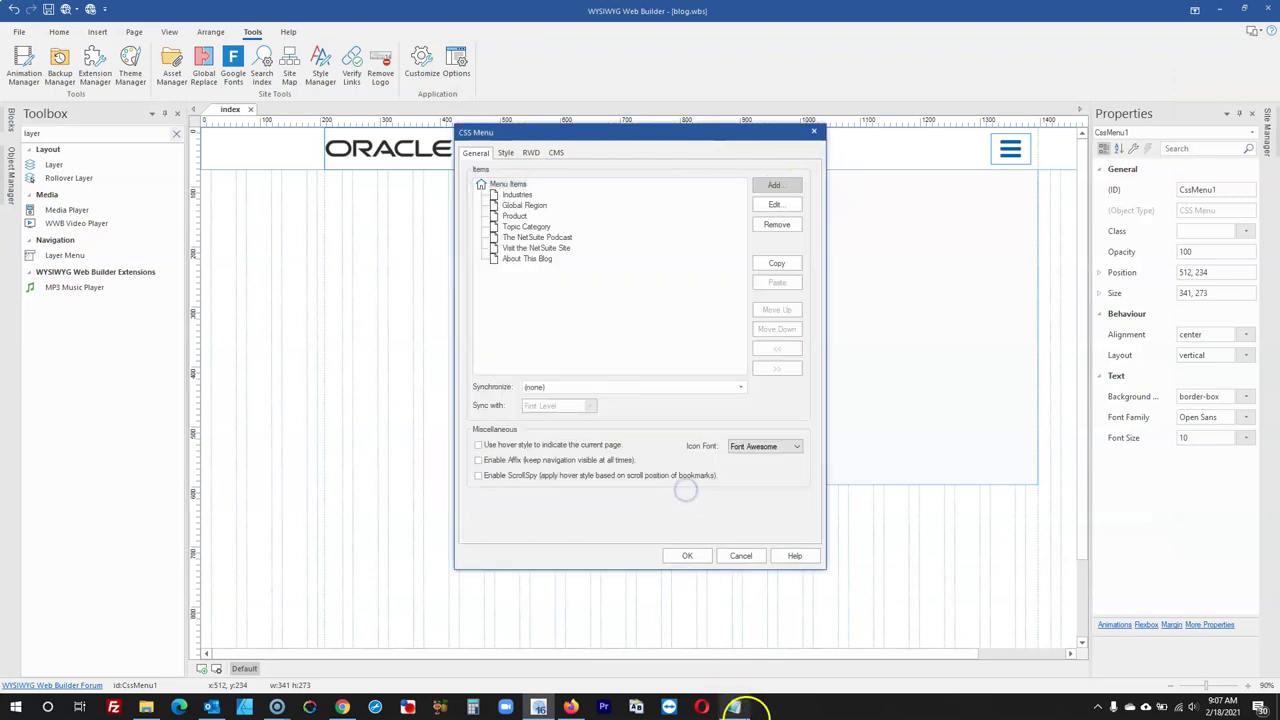
Cut "Contact Us" from the Notepad list, add it as the last CSS menu item and apply the menu changes
key("alt+Tab")
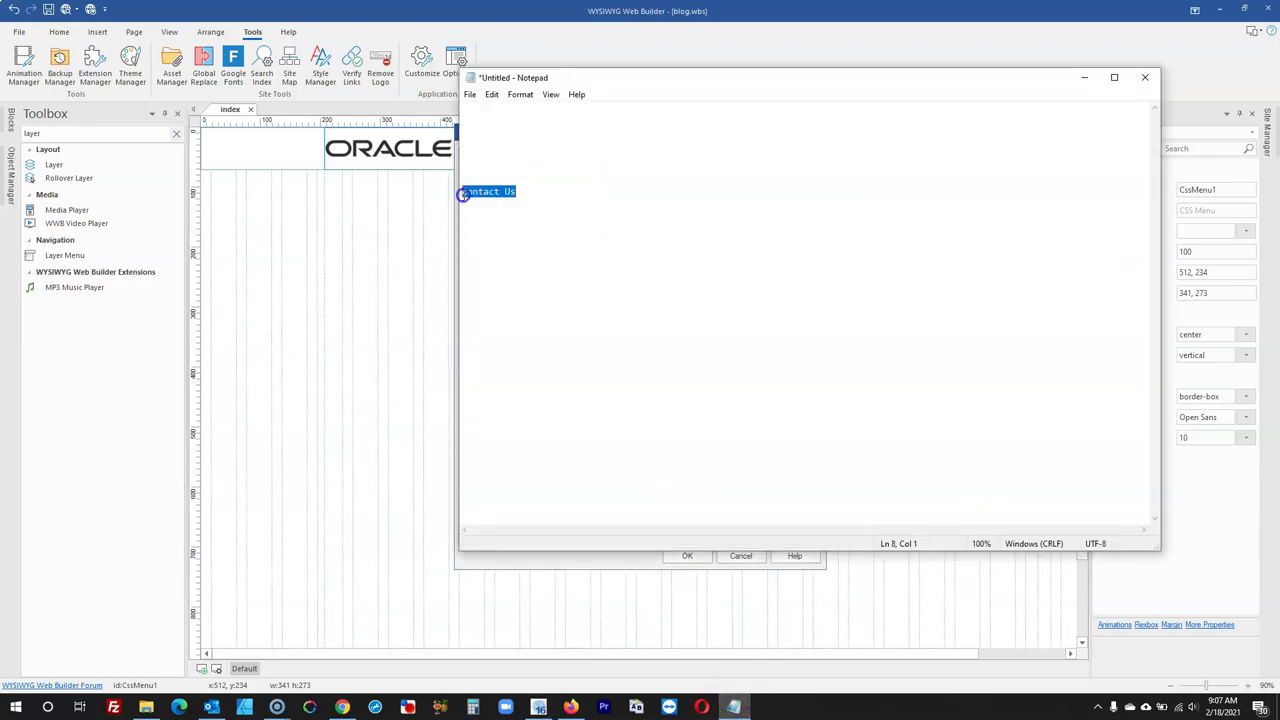
key("ctrl+x")
key("alt+Tab")
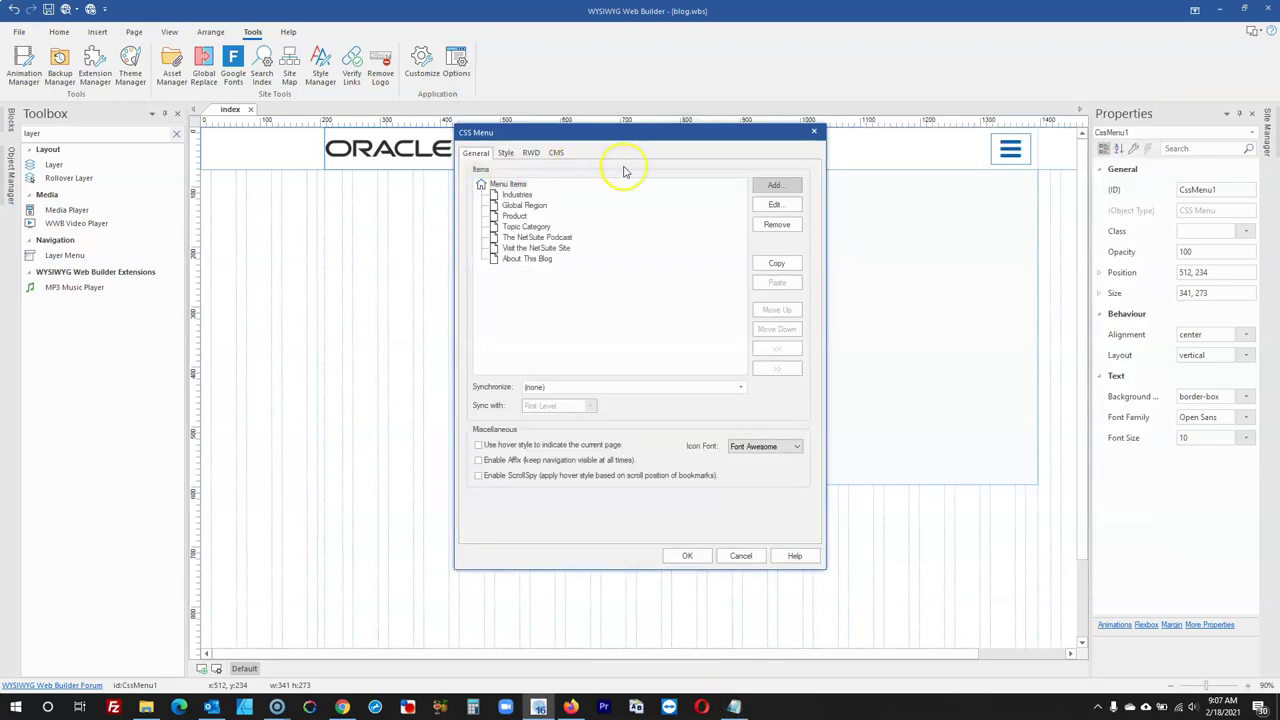
left_click(773, 184)
key("ctrl+v")
left_click(673, 494)
left_click(687, 555)
Move the CSS menu to about 448, 127 on the page and widen it to about 383
left_click_drag(643, 422, 574, 340)
left_click_drag(494, 333, 470, 334)
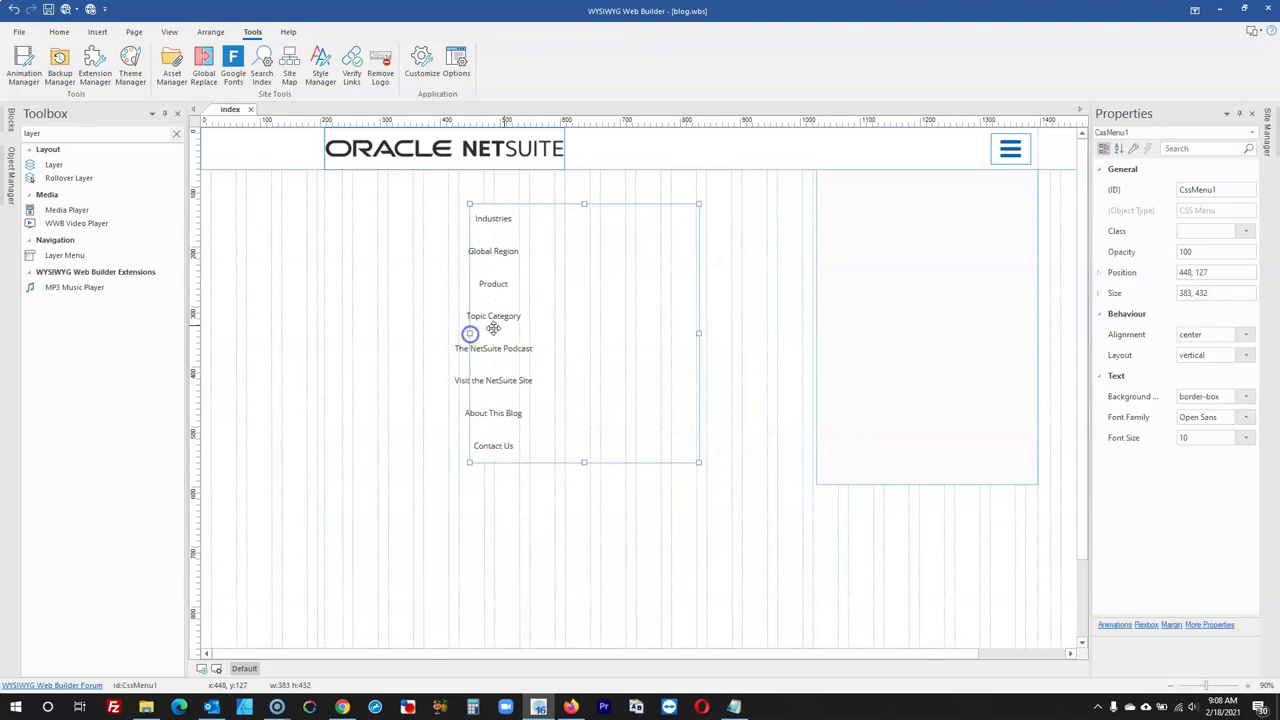
Set the main menu text to left alignment and size 11, comparing with the NetSuite Blog menu in Firefox
double_click(493, 328)
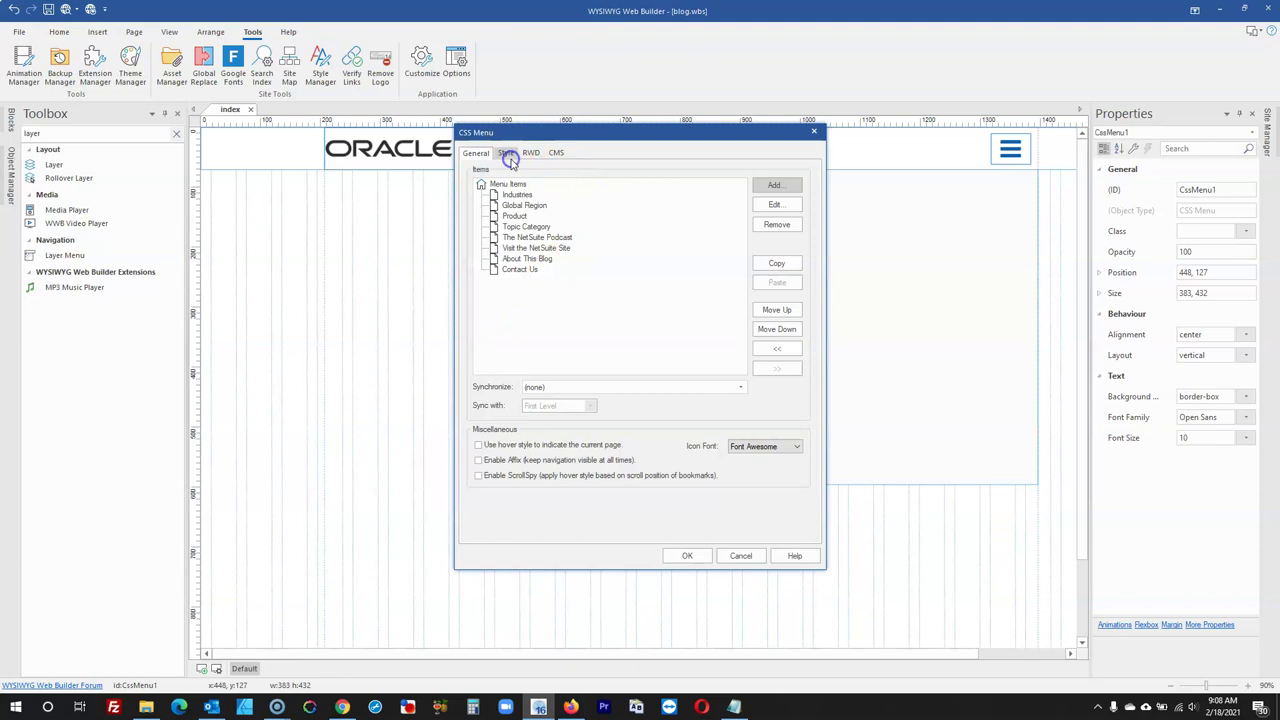
left_click(713, 182)
left_click(601, 224)
left_click(566, 233)
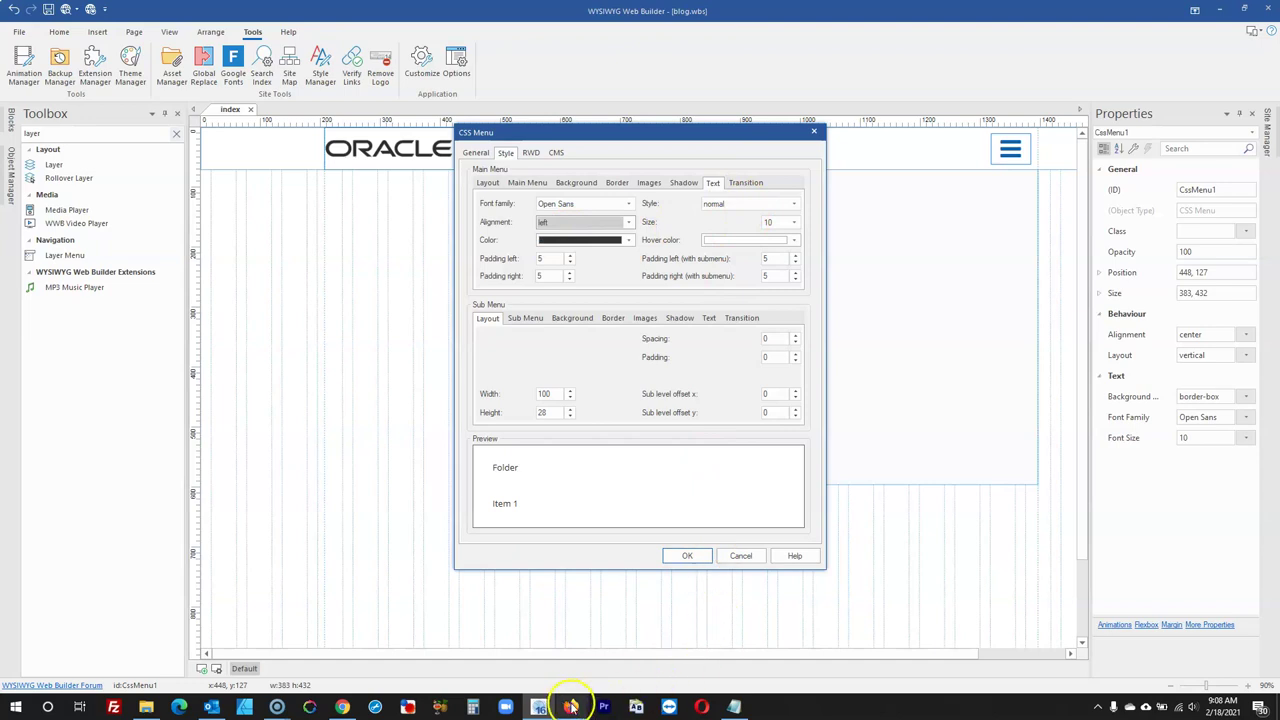
left_click(571, 707)
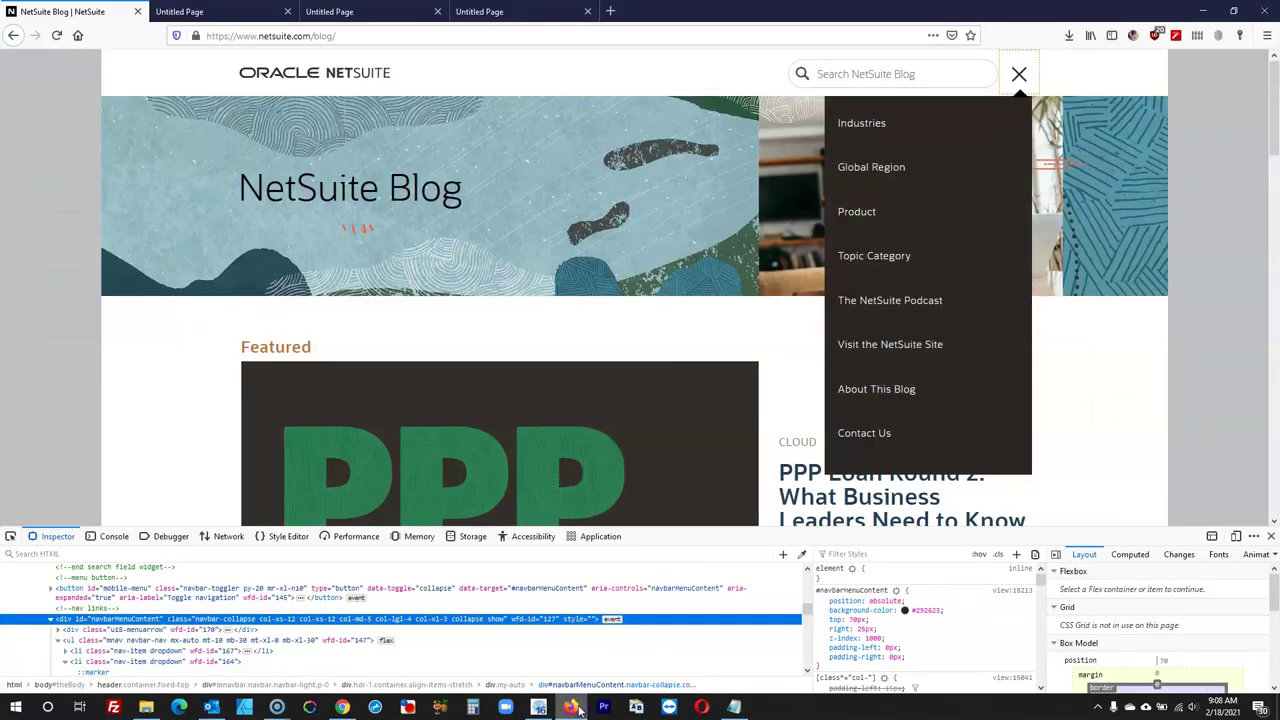
left_click(576, 708)
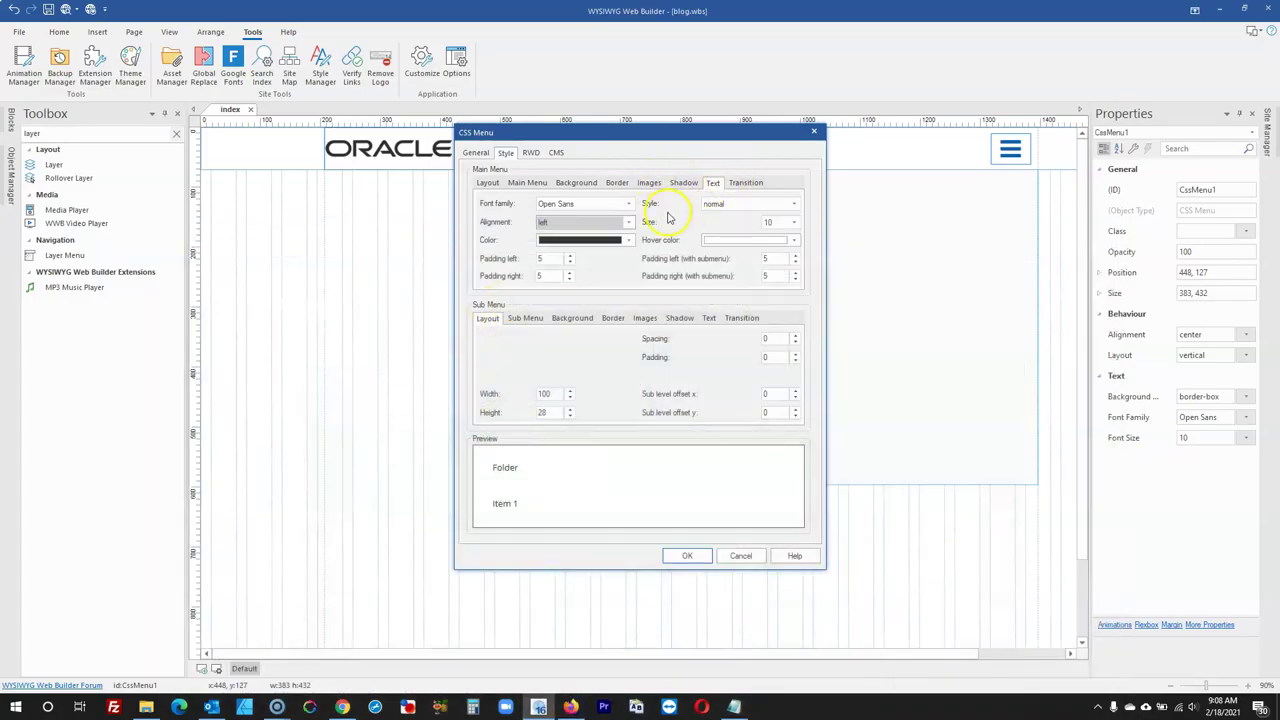
left_click(778, 224)
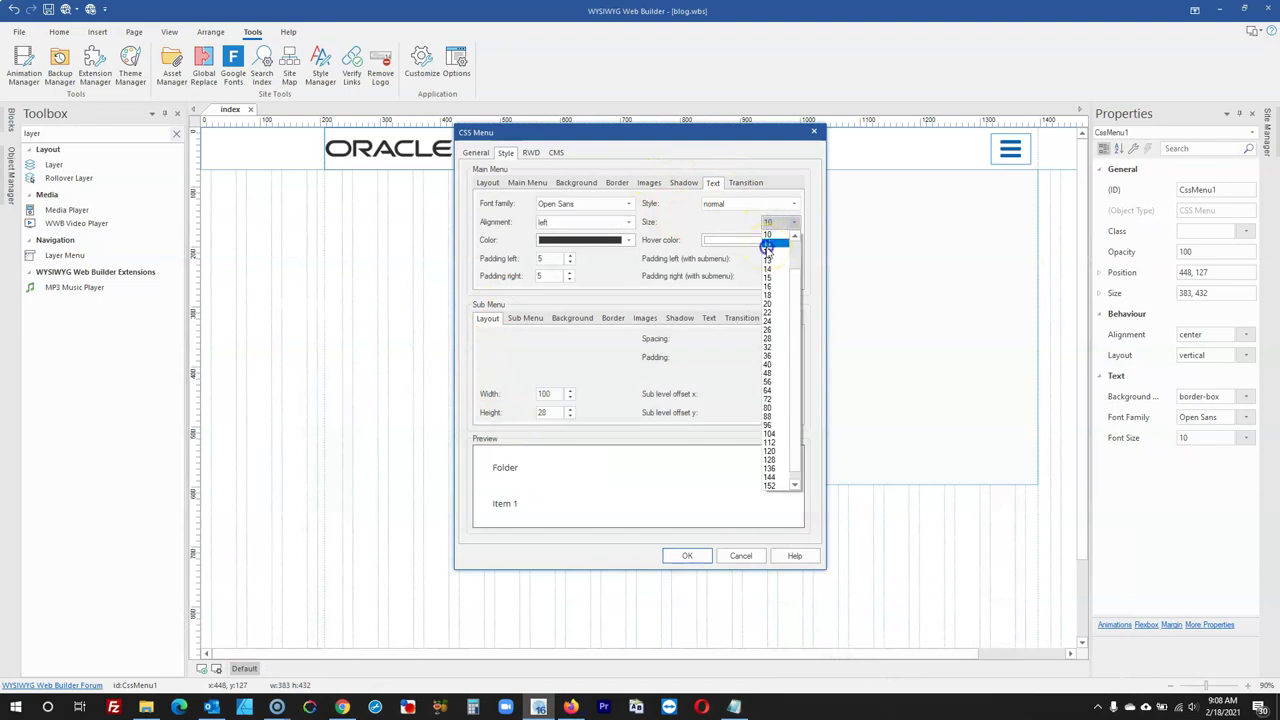
left_click(768, 245)
left_click(687, 555)
Move the CSS menu to about 544, 150 and narrow it to about 306 wide
left_click(608, 534)
left_click(604, 380)
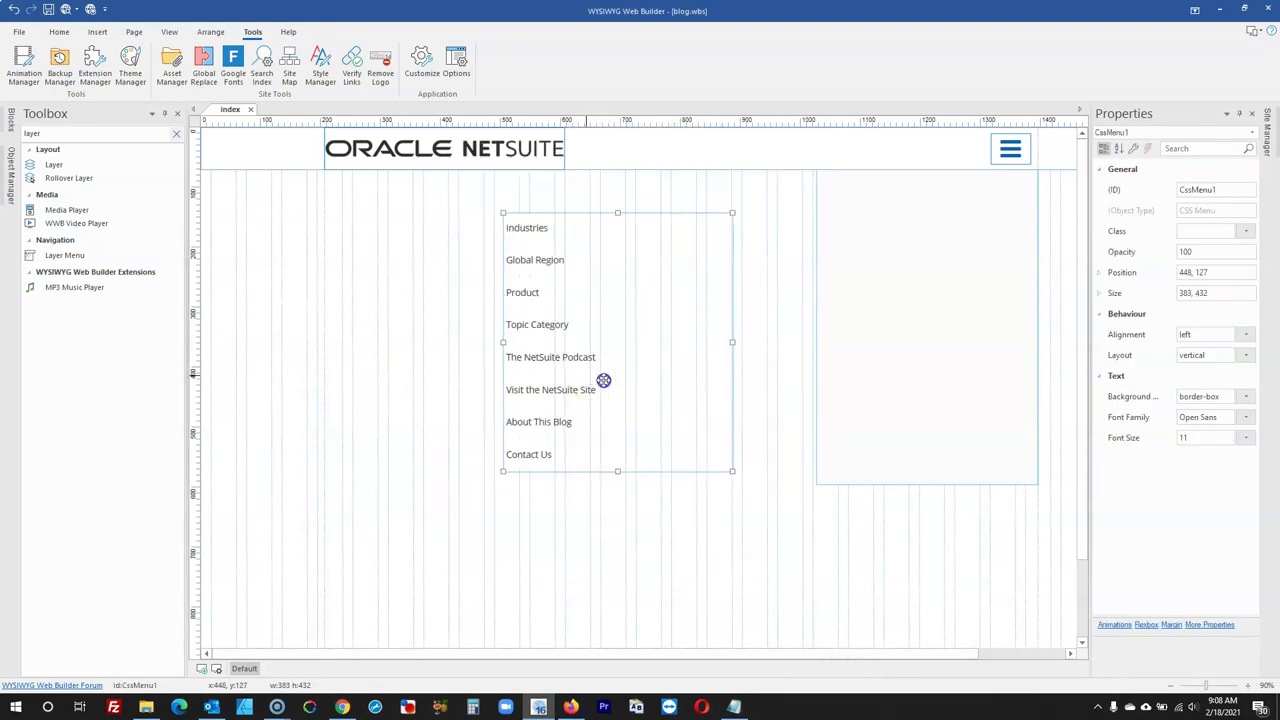
left_click_drag(604, 380, 610, 380)
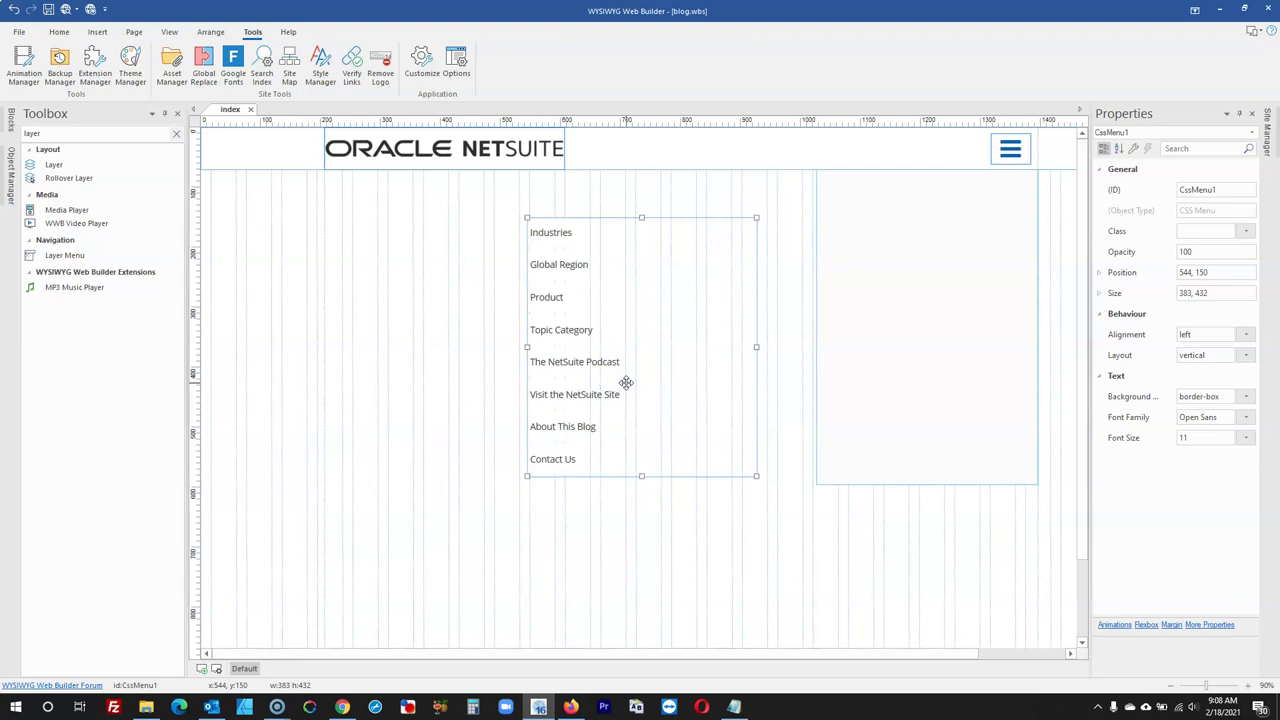
left_click_drag(756, 347, 711, 342)
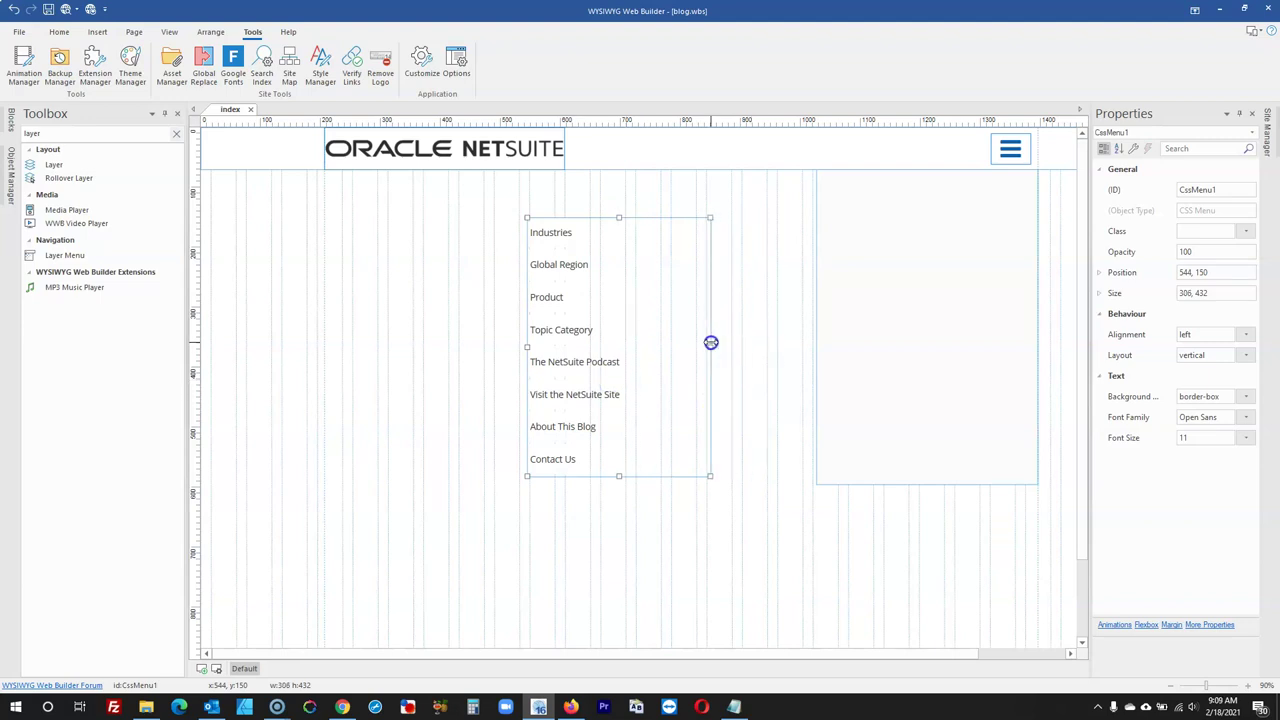
Switch to Firefox, inspect the NetSuite Blog dropdown menu container and copy its background color #292623
left_click(570, 707)
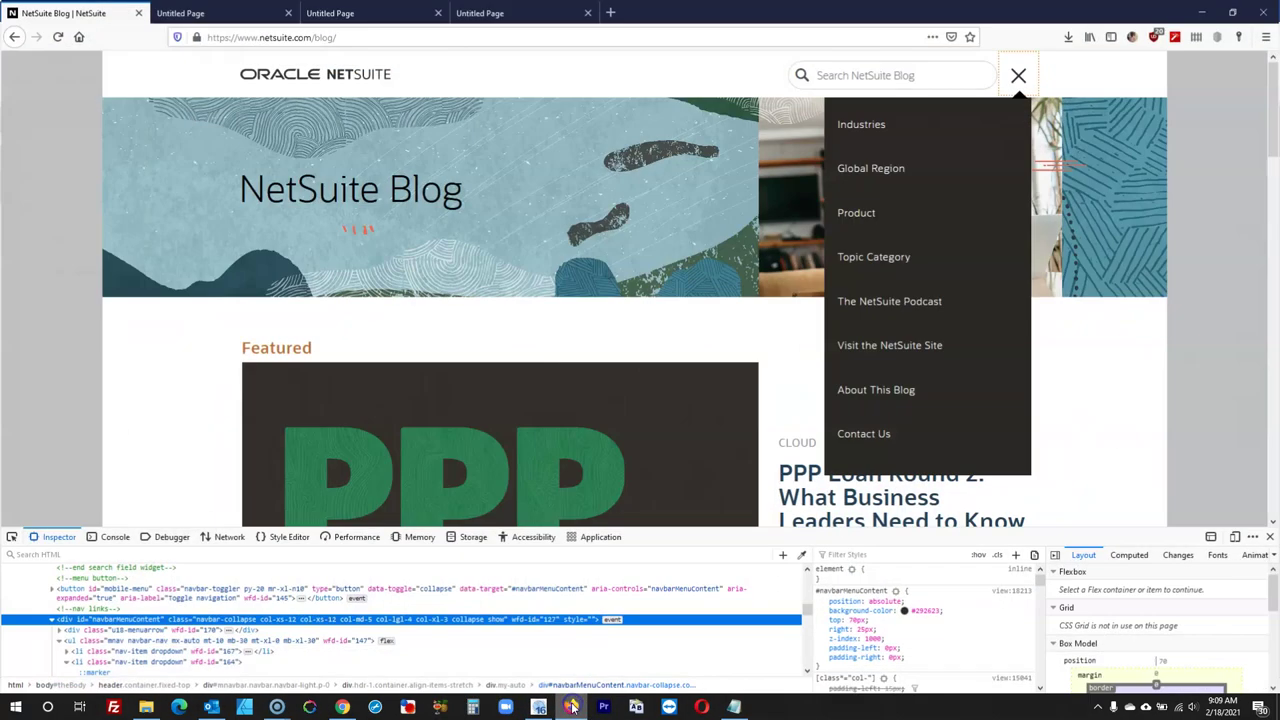
right_click(945, 246)
left_click(998, 424)
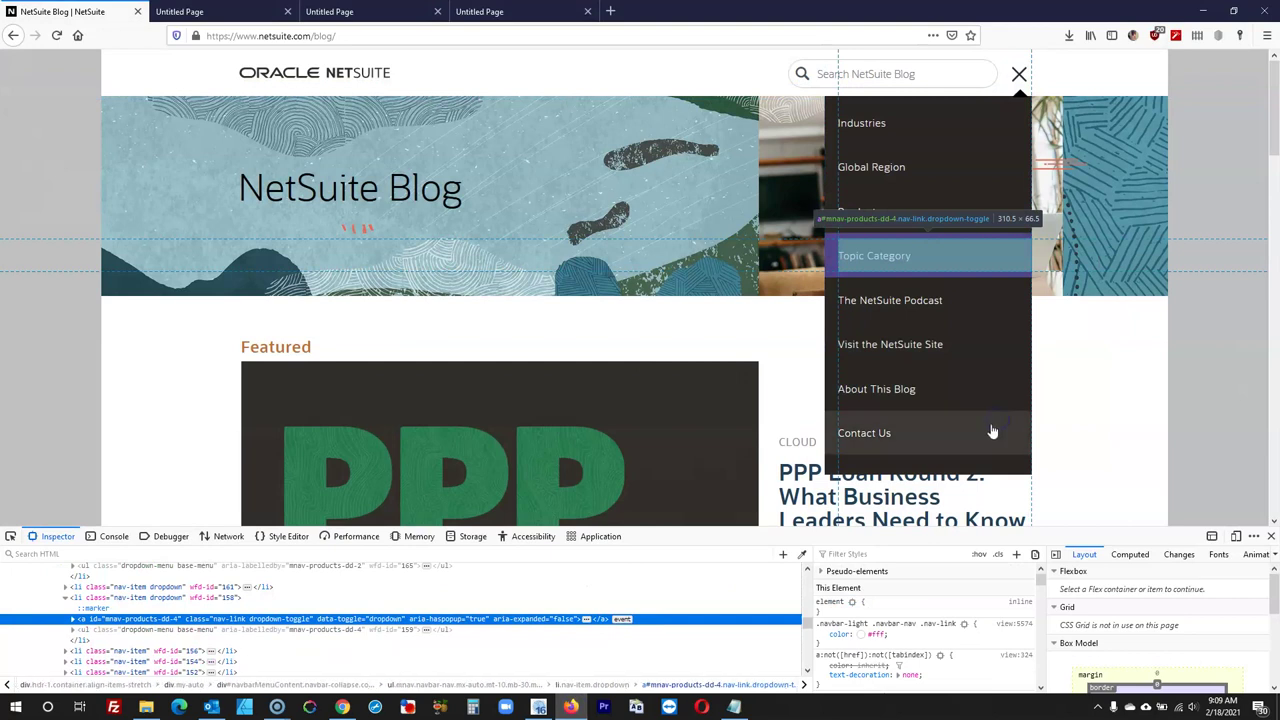
right_click(965, 465)
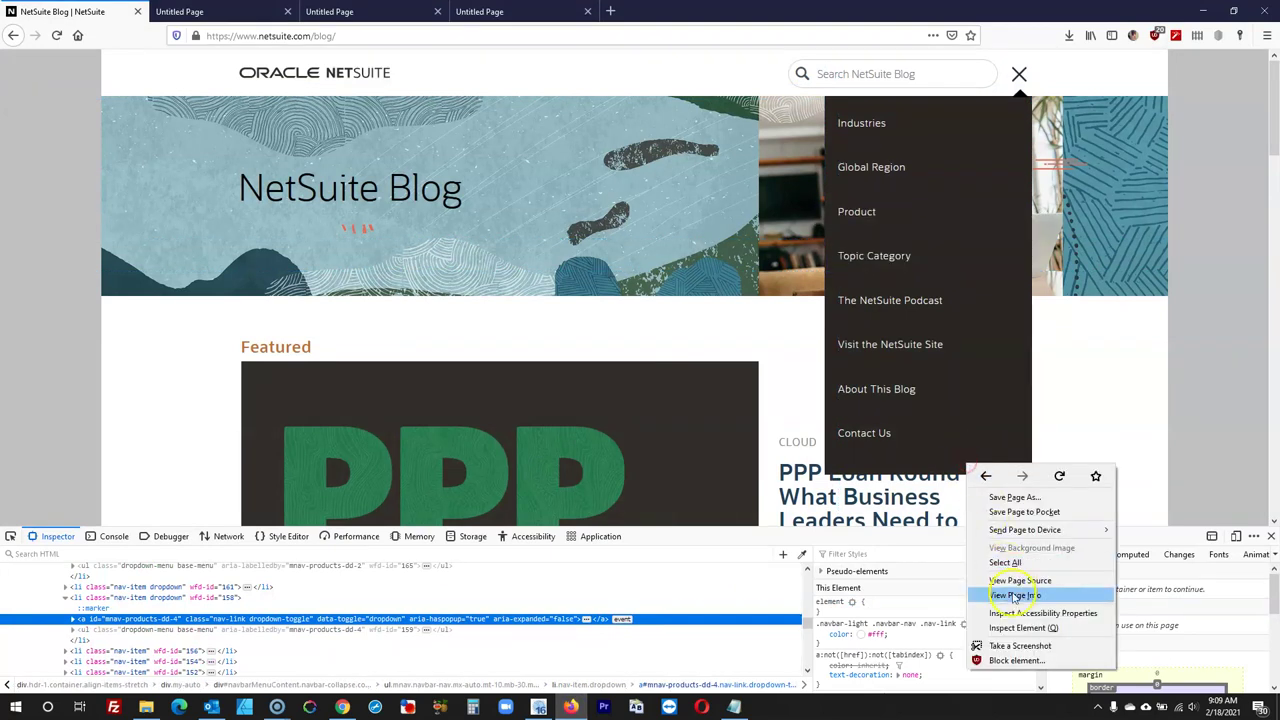
left_click(1018, 628)
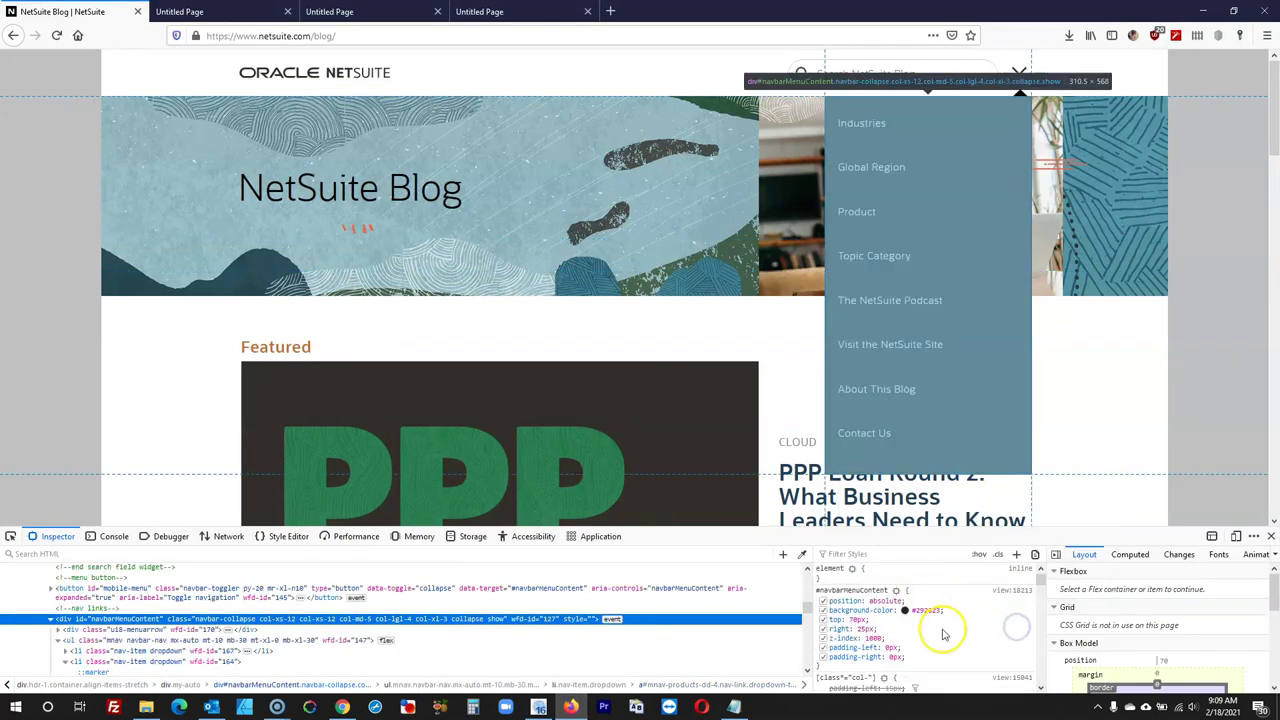
left_click(917, 610)
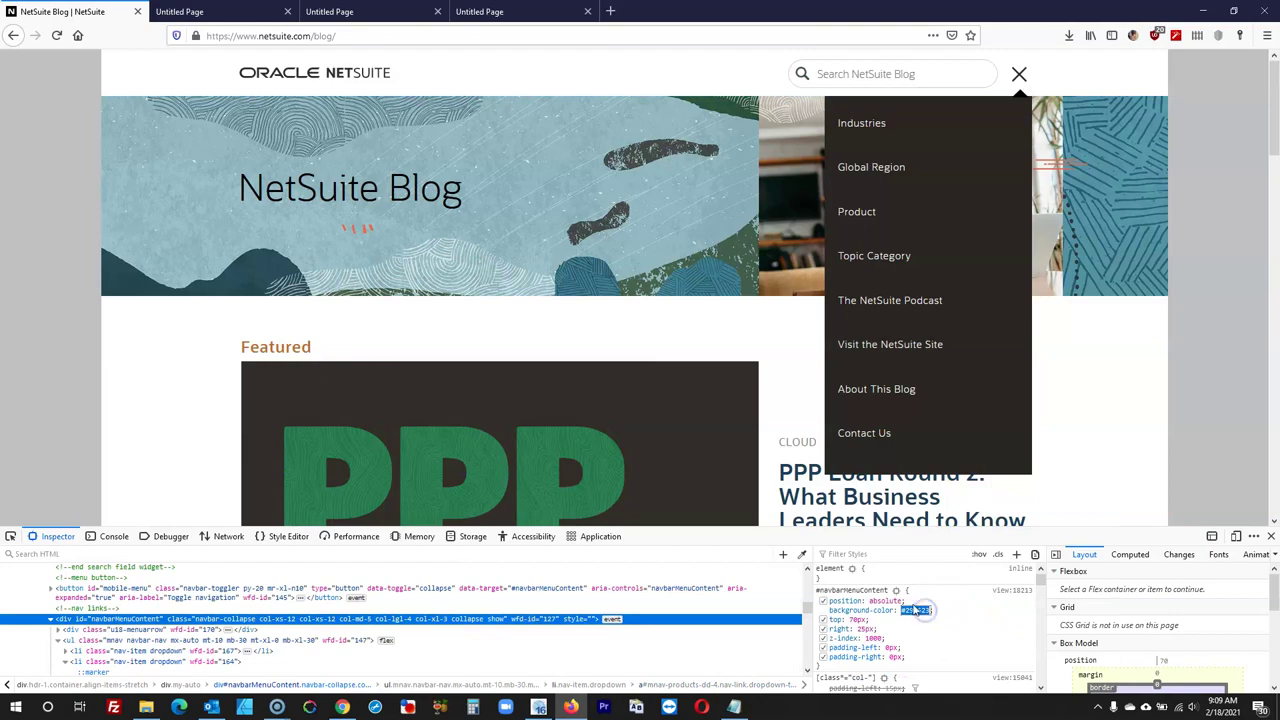
Back in WYSIWYG Web Builder, set the background color of the empty layer below the menu icon to #292623
left_click(538, 707)
double_click(914, 323)
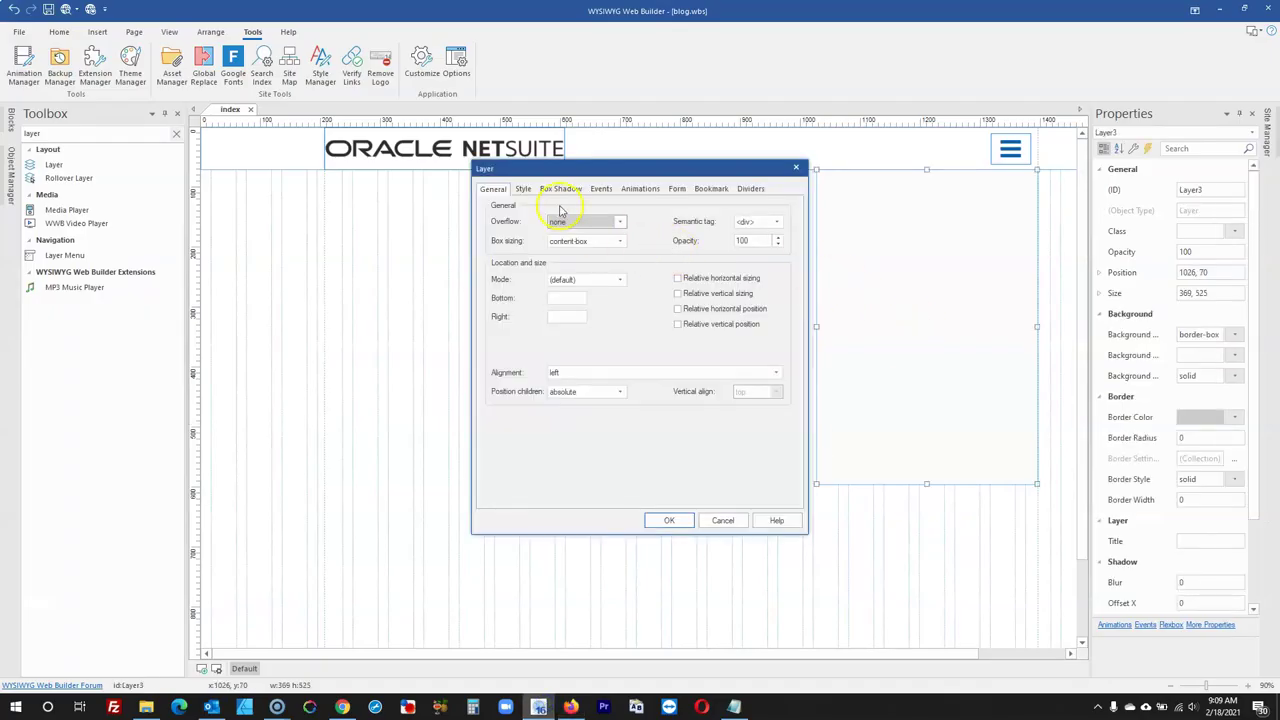
left_click(527, 191)
left_click(594, 278)
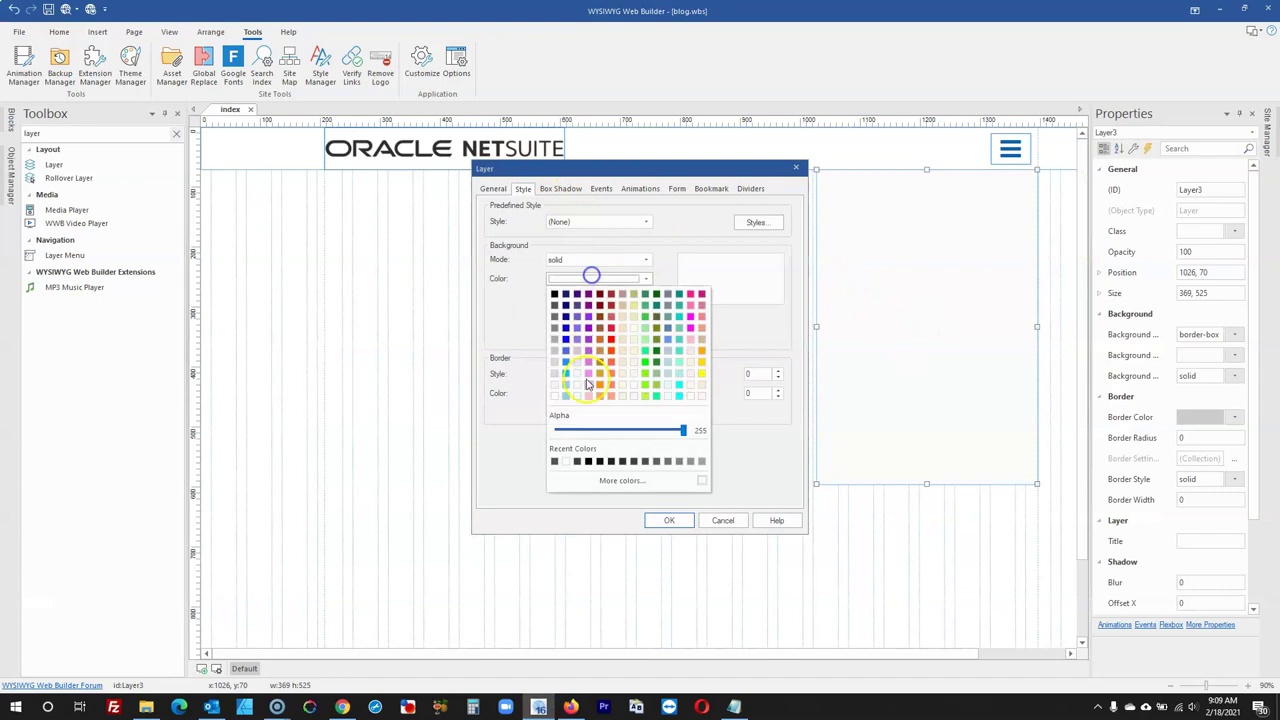
left_click(604, 483)
left_click(702, 454)
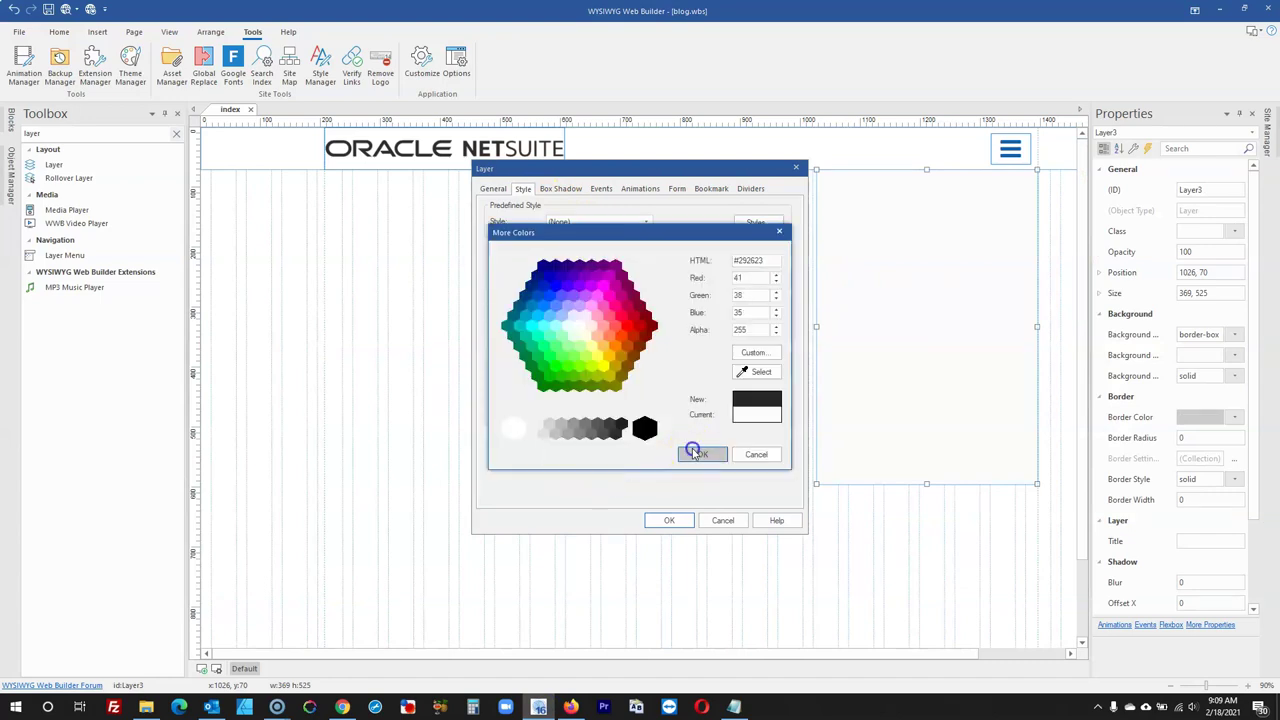
left_click(669, 520)
left_click(684, 544)
Move the CSS menu onto the dark layer and set its main menu button height to 65
left_click_drag(605, 335, 886, 291)
double_click(886, 290)
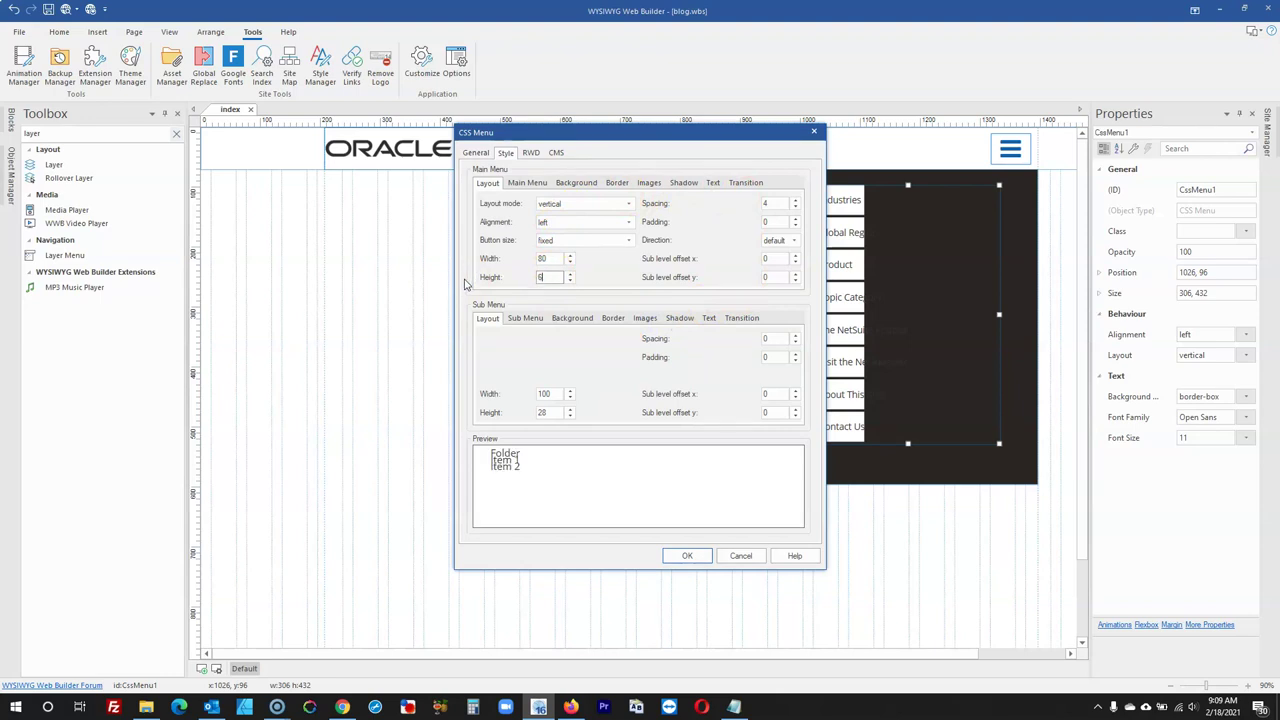
left_click(674, 554)
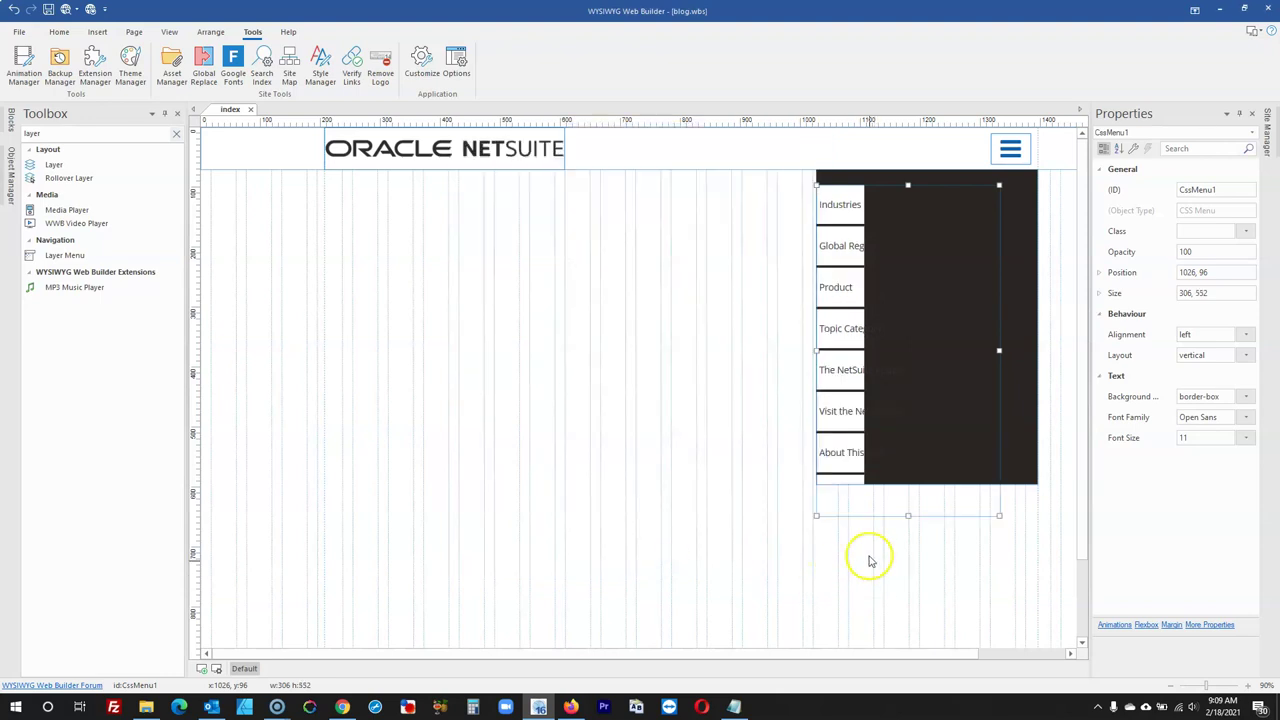
Lengthen the dark layer to about 578 high and place it directly beneath the header at about 1026, 70
left_click(1030, 437)
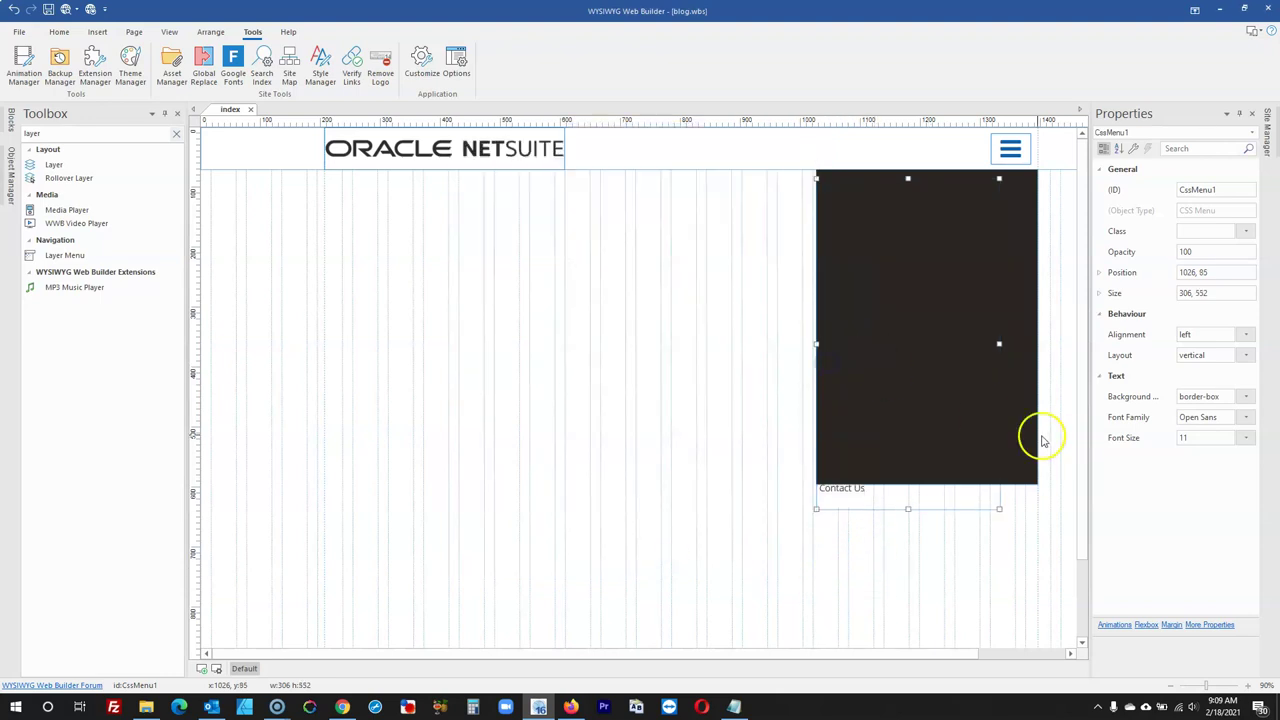
left_click_drag(926, 485, 935, 517)
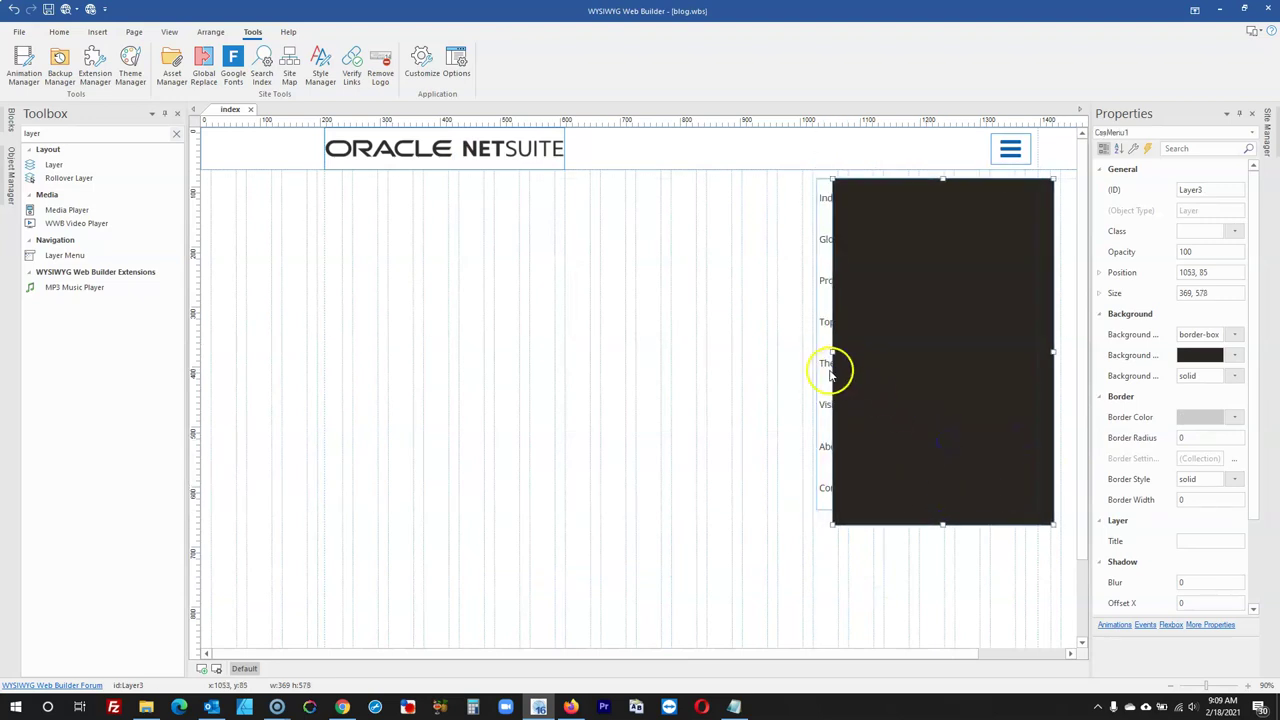
left_click(836, 366)
left_click_drag(837, 366, 817, 349)
Position the CSS menu on the dark layer at about 1026, 83 and widen it to 369 to span the layer
left_click(857, 328)
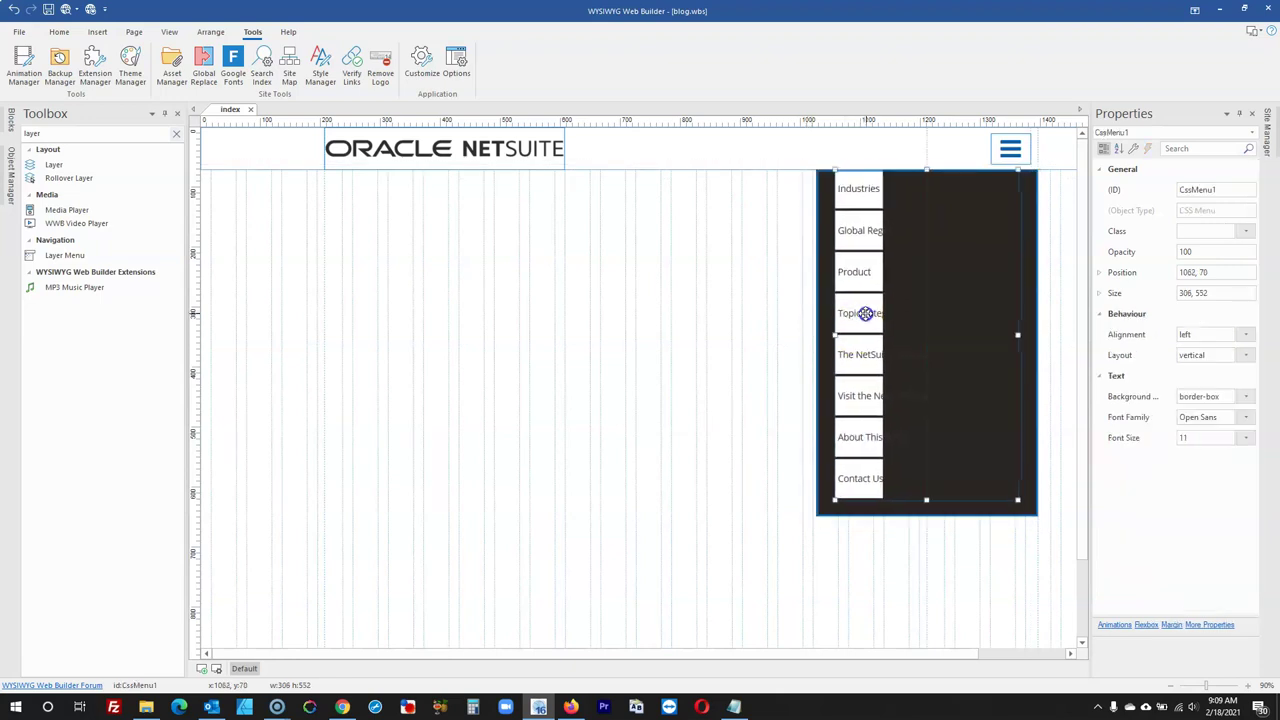
left_click_drag(859, 319, 851, 313)
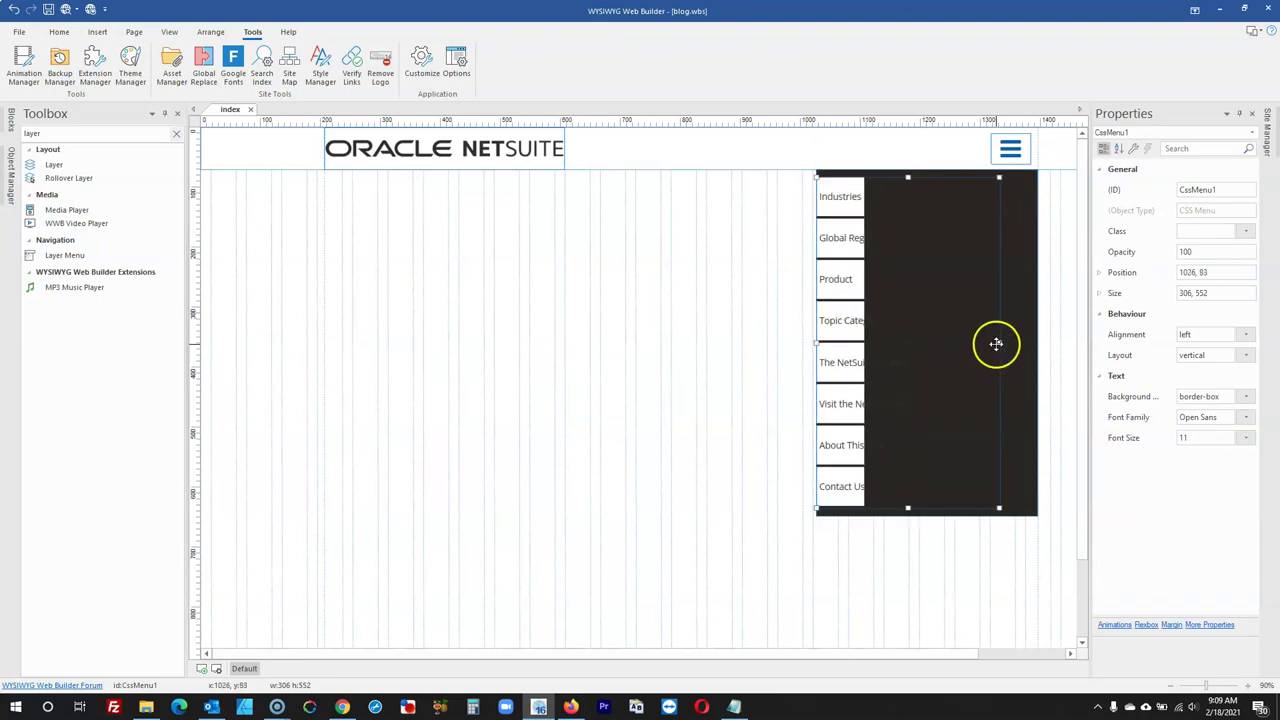
left_click_drag(1002, 343, 1036, 343)
left_click(988, 326)
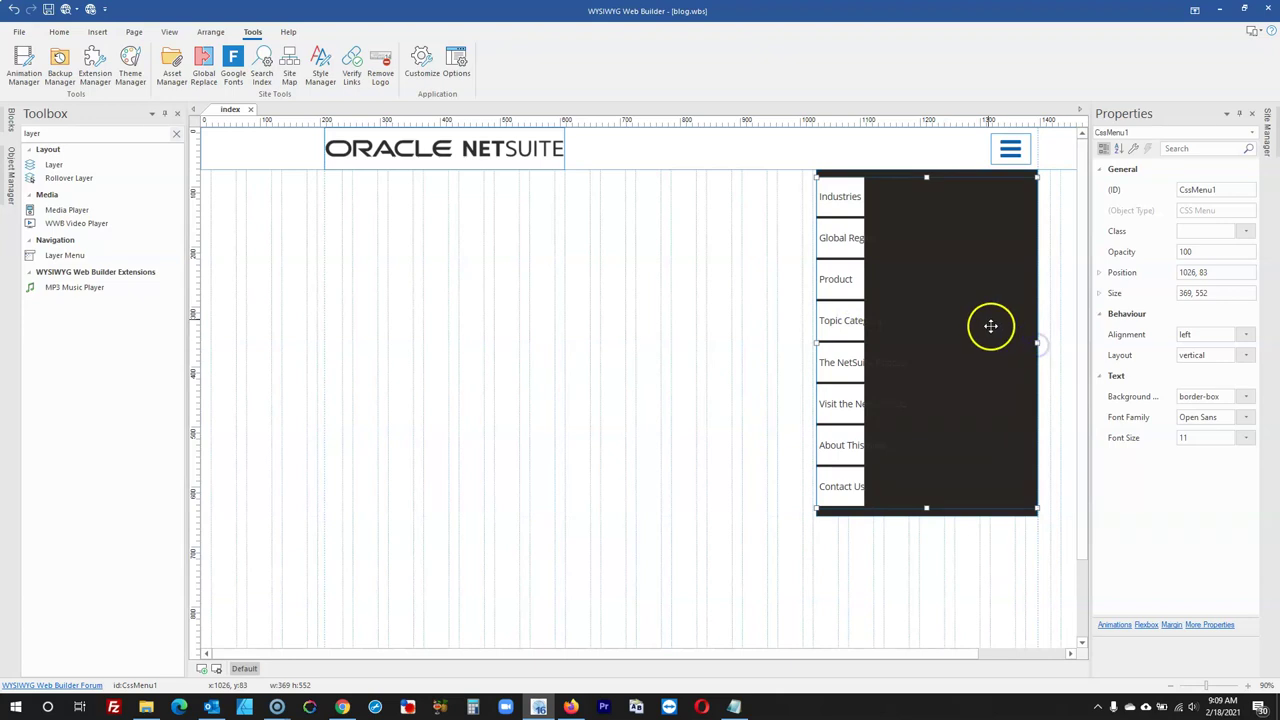
Set the left padding of the CSS menu's main menu text to 20, using the NetSuite Blog dropdown as reference
double_click(863, 265)
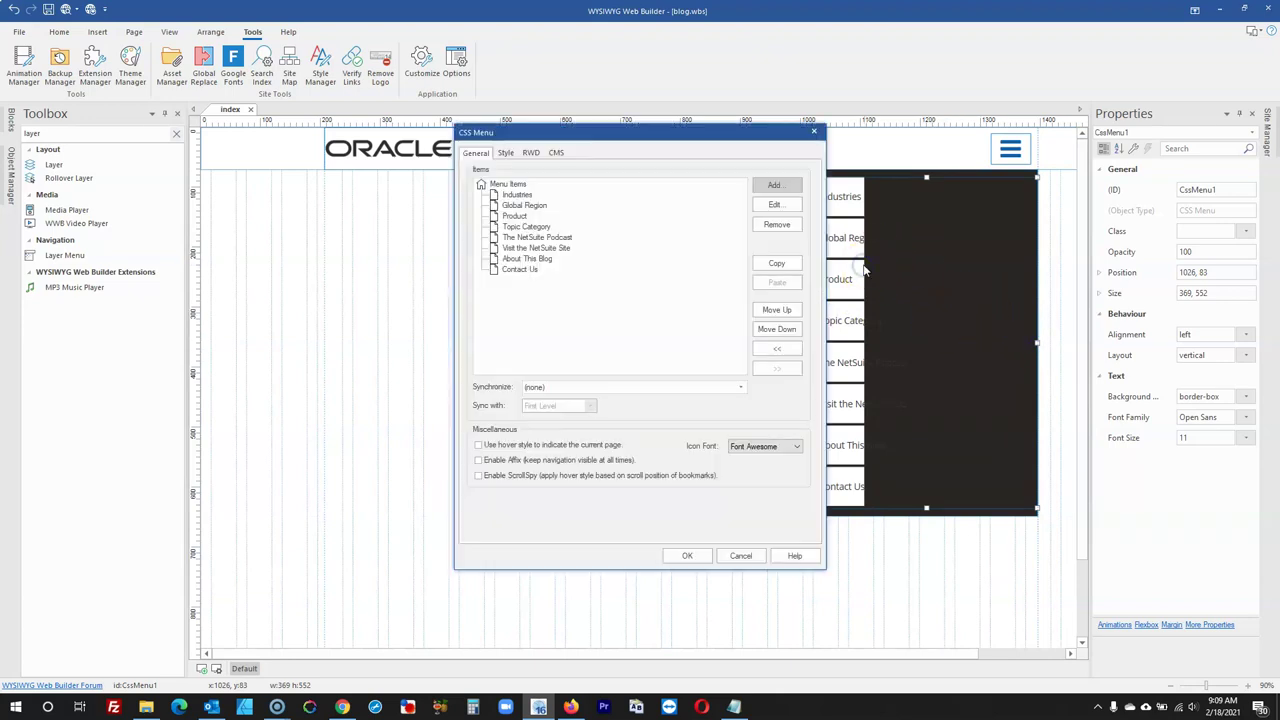
left_click(506, 152)
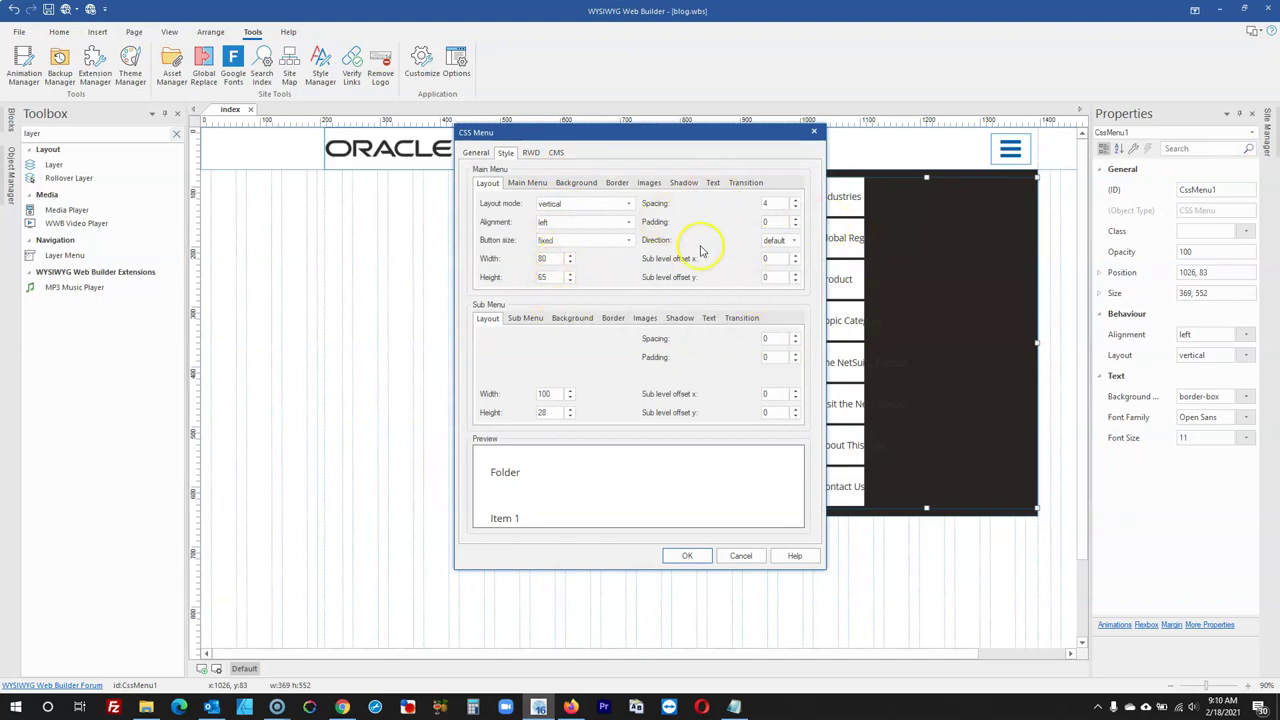
left_click(710, 183)
left_click_drag(548, 262, 518, 261)
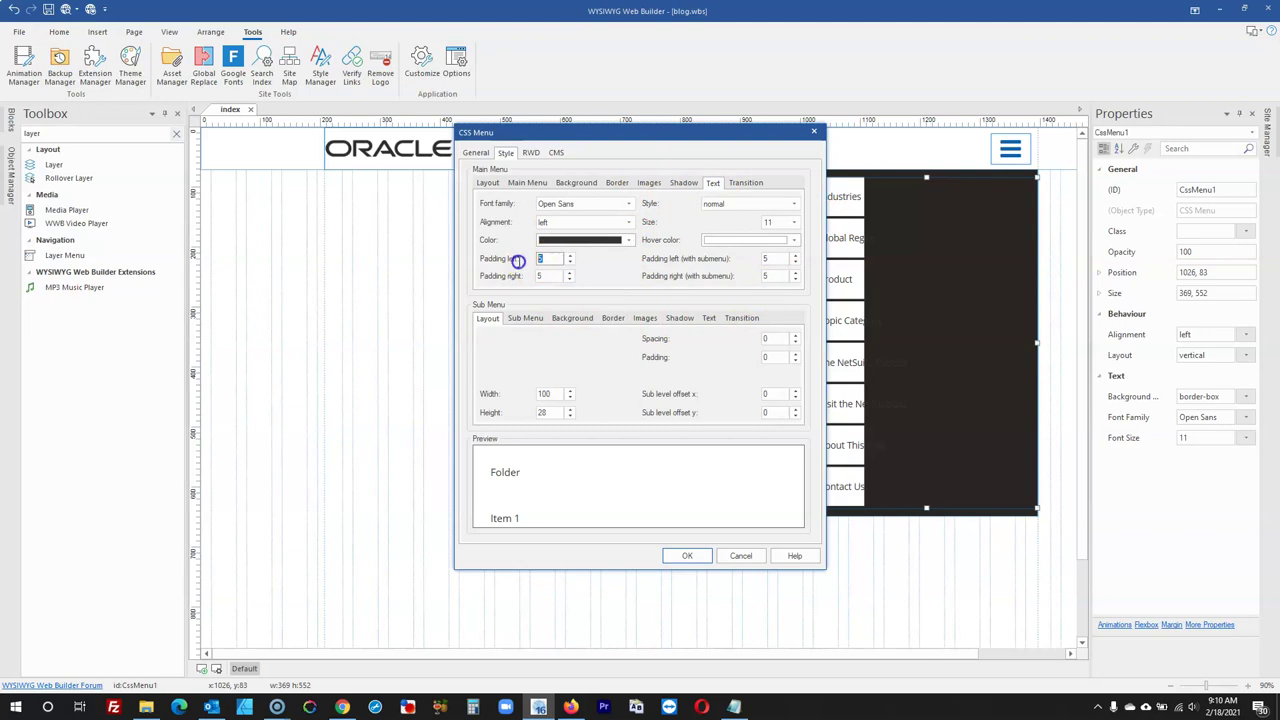
left_click(570, 707)
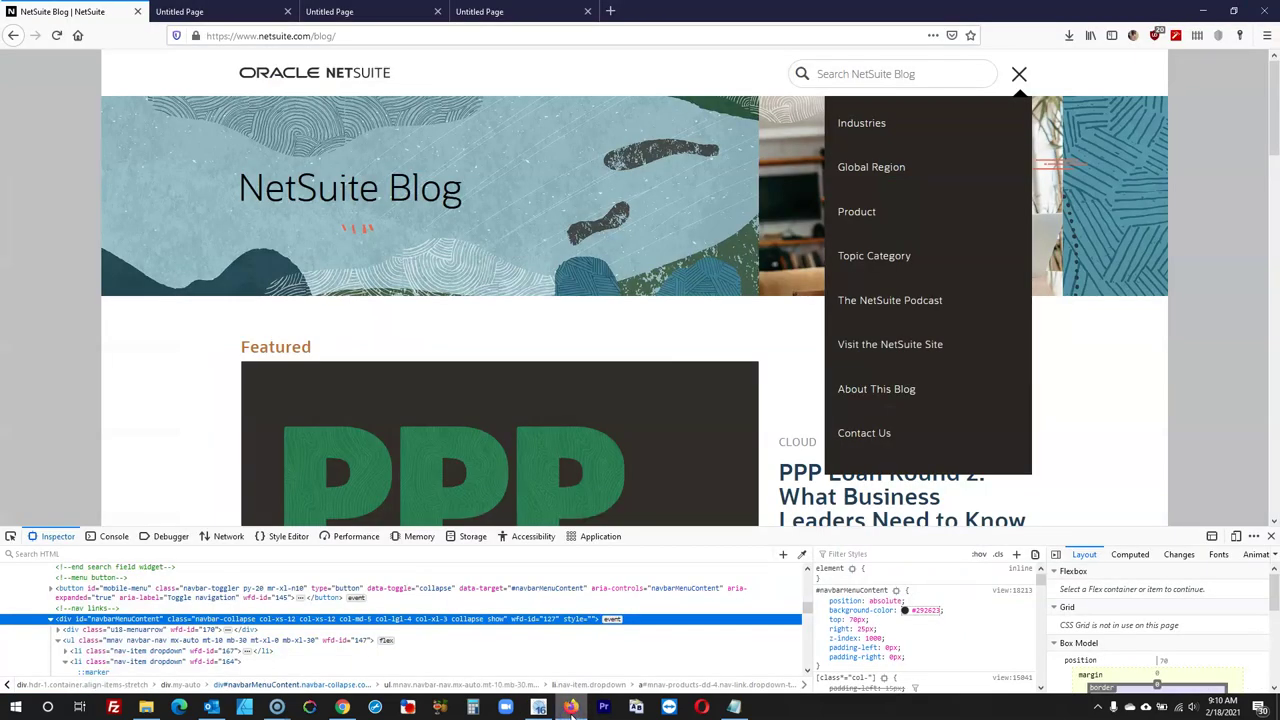
left_click(570, 707)
left_click(559, 275)
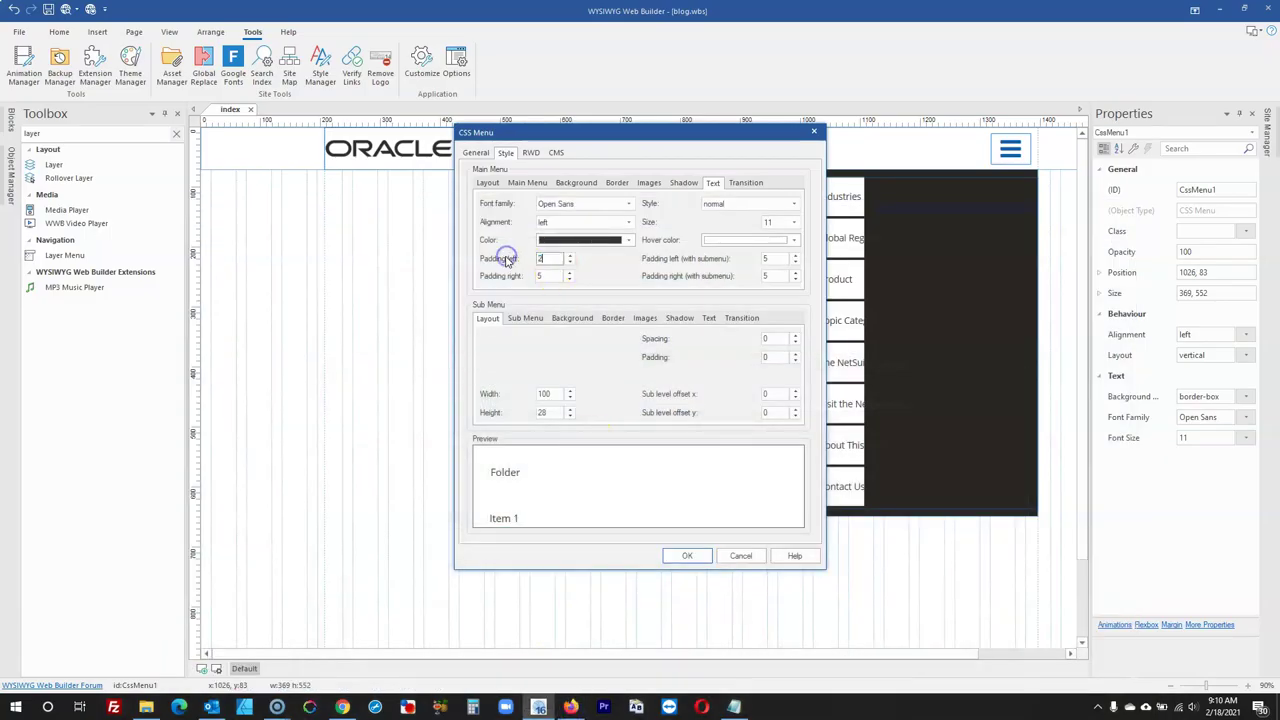
left_click(679, 556)
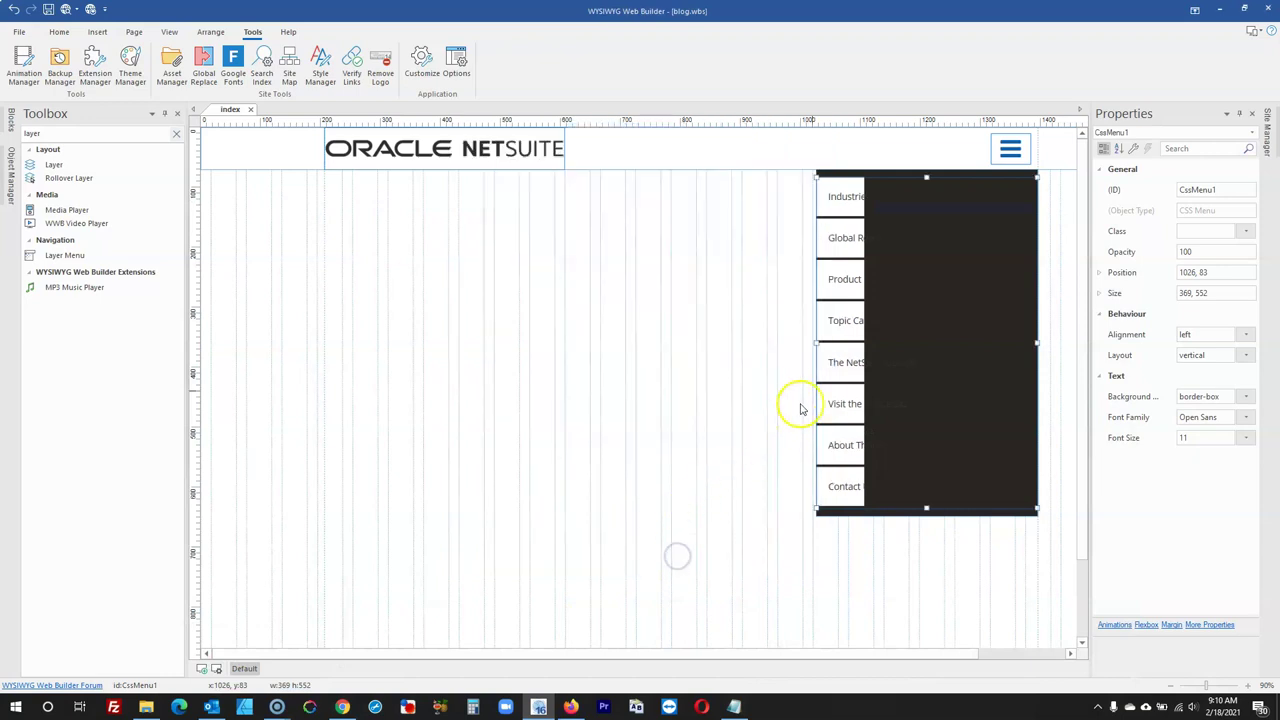
Set the main menu text color of the CSS menu to white
double_click(864, 350)
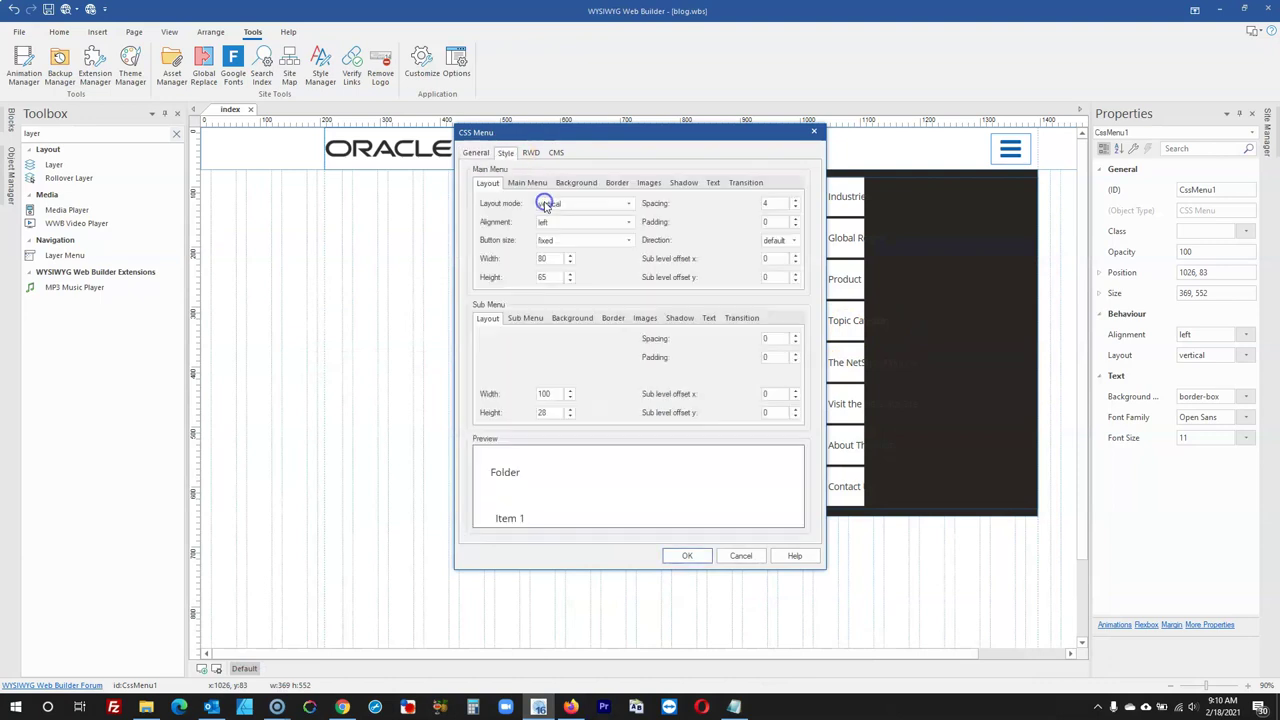
left_click(713, 184)
left_click(590, 237)
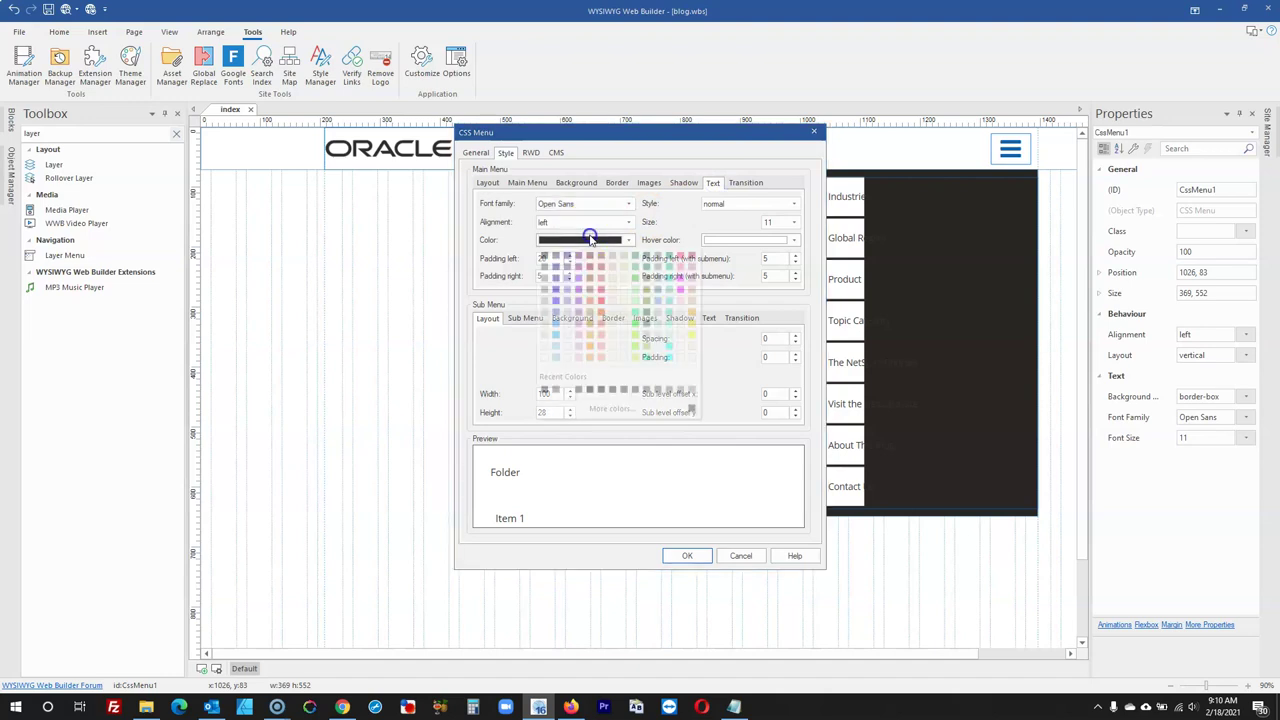
left_click(545, 363)
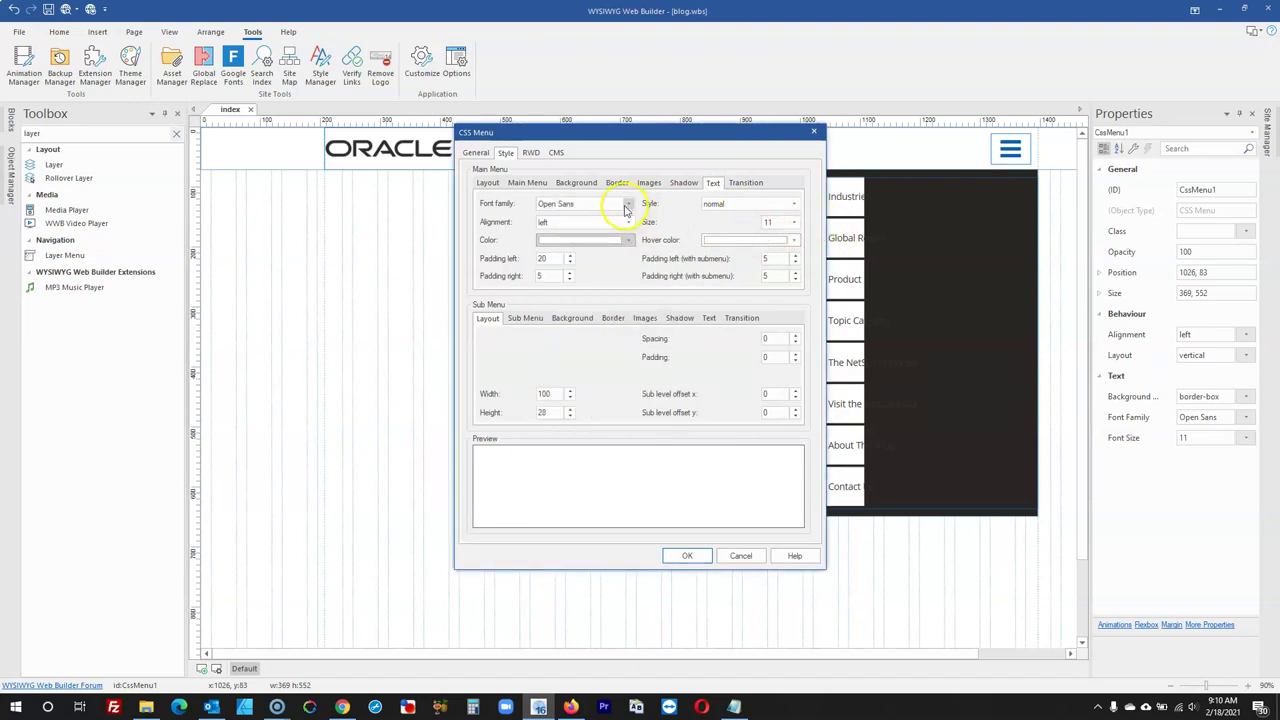
Bring up the main menu's background color choices, then inspect The NetSuite Podcast menu link on the NetSuite Blog page in Firefox
left_click(576, 183)
left_click(570, 205)
left_click(570, 214)
left_click(564, 221)
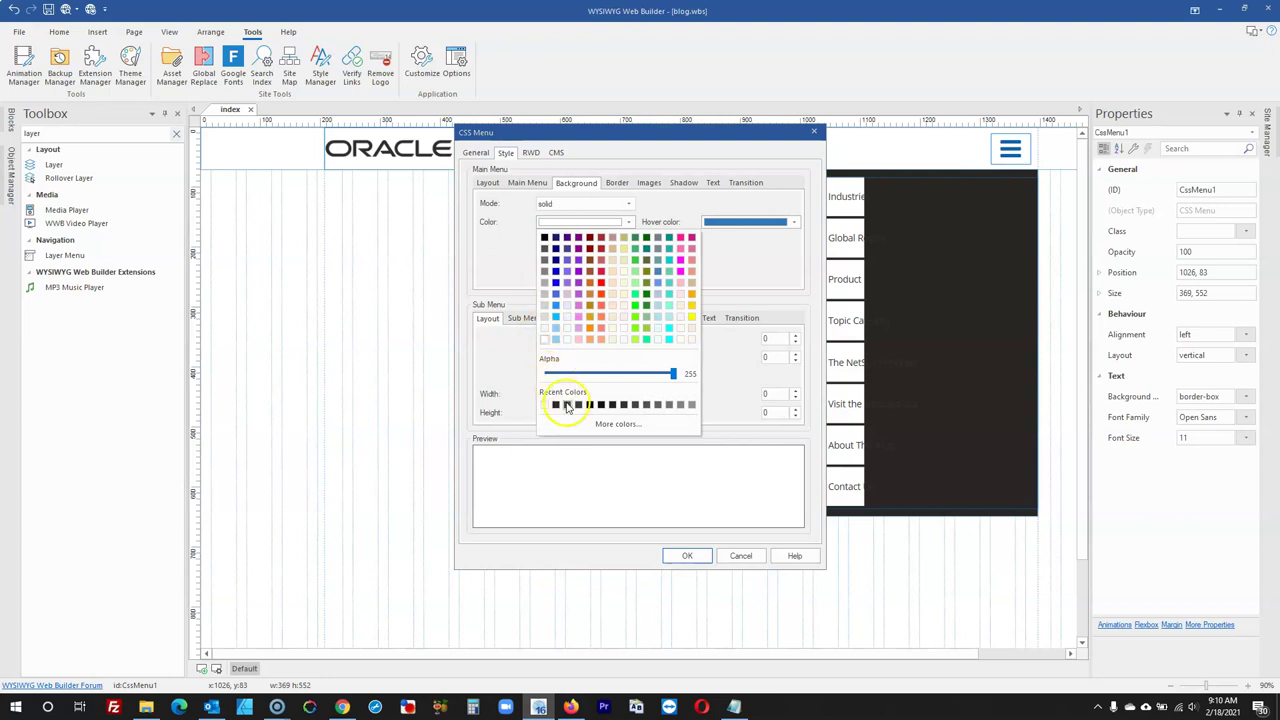
left_click(570, 705)
right_click(921, 306)
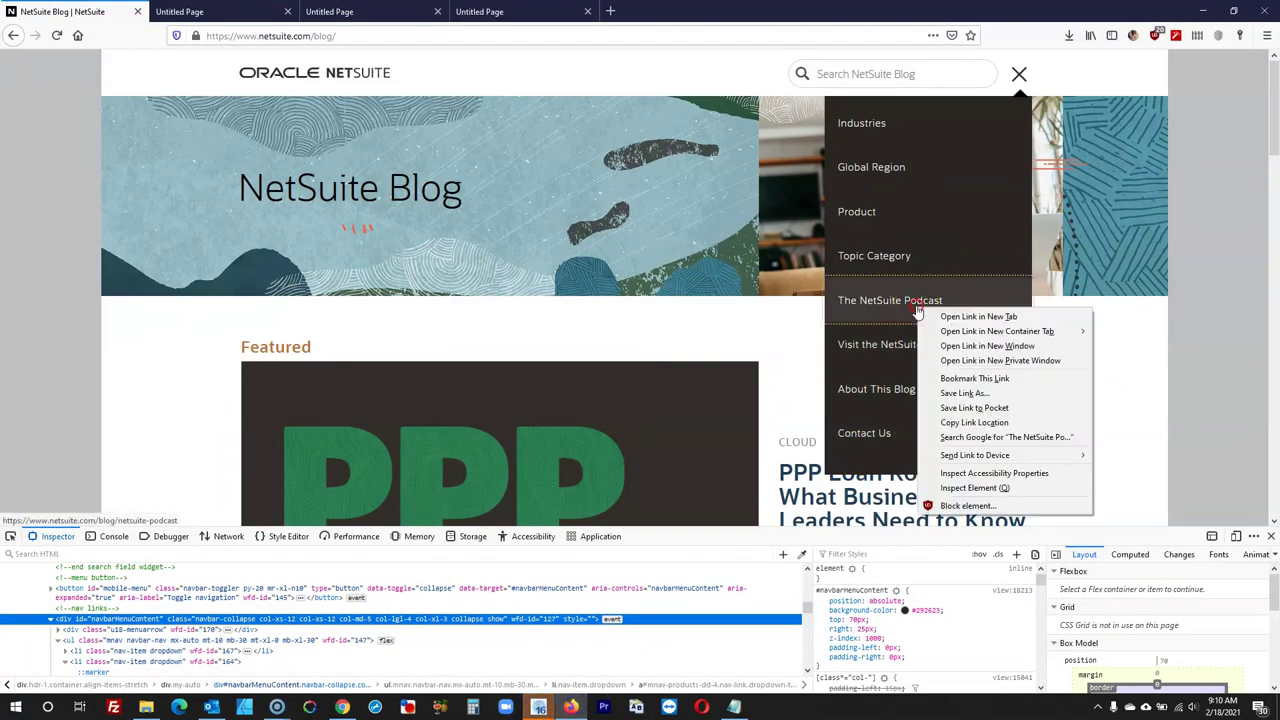
left_click(975, 488)
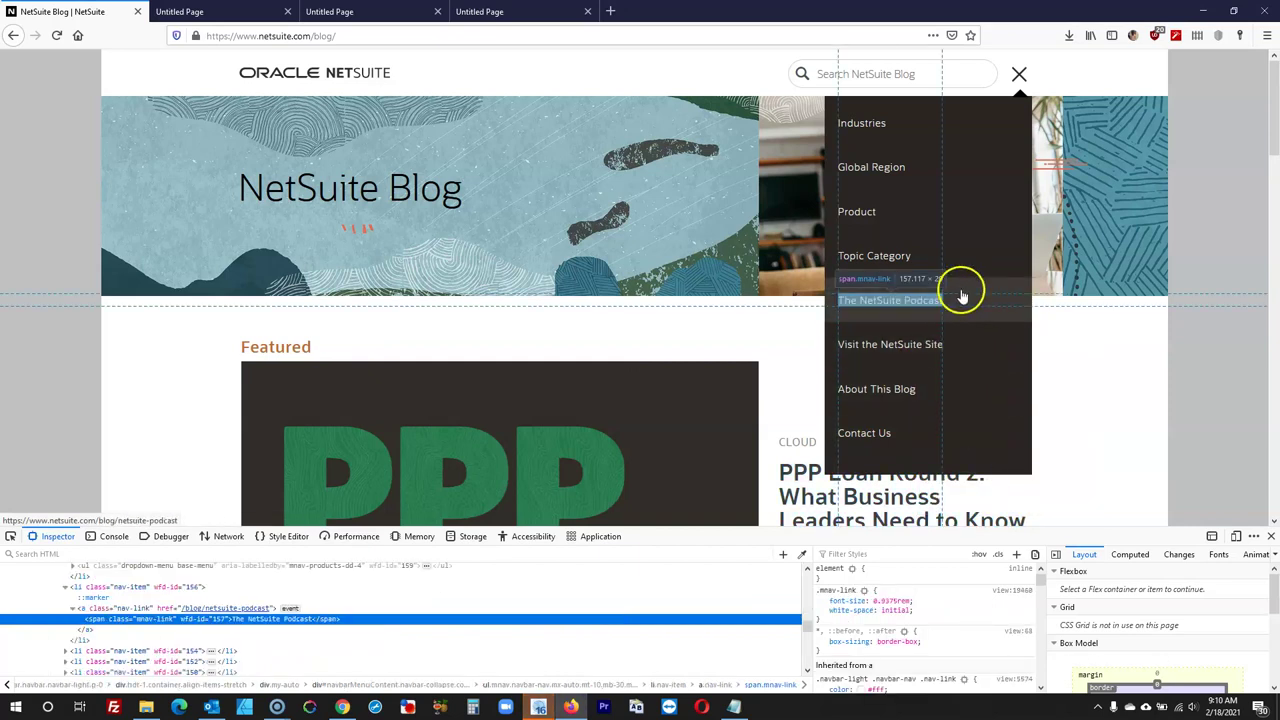
Look through the link's style rules for a matching gray and copy the --gray color value #6c757d
scroll(895, 615, "down", 3)
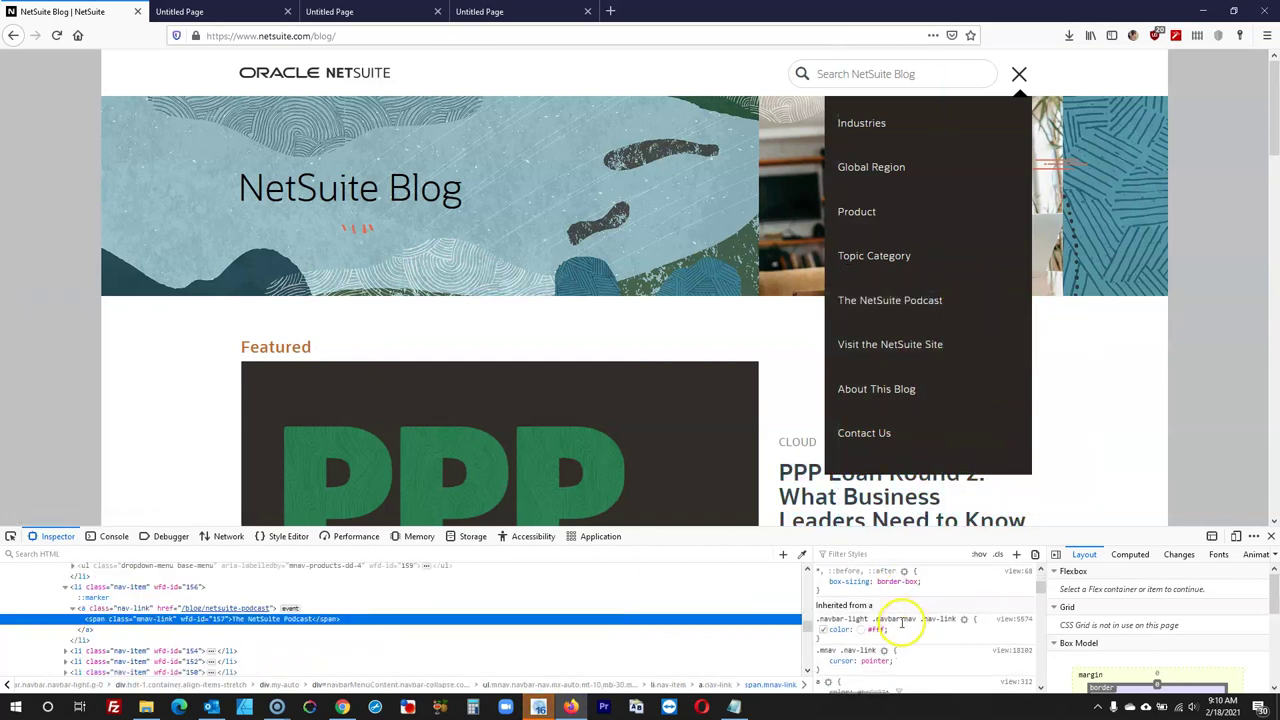
scroll(901, 621, "down", 10)
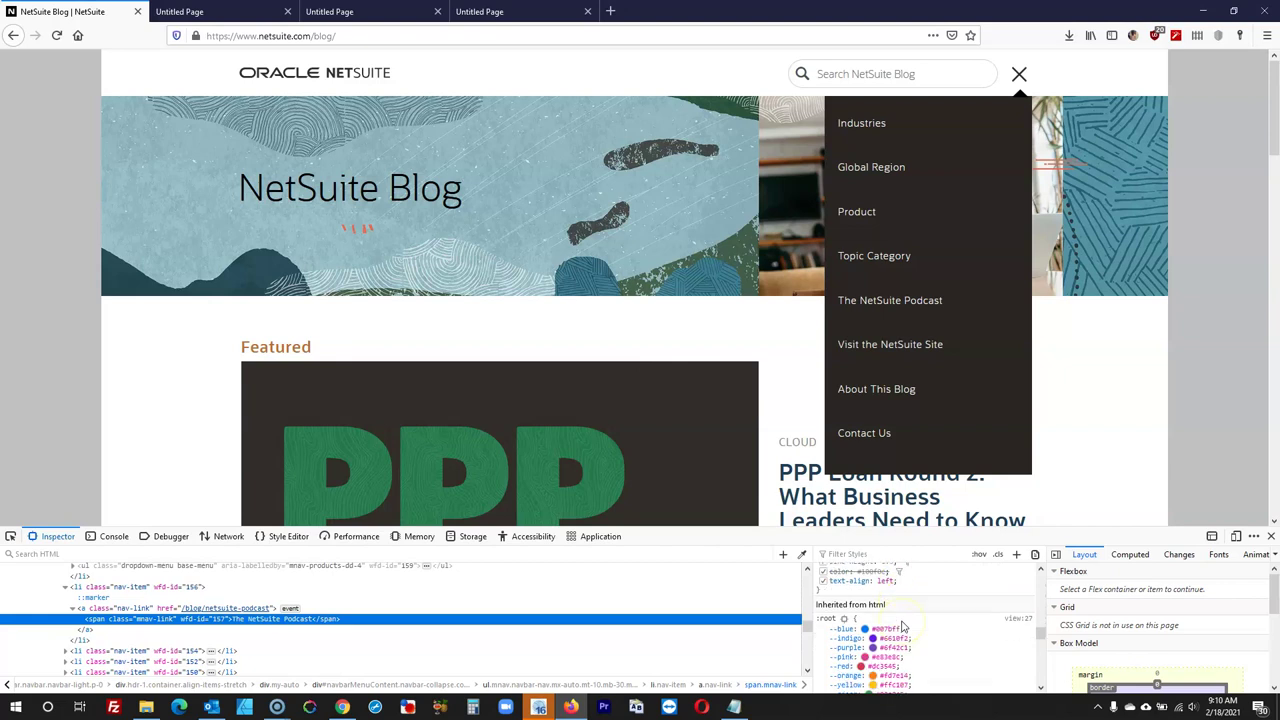
scroll(903, 621, "down", 1)
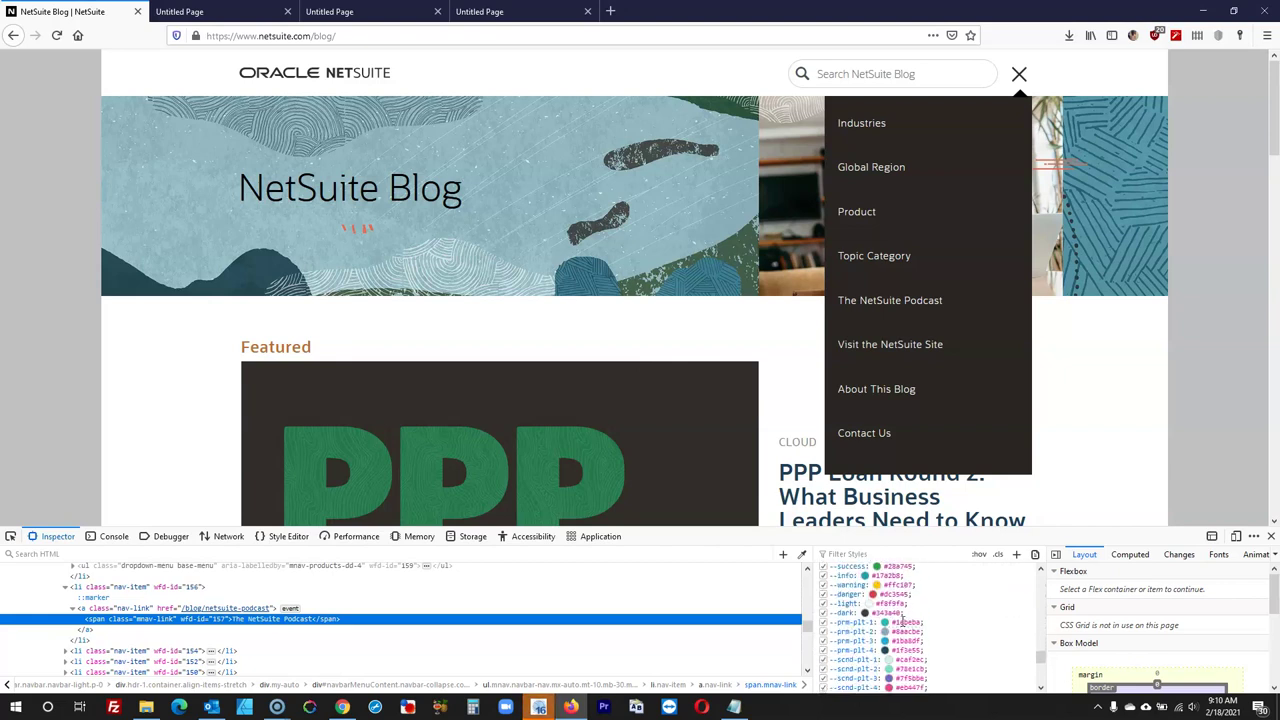
scroll(903, 613, "up", 5)
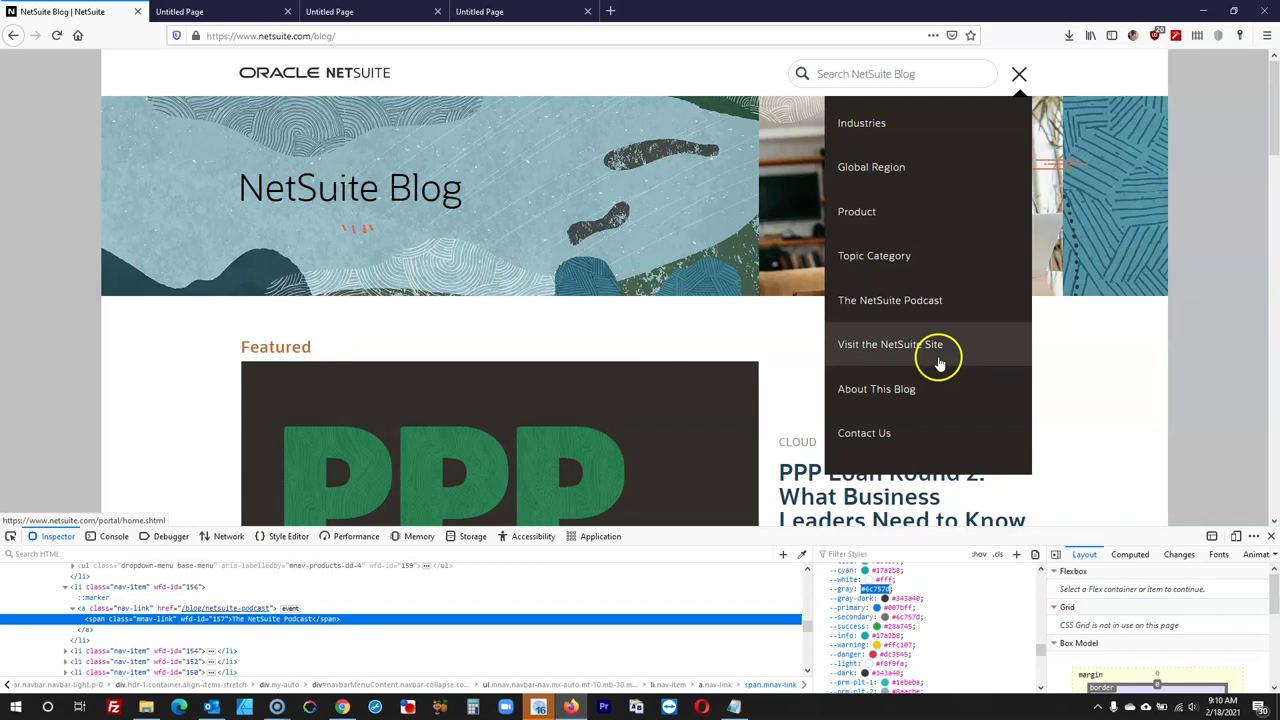
scroll(914, 600, "up", 4)
scroll(914, 600, "down", 4)
left_click(876, 589)
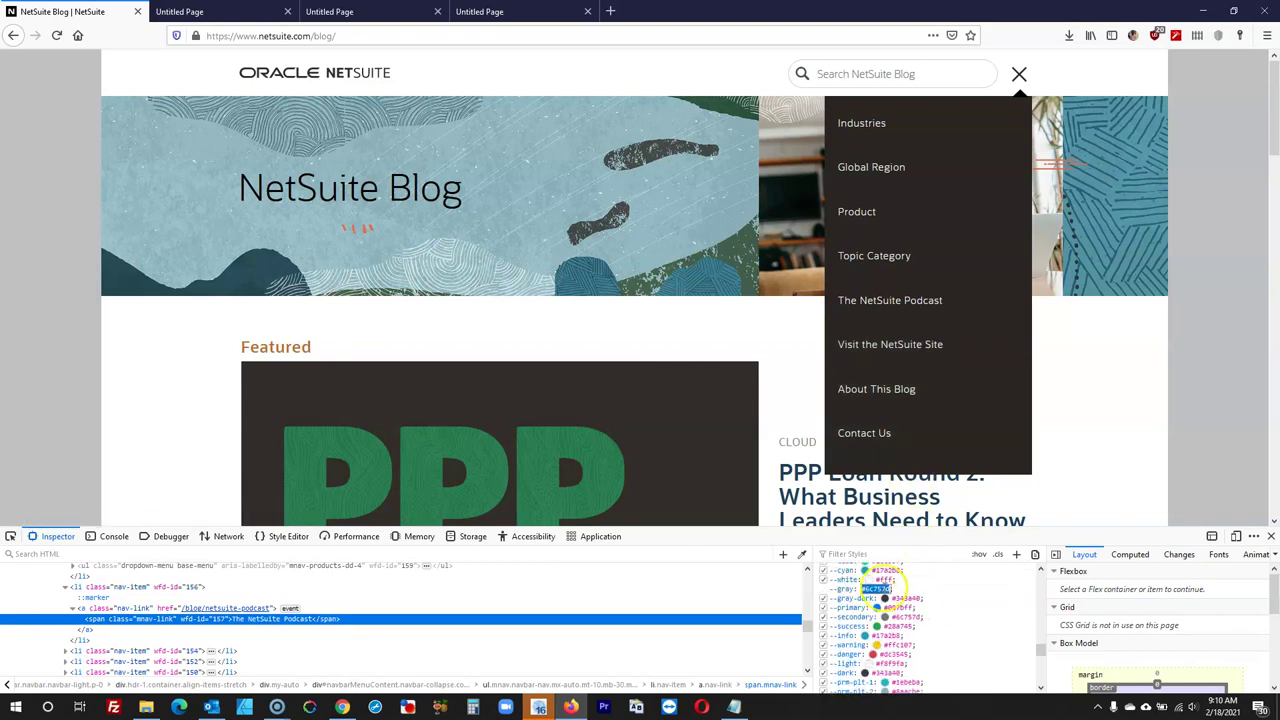
Back in WYSIWYG Web Builder, try #6C757D as a custom background color for the main menu and discard it
left_click(548, 708)
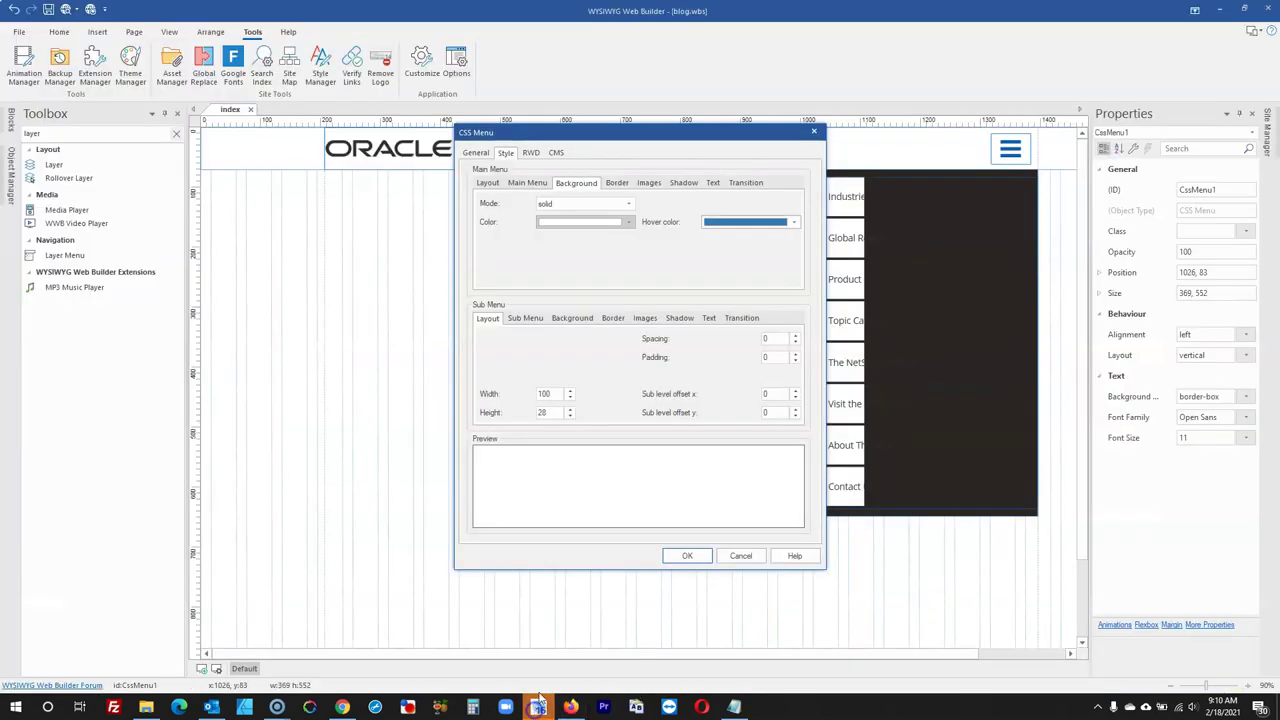
left_click(601, 223)
left_click(610, 421)
type("#6C757D")
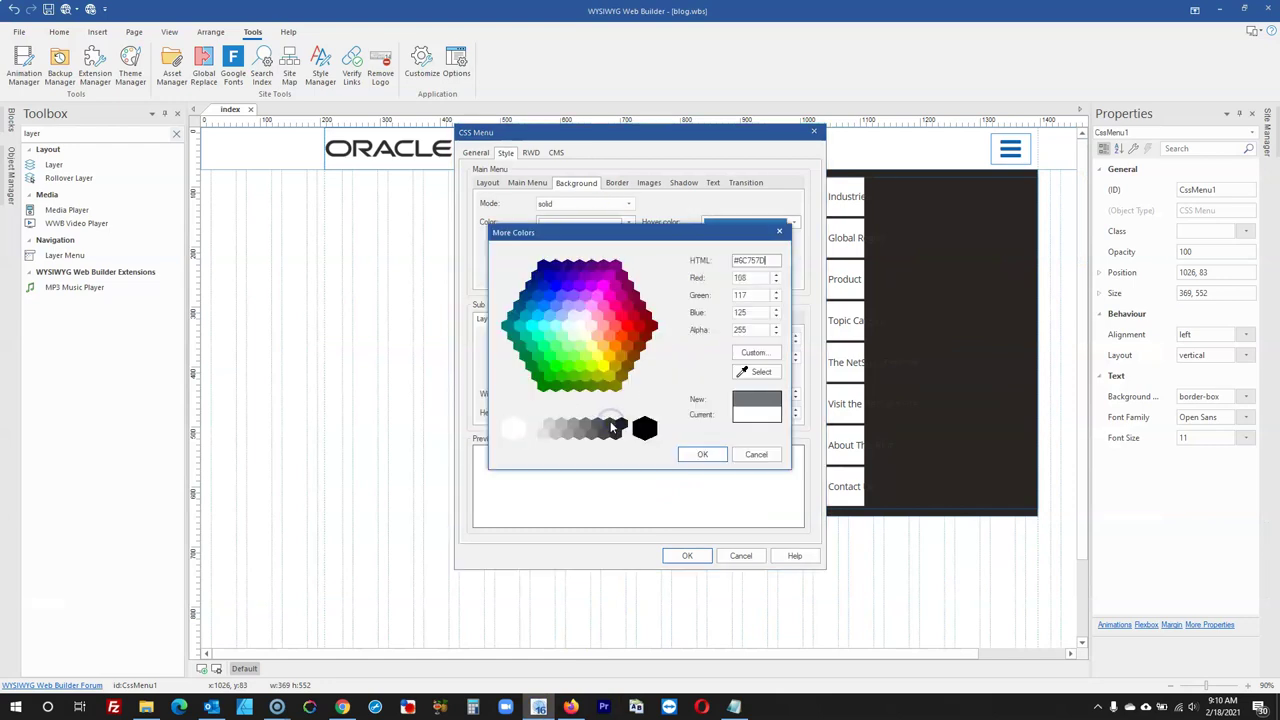
left_click(755, 454)
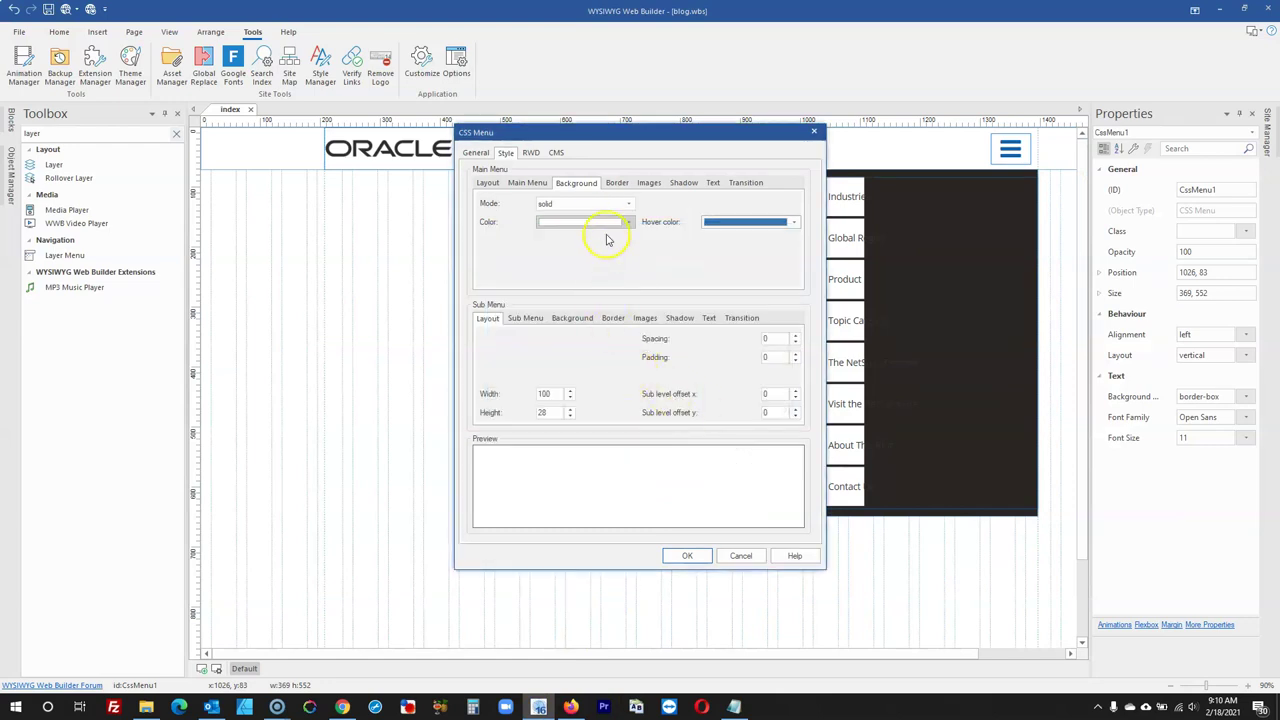
Set the main menu's background color to a gray from the recent colors and apply it to the CSS menu
left_click(610, 222)
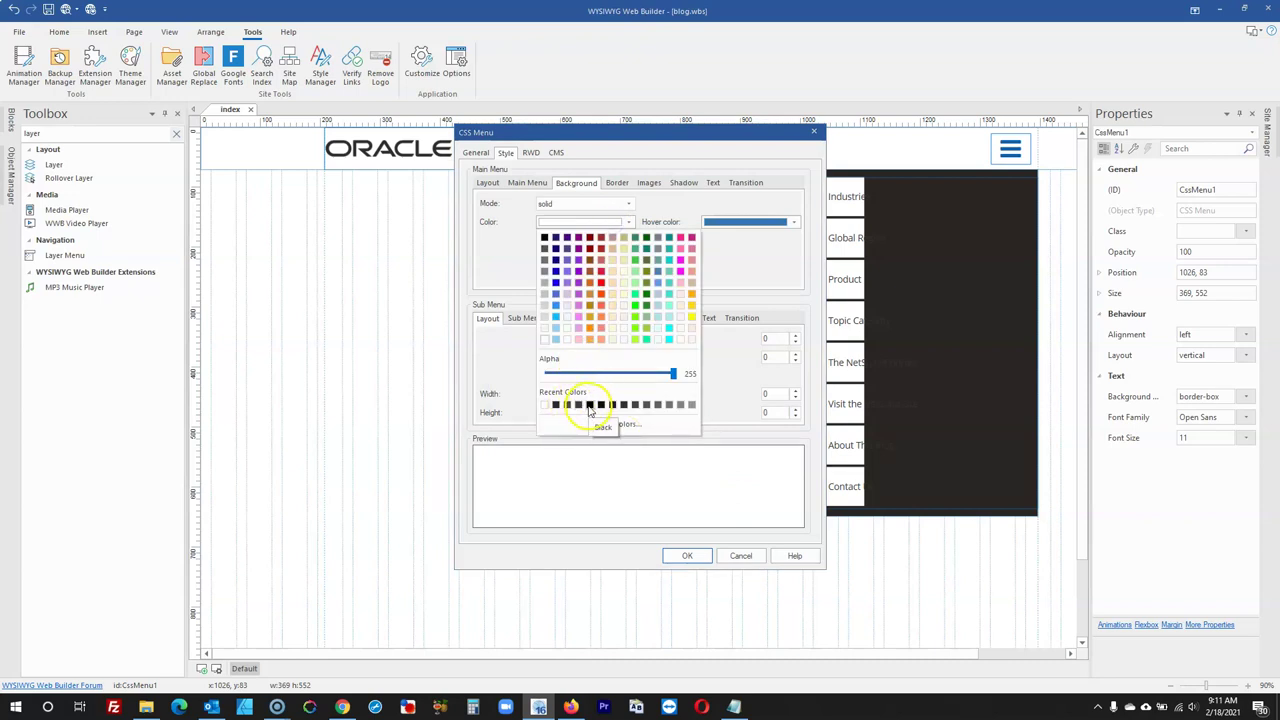
left_click(678, 405)
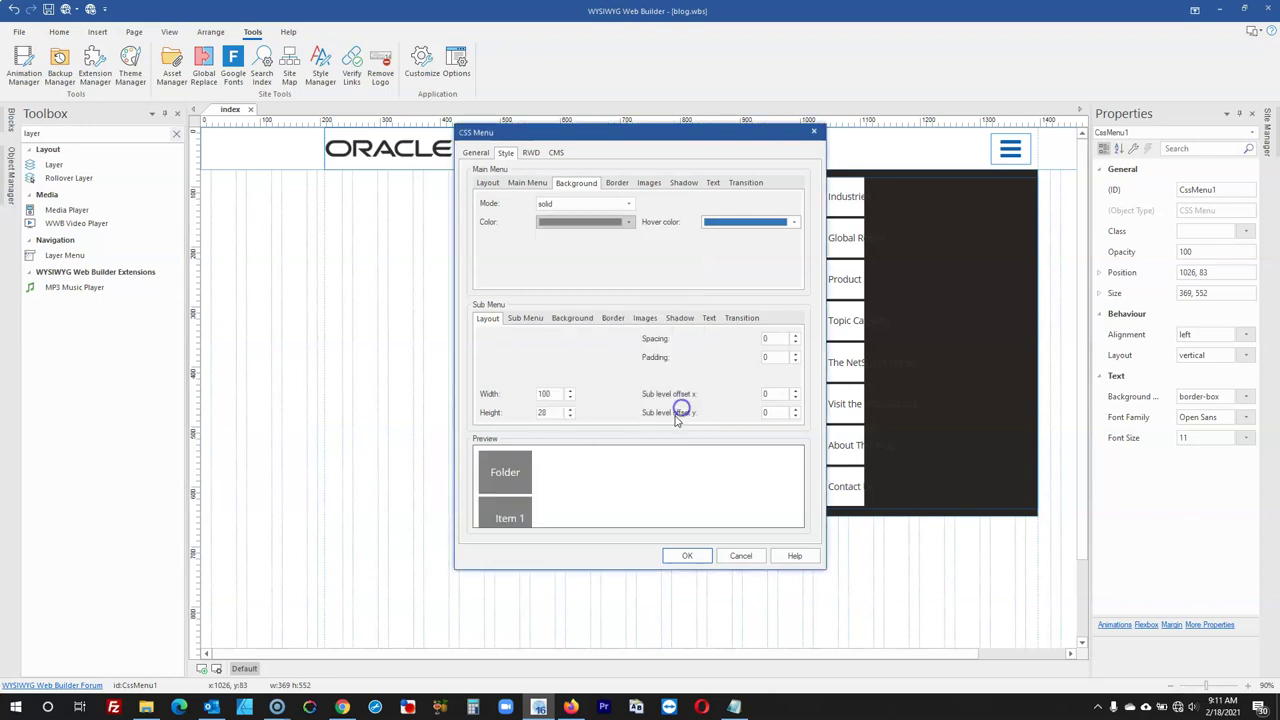
left_click(768, 224)
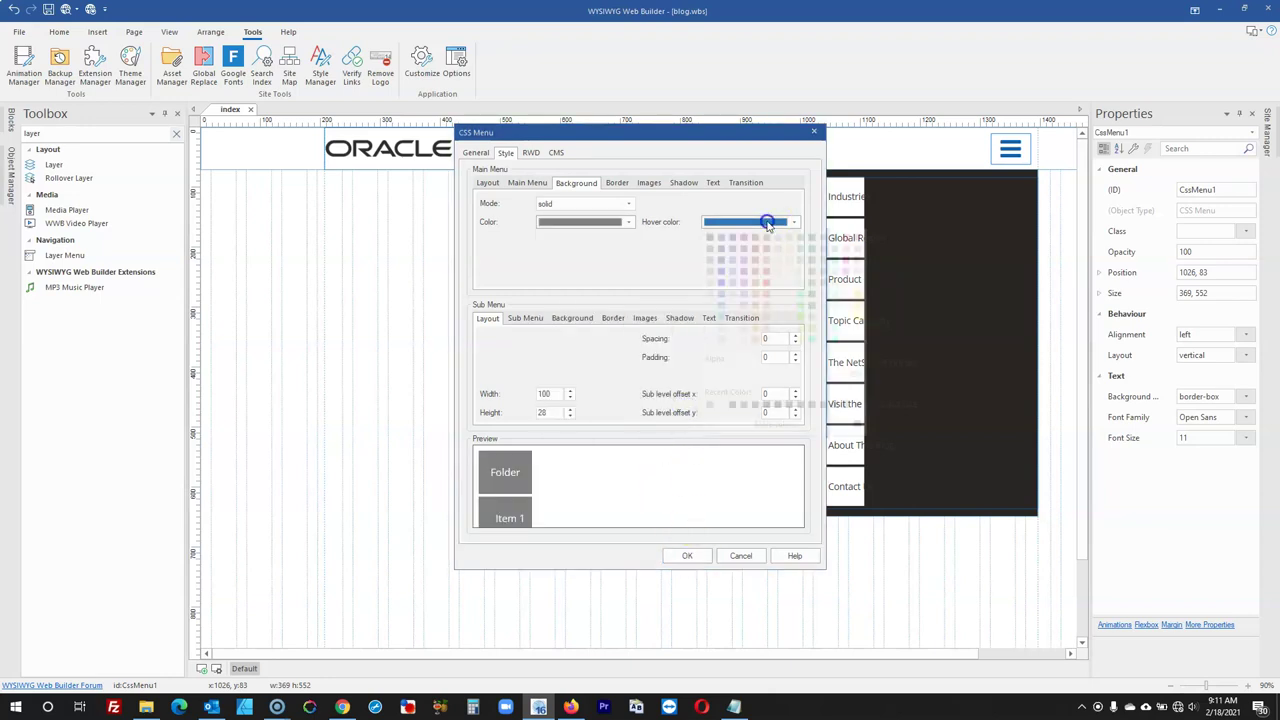
left_click(620, 228)
left_click(620, 222)
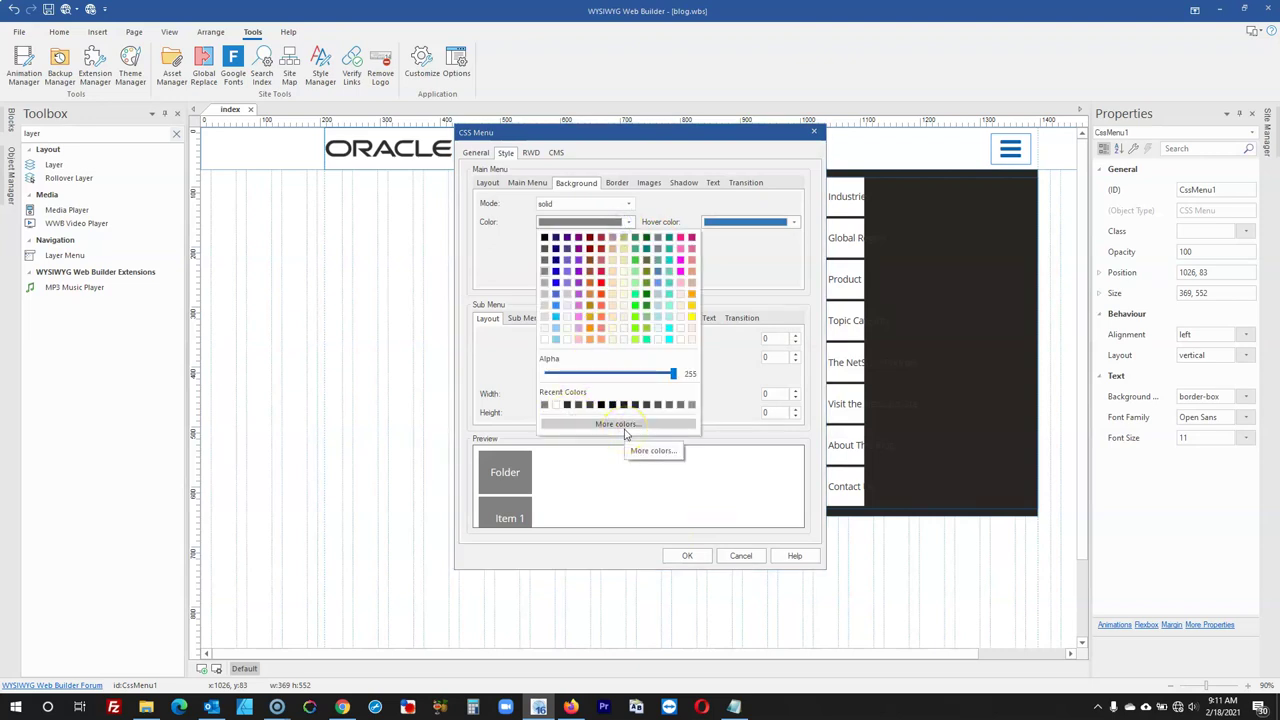
left_click(669, 480)
left_click(692, 555)
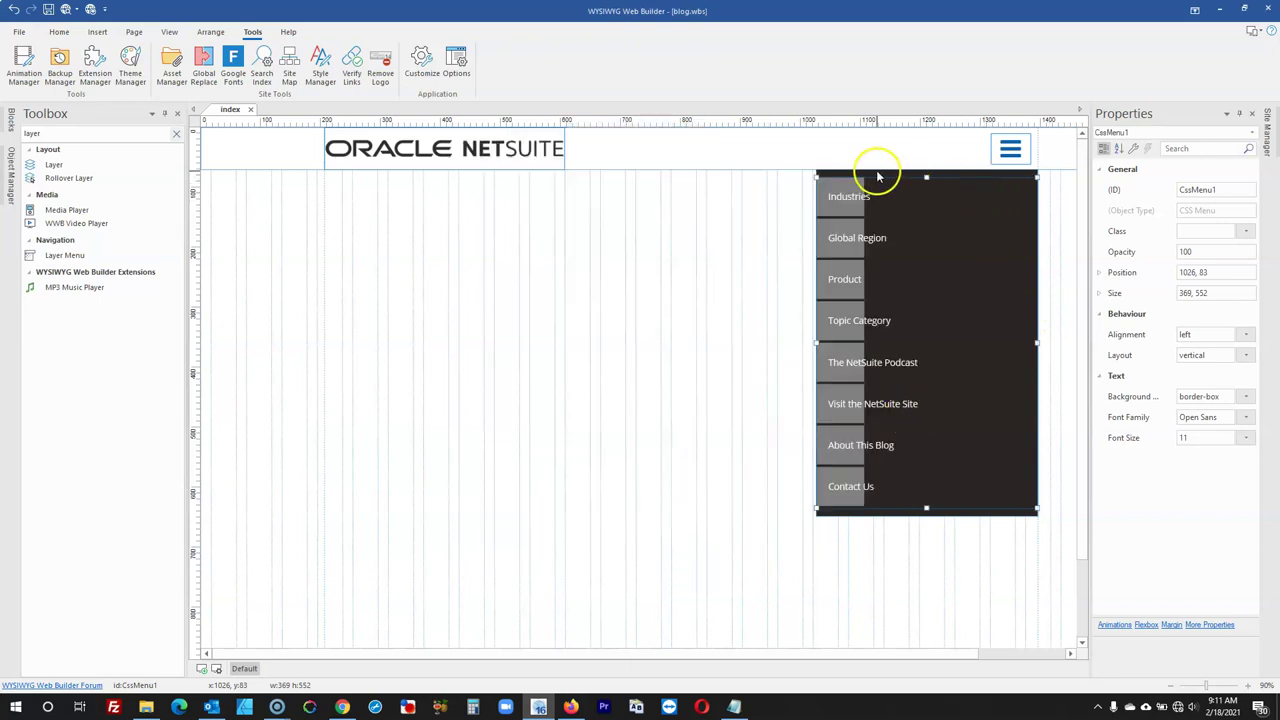
Copy the HTML value #292623 from the dark layer's background color and leave the layer's settings unchanged
double_click(877, 173)
left_click(523, 188)
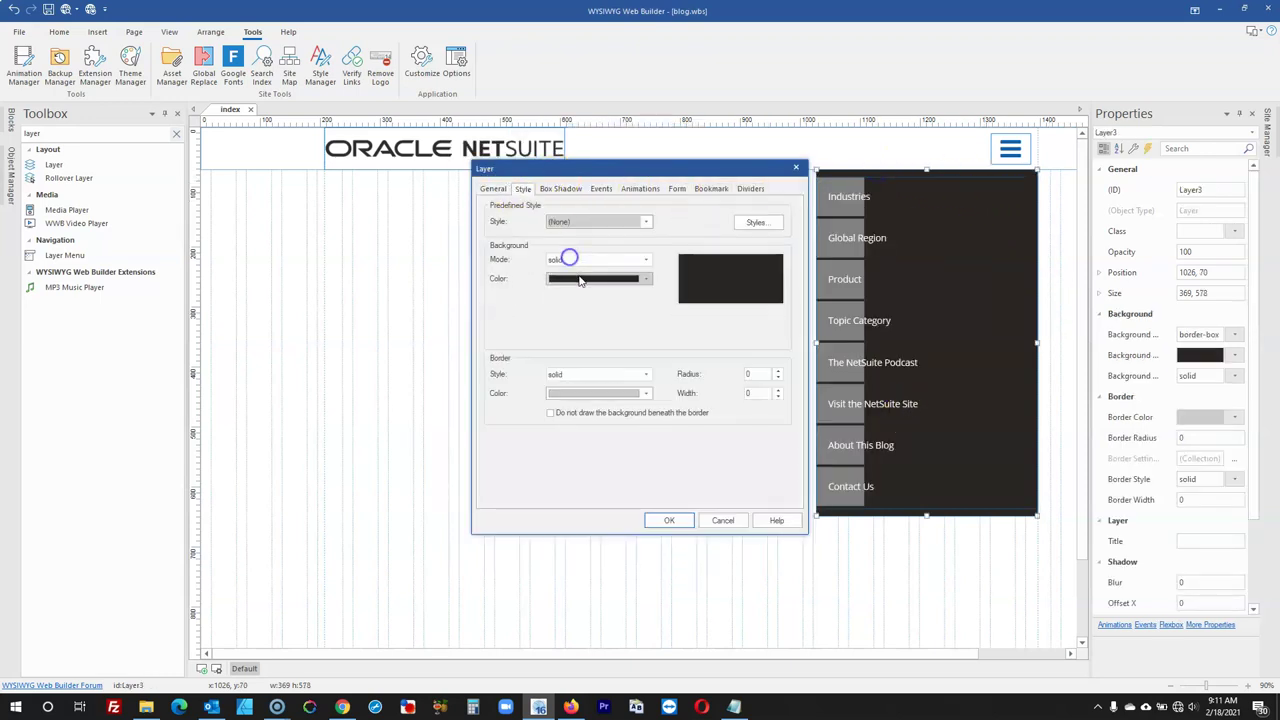
left_click(580, 279)
left_click(611, 478)
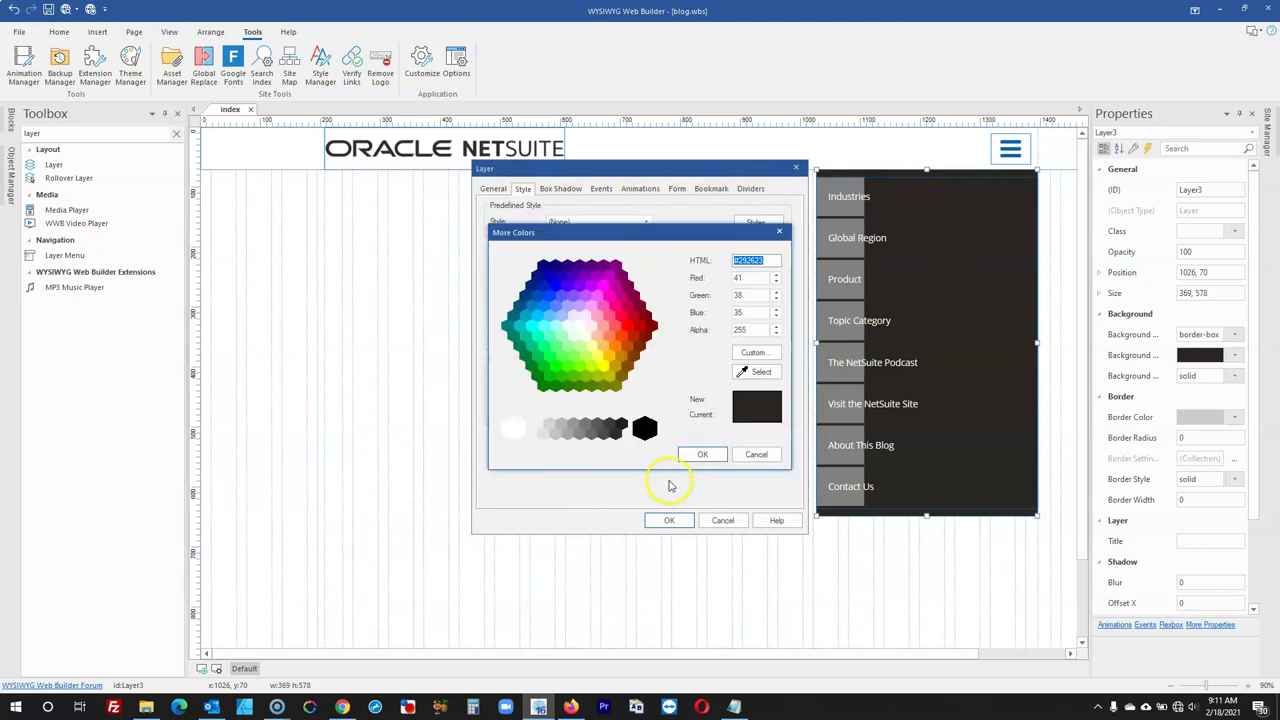
left_click(755, 454)
left_click(735, 520)
Set the CSS menu's main menu background color to the layer's #292623
left_click(847, 403)
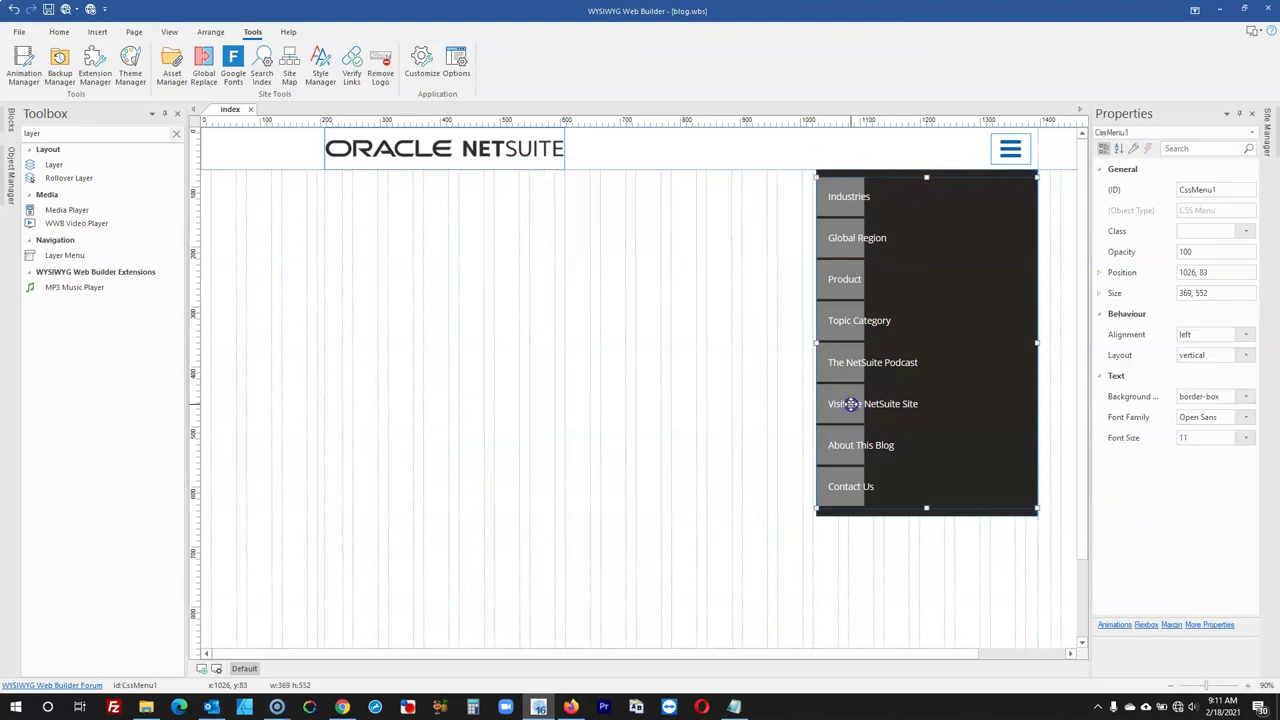
double_click(850, 403)
left_click(510, 155)
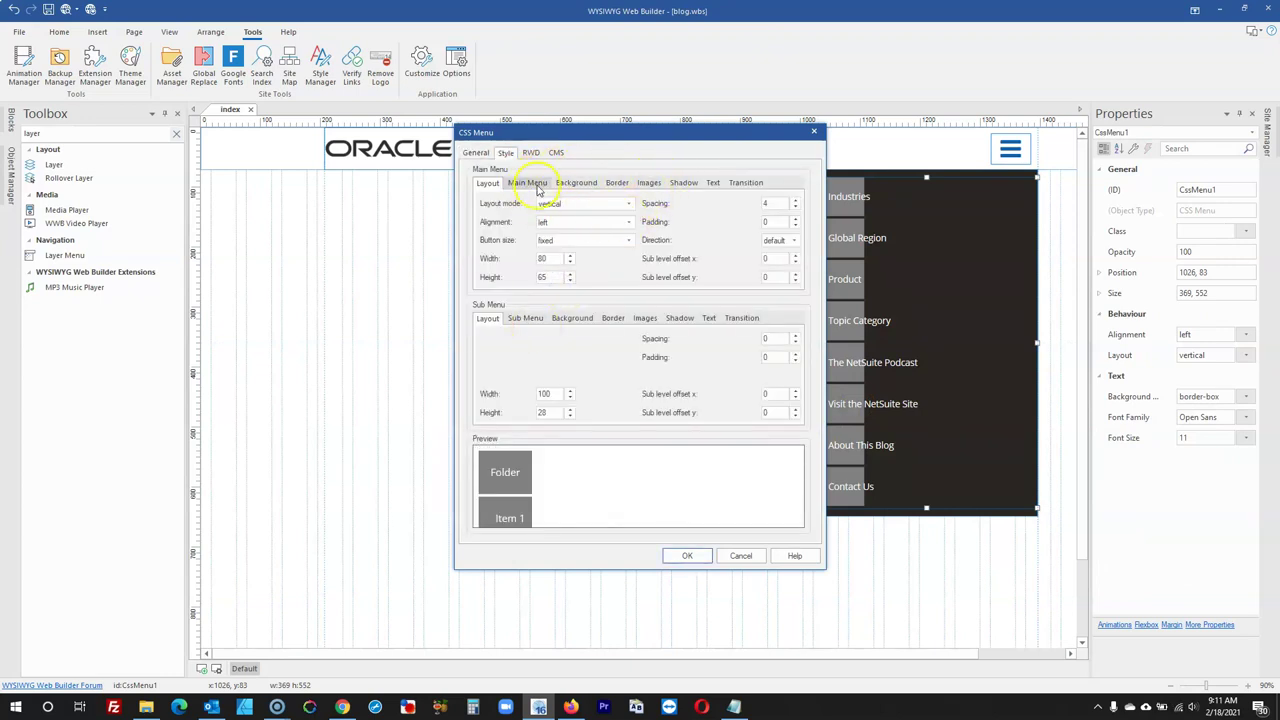
left_click(712, 182)
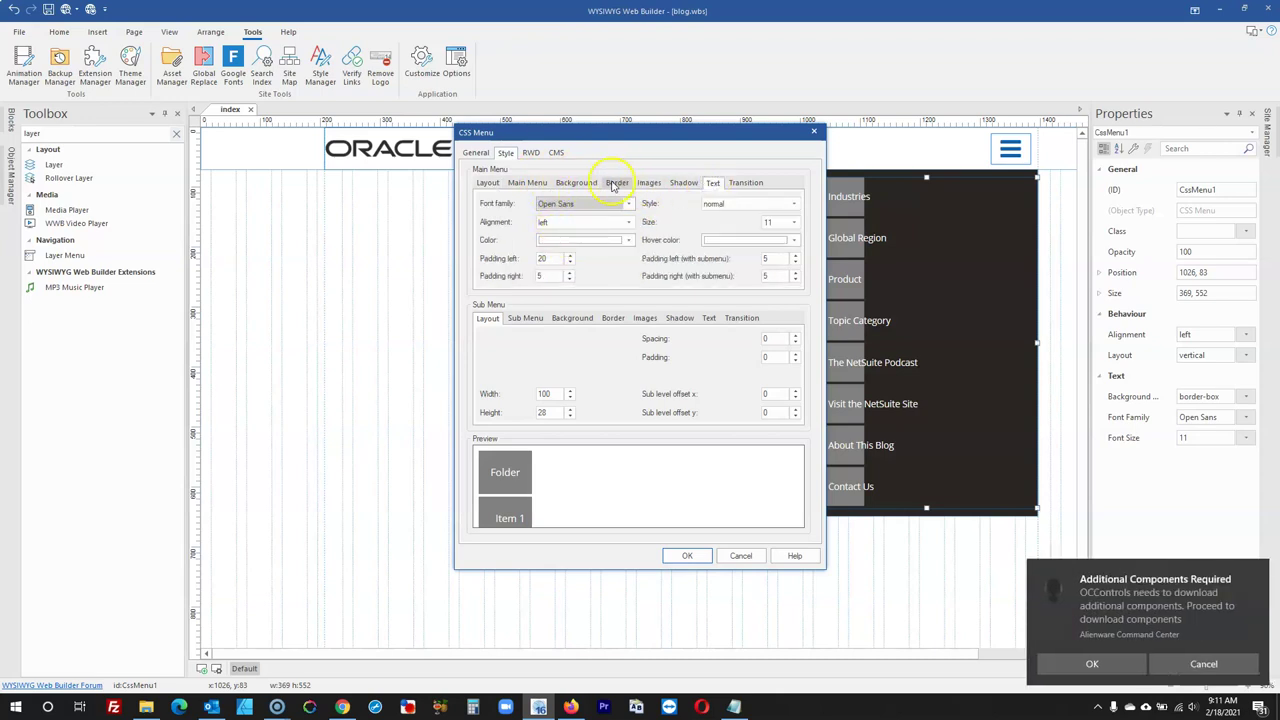
left_click(577, 182)
left_click(572, 221)
left_click(607, 423)
left_click(607, 428)
left_click(702, 454)
Set the main menu's background hover color to the gray from the recent colors and apply the menu settings
left_click(718, 221)
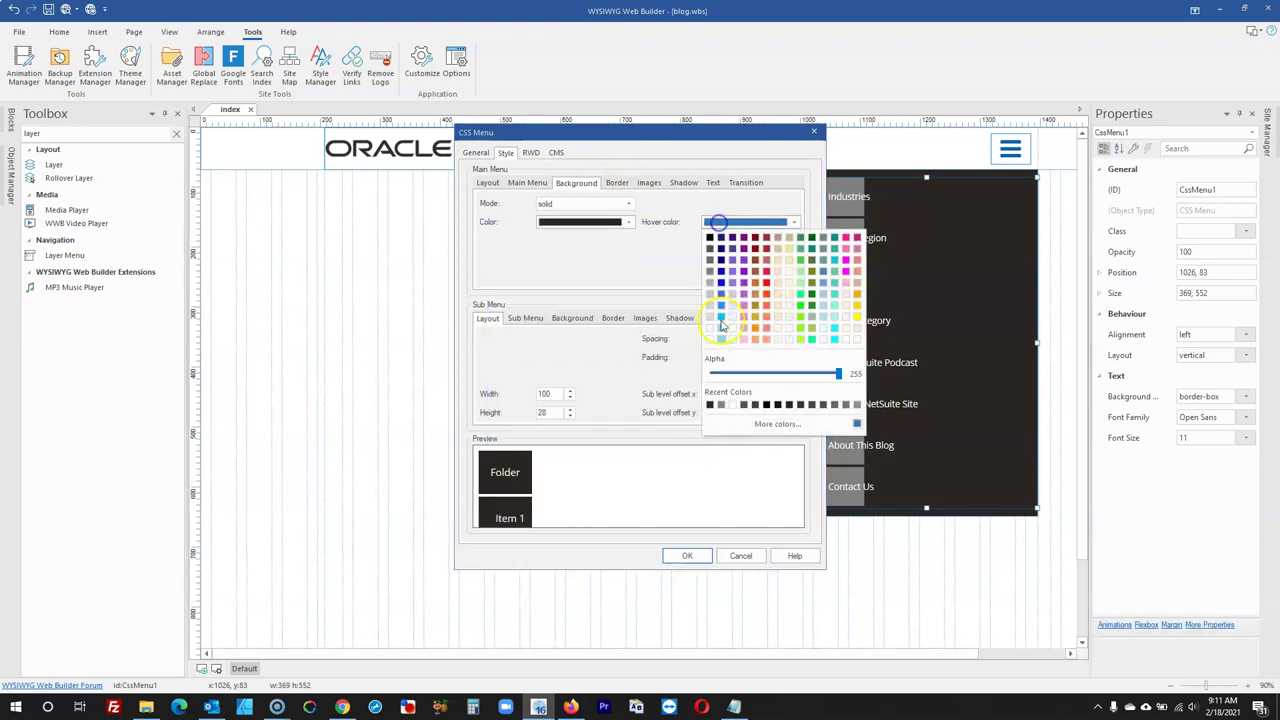
left_click(721, 404)
left_click(702, 556)
Set the main menu text size of the CSS menu to 12
left_click(846, 403)
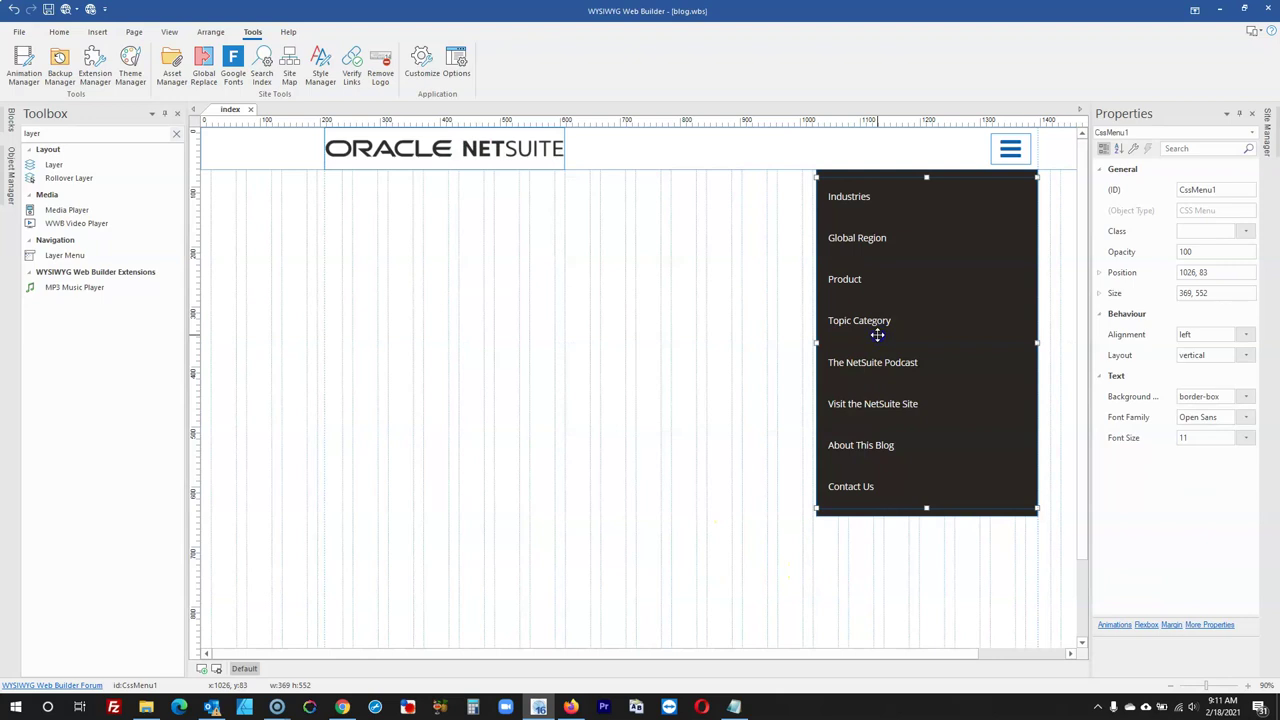
double_click(877, 334)
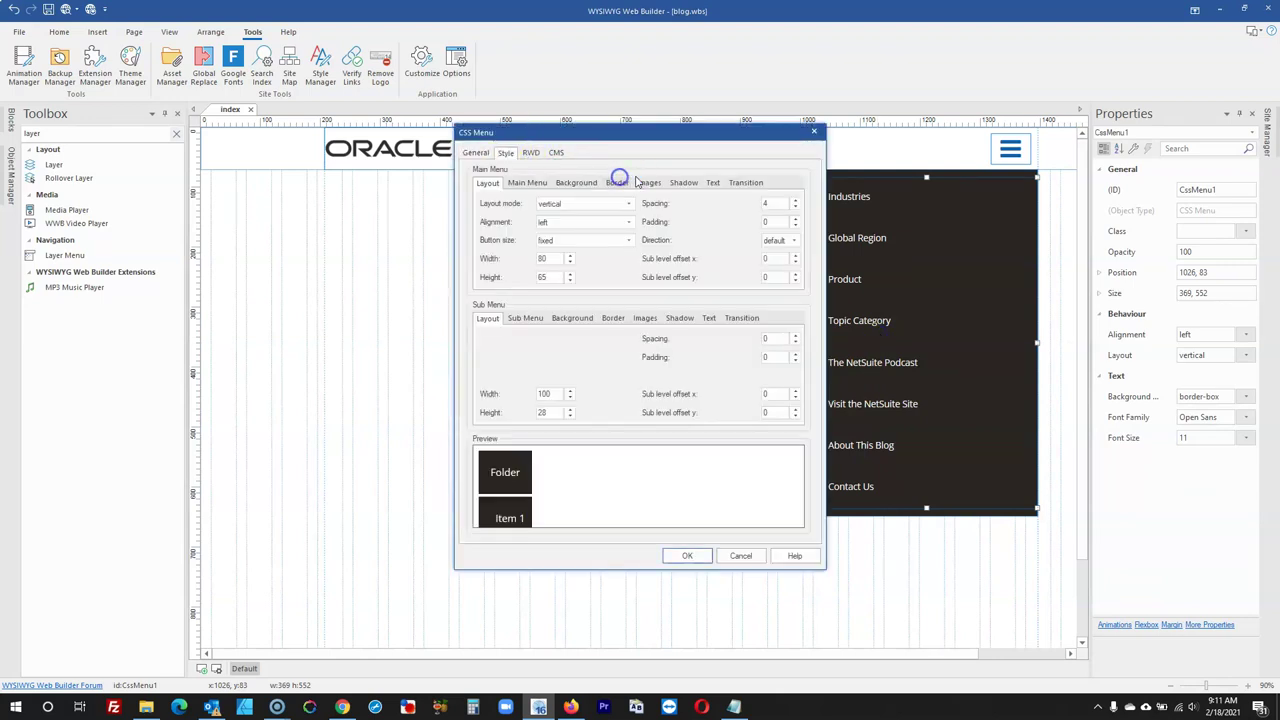
left_click(713, 182)
left_click(767, 222)
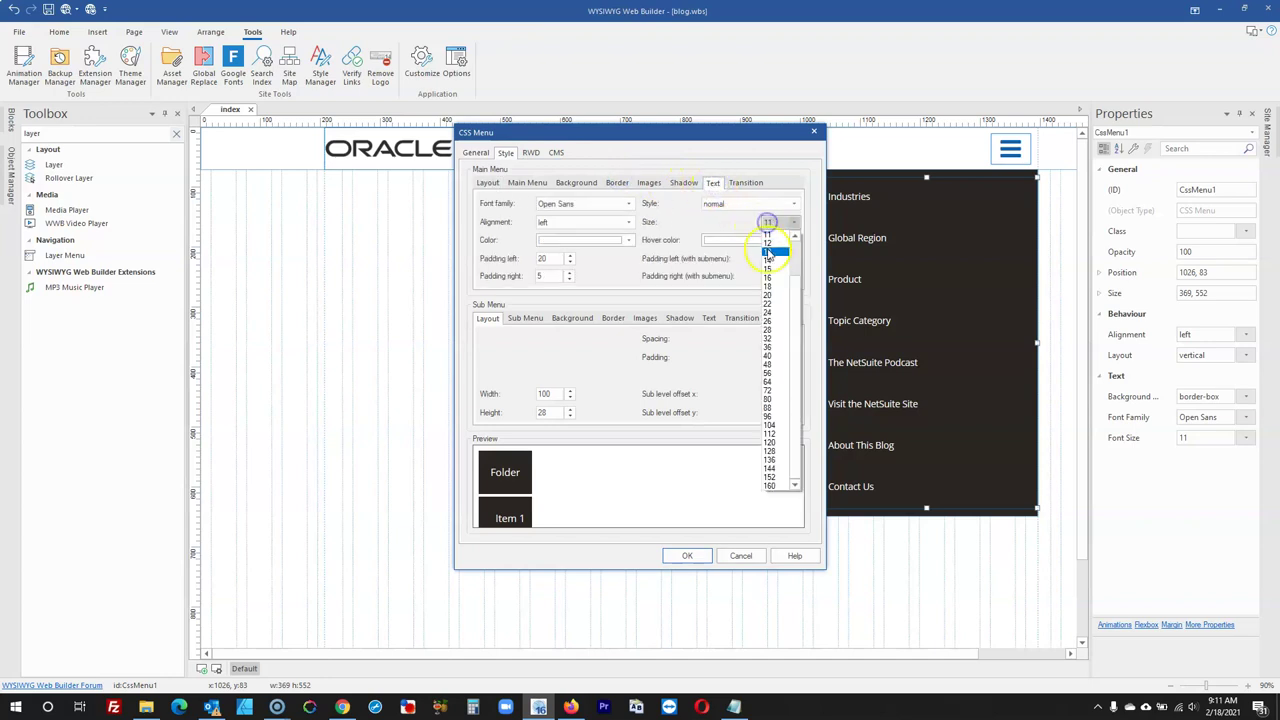
left_click(770, 245)
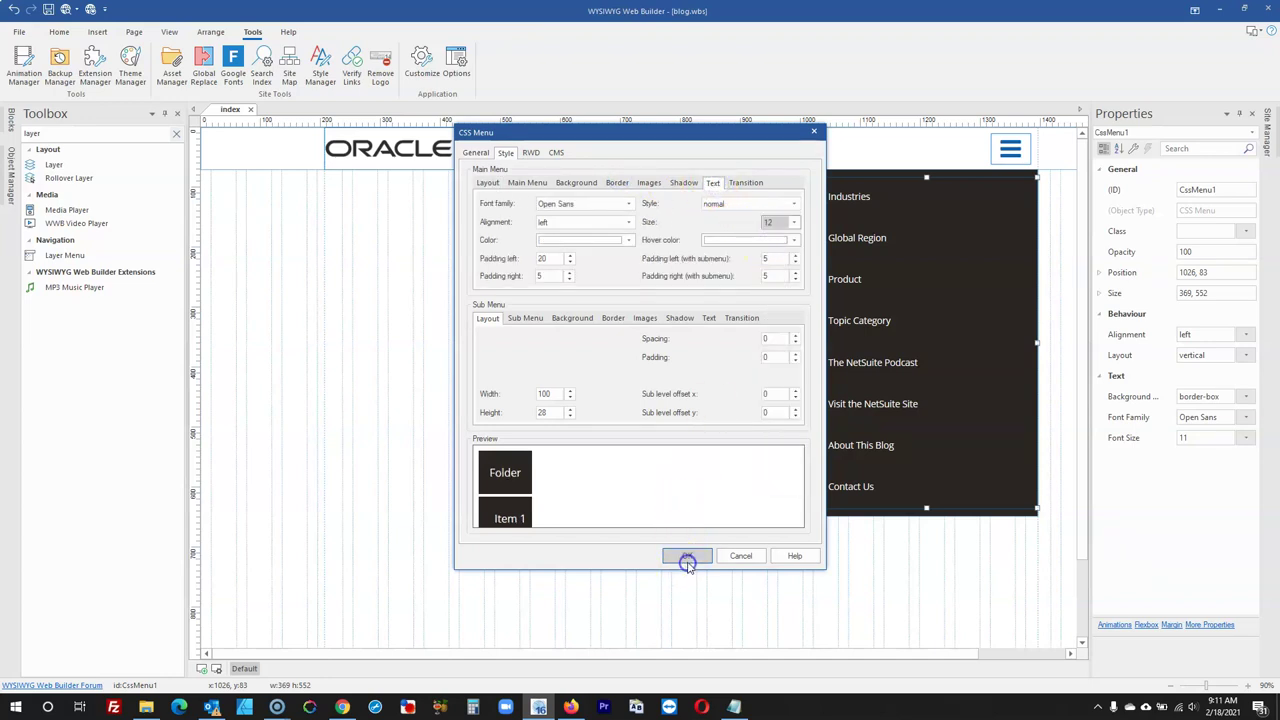
Apply the CSS menu's settings and set the menu's width to 320
left_click(687, 557)
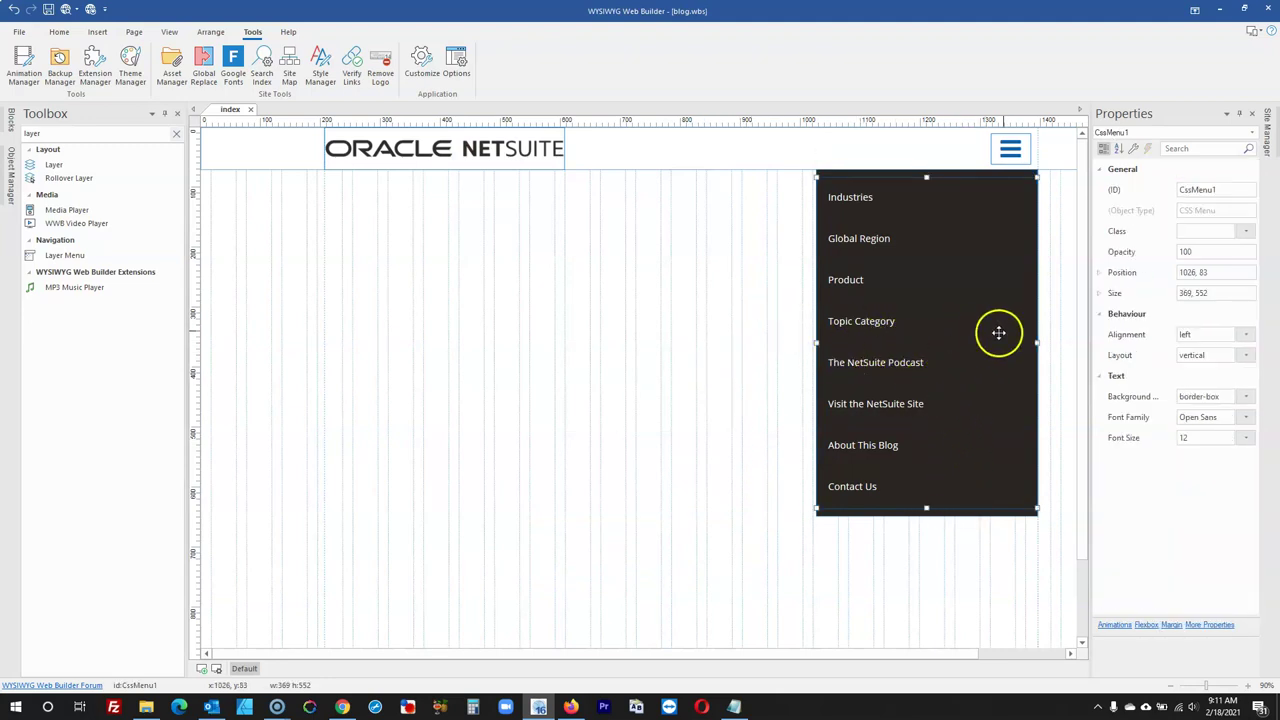
double_click(1184, 291)
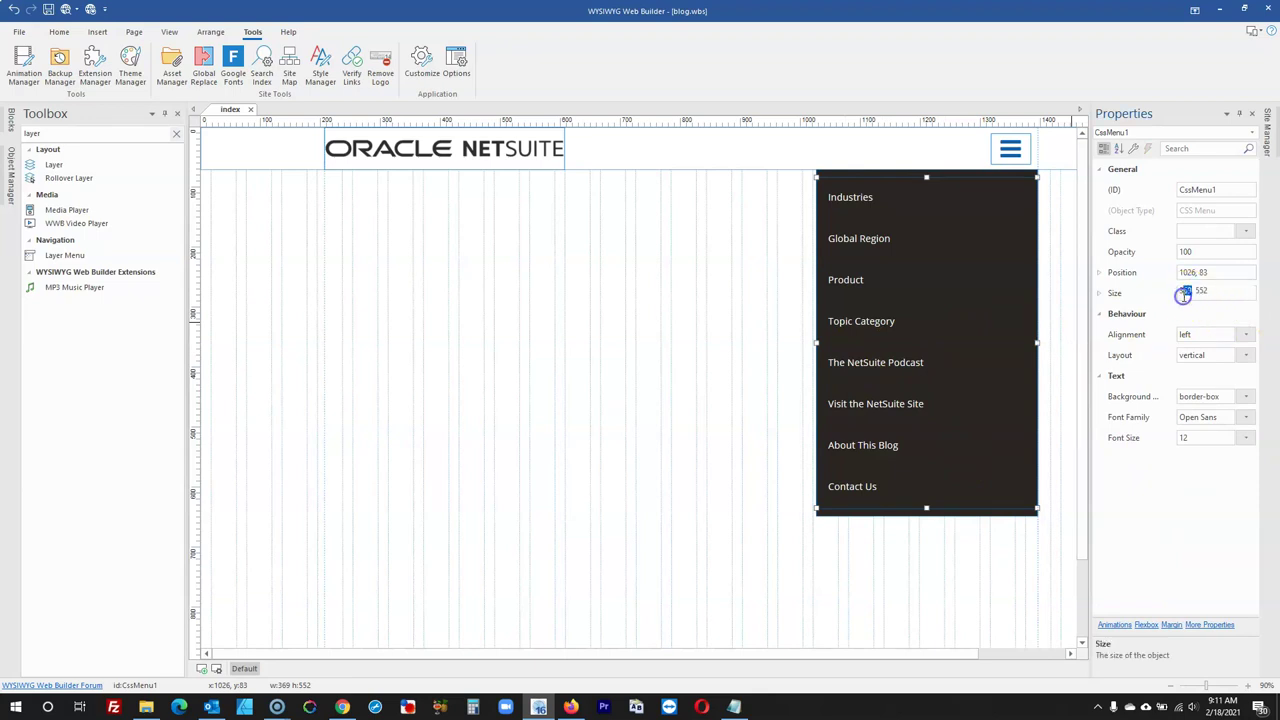
key("Return")
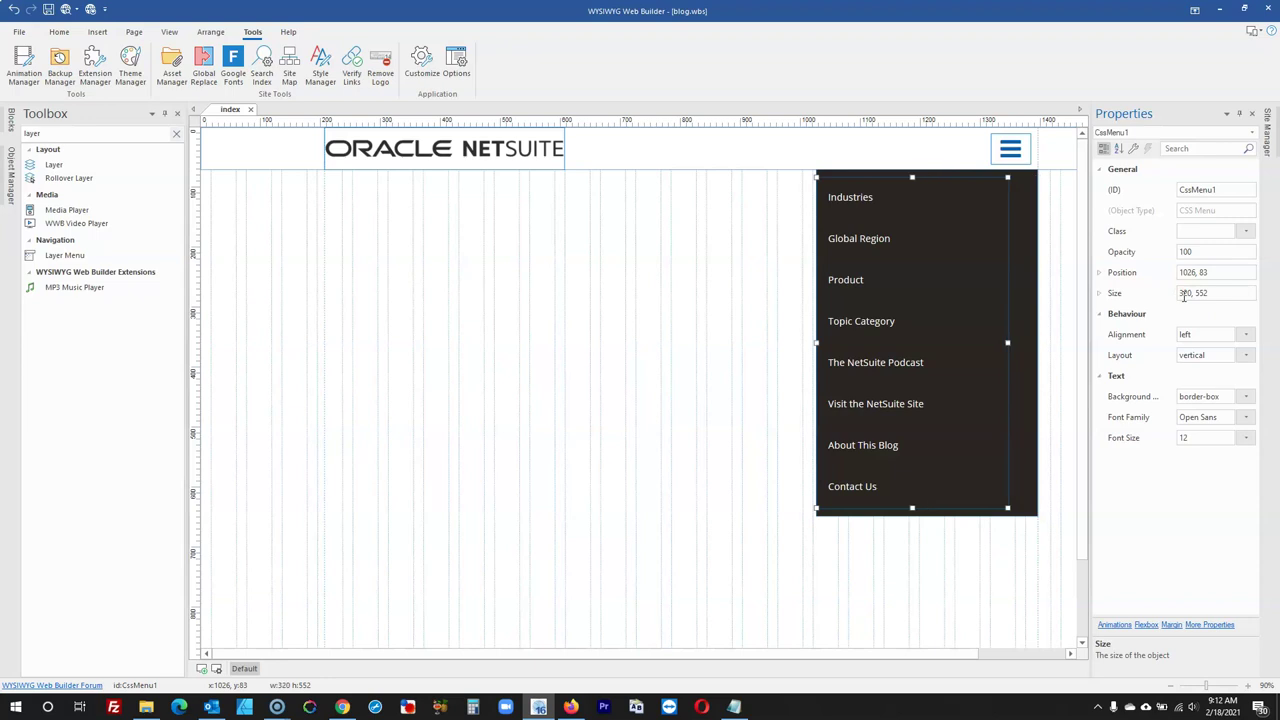
Narrow the dark layer to a width of 320 and move it right to x position 1075 with its menu
left_click(1021, 353)
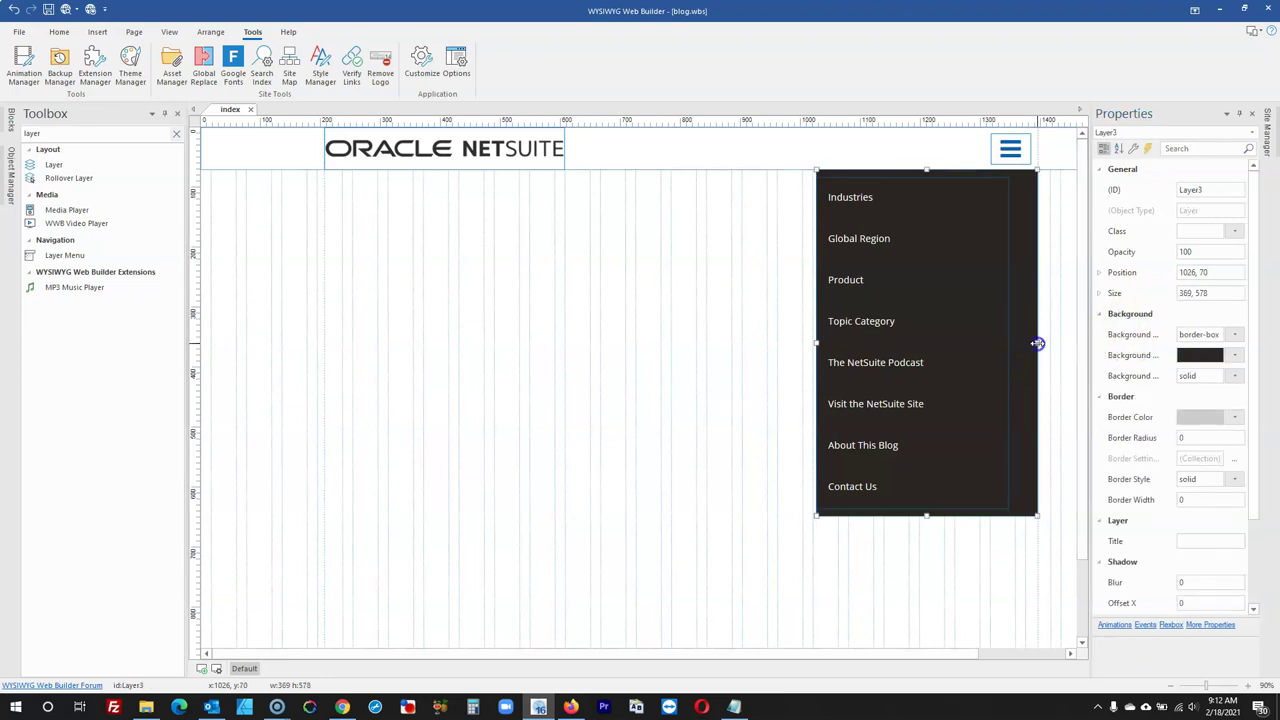
left_click_drag(1037, 343, 984, 330)
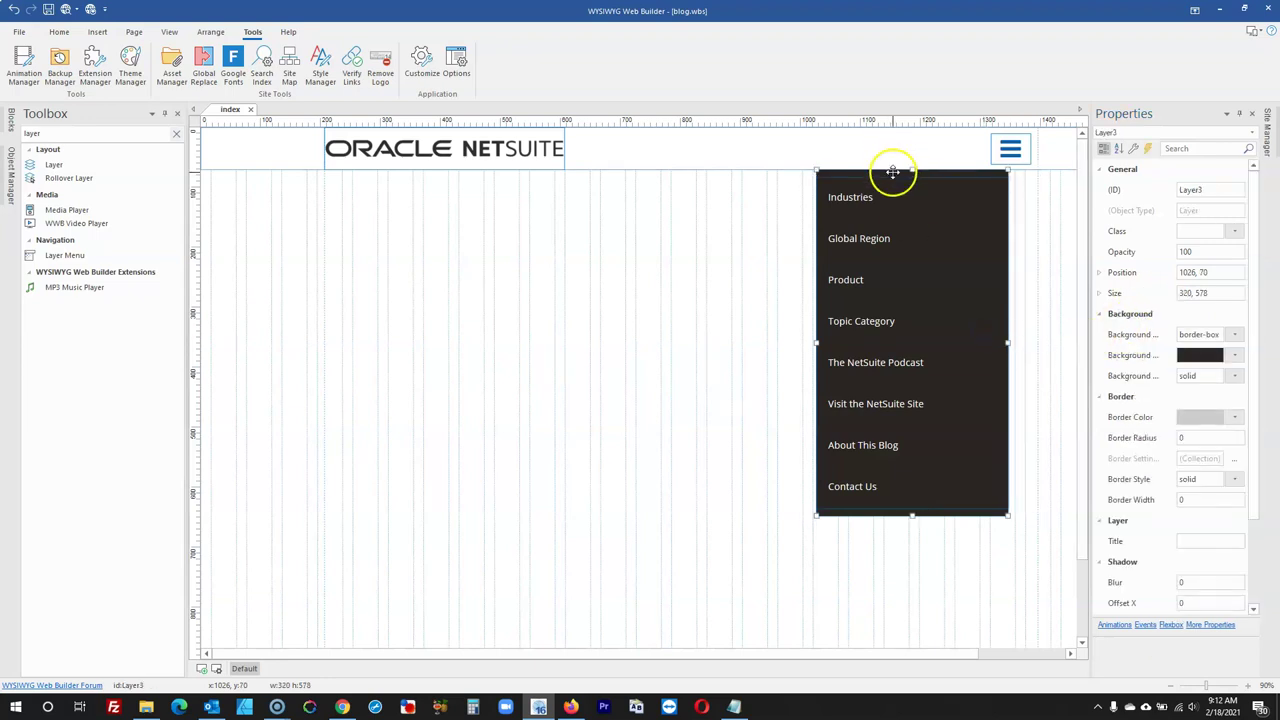
left_click_drag(892, 172, 916, 176)
left_click(597, 254)
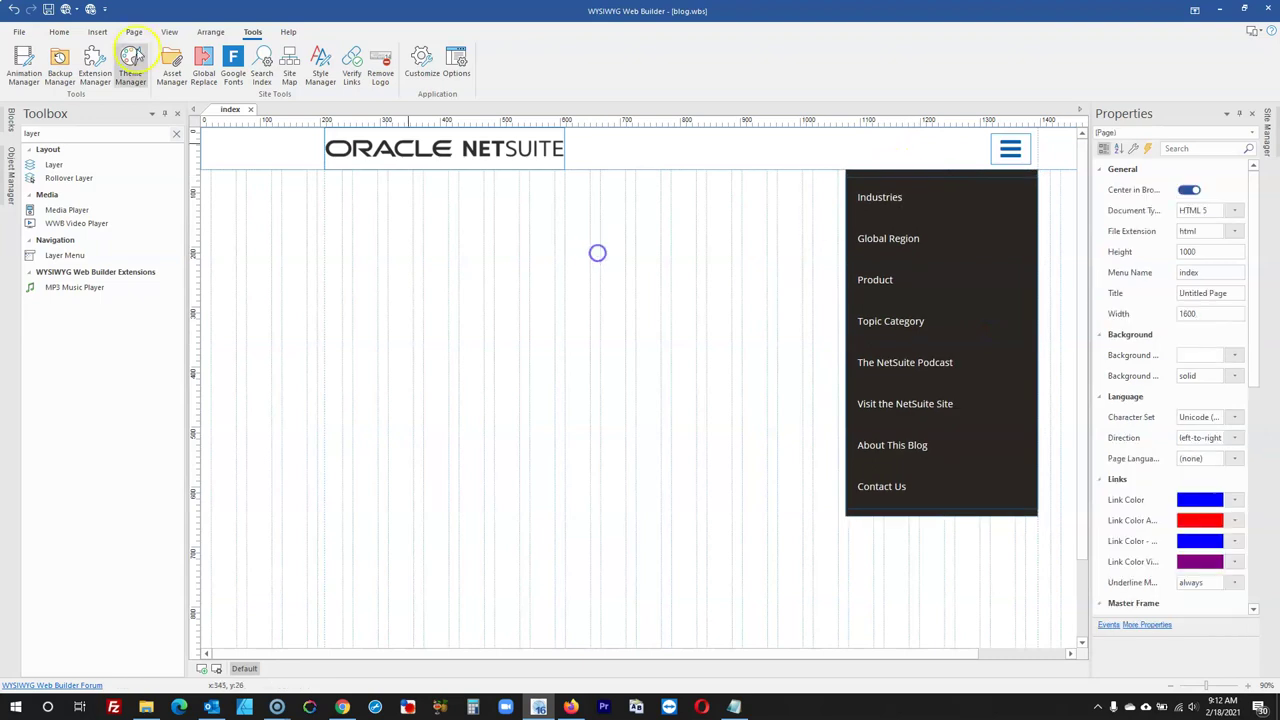
Preview the page in the browser and compare the menu items' hover highlight with the preview in the CSS menu settings
left_click(67, 11)
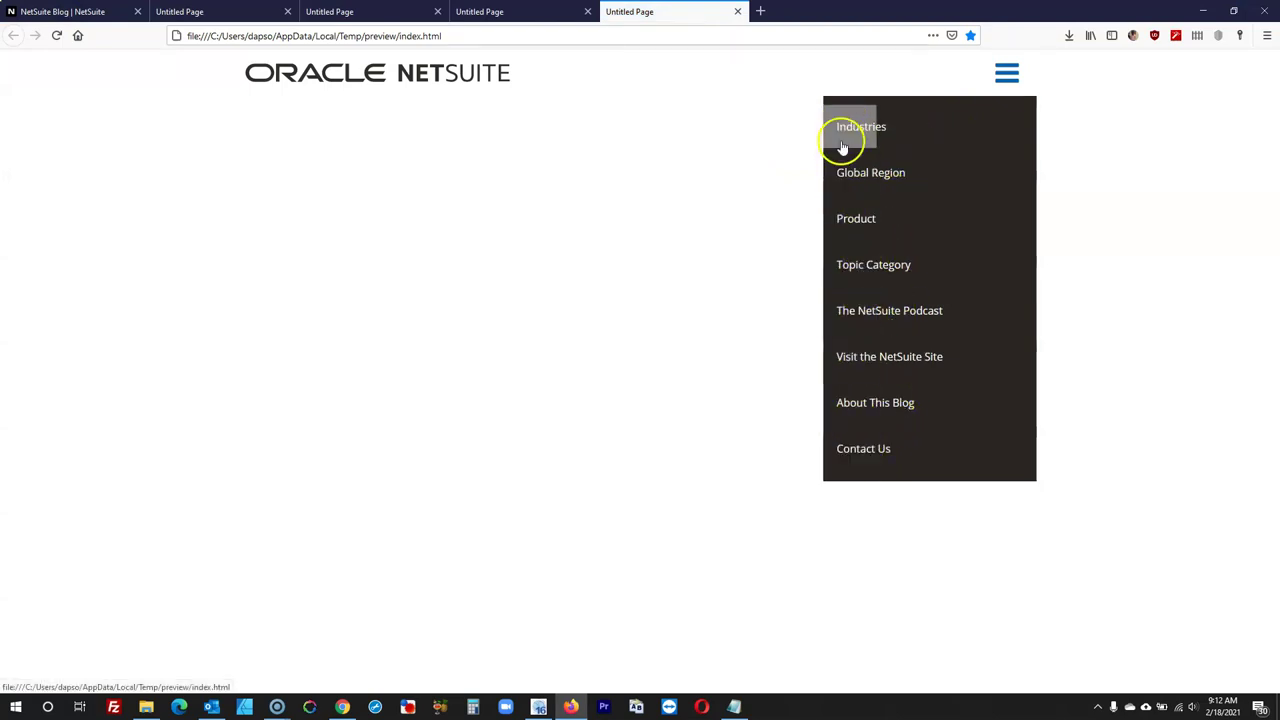
left_click(538, 706)
double_click(895, 336)
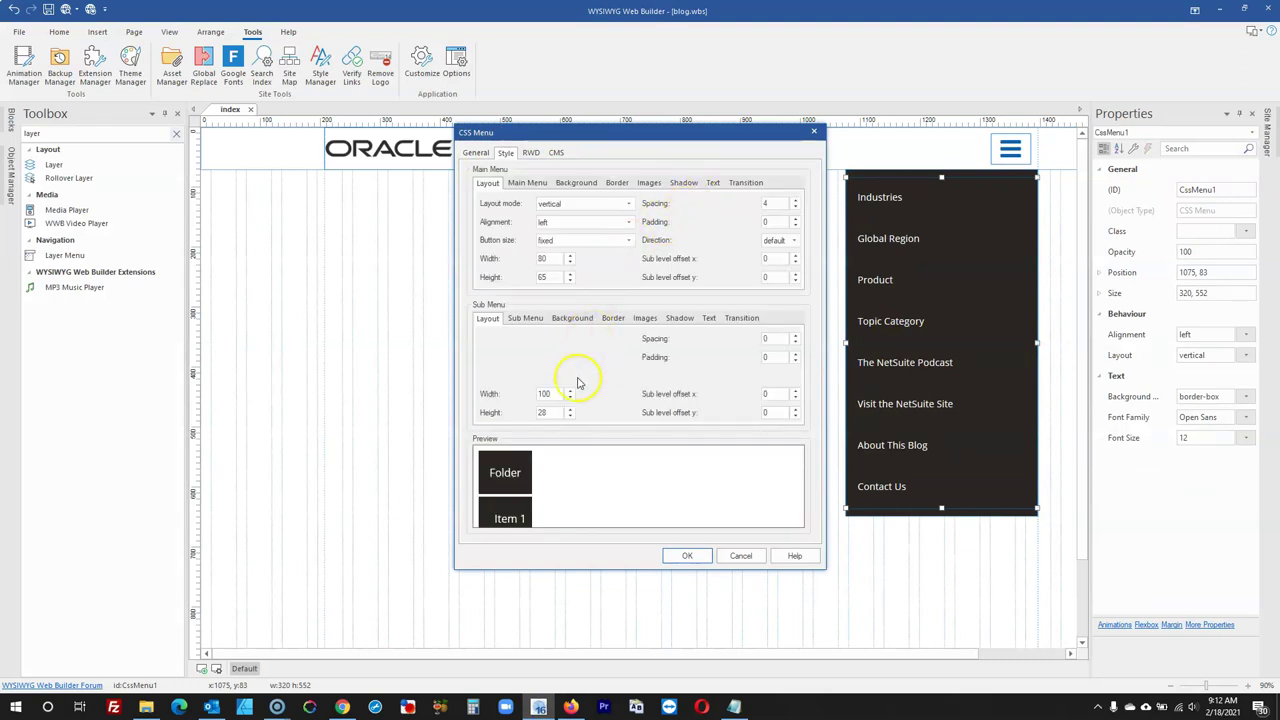
mouse_move(507, 487)
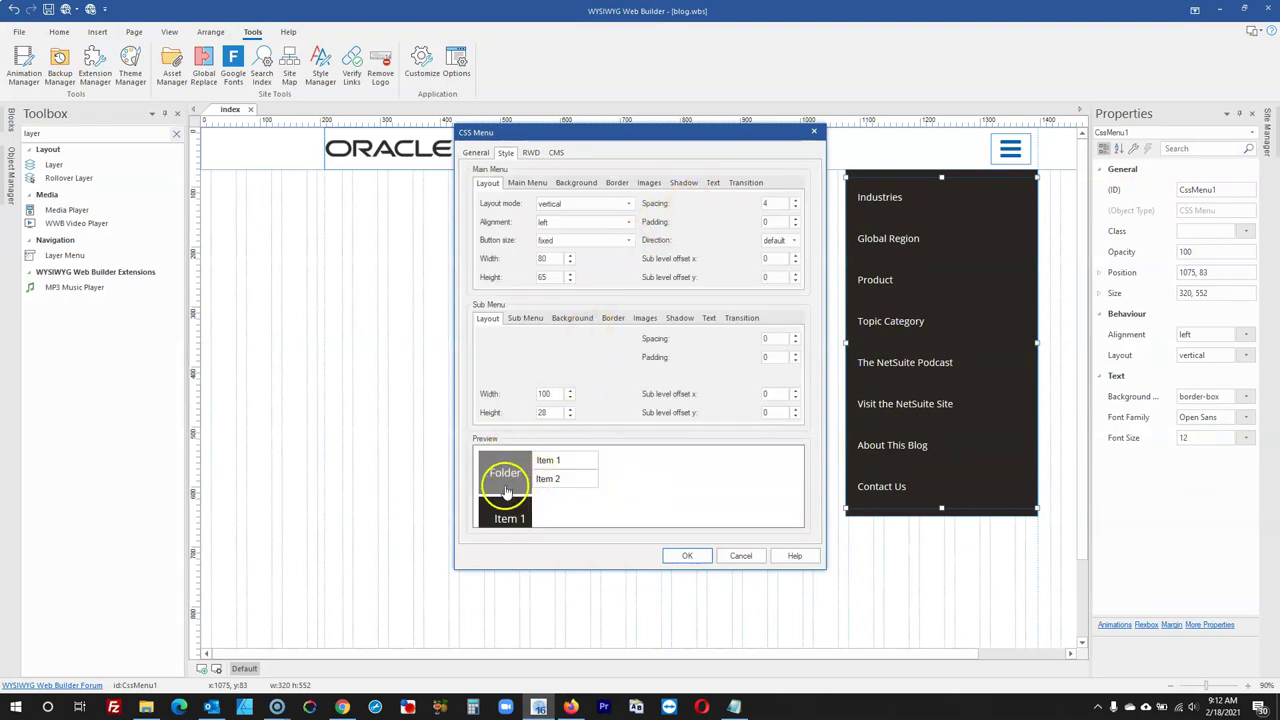
left_click(570, 707)
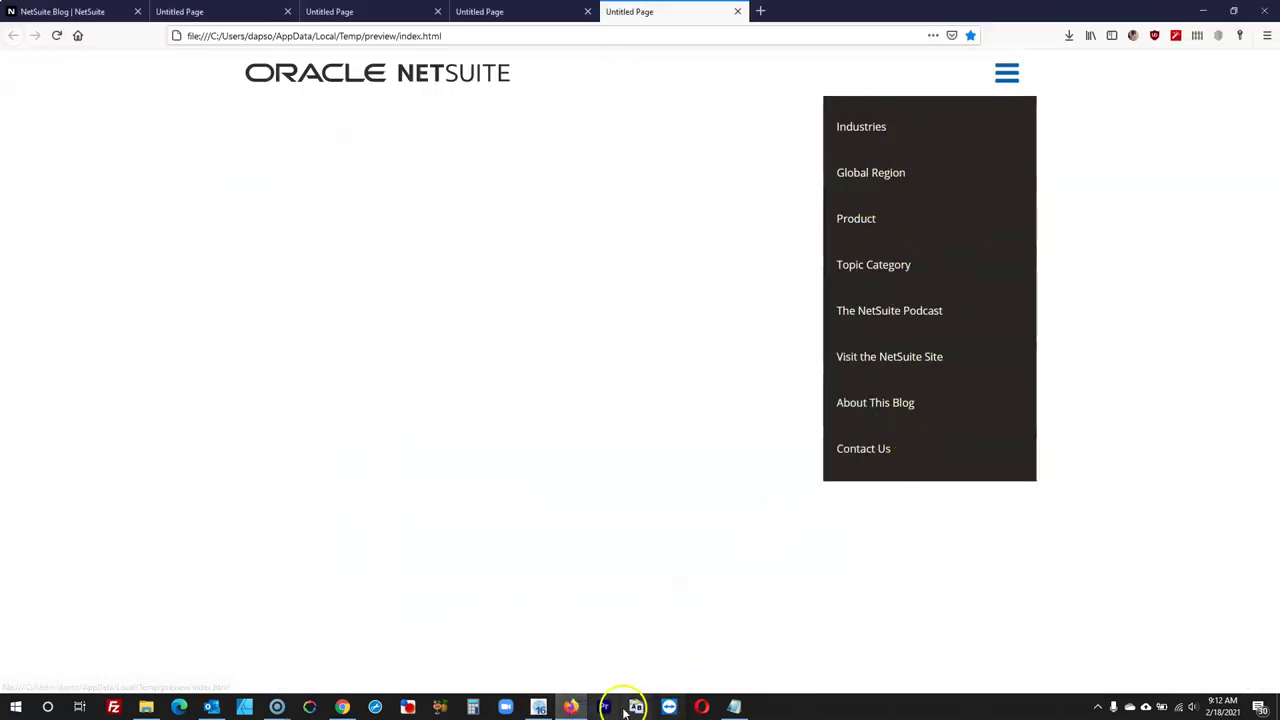
left_click(538, 707)
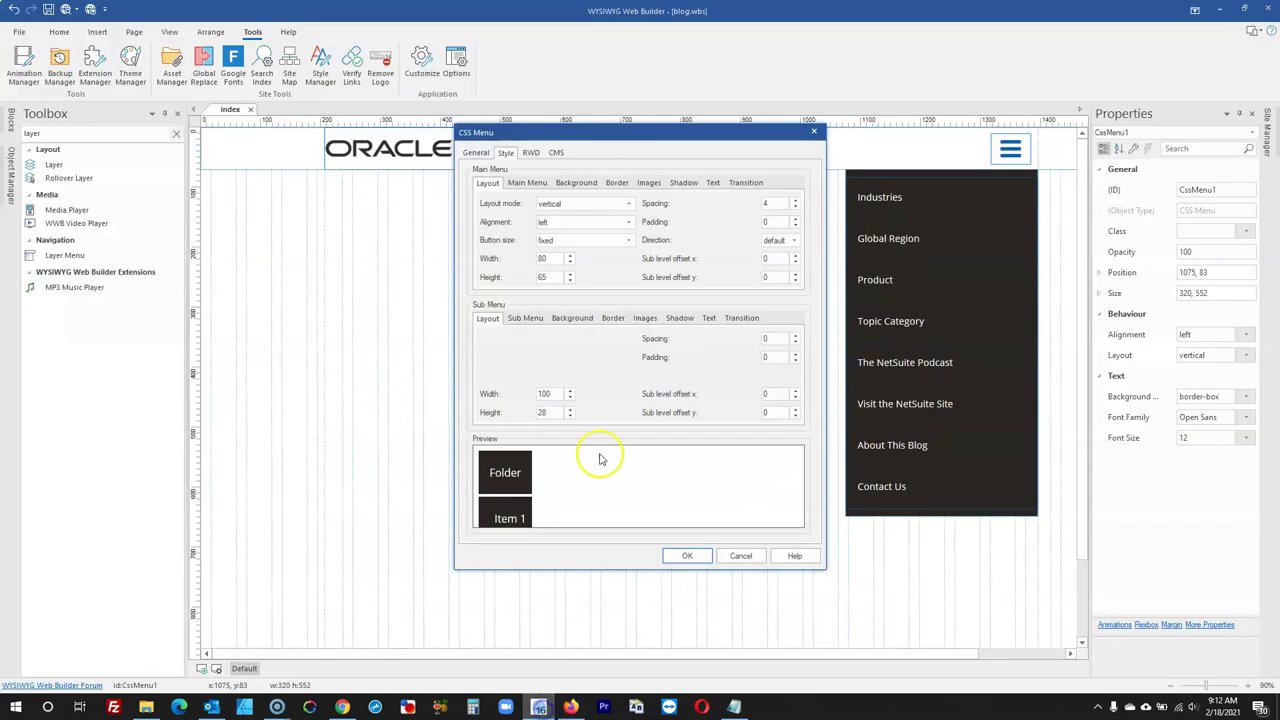
Set the main menu's button size to variable in the CSS menu layout and apply the settings
left_click(531, 183)
left_click(486, 183)
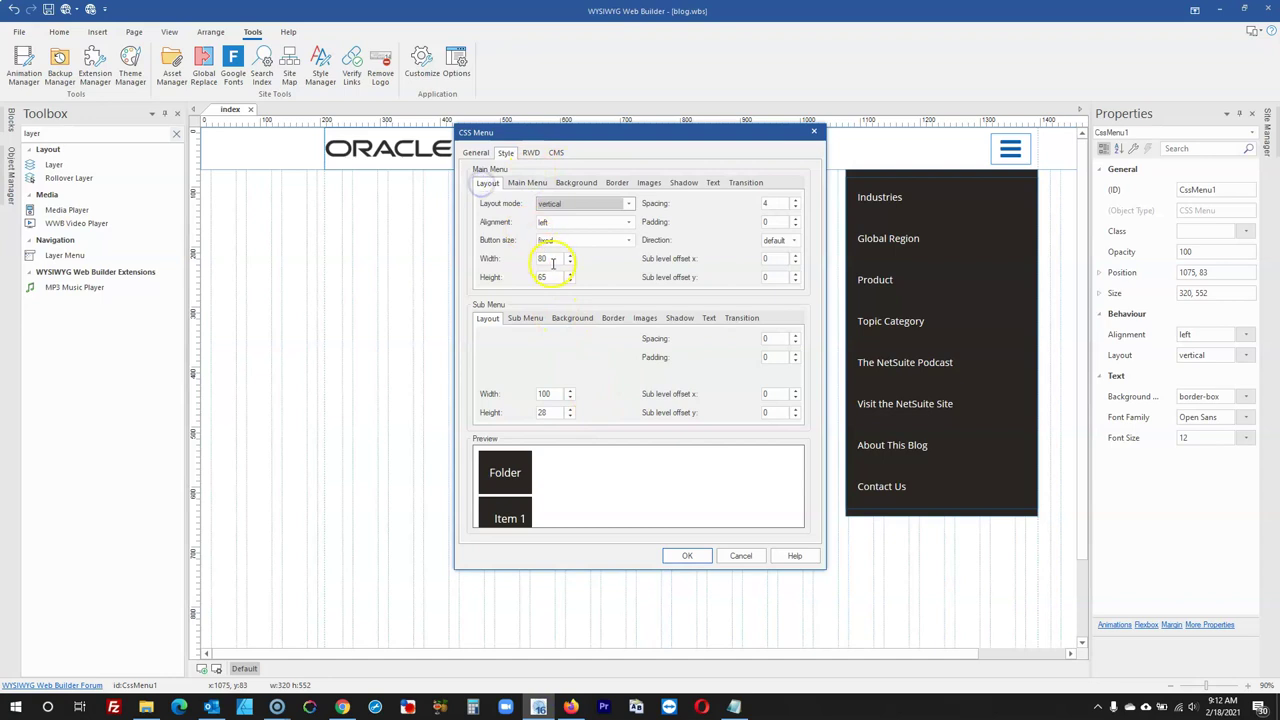
left_click(551, 258)
left_click(565, 204)
left_click(564, 203)
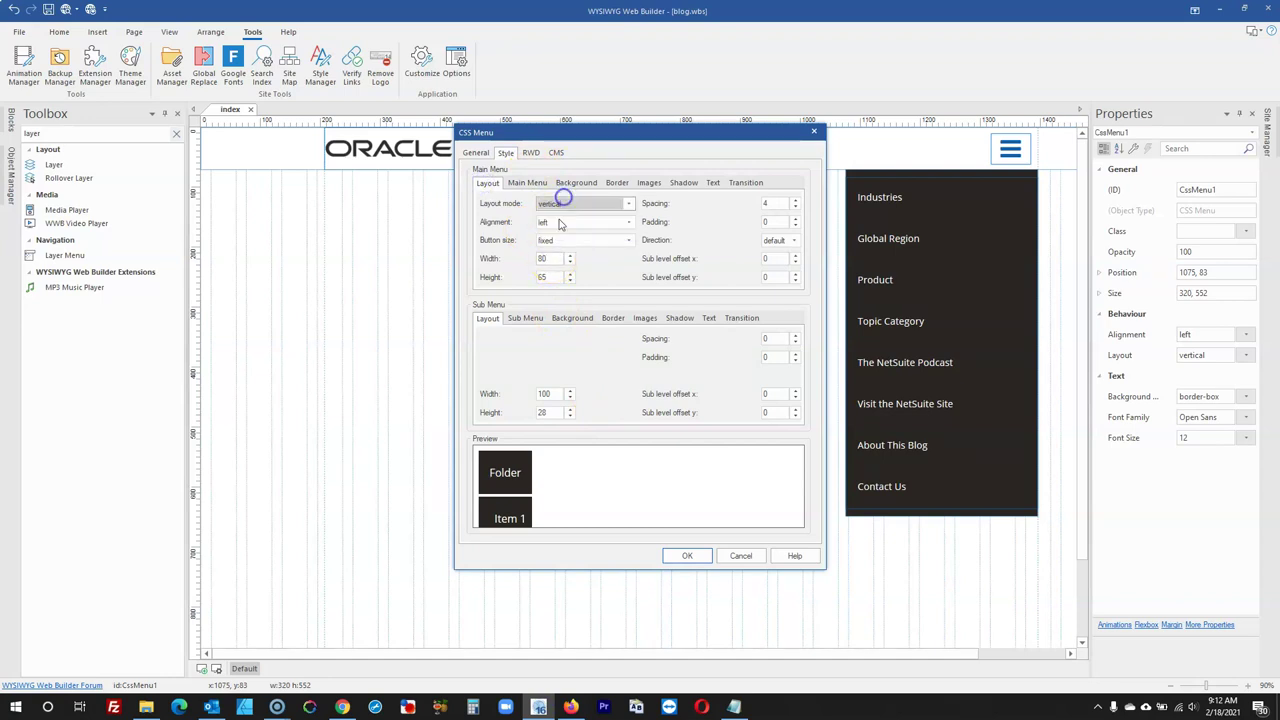
left_click(557, 241)
left_click(560, 262)
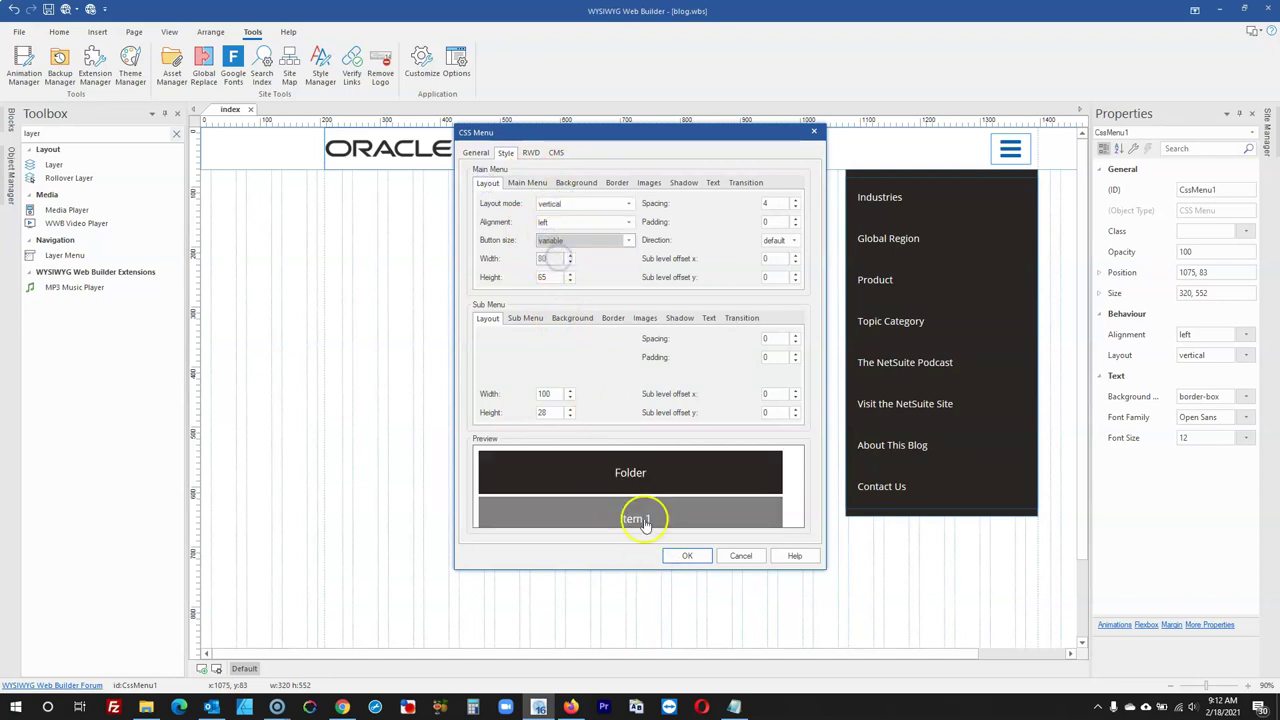
left_click(692, 557)
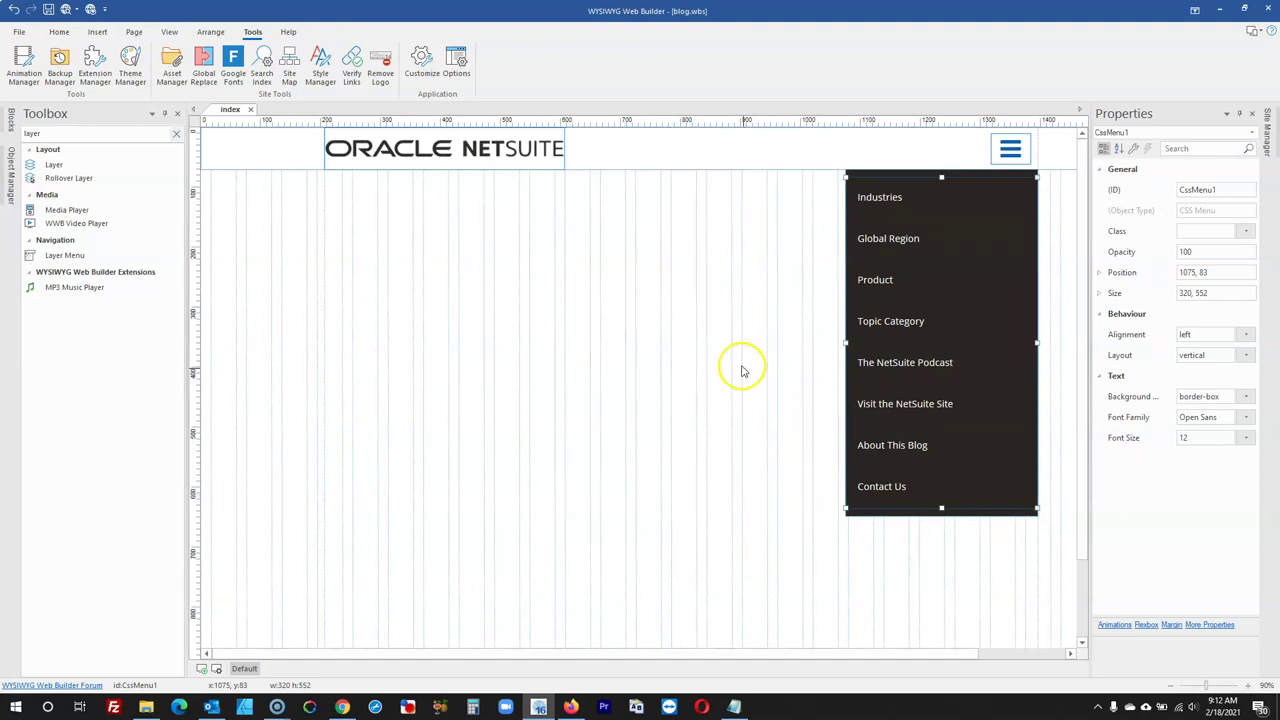
Preview the page in the browser again and close the older preview pages
left_click(66, 10)
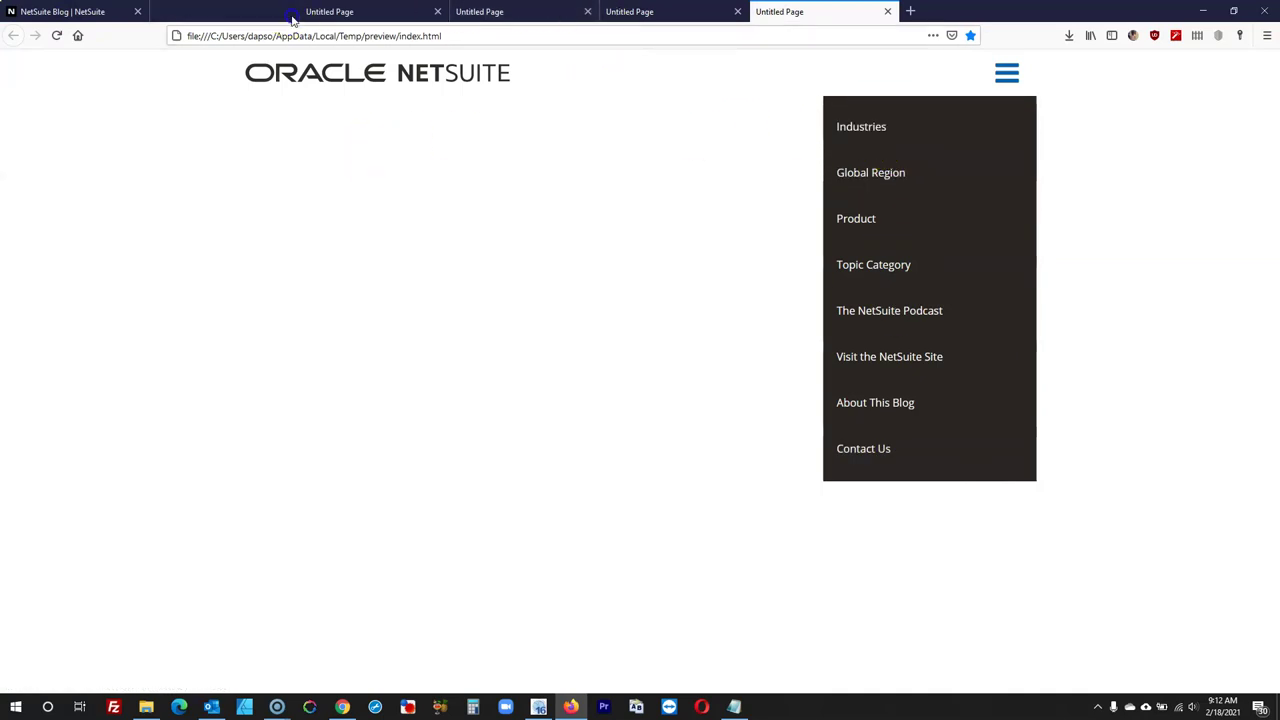
left_click(288, 12)
left_click(288, 12)
left_click(288, 12)
left_click(288, 12)
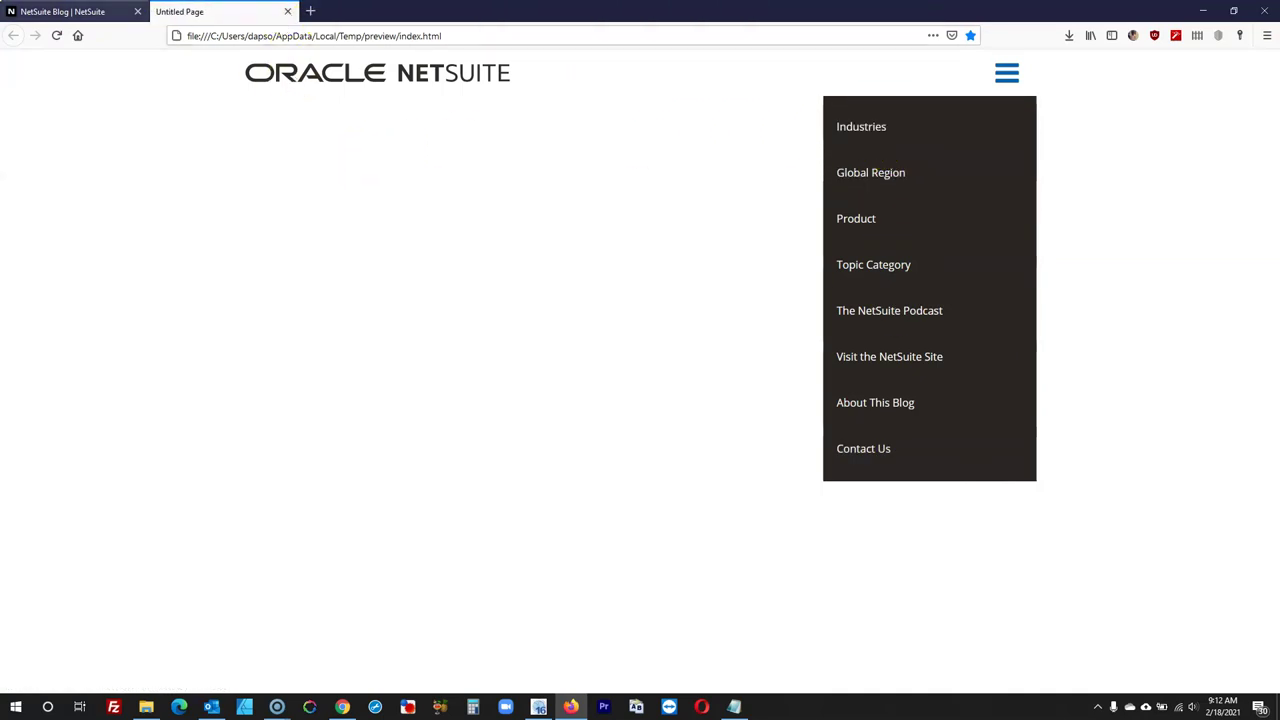
Inspect the hamburger icon on the NetSuite Blog page and copy its color value #212529 from the style rules
left_click(110, 12)
left_click(1019, 75)
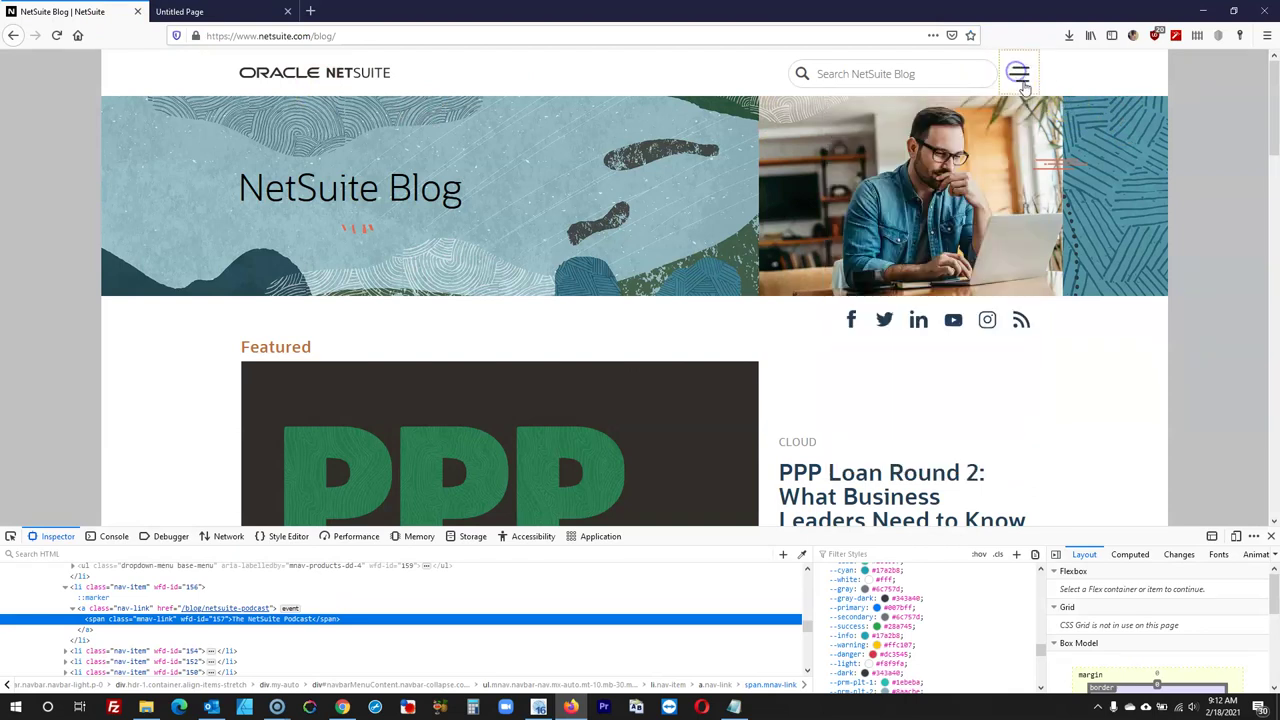
right_click(1019, 73)
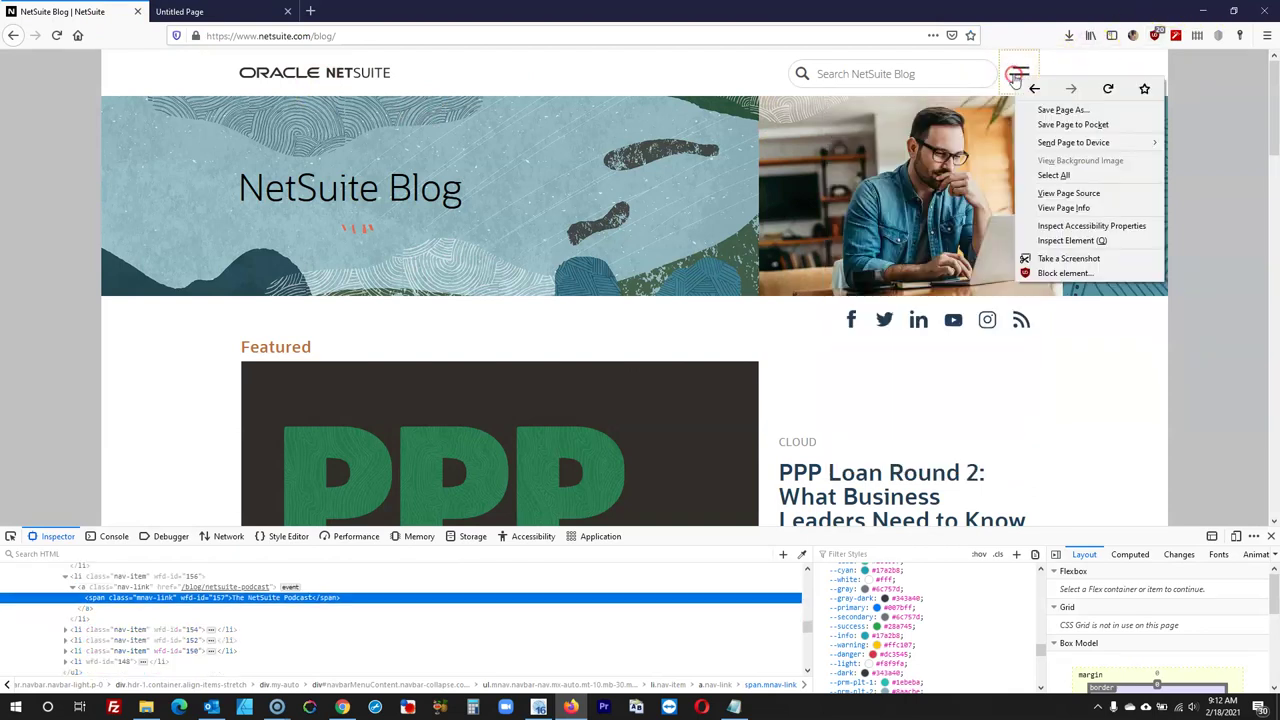
left_click(1048, 242)
scroll(928, 628, "down", 5)
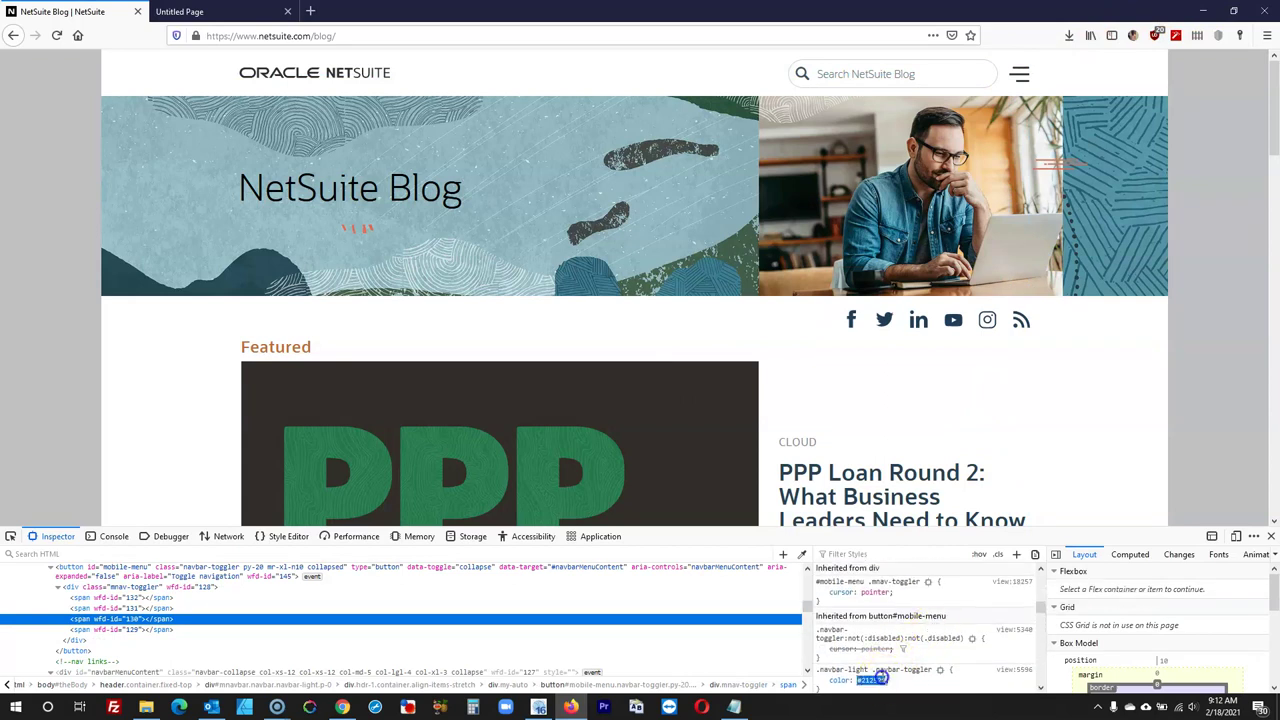
Switch back to WYSIWYG Web Builder and set the header menu icon's color to #212529
left_click(538, 707)
left_click(1011, 152)
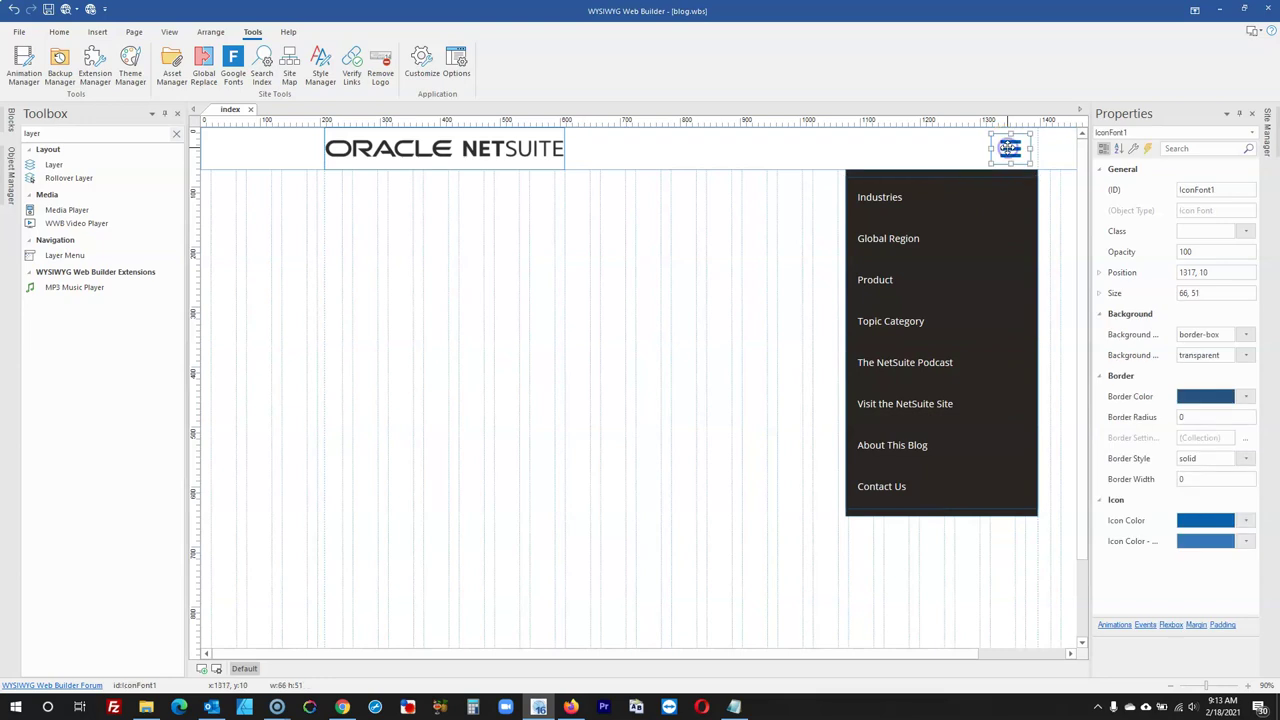
double_click(1010, 148)
left_click(588, 279)
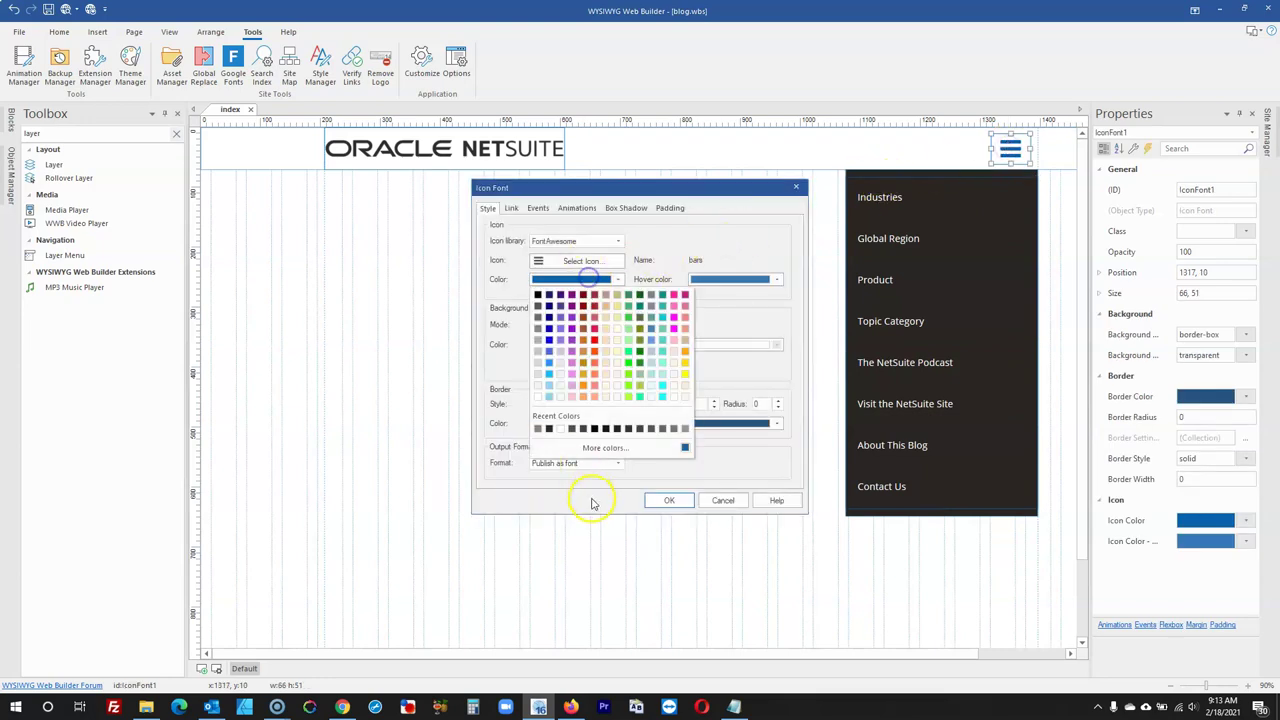
left_click(603, 447)
type("#212529")
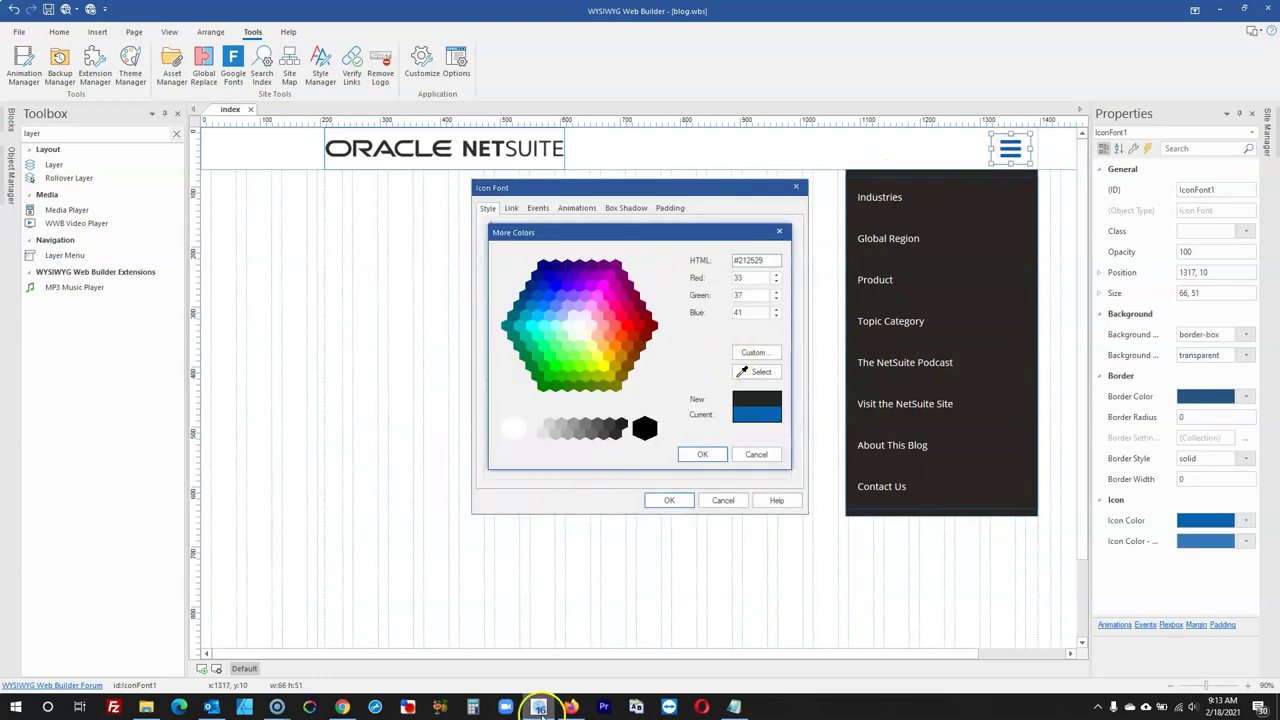
left_click(571, 707)
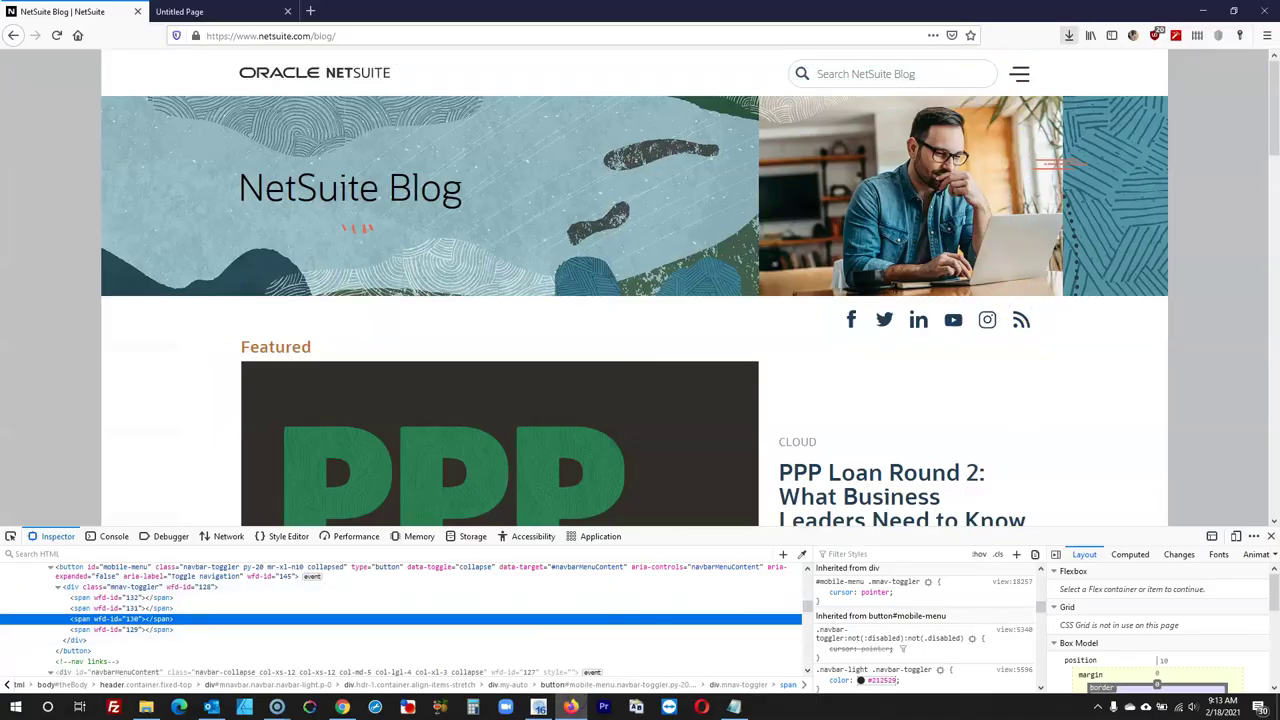
left_click(1203, 11)
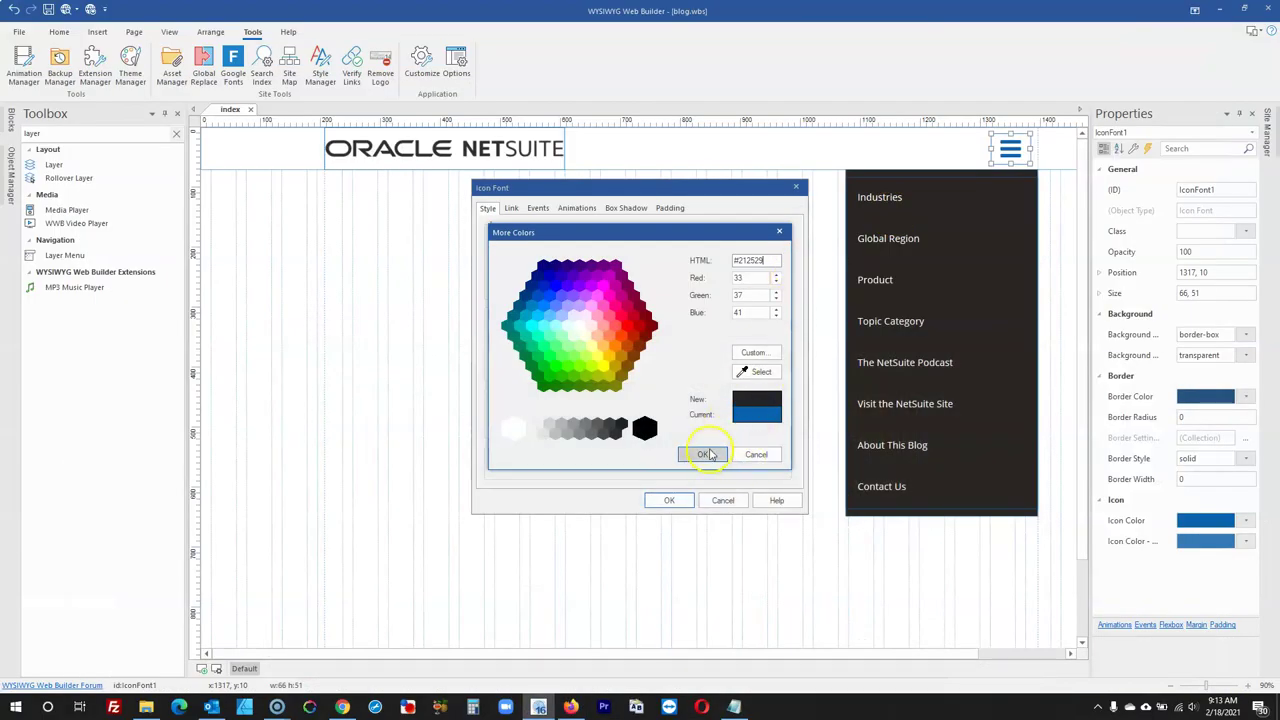
left_click(706, 455)
Set the menu icon's hover color to #212529 as well and apply the icon settings
left_click(757, 279)
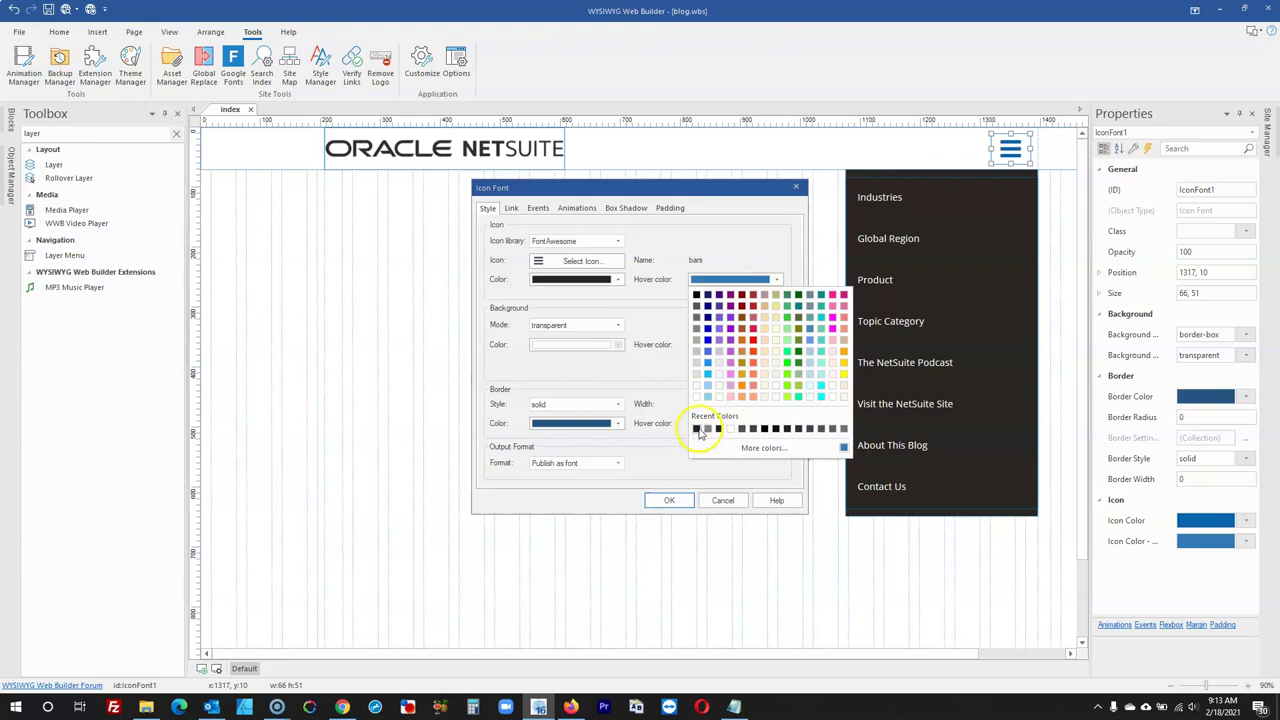
left_click(760, 447)
key("ctrl+v")
left_click(697, 452)
left_click(670, 501)
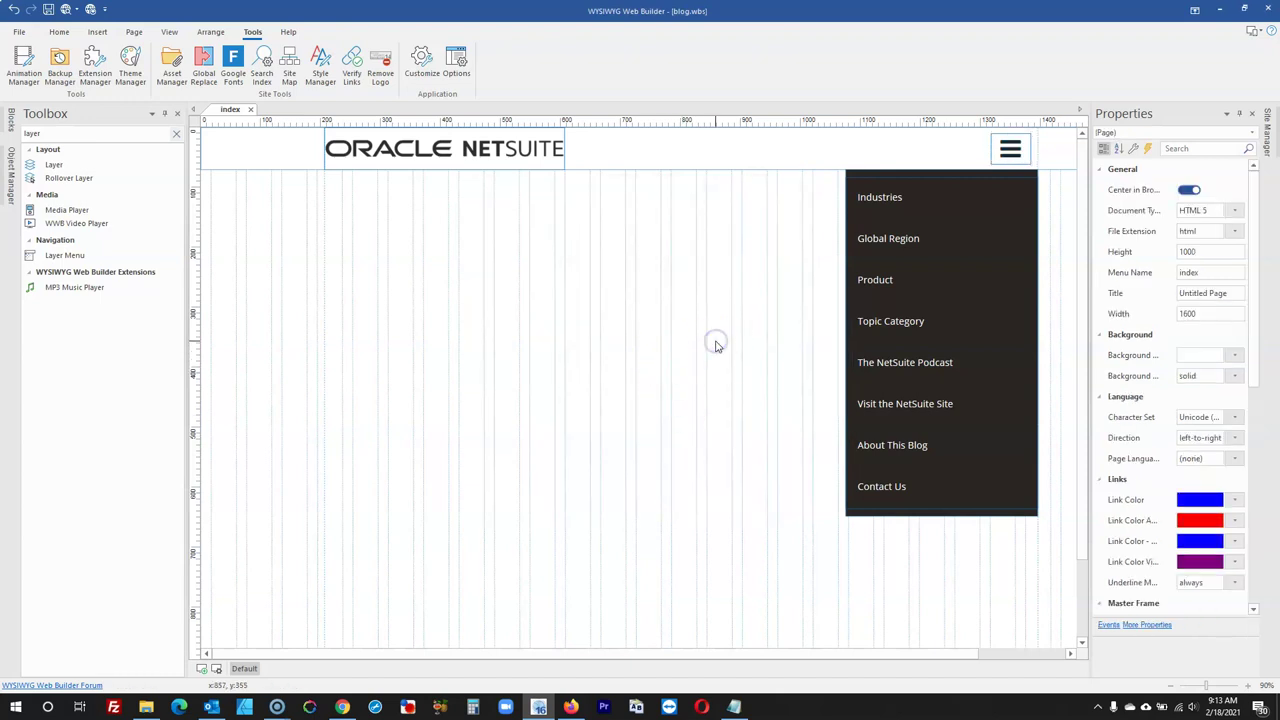
Change the ID of the header's hamburger icon to "menu"
left_click(1010, 152)
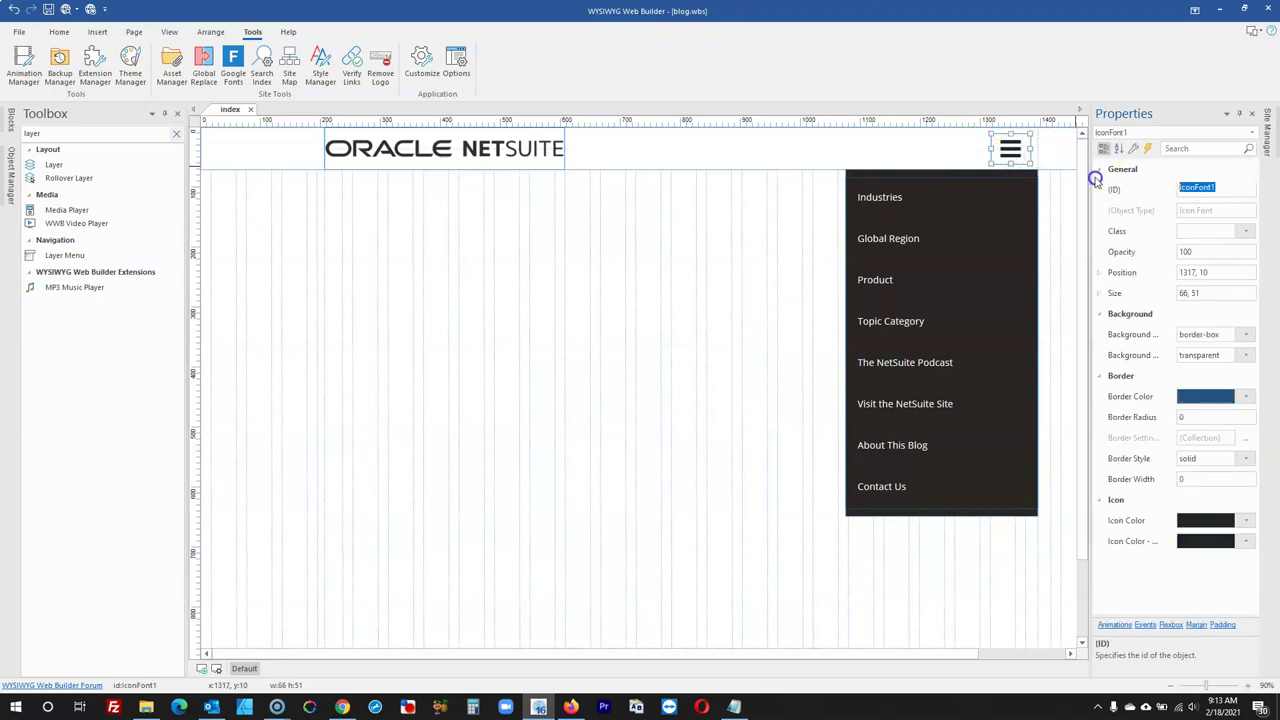
type("menu")
left_click(674, 372)
Paste a copy of the hamburger icon onto the empty page area at about 707, 212 and set its ID to "close"
left_click(1012, 148)
left_click(626, 257)
key("ctrl+v")
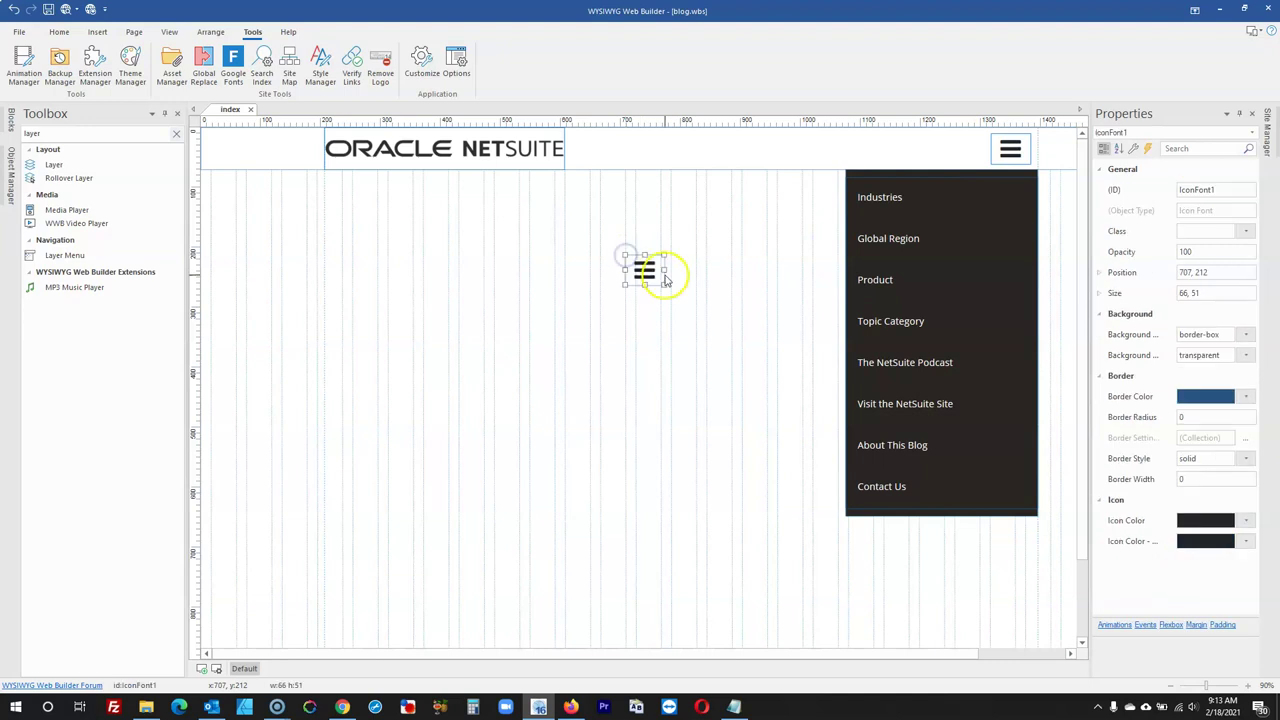
left_click(1215, 190)
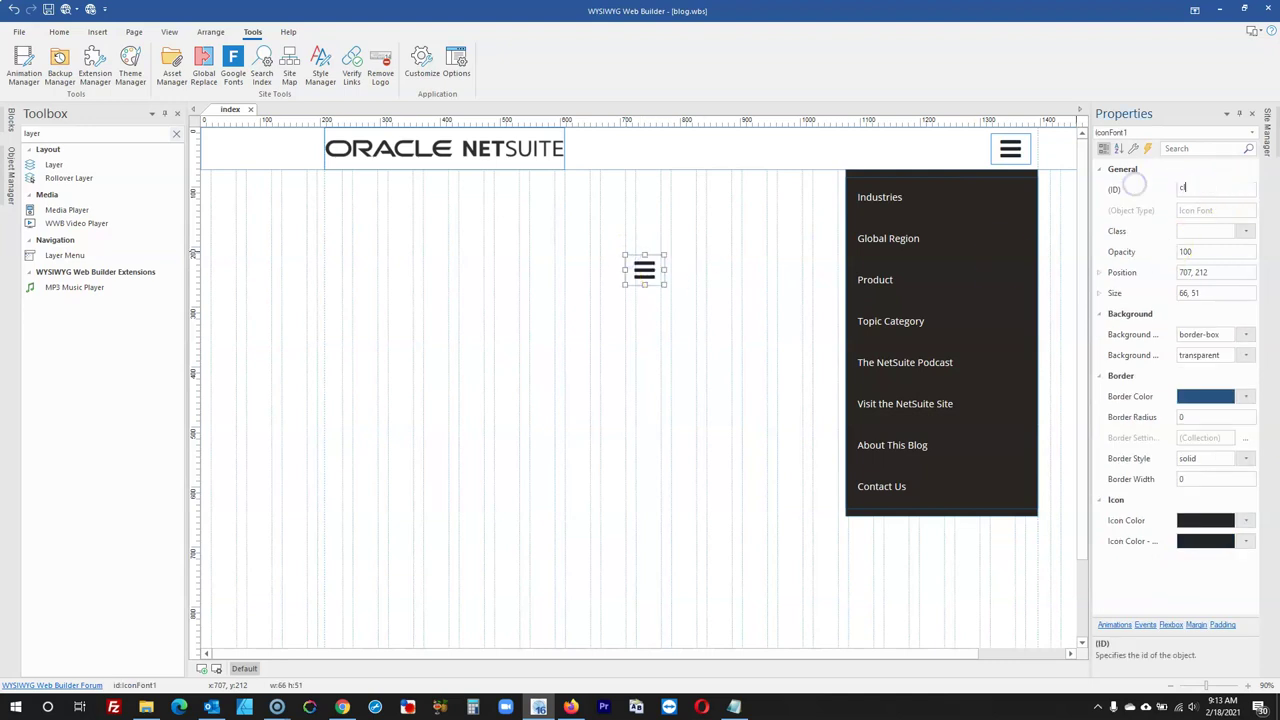
left_click(606, 382)
Open the settings of the "close" icon on the page and search the FontAwesome icons for "close"
double_click(643, 270)
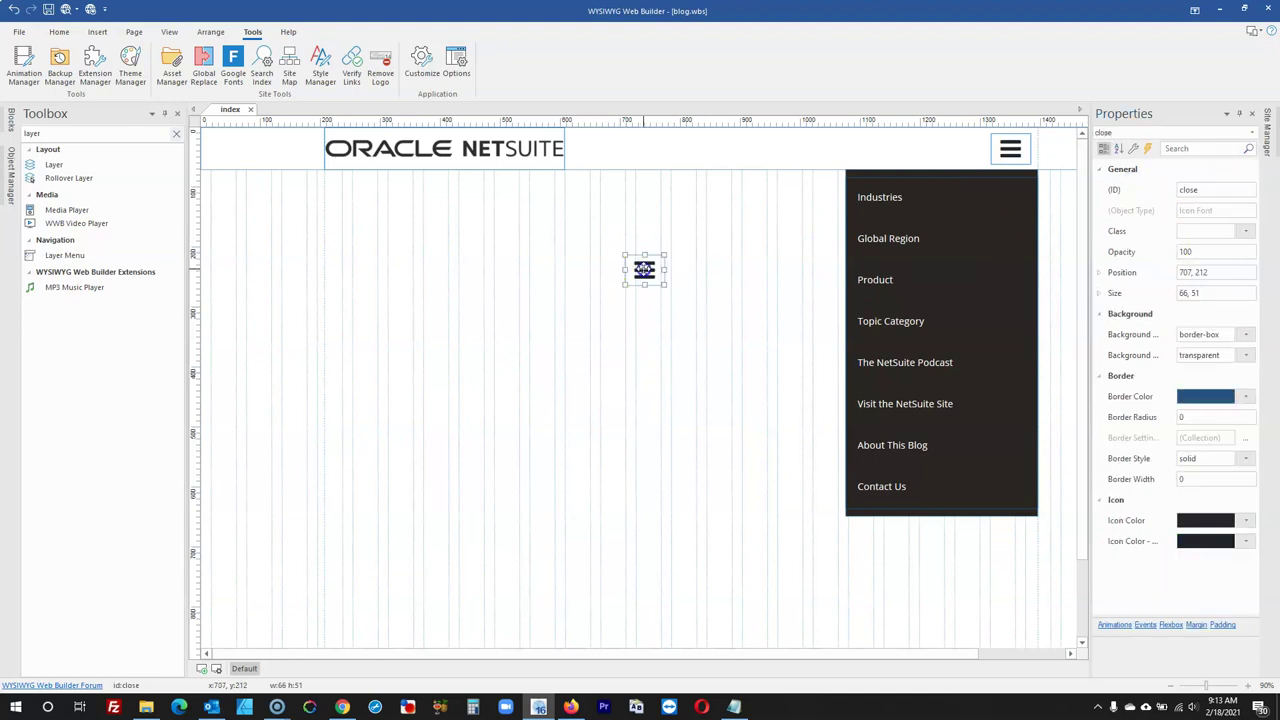
left_click(580, 260)
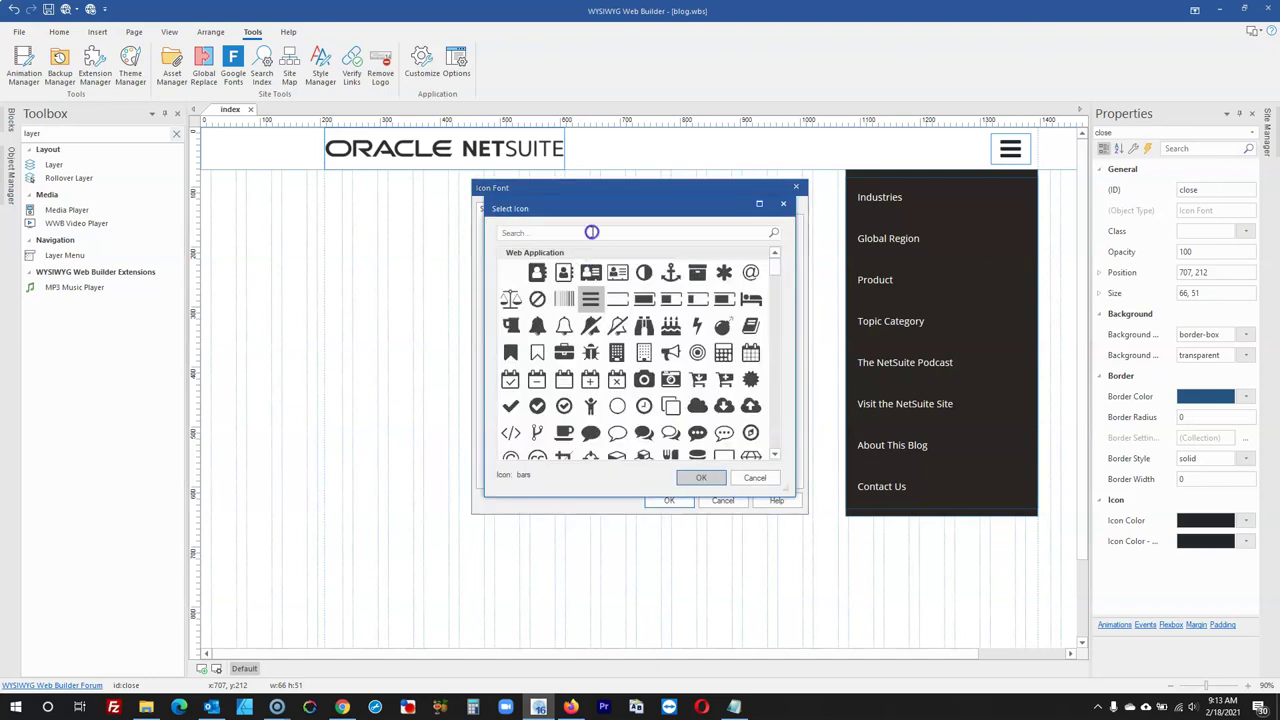
left_click(591, 232)
type("close")
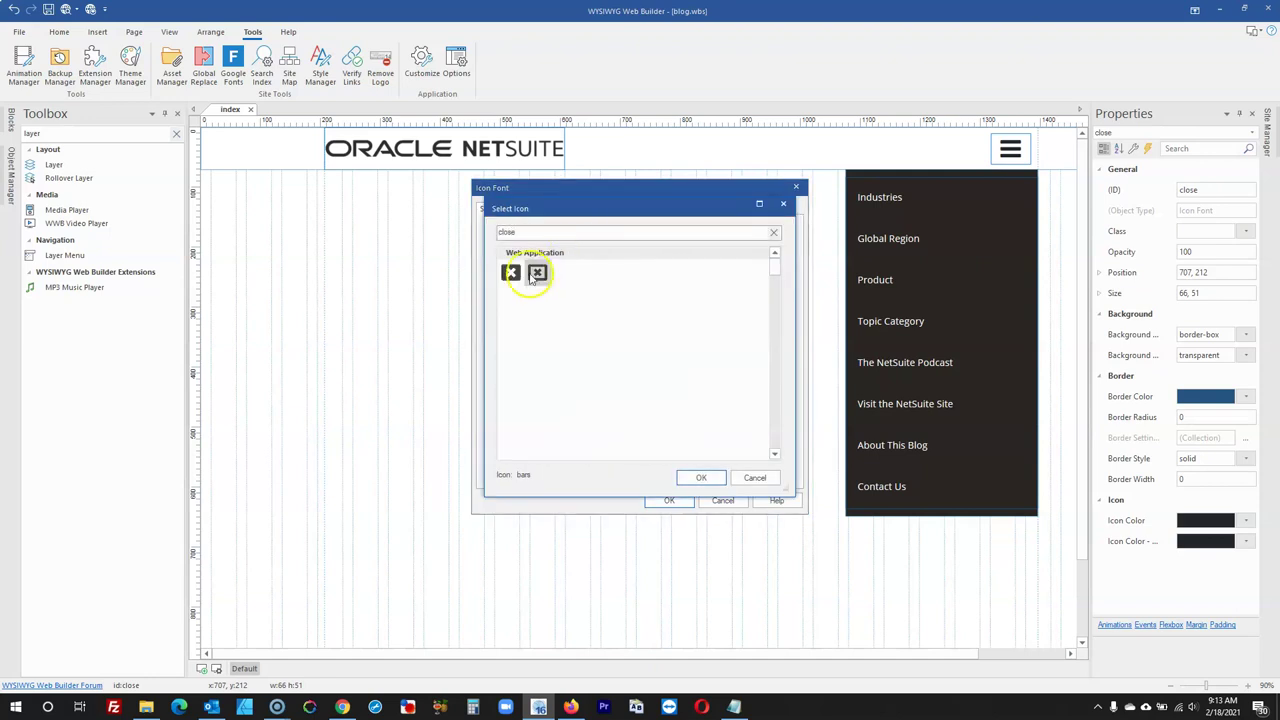
left_click(459, 225)
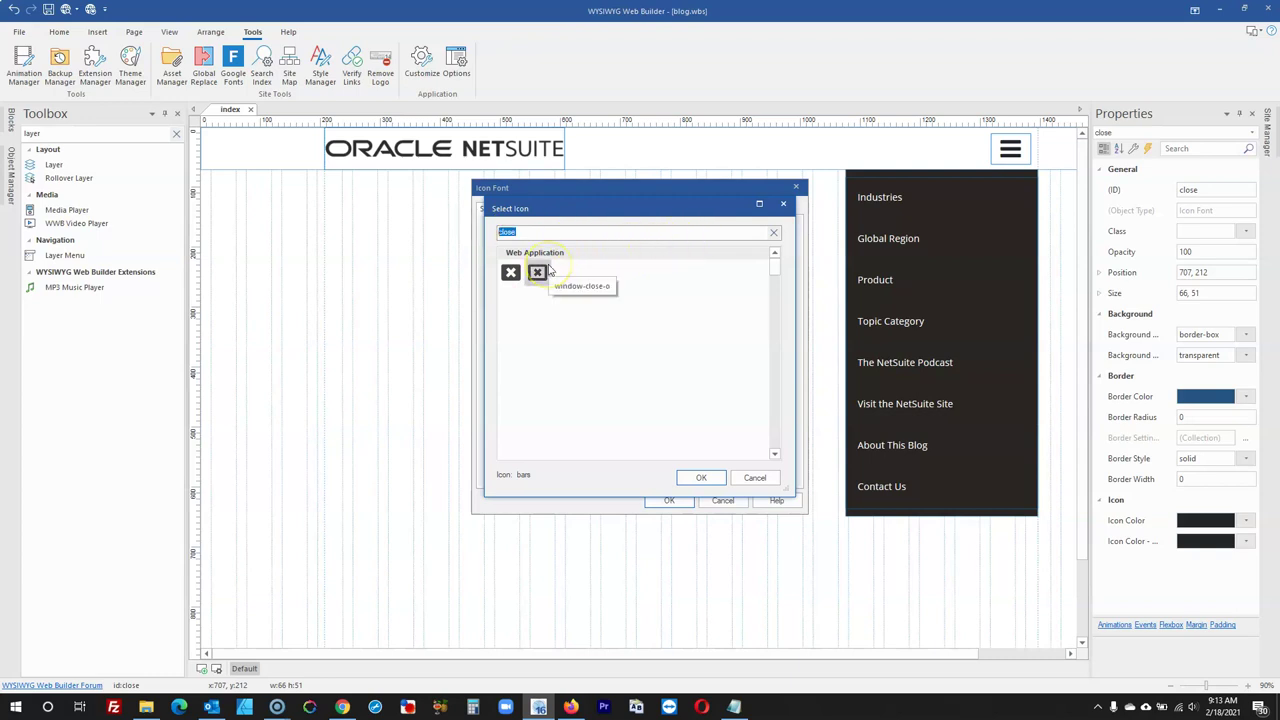
Clear the icon search and look through the whole FontAwesome library for a plain close icon, leaving the selection without choosing one
left_click(775, 235)
scroll(713, 343, "down", 3)
scroll(713, 343, "up", 3)
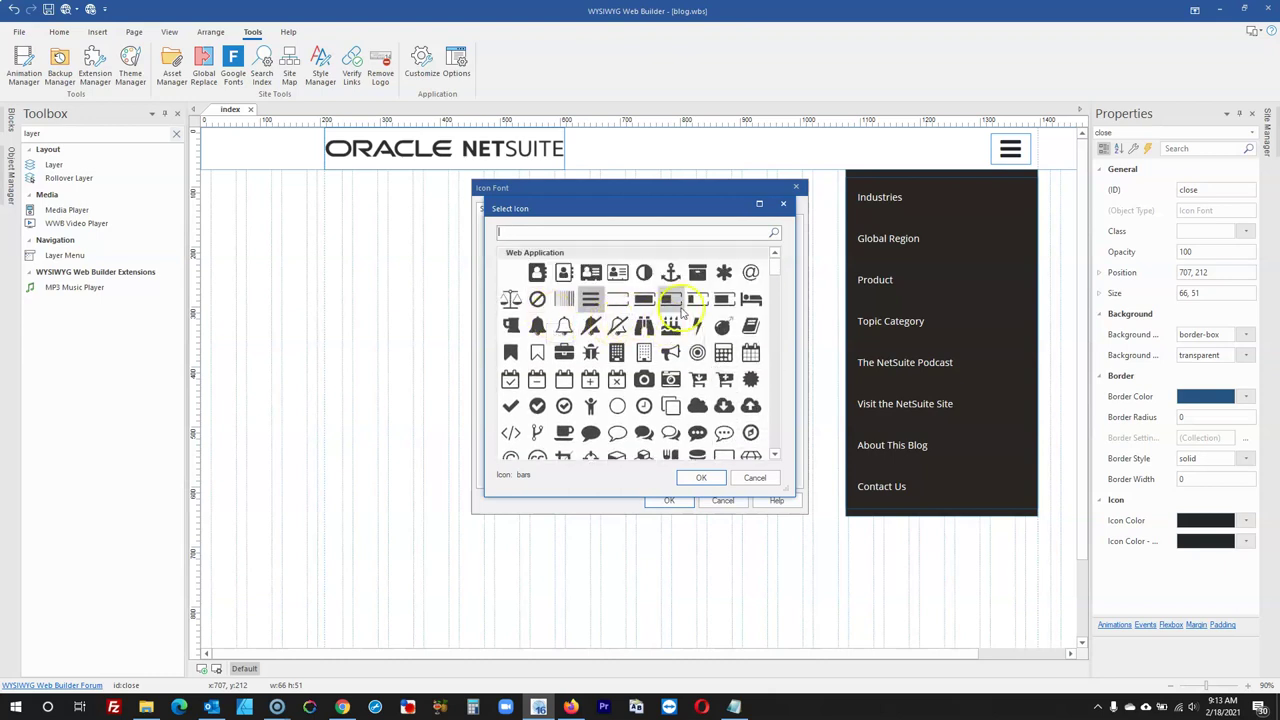
scroll(700, 340, "down", 2)
scroll(704, 343, "down", 6)
scroll(704, 343, "down", 5)
scroll(703, 343, "down", 5)
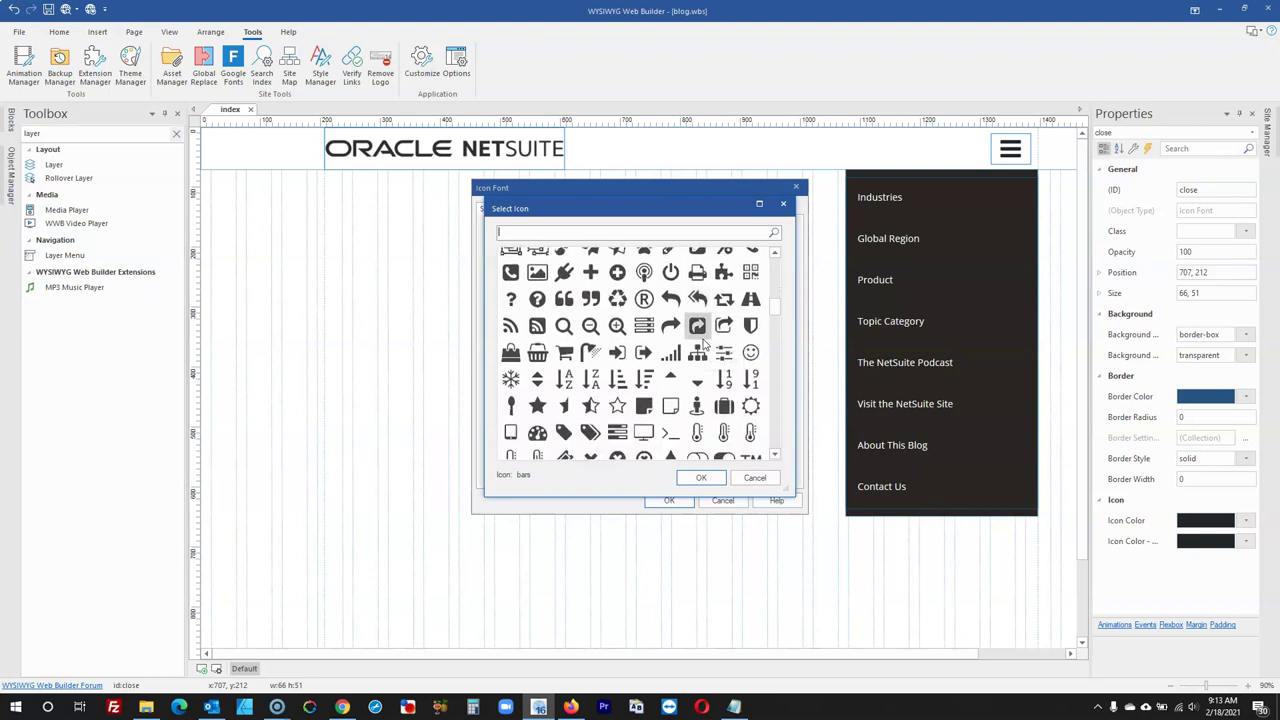
scroll(704, 343, "down", 1)
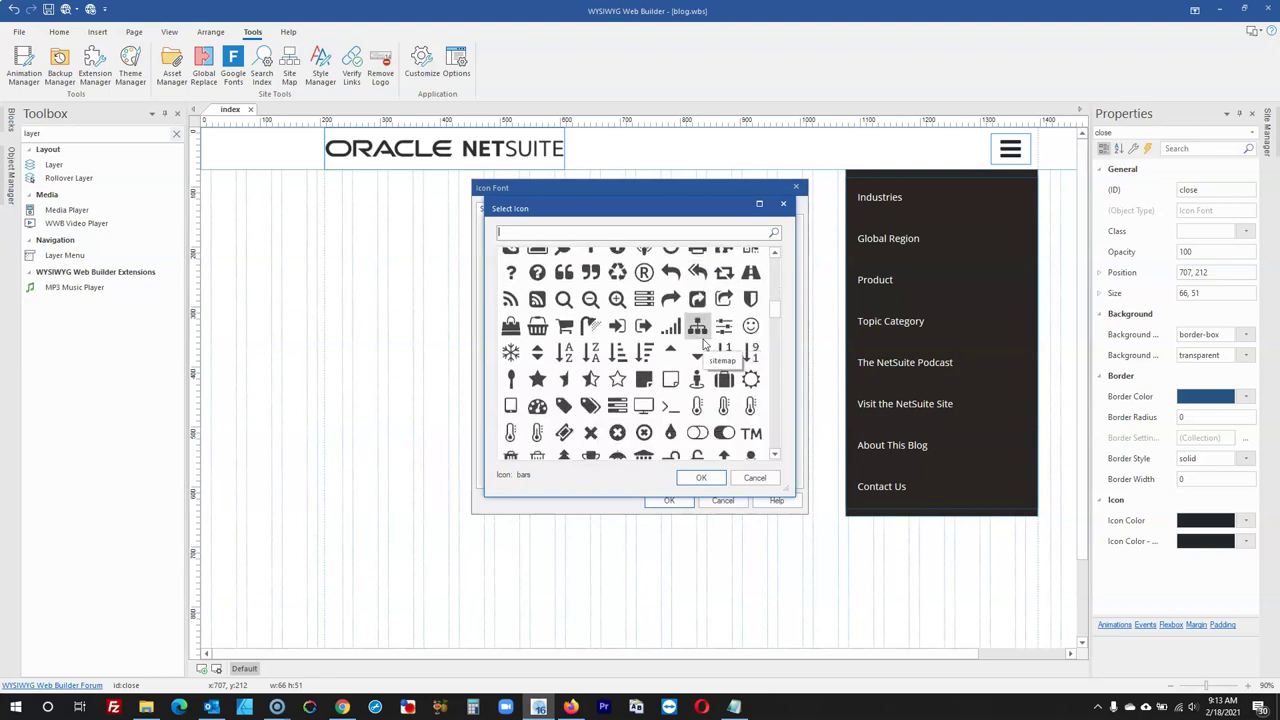
scroll(700, 355, "down", 1)
left_click(694, 371)
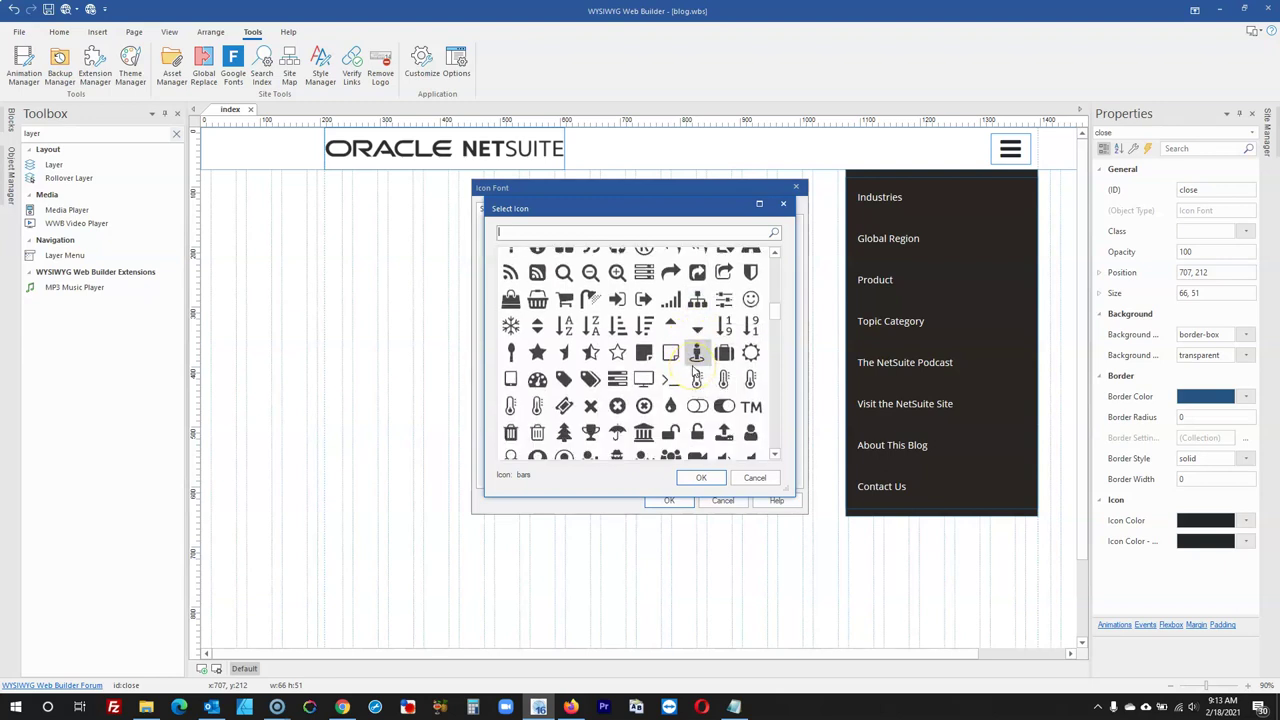
scroll(696, 369, "down", 6)
scroll(697, 369, "down", 9)
scroll(694, 371, "down", 4)
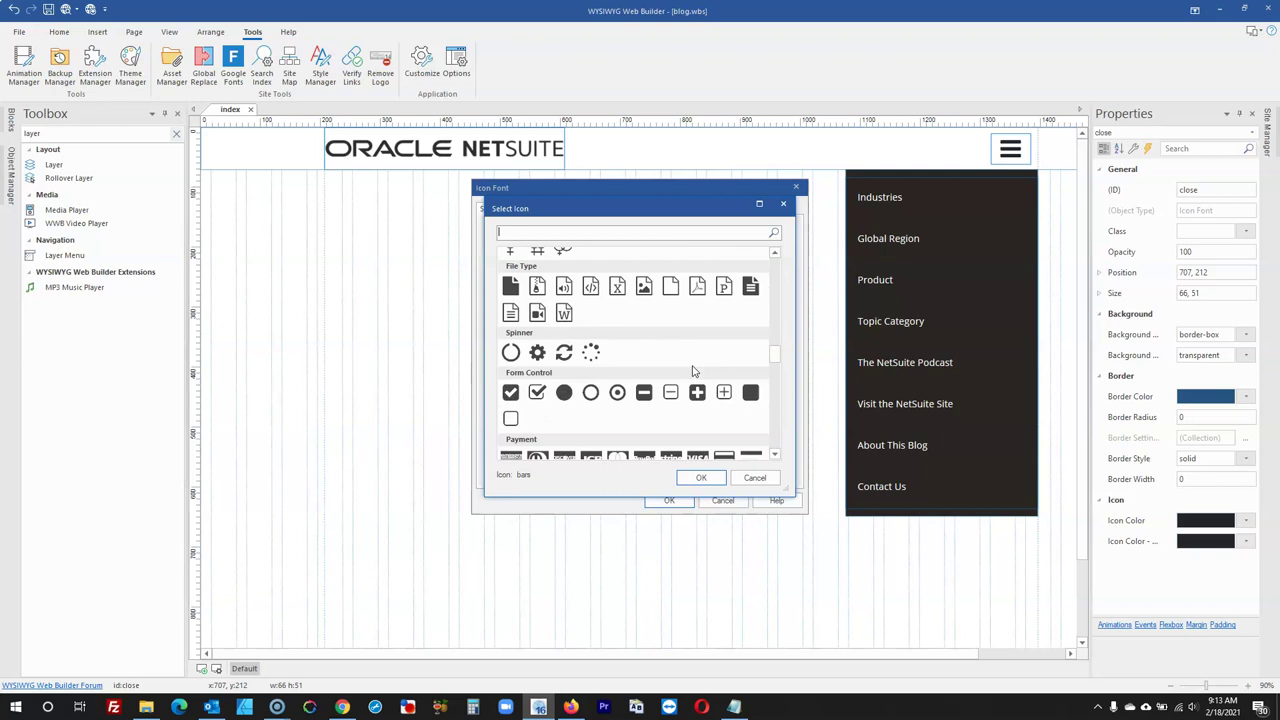
scroll(693, 371, "down", 8)
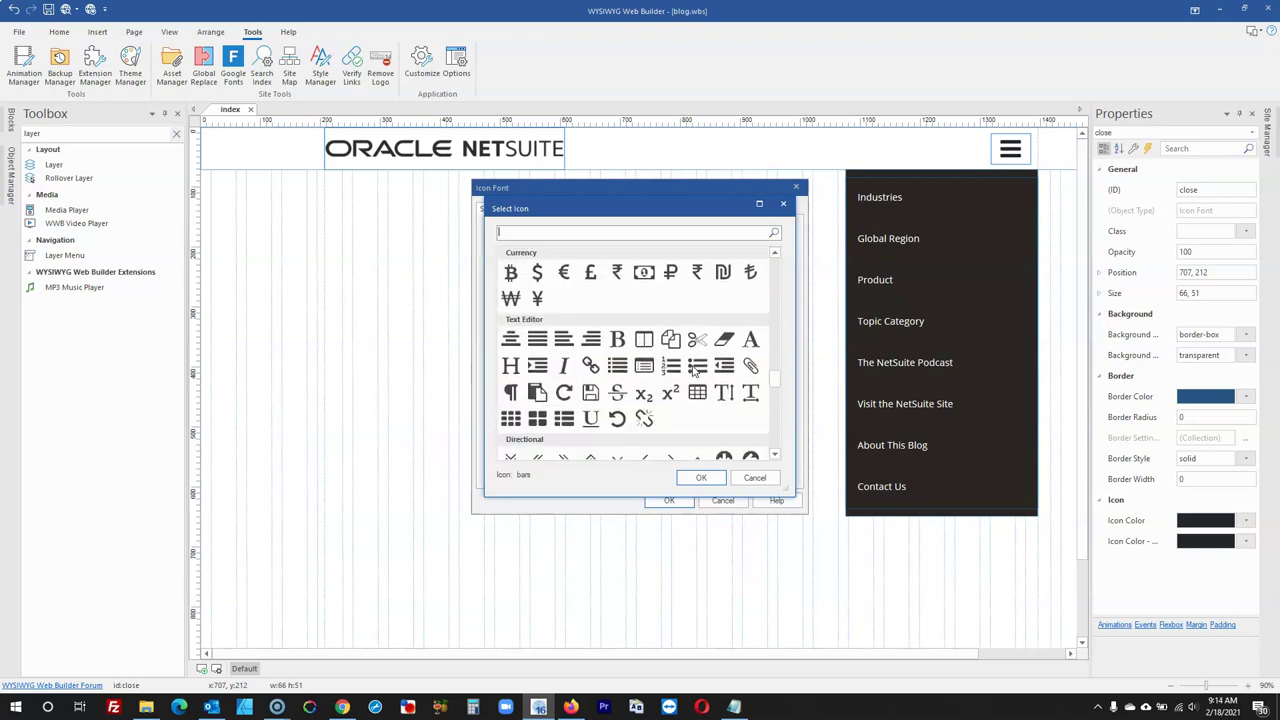
scroll(697, 369, "down", 7)
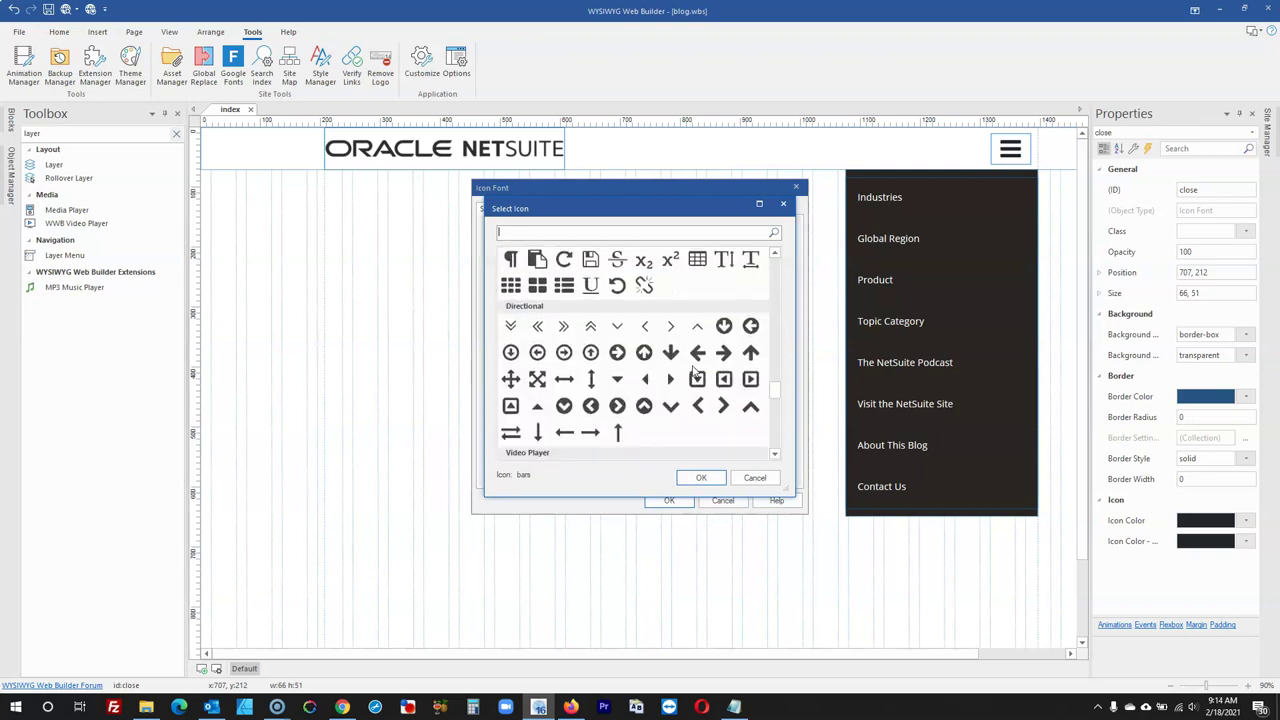
scroll(630, 360, "down", 8)
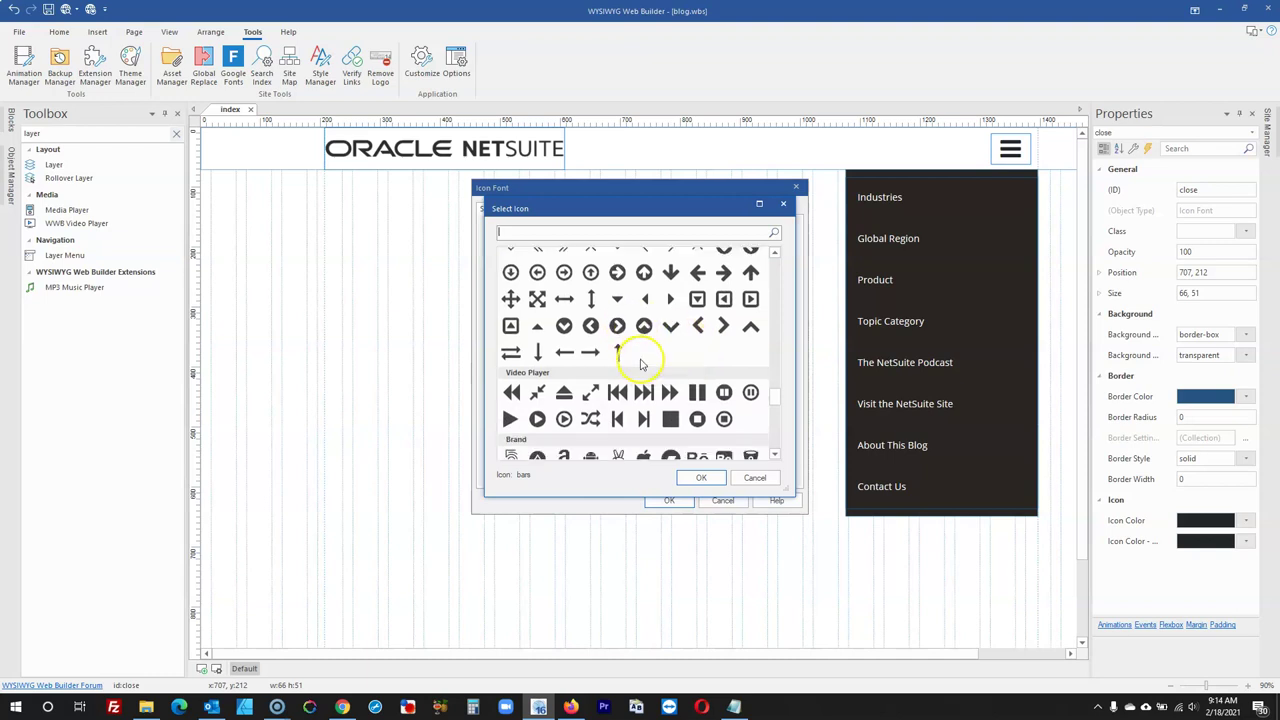
scroll(643, 365, "down", 7)
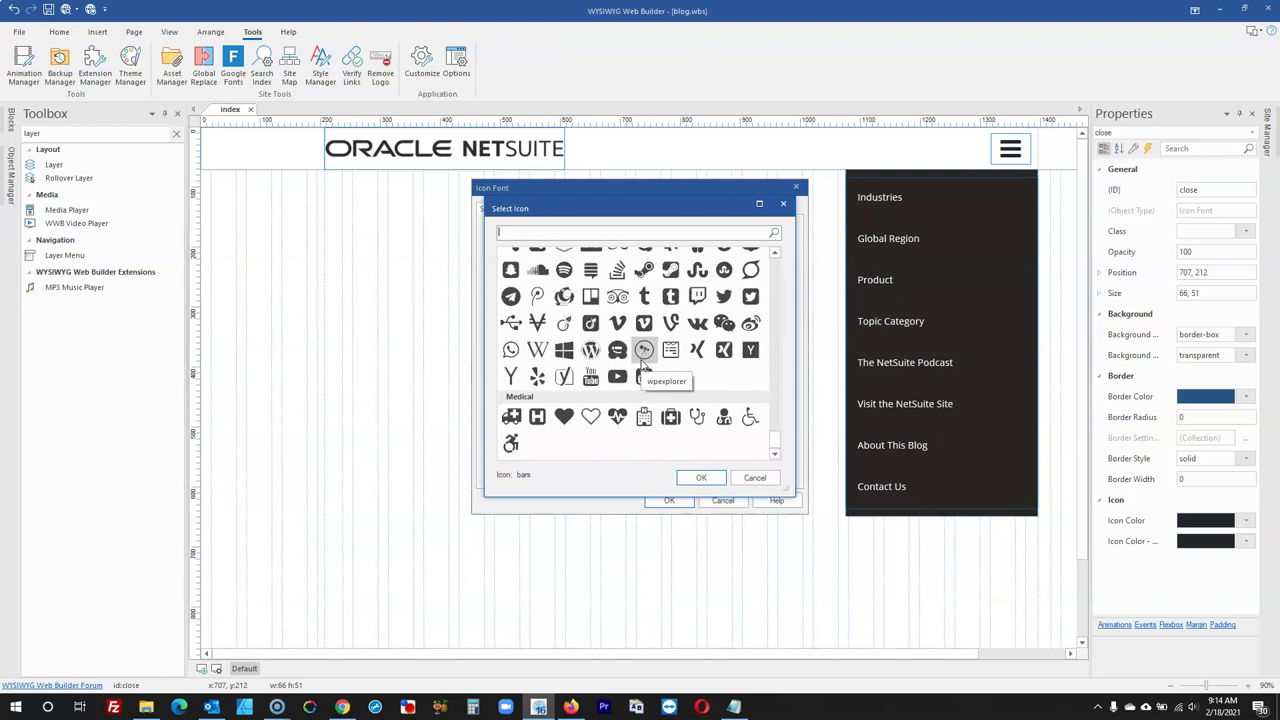
left_click(752, 477)
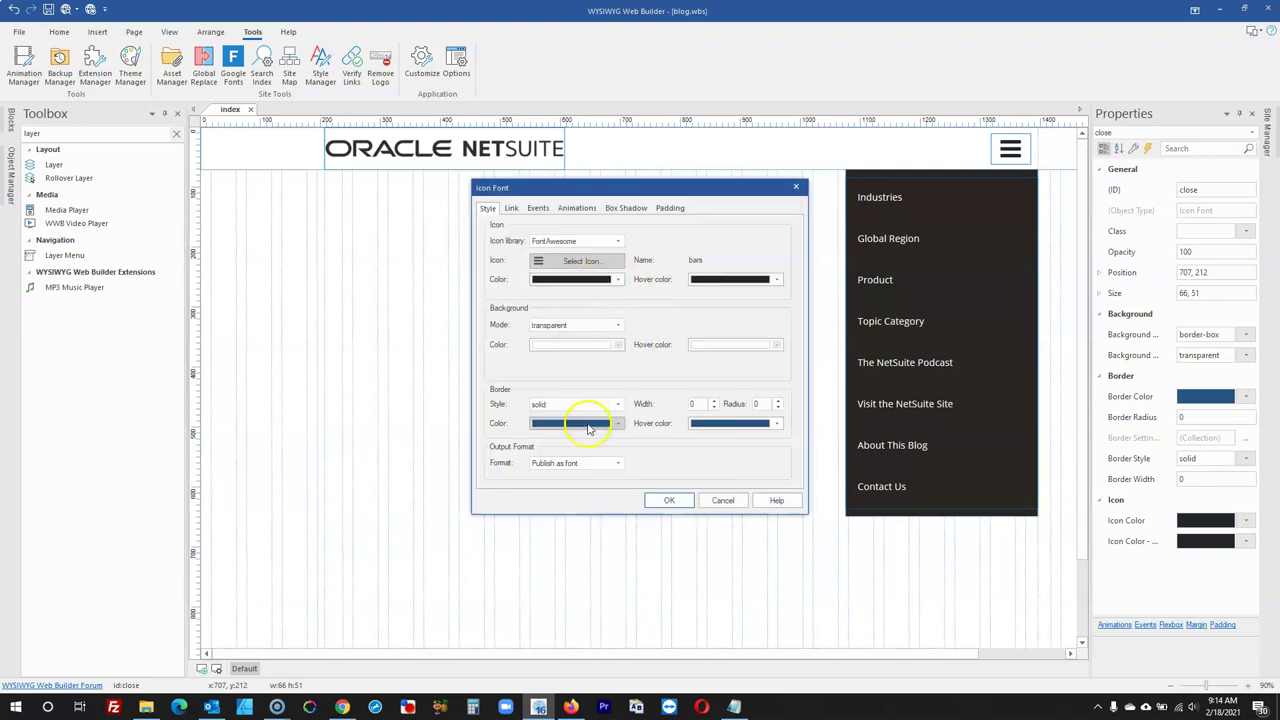
Switch the "close" icon to the Material Icons library, search for "close", choose the plain X and apply the settings
left_click(560, 260)
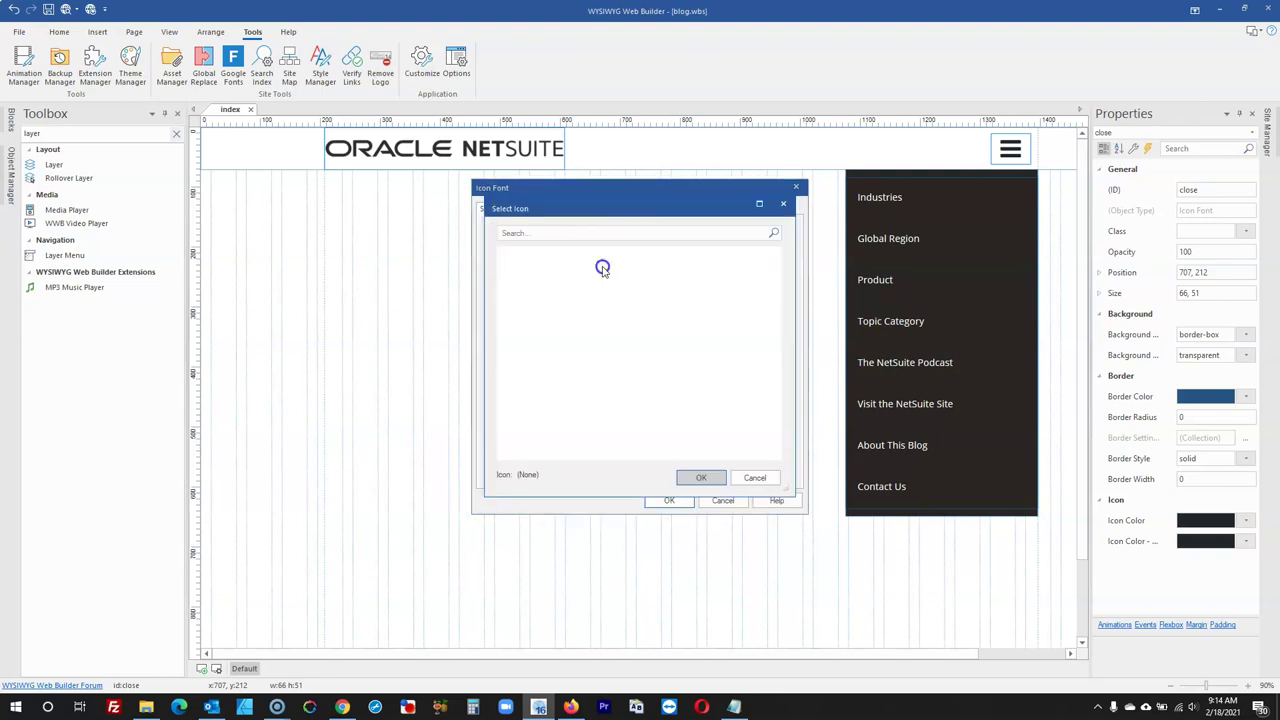
scroll(630, 300, "down", 1)
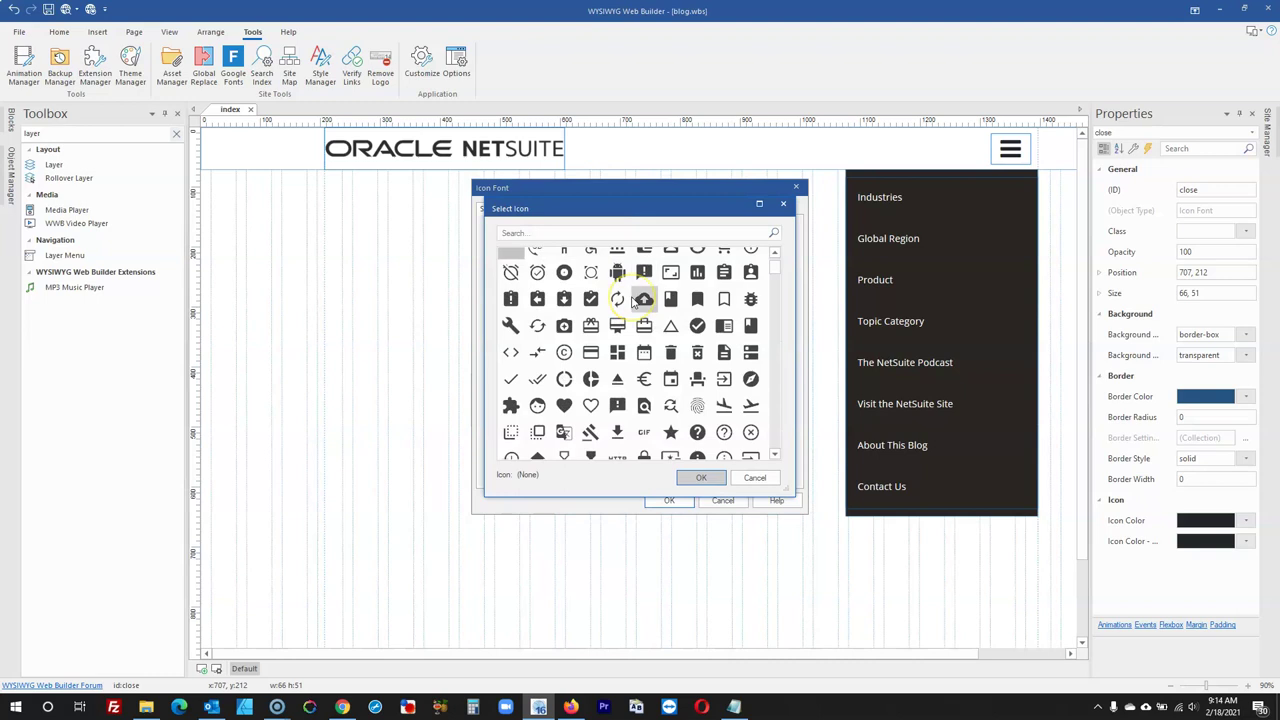
left_click(578, 231)
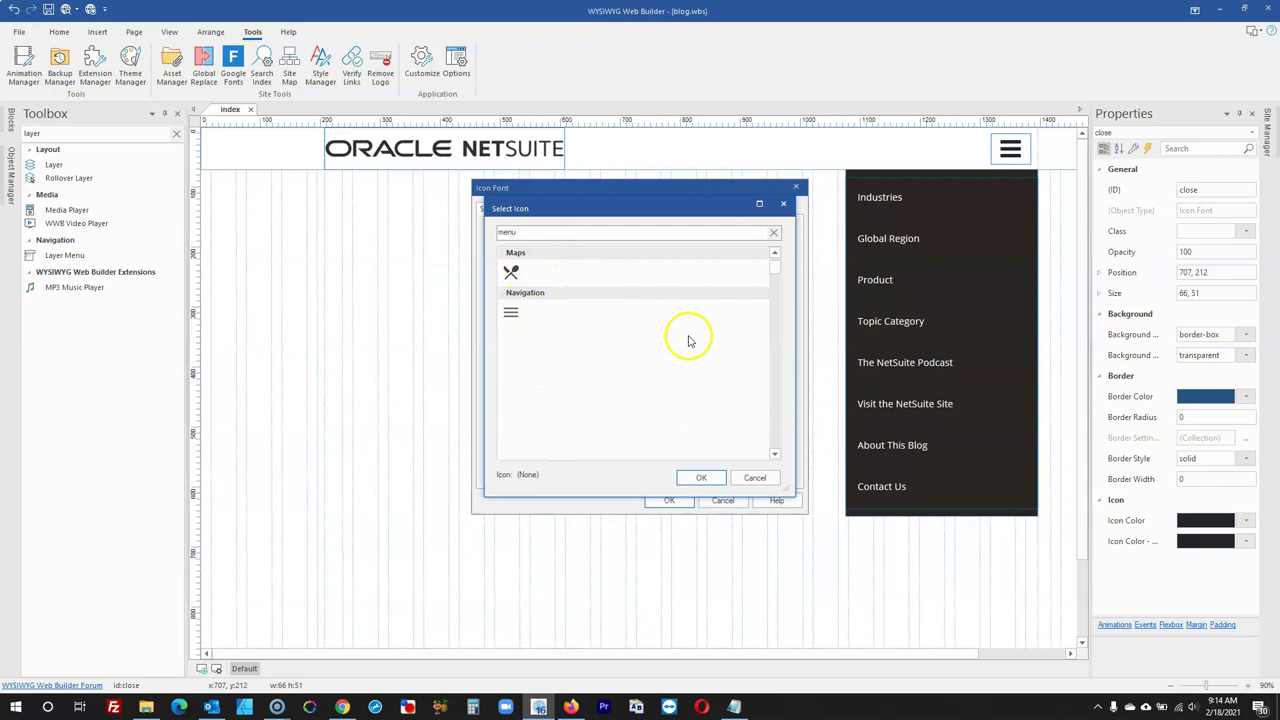
left_click(775, 231)
type("close")
left_click(514, 308)
left_click(716, 482)
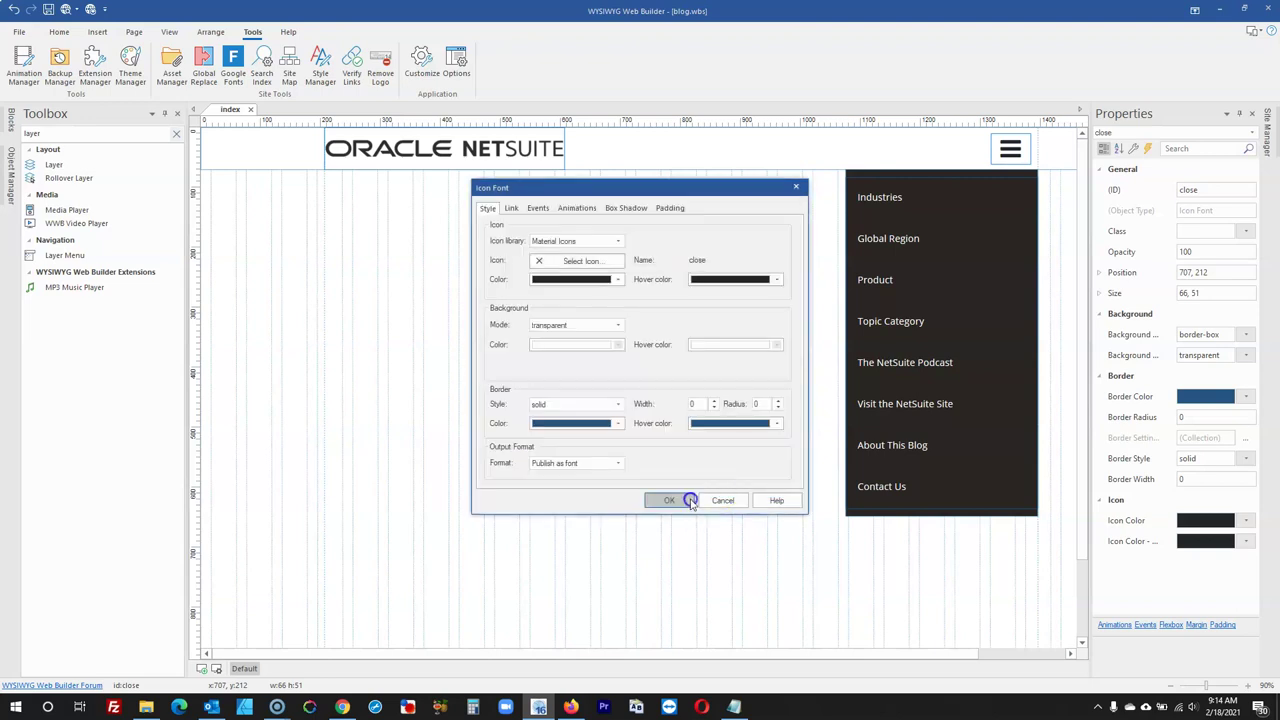
left_click(670, 500)
Change the header's menu icon to the "menu" icon from the Material Icons library and apply the settings
double_click(1010, 148)
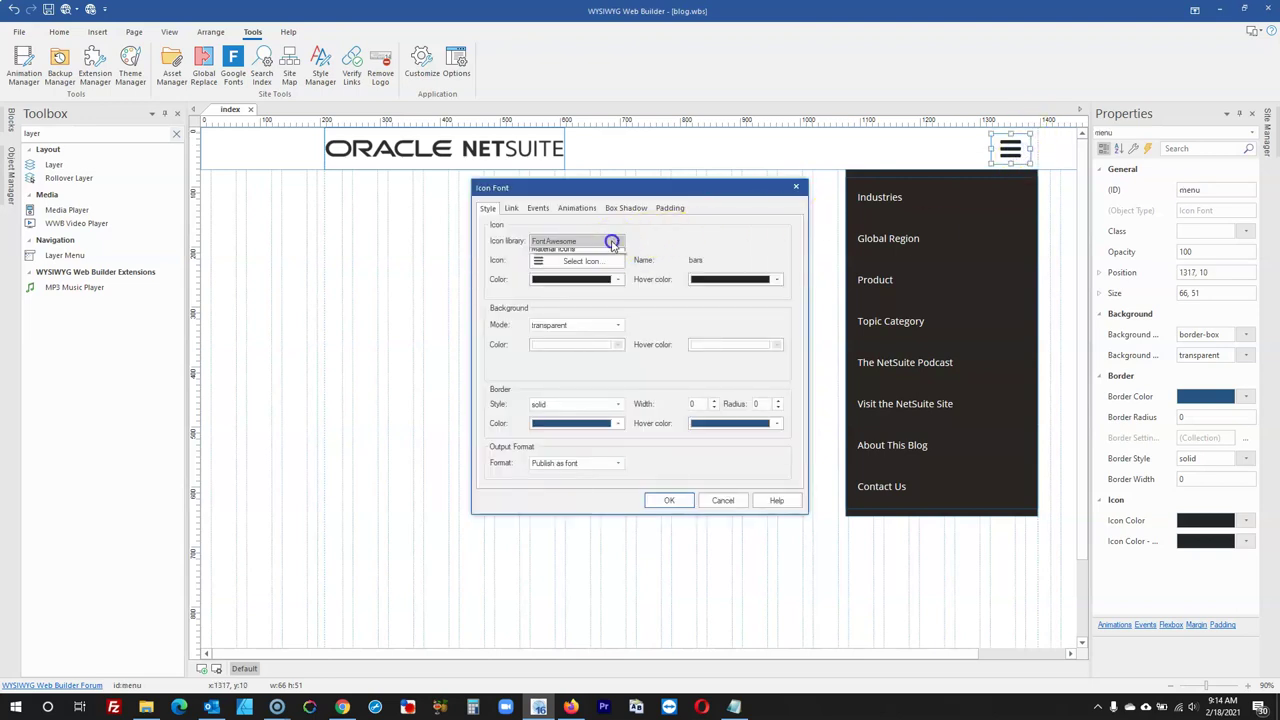
left_click(582, 260)
left_click(592, 233)
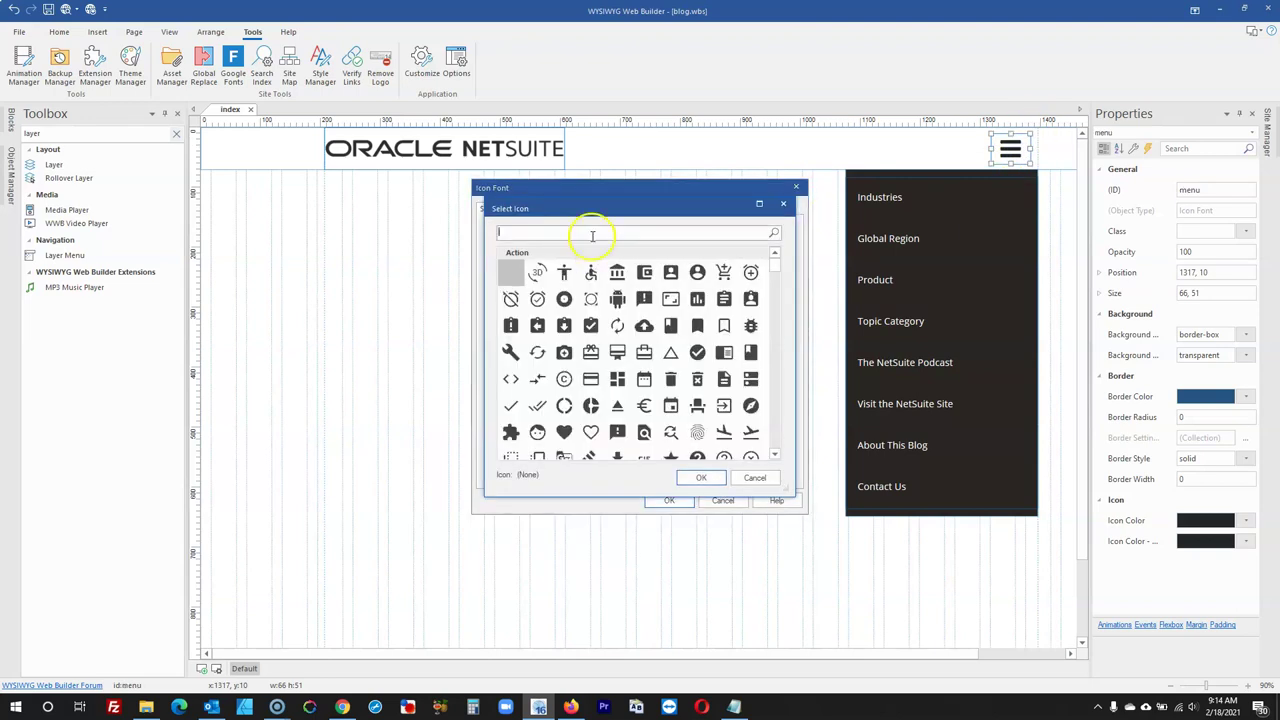
type("menu")
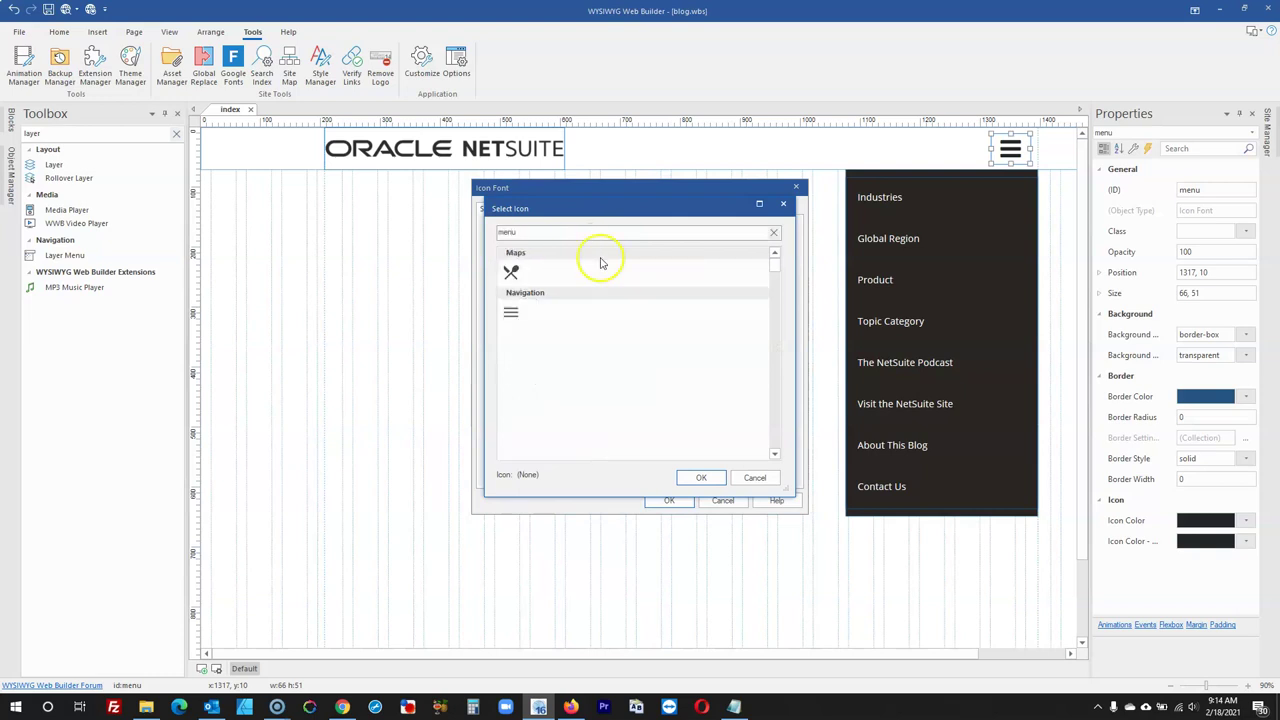
left_click(510, 312)
left_click(686, 478)
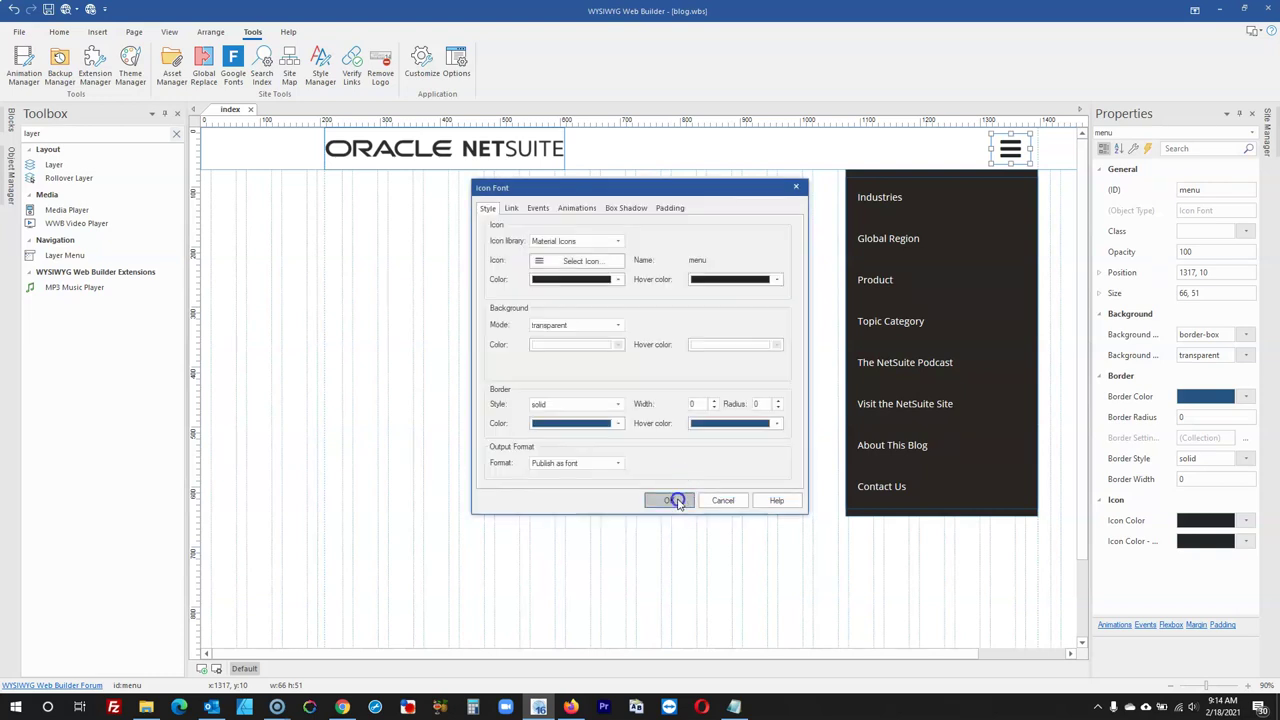
left_click(674, 500)
Move the close icon into the header, directly to the left of the menu icon
left_click(643, 270)
left_click_drag(643, 270, 953, 160)
left_click(955, 165)
Set the ID of the dark layer that holds the dropdown menu to "navigation"
left_click(1006, 176)
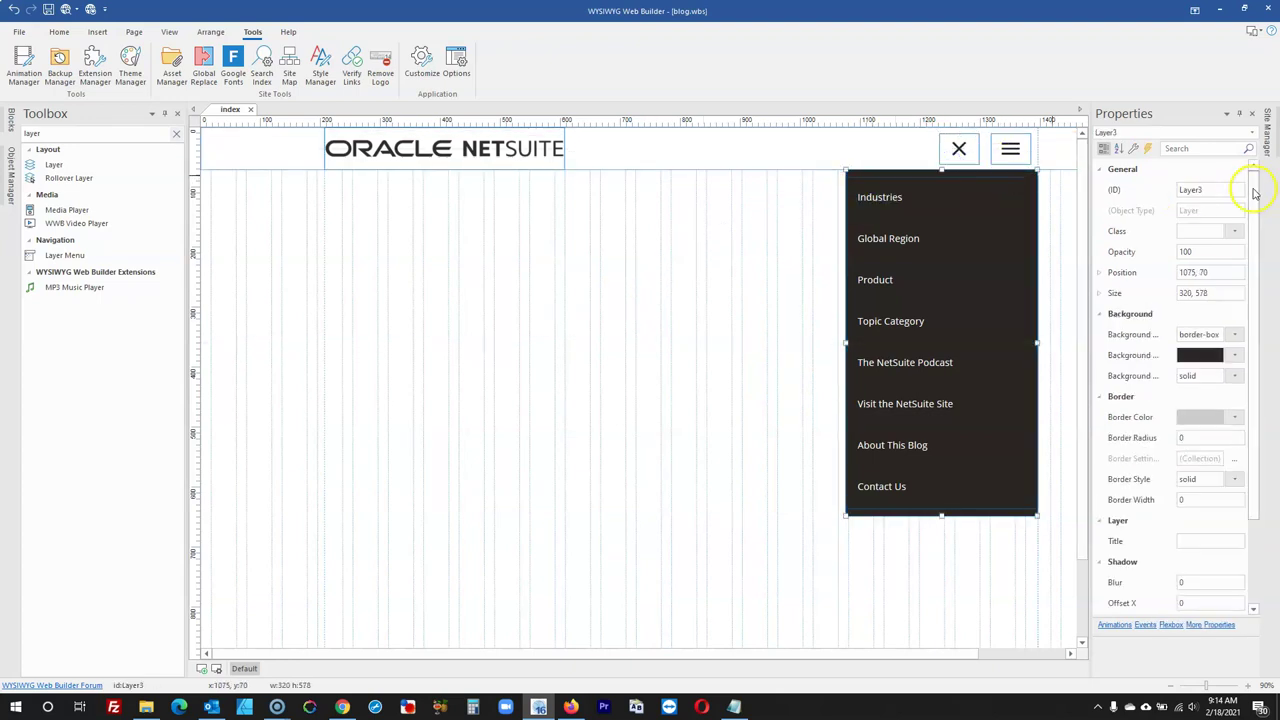
left_click(1106, 190)
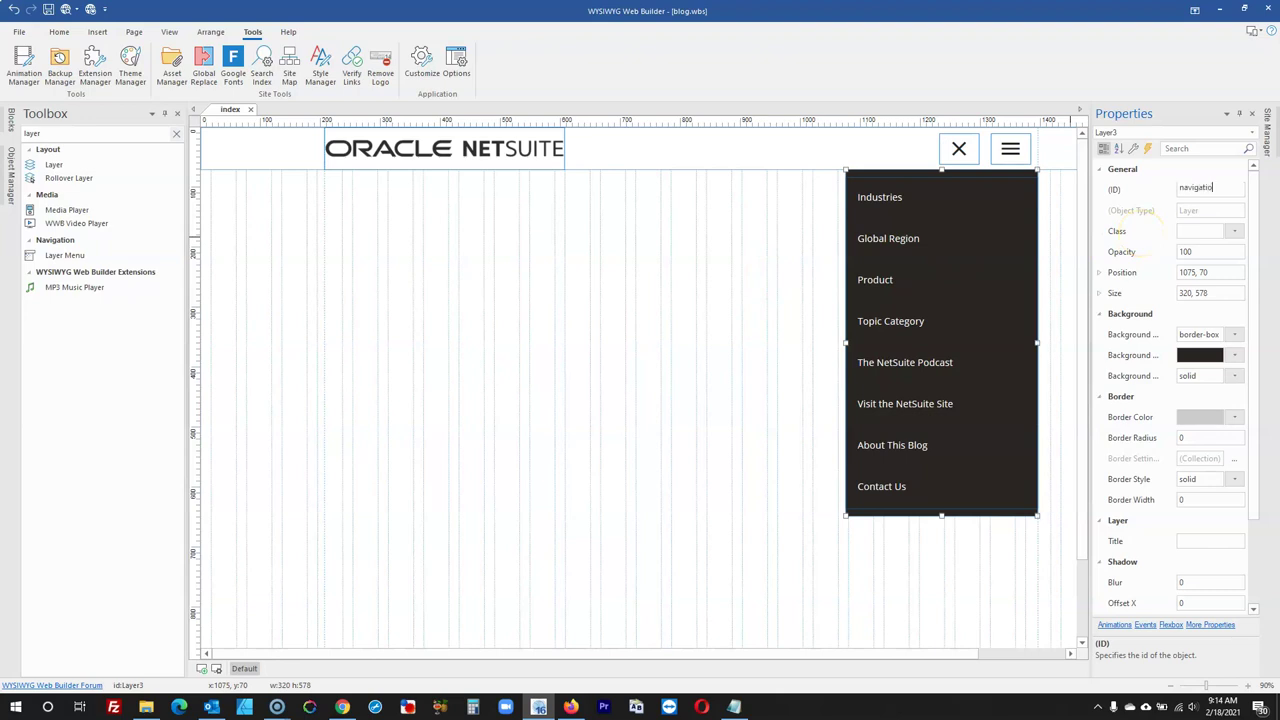
key("Return")
left_click(966, 186)
left_click(960, 170)
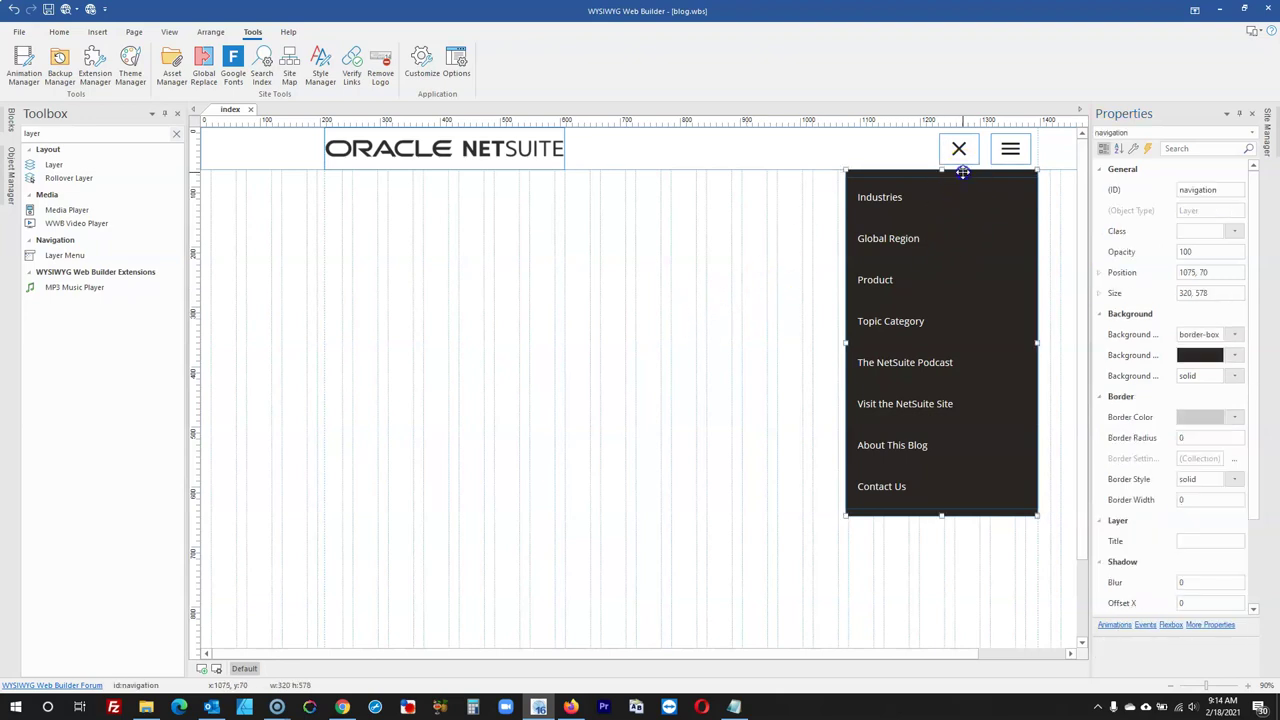
Add an onclick event to the header's menu icon and set its action to "show with effect"
left_click(1022, 153)
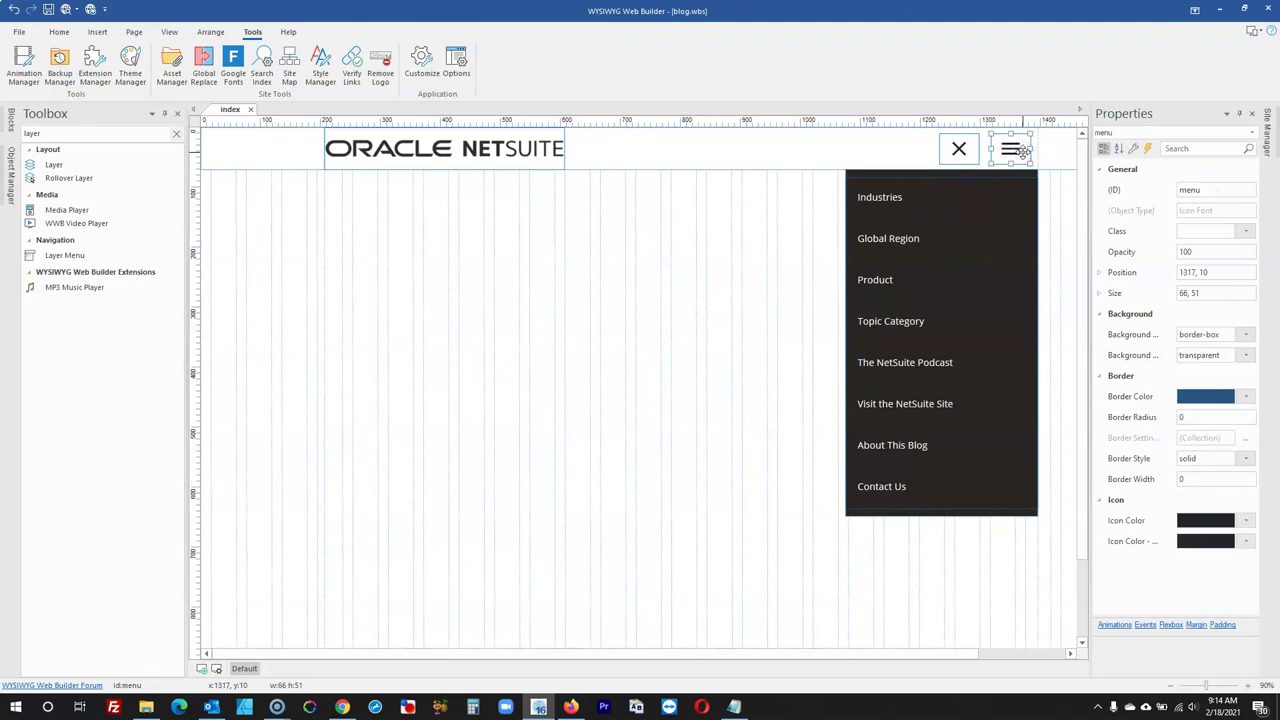
double_click(1022, 153)
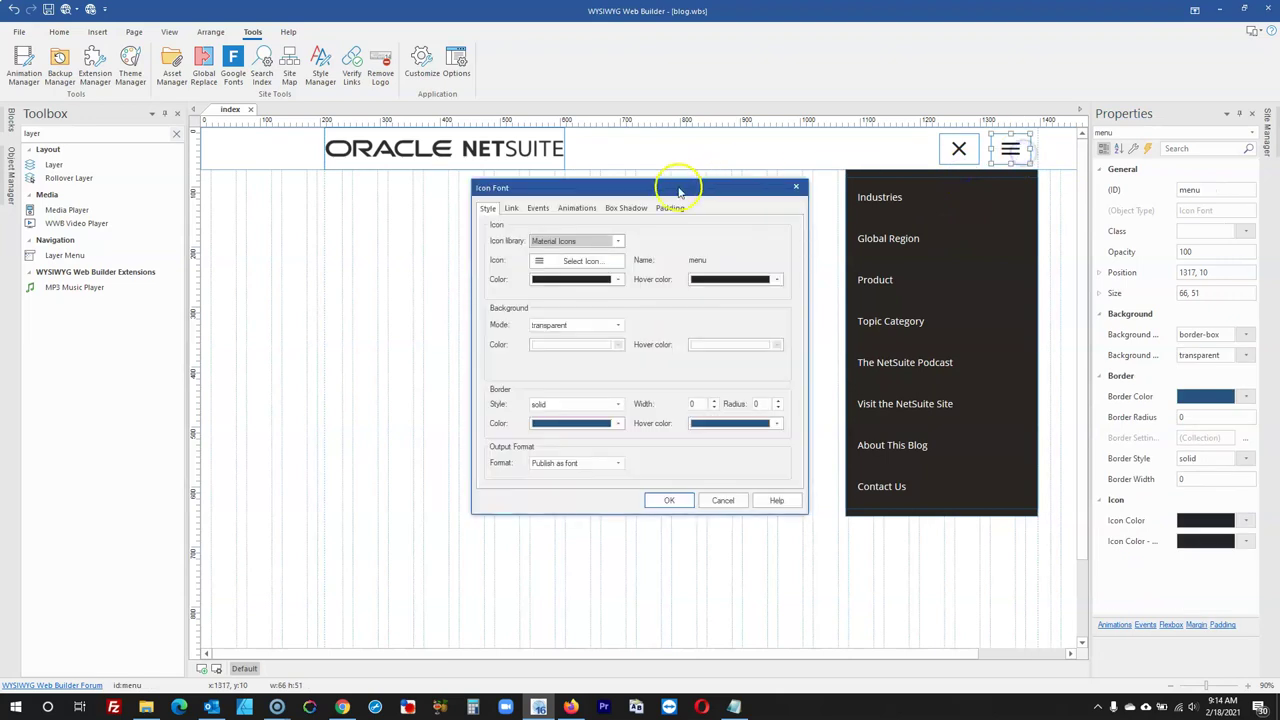
left_click(538, 208)
left_click(760, 241)
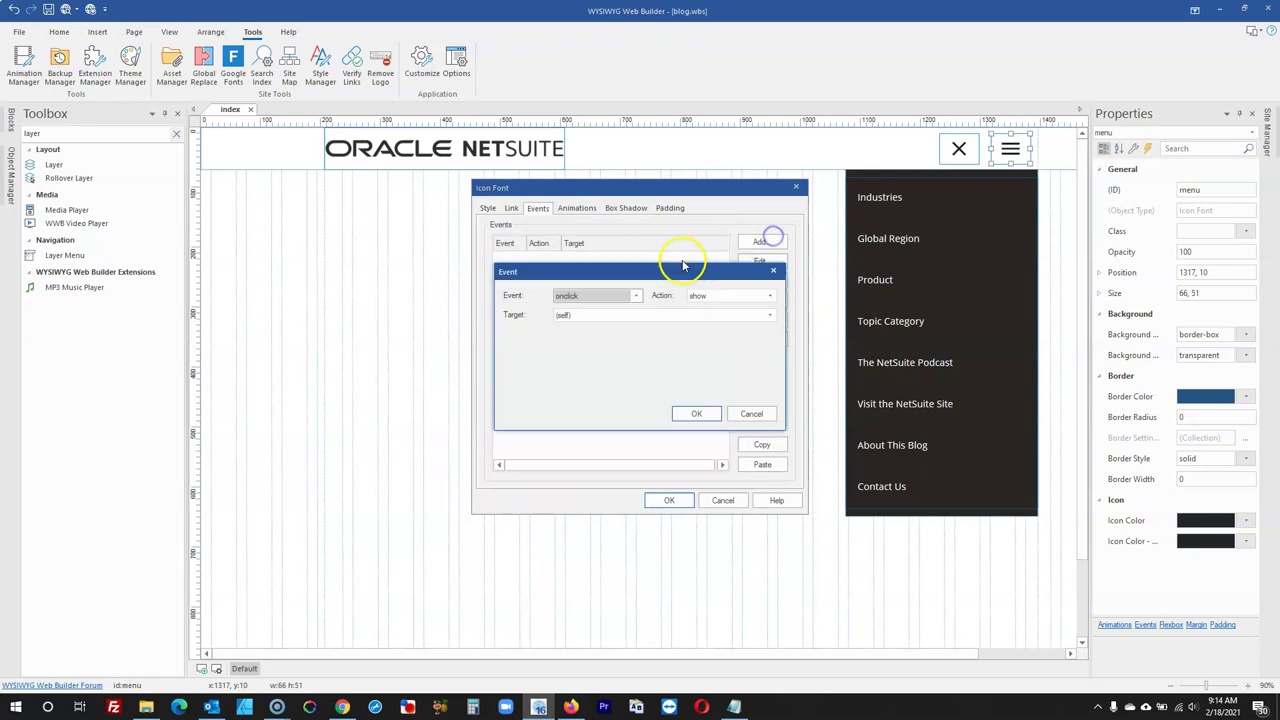
left_click(705, 297)
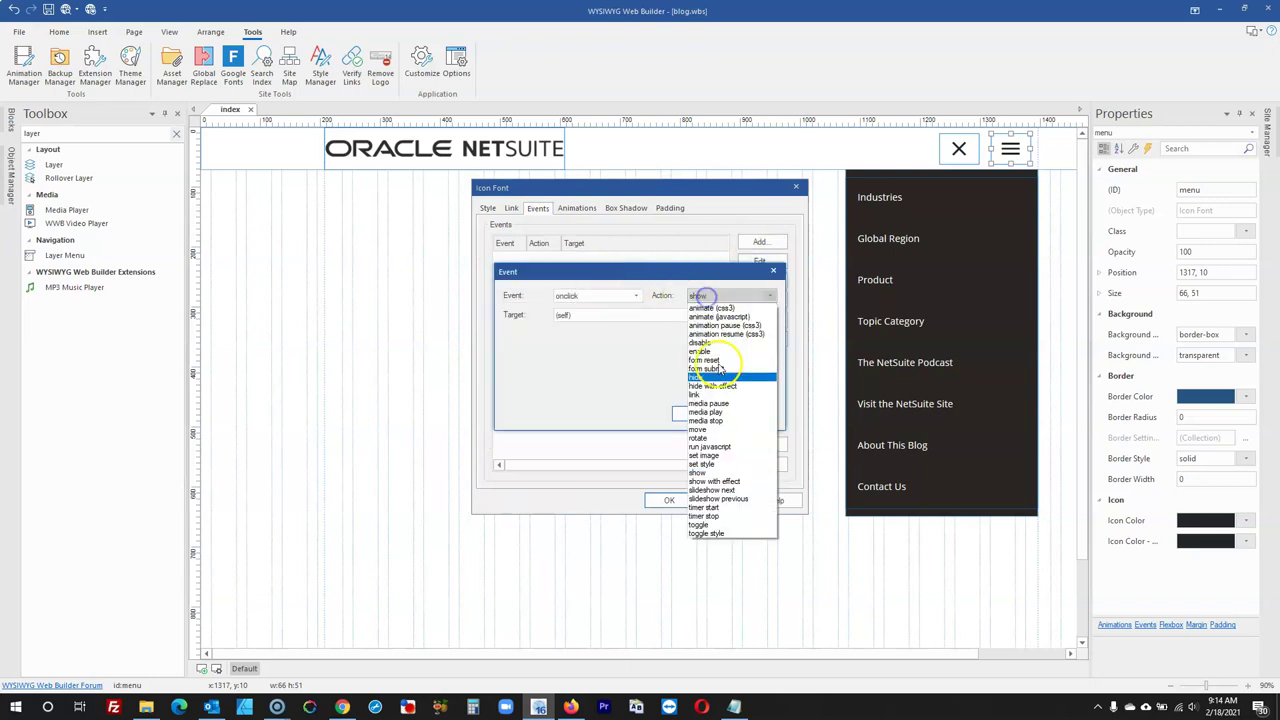
left_click(728, 483)
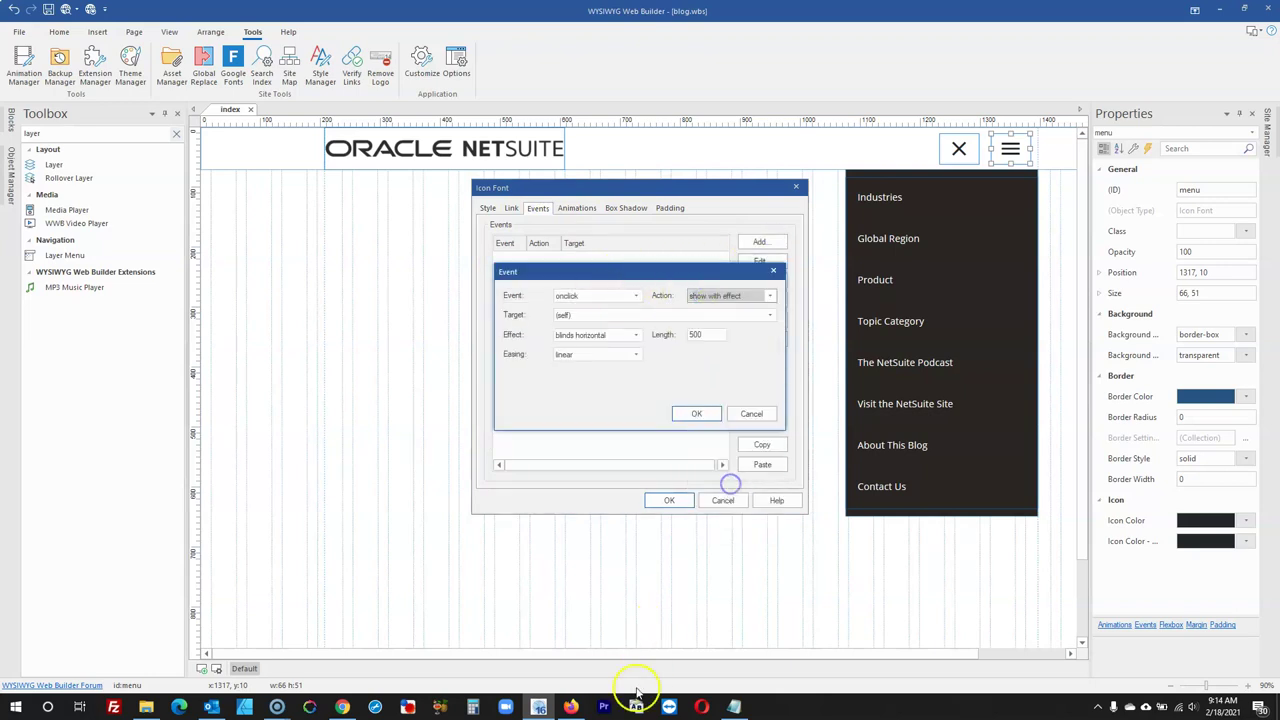
Switch to Firefox and toggle the NetSuite Blog's navigation menu to examine how the dropdown opens and closes
left_click(570, 707)
left_click(1022, 78)
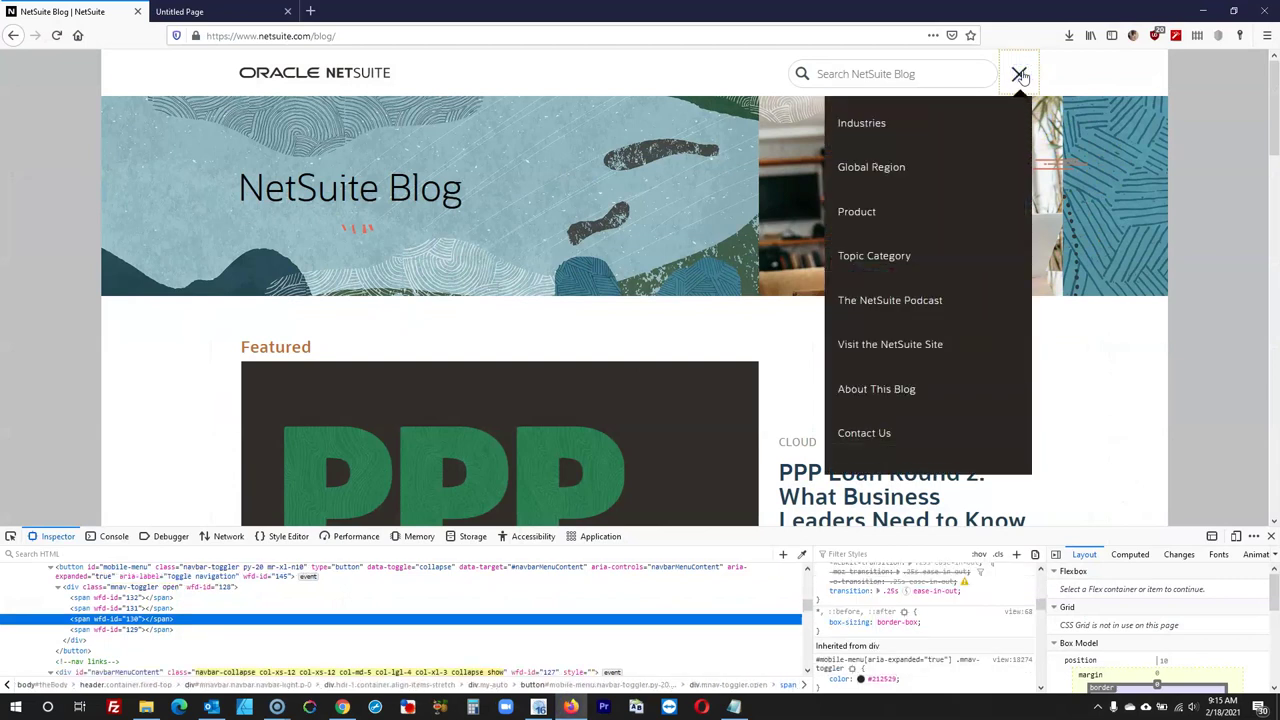
left_click(1022, 76)
left_click(1022, 76)
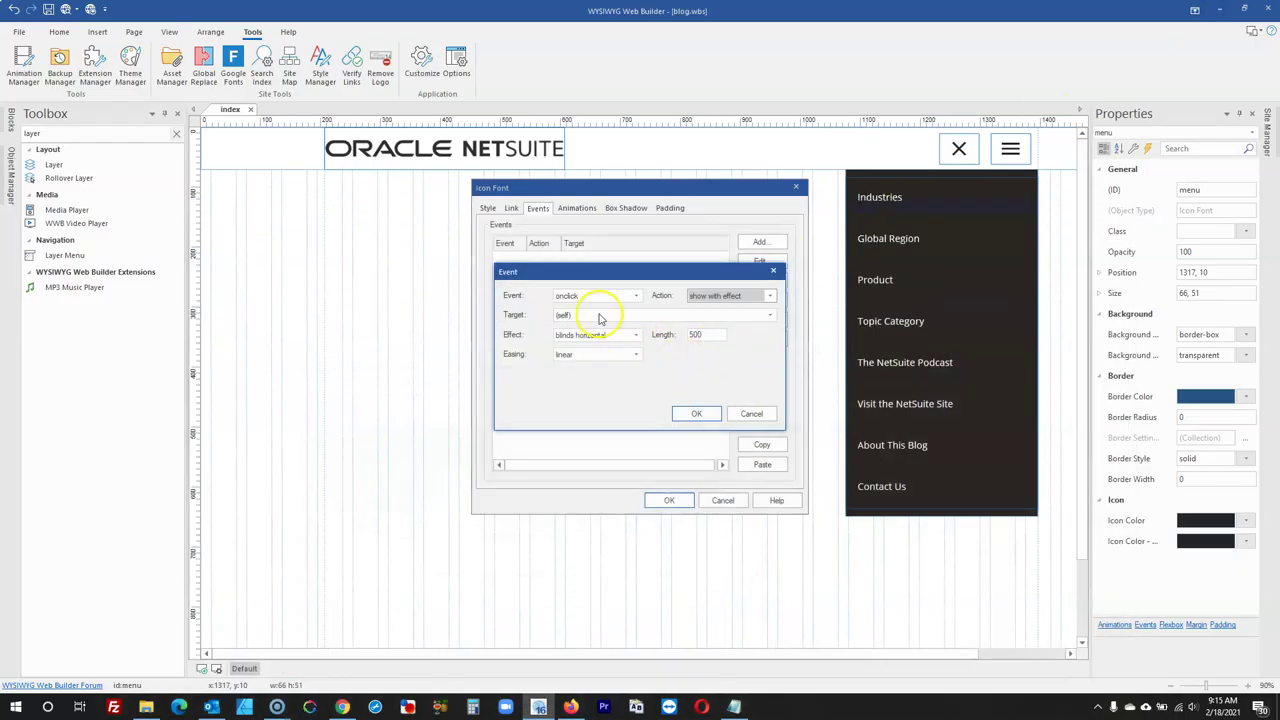
Target the menu icon's onclick event at the navigation layer with the "slide down" effect and apply it
left_click(600, 315)
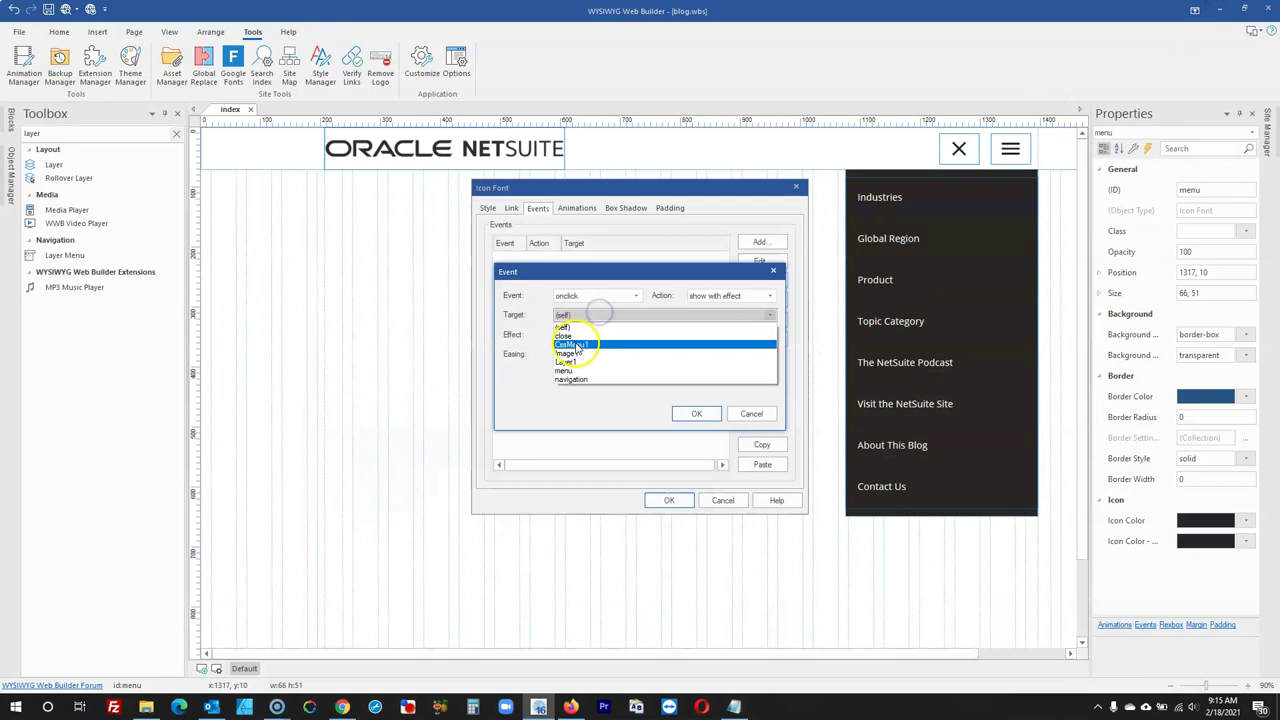
left_click(575, 380)
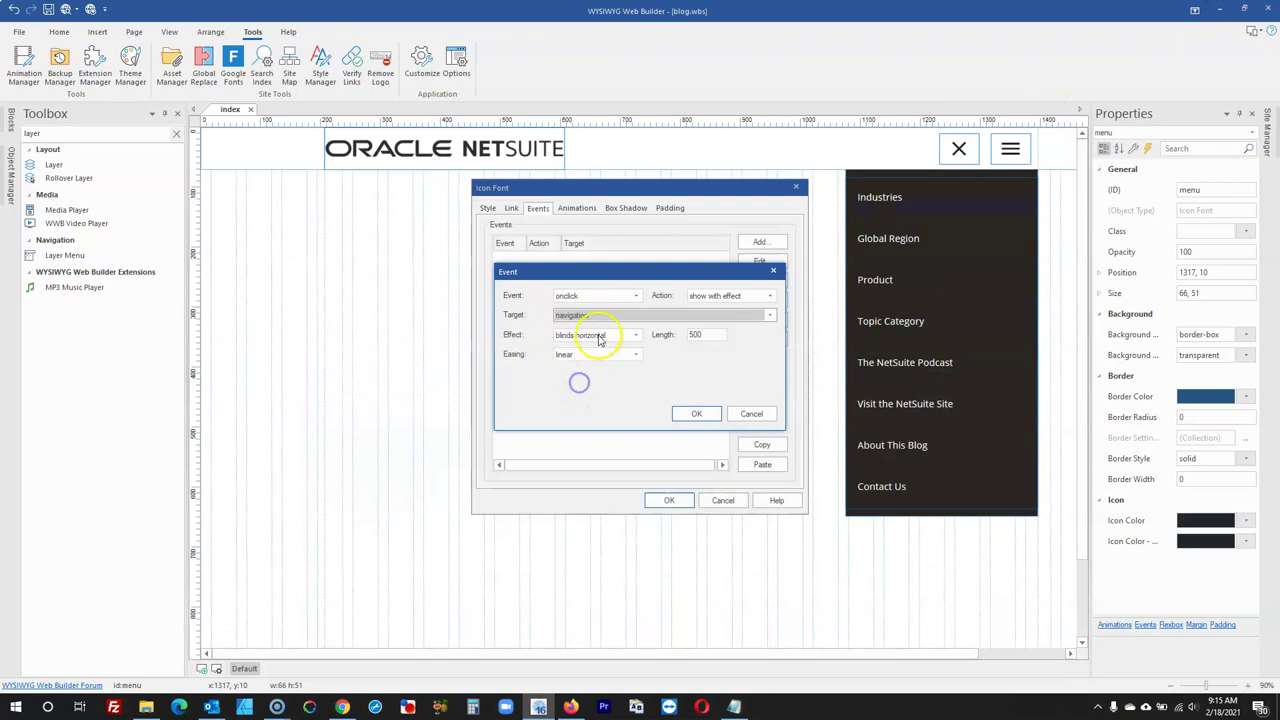
left_click(598, 335)
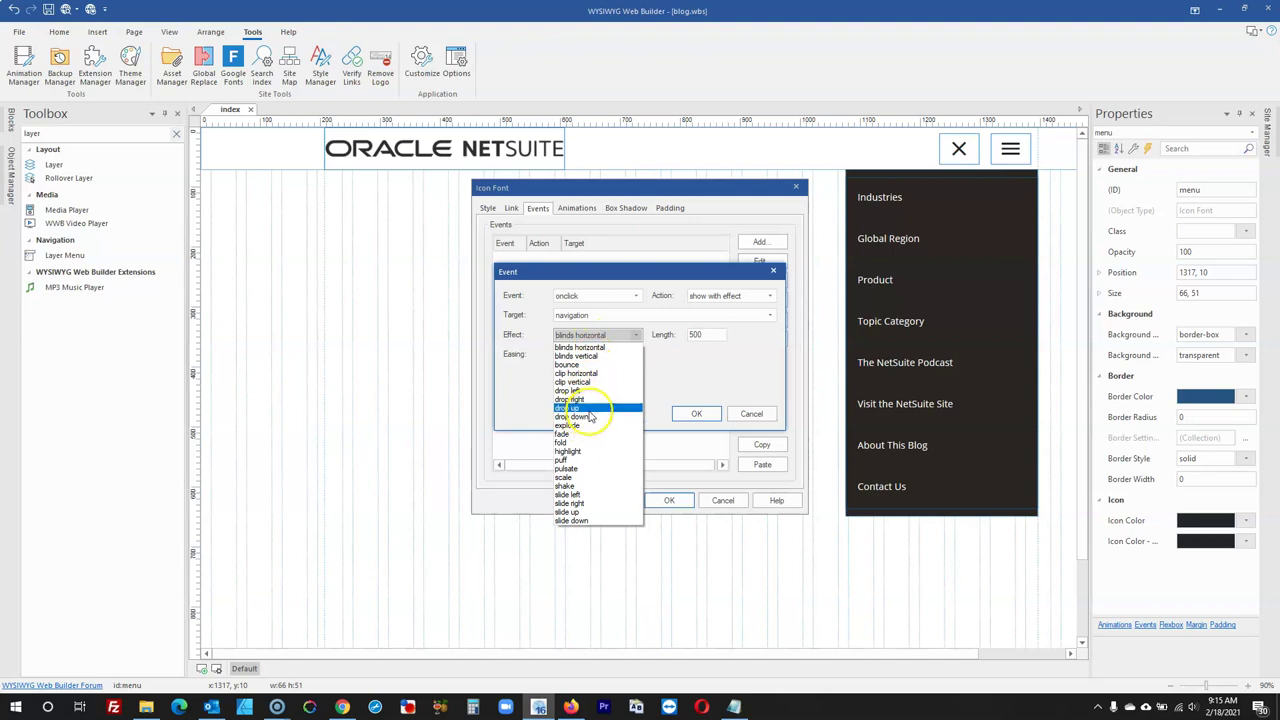
left_click(588, 520)
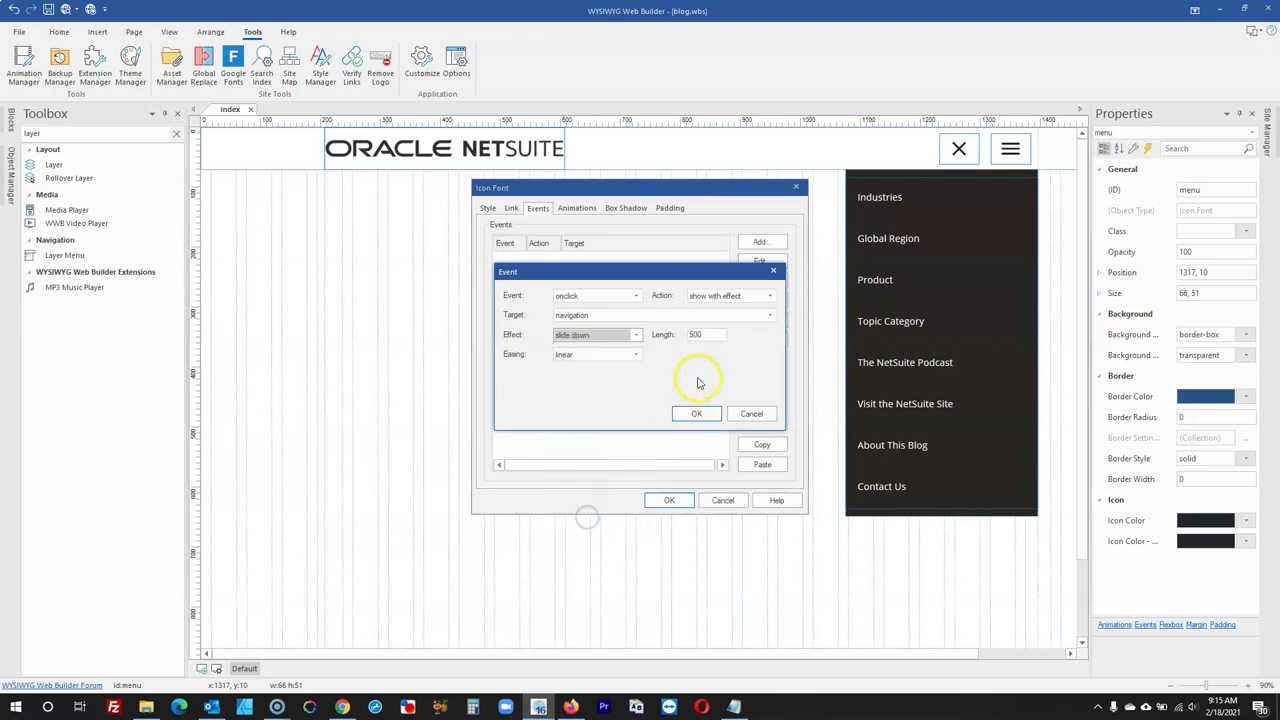
left_click(697, 413)
left_click(670, 502)
Add an onclick event to the header's close icon and set its action to "hide with effect"
double_click(962, 149)
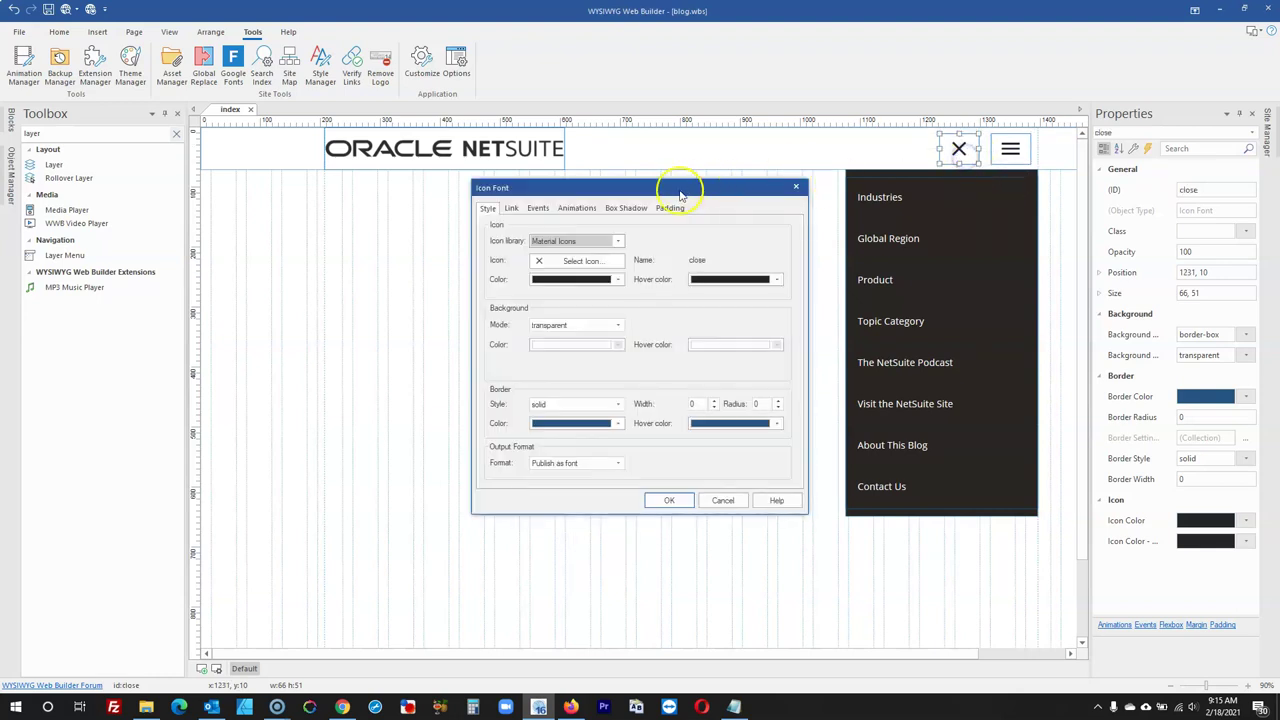
left_click(538, 208)
left_click(757, 243)
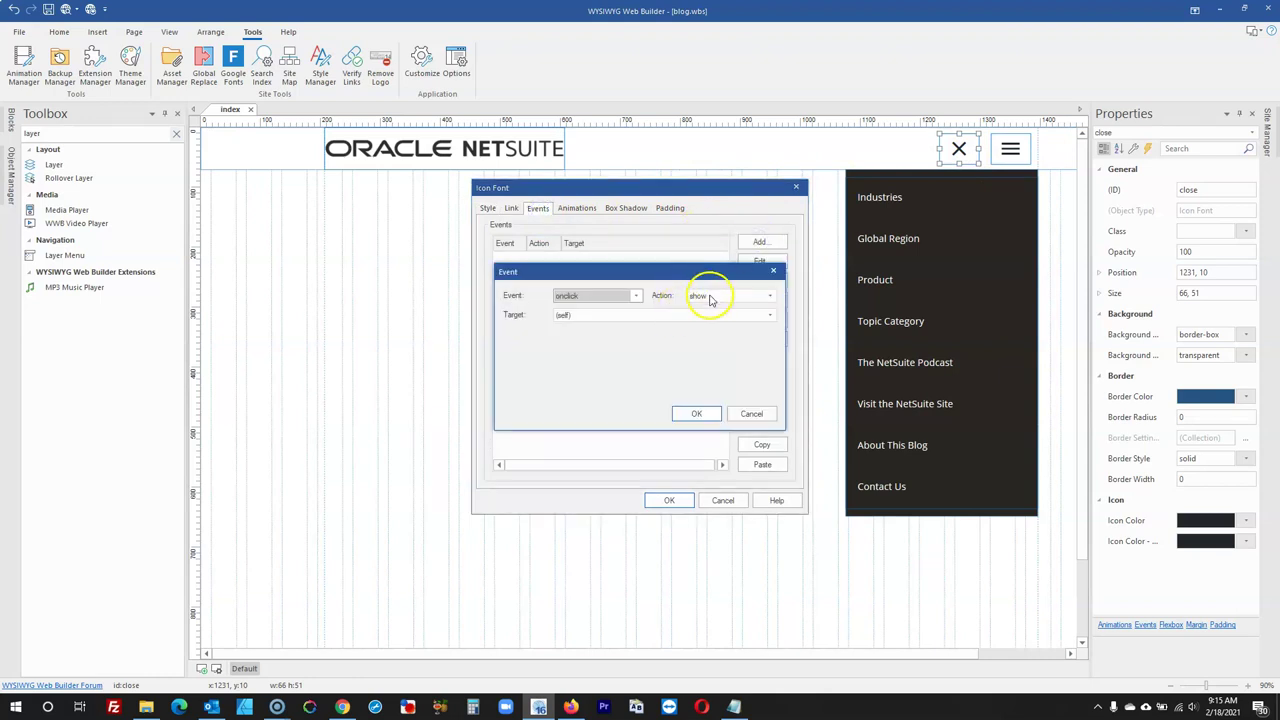
left_click(711, 300)
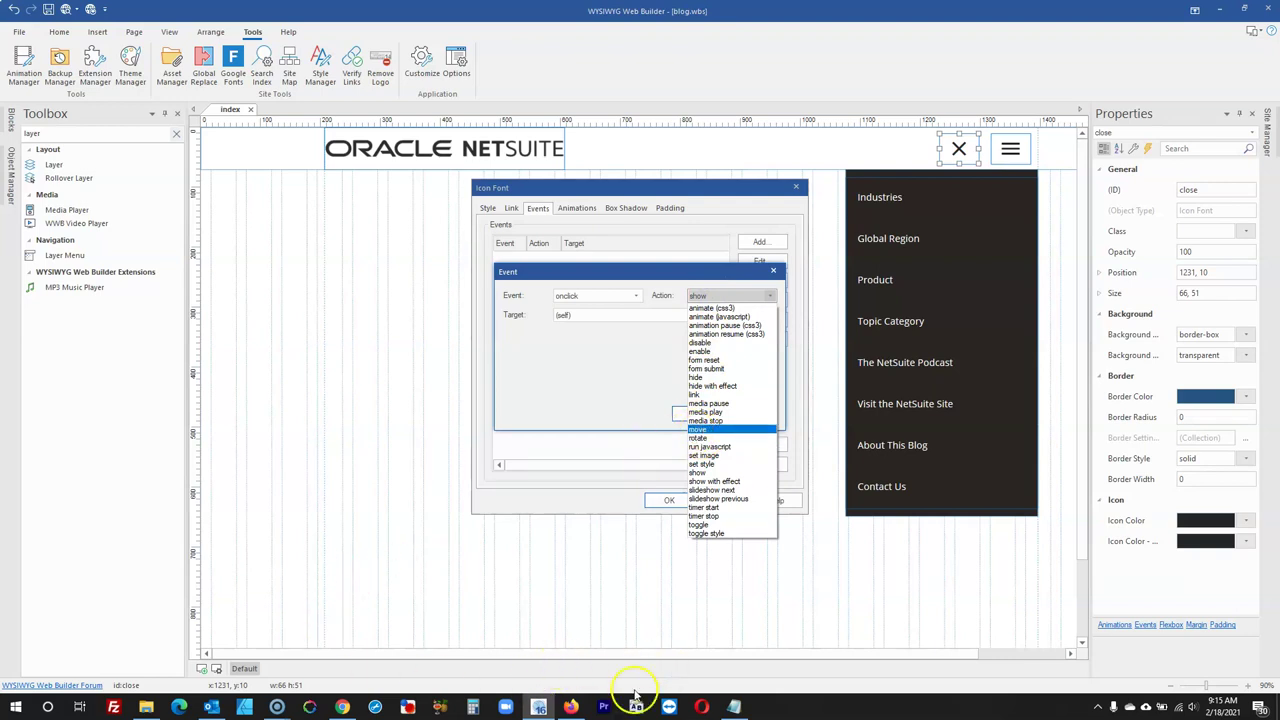
left_click(277, 707)
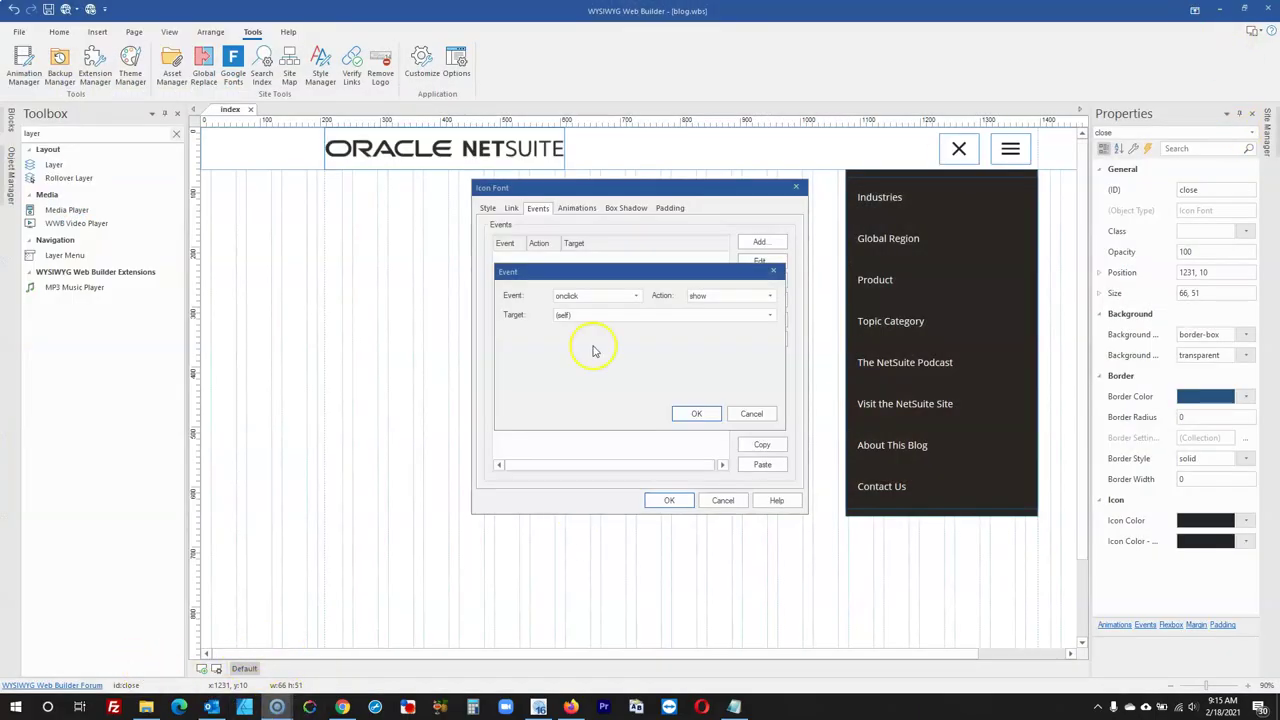
left_click(642, 367)
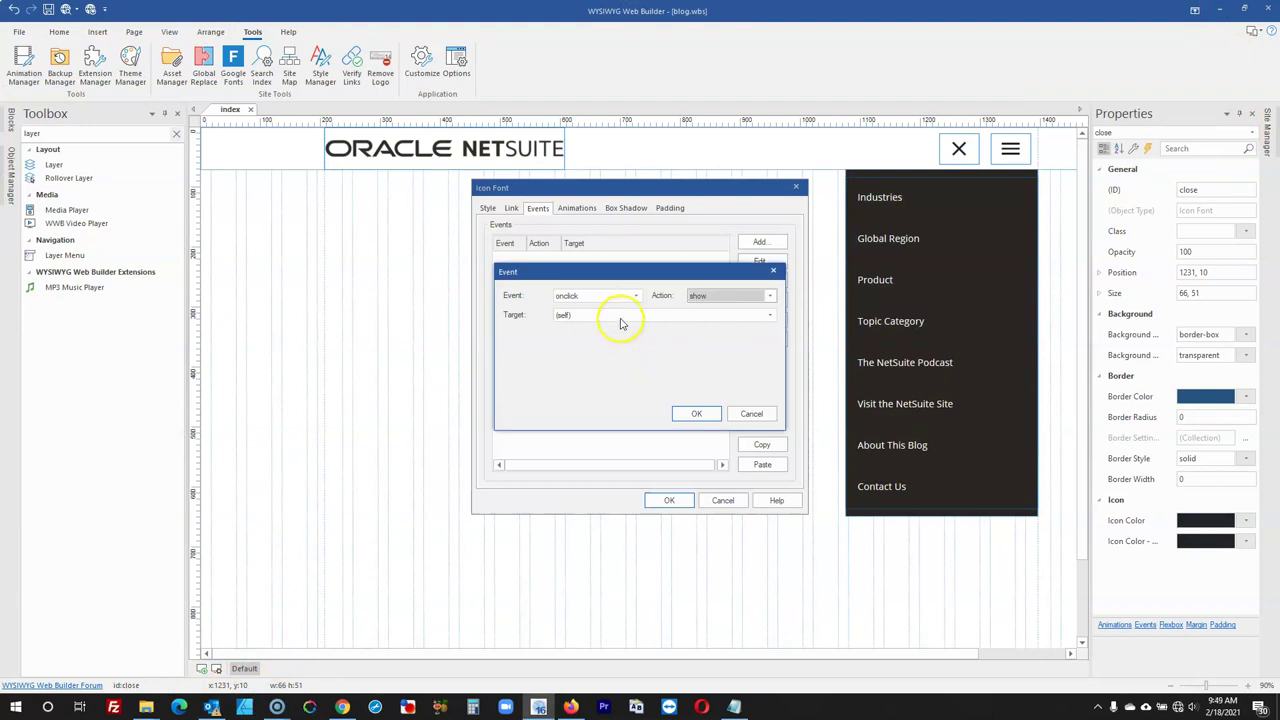
left_click(725, 297)
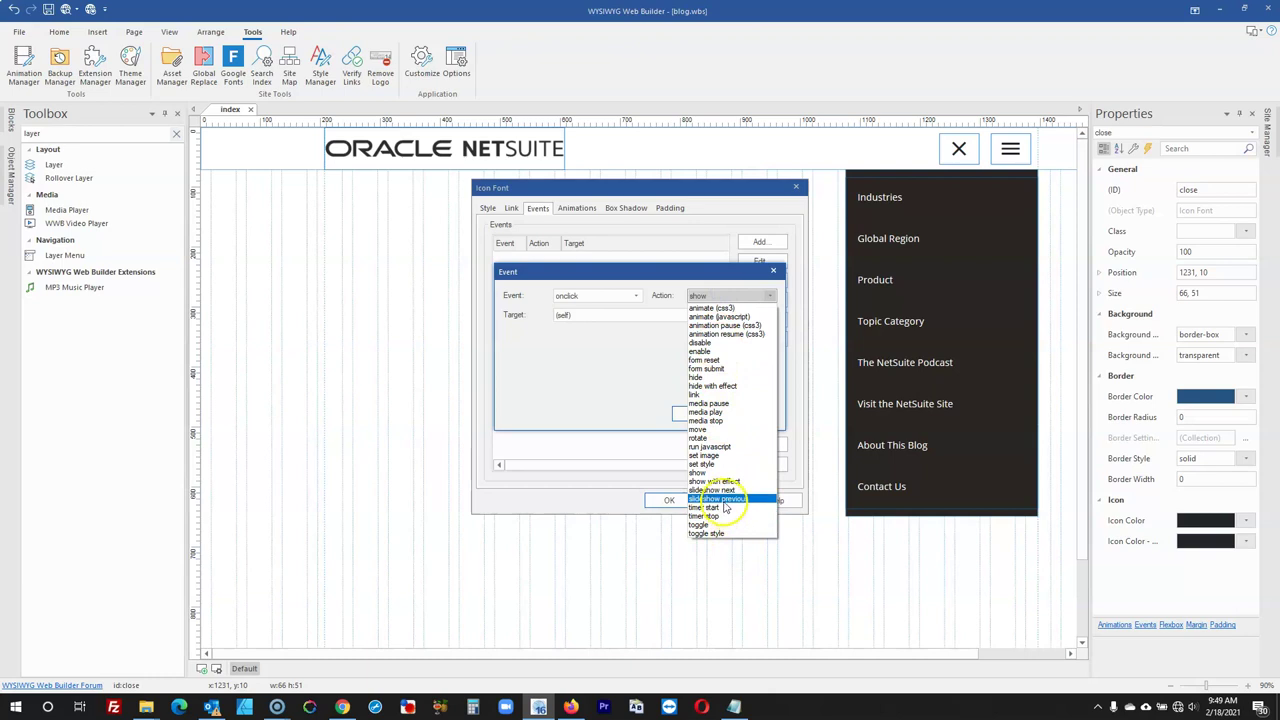
left_click(712, 386)
Target the close icon's event at the navigation layer with the "drop down" effect and apply it
left_click(614, 316)
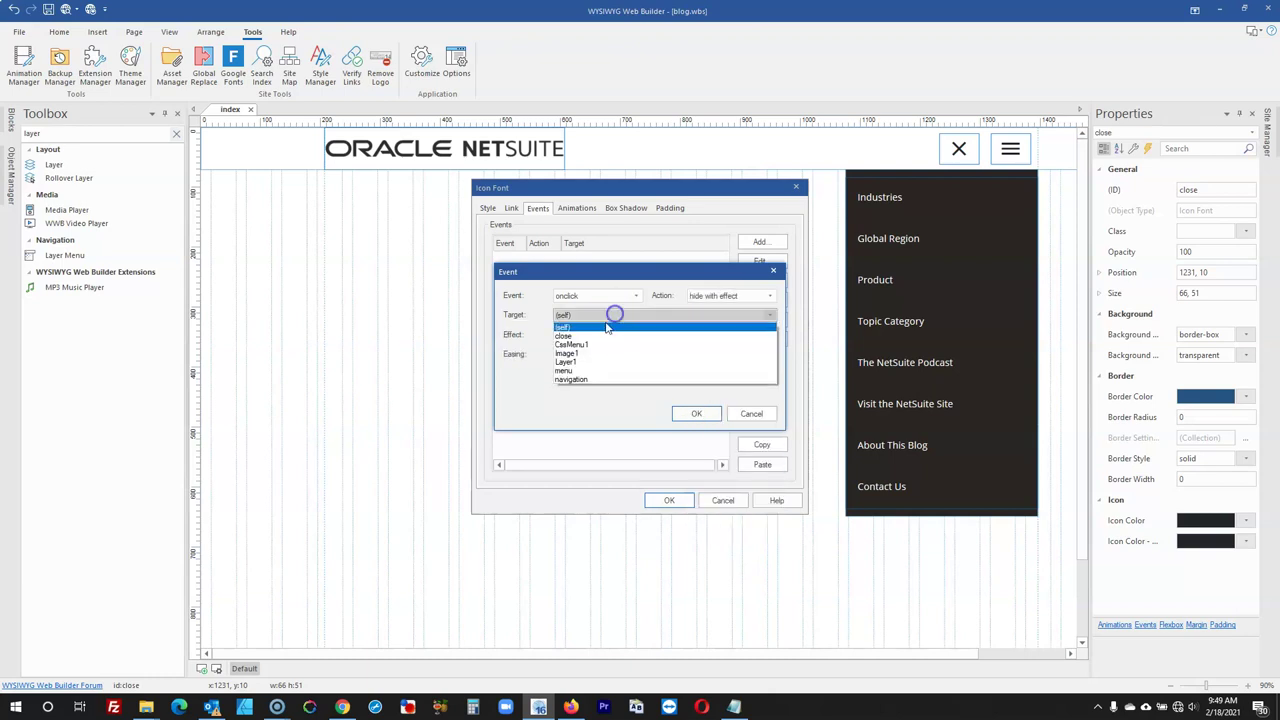
left_click(577, 380)
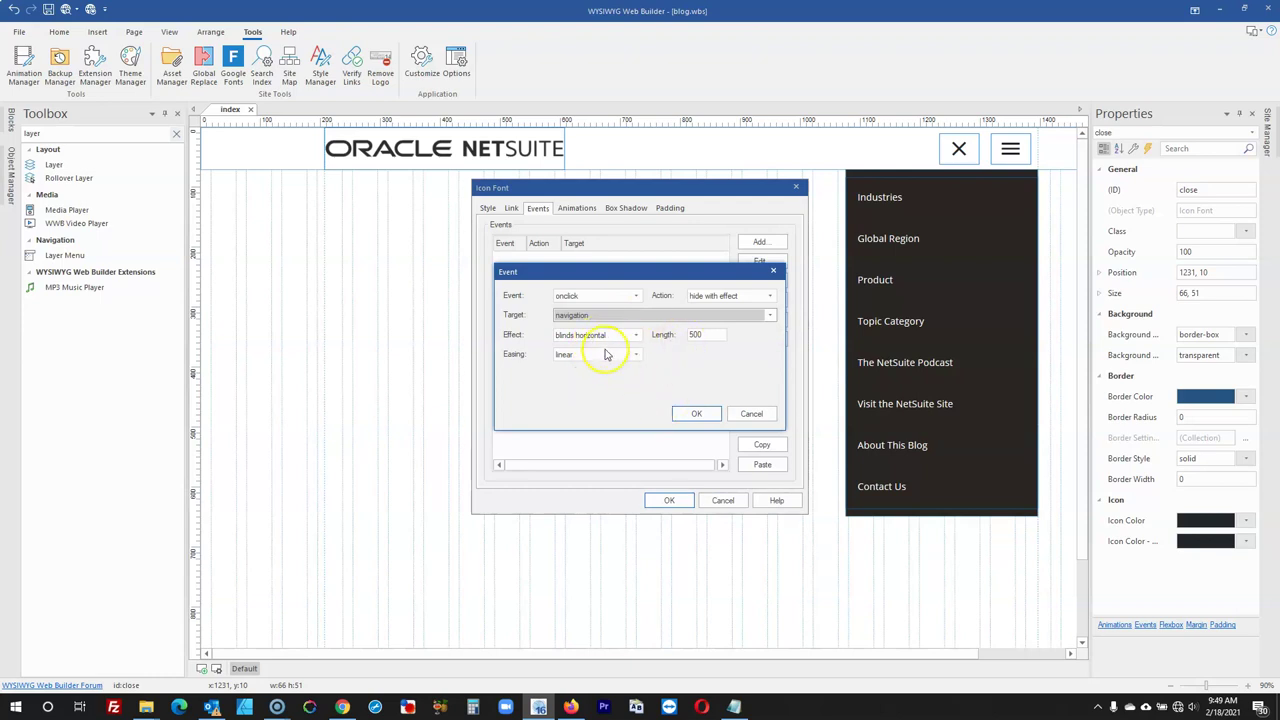
left_click(605, 335)
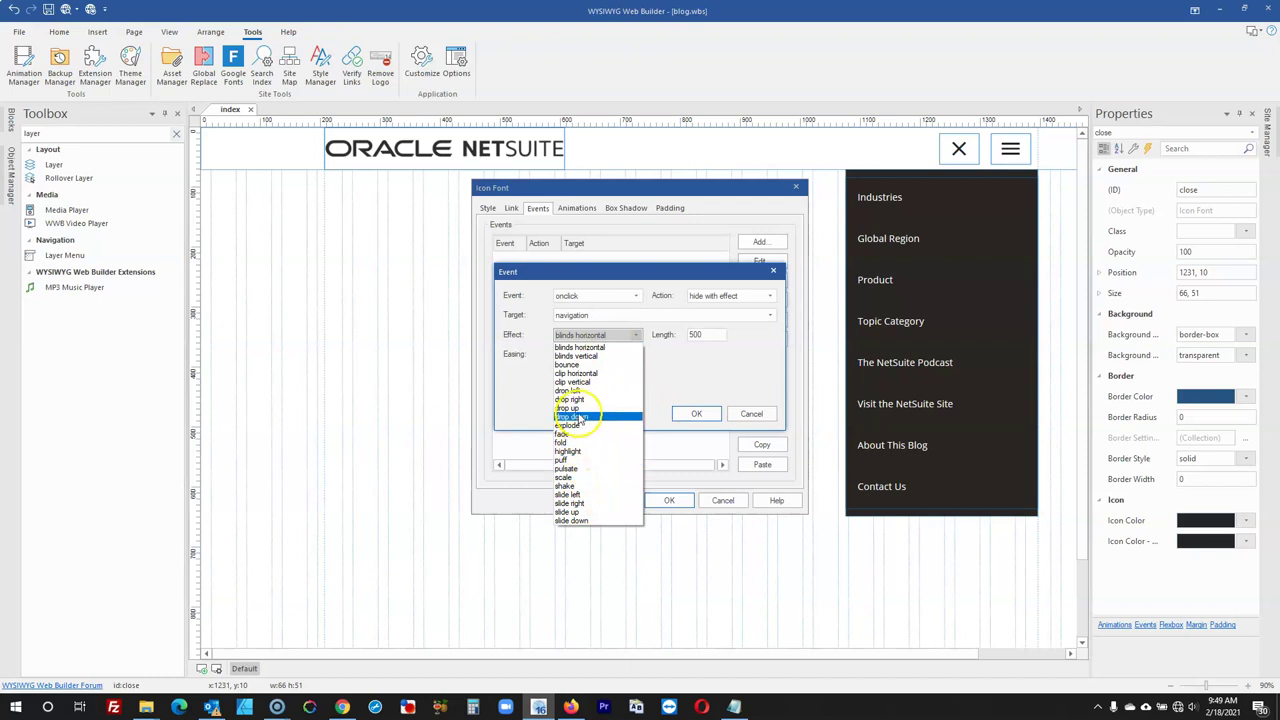
left_click(578, 418)
left_click(690, 413)
left_click(672, 500)
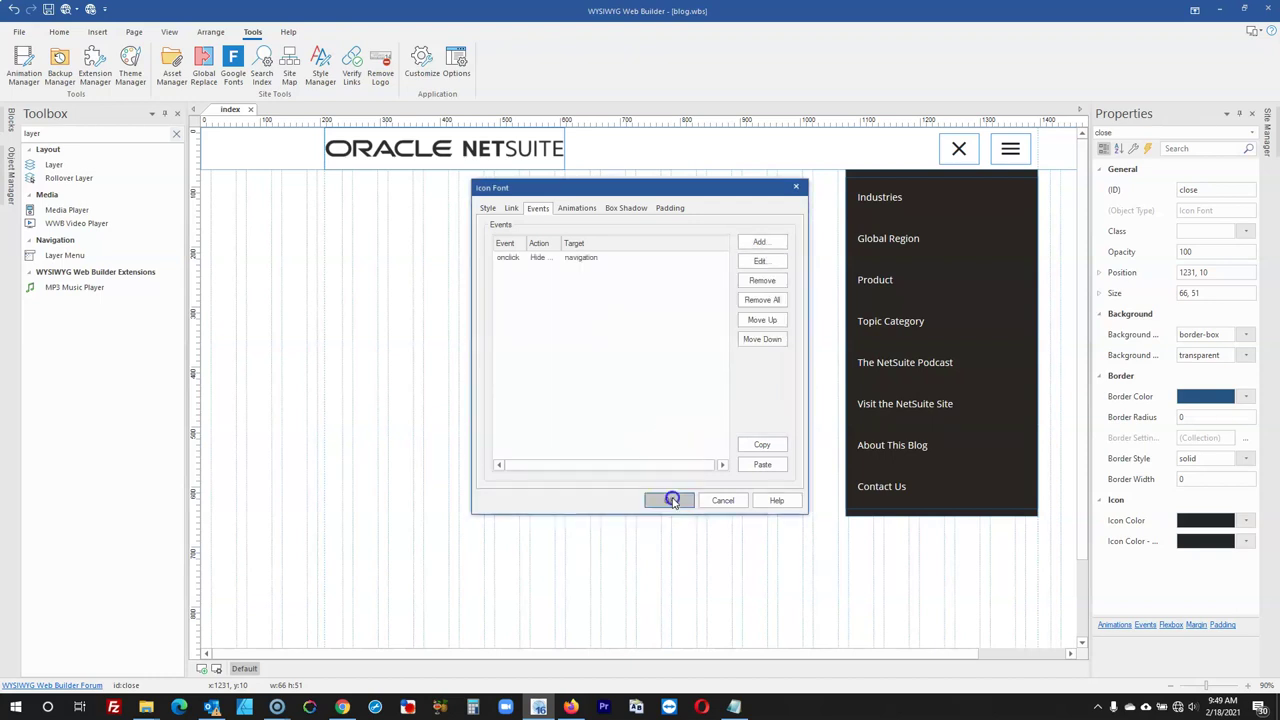
left_click(635, 493)
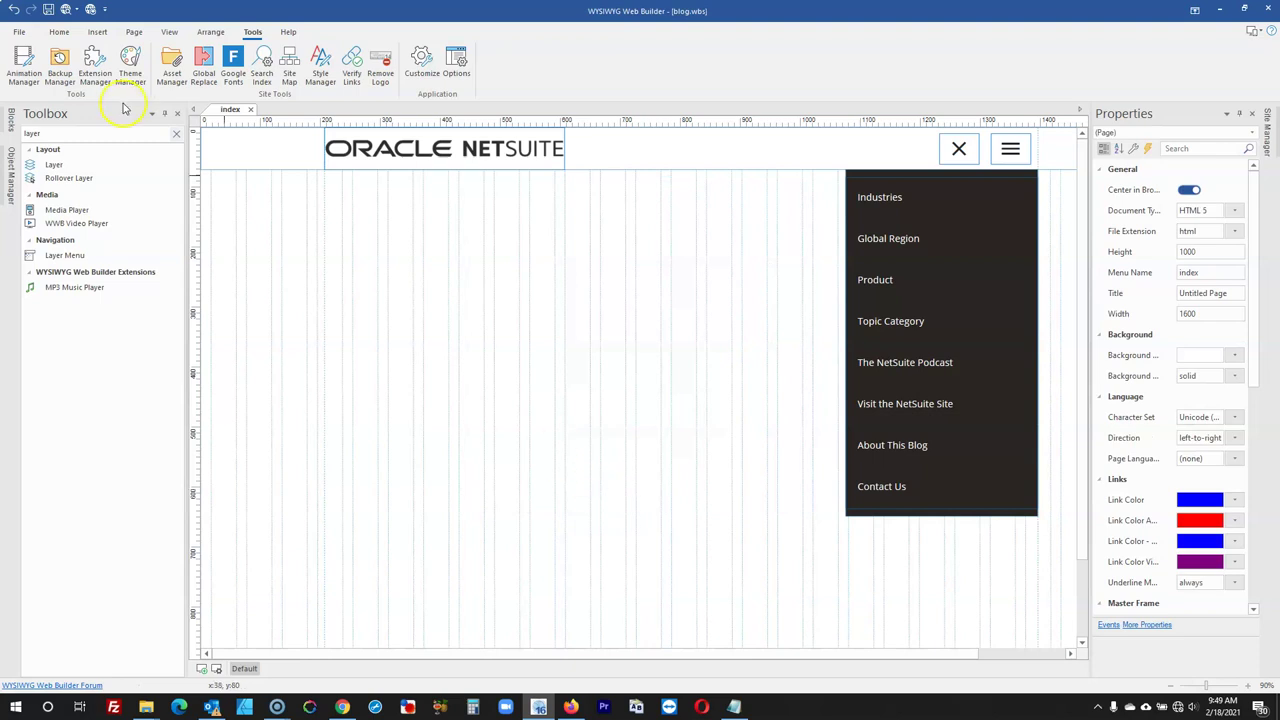
Preview the page in Firefox and test the close and menu icons on the navigation layer
left_click(64, 9)
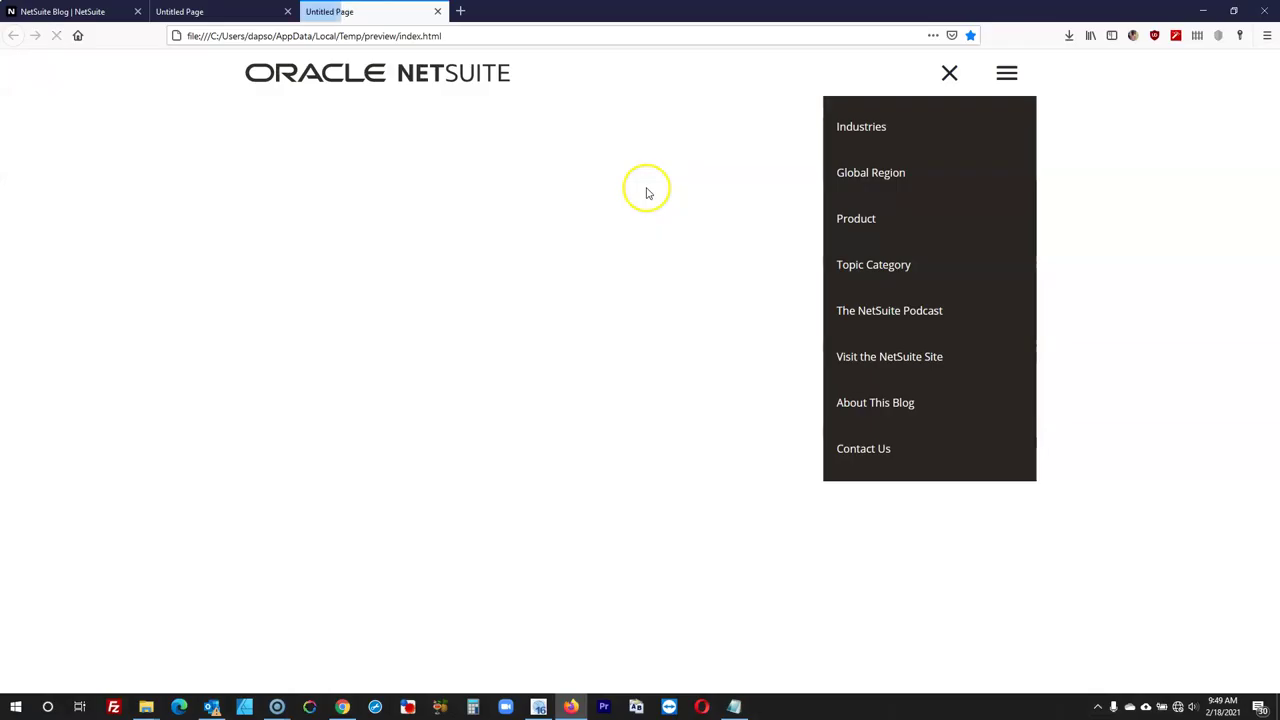
left_click(950, 77)
left_click(1004, 75)
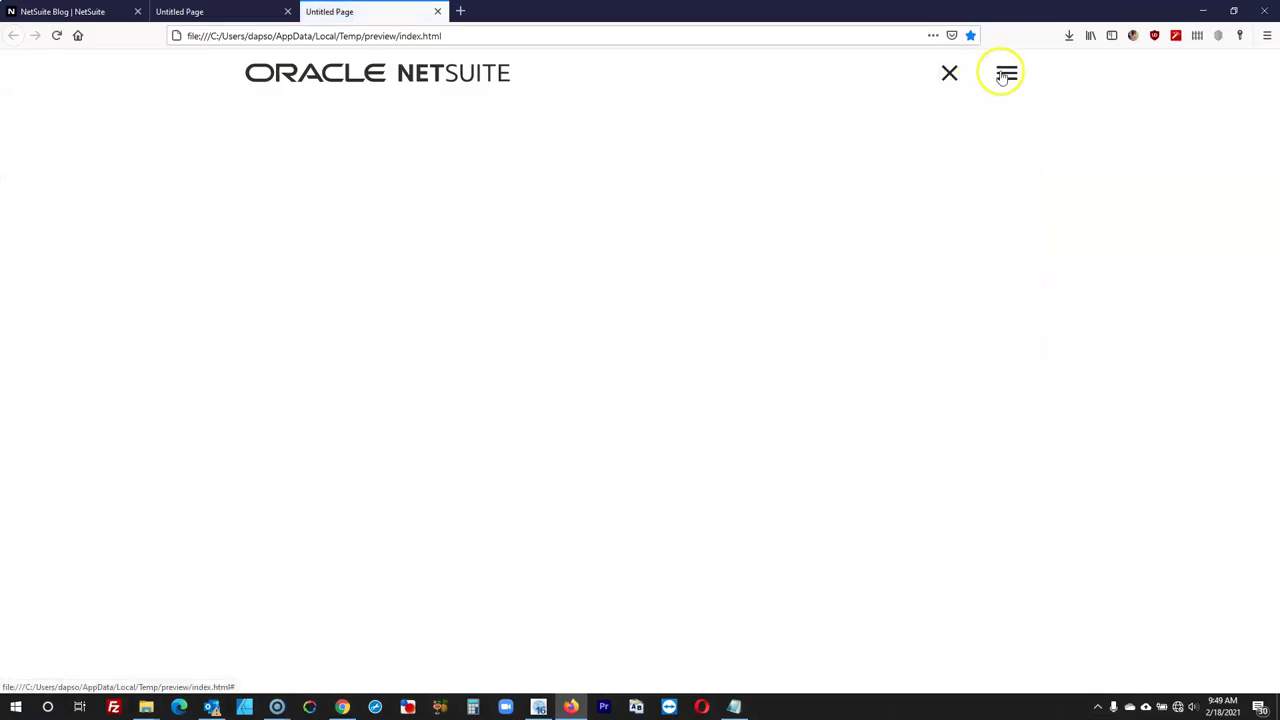
left_click(1203, 11)
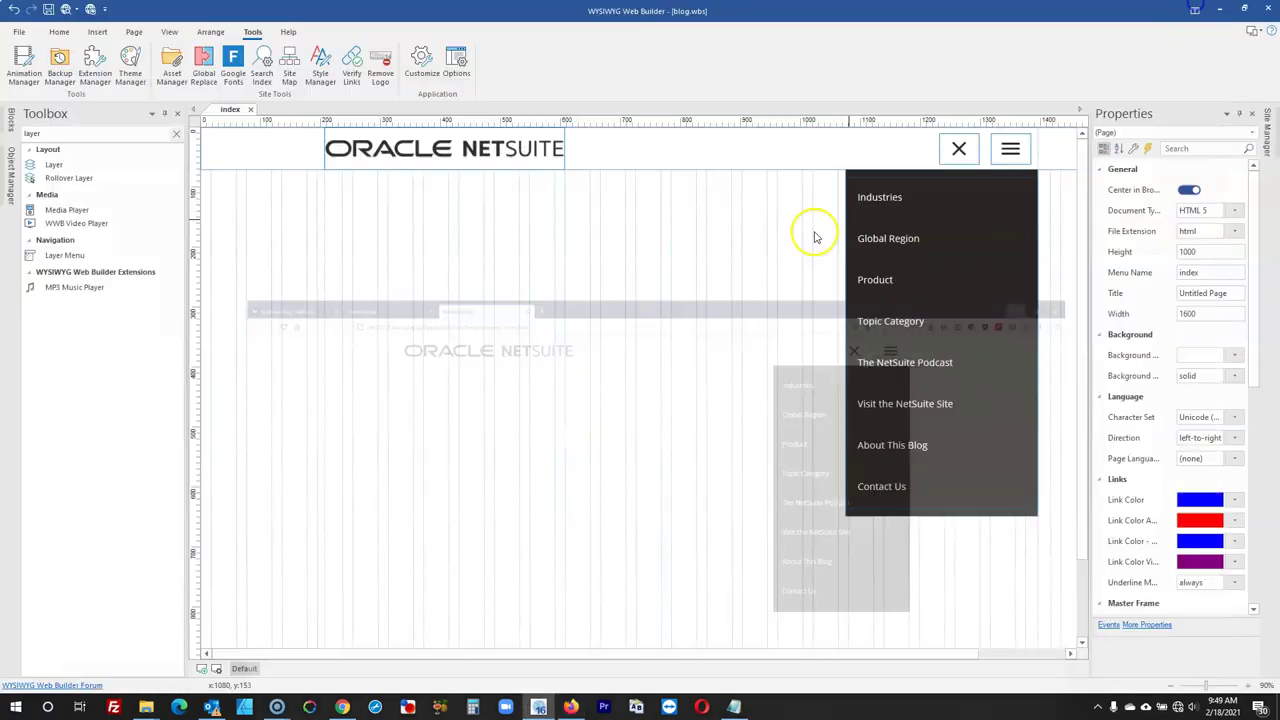
Set the effect of the menu icon's onclick event to "drop up"
left_click(1012, 150)
double_click(1012, 150)
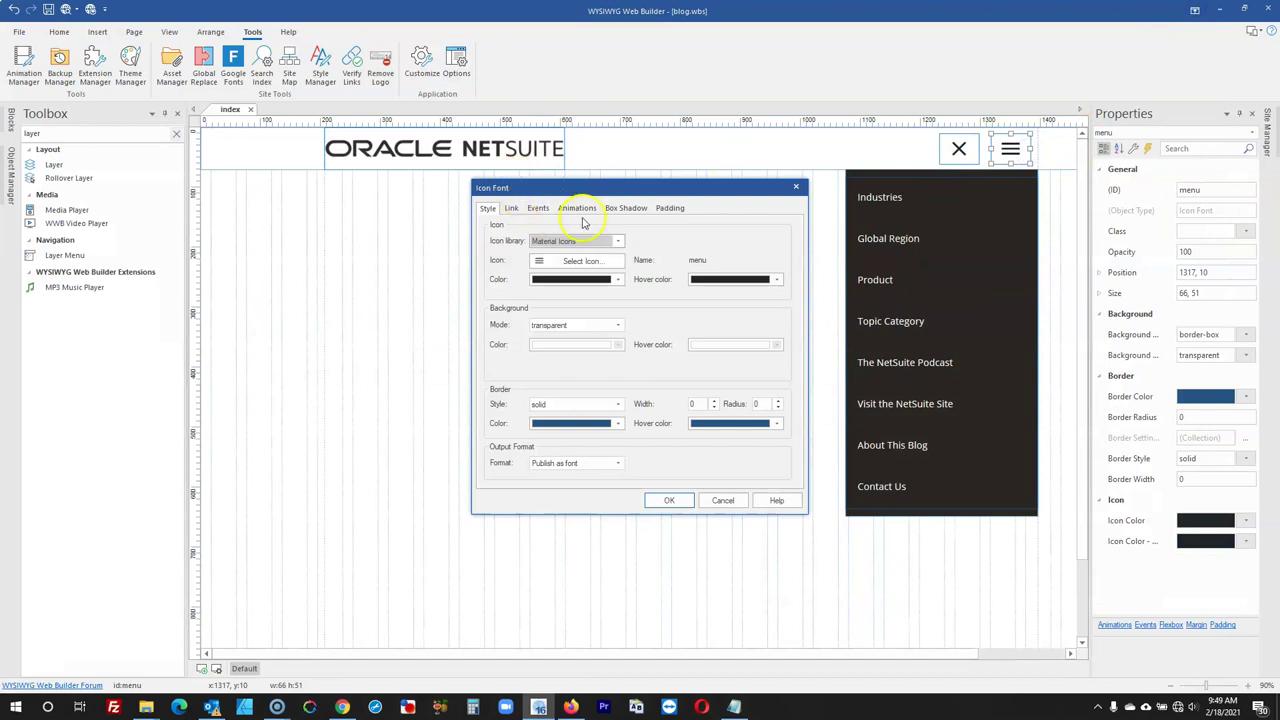
left_click(538, 208)
double_click(612, 257)
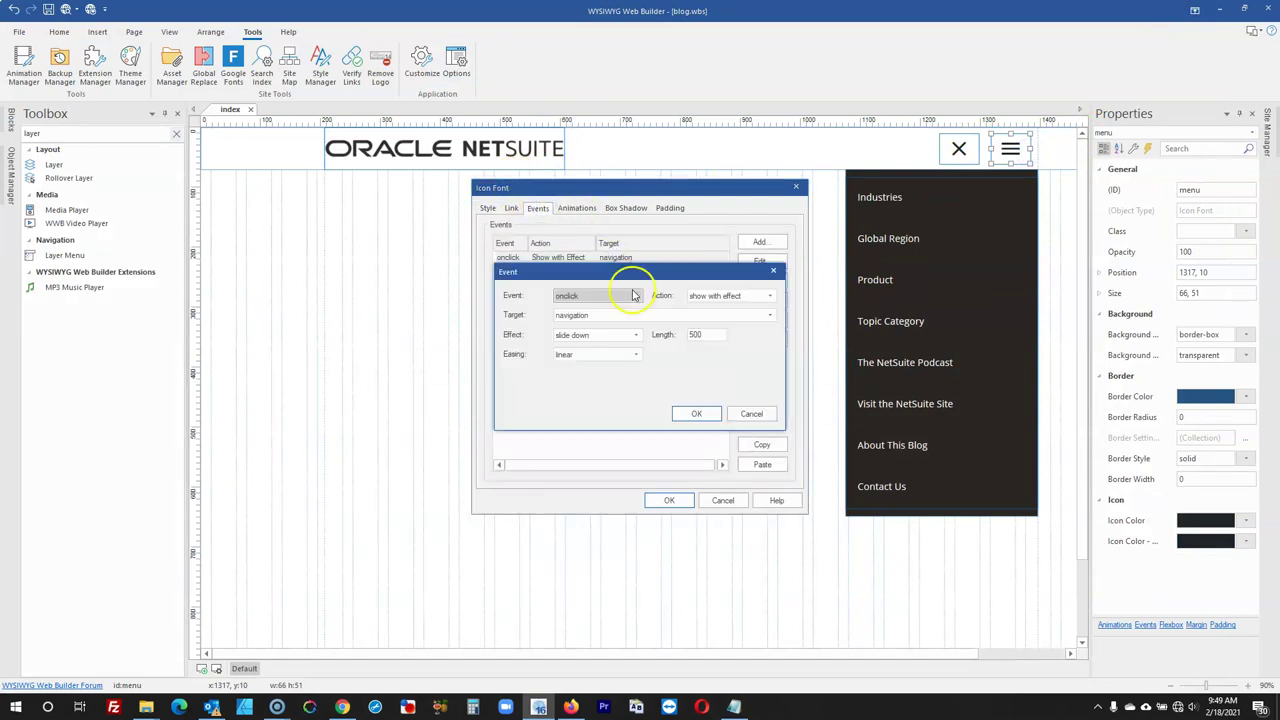
left_click(615, 336)
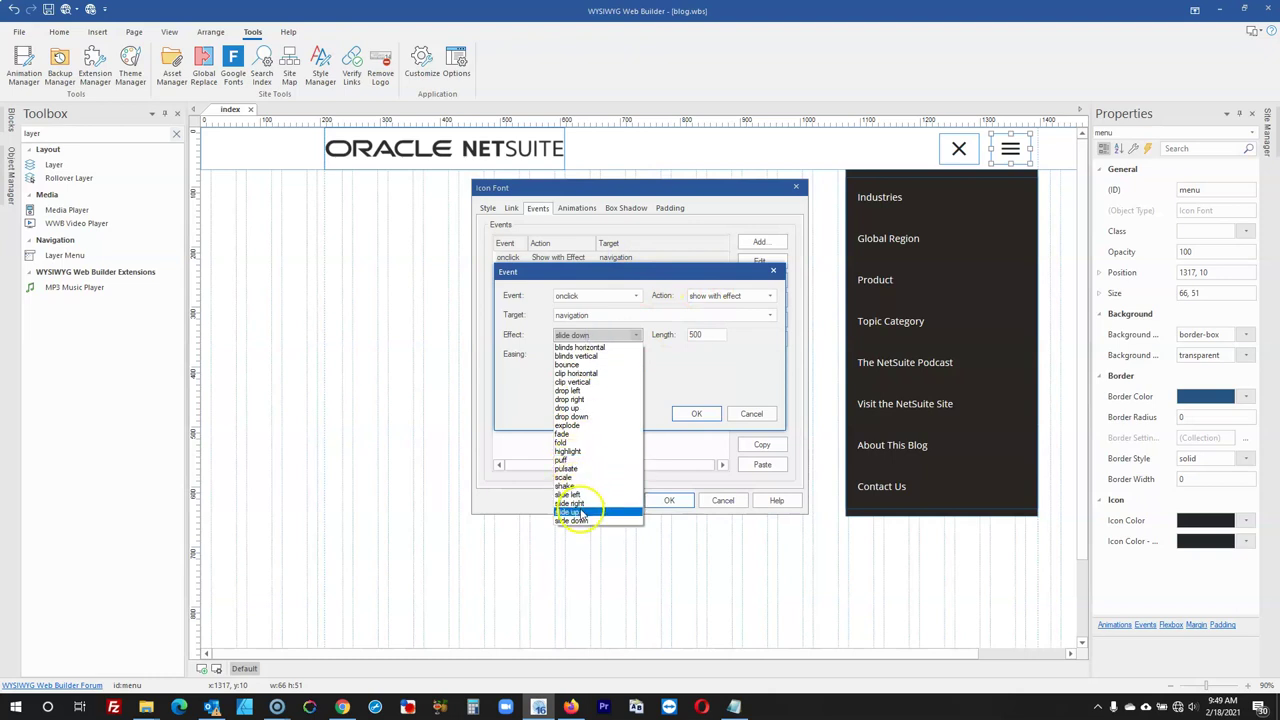
left_click(572, 410)
left_click(694, 413)
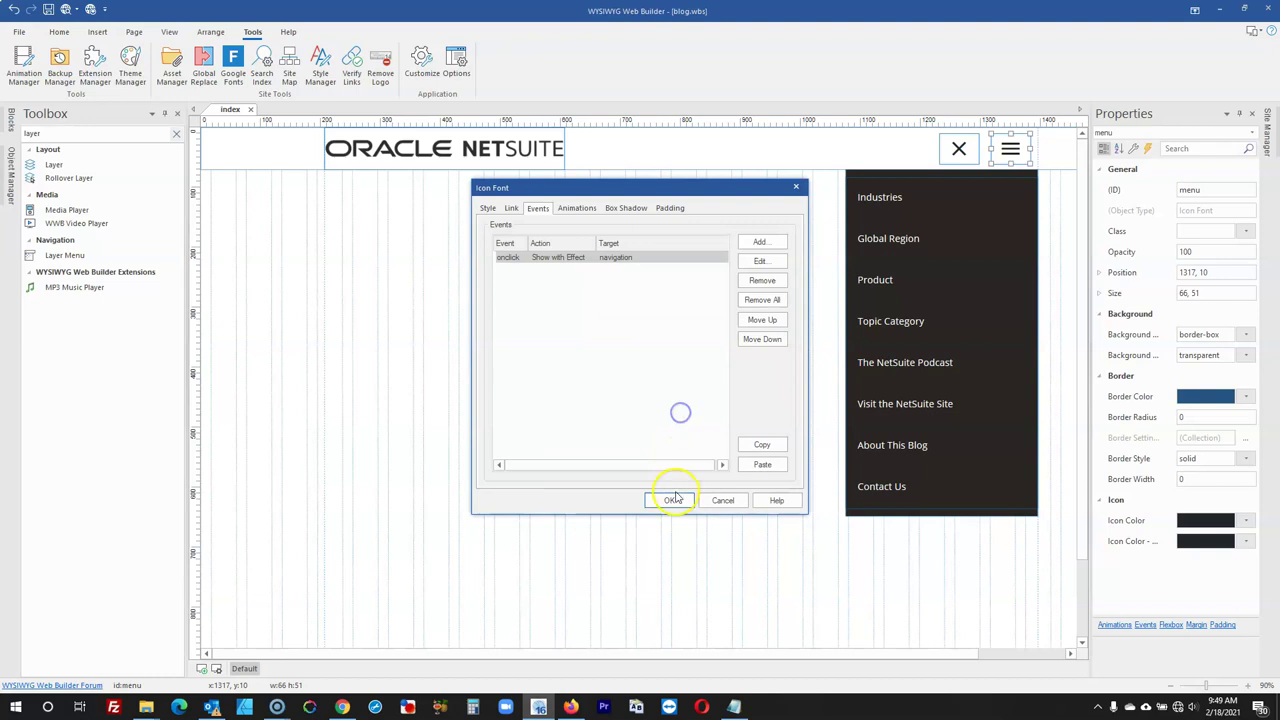
left_click(672, 501)
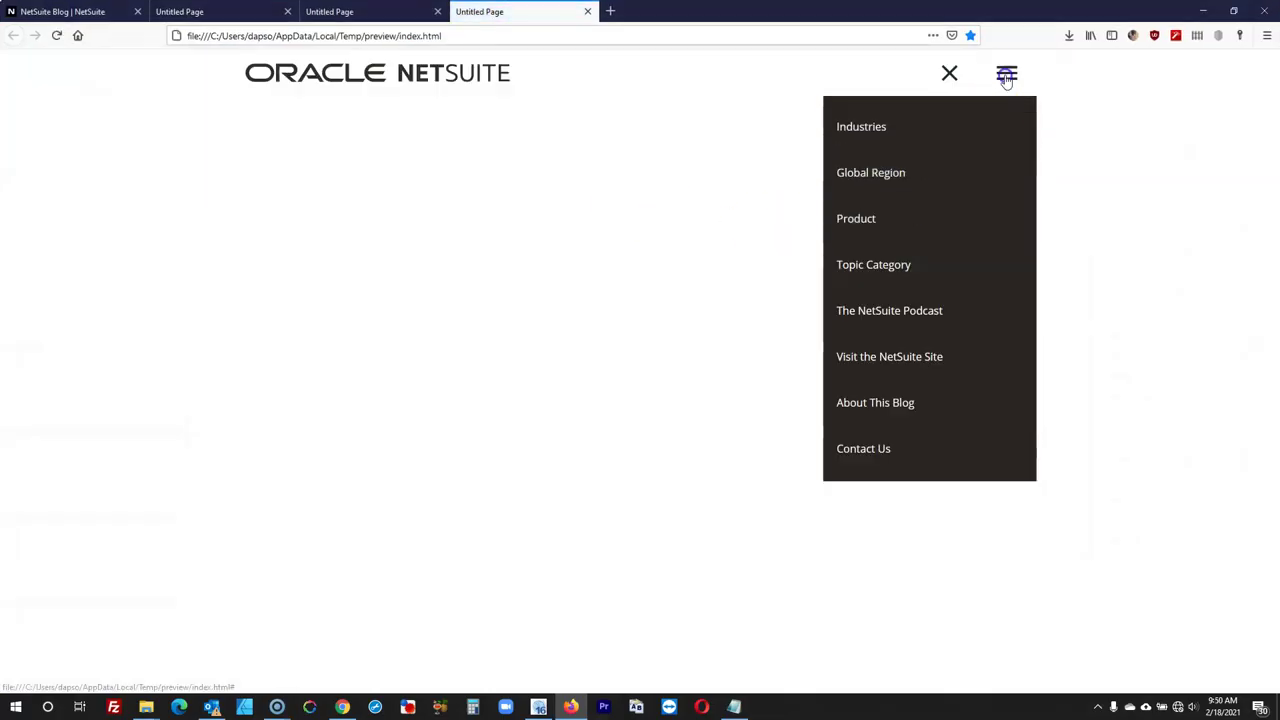
Hide and show the navigation layer several times in the browser preview to check the menu icon's new effect
left_click(947, 85)
left_click(1003, 80)
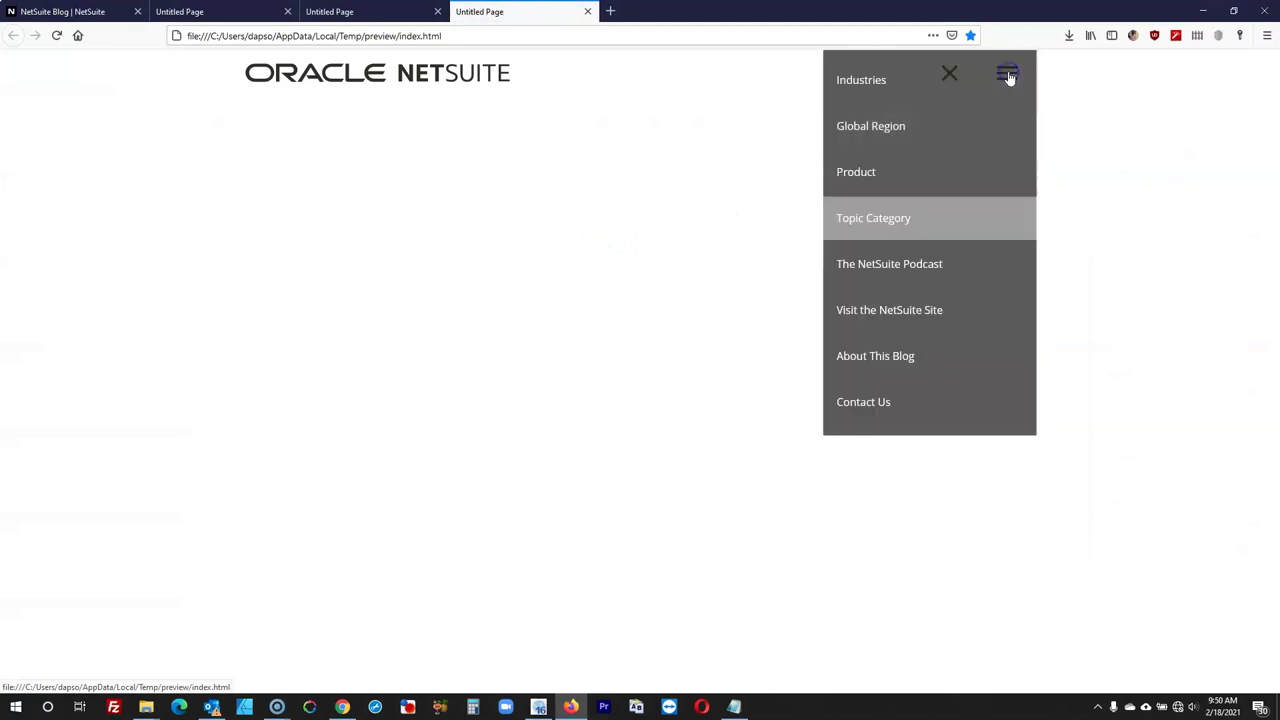
left_click(947, 76)
left_click(1002, 76)
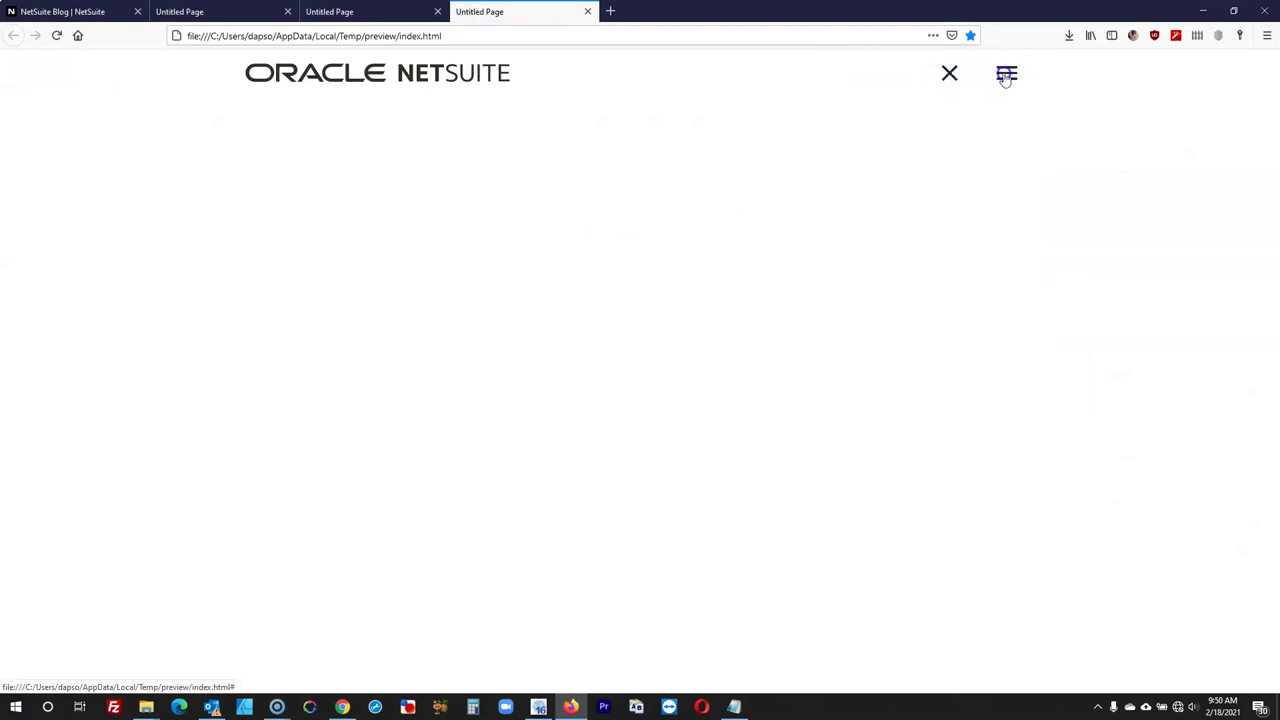
left_click(947, 76)
left_click(1005, 77)
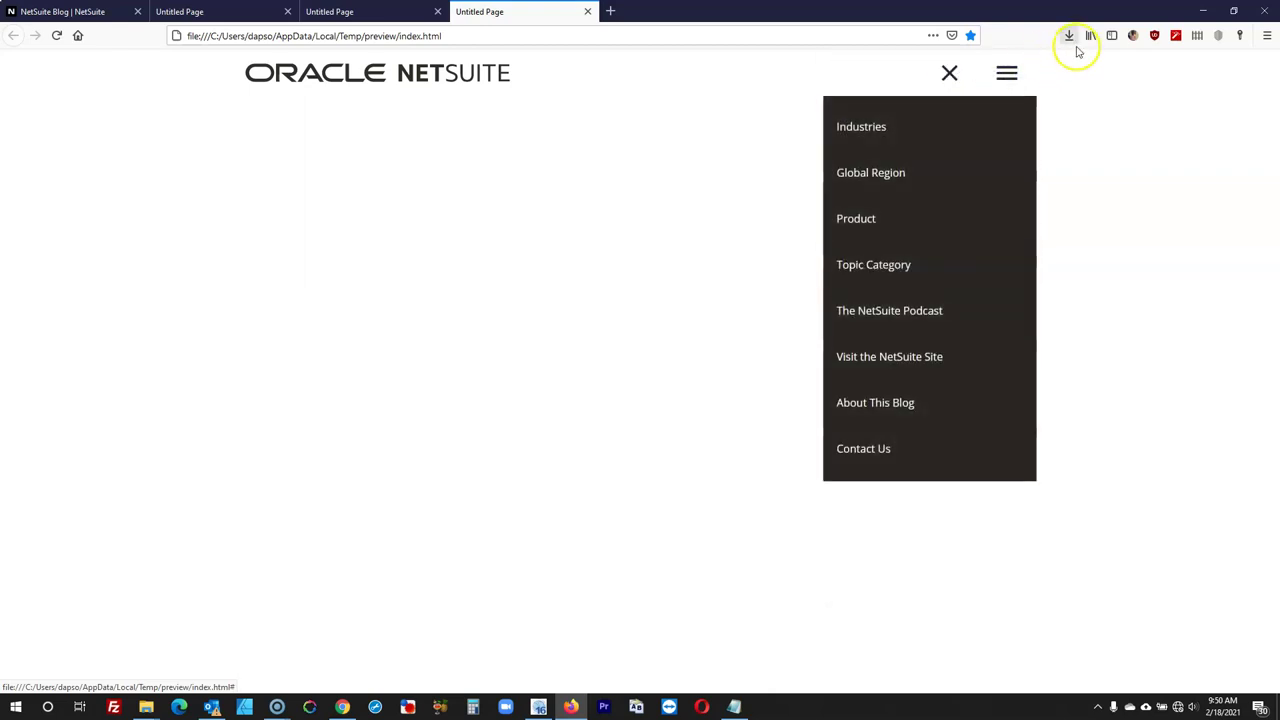
Toggle the dropdown on the original NetSuite Blog page to compare its opening and closing motion
left_click(60, 11)
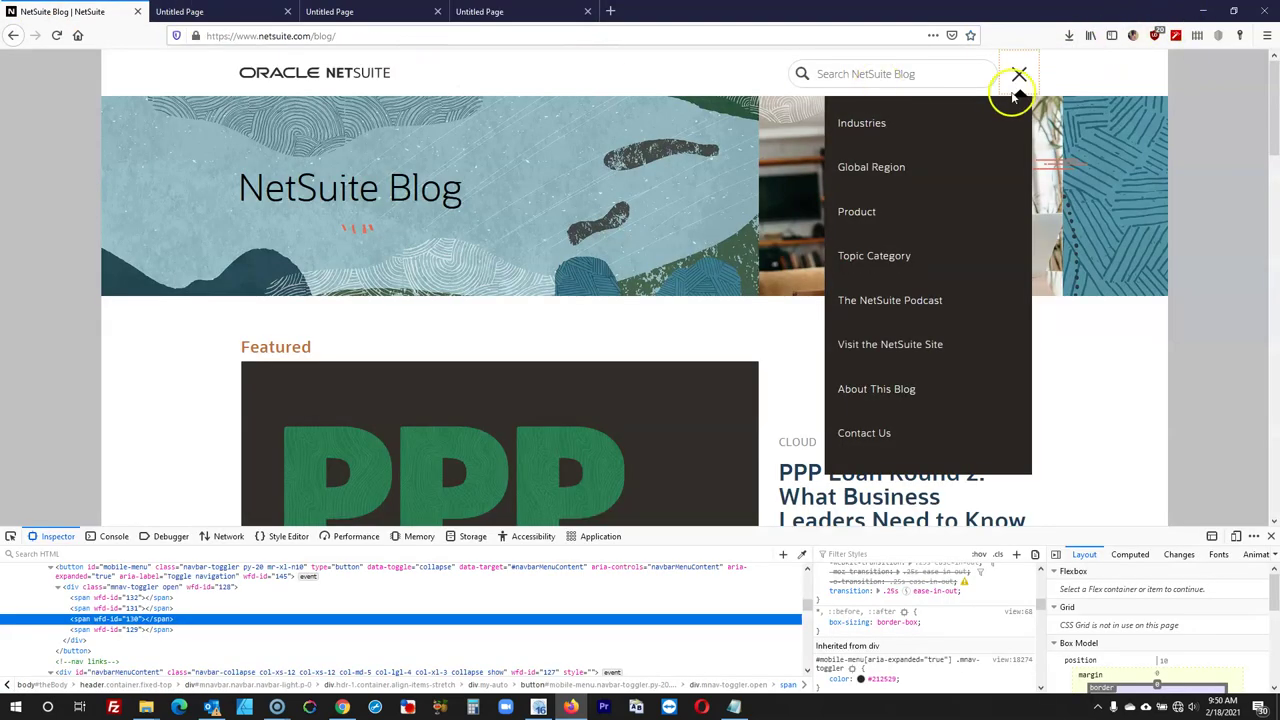
left_click(1013, 77)
left_click(1016, 75)
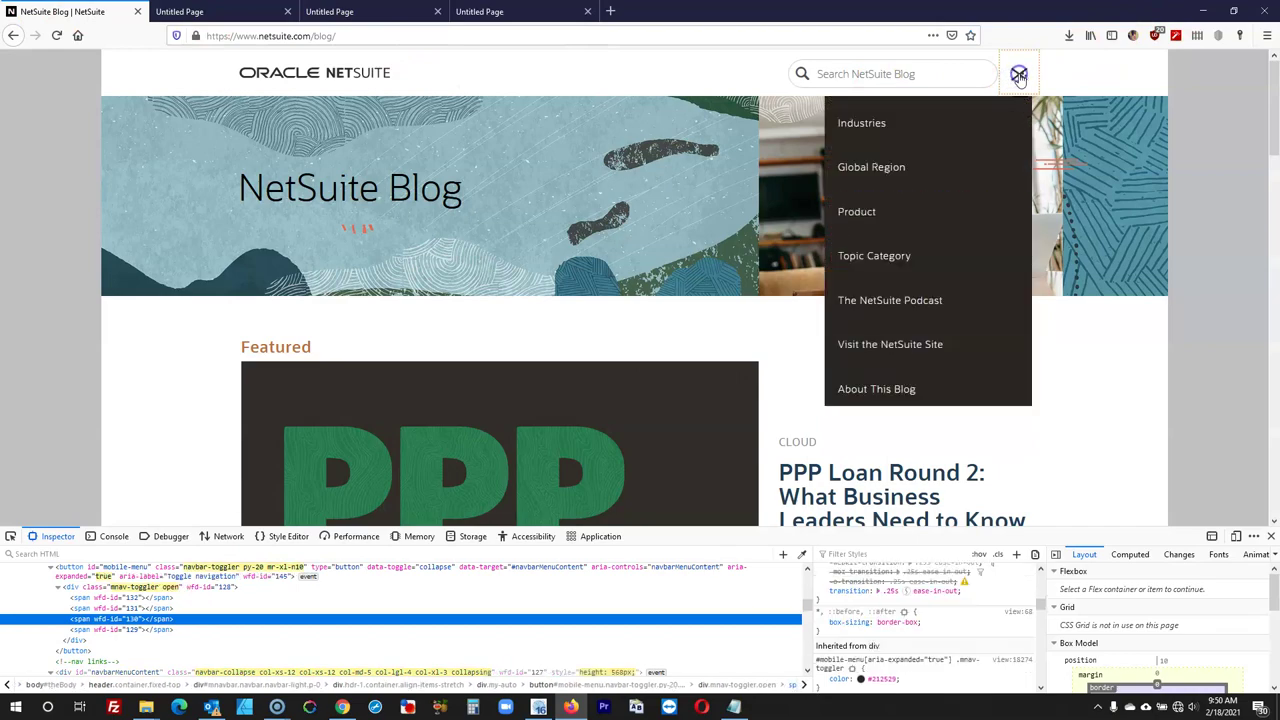
left_click(1203, 11)
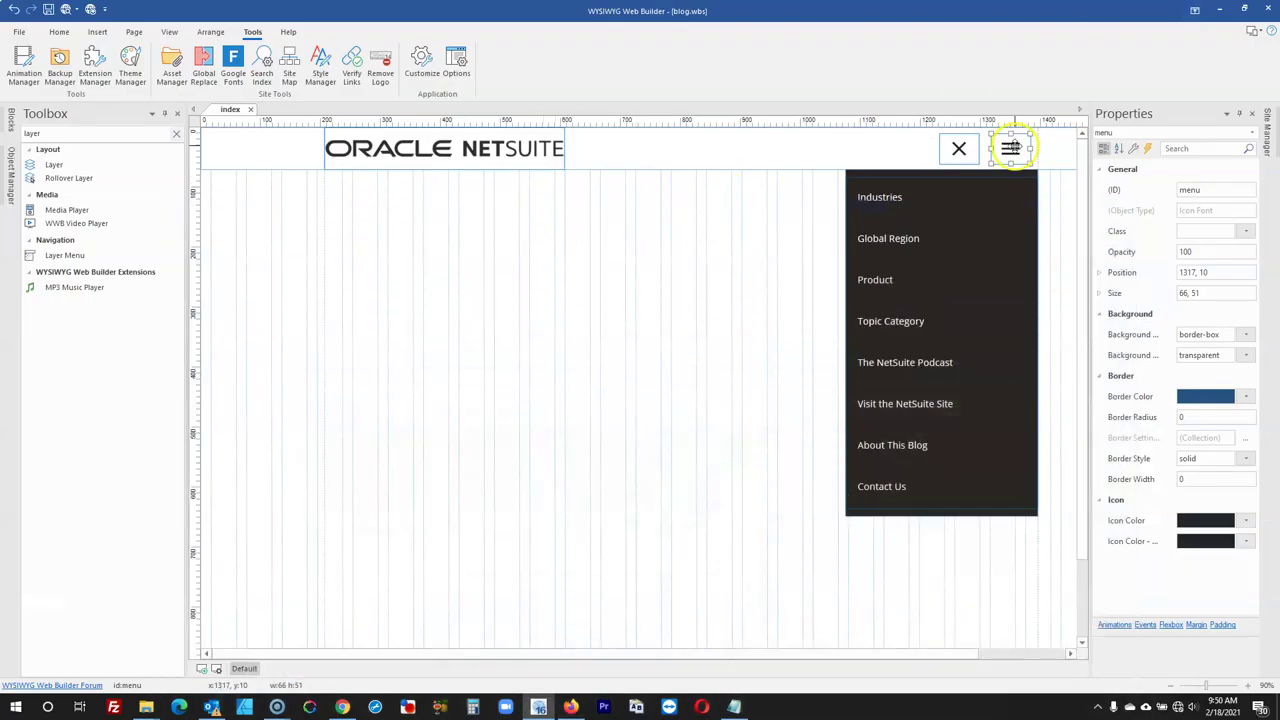
Set the effect of the menu icon's "show with effect" event to "slide down"
double_click(1013, 150)
left_click(537, 208)
double_click(565, 257)
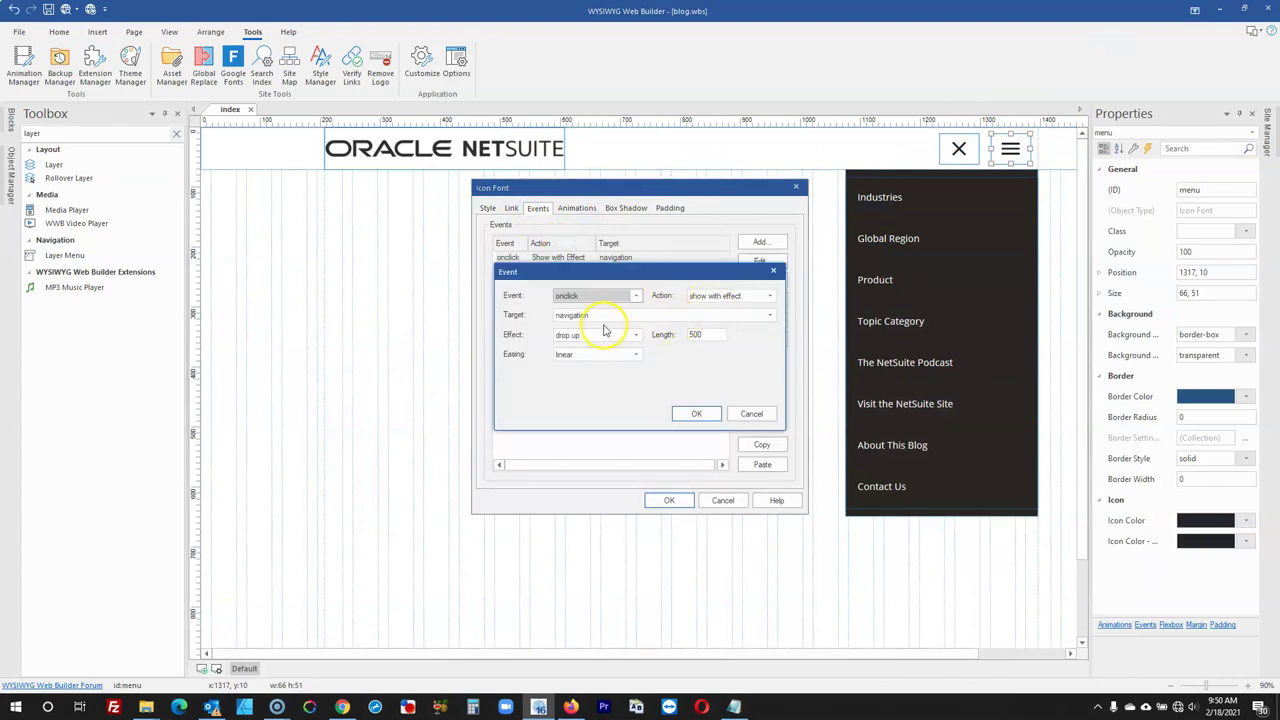
left_click(594, 335)
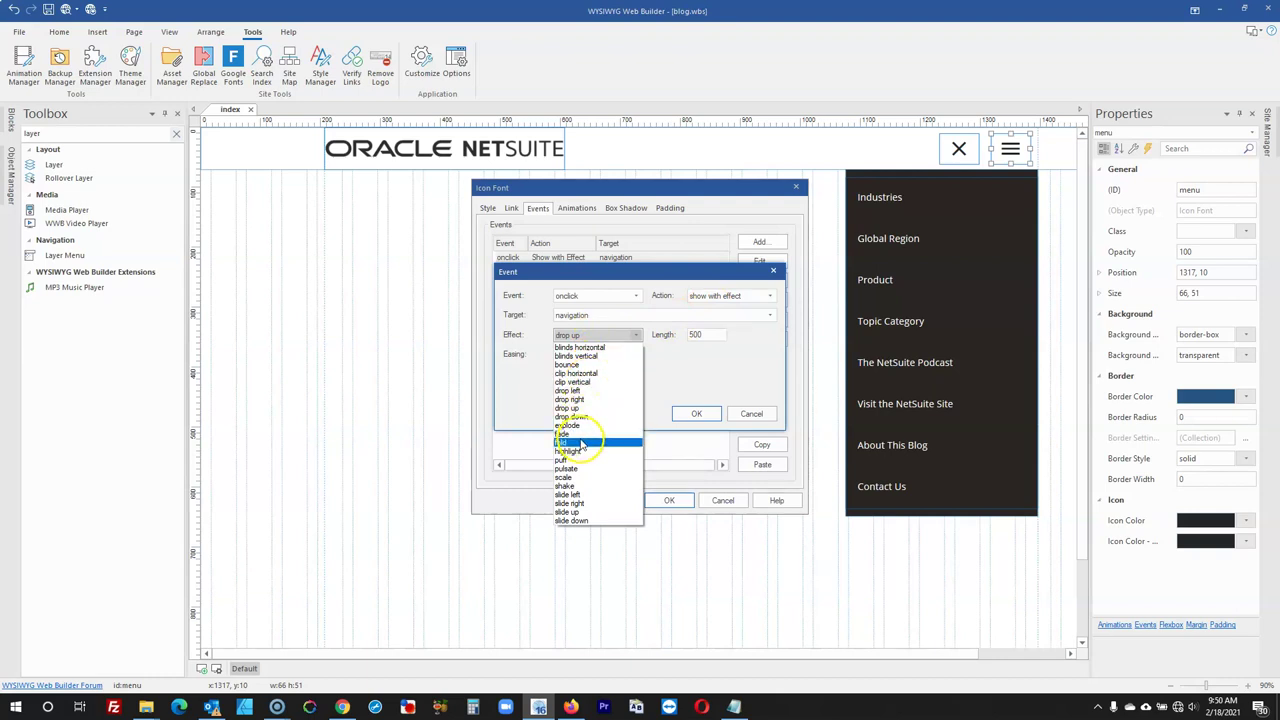
left_click(582, 521)
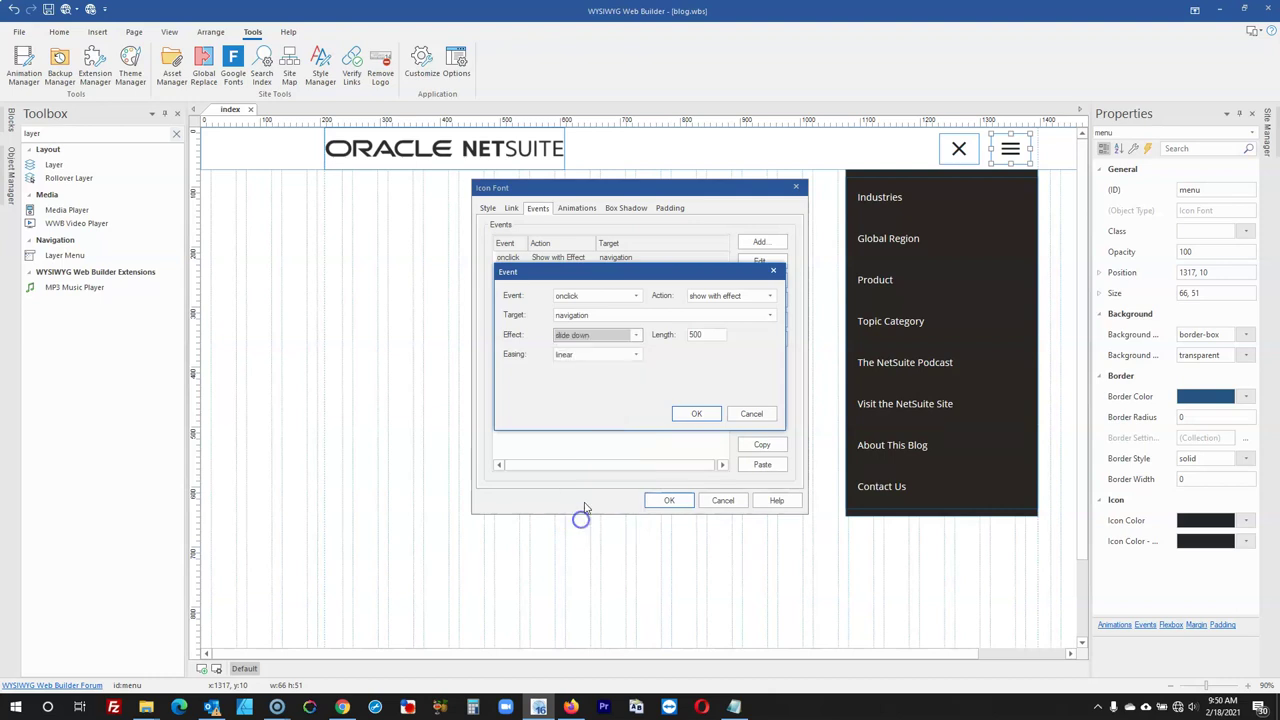
left_click(694, 415)
left_click(668, 500)
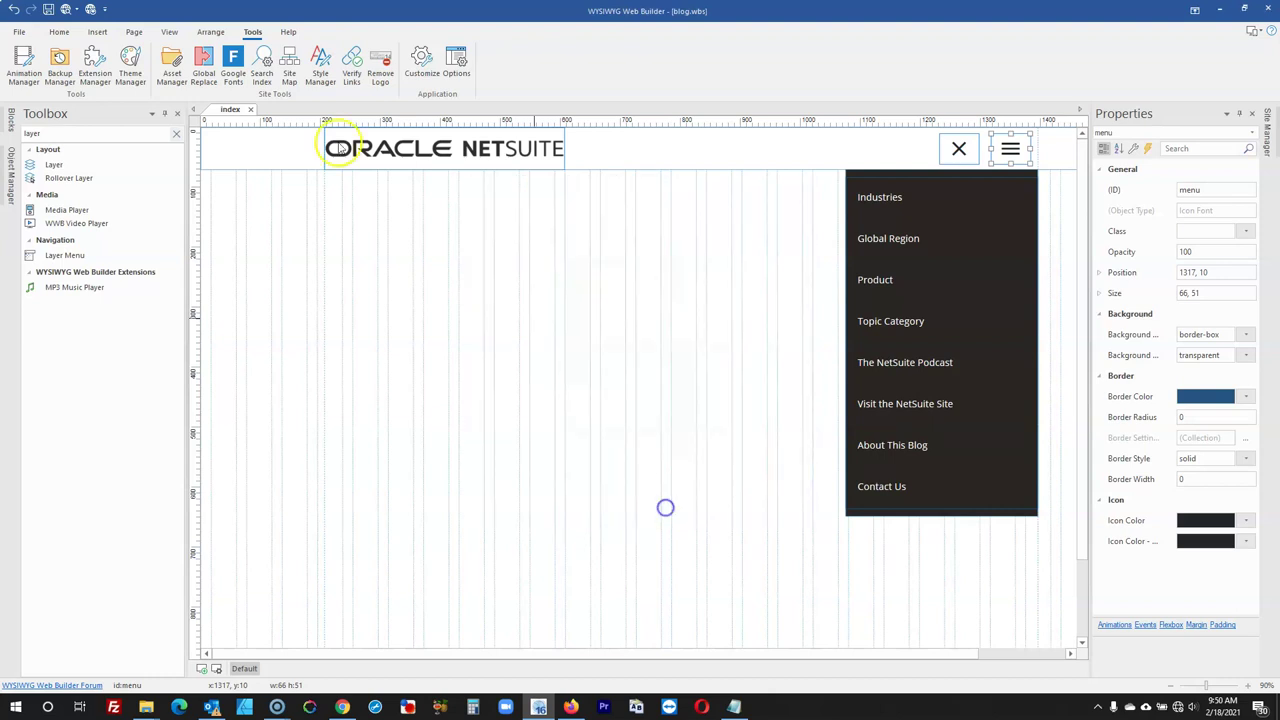
Preview the page again and check how the navigation layer hides and shows with the "slide down" effect
left_click(64, 10)
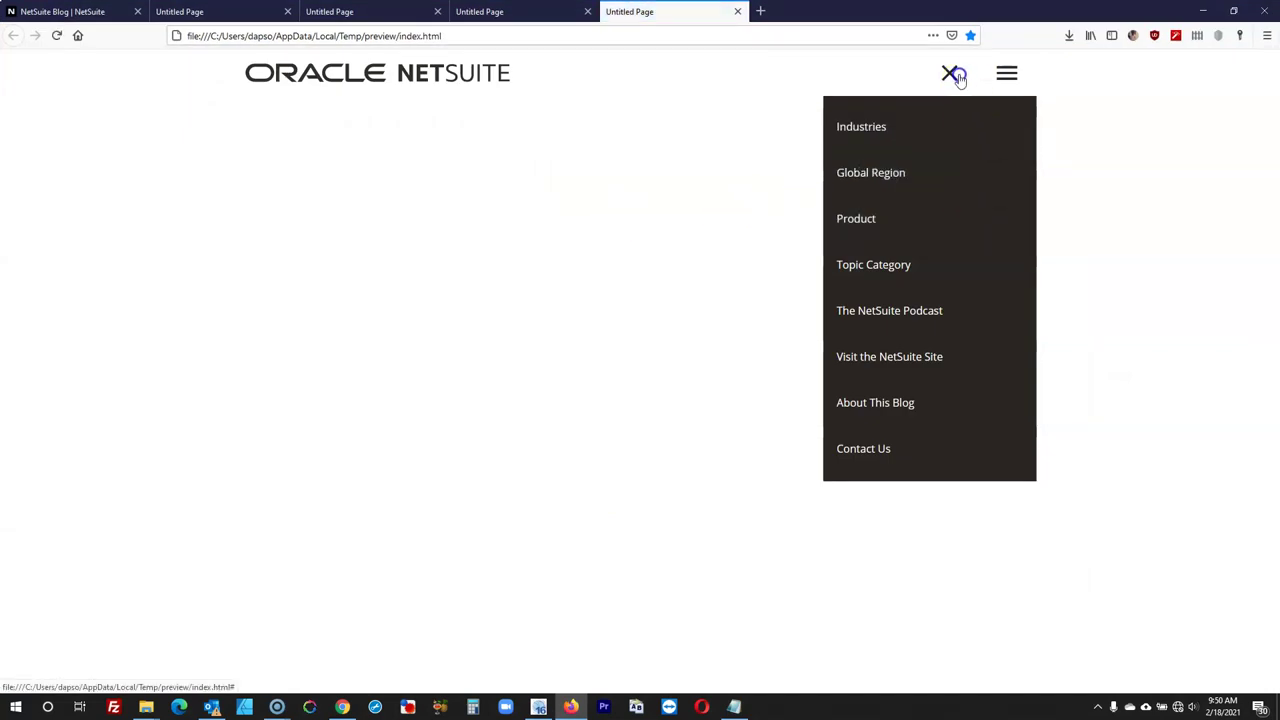
left_click(955, 75)
left_click(1007, 75)
left_click(1201, 9)
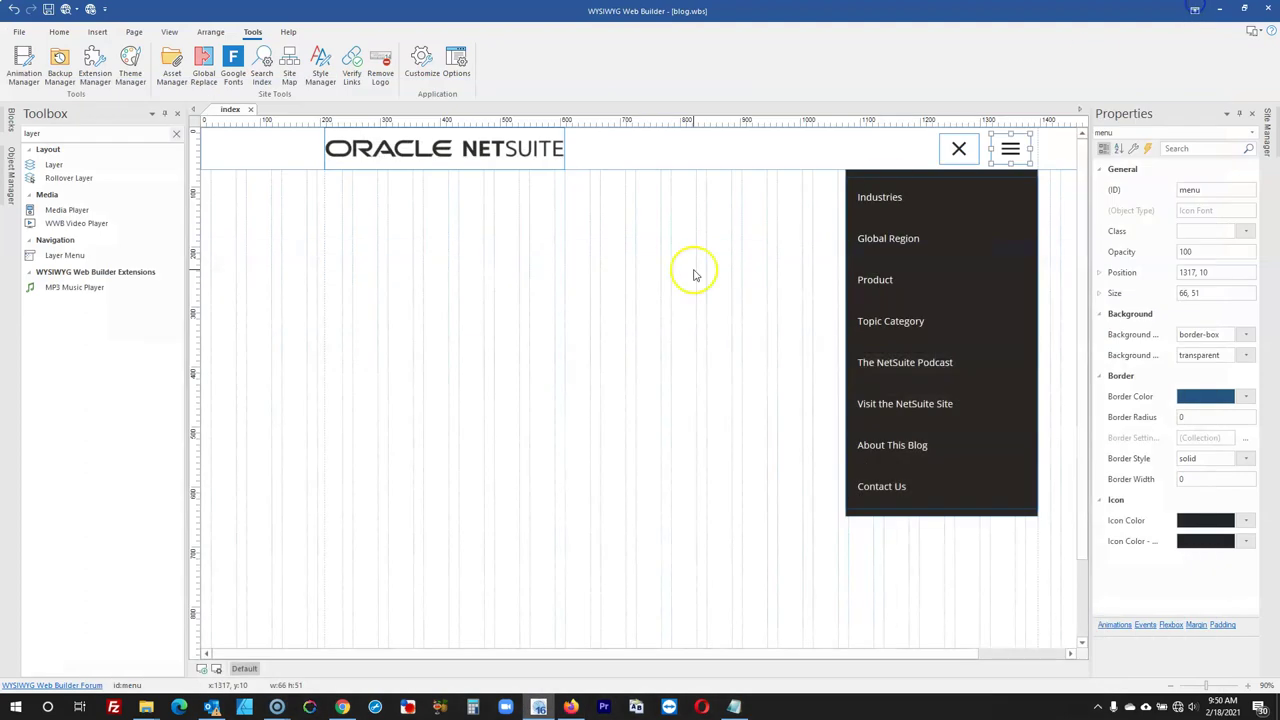
Set the effect of the menu icon's "show with effect" event on the navigation layer to "slide up"
double_click(1009, 157)
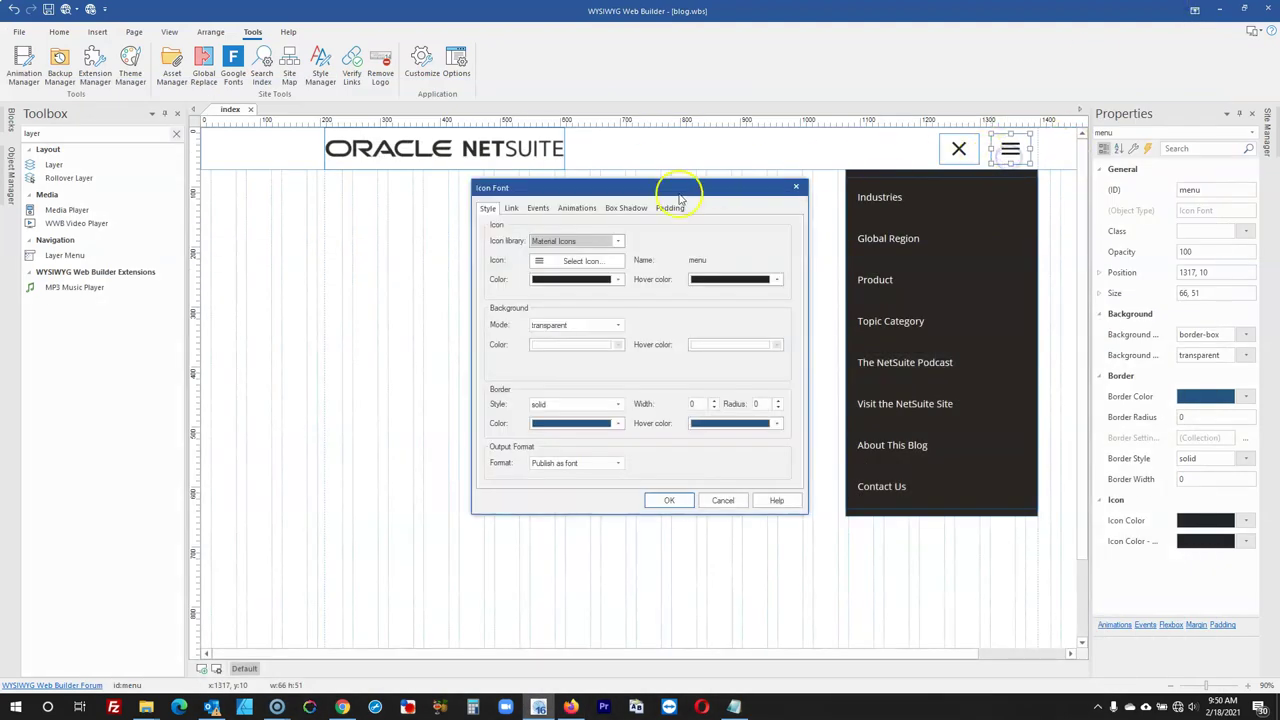
left_click(538, 208)
double_click(551, 257)
left_click(620, 340)
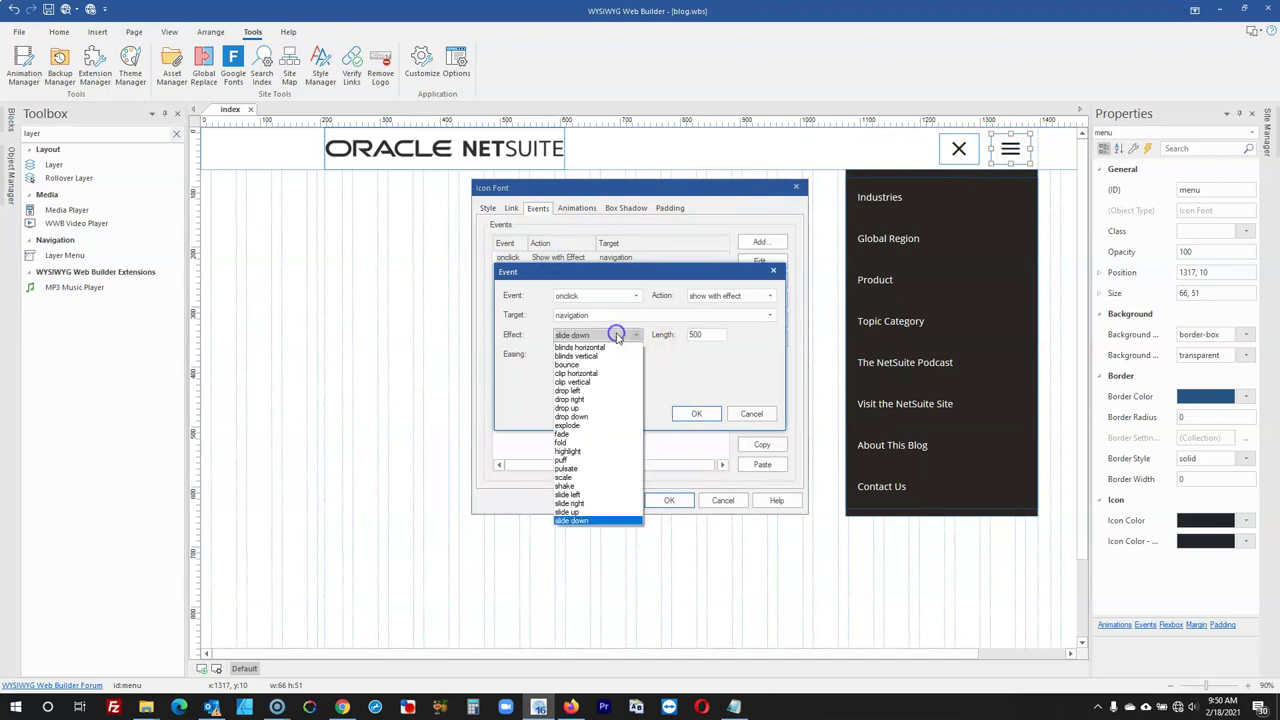
left_click(580, 512)
left_click(697, 415)
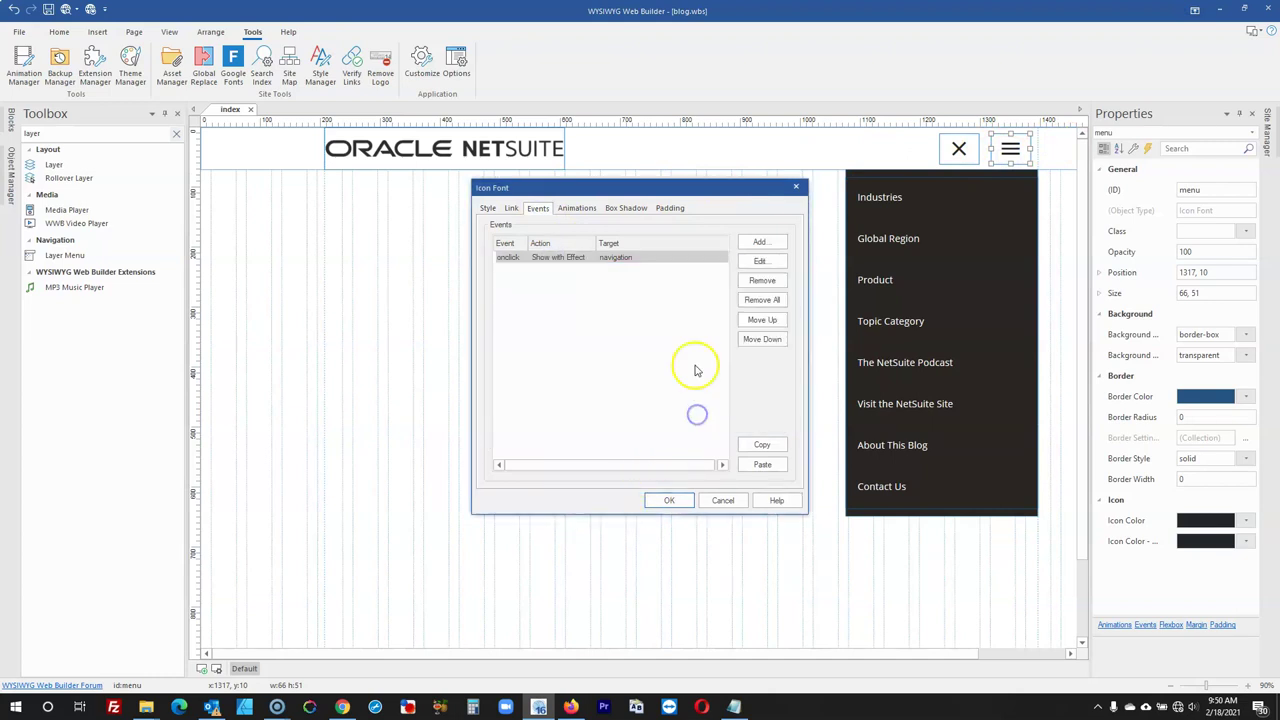
left_click(672, 499)
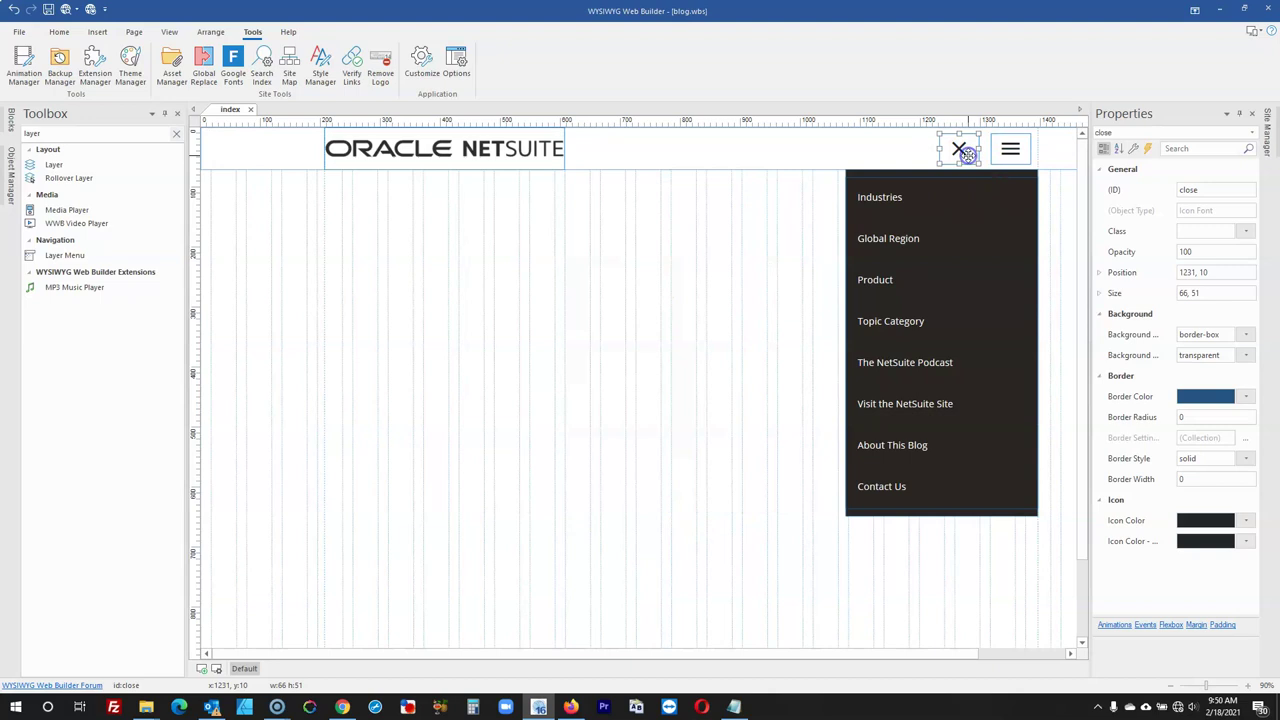
Set the effect of the close icon's "hide with effect" event on the navigation layer to "slide up"
double_click(966, 155)
left_click(538, 207)
double_click(580, 257)
left_click(622, 336)
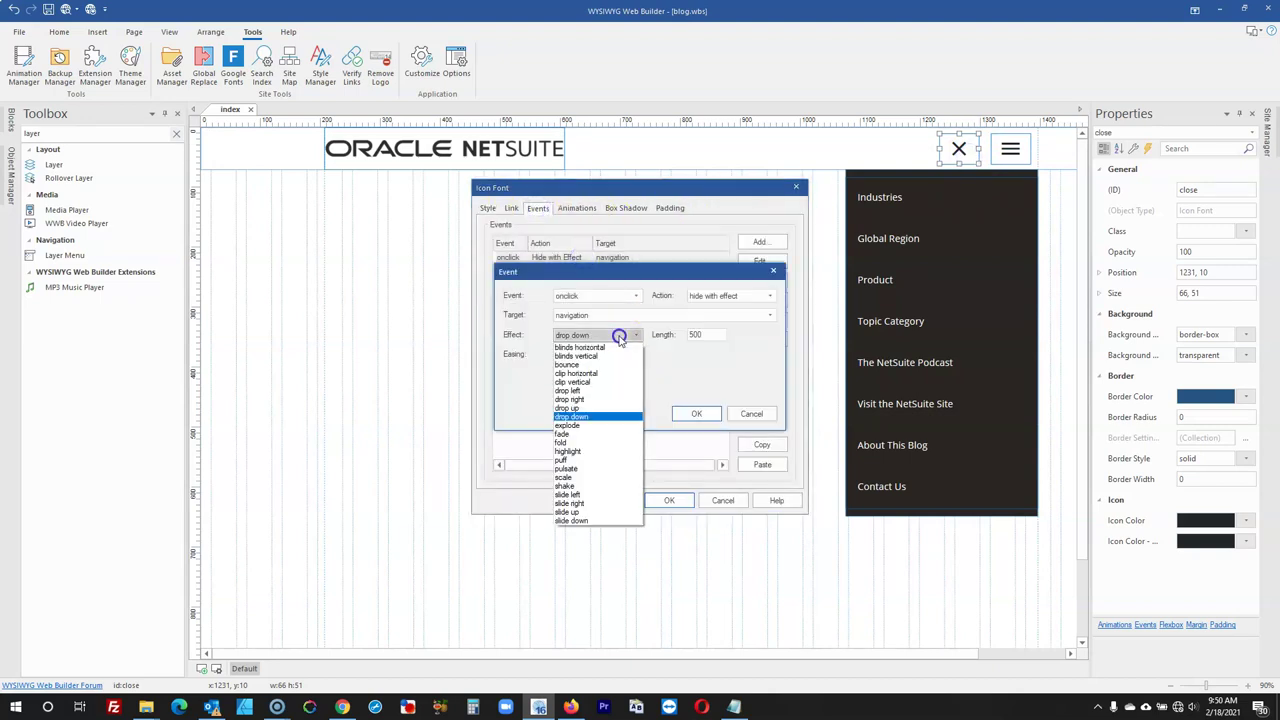
left_click(580, 507)
left_click(680, 414)
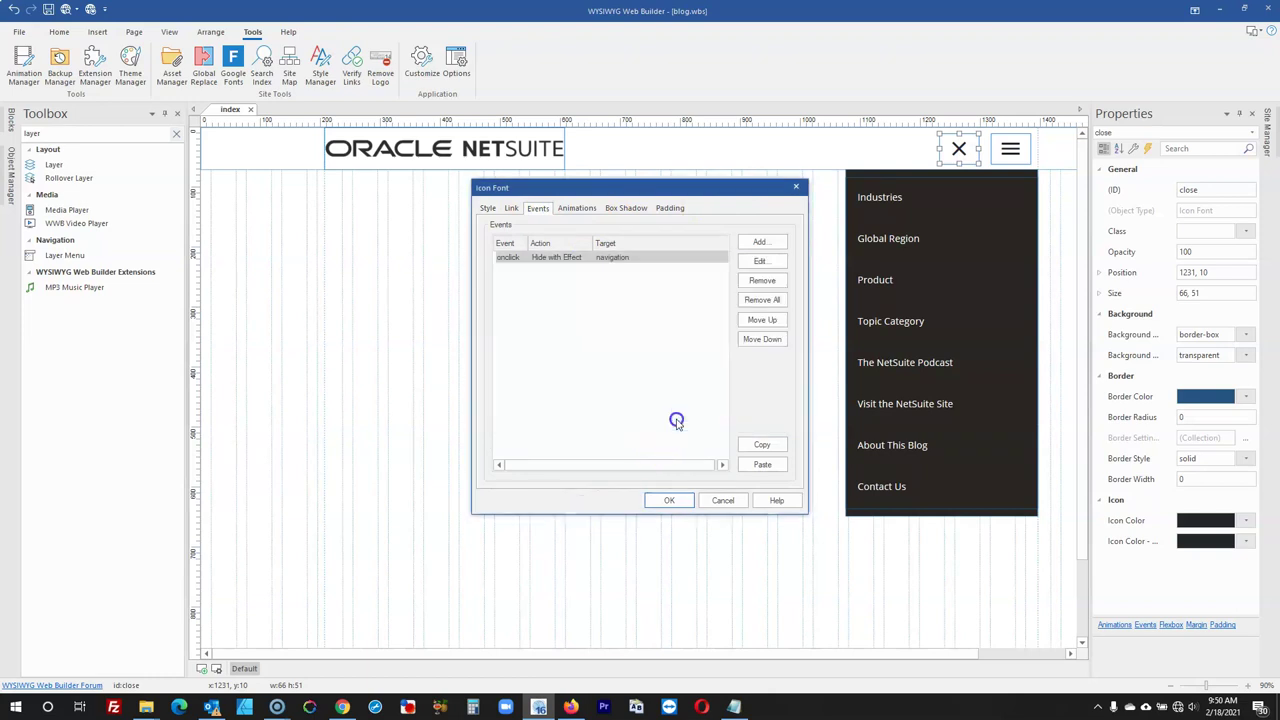
left_click(678, 498)
Add an onclick "show with effect" event to the menu icon, targeting "menu" with the fade effect and length 0
double_click(1010, 149)
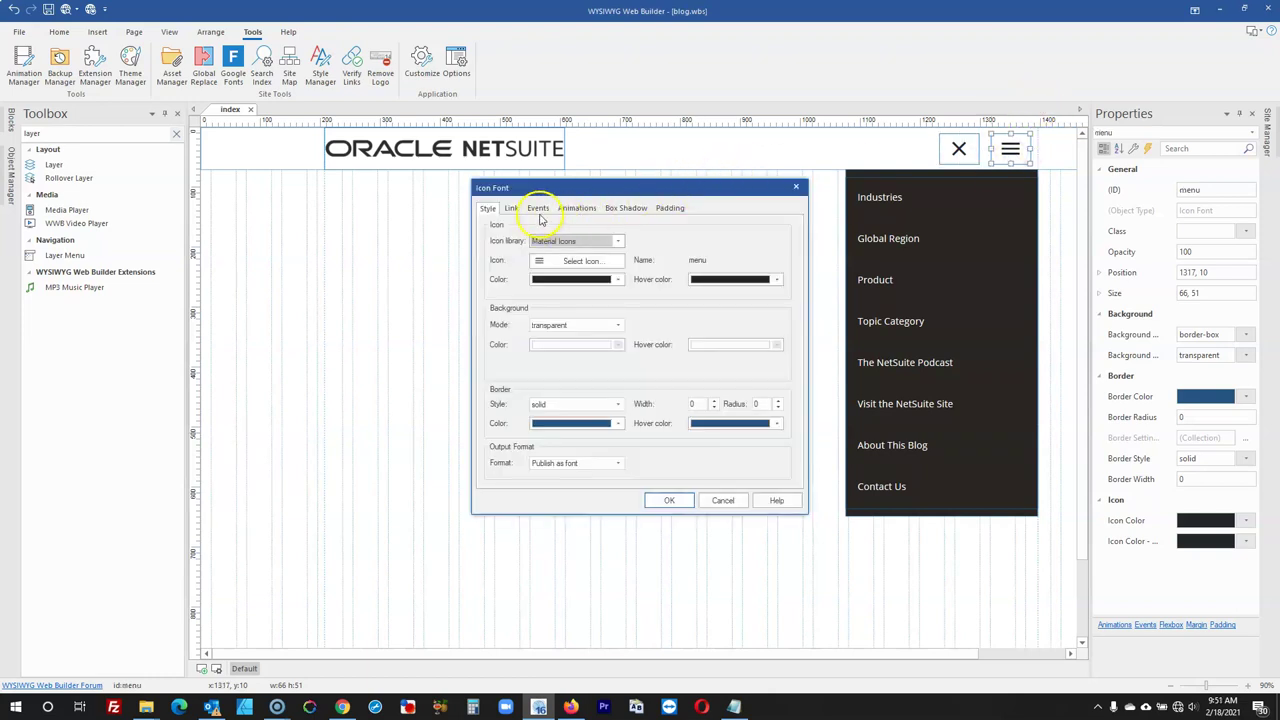
left_click(538, 210)
left_click(781, 243)
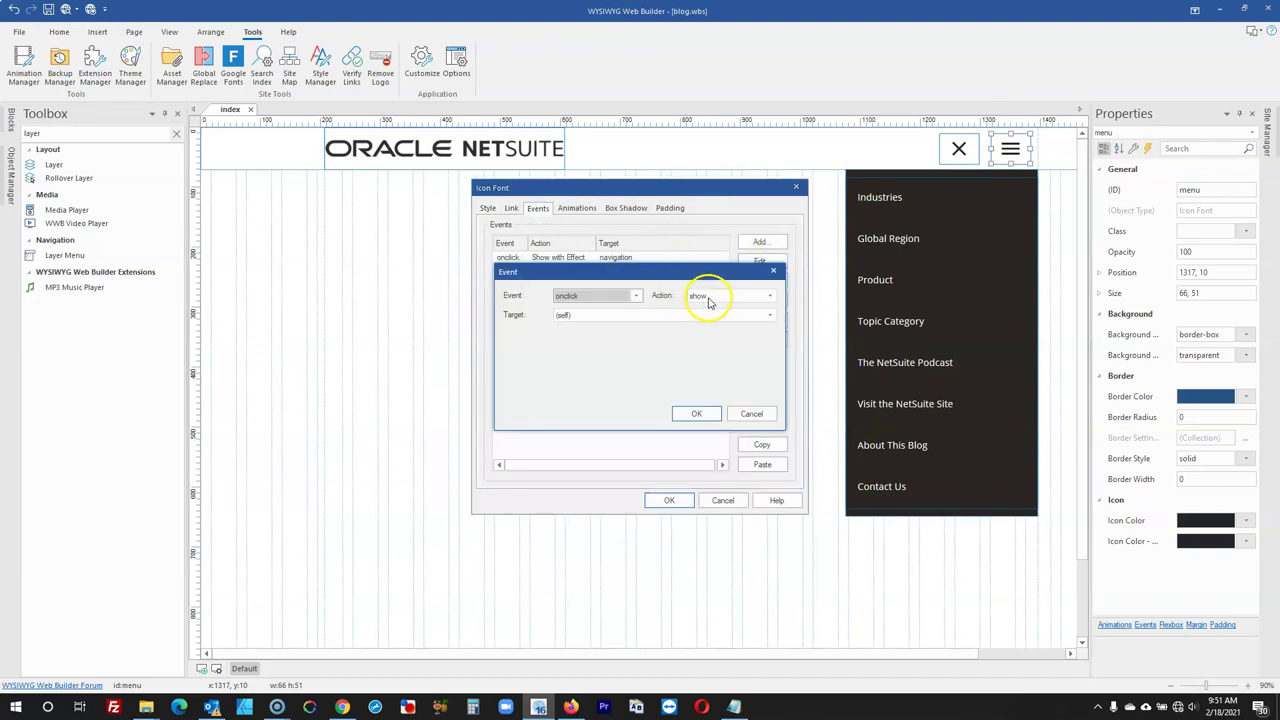
left_click(708, 298)
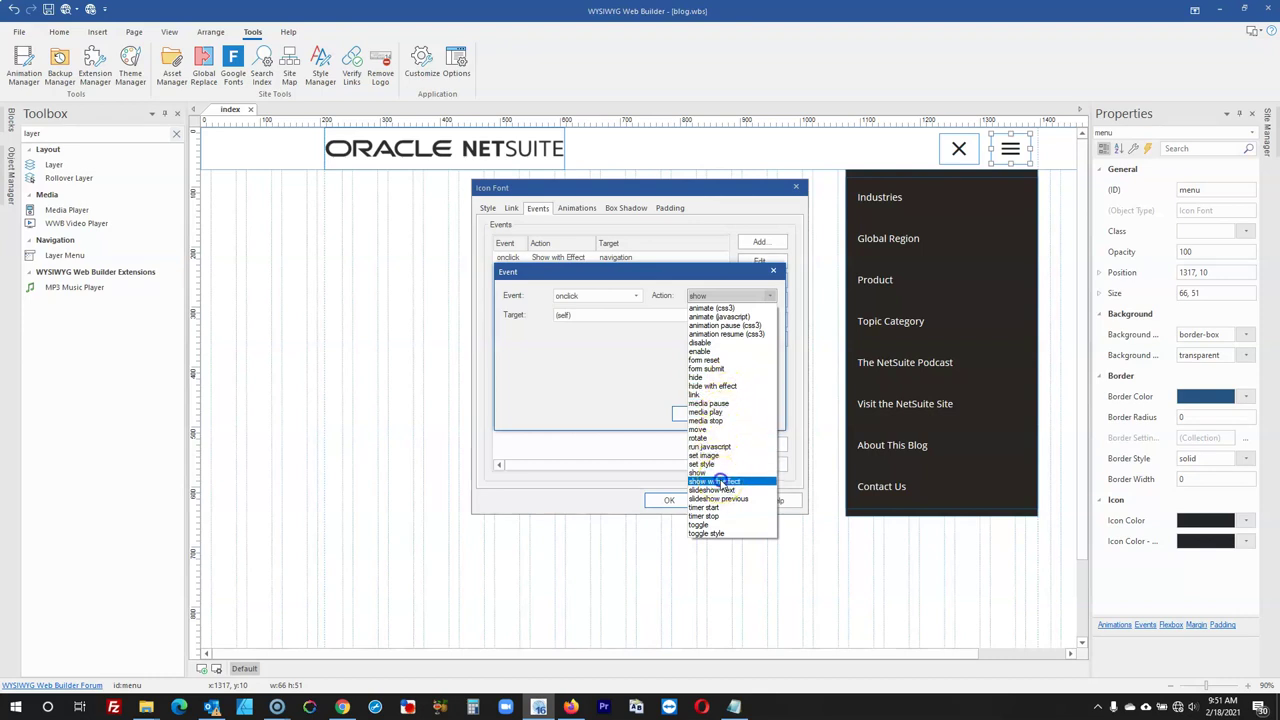
left_click(720, 483)
left_click(636, 316)
left_click(606, 336)
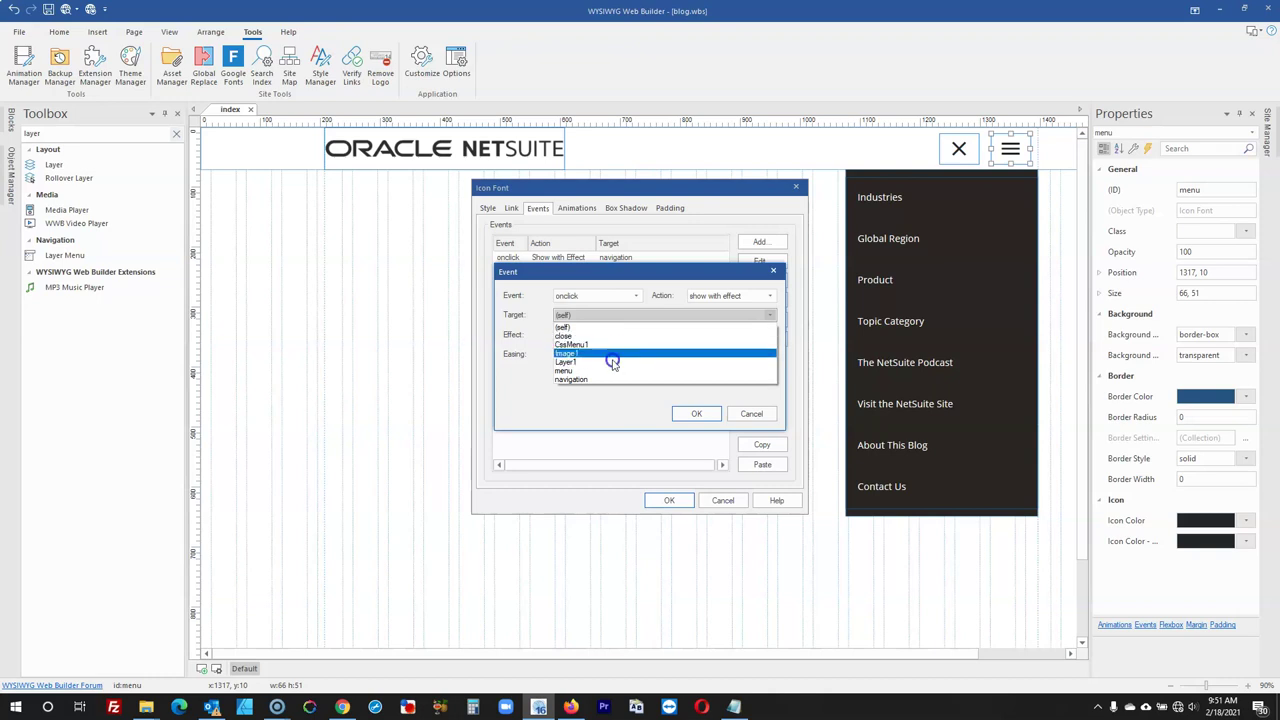
left_click(610, 370)
left_click(621, 336)
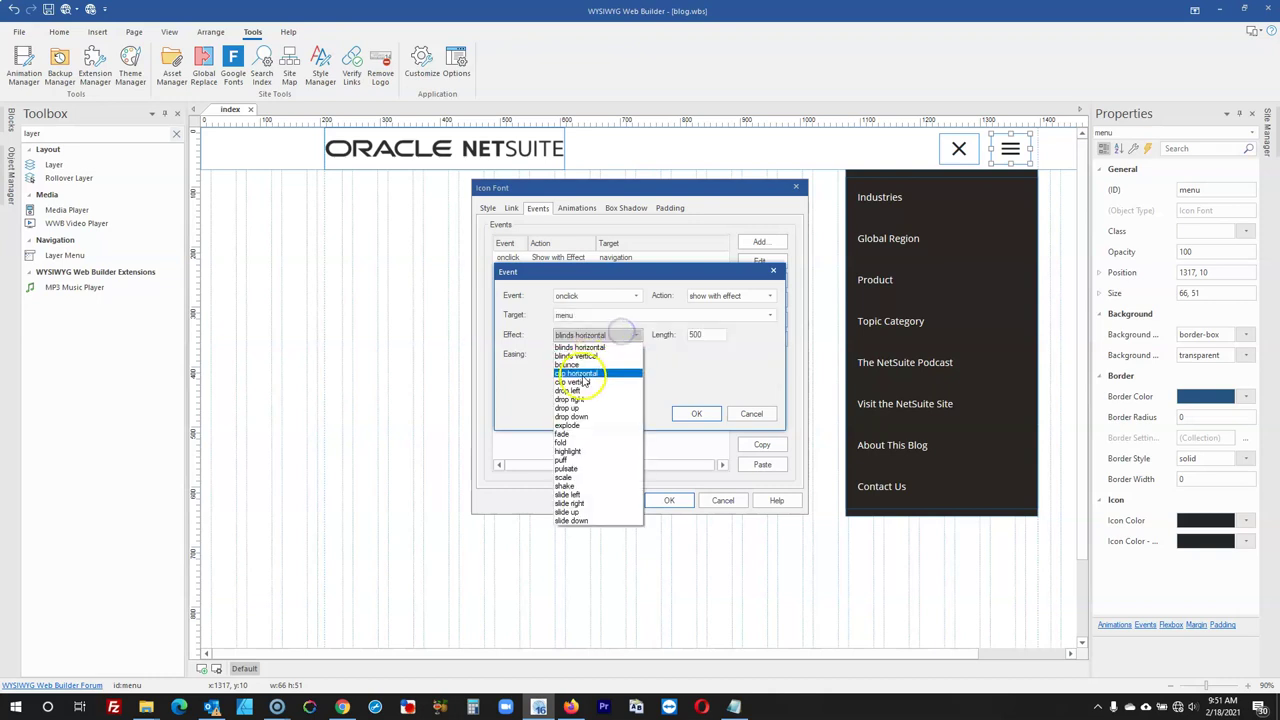
left_click(568, 432)
left_click_drag(714, 334, 657, 337)
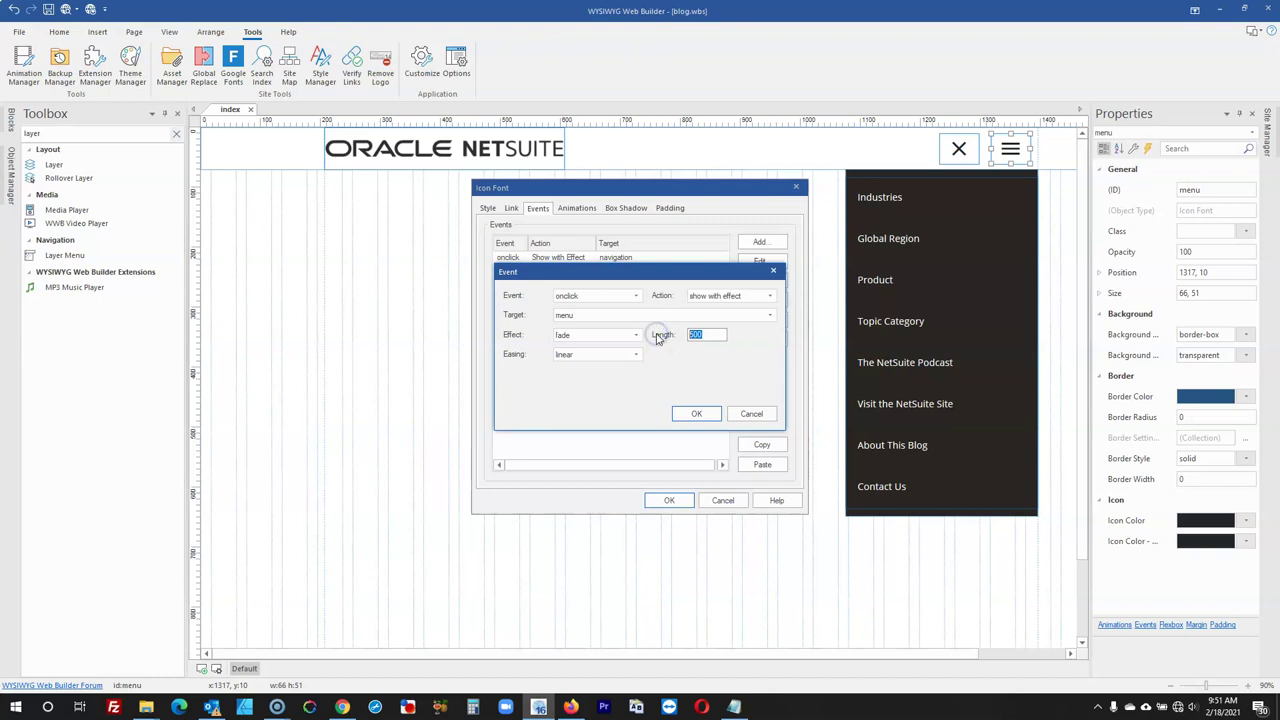
left_click(697, 415)
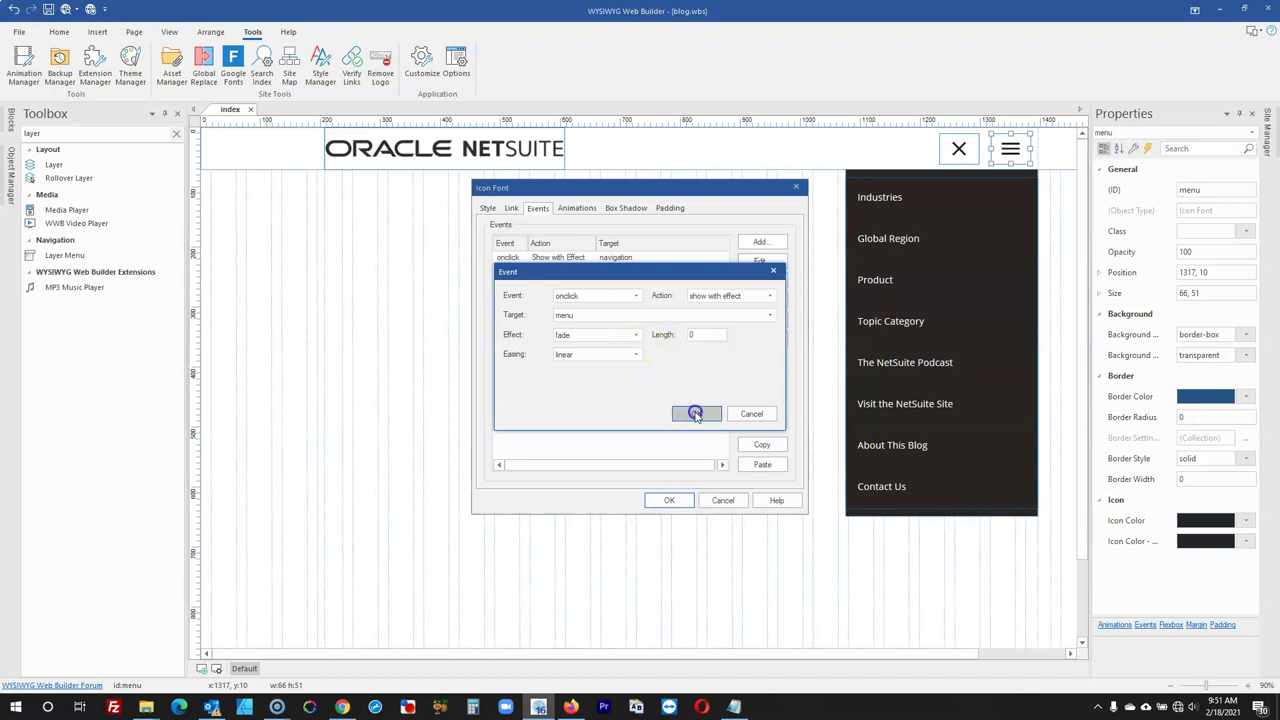
Add another onclick "show with effect" event to the menu icon, targeting "close" with the fade effect and length 0
left_click(760, 242)
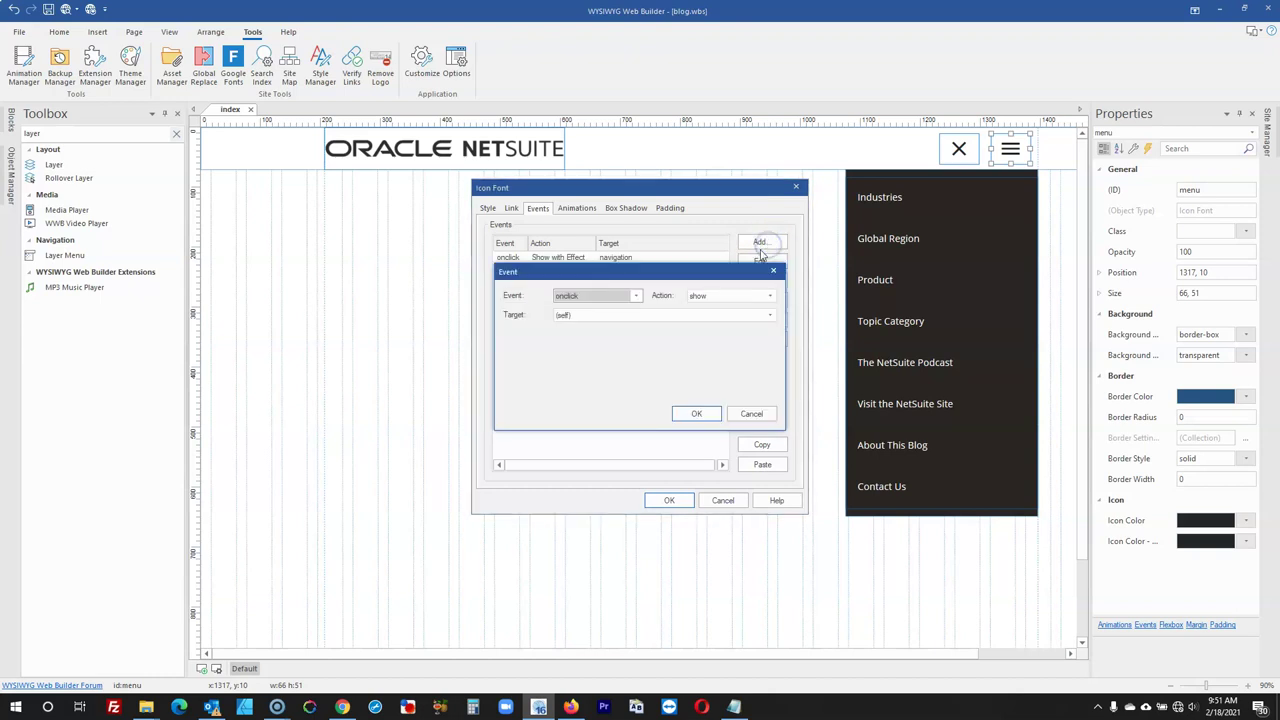
left_click(714, 304)
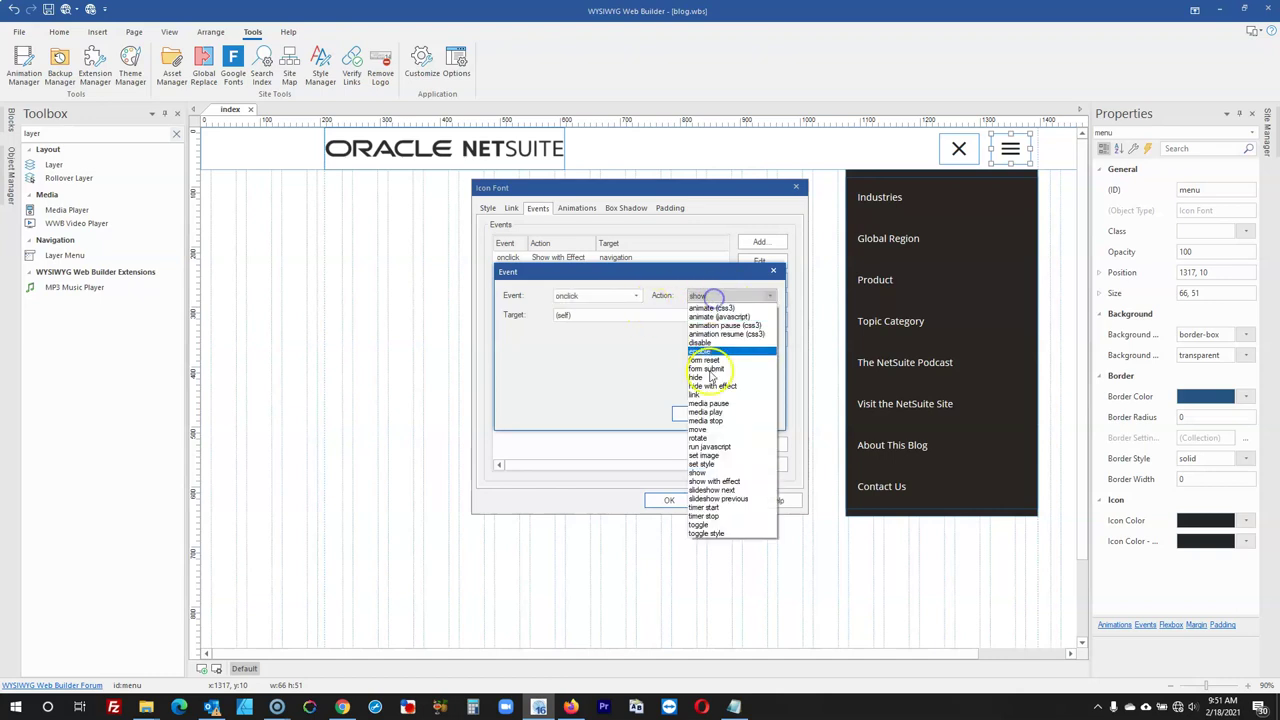
left_click(723, 483)
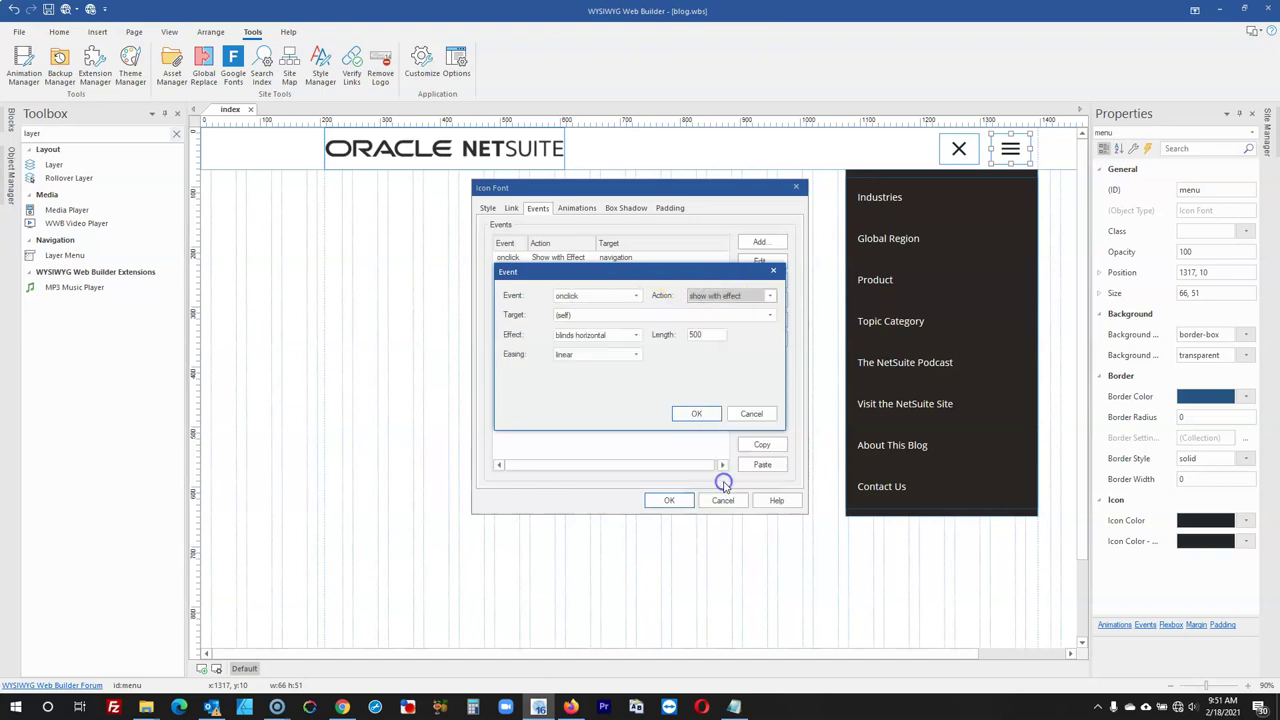
double_click(698, 335)
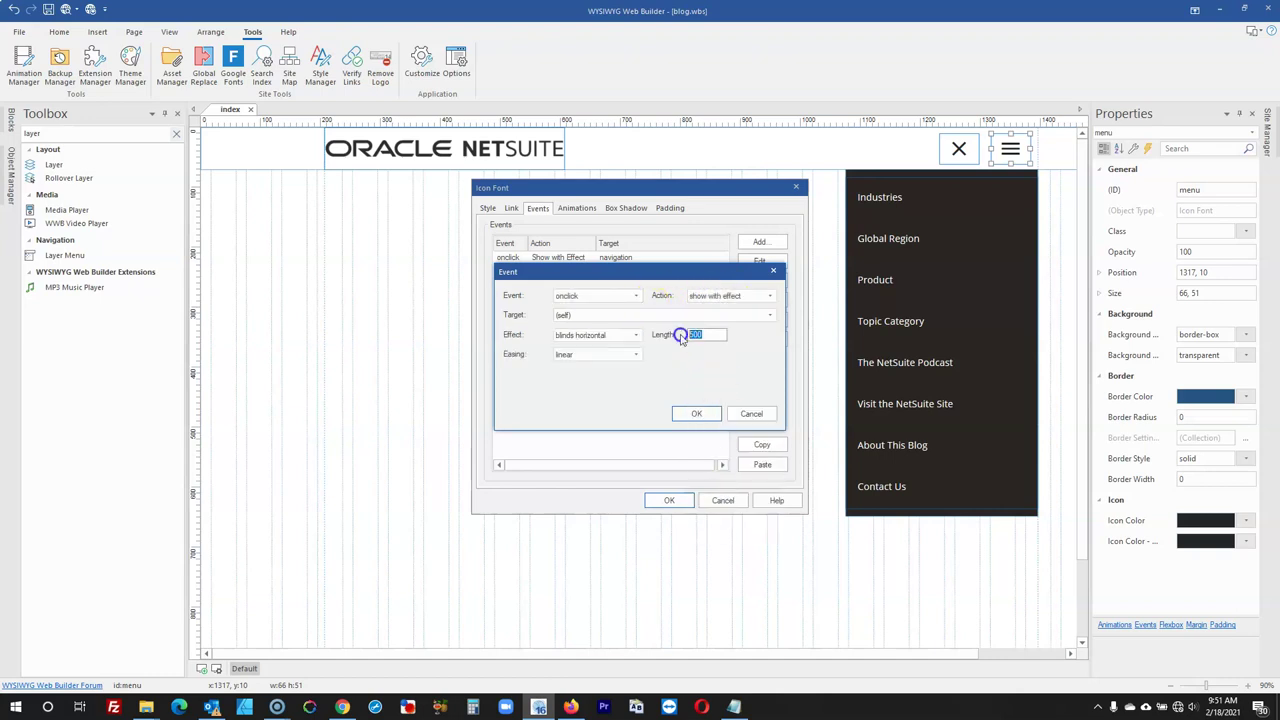
left_click(573, 316)
left_click(575, 338)
left_click(622, 336)
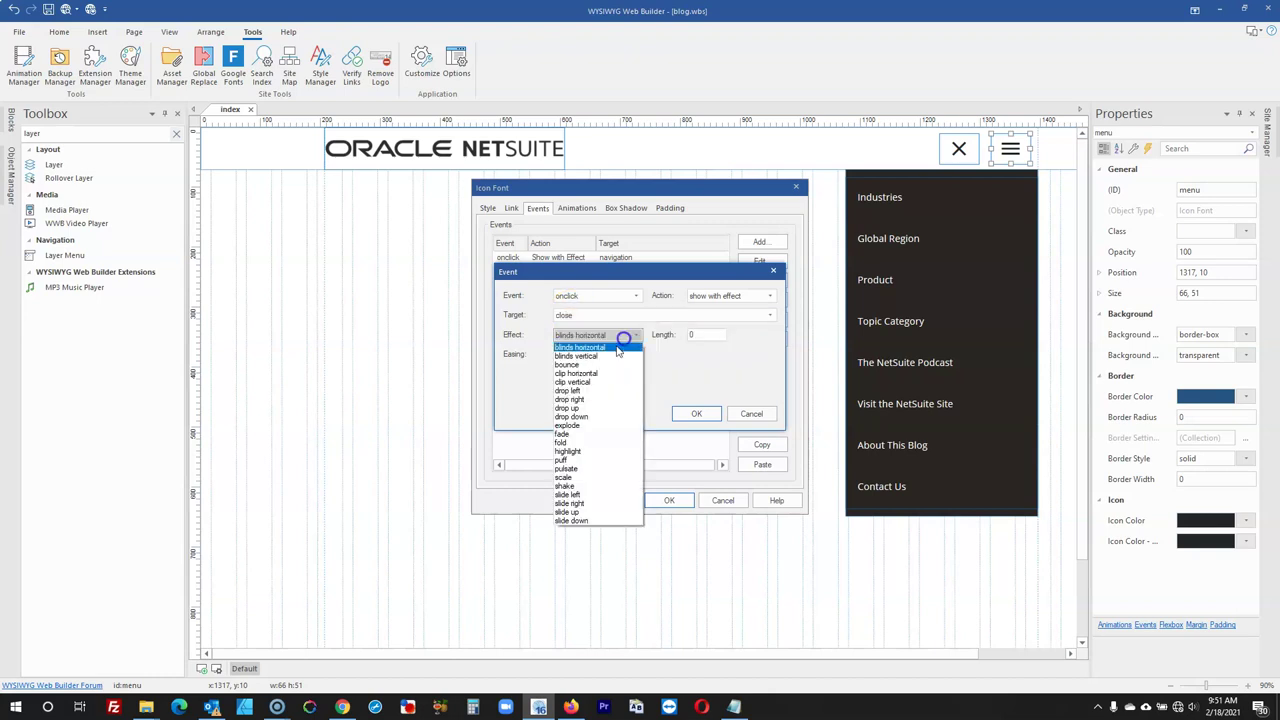
left_click(565, 428)
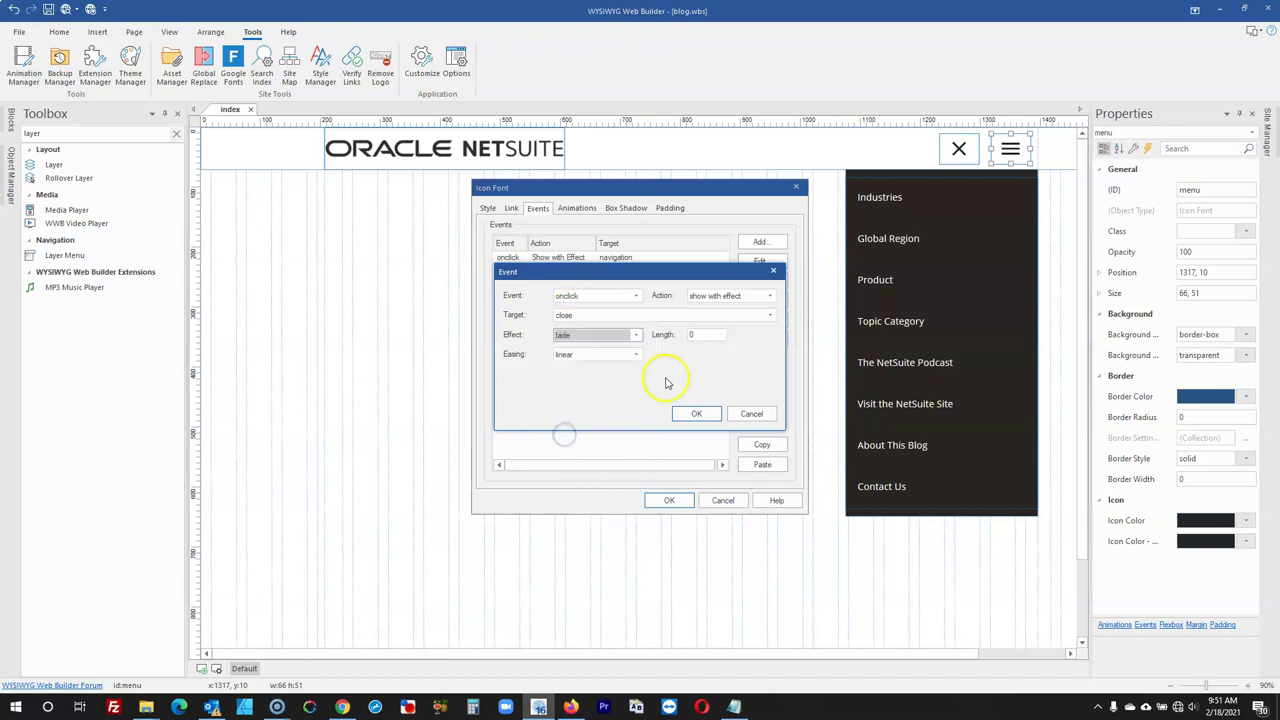
left_click(696, 413)
left_click(672, 502)
Add an onclick "show with effect" event to the close icon, targeting "menu" with the fade effect and length 0
left_click(983, 166)
double_click(965, 150)
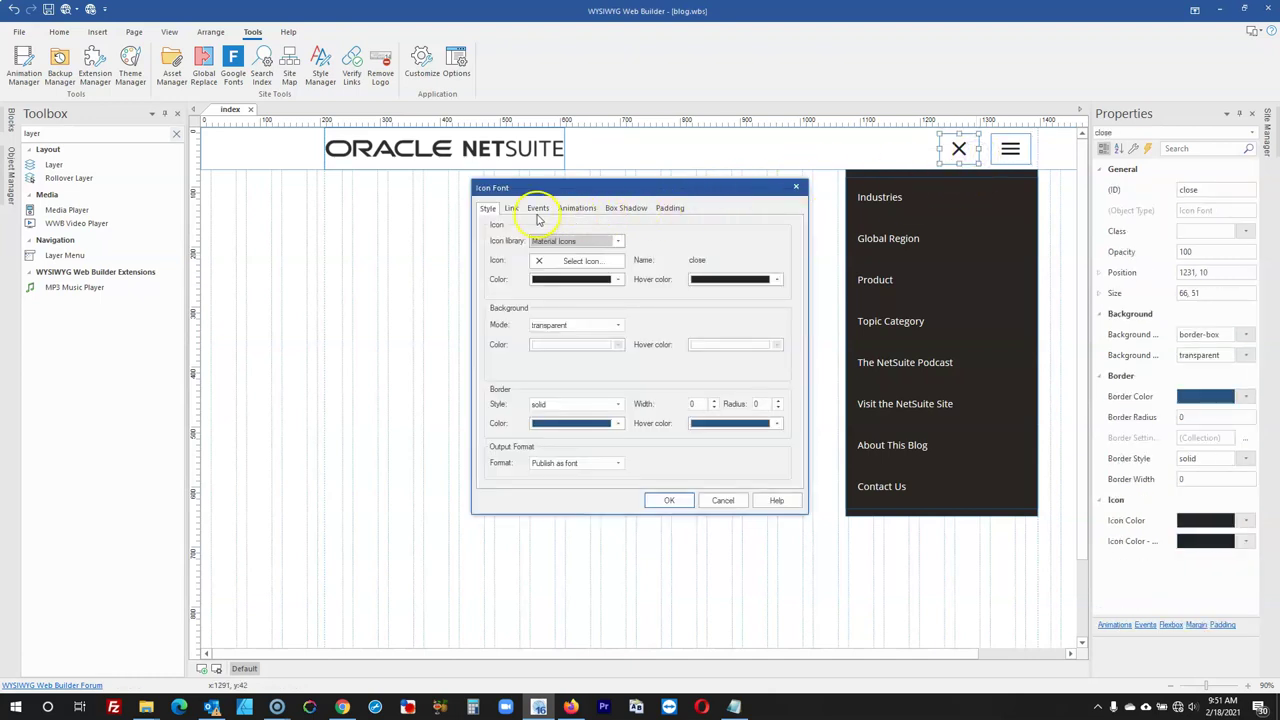
left_click(537, 209)
left_click(760, 241)
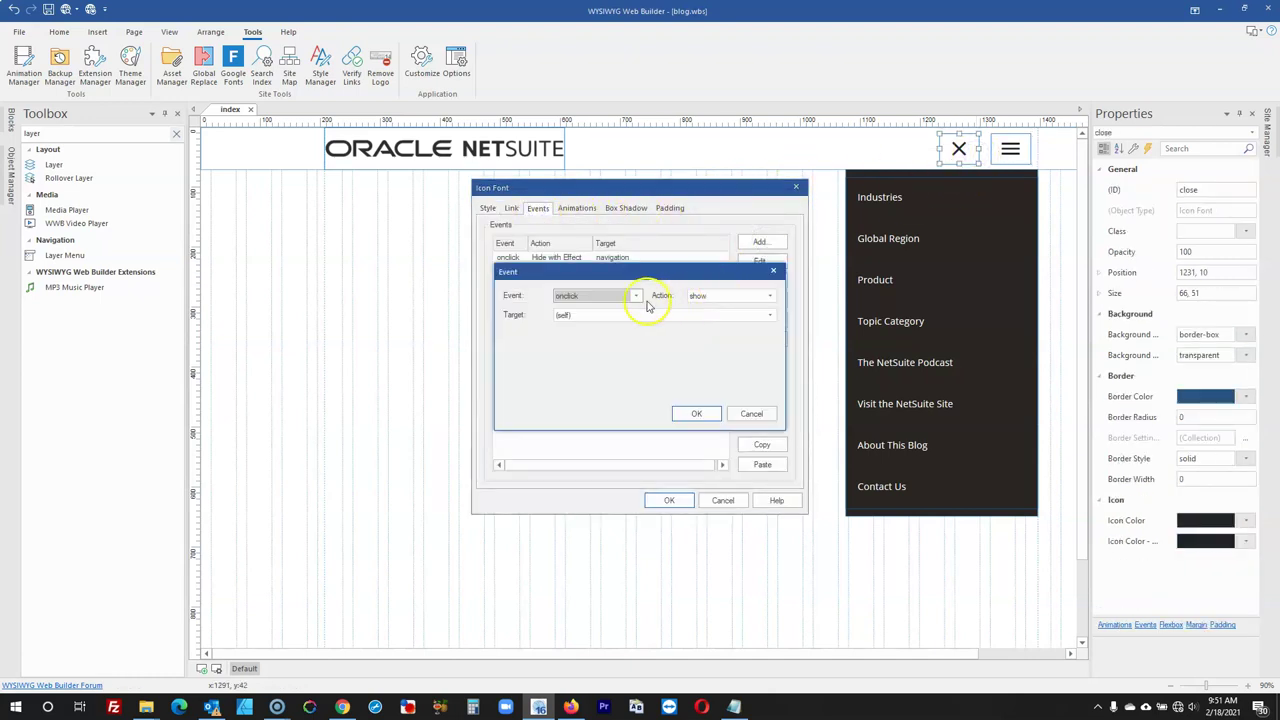
left_click(711, 298)
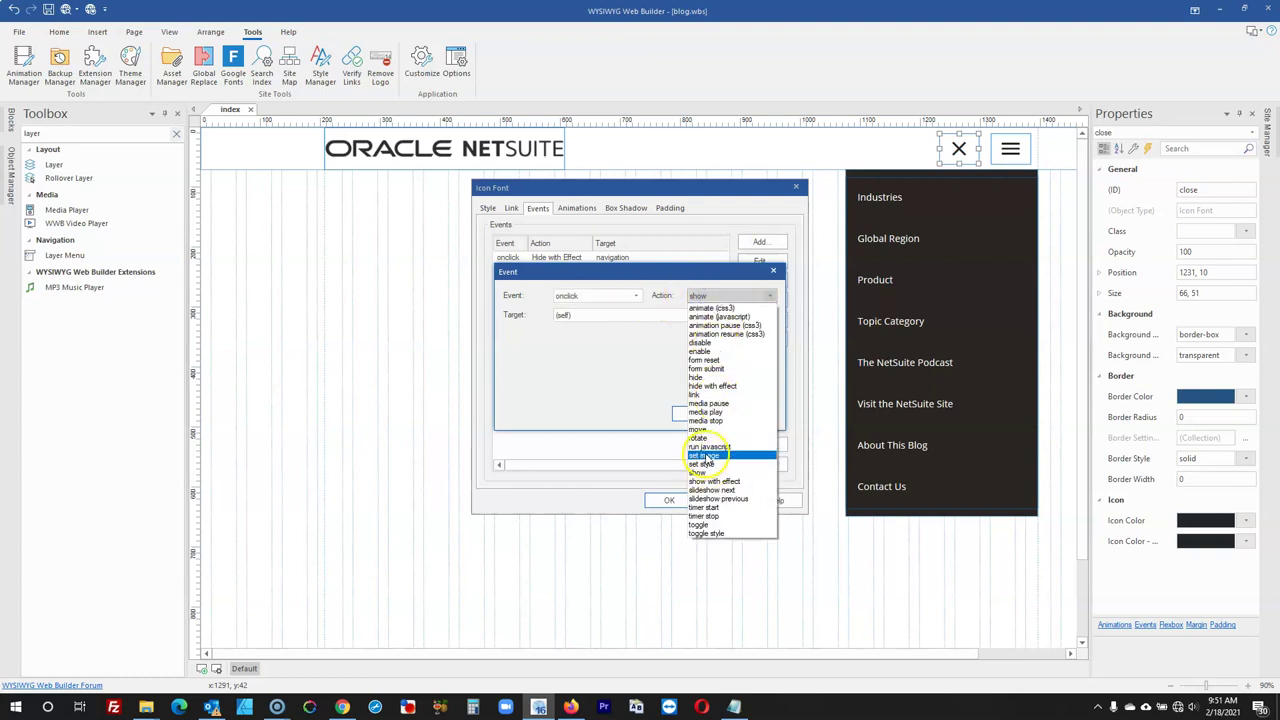
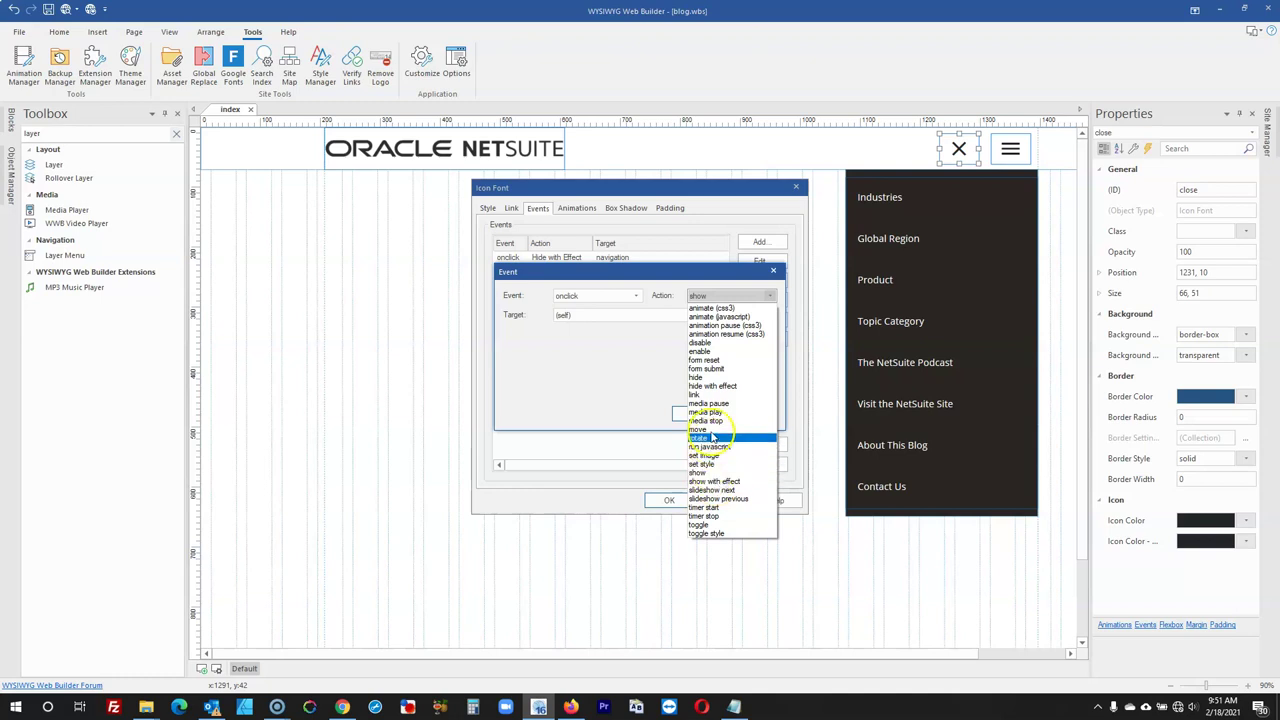
left_click(710, 483)
left_click(630, 296)
left_click(656, 282)
left_click(648, 316)
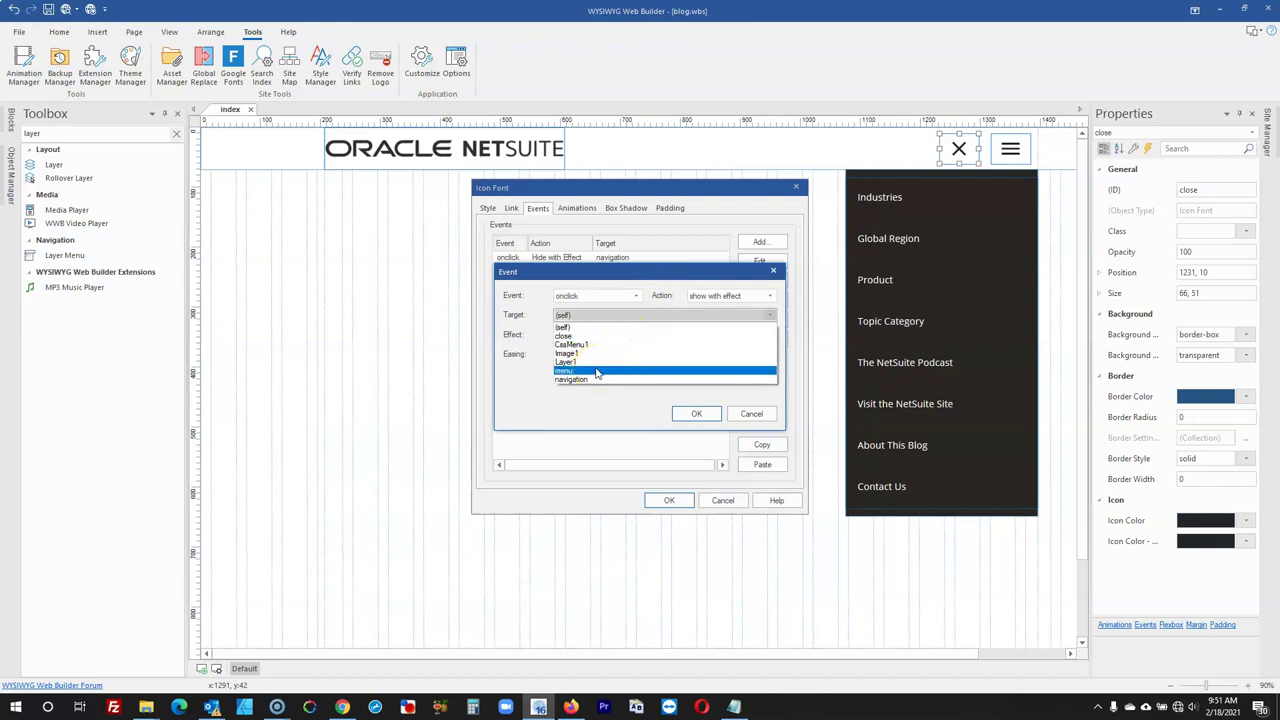
left_click(597, 371)
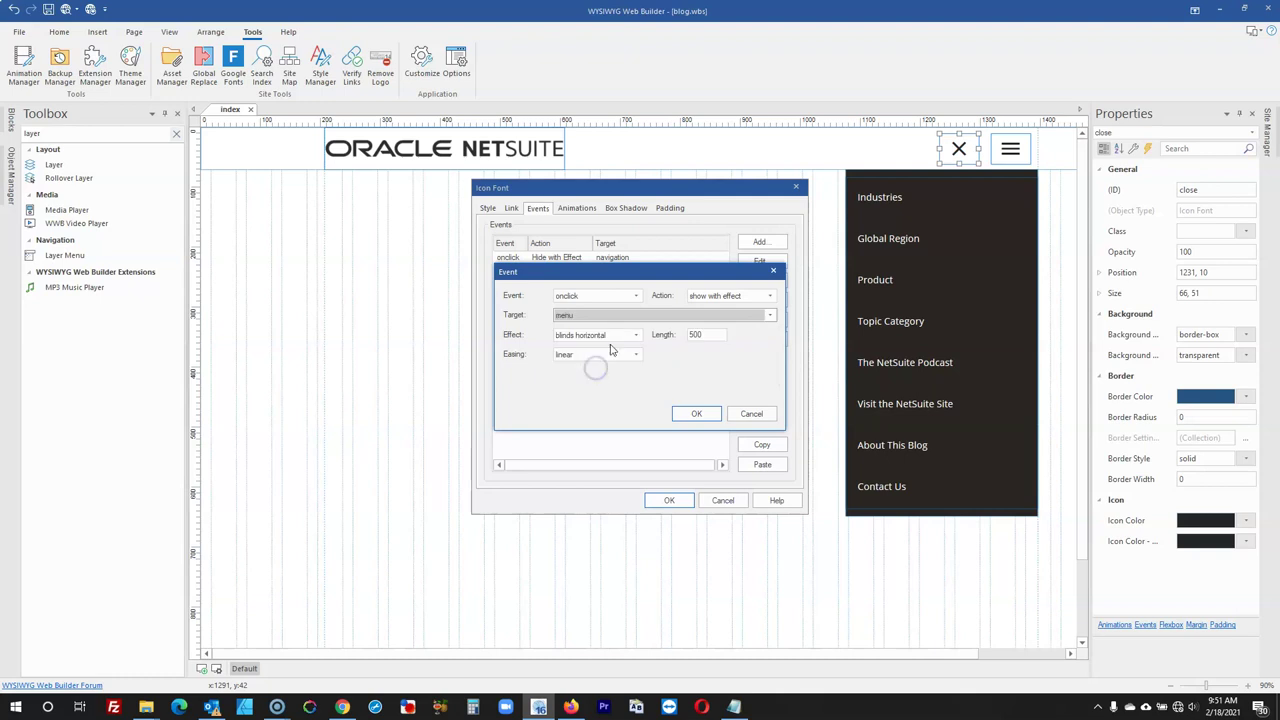
left_click(614, 344)
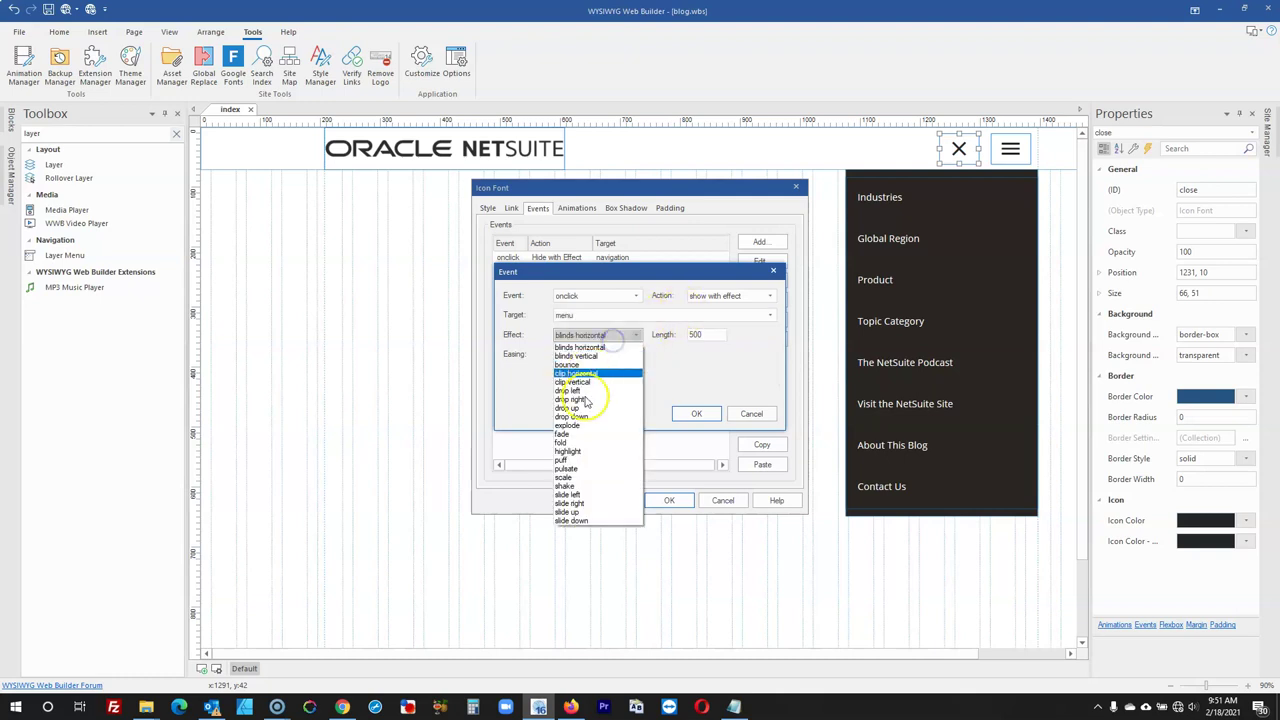
left_click(580, 432)
left_click_drag(706, 335, 664, 338)
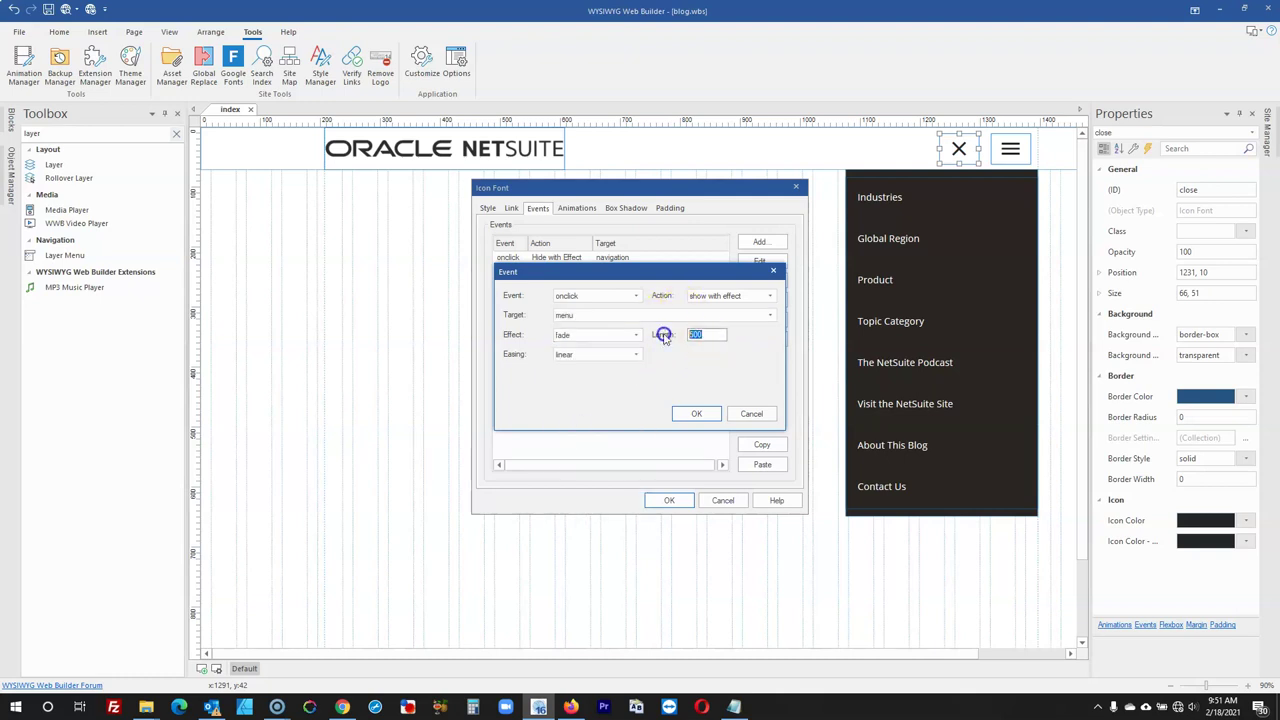
type("0")
left_click(681, 410)
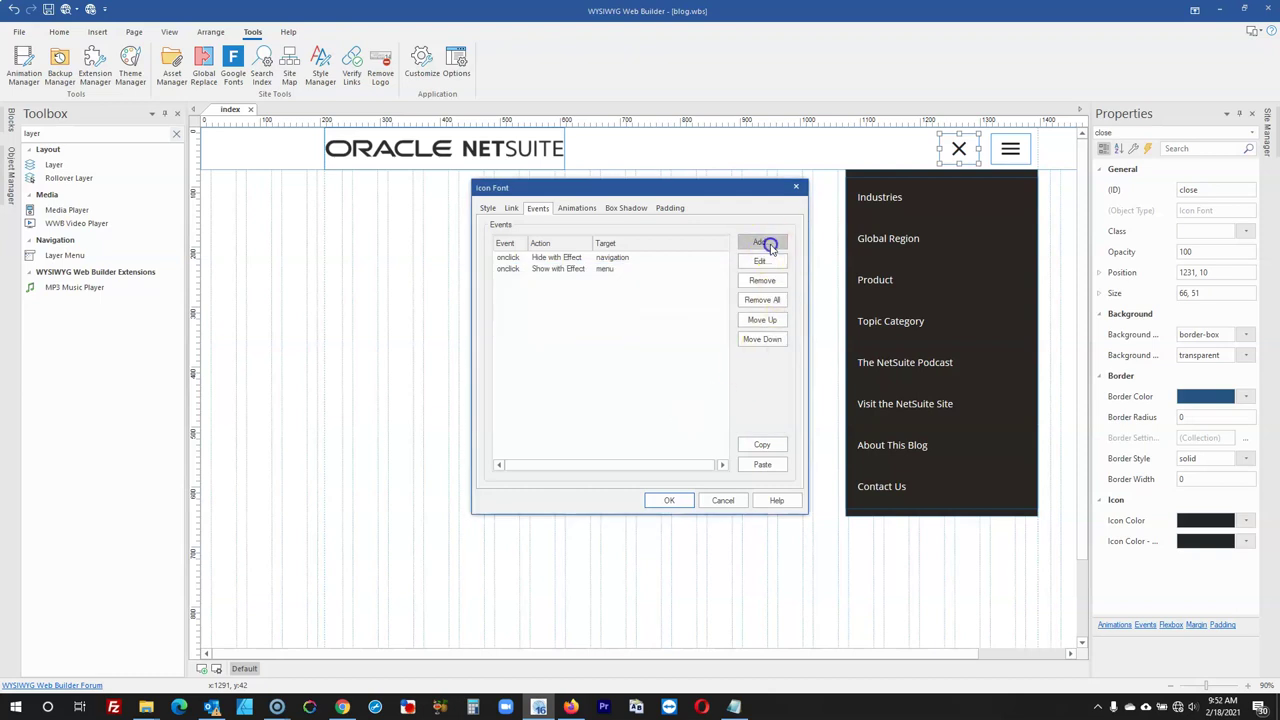
Add an onclick "hide with effect" event to the close icon, targeting "close" with the fade effect
left_click(766, 244)
left_click(710, 295)
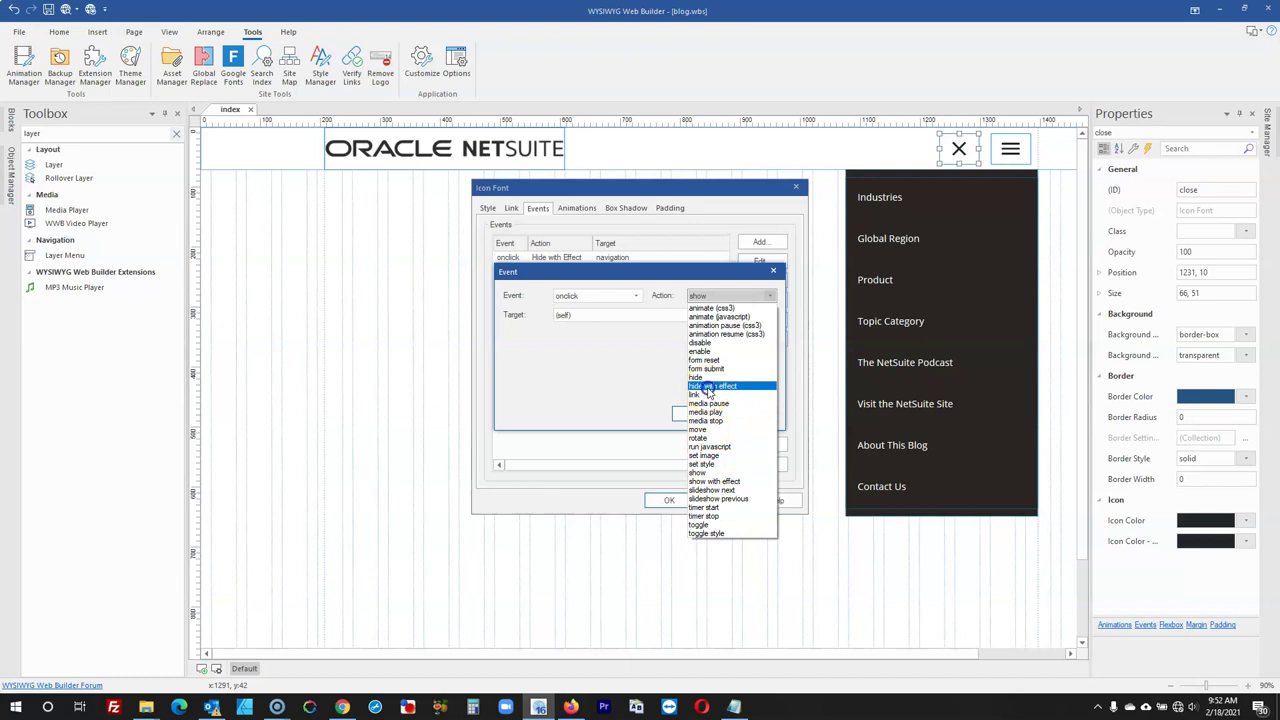
left_click(708, 387)
left_click(640, 315)
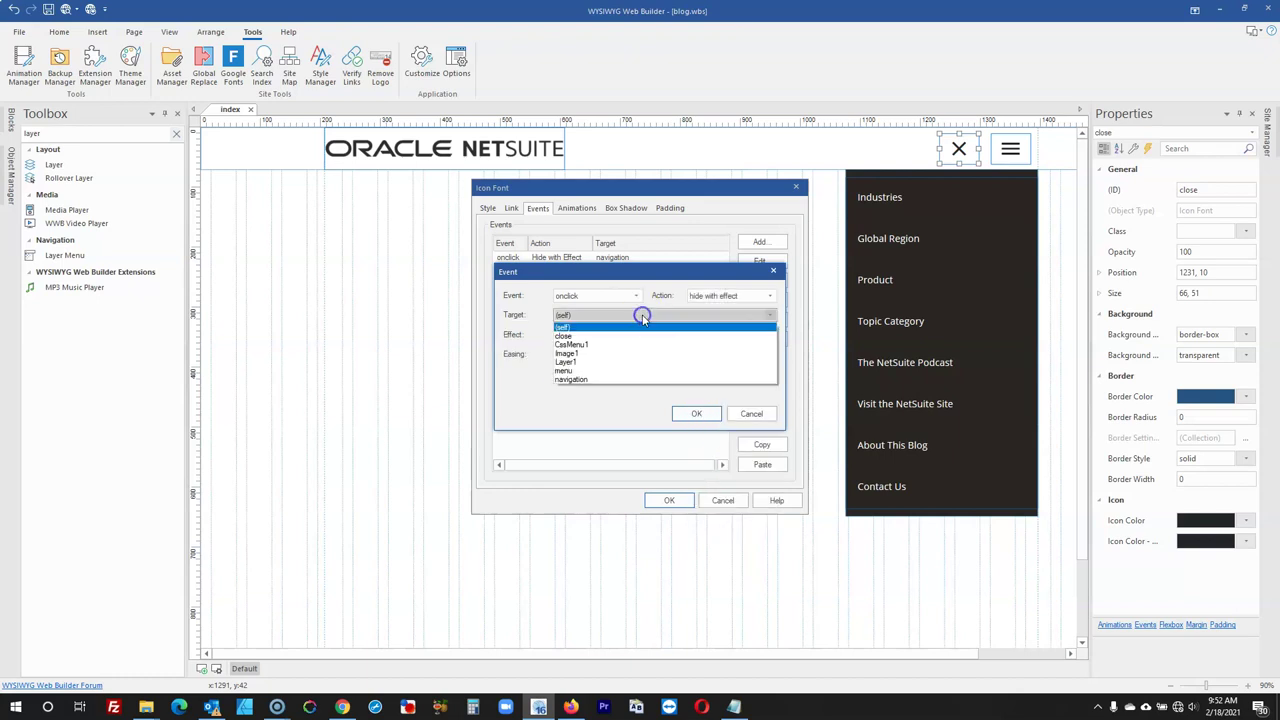
left_click(592, 336)
left_click(596, 334)
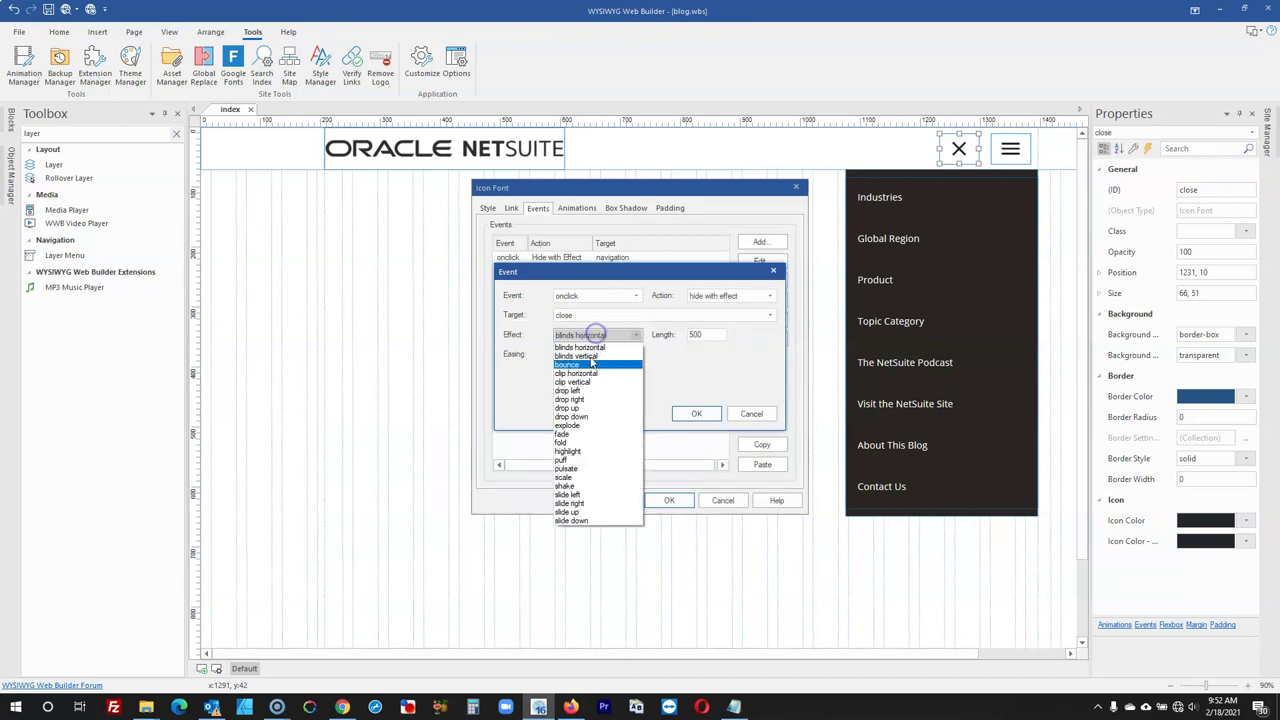
left_click(574, 435)
left_click(661, 334)
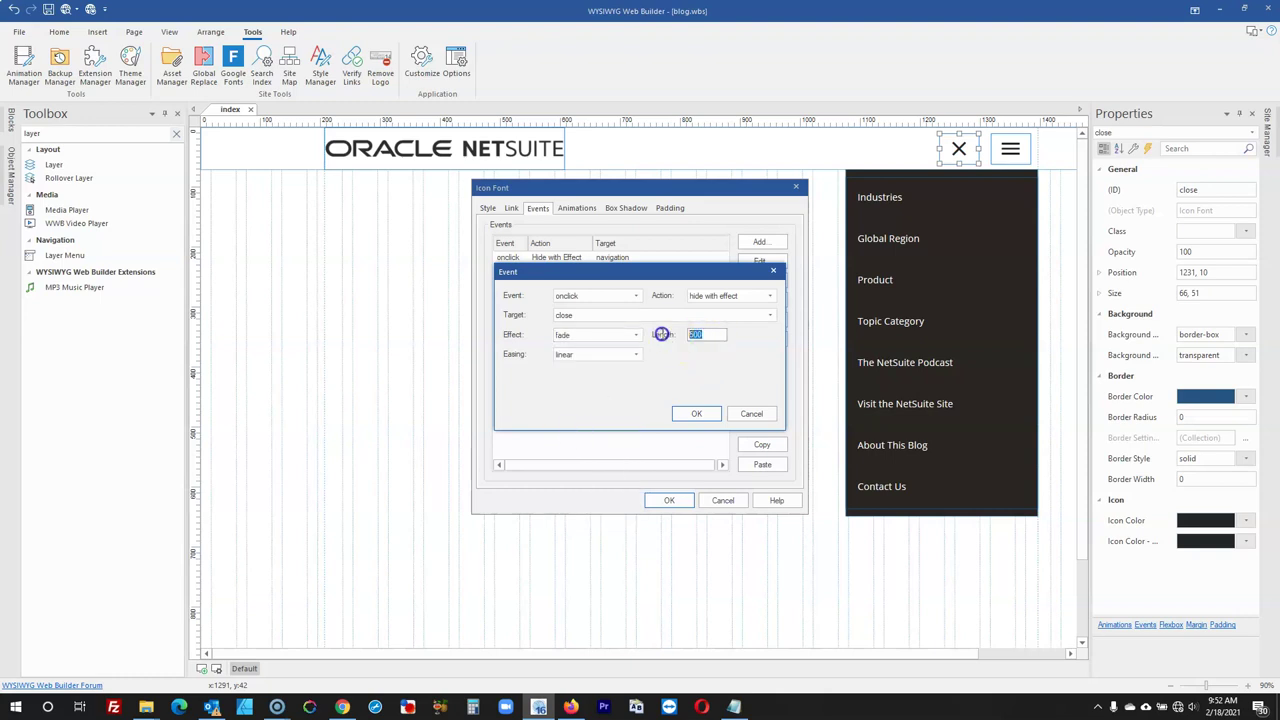
left_click(686, 410)
left_click(669, 500)
Move the close icon exactly over the menu icon, at position 1317, 10
left_click(726, 362)
left_click(957, 148)
left_click_drag(988, 147, 1002, 148)
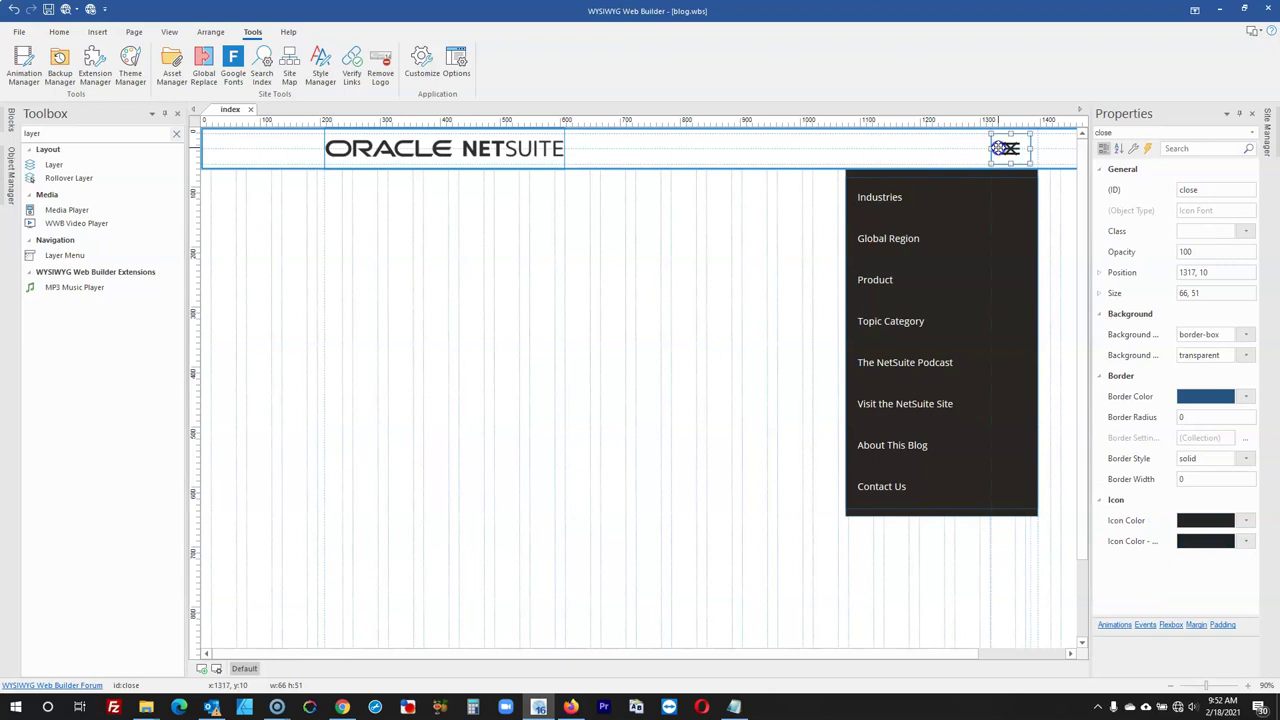
left_click(10, 178)
left_click(120, 204)
left_click(346, 223)
Preview the page in the browser and test how the overlapping menu and close icons toggle the navigation layer
left_click(67, 9)
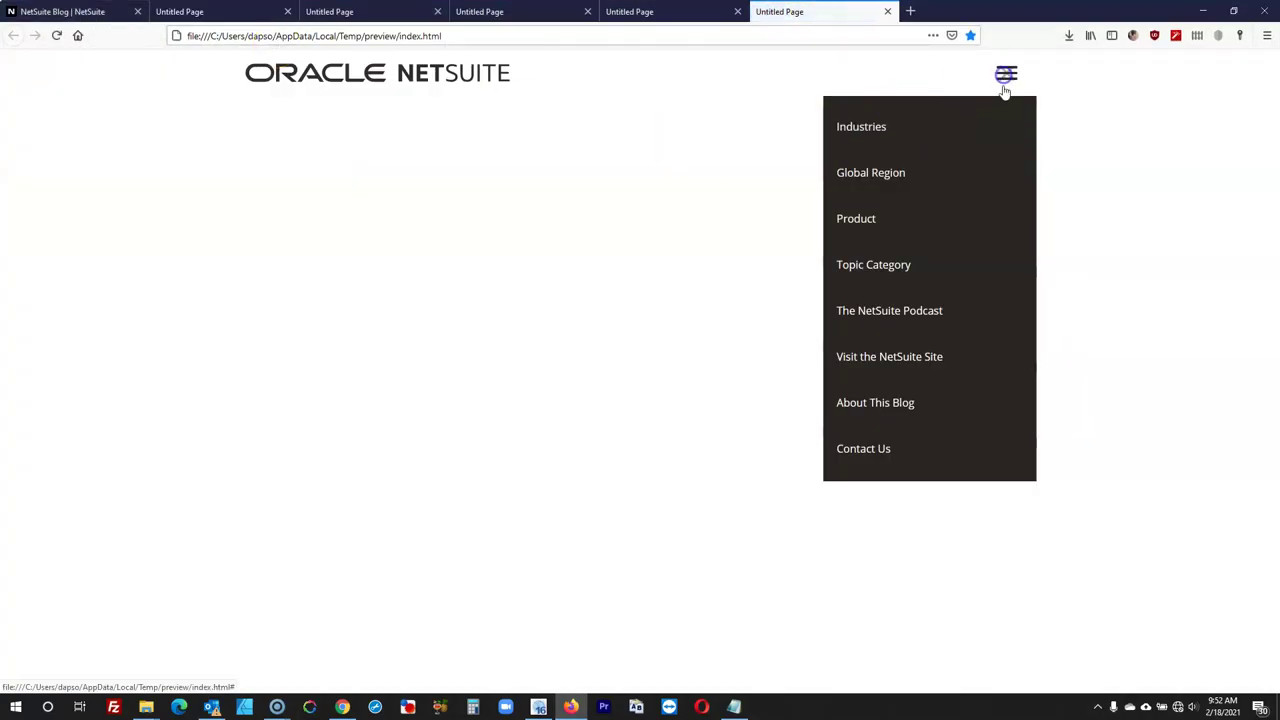
left_click(1008, 78)
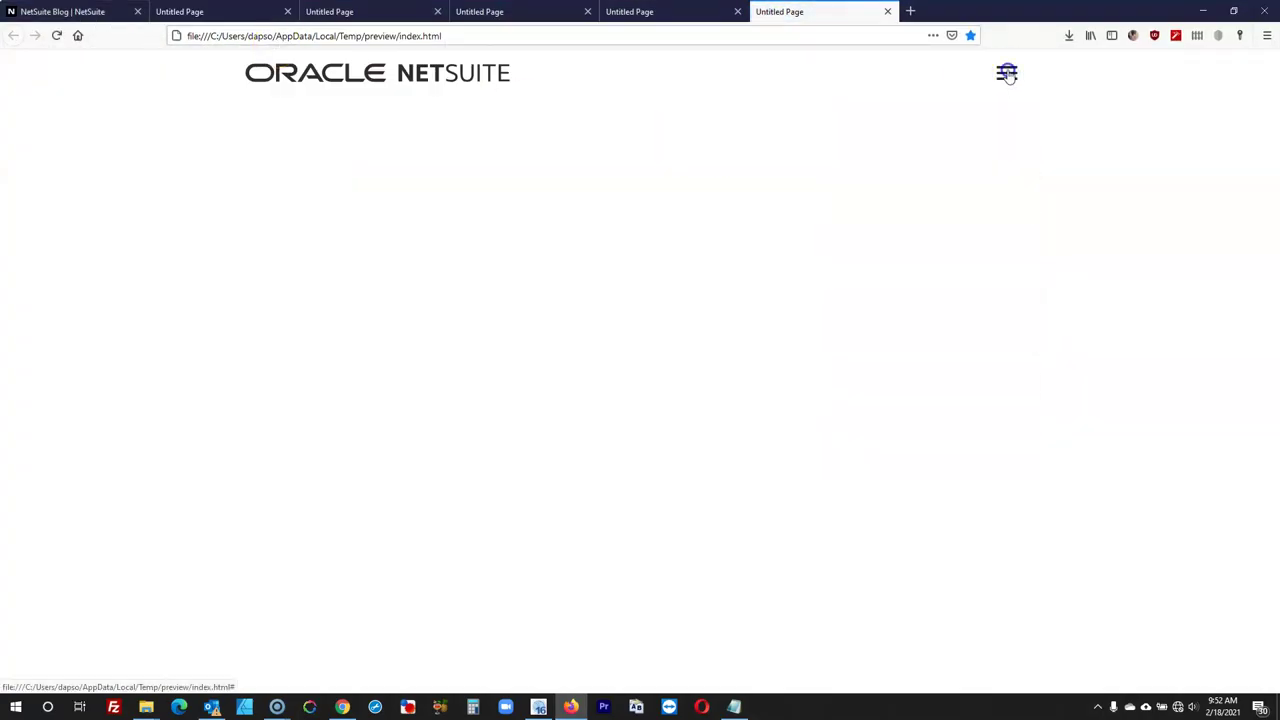
Test the menu icon repeatedly in the previewed page to check how it swaps with the close icon
left_click(1008, 77)
left_click(1008, 77)
left_click(1008, 77)
left_click(1008, 77)
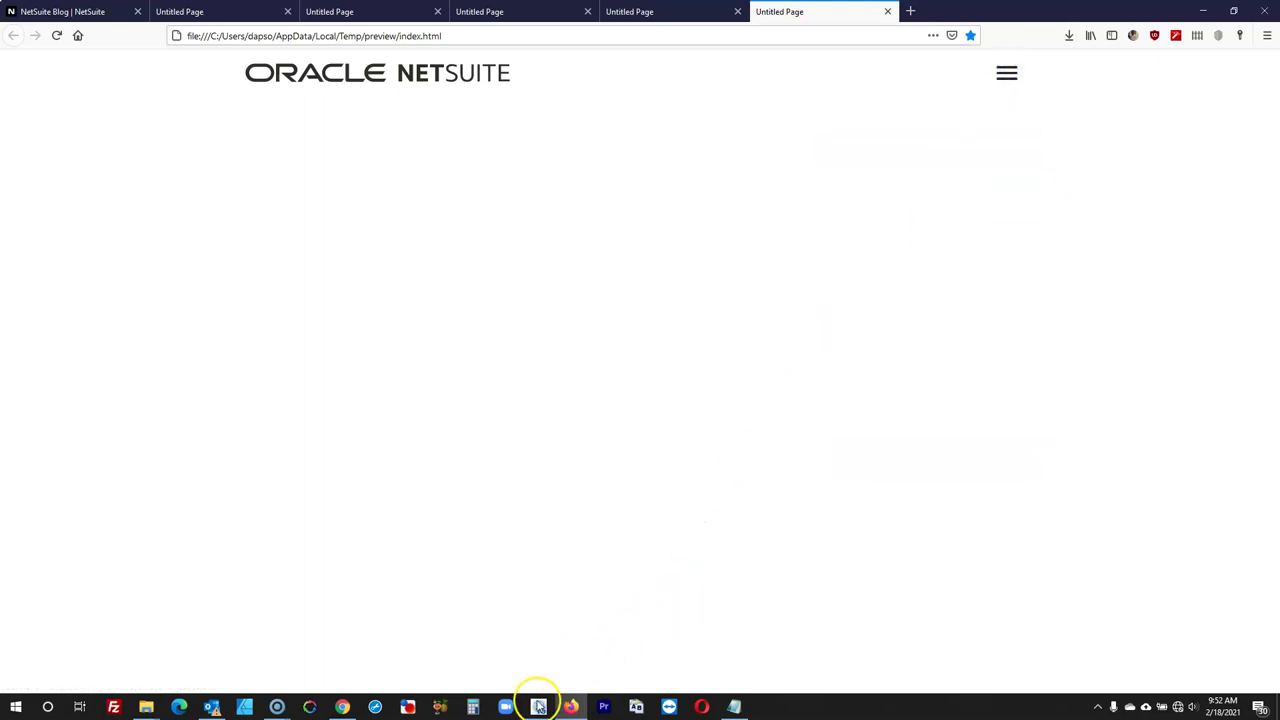
Change the menu icon's onclick event targeting "menu" to the "hide with effect" action and choose its effect
left_click(538, 706)
left_click(1015, 140)
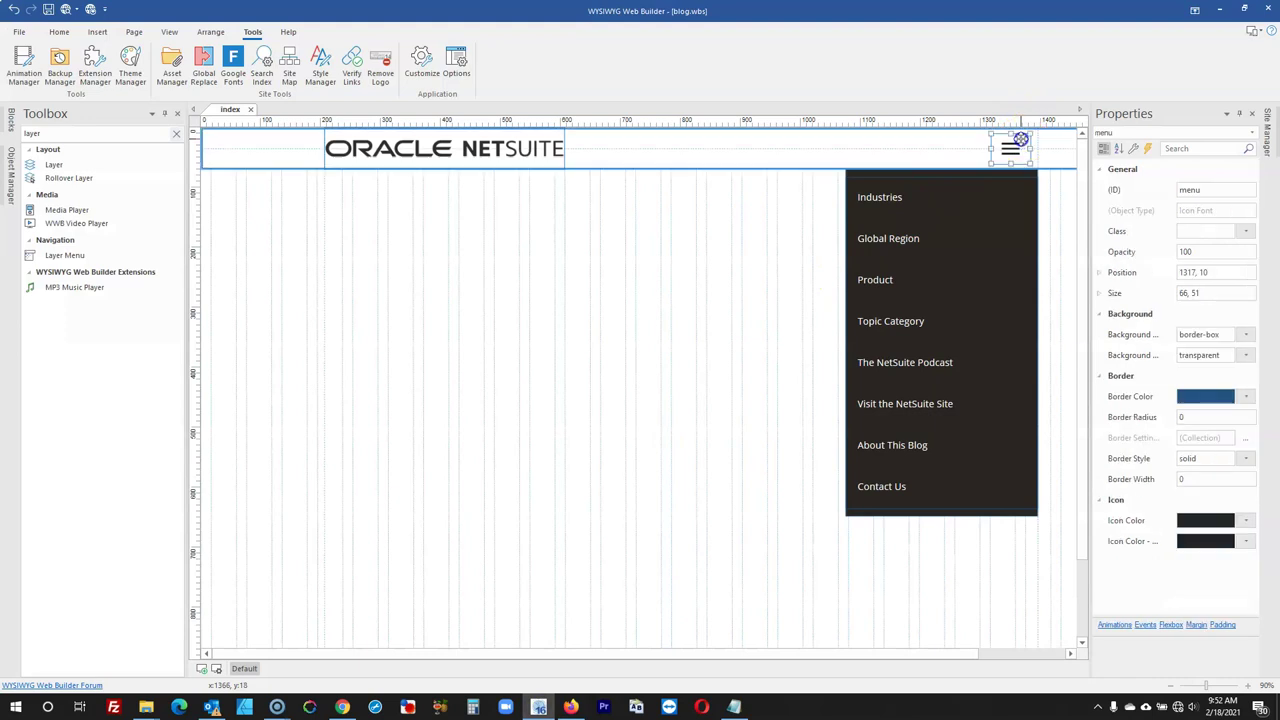
double_click(1018, 138)
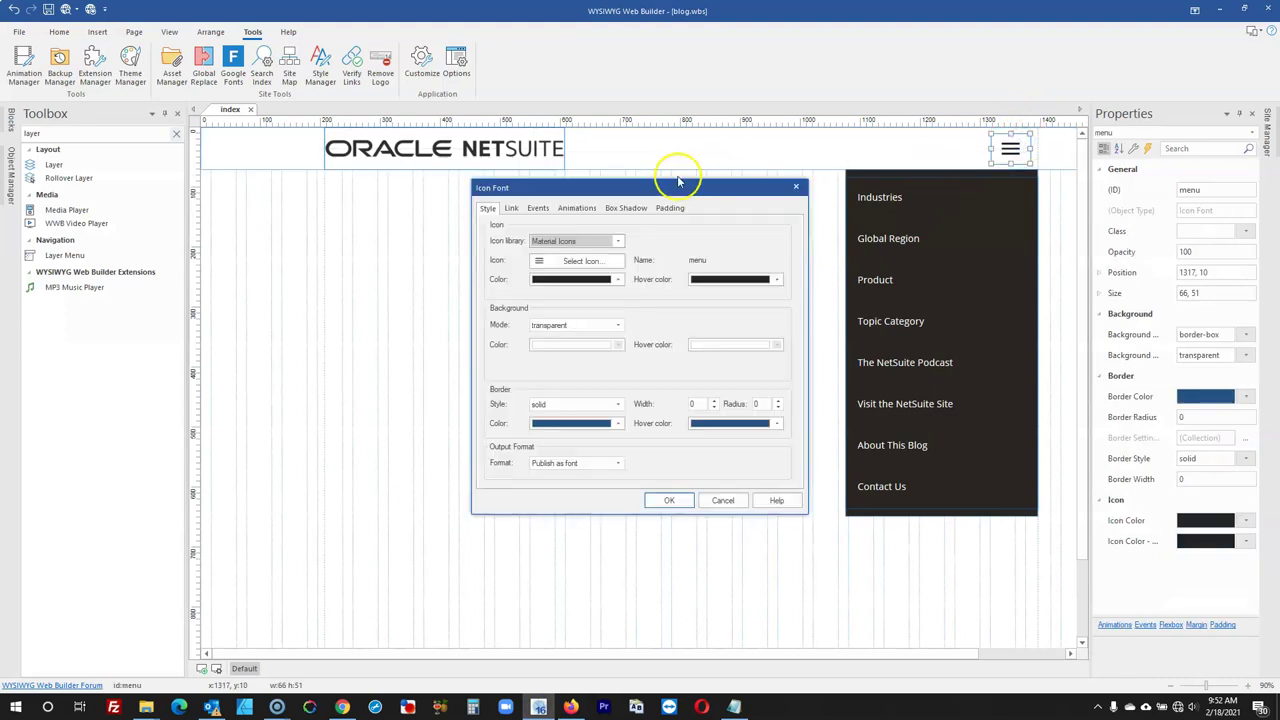
left_click(538, 209)
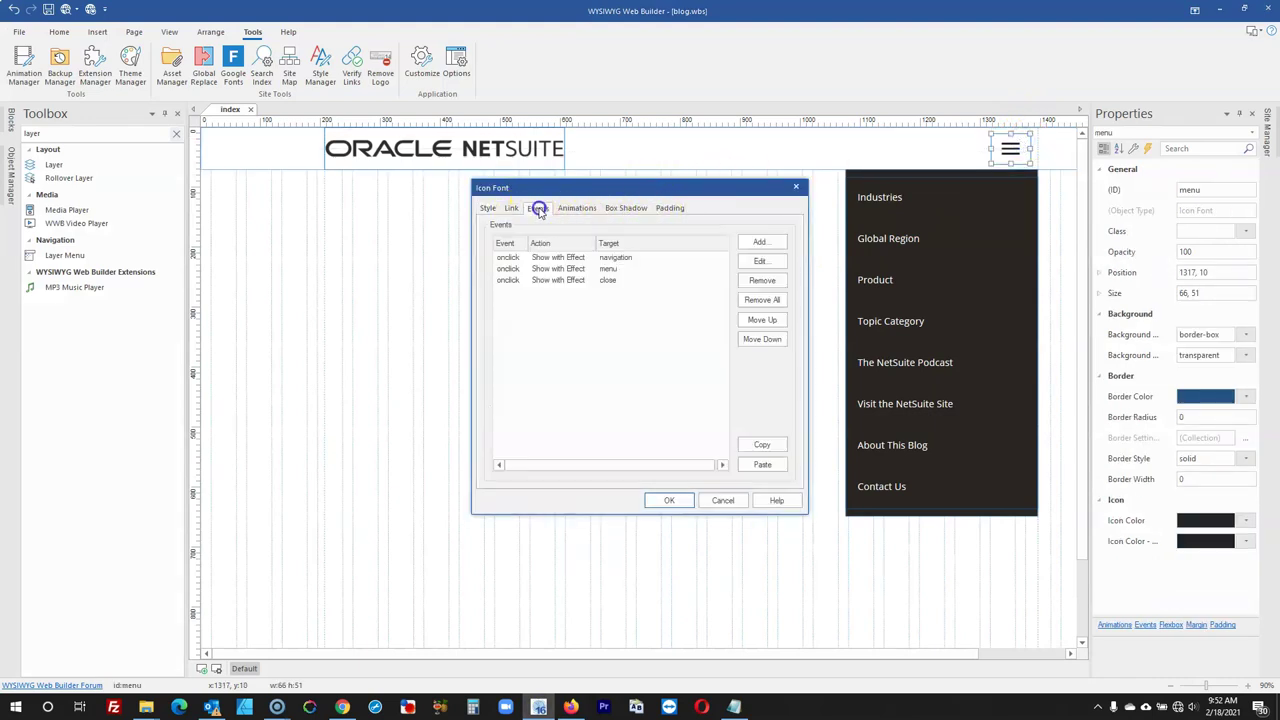
double_click(578, 272)
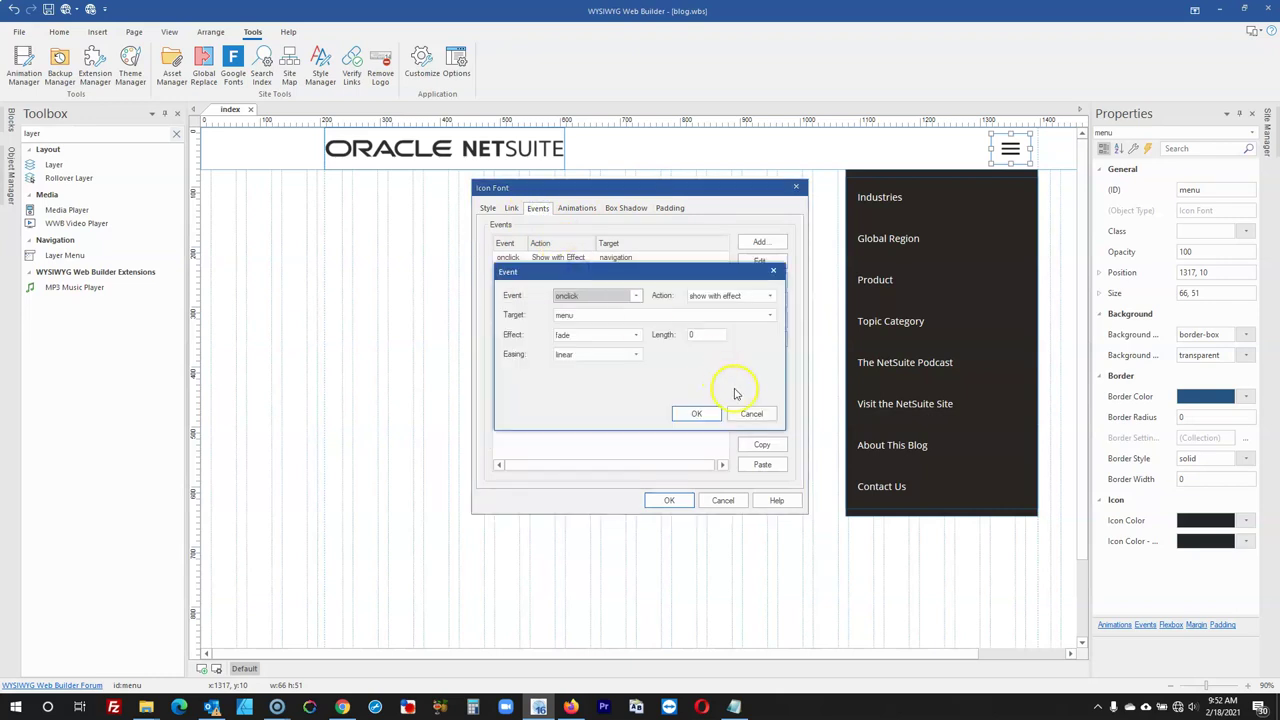
left_click(715, 297)
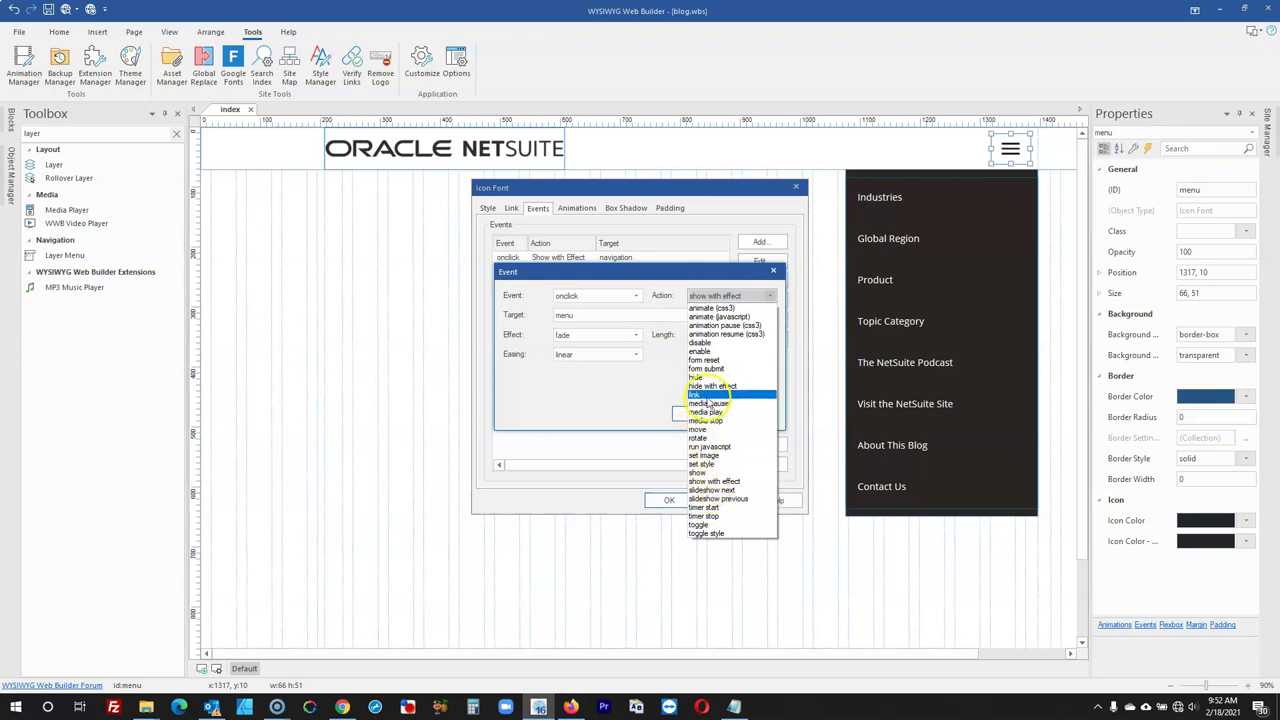
left_click(710, 386)
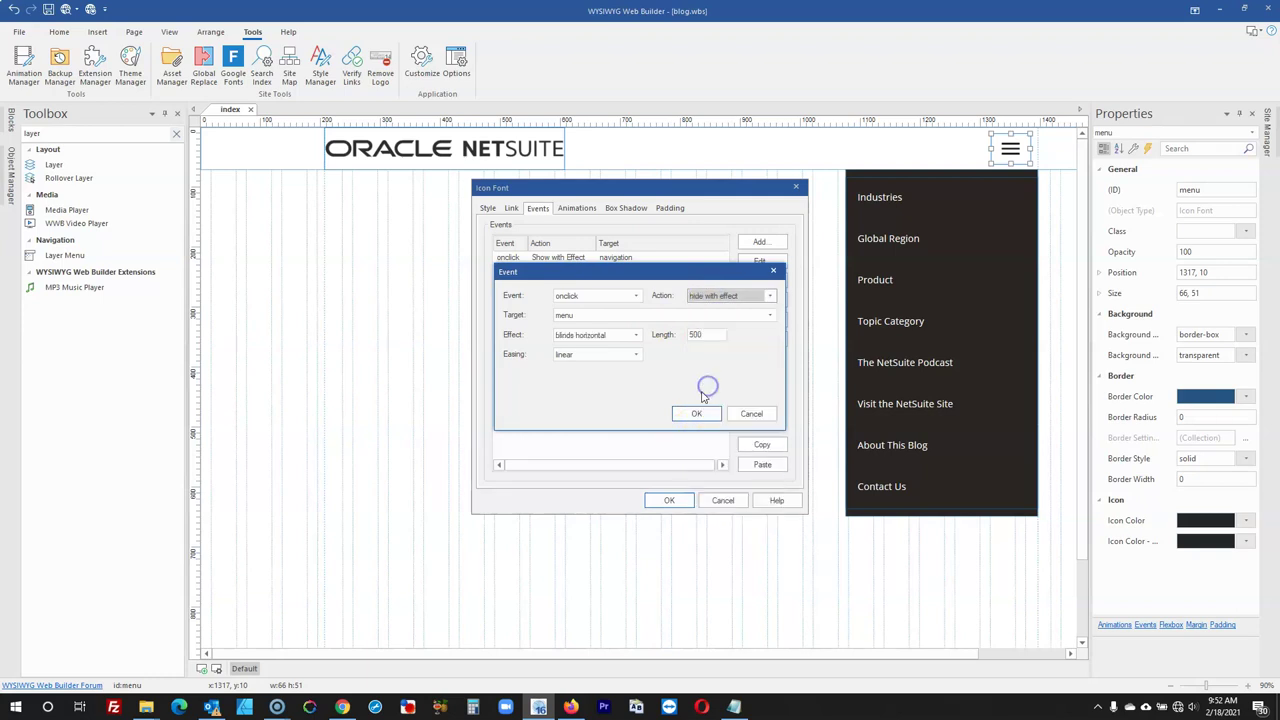
left_click(626, 338)
left_click(583, 434)
left_click(695, 414)
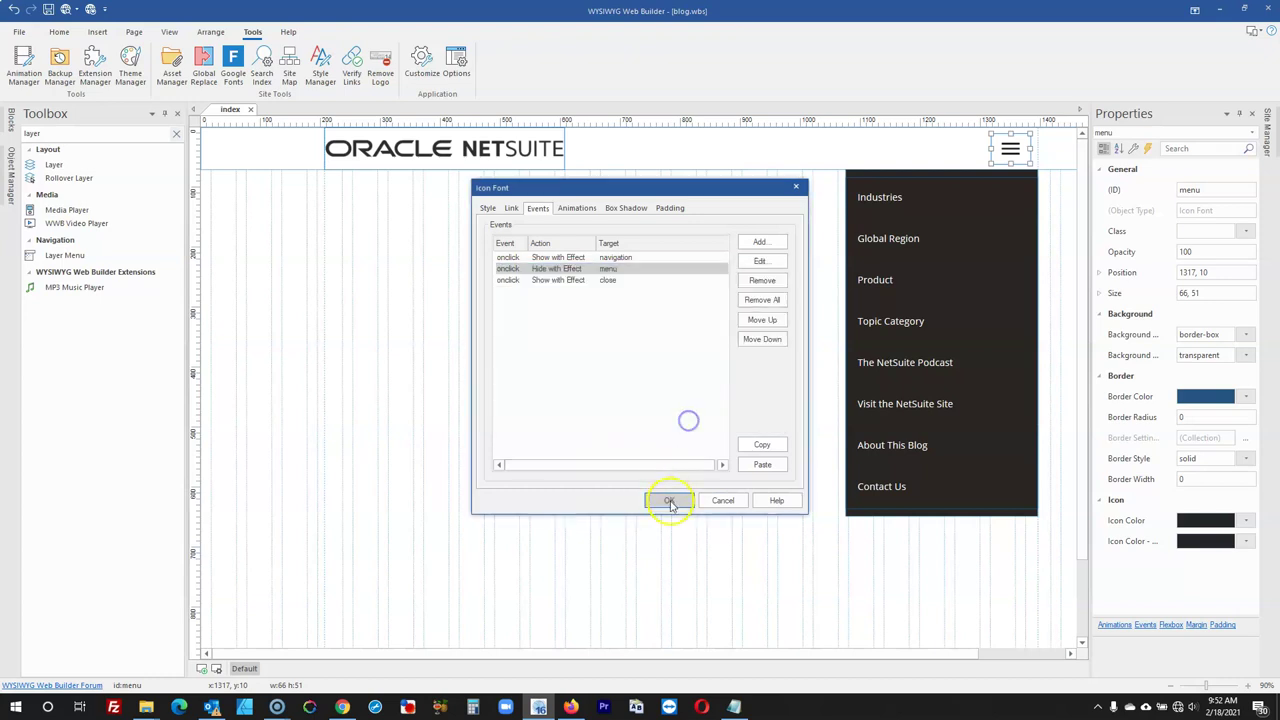
left_click(669, 501)
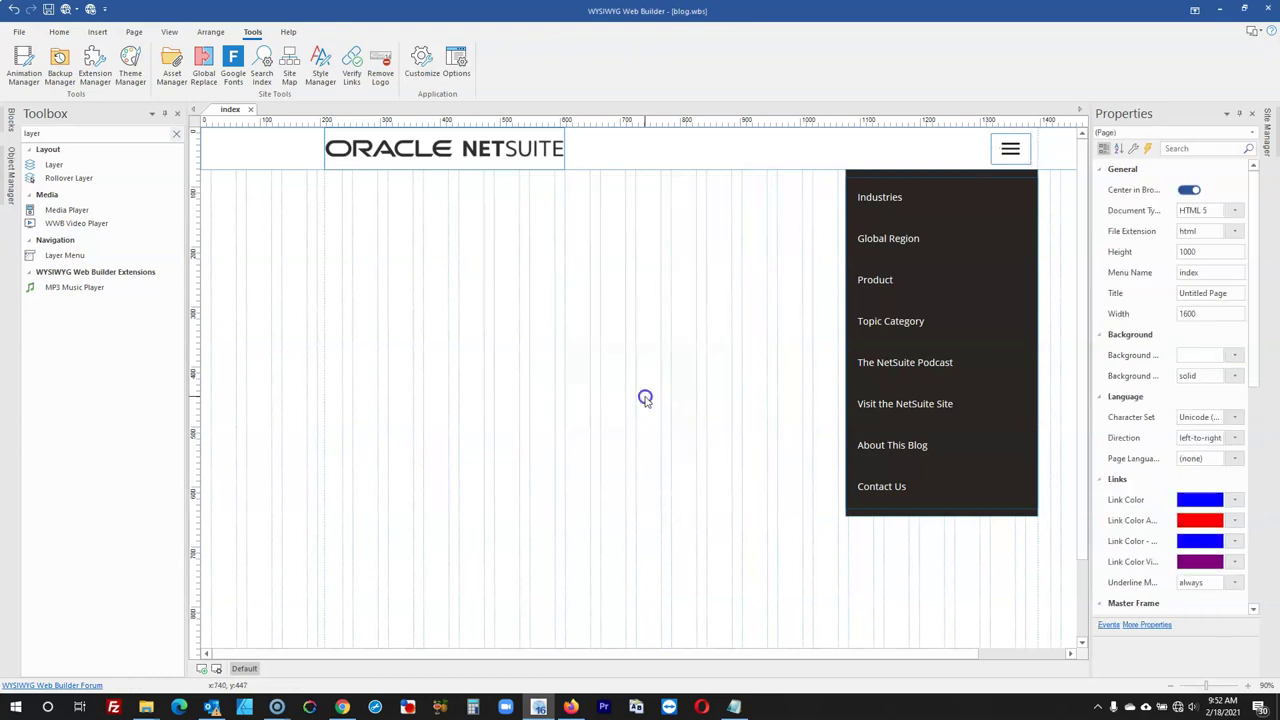
Turn off the visibility of the "navigation" layer on the page
left_click(1024, 180)
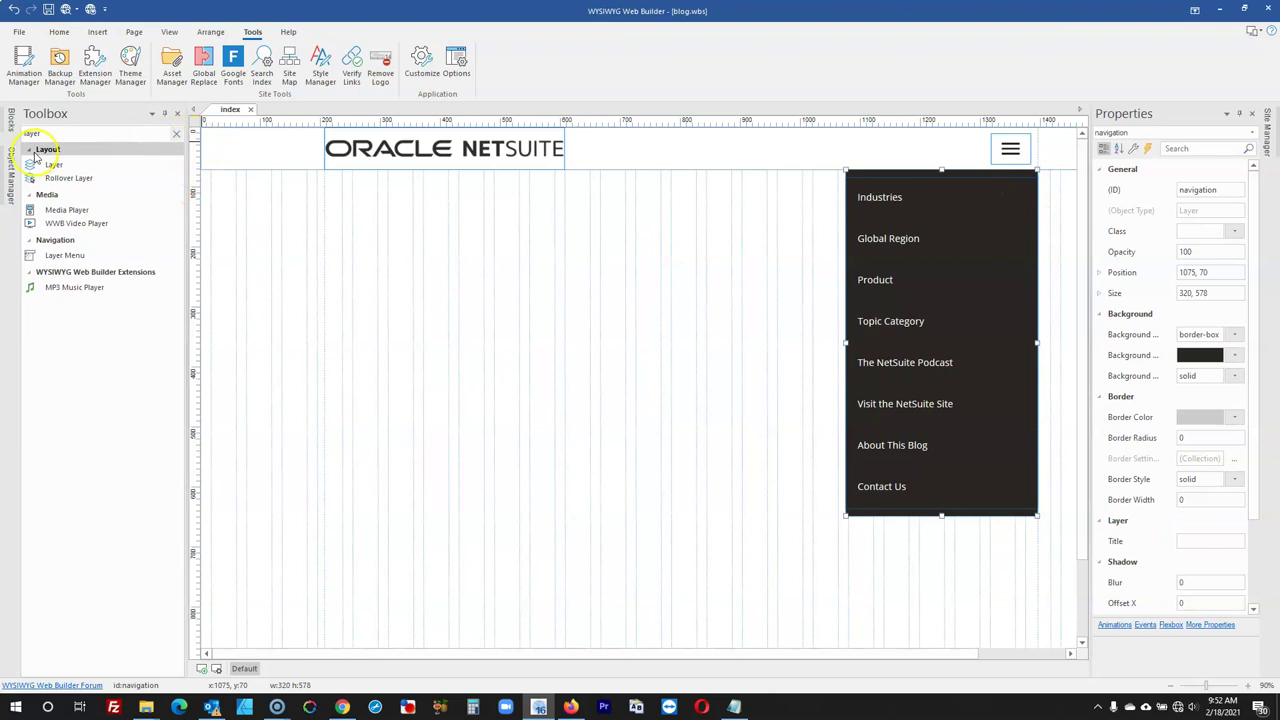
left_click(8, 168)
left_click(120, 216)
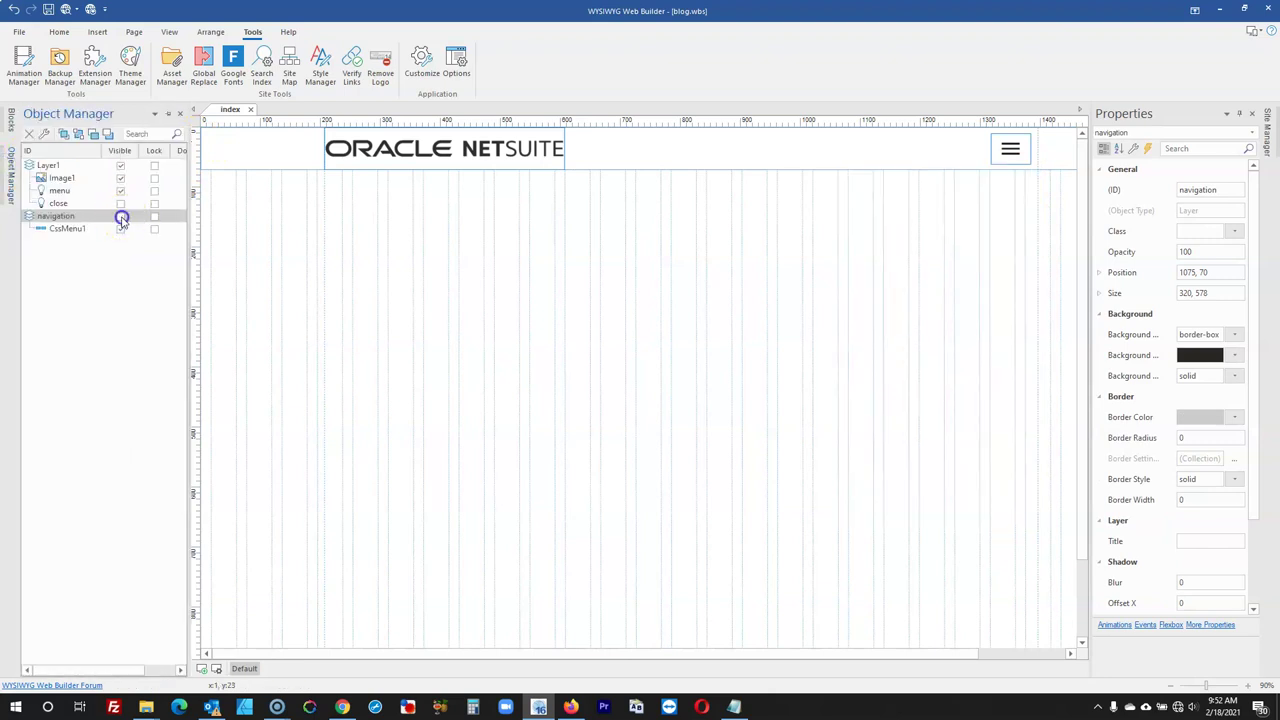
left_click(503, 283)
Preview the page in the browser and test opening and closing the navigation with the menu and close icons
left_click(66, 10)
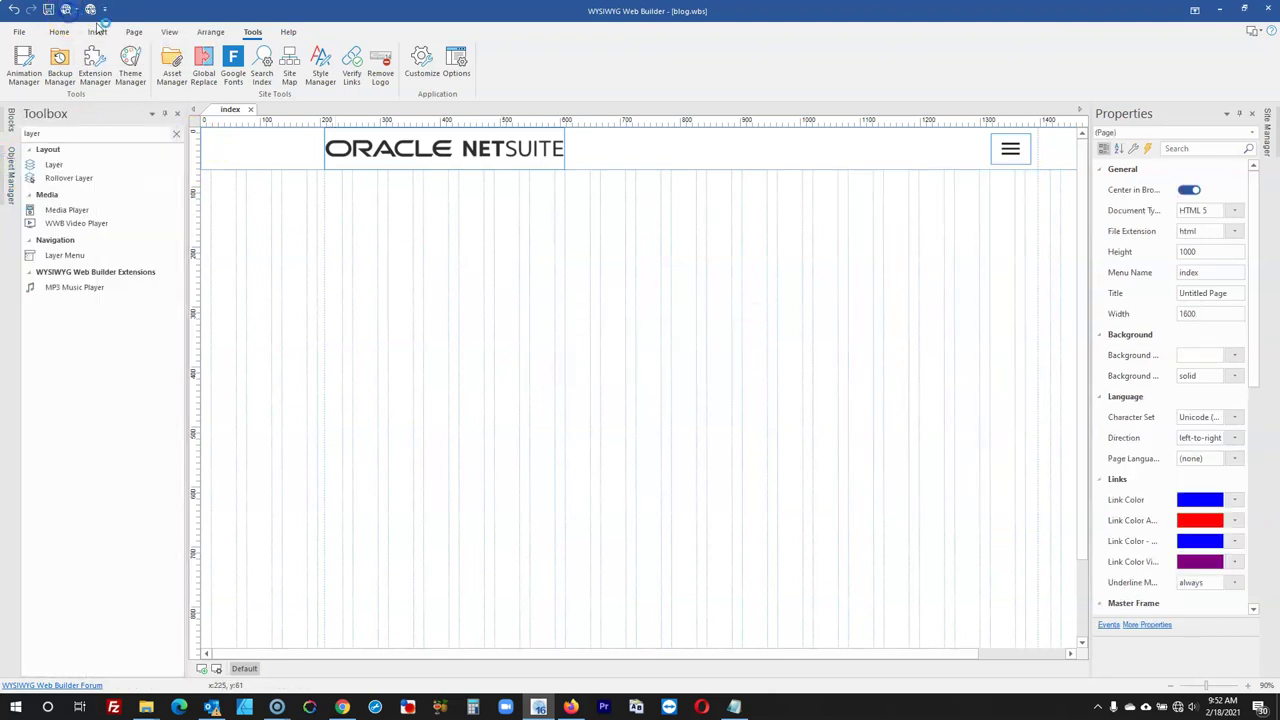
left_click(1006, 80)
left_click(1007, 80)
left_click(1007, 80)
left_click(1007, 80)
left_click(1007, 80)
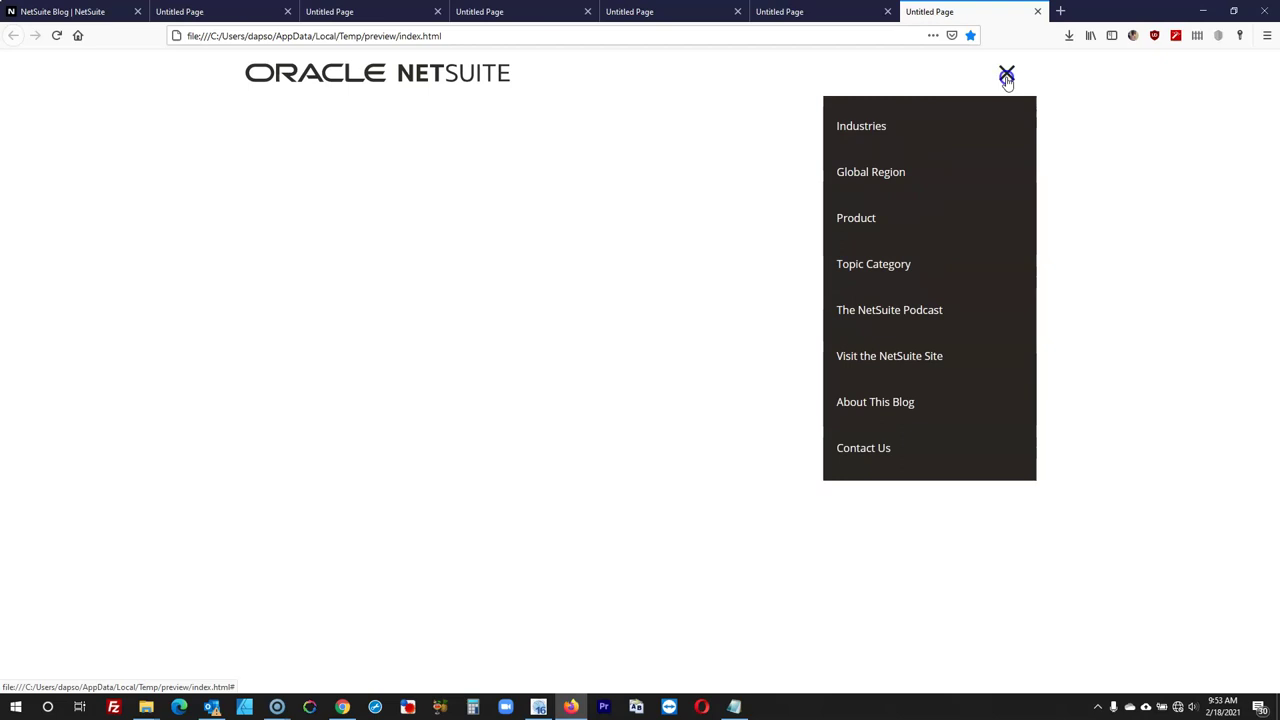
left_click(1007, 80)
left_click(1007, 80)
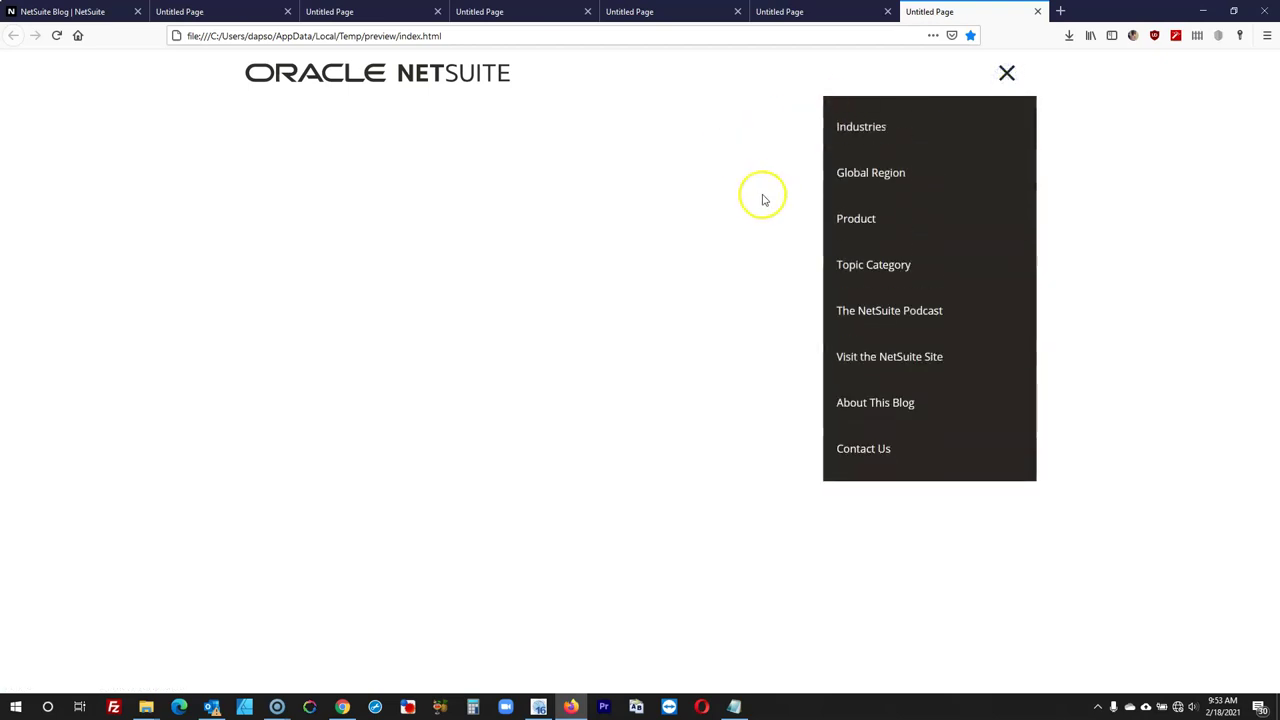
Close the four surplus preview tabs in the browser and toggle the navigation once more in the remaining preview
left_click(436, 11)
left_click(436, 11)
left_click(436, 11)
left_click(436, 11)
left_click(1006, 72)
left_click(1006, 72)
Switch to the original NetSuite Blog page, collapse its menu, close the inspector and examine how the page is laid out
key("ctrl+Tab")
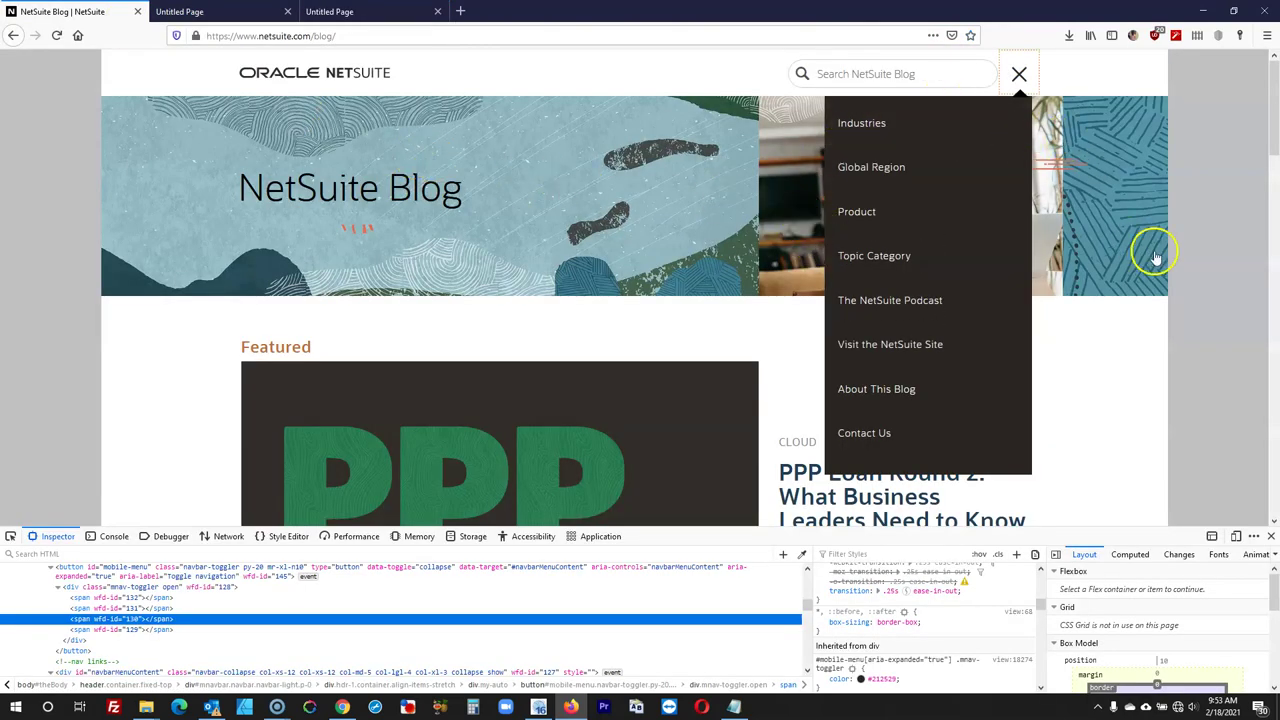
left_click(1019, 74)
scroll(357, 188, "down", 5)
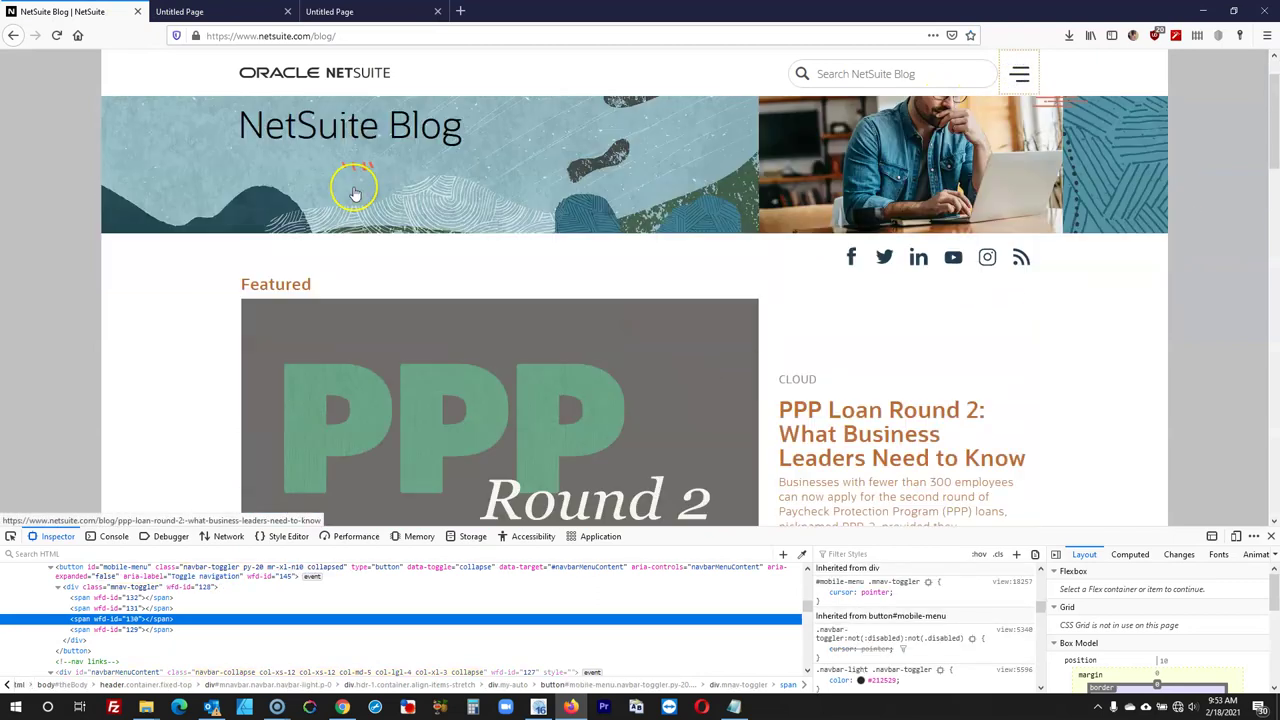
scroll(355, 193, "down", 3)
scroll(355, 193, "up", 8)
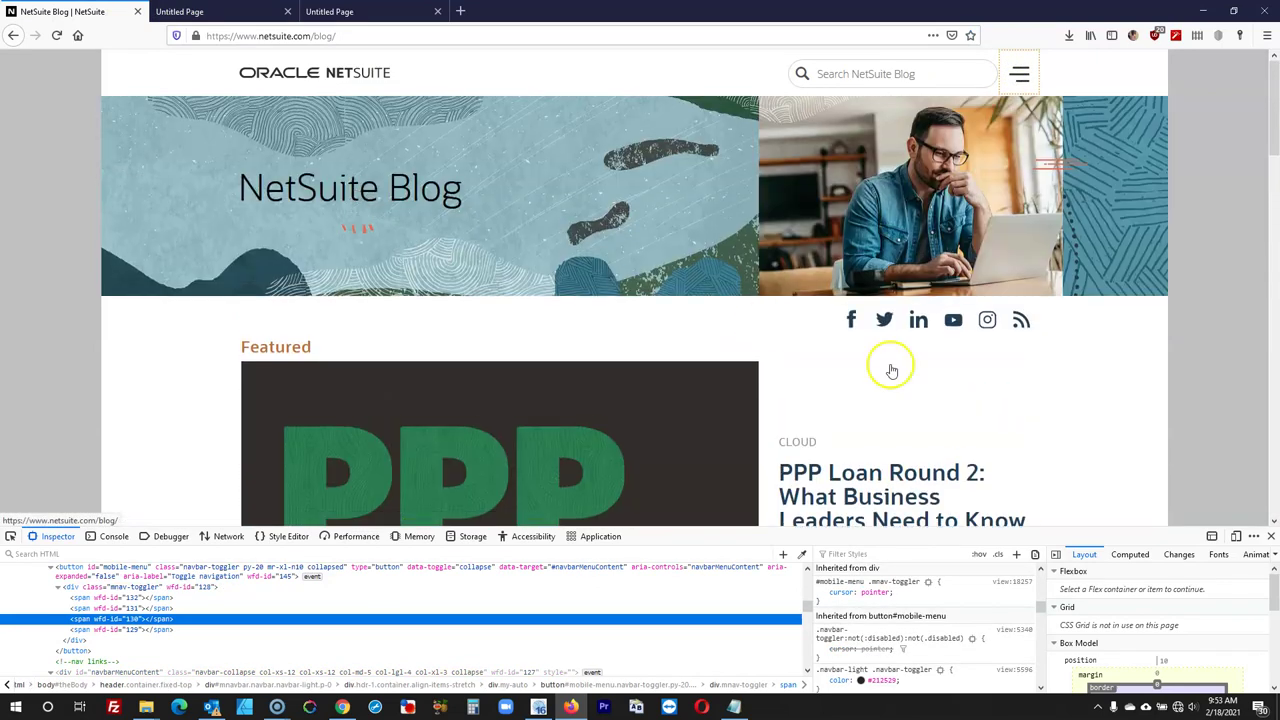
left_click(1271, 536)
scroll(929, 363, "down", 3)
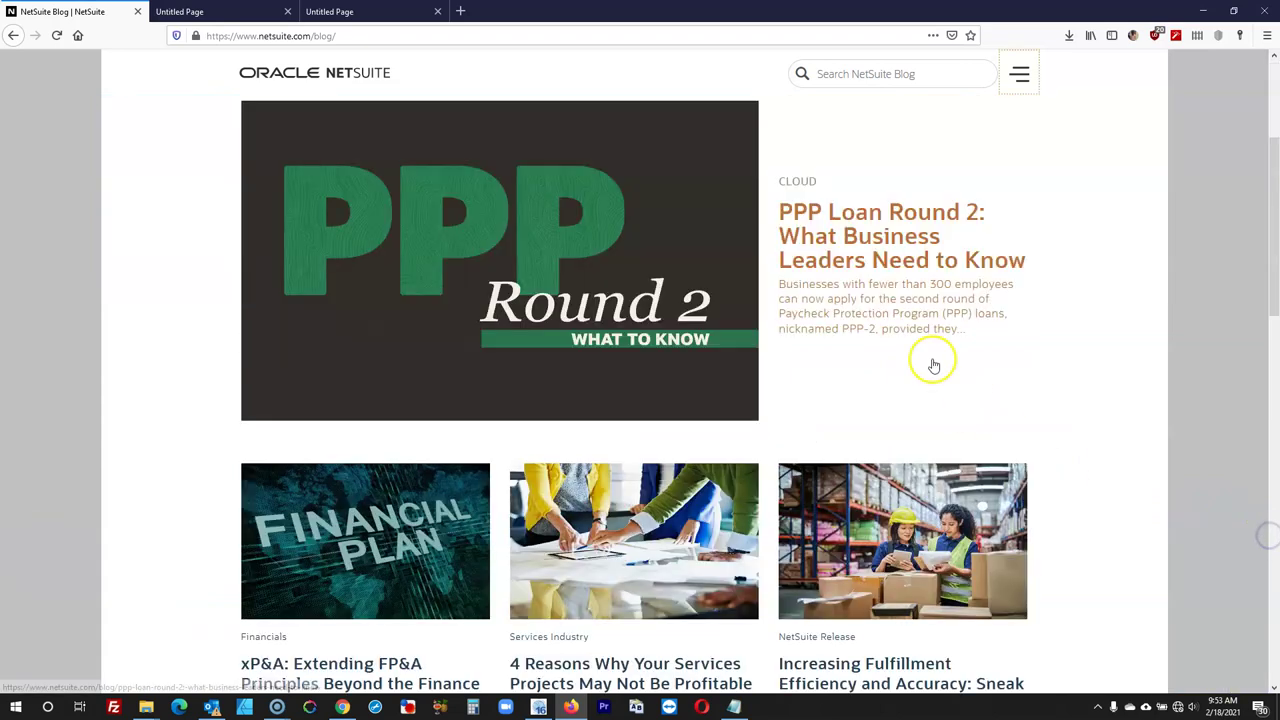
scroll(933, 364, "up", 3)
scroll(325, 172, "down", 4)
scroll(325, 170, "up", 4)
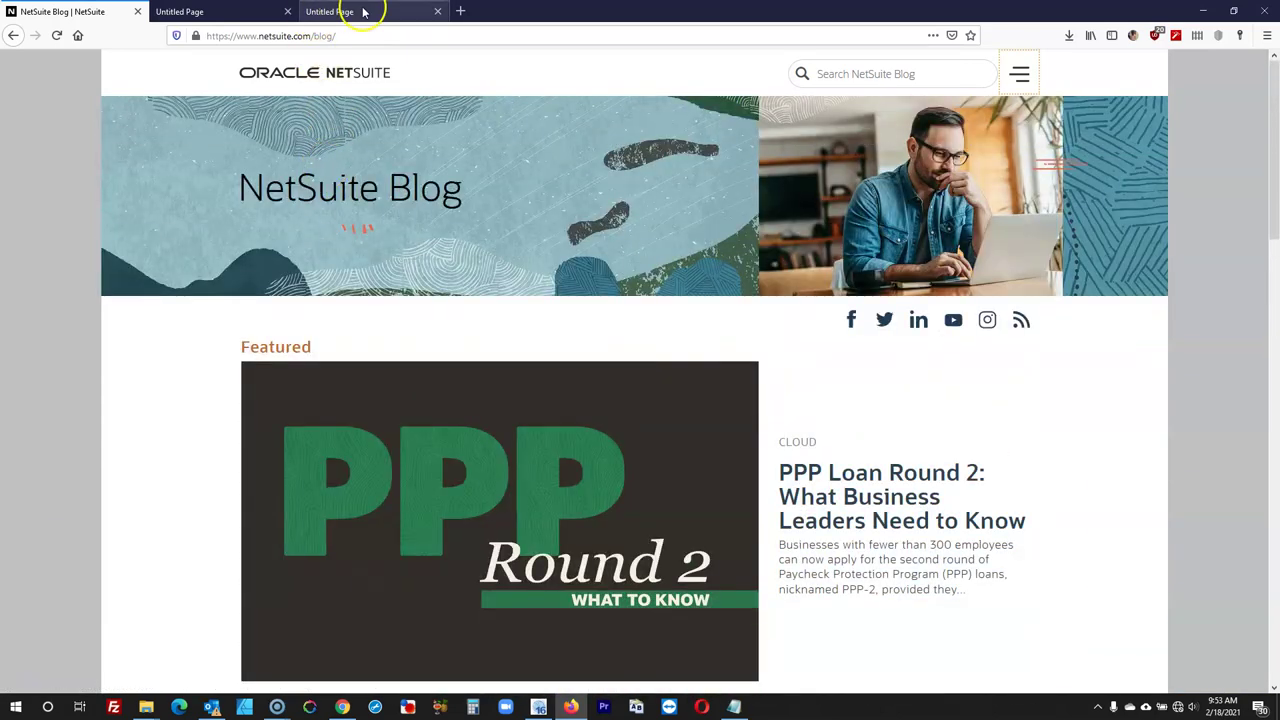
Inspect the NetSuite Blog page, sample its grey outer background as #BEC0C2 with the eyedropper, and copy the hex value
right_click(36, 212)
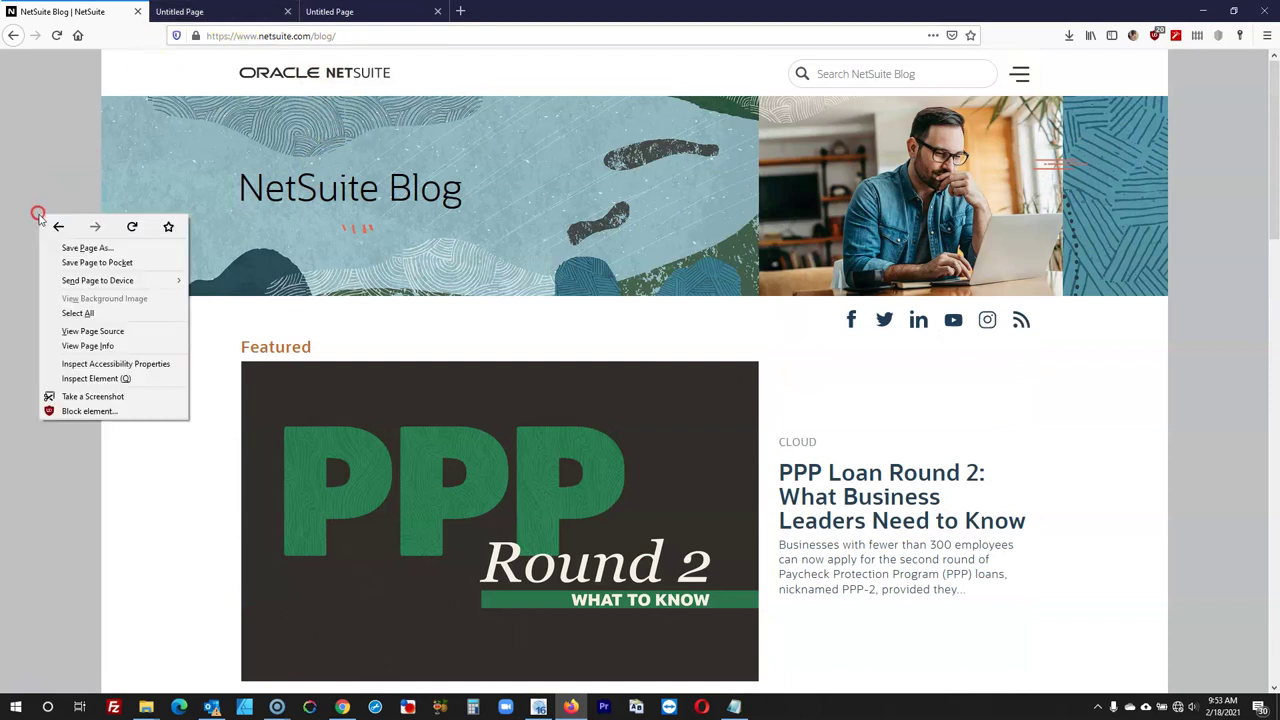
left_click(86, 379)
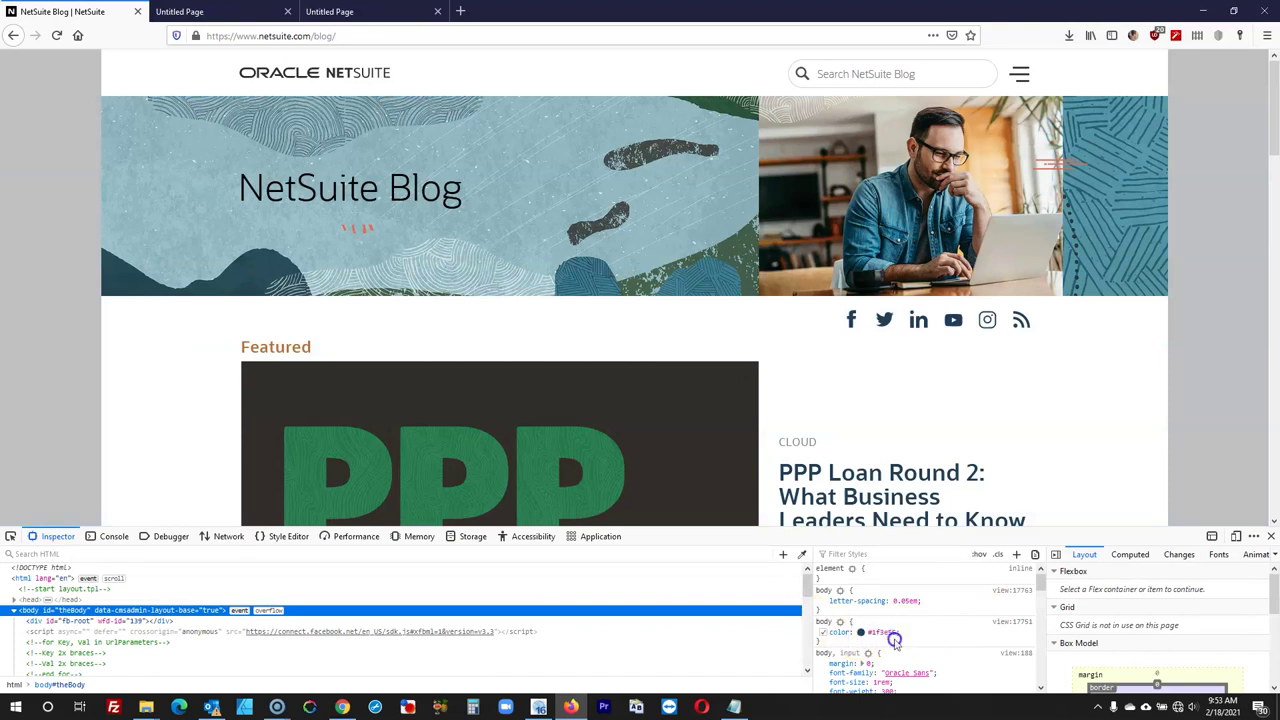
left_click(865, 637)
left_click(861, 633)
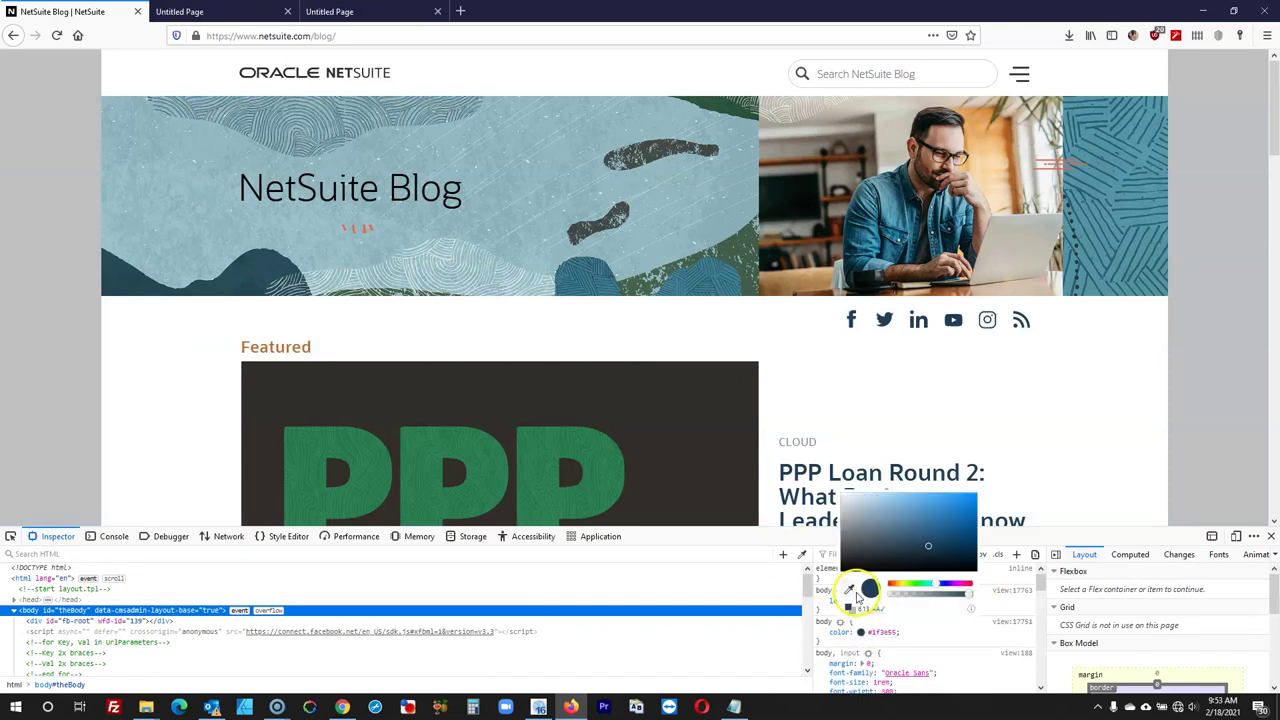
left_click(849, 590)
left_click(1208, 416)
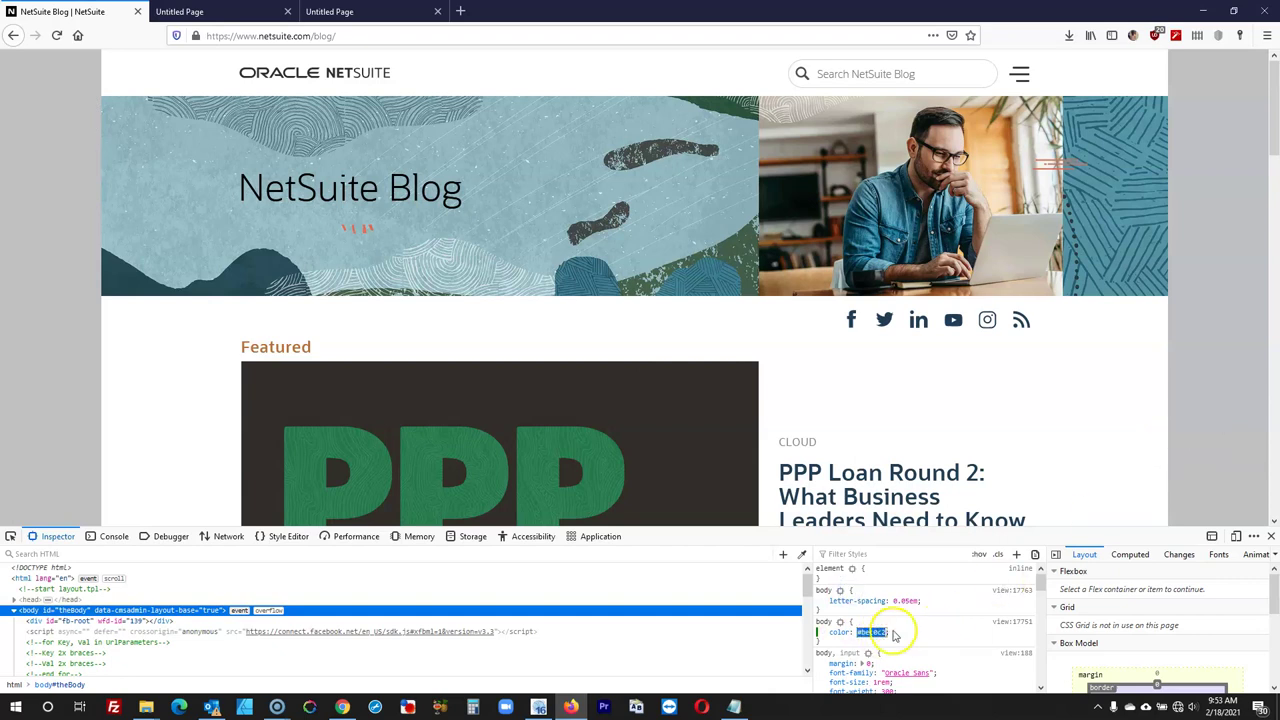
left_click(1271, 536)
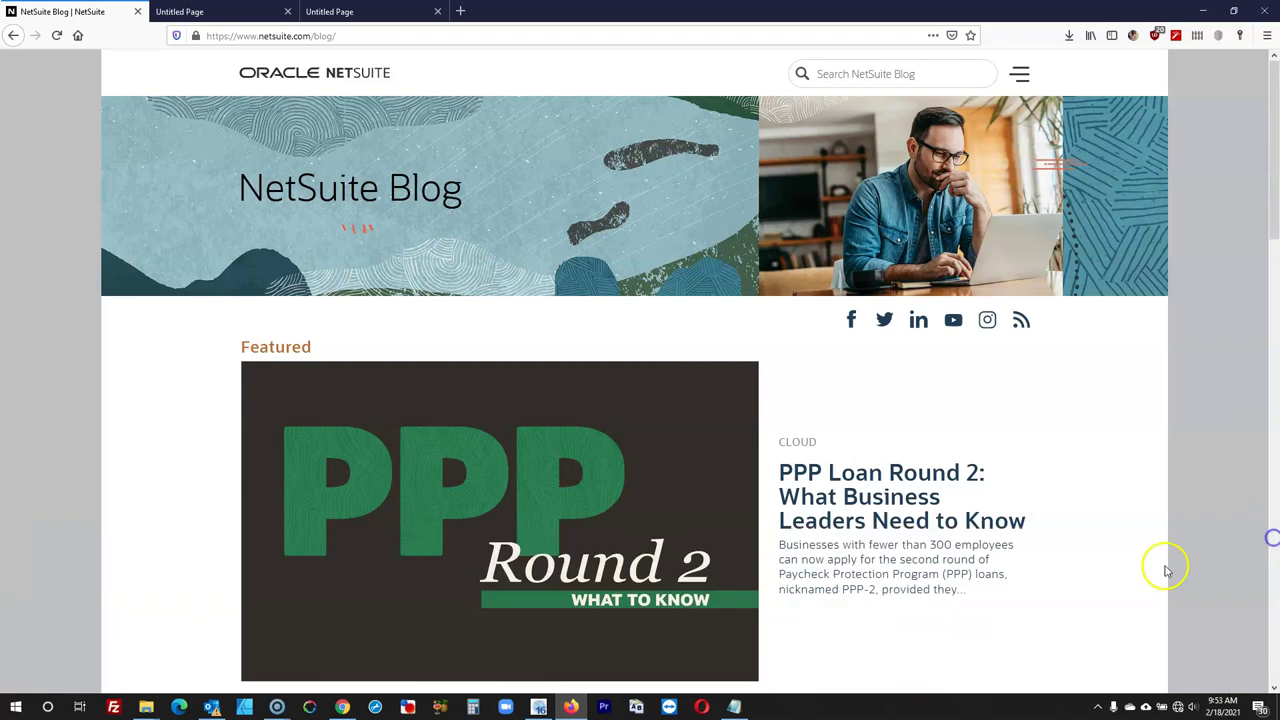
Switch to WYSIWYG Web Builder and set the page's background color to #BEC0C2
left_click(538, 706)
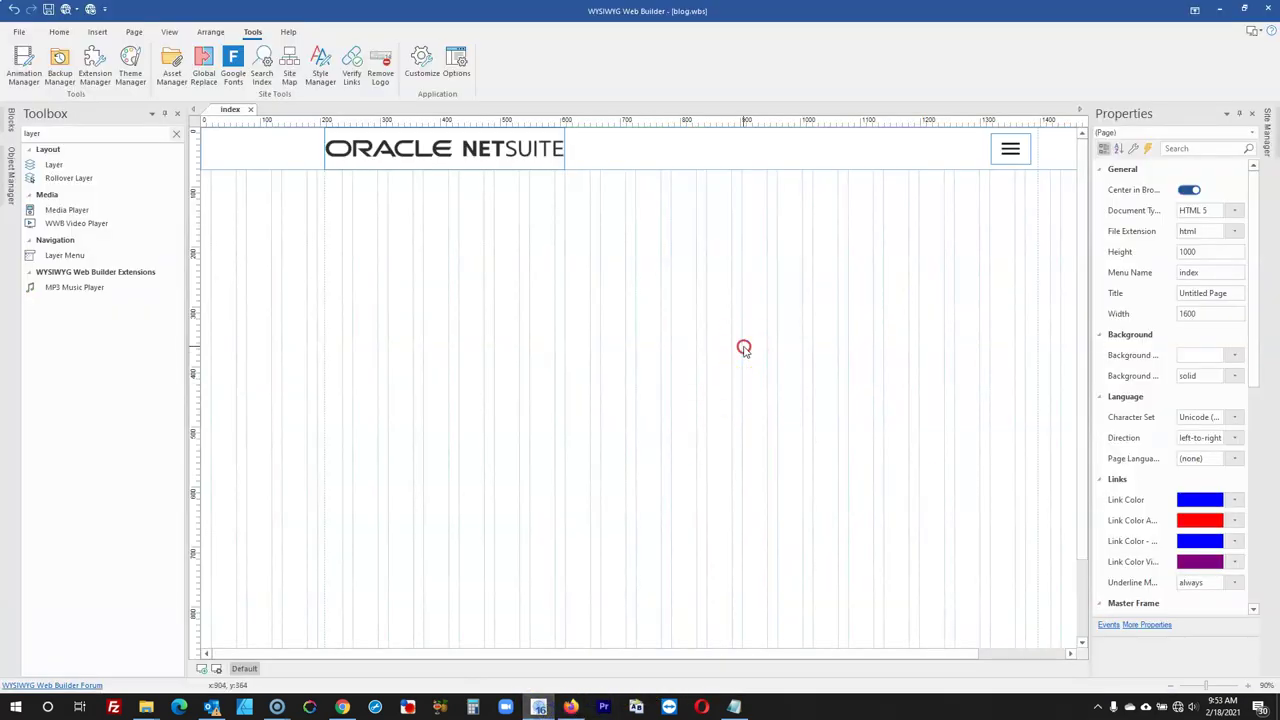
right_click(744, 348)
left_click(812, 521)
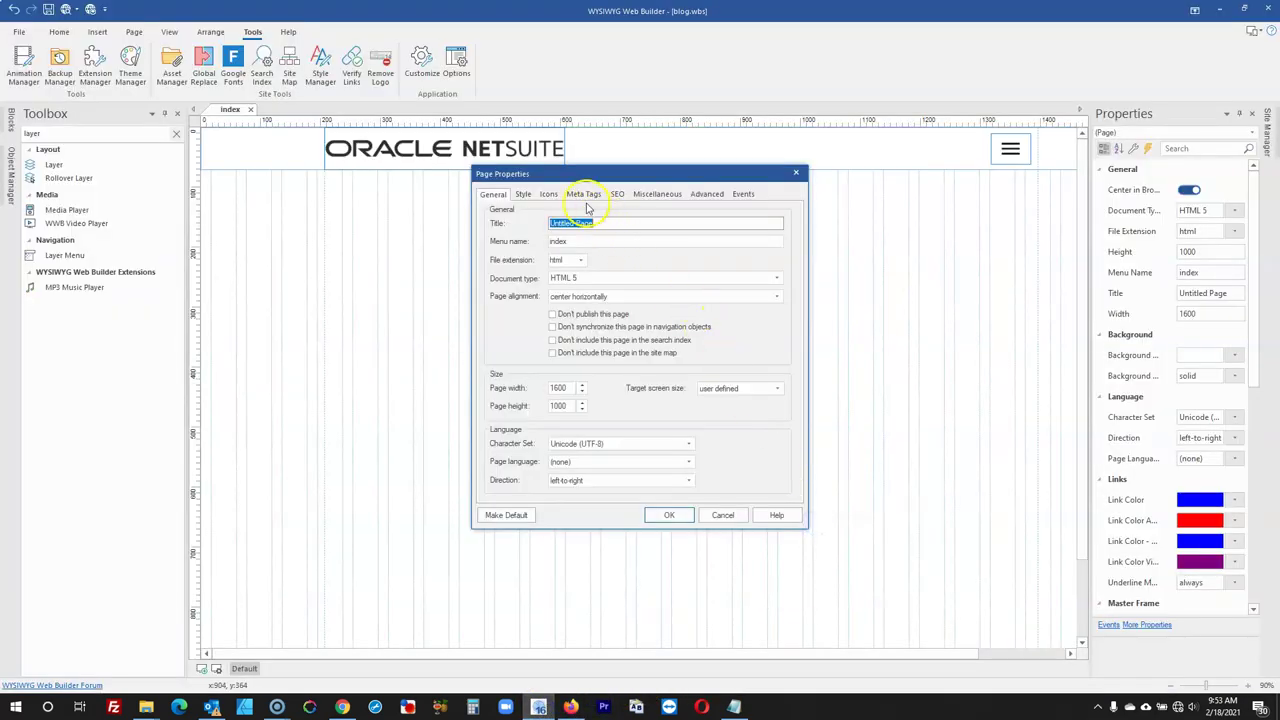
left_click(527, 195)
left_click(575, 243)
left_click(596, 409)
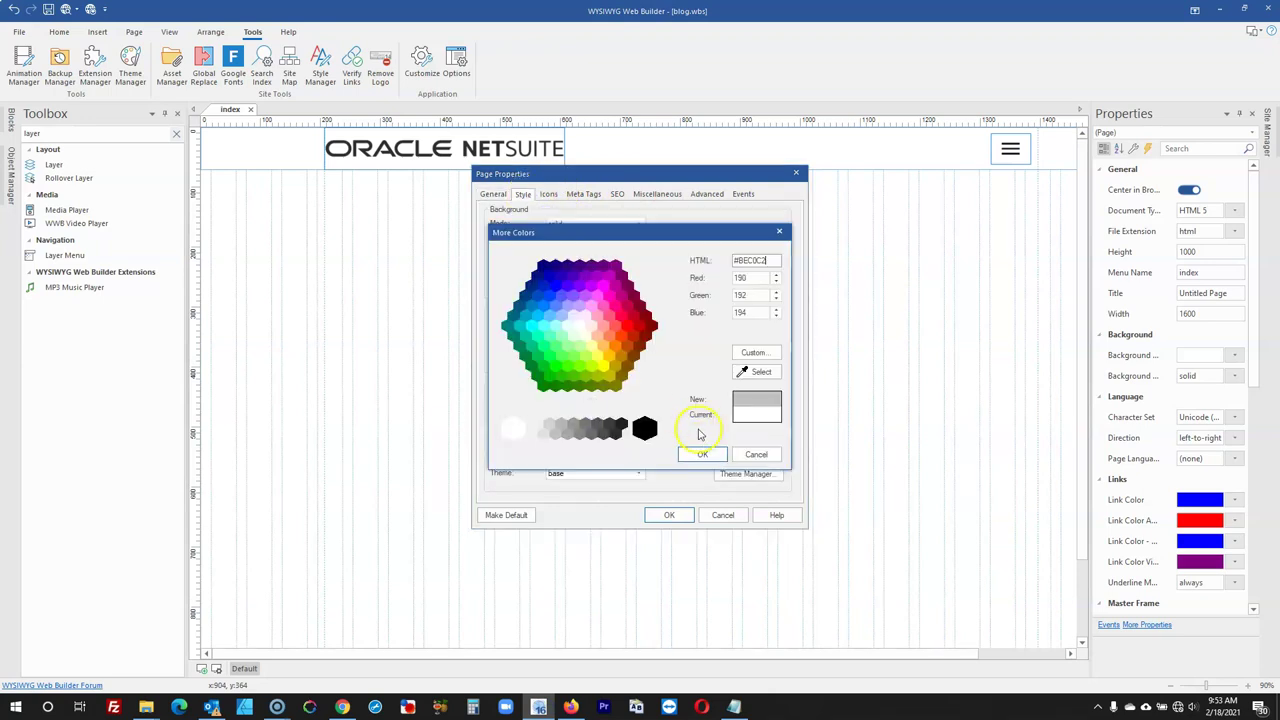
left_click(702, 454)
left_click(669, 515)
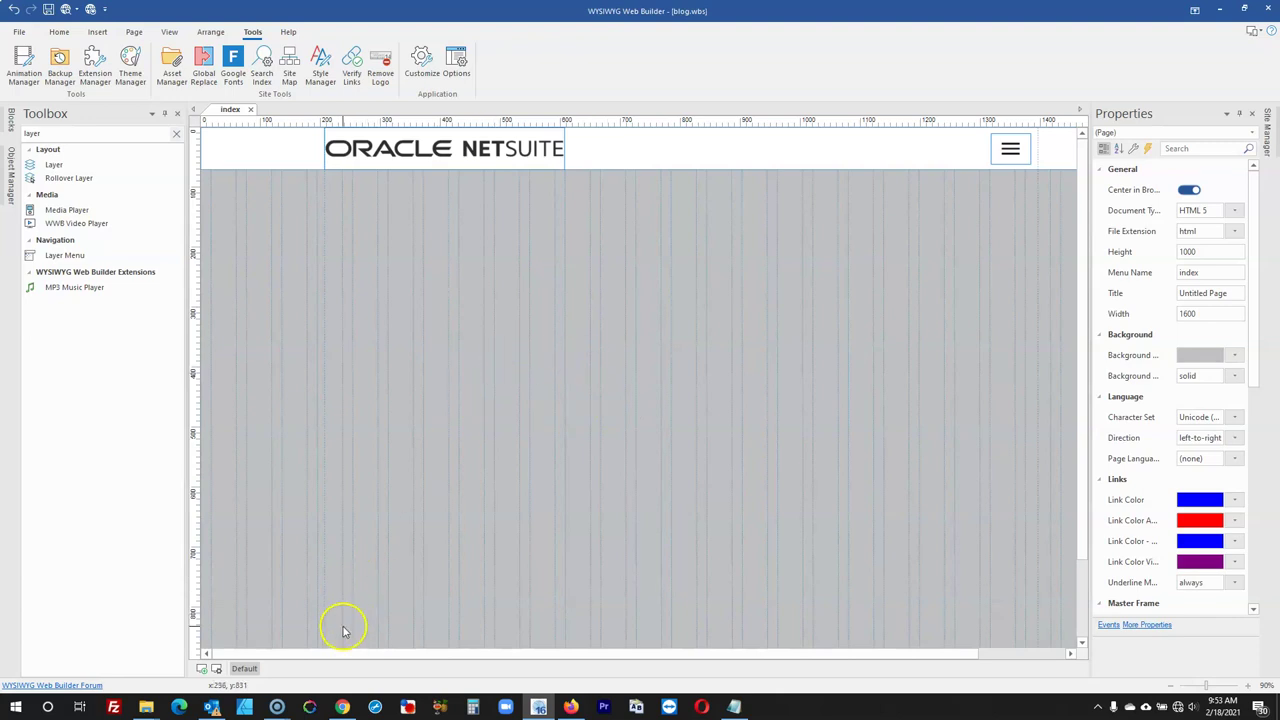
Check the original blog's lower page sections, then draw a layer below the header and set it to position 0, 411 and size 1600, 282
left_click(571, 708)
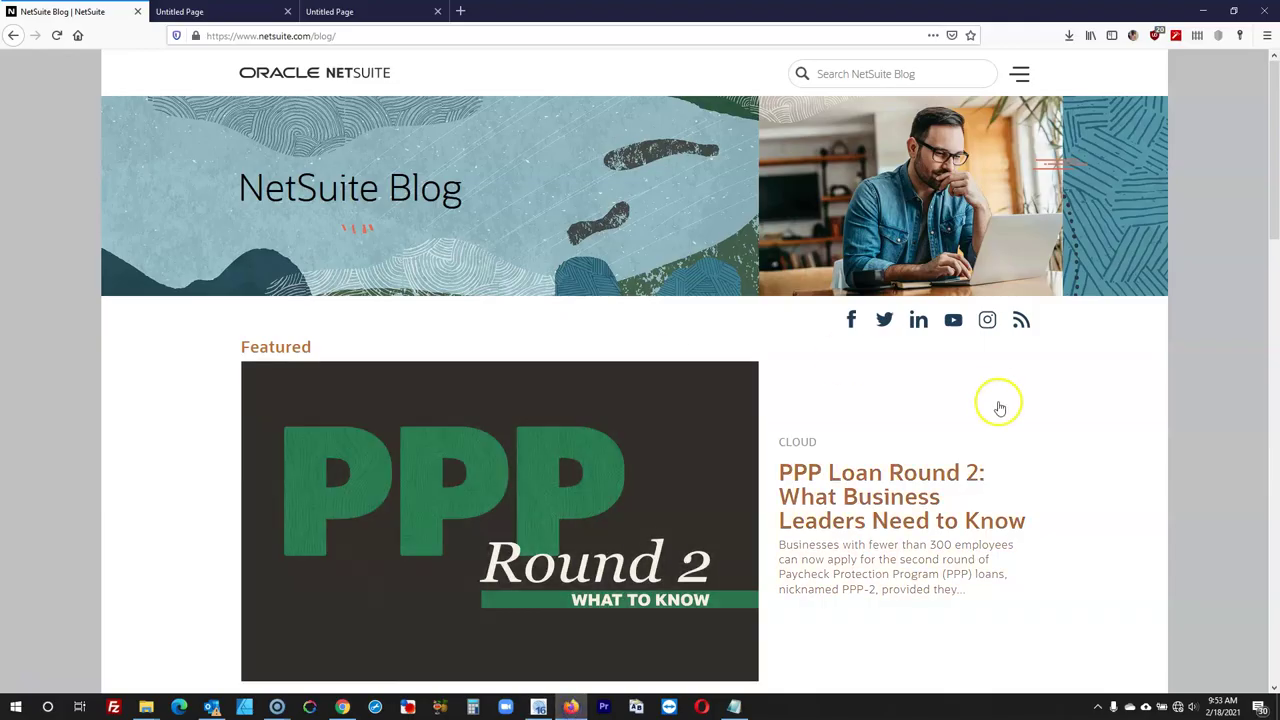
scroll(997, 403, "down", 15)
scroll(1003, 408, "down", 5)
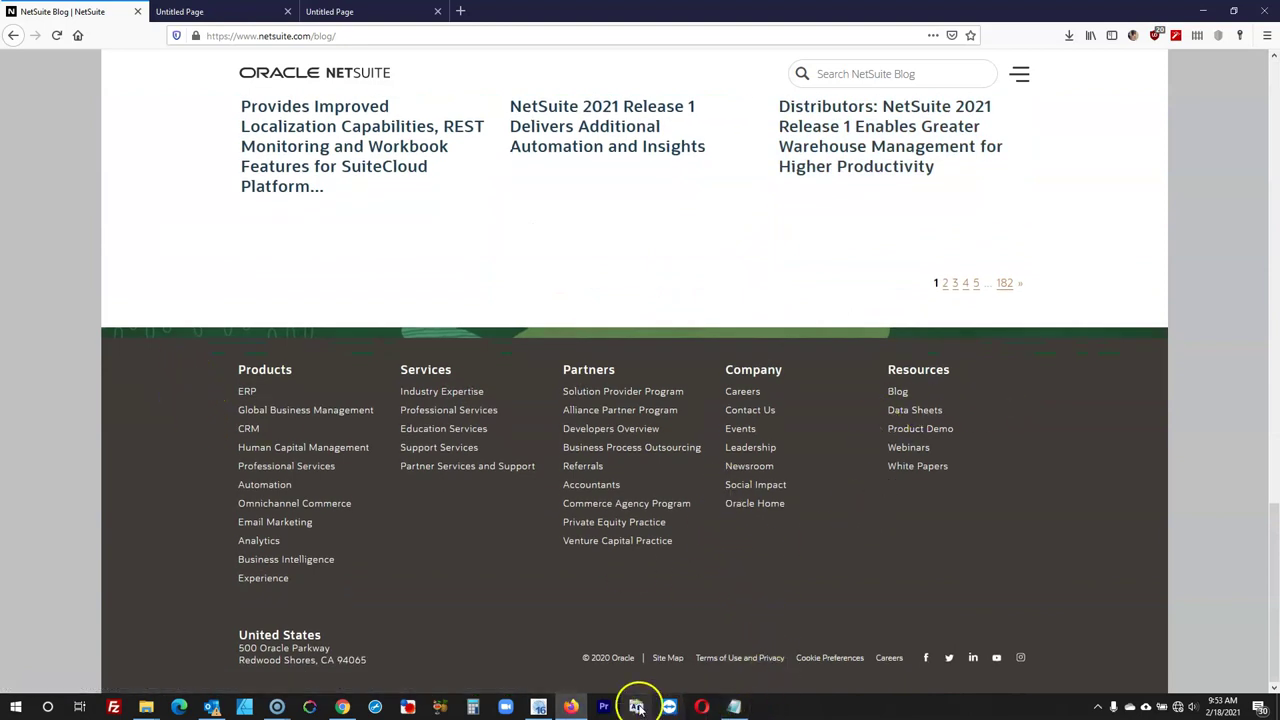
left_click(538, 707)
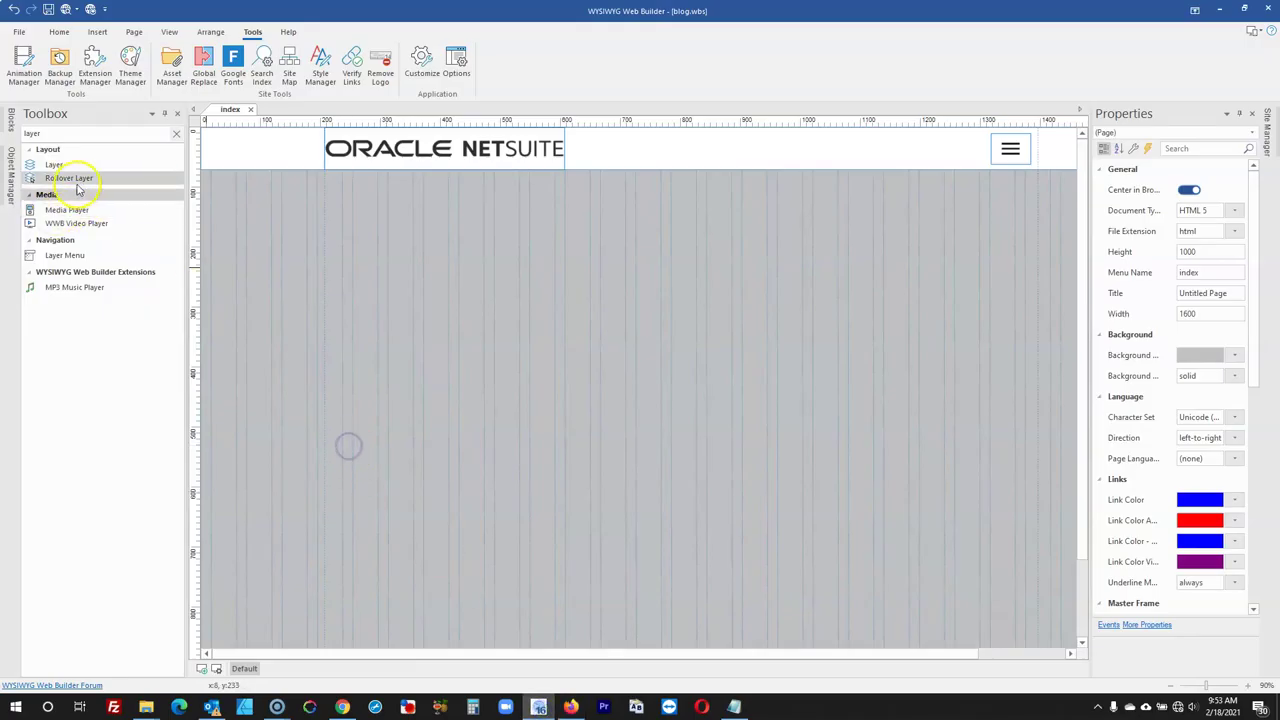
left_click(53, 164)
mouse_move(243, 347)
left_mouse_down()
mouse_move(982, 519)
mouse_move(1031, 517)
left_mouse_up()
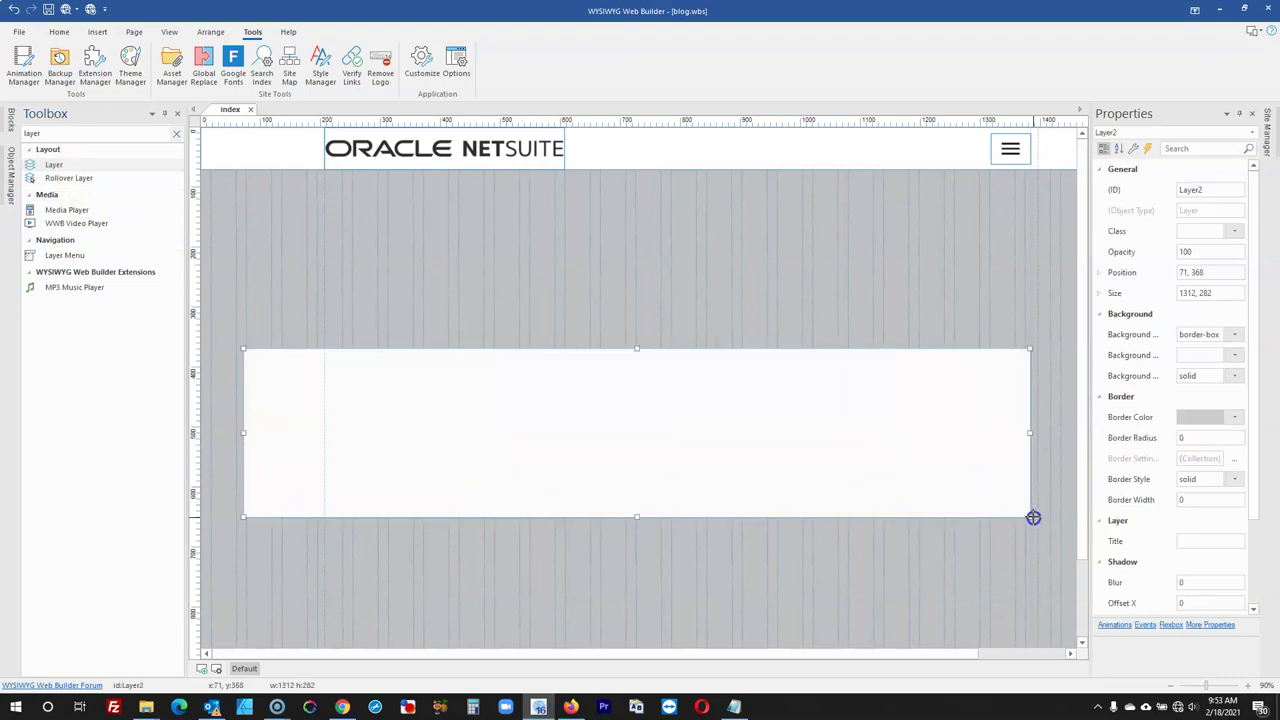
left_click_drag(680, 486, 606, 491)
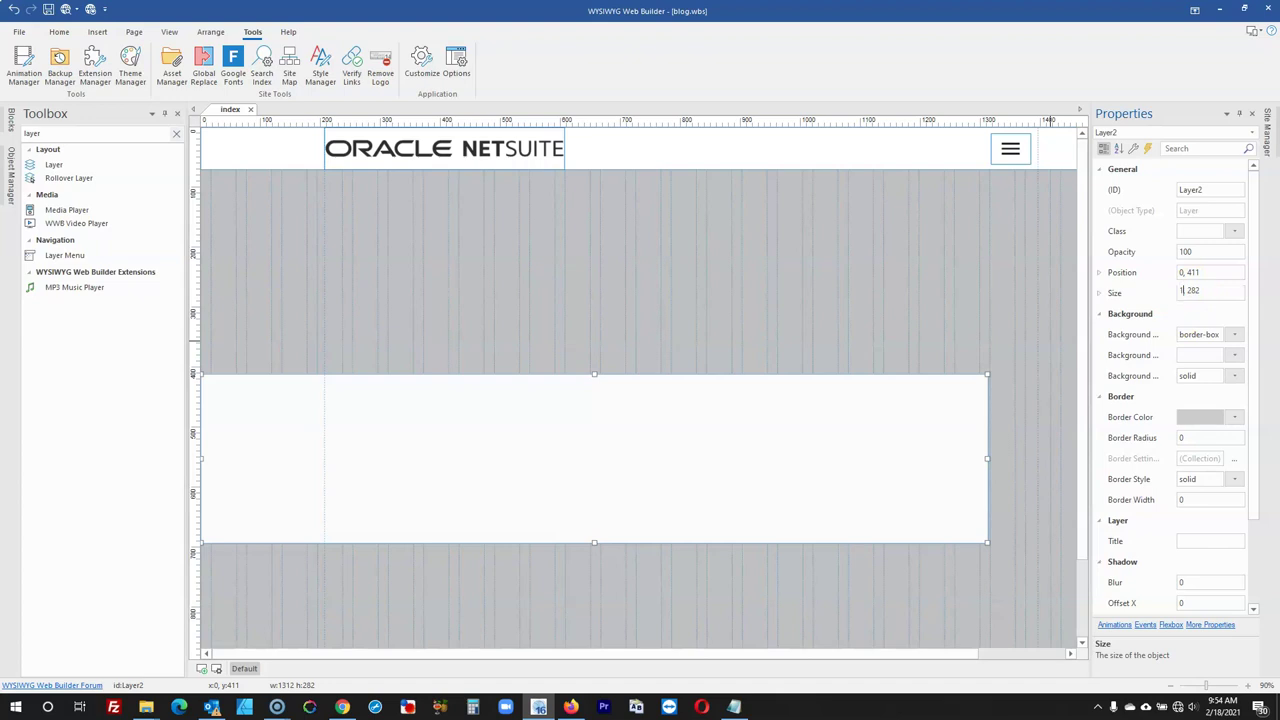
key("Return")
Set the new full-width layer's alignment to center
left_click(792, 327)
double_click(534, 476)
left_click(603, 371)
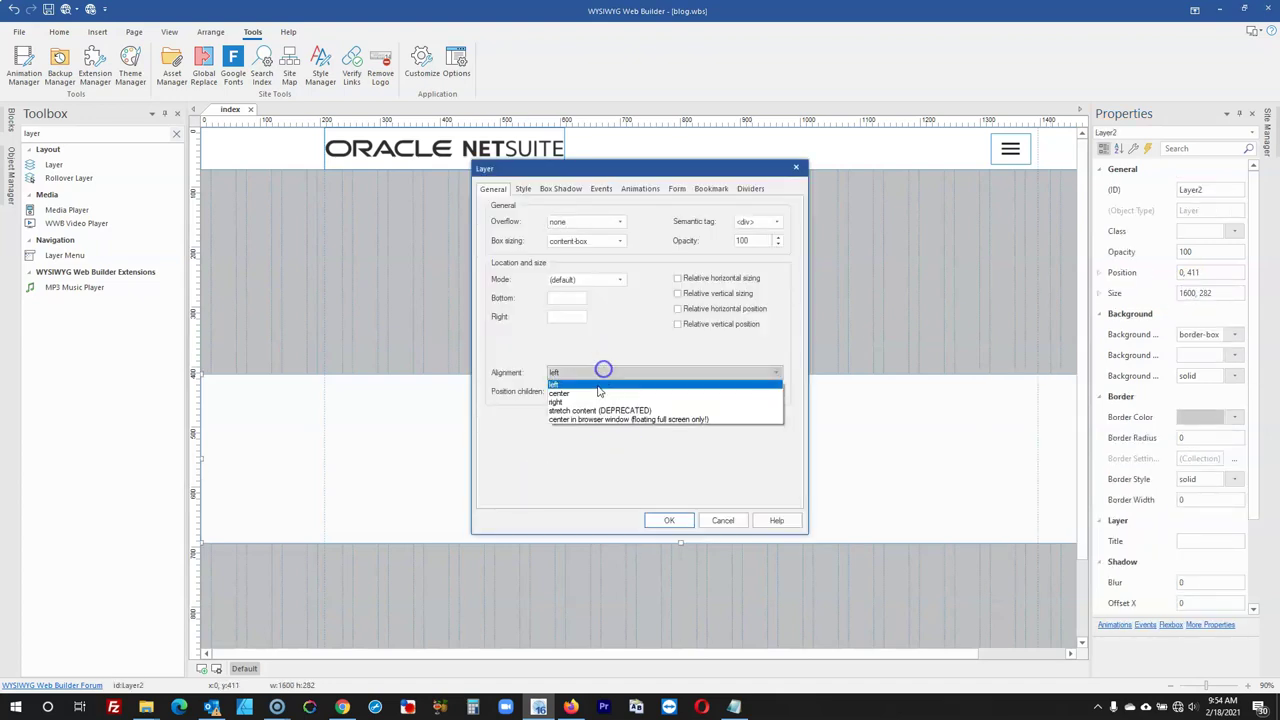
left_click(599, 392)
left_click(670, 519)
left_click(654, 360)
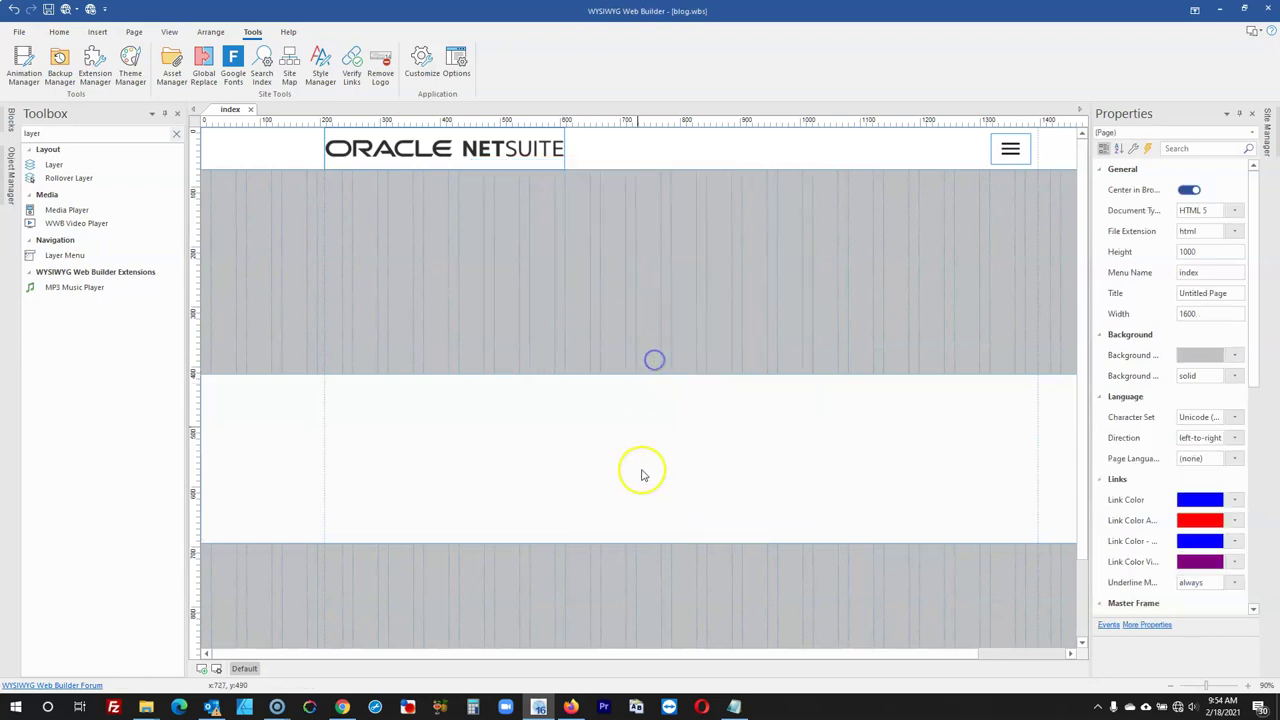
Switch to Firefox, inspect the original blog's dark footer element and select its background color value #403C38 for copying
left_click(570, 707)
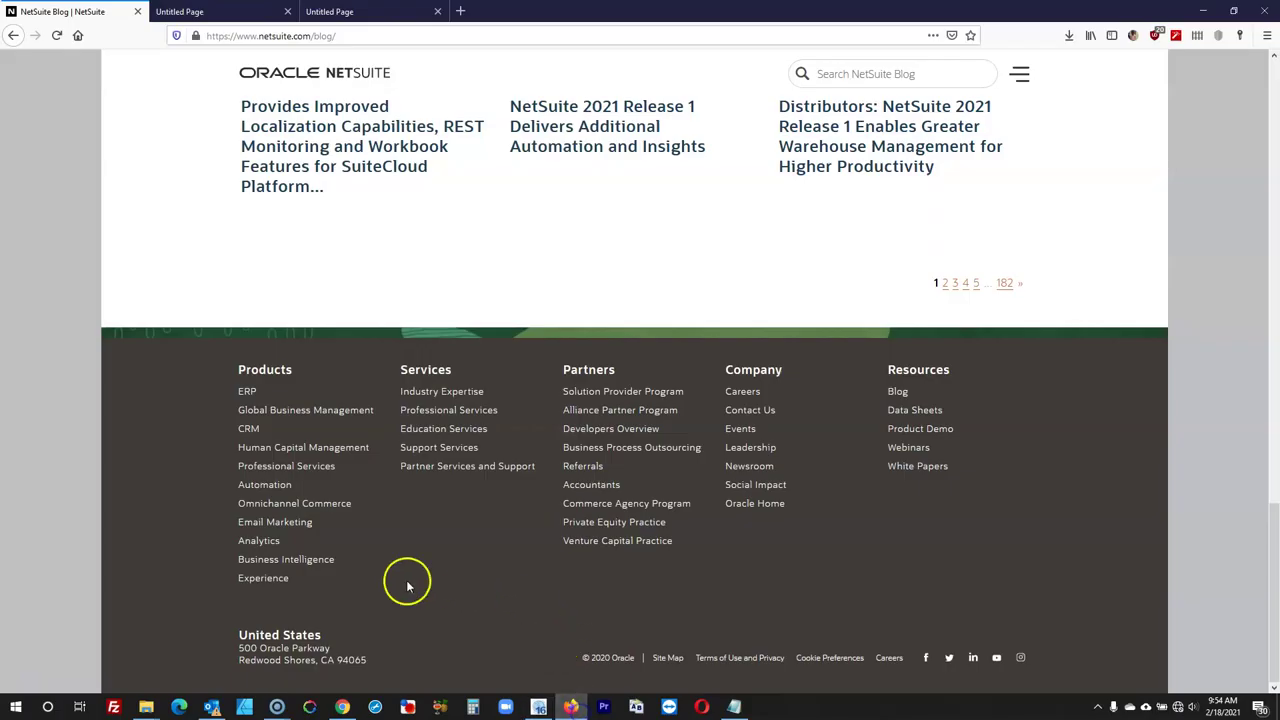
right_click(156, 518)
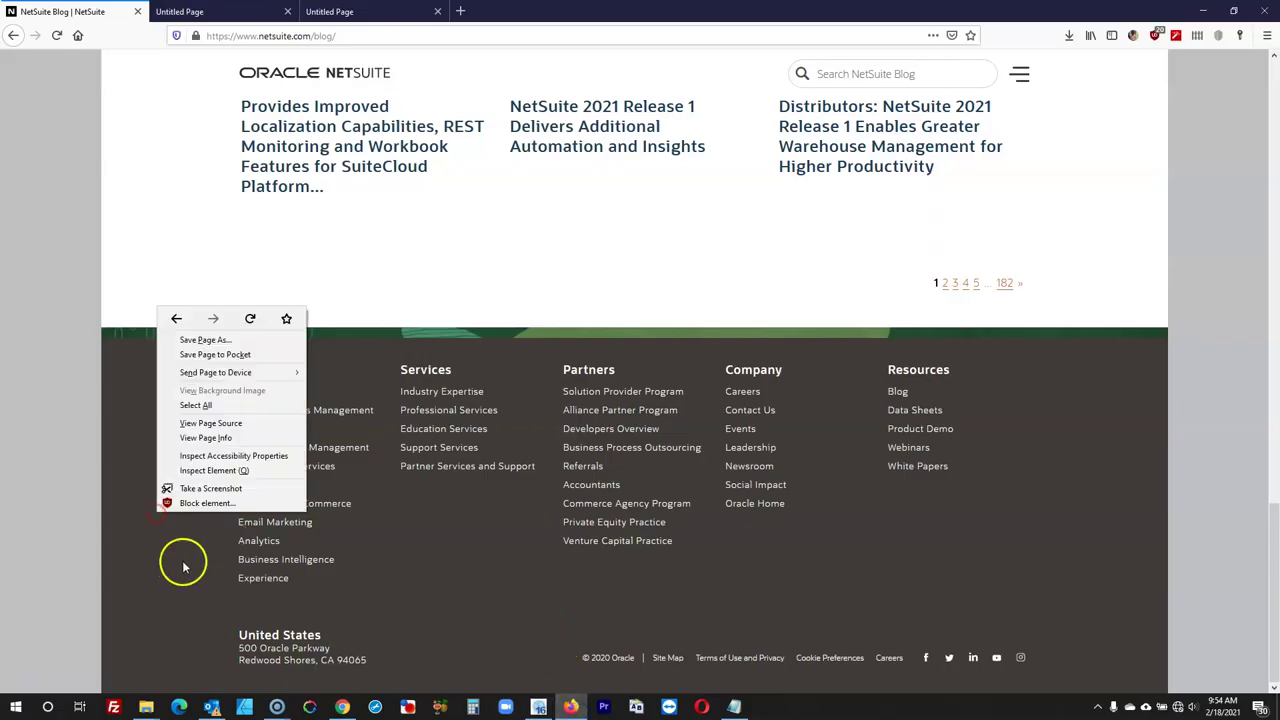
left_click(205, 471)
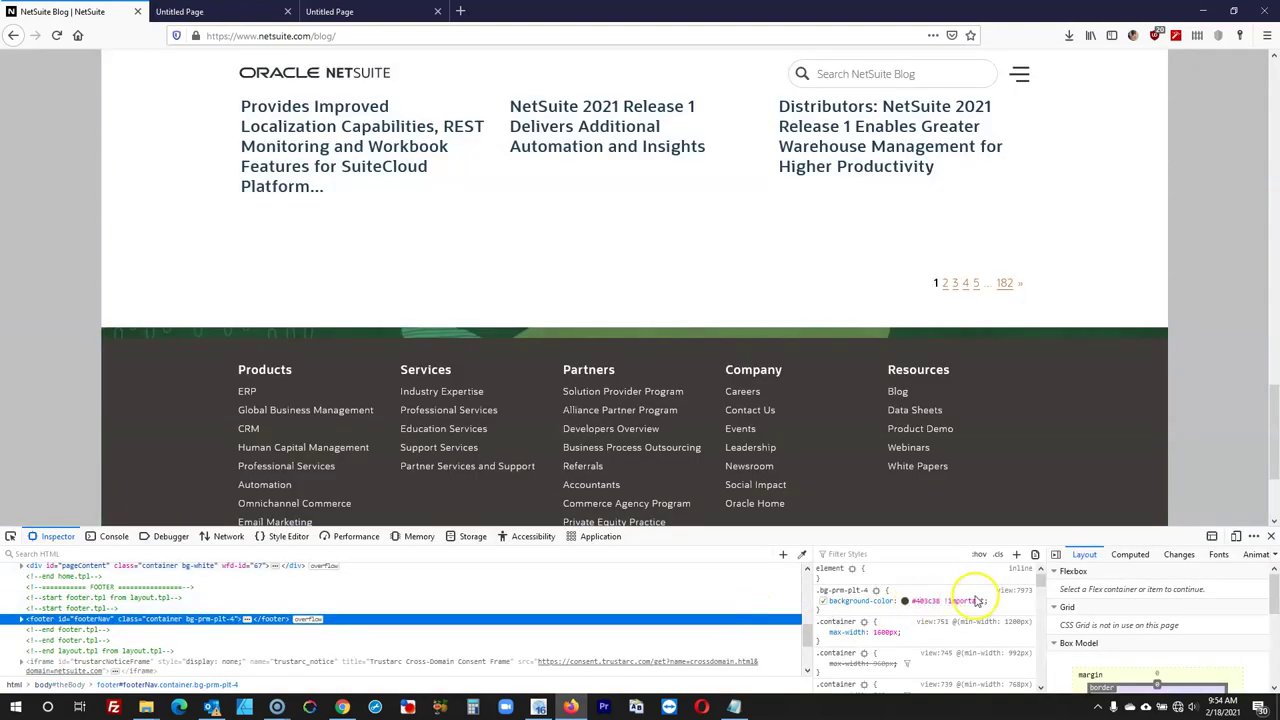
left_click(905, 602)
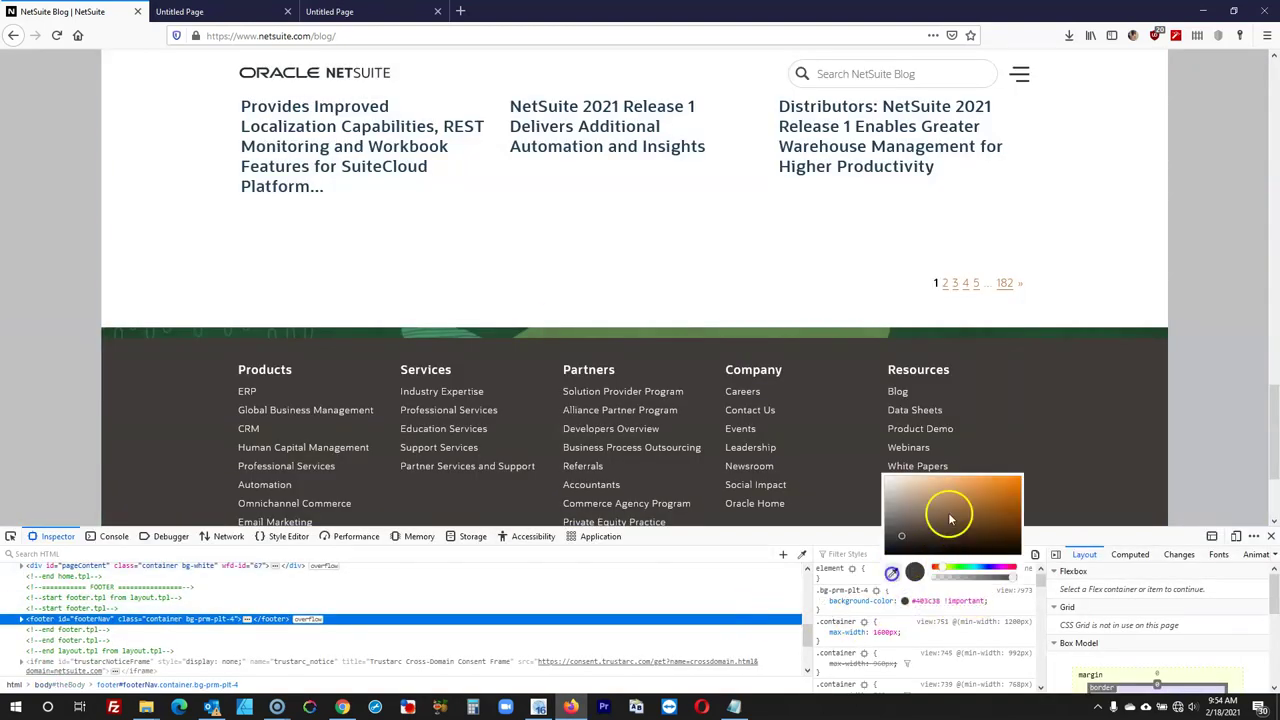
left_click(1085, 450)
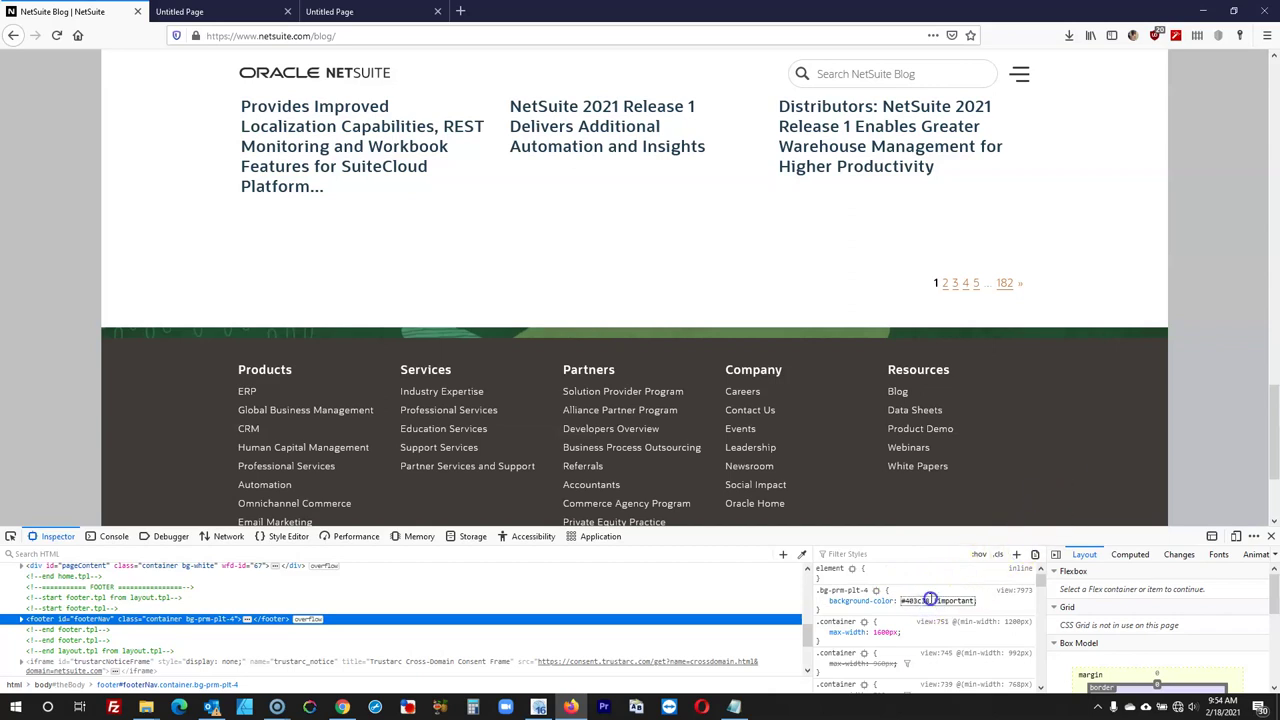
Switch to WYSIWYG Web Builder, set the full-width layer's background color to #403C38, and collapse the Toolbox
left_click(538, 707)
double_click(581, 464)
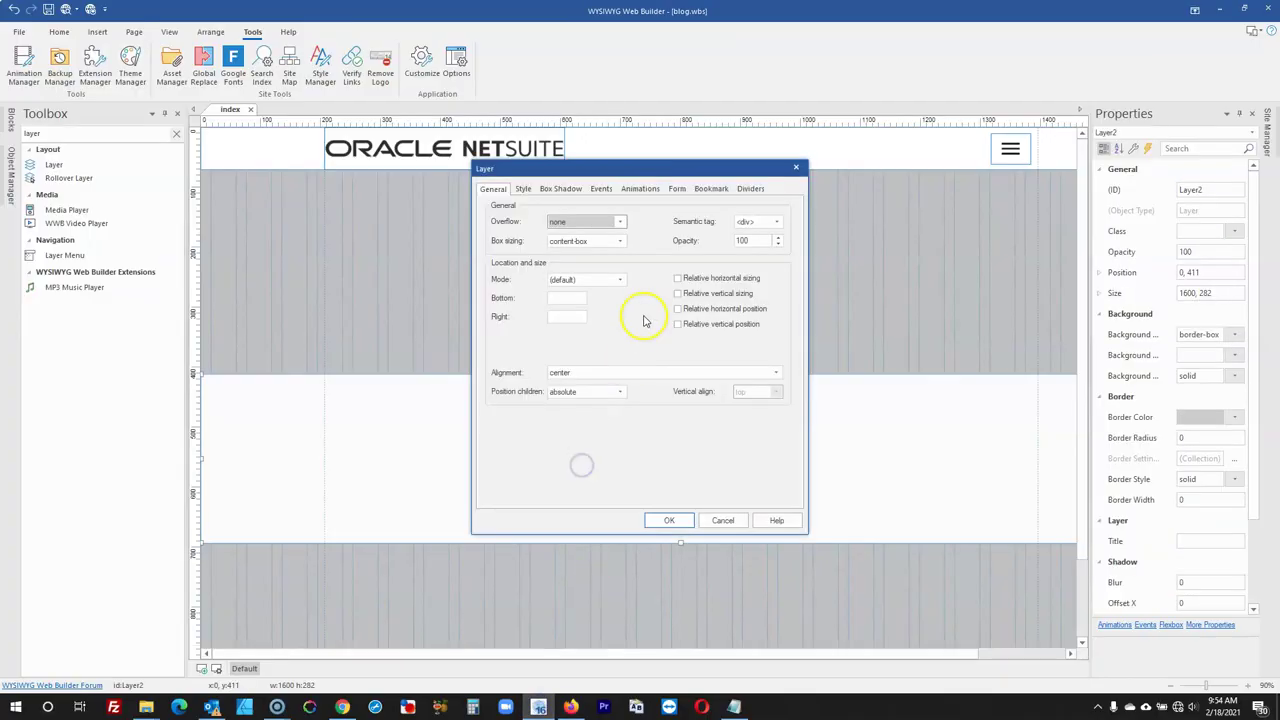
left_click(525, 189)
left_click(586, 276)
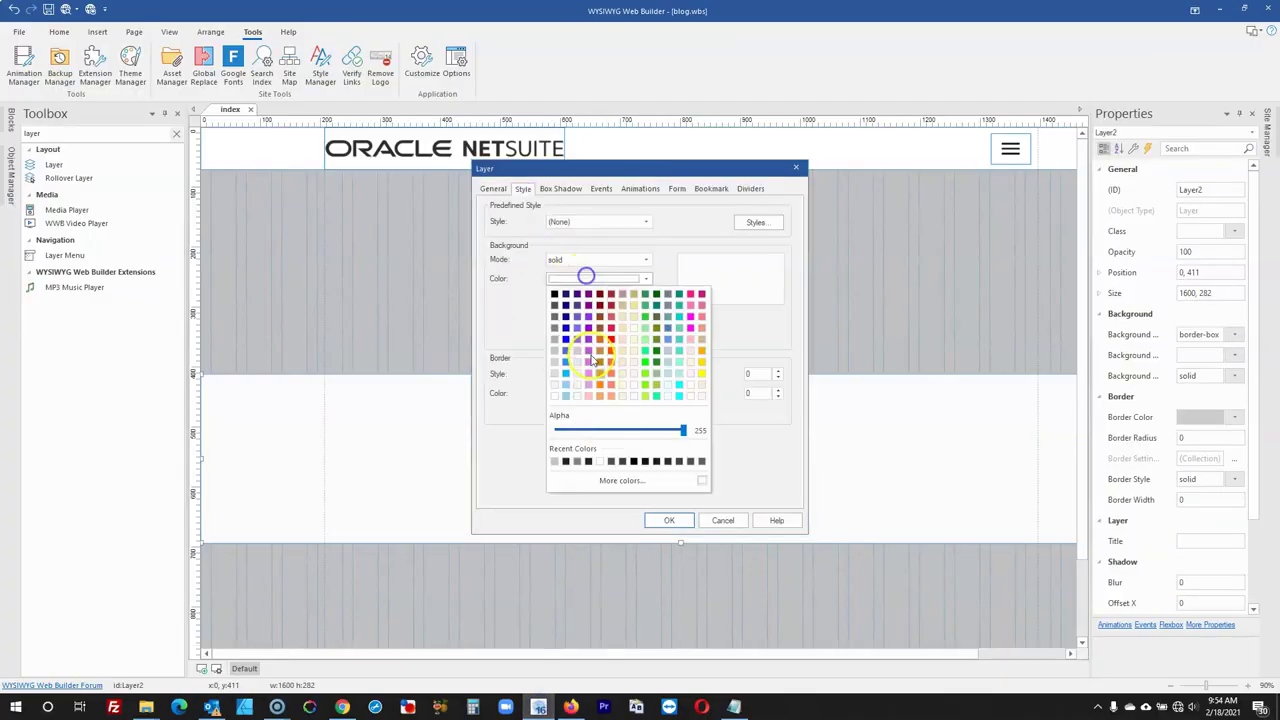
left_click(615, 477)
left_click(702, 454)
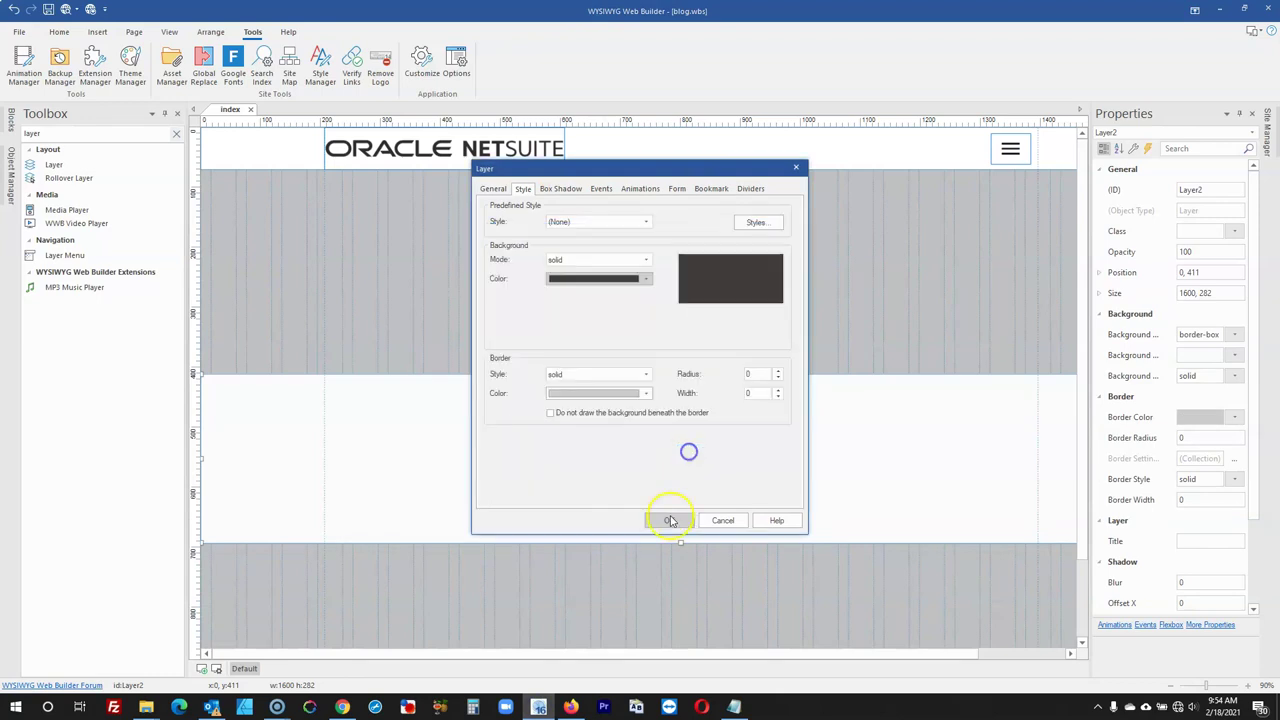
left_click(669, 520)
left_click(641, 341)
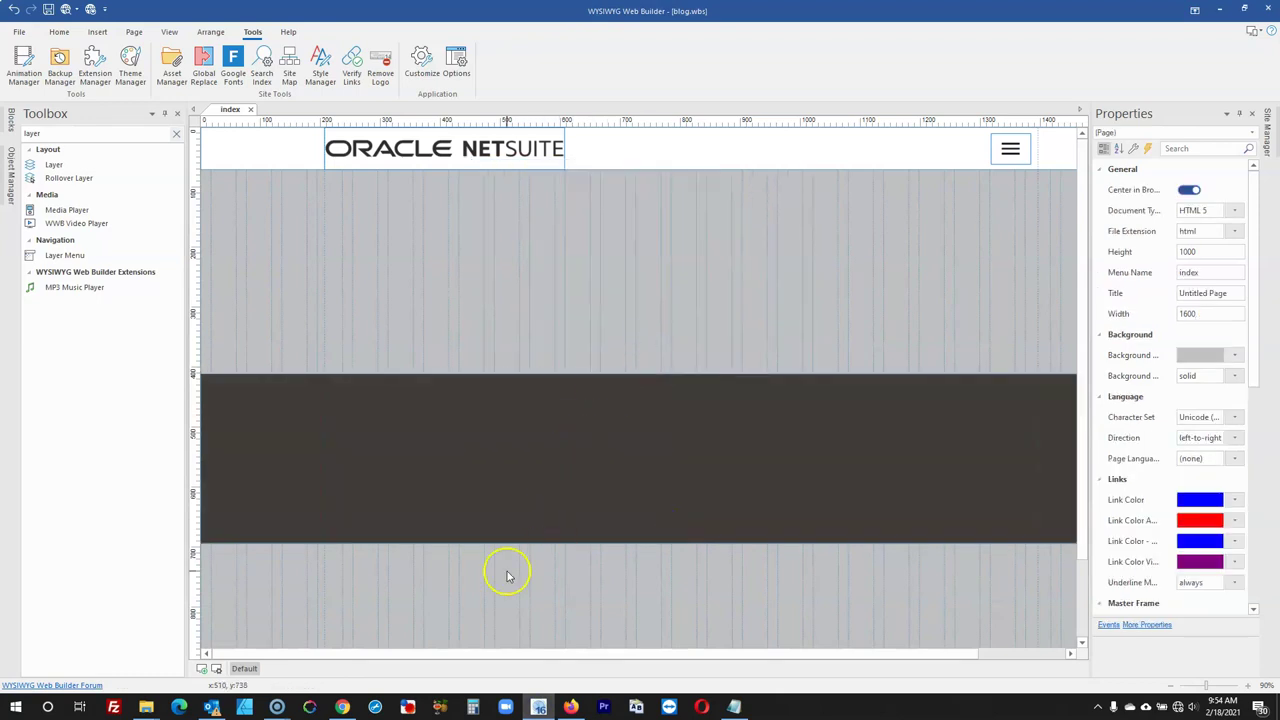
left_click(160, 116)
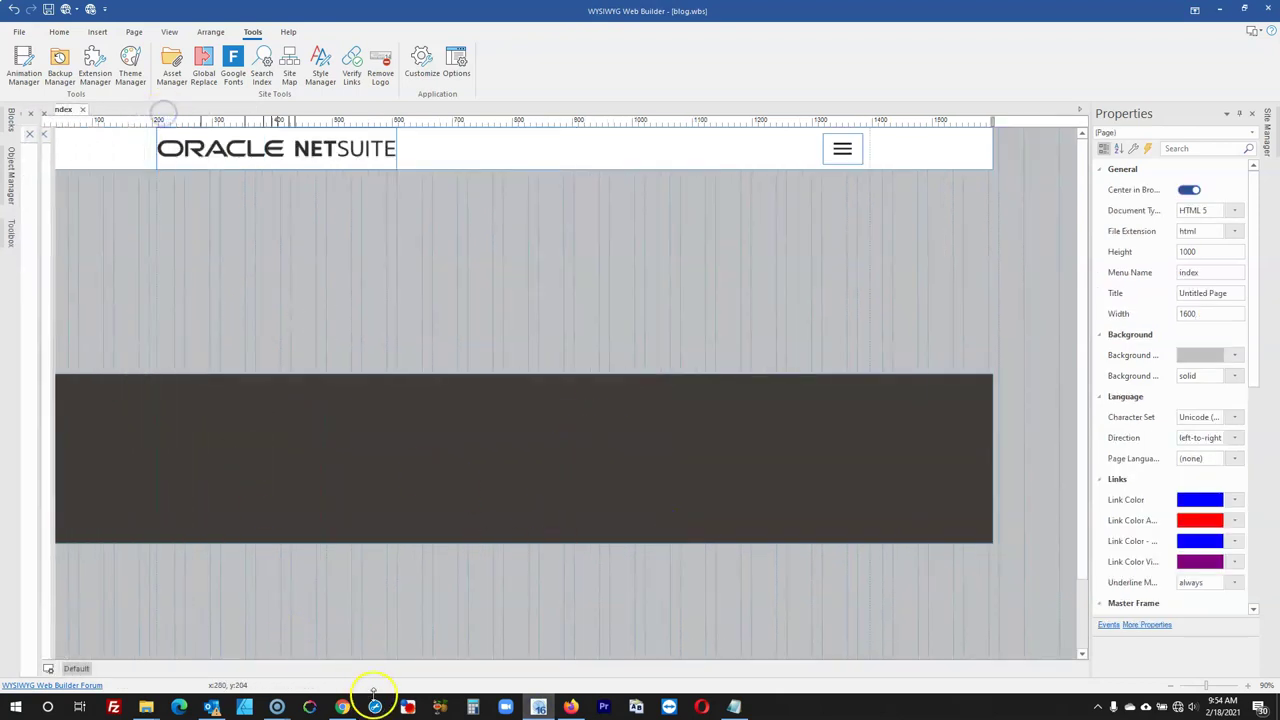
Place footer_bar_art.png from the project's website folder onto the page below the dark layer, at about position 323, 782
left_click(571, 707)
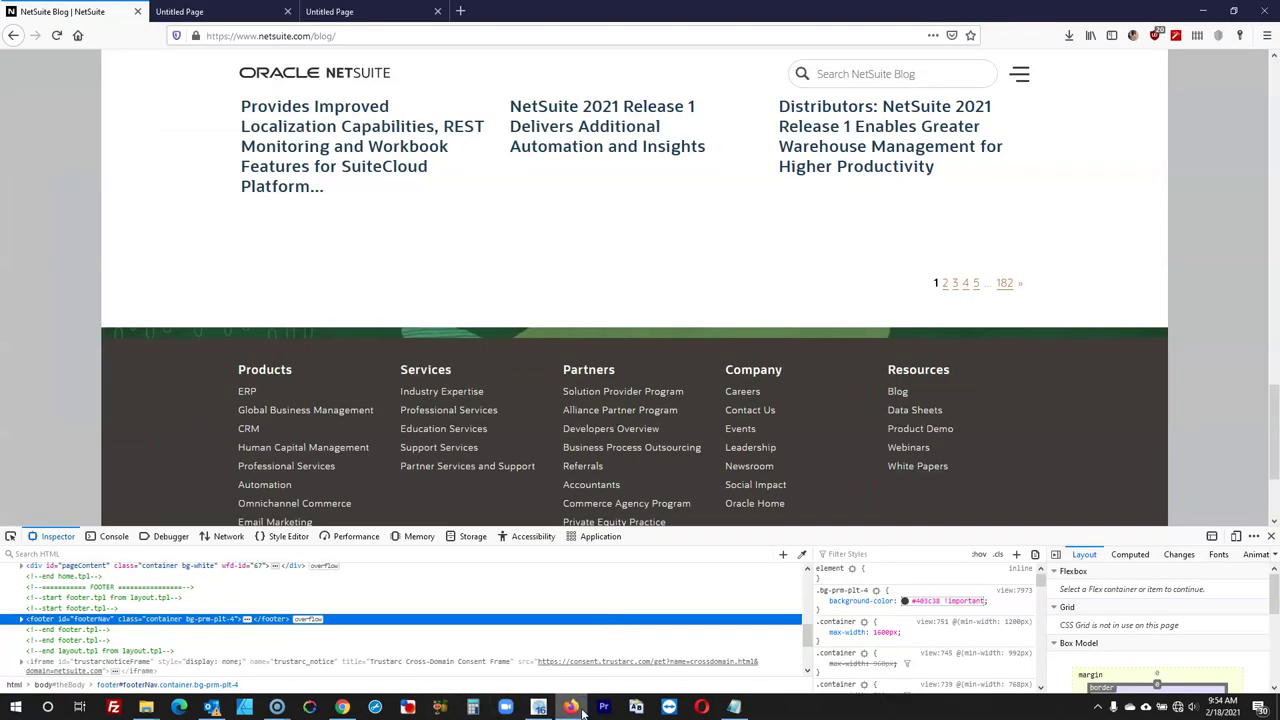
left_click(575, 708)
left_click(213, 630)
left_click(146, 707)
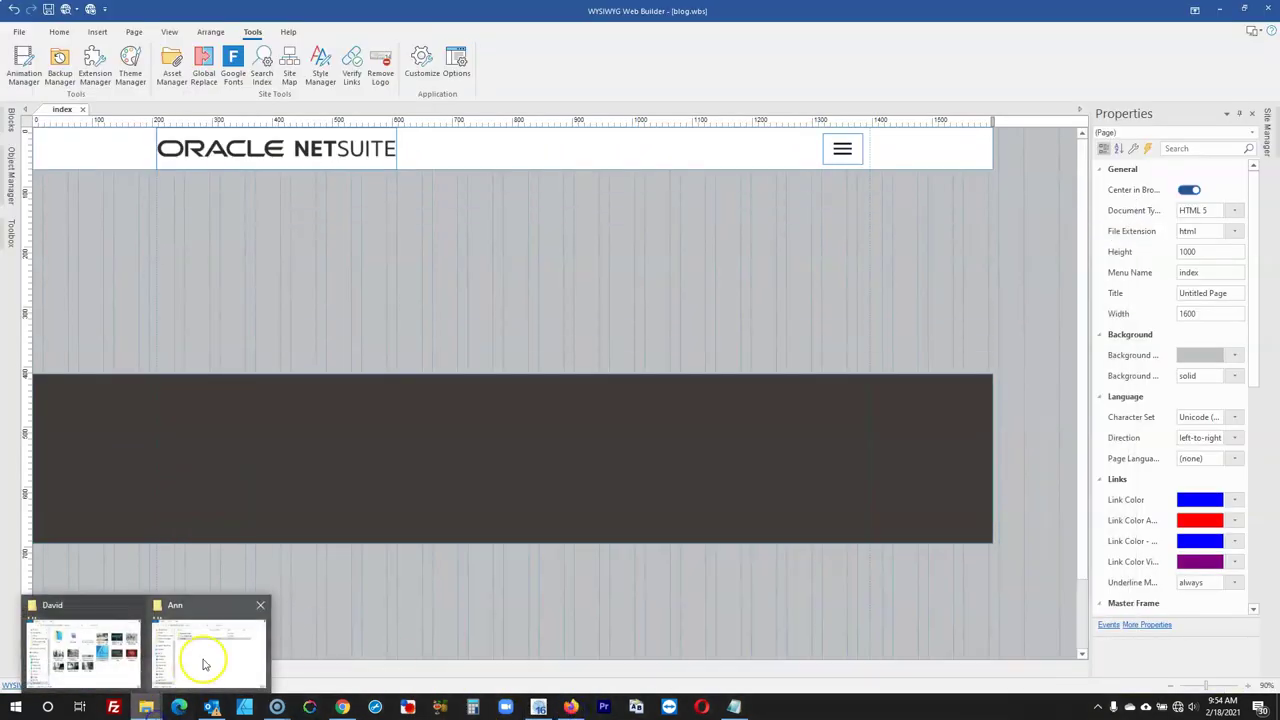
left_click(260, 605)
left_click(146, 629)
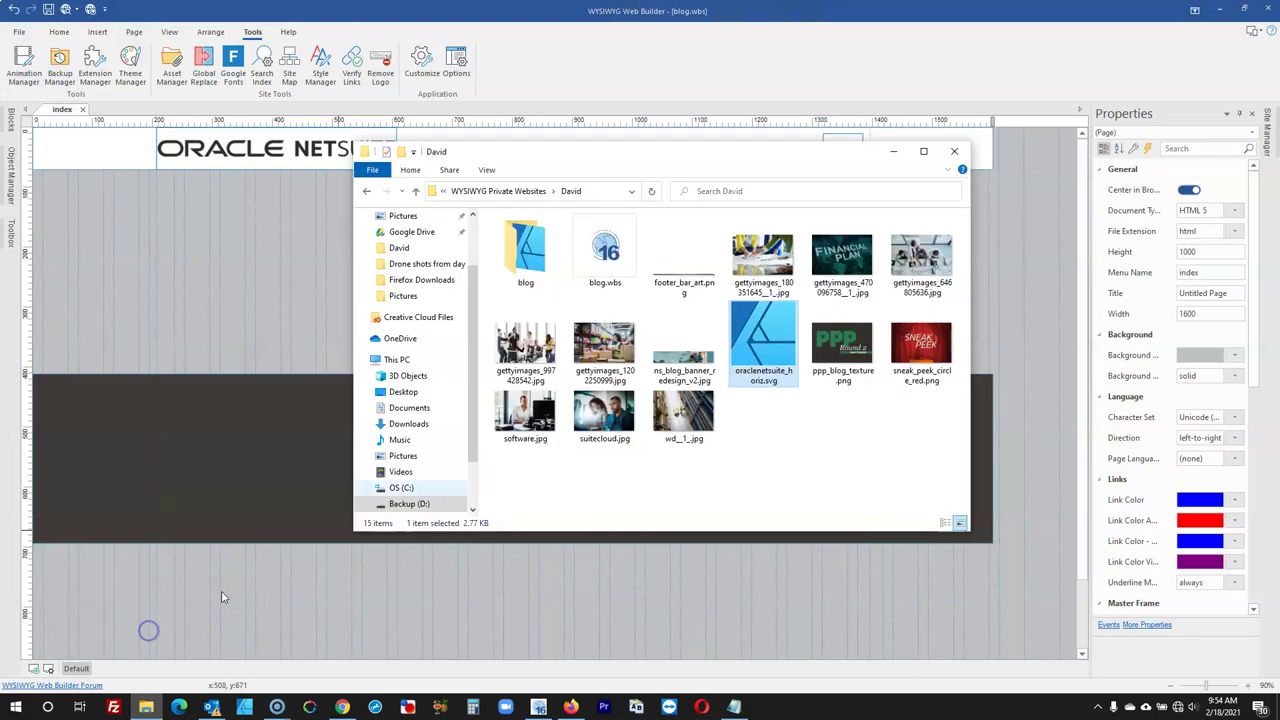
left_click_drag(686, 251, 703, 443)
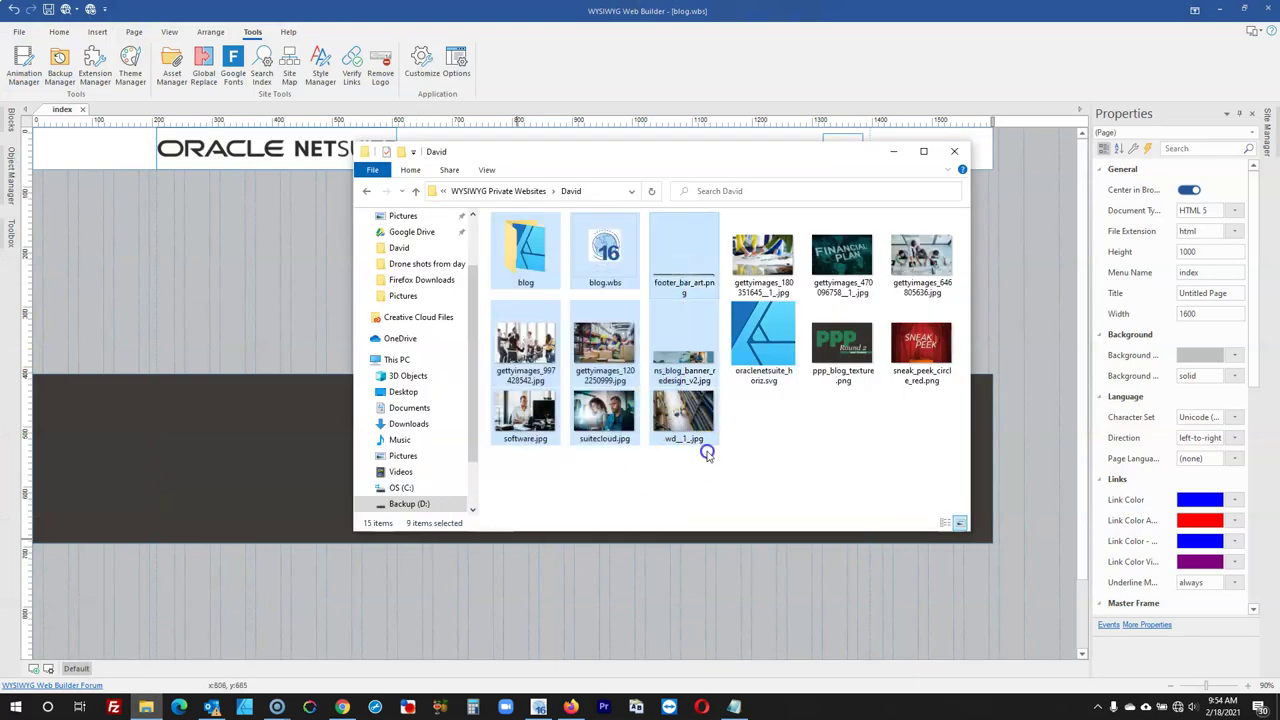
left_click(707, 450)
left_click_drag(700, 293, 266, 604)
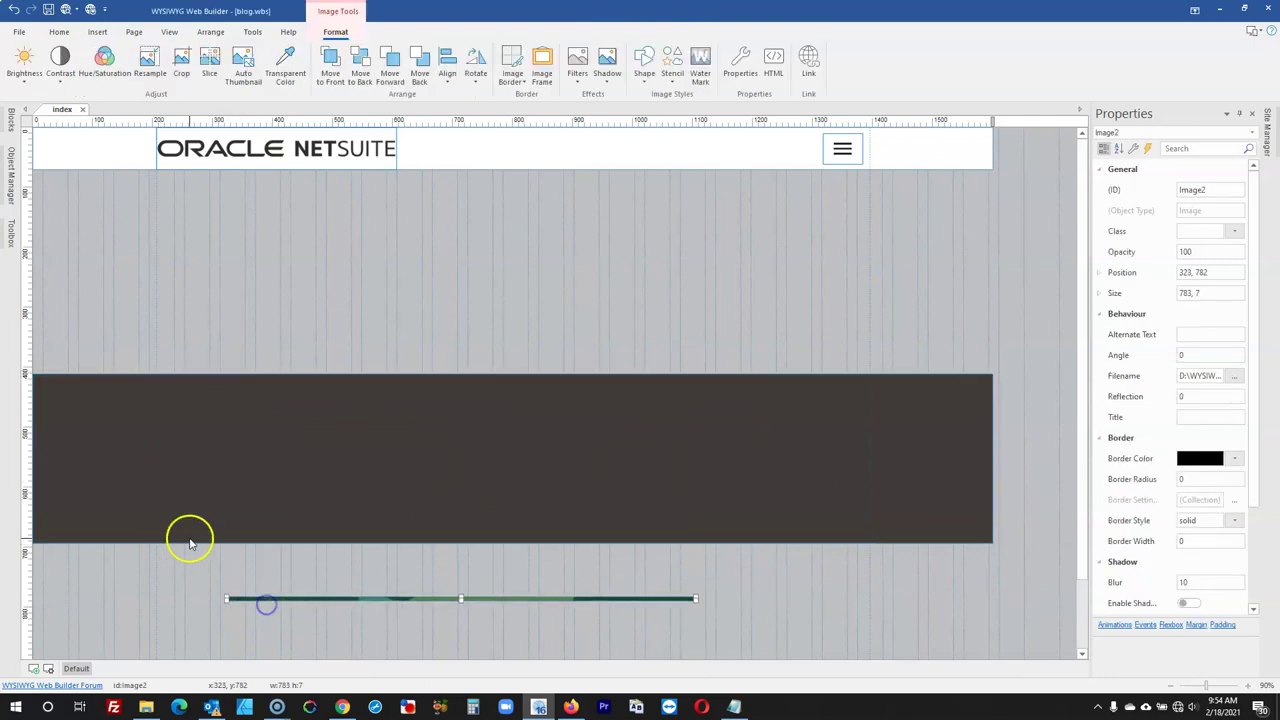
Check the green footer bar on the original blog, then draw a small layer of about 167 by 30 px above the dark layer
left_click(570, 707)
left_click(571, 706)
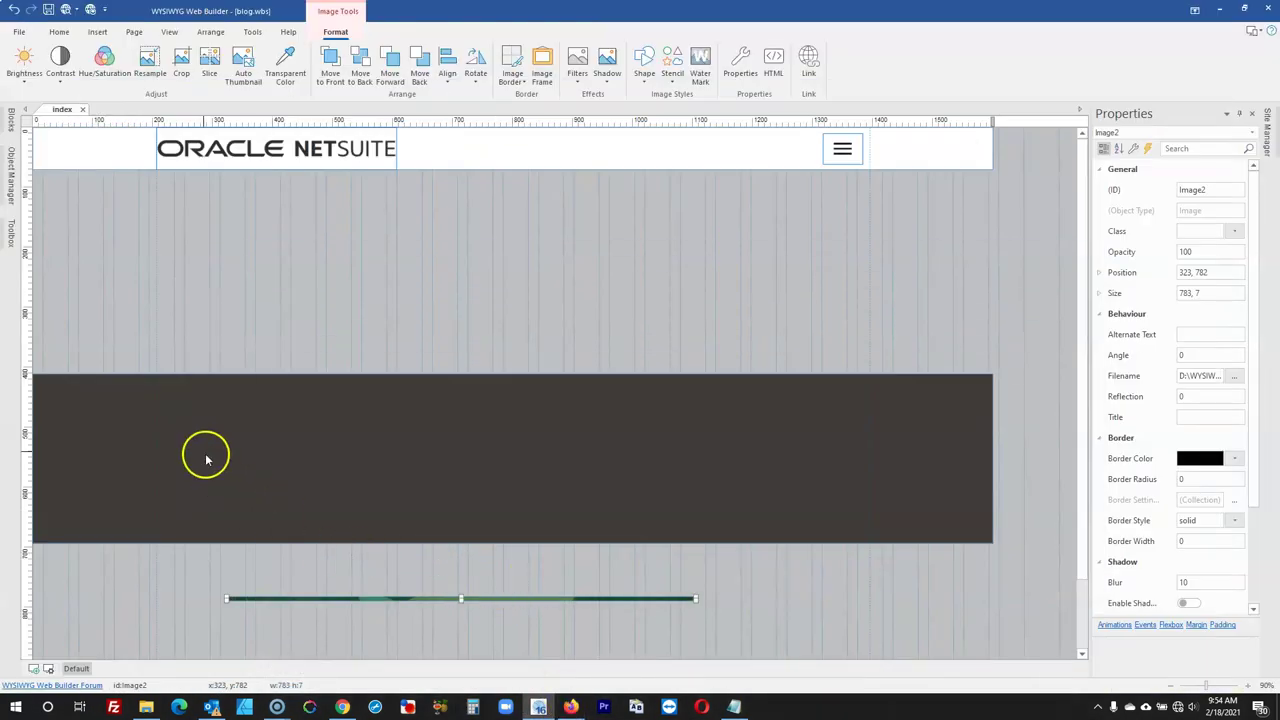
left_click(570, 707)
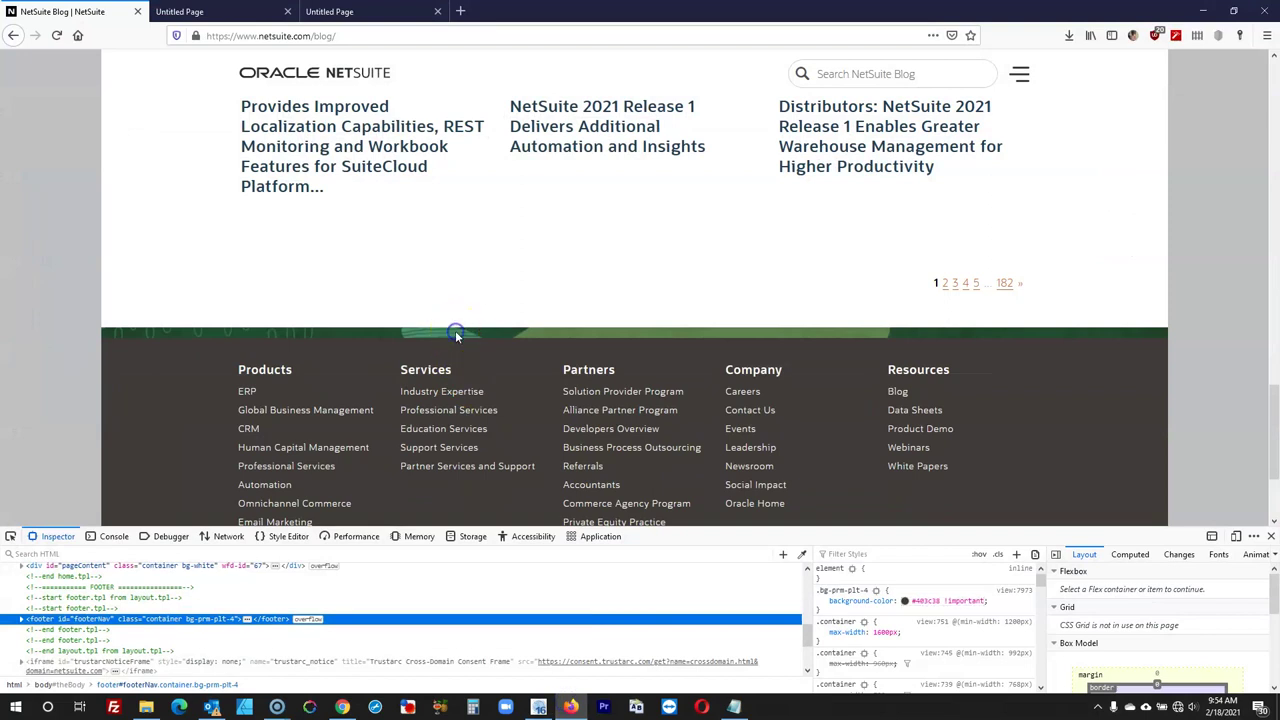
right_click(456, 336)
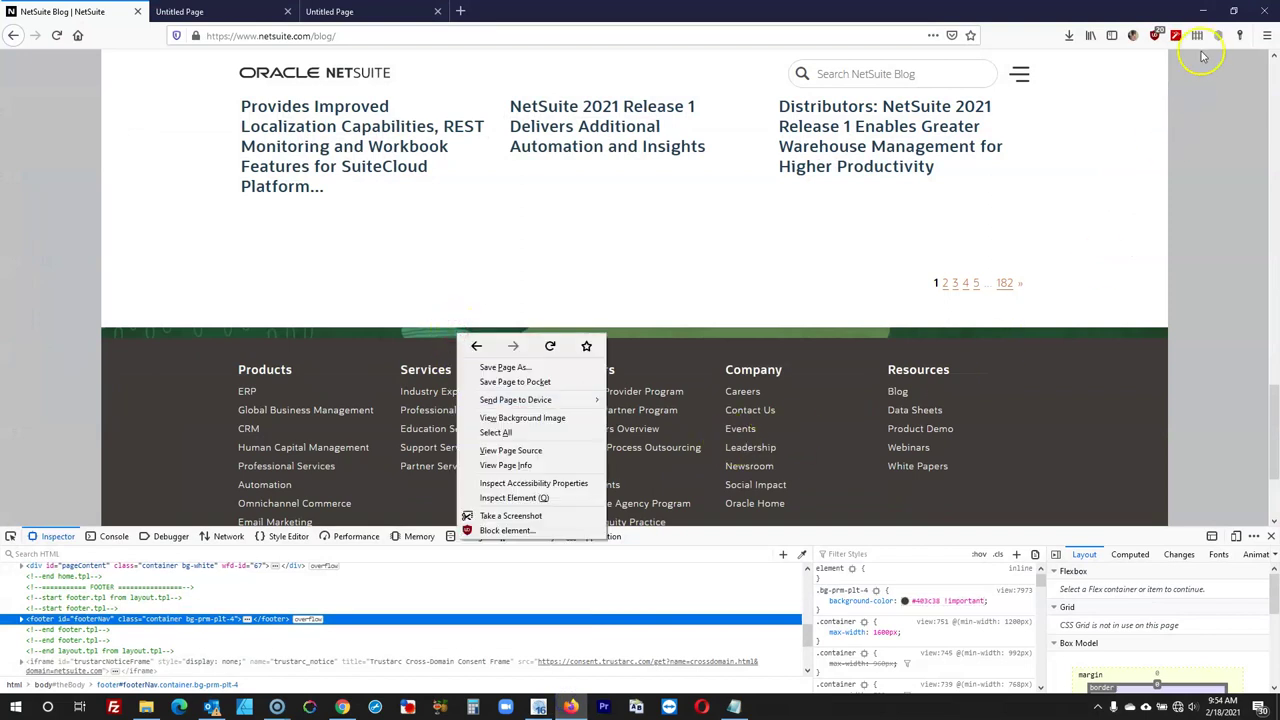
left_click(1203, 11)
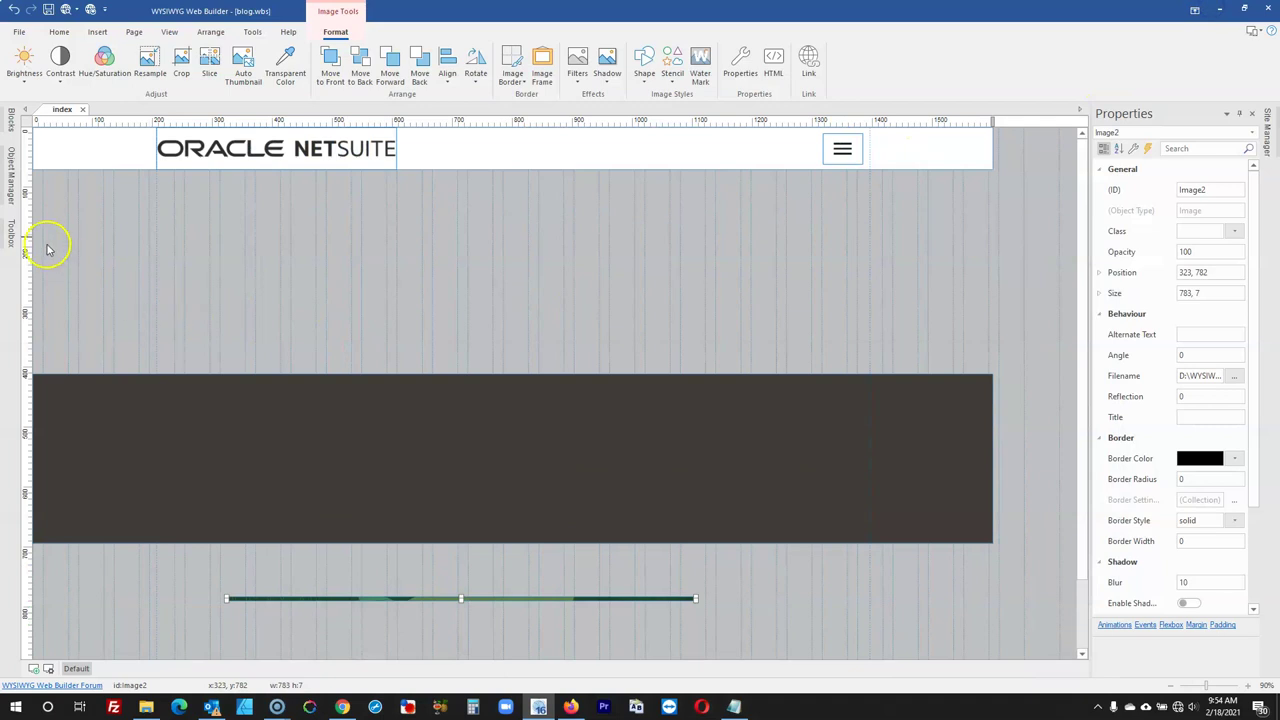
left_click(10, 233)
left_click(57, 166)
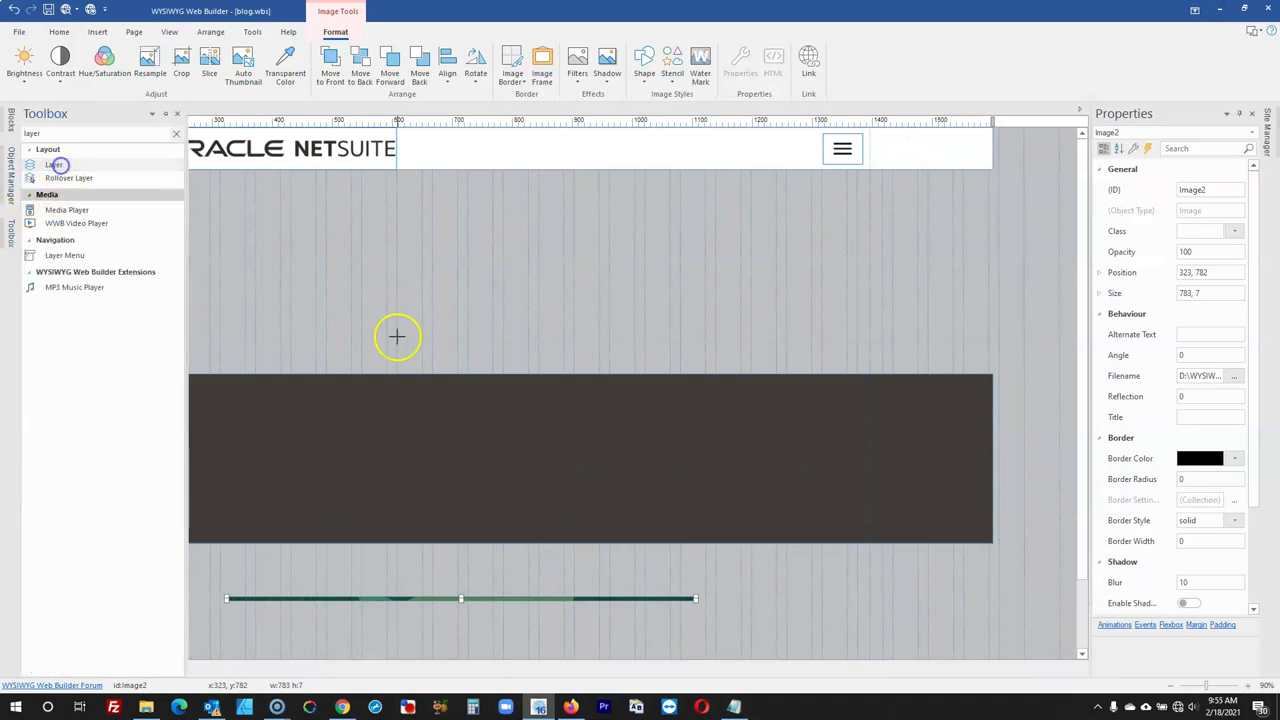
left_click_drag(397, 337, 494, 354)
left_click(623, 360)
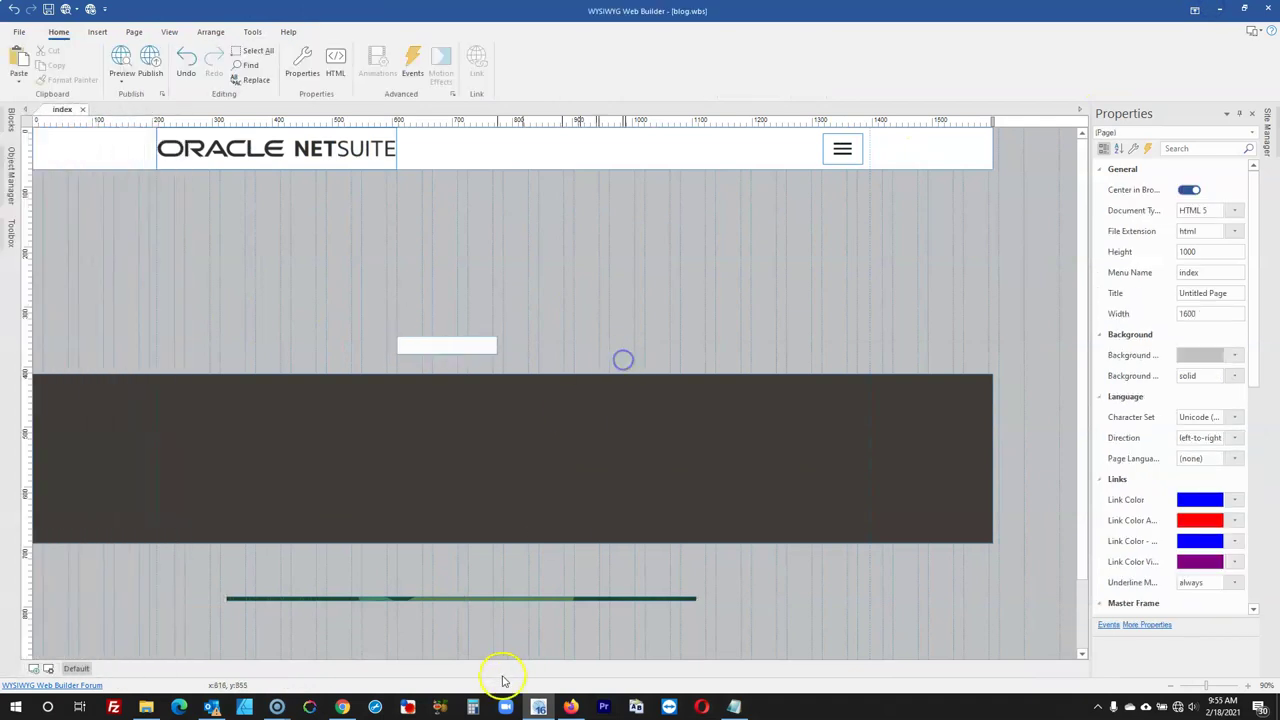
Measure the green footer bar on the original NetSuite Blog page with the element picker in Firefox
left_click(568, 706)
right_click(500, 336)
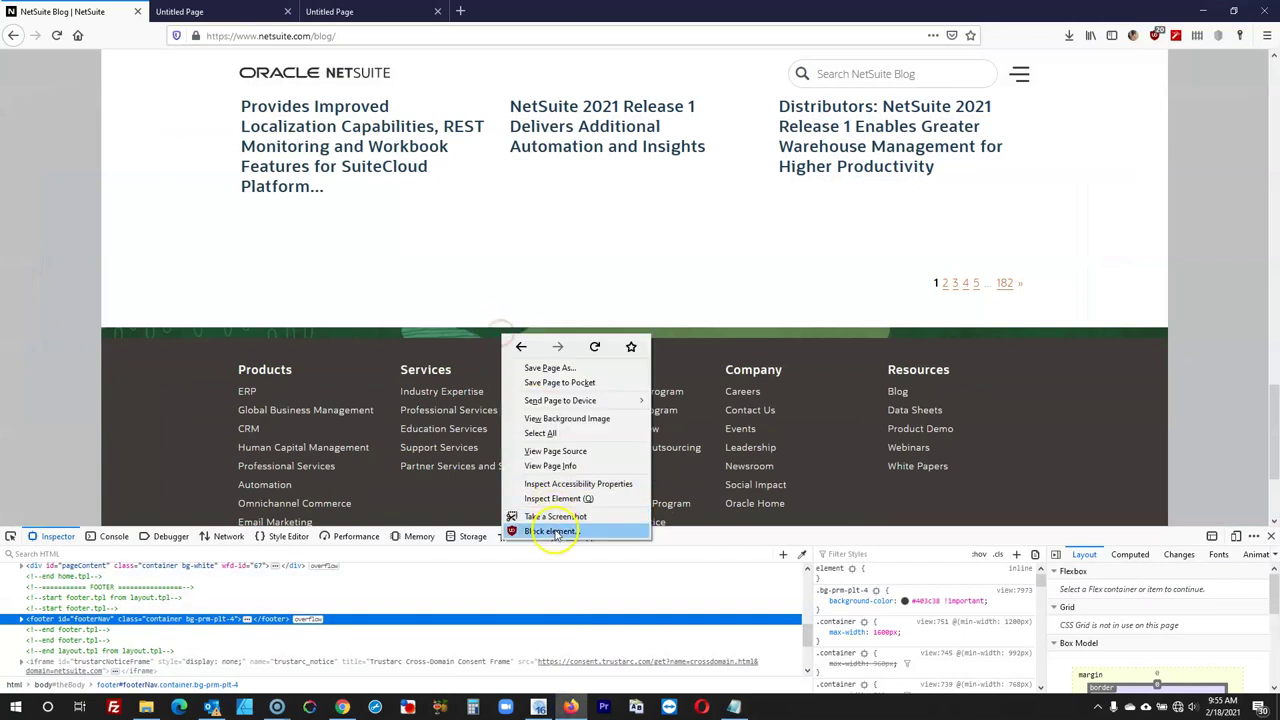
left_click(10, 537)
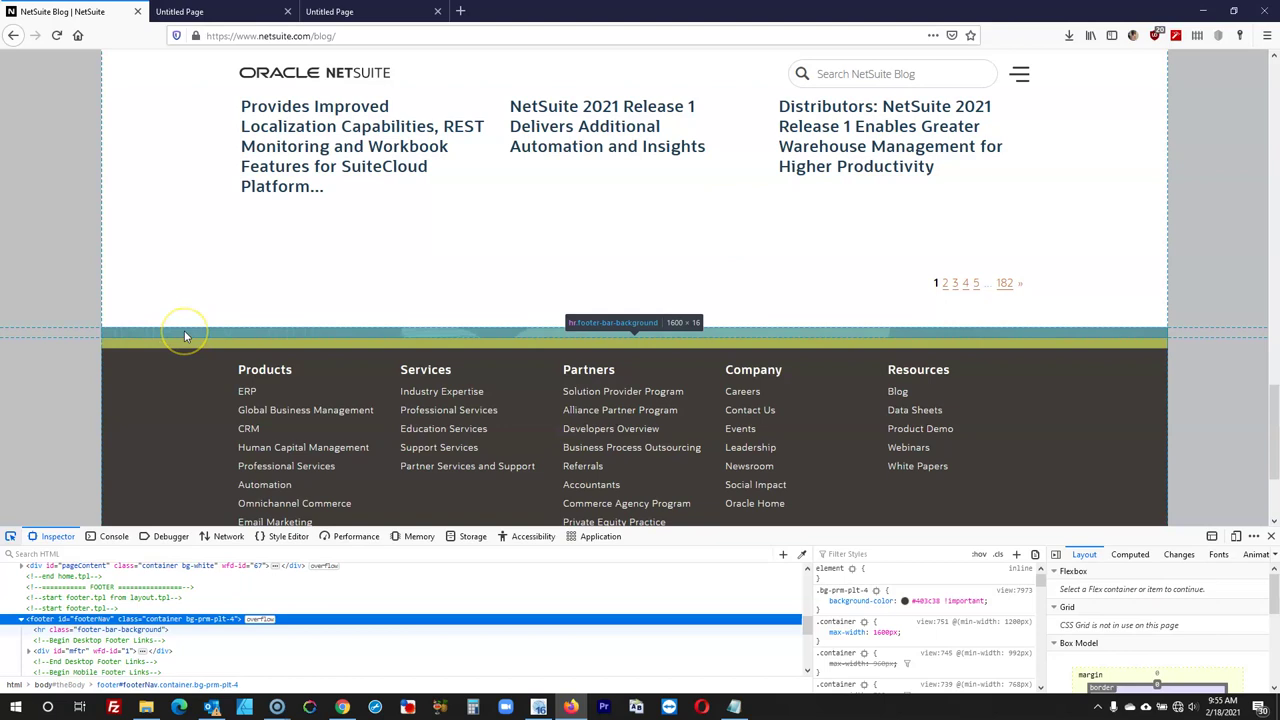
left_click(1203, 11)
Set the new small layer's size to 1600, 16 and move it to position 0, 395, directly above the dark layer
left_click(494, 345)
left_click(1117, 297)
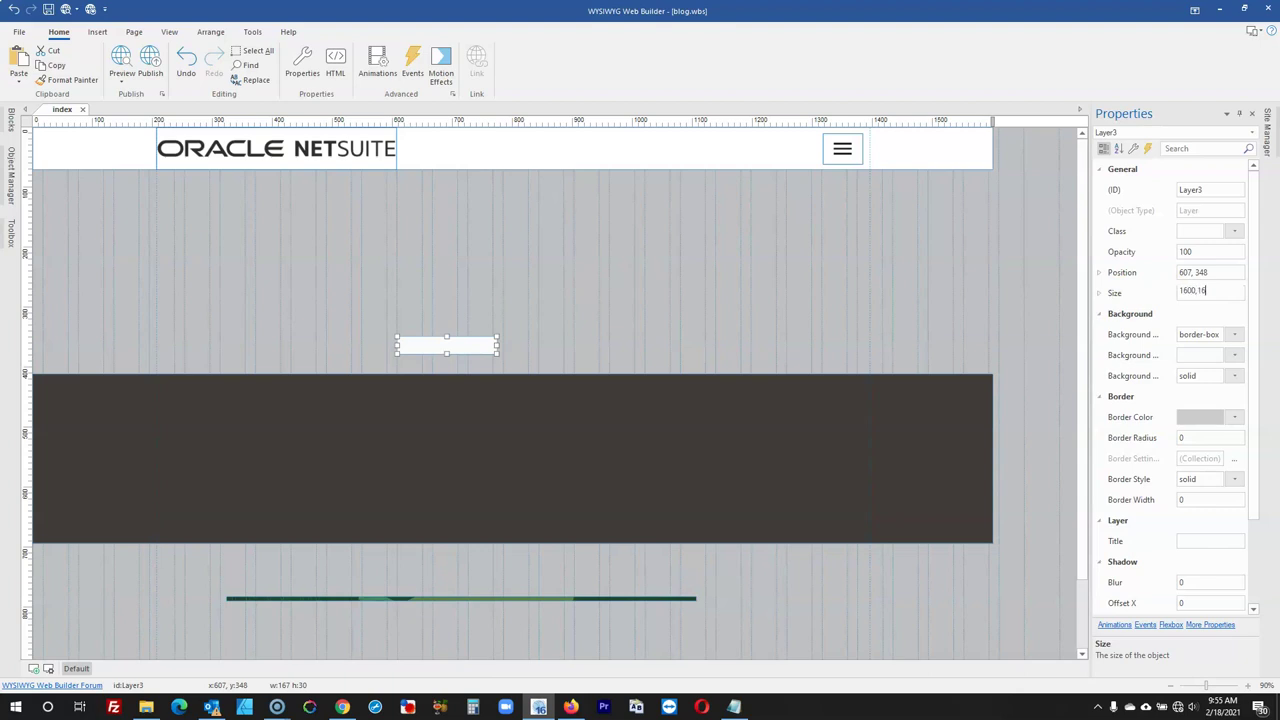
key("Return")
left_click(852, 320)
left_click_drag(830, 342, 425, 376)
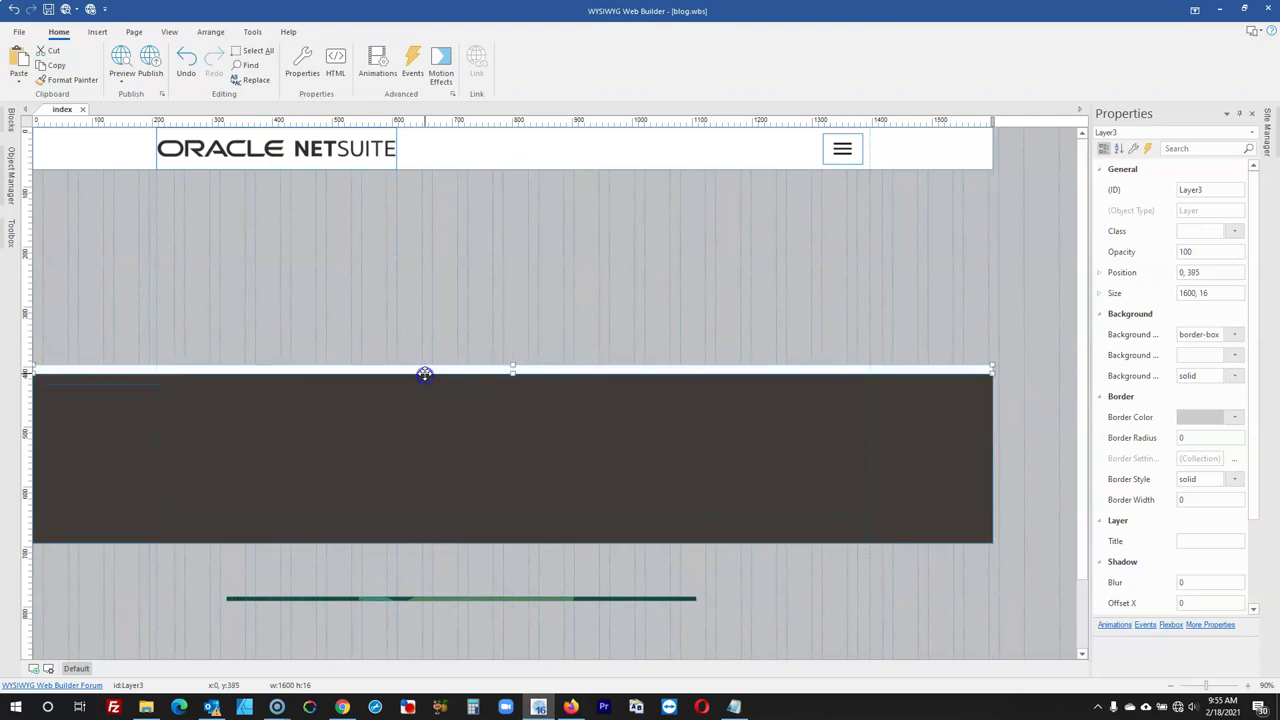
Set the thin layer's background mode to image using footer_bar_art.png, then delete the loose strip image below the dark layer
double_click(425, 369)
left_click(523, 188)
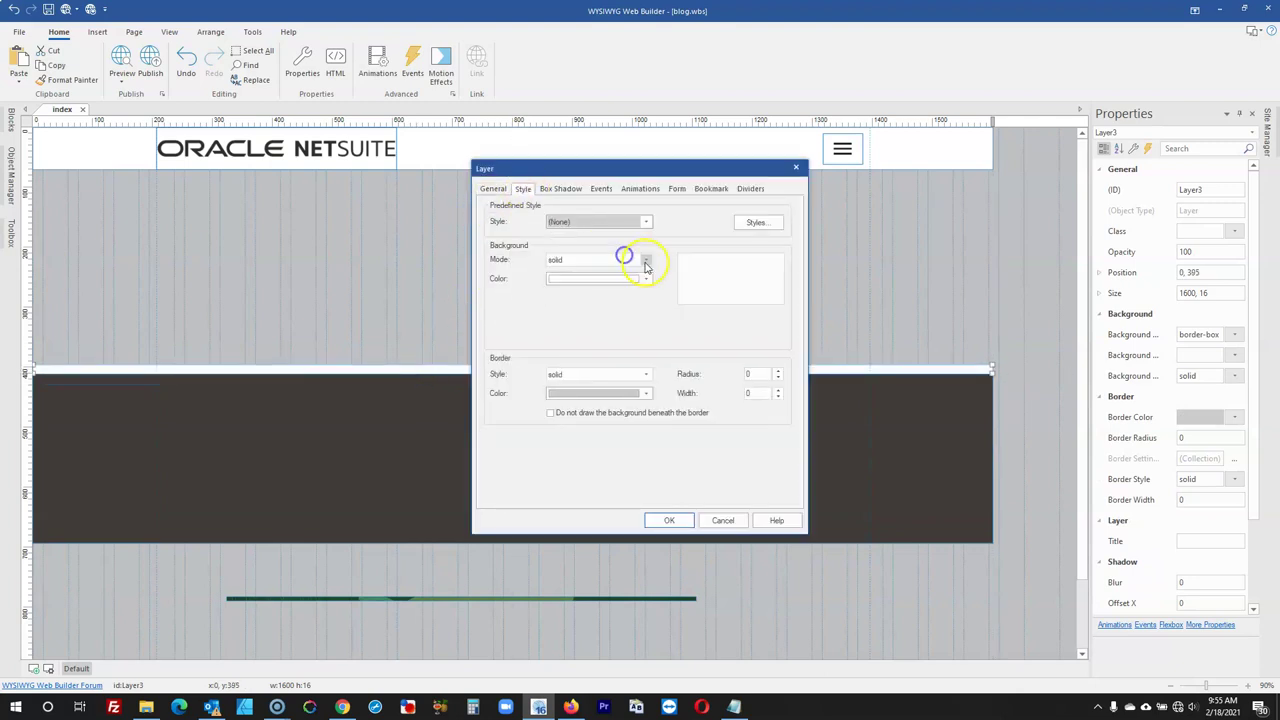
left_click(588, 262)
left_click(580, 285)
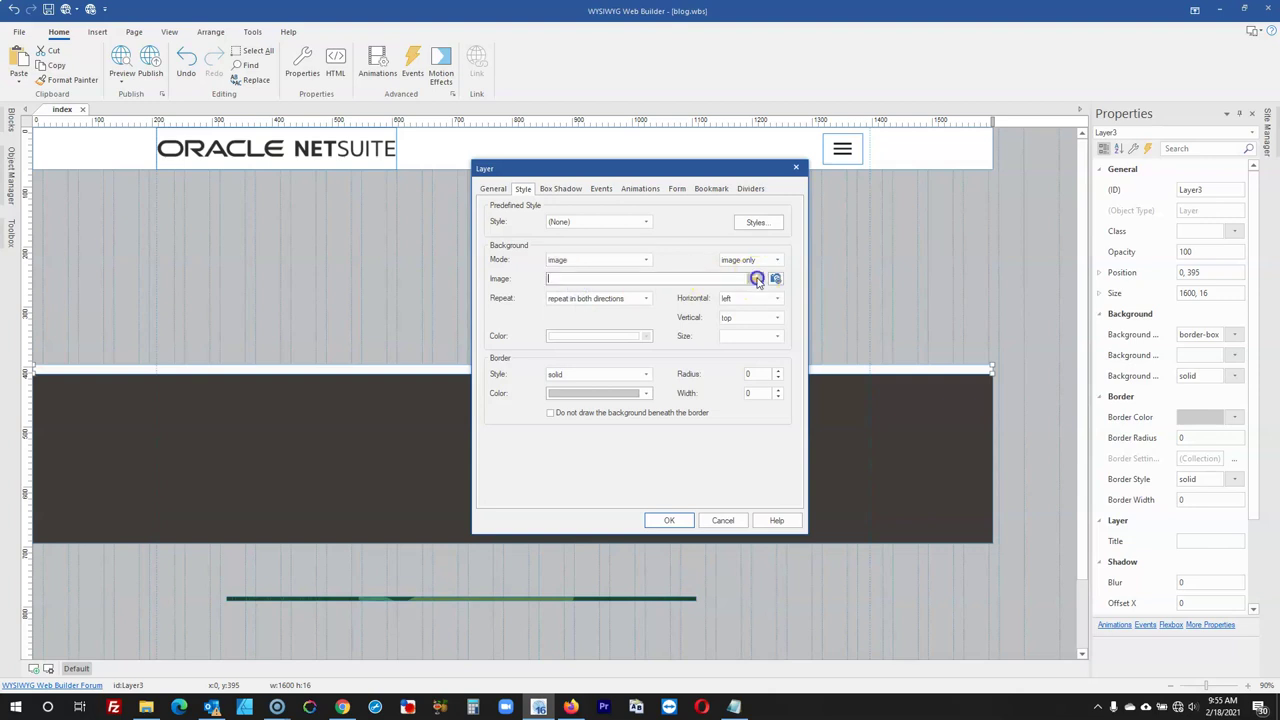
left_click(757, 279)
left_click(665, 233)
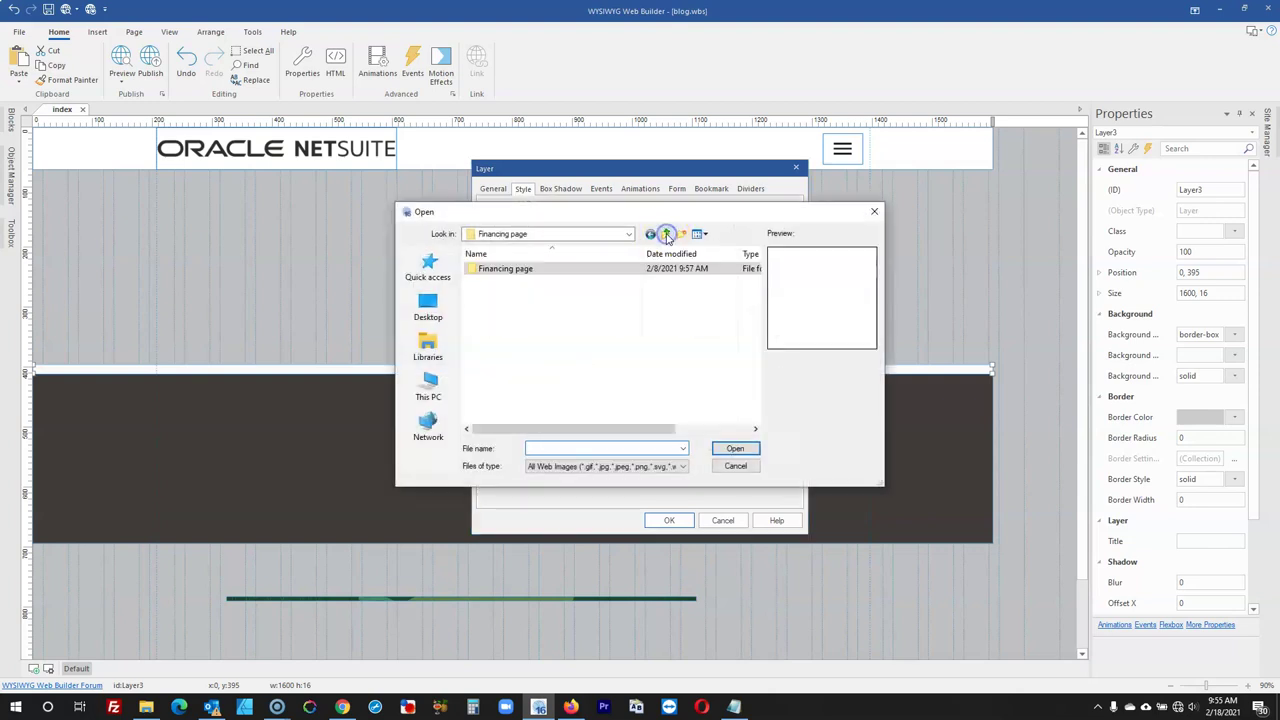
left_click(666, 234)
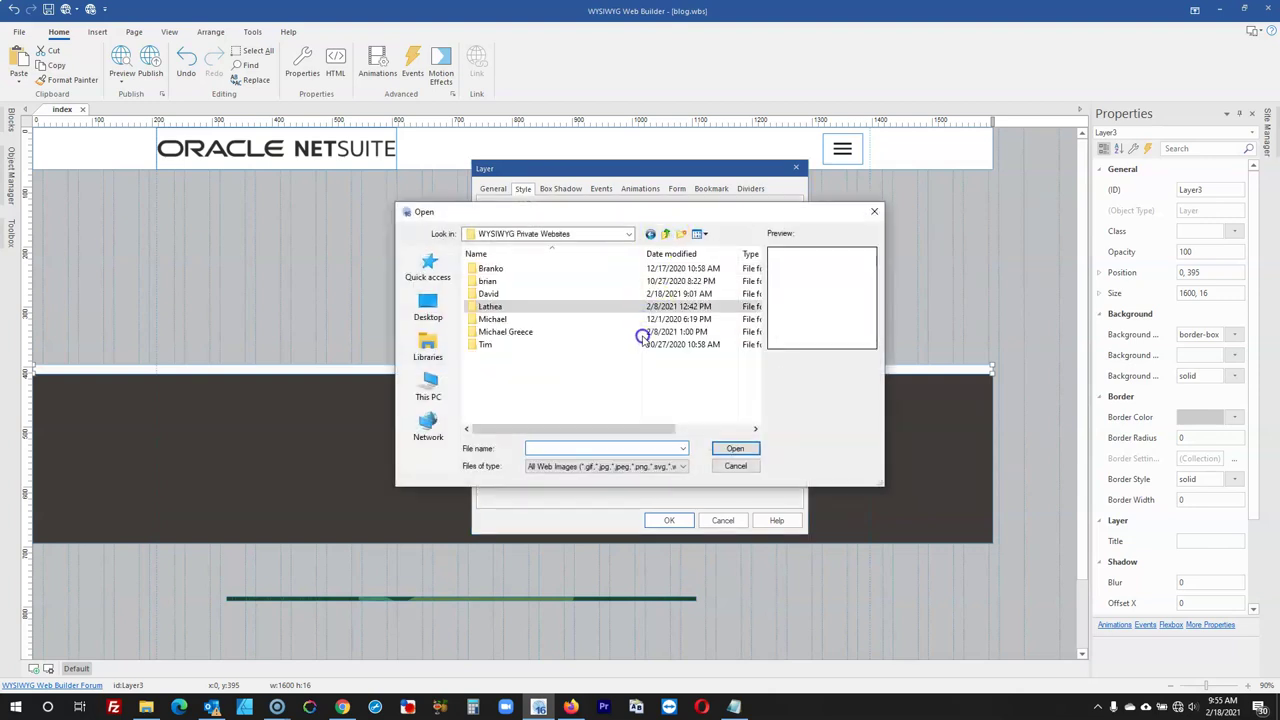
double_click(518, 294)
left_click(559, 306)
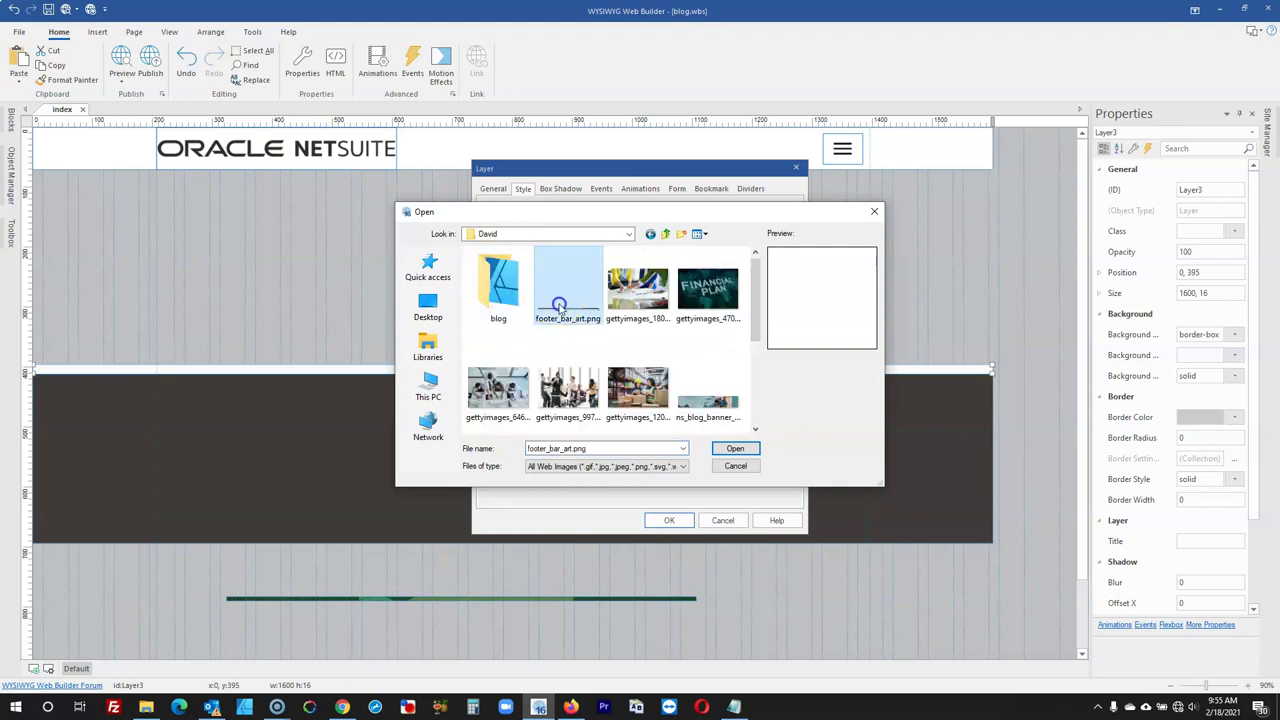
left_click(669, 520)
left_click(643, 598)
key("Delete")
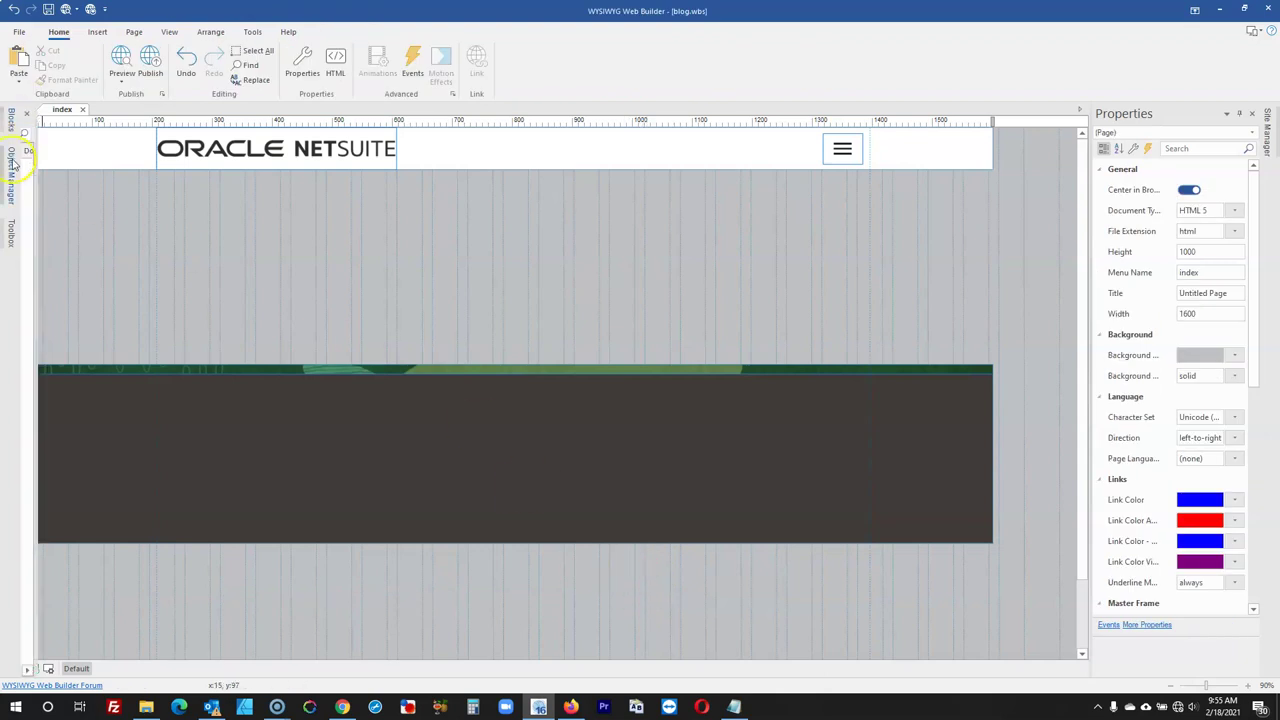
Add a Content Place Holder at position 0, 70 and stretch it across the full page width down to the green footer bar
mouse_move(10, 232)
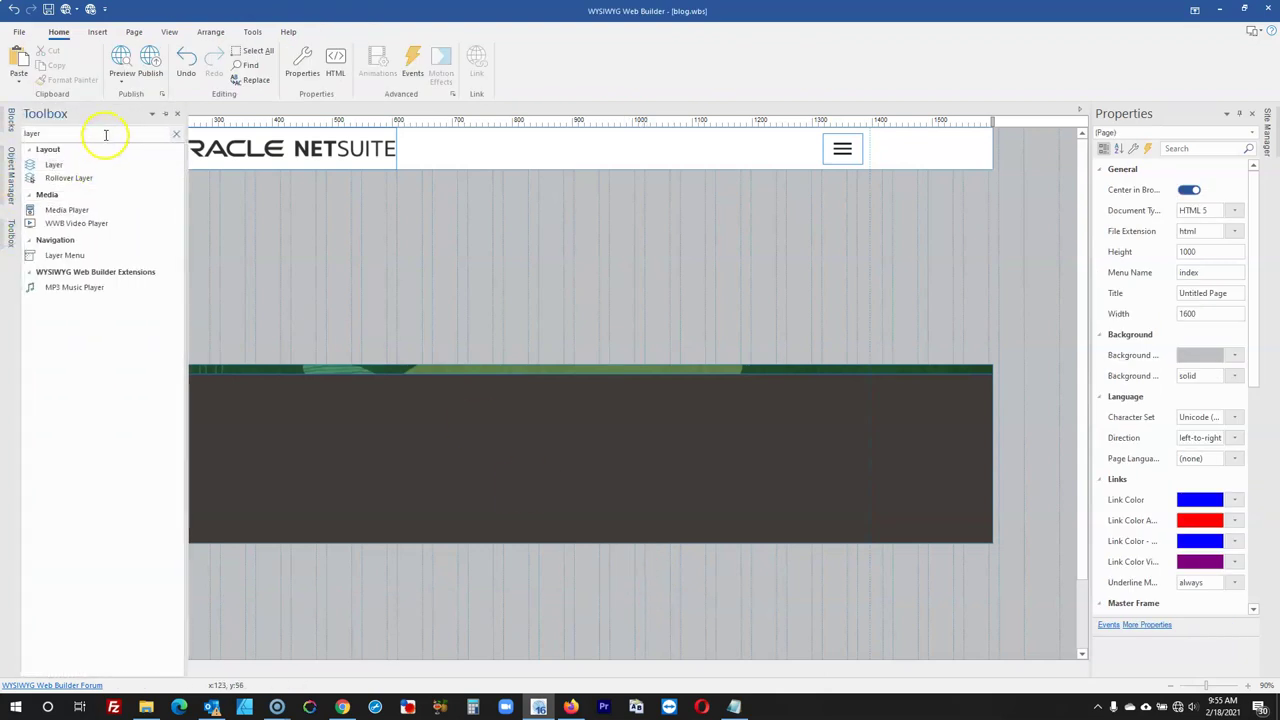
mouse_move(8, 130)
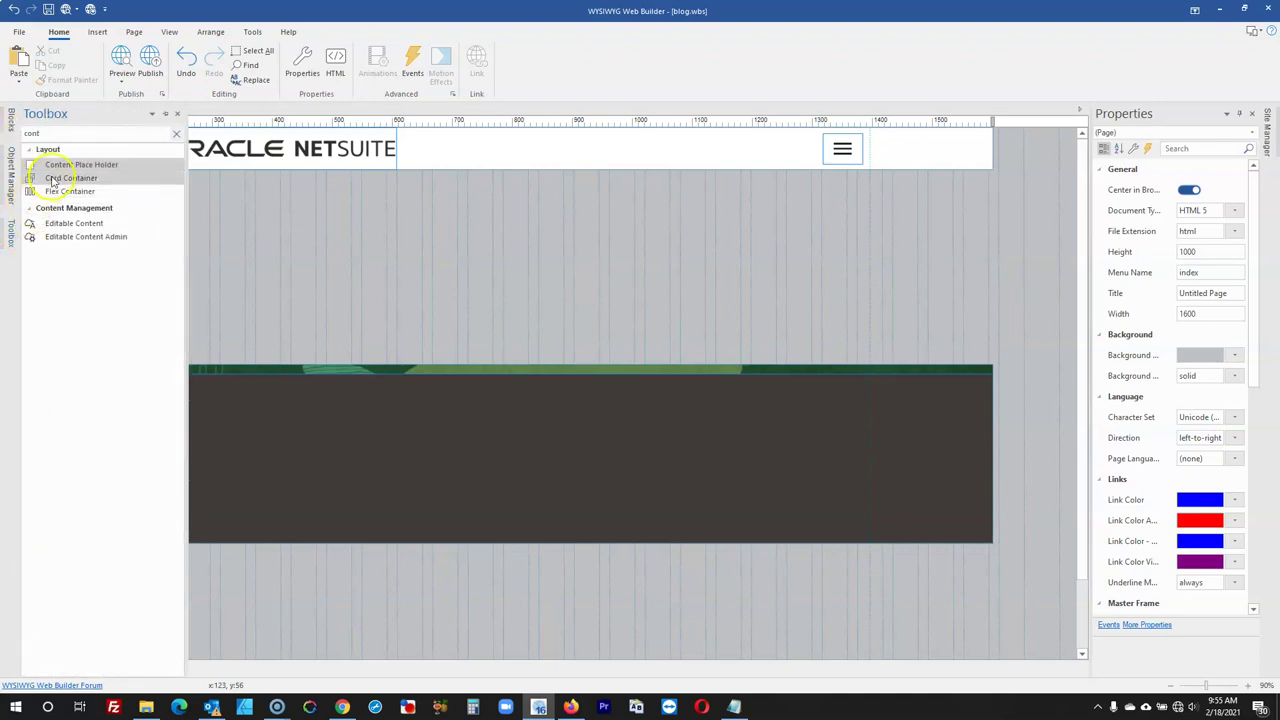
left_click_drag(86, 163, 137, 206)
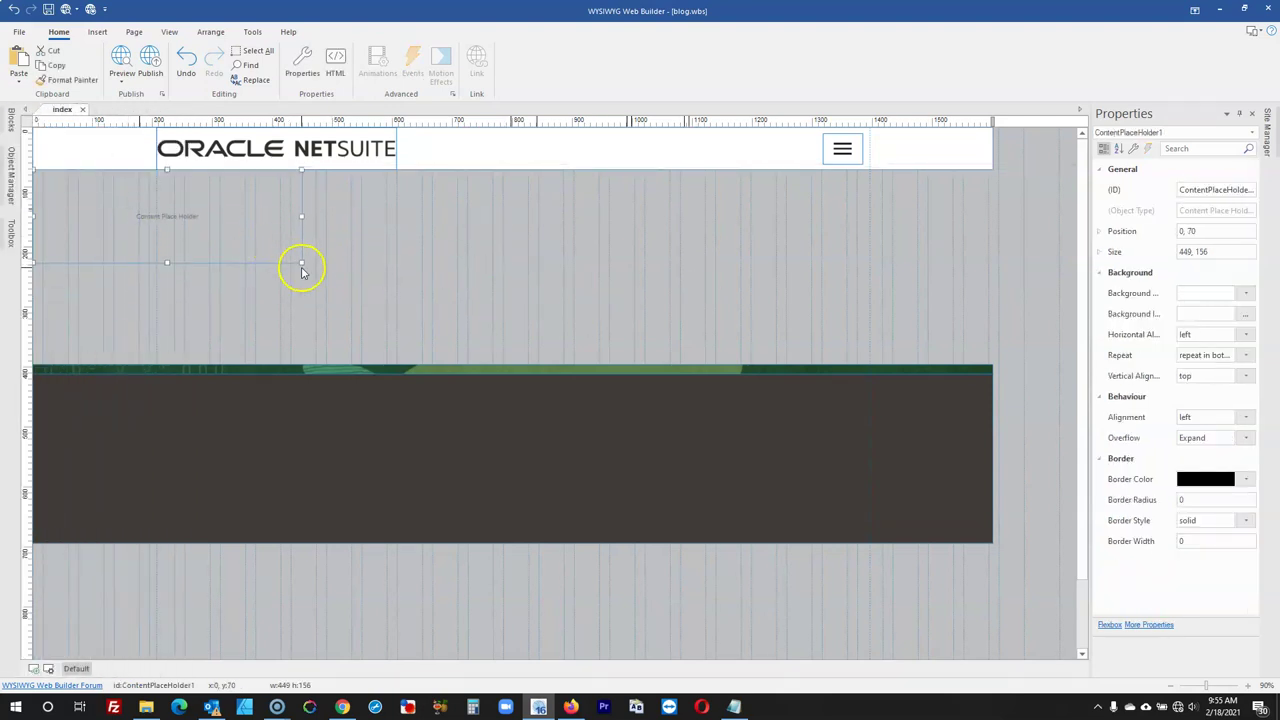
left_click_drag(318, 273, 989, 362)
left_click(1019, 298)
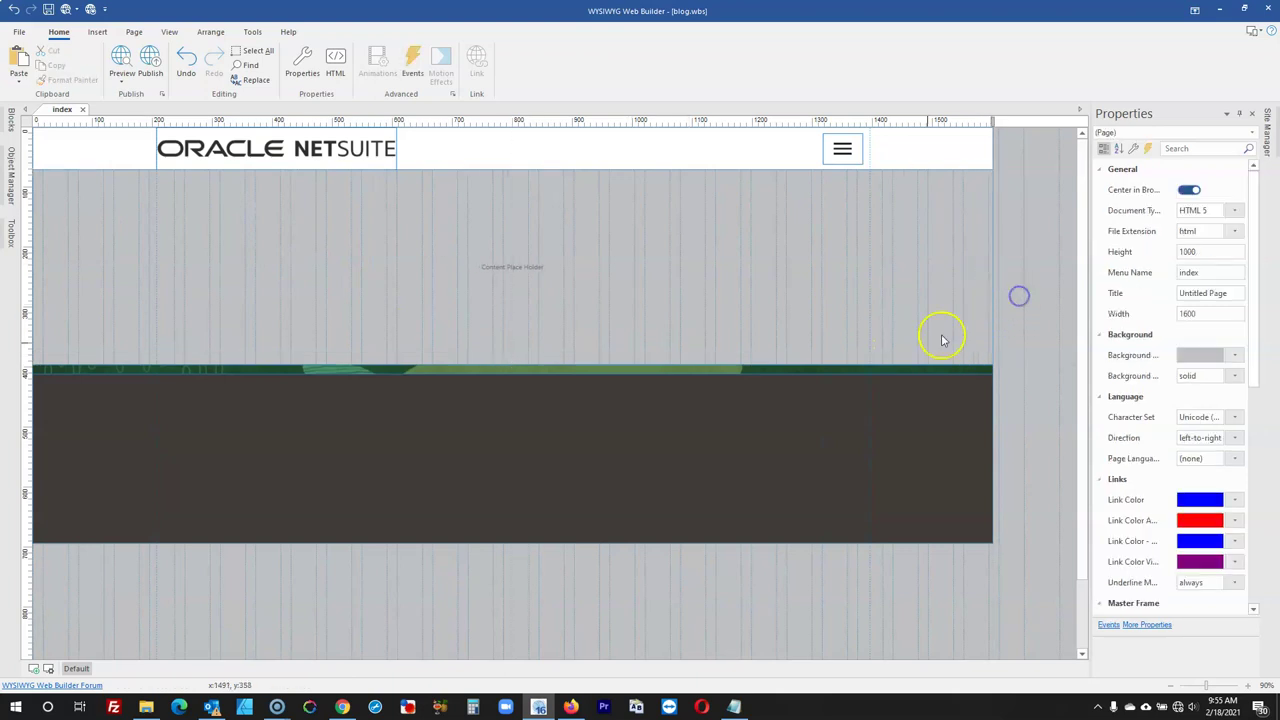
Close the inspector on the original NetSuite Blog page in Firefox and examine the footer's social media icons
left_click(570, 707)
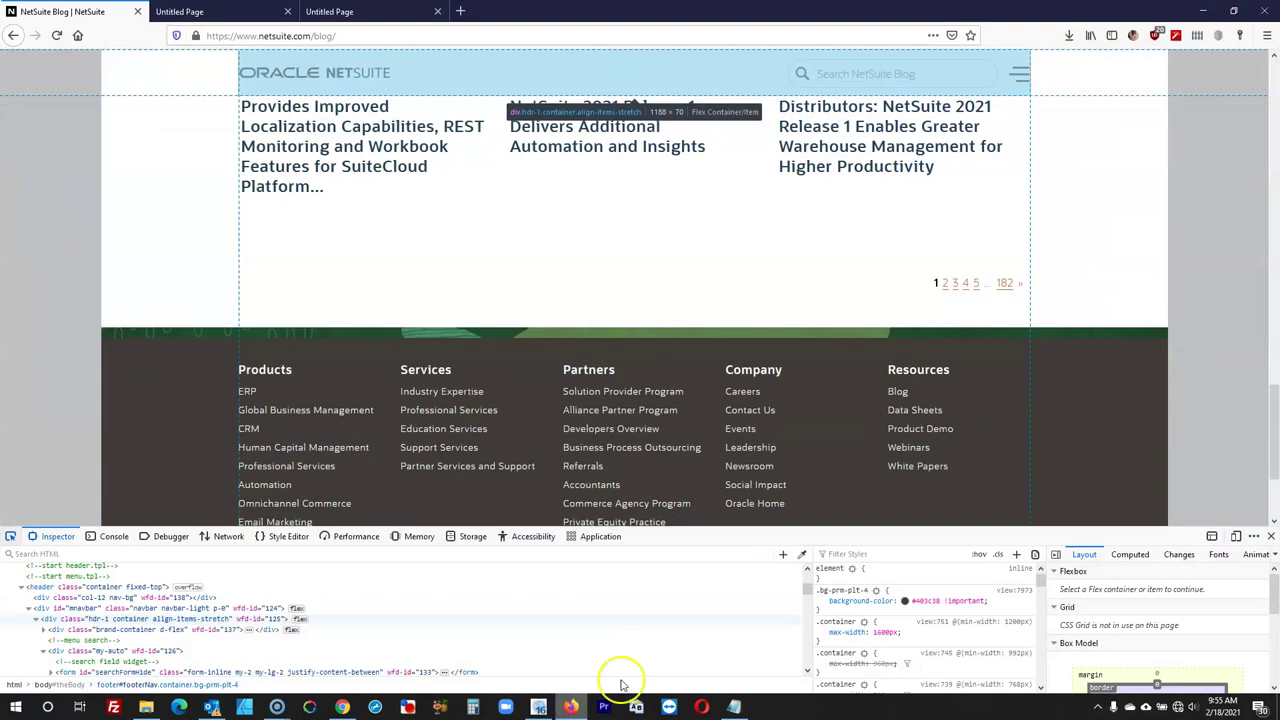
left_click(1271, 536)
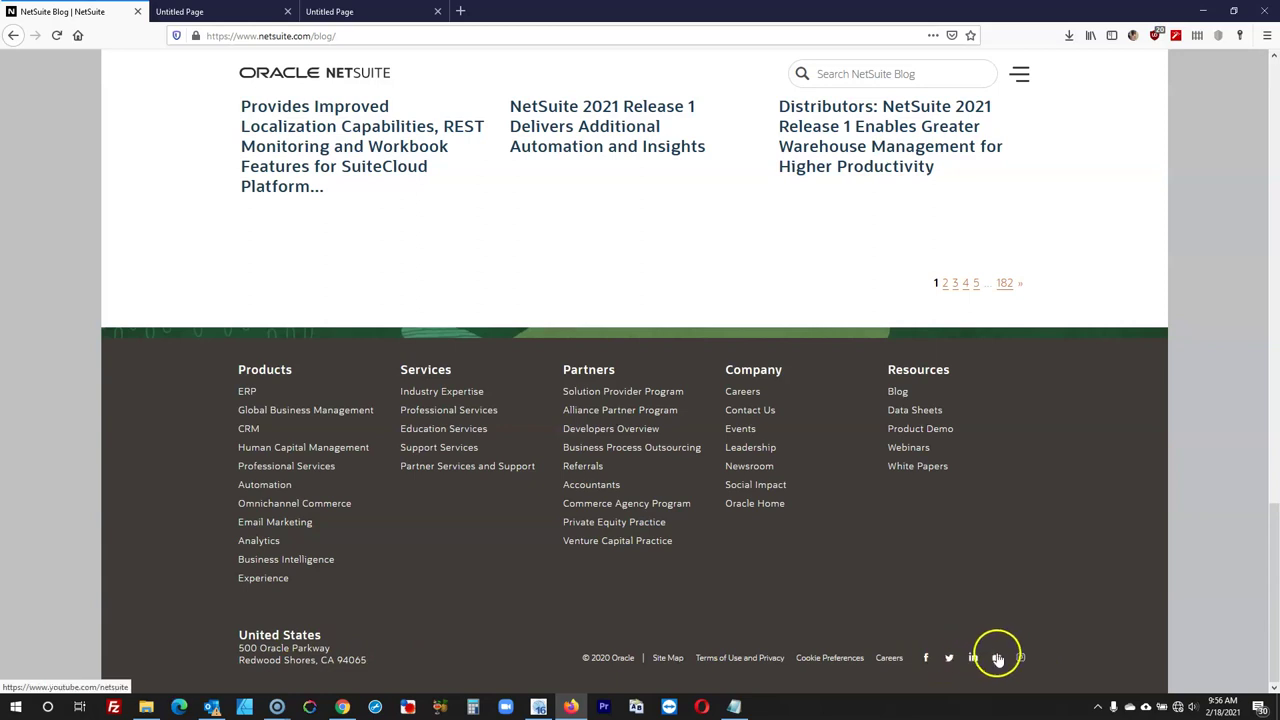
left_click(1203, 11)
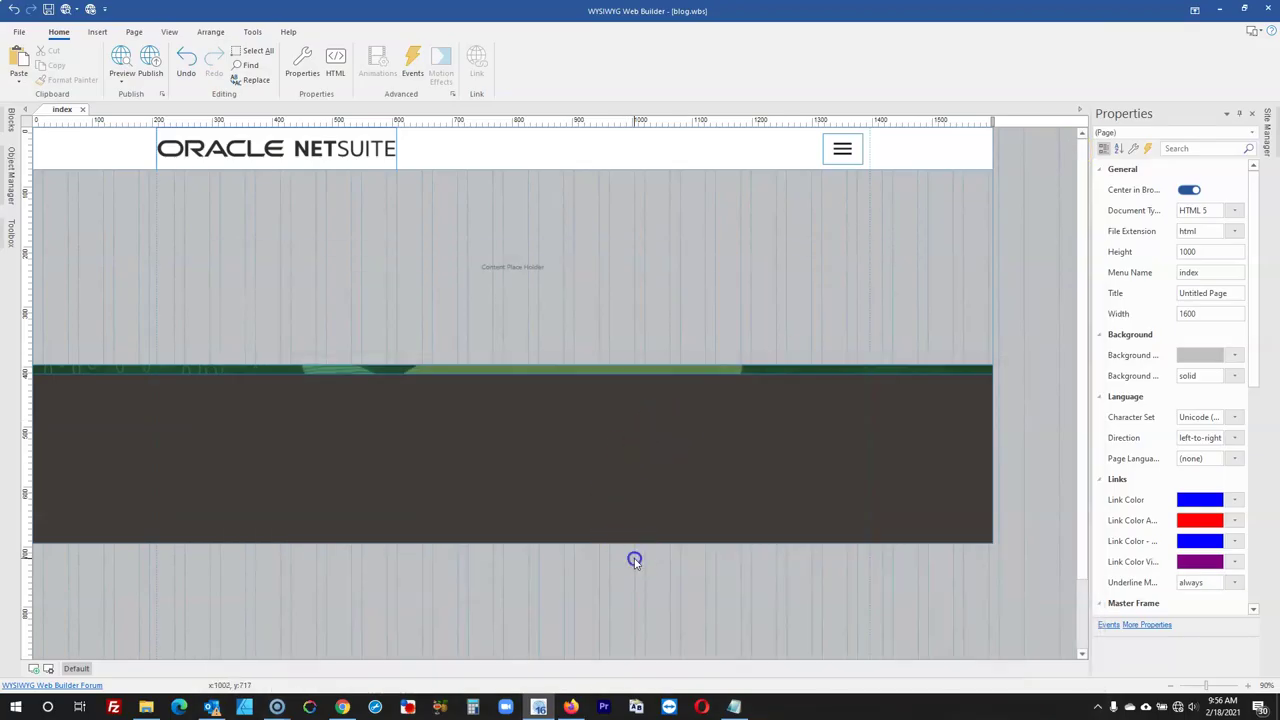
left_click(570, 708)
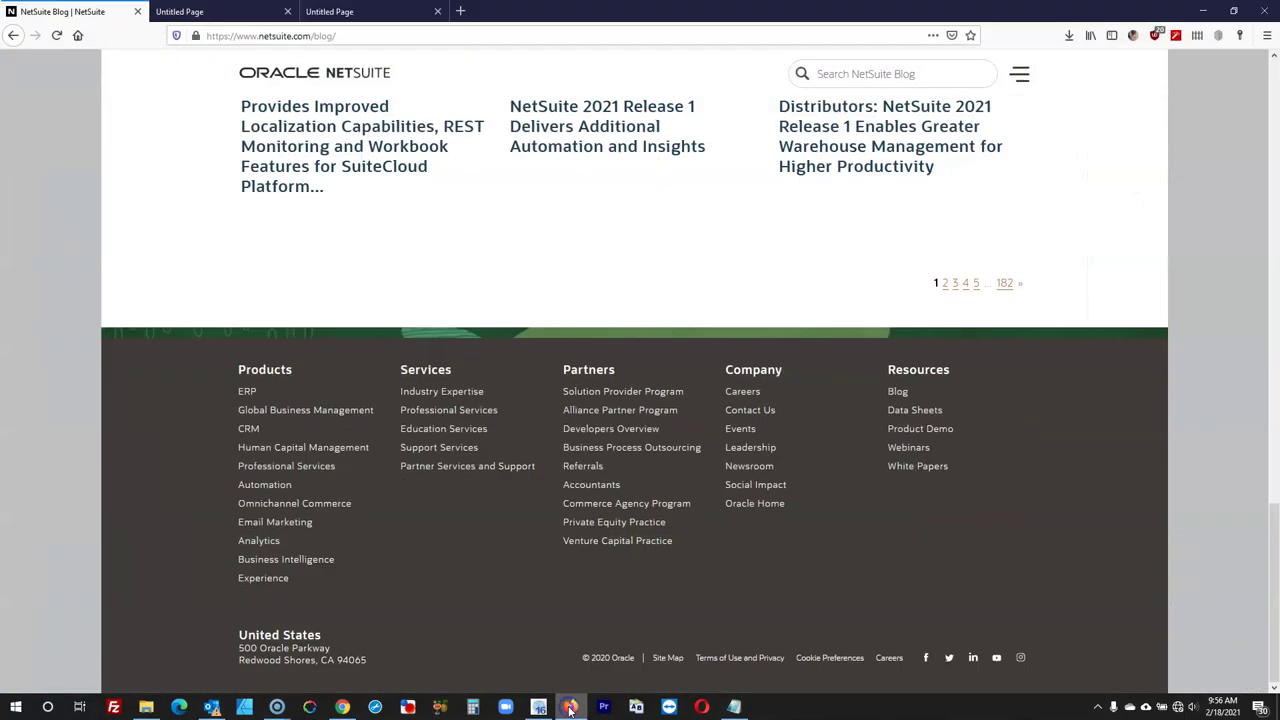
left_click(570, 708)
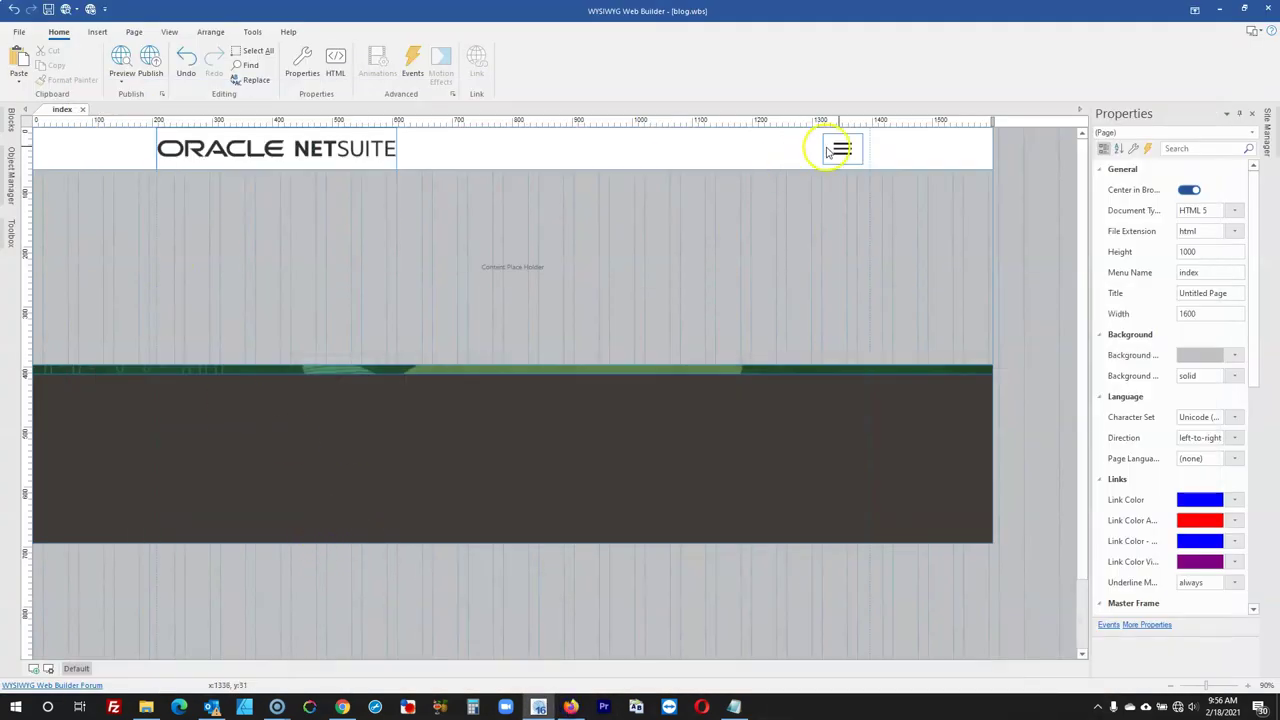
Paste a copy of the header menu icon at position 998, 717 below the dark layer and open its icon settings
left_click(10, 242)
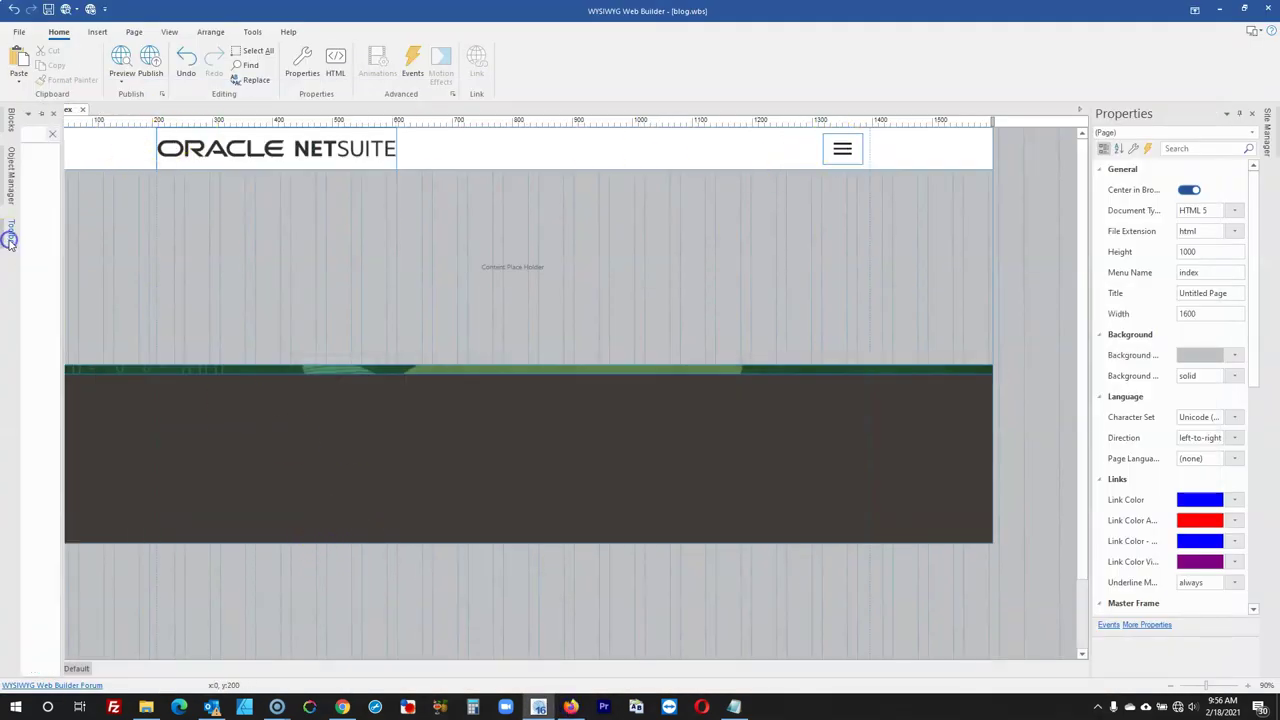
left_click(858, 168)
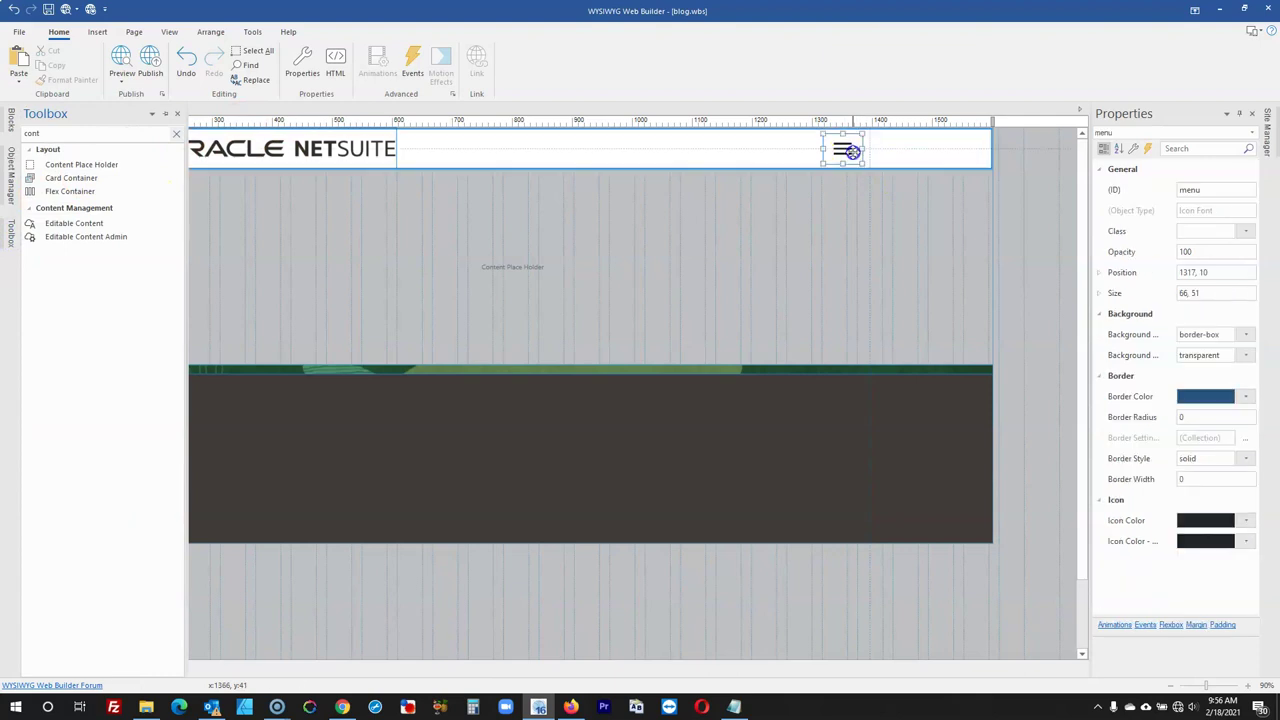
left_click(626, 542)
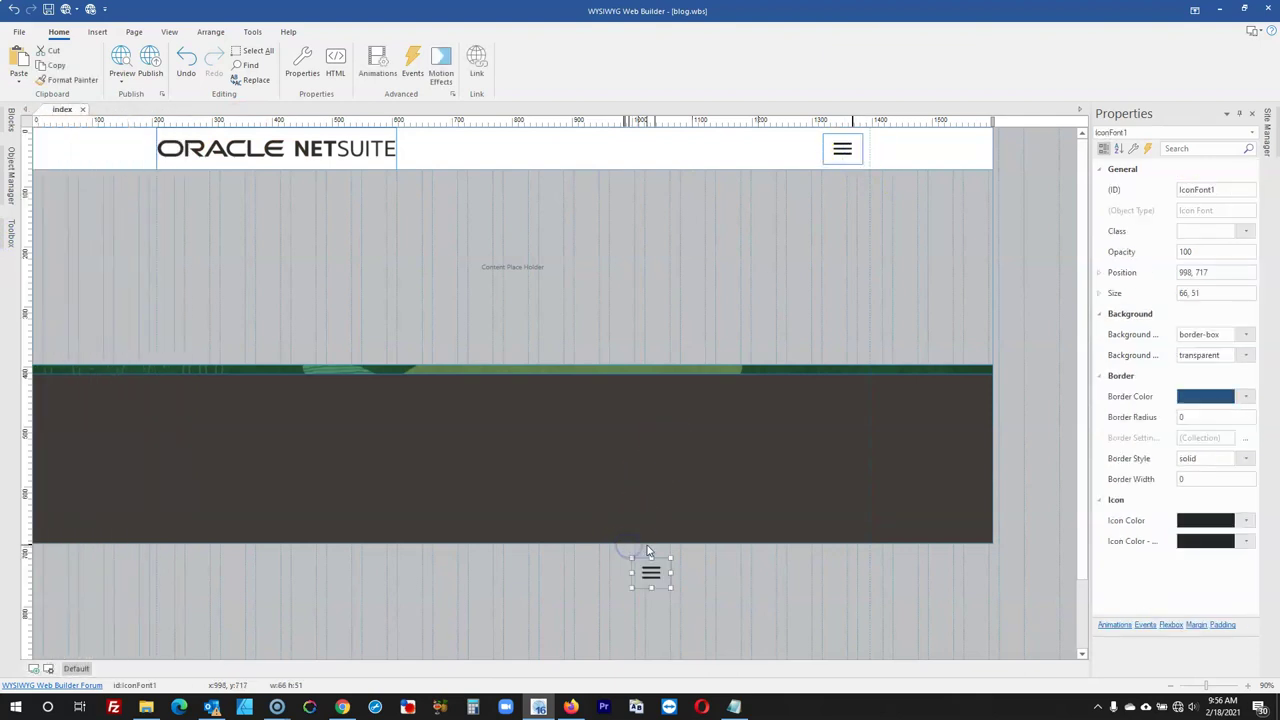
double_click(652, 578)
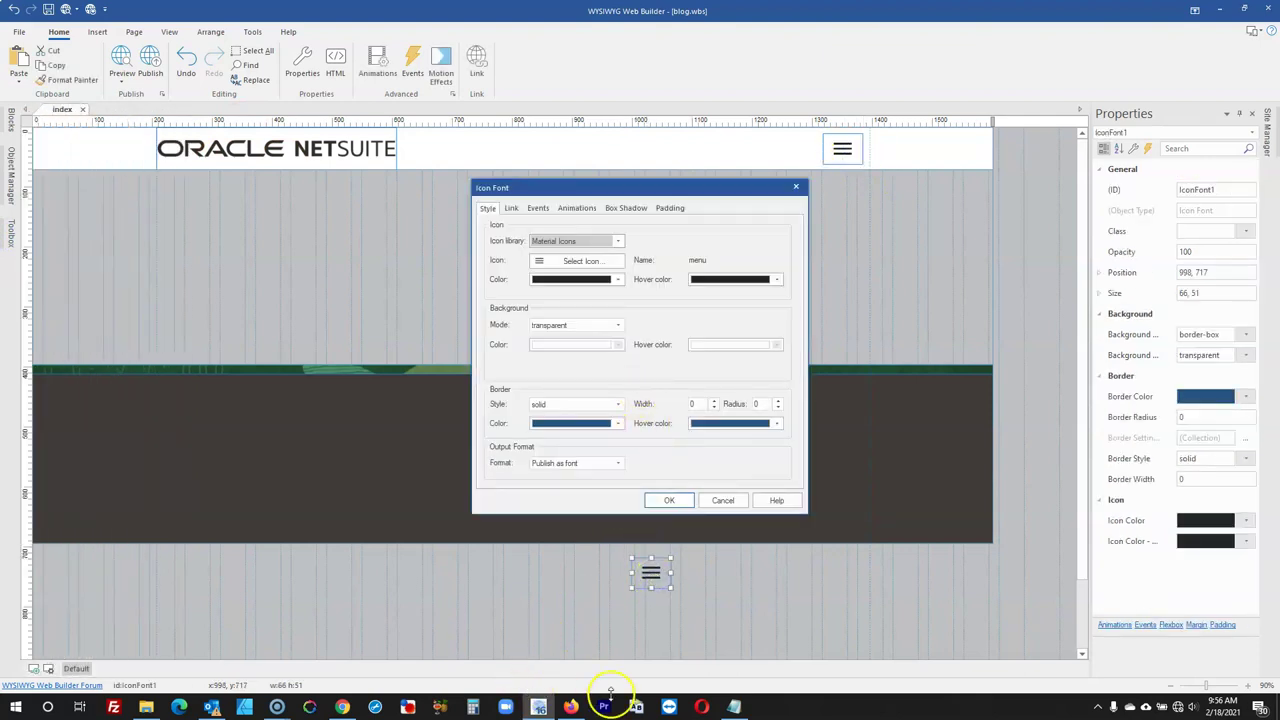
left_click(571, 706)
left_click(571, 706)
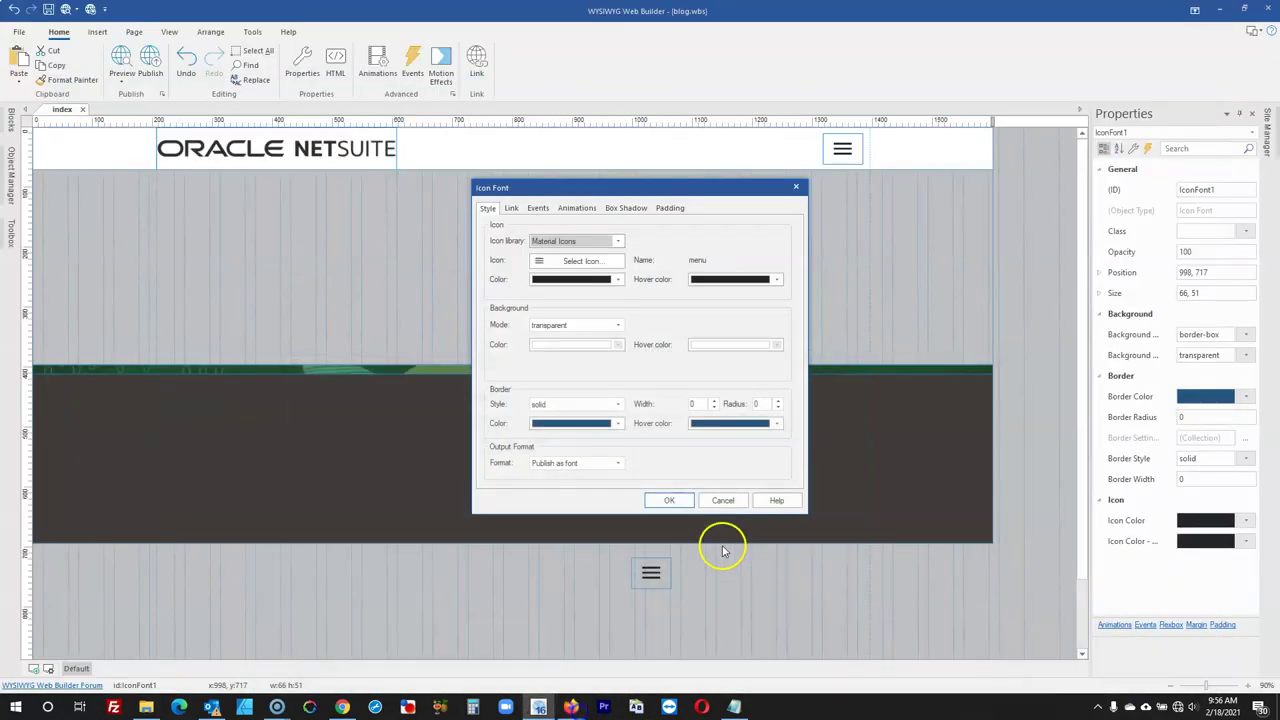
left_click(576, 260)
type("face")
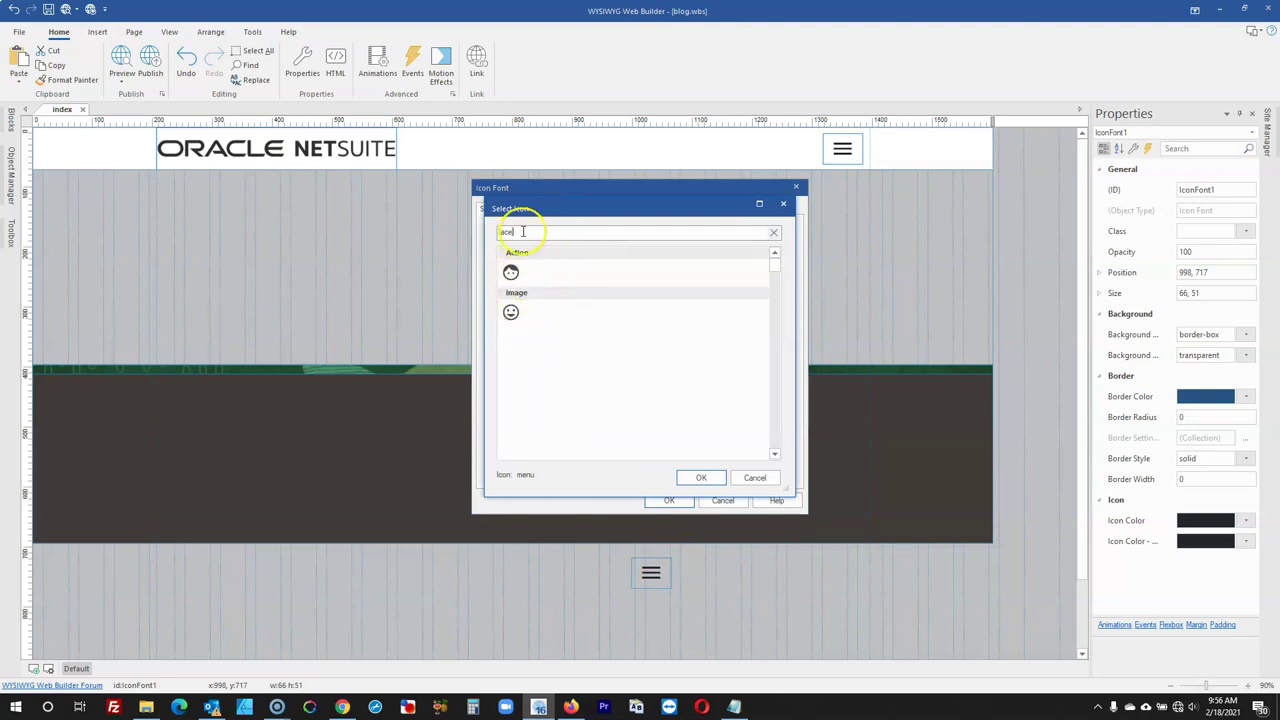
left_click(784, 204)
Switch the copied icon's library to FontAwesome, search for "face" and choose the facebook-f icon
left_click(583, 241)
left_click(563, 252)
left_click(563, 259)
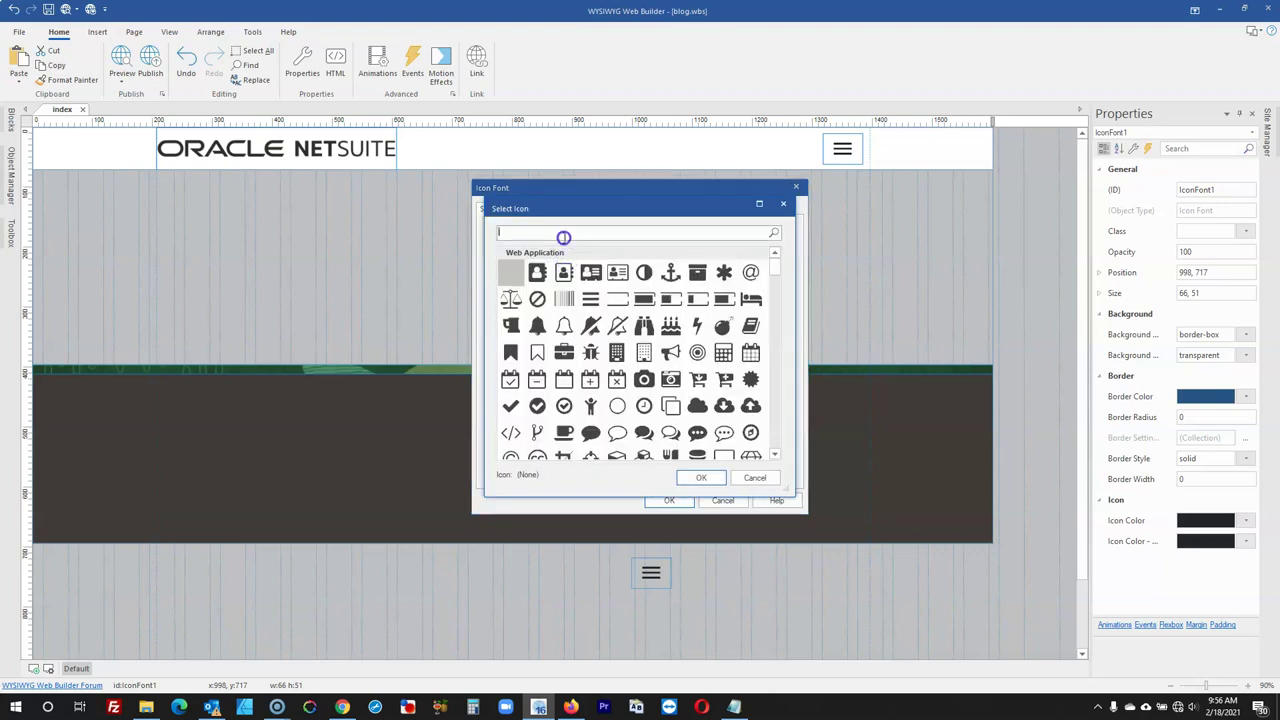
type("face")
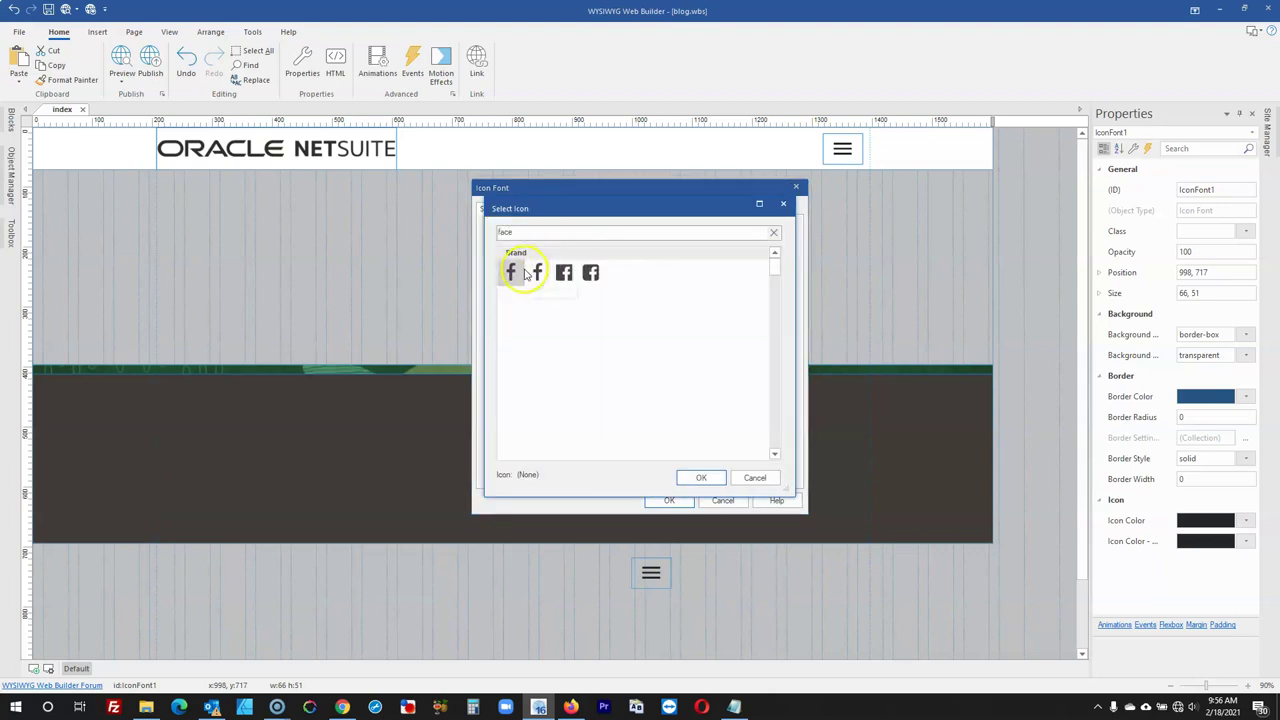
left_click(510, 272)
left_click(537, 272)
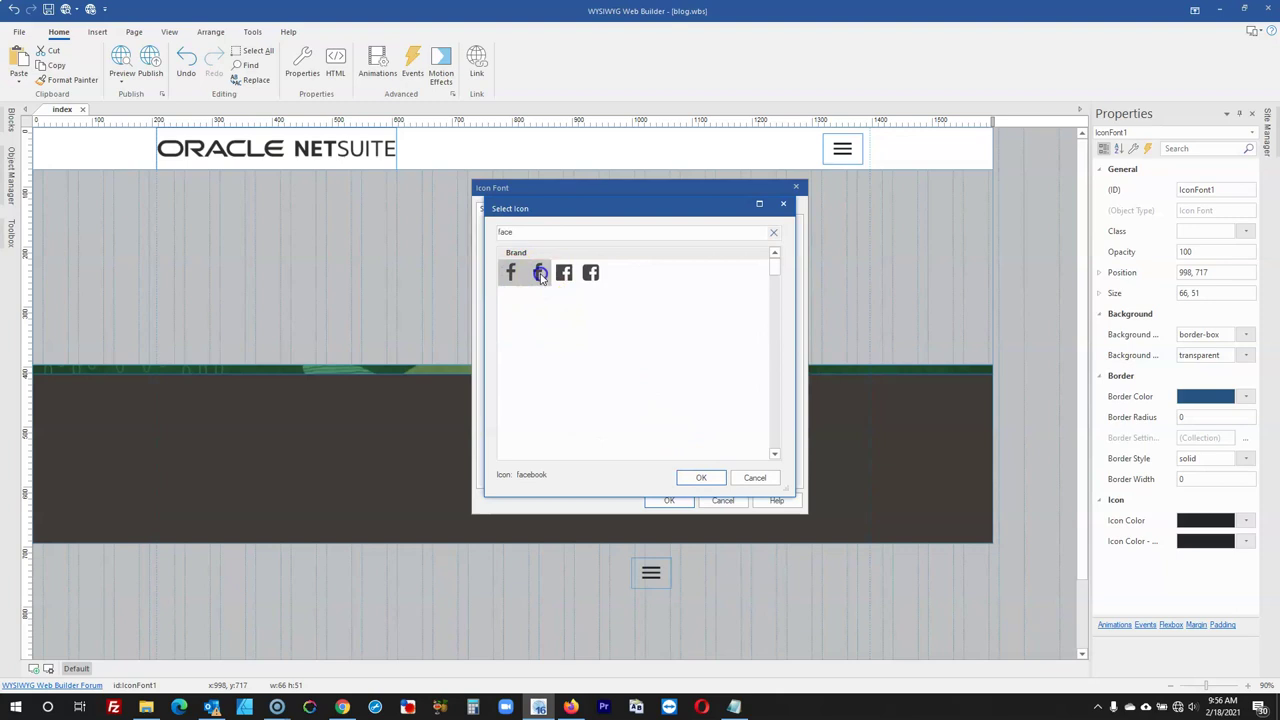
left_click(718, 480)
left_click(692, 501)
Resize the Facebook icon to 25, 25, using the icons on the original page as reference
left_click(684, 614)
left_click(635, 572)
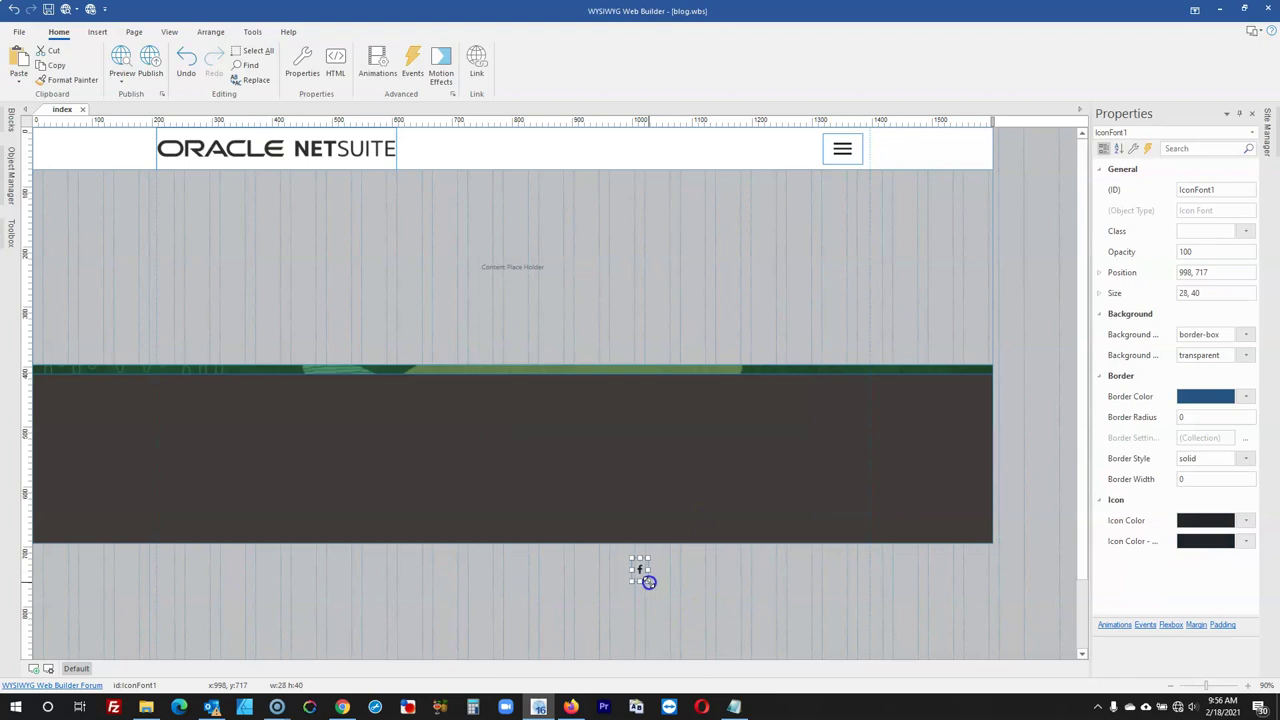
double_click(643, 568)
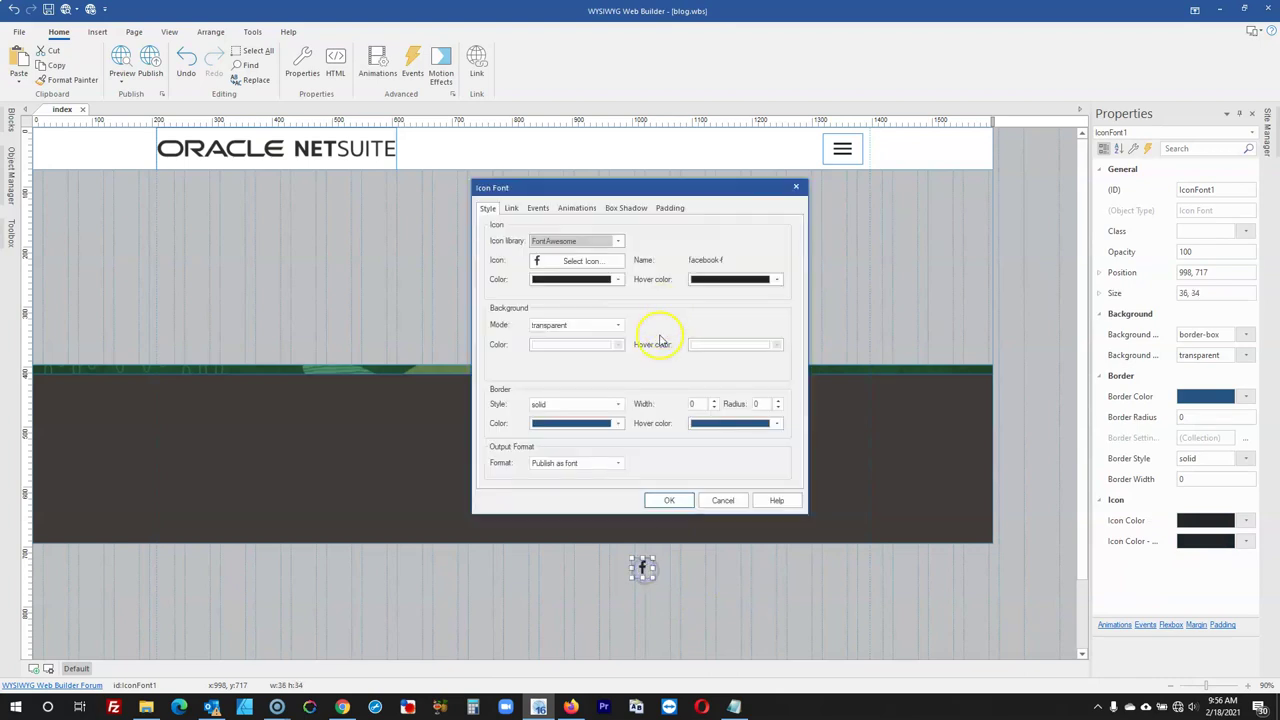
left_click(566, 709)
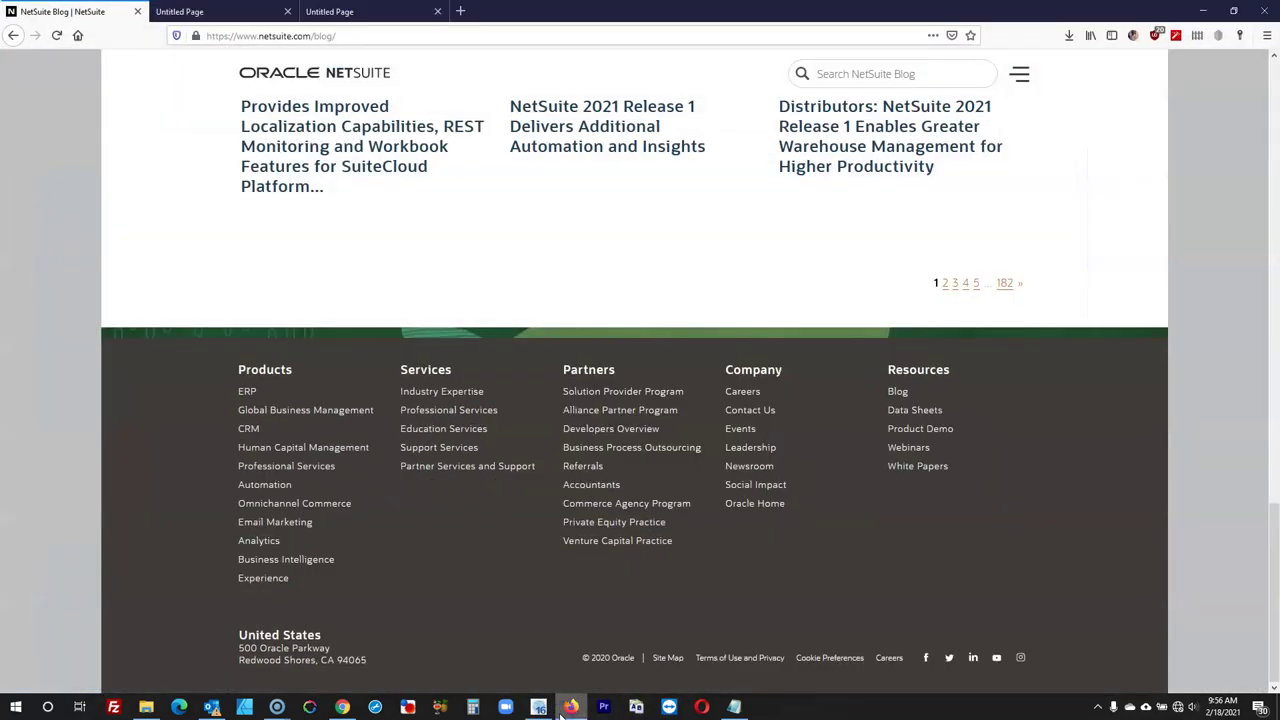
left_click(569, 707)
left_click(665, 503)
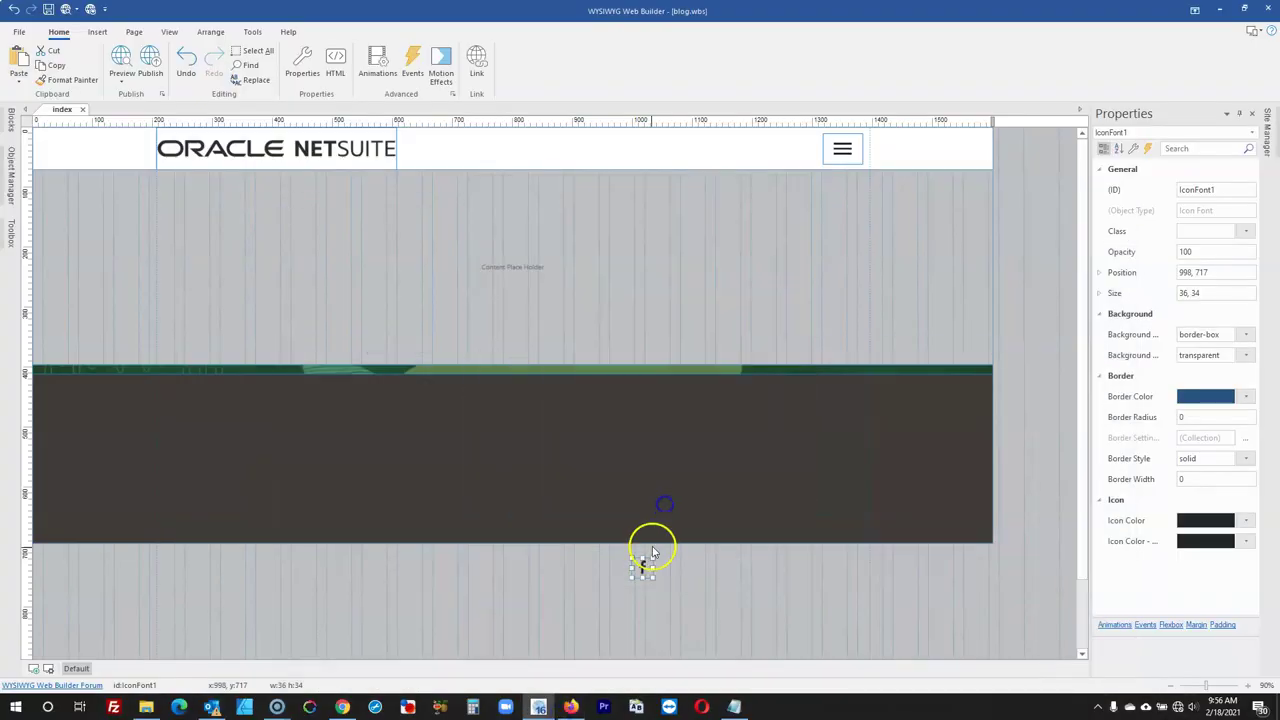
left_click(1196, 292)
left_click(707, 597)
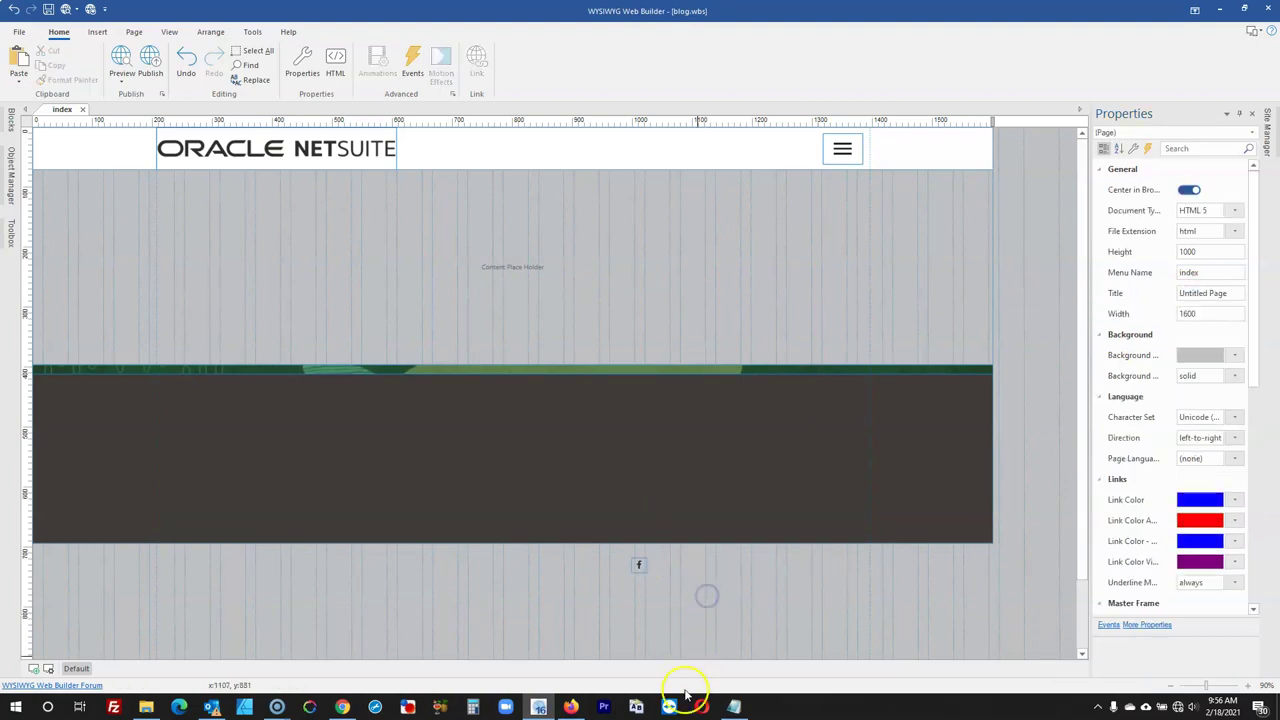
Set both the color and the hover color of the Facebook icon to white
left_click(571, 707)
left_click(578, 709)
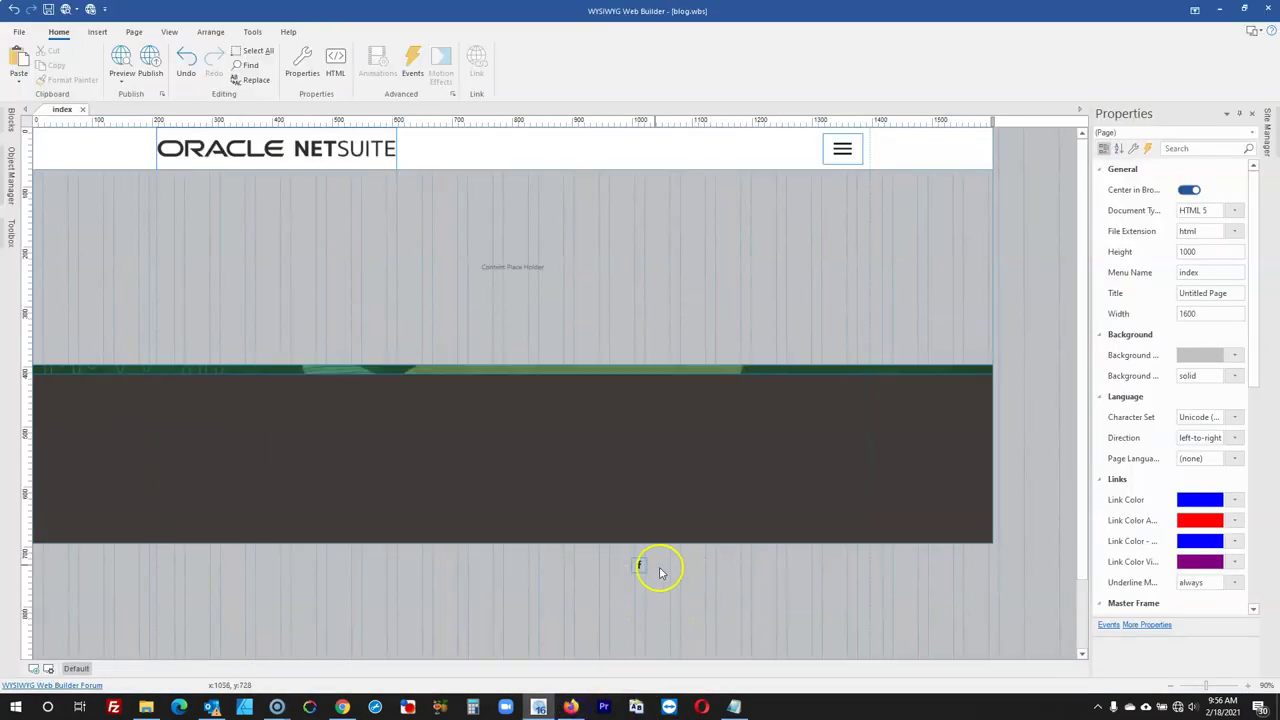
left_click(638, 564)
double_click(638, 564)
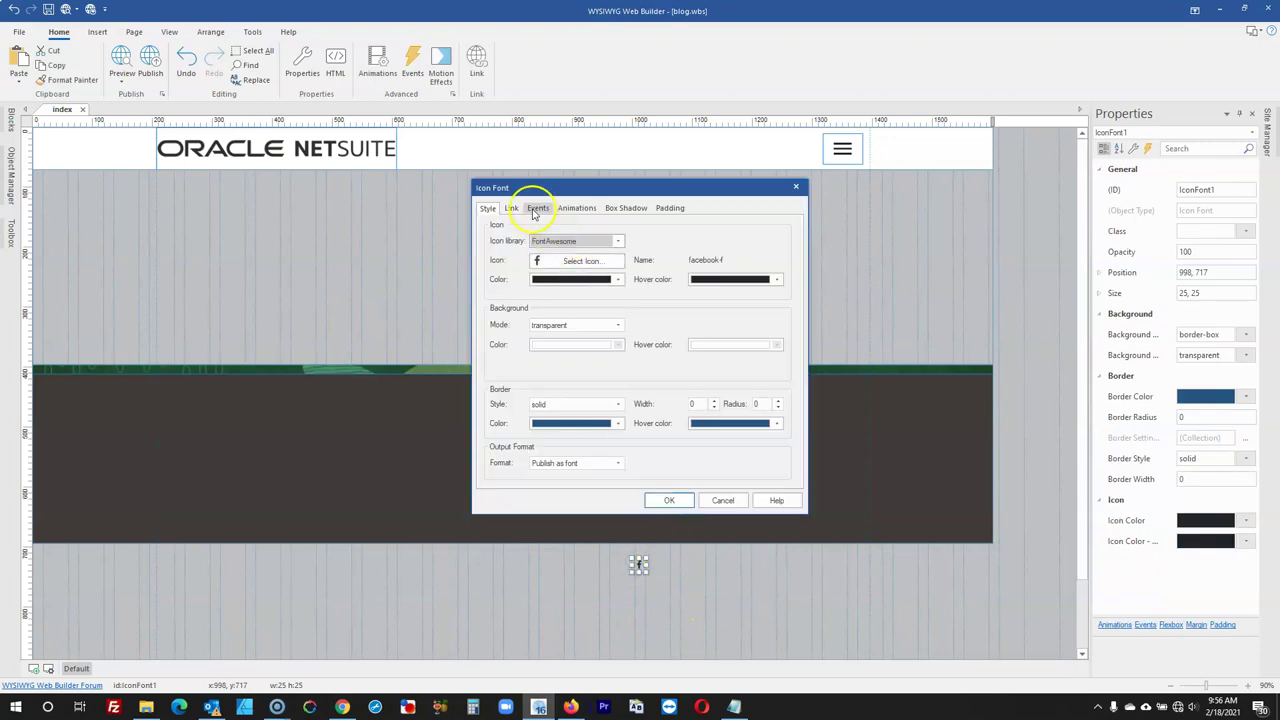
left_click(565, 278)
left_click(538, 400)
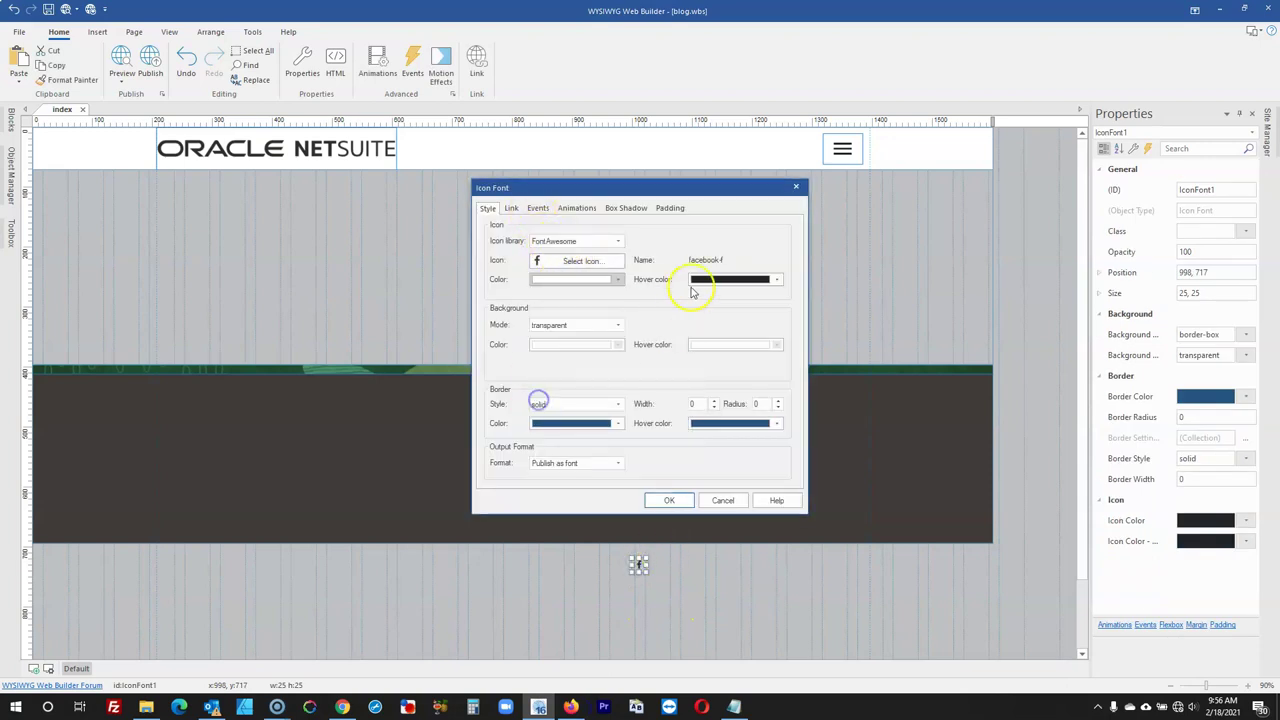
left_click(692, 282)
left_click(696, 427)
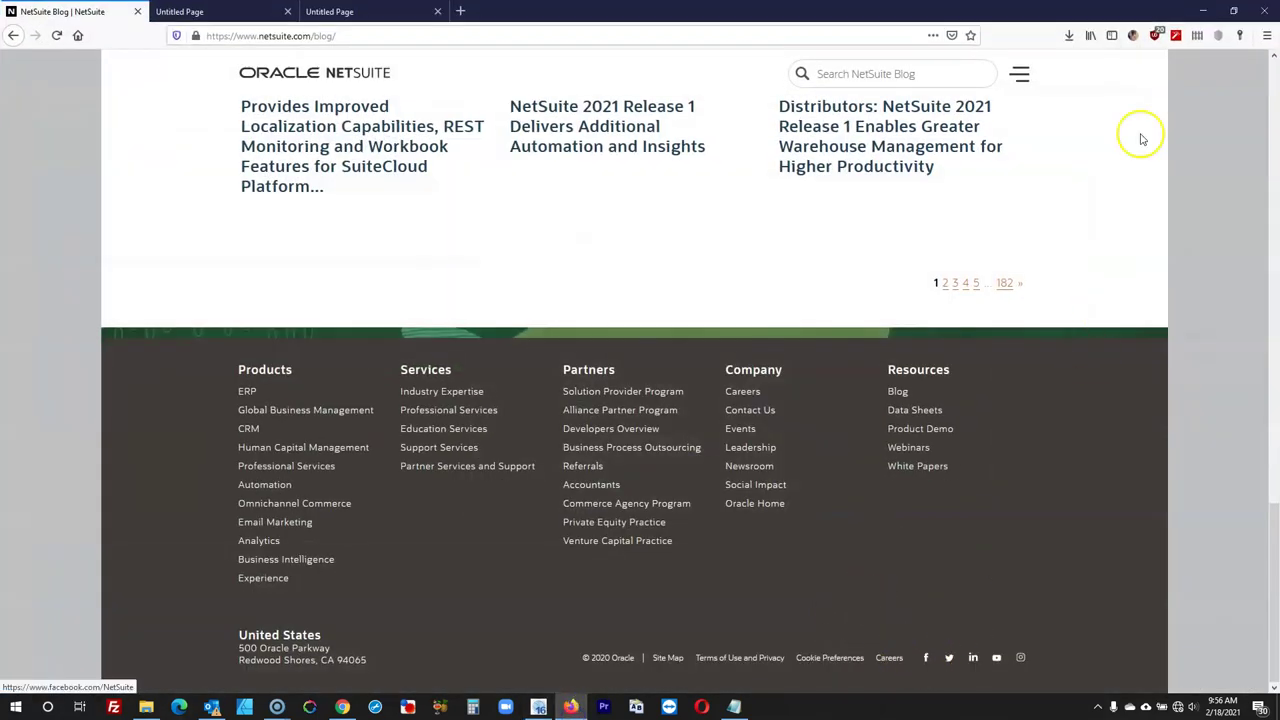
left_click(1203, 11)
left_click(669, 501)
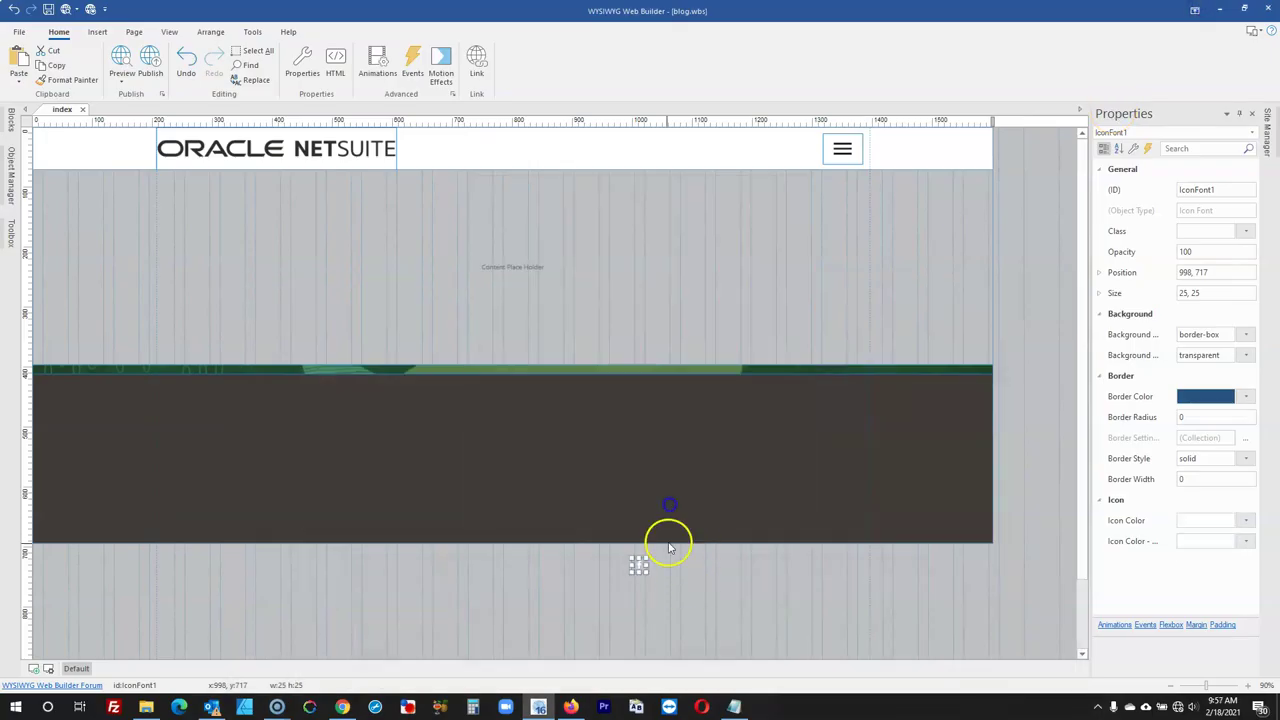
Move the Facebook icon into the lower part of the dark footer layer, at about position 1177, 651
left_click_drag(636, 566, 760, 521)
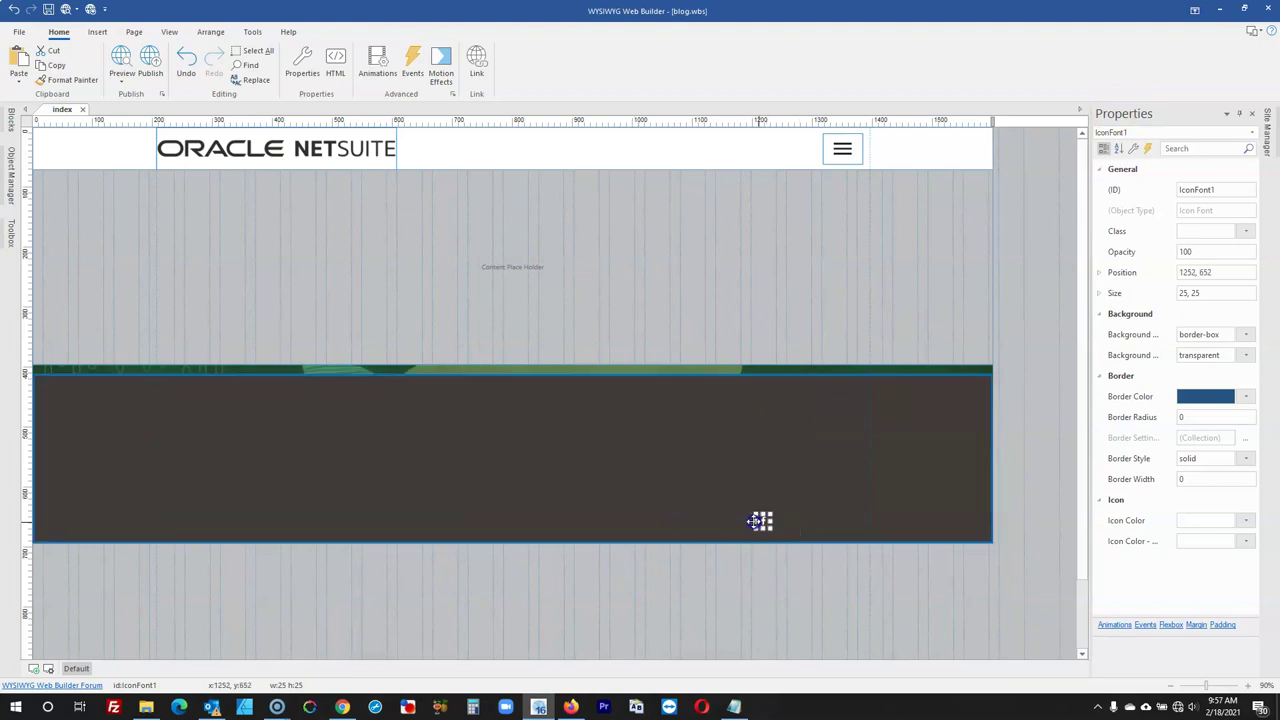
left_click(571, 707)
left_click(575, 709)
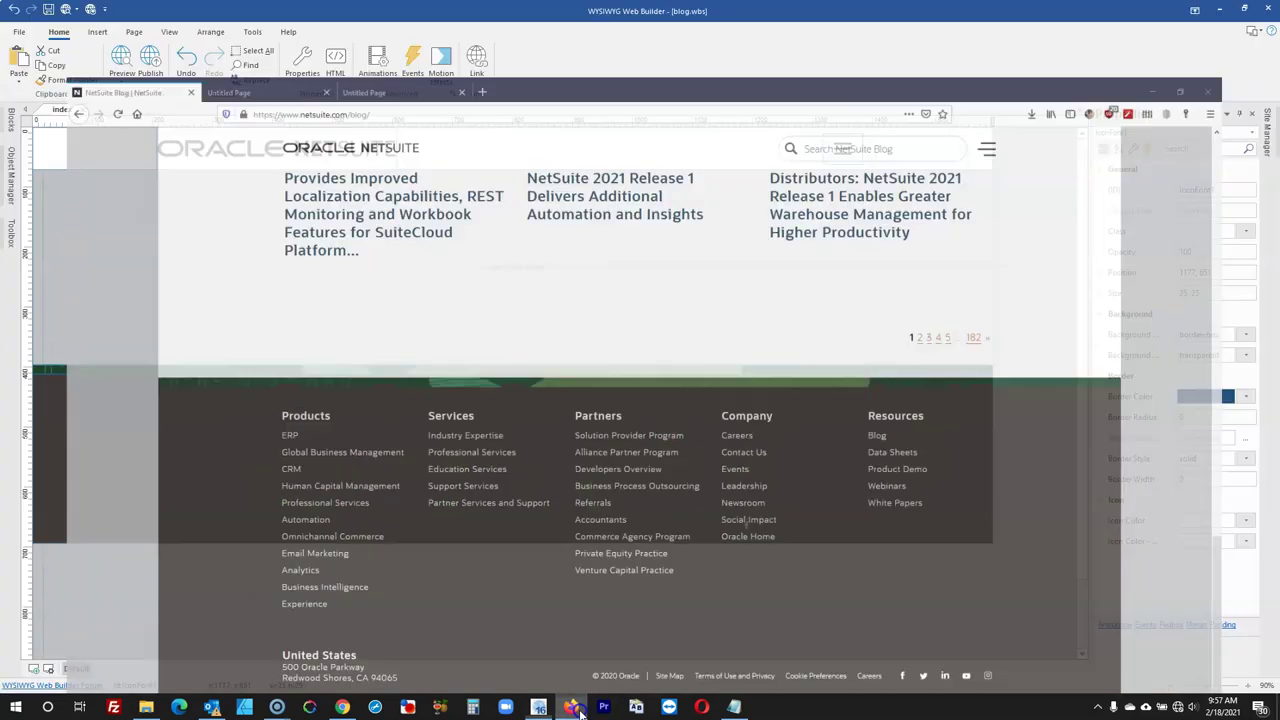
Duplicate the Facebook icon to position 1220, 651 and change the copy to the twitter icon
left_click(764, 523)
key("ctrl+v")
double_click(771, 524)
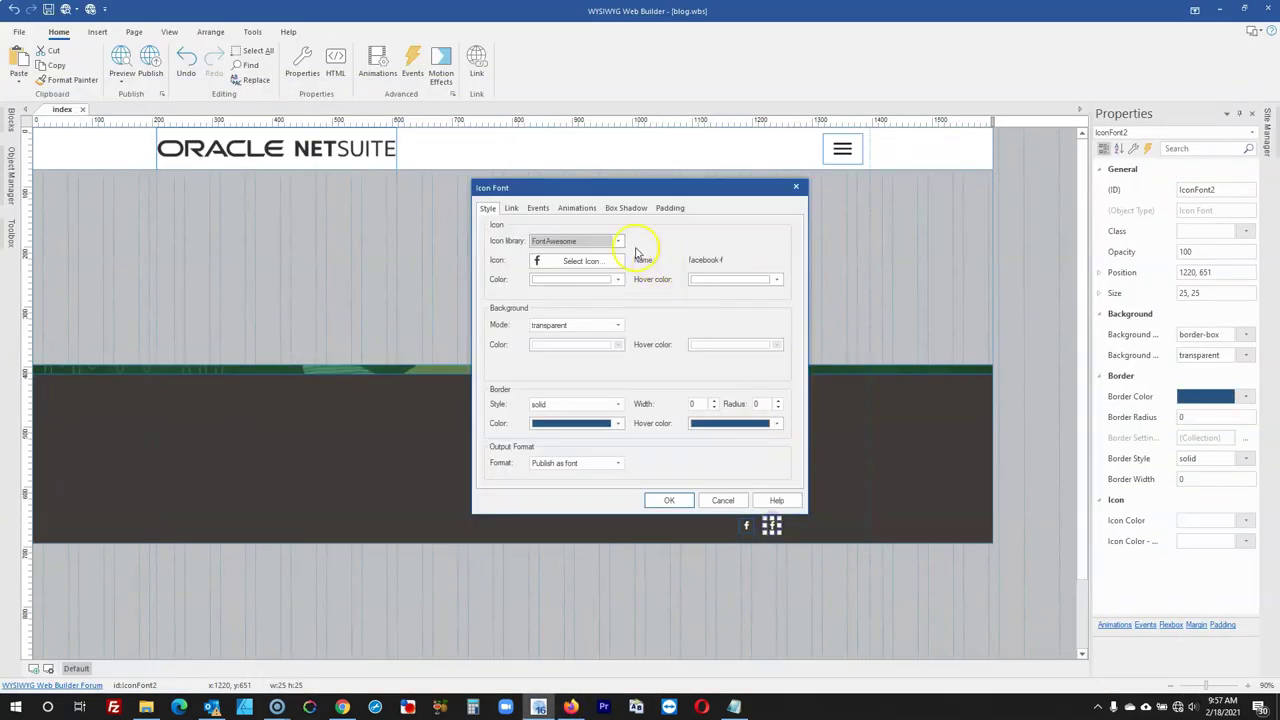
left_click(584, 261)
type("tw")
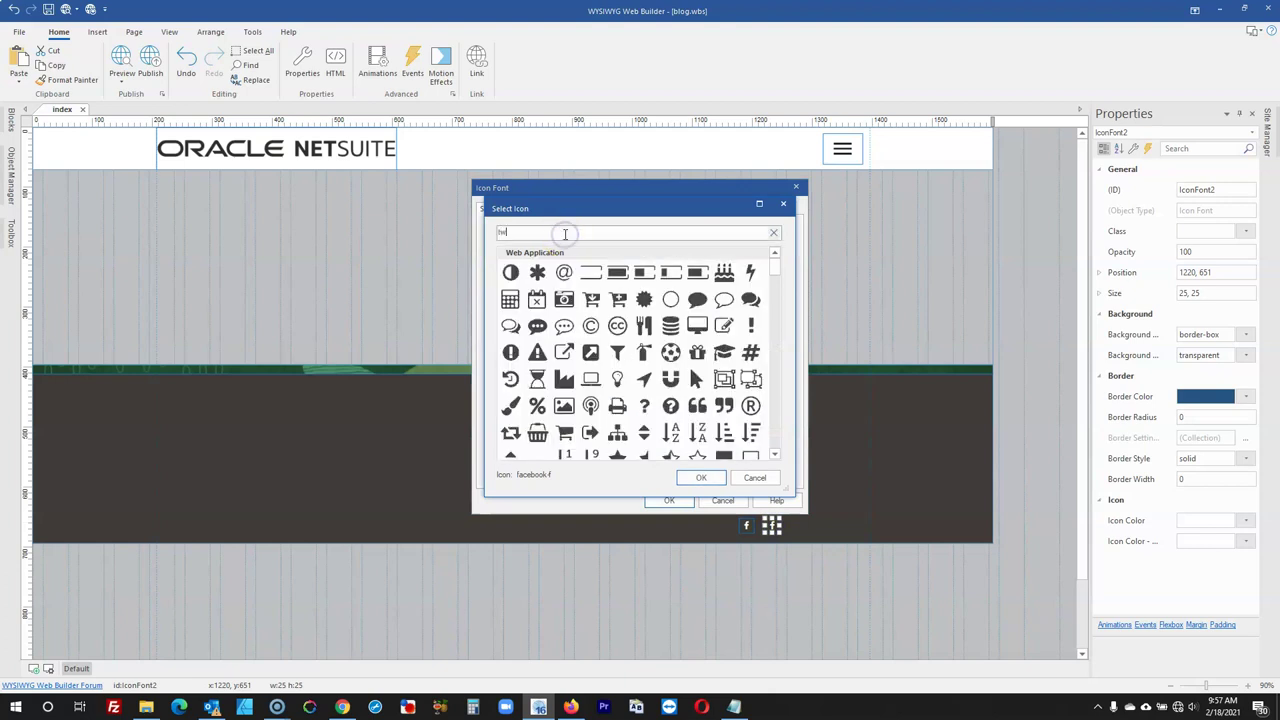
left_click(537, 311)
left_click(699, 477)
left_click(669, 500)
Duplicate the Twitter icon to position 1256, 651 and change the copy to the linkedin icon, following the original footer
left_click(571, 707)
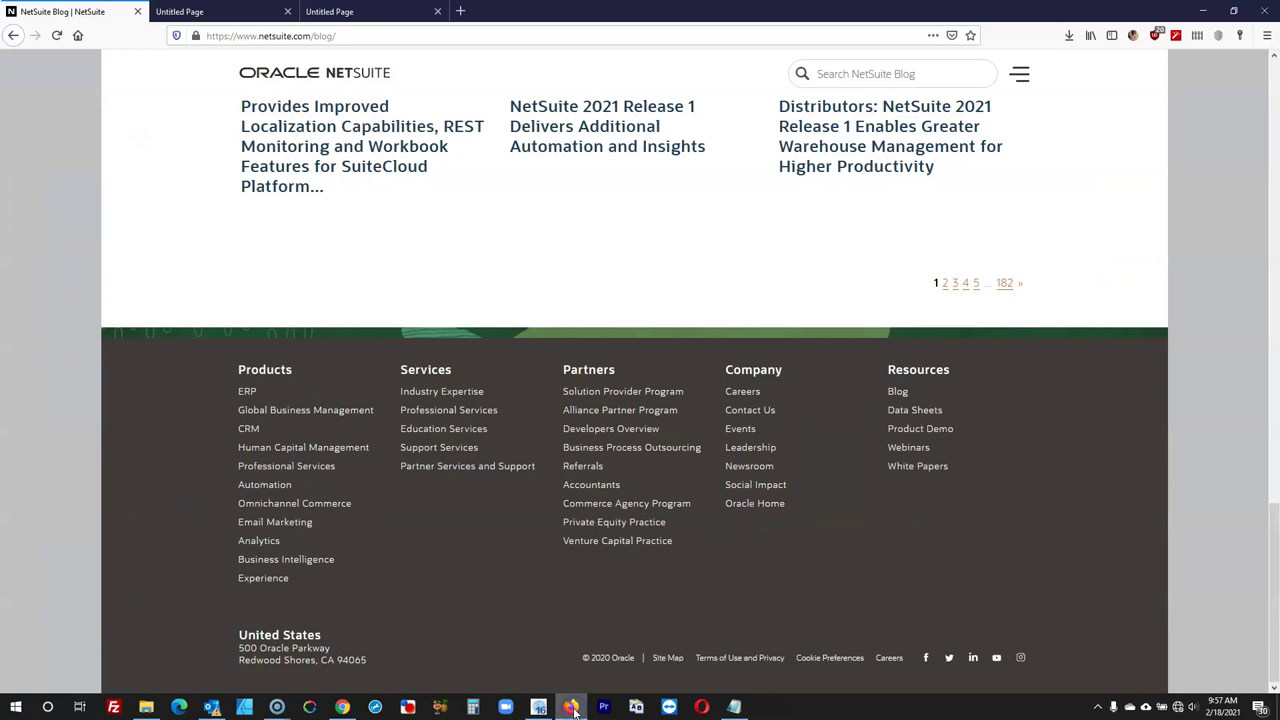
left_click(571, 707)
left_click(571, 707)
left_click(571, 707)
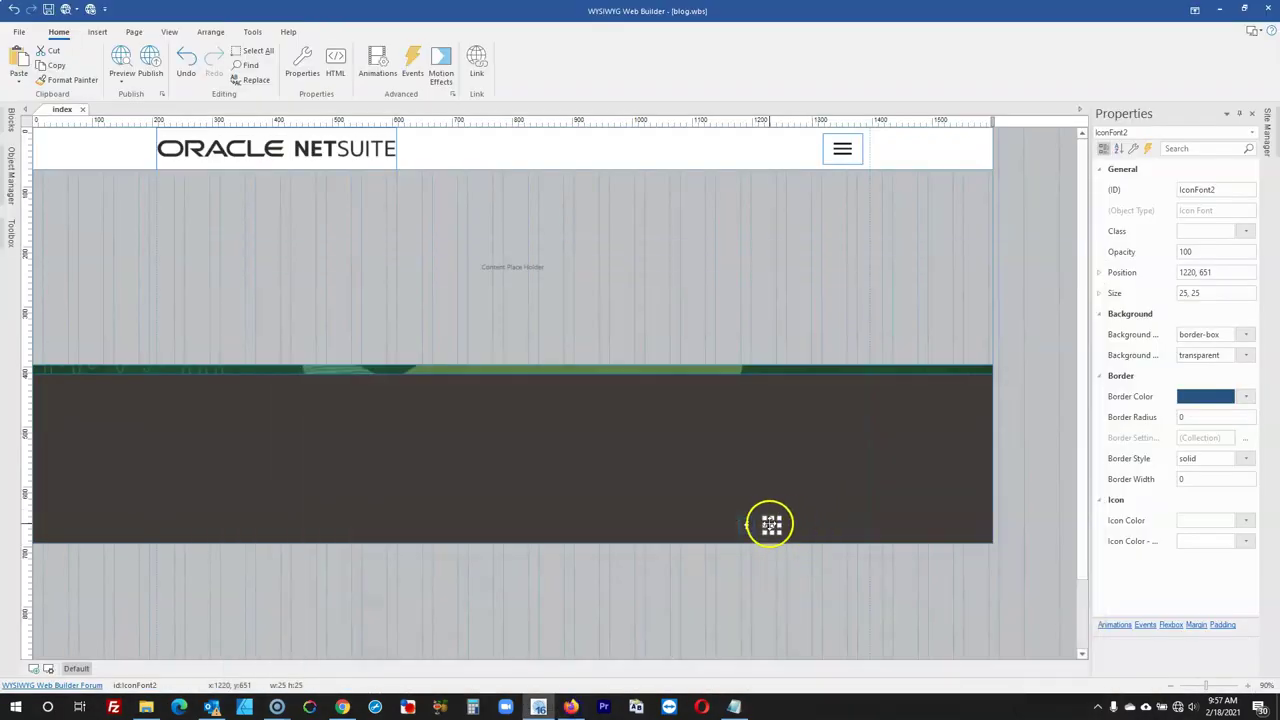
key("ctrl+v")
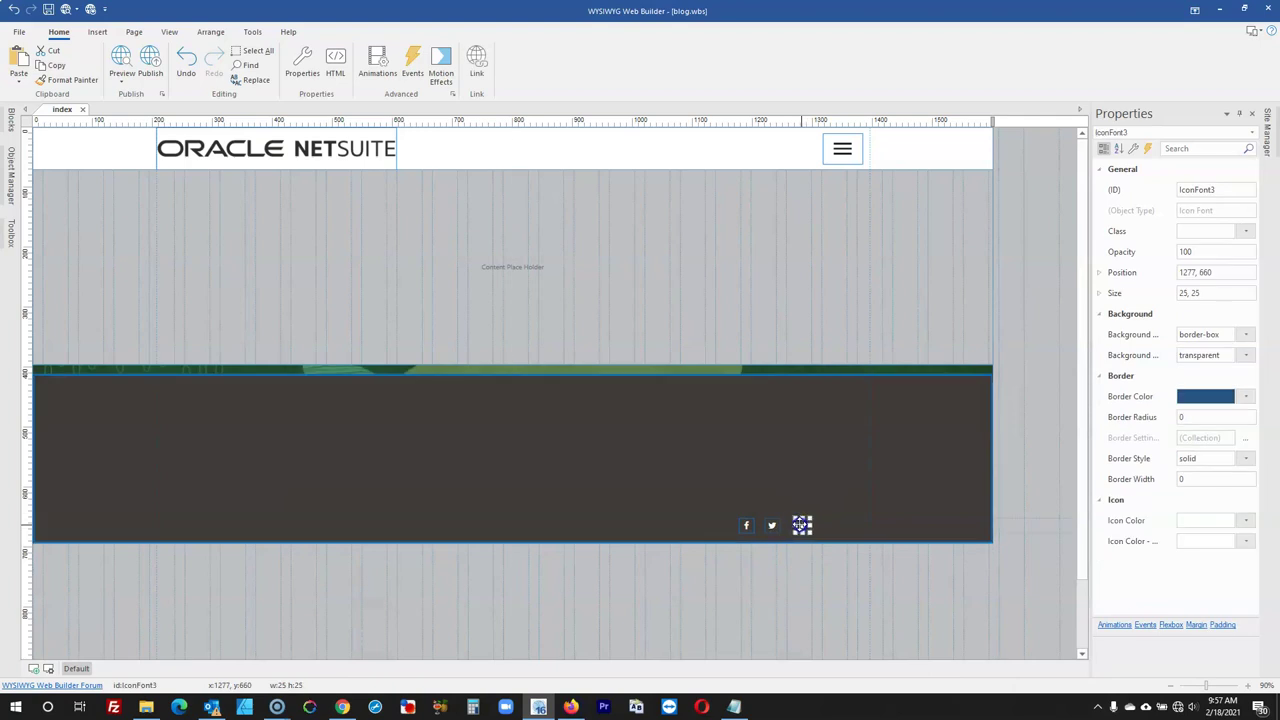
double_click(792, 524)
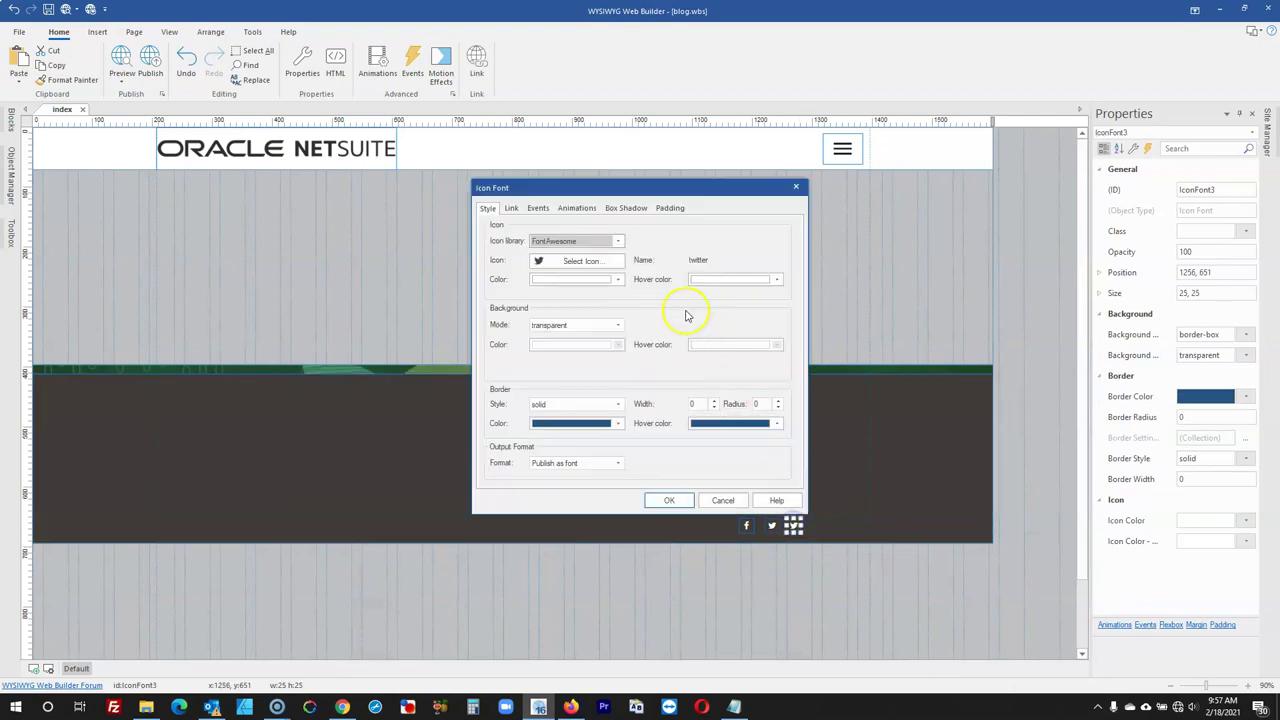
left_click(586, 258)
left_click(575, 234)
type("link")
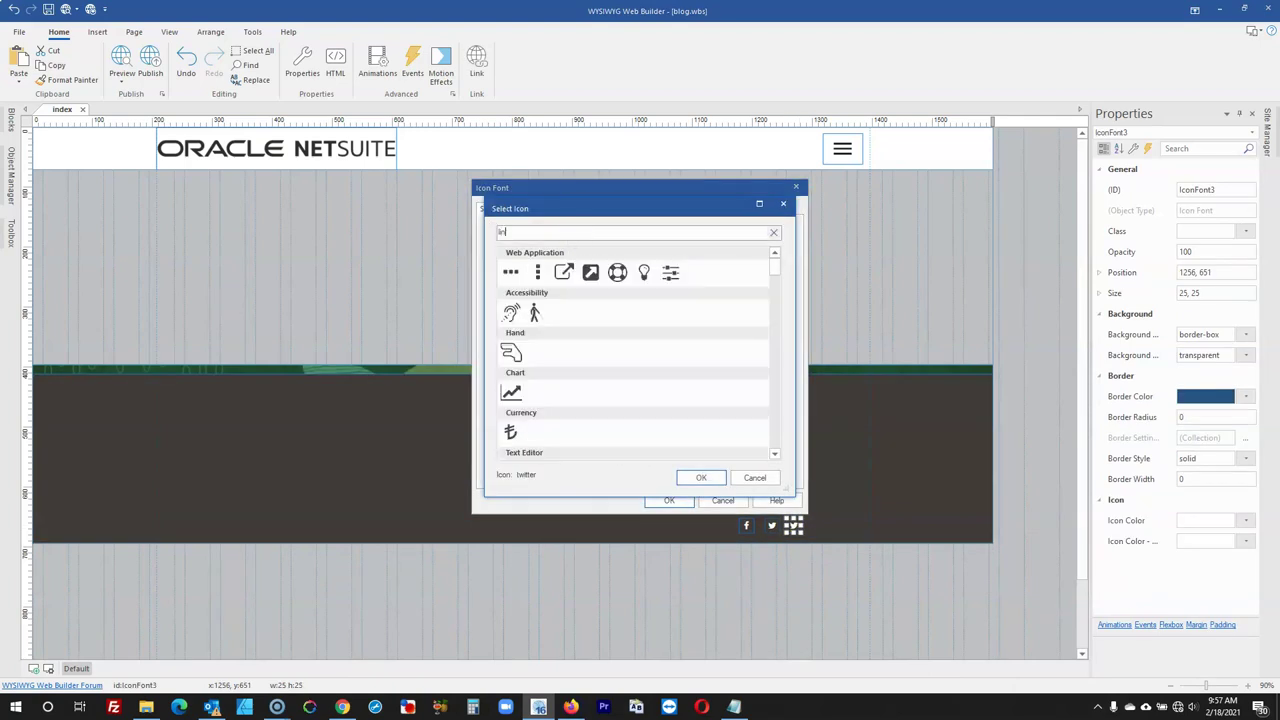
left_click(703, 477)
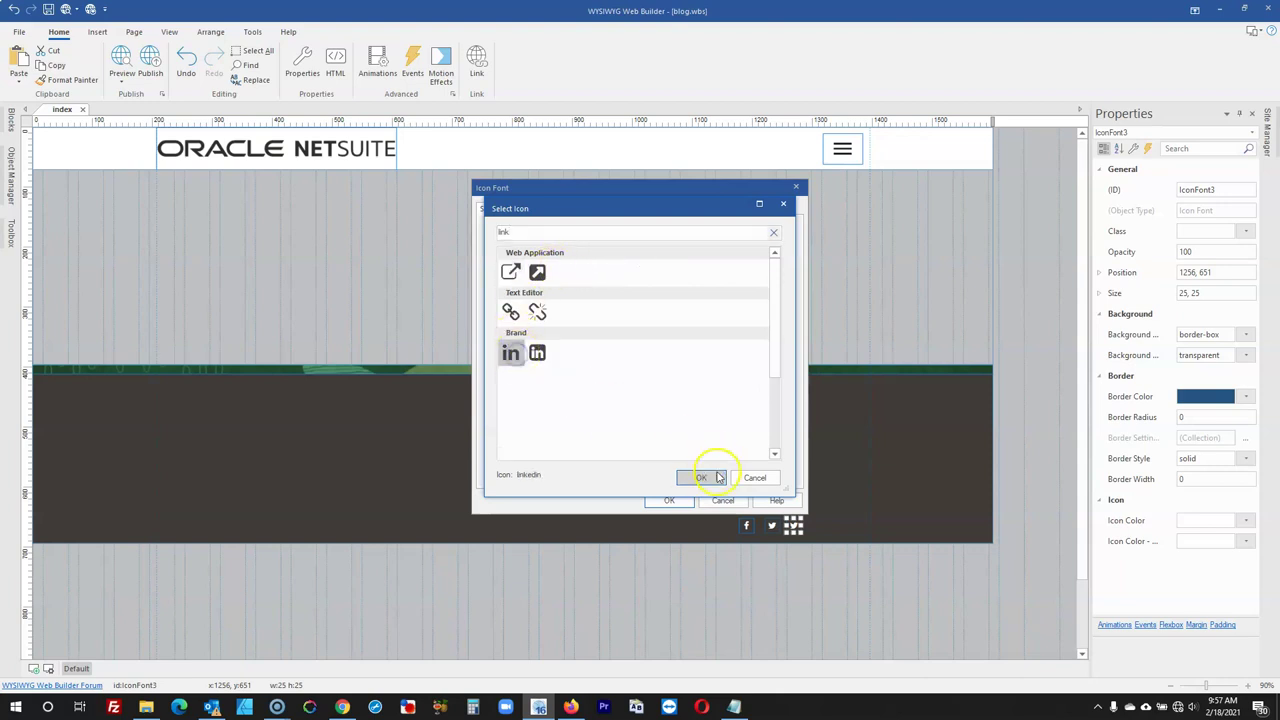
left_click(670, 500)
Duplicate the Twitter icon to position 1292, 651 and change the copy to the youtube-play icon, following the original footer
left_click_drag(792, 524, 818, 529)
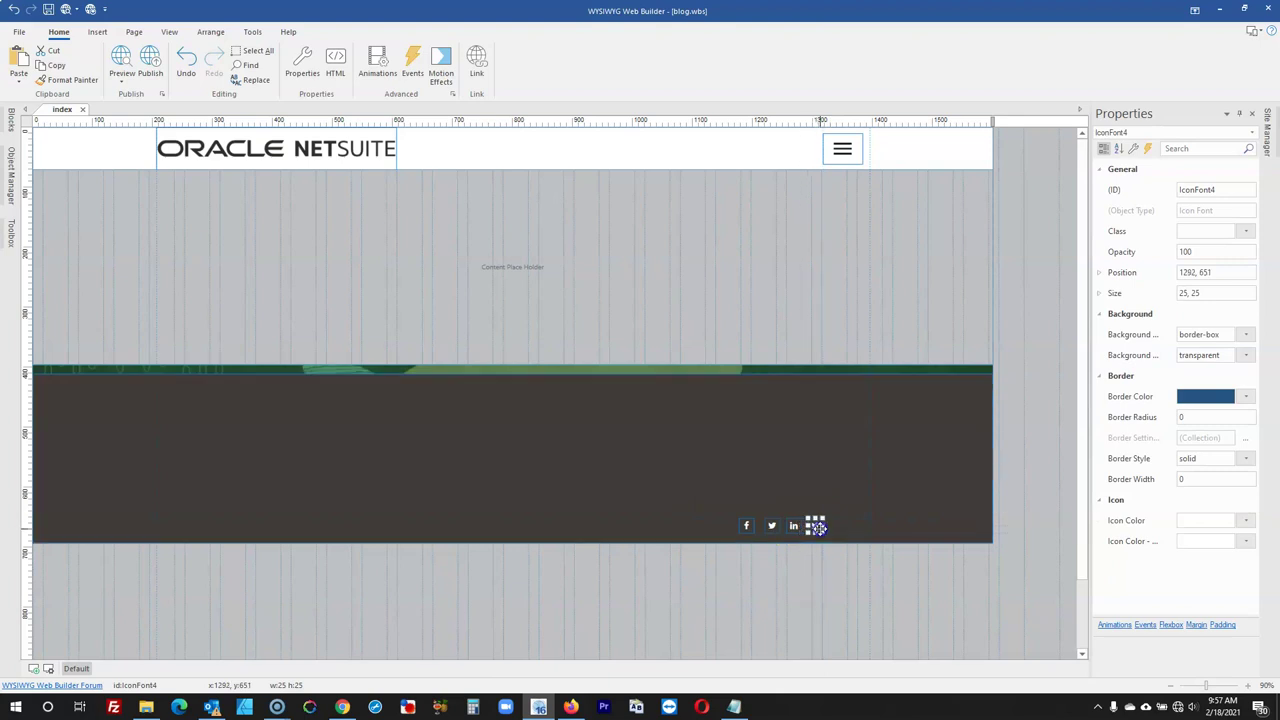
double_click(817, 528)
left_click(608, 260)
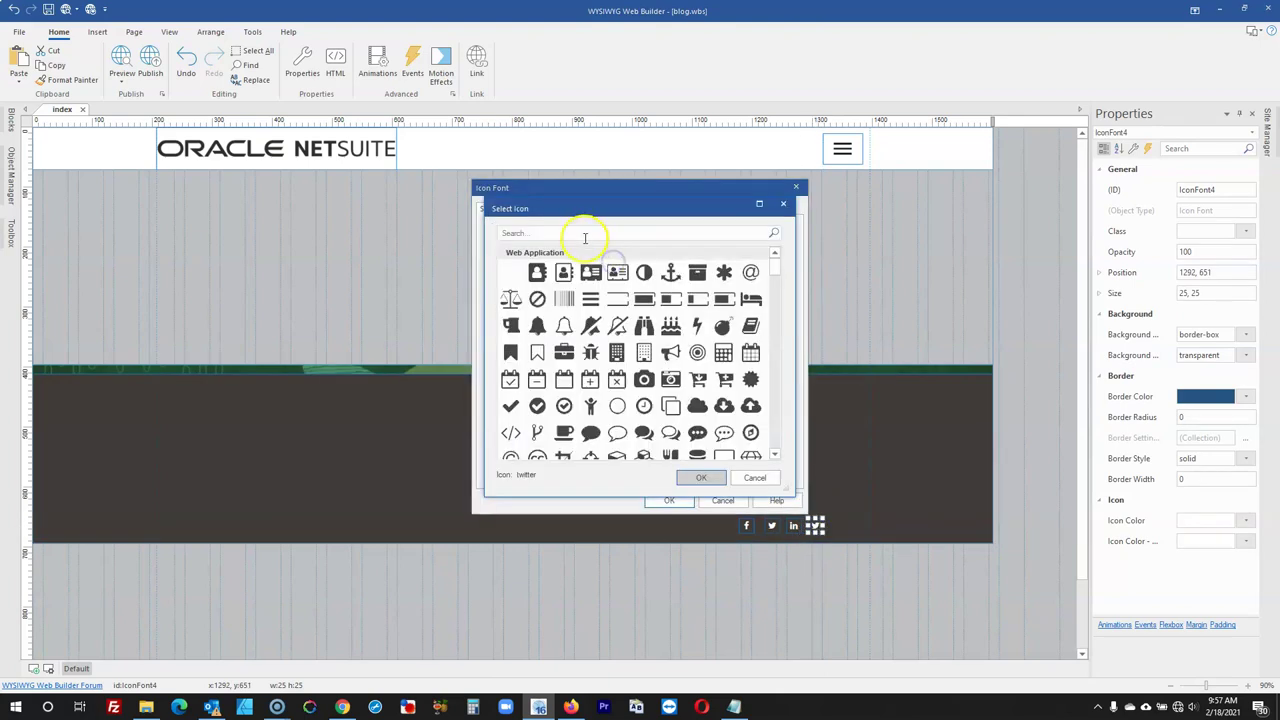
type("you")
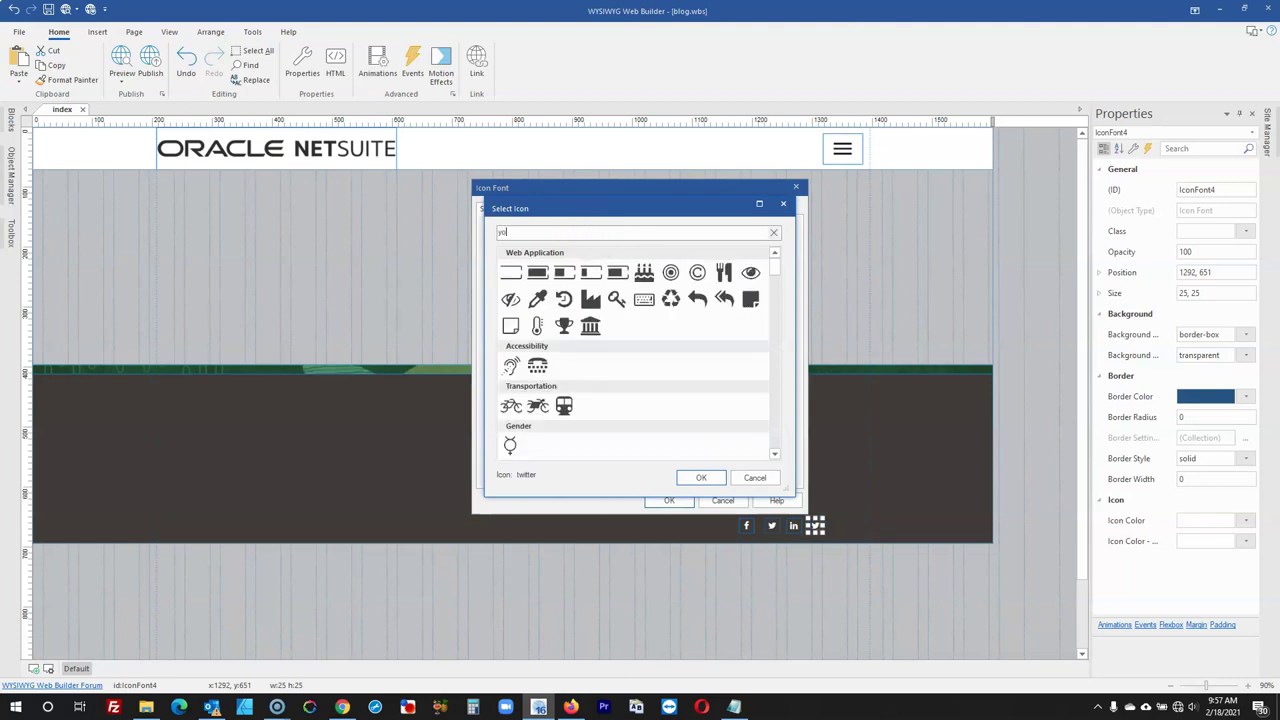
left_click(537, 274)
left_click(701, 478)
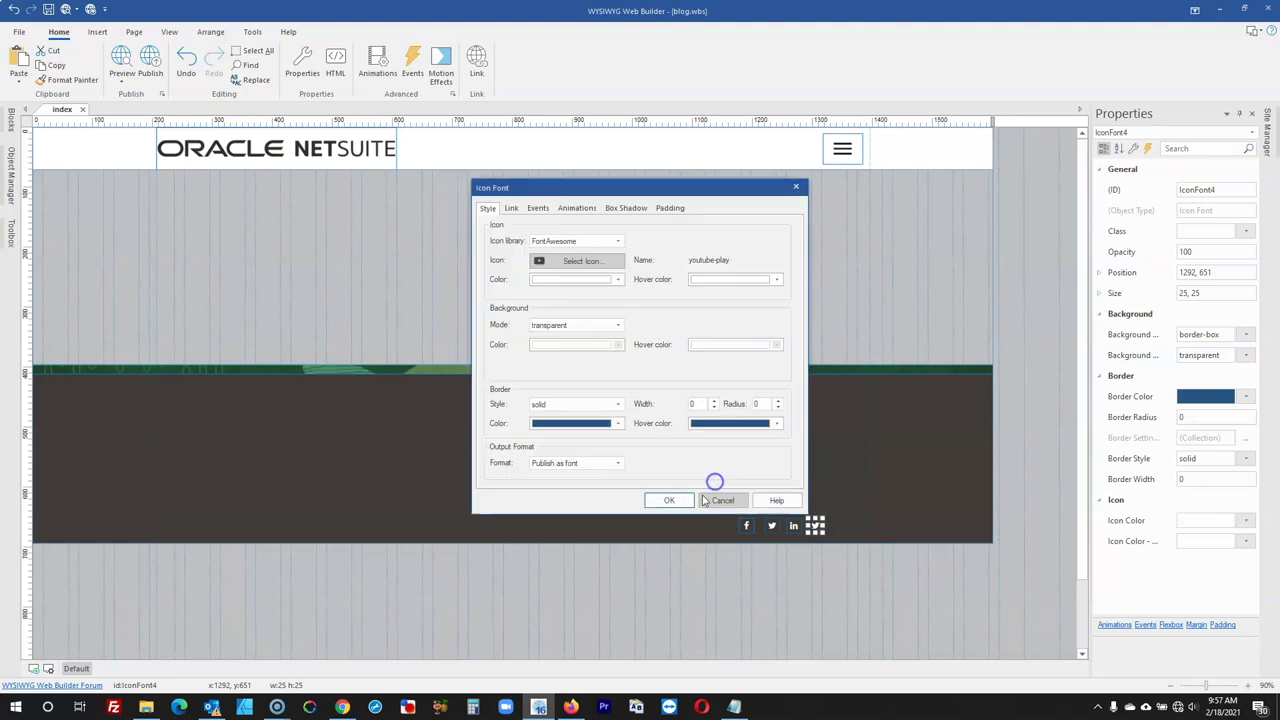
left_click(669, 500)
left_click(571, 707)
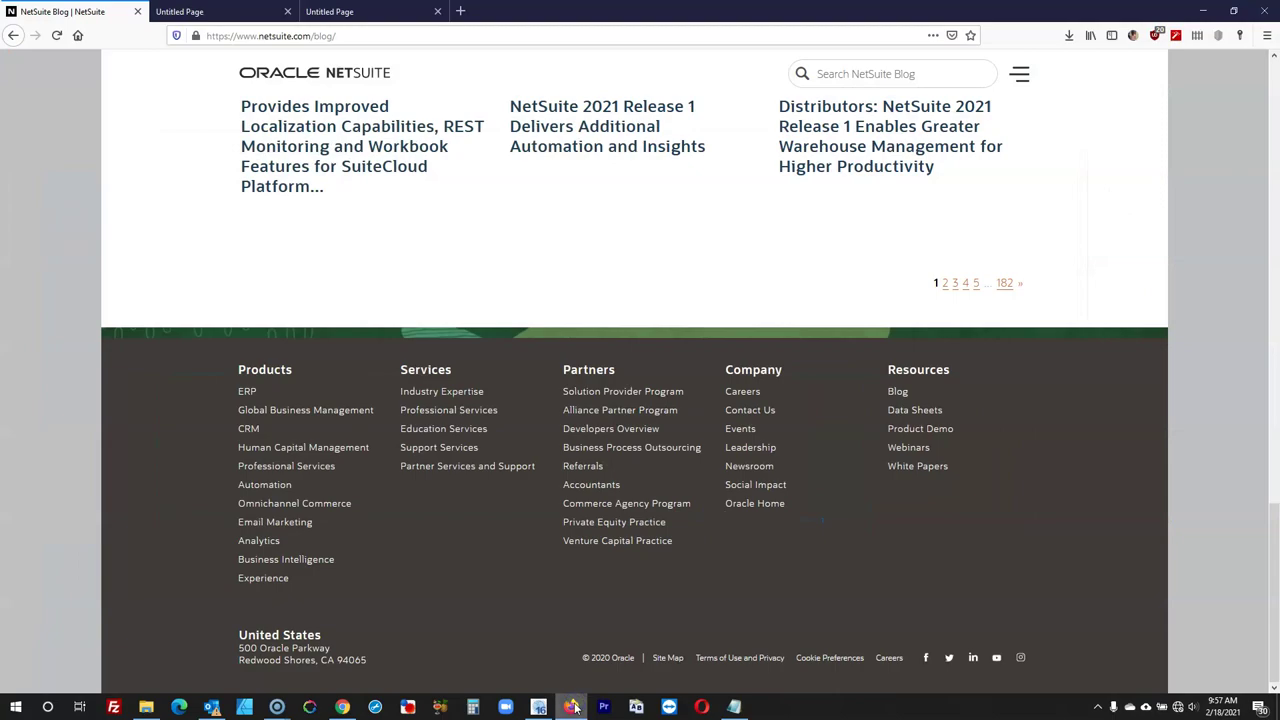
left_click(572, 707)
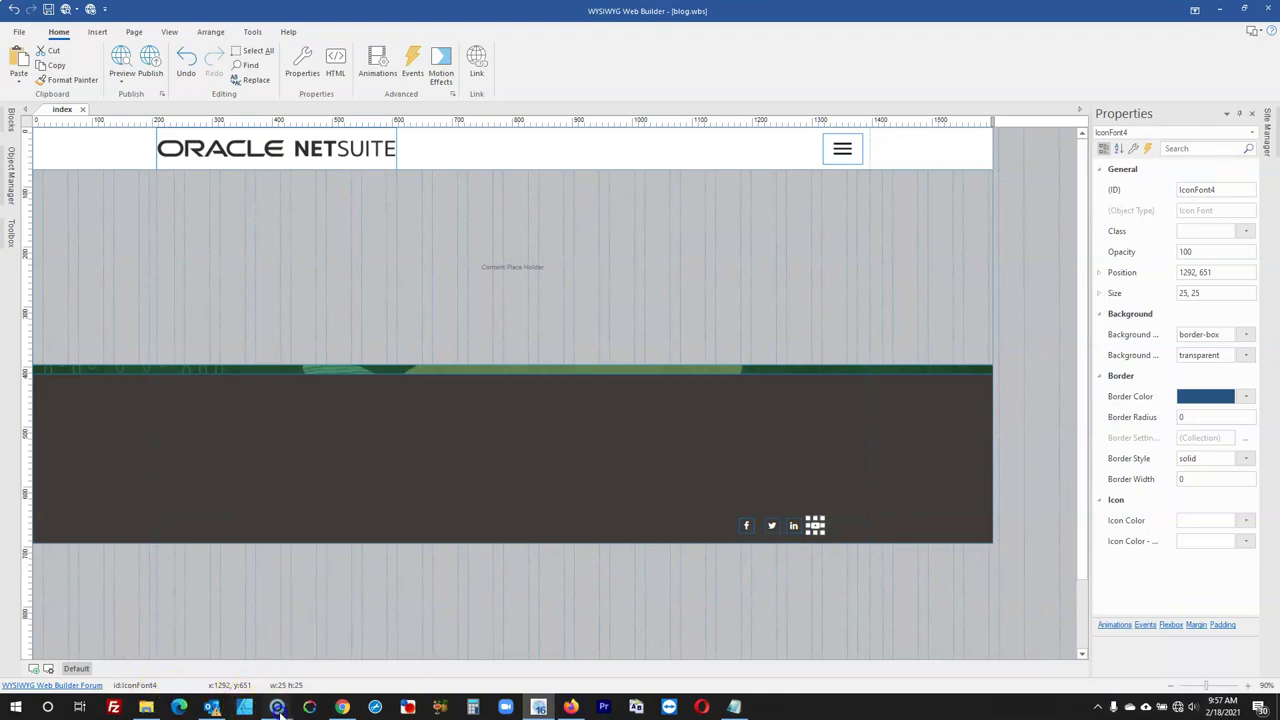
mouse_move(277, 707)
left_click(250, 650)
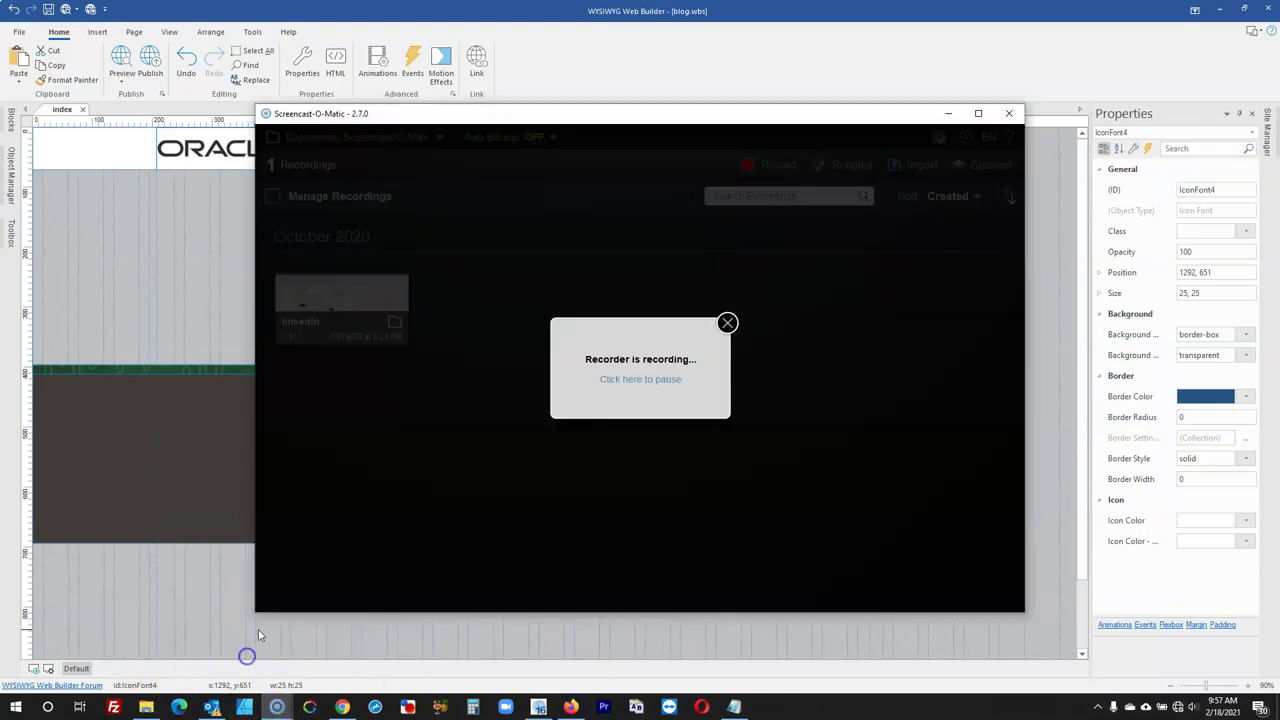
left_click(648, 379)
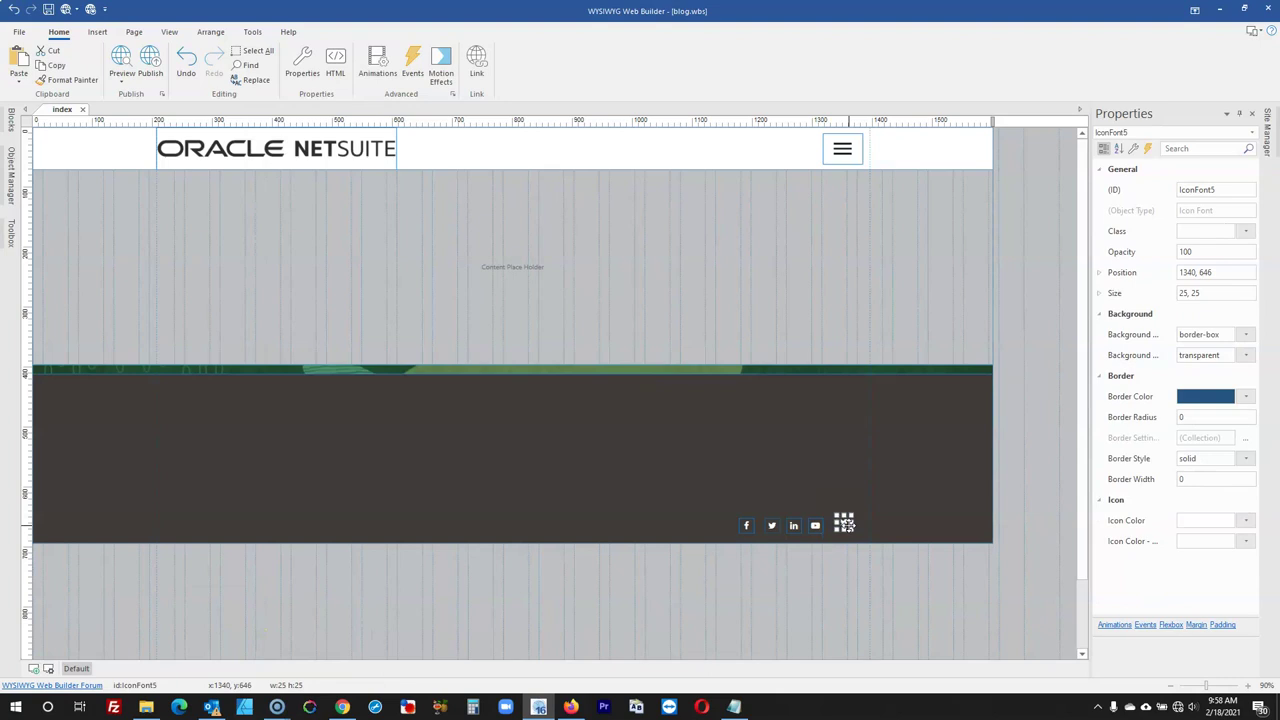
Place another Twitter icon copy at position 1358, 651 and change it to the instagram icon
left_click_drag(845, 524, 848, 530)
double_click(855, 526)
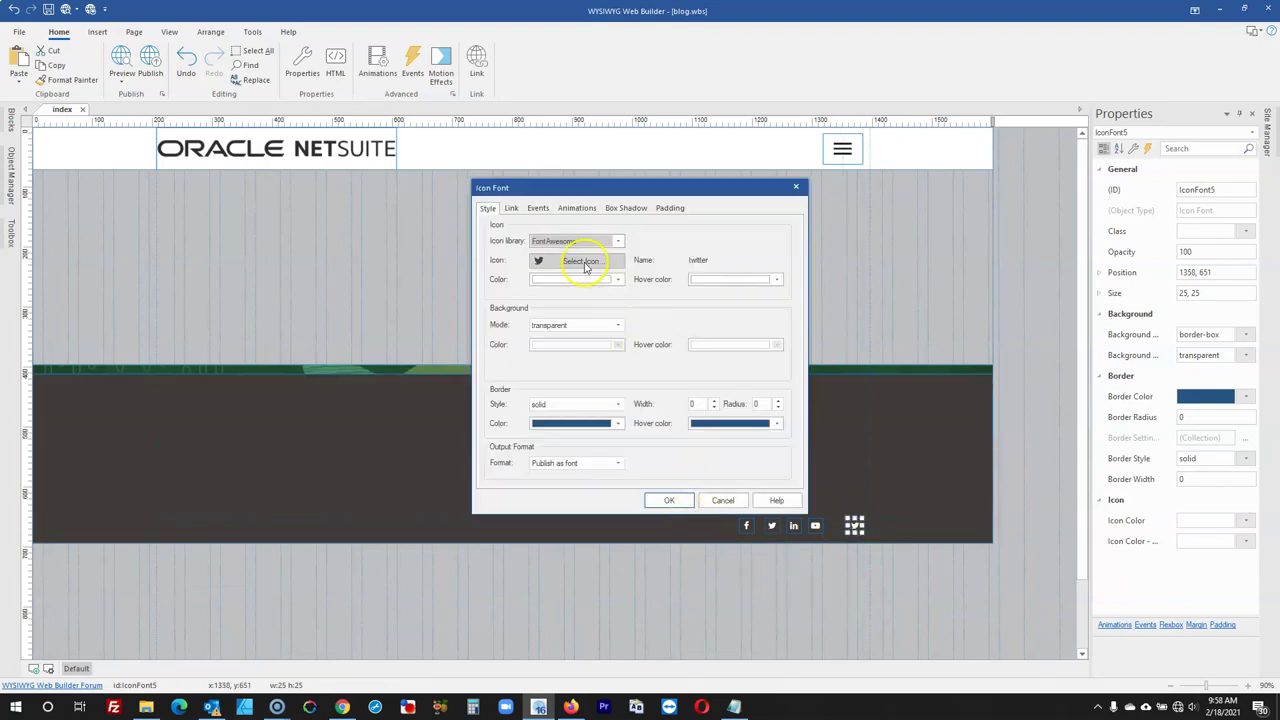
left_click(572, 707)
left_click(575, 708)
left_click(572, 262)
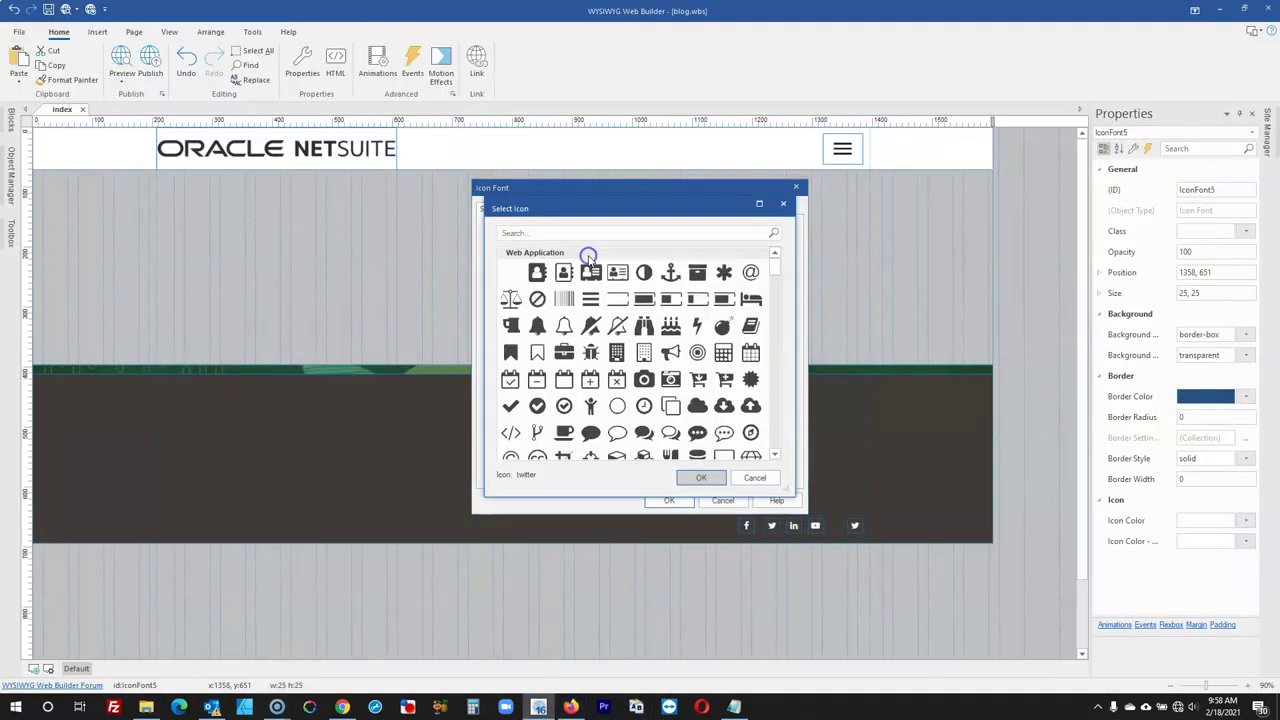
left_click(648, 230)
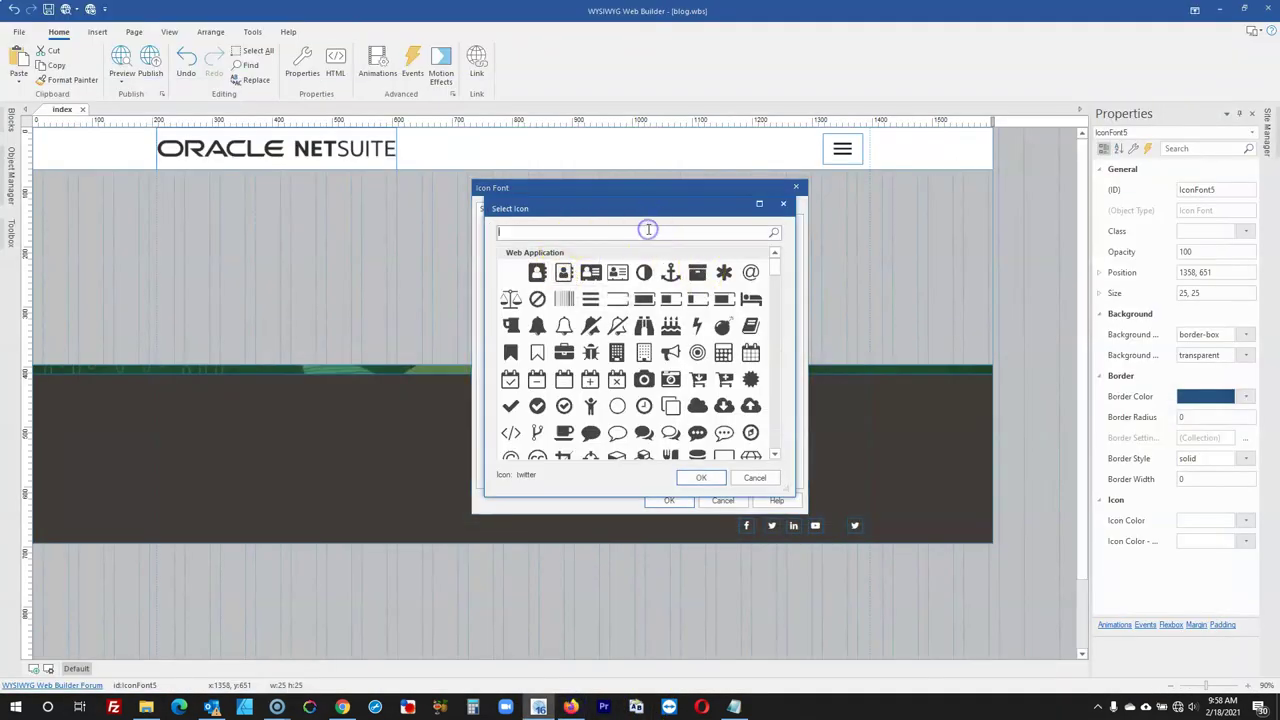
type("inst")
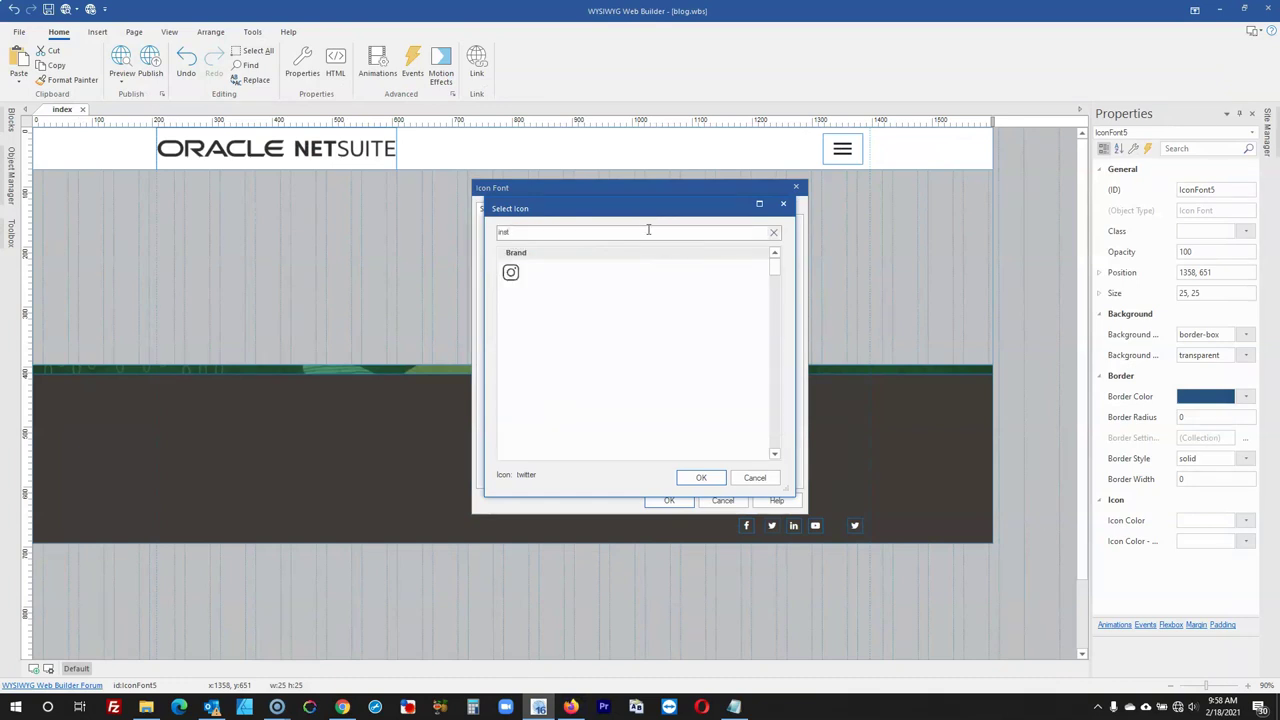
left_click(511, 272)
left_click(701, 477)
left_click(669, 500)
left_click(851, 596)
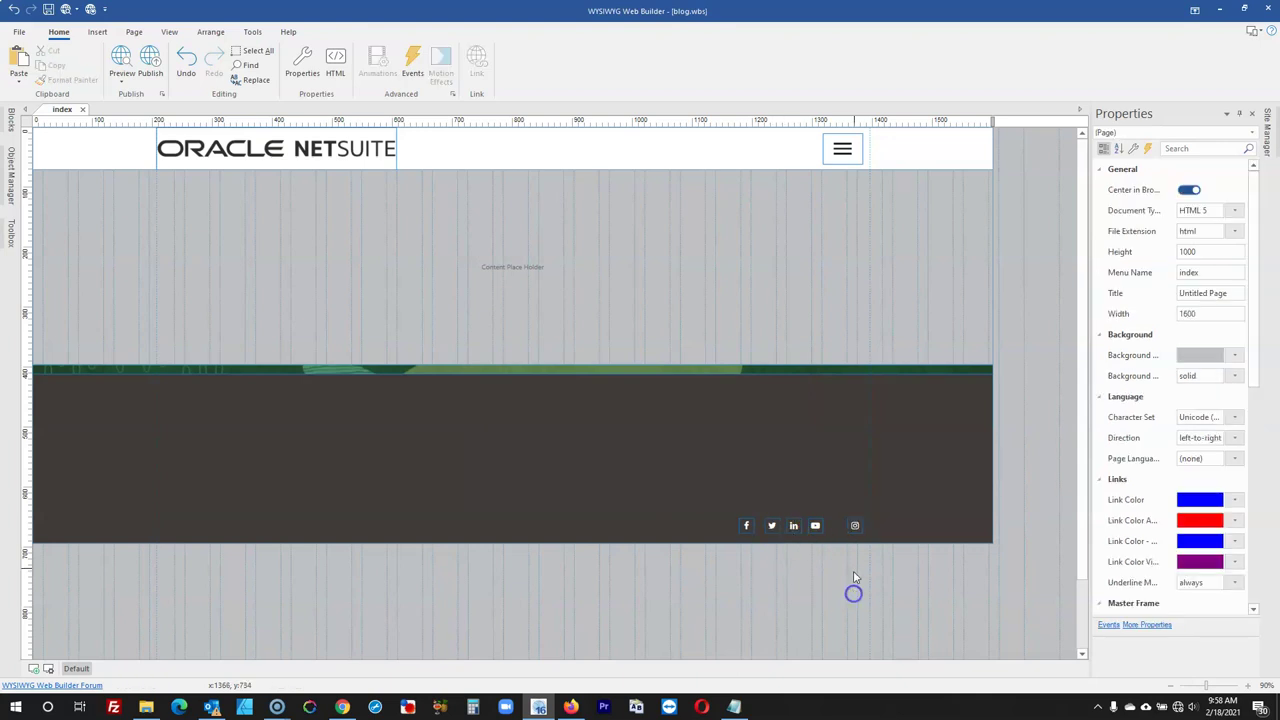
Shift the other four social icons toward the Instagram icon, with YouTube at 1317, 651, and distribute all five horizontally, following the original footer
left_click(572, 708)
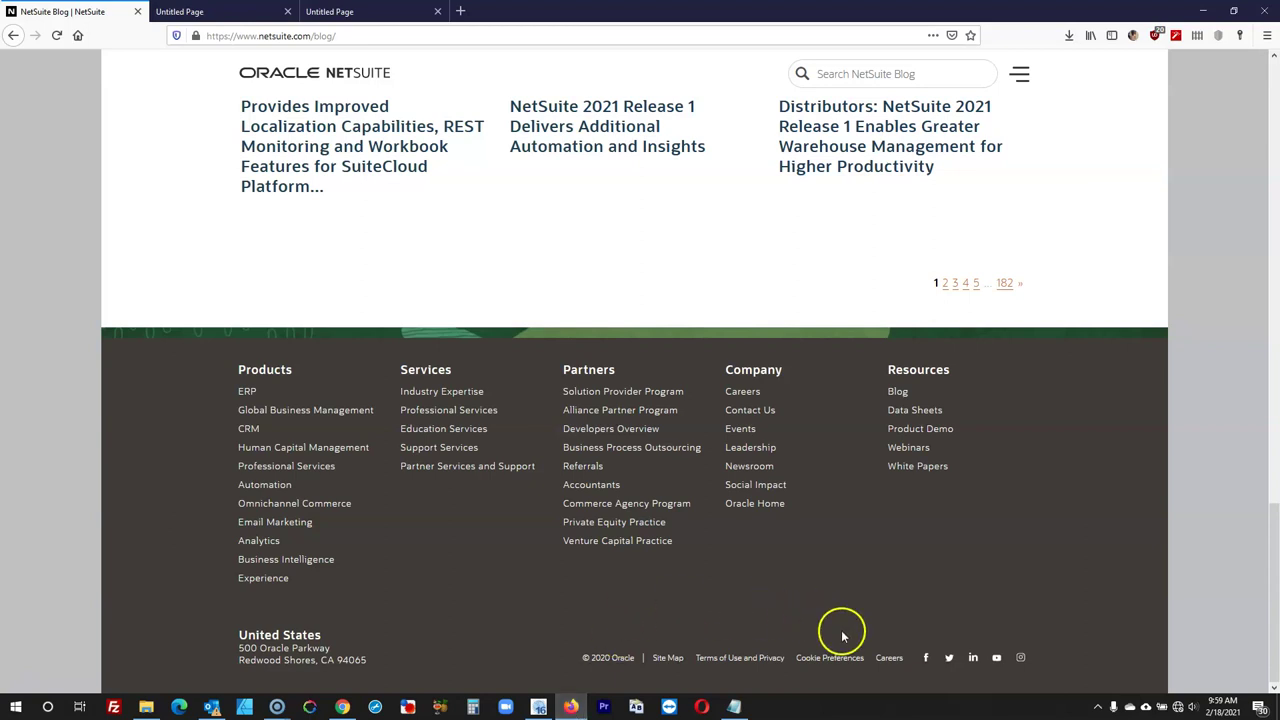
left_click(538, 707)
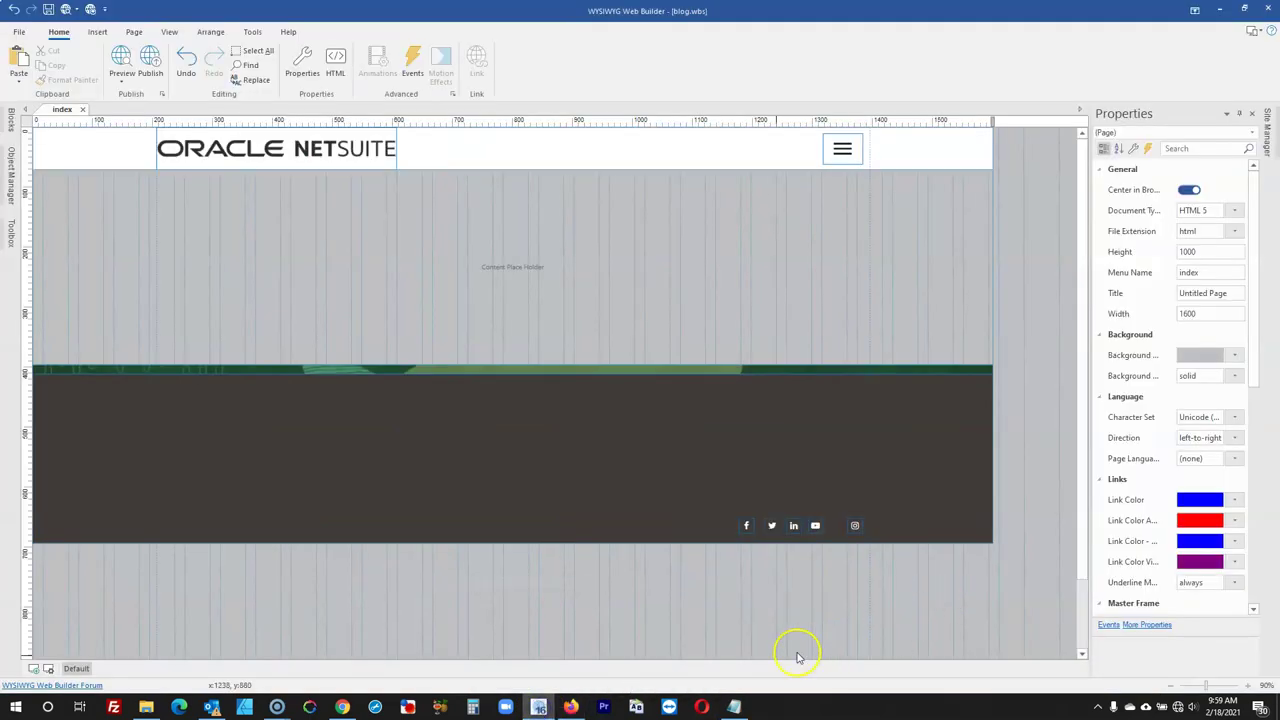
left_click(568, 707)
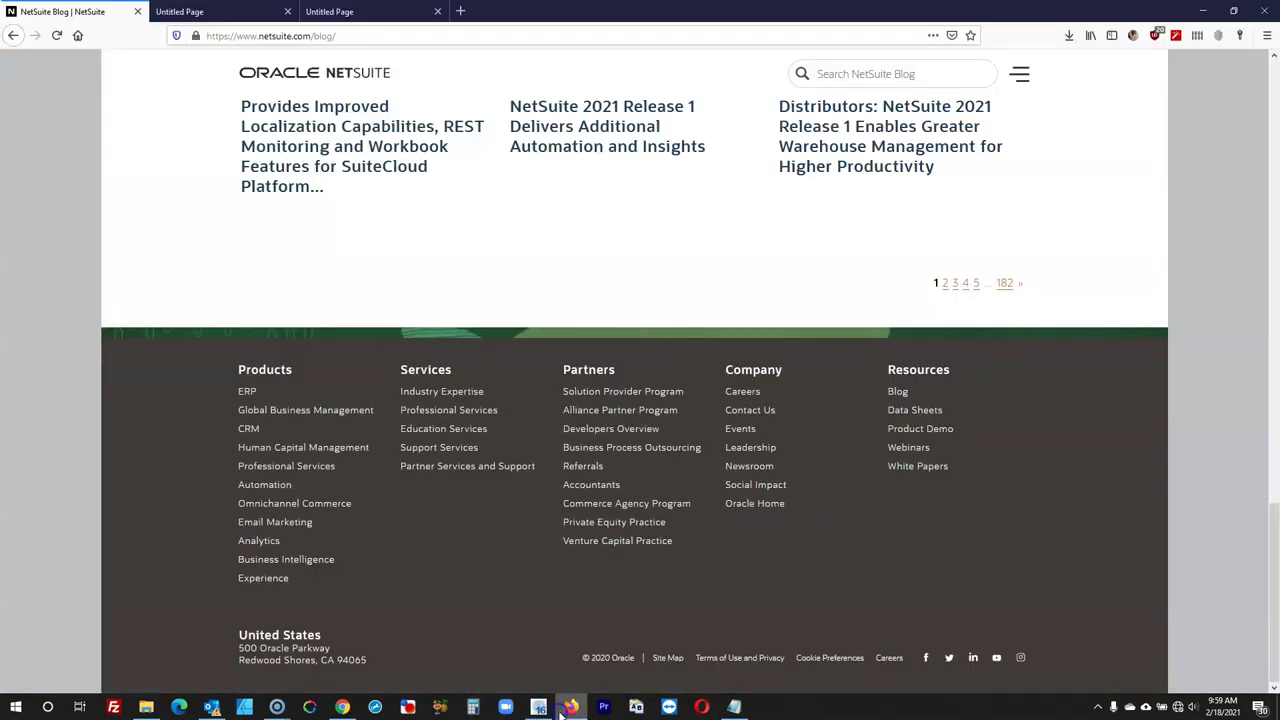
left_click(562, 710)
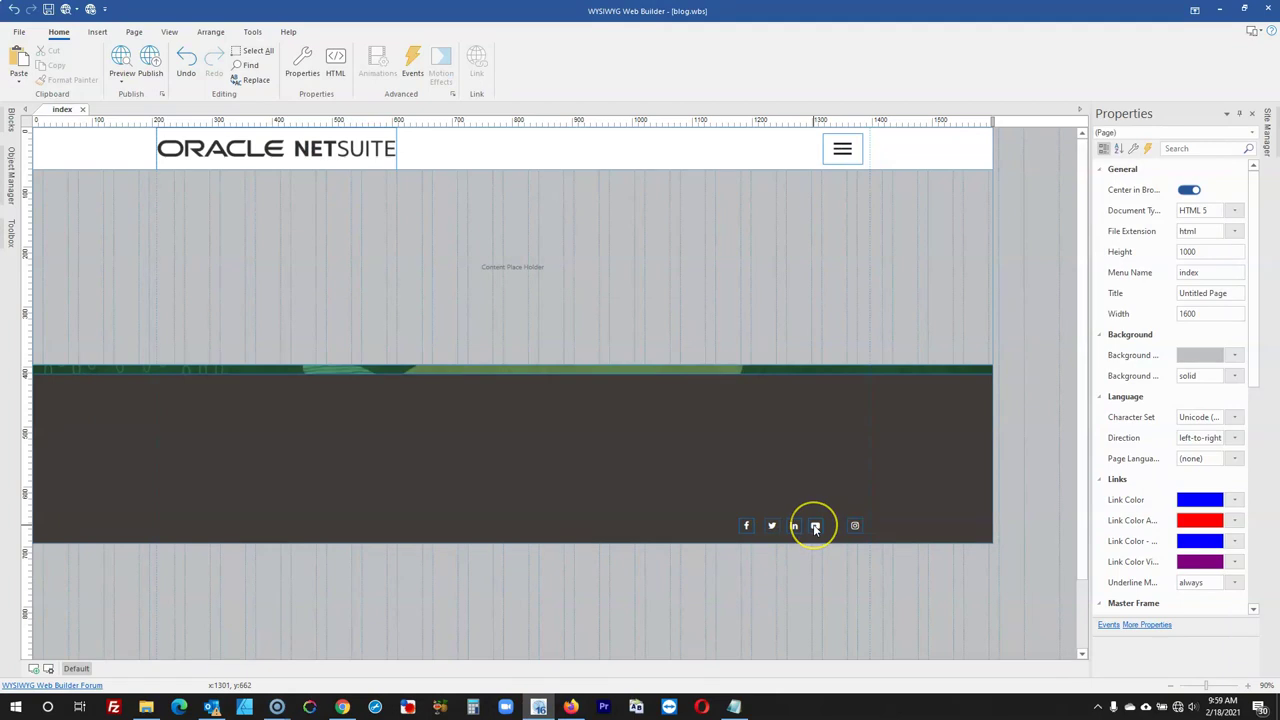
left_click_drag(815, 528, 855, 531)
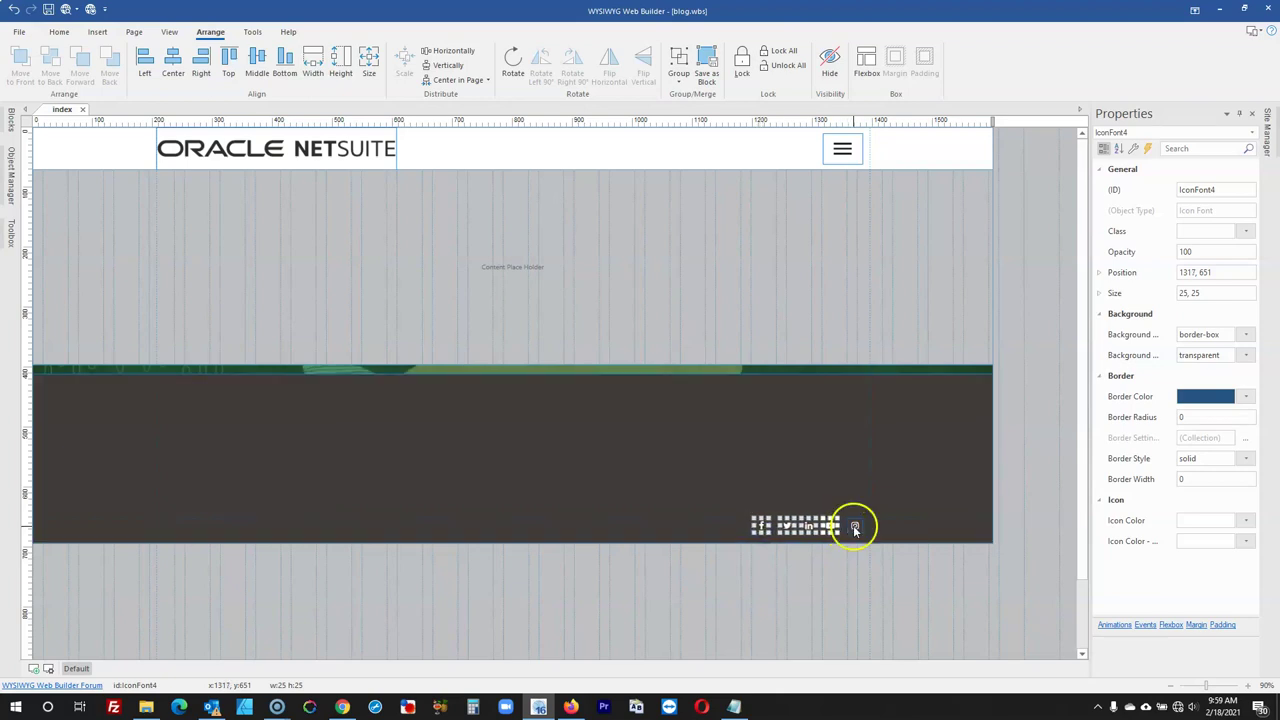
left_click(442, 50)
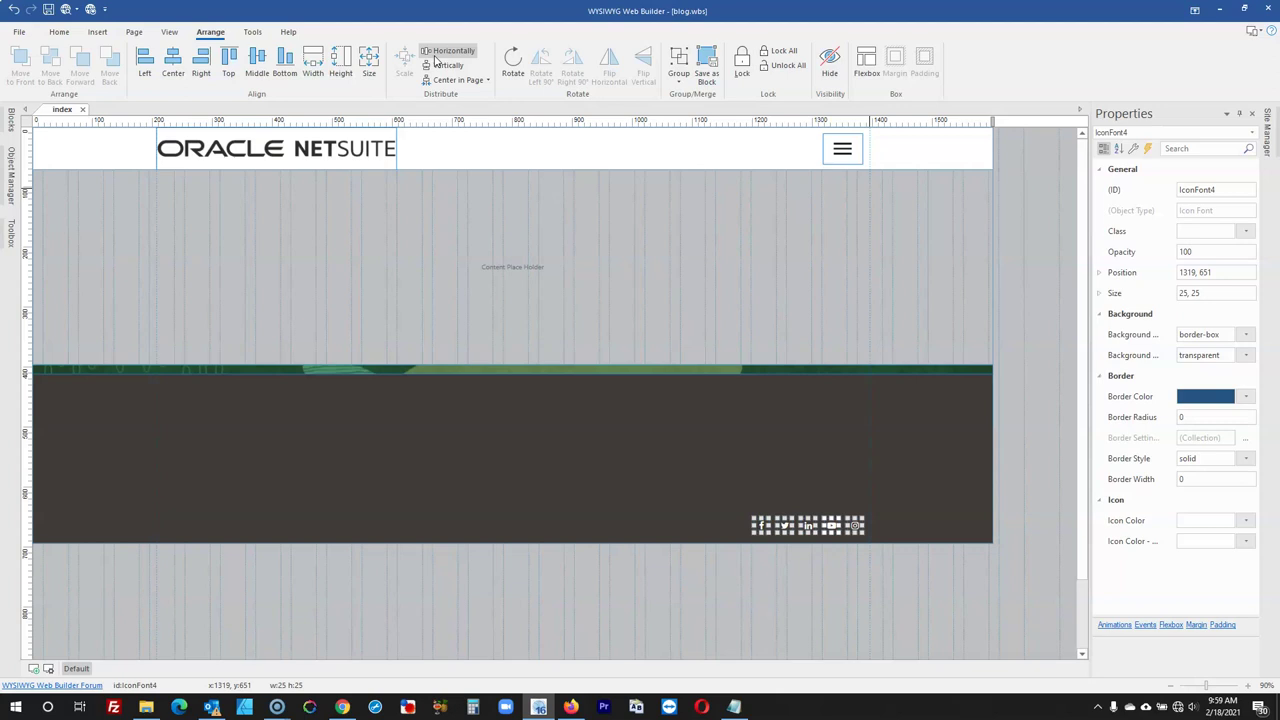
left_click(568, 707)
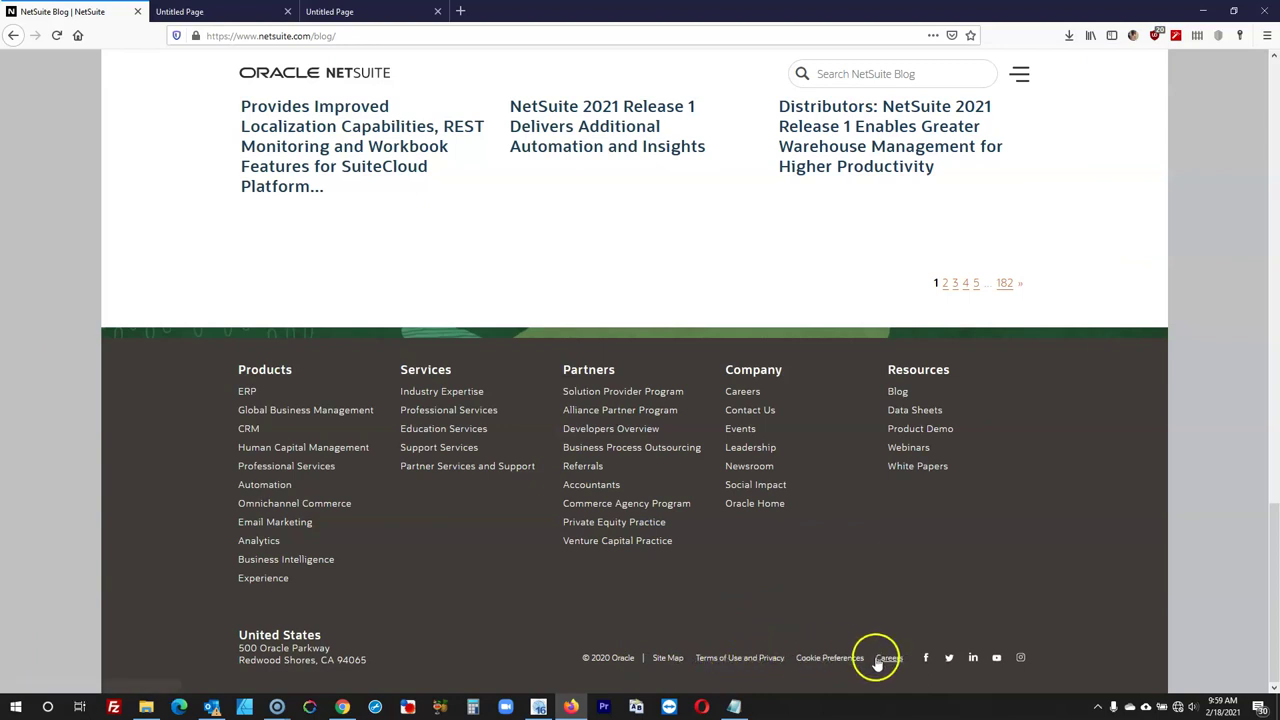
Switch to WYSIWYG Web Builder and place a CSS Menu about 336 px wide just below the dark footer
left_click(540, 708)
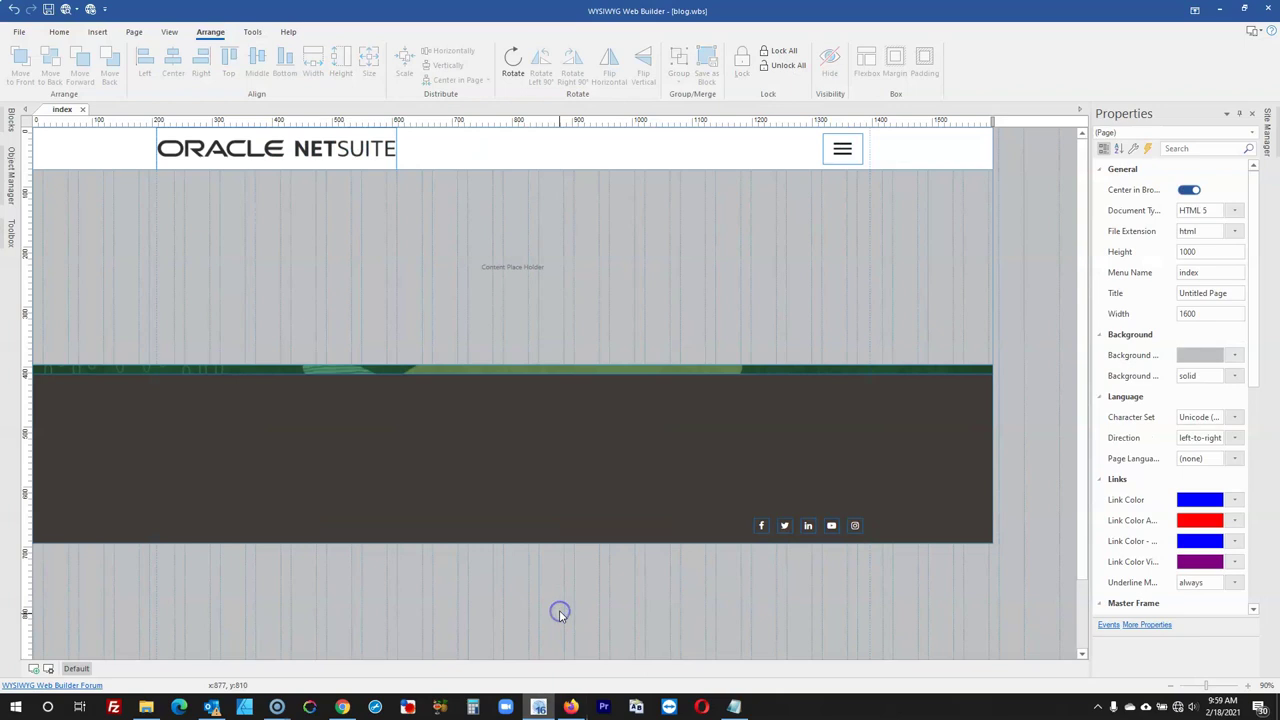
left_click(565, 707)
left_click(565, 707)
left_click(10, 225)
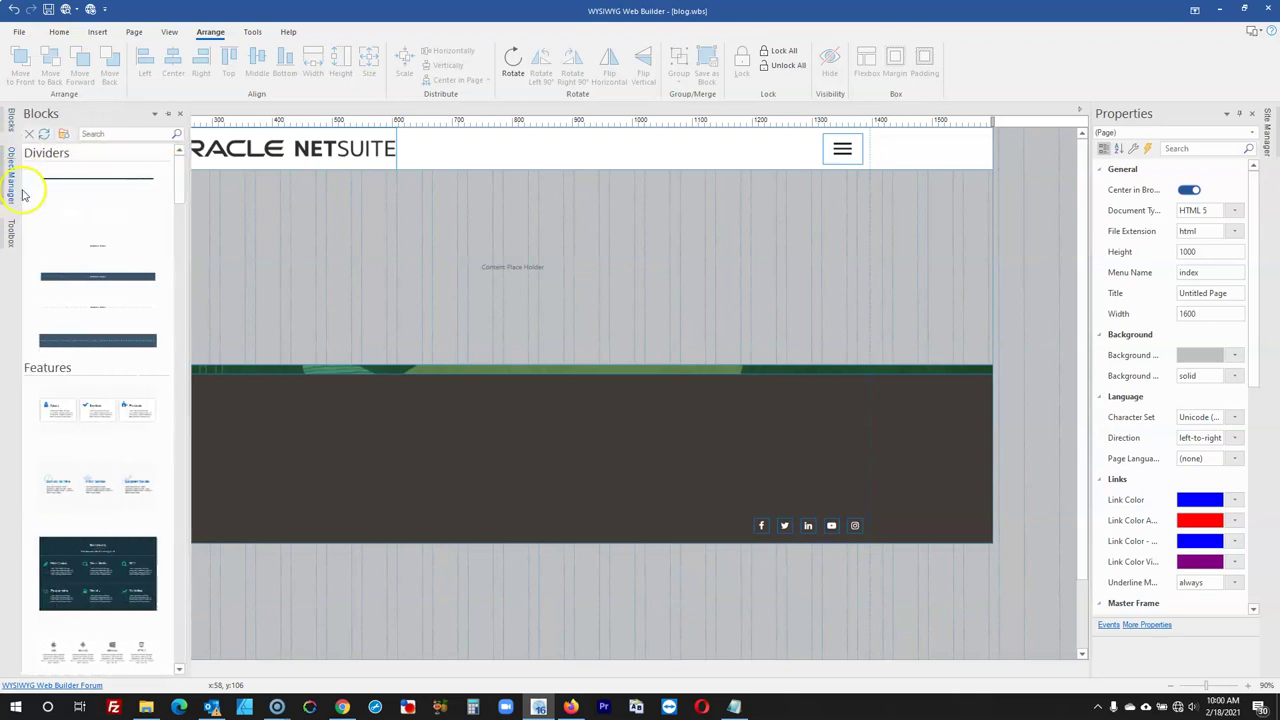
left_click(10, 232)
left_click(66, 165)
left_click_drag(322, 550, 391, 574)
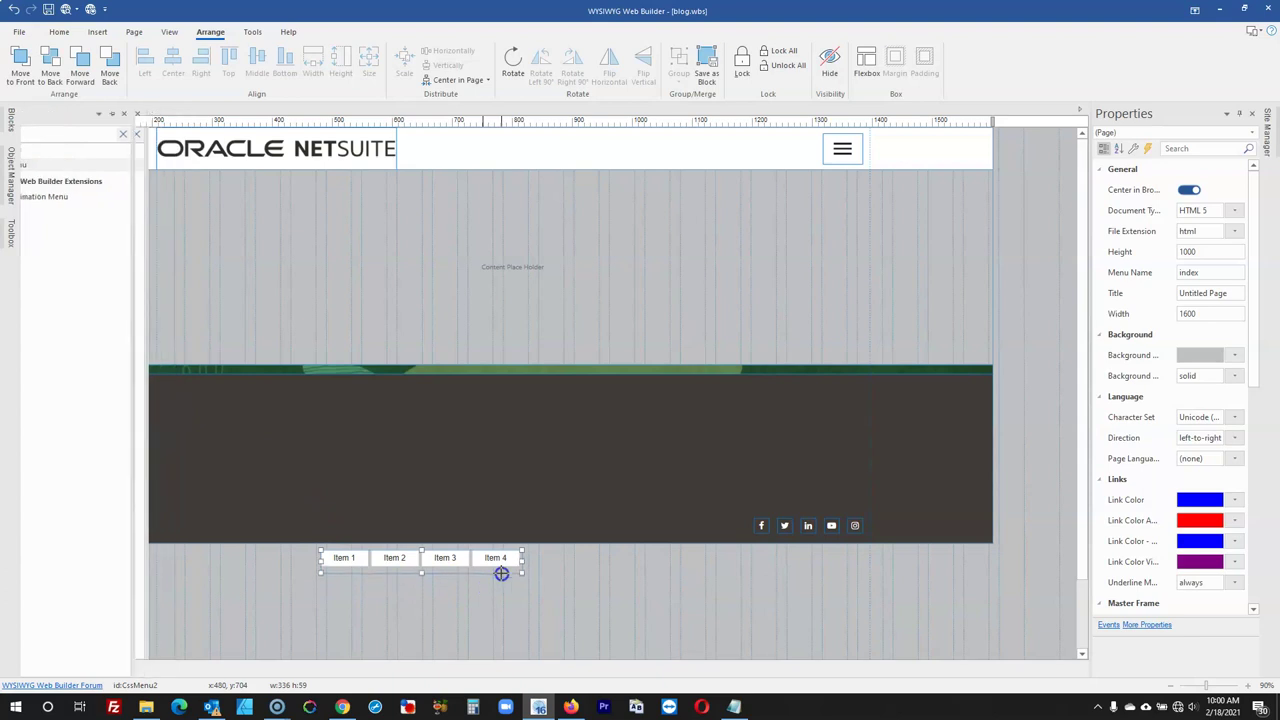
Copy the footer links Site Map, Terms of Use and Privacy, Cookie Preferences and Careers from the NetSuite page into Notepad, one per line
key("F5")
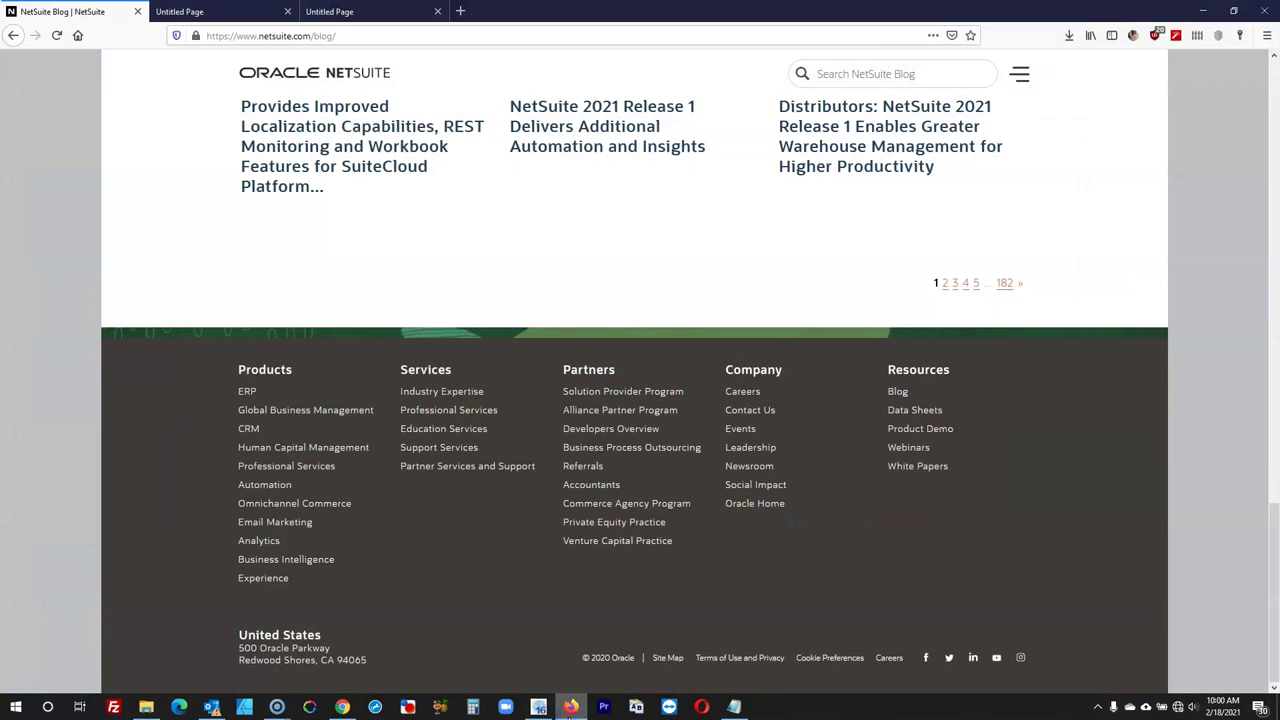
key("alt+Tab")
left_click(571, 706)
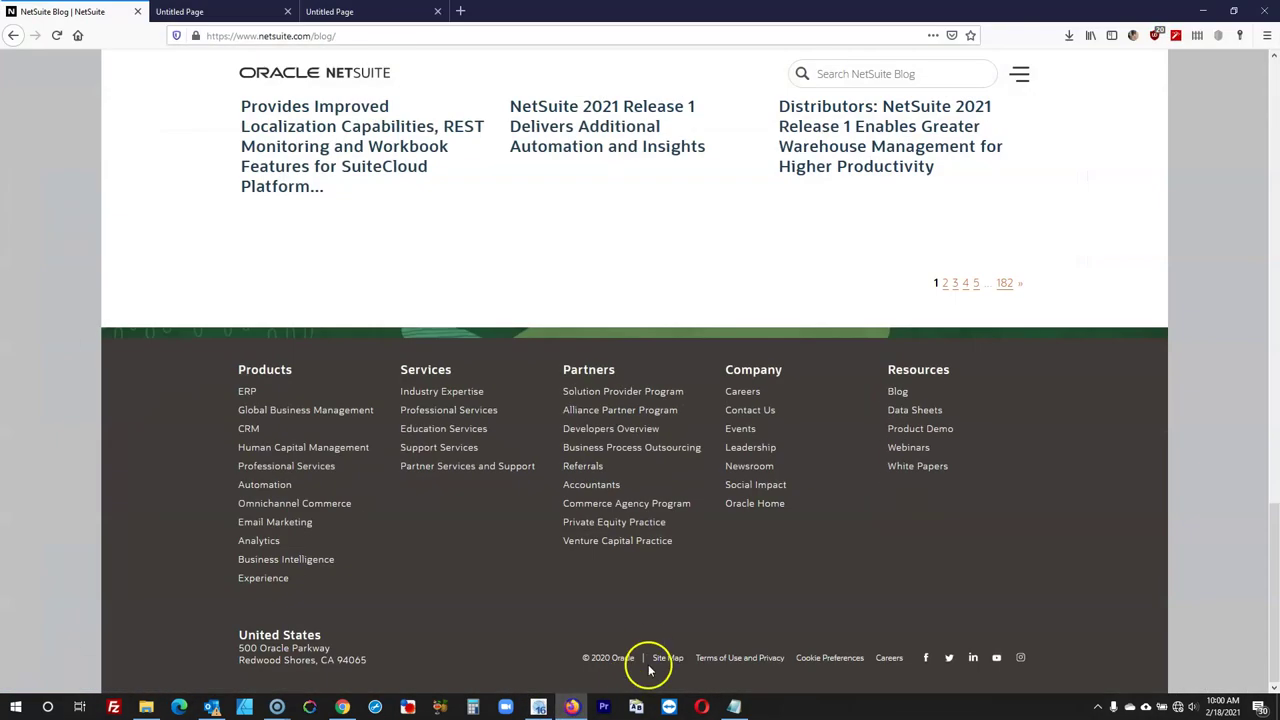
left_click_drag(648, 657, 907, 665)
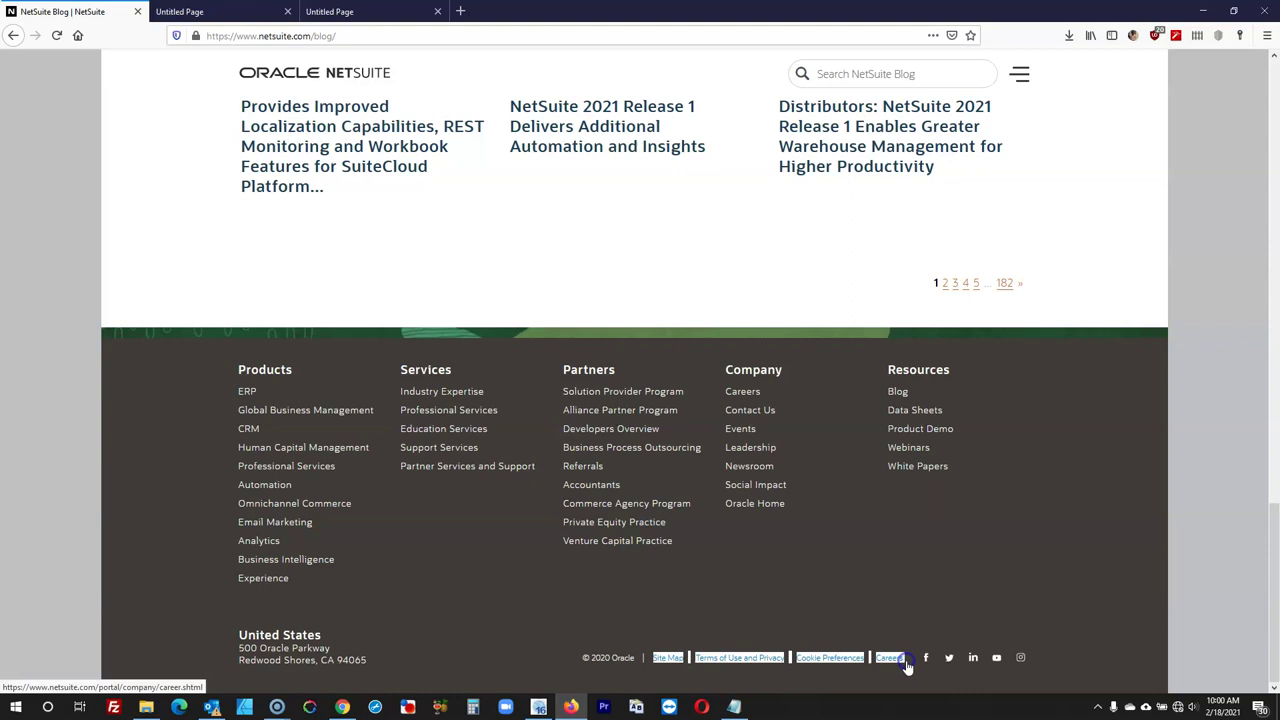
left_click(734, 707)
type("Site Map Terms of Use and Privacy Cookie Preferences Careers")
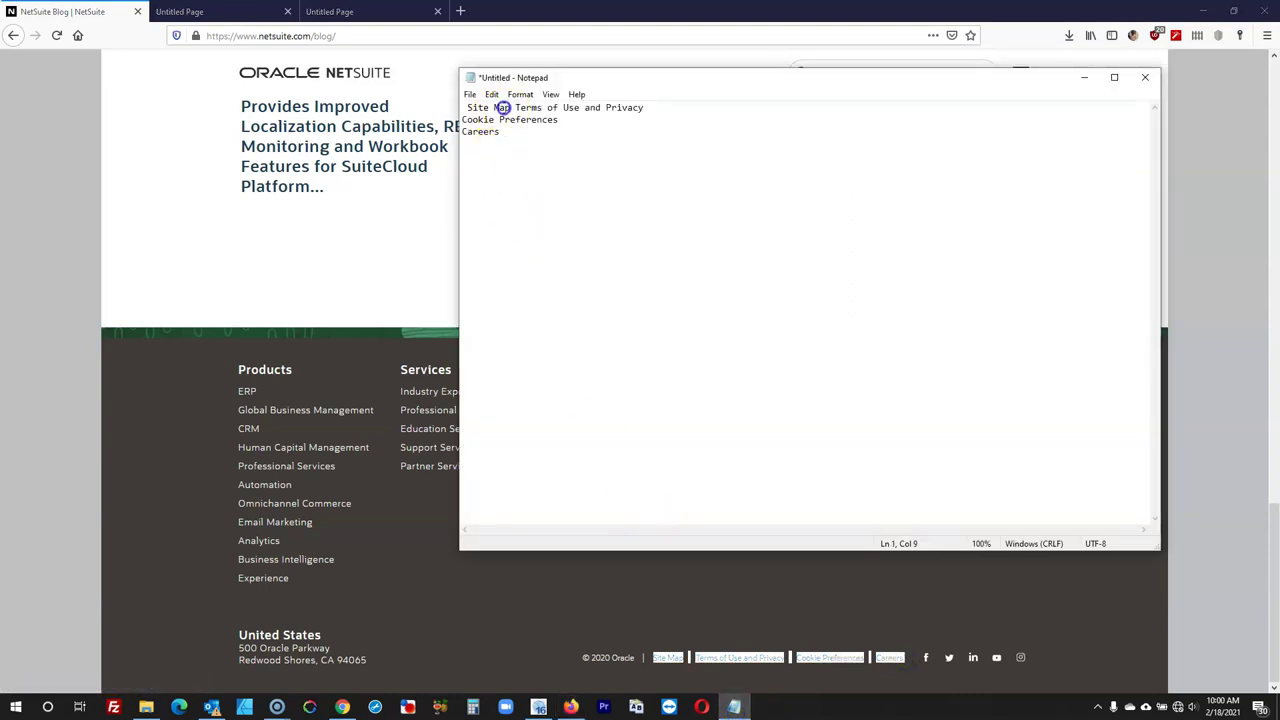
key("Return")
key("Delete")
Copy "Site Map" from Notepad and use it as the text of the CSS menu's first item
left_click(466, 107)
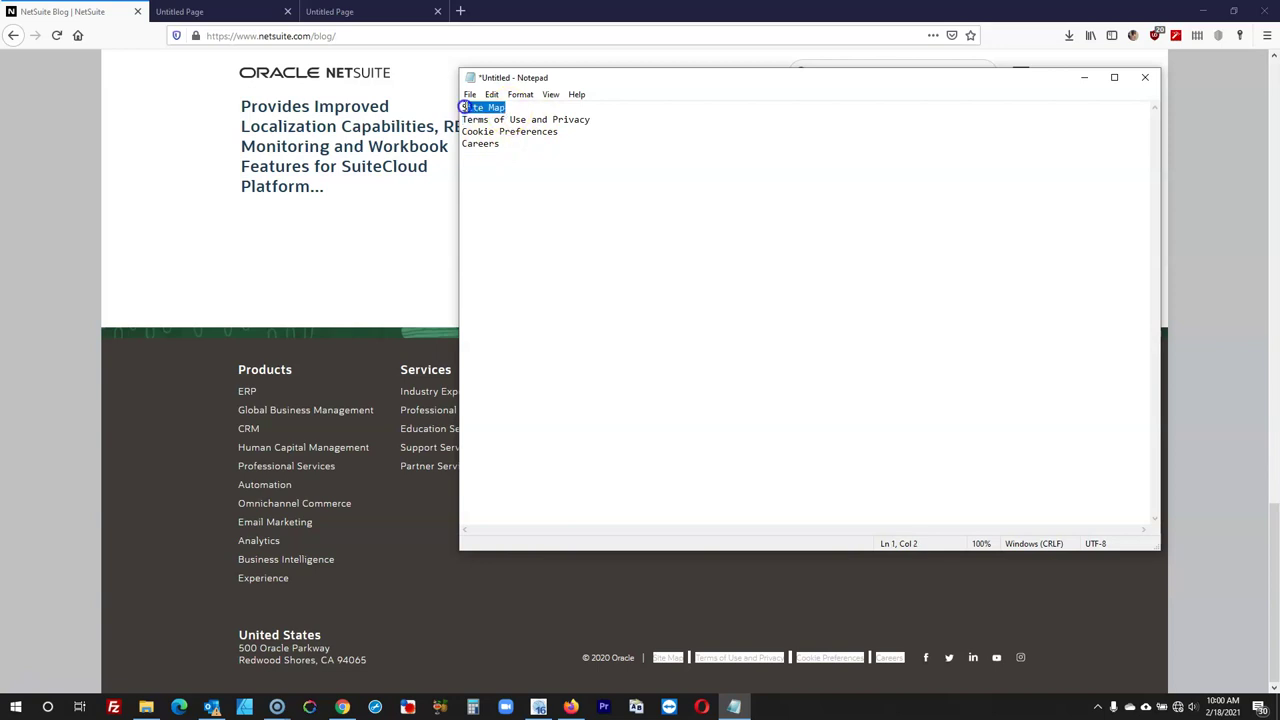
left_click(538, 707)
double_click(470, 553)
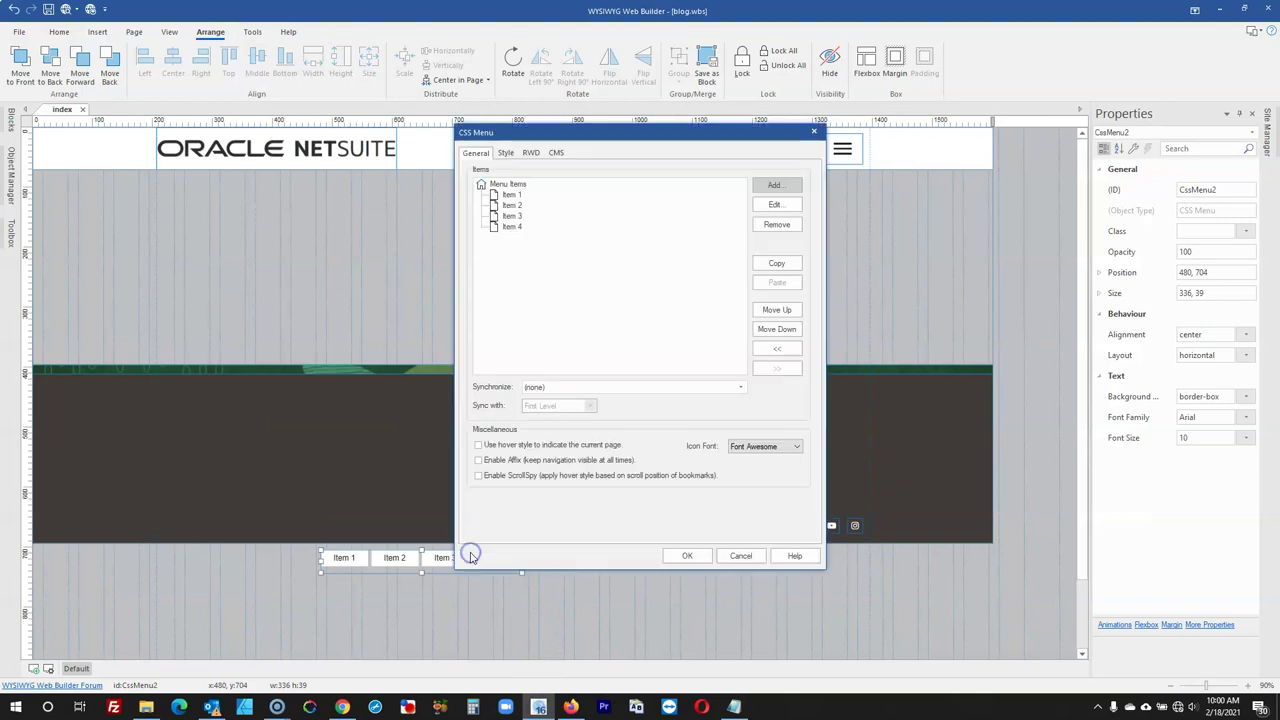
double_click(512, 194)
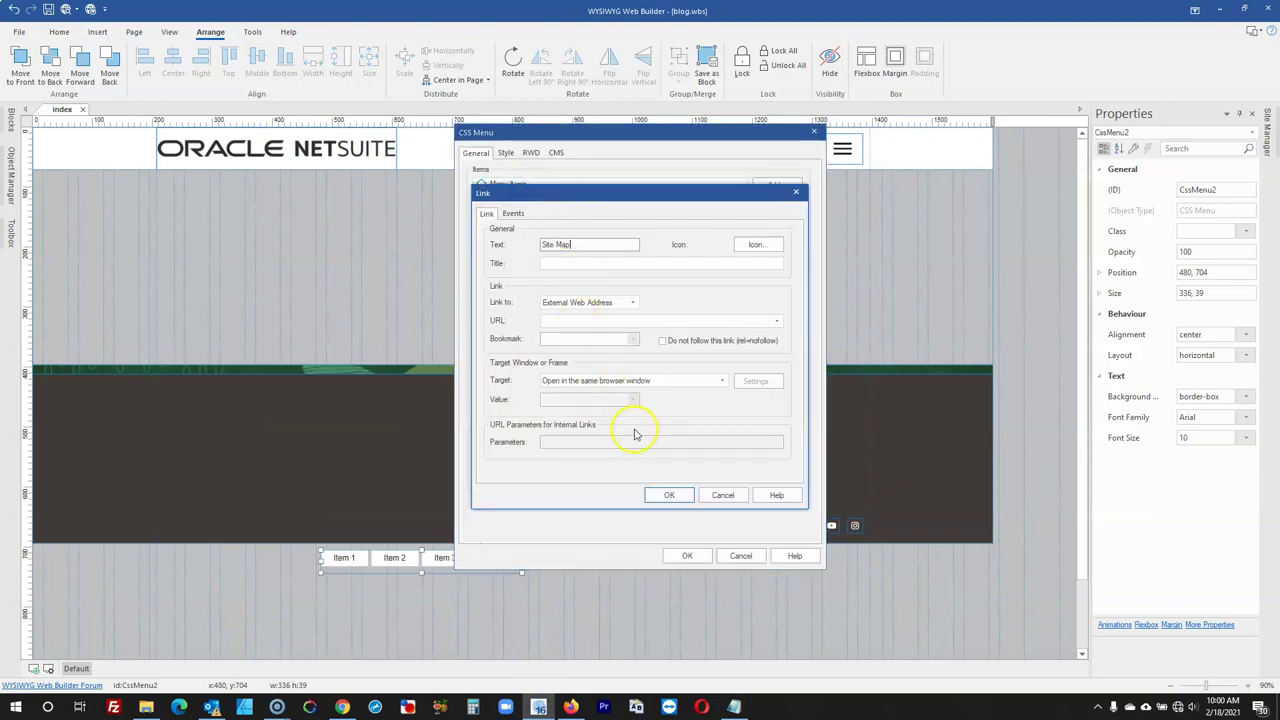
left_click(669, 495)
Cut "Terms of Use and Privacy" from Notepad and paste it as the second menu item's text
left_click(734, 707)
left_click_drag(591, 120, 474, 121)
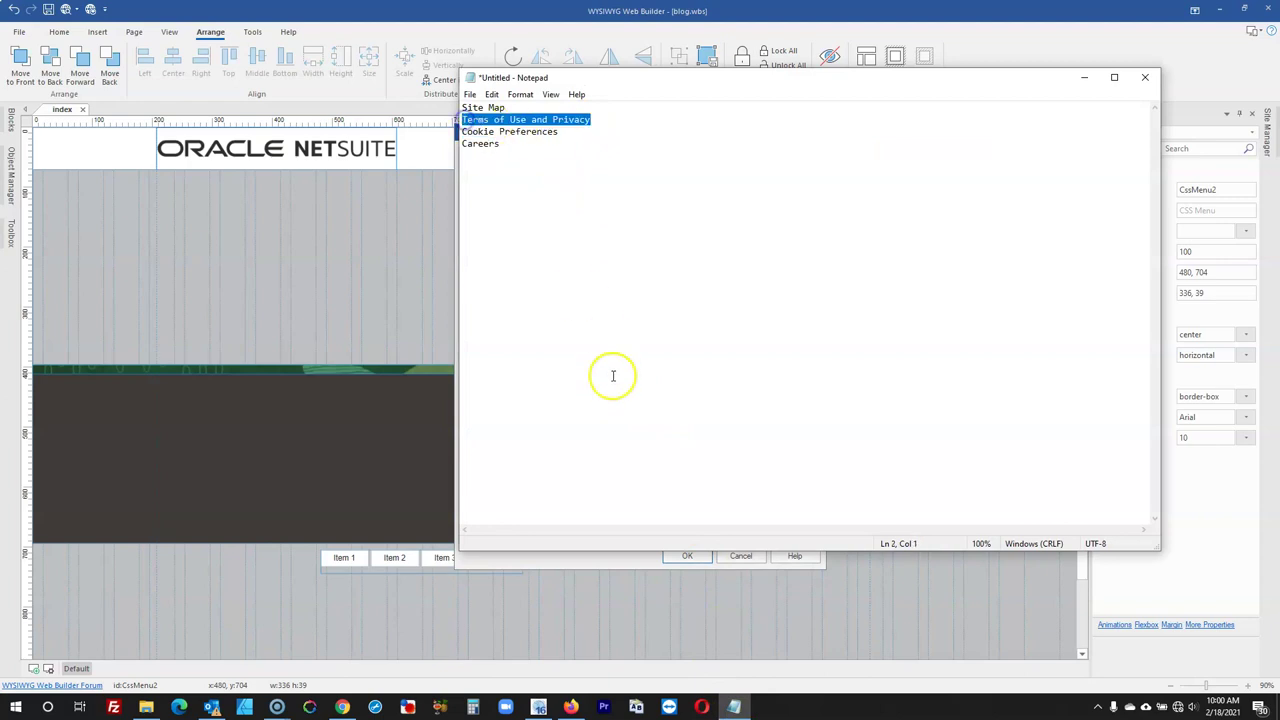
key("ctrl+x")
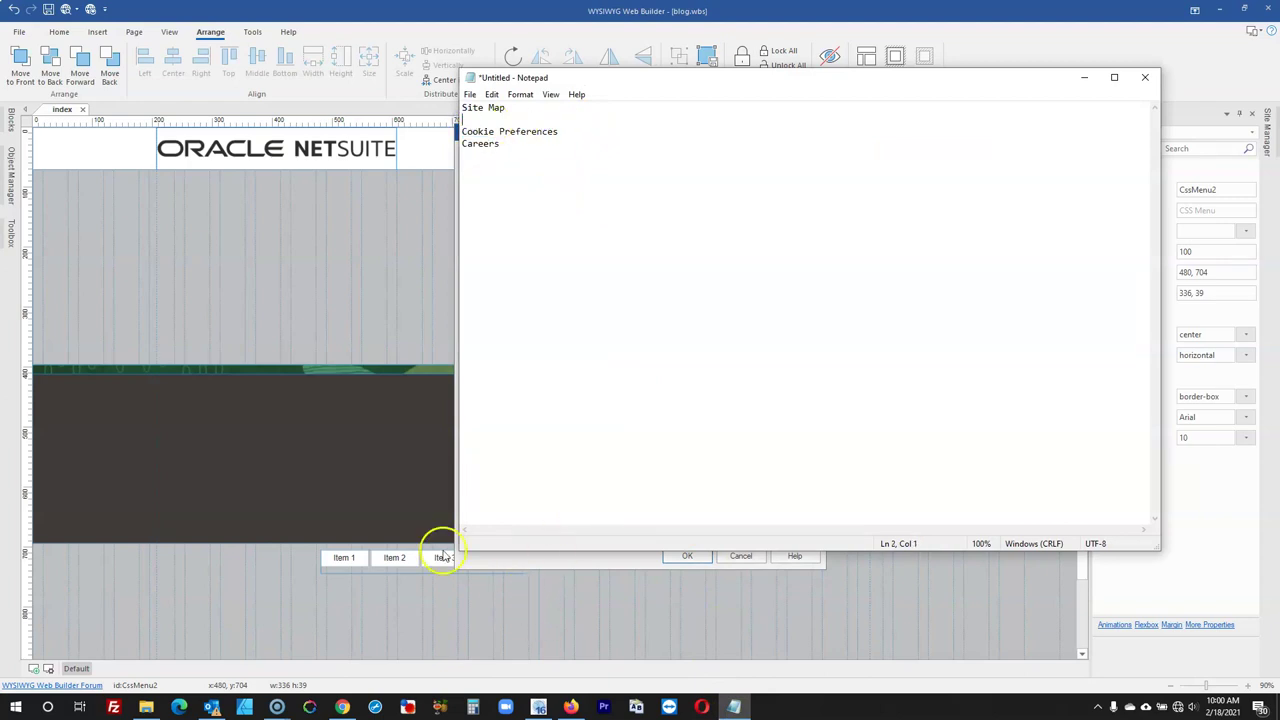
left_click(458, 578)
double_click(503, 205)
key("ctrl+v")
Cut "Cookie Preferences" from Notepad and paste it as the third menu item's text
left_click(733, 706)
left_click_drag(558, 131, 463, 131)
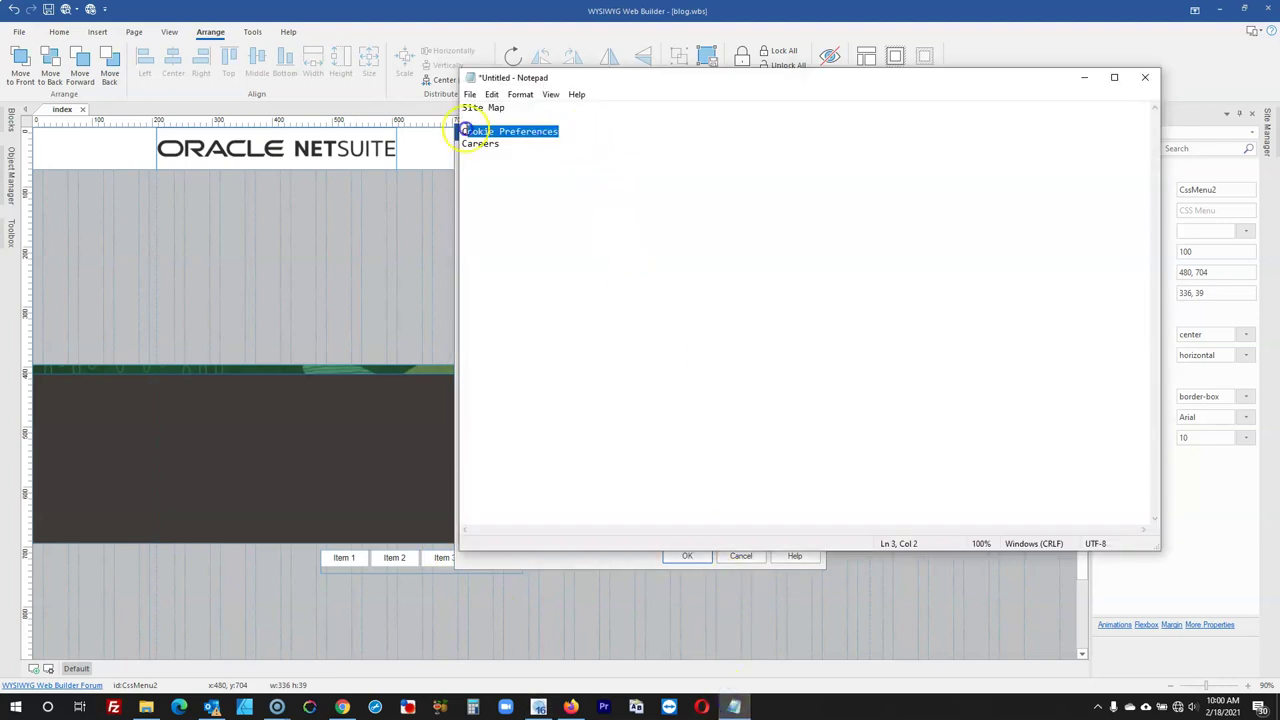
key("ctrl+x")
left_click(500, 560)
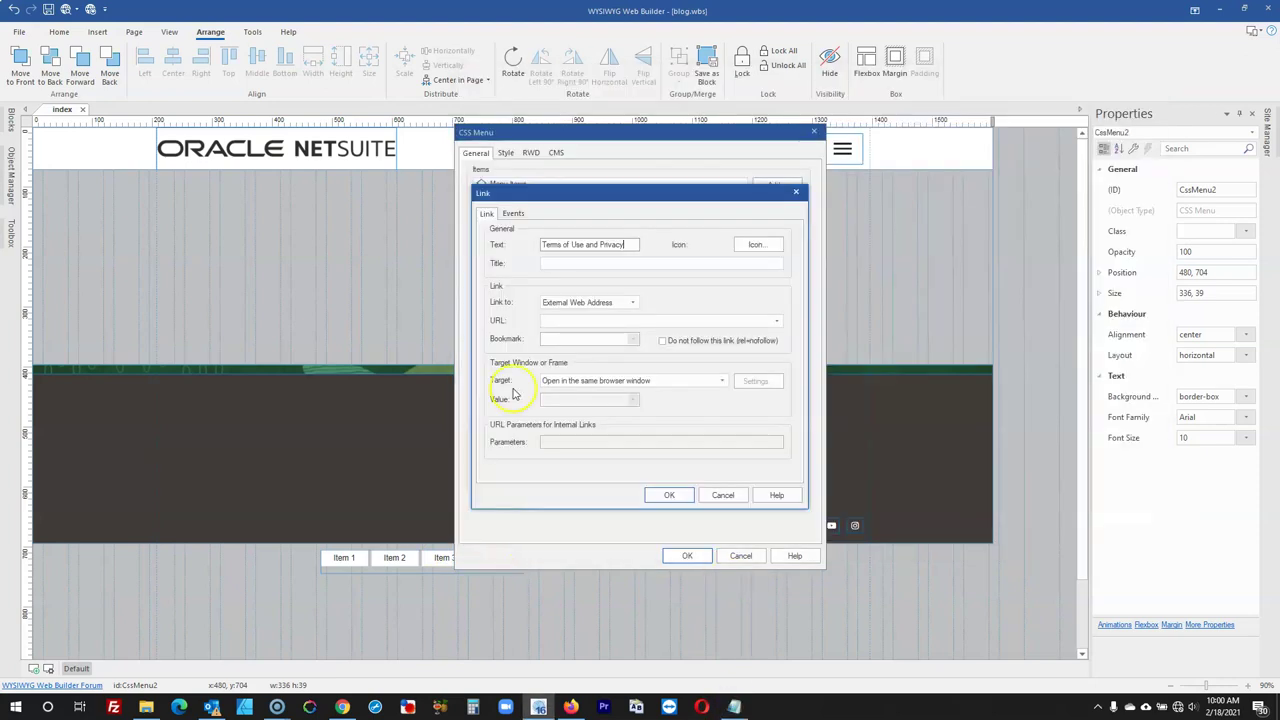
left_click(688, 492)
double_click(512, 216)
key("ctrl+v")
left_click(688, 492)
Cut "Careers" from Notepad and paste it as the fourth menu item's text
left_click(733, 706)
left_click_drag(505, 143, 458, 143)
key("ctrl+x")
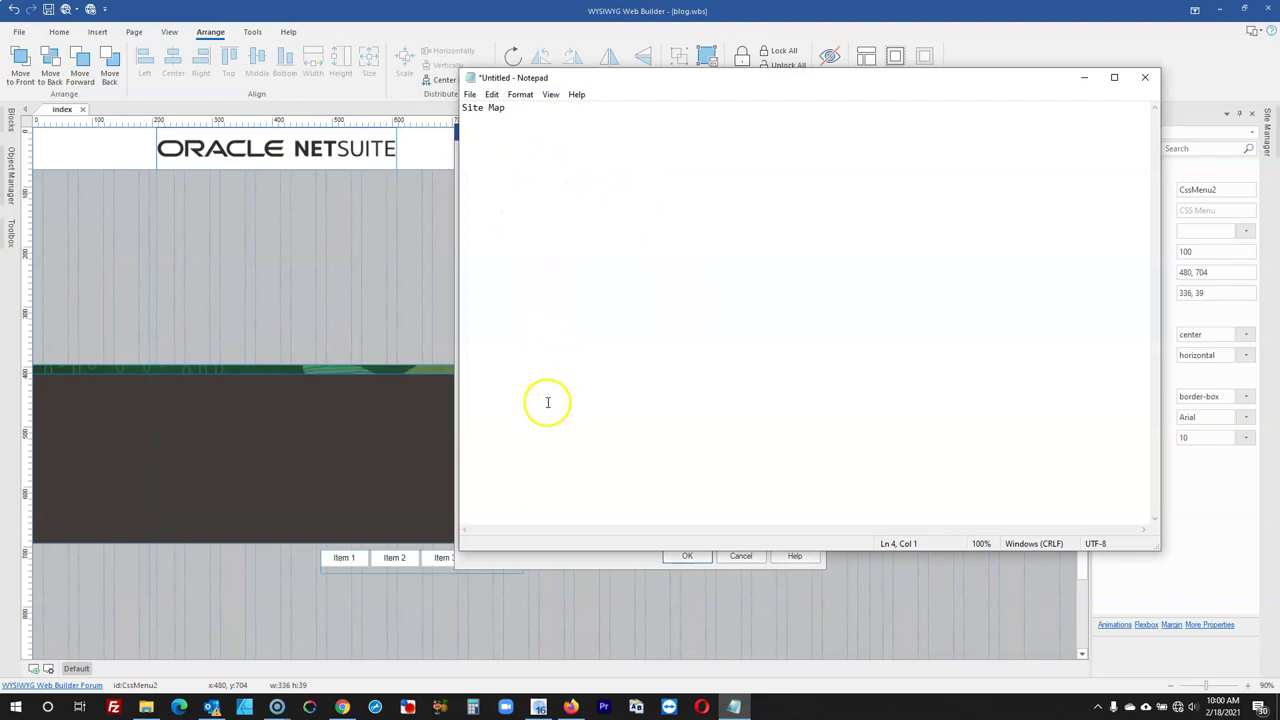
left_click(571, 557)
double_click(520, 227)
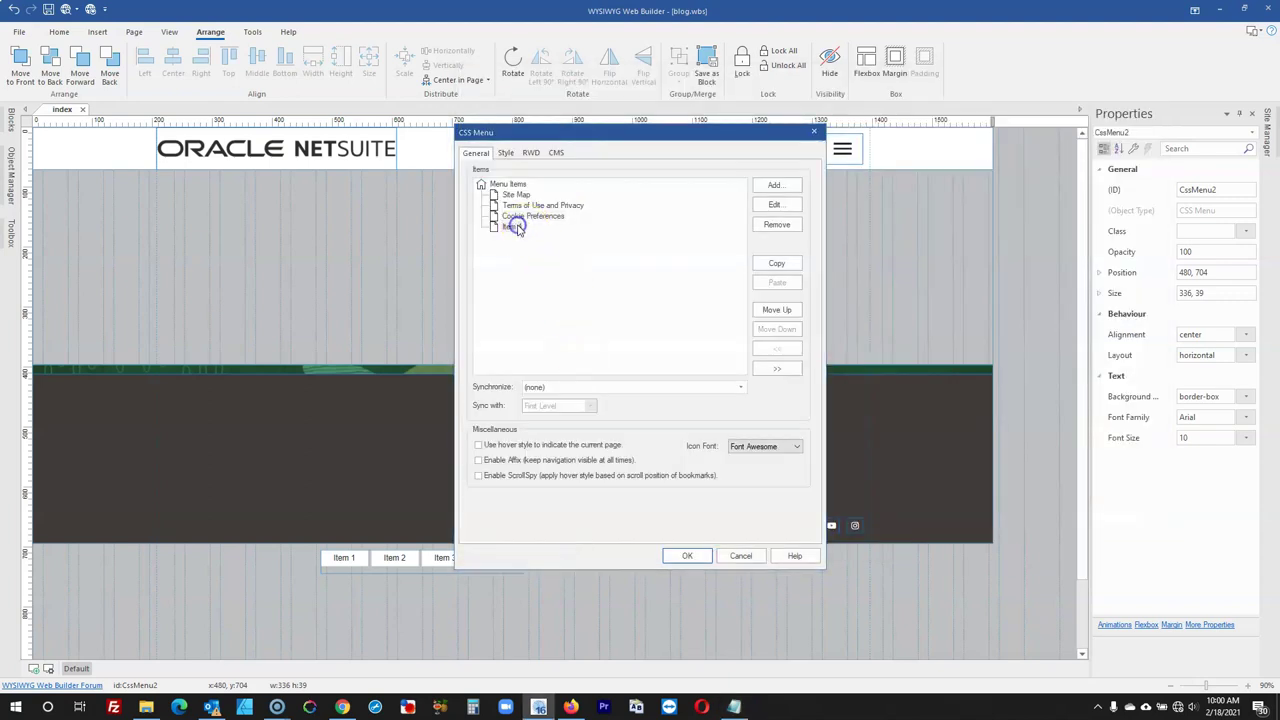
key("ctrl+v")
left_click(665, 494)
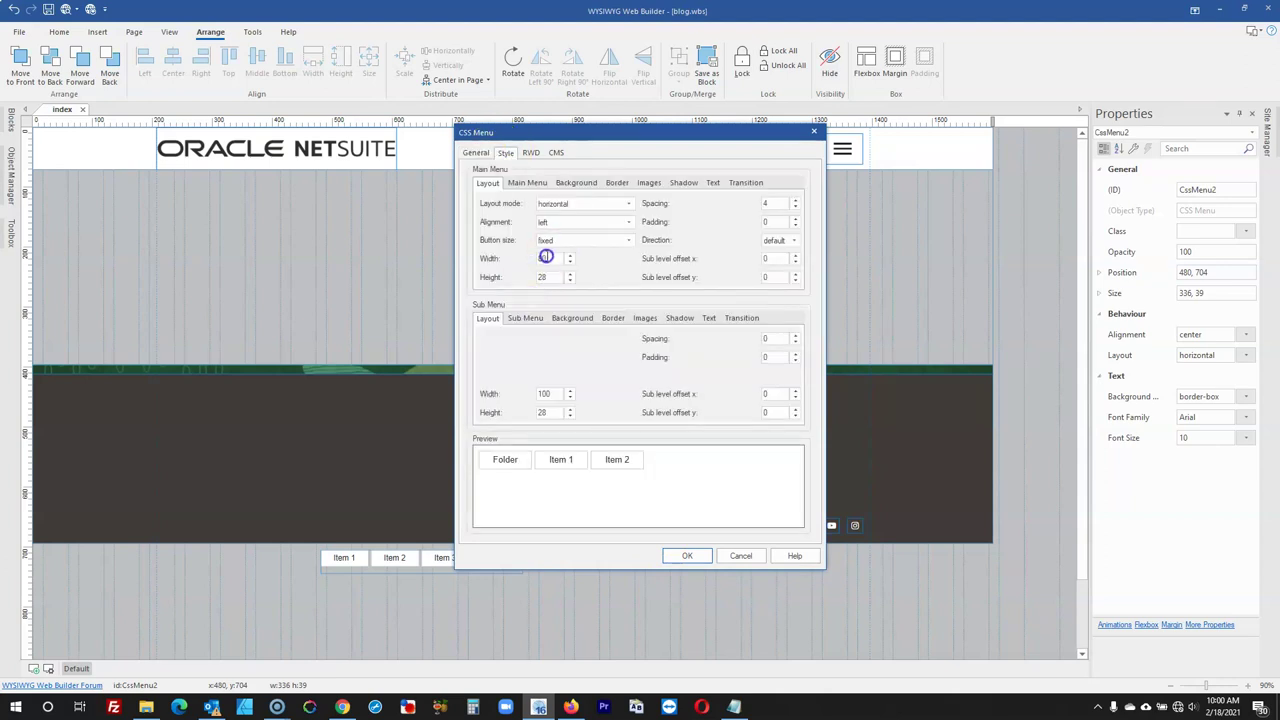
Set the main menu's button size to variable and apply the menu changes
left_click(585, 240)
left_click(560, 262)
left_click(683, 559)
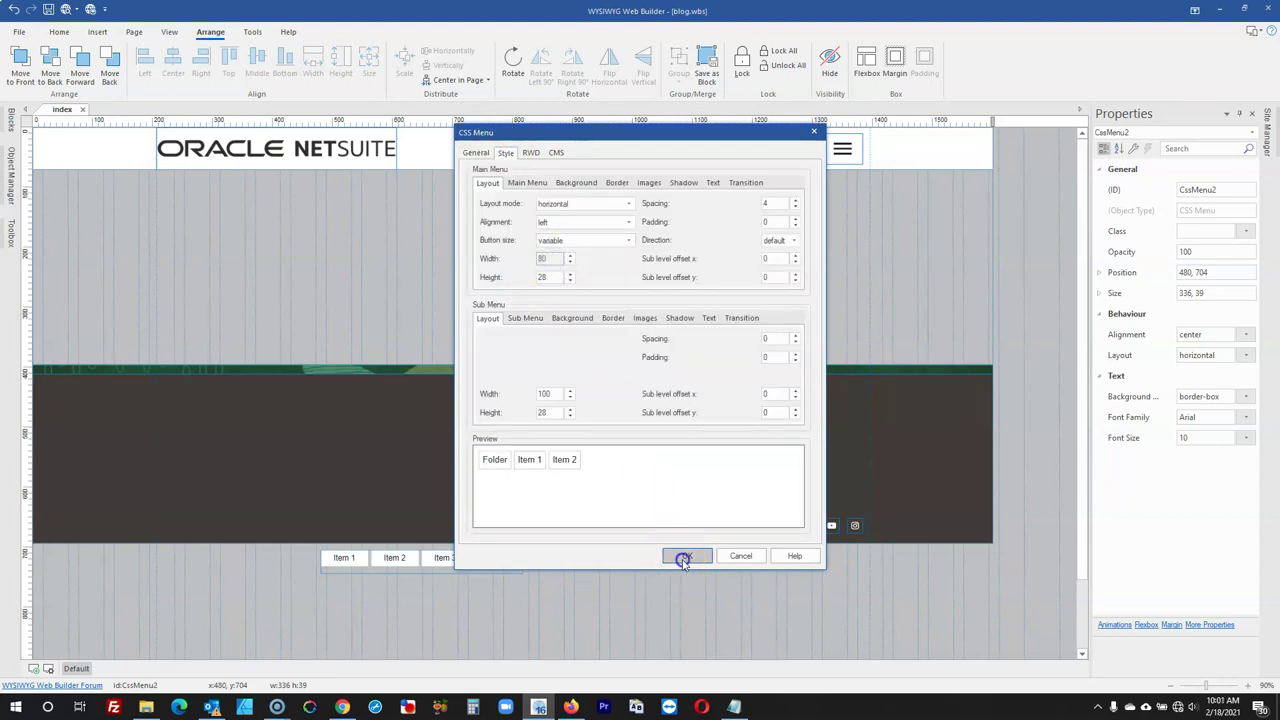
Compare the menu with the reference footer links, and set the main menu's font family to Open Sans
left_click(570, 707)
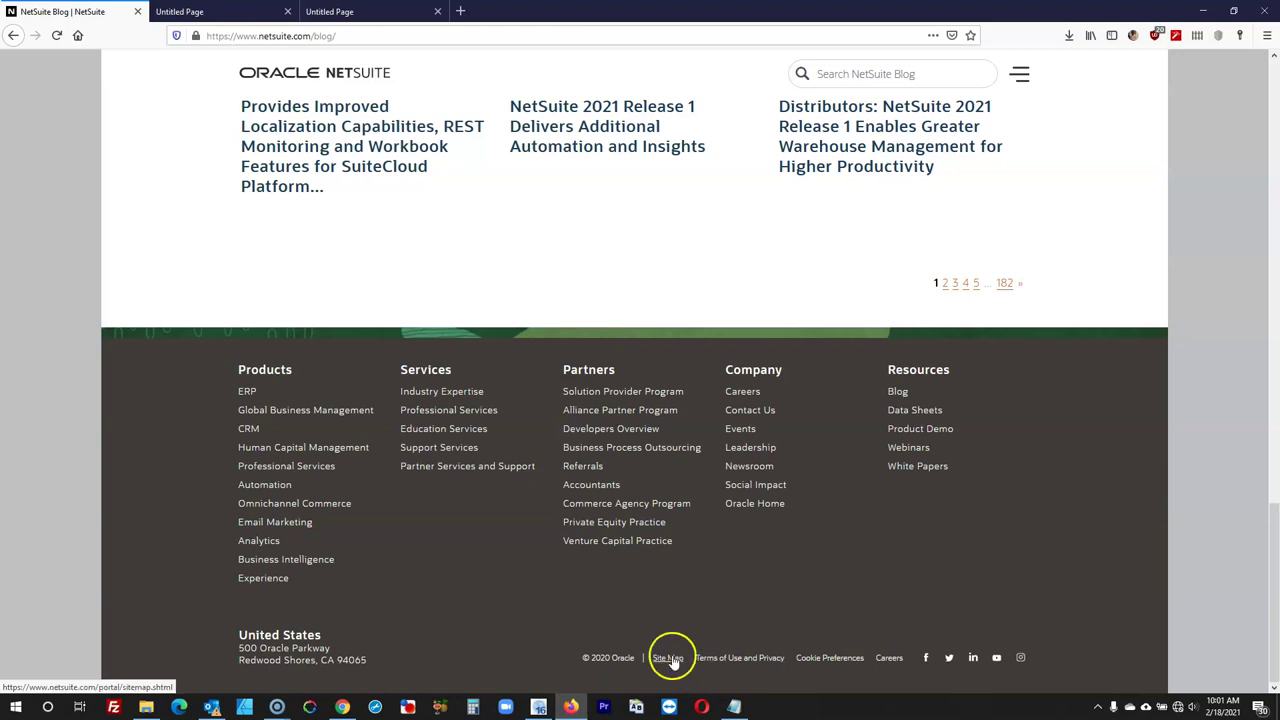
left_click(570, 705)
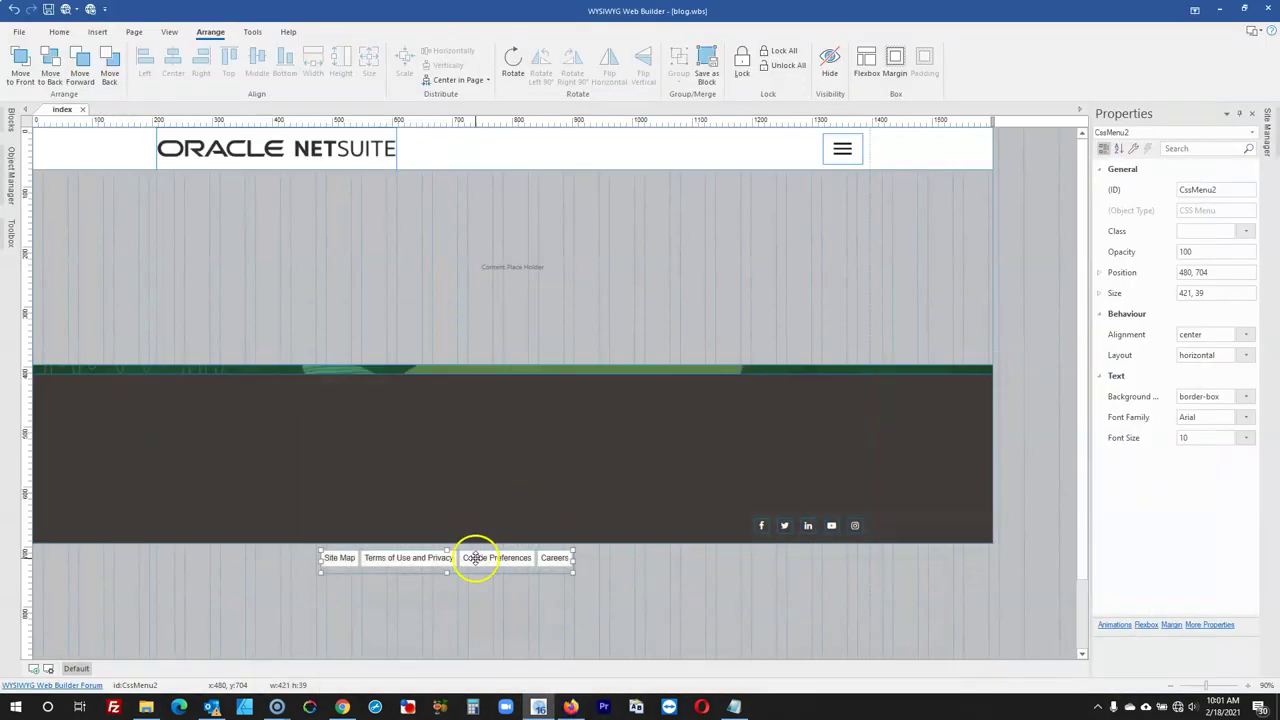
double_click(475, 558)
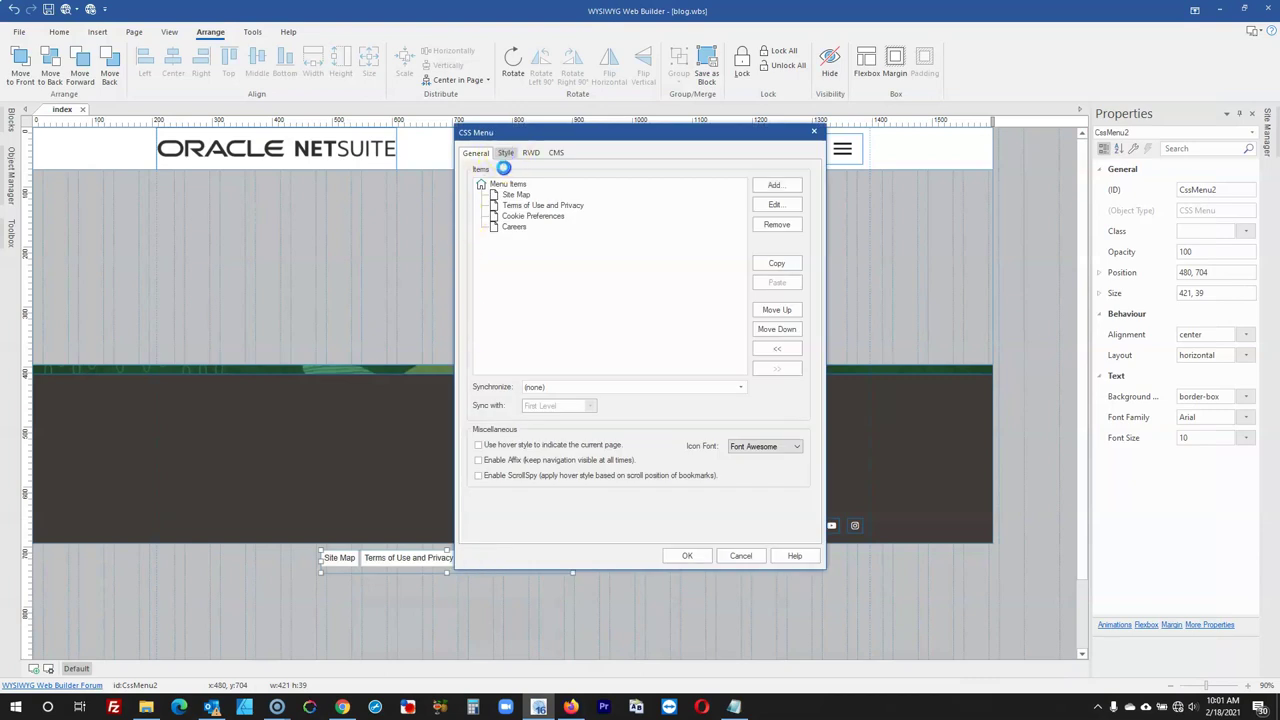
left_click(505, 154)
left_click(714, 183)
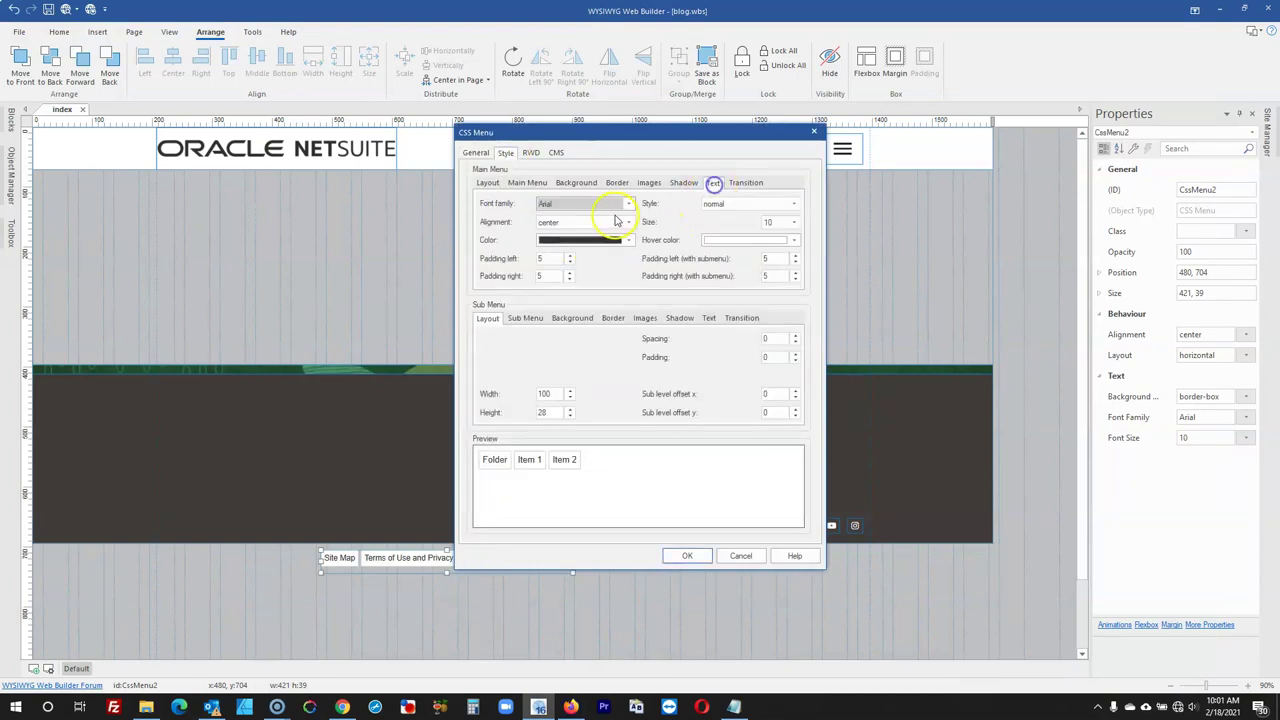
left_click(600, 206)
scroll(580, 400, "down", 5)
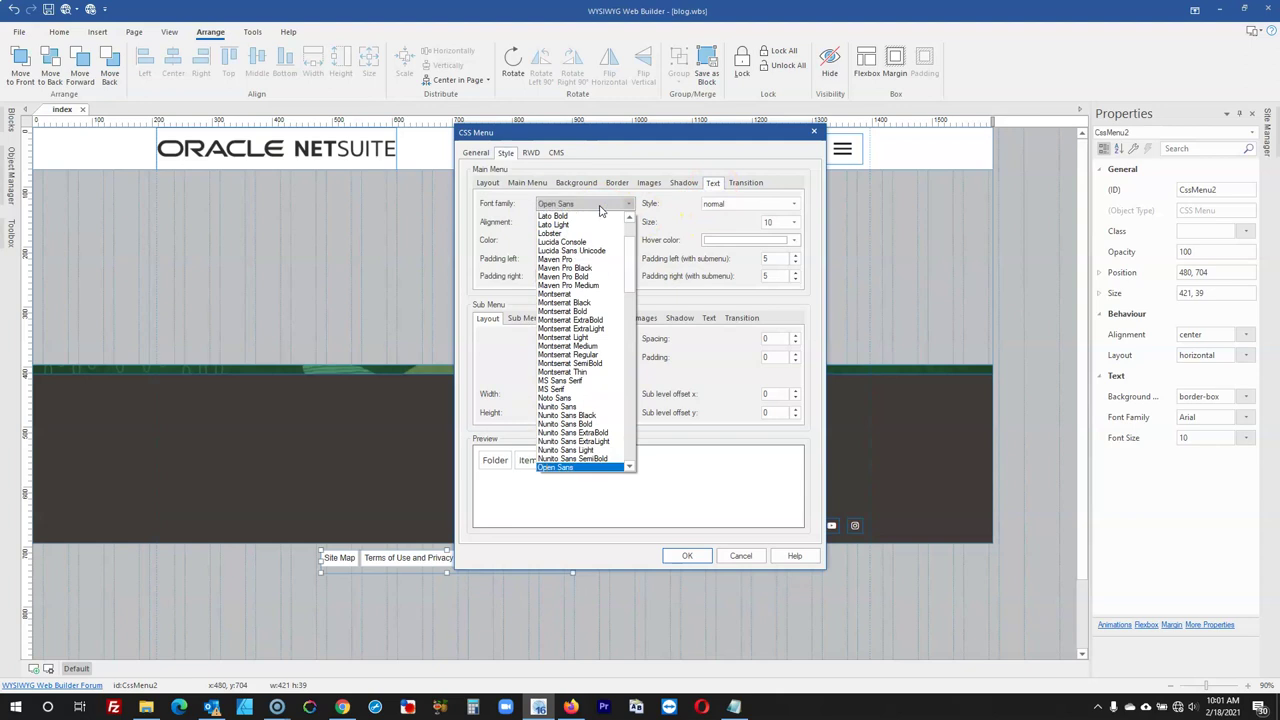
left_click(597, 466)
left_click(667, 557)
left_click(646, 600)
Set the main menu text's left and right padding to 10 and resize the menu to about 484 px wide
left_click(537, 563)
double_click(537, 563)
left_click(553, 205)
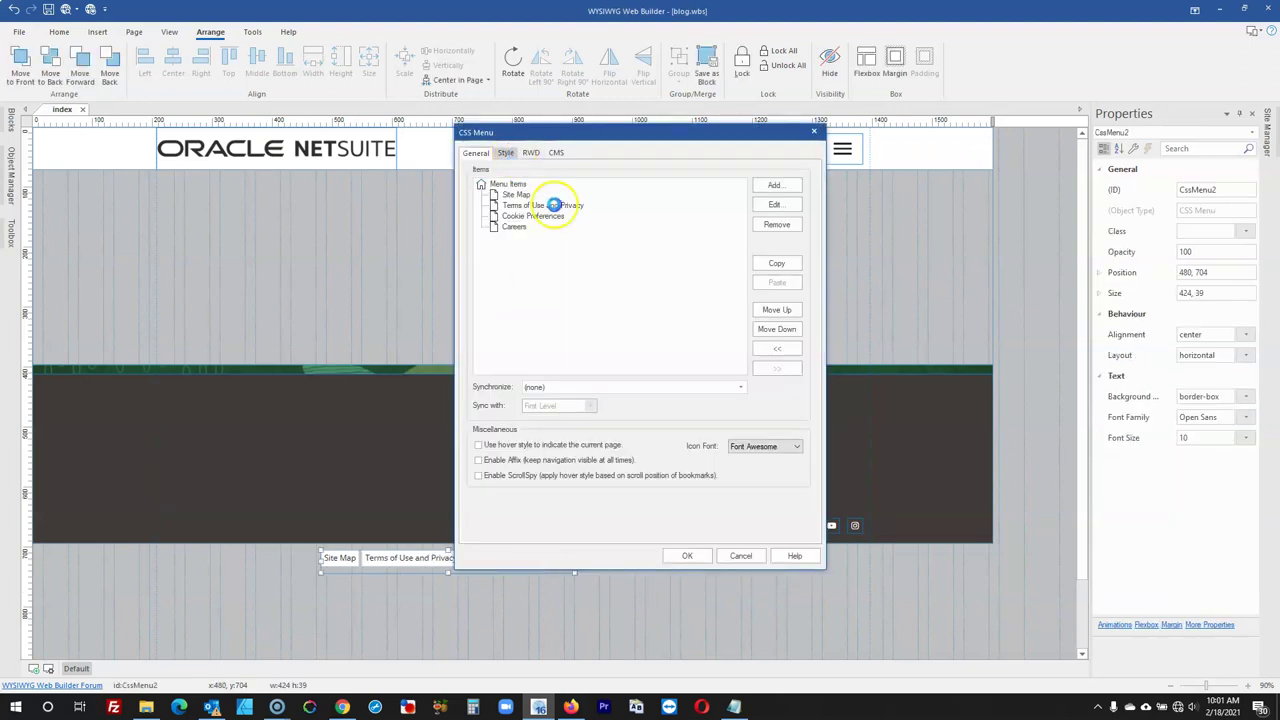
left_click(713, 182)
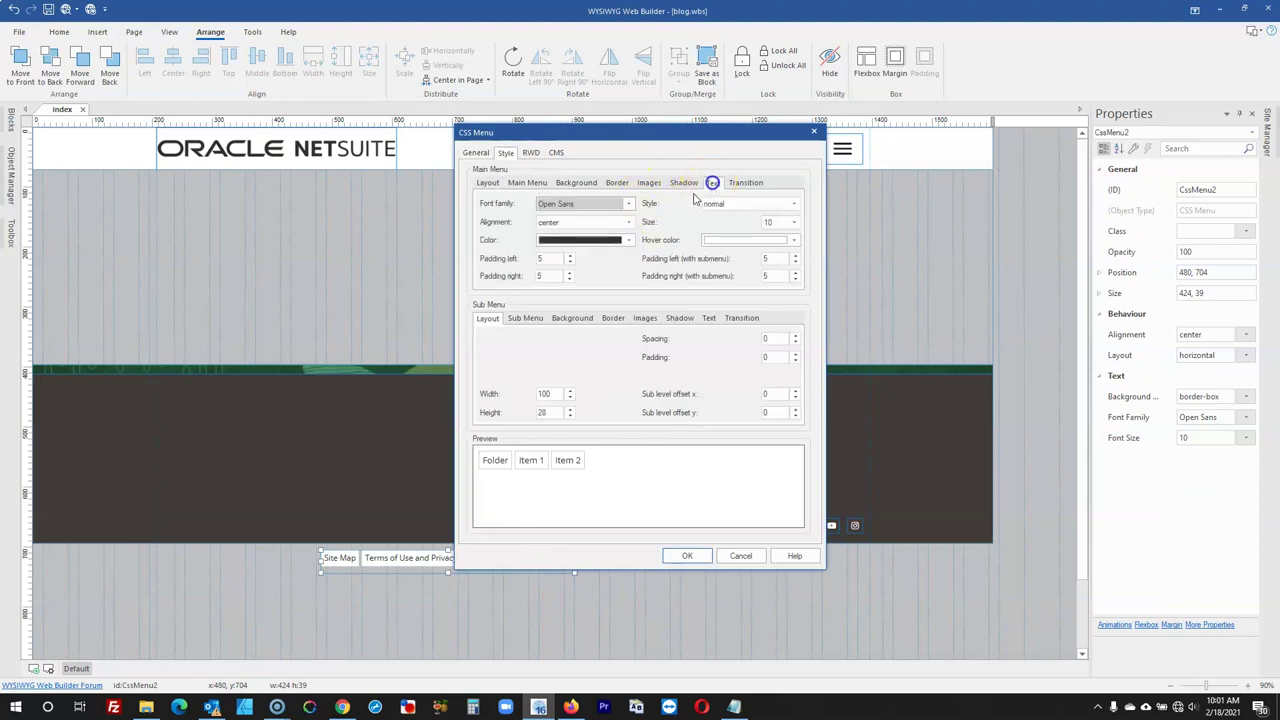
left_click(567, 260)
type("10")
left_click(528, 276)
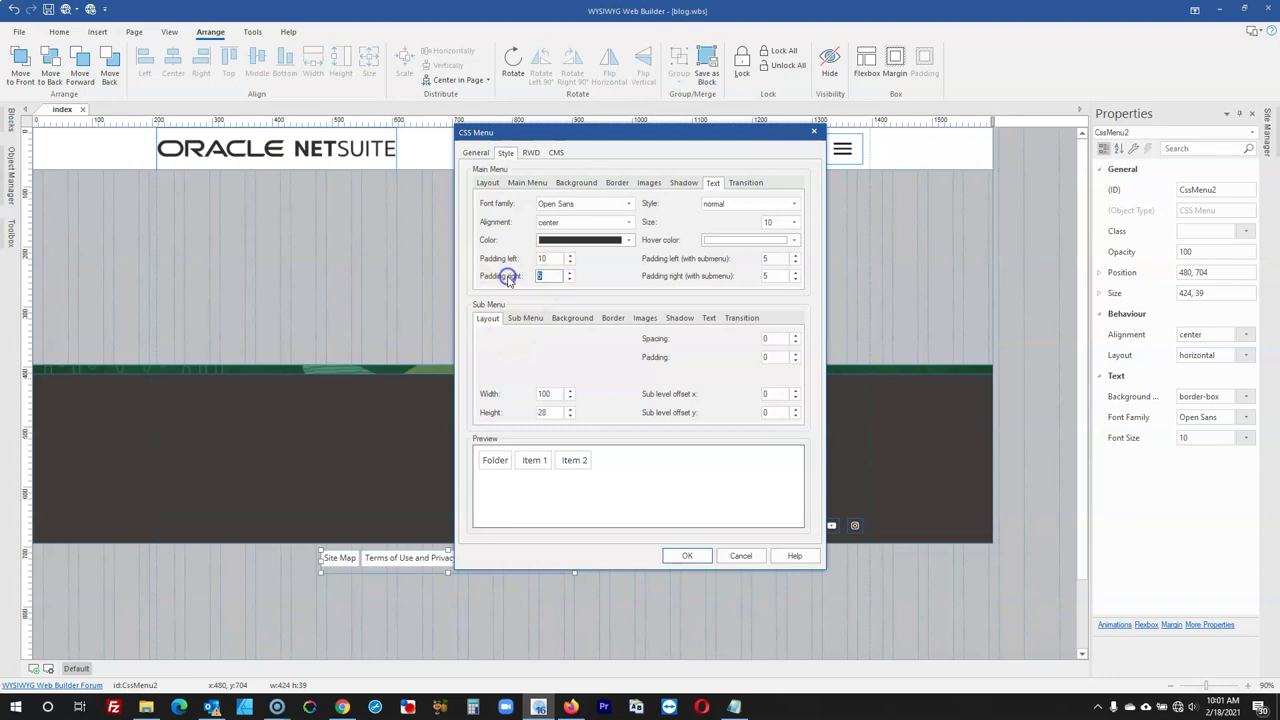
type("10")
left_click(687, 556)
left_click(691, 586)
left_click(586, 557)
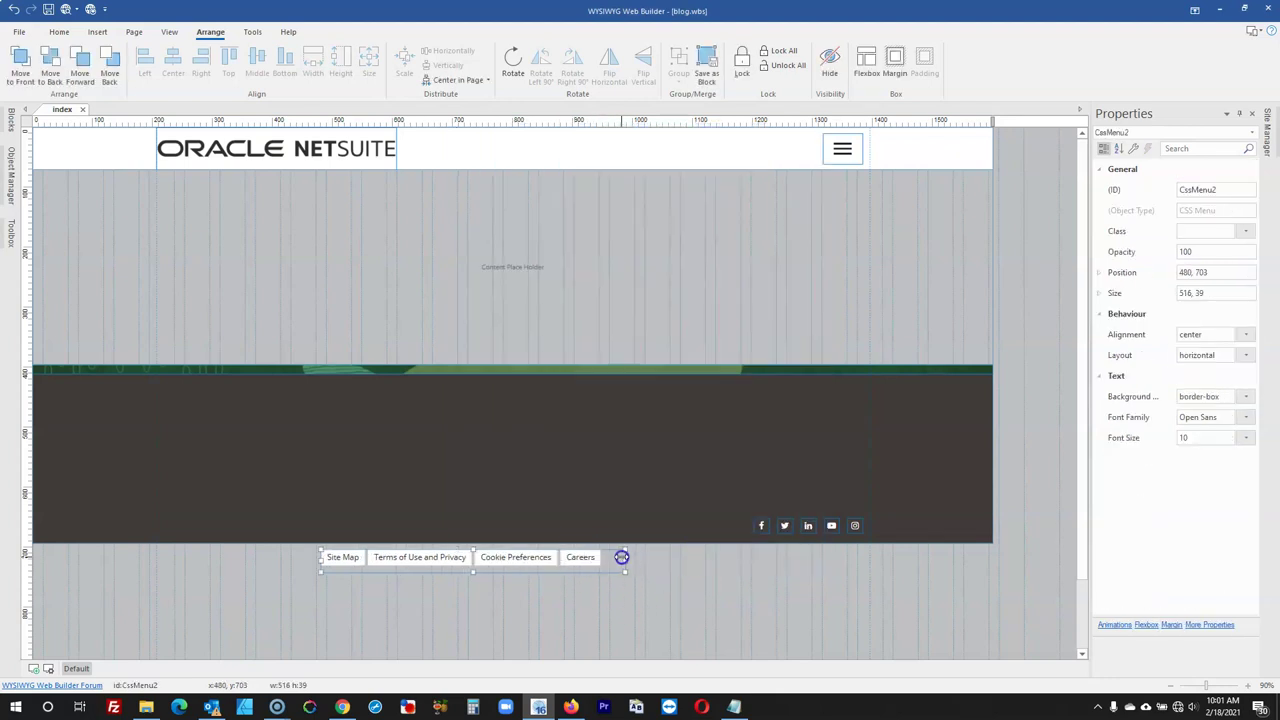
Remove the main menu's background fill and set its text color to white
double_click(550, 565)
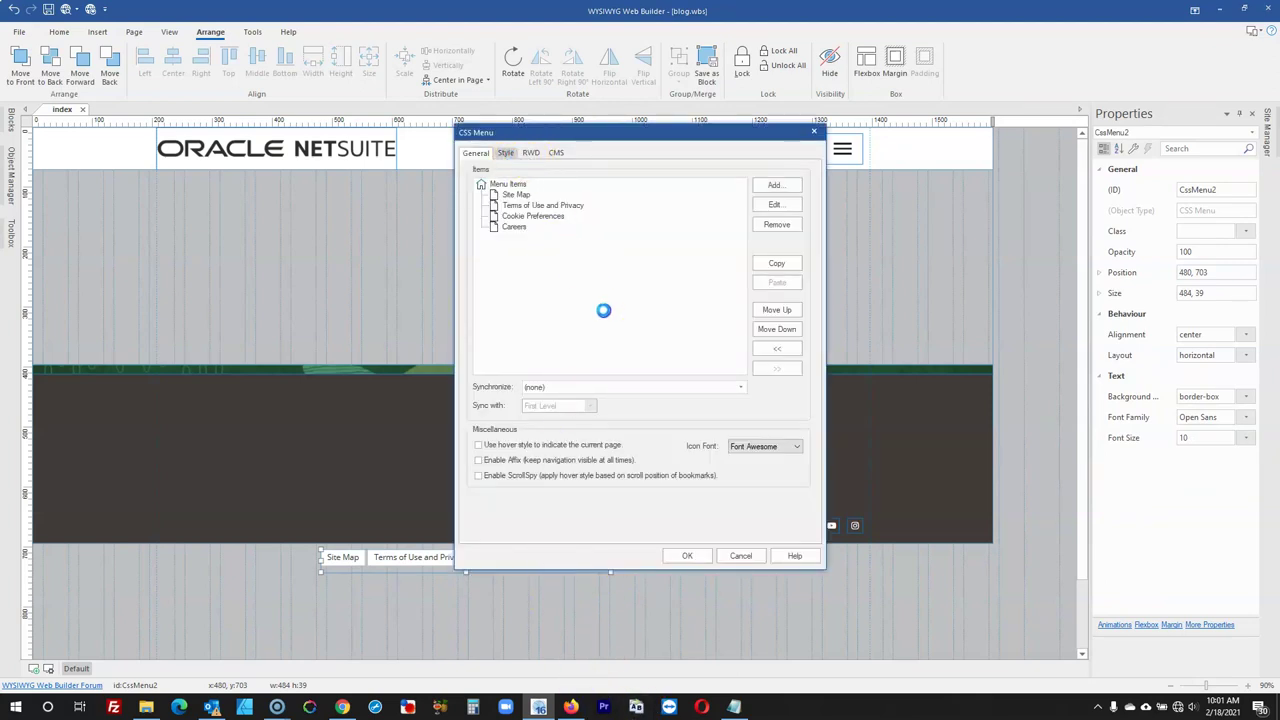
left_click(594, 183)
left_click(588, 203)
left_click(559, 241)
left_click(712, 182)
left_click(620, 240)
left_click(542, 358)
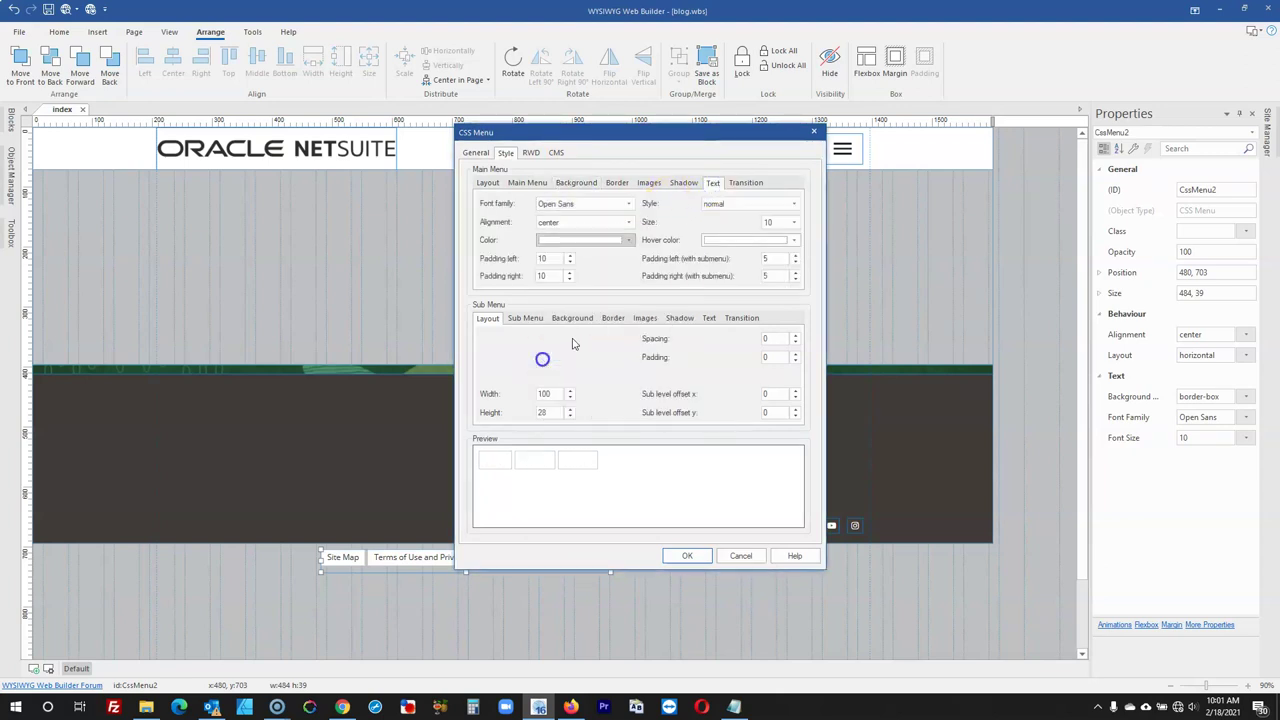
left_click(687, 556)
Move the menu into the dark footer beside the social icons and remove the border from its buttons
left_click_drag(591, 553, 700, 526)
double_click(700, 526)
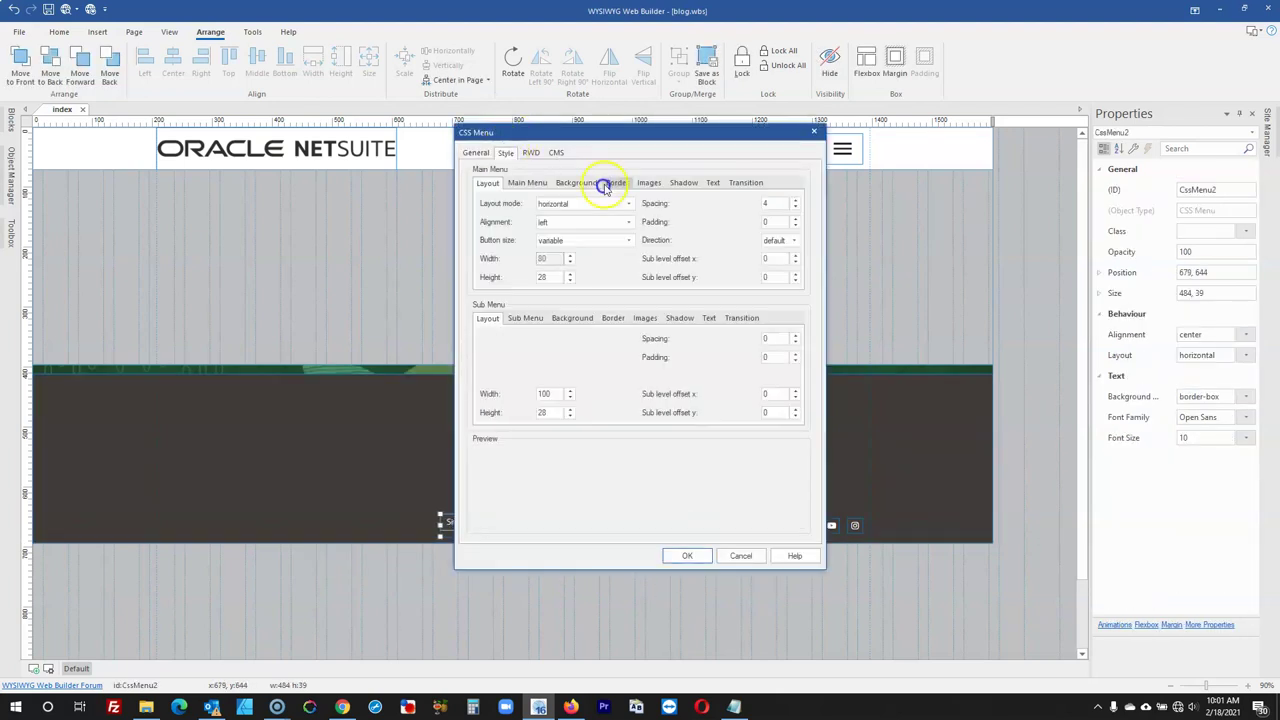
left_click(620, 184)
left_click(603, 205)
left_click(571, 214)
double_click(569, 241)
left_click(663, 555)
Align the link menu with the social icons at position 698, 649 with a height of 28, checking the reference footer
left_click(677, 597)
left_click(623, 537)
left_click_drag(585, 537, 614, 524)
left_click(570, 707)
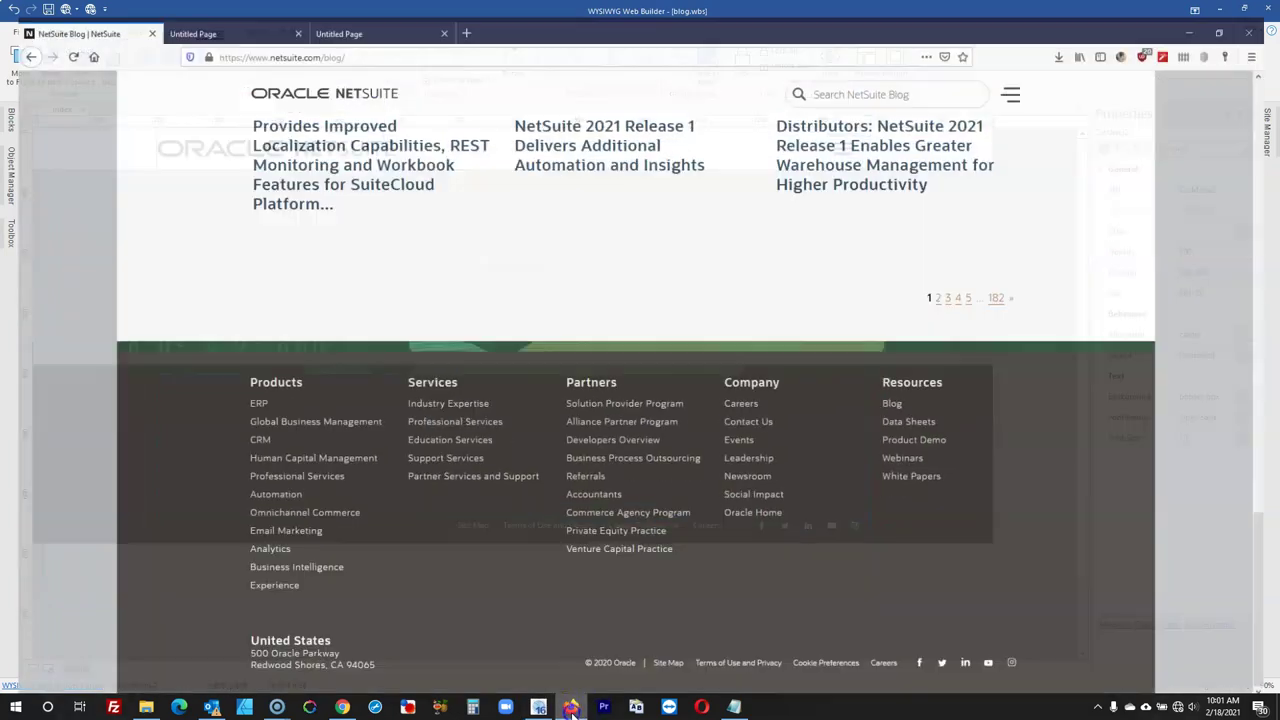
left_click(570, 707)
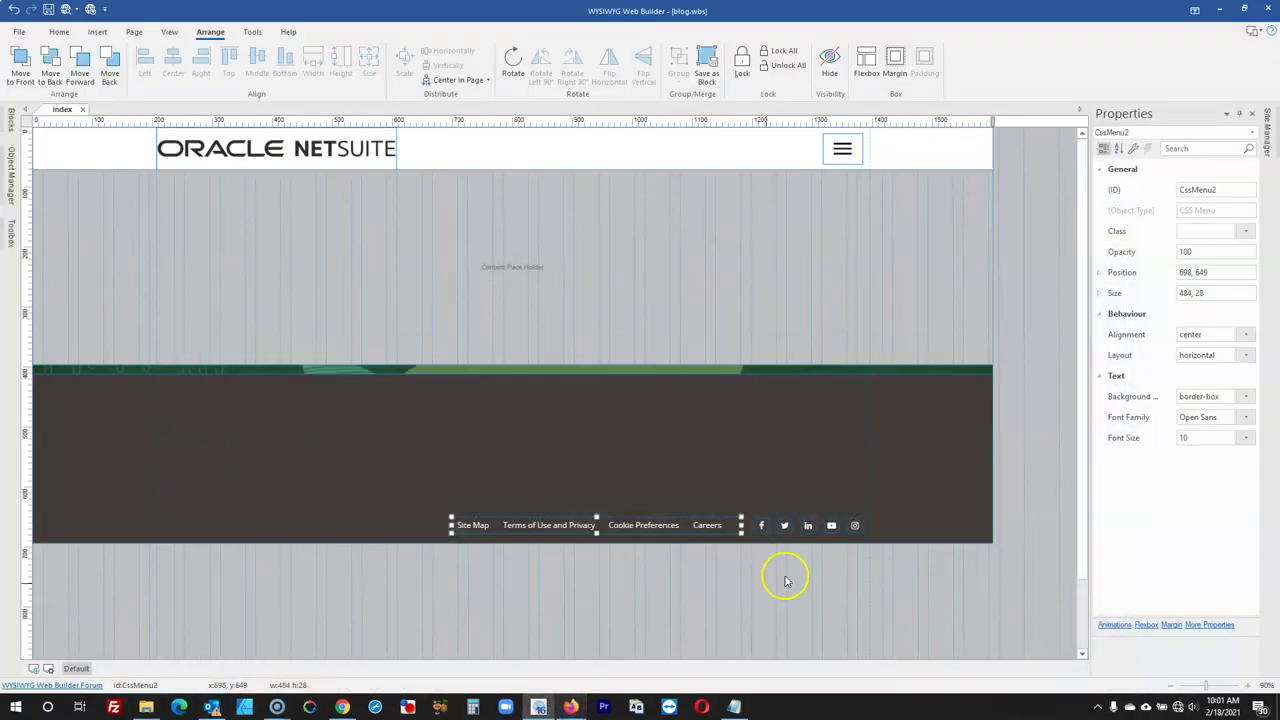
left_click(800, 588)
left_click(726, 528)
left_click(677, 560)
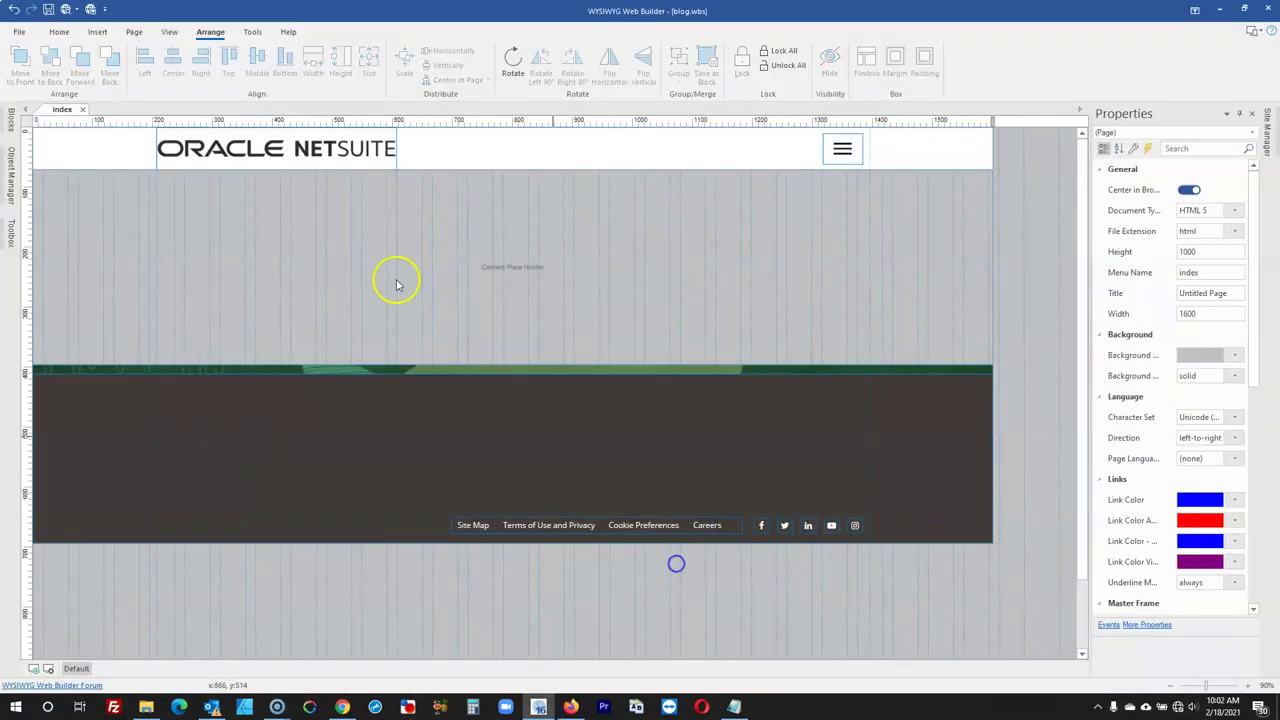
Preview the page in the browser to examine the footer menu beside the social icons
left_click(68, 10)
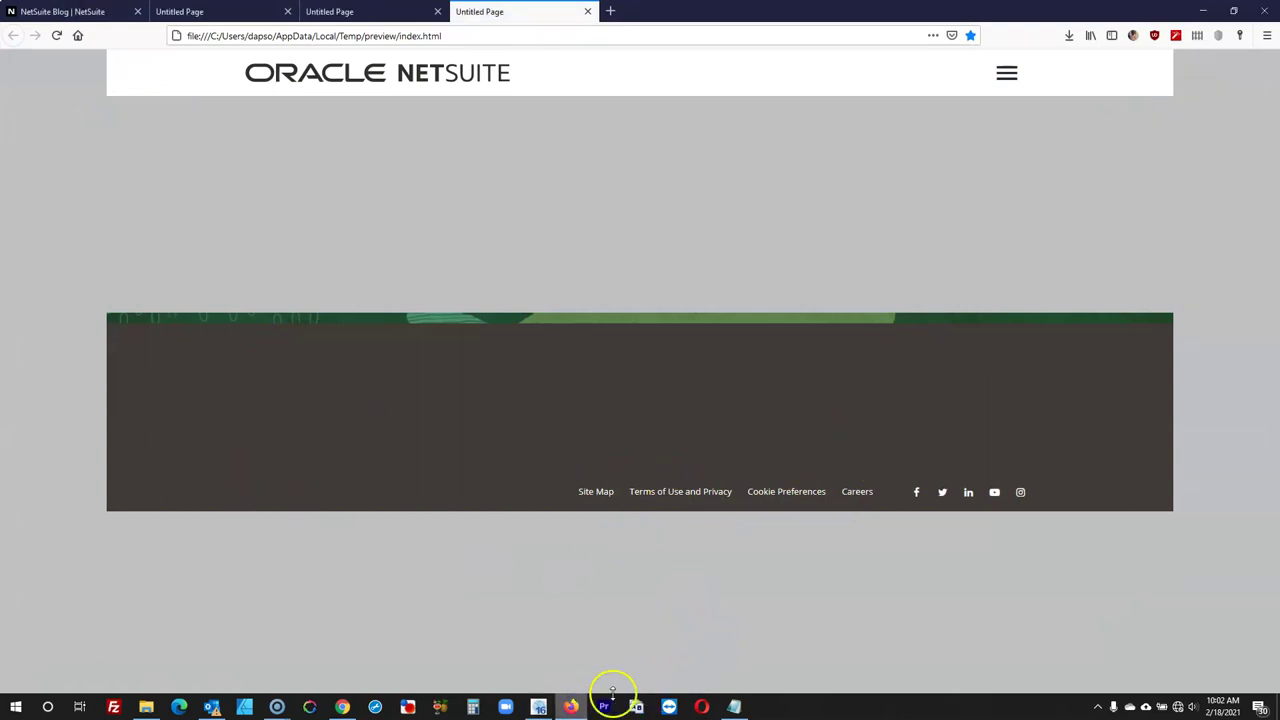
left_click(538, 706)
left_click(570, 706)
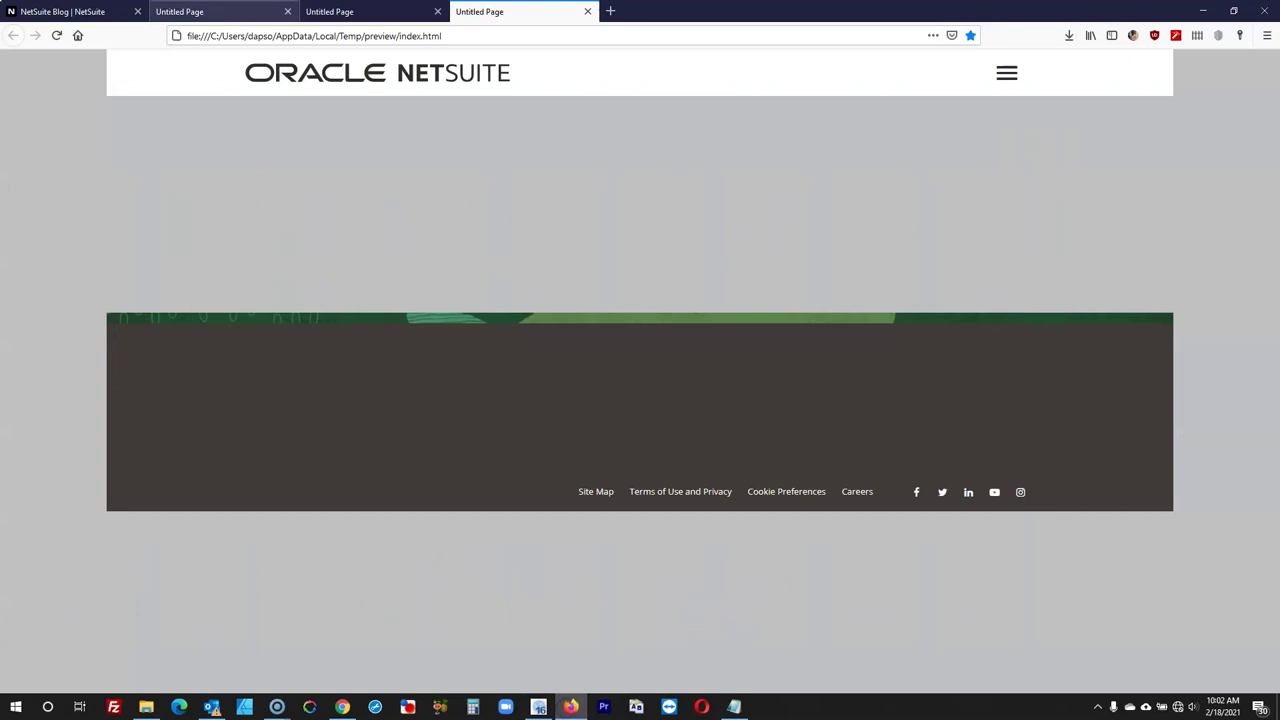
Close the old preview pages and compare against the bottom row of the NetSuite blog's reference footer
left_click(100, 11)
left_click(285, 12)
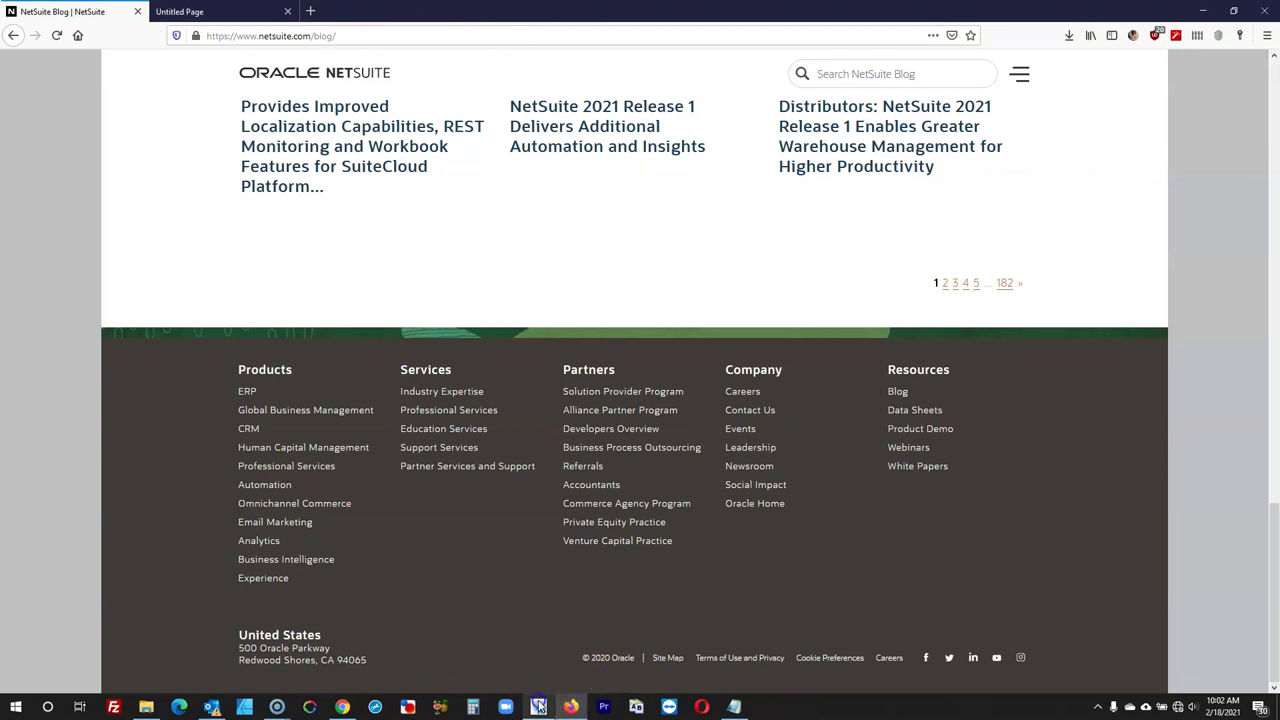
left_click(538, 705)
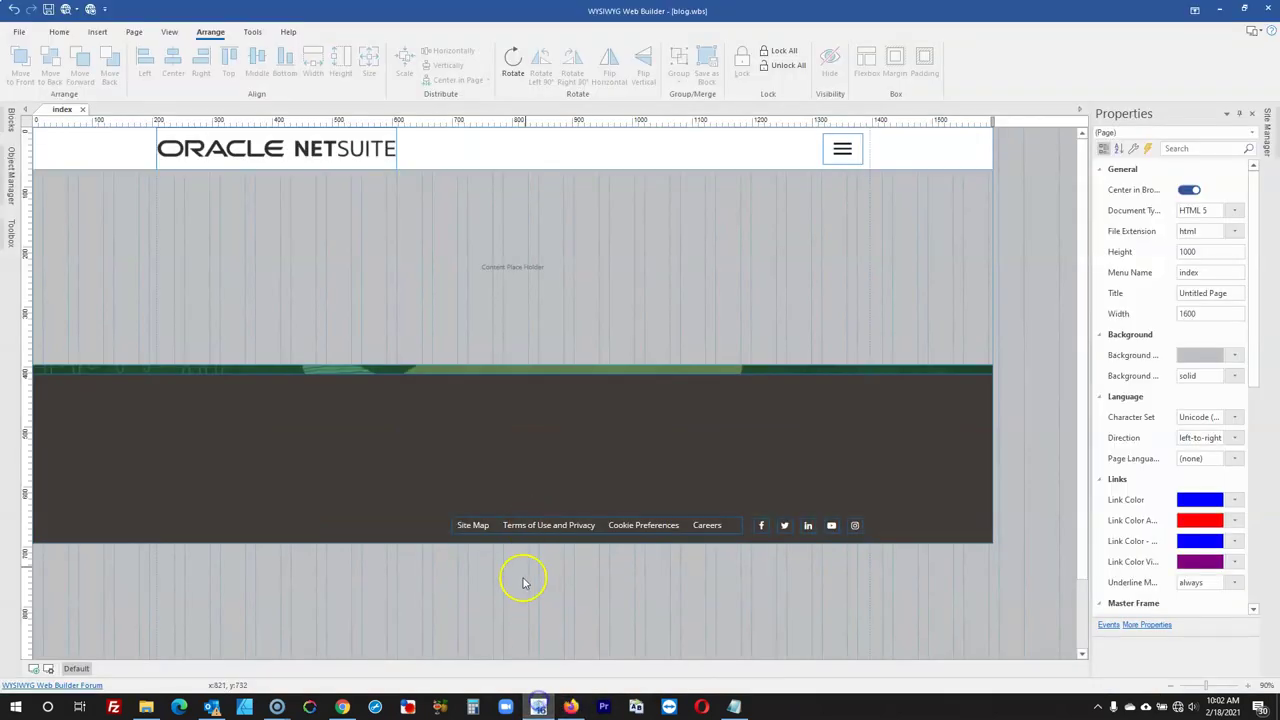
Insert a ready-to-use Copyright Notice JavaScript and place it in the dark footer beside the link menu, at about 520, 648
left_click(8, 235)
type("read")
left_click_drag(70, 196, 486, 623)
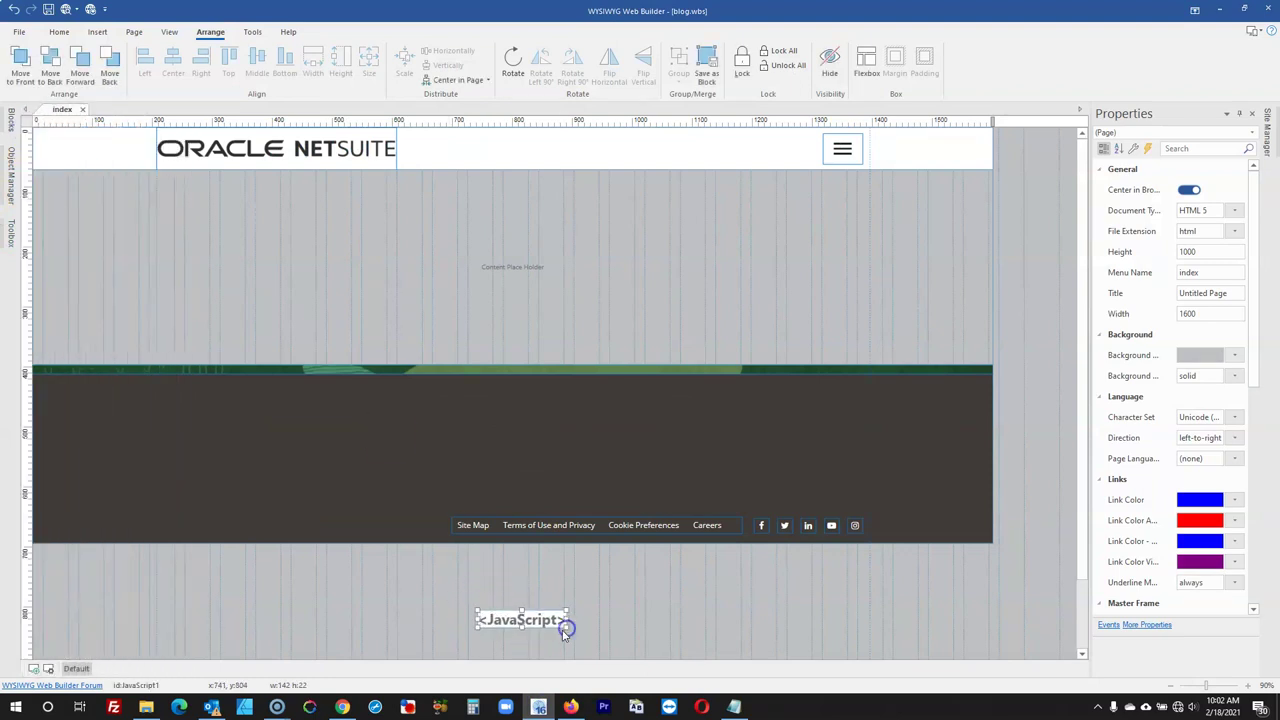
double_click(563, 624)
left_click(470, 295)
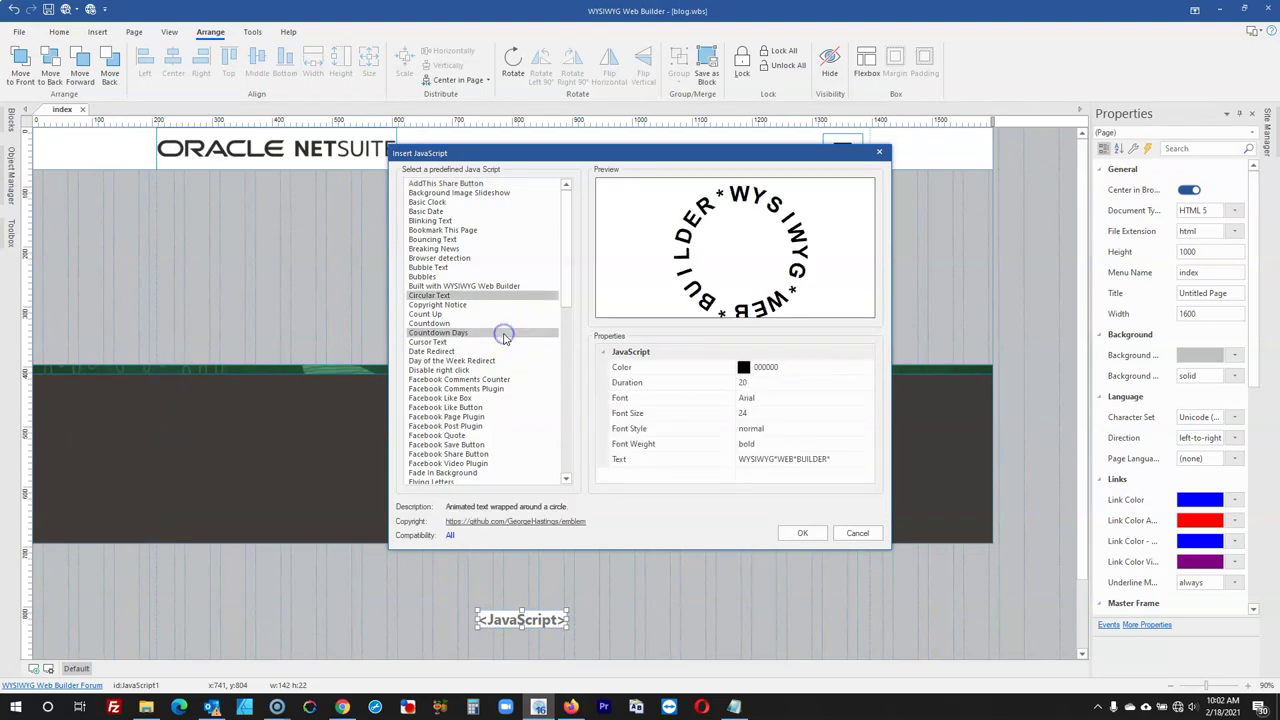
left_click(480, 304)
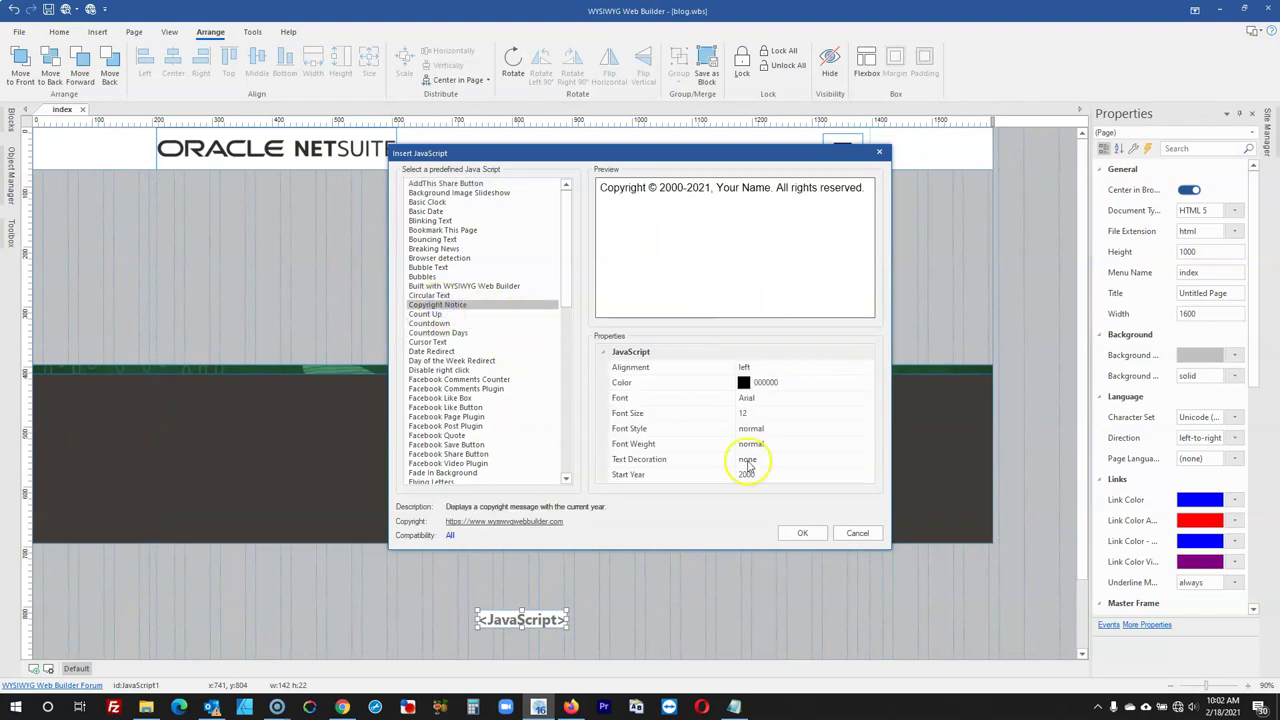
left_click(802, 532)
left_click_drag(540, 620, 407, 530)
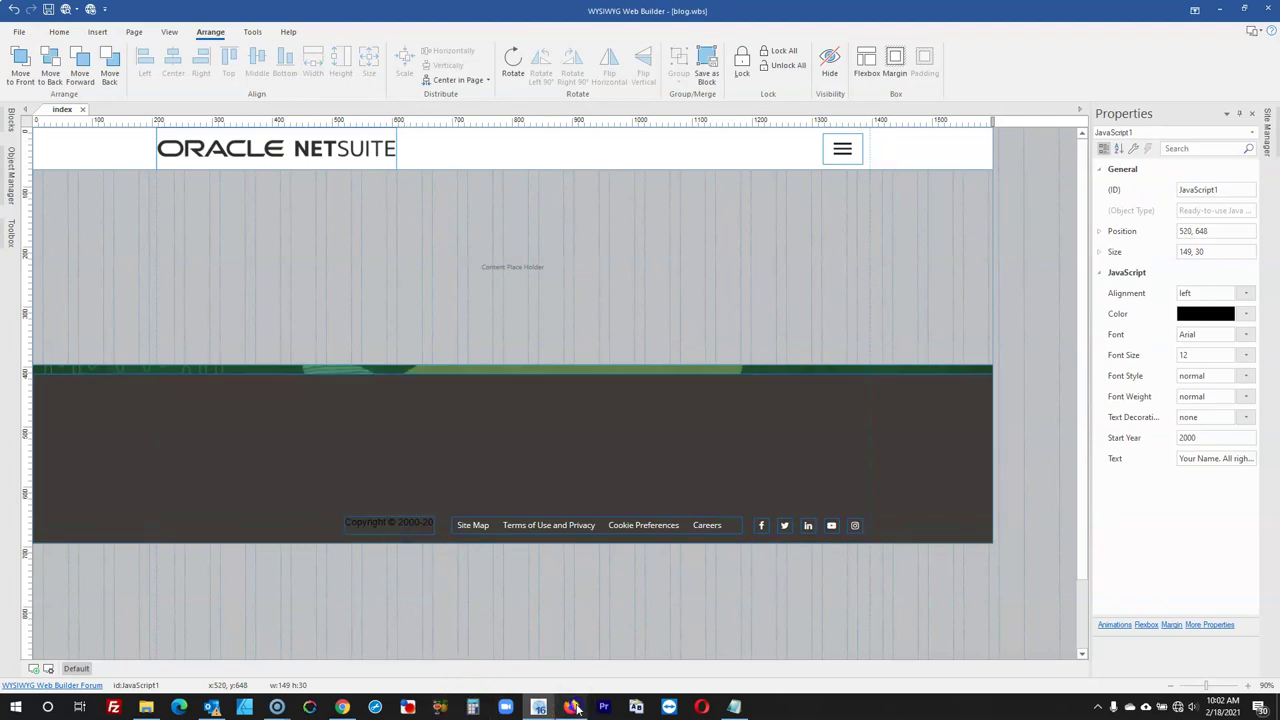
left_click(572, 707)
left_click(572, 707)
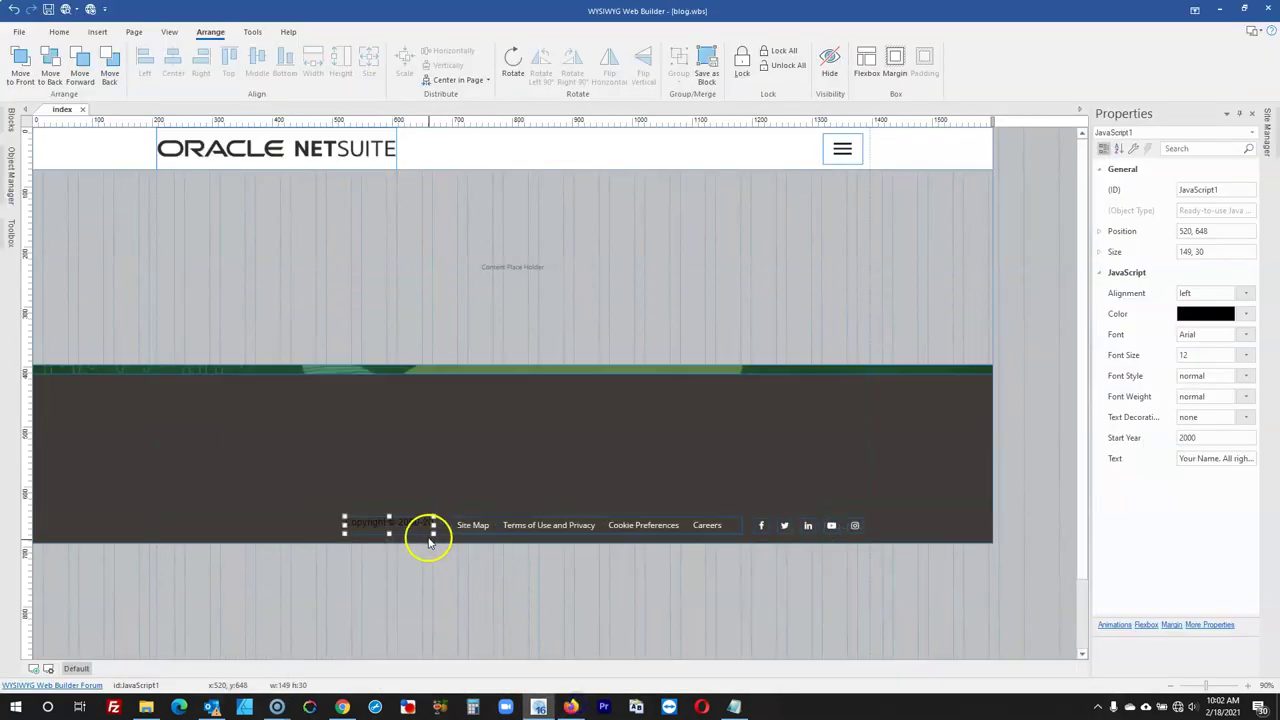
Clear the copyright notice's text and start year
double_click(410, 523)
scroll(653, 423, "down", 3)
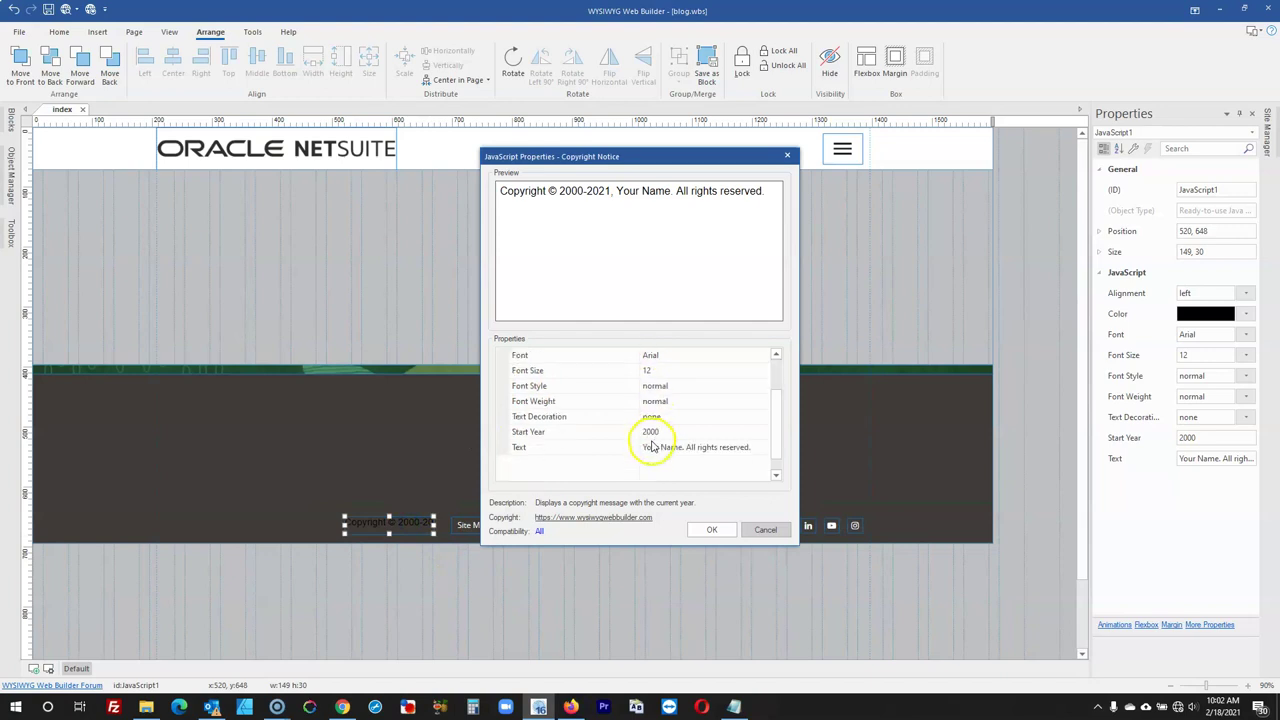
left_click(612, 433)
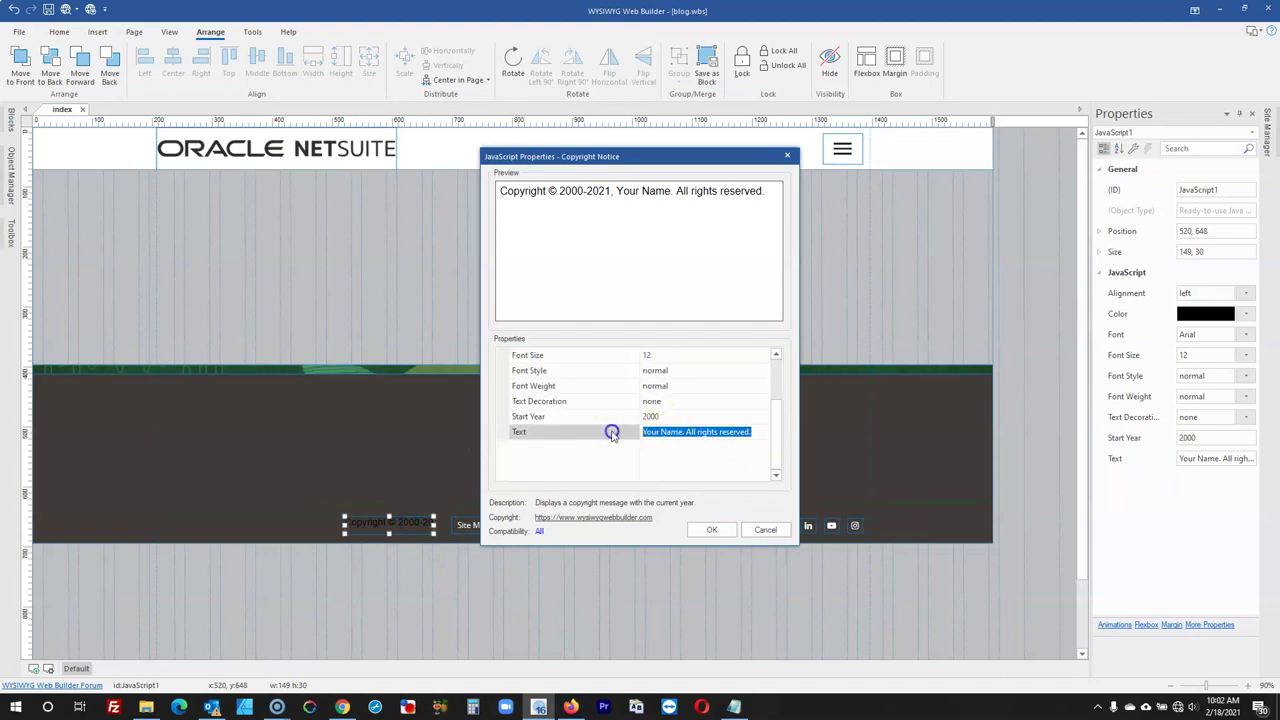
key("BackSpace")
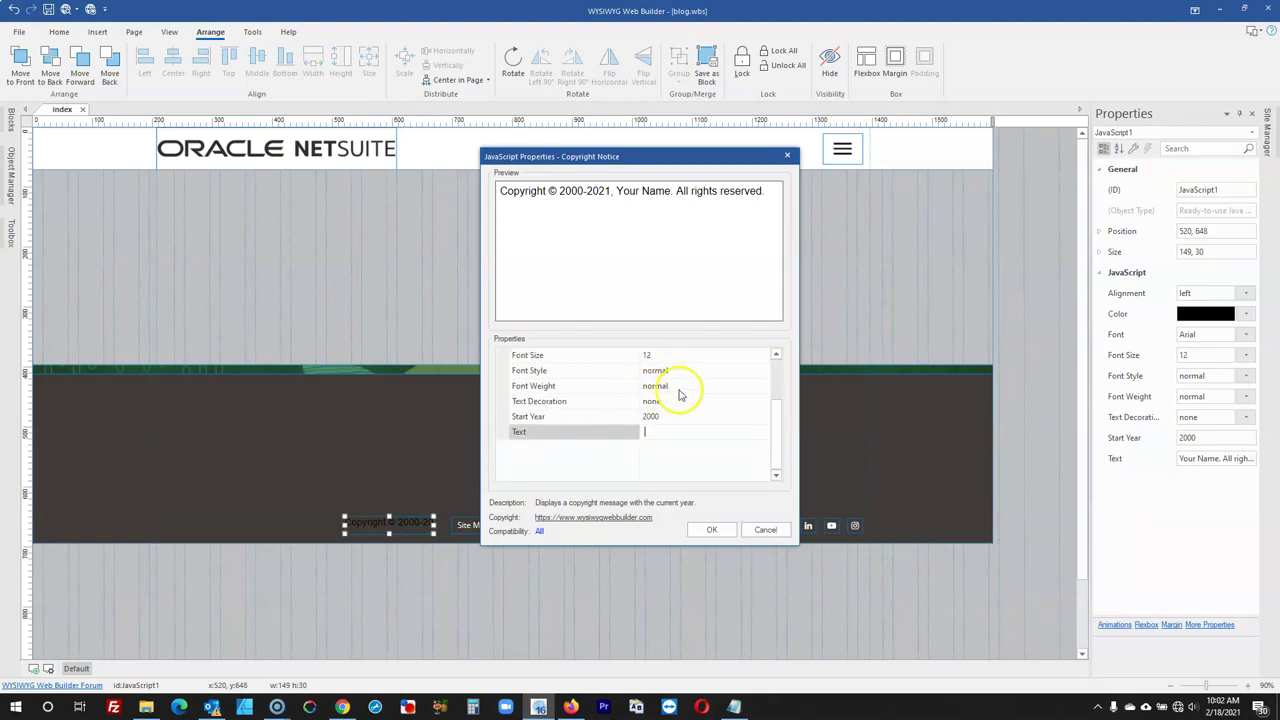
left_click(679, 389)
scroll(679, 394, "up", 1)
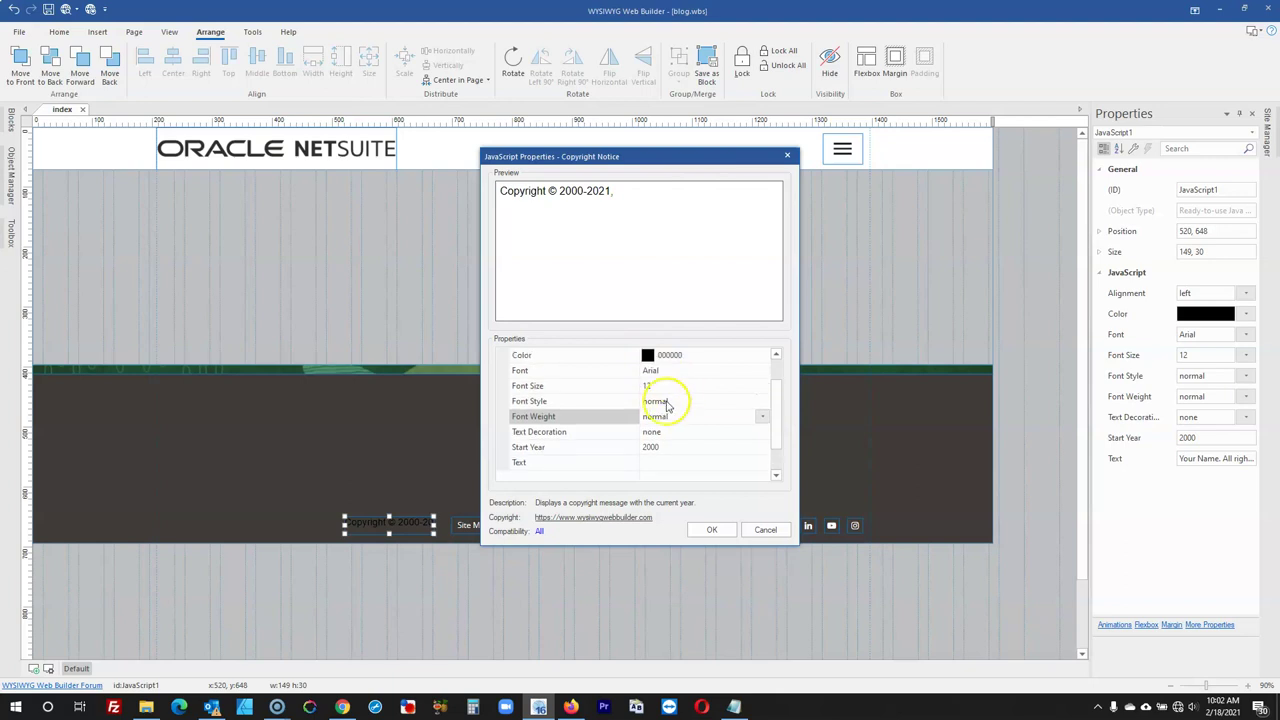
left_click(703, 446)
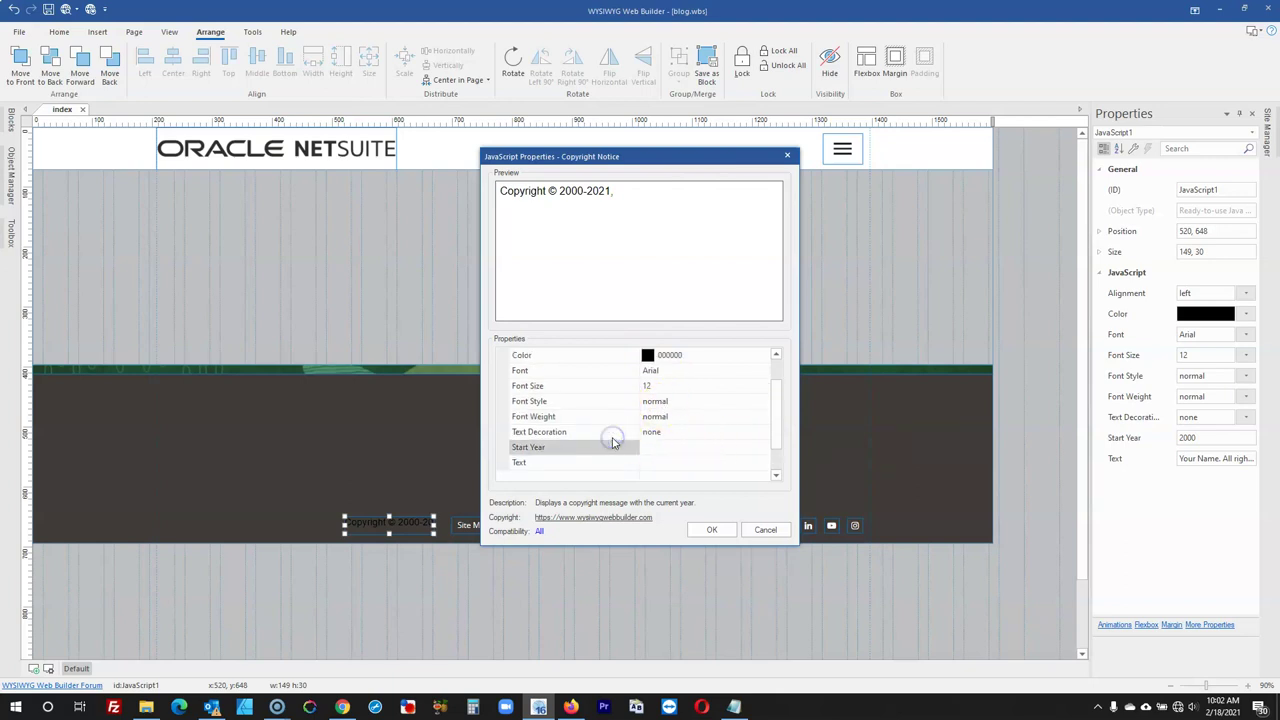
left_click(709, 529)
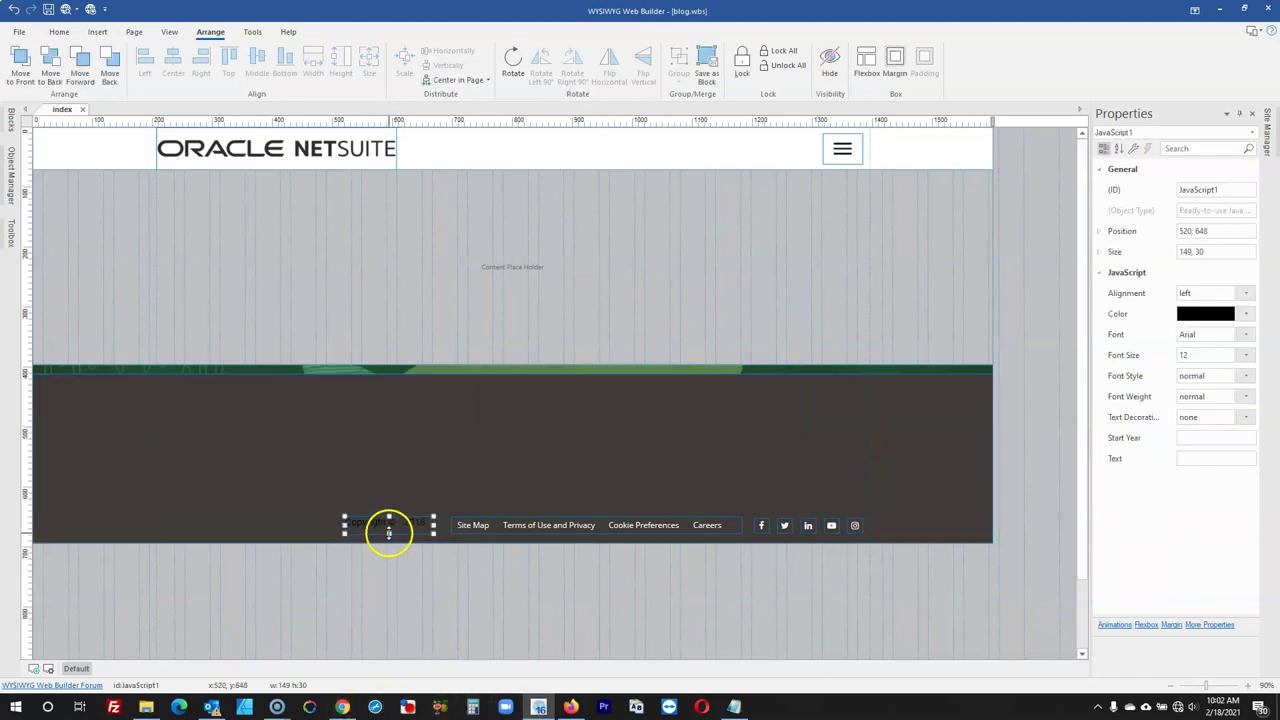
Set the copyright notice's font to Open Sans and its color to white (FFFFFF)
double_click(389, 525)
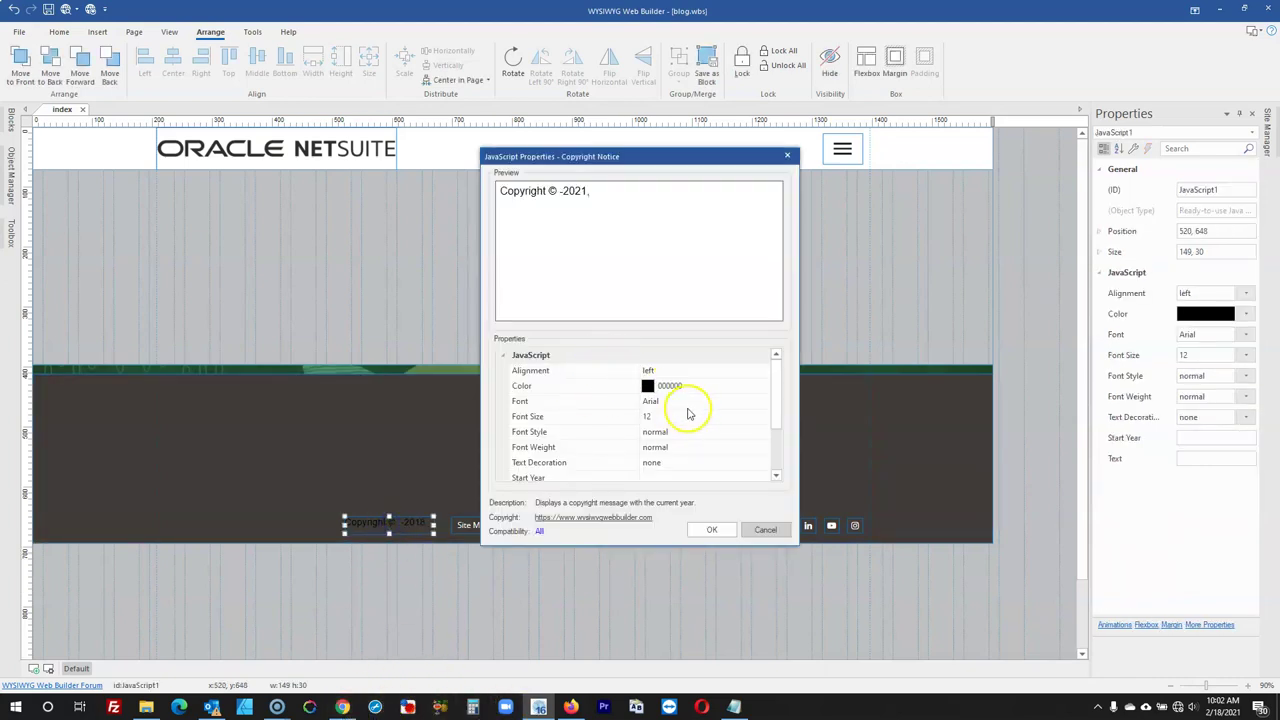
scroll(755, 413, "down", 1)
scroll(758, 414, "up", 2)
left_click(765, 401)
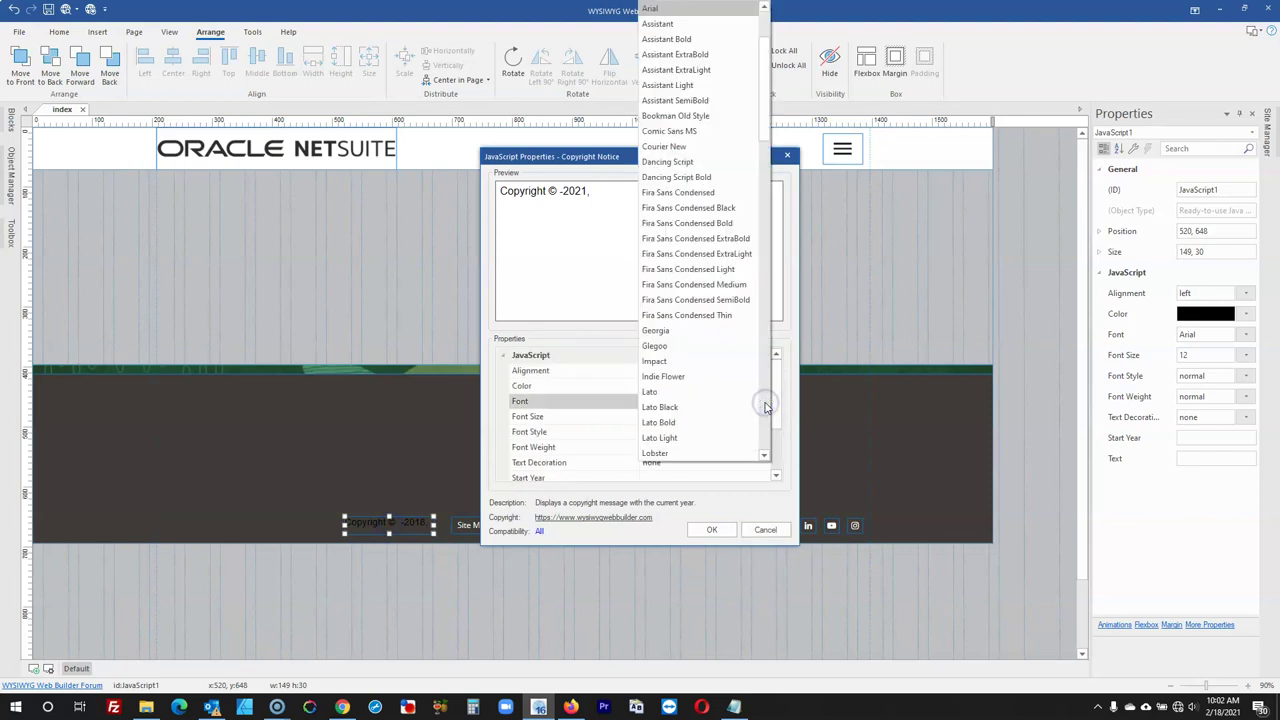
scroll(765, 407, "down", 9)
left_click(710, 450)
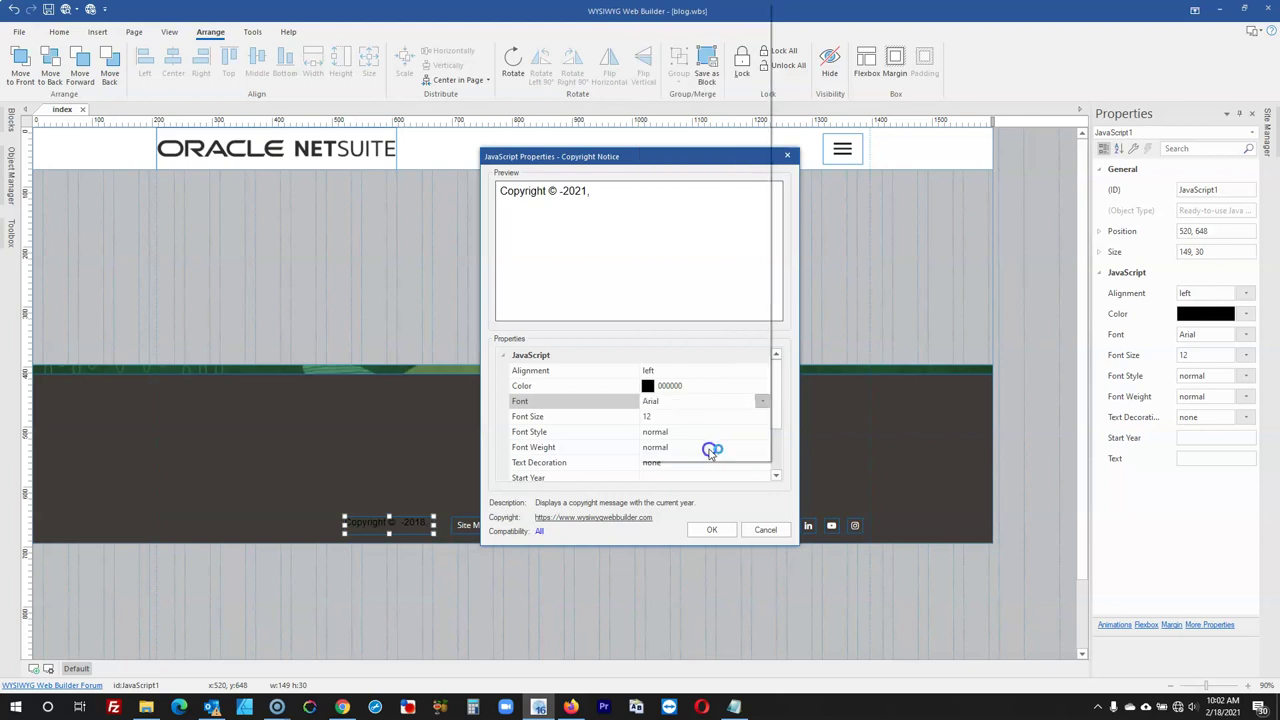
left_click(762, 385)
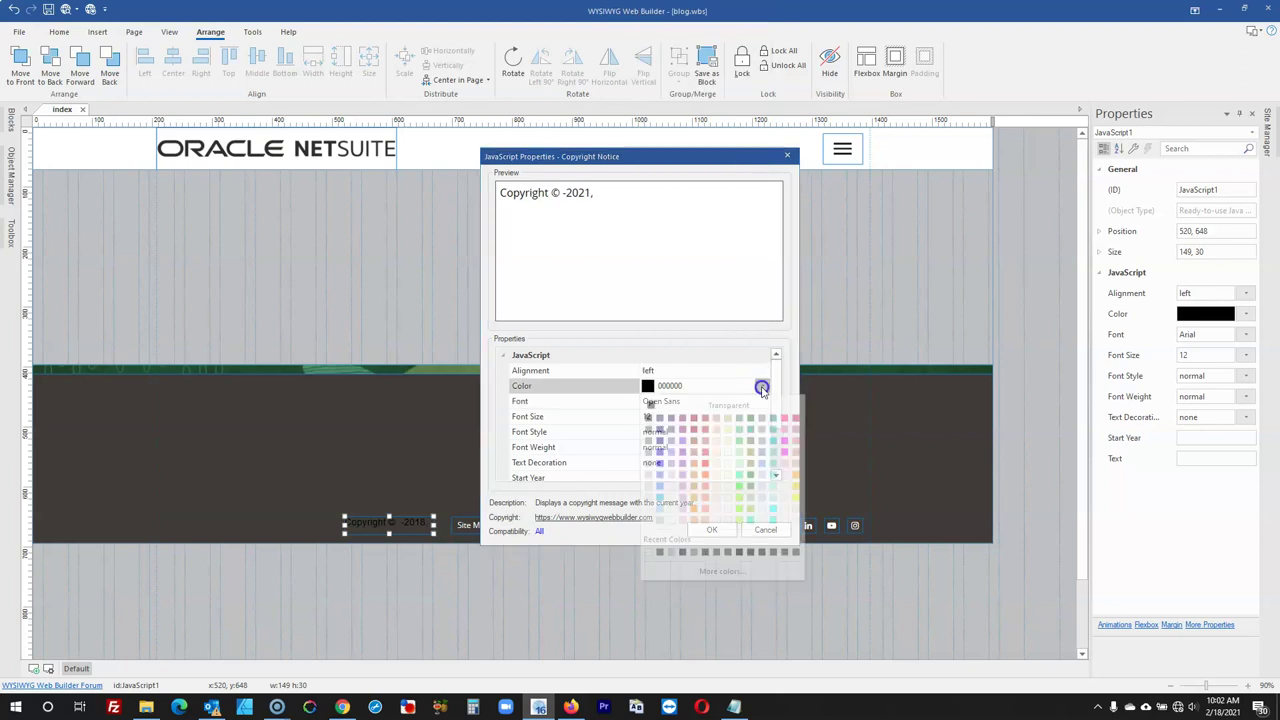
left_click(651, 551)
key("Return")
left_click(671, 592)
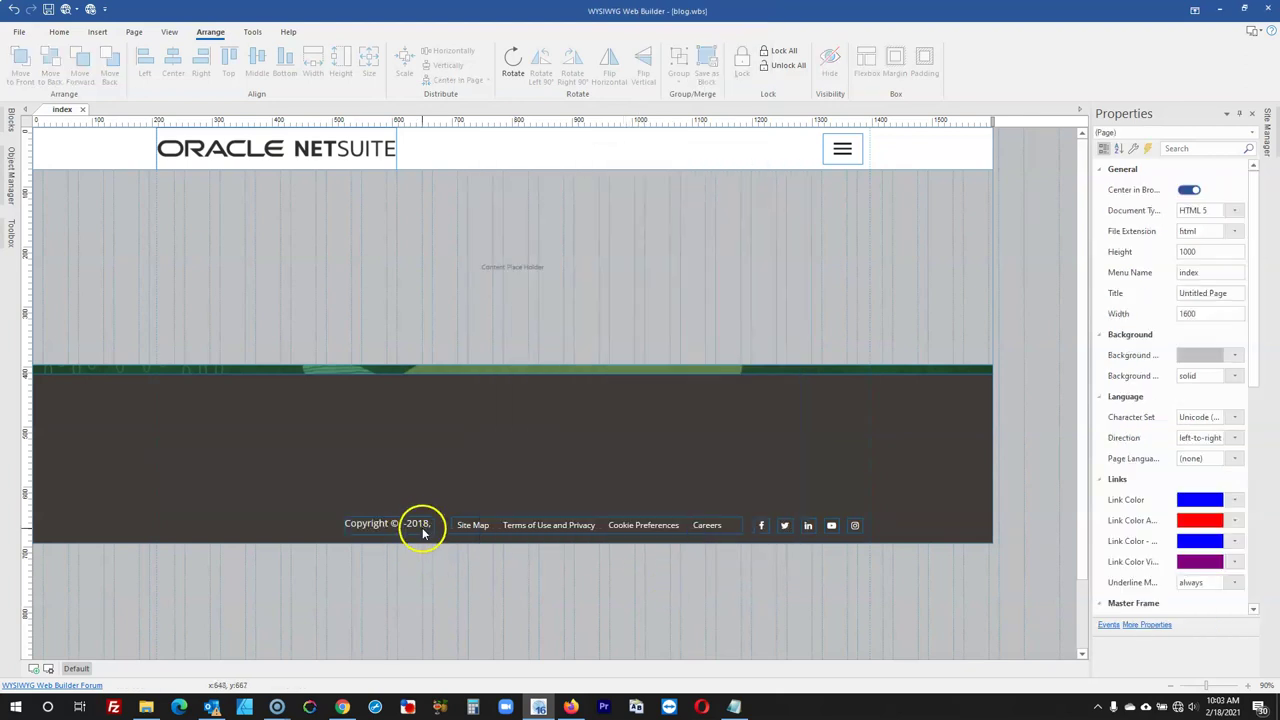
Reposition the copyright notice to 532, 649 with a height of 28, and preview the page in the browser
left_click(400, 530)
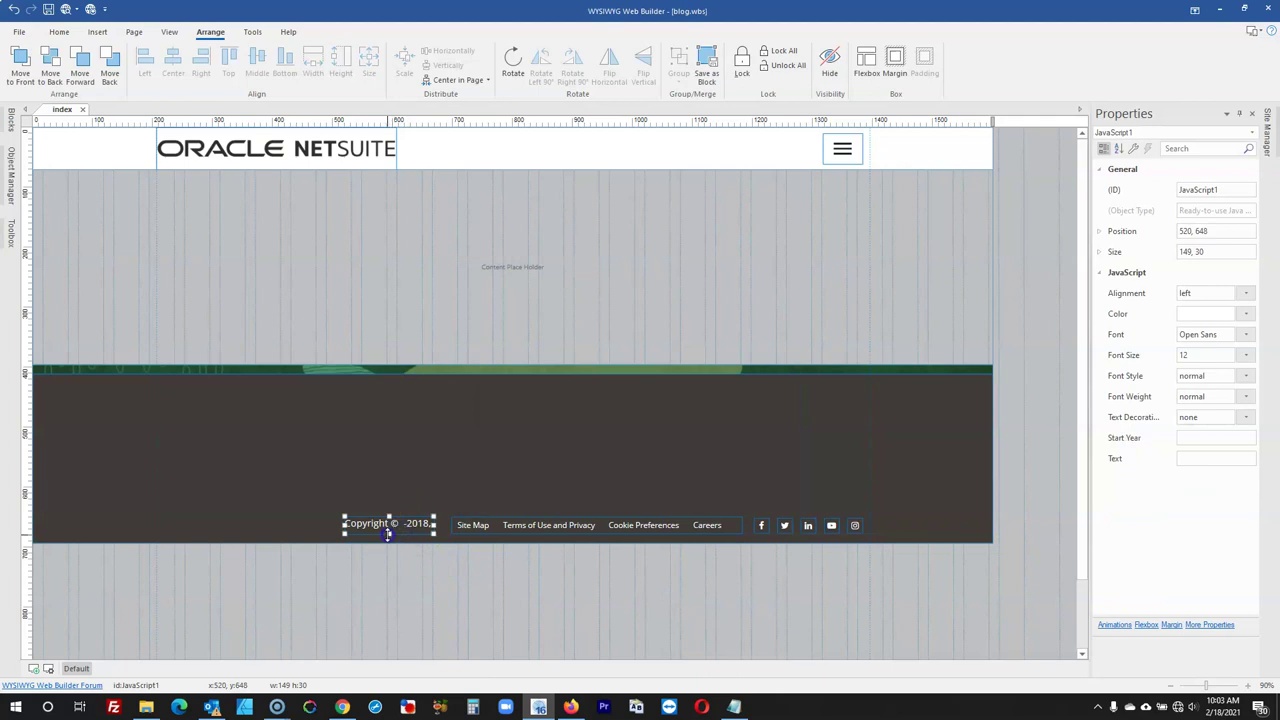
left_click_drag(416, 527, 423, 530)
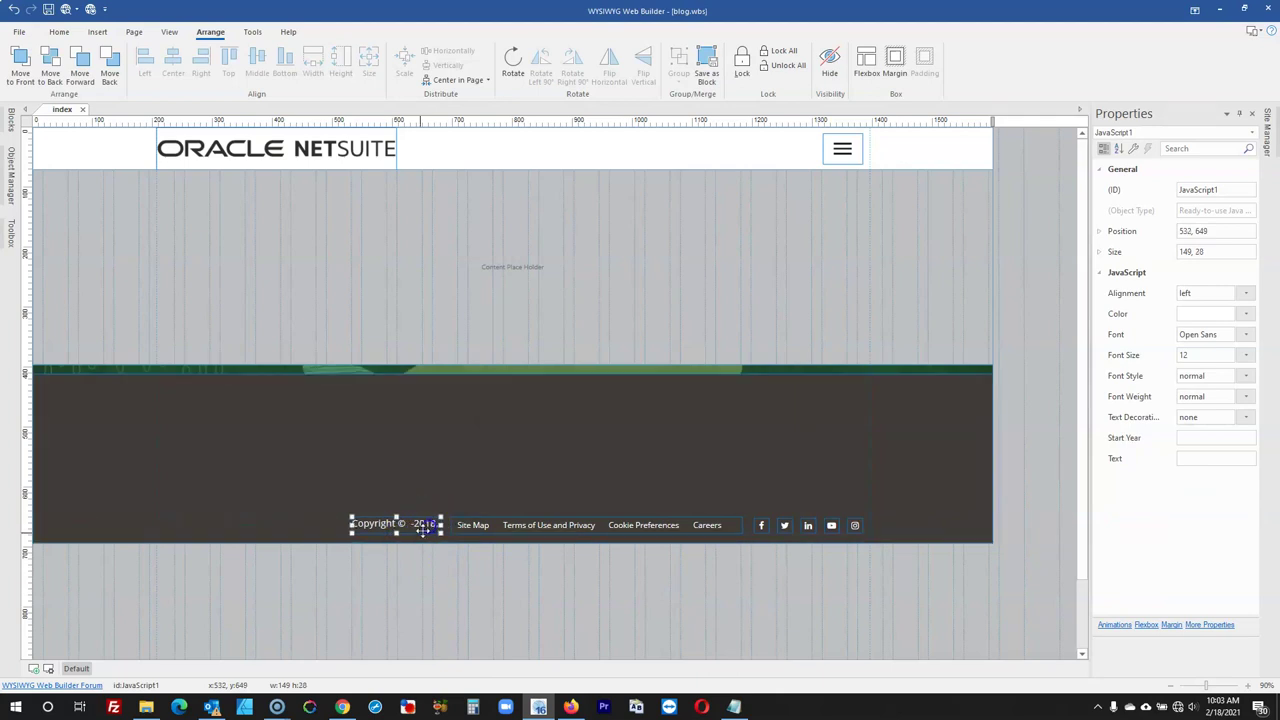
left_click(423, 584)
left_click(423, 526)
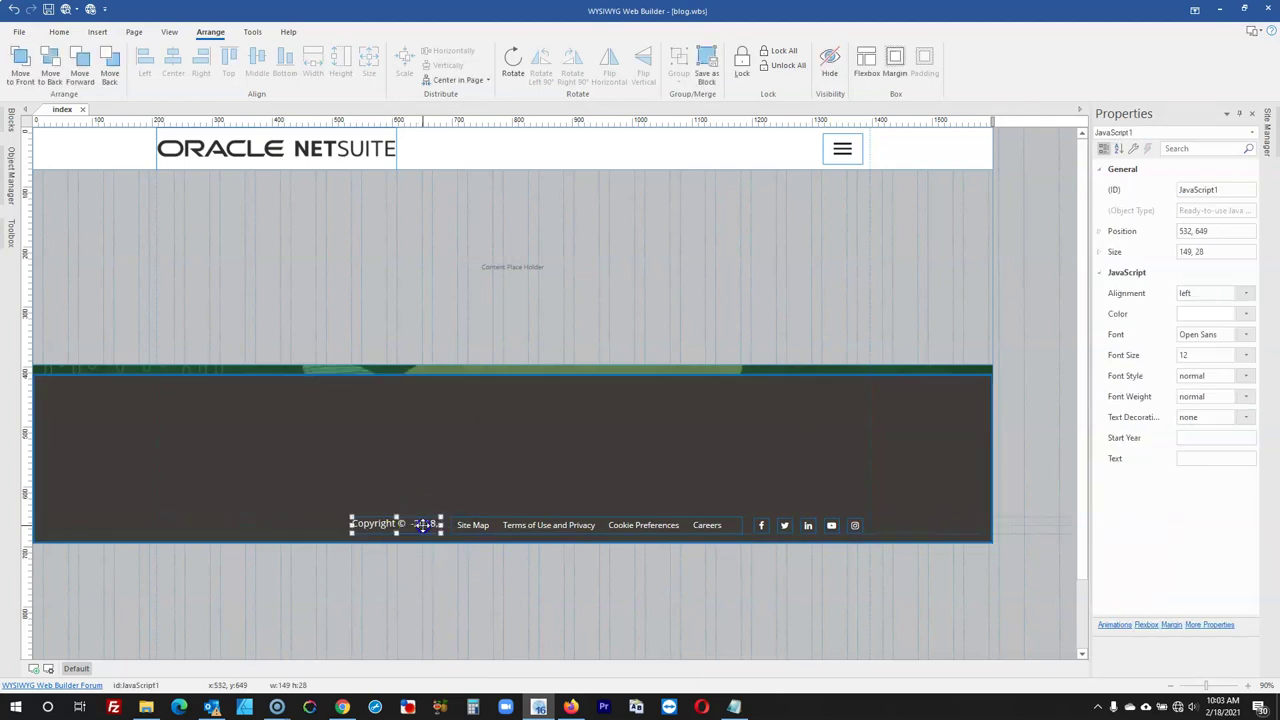
left_click(444, 586)
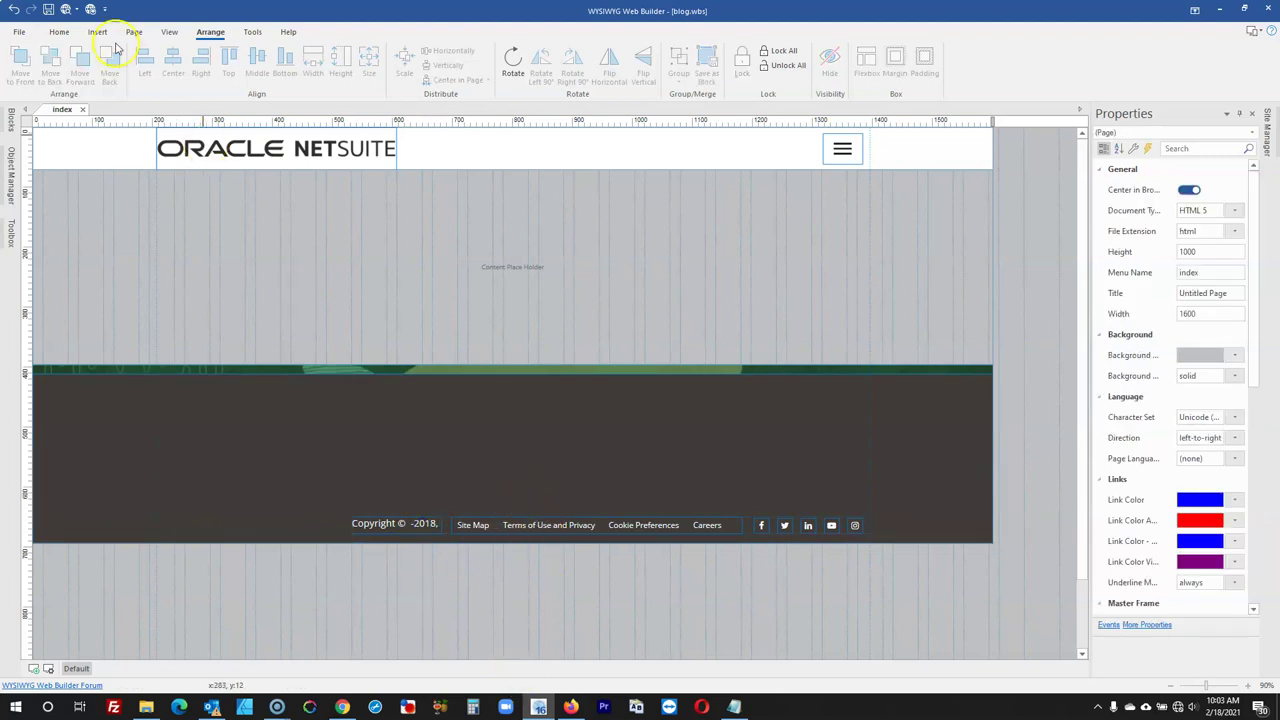
key("F5")
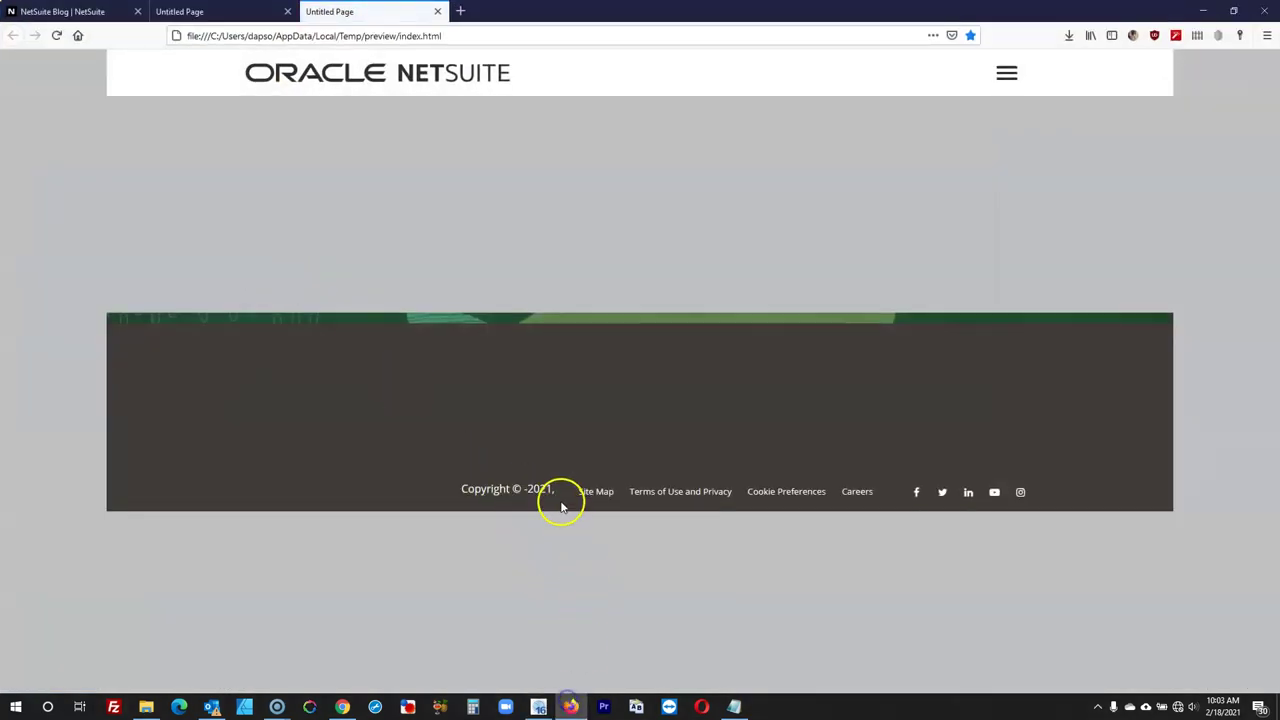
left_click(536, 704)
Reduce the copyright notice's font size to 10
double_click(434, 524)
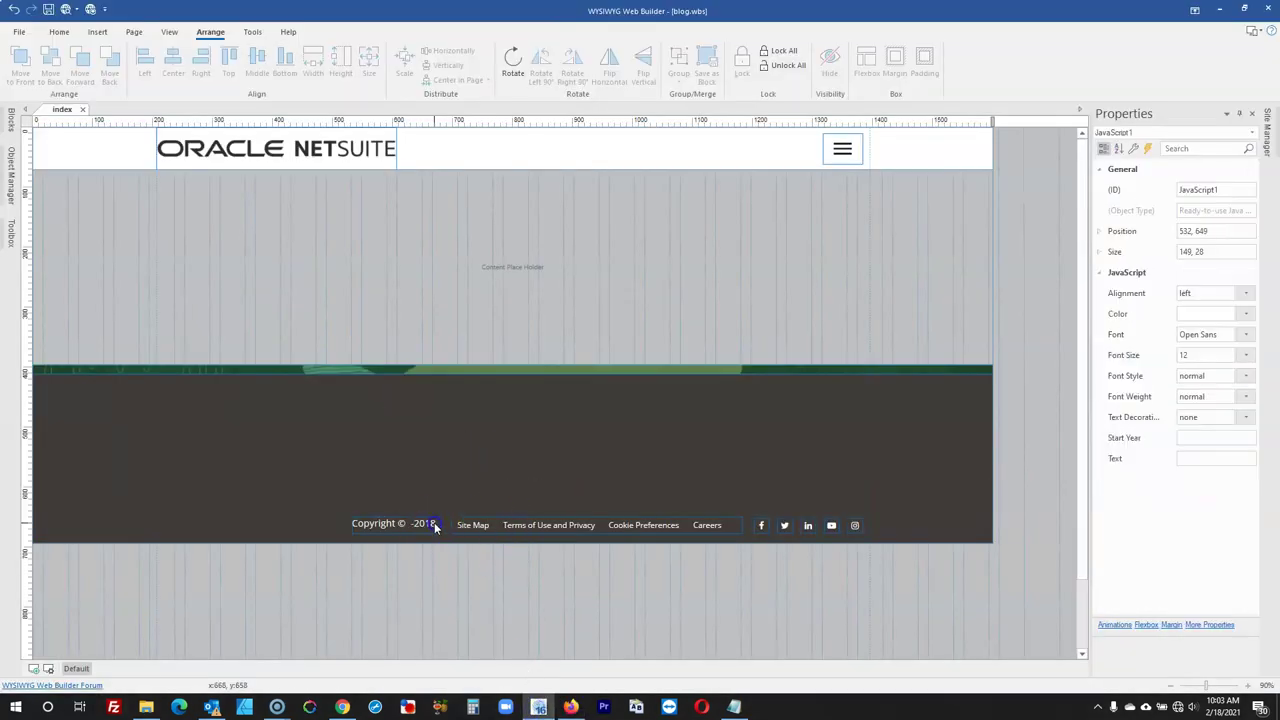
left_click(760, 416)
left_click(760, 416)
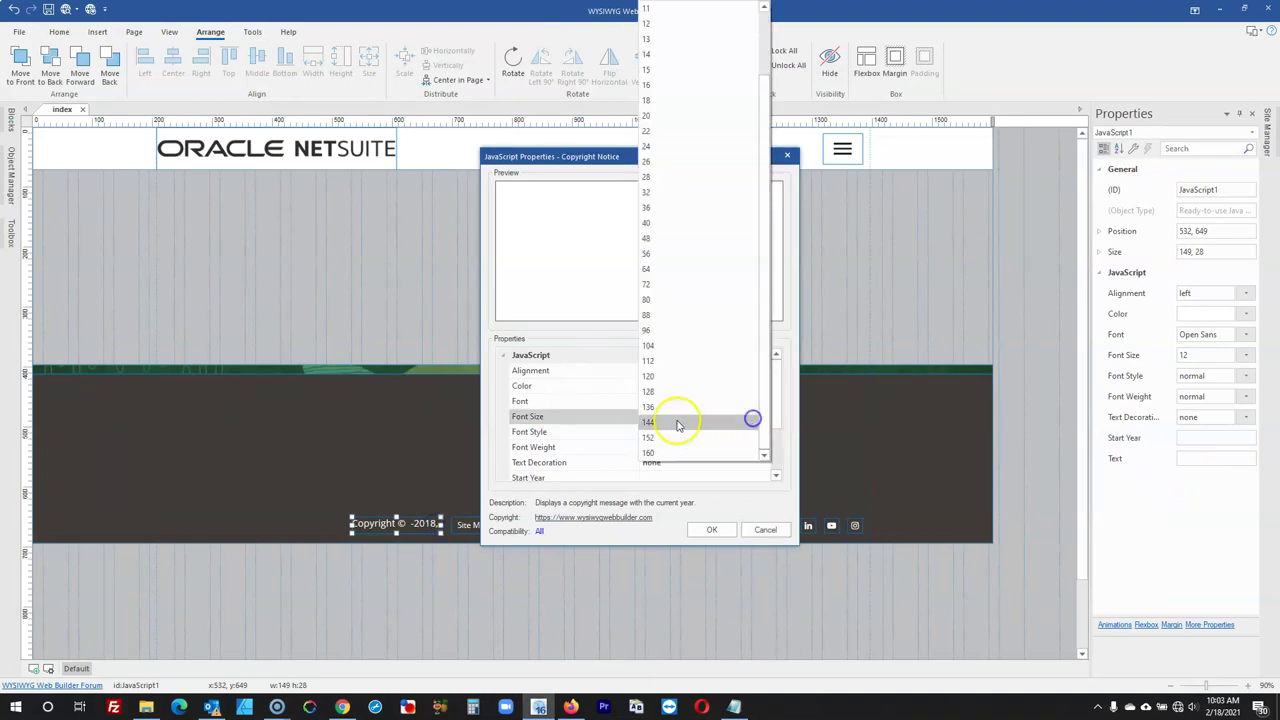
scroll(657, 40, "up", 3)
left_click(656, 38)
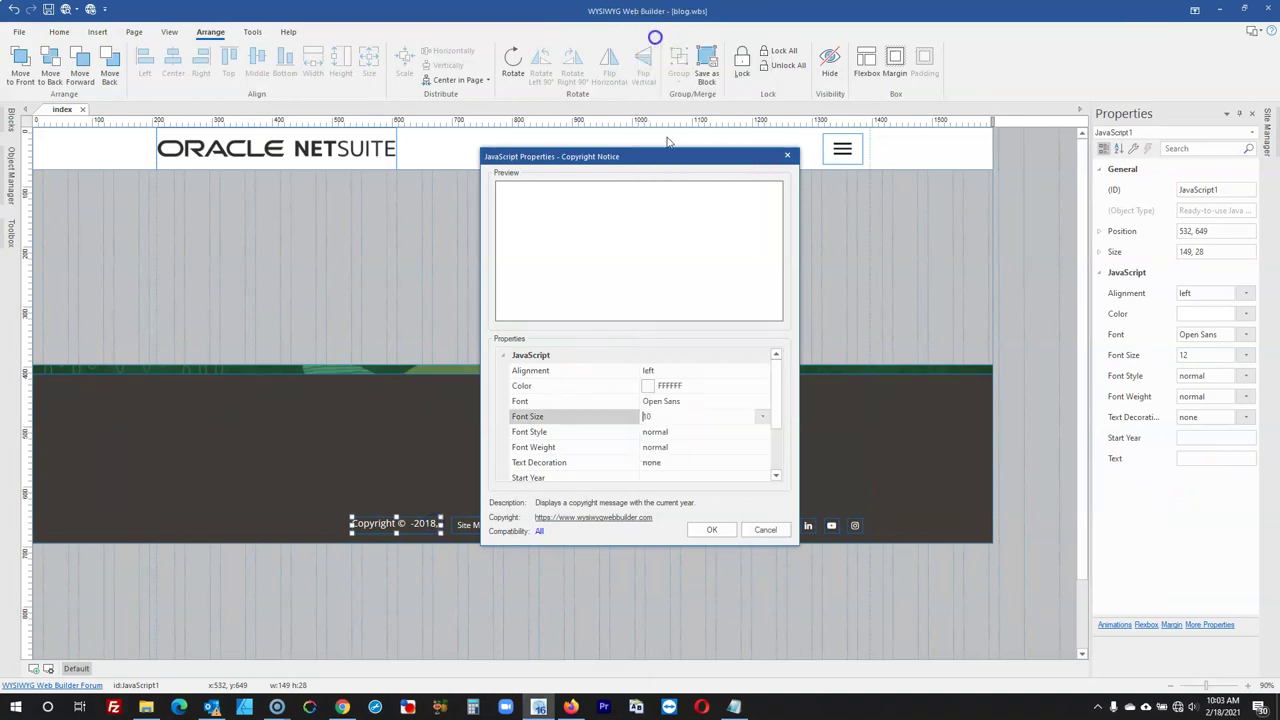
left_click(711, 529)
Resize the copyright notice to 127 by 20 and align its middle with the link menu
left_click(368, 522)
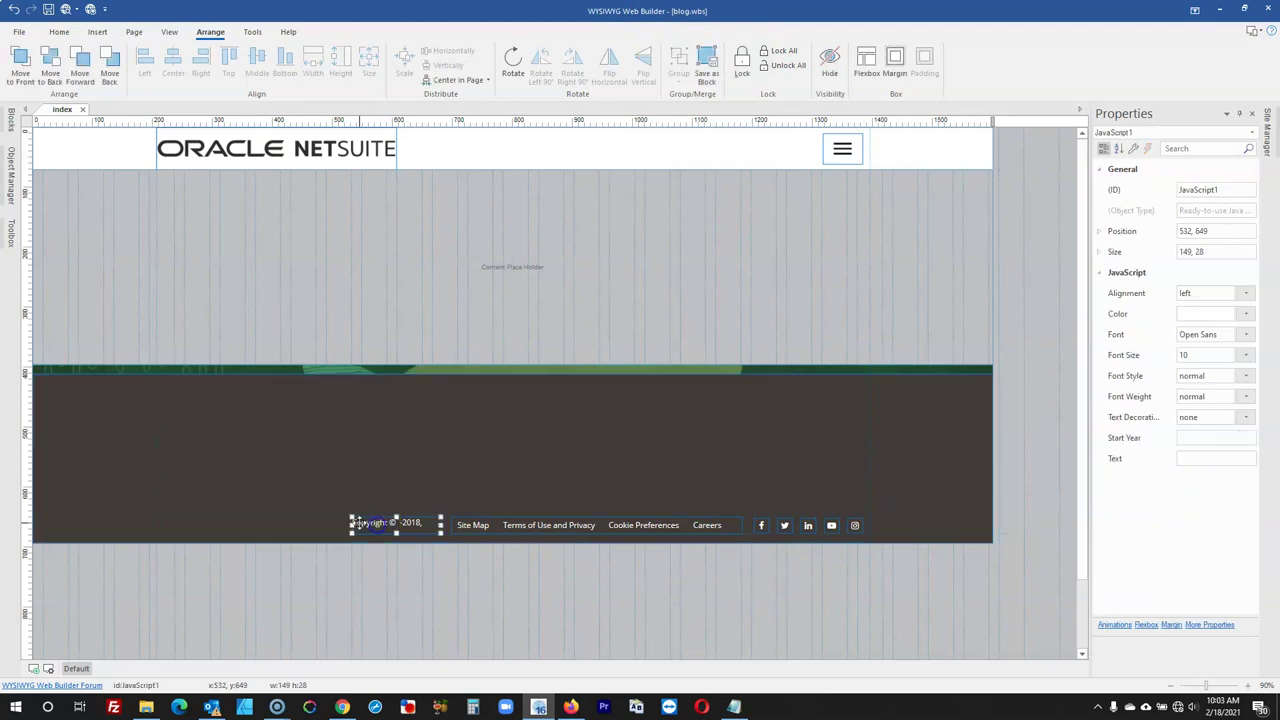
left_click_drag(349, 524, 402, 520)
left_click(403, 521)
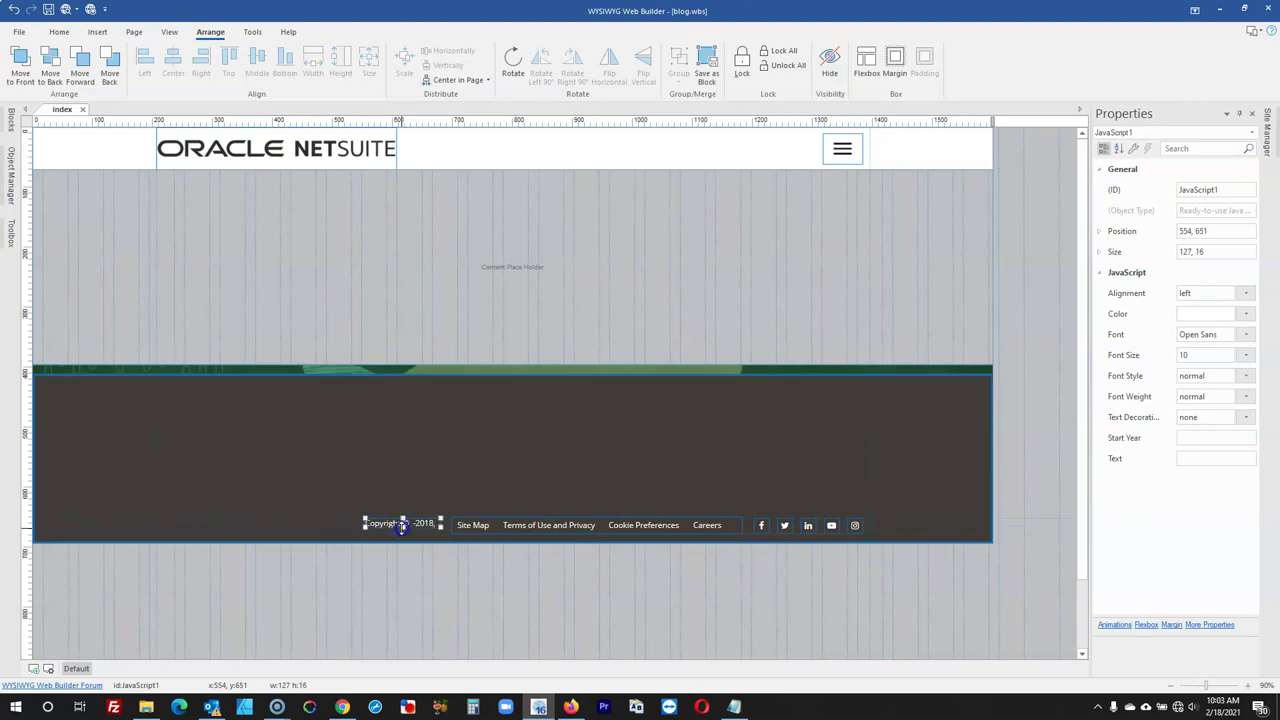
left_click_drag(401, 528, 401, 532)
left_click(1221, 252)
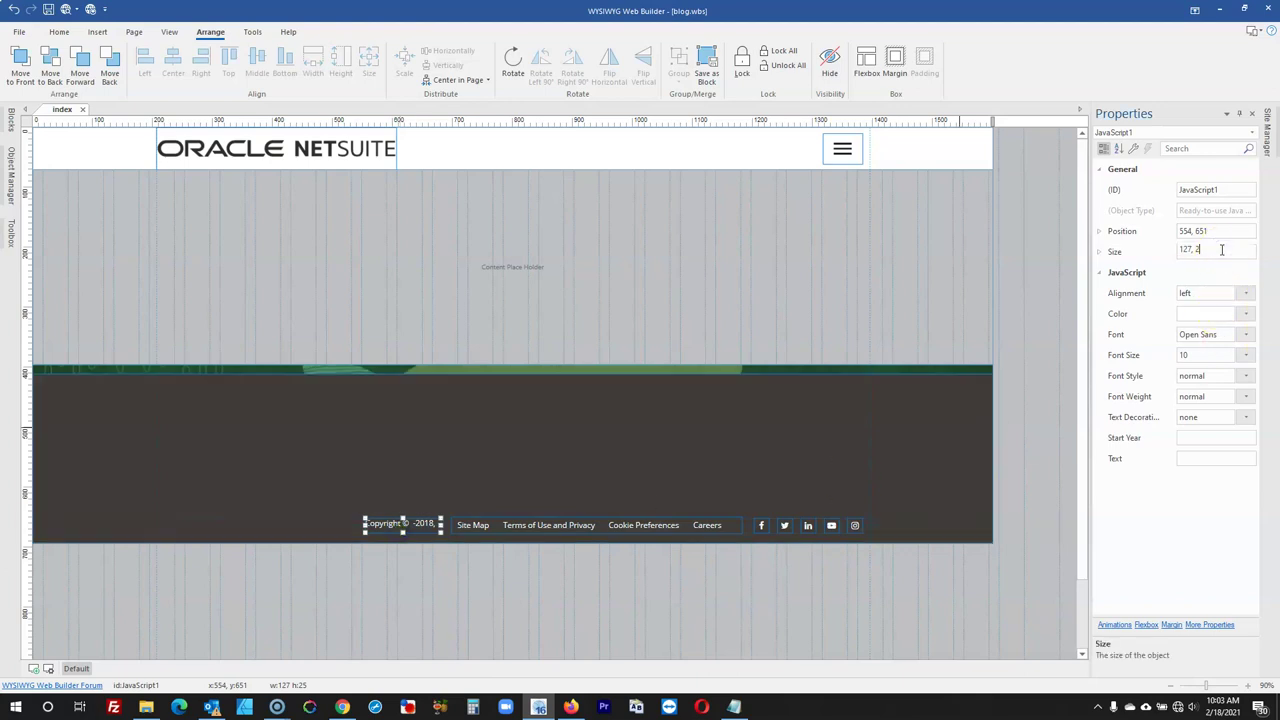
left_click(468, 524, "shift")
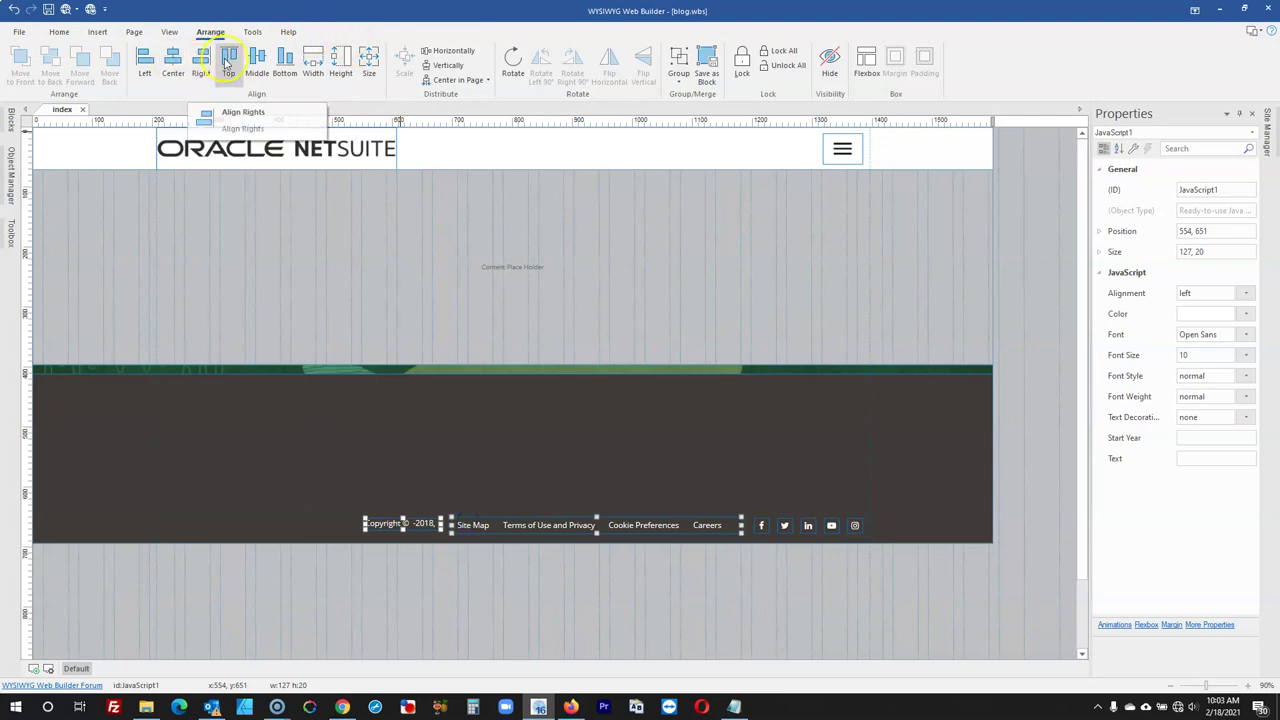
left_click(258, 62)
left_click(335, 652)
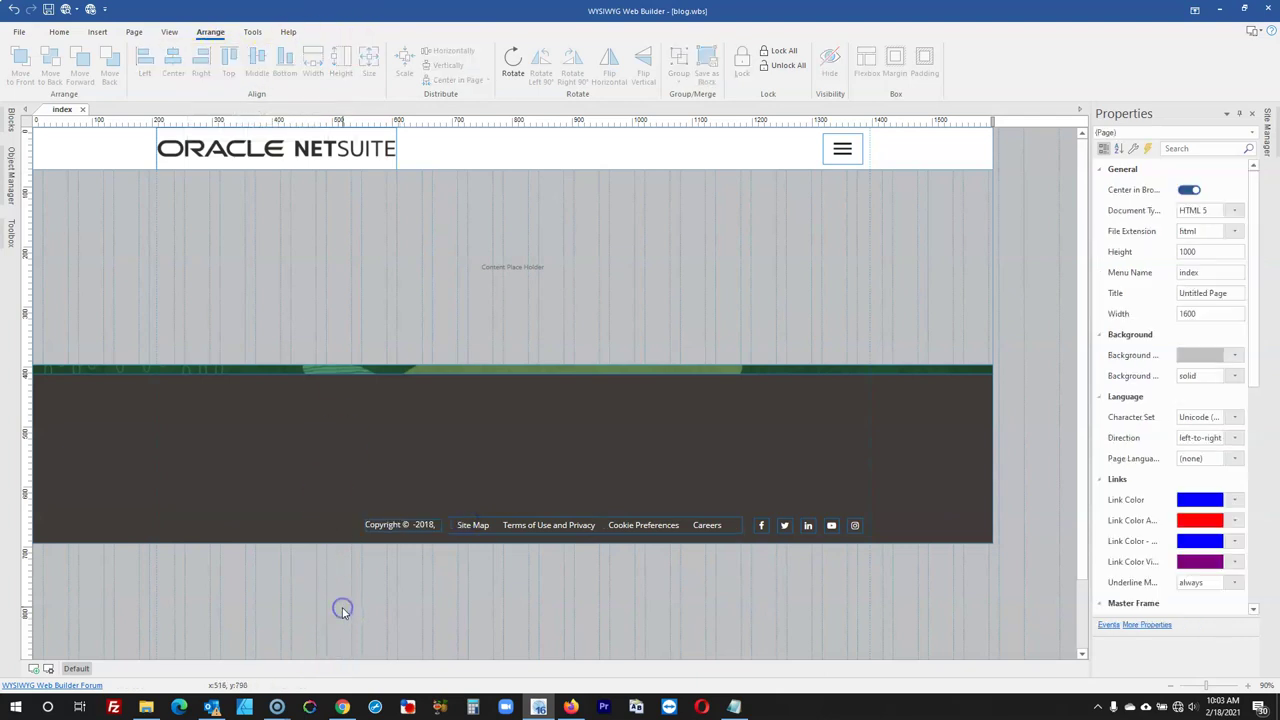
Close the remaining preview pages in the browser and examine the article layout of the NetSuite blog page
left_click(572, 706)
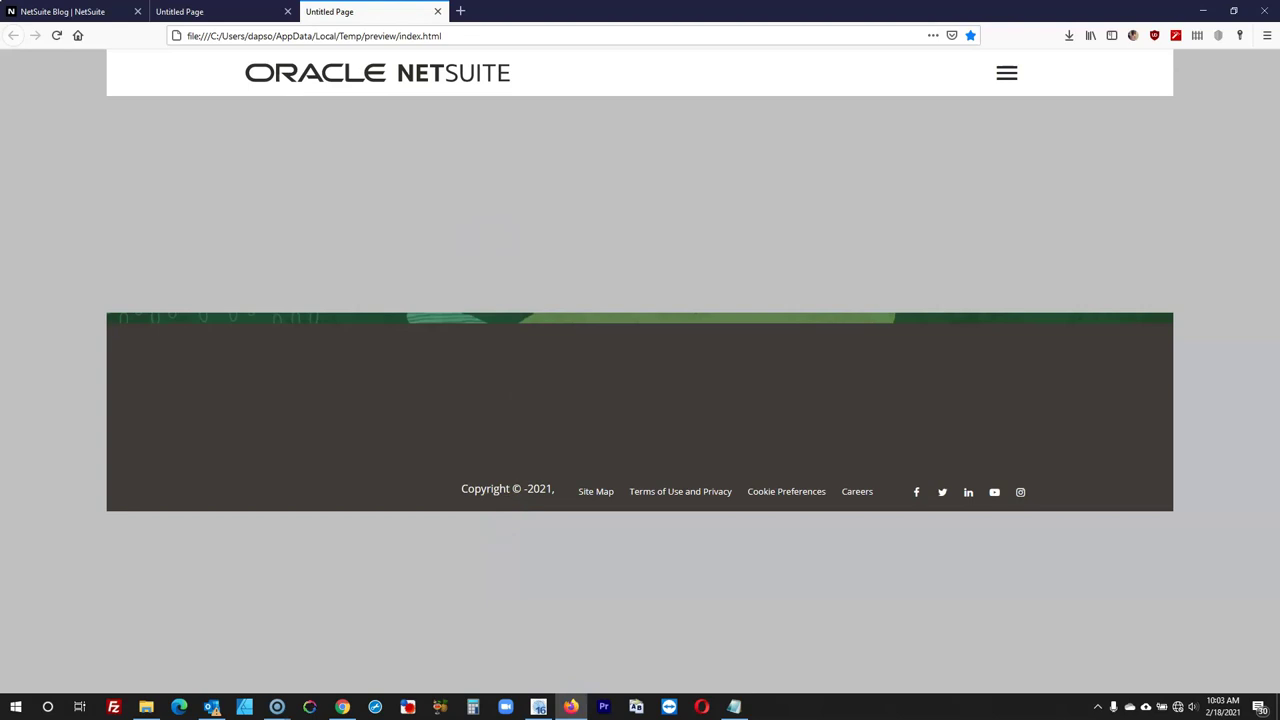
left_click(436, 11)
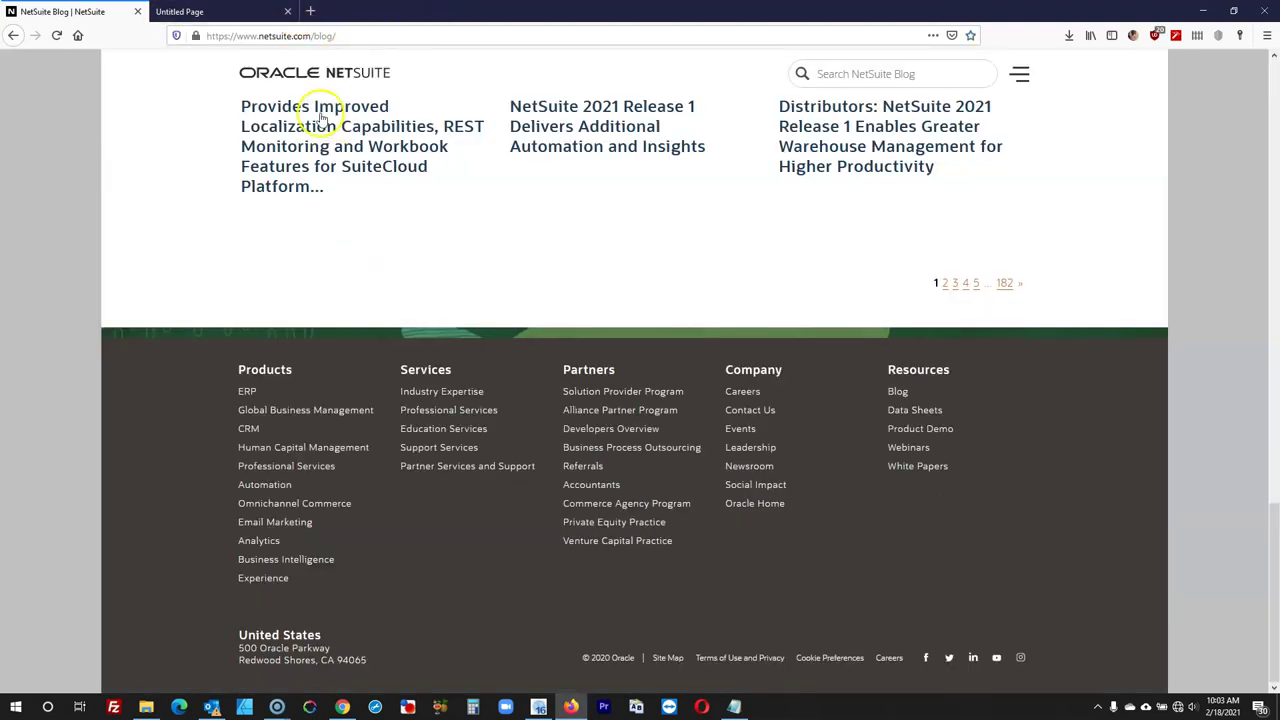
left_click(286, 13)
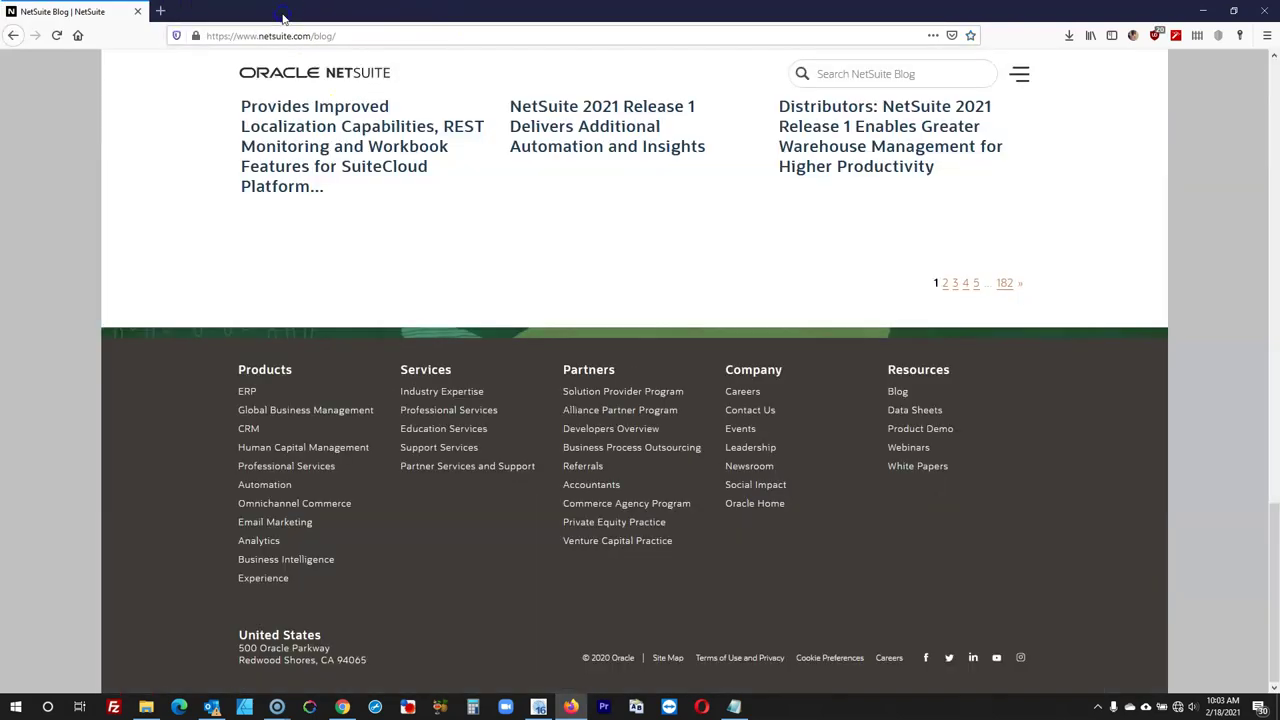
left_click(288, 11)
scroll(900, 428, "up", 3)
scroll(900, 428, "up", 15)
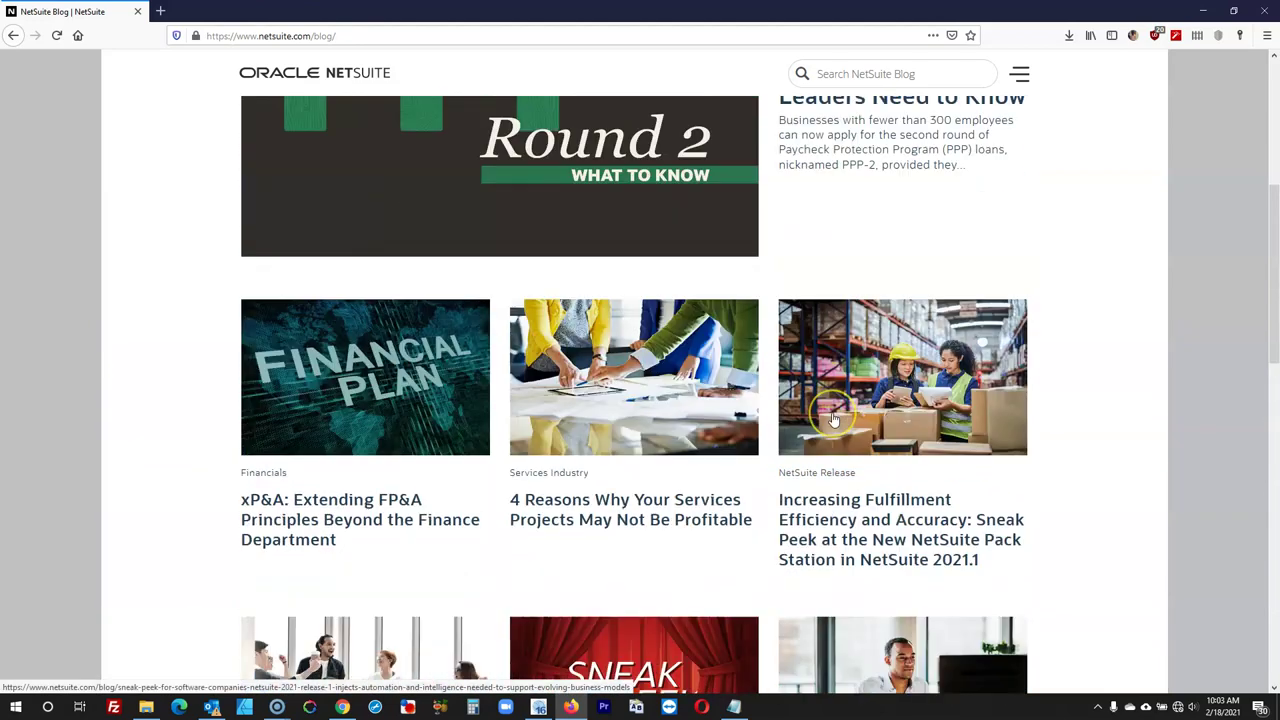
In WYSIWYG Web Builder, set the header layer's mode to sticky layer with a delay of 0
scroll(1055, 110, "down", 3)
scroll(1051, 100, "up", 3)
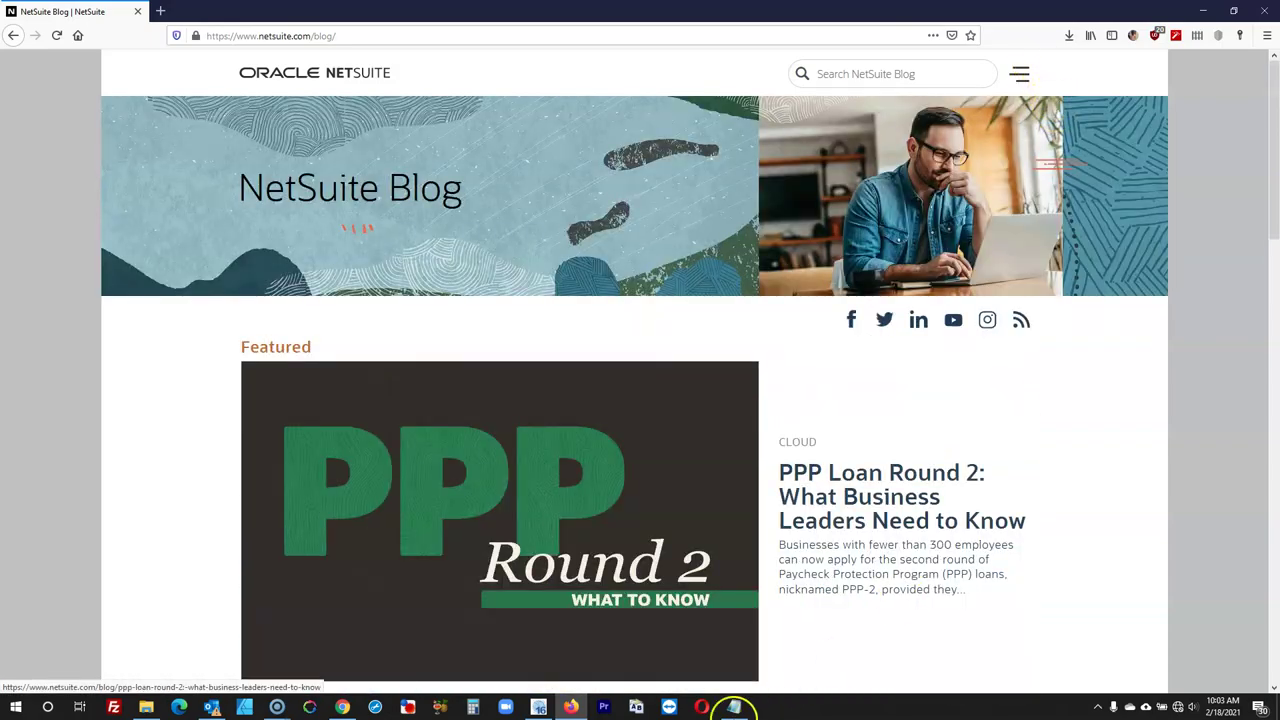
left_click(540, 708)
double_click(634, 140)
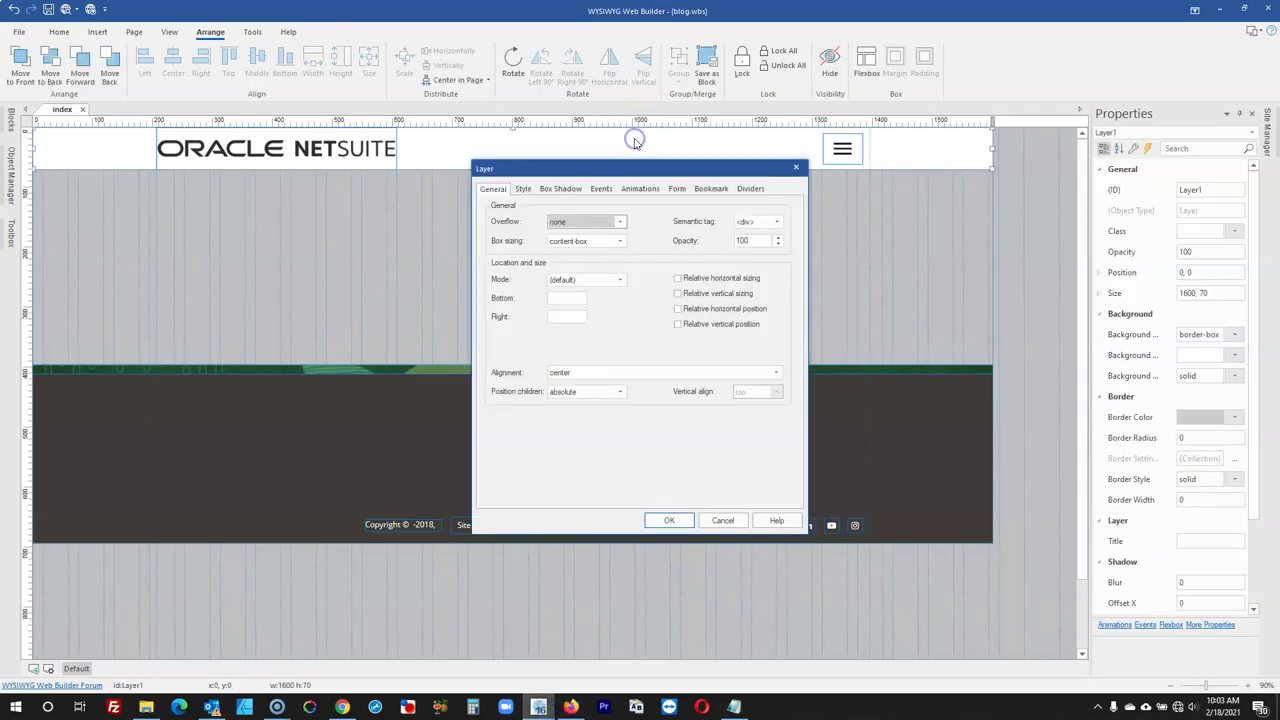
left_click(523, 188)
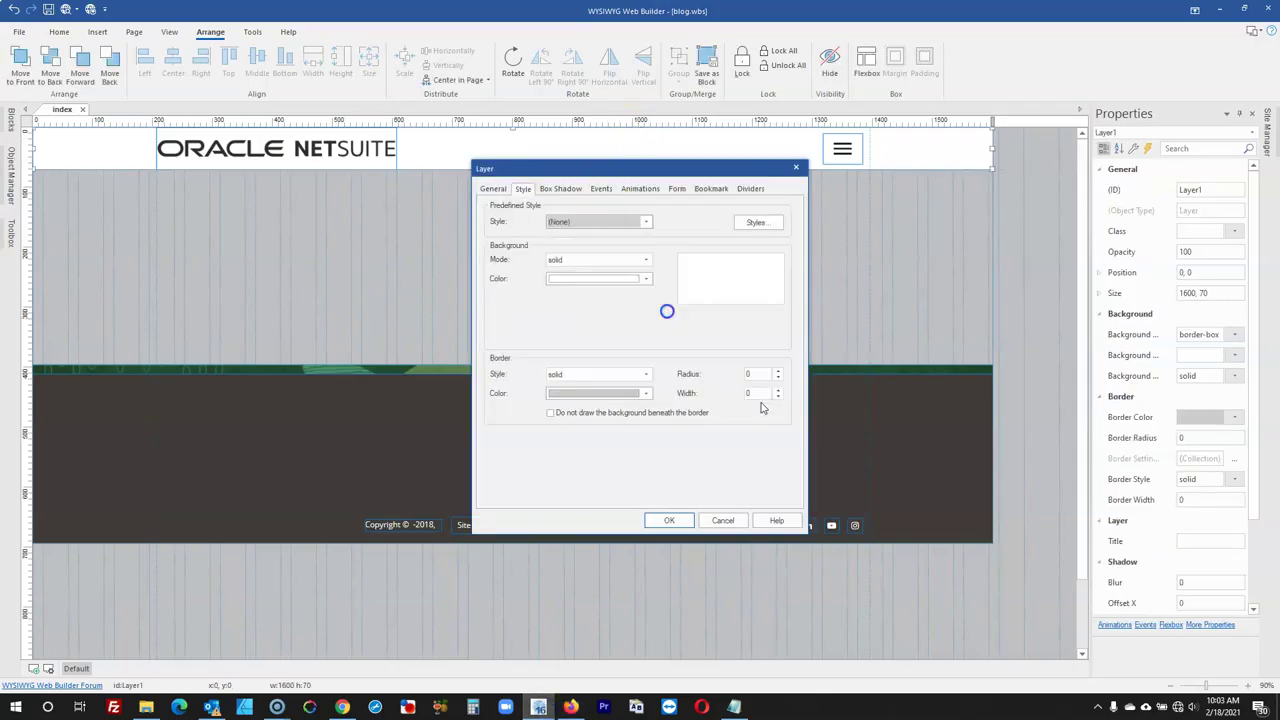
left_click(580, 260)
left_click(565, 345)
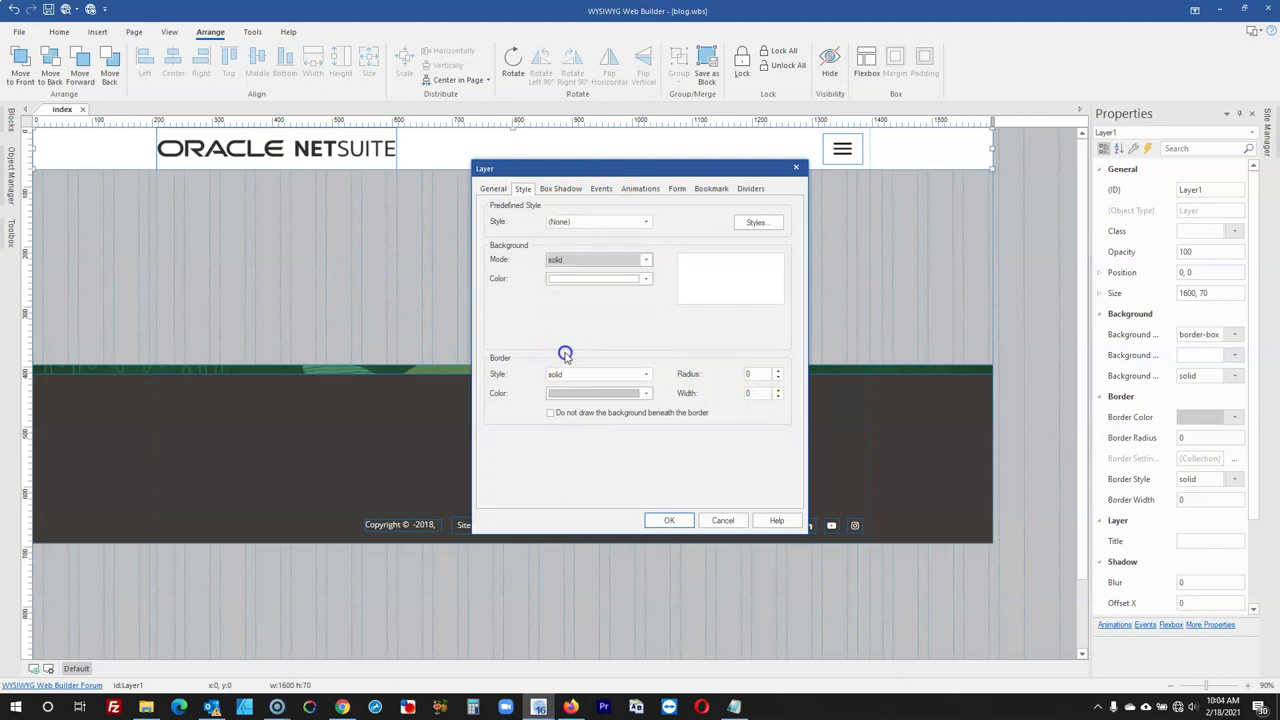
left_click(492, 188)
left_click(585, 279)
left_click(577, 358)
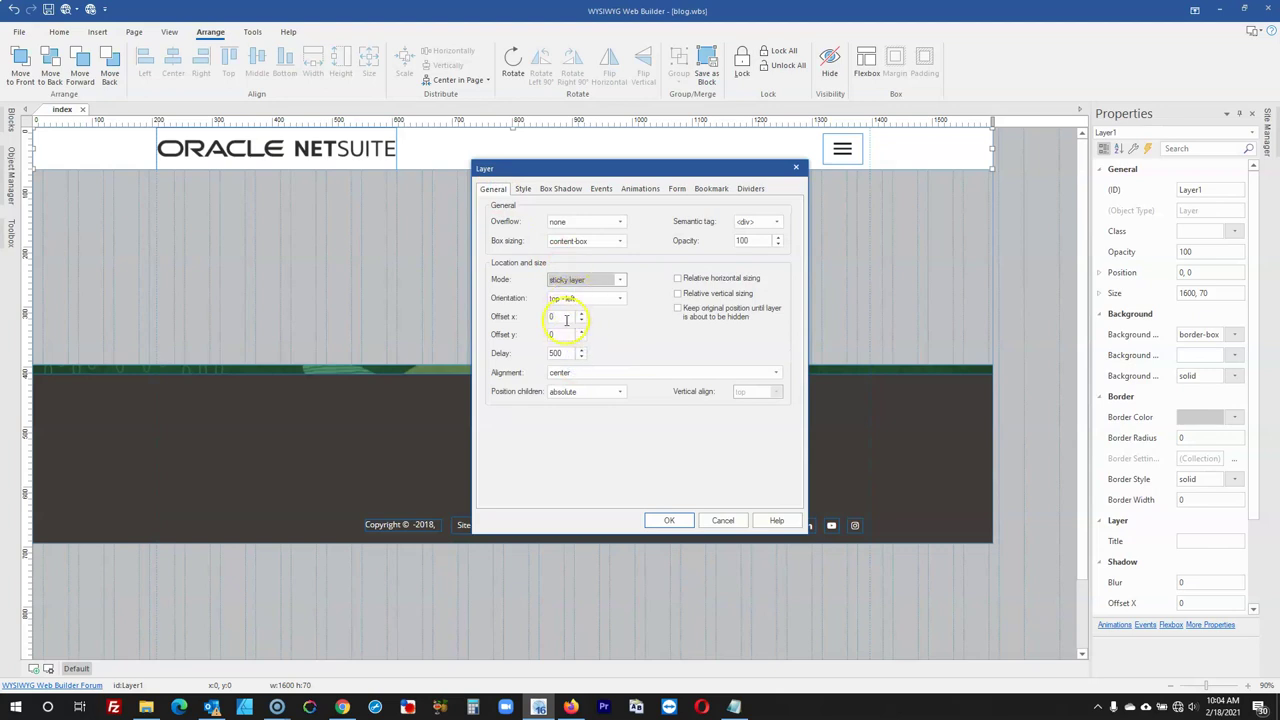
left_click_drag(563, 352, 530, 350)
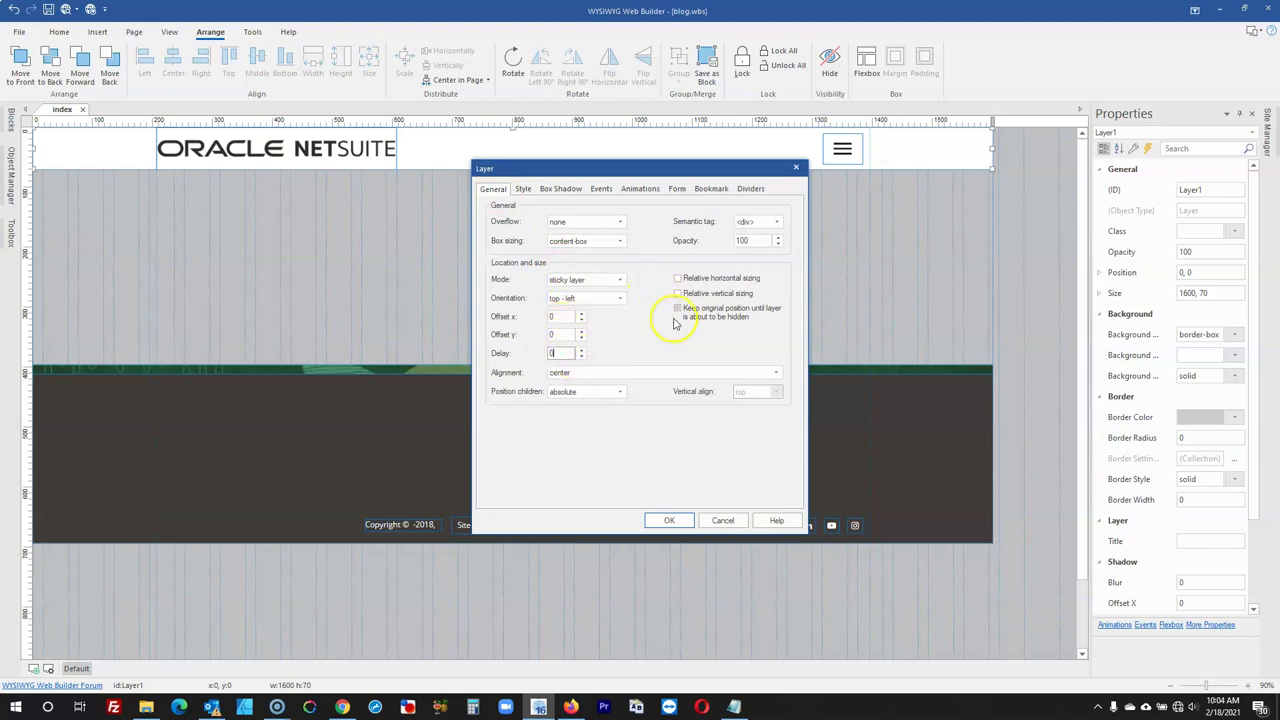
left_click(669, 520)
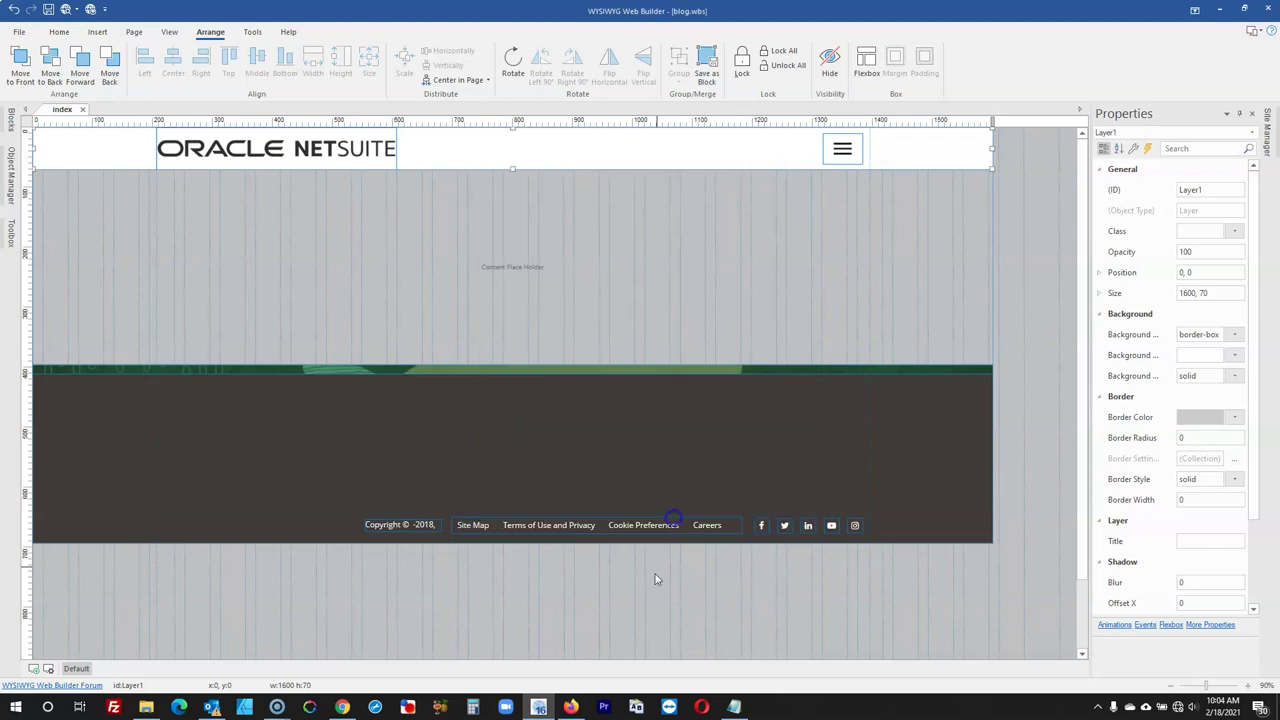
Rename the site's index page as master-page
left_click(651, 586)
left_click(1267, 135)
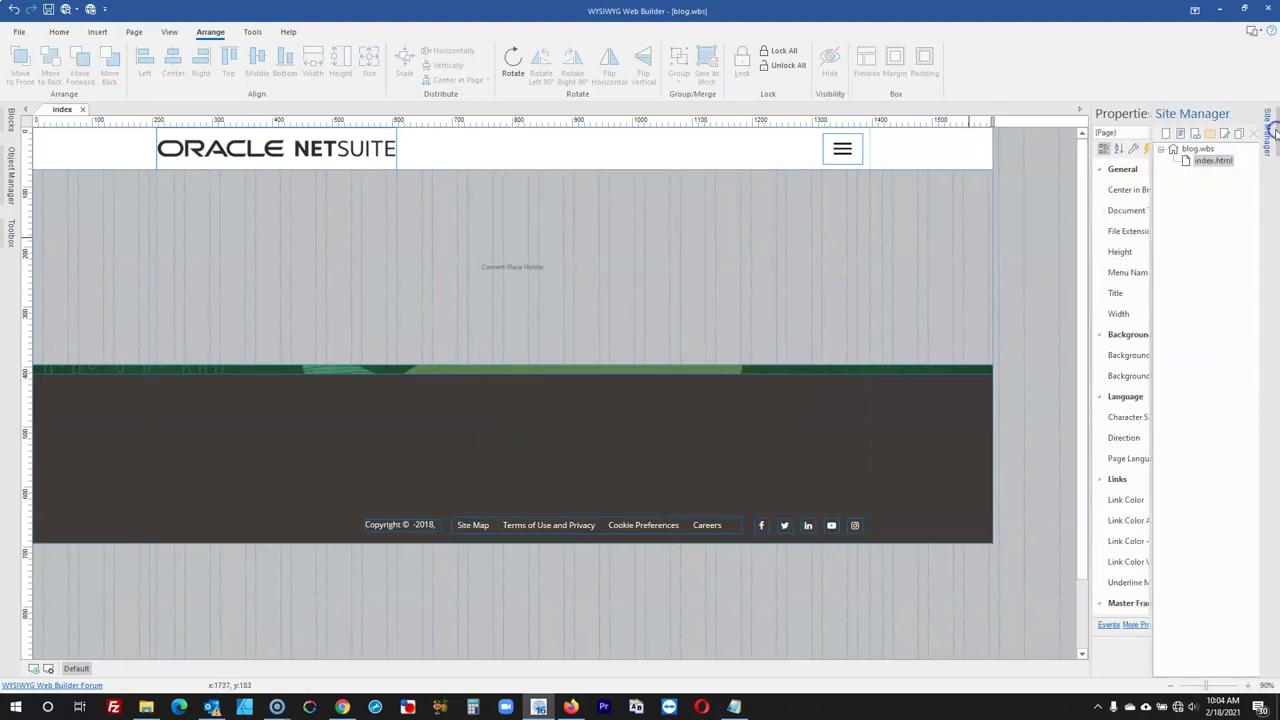
left_click(1137, 150)
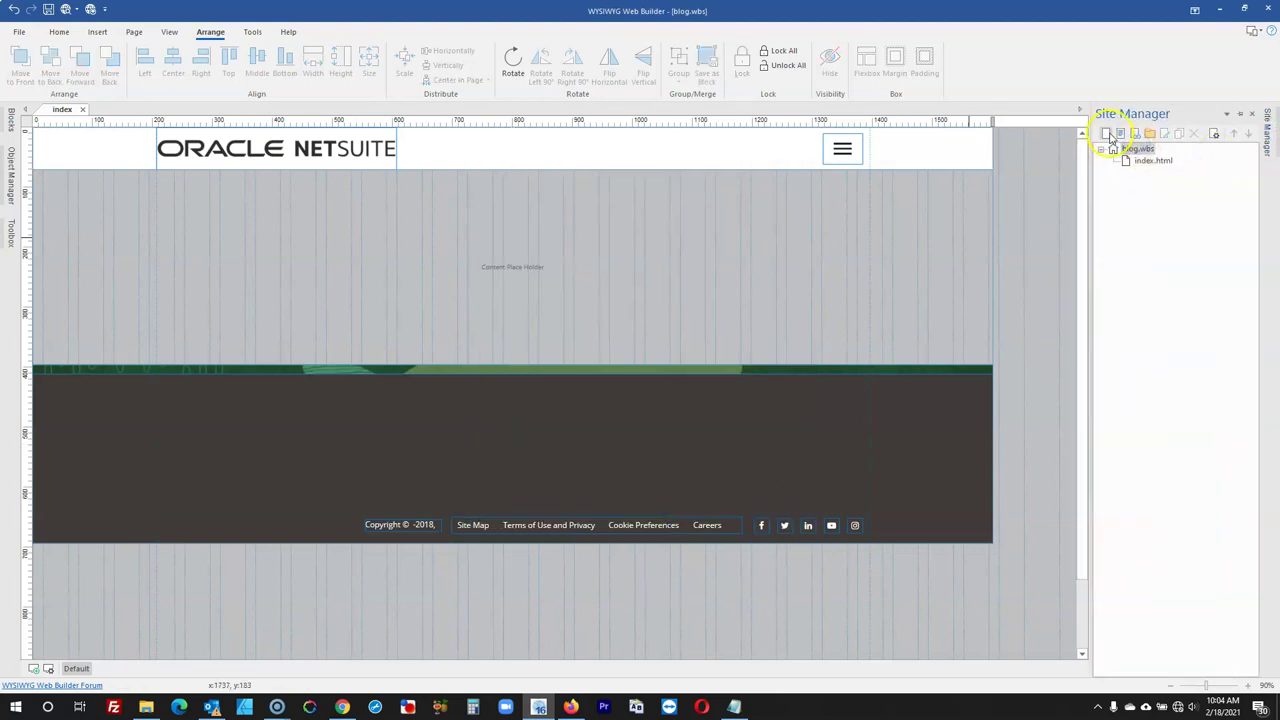
right_click(1151, 163)
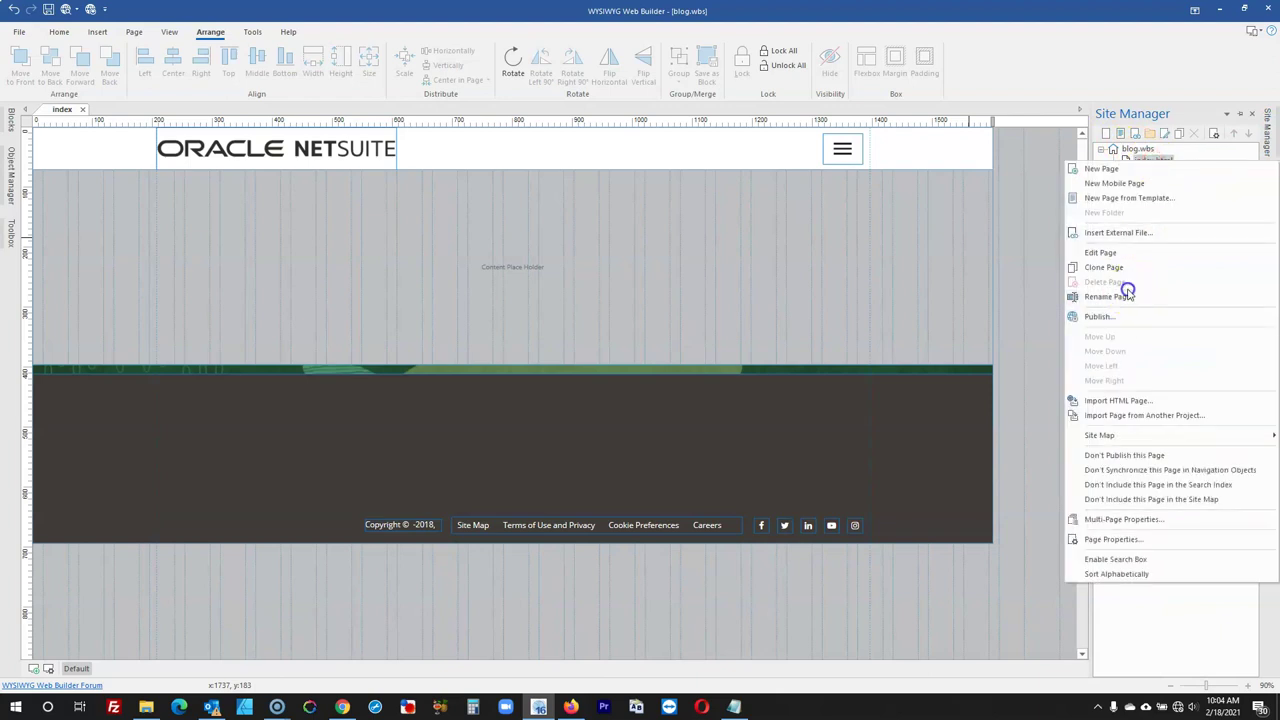
left_click(1133, 300)
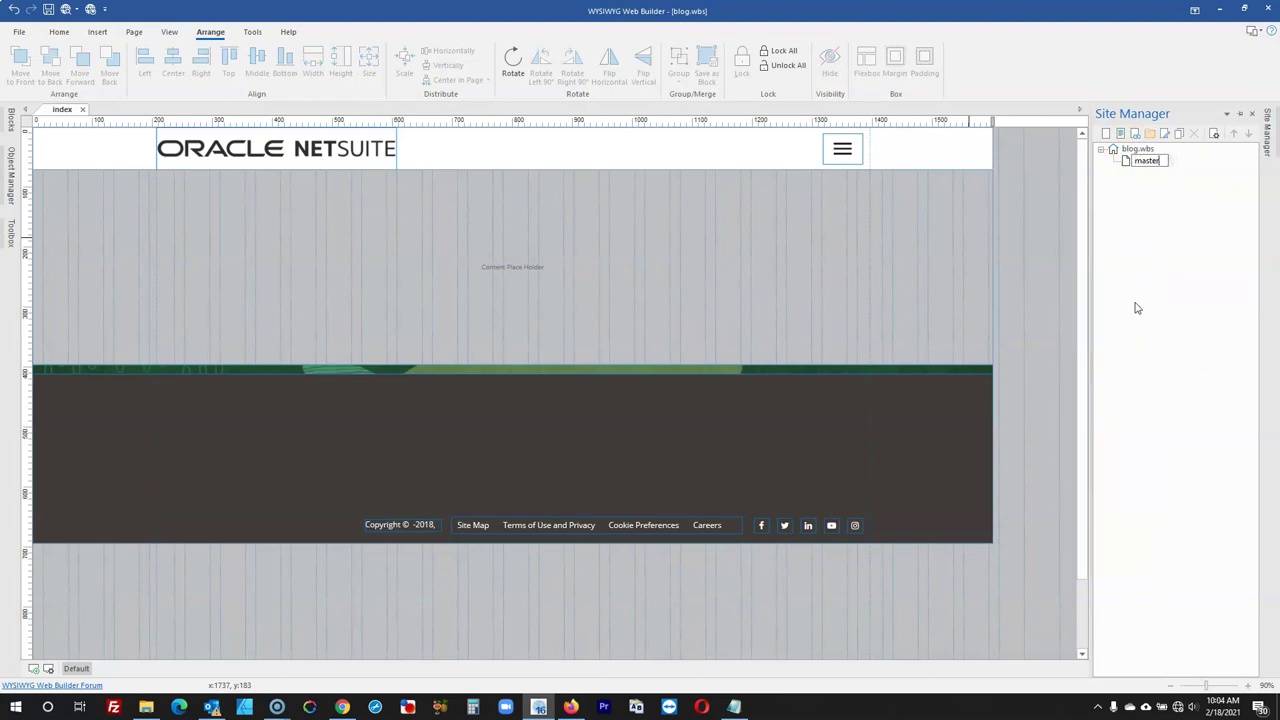
type("master-page")
key("Return")
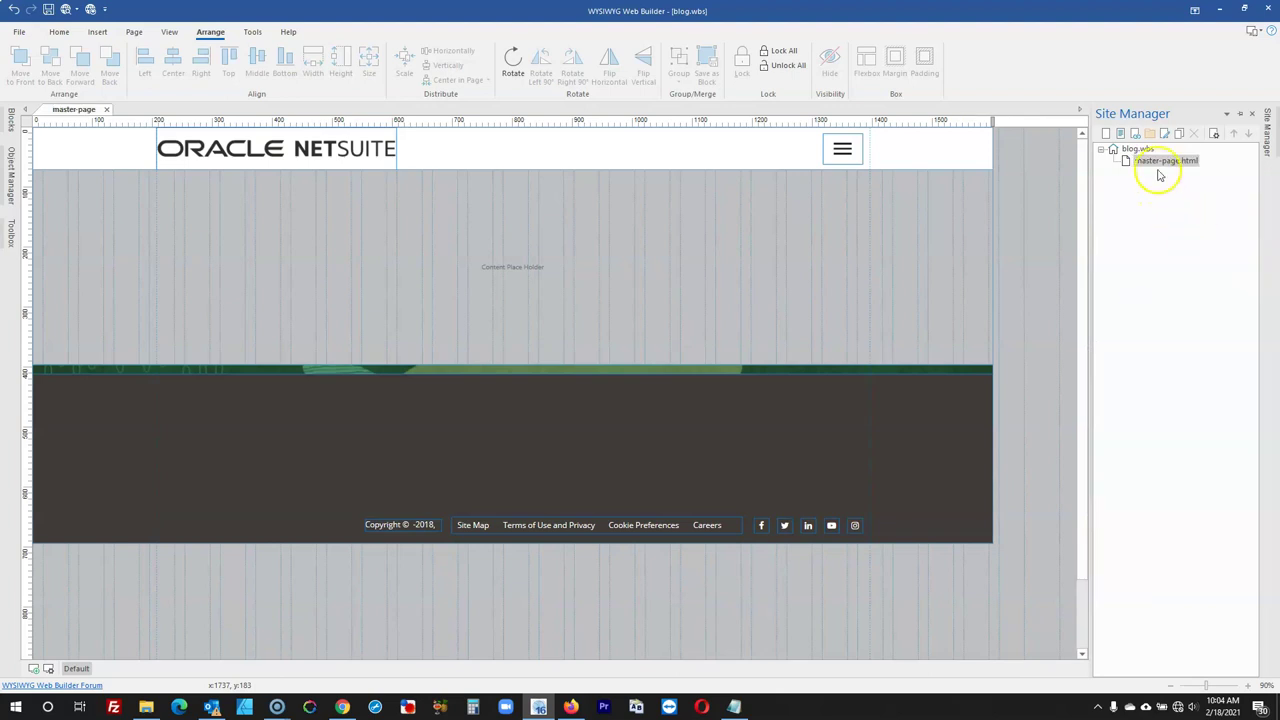
Clone the master page and rename the copy as index
left_click(1168, 138)
double_click(1151, 176)
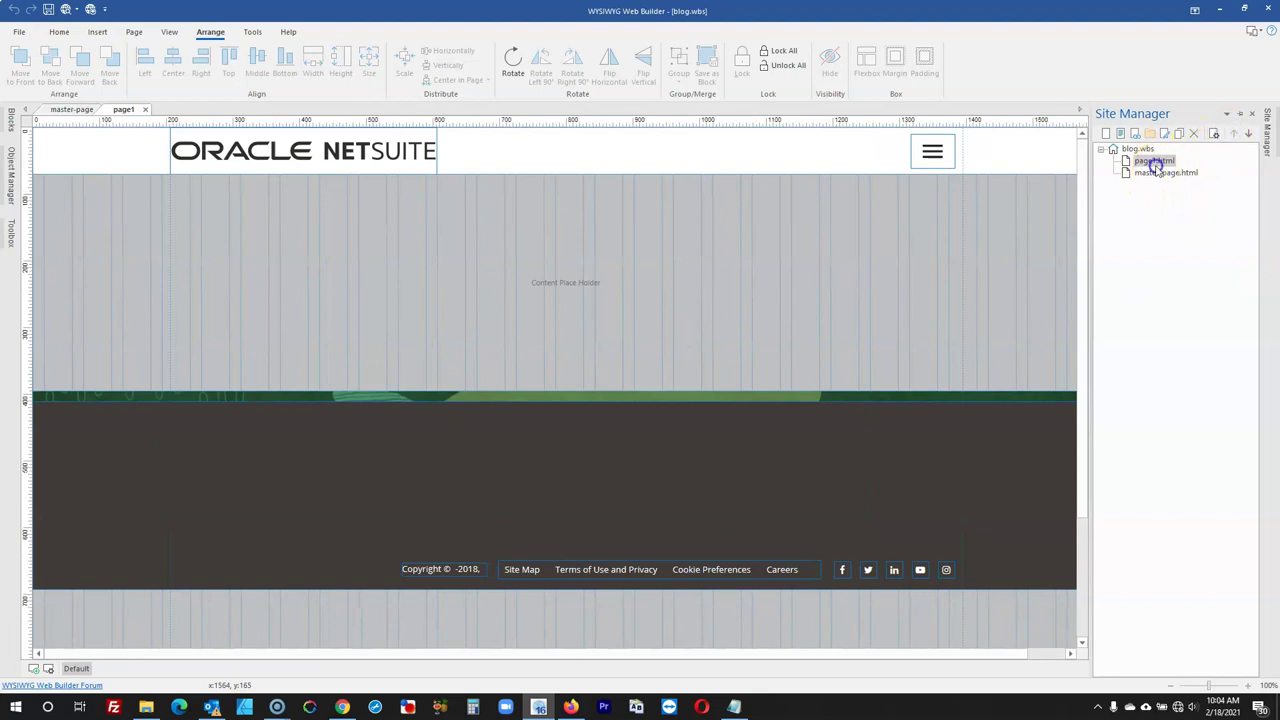
right_click(1155, 165)
left_click(1126, 308)
Exclude master-page.html from publishing, navigation synchronization, the search index and the site map
double_click(1163, 172)
left_click(1030, 221)
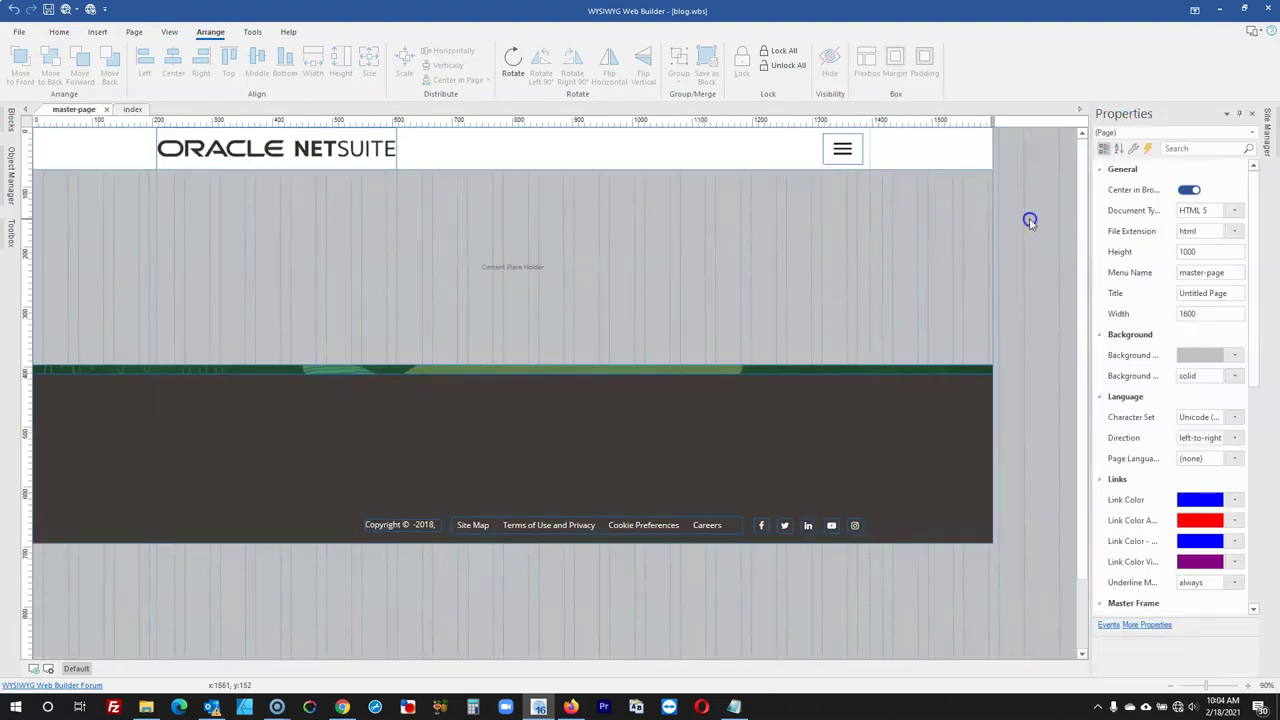
mouse_move(1266, 140)
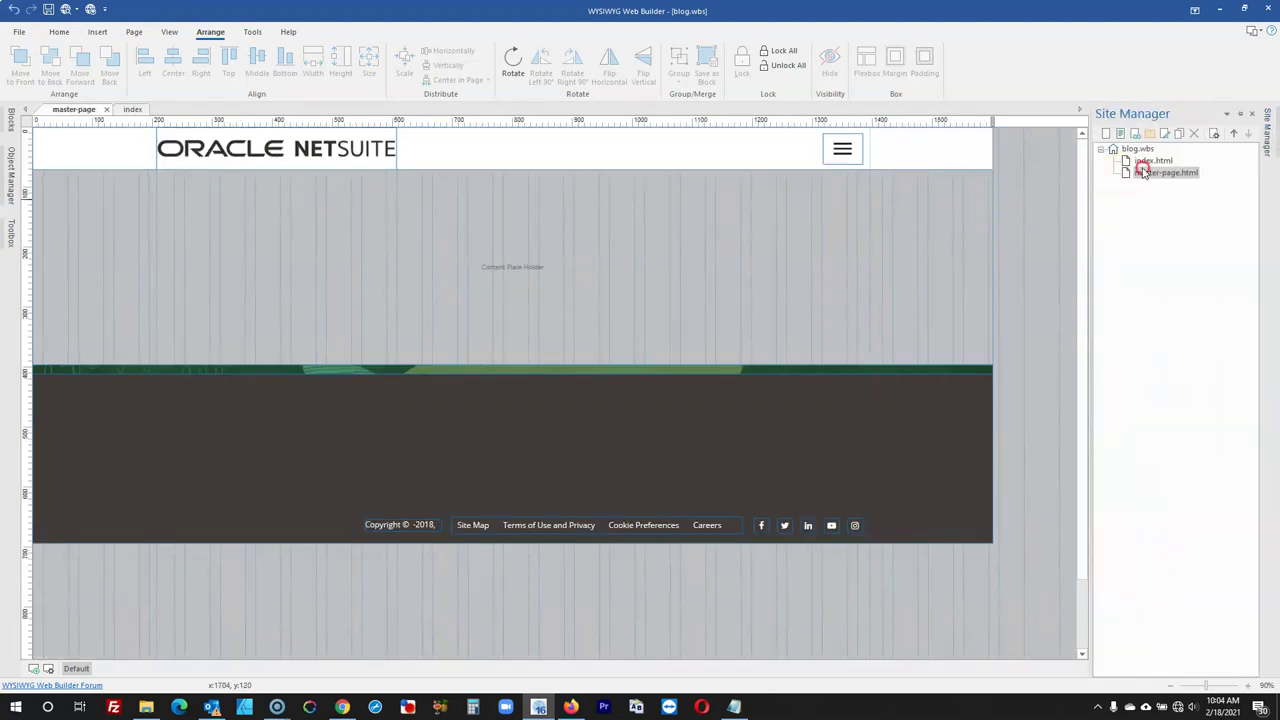
right_click(1142, 172)
left_click(1151, 457)
right_click(1147, 178)
left_click(1190, 472)
right_click(1137, 178)
left_click(1186, 494)
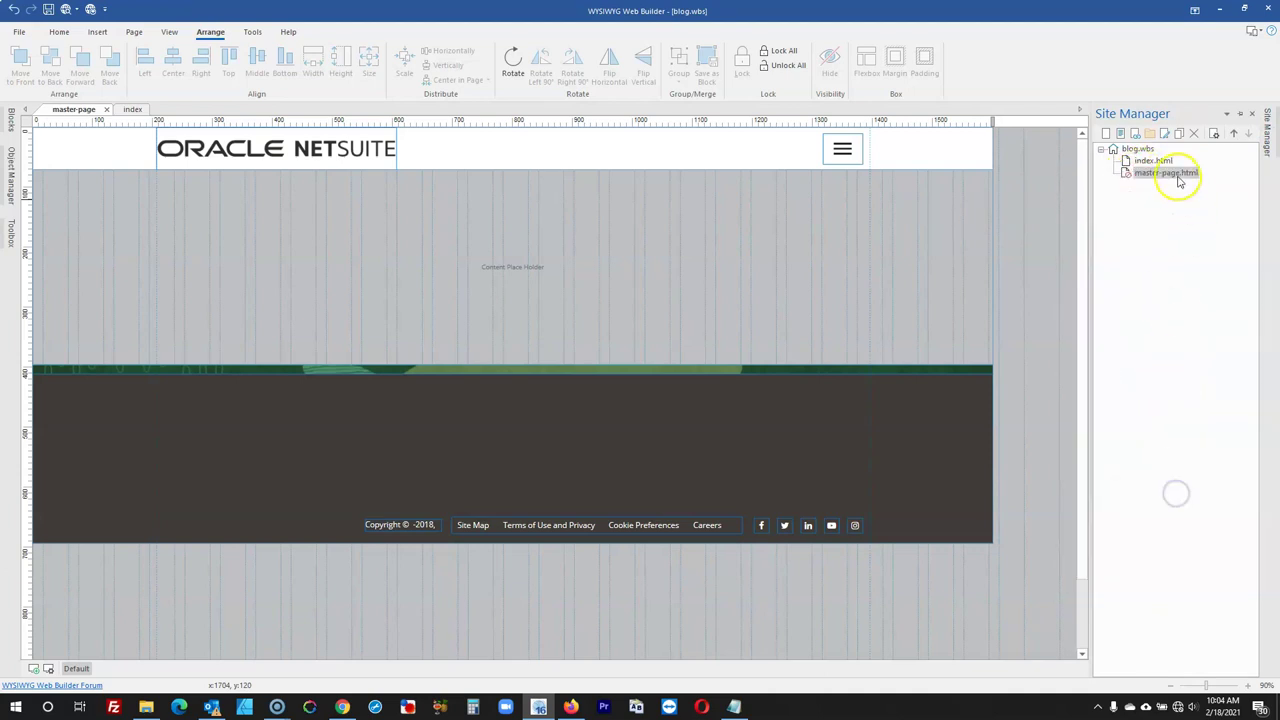
right_click(1180, 181)
left_click(1188, 436)
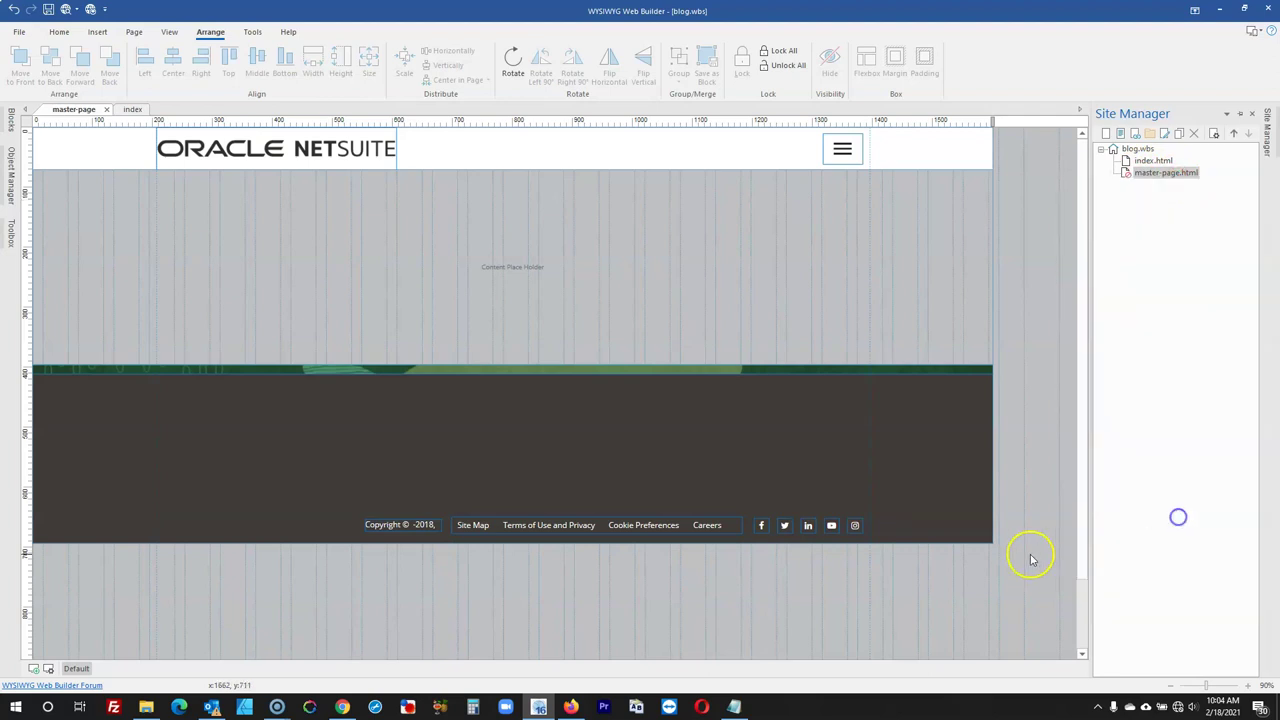
Open index.html and delete its content placeholder and footer layers, keeping the header layer
double_click(1155, 162)
left_click(1063, 222)
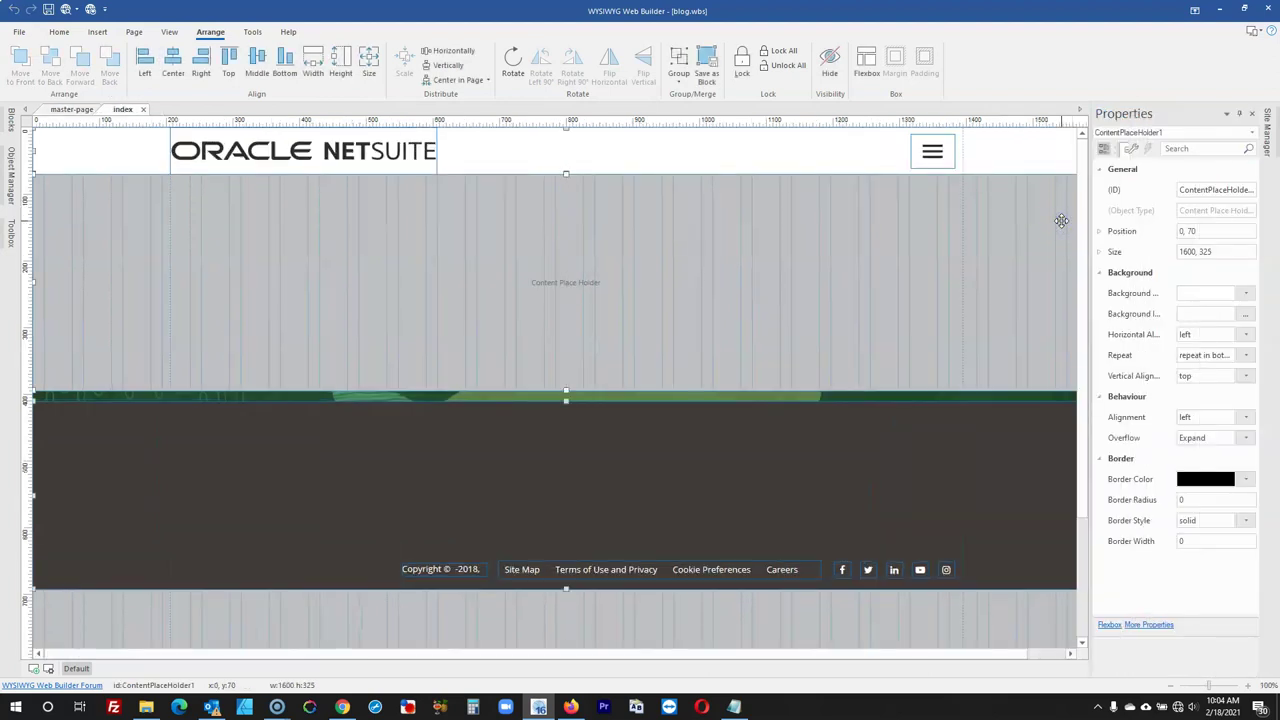
key("Delete")
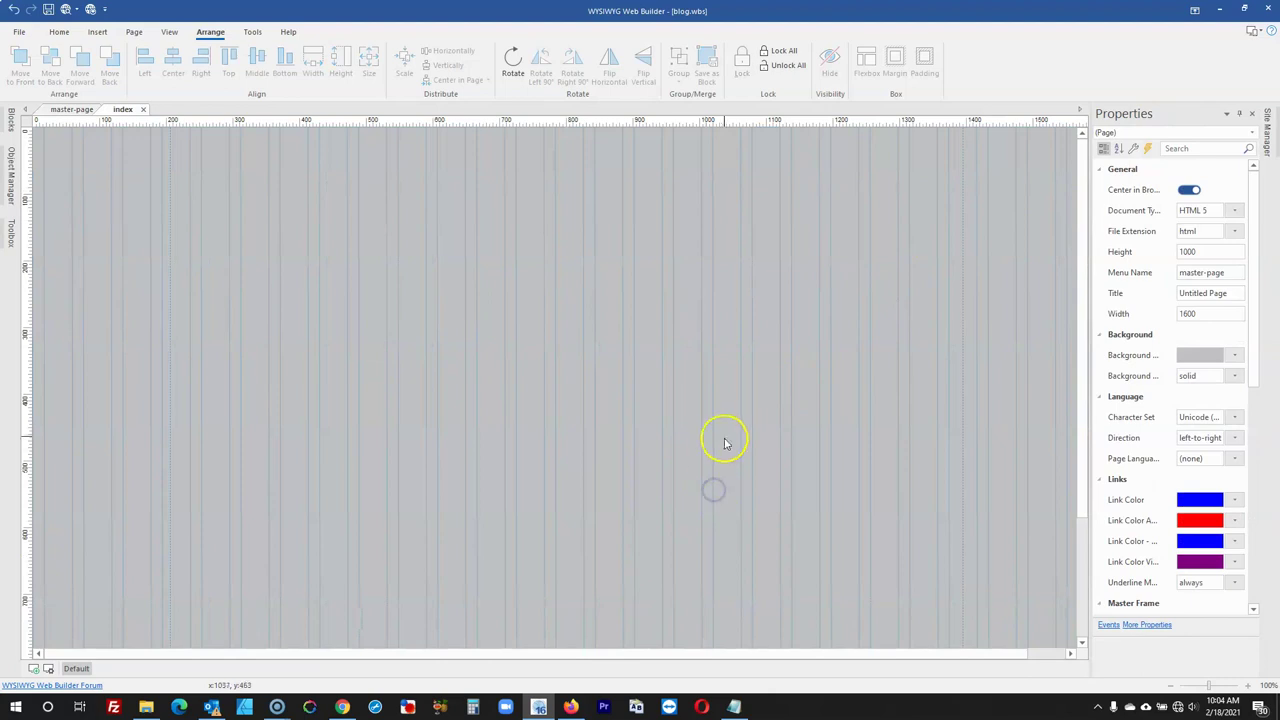
left_click_drag(575, 612, 343, 393)
key("Delete")
left_click(366, 289)
key("Delete")
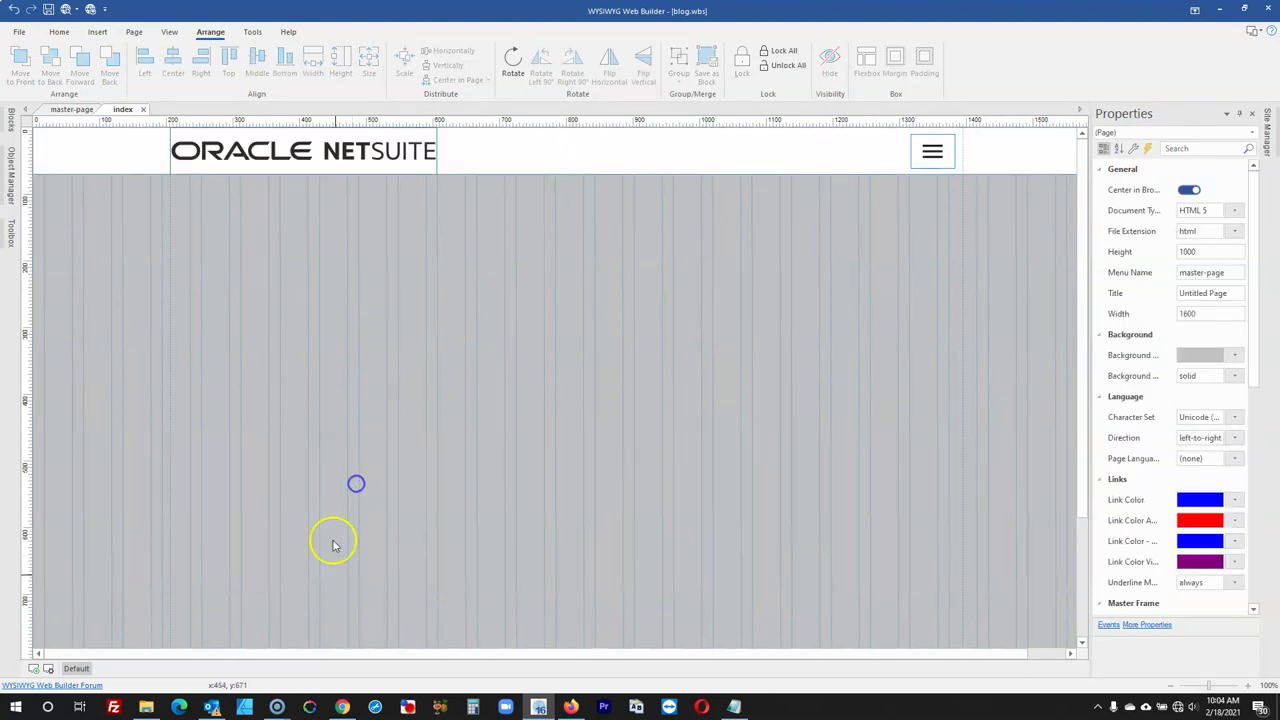
Delete the logo, the hamburger menu icon and the dark dropdown menu from the header layer on the index page
left_click(277, 151)
key("Delete")
left_click(509, 157)
left_click(932, 151)
key("Delete")
left_click(189, 162)
left_click(10, 165)
left_click(120, 177)
left_click(120, 190)
left_click(932, 151)
key("Delete")
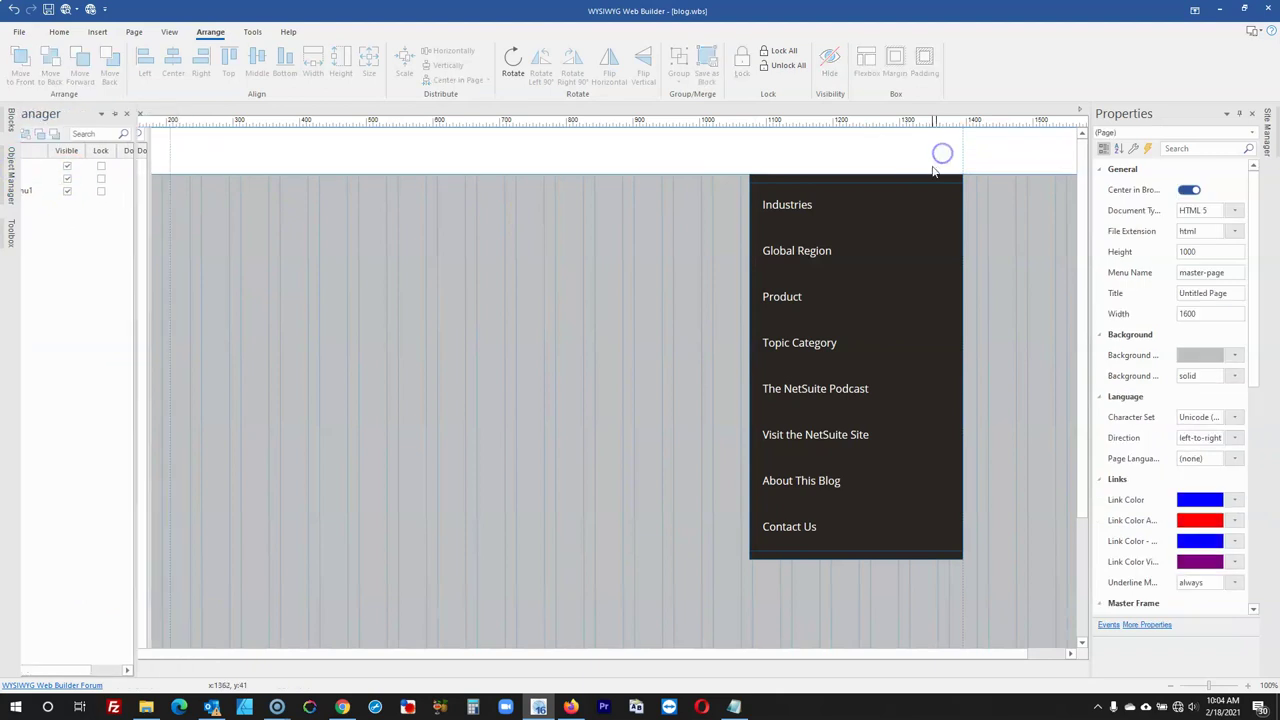
left_click(900, 206)
left_click(906, 176)
key("Delete")
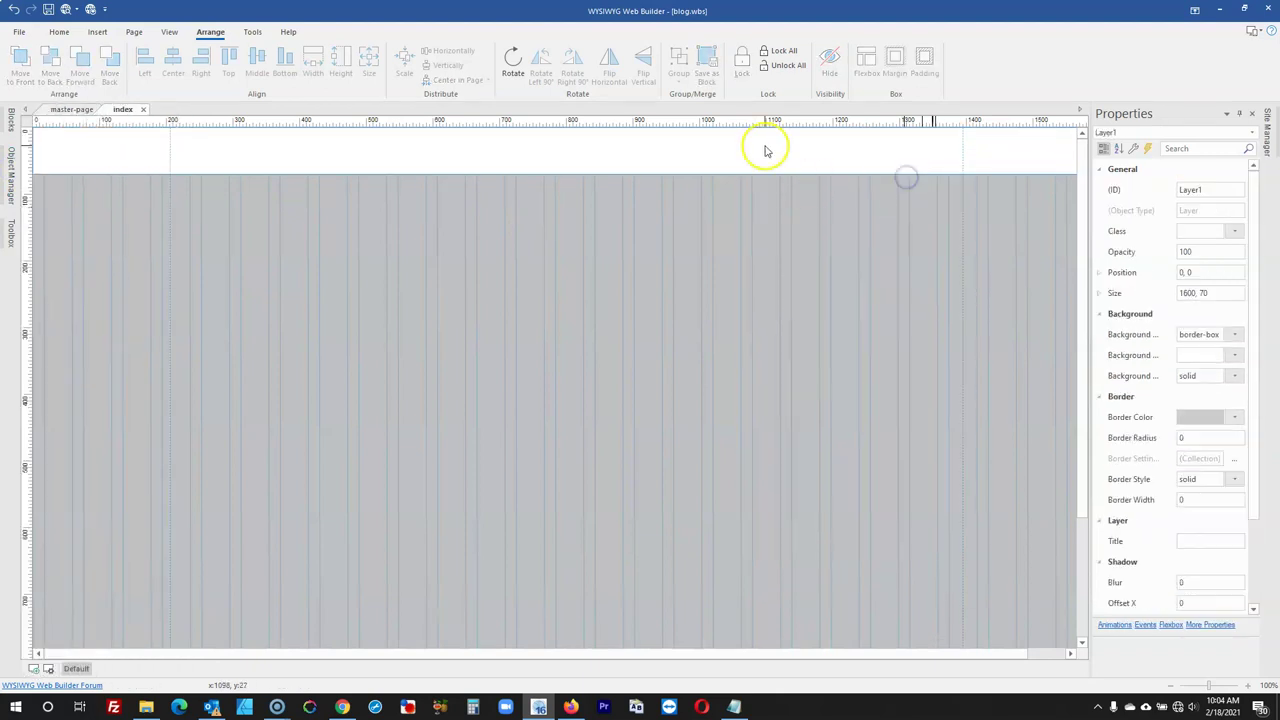
Move the empty white layer down the index page to about 132, 261
left_click(745, 179)
left_click_drag(516, 225, 186, 314)
left_click(266, 188)
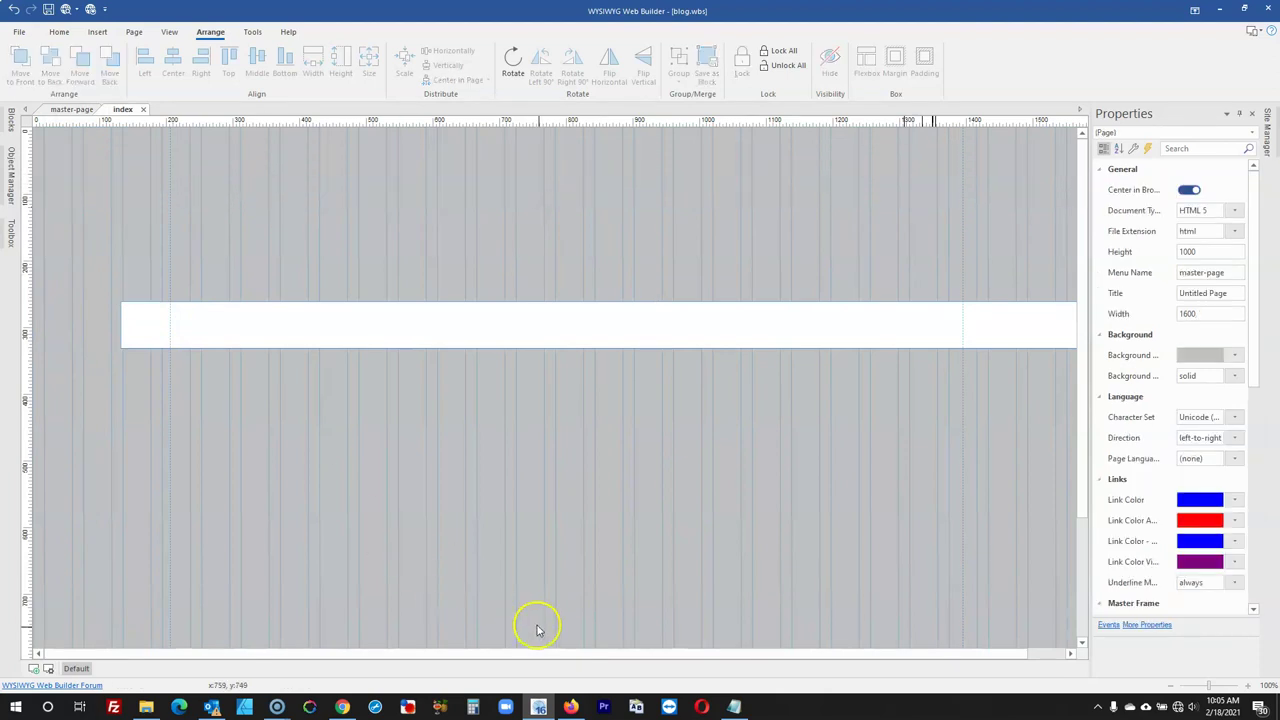
scroll(616, 492, "down", 1)
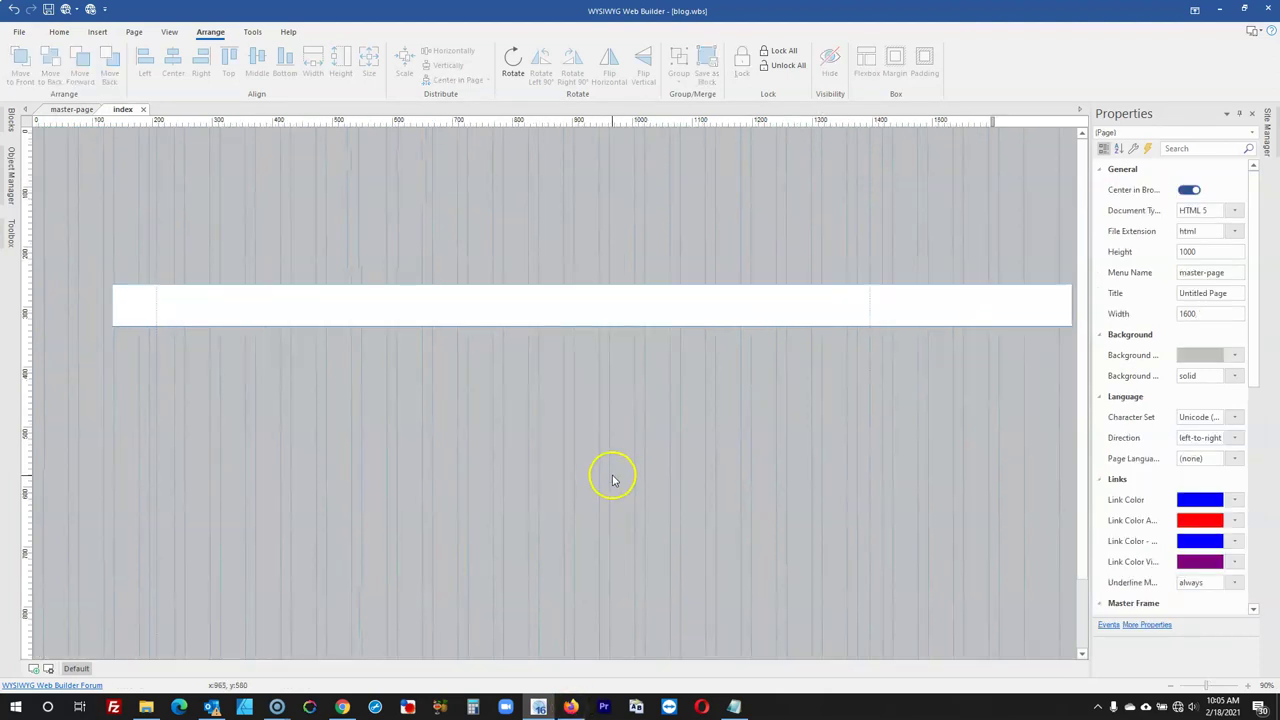
Switch to Firefox and inspect the dimensions of the NetSuite Blog banner section
left_click(571, 707)
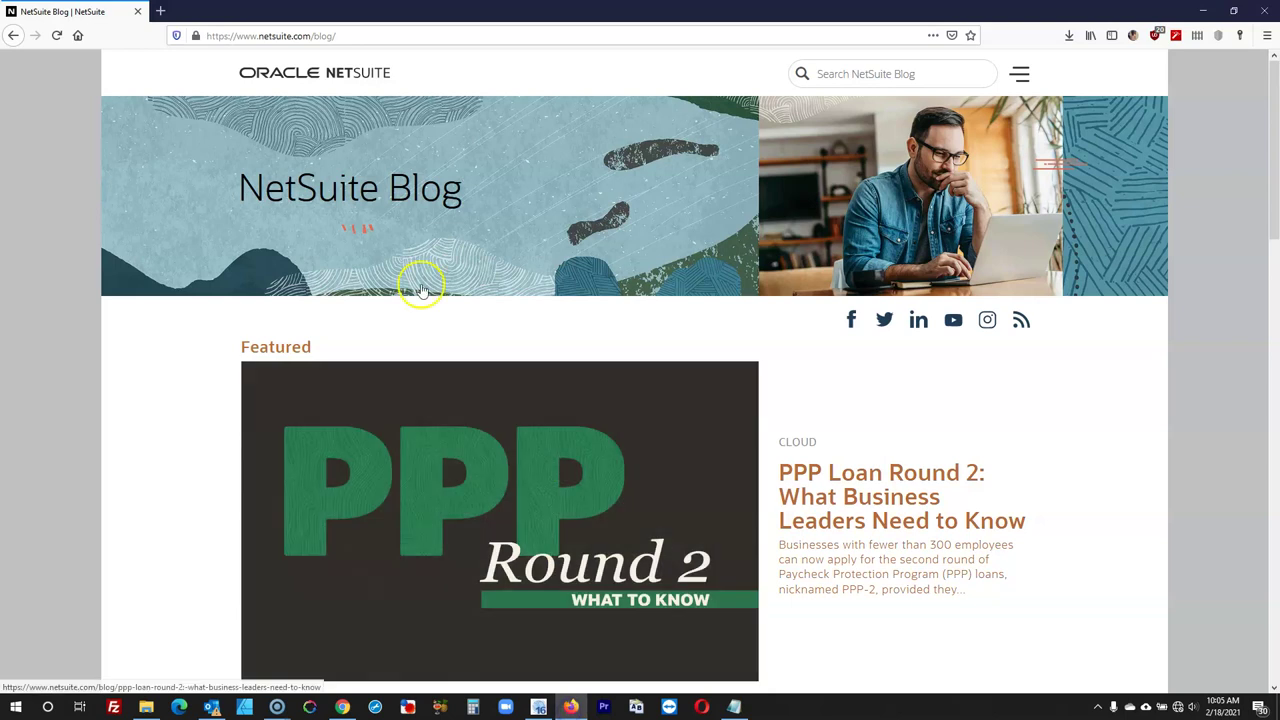
right_click(424, 171)
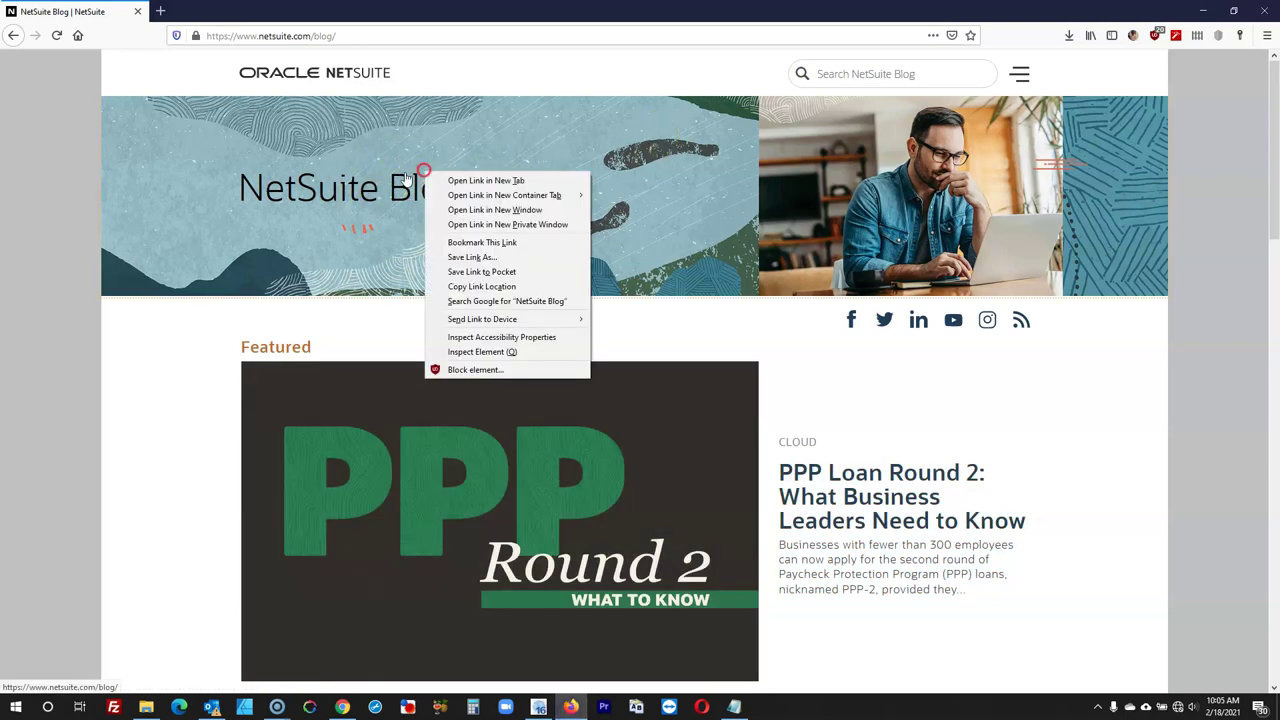
left_click(490, 352)
left_click(10, 536)
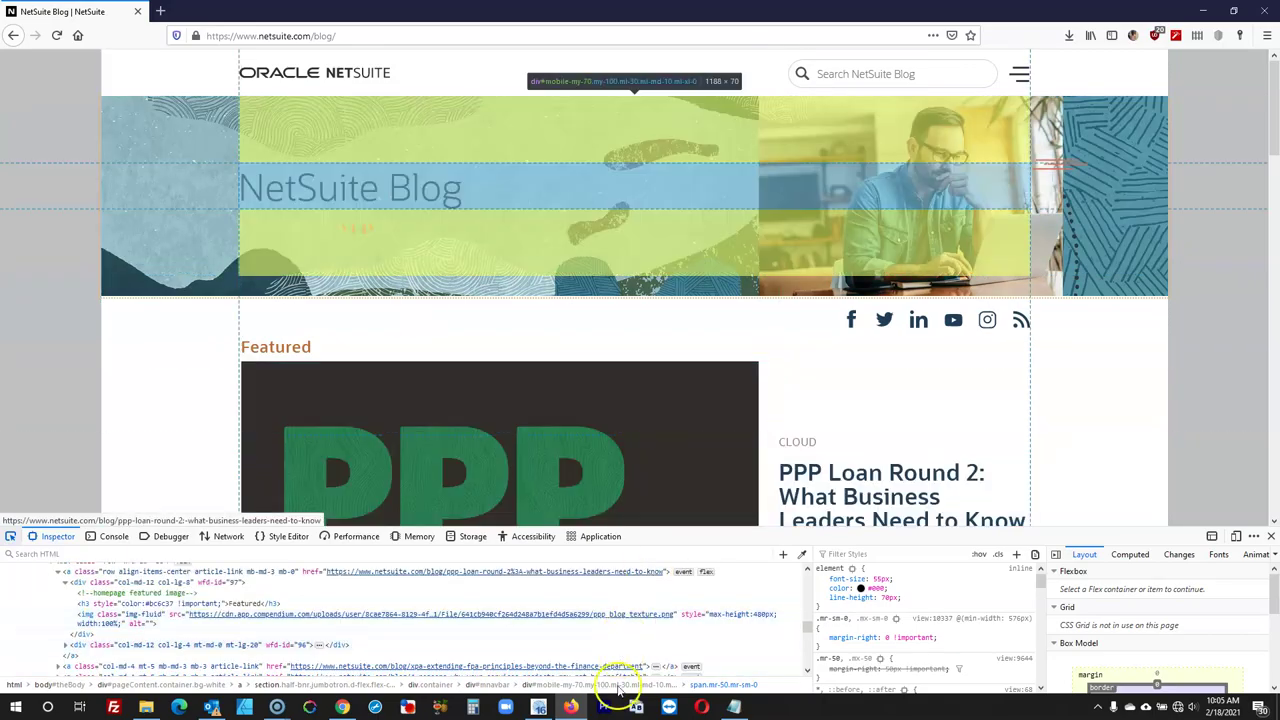
Back in WYSIWYG Web Builder, set the empty layer's size to 1600 by 270 and move it to position 0, 0
left_click(538, 707)
left_click(472, 308)
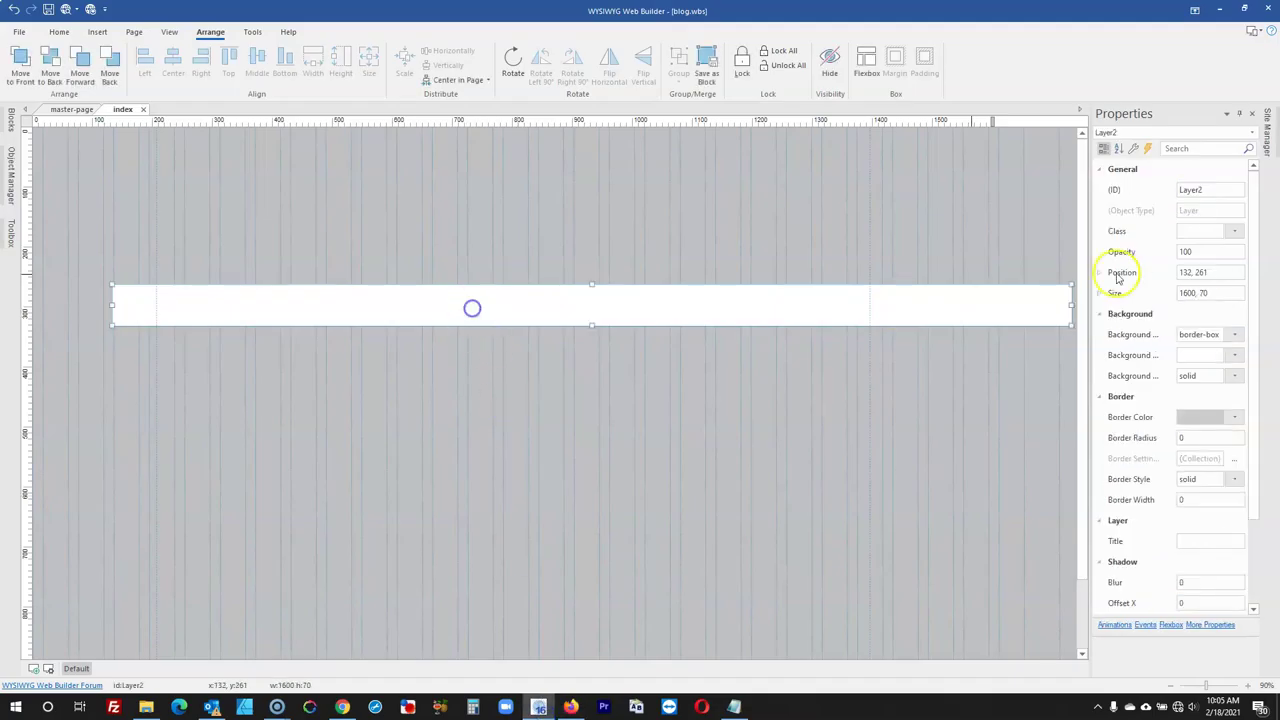
left_click(1216, 291)
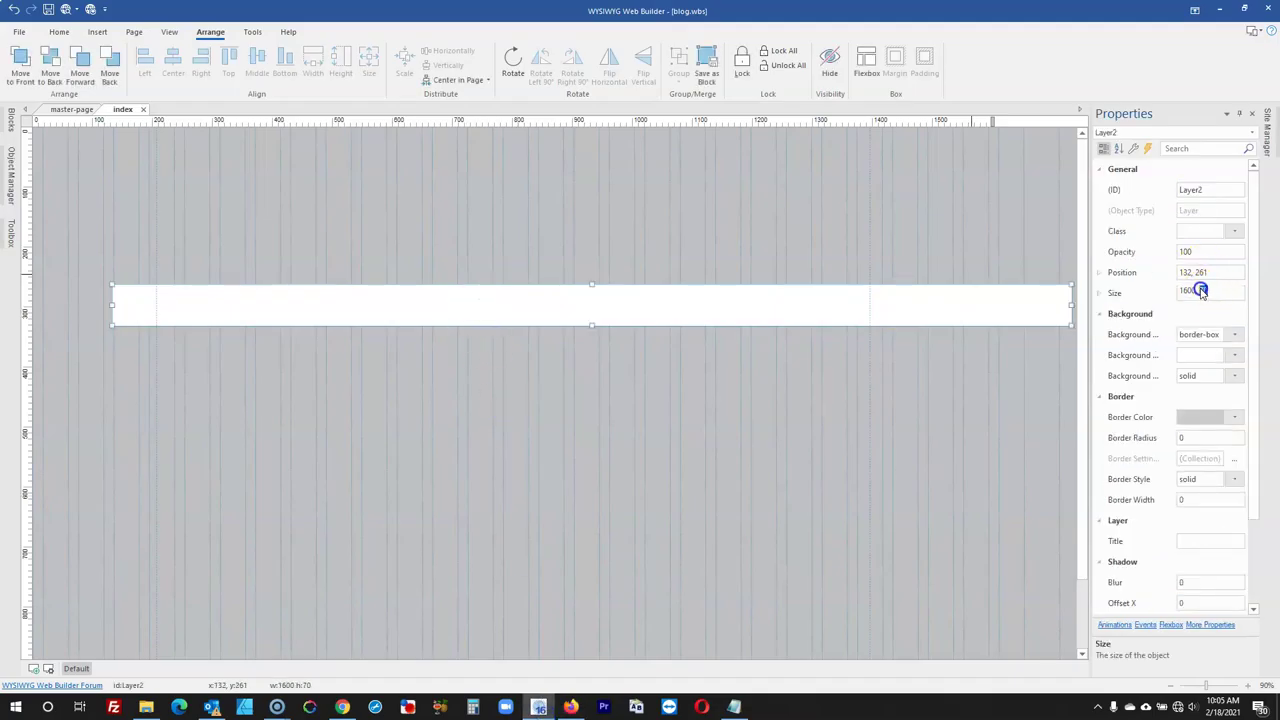
key("Return")
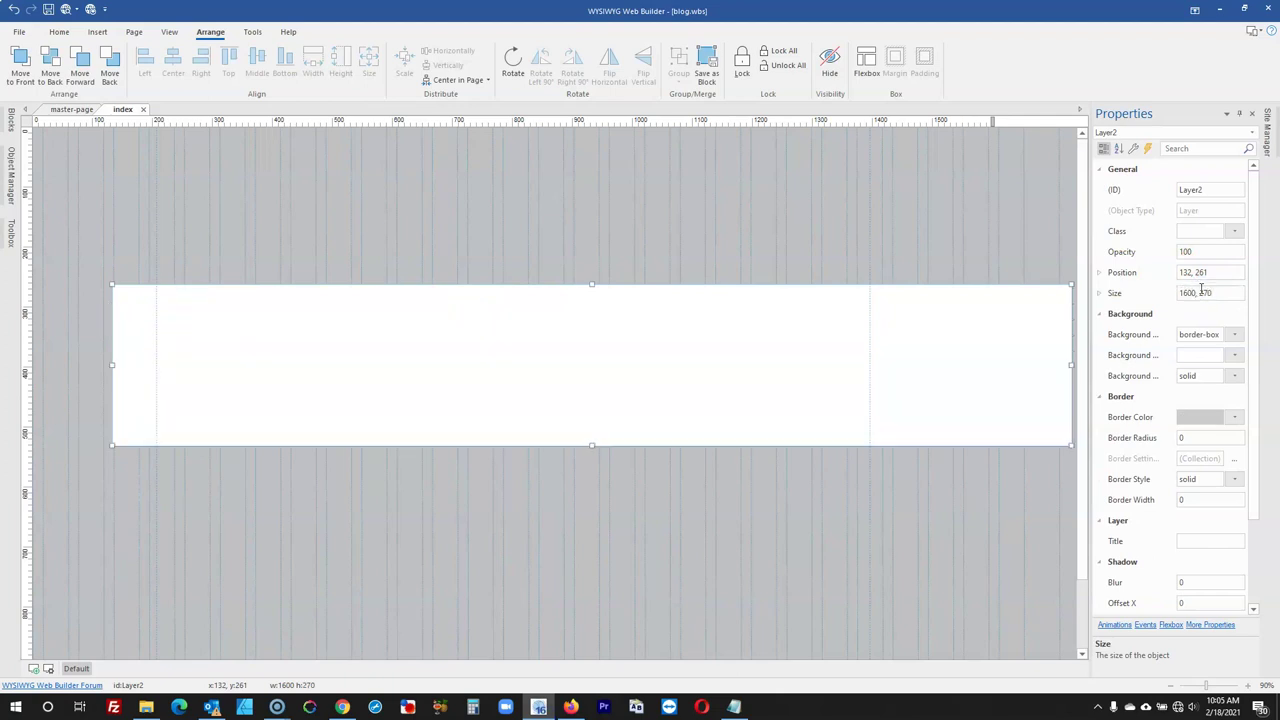
left_click(763, 549)
left_click_drag(565, 349, 486, 194)
left_click(445, 140)
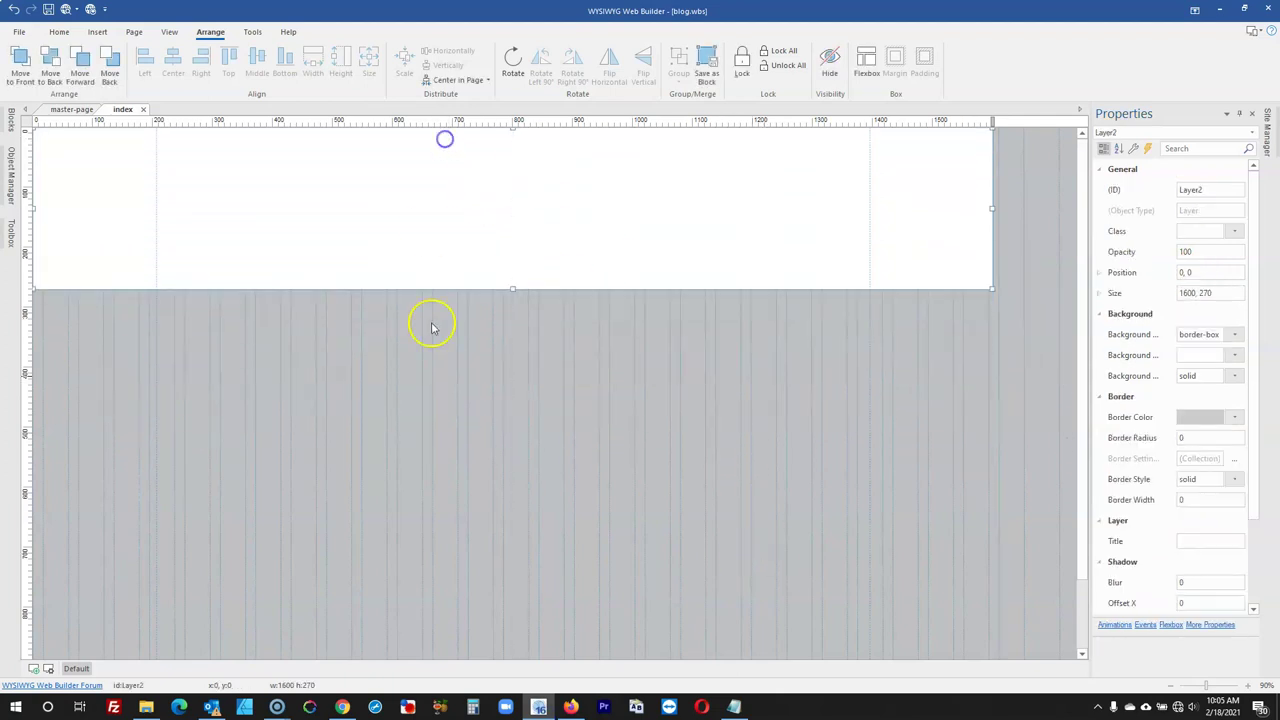
Set the empty 1600 by 270 layer's background mode to image and choose the ns_blog_banner picture
left_click(426, 400)
left_click(317, 249)
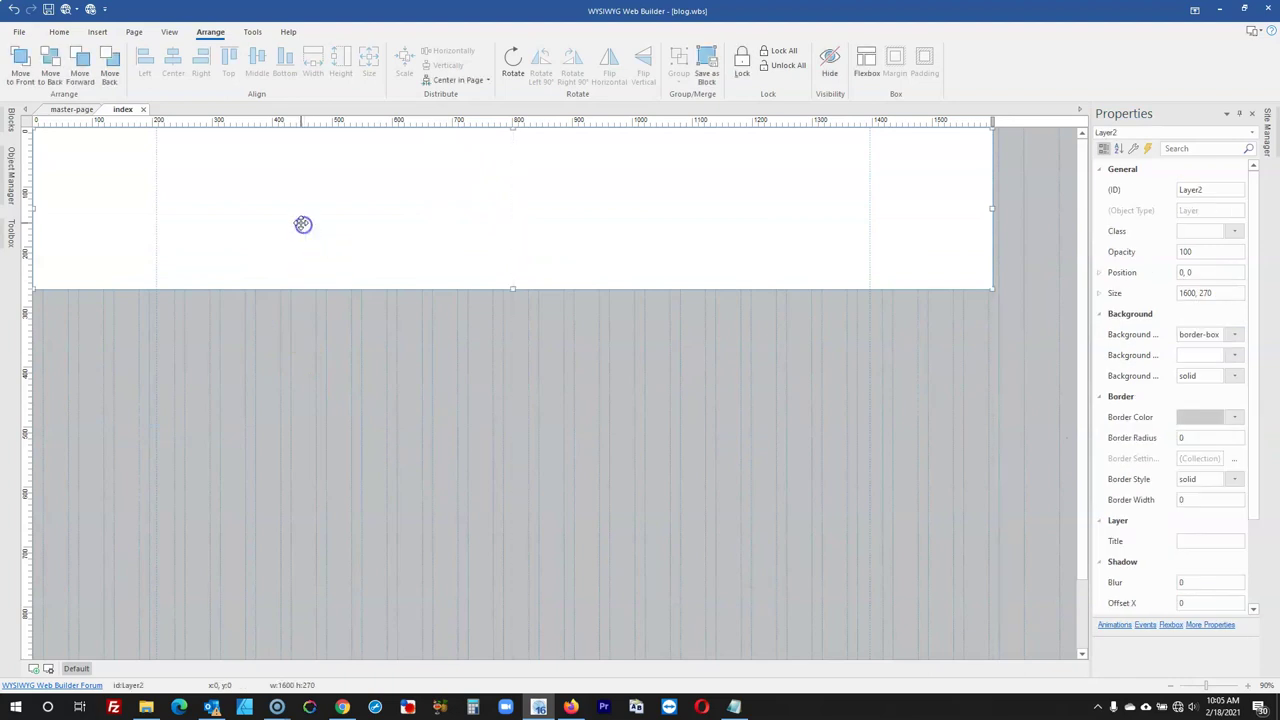
double_click(300, 222)
left_click(523, 188)
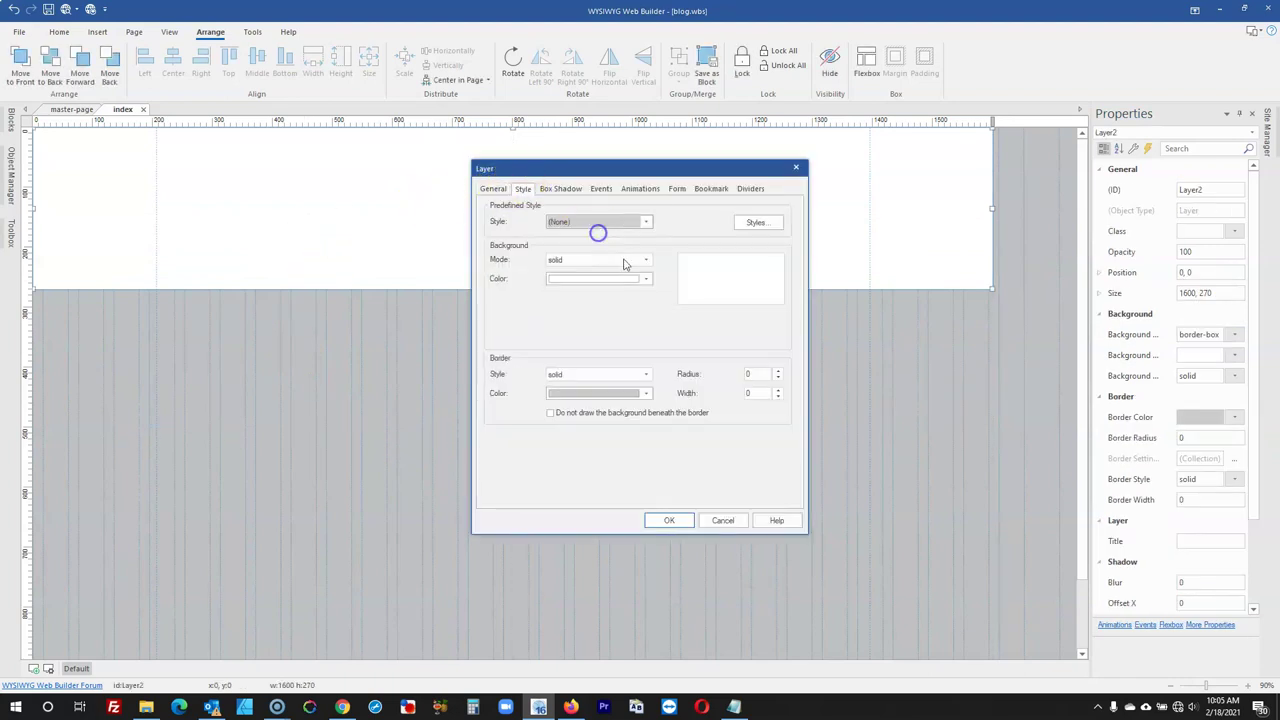
left_click(623, 262)
left_click(588, 289)
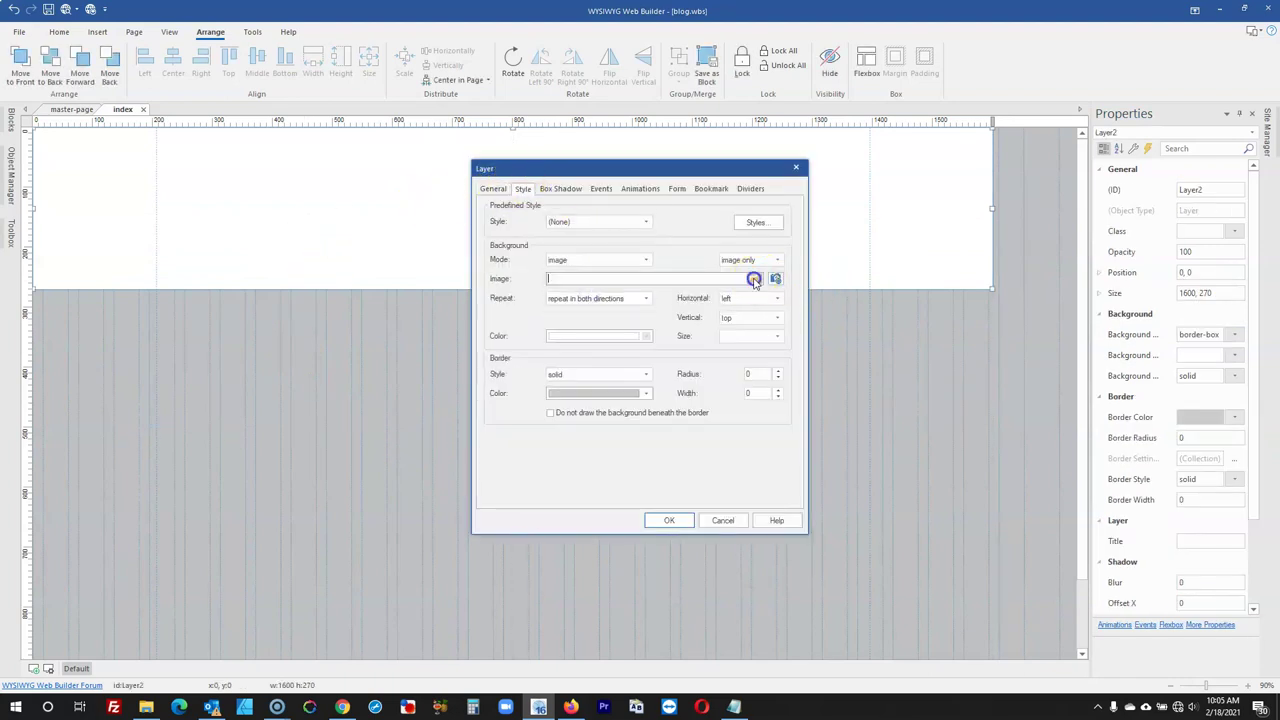
left_click(757, 274)
scroll(634, 349, "down", 3)
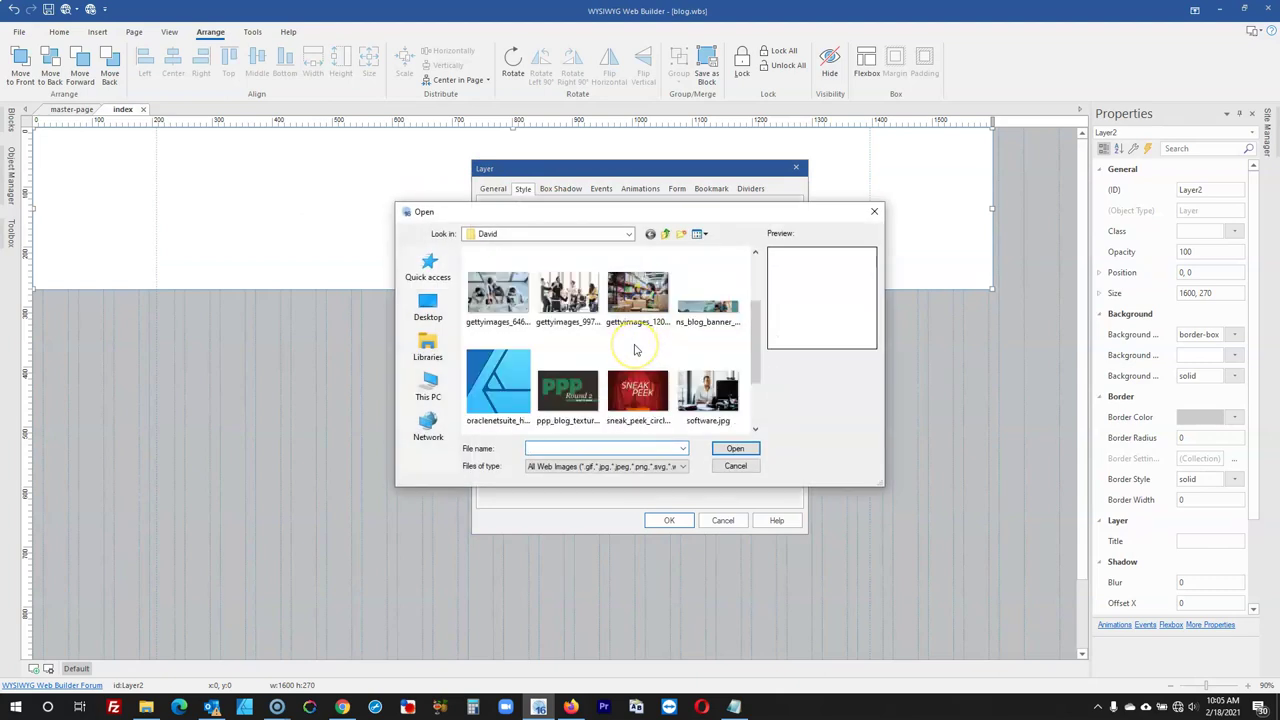
scroll(634, 349, "up", 2)
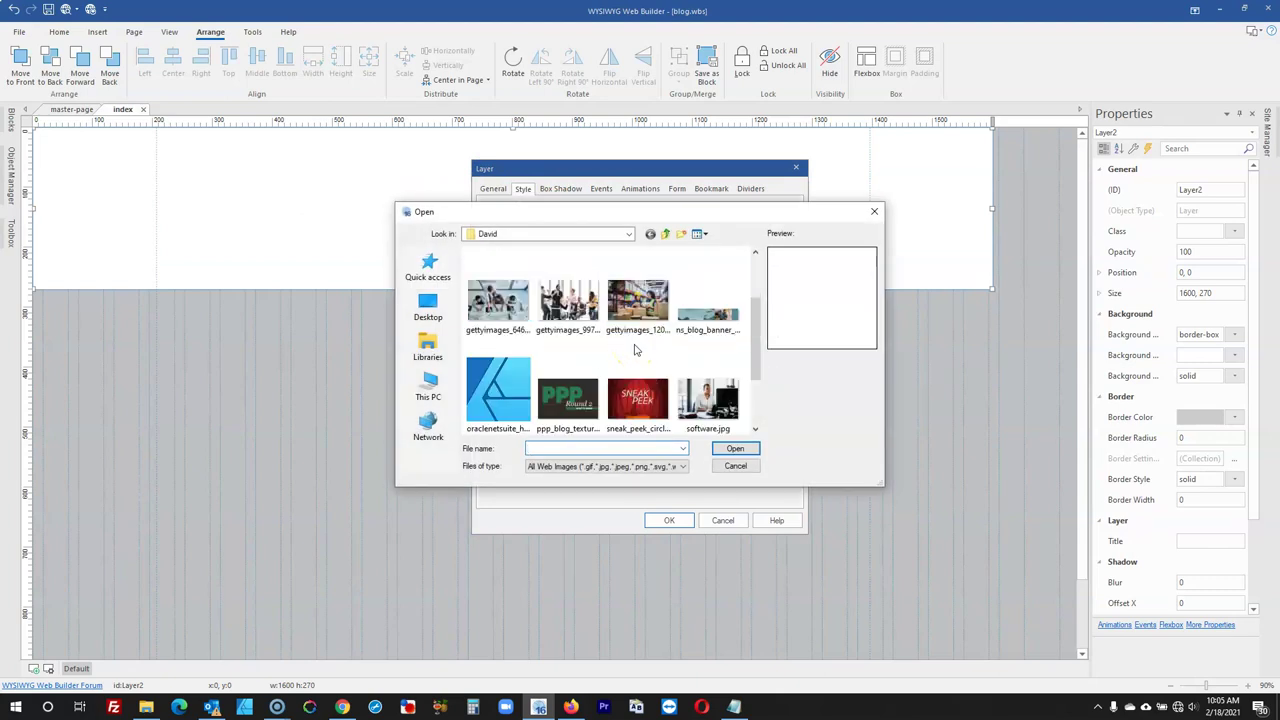
double_click(690, 318)
Set the layer's background image to center horizontally and vertically, with size cover and do not repeat
left_click(765, 298)
left_click(754, 318)
left_click(776, 318)
left_click(756, 335)
left_click(776, 336)
left_click(754, 357)
left_click(622, 300)
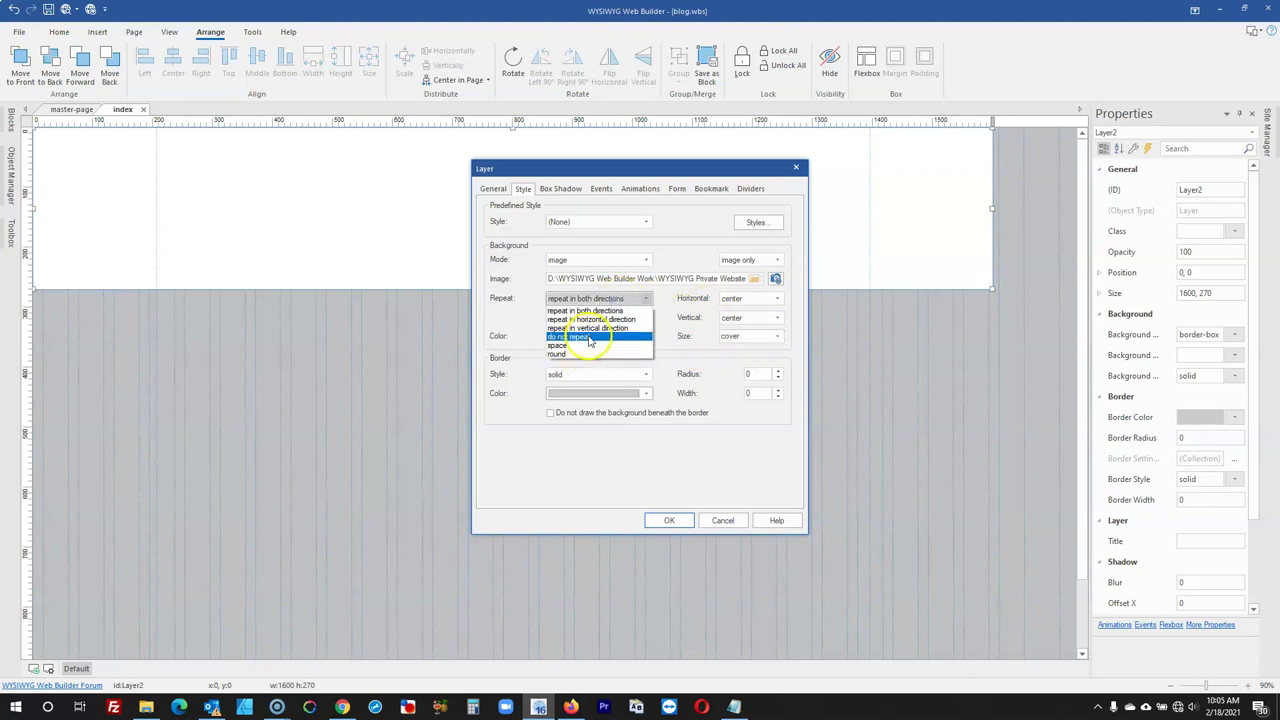
left_click(578, 336)
left_click(655, 519)
left_click(644, 484)
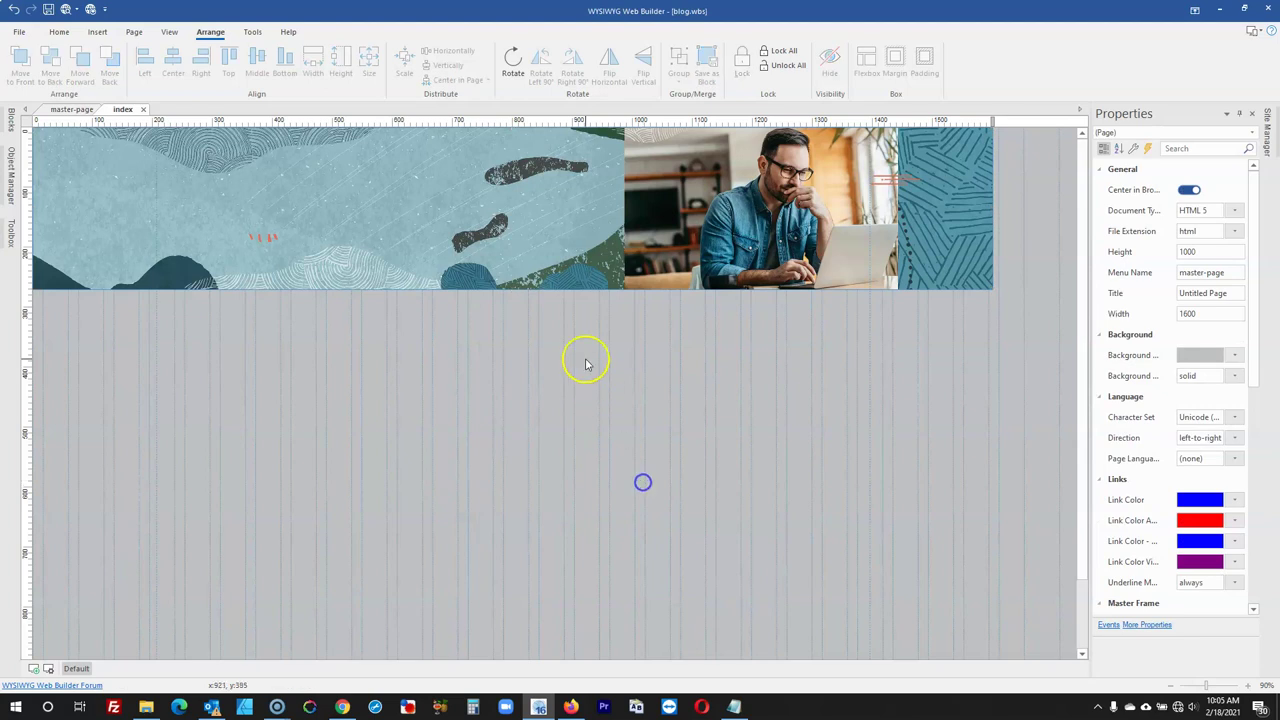
Switch to Firefox and inspect the font styles of the NetSuite Blog heading in the banner
left_click(570, 707)
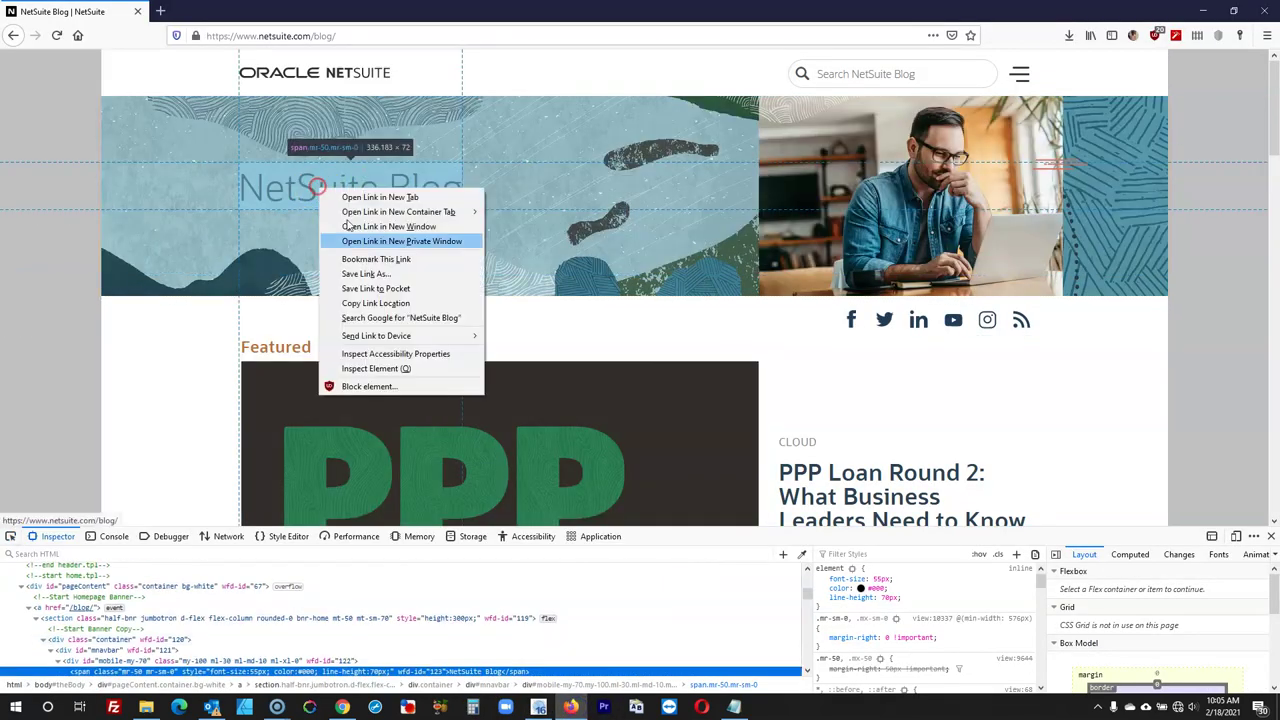
left_click(400, 369)
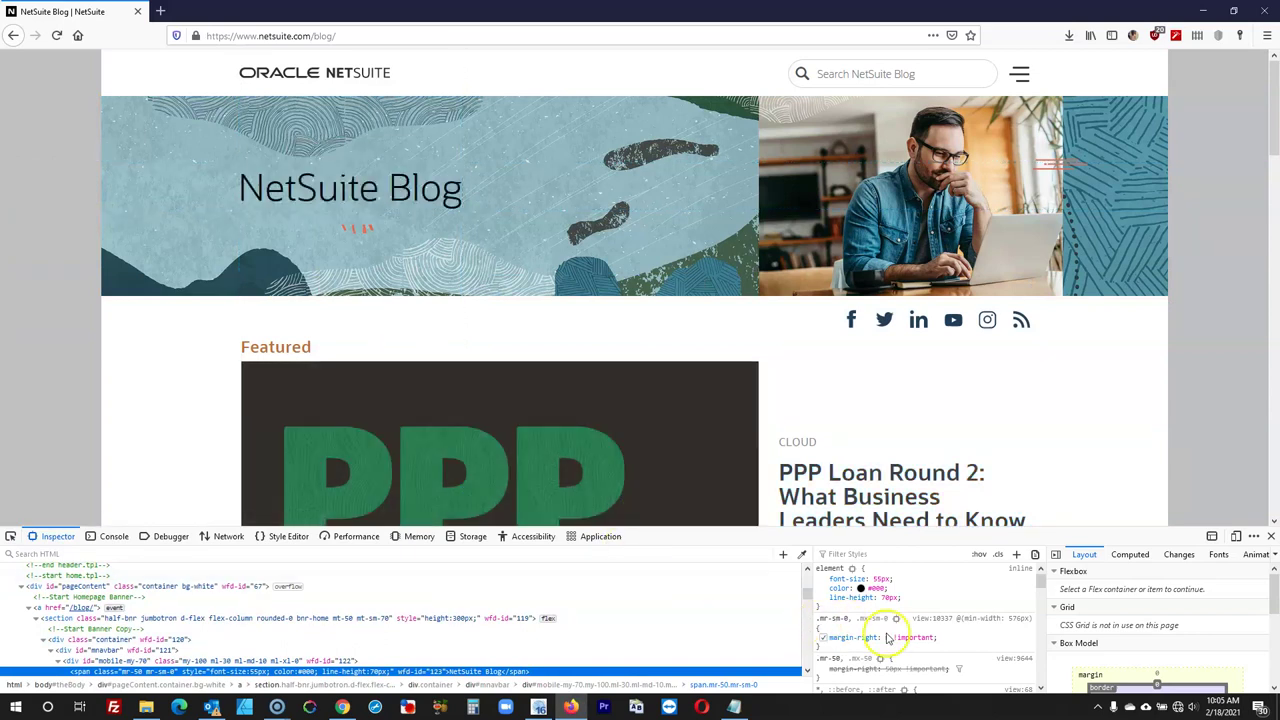
scroll(895, 628, "down", 5)
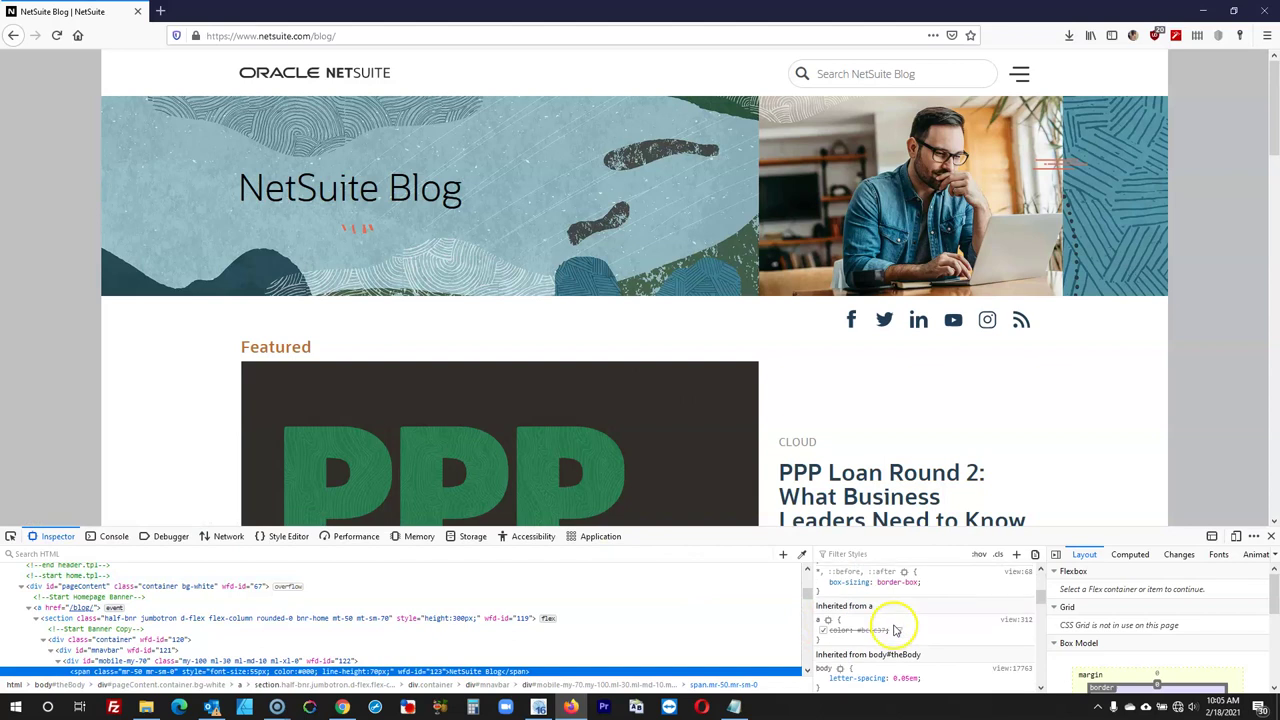
scroll(895, 625, "down", 1)
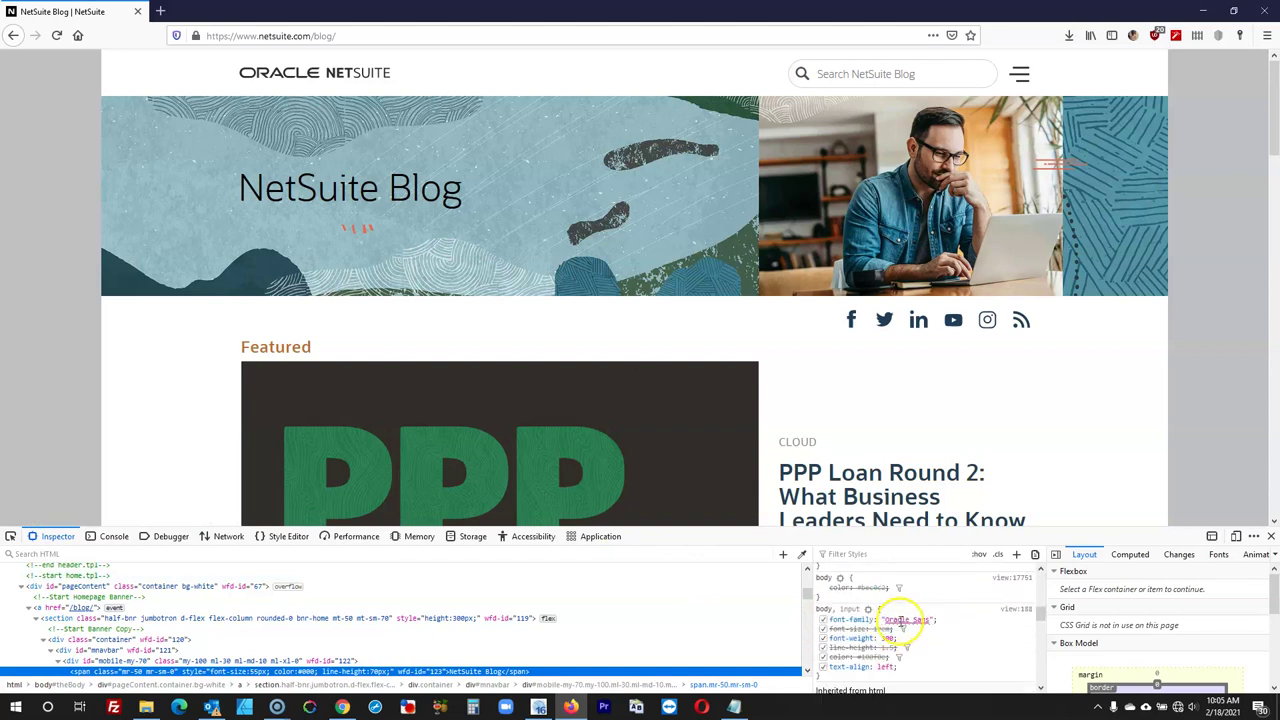
left_click(1270, 537)
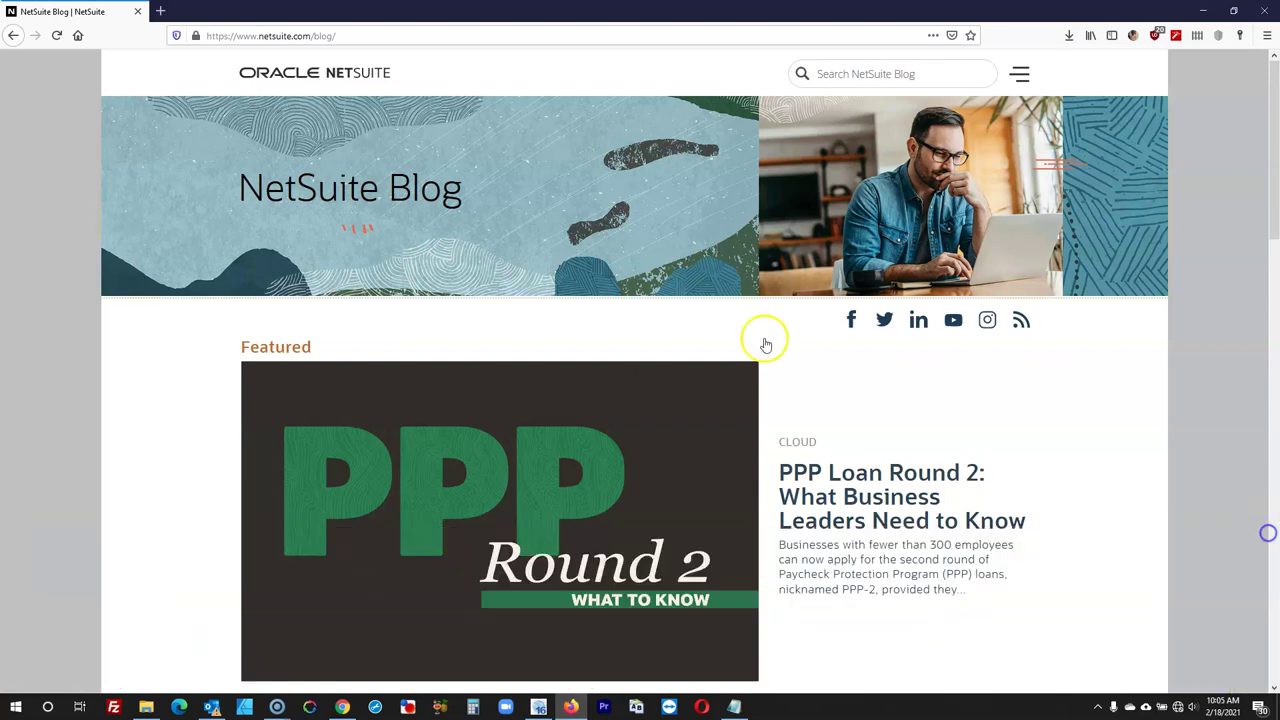
Copy the NetSuite Blog heading text and paste it onto the banner layer in WYSIWYG Web Builder at about 83, 108
left_click_drag(240, 193, 445, 210)
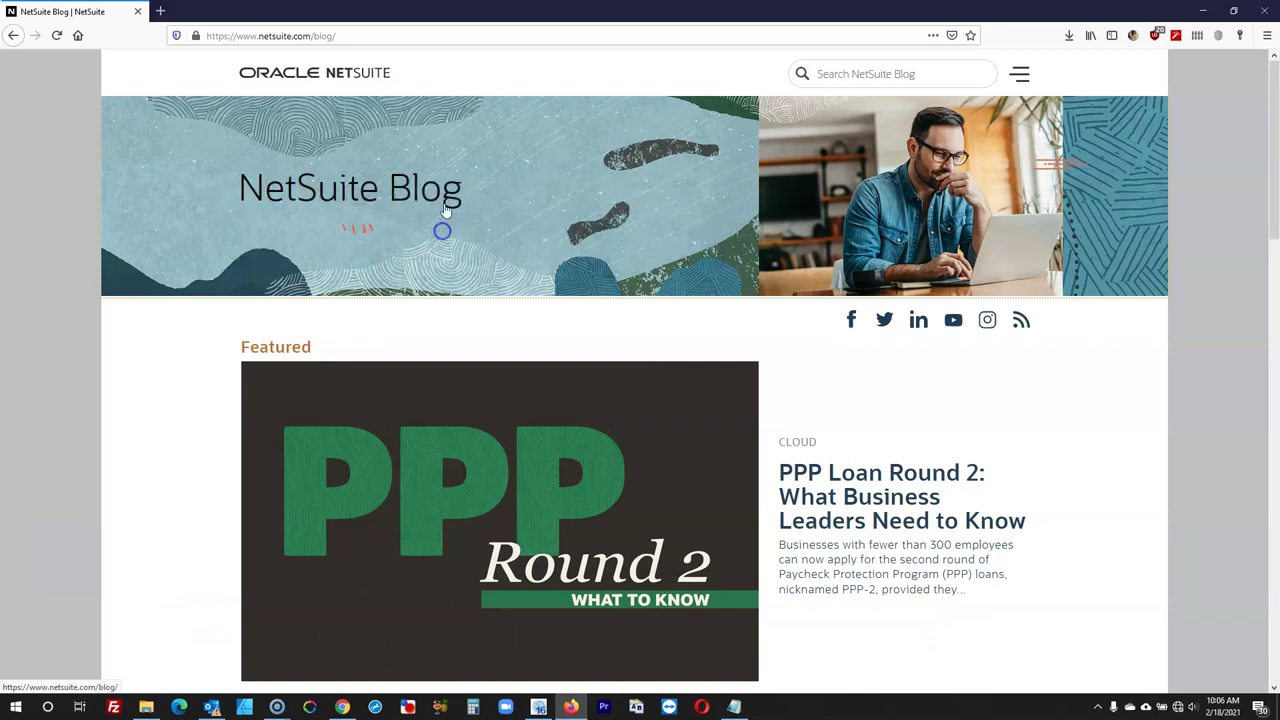
left_click_drag(77, 157, 465, 203)
key("ctrl+c")
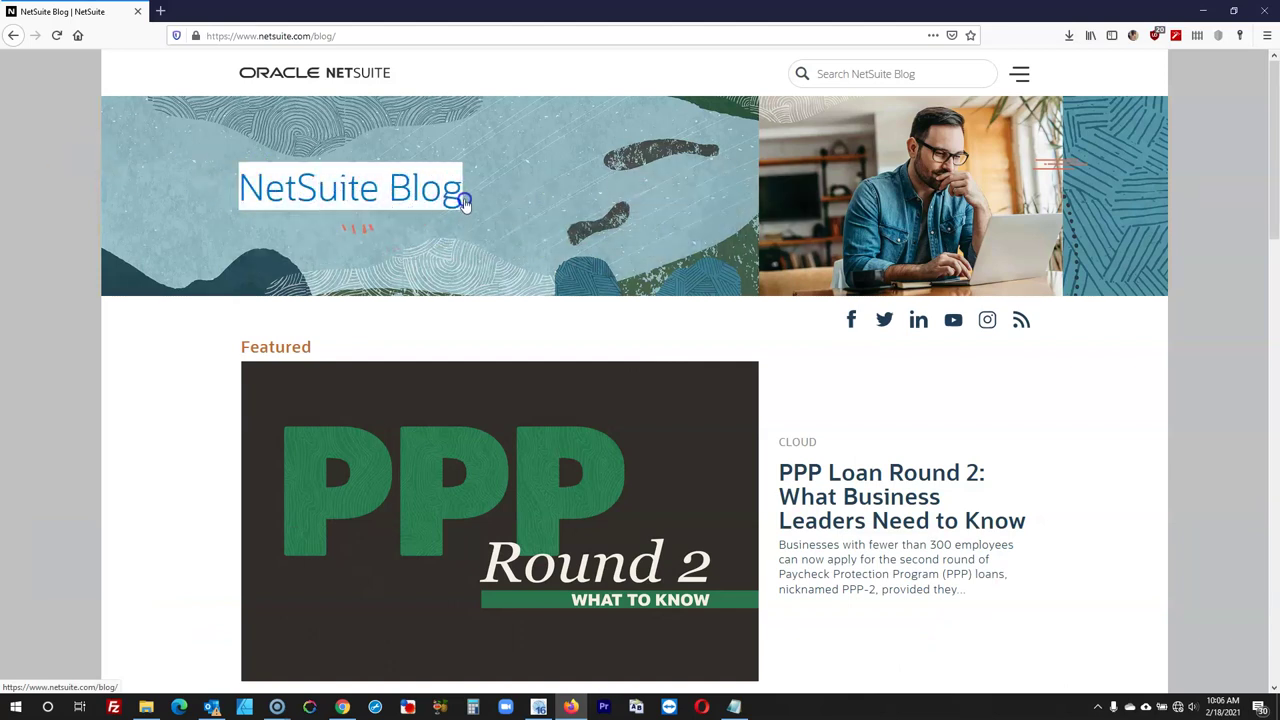
left_click(538, 707)
key("ctrl+v")
left_click_drag(468, 396, 121, 195)
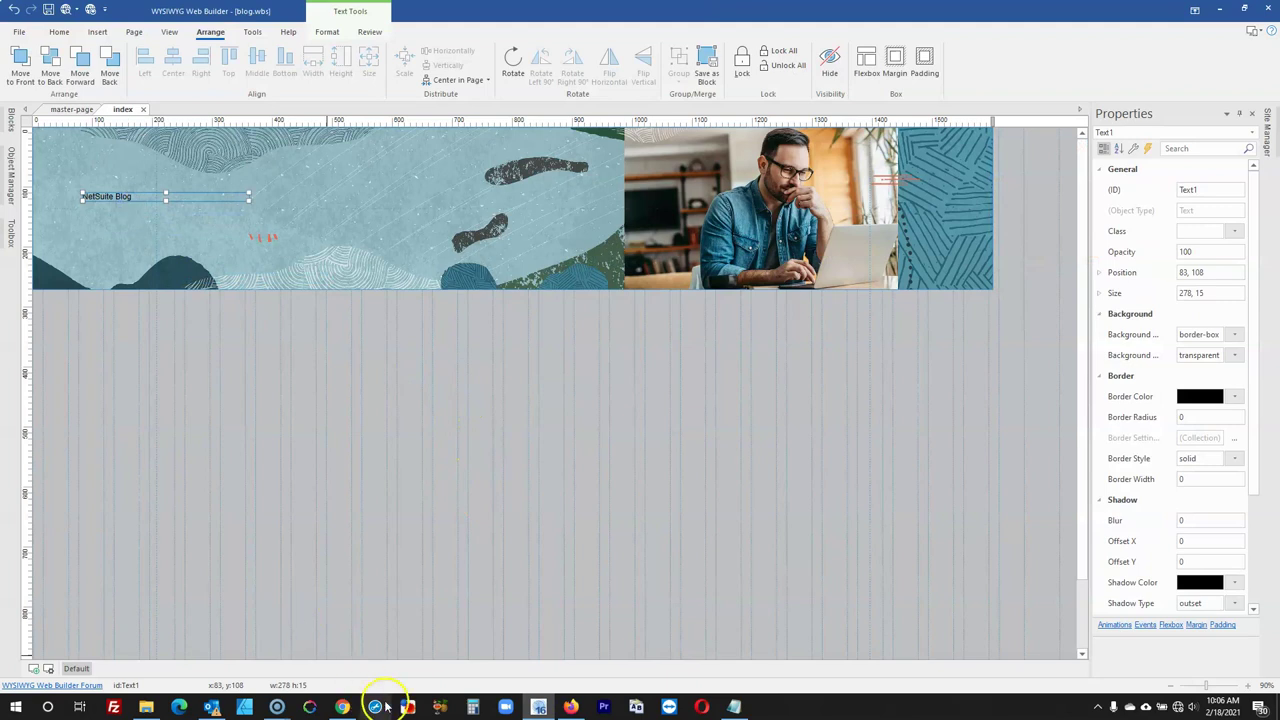
Set the pasted NetSuite Blog text's font to Open Sans and its size to 56
double_click(179, 198)
left_click(147, 53)
type("Open Sans")
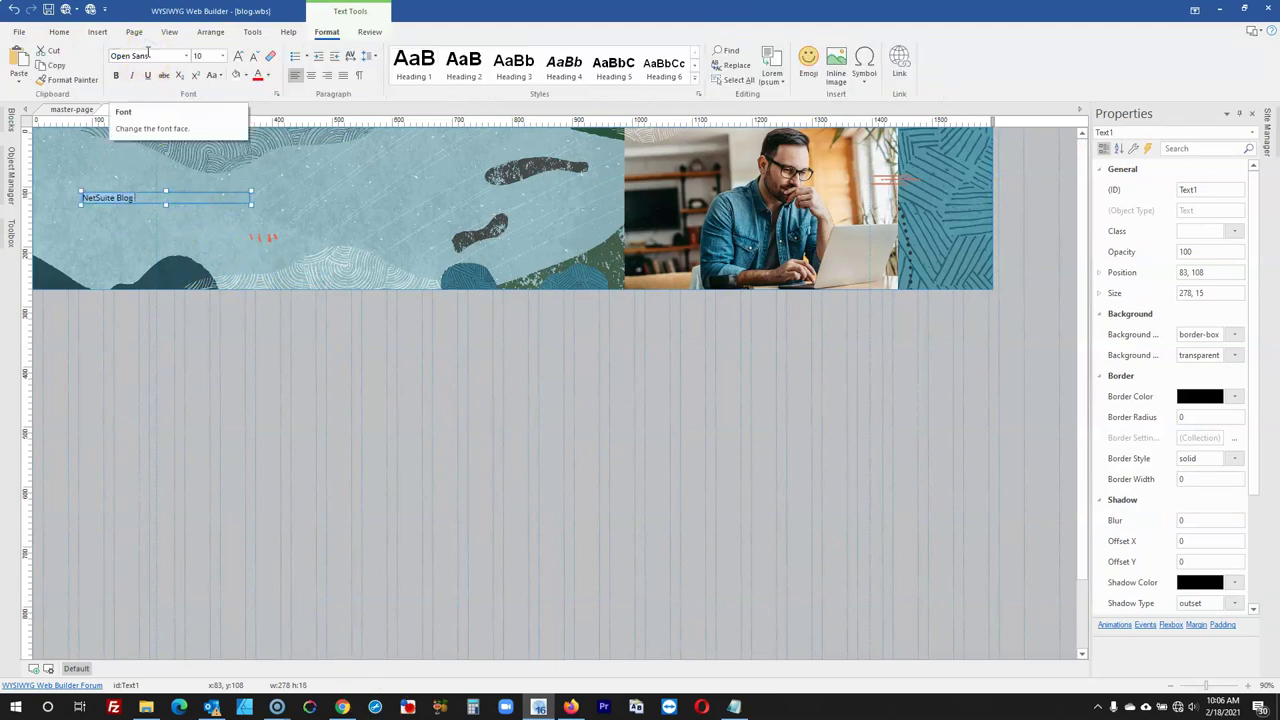
key("Return")
left_click(203, 58)
type("50")
key("Return")
Place the heading at about 109, 106, widen its text box to about 546, and compare it with the original in Firefox
left_click(289, 377)
left_click(251, 240)
left_click_drag(249, 249, 425, 230)
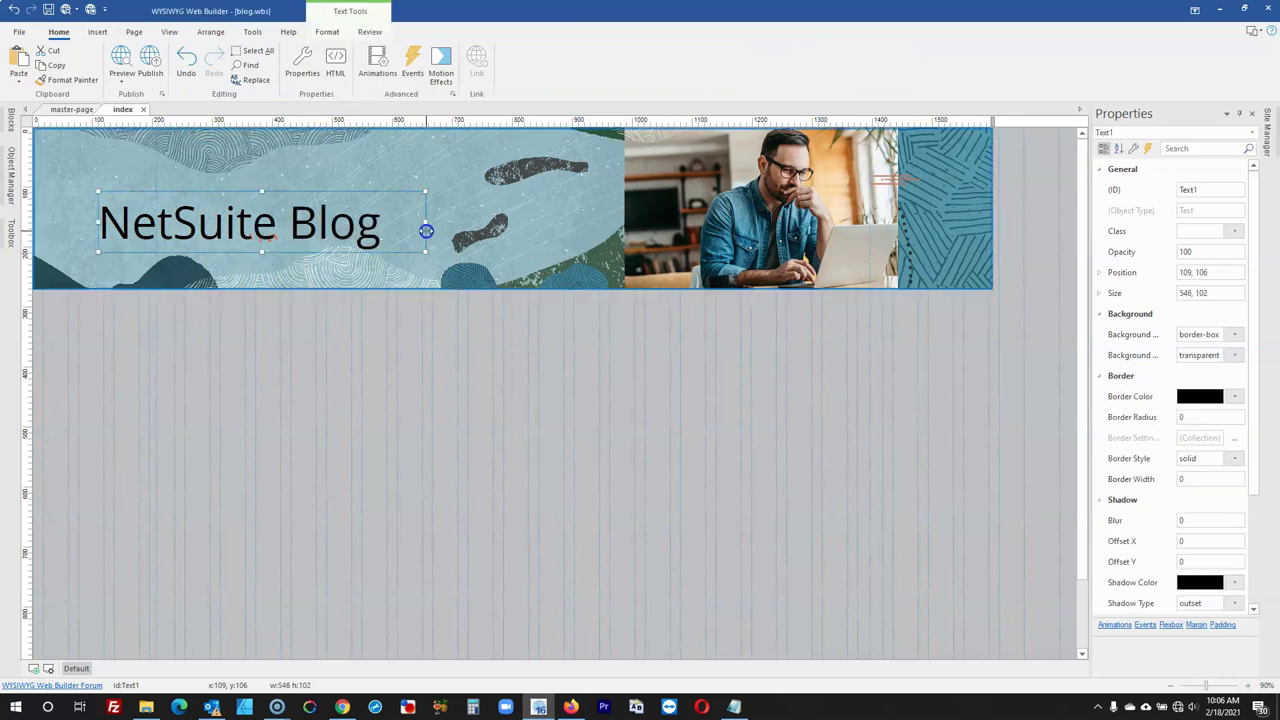
left_click(570, 706)
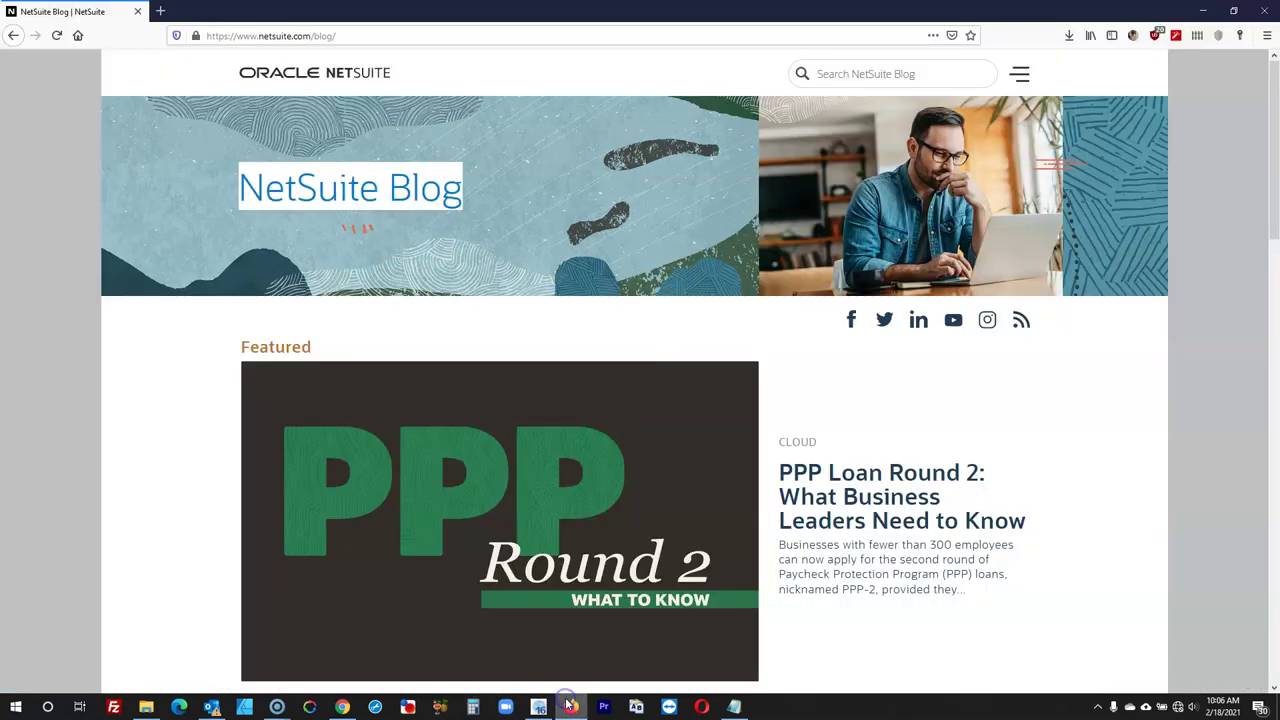
left_click(570, 706)
left_click(289, 420)
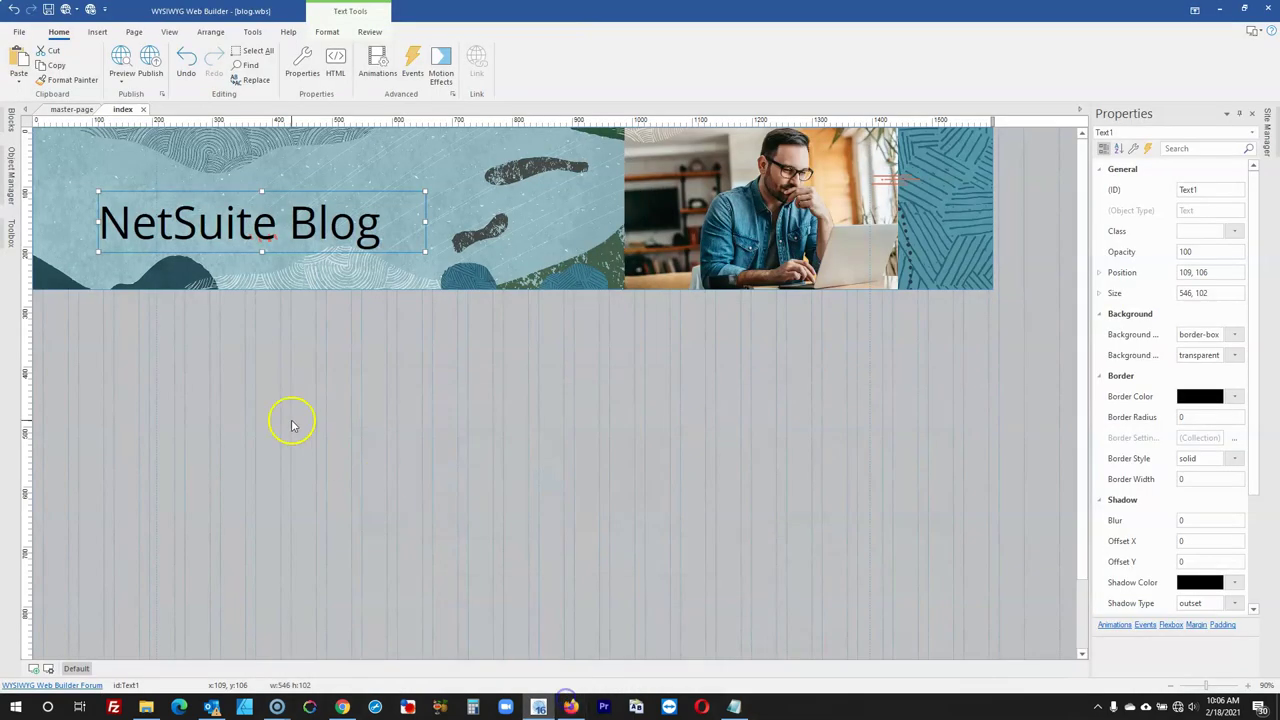
Set the banner heading's font size to 40
left_click(228, 222)
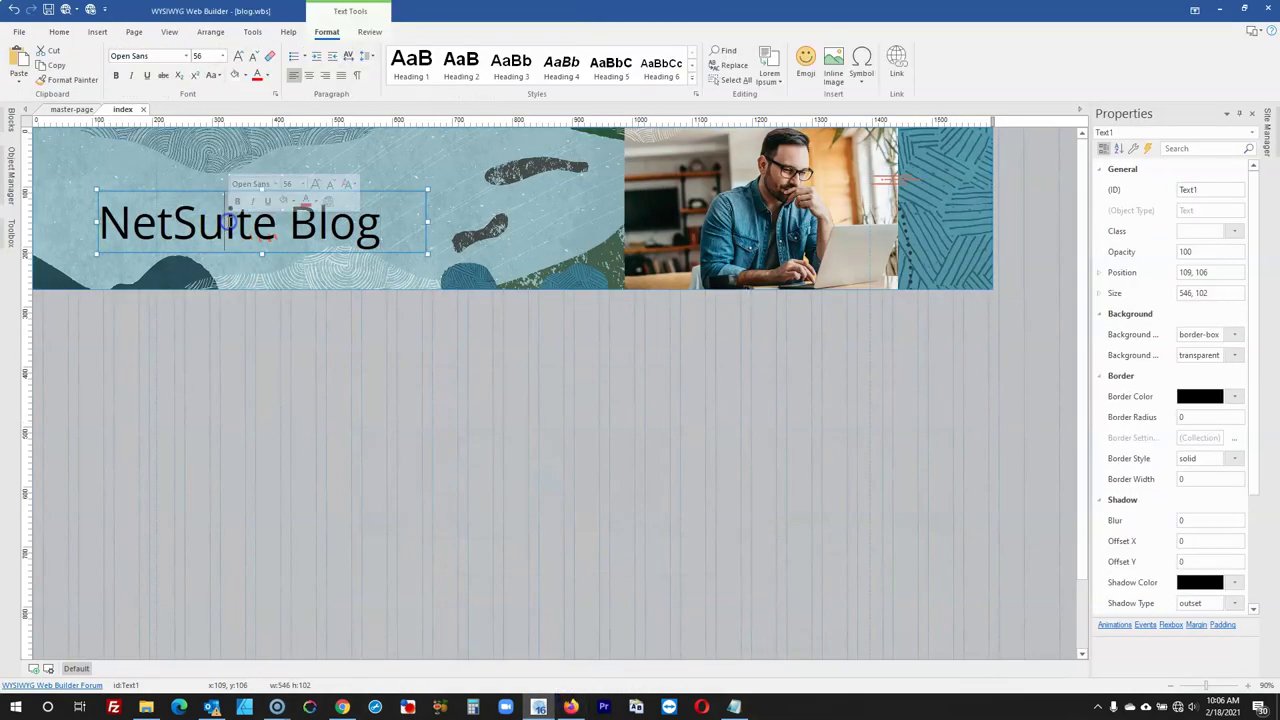
key("ctrl+a")
left_click(205, 56)
left_click(201, 57)
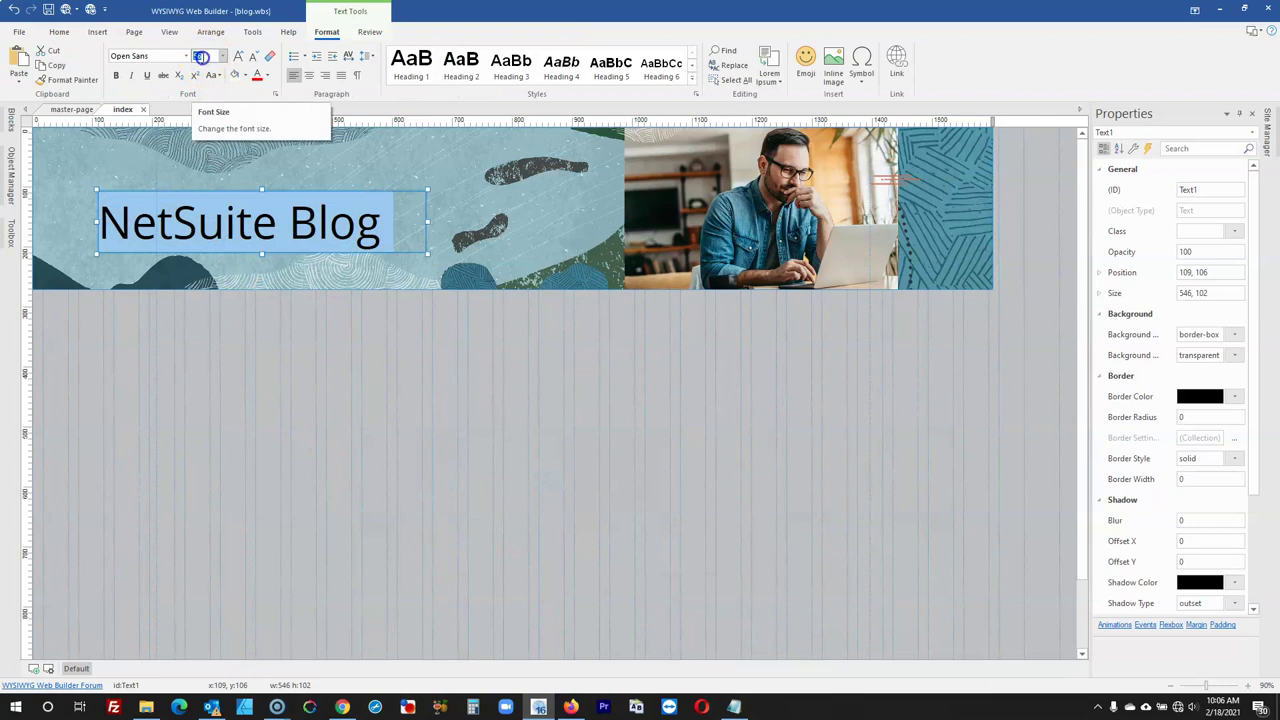
type("40")
key("Return")
left_click(363, 243)
left_click(246, 286)
Check the original heading's placement in Firefox and move the banner heading to about 206, 83
left_click(201, 214)
left_click_drag(201, 214, 200, 204)
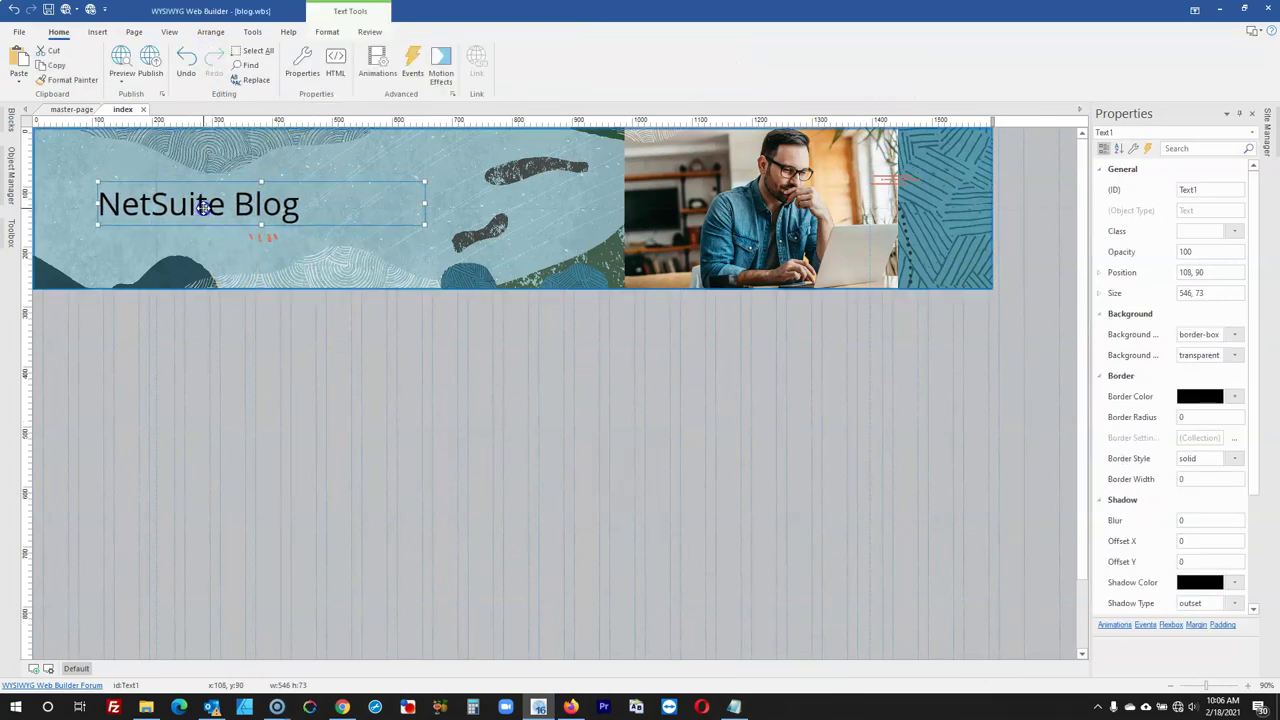
left_click(580, 708)
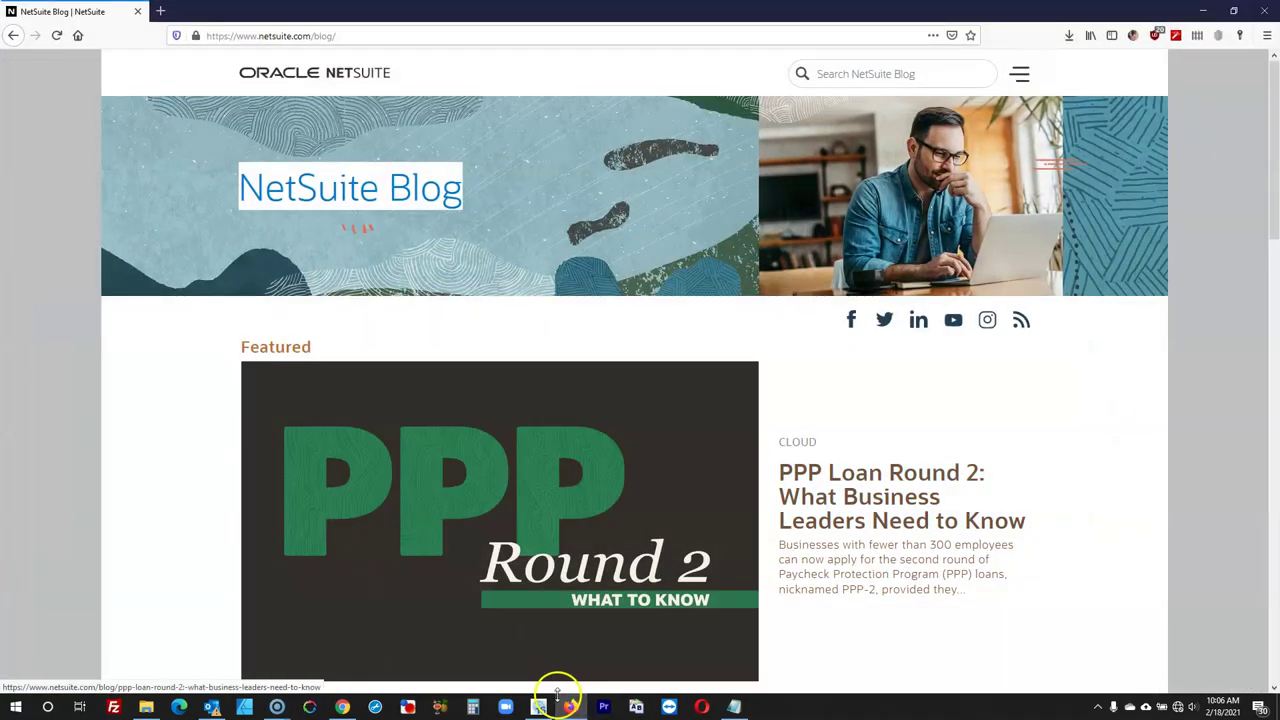
left_click(538, 707)
left_click(184, 385)
left_click_drag(141, 200, 201, 194)
Center the NetSuite Blog heading vertically within the banner
right_click(205, 194)
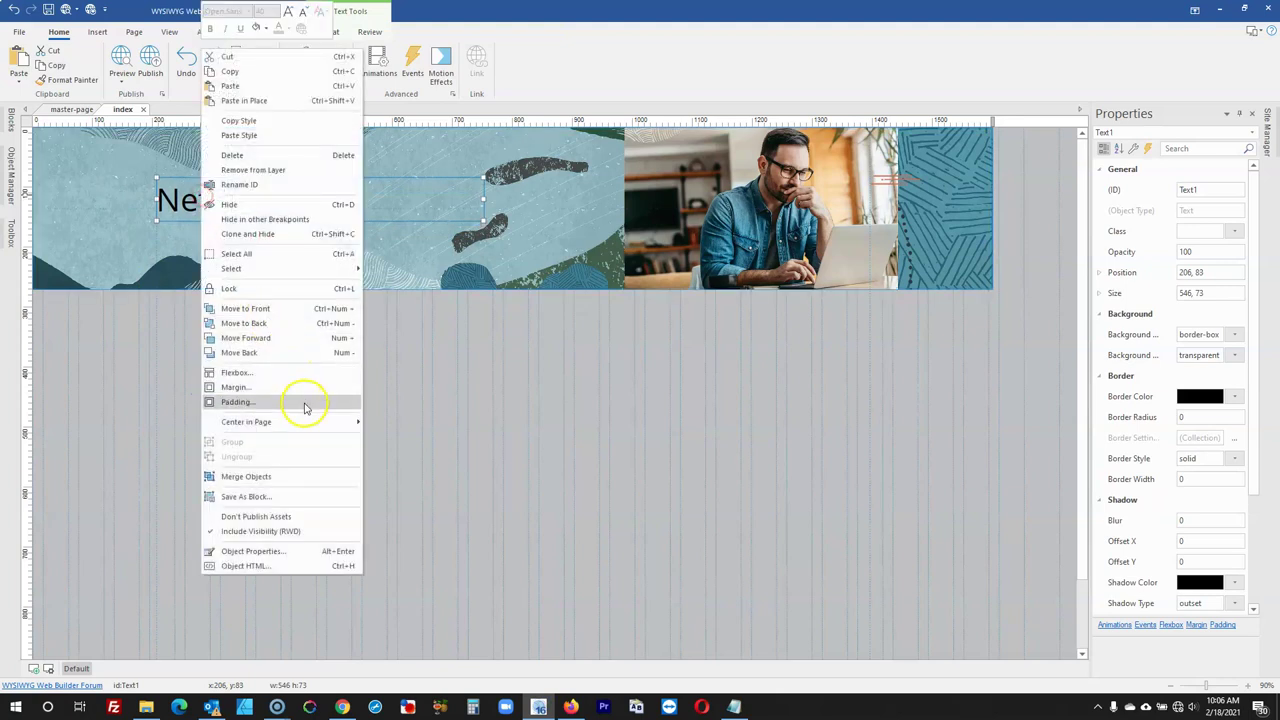
left_click(334, 422)
left_click(403, 437)
left_click(500, 434)
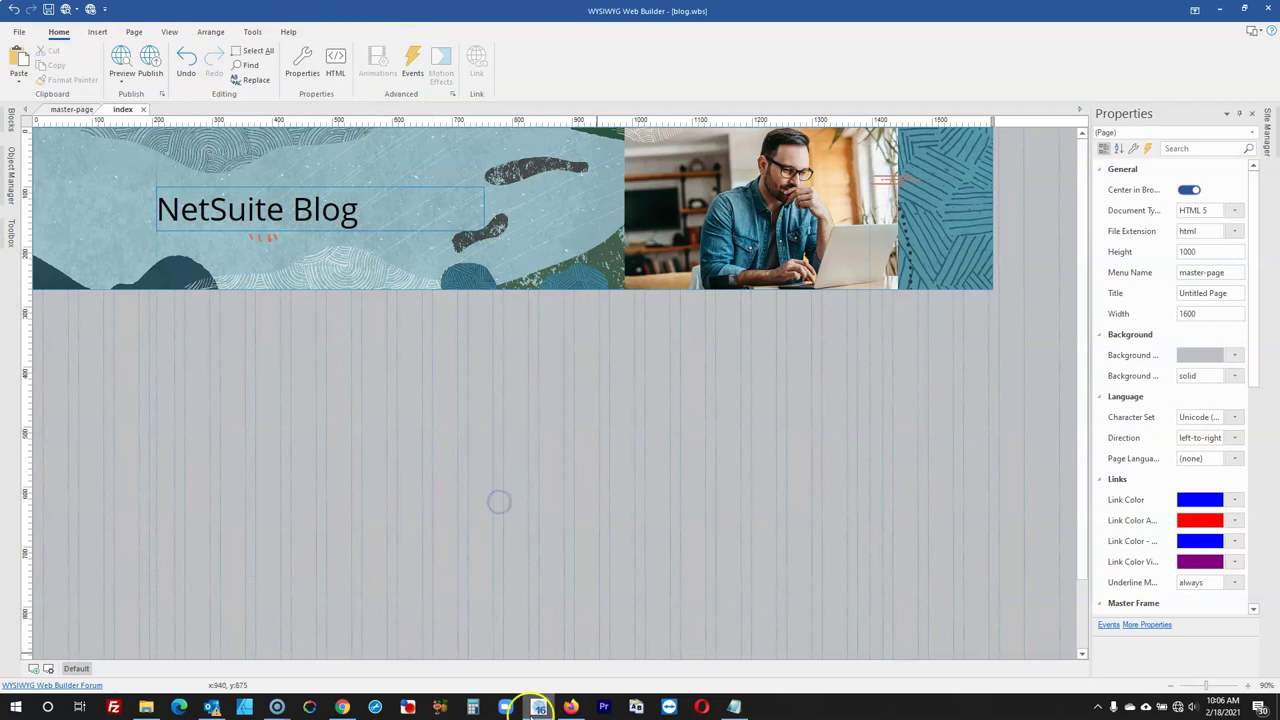
Check the social icon row on the original page in Firefox, and insert an empty layer just below the banner on the index page
left_click(571, 707)
left_click(571, 707)
left_click(571, 707)
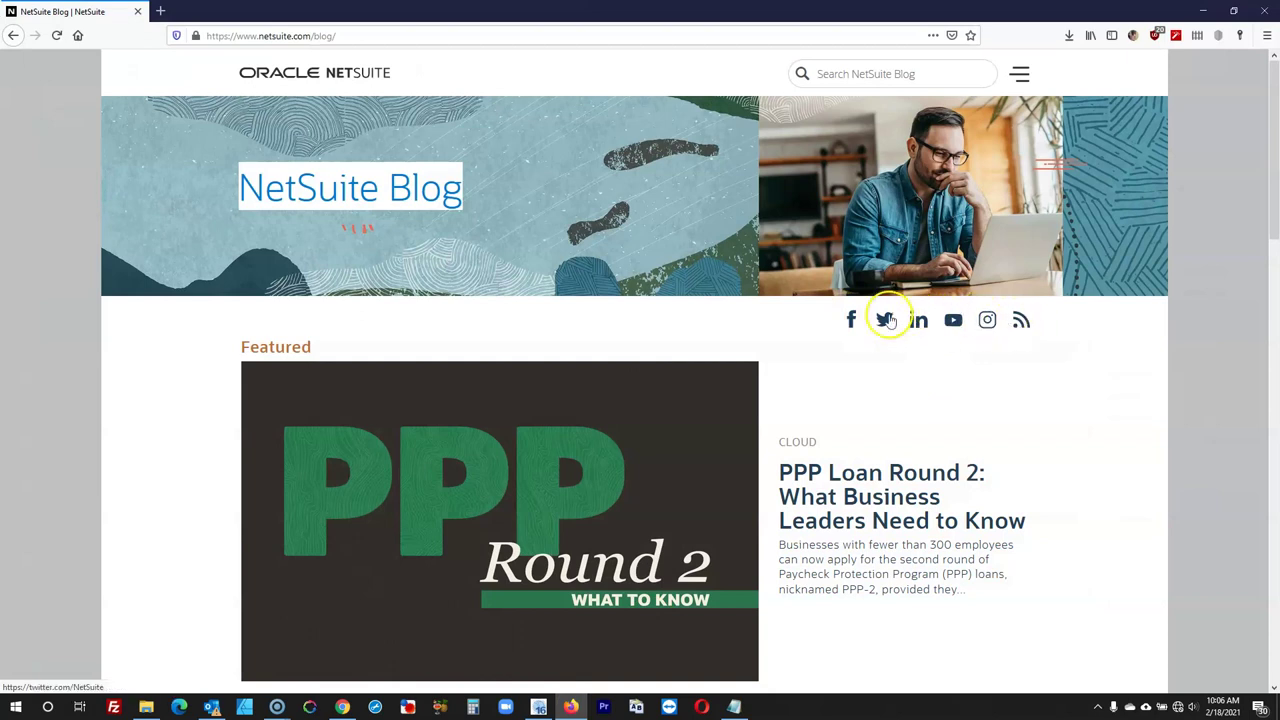
left_click(1201, 12)
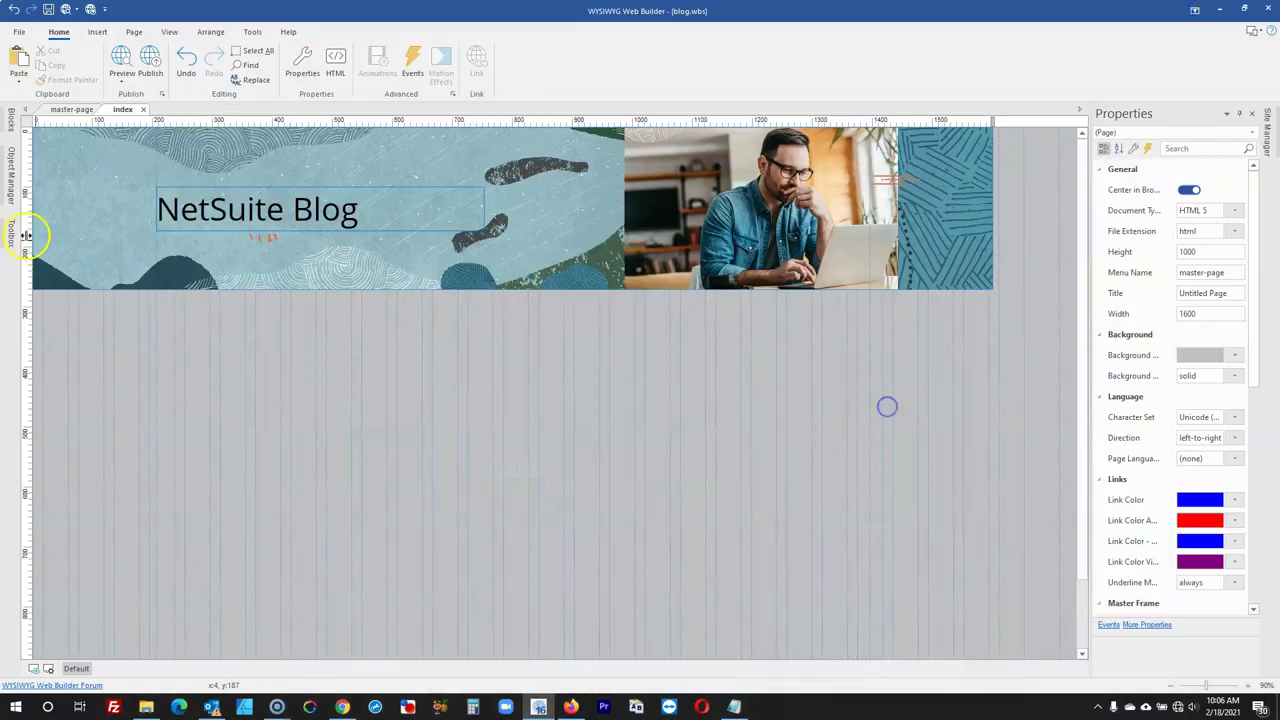
left_click(12, 230)
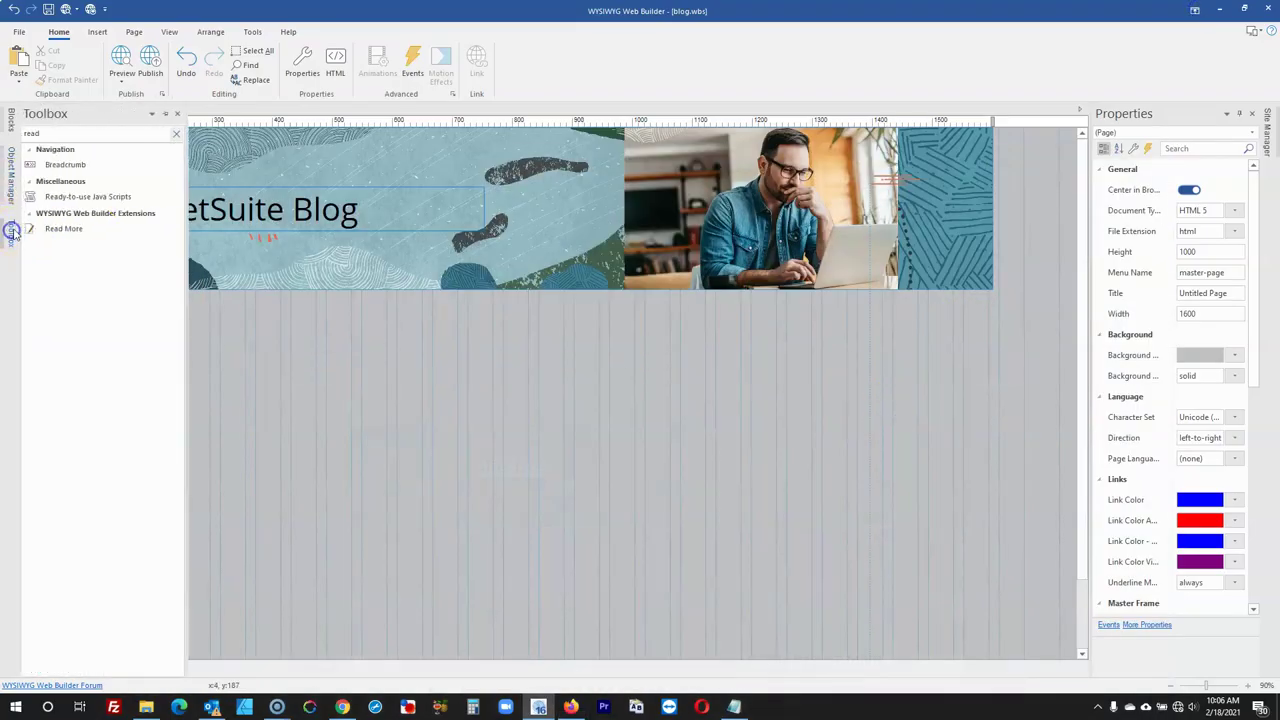
left_click(176, 133)
type("lay")
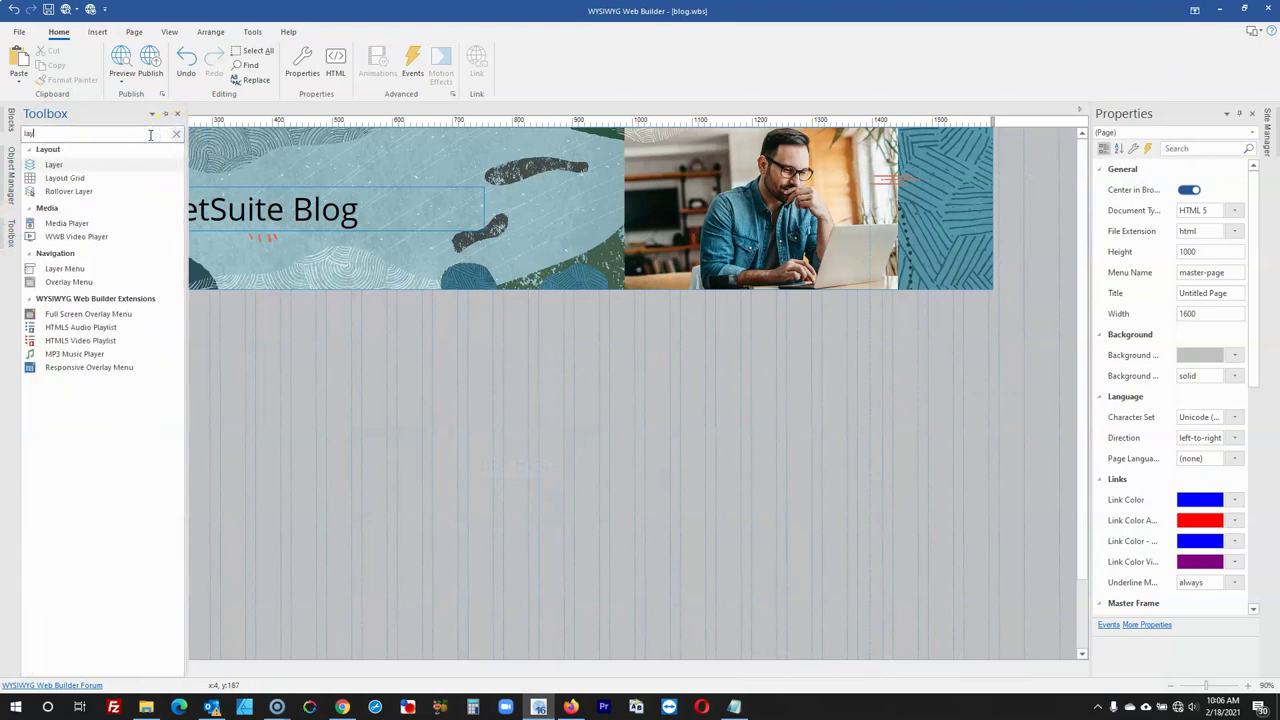
left_click(80, 166)
mouse_move(289, 355)
left_mouse_down()
mouse_move(606, 398)
mouse_move(234, 317)
left_mouse_up()
left_click(340, 356)
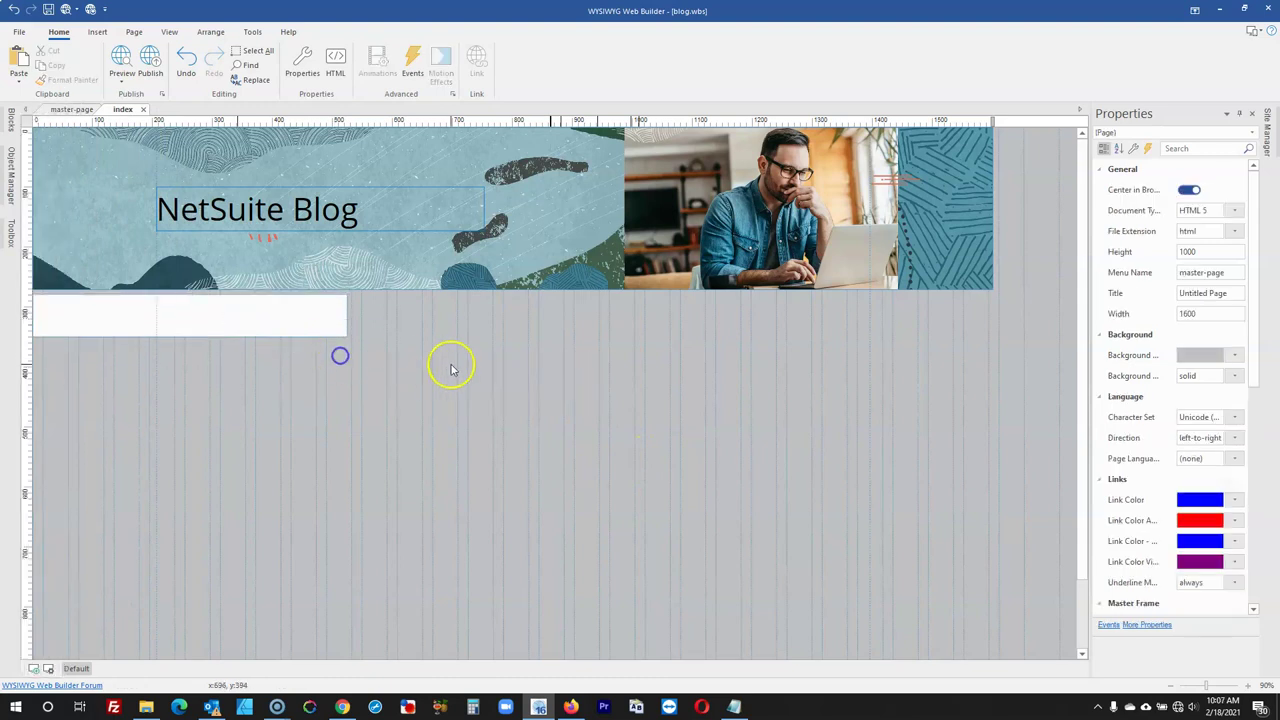
Assign master-page as the index page's master page in the page properties
right_click(452, 366)
left_click(520, 537)
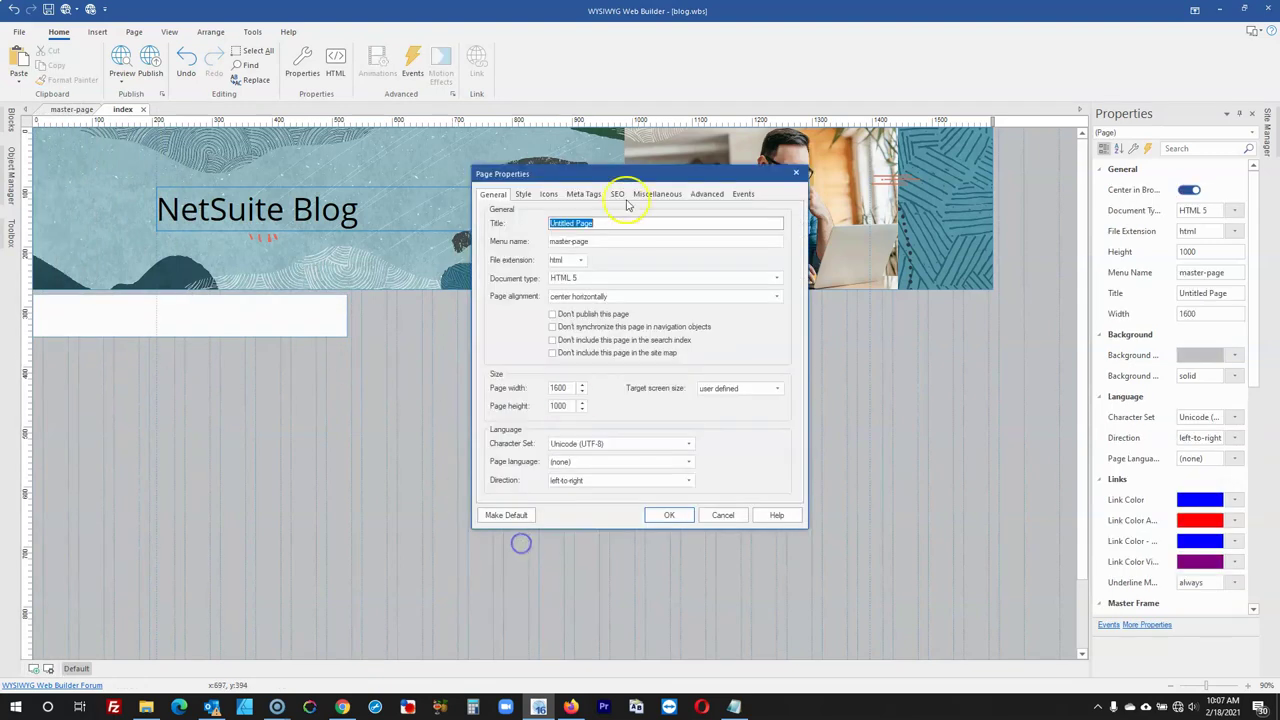
left_click(657, 193)
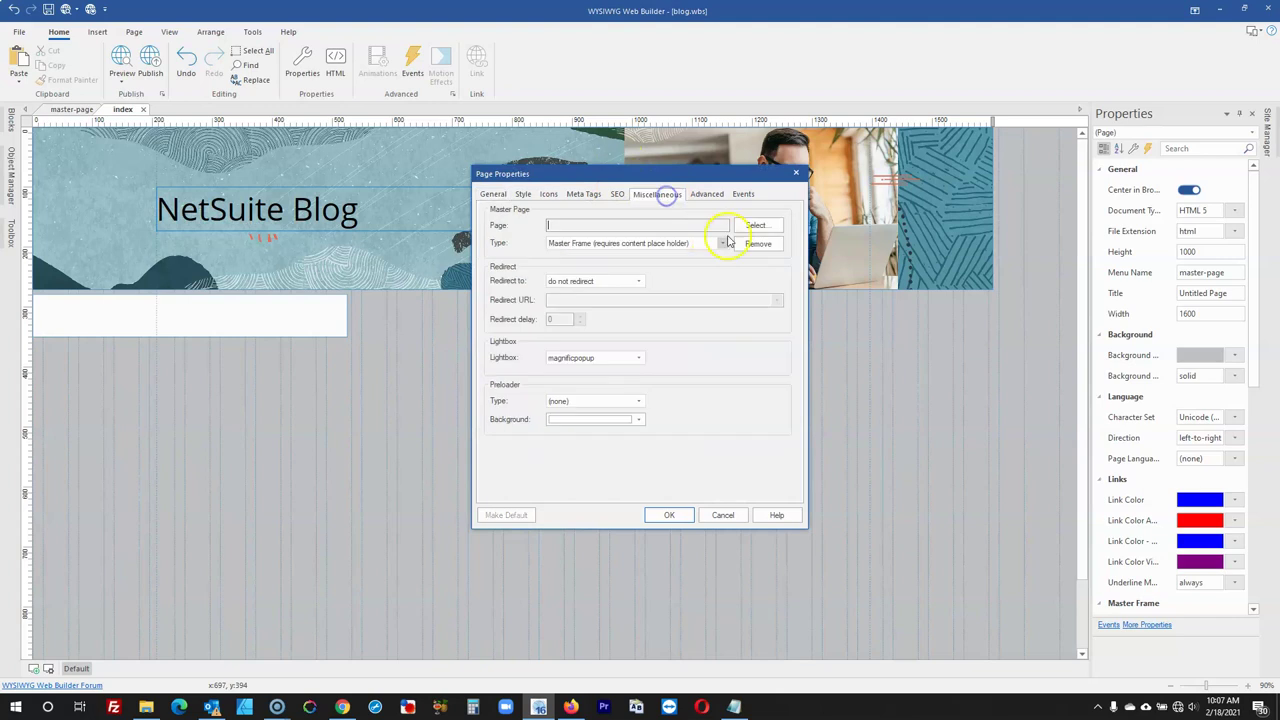
left_click(750, 223)
left_click(562, 273)
left_click(701, 477)
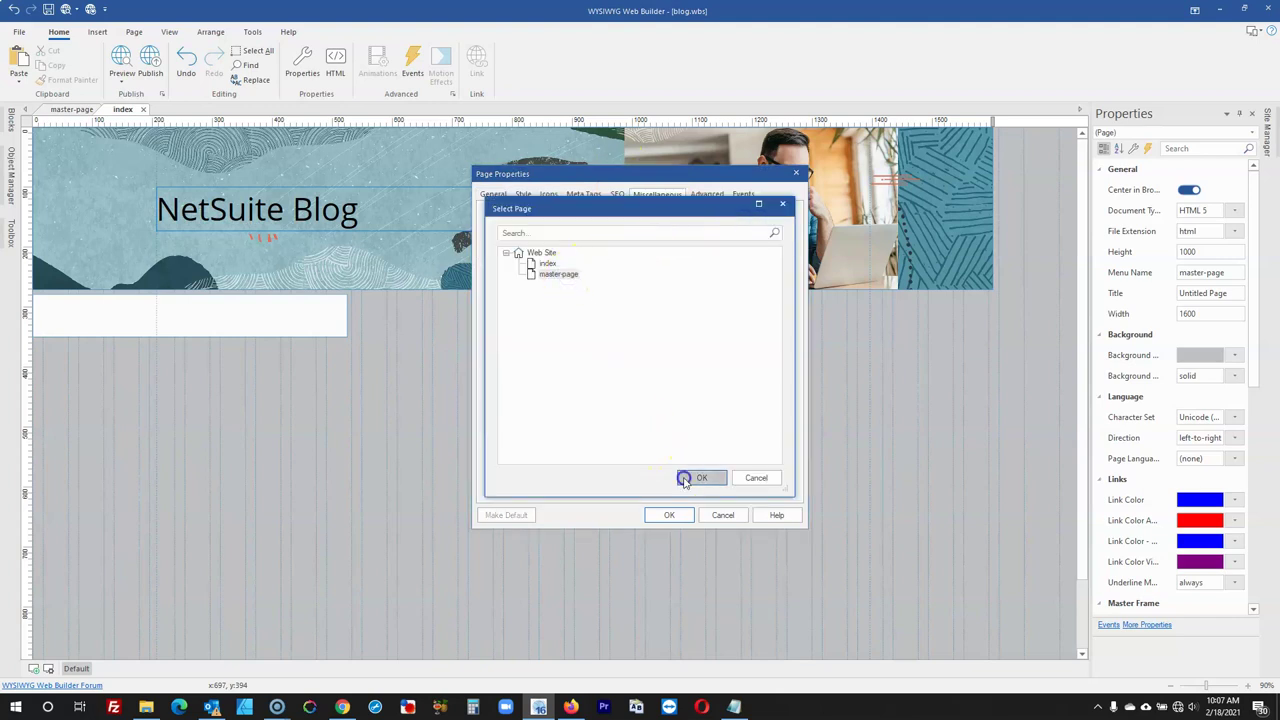
left_click(686, 518)
Preview the index page in Firefox and check its horizontal alignment in the page properties
left_click(131, 63)
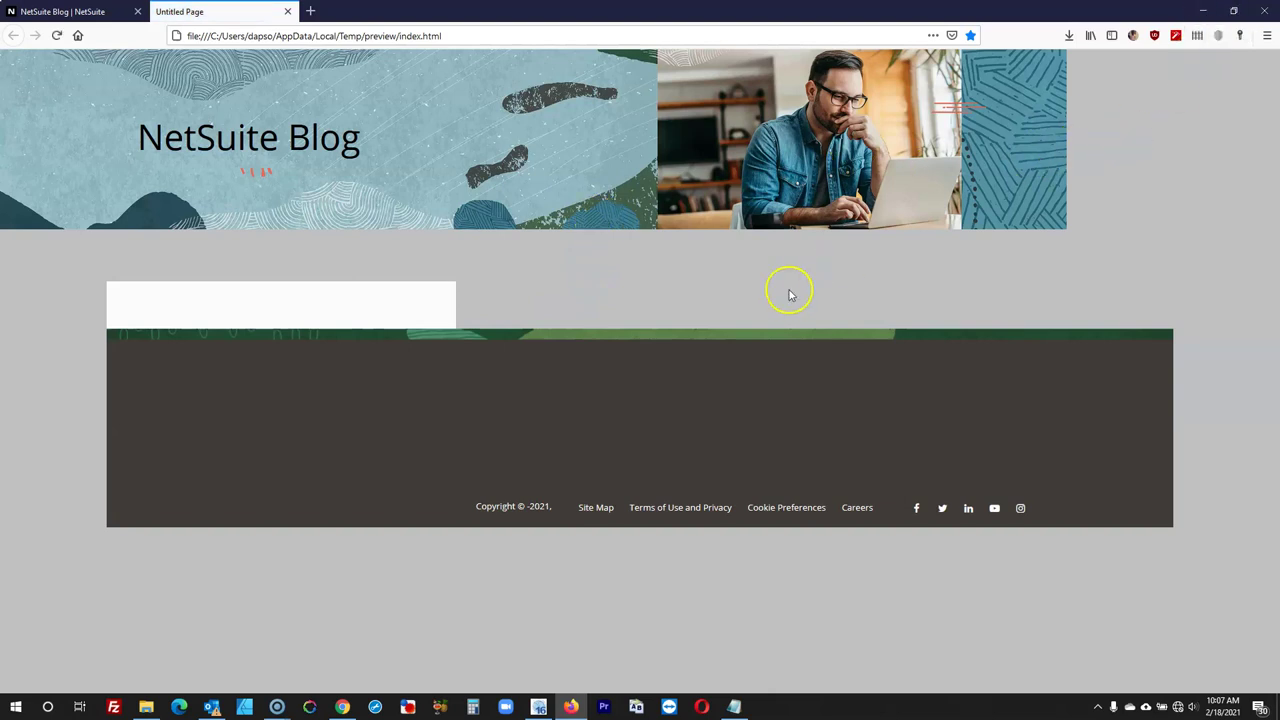
left_click(1196, 18)
right_click(417, 349)
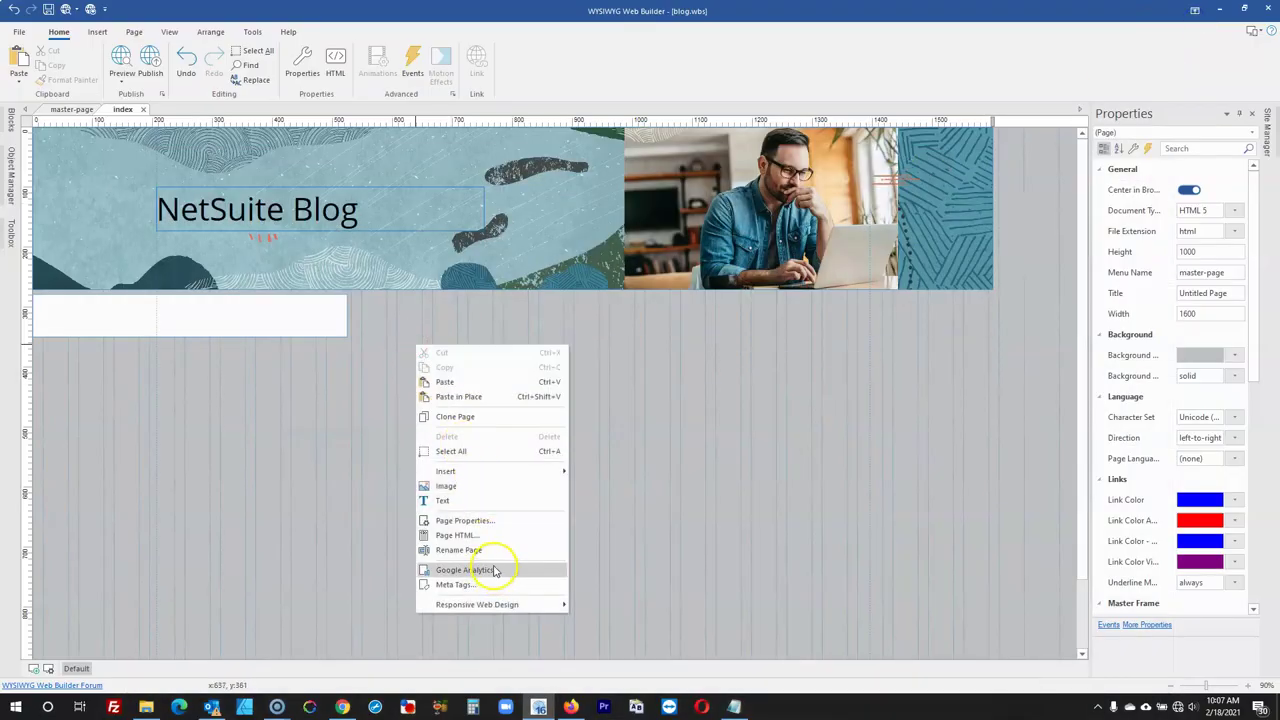
left_click(483, 517)
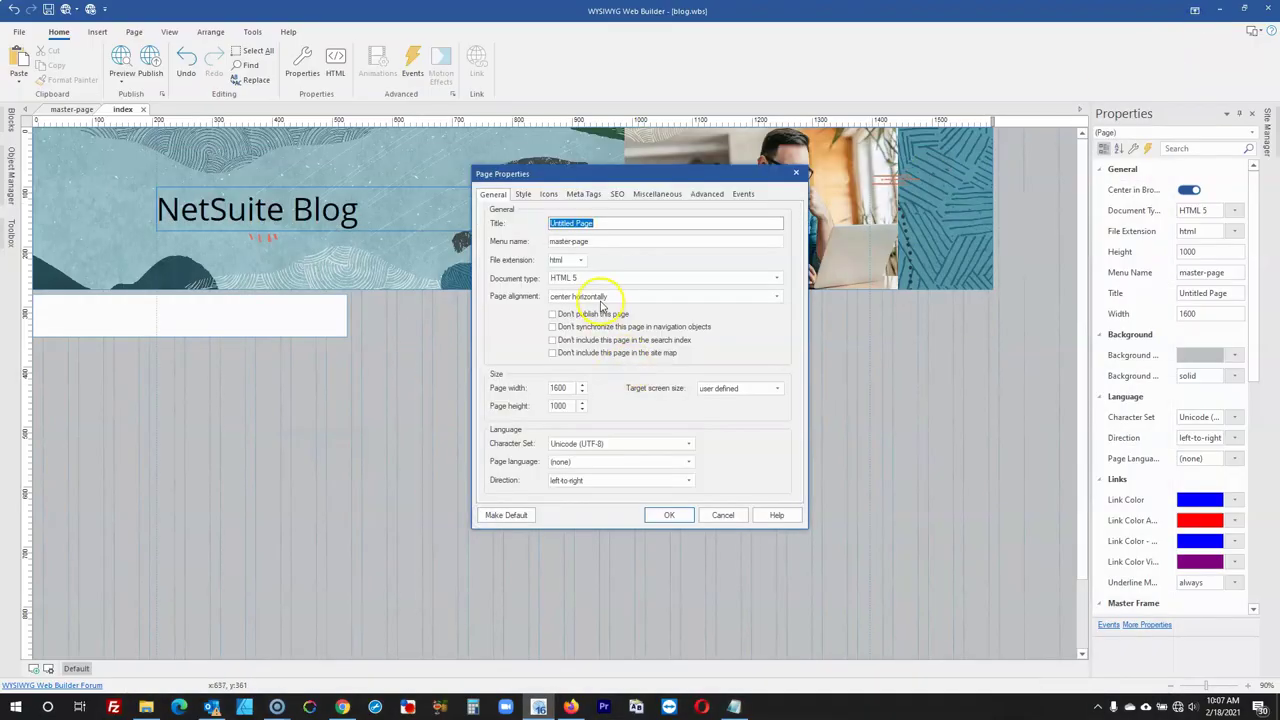
left_click(667, 515)
Set the banner layer's location mode to default on the index page
double_click(530, 263)
left_click(583, 280)
left_click(566, 288)
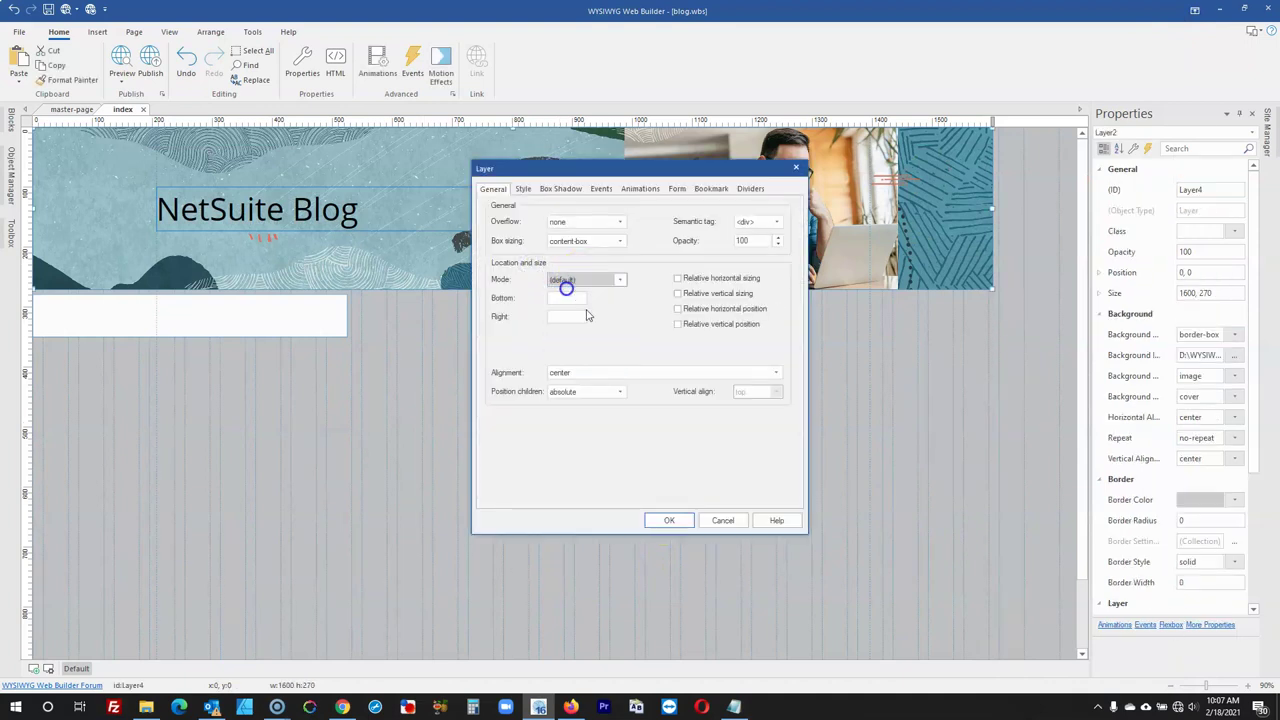
left_click(668, 515)
left_click(657, 468)
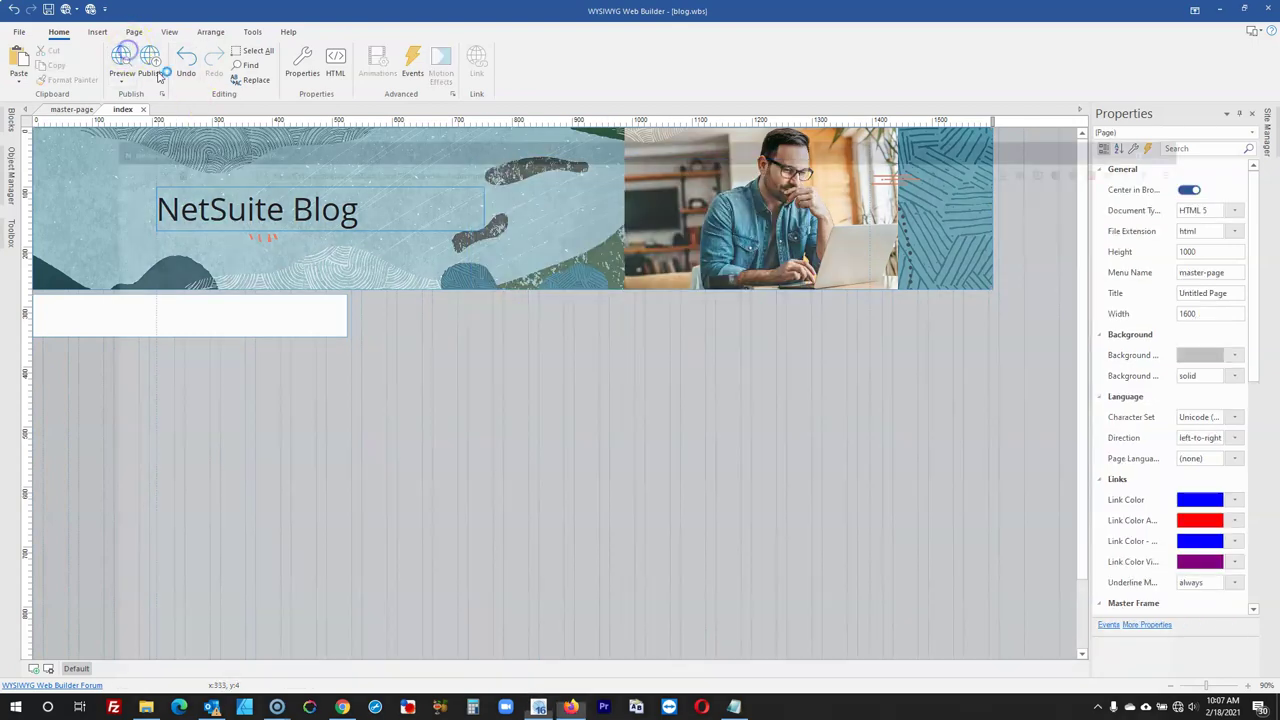
Preview the index page in Firefox and compare the header's alignment with the banner and footer
left_click(158, 76)
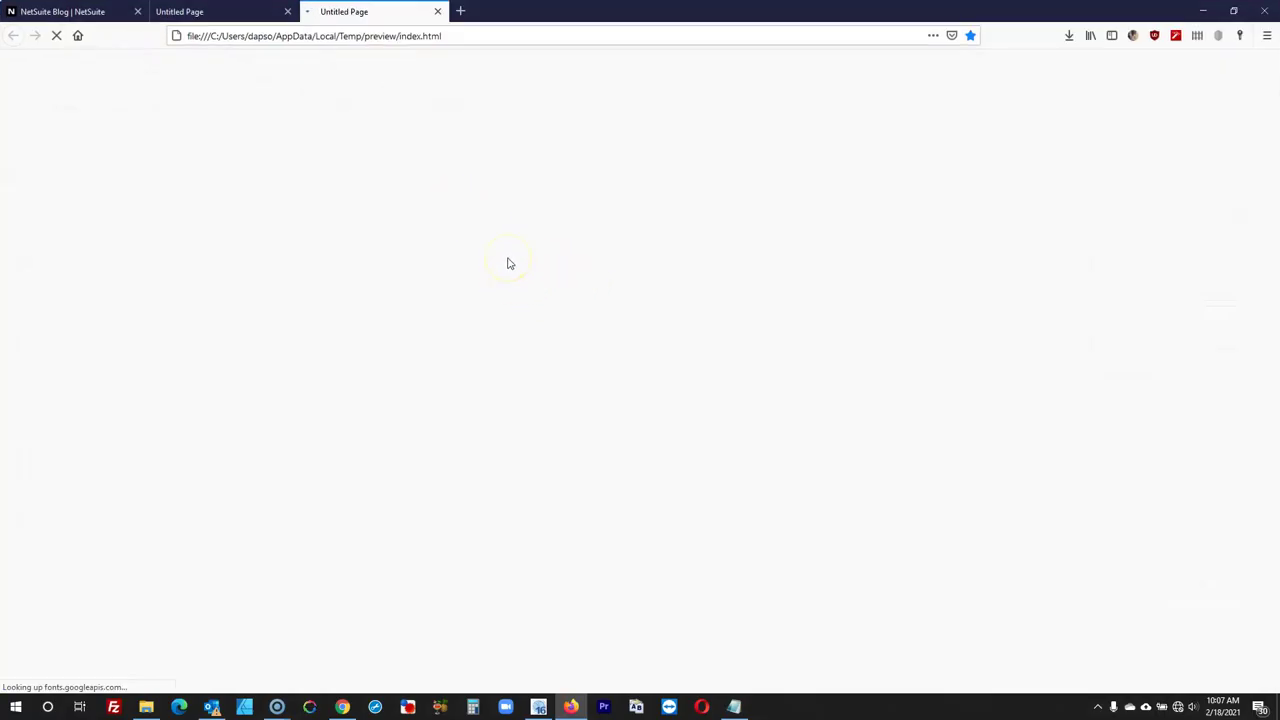
left_click(287, 11)
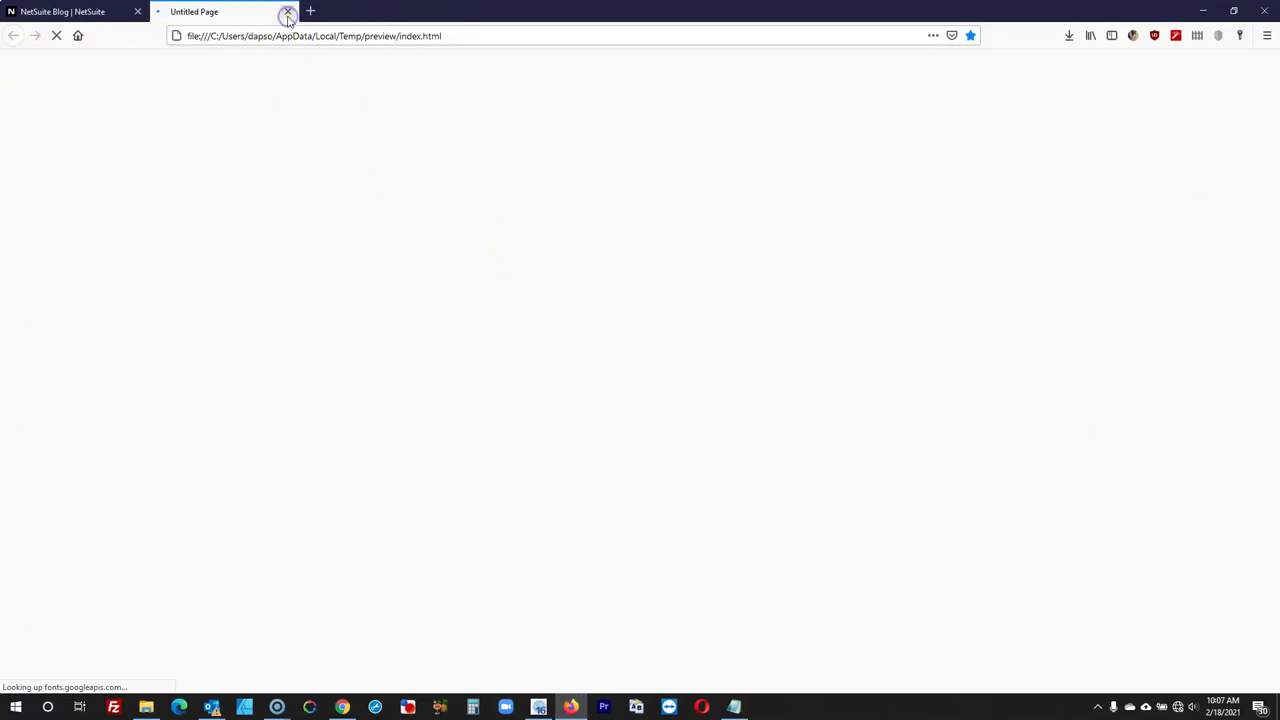
left_click(538, 707)
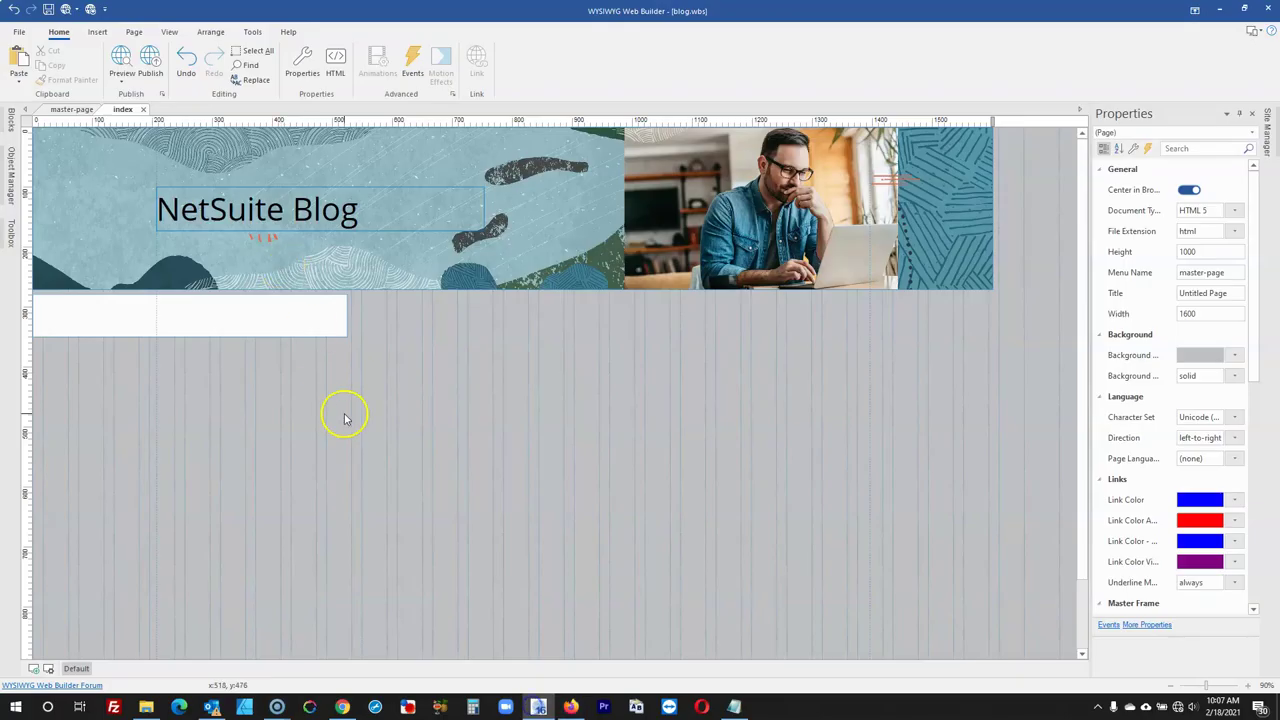
left_click(65, 10)
left_click(205, 11)
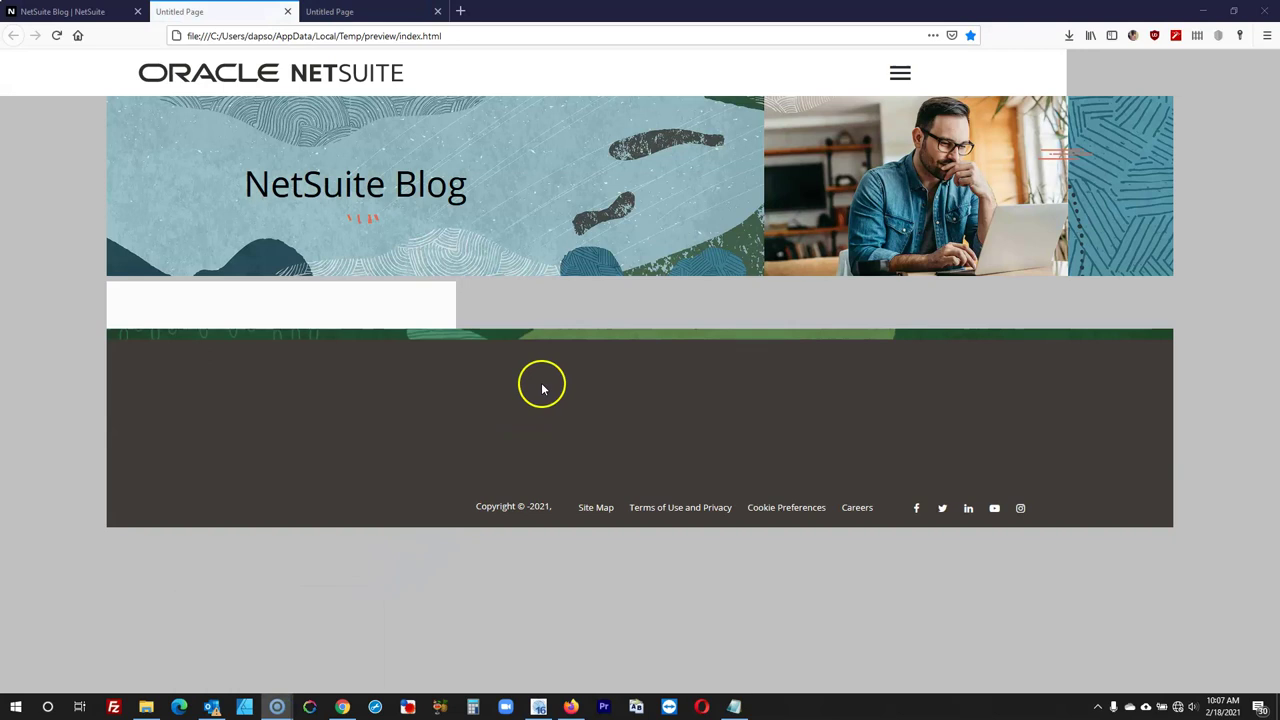
left_click(542, 389)
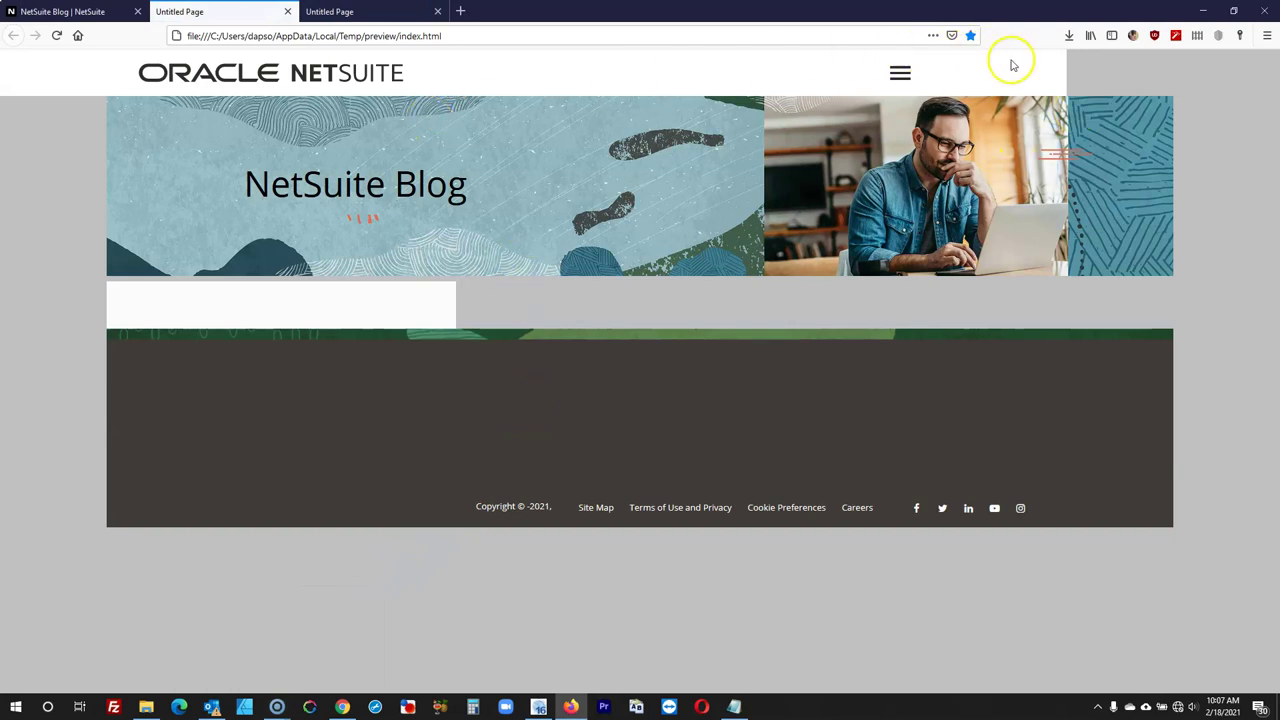
left_click(540, 692)
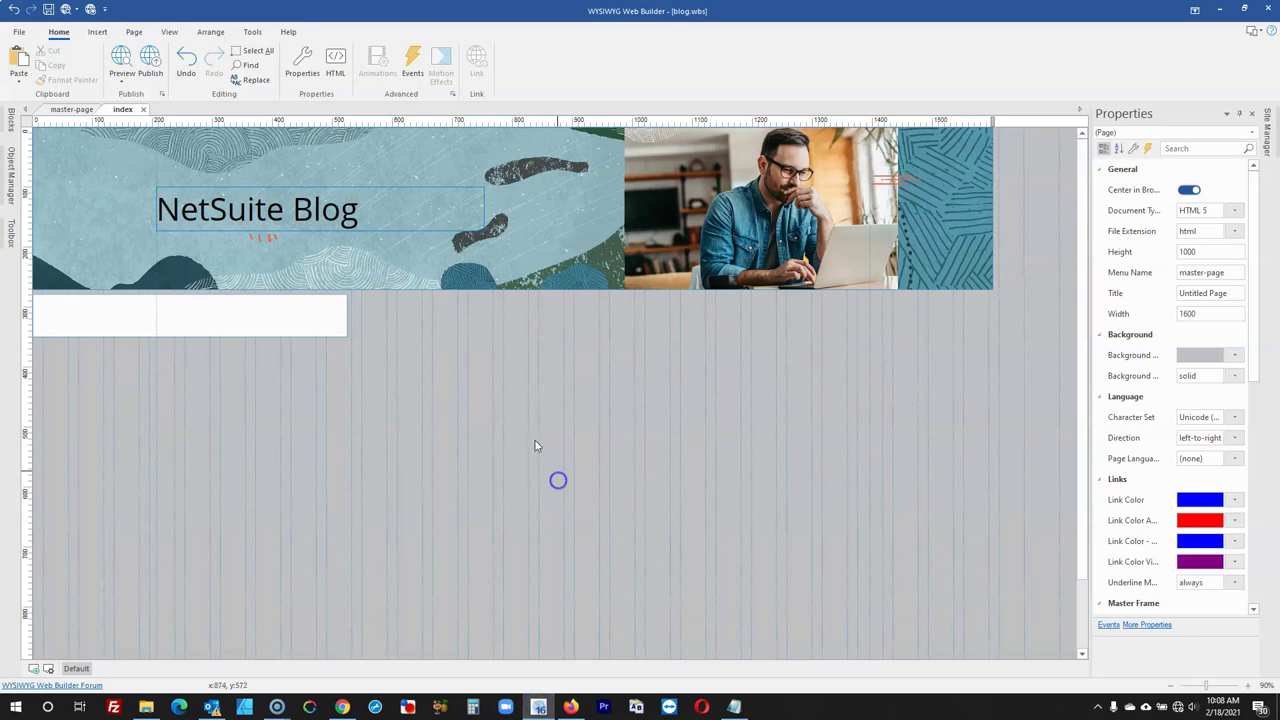
Set the sticky header layer's orientation to top - center on the master page
left_click(68, 109)
left_click(513, 148)
double_click(513, 148)
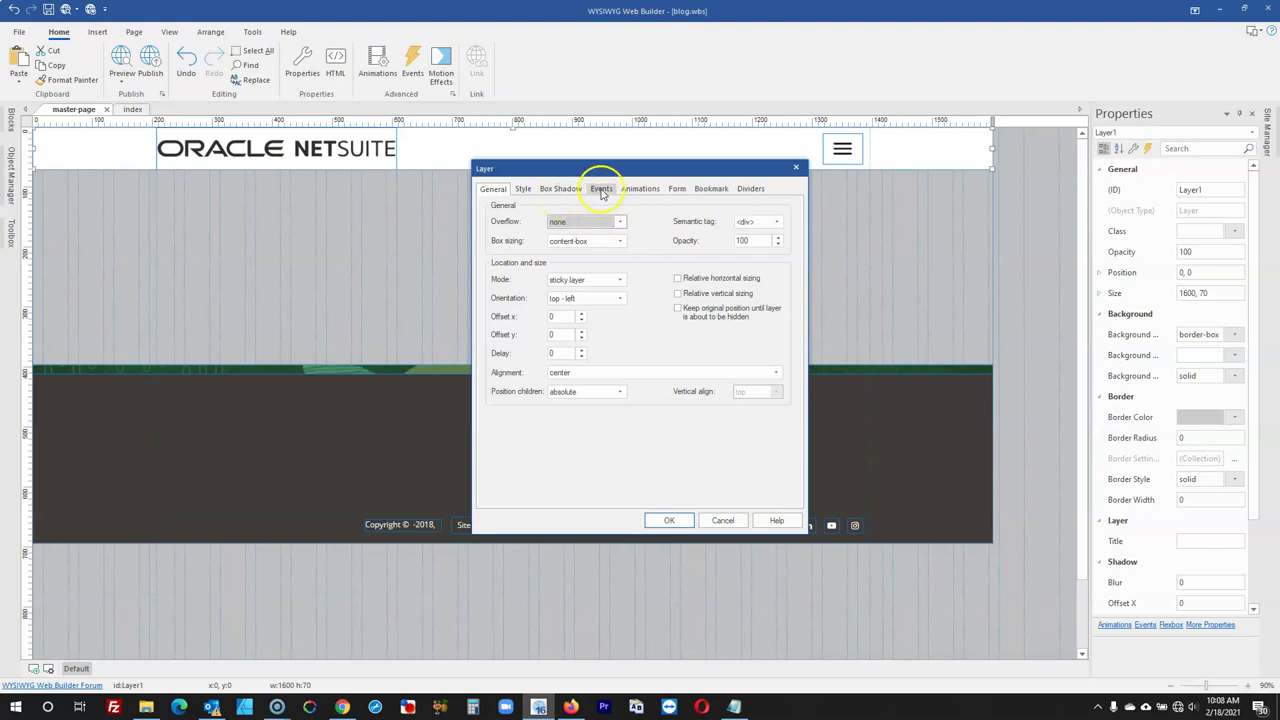
left_click(588, 298)
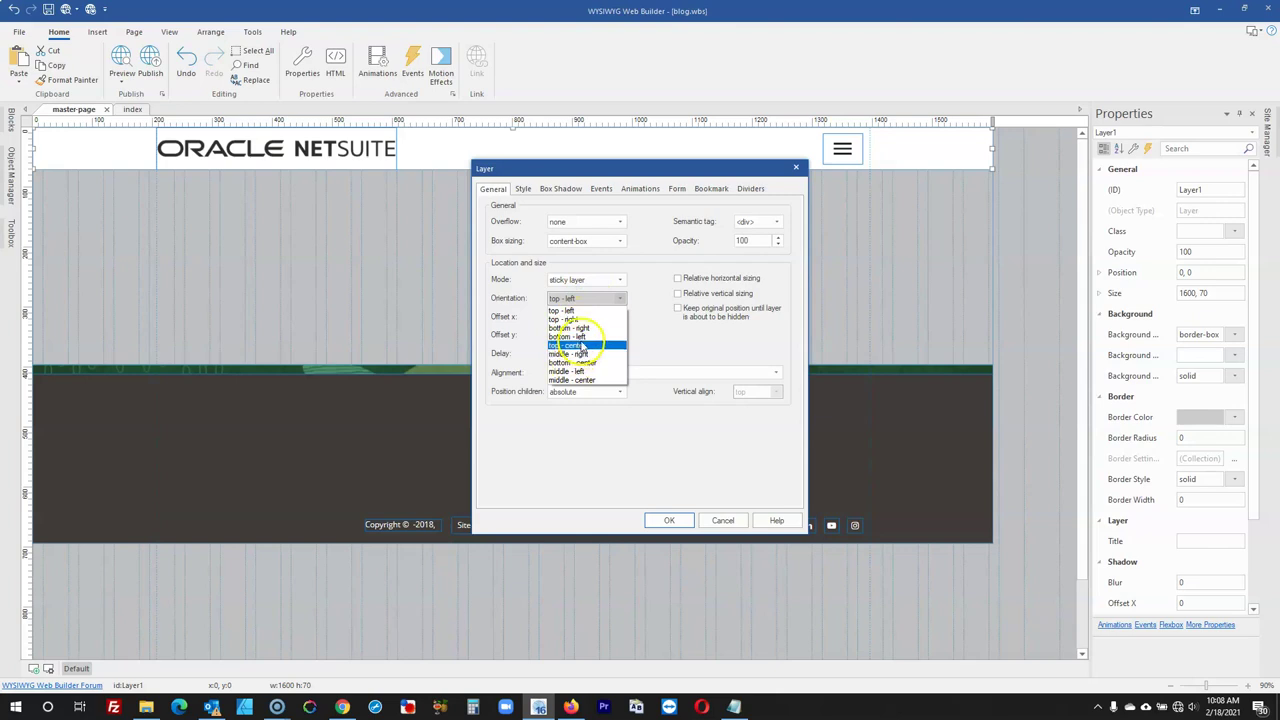
left_click(581, 346)
left_click(669, 520)
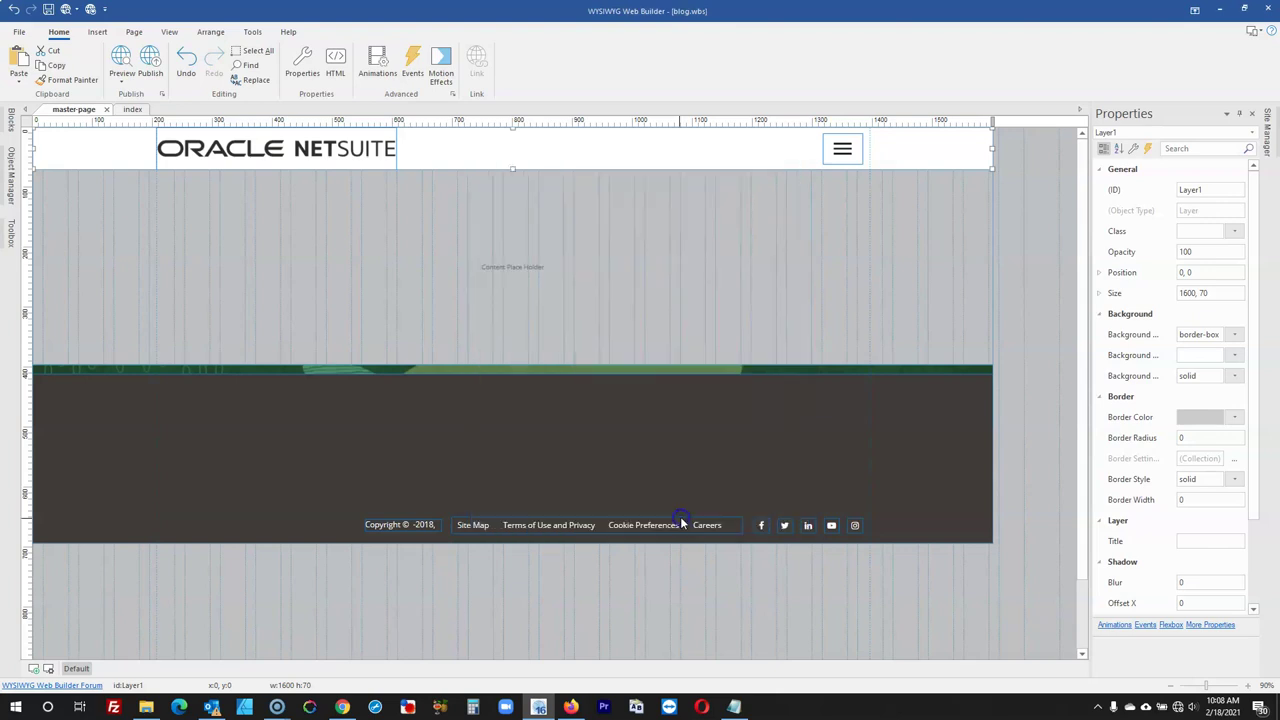
left_click(630, 650)
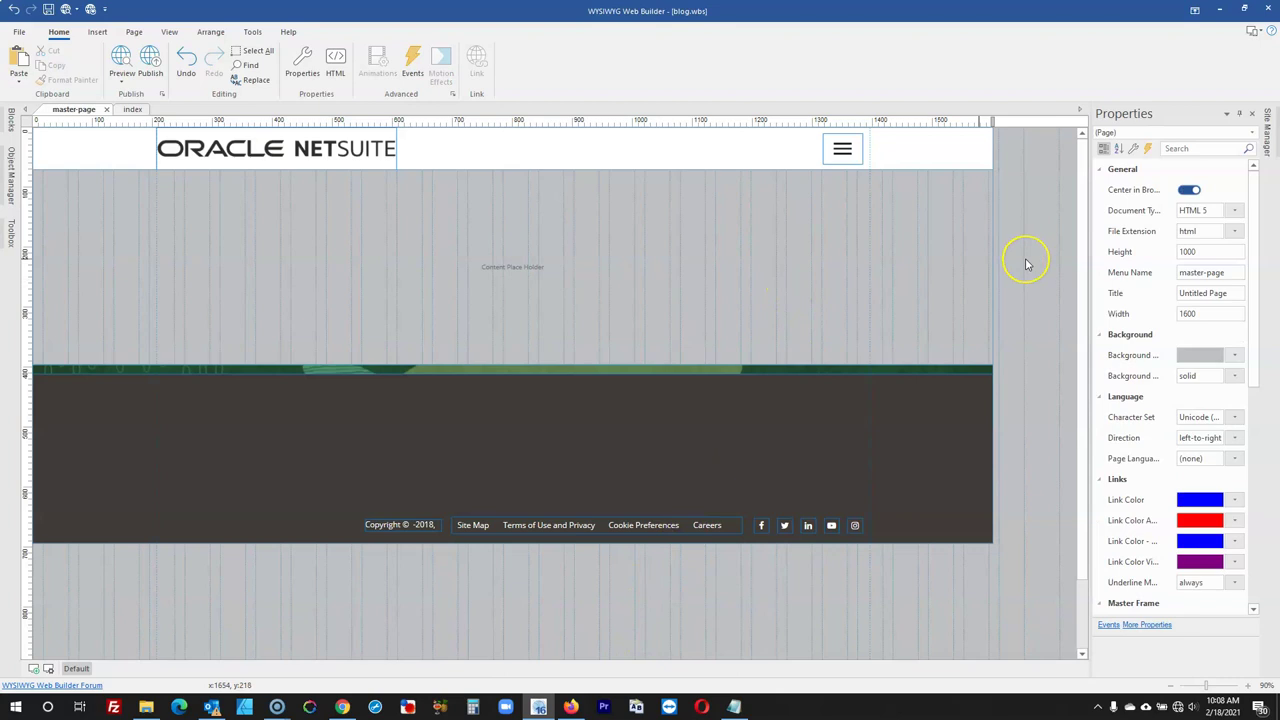
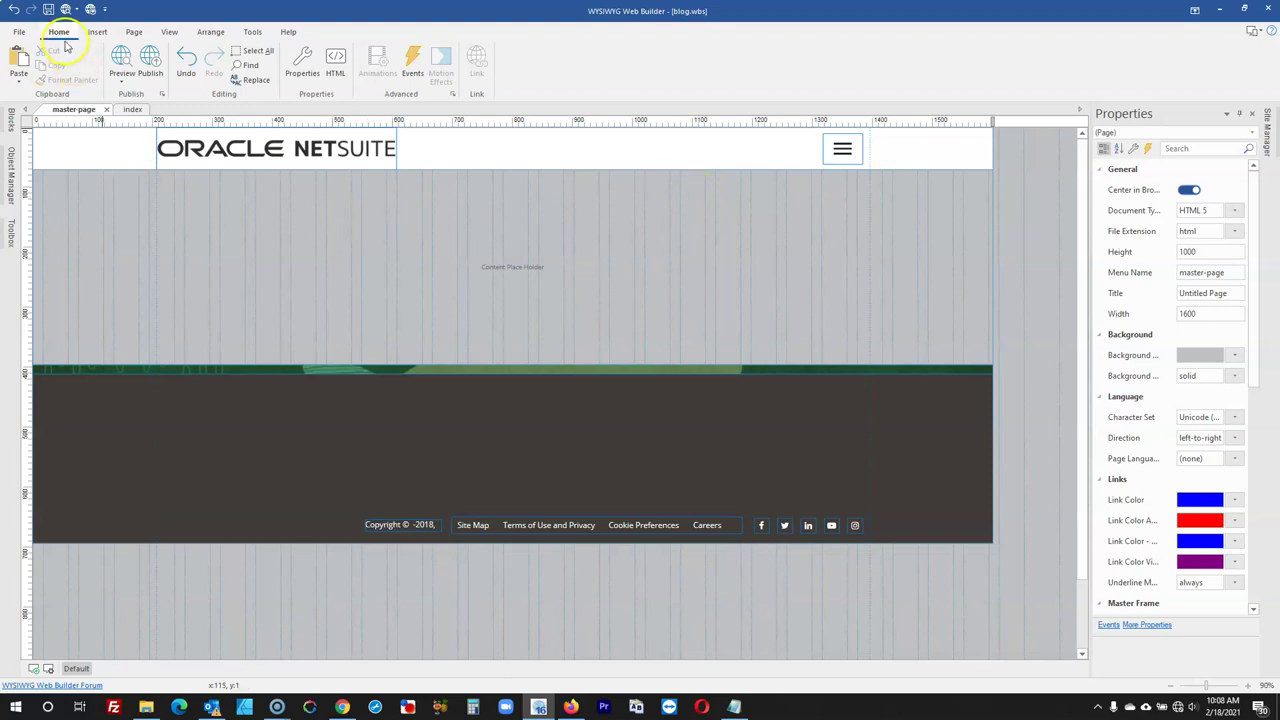
Preview the index page in Firefox and test the header's hamburger menu
left_click(130, 109)
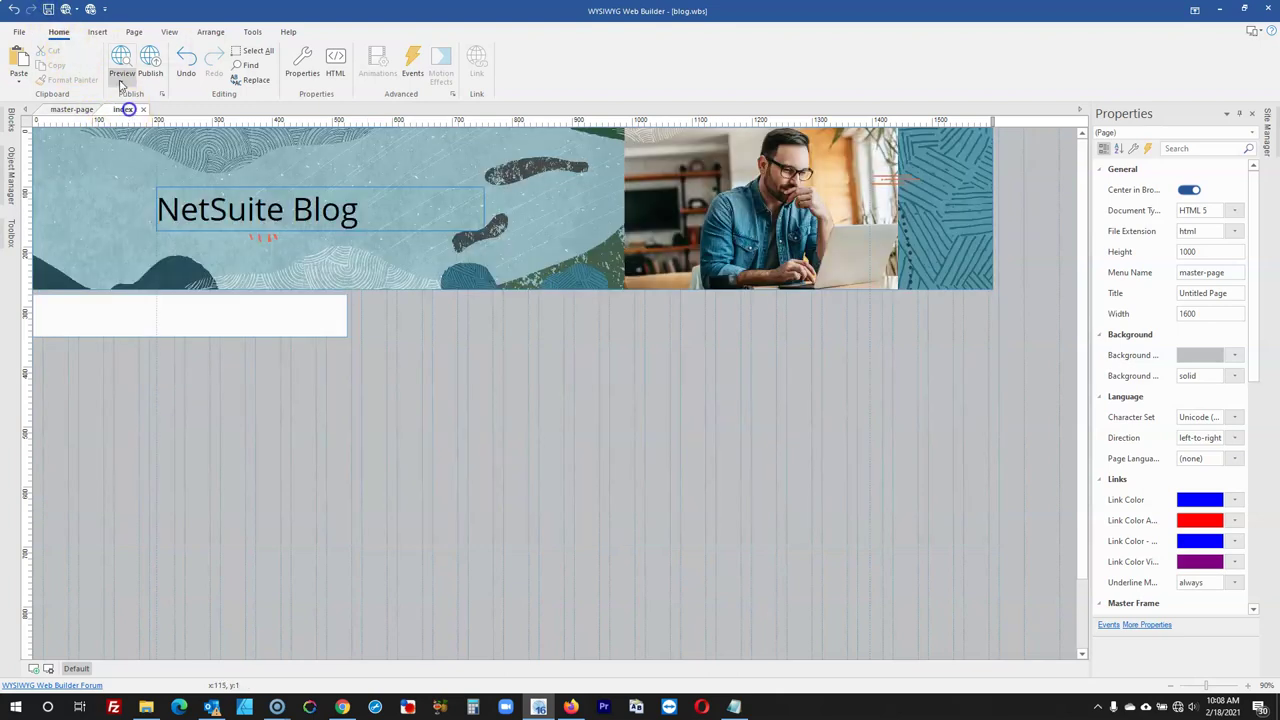
left_click(121, 60)
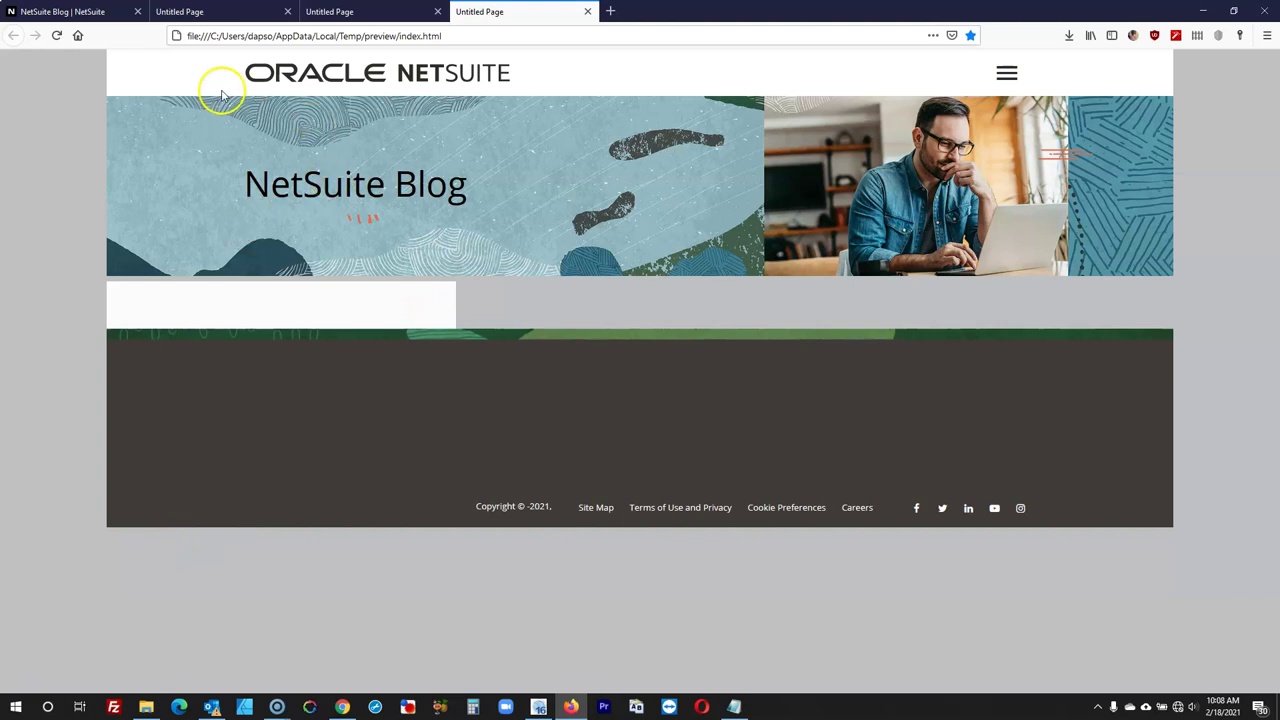
left_click(1008, 73)
left_click(1012, 74)
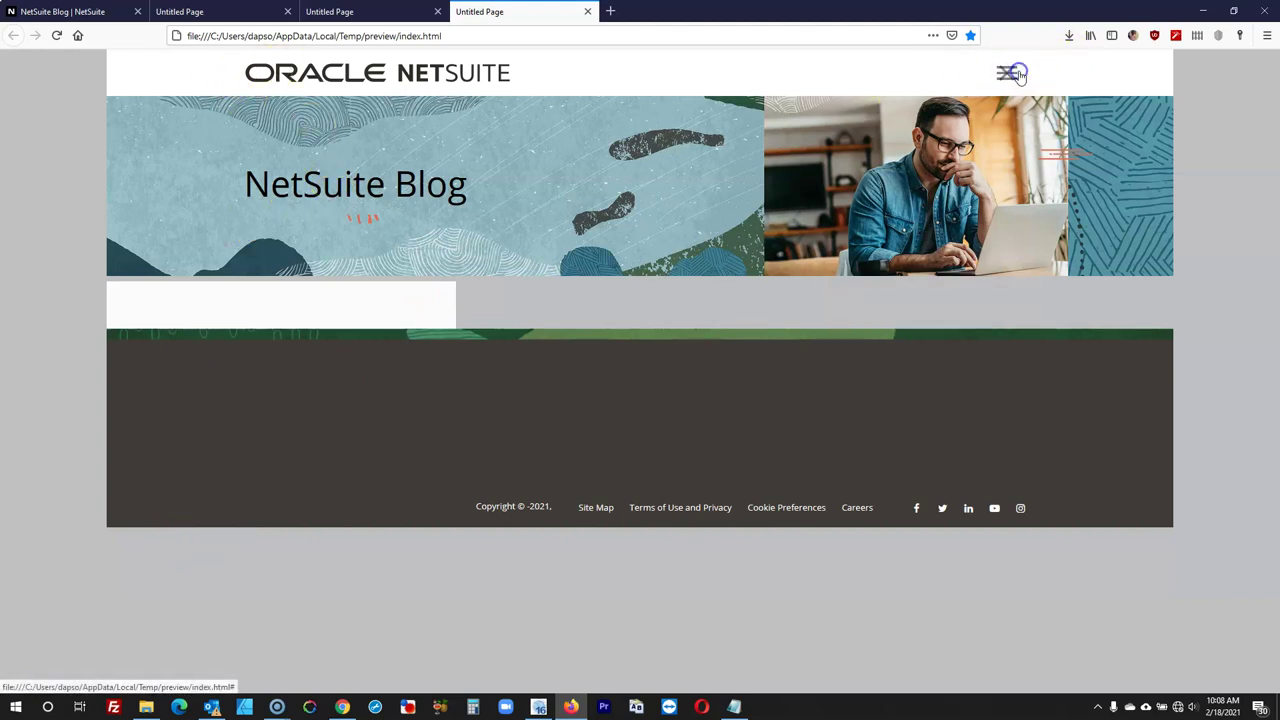
left_click(1012, 74)
left_click(538, 707)
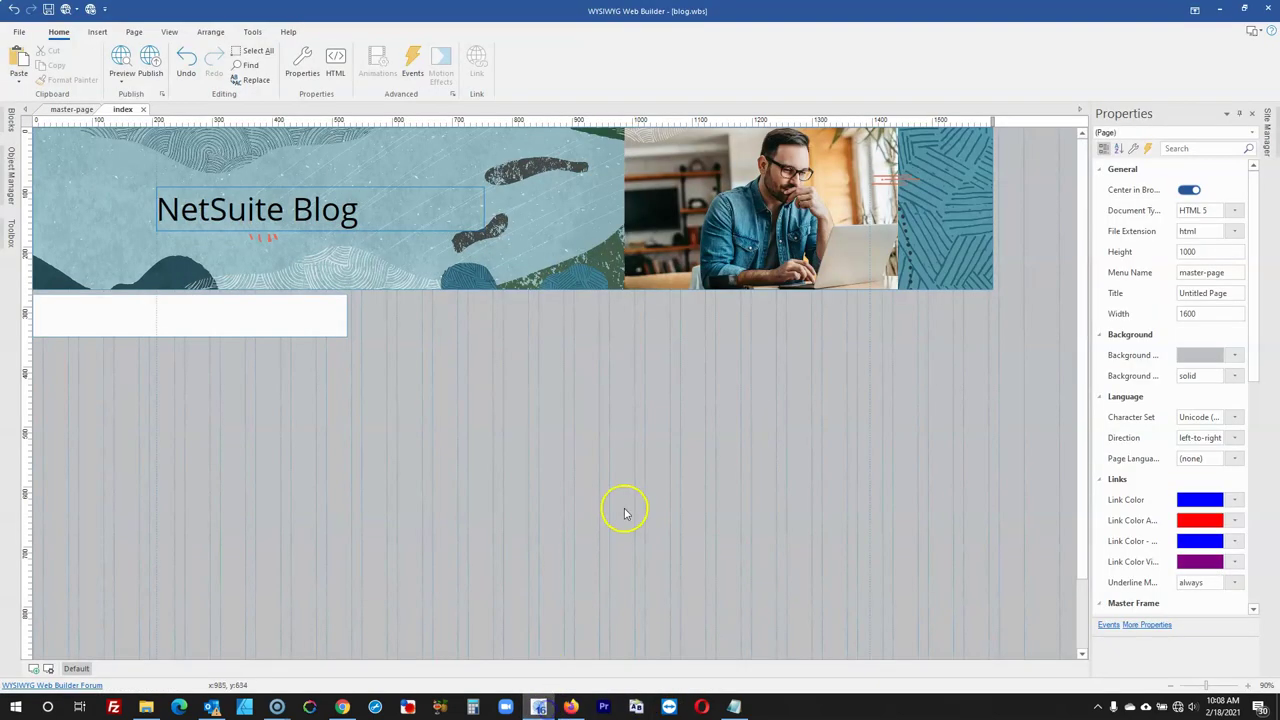
Send the master page's content placeholder to the back of the stacking order
left_click(70, 109)
left_click(641, 281)
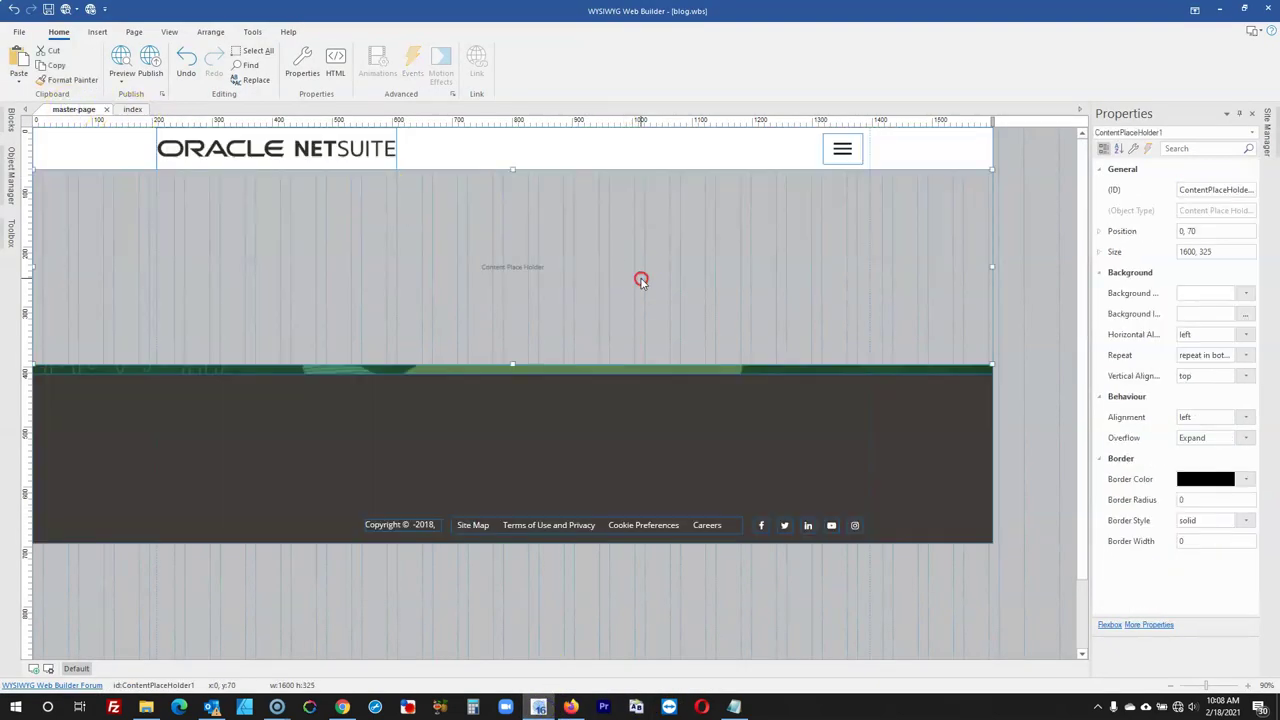
right_click(641, 281)
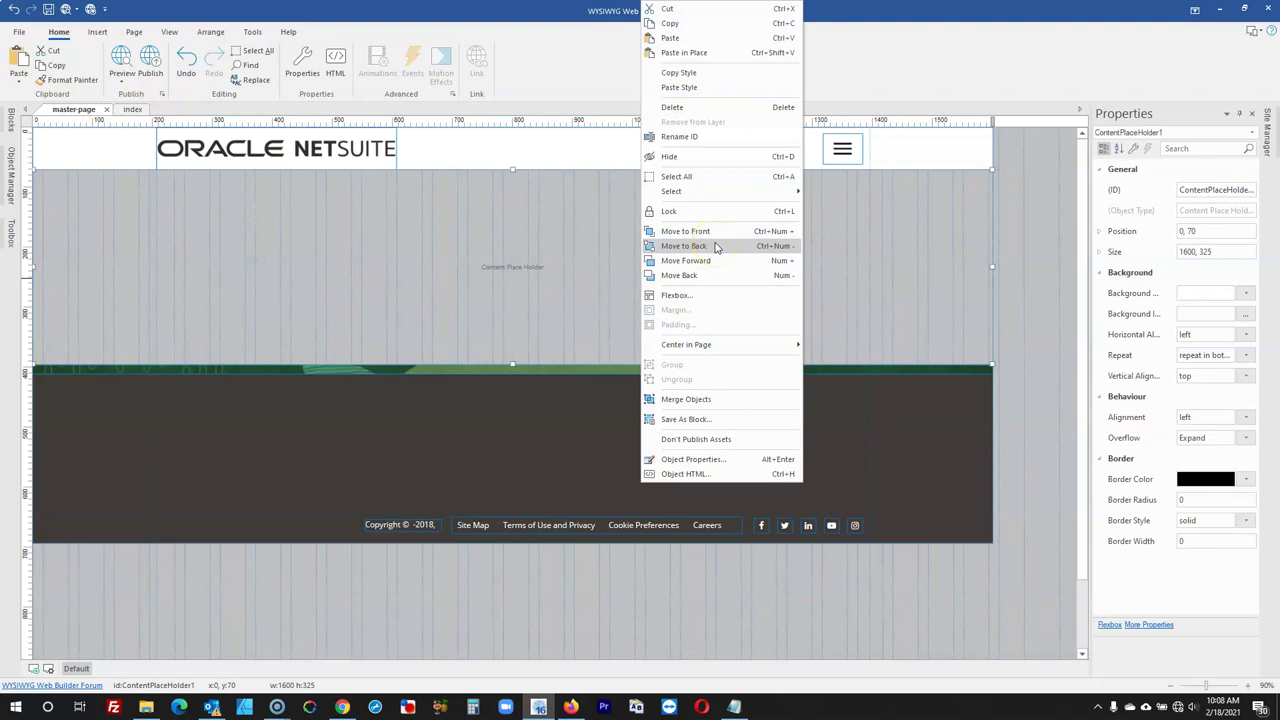
left_click(715, 245)
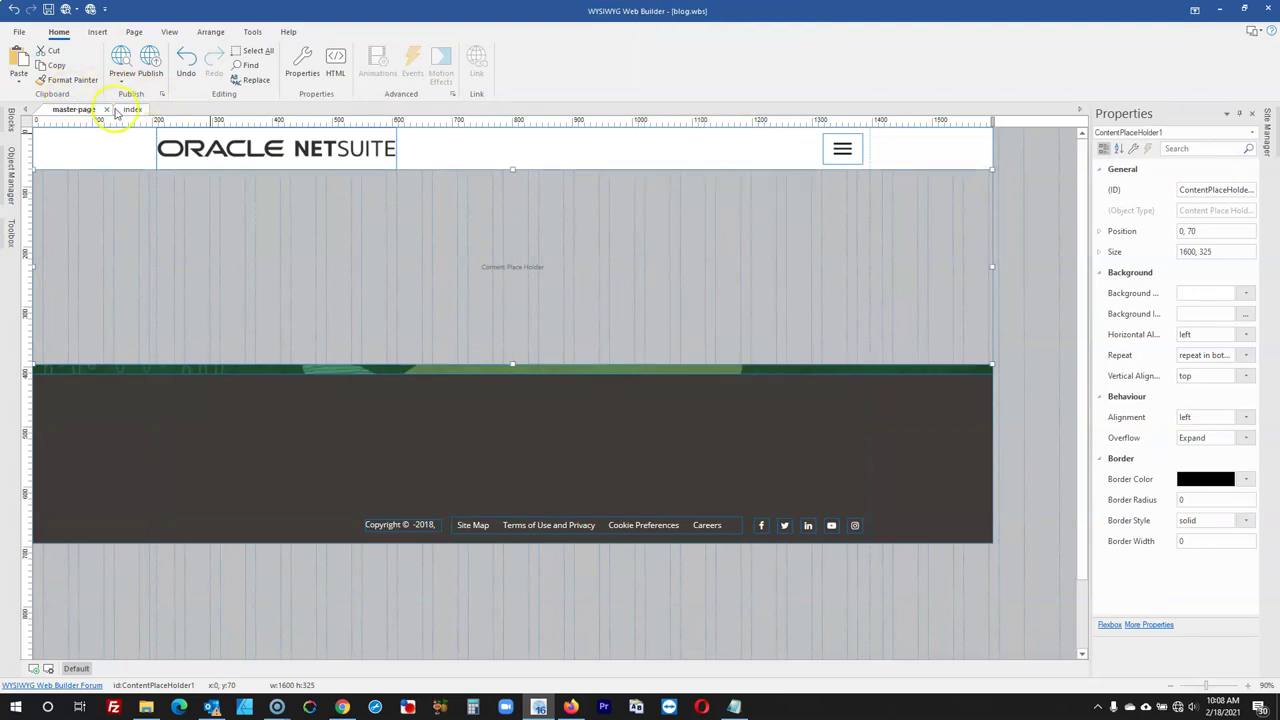
Preview the index page again, close the outdated preview tabs in Firefox and return to WYSIWYG Web Builder
left_click(130, 110)
left_click(122, 58)
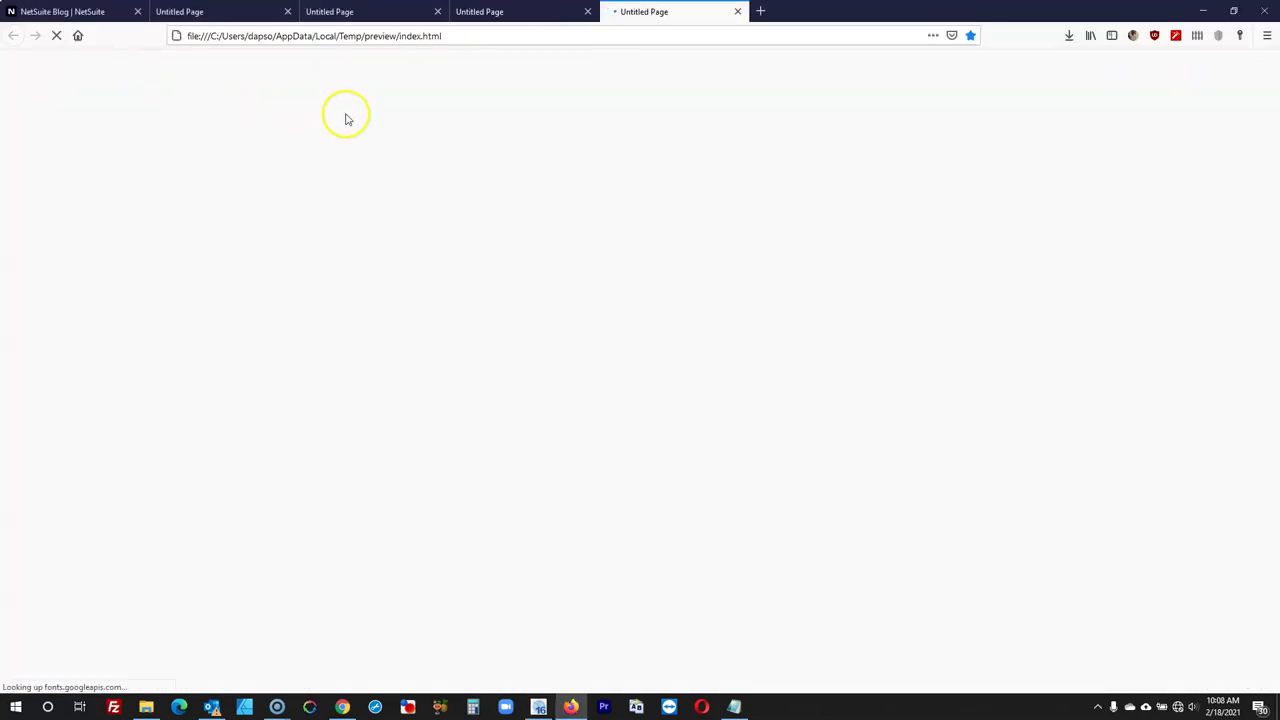
left_click(587, 11)
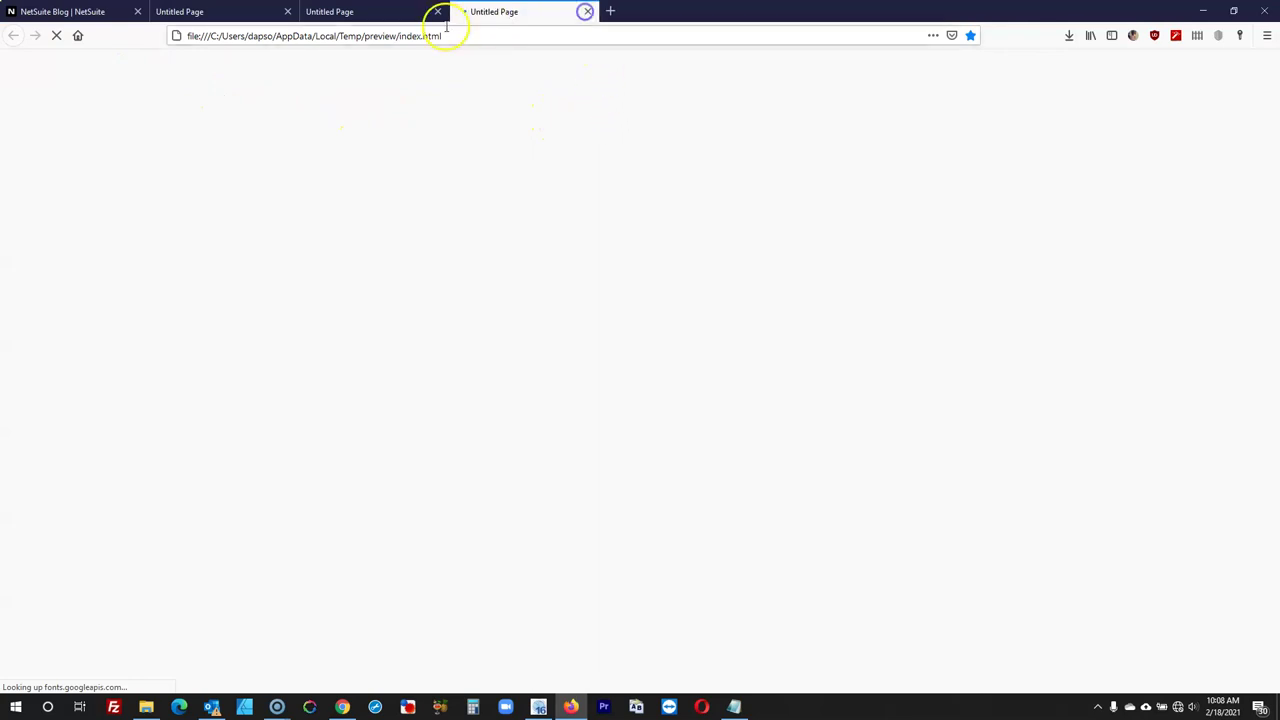
left_click(437, 11)
left_click(287, 11)
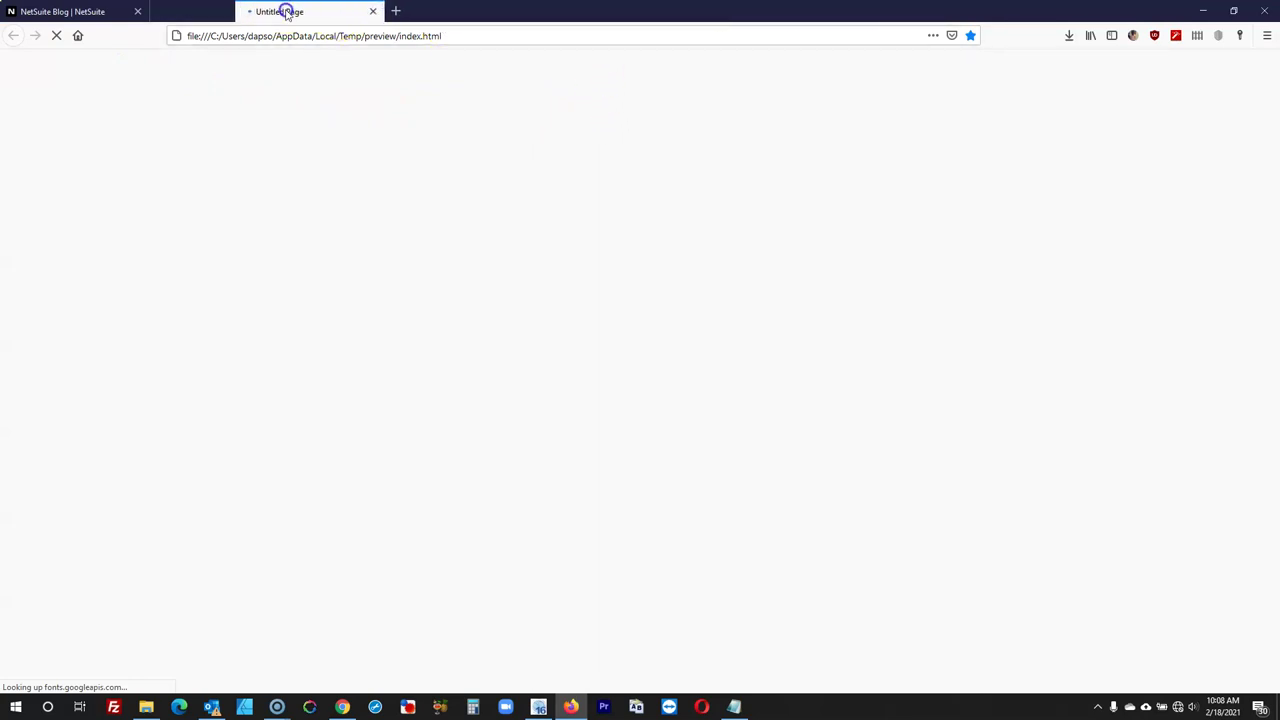
left_click(540, 707)
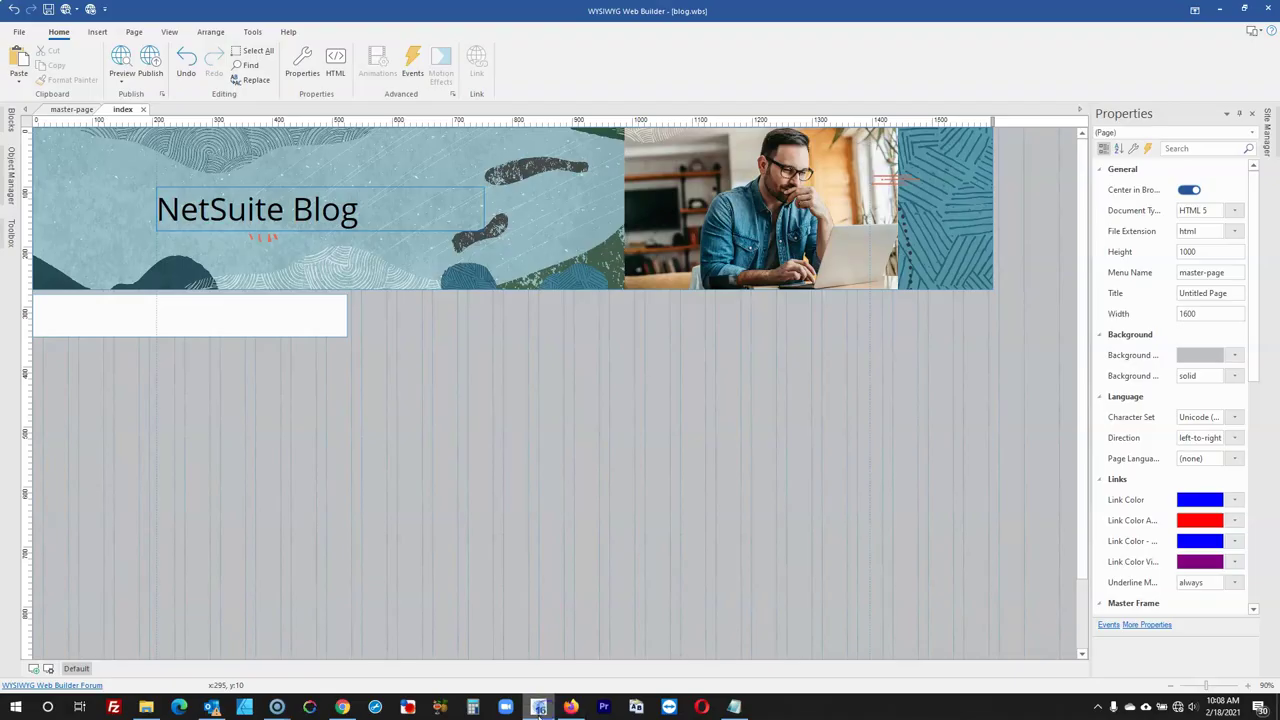
left_click(538, 707)
left_click(538, 707)
left_click(538, 707)
left_click(538, 707)
Bring the header layer on the master page to the front of the stacking order
left_click(74, 109)
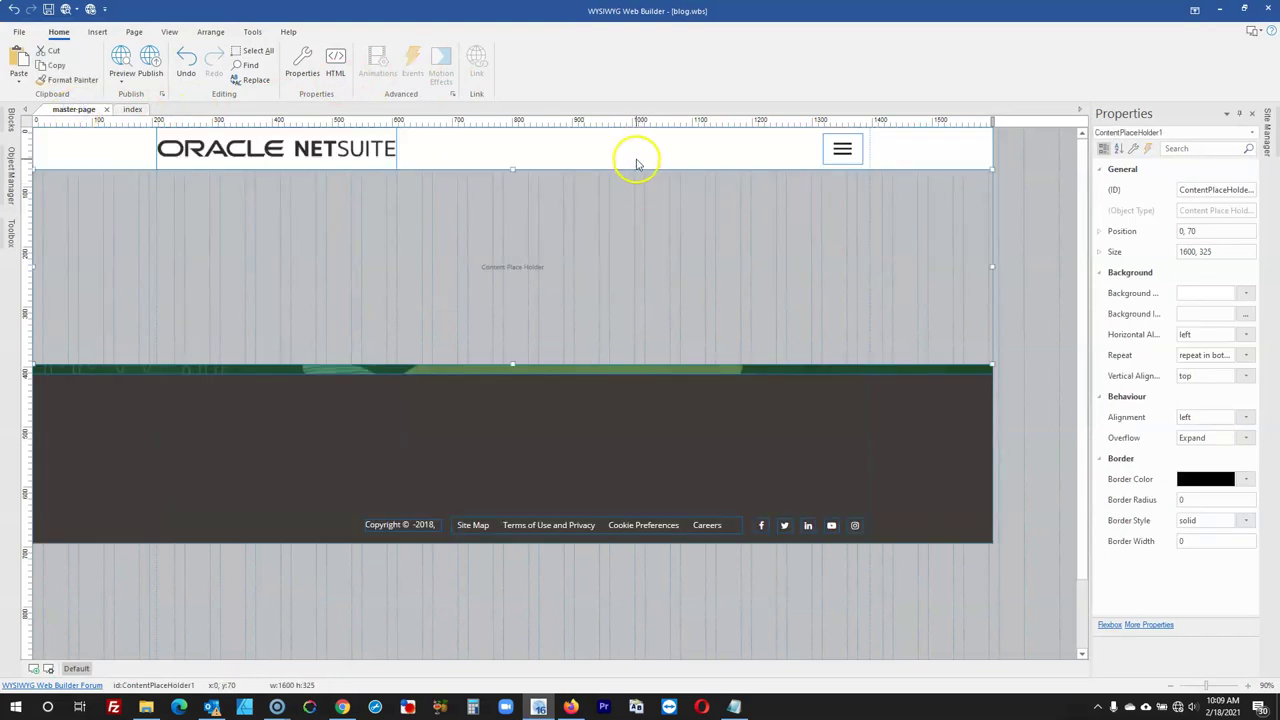
right_click(625, 147)
left_click(612, 145)
right_click(612, 145)
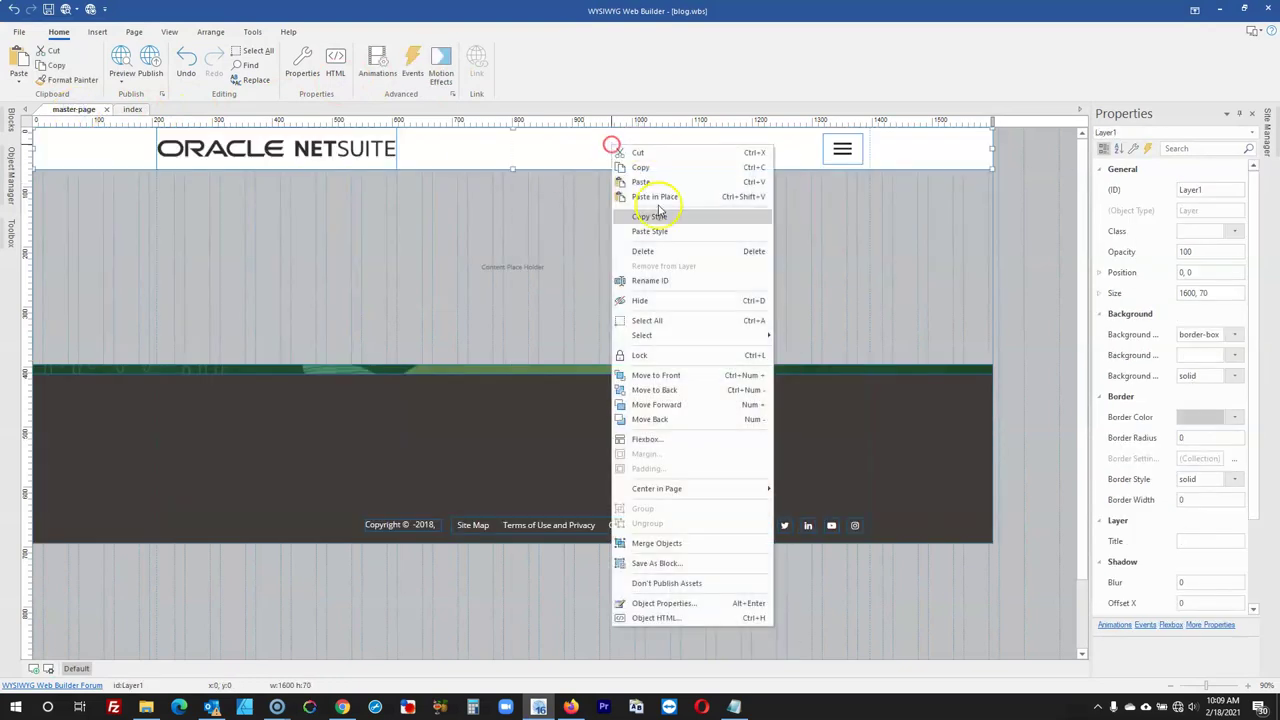
left_click(666, 378)
left_click(1052, 267)
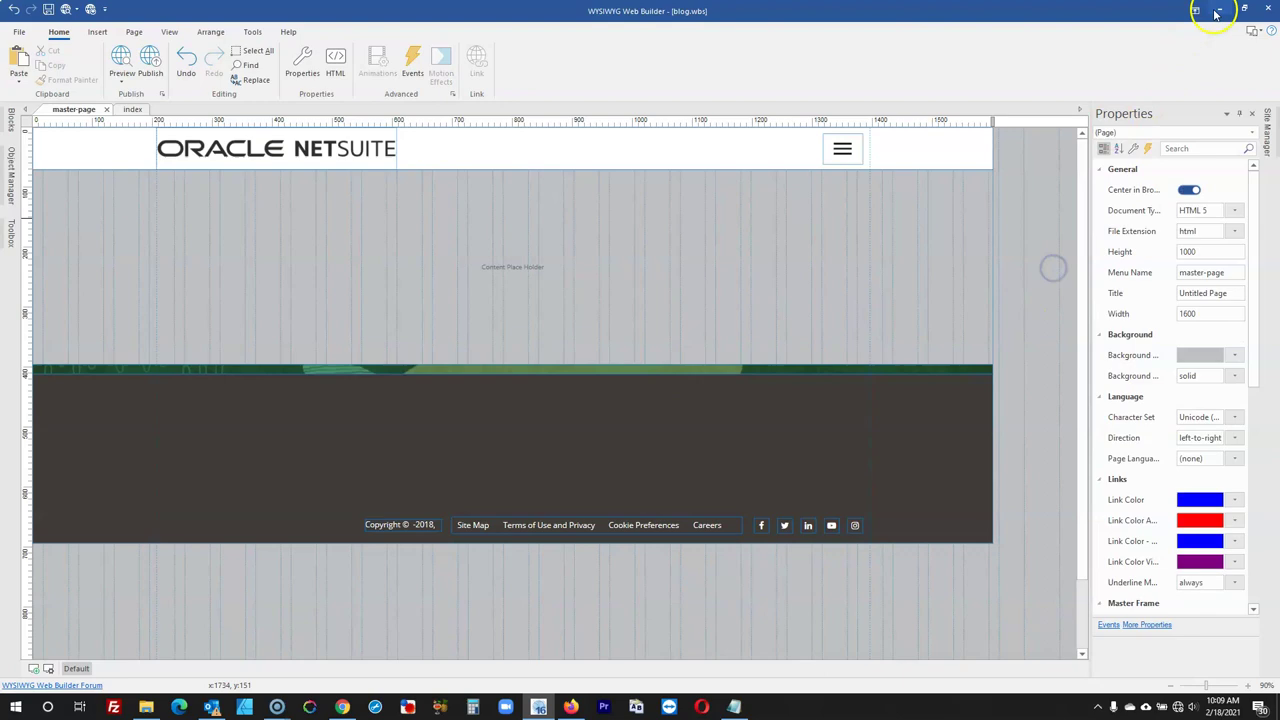
Preview the master page in Firefox, and open and close the hamburger menu over the banner in the index preview
left_click(121, 60)
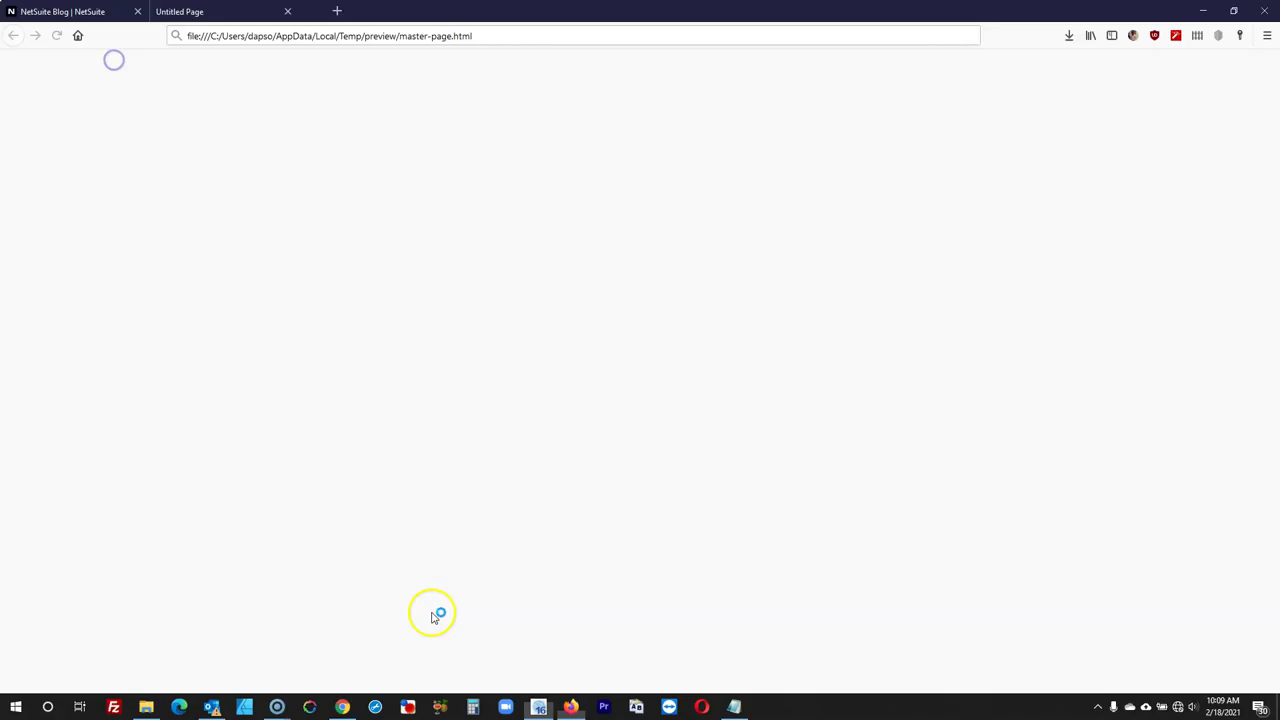
key("ctrl+Page_Up")
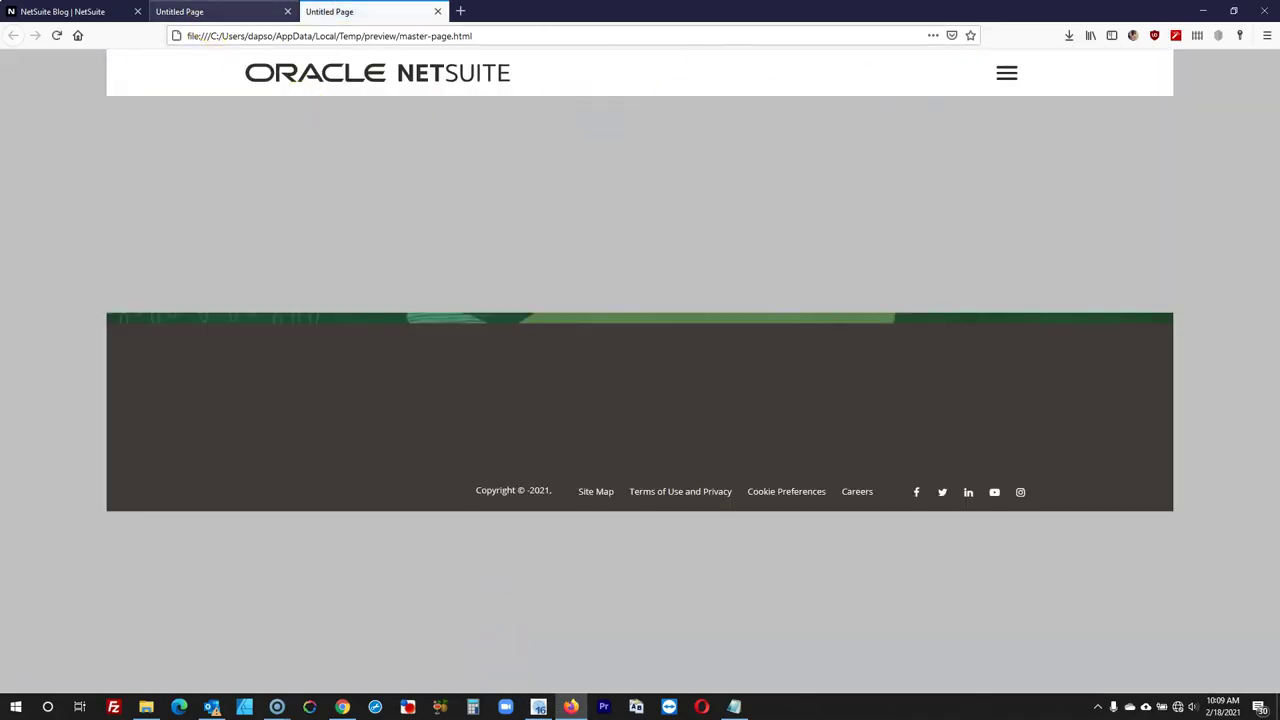
left_click(1011, 72)
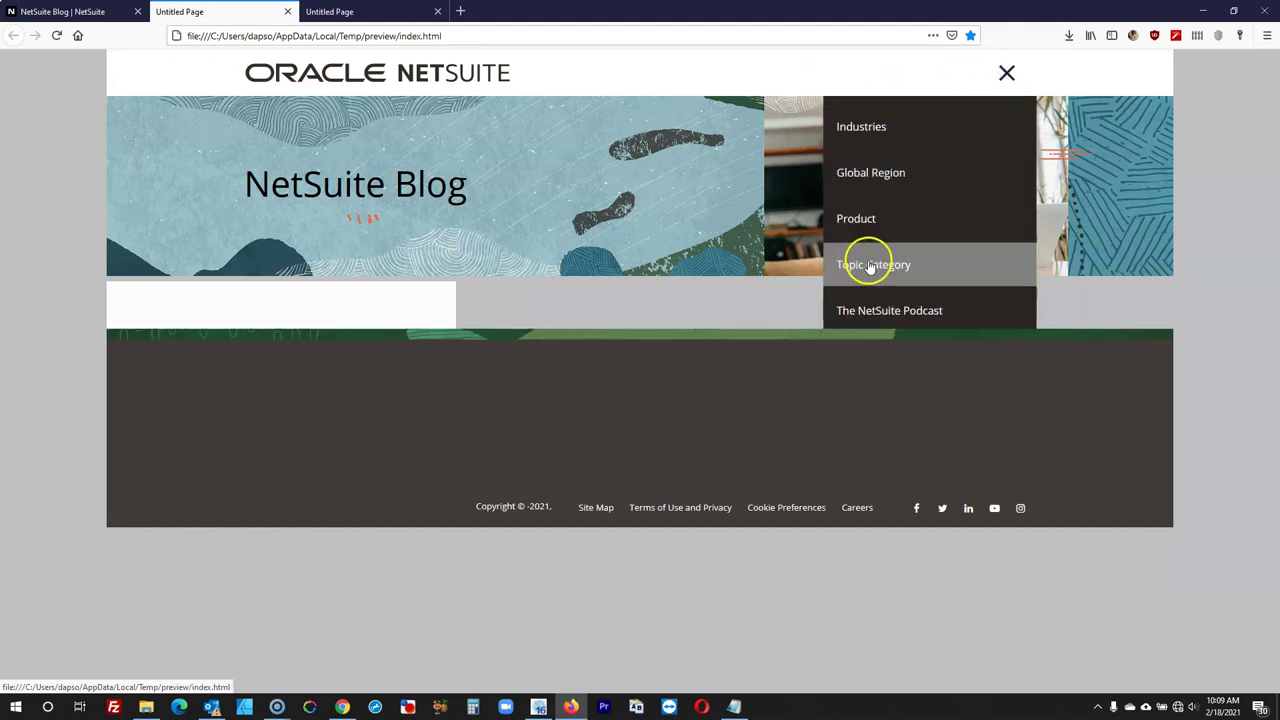
left_click(1008, 75)
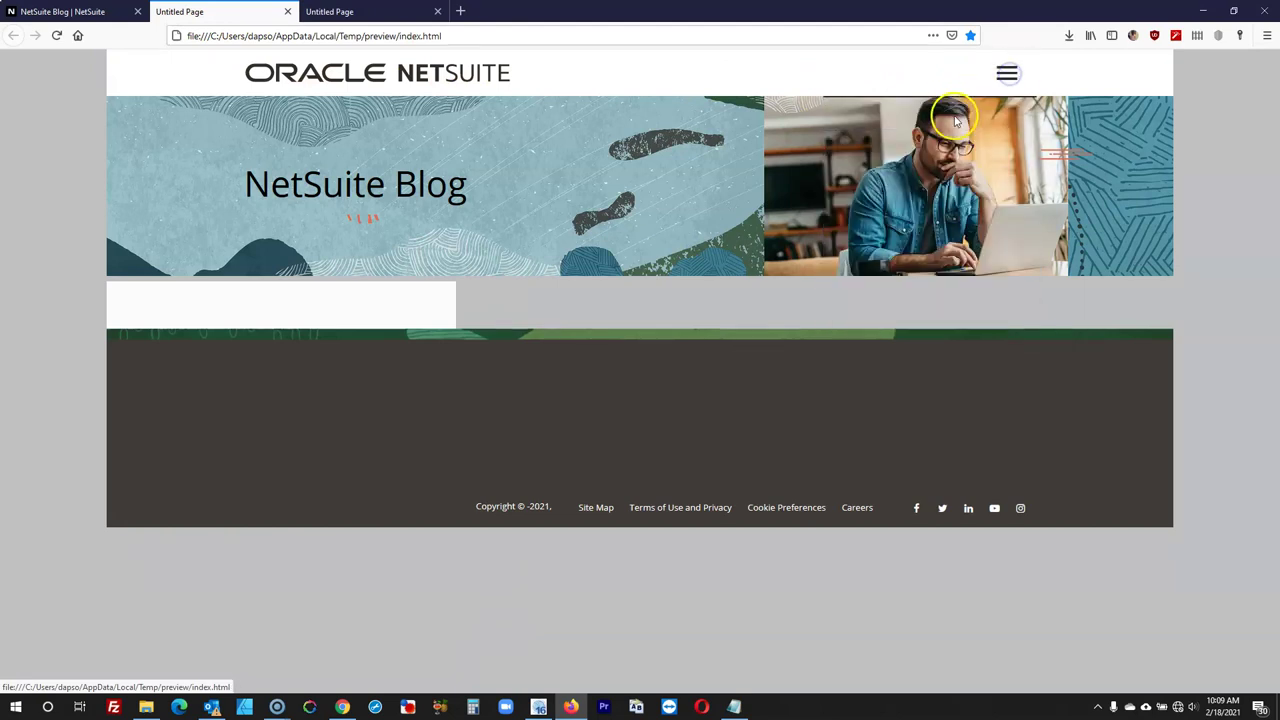
left_click(50, 11)
left_click(538, 707)
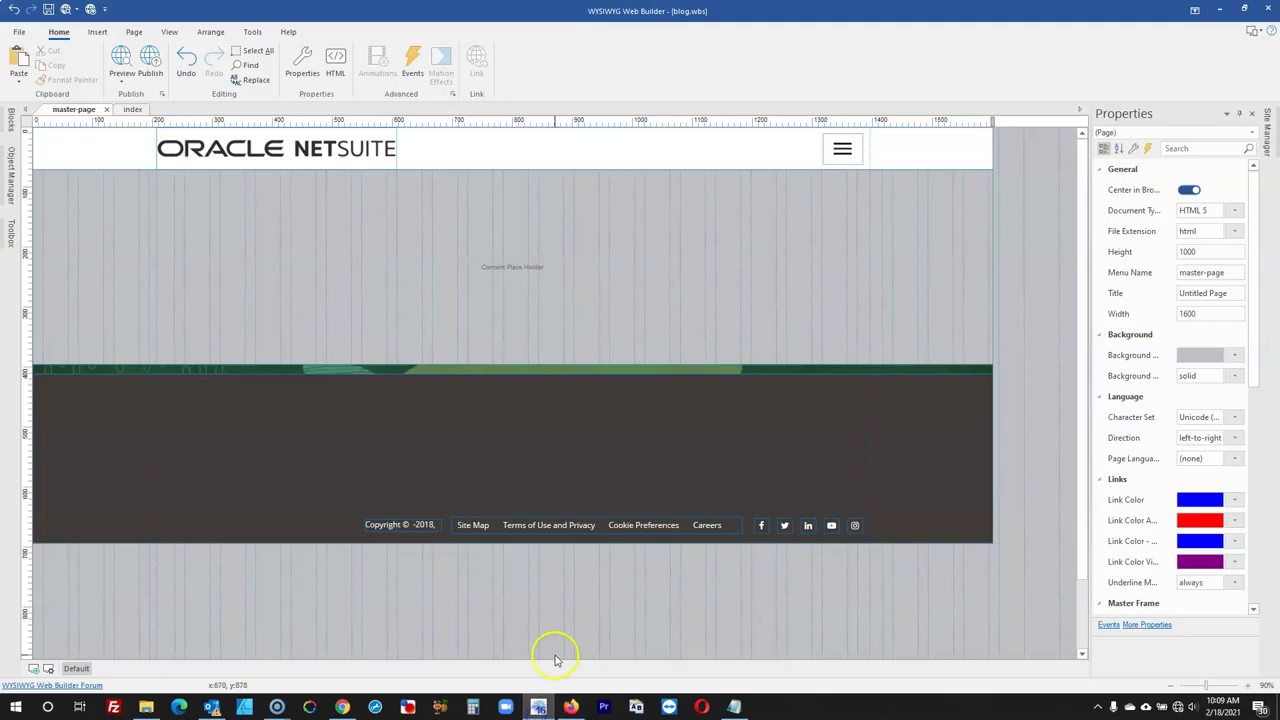
Open the index page, place its tab ahead of master-page, and inspect the area below the banner on the NetSuite blog in Firefox
left_click(127, 110)
left_click_drag(127, 110, 97, 113)
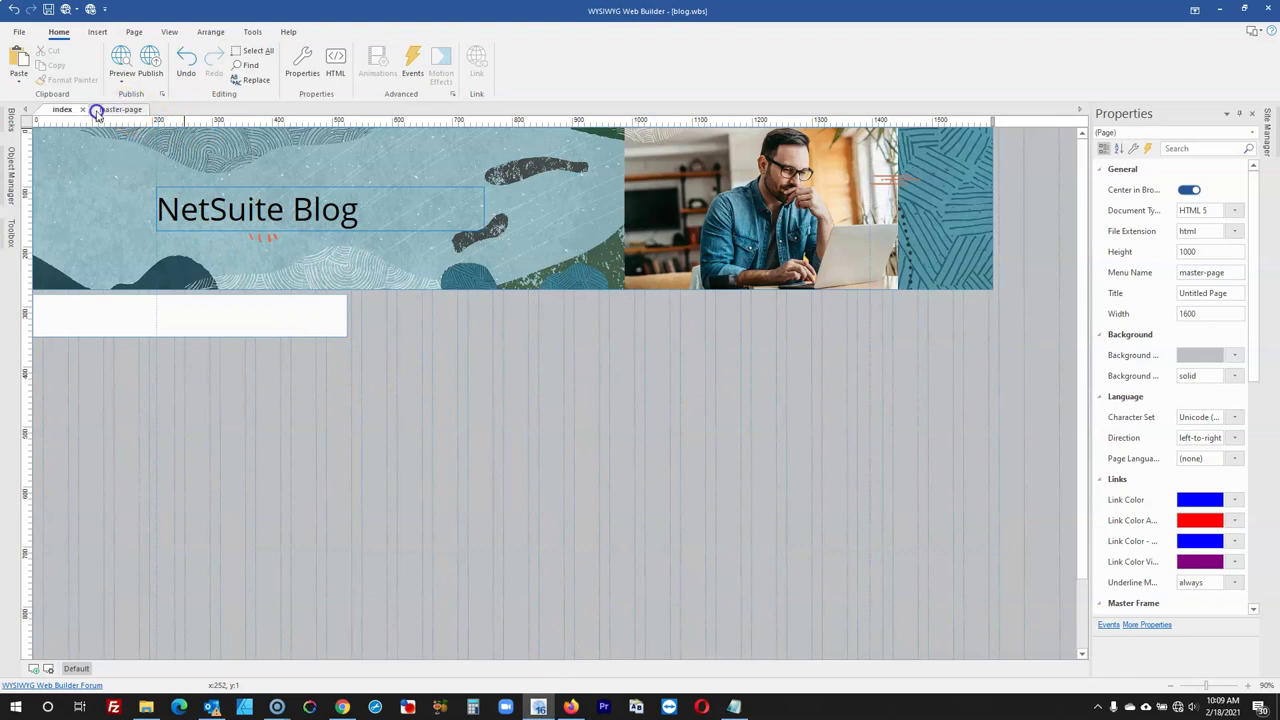
left_click(570, 707)
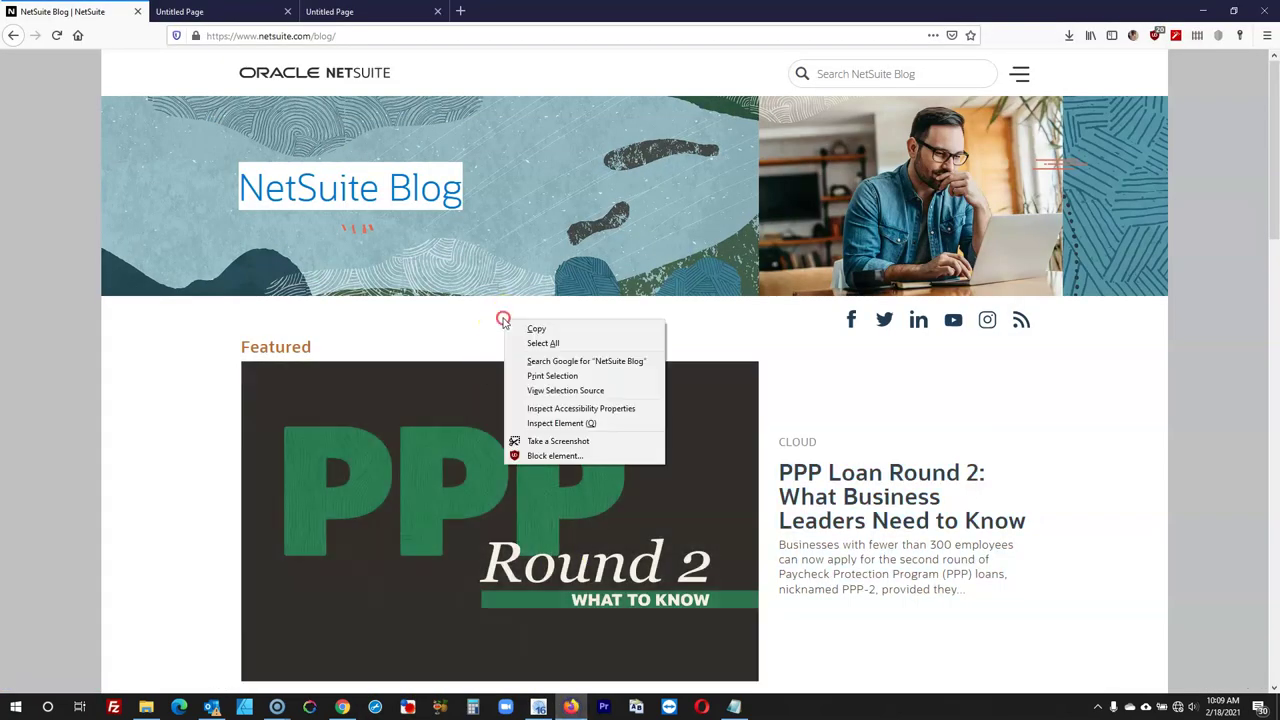
left_click(558, 424)
key("ctrl+shift+c")
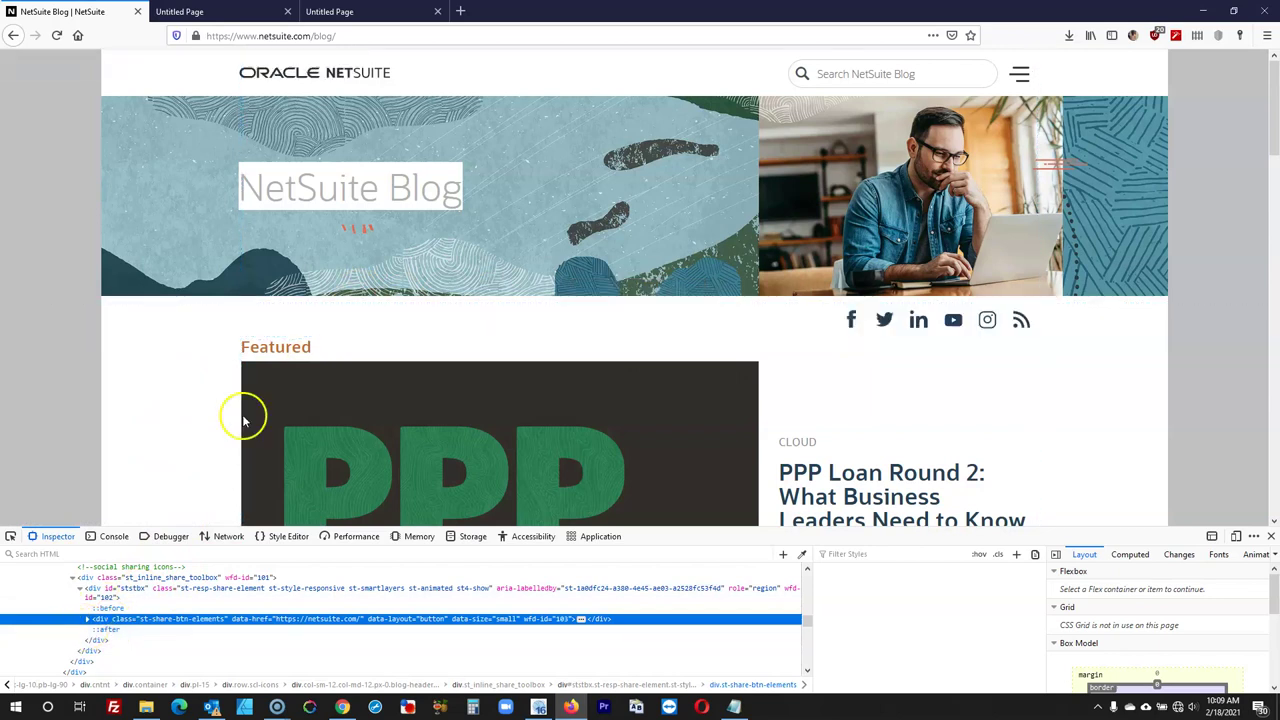
left_click(1203, 11)
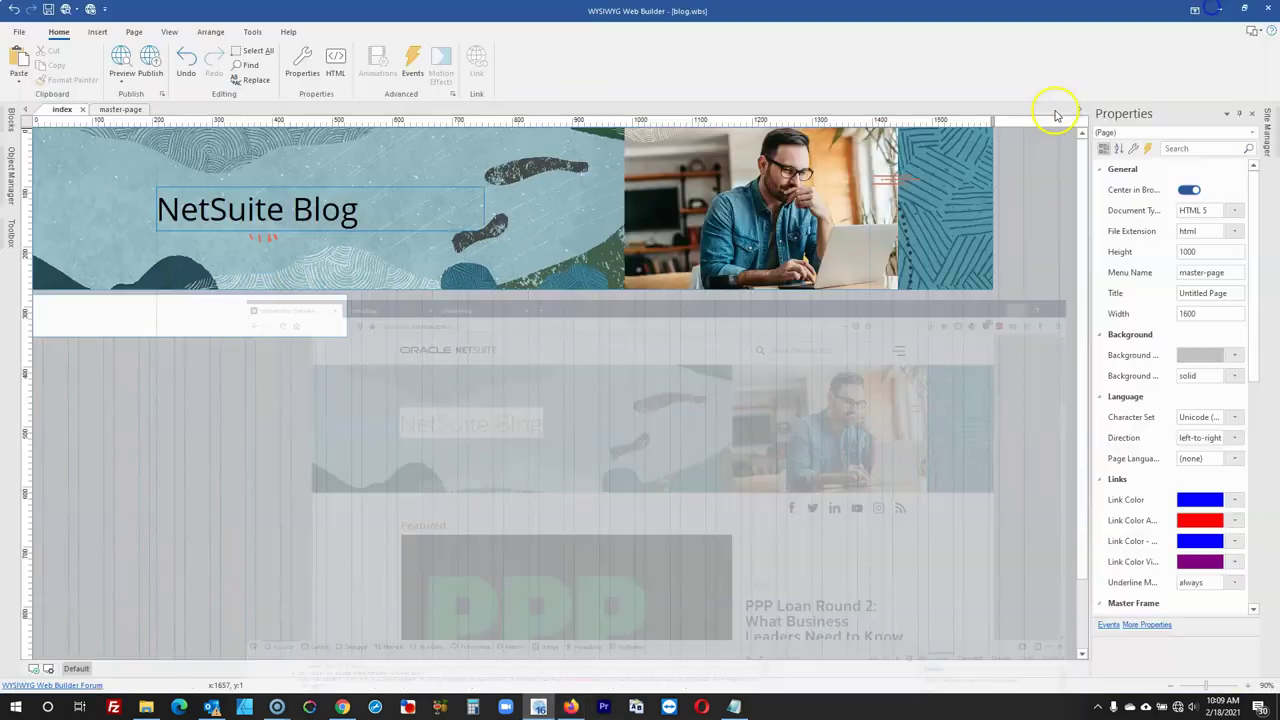
Move the white layer directly below the index banner to position 0, 270 and inspect the blog's content section width in Firefox
left_click(290, 320)
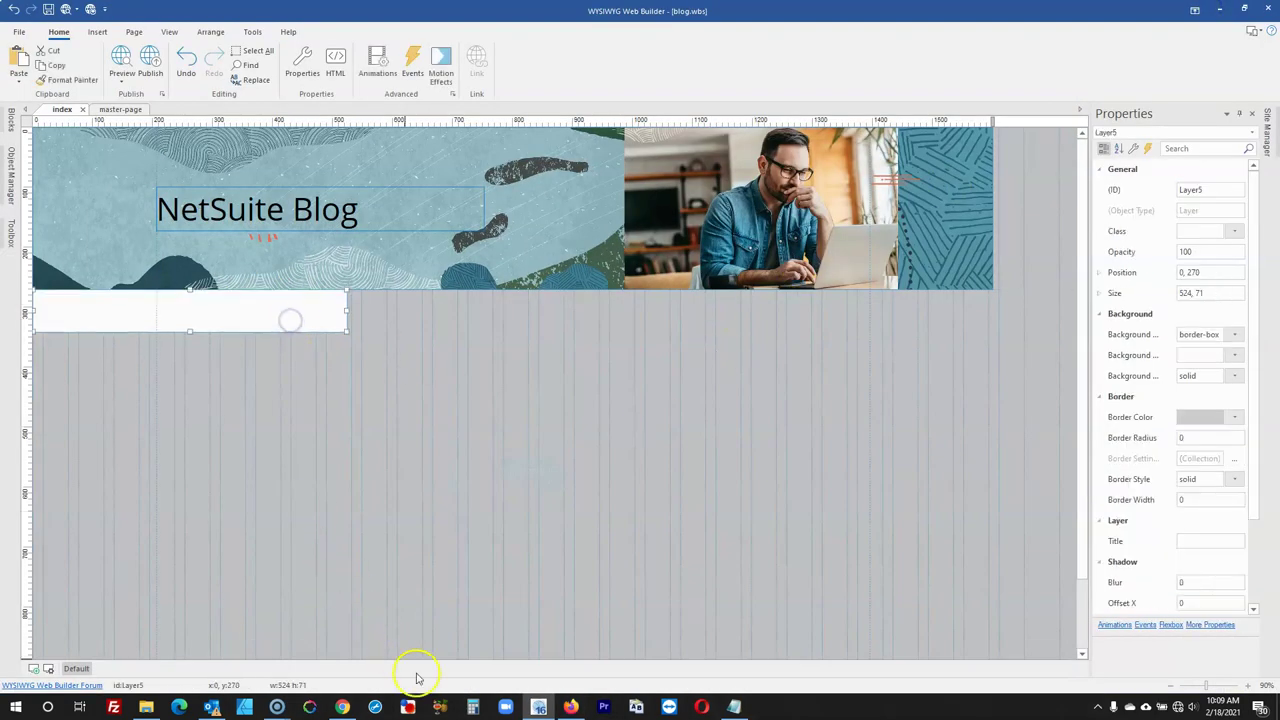
left_click(571, 708)
left_click(8, 536)
left_click_drag(580, 343, 586, 329)
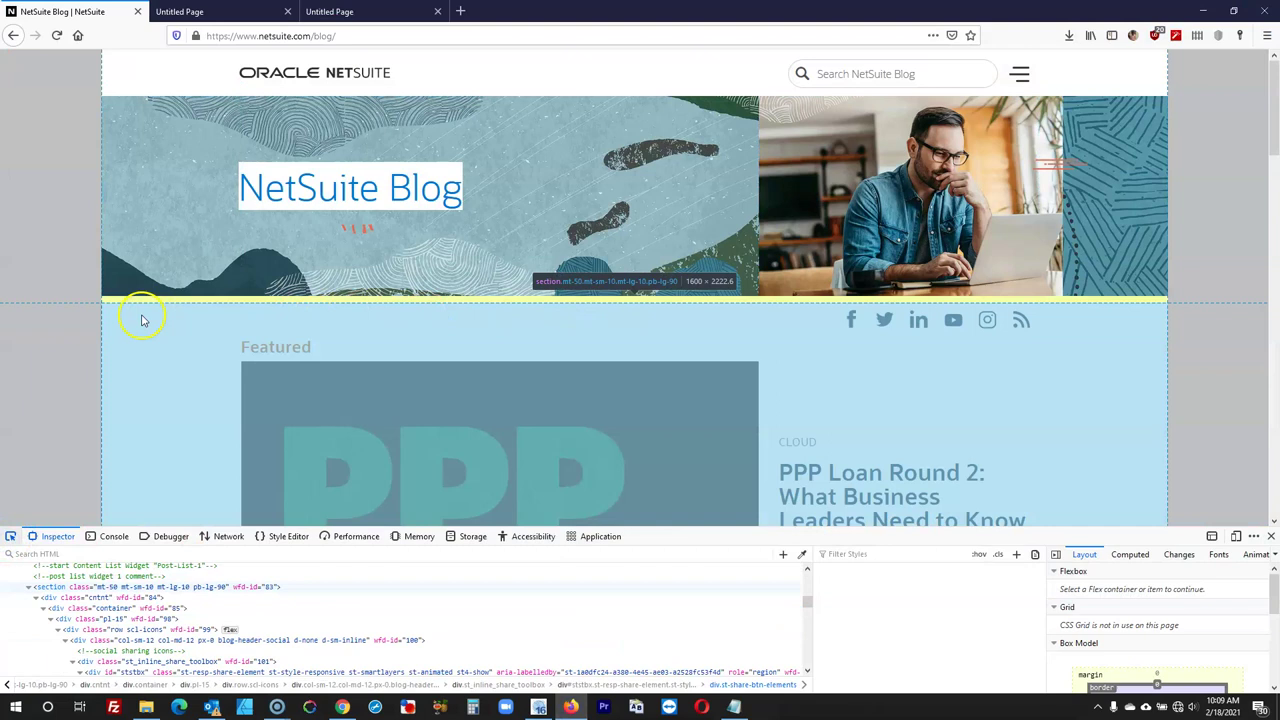
left_click(322, 327)
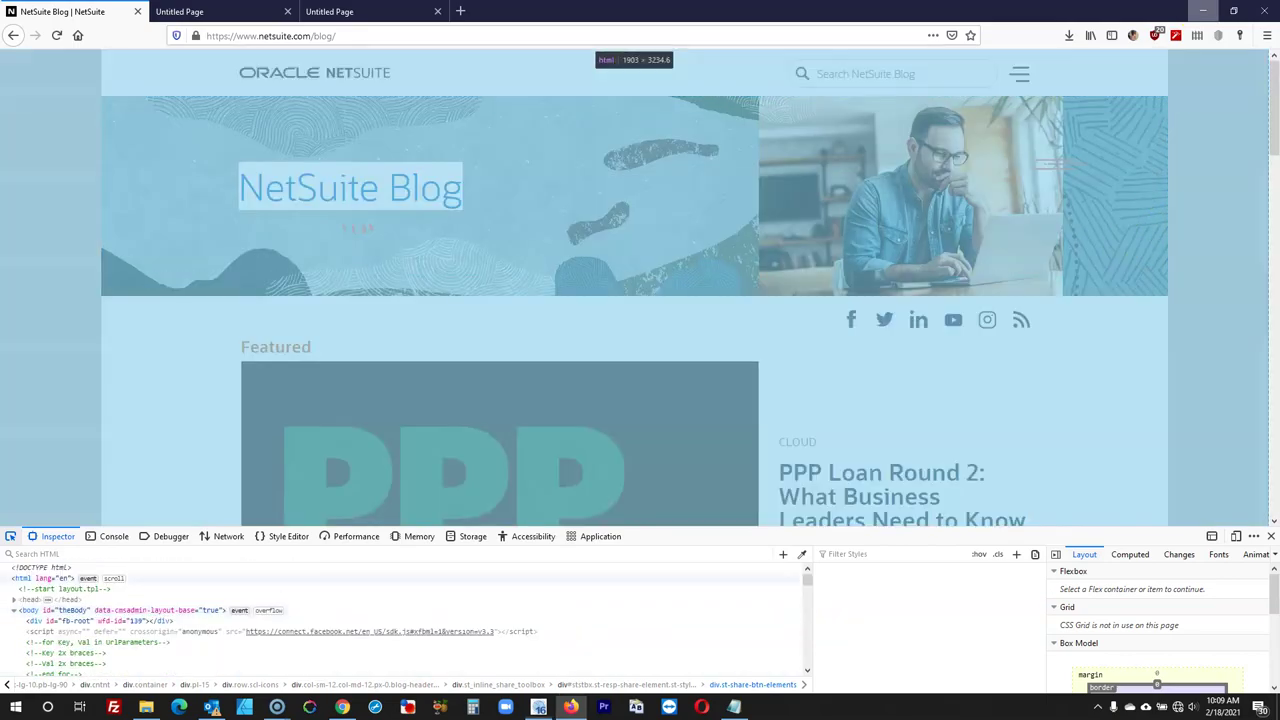
left_click(1203, 11)
Enlarge the white layer below the banner on the index page to 1600 by 562
left_click(279, 300)
left_click(343, 314)
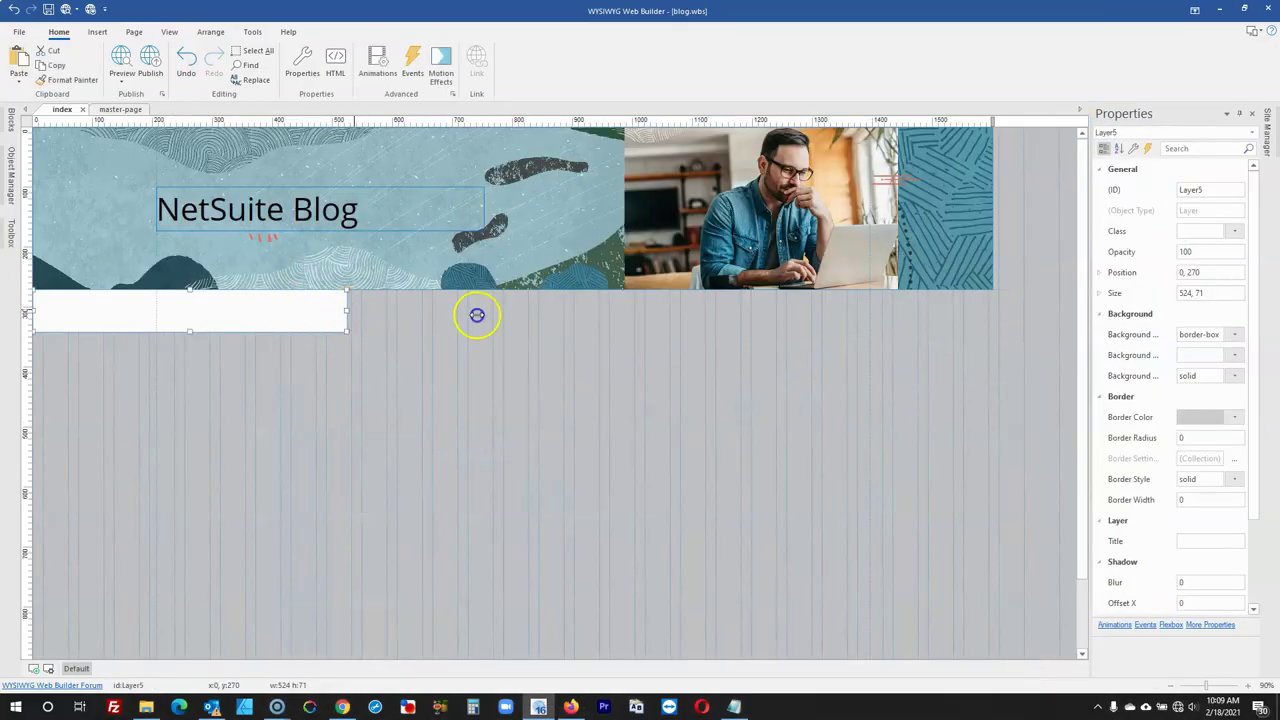
left_click_drag(477, 315, 1027, 337)
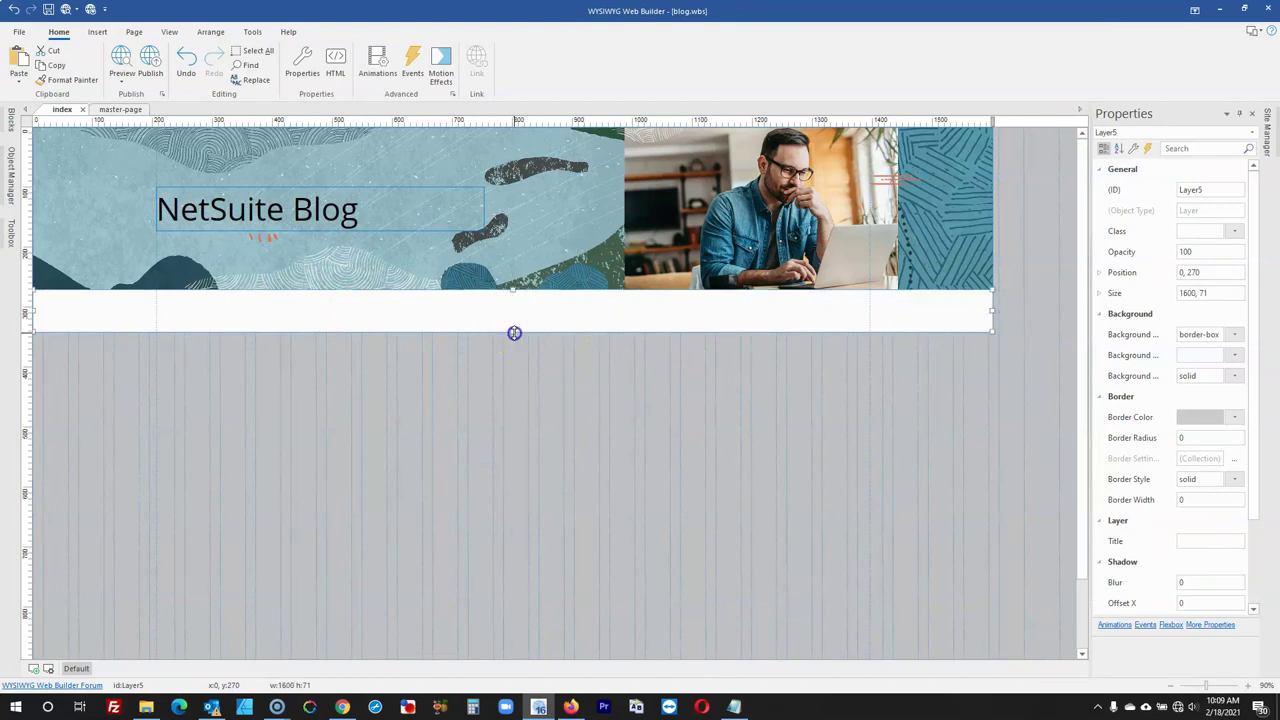
left_click_drag(514, 333, 514, 627)
Draw a layer inside the white content layer, set its size to 1195 by 50, and place it just below the banner at 203, 288
left_click(10, 226)
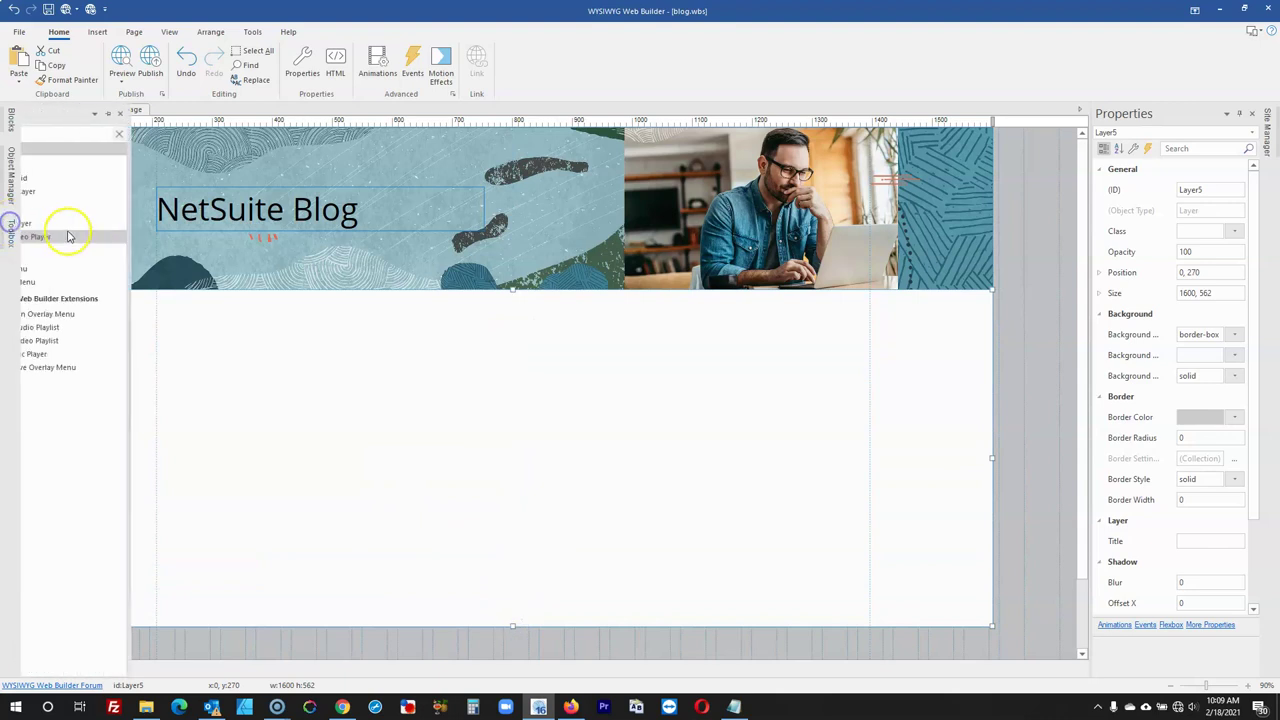
left_click(1020, 347)
left_click(947, 363)
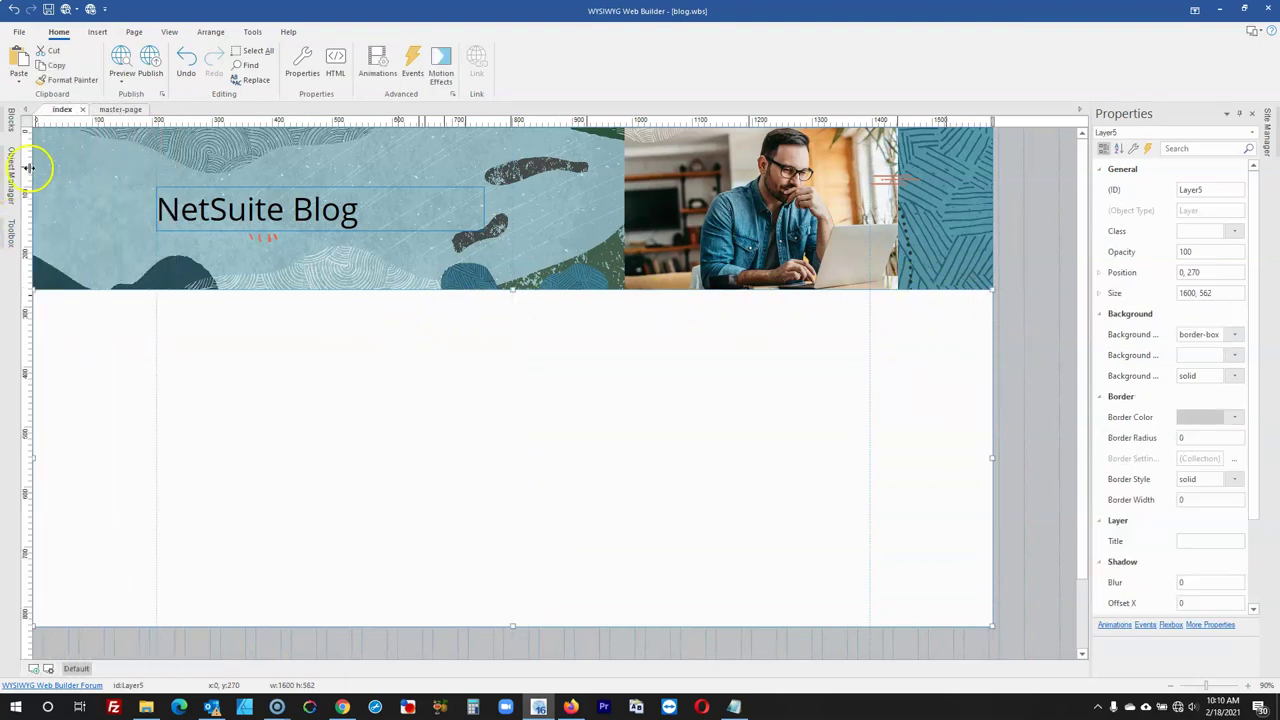
mouse_move(20, 236)
left_click(53, 164)
left_click_drag(344, 367, 681, 409)
left_click(1232, 291)
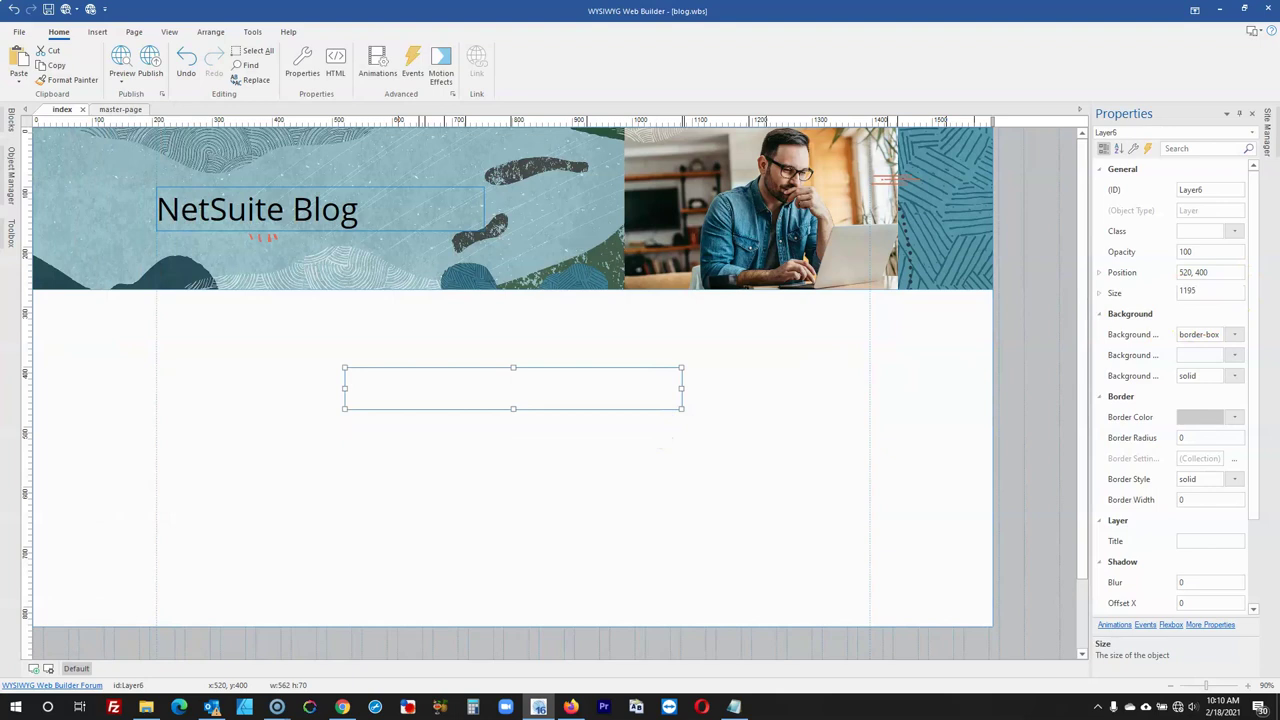
key("Return")
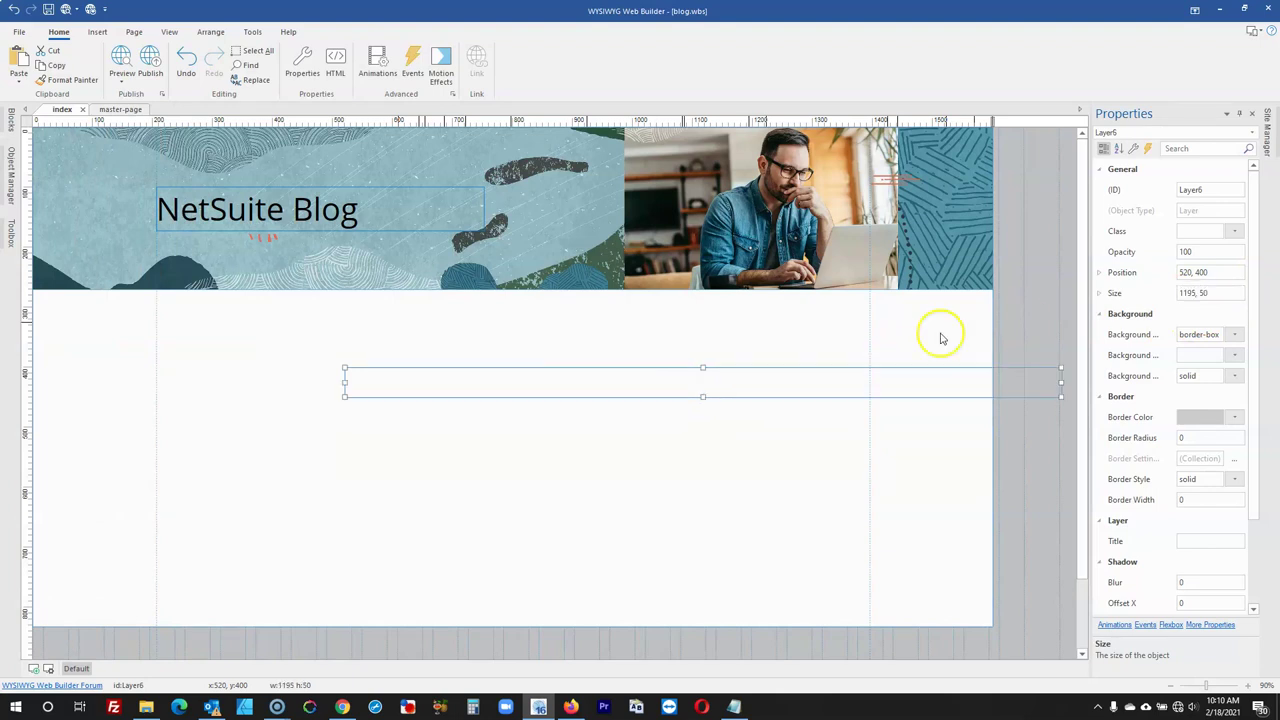
left_click(1014, 320)
left_click_drag(962, 387, 763, 319)
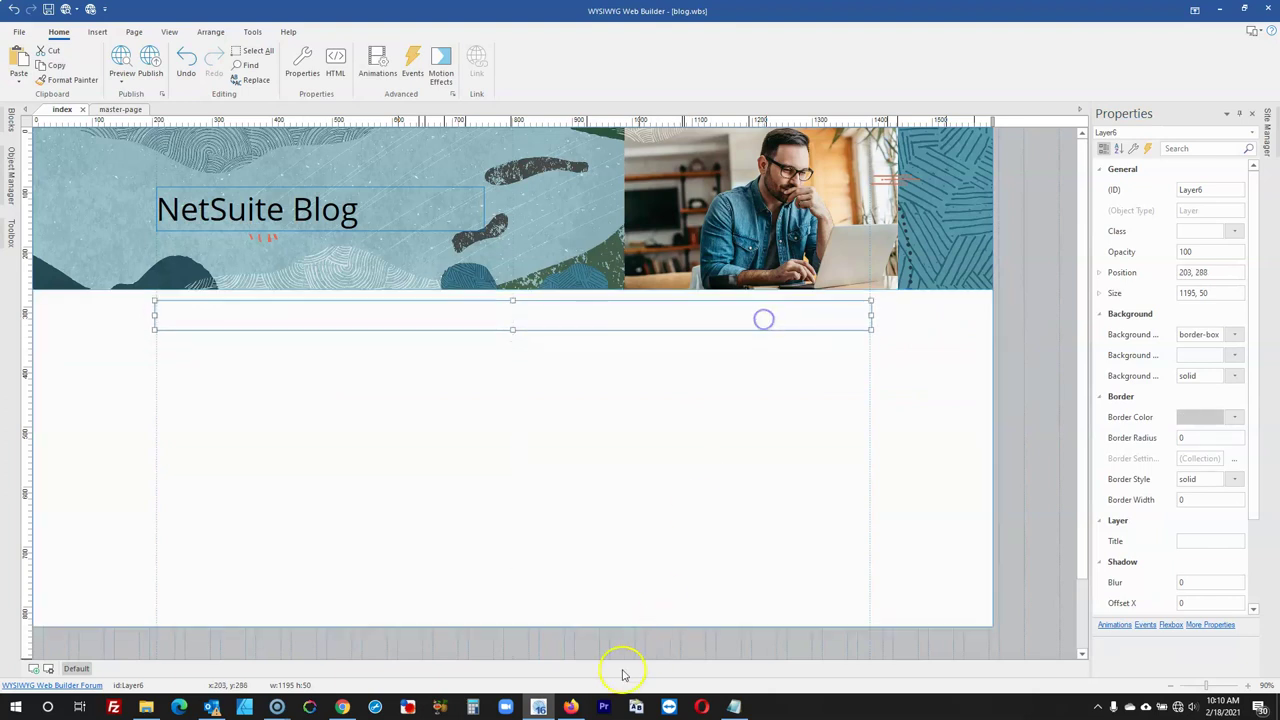
Check the NetSuite blog's social icon row in Firefox, return to WYSIWYG Web Builder and open the master page
left_click(571, 707)
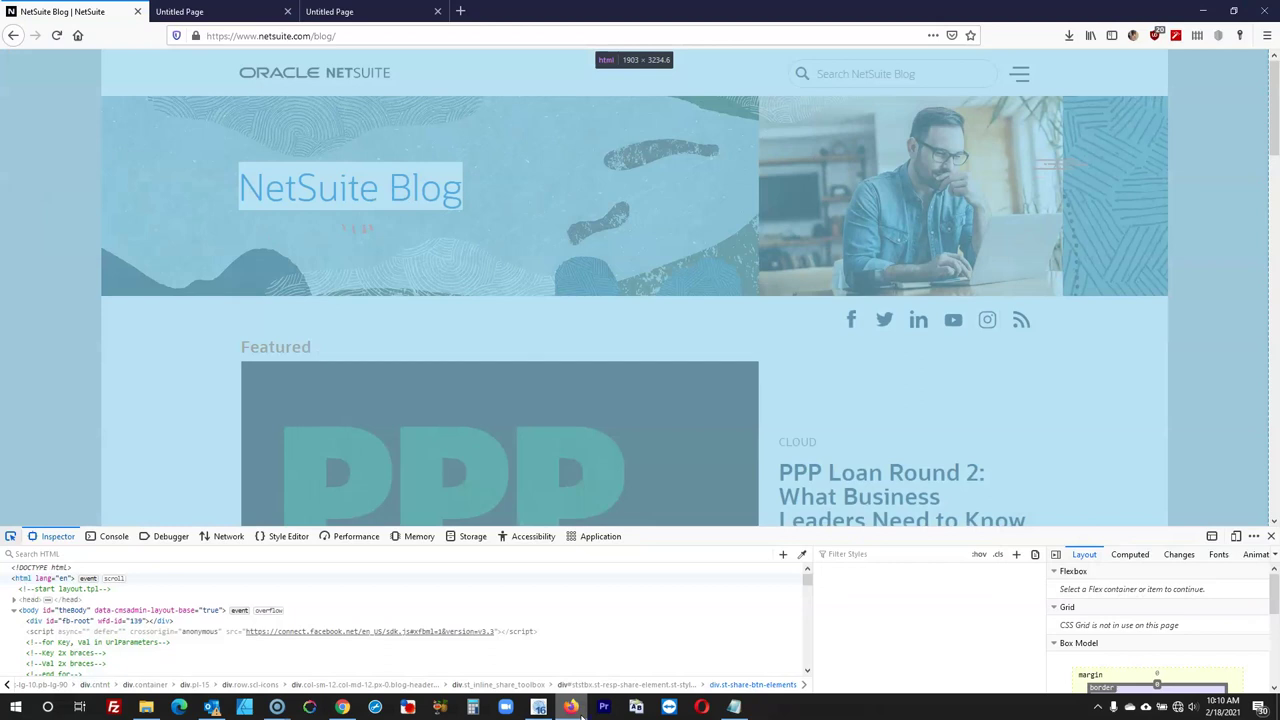
key("alt+Tab")
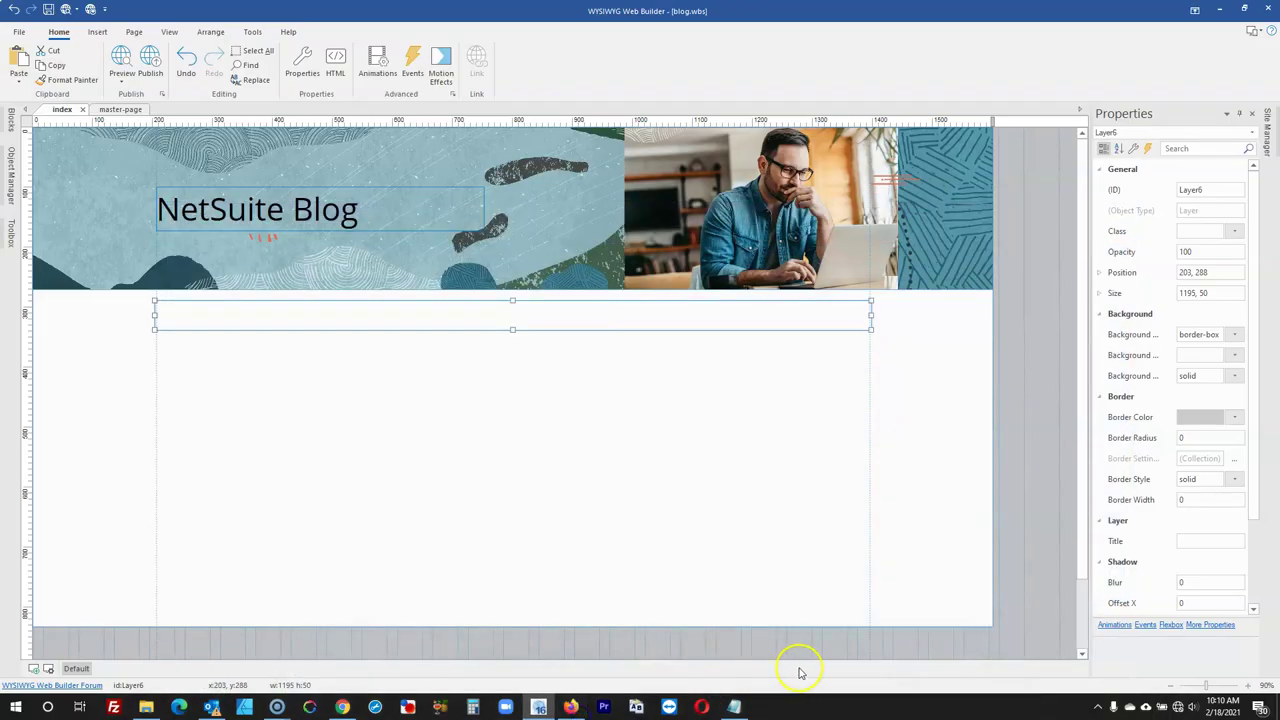
left_click(106, 108)
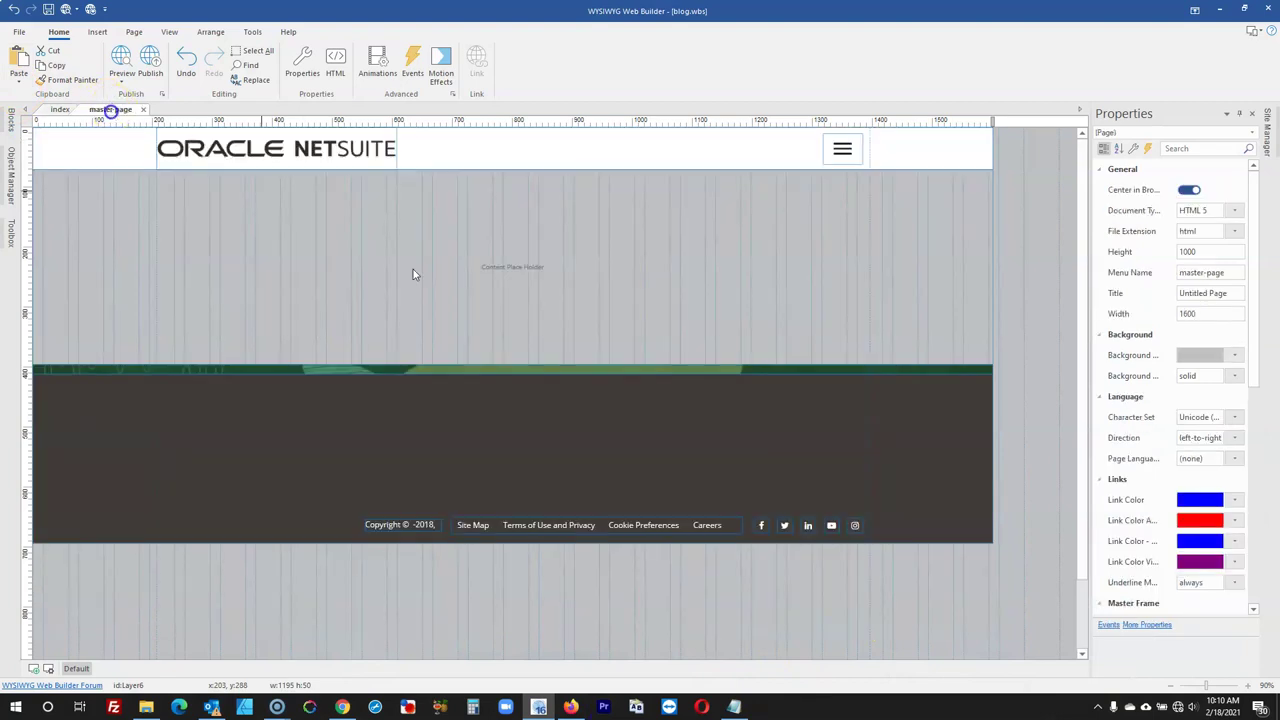
left_click(765, 525)
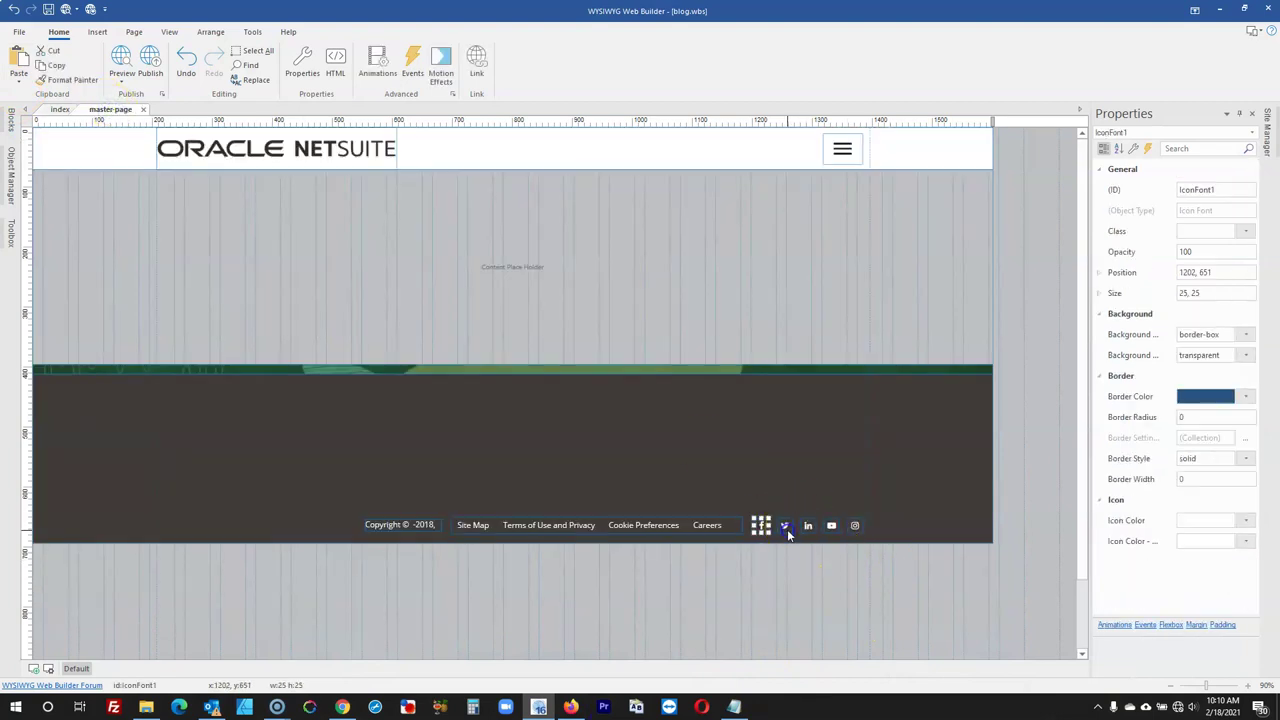
left_click(788, 533, "shift")
left_click(807, 527, "shift")
left_click(831, 525, "shift")
left_click(855, 525, "shift")
left_click(857, 526, "shift")
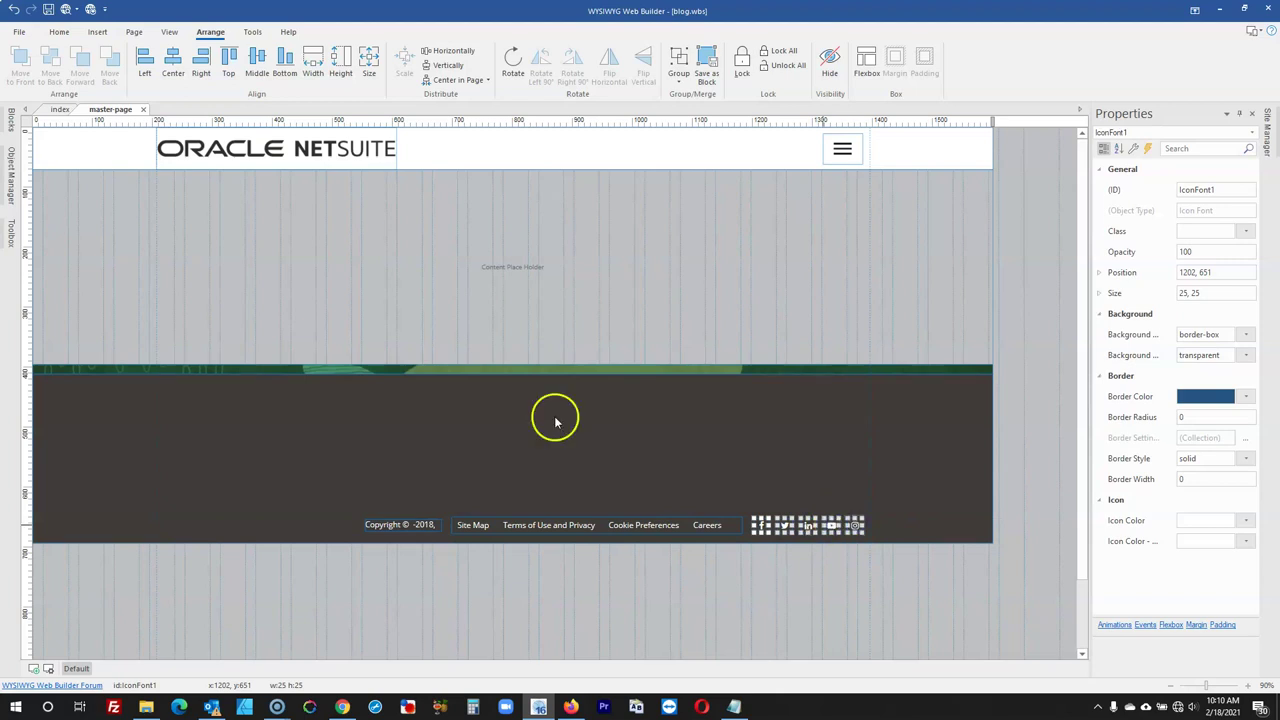
left_click(766, 649)
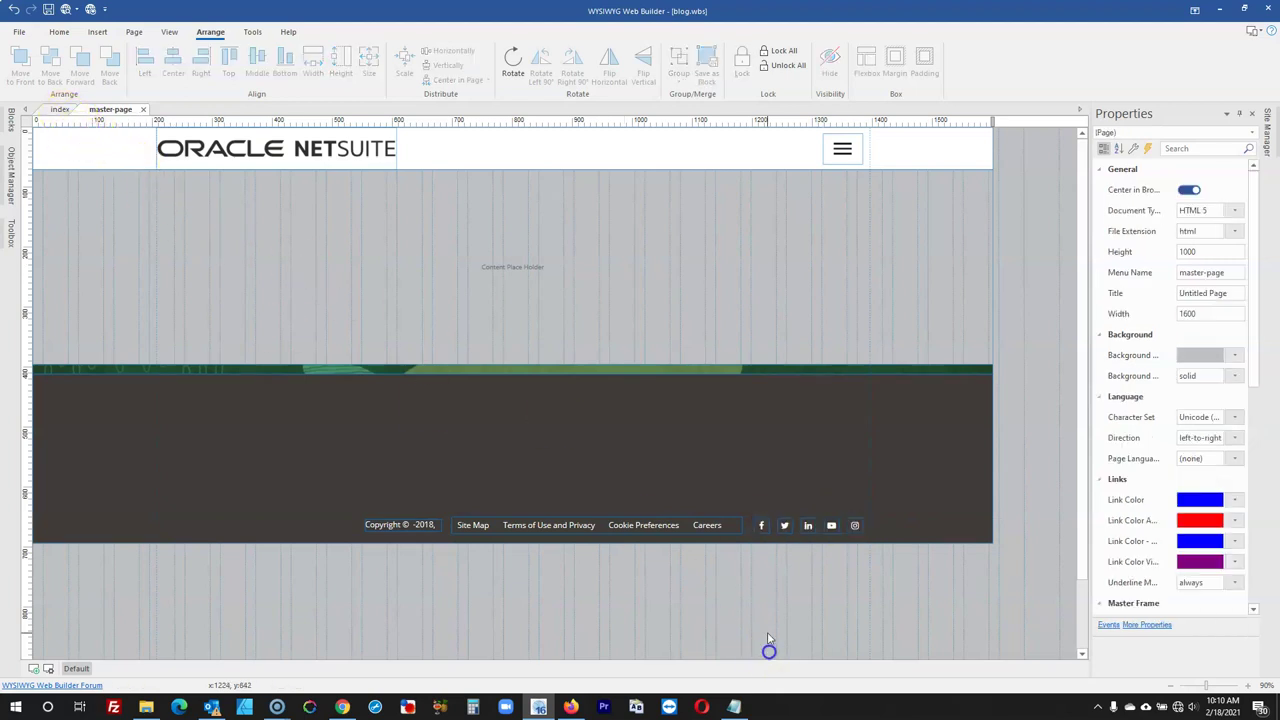
Copy the Facebook icon from the master page's footer onto the index page's white layer and open the copy's Icon Font settings
left_click(759, 522)
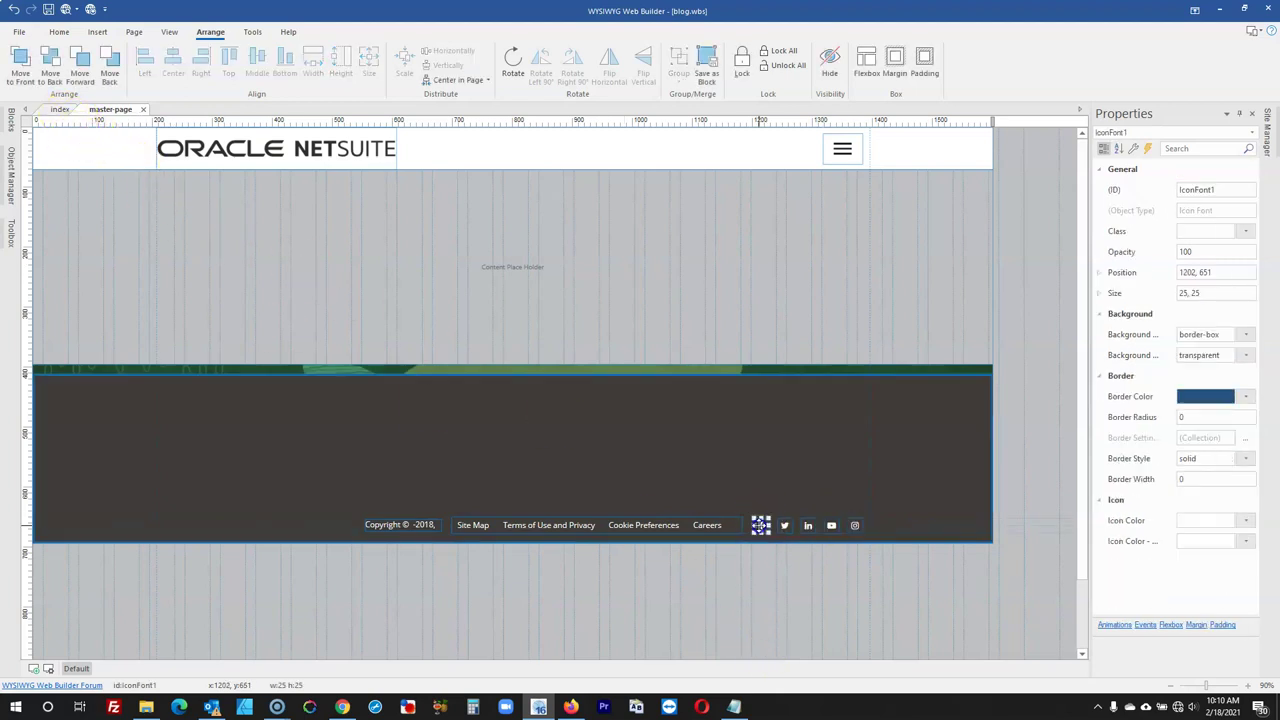
left_click(60, 110)
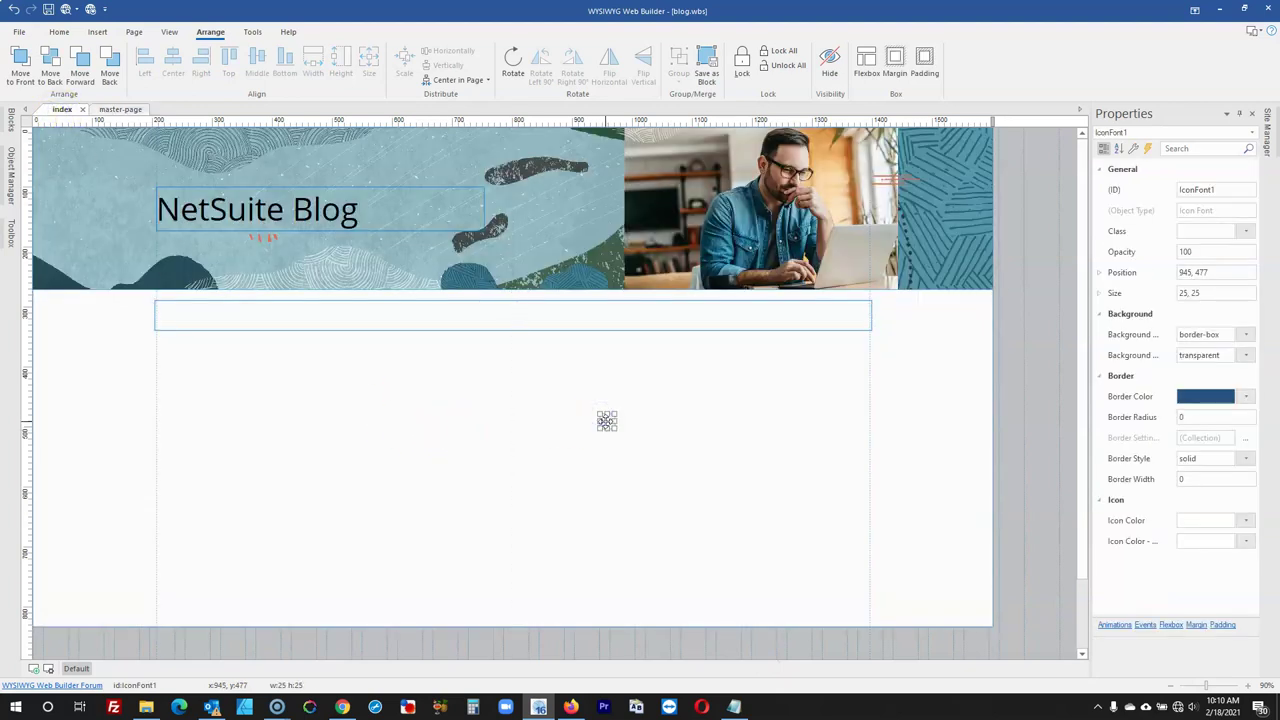
double_click(608, 417)
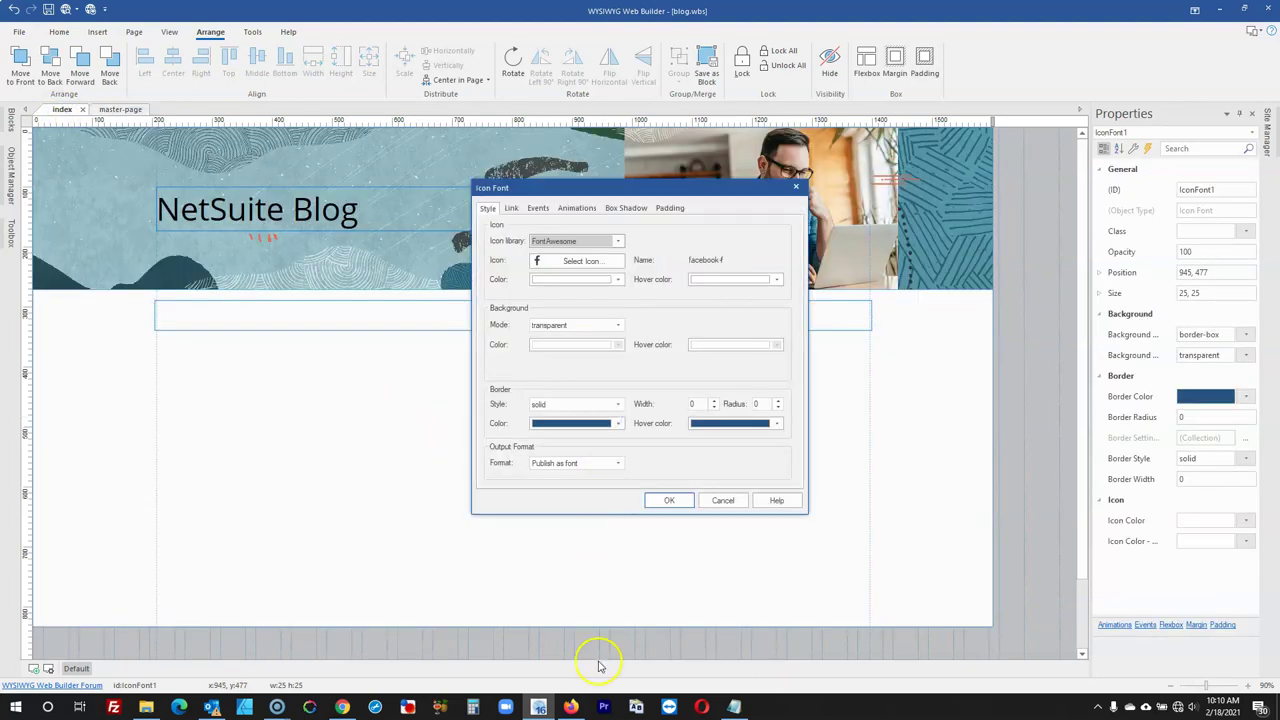
Inspect the Facebook icon below the banner on the NetSuite blog page in Firefox
left_click(572, 707)
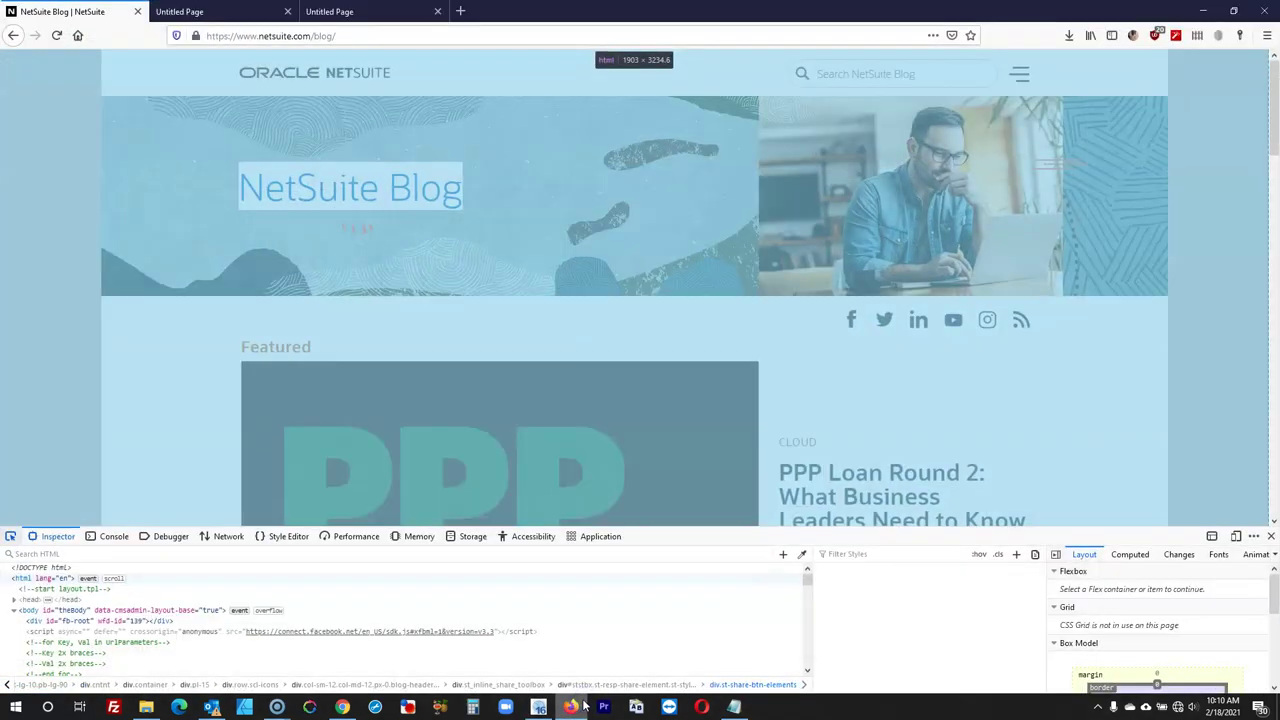
left_click(583, 707)
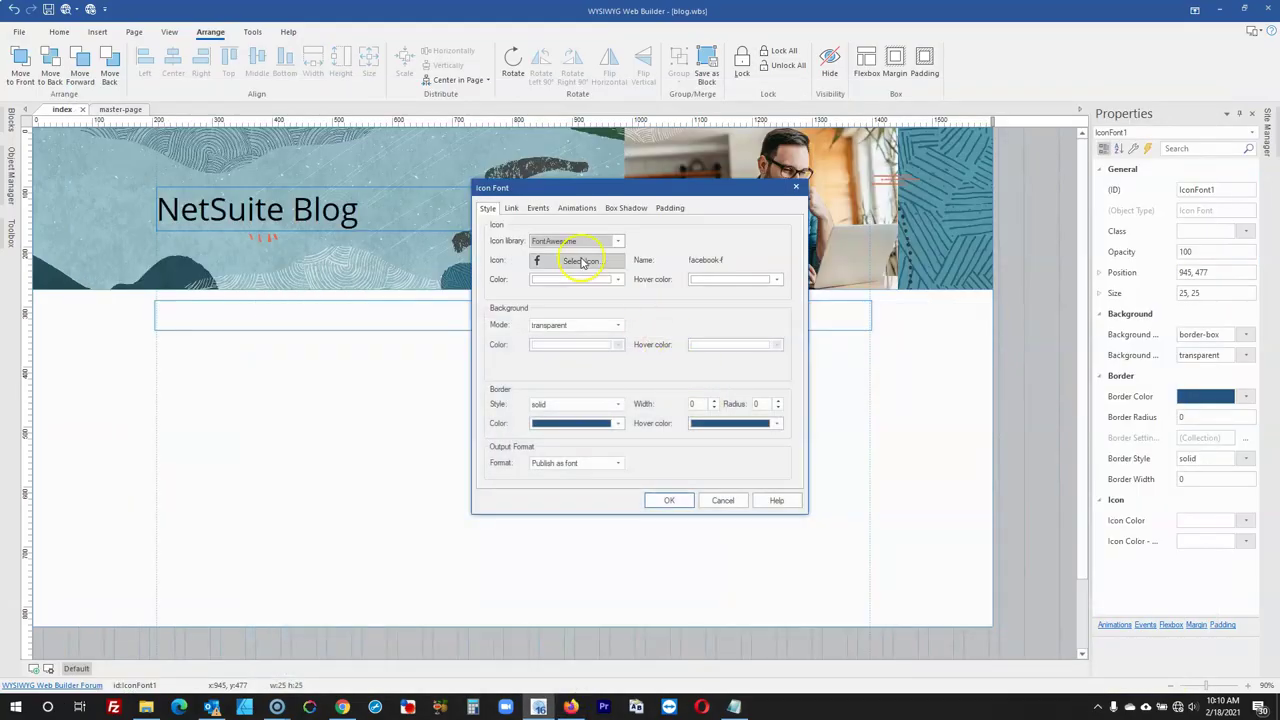
left_click(571, 707)
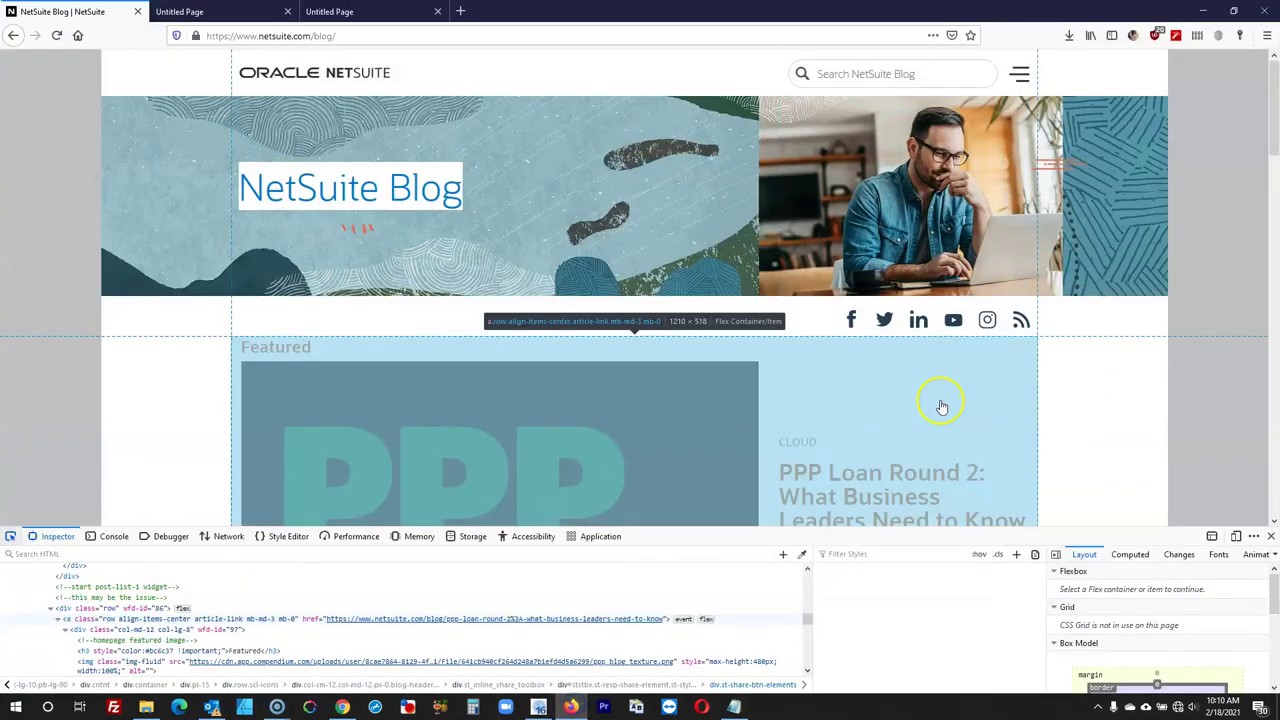
right_click(852, 326)
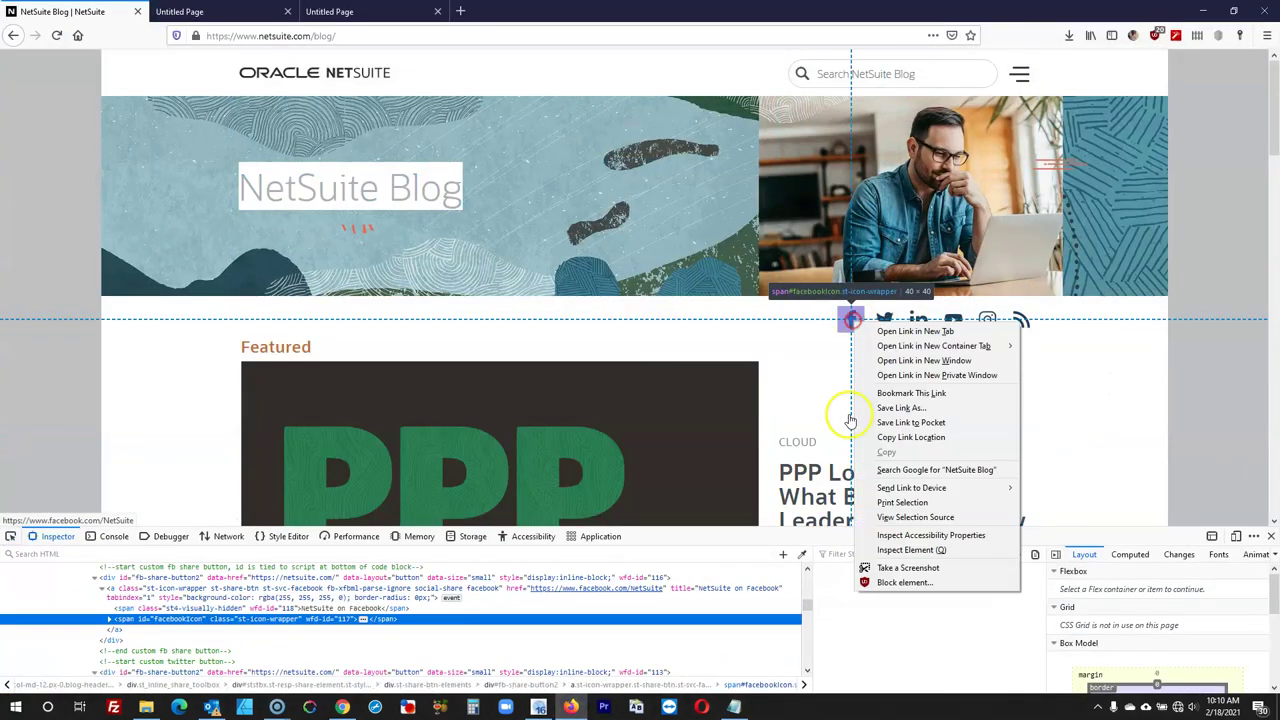
left_click(891, 548)
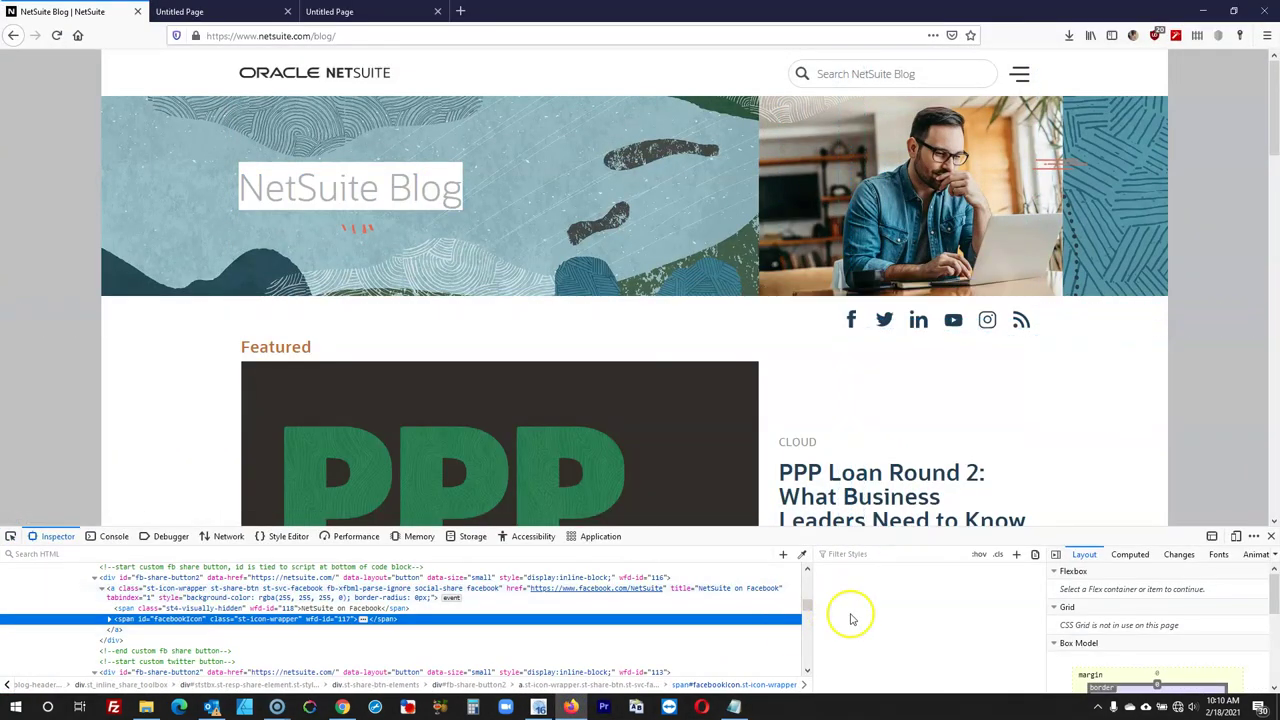
Inspect the Twitter icon below the banner on the NetSuite blog page and examine its style rules for the icon colour
right_click(884, 318)
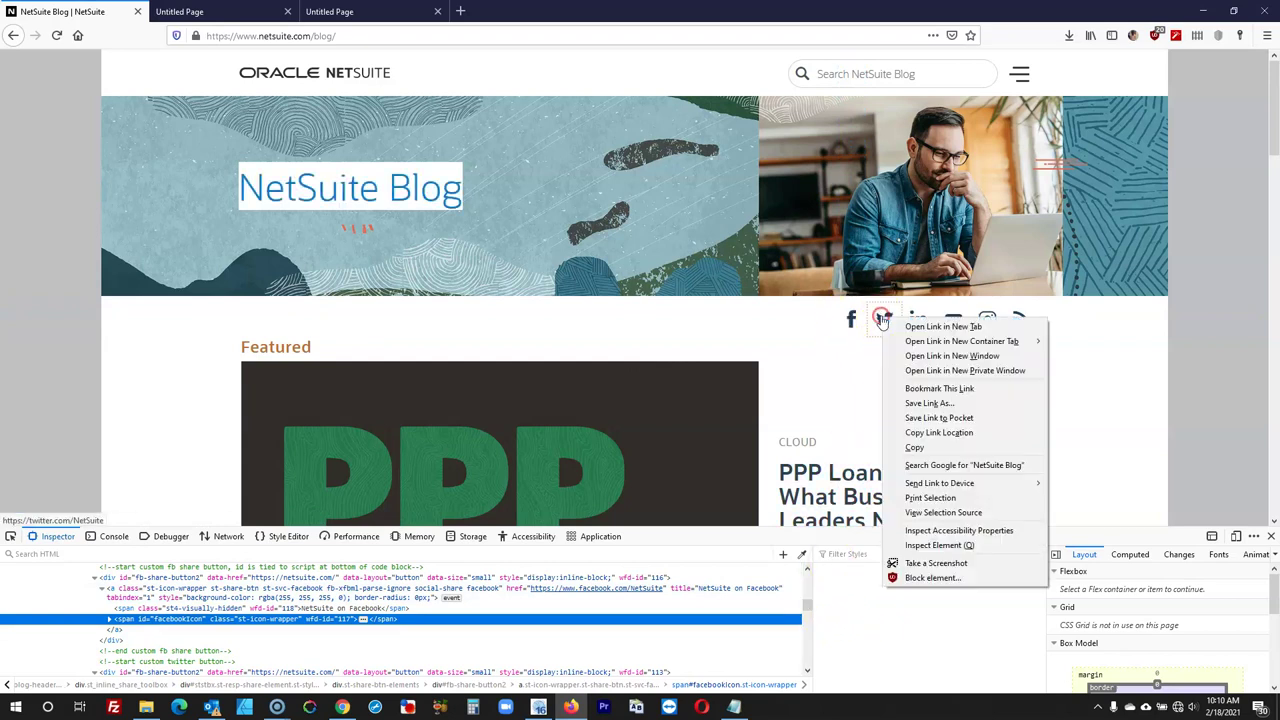
left_click(940, 545)
scroll(886, 632, "down", 10)
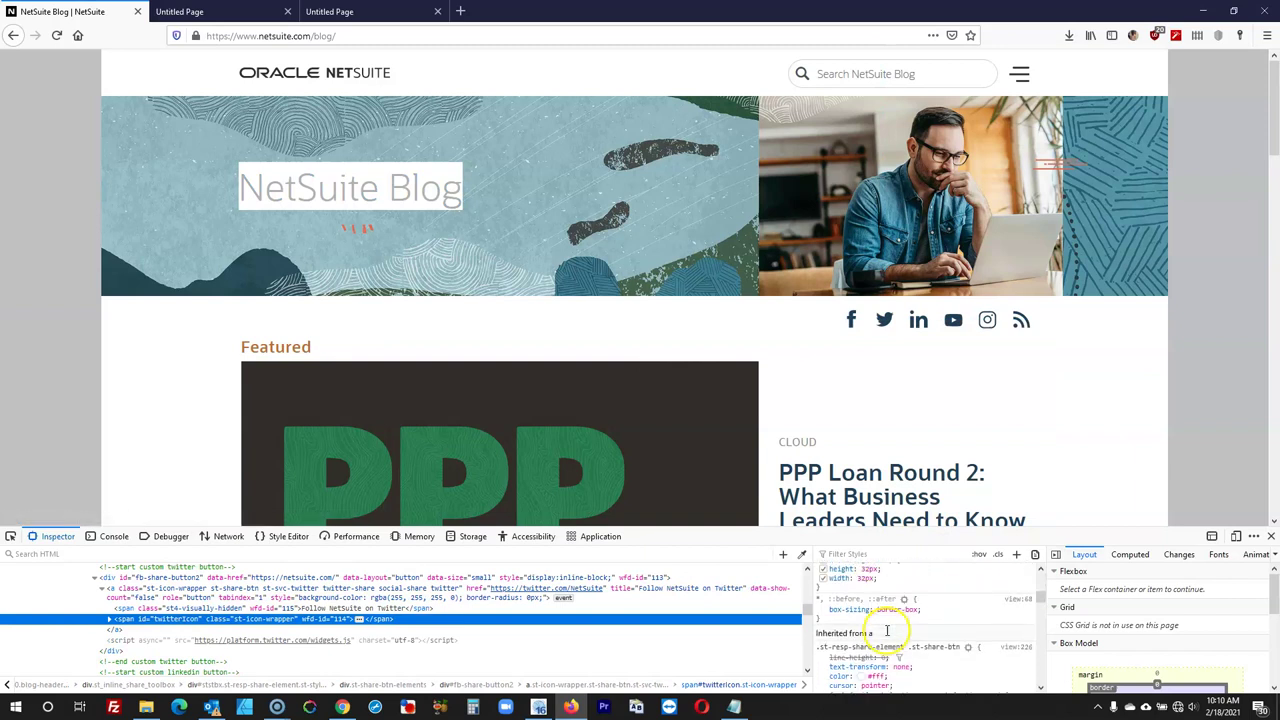
scroll(886, 632, "down", 10)
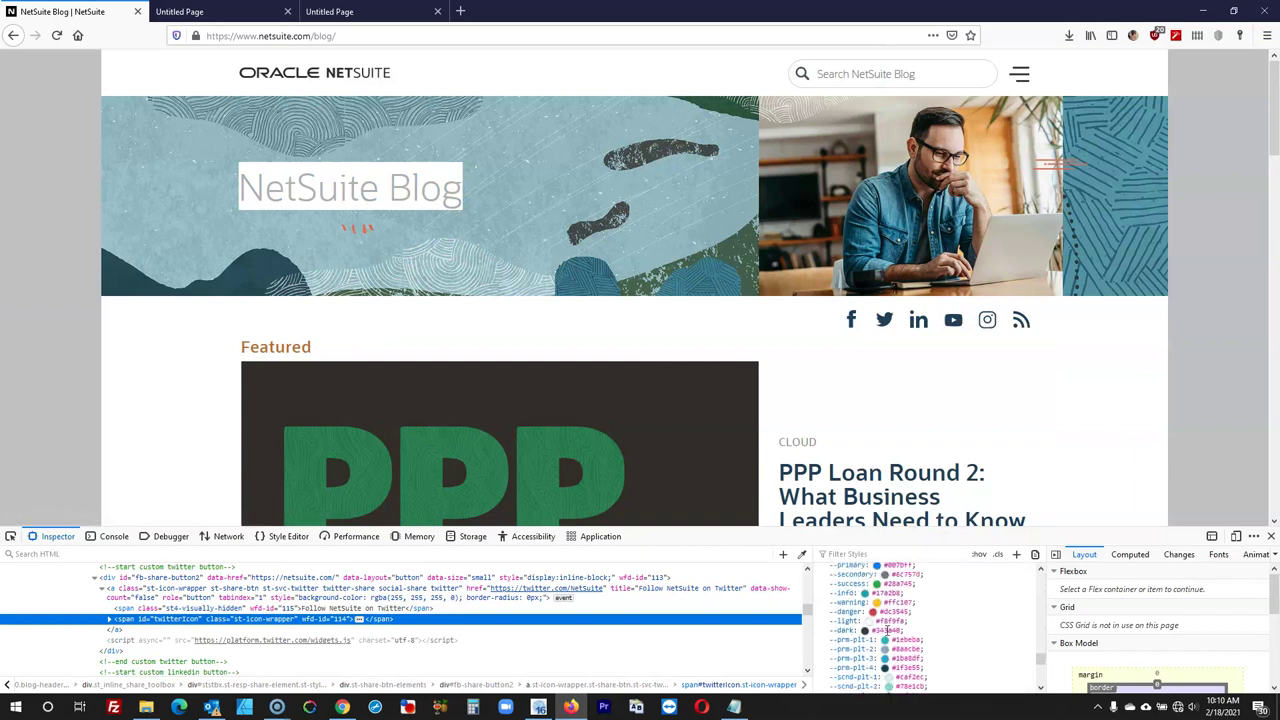
scroll(880, 583, "up", 15)
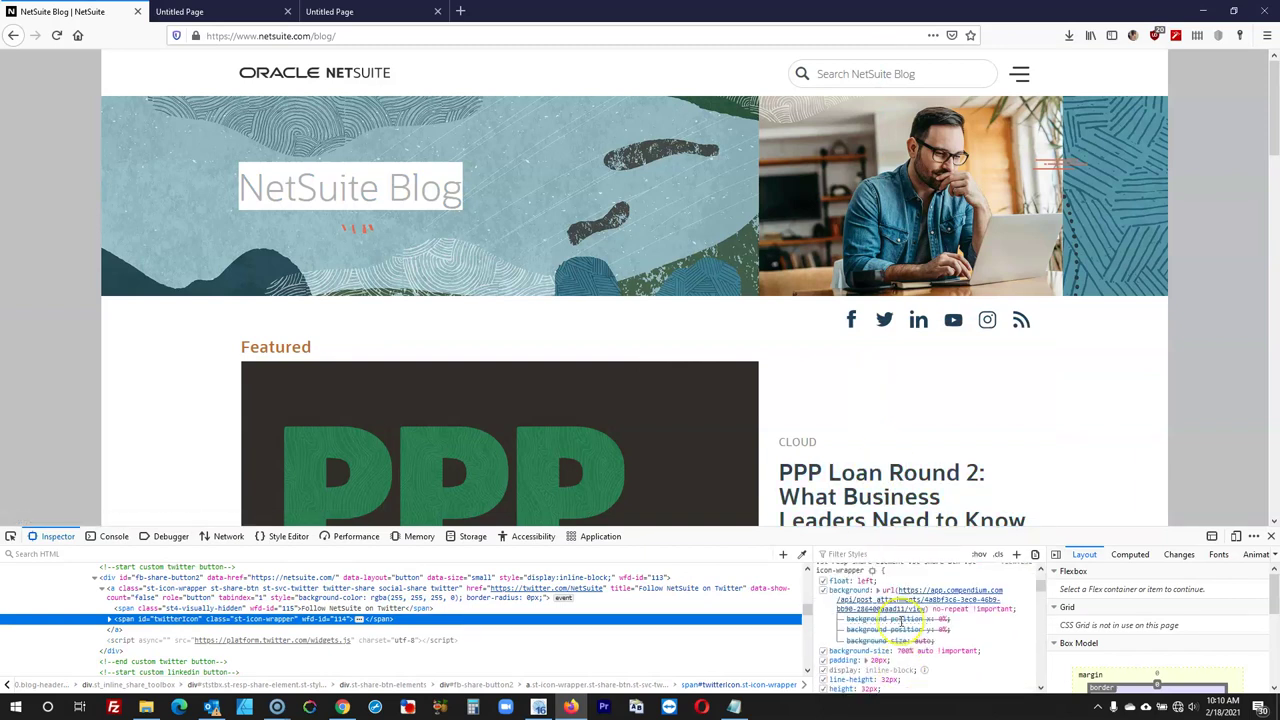
scroll(902, 622, "down", 3)
scroll(910, 630, "up", 3)
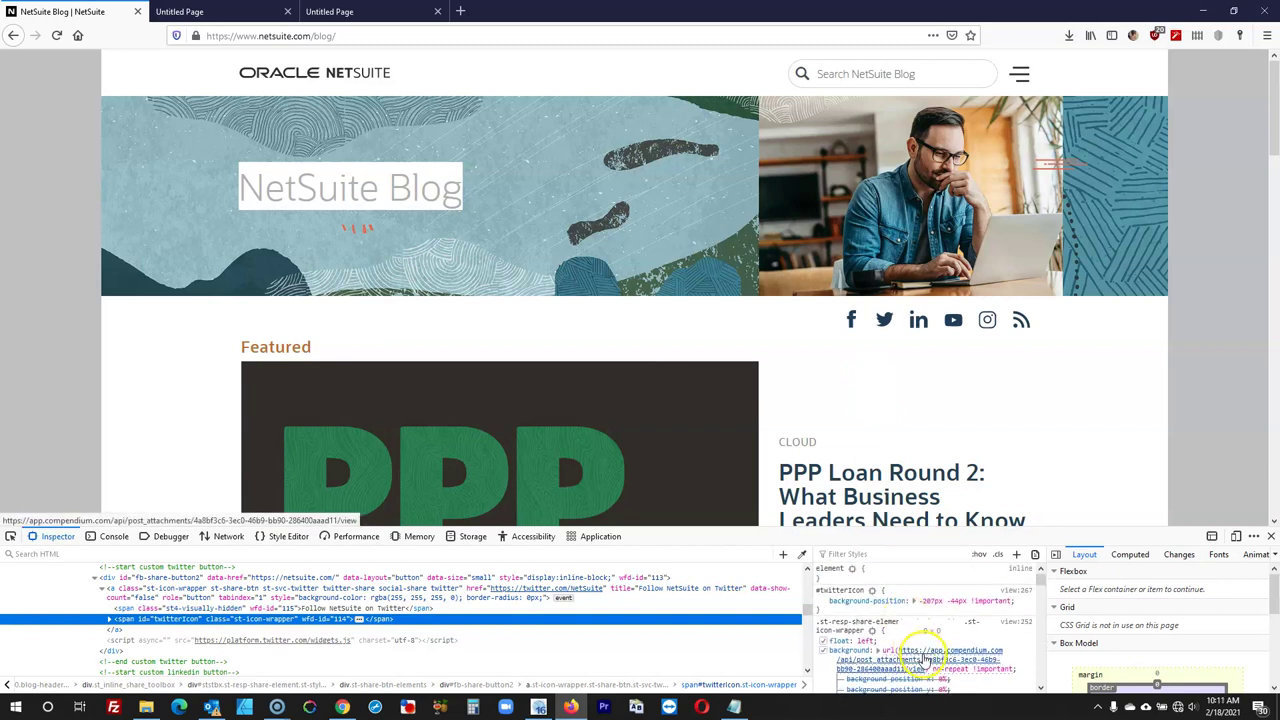
Inspect the YouTube icon below the banner and copy the --prm-plt-4 colour value #1f3e55 from its inherited styles
right_click(953, 320)
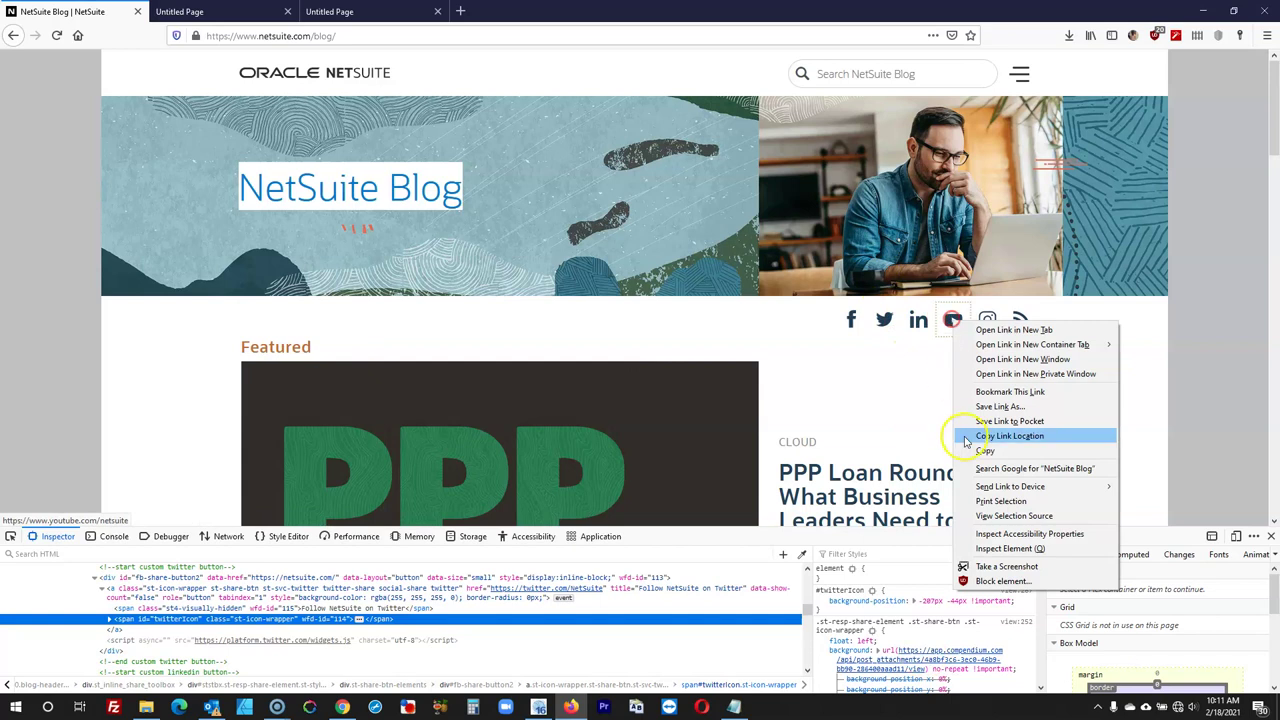
left_click(1003, 550)
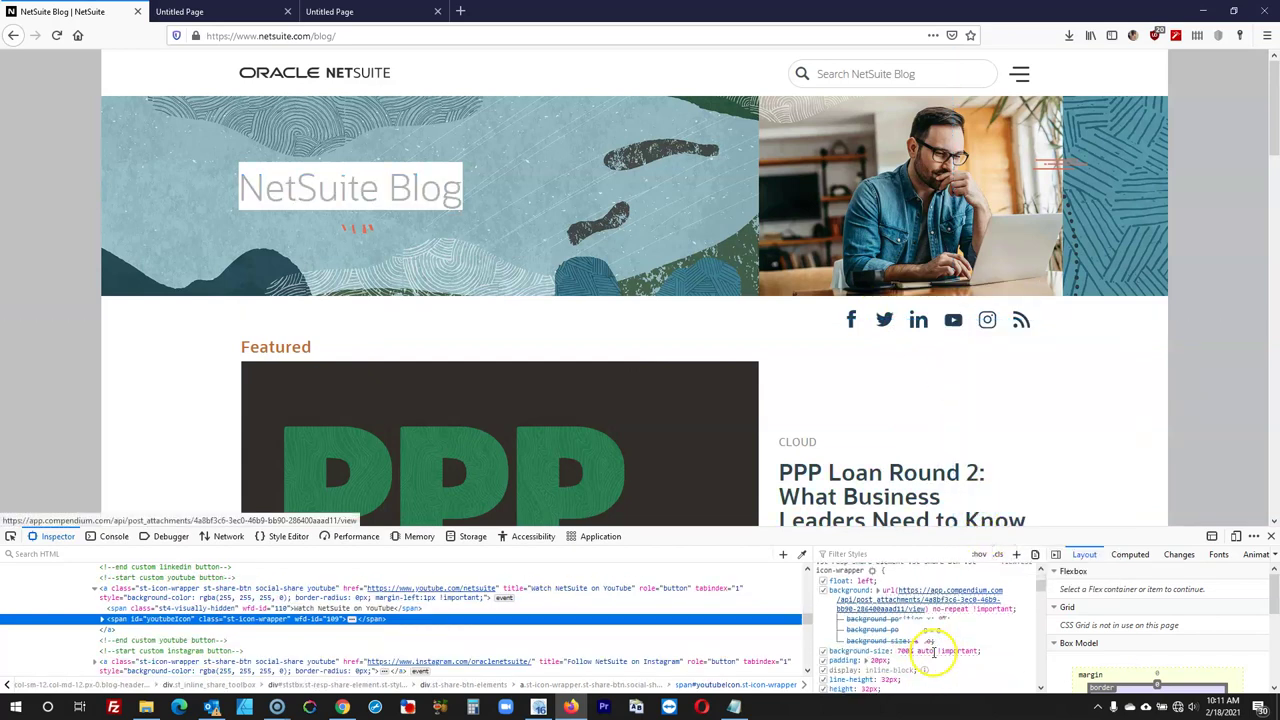
scroll(934, 656, "down", 10)
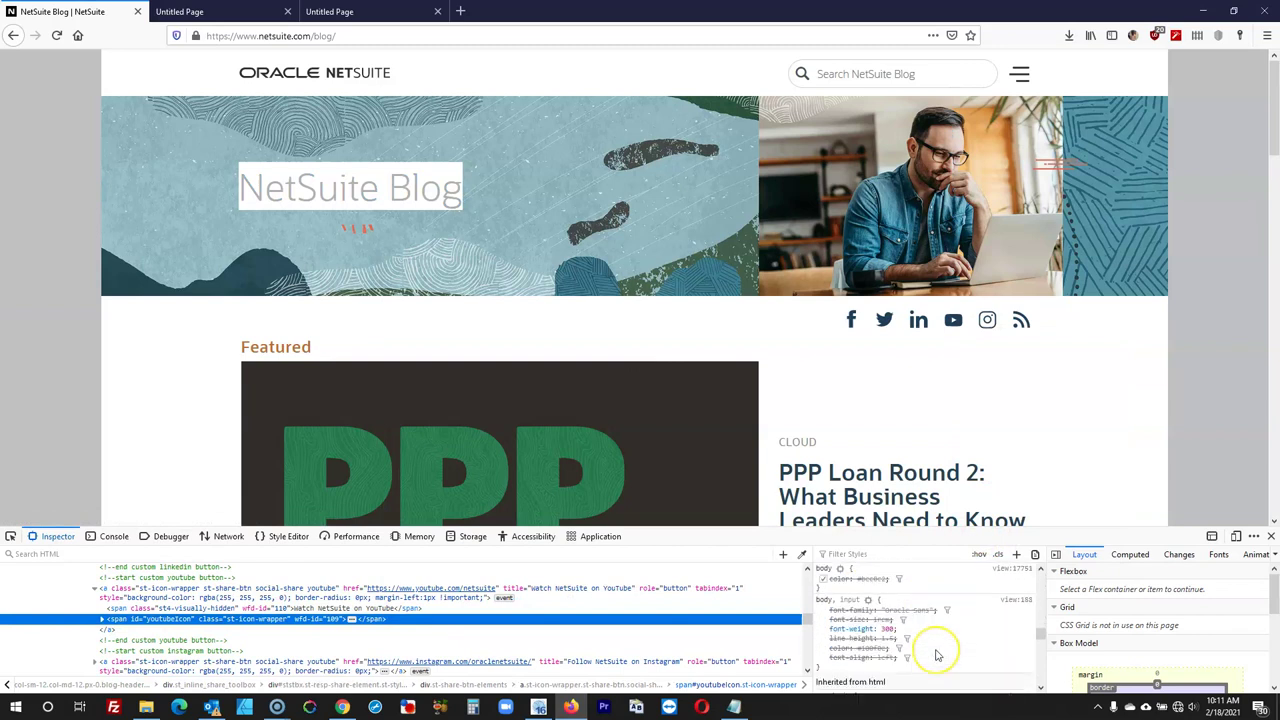
scroll(937, 655, "down", 3)
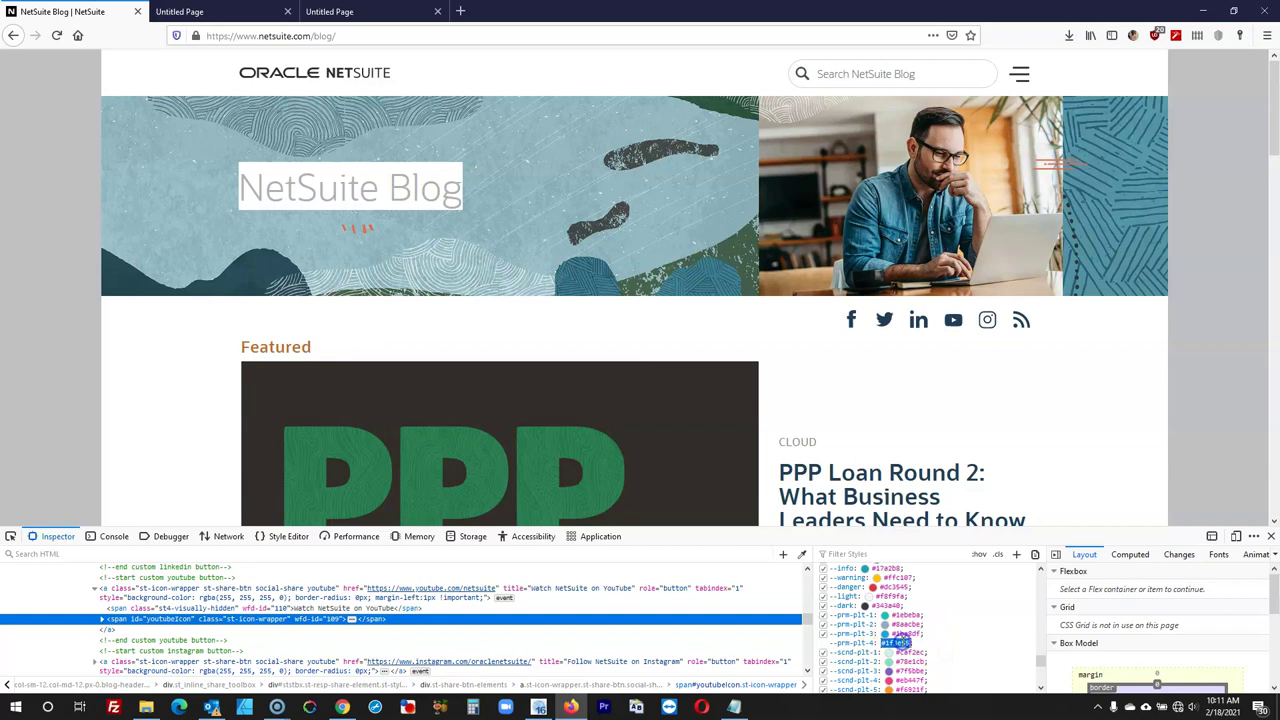
scroll(948, 628, "down", 3)
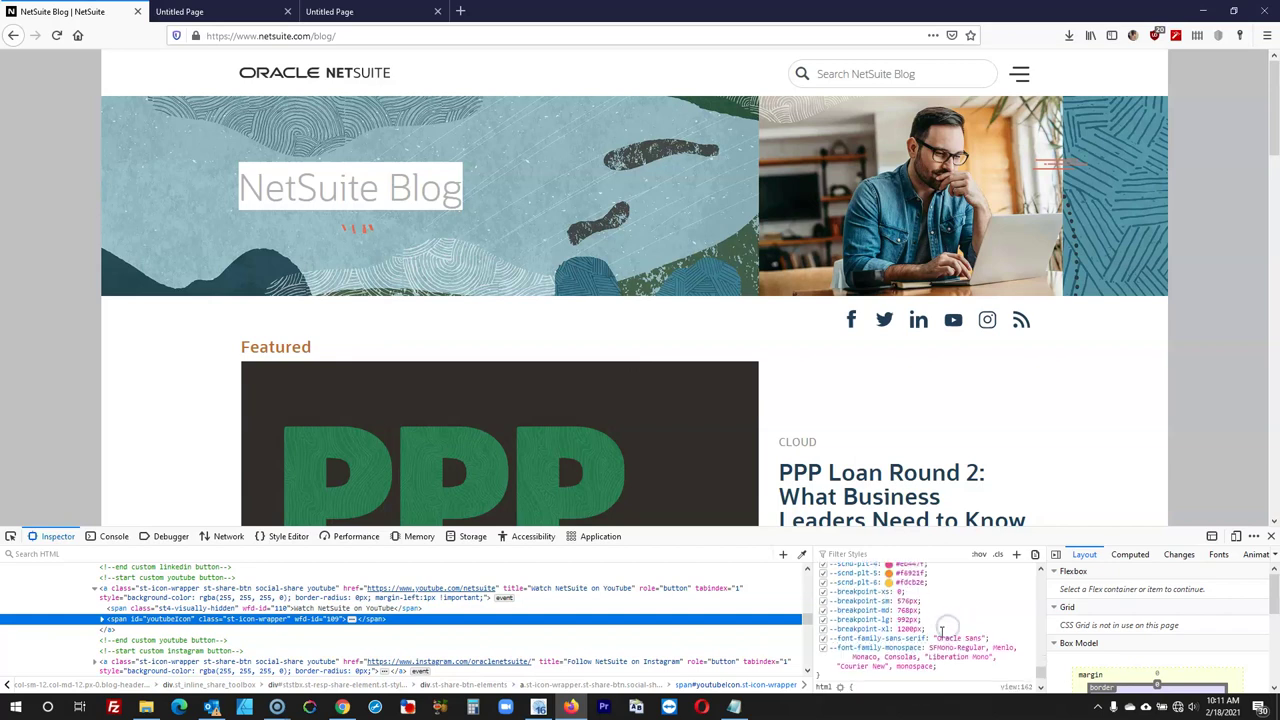
In WYSIWYG Web Builder, set the Facebook icon's colour and hover colour to #1F3E55 and apply the Icon Font settings
left_click(540, 706)
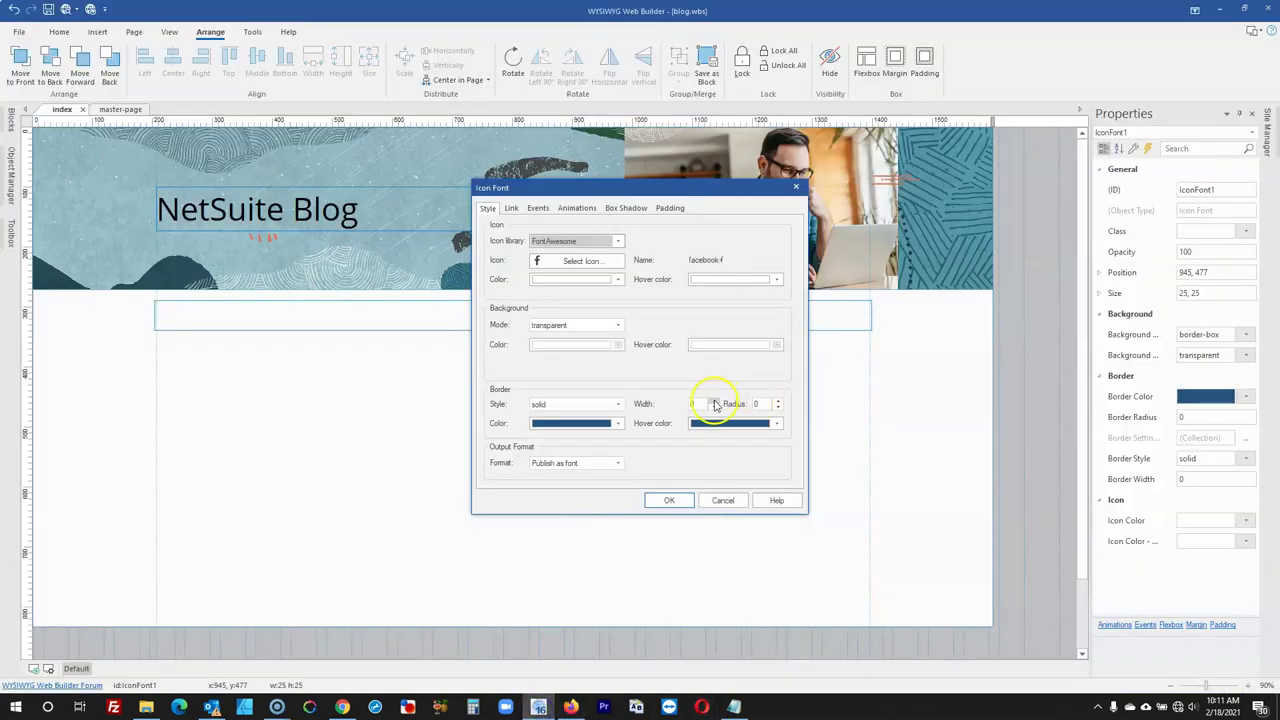
left_click(586, 280)
left_click(592, 447)
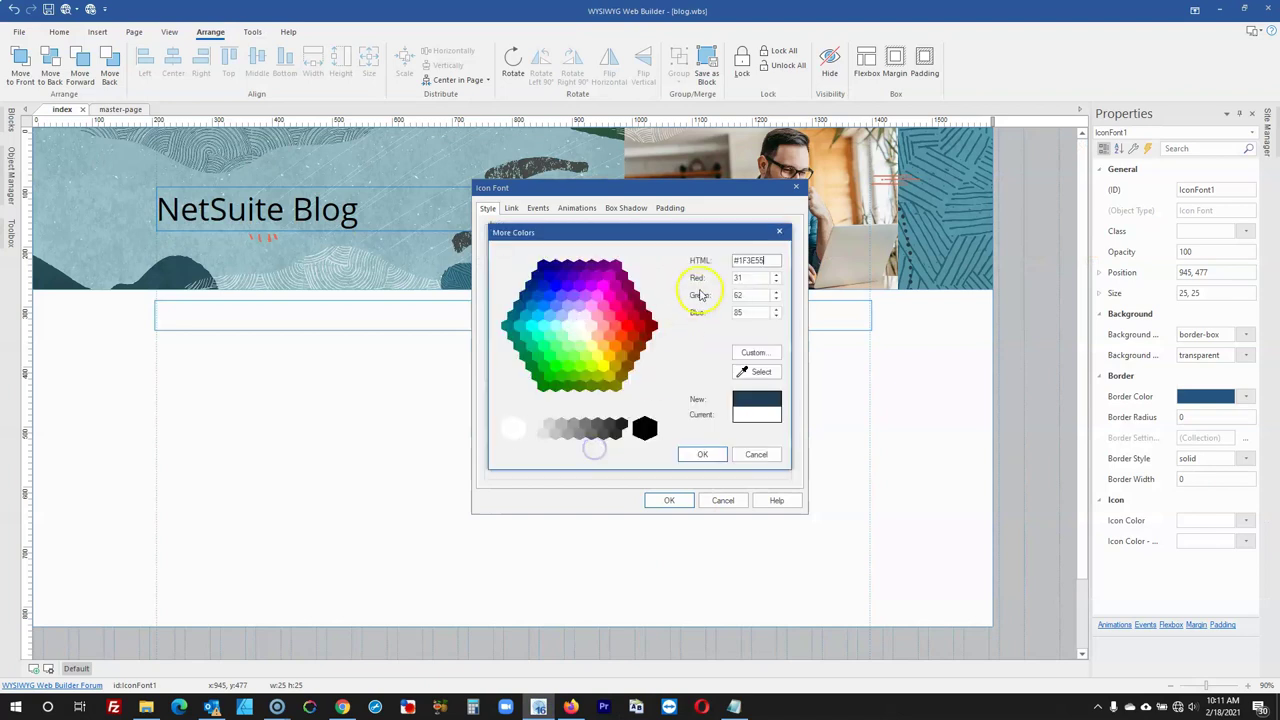
left_click(702, 454)
left_click(570, 706)
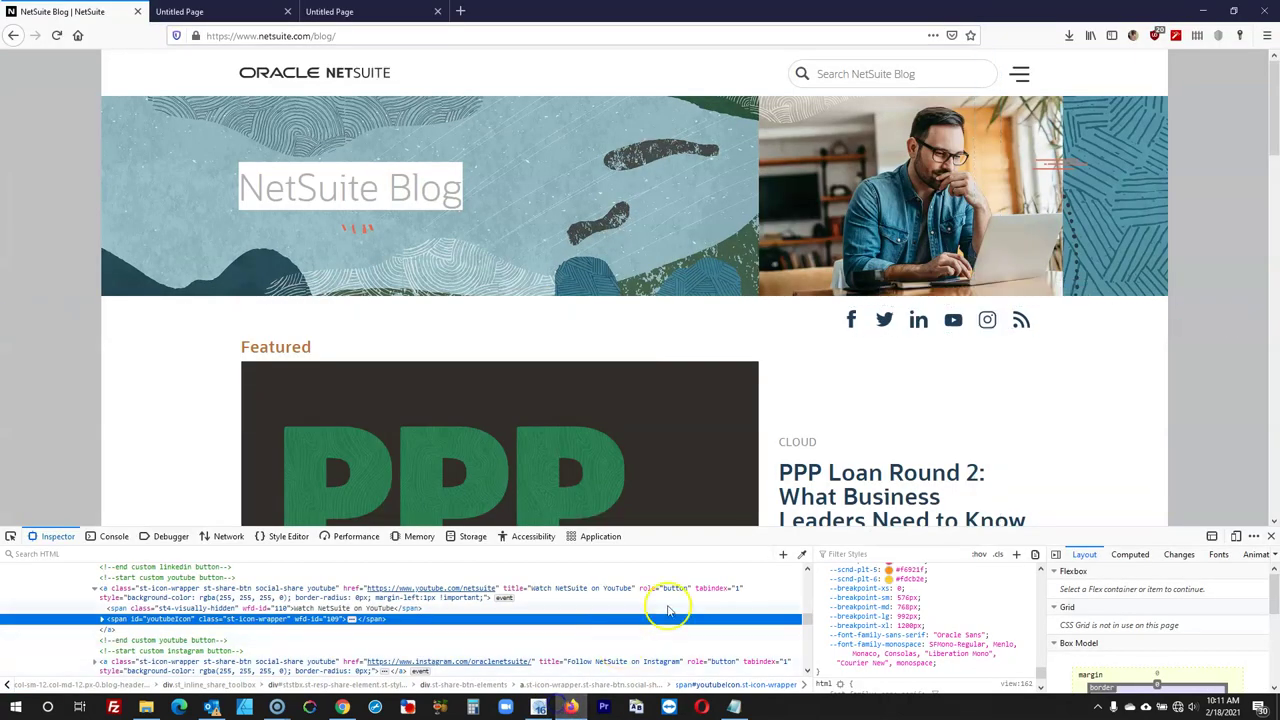
left_click(540, 707)
left_click(720, 279)
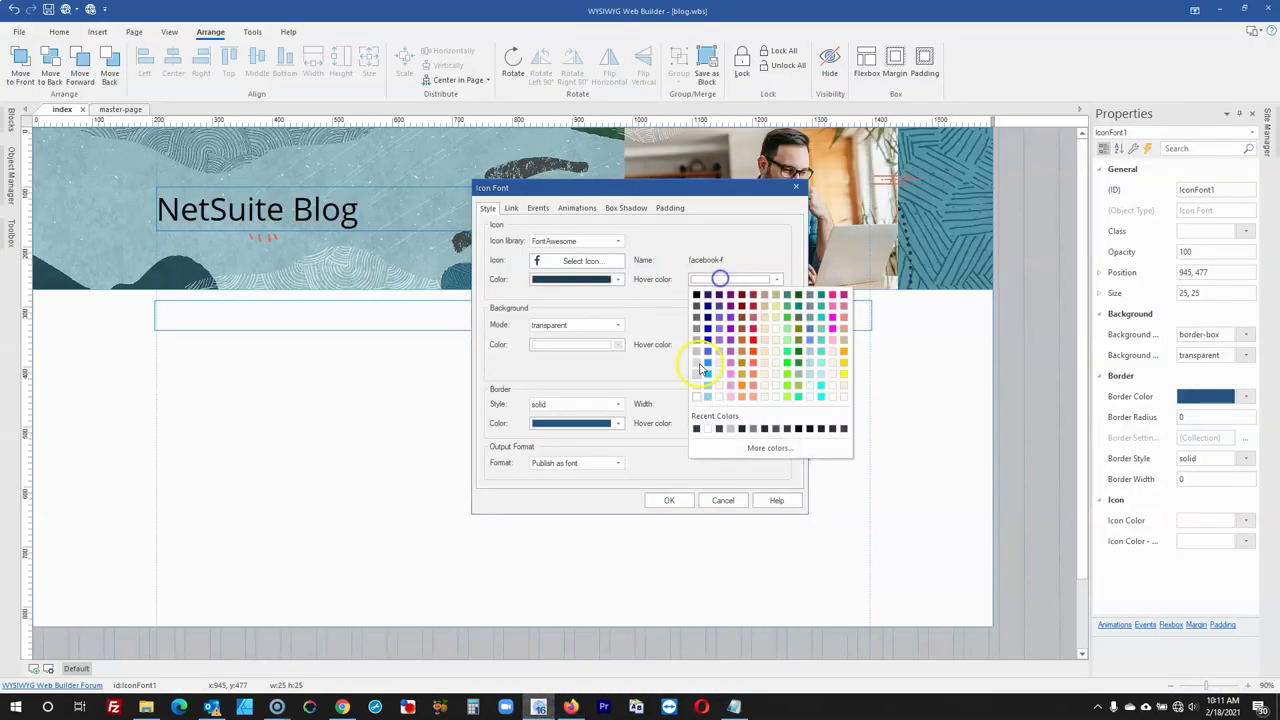
left_click(697, 428)
left_click(668, 501)
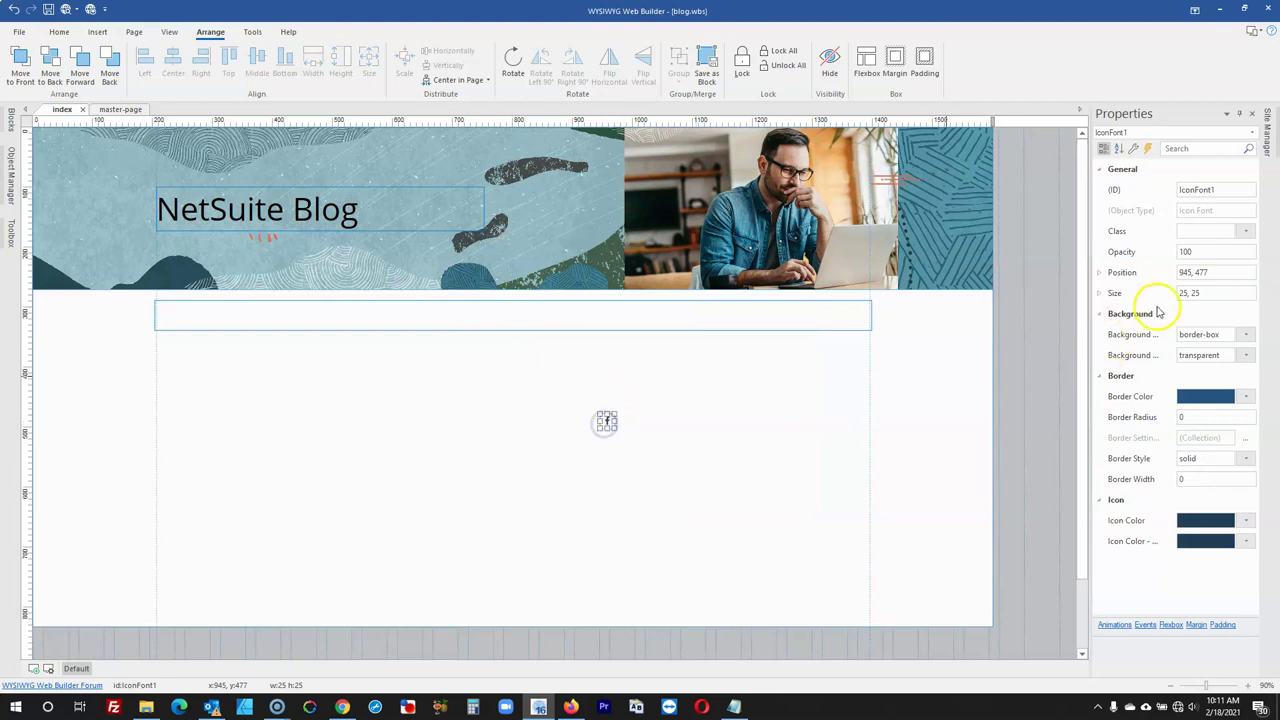
Resize the Facebook icon to 40 by 40 and move it into the narrow layer below the banner at about 1051, 293
left_click(1205, 293)
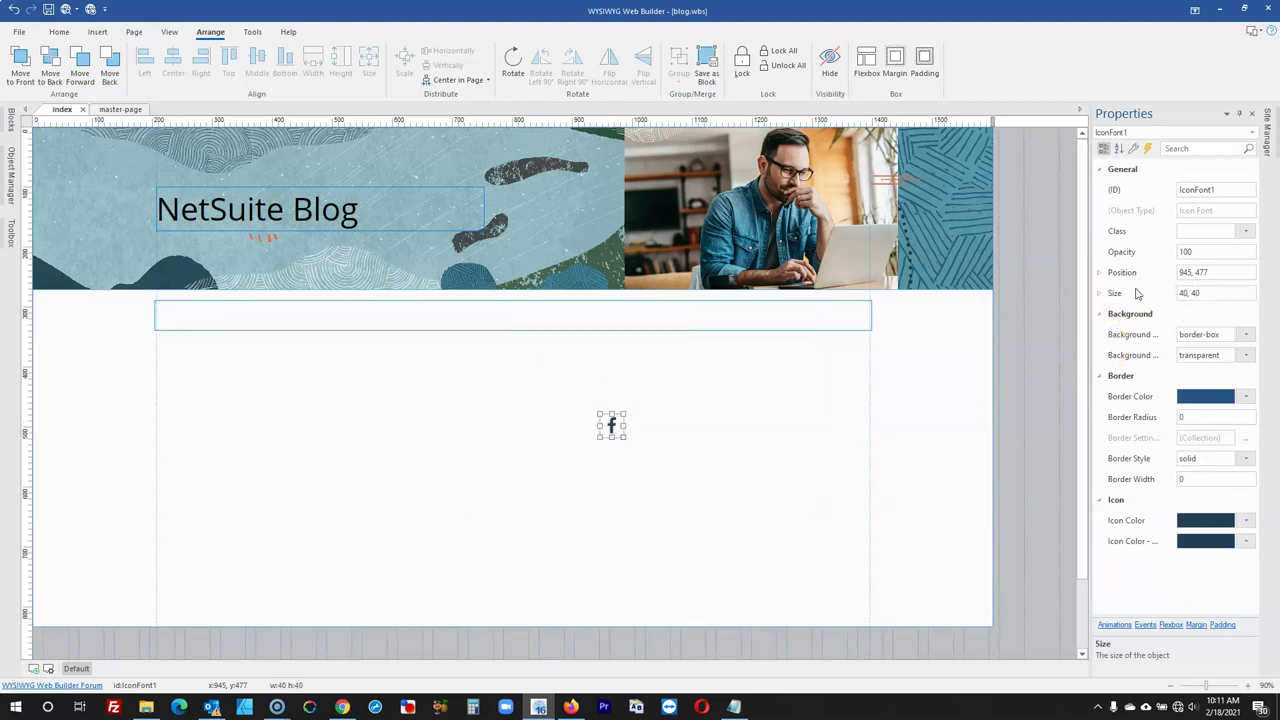
left_click(571, 707)
left_click(578, 707)
left_click_drag(612, 430, 683, 312)
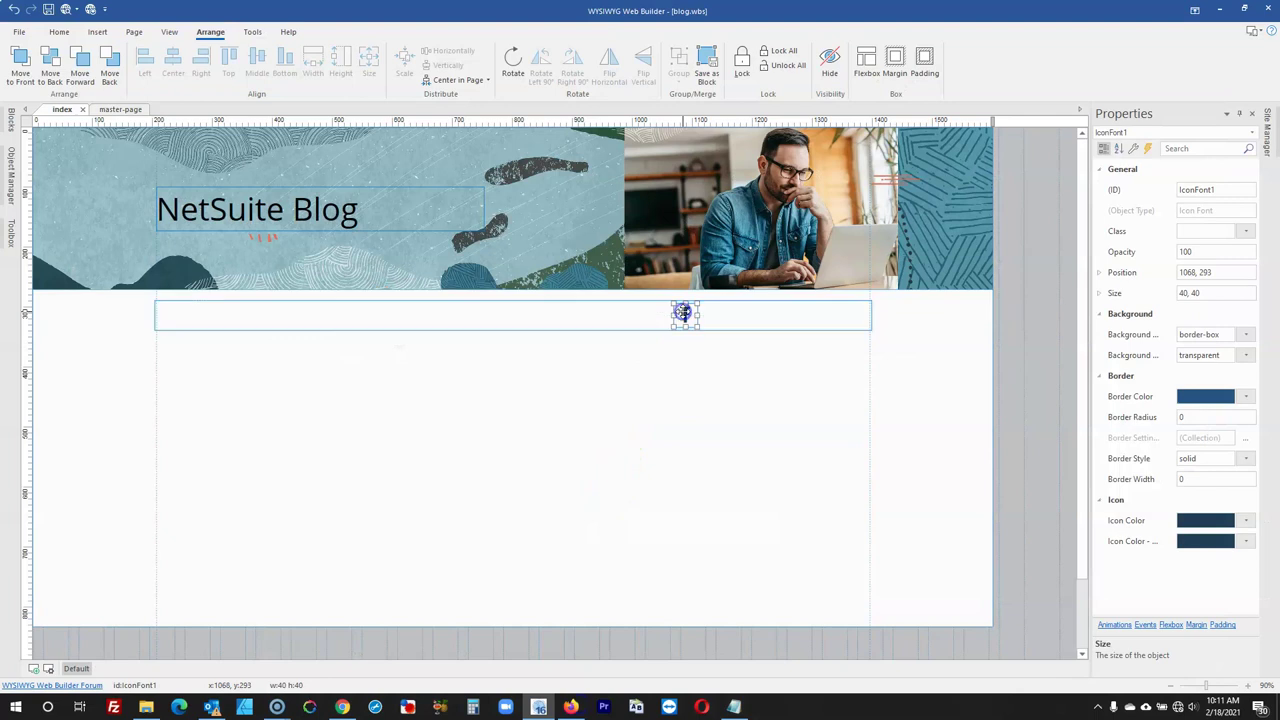
left_click(571, 707)
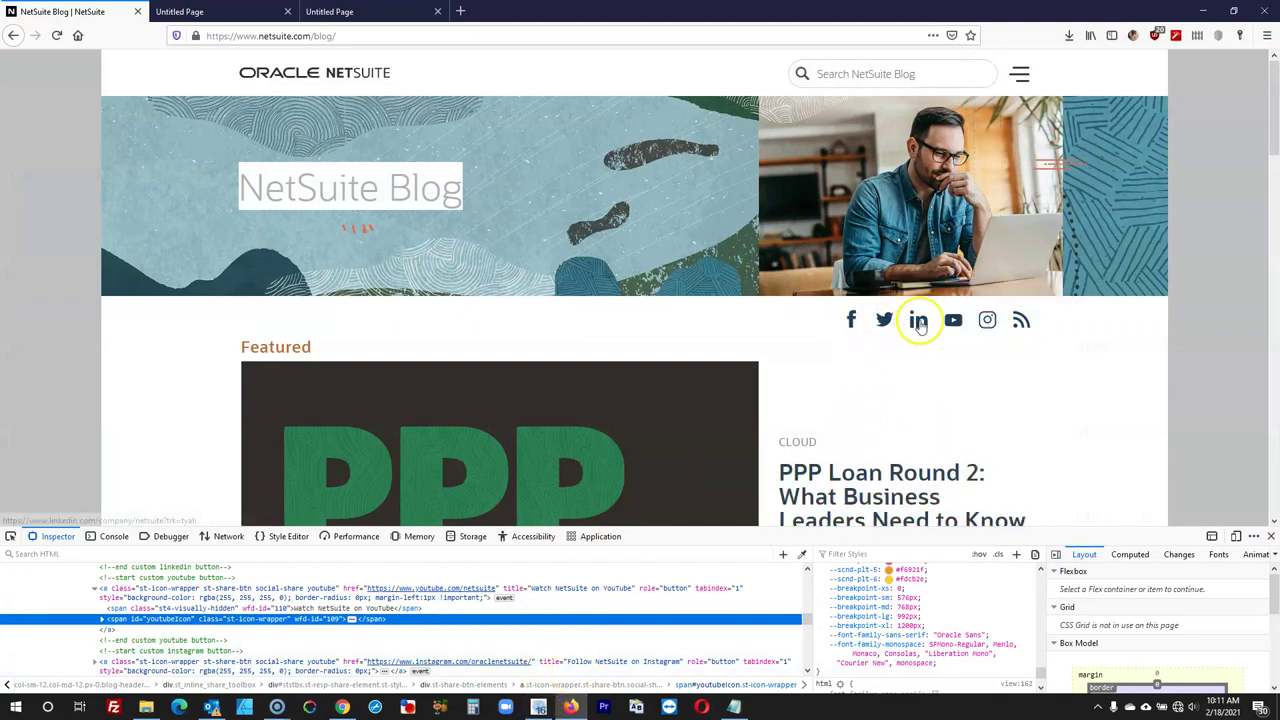
left_click(538, 707)
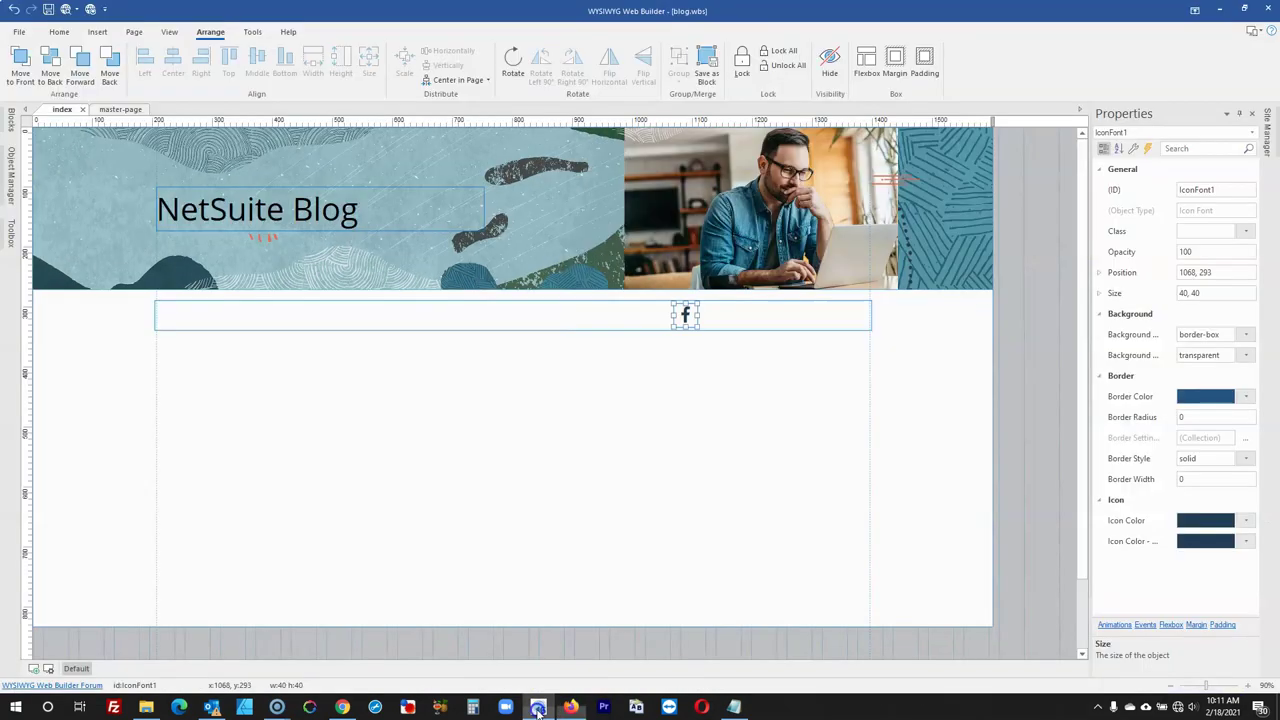
left_click(817, 314)
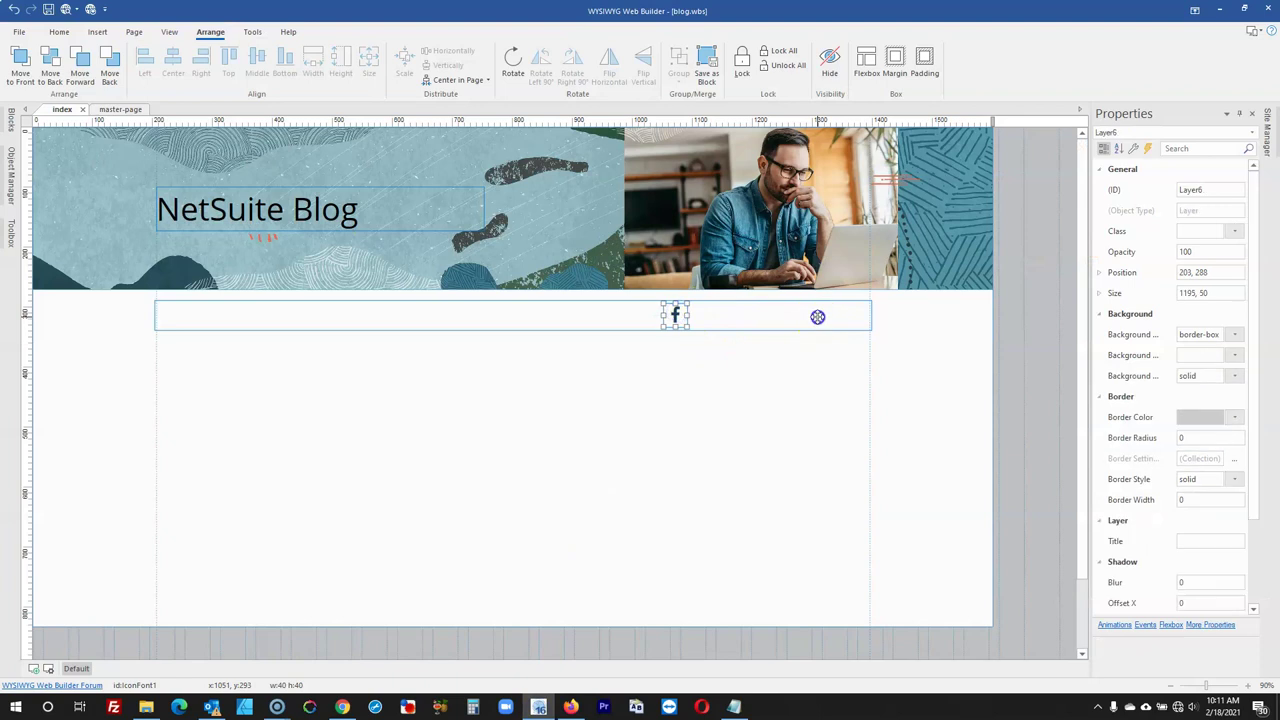
Paste five copies of the Facebook icon in a row to its right, placing the last one at about 1342, 293
left_click(680, 316)
key("ctrl+c")
key("ctrl+v")
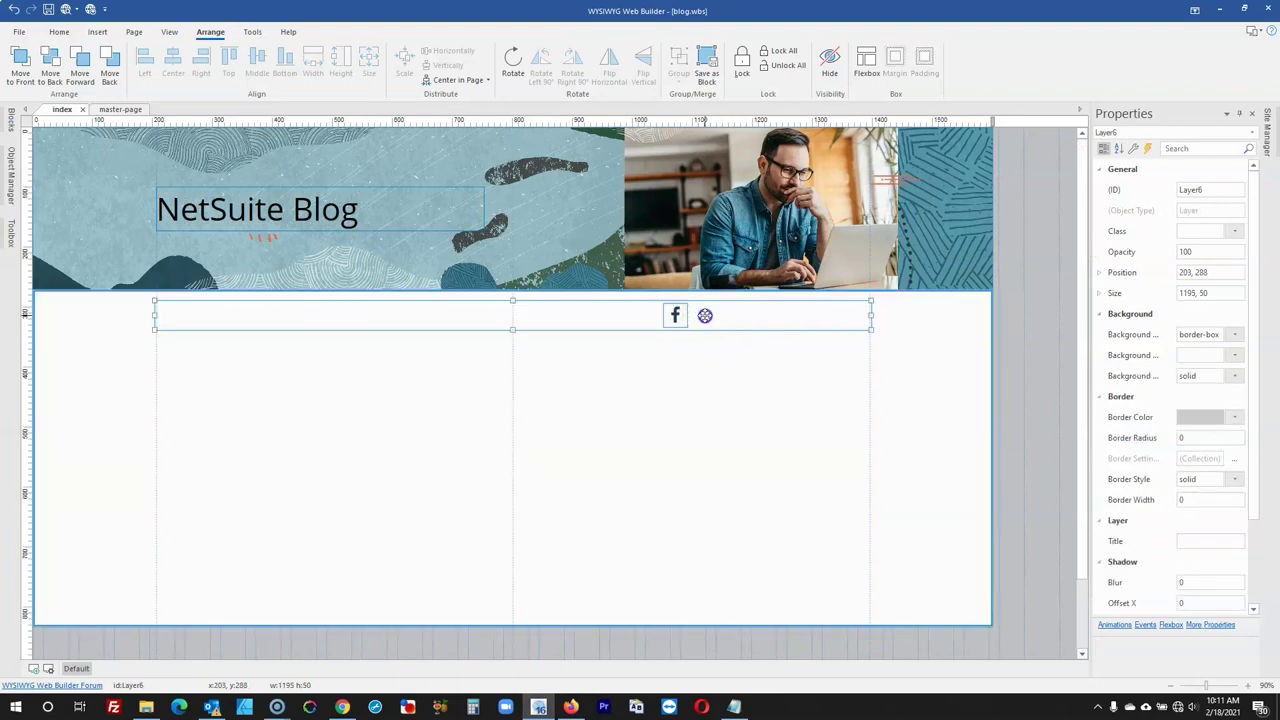
left_click_drag(704, 318, 731, 317)
left_click(757, 306)
key("ctrl+v")
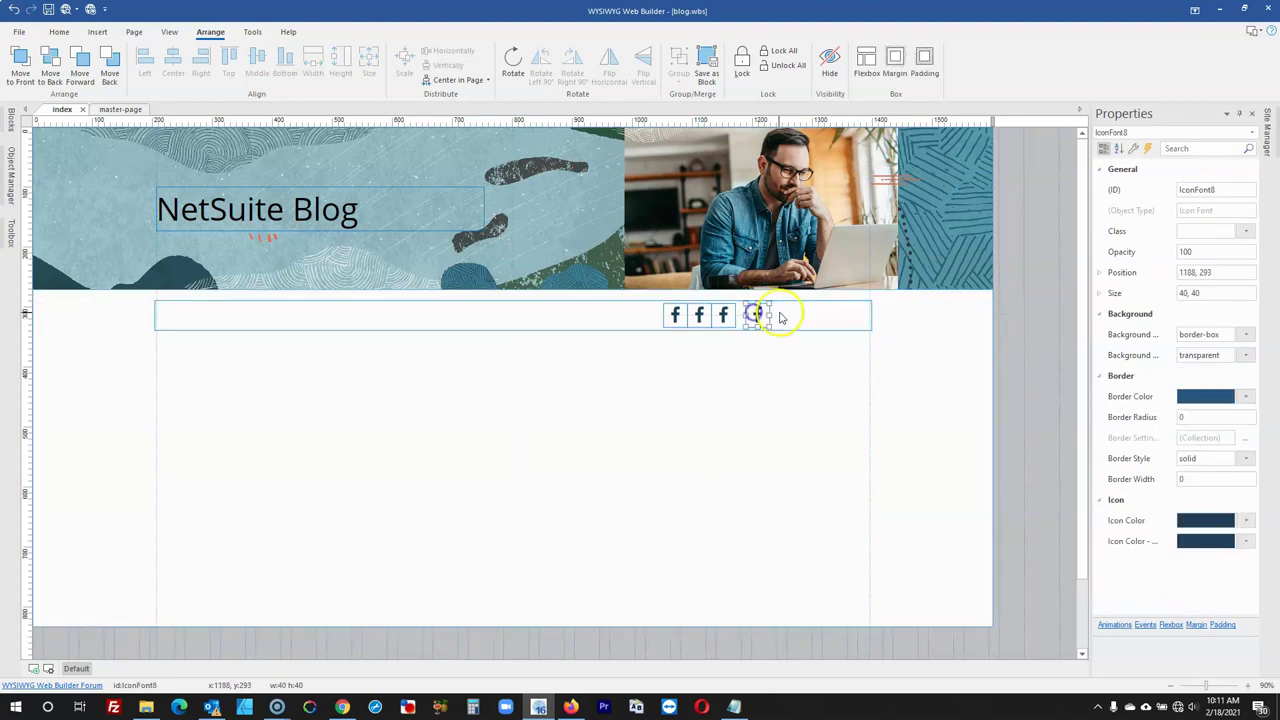
key("ctrl+v")
left_click(795, 316)
key("ctrl+v")
left_click_drag(807, 309, 845, 306)
Select all six Facebook icons in the narrow layer and distribute them evenly horizontally
left_click(785, 316, "shift")
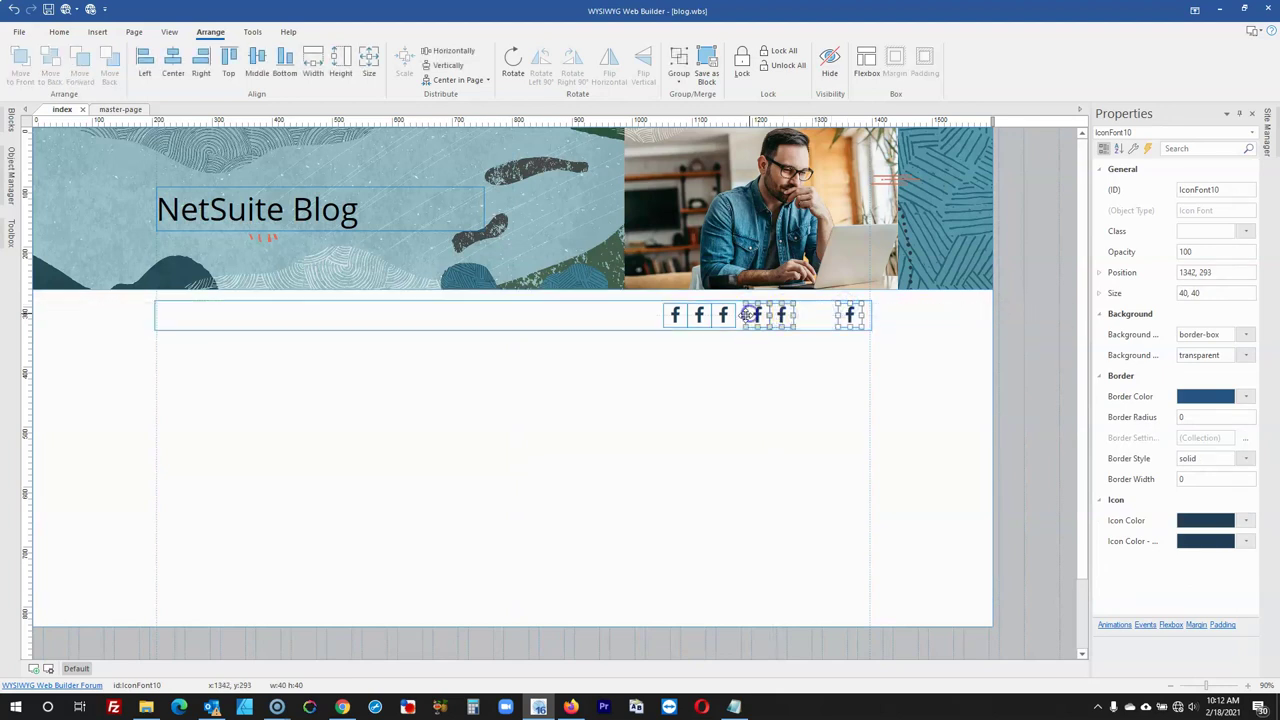
left_click(700, 316, "shift")
left_click(675, 316, "shift")
left_click(448, 50)
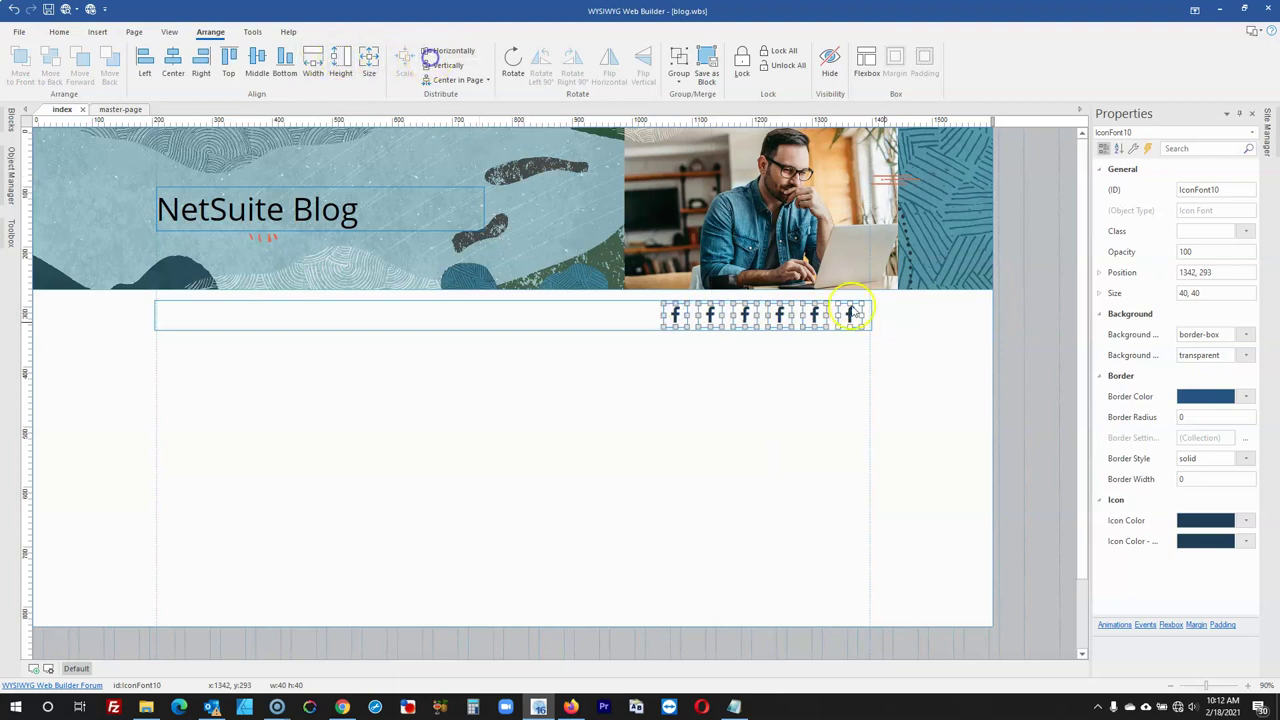
left_click(1018, 330)
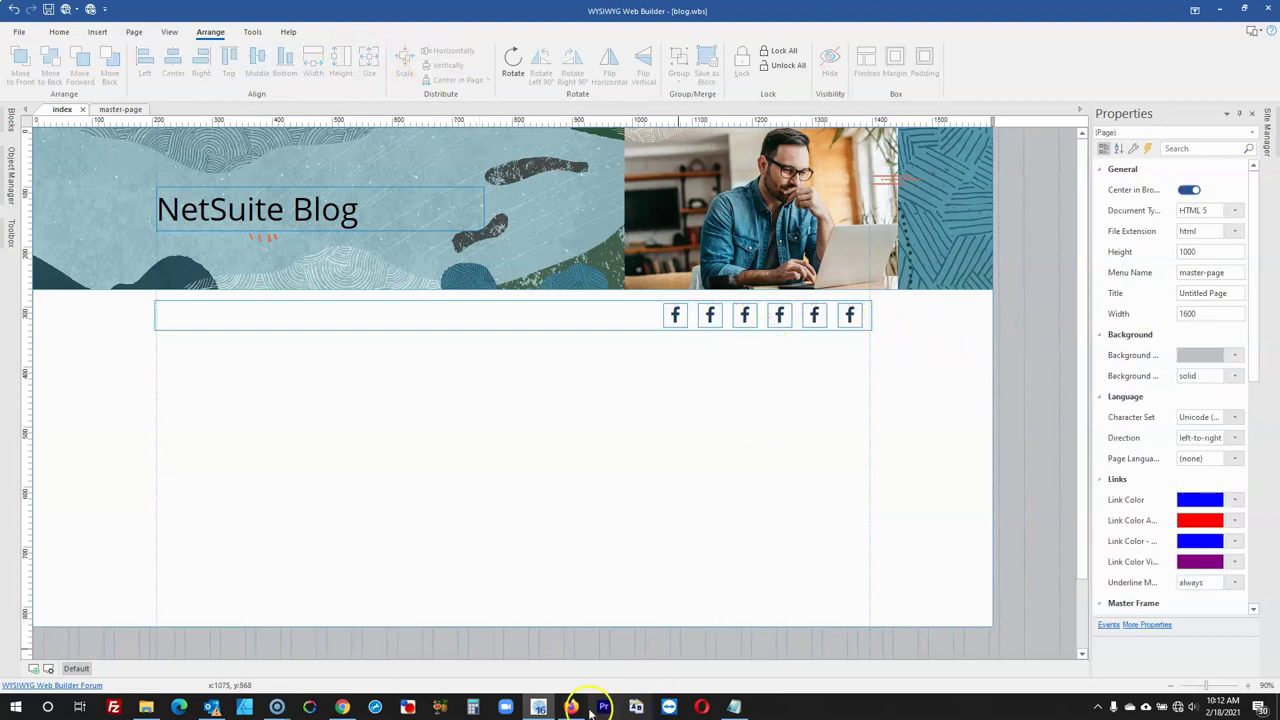
Check the icon order on the NetSuite blog in Firefox, then change the row's second icon to the FontAwesome twitter icon
left_click(578, 708)
left_click(580, 708)
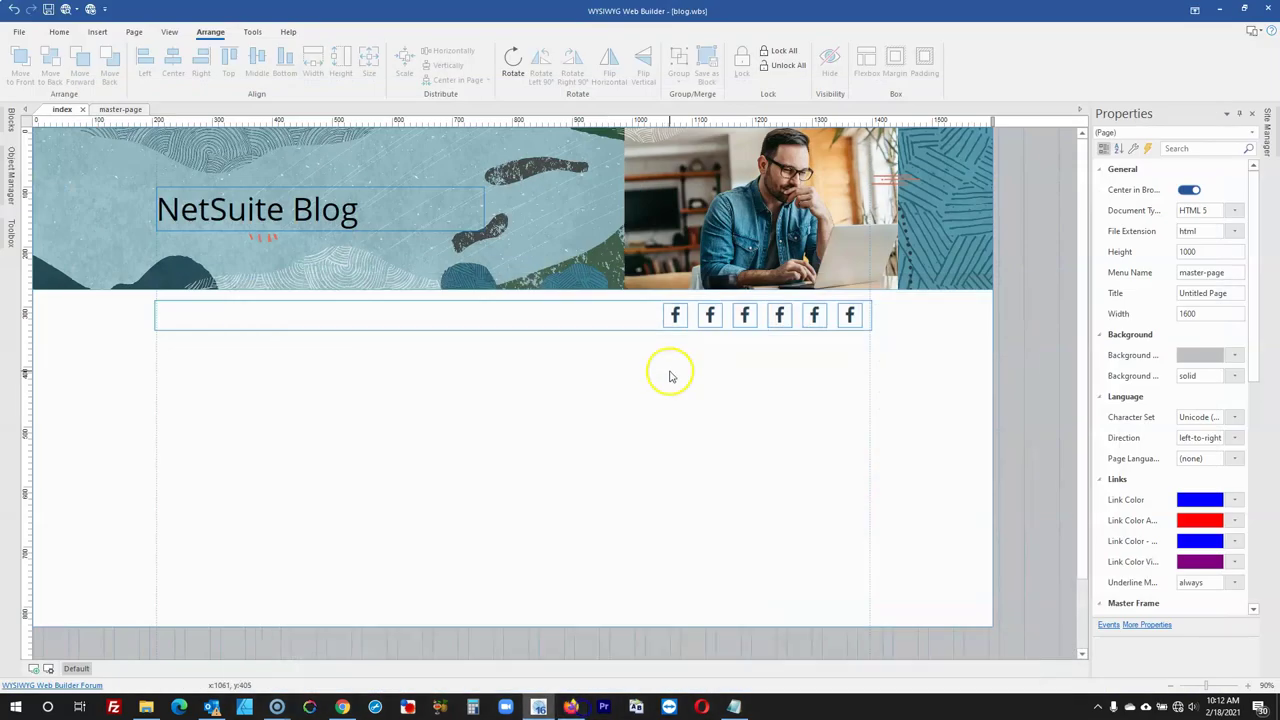
double_click(706, 318)
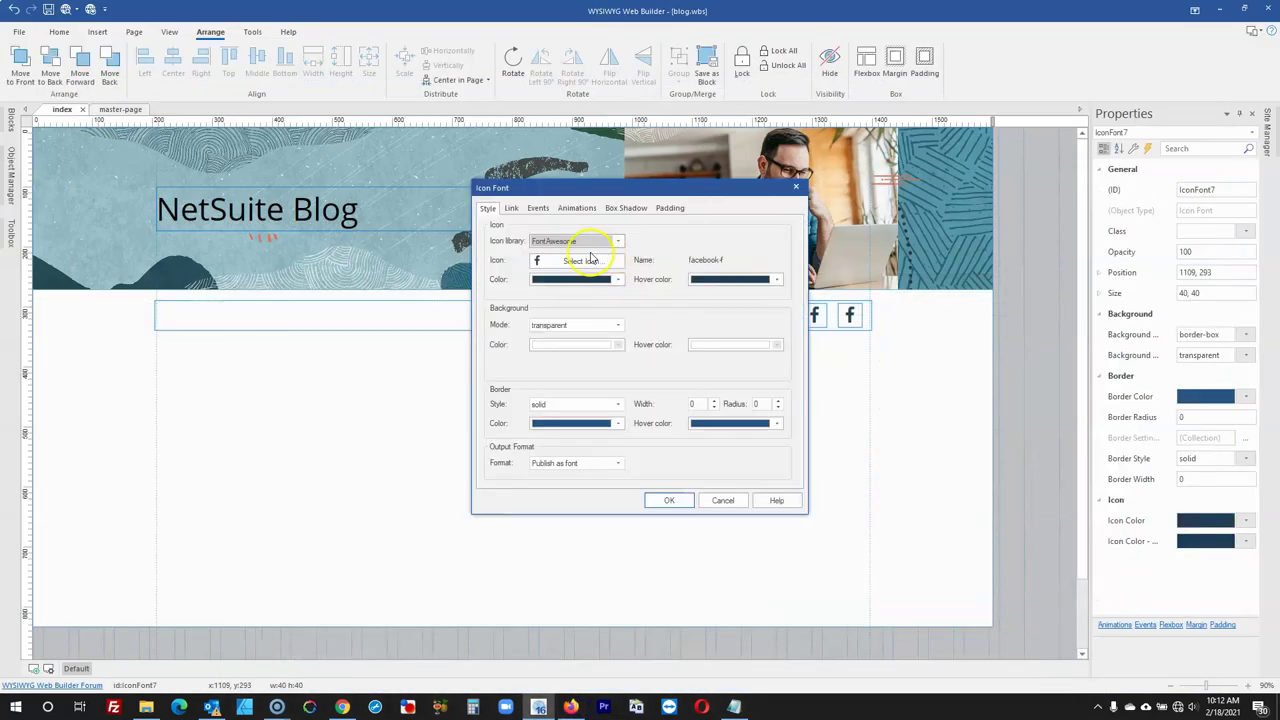
left_click(585, 258)
left_click(587, 233)
type("tw")
left_click(540, 310)
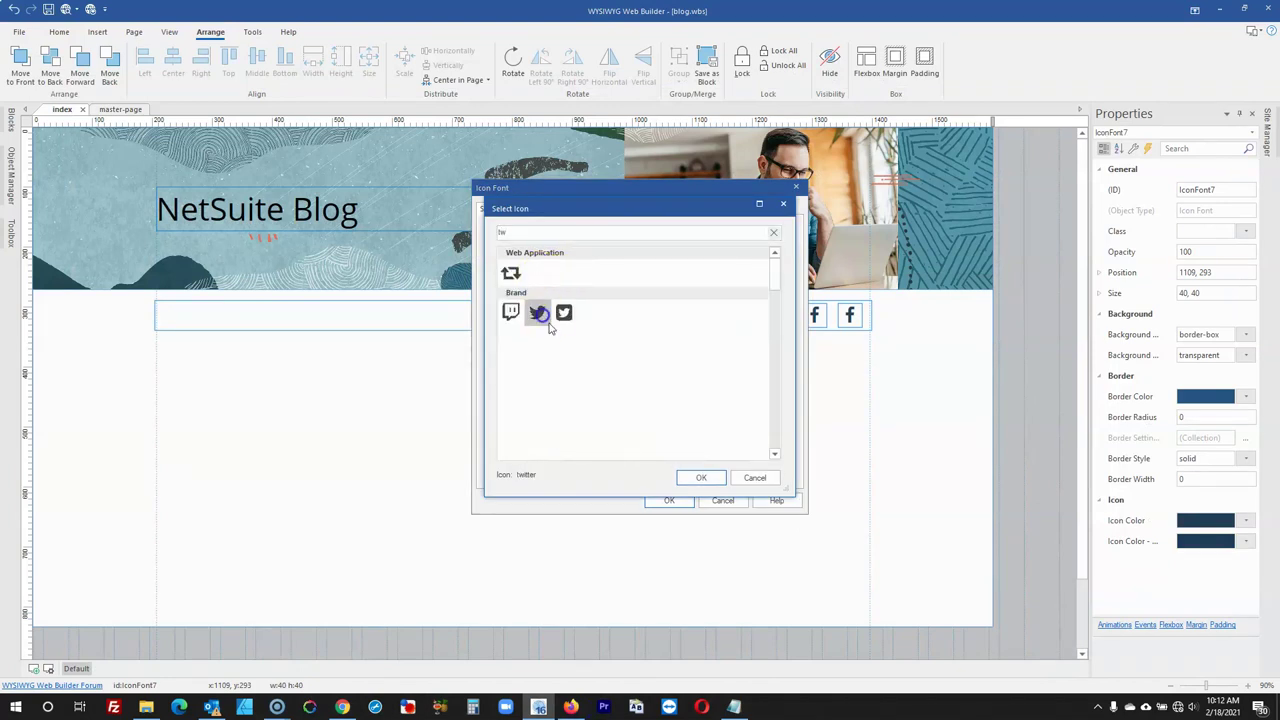
left_click(705, 478)
left_click(670, 500)
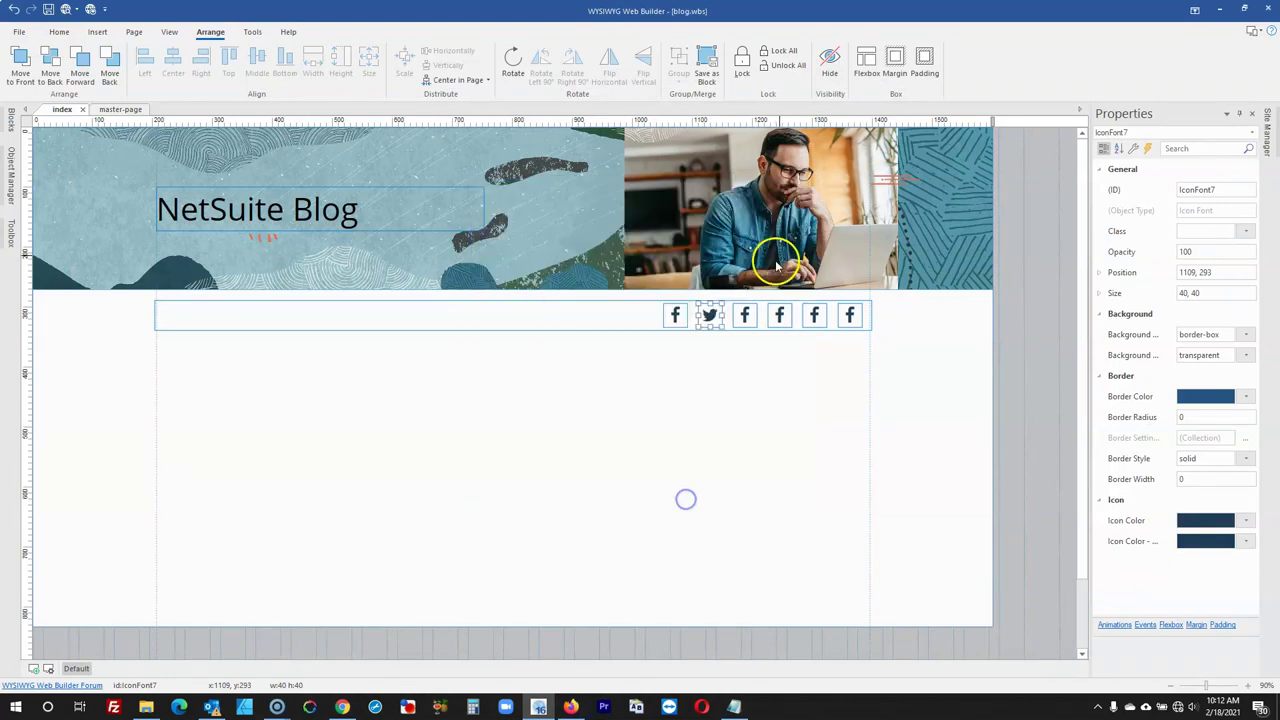
Change the third icon in the row to the FontAwesome linkedin icon
double_click(749, 318)
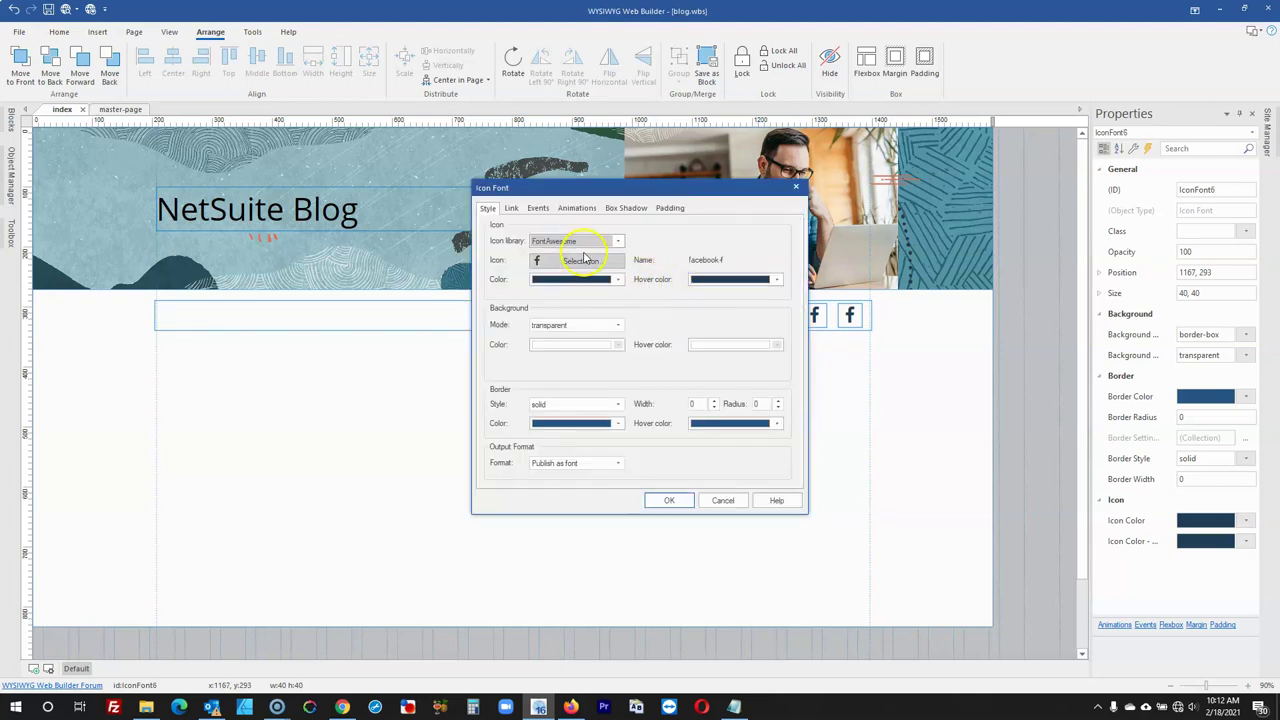
left_click(585, 258)
left_click(585, 233)
type("lin")
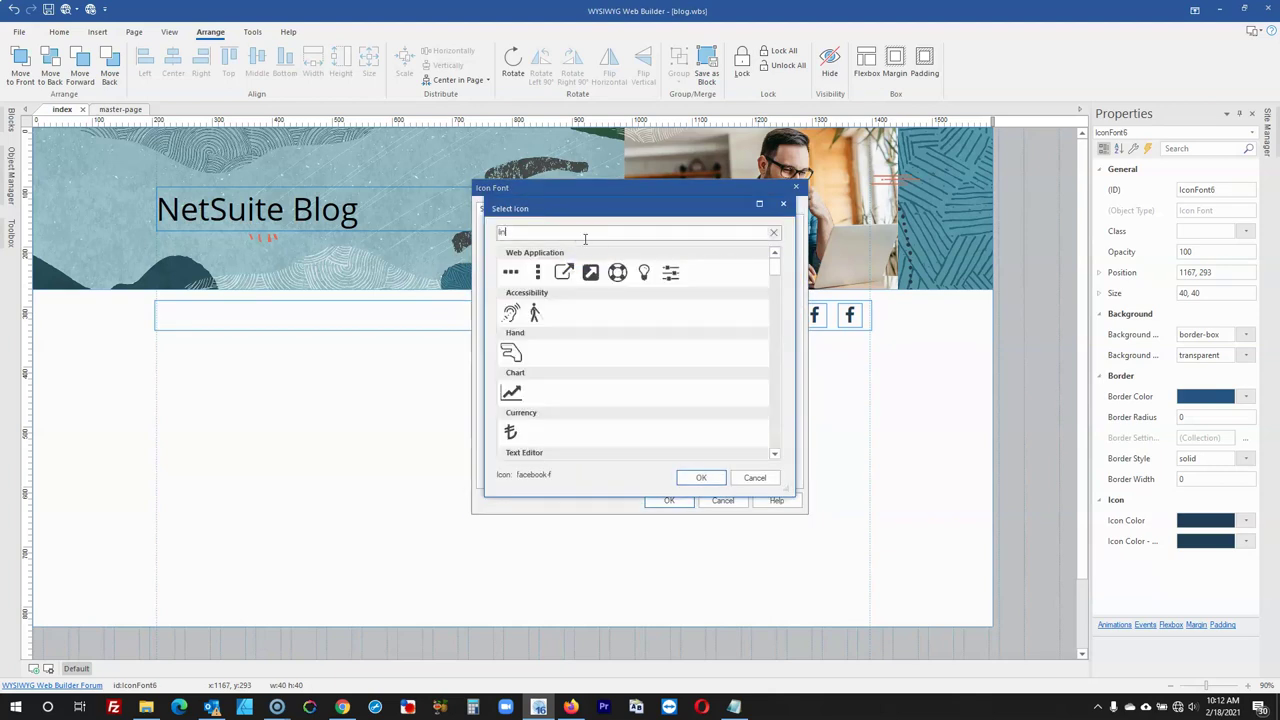
left_click(511, 432)
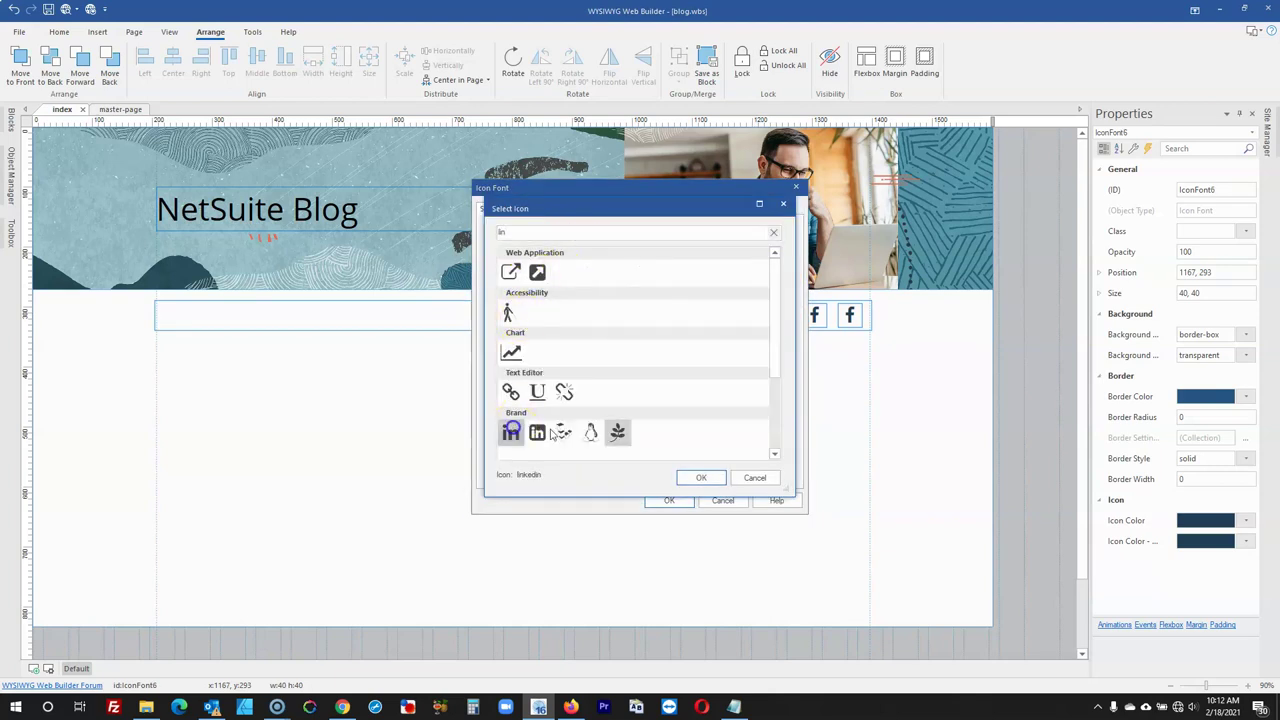
left_click(701, 477)
left_click(667, 500)
Check the icon order on the NetSuite blog in Firefox, then change the row's fourth icon to the FontAwesome youtube icon
double_click(781, 322)
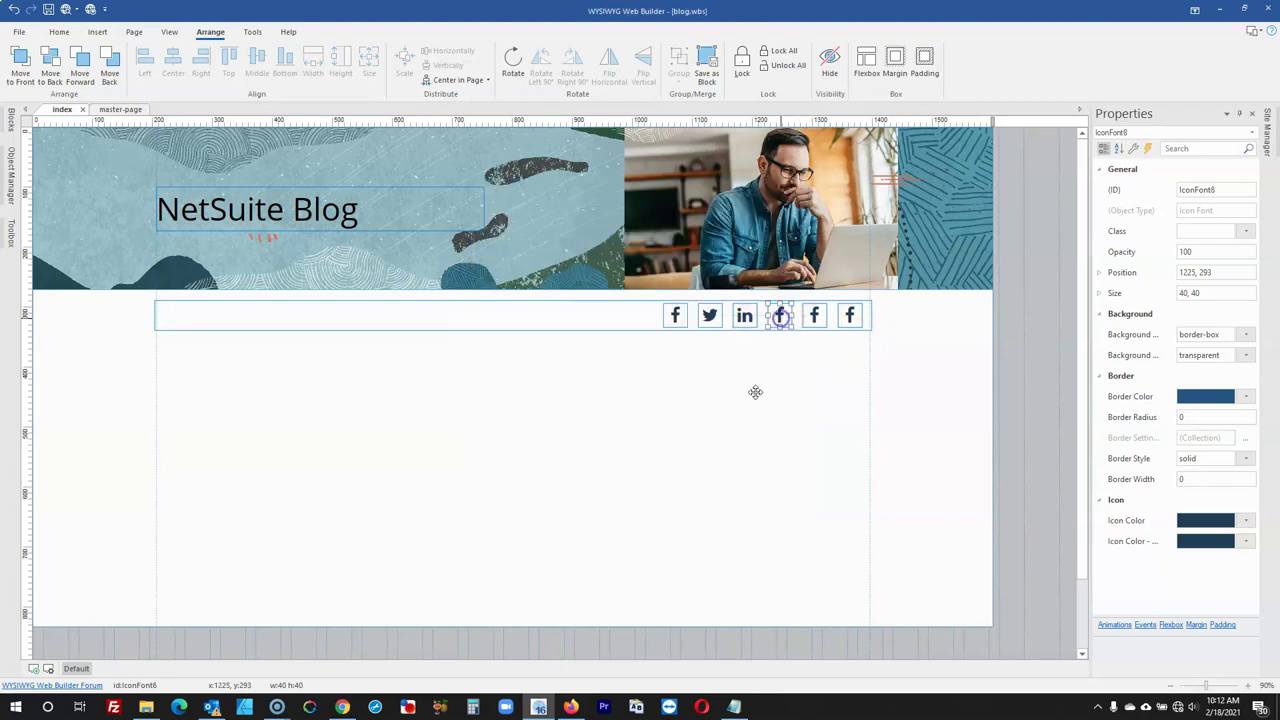
left_click(570, 707)
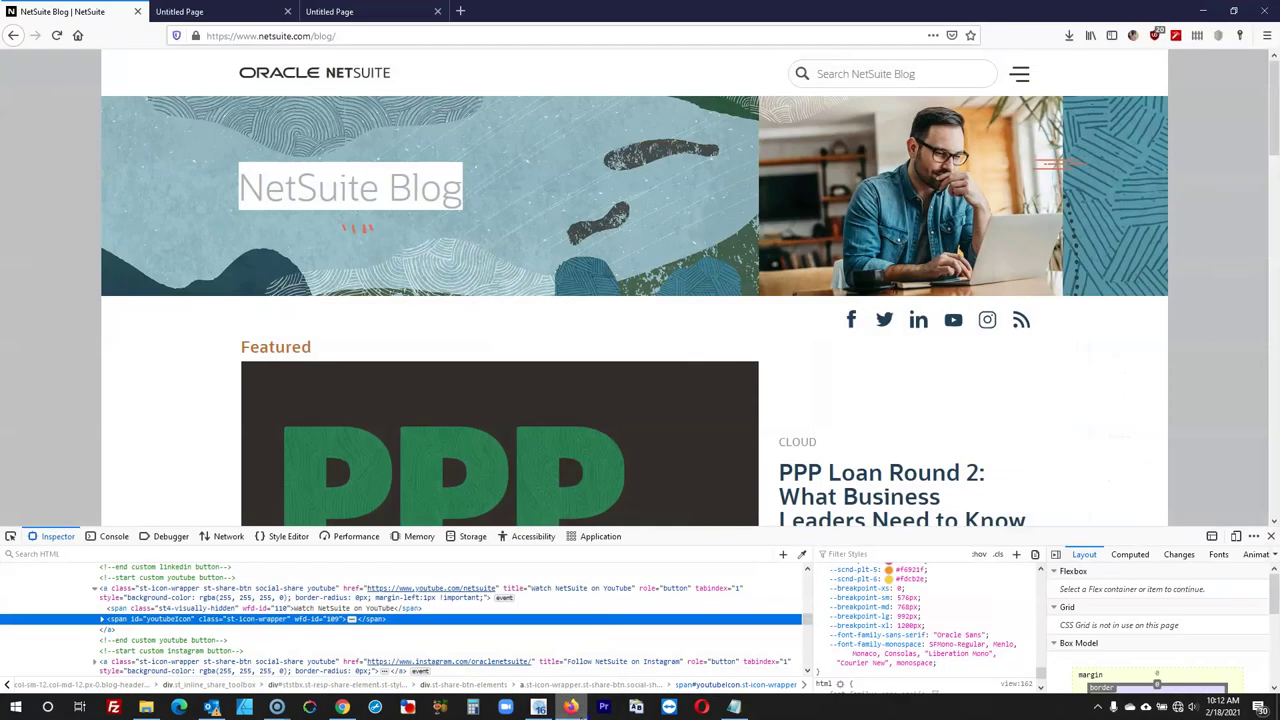
left_click(570, 707)
left_click(568, 263)
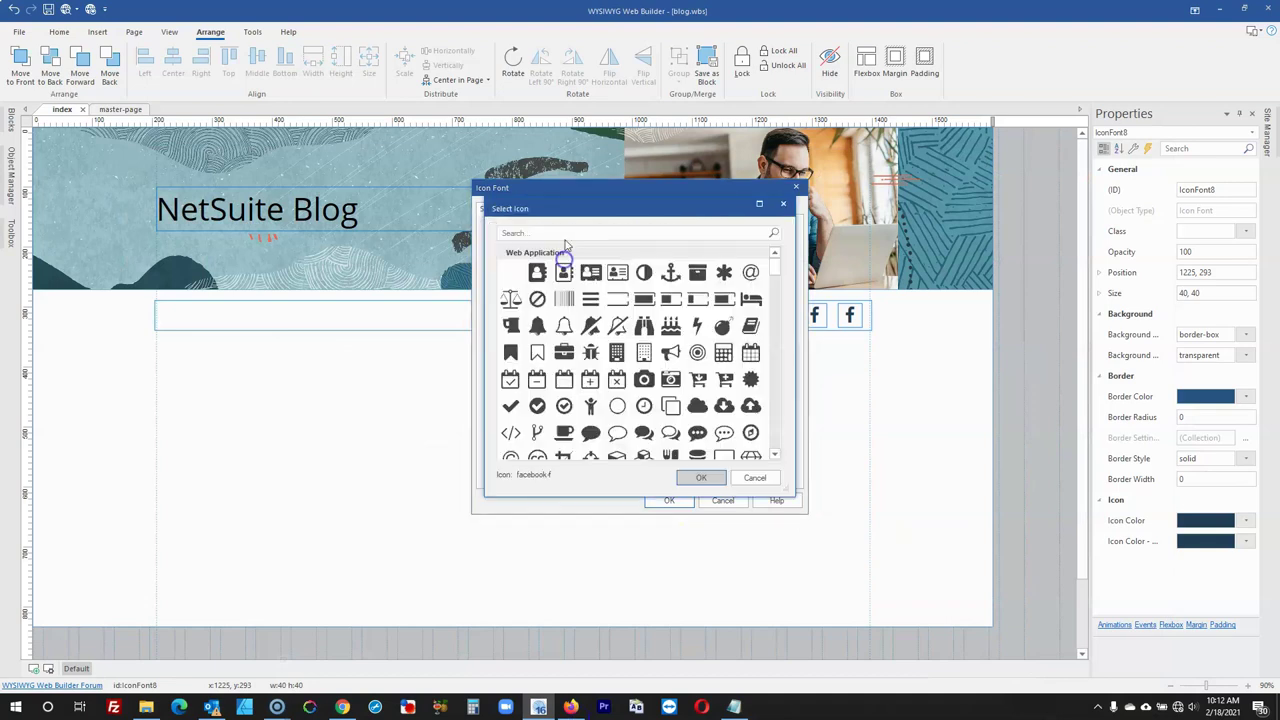
type("youtube")
left_click(566, 274)
left_click(699, 477)
left_click(669, 500)
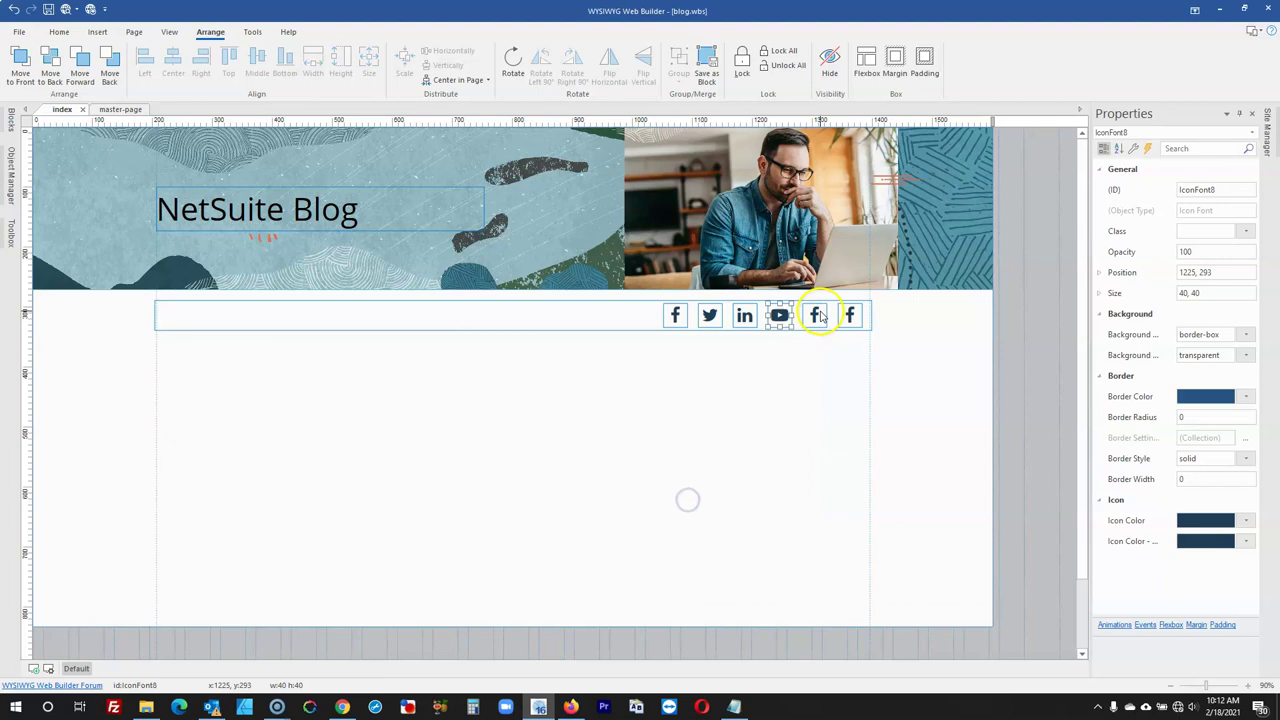
Change the fifth icon in the row to the FontAwesome instagram icon
double_click(818, 315)
left_click(600, 260)
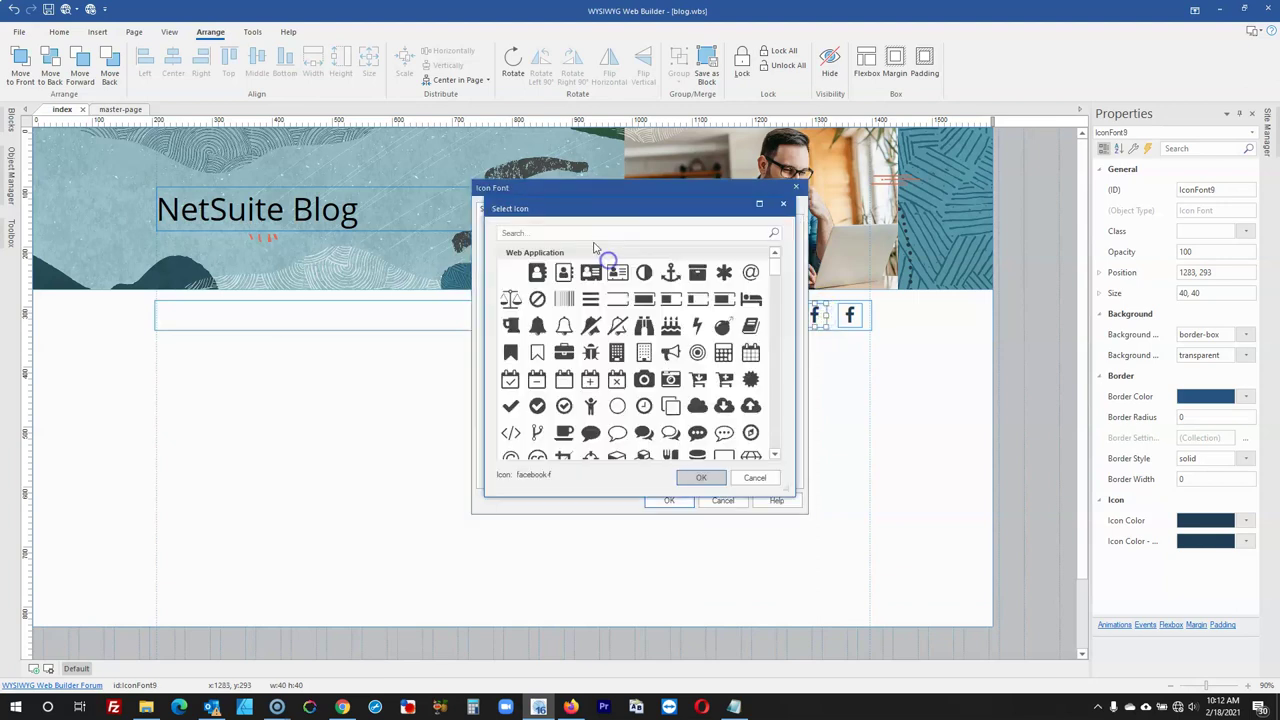
type("in")
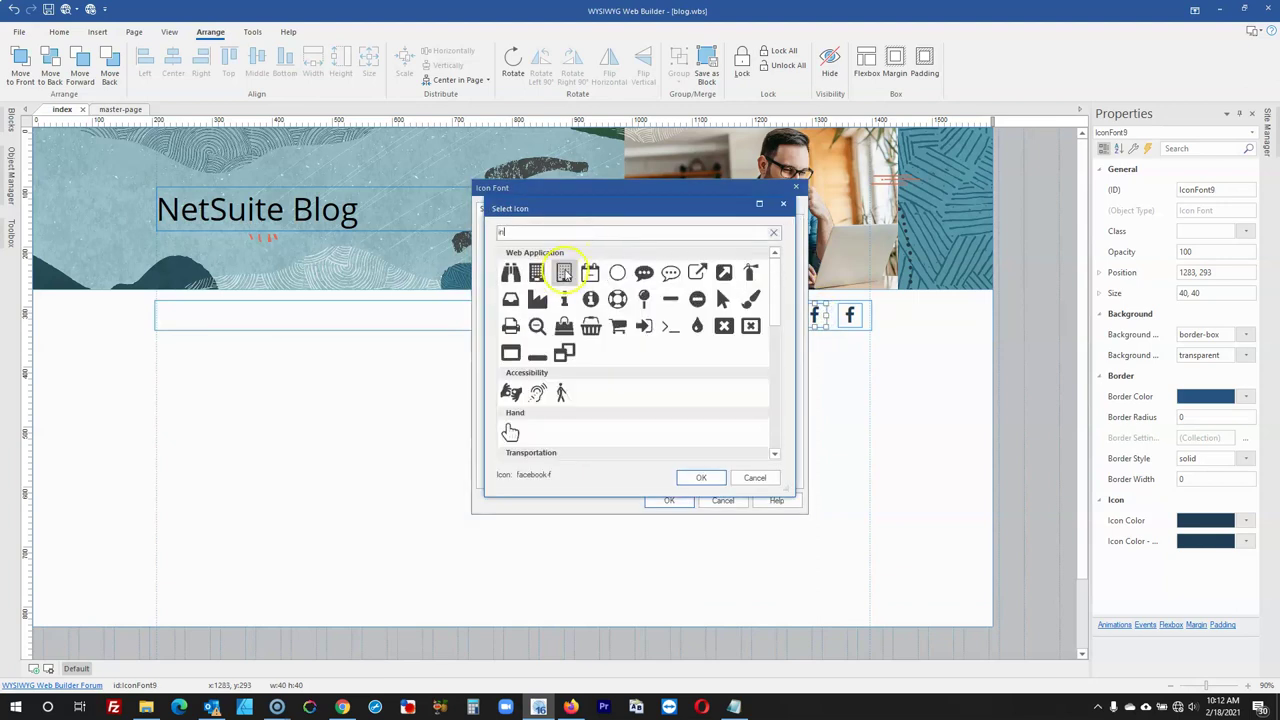
type("sta")
left_click(511, 272)
left_click(703, 477)
left_click(689, 501)
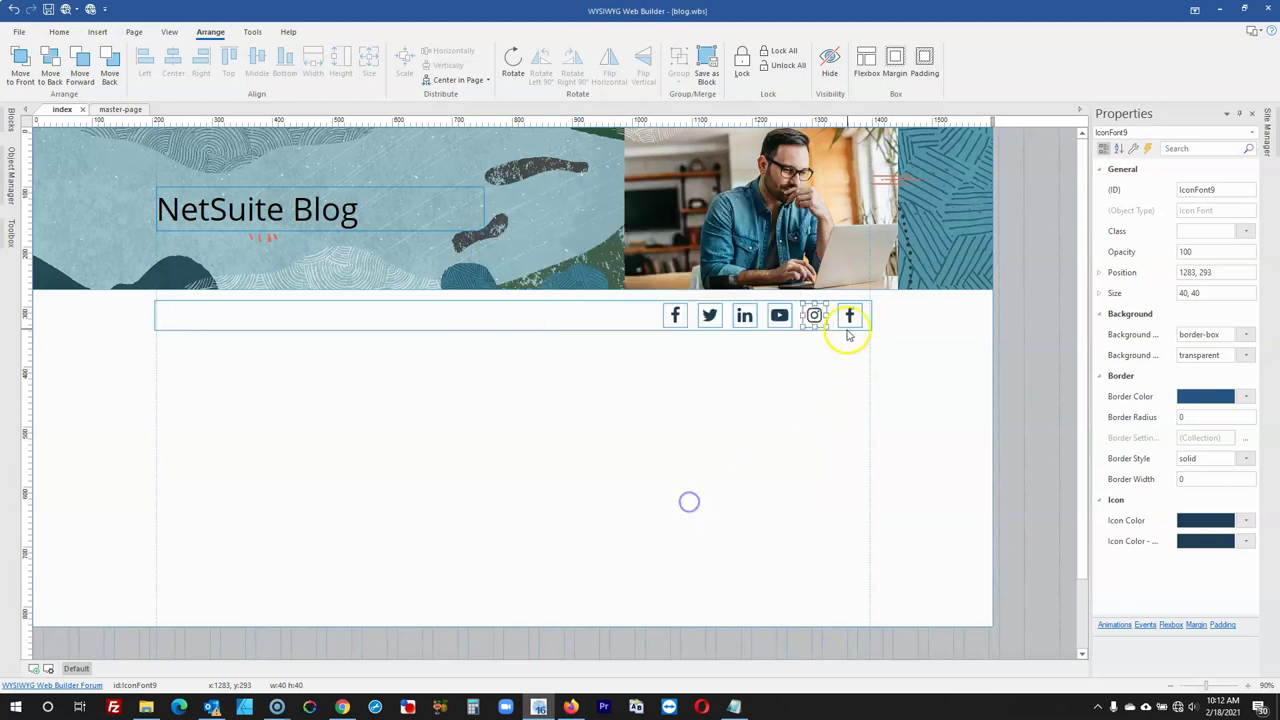
Change the last icon in the row to the plain FontAwesome rss icon and deselect it
double_click(849, 315)
left_click(572, 260)
type("rss")
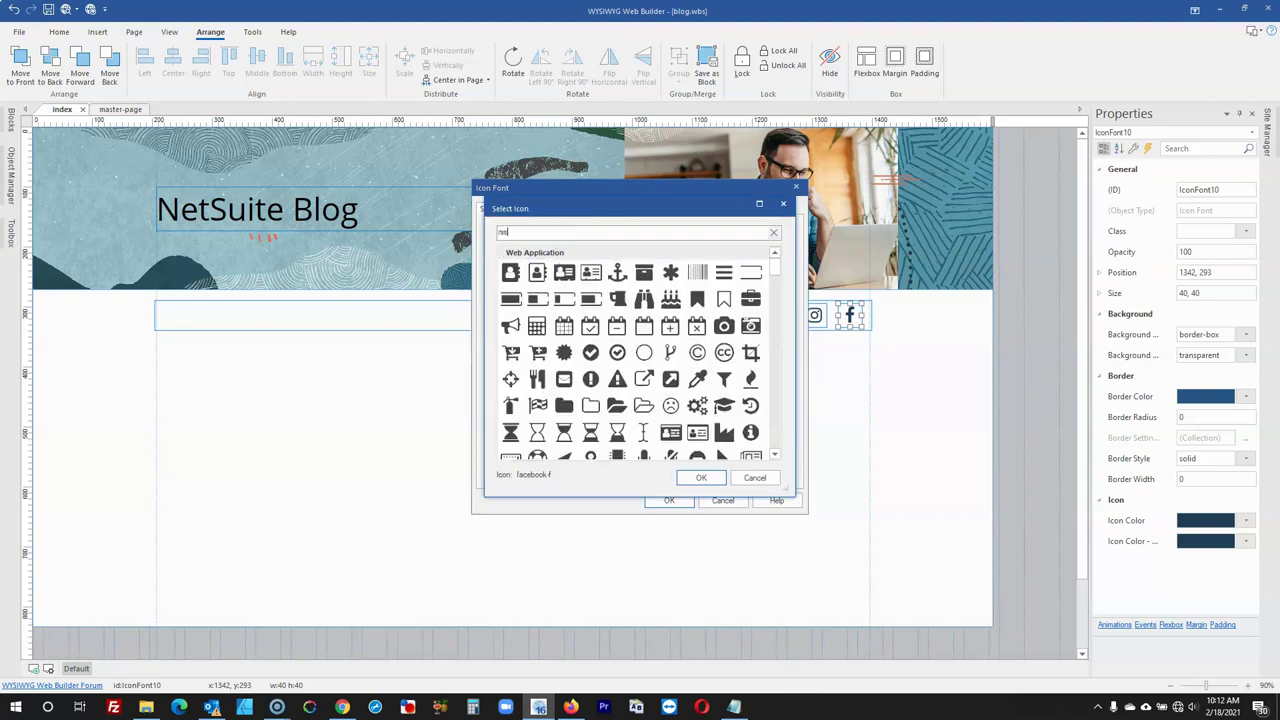
left_click(511, 272)
left_click(701, 477)
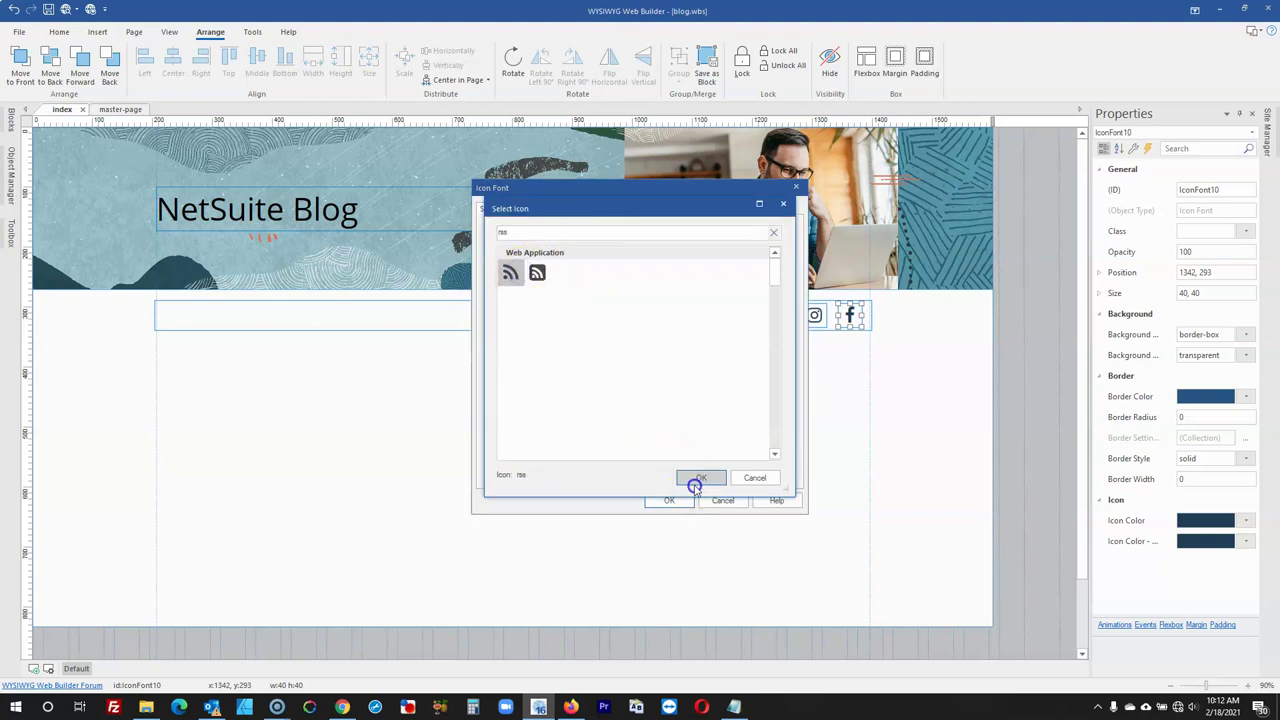
left_click(669, 500)
left_click(1012, 348)
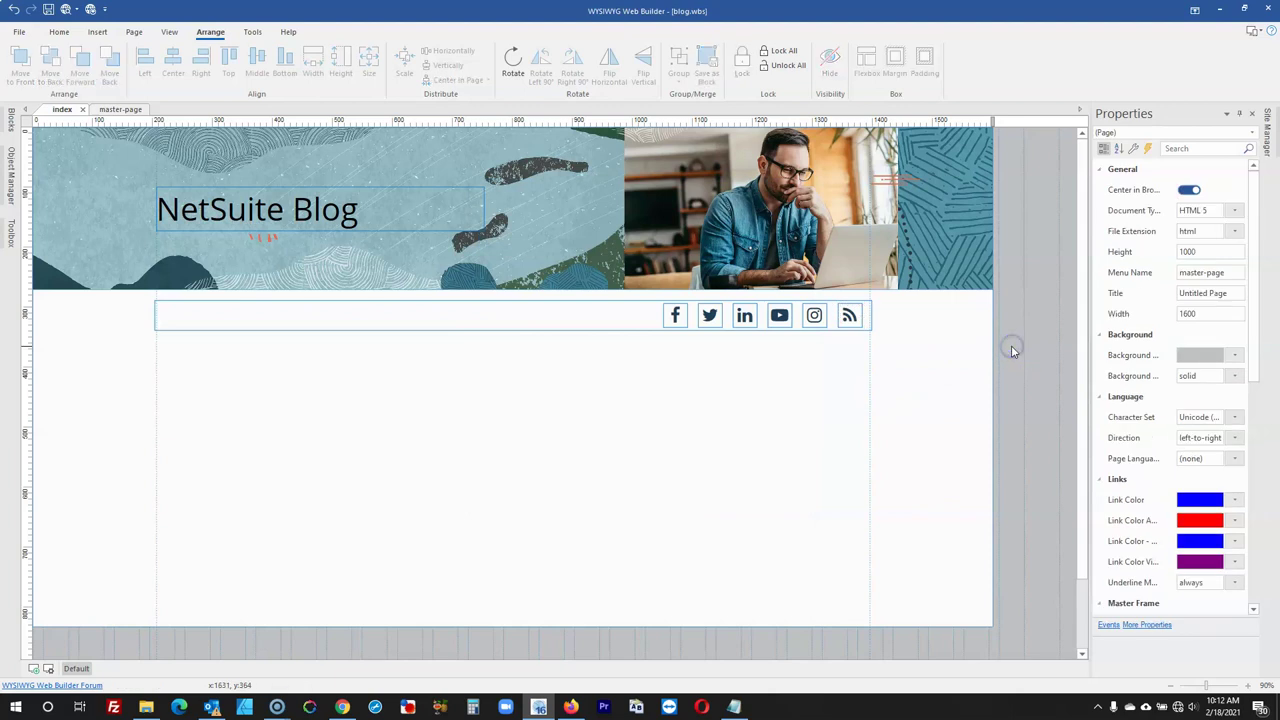
Preview the index page in Firefox and close the two older preview tabs
left_click(66, 10)
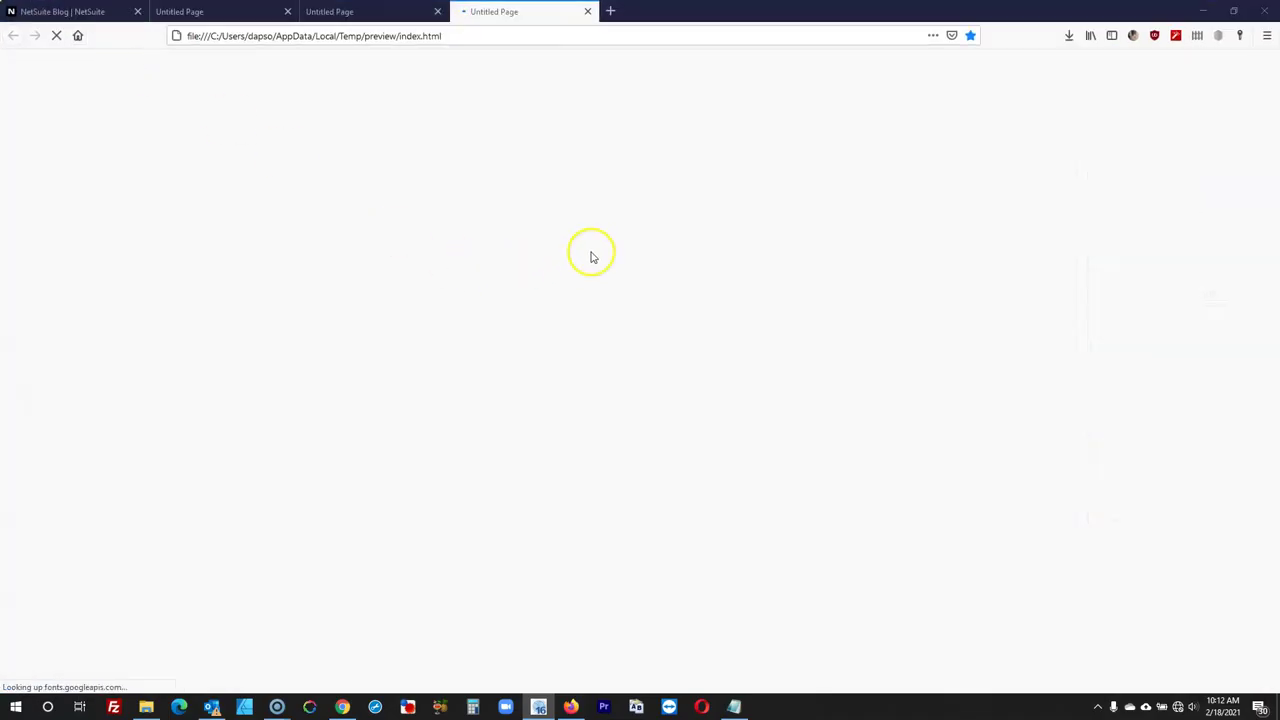
left_click(420, 12)
left_click(438, 11)
left_click(438, 11)
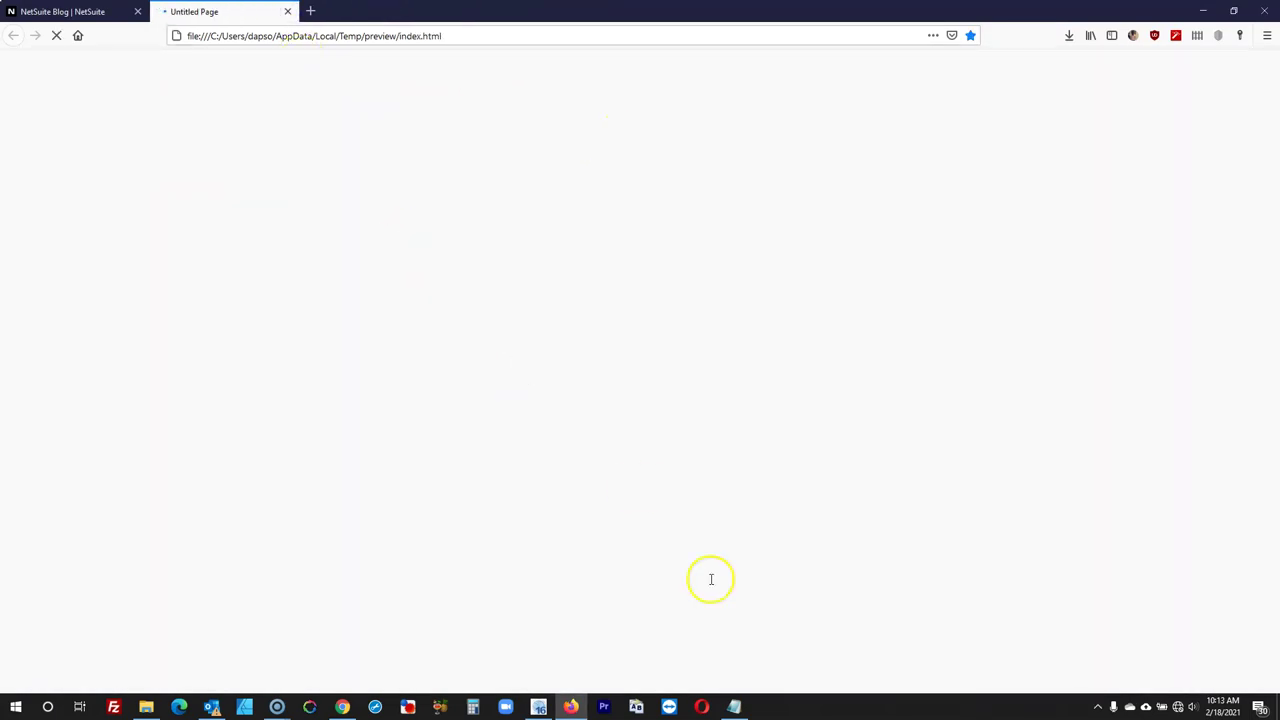
left_click(538, 707)
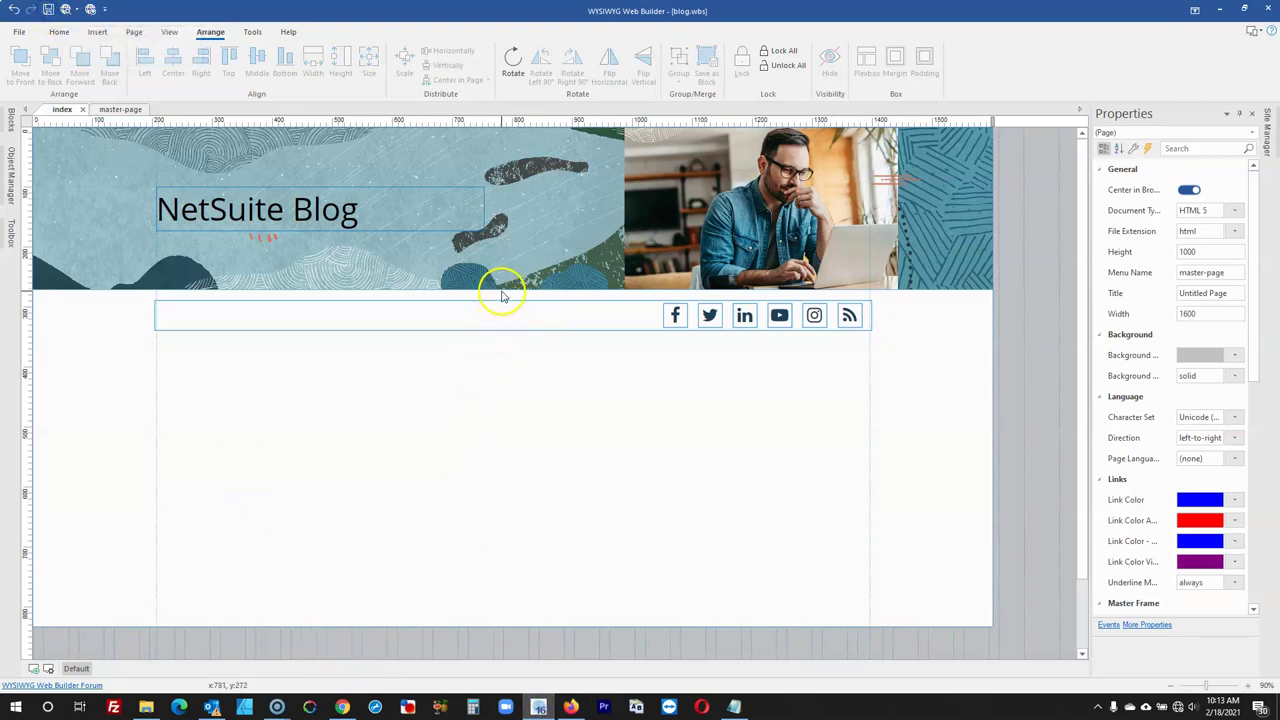
left_click(560, 708)
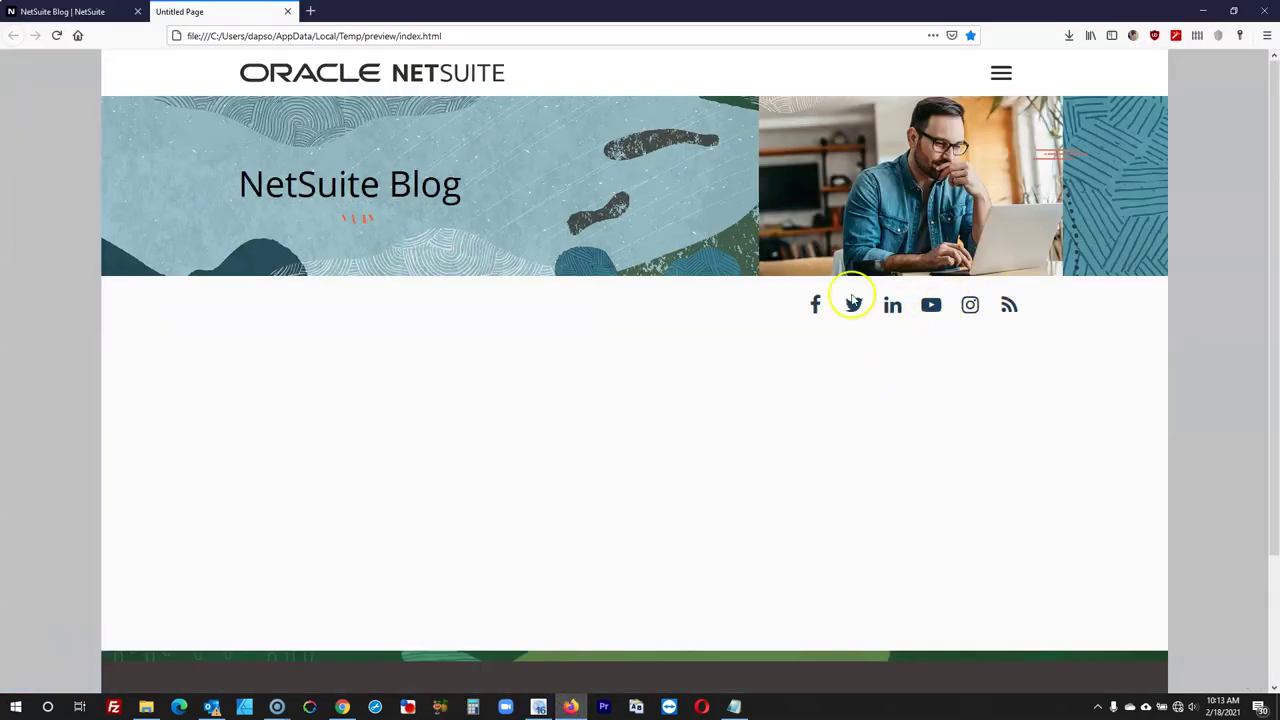
Compare the social icons' spacing and placement in the preview with those on the live NetSuite blog page
left_click(110, 12)
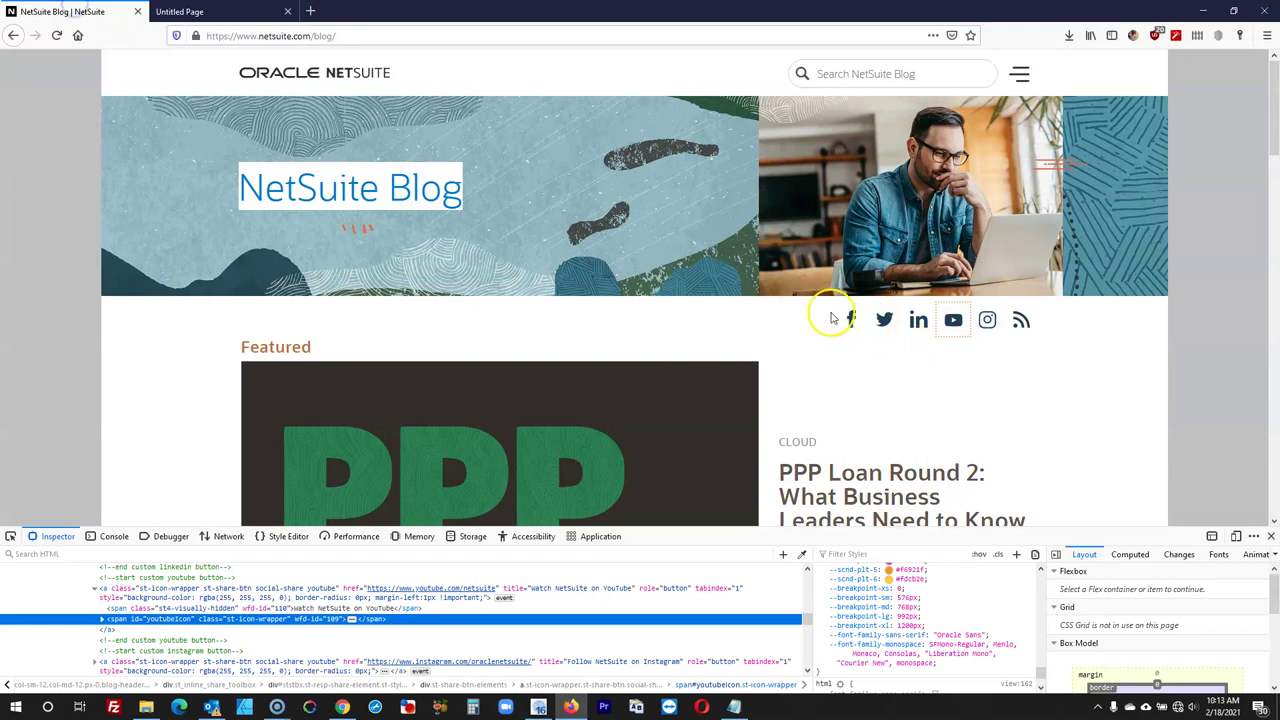
left_click(212, 13)
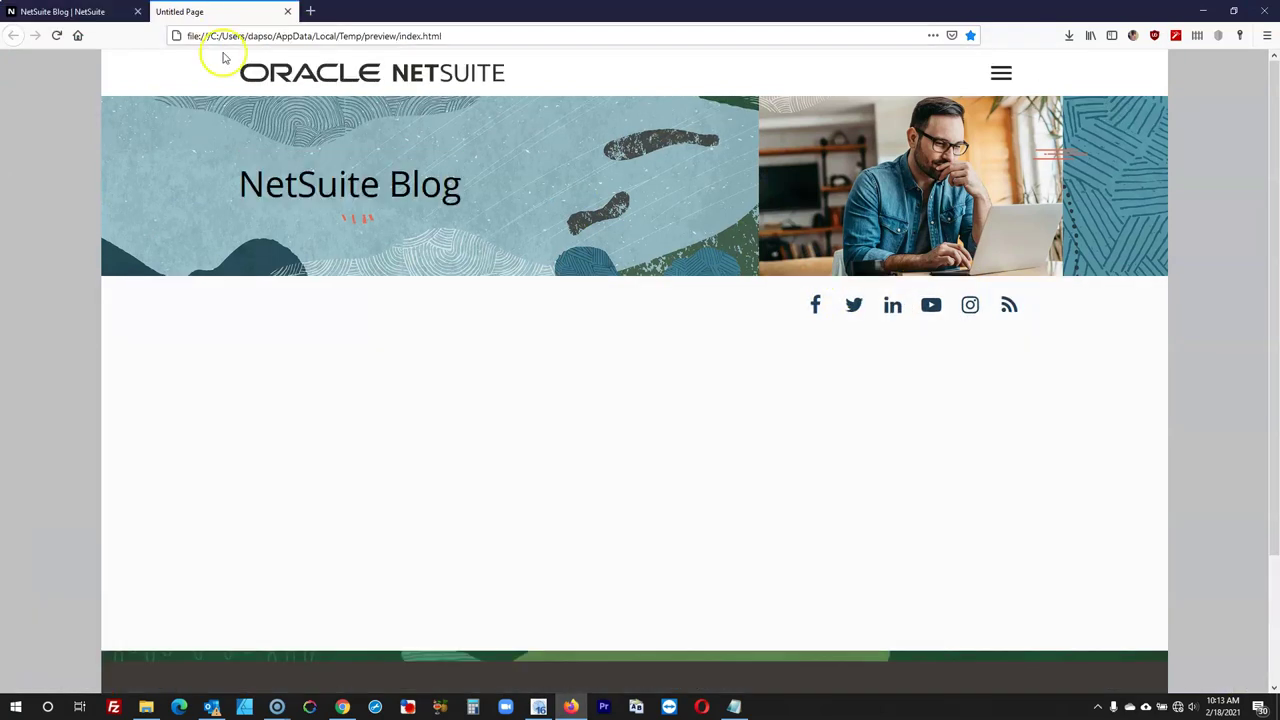
key("ctrl+Tab")
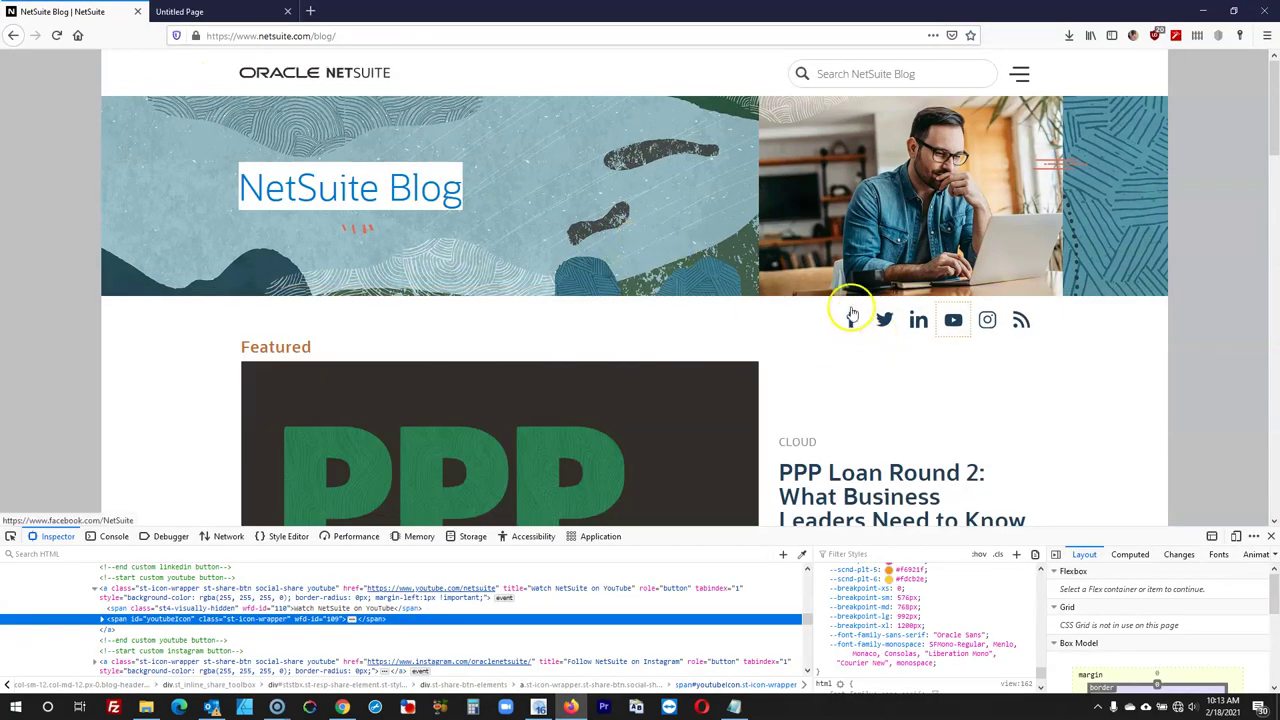
key("ctrl+Tab")
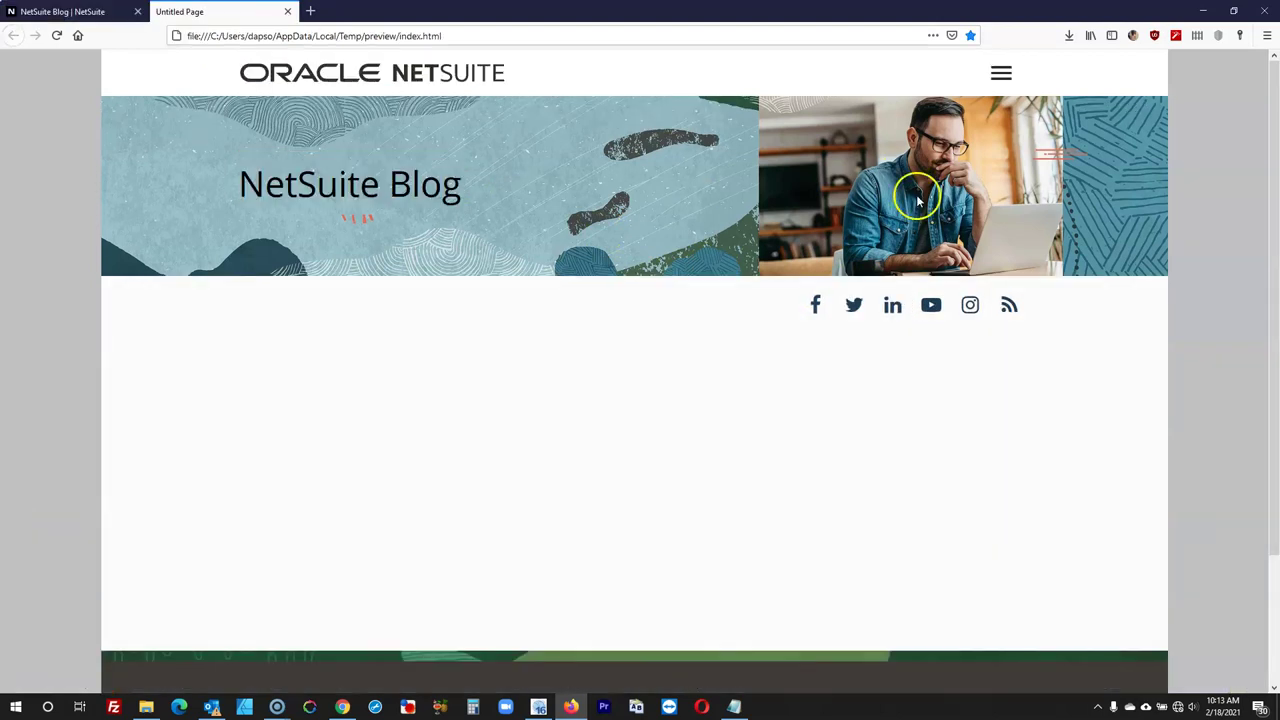
key("ctrl+Tab")
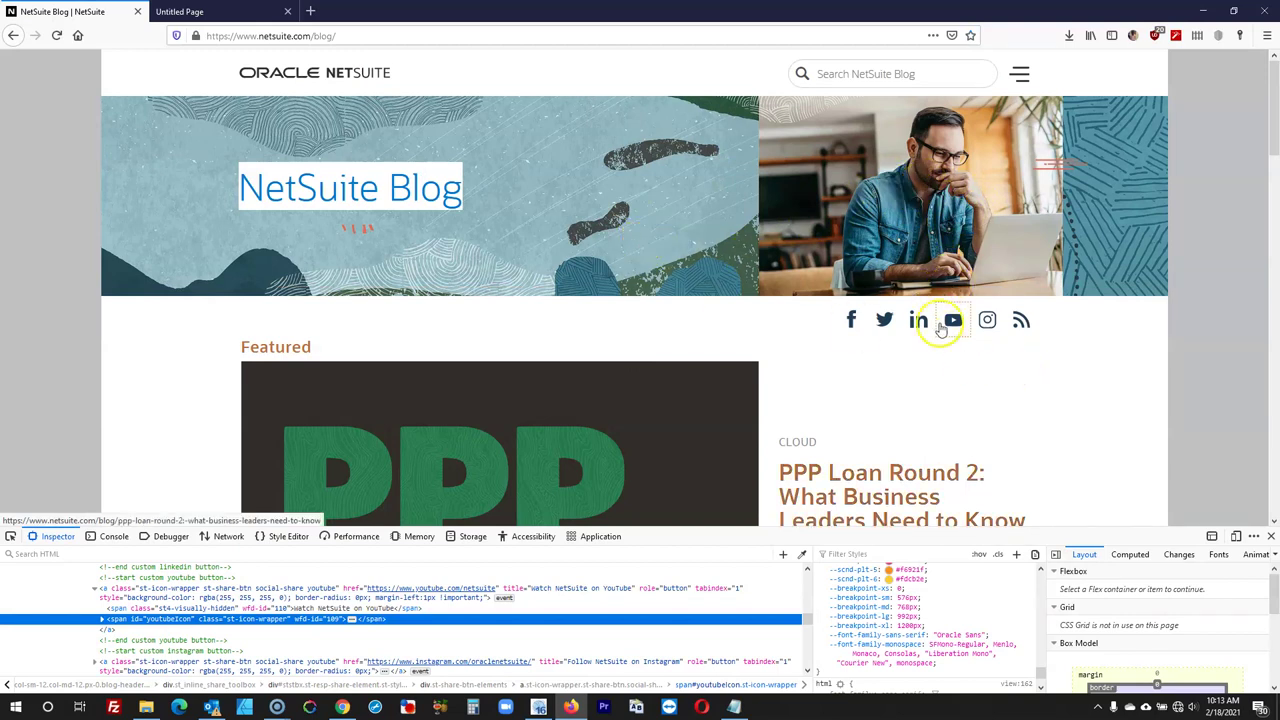
key("ctrl+Tab")
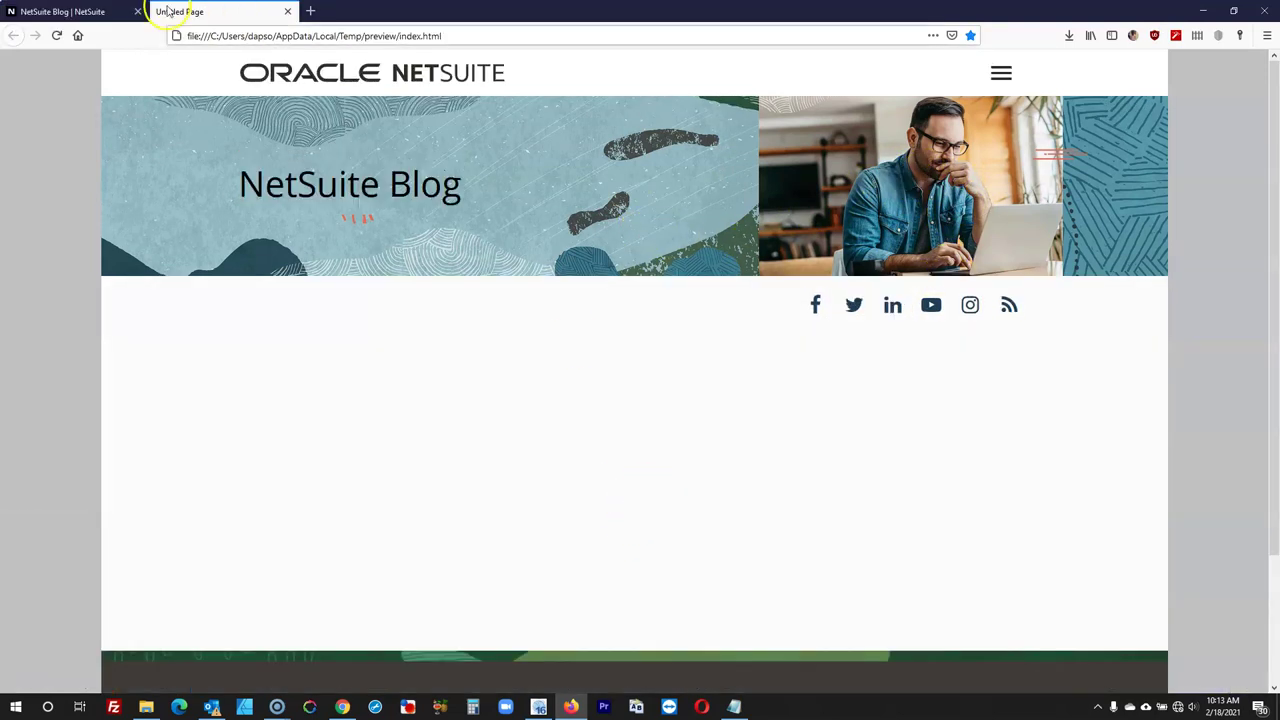
key("ctrl+Tab")
key("ctrl+Tab")
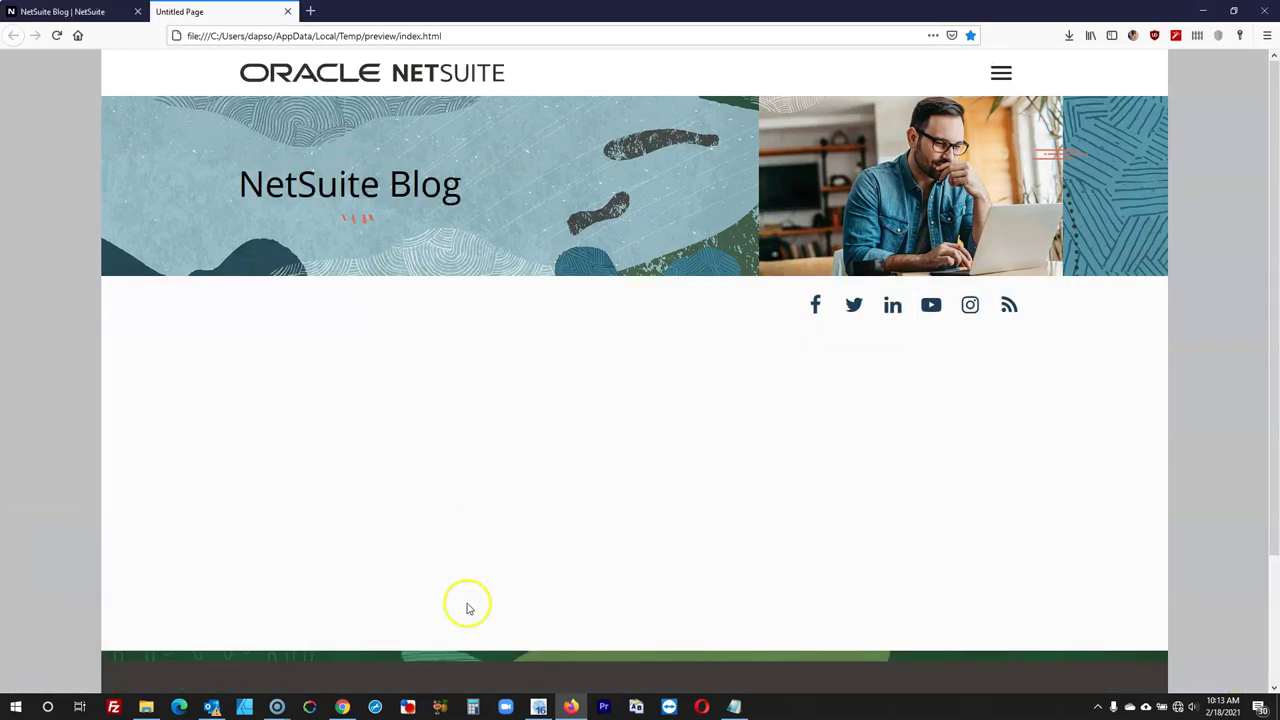
Back in WYSIWYG Web Builder, move the Facebook icon right to about 1069, 293 and distribute all six social icons evenly horizontally
left_click(538, 707)
left_click(677, 320)
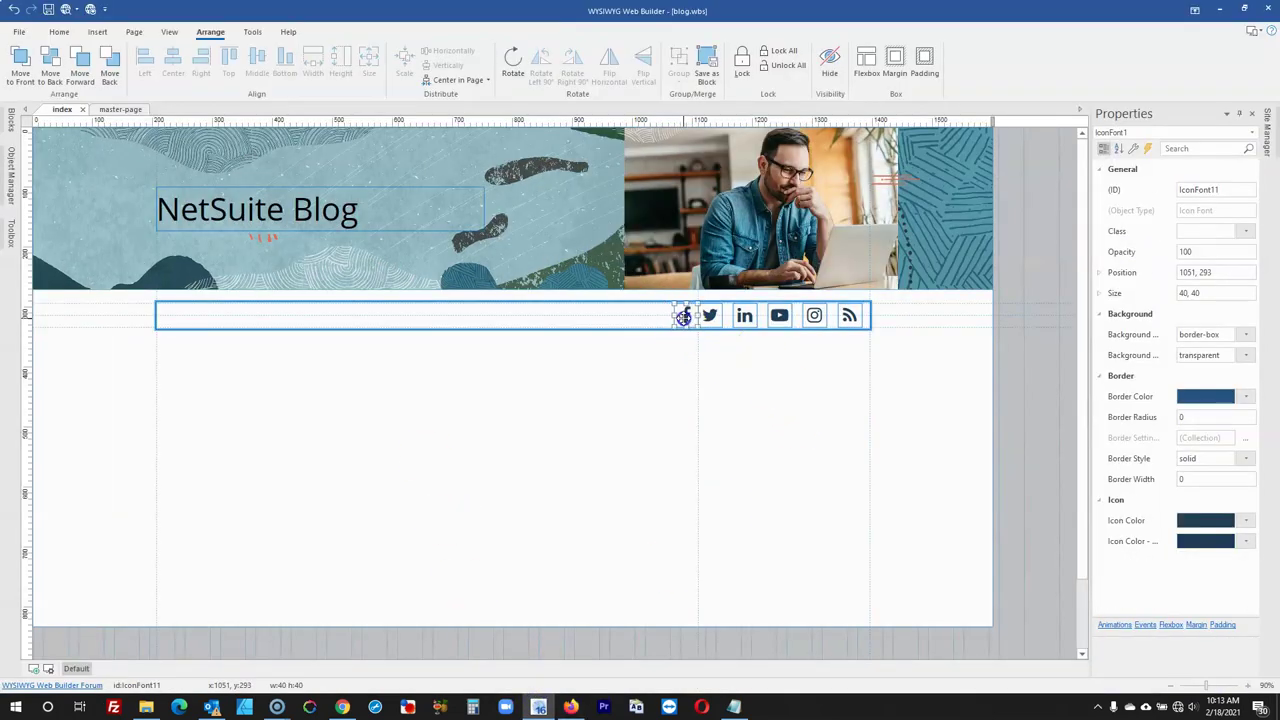
left_click(708, 318, "shift")
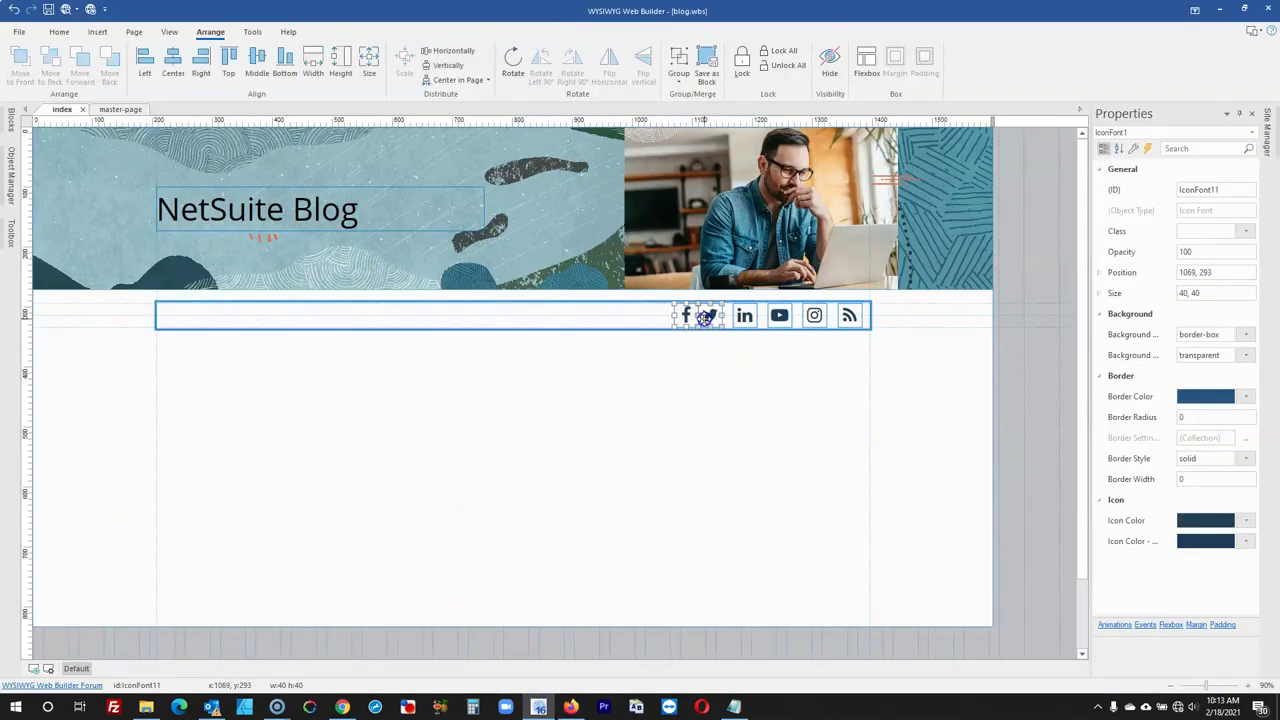
left_click(779, 316, "shift")
left_click(814, 316, "shift")
left_click(847, 316, "shift")
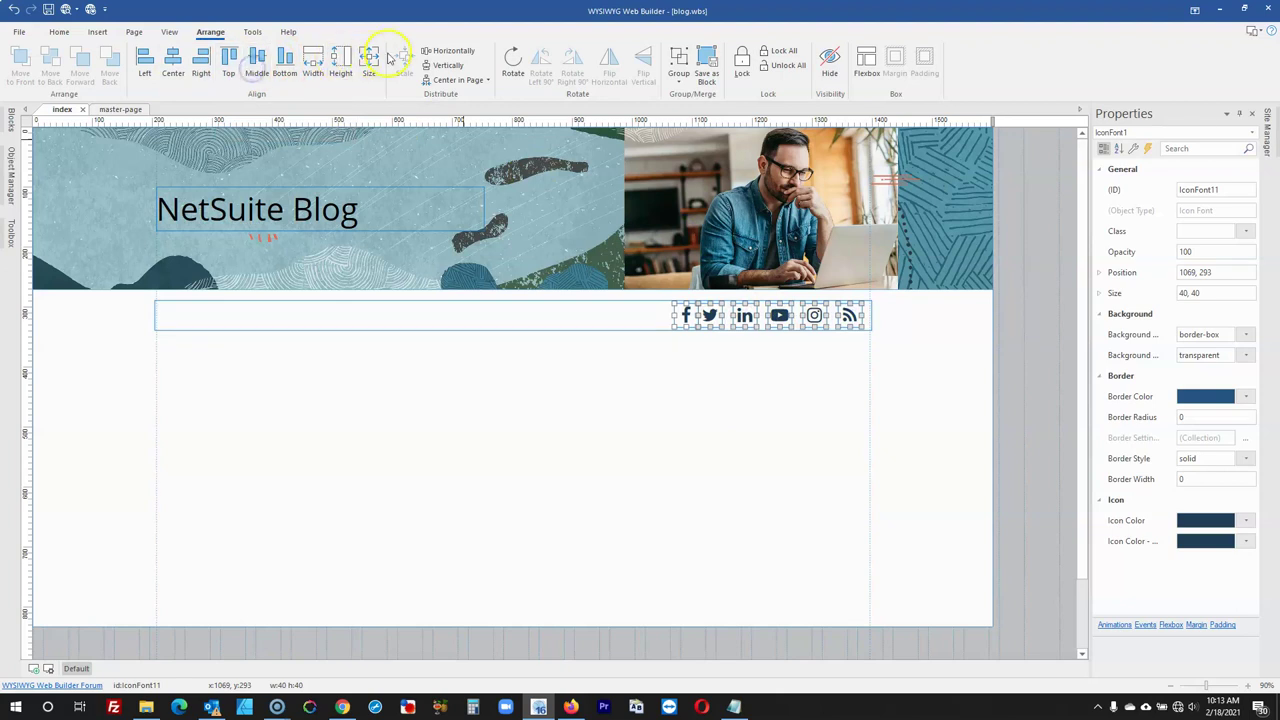
left_click(432, 50)
left_click(1020, 378)
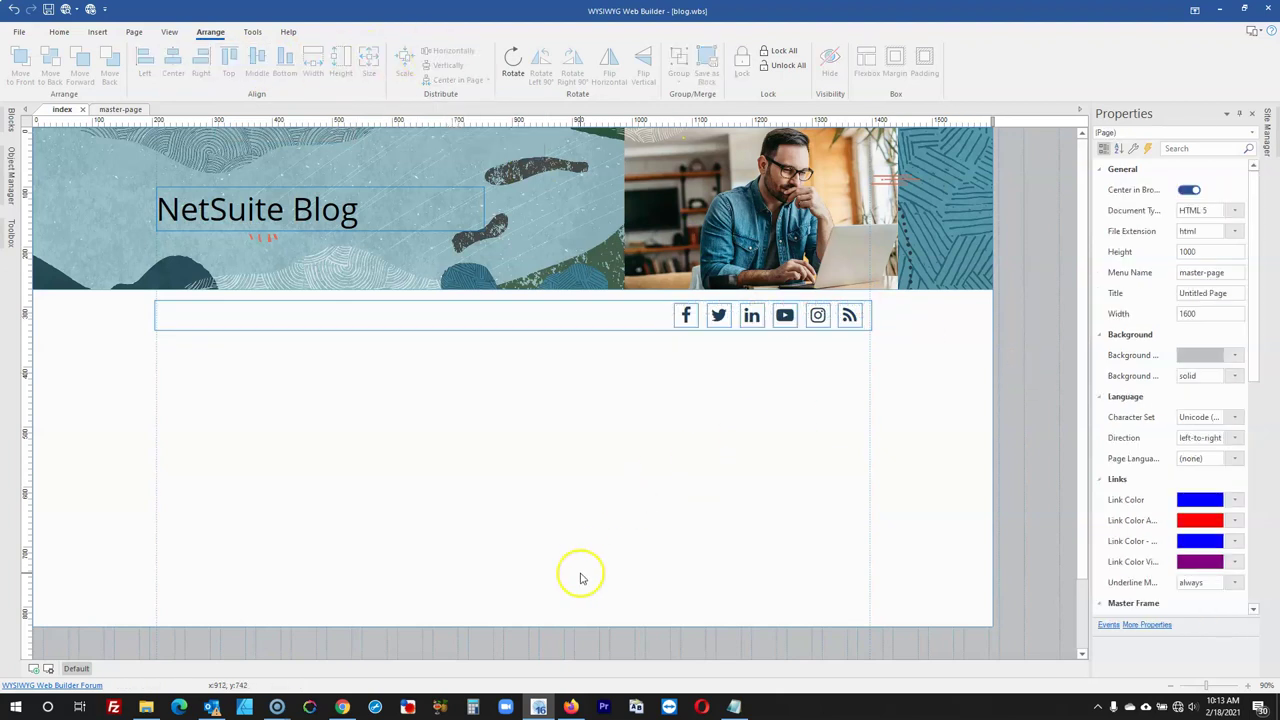
Examine the Featured heading and the lead PPP Loan article layout on the live NetSuite blog page in Firefox
left_click(566, 708)
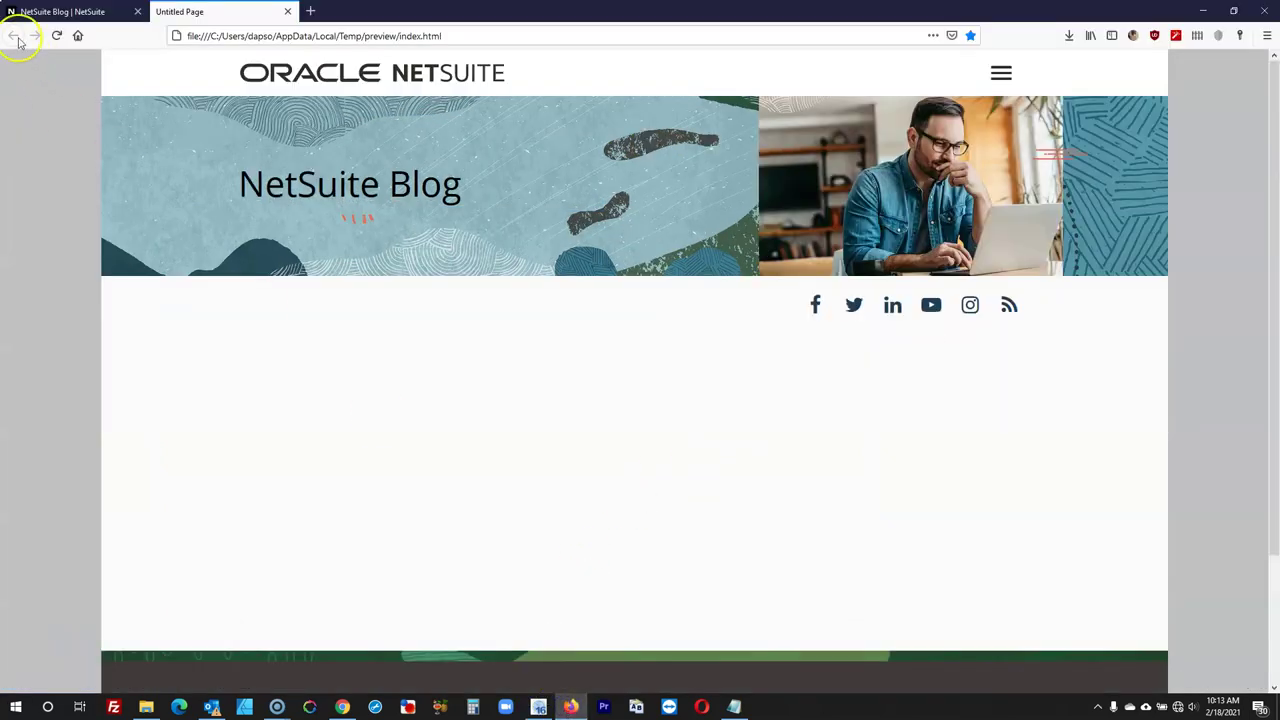
key("ctrl+Page_Up")
scroll(308, 345, "down", 5)
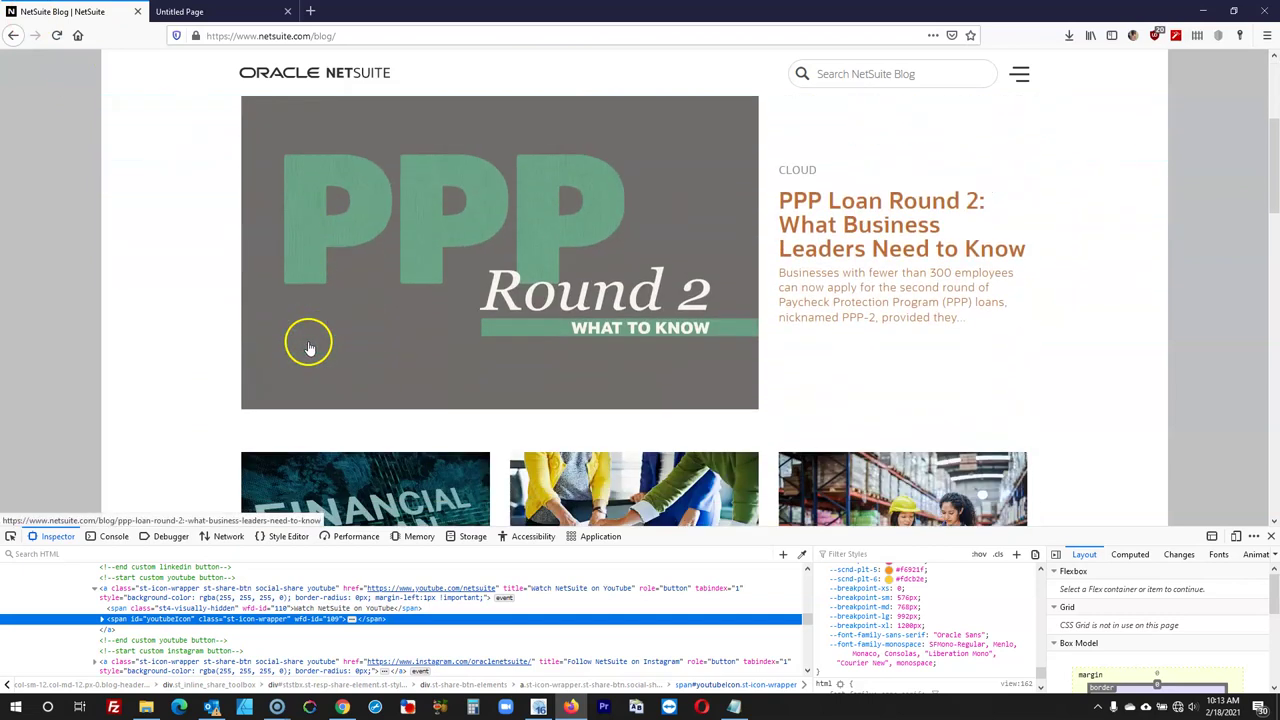
scroll(308, 345, "up", 1)
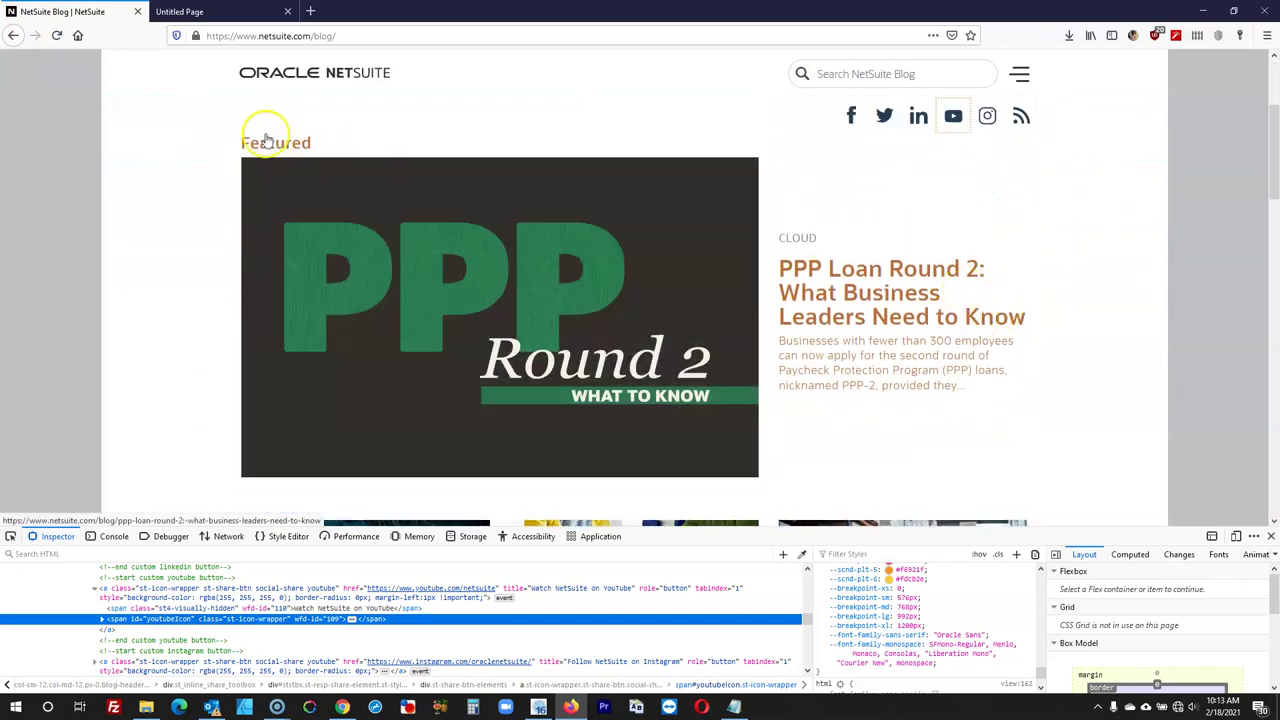
left_click_drag(370, 160, 127, 125)
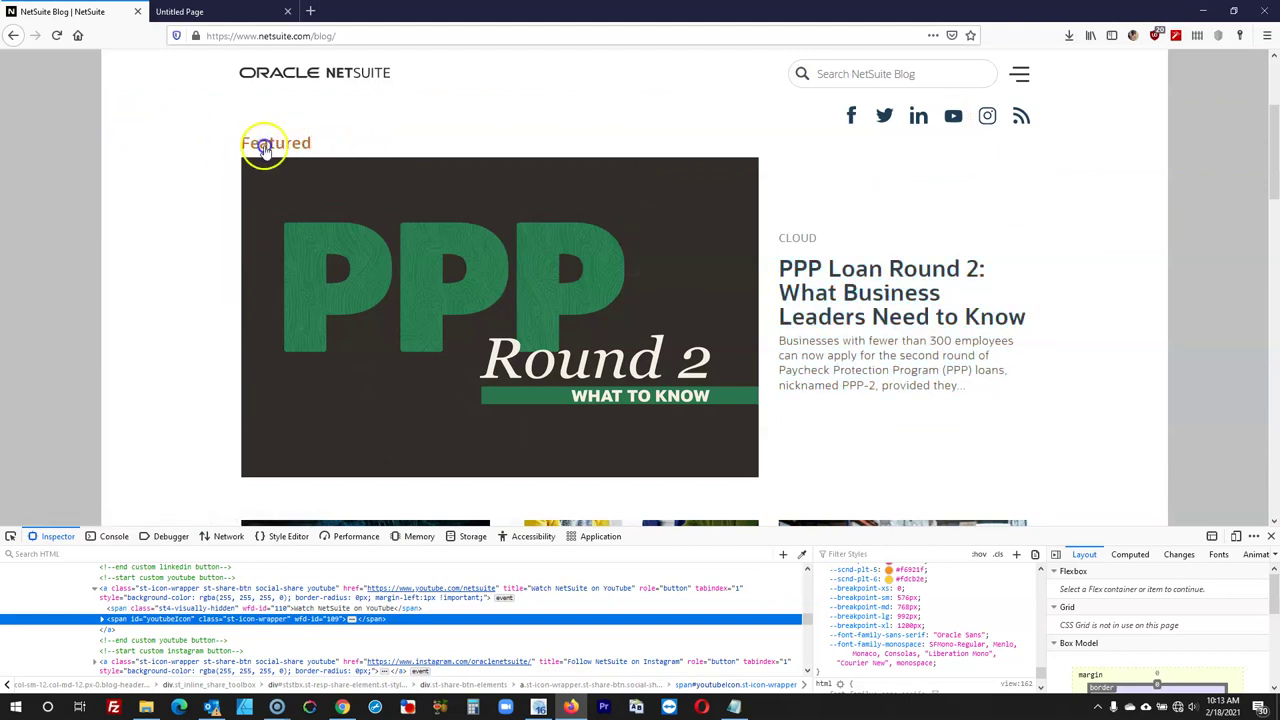
left_click_drag(243, 143, 321, 141)
scroll(553, 292, "down", 2)
scroll(563, 277, "up", 2)
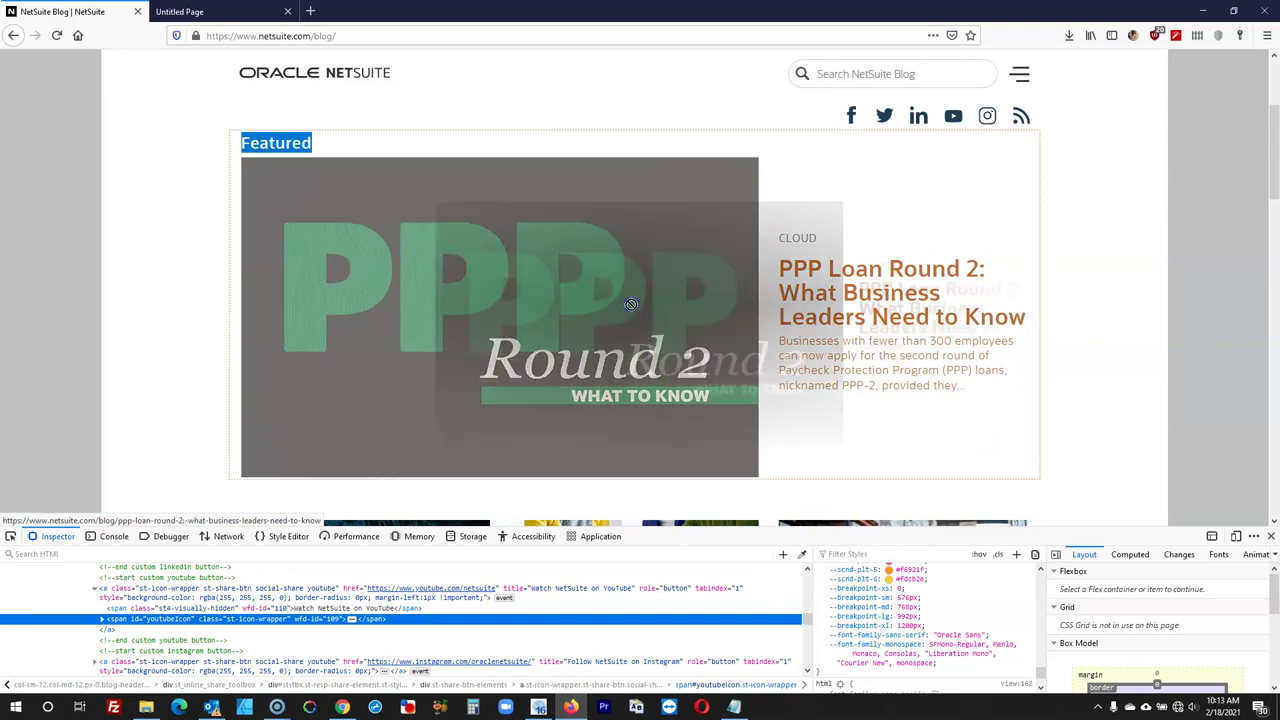
left_click(1120, 316)
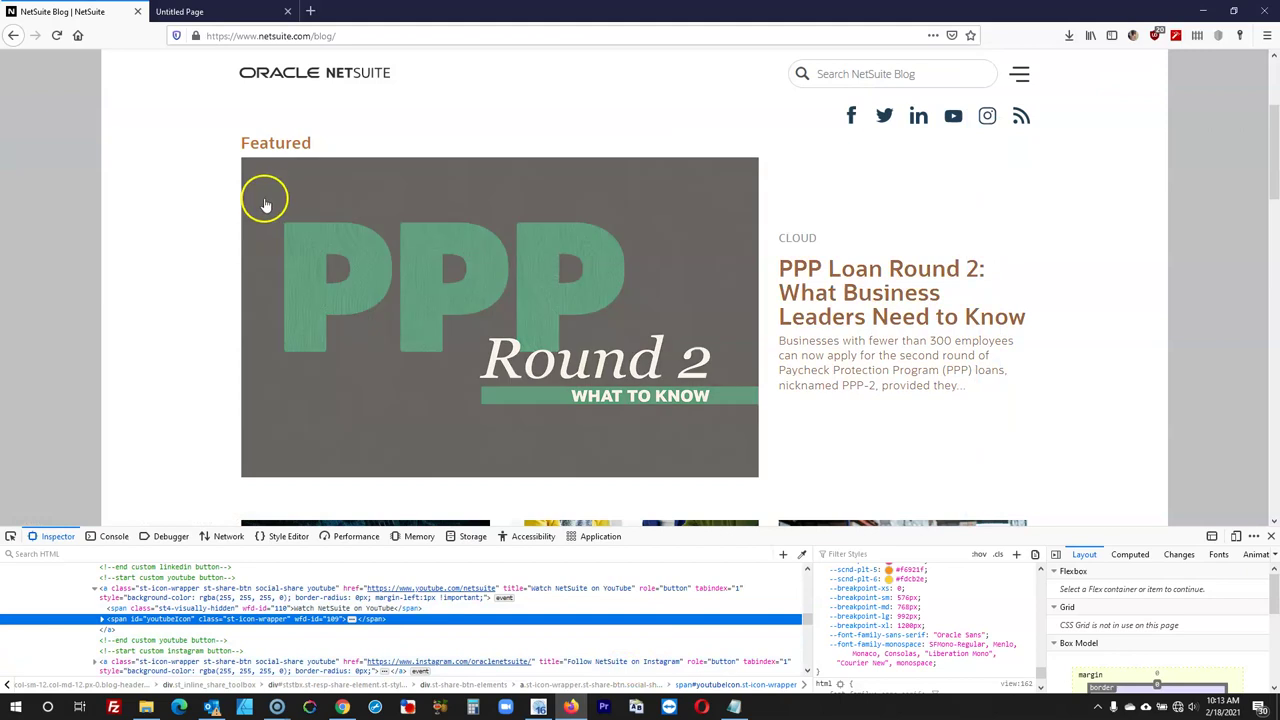
left_click_drag(210, 132, 314, 144)
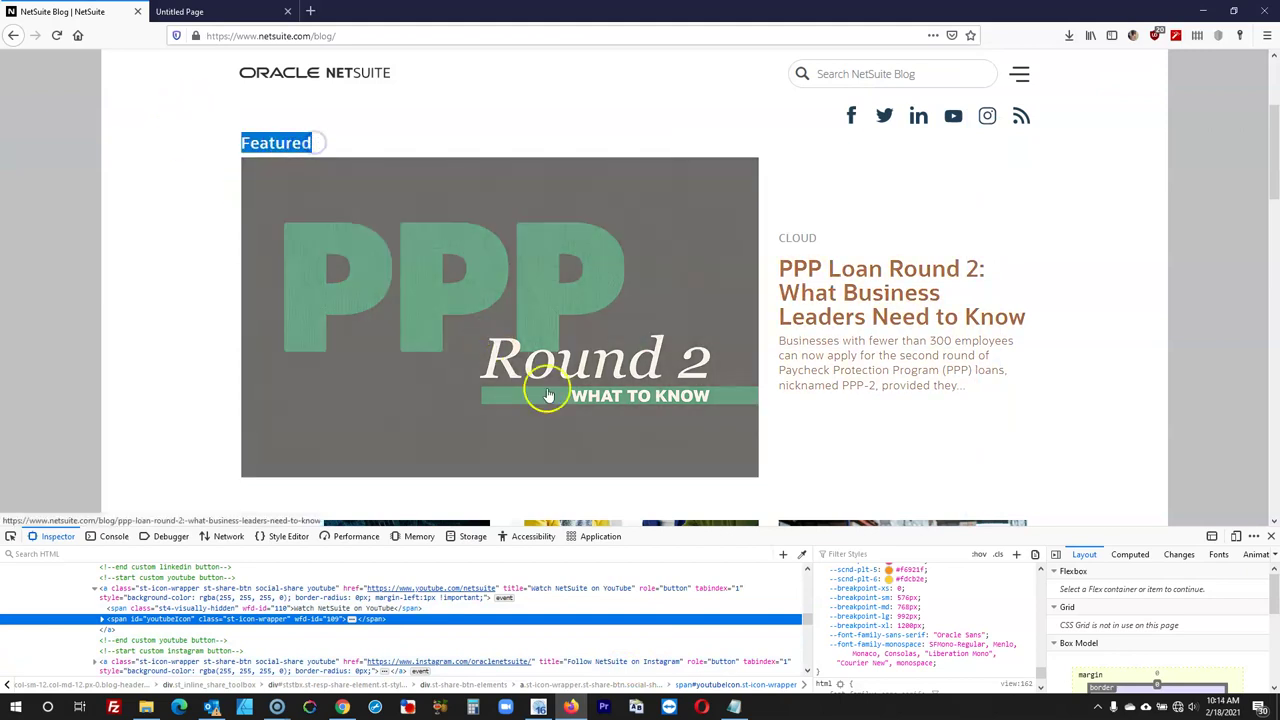
Close the developer tools and examine the featured article together with the row of three article cards below it
left_click(1270, 536)
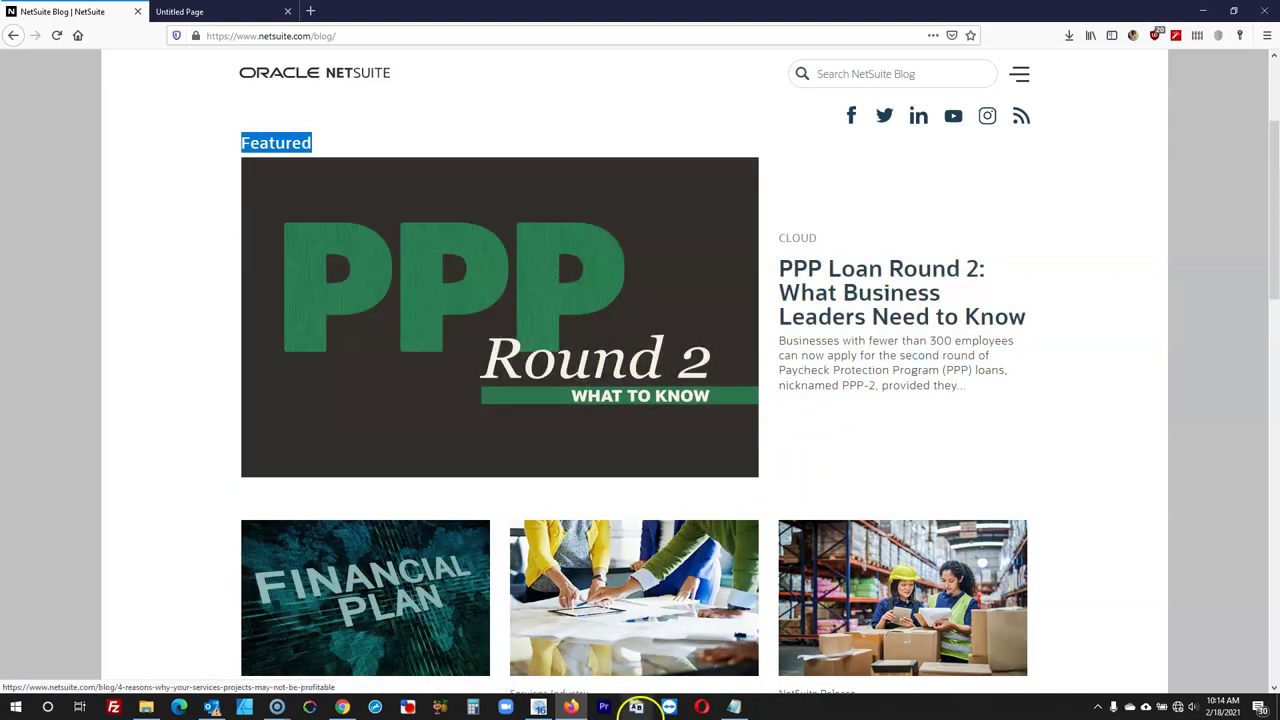
scroll(543, 365, "down", 1)
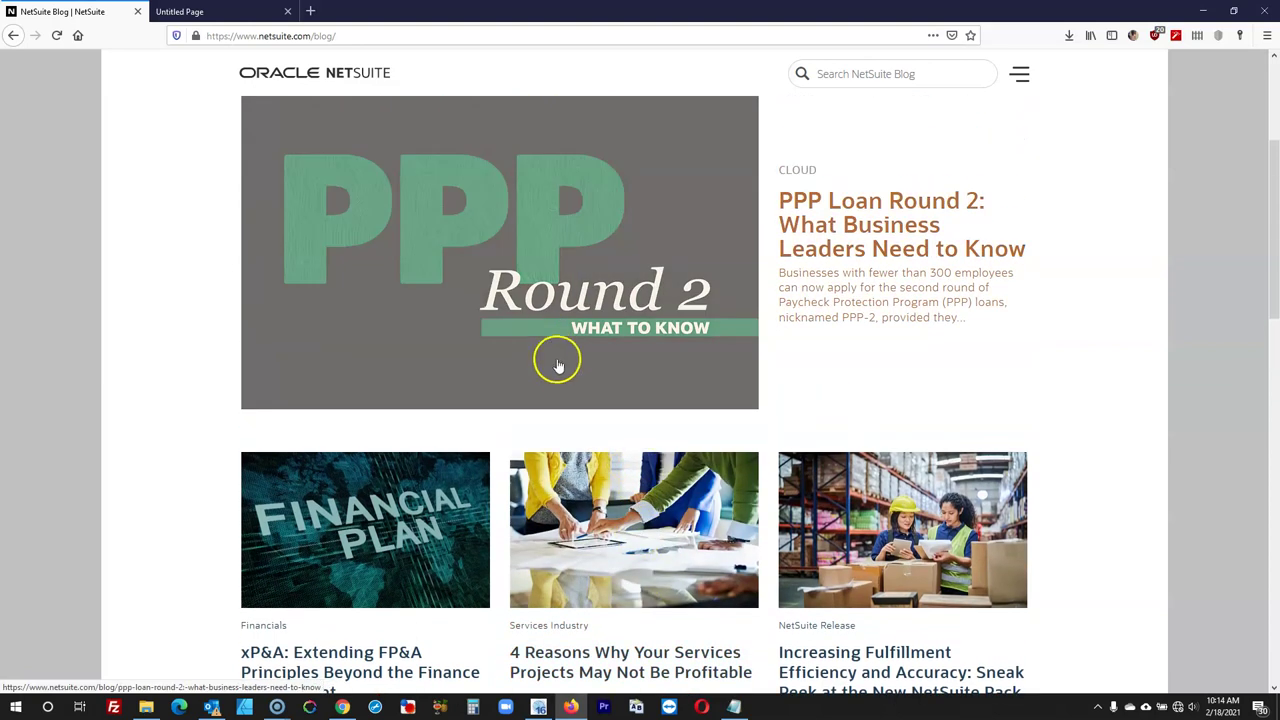
scroll(557, 360, "up", 1)
scroll(523, 297, "down", 2)
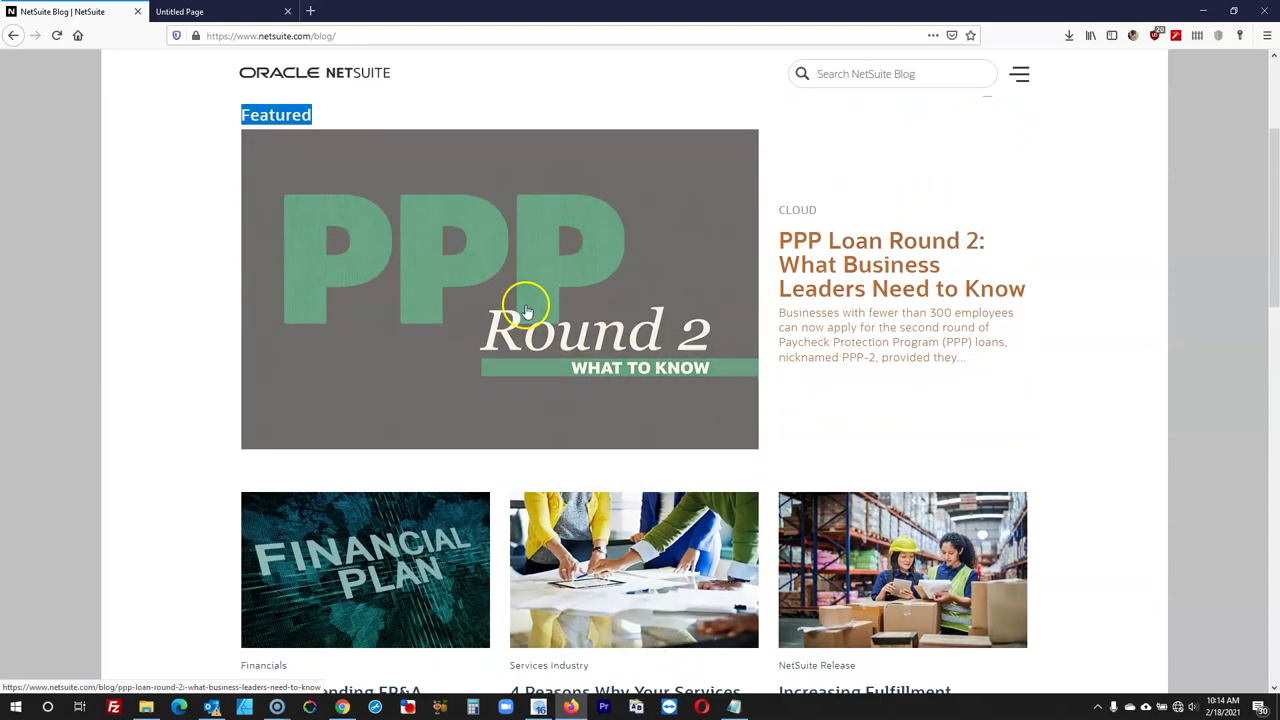
Switch to WYSIWYG Web Builder and extend the content layer below the banner downward to a height of 874
scroll(520, 309, "up", 2)
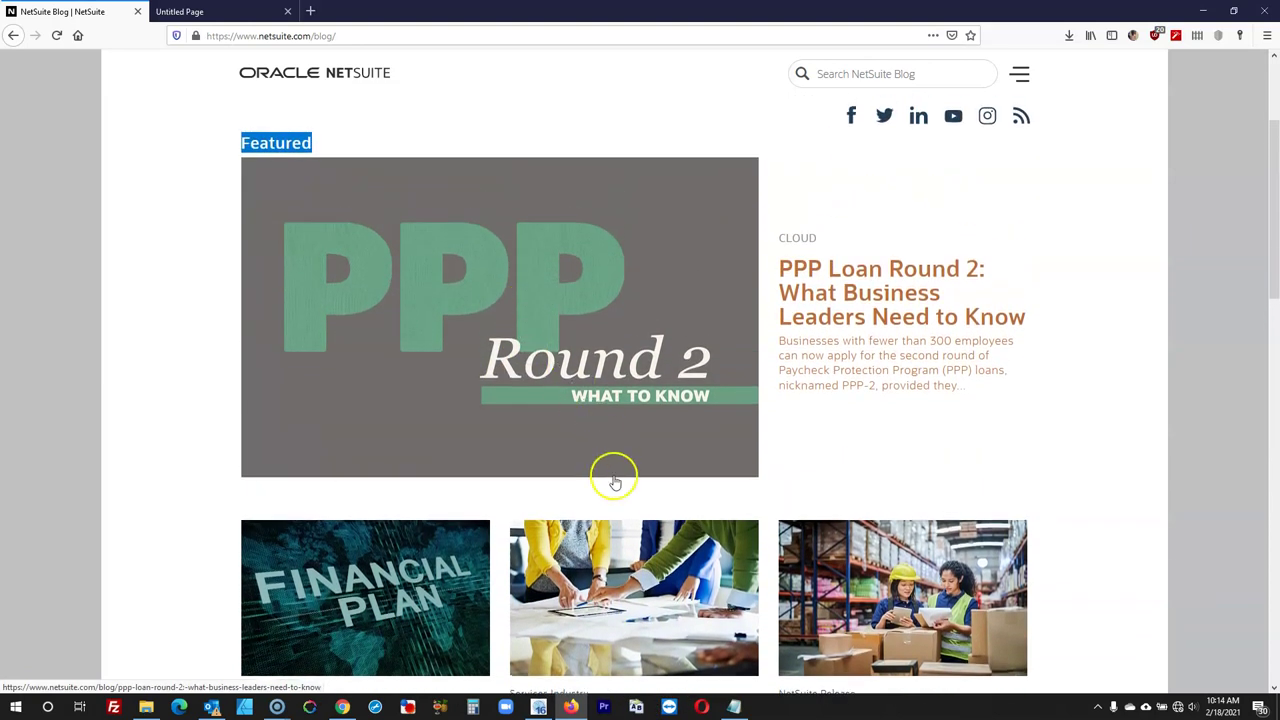
mouse_move(540, 705)
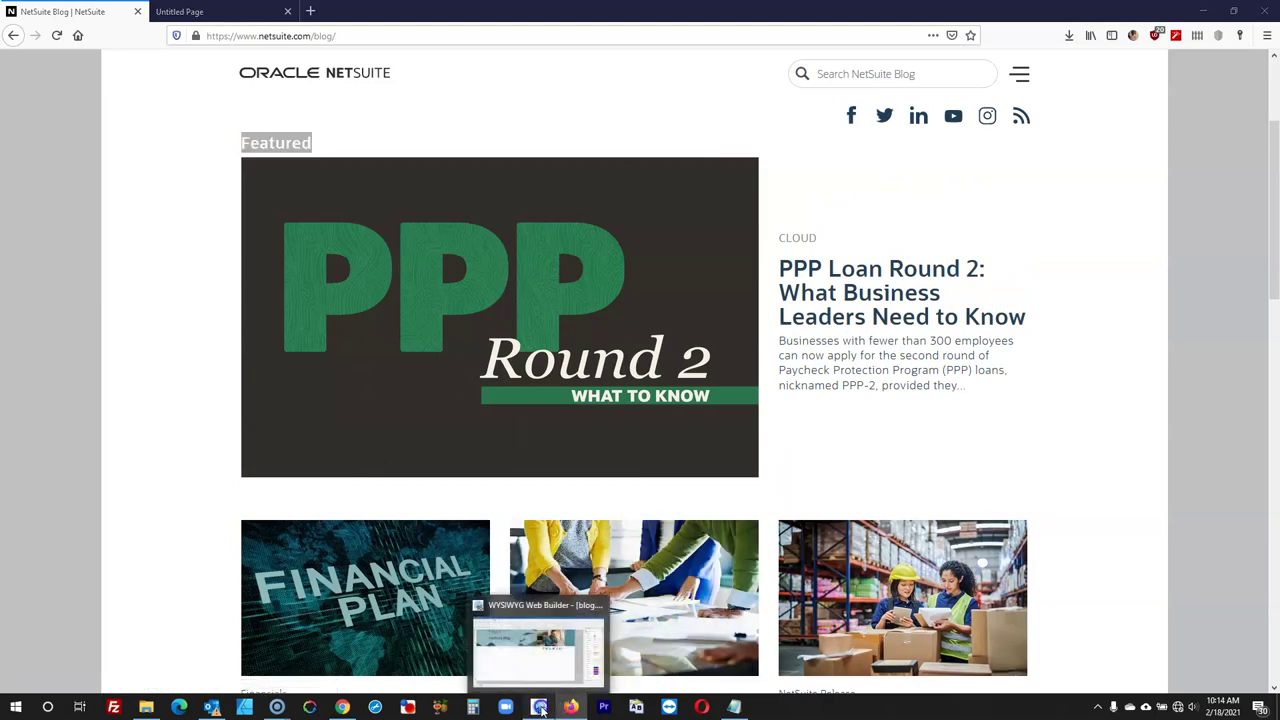
left_click(540, 643)
left_click(375, 459)
scroll(546, 489, "down", 1)
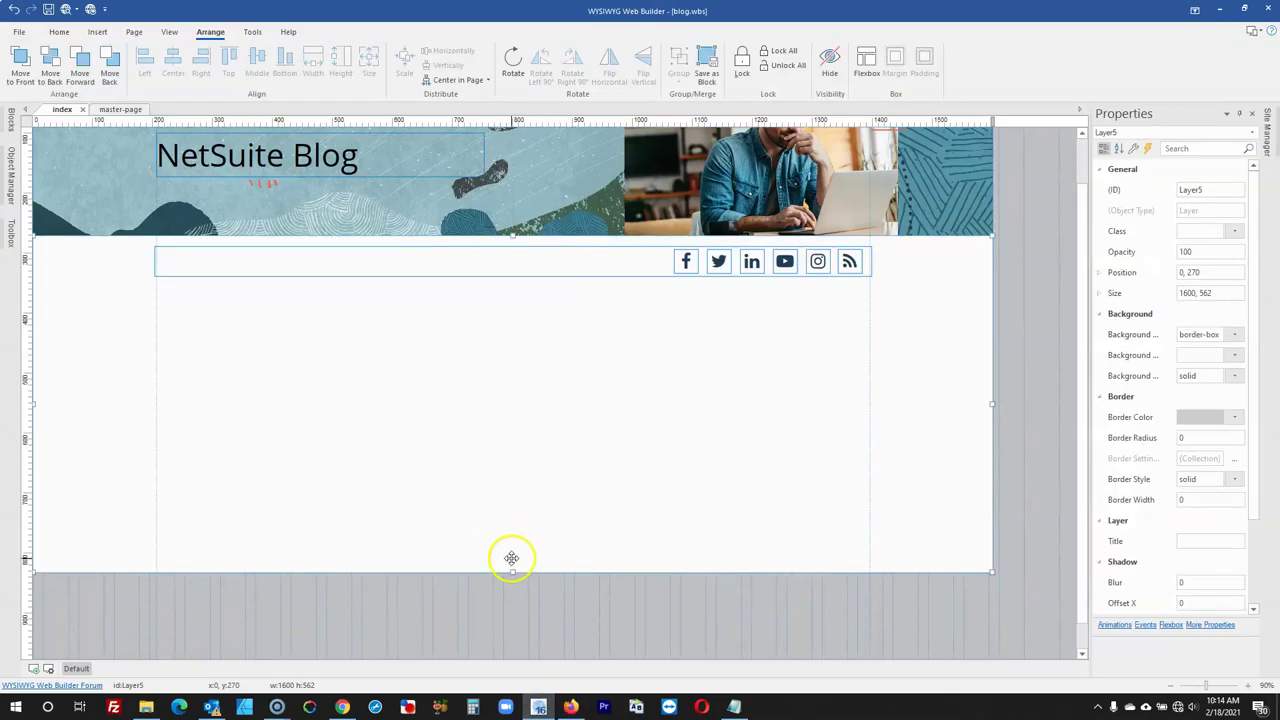
left_click_drag(511, 576, 512, 687)
scroll(447, 493, "up", 2)
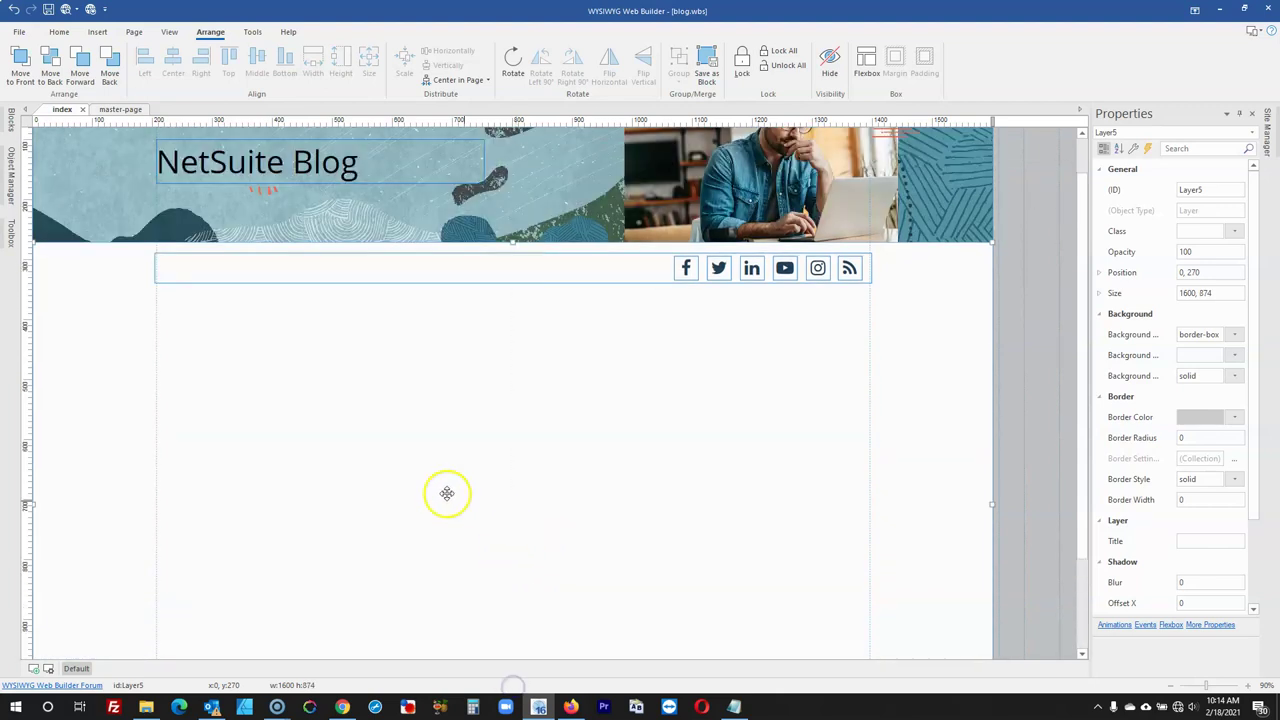
Paste the copied heading text as a text object in the content layer, below the social icon row
left_click(257, 402)
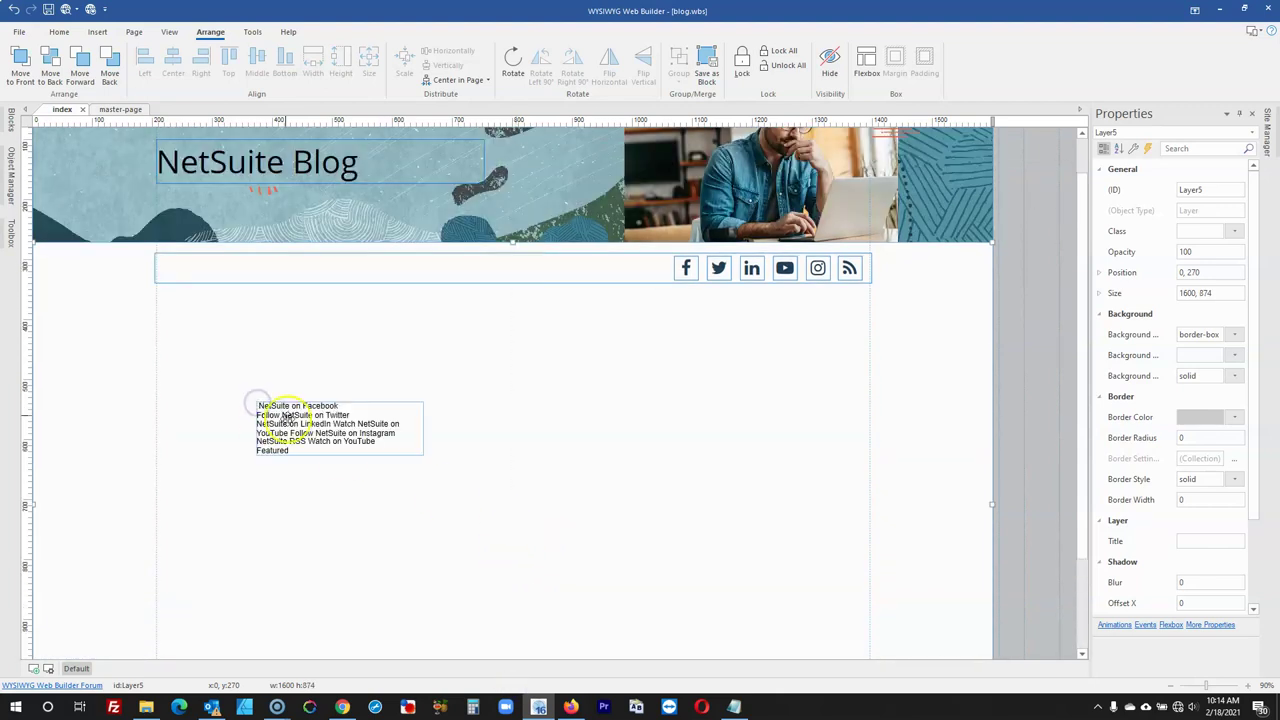
left_click(568, 706)
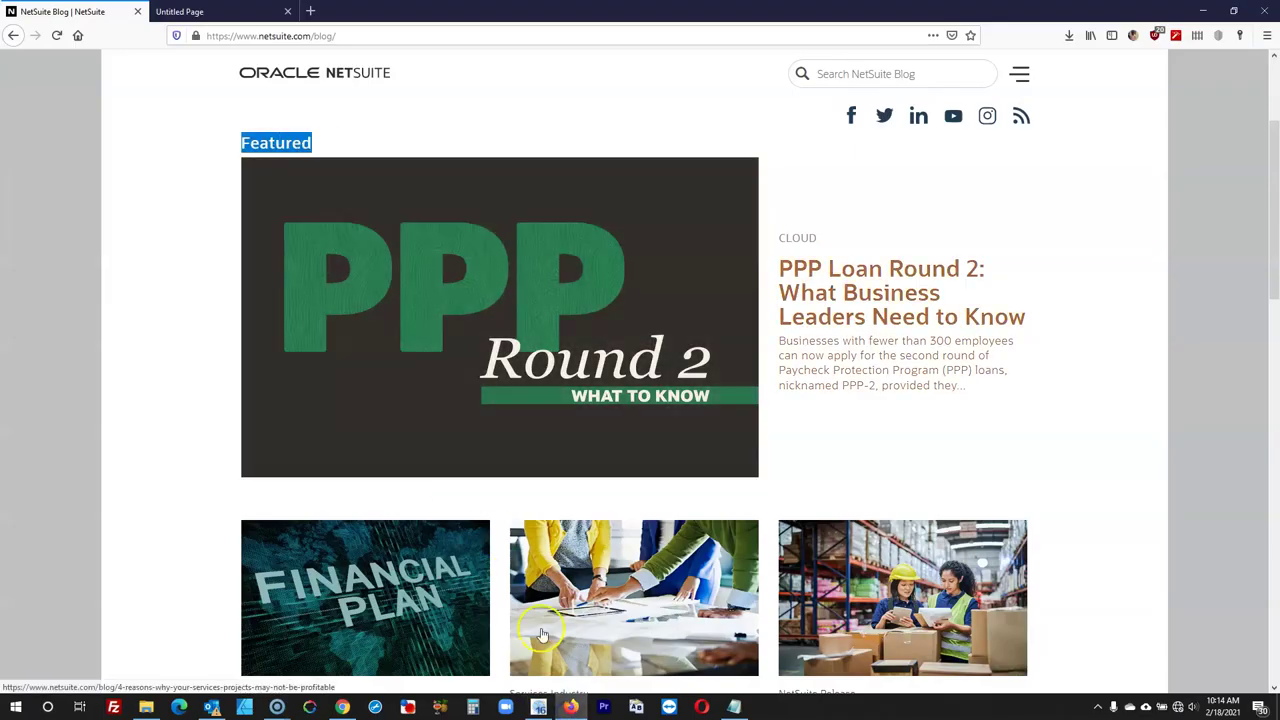
left_click(538, 706)
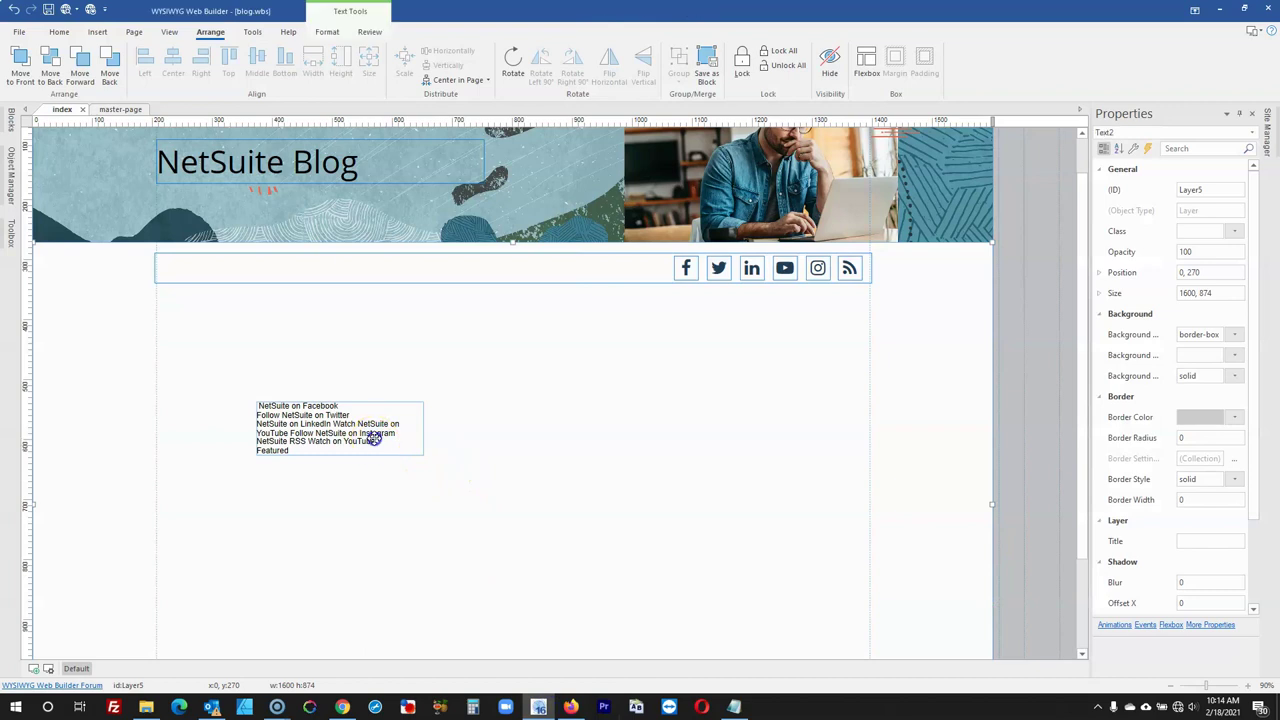
left_click(373, 440)
key("Delete")
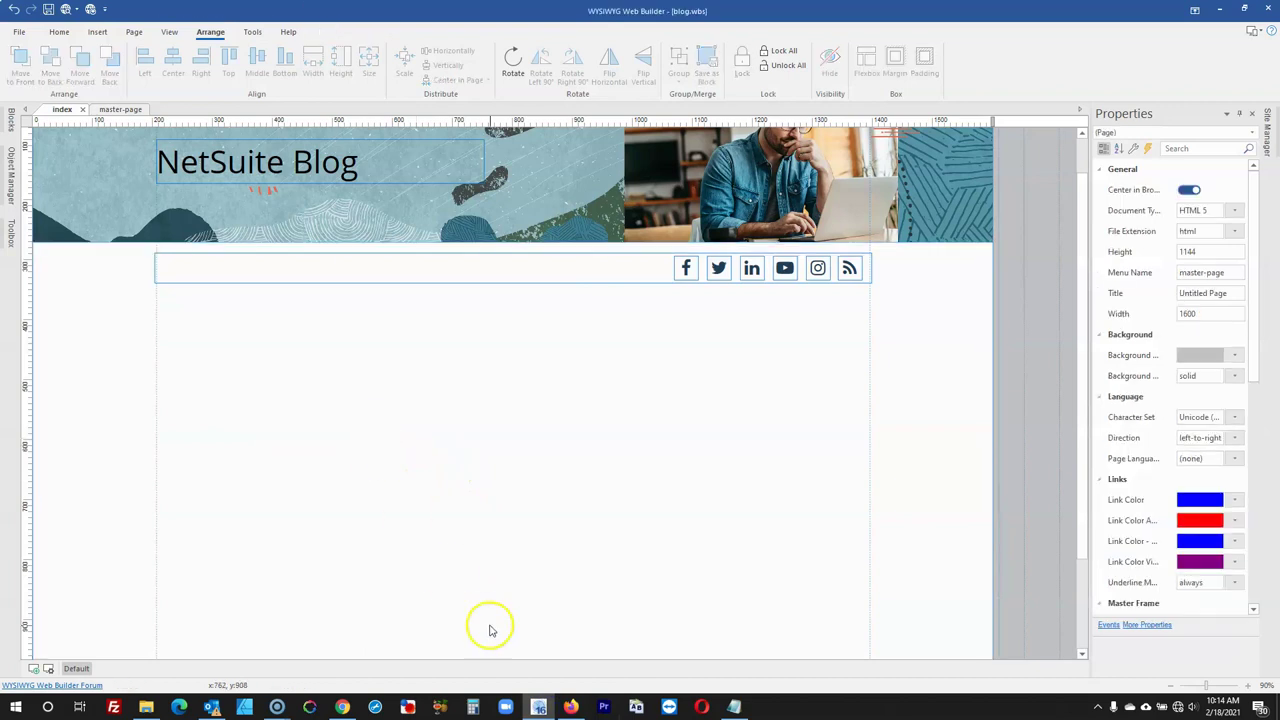
left_click(229, 380)
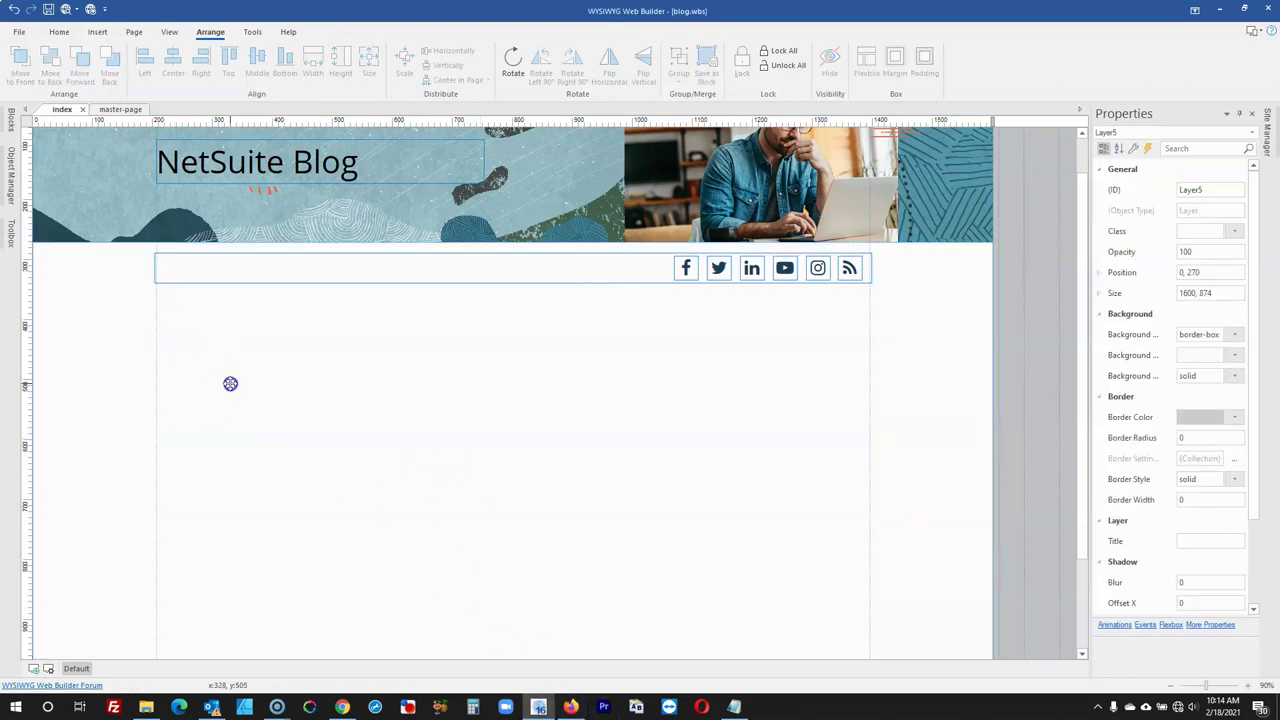
key("ctrl+z")
Trim the pasted text object so that it contains only the word "Featured"
left_click(288, 420)
double_click(296, 420)
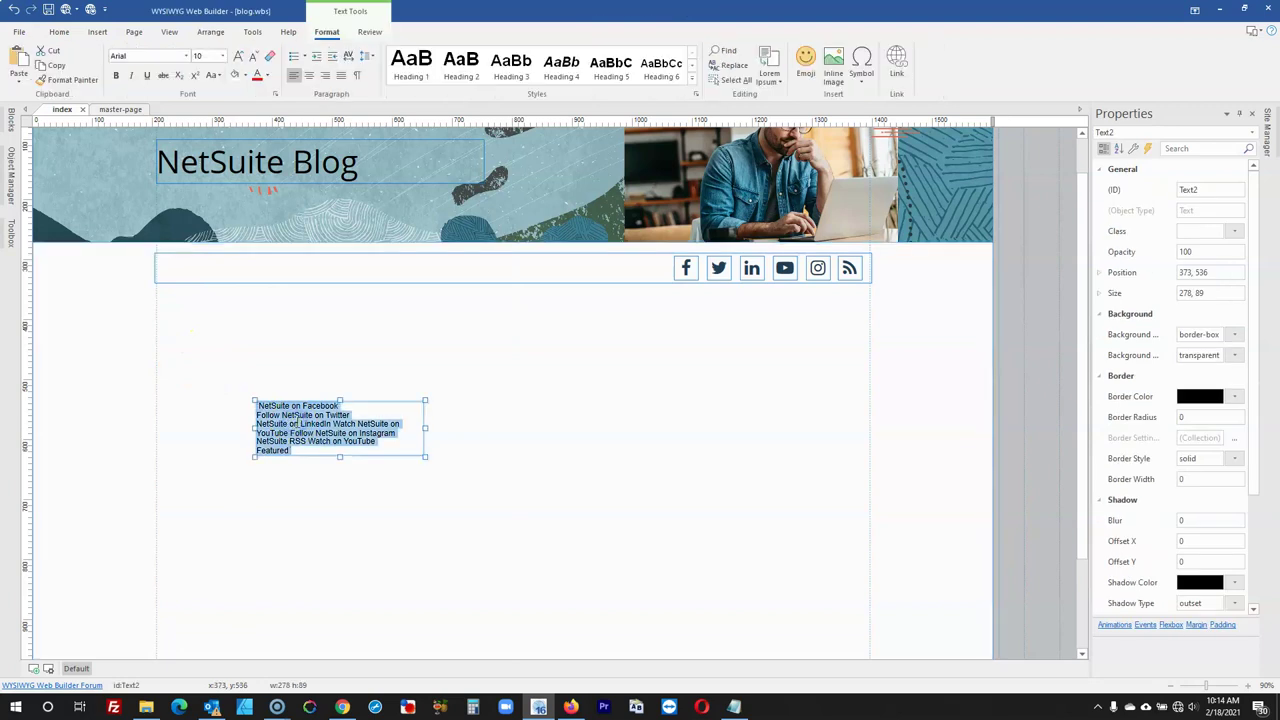
key("Delete")
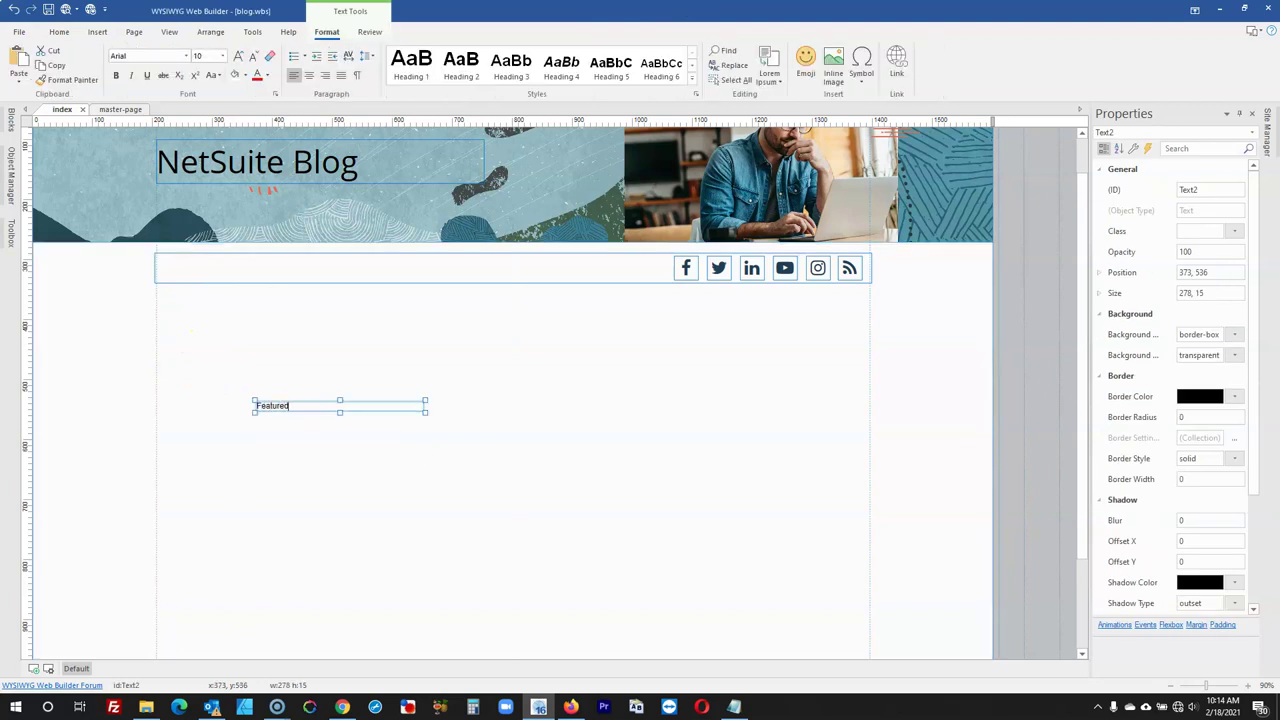
left_click(364, 514)
Switch to Firefox and inspect the font family, size and color of the Featured heading on the NetSuite blog page
left_click(572, 708)
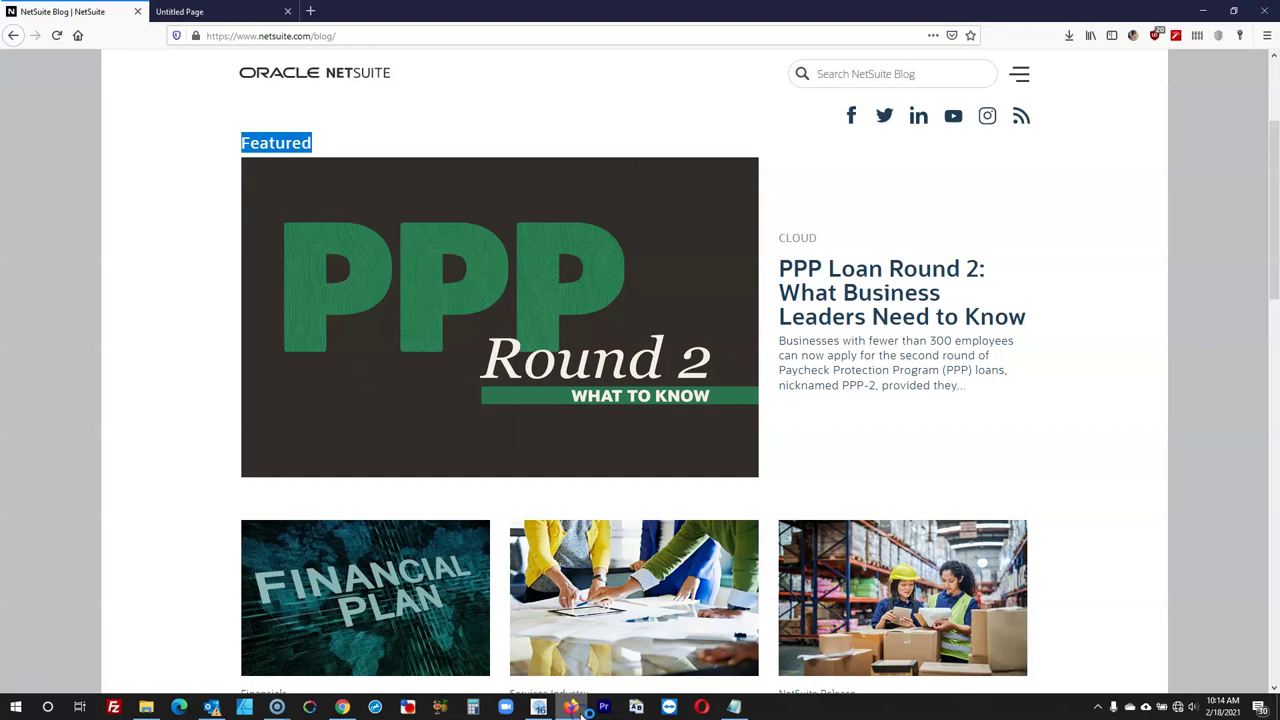
left_click(352, 117)
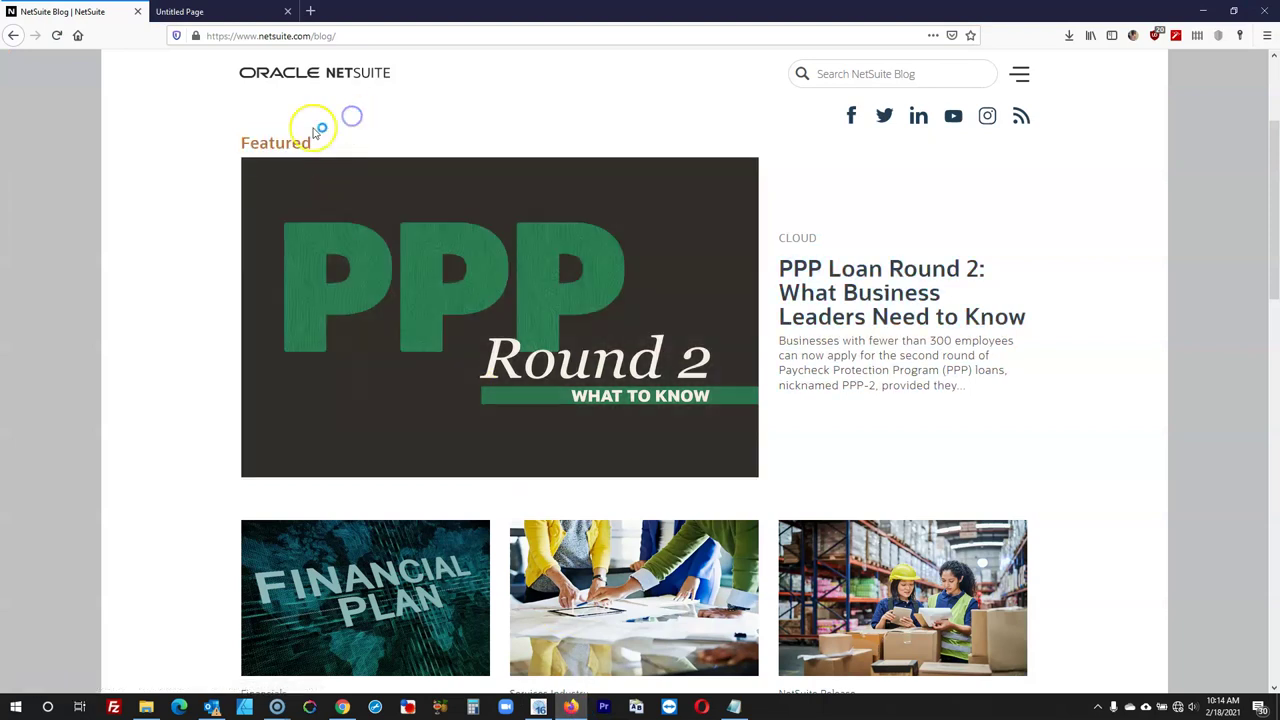
left_click(604, 708)
right_click(604, 708)
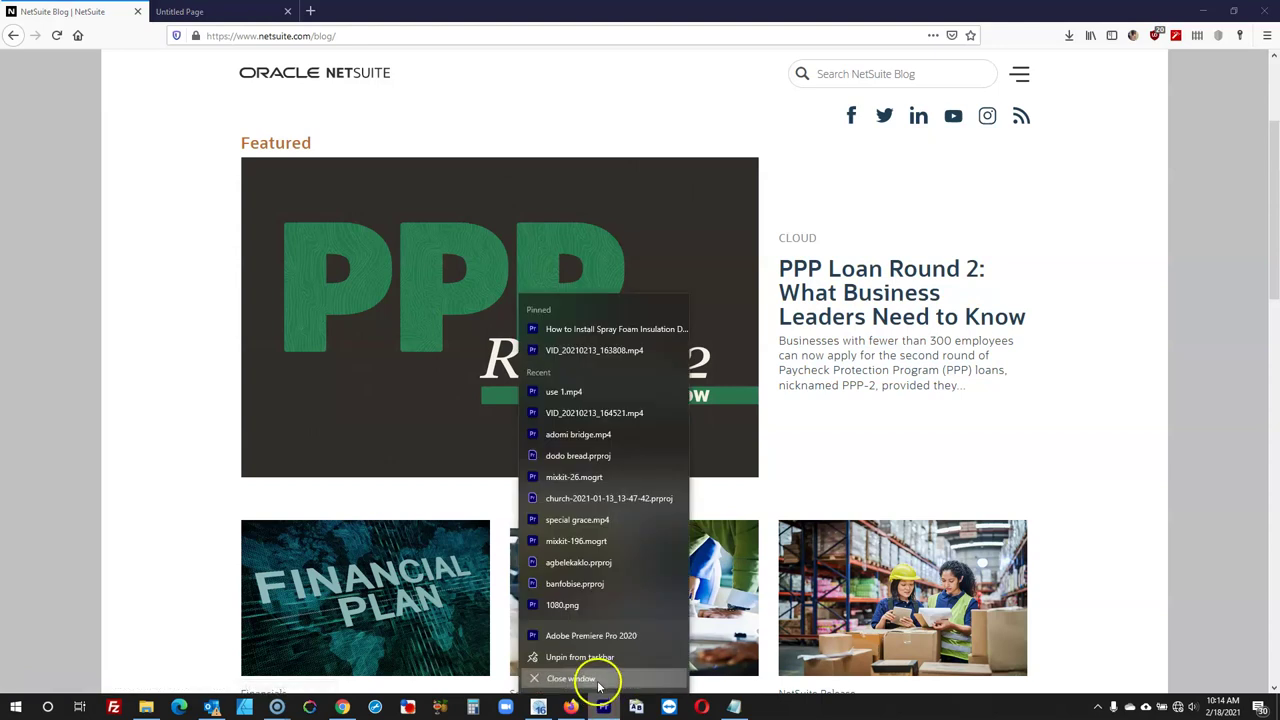
left_click(114, 183)
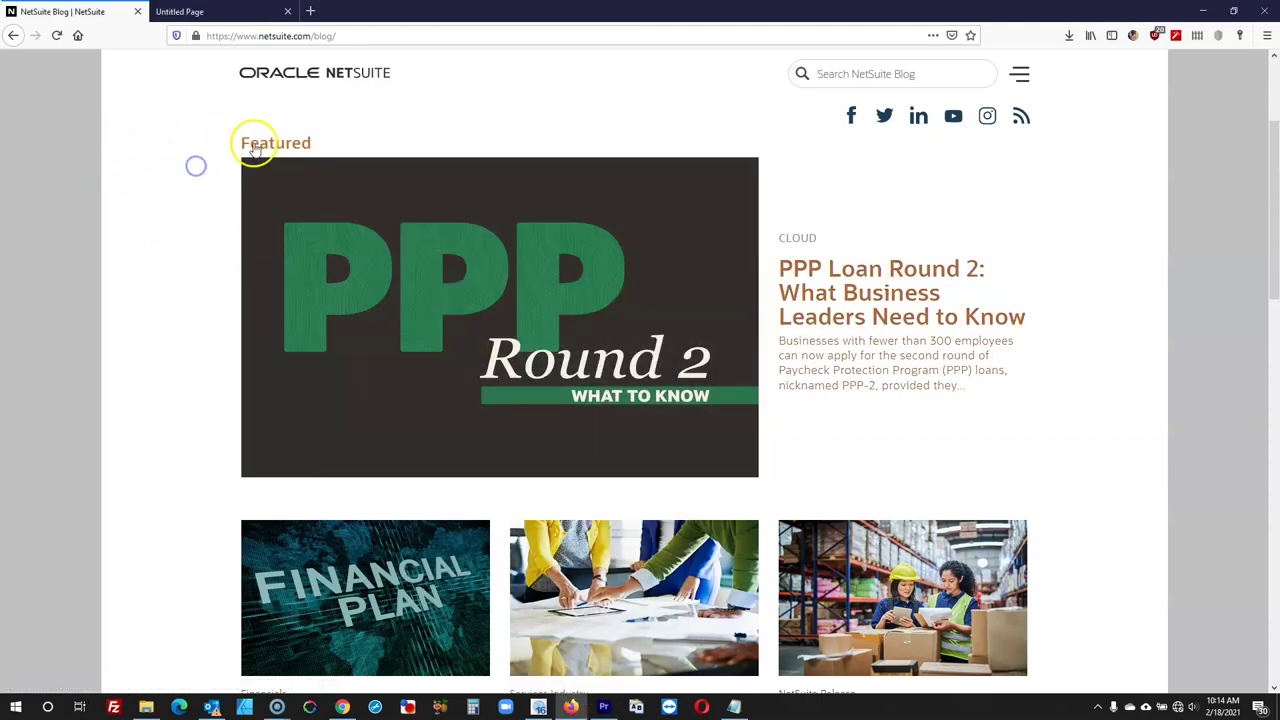
right_click(259, 141)
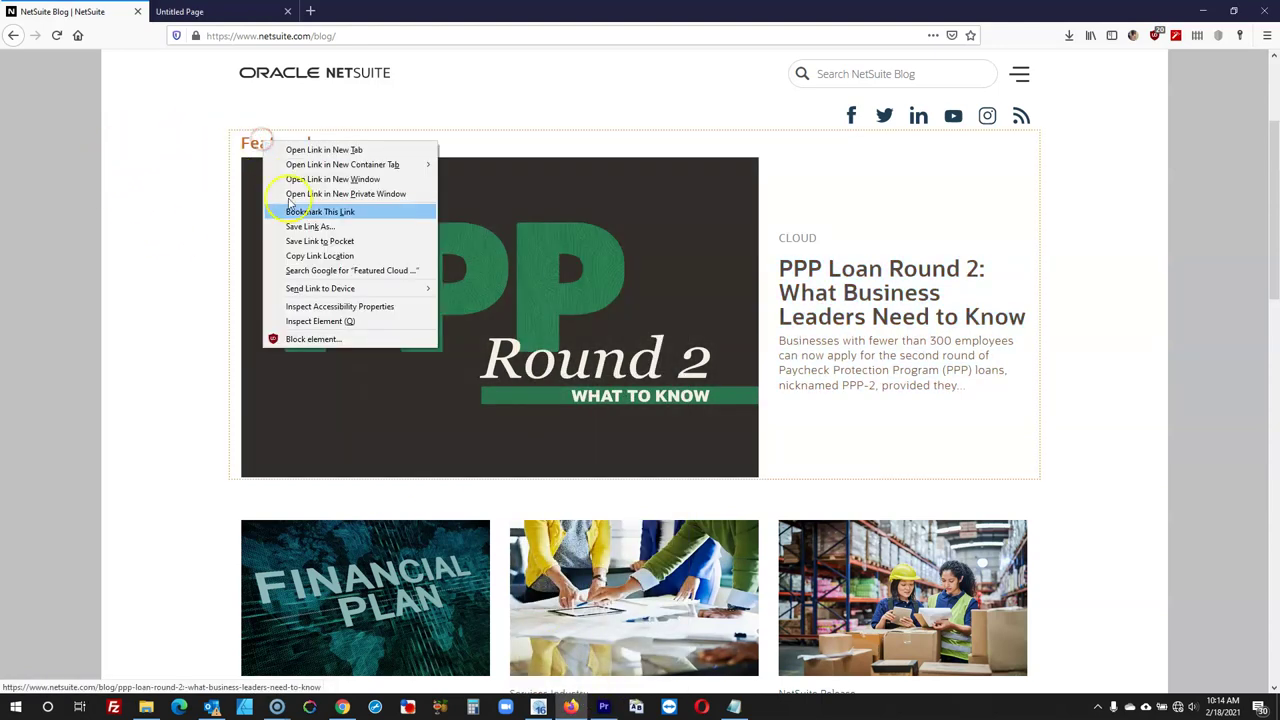
left_click(314, 321)
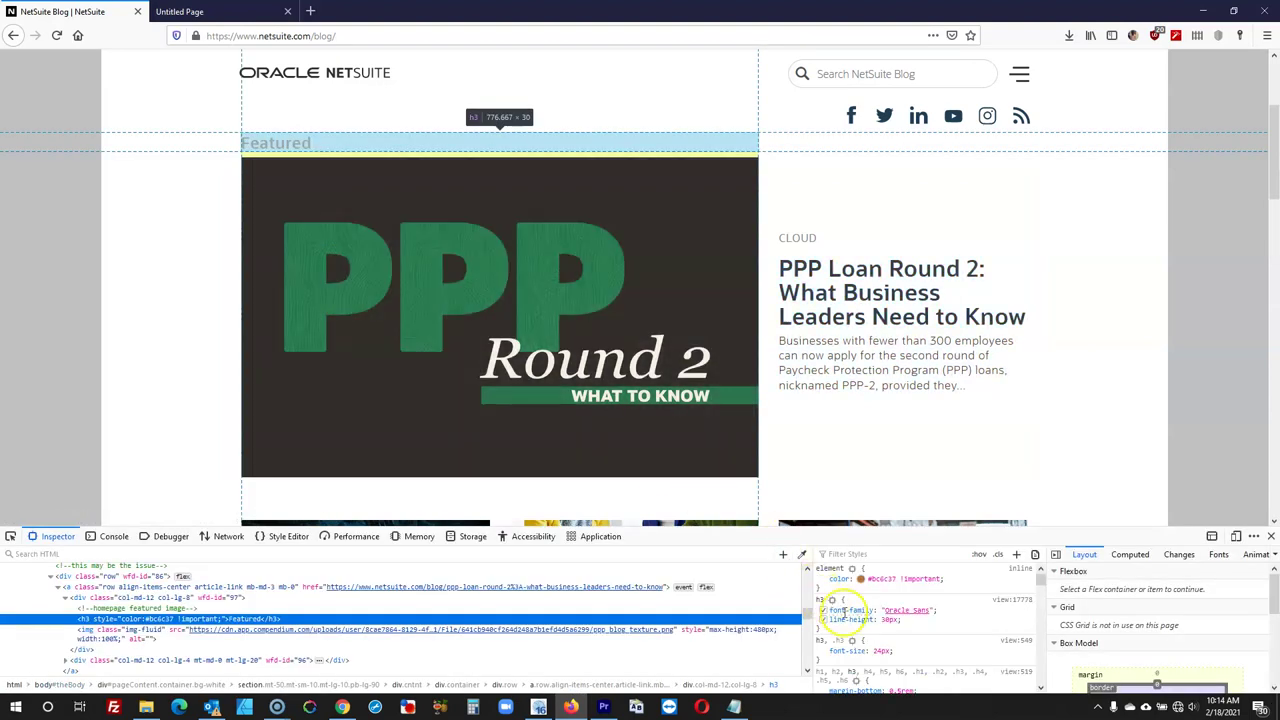
left_click(1271, 536)
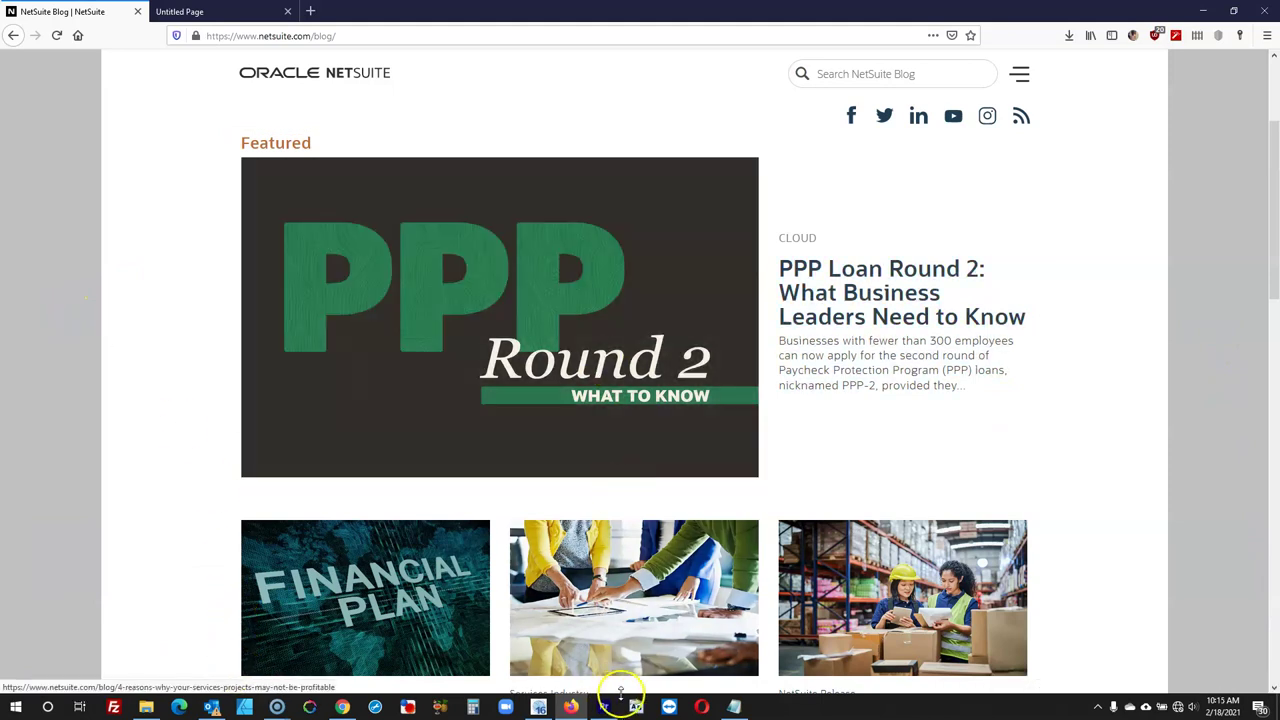
Back in WYSIWYG Web Builder, move the Featured text to about 203, 387 and draw a new layer about 934 by 211 below it
left_click(538, 706)
left_click_drag(281, 404, 188, 318)
mouse_move(9, 232)
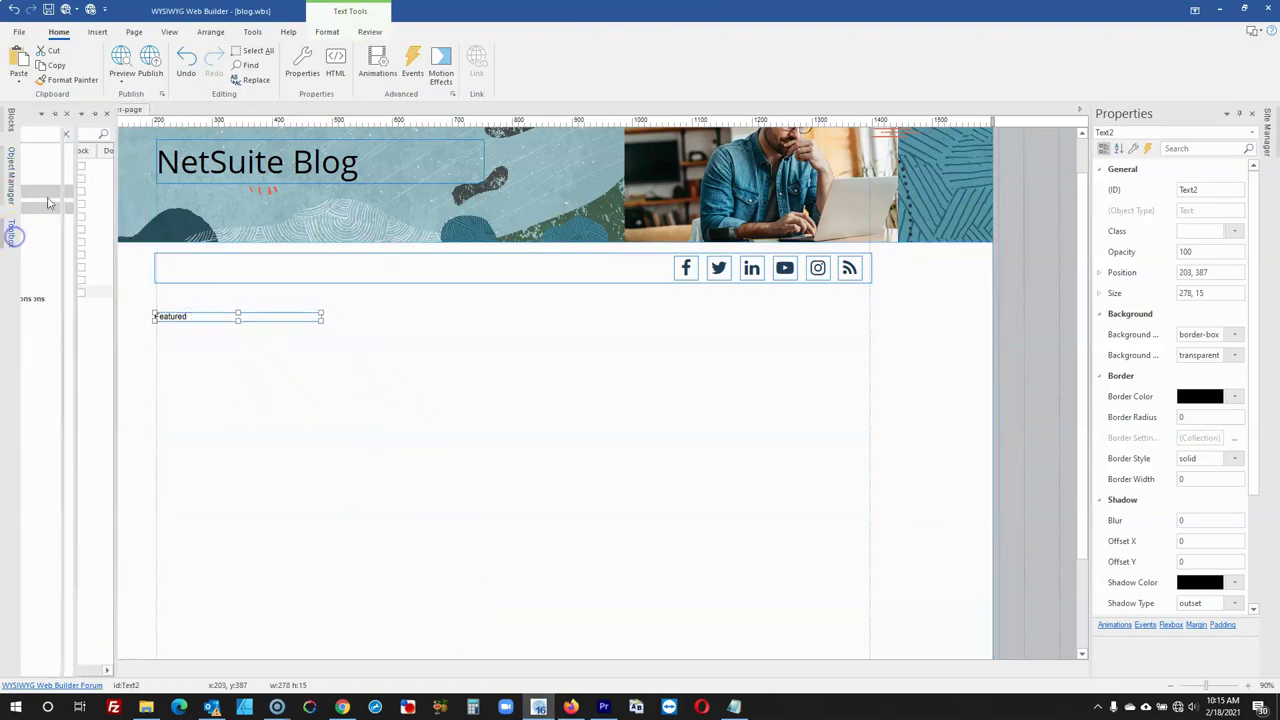
left_click(83, 168)
left_click_drag(253, 410, 816, 536)
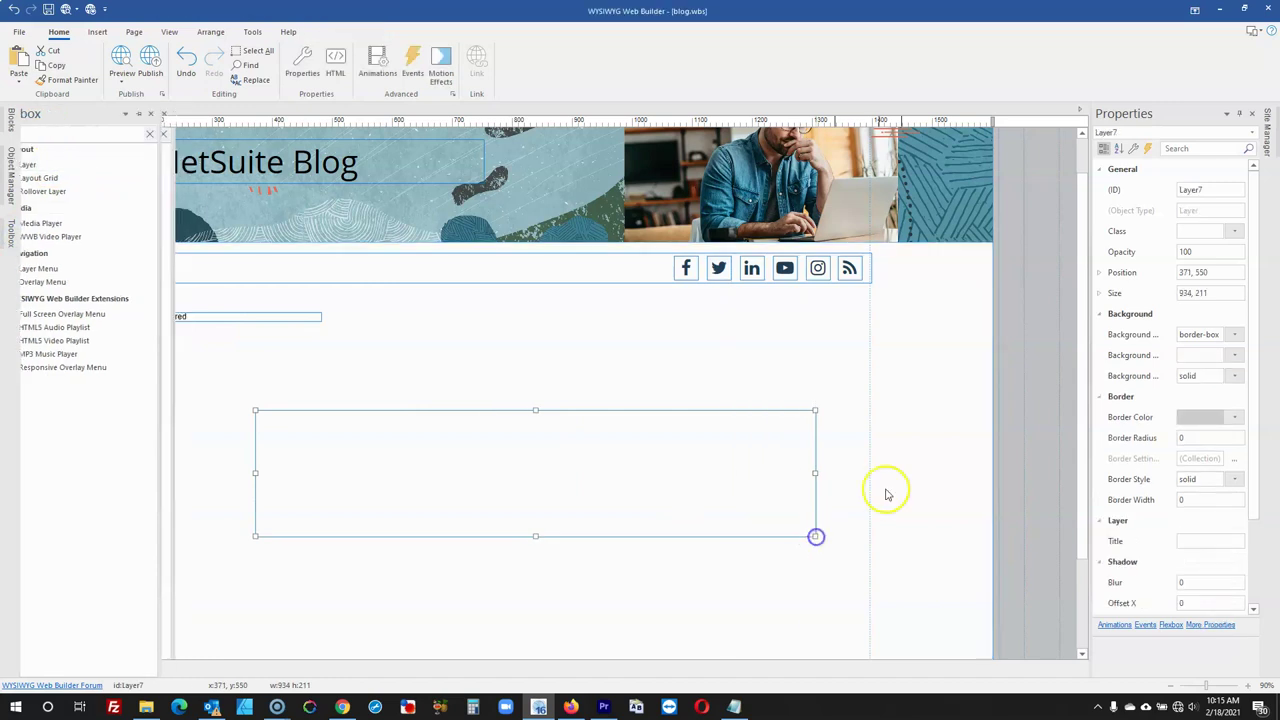
Place the new layer directly under the Featured text at 203, 402 and enlarge it to 1195 by 375
left_click_drag(519, 447, 418, 397)
left_click(572, 708)
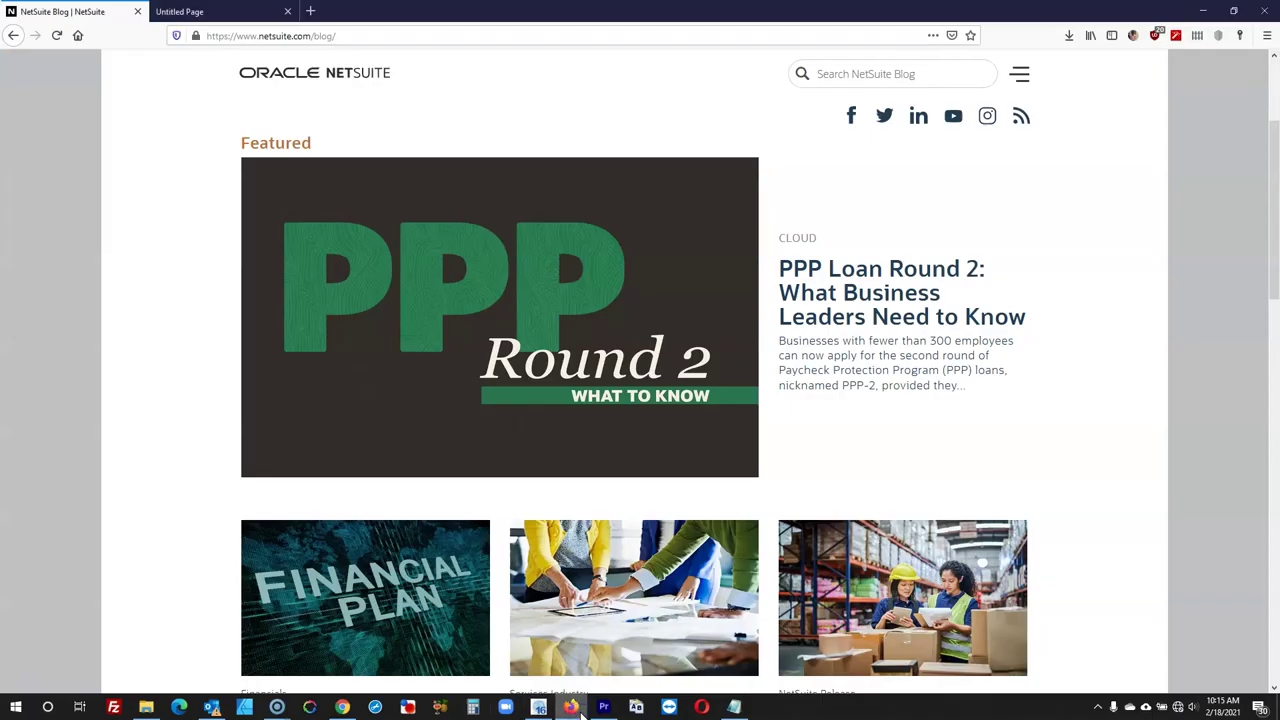
left_click(578, 708)
left_click_drag(323, 400, 335, 377)
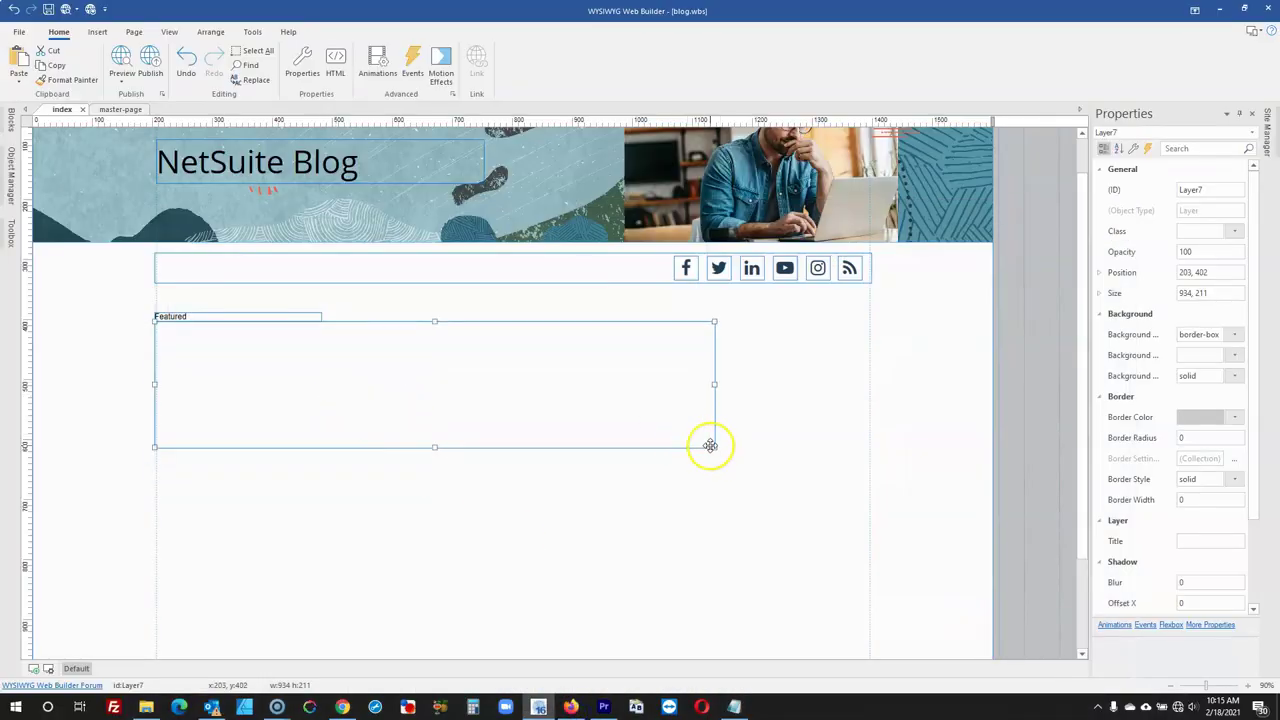
left_click_drag(712, 446, 874, 546)
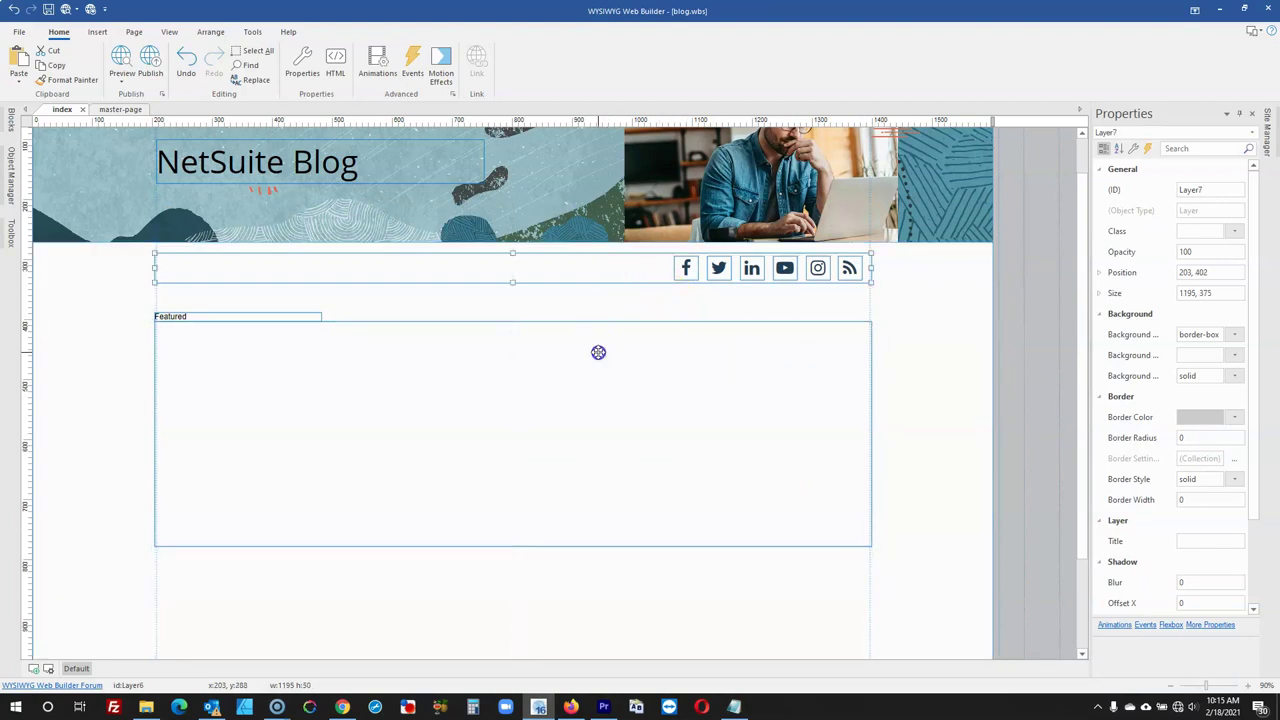
Center both the new featured layer and the social icon layer horizontally in the page
right_click(463, 417)
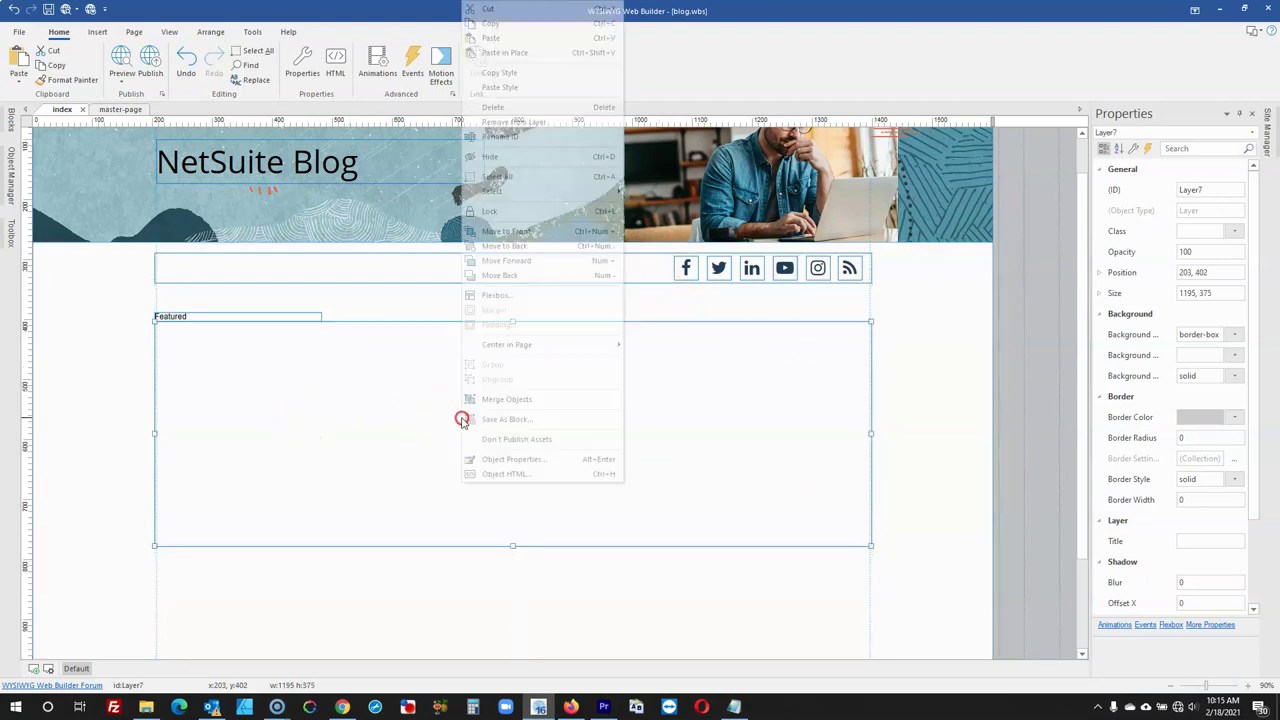
left_click(600, 343)
left_click(630, 344)
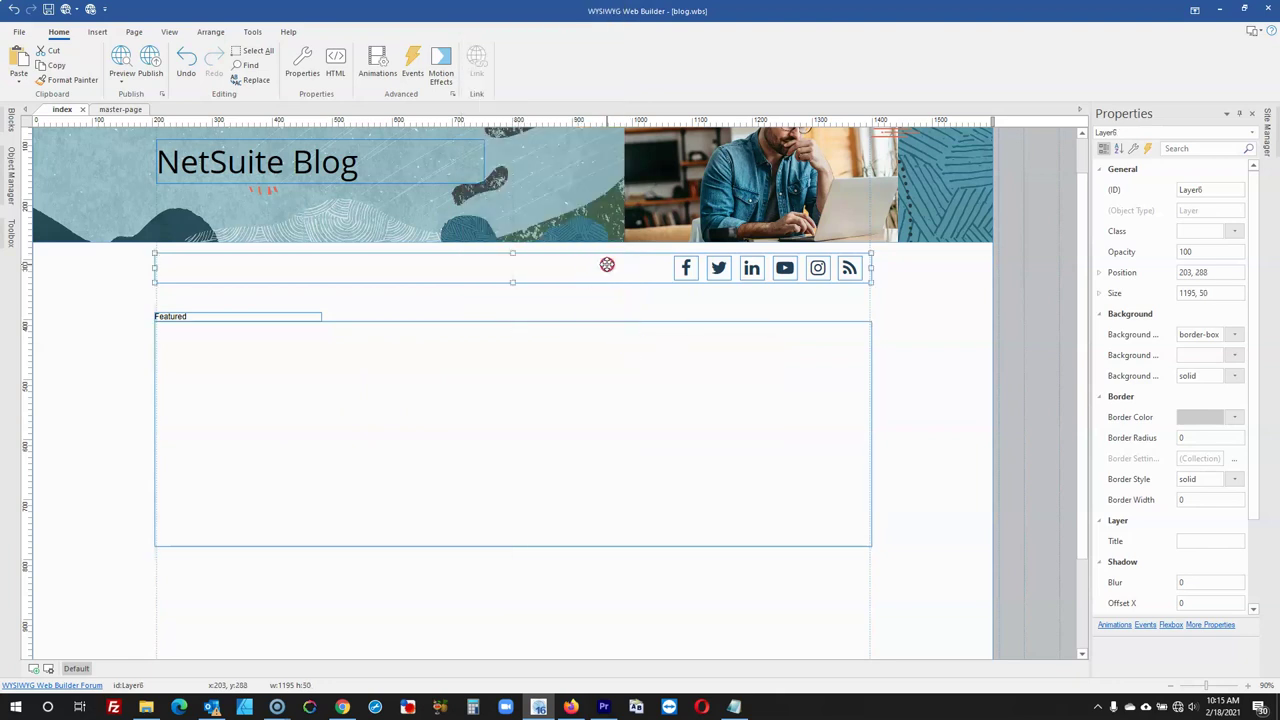
right_click(607, 264)
left_click(705, 344)
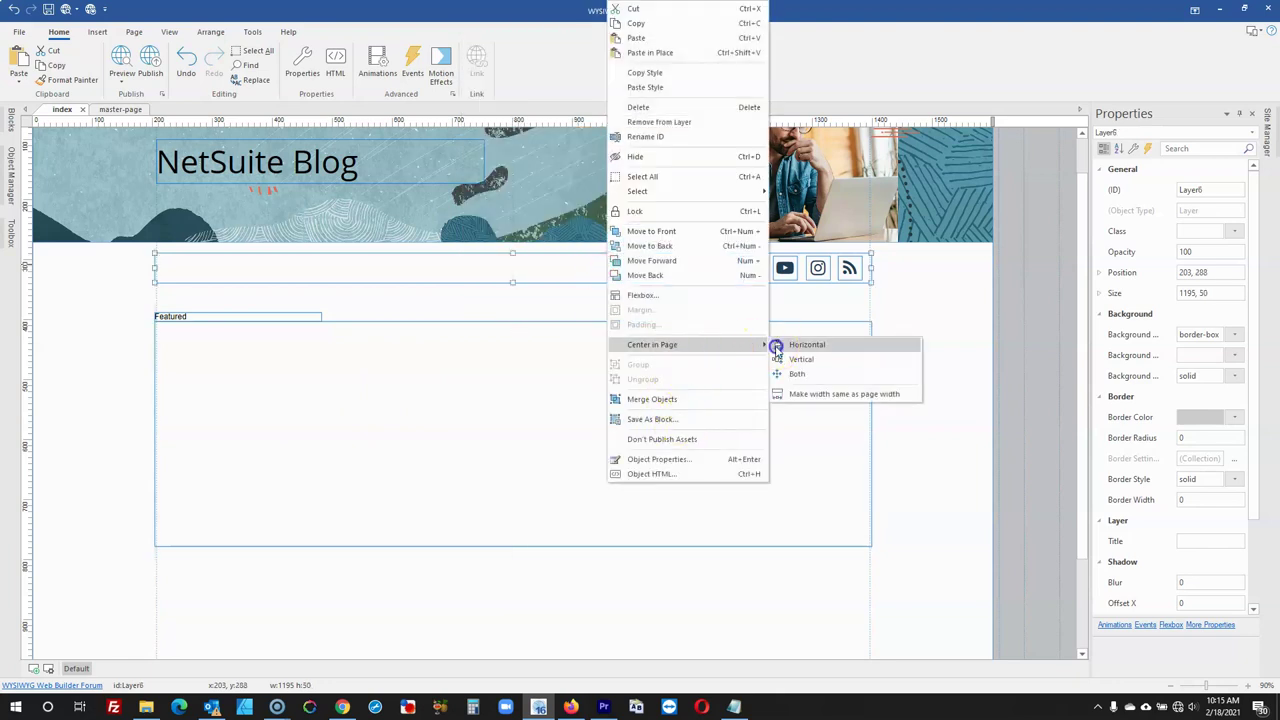
left_click(771, 346)
scroll(451, 371, "down", 1)
left_click(513, 437)
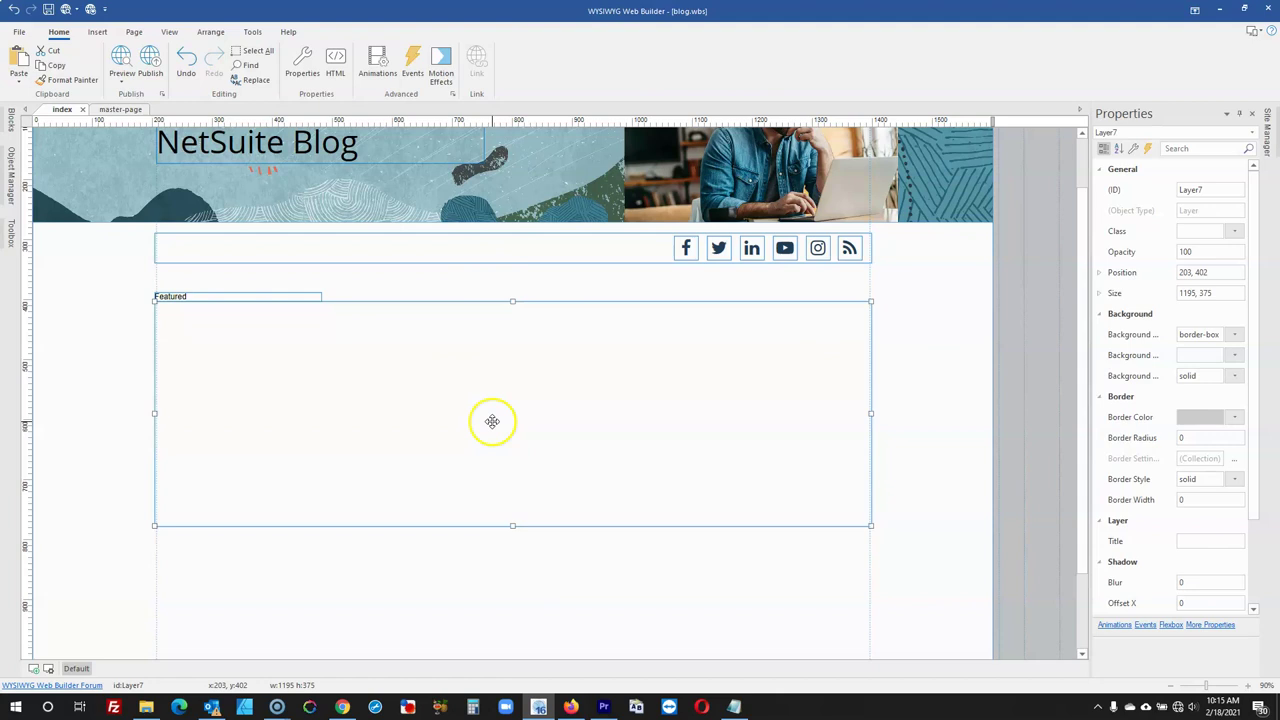
Raise the Featured text to about 203, 376 and format it as bold with font size 25
left_click(259, 298)
left_click_drag(259, 298, 232, 289)
double_click(232, 289)
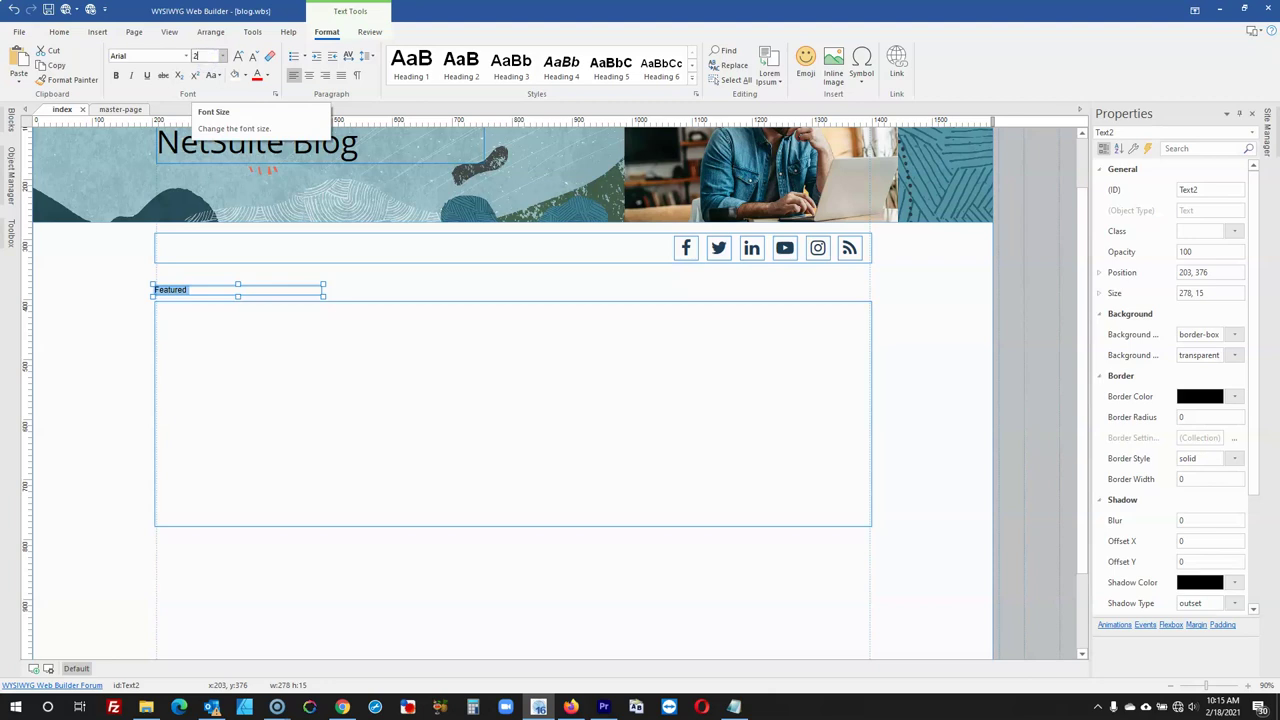
type("25")
key("Return")
left_click(116, 77)
Switch to Firefox and copy the Featured heading's color value #bc6c37 from the inspected element's styles
left_click(568, 707)
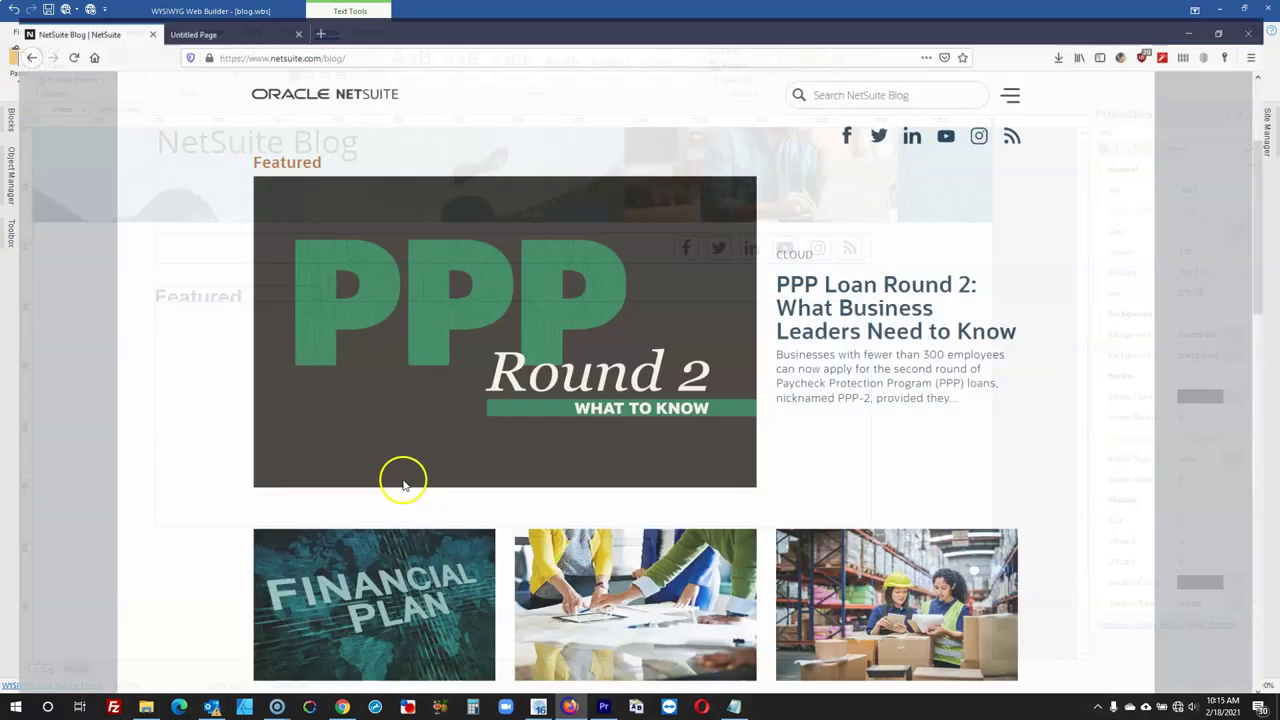
right_click(276, 143)
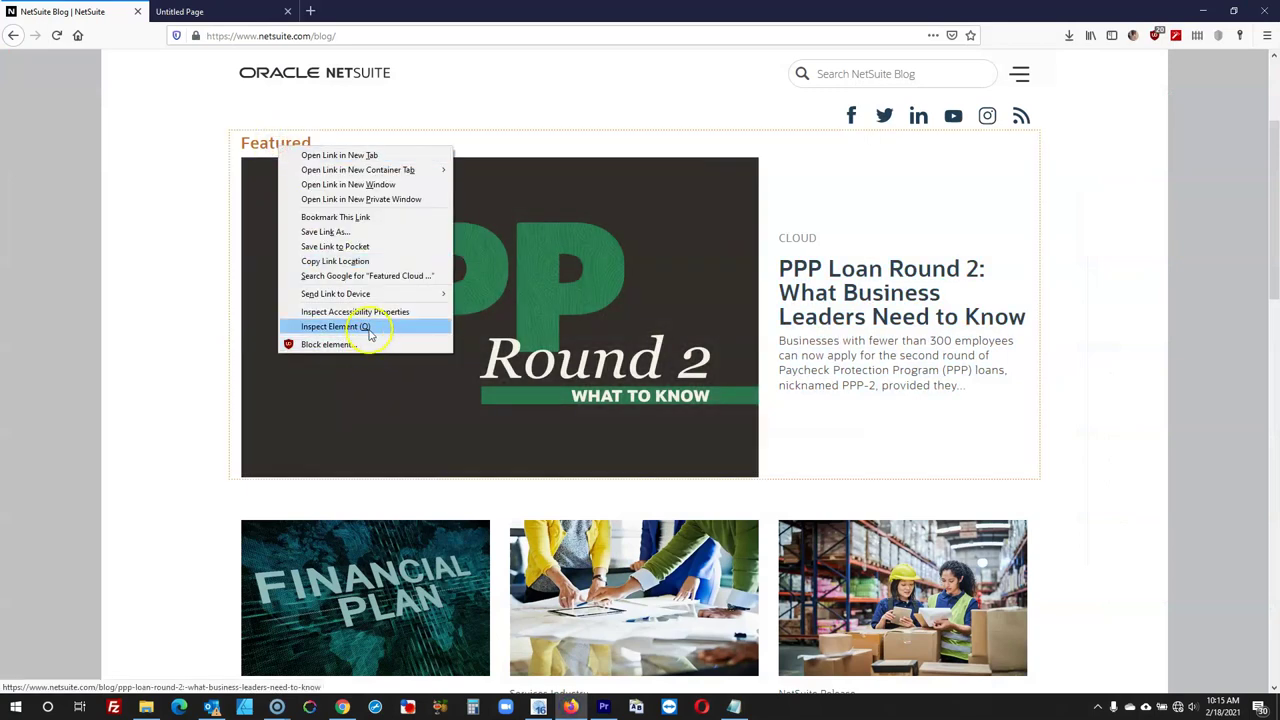
left_click(371, 326)
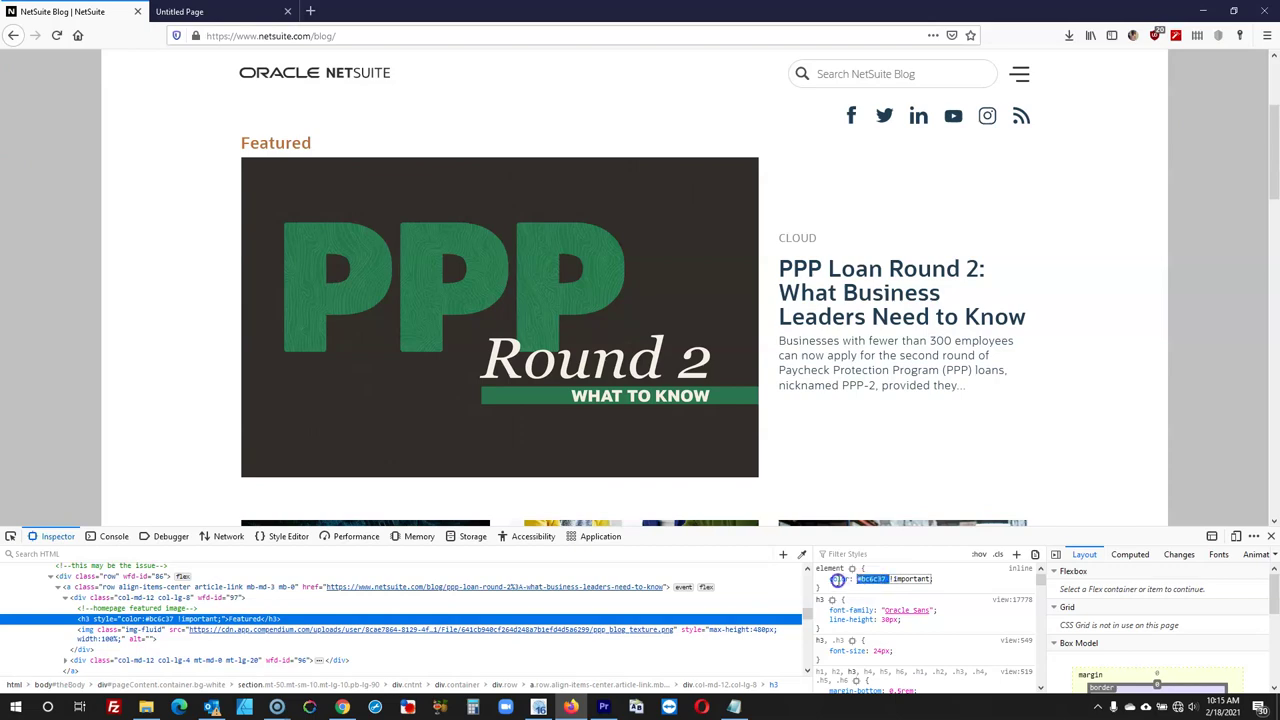
key("Escape")
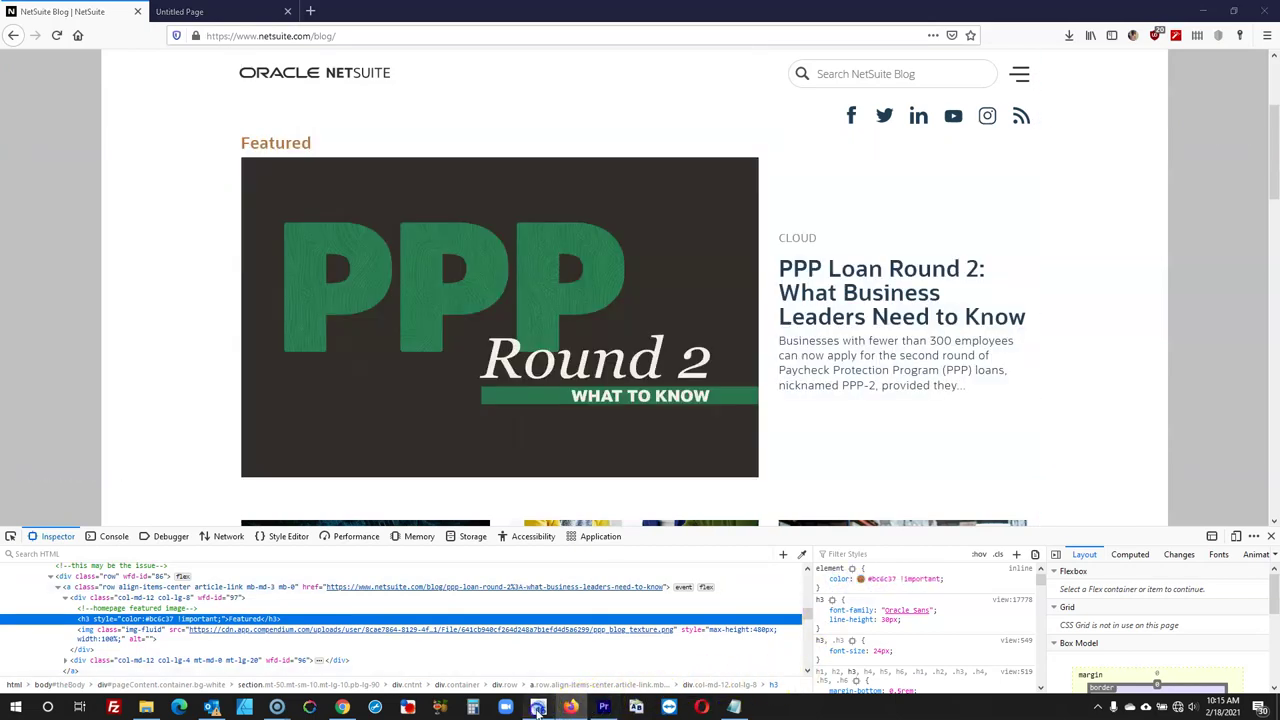
Switch to WYSIWYG Web Builder, raise the Featured text to 203, 363 and set its font color to #BC6C37
left_click(538, 708)
left_click_drag(260, 295, 260, 288)
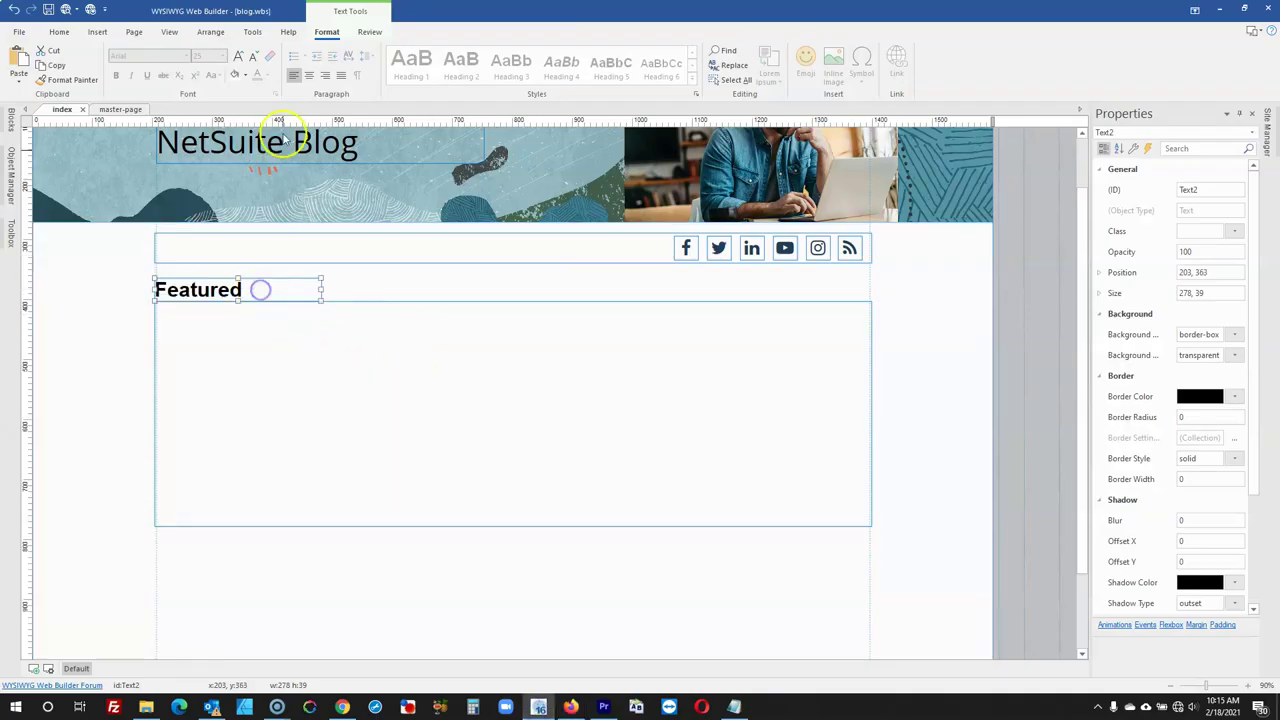
double_click(243, 289)
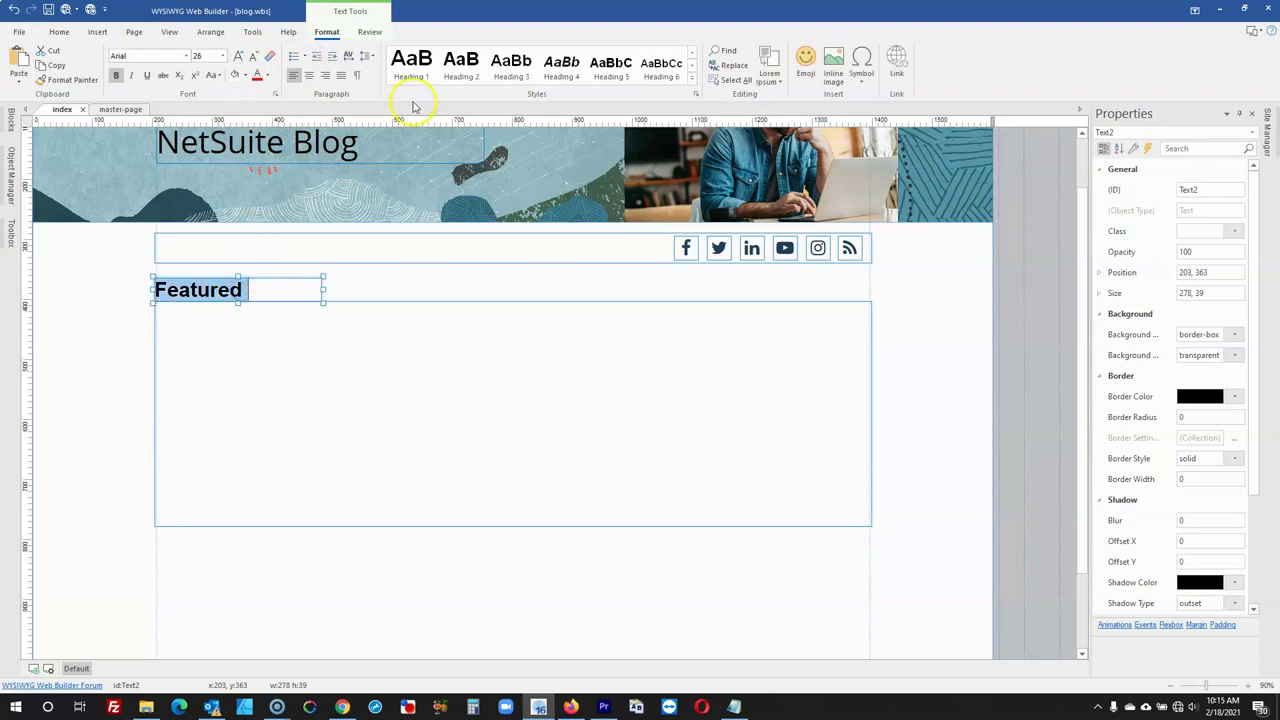
left_click(258, 76)
left_click(310, 261)
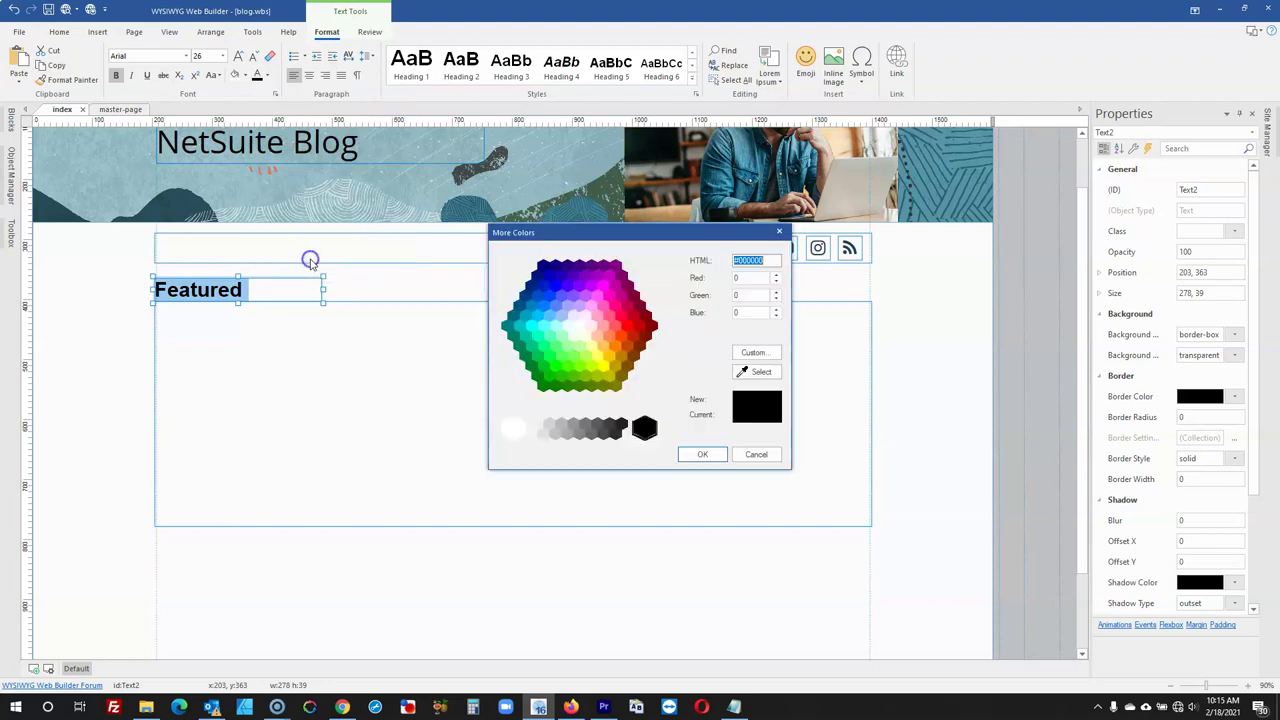
left_click(703, 457)
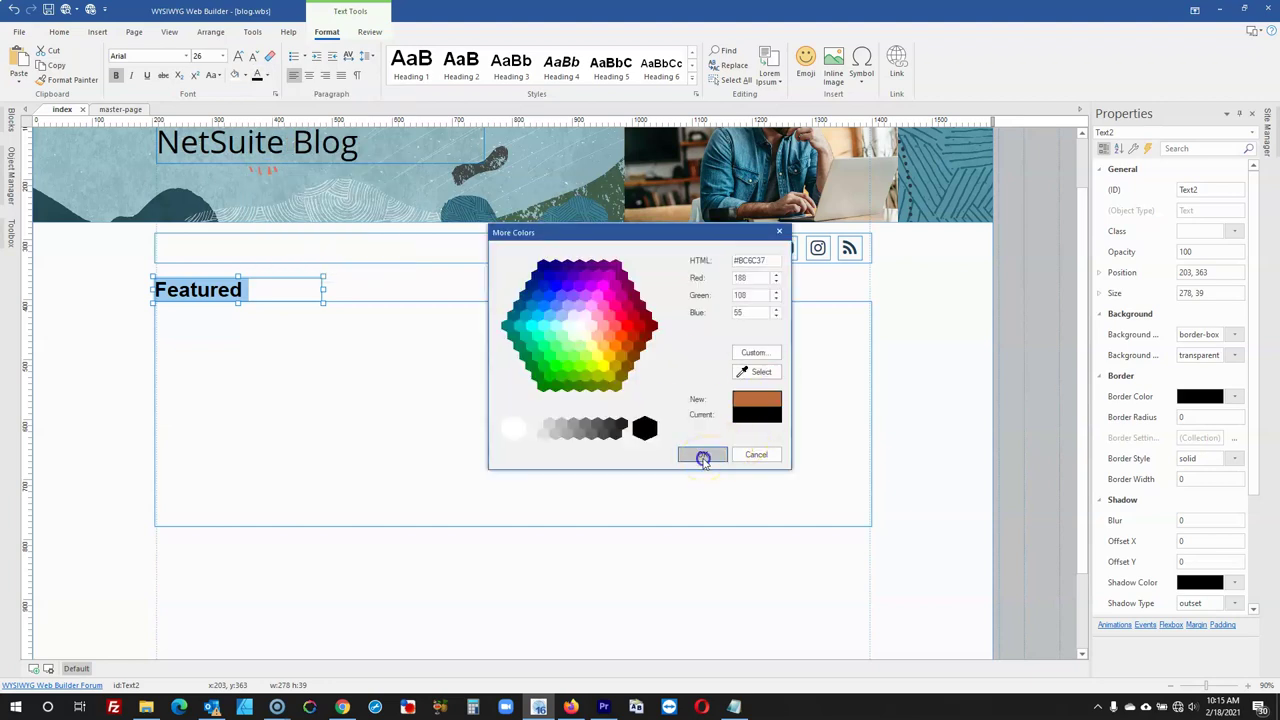
left_click(1017, 321)
left_click(281, 291)
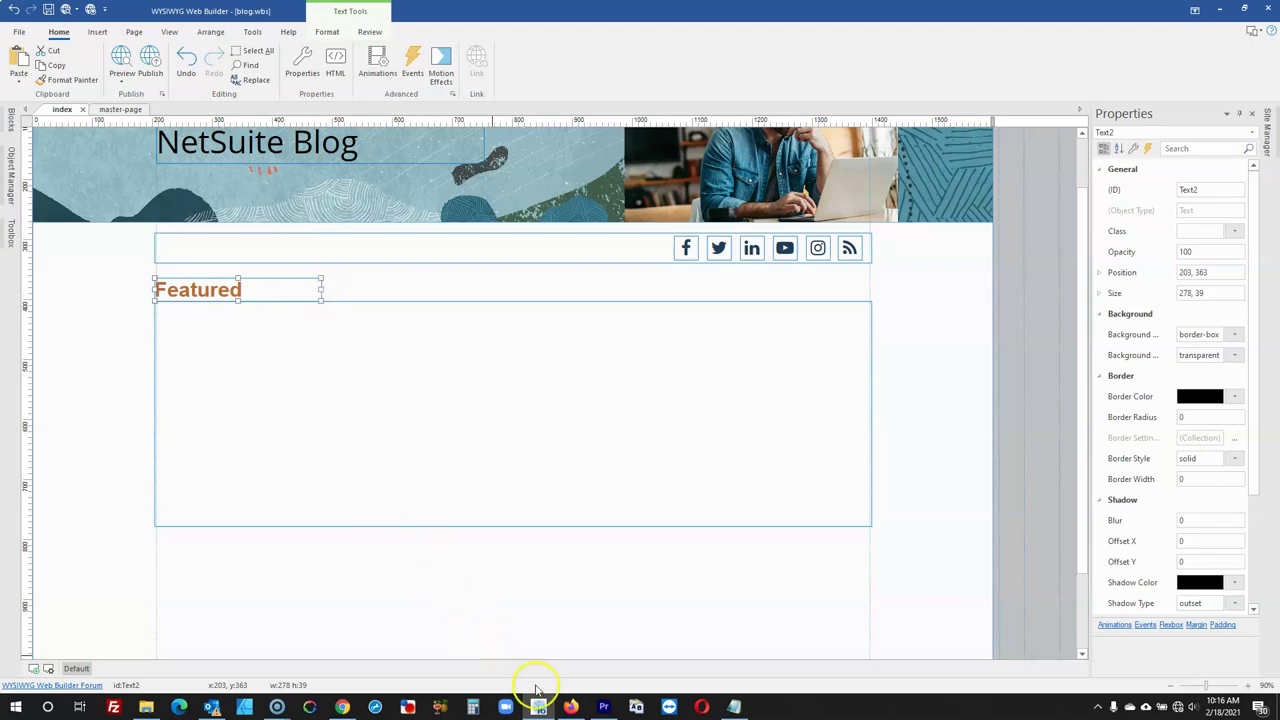
Check the featured section on the NetSuite blog in Firefox and set the featured layer's size to 1195 by 776
left_click(570, 707)
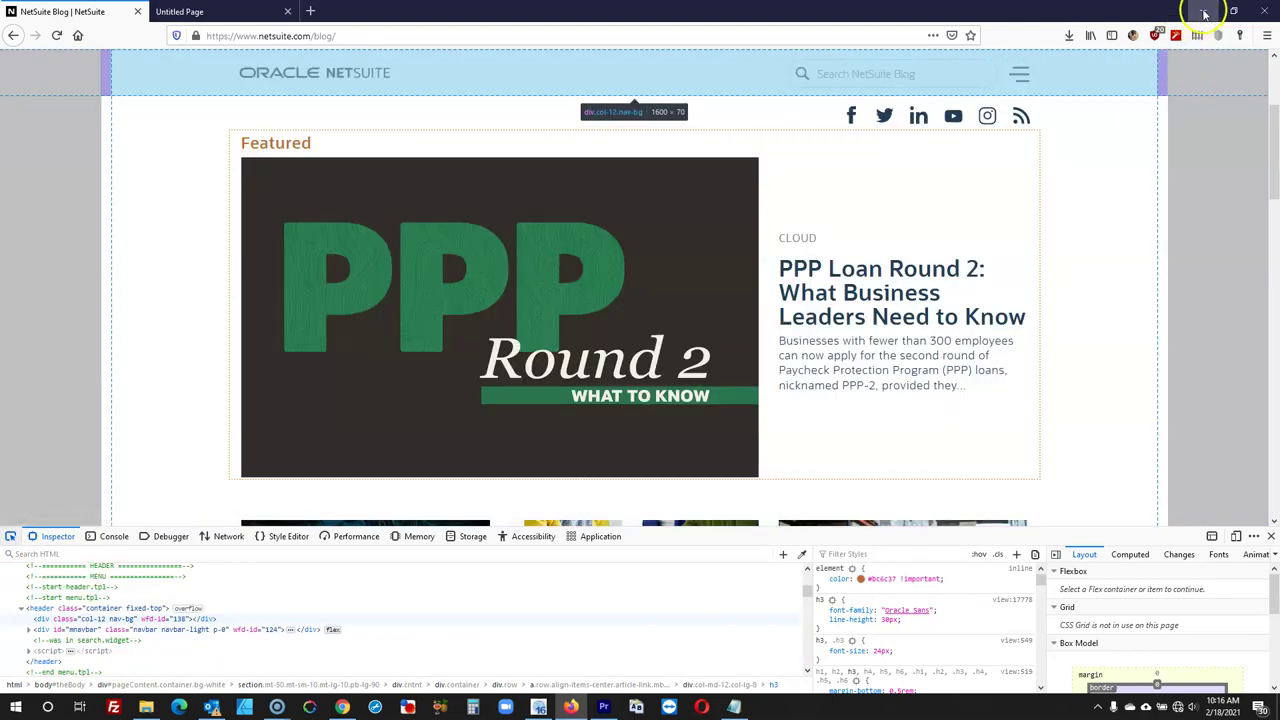
left_click(1203, 11)
left_click(452, 327)
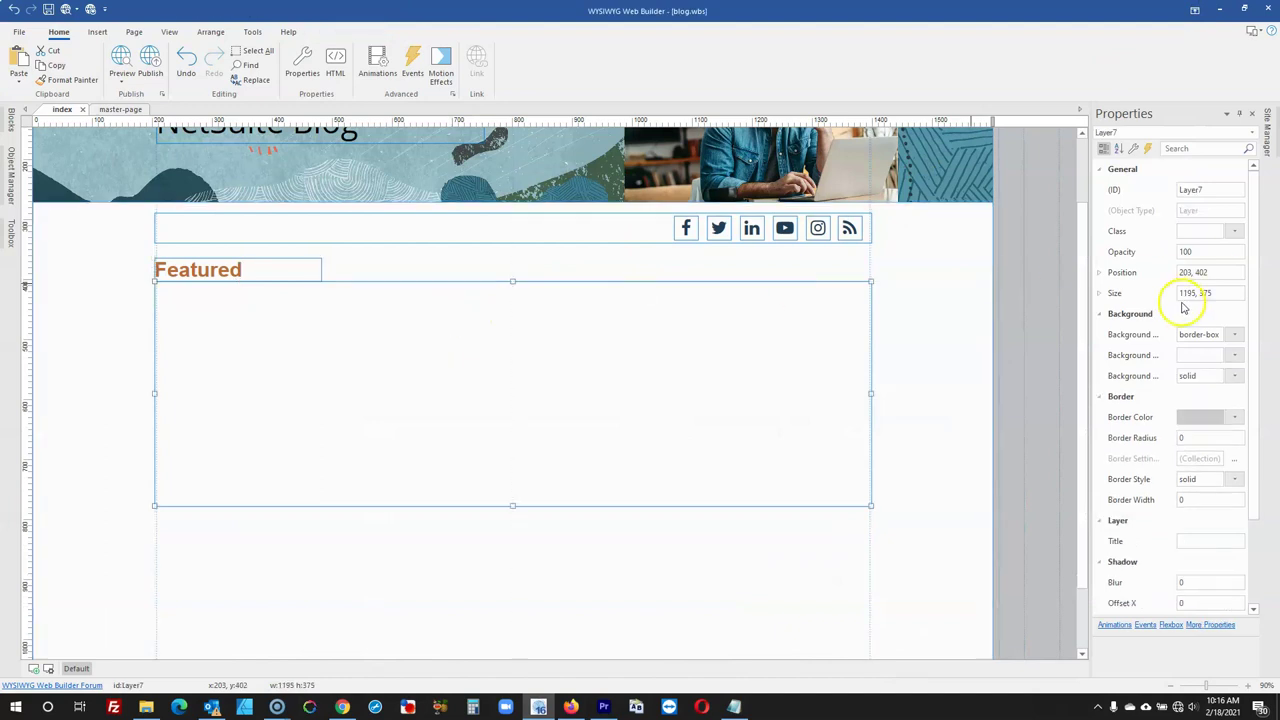
left_click(1196, 290)
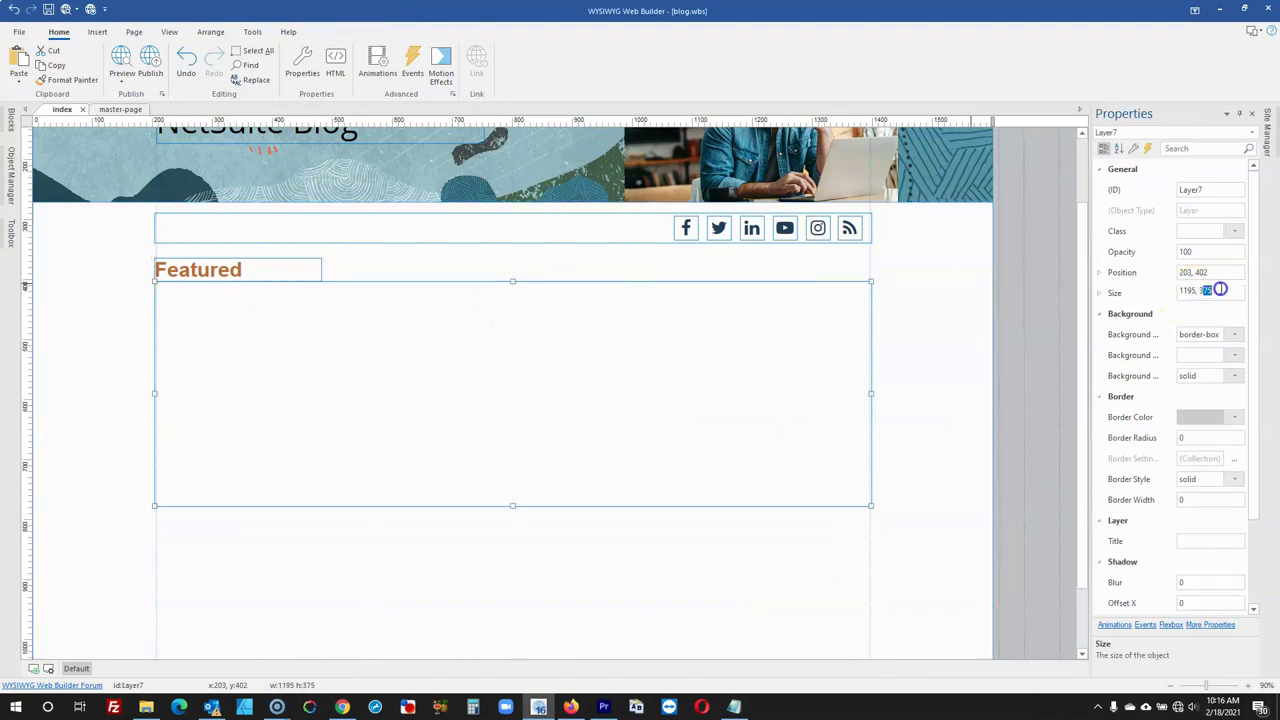
type("776")
key("Return")
scroll(1011, 391, "down", 2)
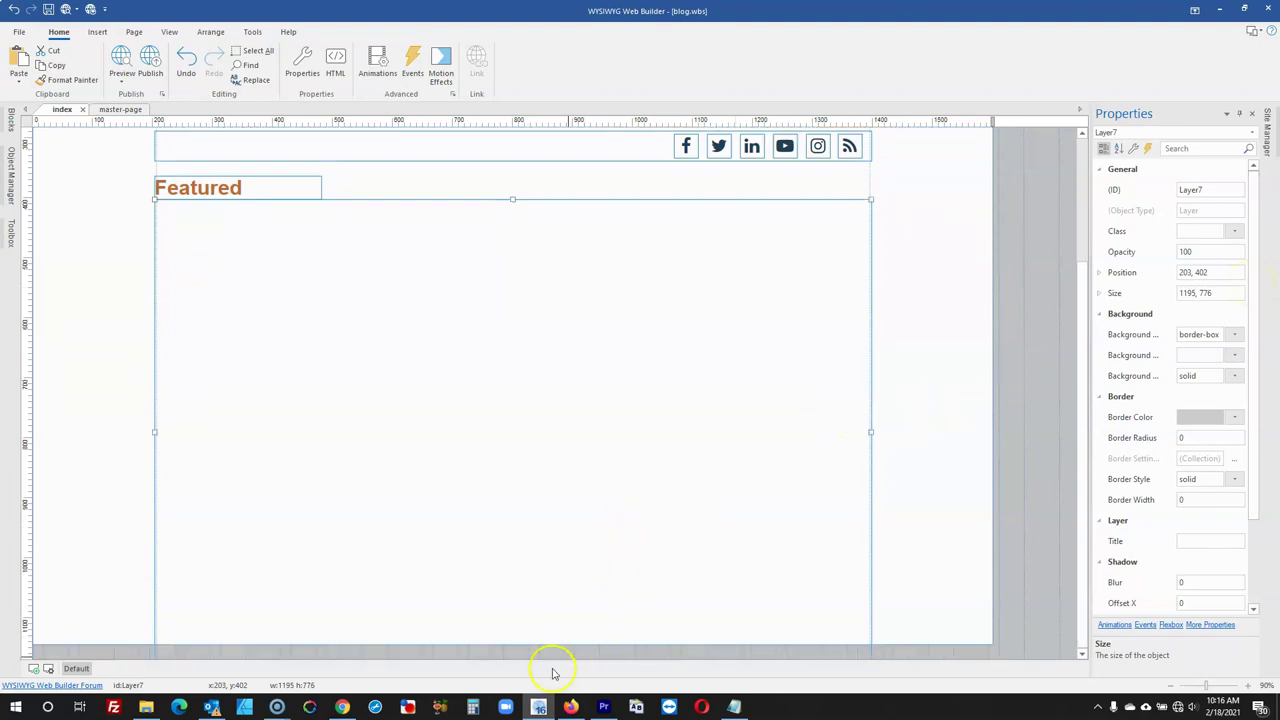
Shorten the layer beneath the Featured text to a height of about 480
left_click(655, 384)
type("0")
key("Return")
left_click(1034, 356)
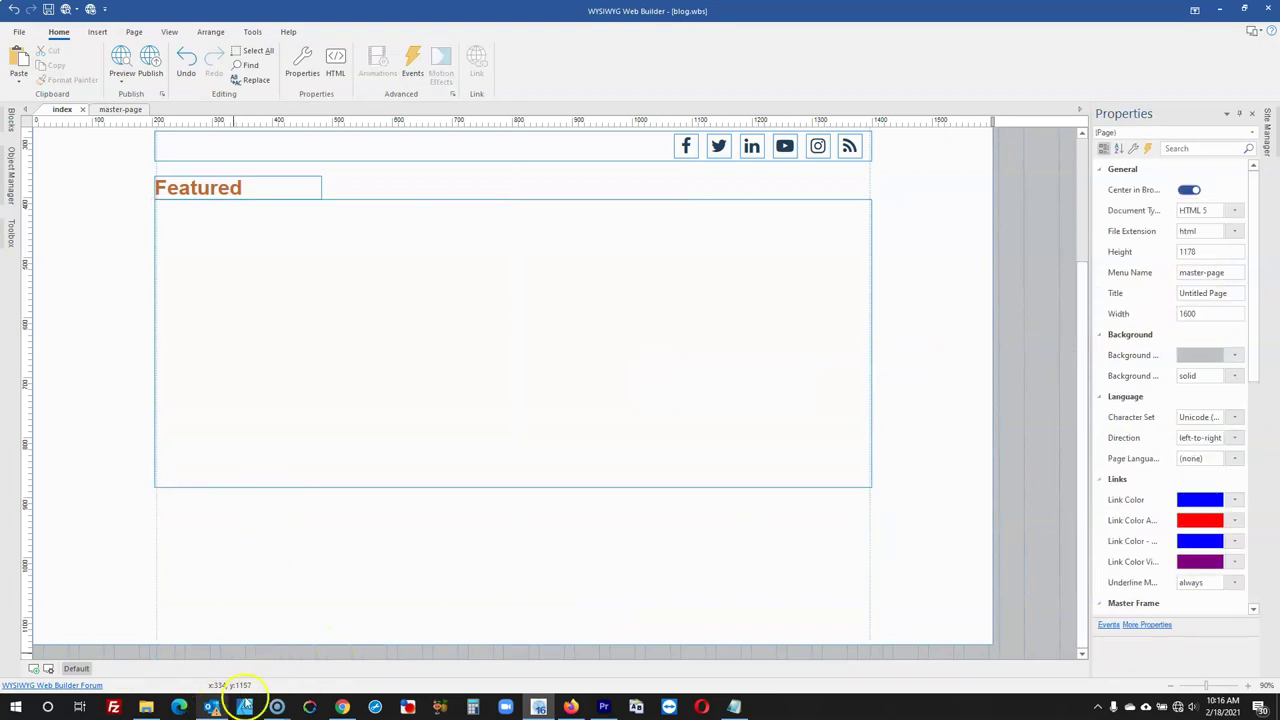
Switch to File Explorer and place ppp_blog_texture.png on the page over the featured layer at about 297, 600
left_click(146, 707)
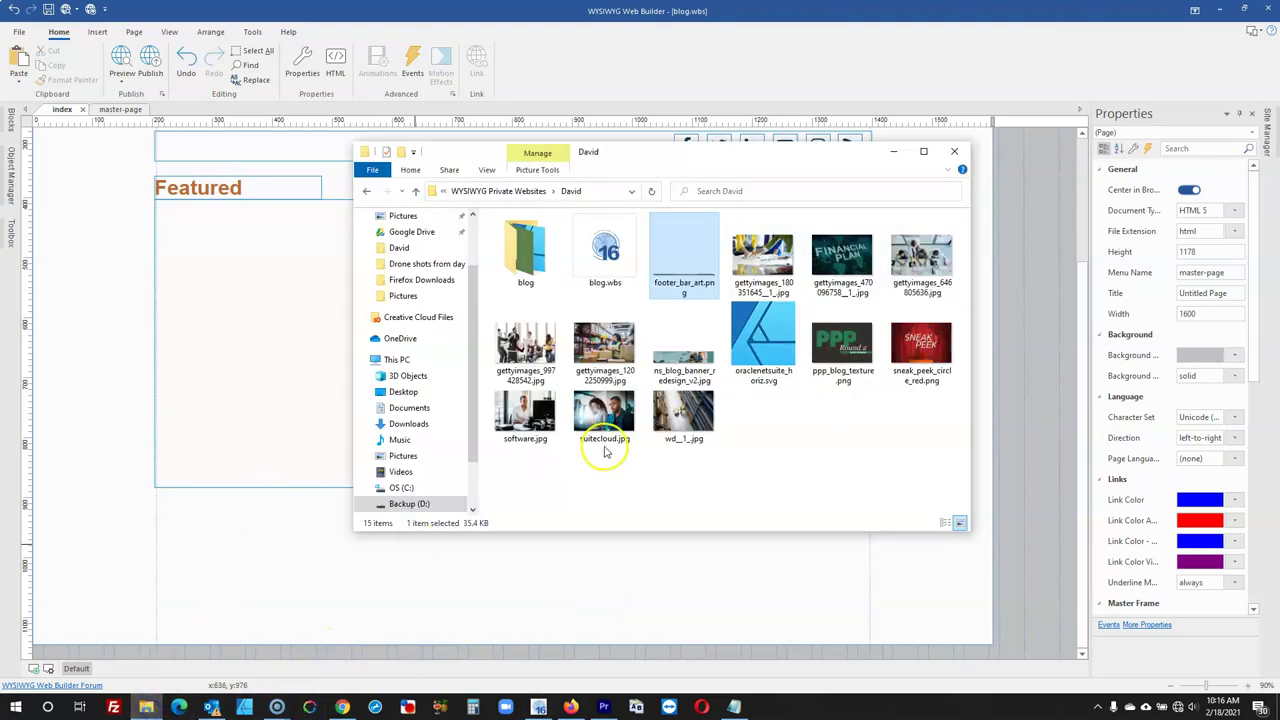
left_click(703, 485)
left_click_drag(841, 345, 260, 368)
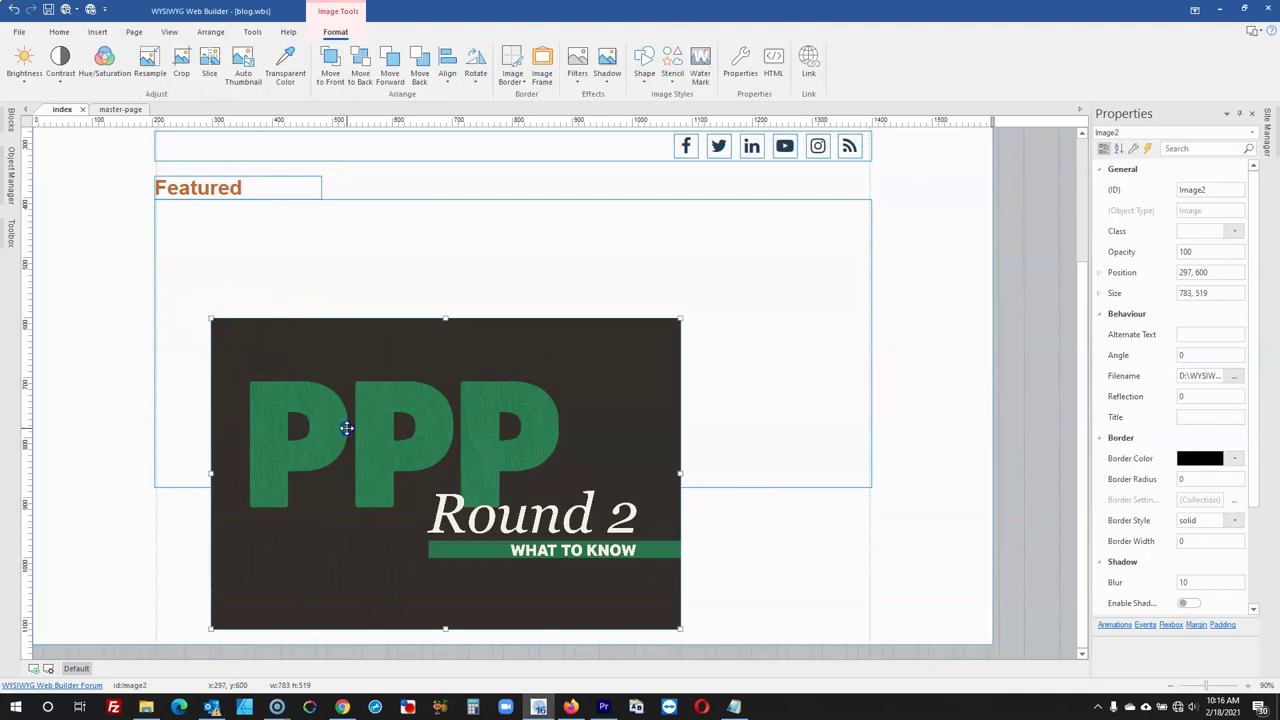
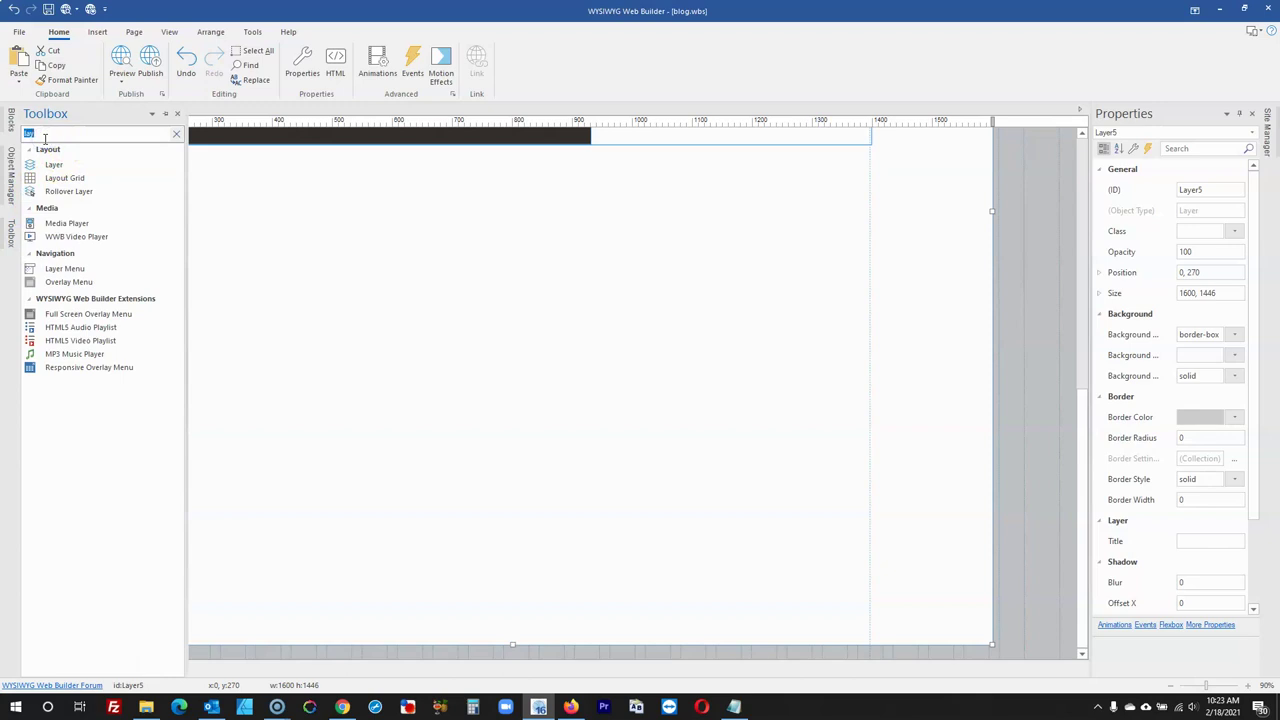
Draw a Card below the featured image with a size of 373 by 280 and position it at about 207, 949
left_click(55, 196)
mouse_move(236, 224)
left_mouse_down()
mouse_move(351, 337)
mouse_move(470, 383)
left_mouse_up()
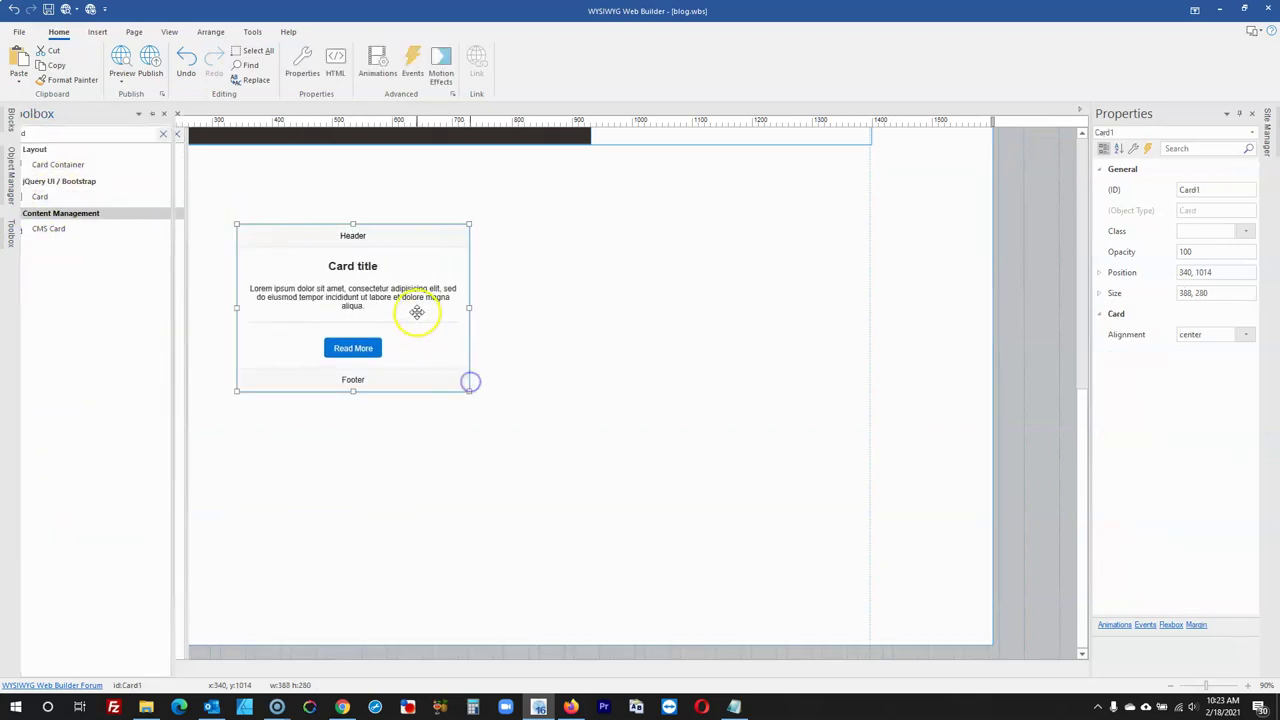
left_click(1193, 292)
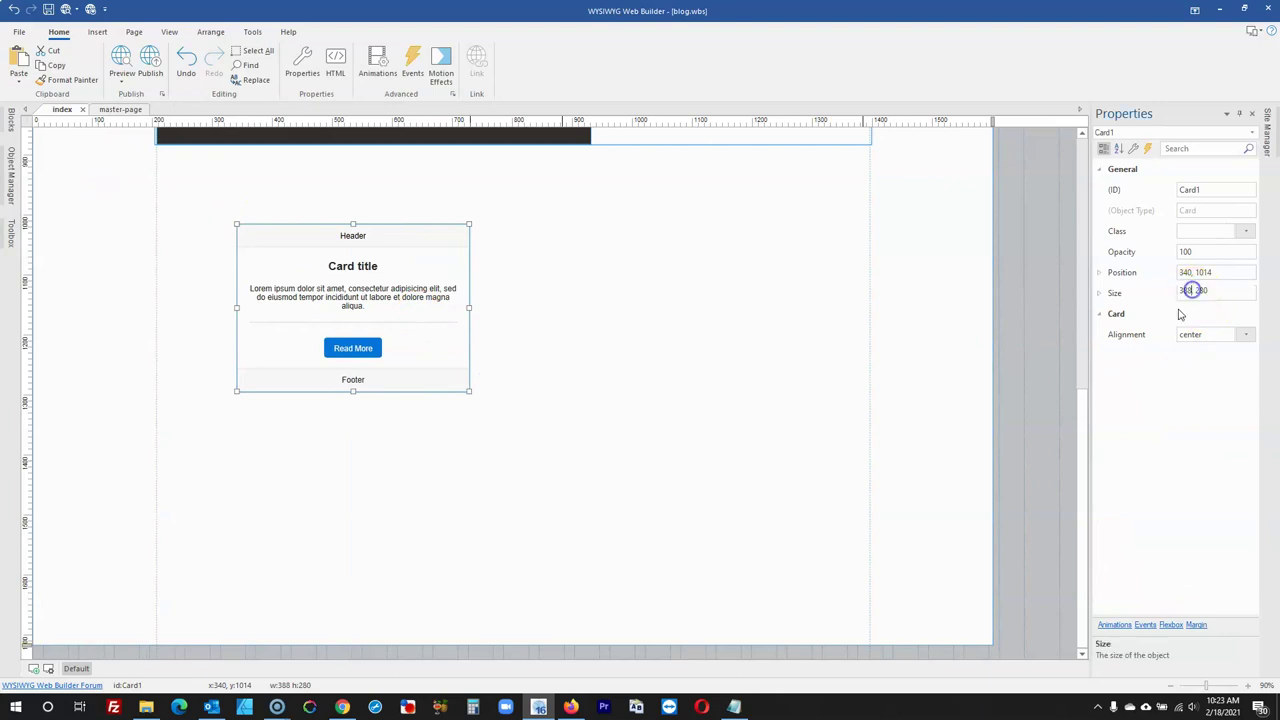
type("373")
key("Return")
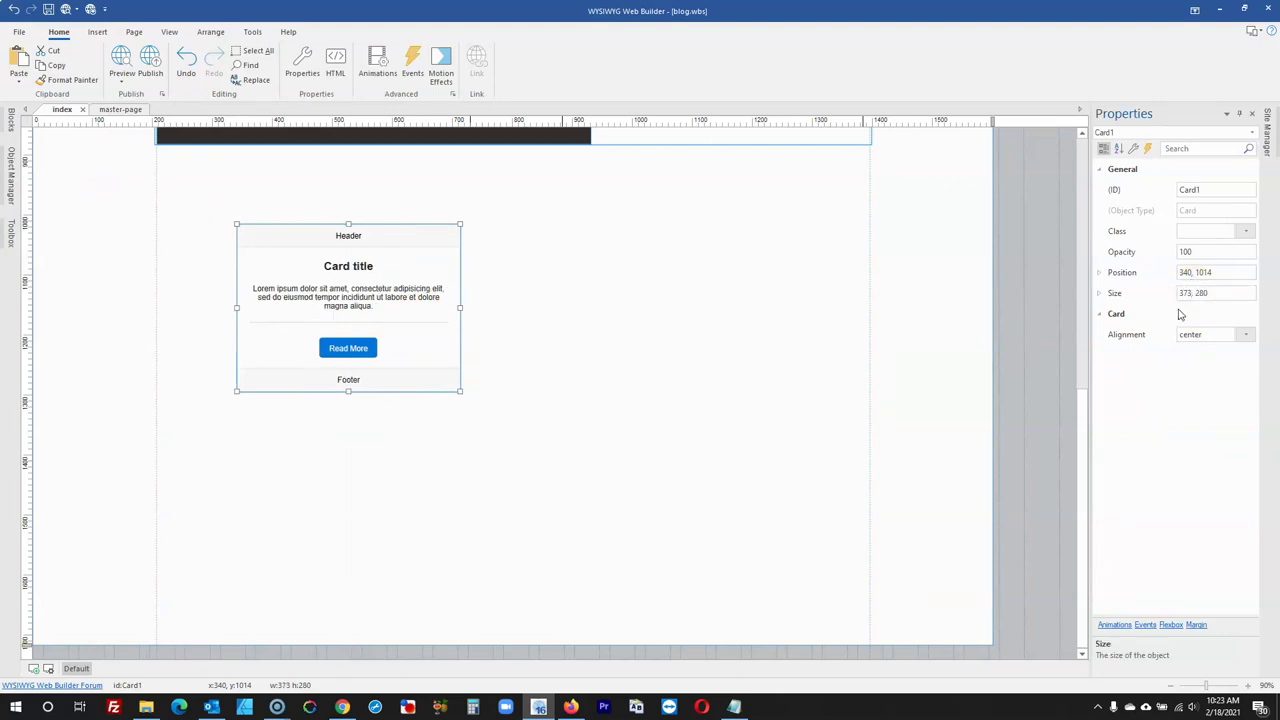
left_click_drag(347, 305, 270, 264)
Delete all default items from the card: header, both texts, divider, button and footer
double_click(270, 263)
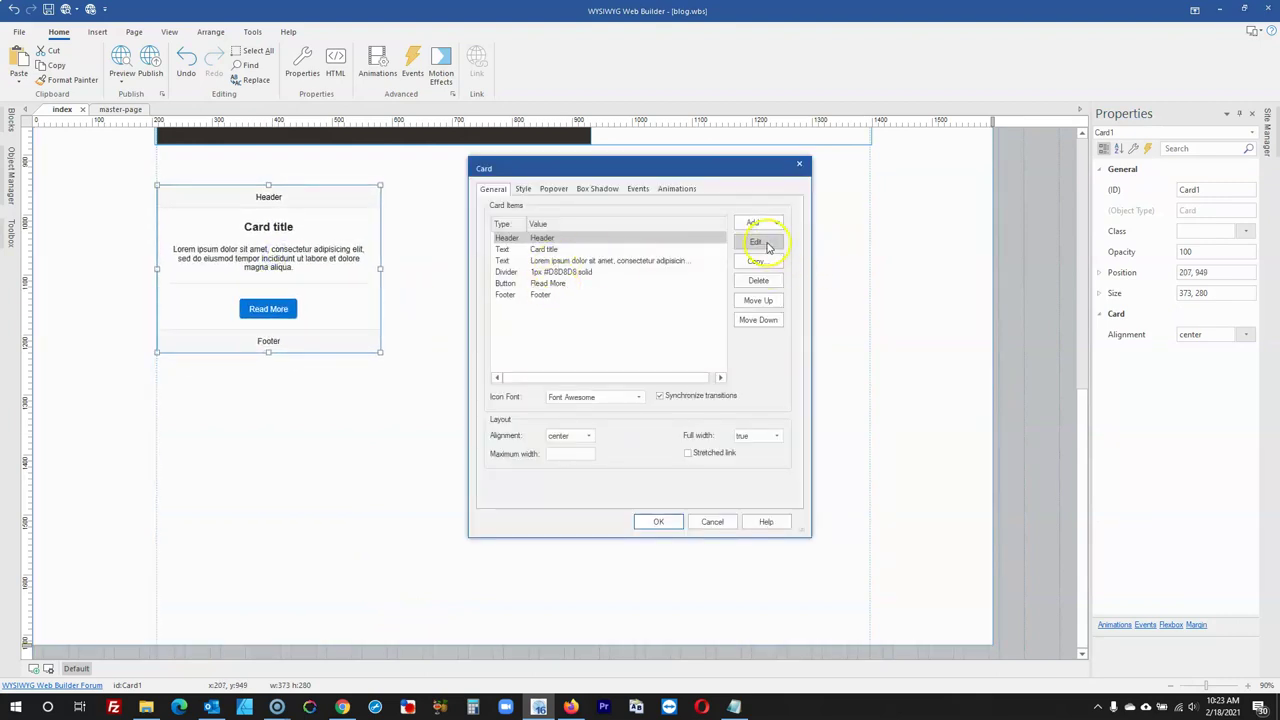
left_click(759, 280)
left_click(759, 280)
left_click(759, 280)
left_click(759, 280)
left_click(759, 280)
left_click(759, 280)
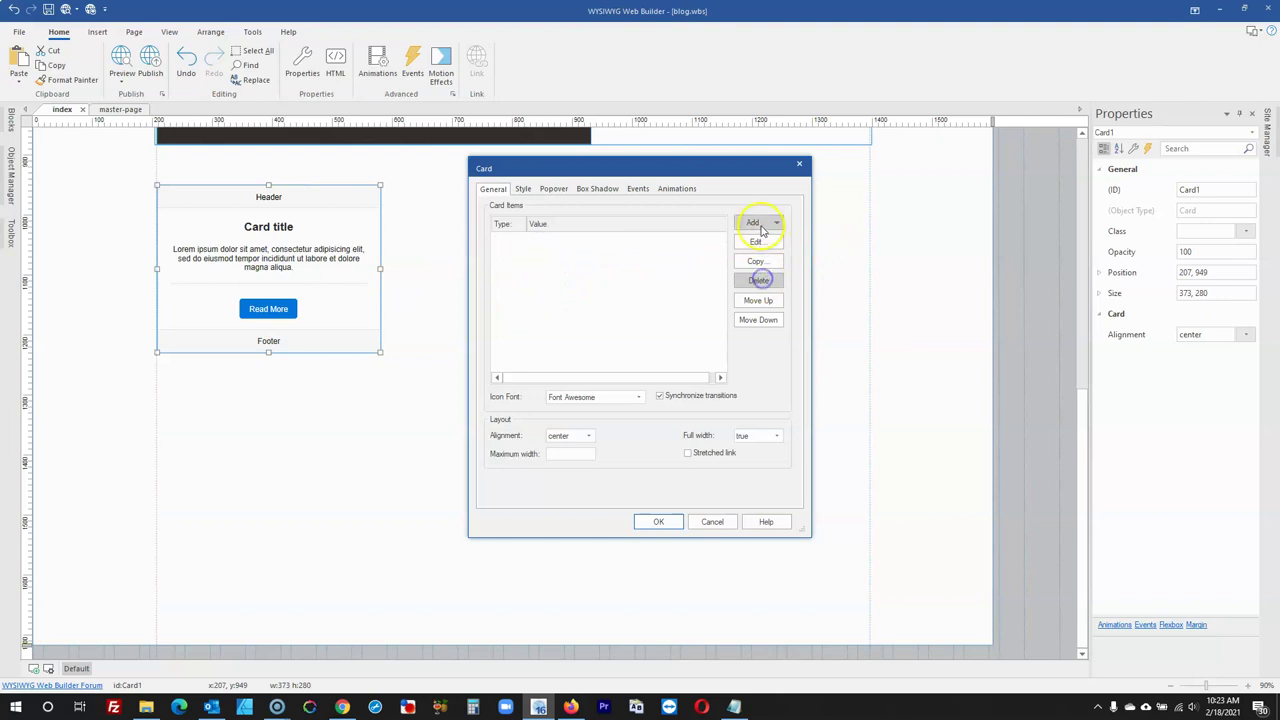
left_click(658, 521)
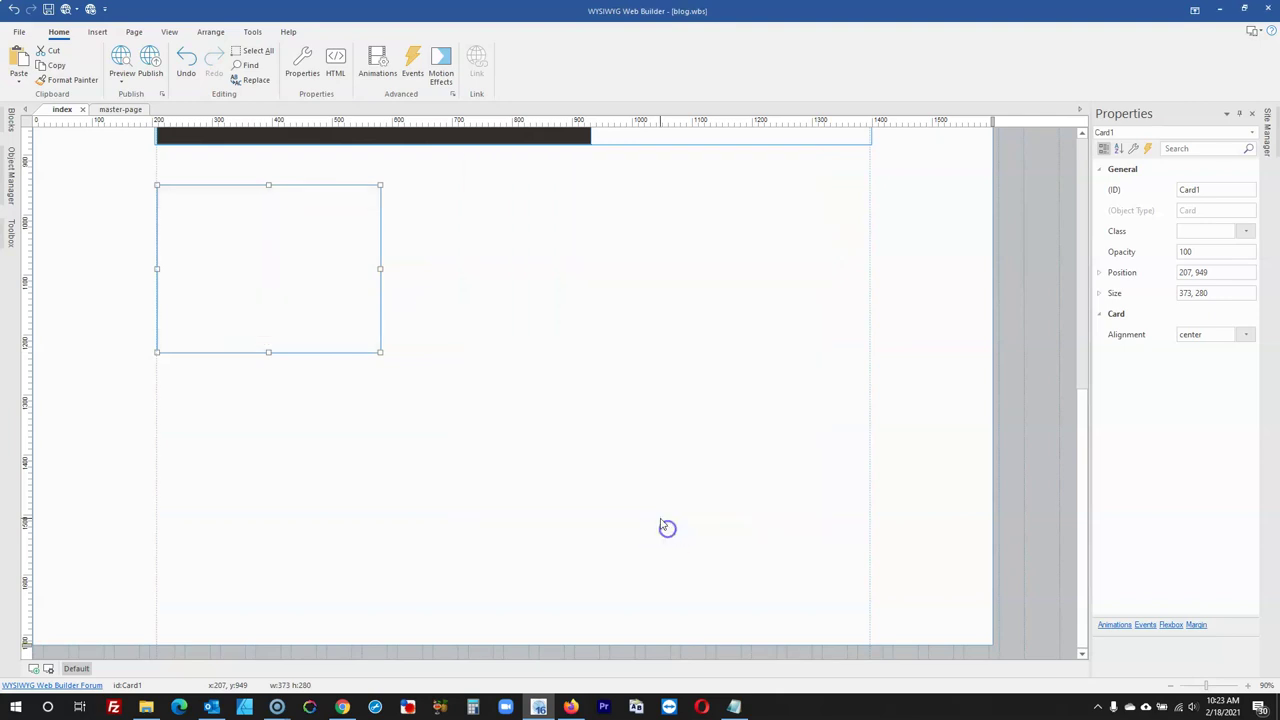
Check the article cards on the NetSuite blog in Firefox and start adding an Image item to the empty card
left_click(568, 708)
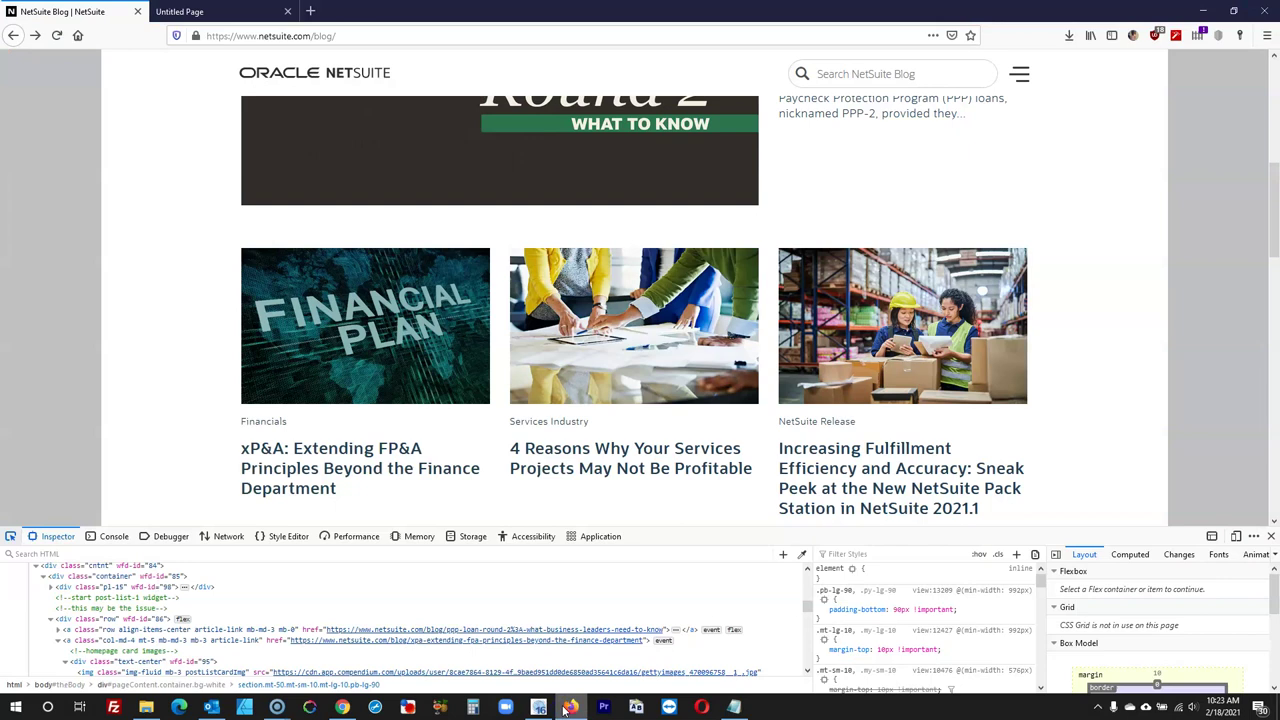
scroll(426, 508, "down", 1)
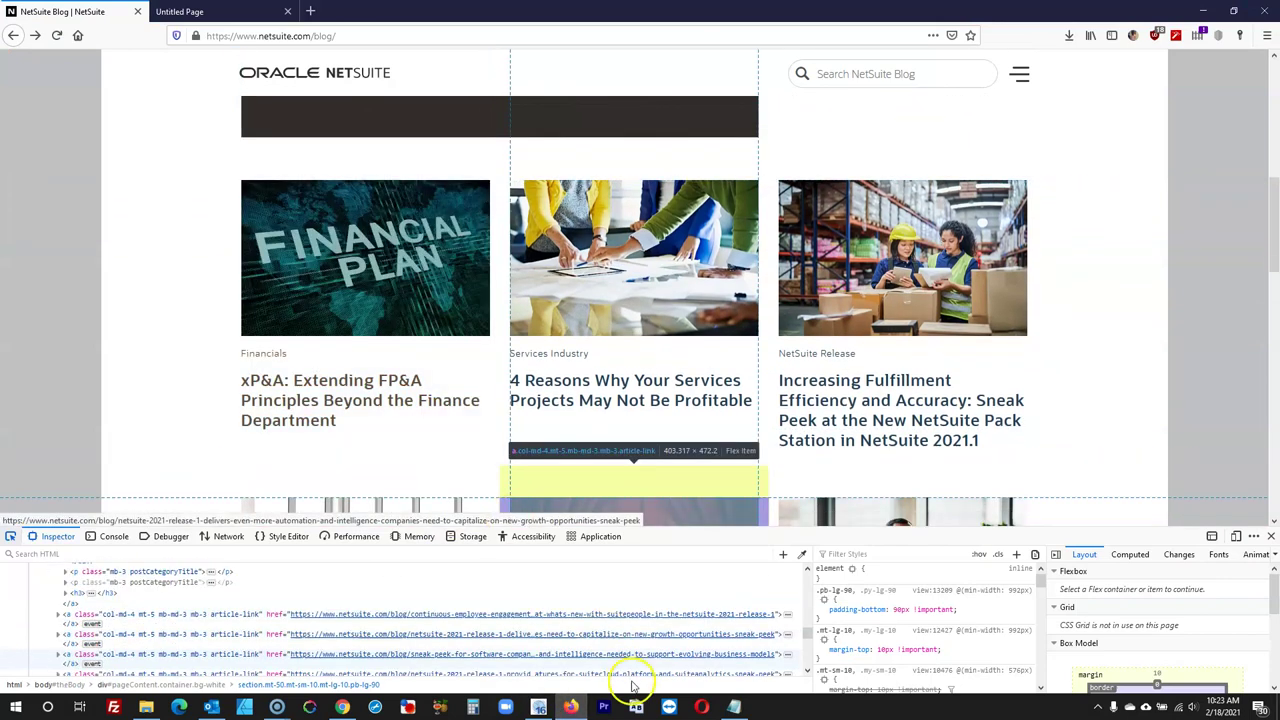
left_click(636, 708)
double_click(297, 305)
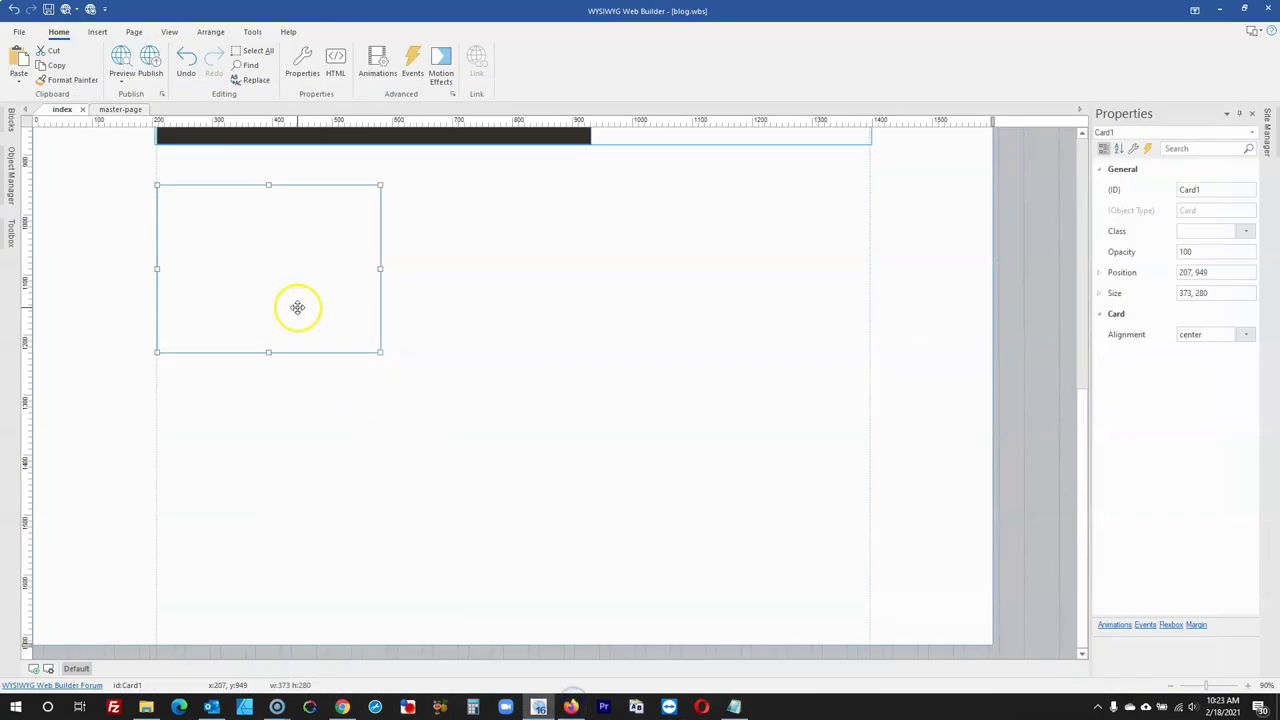
left_click(752, 222)
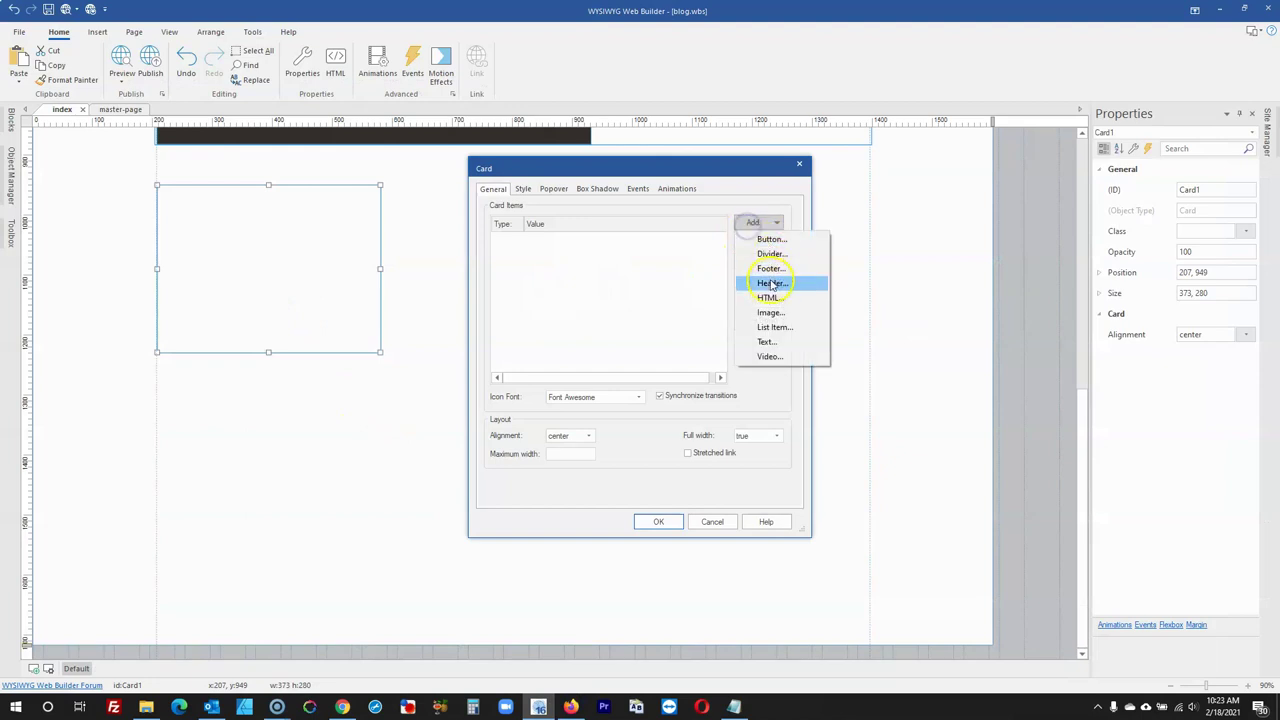
left_click(771, 312)
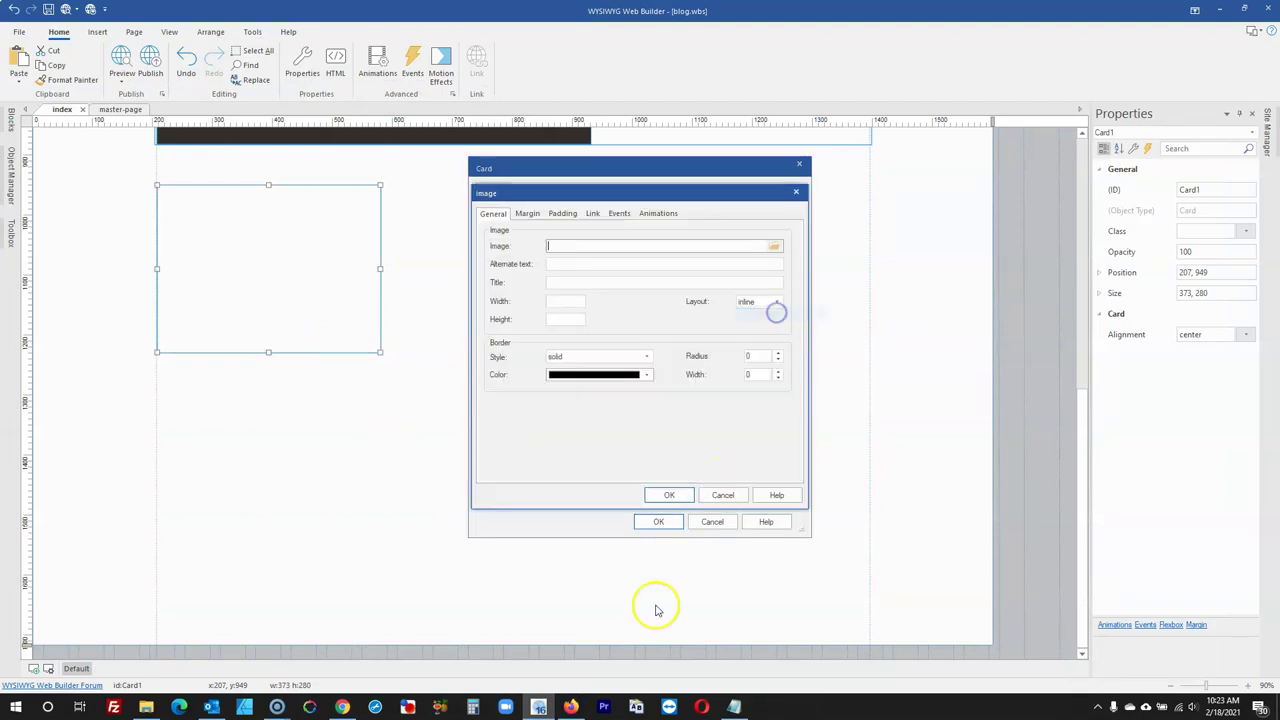
left_click(571, 707)
left_click(571, 707)
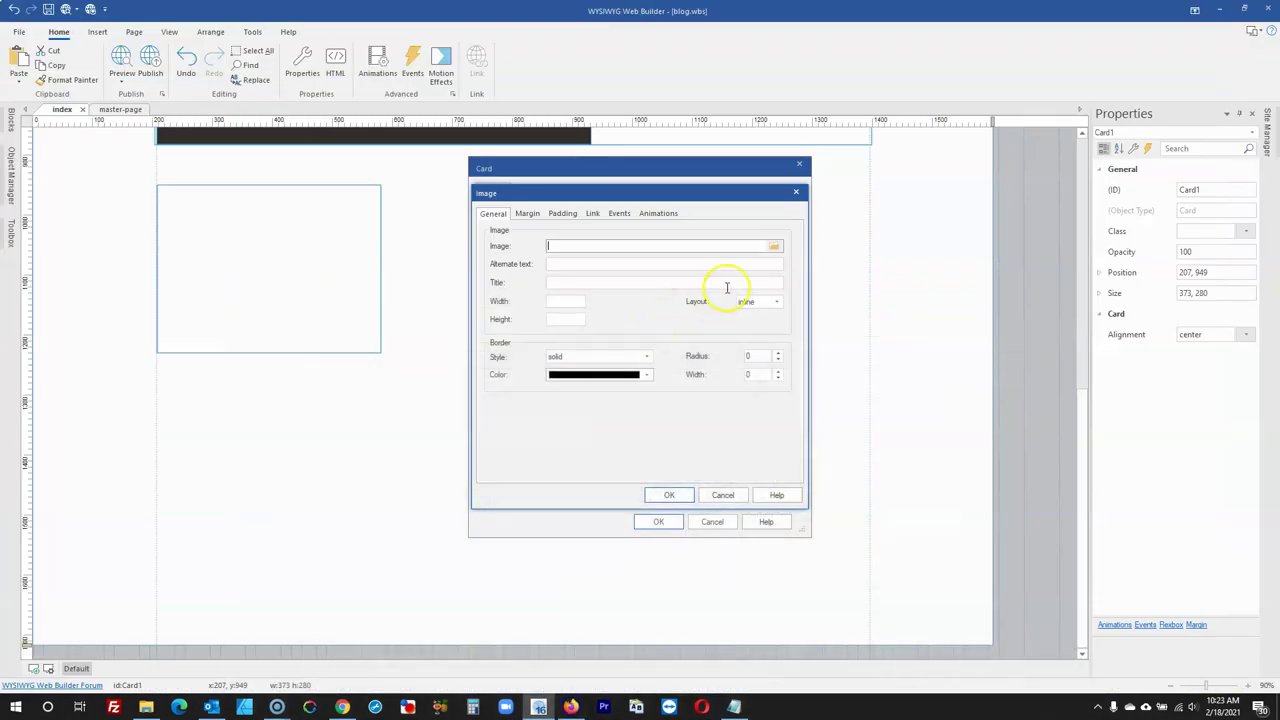
Insert the "Financial Plan" picture gettyimages_470096758__1_.jpg as the card's image item and apply the card settings
left_click(776, 248)
double_click(692, 290)
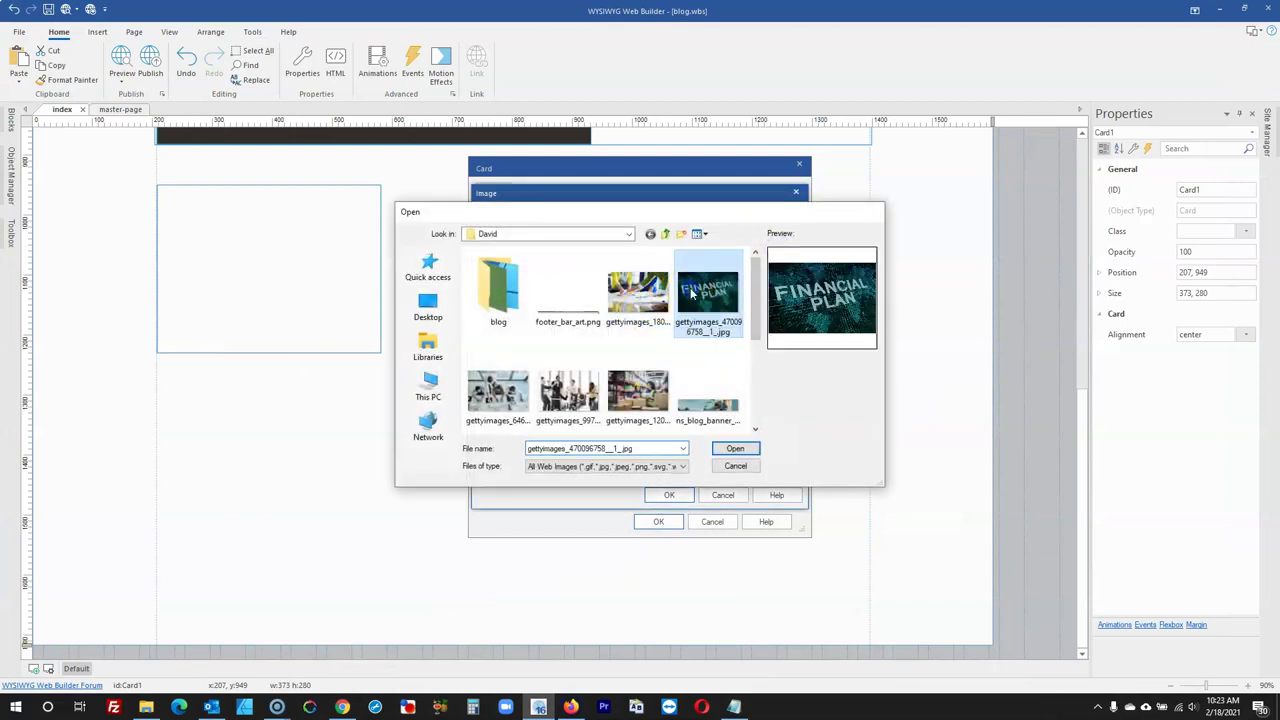
left_click(655, 490)
left_click(656, 521)
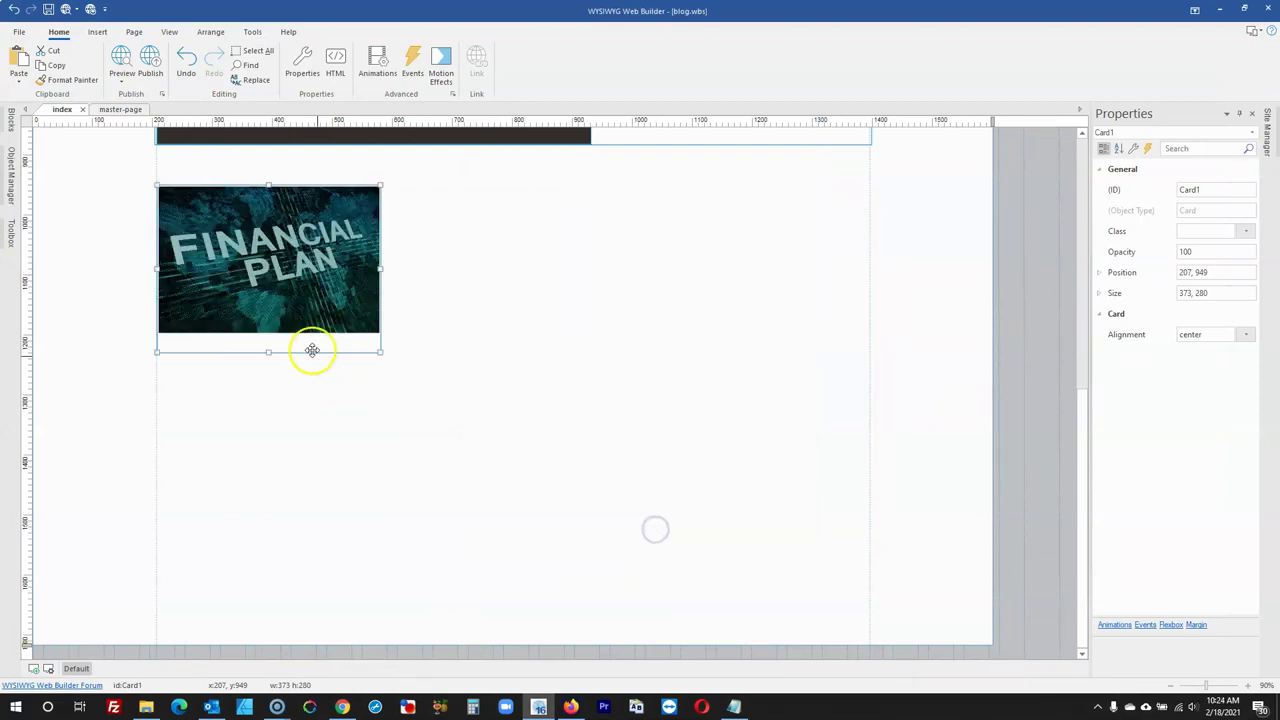
Increase the card's height to about 399 and add a text item reading "Financial" below the image
left_click_drag(267, 353, 268, 423)
double_click(261, 381)
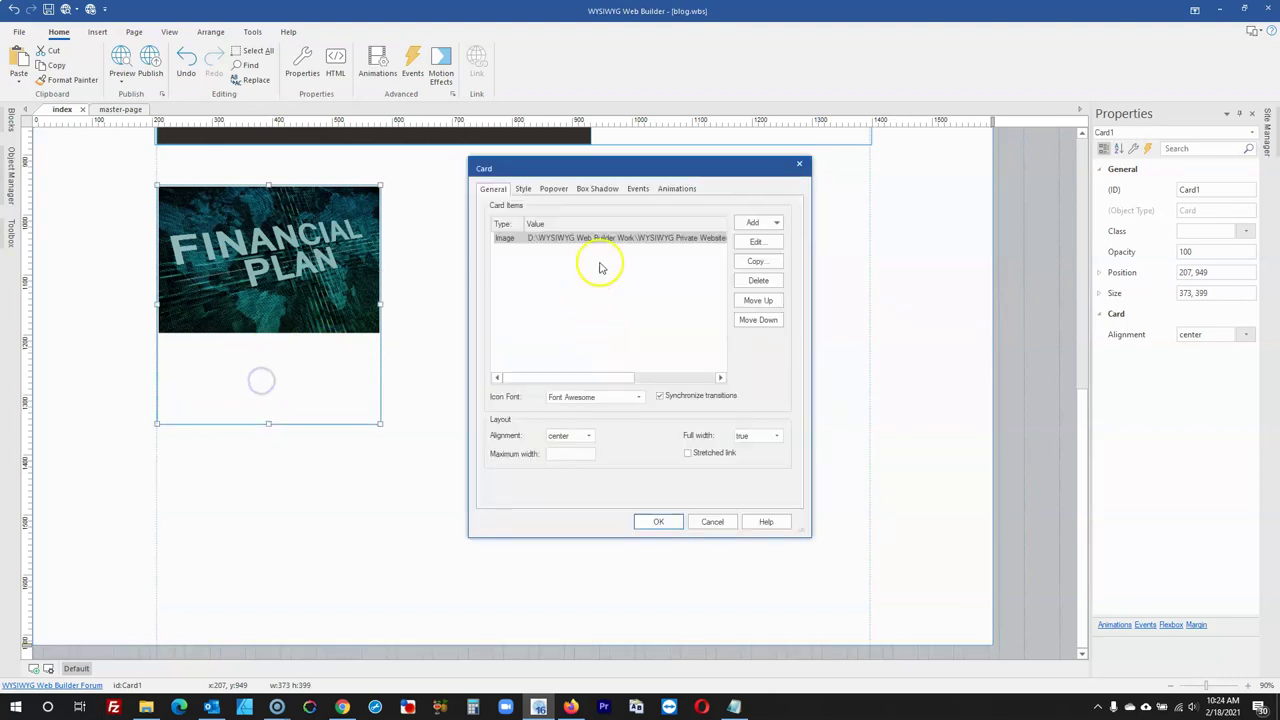
left_click(757, 222)
left_click(770, 343)
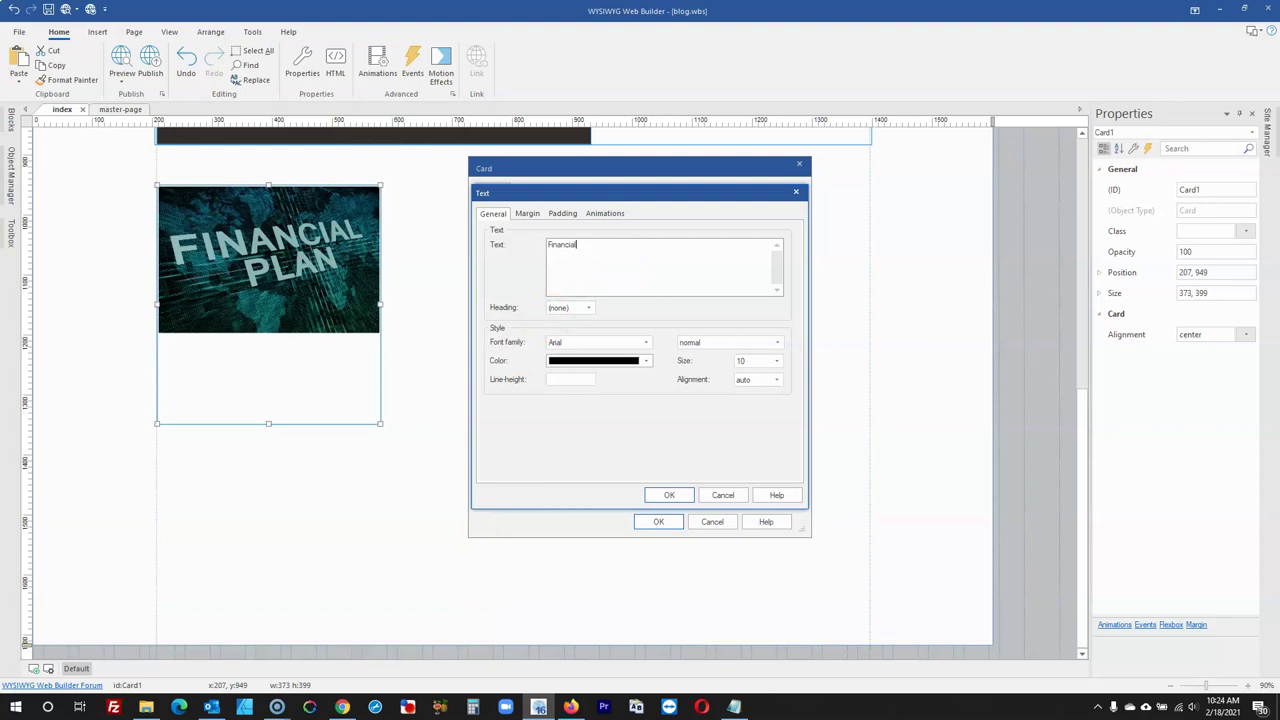
Switch to Firefox, close the developer tools, and copy the Financials article's headline from the NetSuite blog page
left_click(570, 707)
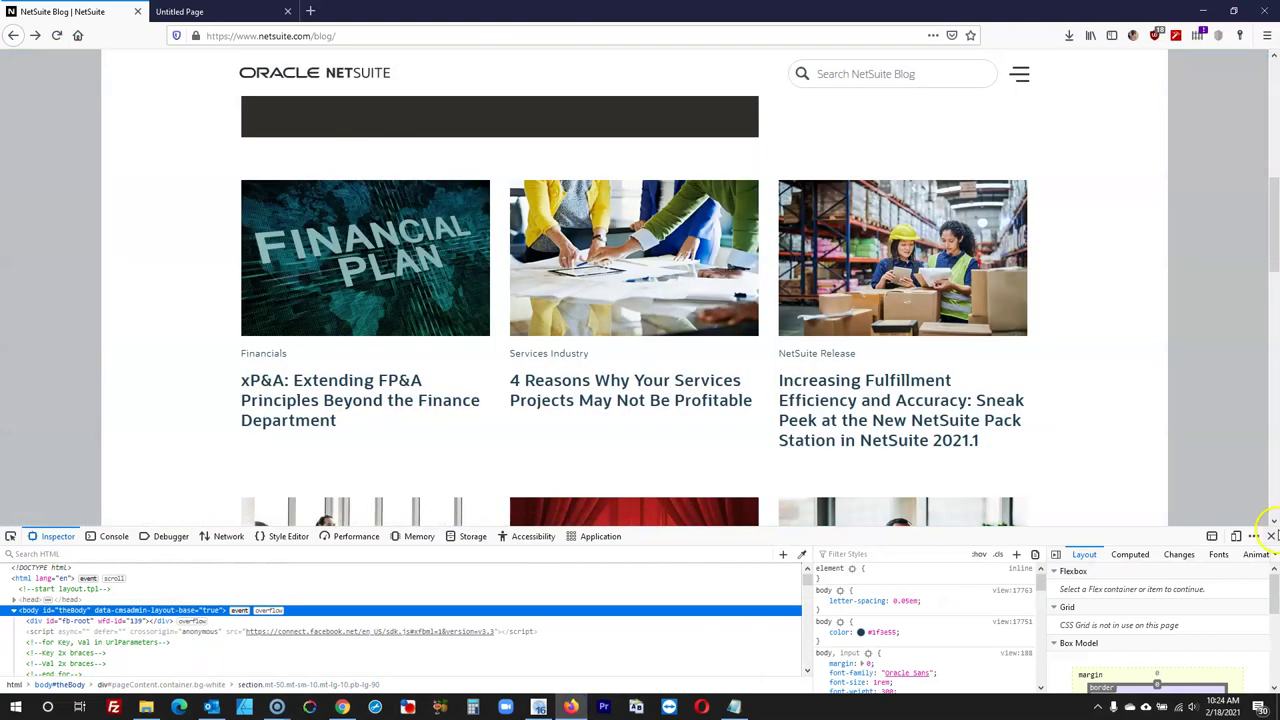
left_click(1271, 536)
left_click_drag(374, 460, 245, 388)
key("ctrl+c")
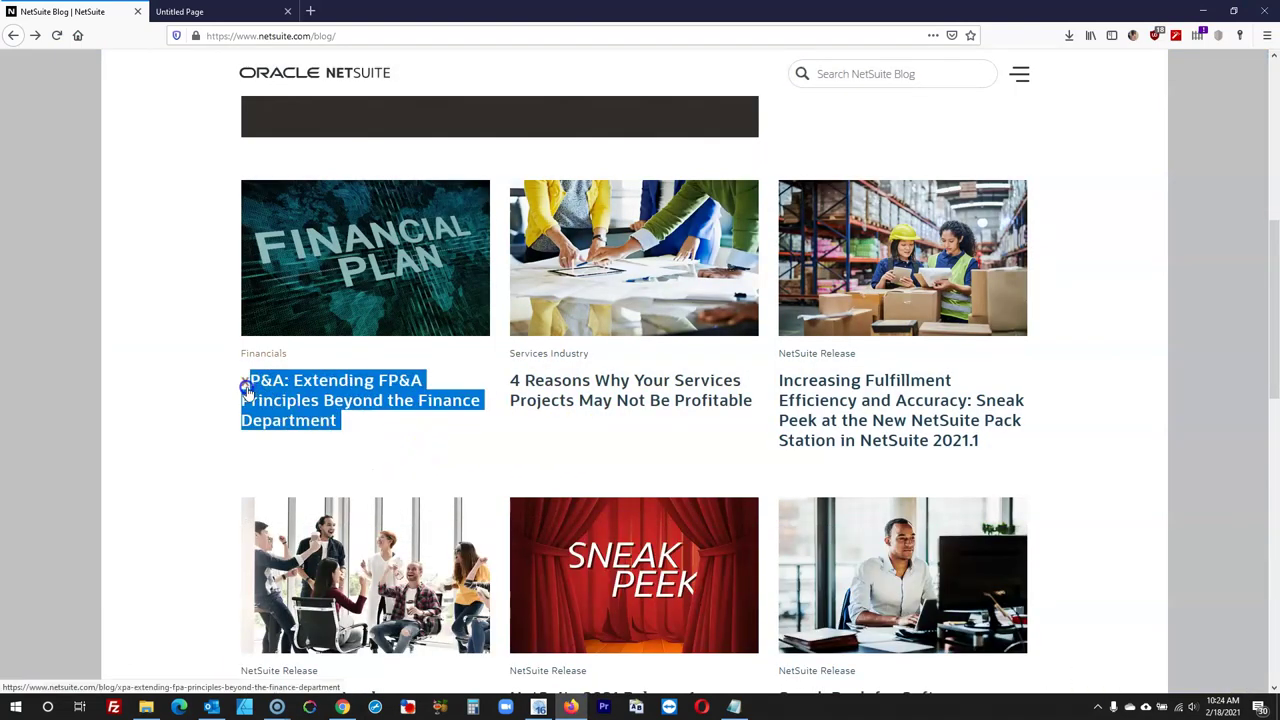
Paste the headline into Notepad, correct it to "xP&A: Extending FP&A Principles Beyond the Finance Department", and copy the whole line
left_click(734, 706)
key("ctrl+v")
key("ctrl+a")
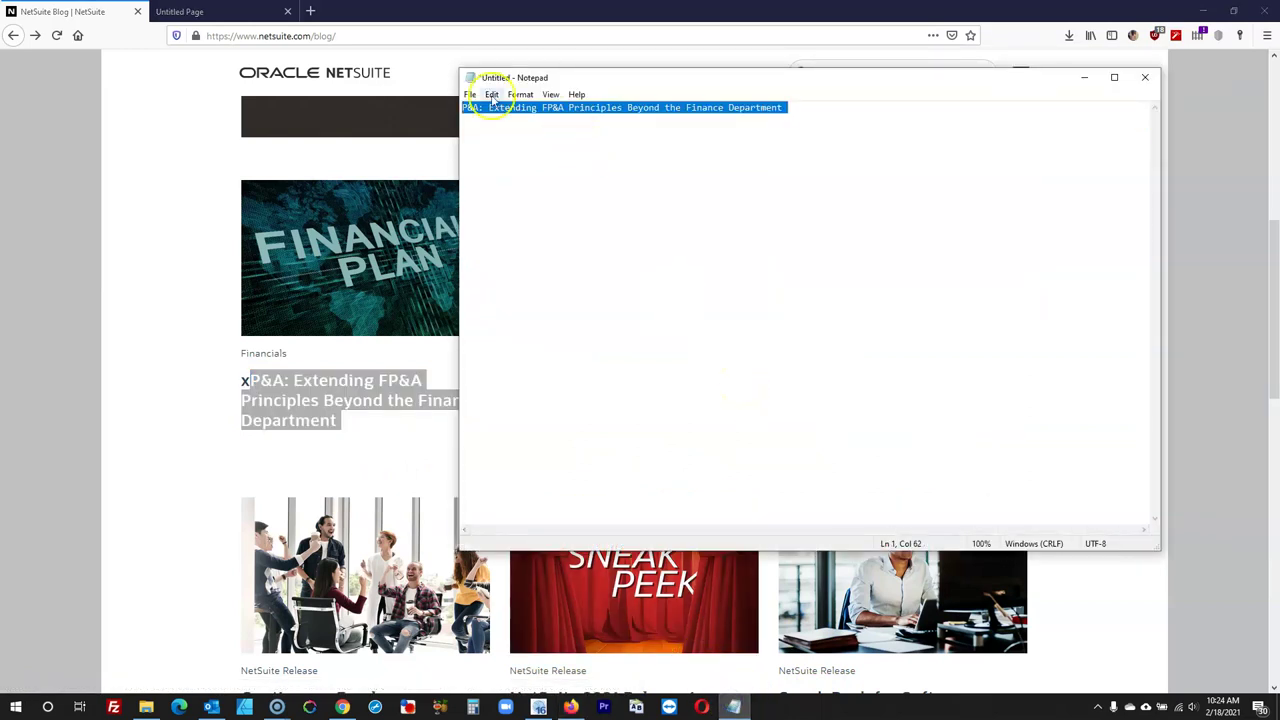
left_click(463, 107)
type("x")
key("ctrl+a")
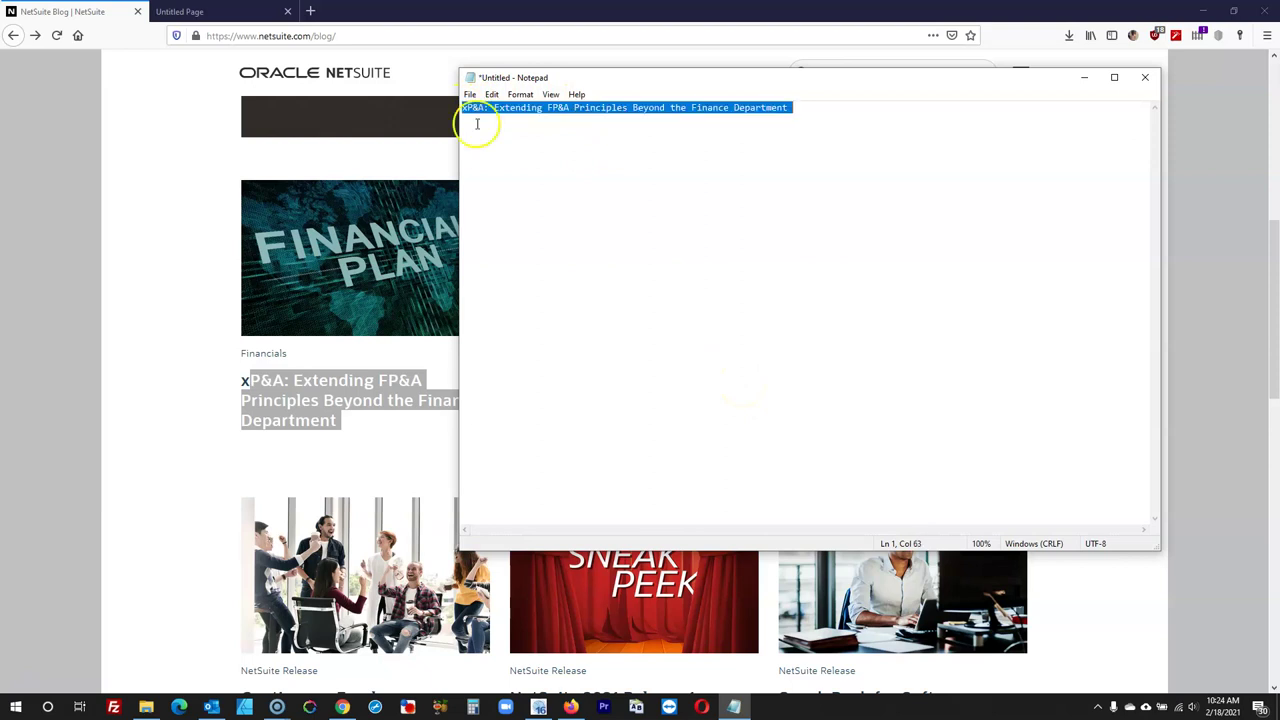
Switch back to WYSIWYG Web Builder and complete the text item as "Financials" in the Open Sans font
left_click(538, 707)
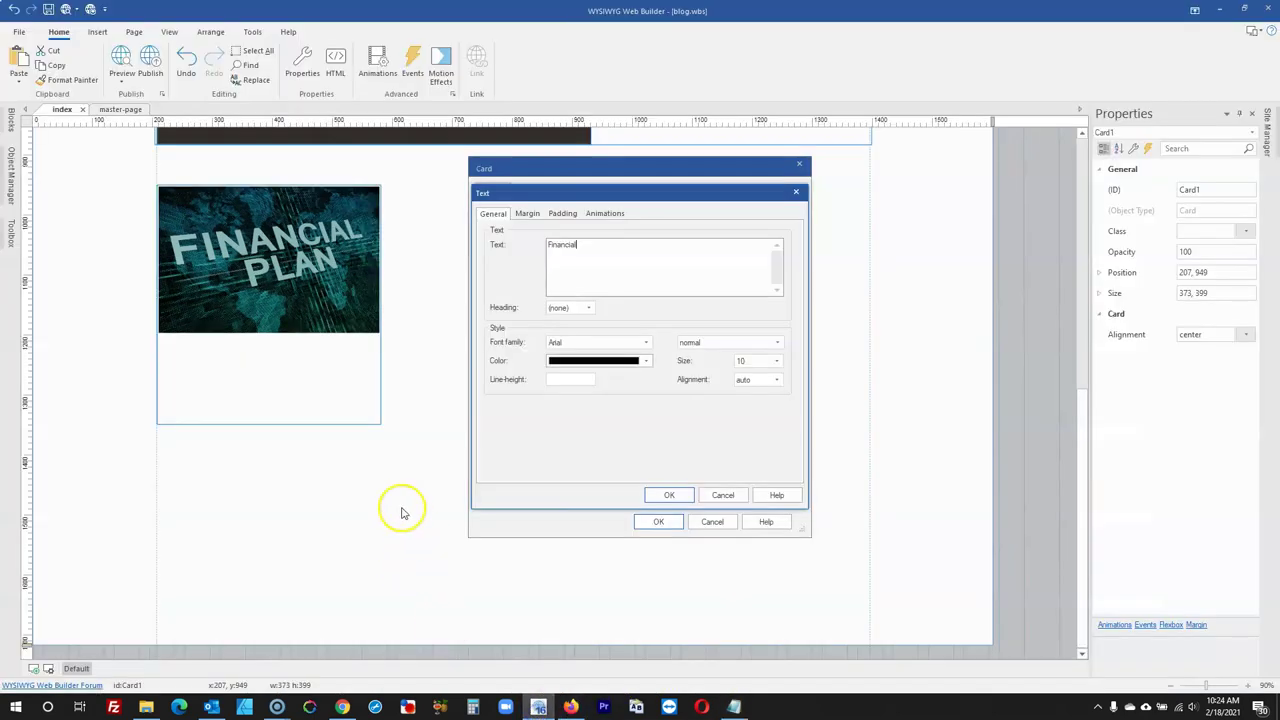
left_click(619, 252)
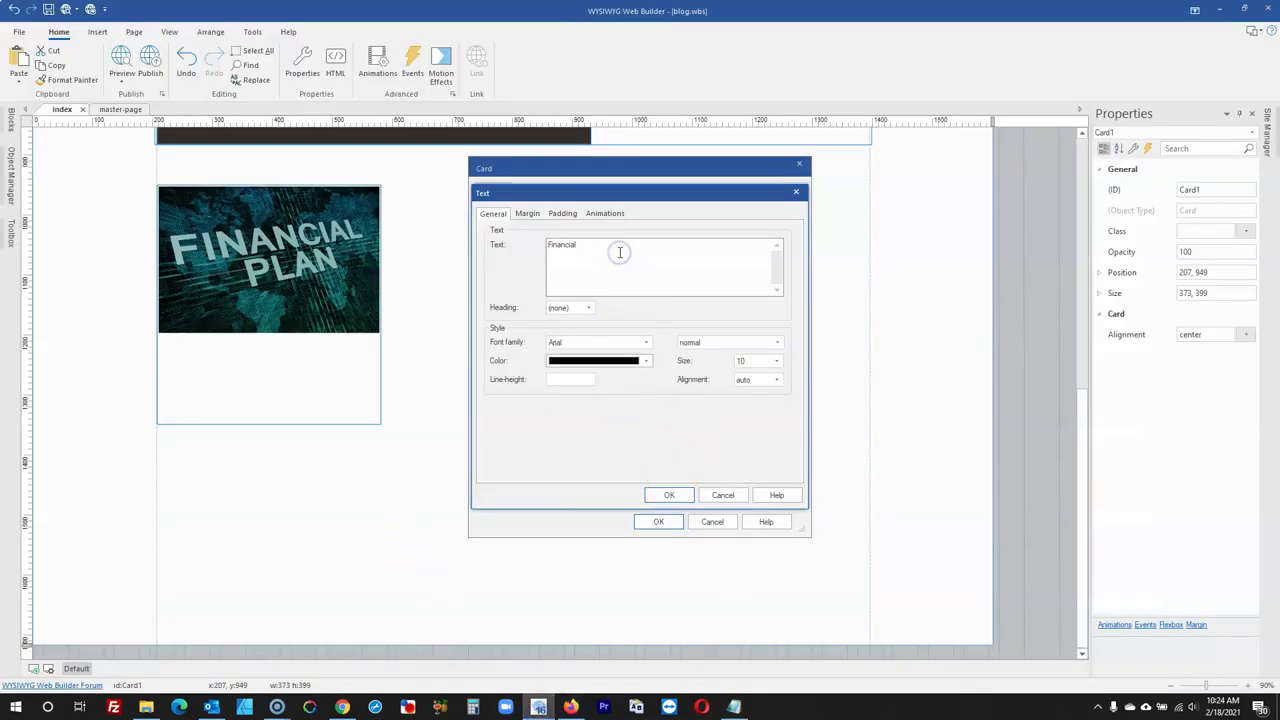
left_click(605, 346)
key("o")
left_click(632, 603)
left_click(669, 495)
left_click(635, 352)
Add a second text item to the card reading "xP&A: Extending FP&A Principles Beyond the Finance Department"
left_click(755, 223)
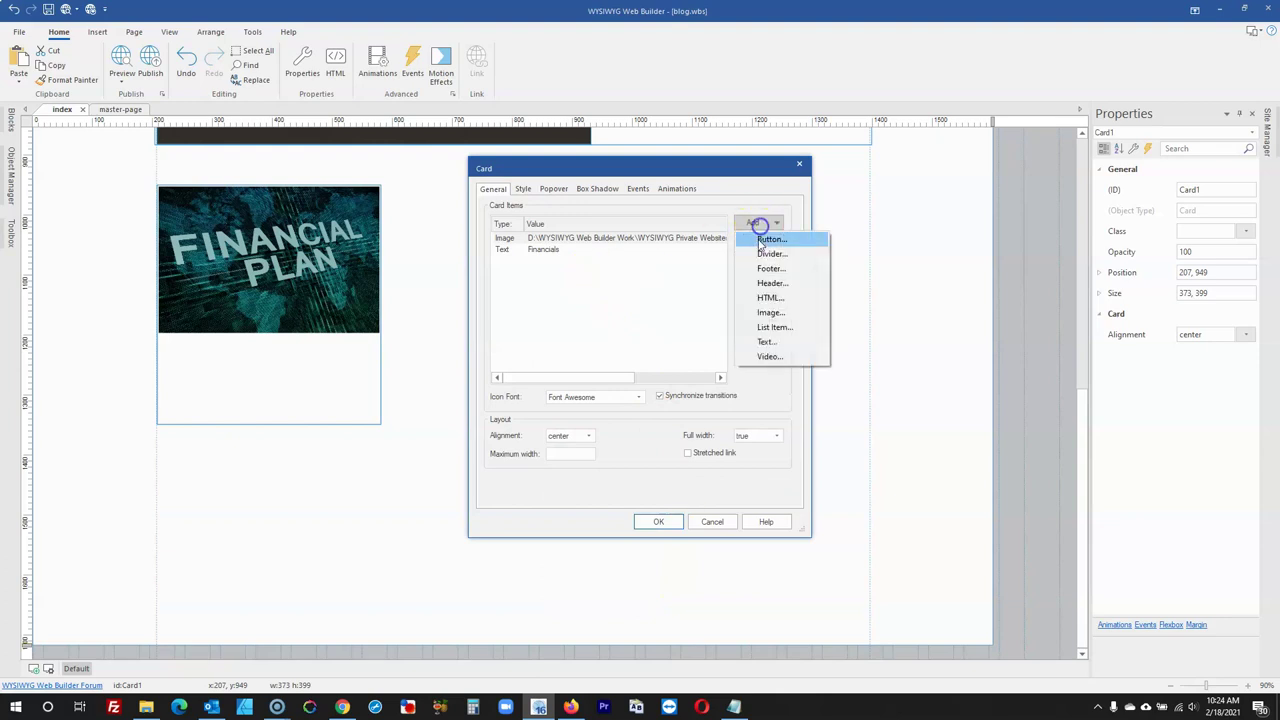
left_click(766, 341)
left_click(608, 266)
type("FP&A: Extending FP&A Principles Beyond the Finance Department")
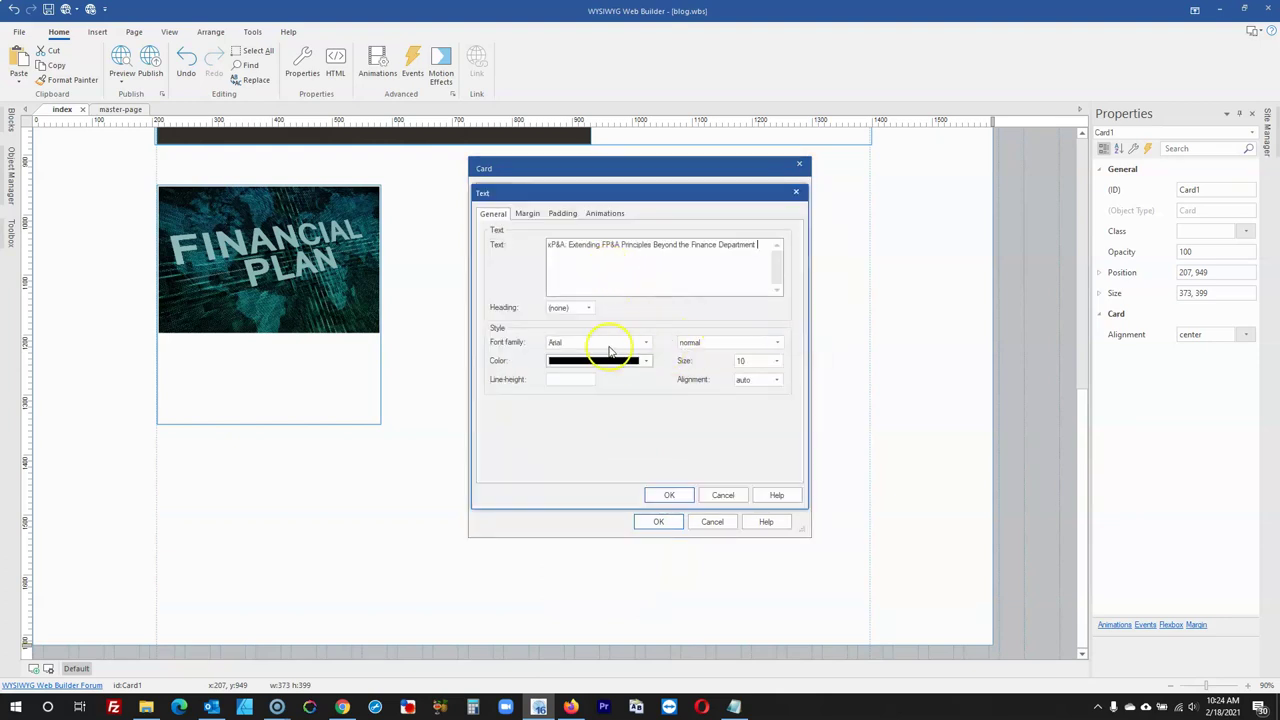
Format the headline text item in Open Sans at size 18 and apply the card settings
left_click(567, 342)
scroll(575, 400, "down", 10)
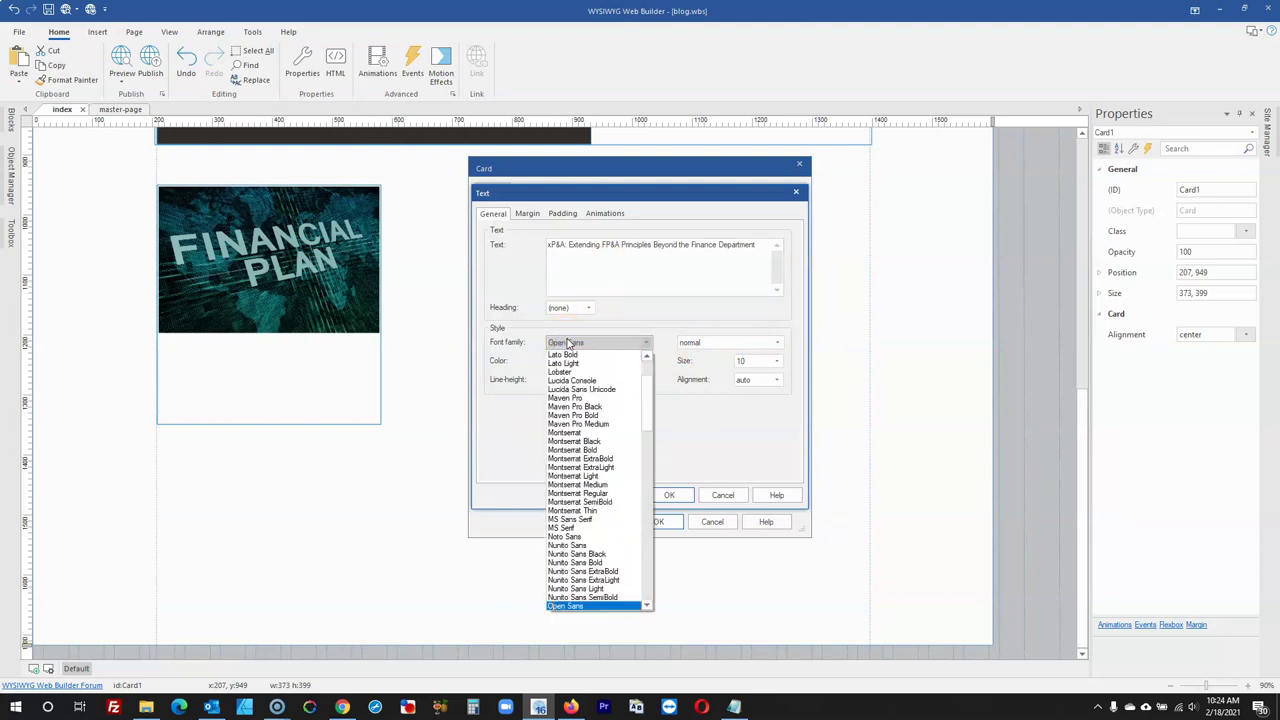
left_click(589, 606)
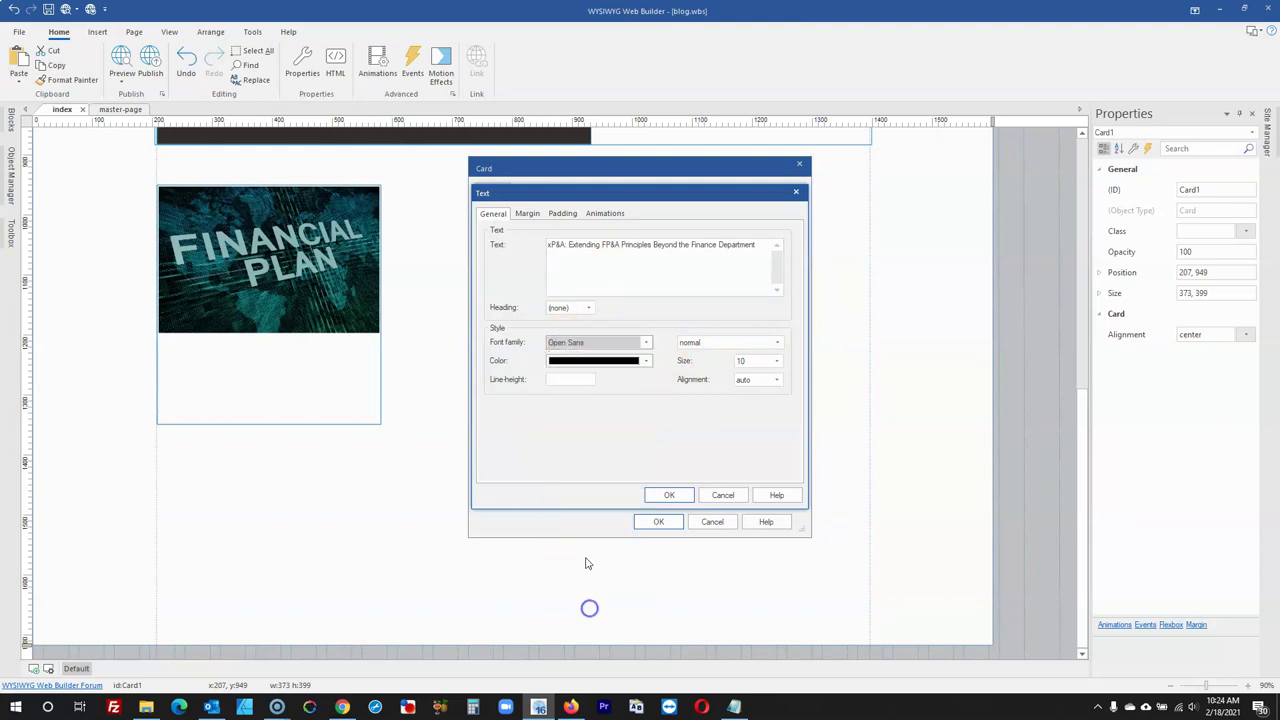
left_click(759, 368)
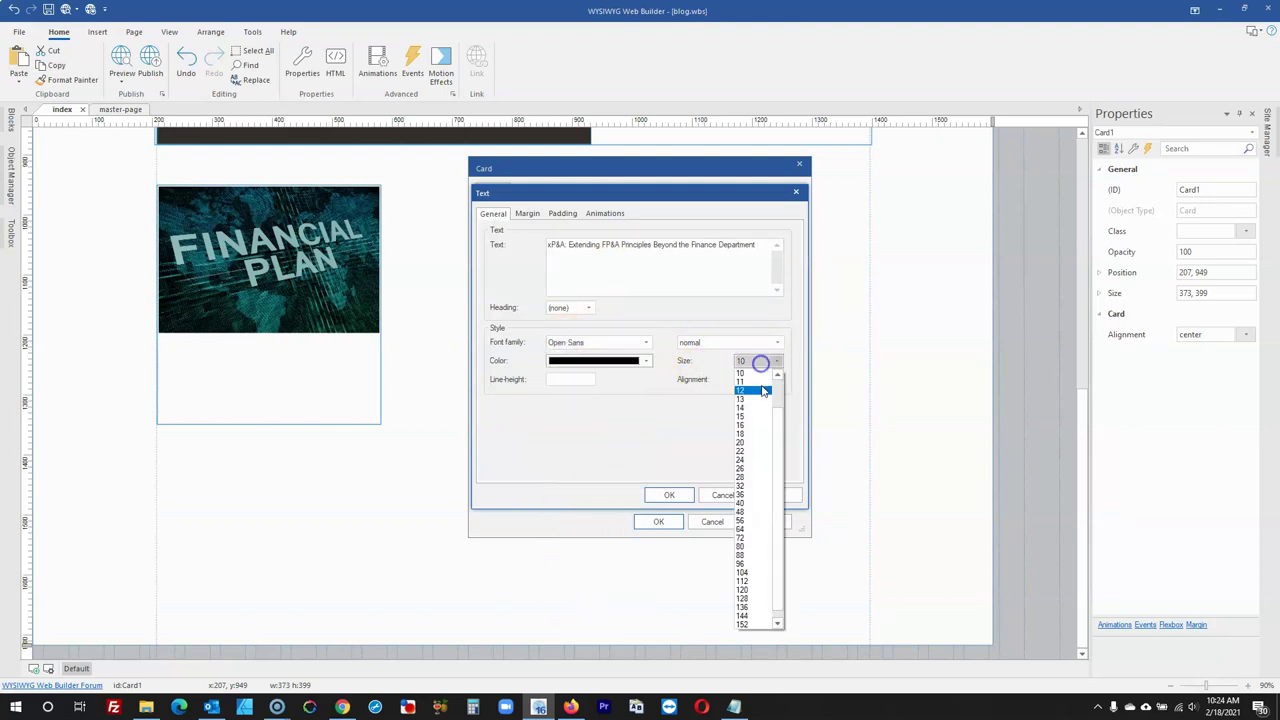
left_click(746, 443)
left_click(662, 493)
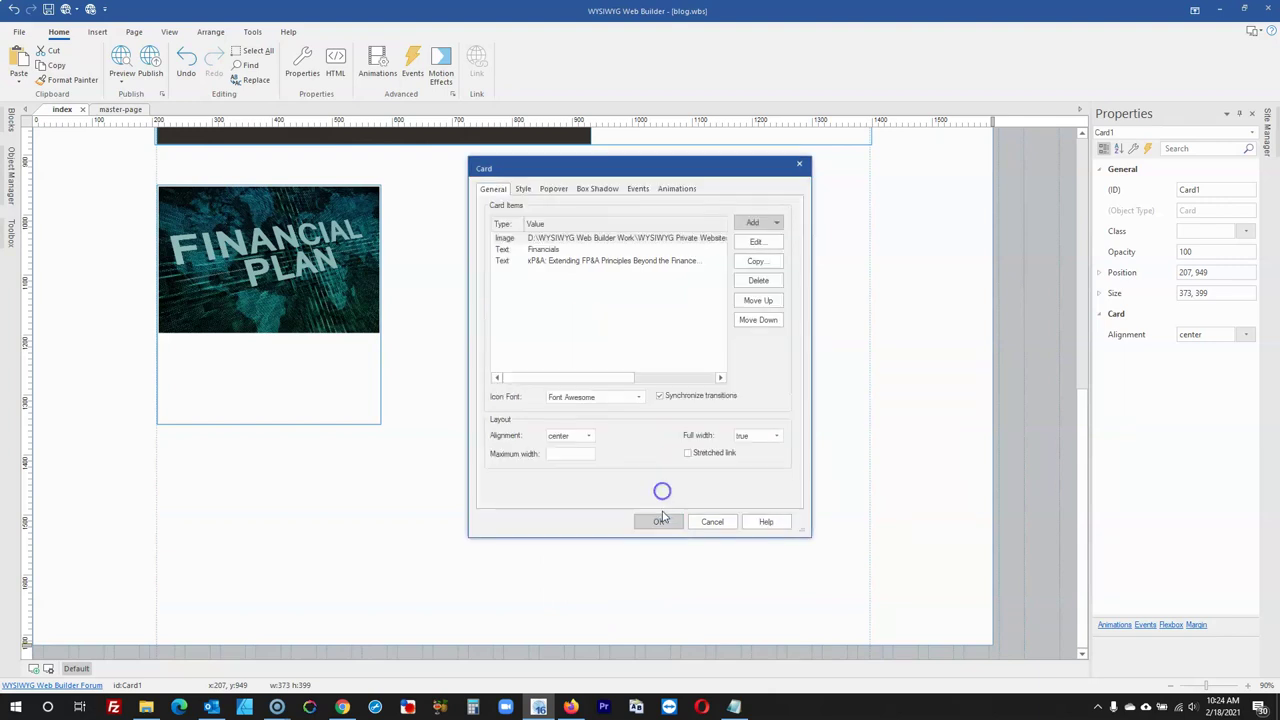
left_click(661, 520)
Set the card's layout alignment to left
double_click(265, 424)
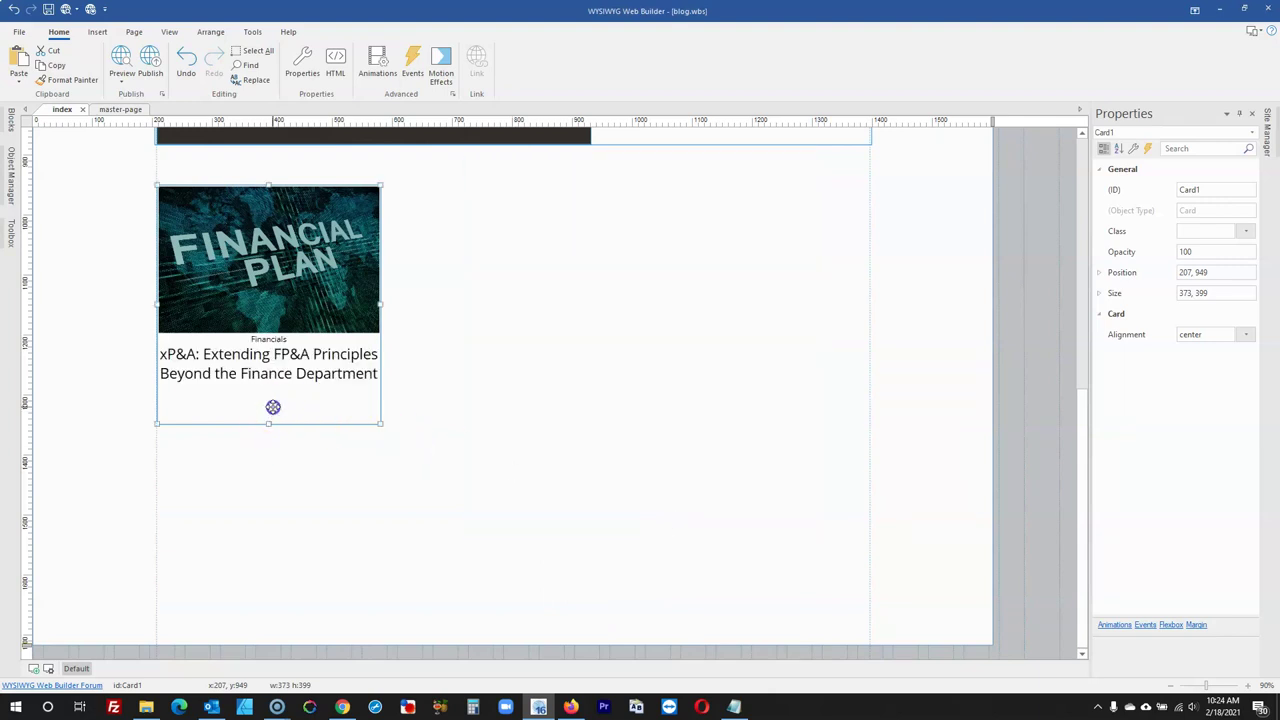
left_click(566, 438)
left_click(556, 447)
left_click(658, 521)
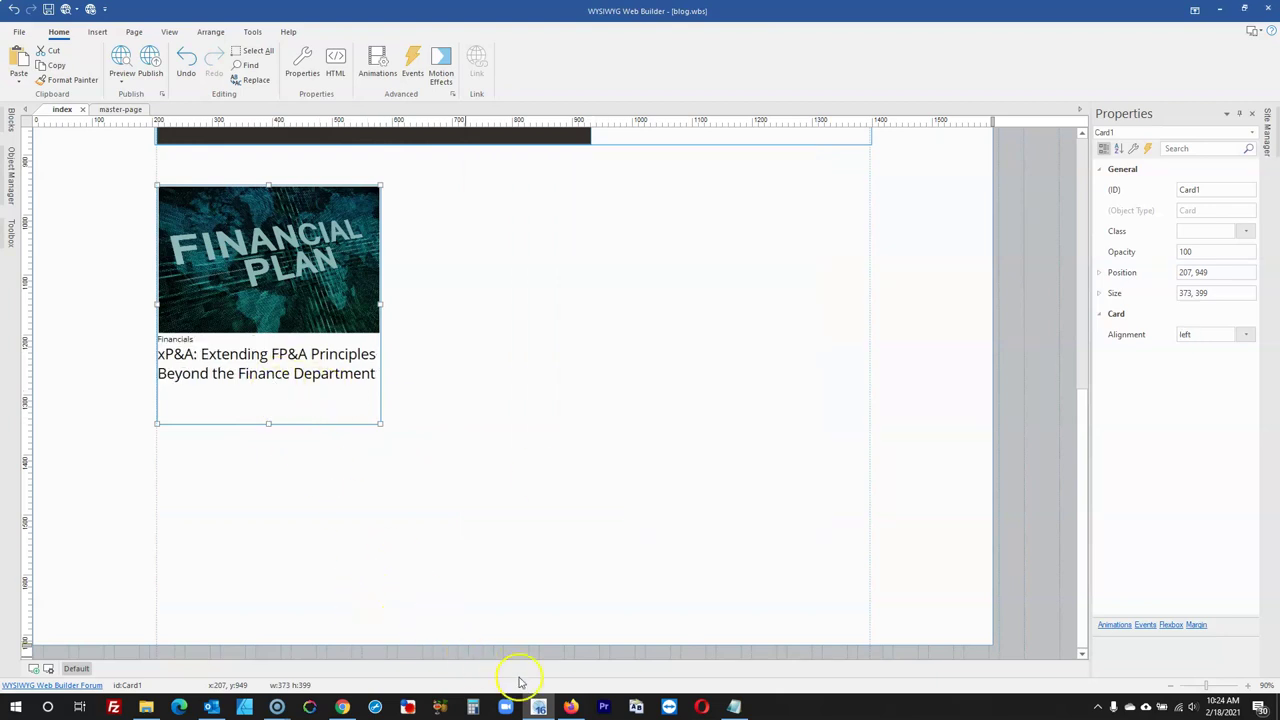
Compare the card with the original blog page in Firefox and set the headline text item's font size to 20
left_click(568, 706)
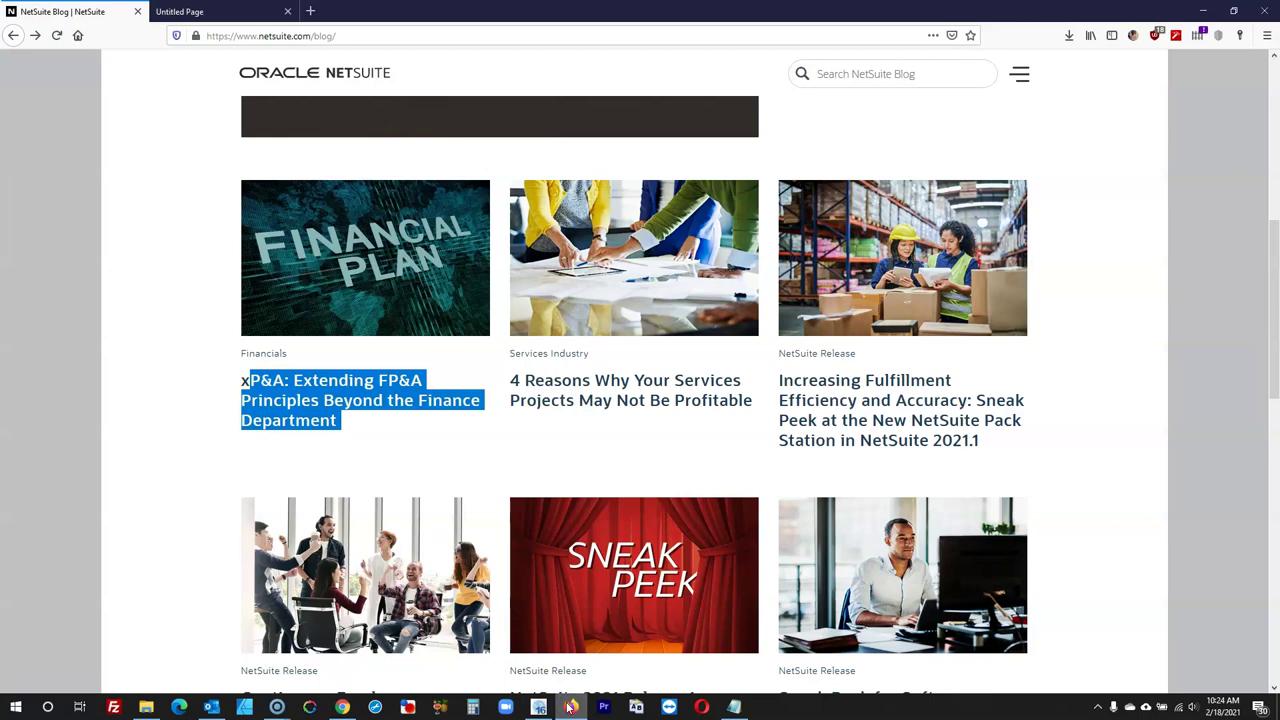
left_click(570, 706)
double_click(250, 410)
double_click(543, 261)
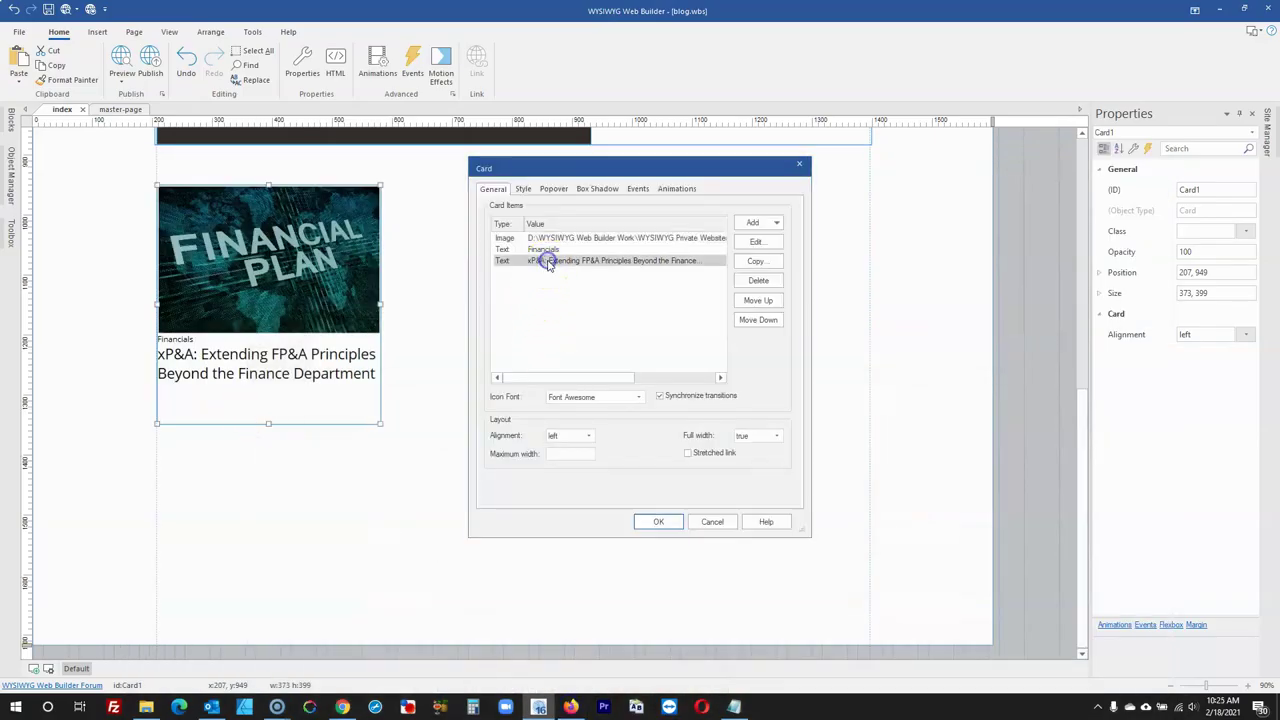
left_click(766, 362)
left_click(750, 436)
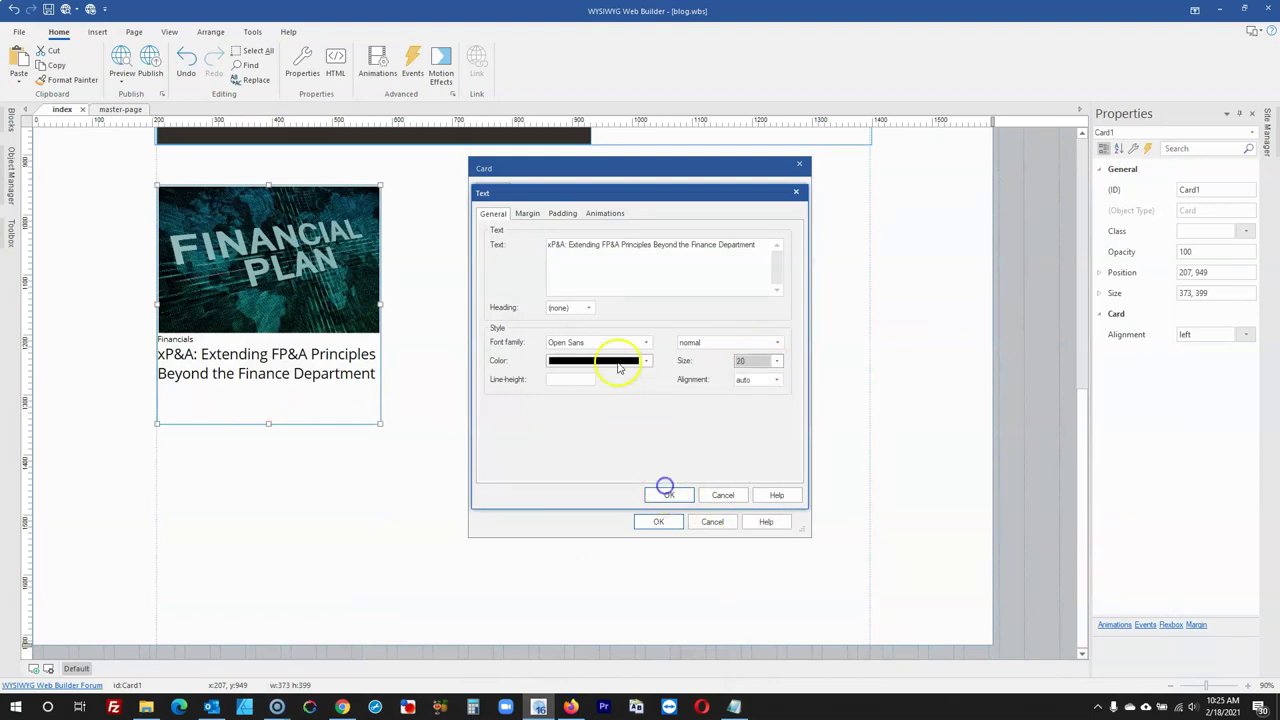
left_click(666, 494)
Give the "Financials" text item a top padding of 8 plus bottom padding, and extend the card's height to about 411
left_click(543, 249)
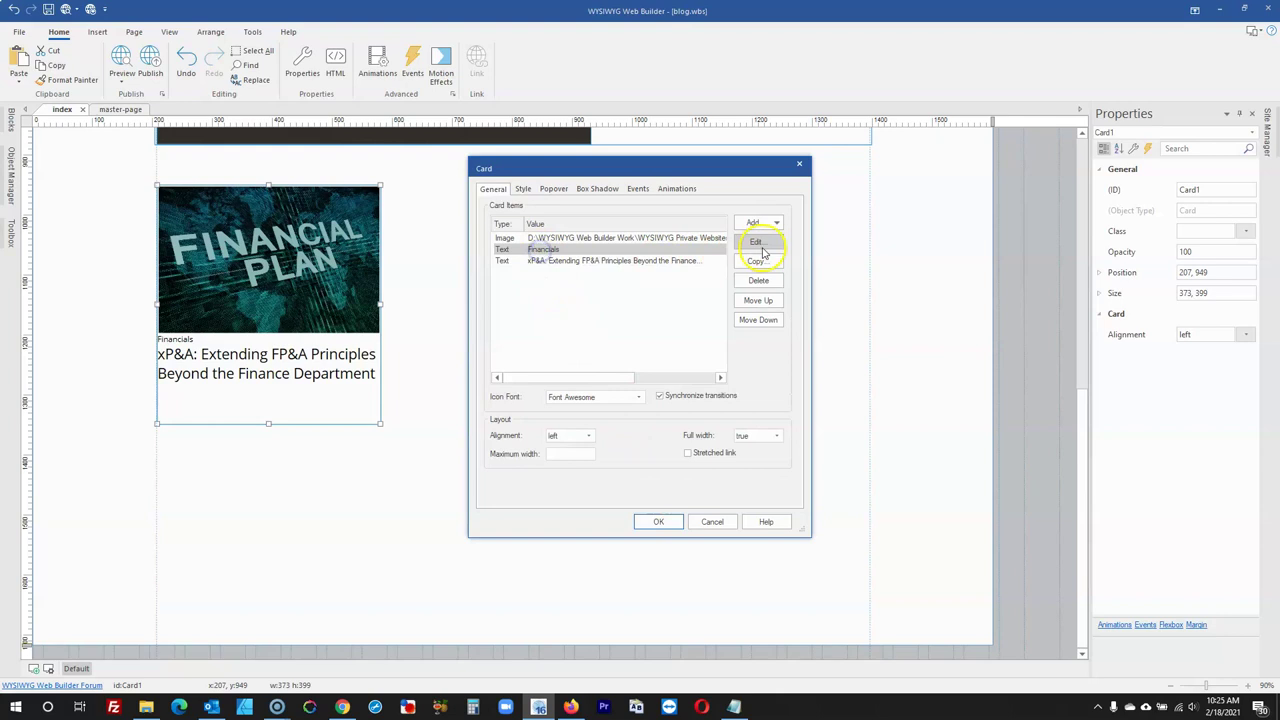
double_click(609, 249)
left_click(576, 214)
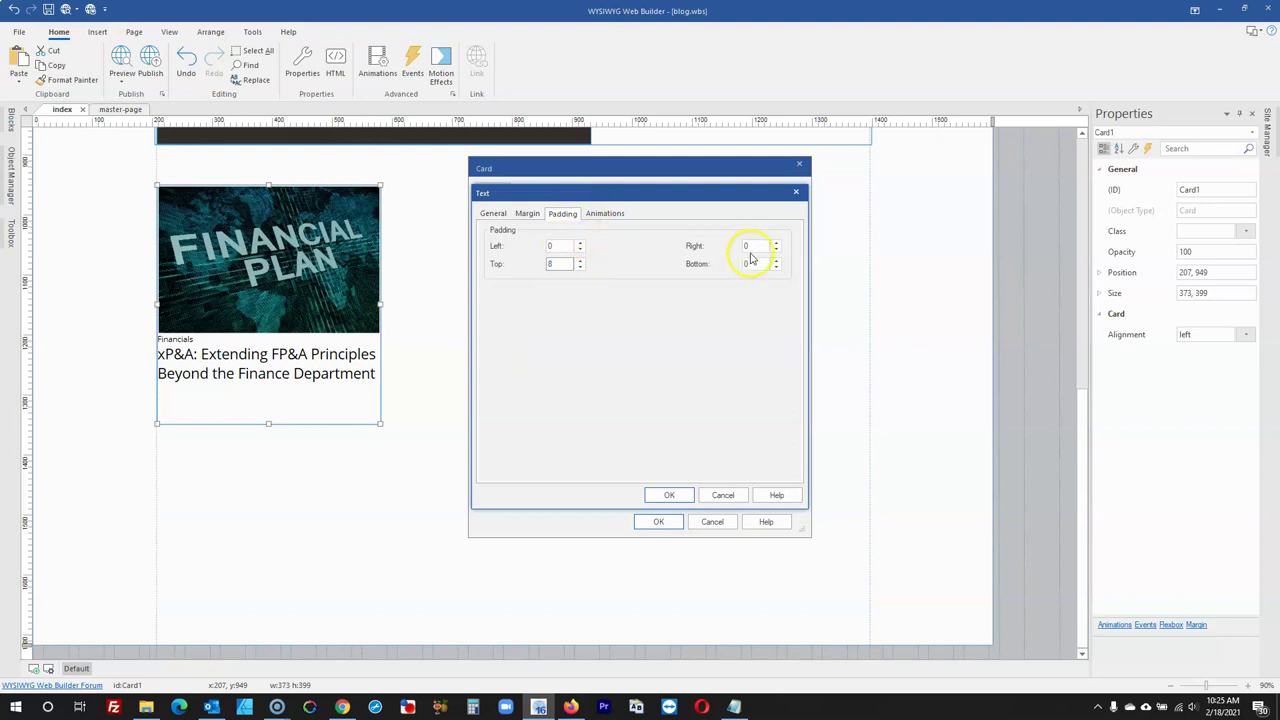
left_click(669, 495)
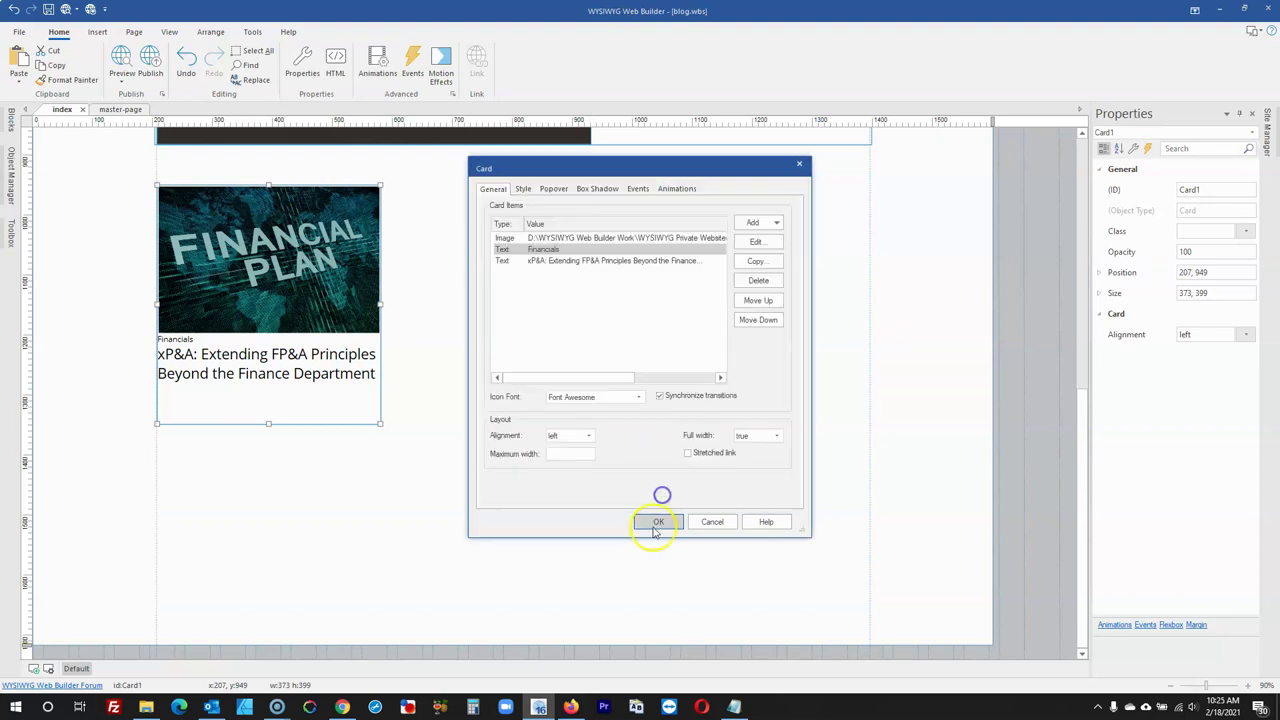
left_click(658, 521)
left_click_drag(267, 423, 267, 431)
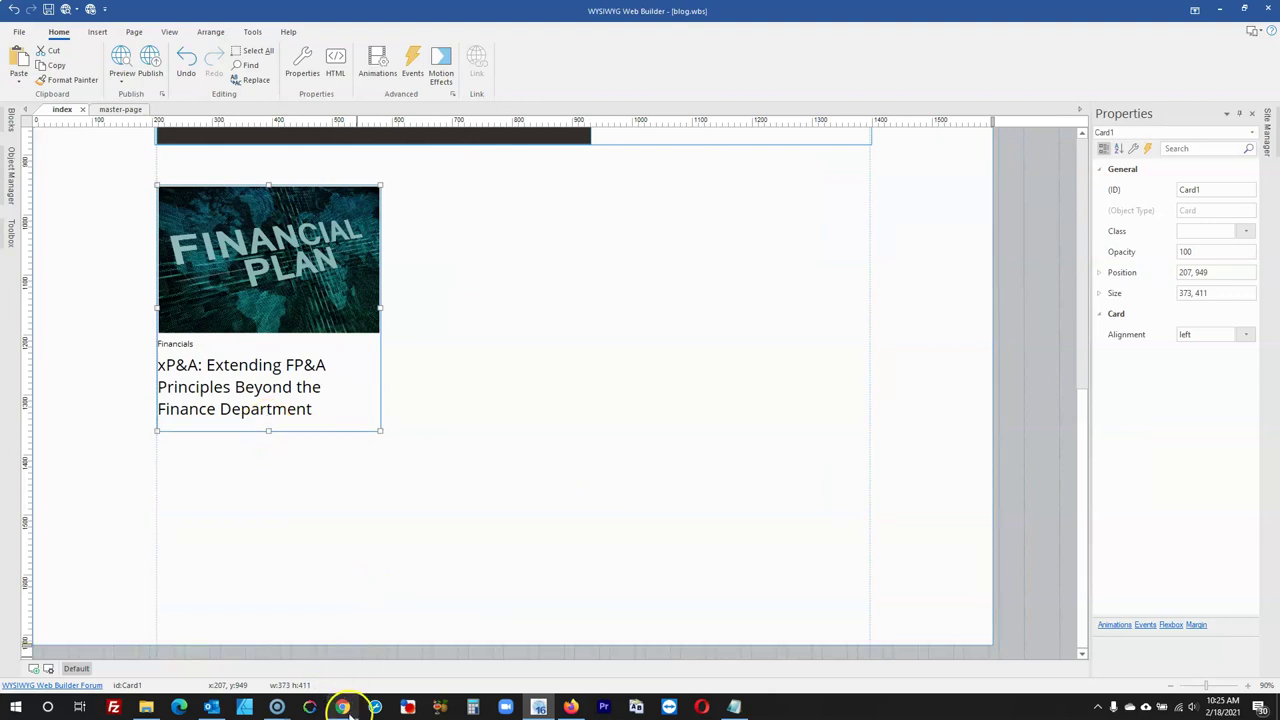
Compare the card with the original blog page in Firefox and set the headline text item's font size to 18
left_click(571, 707)
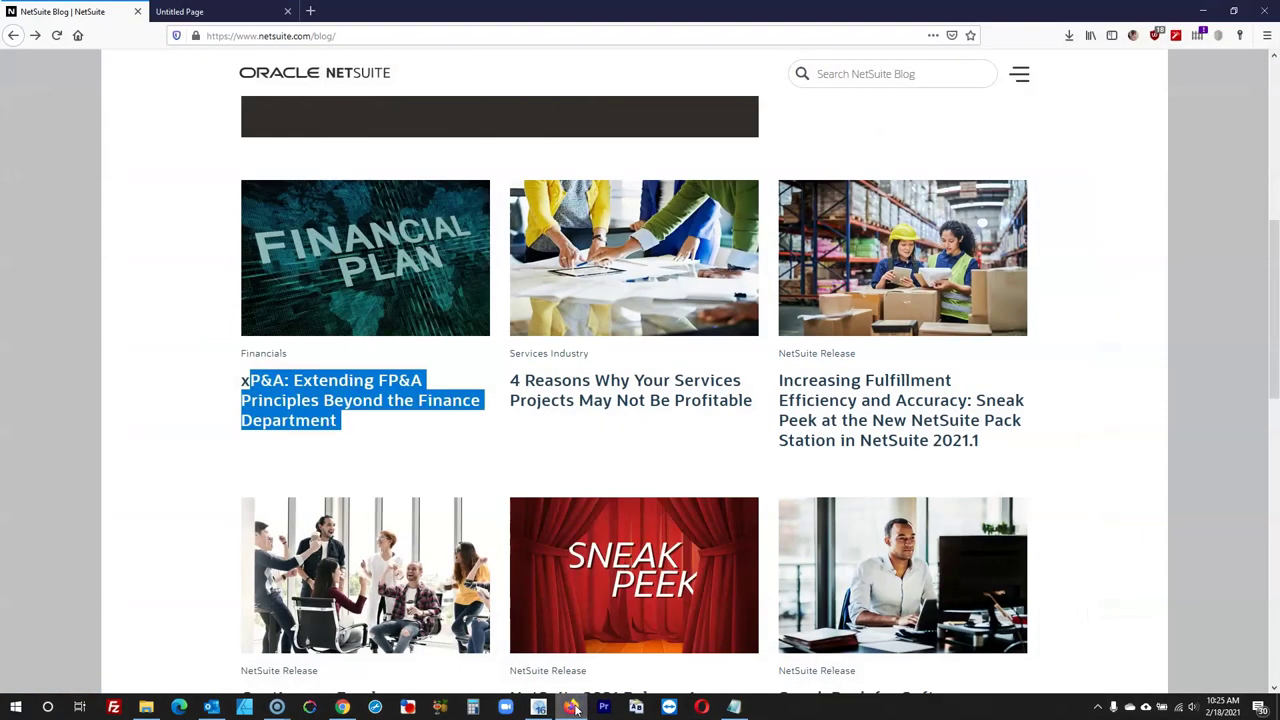
left_click(573, 707)
left_click(573, 707)
left_click(573, 707)
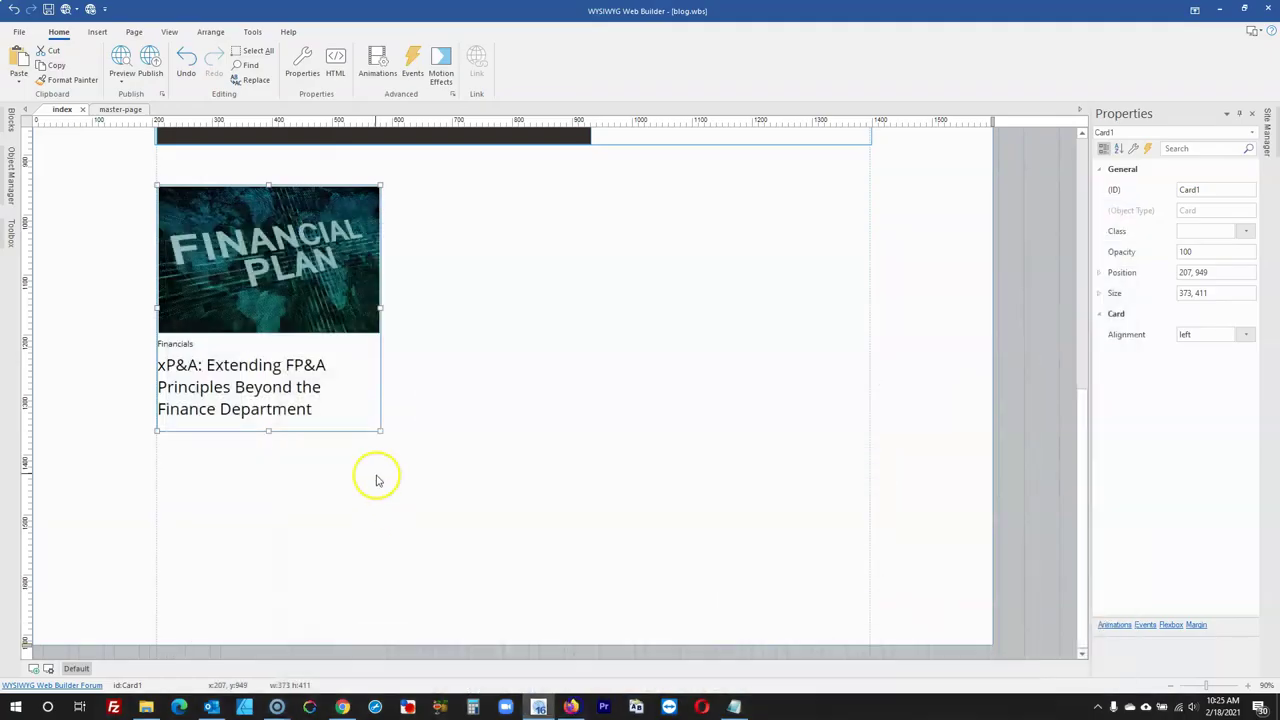
double_click(315, 388)
left_click(583, 260)
double_click(583, 260)
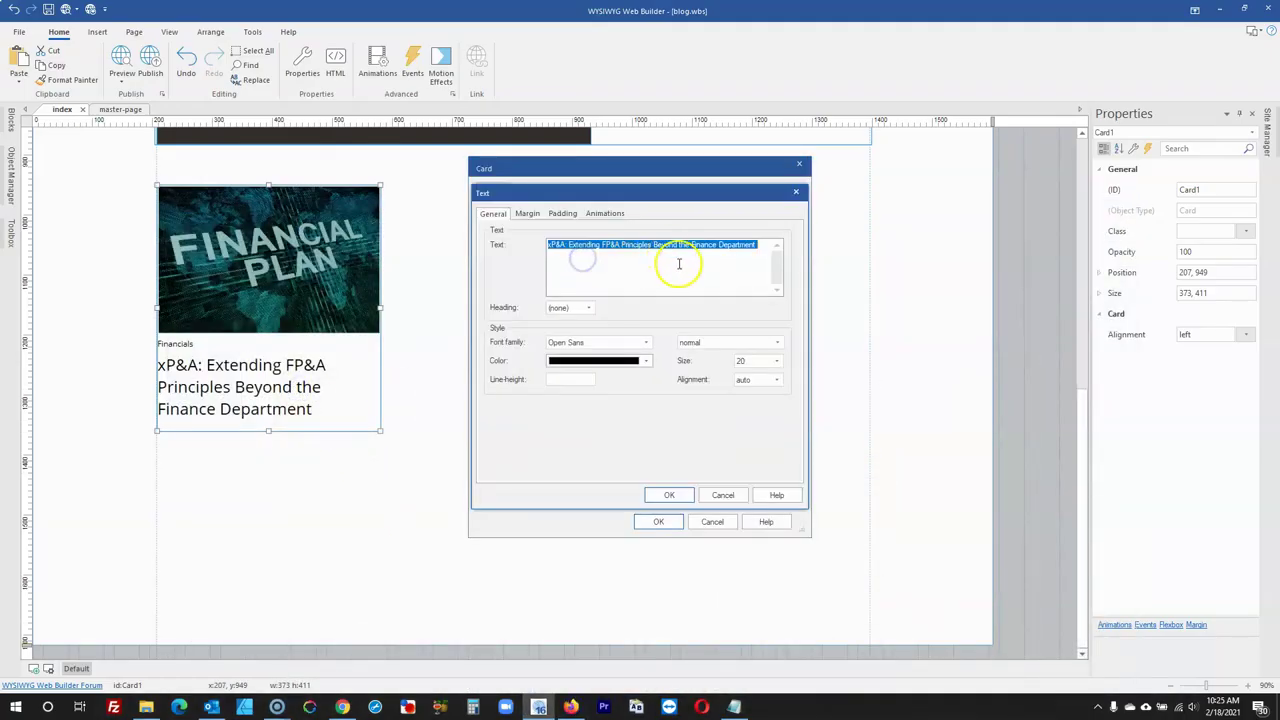
left_click(752, 362)
left_click(748, 424)
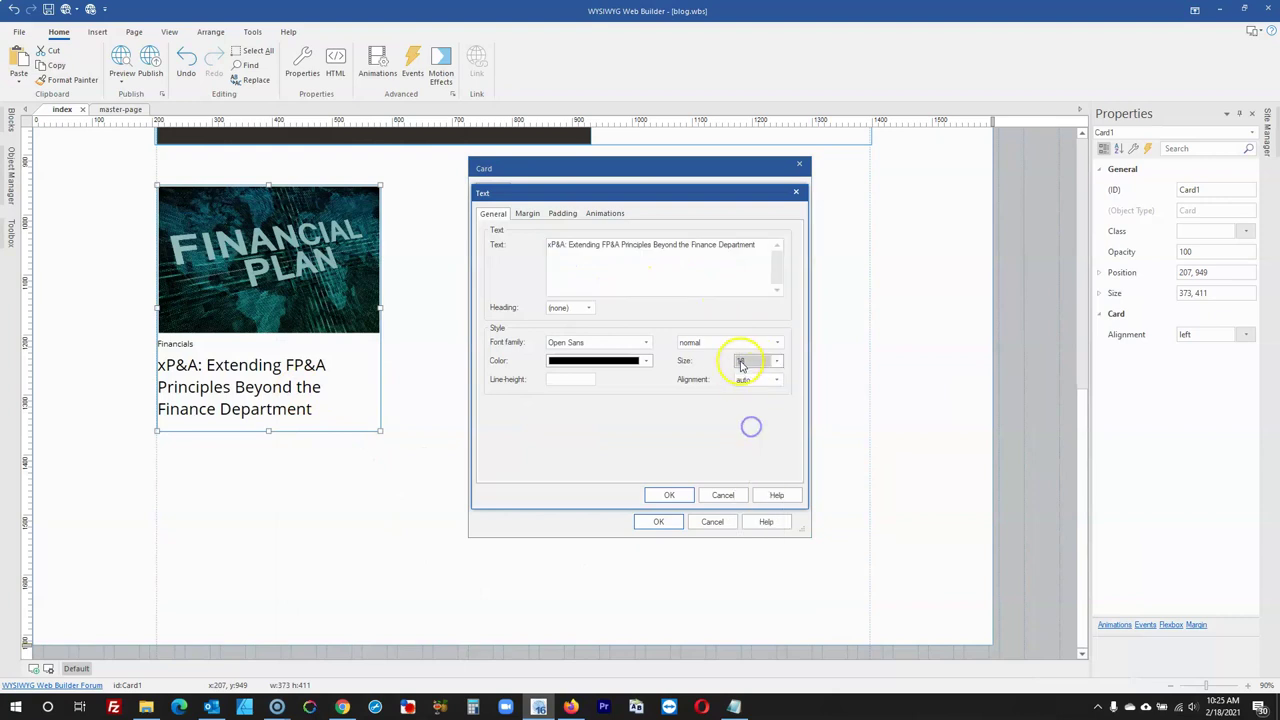
left_click(668, 497)
left_click(658, 521)
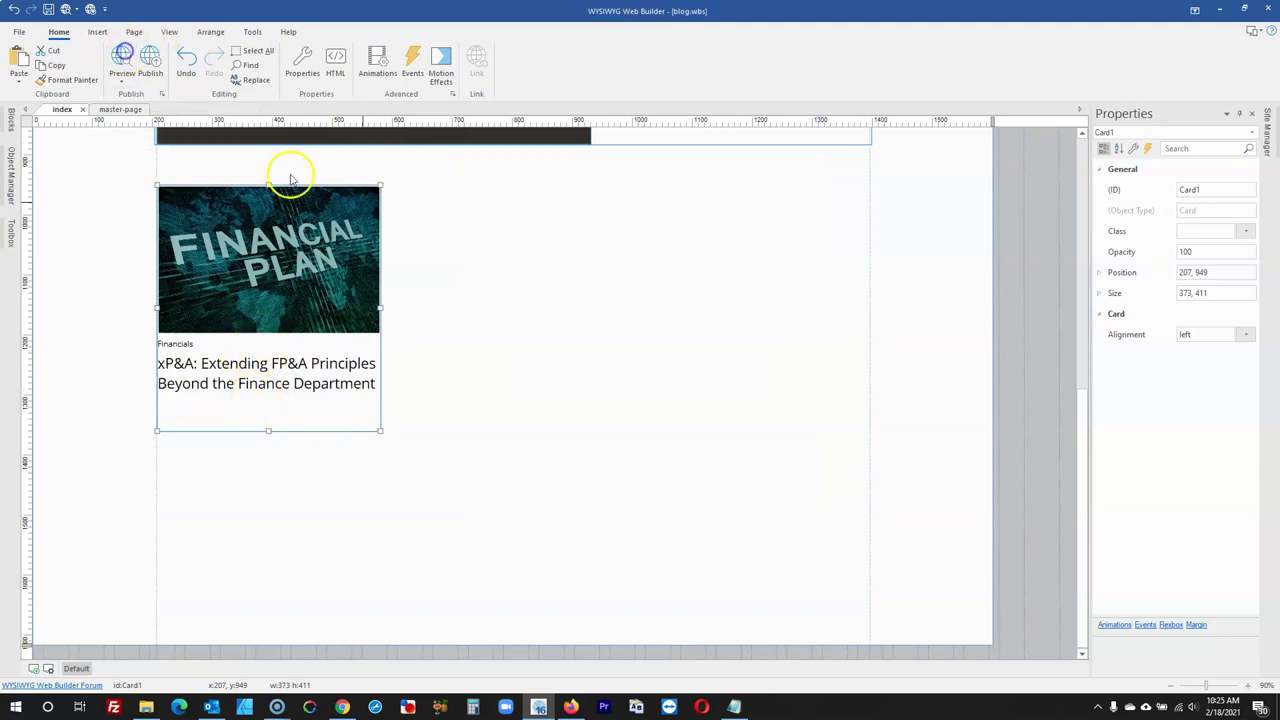
Check the card in the browser preview and set its border width and border radius to 0
scroll(431, 229, "down", 4)
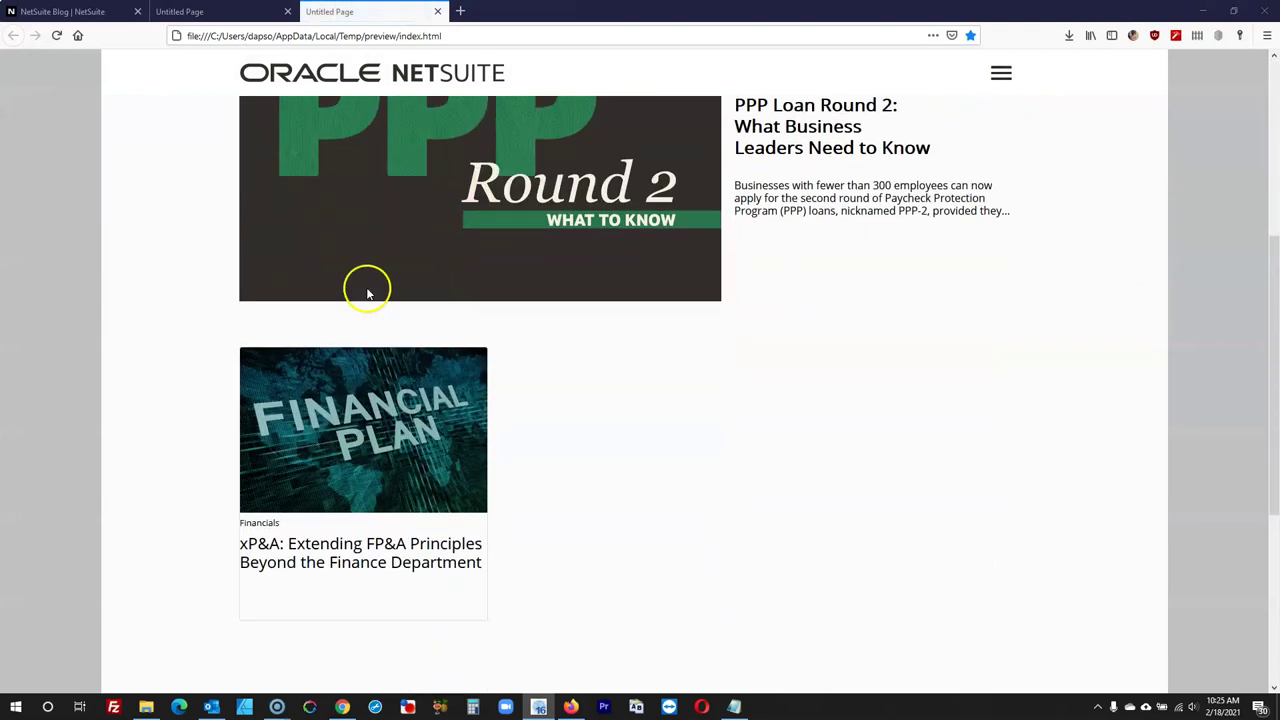
scroll(367, 293, "down", 2)
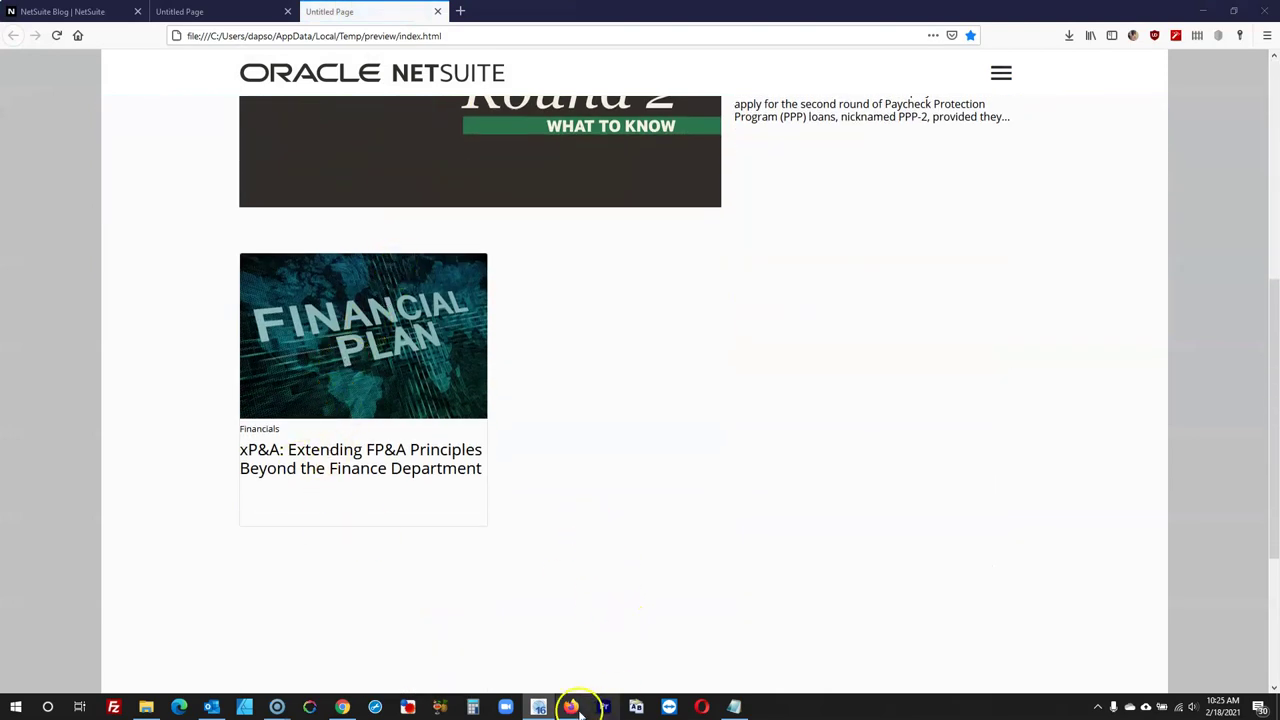
left_click(538, 707)
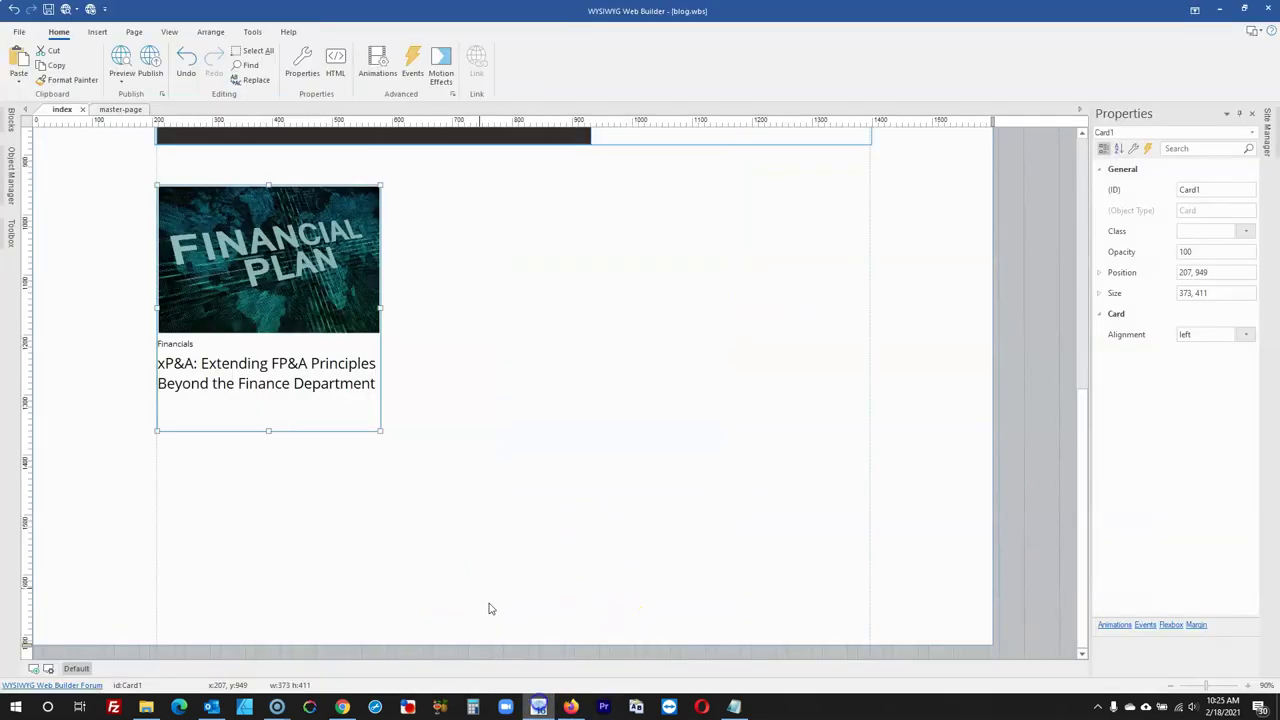
double_click(339, 419)
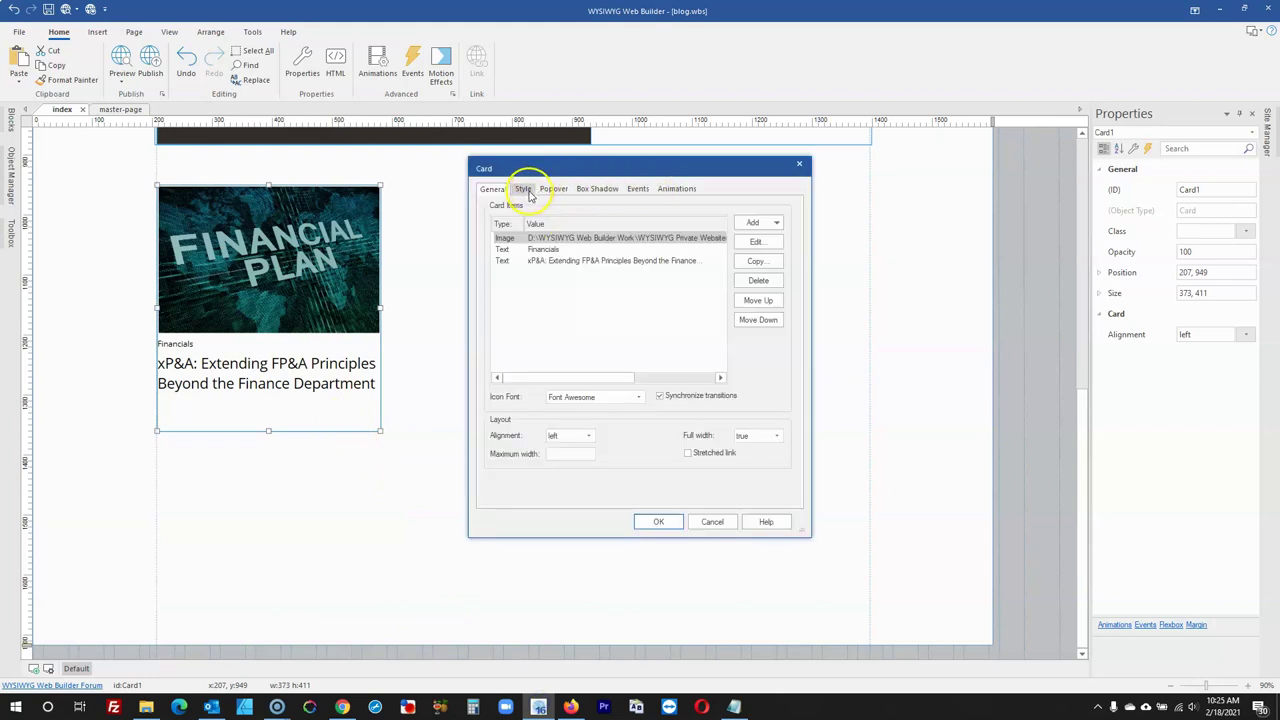
left_click(524, 190)
left_click(782, 397)
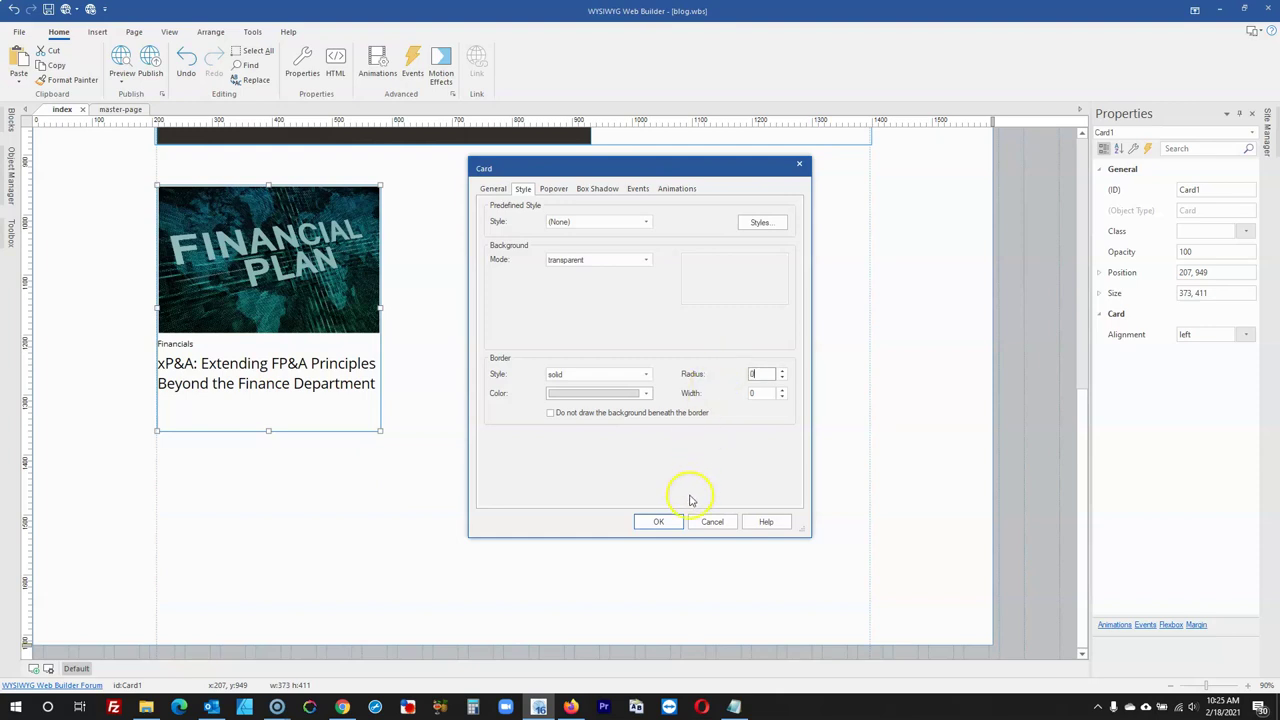
left_click(658, 522)
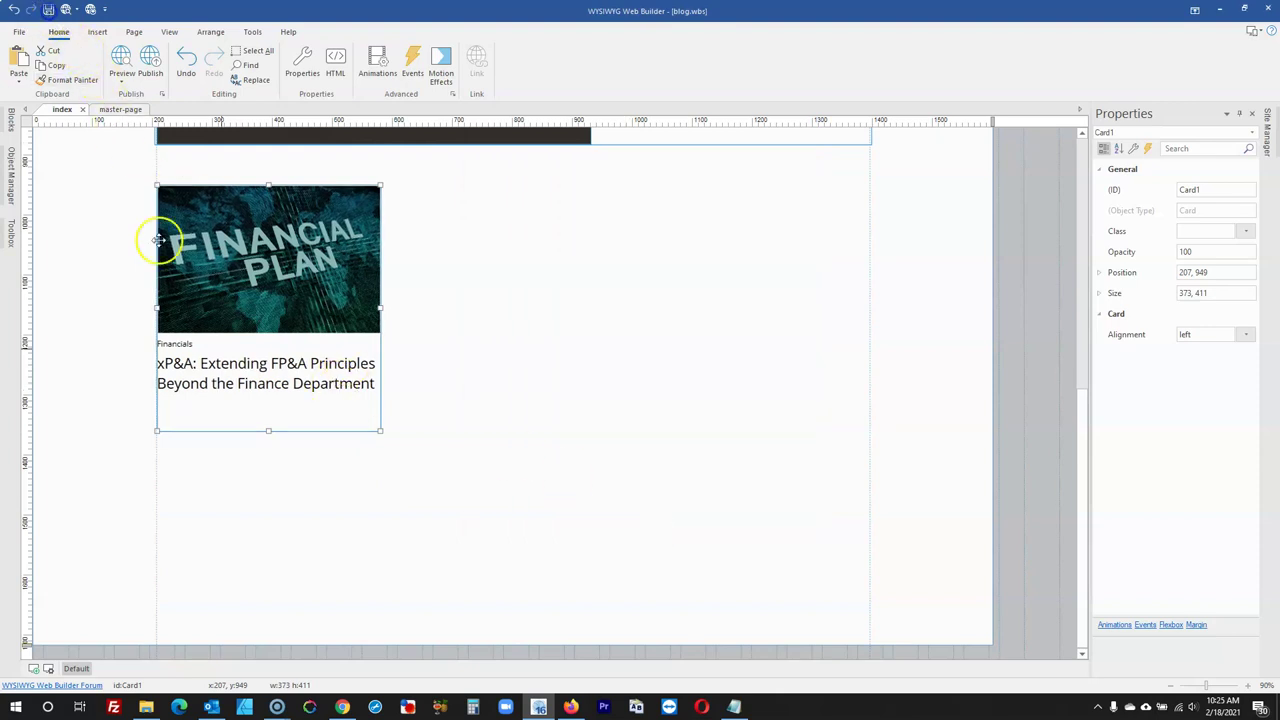
Compare with the original blog page in Firefox and set the "Financials" text item's top and bottom padding to 12
left_click(570, 705)
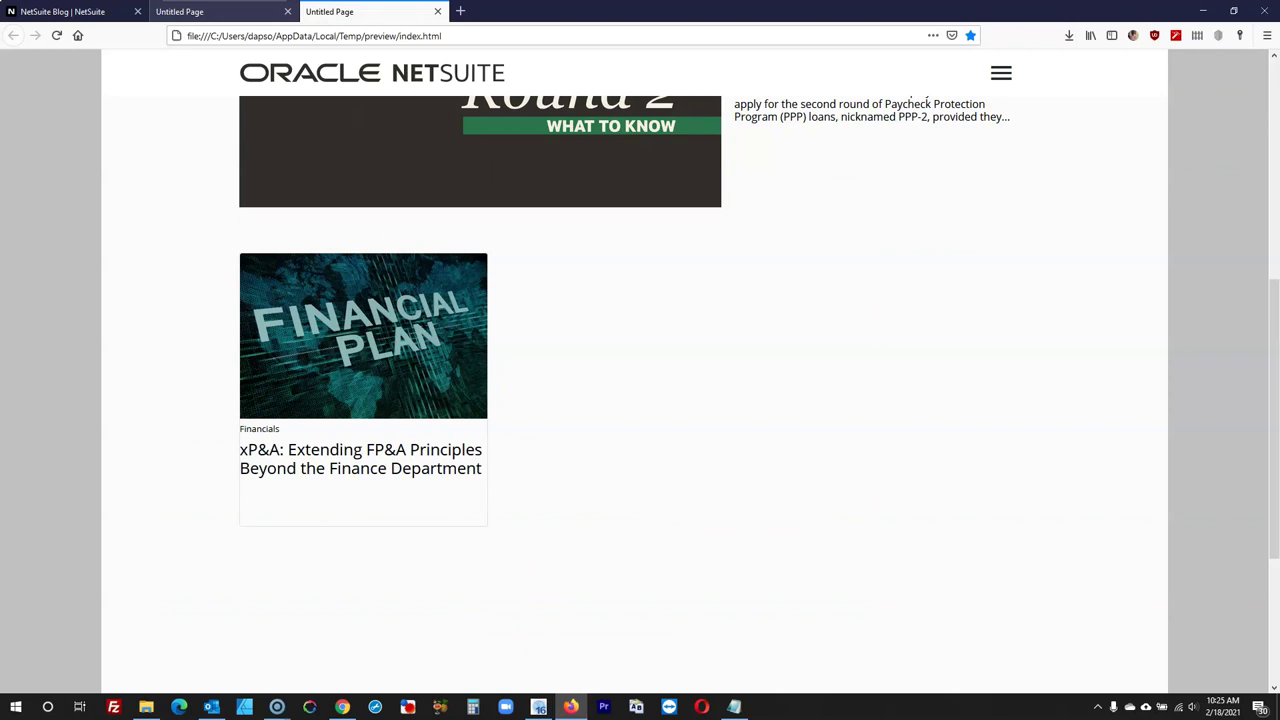
left_click(62, 11)
left_click(36, 346)
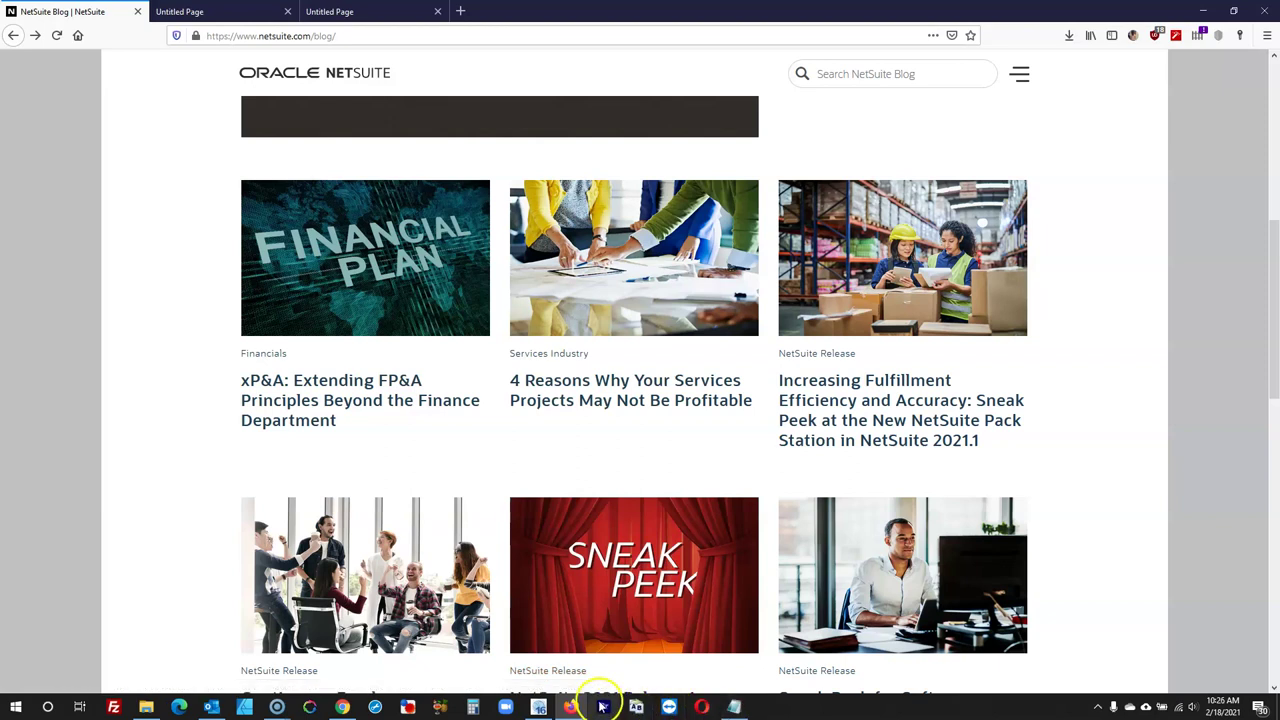
left_click(538, 706)
double_click(312, 316)
double_click(556, 249)
left_click(562, 213)
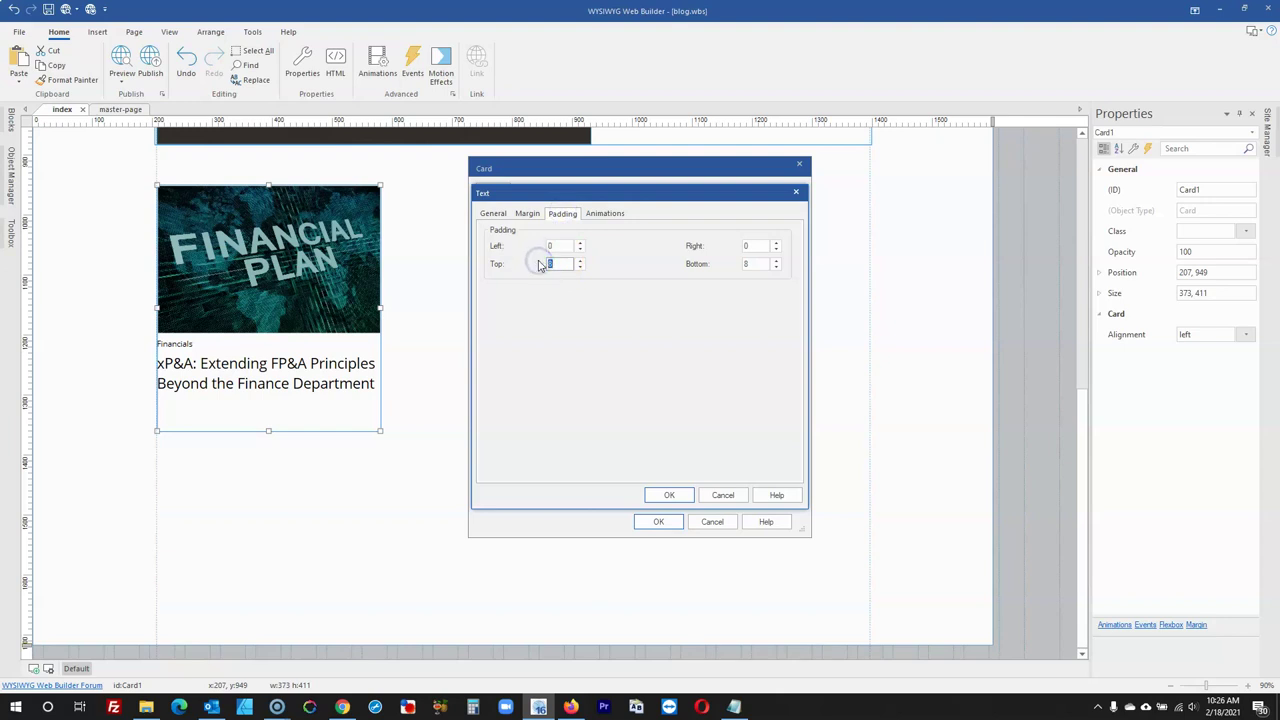
type("11")
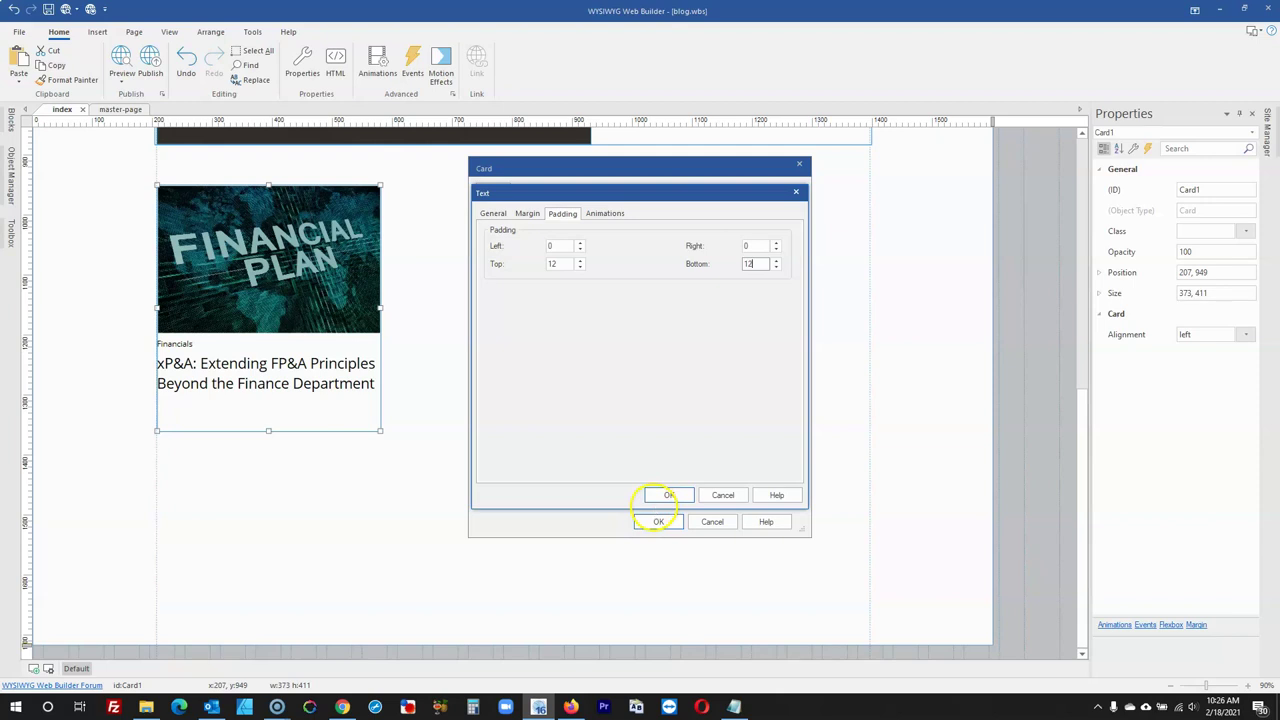
left_click(668, 497)
left_click(660, 521)
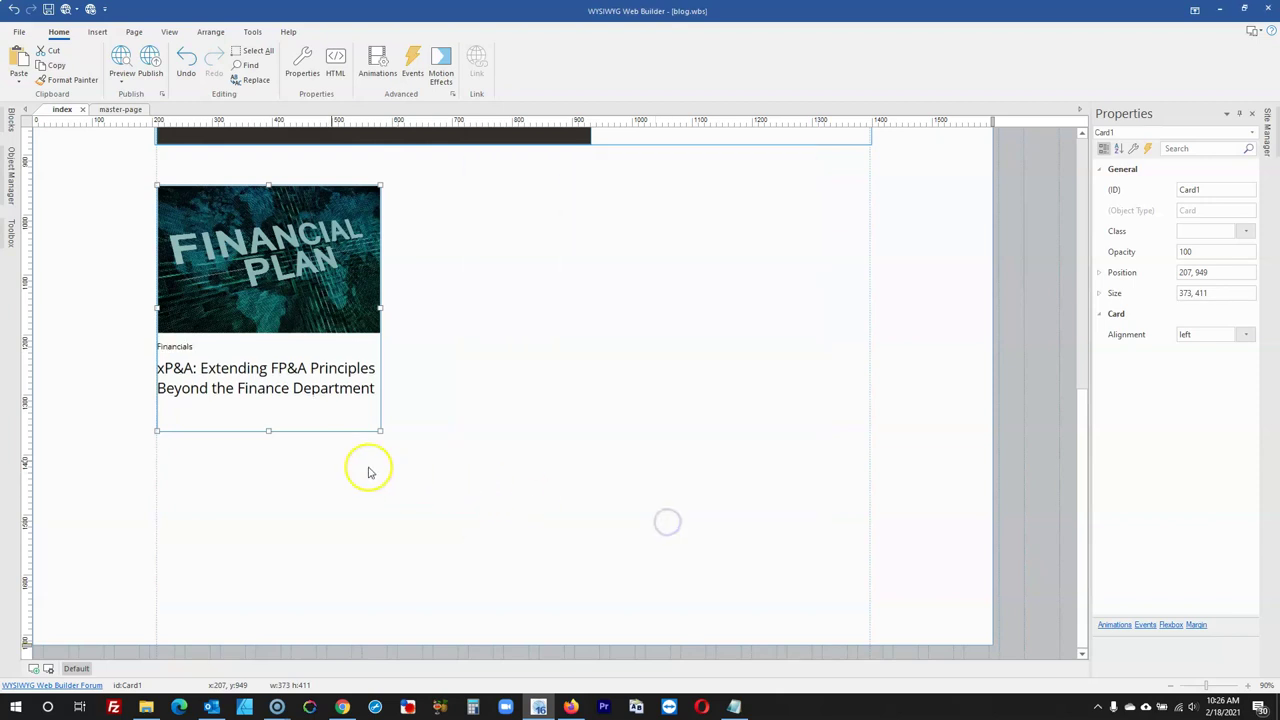
Set the left padding of the card's "Financials" text item to 2
left_click(312, 484)
left_click(284, 330)
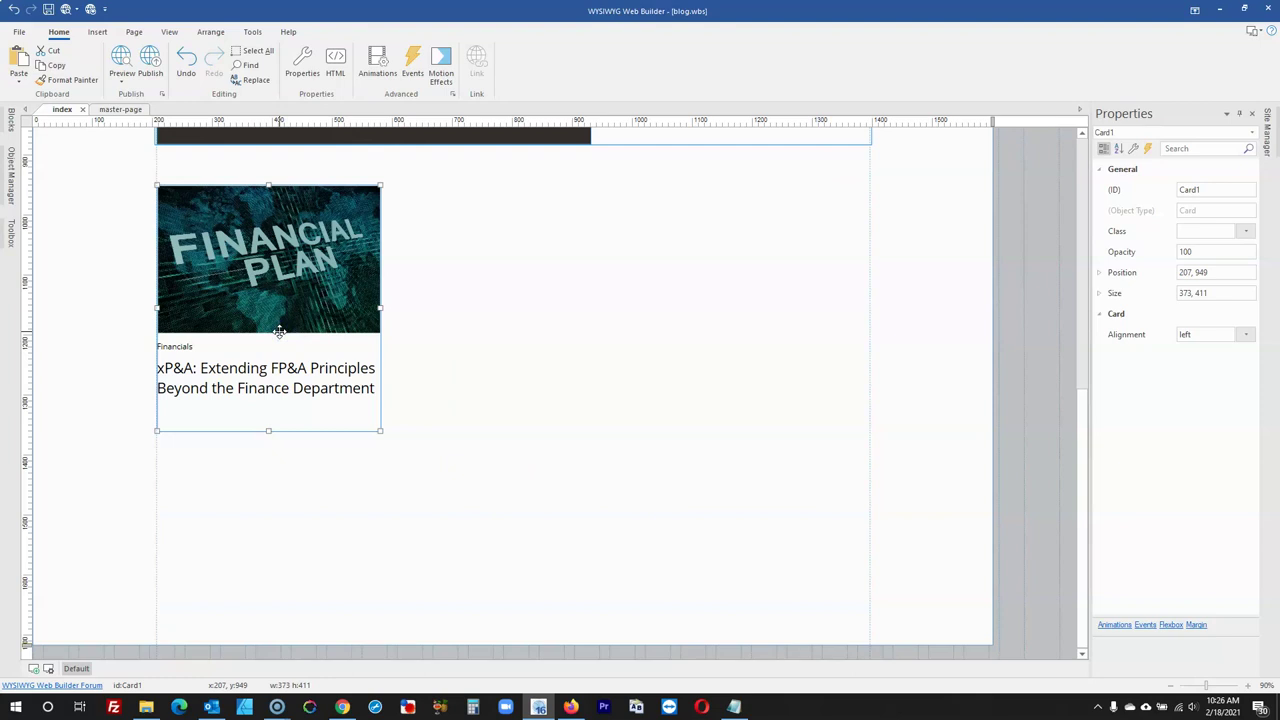
double_click(280, 331)
double_click(520, 250)
left_click(555, 214)
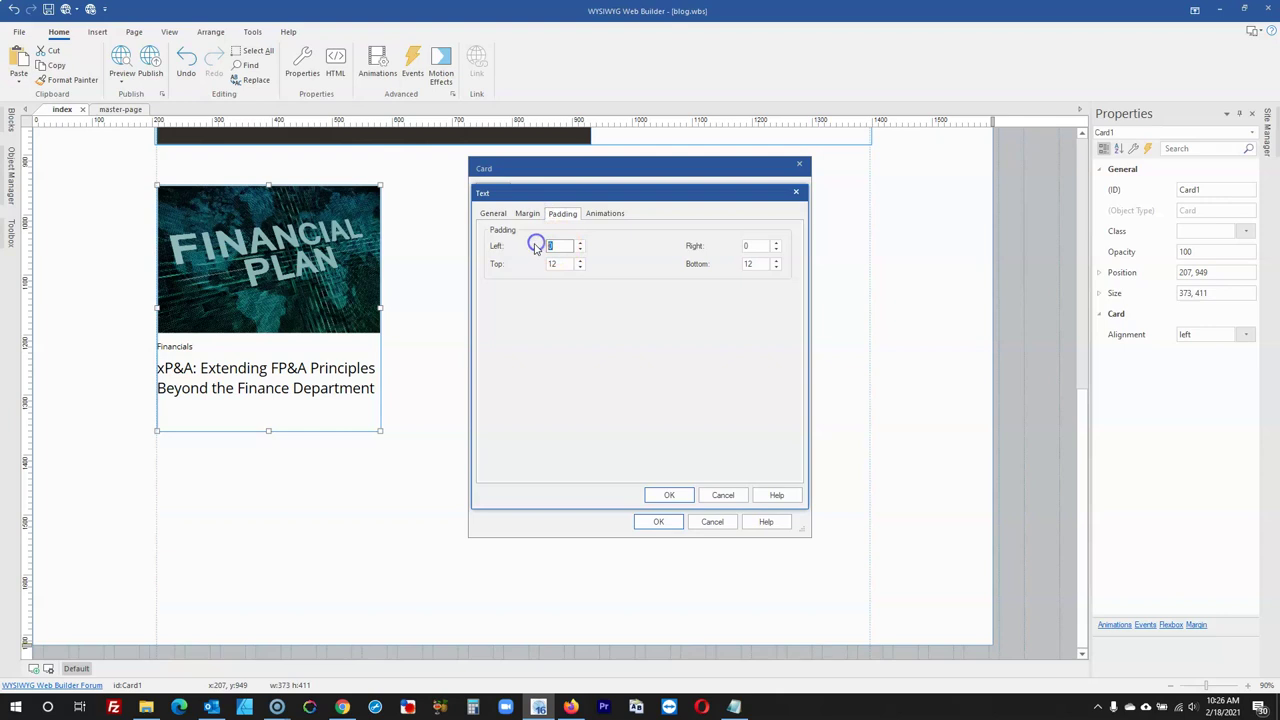
left_click(665, 494)
left_click(655, 522)
Set the left padding of the card's headline text item to 2
double_click(286, 388)
double_click(520, 260)
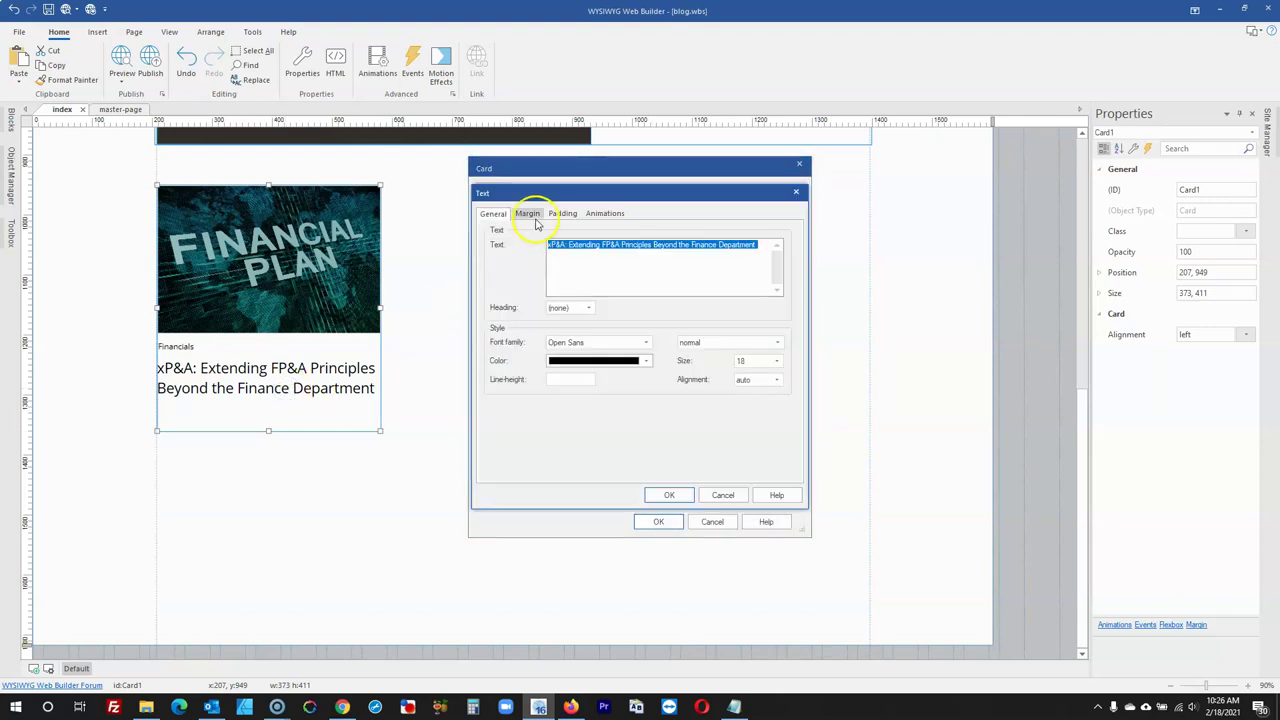
left_click(530, 215)
left_click(561, 214)
type("2")
left_click(667, 494)
left_click(657, 522)
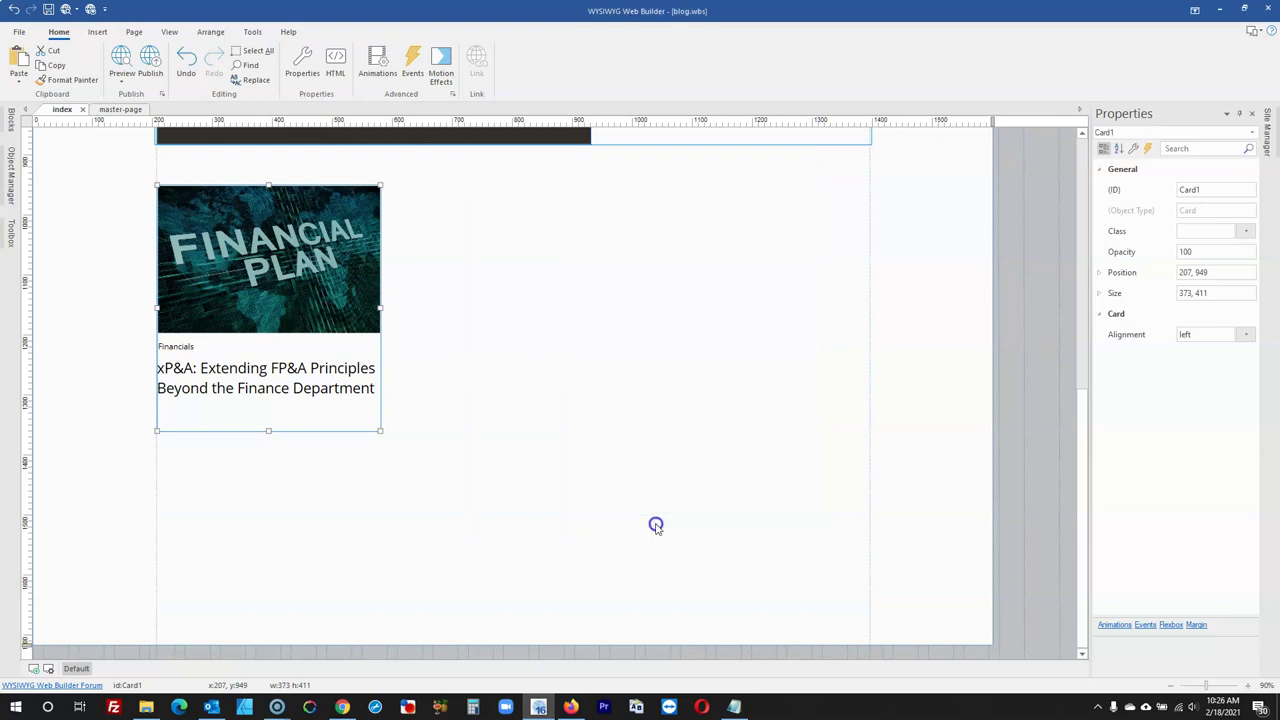
Edit the right padding of the card's "Financials" text item and of its headline text item
double_click(337, 372)
double_click(583, 250)
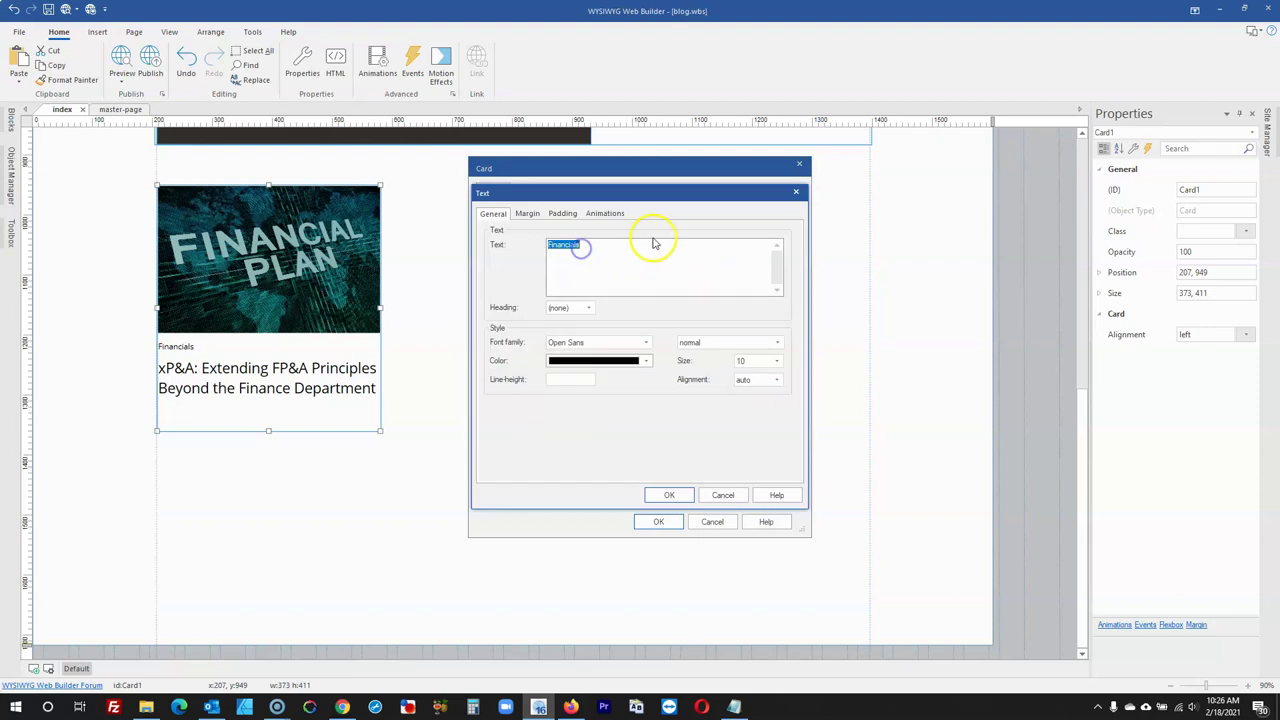
left_click(558, 215)
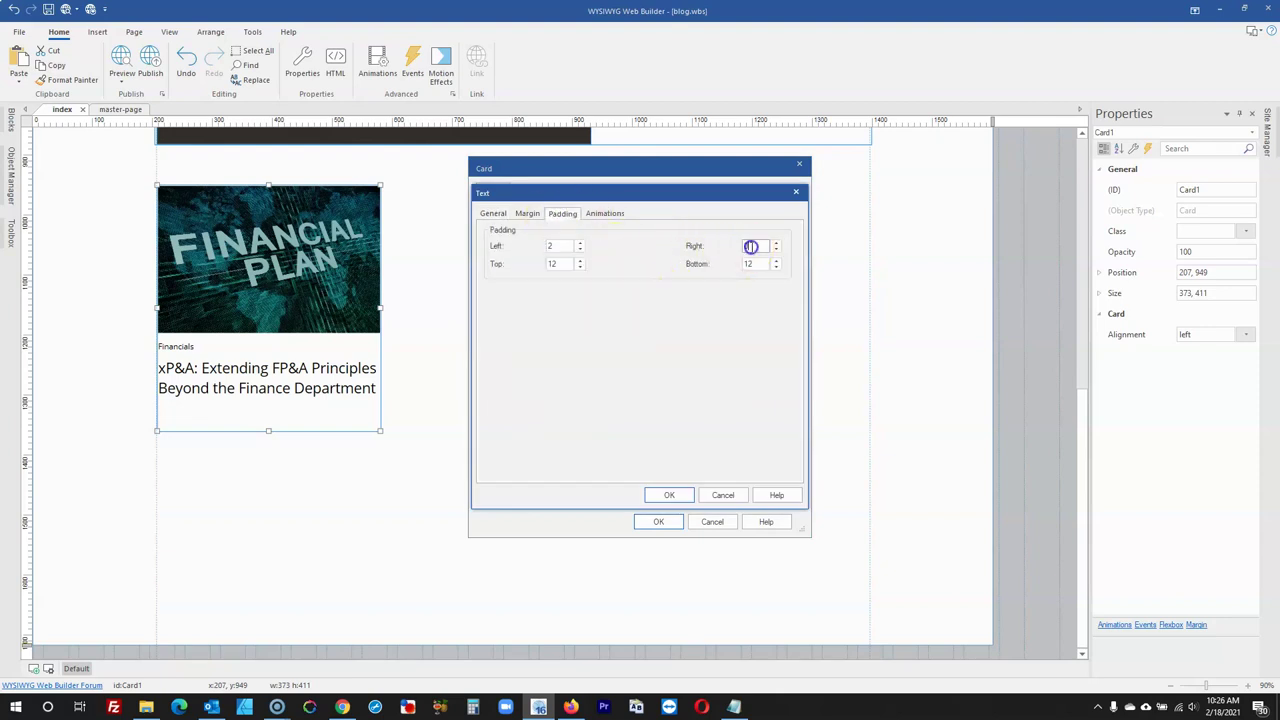
left_click(669, 495)
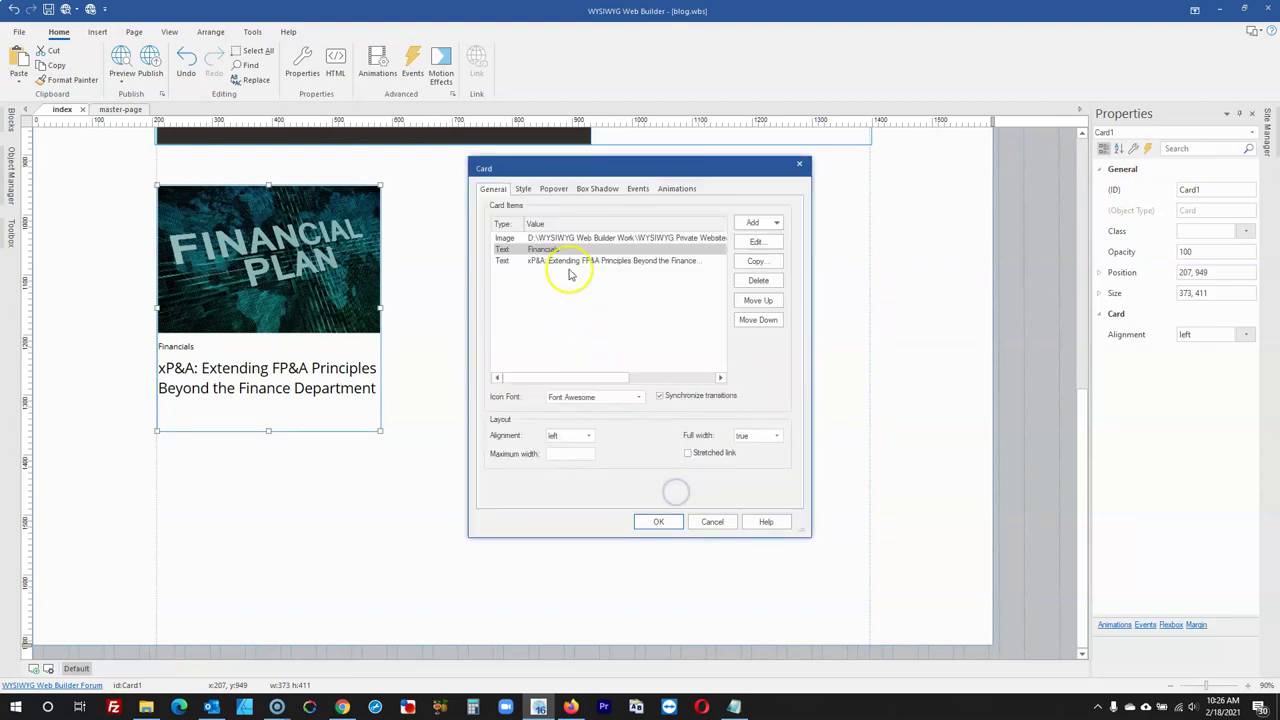
left_click(569, 260)
double_click(567, 251)
left_click(562, 213)
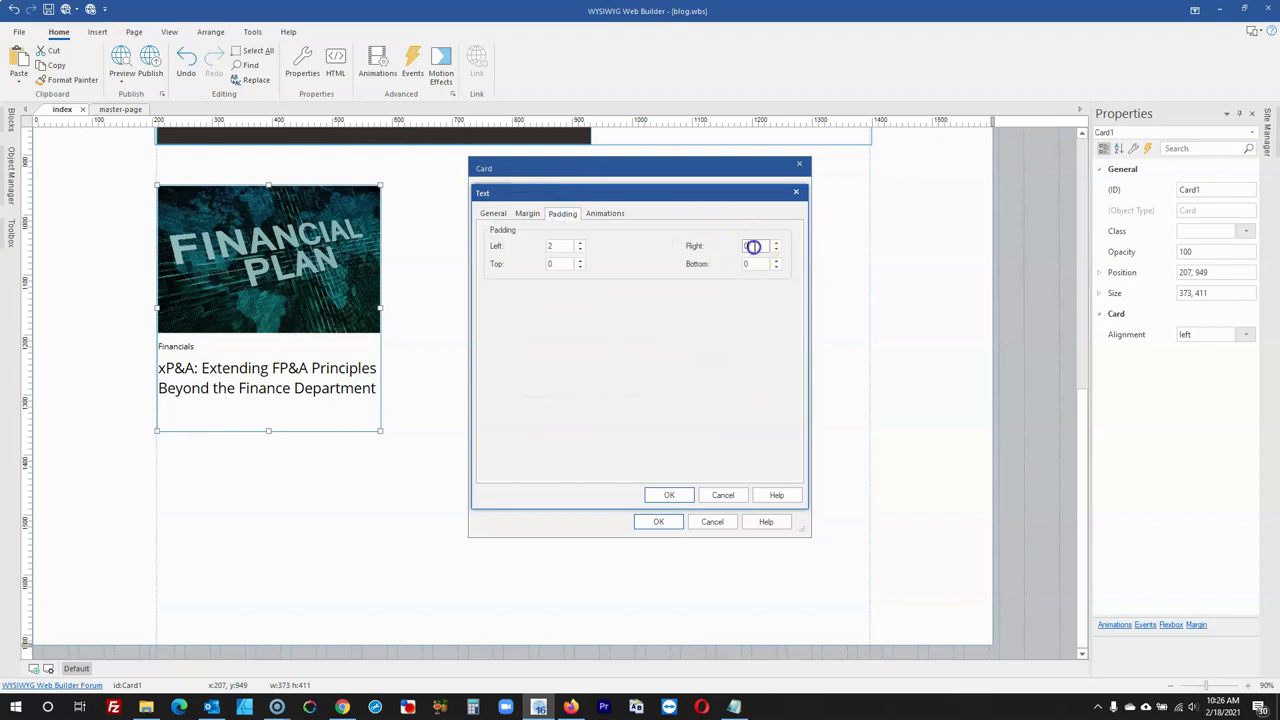
left_click(669, 495)
left_click(658, 521)
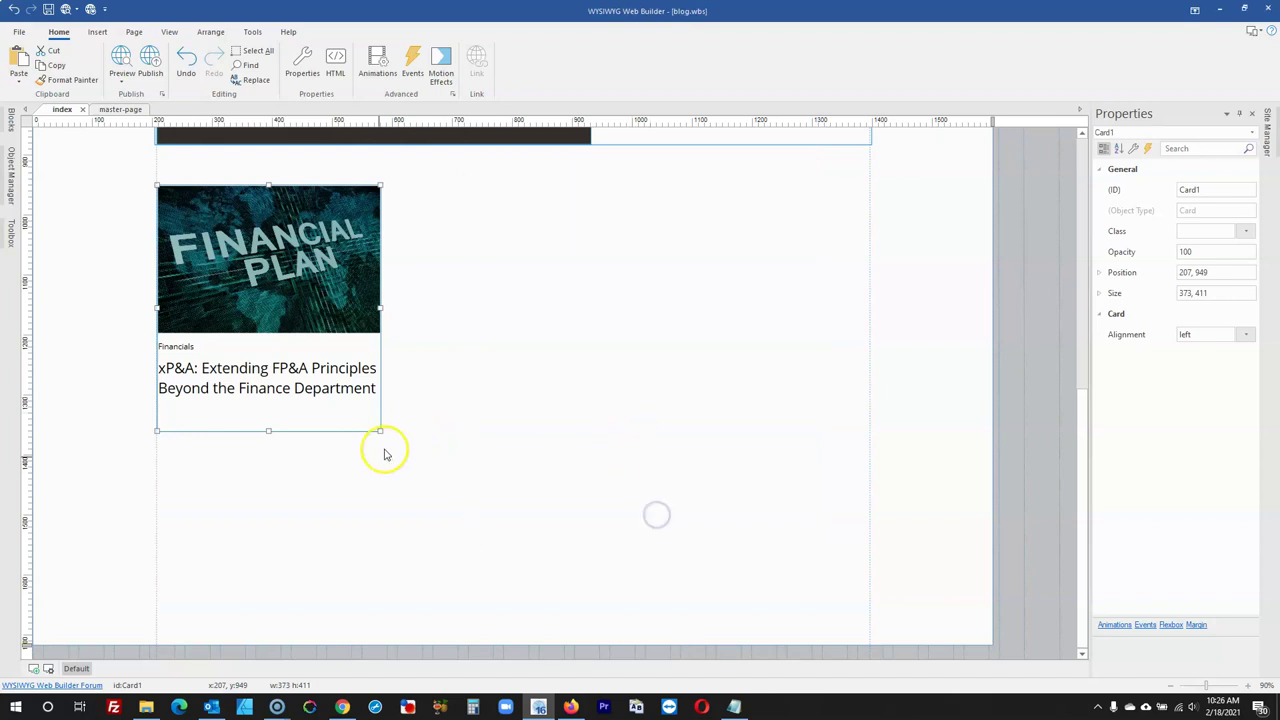
Add two copies of the card in line with the original at y 949, one at x 644 and one at x 1025
key("ctrl+v")
left_click_drag(471, 283, 467, 217)
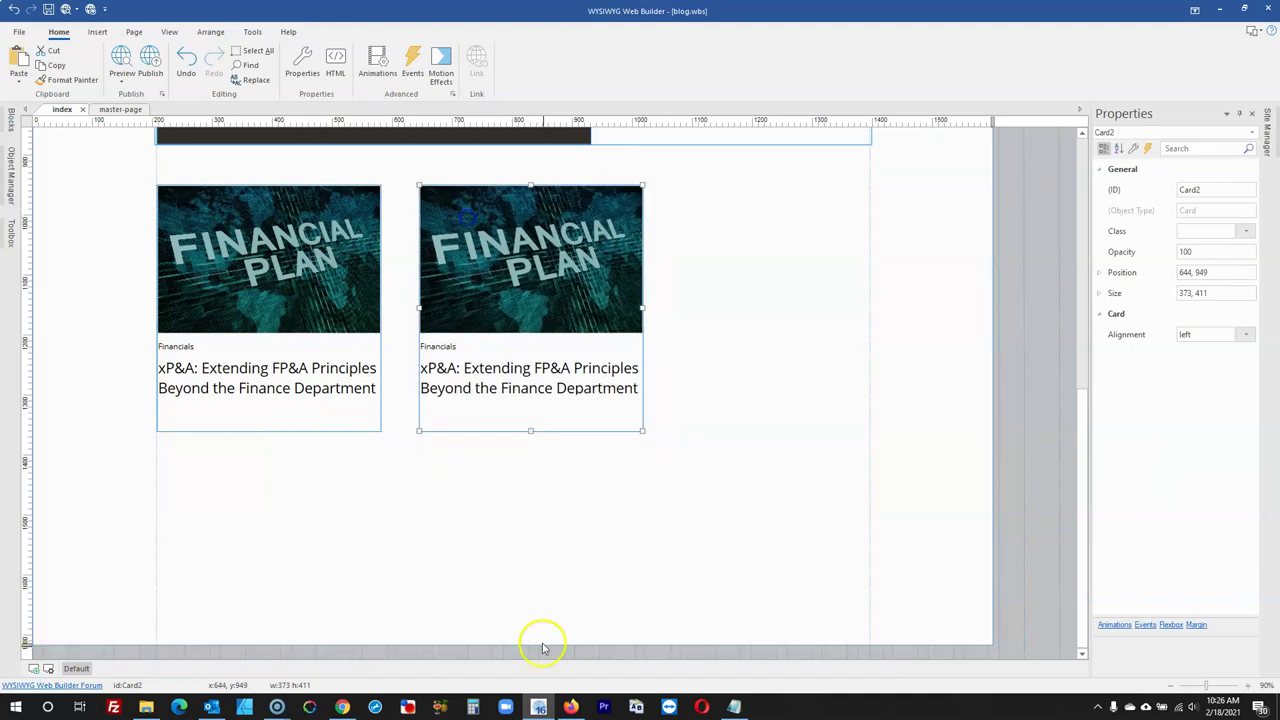
left_click(567, 706)
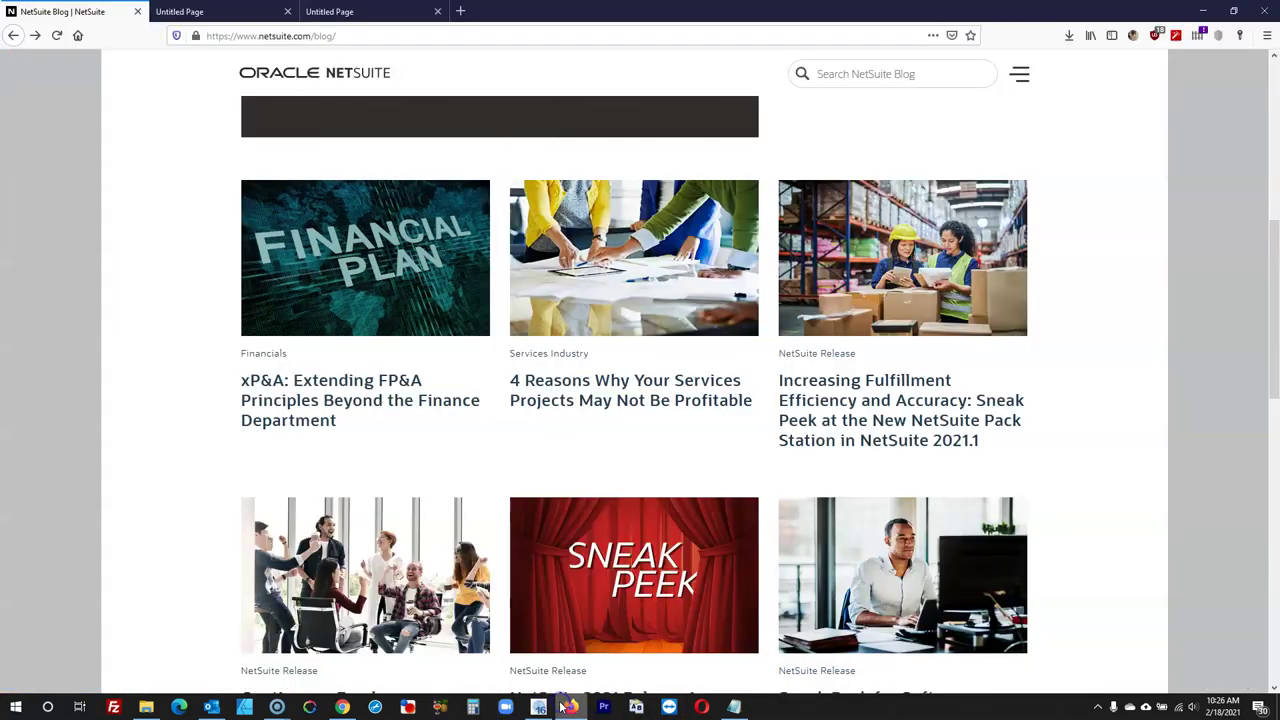
left_click(568, 708)
key("ctrl+v")
left_click_drag(680, 329, 727, 214)
Select all three cards and distribute them horizontally with equal spacing
key("ctrl+a")
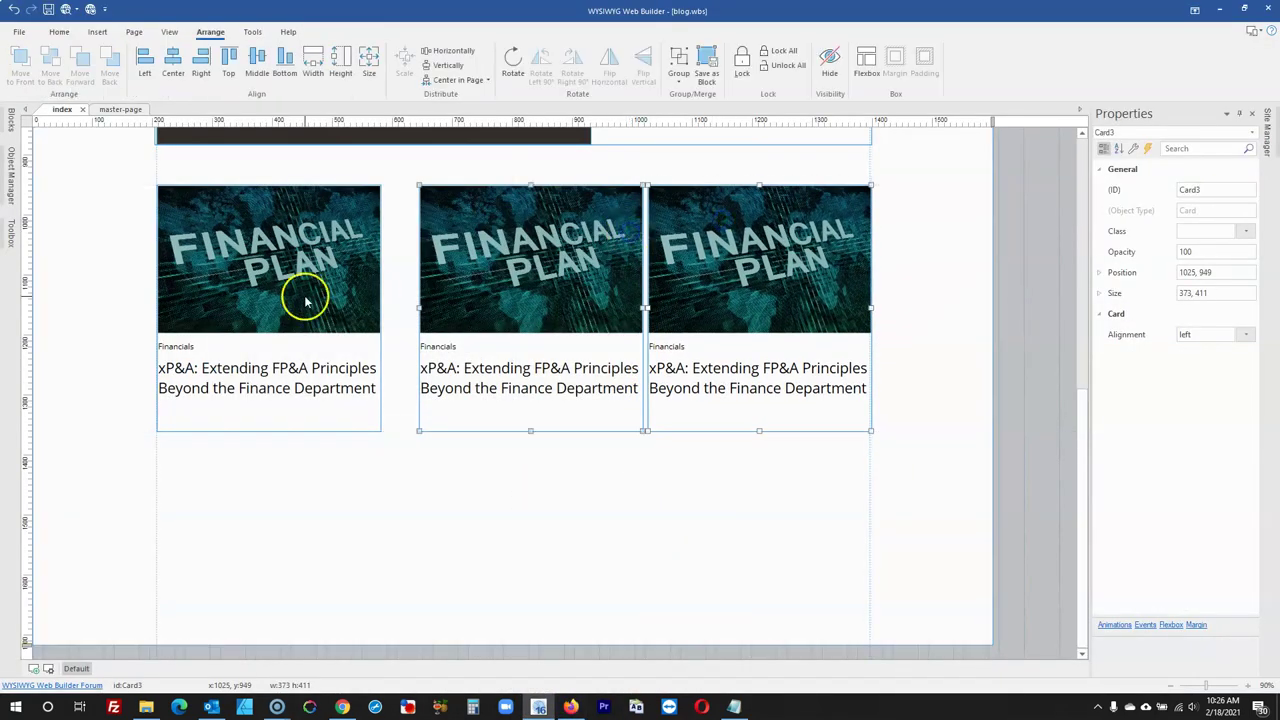
left_click(440, 50)
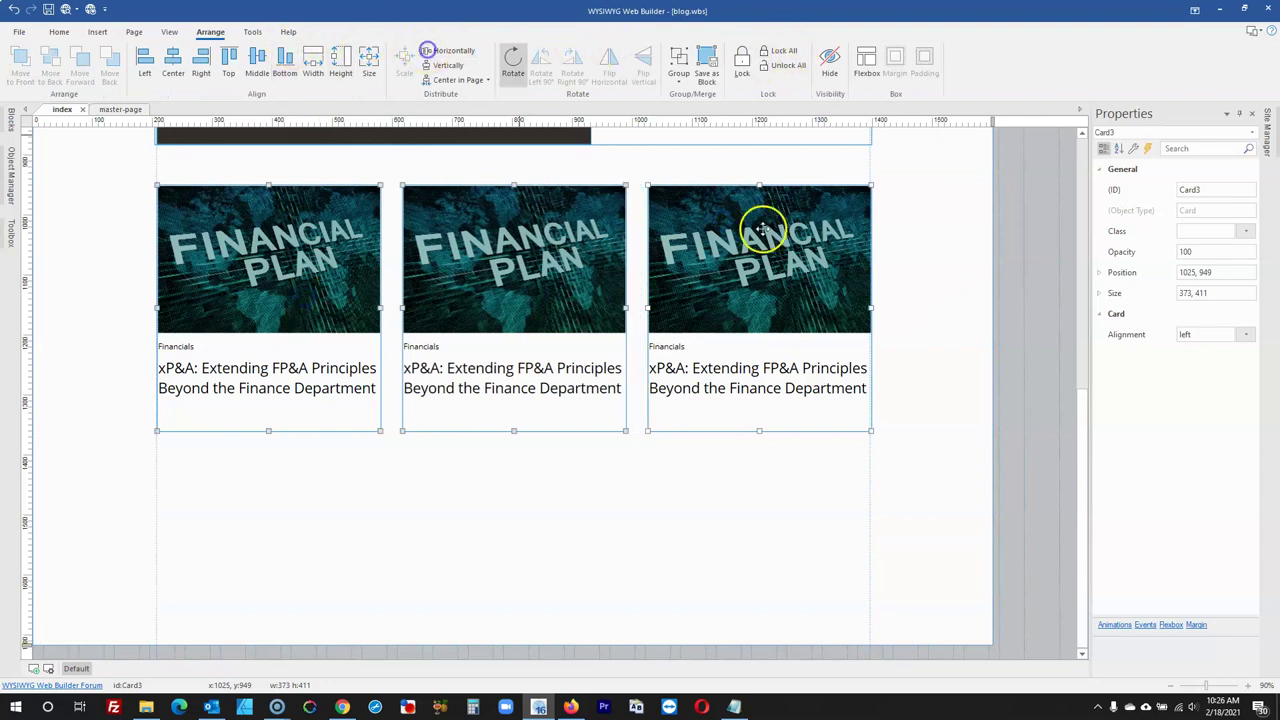
left_click(1045, 350)
Switch to the NetSuite blog page in Firefox and try to select the "4 Reasons Why Your Services Projects May Not Be Profitable" headline
left_click(570, 707)
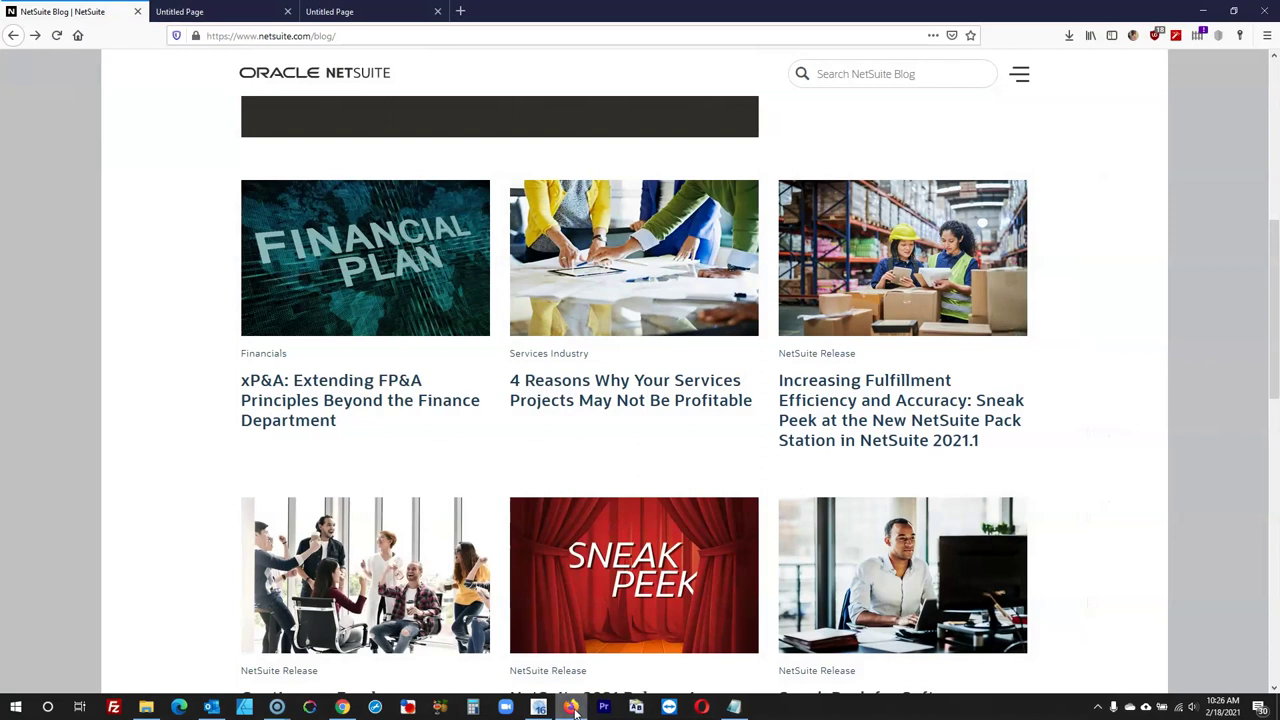
left_click(750, 446)
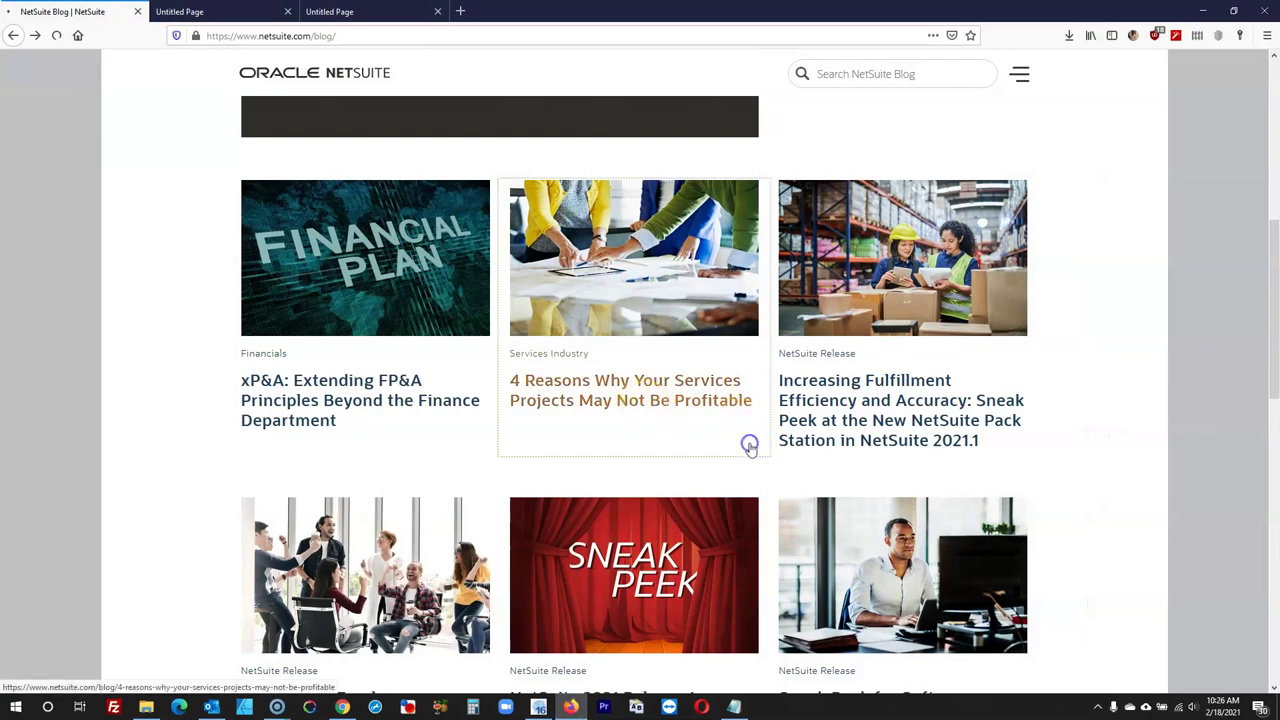
left_click(57, 35)
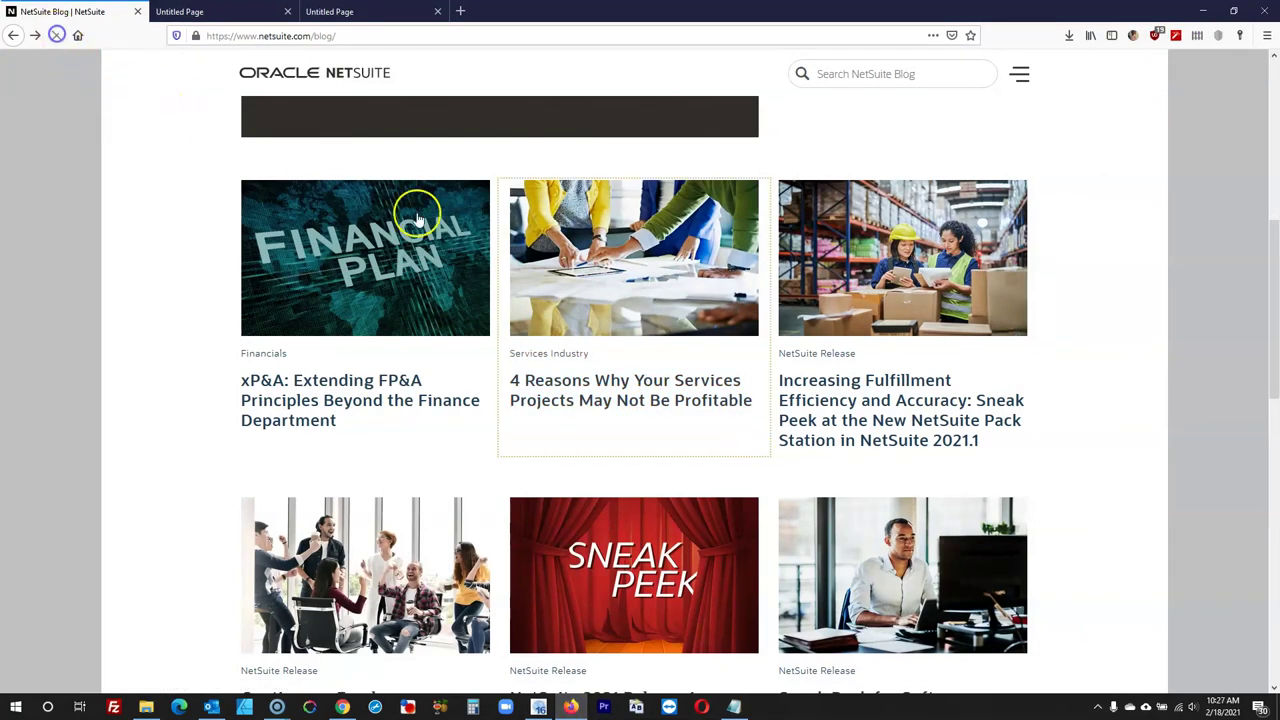
left_click(654, 359)
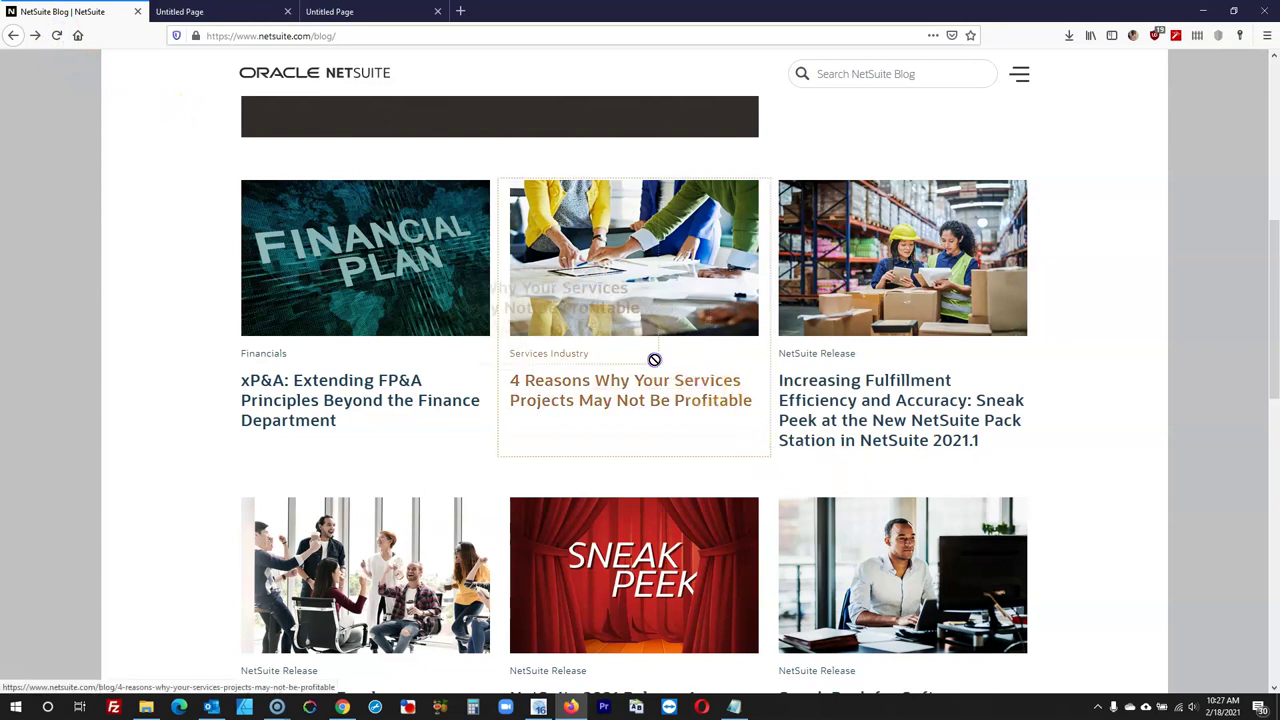
right_click(134, 592)
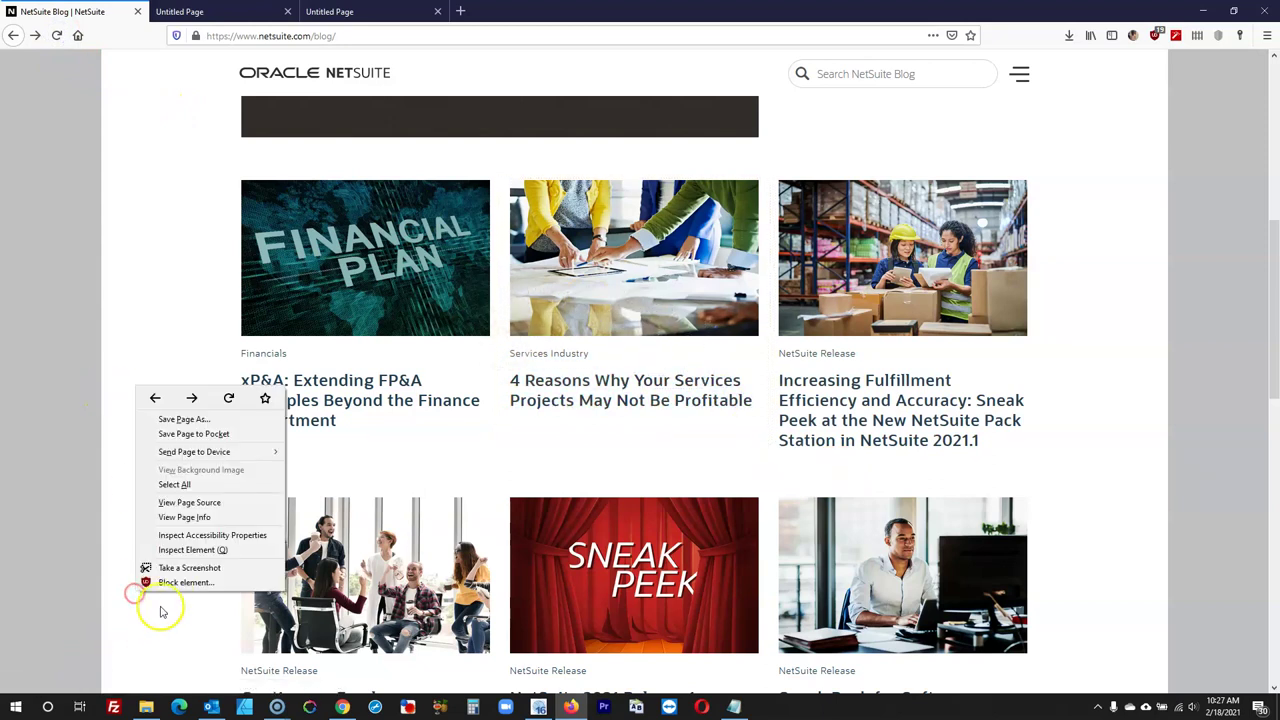
left_click(192, 550)
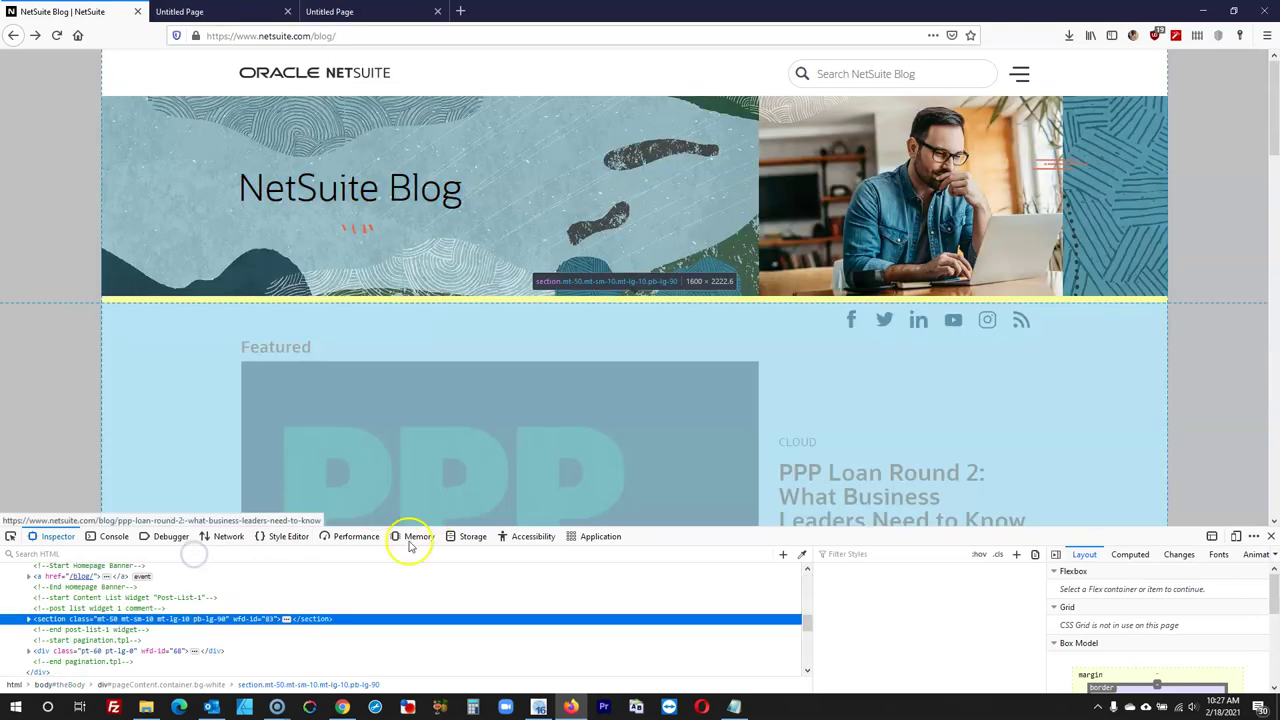
scroll(274, 400, "down", 6)
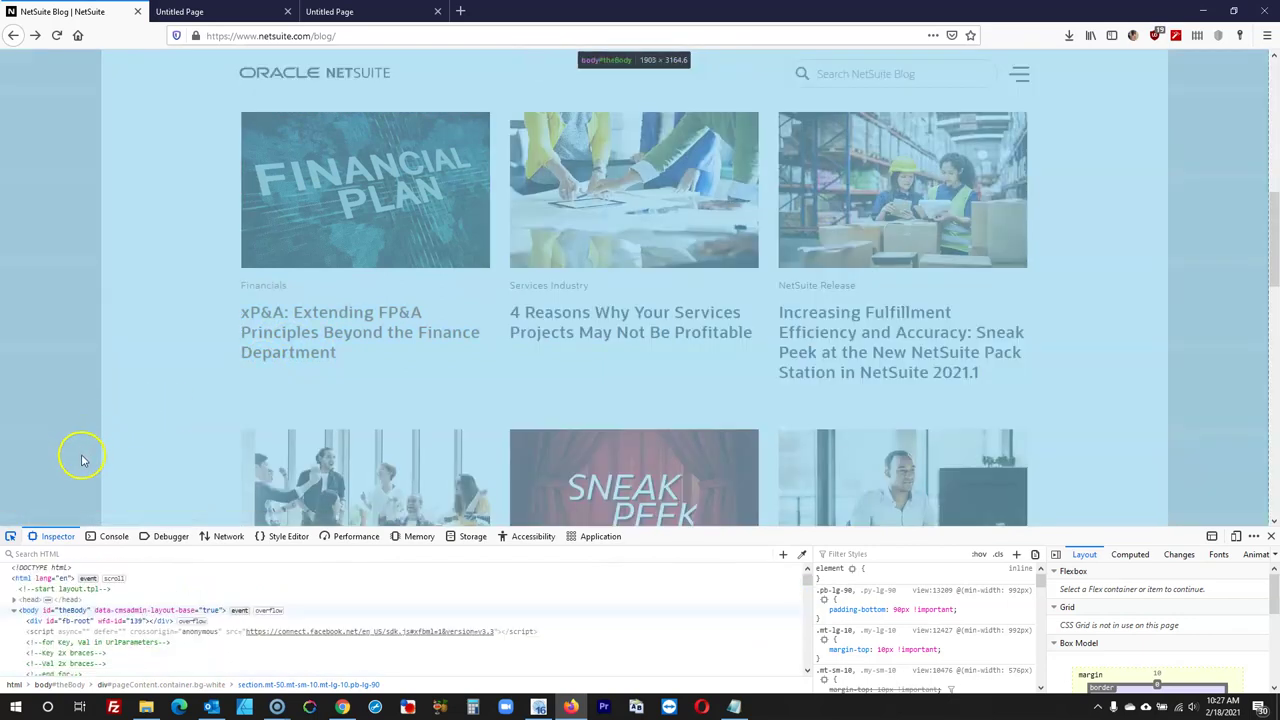
left_click(80, 451)
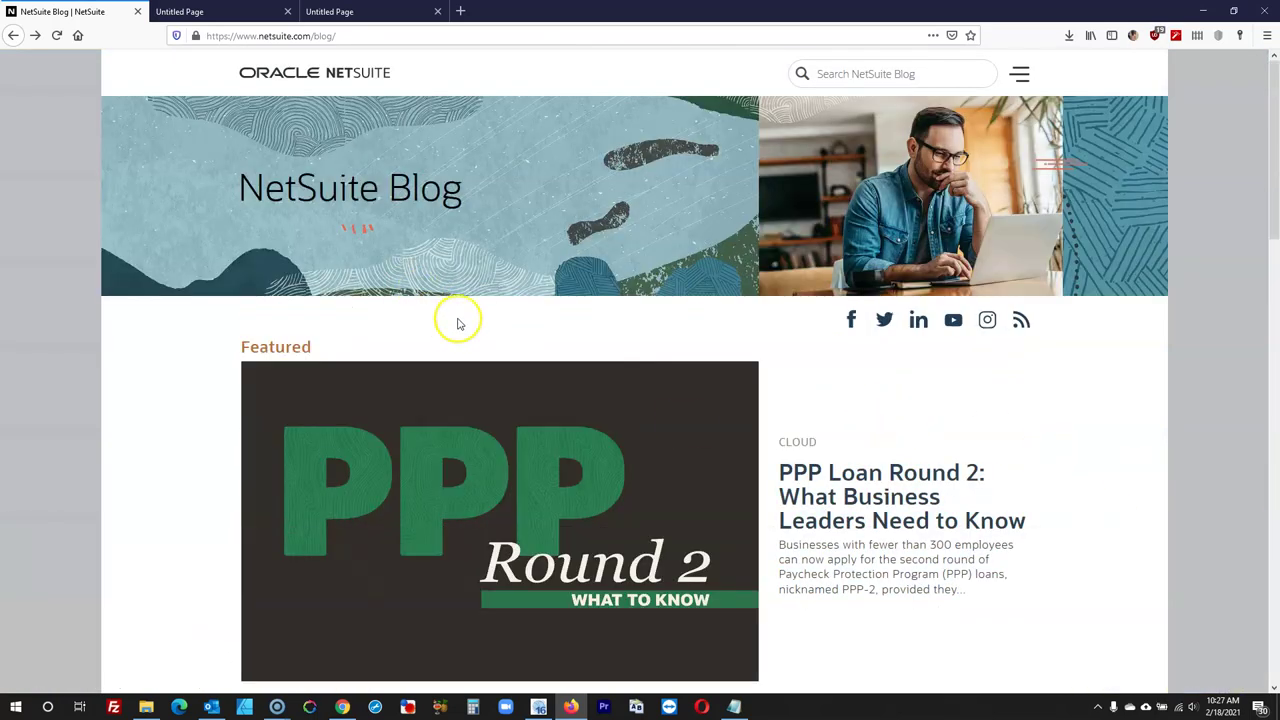
Copy the text "4 Reasons Why Your Services" from the second article's headline on the blog page
scroll(457, 320, "down", 10)
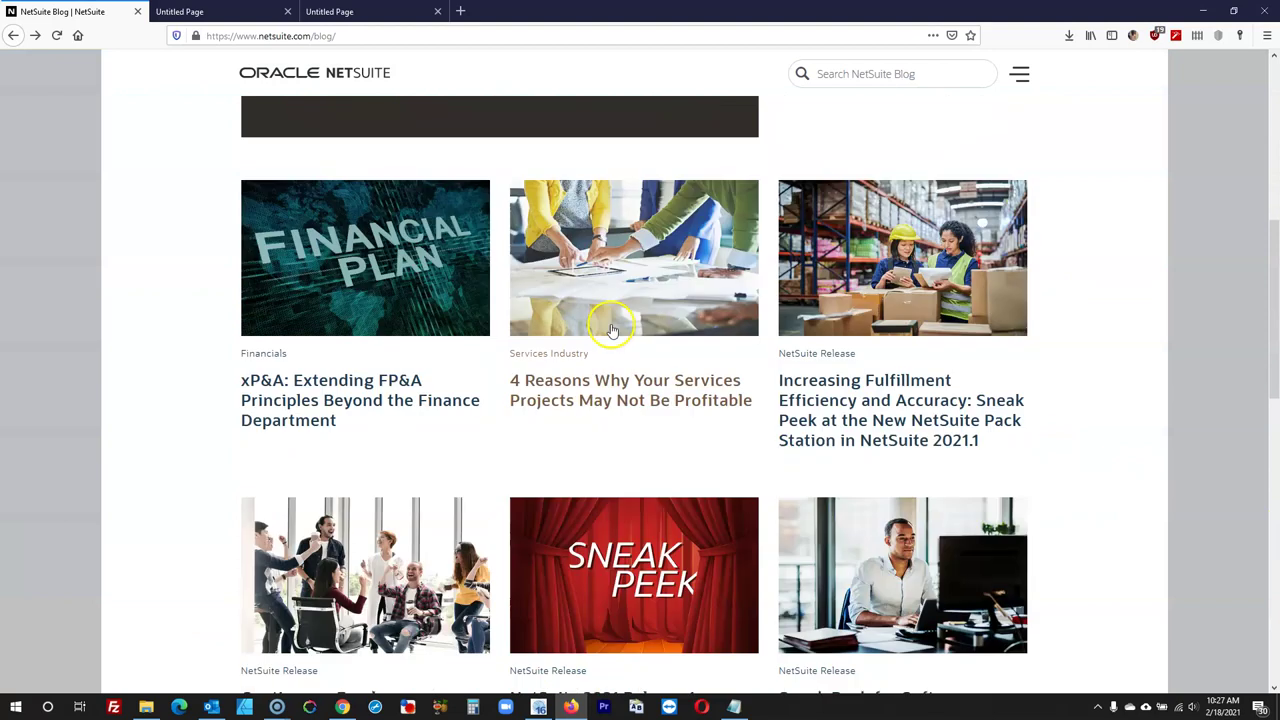
scroll(612, 330, "up", 2)
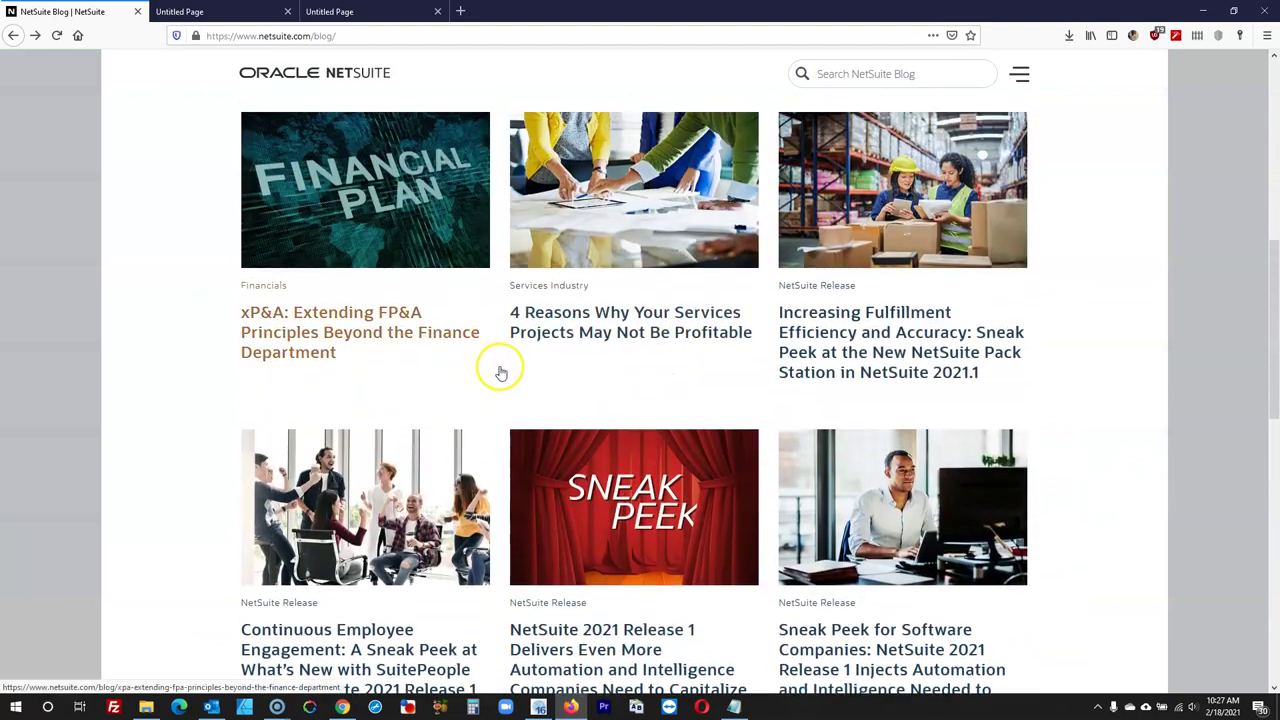
mouse_move(513, 332)
left_mouse_down()
mouse_move(566, 332)
mouse_move(595, 313)
mouse_move(513, 318)
left_mouse_up()
key("ctrl+c")
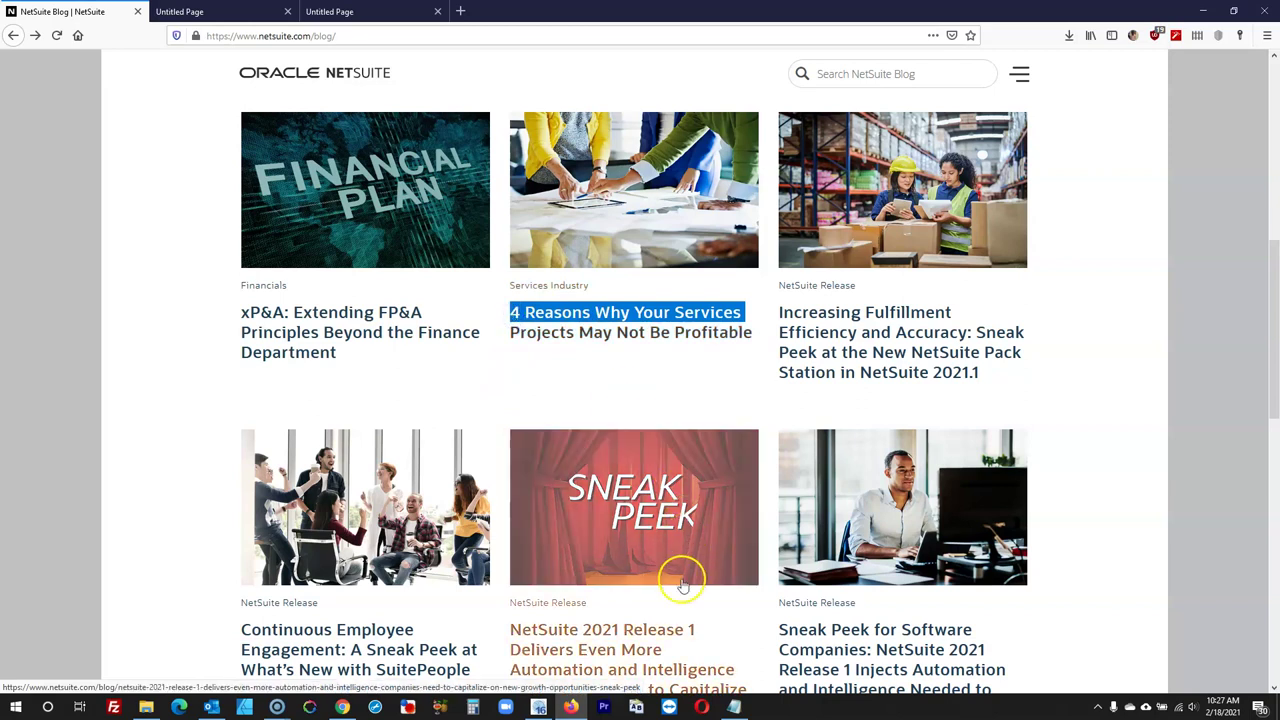
Collect the second article's full headline and the third article's category and headline from the blog page in Notepad
left_click(734, 707)
key("ctrl+v")
left_click(500, 400)
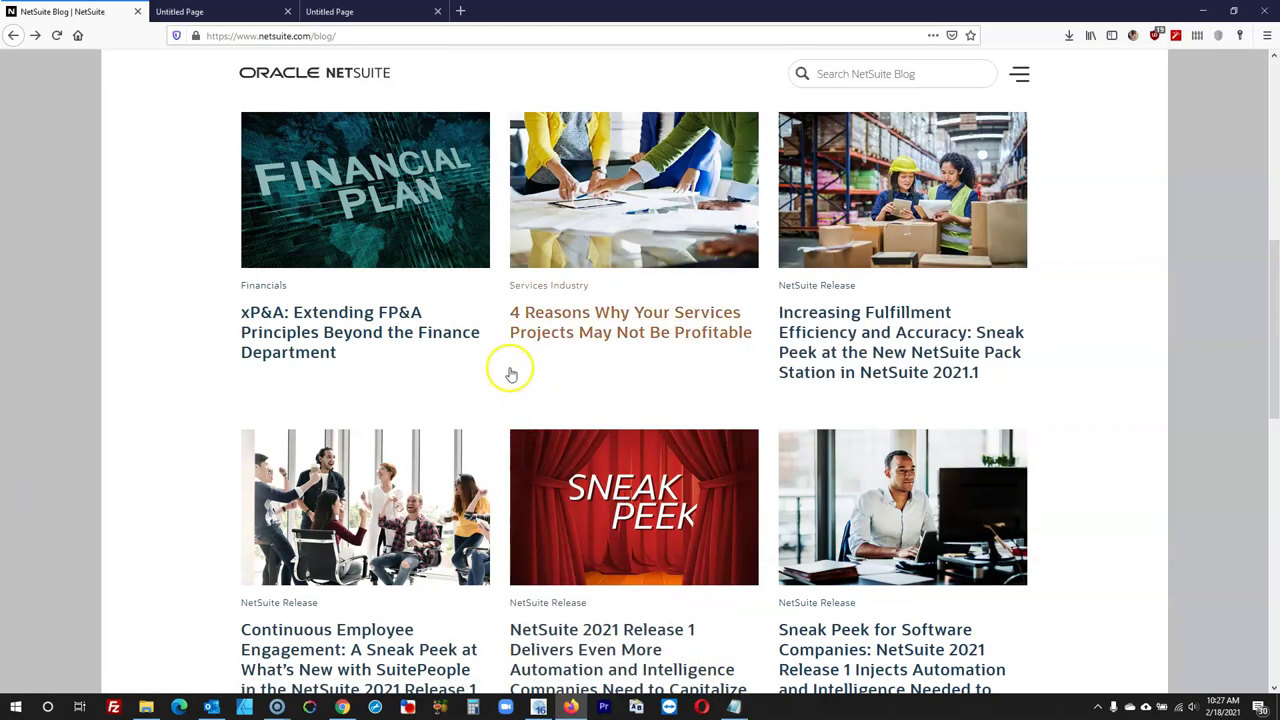
mouse_move(513, 341)
left_mouse_down()
mouse_move(497, 420)
mouse_move(517, 343)
mouse_move(511, 355)
left_mouse_up()
left_click(497, 420)
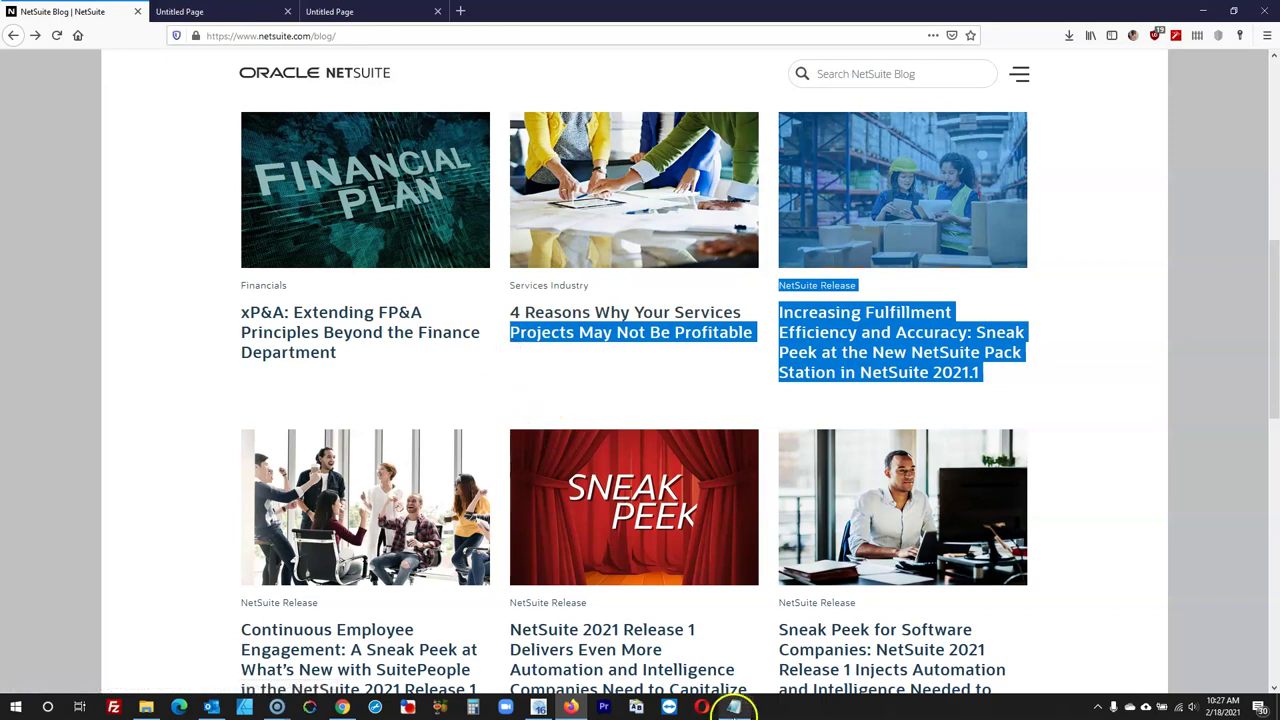
left_click(735, 707)
key("ctrl+v")
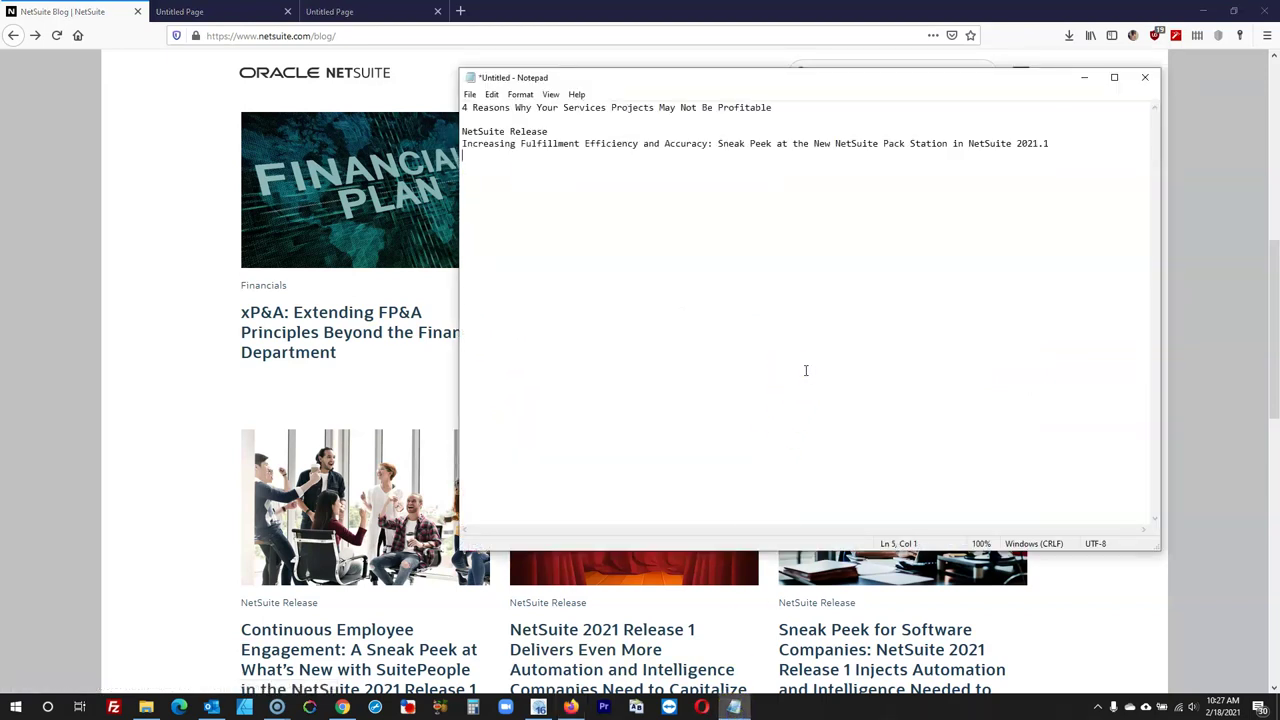
Move the headline "4 Reasons Why Your Services Projects May Not Be Profitable" from Notepad into the second card's headline text in WYSIWYG Web Builder
left_click_drag(784, 106, 447, 87)
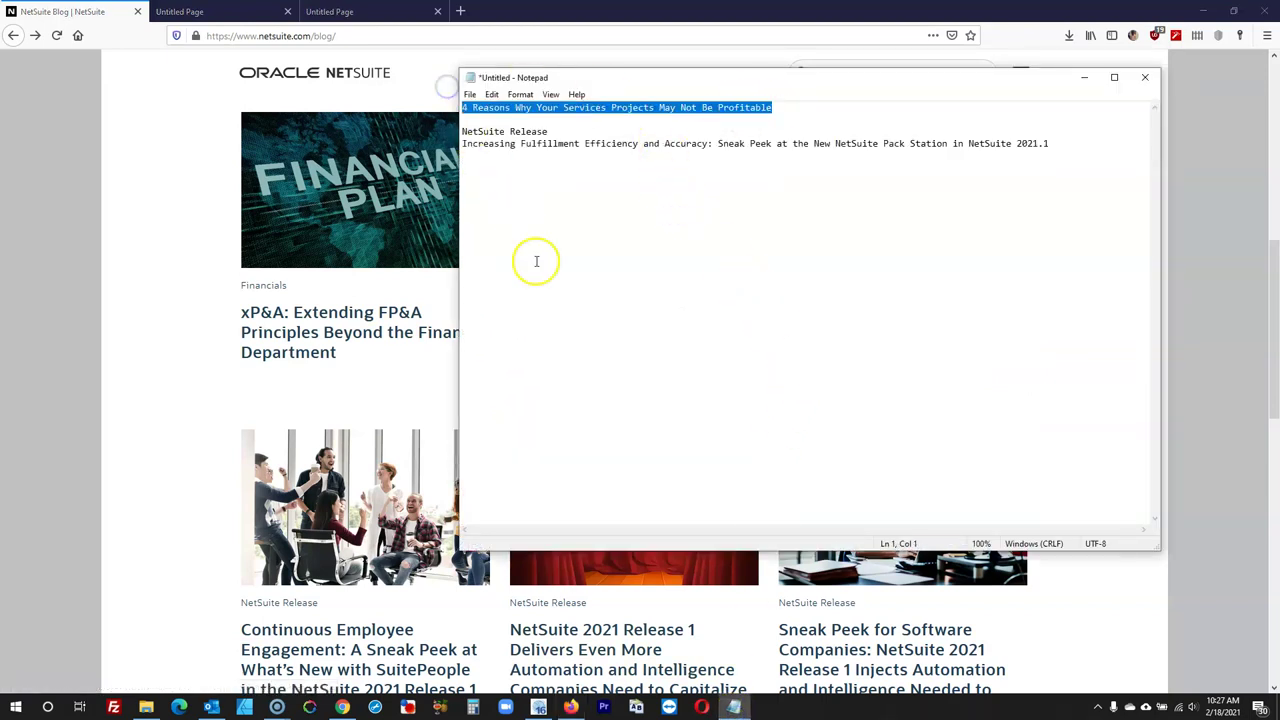
left_click(539, 706)
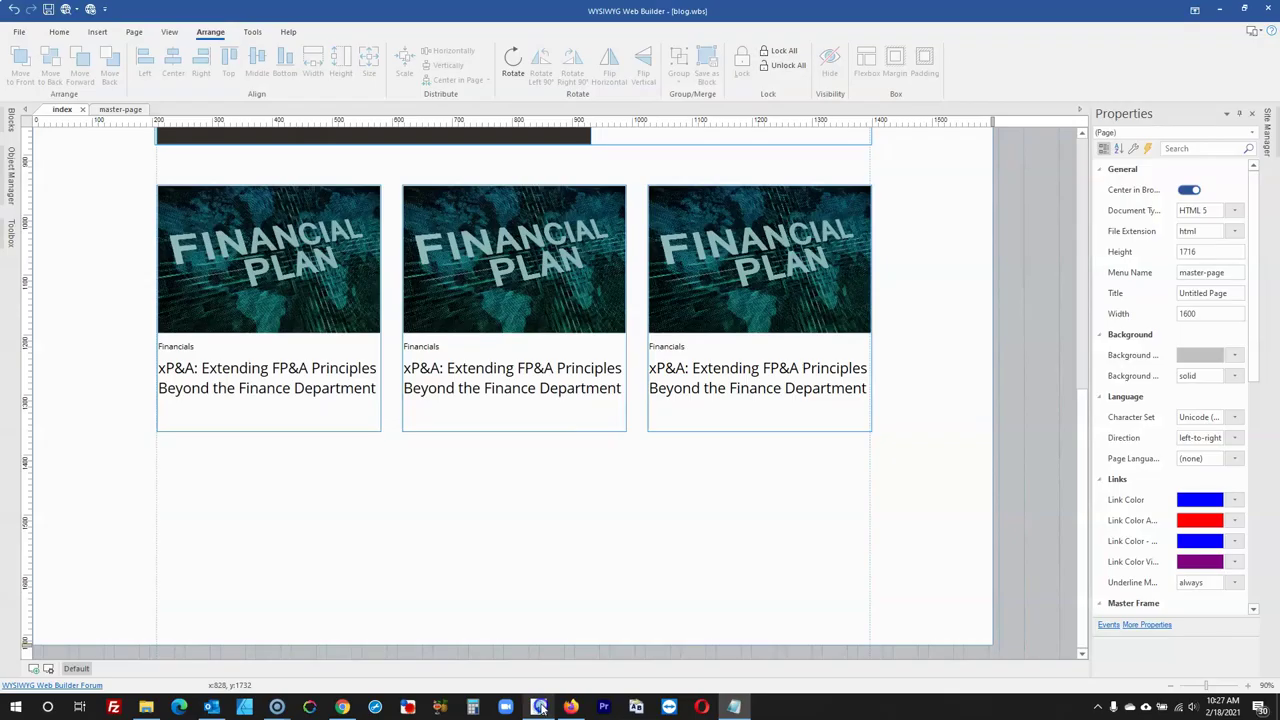
double_click(540, 406)
double_click(543, 263)
key("ctrl+v")
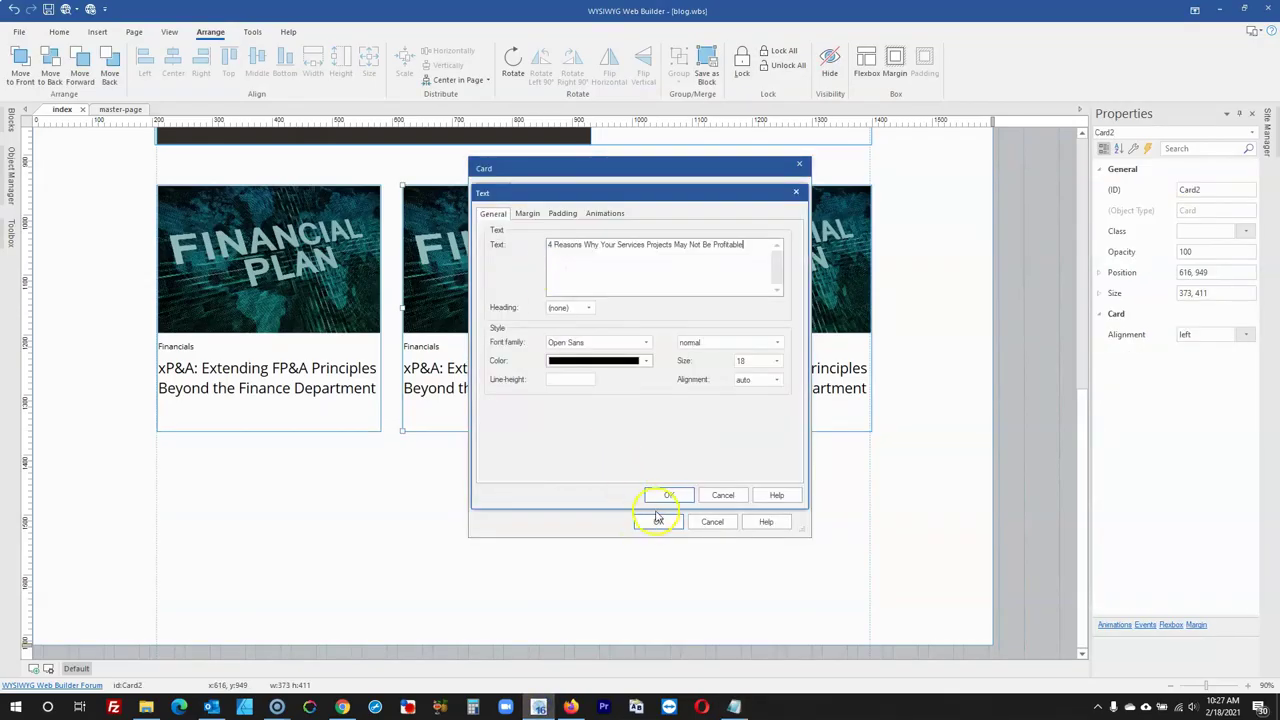
left_click(660, 494)
Check the second article's category on the blog page and set the second card's category text to "Service Industry"
left_click(571, 706)
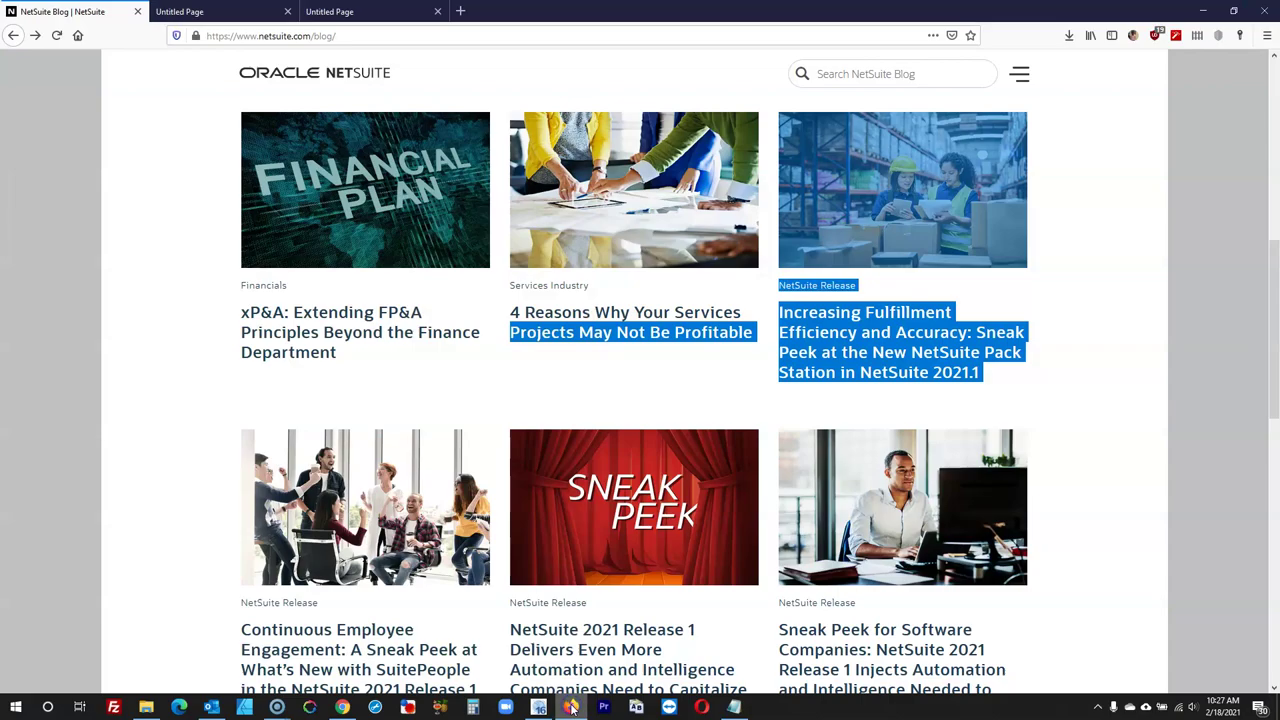
left_click(571, 706)
double_click(543, 252)
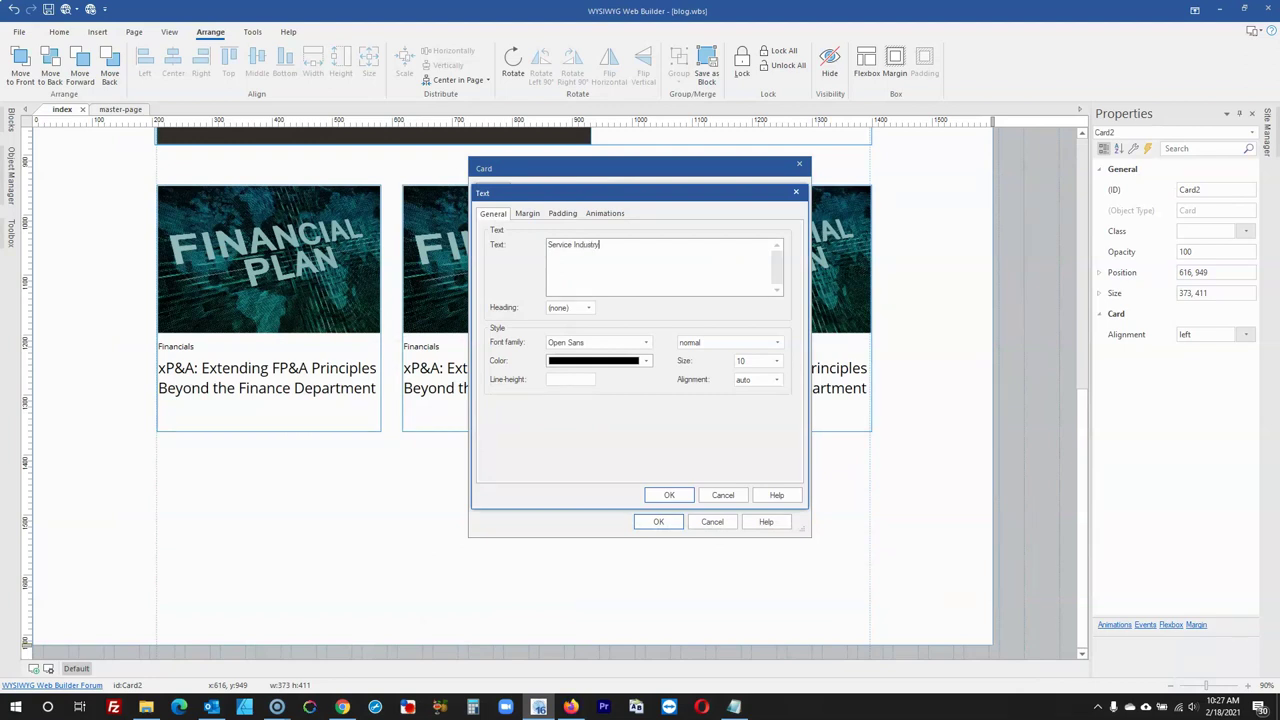
left_click(669, 494)
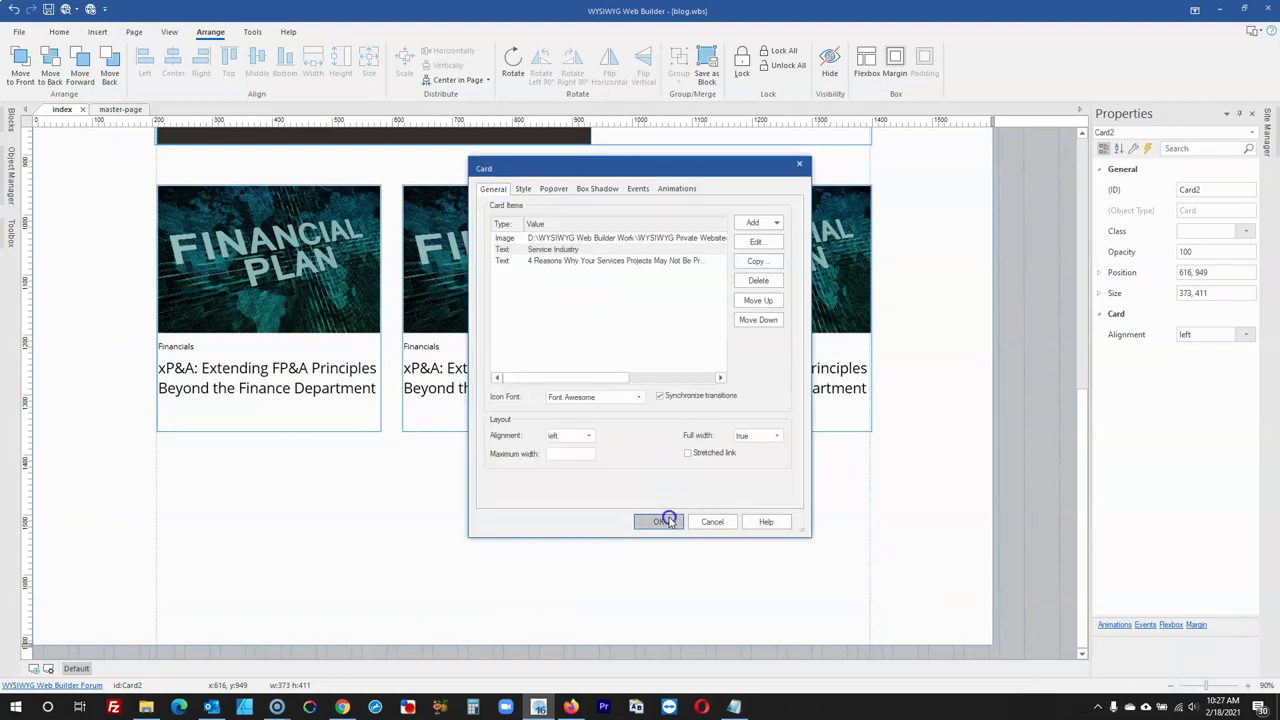
left_click(658, 521)
left_click(1054, 347)
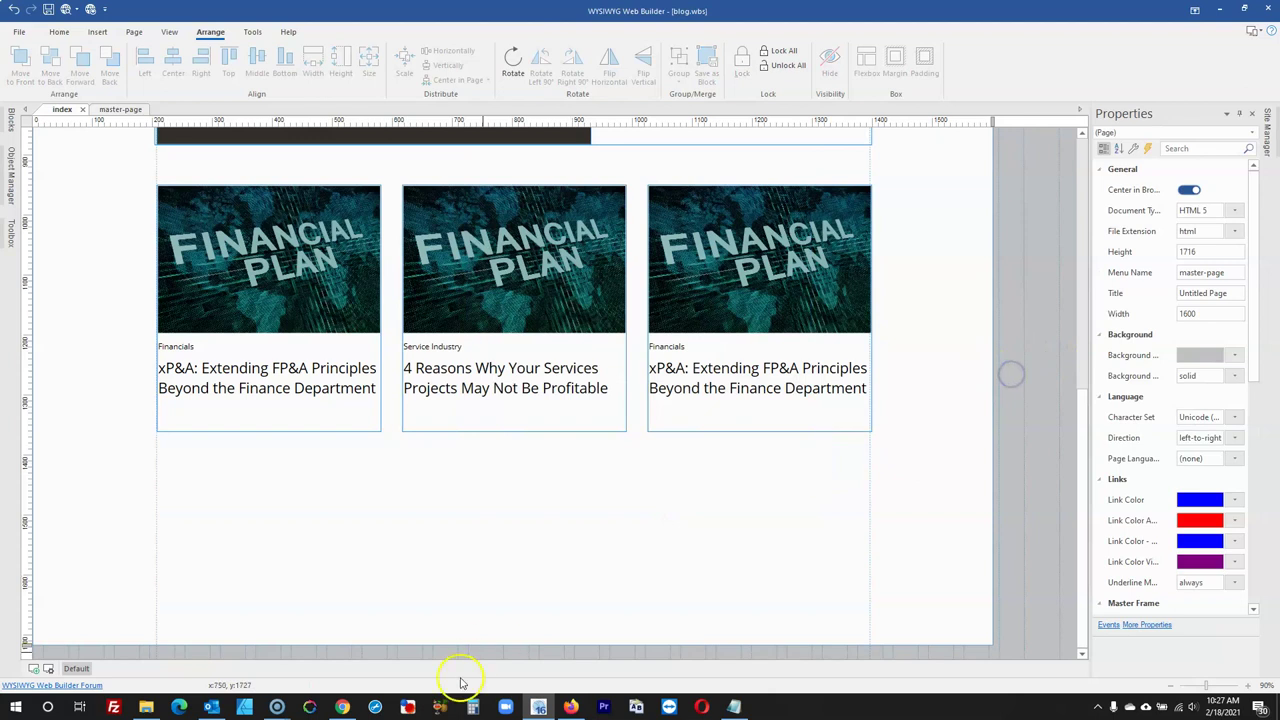
Replace the second card's image with the photo of people working over plans on a table, matching the blog page
left_click(571, 706)
left_click(538, 706)
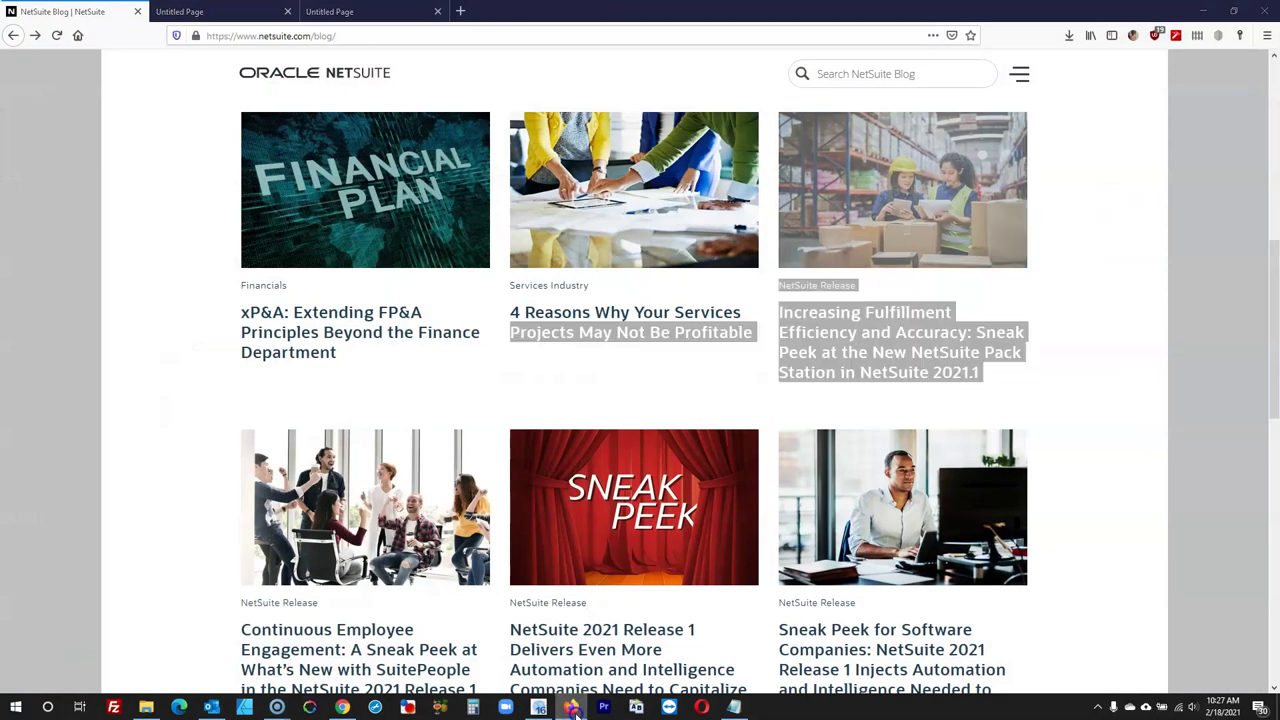
double_click(510, 260)
left_click(757, 245)
left_click(773, 245)
double_click(651, 289)
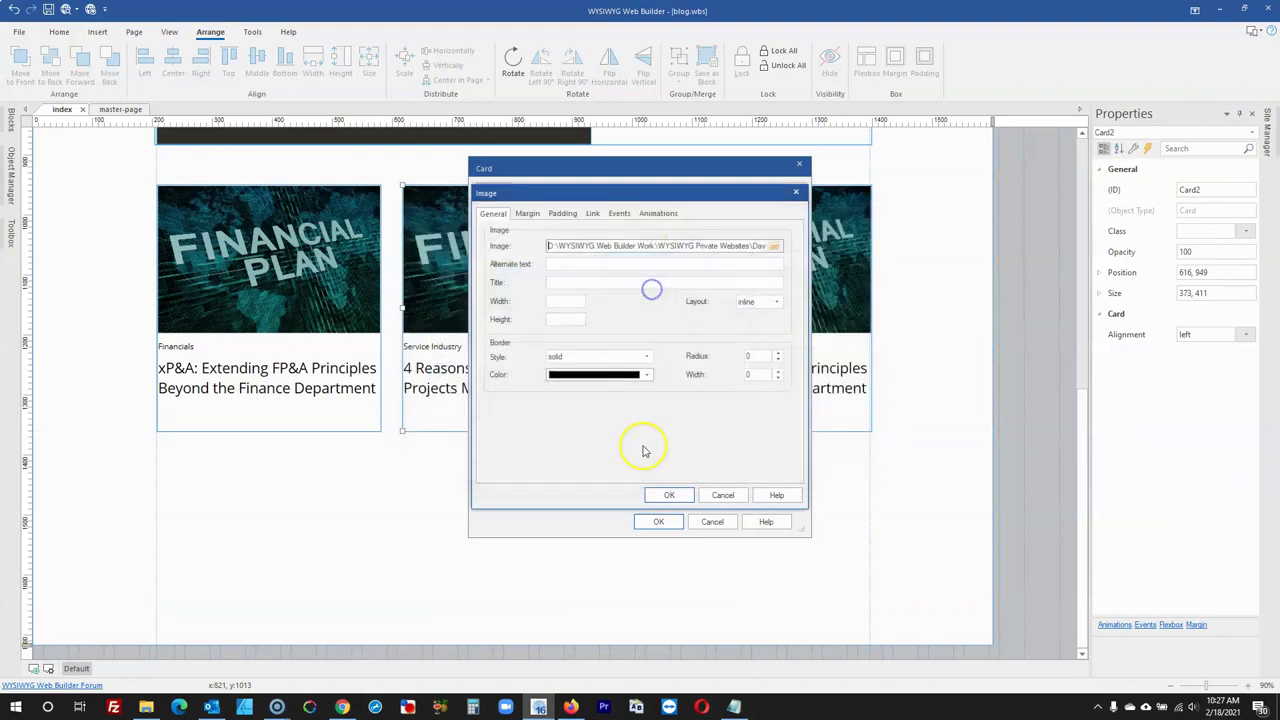
left_click(669, 495)
left_click(658, 521)
left_click(1011, 375)
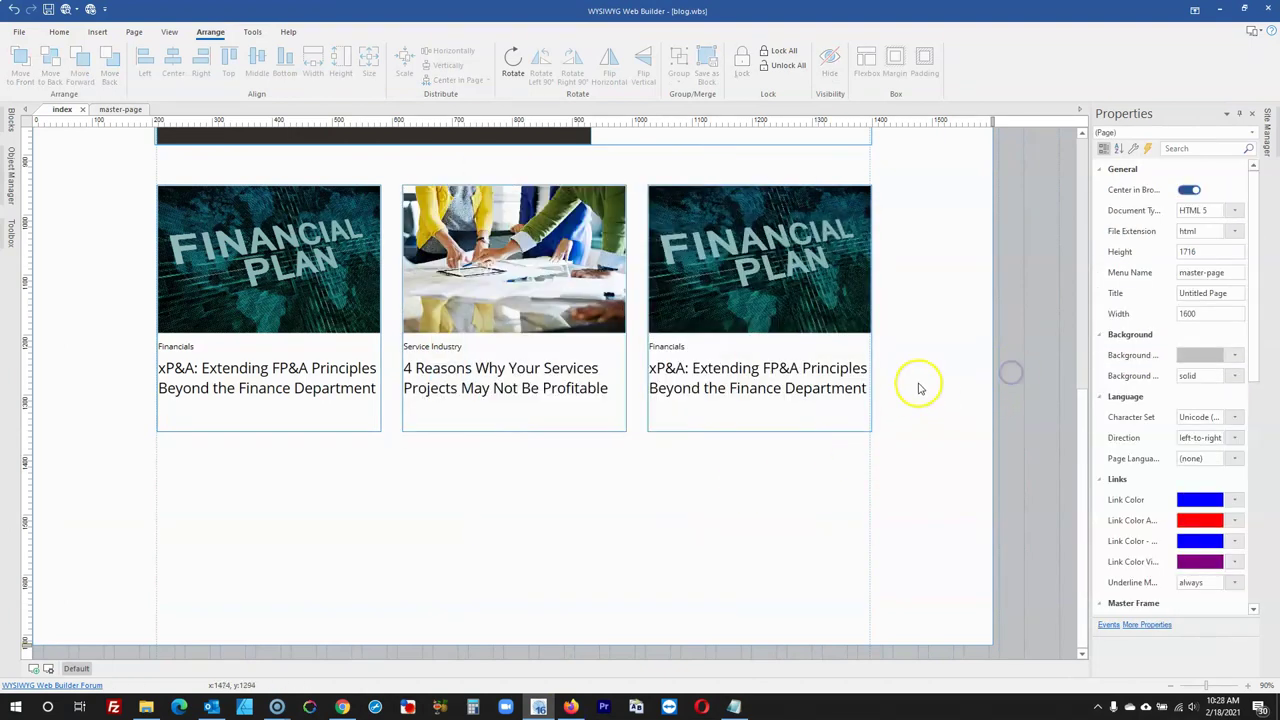
Set the third card's headline to "Increasing Fulfillment Efficiency and Accuracy: Sneak Peek at the New NetSuite Pack Station in NetSuite 2021.1", cut from Notepad
left_click(570, 392)
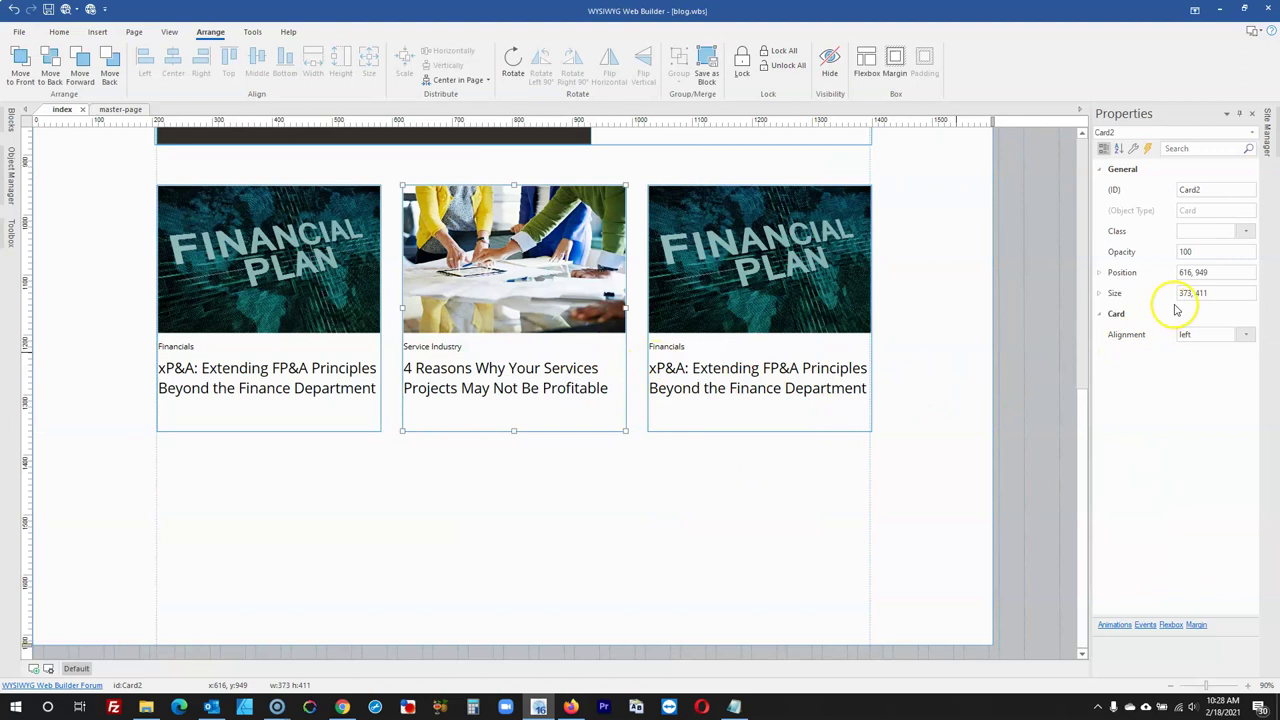
left_click(570, 707)
left_click(1193, 295)
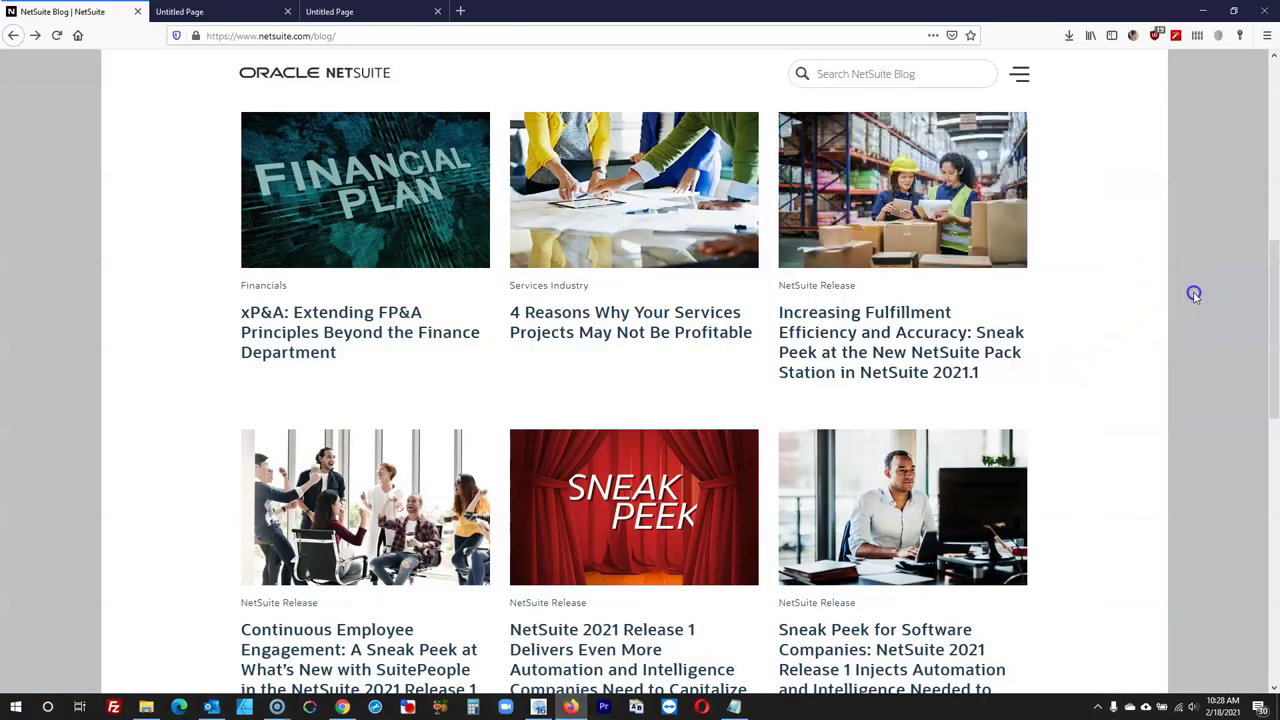
scroll(900, 450, "up", 2)
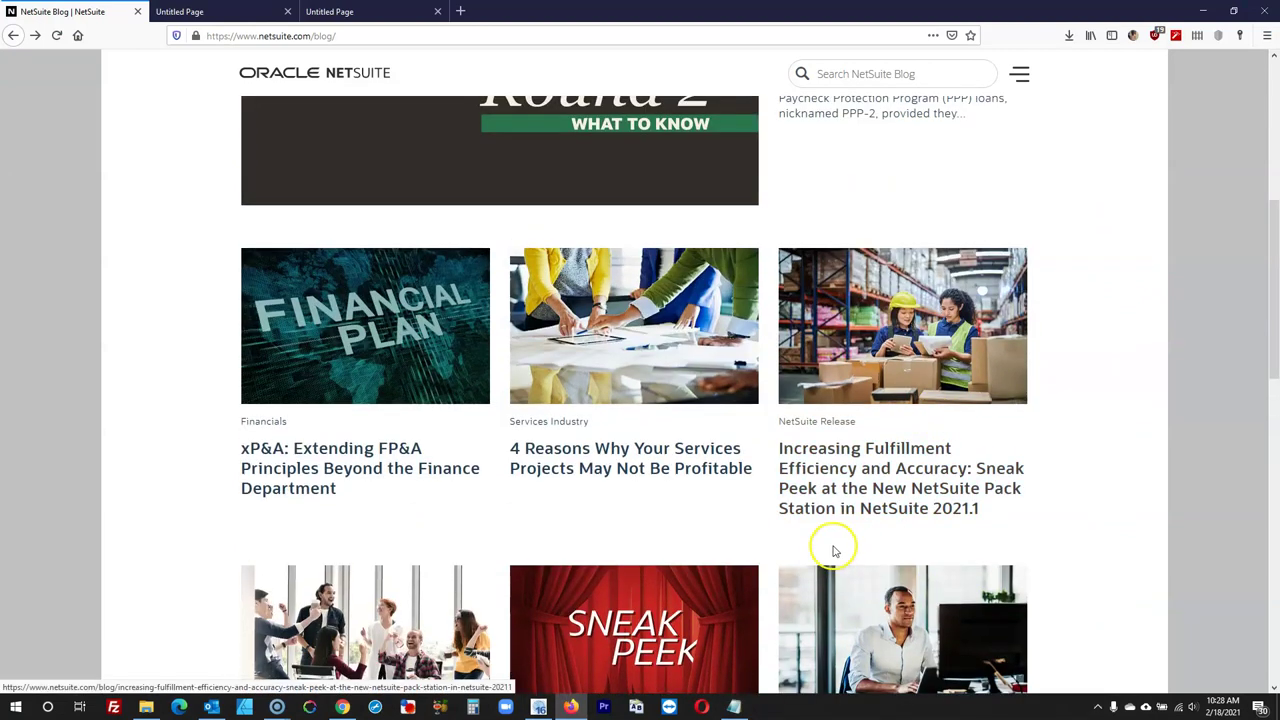
left_click(734, 707)
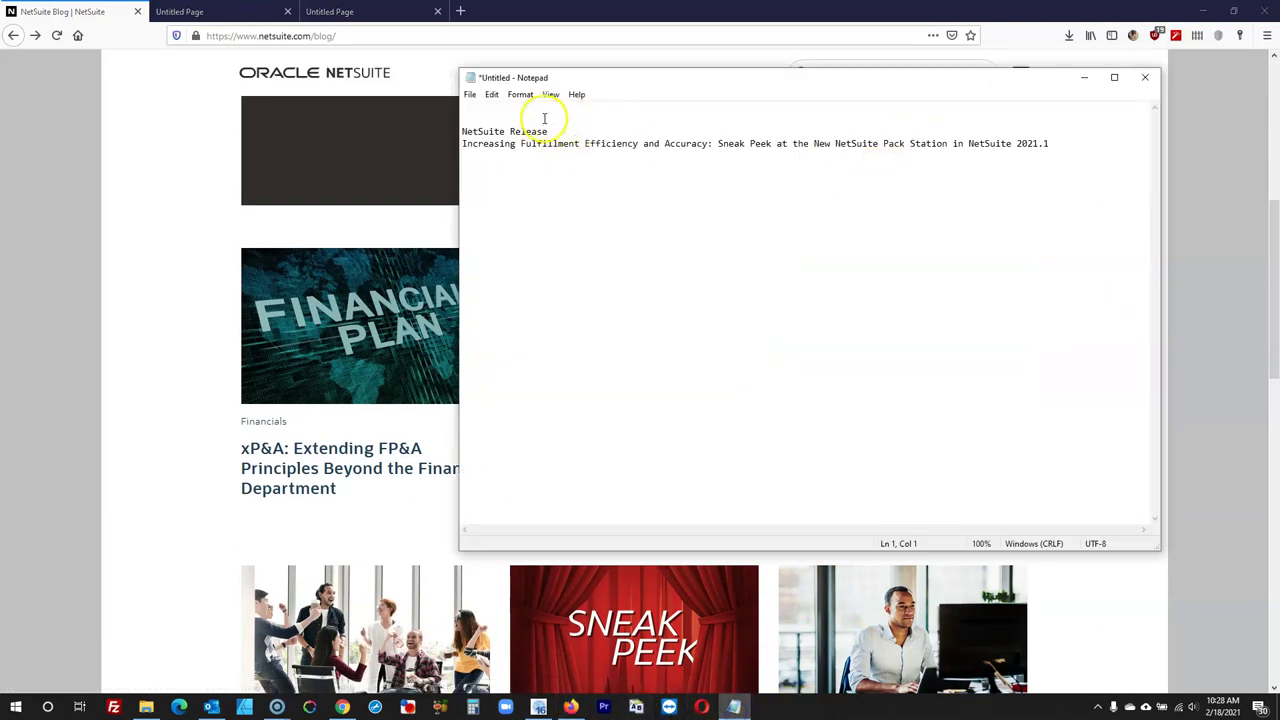
left_click_drag(527, 165, 462, 143)
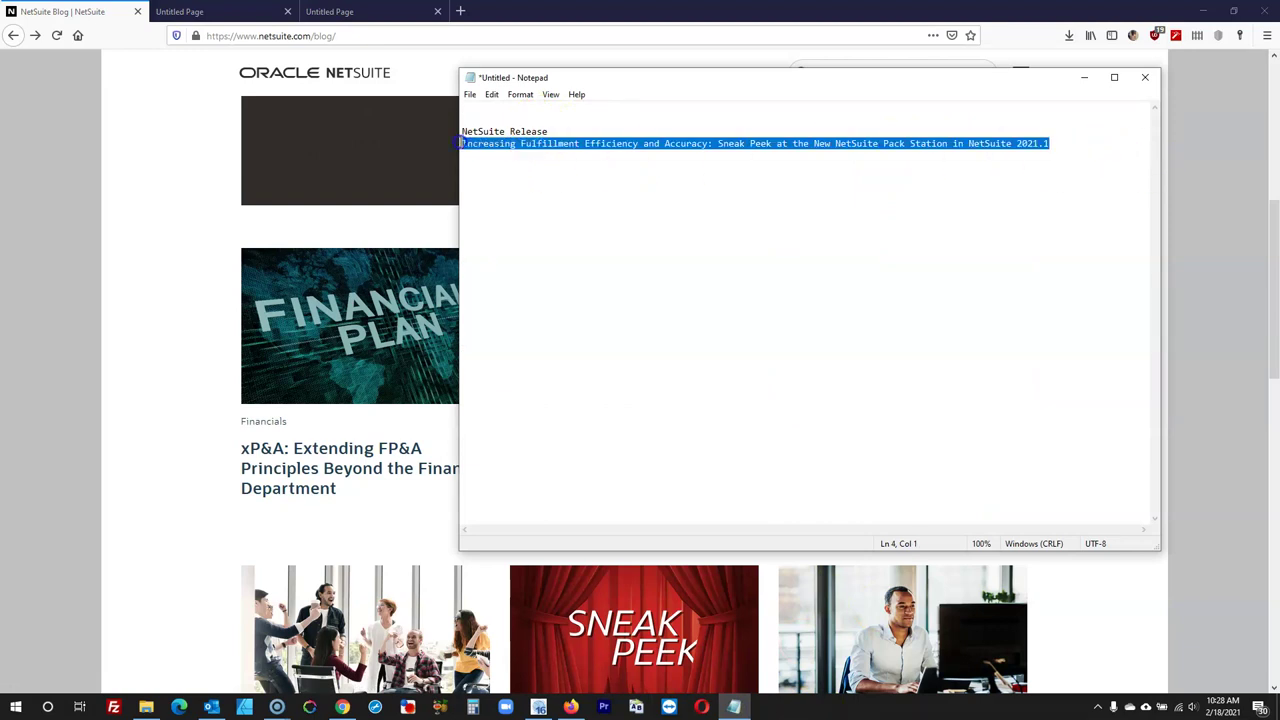
key("ctrl+x")
left_click(538, 707)
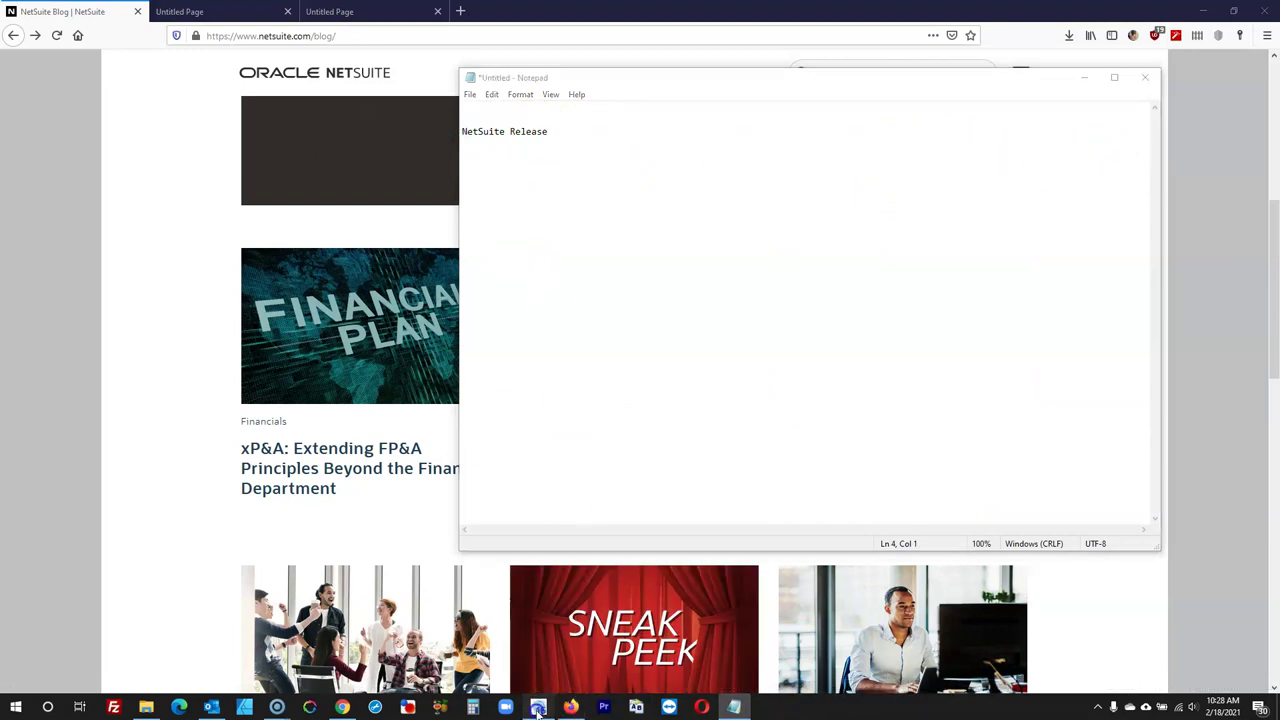
double_click(688, 425)
double_click(571, 259)
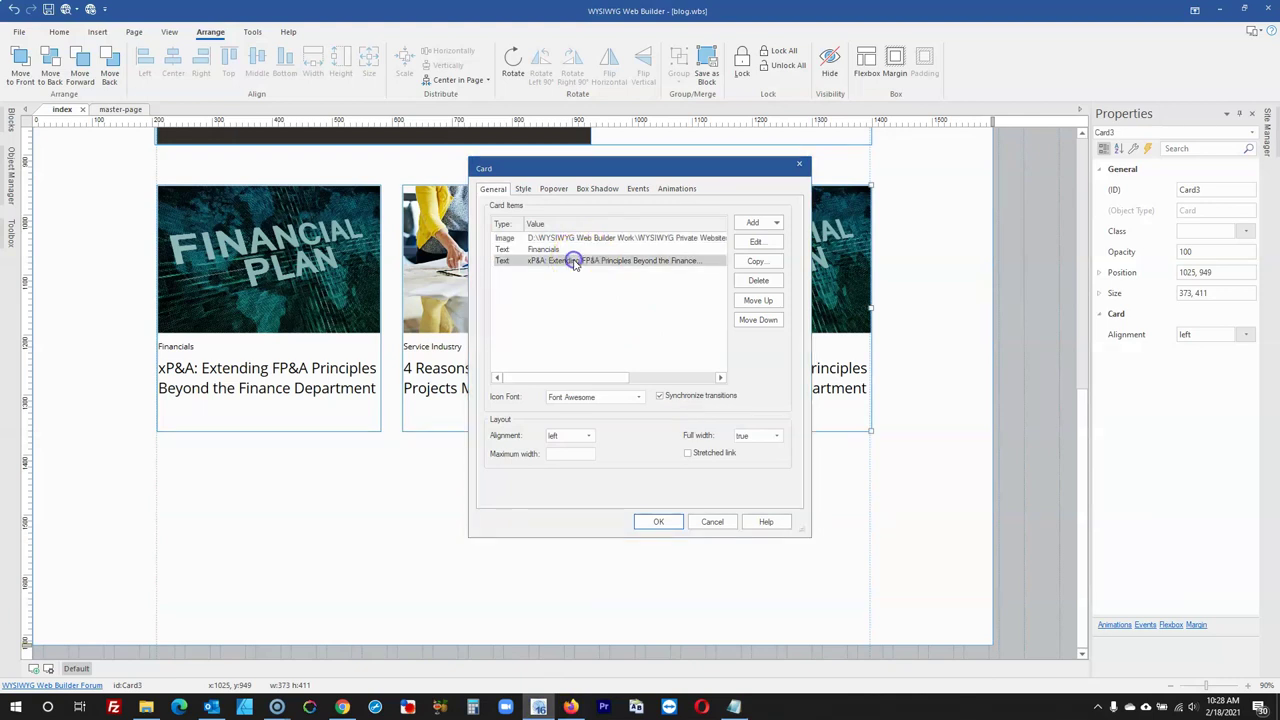
key("ctrl+v")
Cut "NetSuite Release" from Notepad, set it as the third card's category text, and apply the card's text changes
left_click(733, 707)
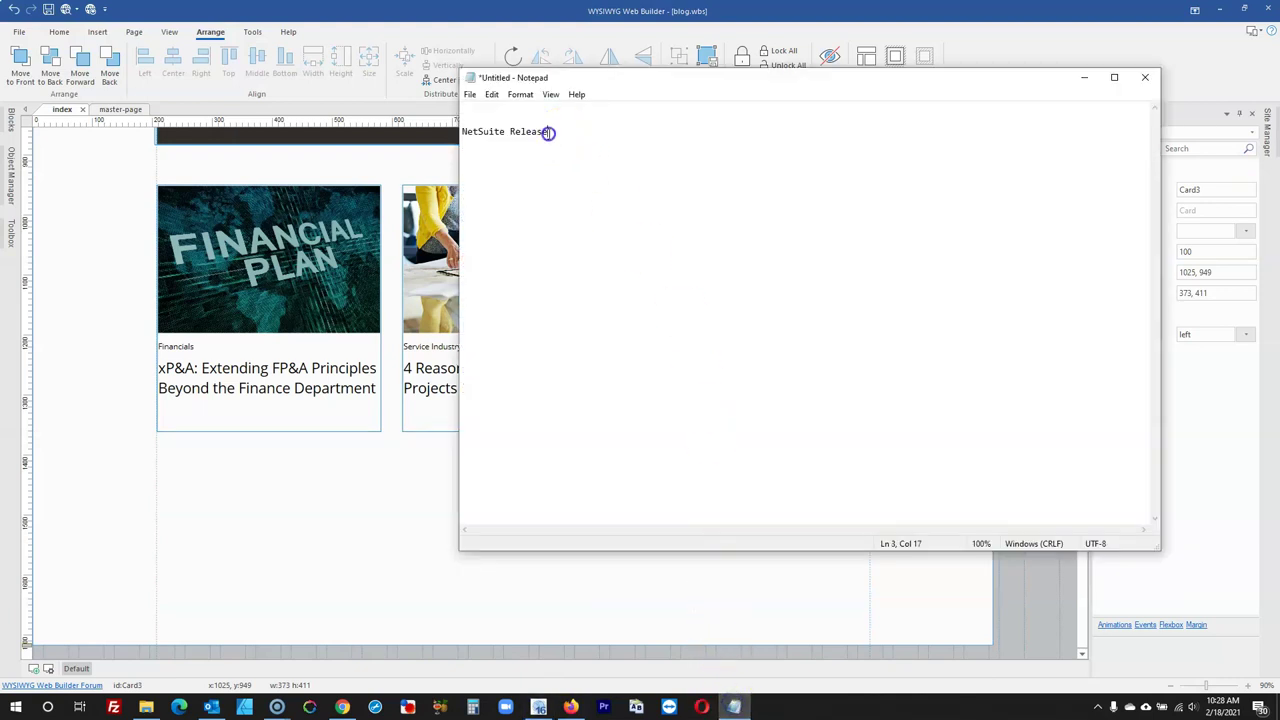
key("ctrl+x")
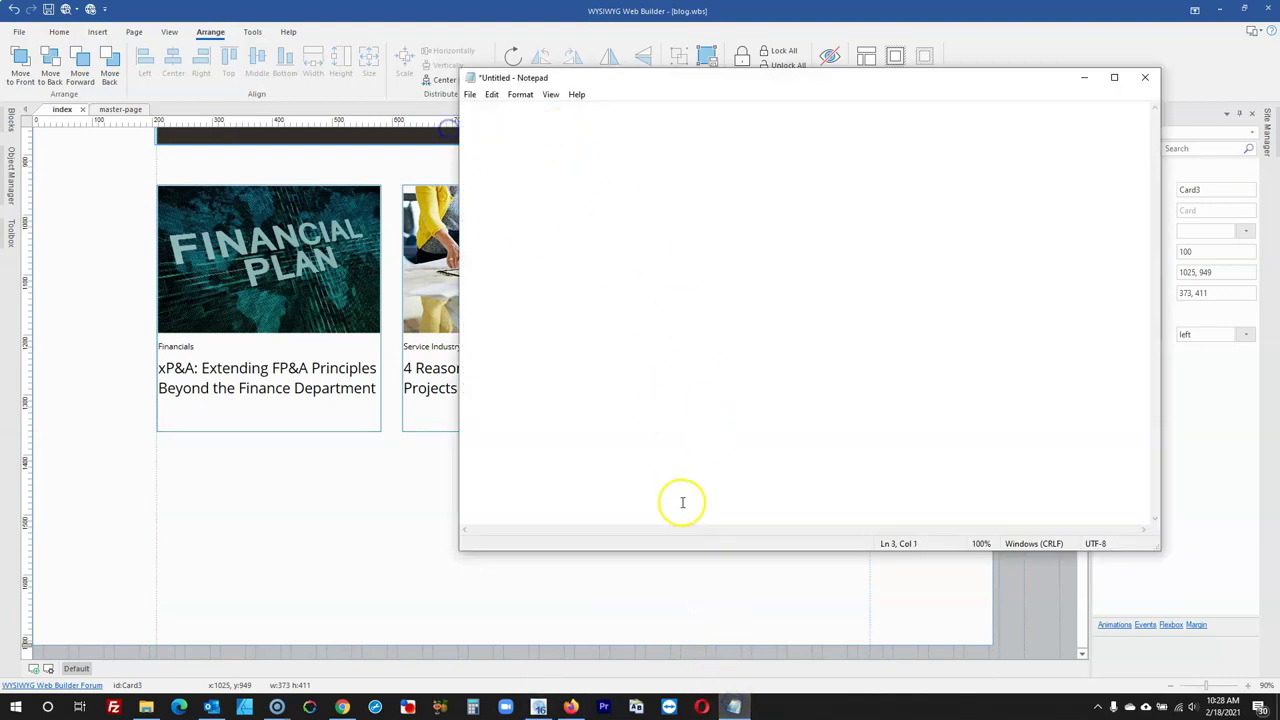
left_click(538, 707)
left_click(669, 494)
double_click(545, 246)
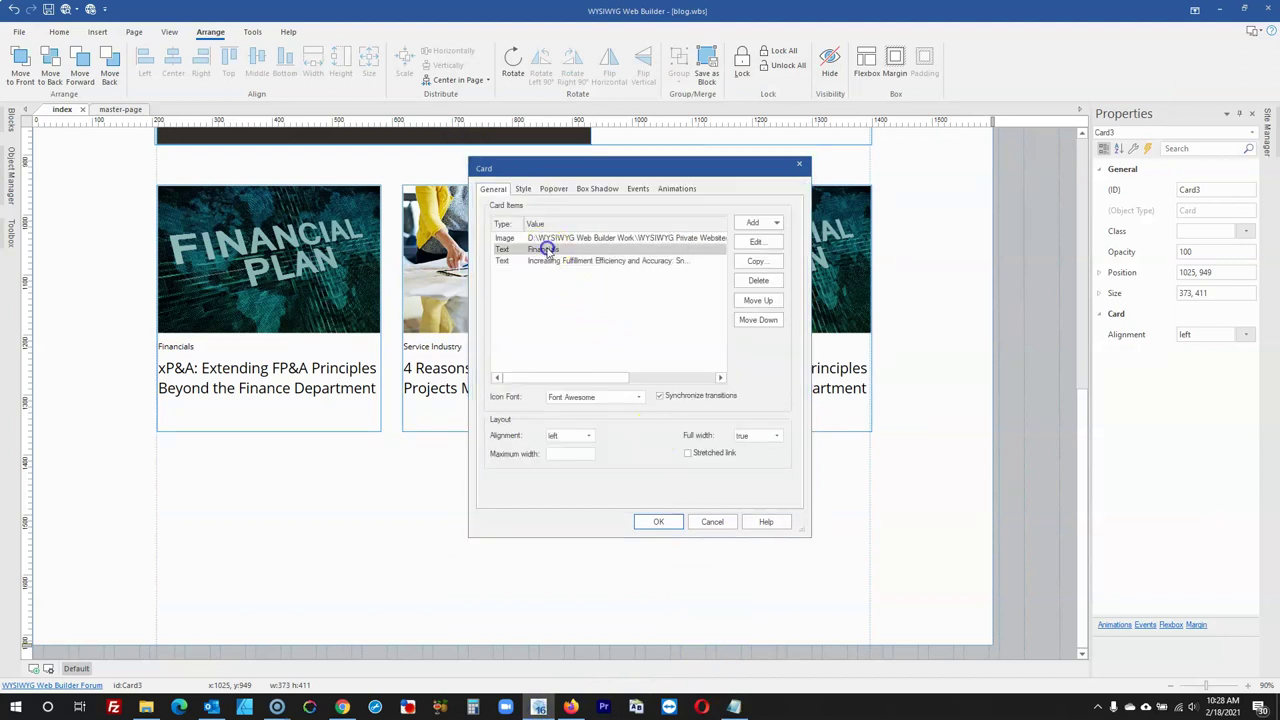
key("ctrl+v")
left_click(667, 496)
left_click(660, 521)
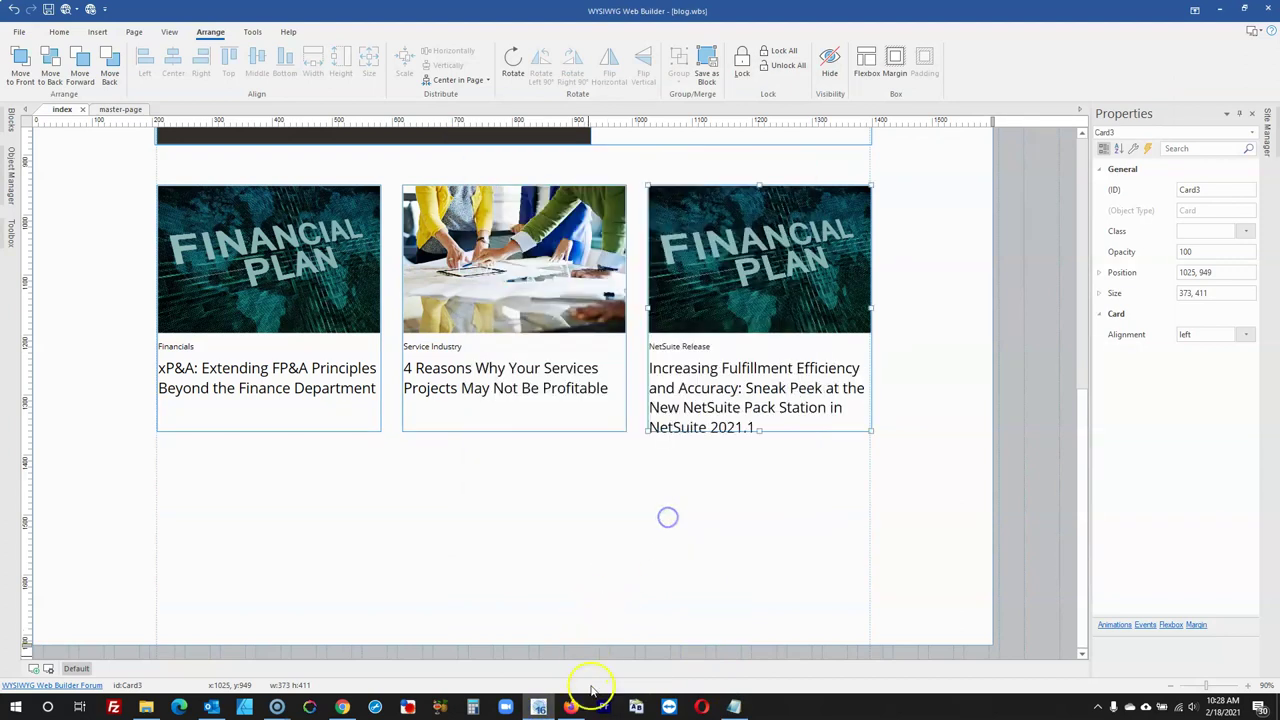
Replace the third card's image with the photo of two warehouse workers with boxes from the David folder
left_click(571, 707)
left_click(571, 707)
double_click(802, 219)
left_click(757, 246)
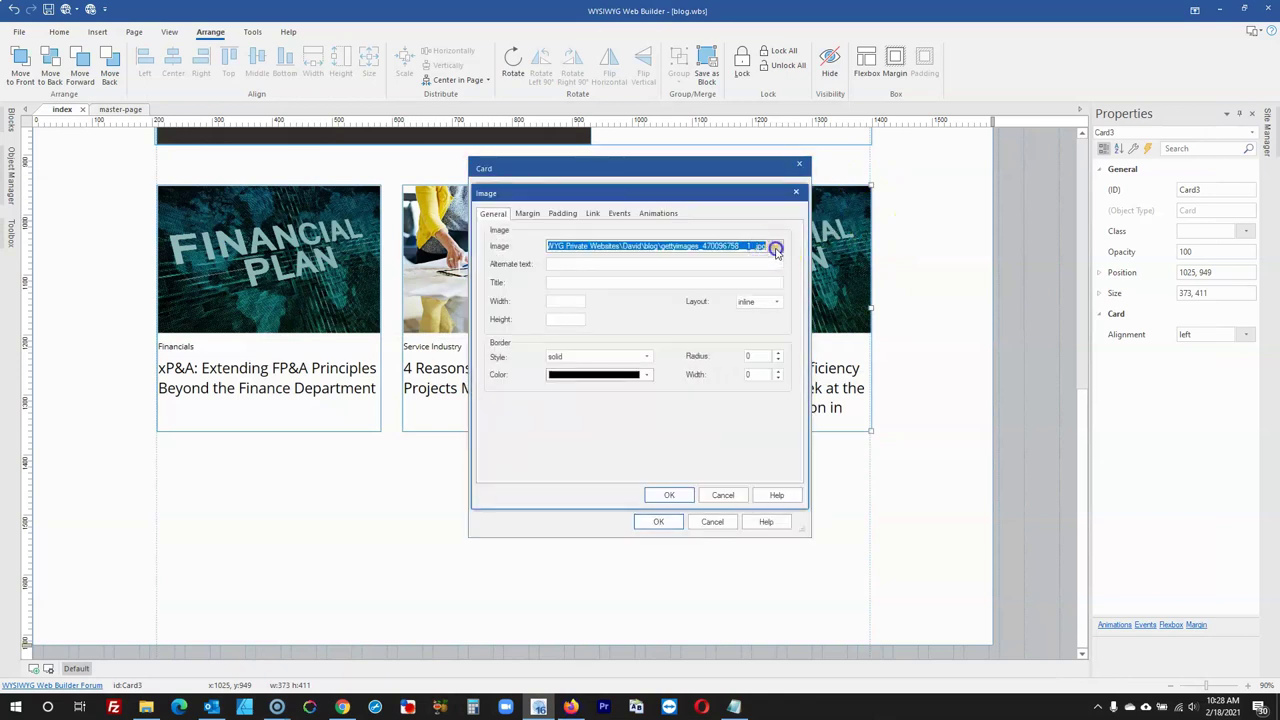
left_click(776, 247)
scroll(720, 357, "down", 3)
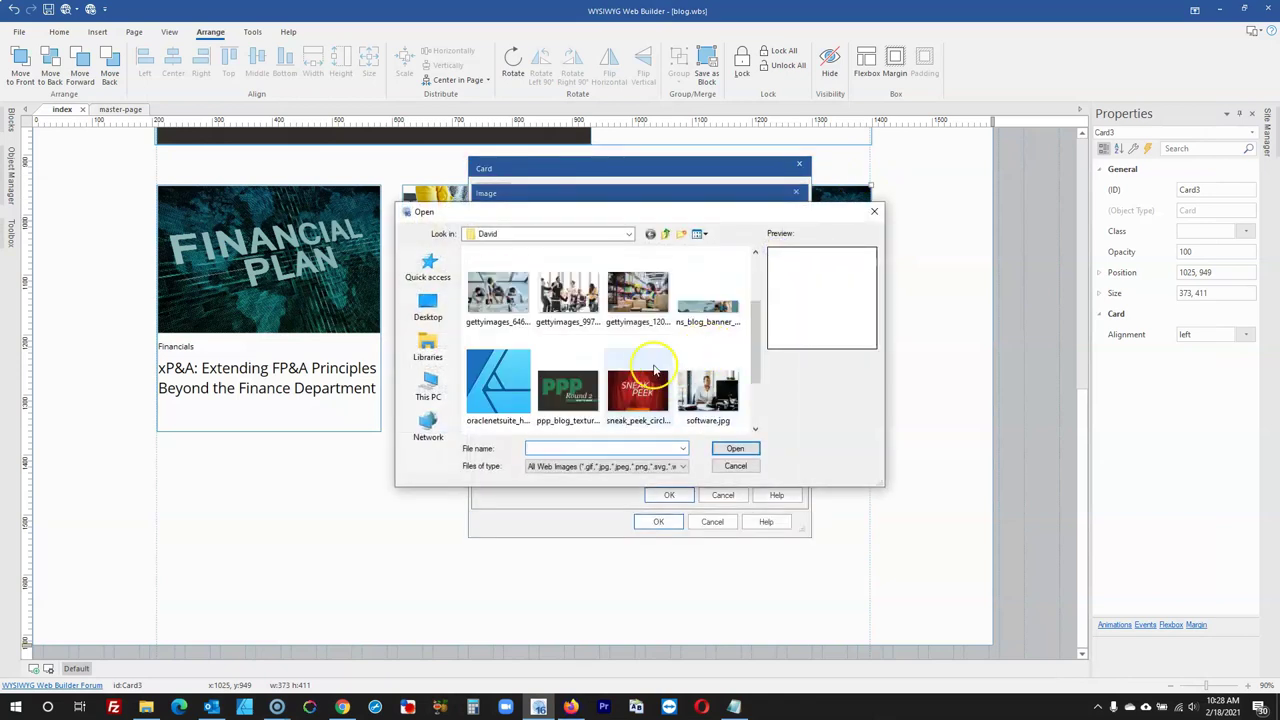
left_click(638, 293)
left_click(735, 448)
left_click(669, 495)
left_click(658, 521)
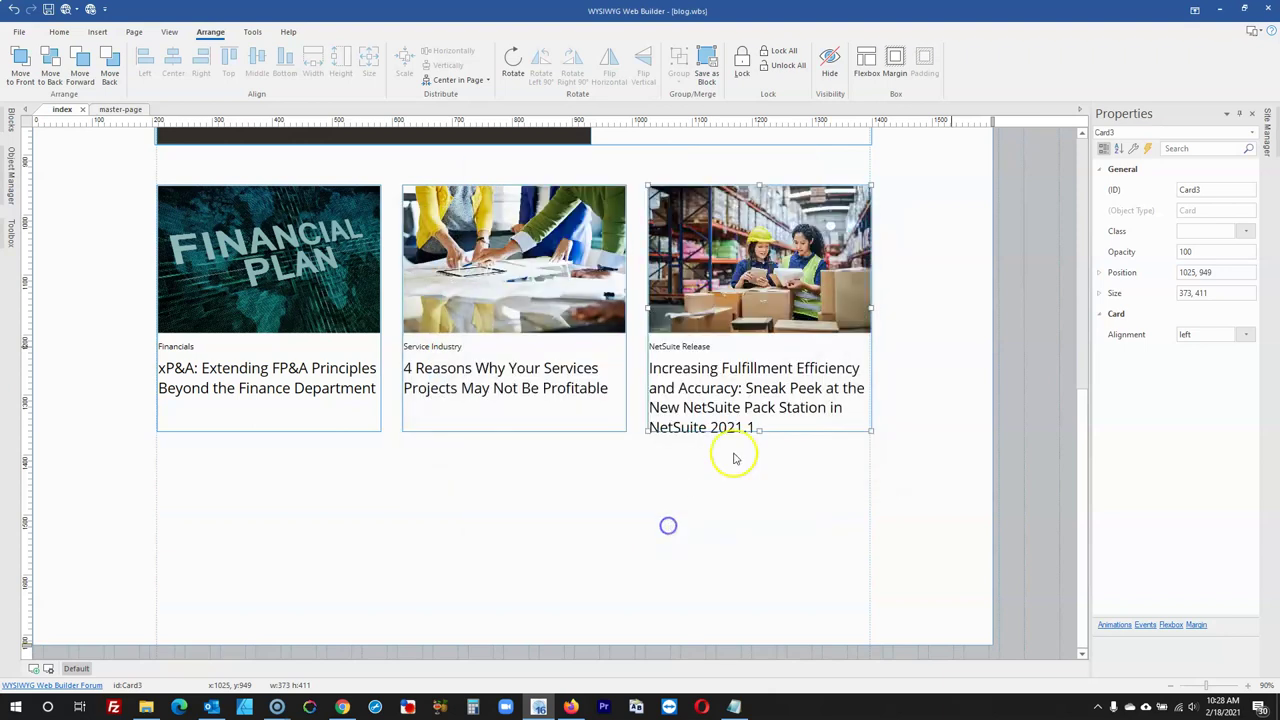
left_click(1033, 299)
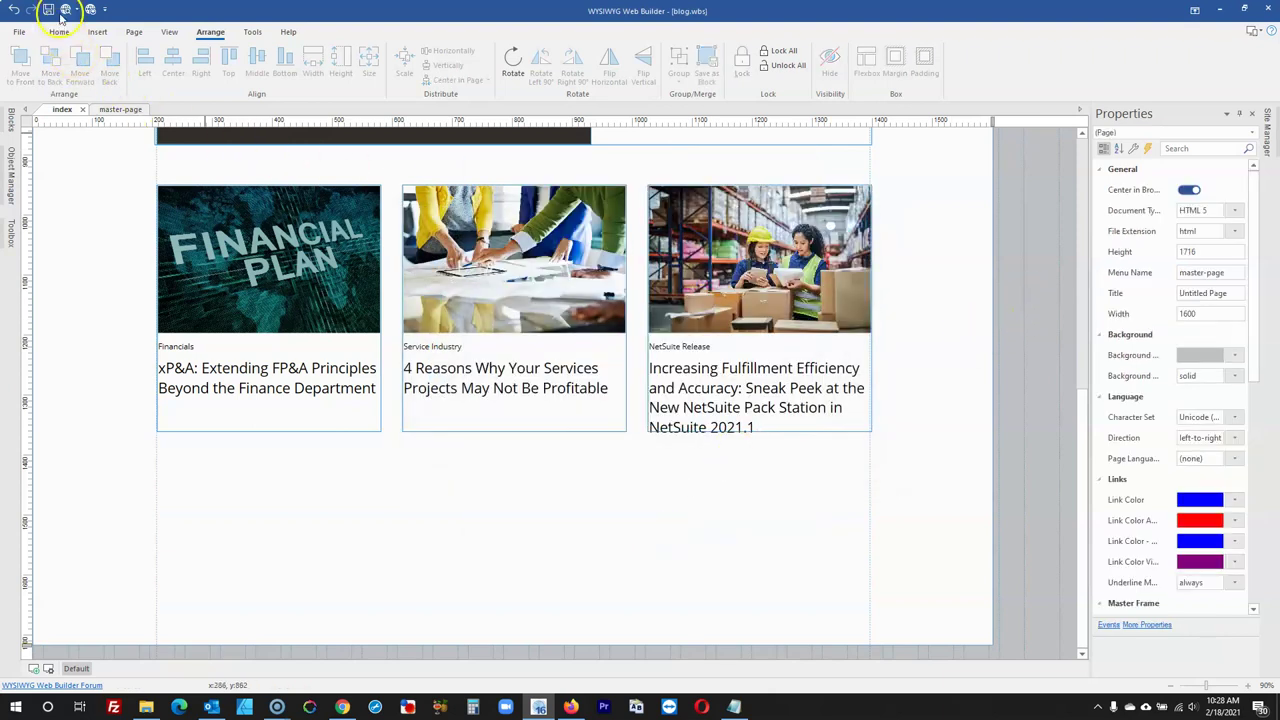
Preview the page in the browser and examine the row of three article cards below the featured article
left_click(64, 11)
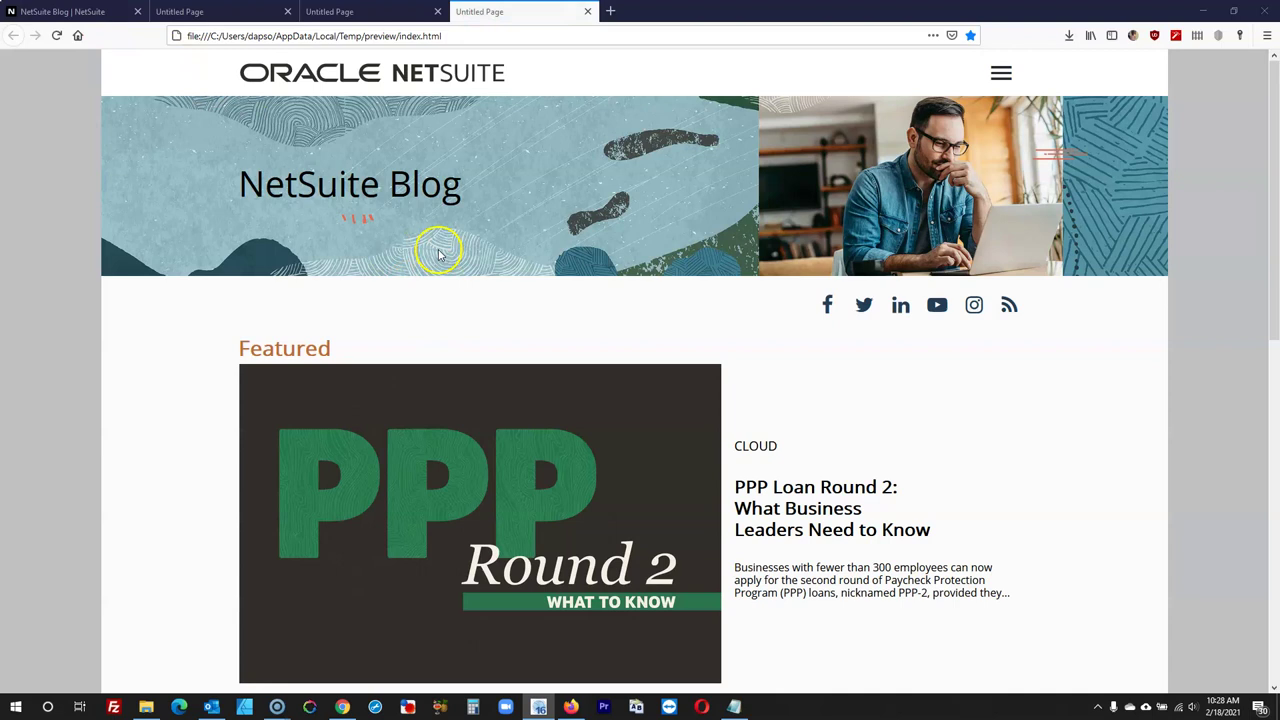
scroll(438, 260, "down", 5)
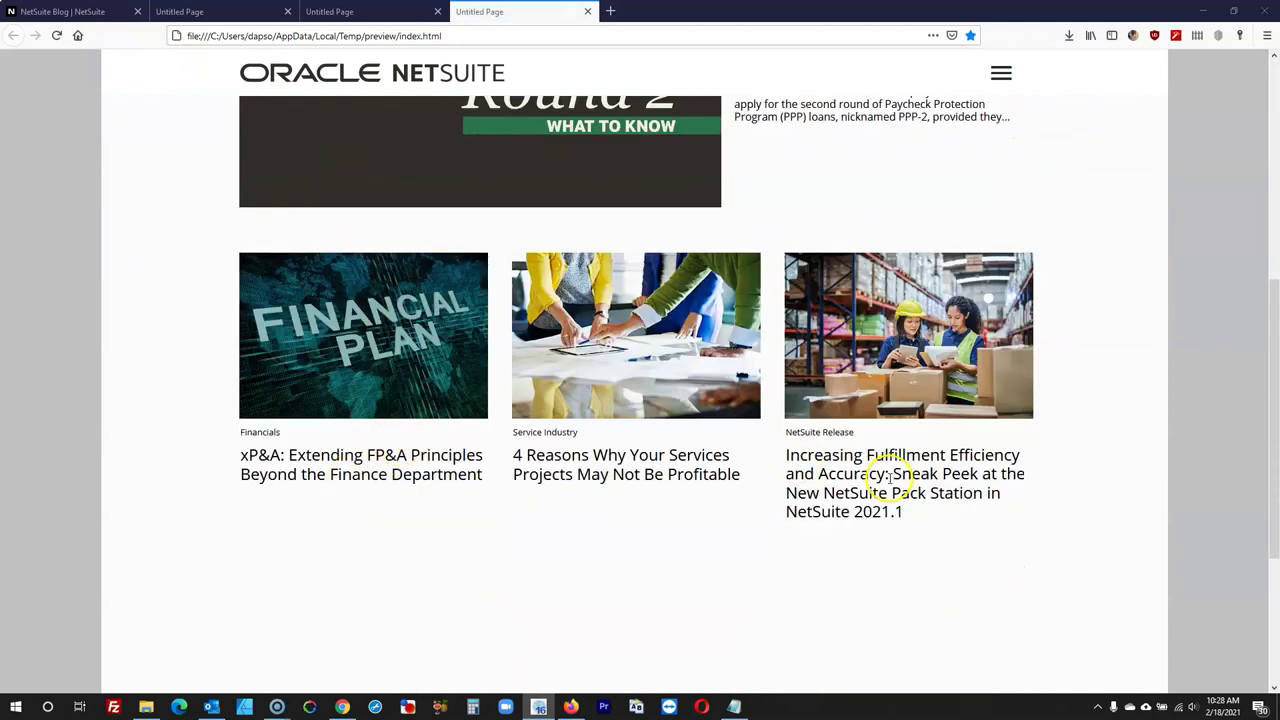
scroll(807, 433, "up", 5)
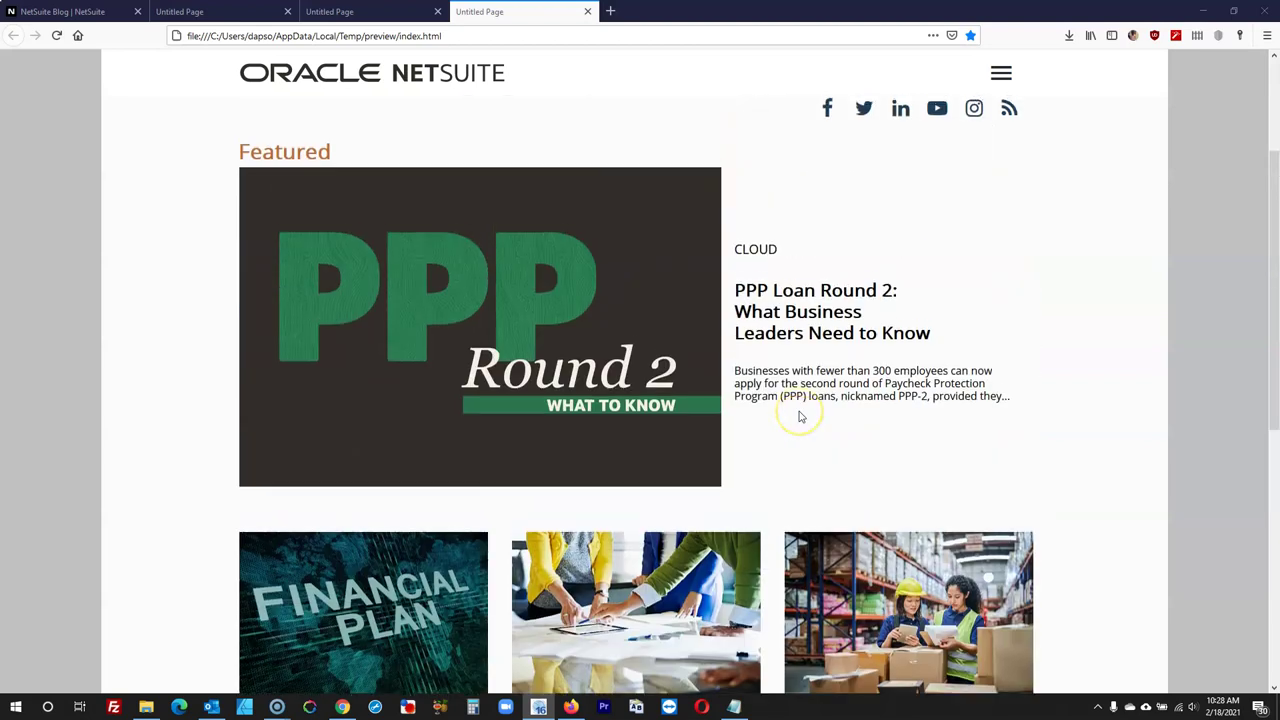
scroll(800, 416, "down", 4)
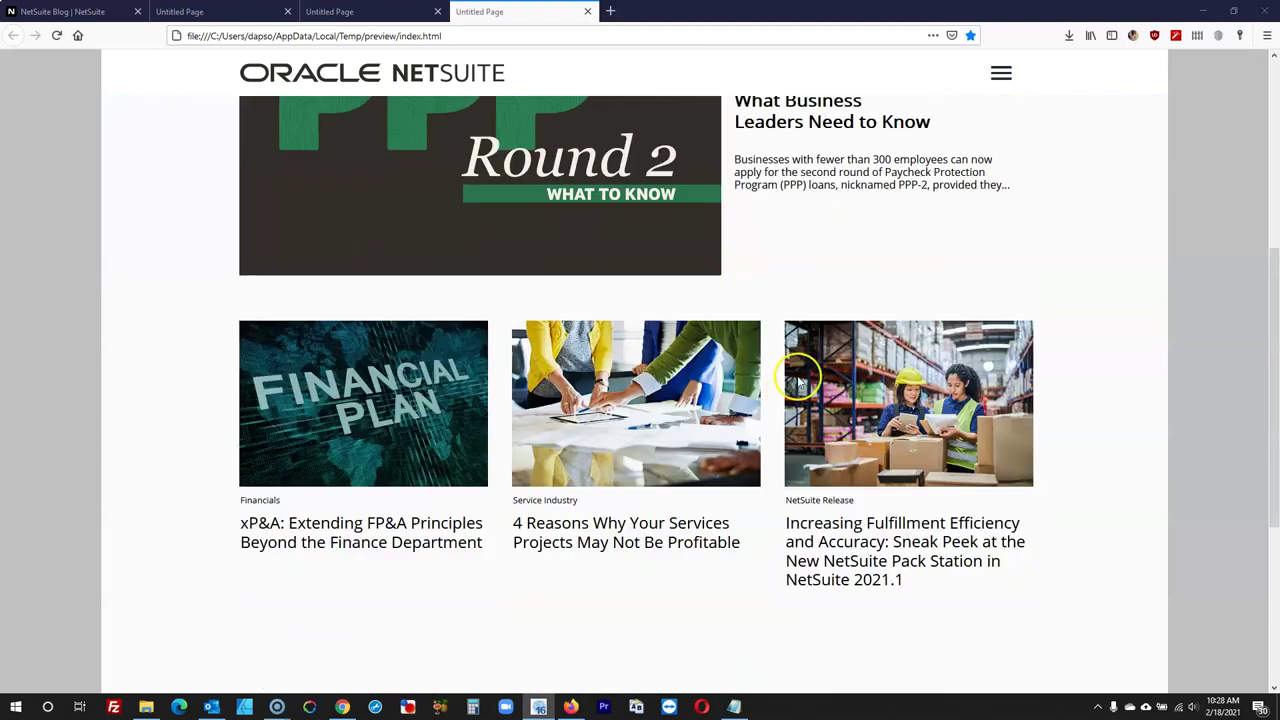
Test the header's hamburger menu in the preview, examining how its open list behaves as the page moves
left_click(1001, 76)
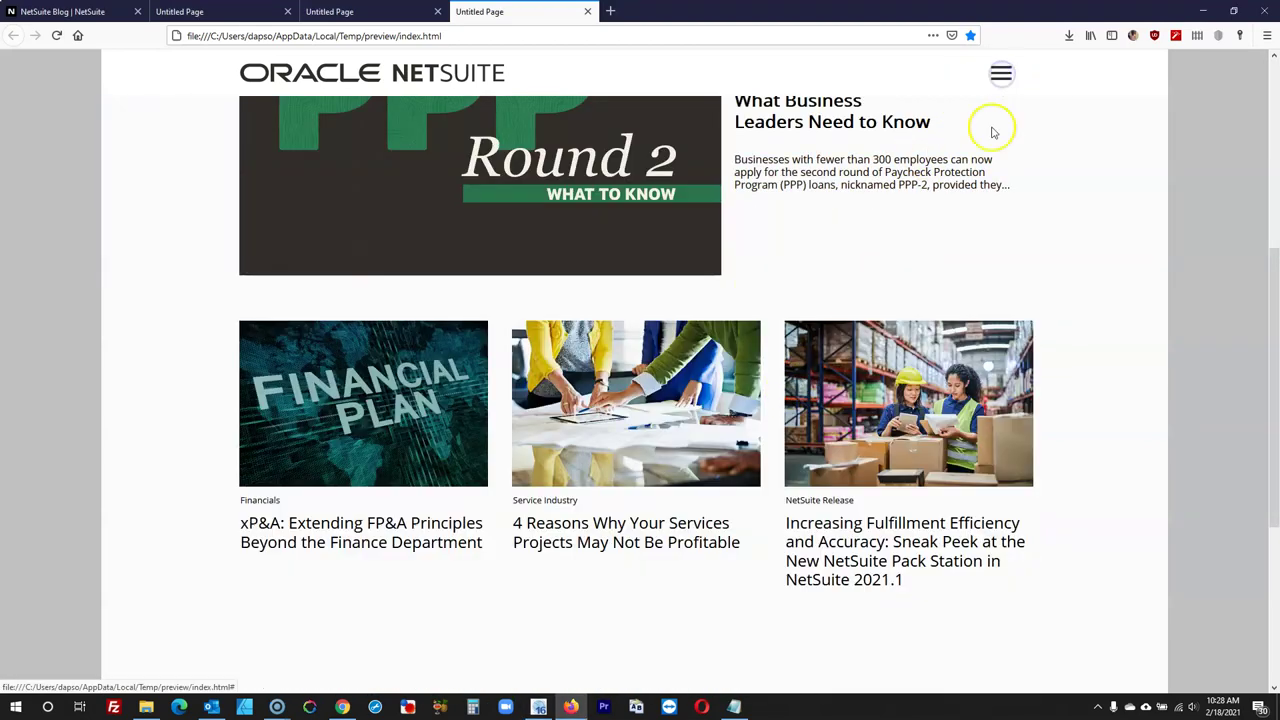
scroll(995, 137, "up", 4)
left_click(990, 72)
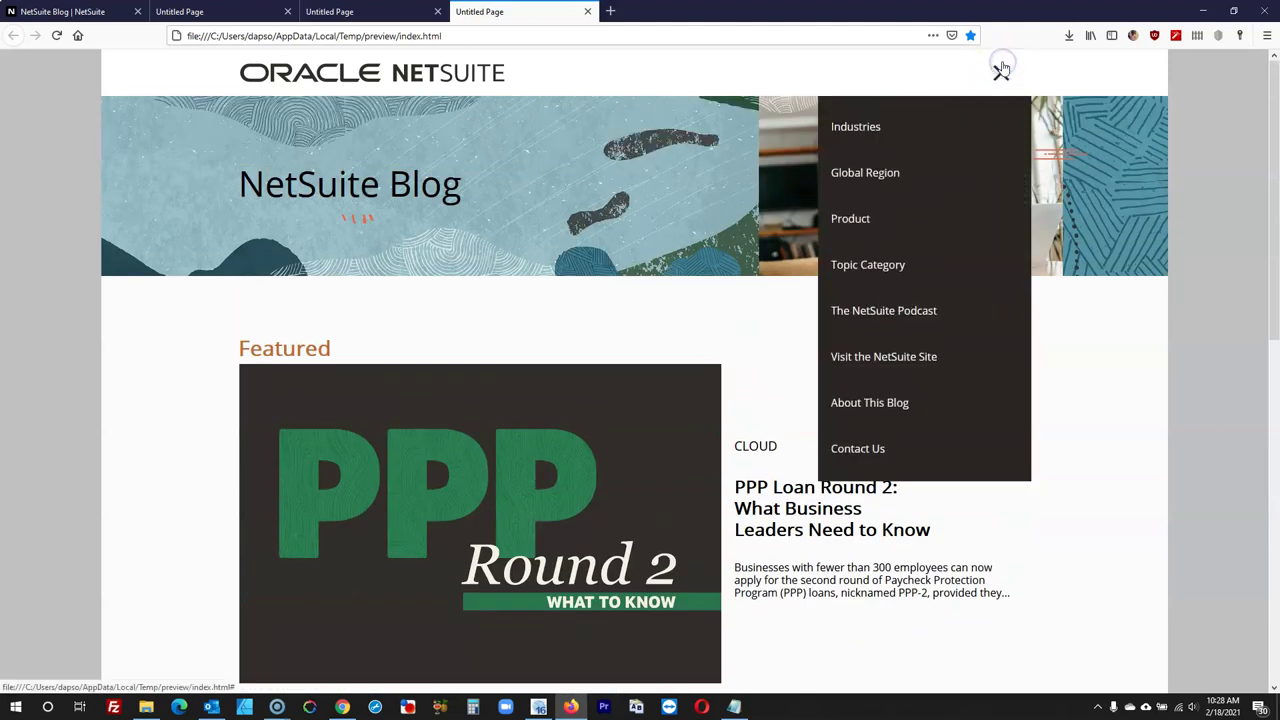
scroll(808, 326, "down", 5)
scroll(752, 340, "up", 5)
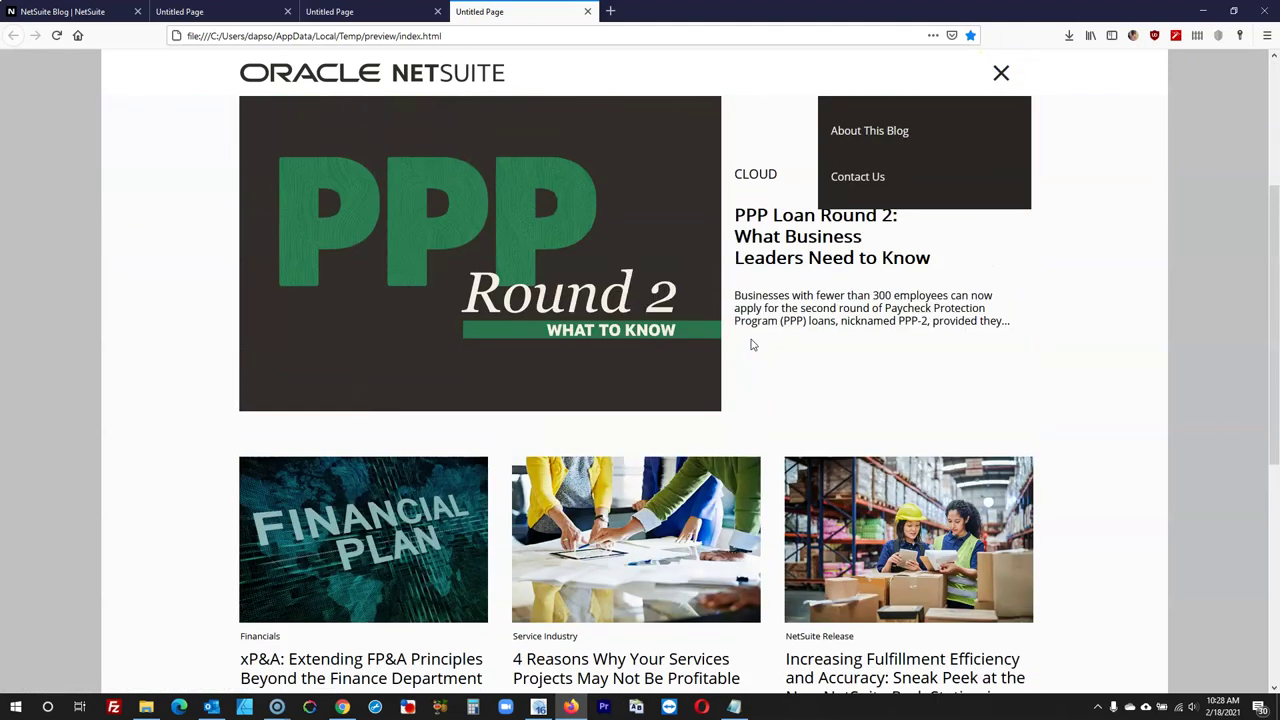
Test the preview's hamburger menu by repeatedly closing and reopening it, examining how the list behaves as the page moves and outside it is selected
left_click(1000, 72)
left_click(1000, 72)
scroll(740, 258, "down", 3)
scroll(737, 251, "up", 3)
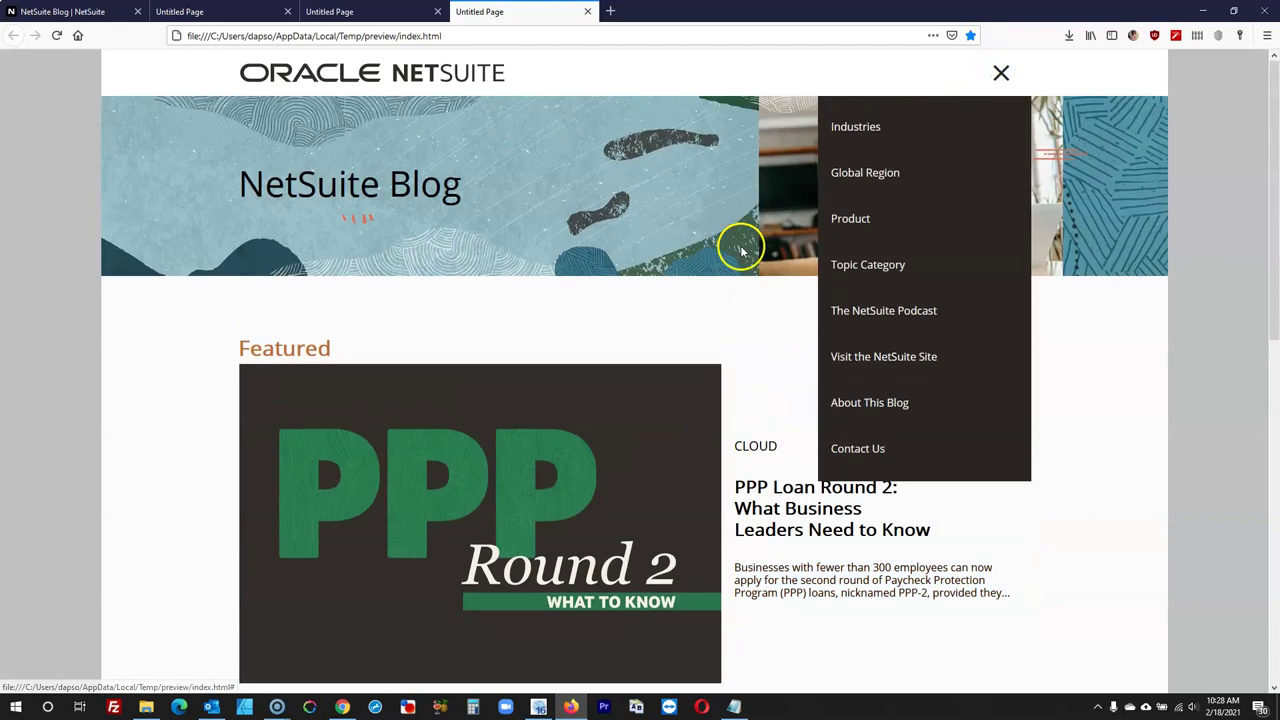
left_click(1000, 74)
left_click(1000, 72)
scroll(814, 274, "down", 3)
scroll(815, 278, "up", 3)
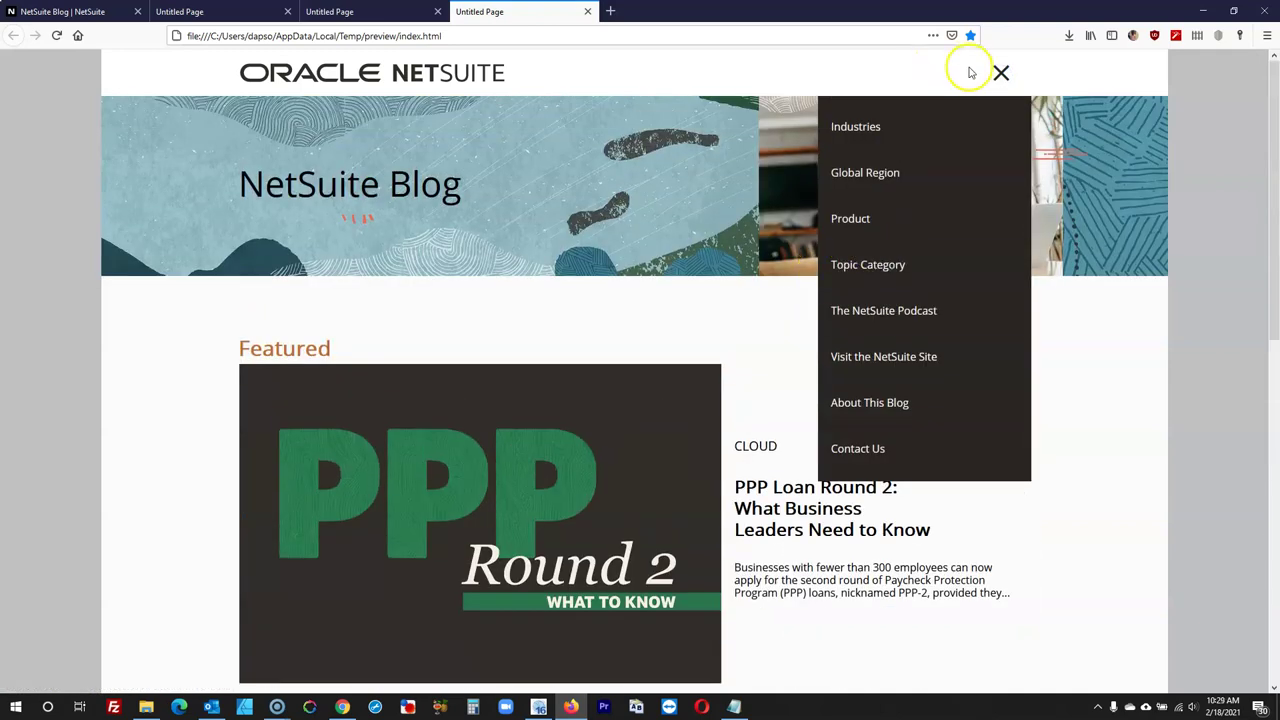
left_click(1001, 74)
left_click(1001, 75)
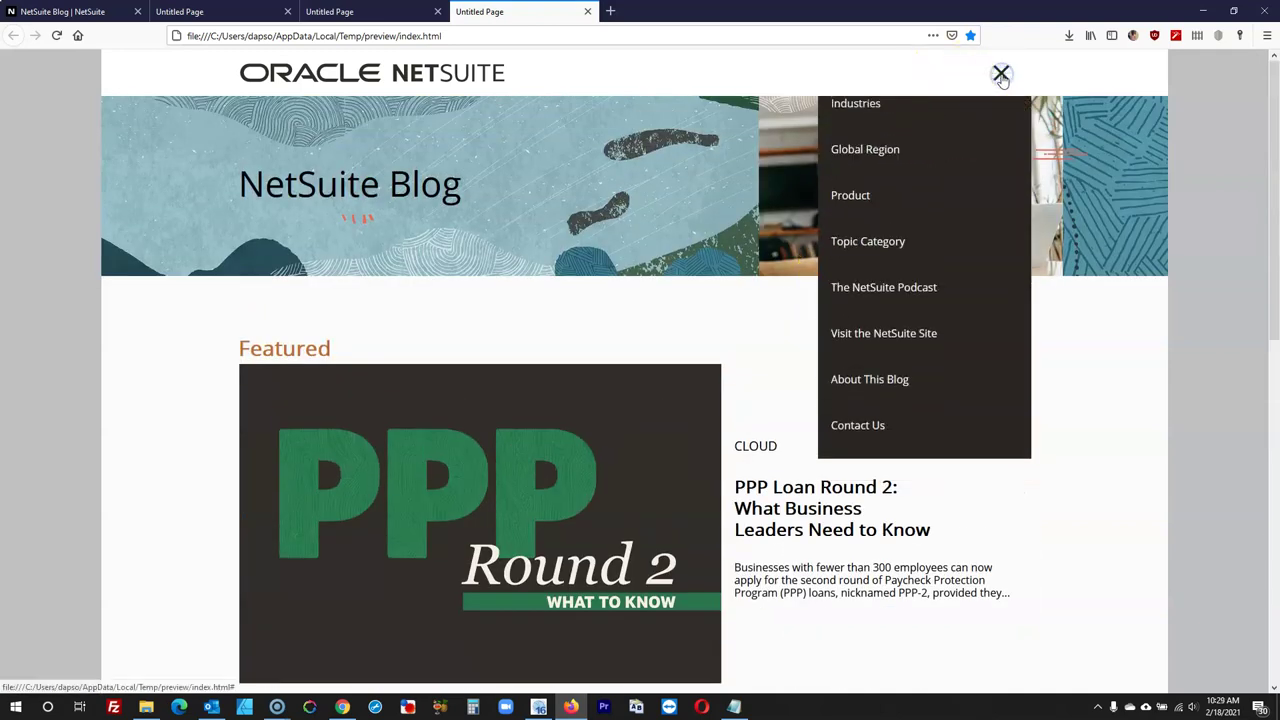
left_click(660, 257)
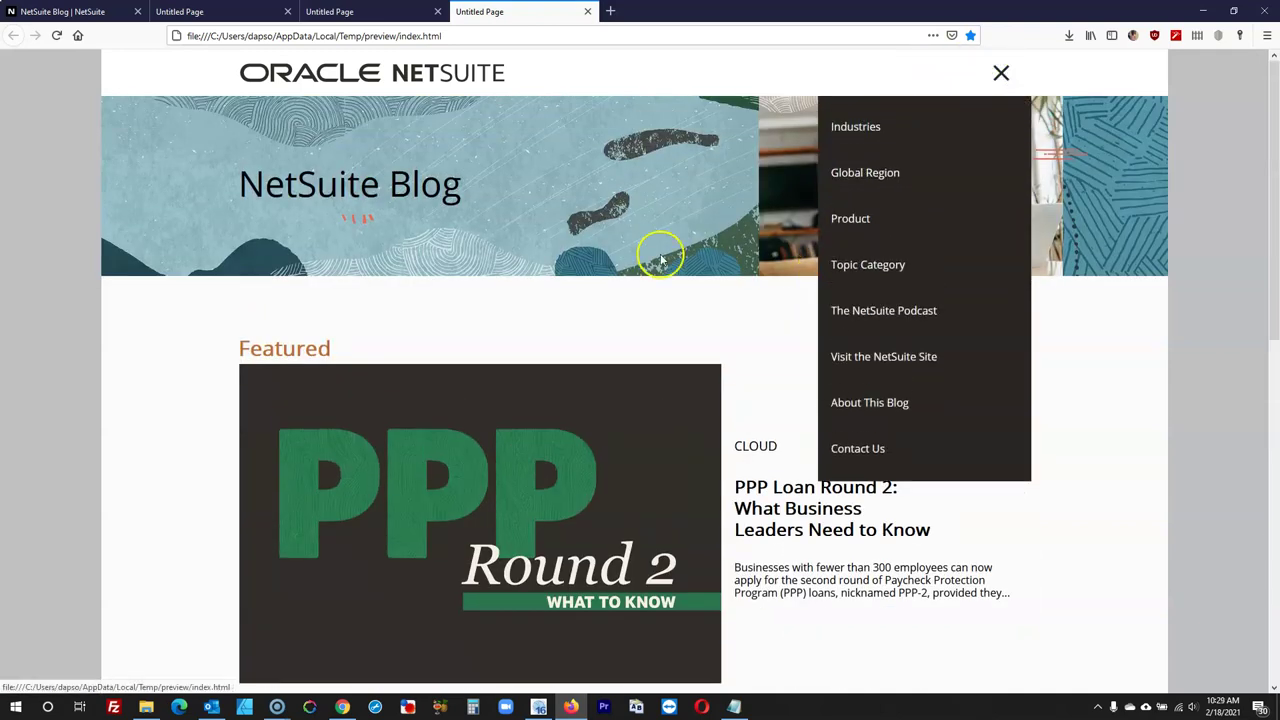
left_click(1001, 72)
Return to WYSIWYG Web Builder, draw a new layer about 871 by 216 px on the master page, and place it at 0, 70 below the header
left_click(538, 707)
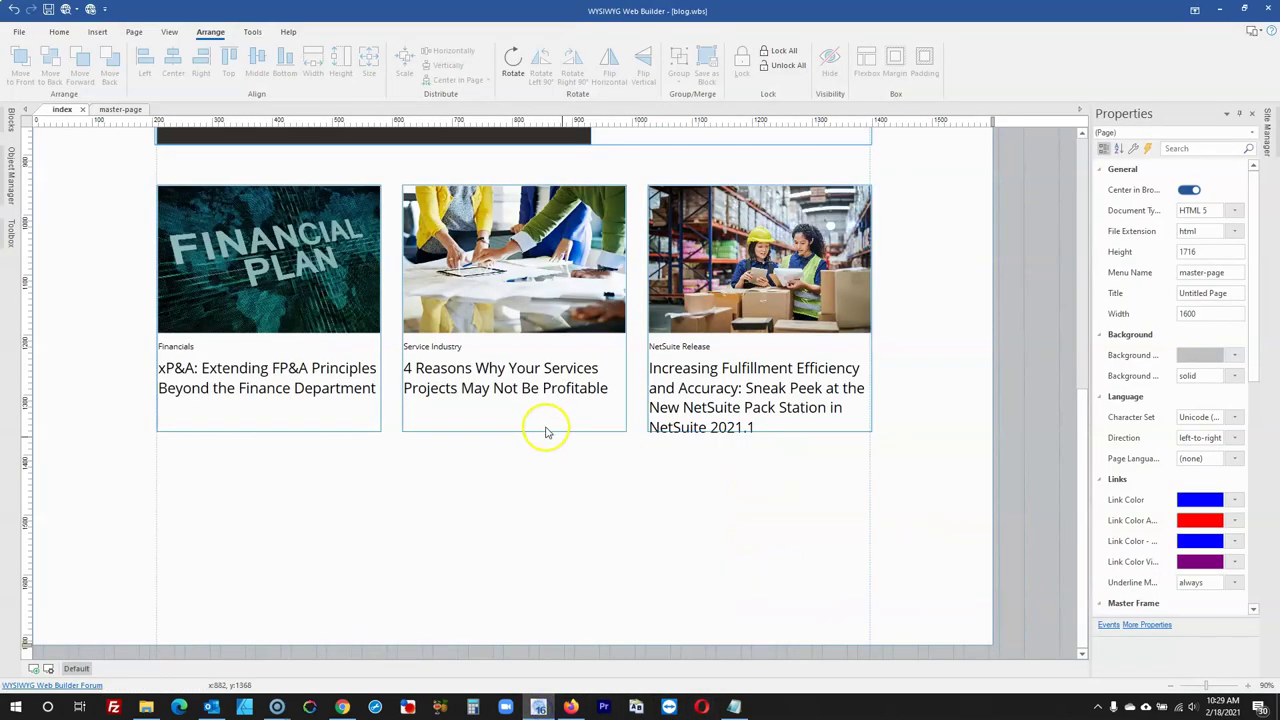
left_click(122, 110)
left_click(517, 343)
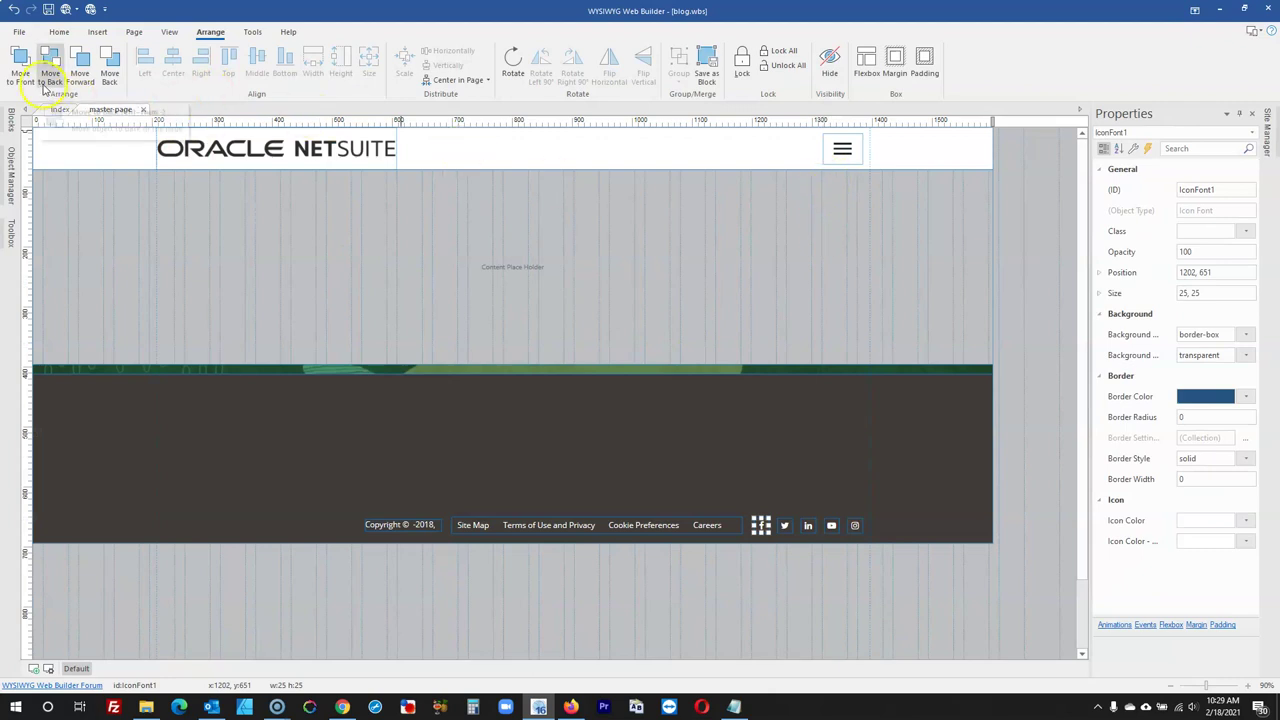
left_click(9, 250)
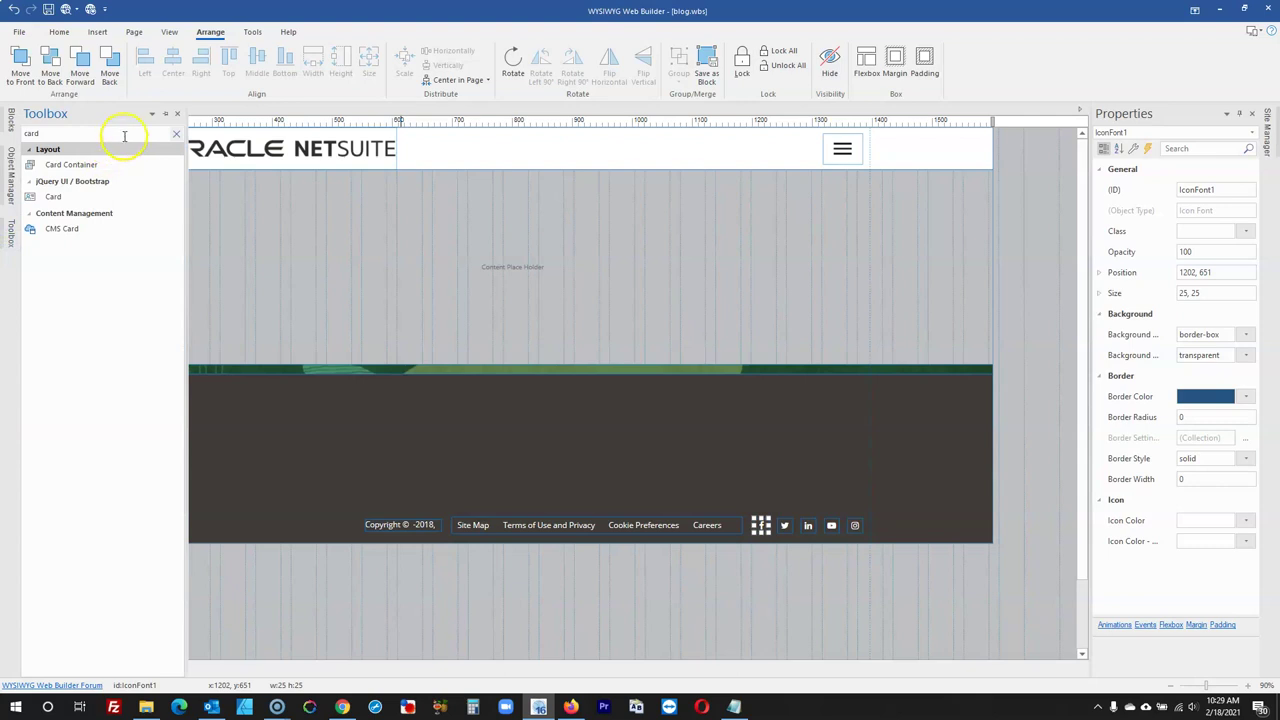
double_click(156, 149)
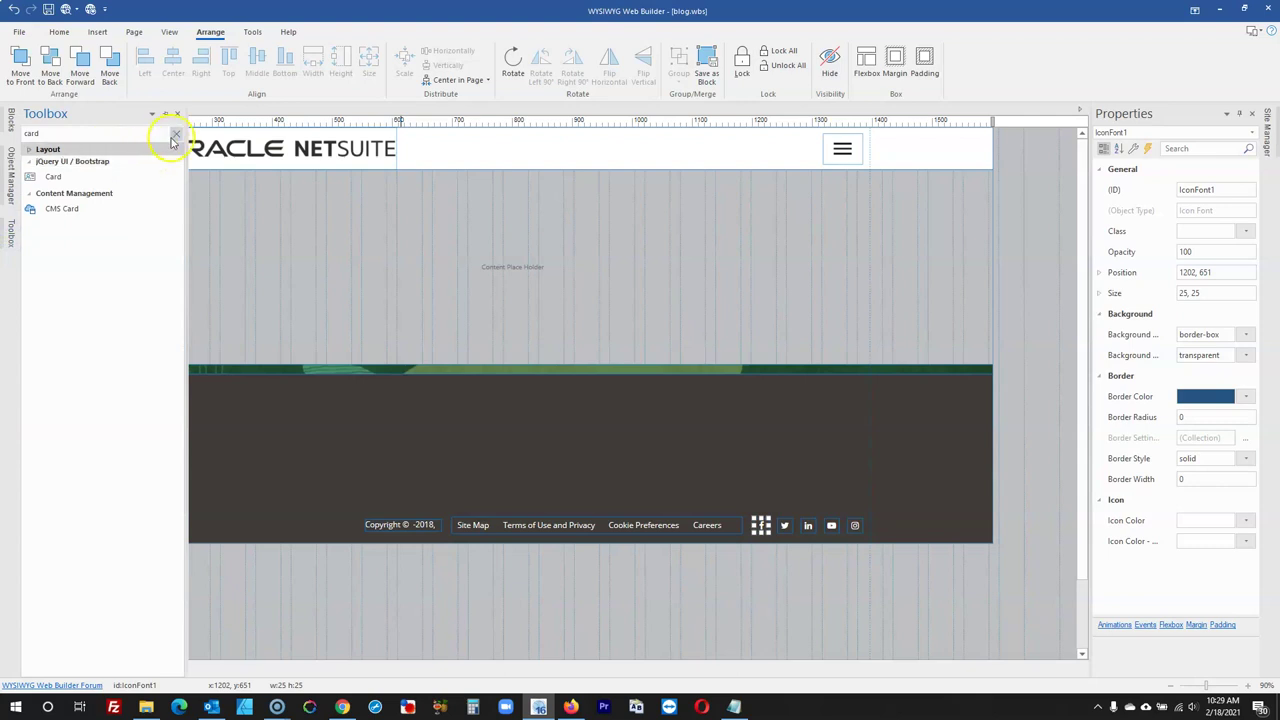
left_click(175, 135)
type("lay")
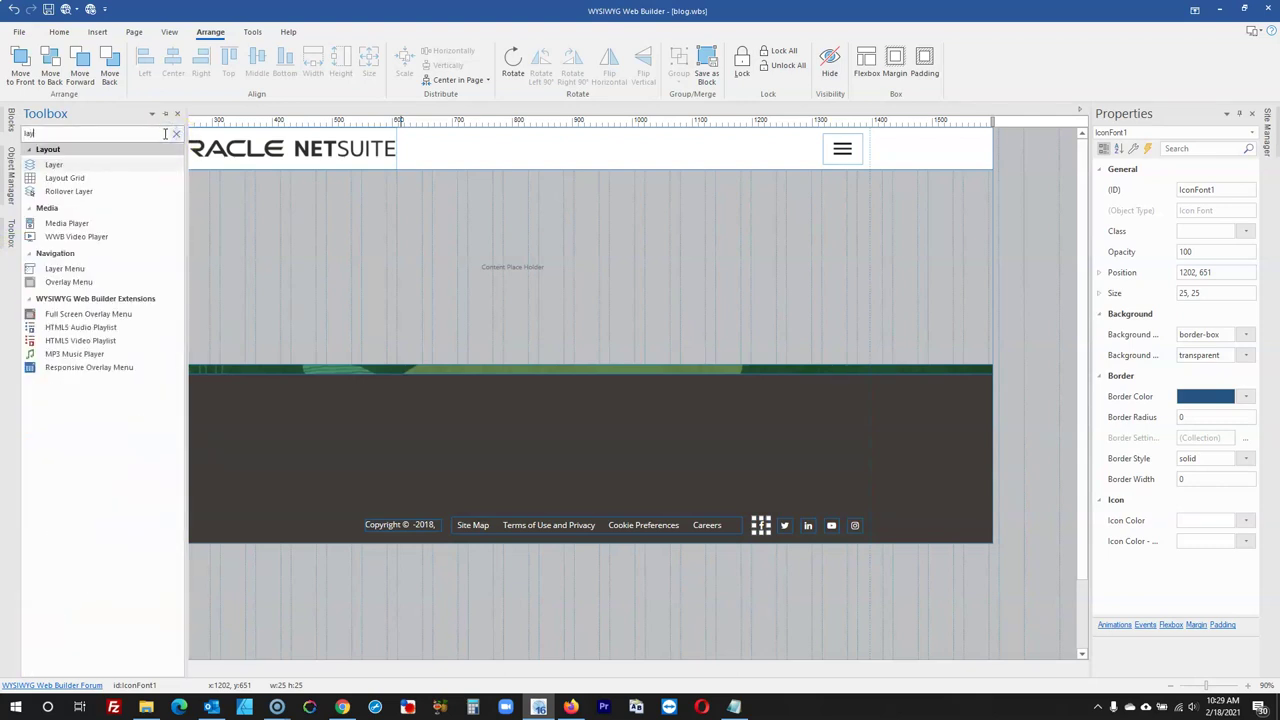
left_click(109, 164)
left_click_drag(255, 204, 777, 332)
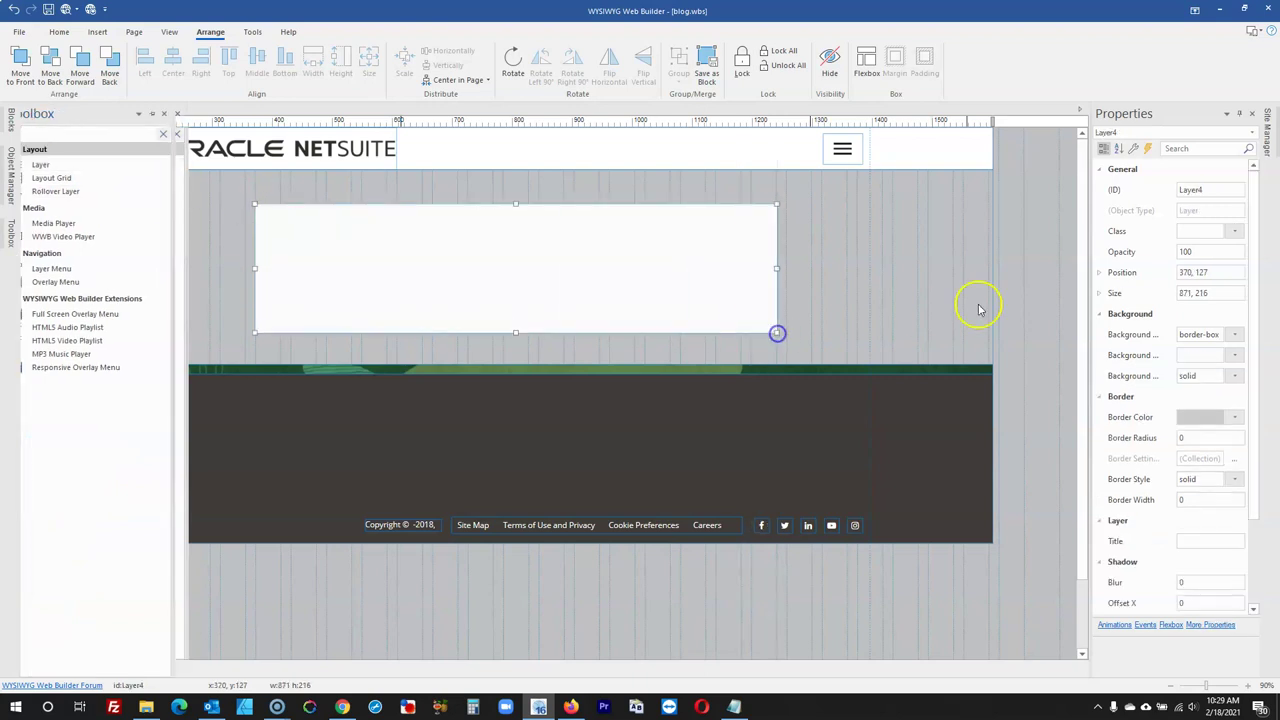
left_click(1032, 274)
left_click_drag(665, 278, 414, 249)
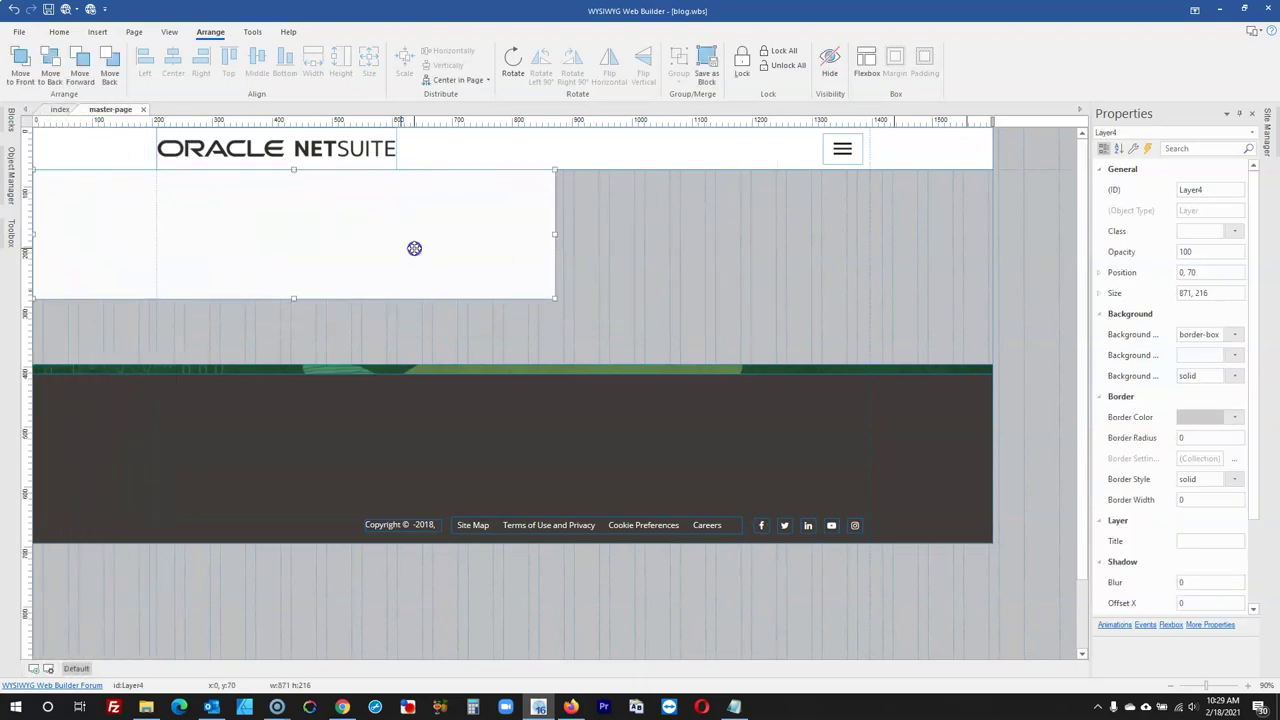
Show the hidden navigation layer and enlarge the content placeholder to about 622 px high, with the footer below it
mouse_move(11, 180)
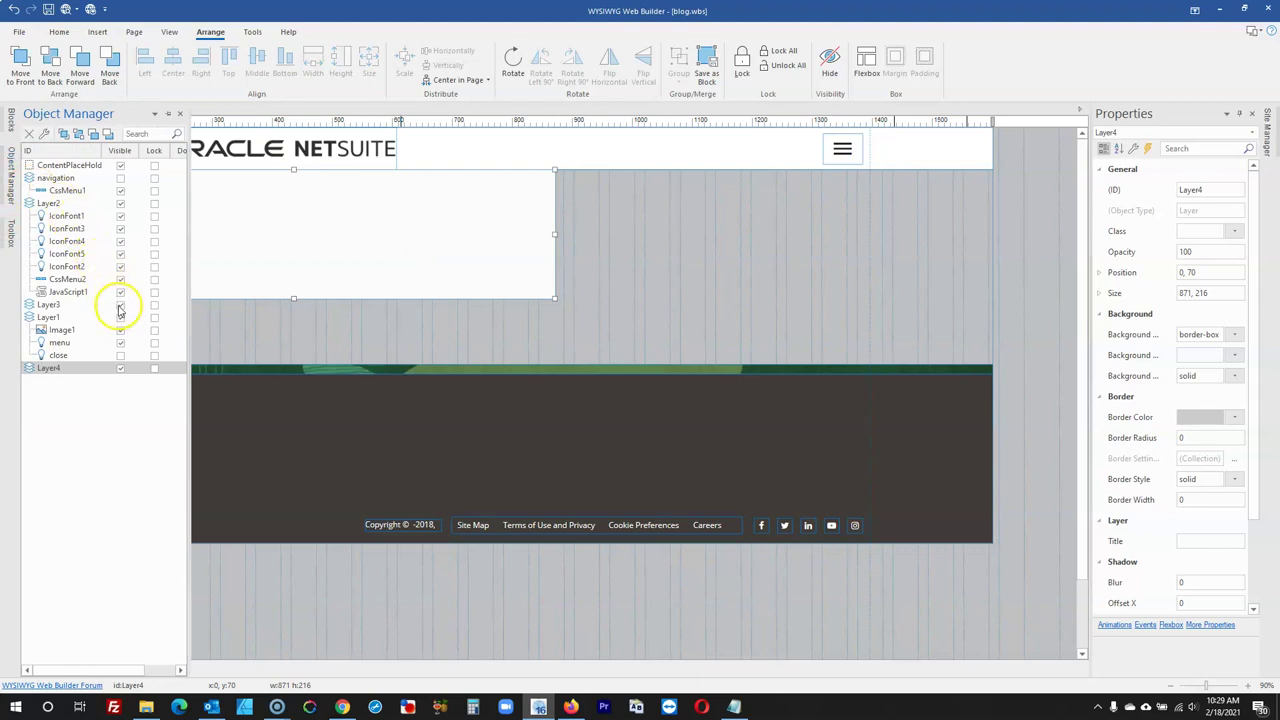
left_click(120, 180)
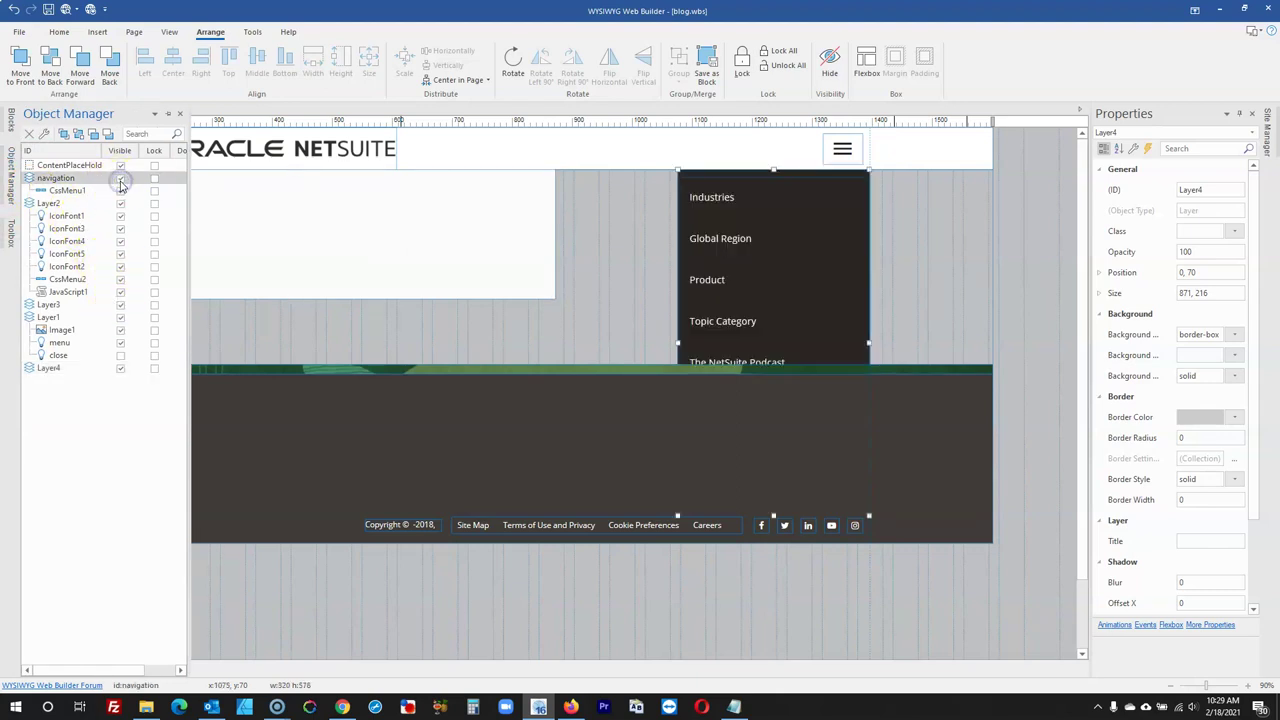
left_click(1000, 376)
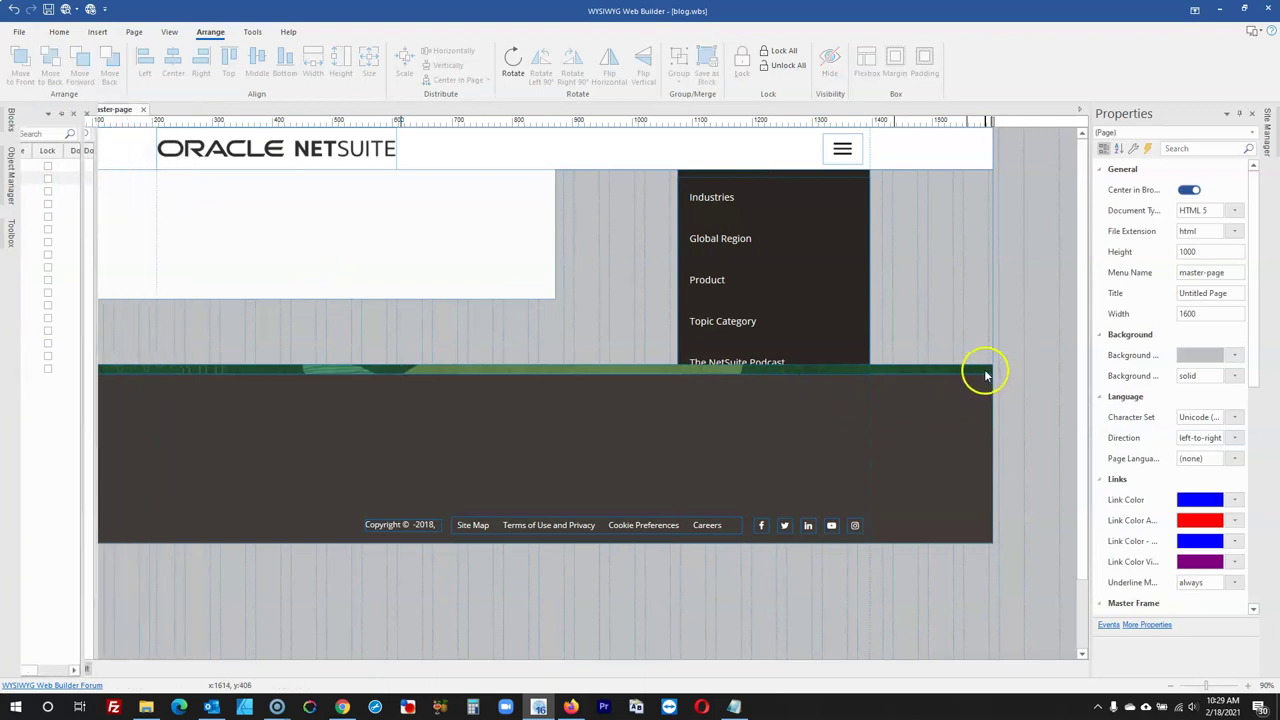
left_click(985, 370)
left_click_drag(981, 395, 941, 558)
left_click(911, 335)
left_click_drag(511, 363, 497, 542)
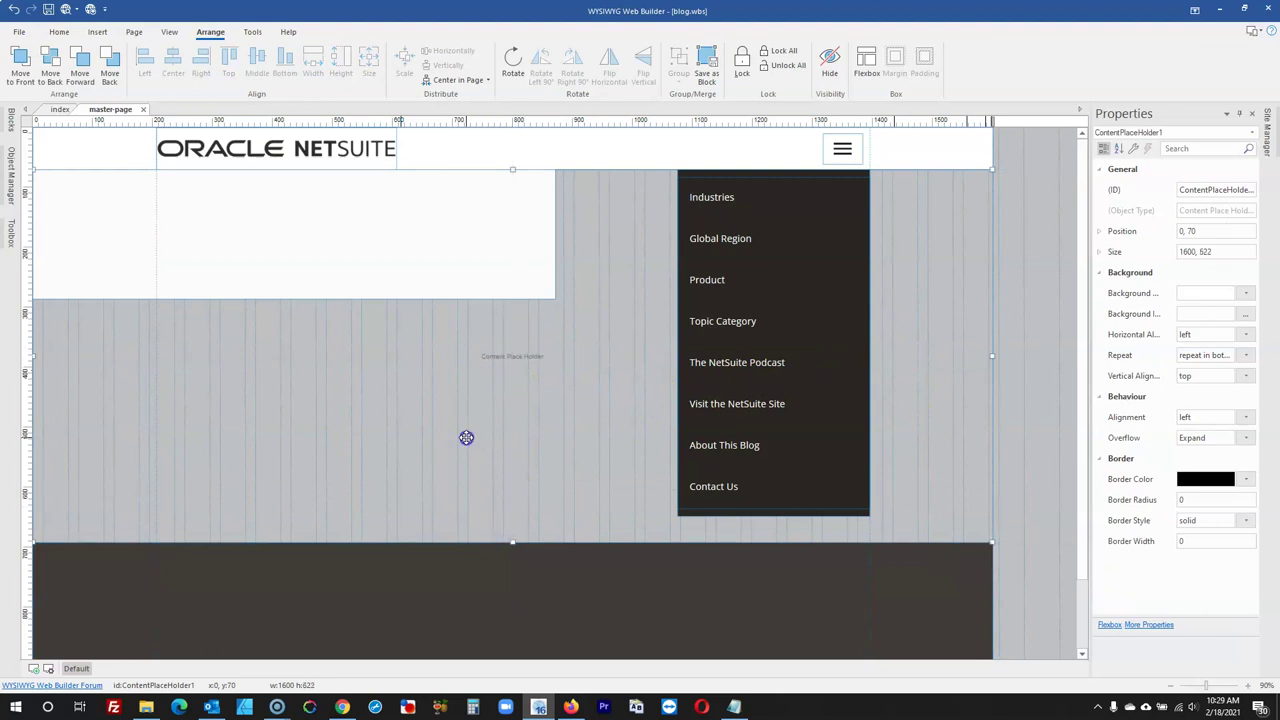
Move the new white layer to position 0, 0 and resize it to 1600 by 648 px
left_click(505, 217)
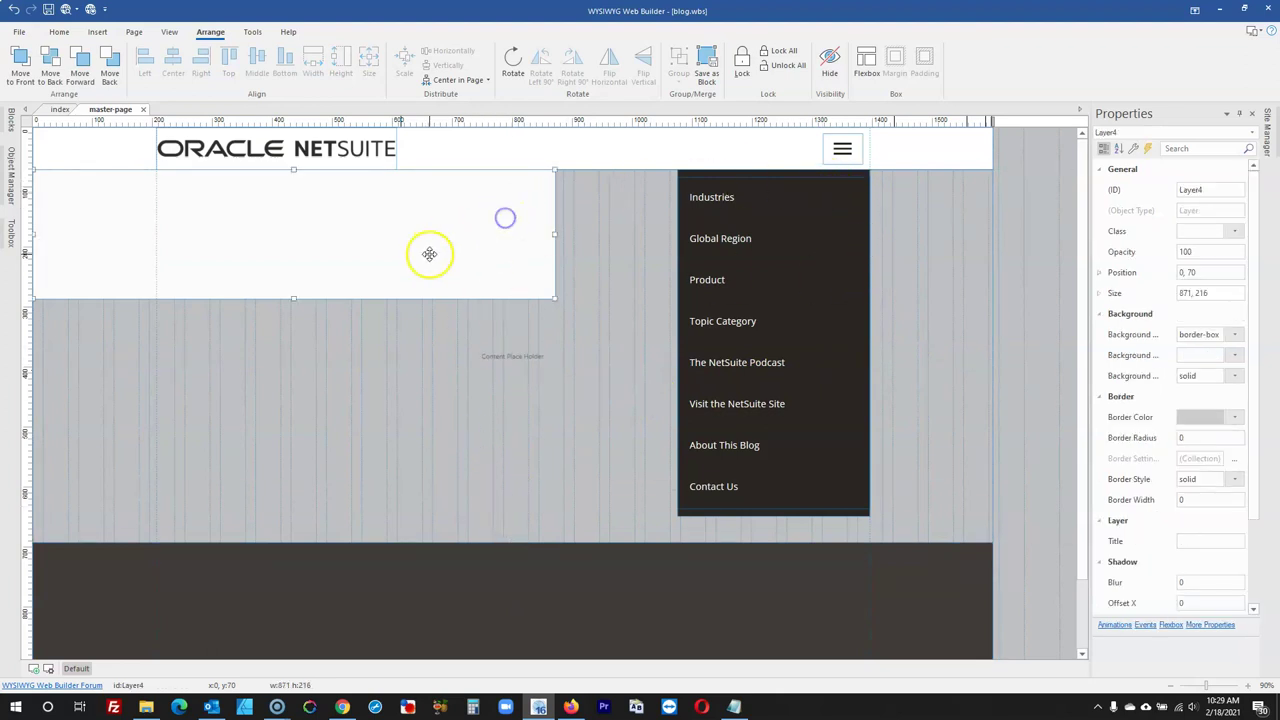
left_click_drag(429, 254, 384, 193)
left_click_drag(293, 256, 293, 517)
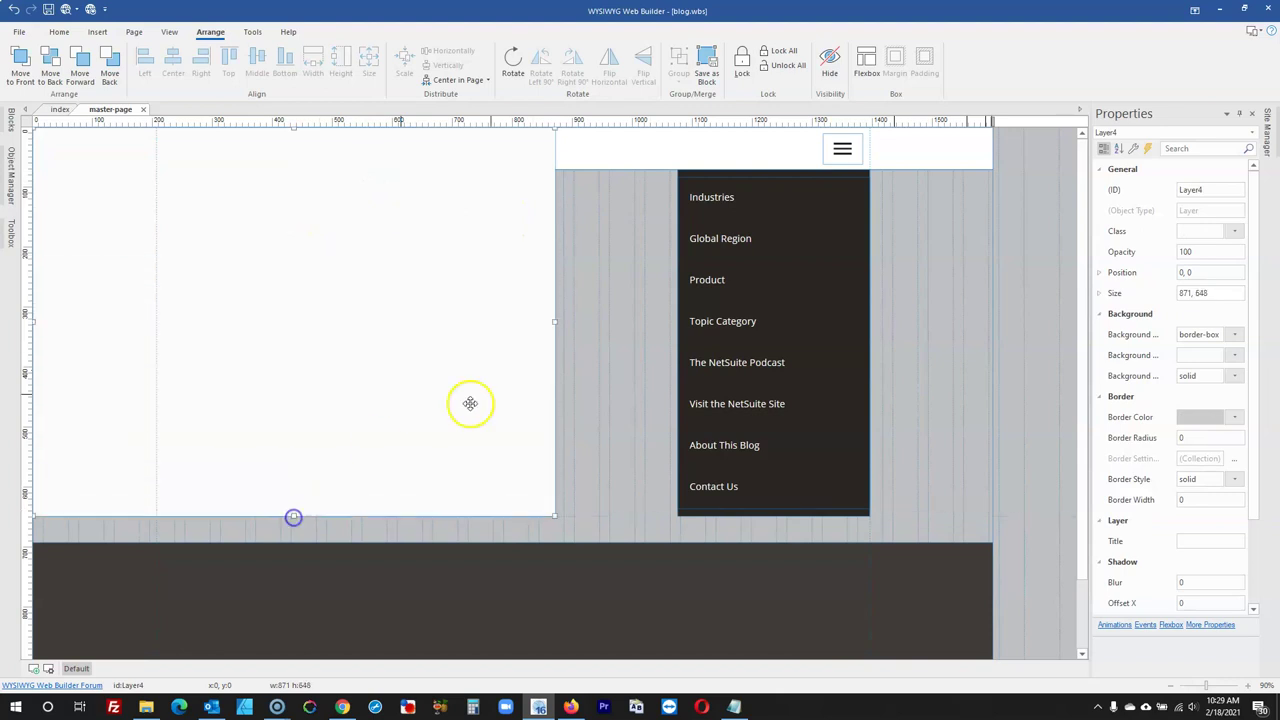
left_click_drag(554, 321, 990, 287)
Move the full-width layer back one level so it sits behind the header
left_click(1054, 251)
left_click(974, 303)
right_click(974, 303)
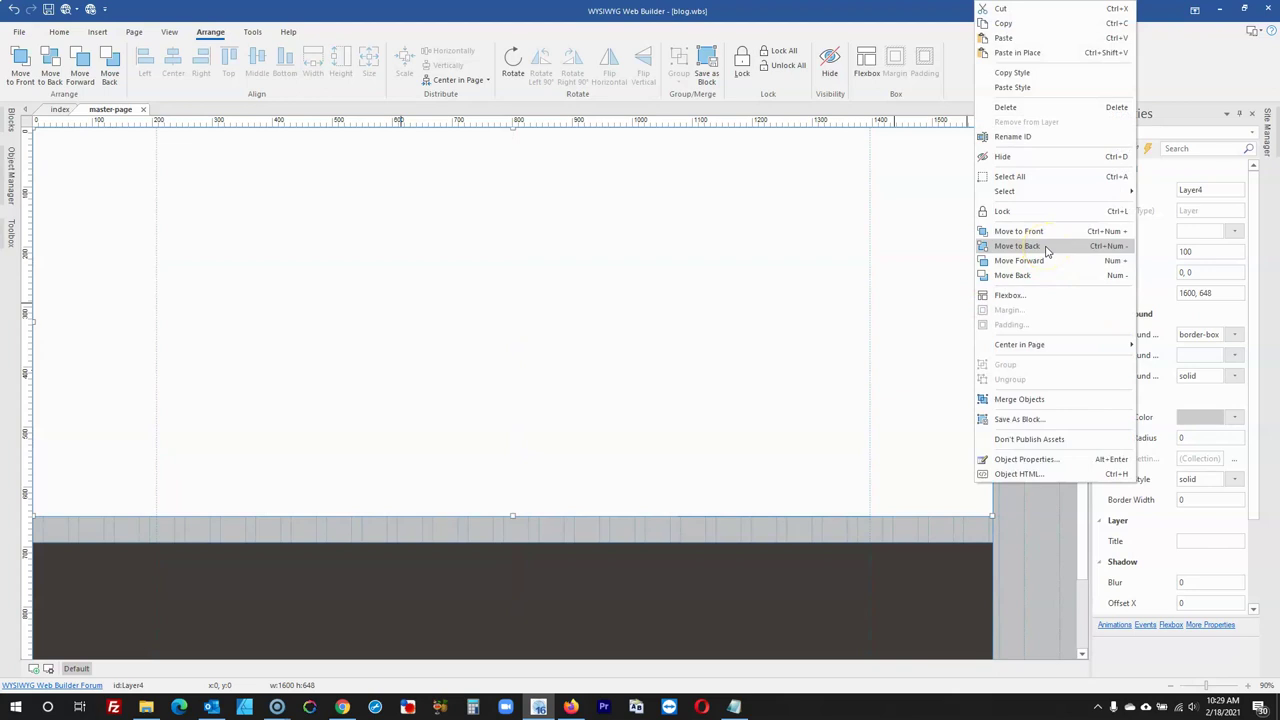
left_click(1040, 275)
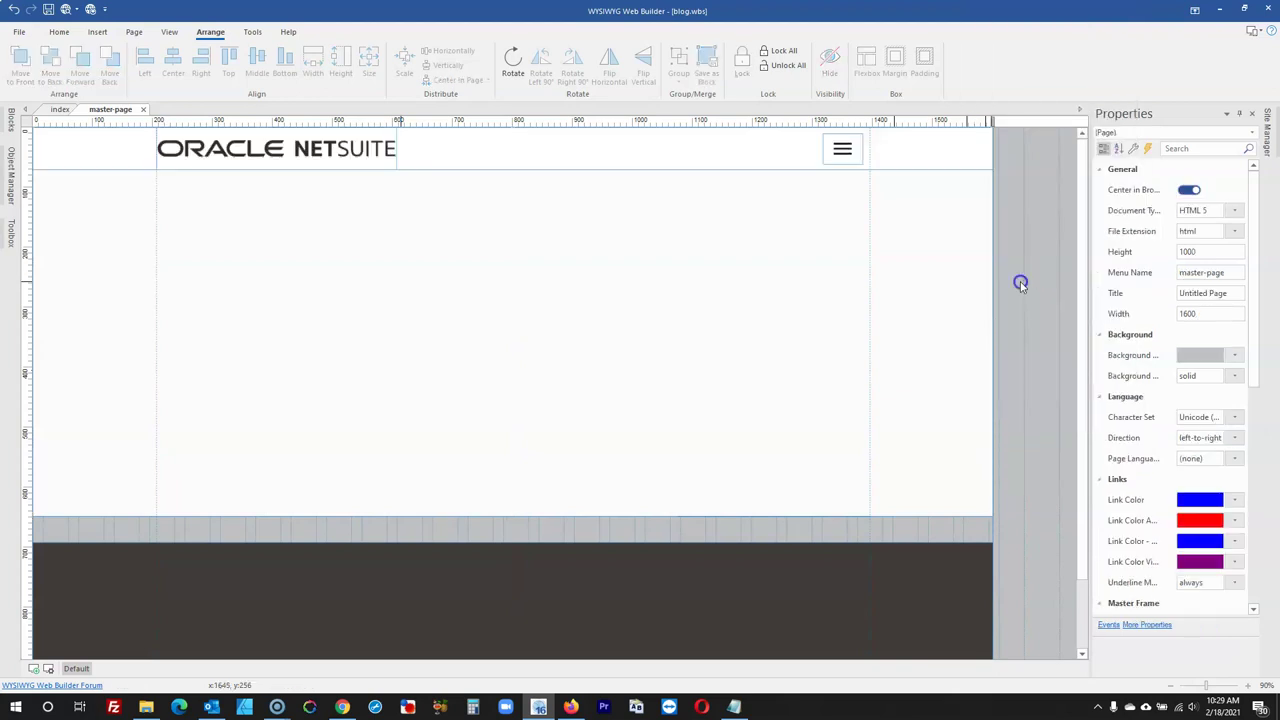
Nest the dark menu layer inside the full-width layer, keeping the full-width layer at 0, 0 and placing the menu layer at 1075, 70
left_click(957, 288)
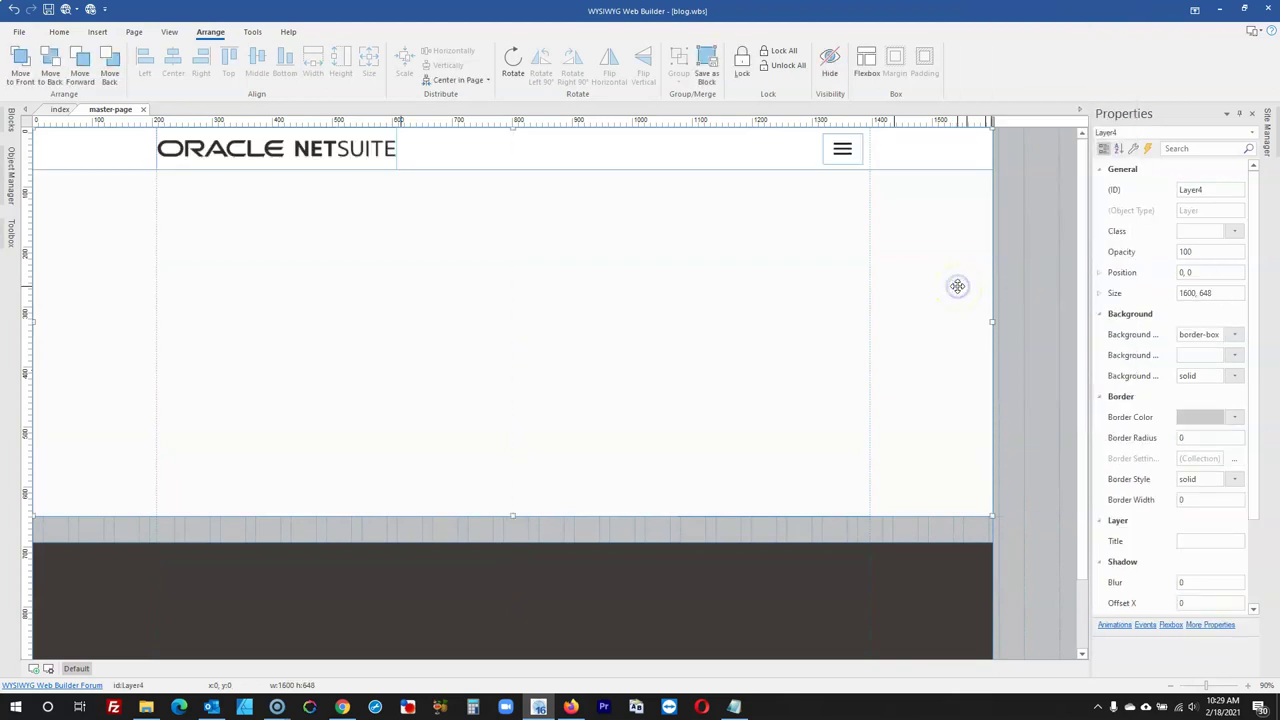
left_click(994, 278)
left_click(949, 264)
left_click_drag(956, 266, 877, 391)
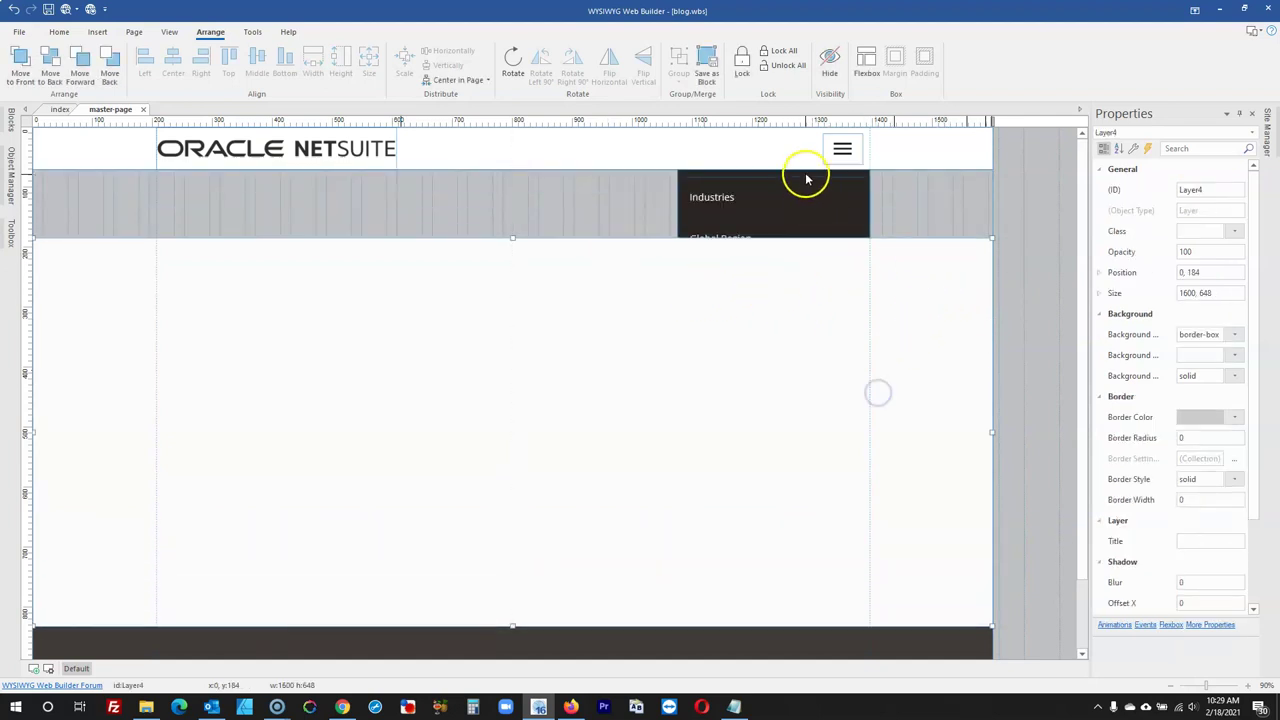
left_click_drag(806, 177, 798, 258)
left_click_drag(888, 267, 857, 126)
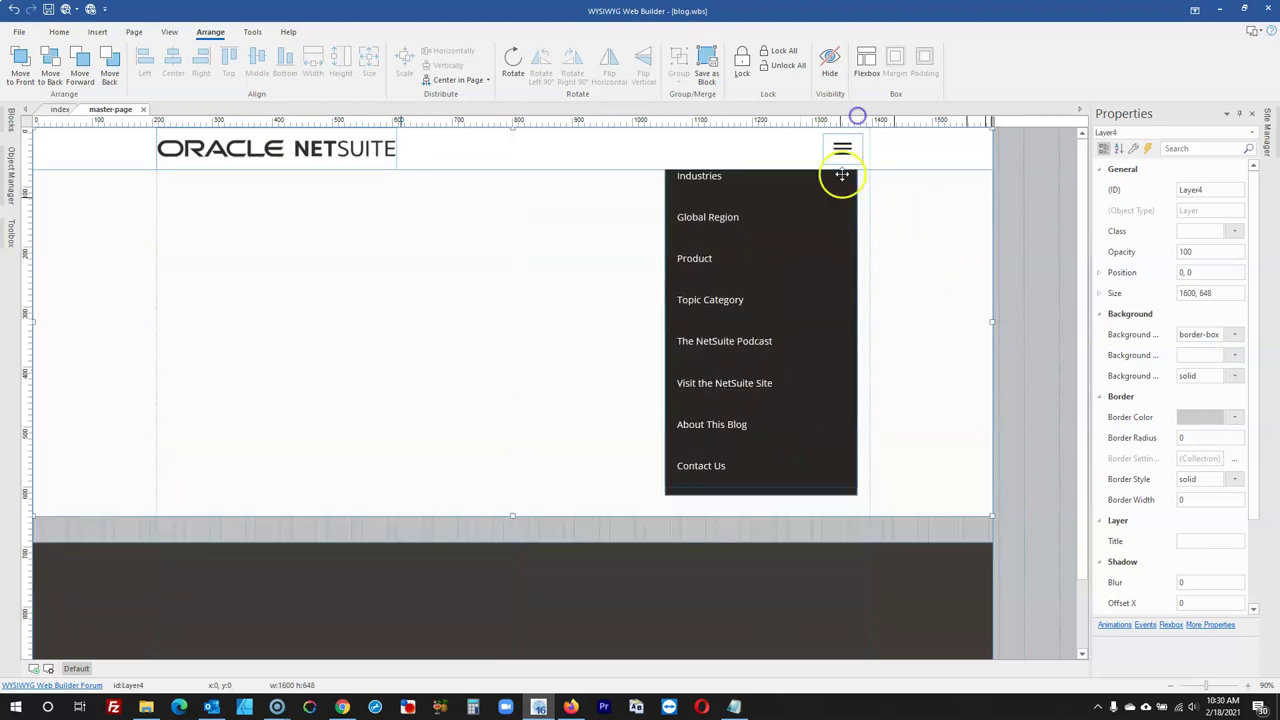
left_click_drag(698, 497, 697, 513)
left_click_drag(698, 513, 706, 511)
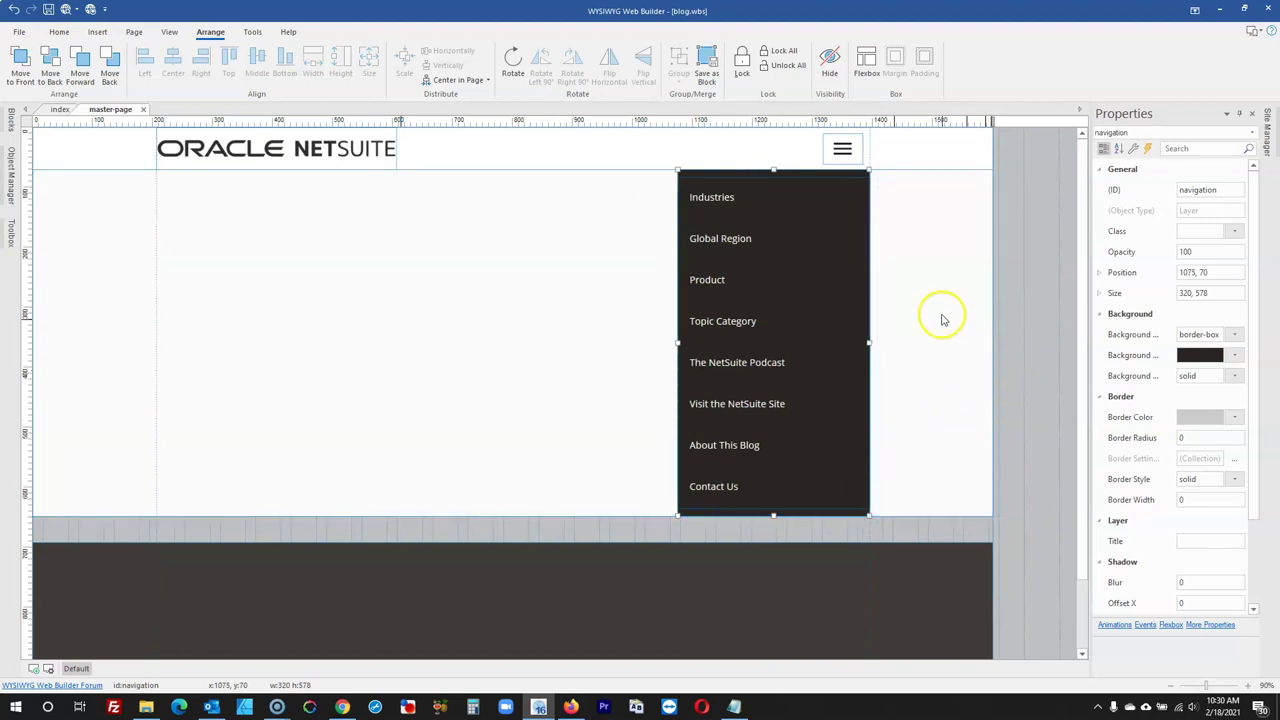
Rename the dark menu layer's ID to nav and the full-width layer's ID to navigation
left_click(945, 254)
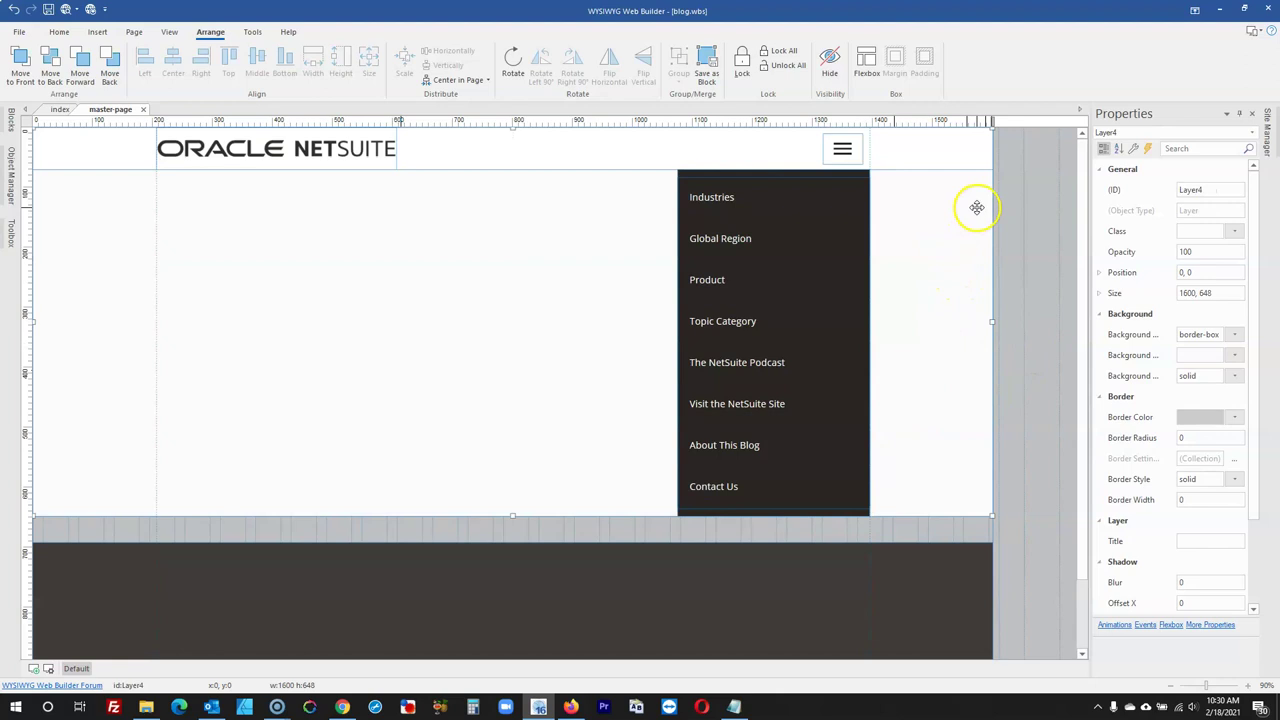
left_click_drag(1229, 194, 1060, 192)
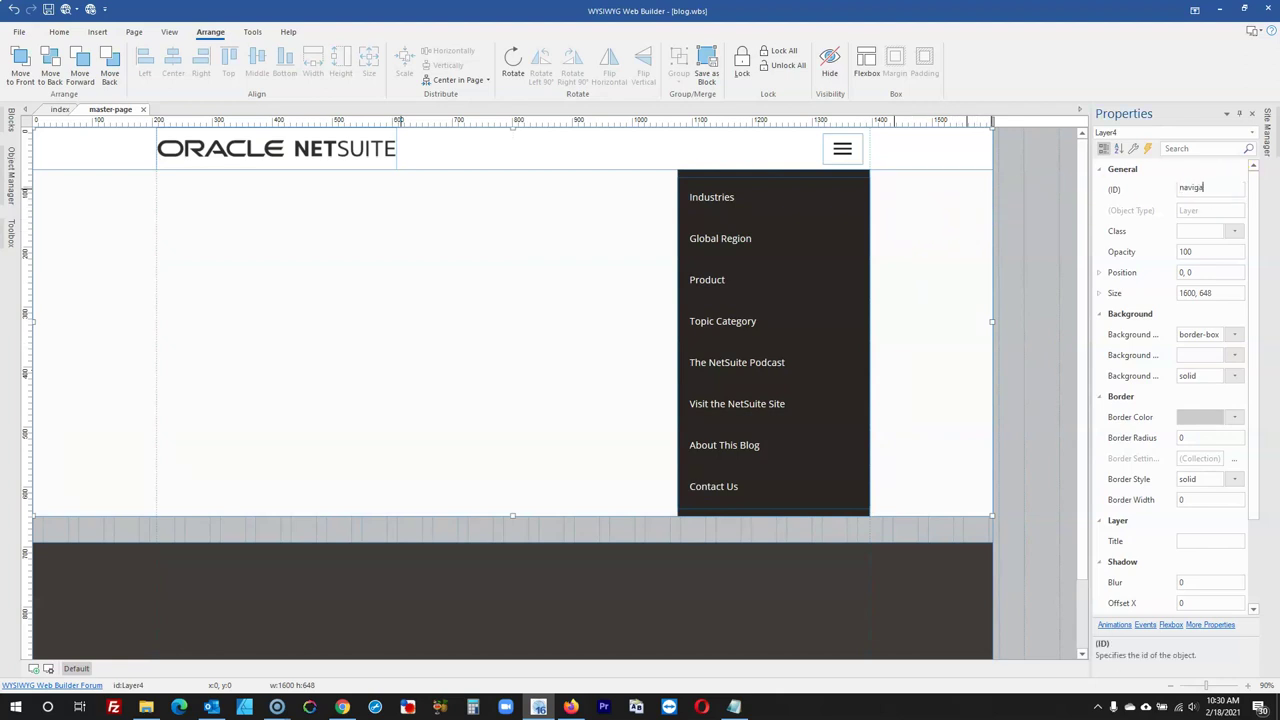
left_click(1047, 220)
left_click(866, 178)
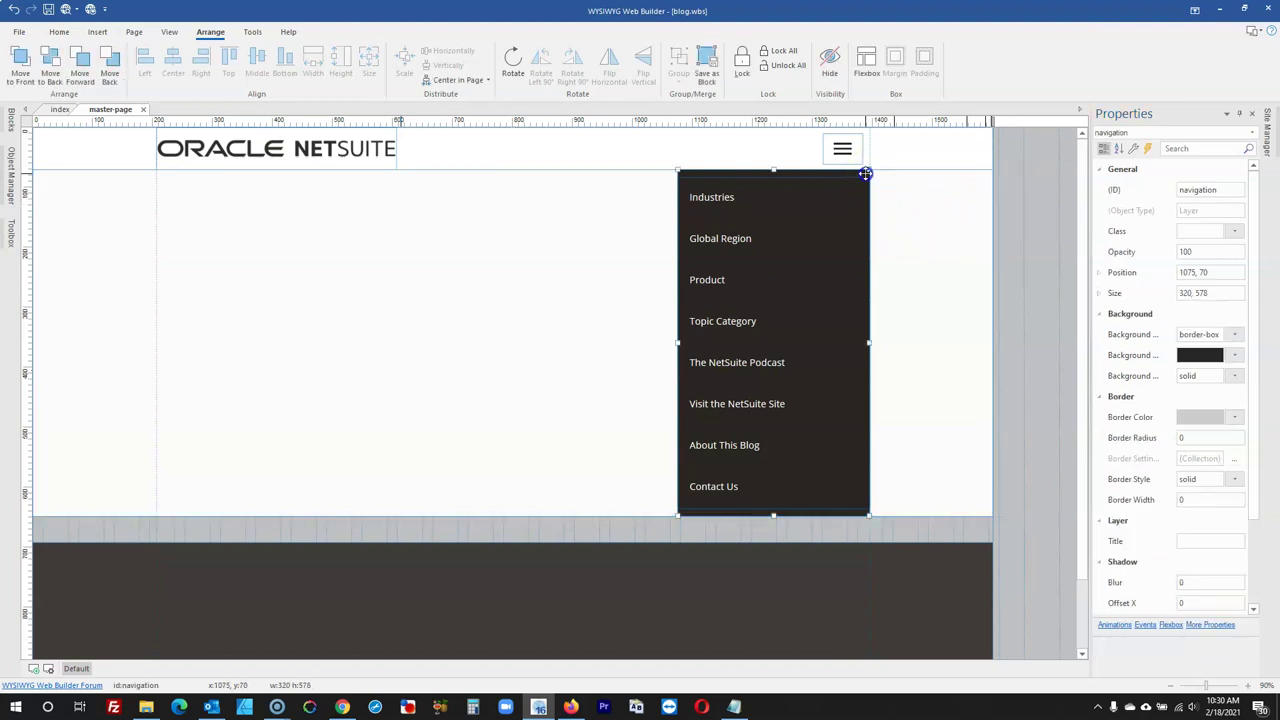
left_click(1226, 187)
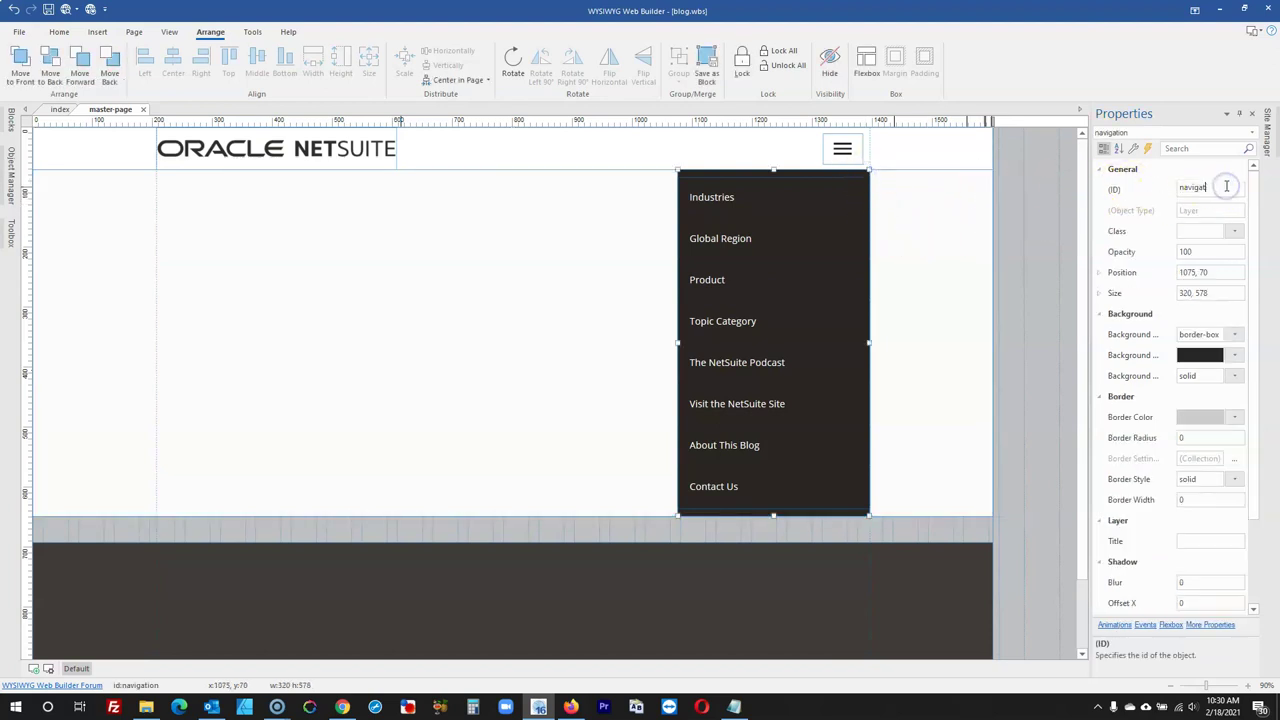
left_click(1010, 264)
Set the full-width navigation layer's background to transparent in its layer properties and apply the change
double_click(961, 259)
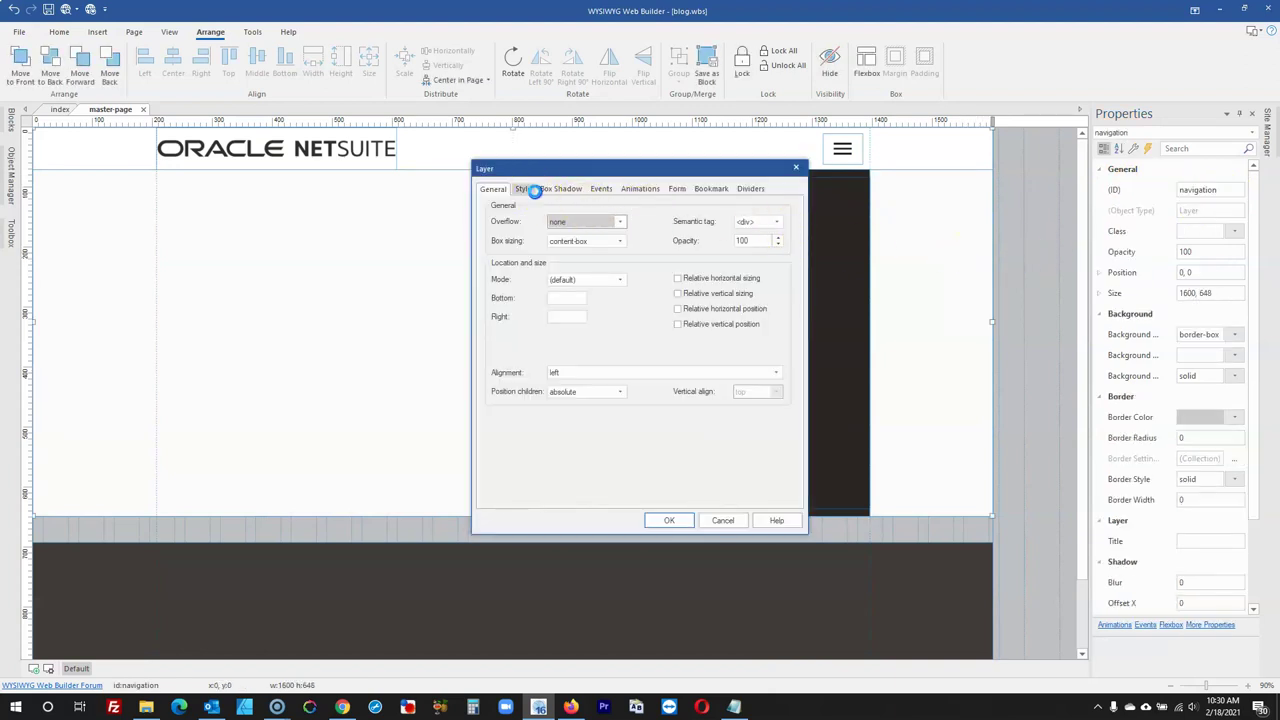
left_click(524, 189)
left_click(565, 262)
left_click(568, 272)
left_click(667, 521)
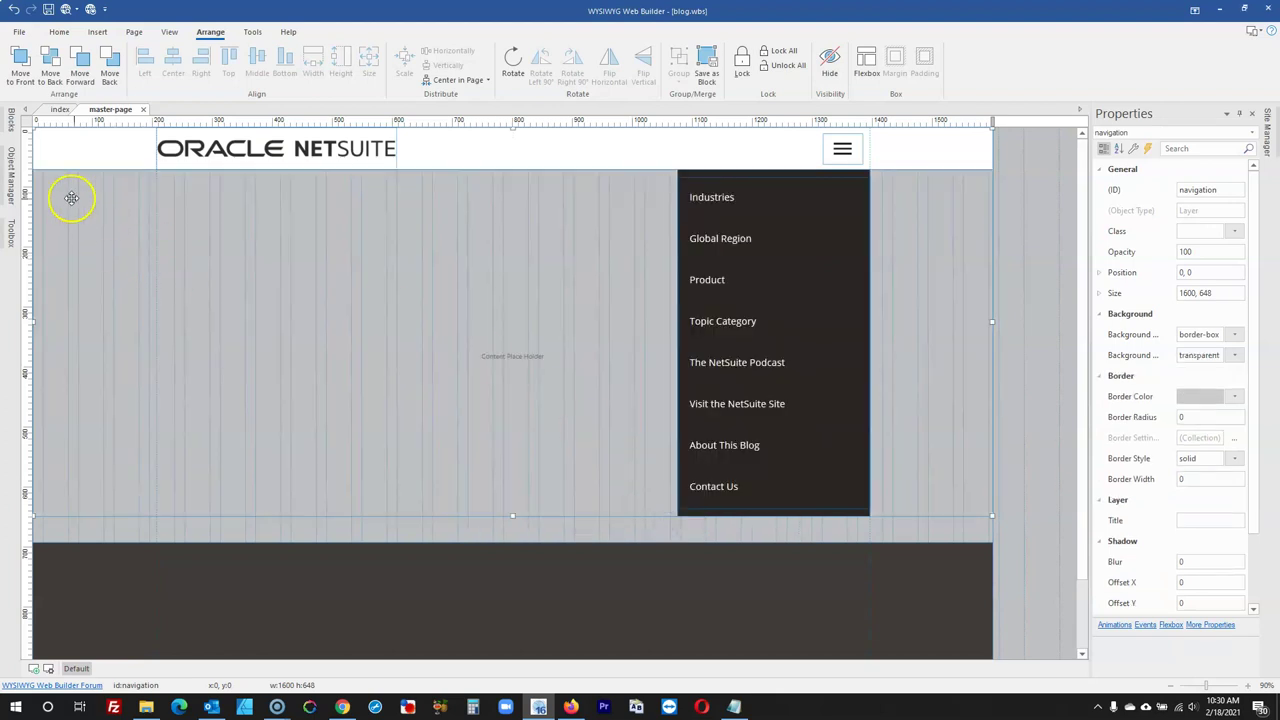
Hide the full-width navigation layer, including its nested menu, on the master page
left_click(10, 178)
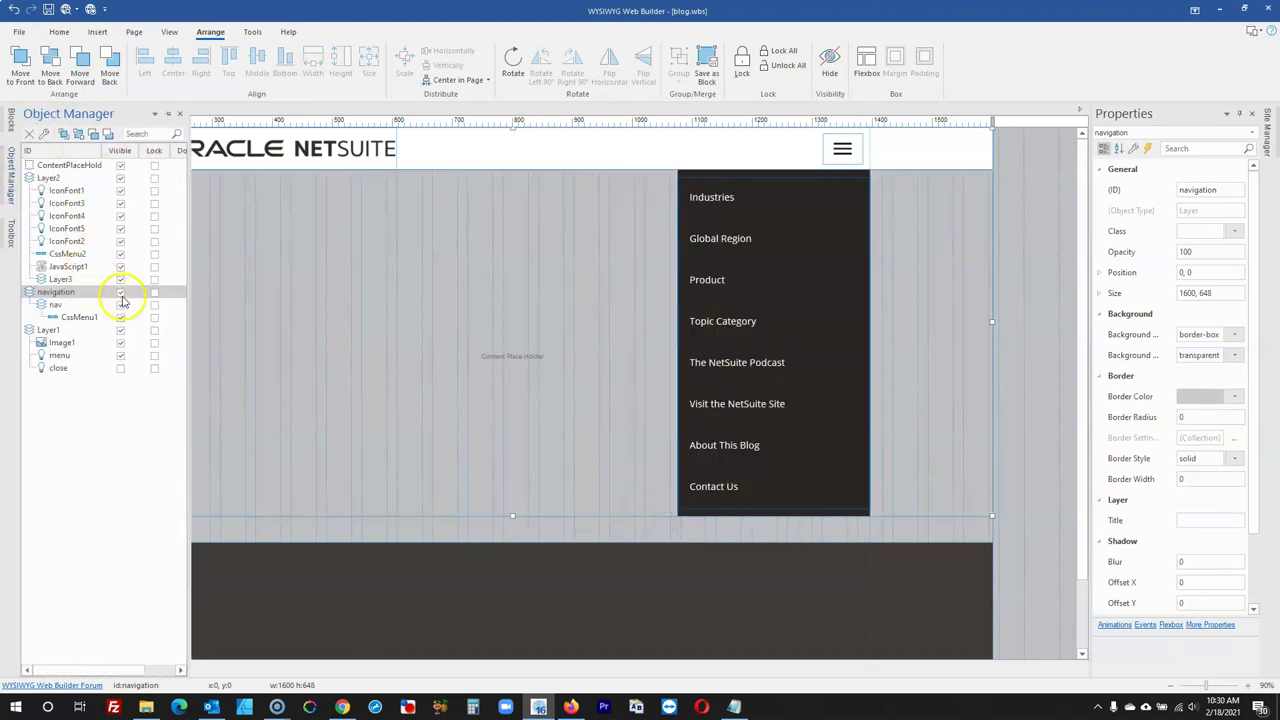
left_click(121, 292)
left_click(1034, 234)
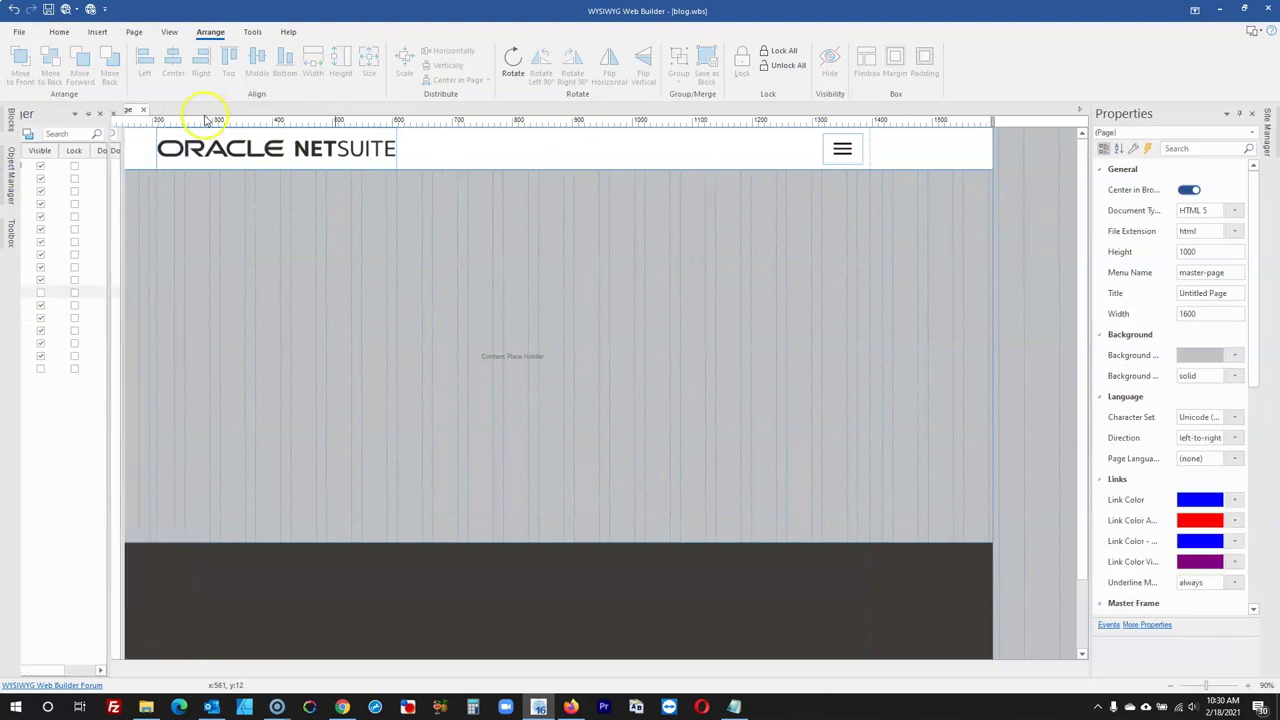
Preview the index page in the browser and test the hamburger menu, examining its open list as the page moves and when it is toggled
left_click(60, 110)
left_click(66, 9)
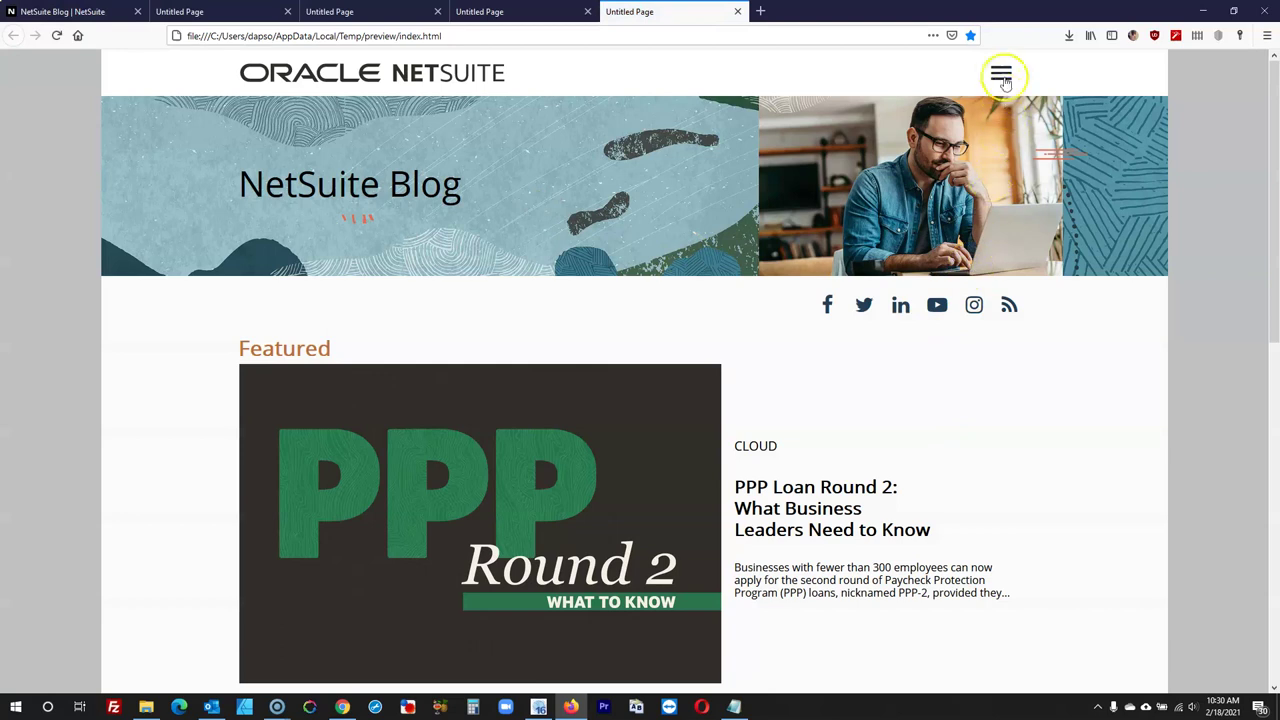
left_click(1002, 80)
scroll(700, 409, "down", 3)
scroll(700, 409, "up", 3)
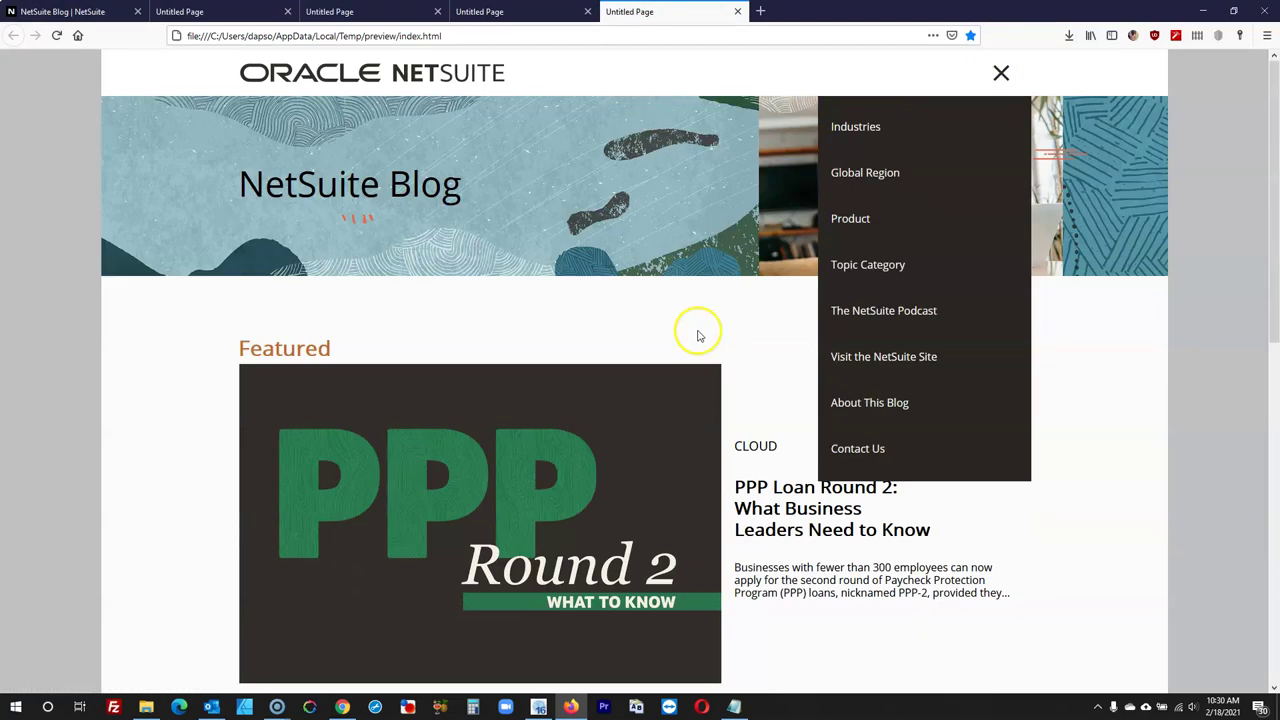
scroll(697, 334, "down", 10)
scroll(691, 331, "up", 10)
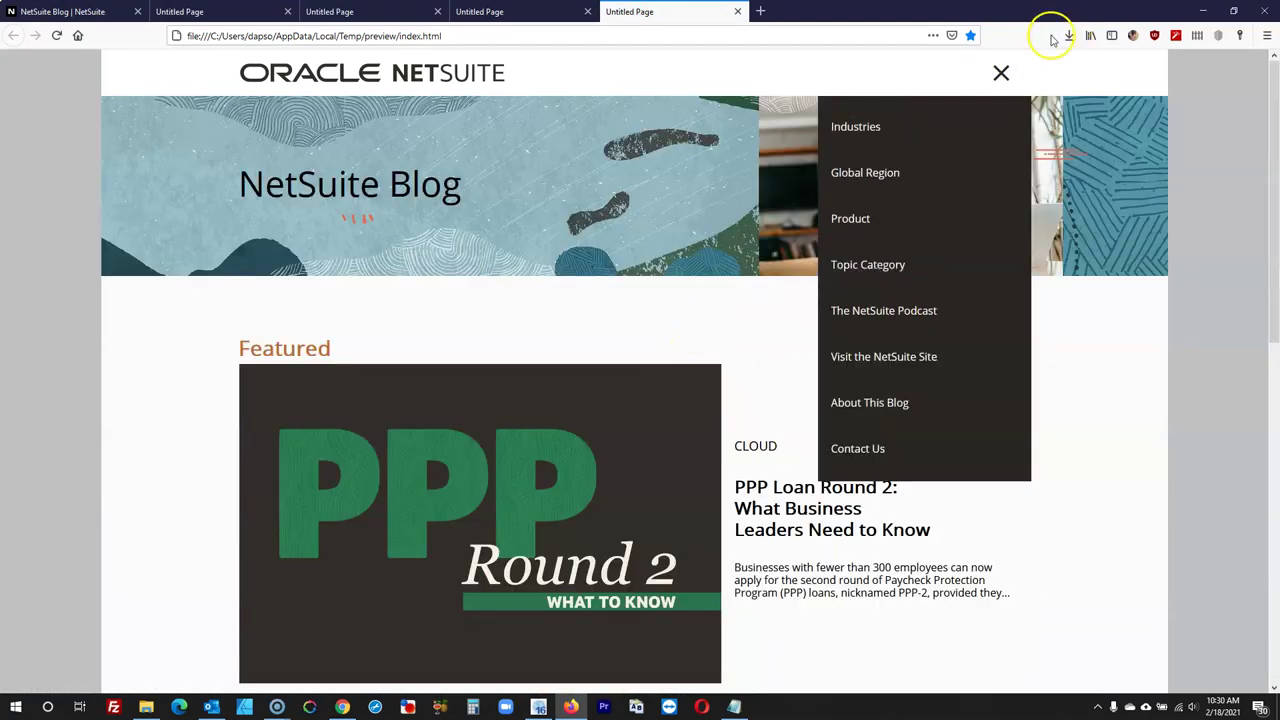
left_click(1001, 73)
left_click(1001, 73)
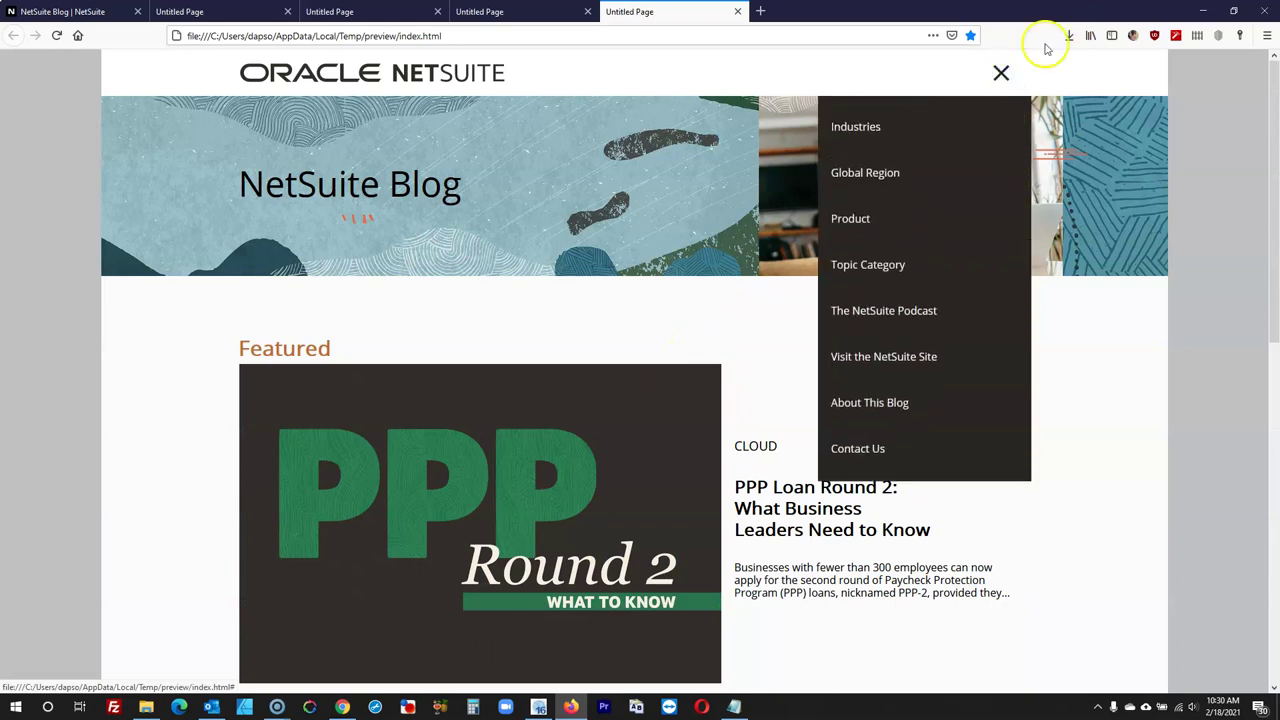
Change the target of the master page hamburger icon's onclick show-with-effect event from nav to navigation
left_click(1203, 11)
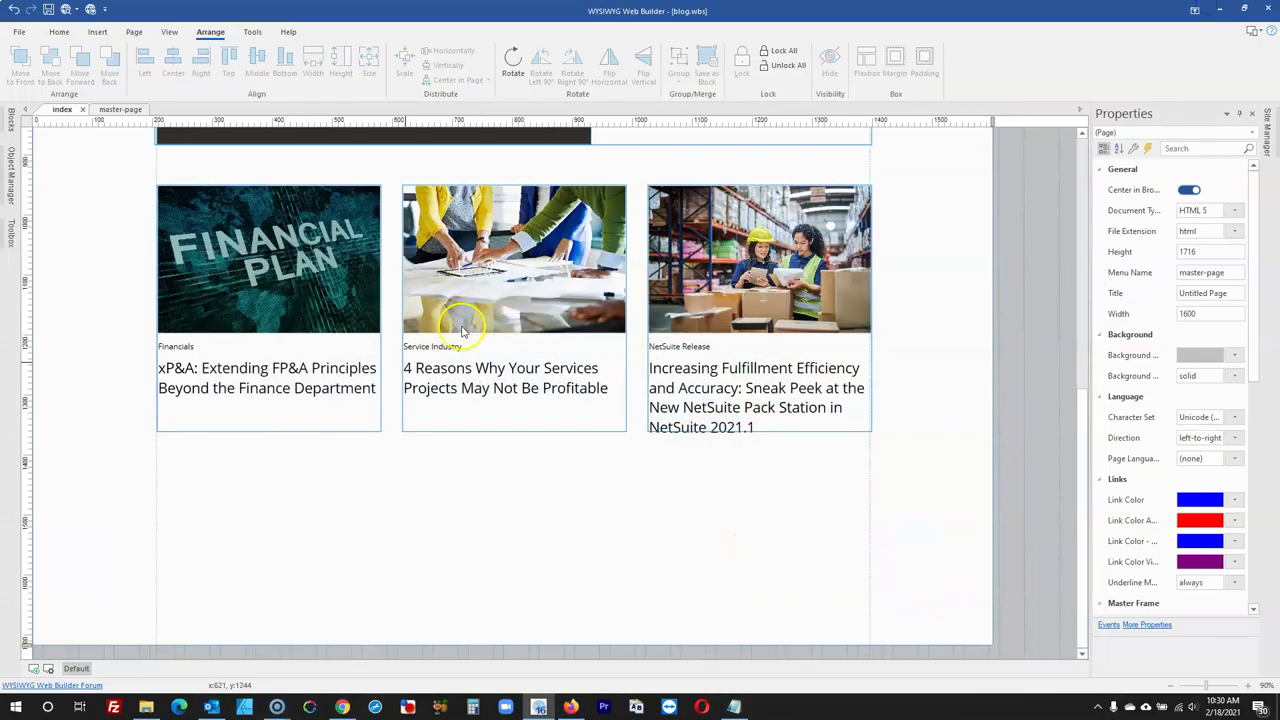
left_click(115, 109)
left_click(843, 149)
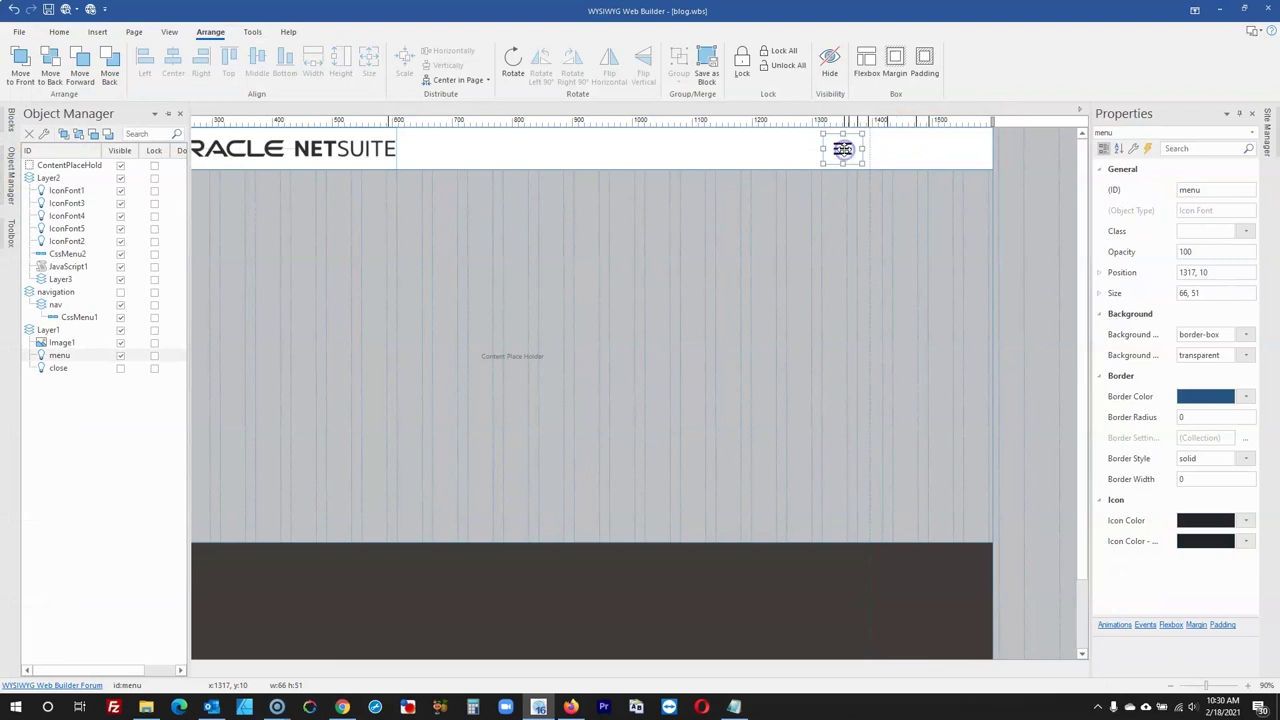
double_click(843, 149)
left_click(537, 208)
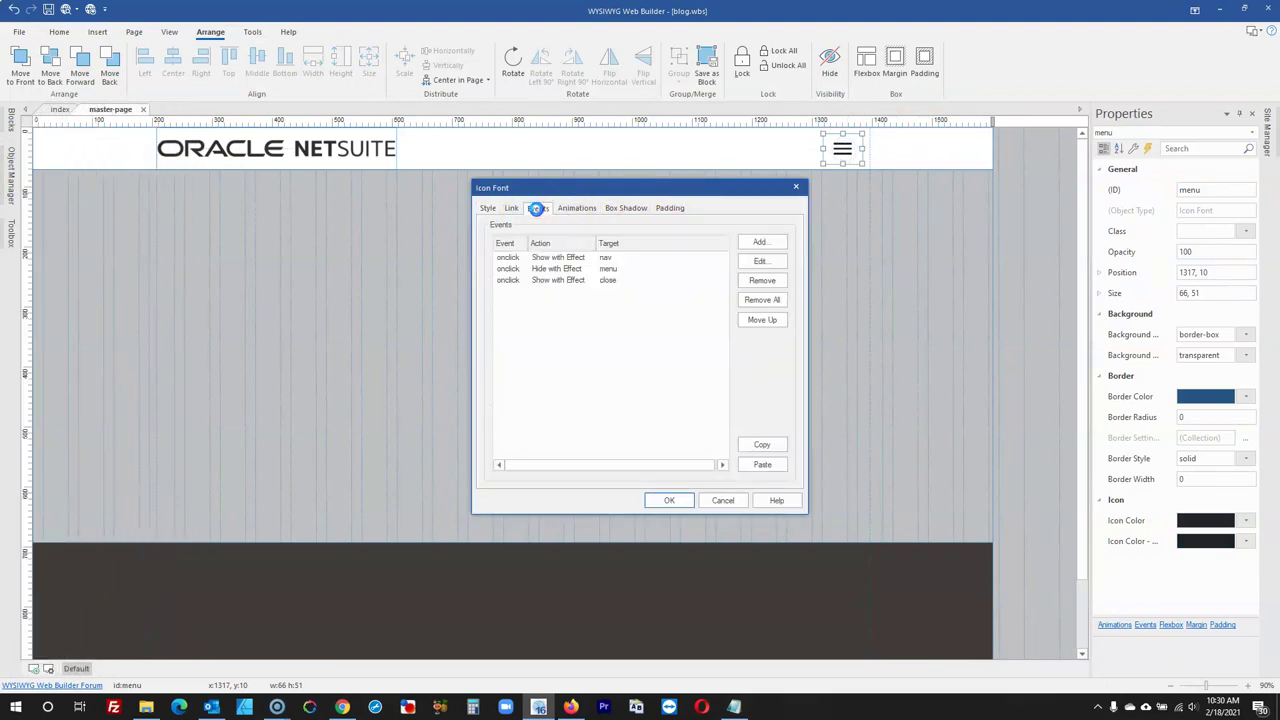
double_click(585, 257)
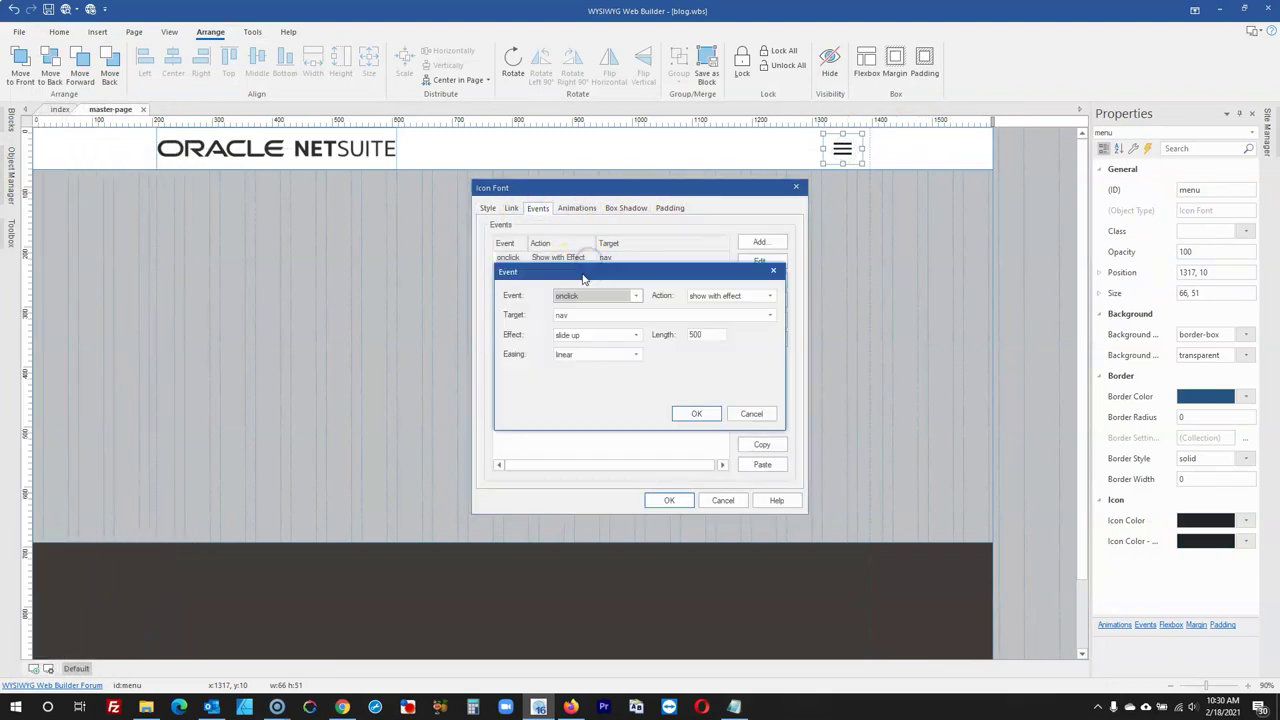
left_click(588, 318)
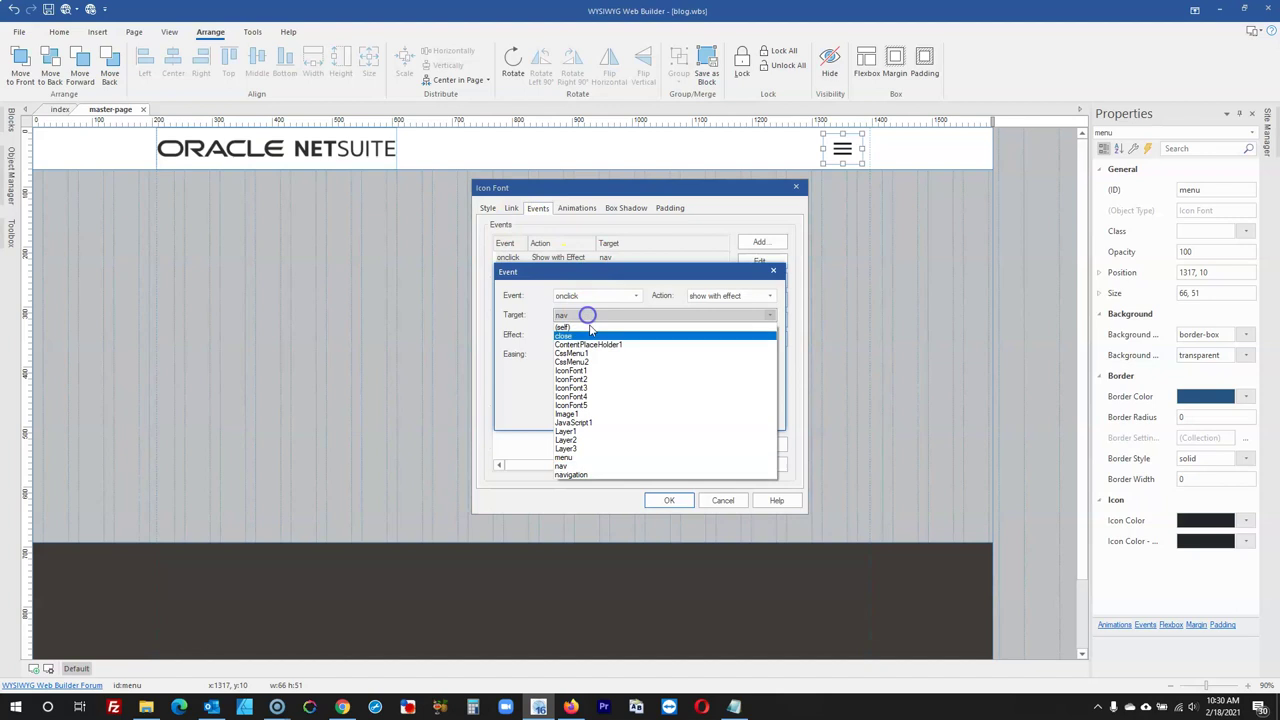
left_click(585, 474)
left_click(694, 414)
left_click(668, 500)
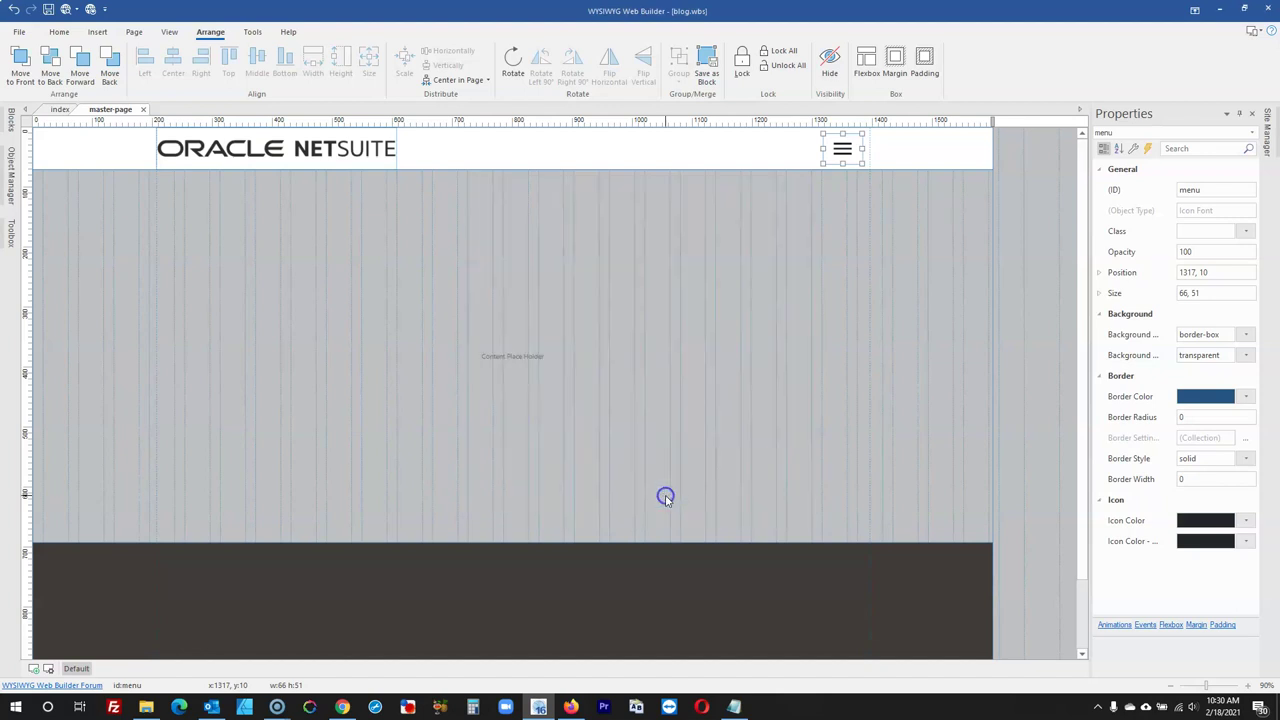
Preview the master page in the browser, test the hamburger icon, and return to the master page in WYSIWYG Web Builder
left_click(66, 9)
left_click(1001, 74)
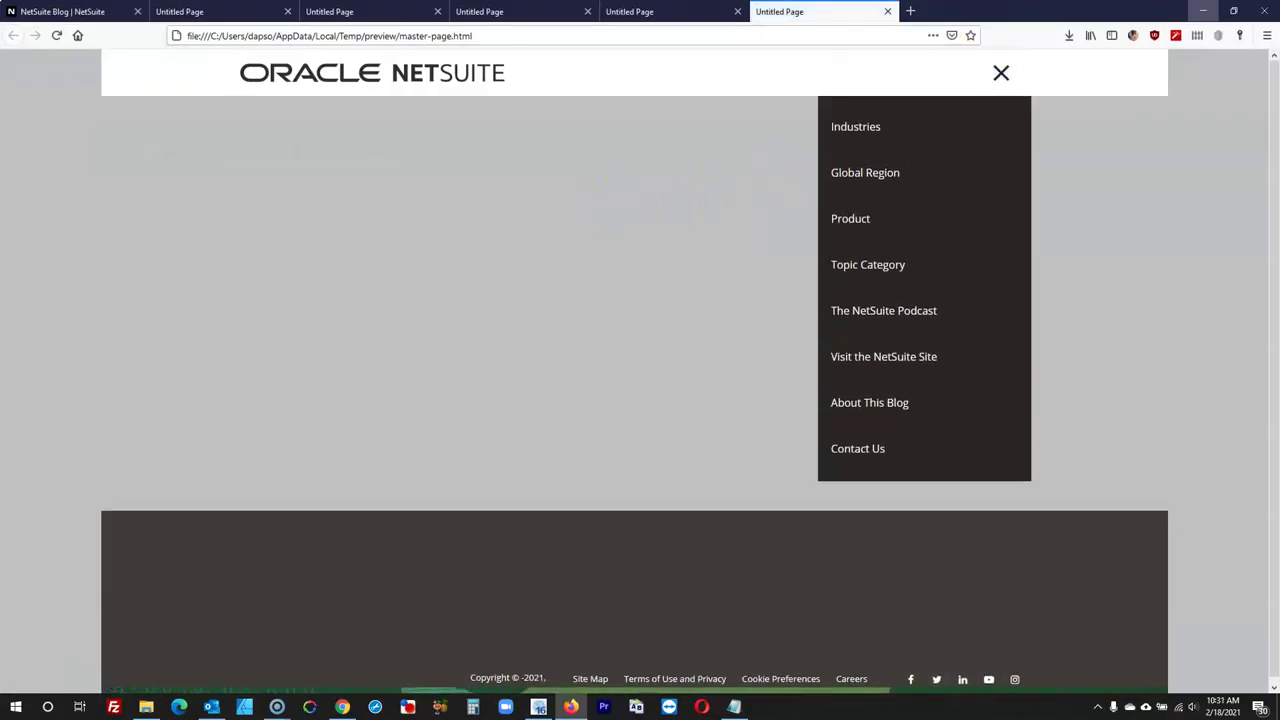
left_click(1203, 11)
left_click(60, 109)
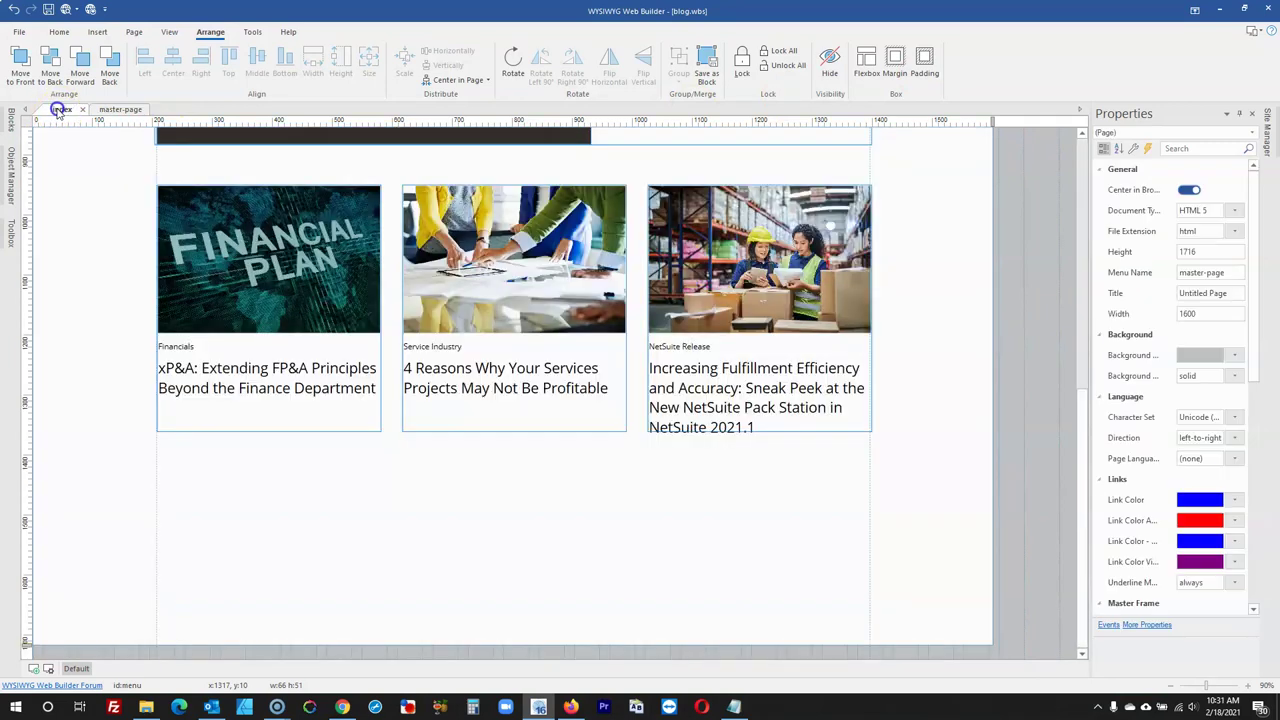
left_click(118, 109)
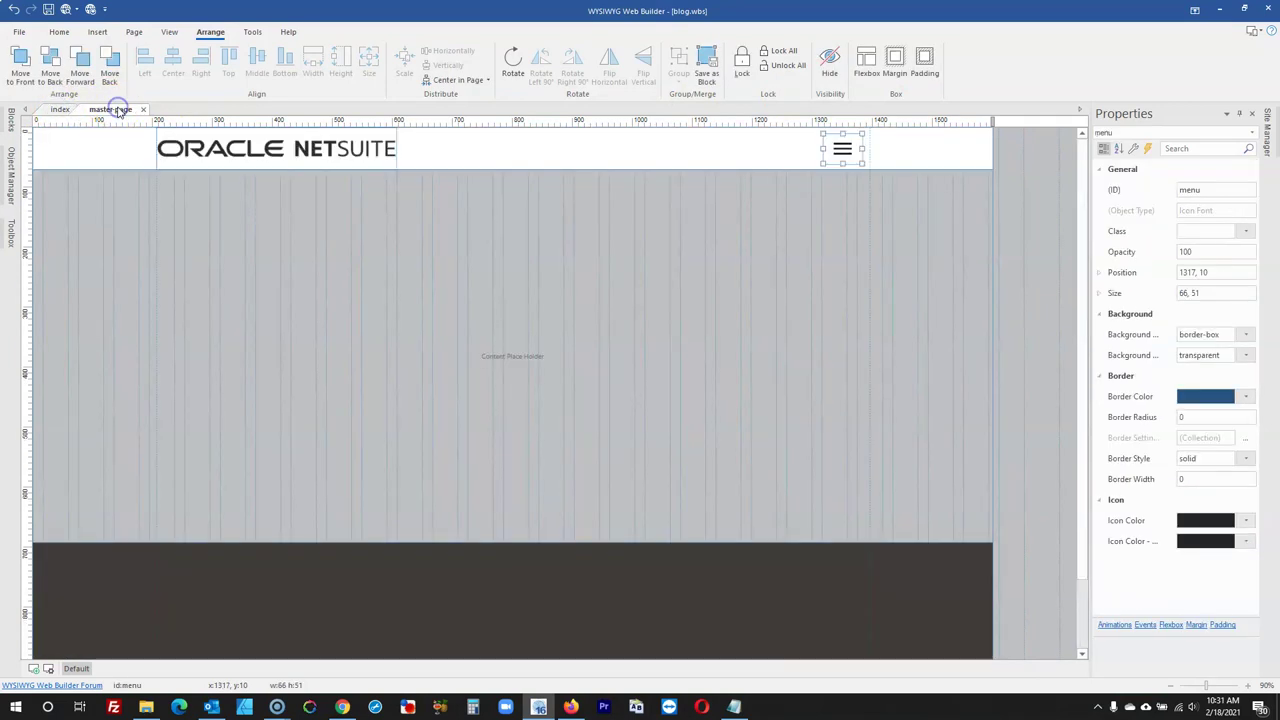
Set the full-width navigation layer's mode to docking layer, centered horizontally, and hide the layer again on the master page
left_click(12, 172)
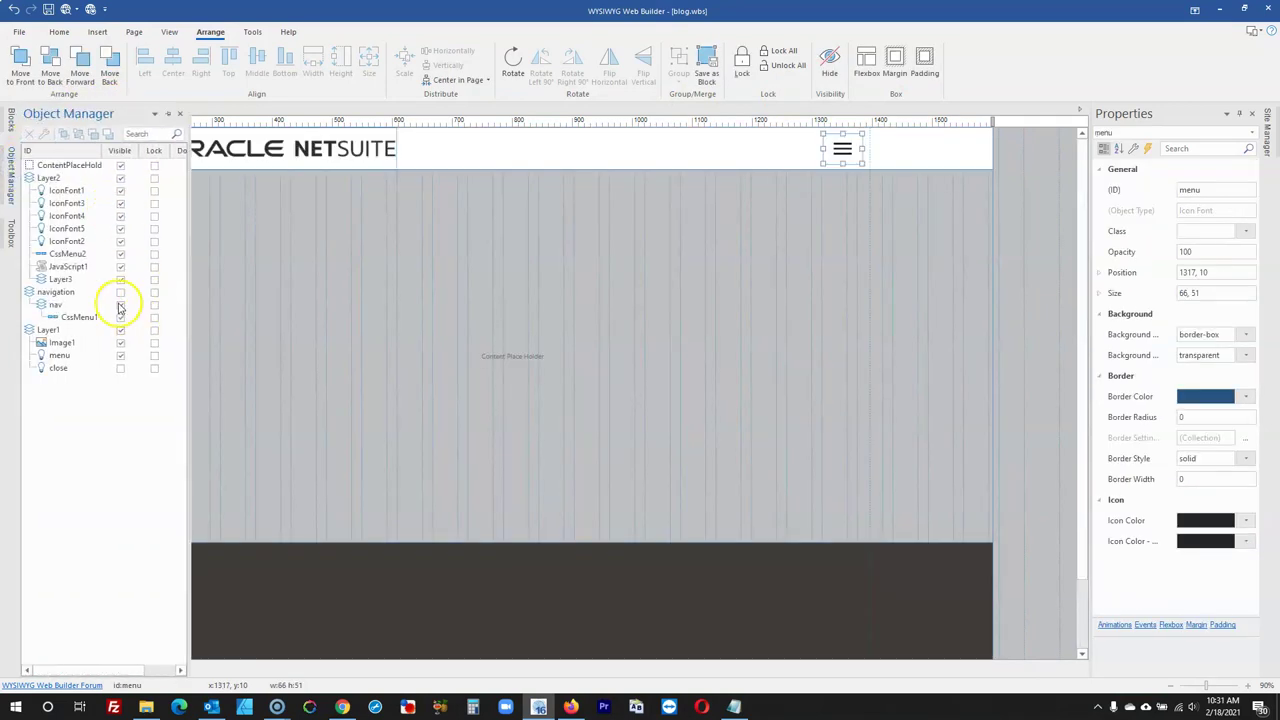
left_click(120, 291)
double_click(403, 254)
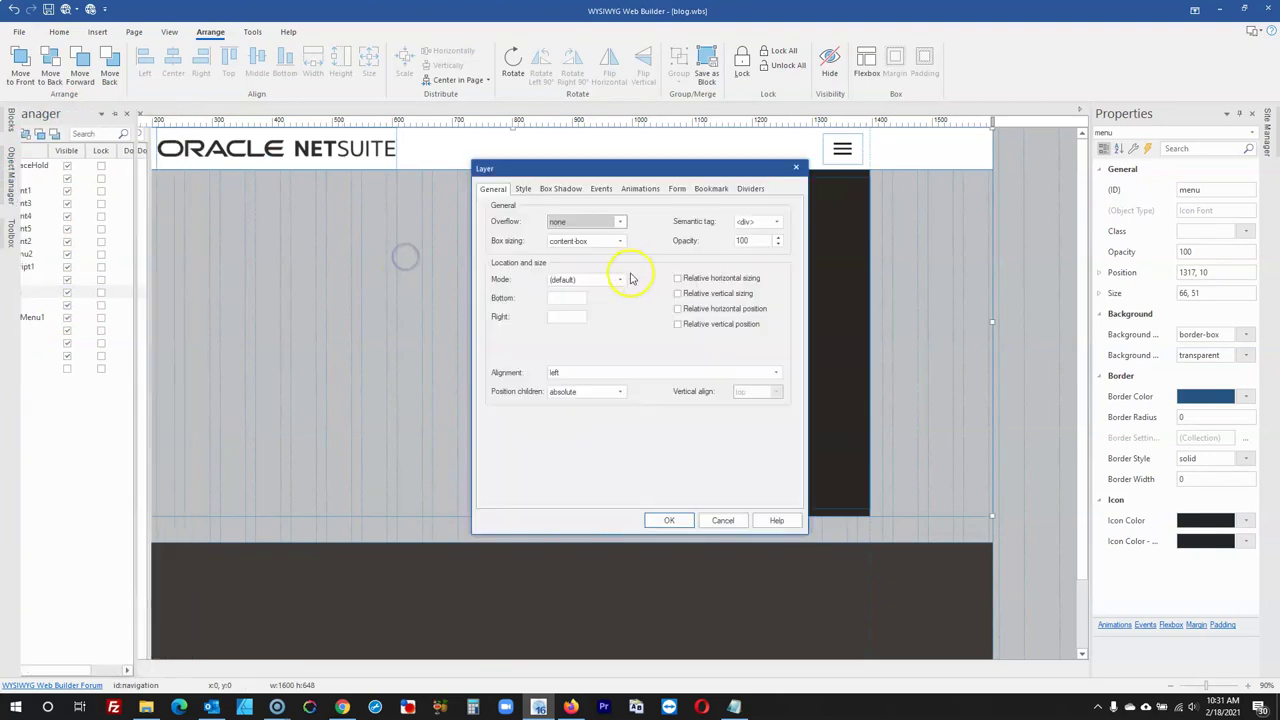
left_click(566, 280)
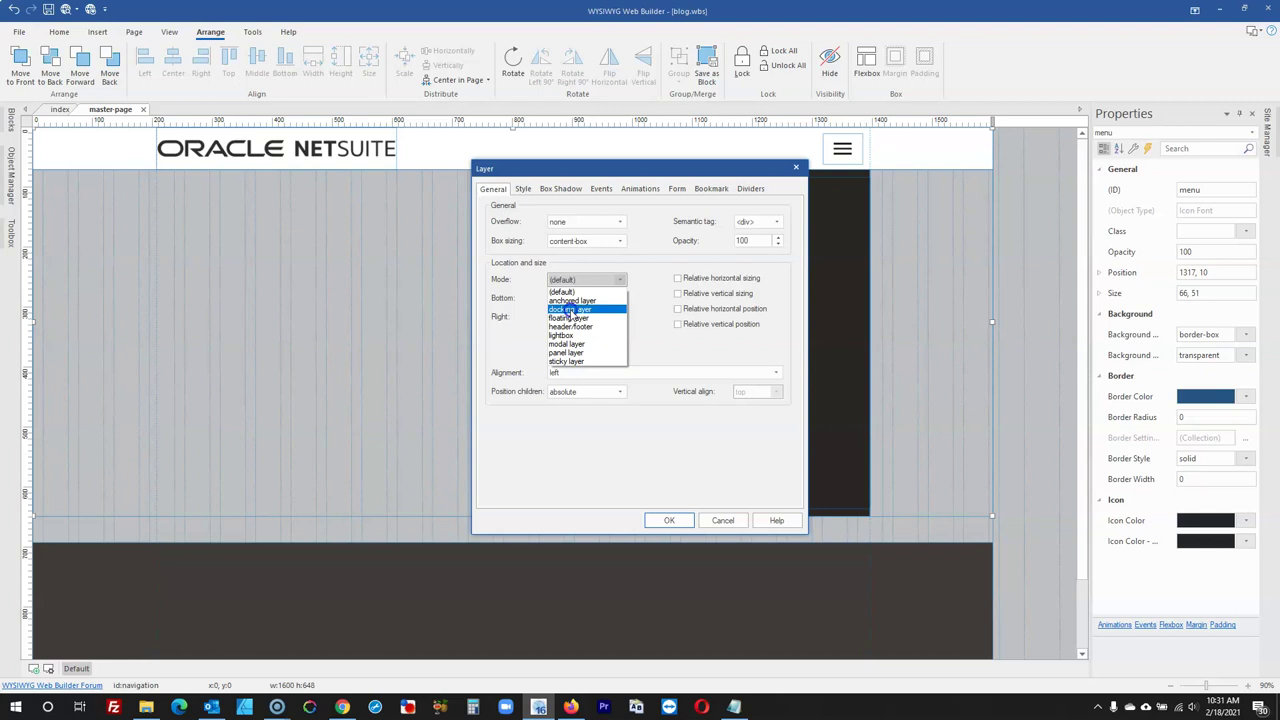
left_click(569, 310)
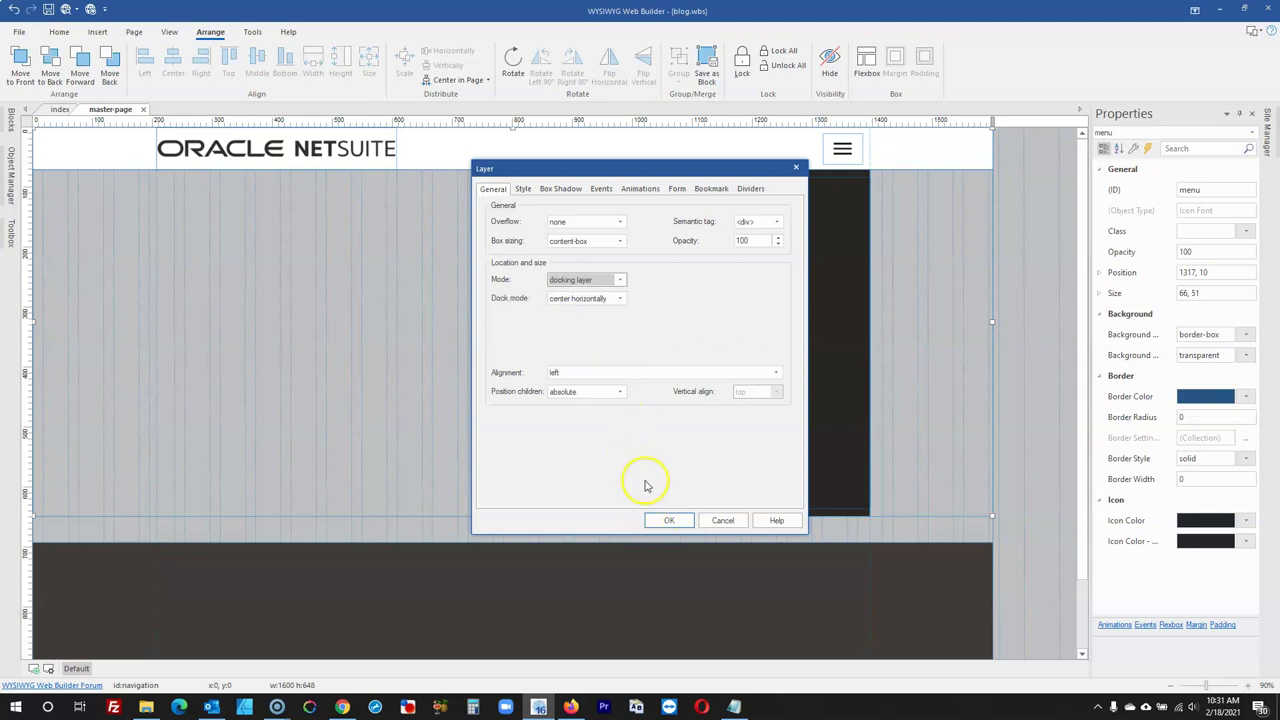
left_click(669, 520)
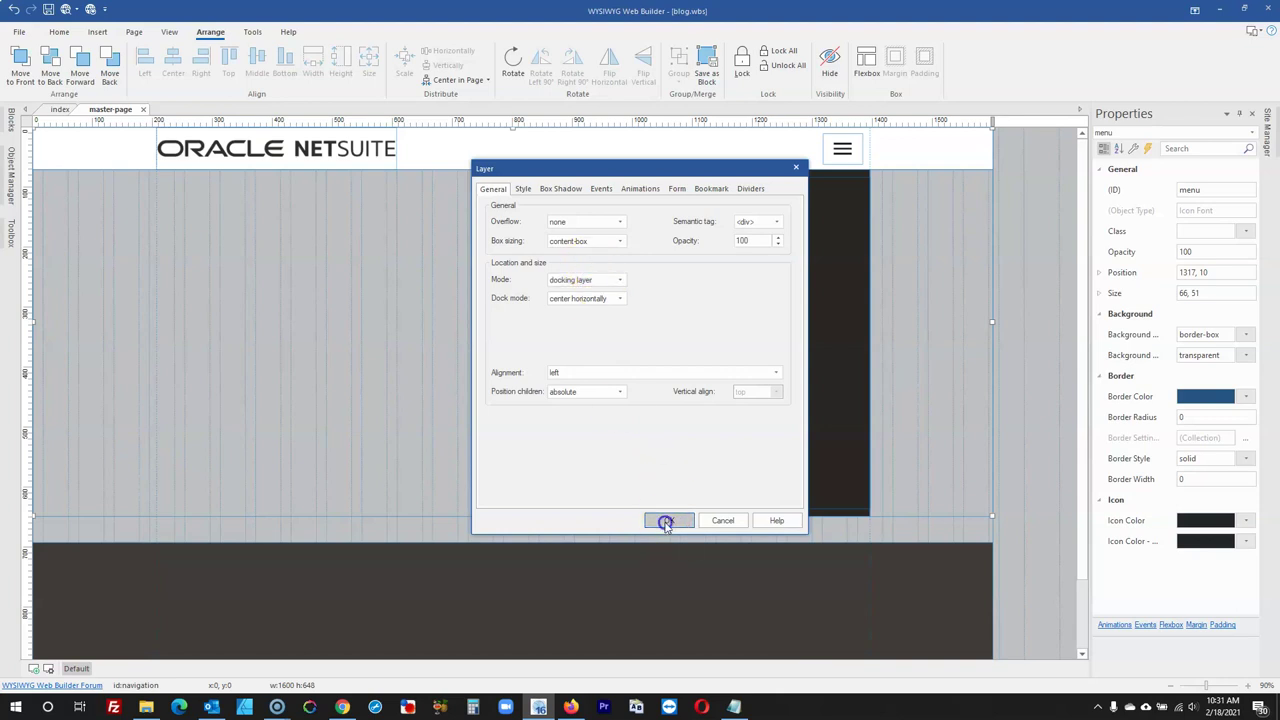
mouse_move(12, 160)
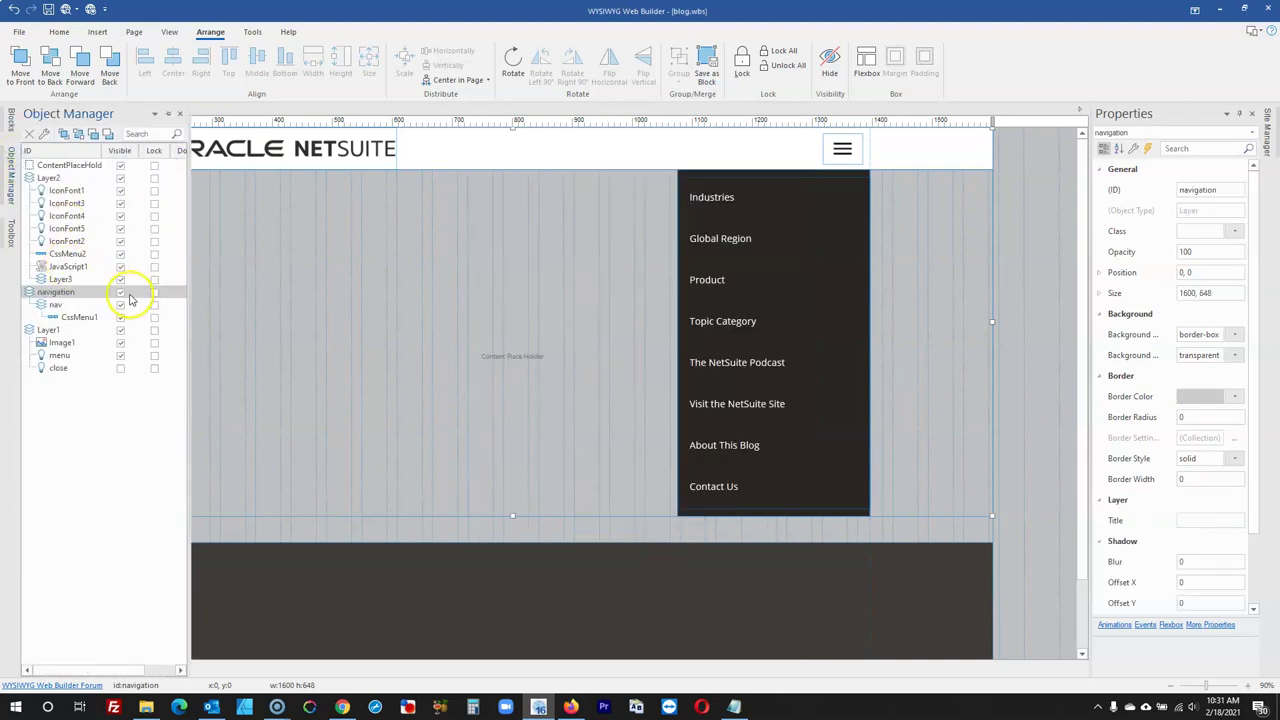
left_click(121, 291)
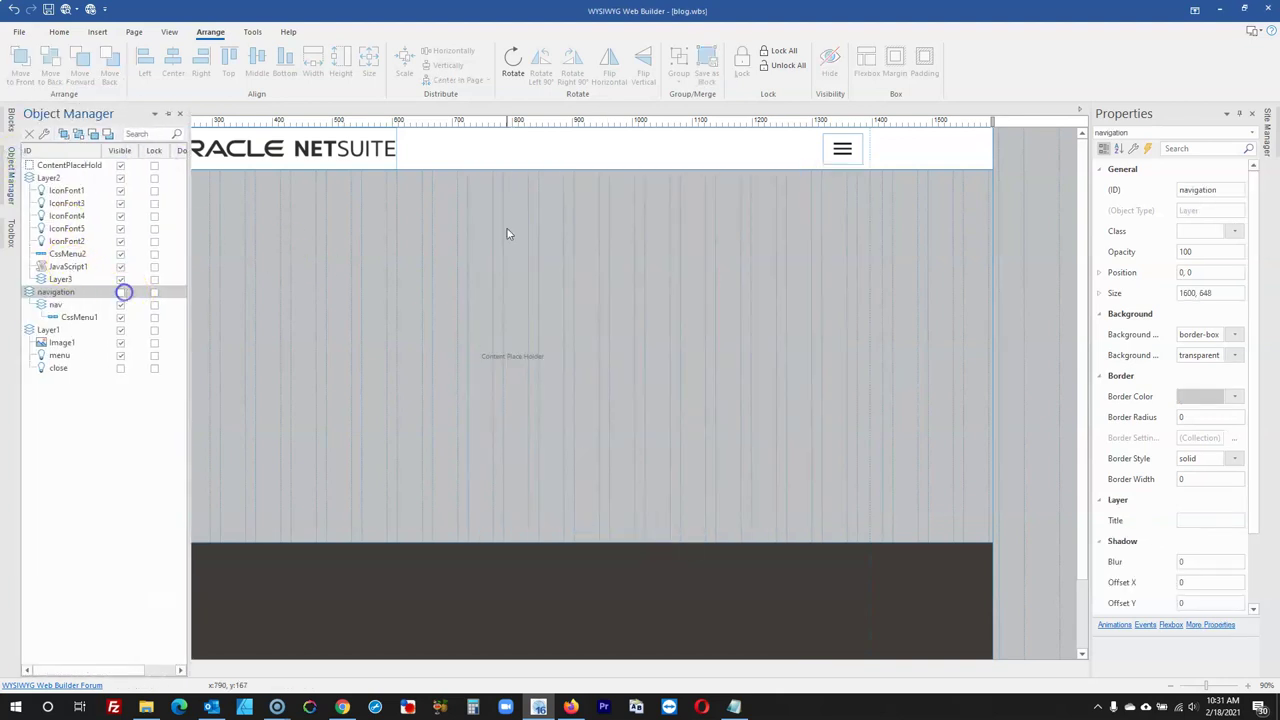
Unhide the close icon and set the target of its onclick hide-with-effect event for nav to navigation
left_click(120, 369)
double_click(845, 147)
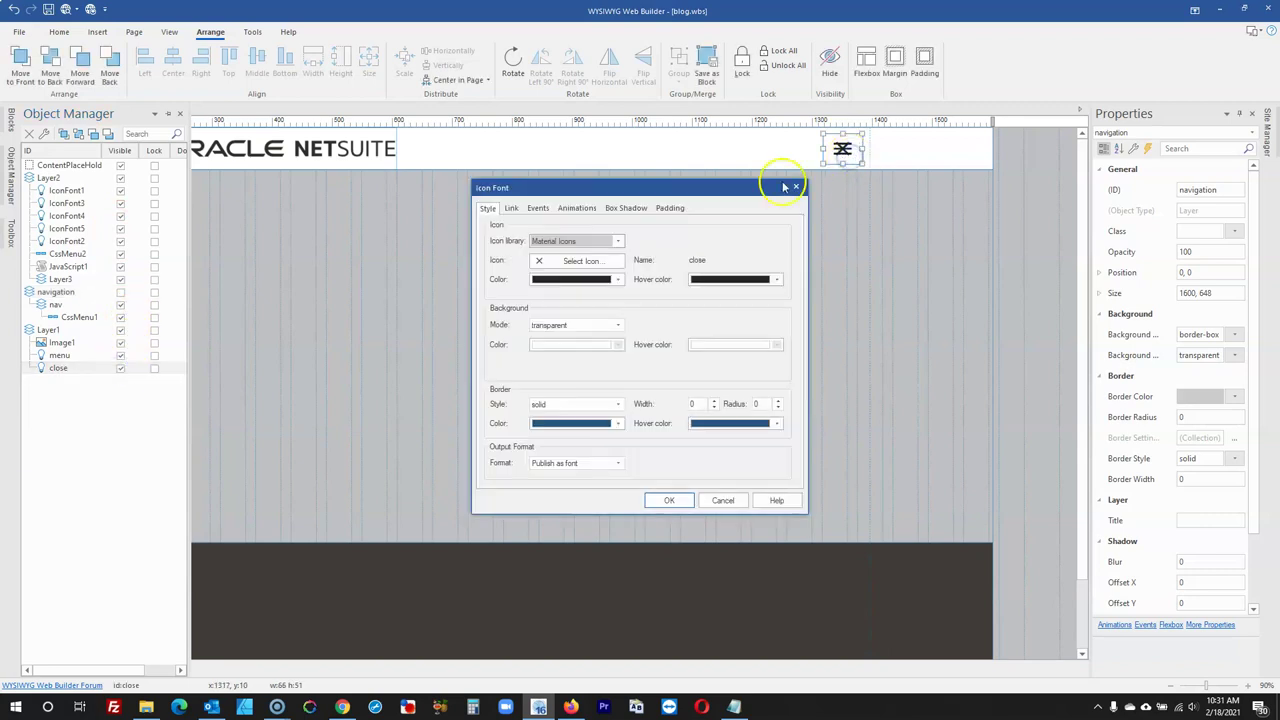
left_click(537, 208)
left_click(588, 258)
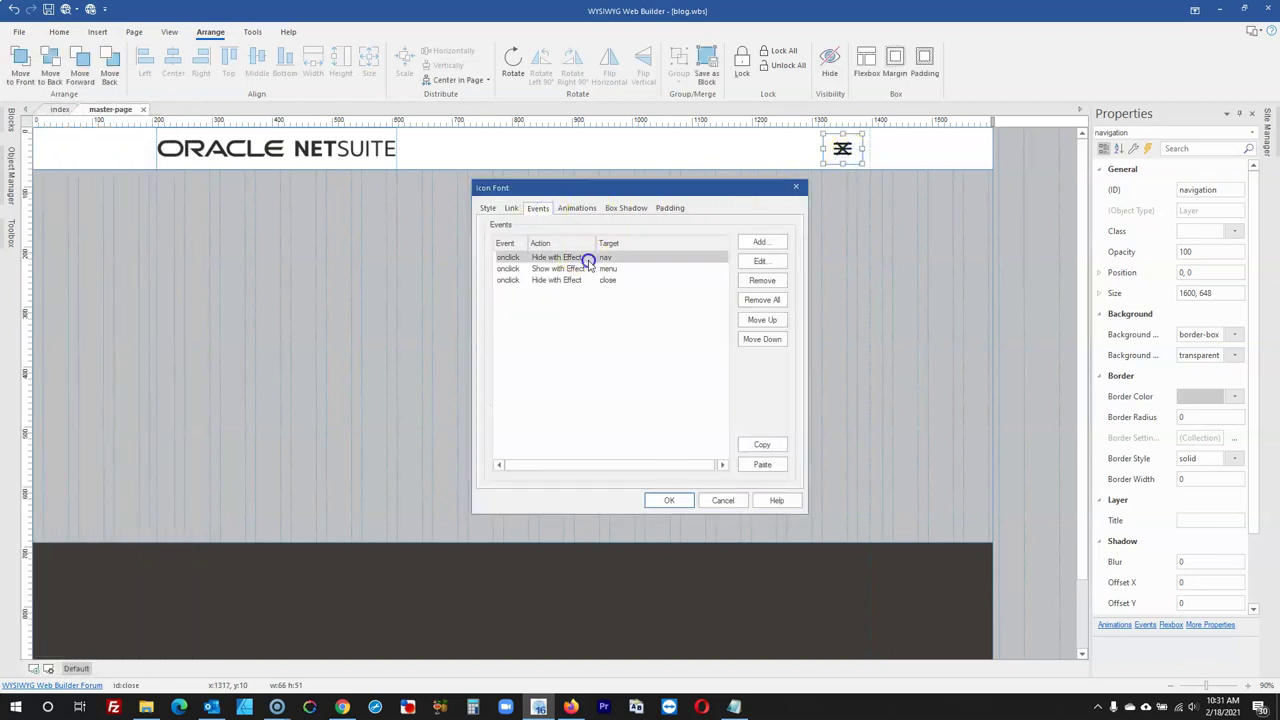
double_click(588, 258)
left_click(608, 315)
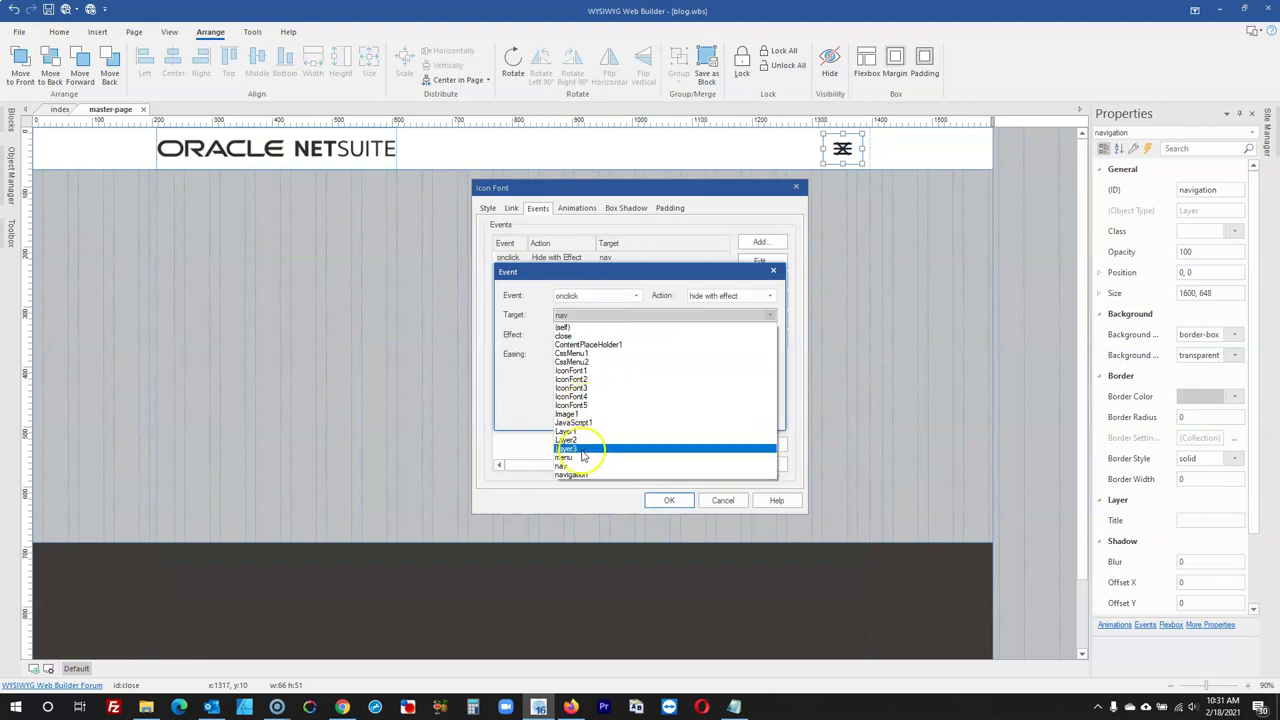
left_click(572, 475)
left_click(694, 414)
left_click(669, 500)
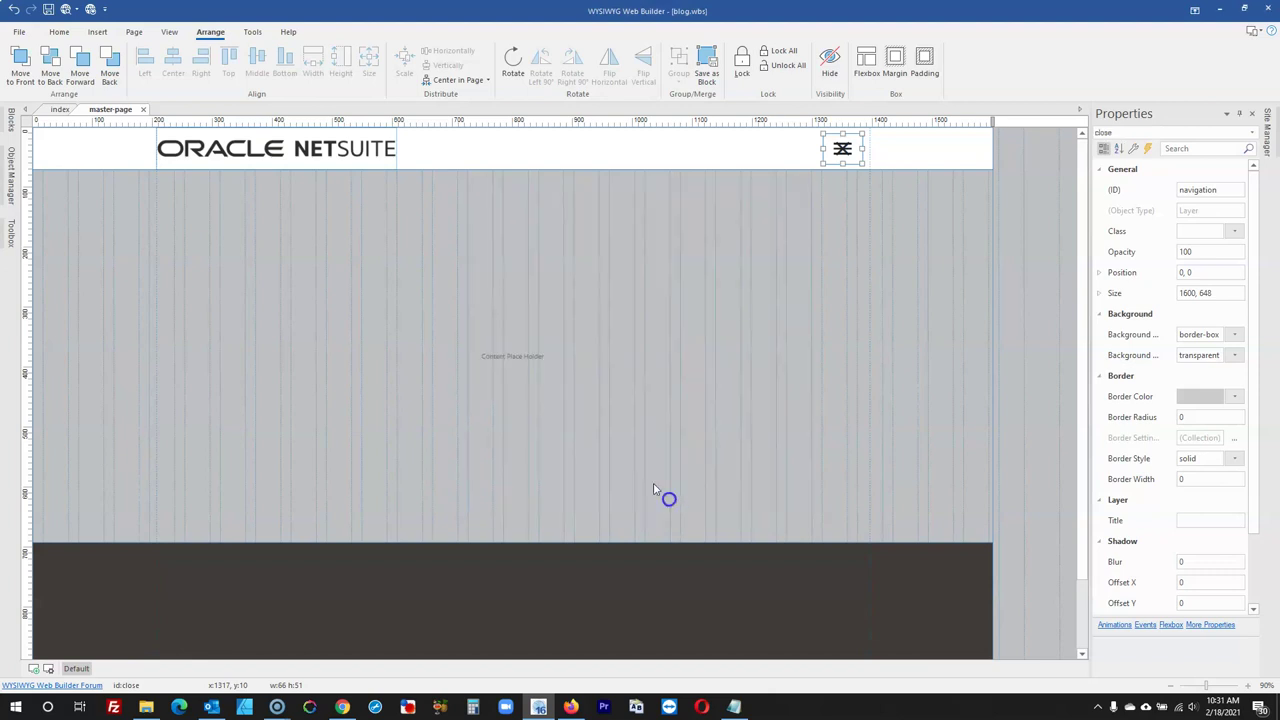
Hide the close icon again on the master page
left_click(13, 175)
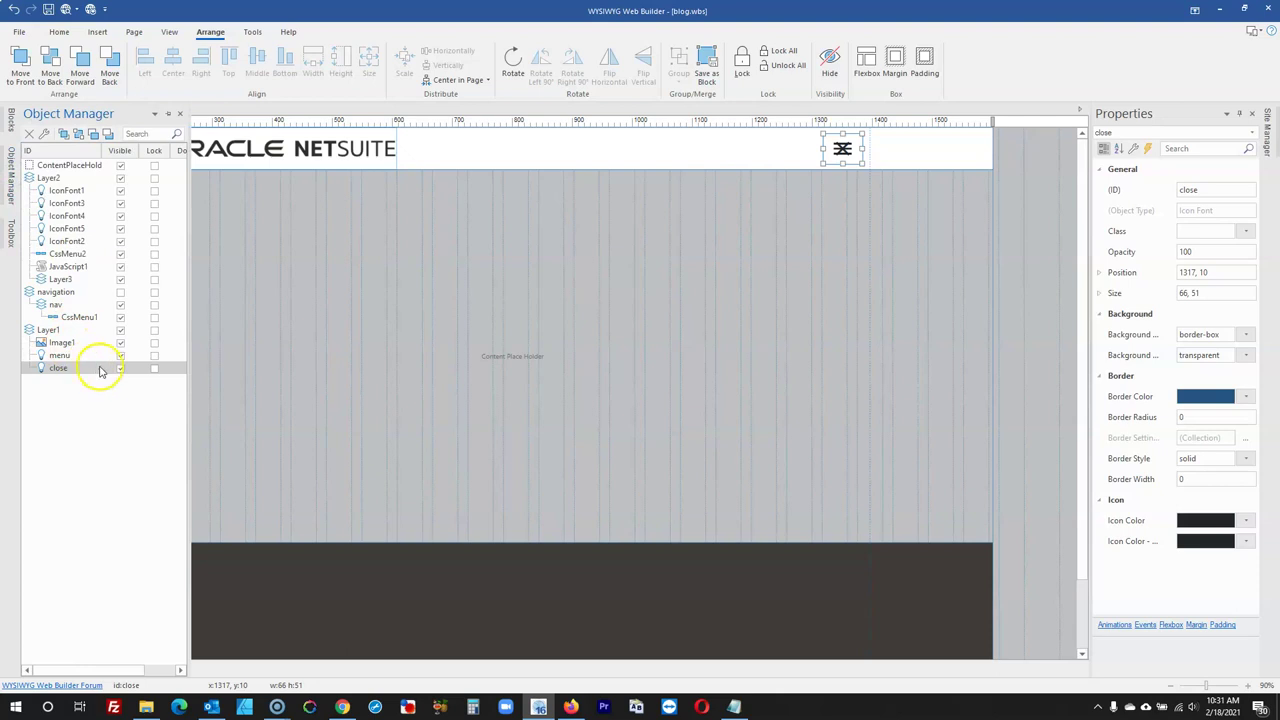
left_click(121, 369)
left_click(1020, 274)
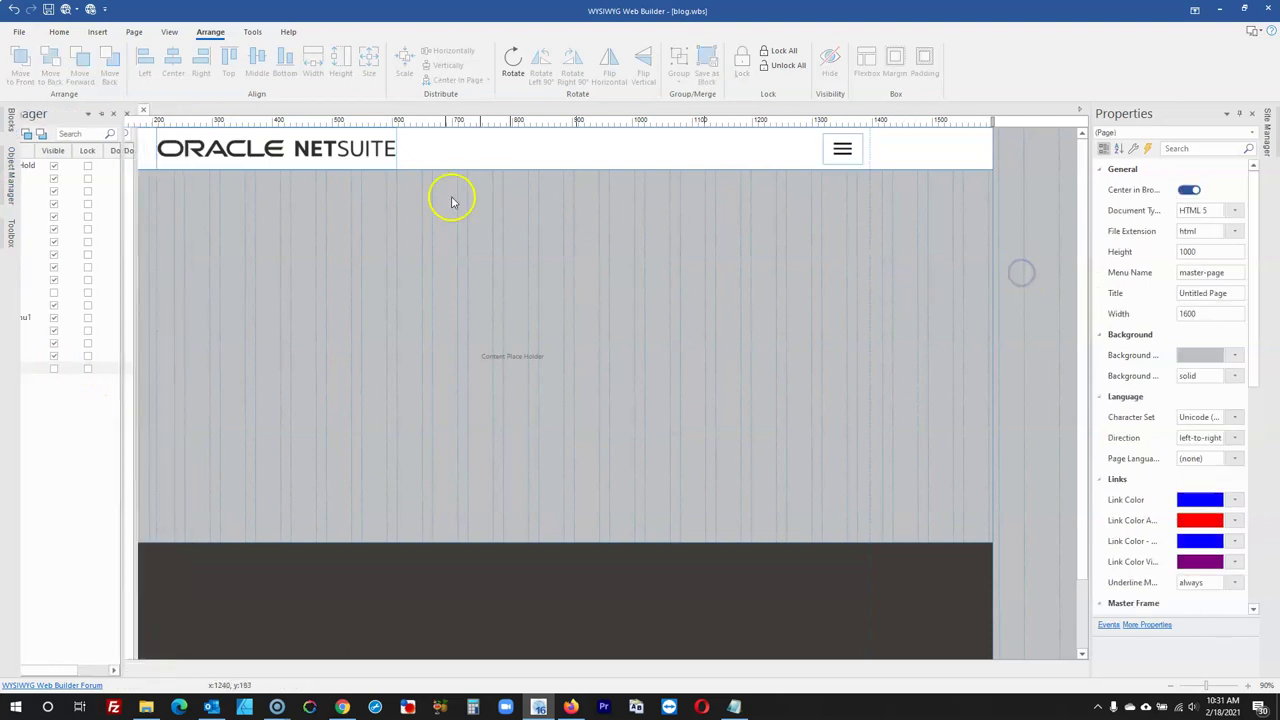
Preview the index page in the browser, open the hamburger menu, and examine whether it holds its place as the page moves
left_click(58, 108)
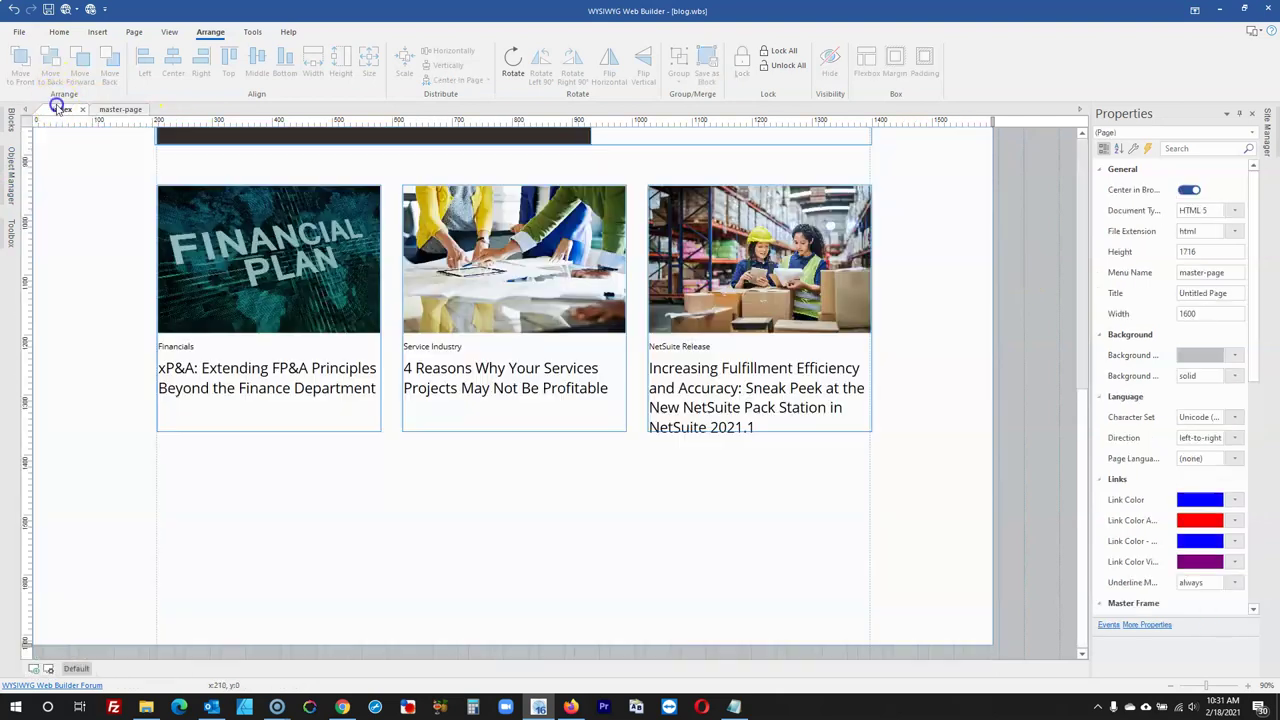
left_click(66, 9)
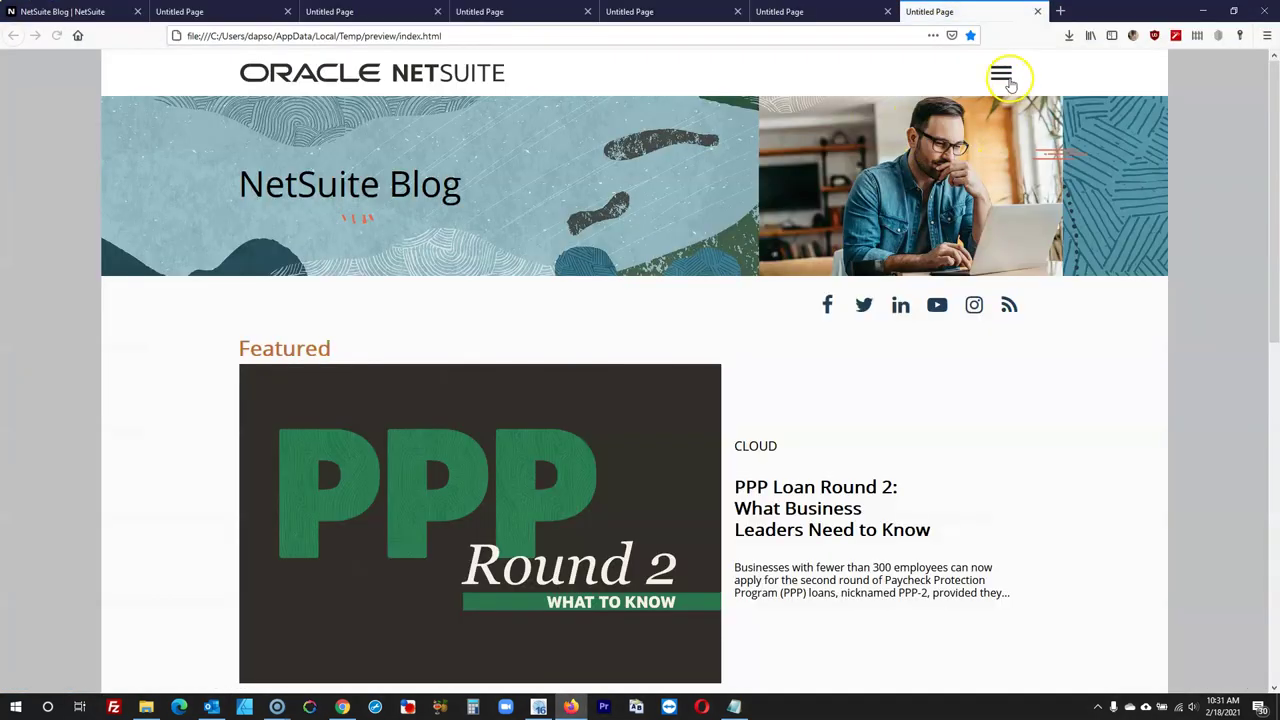
left_click(1000, 75)
scroll(629, 223, "down", 5)
scroll(770, 140, "up", 4)
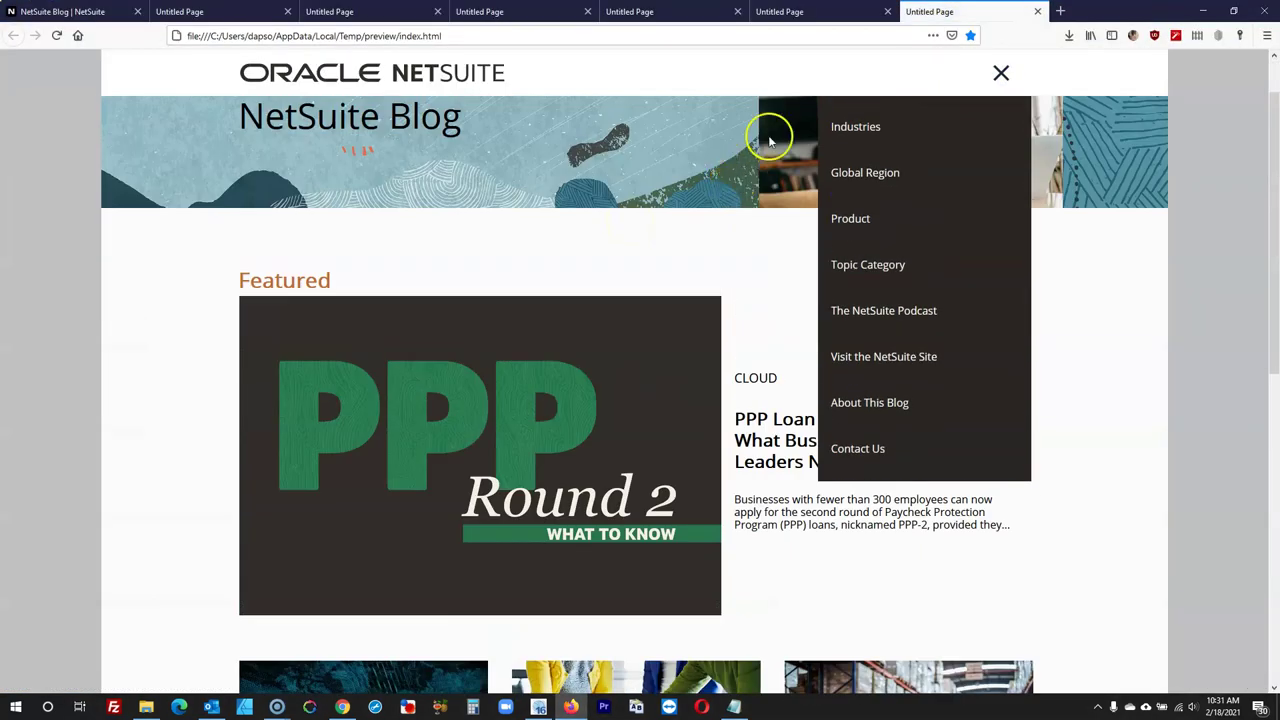
scroll(755, 460, "down", 4)
scroll(885, 320, "up", 4)
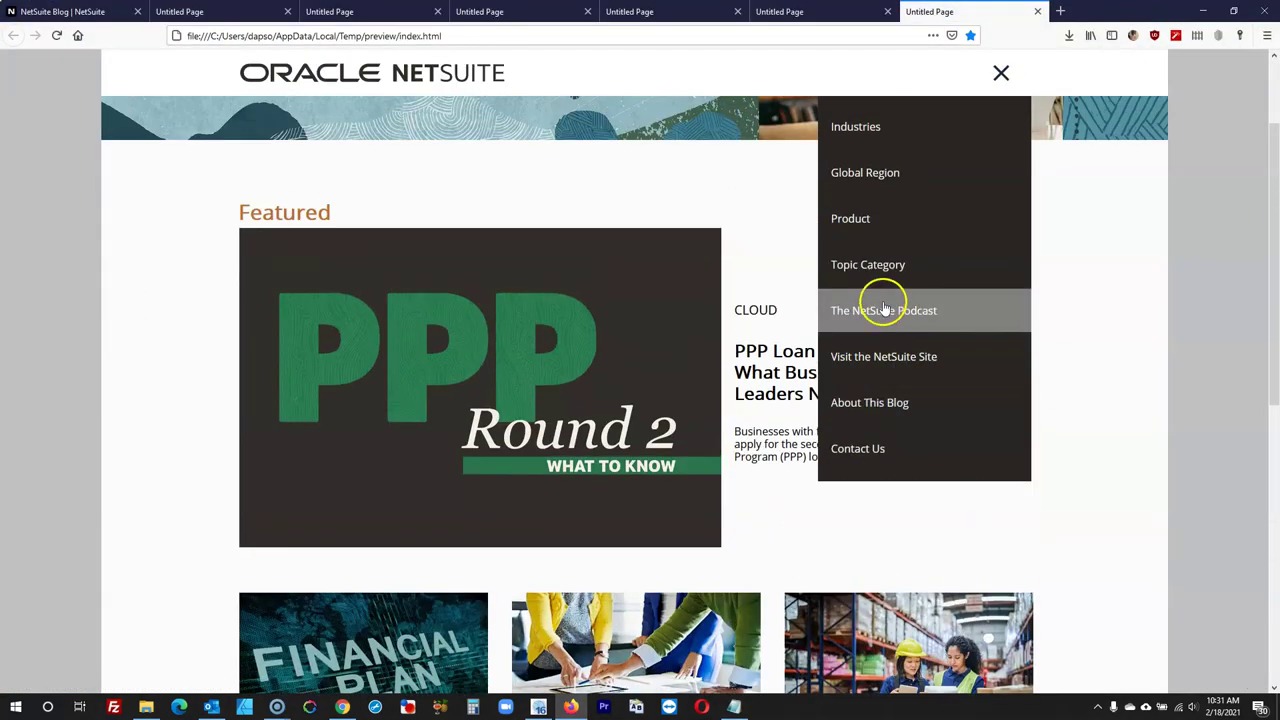
scroll(894, 296, "down", 4)
scroll(846, 337, "up", 2)
Examine the open hamburger menu on the live NetSuite blog for comparison, and close it again
left_click(62, 11)
left_click(1035, 73)
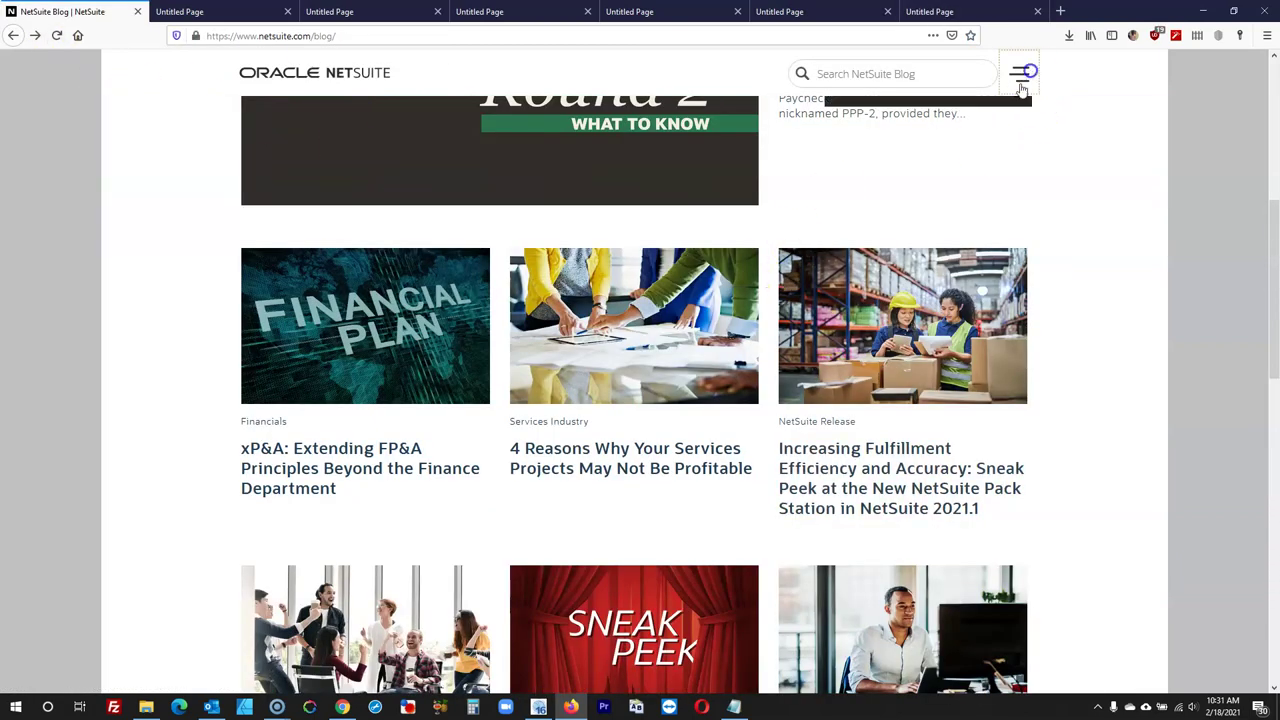
scroll(686, 340, "down", 2)
scroll(708, 660, "up", 1)
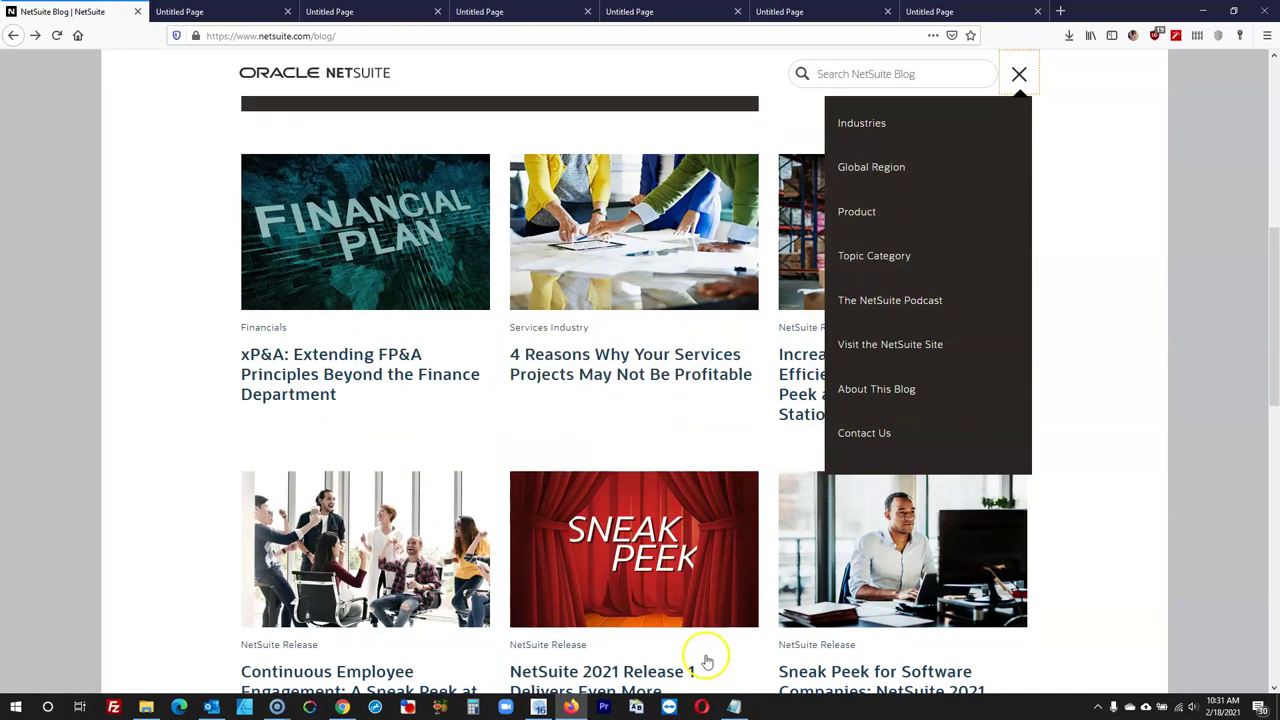
scroll(704, 352, "up", 5)
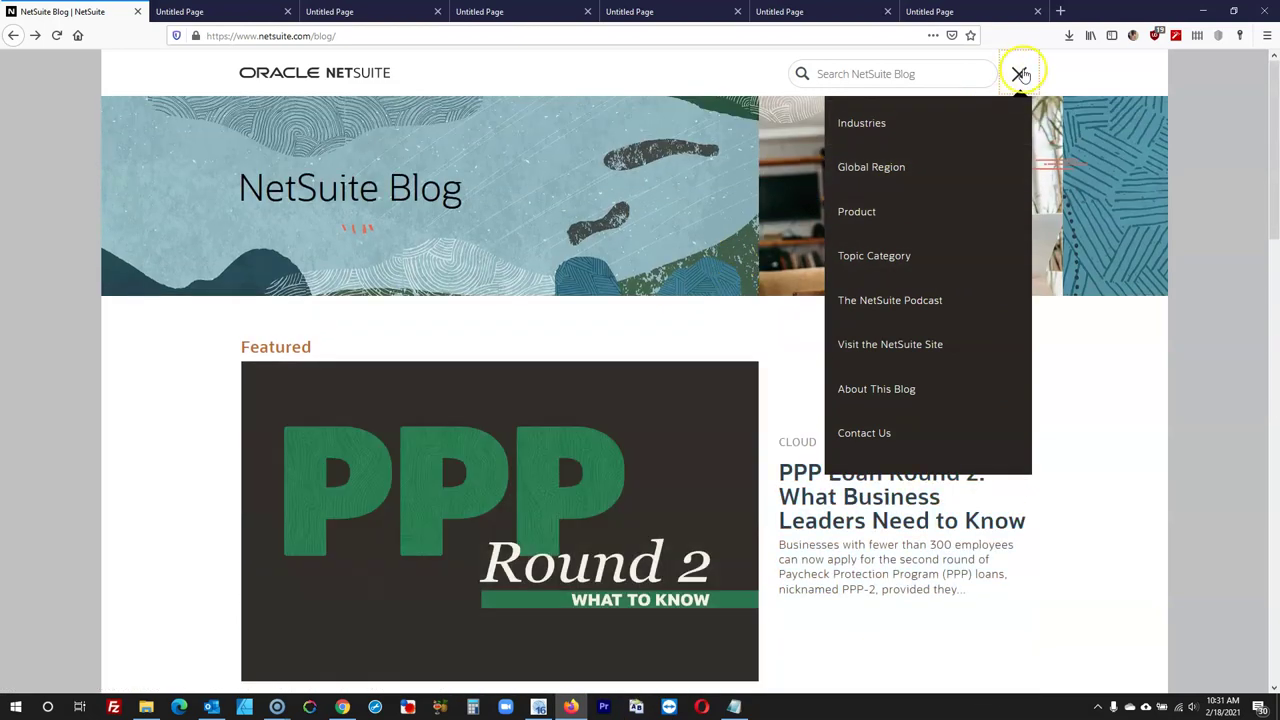
left_click(1019, 73)
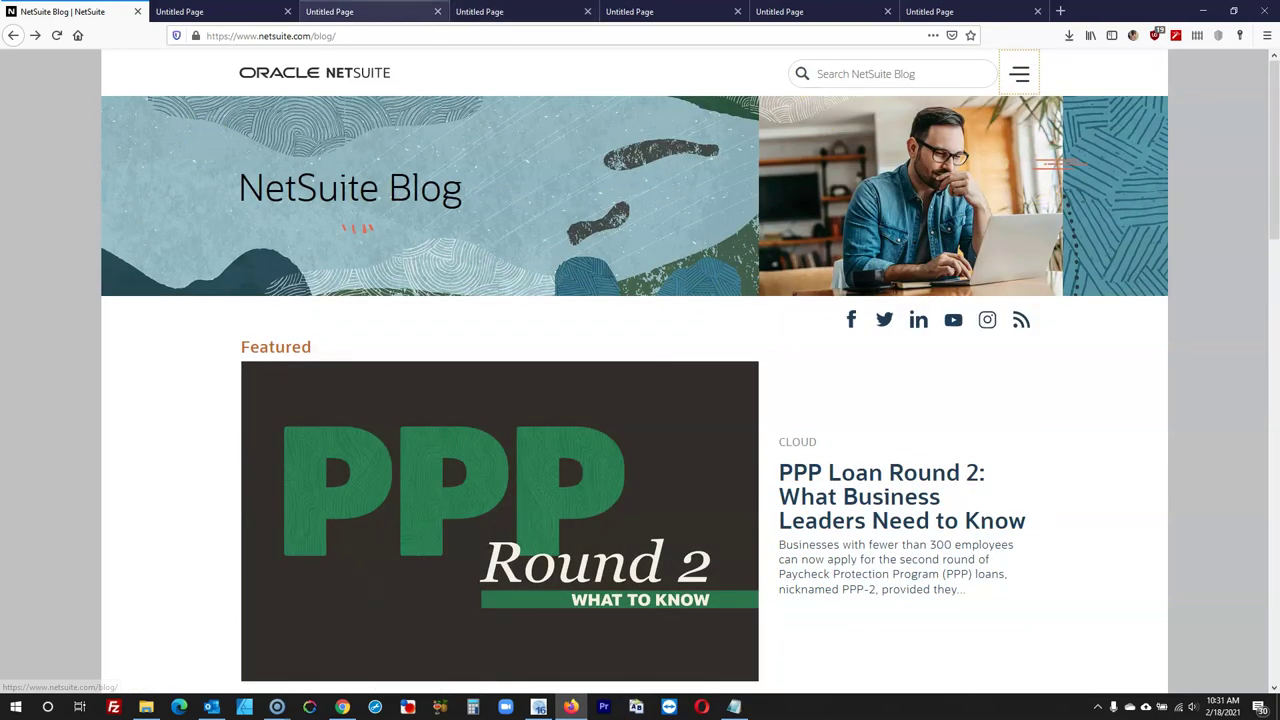
Close the surplus preview tabs, retest the menu toggle and links in the remaining index preview, and return to WYSIWYG Web Builder
left_click(286, 13)
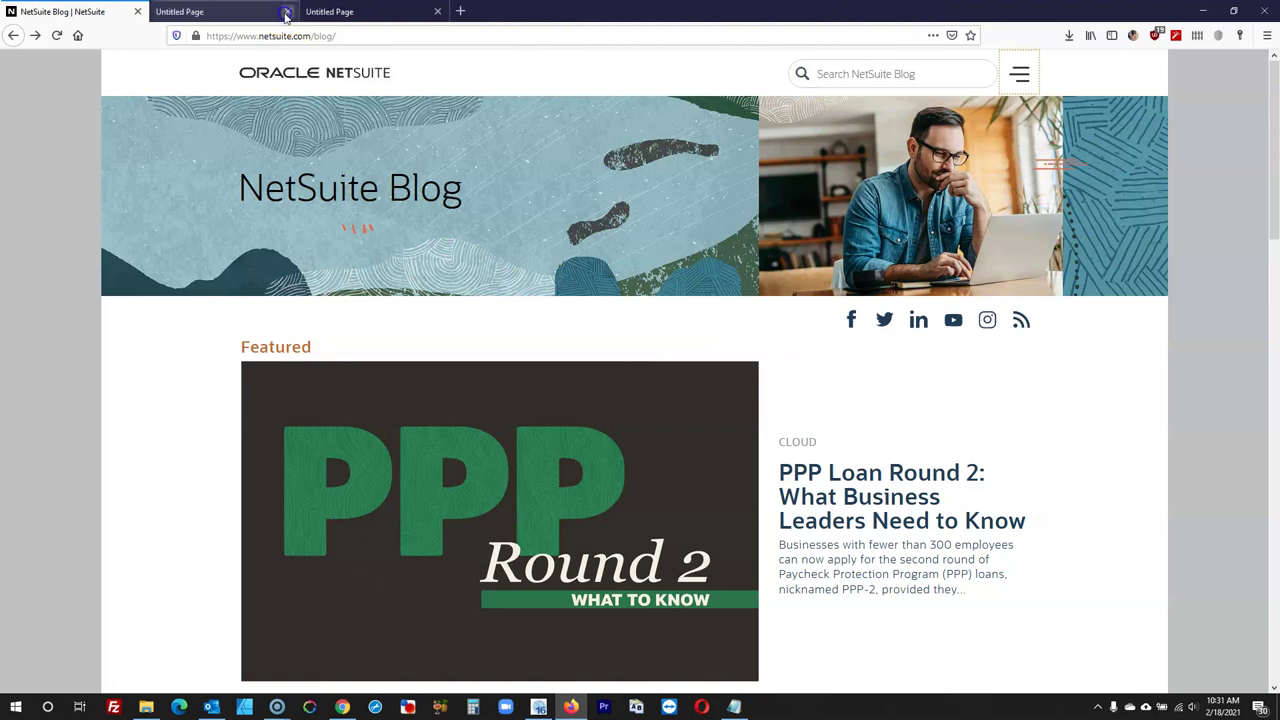
left_click(280, 12)
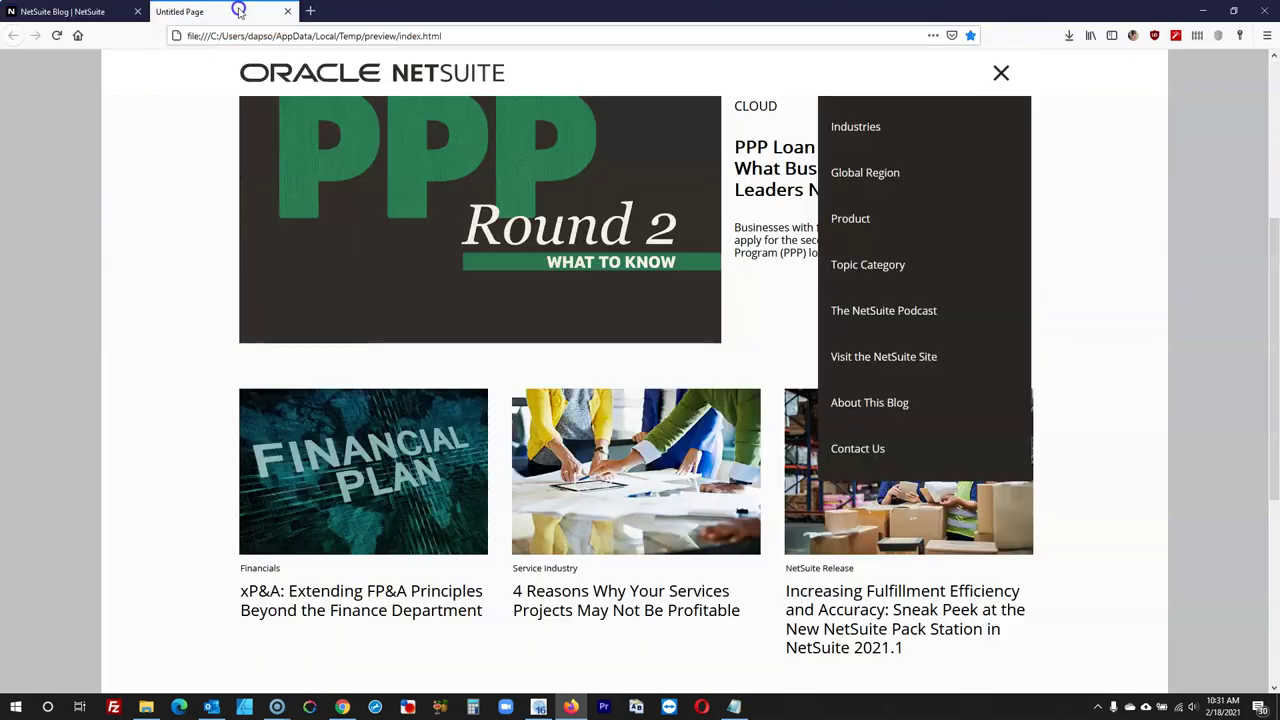
left_click(1001, 72)
left_click(1001, 72)
scroll(871, 206, "down", 1)
scroll(871, 309, "up", 4)
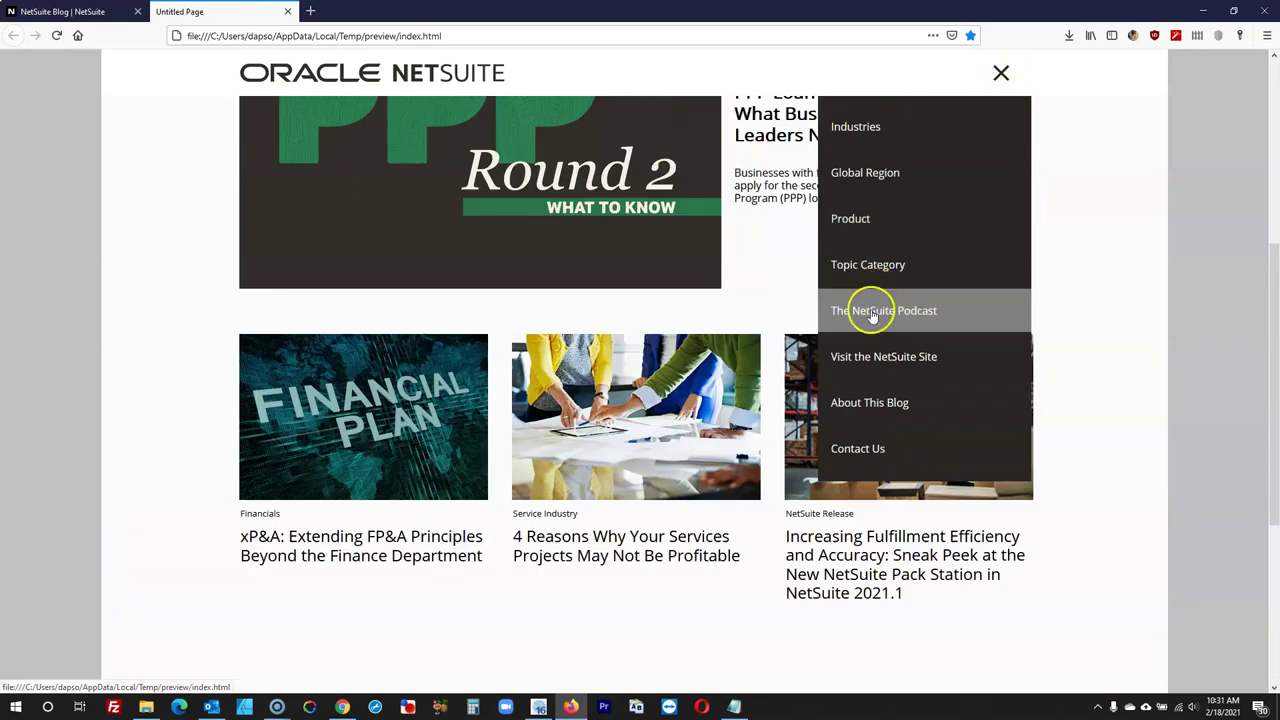
left_click(873, 312)
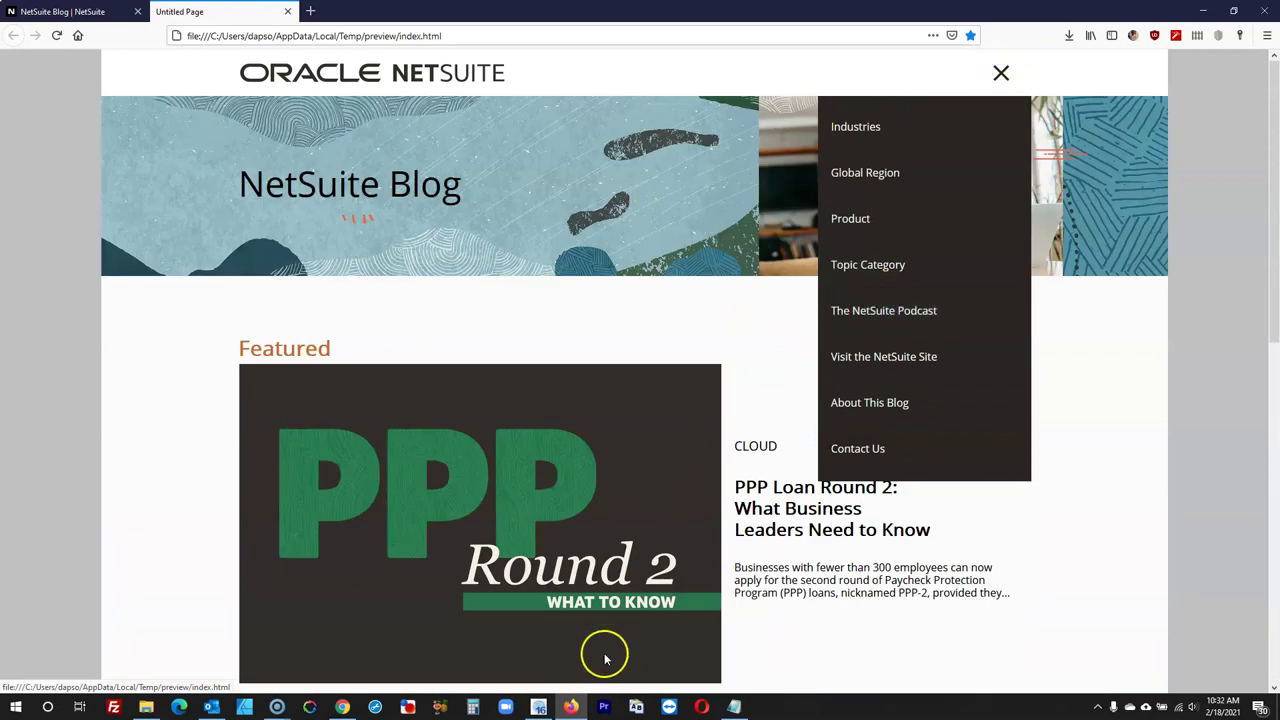
left_click(538, 707)
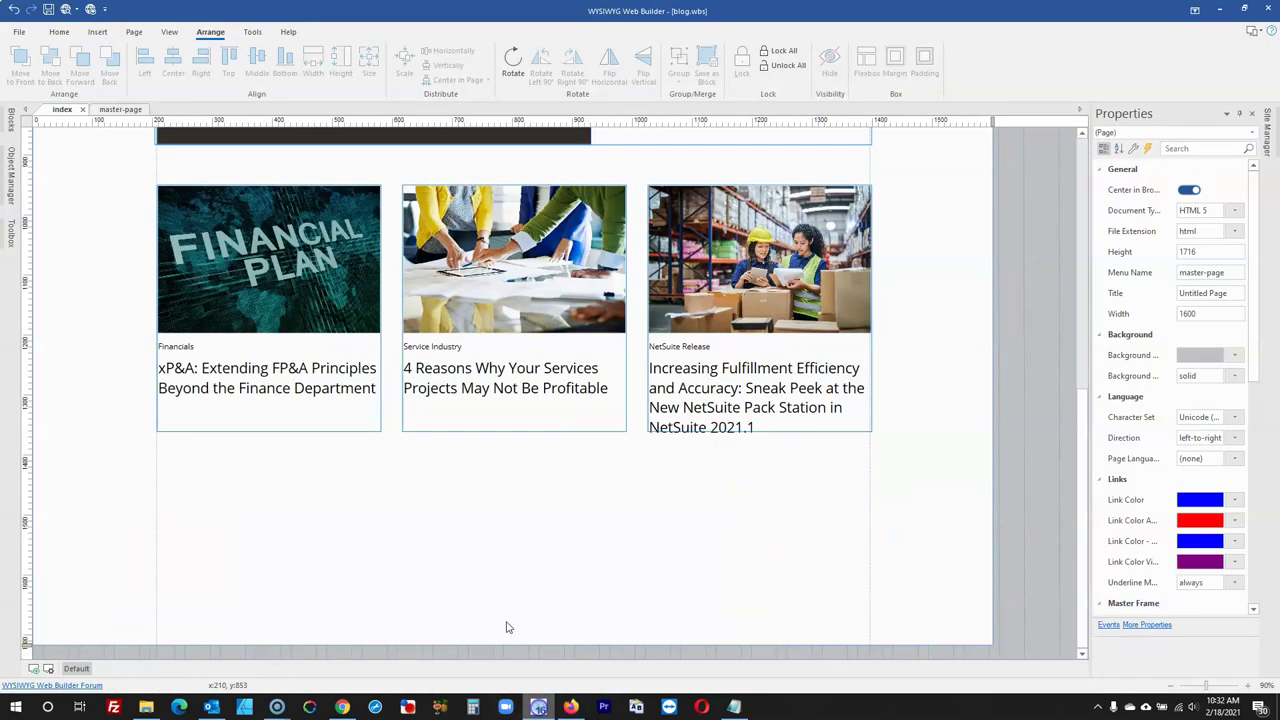
On the master page, show the navigation layer and try narrowing it from its left edge to about 637 px wide
left_click(122, 109)
mouse_move(9, 180)
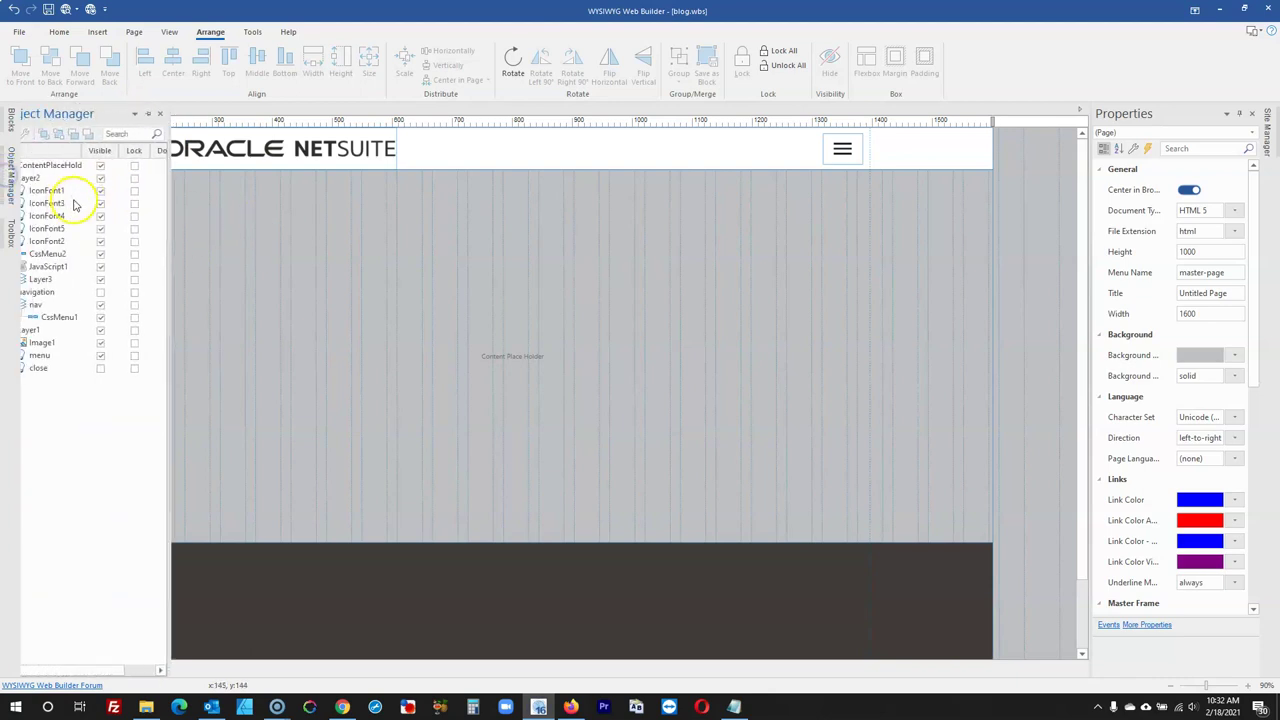
left_click(120, 292)
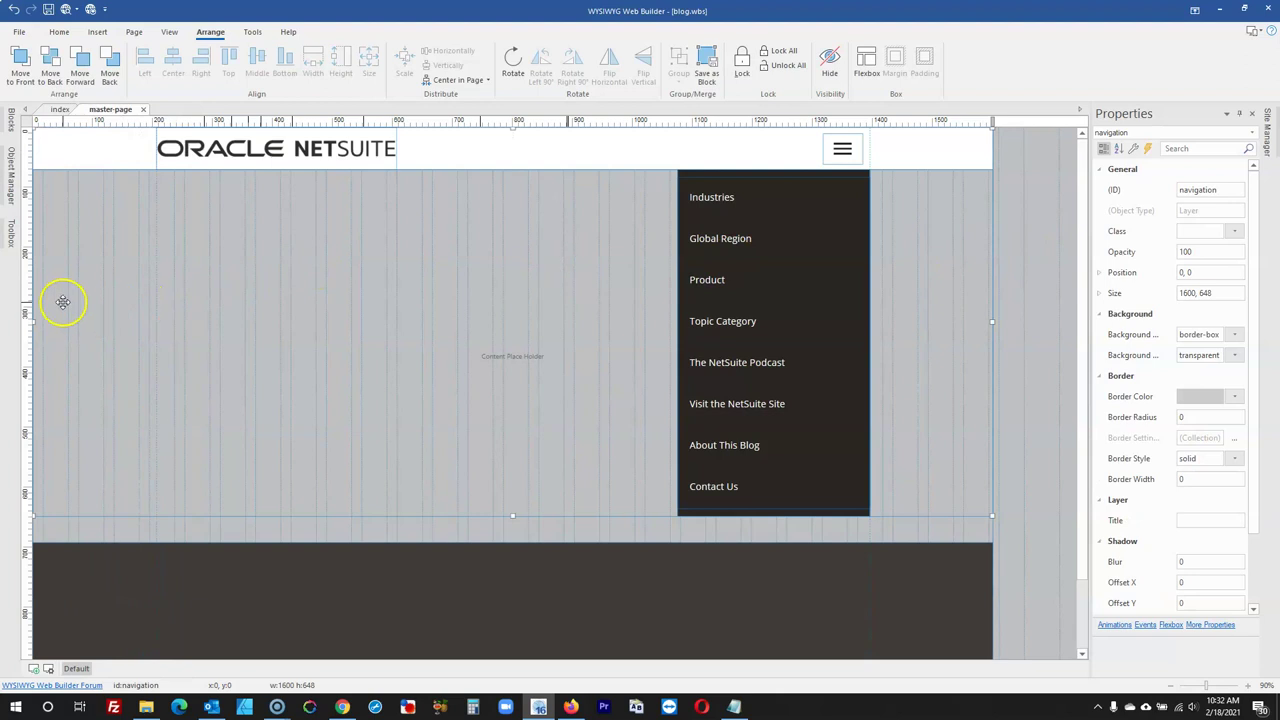
left_click_drag(33, 320, 611, 278)
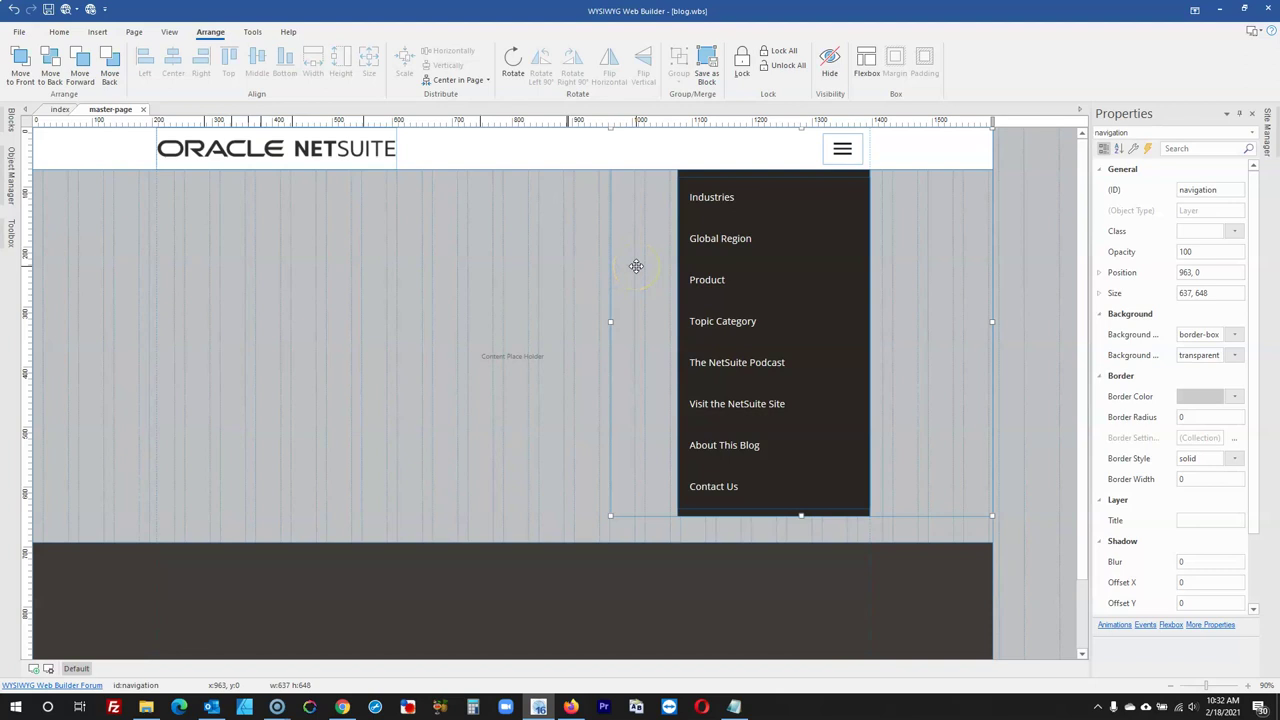
Preview the narrowed navigation layer in the browser, compare it with the live NetSuite blog, and undo the width change in WYSIWYG Web Builder
left_click(66, 10)
left_click(130, 38)
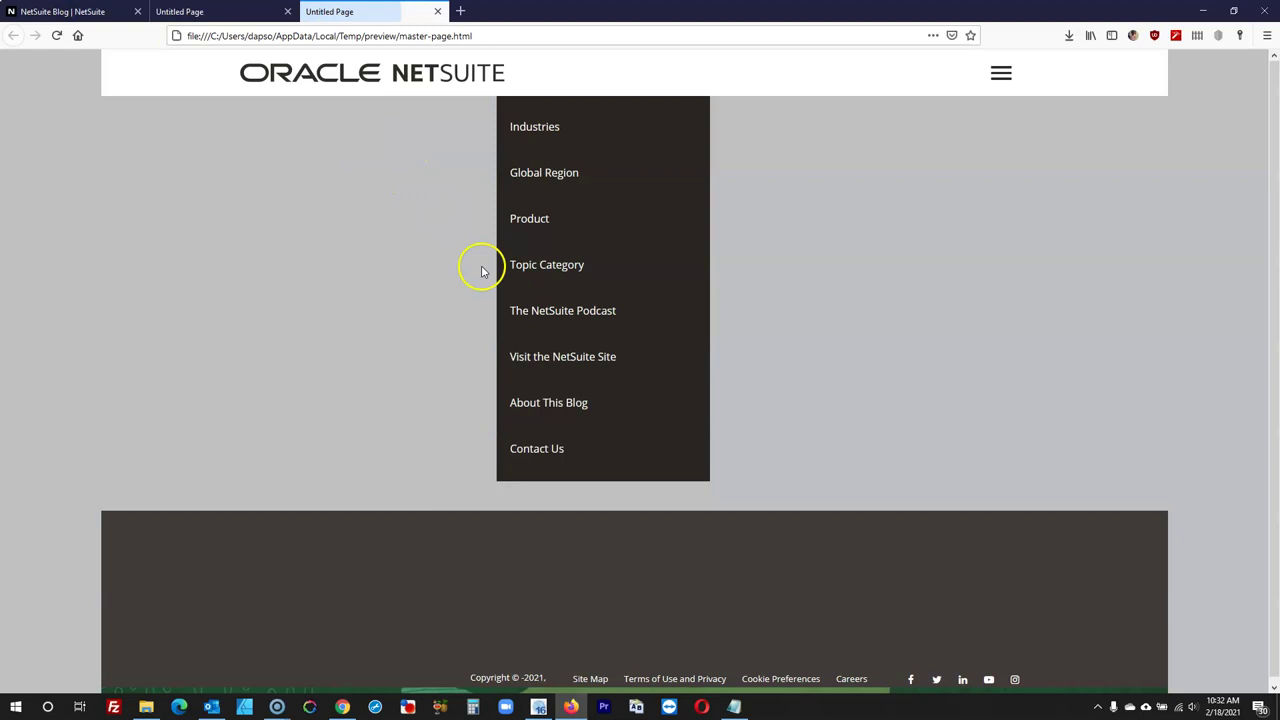
left_click(55, 11)
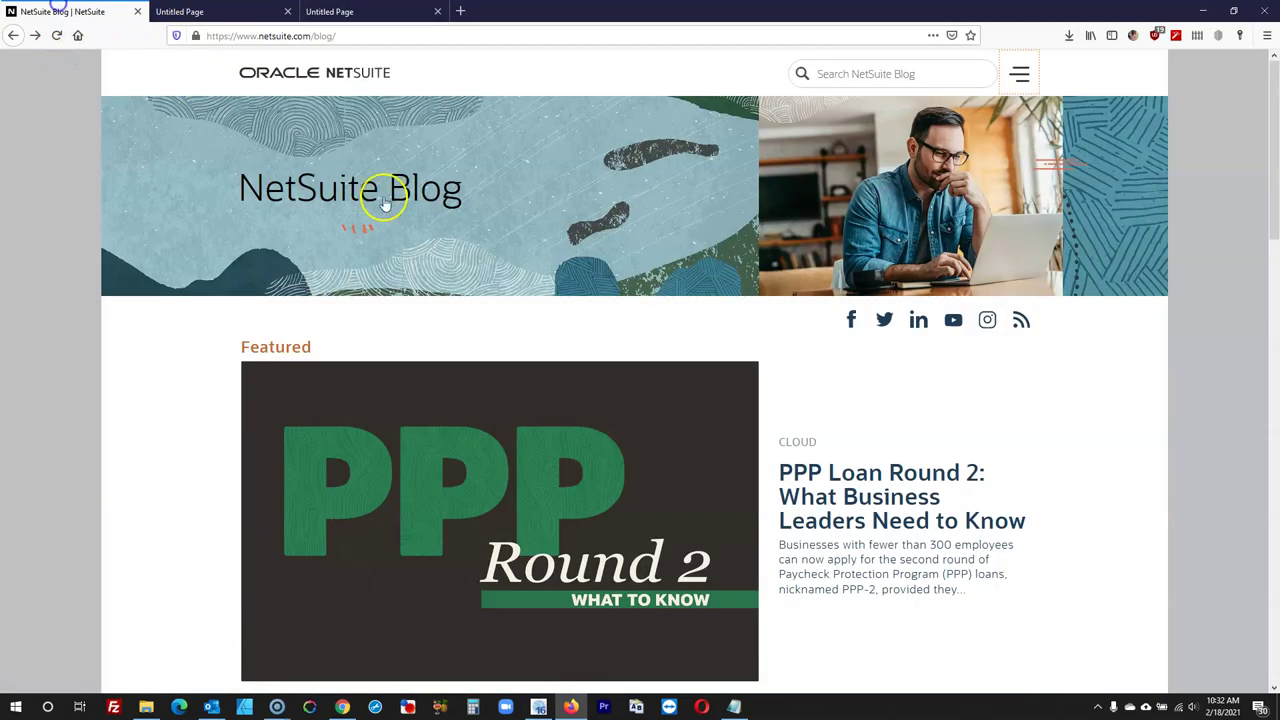
left_click(542, 700)
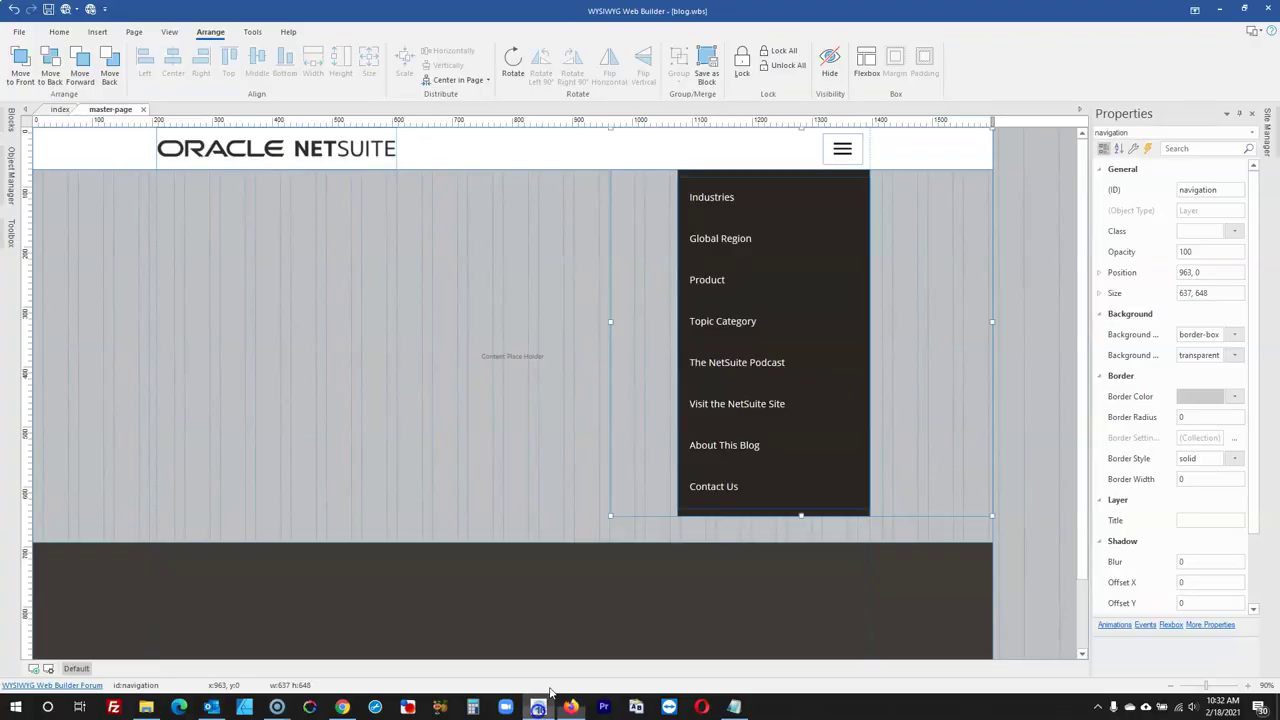
left_click(1007, 401)
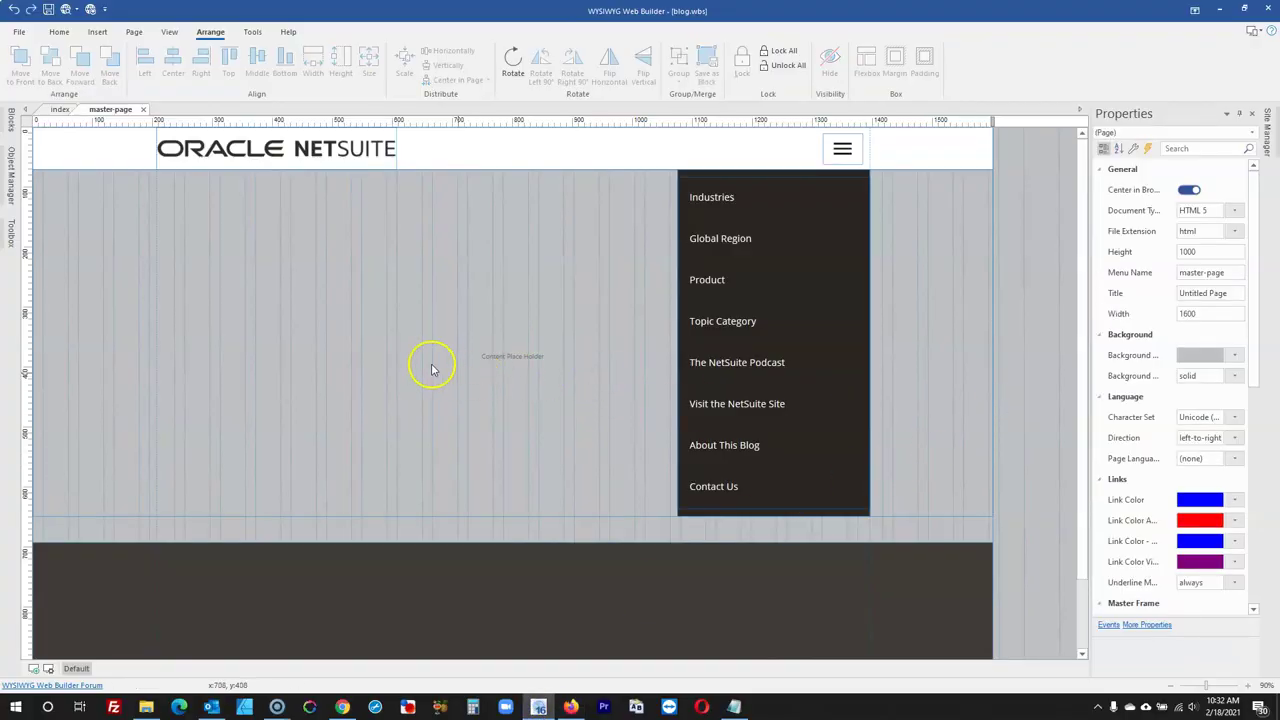
Toggle the footer layer off and back on, and hide the navigation layer again on the master page
scroll(480, 368, "down", 2)
scroll(483, 363, "up", 2)
left_click(11, 170)
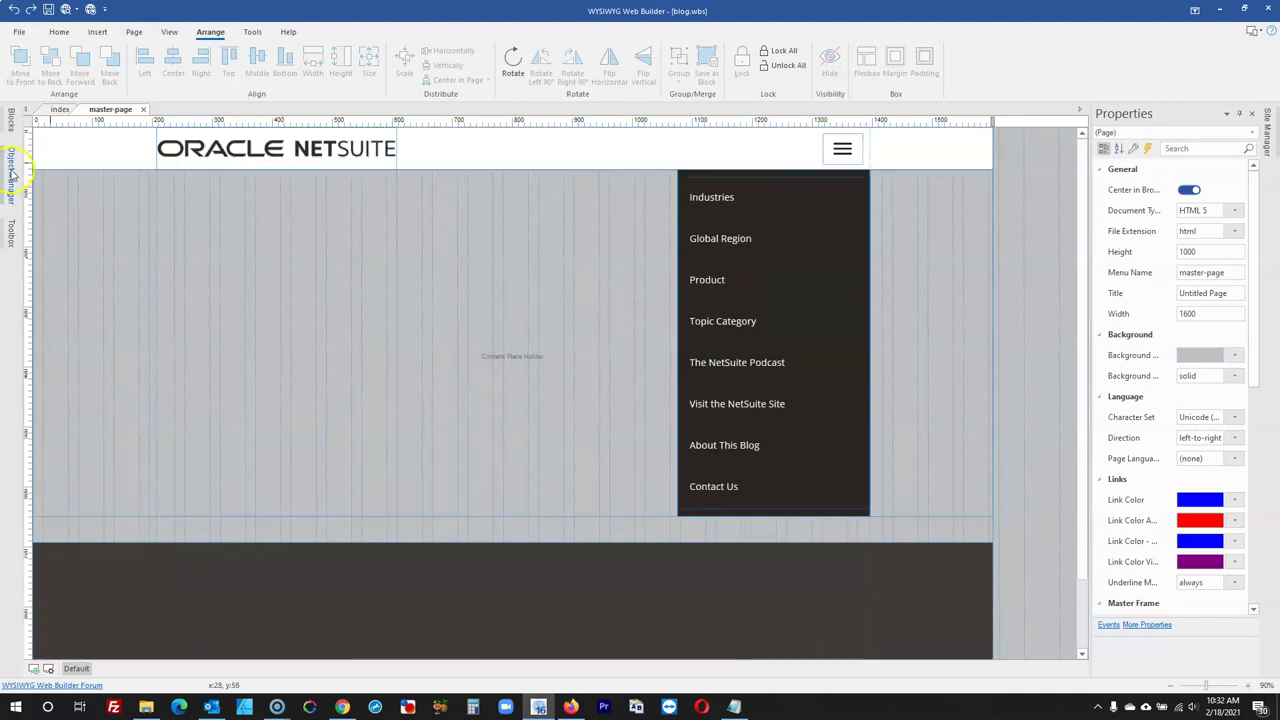
left_click(120, 179)
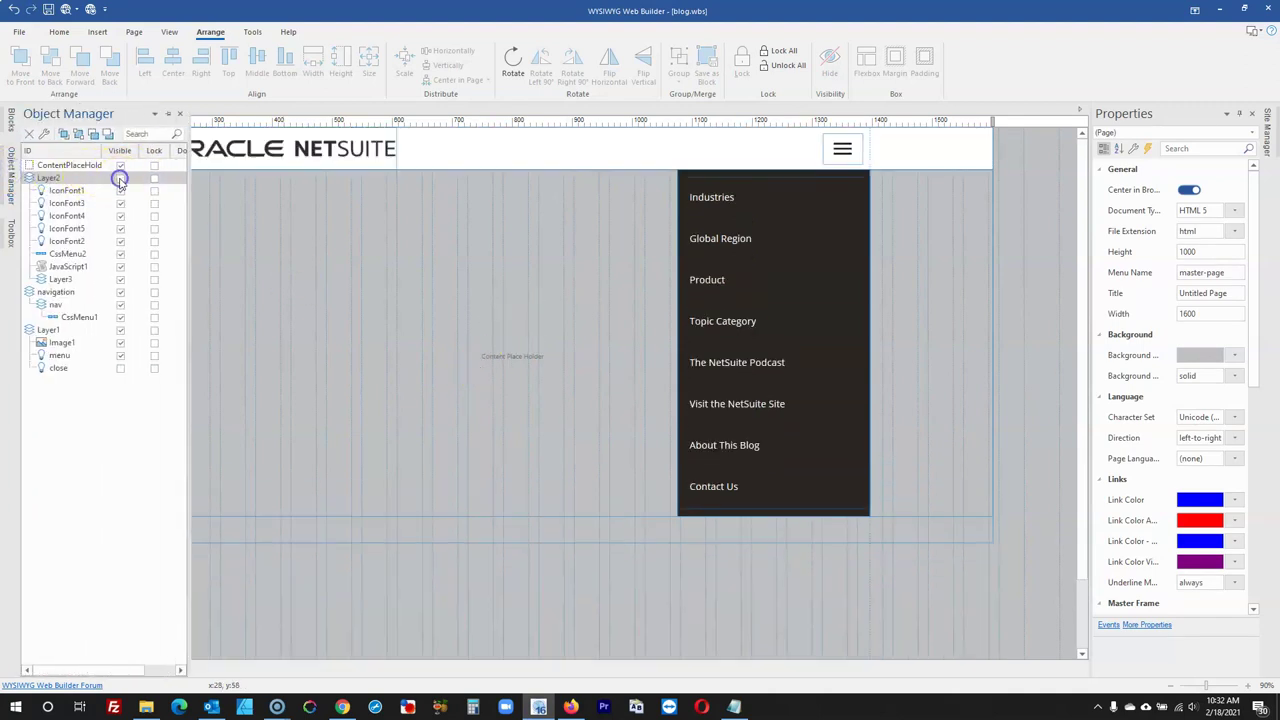
left_click(120, 179)
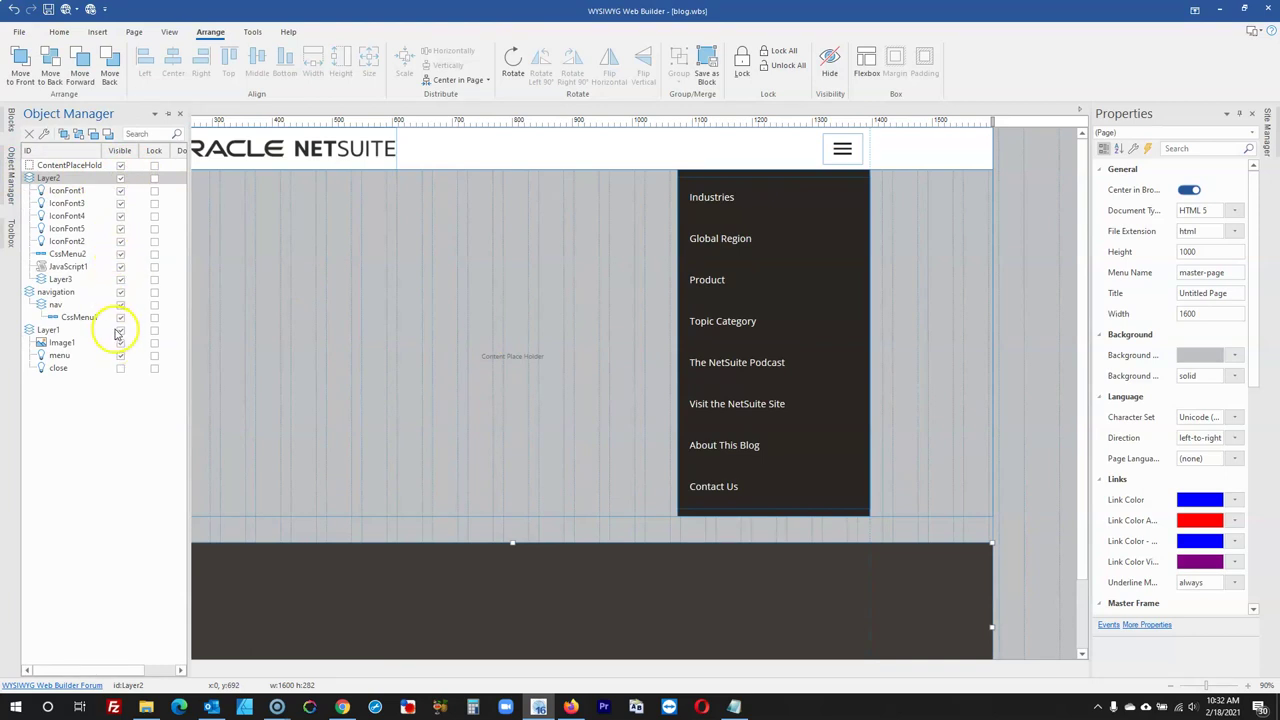
left_click(588, 414)
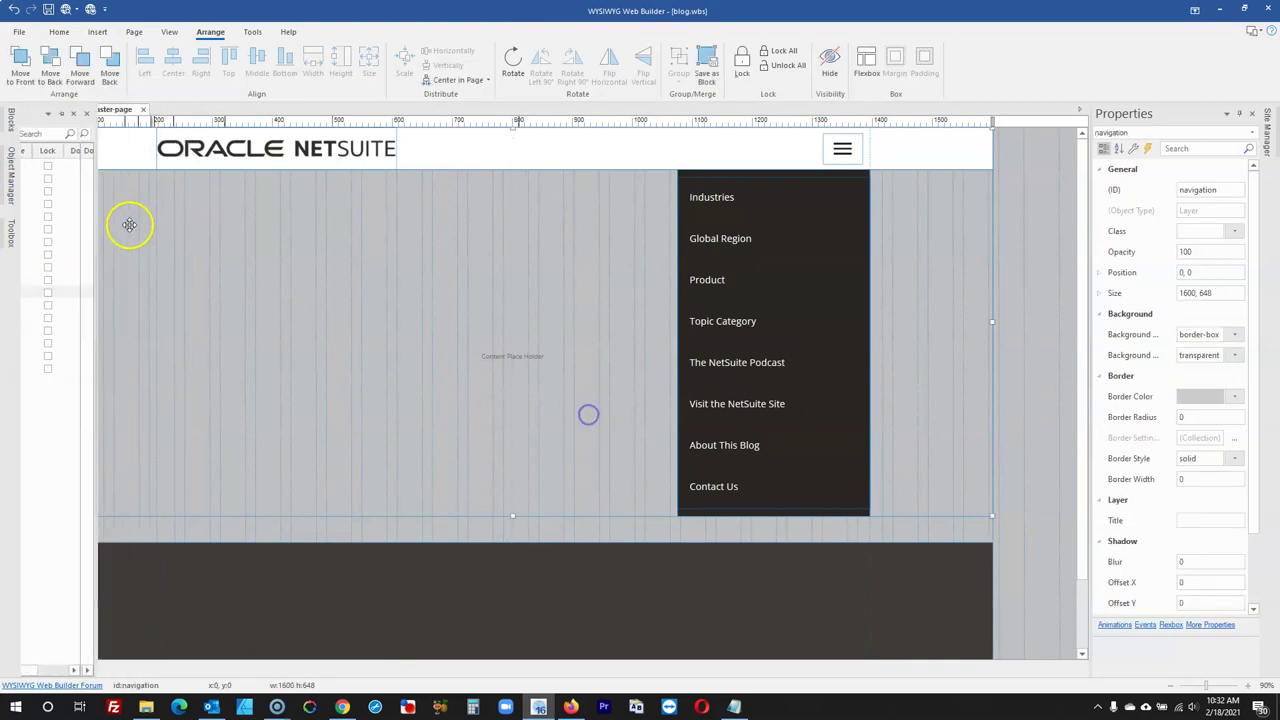
left_click(12, 183)
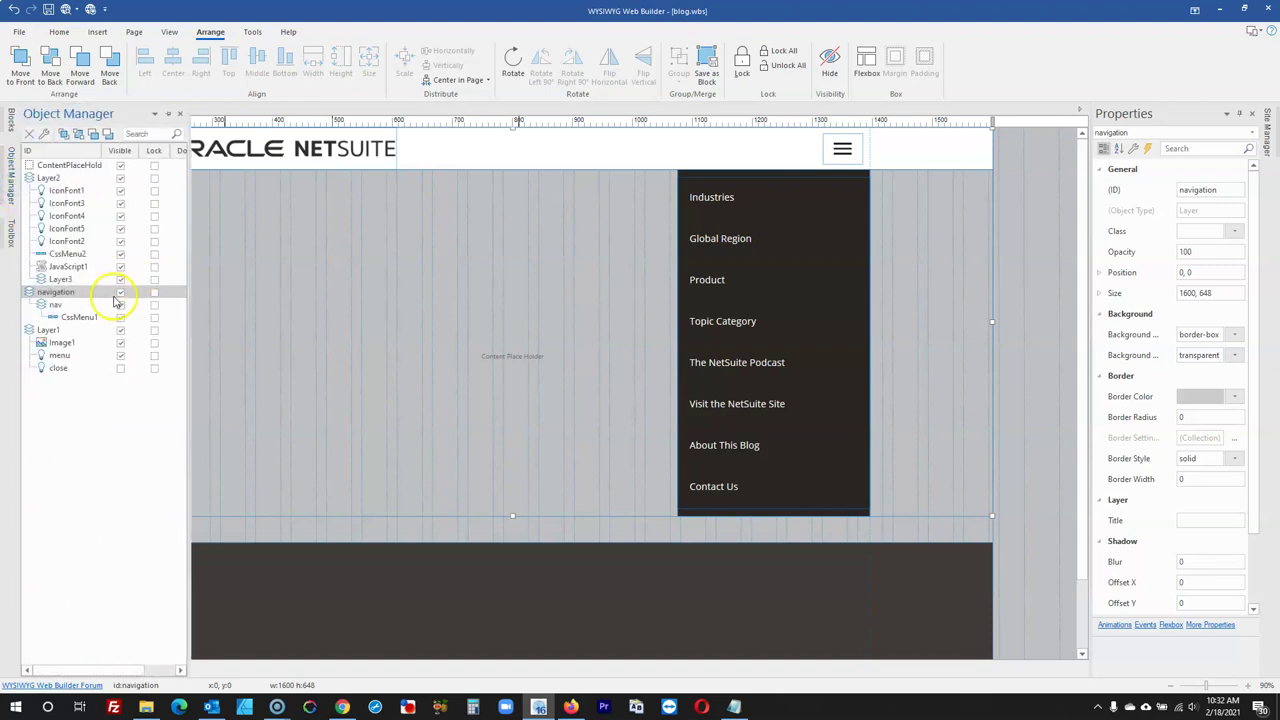
left_click(120, 291)
left_click(1005, 275)
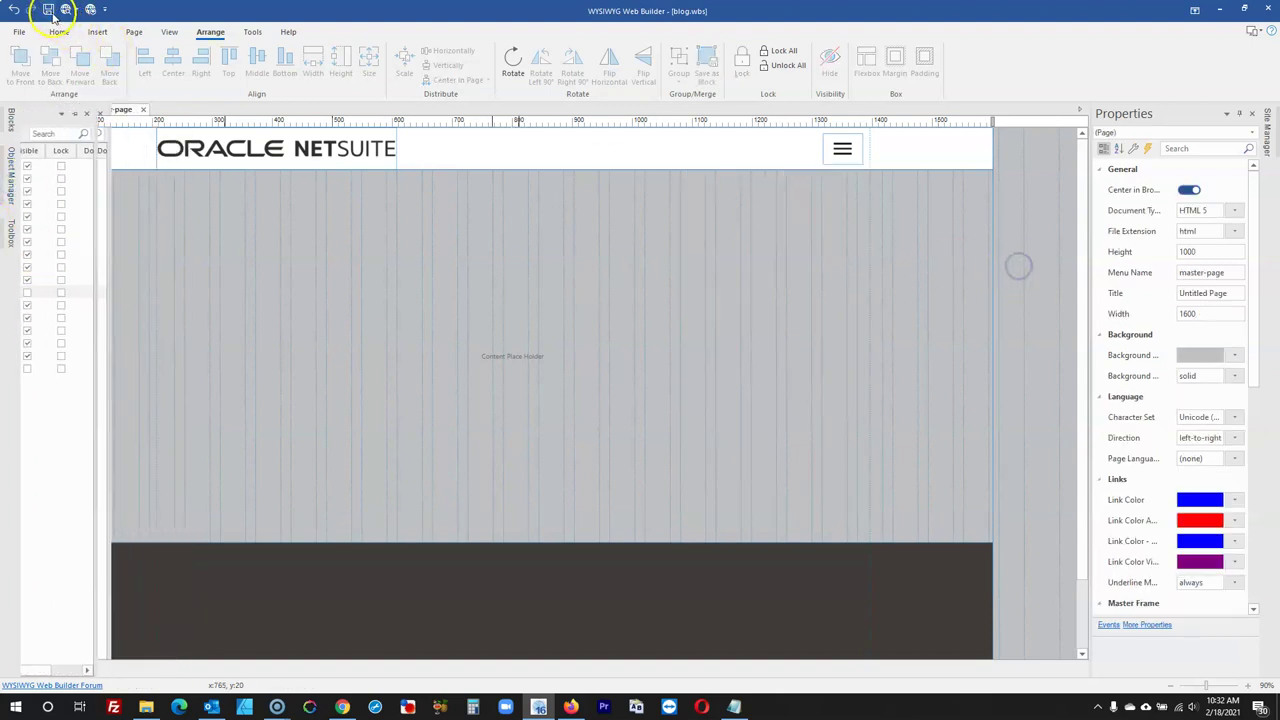
On the index page, set the size of the NetSuite Release card to 373, 435
left_click(57, 110)
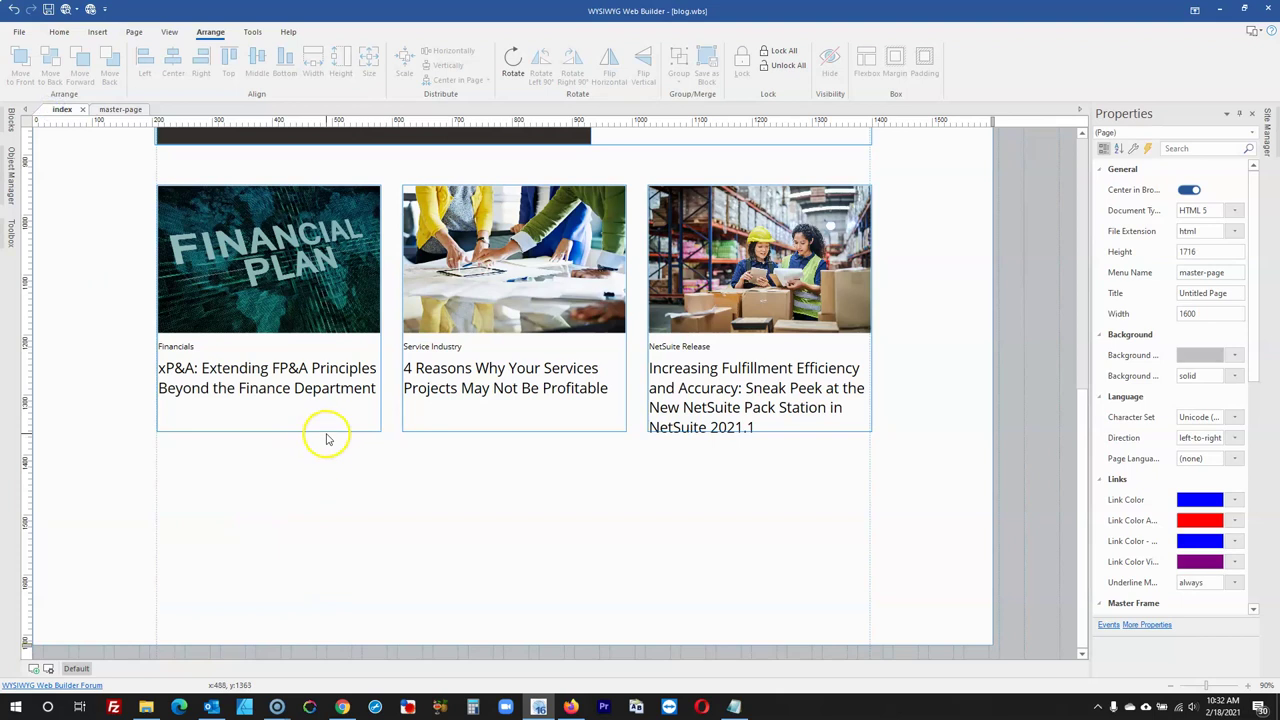
left_click(740, 385)
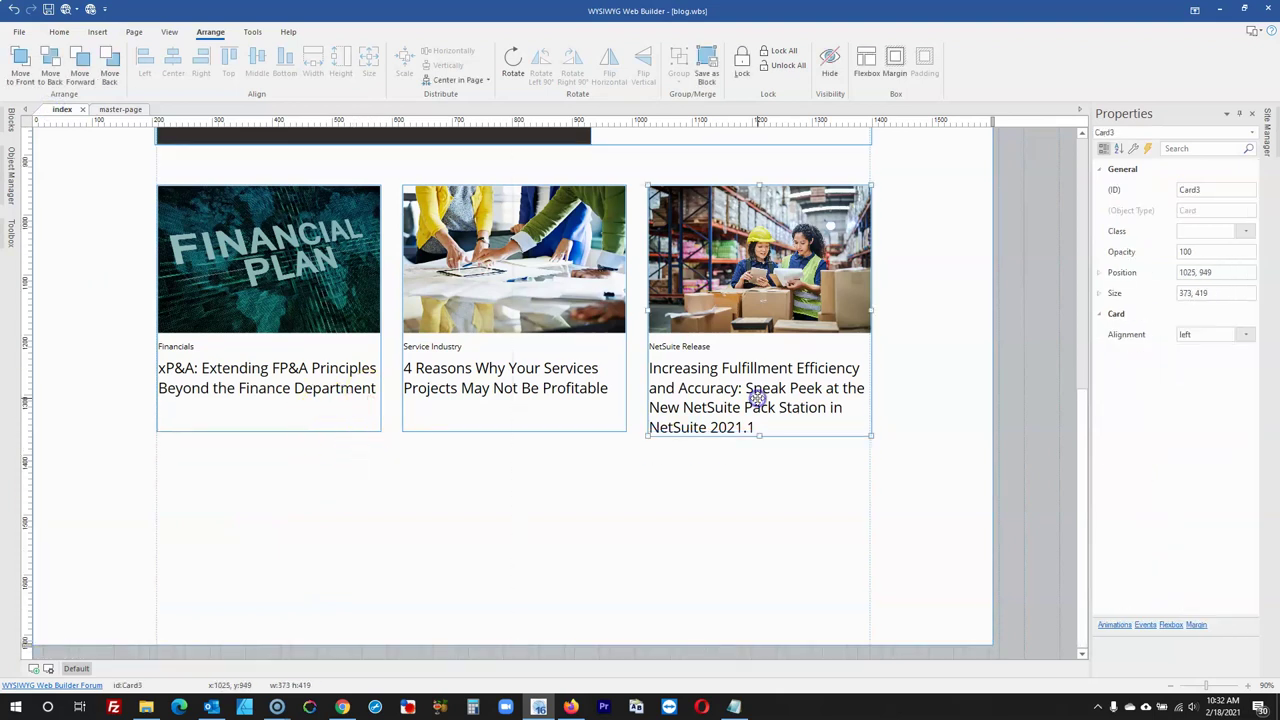
left_click_drag(759, 434, 759, 445)
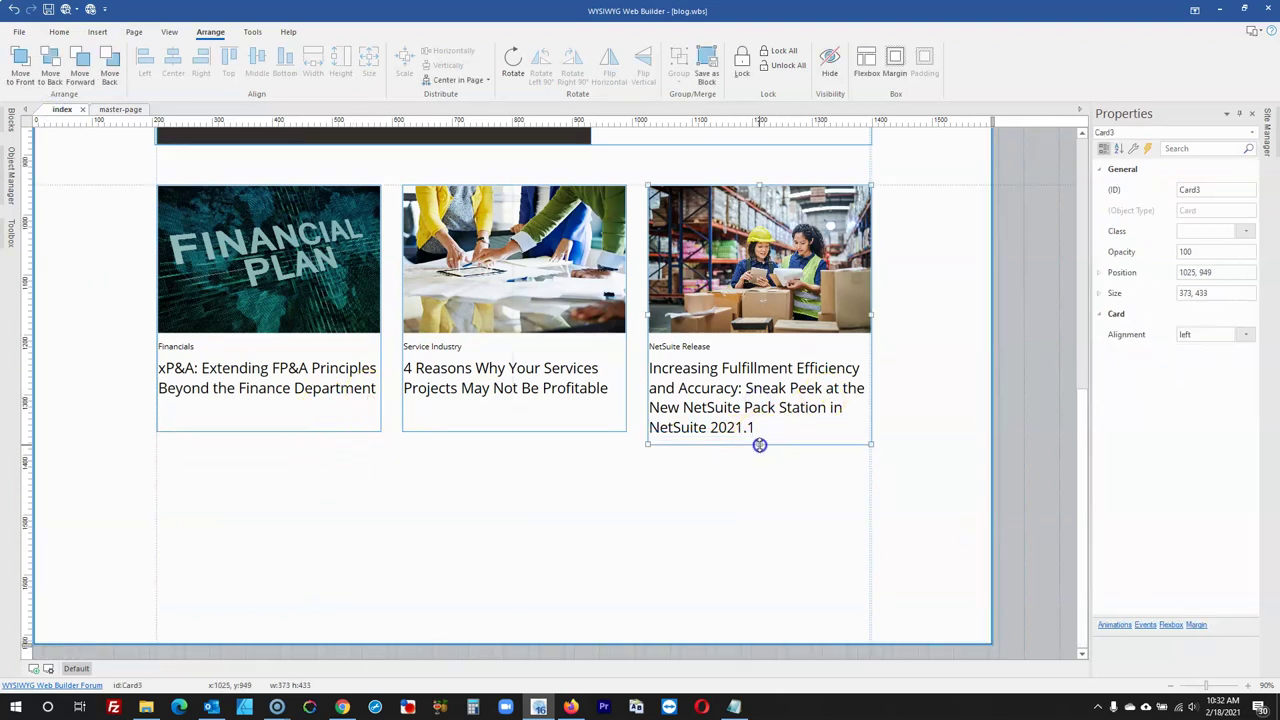
left_click(1207, 292)
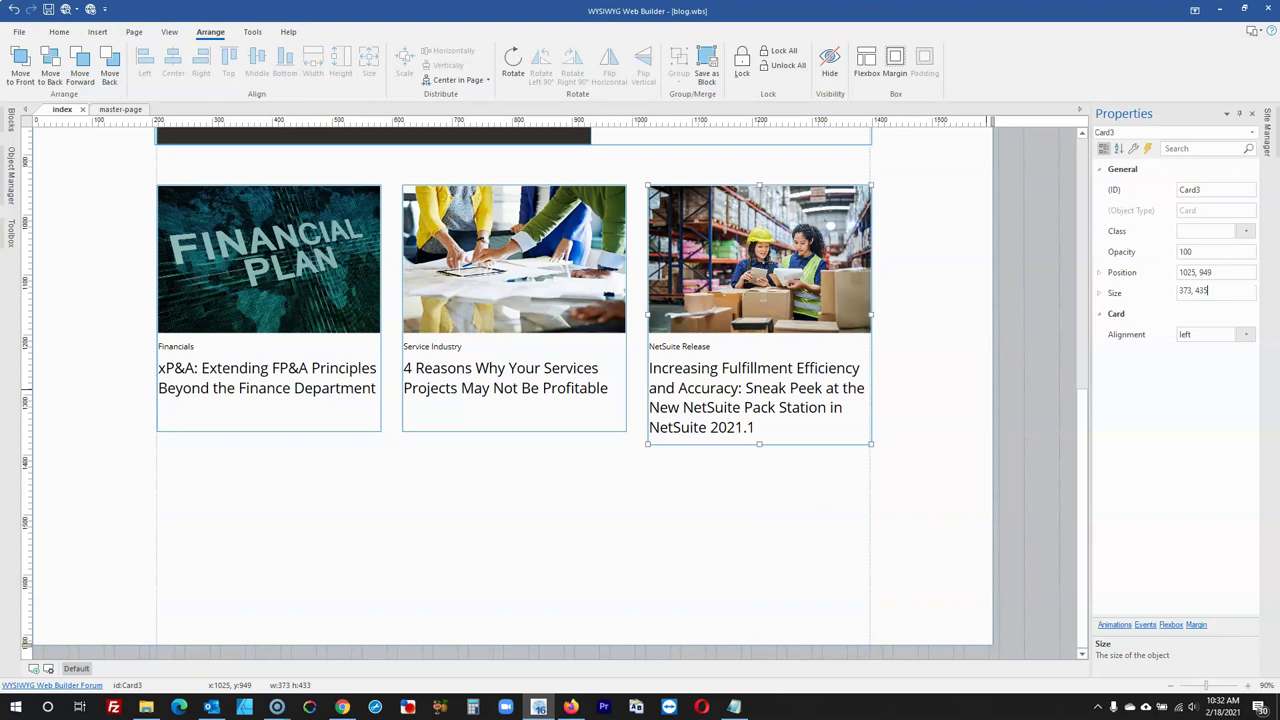
type("5")
key("Return")
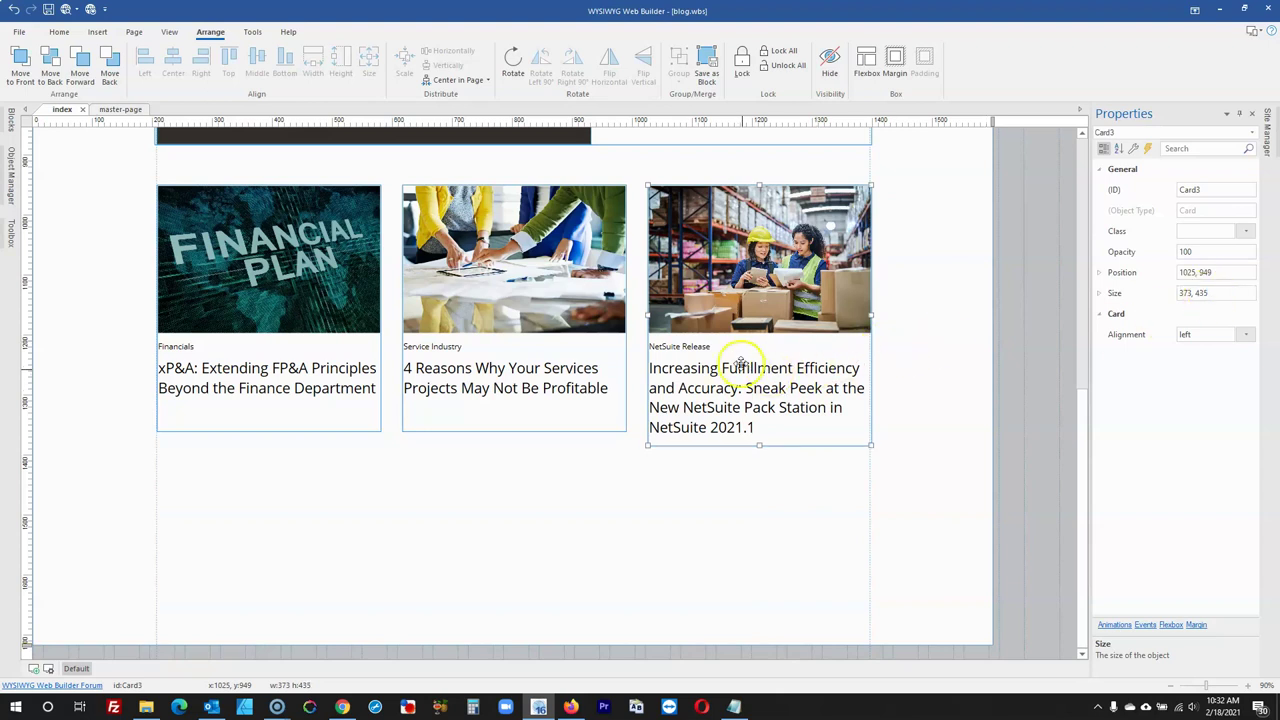
Set the height of the Service Industry and Financials cards to 435 to match the third card
left_click(571, 337)
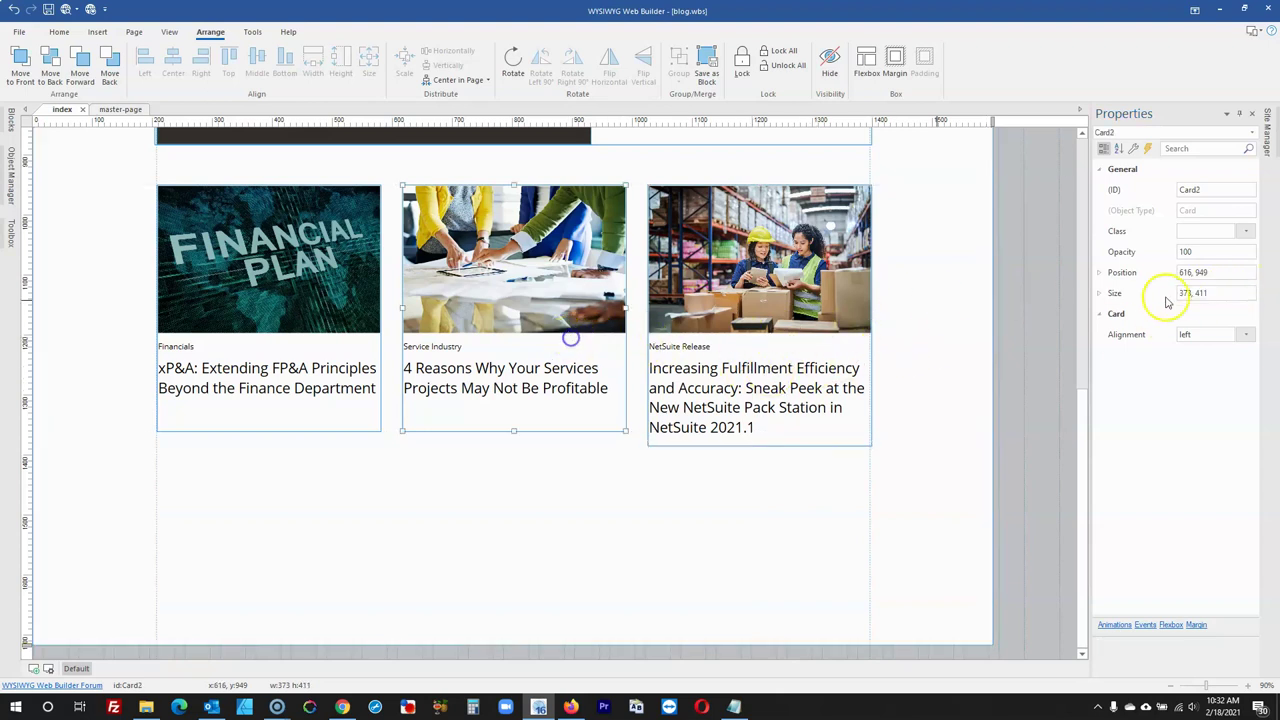
left_click(360, 306)
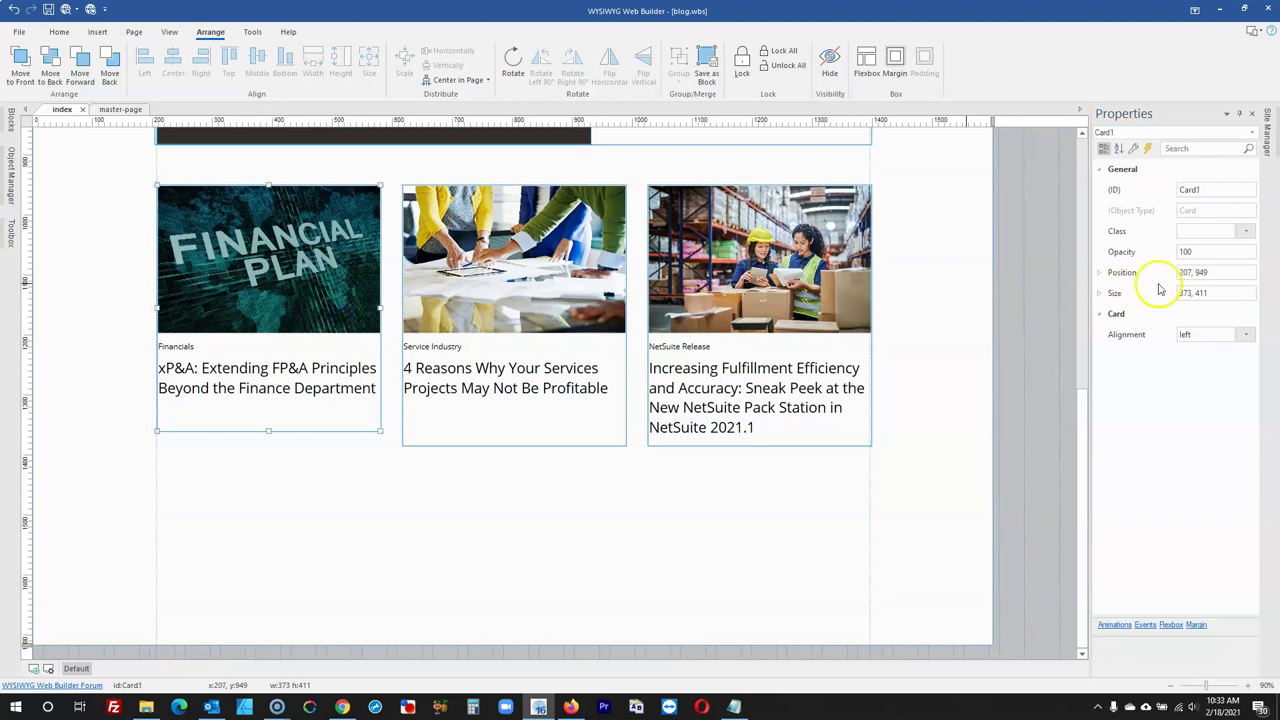
left_click(1014, 303)
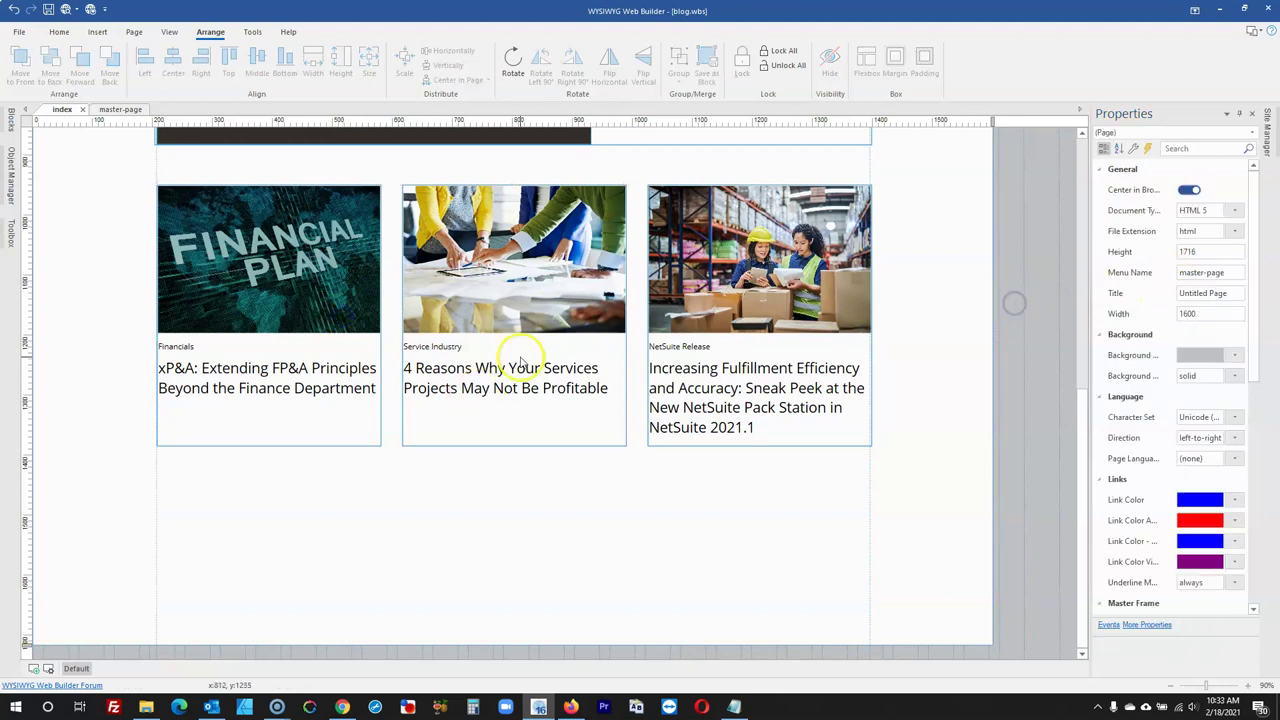
Extend the white content layer behind the cards downward to a height of about 1870 px
left_click(467, 527)
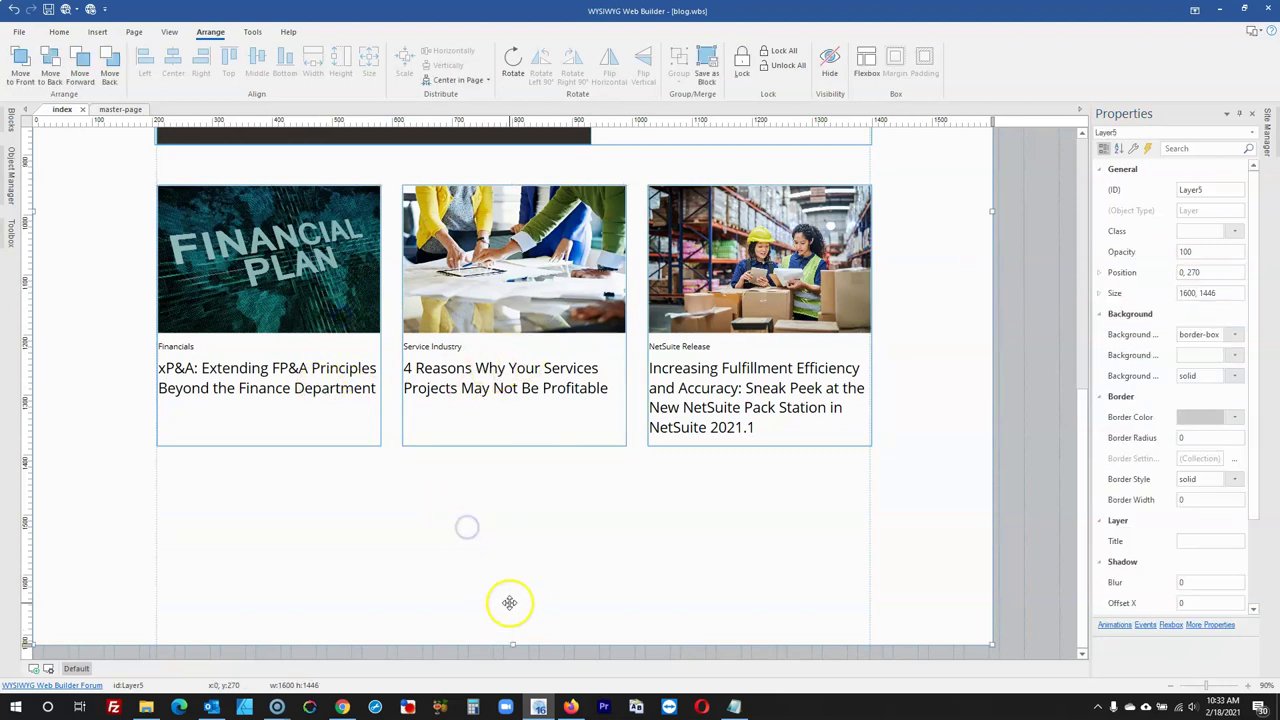
left_click_drag(511, 643, 514, 551)
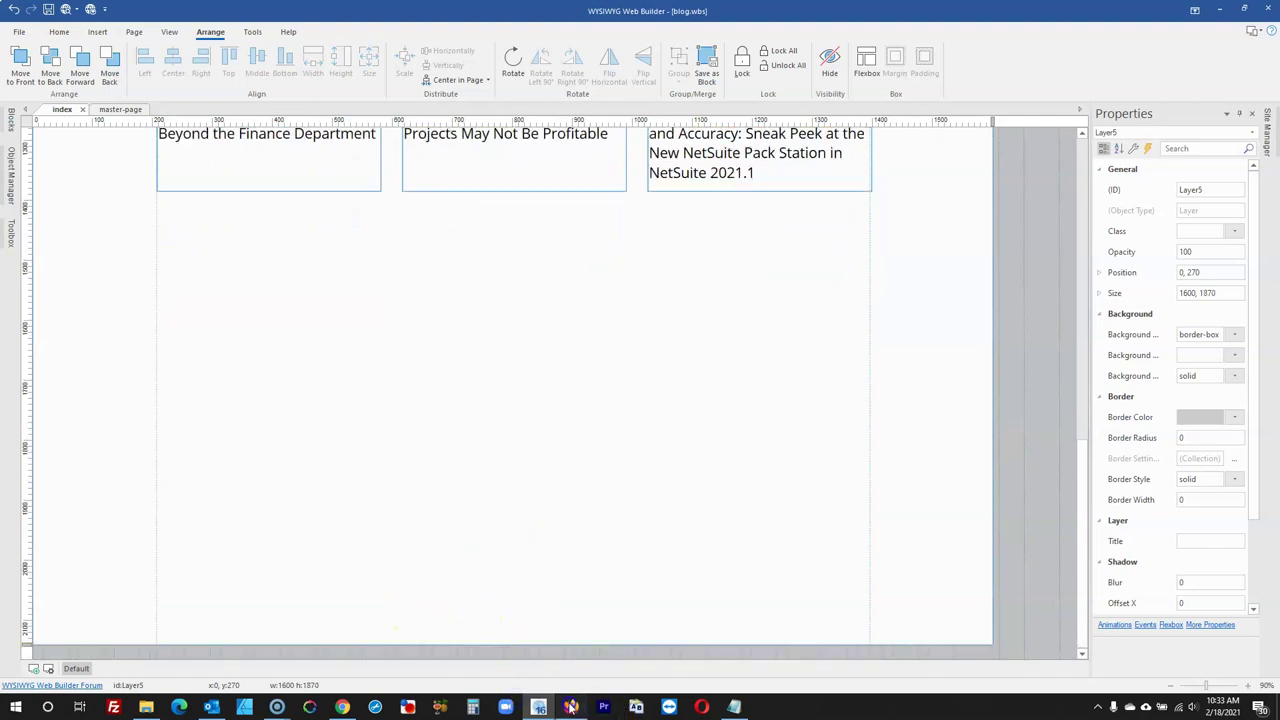
Switch to Firefox and close both preview tabs, leaving only the live NetSuite blog open
left_click(570, 707)
key("F5")
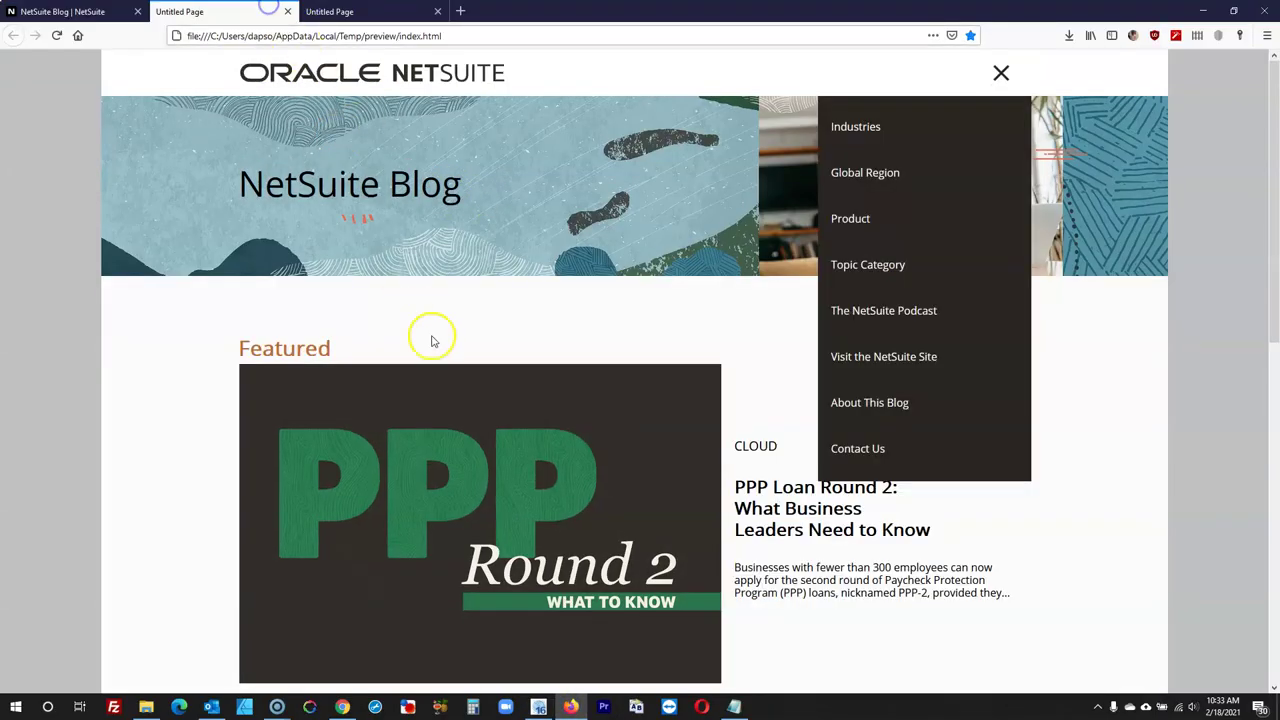
scroll(432, 341, "down", 2)
left_click(287, 12)
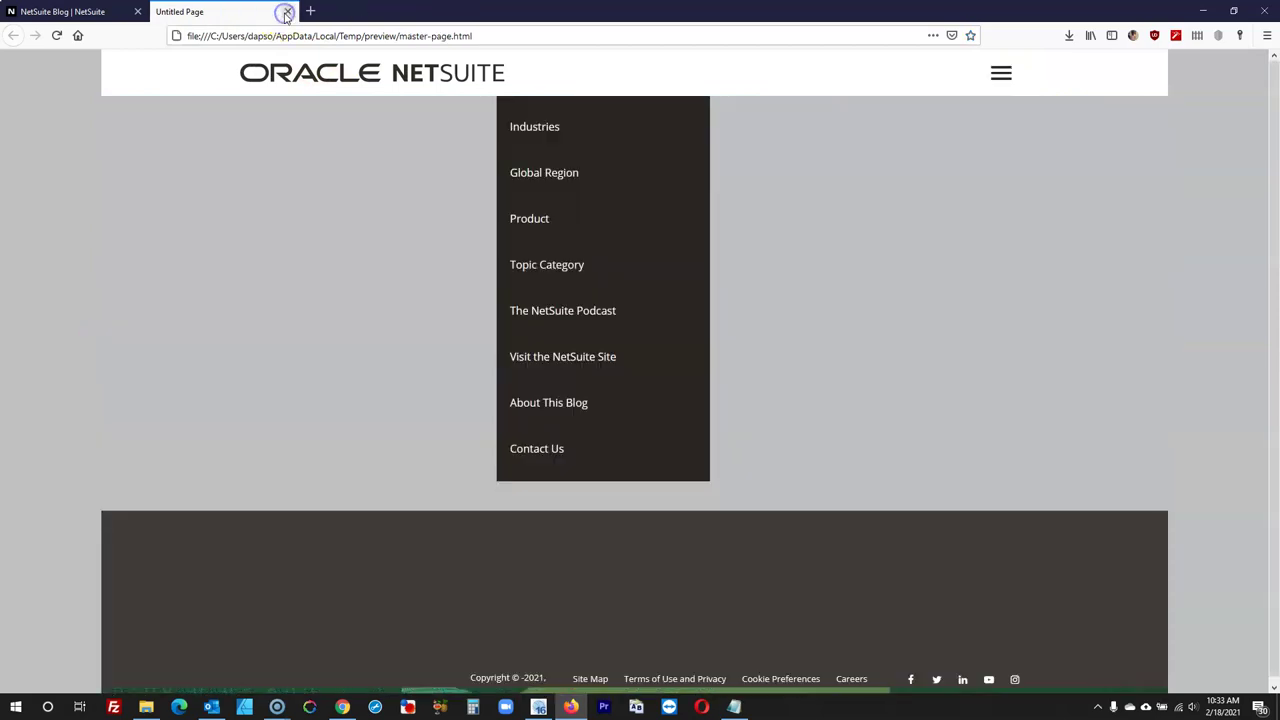
left_click(287, 12)
Examine the number and arrangement of article card rows on the live NetSuite blog, and return to WYSIWYG Web Builder
scroll(254, 466, "down", 5)
scroll(254, 466, "down", 8)
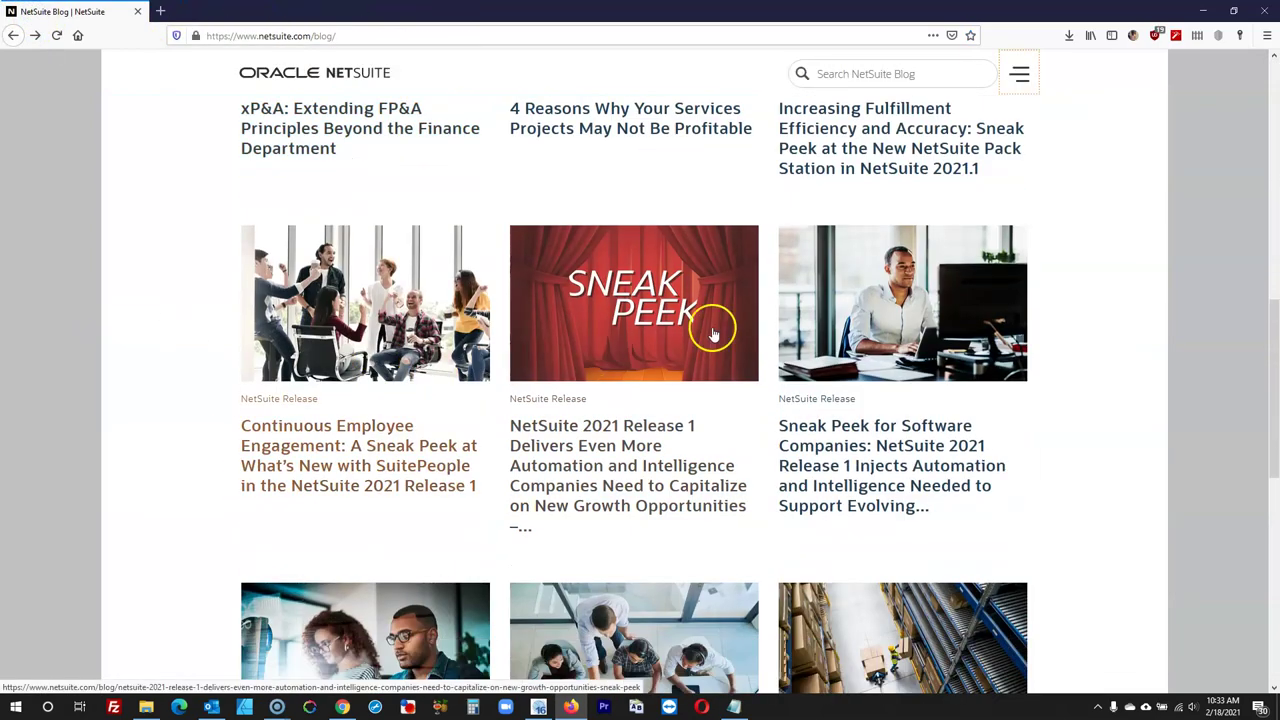
scroll(543, 414, "up", 5)
scroll(560, 390, "up", 1)
scroll(900, 408, "down", 6)
scroll(705, 507, "up", 2)
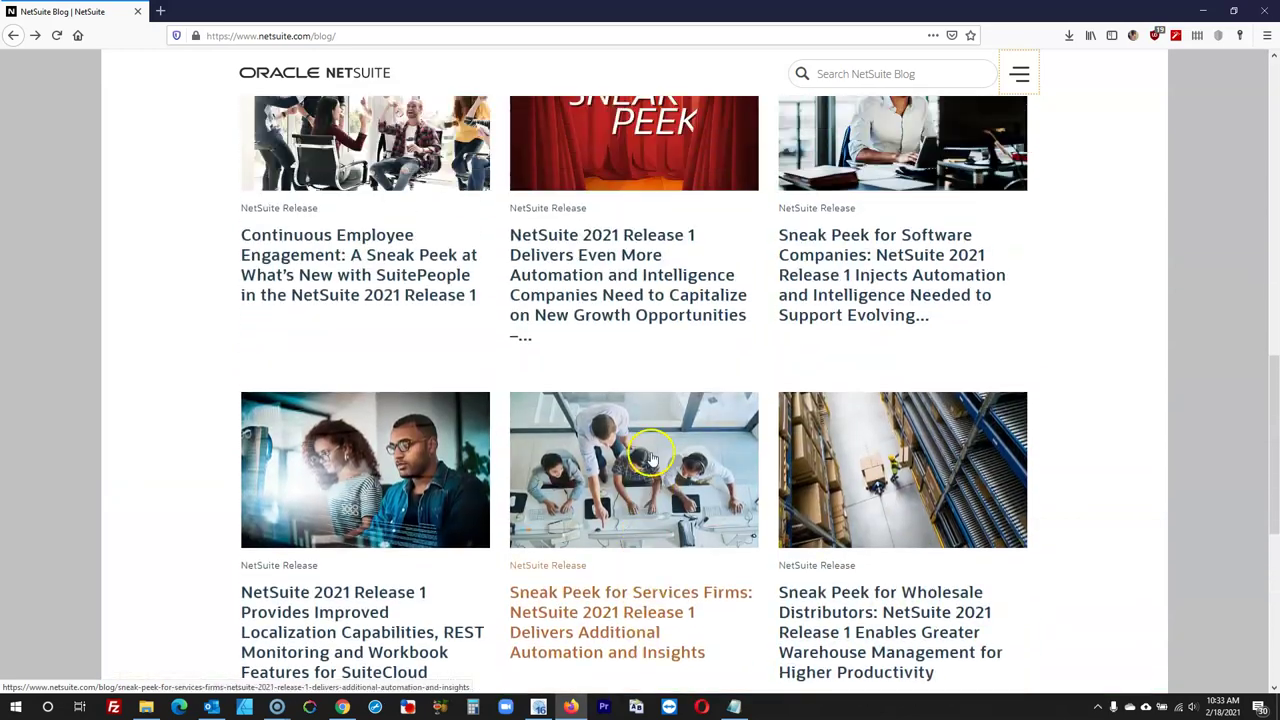
scroll(660, 443, "down", 3)
left_click(539, 707)
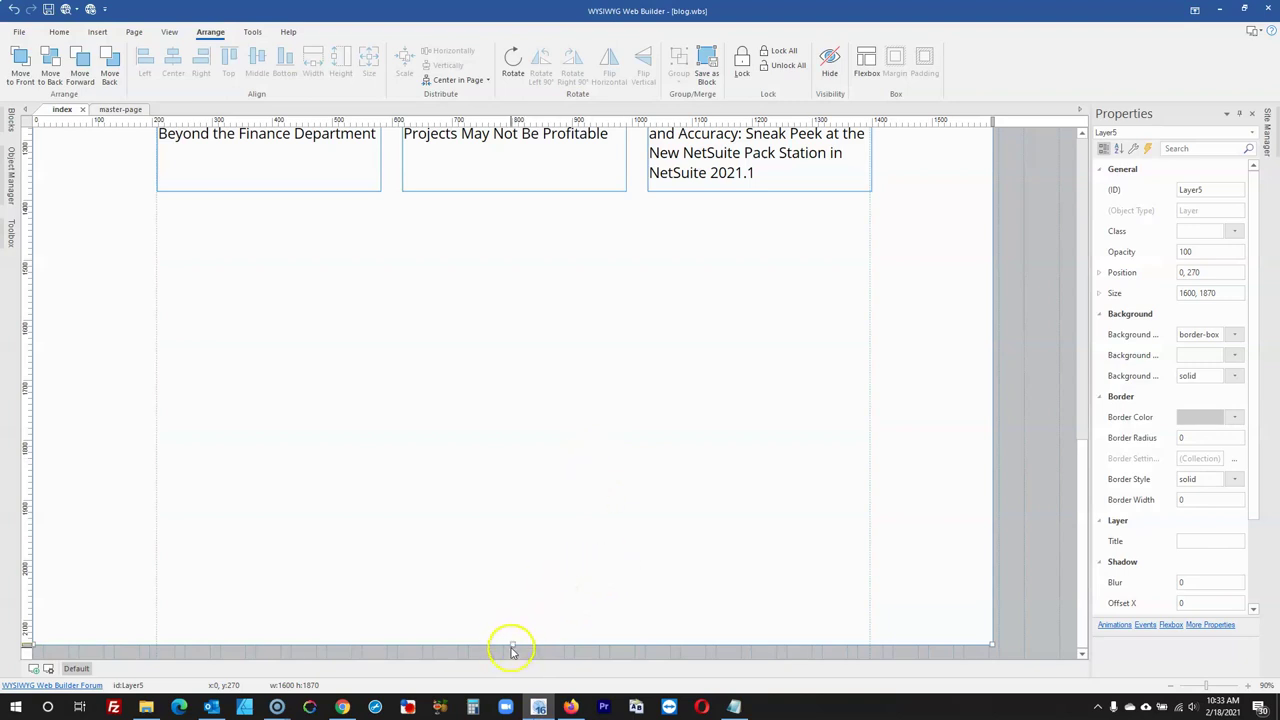
Extend the content layer further down and duplicate the row of three article cards below the original, starting at position 207, 1429
left_click_drag(511, 642, 511, 642)
scroll(500, 520, "up", 5)
left_click(343, 334)
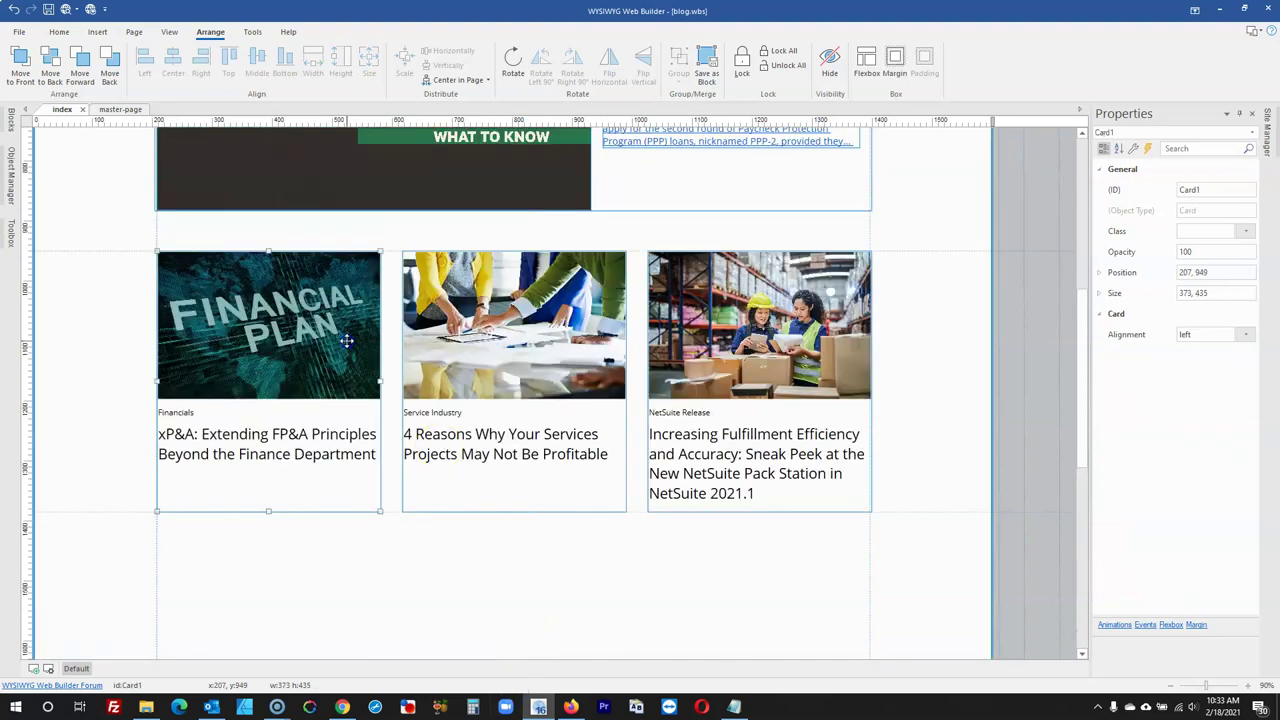
left_click(551, 368, "shift")
left_click(689, 377, "shift")
scroll(233, 355, "down", 2)
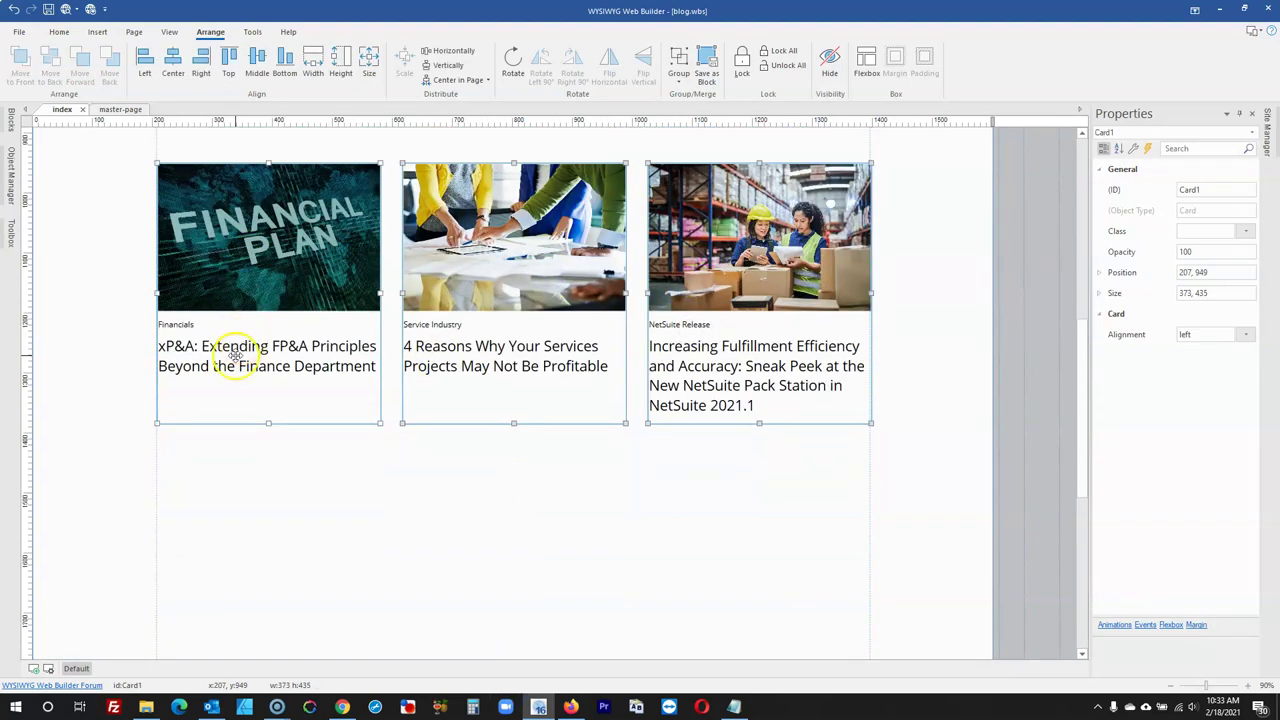
left_click(211, 478)
key("ctrl+v")
left_click_drag(307, 502, 257, 486)
Paste a third row of the three article cards beneath the second, aligned with the columns above at a vertical position of 1922
scroll(250, 486, "down", 10)
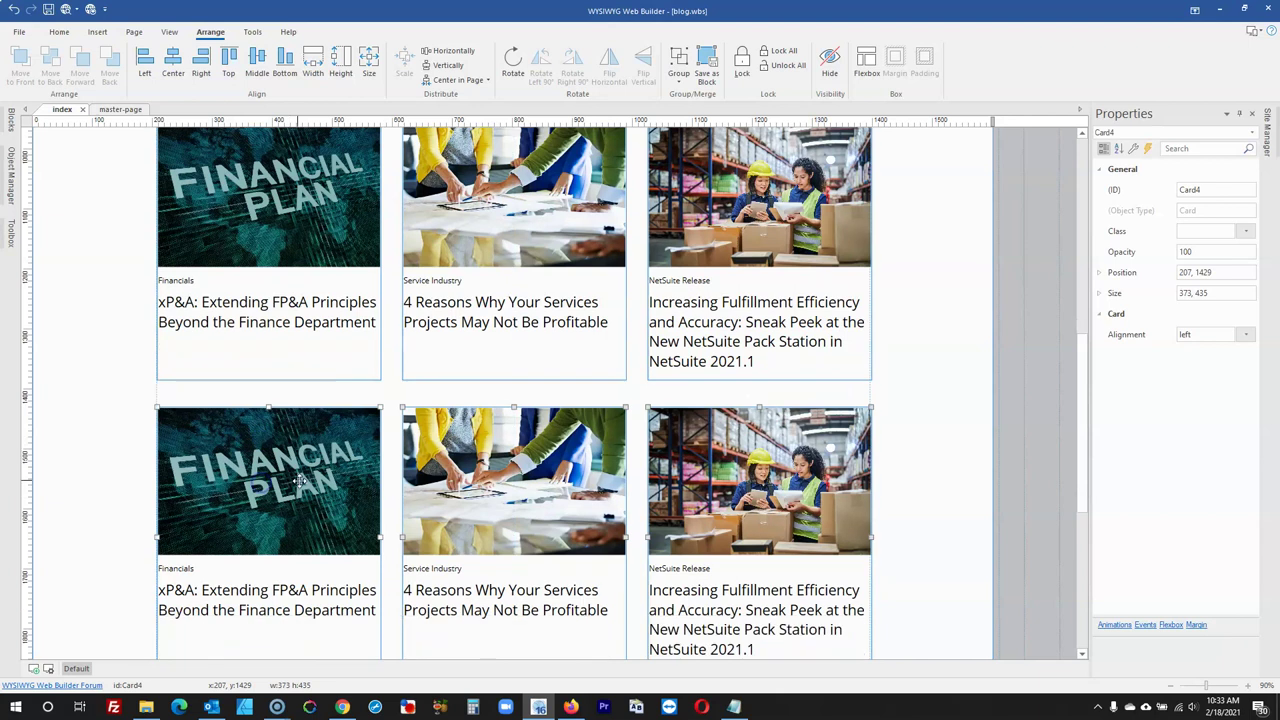
left_click(229, 432)
key("ctrl+v")
left_click_drag(271, 451, 208, 328)
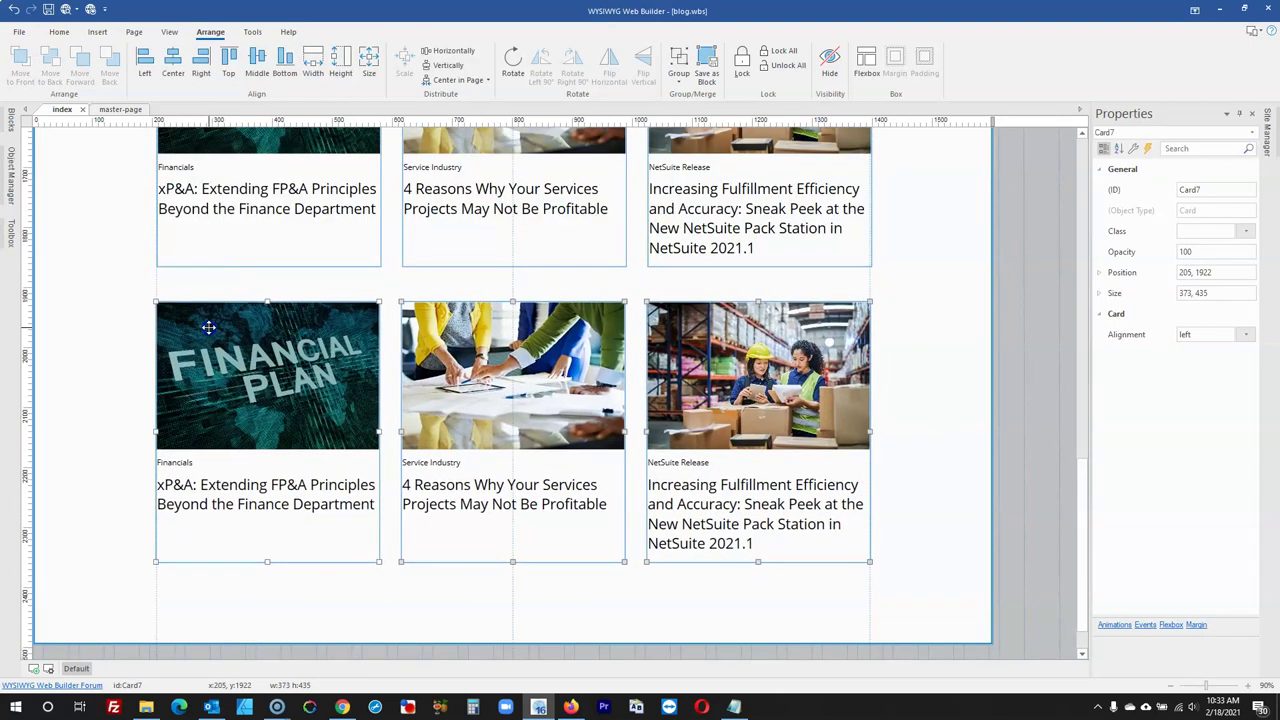
left_click(1054, 377)
Distribute the three NetSuite Release cards in the right-hand column evenly in the vertical direction
scroll(855, 437, "down", 2)
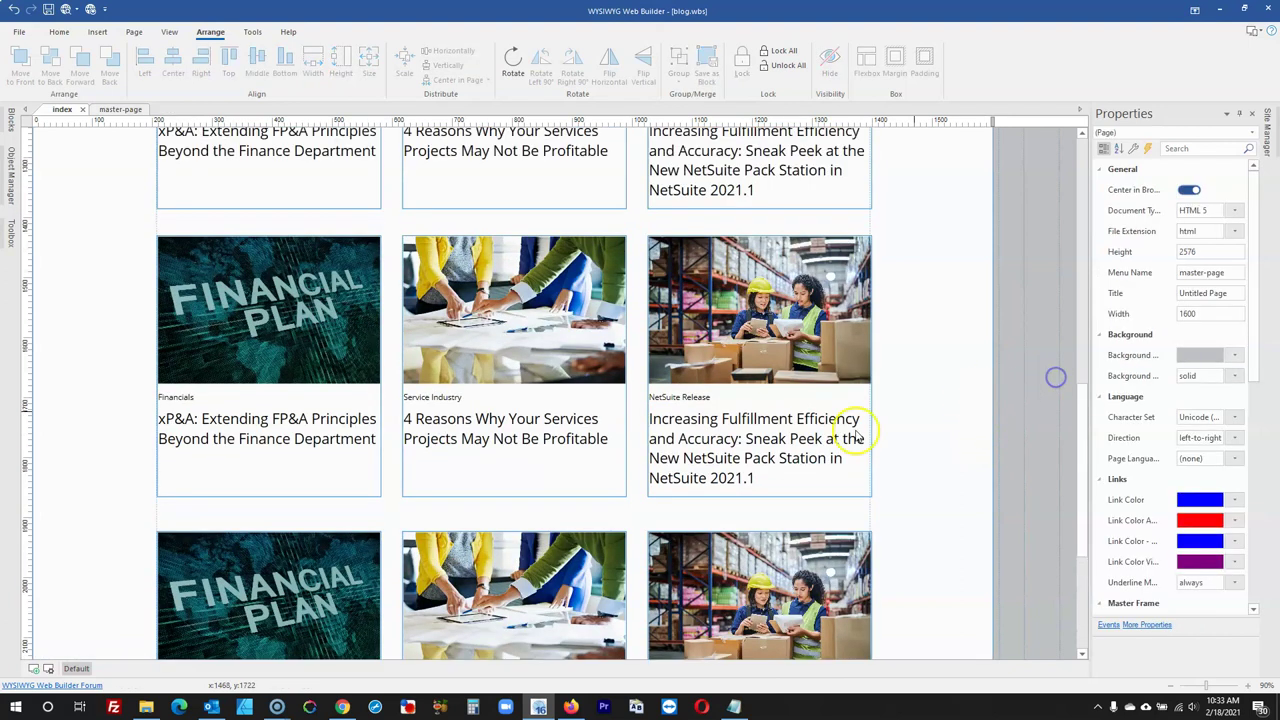
left_click(770, 560)
left_click(749, 177, "shift")
left_click(427, 82)
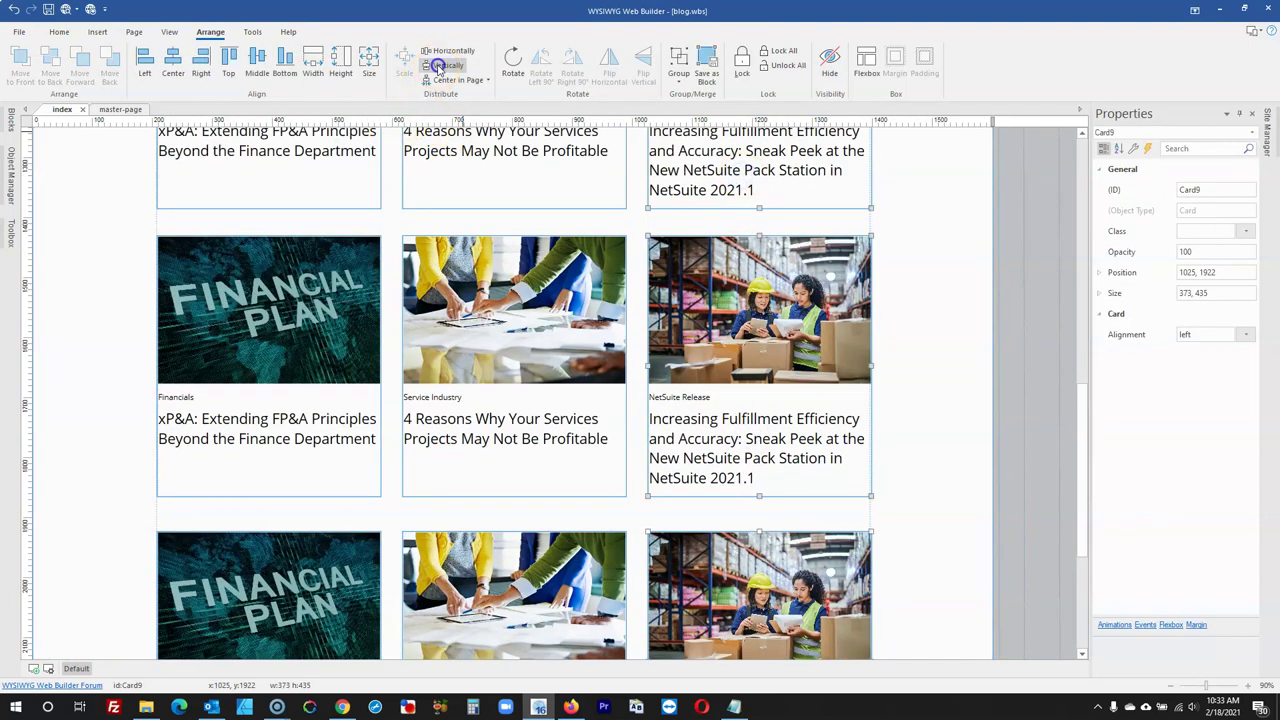
left_click(1010, 306)
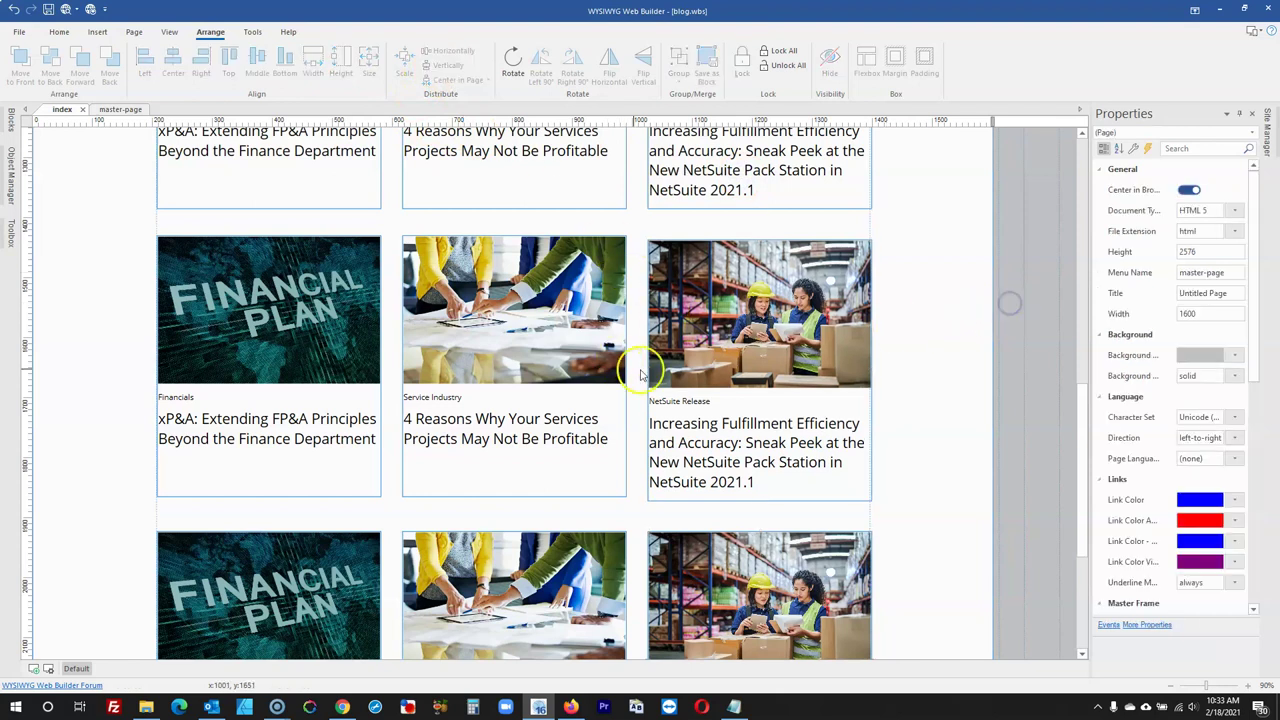
Align all three cards of the second row by their vertical middles, matching the right-hand NetSuite Release card
left_click(239, 359)
left_click(514, 334, "shift")
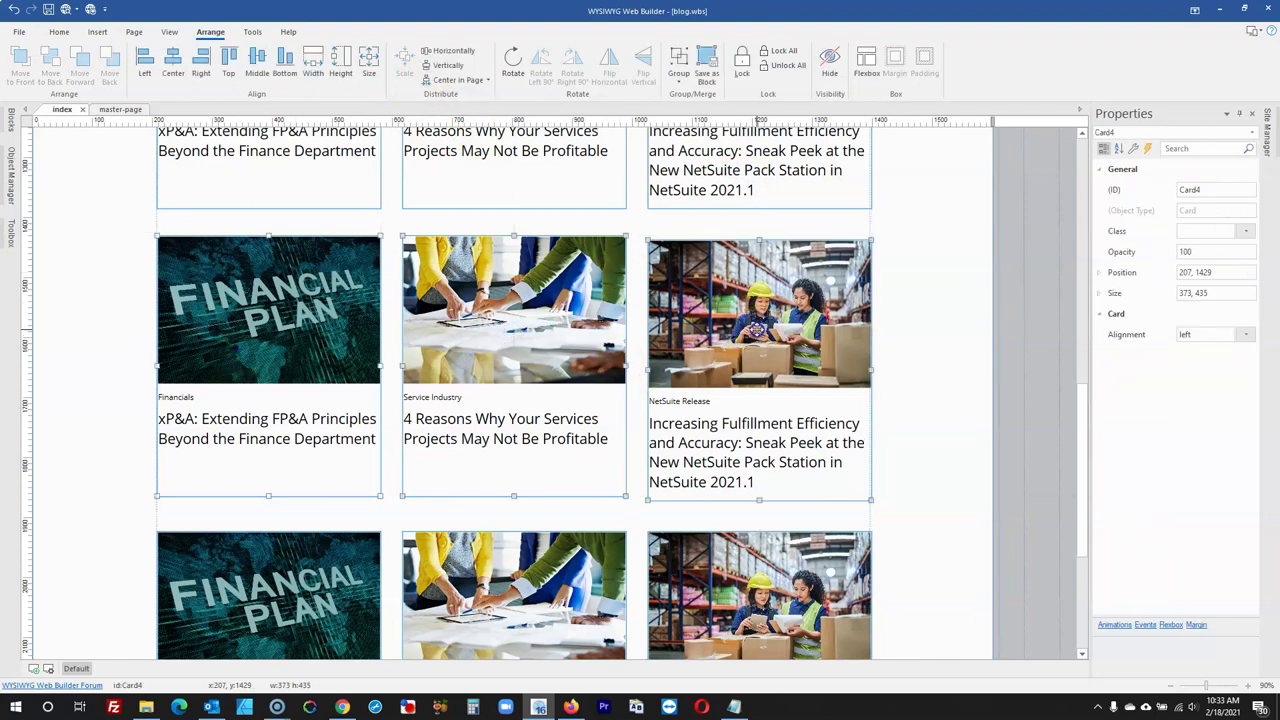
left_click(257, 62)
left_click(958, 307)
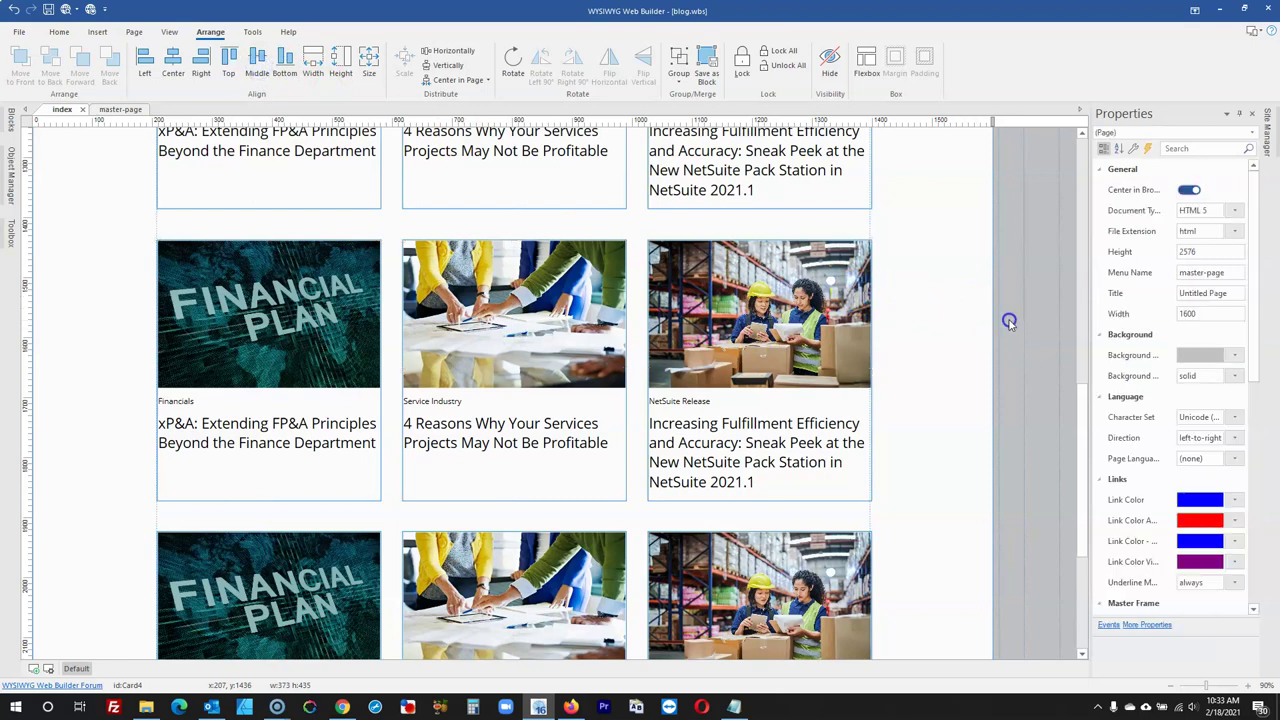
Check the second article row on the live blog and replace the second row's Financials card image with the gettyimages_997 celebrating-team photo
left_click(571, 706)
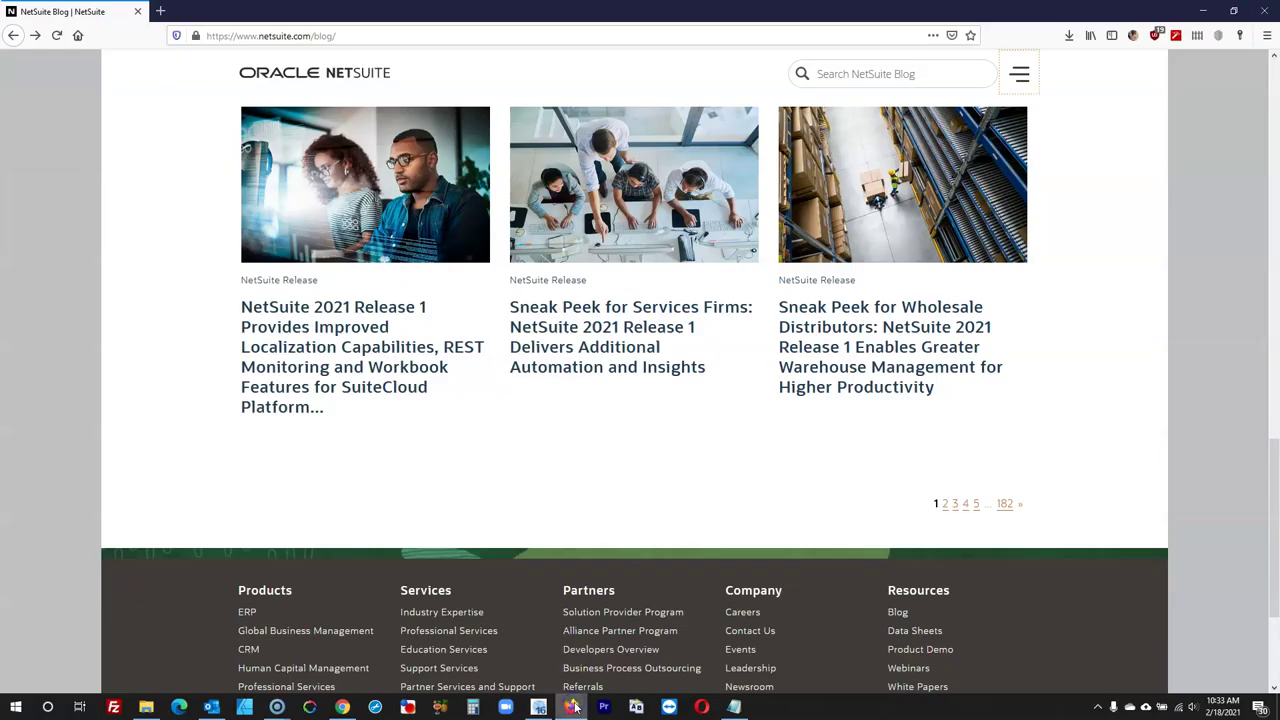
scroll(591, 480, "up", 5)
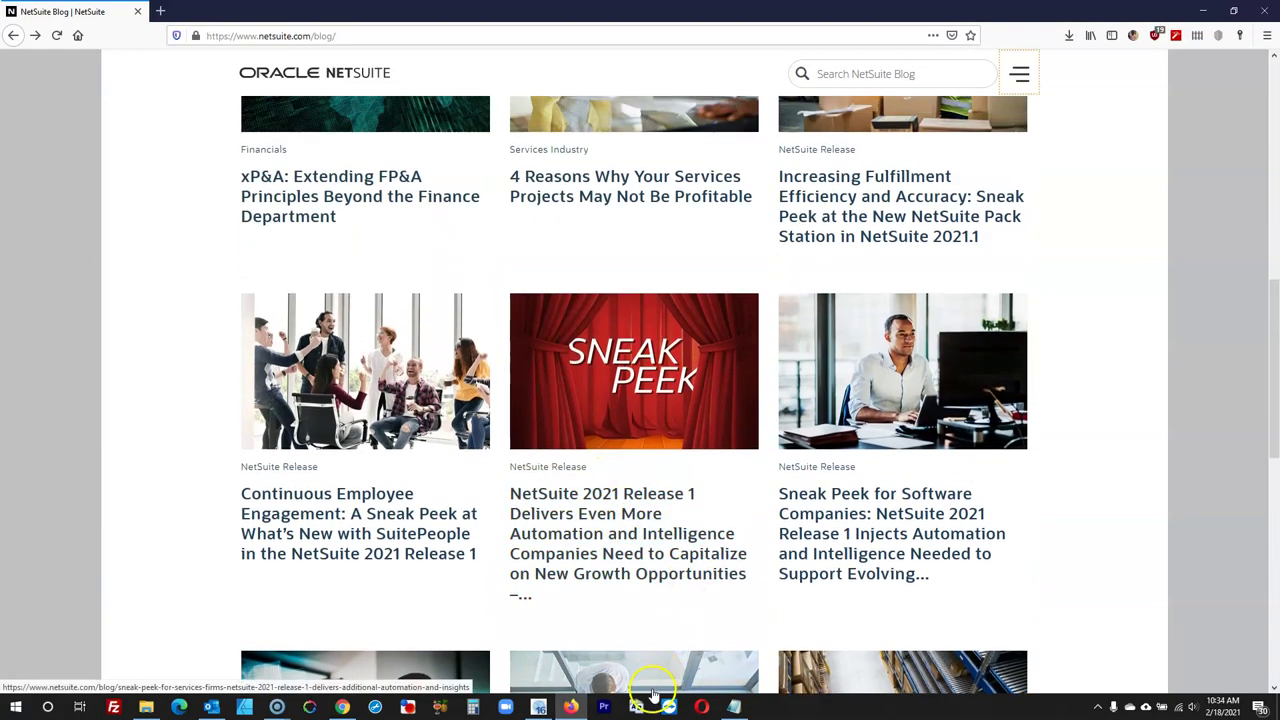
left_click(538, 706)
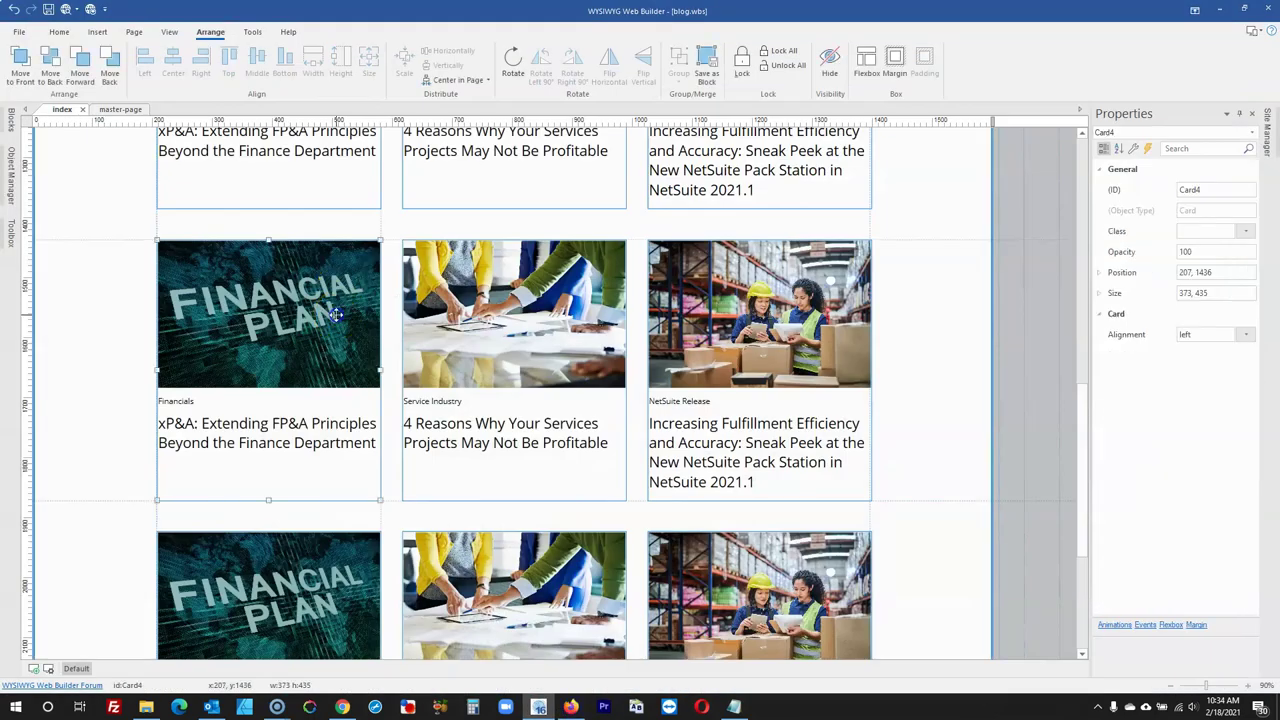
double_click(337, 314)
left_click(605, 320)
left_click(755, 243)
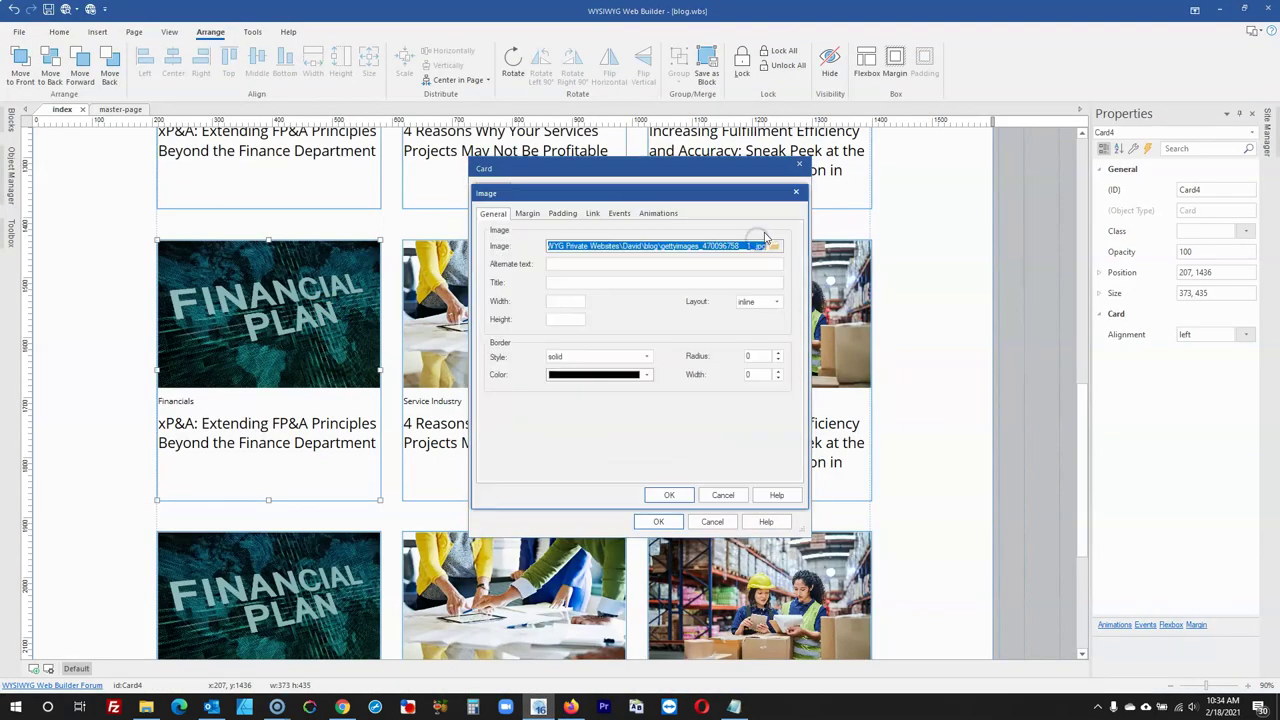
left_click(775, 246)
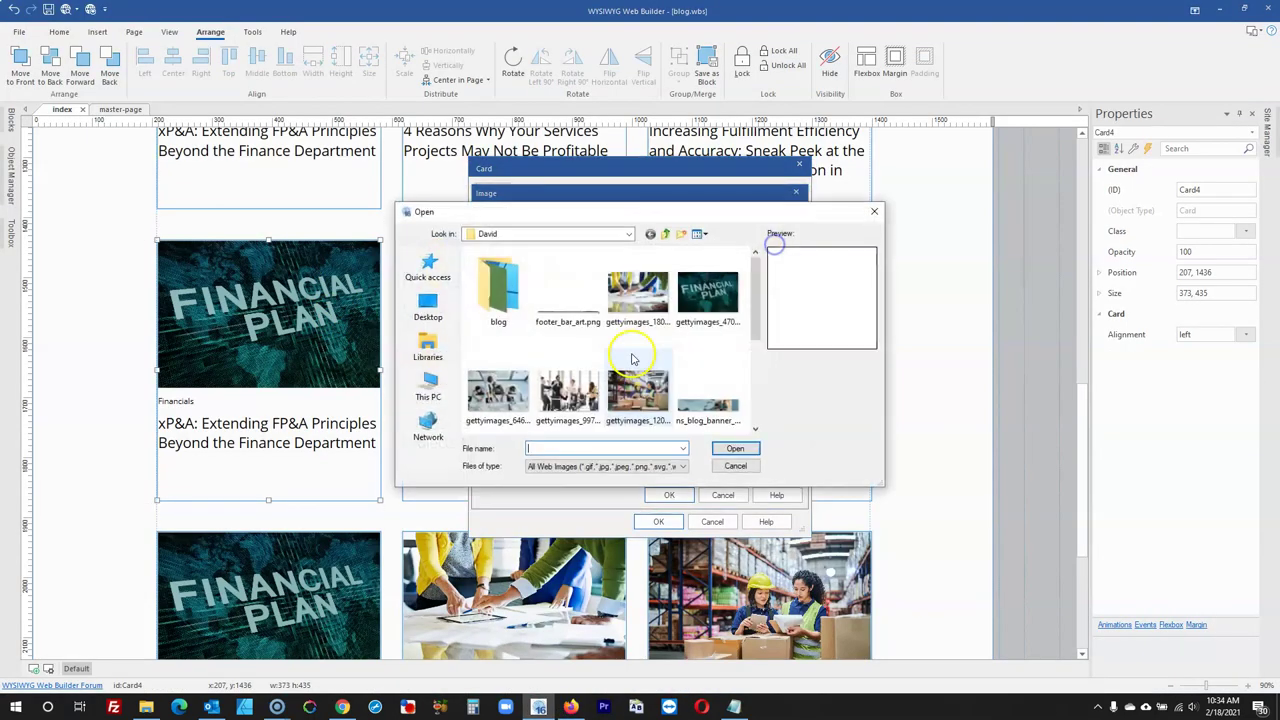
double_click(564, 388)
left_click(666, 495)
left_click(658, 521)
Replace the image of the second row's Service Industry card with the red-curtain sneak_peek picture
left_click(577, 362)
double_click(577, 362)
left_click(765, 245)
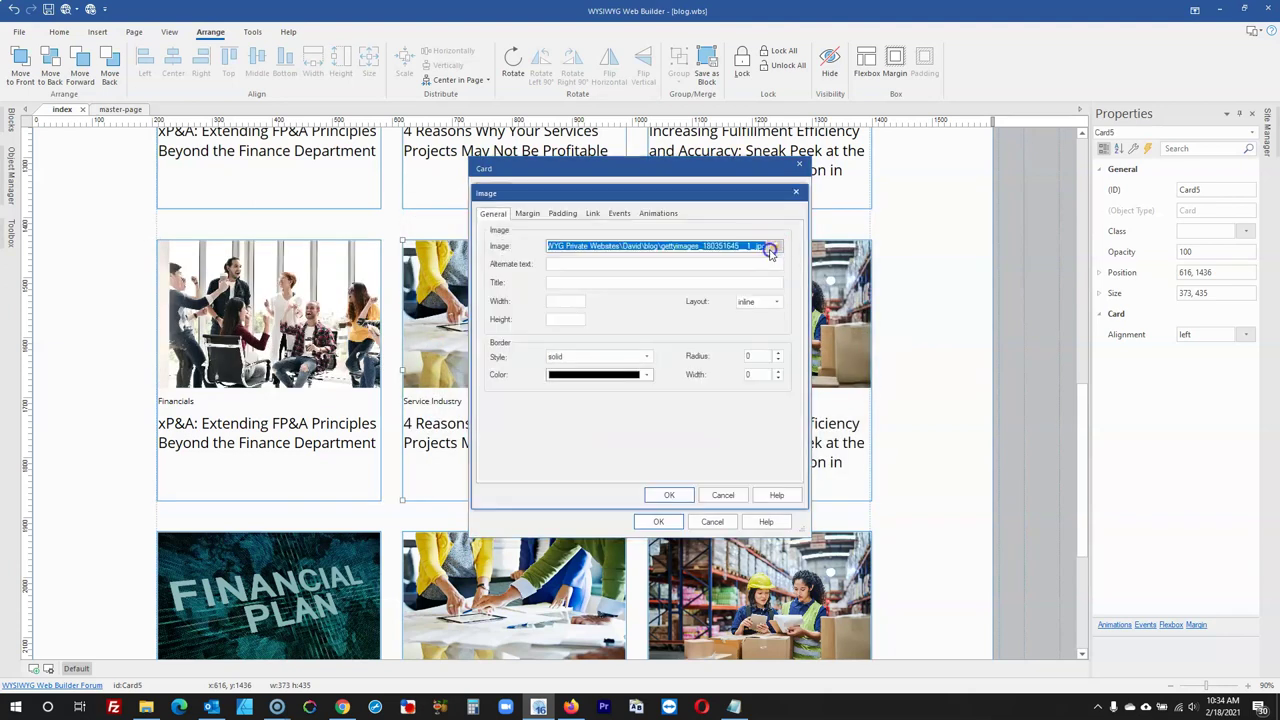
left_click(770, 248)
scroll(586, 343, "down", 2)
double_click(648, 376)
left_click(669, 495)
left_click(658, 521)
Replace the image of the second row's NetSuite Release card with software.jpg
left_click(701, 328)
double_click(701, 328)
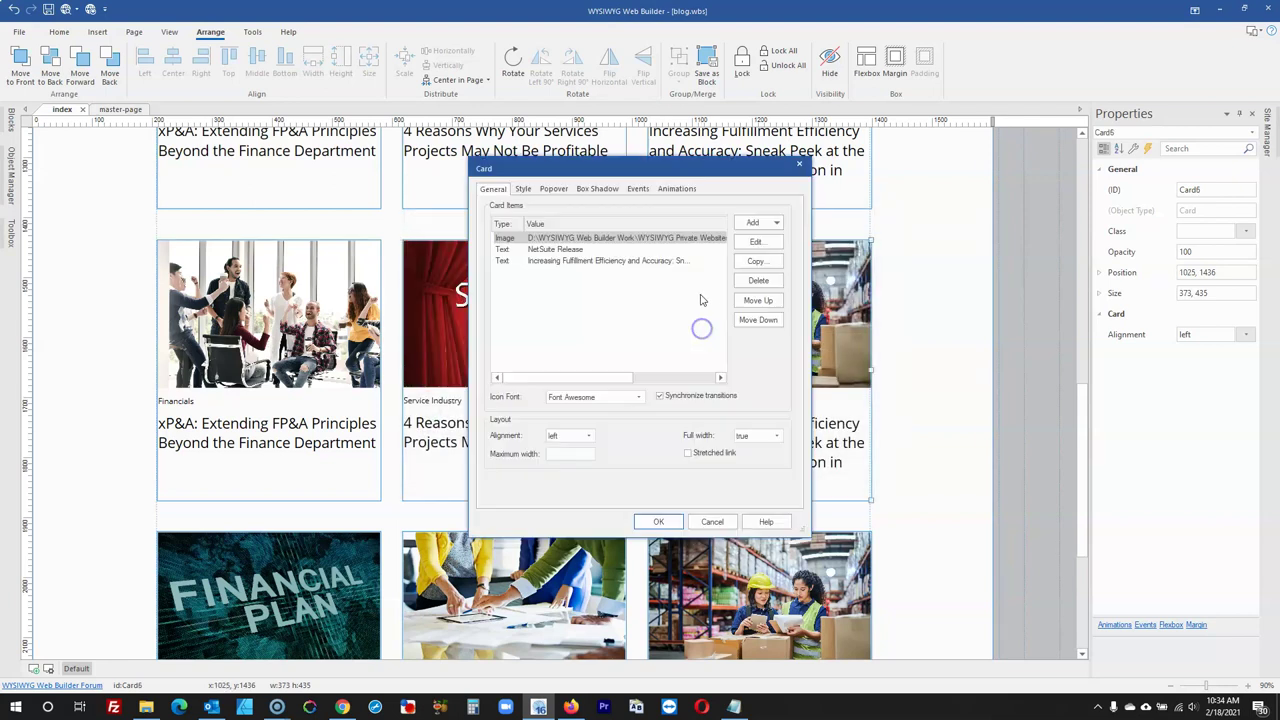
left_click(766, 243)
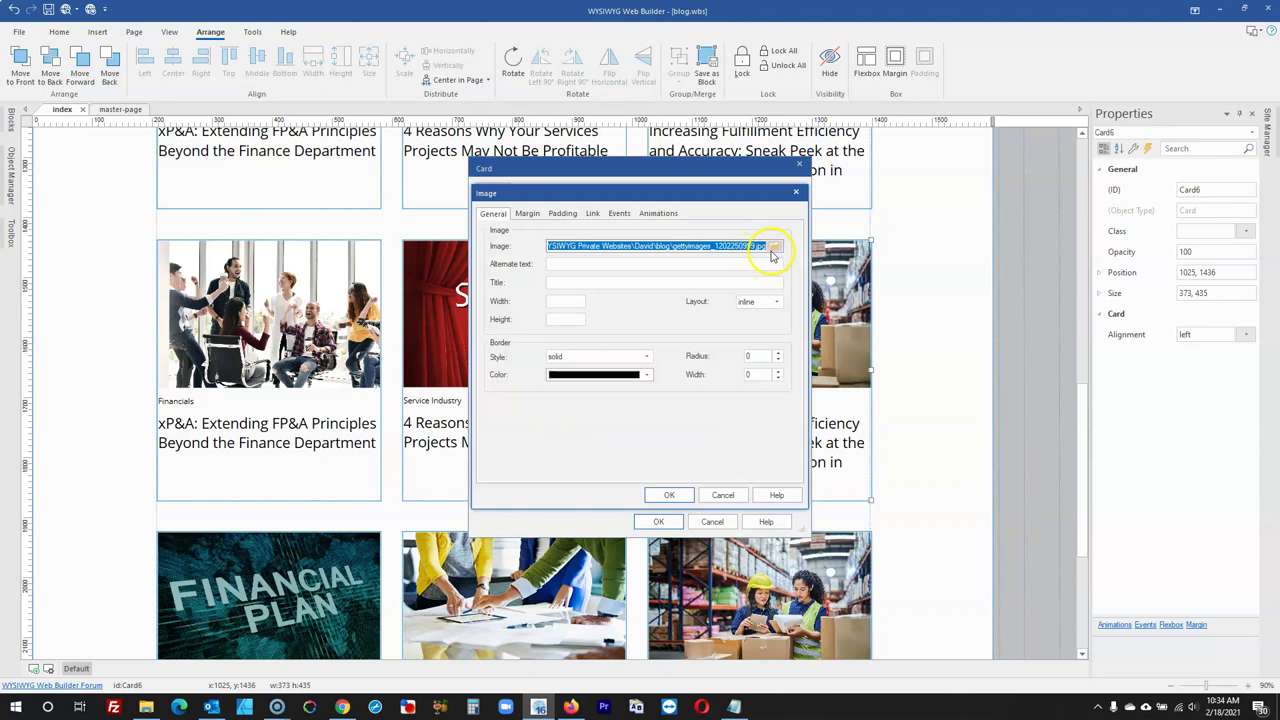
left_click(773, 250)
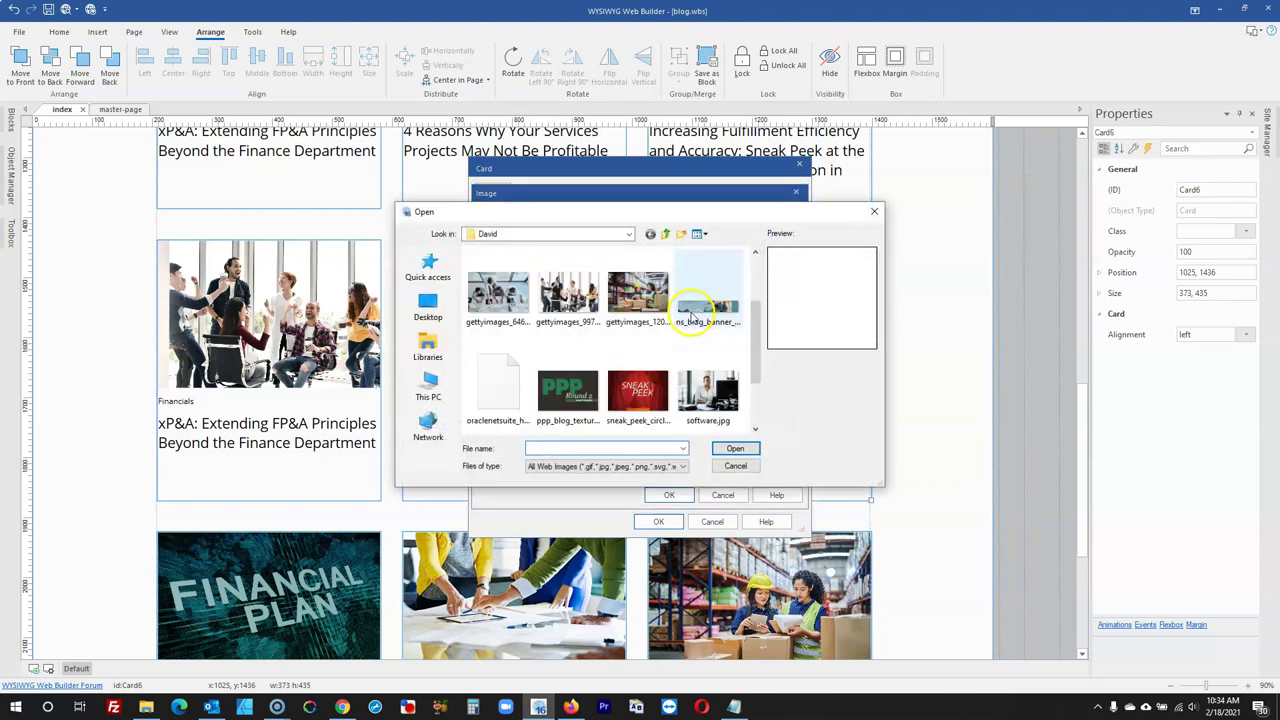
double_click(703, 395)
left_click(668, 495)
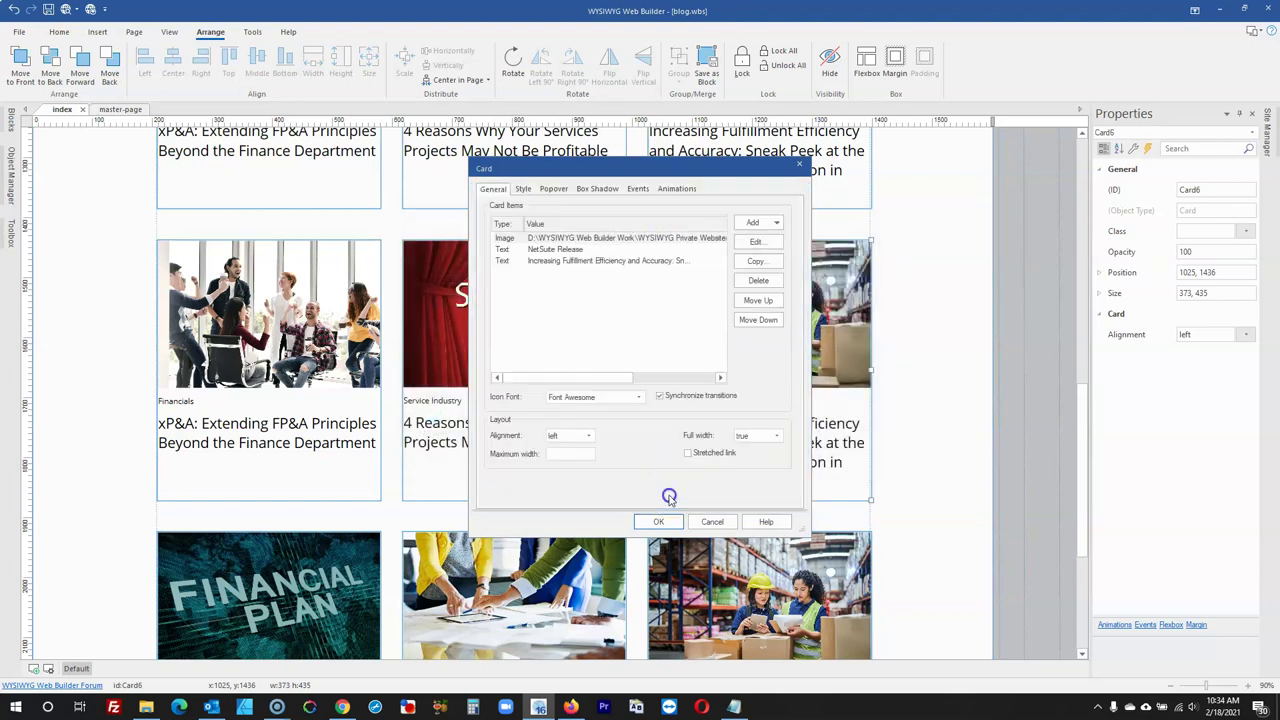
left_click(662, 520)
Check the third article row on the live blog and replace the third row's Financials card image with suitecloud.jpg
scroll(566, 553, "down", 3)
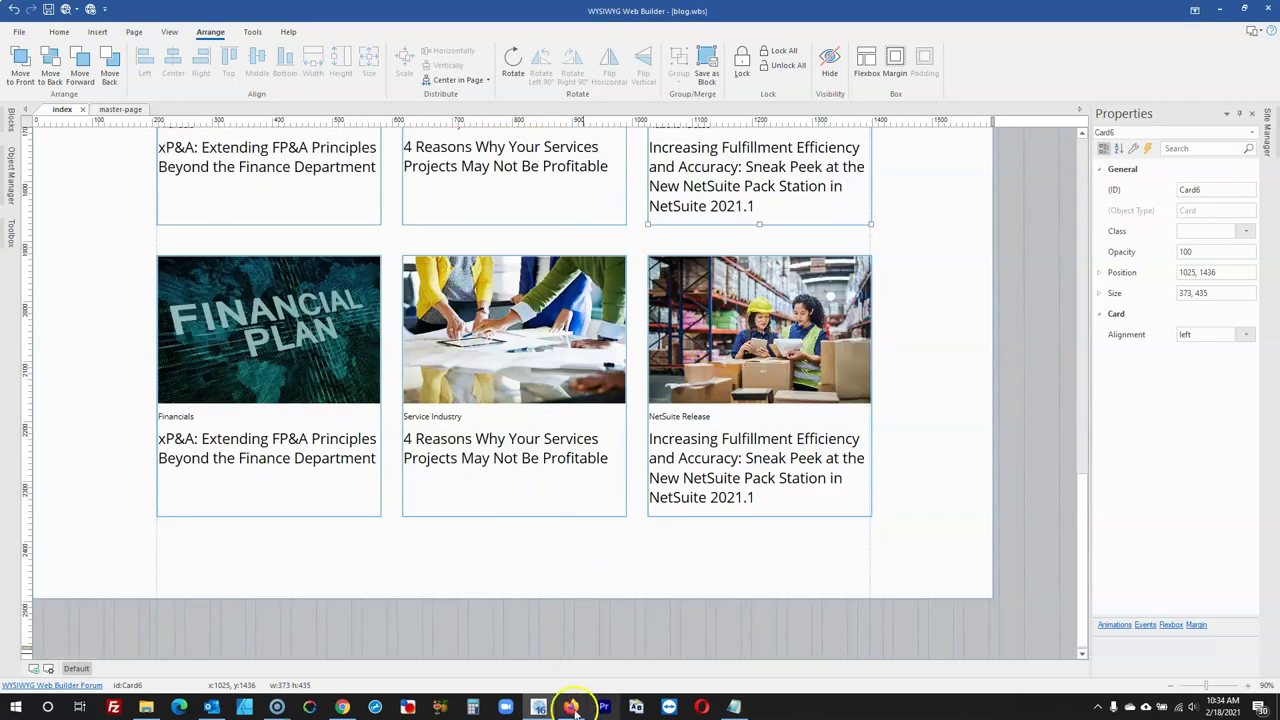
left_click(571, 707)
scroll(514, 557, "down", 5)
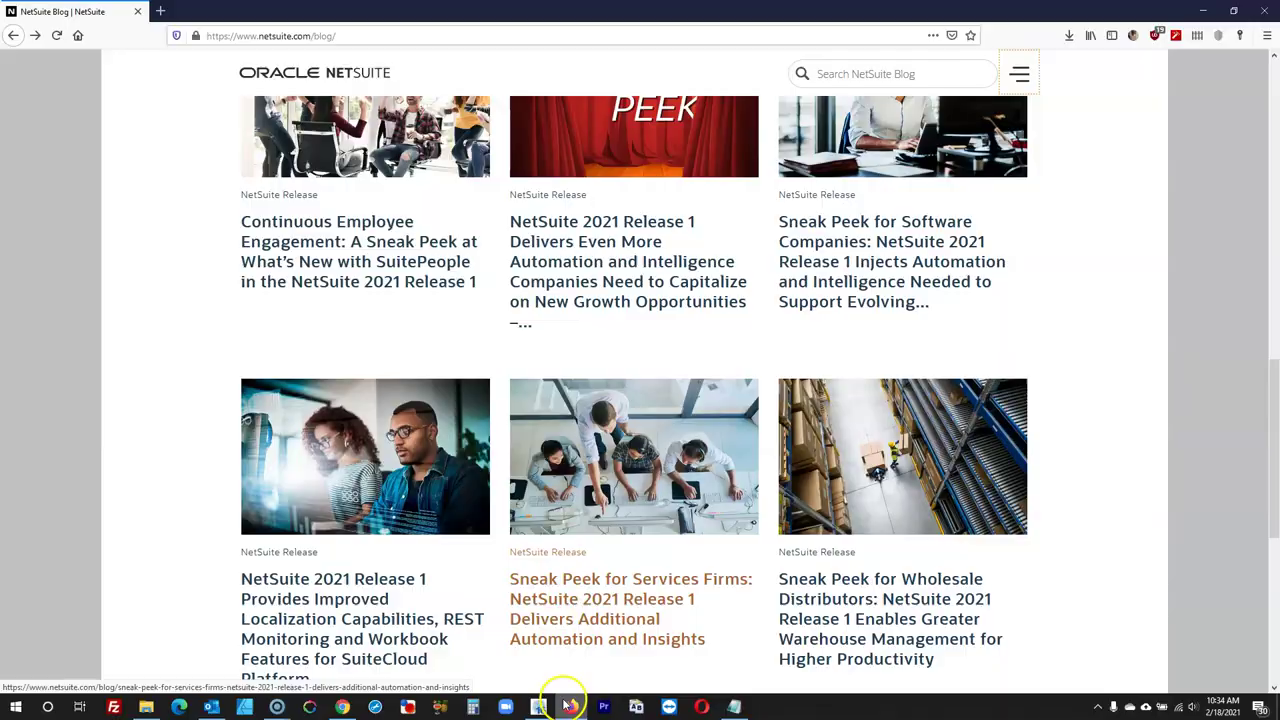
left_click(538, 707)
double_click(345, 375)
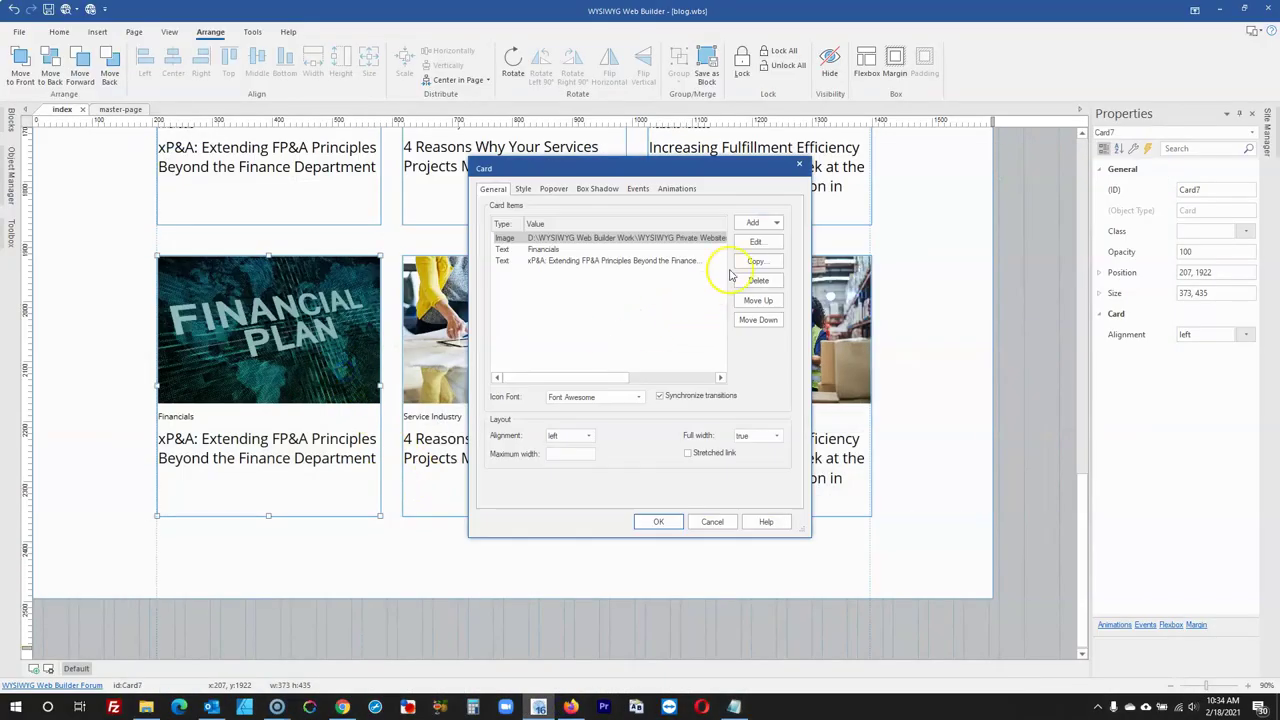
left_click(755, 241)
left_click(781, 245)
scroll(660, 320, "down", 10)
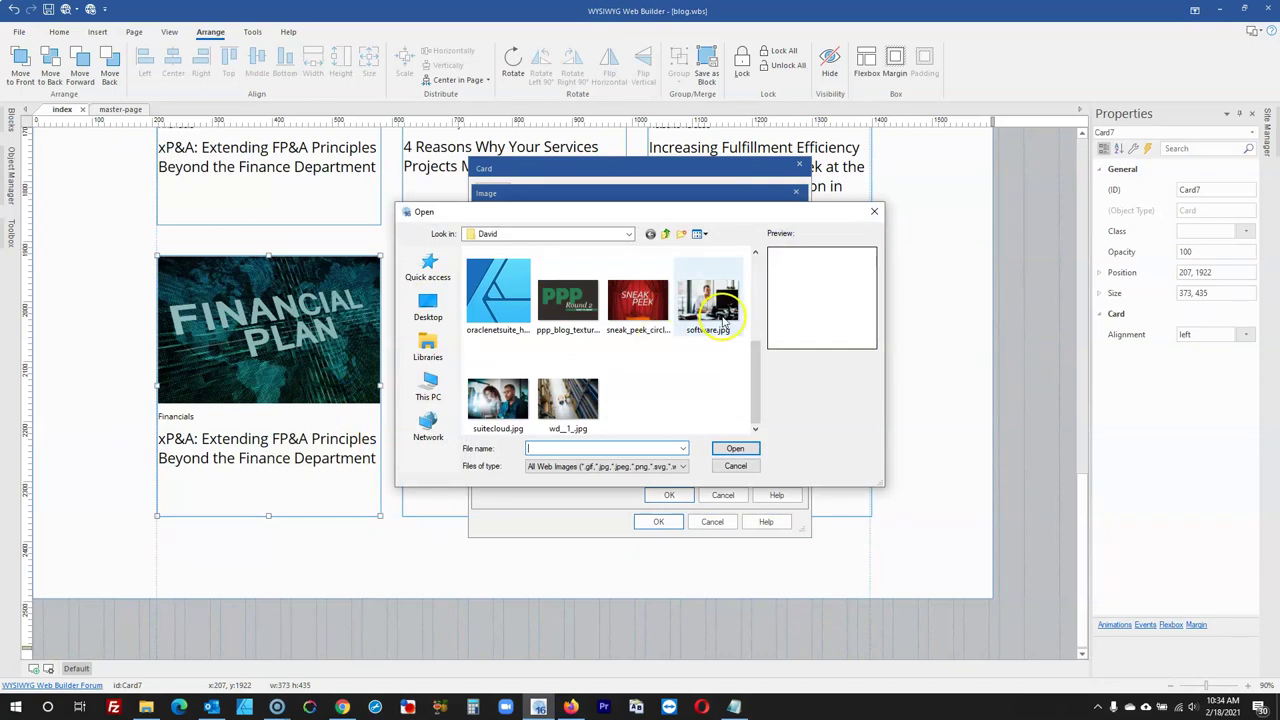
double_click(498, 400)
left_click(669, 495)
left_click(669, 521)
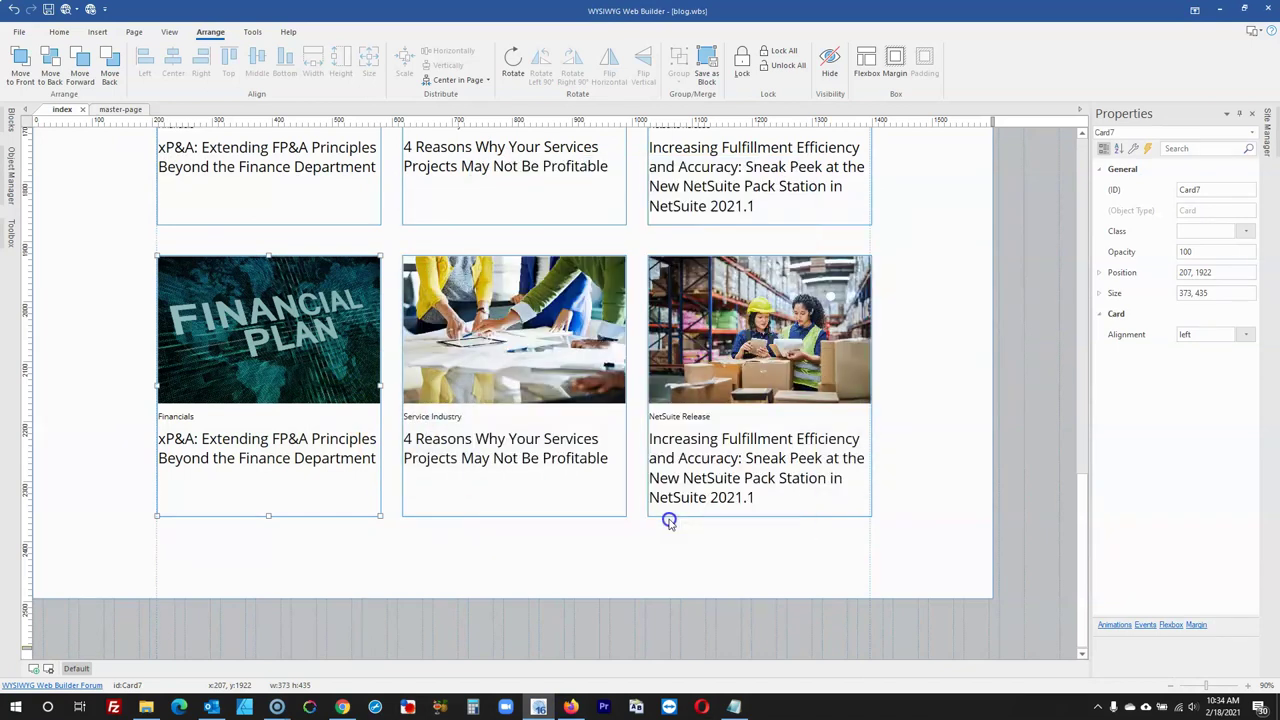
Replace the image of the third row's Service Industry card with the gettyimages_646 office meeting photo
double_click(552, 352)
left_click(752, 243)
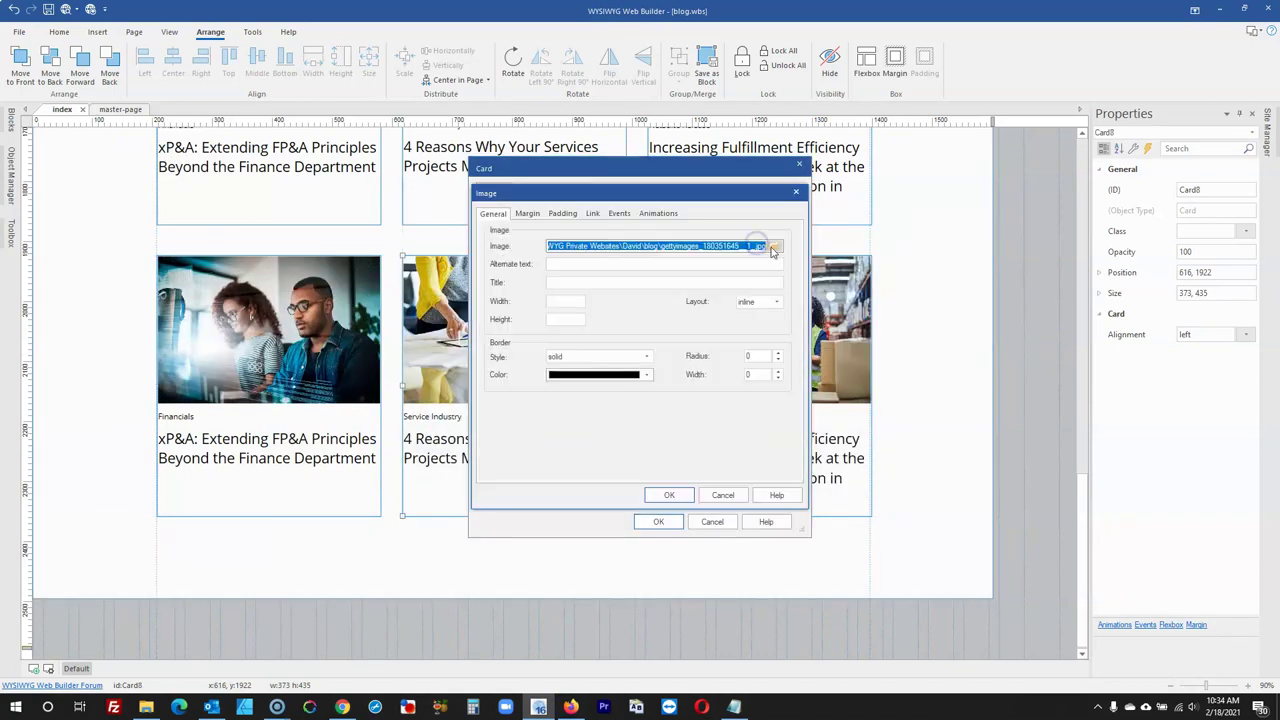
left_click(774, 248)
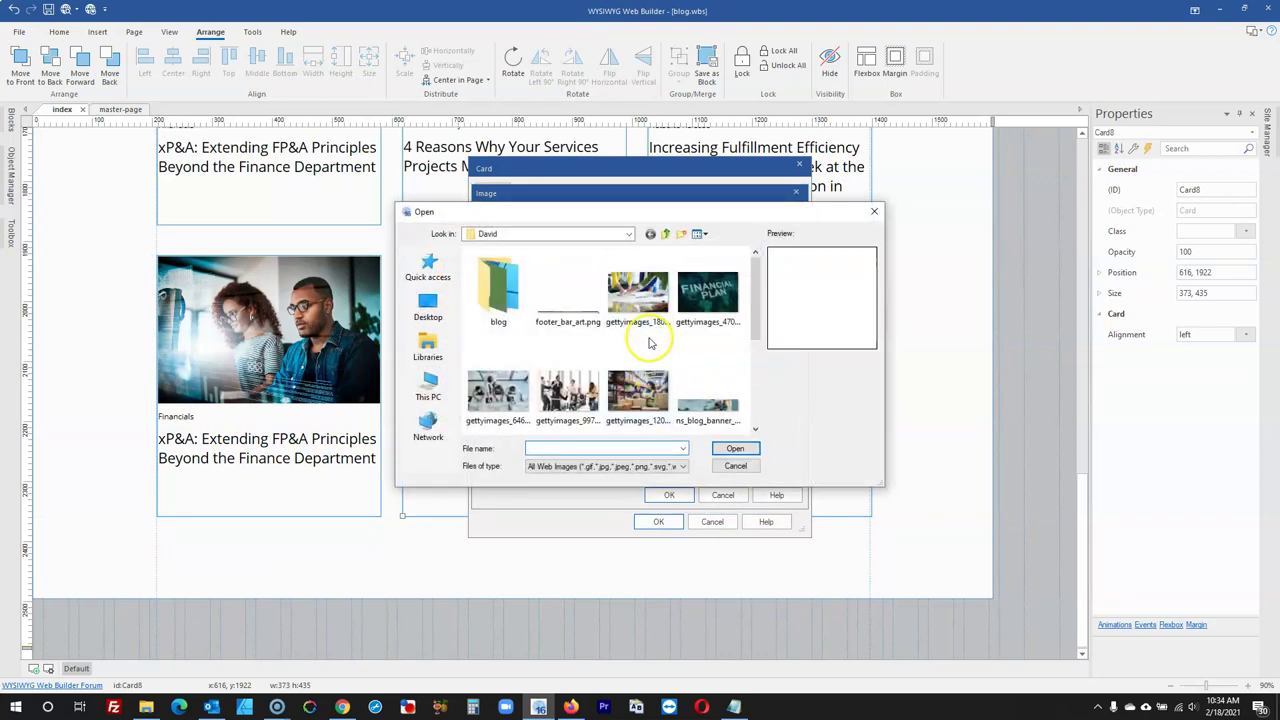
scroll(587, 398, "down", 5)
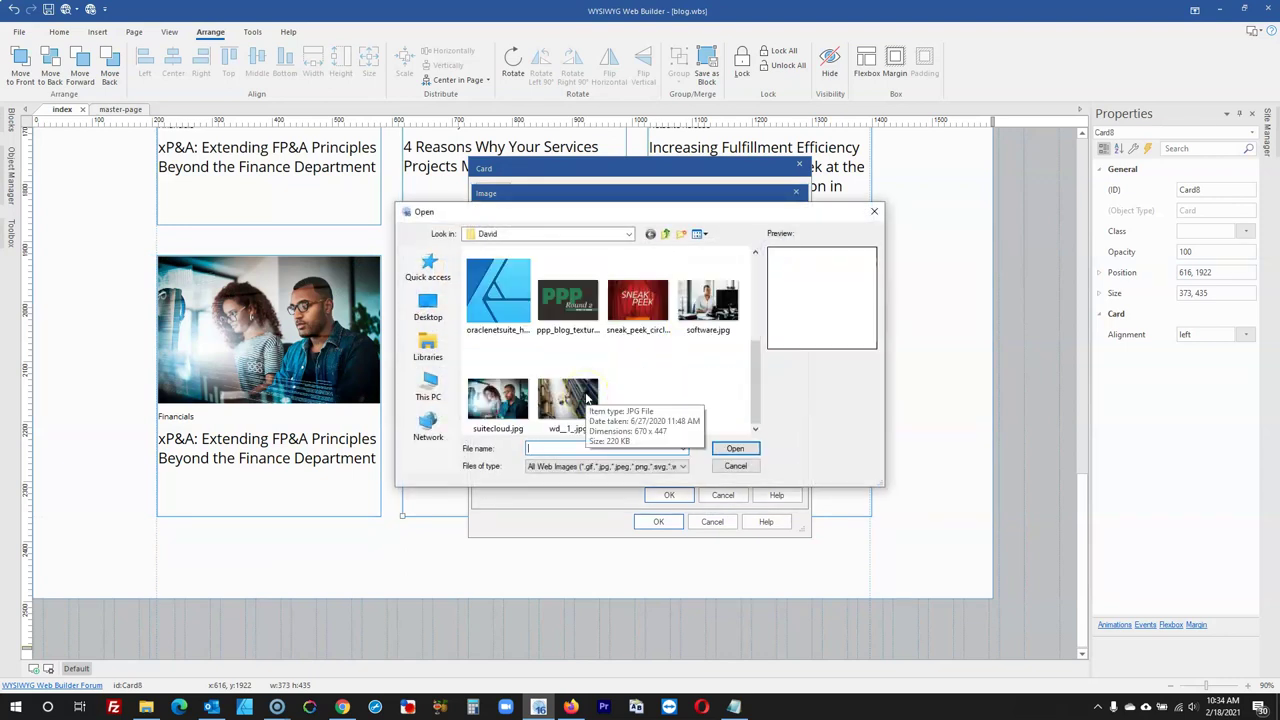
scroll(570, 398, "up", 3)
left_click(498, 392)
left_click(735, 448)
left_click(669, 495)
left_click(669, 521)
Replace the image of the third row's NetSuite Release card with wd__1_.jpg
double_click(669, 514)
left_click(756, 242)
left_click(776, 244)
scroll(600, 390, "down", 5)
left_click(570, 400)
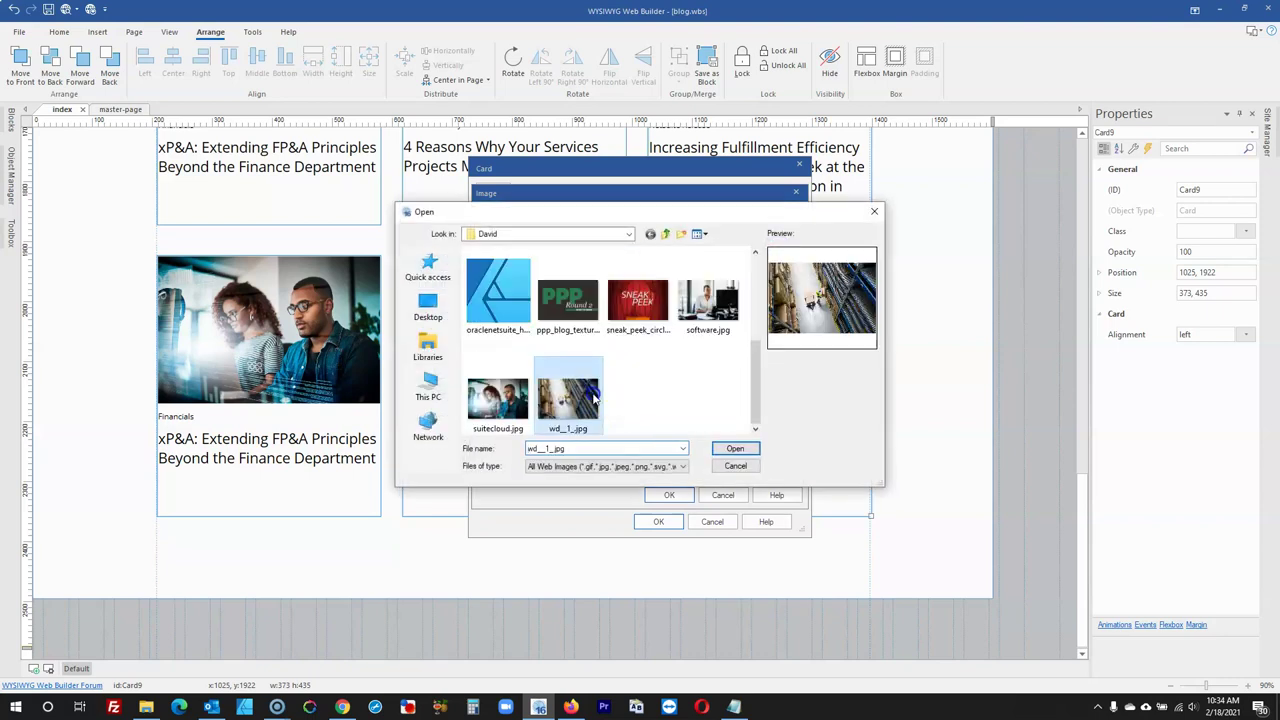
left_click(735, 448)
left_click(669, 495)
left_click(658, 521)
left_click(1023, 461)
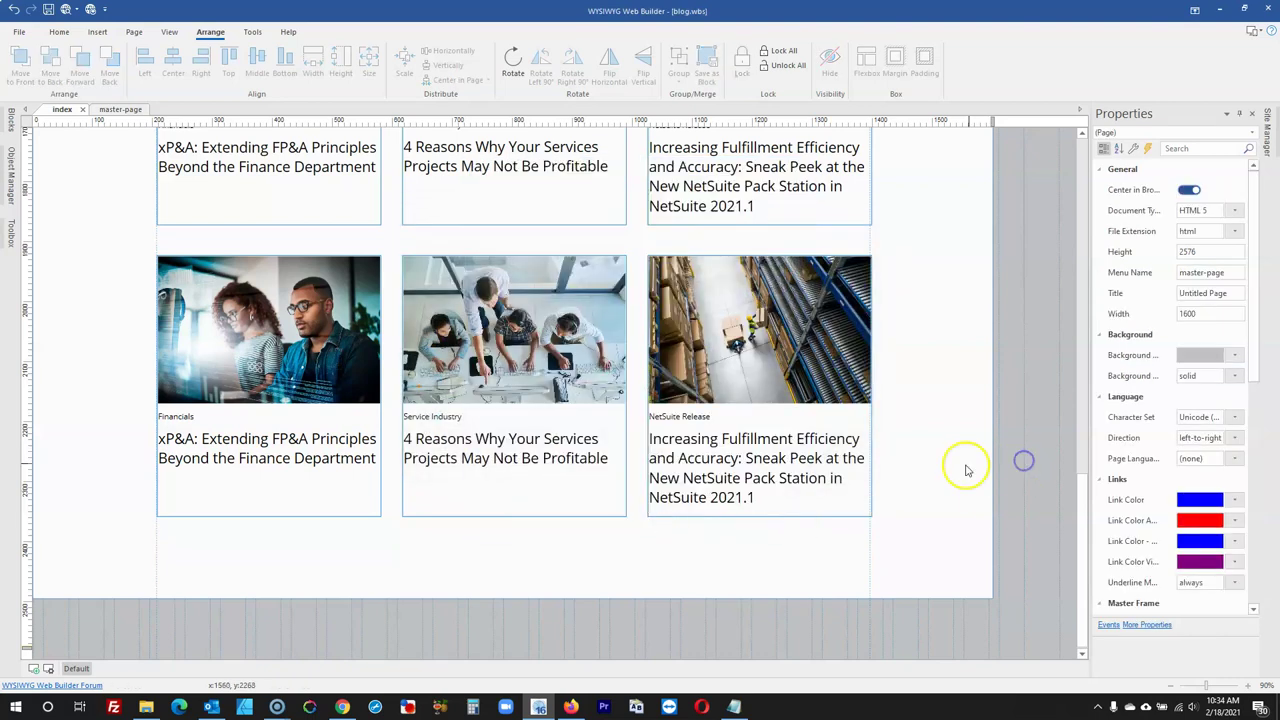
Check the pagination and footer area on the live blog, and extend the content layer slightly further below the last card row
left_click(570, 707)
scroll(546, 497, "down", 4)
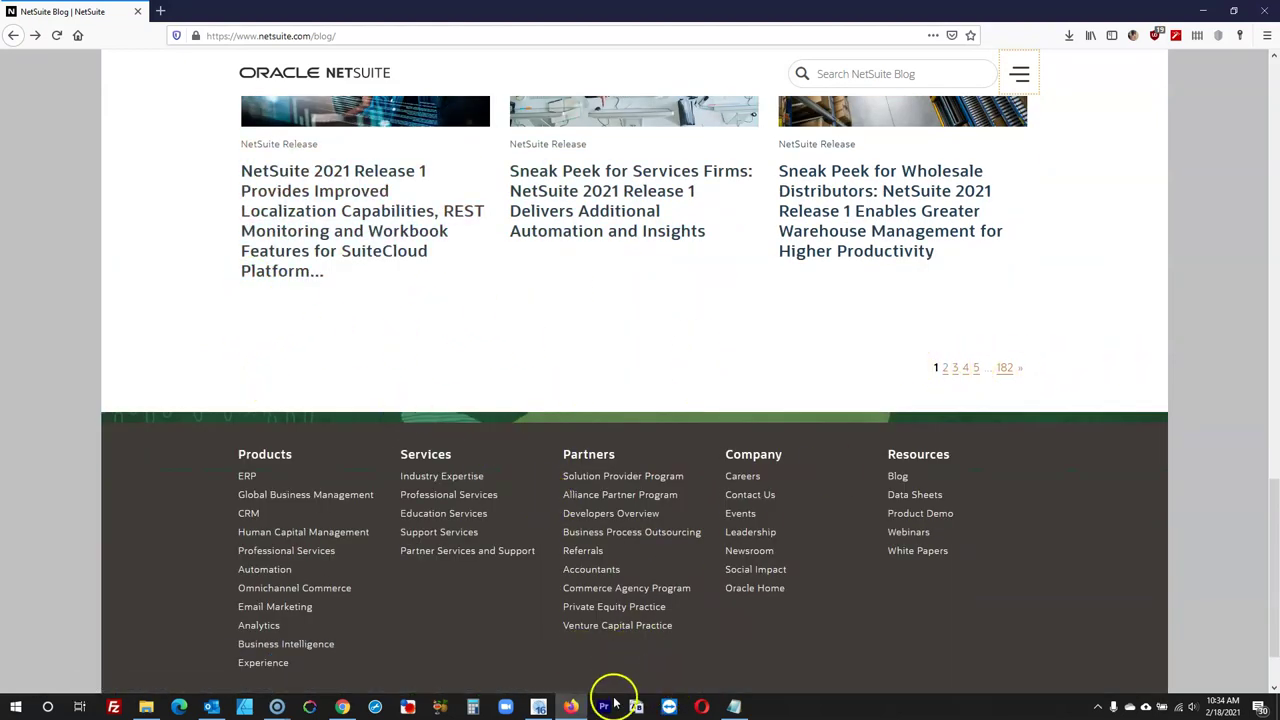
left_click(537, 707)
left_click(718, 567)
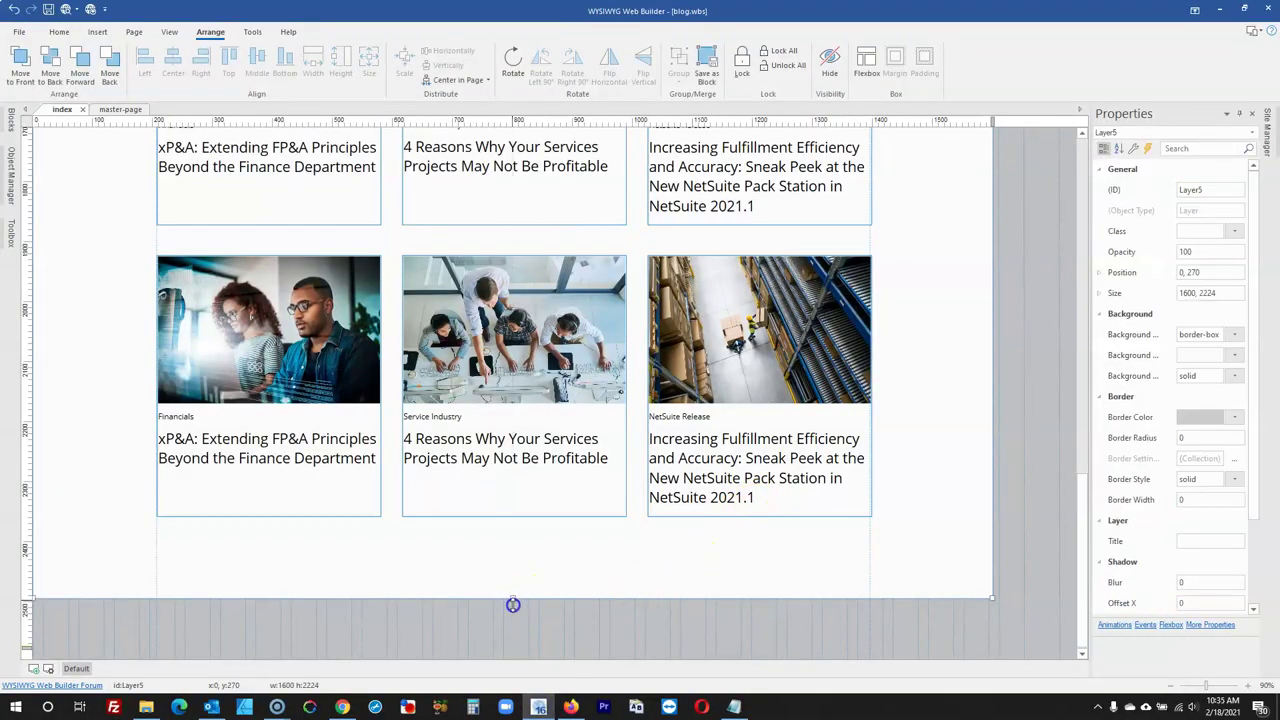
Align the three Financials cards by their left edges and the three NetSuite Release cards by their right edges
scroll(383, 543, "up", 3)
left_click(338, 524)
left_click(317, 458)
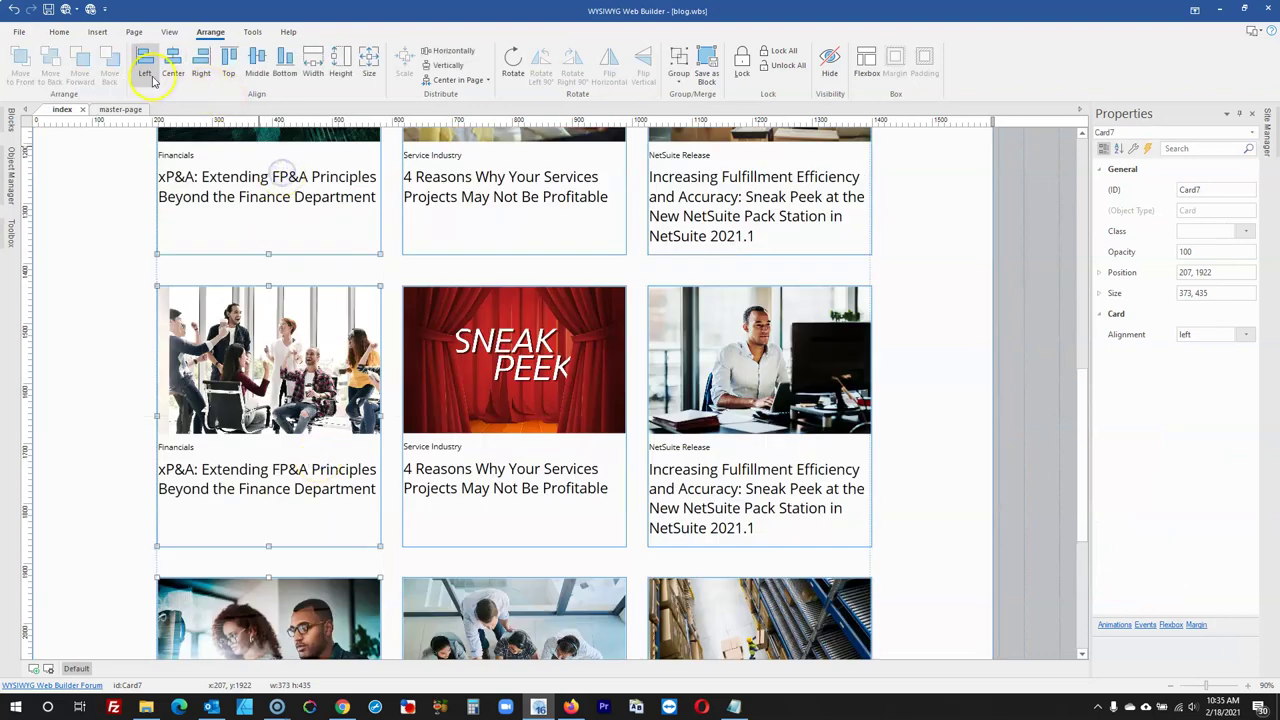
scroll(714, 500, "down", 1)
left_click(733, 535)
left_click(700, 143, "shift")
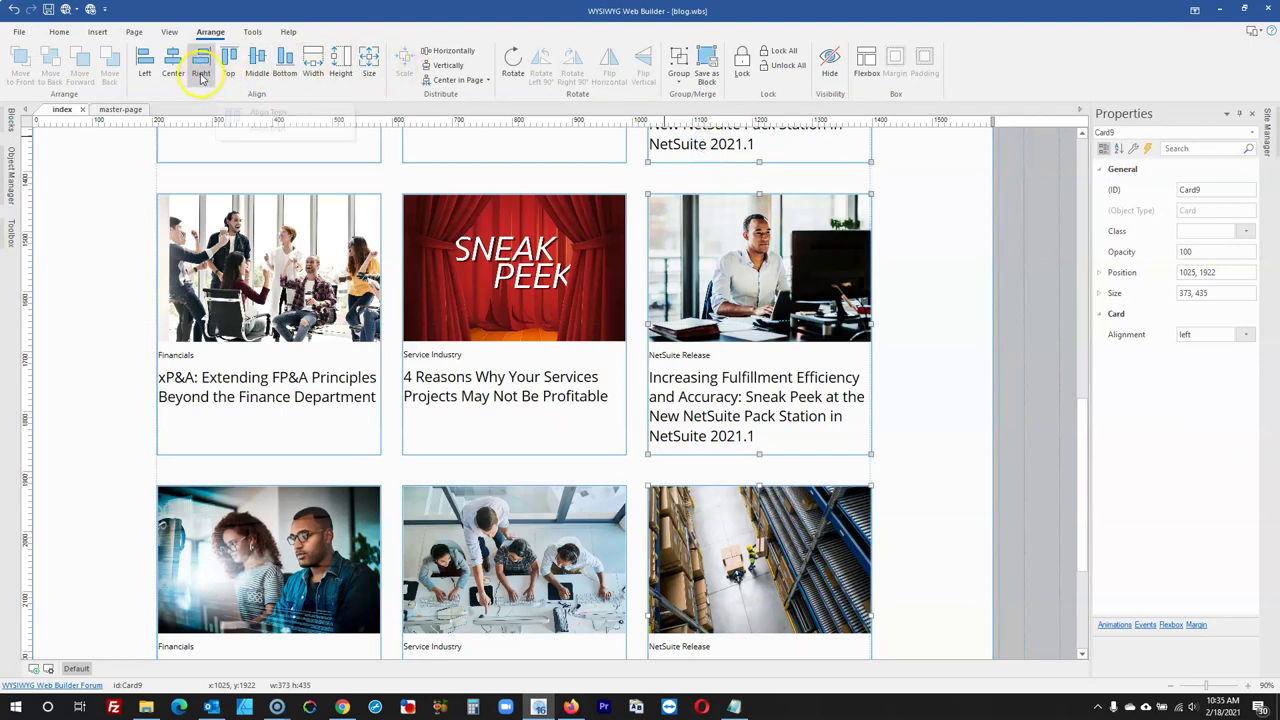
left_click(1042, 407)
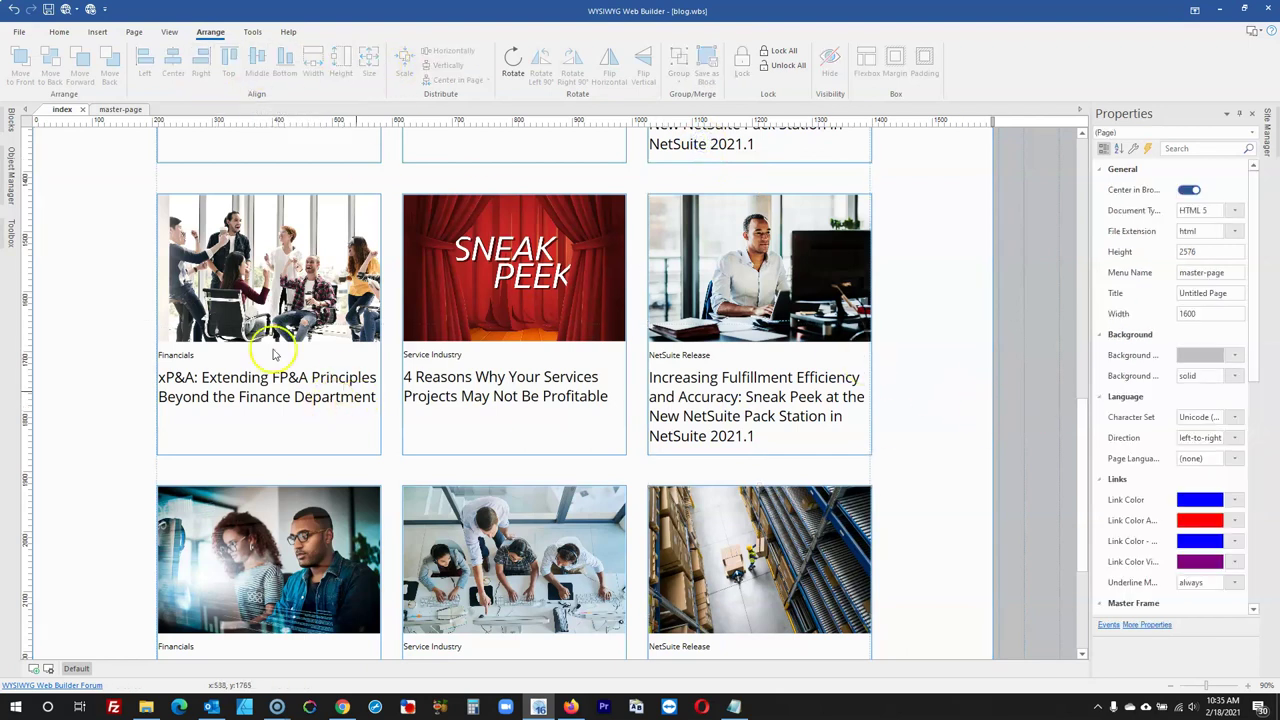
Insert a Pagination object about 282 by 34 beneath the third row of cards, around position 778, 2426
scroll(250, 337, "down", 3)
left_click(12, 232)
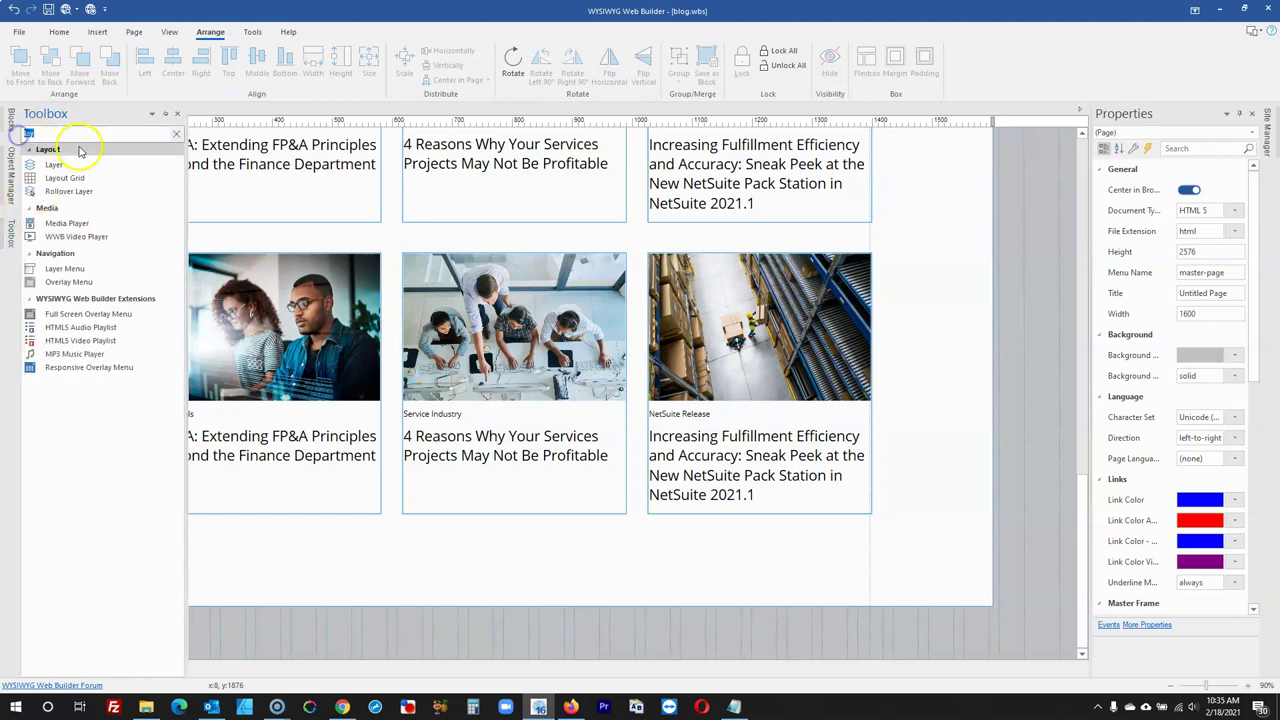
type("pagi")
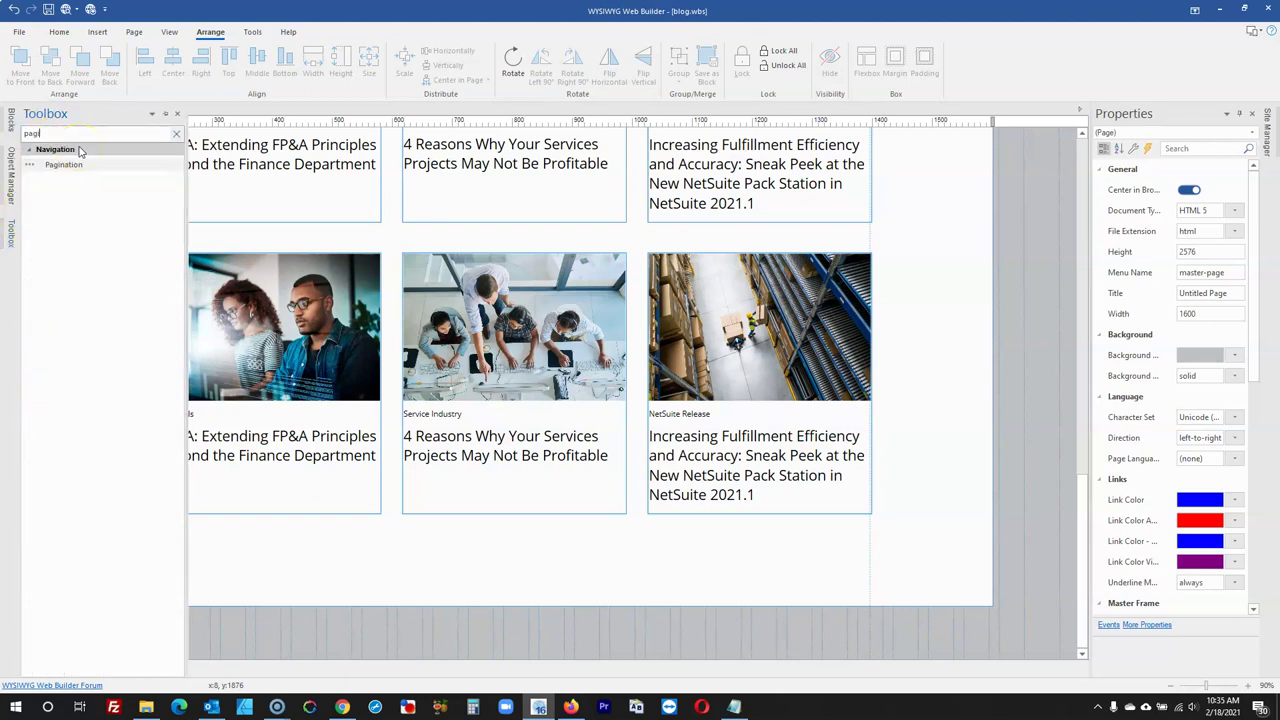
left_click(64, 164)
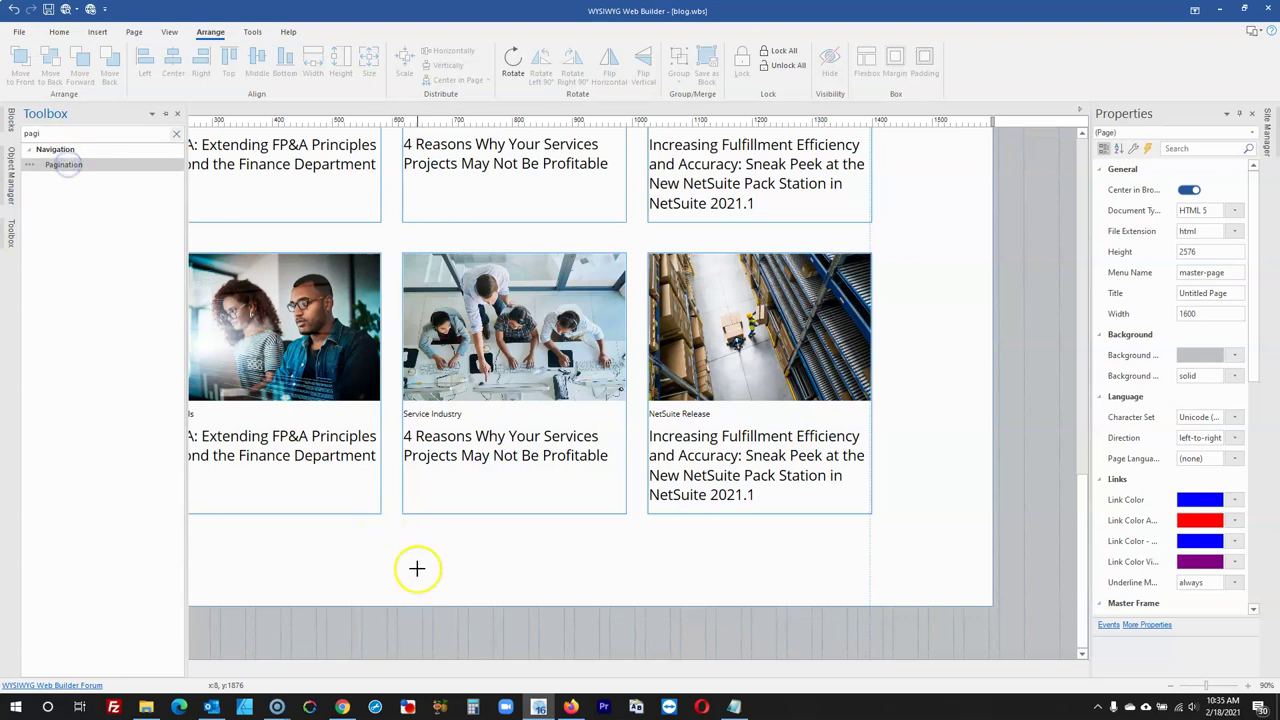
left_click_drag(490, 557, 669, 575)
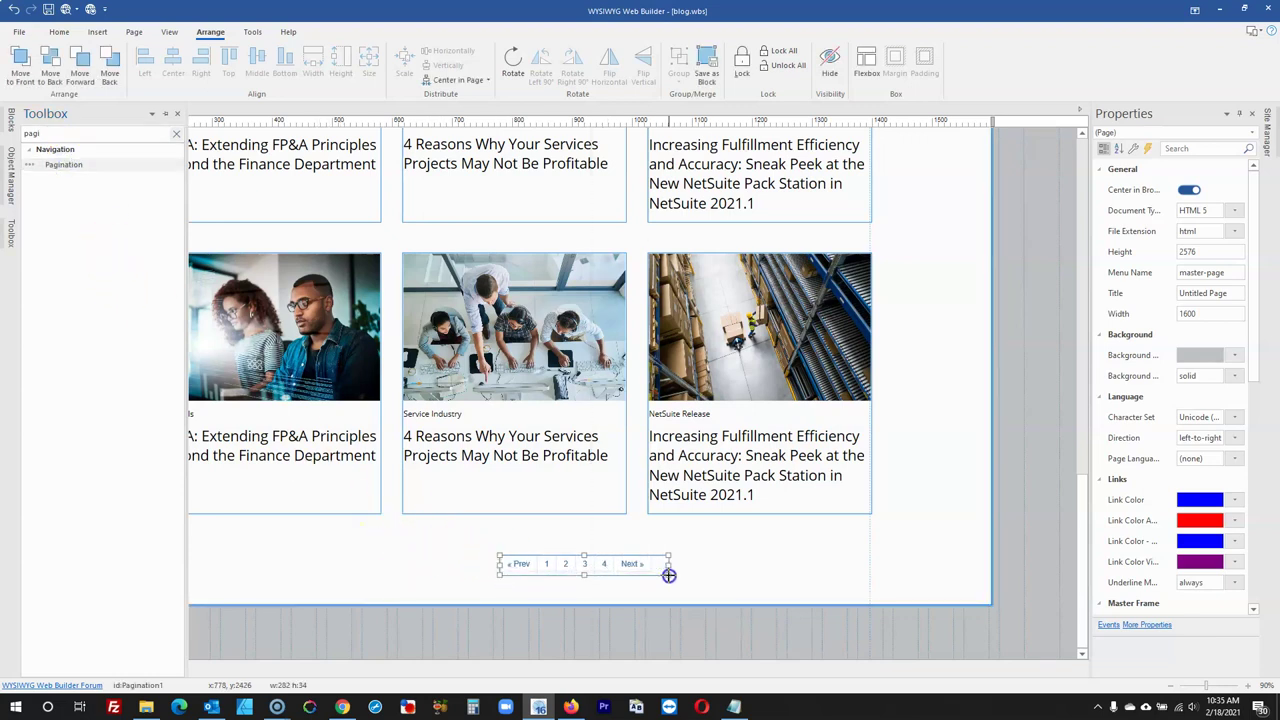
left_click(667, 617)
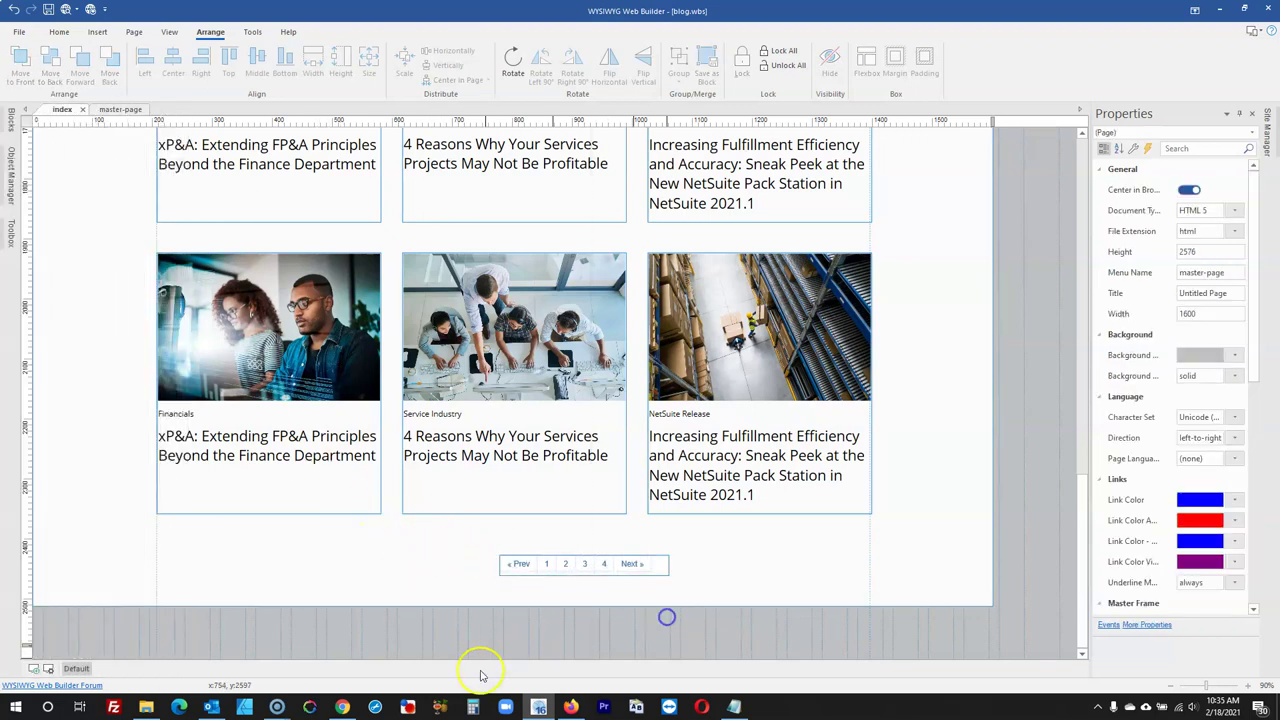
Check the pagination placement on the live blog and move the pagination to 1113, 2442, in line with the right card column's outer edge
left_click(571, 707)
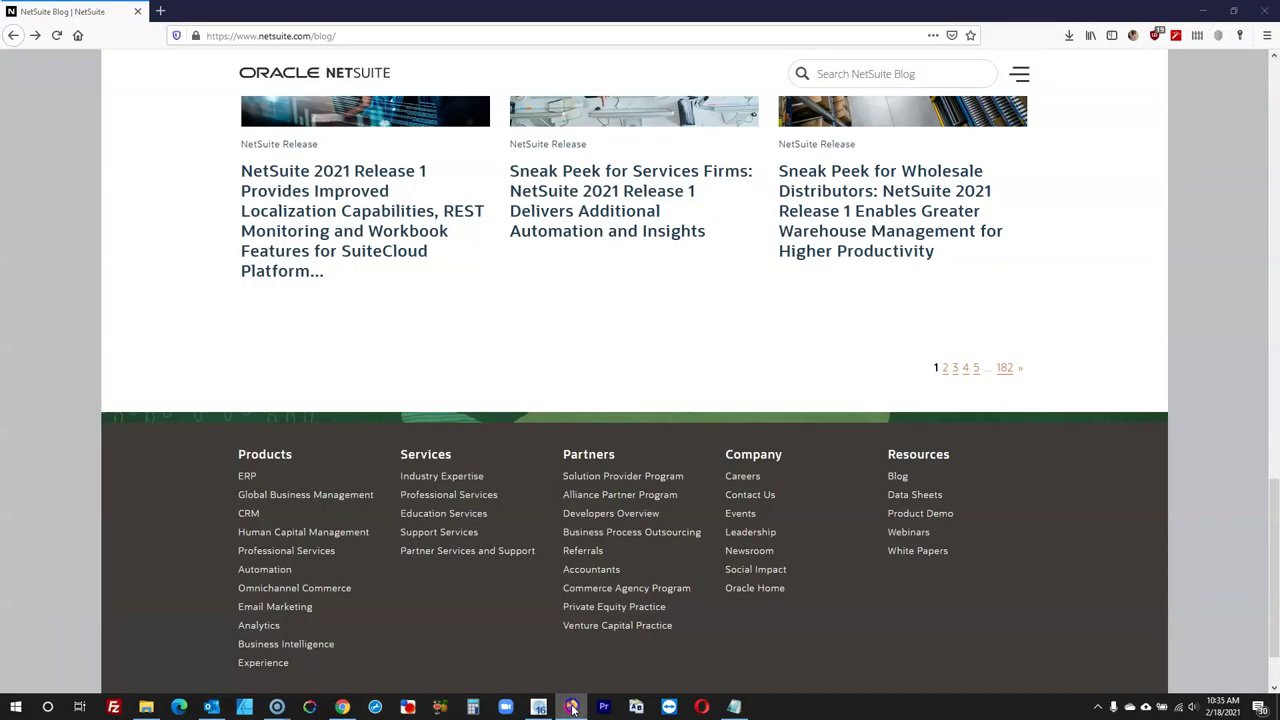
left_click(571, 707)
left_click(648, 642)
left_click_drag(615, 558, 818, 573)
Set the alignment of the pagination items to right in the Pagination object's properties
double_click(818, 573)
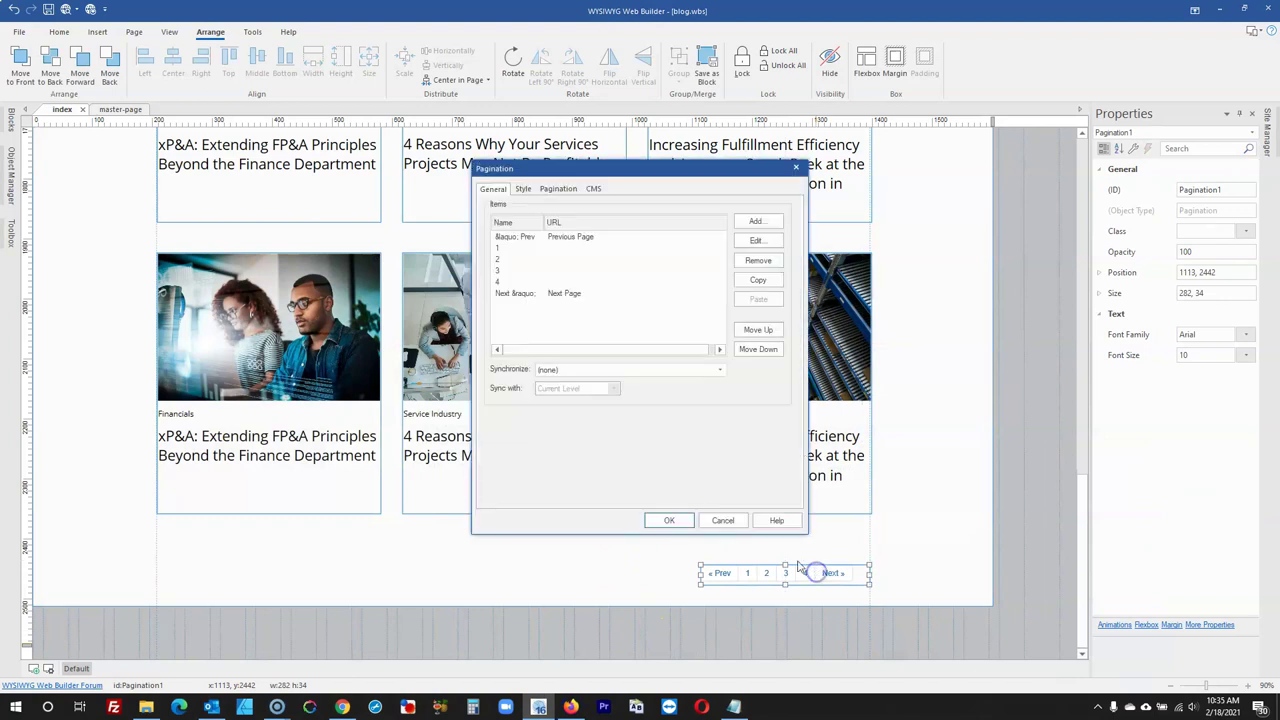
left_click(522, 190)
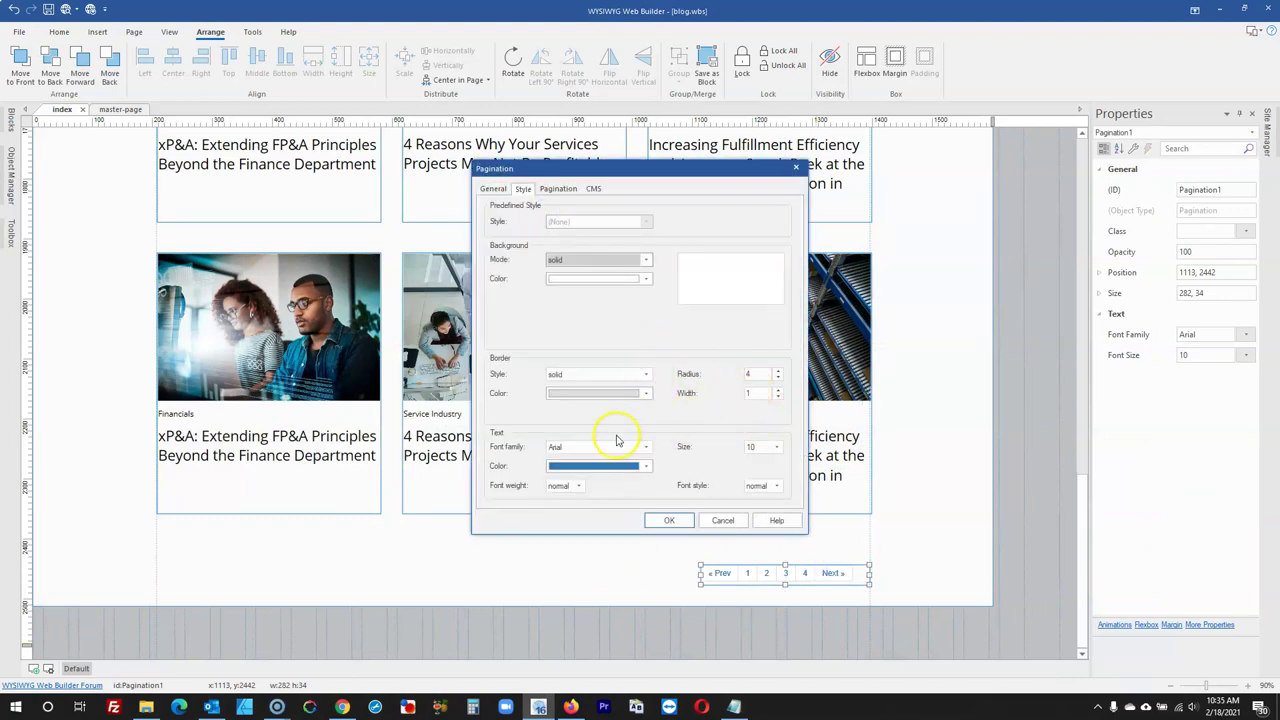
left_click(577, 486)
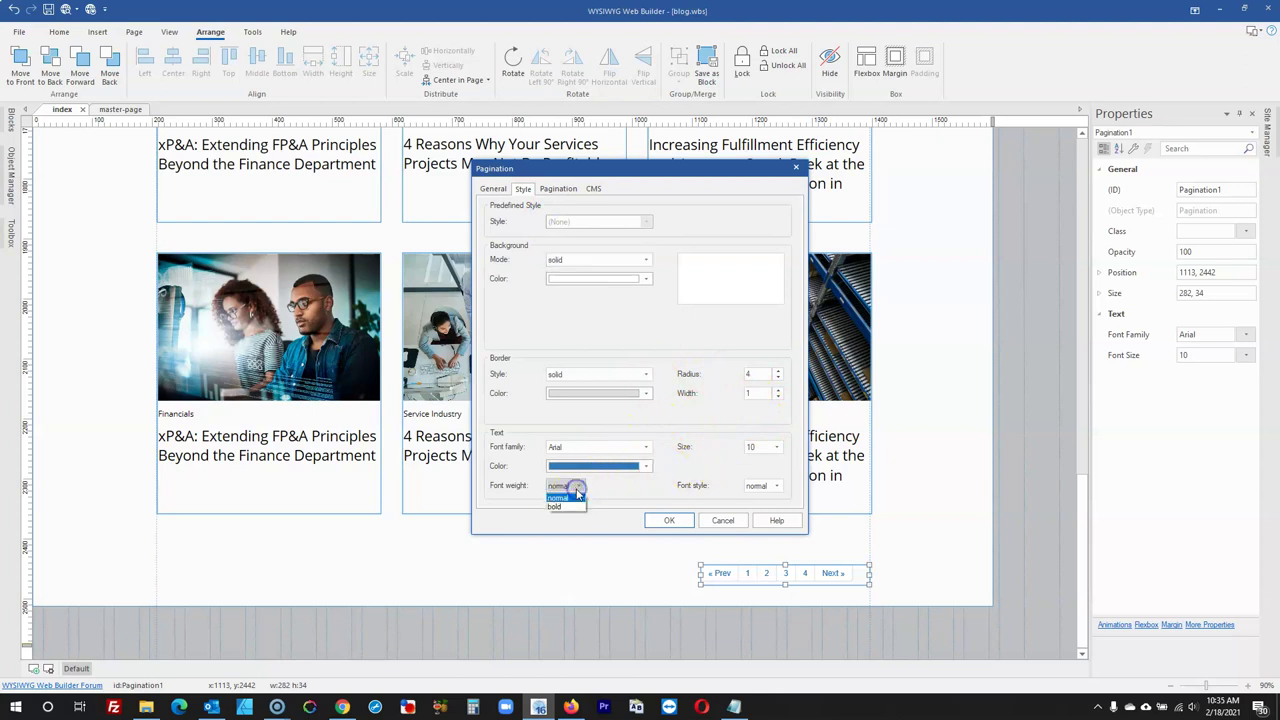
left_click(493, 190)
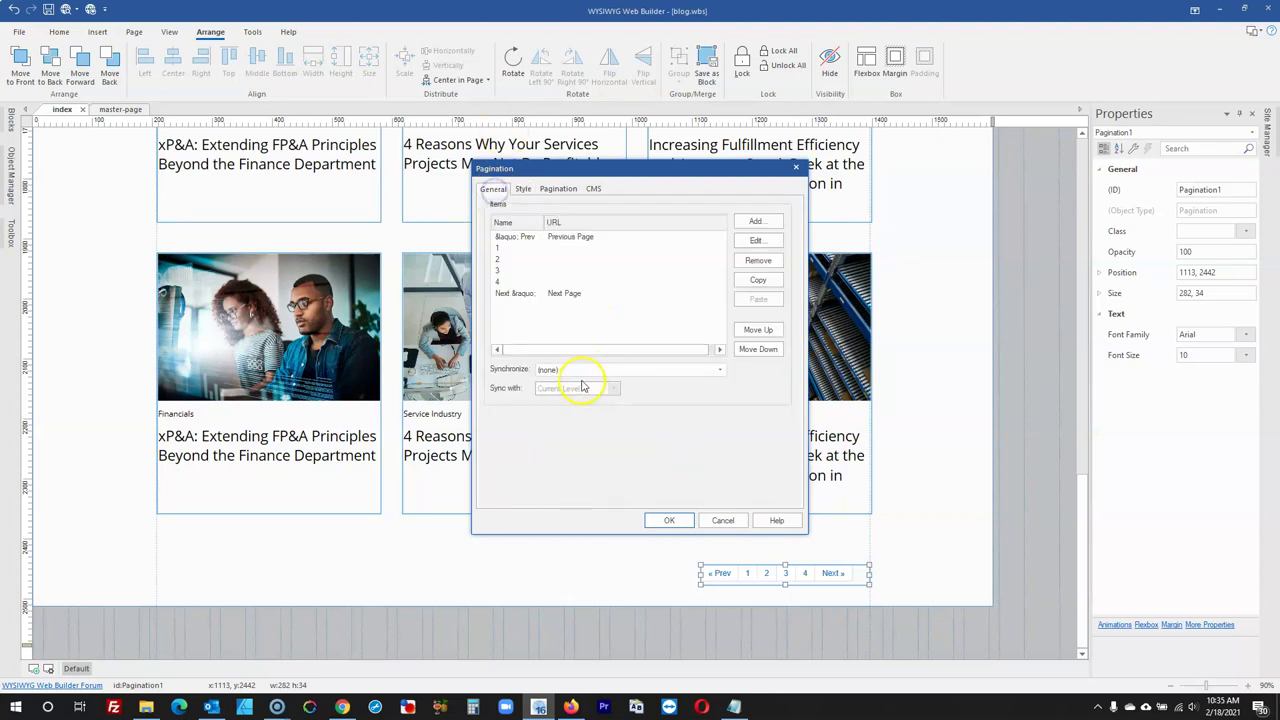
left_click(585, 370)
left_click(585, 371)
left_click(523, 190)
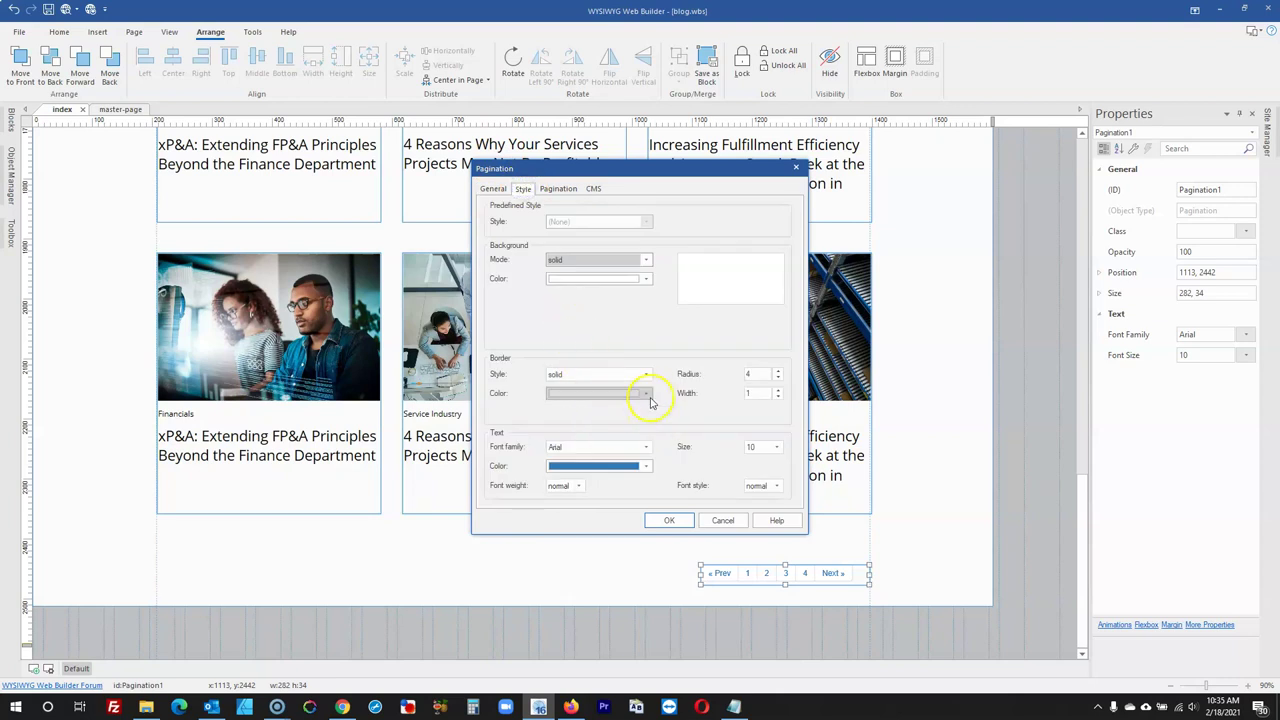
left_click(556, 190)
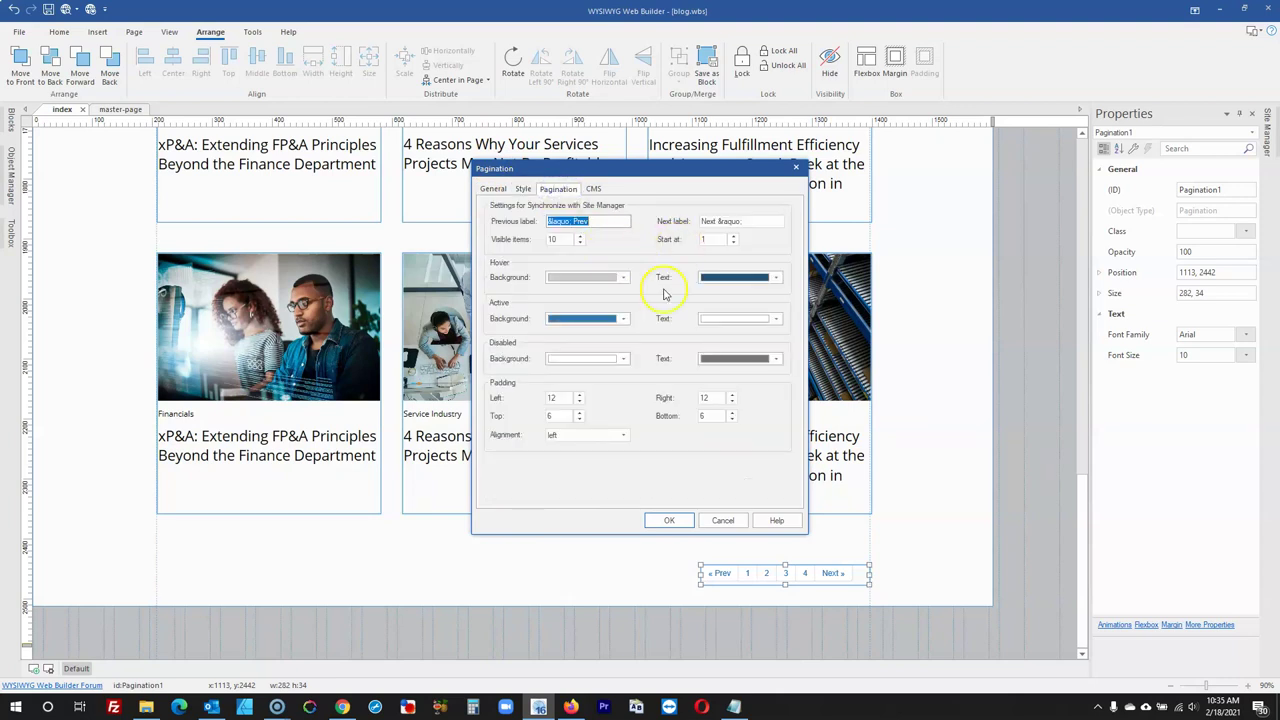
left_click(574, 434)
left_click(560, 463)
left_click(685, 519)
left_click(710, 617)
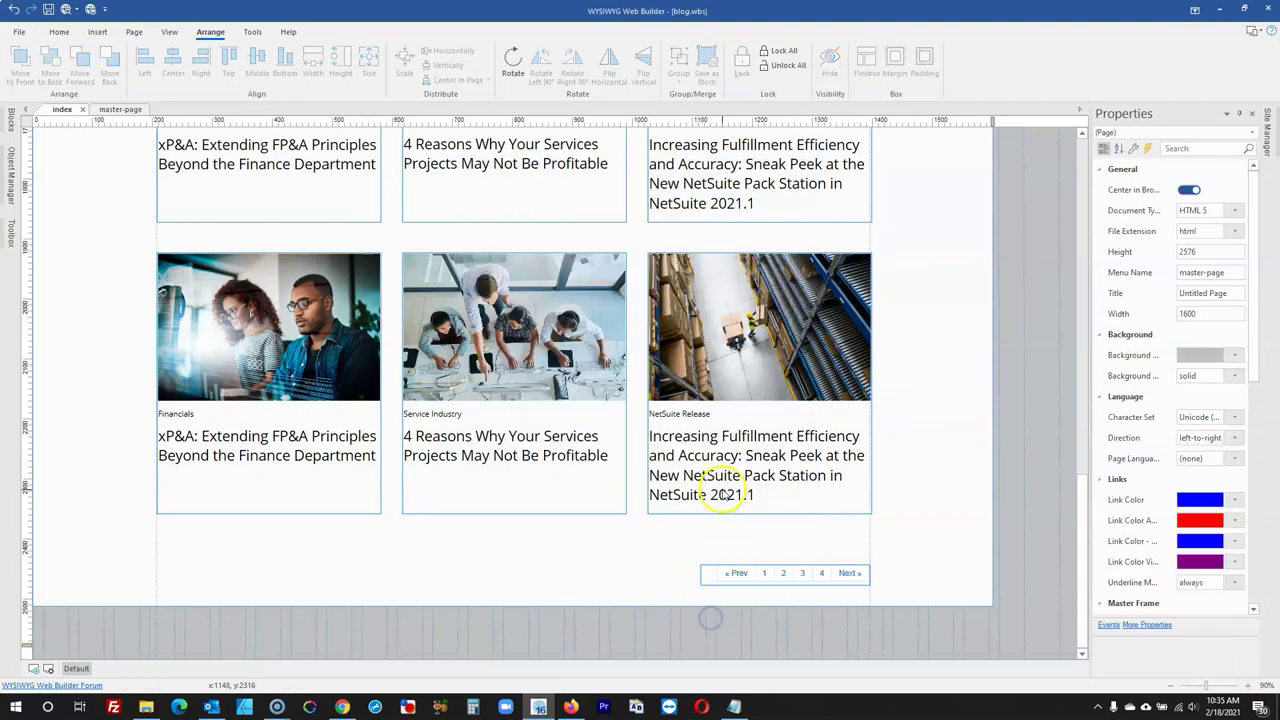
Compare the pagination with the live blog and reduce the pagination object's height to 29
left_click(572, 706)
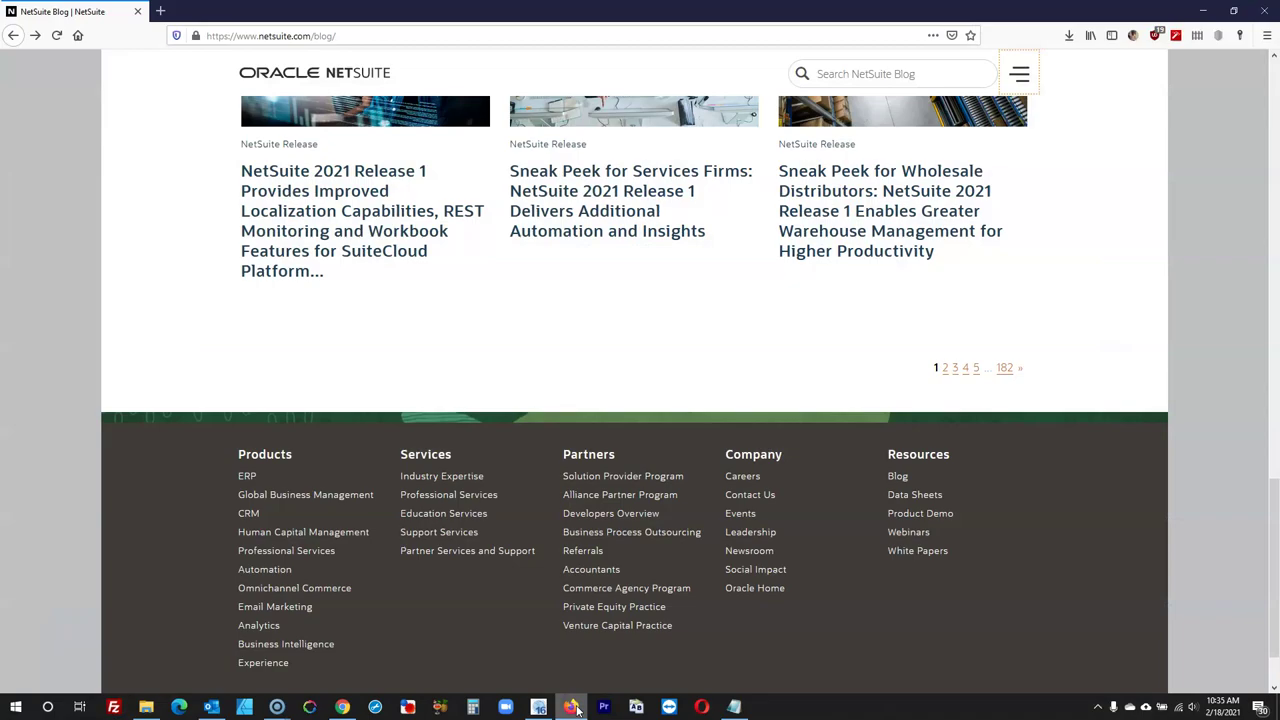
left_click(572, 706)
left_click(753, 620)
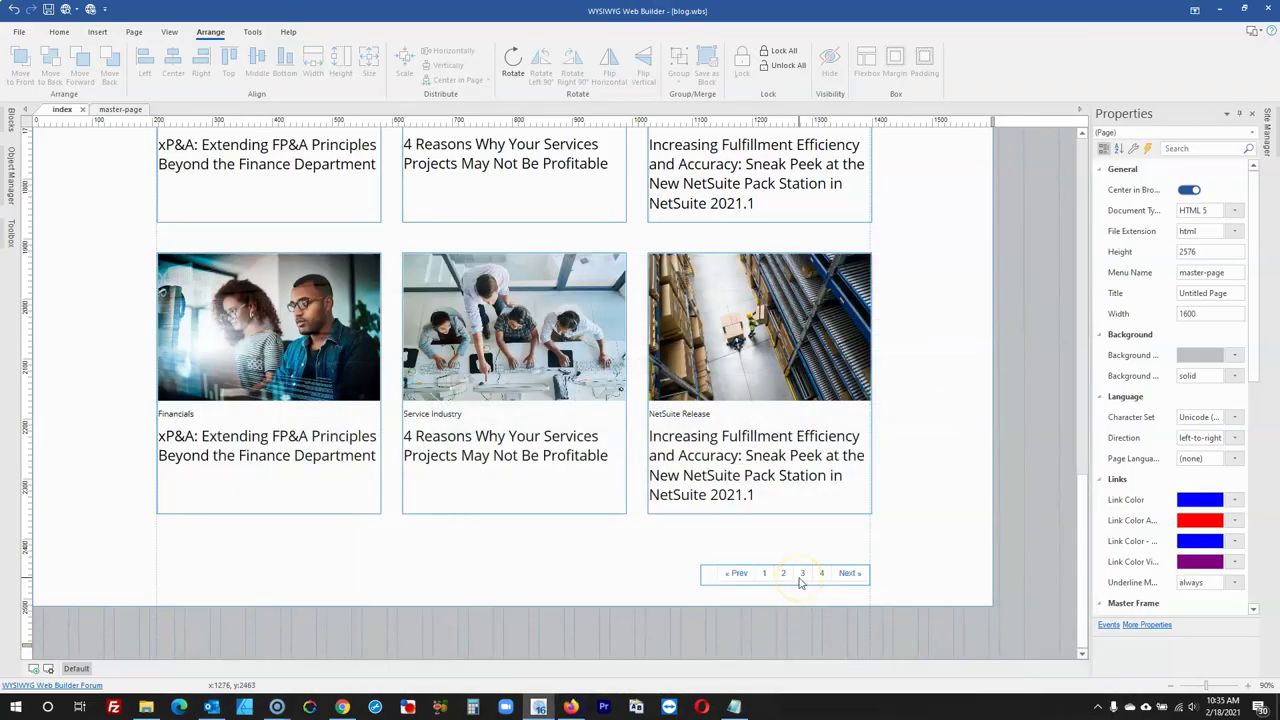
left_click(800, 578)
left_click(785, 584)
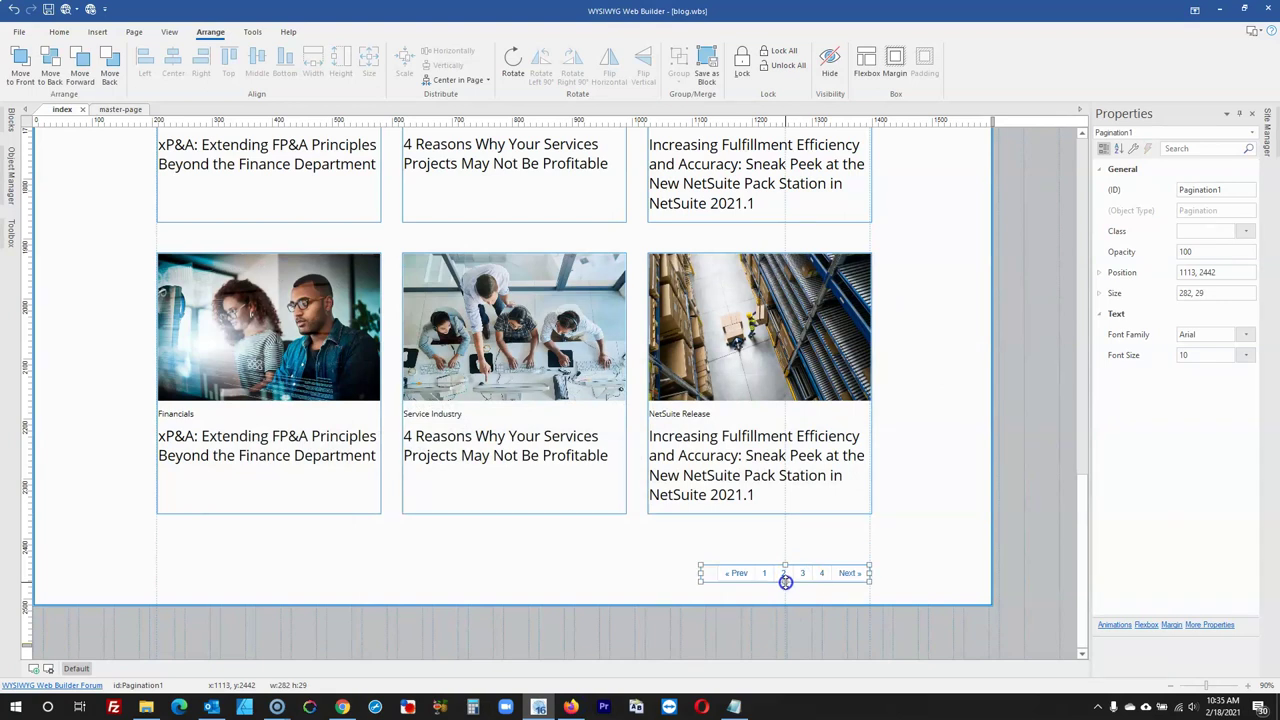
Move the pagination up to a vertical position of 2424 and align its right edge with the NetSuite Release card above it
left_click(571, 706)
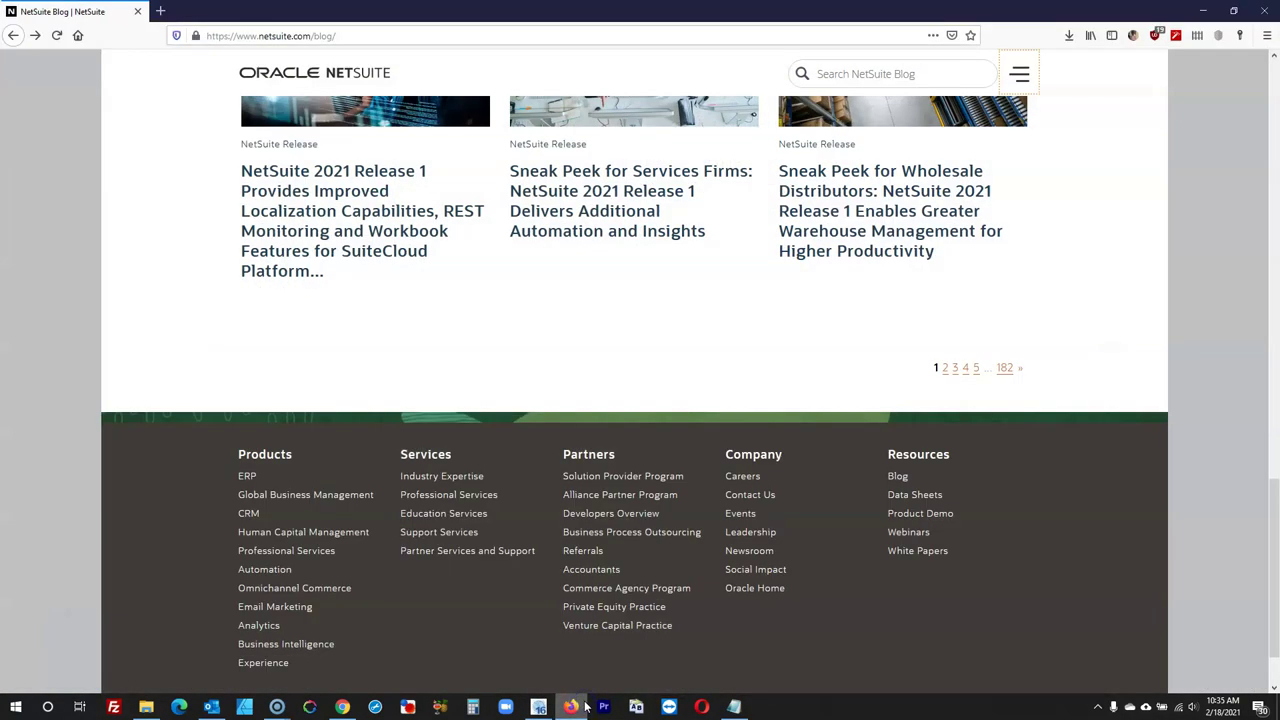
left_click(586, 706)
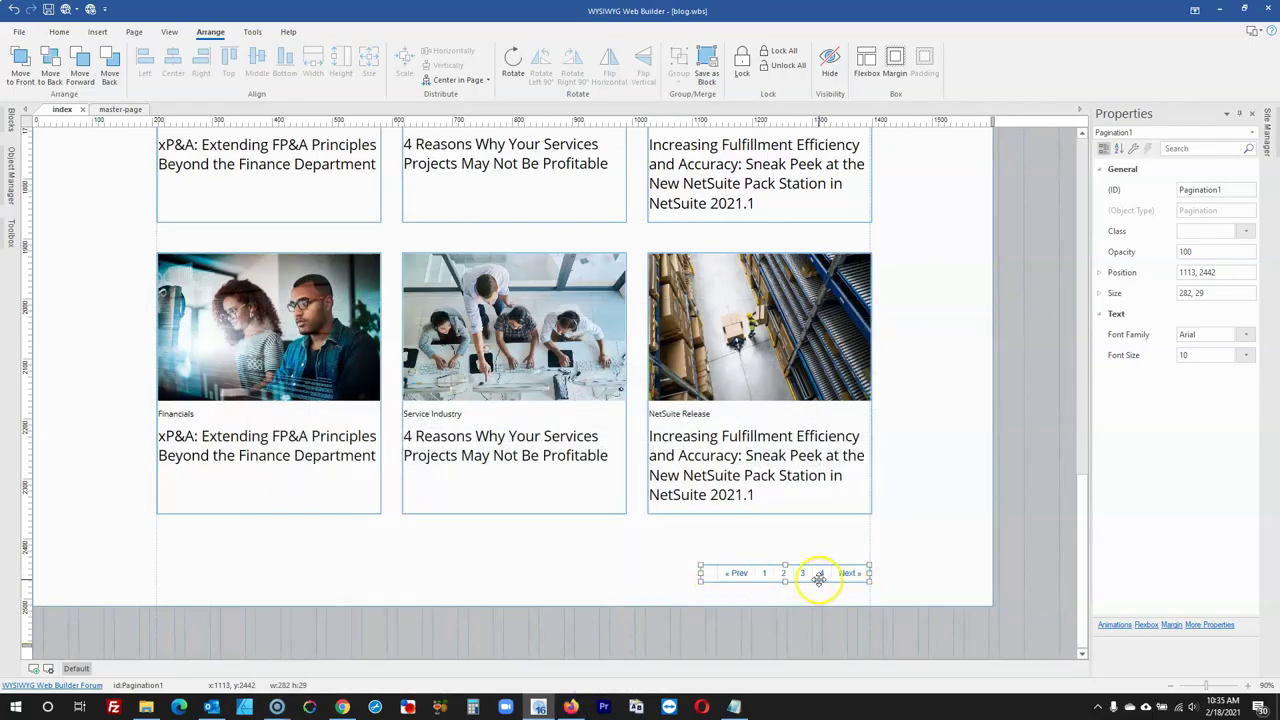
left_click(571, 706)
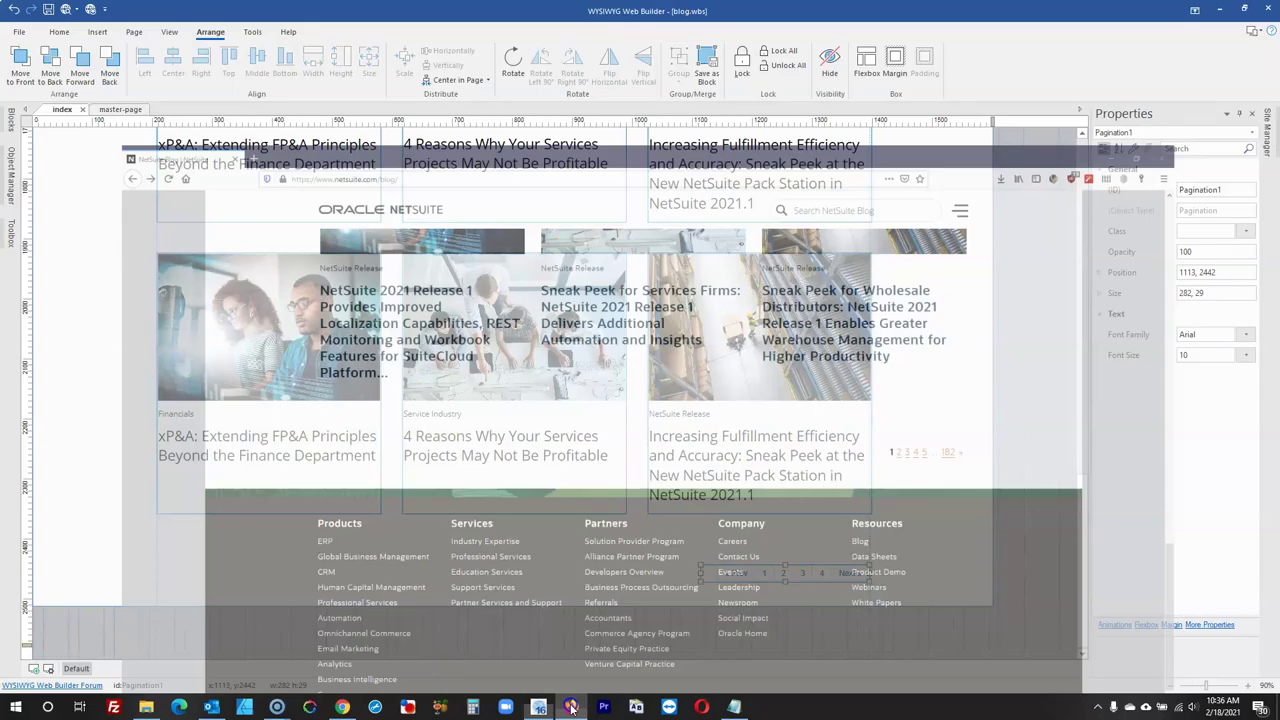
left_click(571, 706)
left_click_drag(815, 570, 818, 560)
left_click(829, 471, "shift")
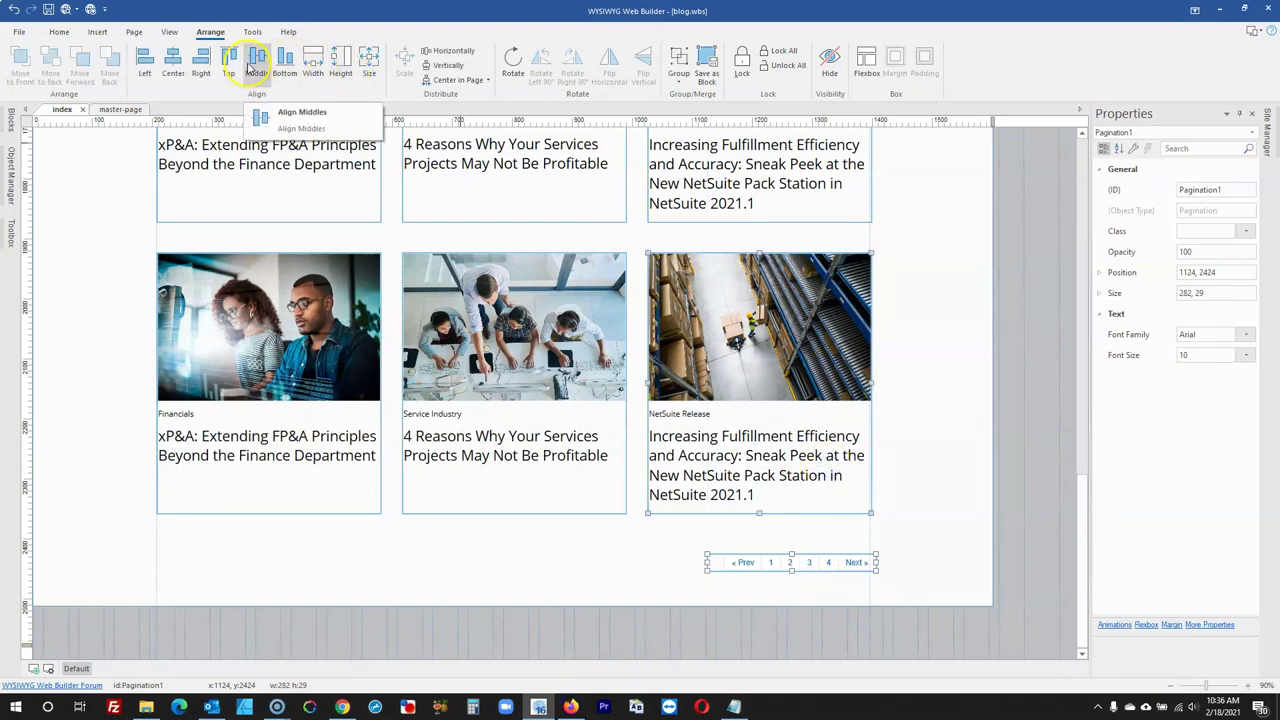
left_click(210, 63)
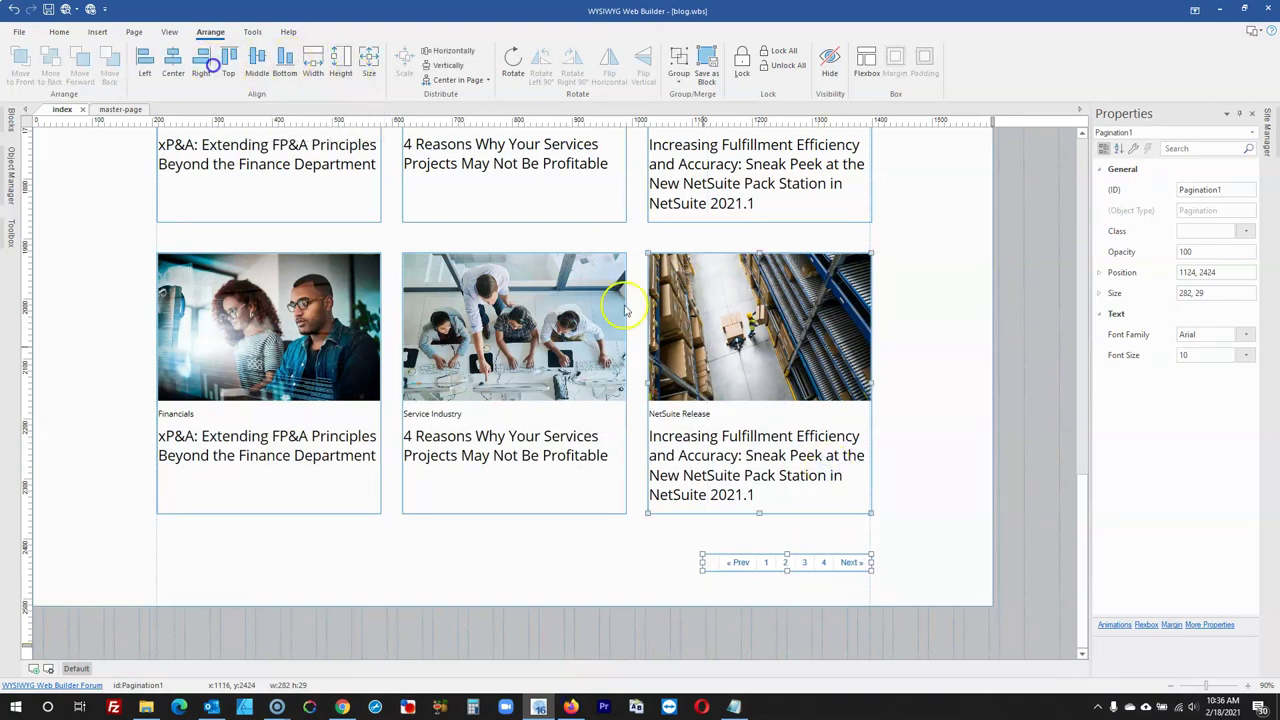
left_click(1006, 488)
Check the header search box on the live blog and open master-page.html for editing
scroll(955, 425, "up", 12)
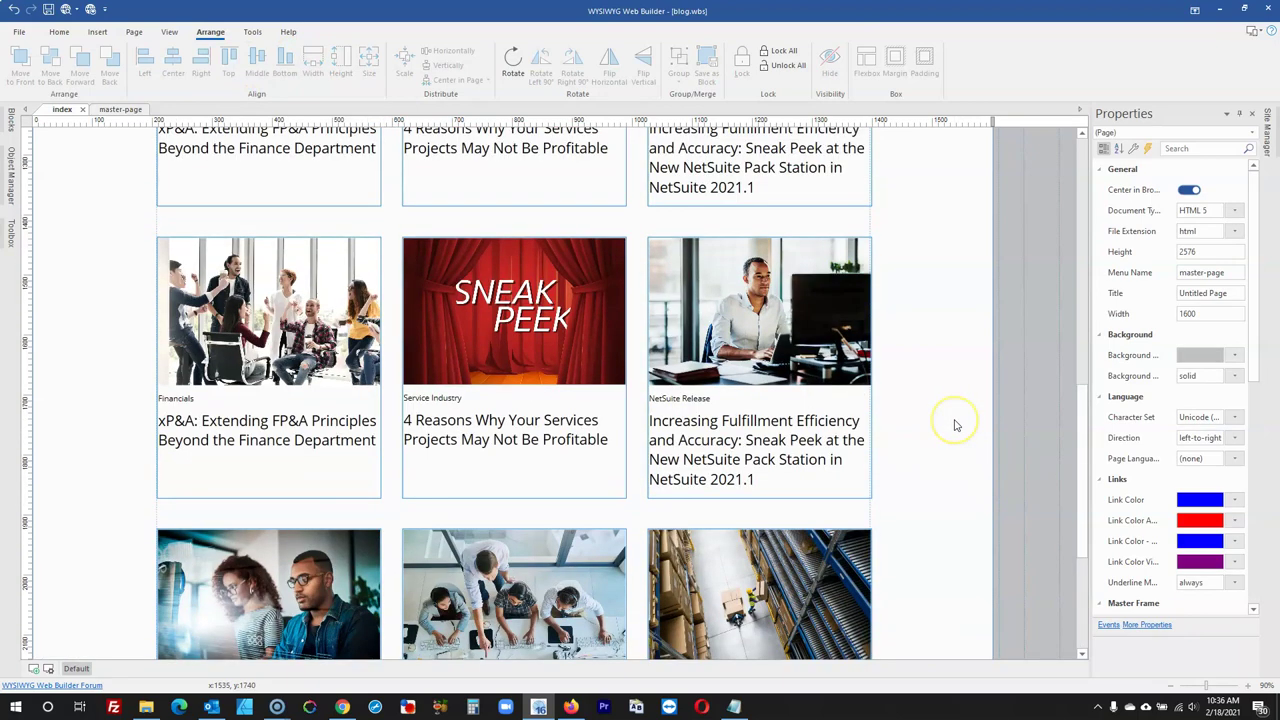
scroll(741, 467, "down", 1)
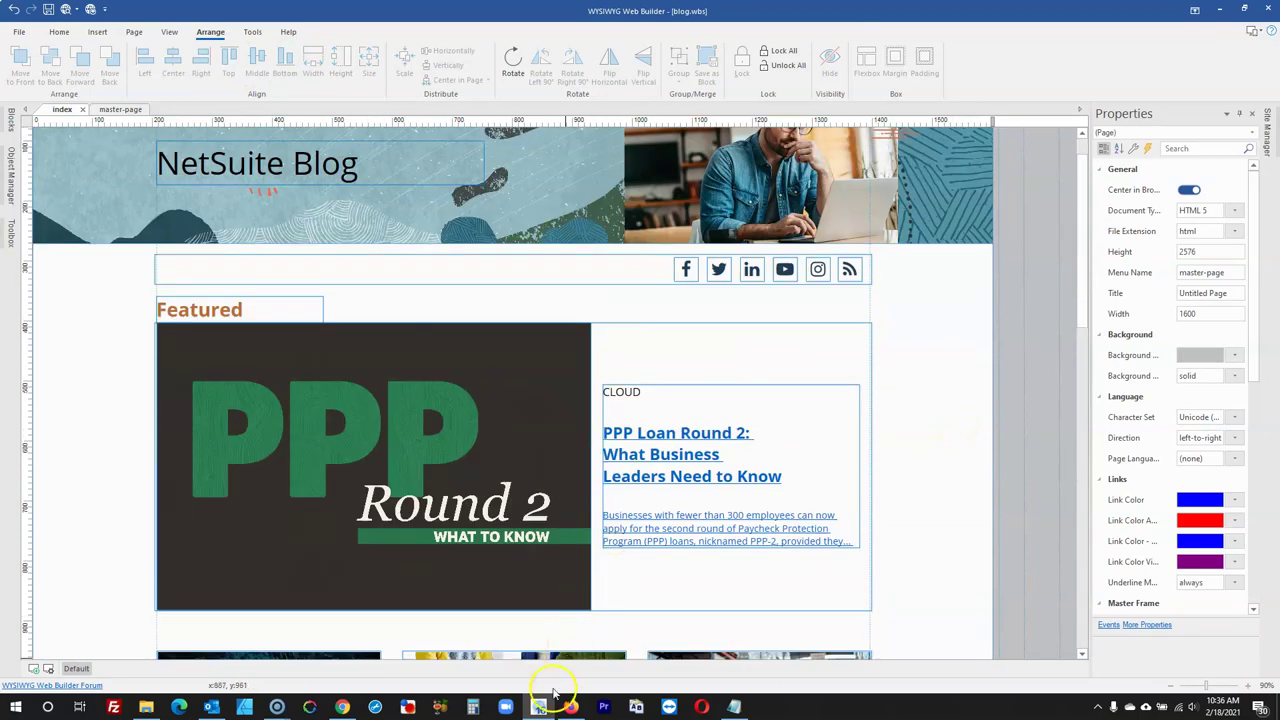
left_click(570, 707)
scroll(597, 575, "up", 15)
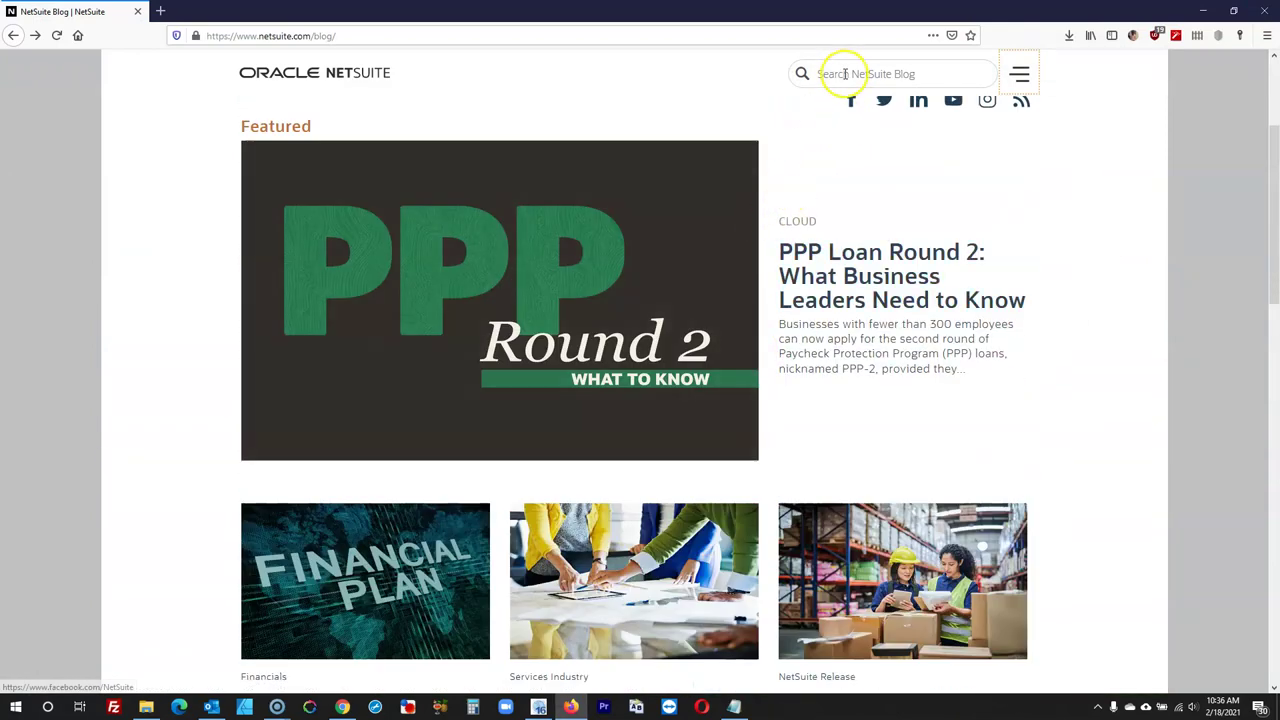
scroll(955, 97, "up", 3)
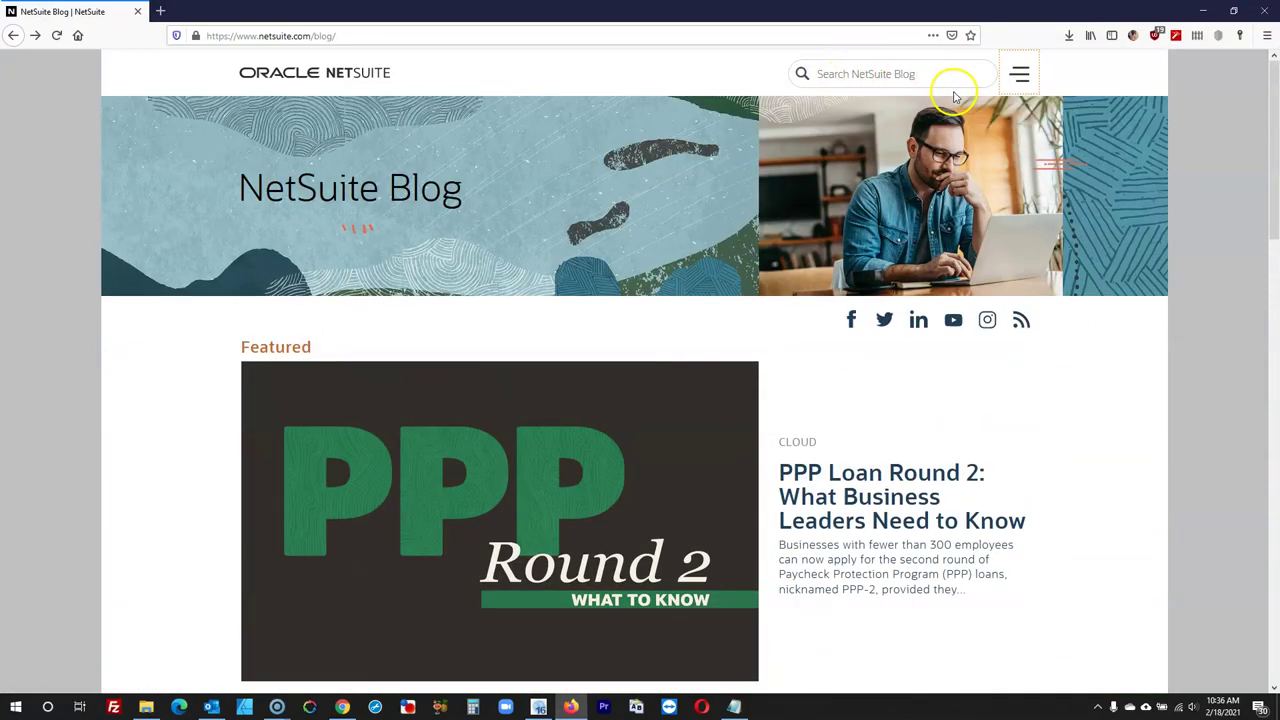
left_click(1197, 13)
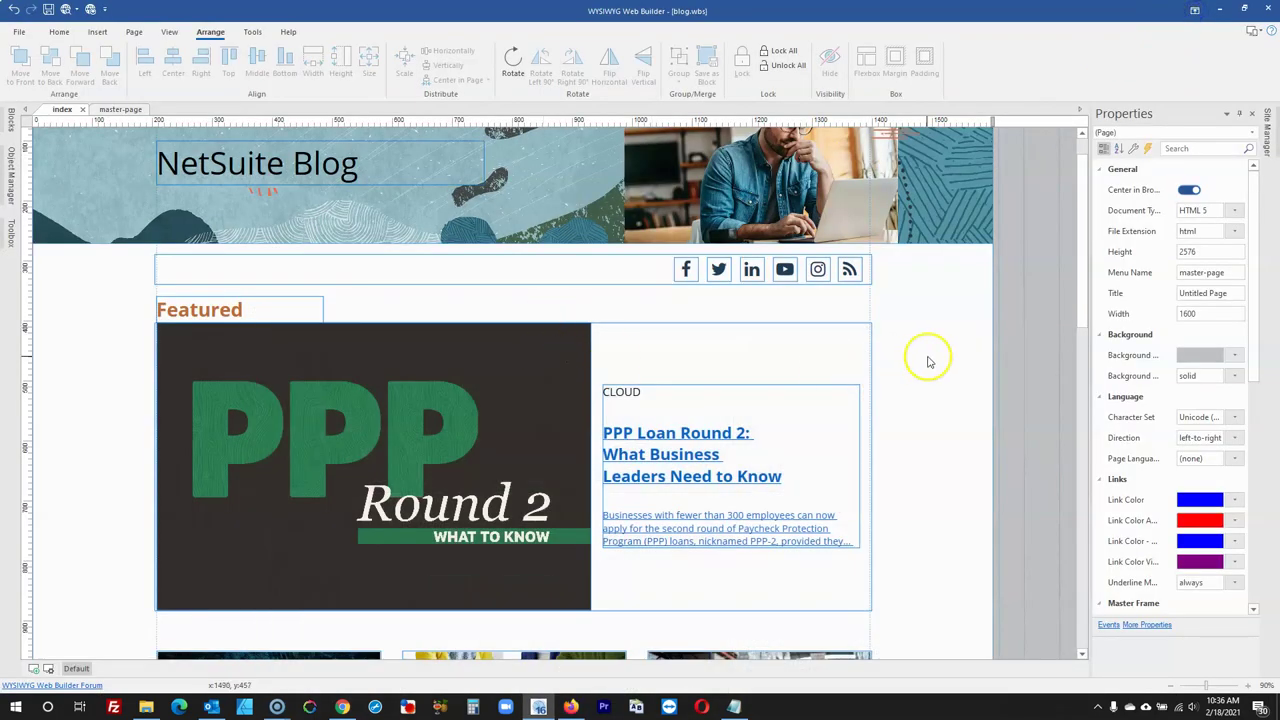
left_click(1266, 140)
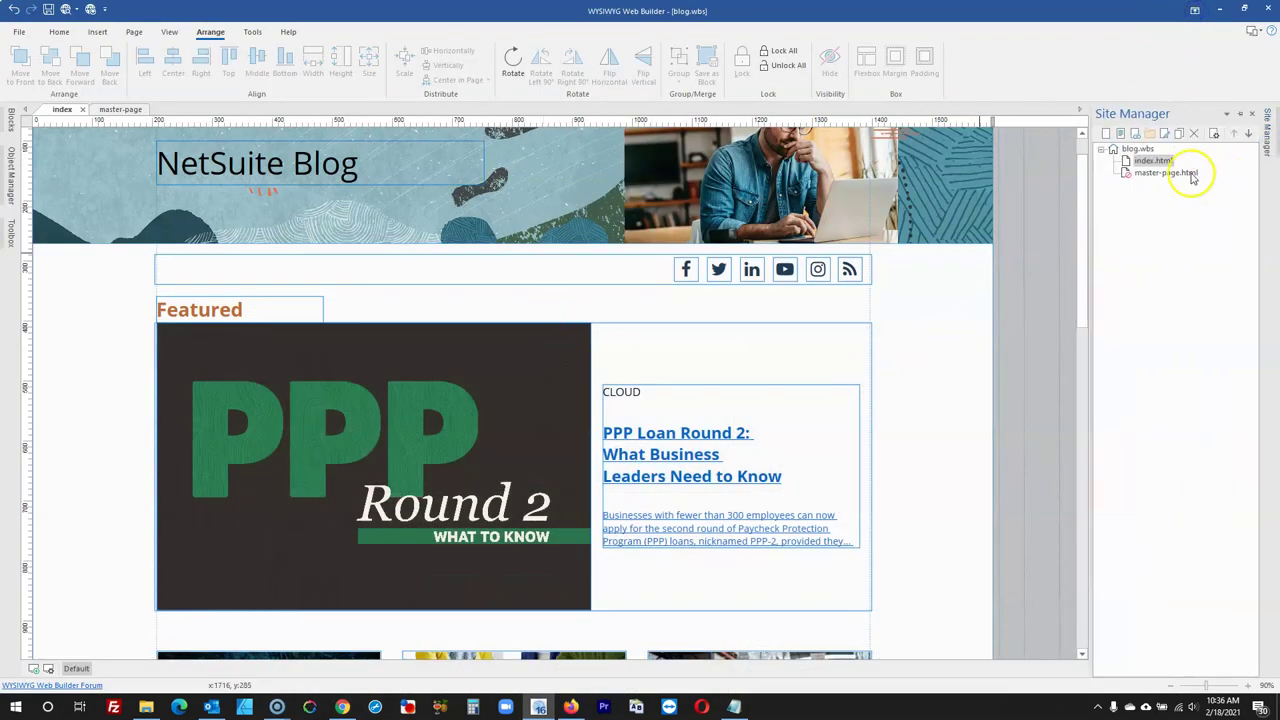
double_click(1190, 172)
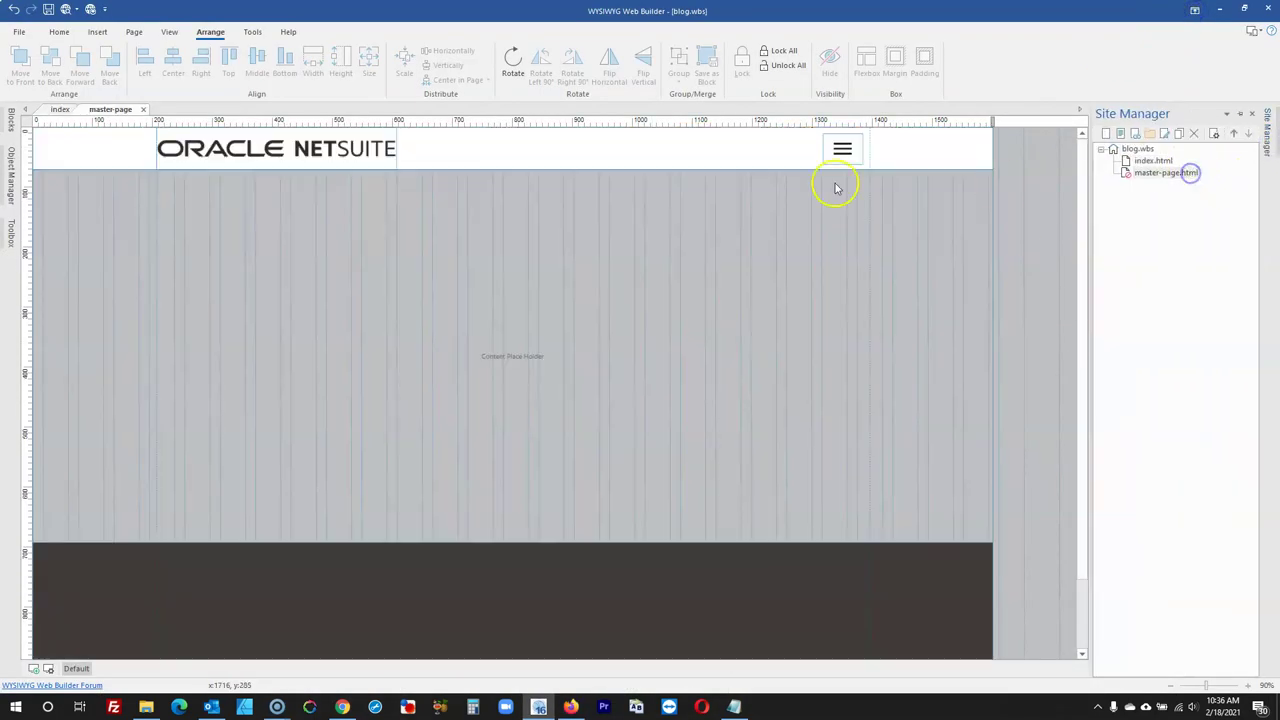
Insert a Site Search object about 318 by 53 into the header at 987, 9 beside the menu icon, and delete its separate Search button
left_click(10, 232)
left_click(180, 134)
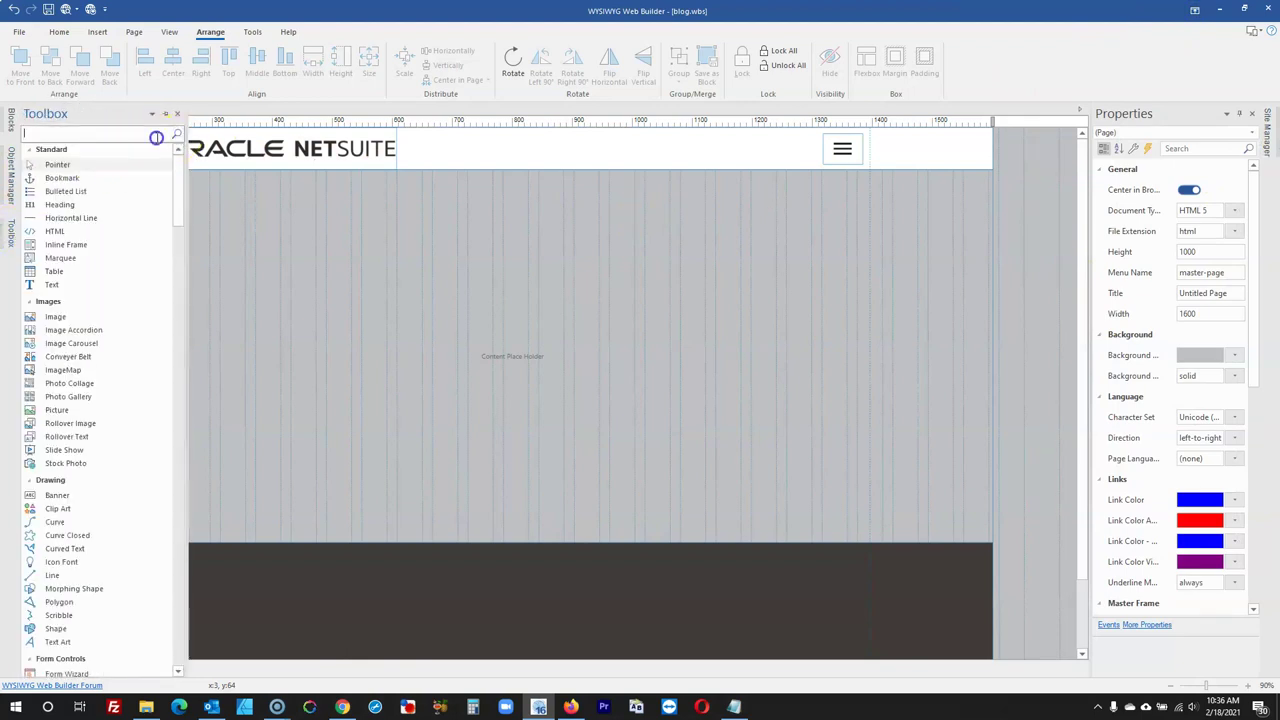
type("search")
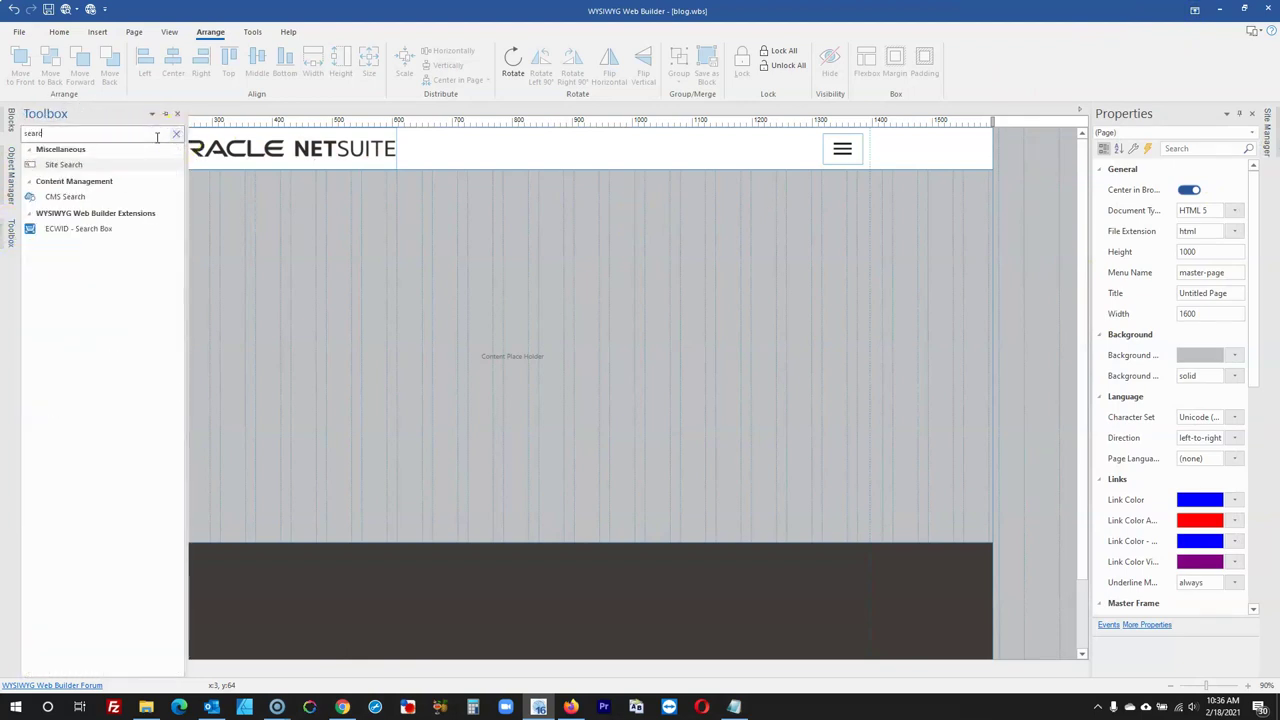
left_click(108, 155)
left_click_drag(335, 241, 526, 271)
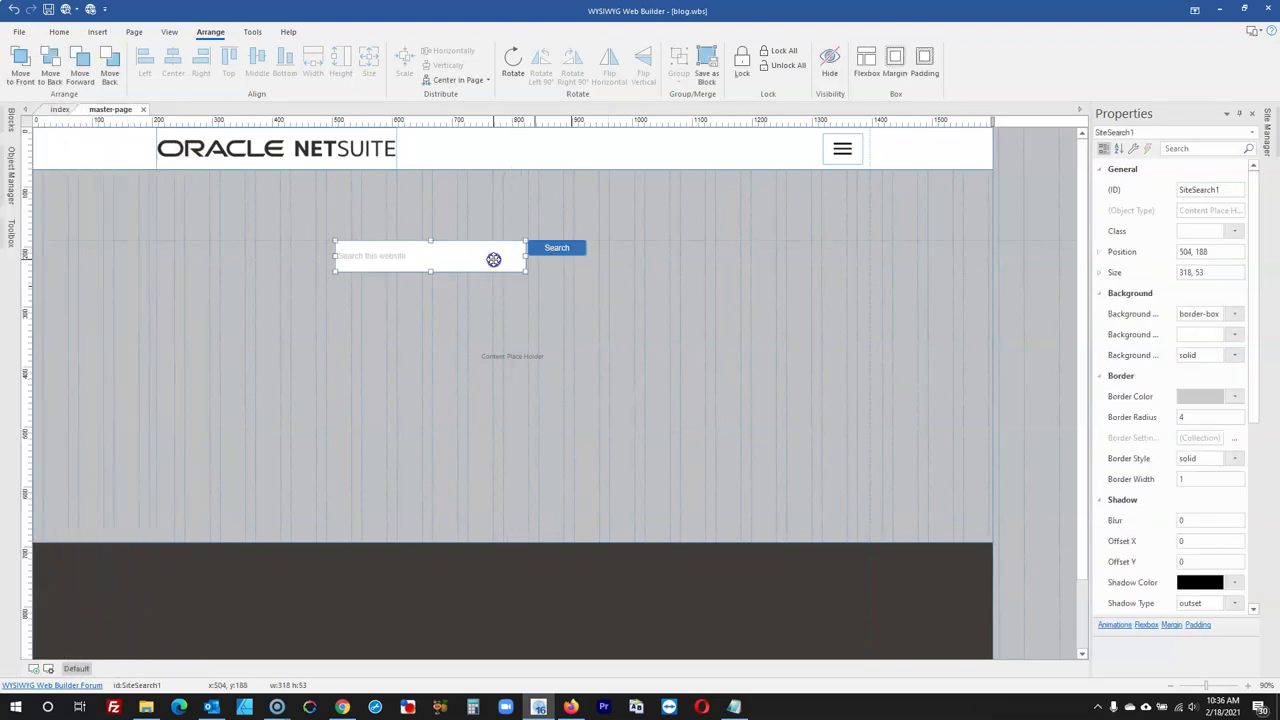
left_click_drag(501, 261, 780, 161)
left_click_drag(572, 248, 587, 157)
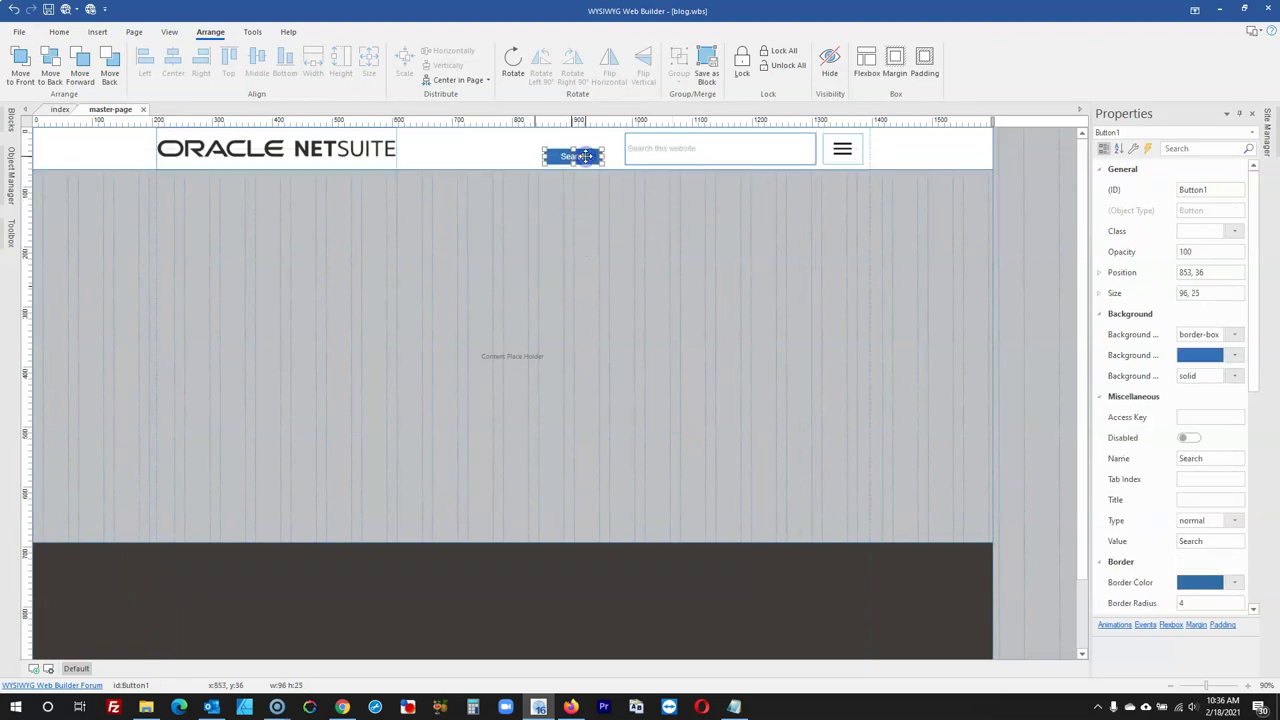
key("Delete")
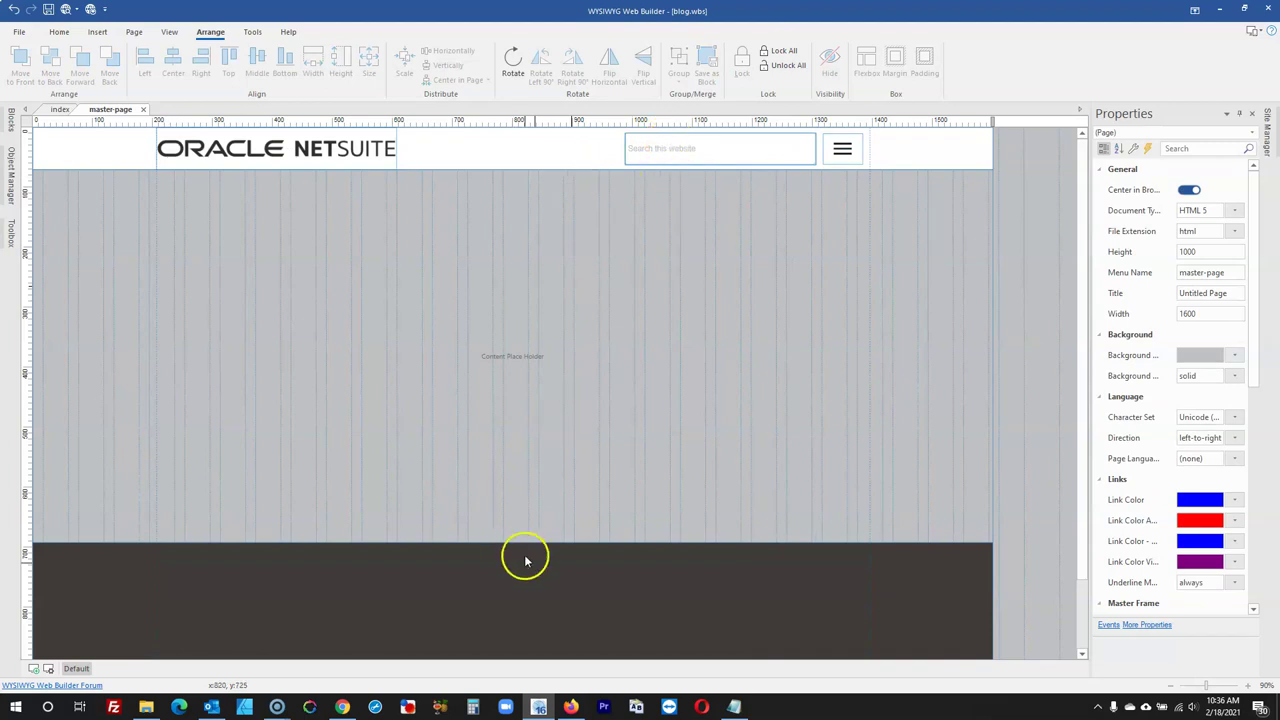
Check the search field wording on the live blog and set the Site Search placeholder to "Search NetSuite Blog"
left_click(566, 707)
left_click(566, 707)
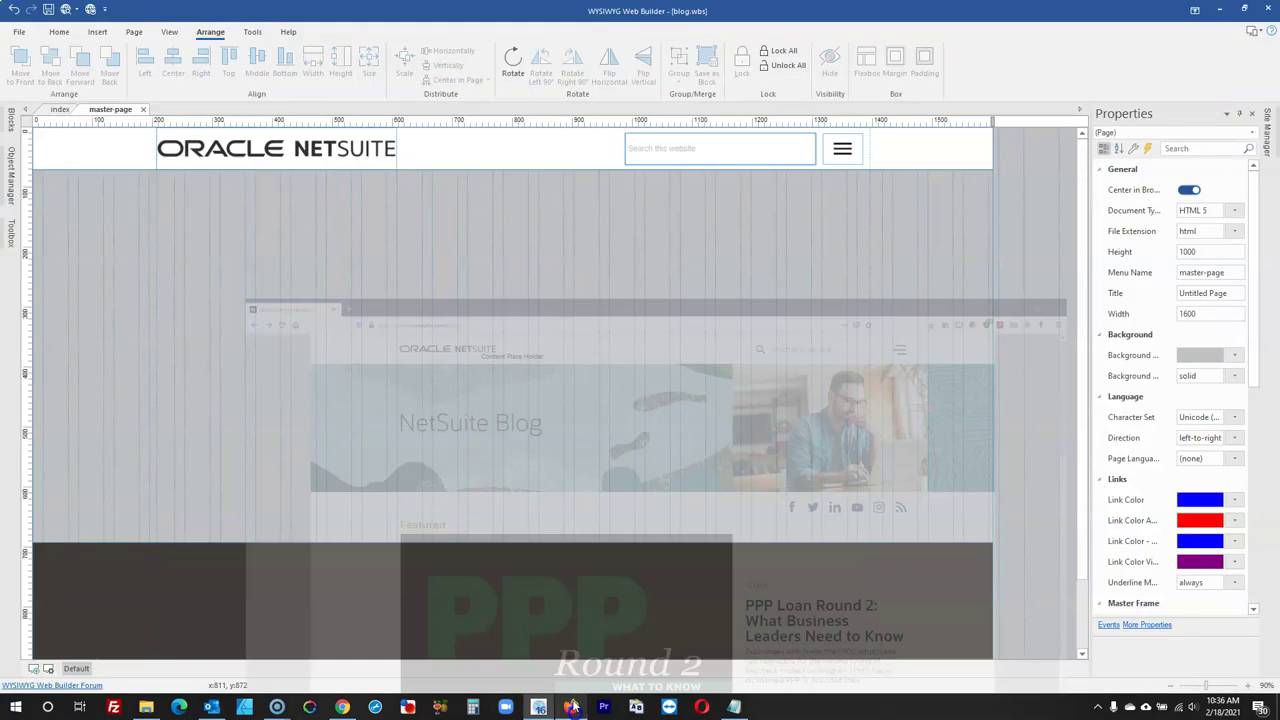
double_click(649, 157)
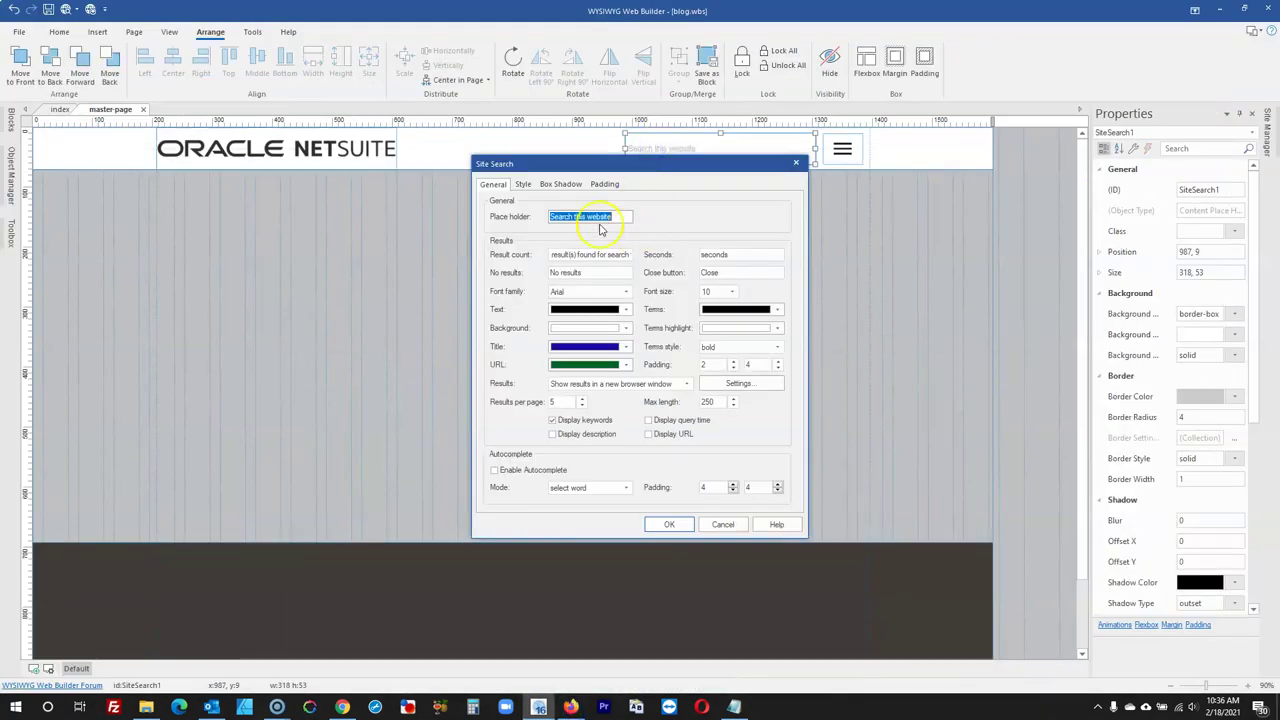
left_click(569, 707)
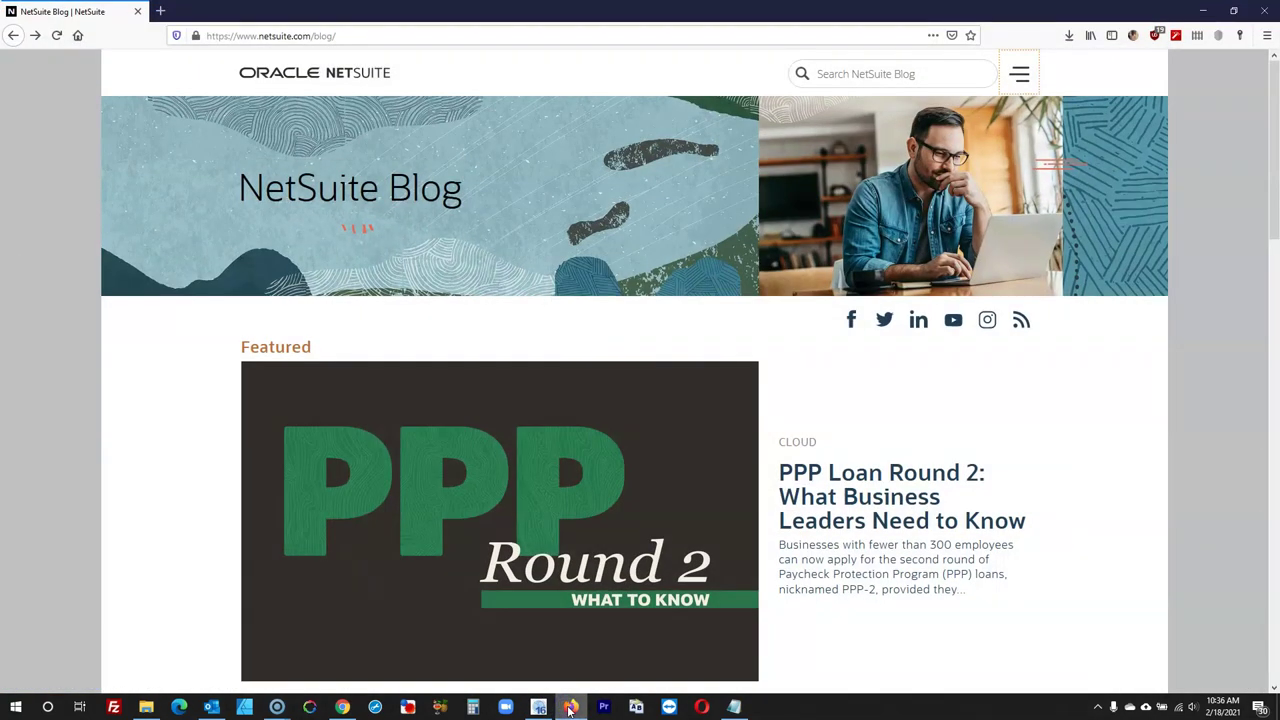
left_click(866, 72)
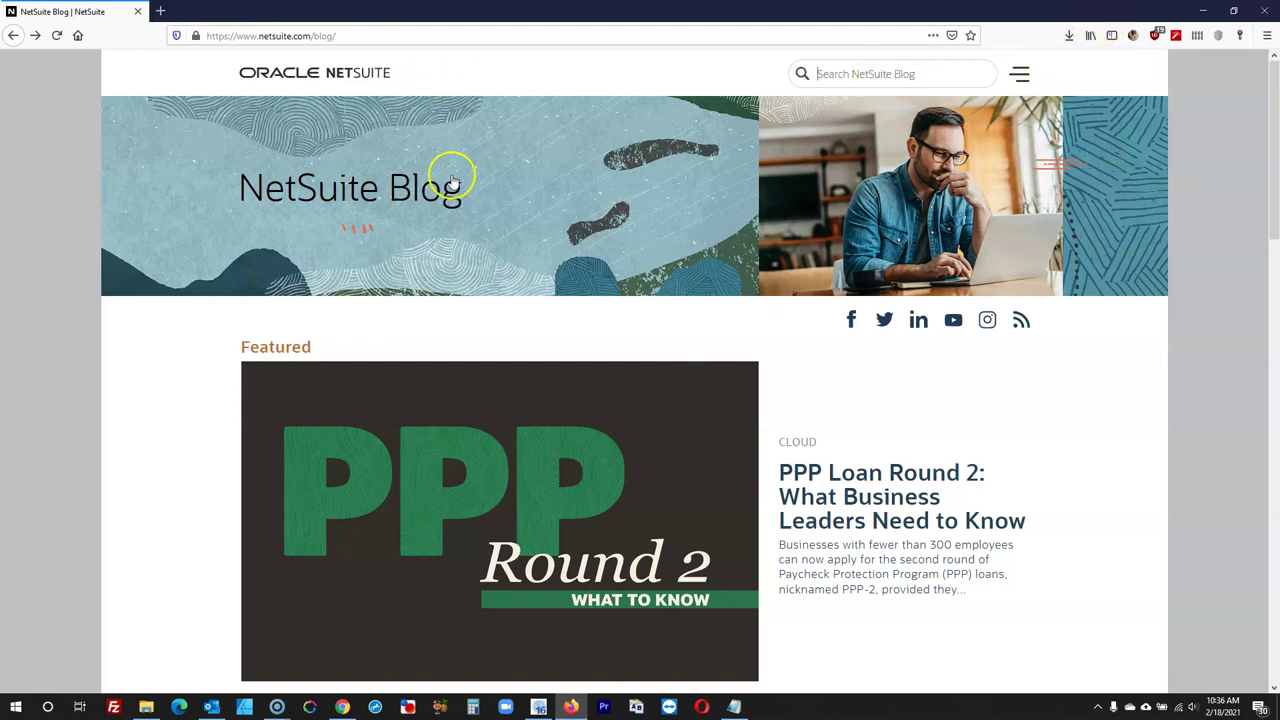
left_click(305, 188)
left_click_drag(86, 146, 451, 194)
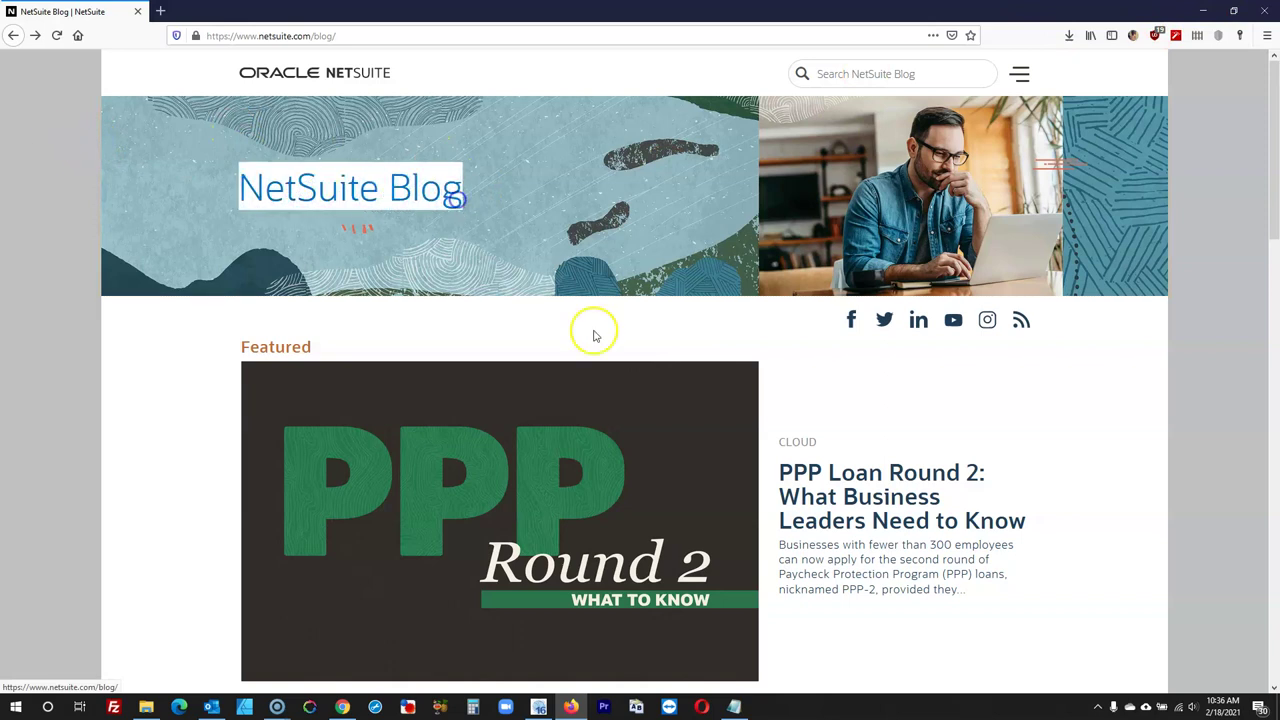
left_click(538, 707)
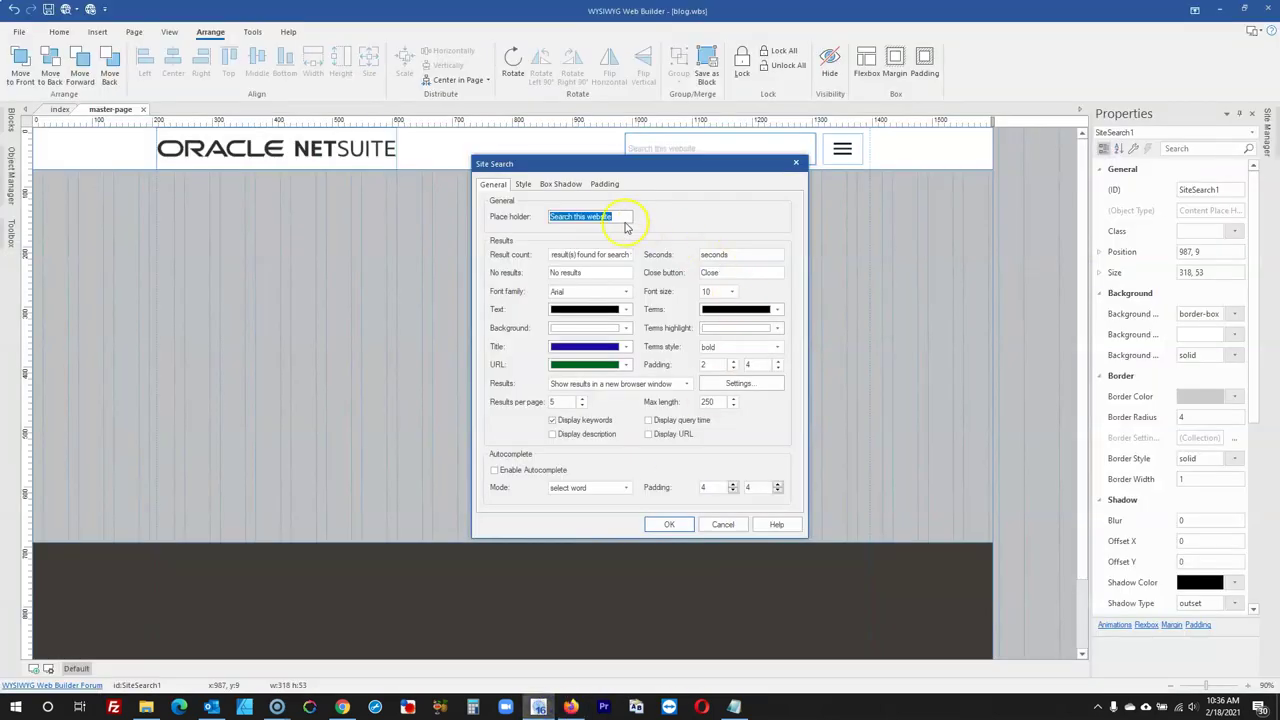
left_click(574, 216)
left_click(670, 524)
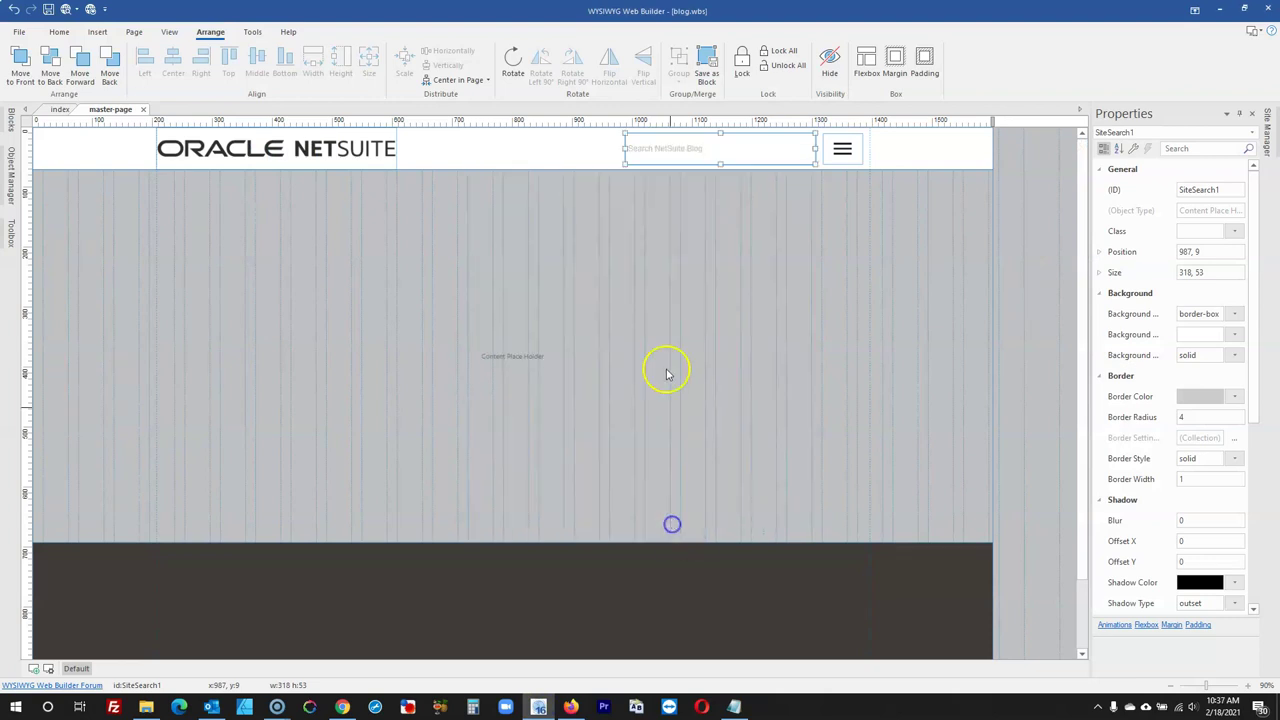
Set the Site Search box's text to Open Sans size 12 and its border radius to 10
double_click(689, 148)
left_click(523, 184)
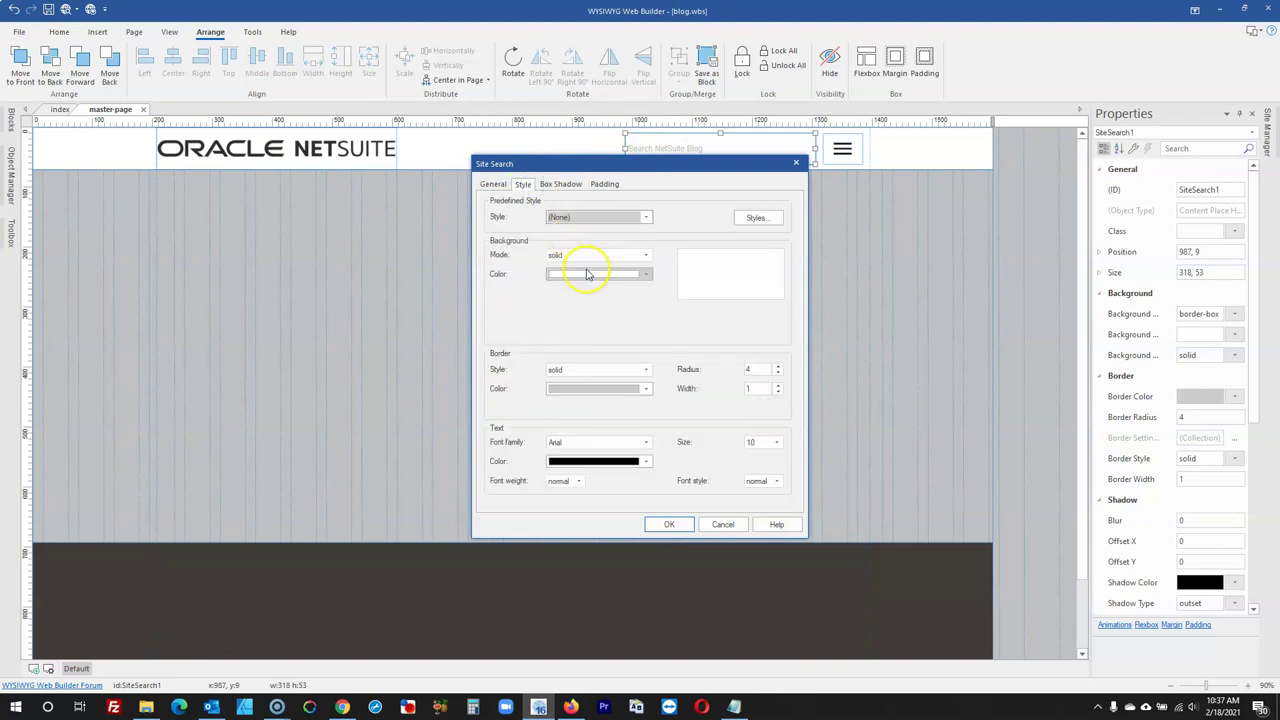
left_click(606, 441)
scroll(606, 500, "down", 10)
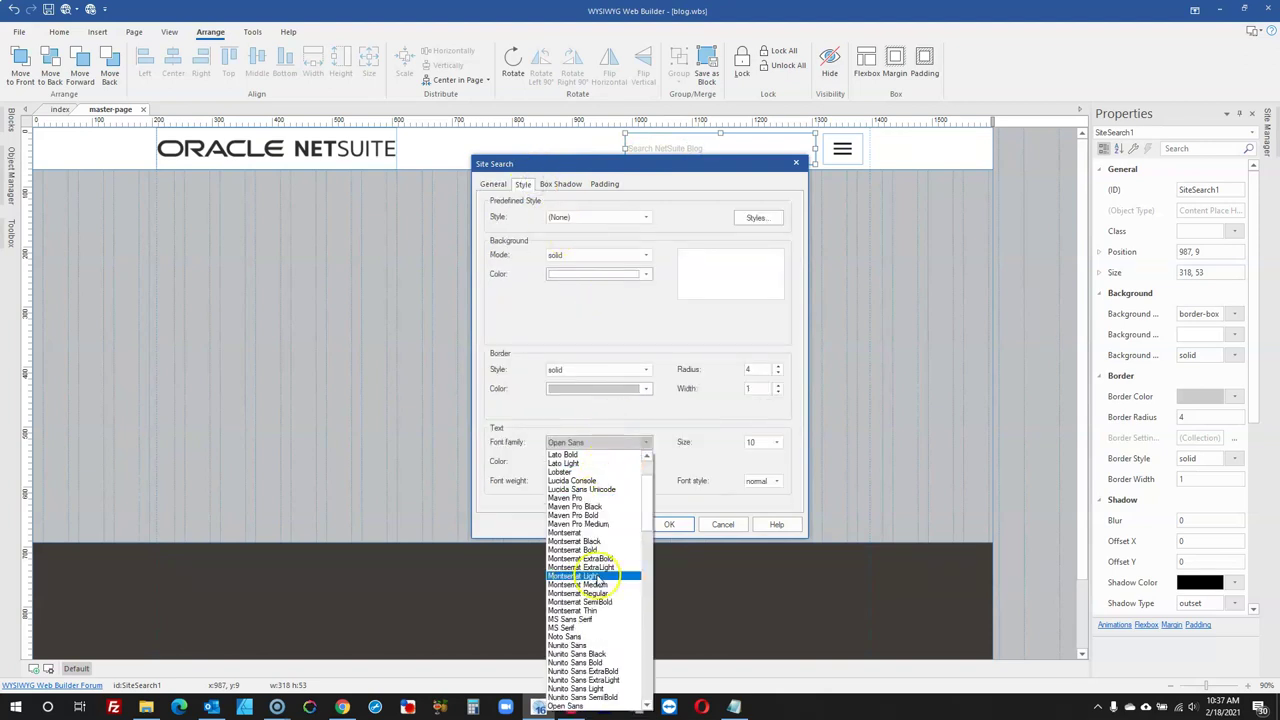
left_click(566, 705)
left_click(762, 441)
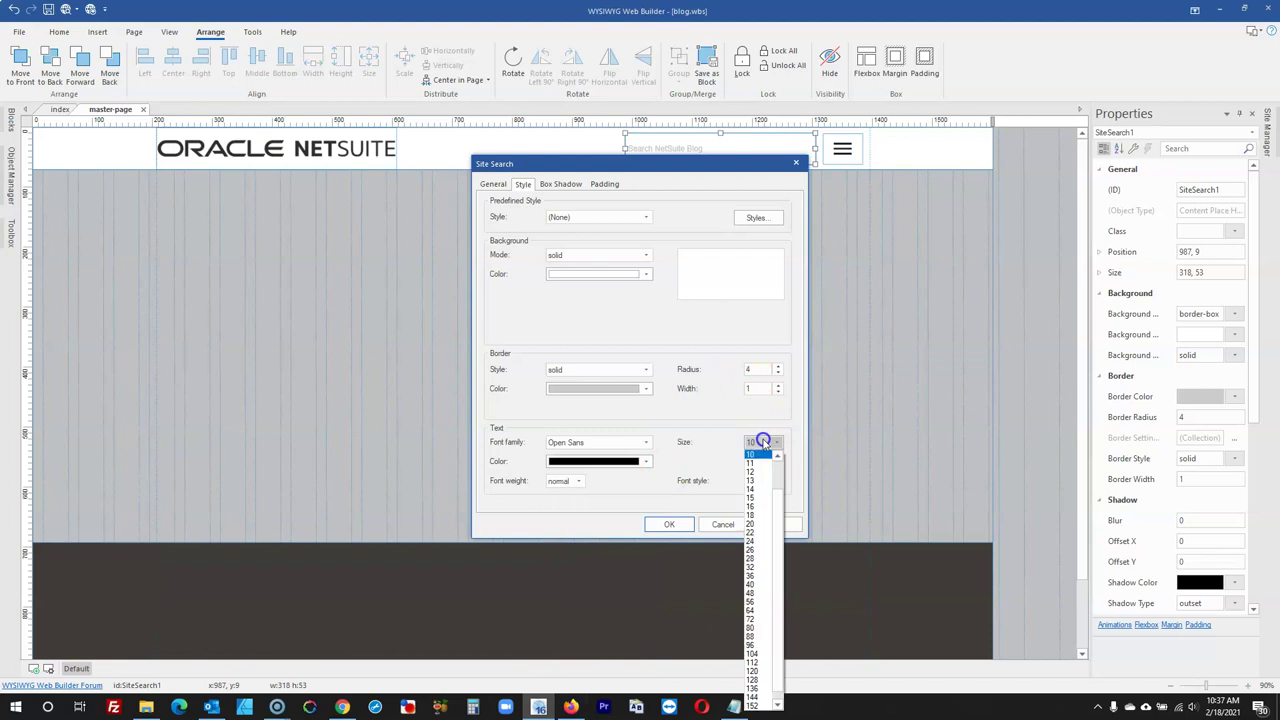
left_click(755, 472)
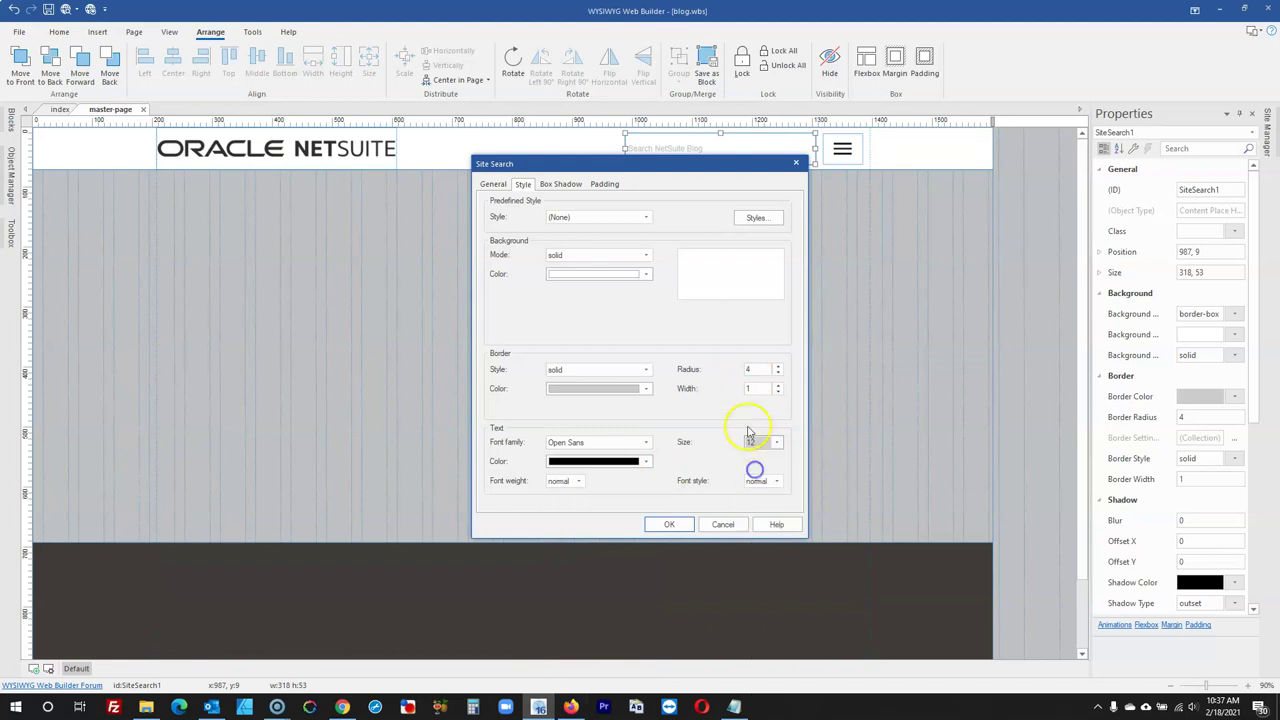
left_click(752, 369)
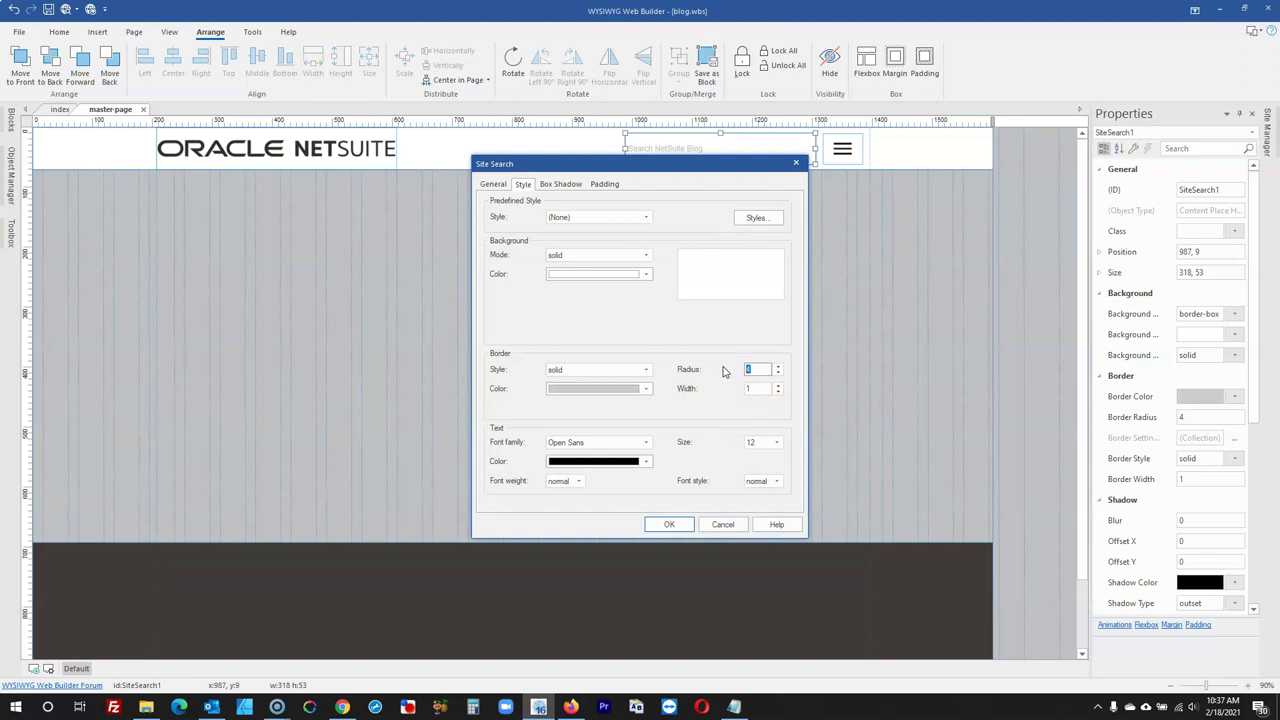
type("10")
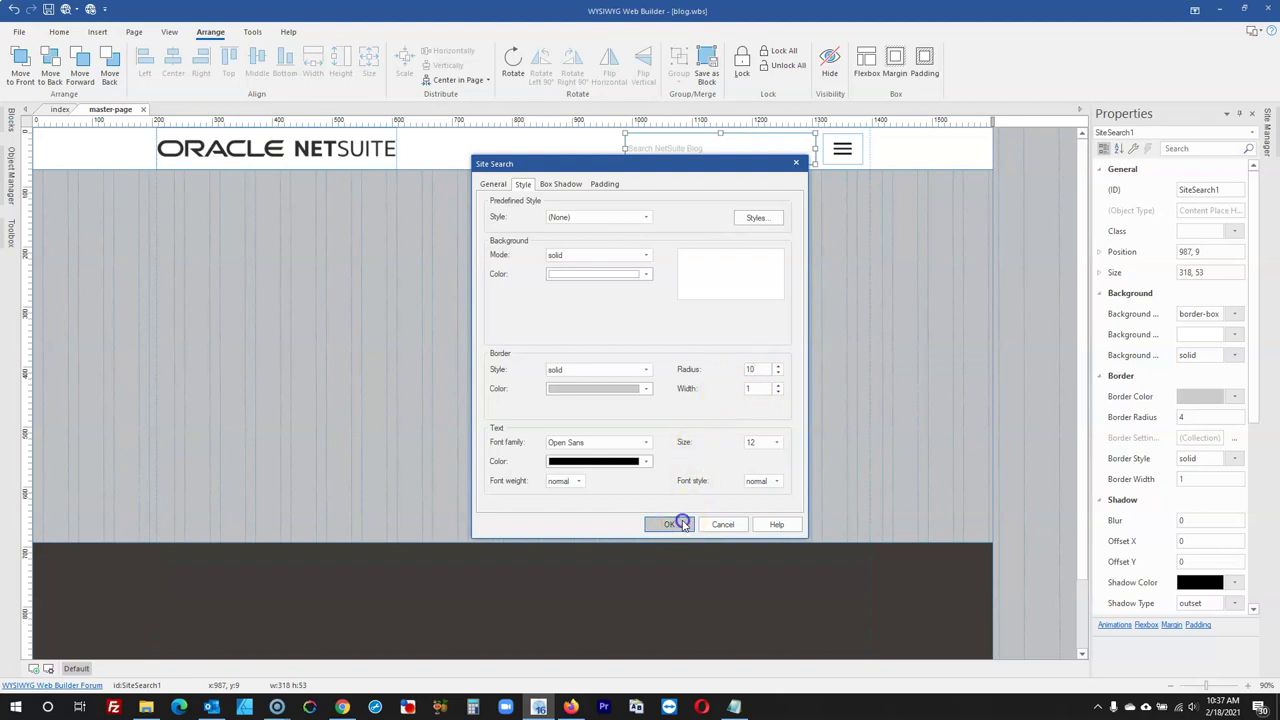
left_click(669, 524)
Preview the master page in the browser and compare its header search box with the live NetSuite blog
left_click(1010, 180)
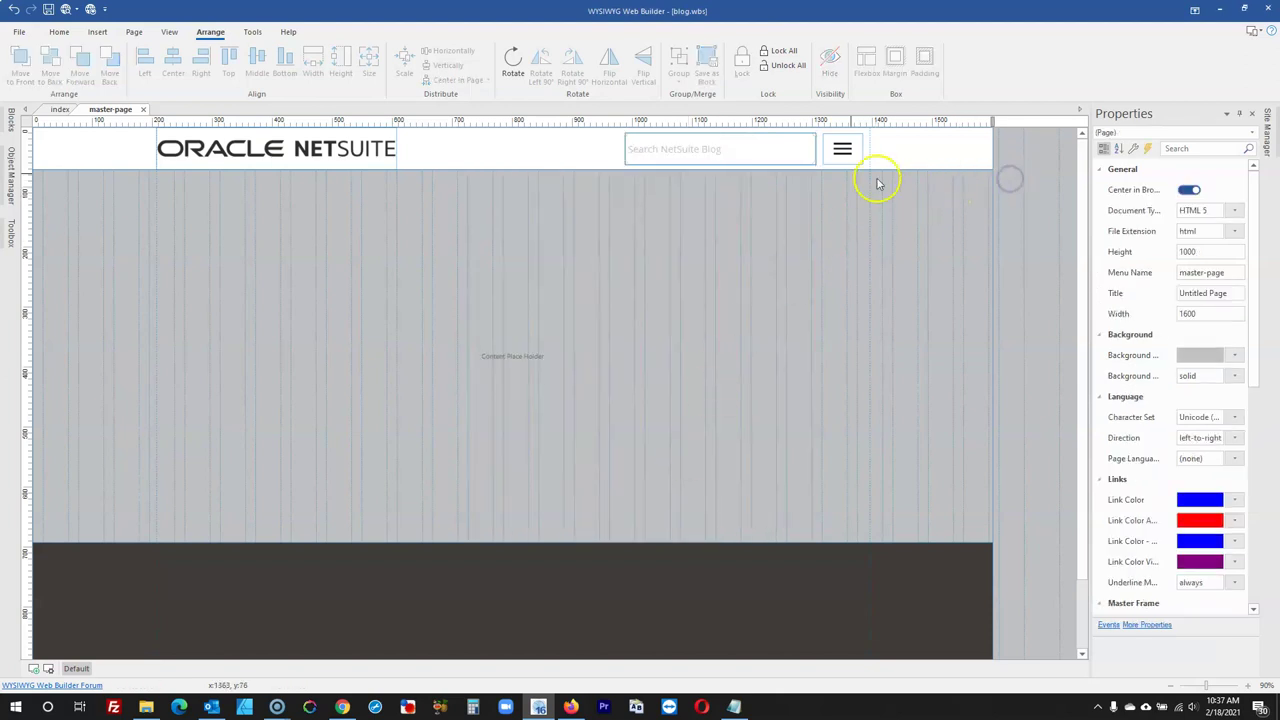
key("F5")
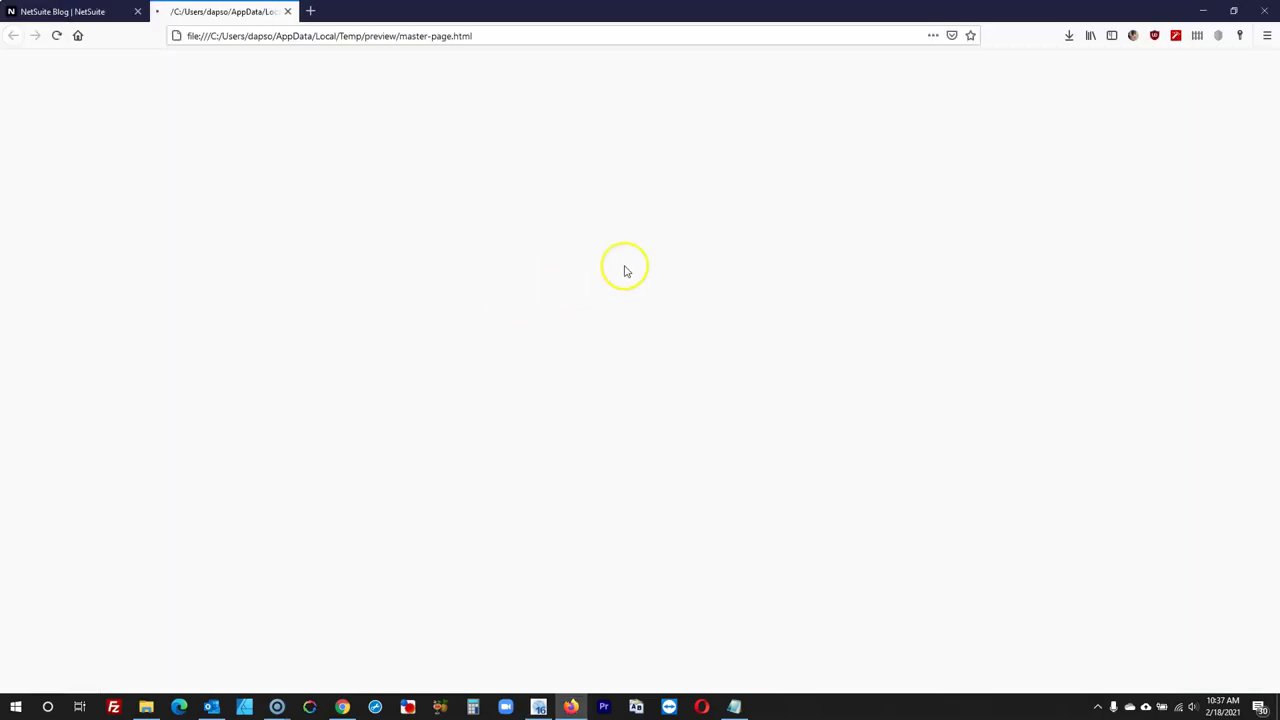
left_click(113, 11)
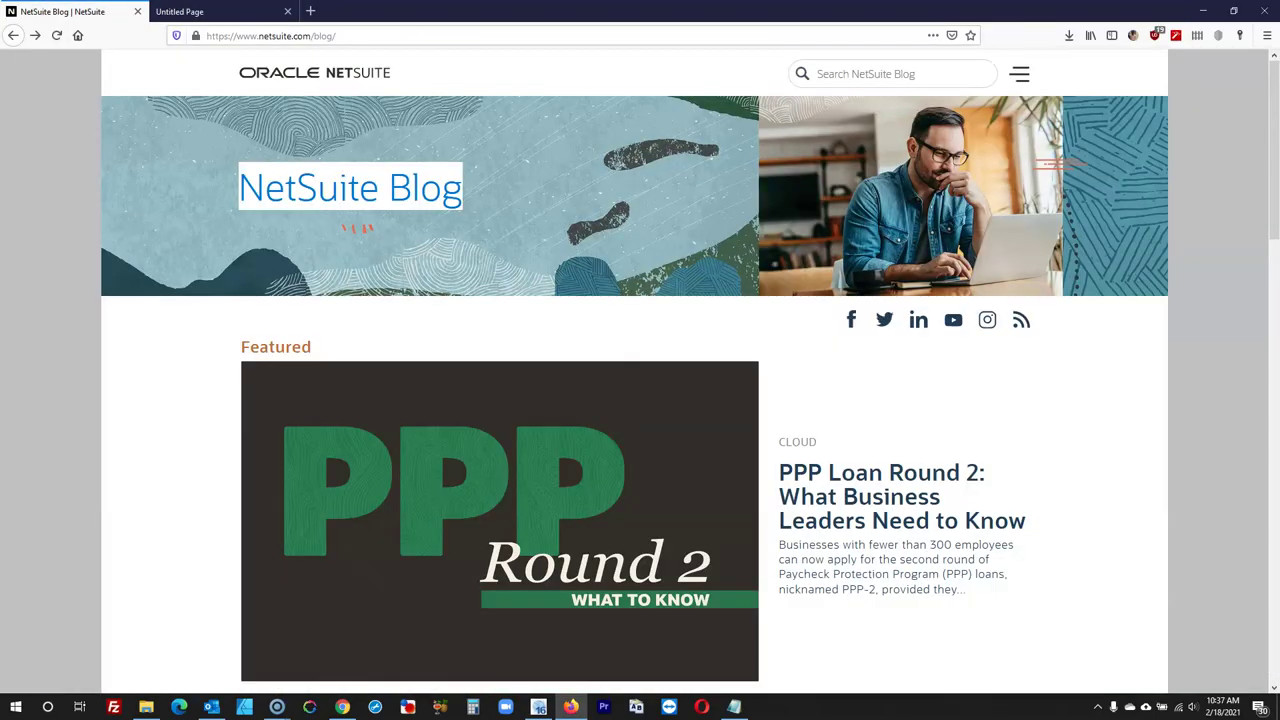
left_click(240, 12)
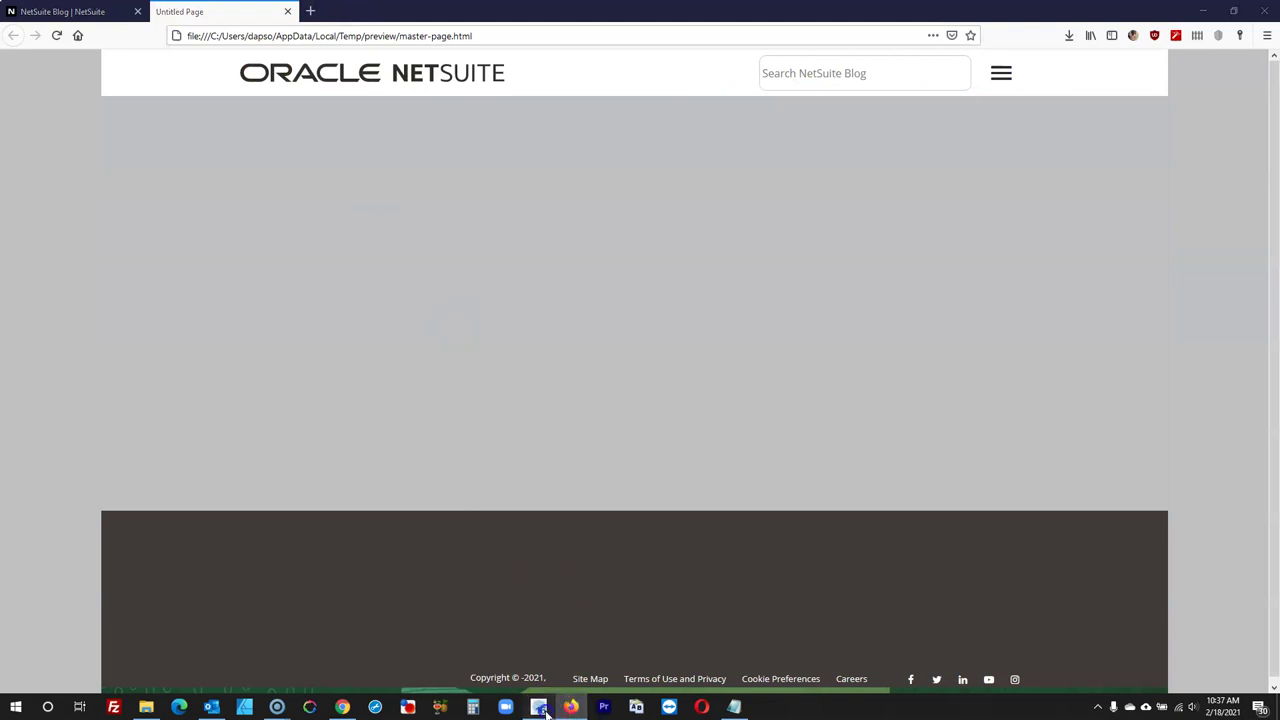
Return to WYSIWYG Web Builder and set the Site Search box's border radius to 20
left_click(538, 707)
double_click(731, 137)
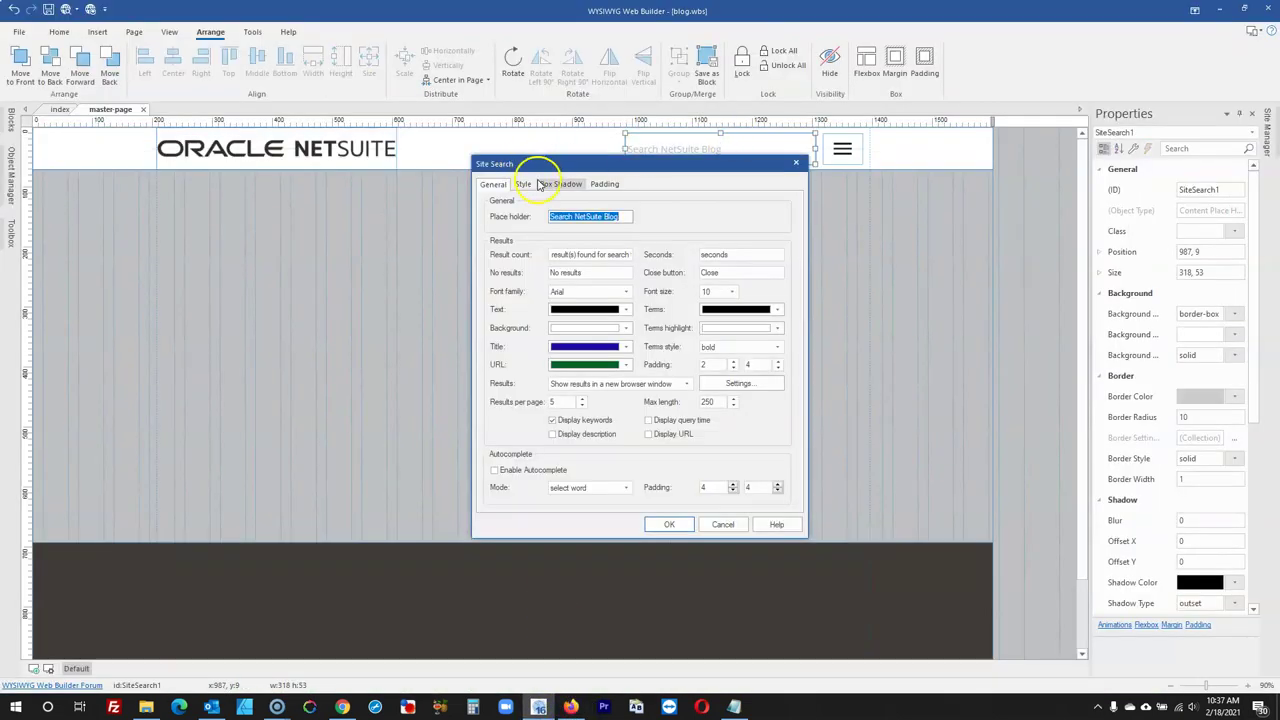
left_click(714, 291)
left_click(714, 291)
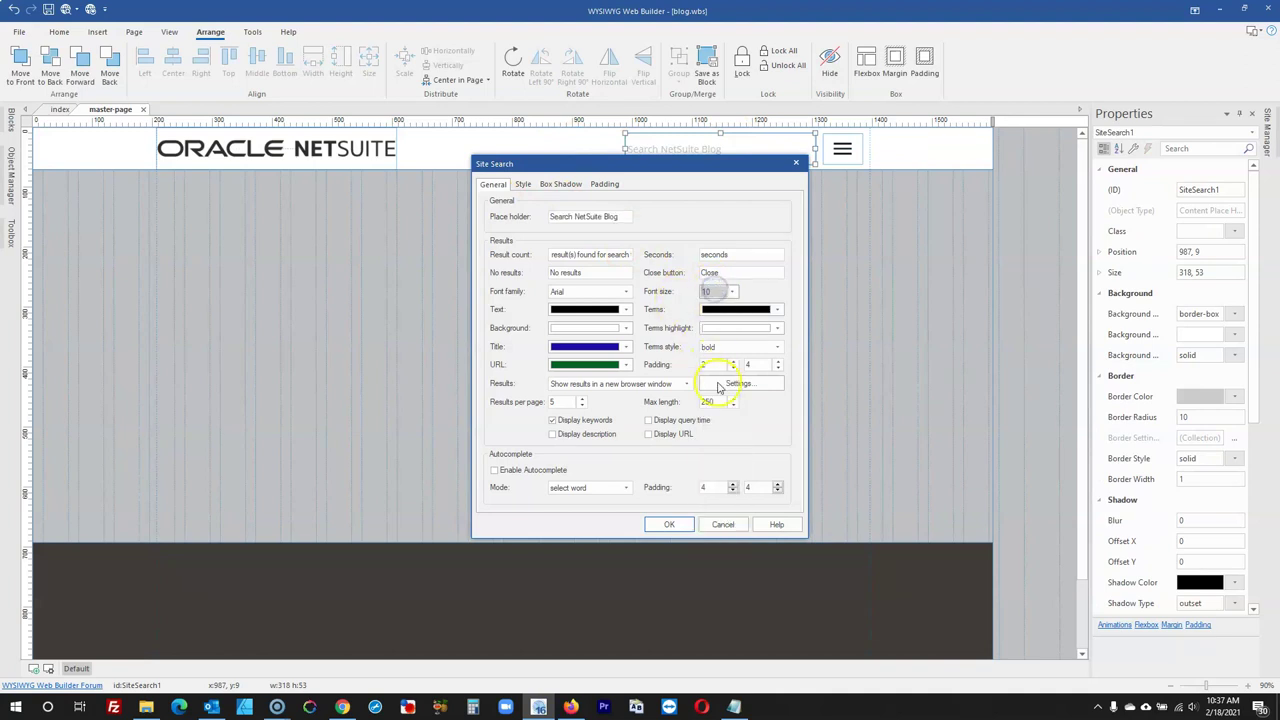
left_click(523, 184)
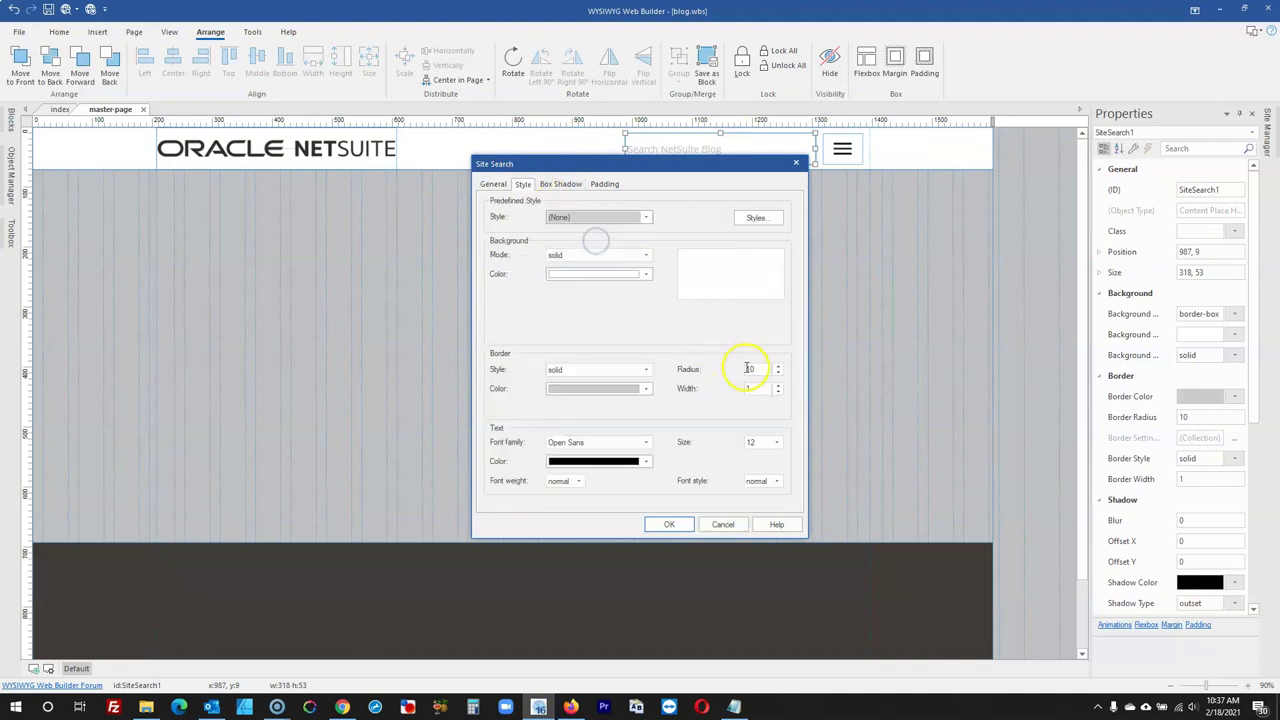
left_click_drag(765, 369, 725, 370)
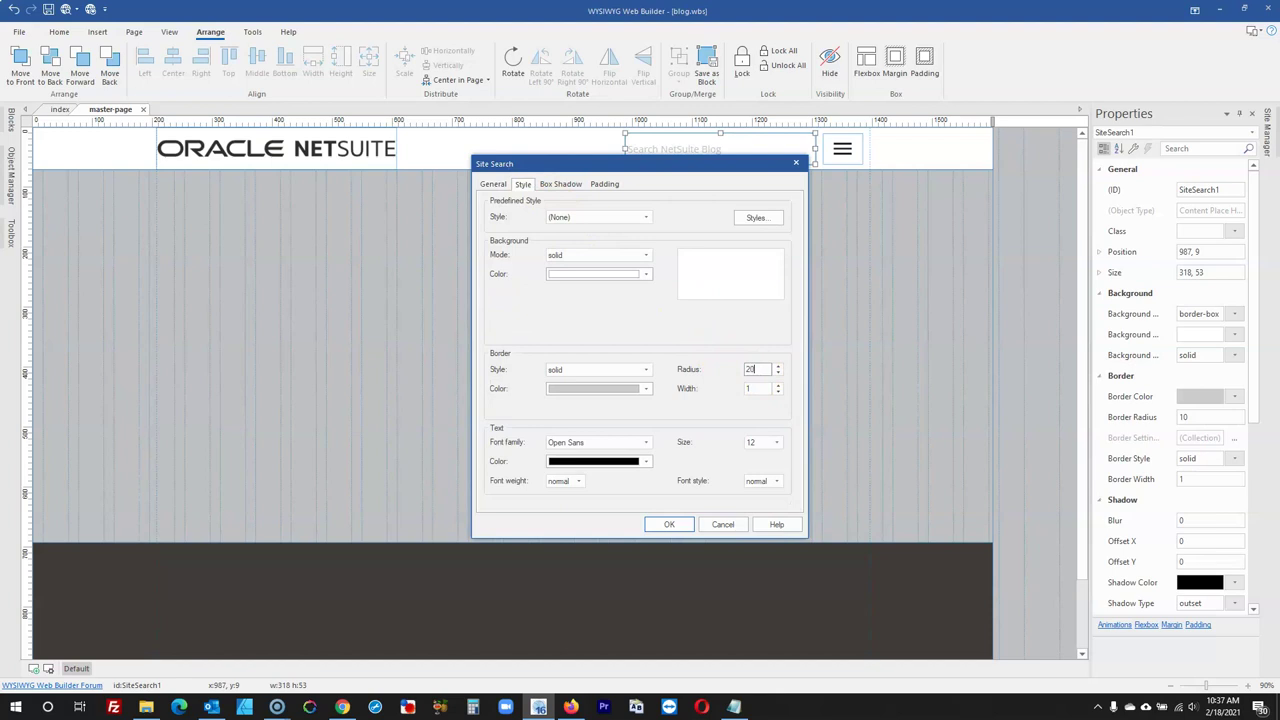
left_click(669, 524)
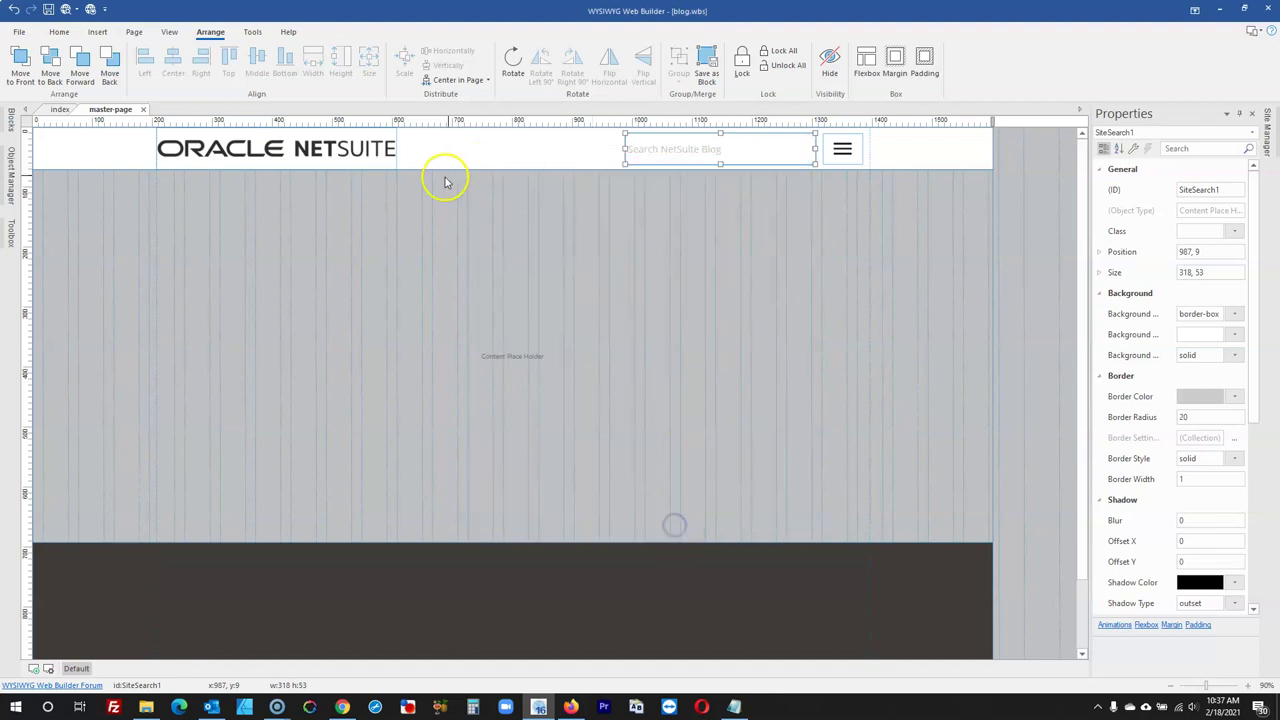
Set the Site Search box's border radius to 25
double_click(668, 146)
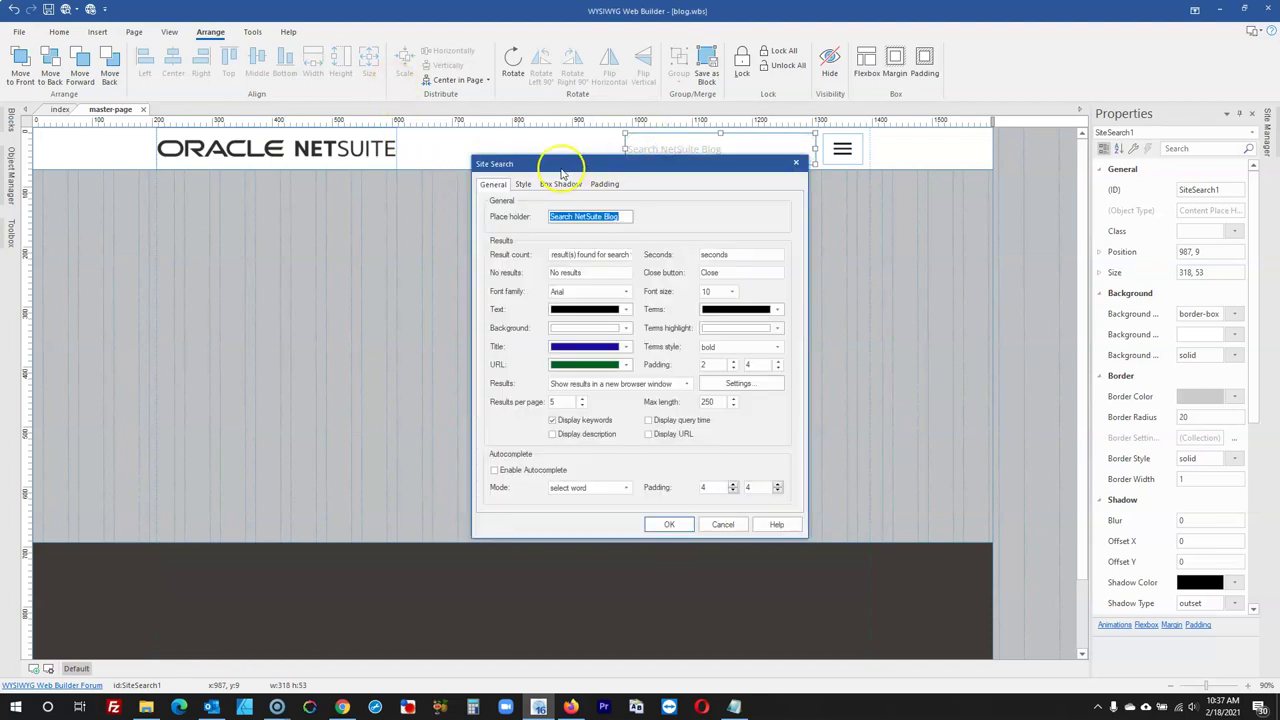
left_click(523, 184)
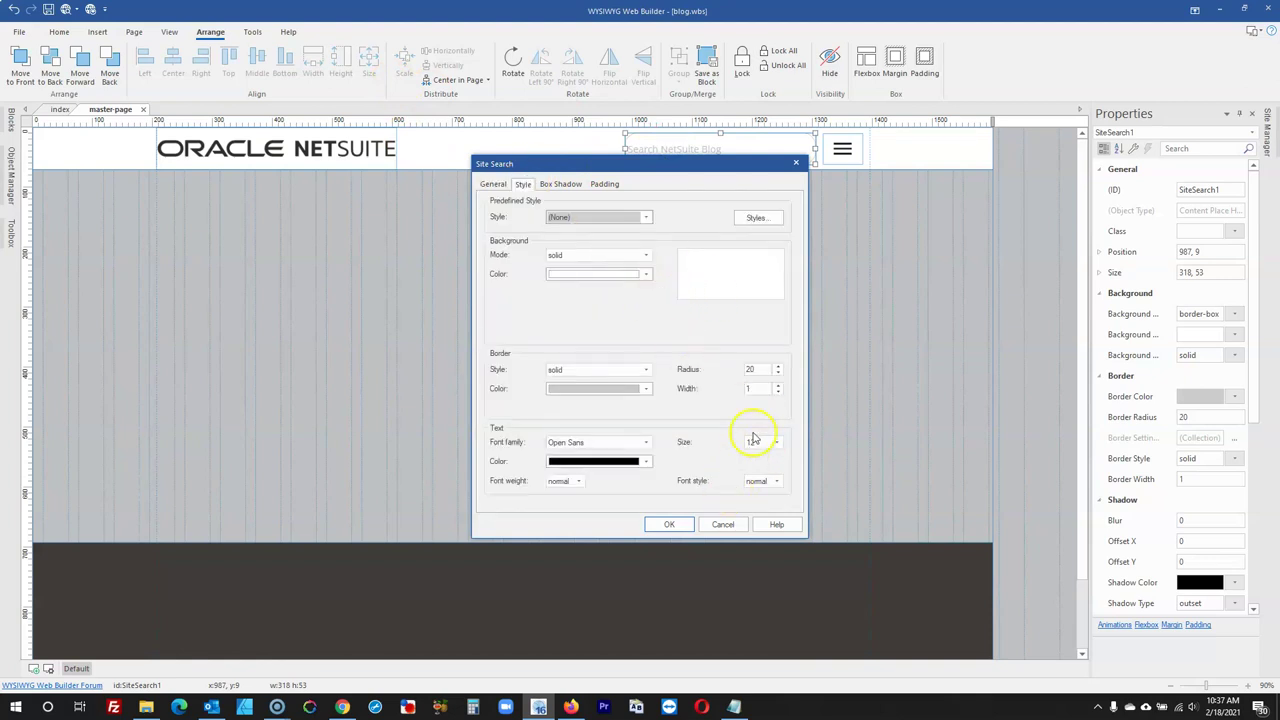
double_click(766, 371)
type("25")
left_click(669, 524)
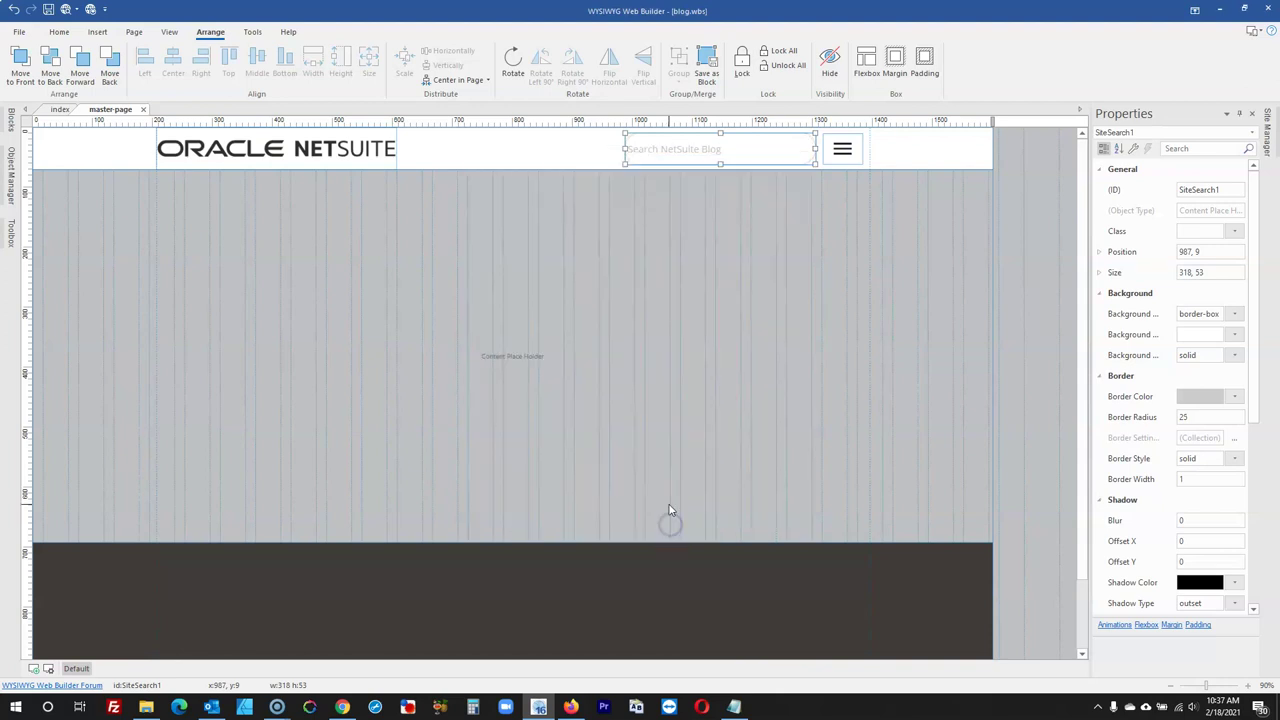
Set the Site Search box's left padding to 20
double_click(688, 151)
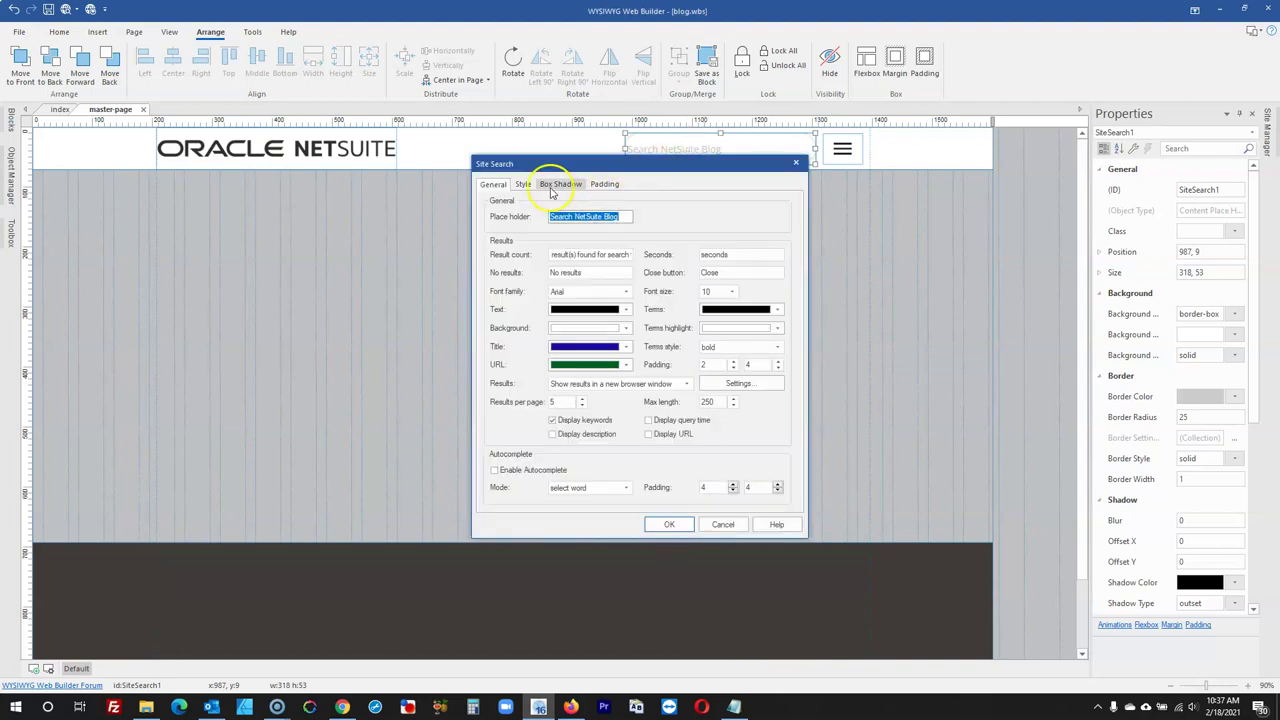
left_click(603, 184)
left_click(560, 218)
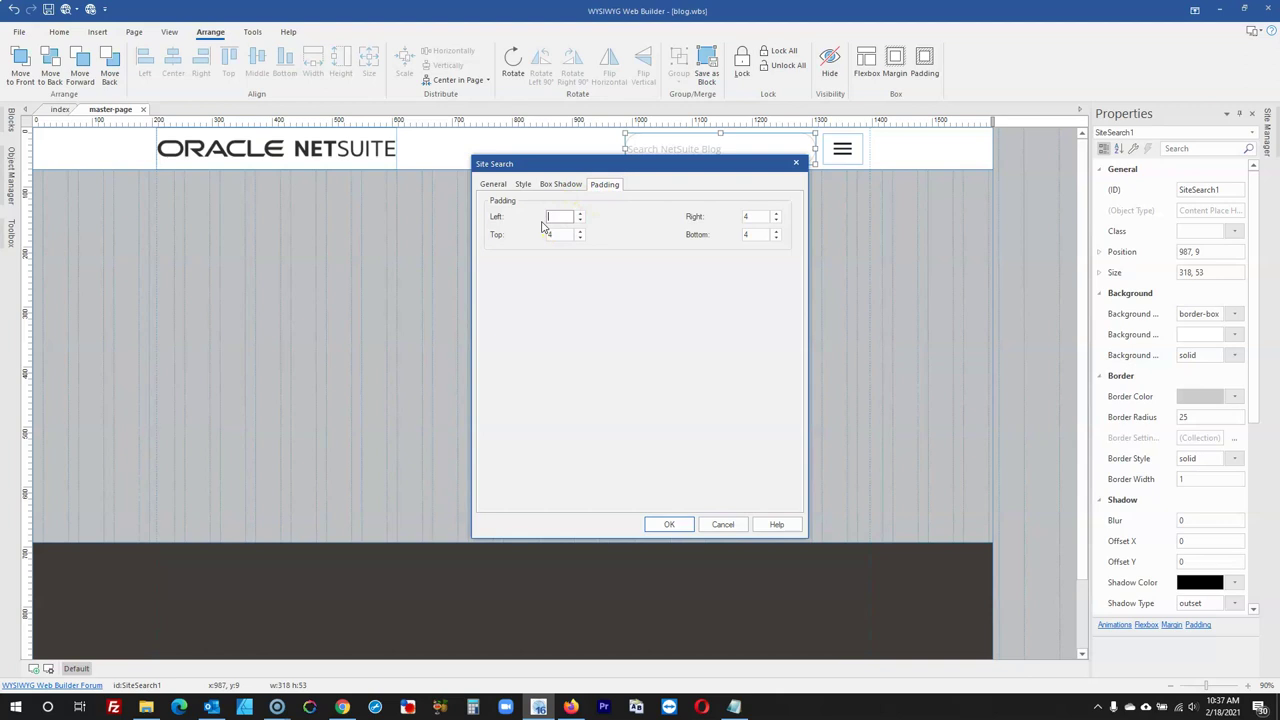
type("20")
left_click(660, 524)
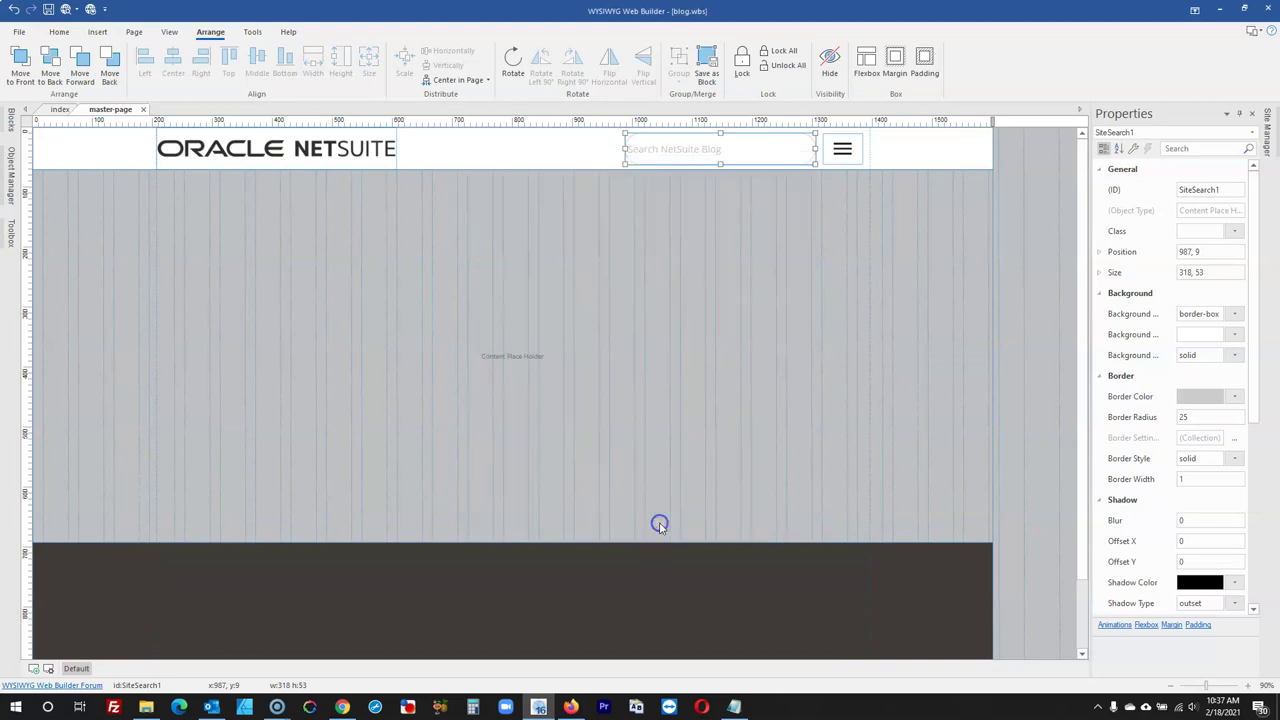
Set the Site Search box's left padding to 30
double_click(642, 155)
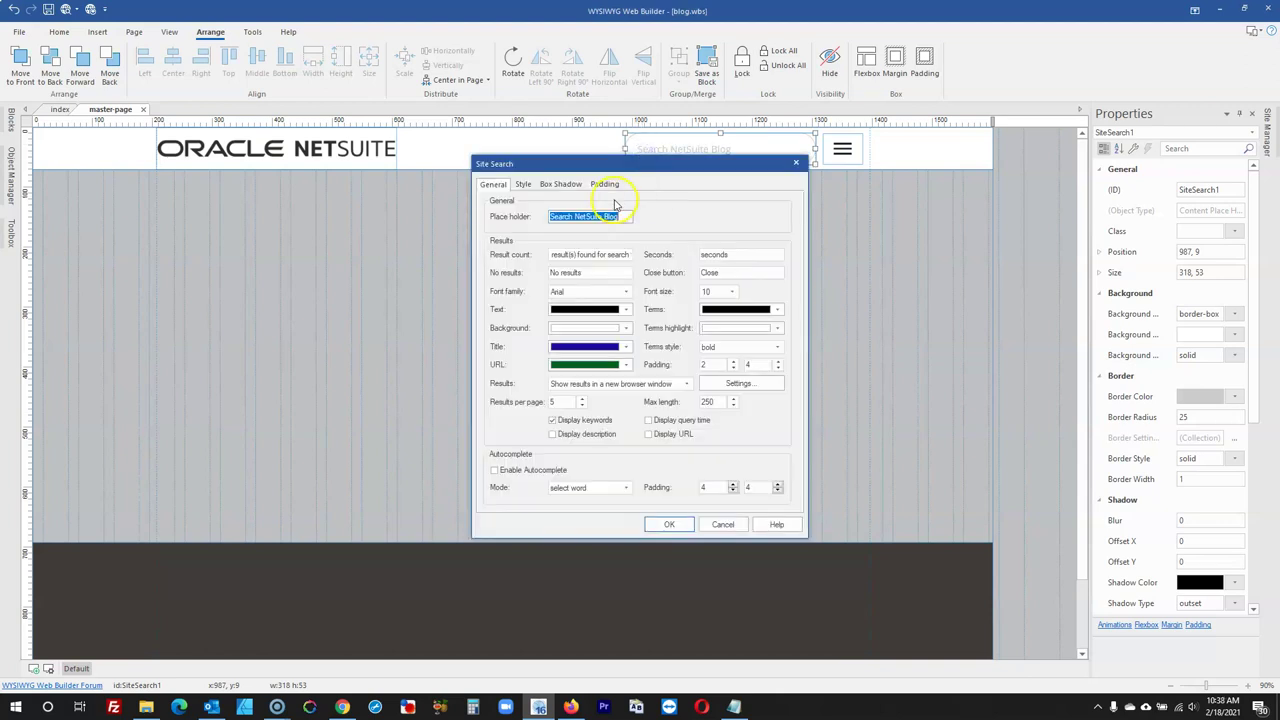
left_click(604, 184)
double_click(567, 217)
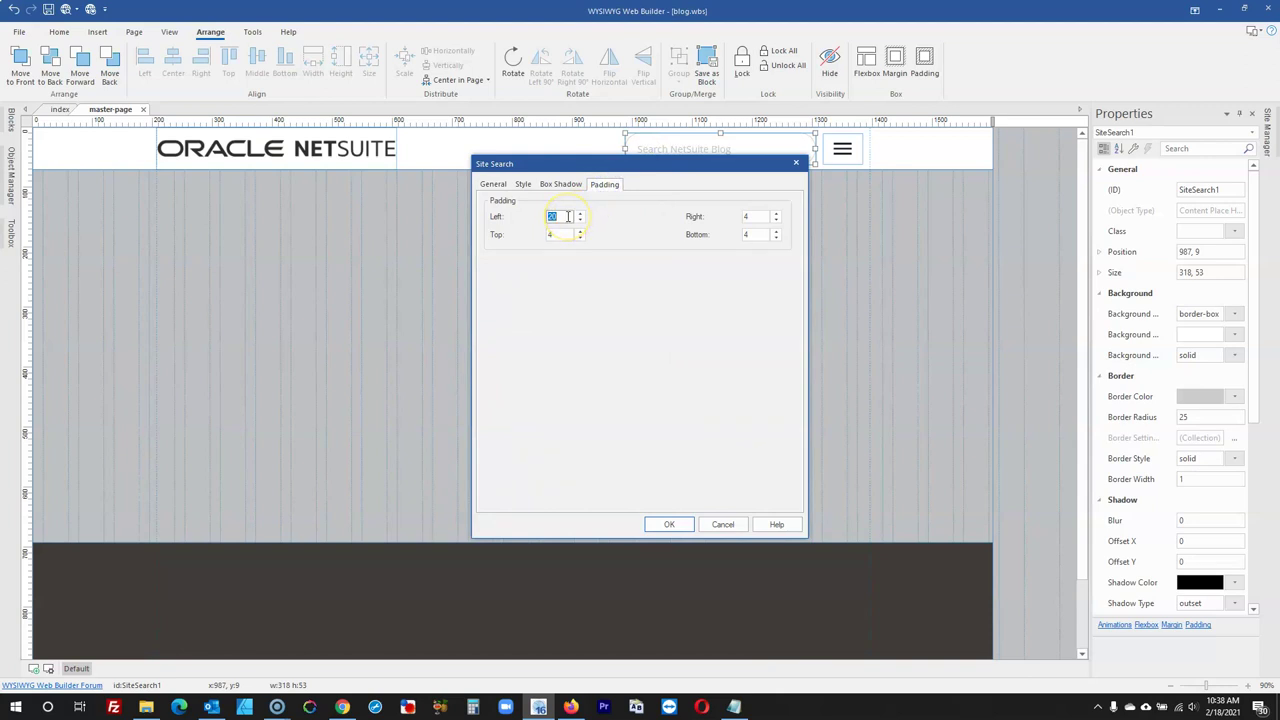
type("30")
left_click(665, 524)
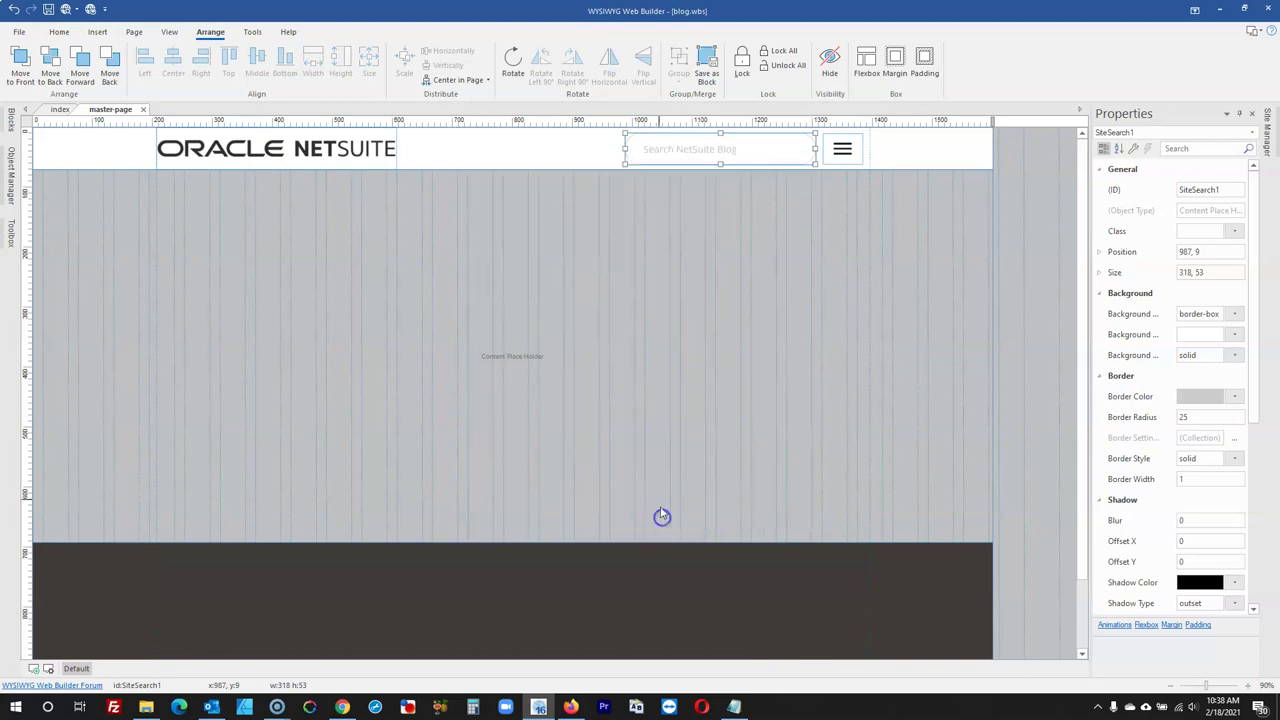
Enable autocomplete for the Site Search and turn on displaying the description and URL in its results
double_click(678, 152)
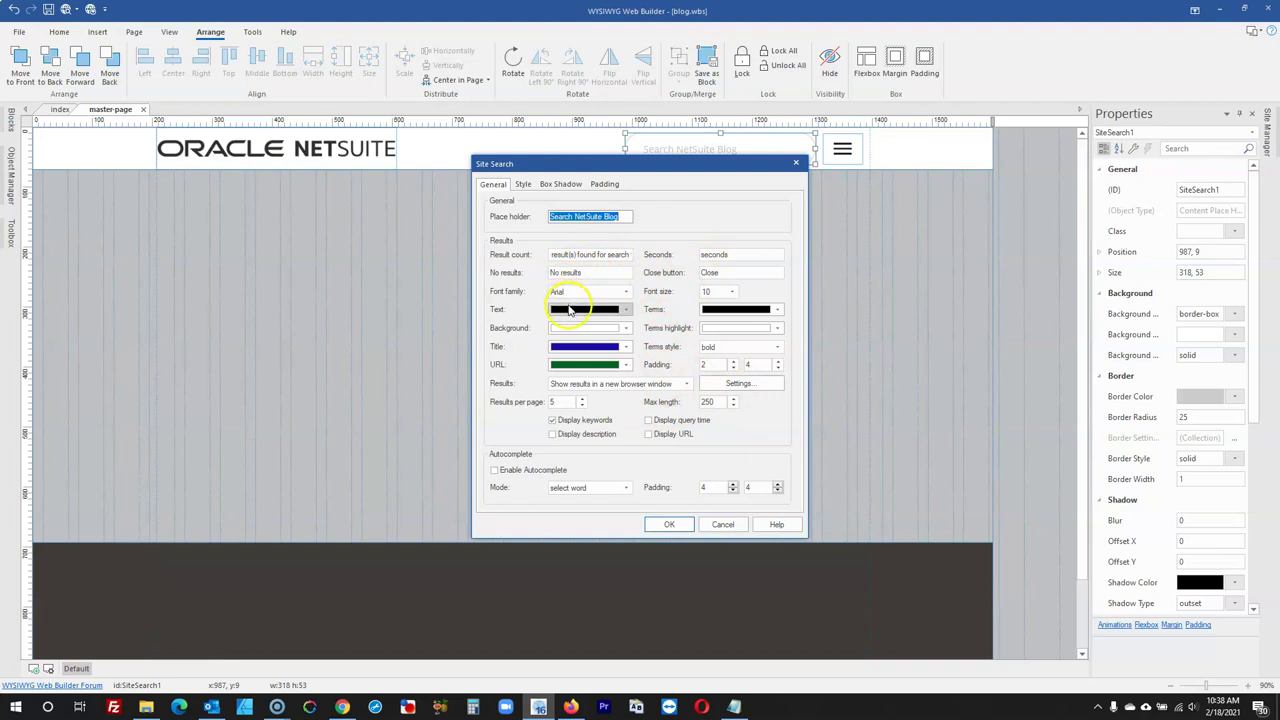
left_click(561, 474)
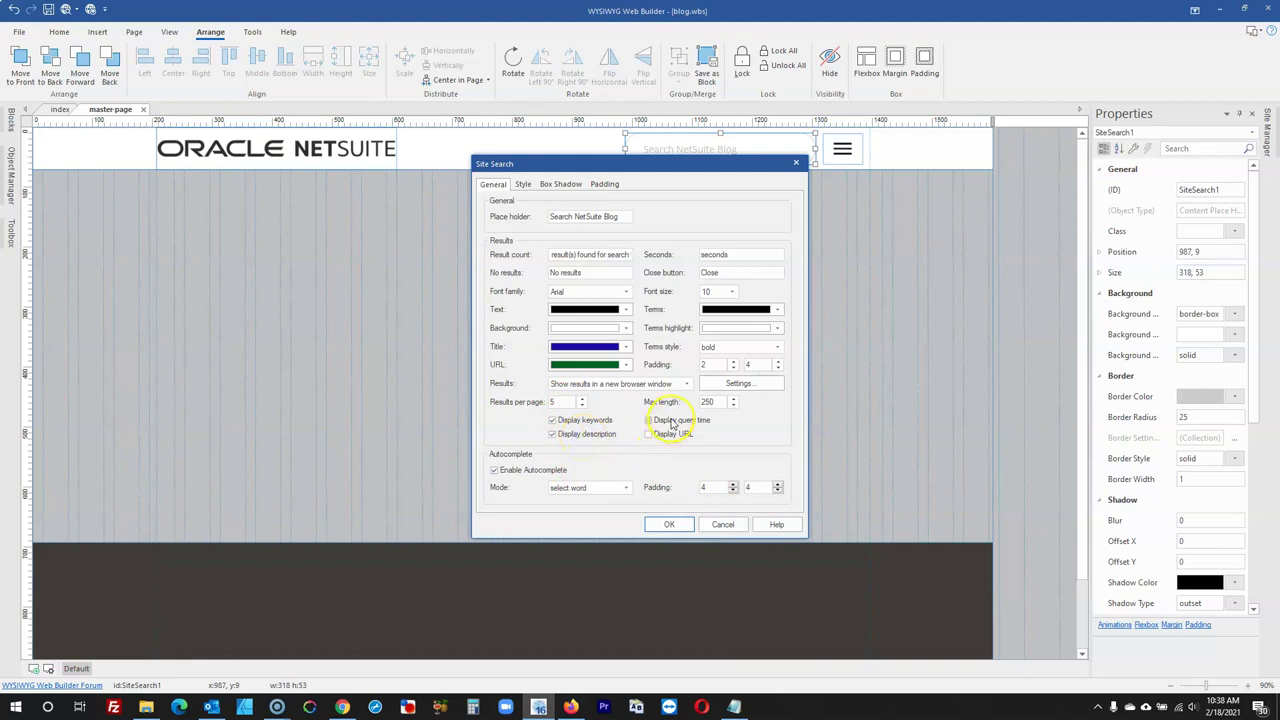
left_click(646, 383)
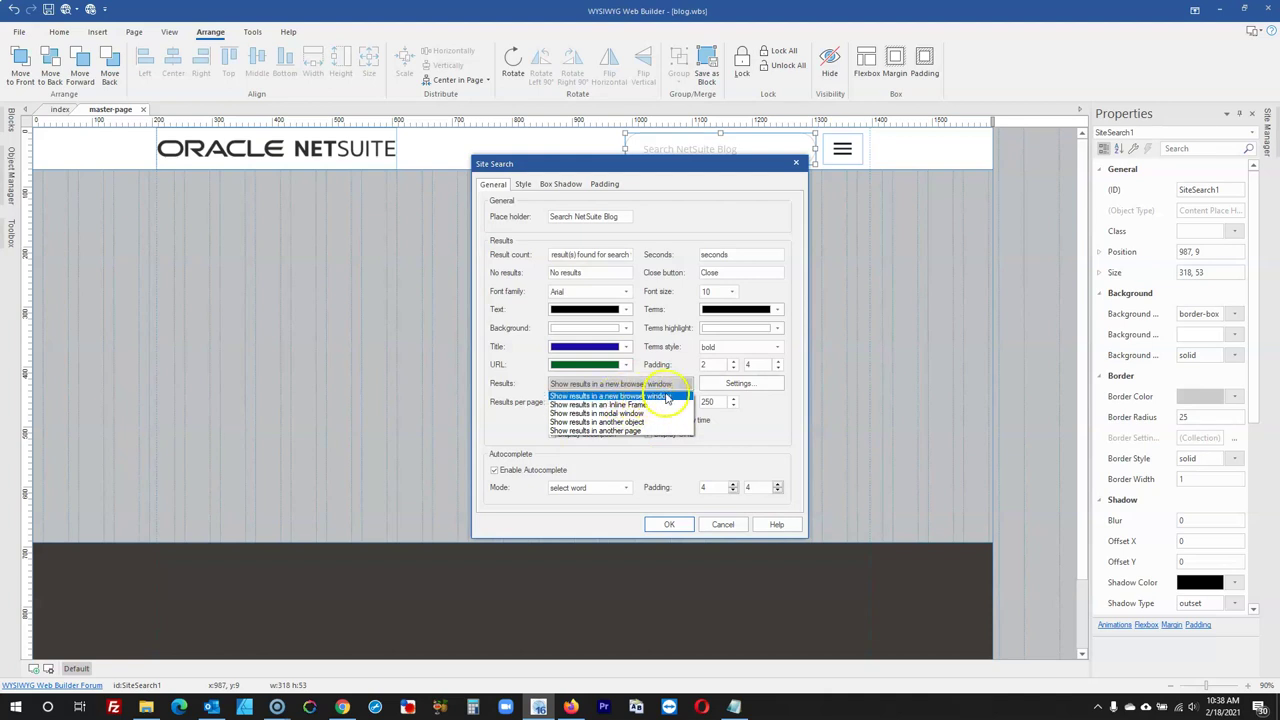
left_click(775, 410)
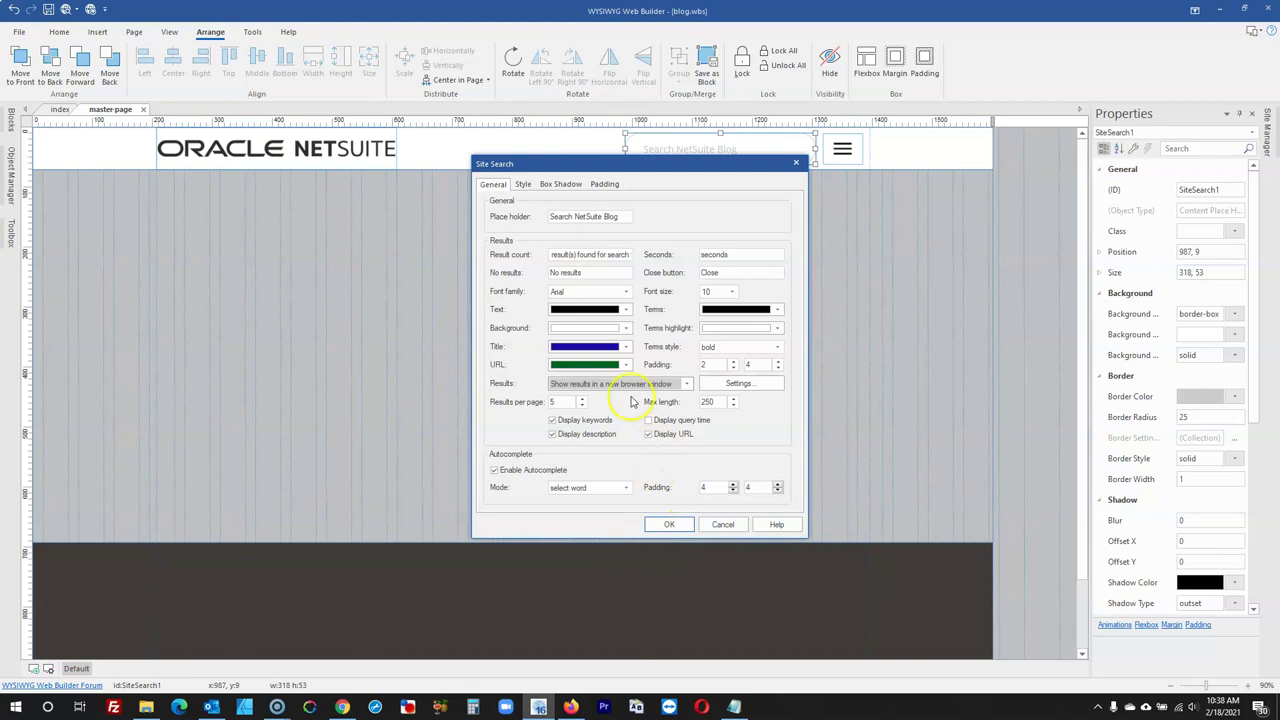
Set the Site Search results font to Open Sans, size 11
left_click(597, 291)
key("o")
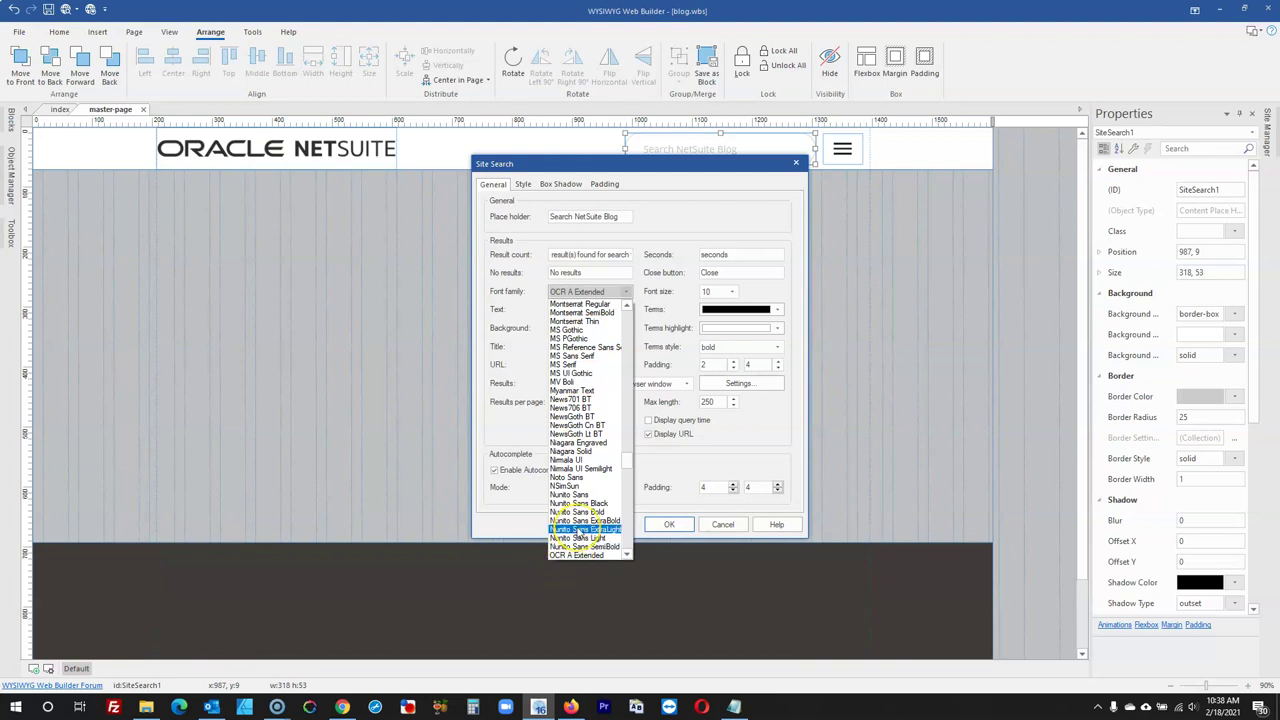
scroll(580, 533, "down", 1)
scroll(579, 538, "down", 1)
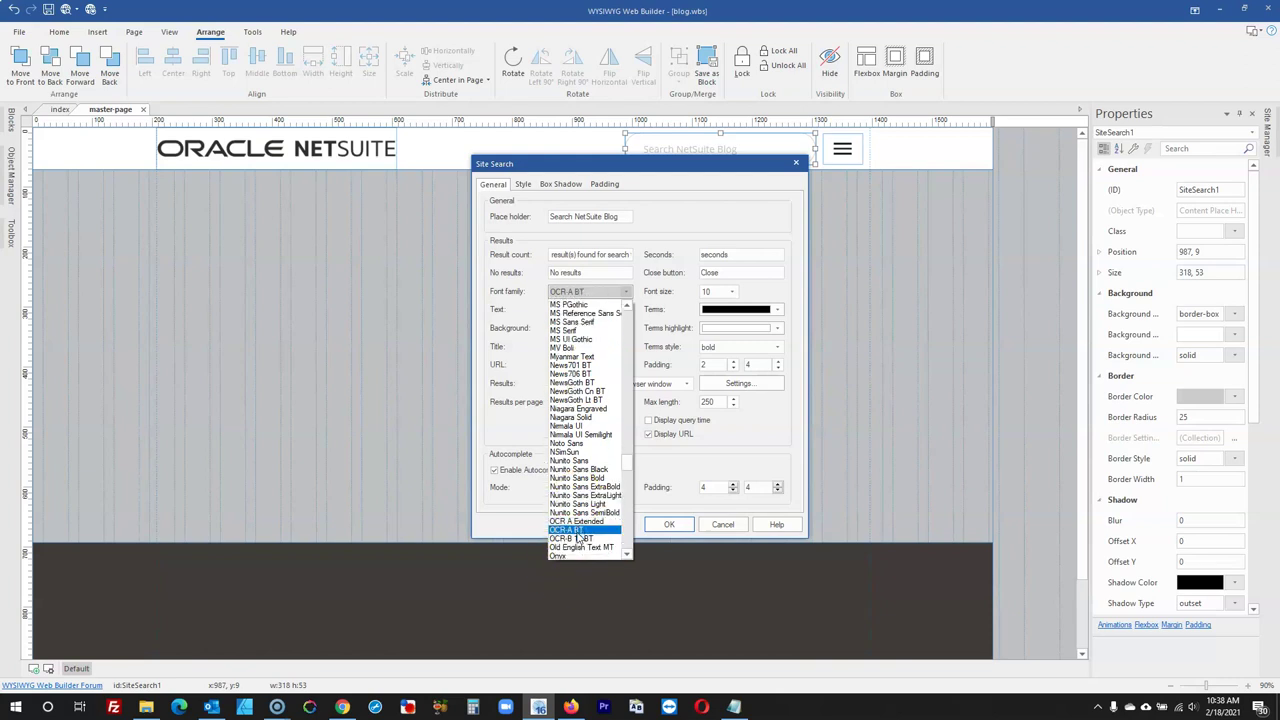
left_click(575, 546)
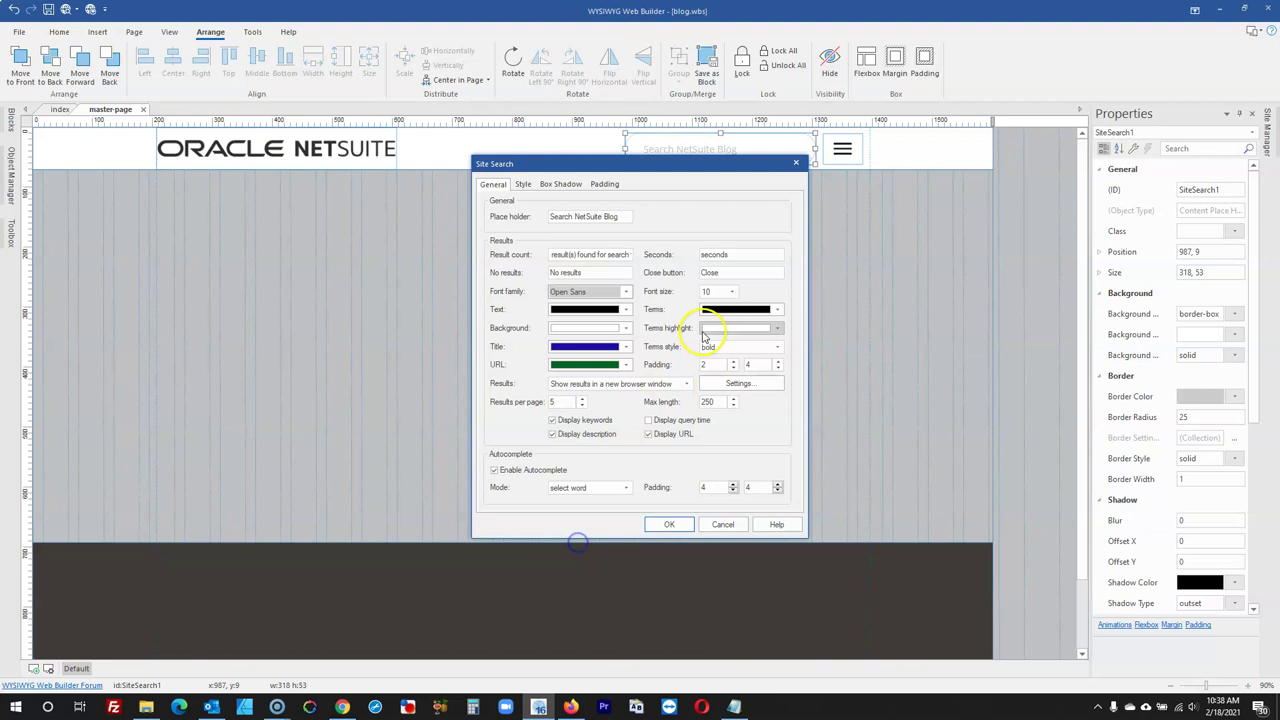
left_click(718, 291)
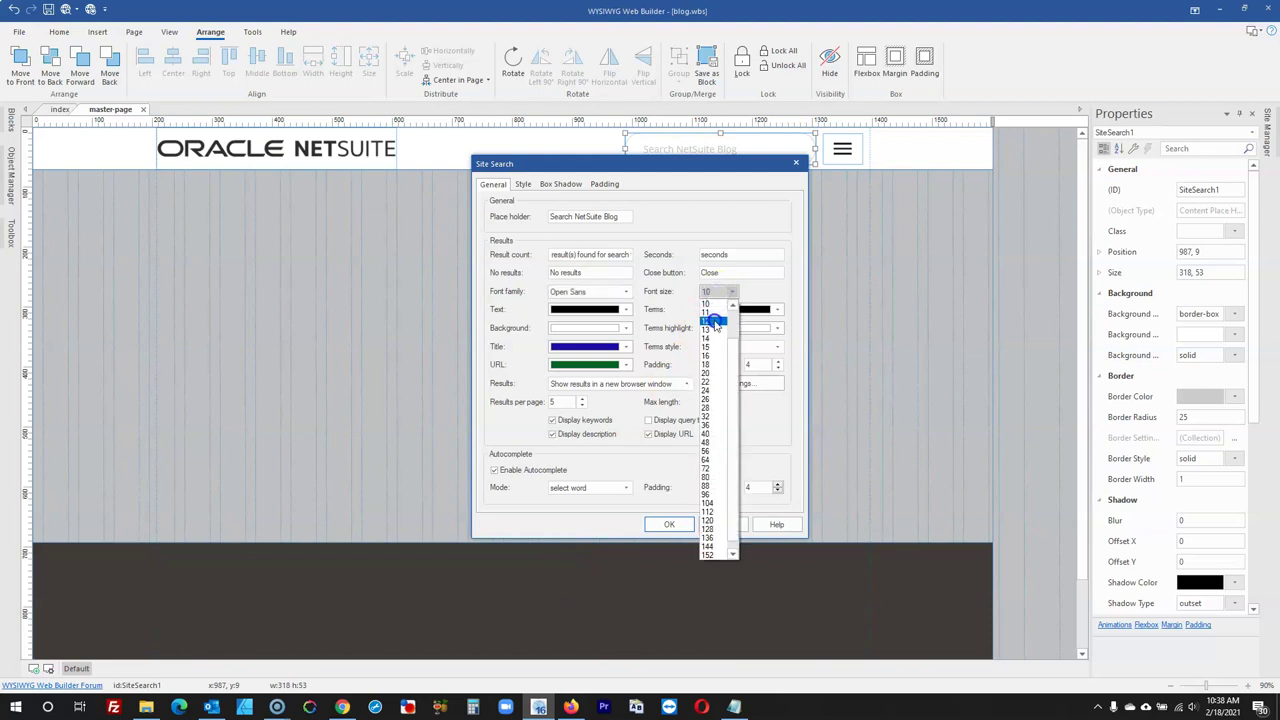
left_click(712, 313)
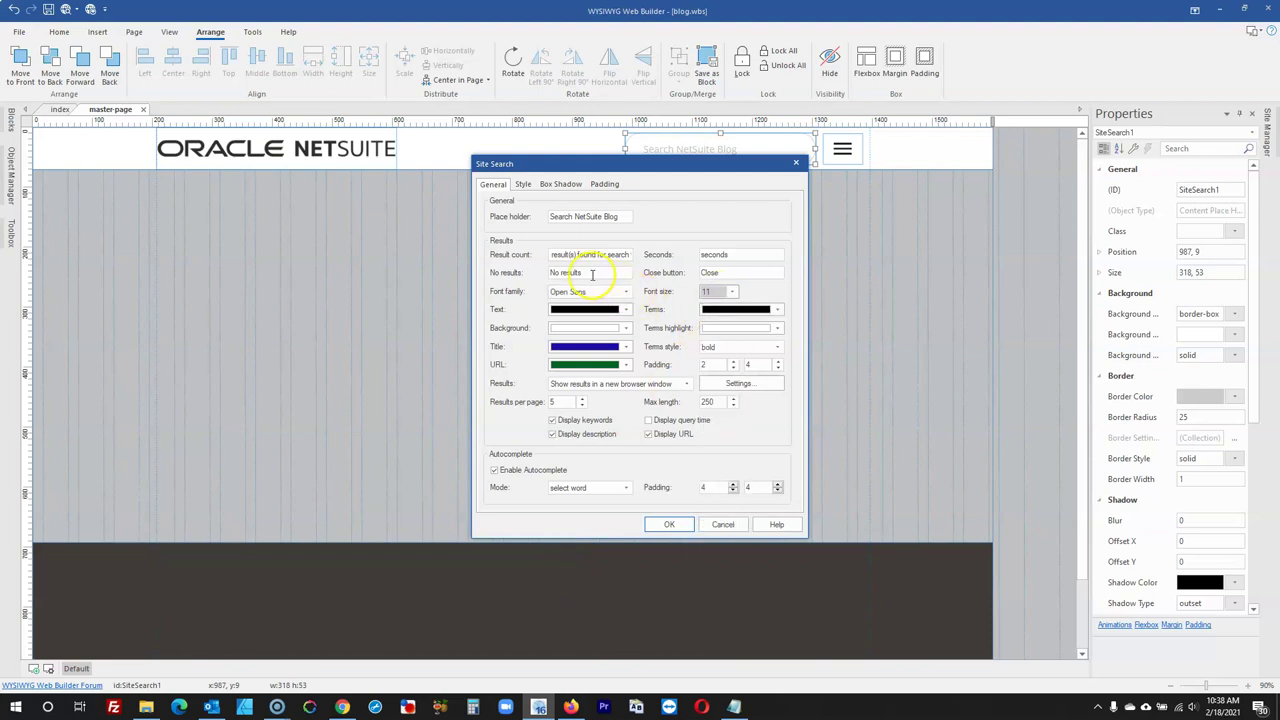
left_click(707, 272)
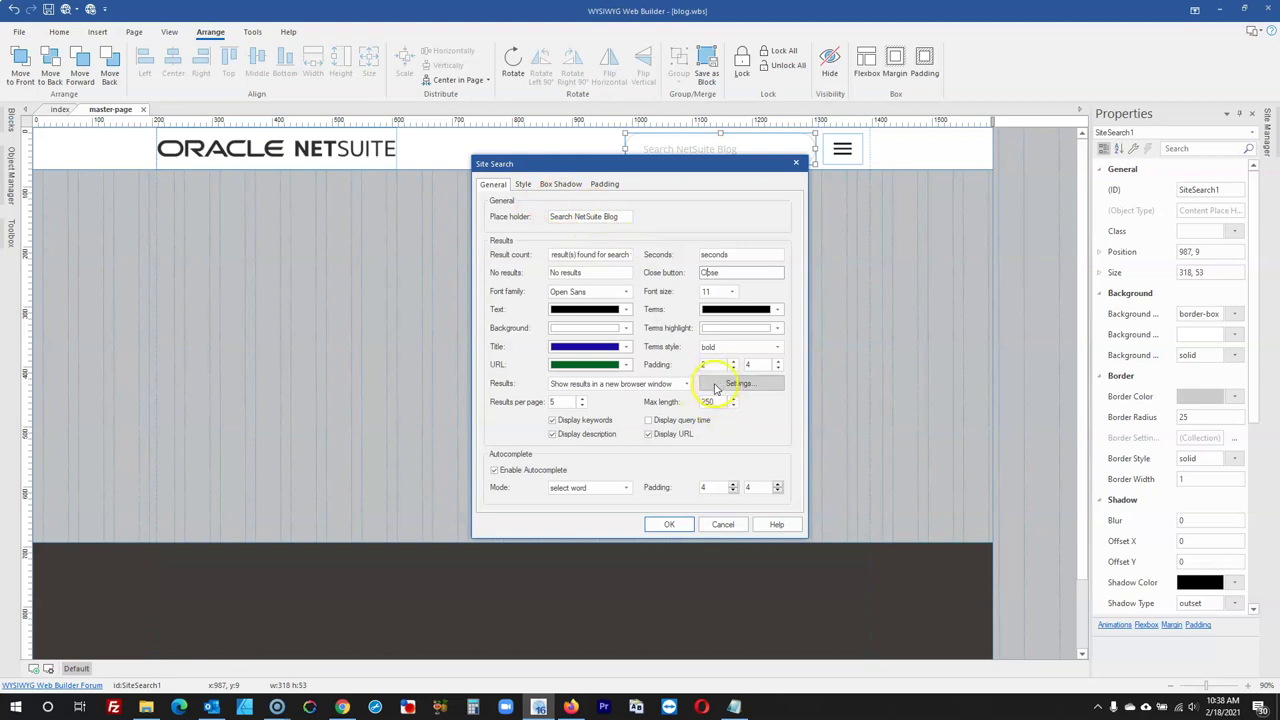
left_click(590, 384)
left_click(597, 385)
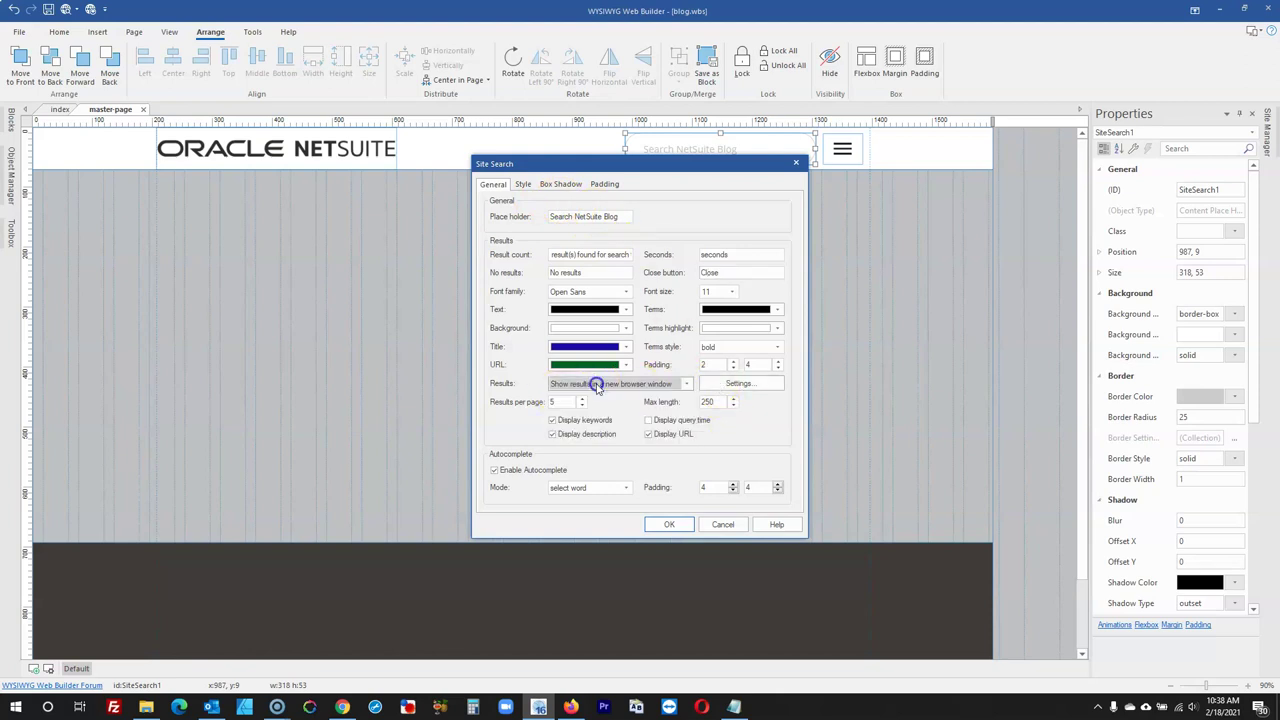
Apply the Site Search settings, then duplicate the header's menu icon and open the copy's icon properties
left_click(669, 530)
left_click(1052, 338)
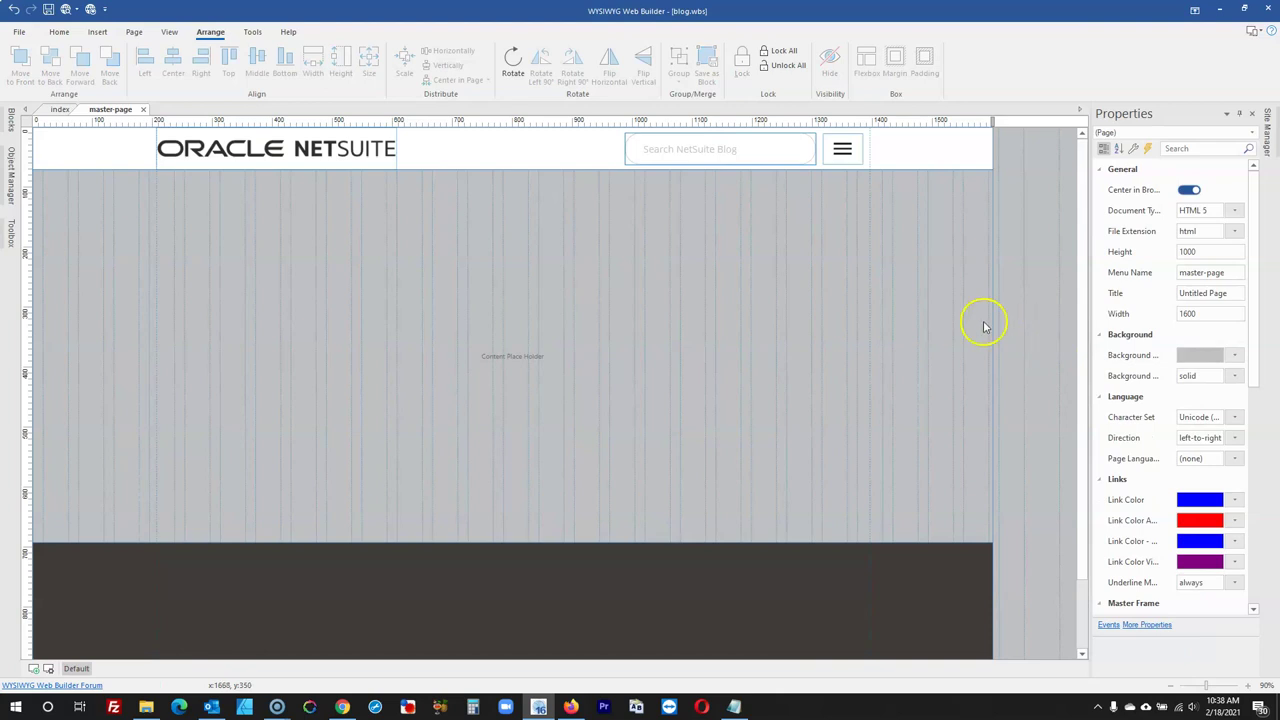
left_click(839, 154)
key("ctrl+v")
double_click(611, 157)
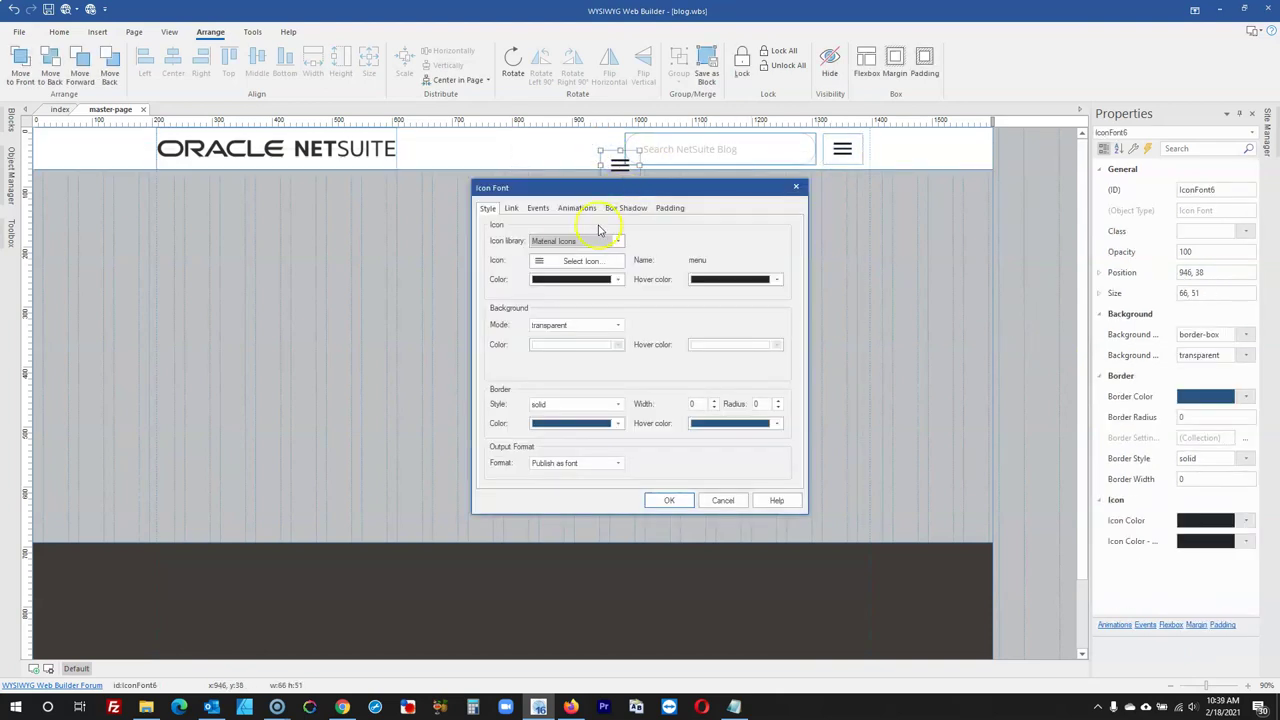
left_click(577, 260)
type("sear")
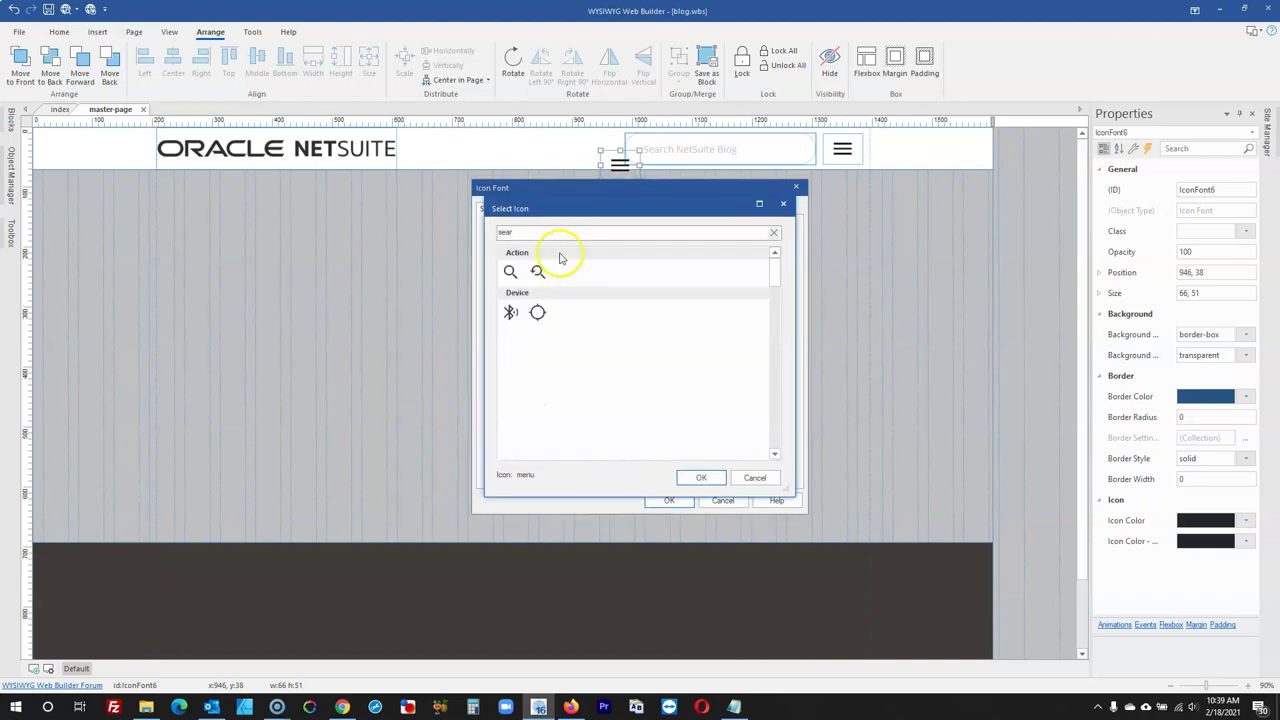
type("ma")
key("BackSpace")
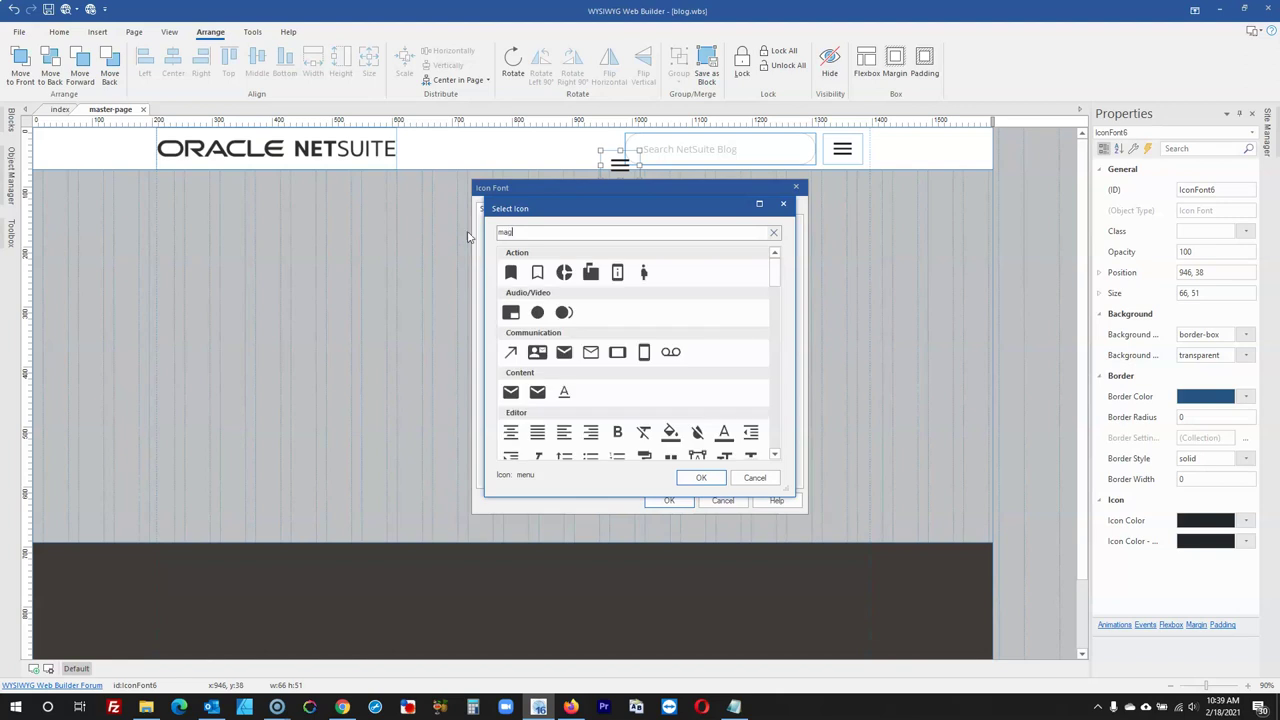
type("ag")
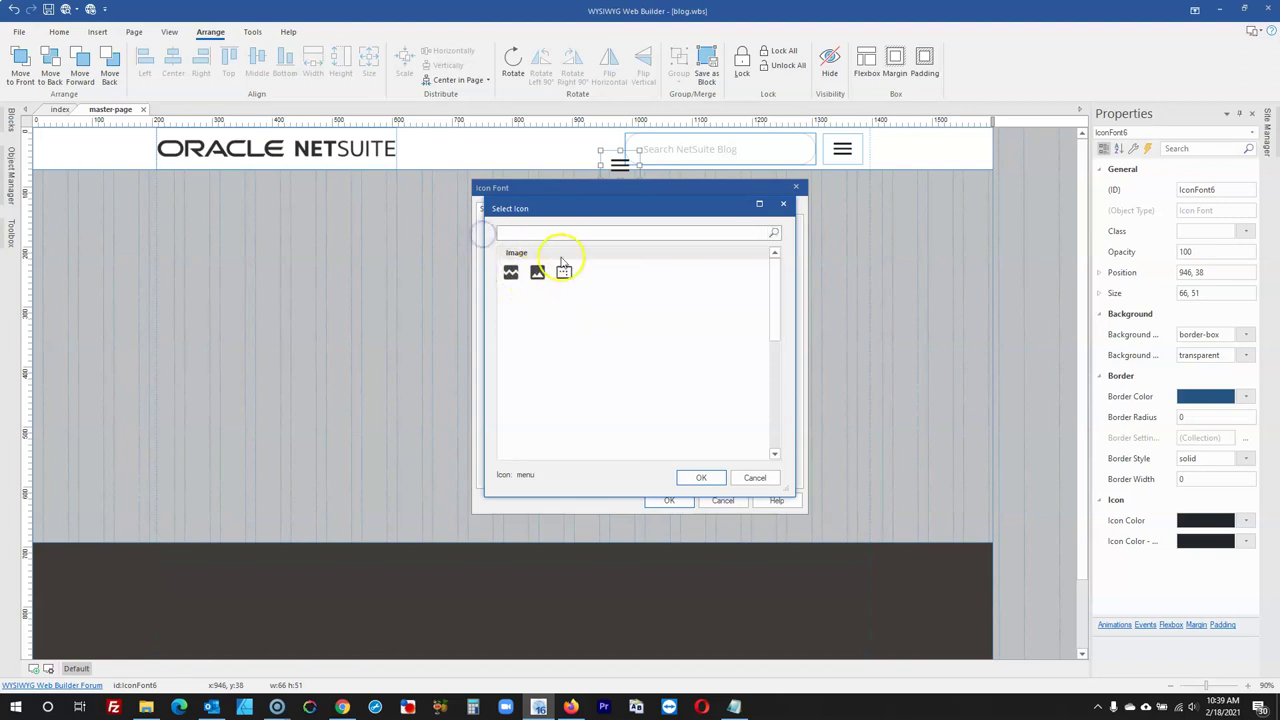
key("BackSpace")
left_click(783, 203)
Replace the copied icon with the plain magnifying glass from the FontAwesome library, checking the search icon on the NetSuite blog in Firefox
left_click(610, 241)
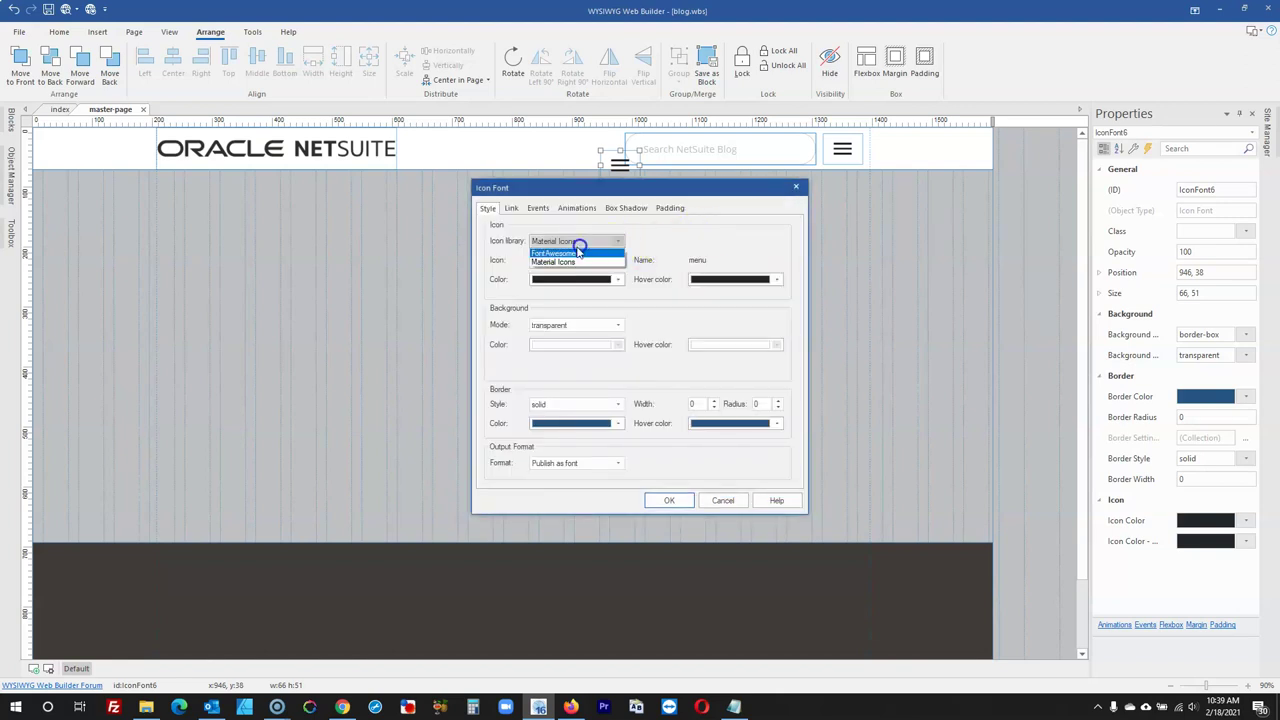
left_click(565, 257)
left_click(565, 260)
type("s")
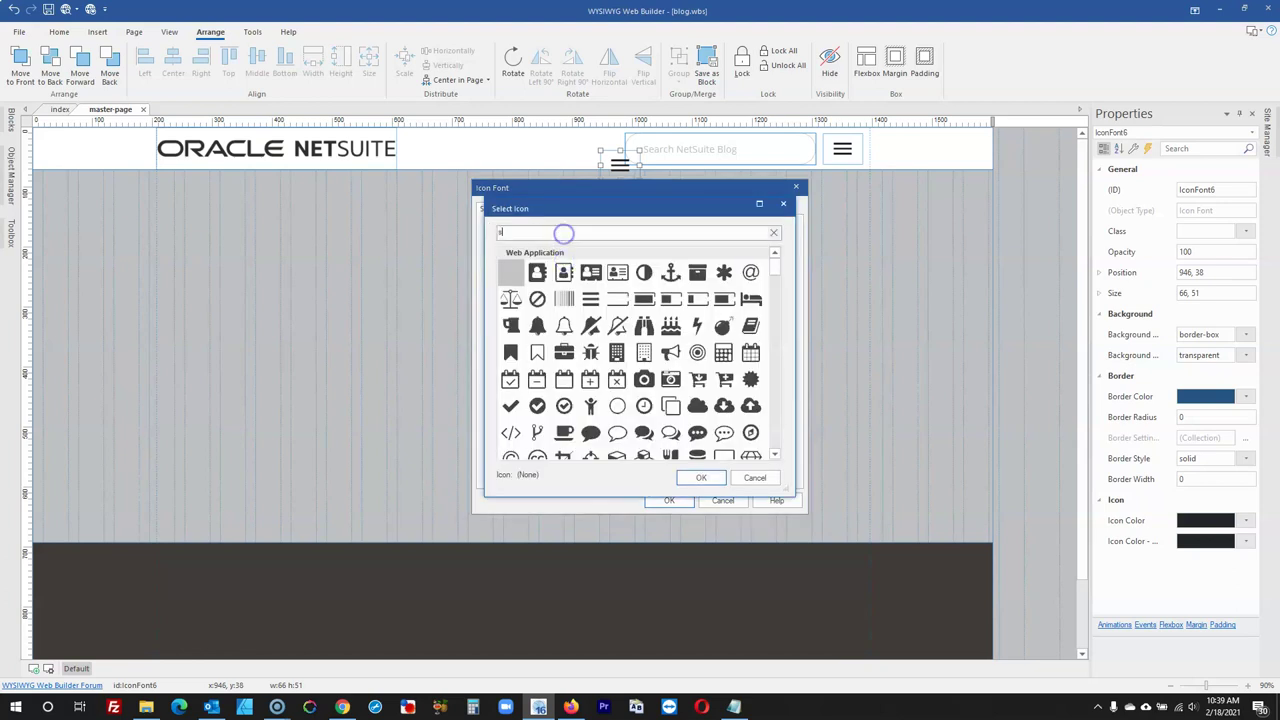
type("ear")
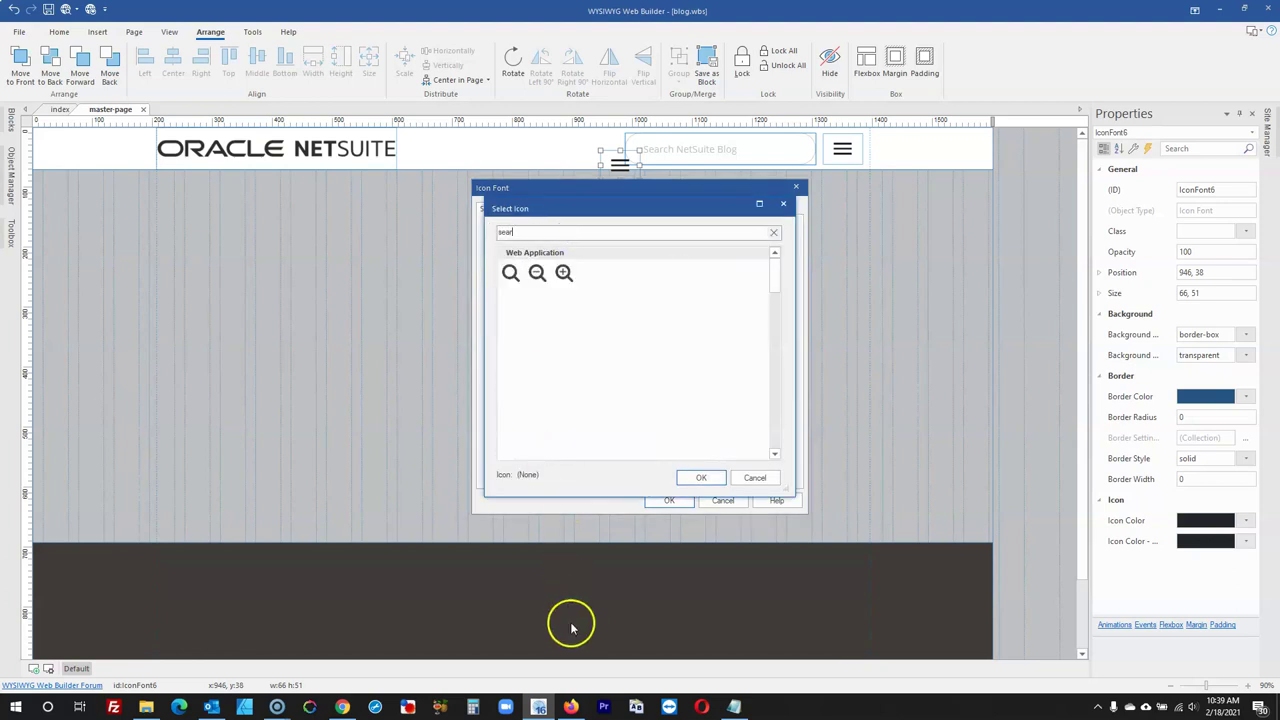
left_click(570, 707)
left_click(62, 11)
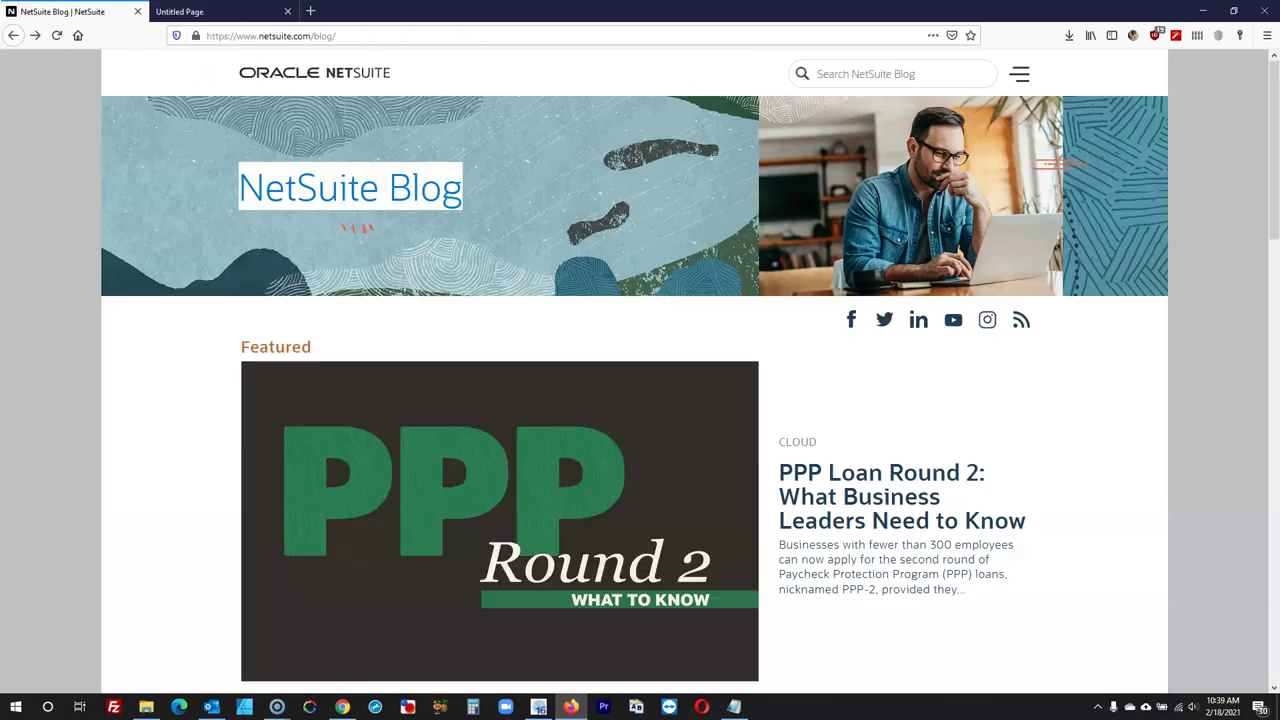
left_click(1203, 11)
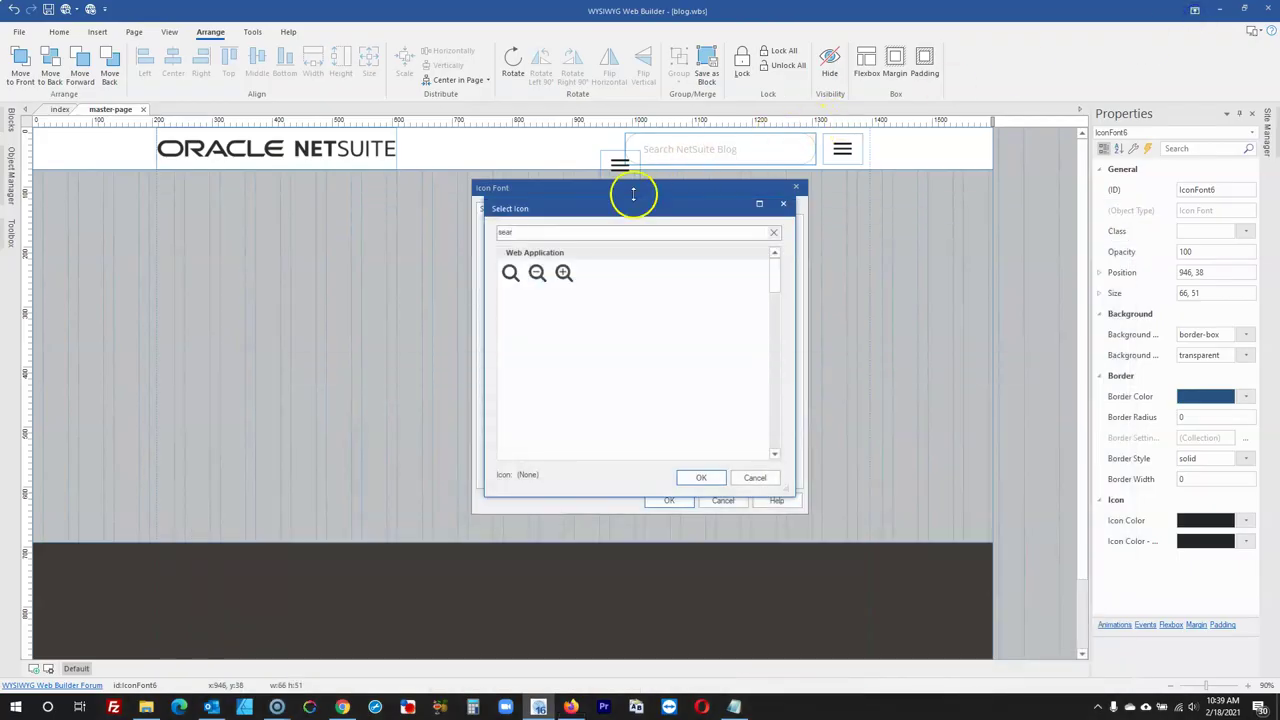
left_click_drag(550, 232, 450, 232)
key("BackSpace")
left_click(701, 477)
left_click(667, 500)
Shrink the magnifying-glass icon and set its size to 30 by 30
left_click(649, 246)
left_click(617, 163)
left_click_drag(632, 176, 624, 170)
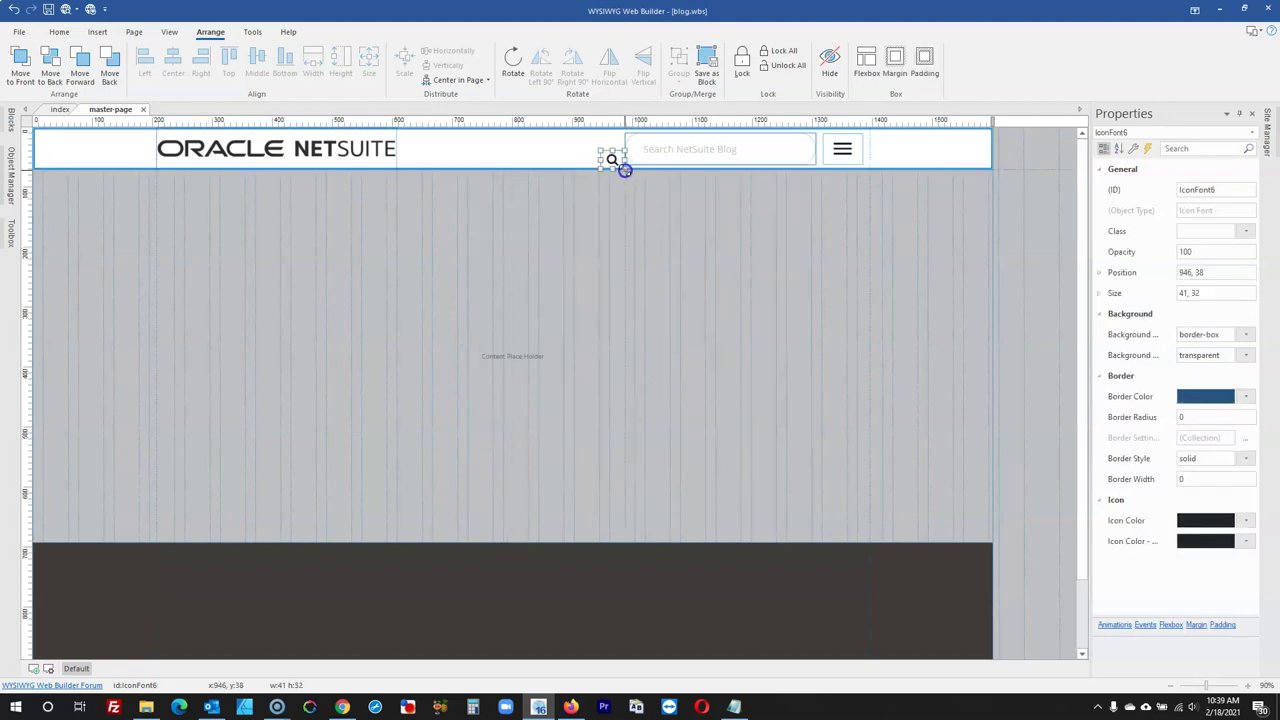
left_click(1215, 291)
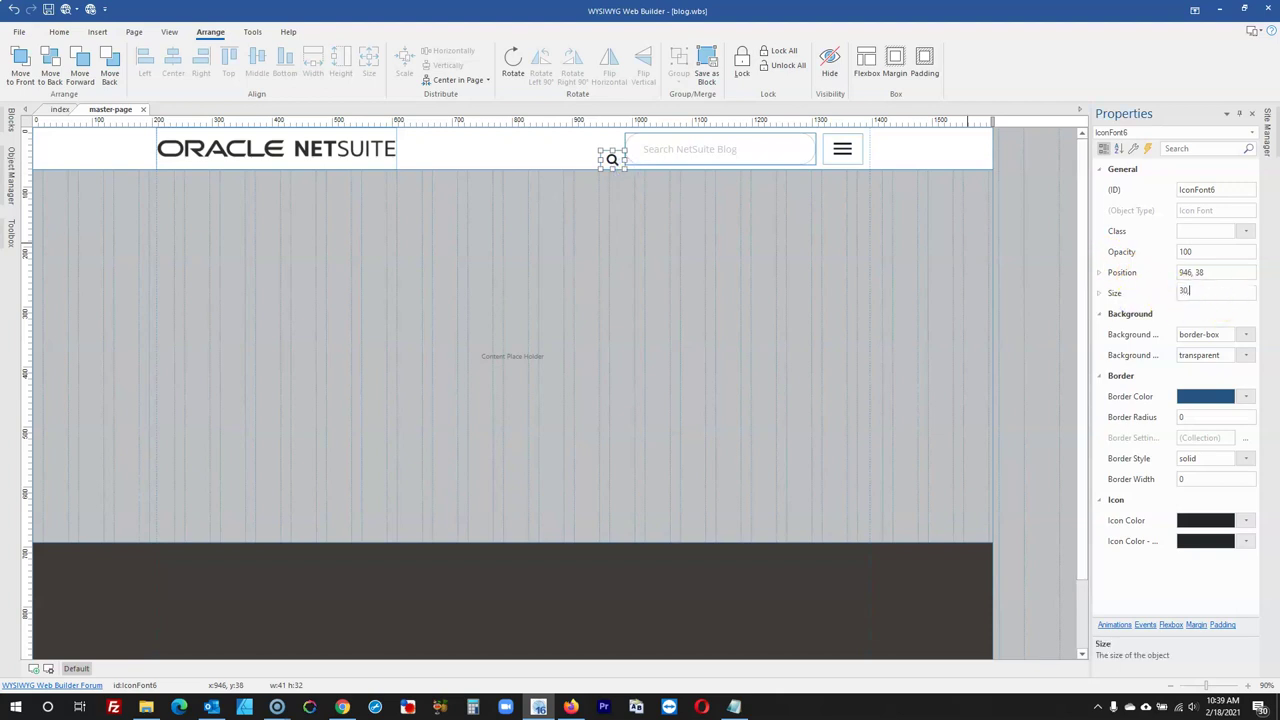
type("30,30")
key("Return")
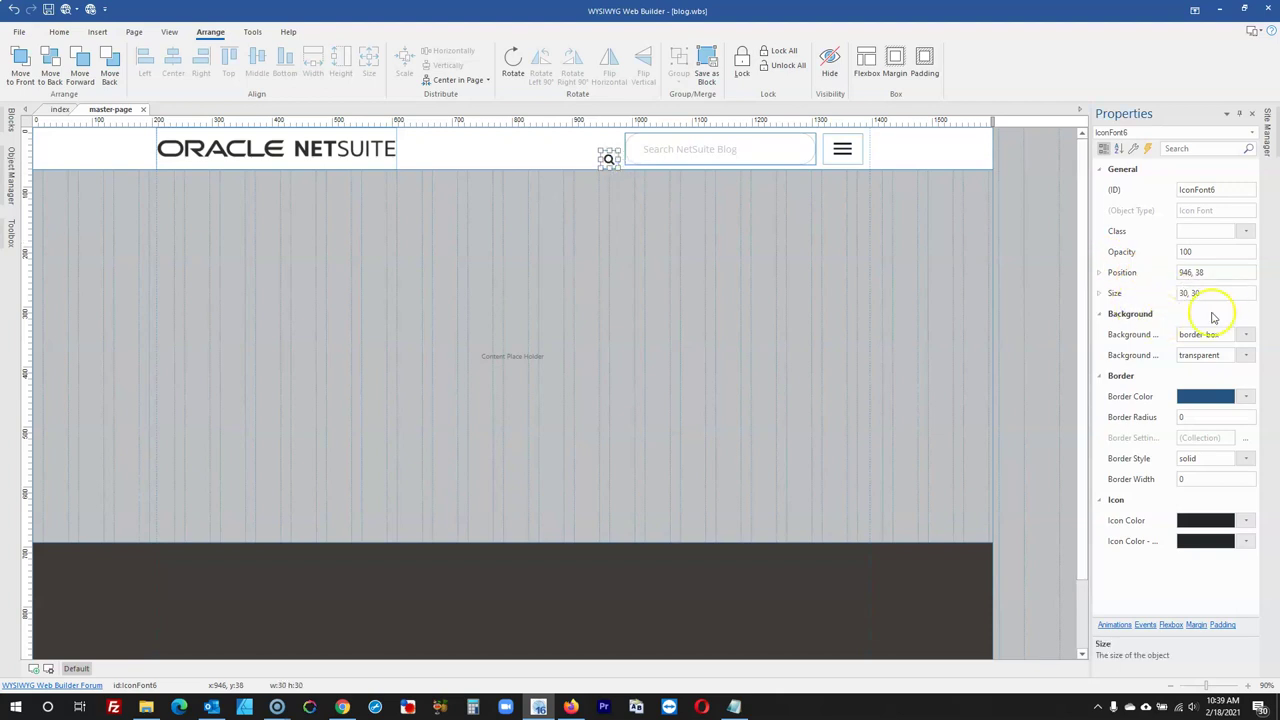
Move the magnifying-glass icon into the start of the Site Search box and set its size to 33 by 33
left_click(988, 237)
left_click_drag(606, 157, 634, 147)
left_click(1135, 300)
type("33")
key("Return")
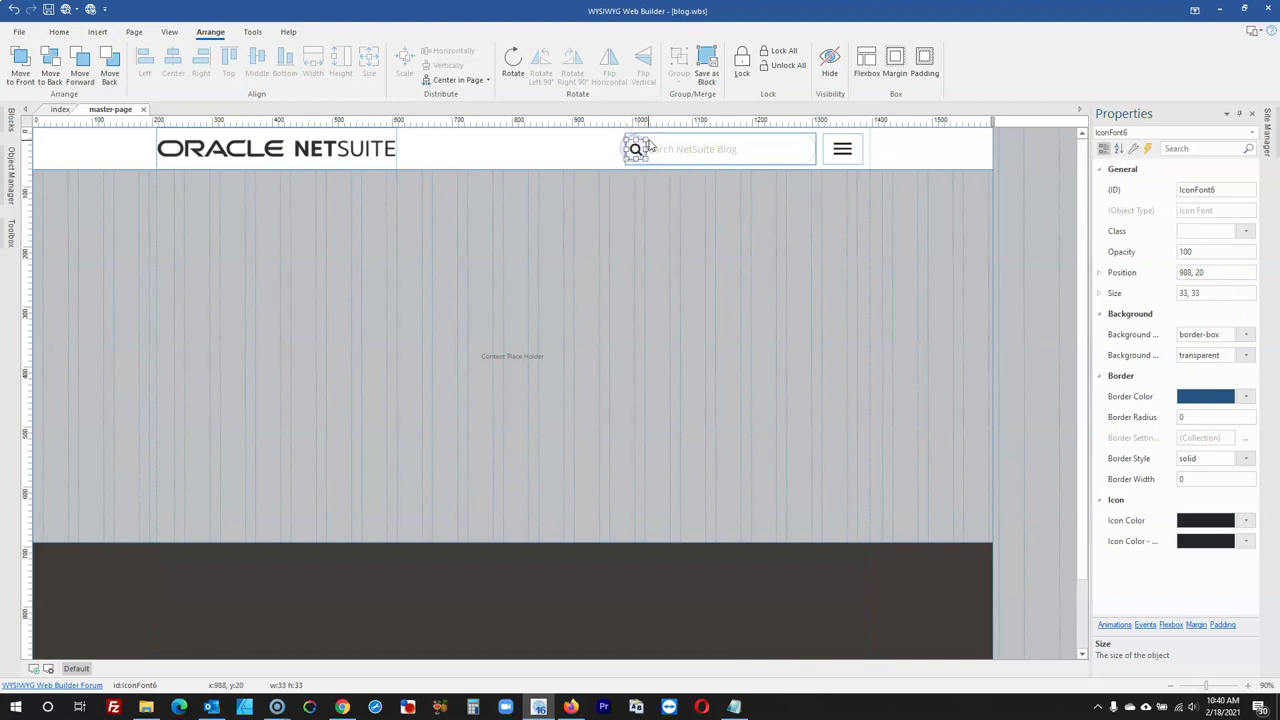
Shift the magnifier icon in the search box to x 994 and center it vertically in the header
left_click_drag(646, 143, 652, 148)
right_click(643, 152)
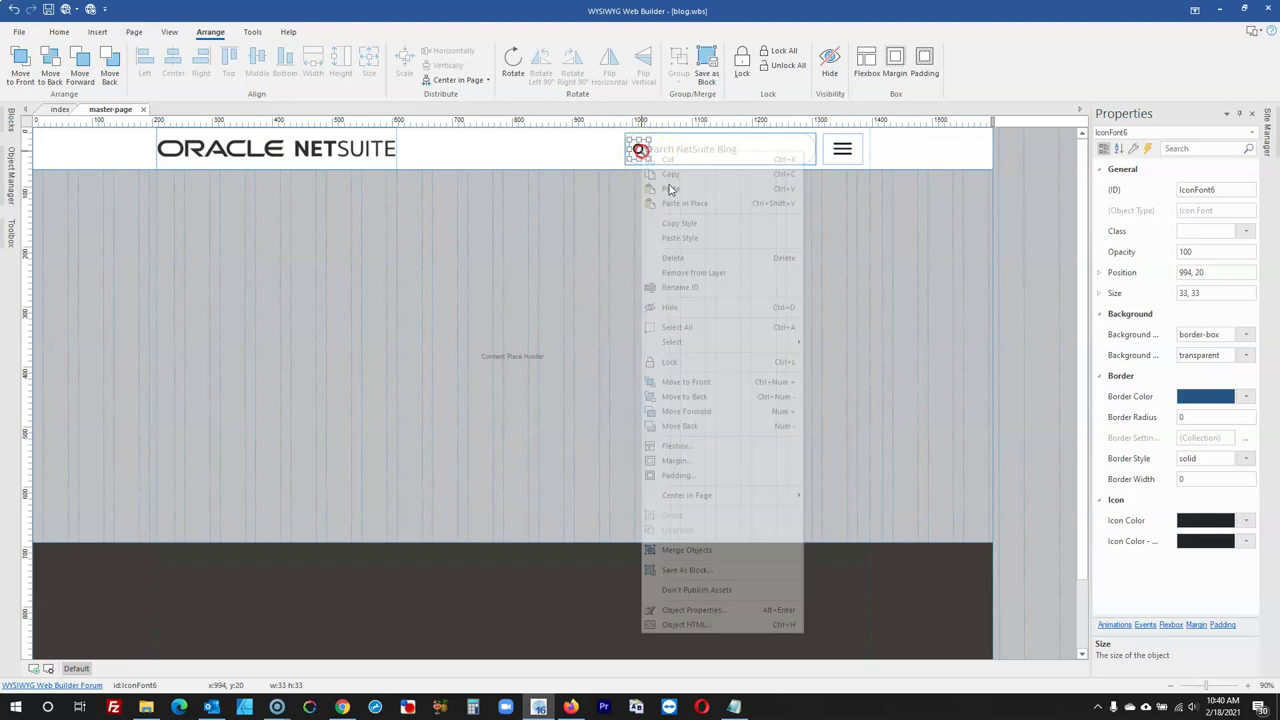
left_click(776, 496)
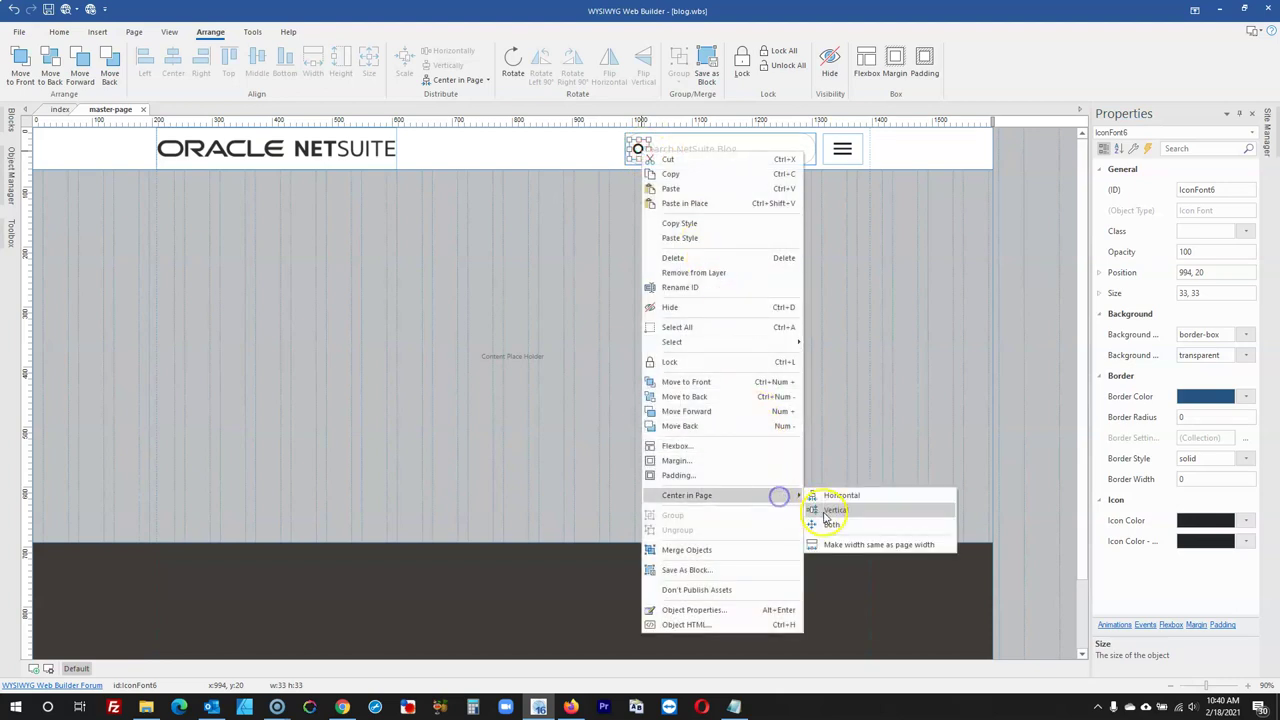
left_click(829, 511)
left_click(1010, 255)
Set the site search field's left padding to 30 so its placeholder text clears the magnifier icon
left_click(740, 152)
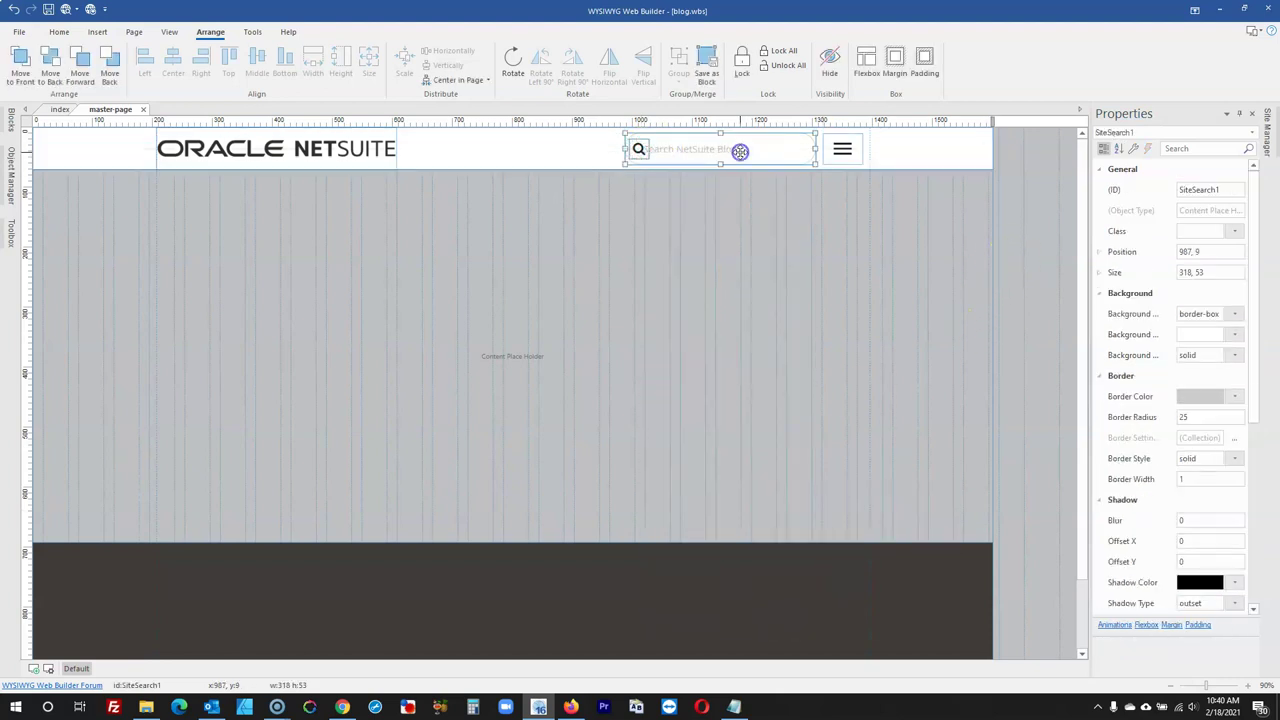
double_click(740, 152)
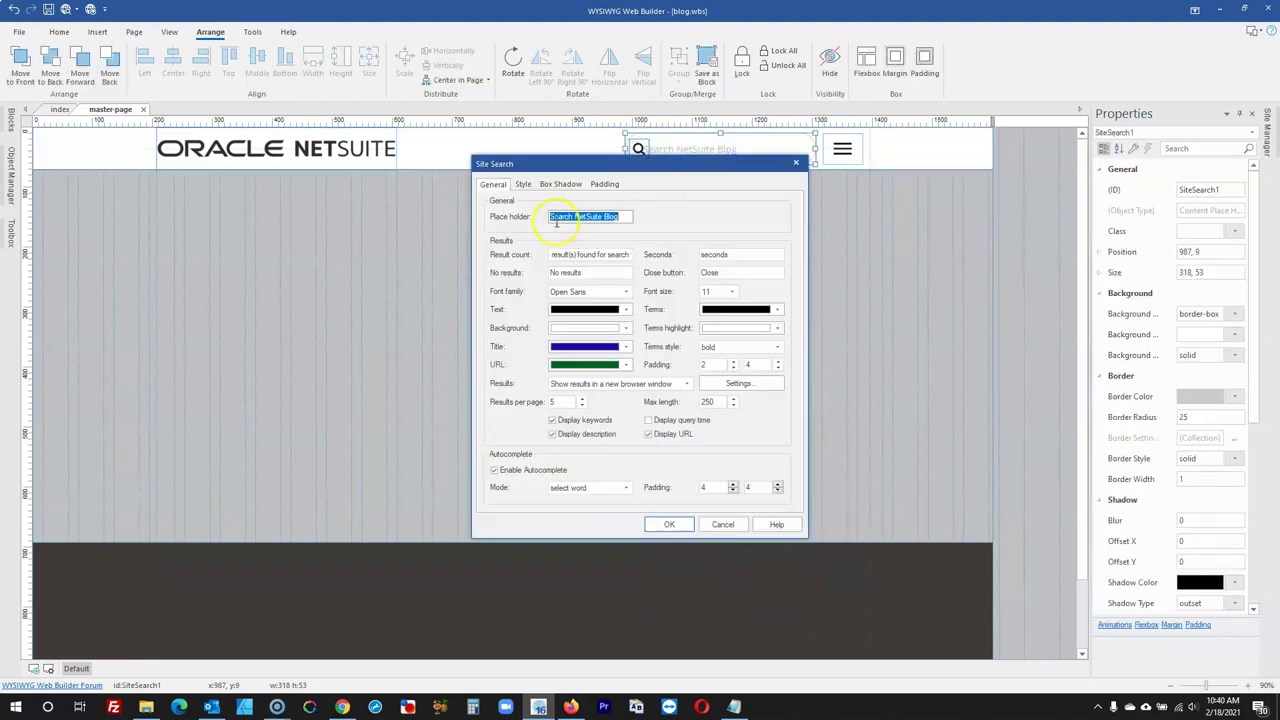
left_click(604, 184)
double_click(556, 216)
type("30")
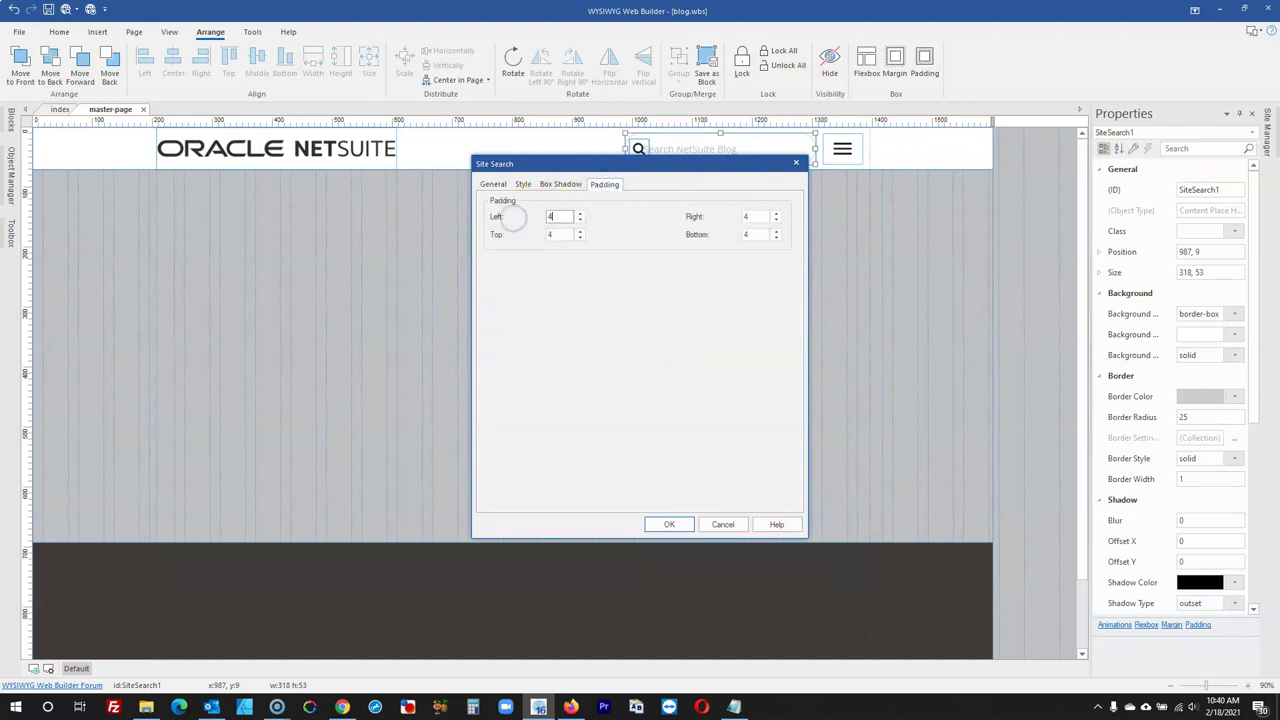
left_click(669, 524)
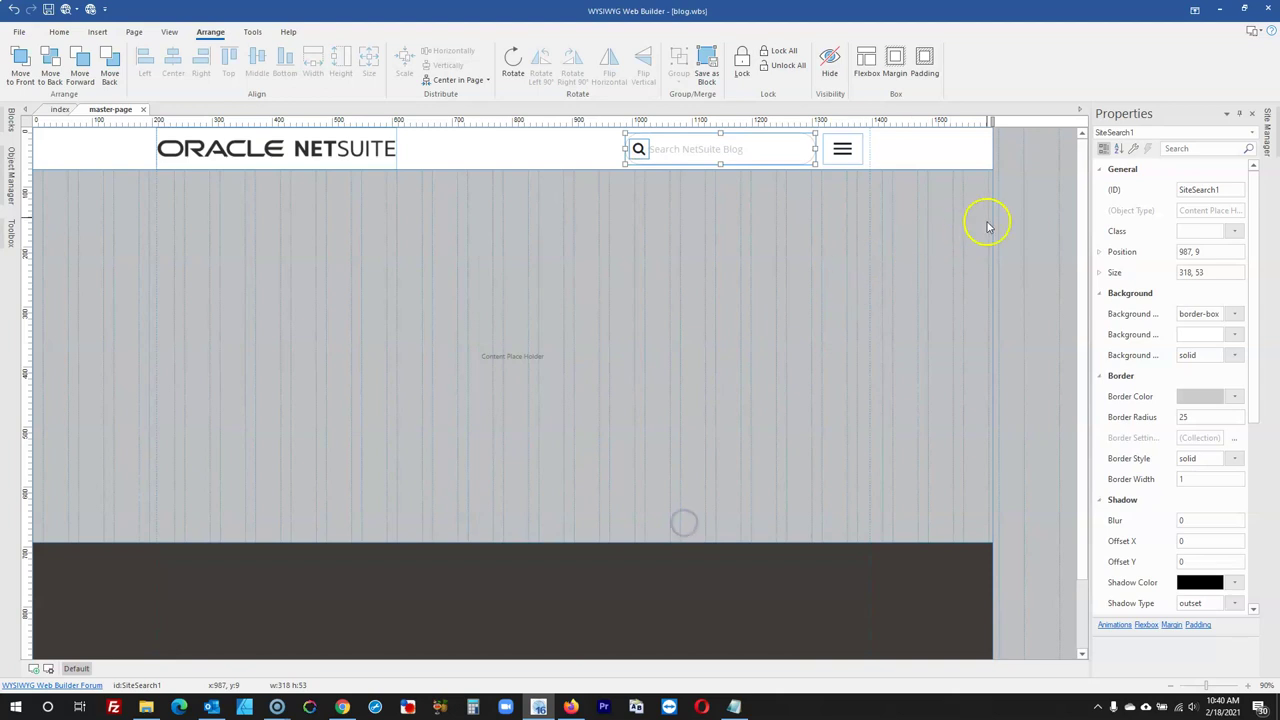
left_click(1031, 210)
Inspect the search box dimensions on the live NetSuite blog in Firefox and adjust the site search field's width
left_click(712, 140)
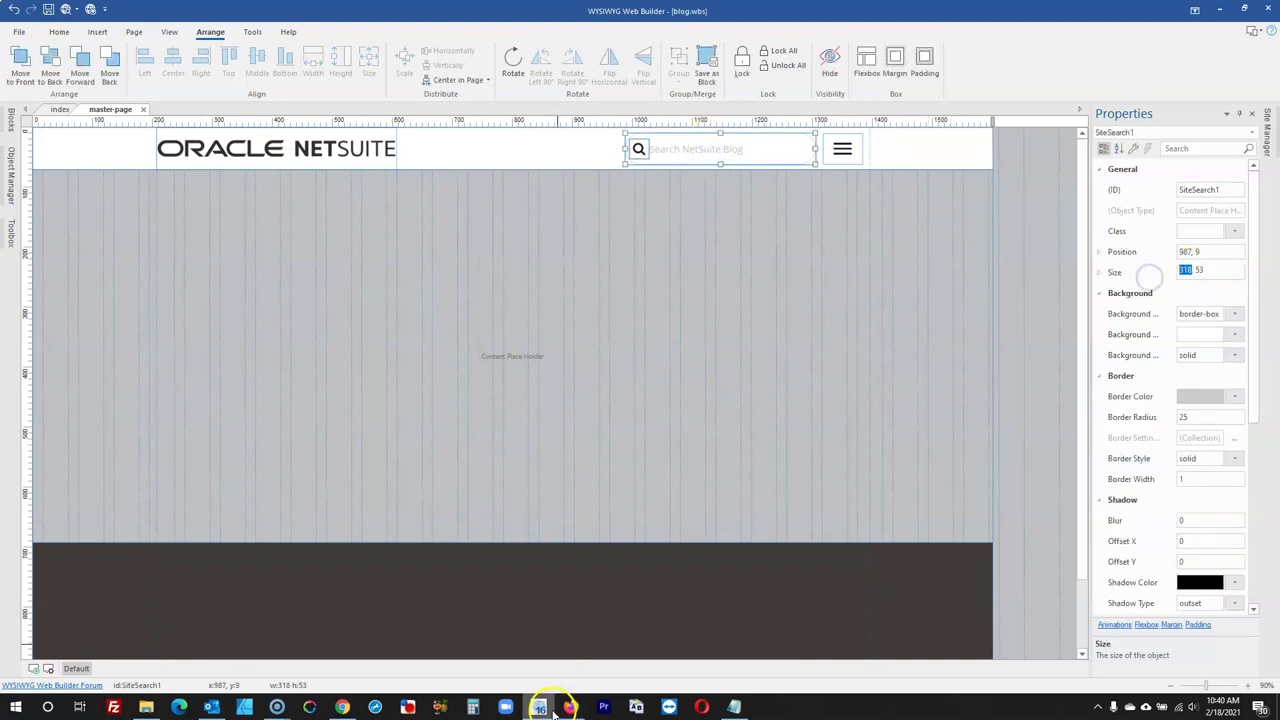
left_click(570, 707)
right_click(124, 66)
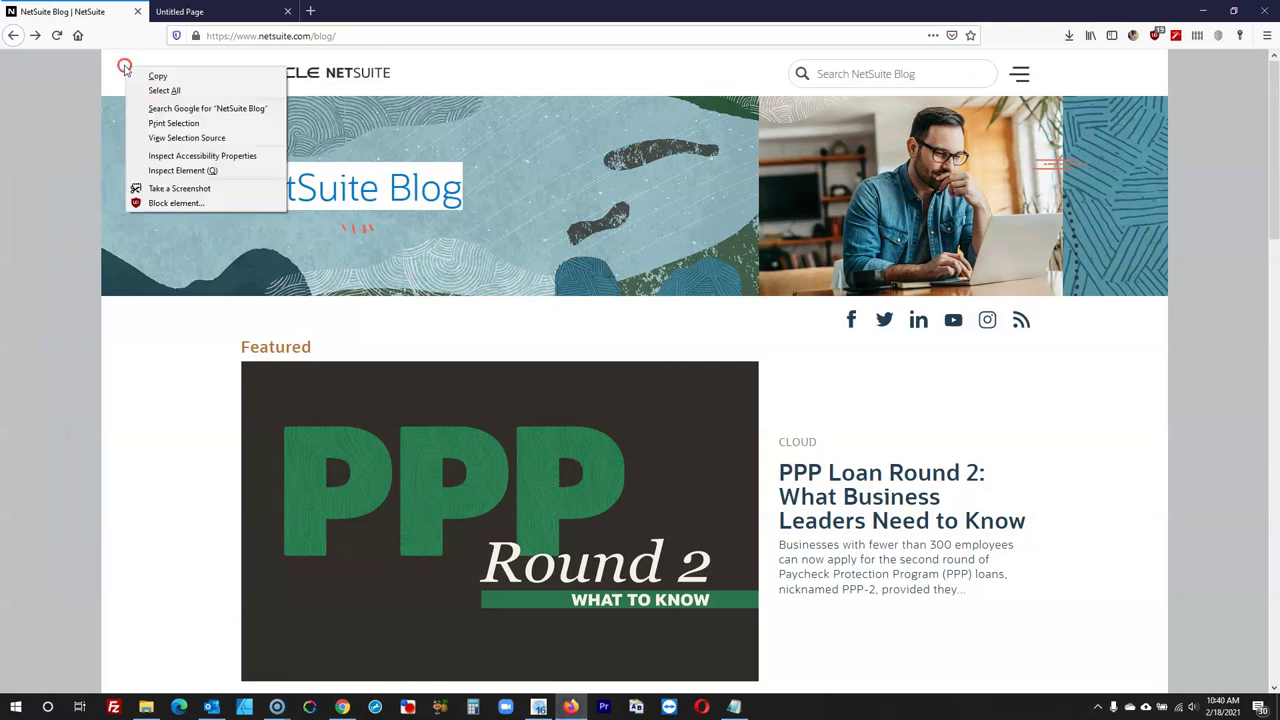
left_click(176, 170)
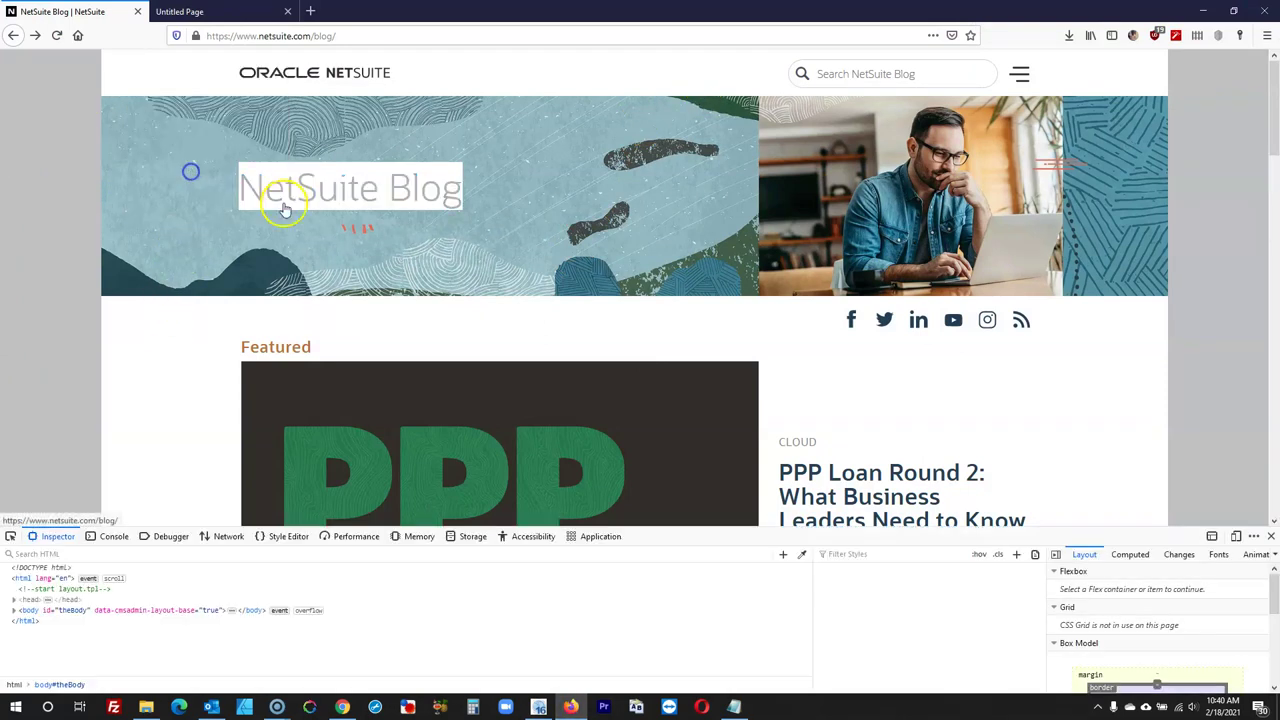
left_click(11, 537)
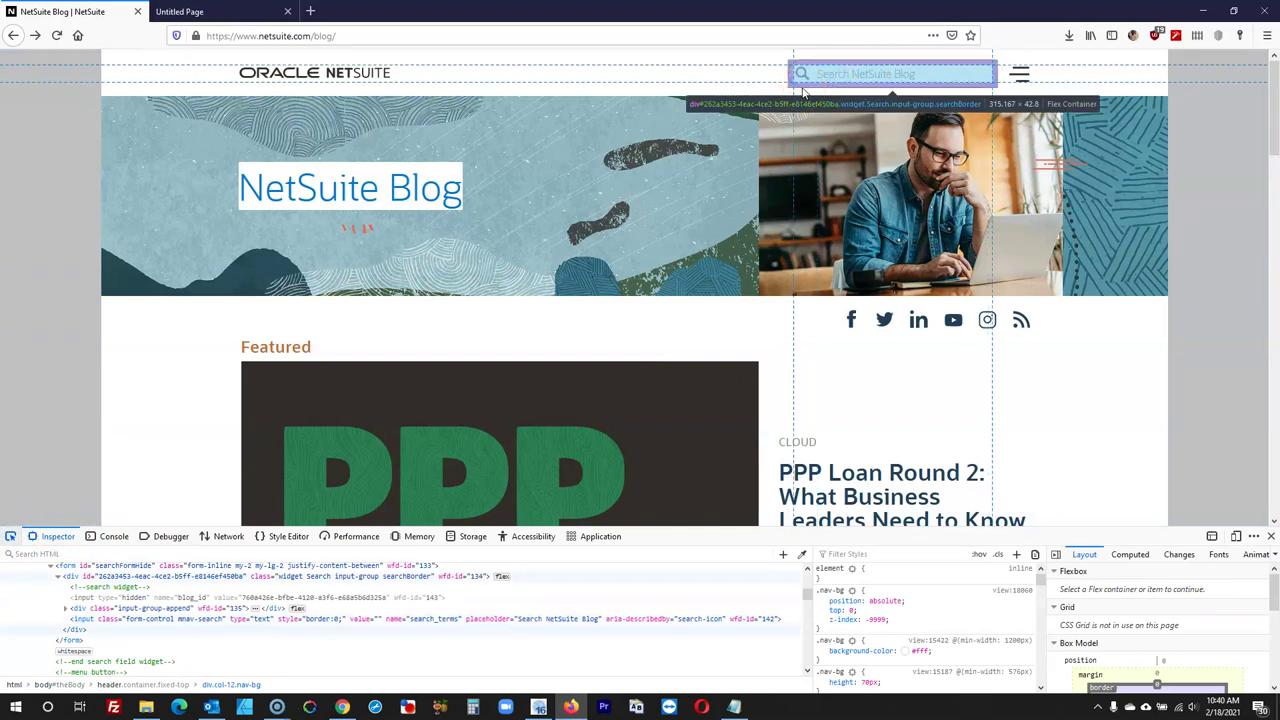
left_click(1203, 11)
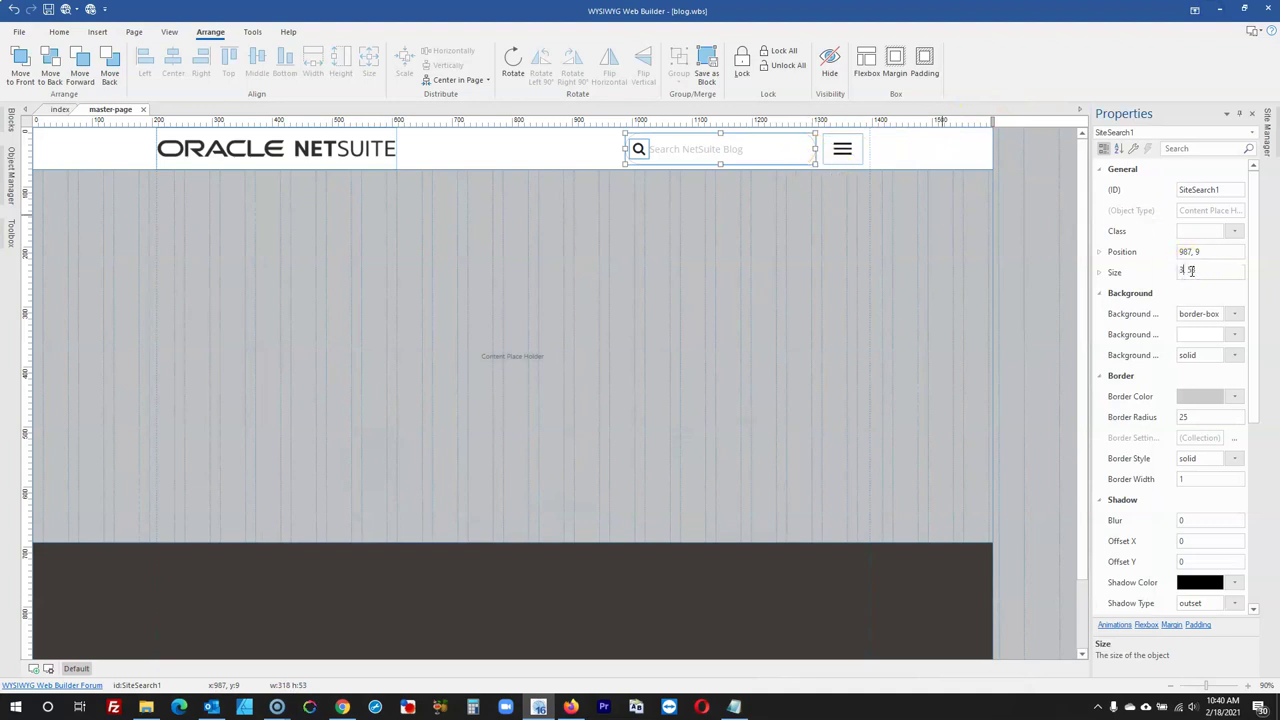
left_click(1043, 214)
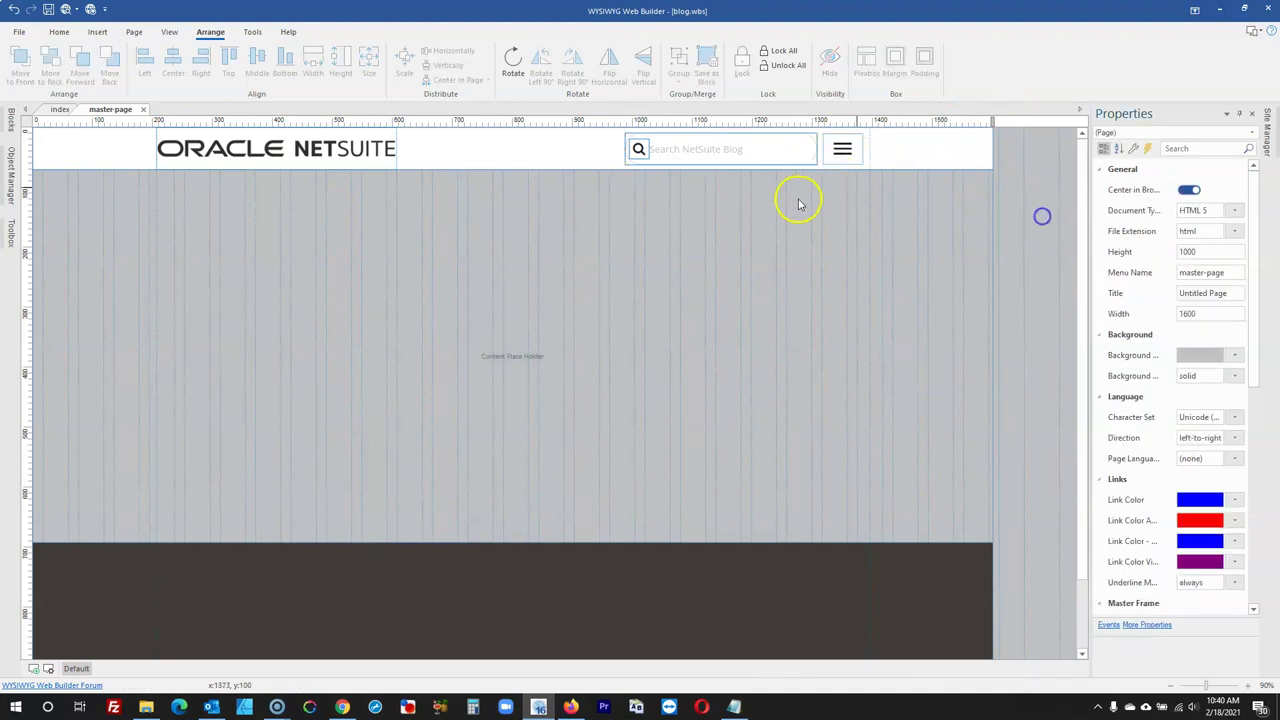
Preview the master page in Firefox, compare its header with the live NetSuite blog, and close the outdated preview
left_click(640, 150)
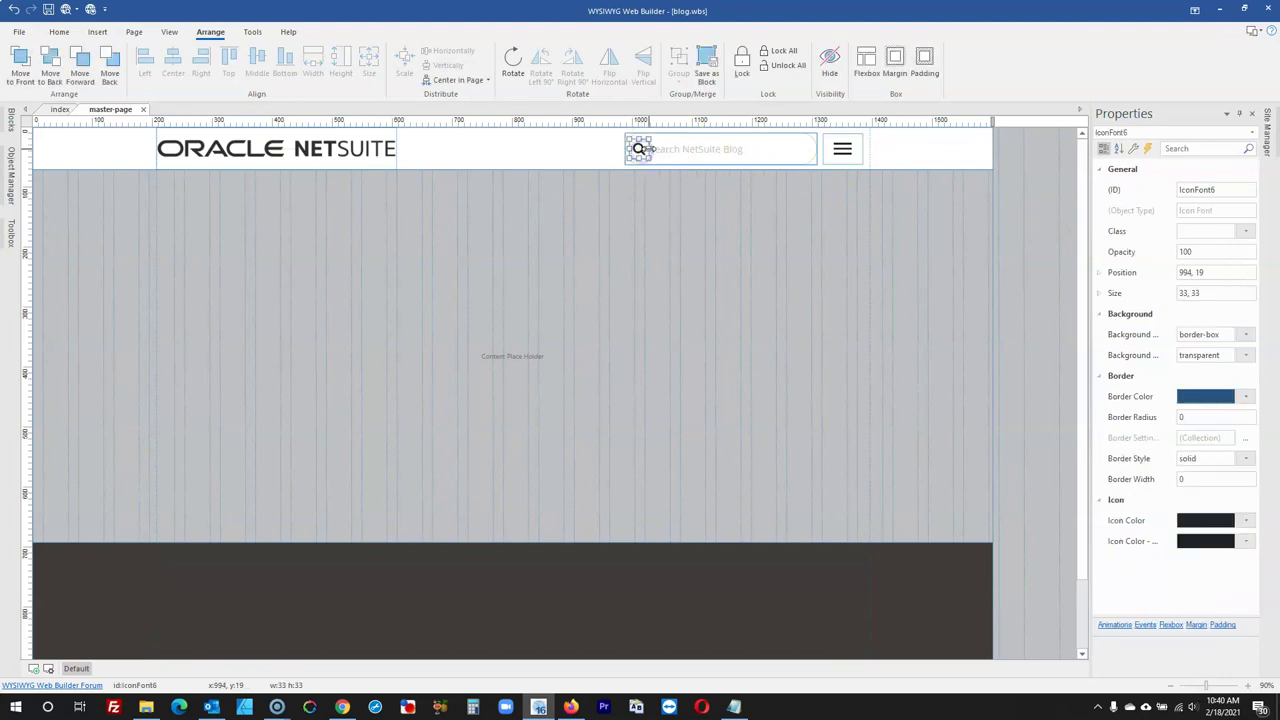
left_click(67, 10)
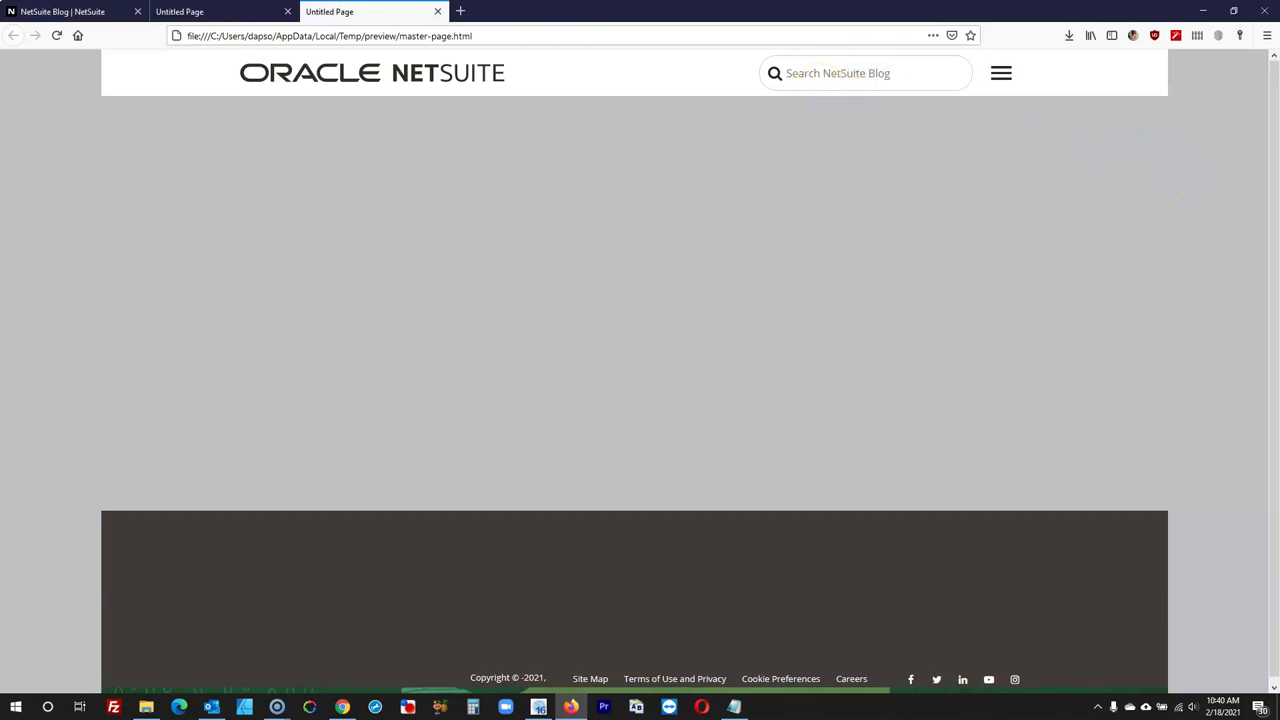
key("ctrl+1")
left_click(63, 163)
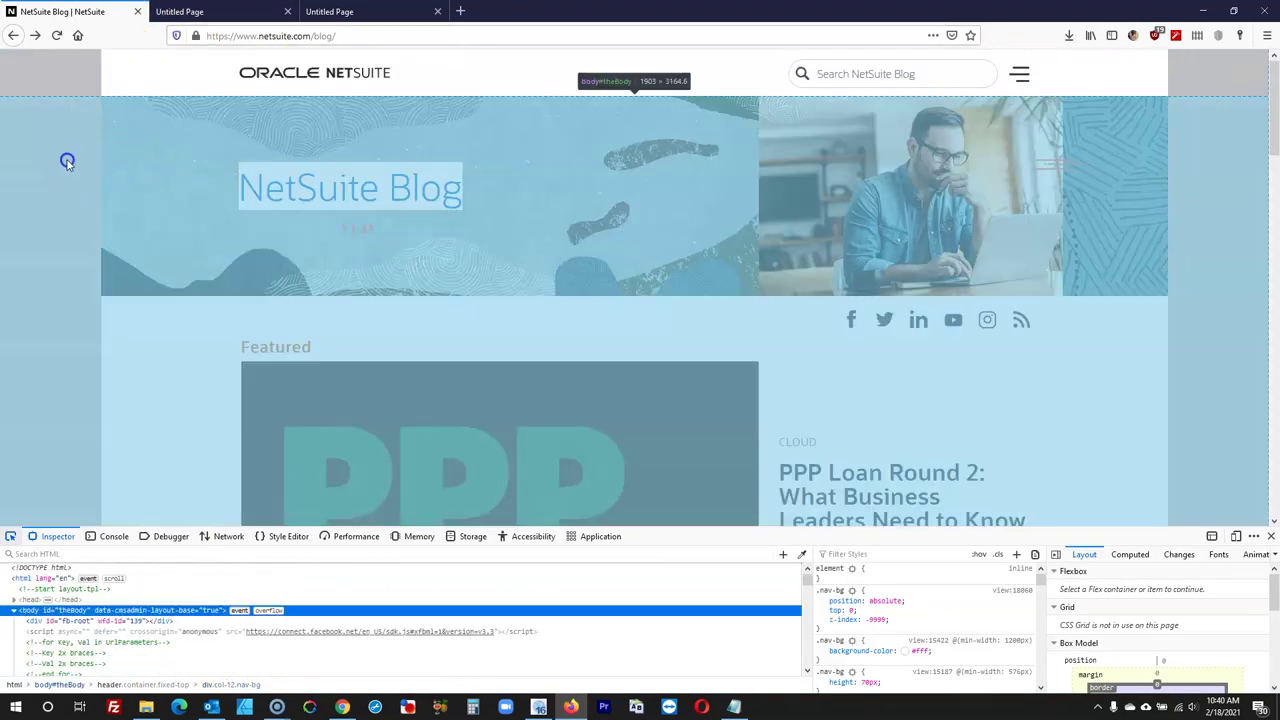
key("ctrl+2")
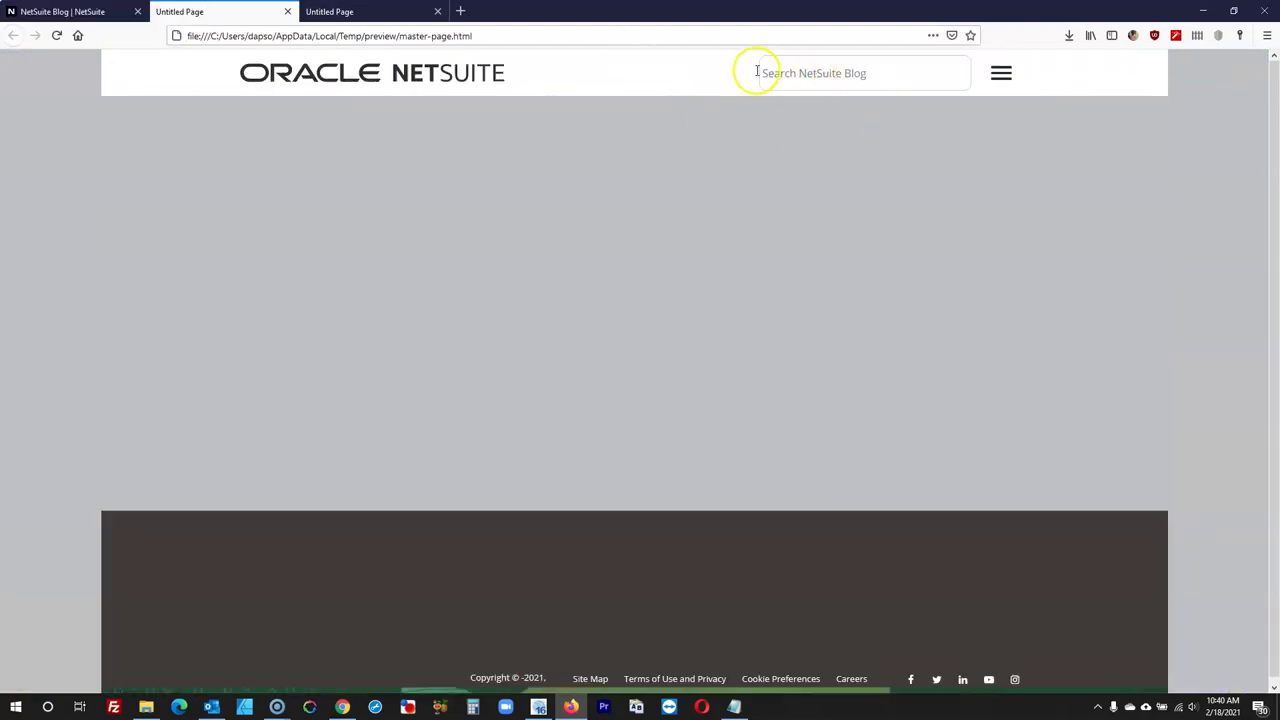
left_click(287, 11)
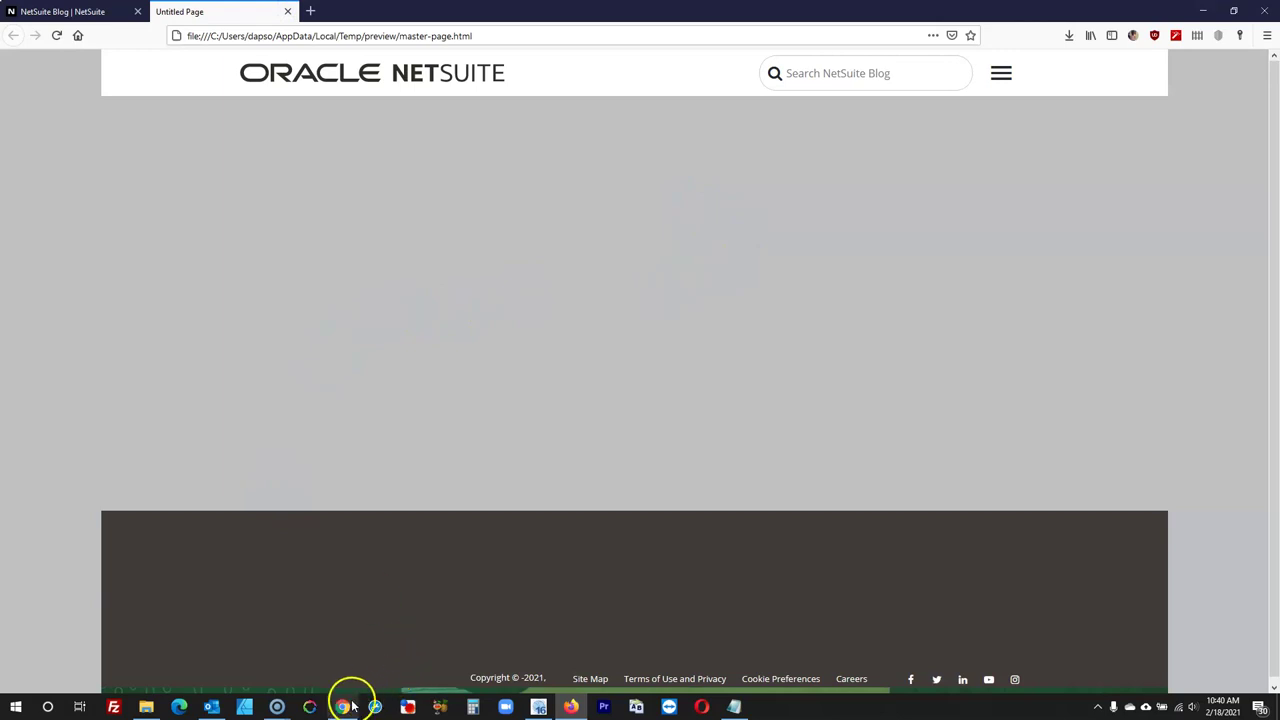
mouse_move(277, 705)
left_click(240, 656)
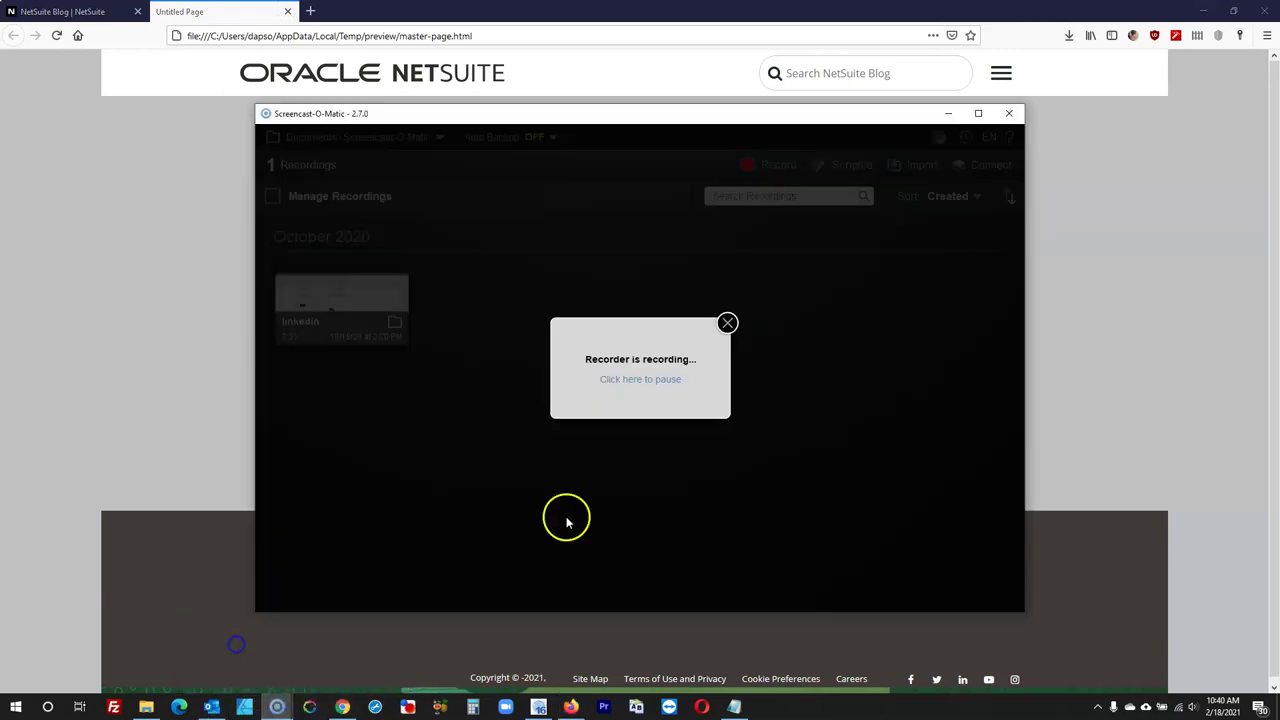
left_click(652, 381)
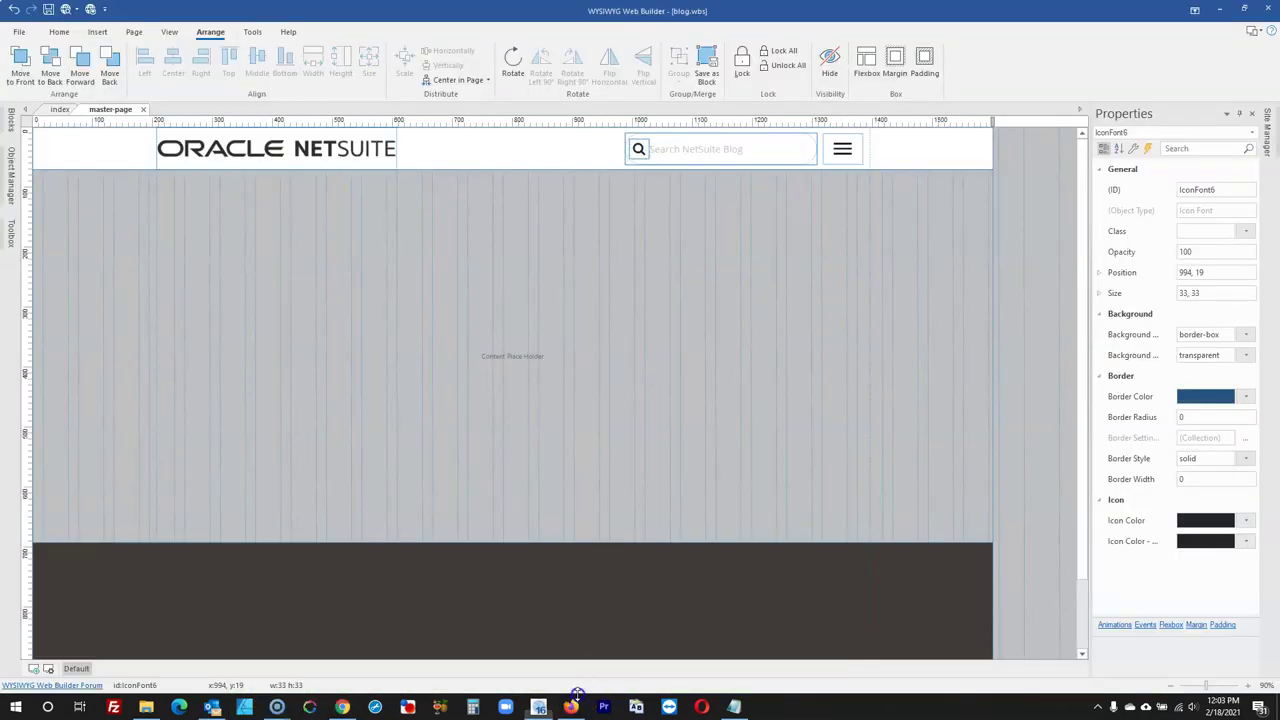
Search the live NetSuite blog in Firefox for "arti", examine the results page layout, and return to the blog's front page
left_click(571, 705)
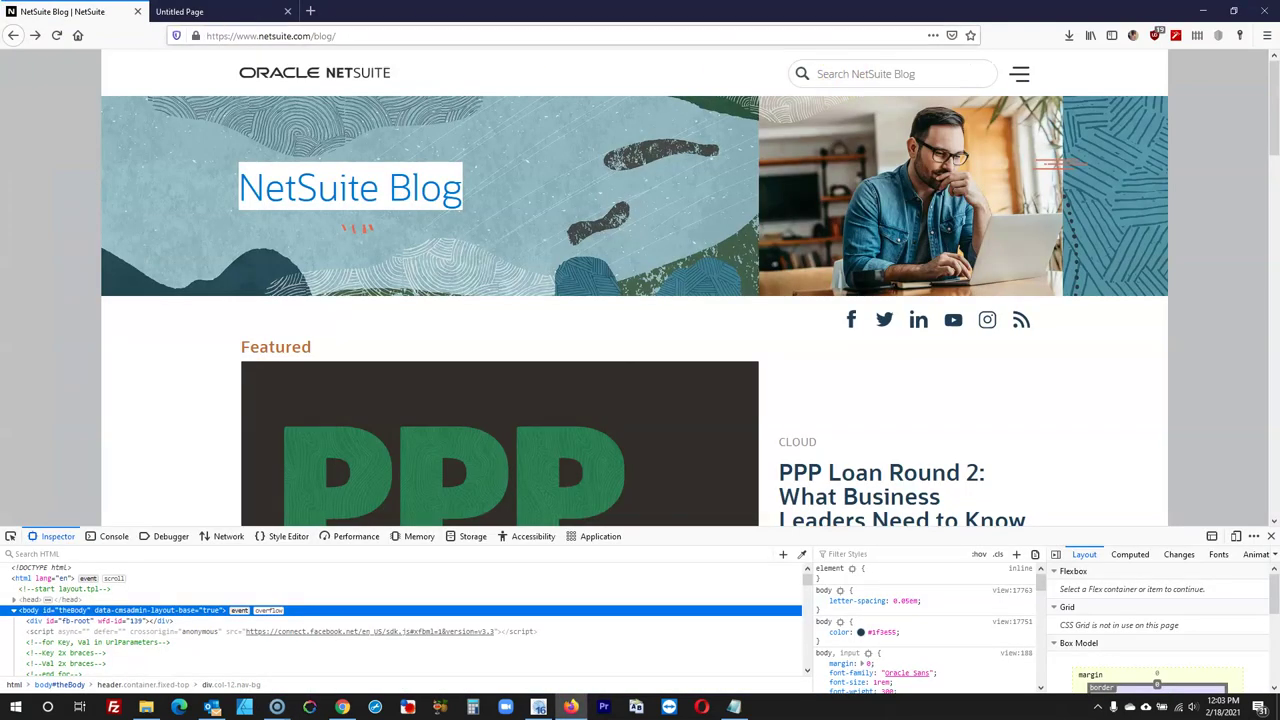
left_click(879, 75)
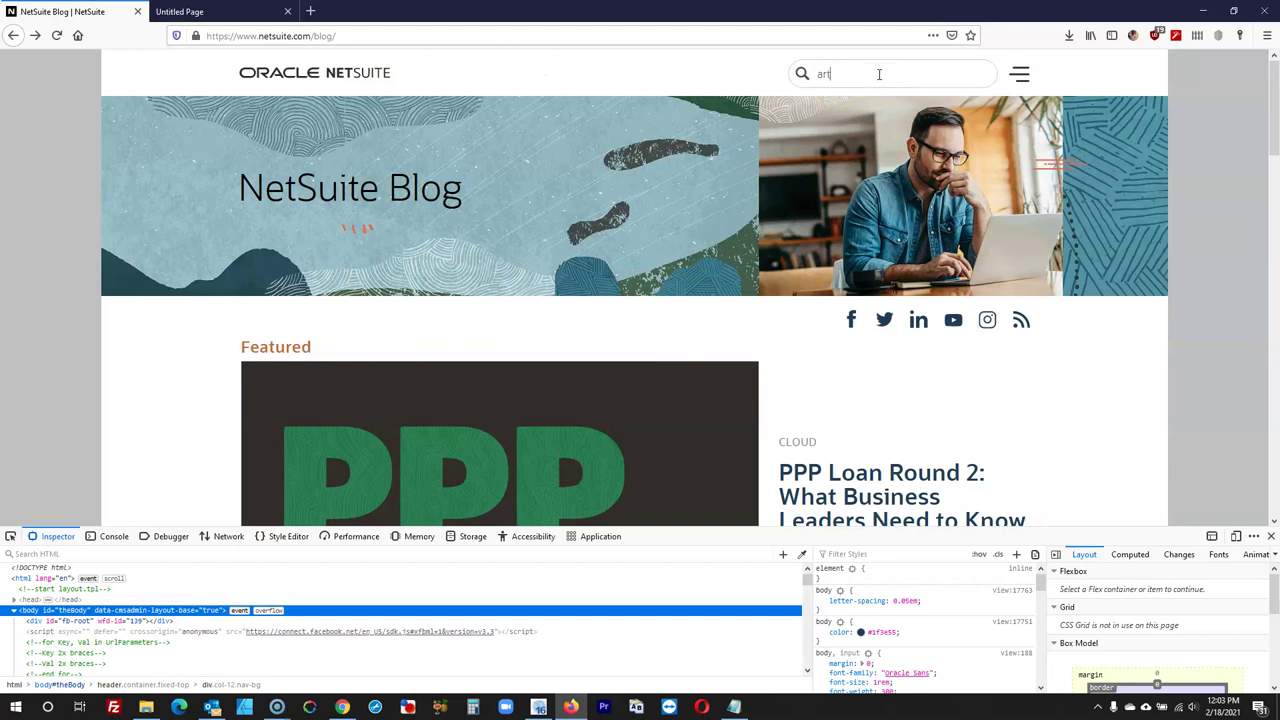
key("Return")
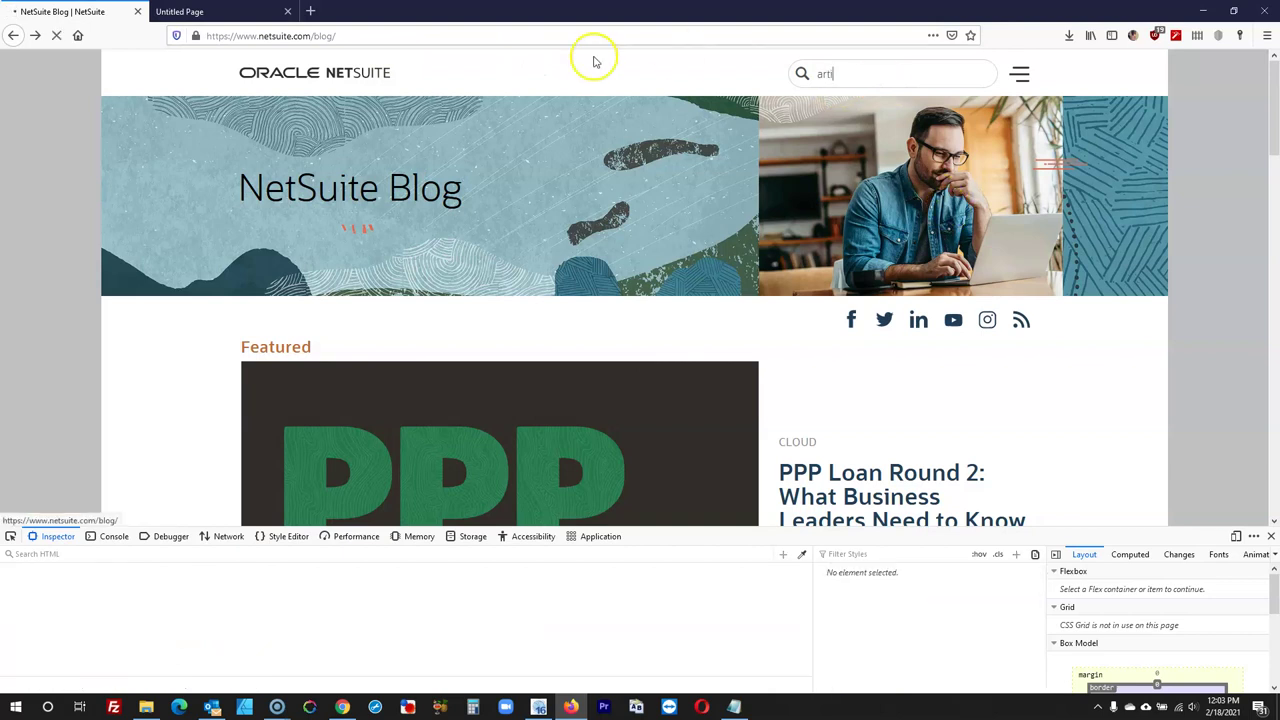
left_click(1271, 536)
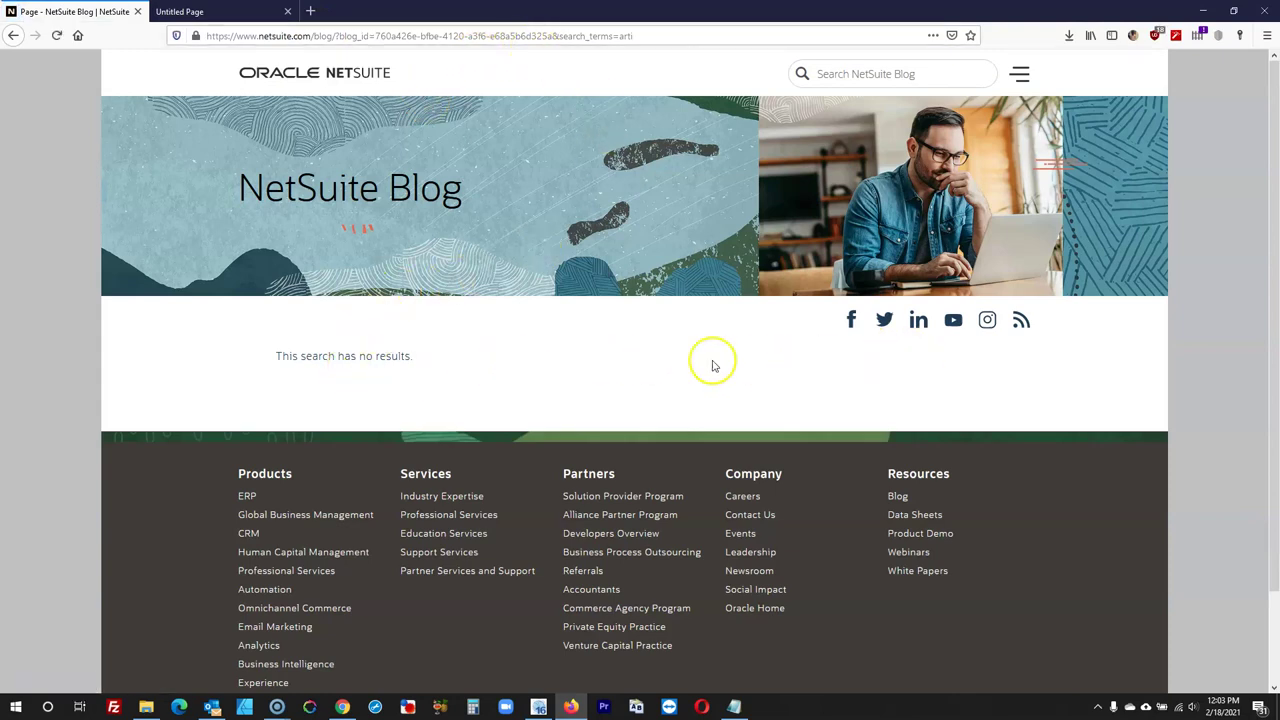
scroll(428, 346, "down", 1)
scroll(350, 360, "up", 1)
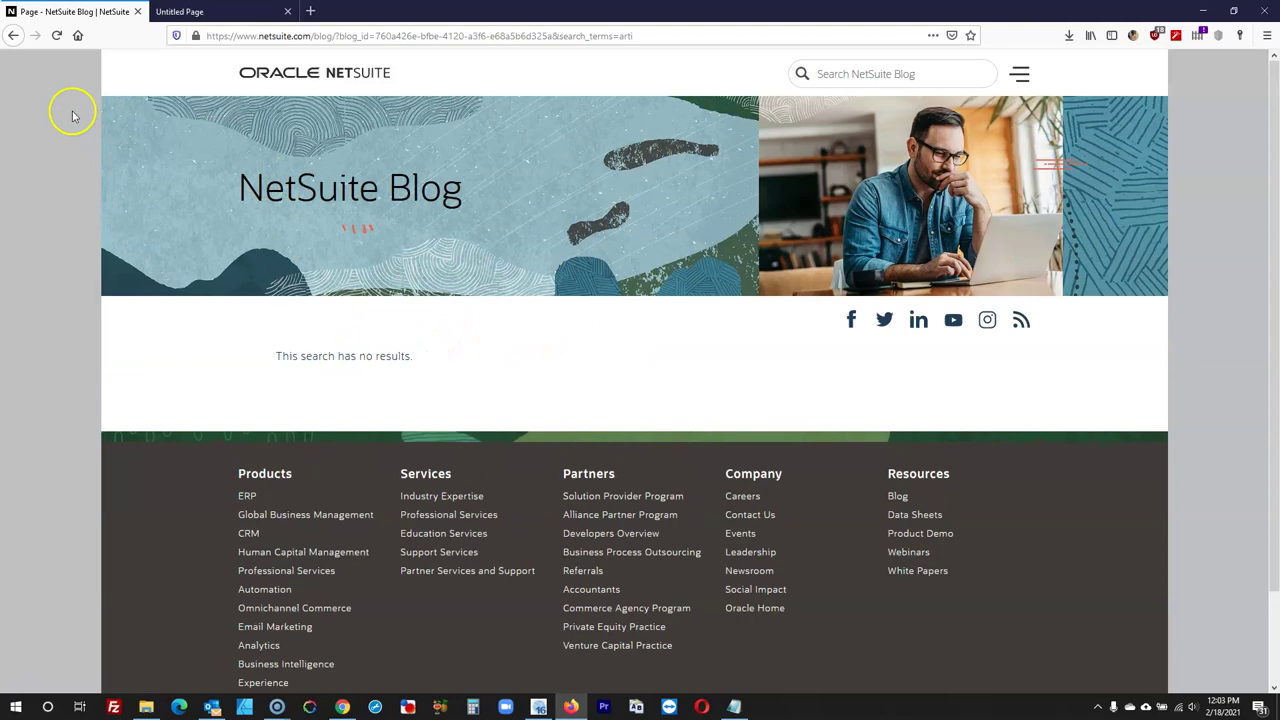
left_click(14, 37)
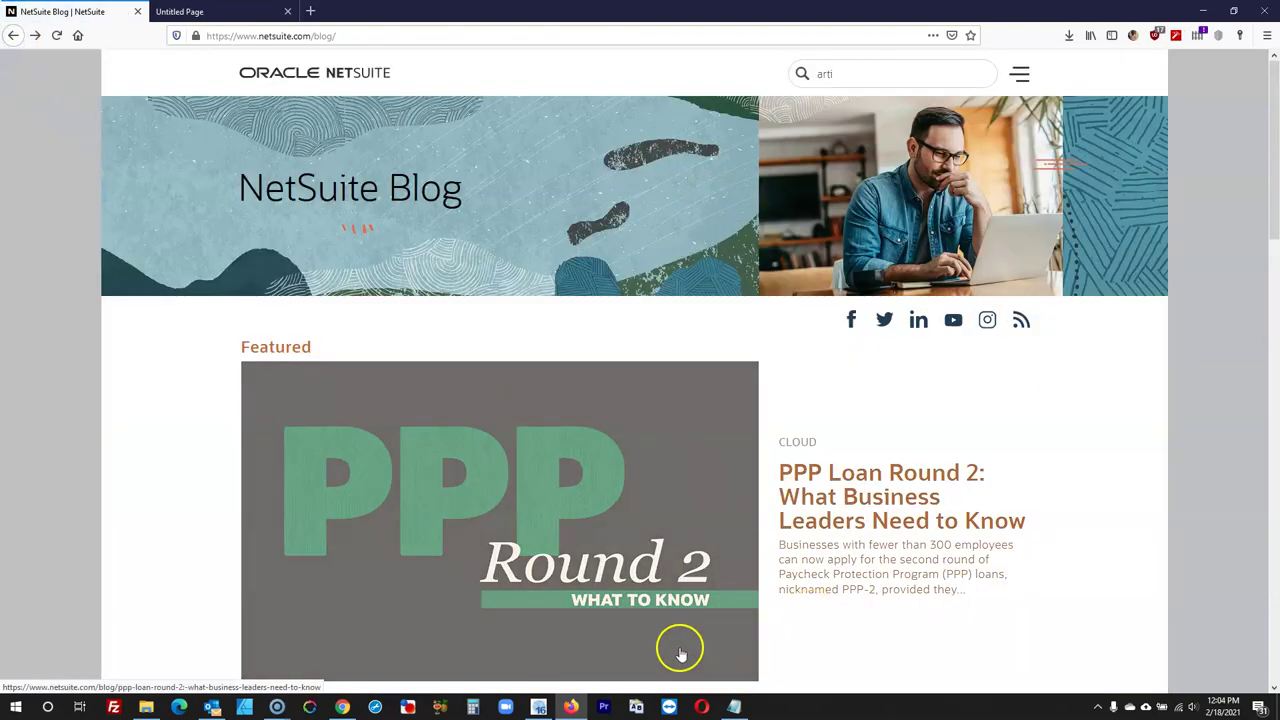
Switch to WYSIWYG Web Builder and duplicate the index.html page in the blog.wbs site
left_click(540, 707)
left_click(1008, 277)
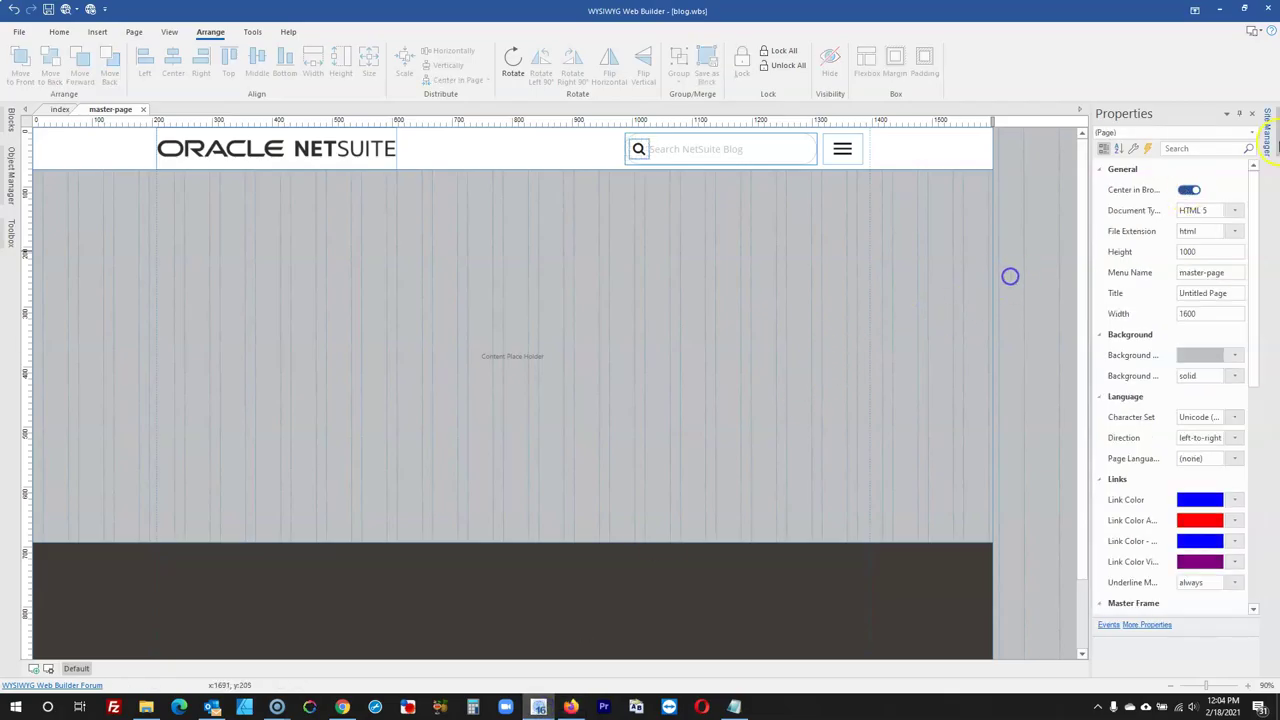
mouse_move(1275, 130)
left_click(1170, 172)
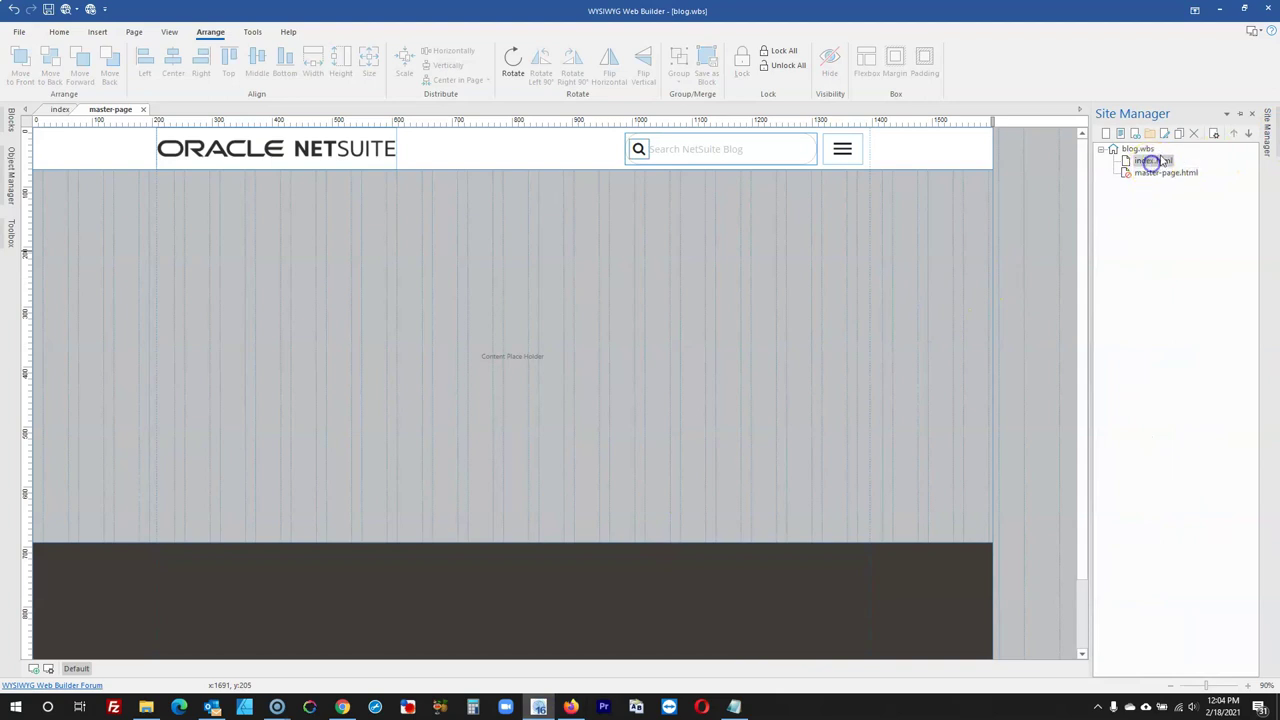
left_click(1180, 133)
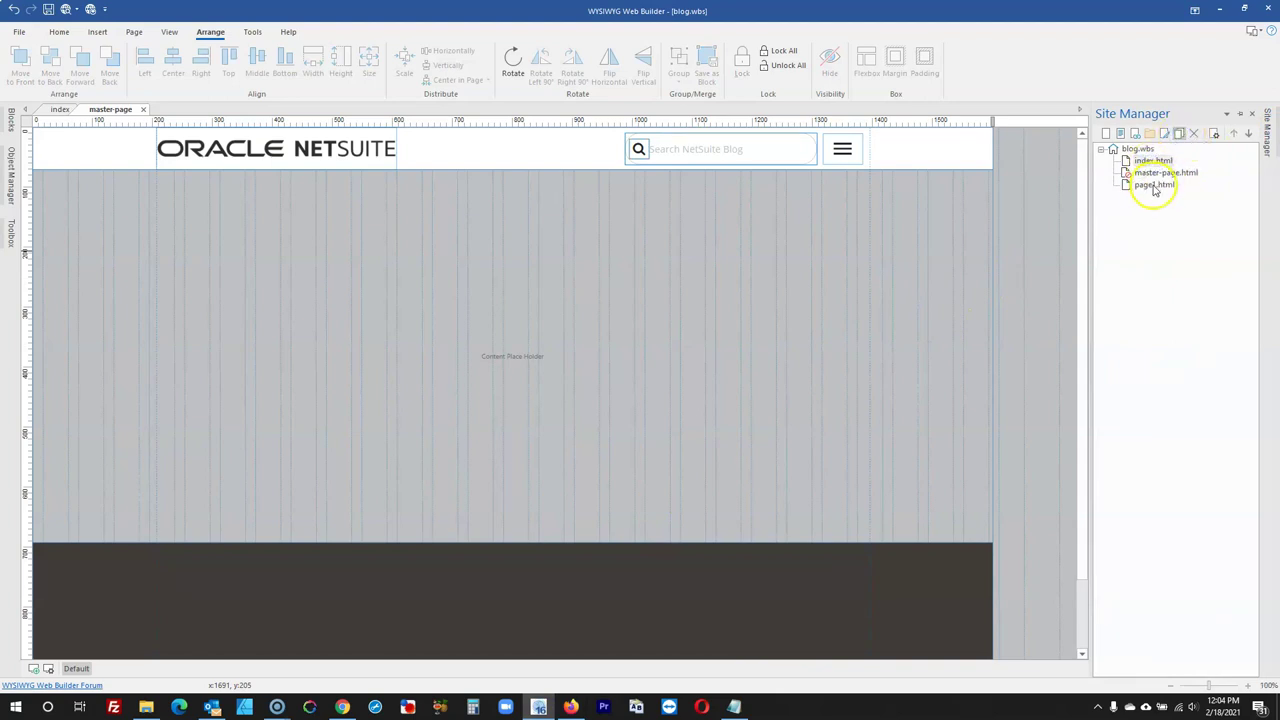
Rename the duplicated page as serch-results and move it above master-page.html in the site structure
right_click(1155, 186)
left_click(1123, 320)
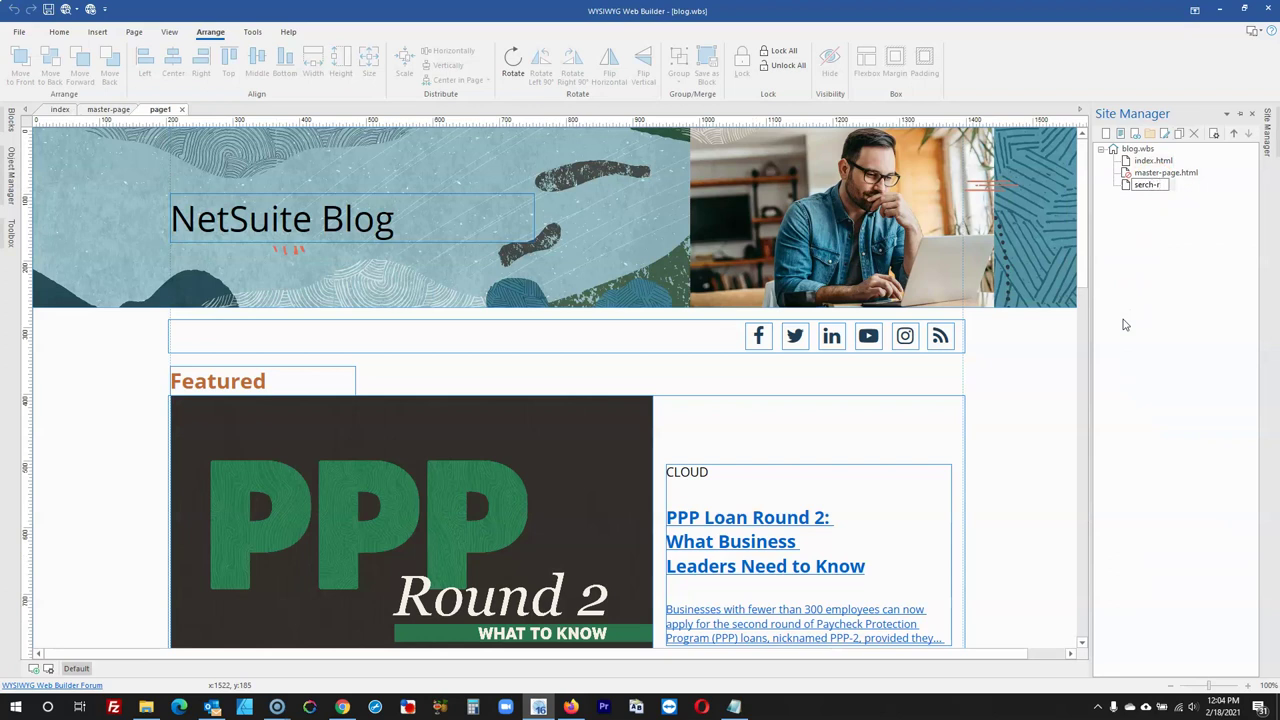
type("serch-results")
left_click(1208, 355)
left_click(1233, 133)
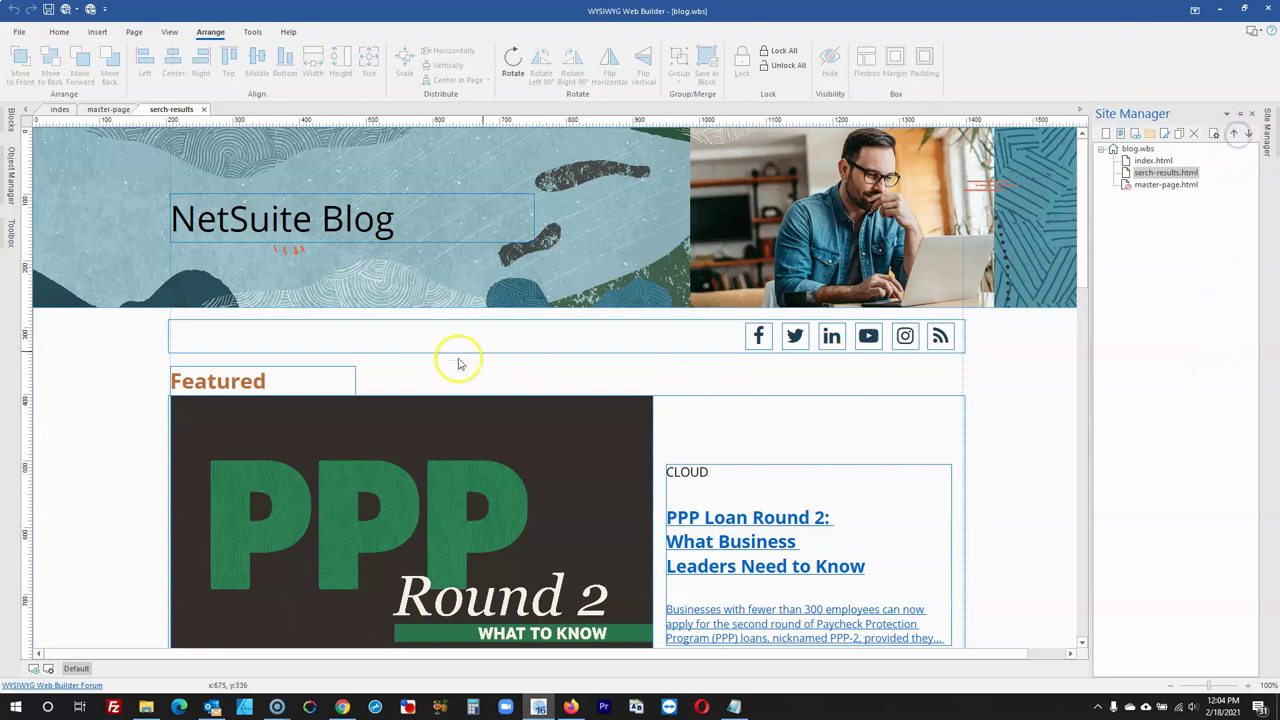
Delete the social icon bar, the Featured heading, the PPP Round 2 image and its article text from the serch-results page
left_click(329, 327)
left_click(266, 380)
key("Delete")
left_click(277, 414)
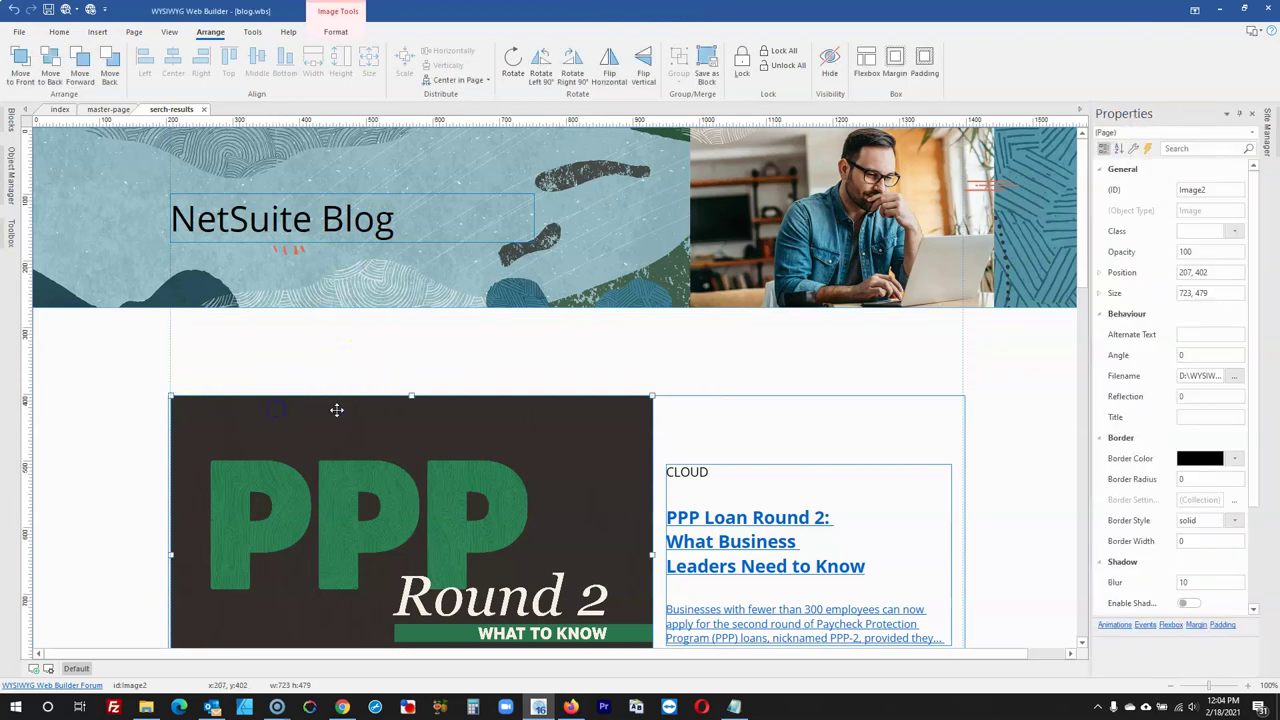
key("Delete")
scroll(529, 380, "down", 1)
left_click(686, 366)
key("Delete")
Delete all three article cards in the first row, from the Financial Plan card to the warehouse workers card
scroll(683, 371, "down", 3)
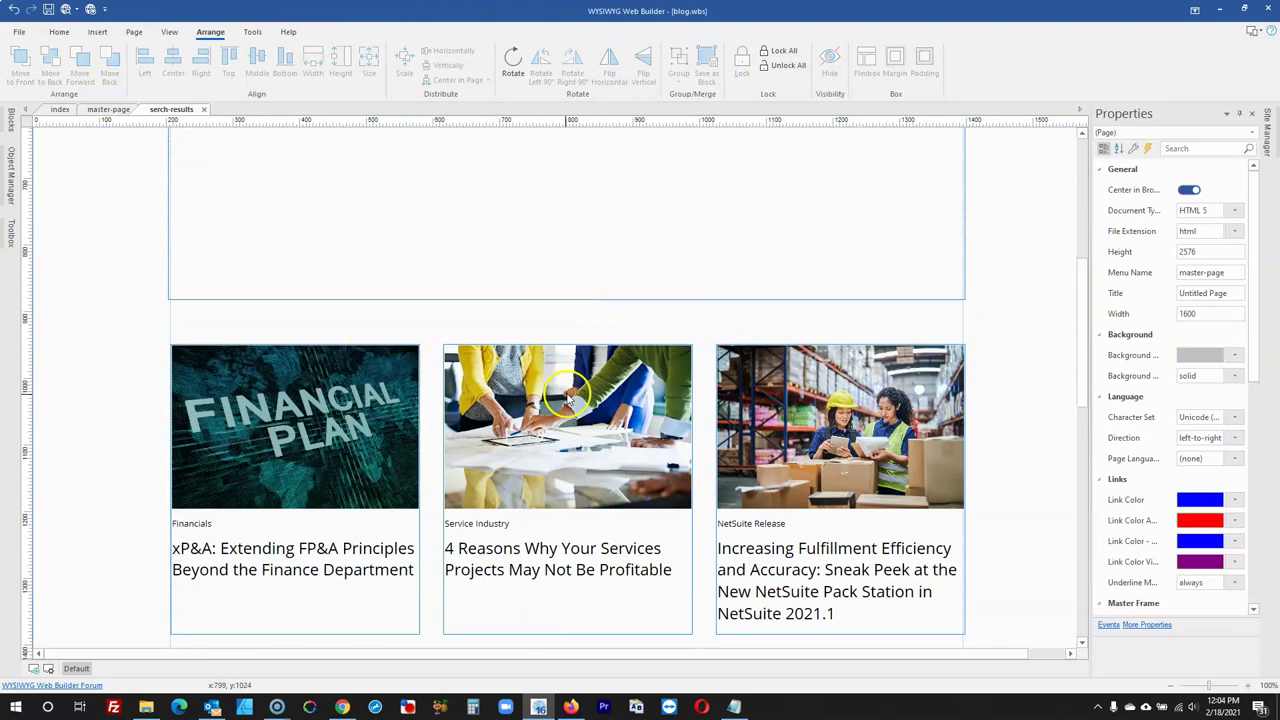
left_click(568, 400)
left_click(386, 400)
key("Delete")
left_click(600, 412)
key("Delete")
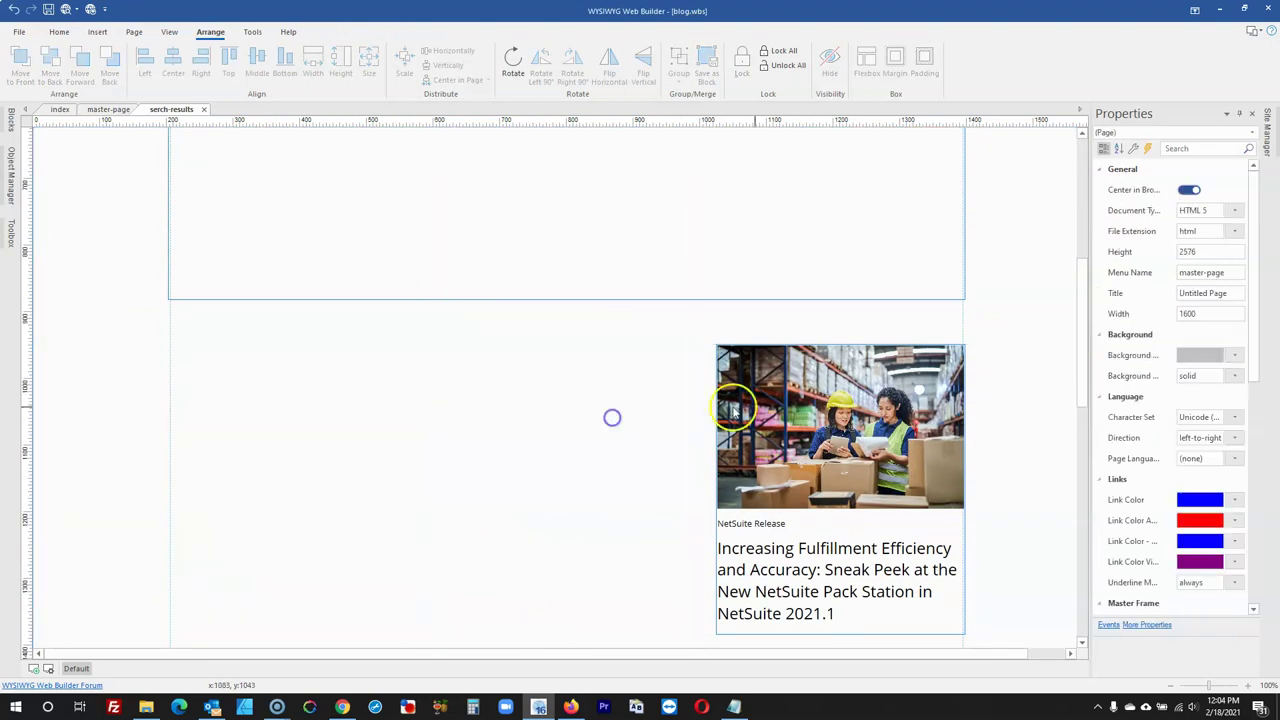
left_click(735, 410)
key("Delete")
Delete the three article cards in the second row of the serch-results page
scroll(737, 371, "down", 3)
left_click(583, 426)
key("Delete")
left_click(387, 441)
key("Delete")
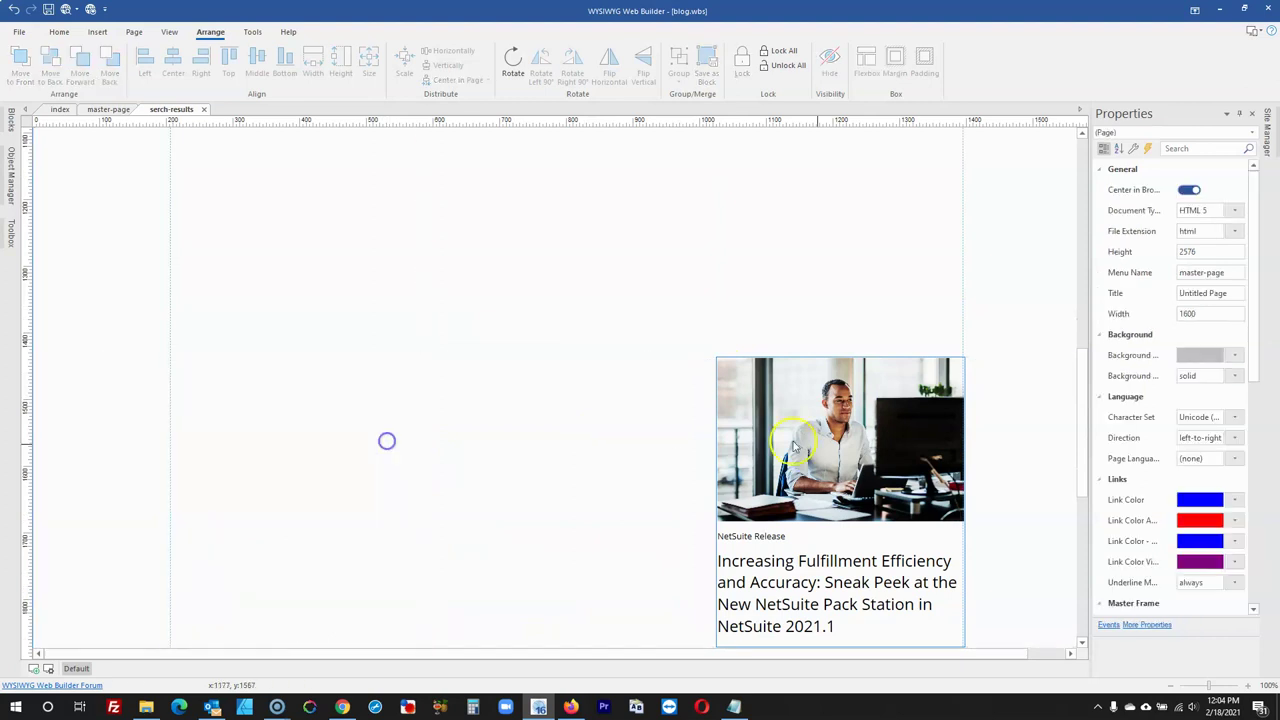
left_click(831, 446)
key("Delete")
Delete the remaining article cards in the lower rows and the pagination bar from the serch-results page
scroll(631, 394, "down", 3)
left_click(560, 520)
key("Delete")
left_click(345, 510)
key("Delete")
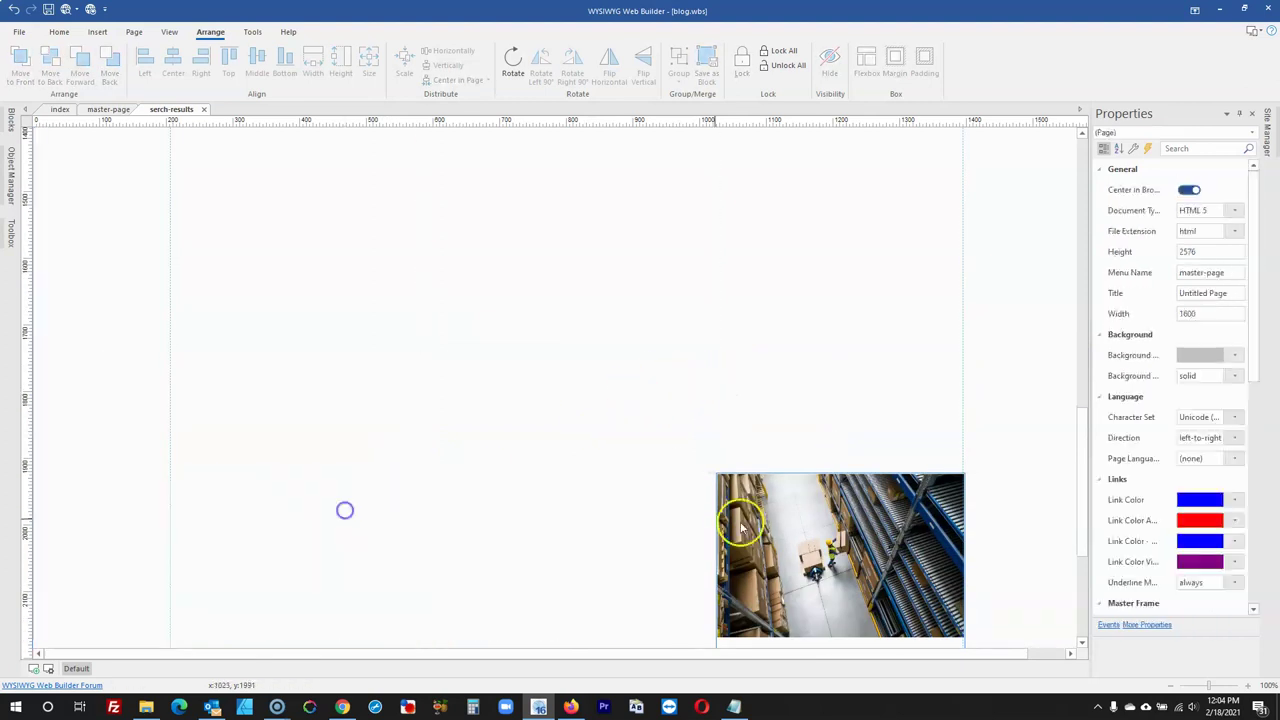
left_click(823, 517)
key("Delete")
scroll(671, 431, "down", 3)
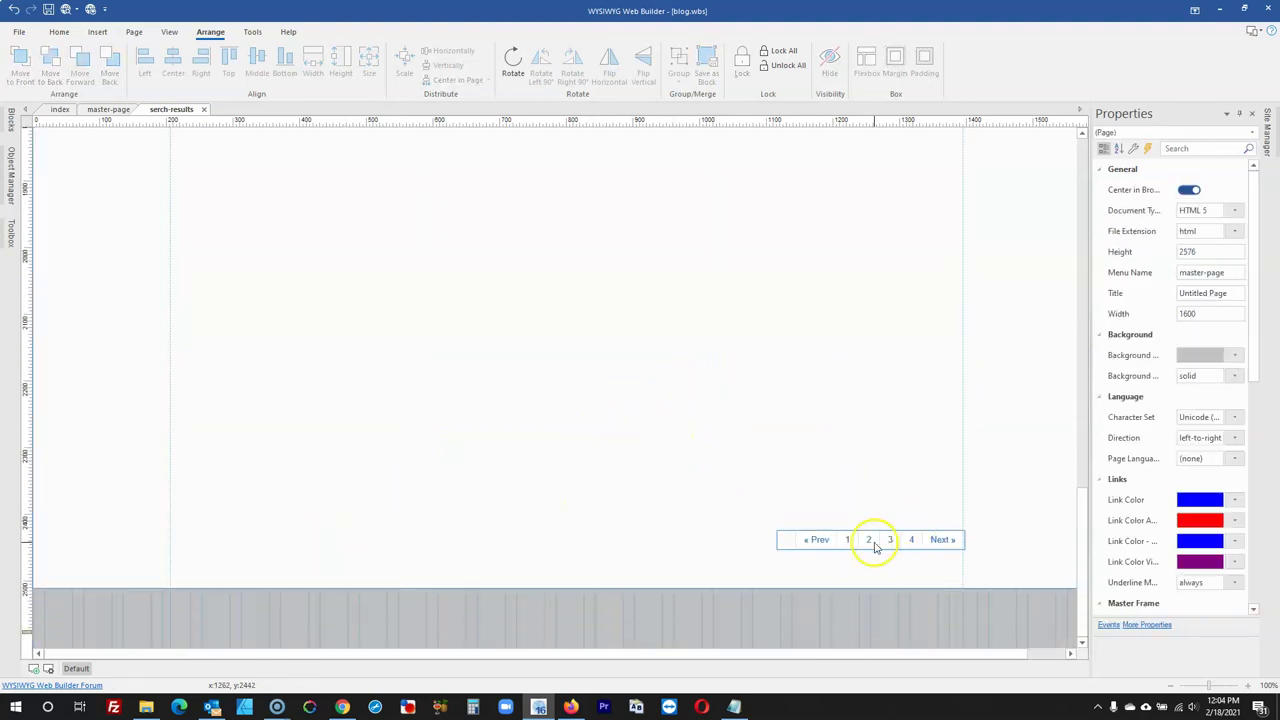
key("Delete")
scroll(863, 484, "up", 15)
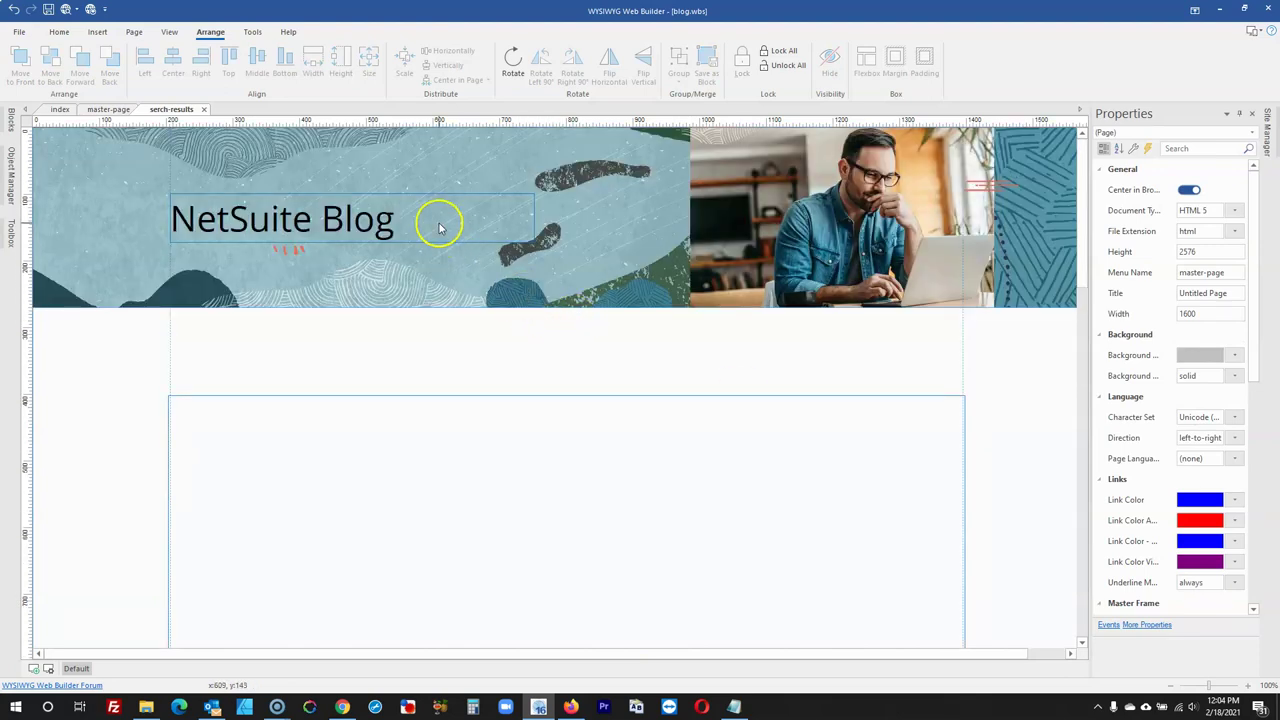
Change the NetSuite Blog banner layer's mode to floating layer
left_click(477, 306)
double_click(612, 292)
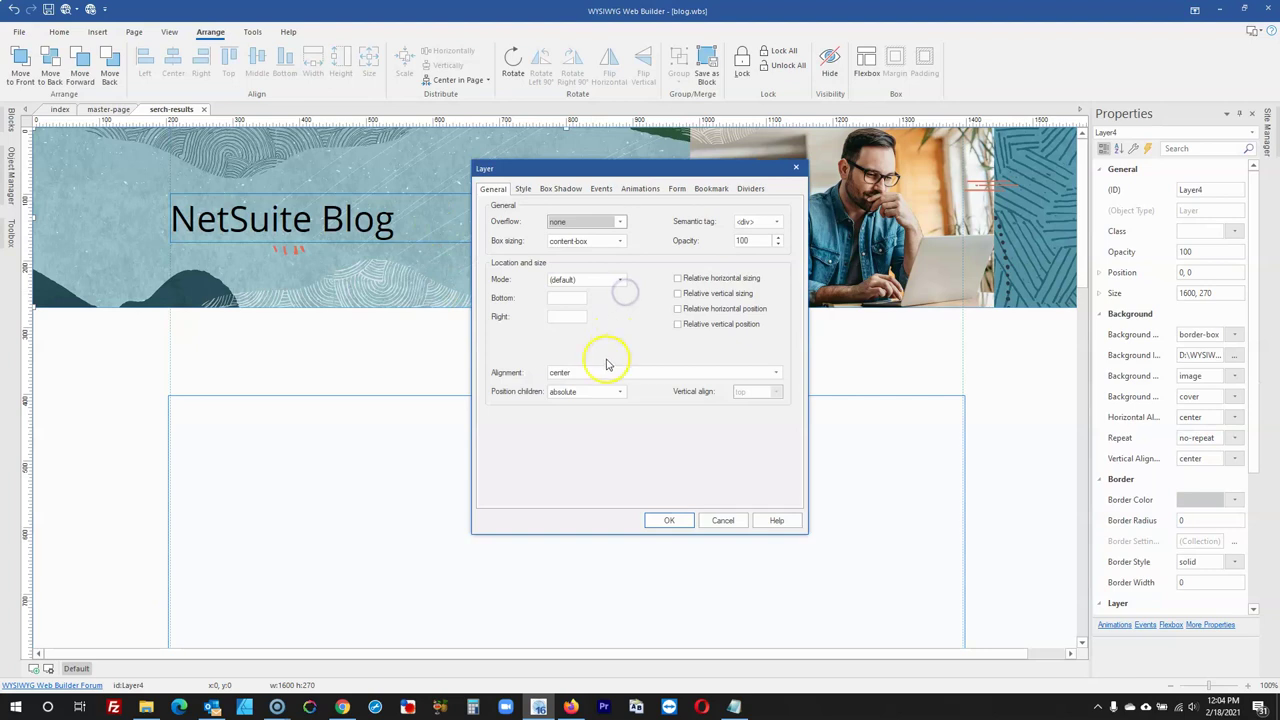
left_click(573, 284)
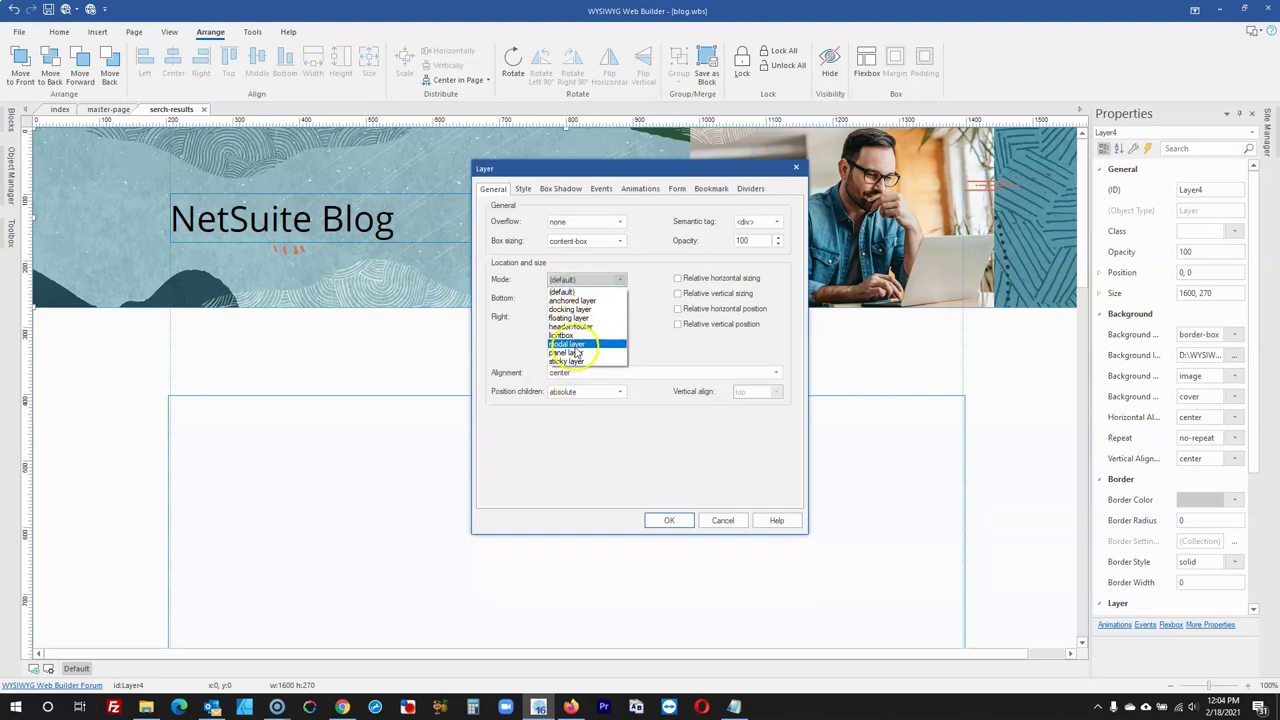
left_click(576, 317)
left_click(668, 520)
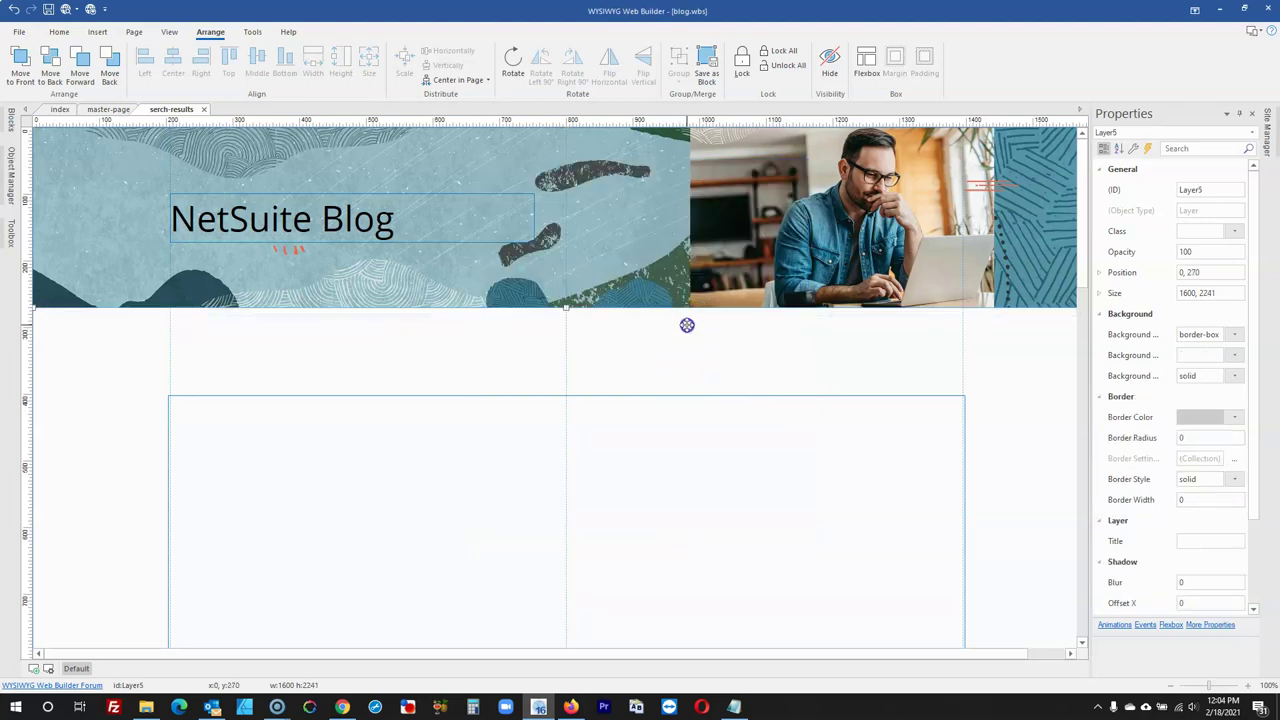
Insert a layout grid directly below the banner, moving the content layer down to about y 450 to make room
left_click_drag(571, 337, 464, 454)
left_click(11, 232)
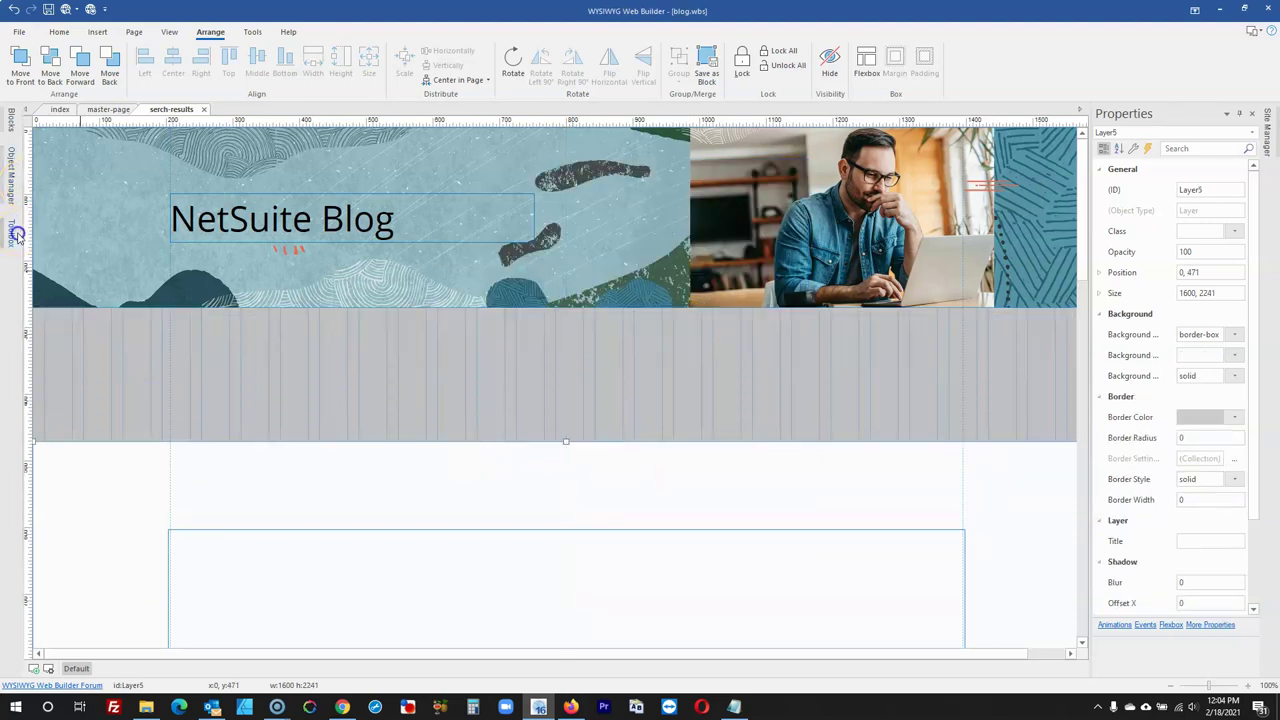
left_click(179, 135)
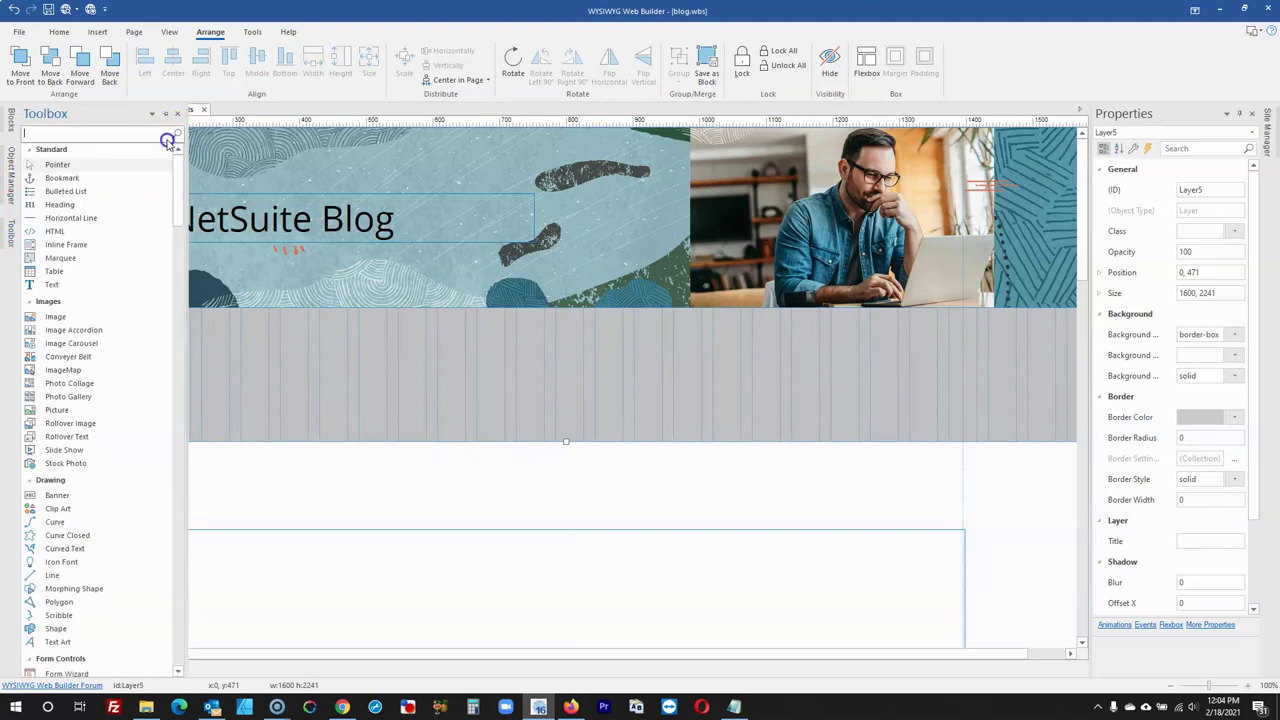
type("lay")
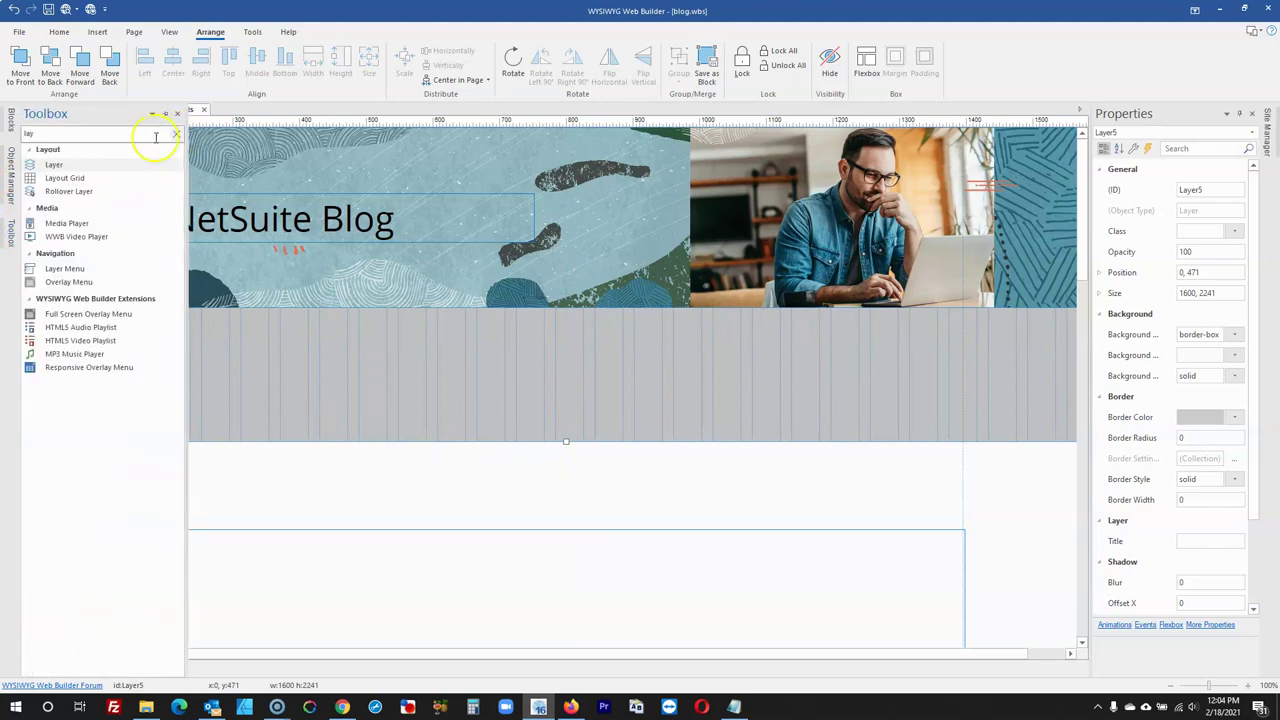
left_click(64, 178)
scroll(254, 348, "down", 2)
left_click(363, 345)
left_click_drag(542, 366, 441, 418)
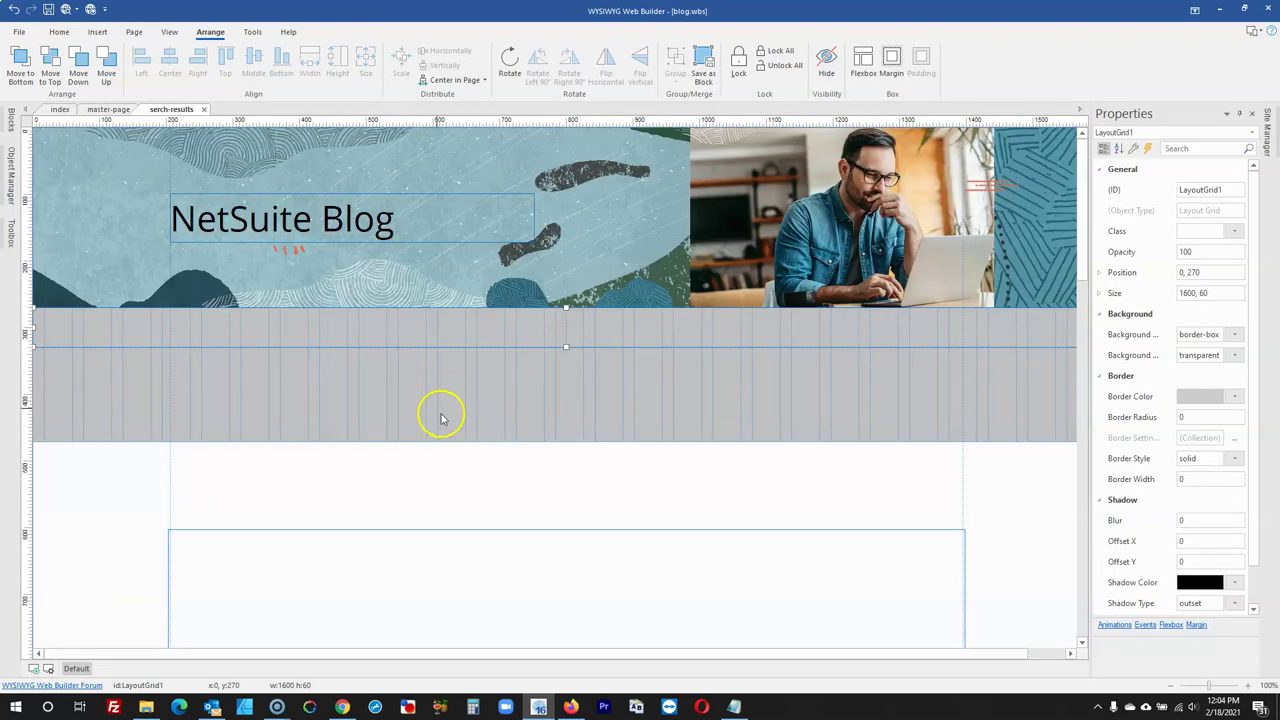
left_click(398, 510)
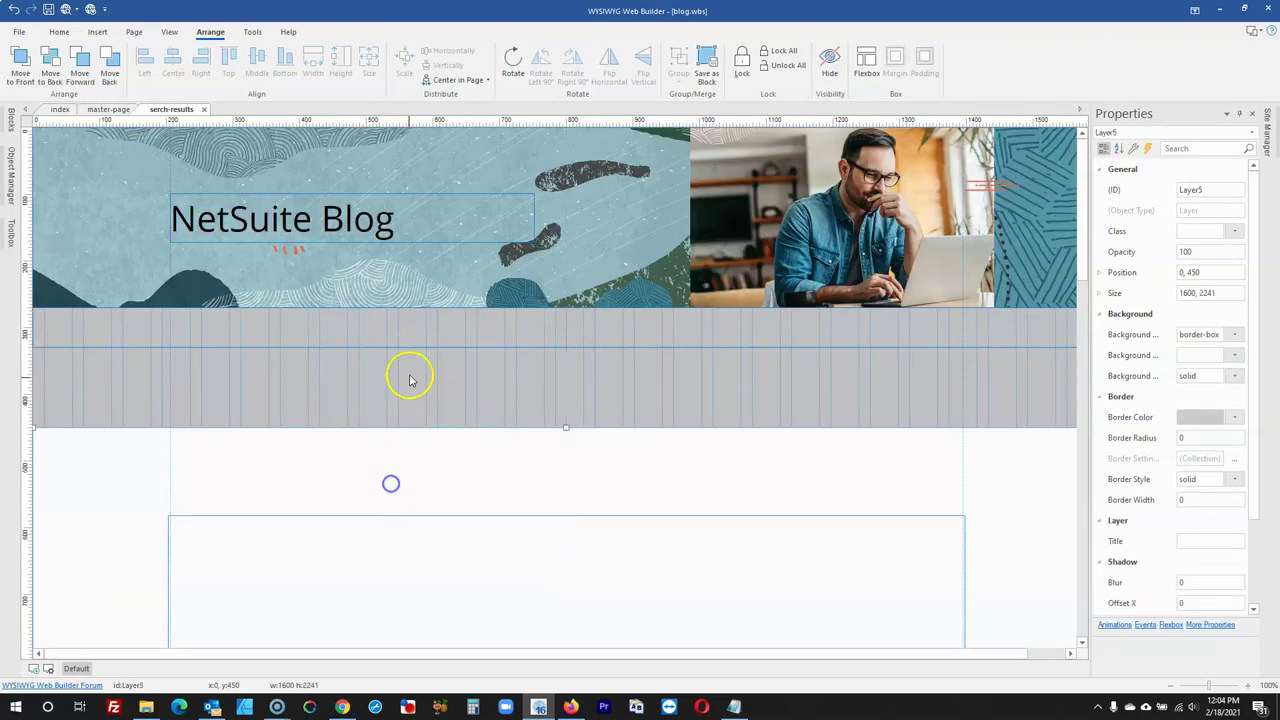
left_click(552, 337)
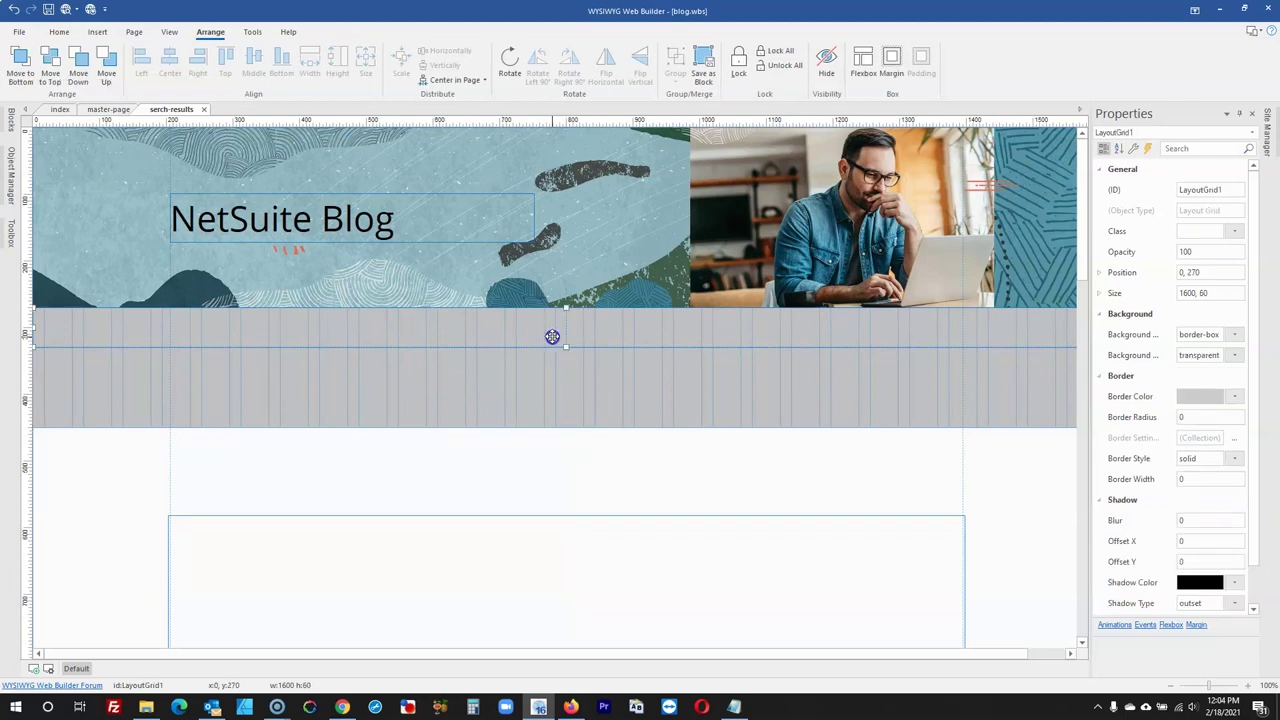
double_click(552, 337)
left_click(747, 451)
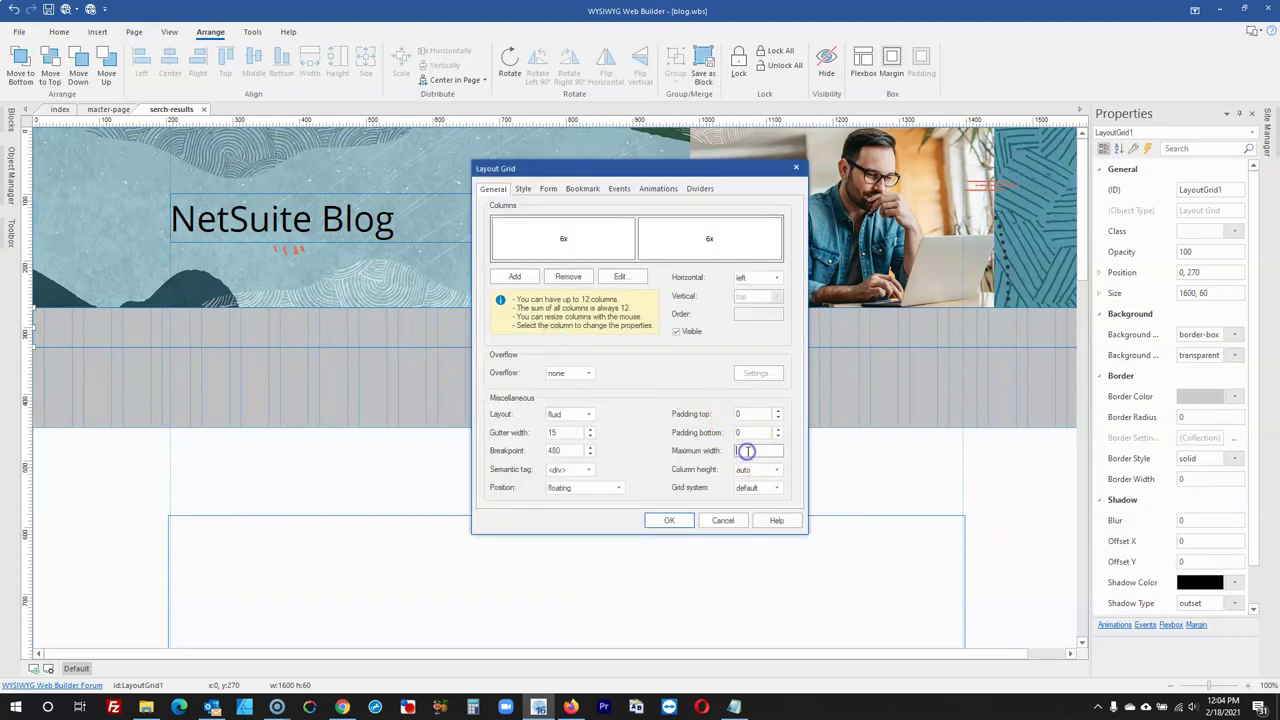
left_click(724, 520)
left_click(735, 528)
left_click(672, 390)
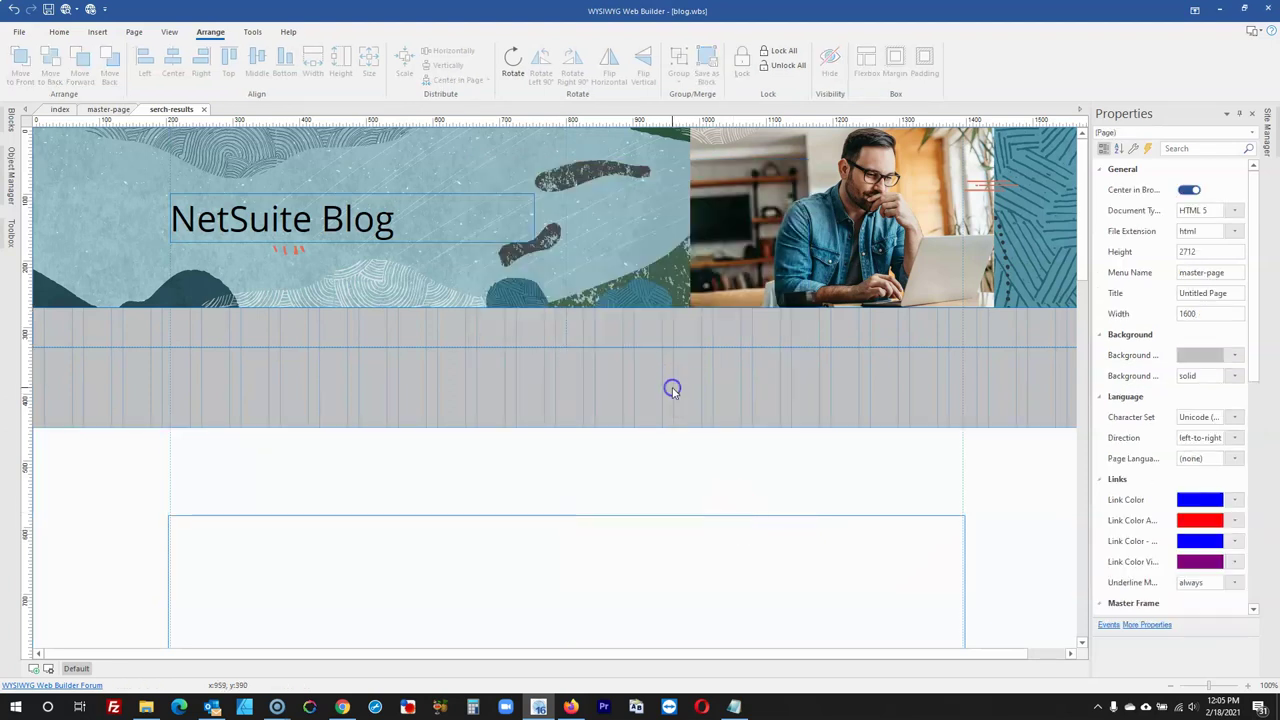
Set the layout grid's maximum width to 1195 and its top padding to 50
double_click(659, 334)
left_click(757, 449)
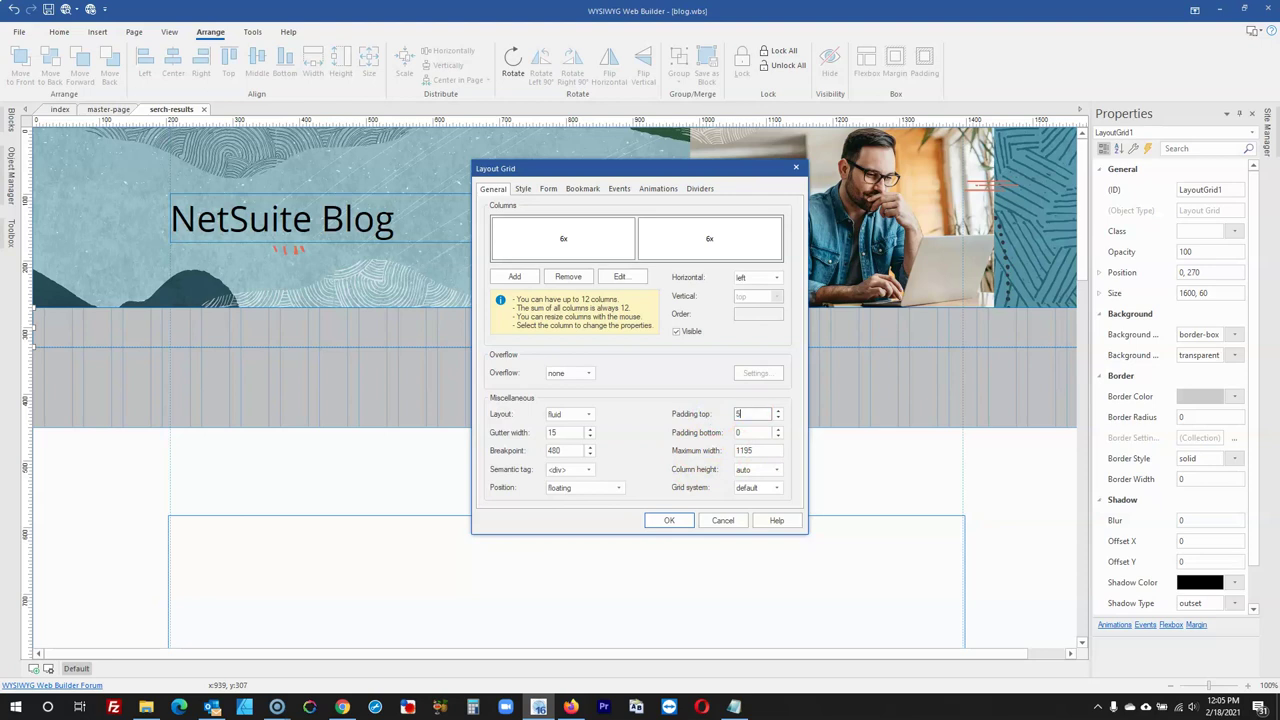
left_click(724, 521)
left_click(723, 452)
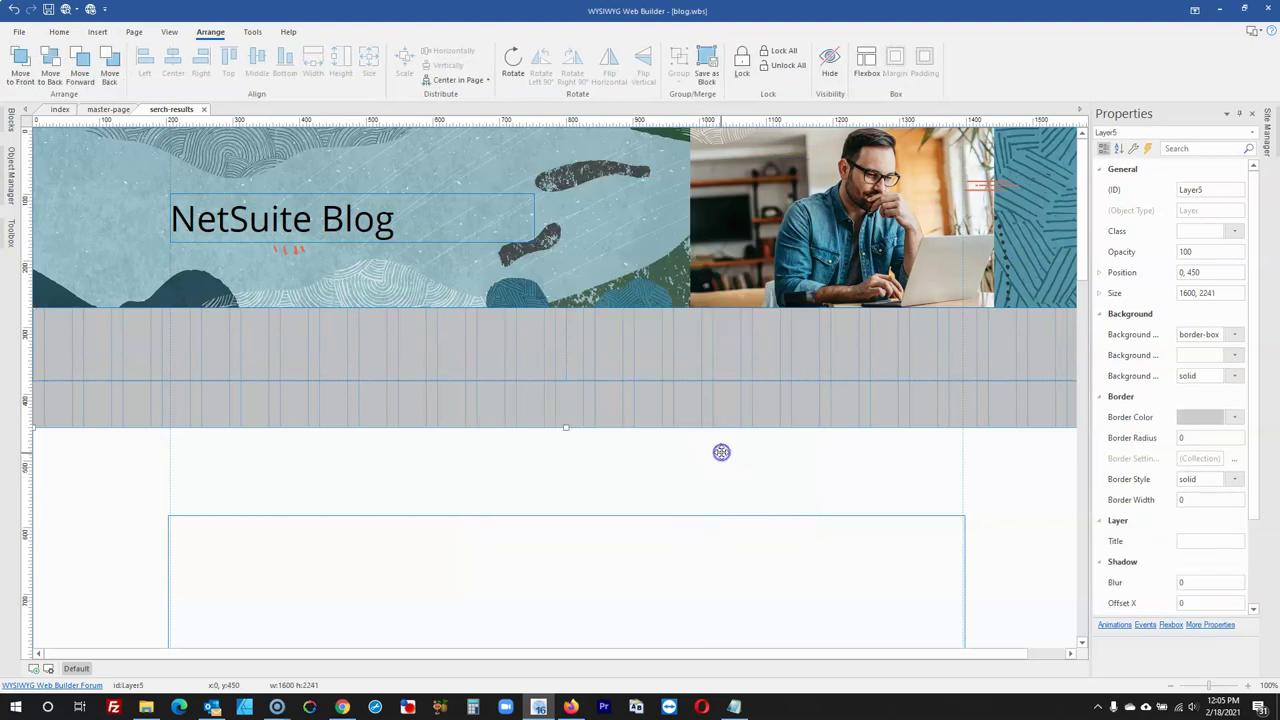
Copy the social icon bar layer from the index page and return to the serch-results page
left_click(58, 110)
left_click(663, 275)
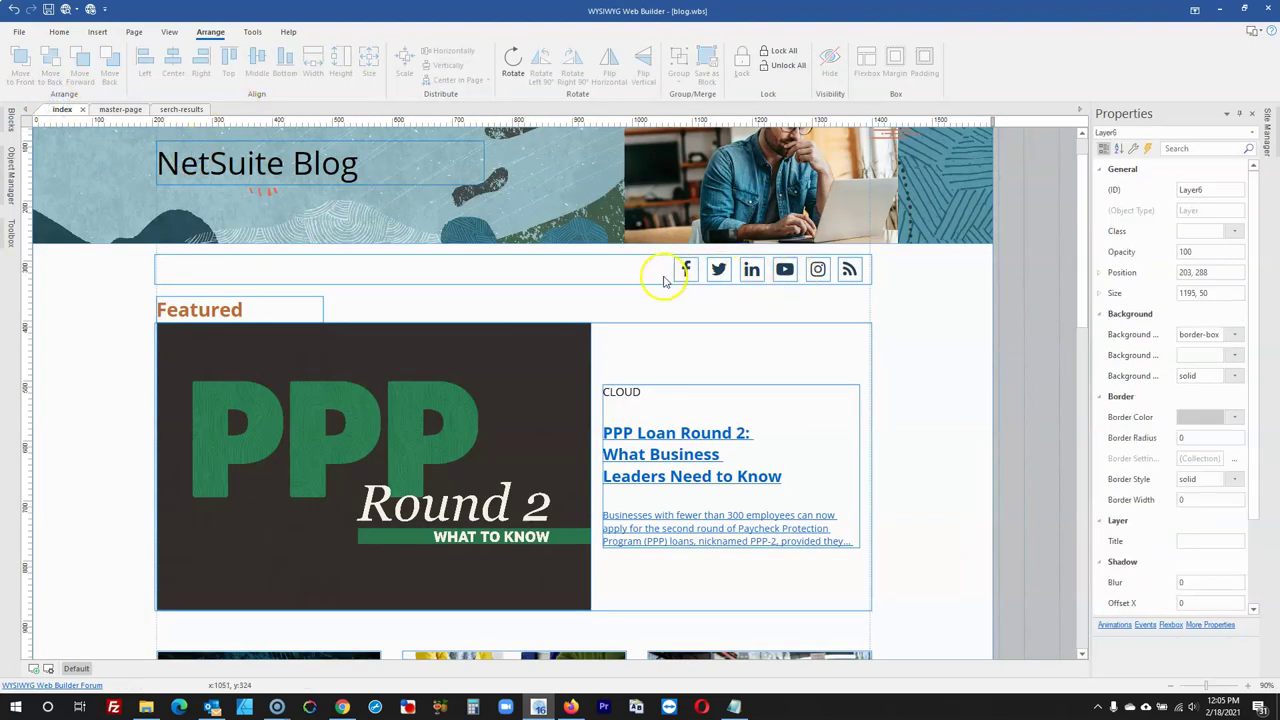
left_click(181, 109)
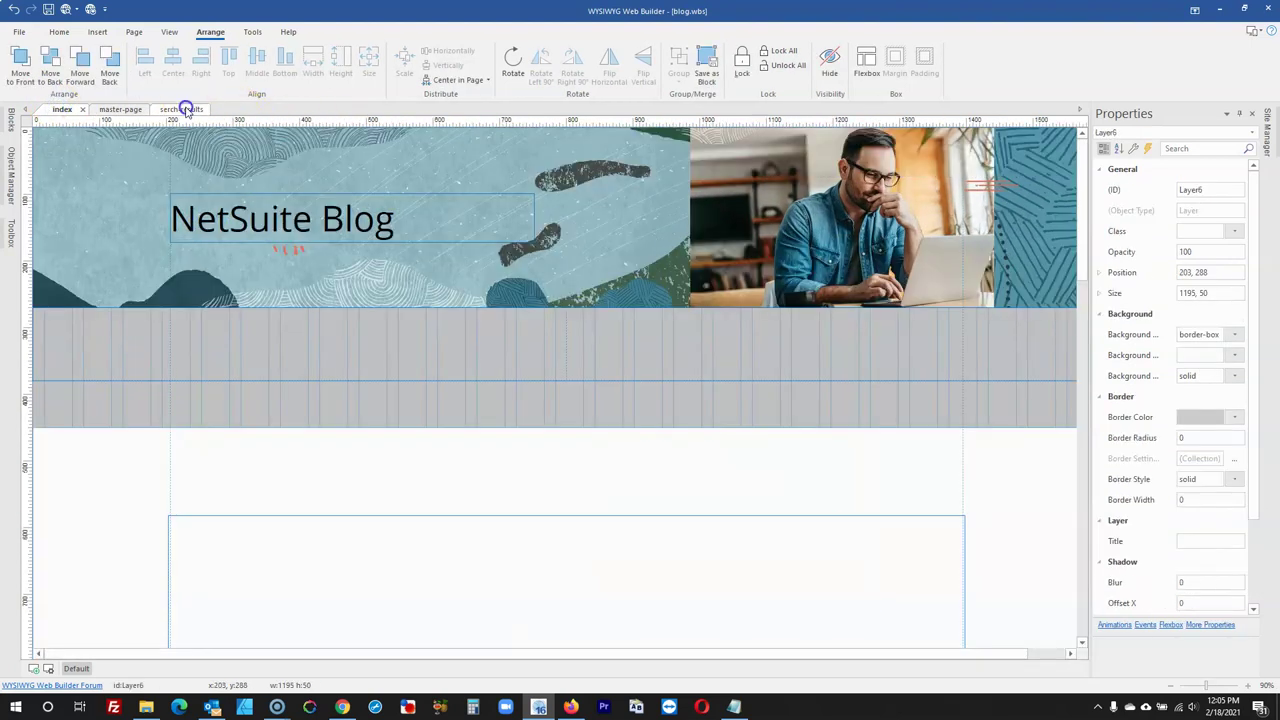
Remove the empty featured container from the content layer and shrink that layer to a strip about 82 px high
scroll(549, 446, "down", 1)
scroll(549, 446, "down", 4)
left_click(546, 437)
left_click(574, 466)
left_click(603, 491)
scroll(600, 500, "down", 2)
scroll(597, 516, "down", 10)
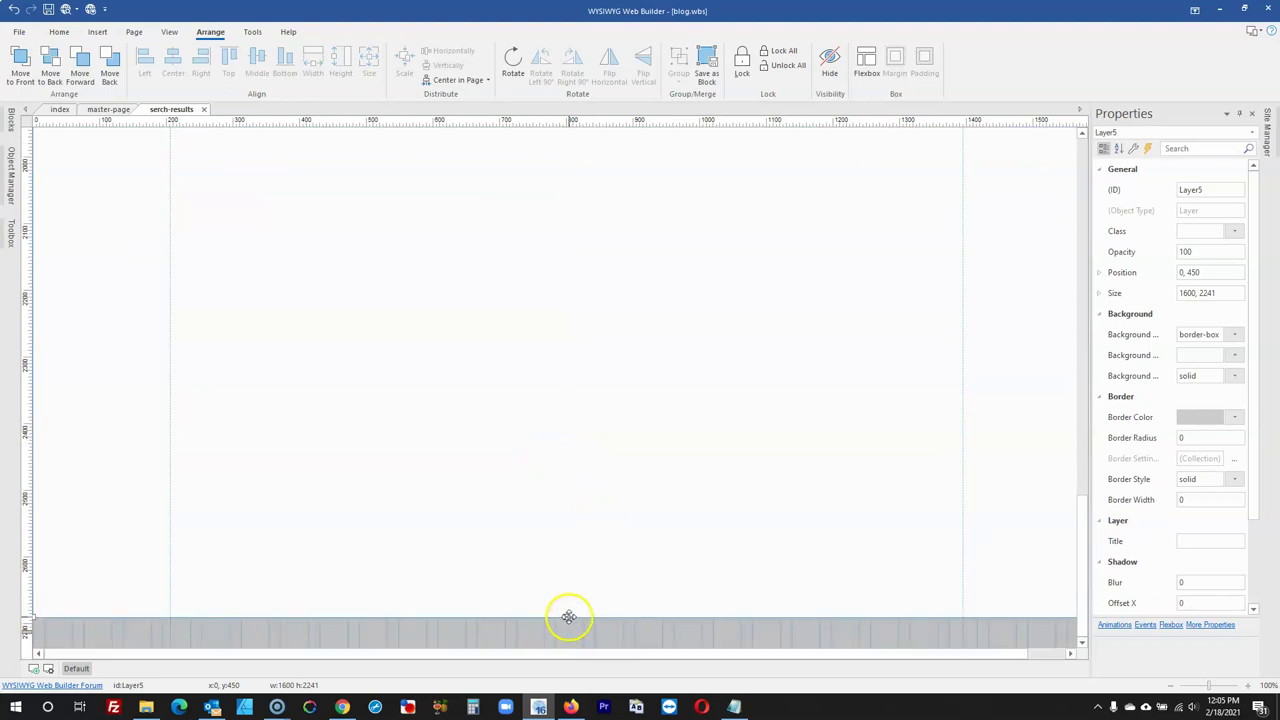
left_click_drag(566, 615, 737, 311)
scroll(888, 560, "down", 1)
left_click_drag(508, 384, 531, 277)
Paste the copied social icon bar and place it inside the white content strip at about x 200, y 460
left_click(529, 326)
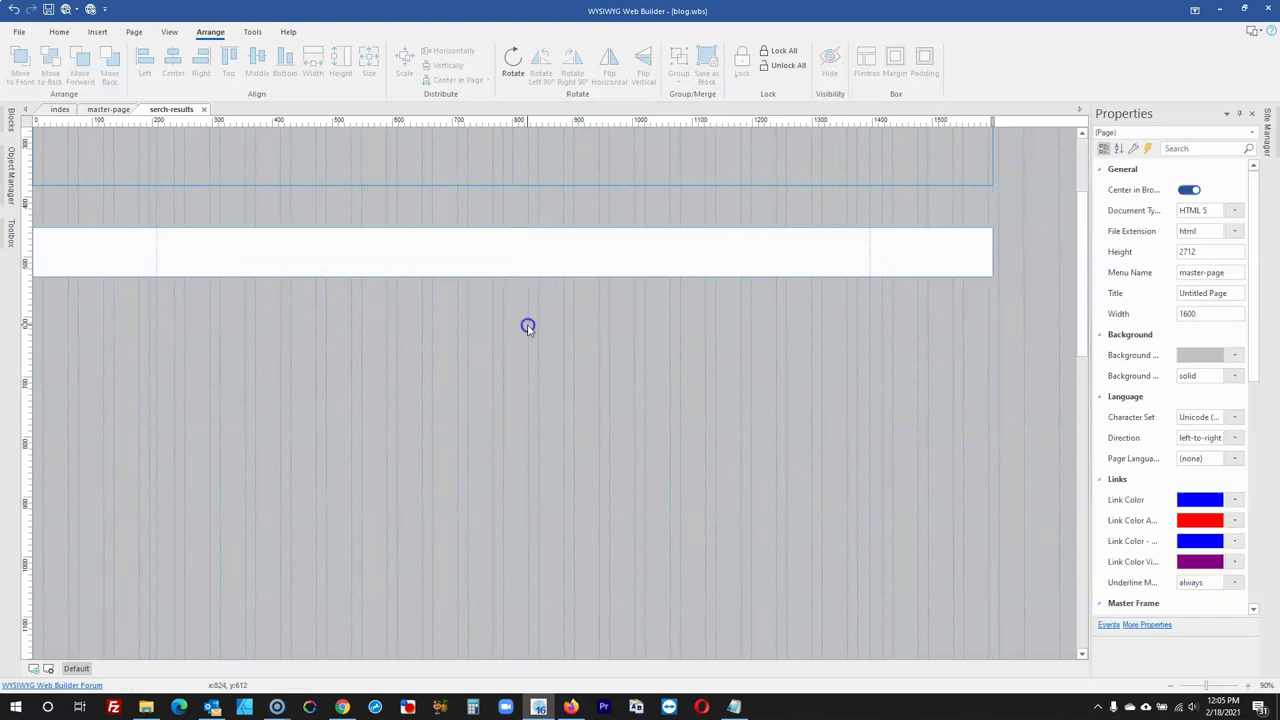
key("ctrl+v")
left_click_drag(662, 341, 261, 240)
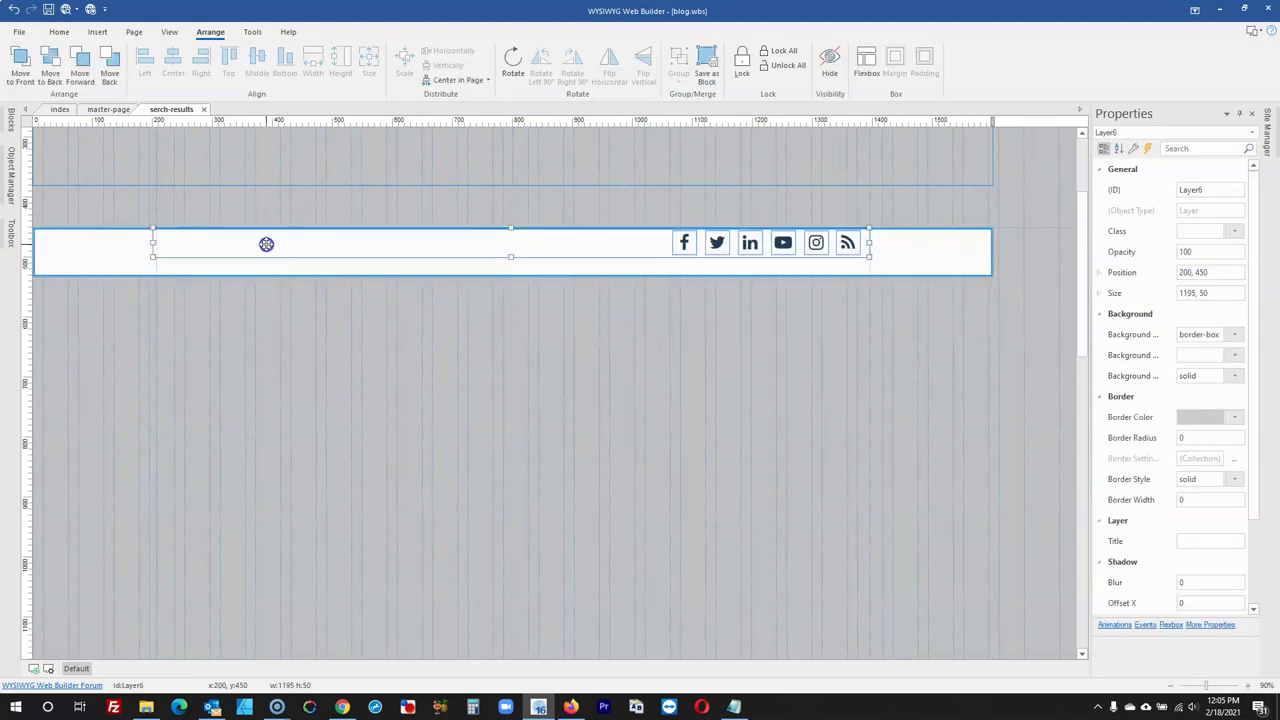
left_click(110, 109)
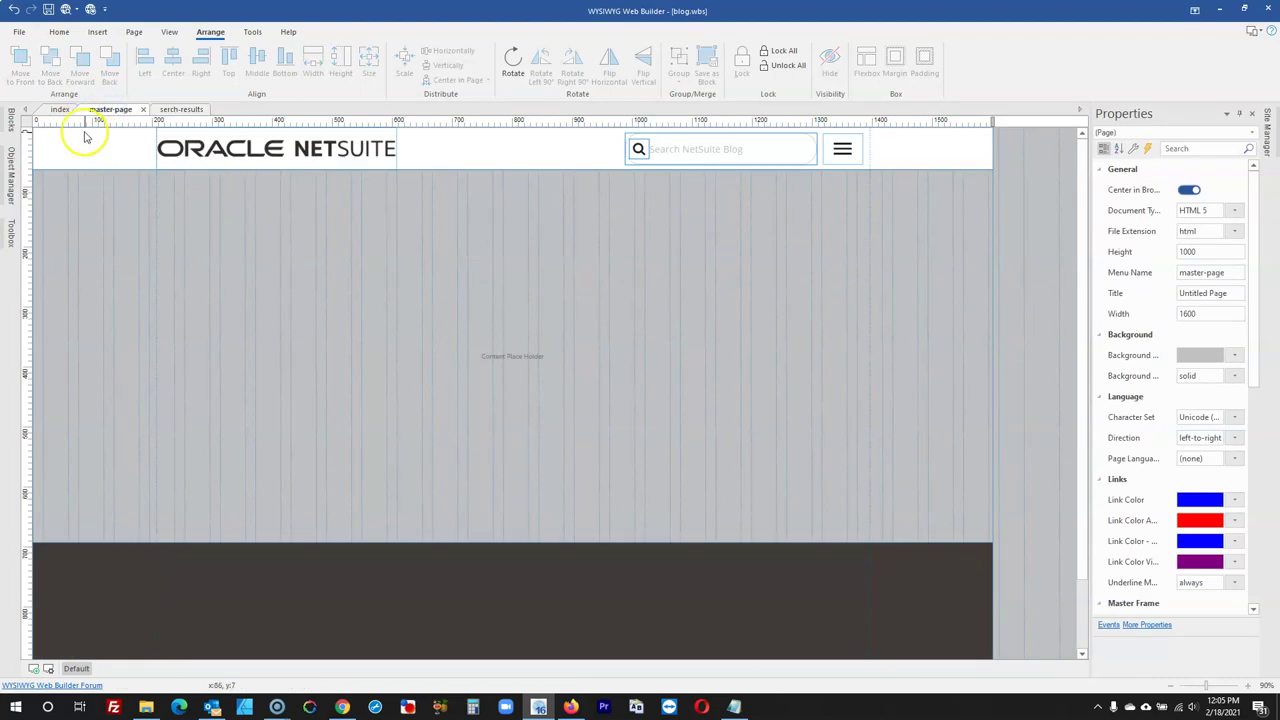
left_click(62, 109)
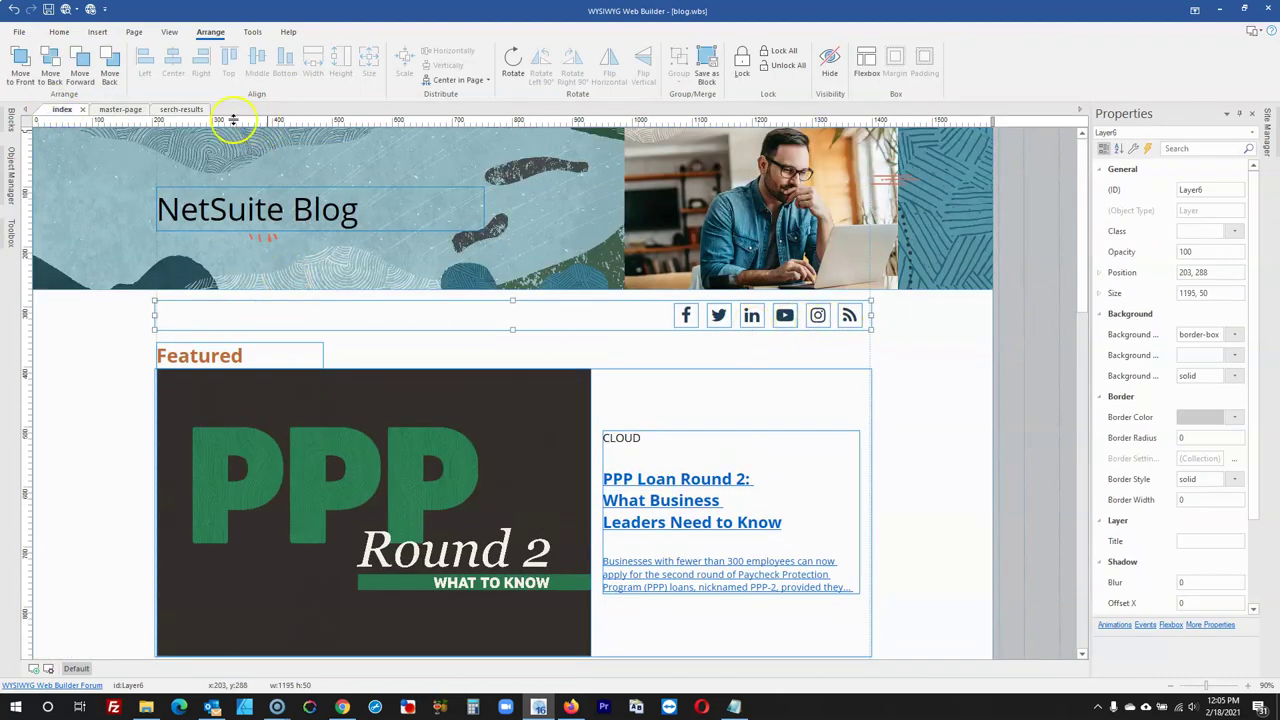
left_click(115, 109)
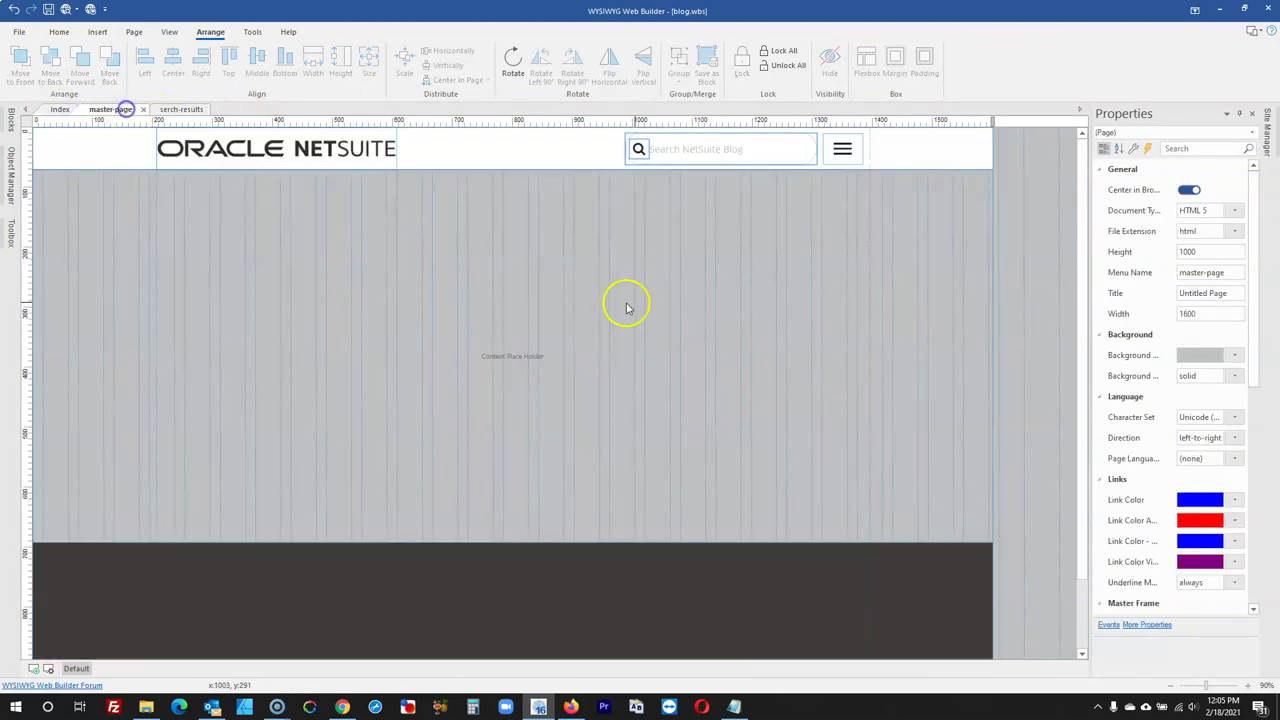
left_click(196, 109)
left_click(557, 374)
Set the size of the white strip layer holding the social icons to 1600 by 70
left_click(584, 268)
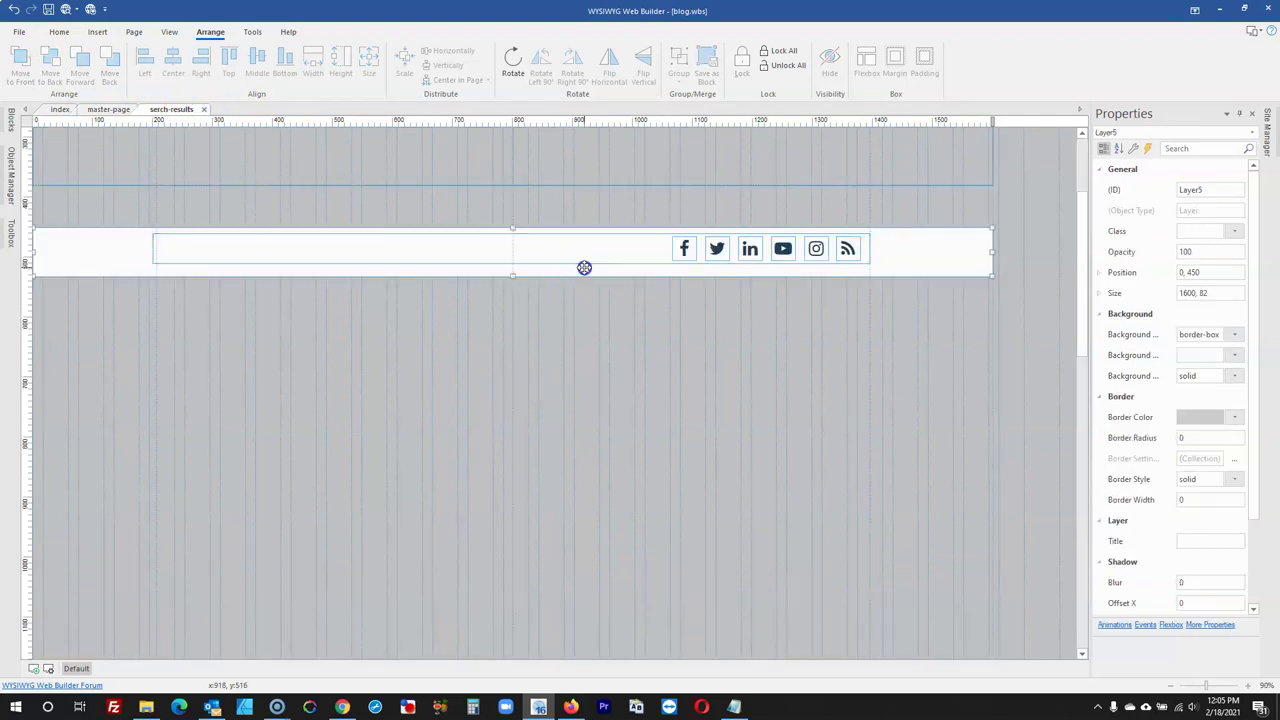
left_click(1227, 291)
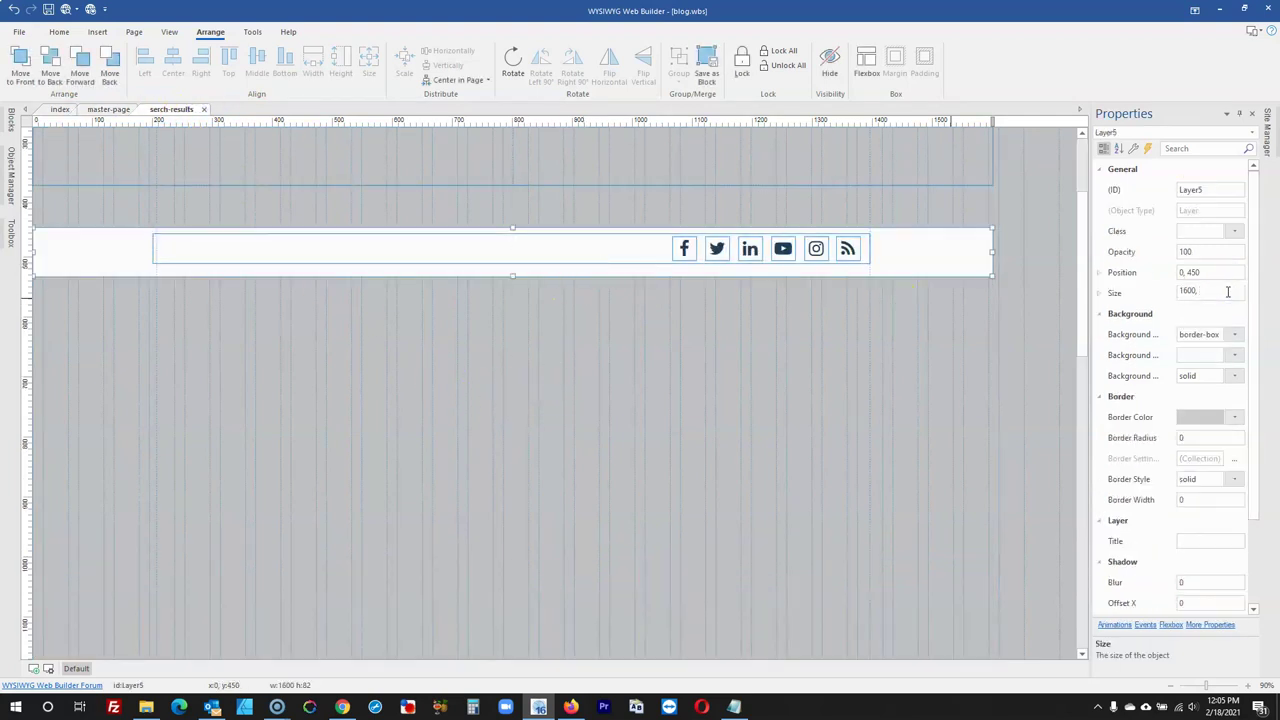
type("70")
left_click(754, 331)
left_click(623, 249)
right_click(623, 249)
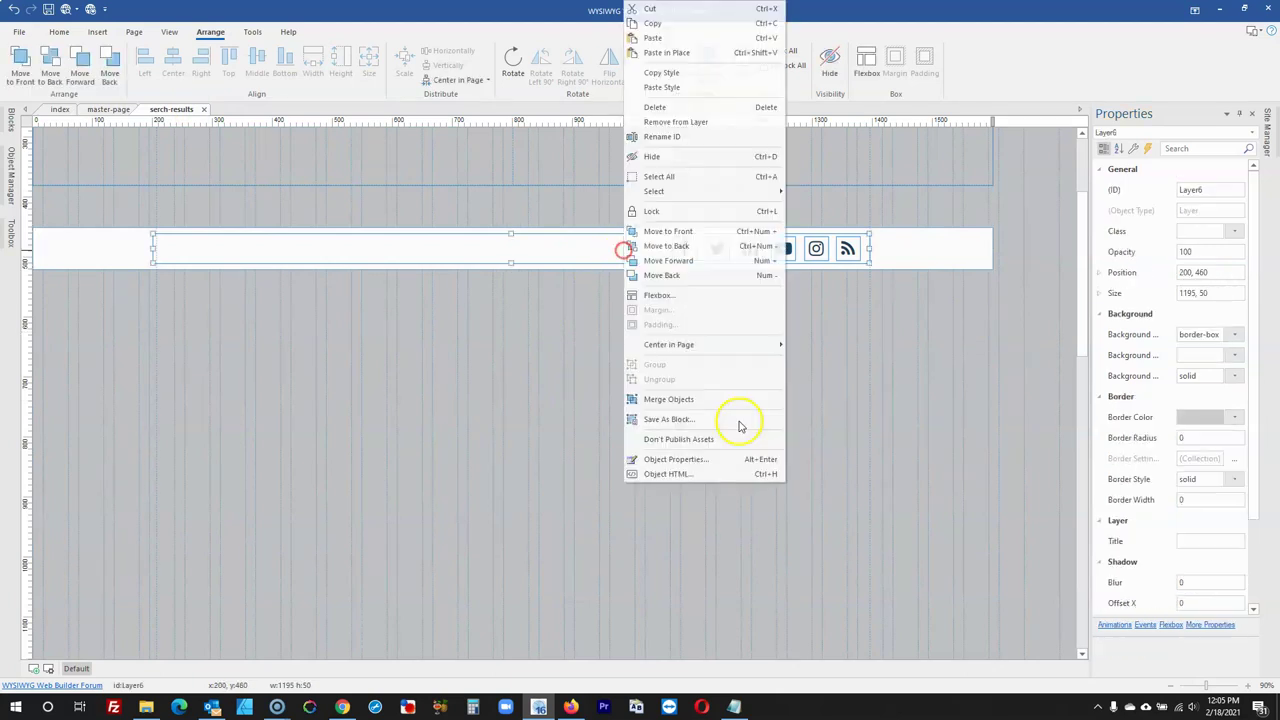
left_click(811, 358)
left_click(811, 363)
scroll(883, 380, "up", 3)
left_click(925, 402)
right_click(923, 400)
Change the mode of the full-width strip layer holding the social icons to floating layer
left_click(877, 385)
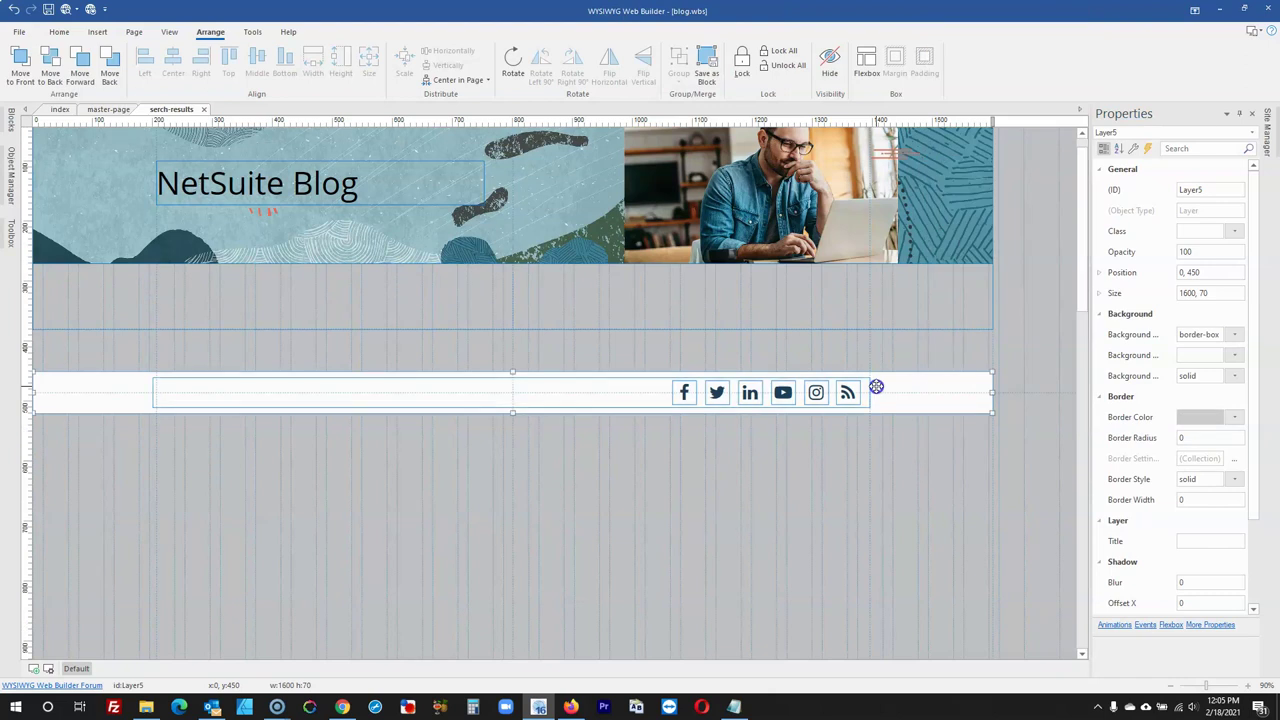
double_click(880, 388)
left_click(567, 281)
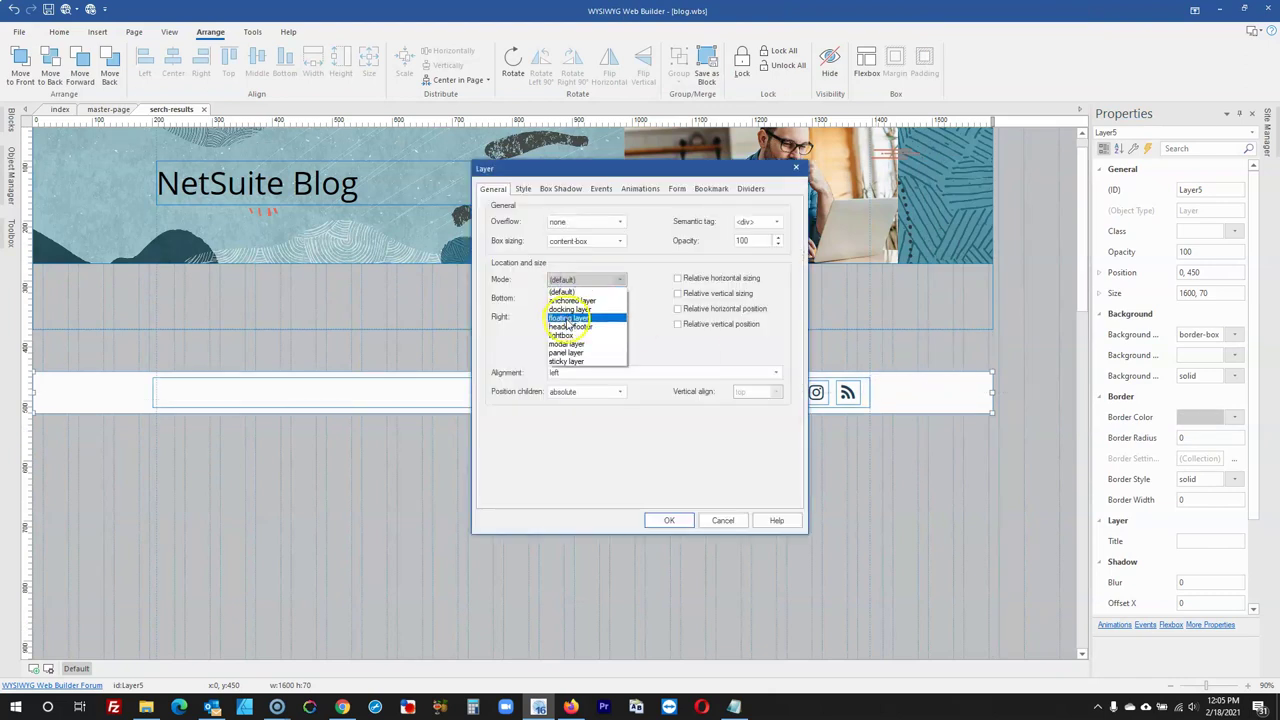
left_click(567, 319)
left_click(669, 522)
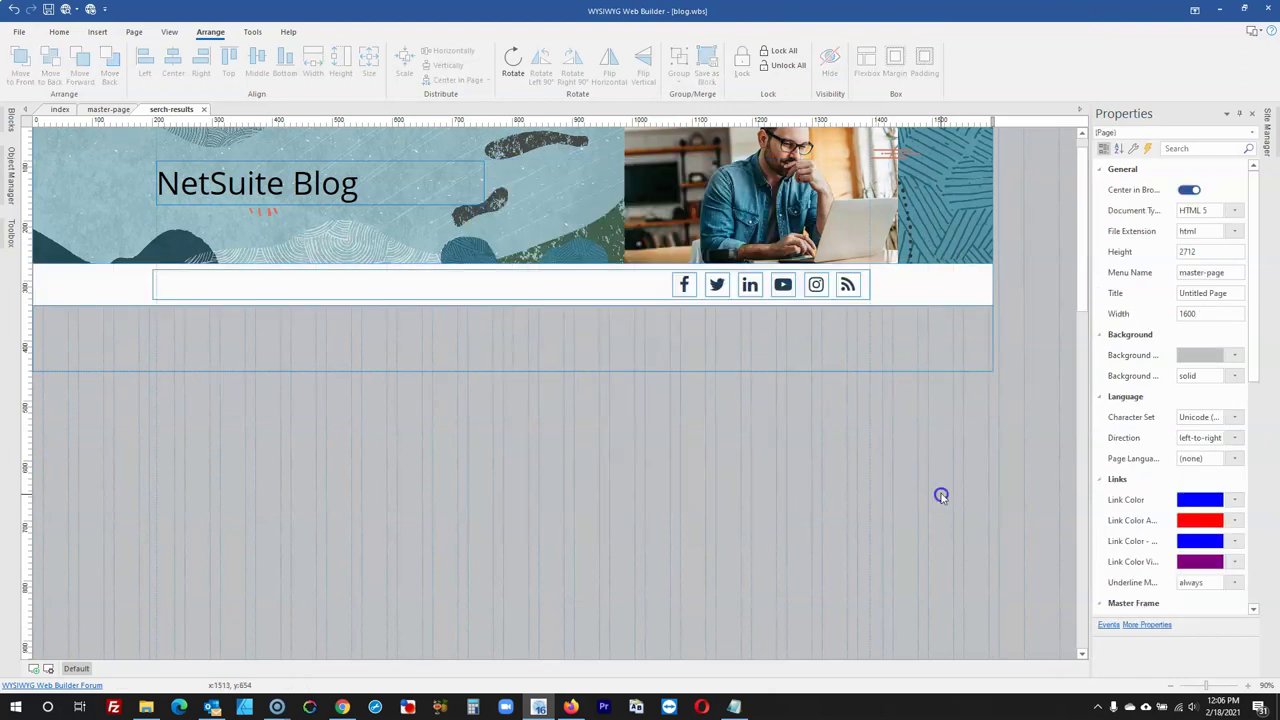
Give the layout grid a solid background in the same near-white colour as the social icon strip
left_click(924, 341)
double_click(463, 349)
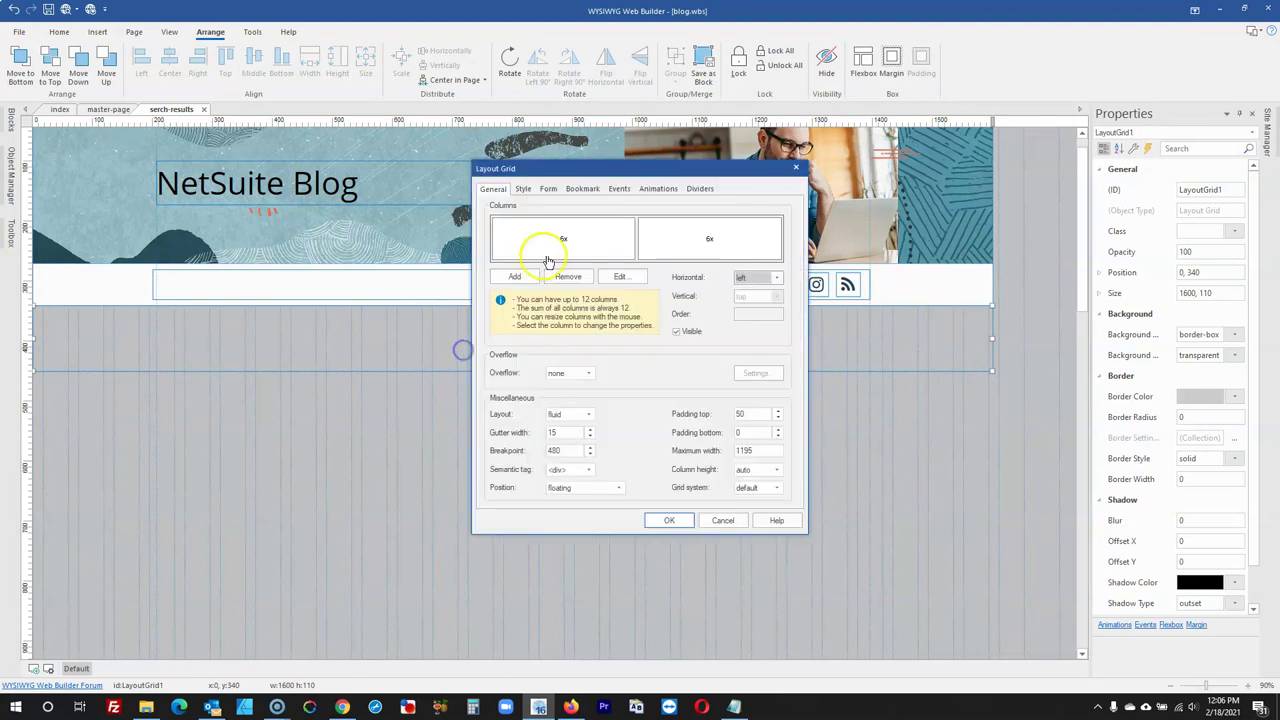
left_click(523, 189)
left_click(570, 262)
left_click(565, 272)
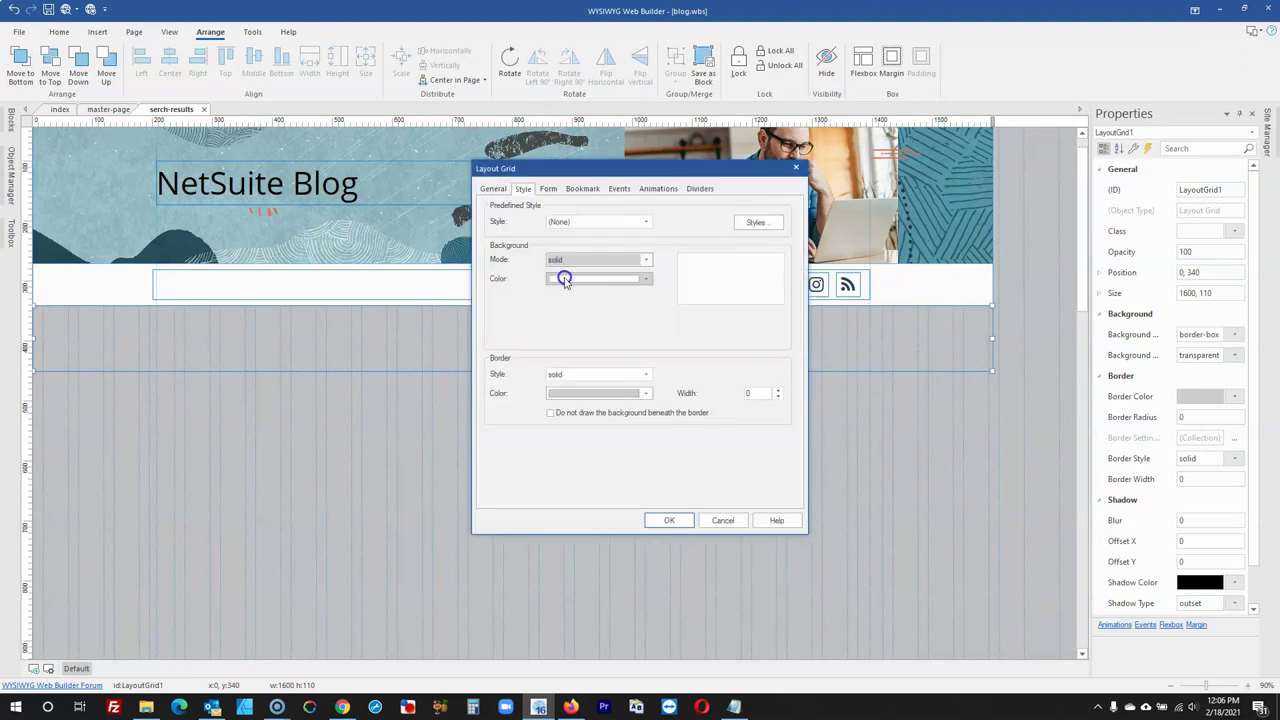
left_click(563, 278)
left_click(655, 518)
left_click(658, 518)
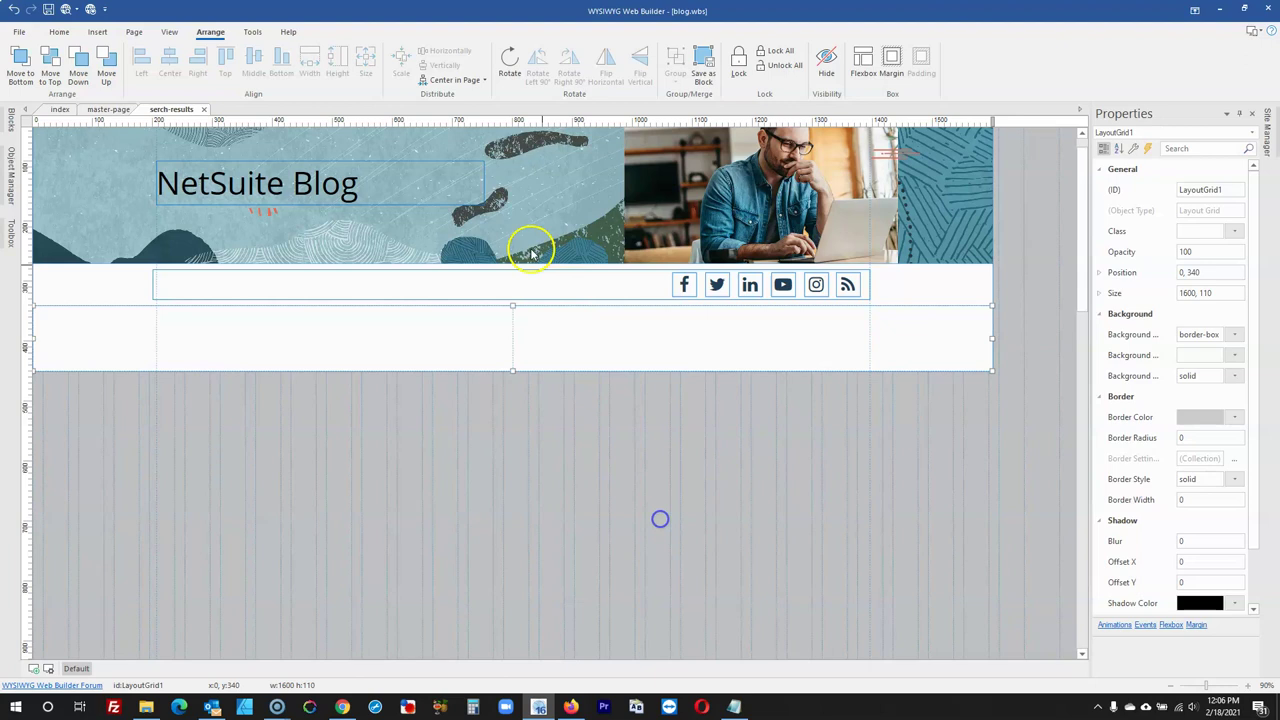
left_click(551, 423)
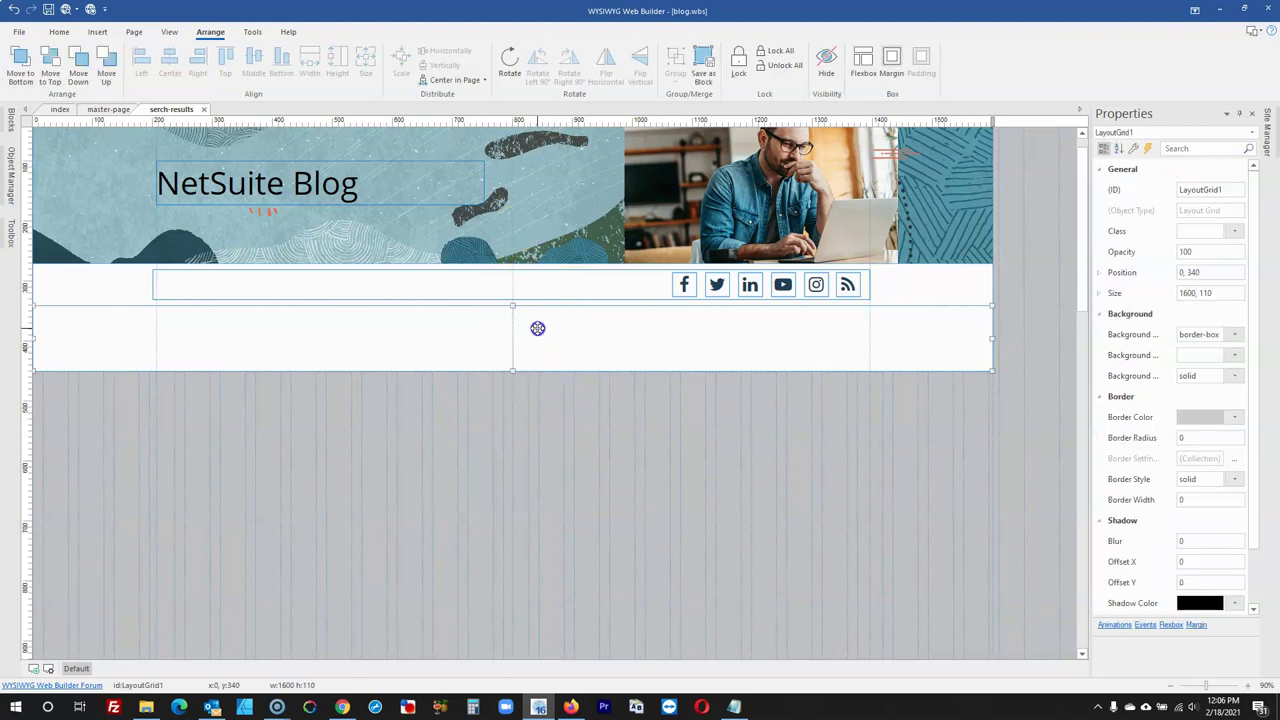
Reduce the layout grid beneath the social icon strip to a single 12x column
double_click(534, 326)
left_click(515, 276)
left_click_drag(636, 242, 551, 242)
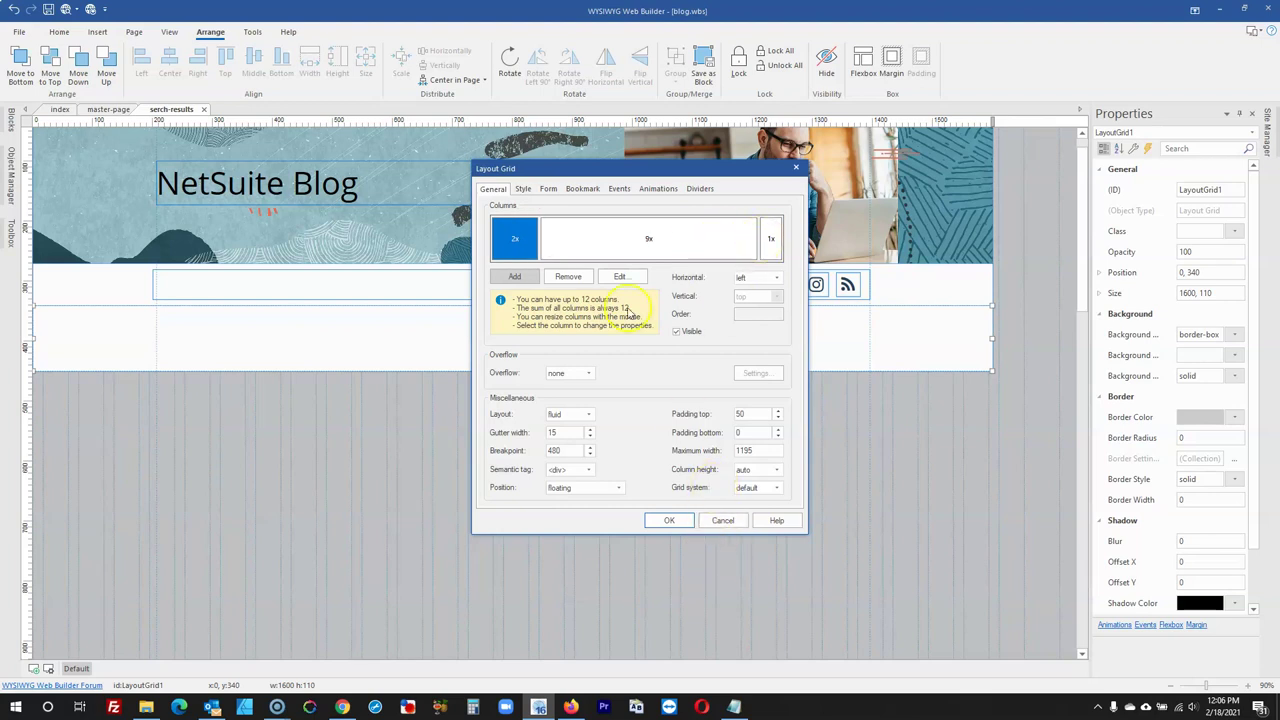
left_click(565, 276)
left_click(565, 276)
left_click(681, 521)
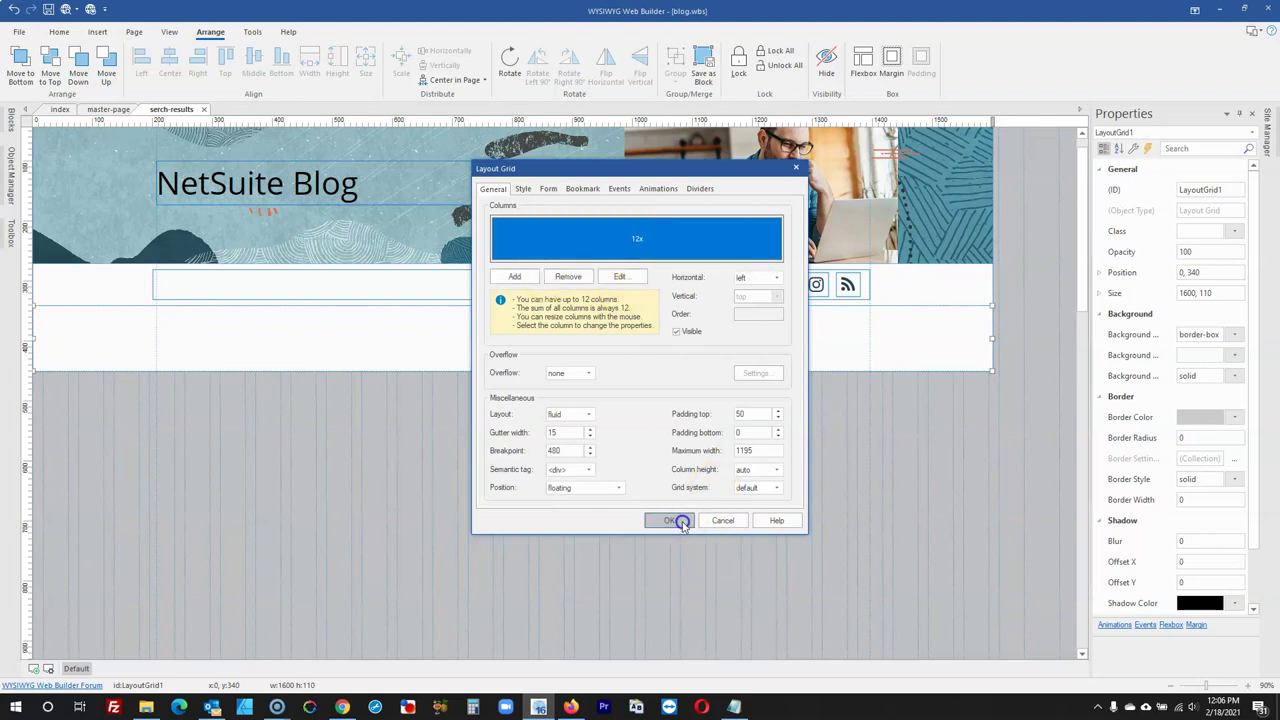
left_click(534, 366)
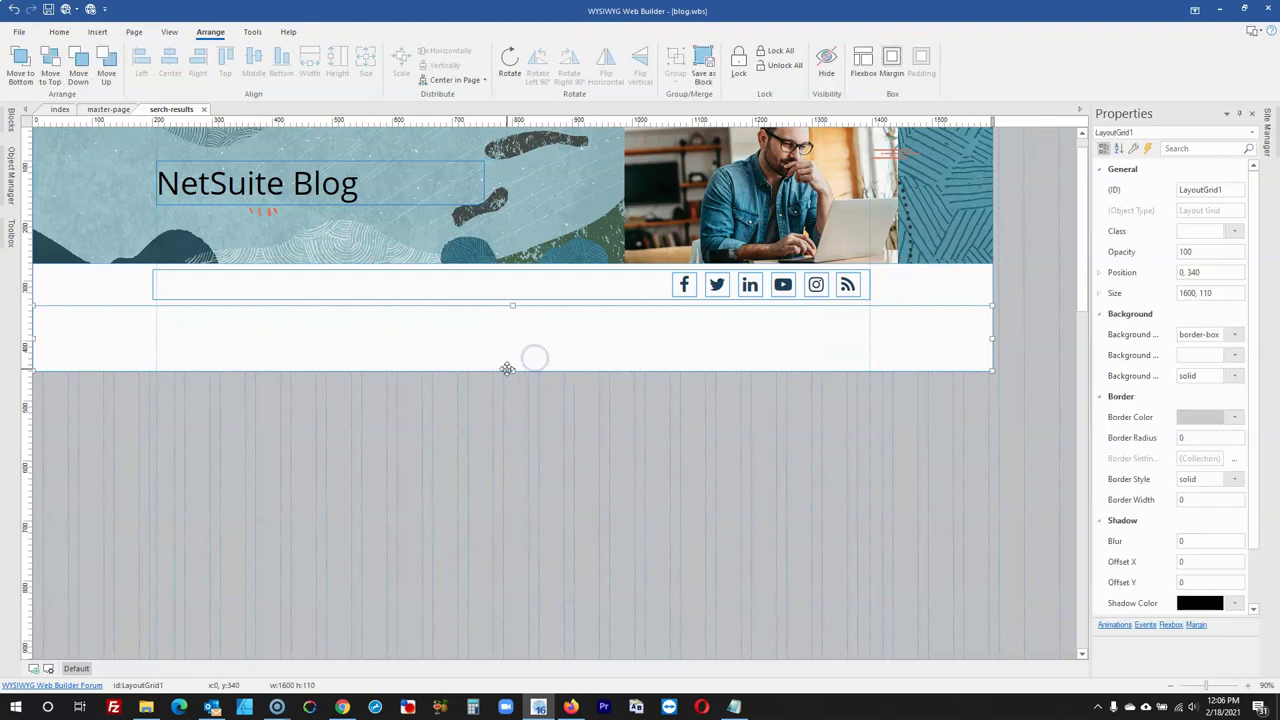
Set the layout grid's bottom padding to 100
double_click(507, 368)
left_click(751, 432)
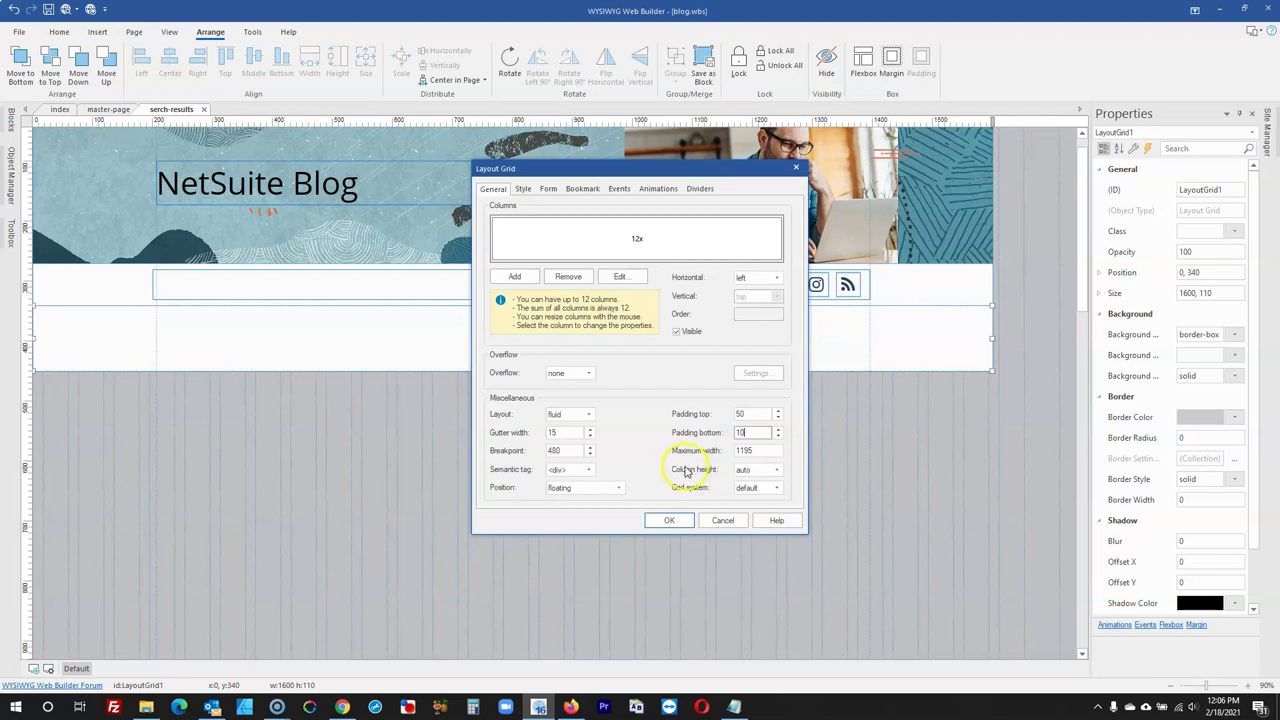
type("100")
left_click(669, 521)
left_click(340, 380)
left_click(386, 510)
left_click(463, 389)
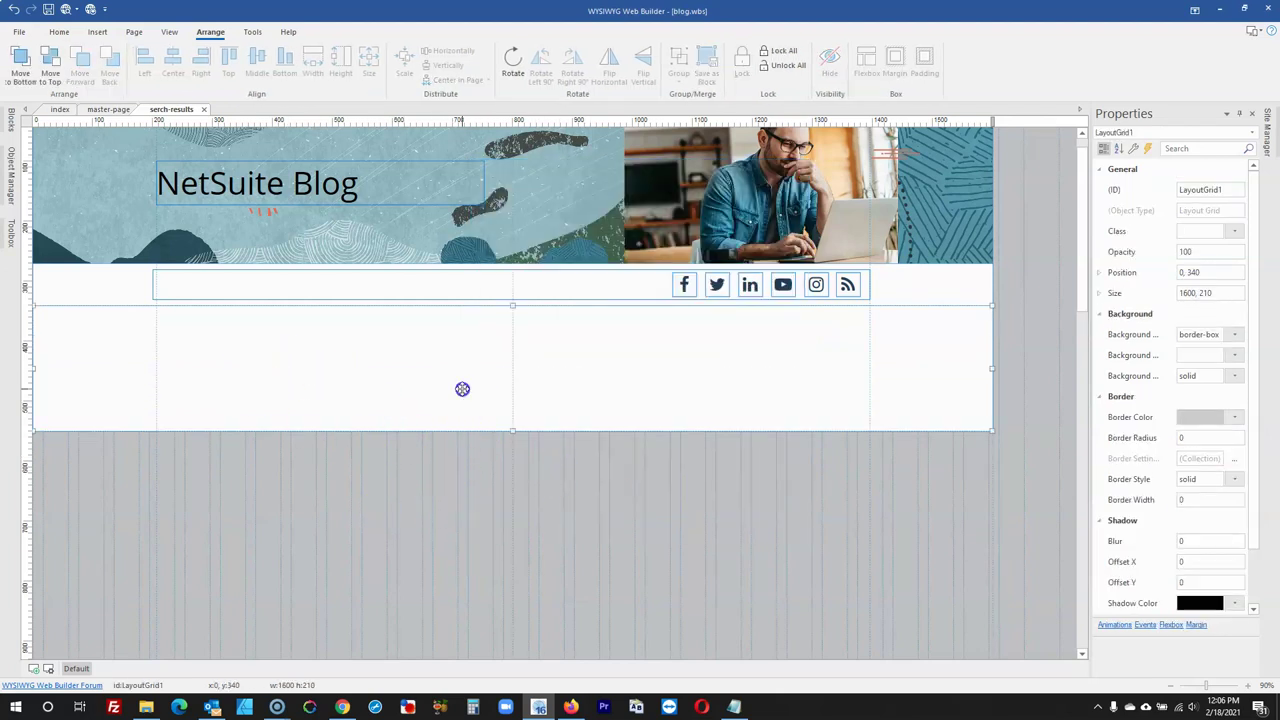
Change the layout grid's ID to search-results
mouse_move(8, 237)
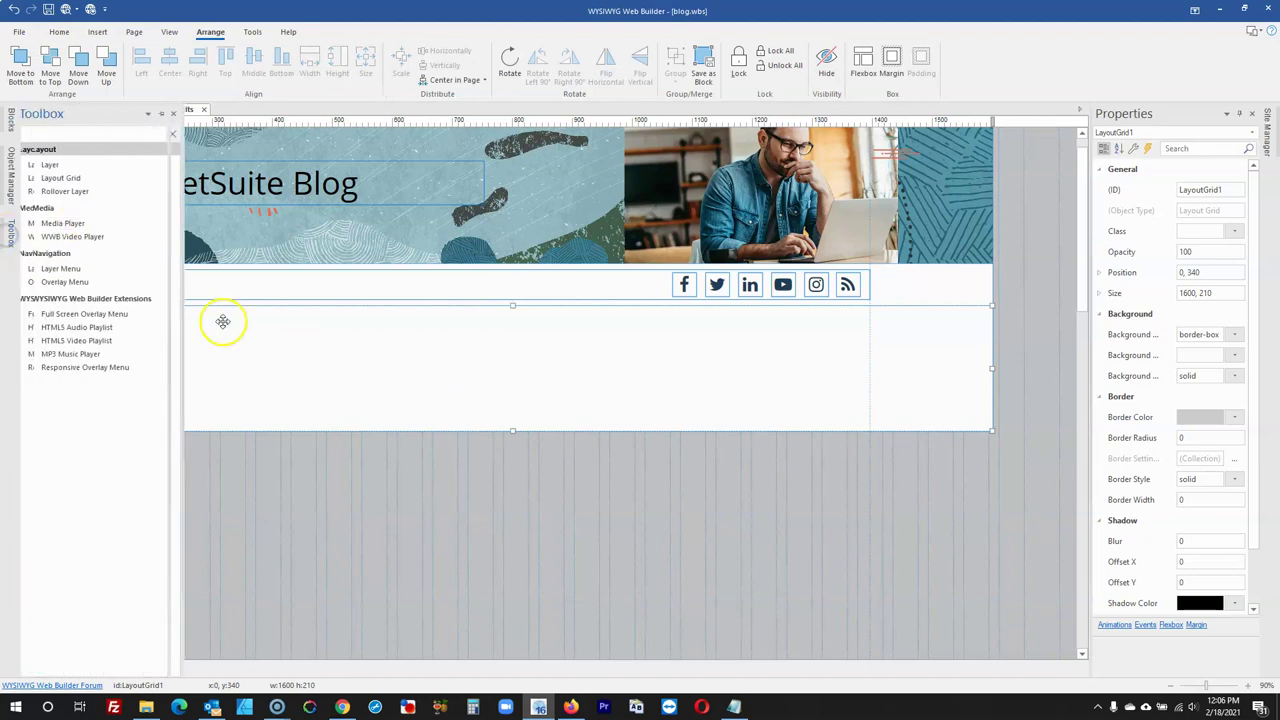
left_click(420, 489)
left_click(501, 387)
left_click(1234, 190)
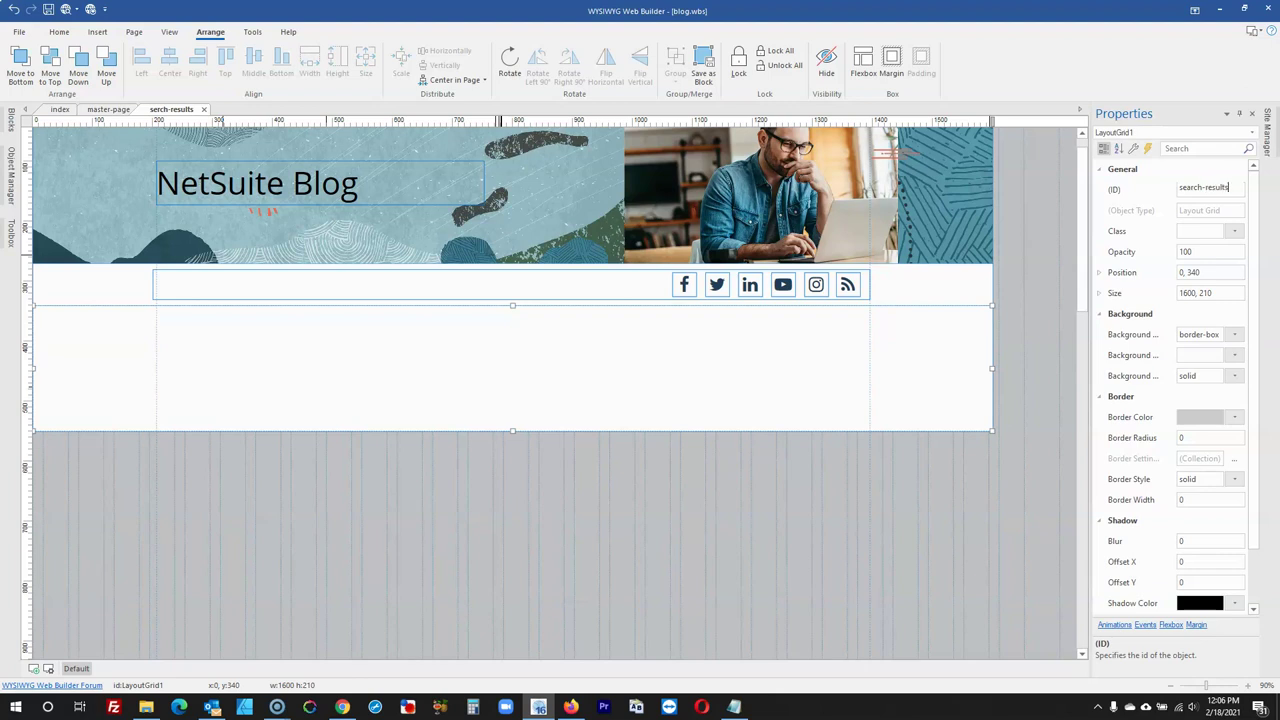
left_click(843, 514)
Set the master page's site search to show results in another page and choose serch-results as that page
scroll(843, 514, "up", 1)
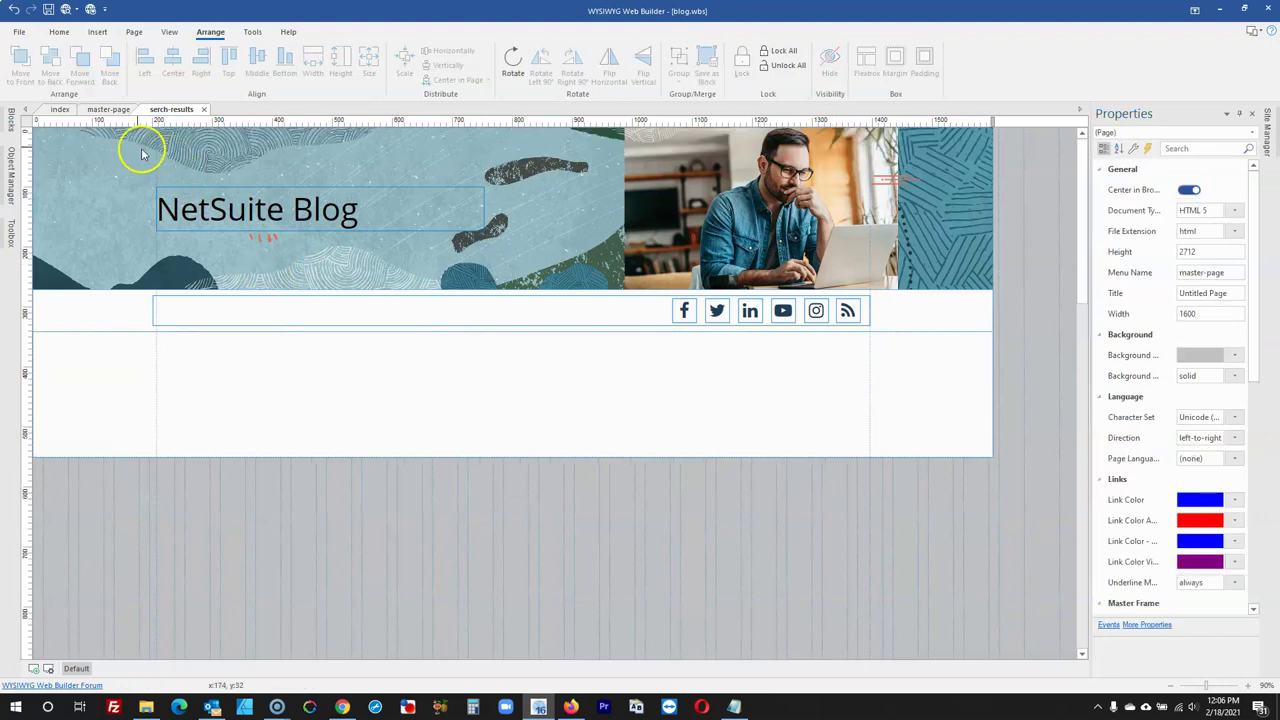
left_click(100, 109)
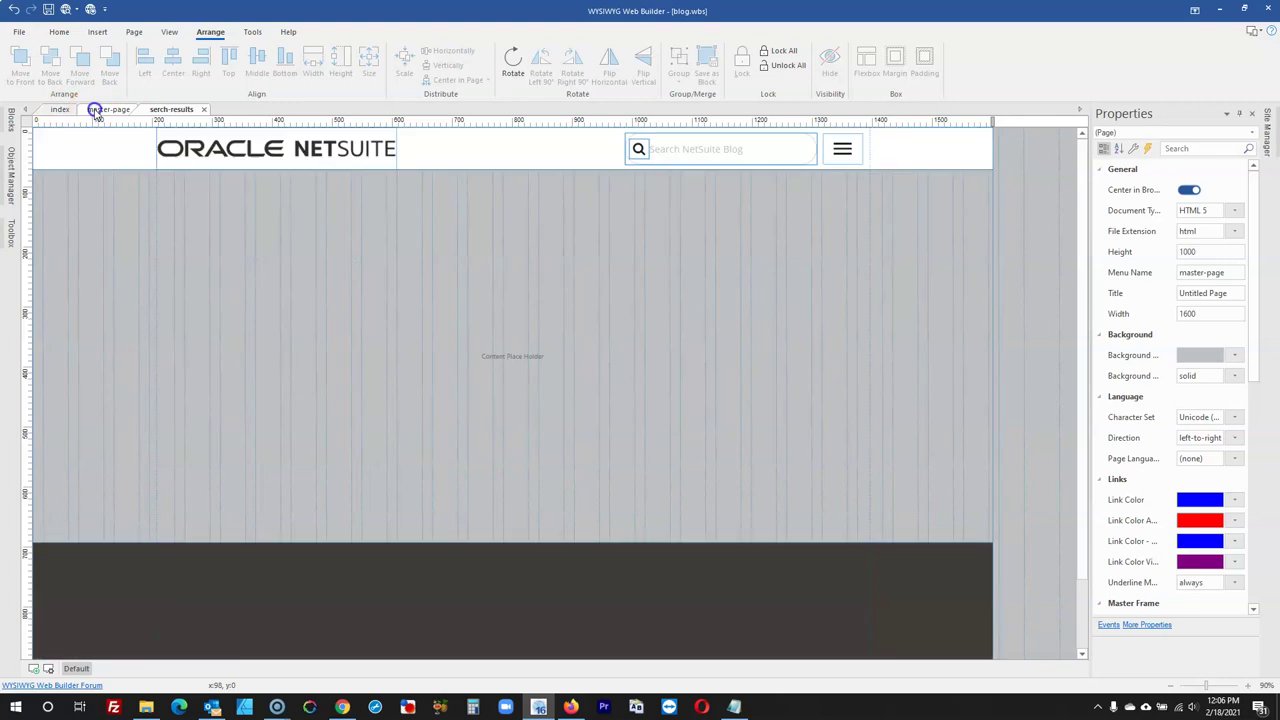
double_click(734, 150)
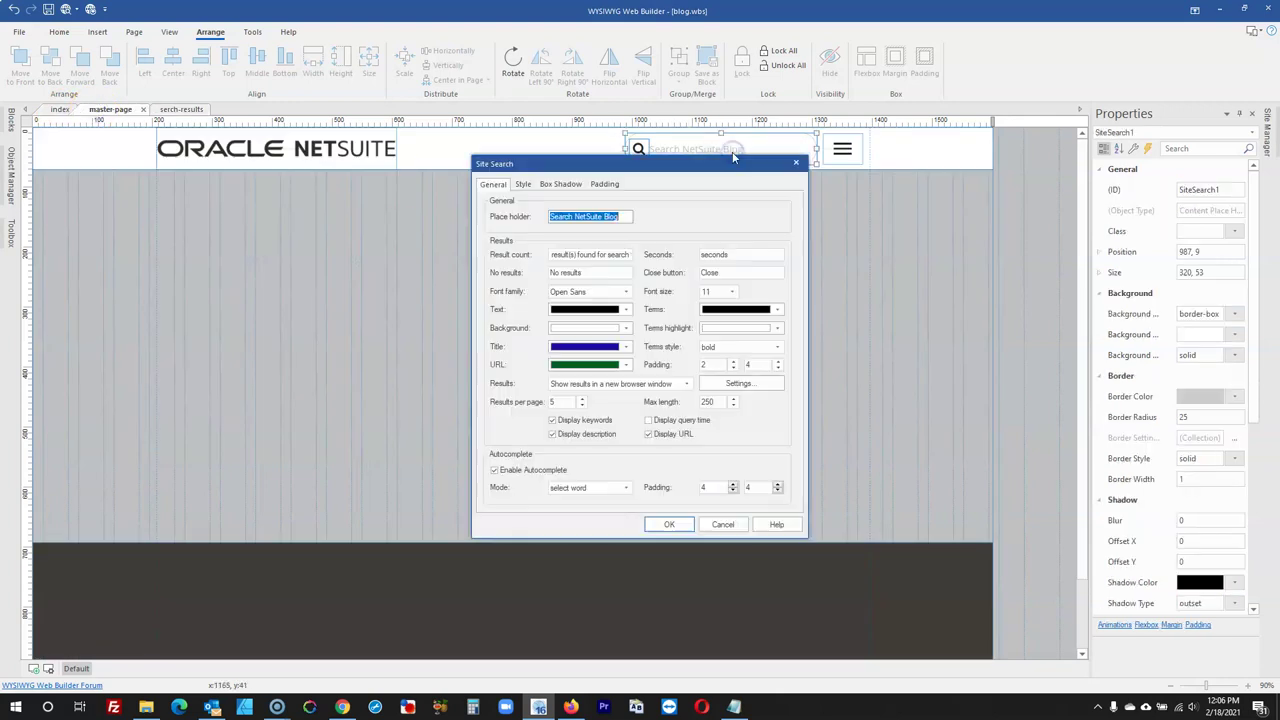
left_click(686, 385)
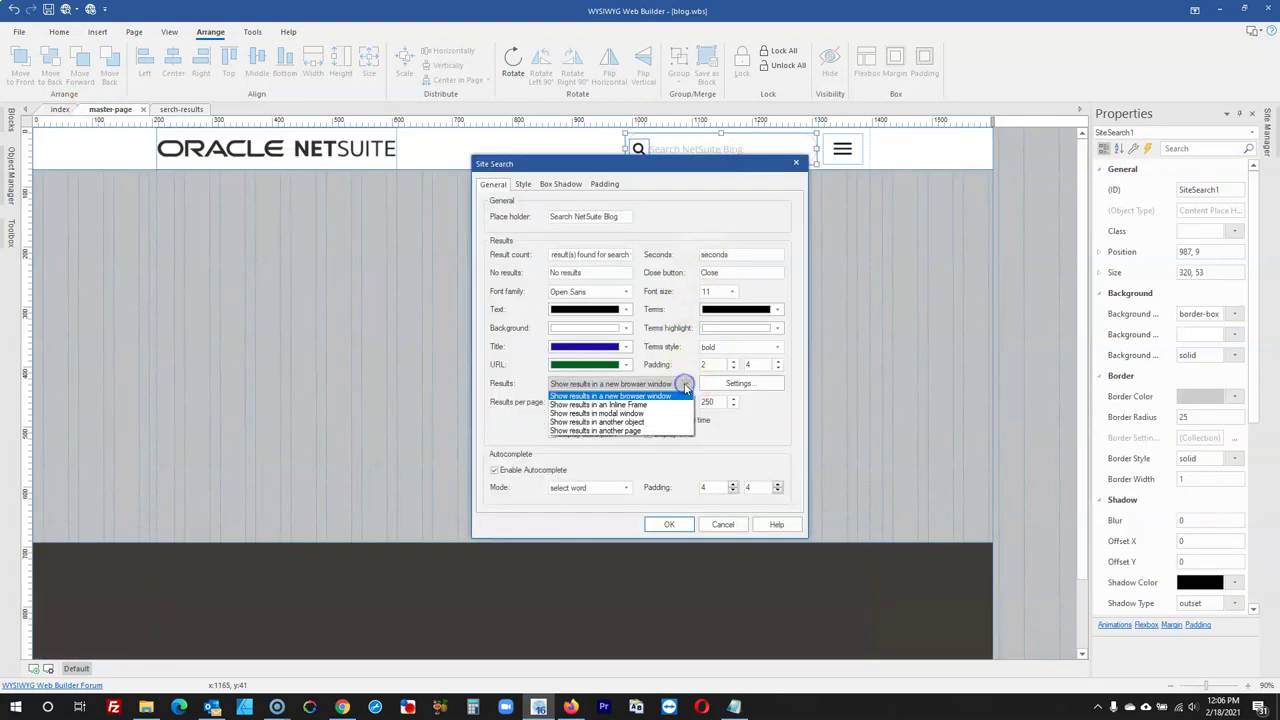
left_click(627, 431)
left_click(717, 389)
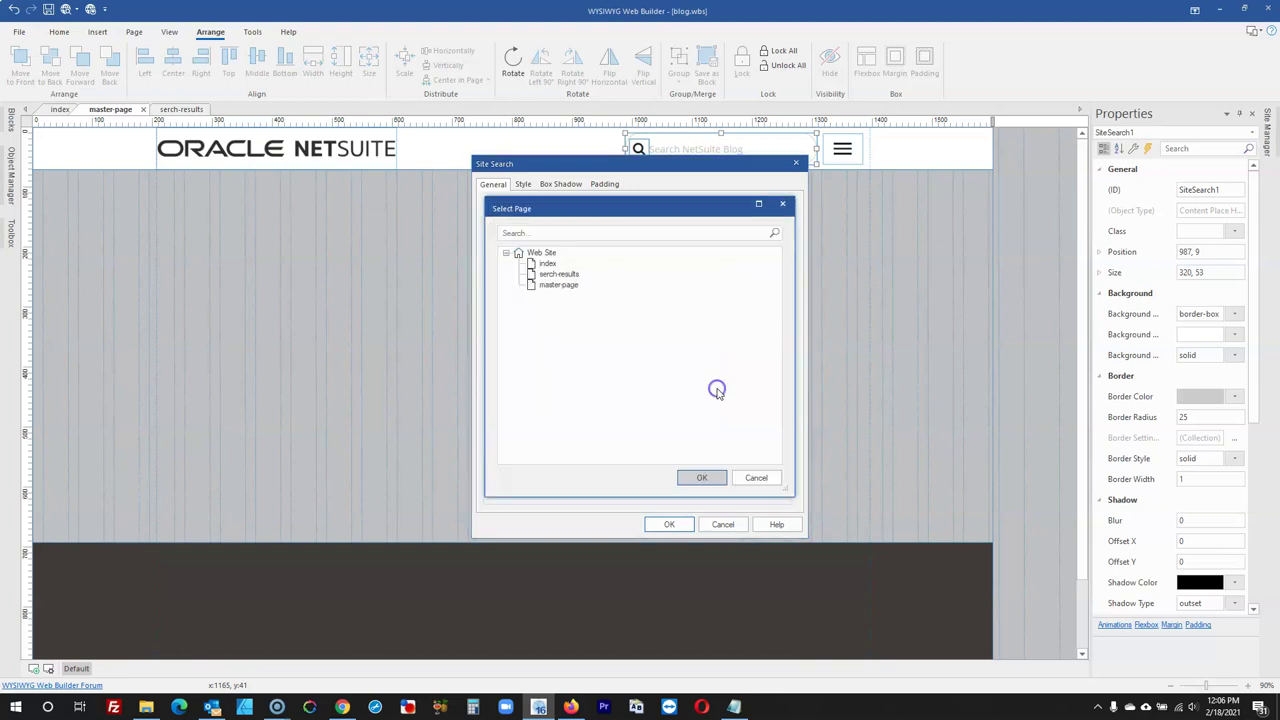
double_click(558, 274)
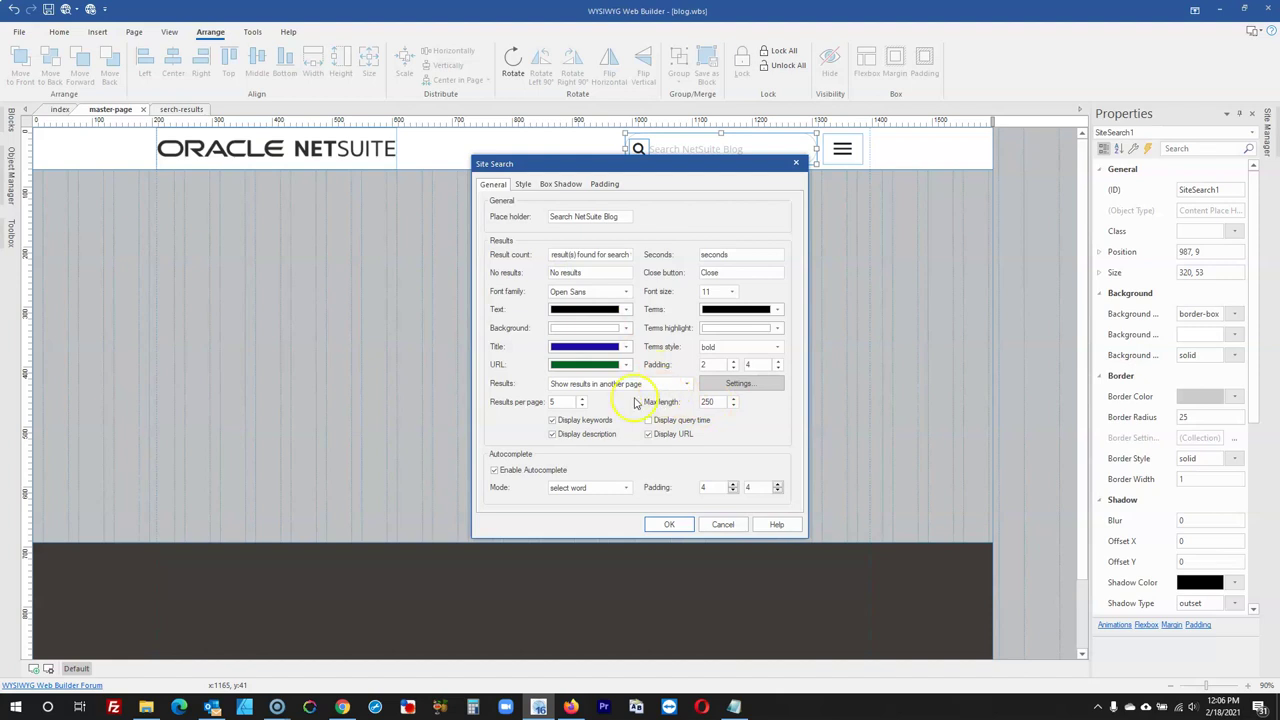
Try showing the search results in another object, and return the option to showing them in another page
left_click(613, 384)
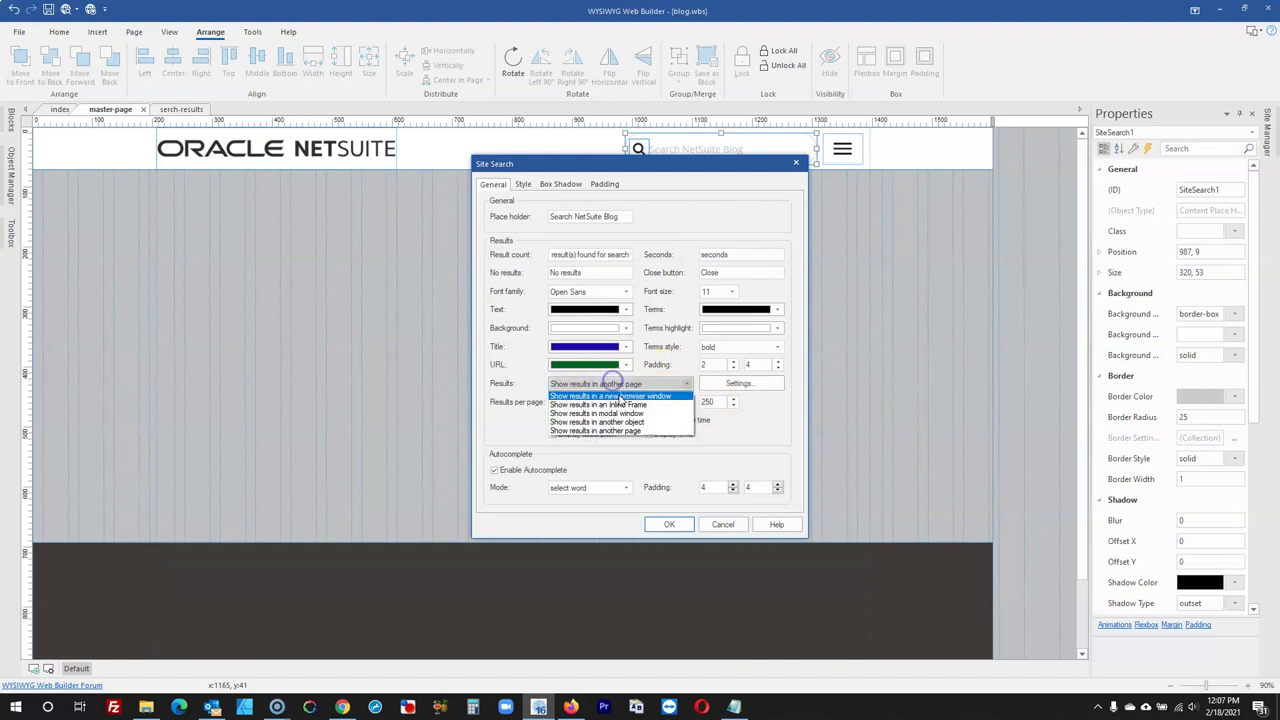
left_click(656, 422)
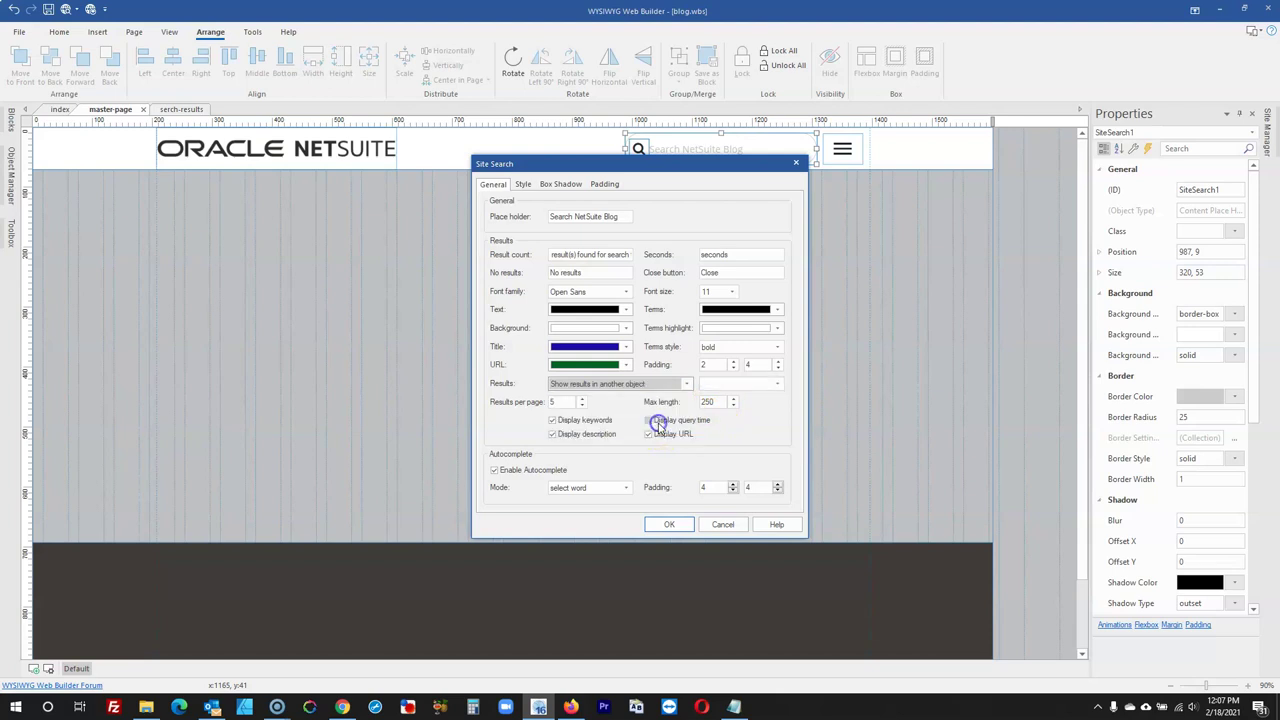
left_click(687, 384)
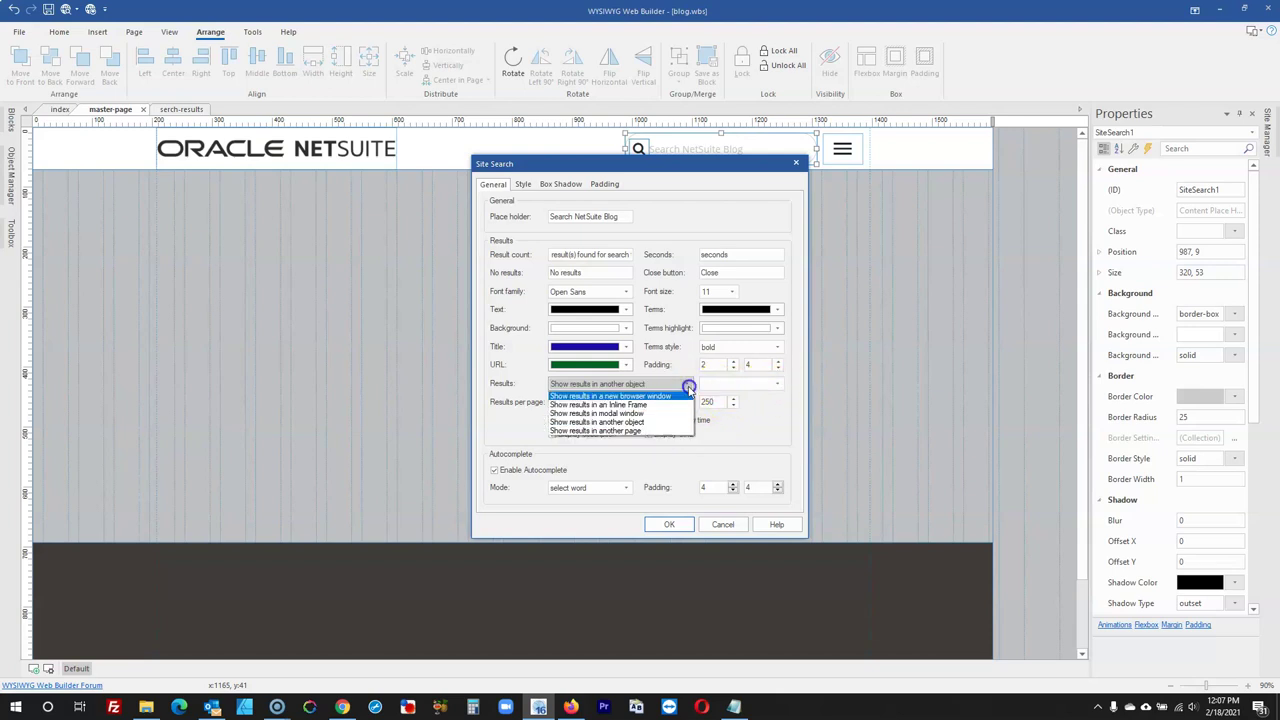
left_click(608, 430)
left_click(670, 524)
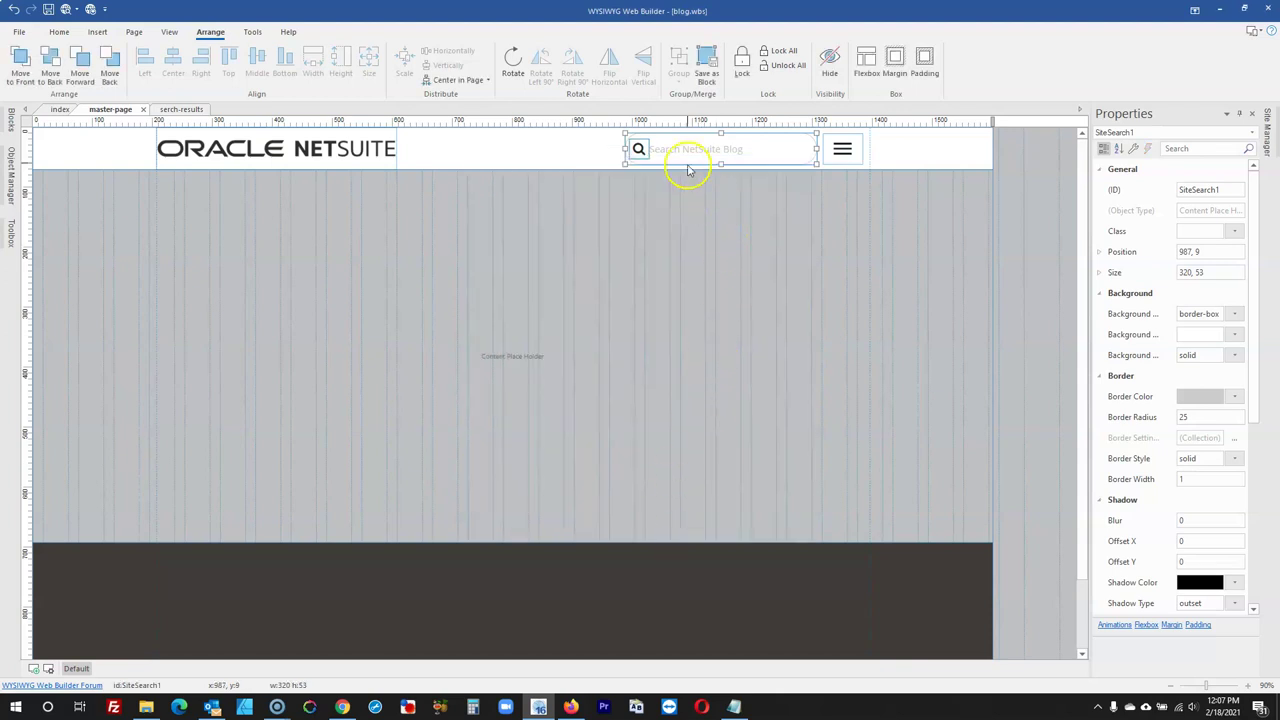
Reselect serch-results as the target page in the site search results settings and apply them
double_click(685, 149)
left_click(733, 386)
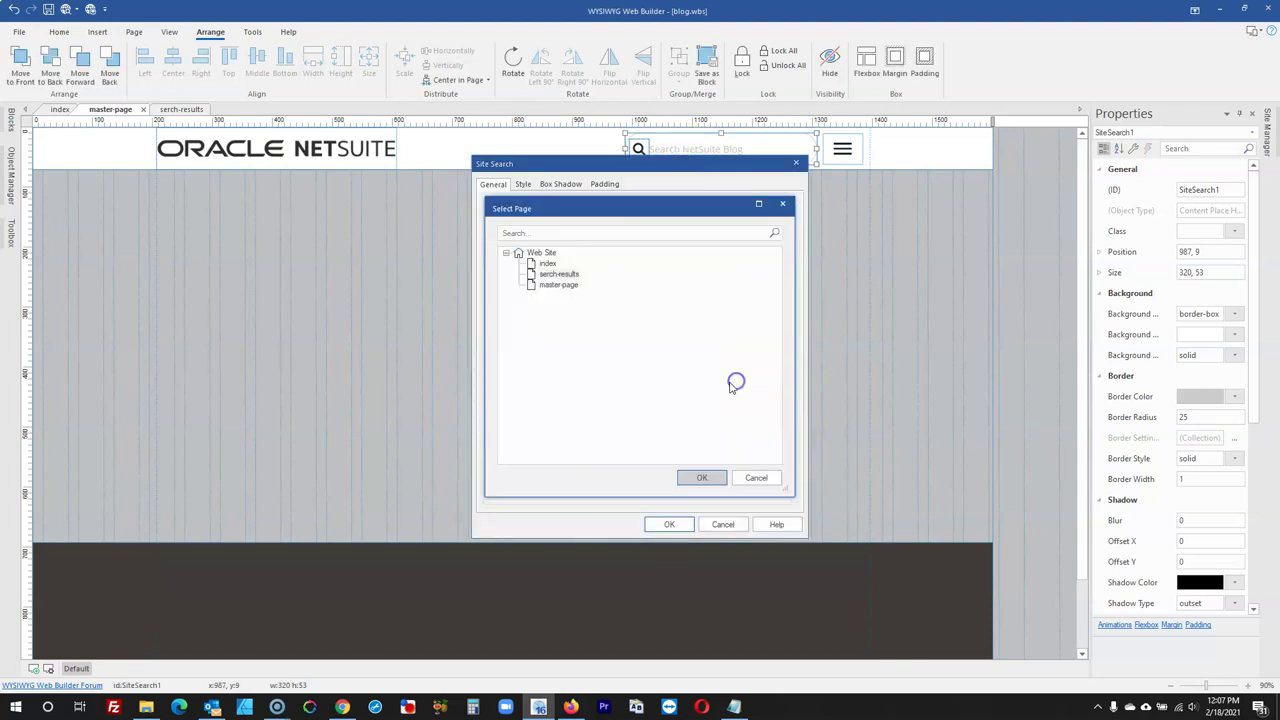
double_click(559, 274)
left_click(666, 525)
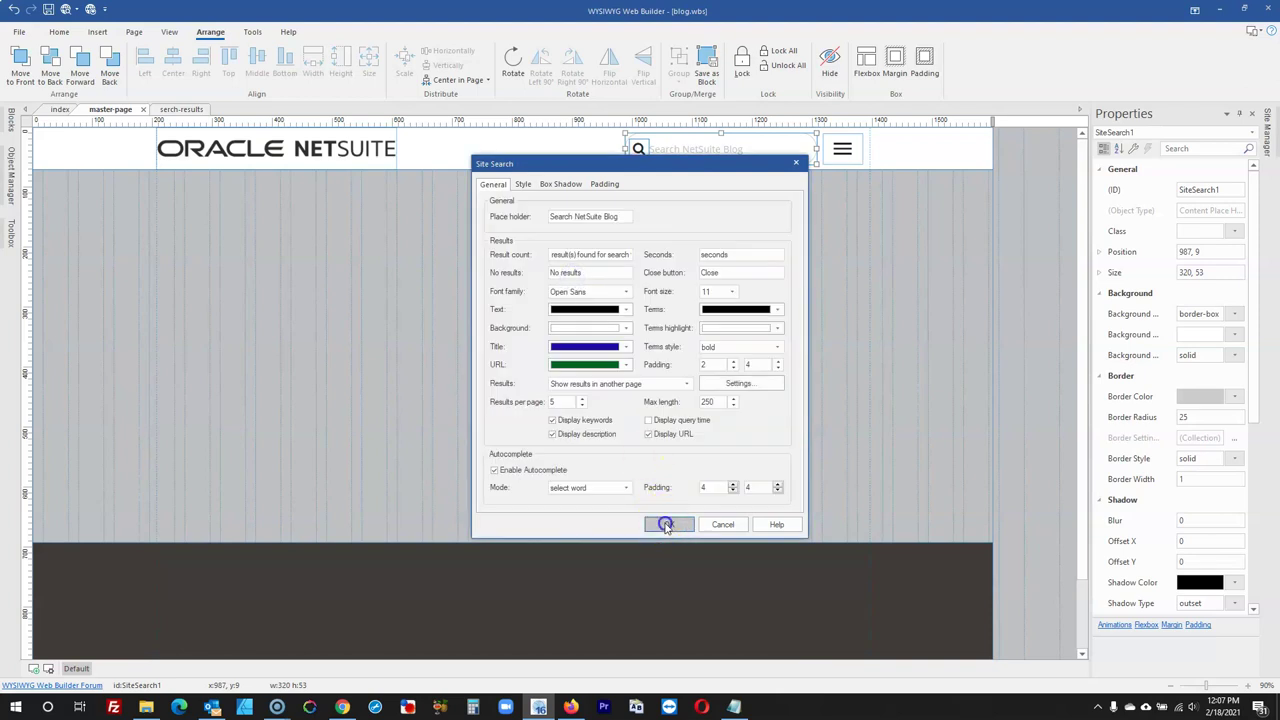
left_click(1006, 350)
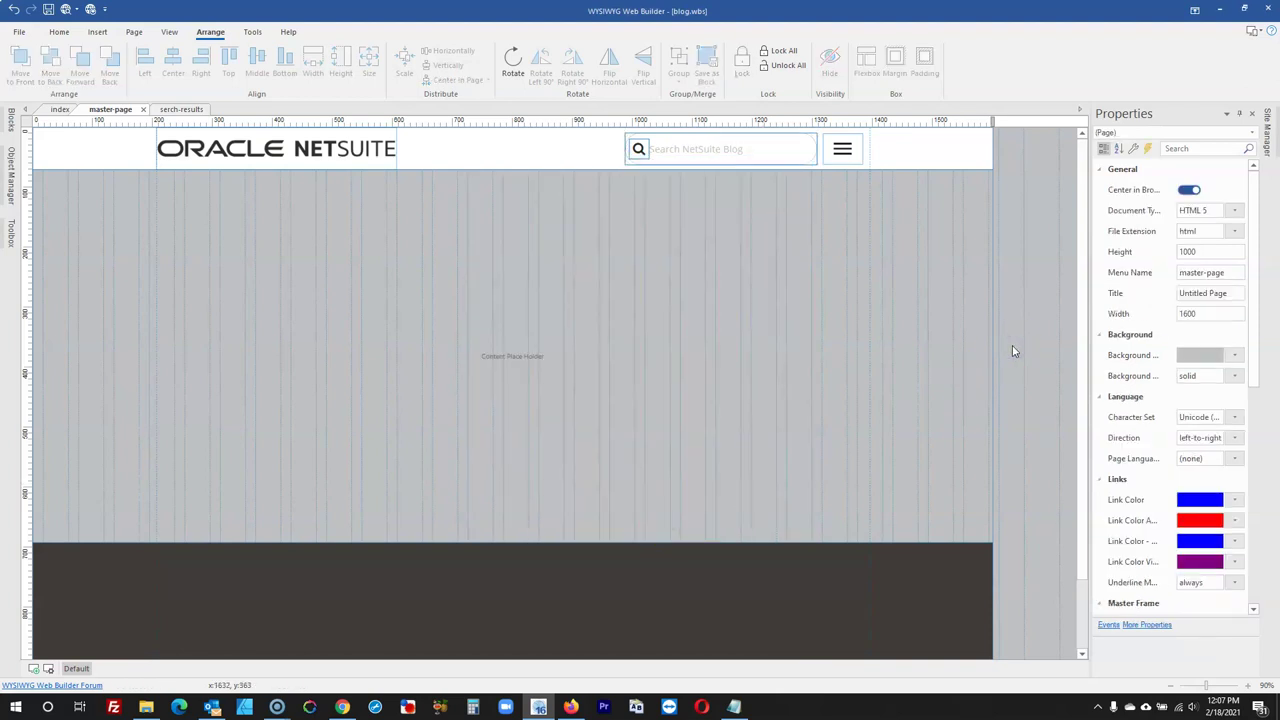
Launch the XAMPP Control Panel and minimize its window
key("super")
type("xamm")
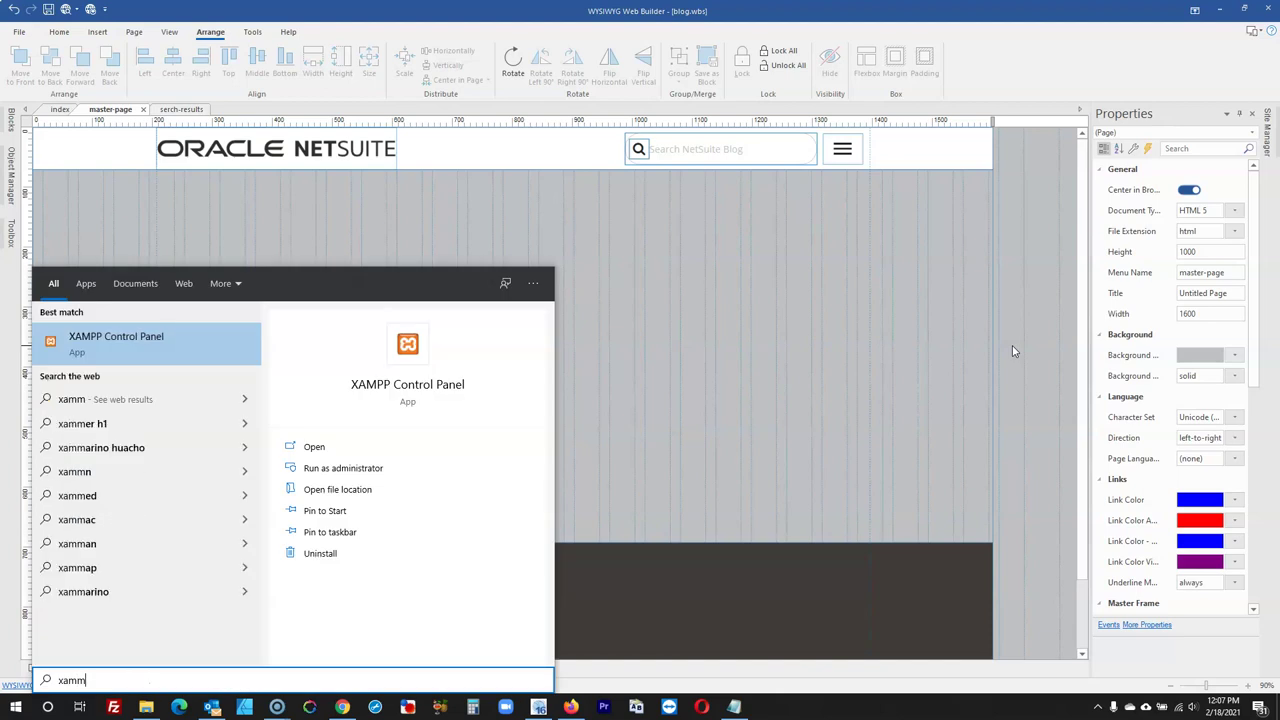
key("Return")
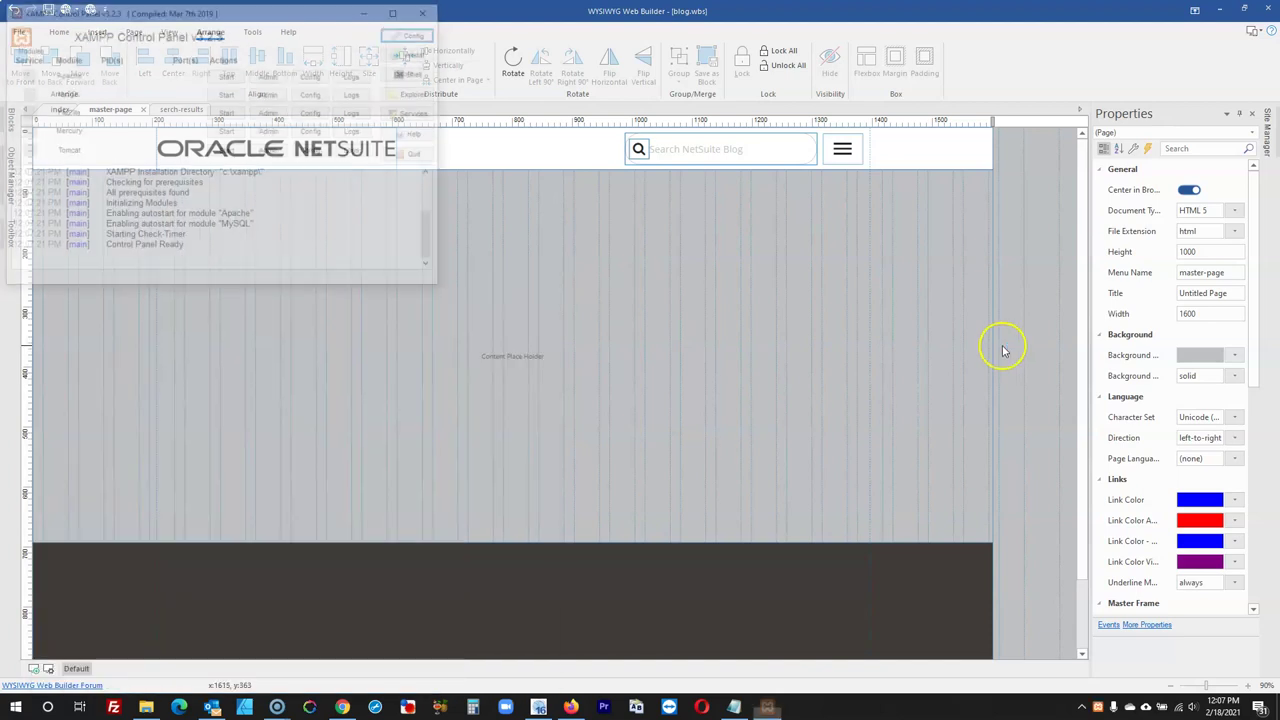
left_click(369, 12)
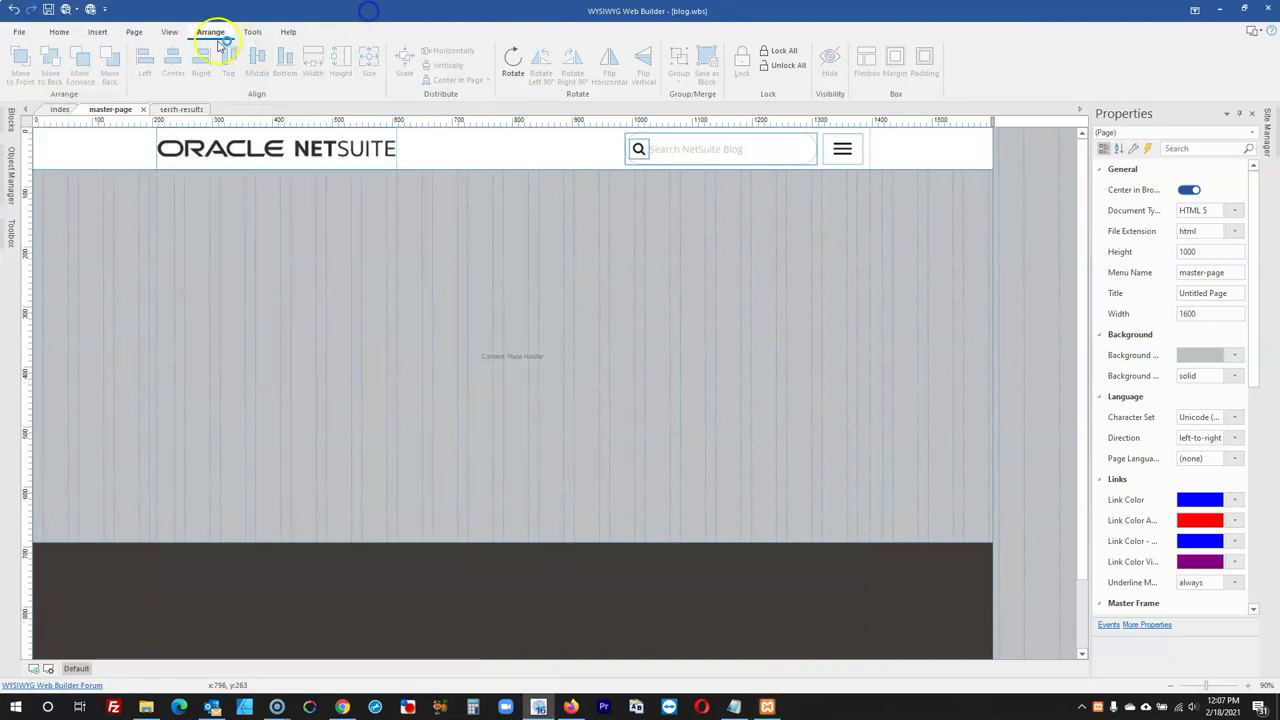
Start a new publish location for the site and browse for its folder down to C:\xampp\htdocs
left_click(95, 11)
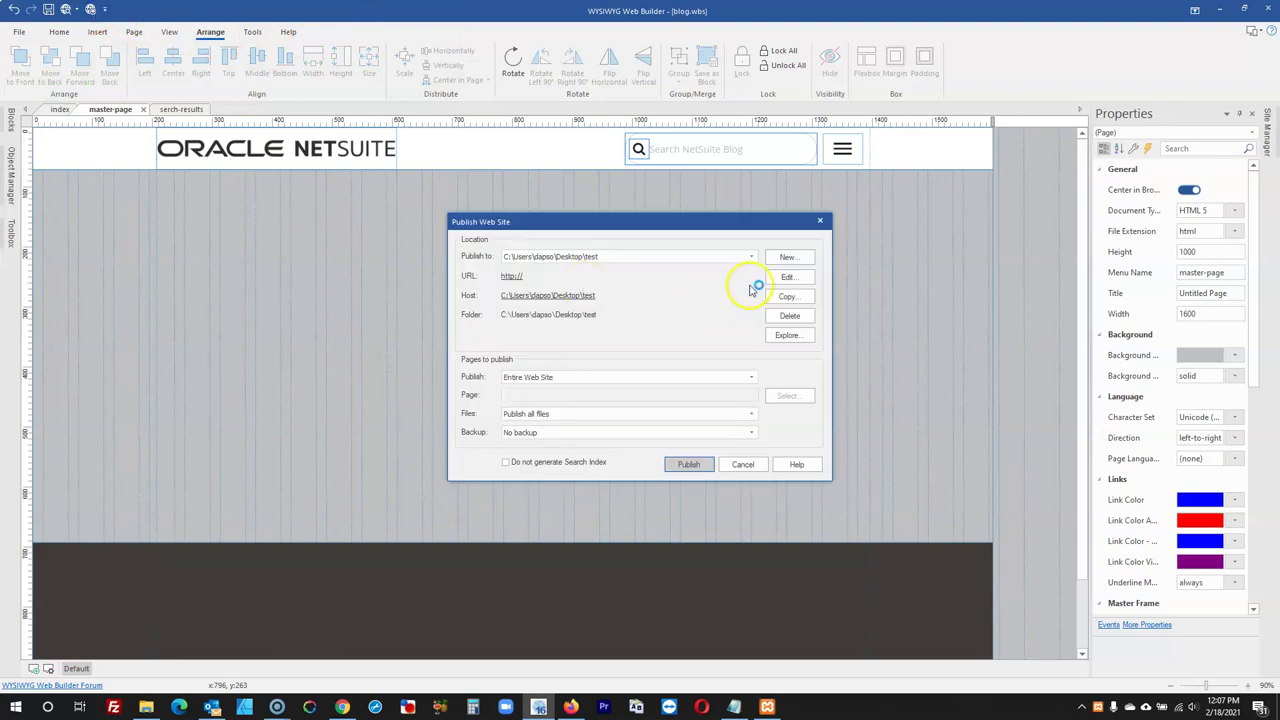
left_click(786, 257)
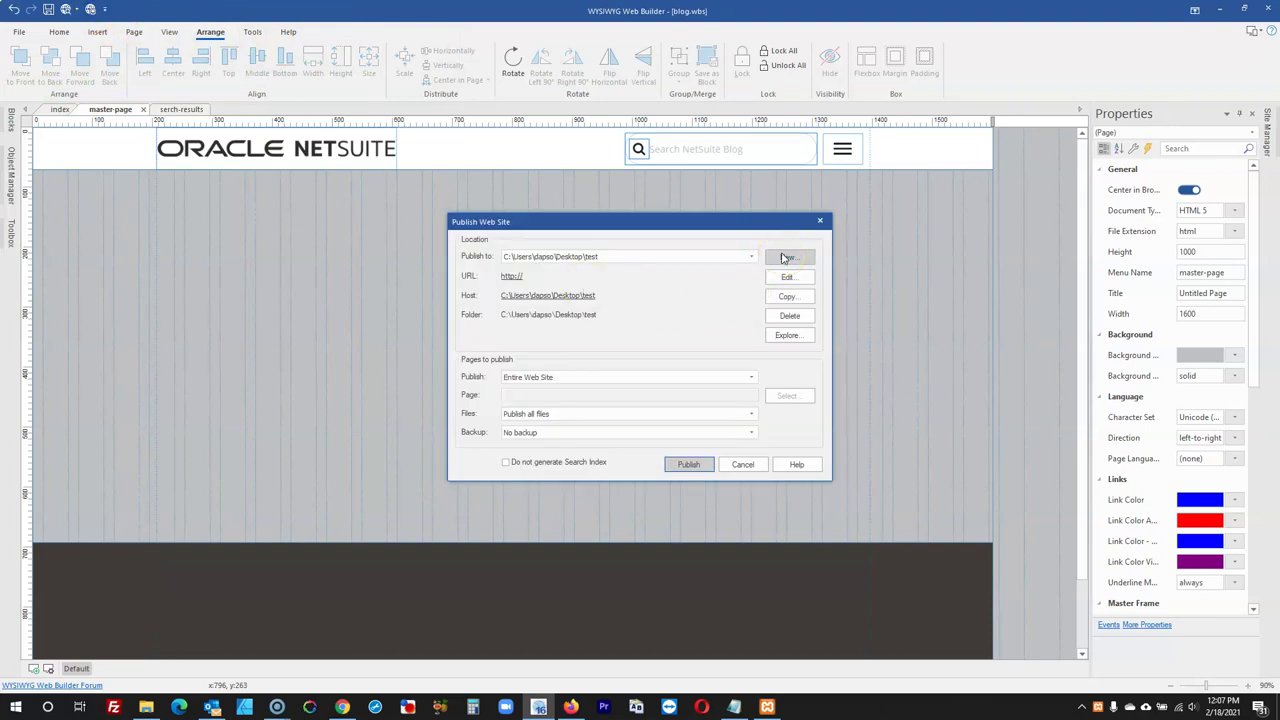
left_click(780, 335)
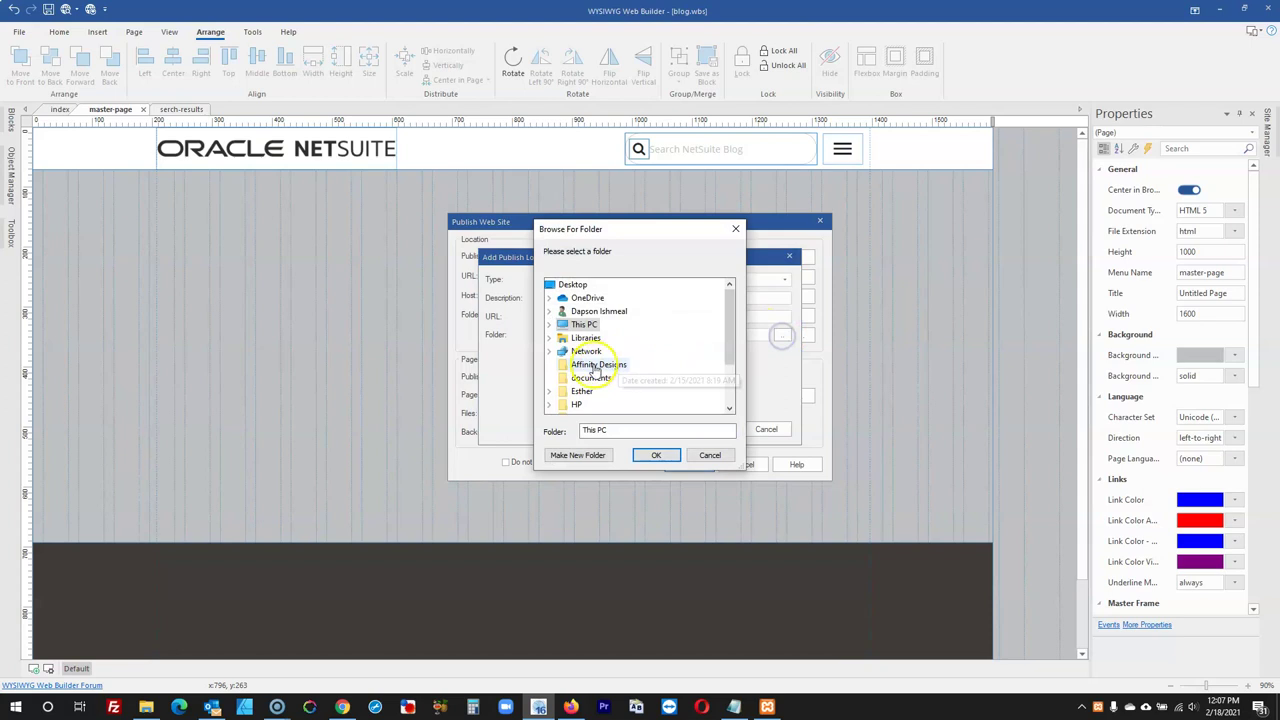
left_click(548, 325)
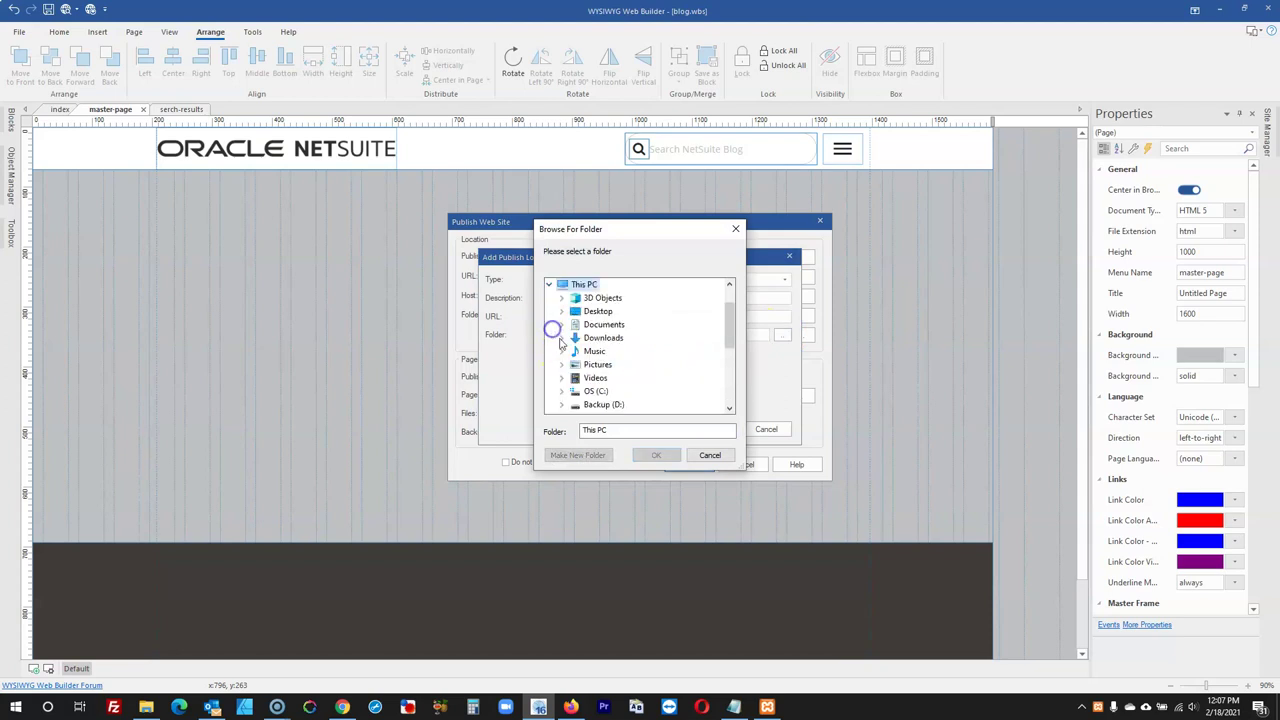
left_click(563, 391)
scroll(587, 388, "down", 2)
left_click(572, 366)
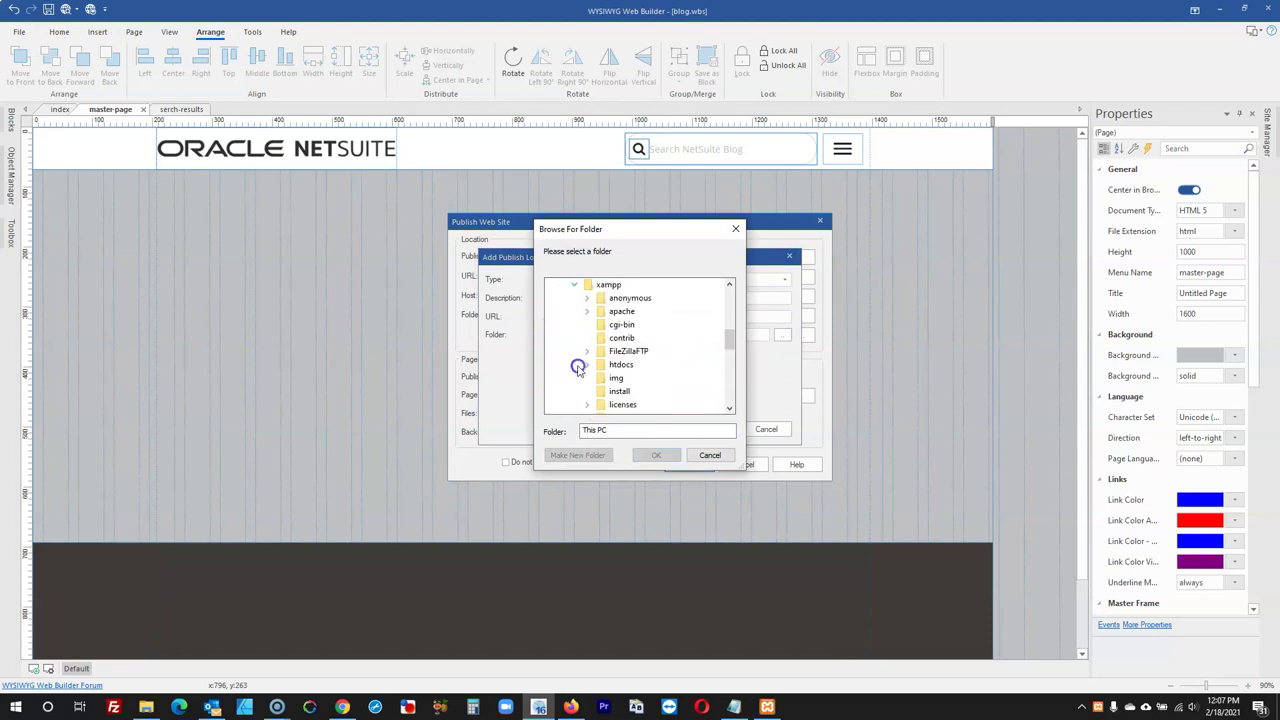
left_click(587, 364)
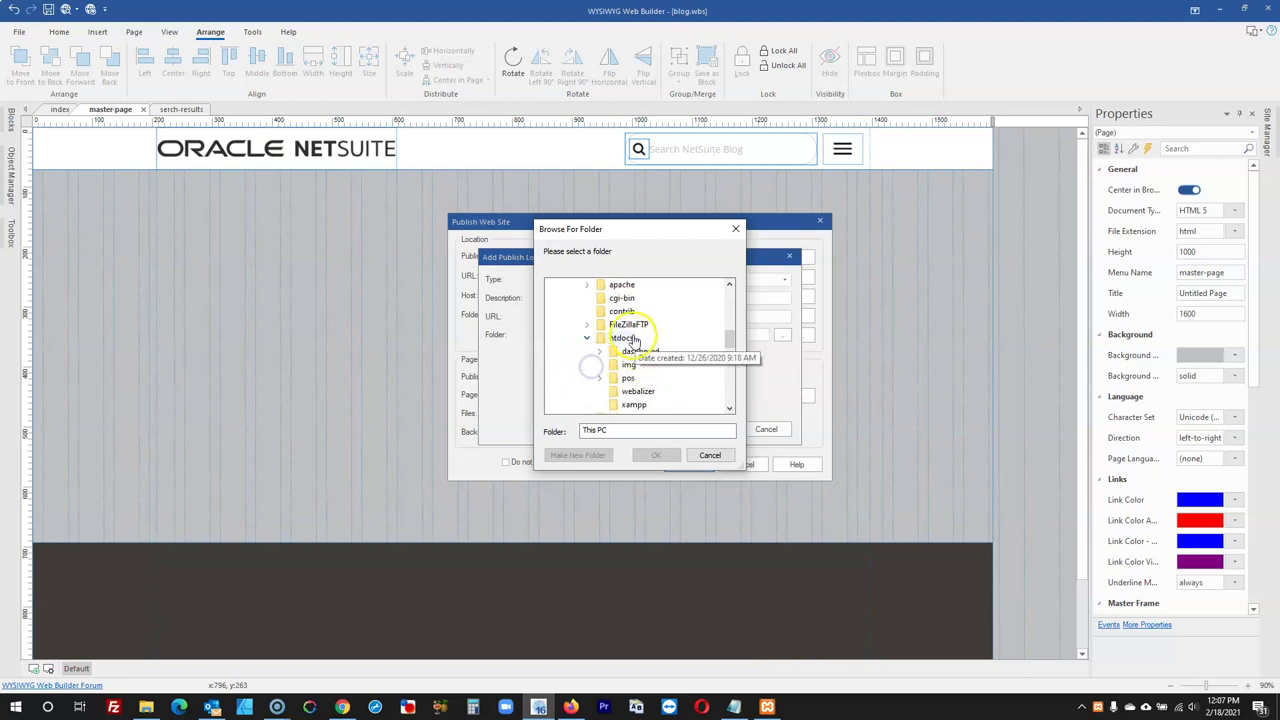
Create a new folder named test-site inside htdocs
left_click(621, 338)
left_click(578, 455)
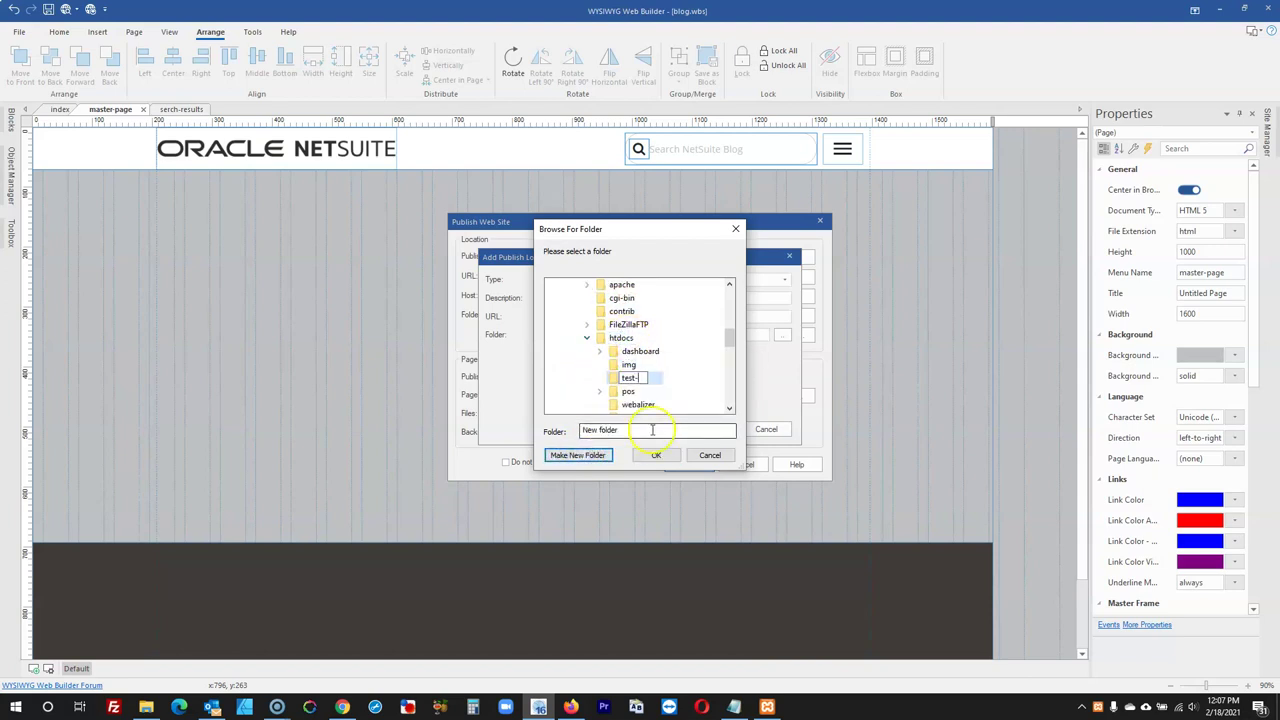
scroll(646, 363, "down", 1)
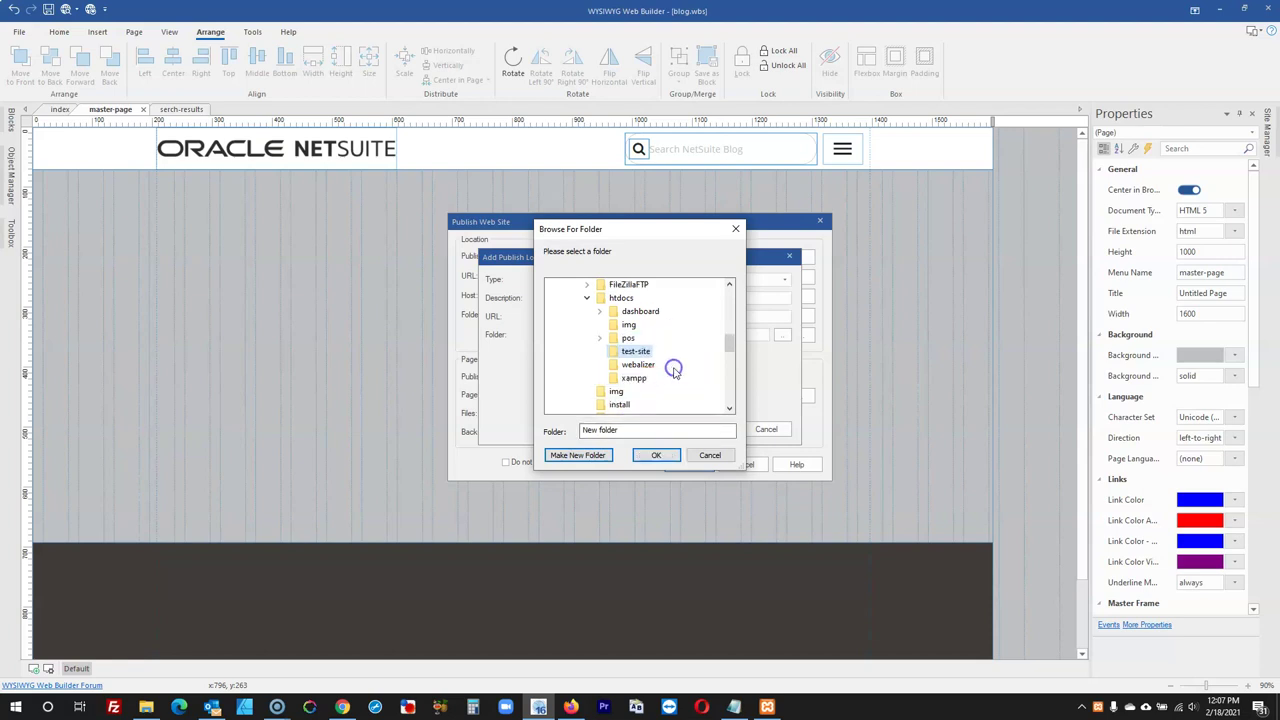
Use the test-site folder as the publish location and publish the entire web site to it
left_click(640, 367)
left_click(636, 351)
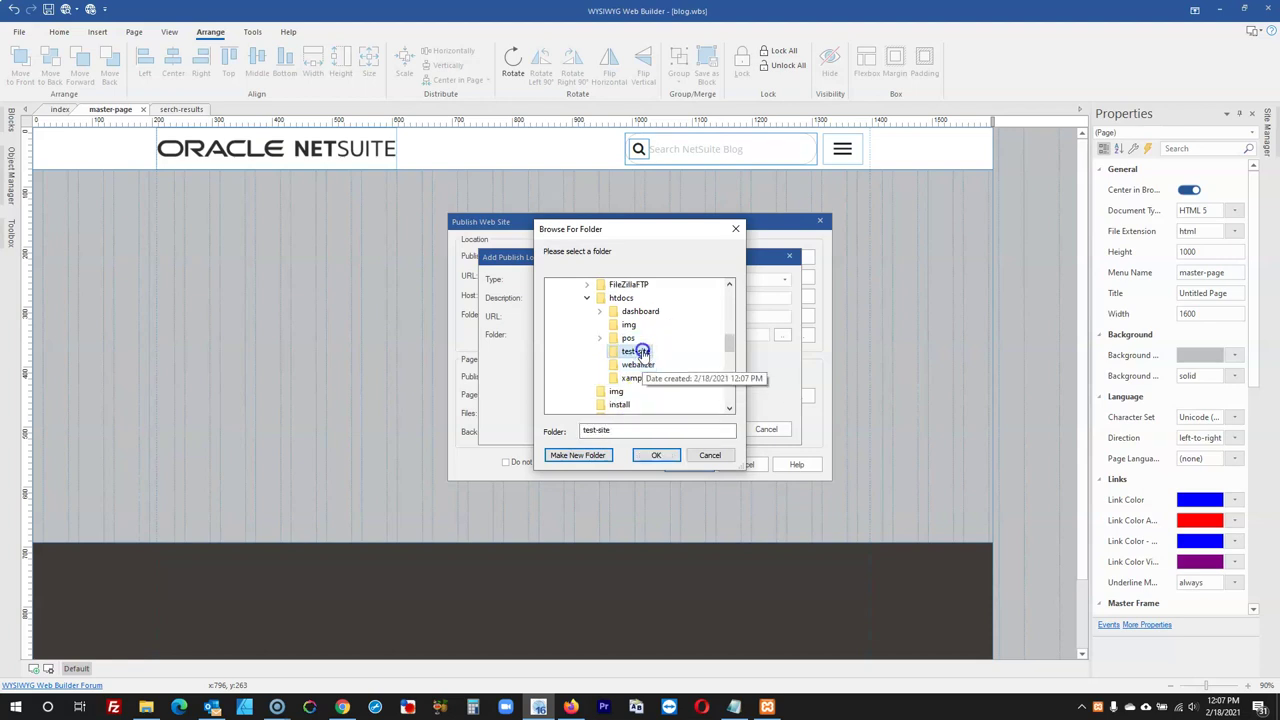
left_click(655, 455)
left_click(713, 430)
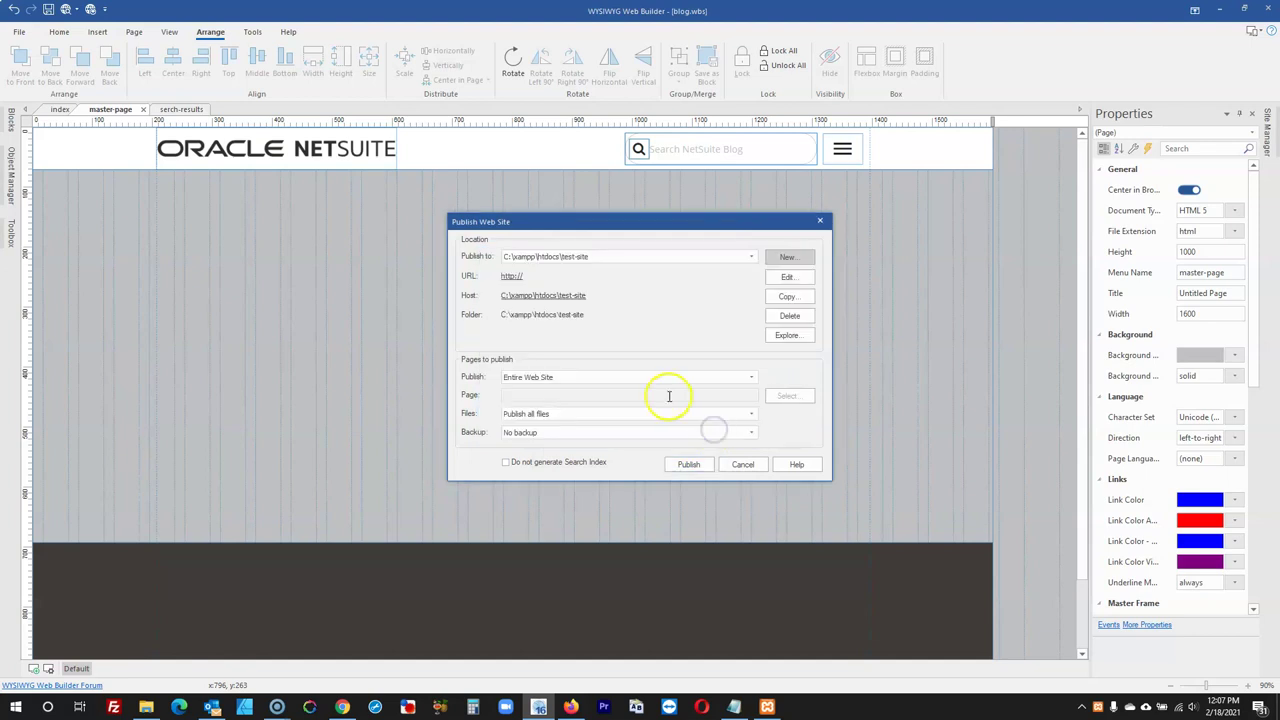
left_click(689, 464)
Switch to Firefox, view the published site at localhost/test-site/ in a new tab, and return to dismiss the publishing log
left_click(570, 707)
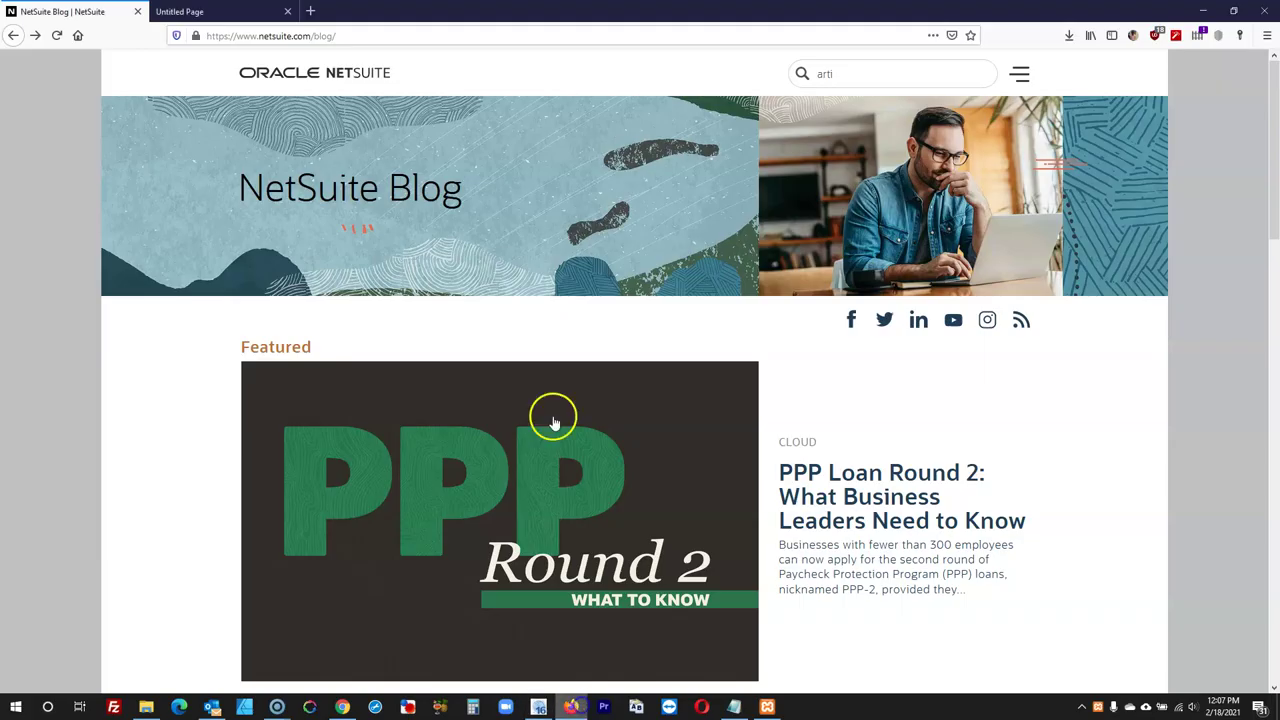
left_click(313, 9)
type("localhost/t")
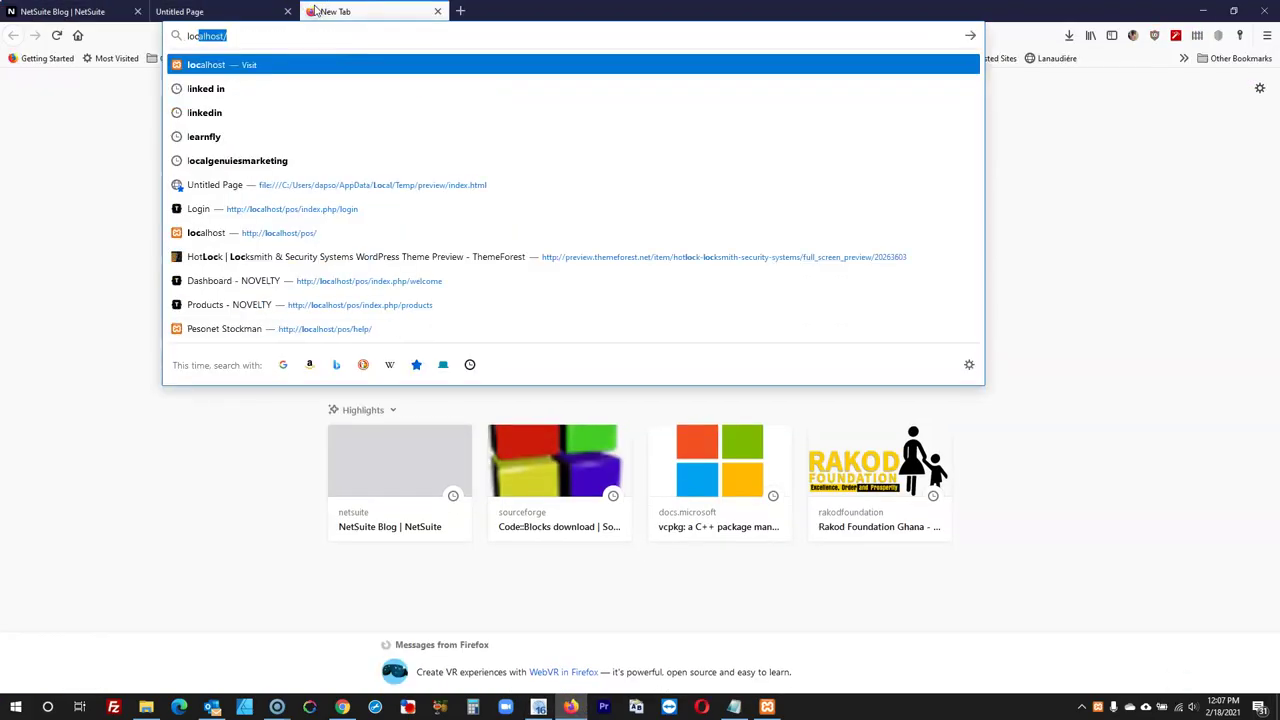
type("est-site/")
key("Return")
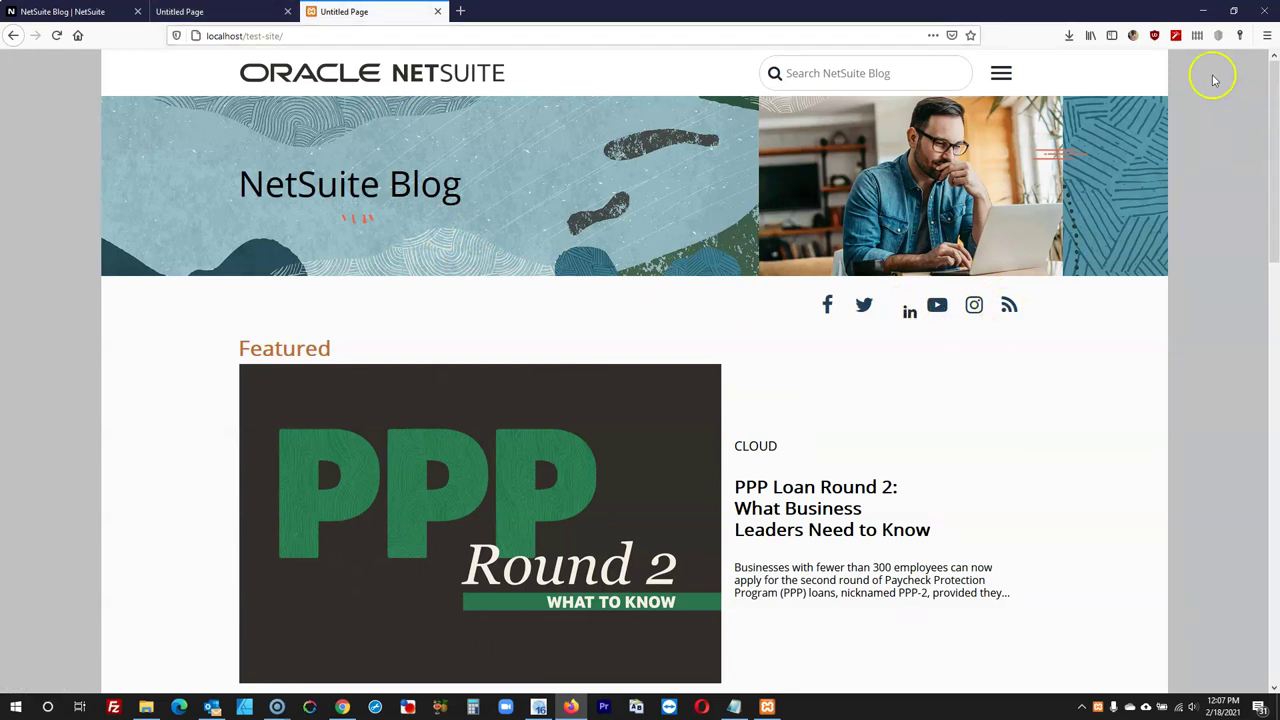
left_click(1203, 9)
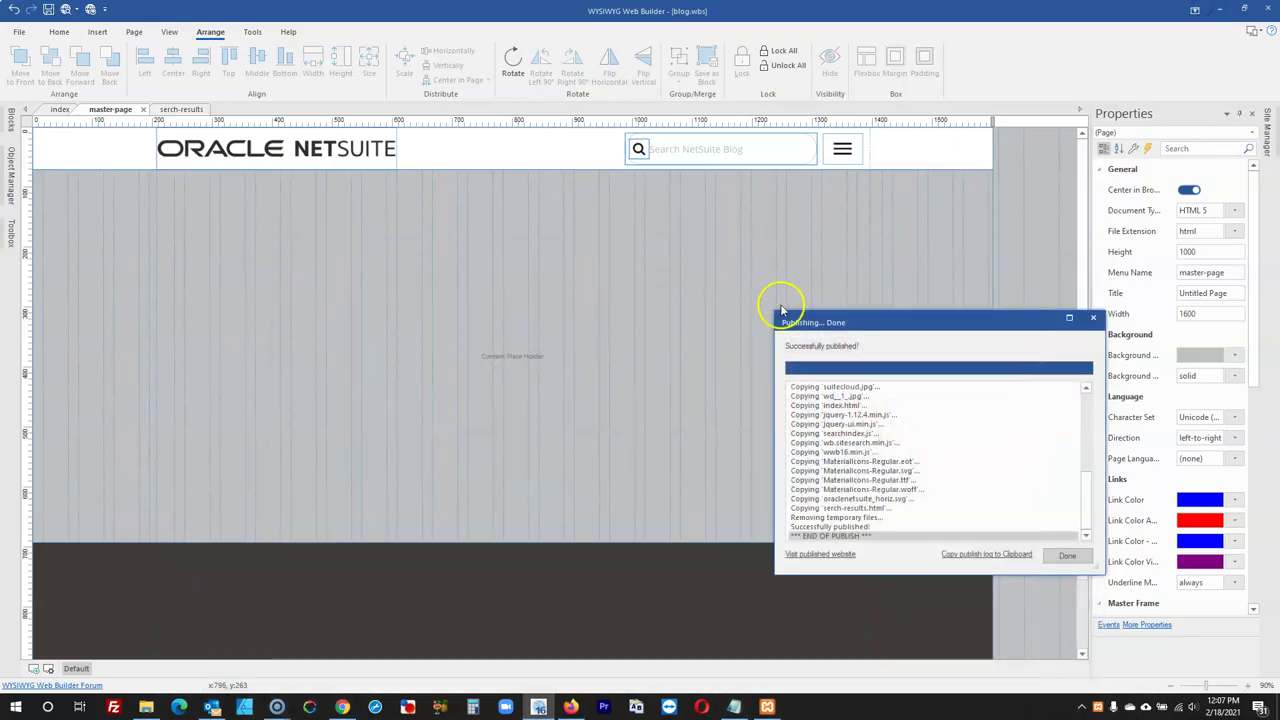
left_click(1062, 552)
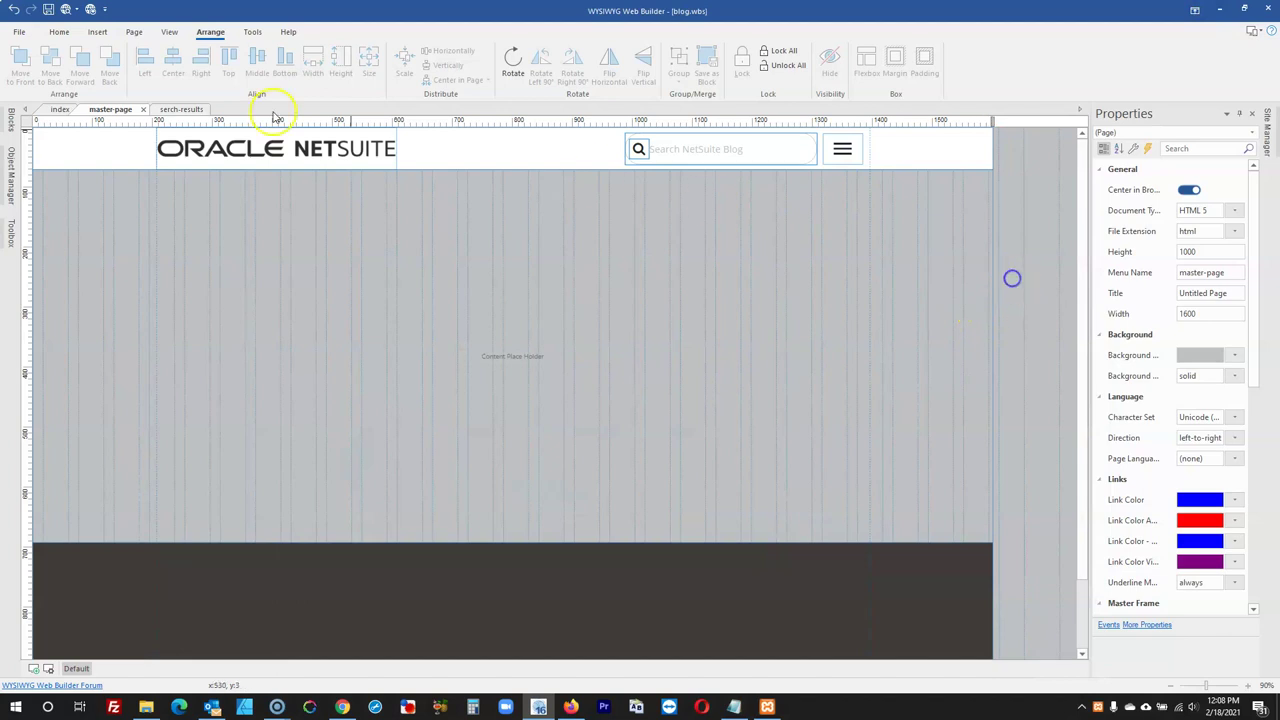
Select the LinkedIn icon in the social icon row of the index page
left_click(60, 109)
left_click(755, 318)
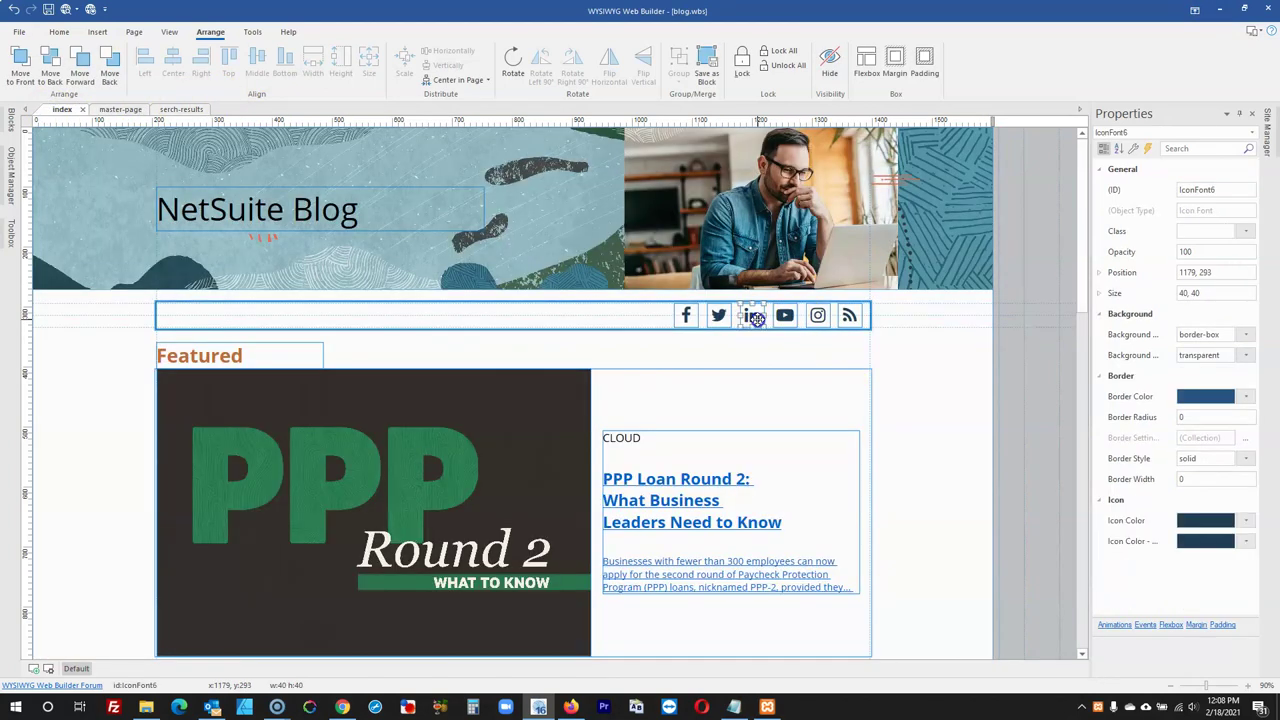
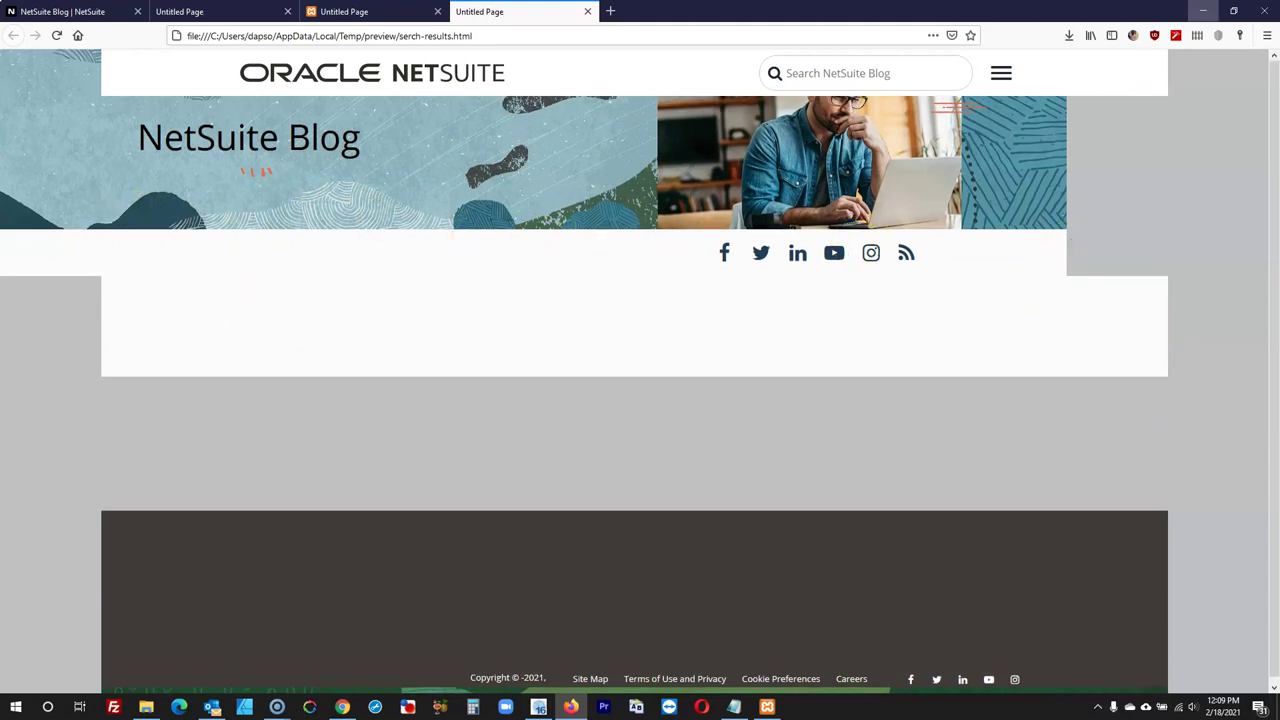
Set the location mode of the social icon strip's layer on the serch-results page to default
left_click(1203, 11)
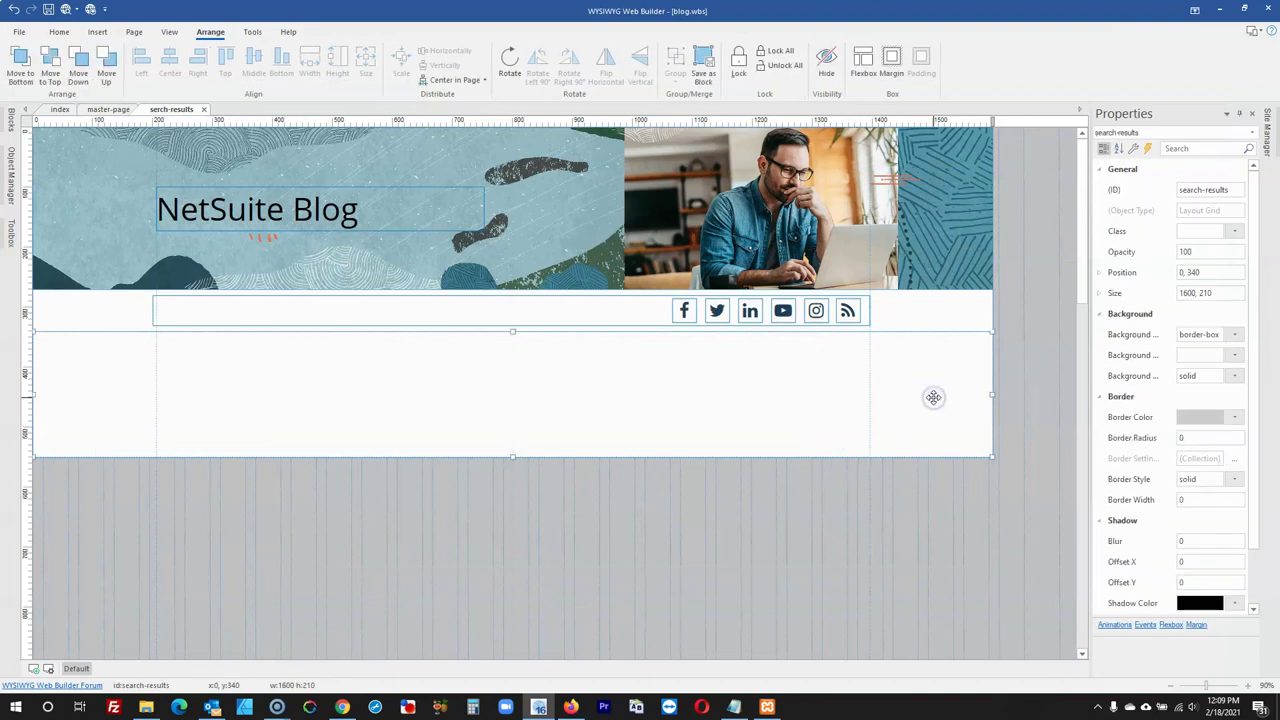
double_click(918, 324)
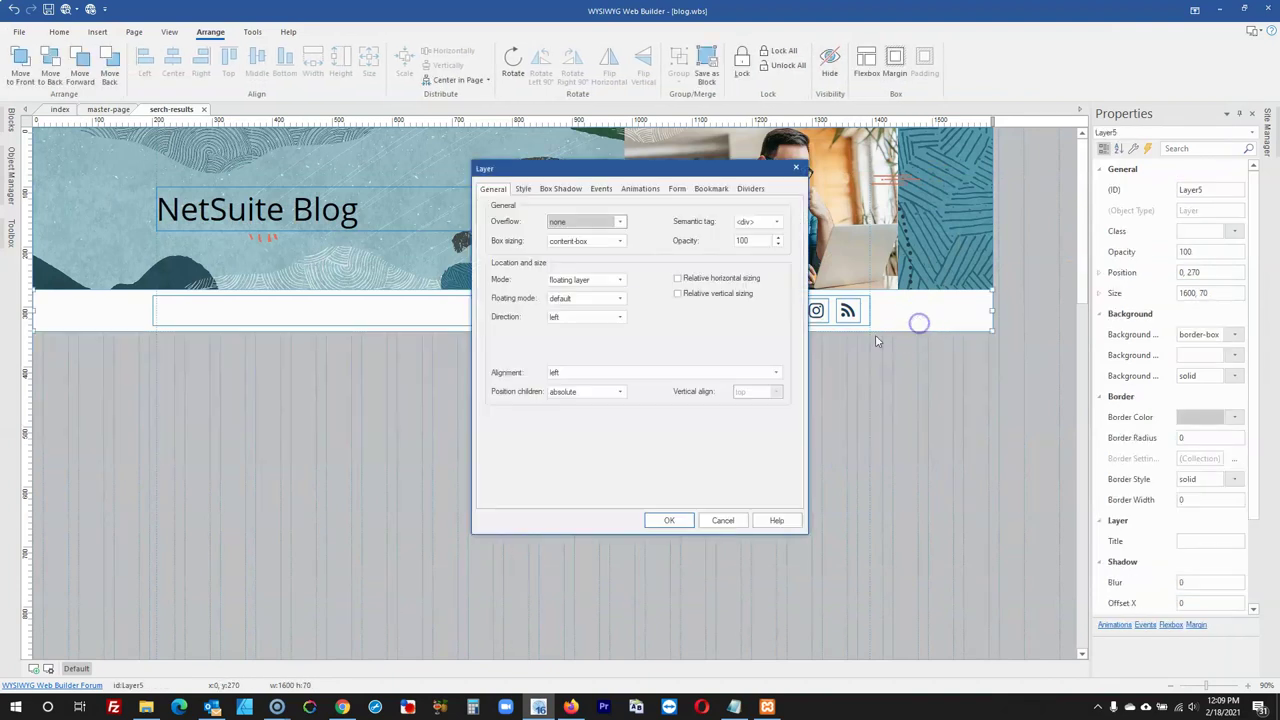
left_click(586, 279)
left_click(572, 290)
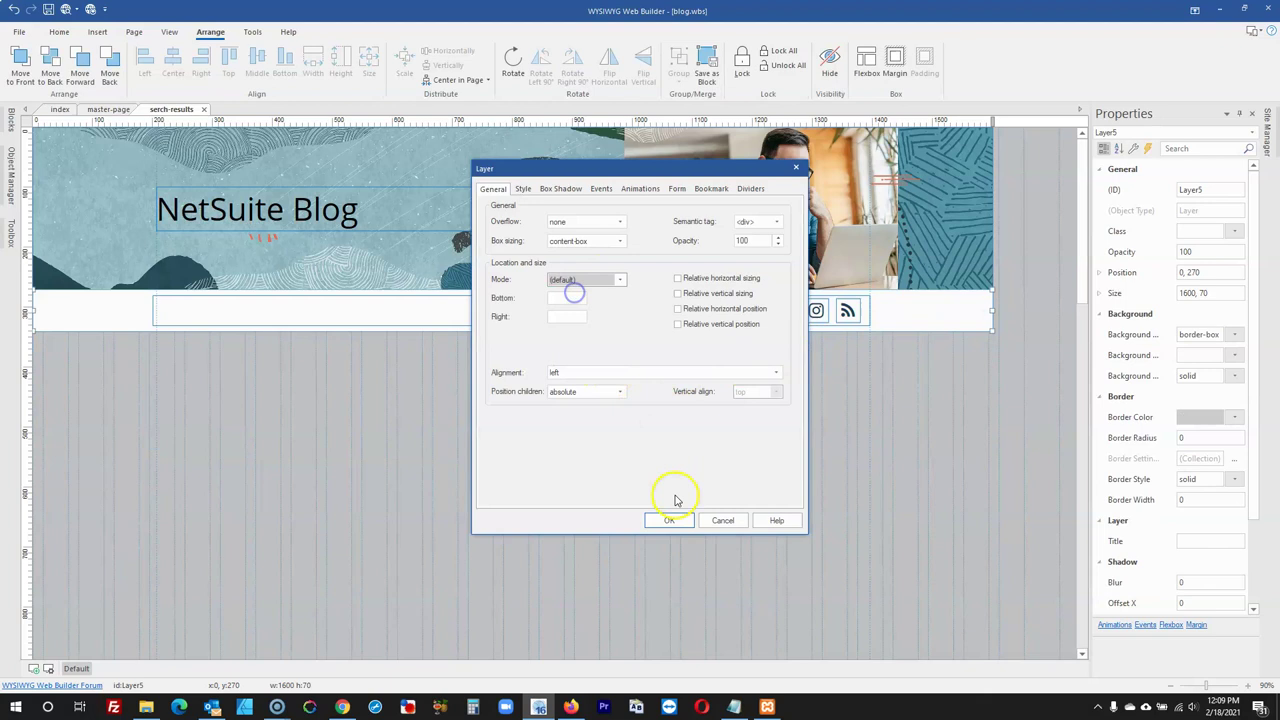
left_click(669, 520)
Set the location mode of the NetSuite Blog banner layer on the serch-results page to default
left_click(967, 214)
double_click(816, 314)
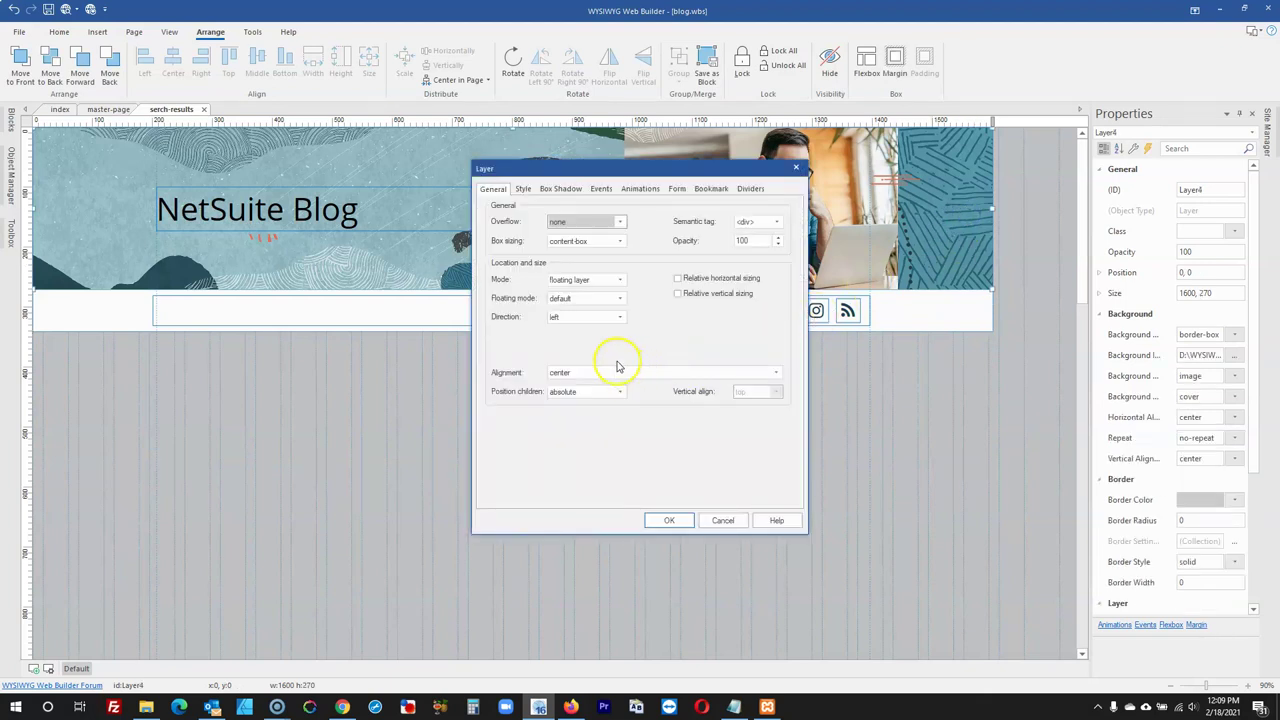
left_click(586, 279)
left_click(574, 282)
left_click(660, 519)
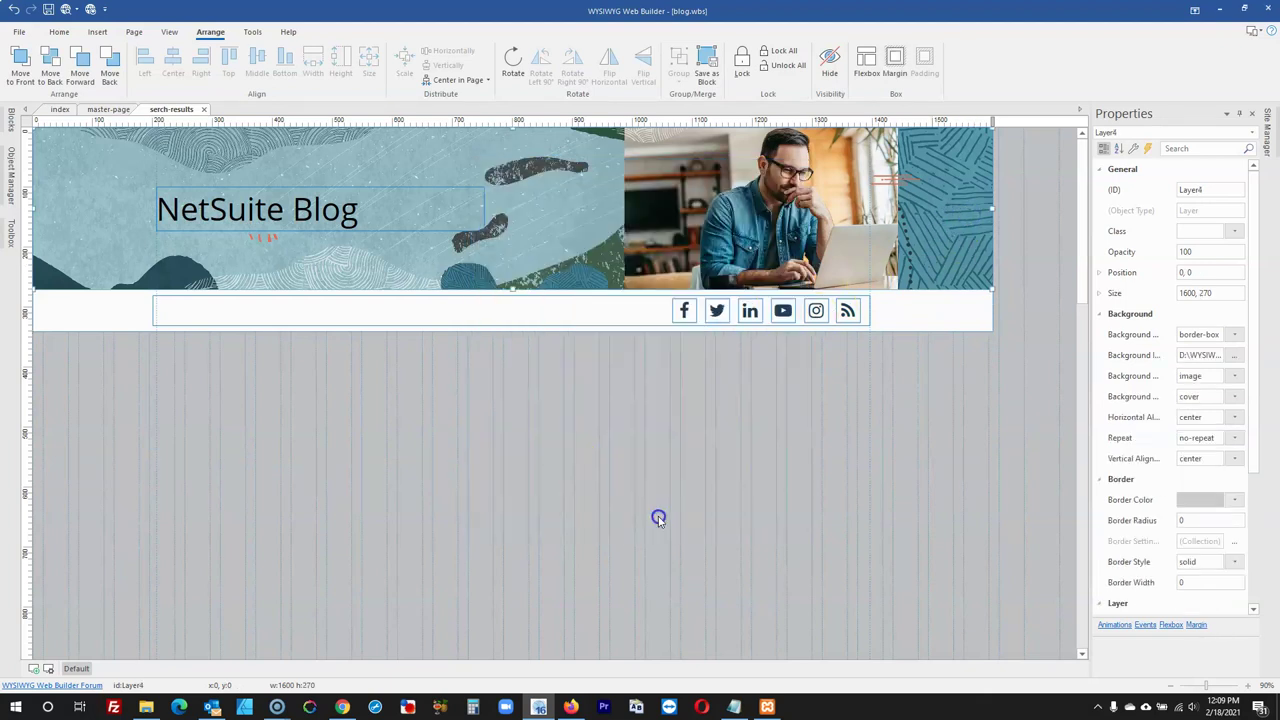
left_click(572, 458)
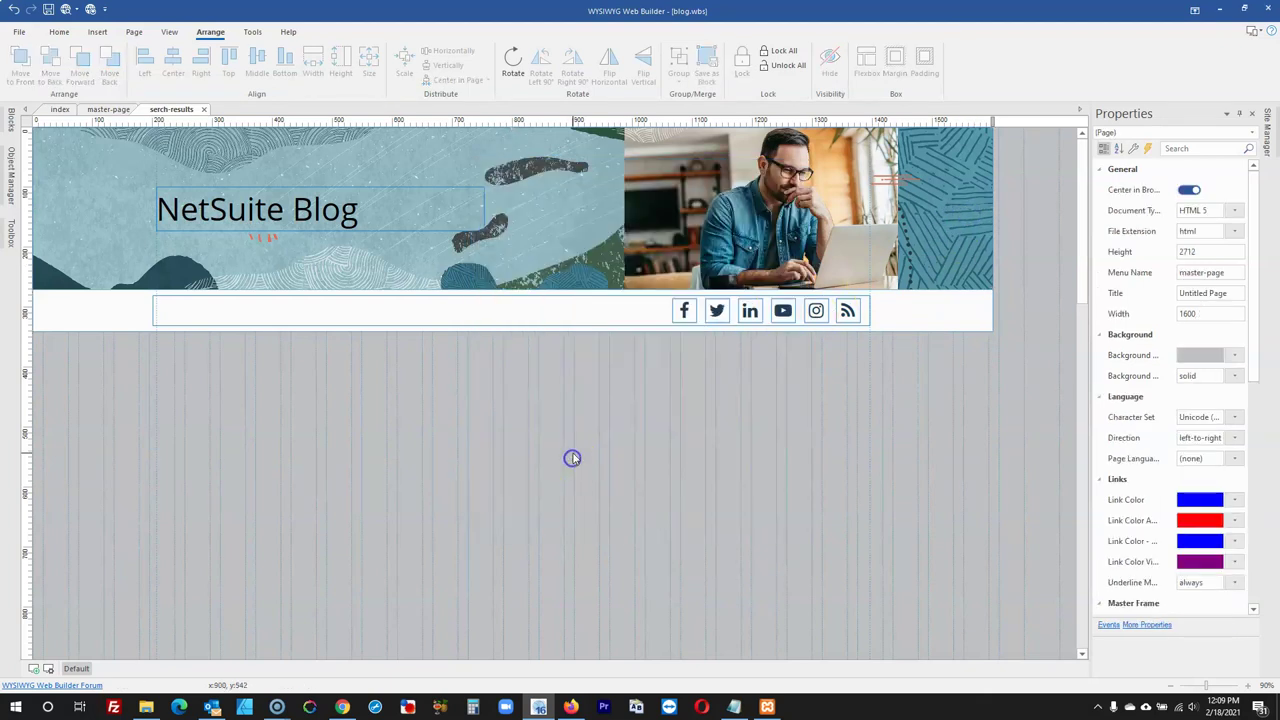
Draw a new layer about 538 by 267 px below the social icon strip and align it with the page's left edge
left_click(9, 240)
left_click(76, 163)
left_click_drag(274, 377, 597, 534)
mouse_move(480, 466)
left_mouse_down()
mouse_move(229, 440)
mouse_move(219, 428)
left_mouse_up()
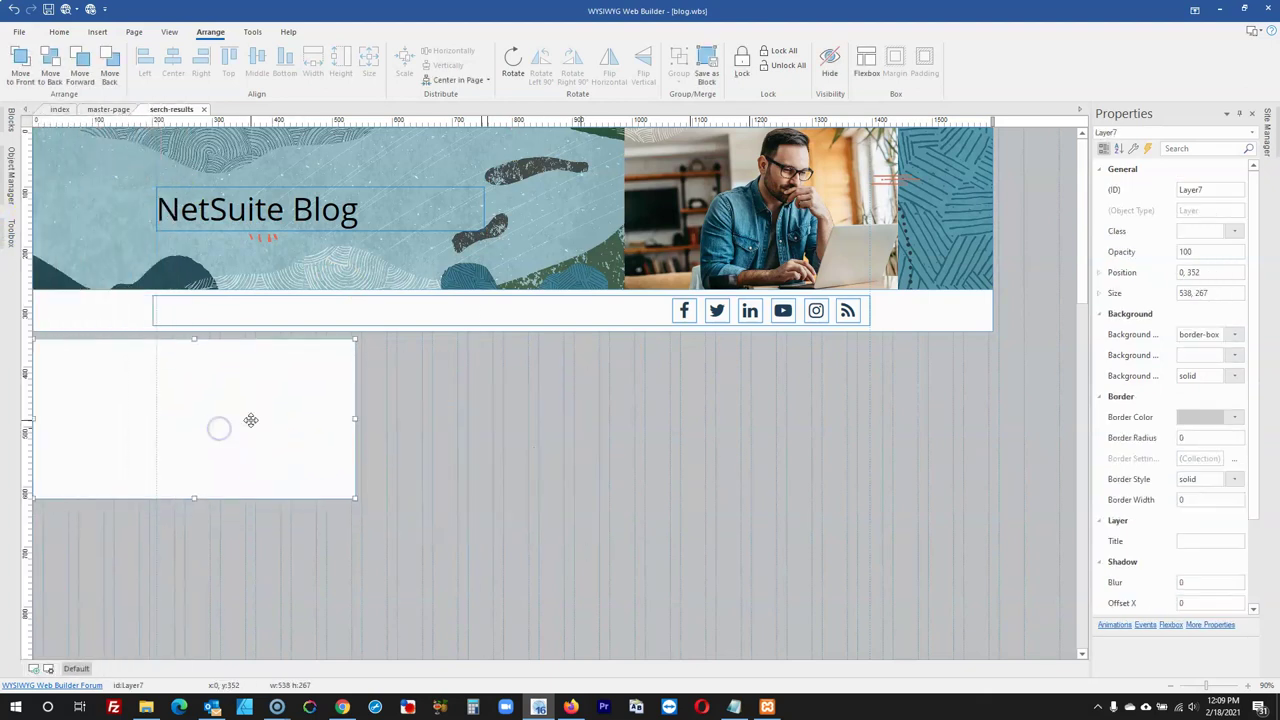
Set the new layer's size to 1600, 500 and move it directly under the social icon strip at position 0, 340
left_click(1110, 299)
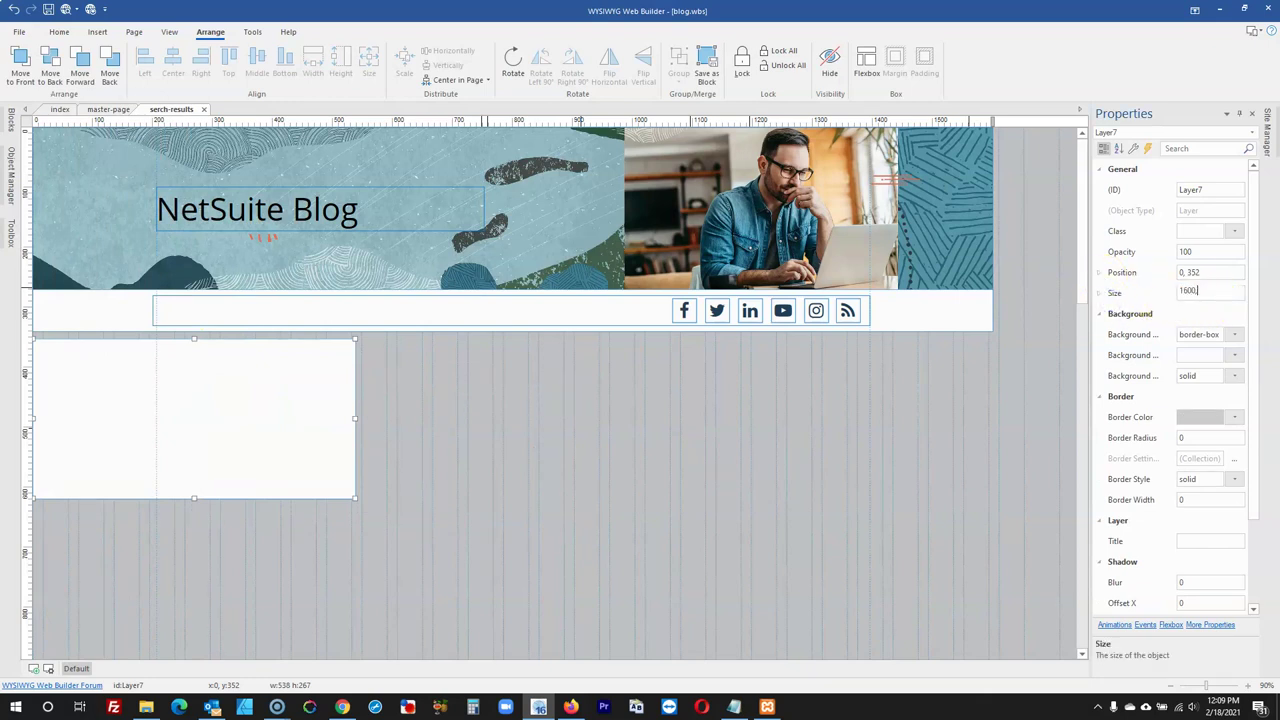
key("Return")
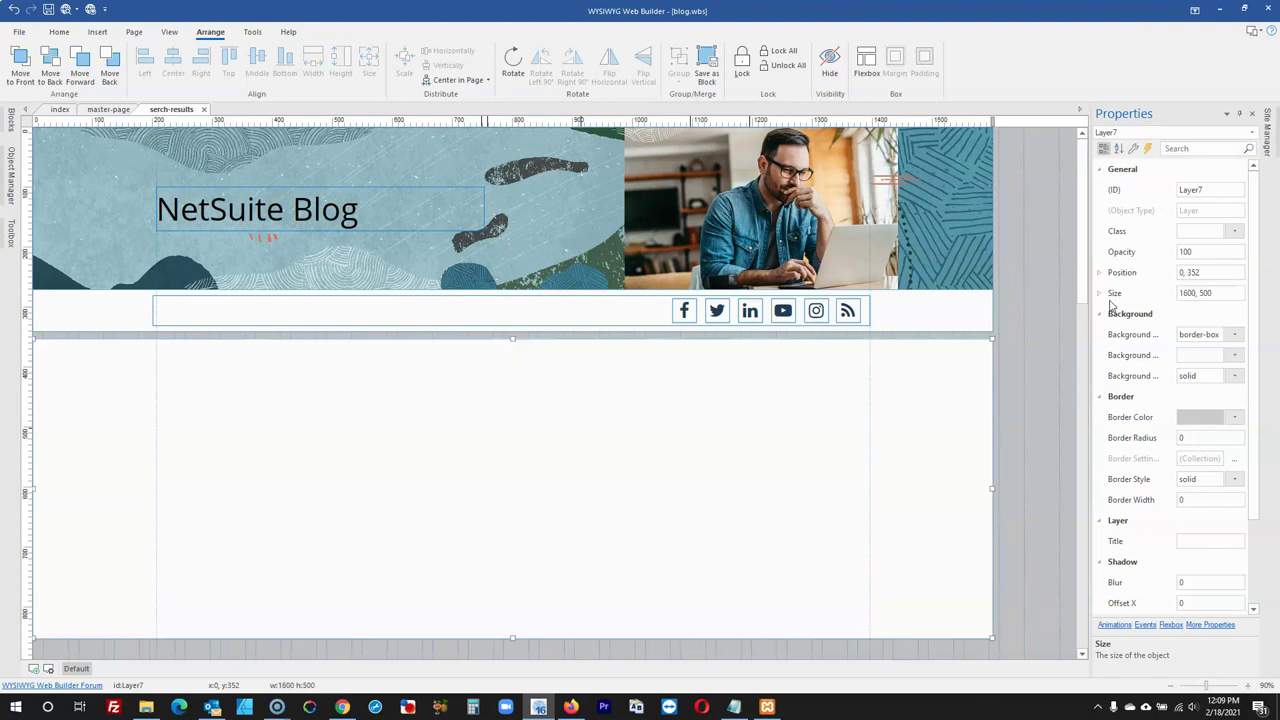
left_click_drag(765, 394, 761, 452)
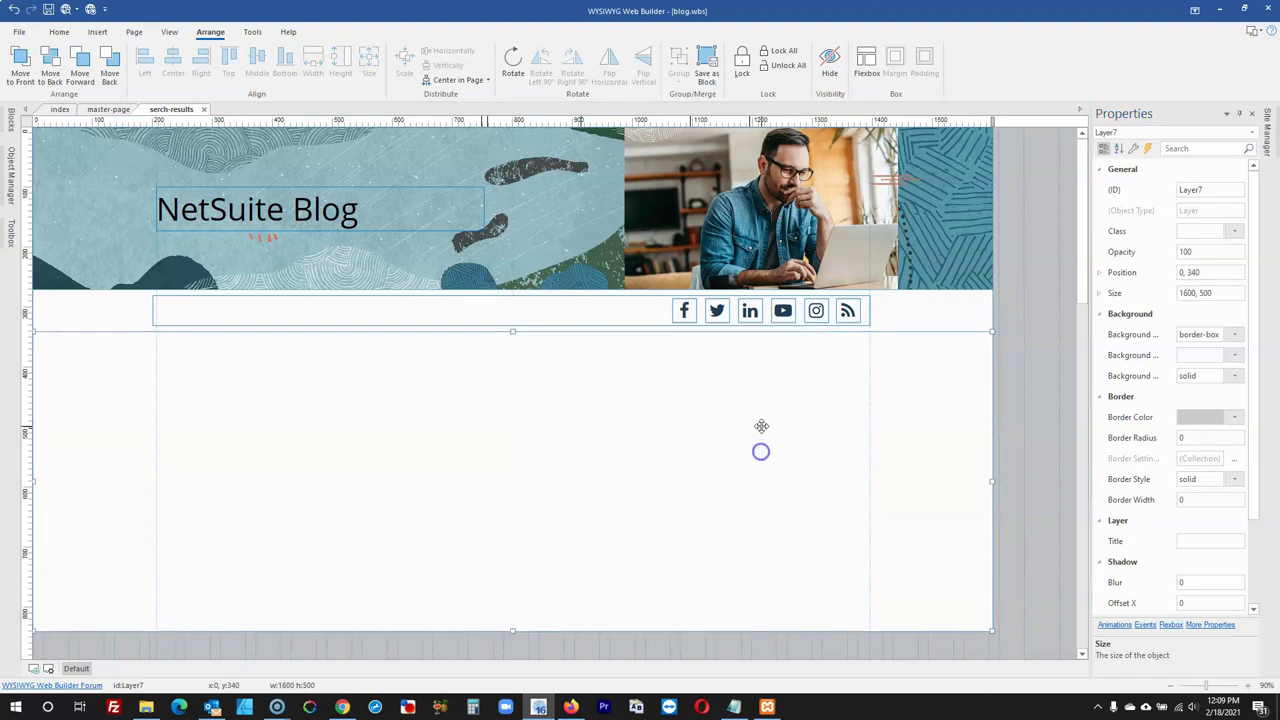
Set the new layer's location mode to default and its alignment to center
left_click(1040, 375)
double_click(743, 406)
left_click(576, 281)
left_click(580, 290)
left_click(600, 372)
left_click(594, 398)
left_click(668, 521)
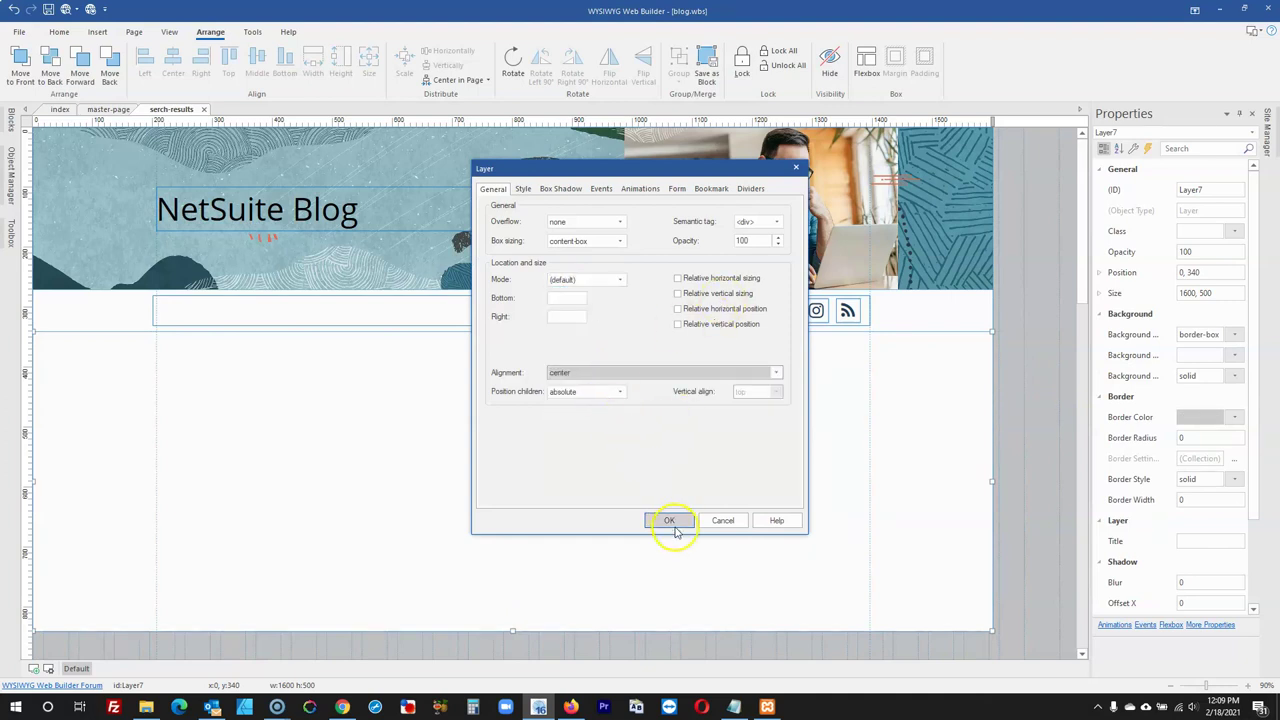
Extend the new layer's lower edge so that its height is about 534 px
left_click(1055, 427)
left_click(709, 391)
scroll(680, 420, "down", 3)
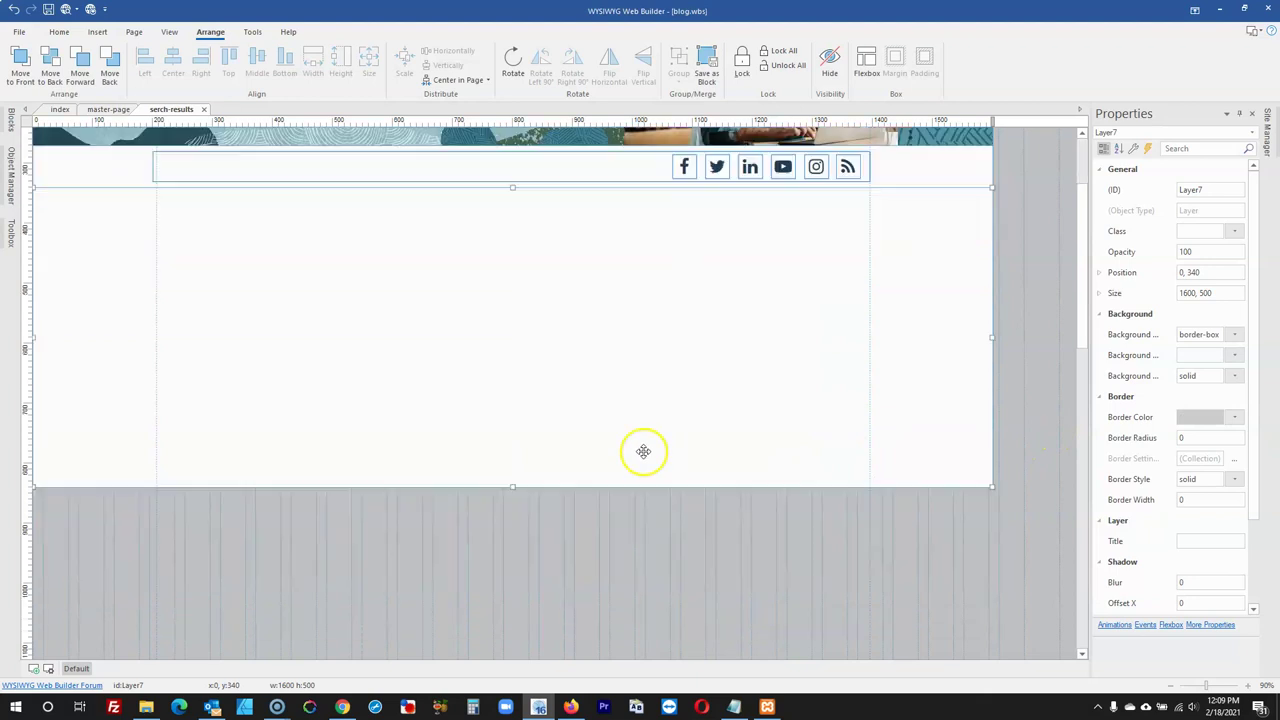
left_click_drag(512, 487, 512, 509)
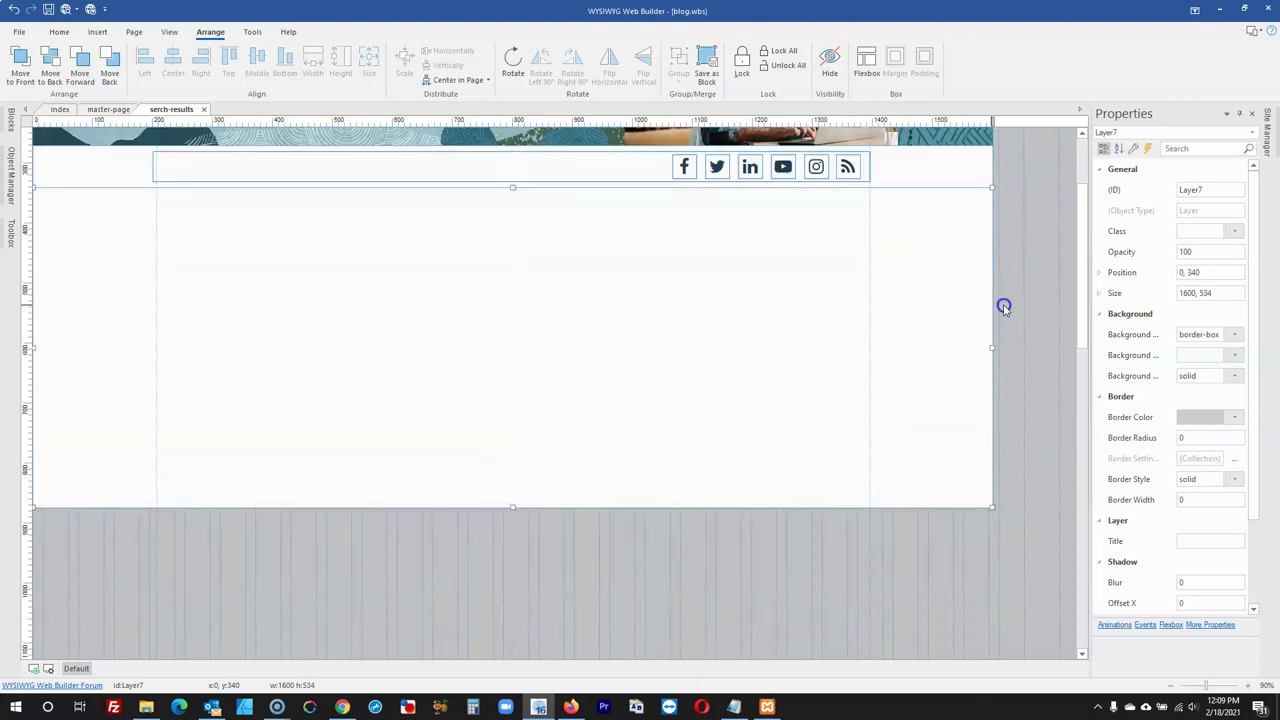
left_click(1003, 306)
scroll(950, 320, "up", 3)
Choose serch-results as the page where the master page's site search shows its results
left_click(108, 109)
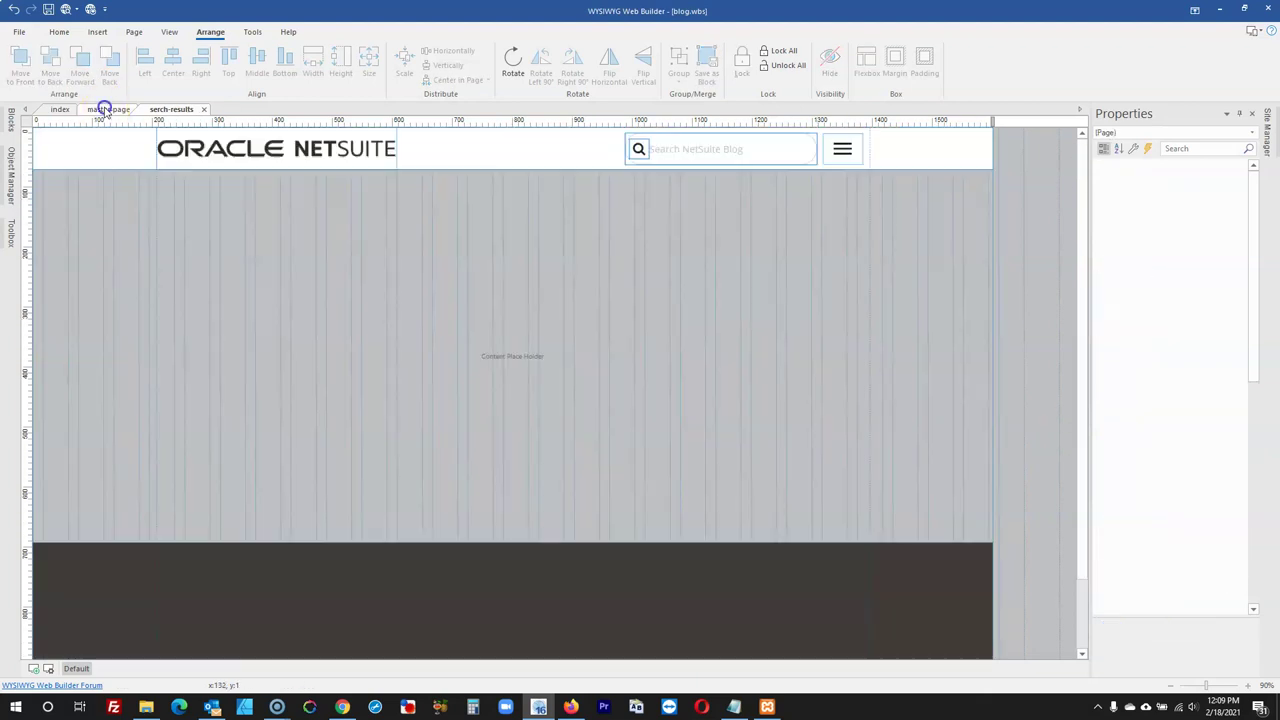
left_click(748, 148)
double_click(748, 148)
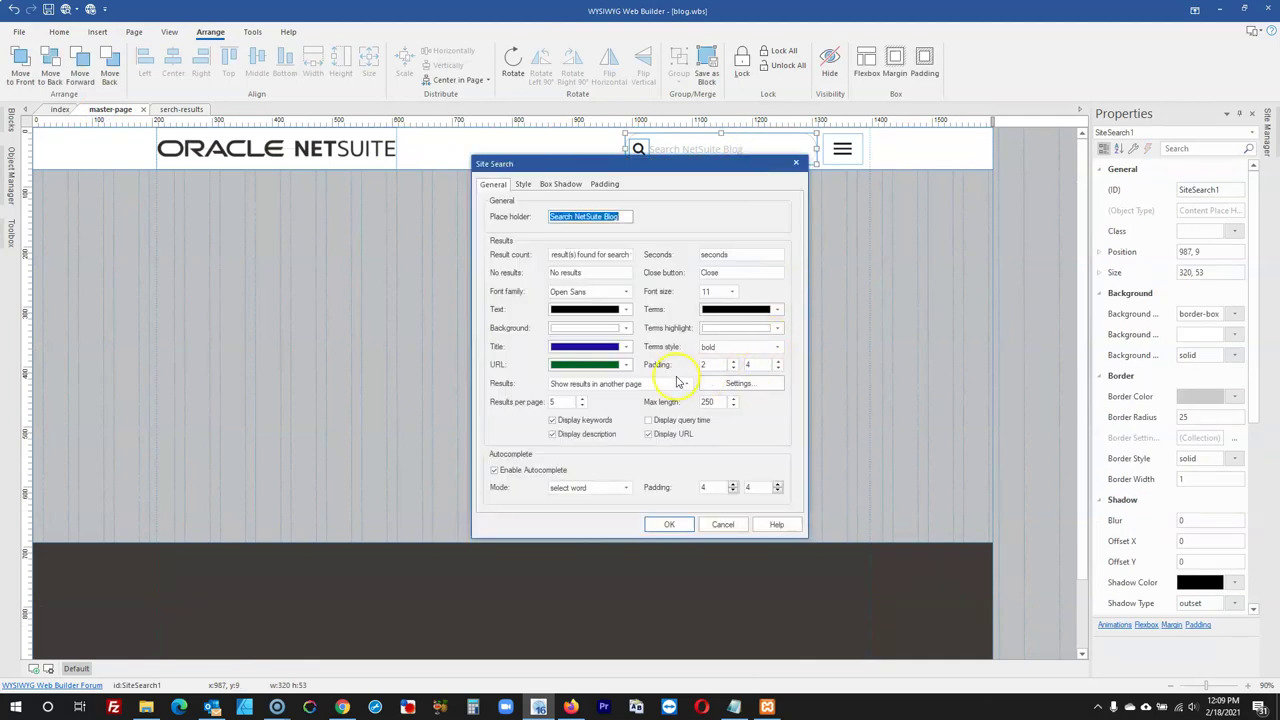
left_click(737, 384)
double_click(566, 274)
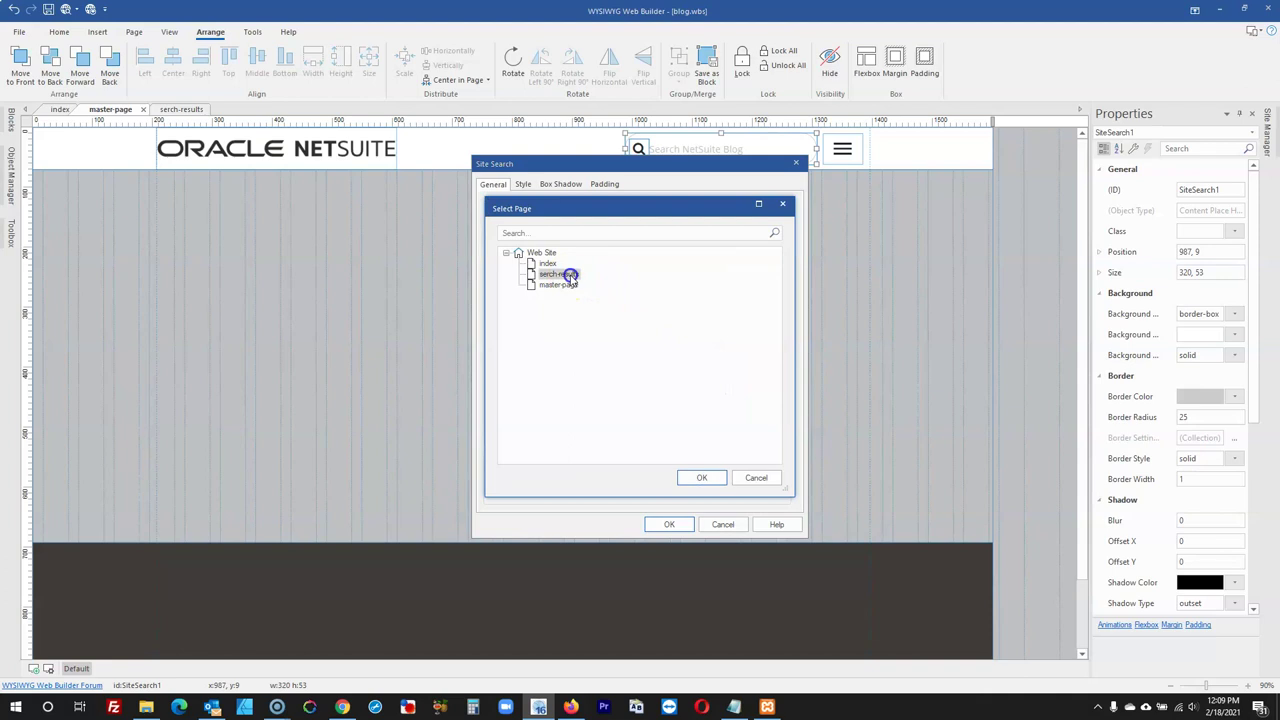
left_click(669, 524)
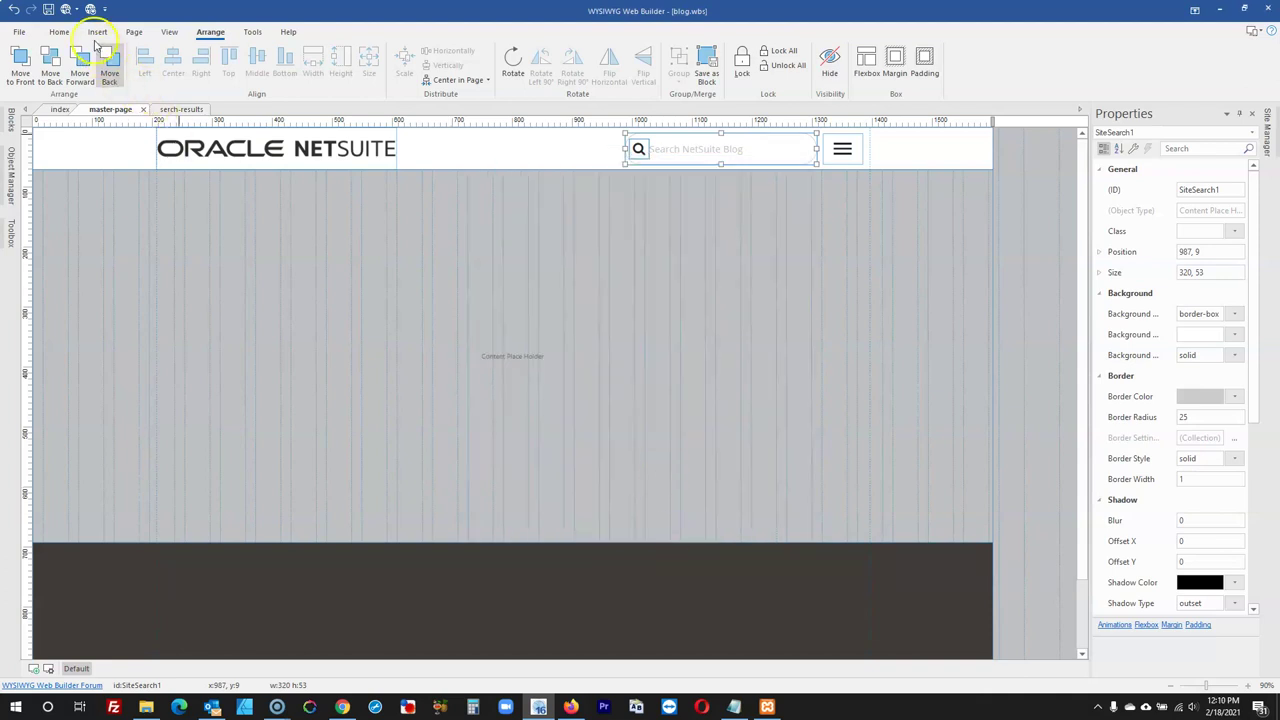
Publish the updated web site again
left_click(90, 9)
left_click(691, 464)
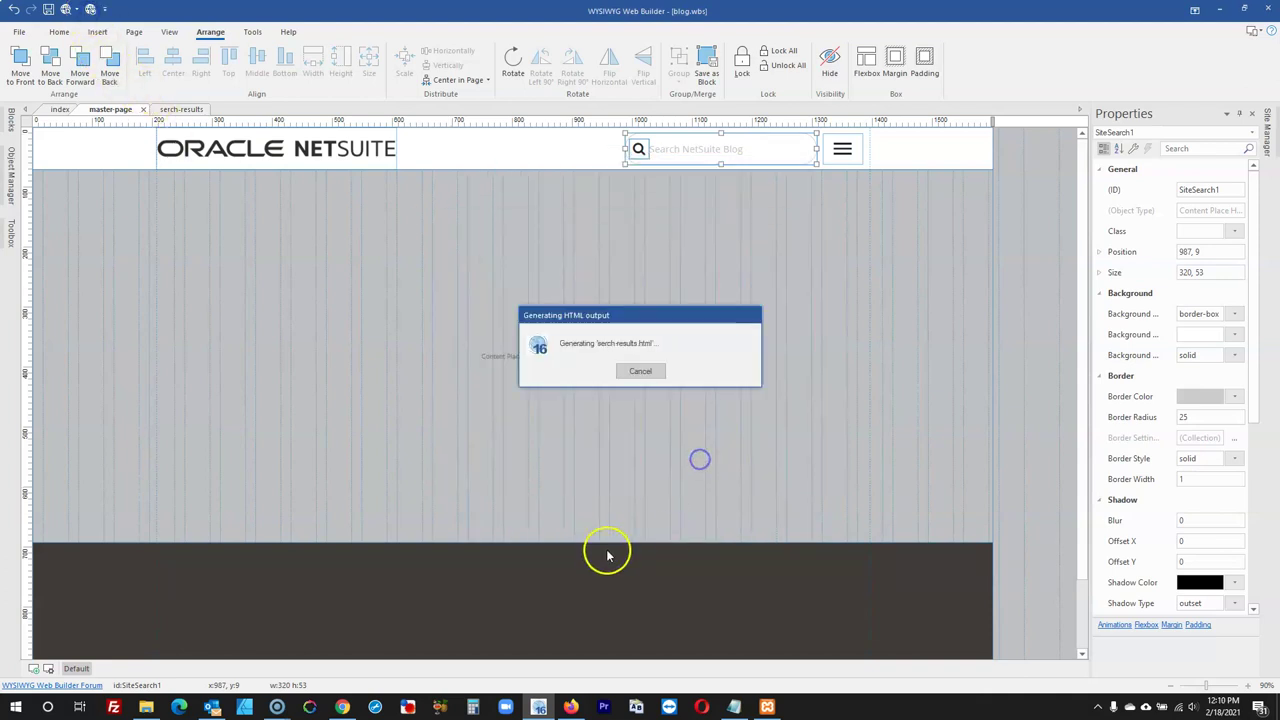
Switch to Firefox, close the serch-results preview tab, and reload and look over the localhost results page
left_click(570, 707)
left_click(57, 35)
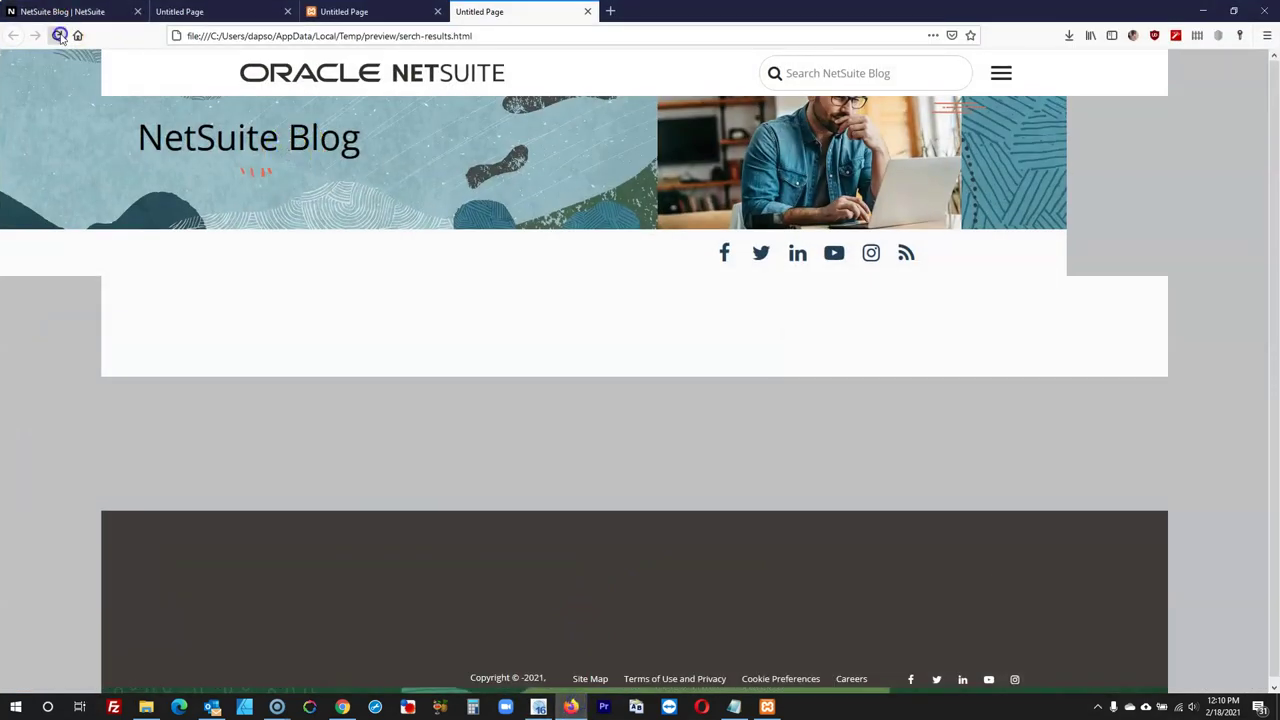
left_click(587, 11)
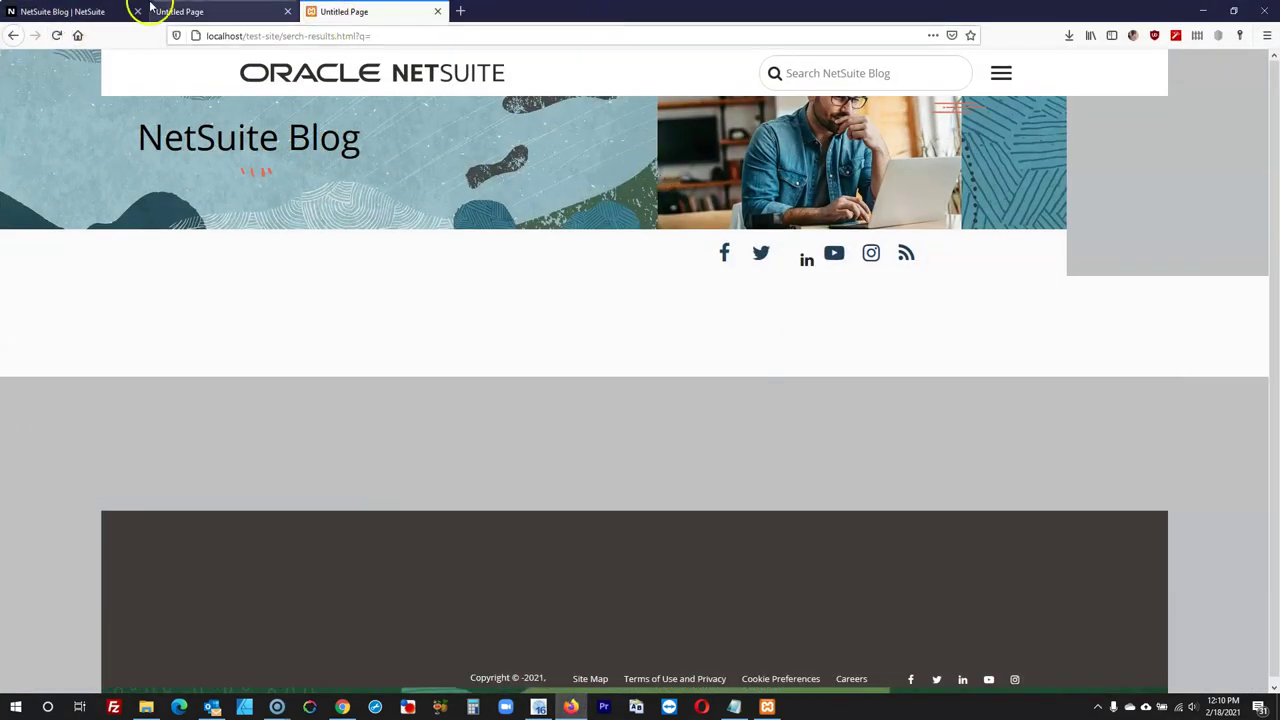
left_click(57, 35)
scroll(831, 223, "down", 3)
scroll(826, 220, "up", 3)
Go back to the published home page, search the blog for ppp, and examine the results page
left_click(13, 35)
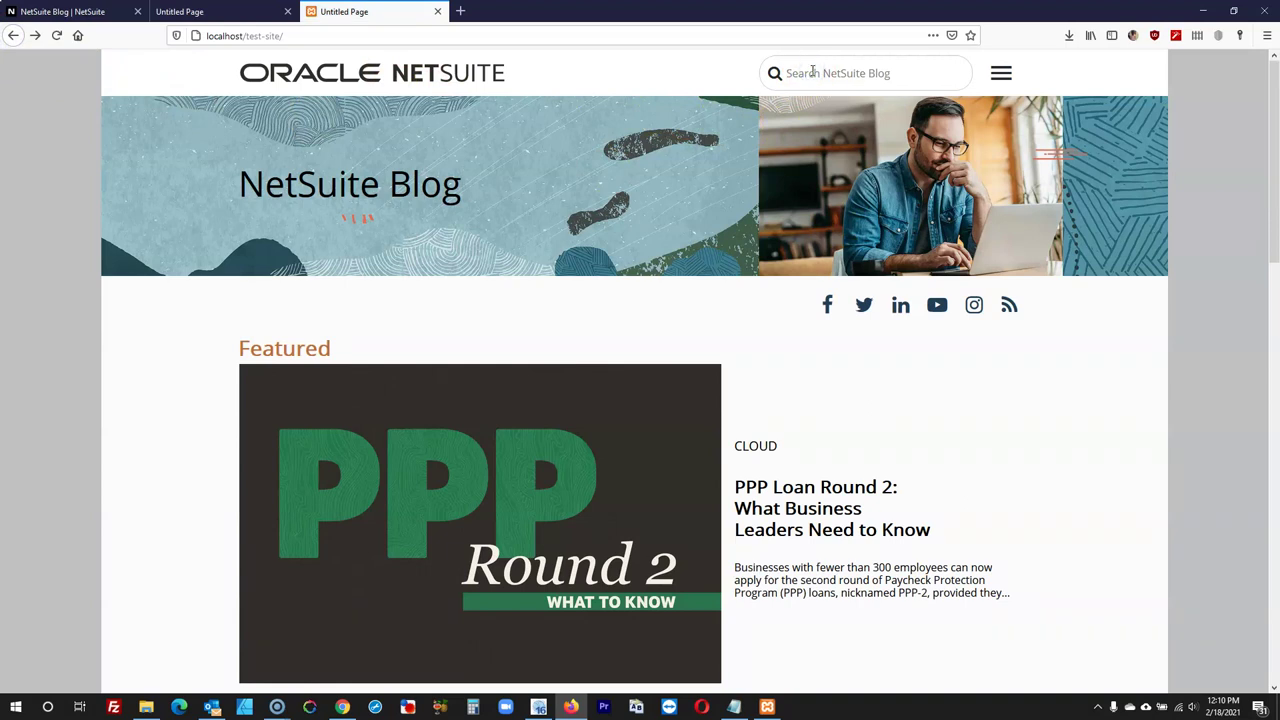
type("ppp")
key("Return")
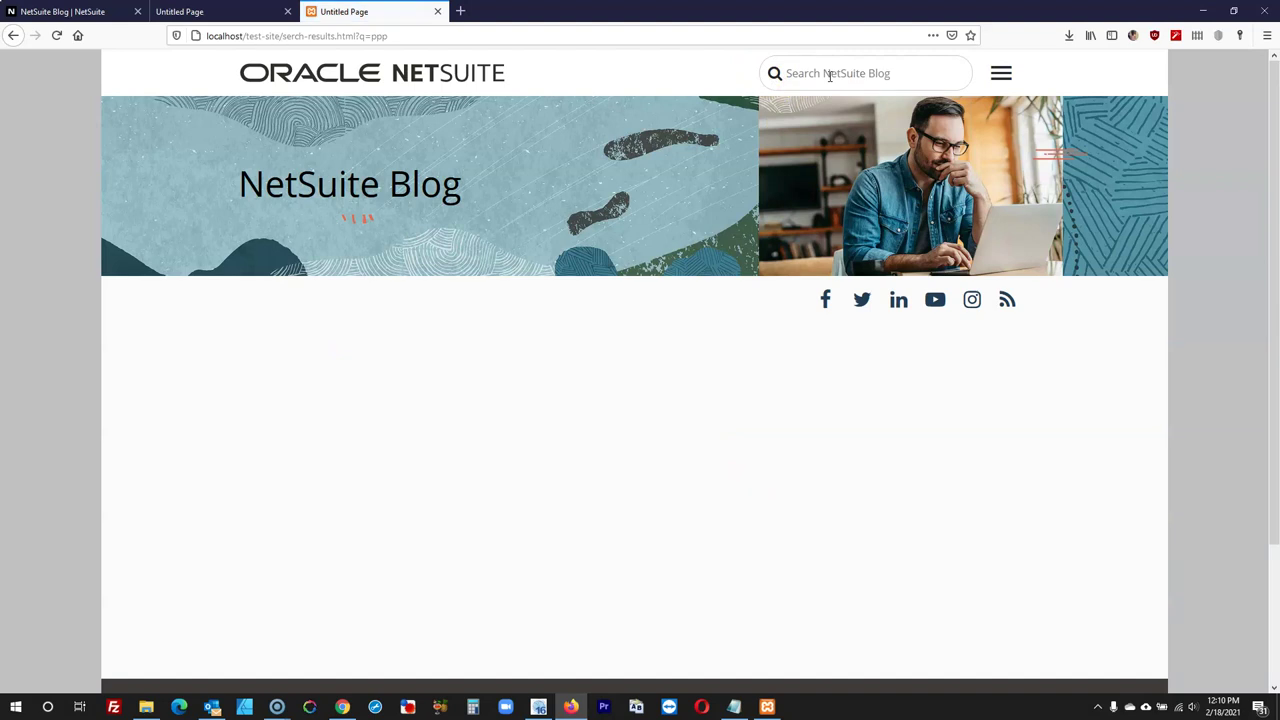
scroll(620, 275, "down", 3)
scroll(583, 246, "up", 3)
scroll(606, 317, "down", 1)
scroll(980, 334, "up", 1)
scroll(700, 300, "down", 1)
scroll(650, 290, "up", 1)
scroll(605, 315, "down", 2)
scroll(605, 315, "up", 2)
Switch back to WYSIWYG Web Builder and dismiss the publishing log
left_click(538, 707)
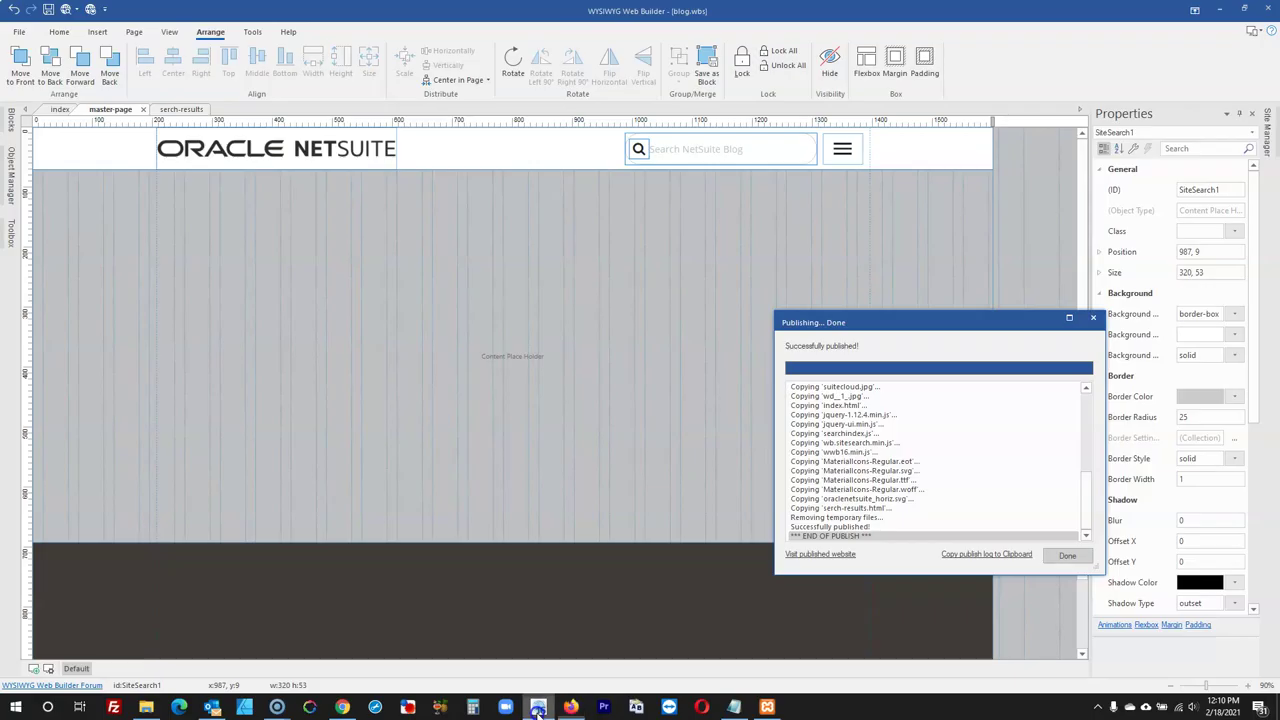
left_click(1067, 555)
left_click(1032, 375)
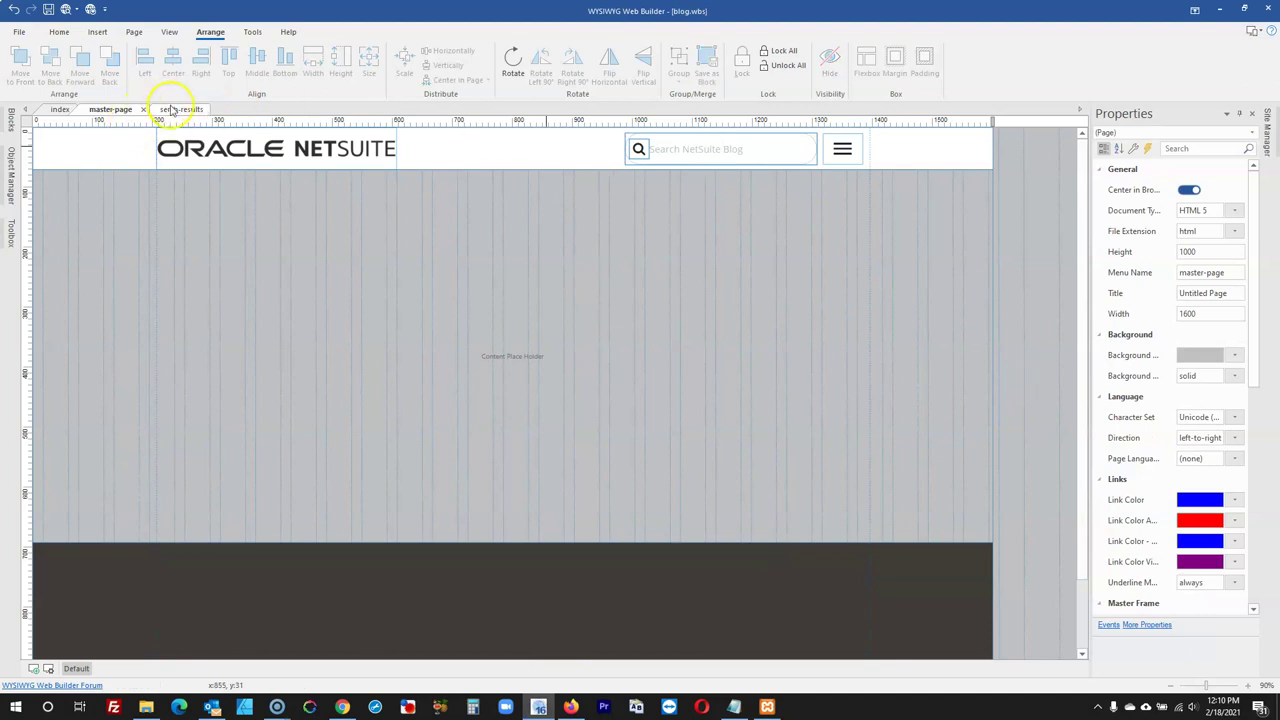
Look over the serch-results and index pages and return to the master page
left_click(175, 109)
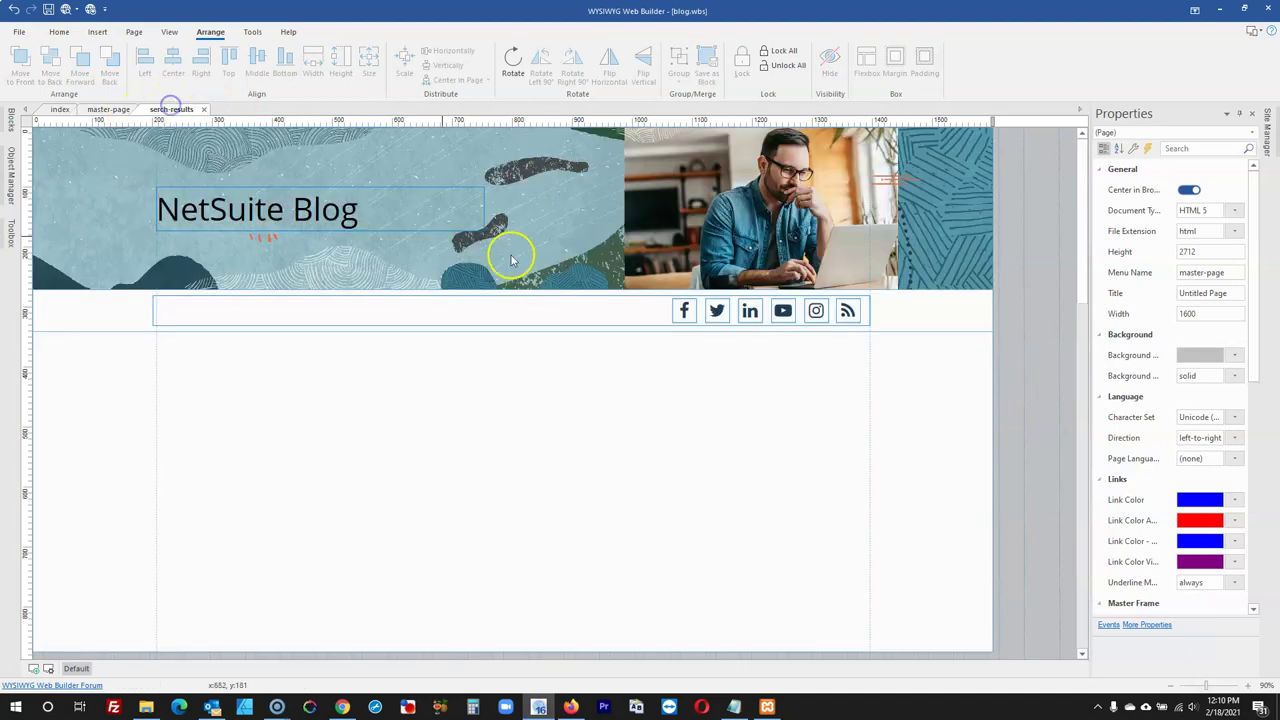
left_click(93, 111)
left_click(60, 109)
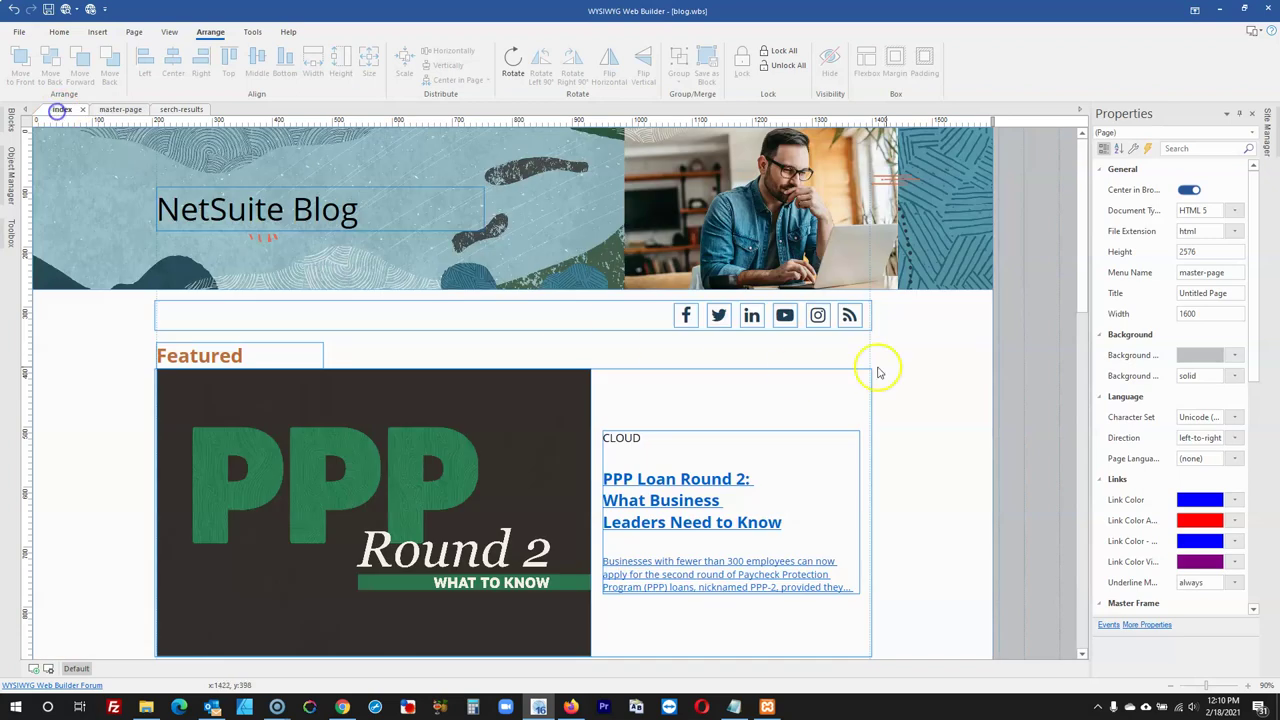
right_click(1026, 343)
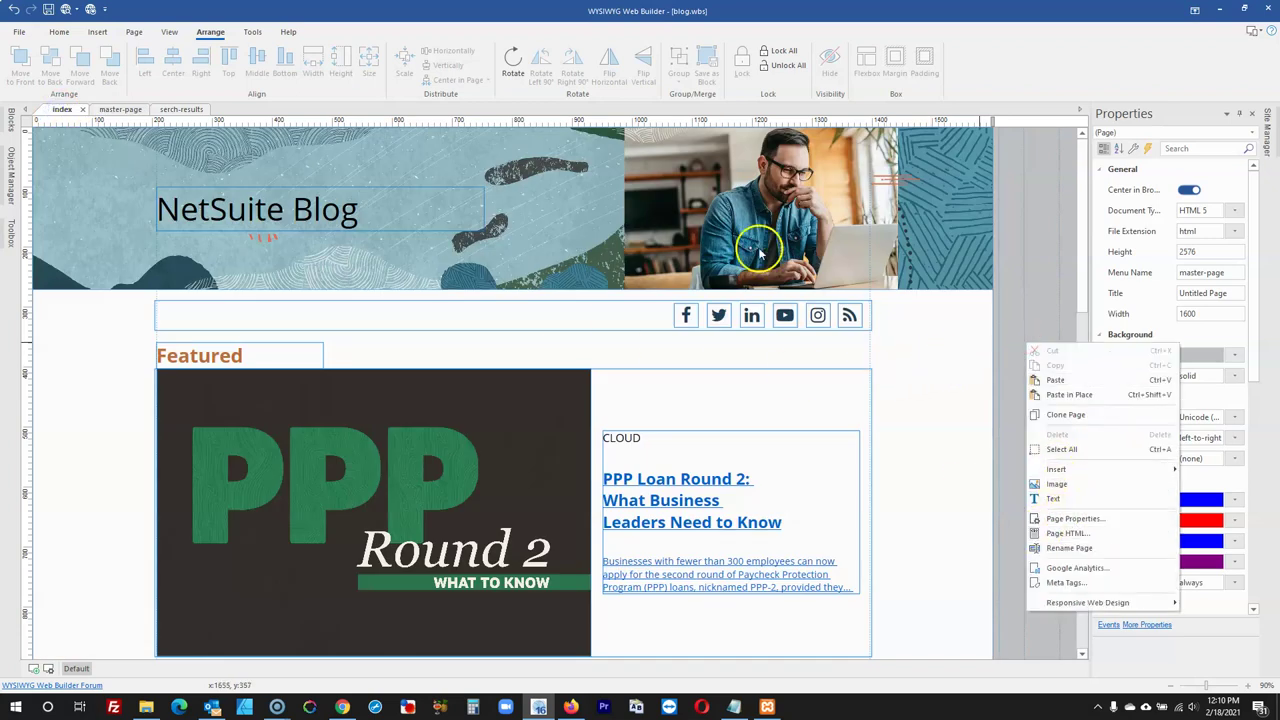
left_click(125, 109)
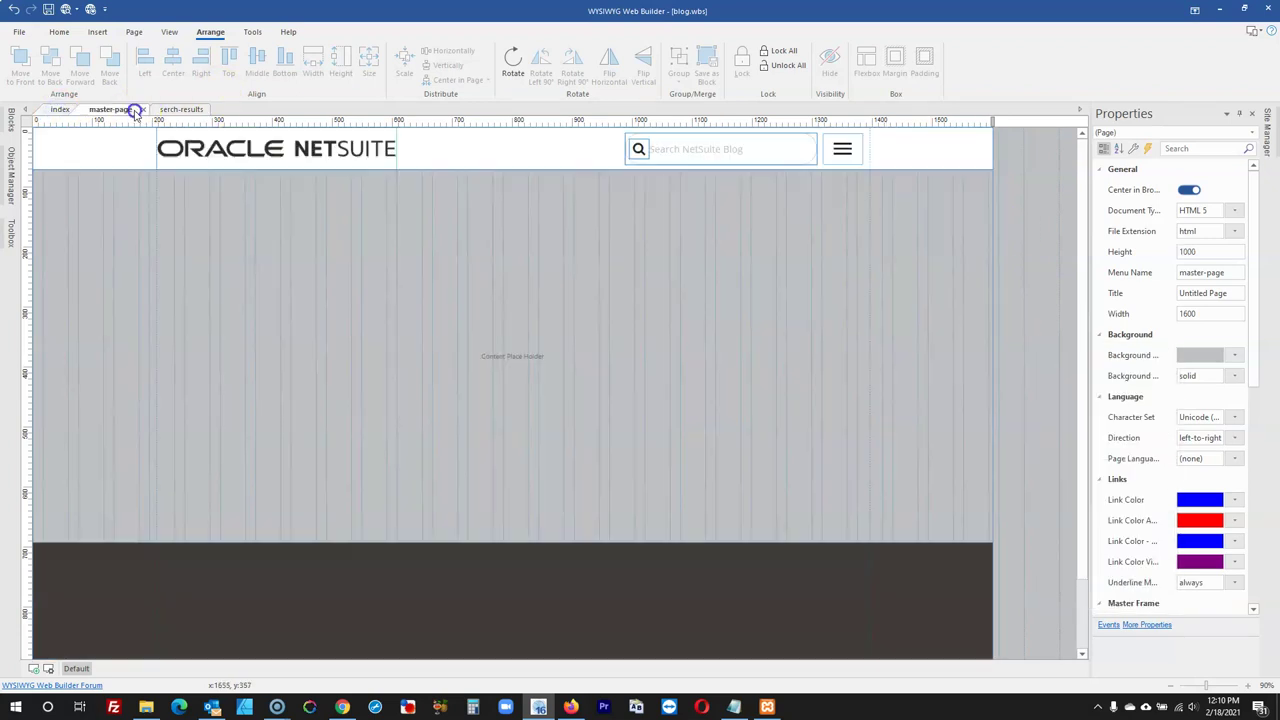
Open the master page's site search settings, try showing results in another object, and look over the available target objects
double_click(748, 151)
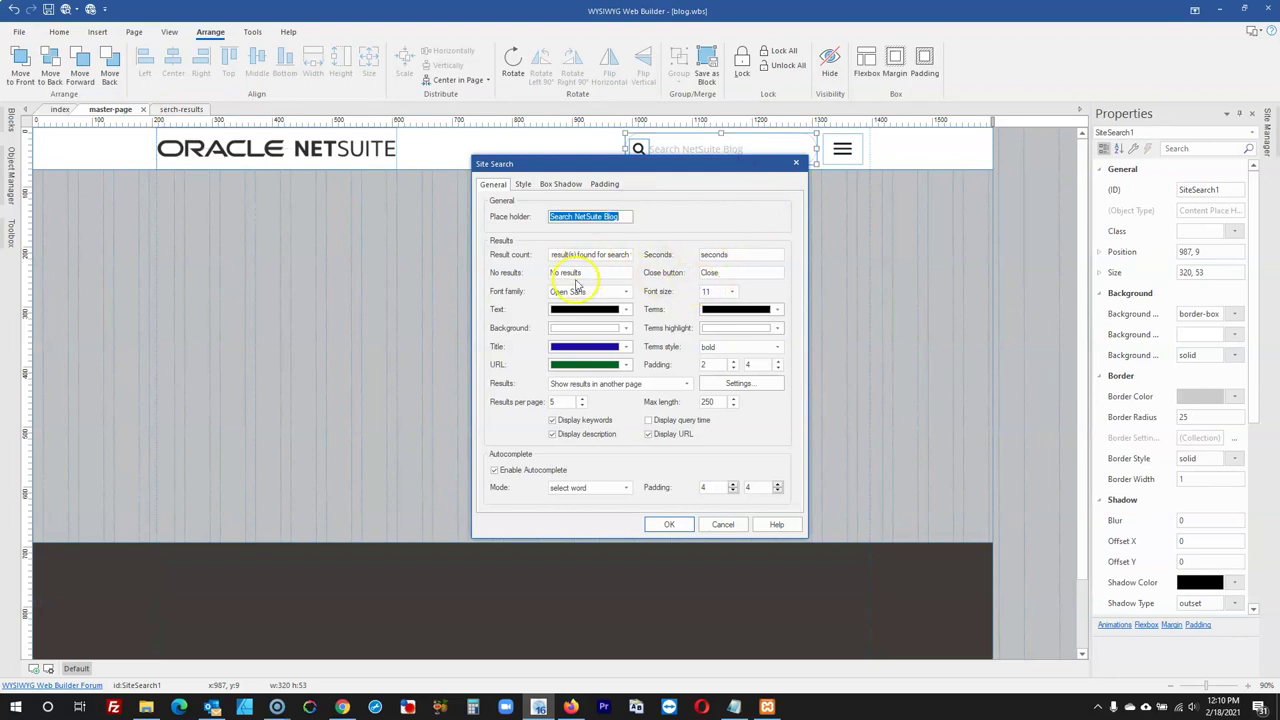
left_click(654, 385)
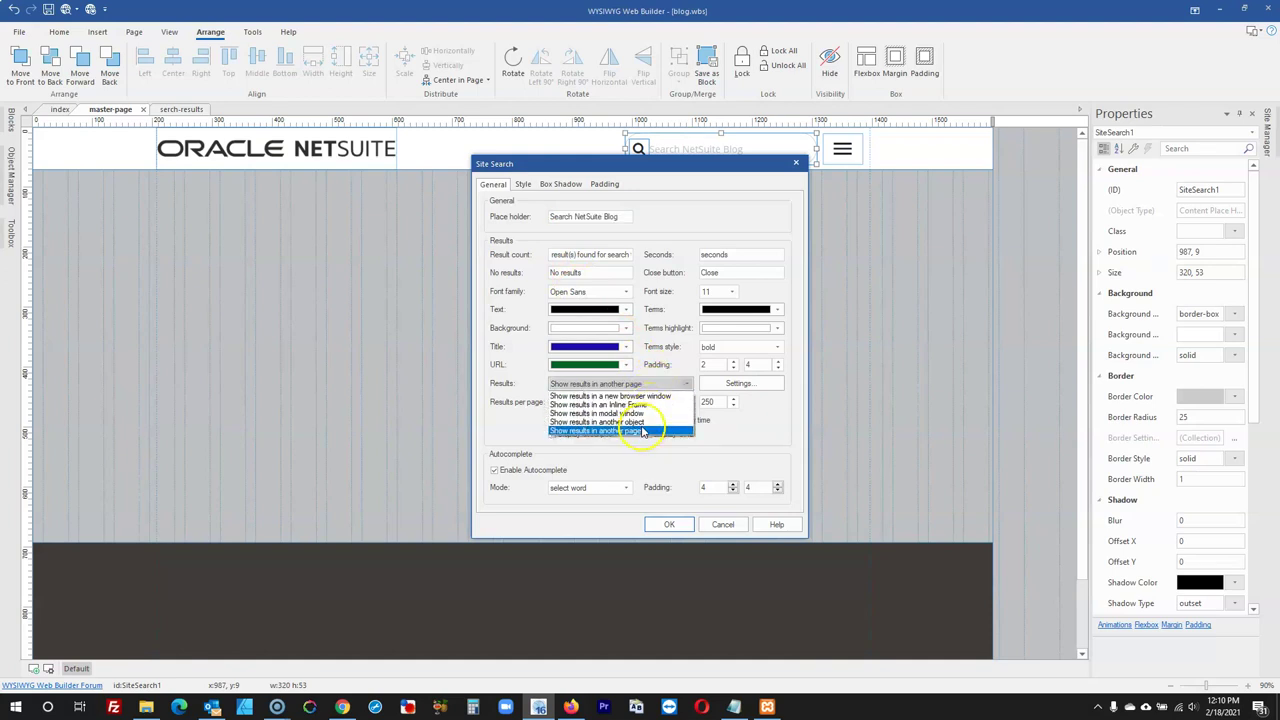
left_click(645, 423)
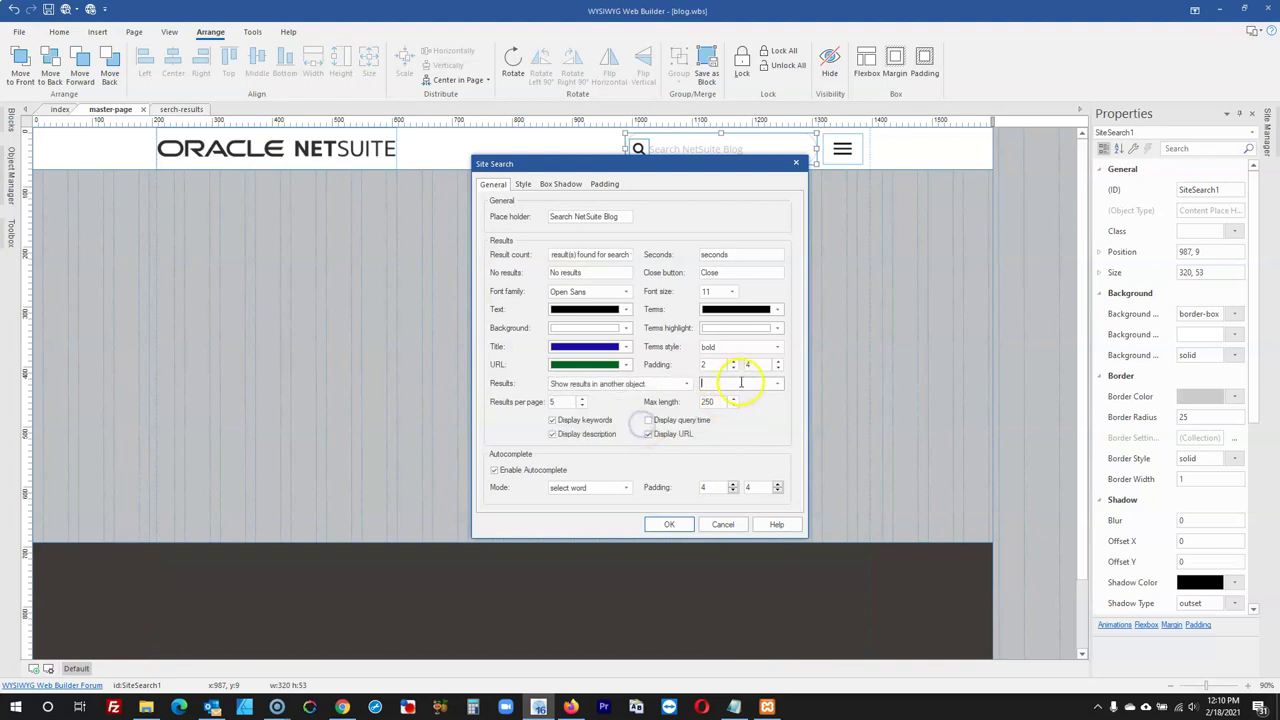
left_click(778, 384)
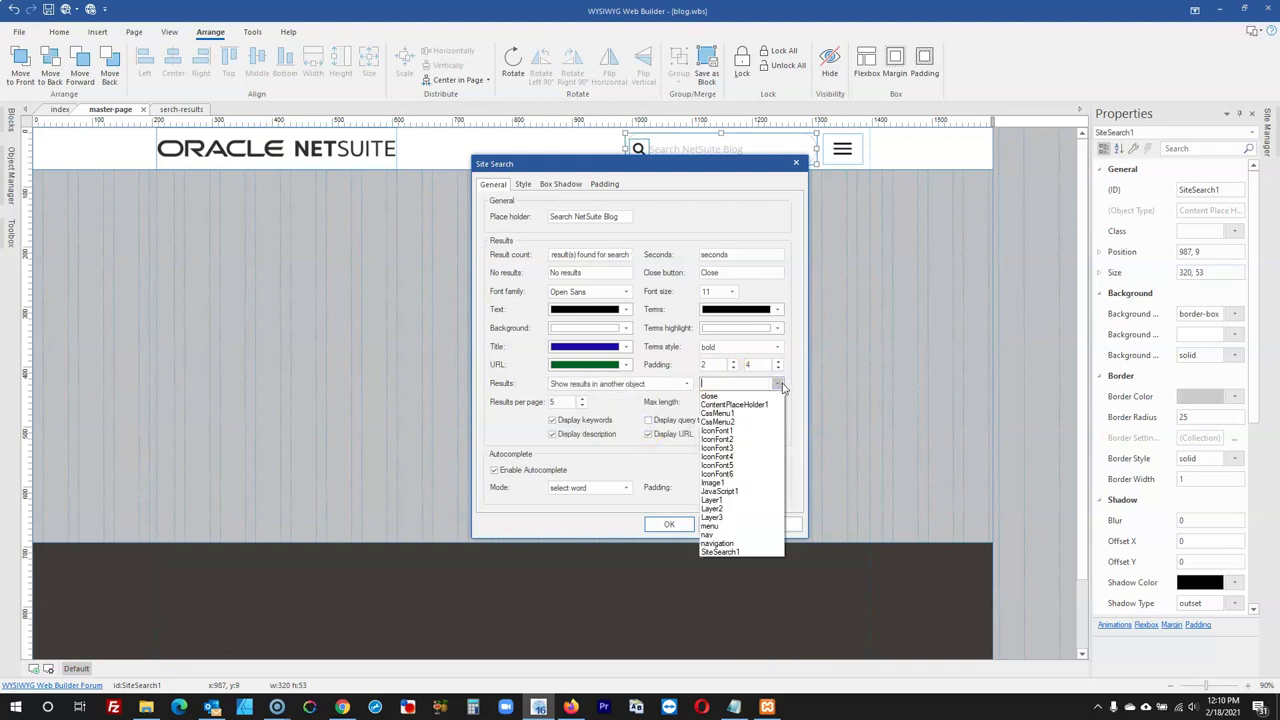
left_click(759, 403)
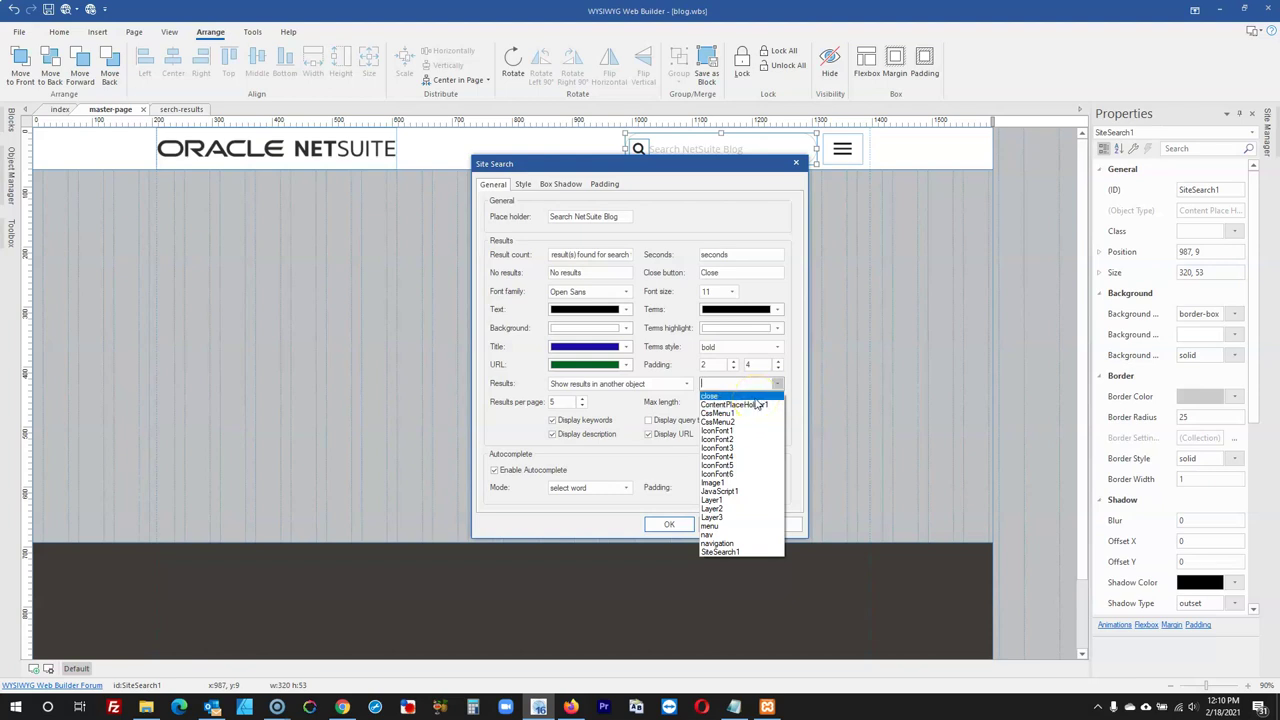
left_click(794, 459)
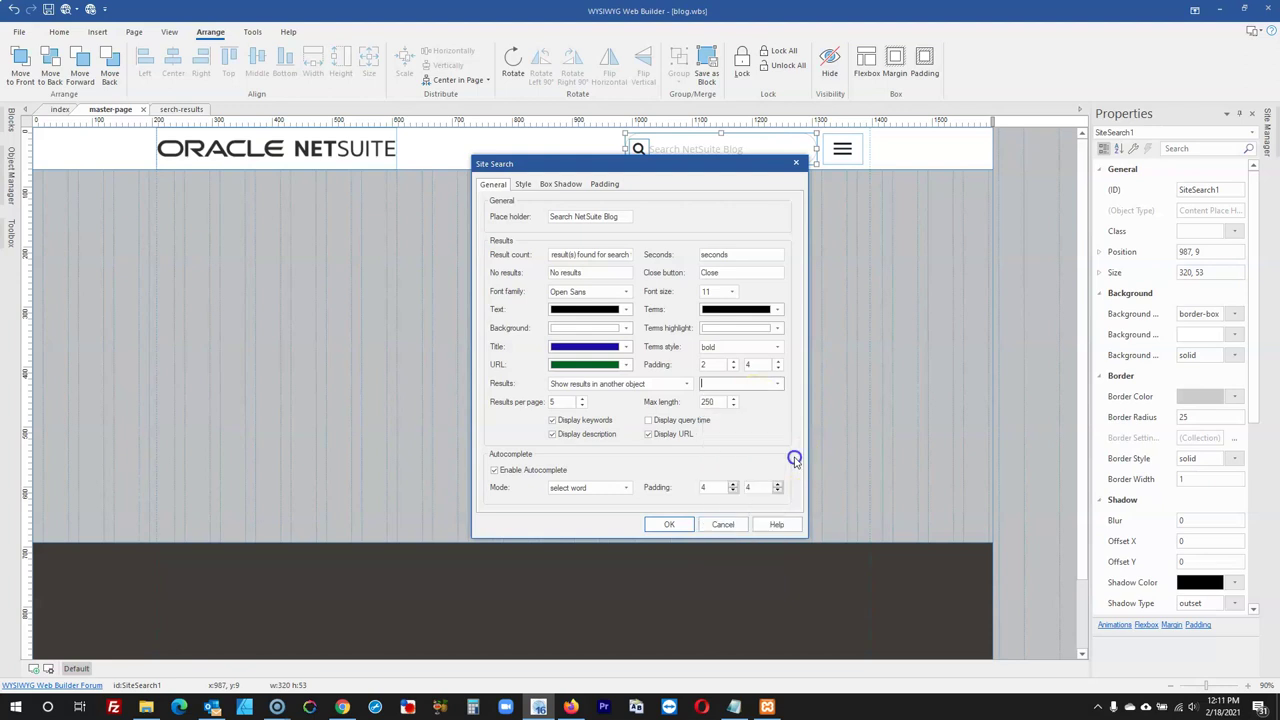
Set the site search to show results in a modal window and look over the modal dialog's settings
left_click(688, 384)
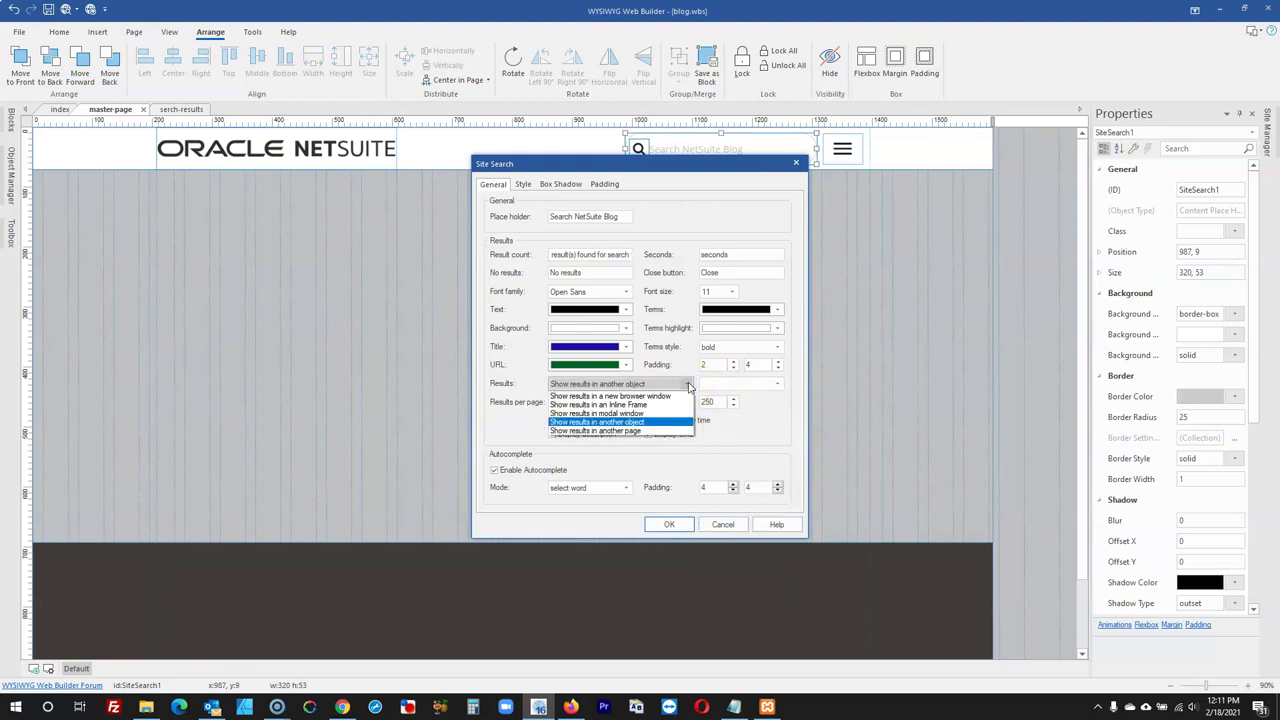
left_click(678, 397)
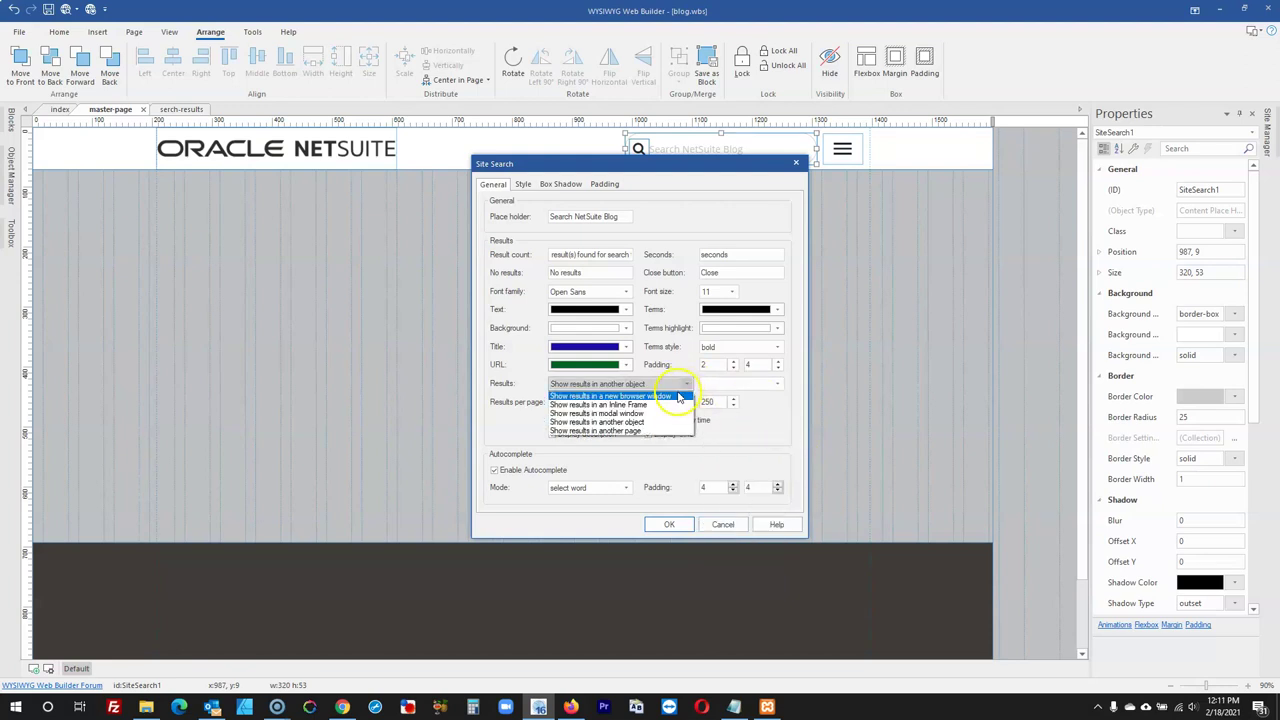
left_click(638, 416)
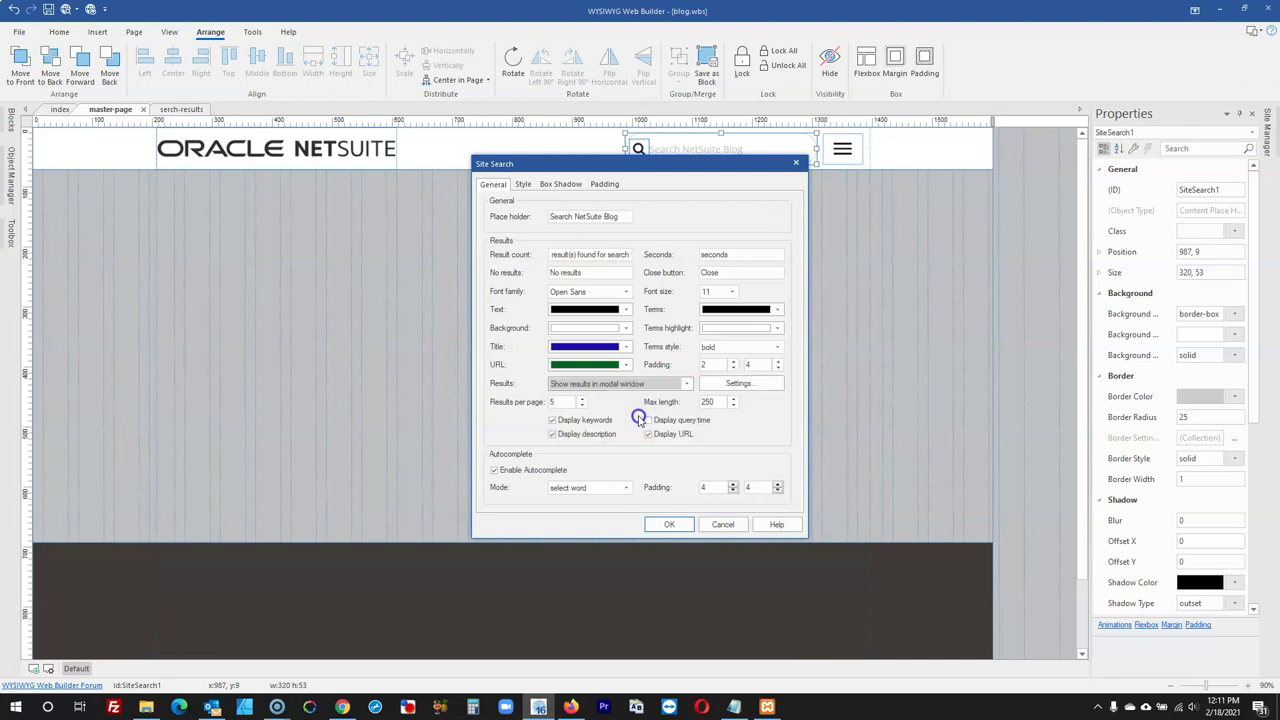
left_click(728, 386)
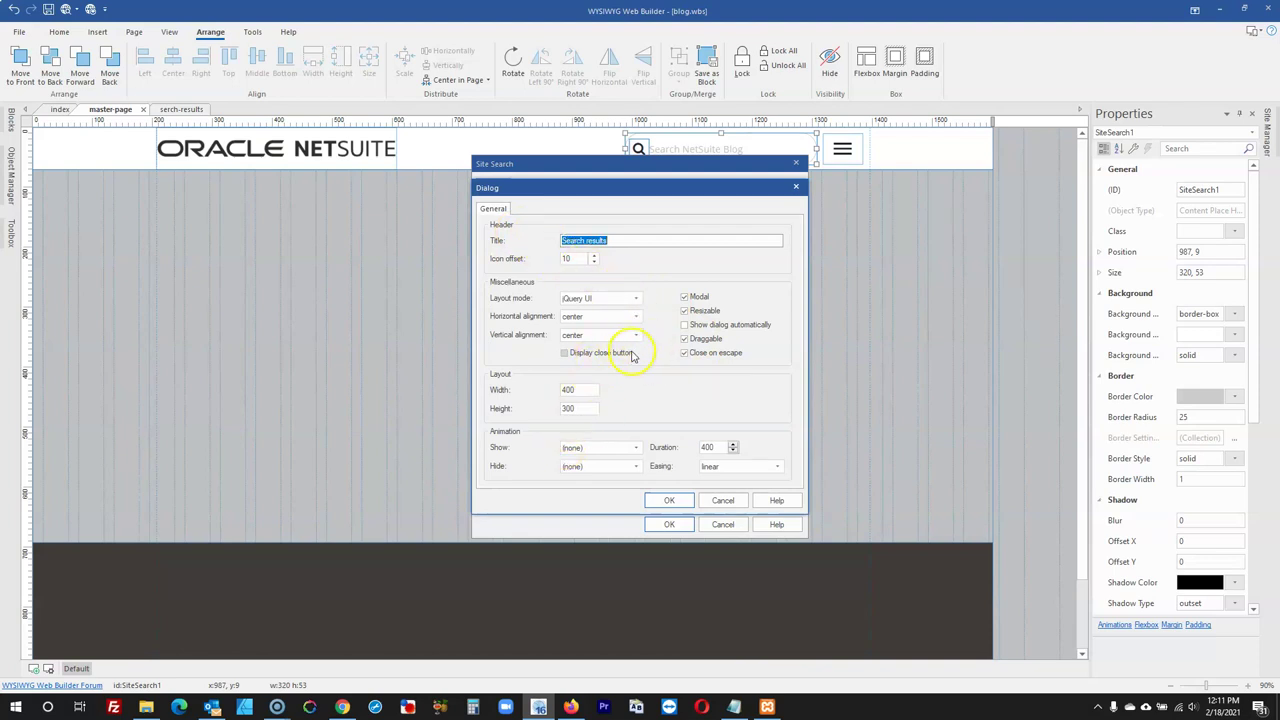
left_click(722, 500)
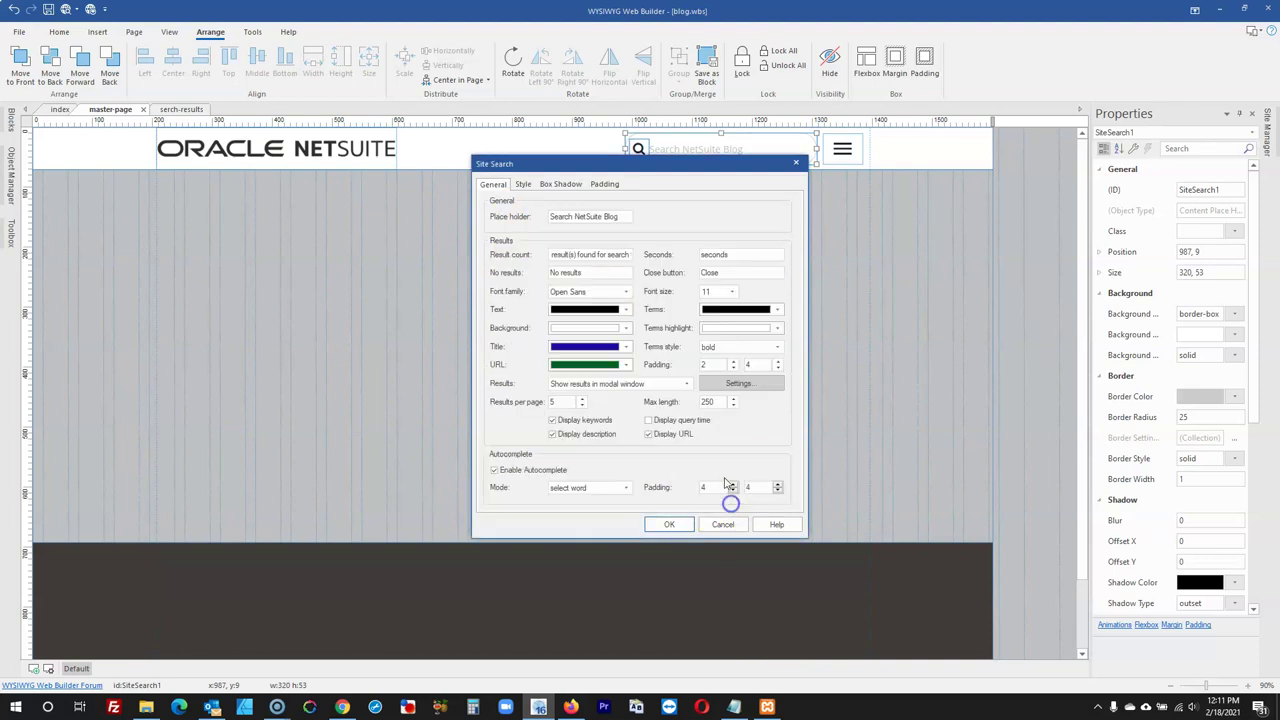
Review the result display options, keep showing results in a modal window, and apply the site search settings
left_click(686, 384)
left_click(686, 384)
left_click(686, 384)
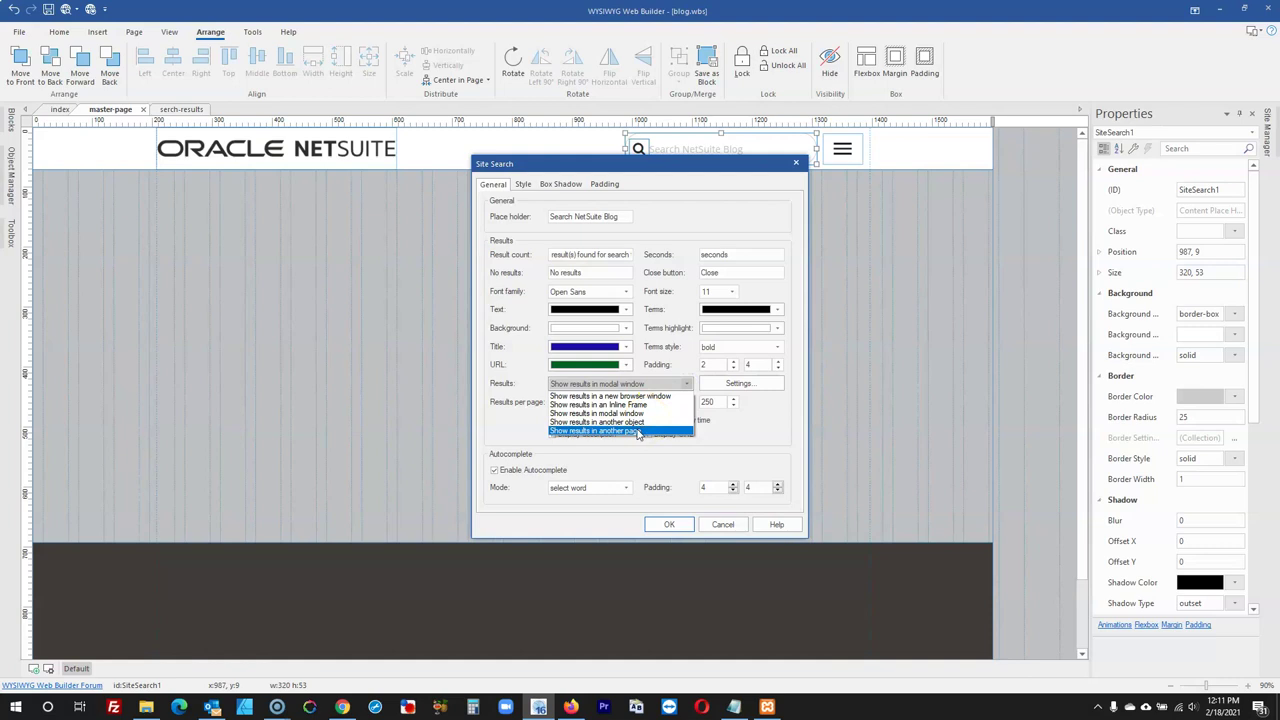
left_click(640, 405)
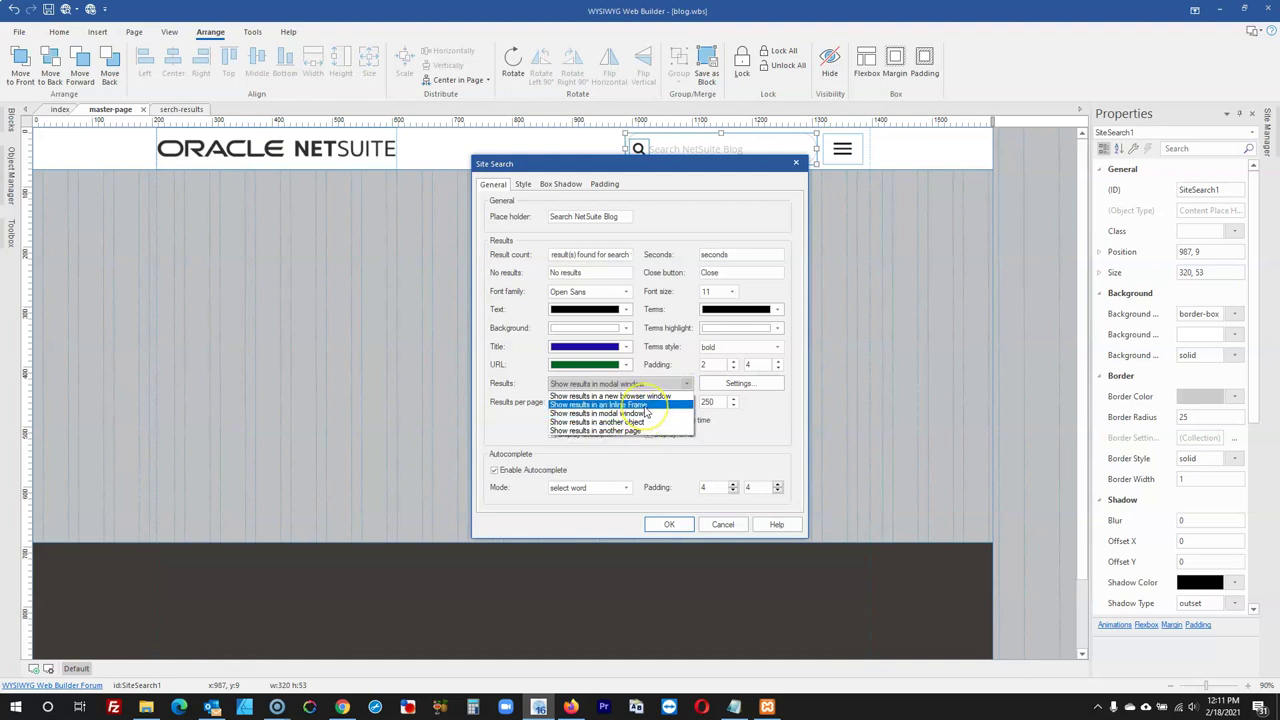
left_click(645, 413)
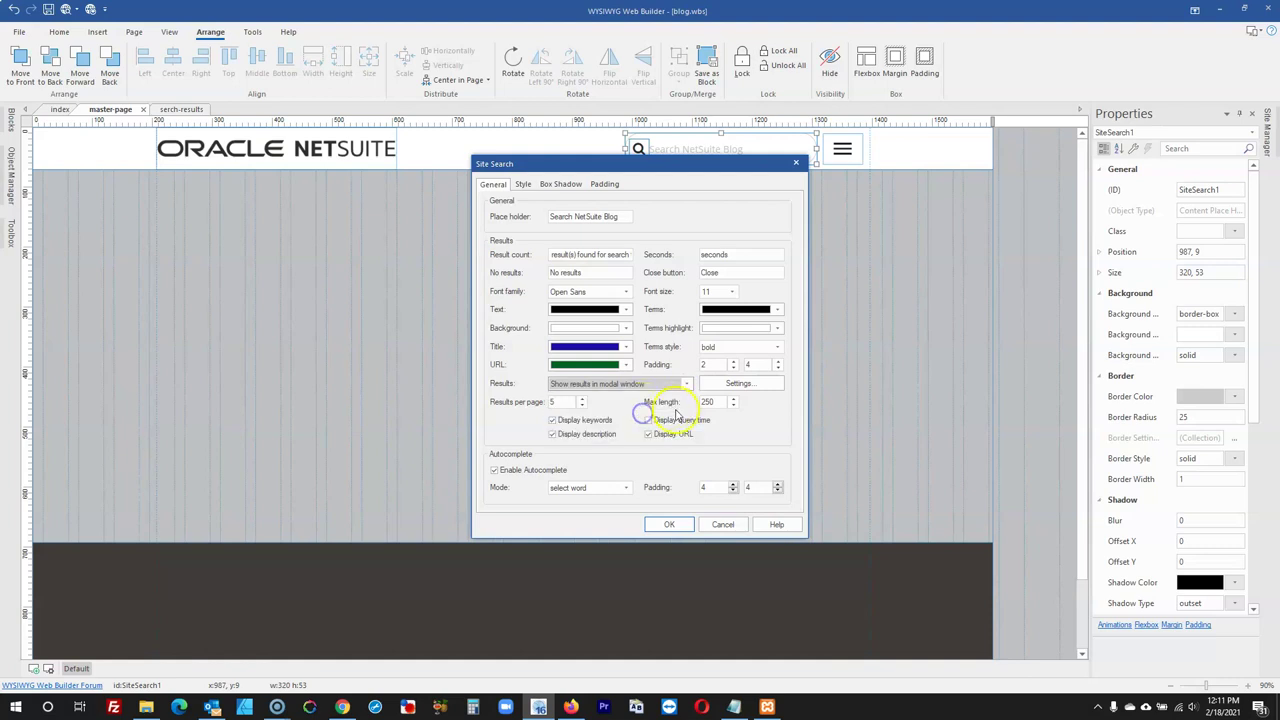
left_click(670, 527)
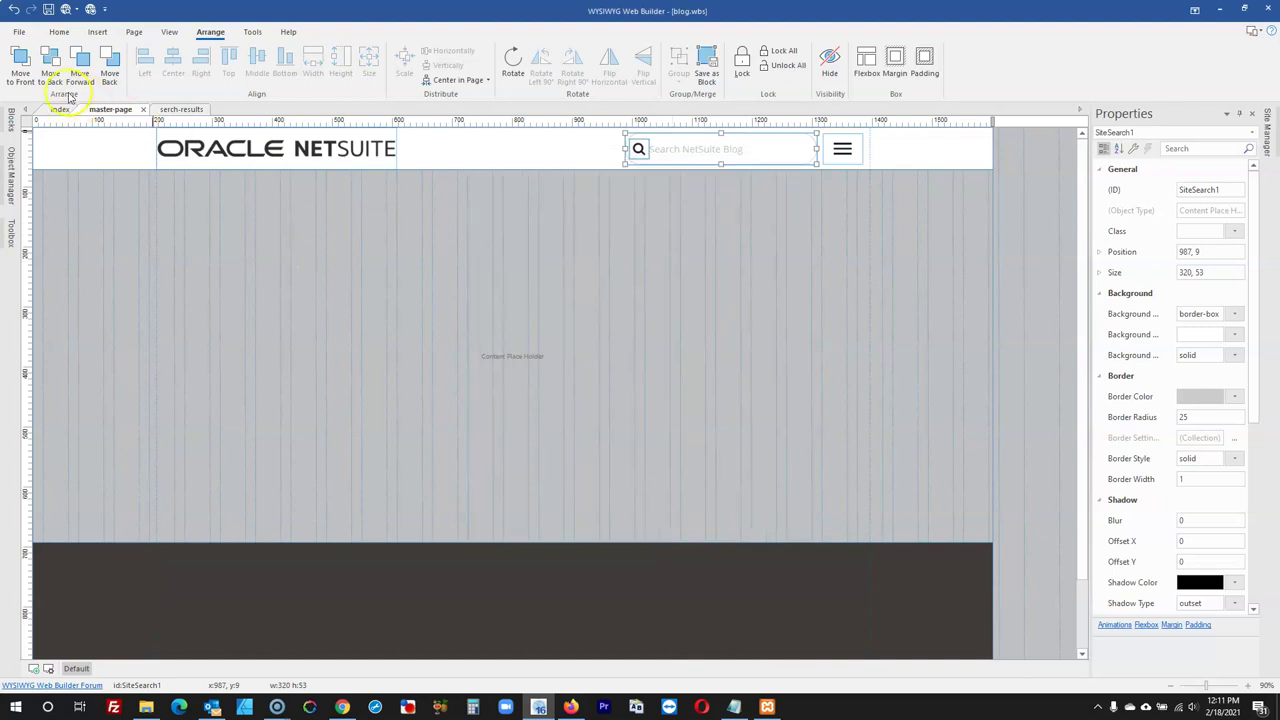
Publish the entire web site from the index page to C:\xampp\htdocs\test-site
left_click(60, 109)
left_click(90, 10)
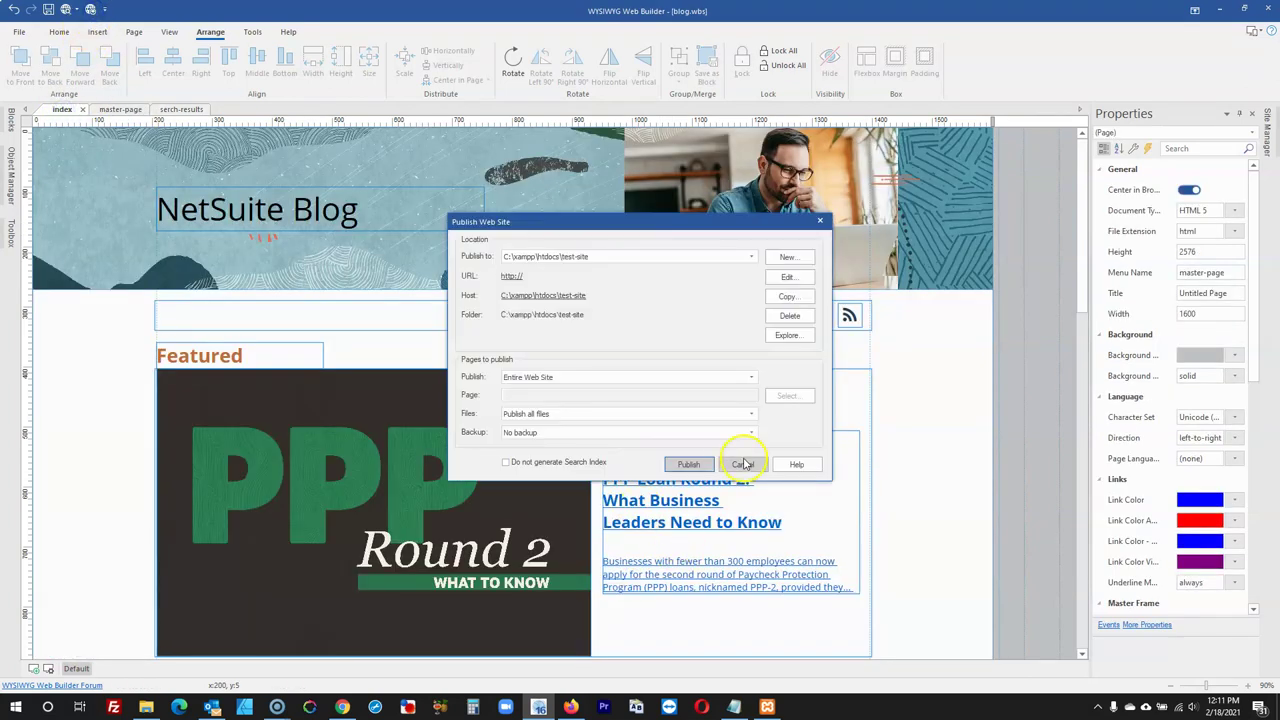
left_click(690, 460)
Switch to Firefox, close the local preview tab, and reload the localhost serch-results page
left_click(572, 706)
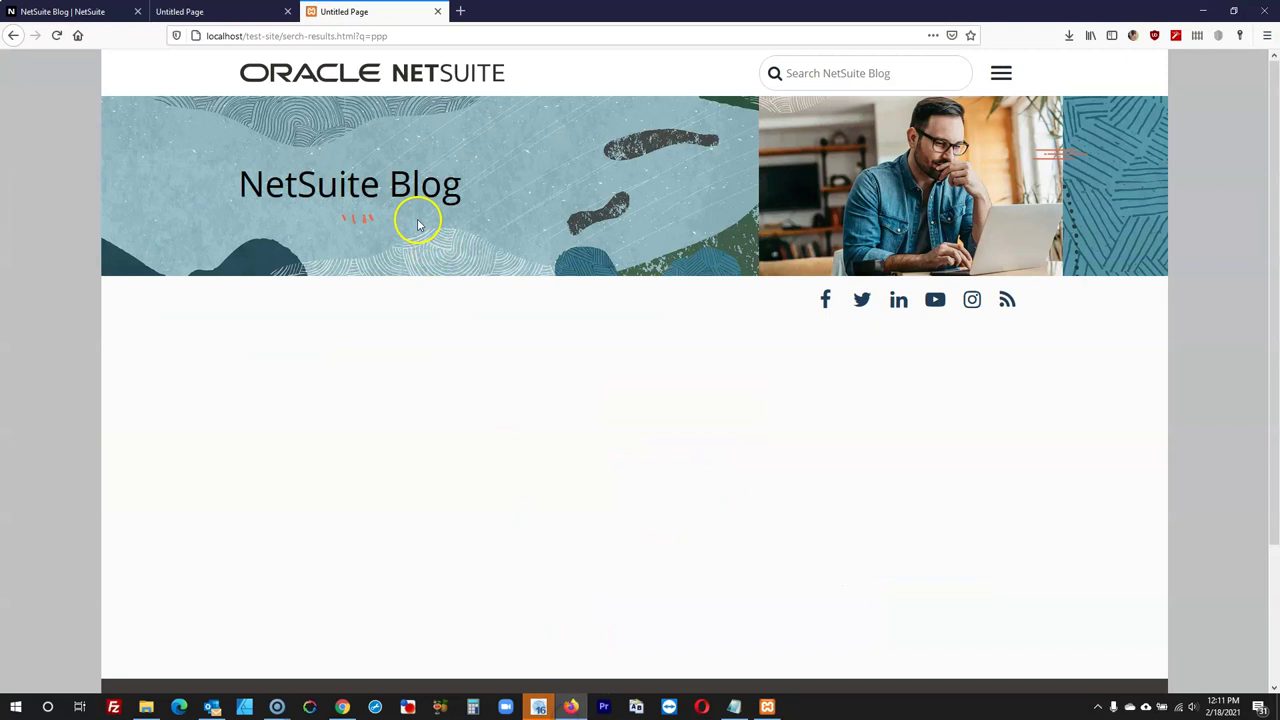
key("ctrl+Tab")
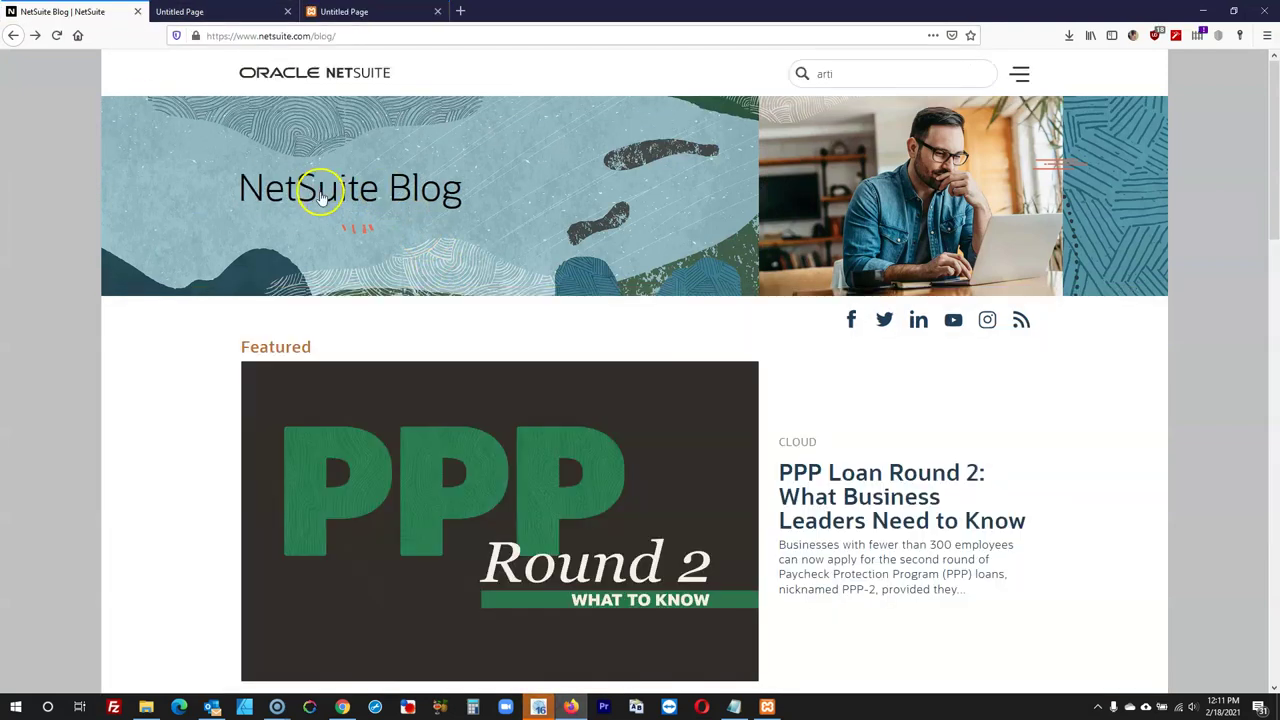
left_click(287, 11)
key("ctrl+Tab")
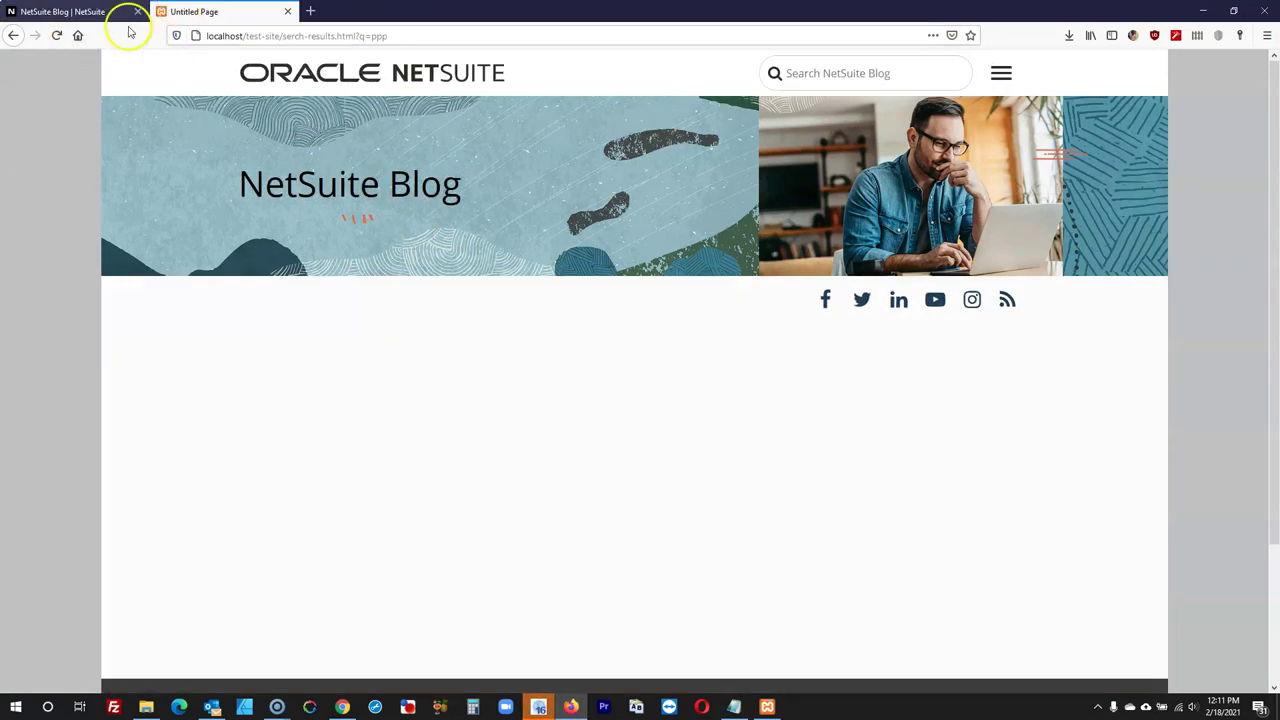
left_click(57, 37)
left_click(58, 45)
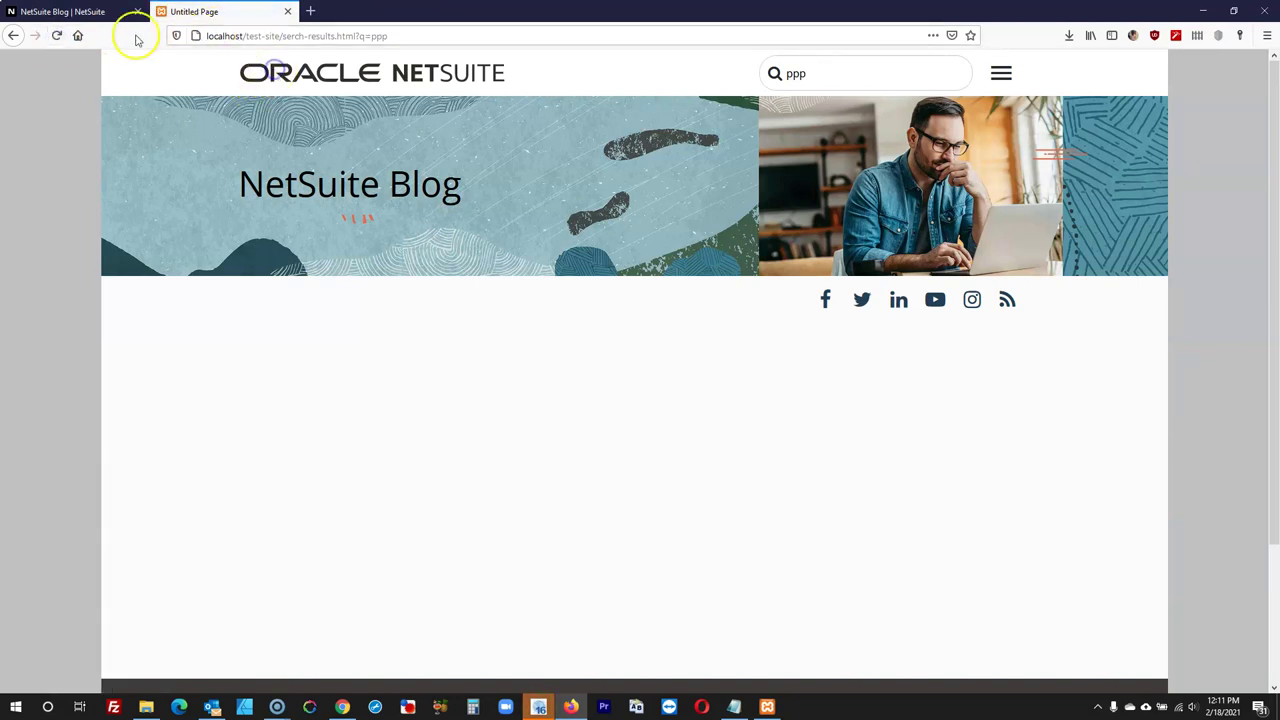
Open the published home page at localhost/test-site/
left_click_drag(287, 36, 799, 49)
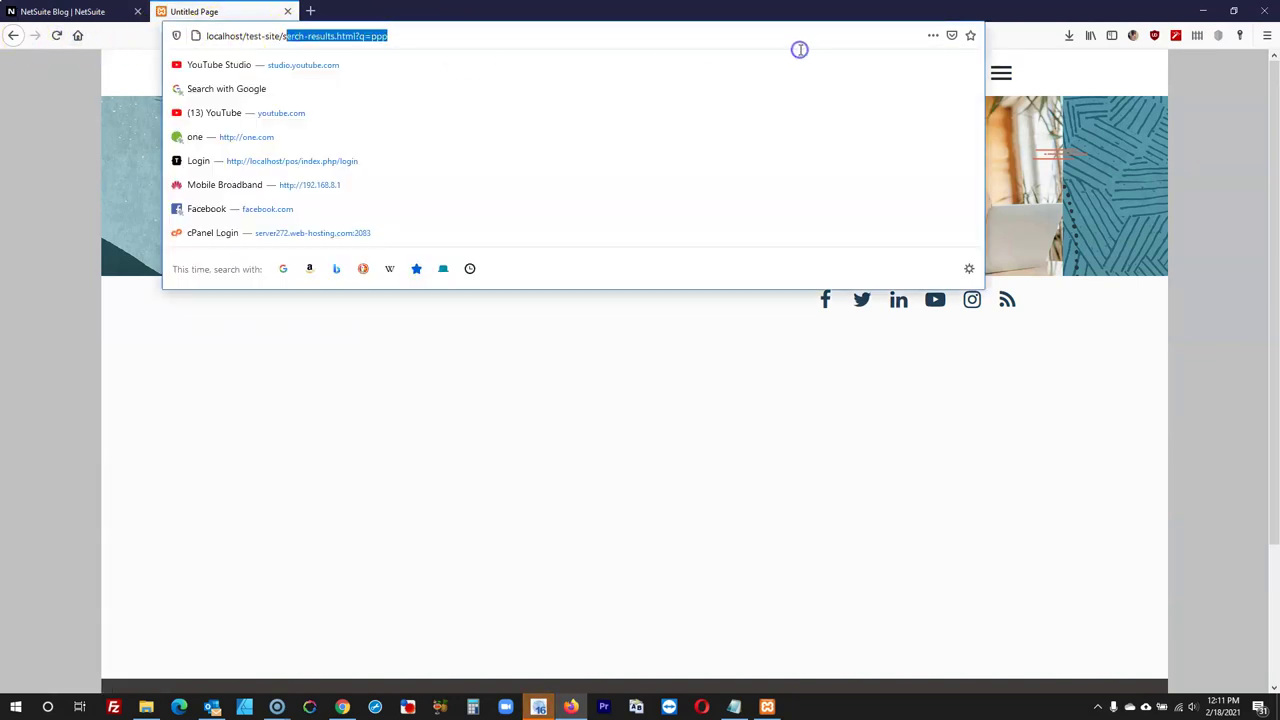
key("BackSpace")
key("BackSpace")
Search the published blog for ppp, picking the matching autocomplete suggestion
left_click(774, 68)
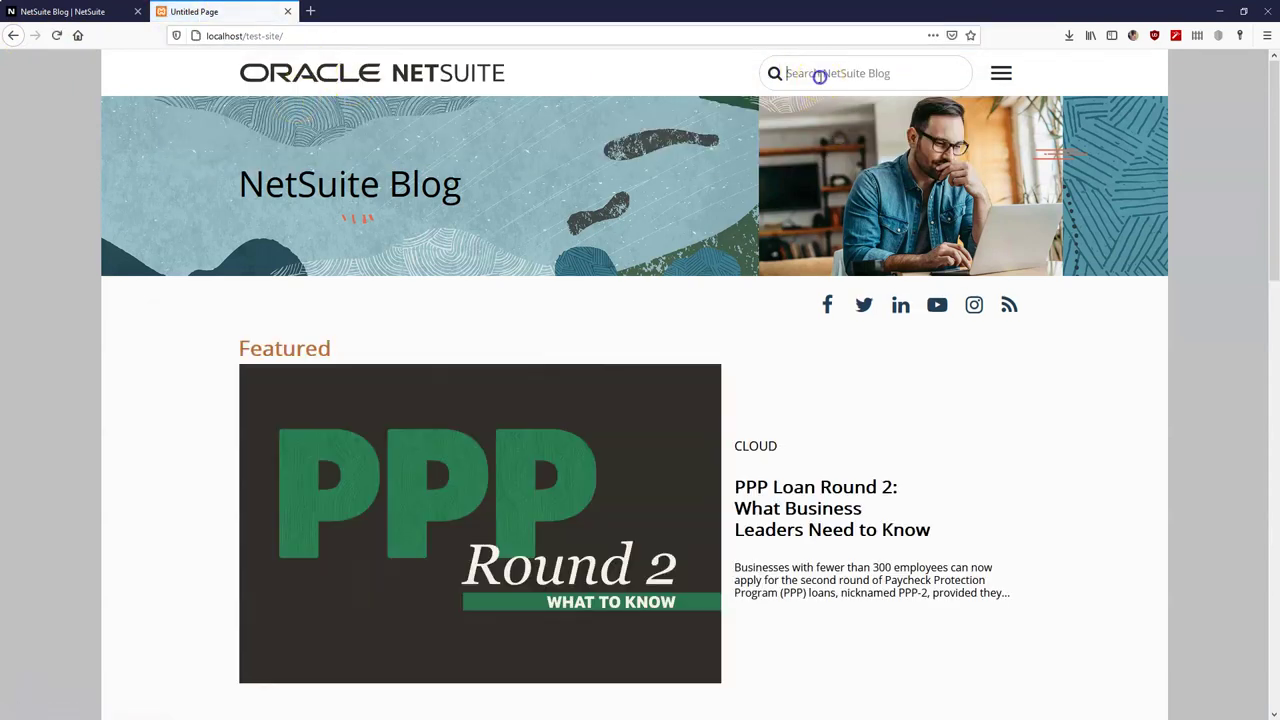
key("F11")
type("pp")
key("Return")
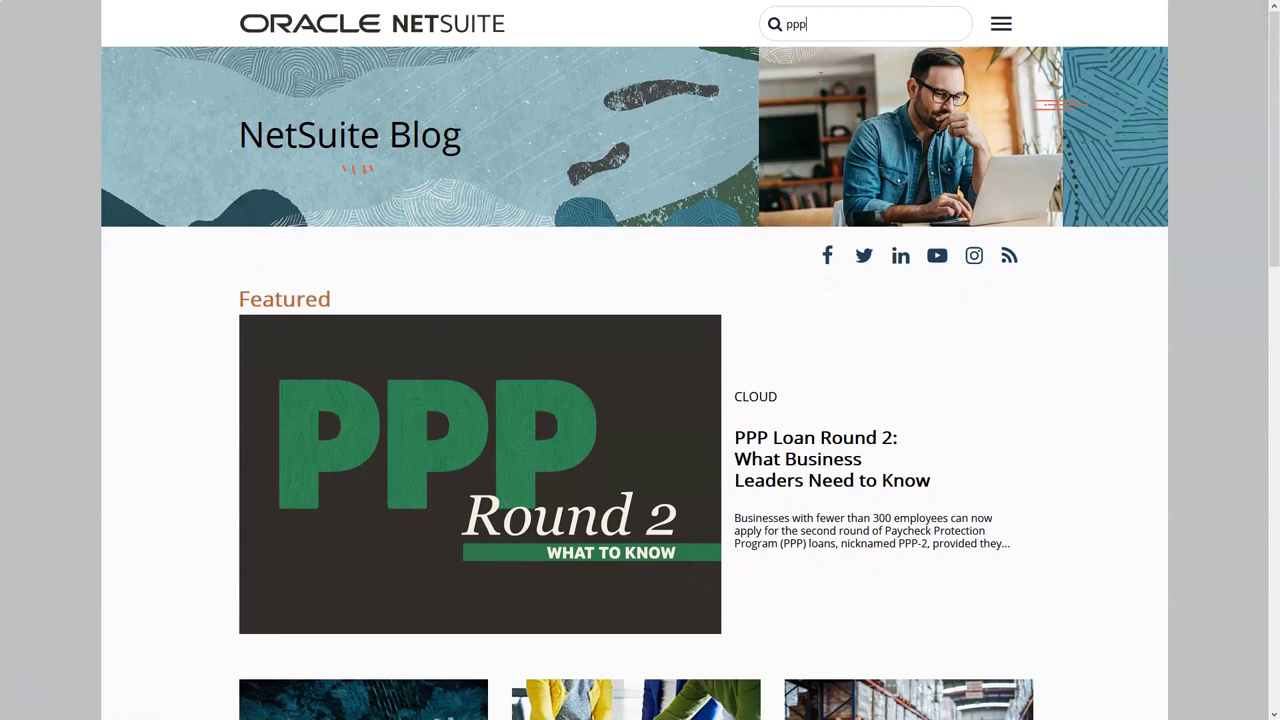
key("F11")
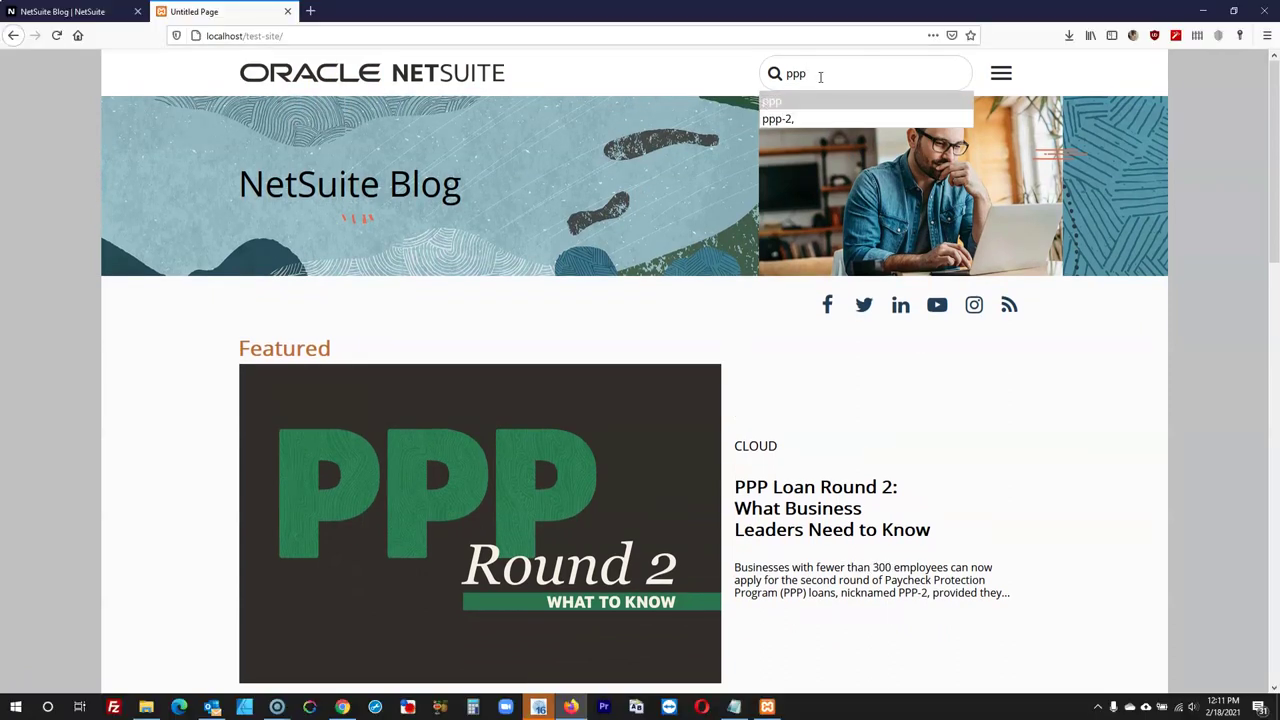
left_click(810, 101)
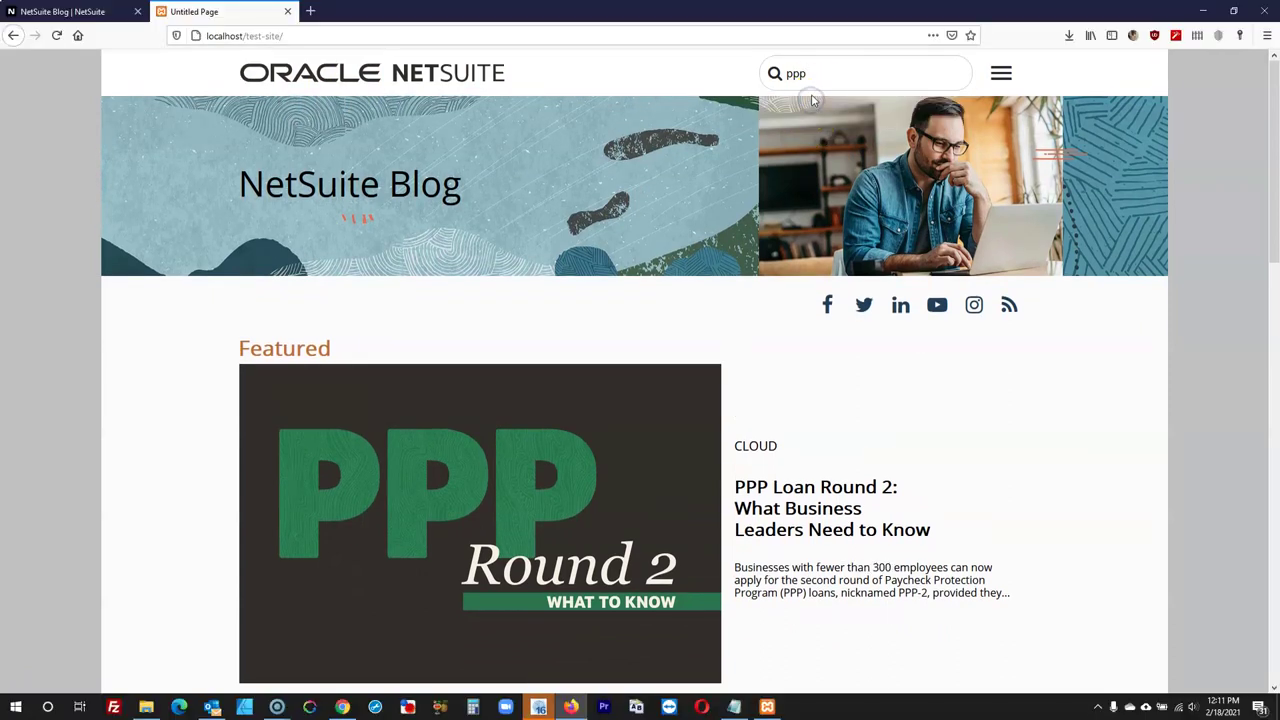
scroll(824, 149, "down", 6)
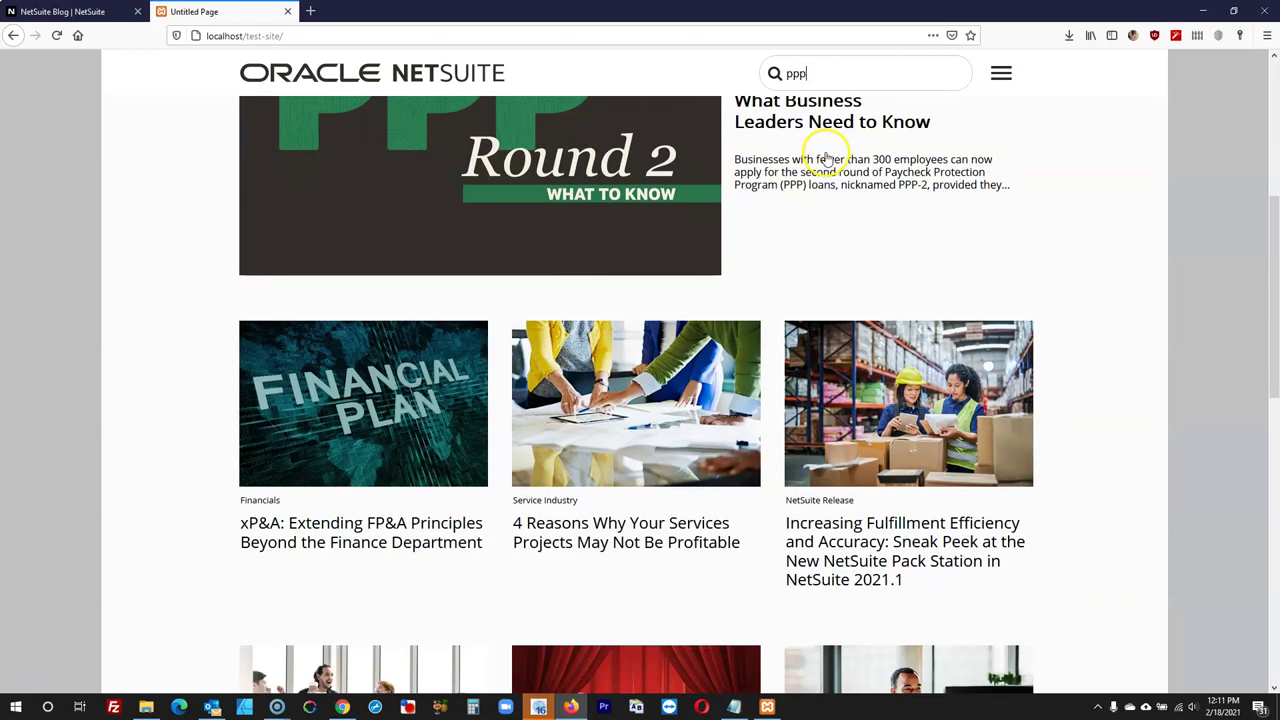
scroll(826, 148, "up", 6)
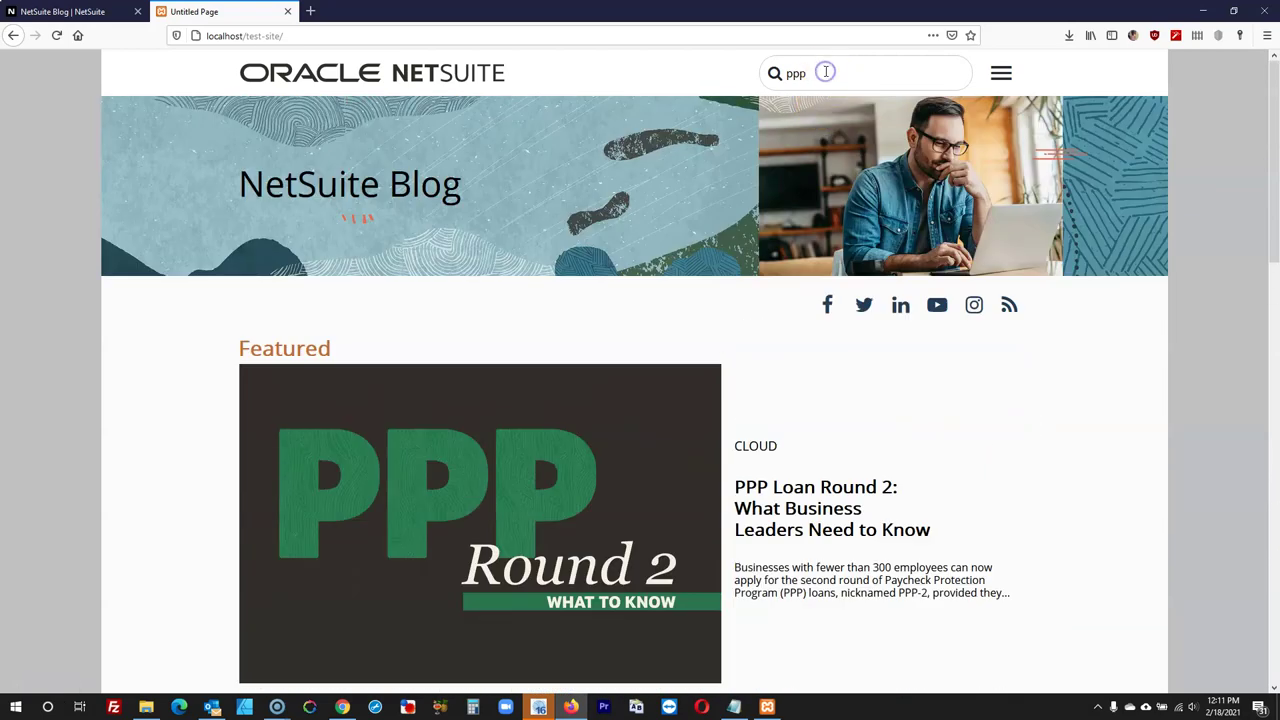
key("Return")
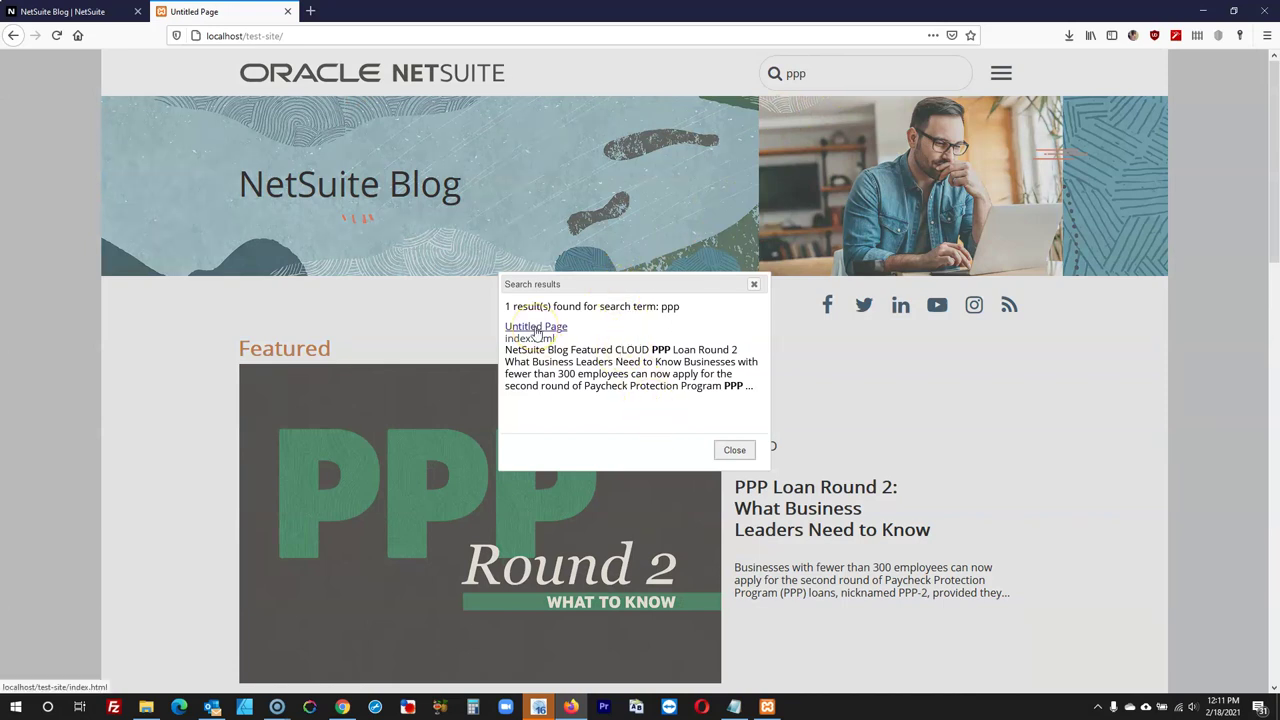
Examine the search results modal, test moving it around the page, and close it
scroll(538, 333, "down", 2)
scroll(545, 334, "up", 2)
left_click_drag(637, 285, 424, 238)
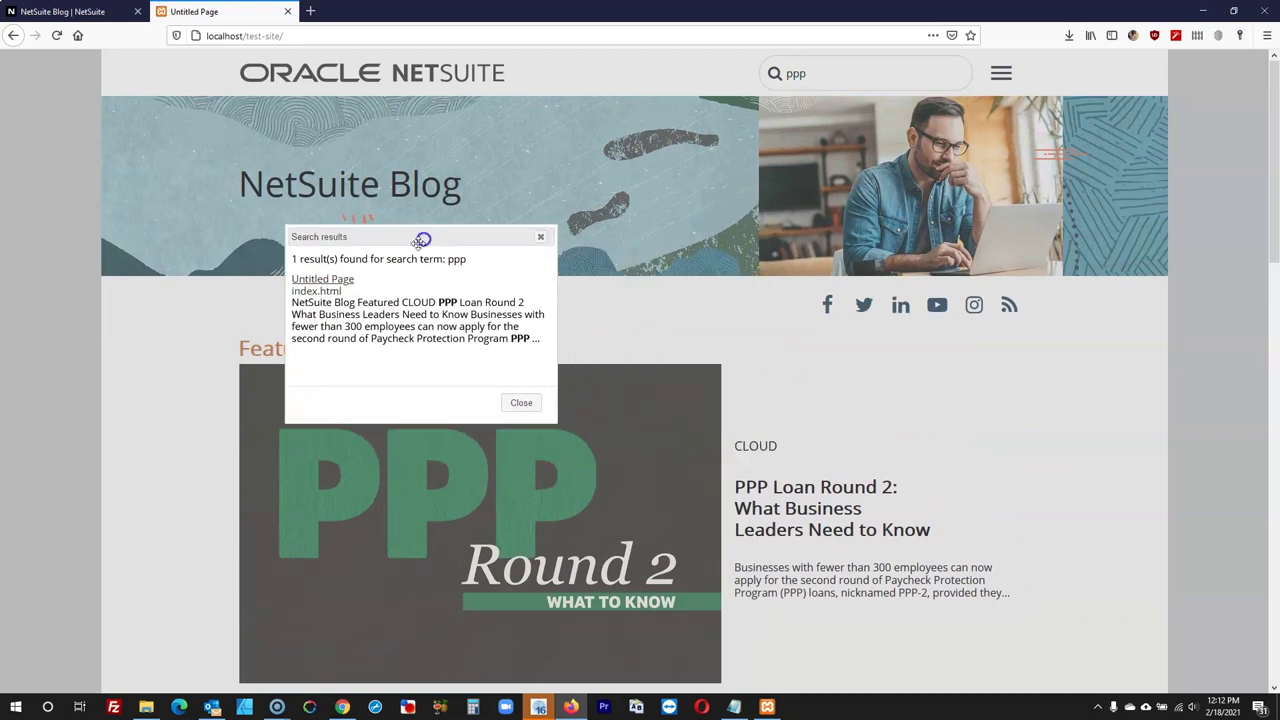
scroll(470, 355, "down", 1)
scroll(470, 355, "up", 1)
left_click(521, 403)
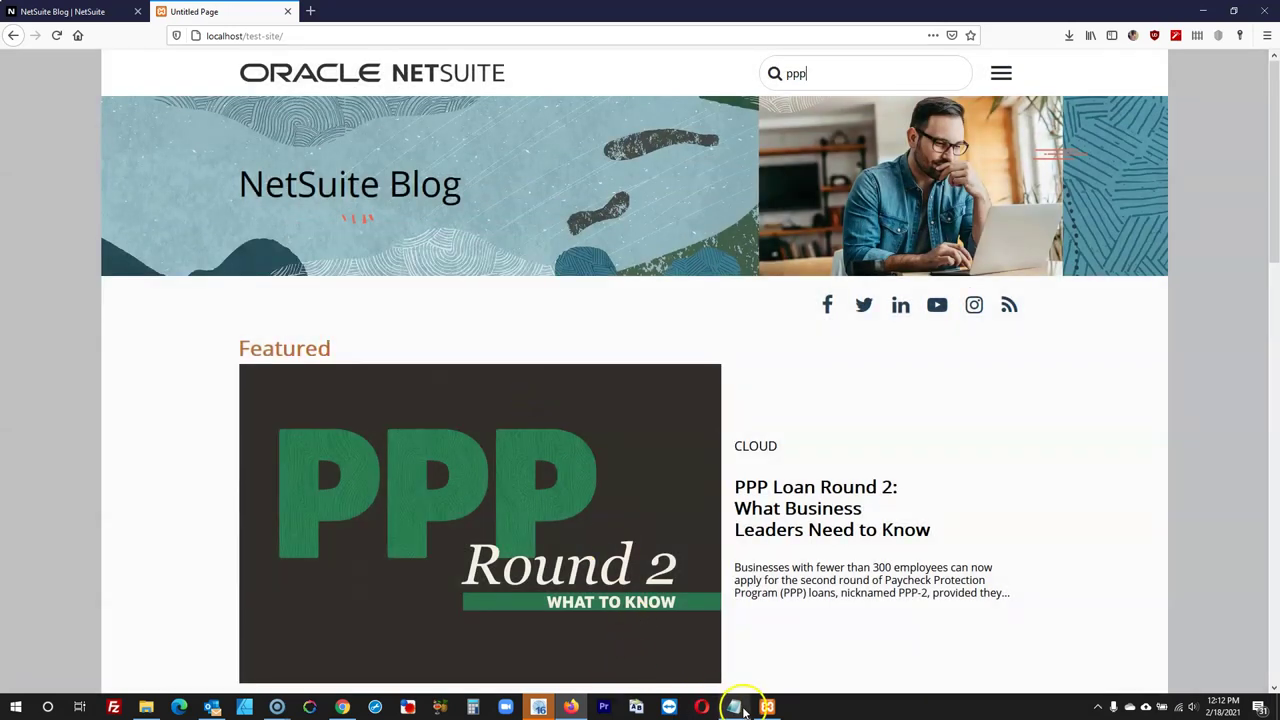
Switch back to WYSIWYG Web Builder, dismiss the publishing log, and open the master page
left_click(540, 706)
left_click(1065, 556)
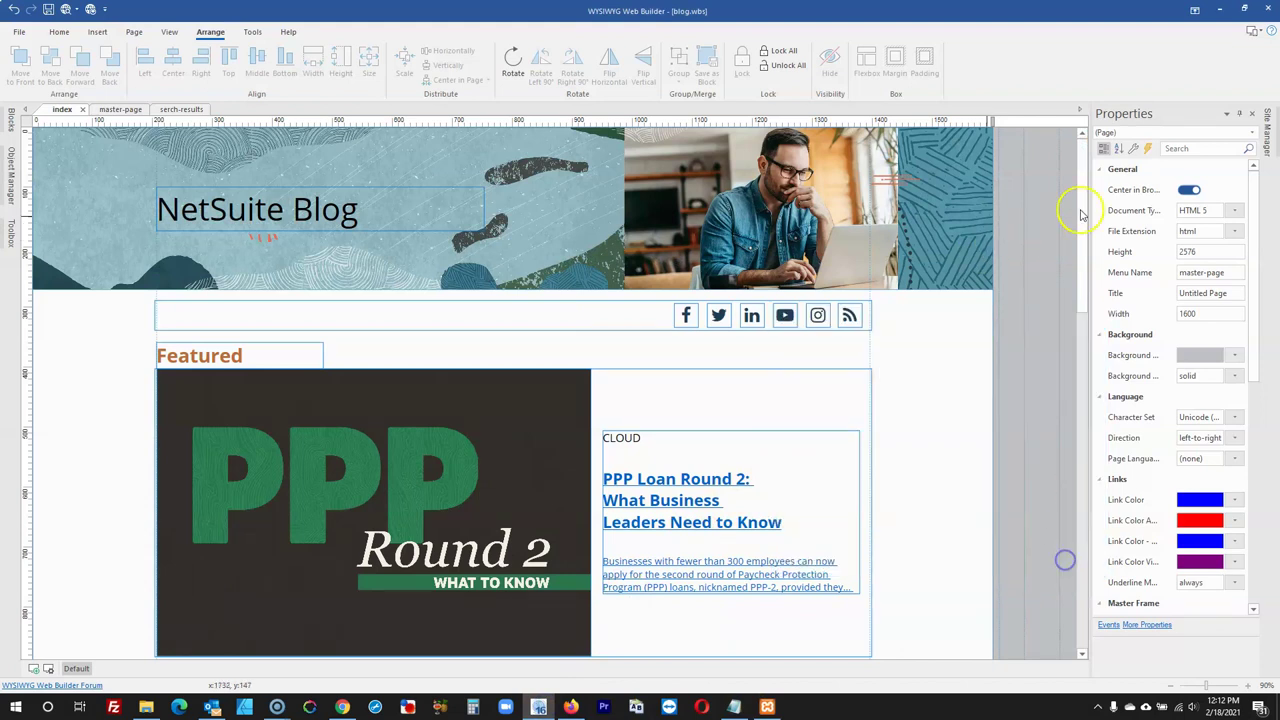
left_click(1264, 135)
double_click(1162, 184)
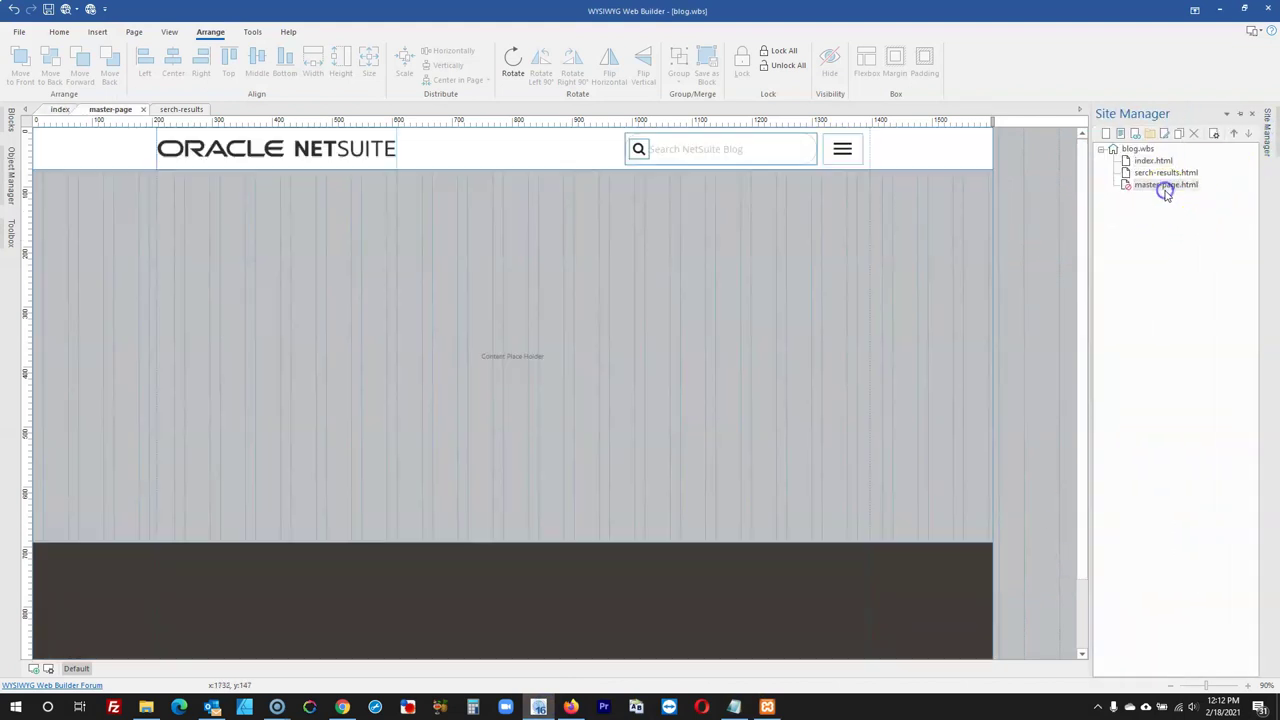
Open the results window settings of the header's site search and set the modal width to 1200
left_click(775, 147)
double_click(775, 147)
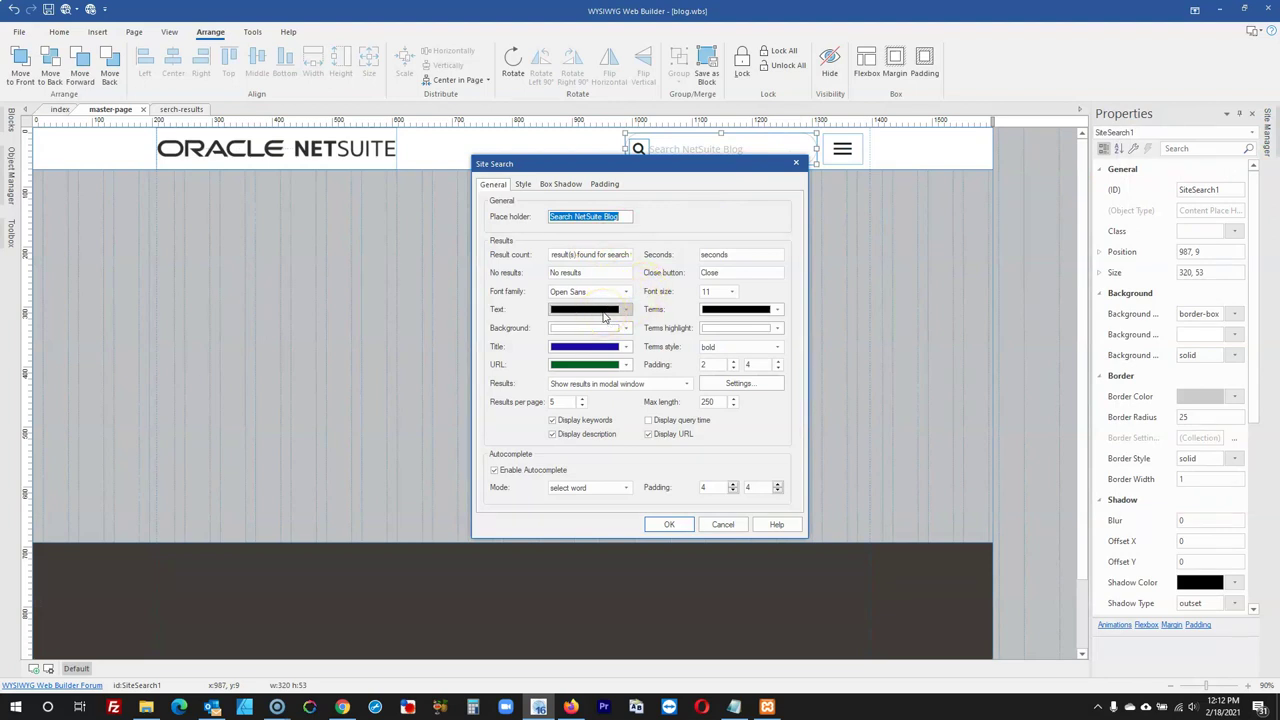
left_click(717, 388)
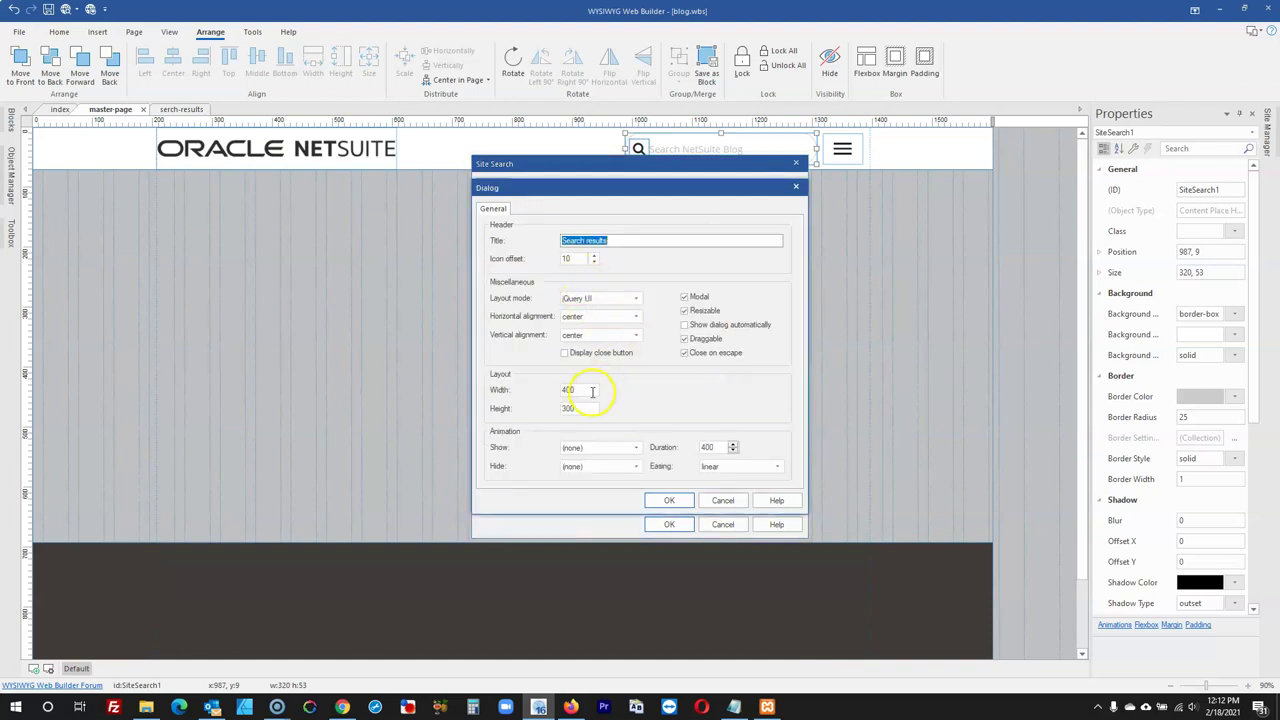
left_click_drag(592, 391, 550, 385)
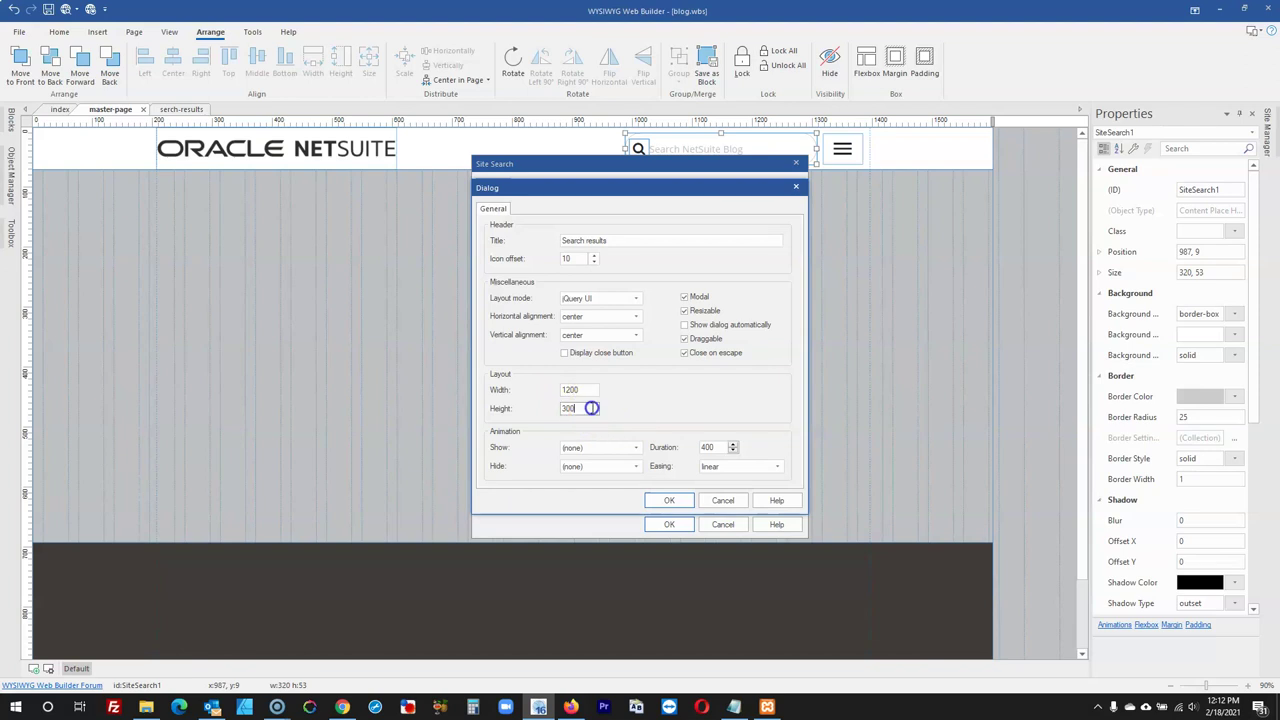
Set the modal's show and hide animations to fade and its height to 600, with dragging off and the close button displayed
left_click(580, 450)
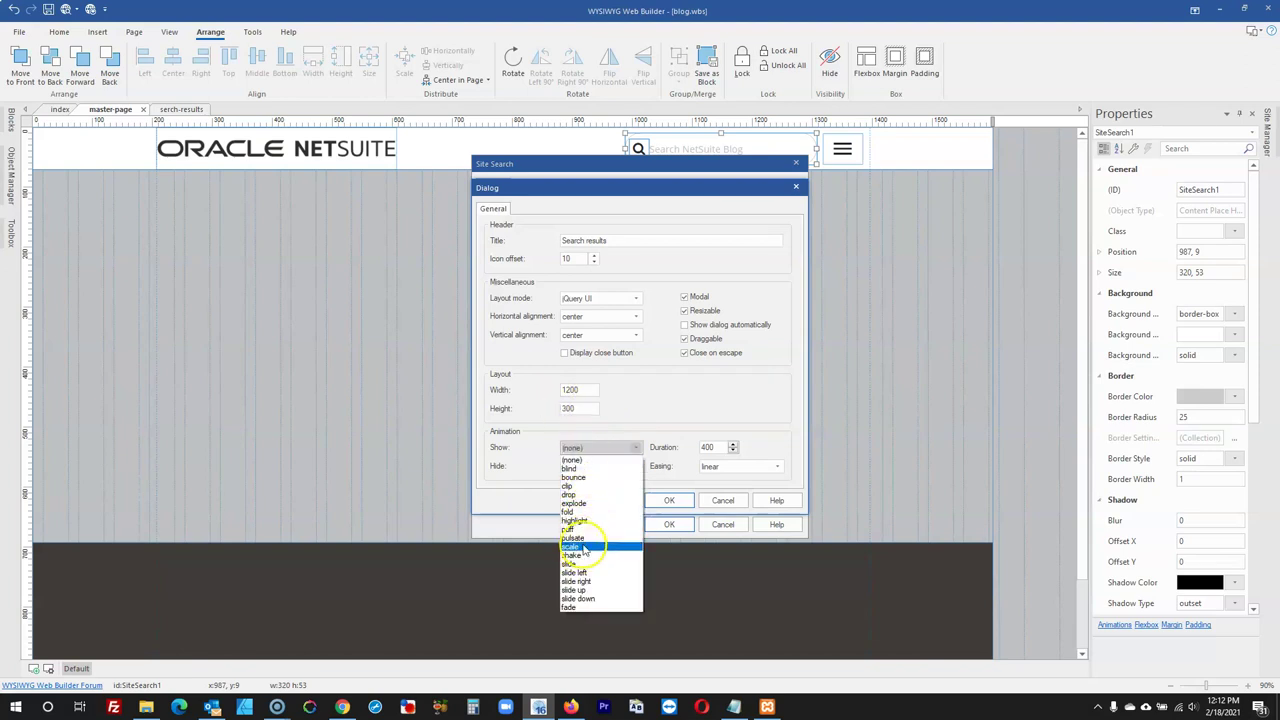
left_click(588, 607)
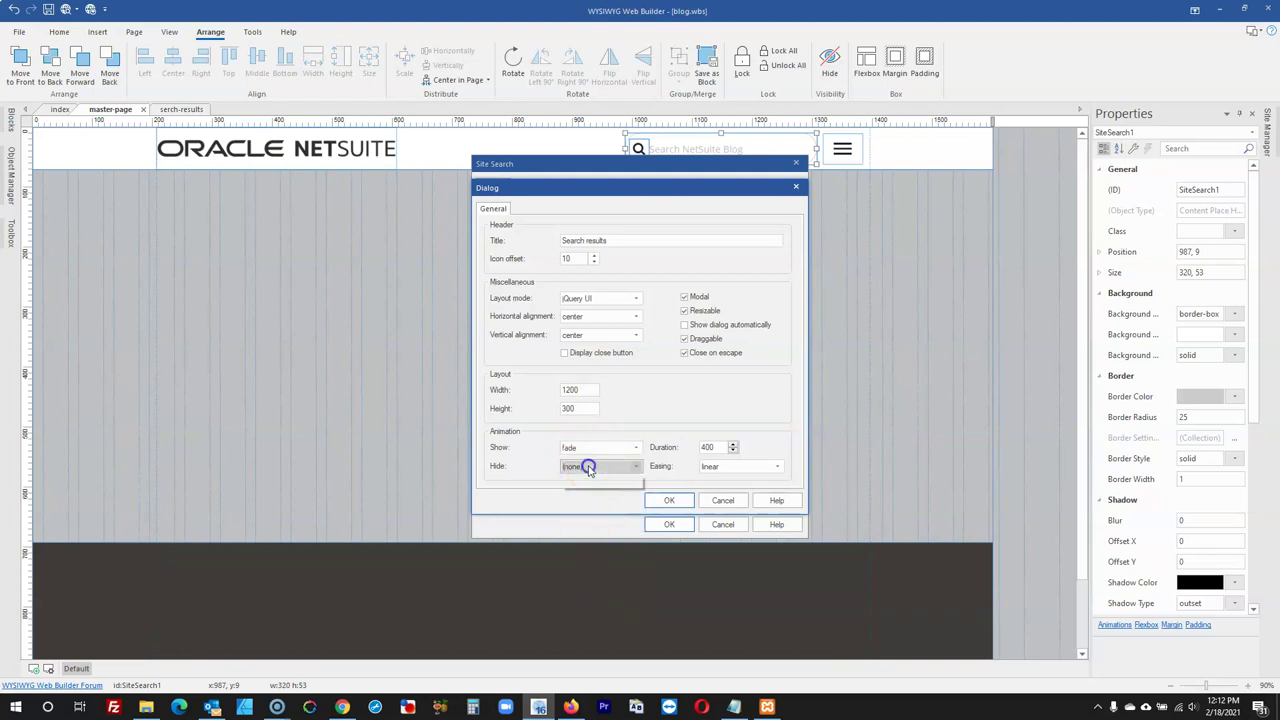
left_click(586, 466)
left_click(584, 627)
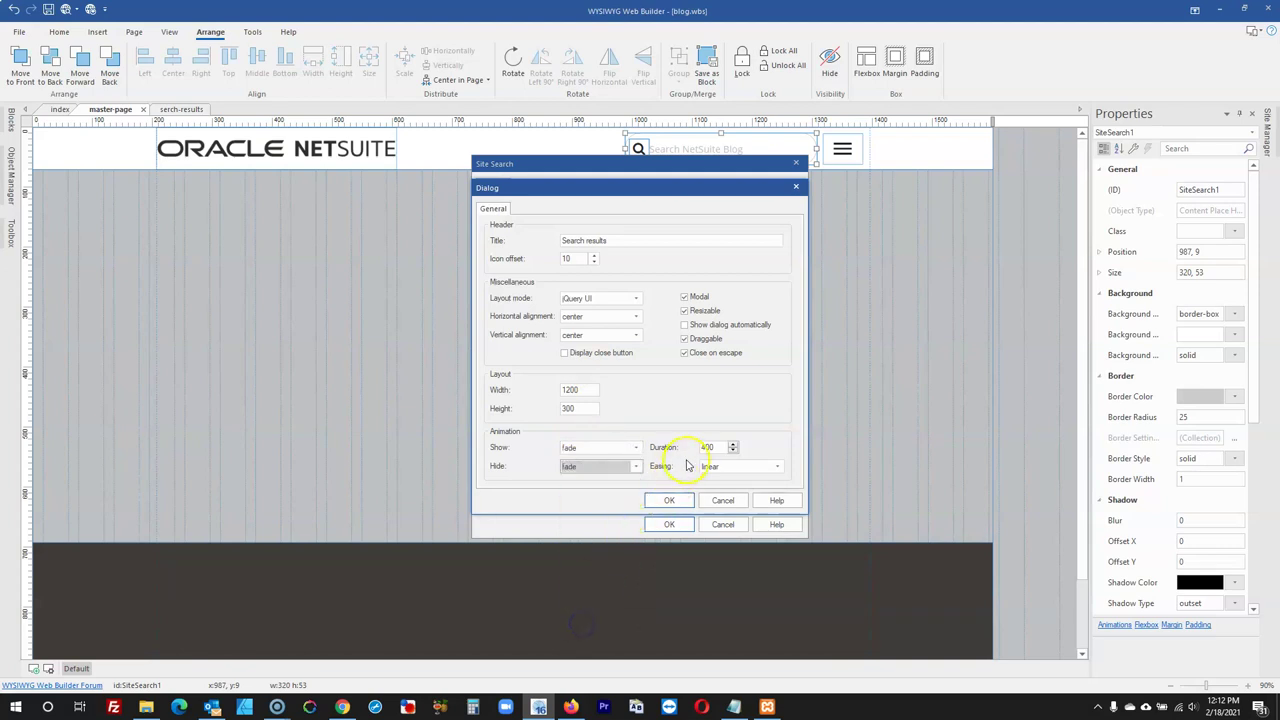
left_click_drag(592, 409, 547, 404)
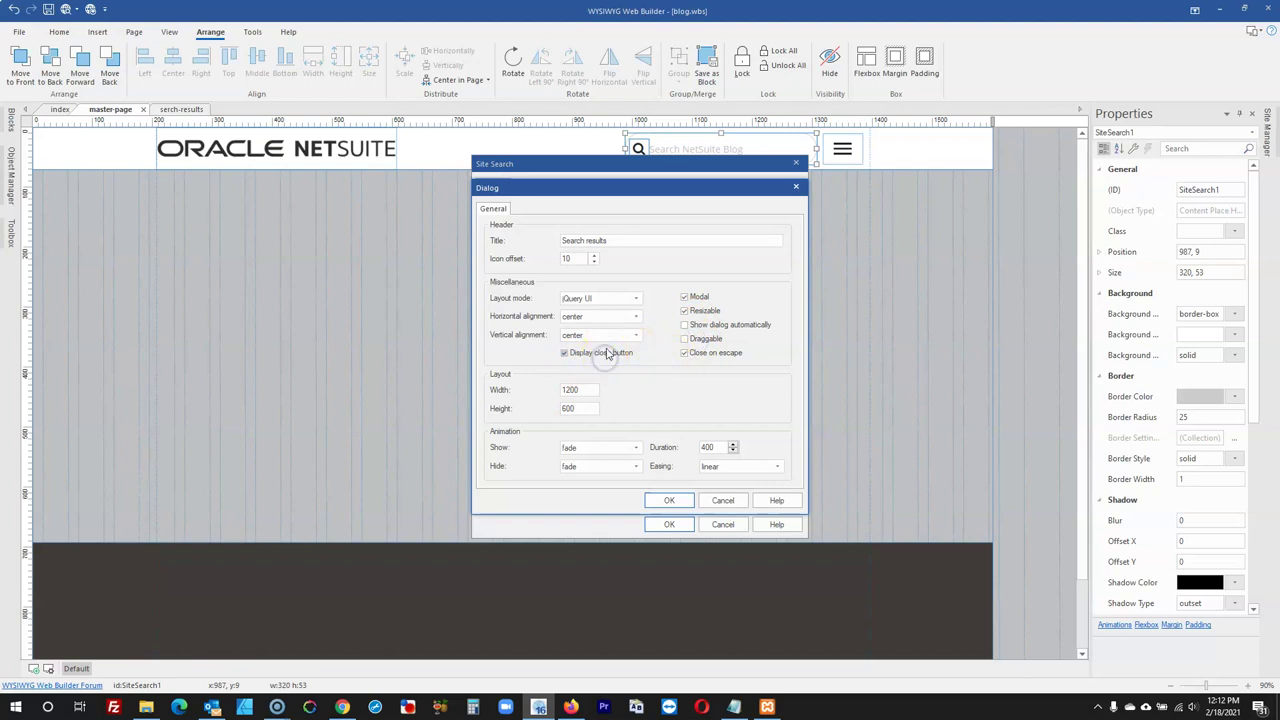
Switch the modal's layout mode to Bootstrap with horizontal alignment set to absolute position, and apply the site search settings
left_click(614, 298)
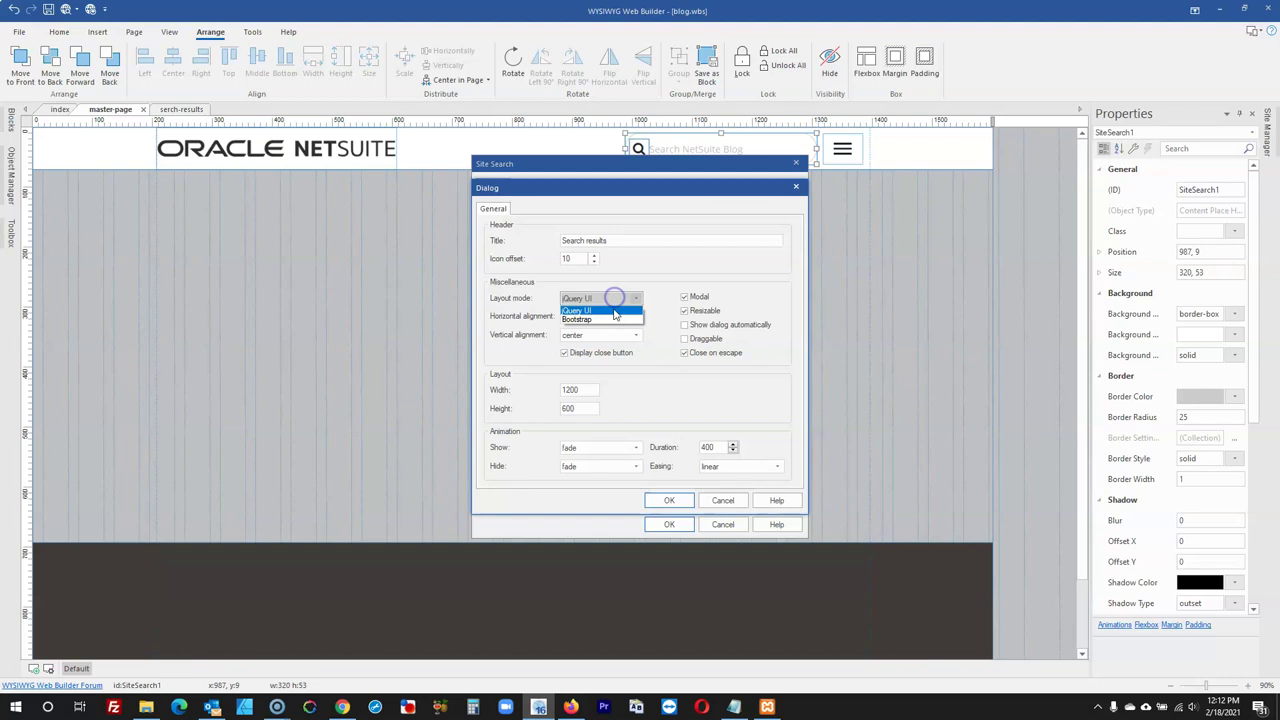
left_click(610, 315)
left_click(622, 318)
left_click(622, 318)
left_click(622, 318)
left_click(612, 355)
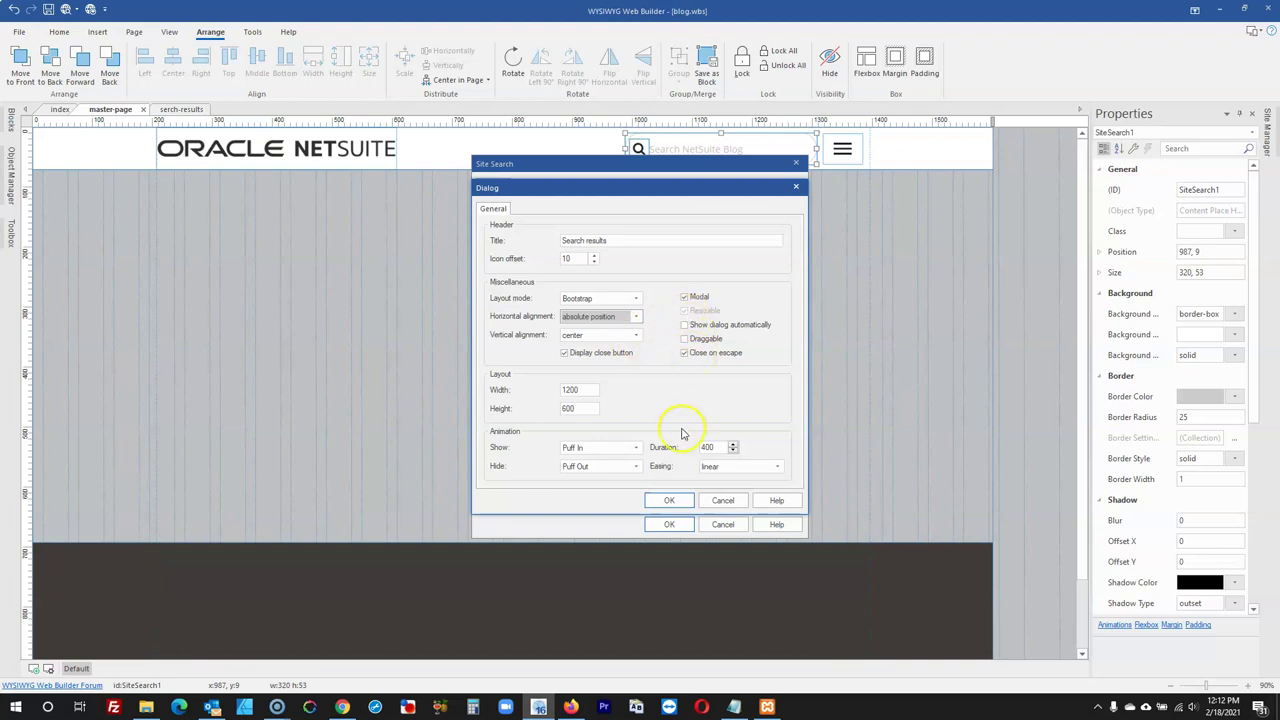
left_click(695, 297)
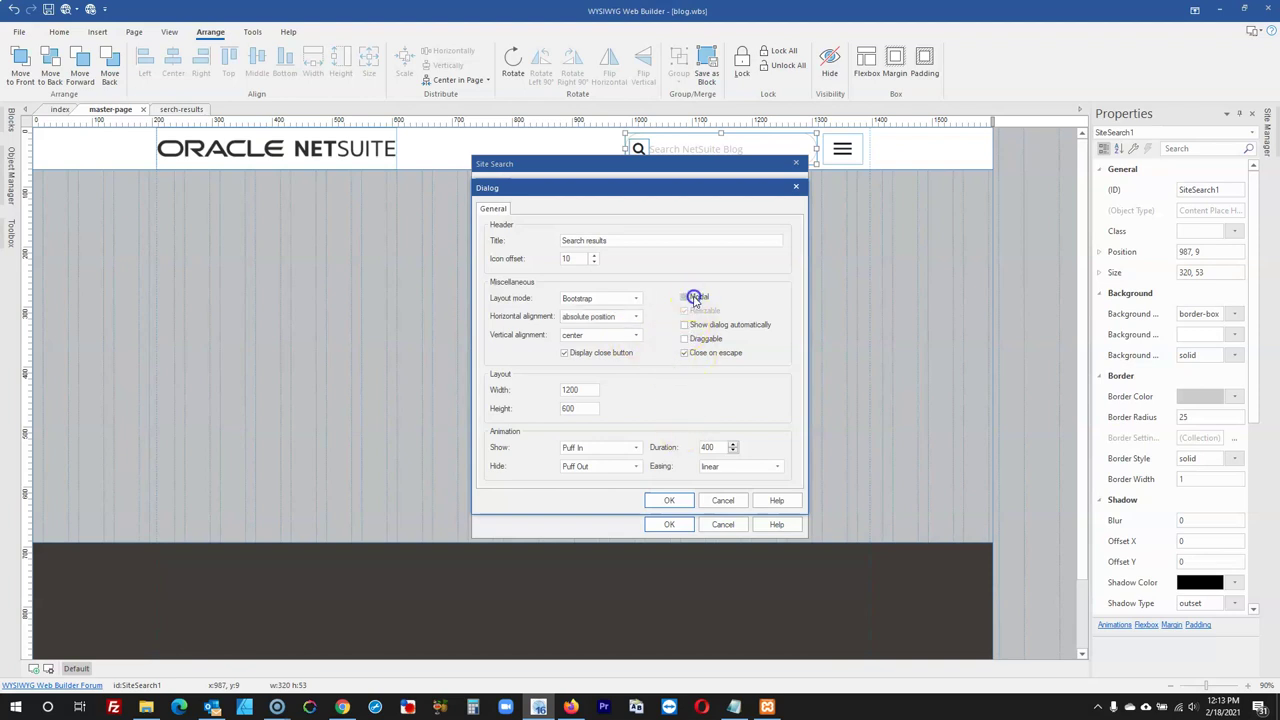
left_click(669, 500)
left_click(669, 524)
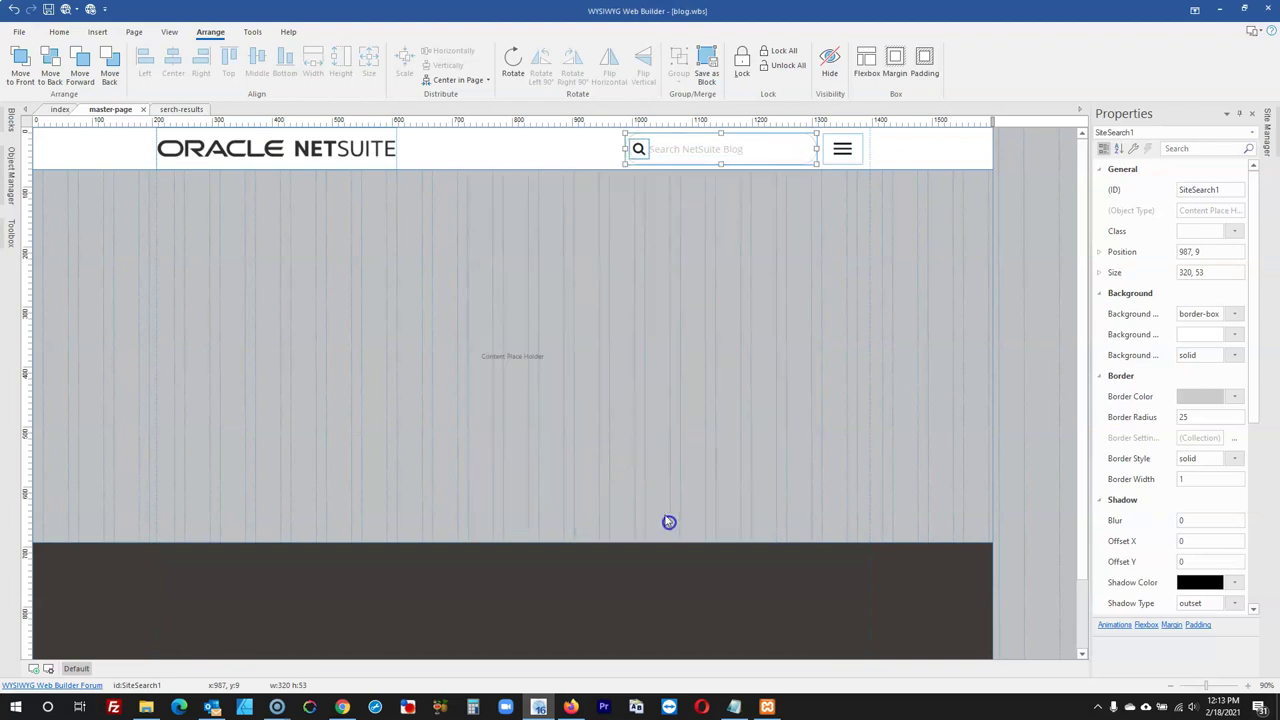
Check the site search's available autocomplete modes, keeping the select word mode
double_click(681, 157)
left_click(650, 435)
left_click(621, 488)
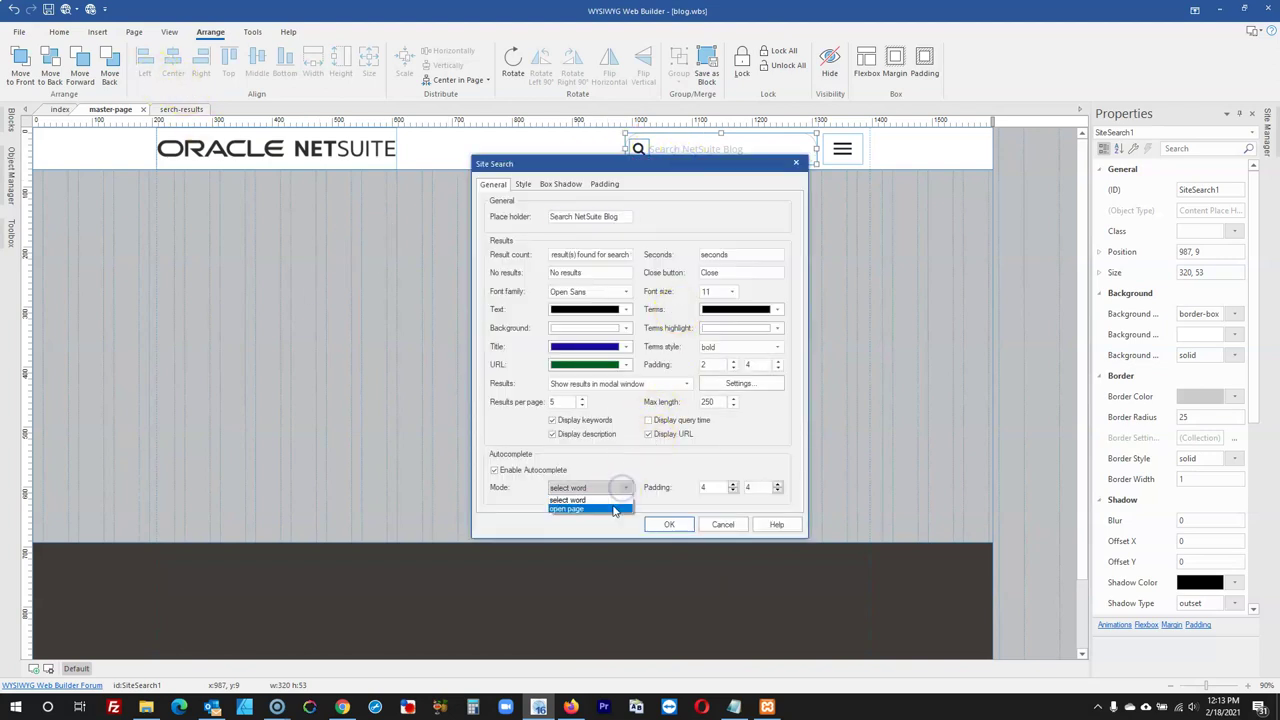
left_click(639, 463)
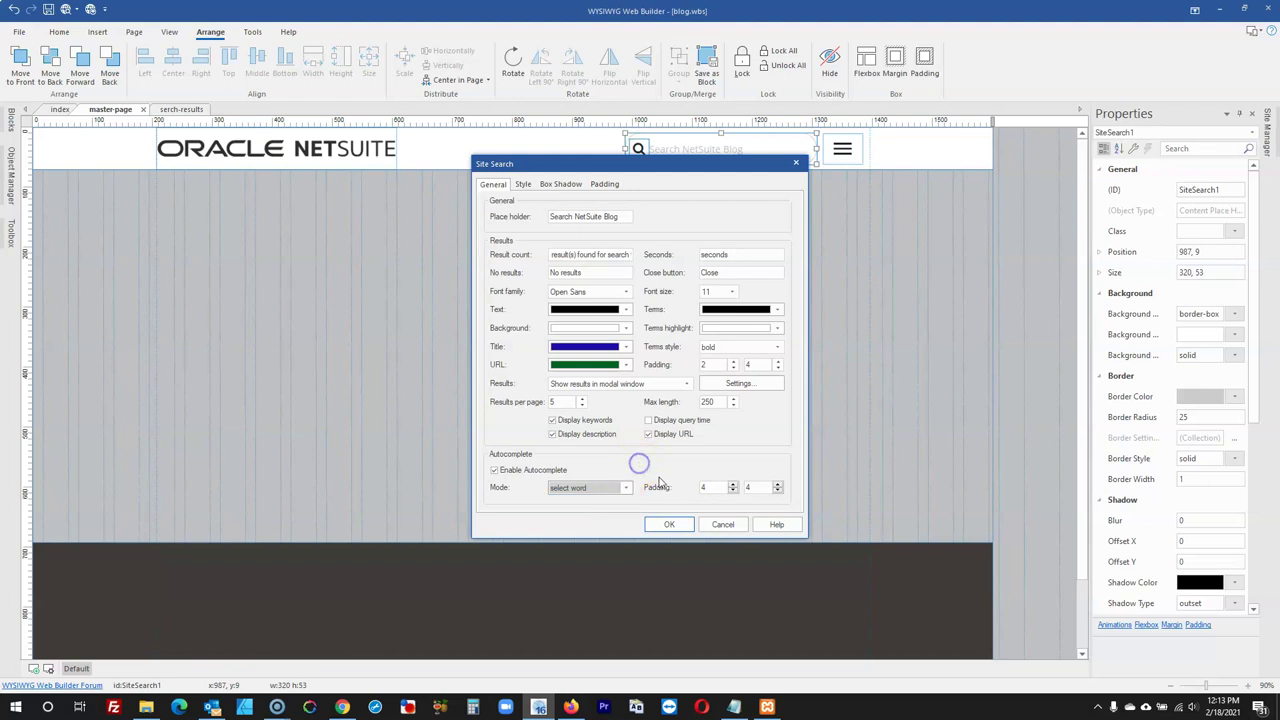
left_click(679, 530)
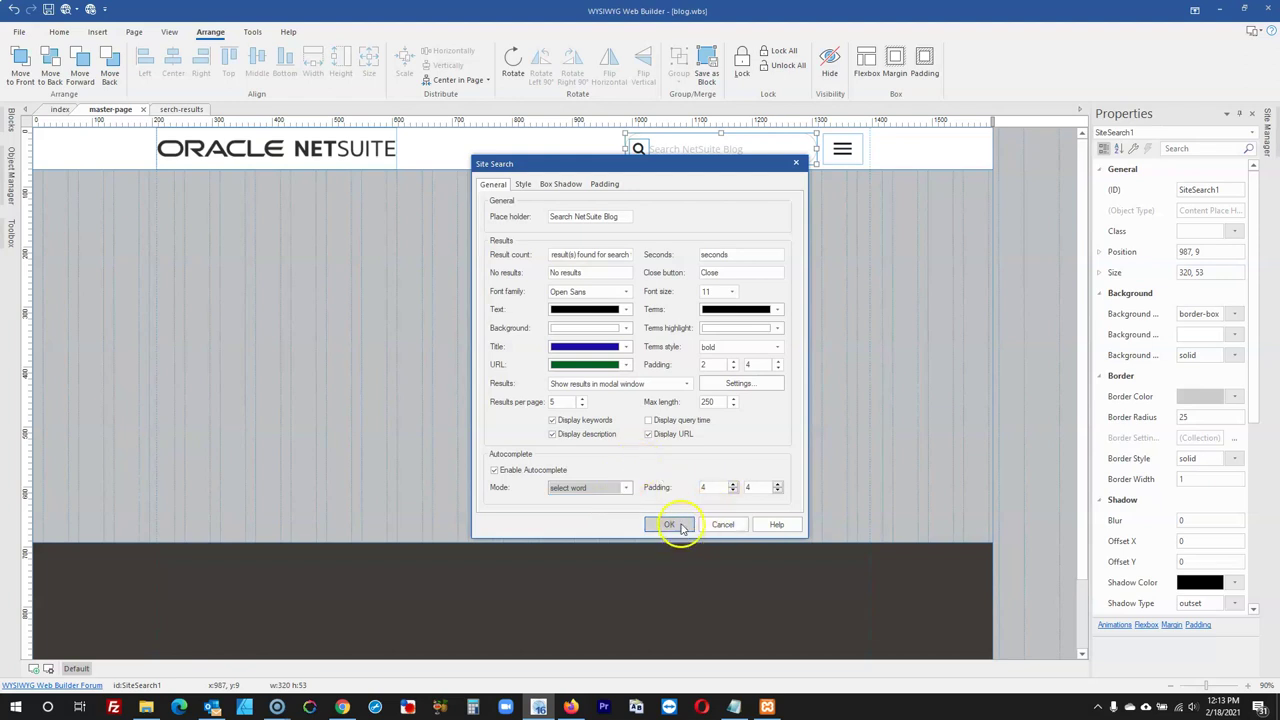
left_click(679, 528)
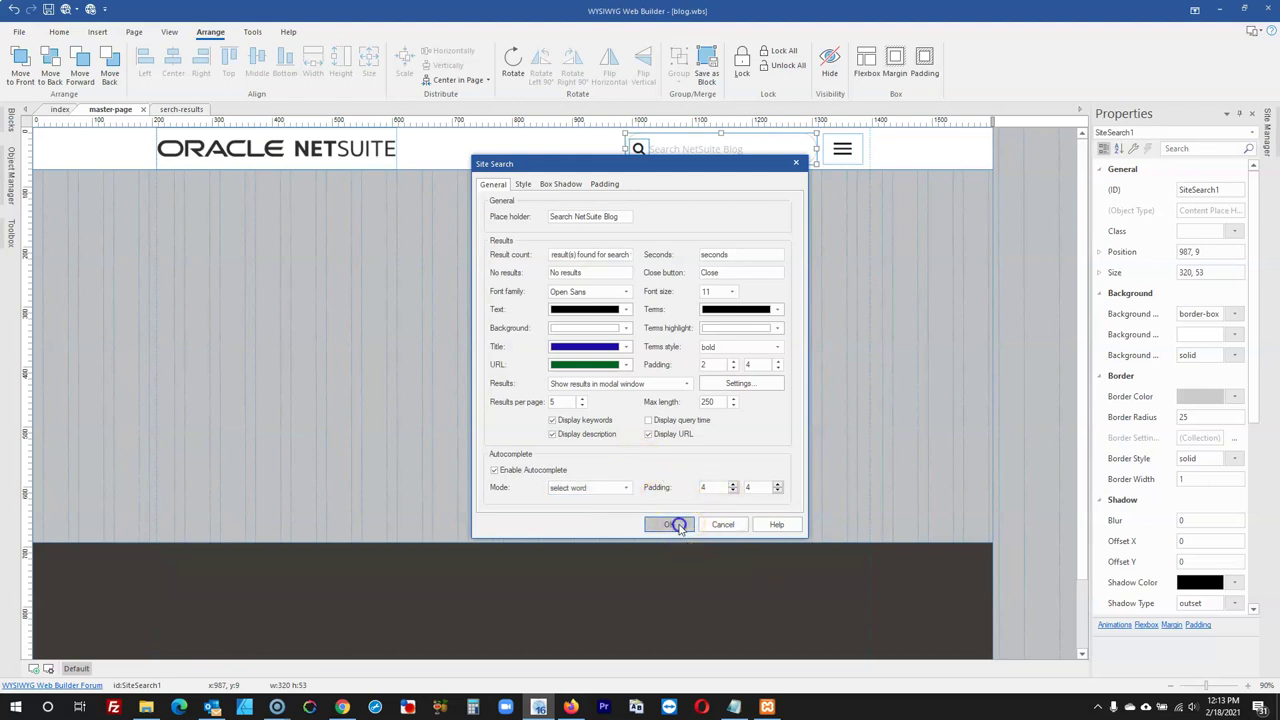
Publish the entire web site to C:\xampp\htdocs\test-site and reload the published home page in the browser
left_click(90, 9)
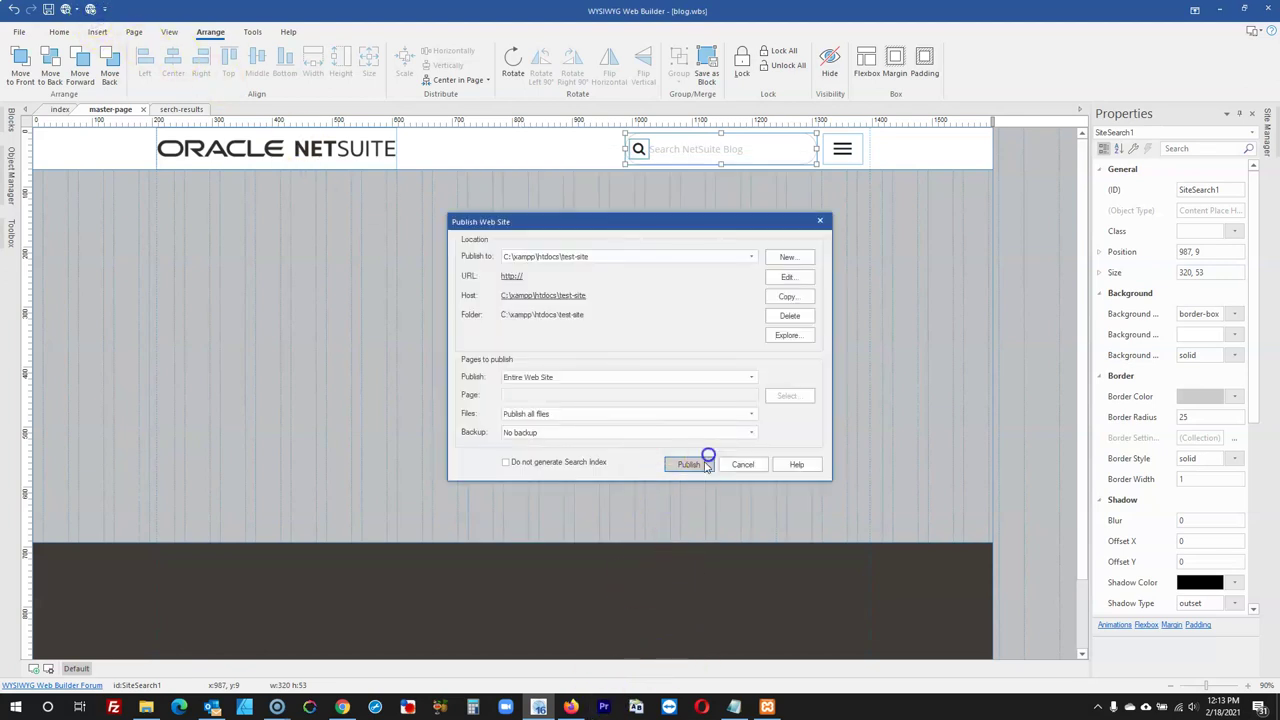
left_click(704, 462)
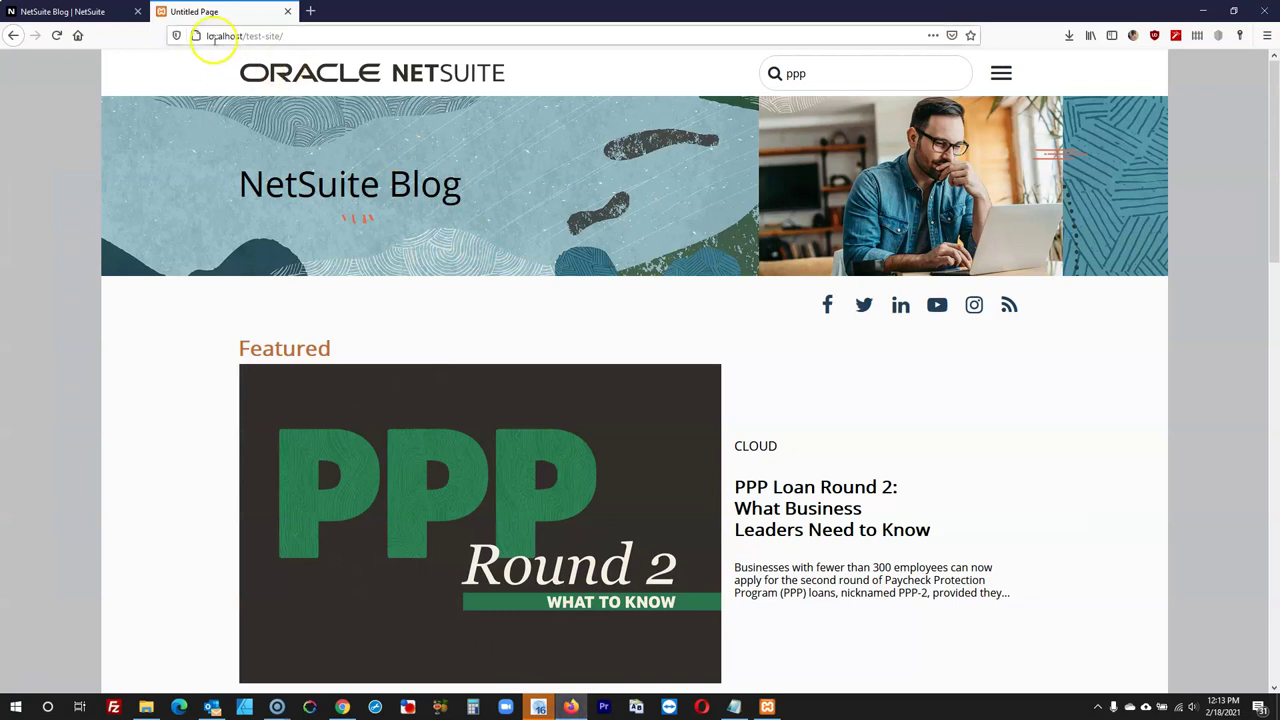
left_click(57, 37)
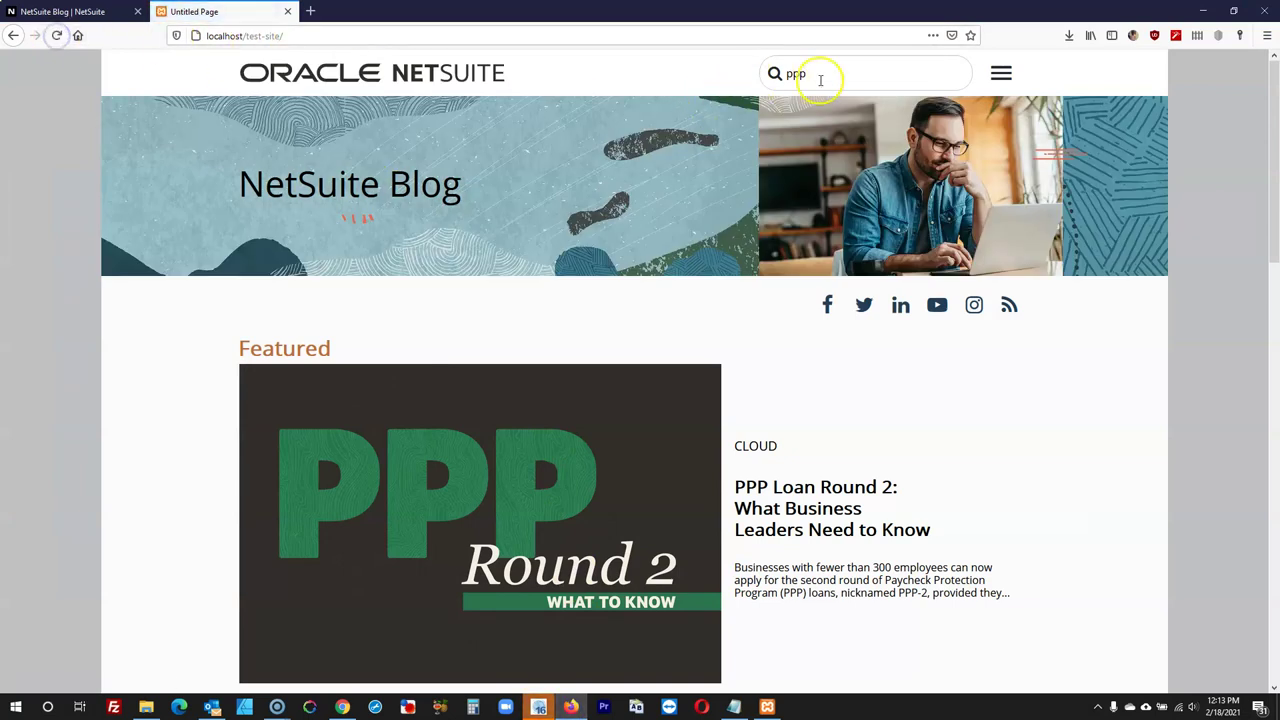
Test the blog search by picking the ppp-2 suggestion, shortening the term to ppp, and running the search
left_click(816, 76)
type("ppp")
left_click(797, 116)
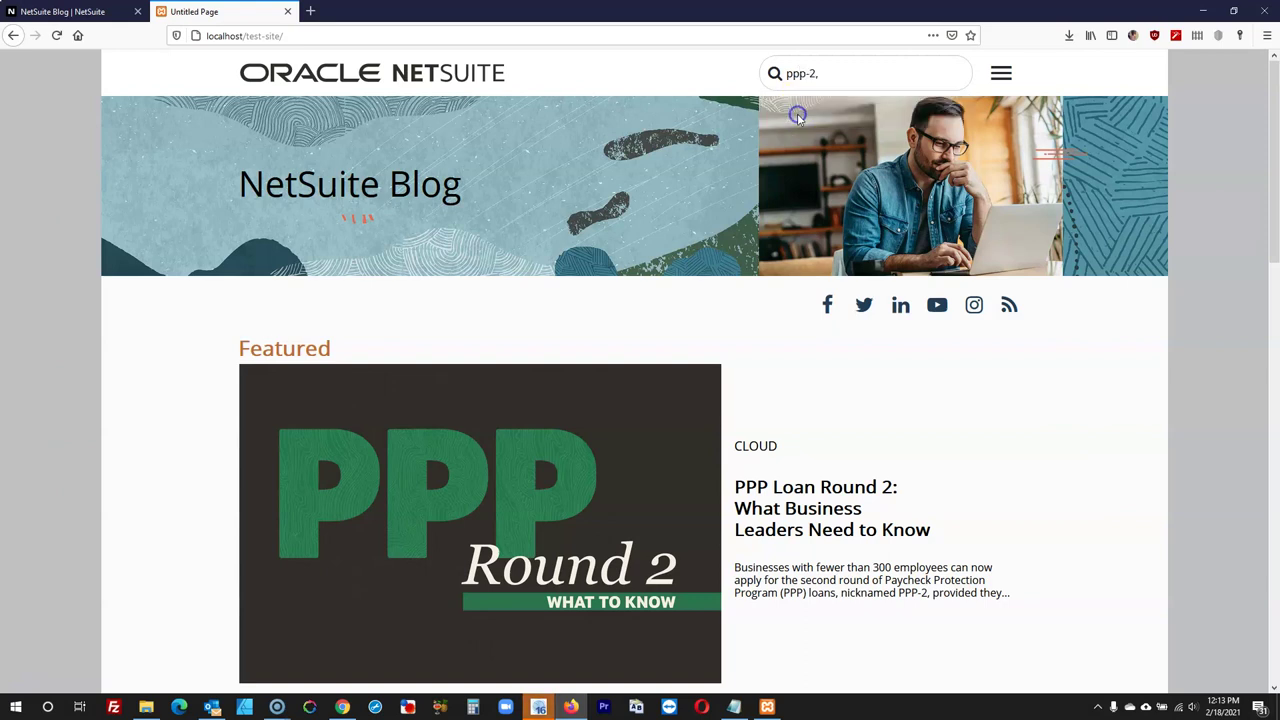
left_click(808, 80)
key("BackSpace")
key("BackSpace")
key("BackSpace")
left_click(789, 103)
left_click(800, 72)
key("Return")
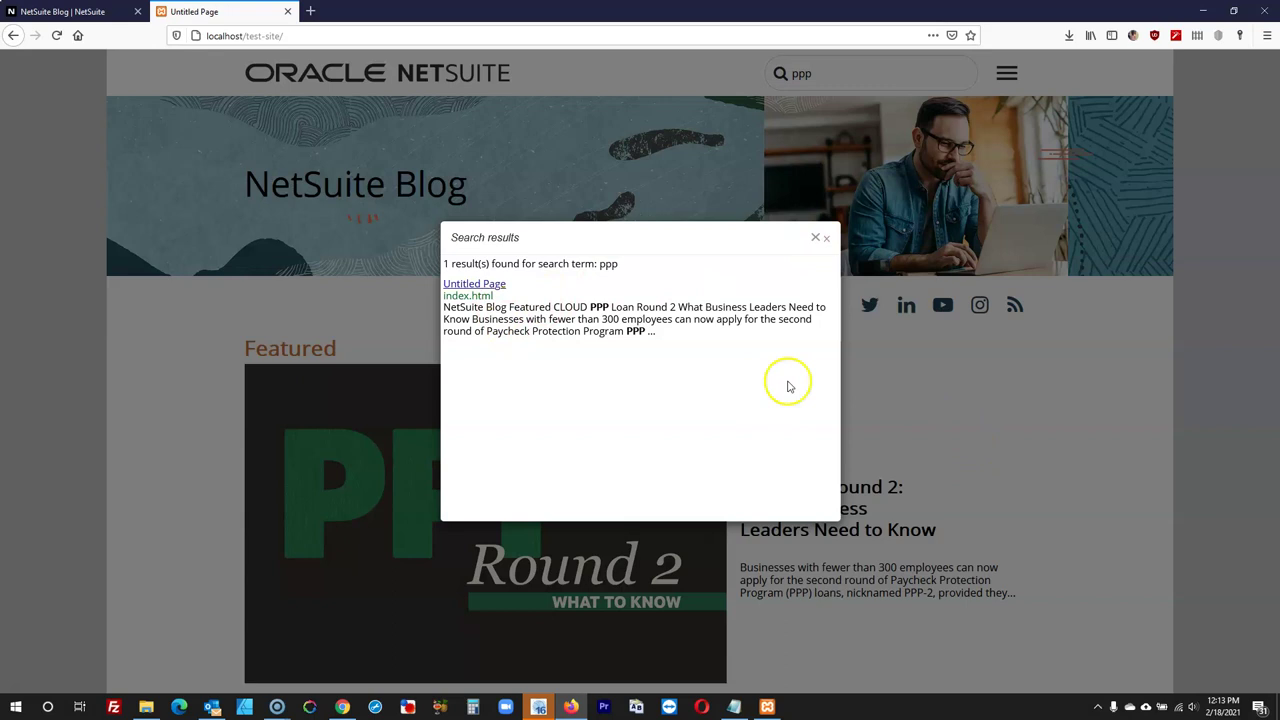
Switch back to WYSIWYG Web Builder and dismiss the publishing log
key("ctrl+Tab")
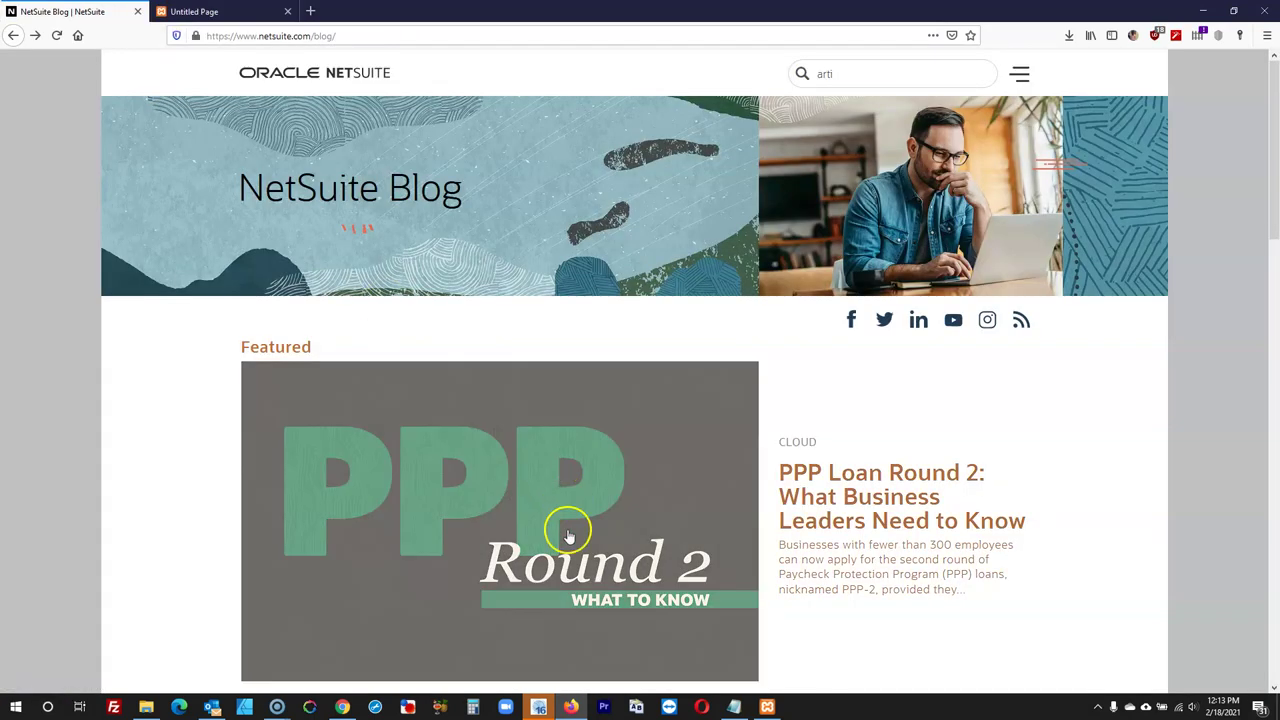
left_click(538, 707)
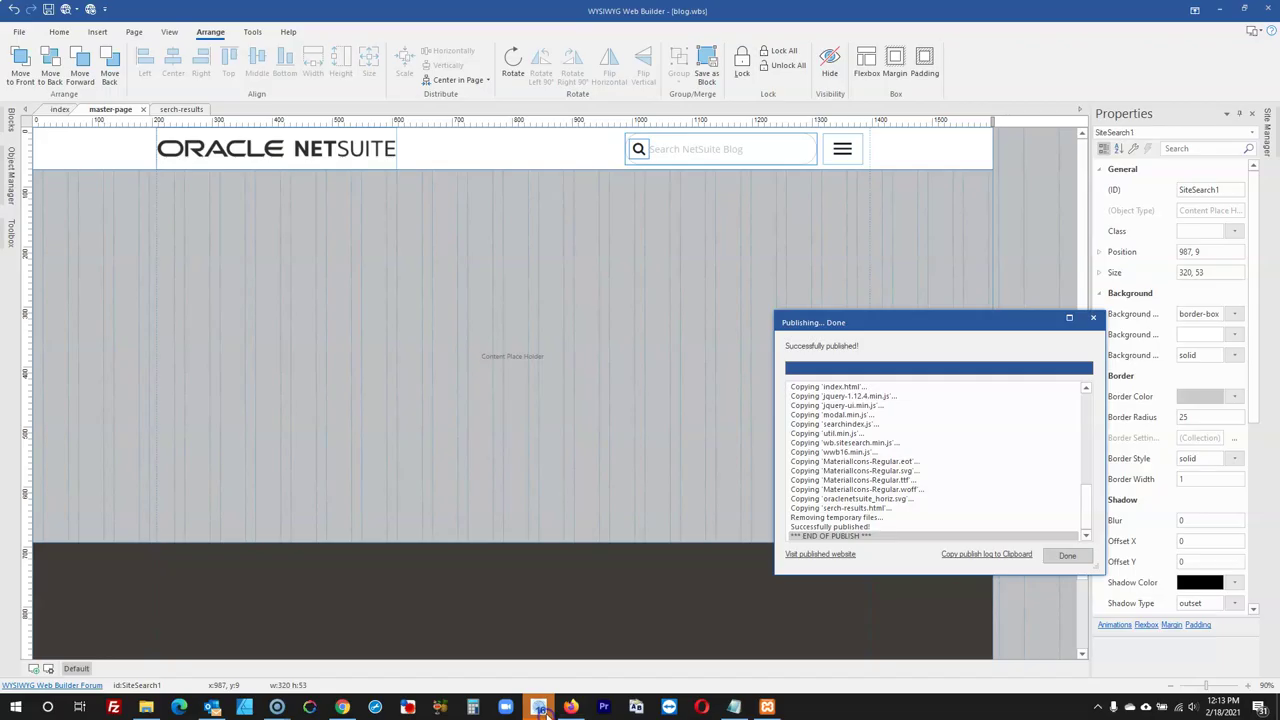
left_click(1062, 560)
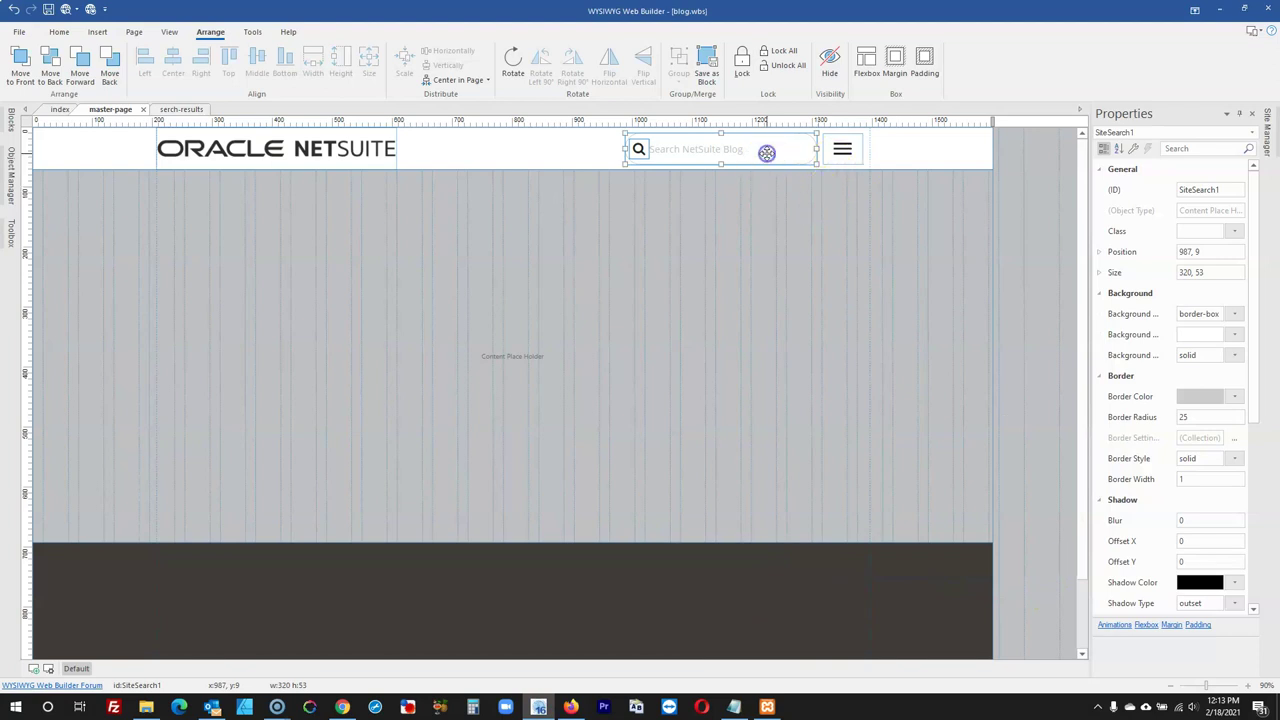
Set the search results modal's horizontal alignment to center and apply the site search settings
double_click(763, 150)
left_click(748, 382)
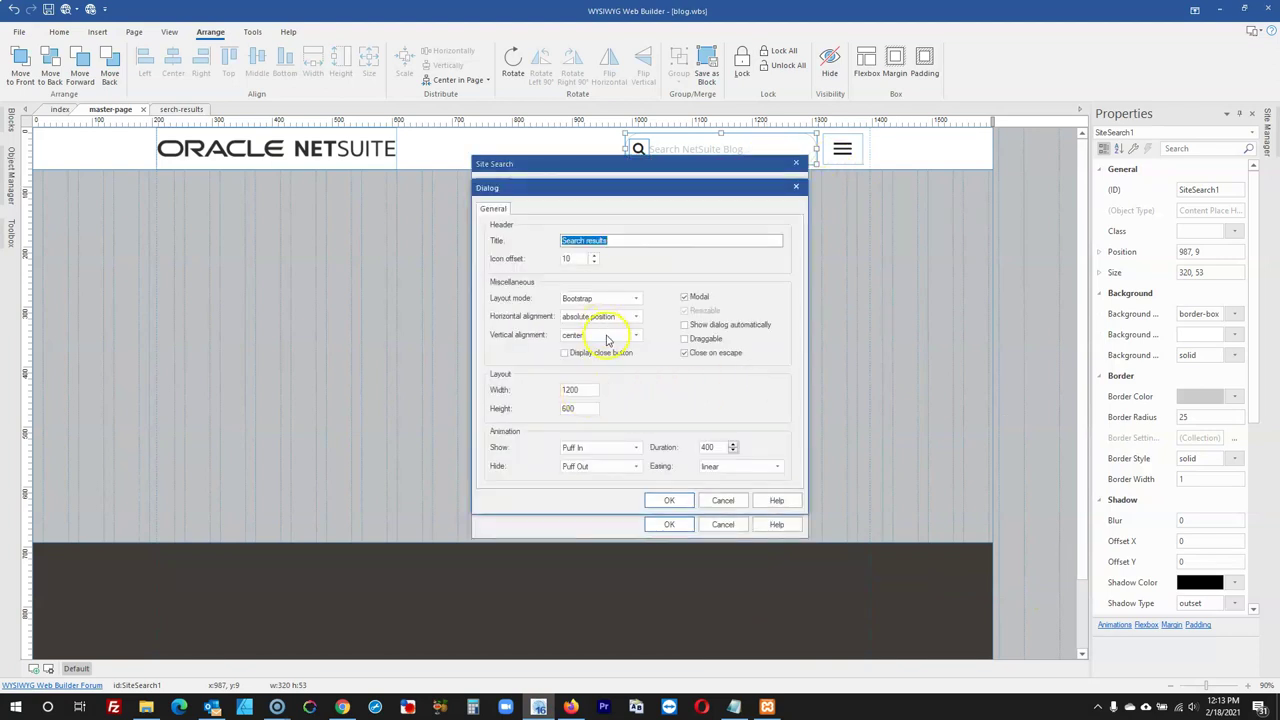
left_click(633, 318)
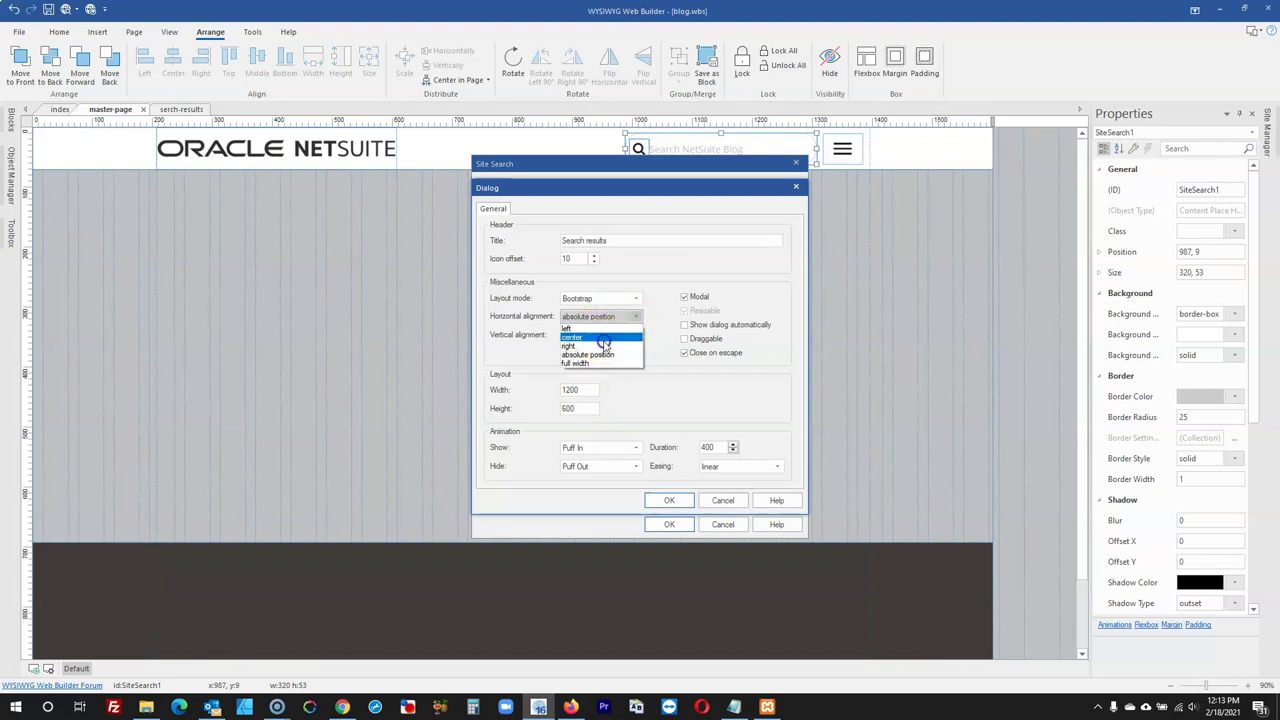
left_click(603, 338)
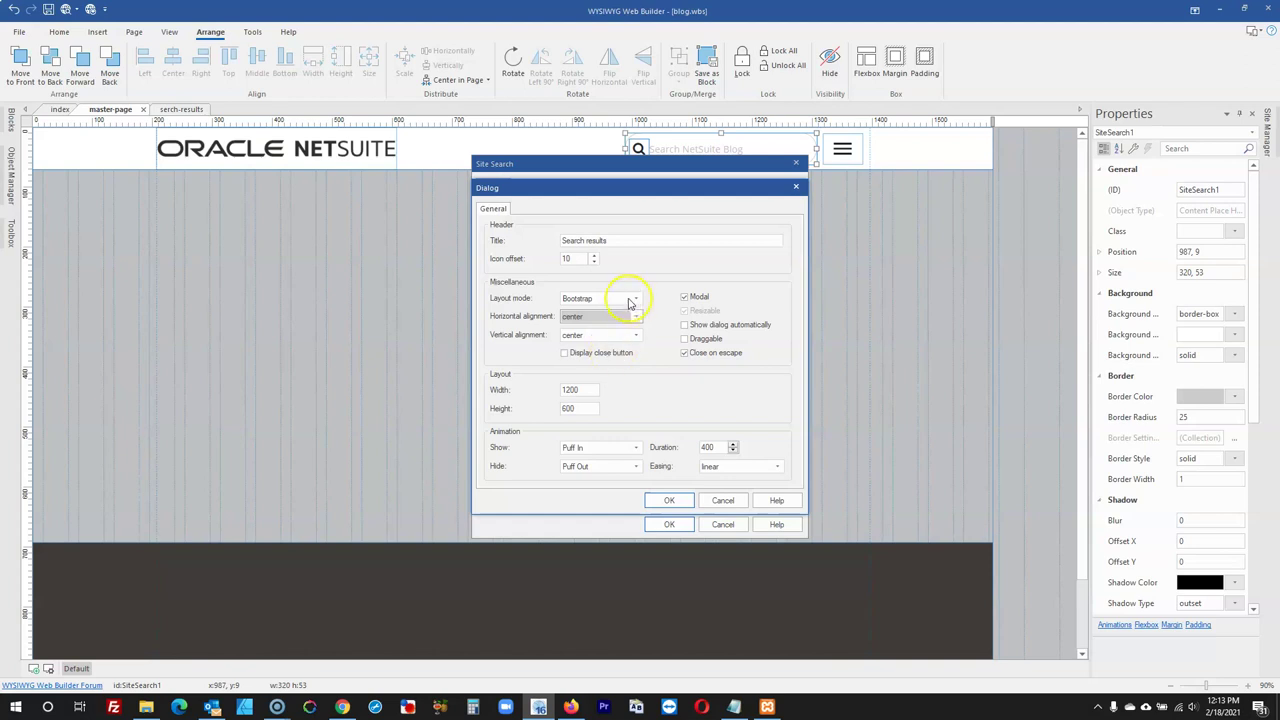
left_click(697, 356)
left_click(669, 500)
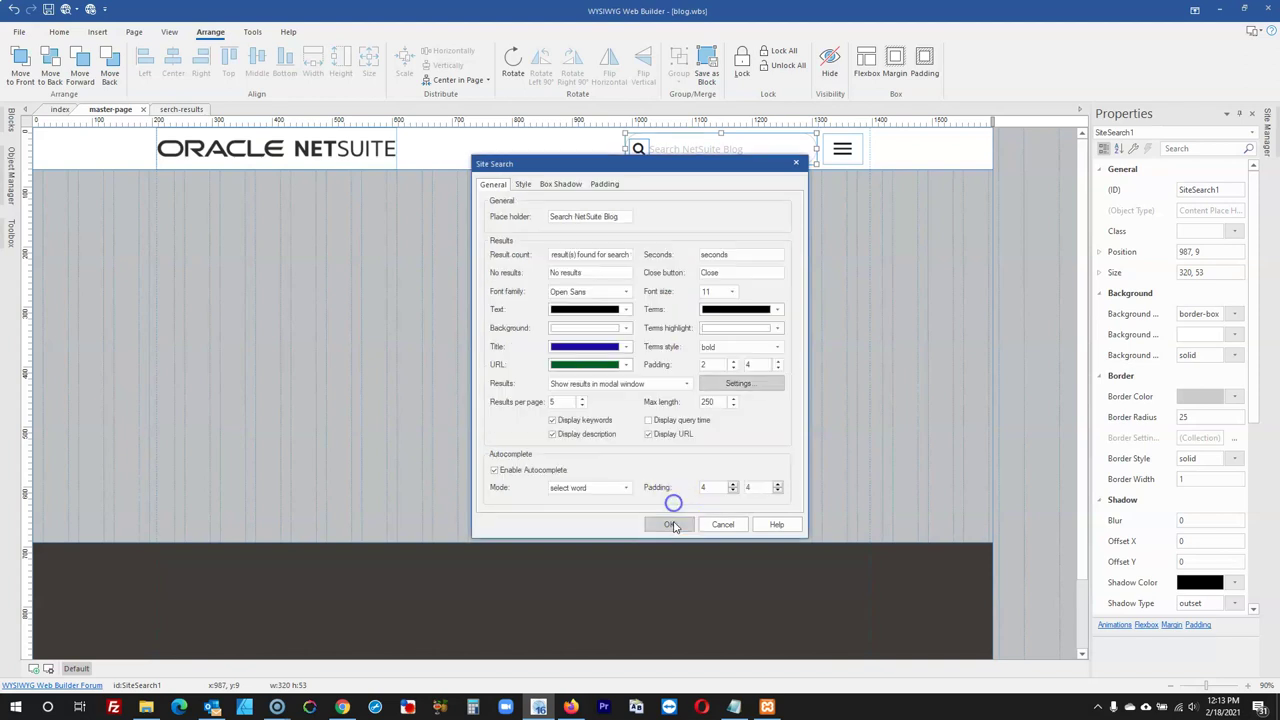
left_click(669, 524)
Republish the web site, switch to the browser, and reload the localhost/test-site/ page
left_click(90, 9)
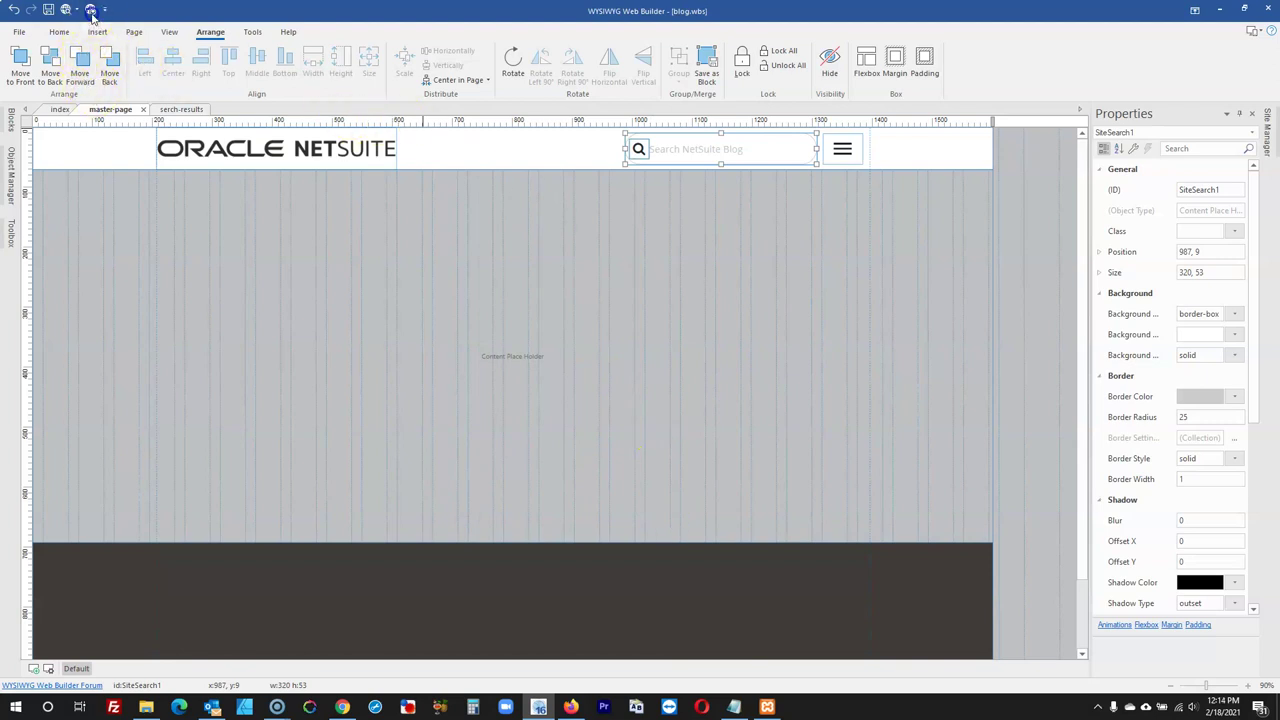
left_click(712, 460)
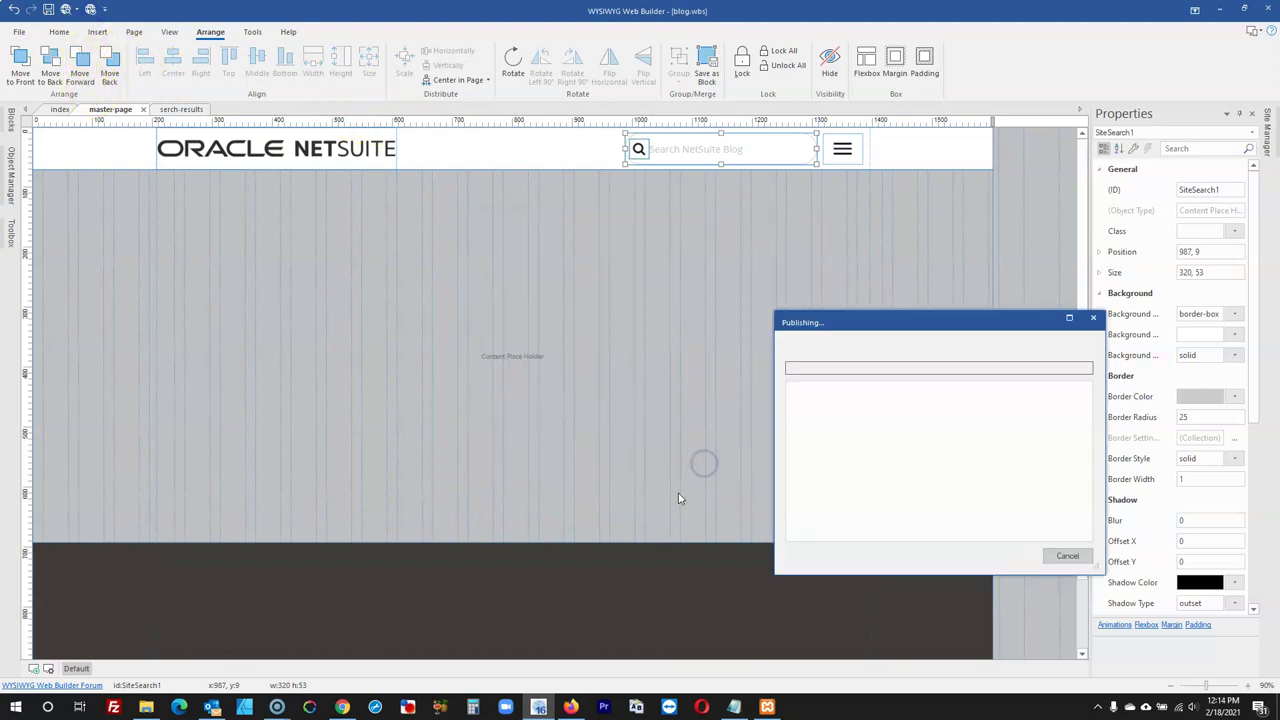
left_click(567, 708)
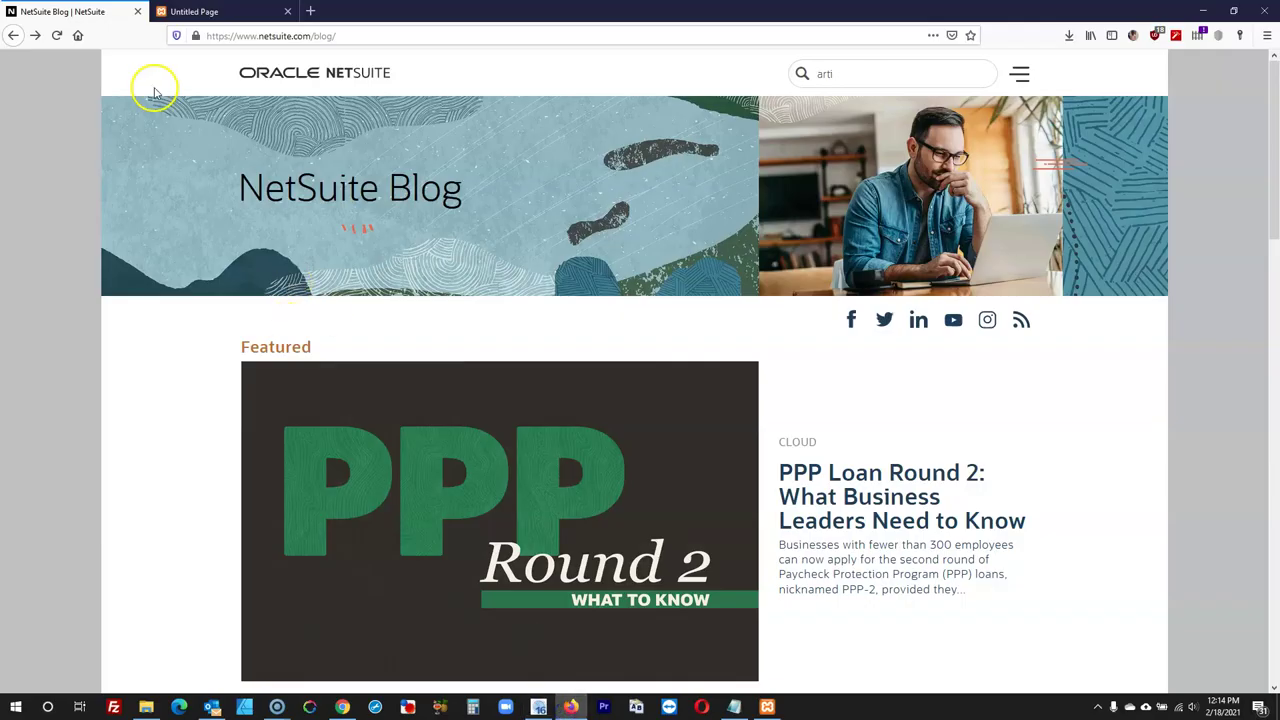
left_click(195, 11)
left_click(58, 36)
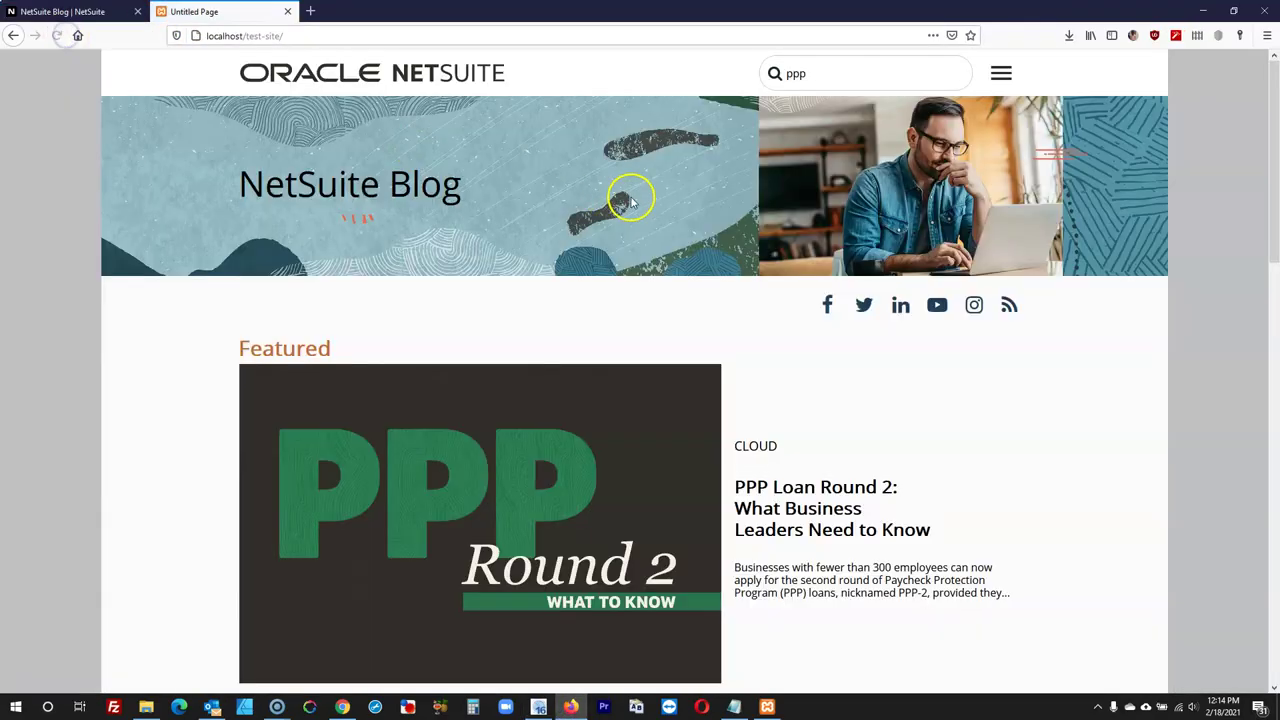
left_click(58, 36)
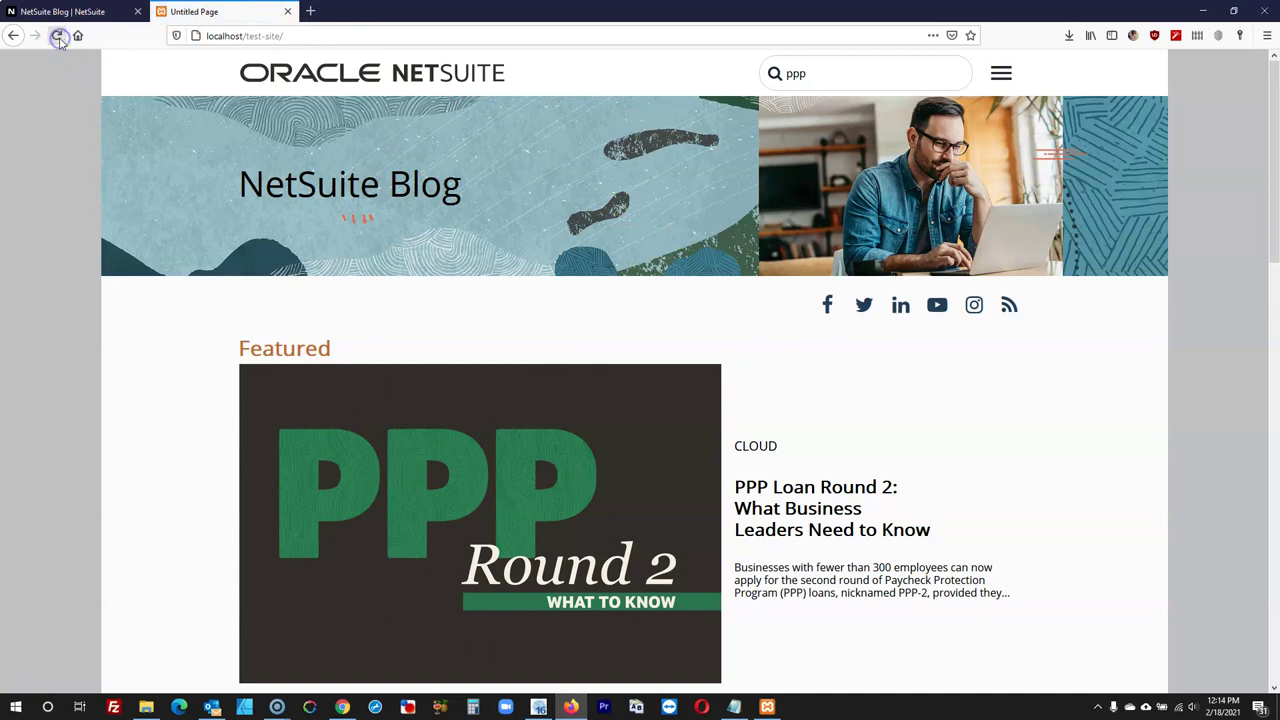
Run the ppp search again on the published blog and close the results modal
left_click(922, 80)
key("Return")
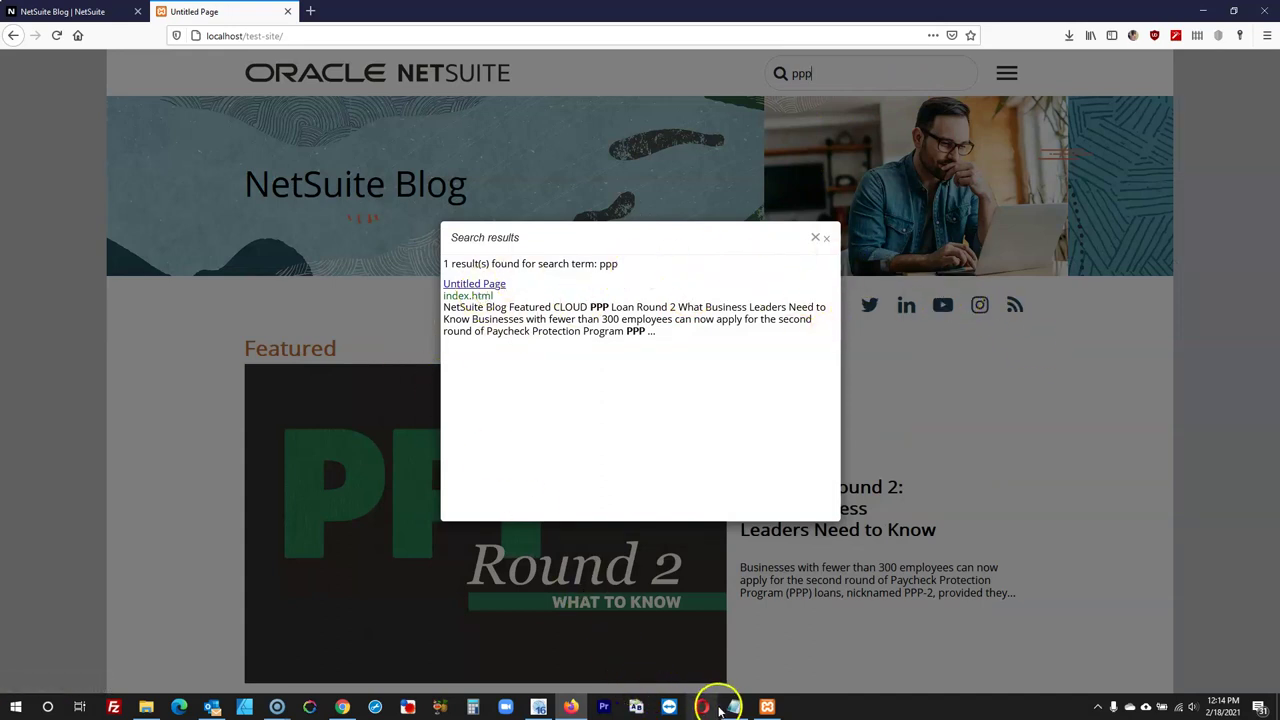
left_click(824, 241)
Return to the master page in WYSIWYG Web Builder and close the finished publishing log
left_click(538, 706)
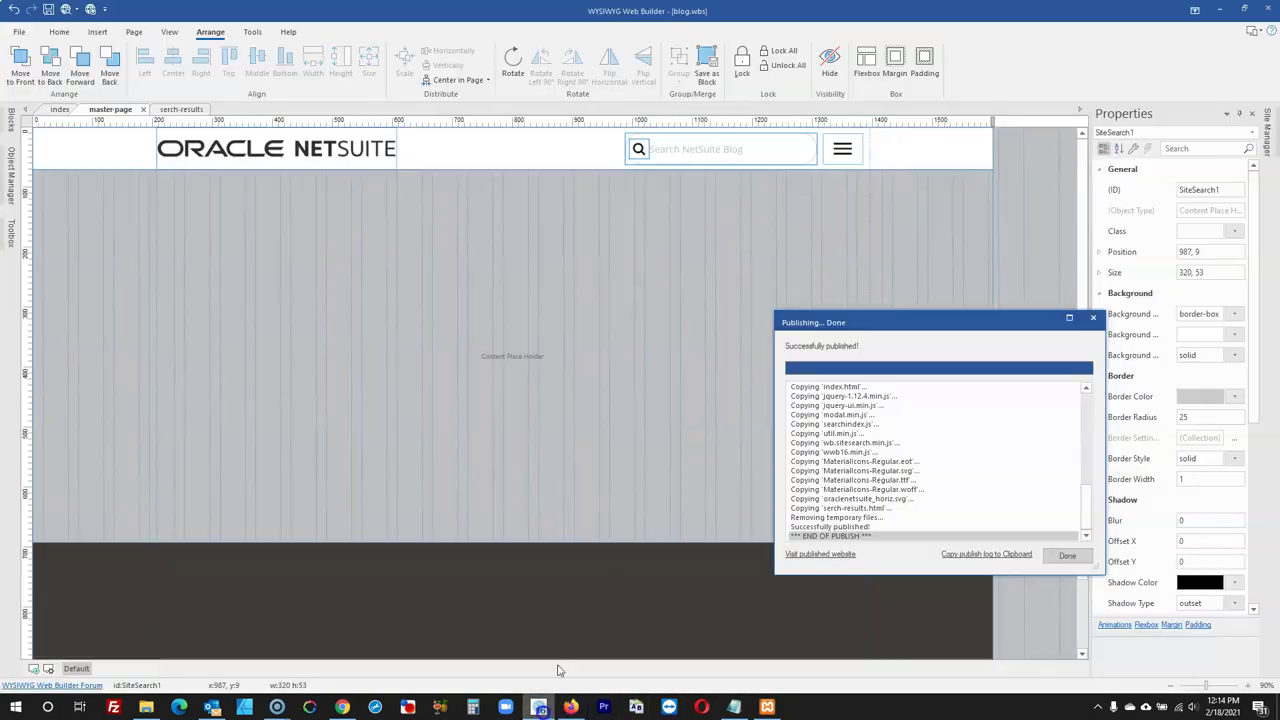
left_click(1066, 555)
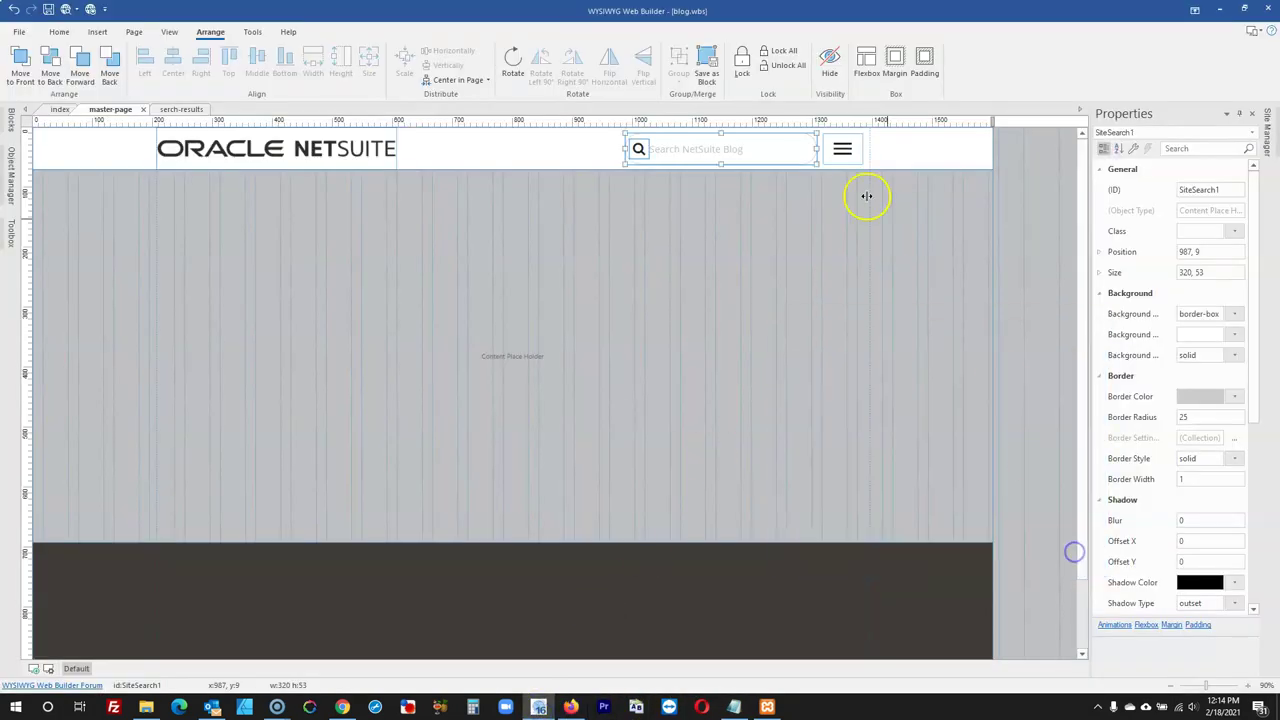
Turn on Close on escape and turn off Modal in the search results dialog settings, and apply the site search changes
double_click(767, 141)
left_click(757, 386)
left_click(711, 352)
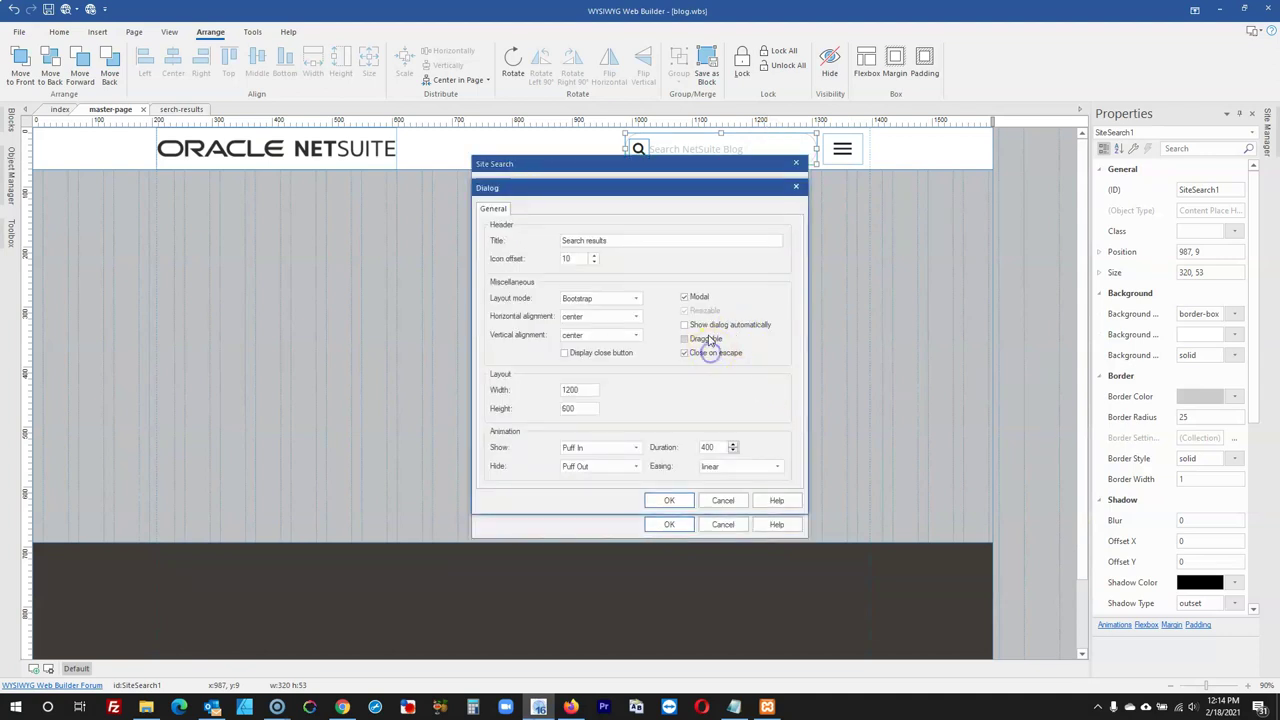
left_click(669, 500)
left_click(669, 524)
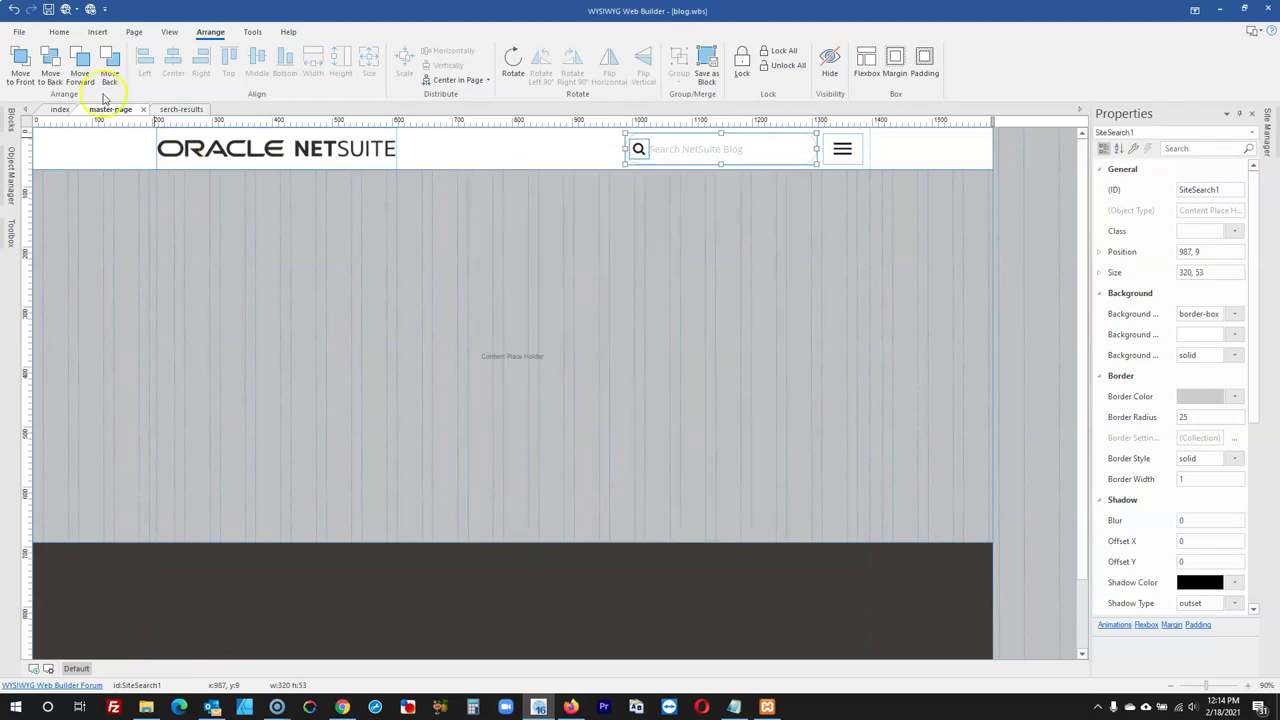
Republish the entire web site, switch to the browser, and reload the localhost/test-site/ page
left_click(90, 9)
left_click(689, 464)
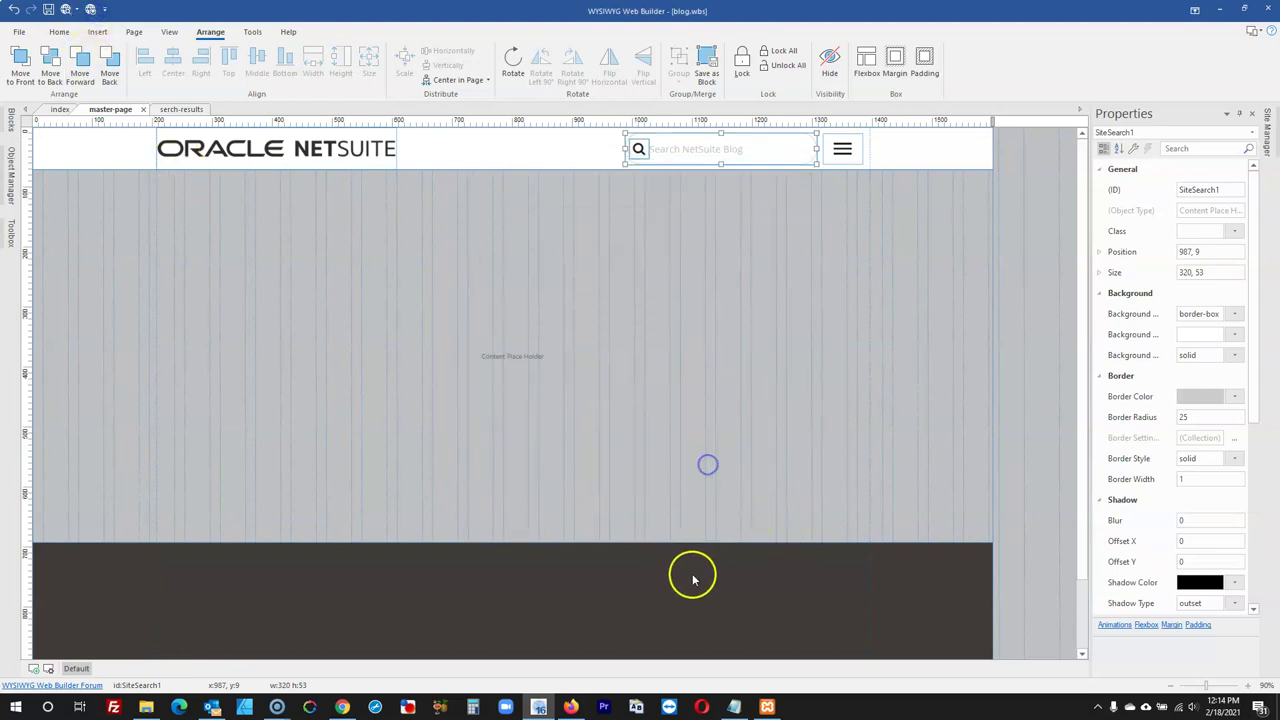
left_click(570, 707)
left_click(57, 35)
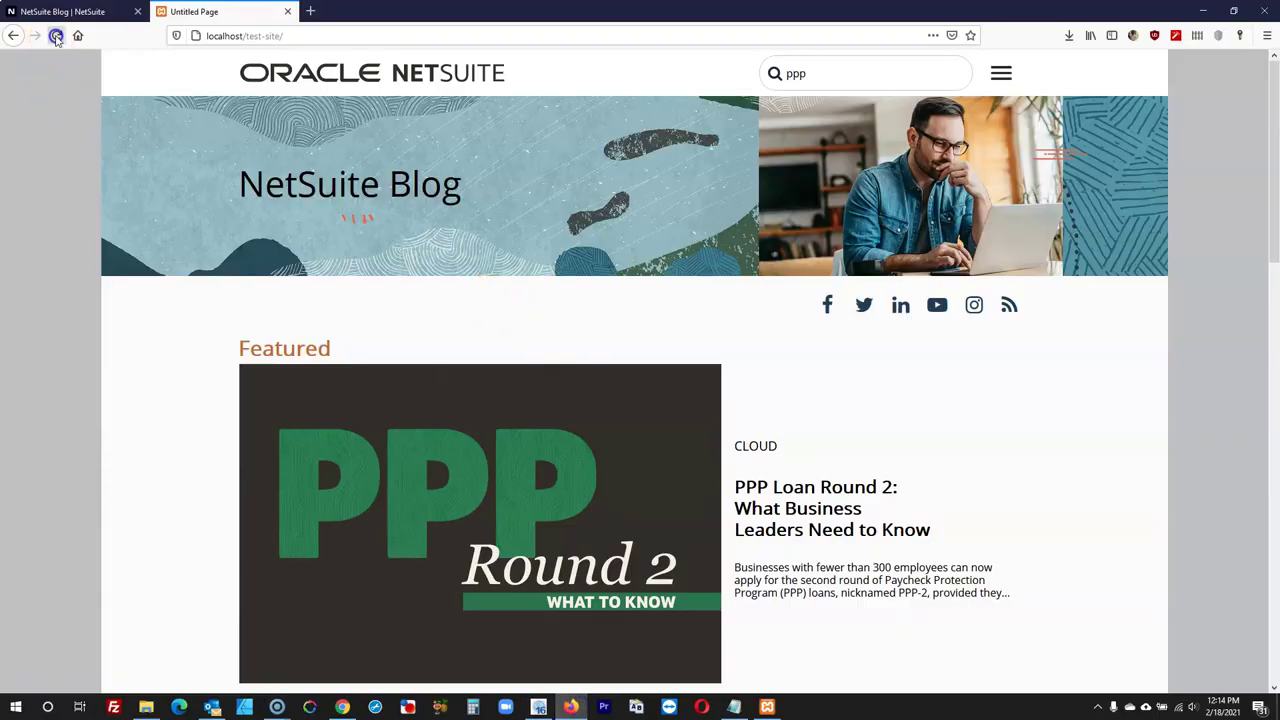
Run the ppp search on the reloaded blog, return to WYSIWYG Web Builder, and close the publishing log
left_click(870, 76)
key("Return")
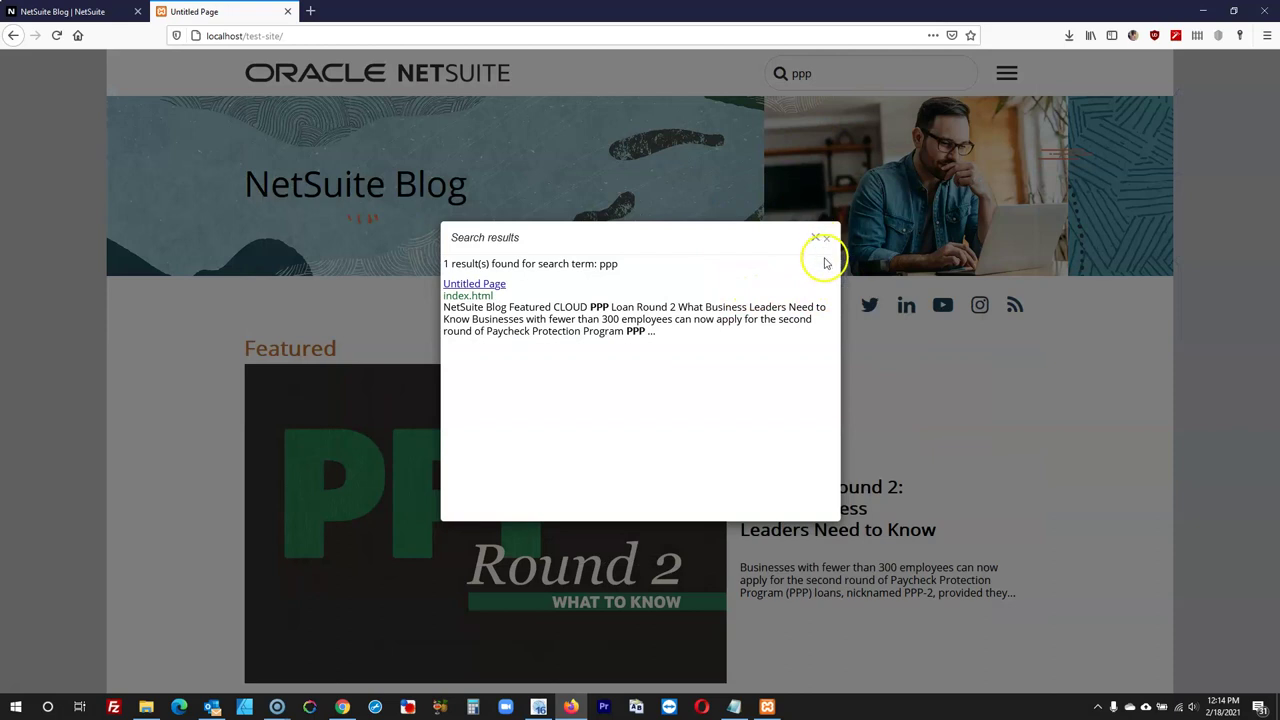
left_click(538, 706)
left_click(1068, 557)
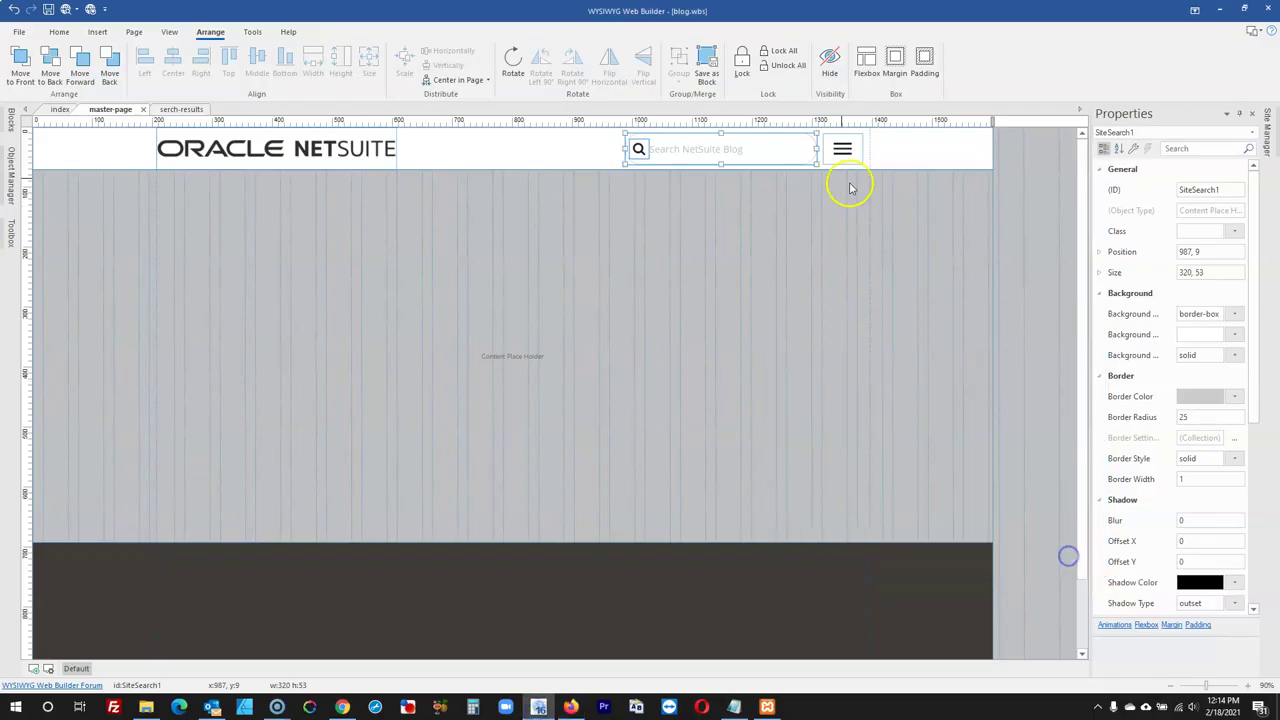
Turn off Close on escape in the search results dialog settings of the master page's site search
double_click(795, 156)
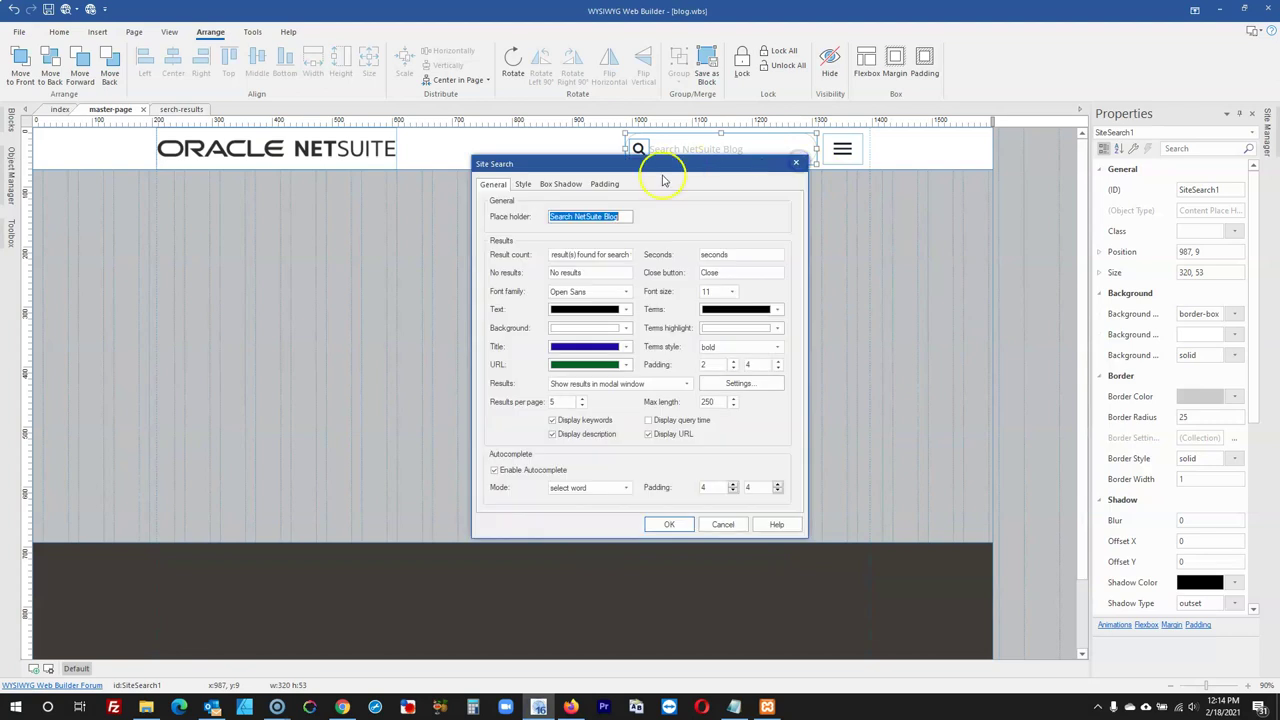
left_click(738, 383)
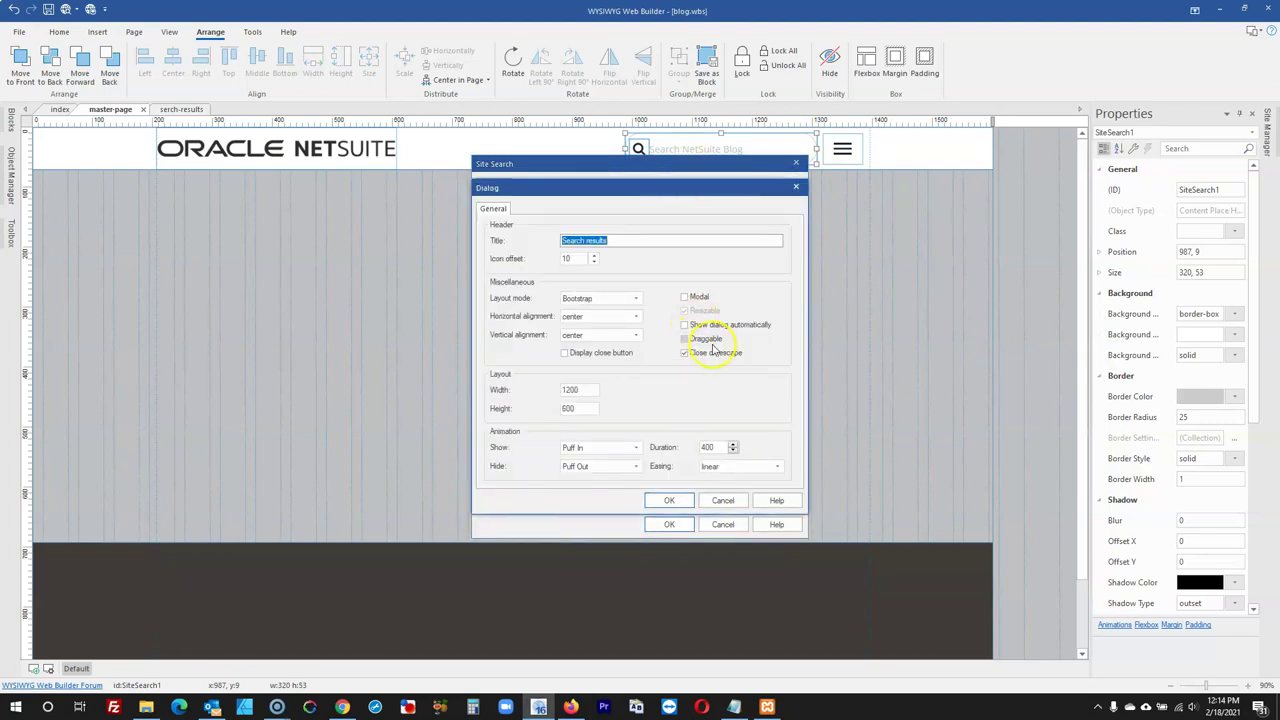
left_click(708, 358)
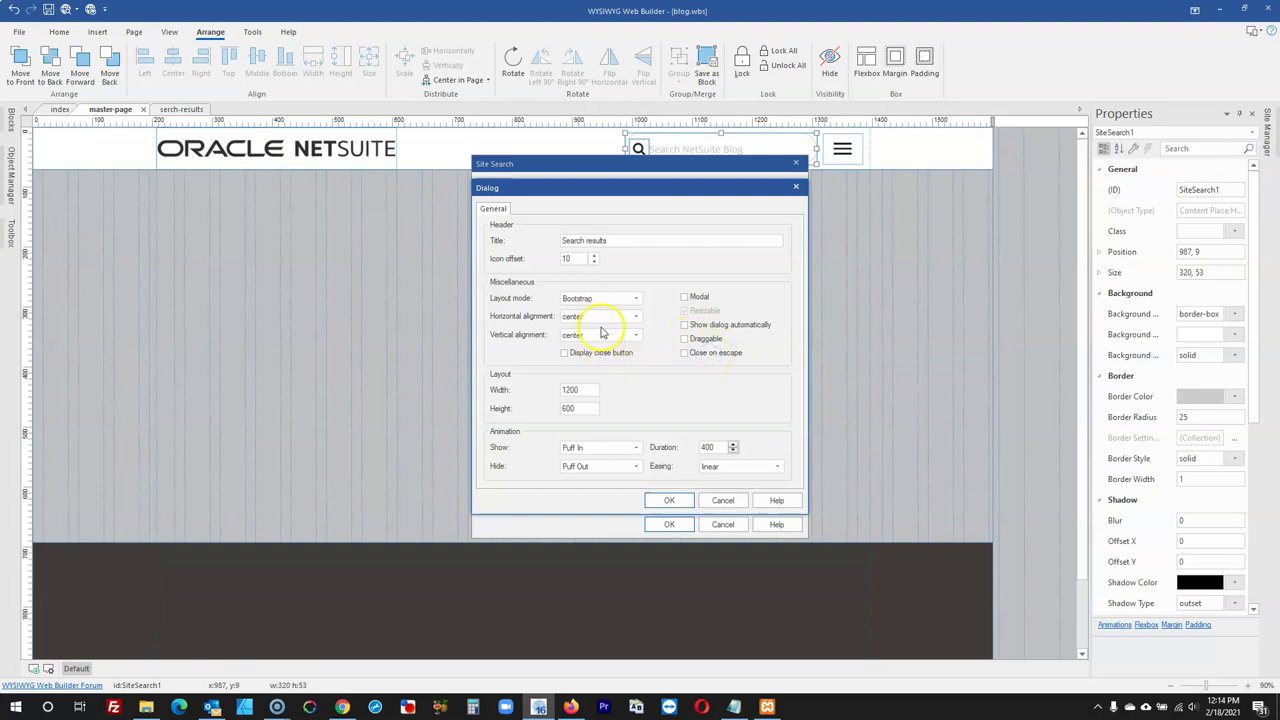
Set the results dialog's vertical alignment to full height and horizontal alignment to full width, and apply the site search settings
left_click(603, 318)
left_click(603, 323)
left_click(602, 340)
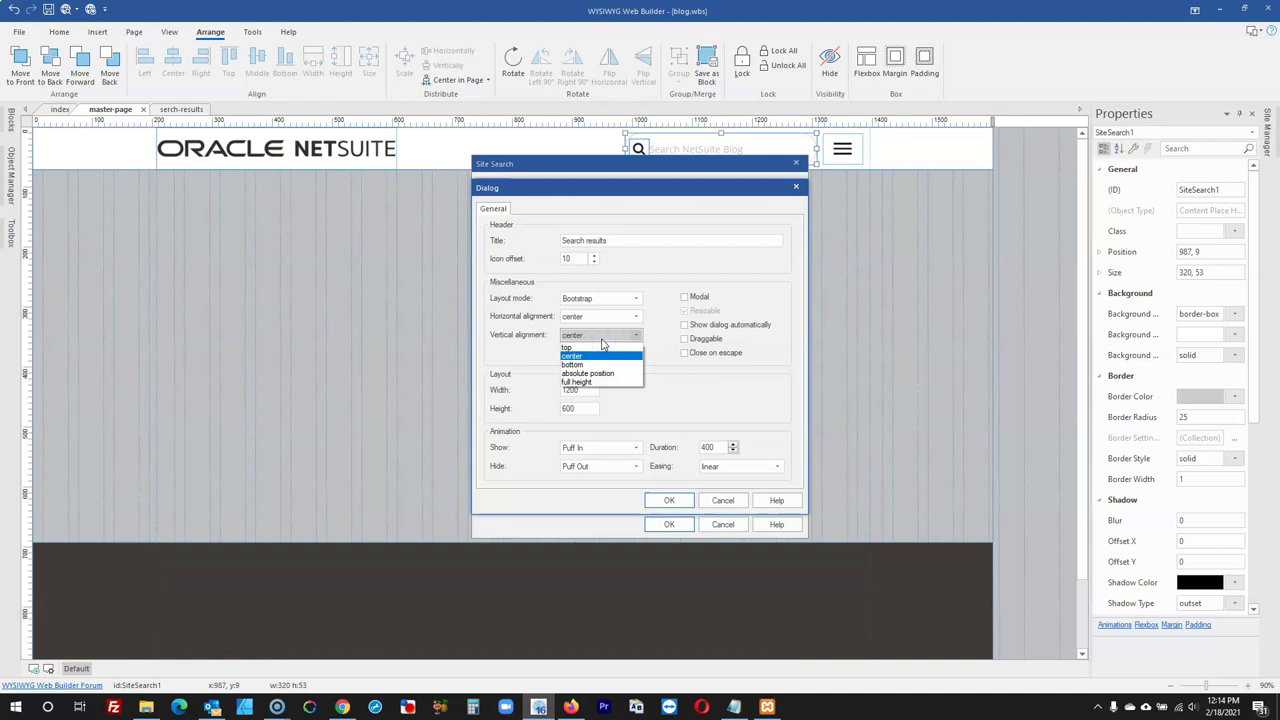
left_click(590, 384)
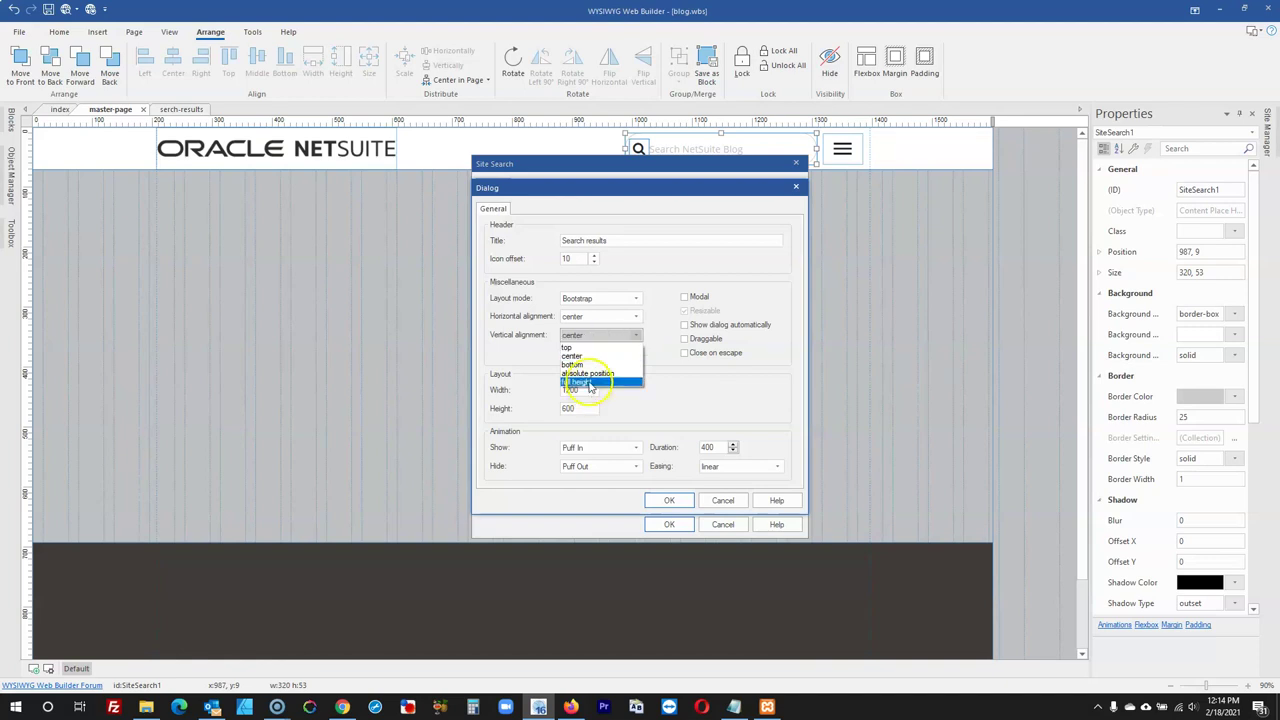
left_click(596, 318)
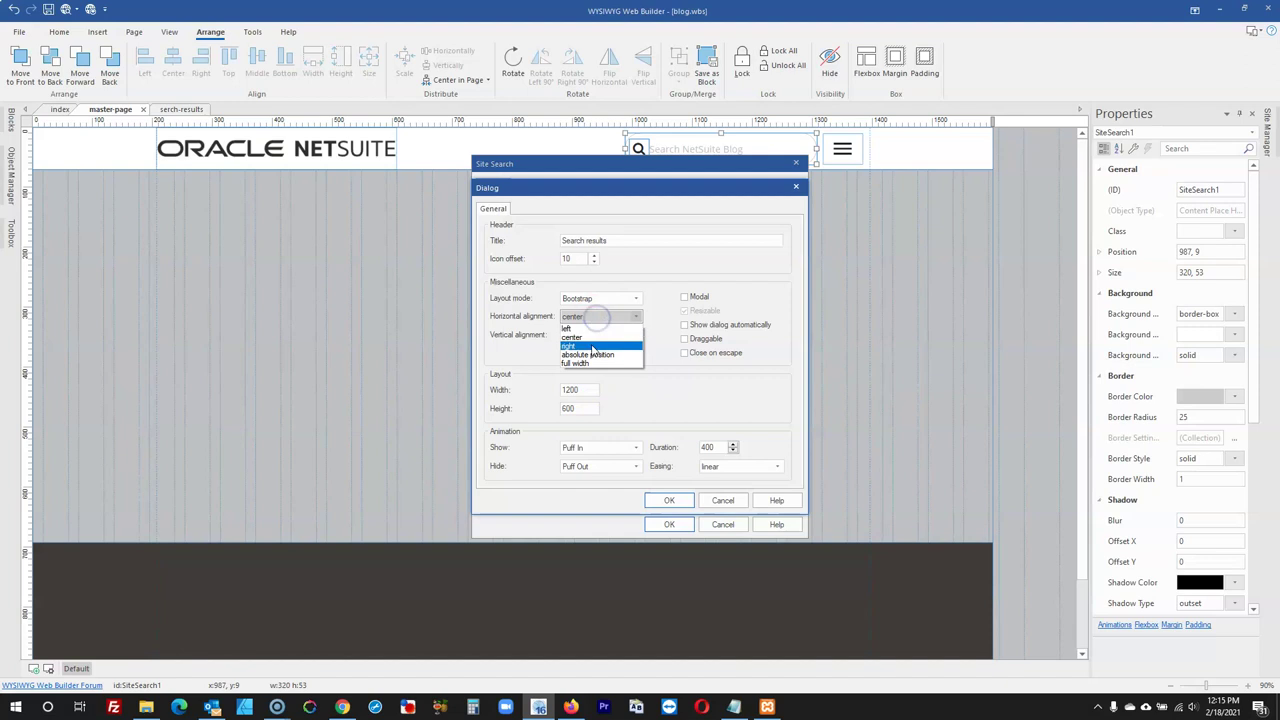
left_click(588, 363)
left_click(669, 500)
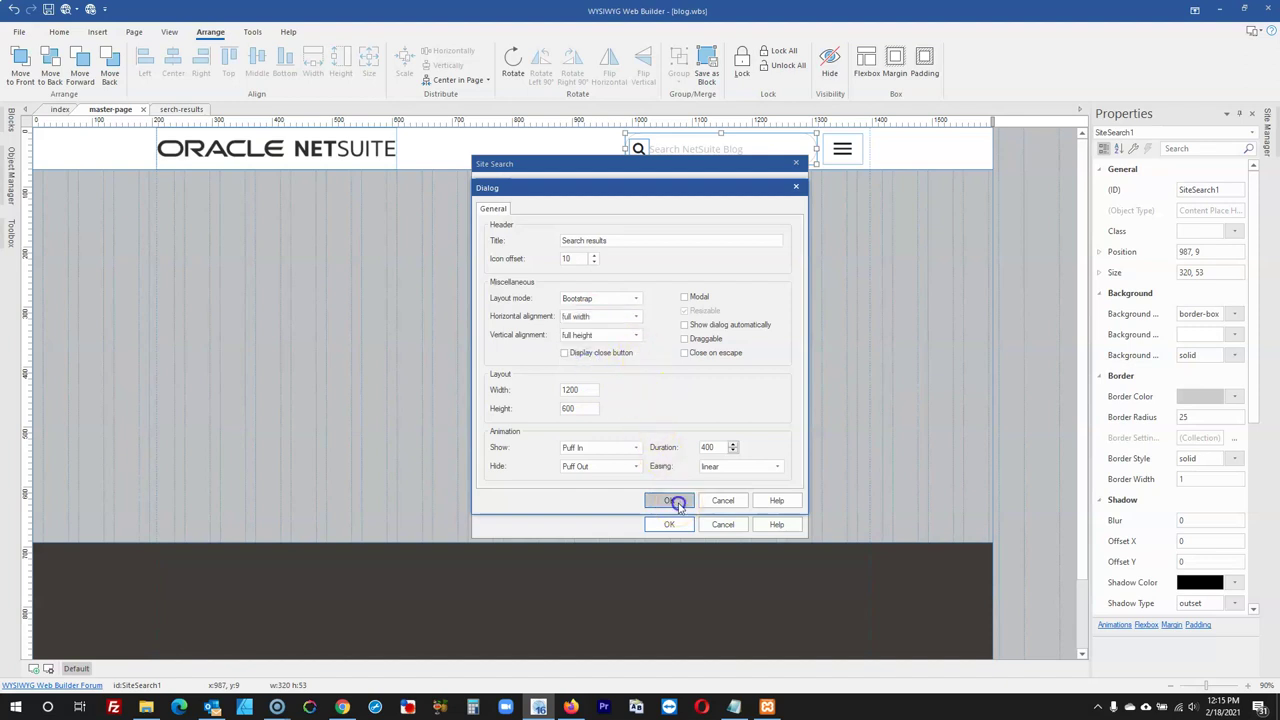
left_click(669, 524)
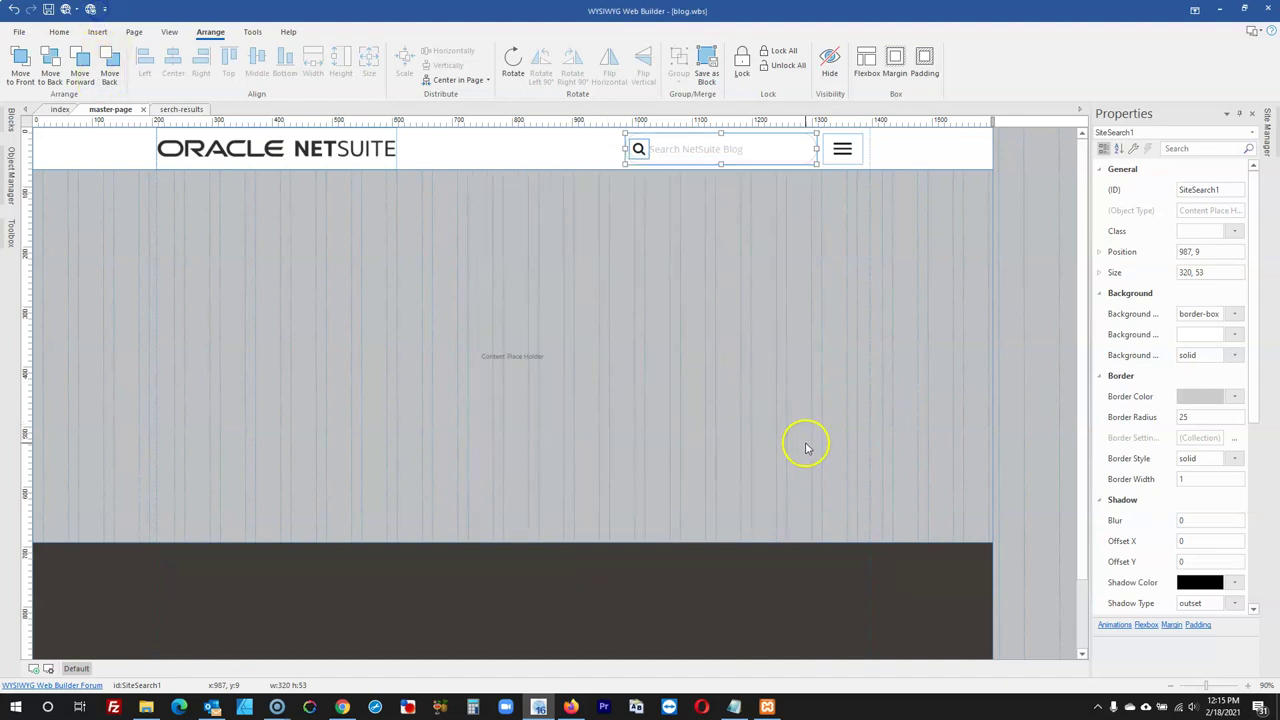
Publish the entire web site again to the test-site folder and reload the blog page in the browser
left_click(91, 10)
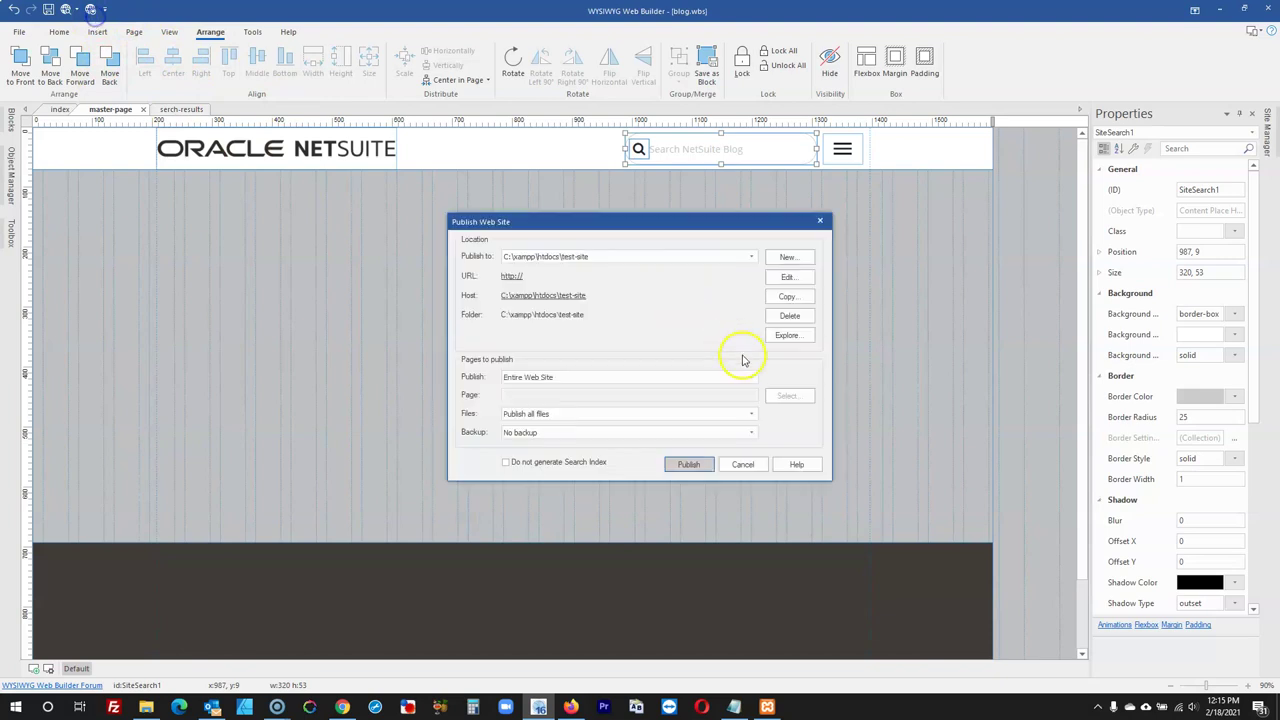
left_click(690, 465)
left_click(570, 707)
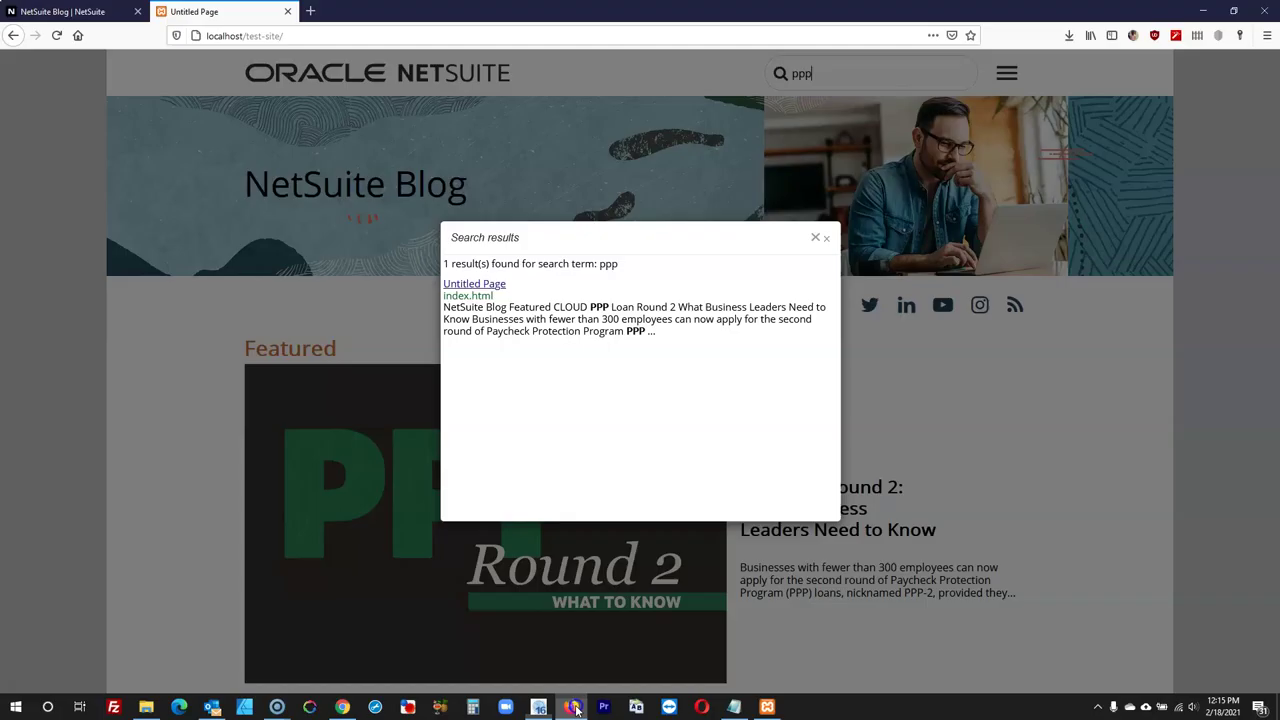
left_click(57, 37)
Run the ppp search, close the results dialog, and repeat the search after reloading the page
left_click(902, 76)
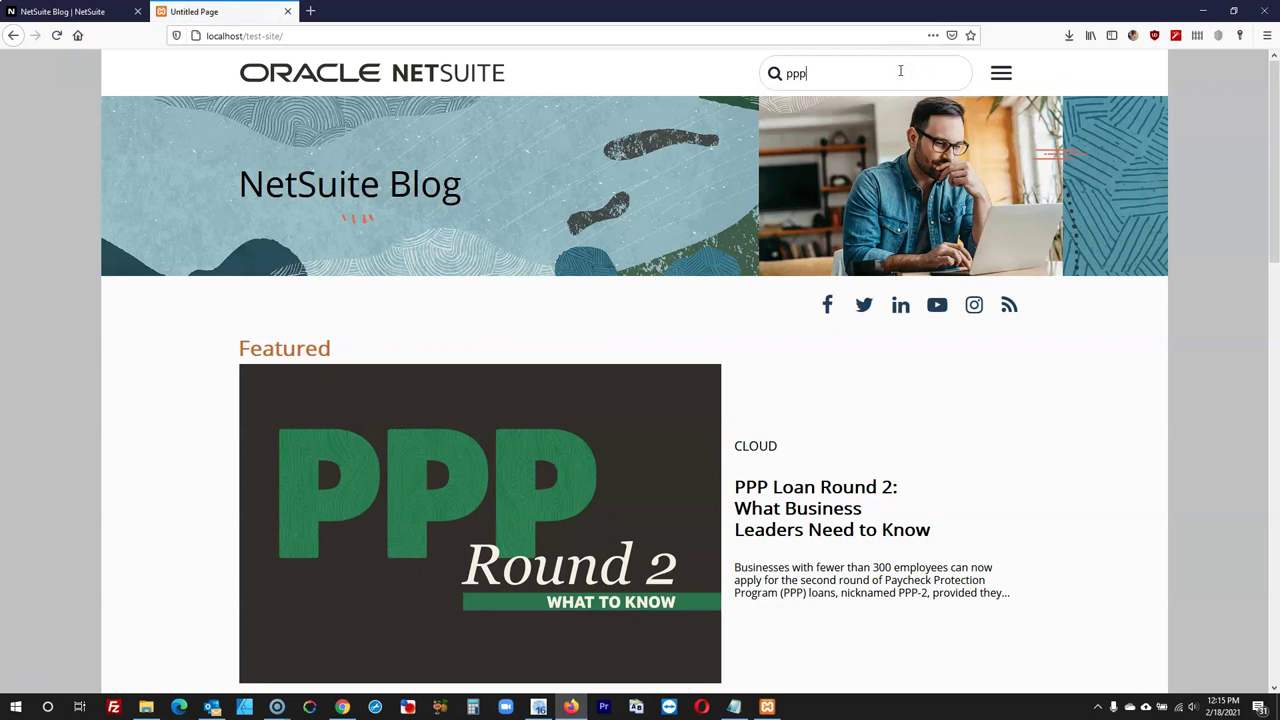
key("Return")
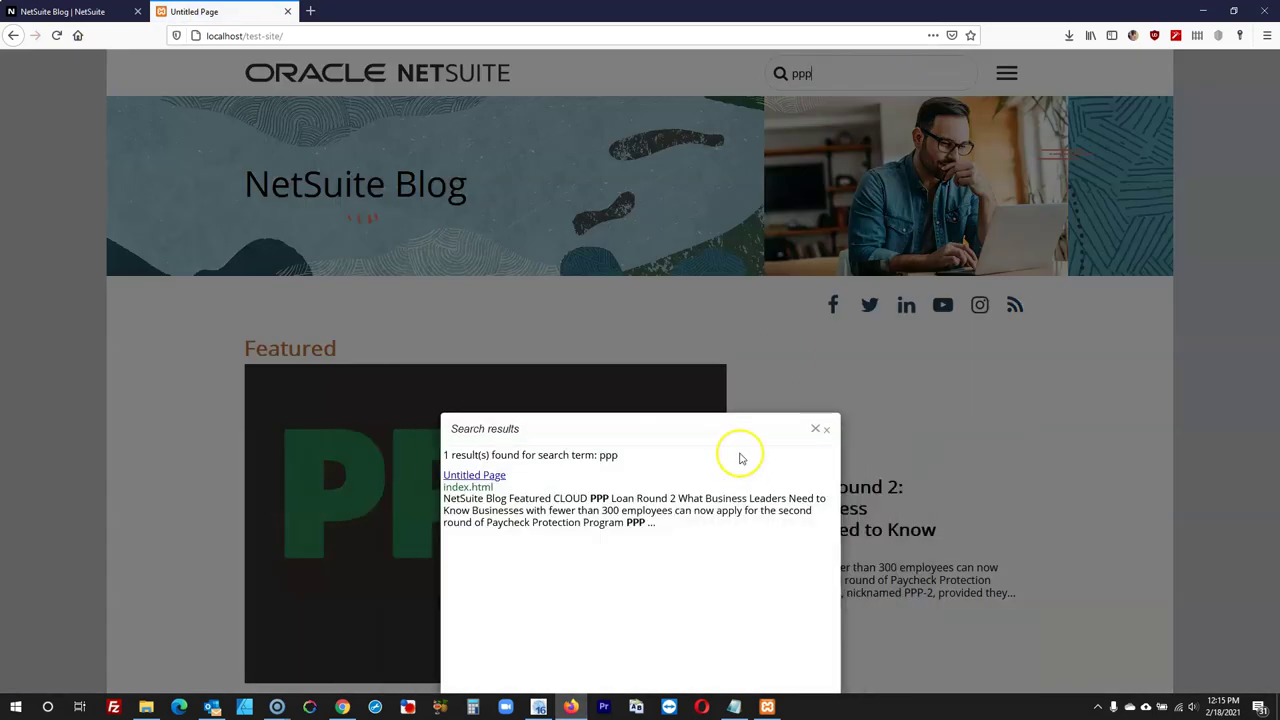
left_click(827, 430)
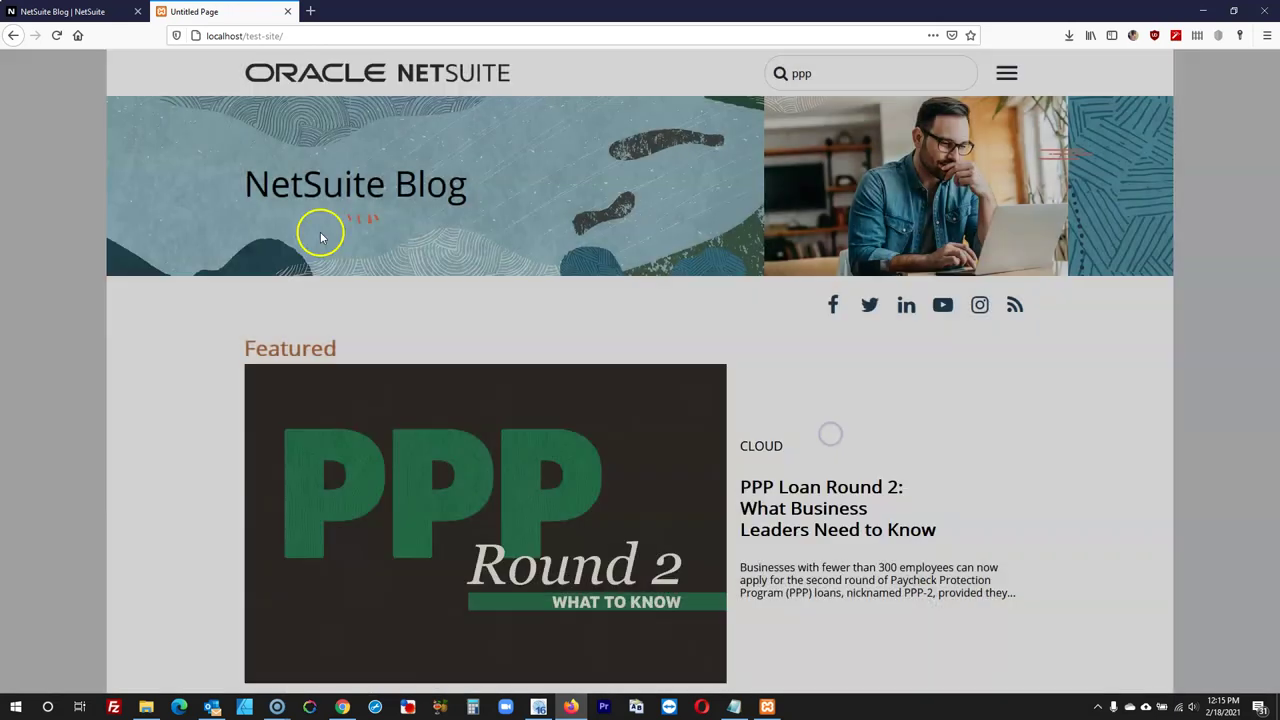
left_click(57, 36)
left_click(805, 72)
key("Return")
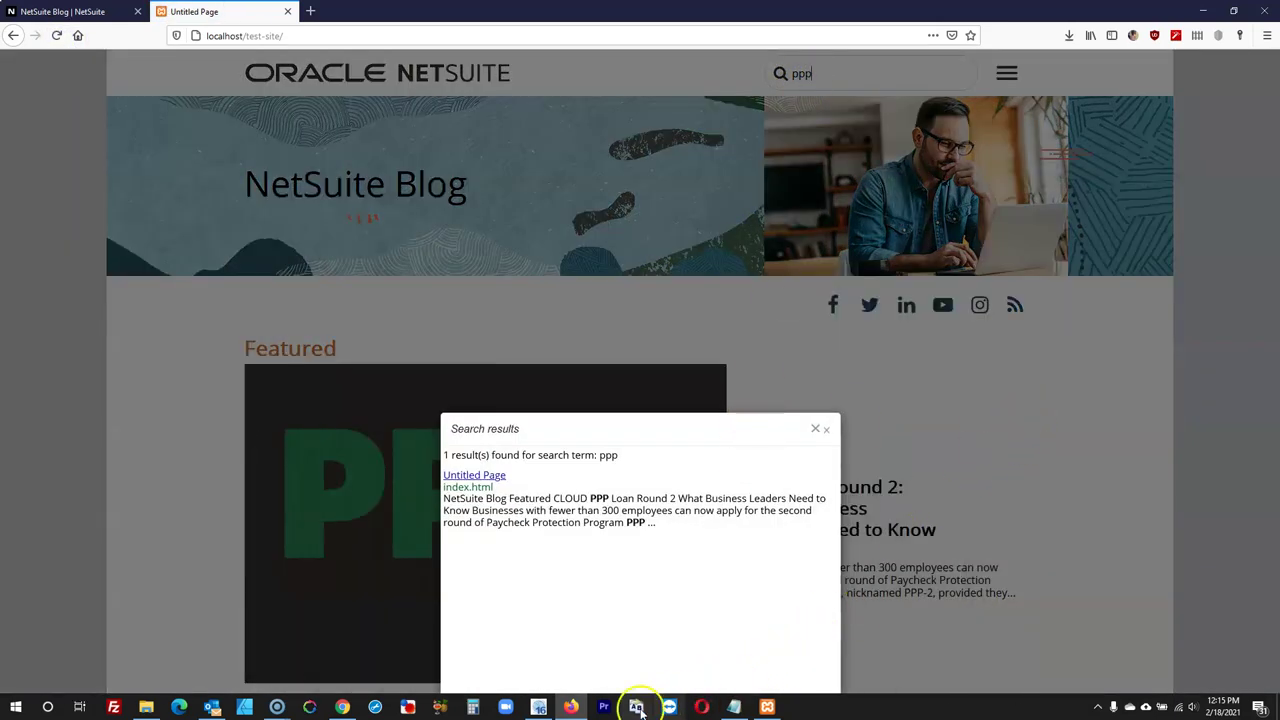
Return to WYSIWYG Web Builder and set both the vertical and horizontal alignment of the search results dialog to center
left_click(540, 707)
left_click(1050, 551)
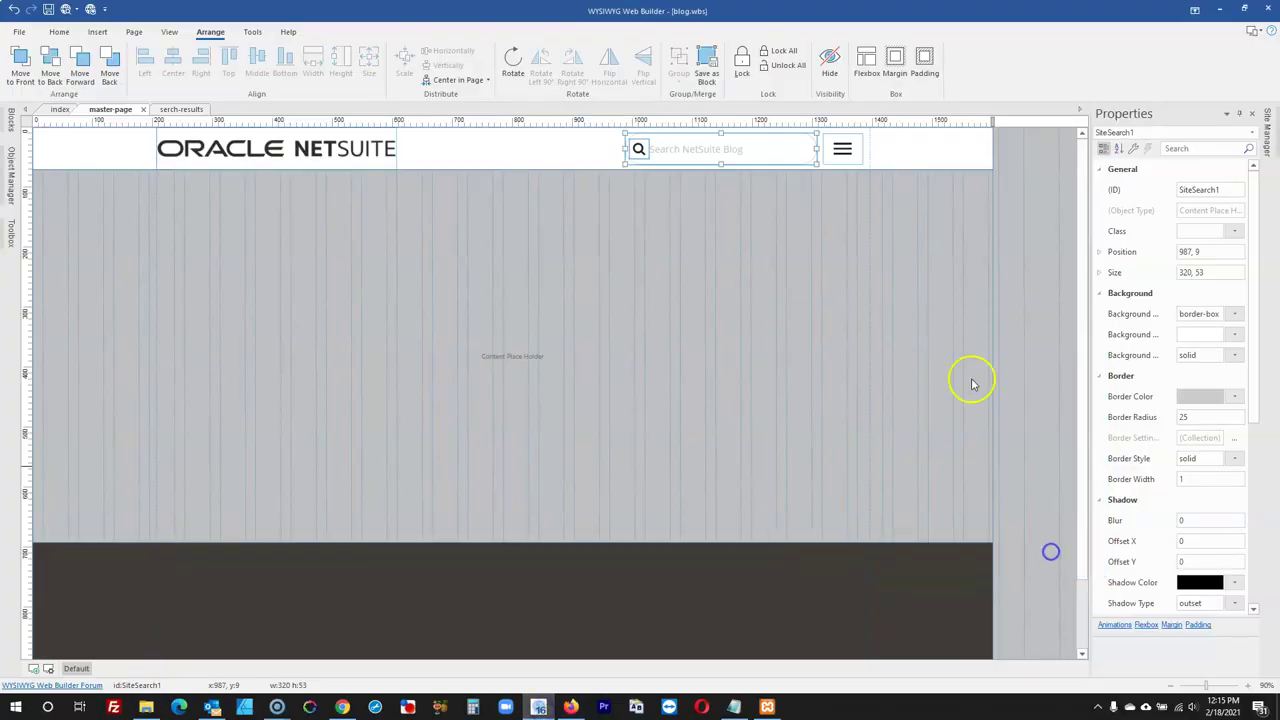
double_click(771, 152)
left_click(750, 383)
left_click(595, 335)
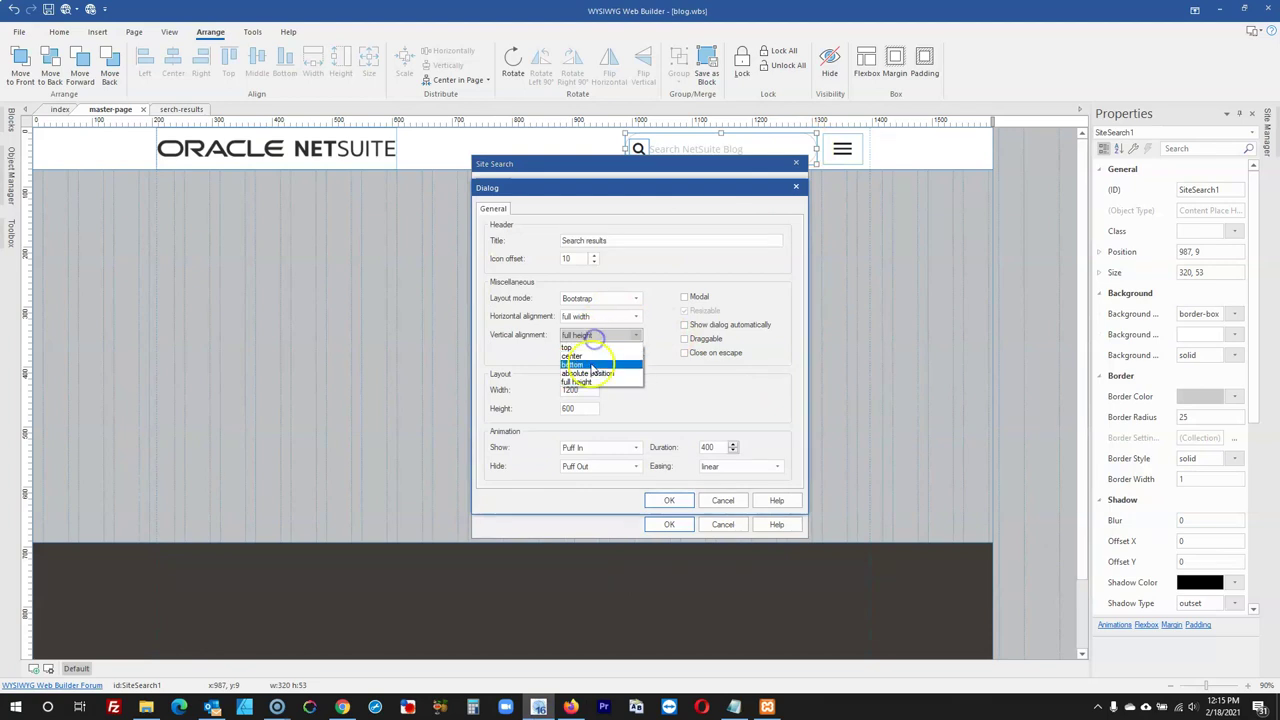
left_click(593, 358)
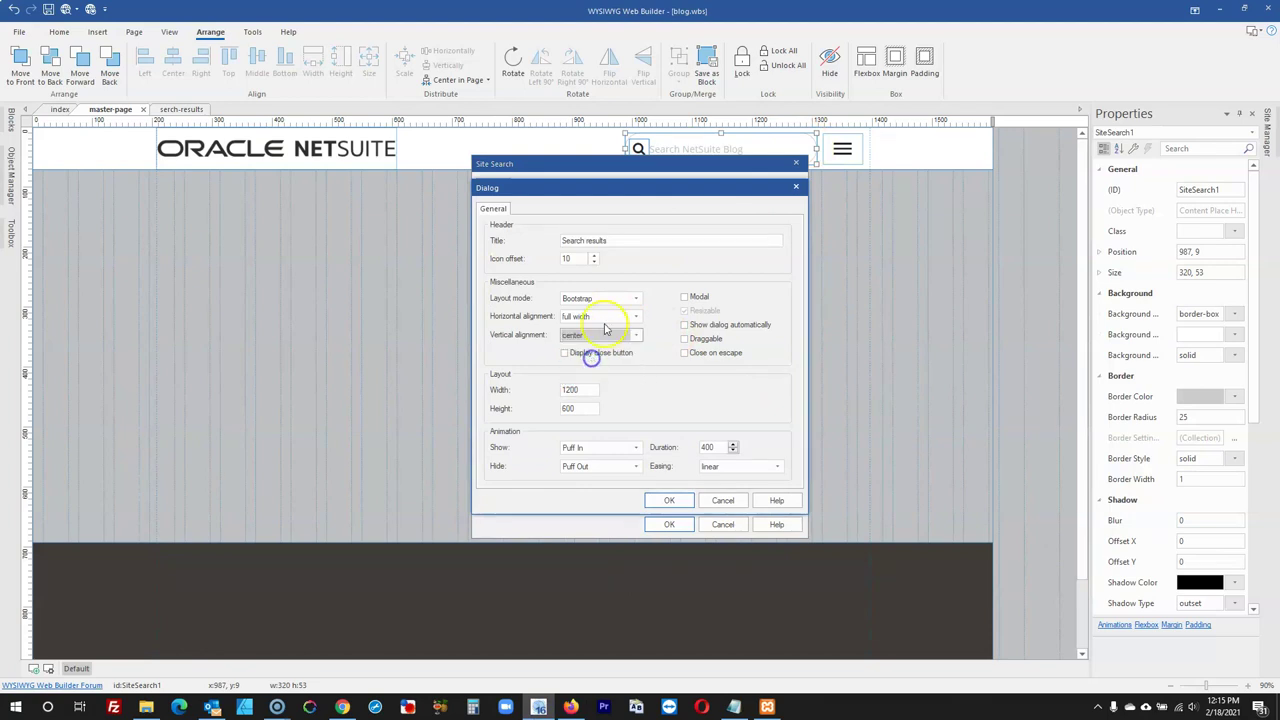
left_click(612, 316)
left_click(600, 338)
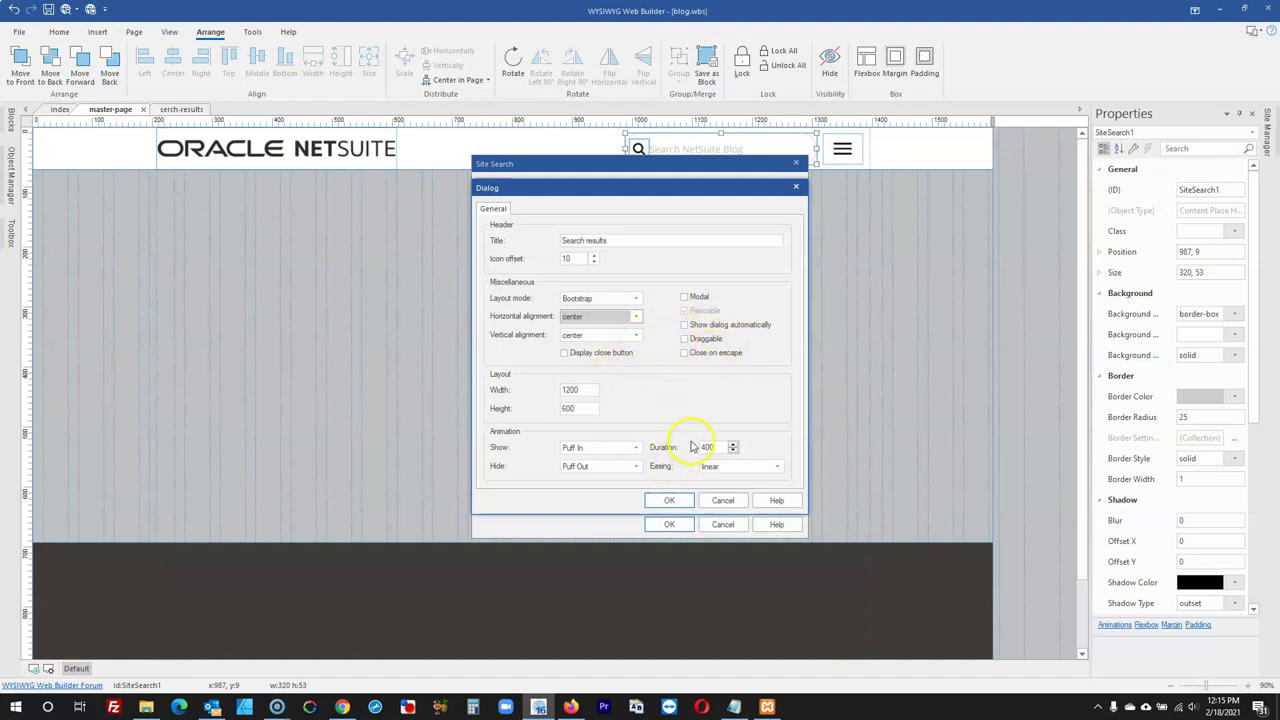
Set the results dialog's show animation to Fade In and its hide animation to Fade Out, and apply the site search settings
left_click(607, 445)
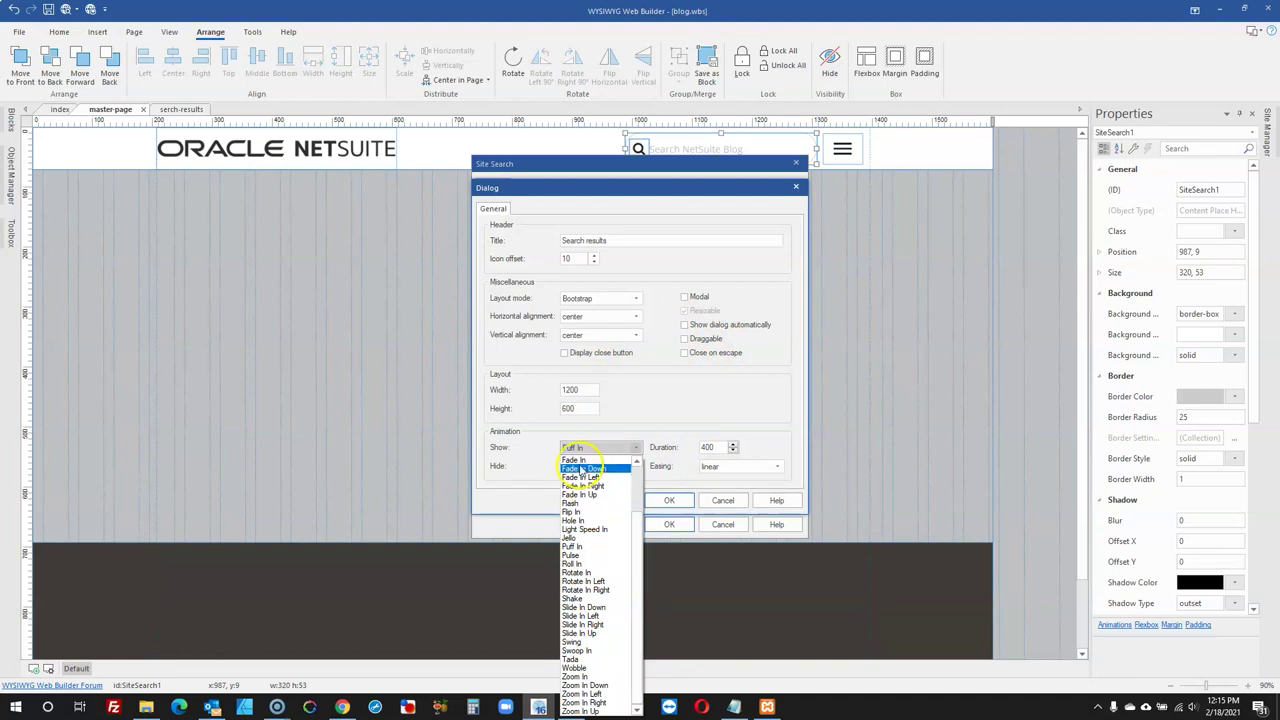
left_click(580, 460)
left_click(594, 466)
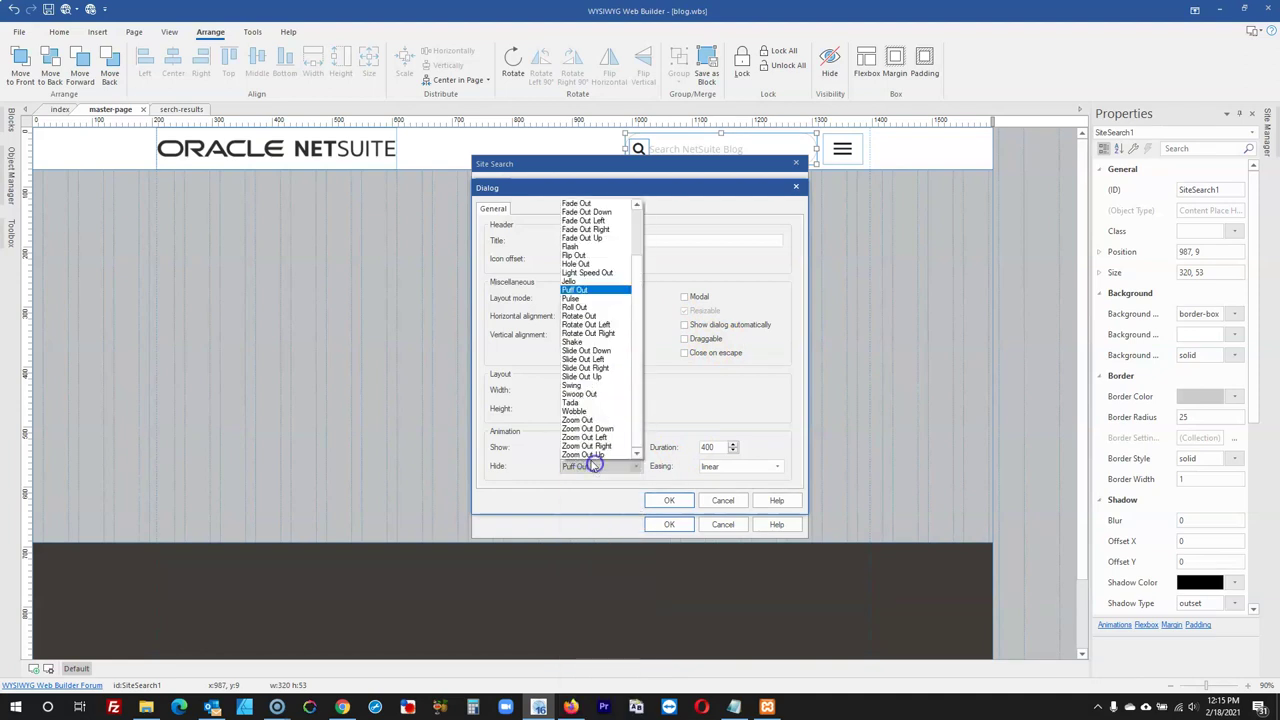
left_click(605, 203)
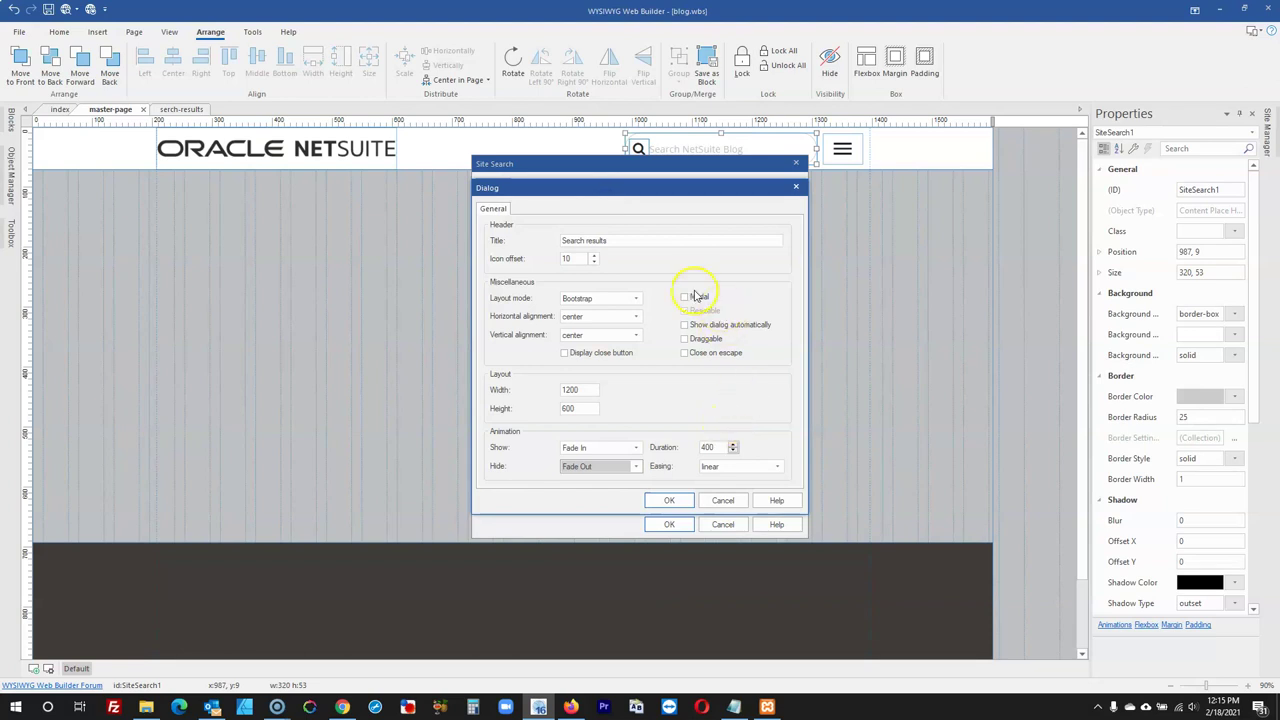
left_click(669, 501)
left_click(669, 524)
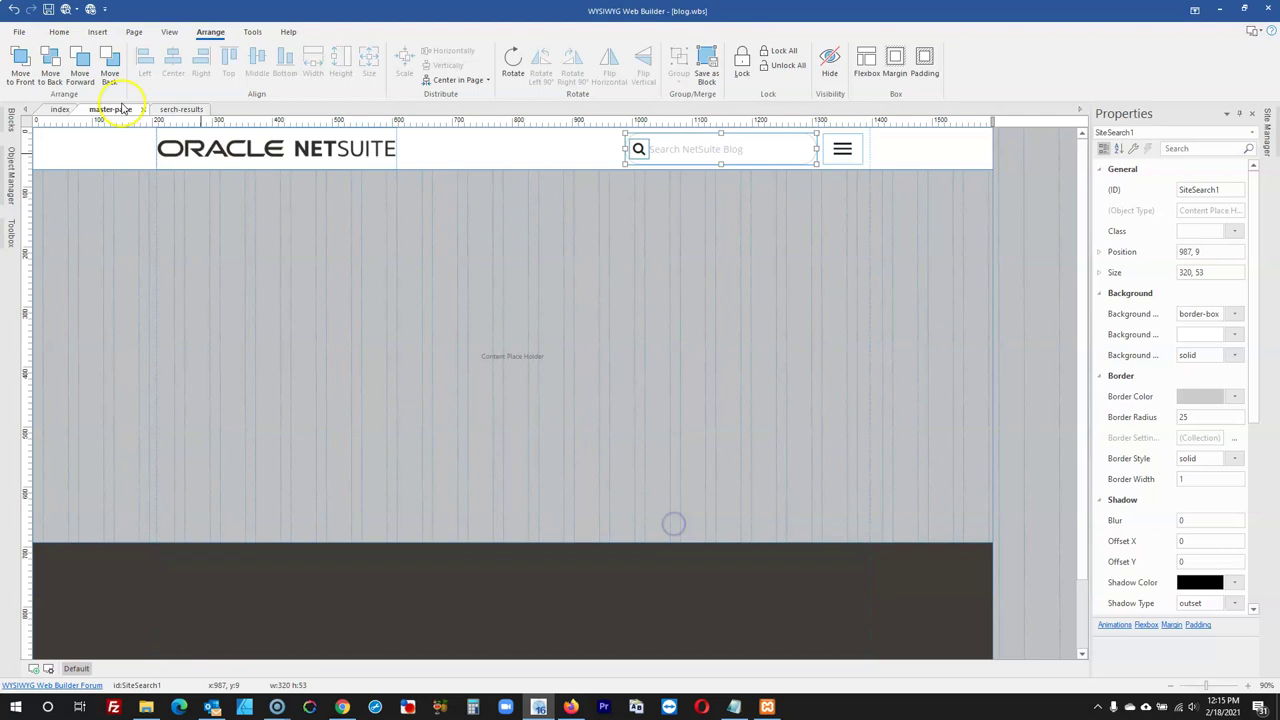
Republish the entire web site with the fade animations and reload localhost/test-site/ in the browser
left_click(91, 10)
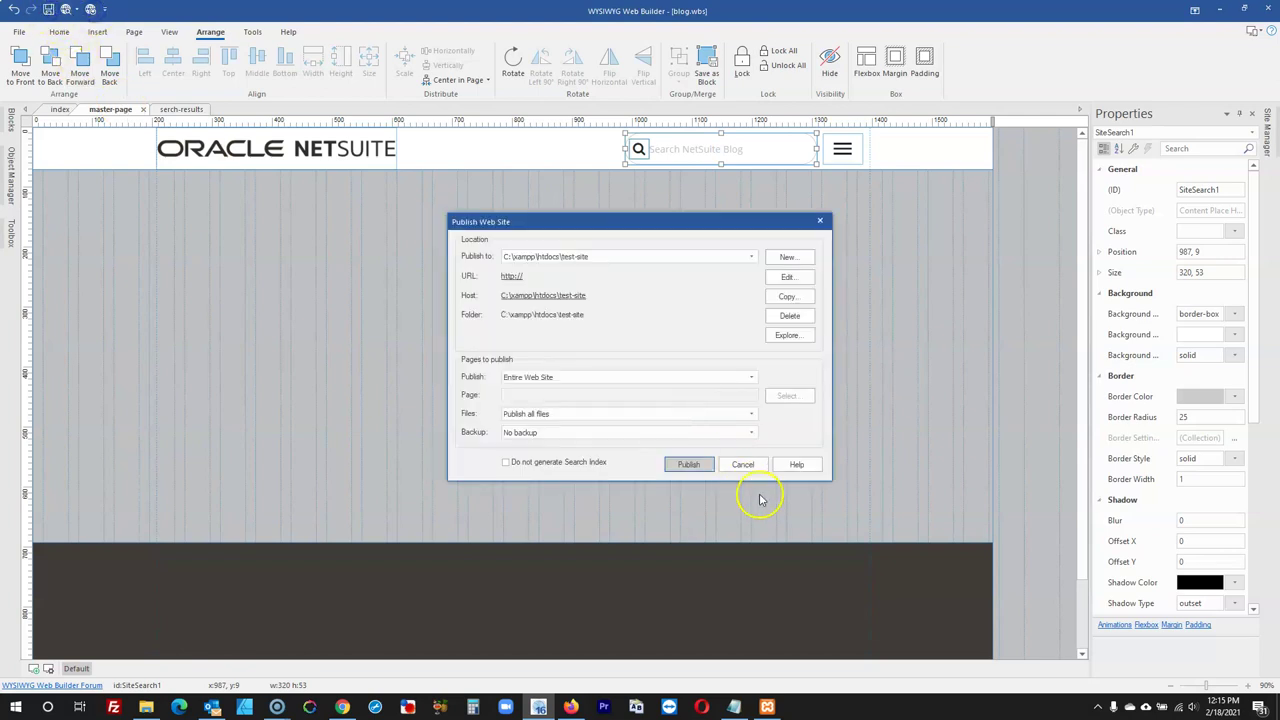
left_click(689, 464)
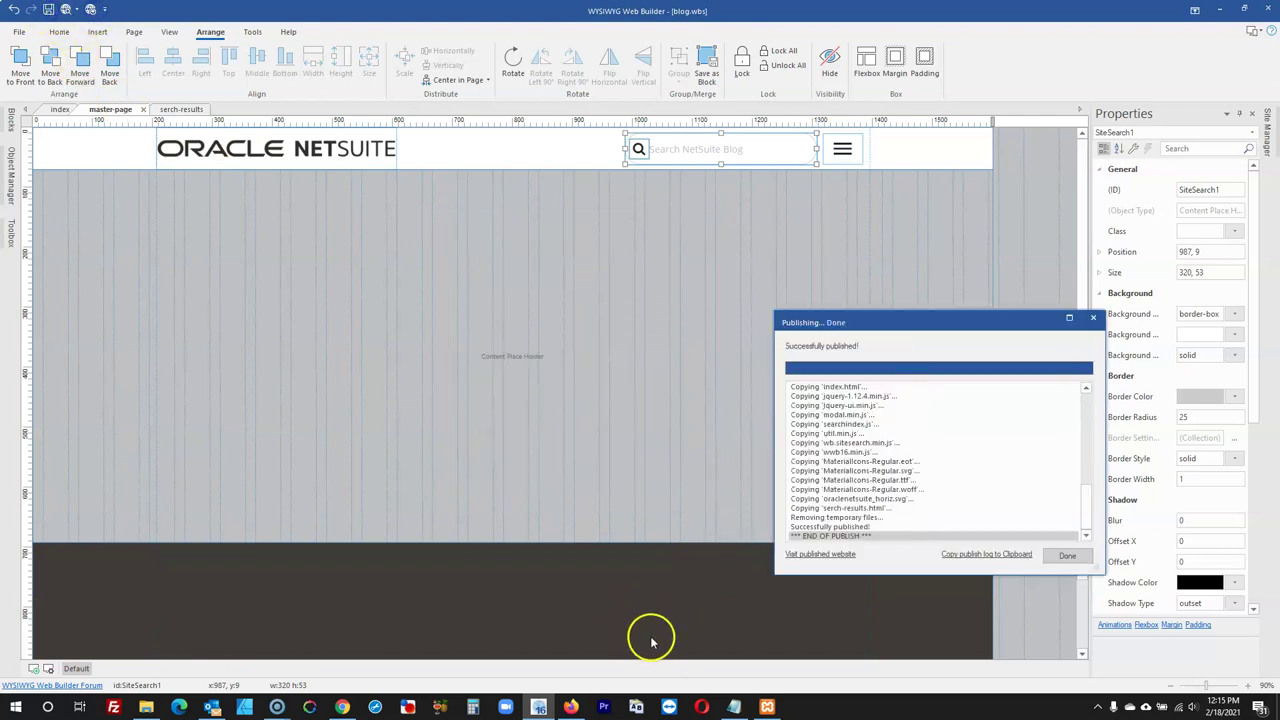
left_click(569, 702)
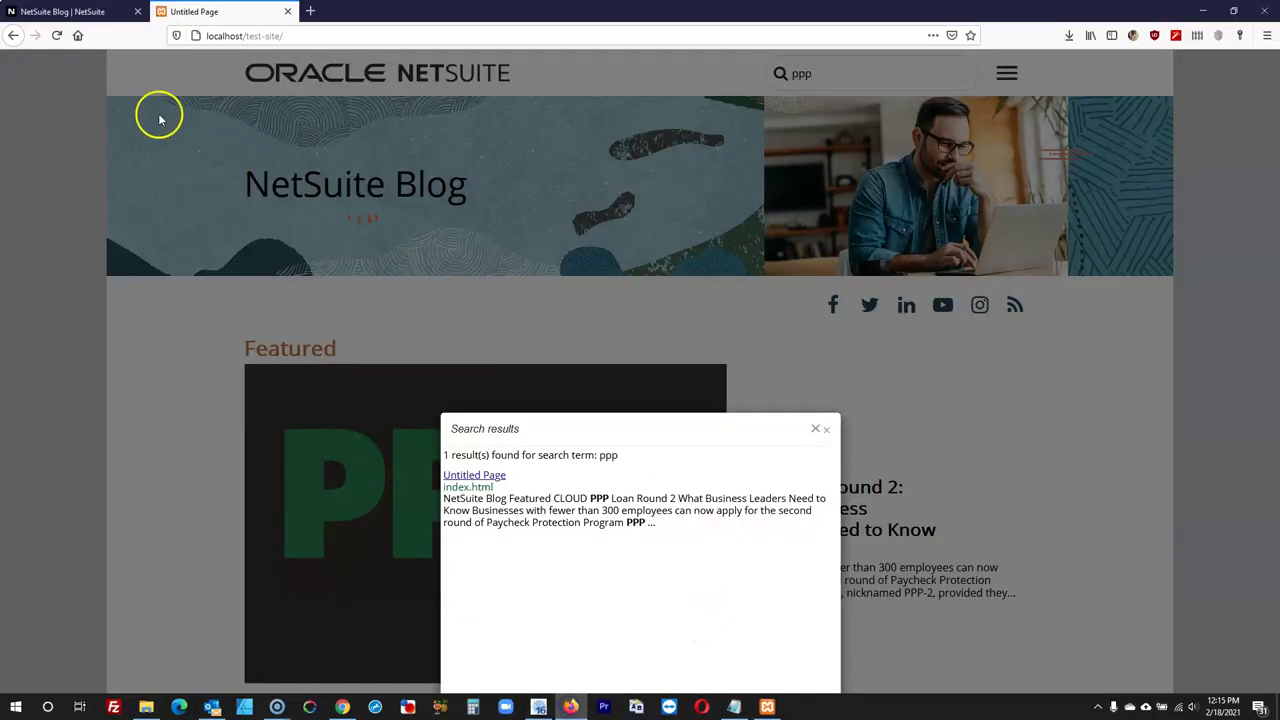
left_click(57, 36)
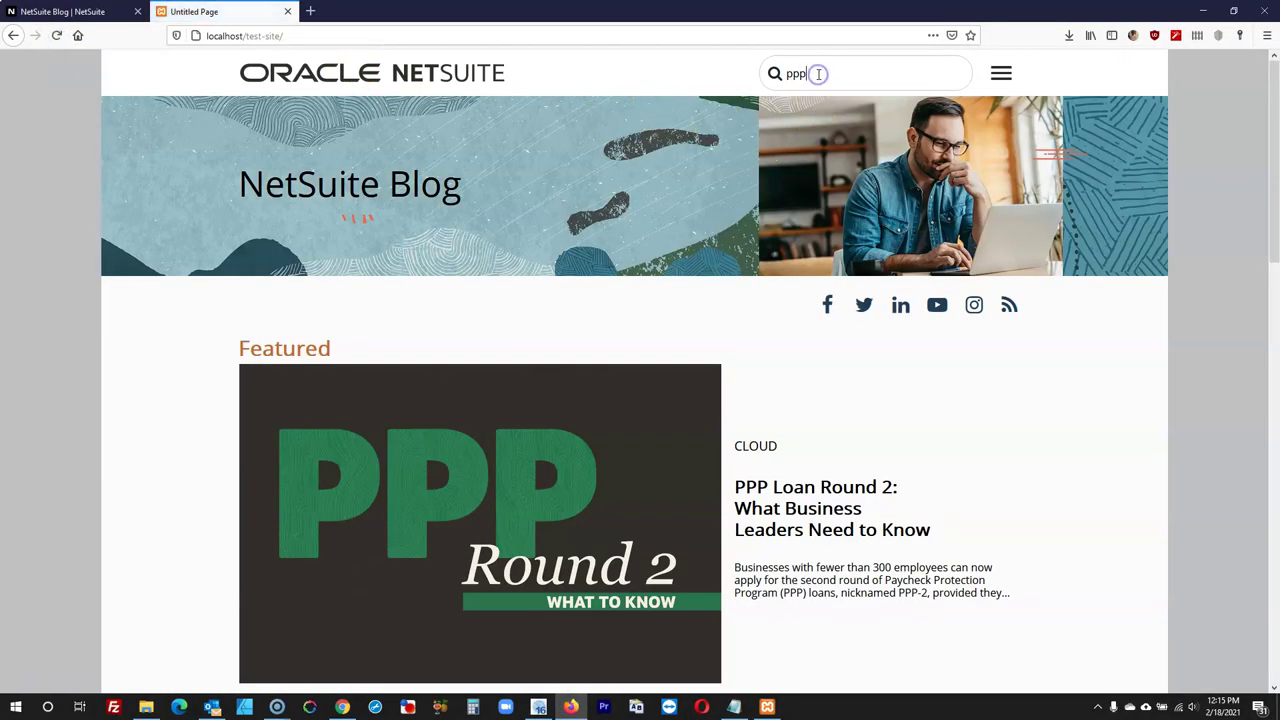
Run the ppp search on the republished blog, close the results dialog, and look through the article grid
key("Return")
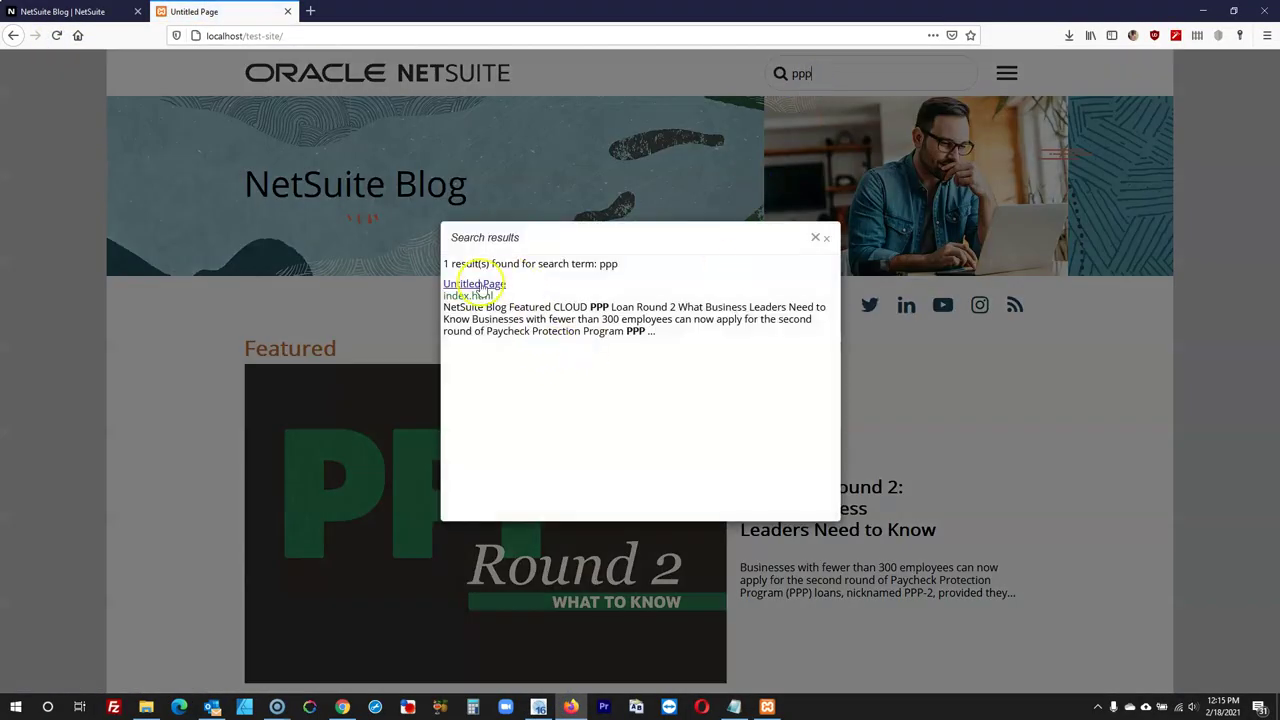
left_click(815, 243)
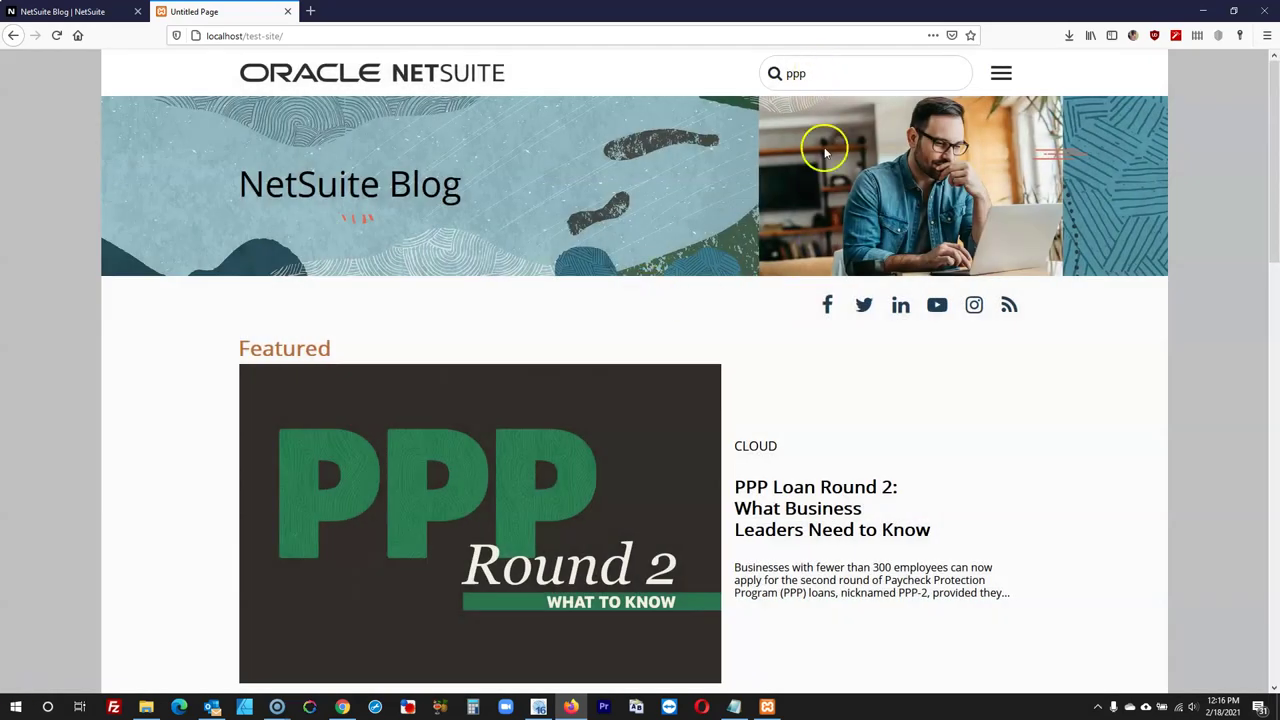
scroll(834, 180, "down", 10)
scroll(743, 222, "up", 4)
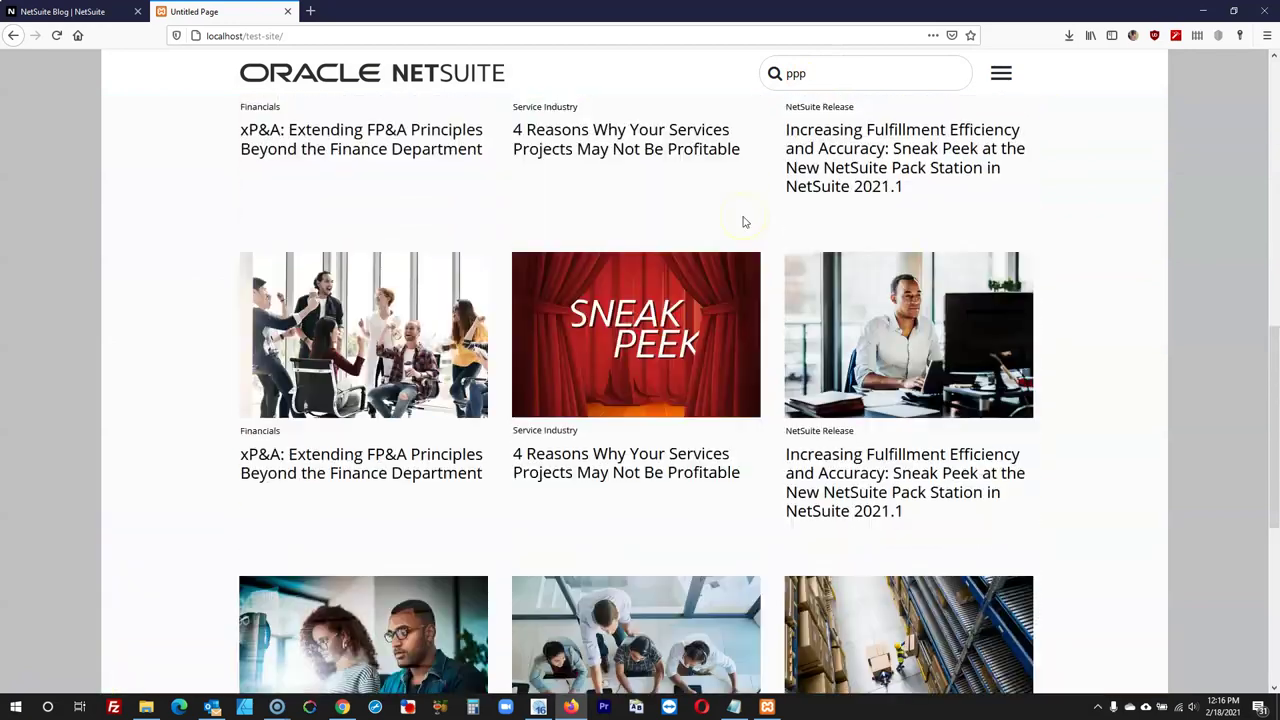
Return to WYSIWYG Web Builder and set the search results dialog to the jQuery UI layout mode with Modal enabled
scroll(743, 222, "up", 5)
key("ctrl+Tab")
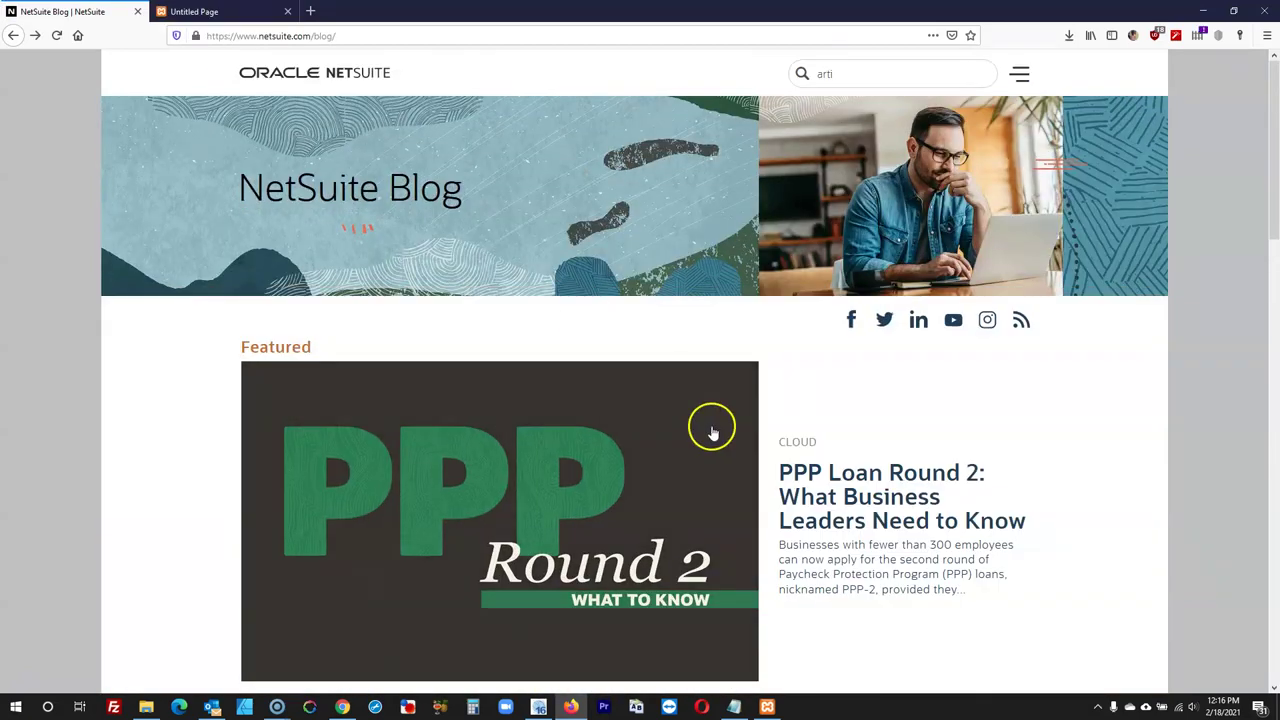
left_click(540, 705)
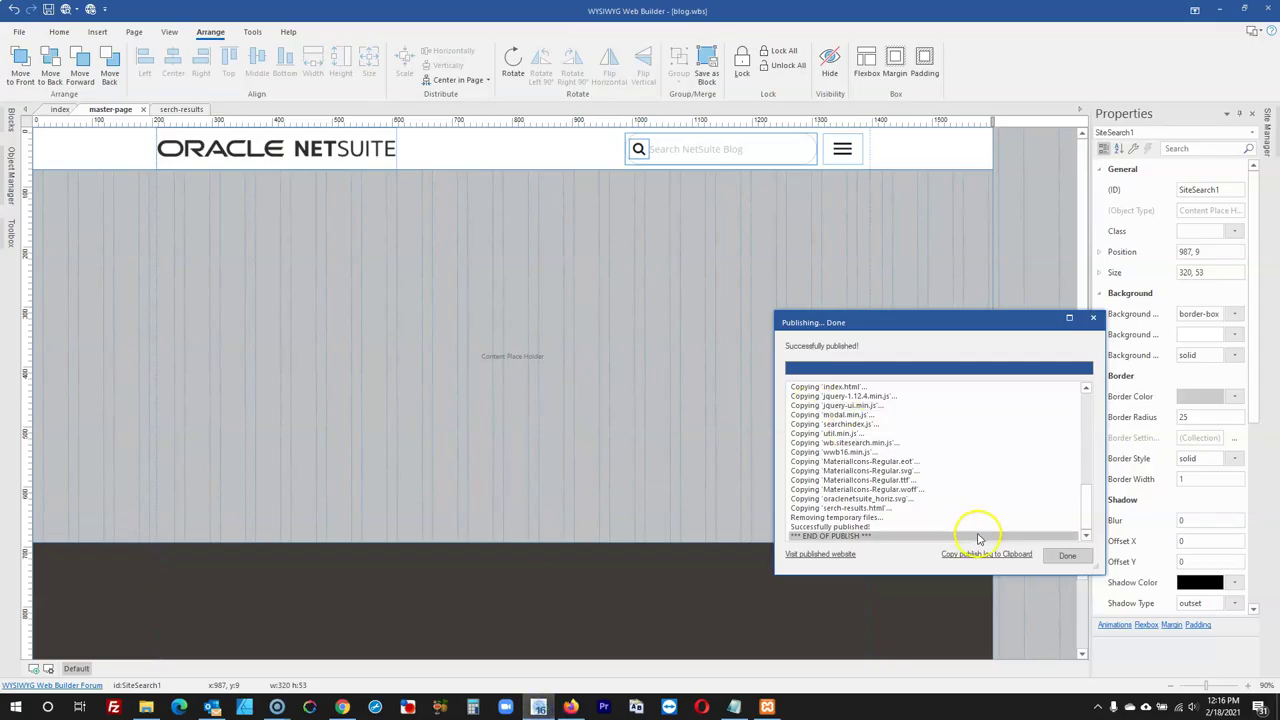
left_click(1062, 556)
double_click(770, 148)
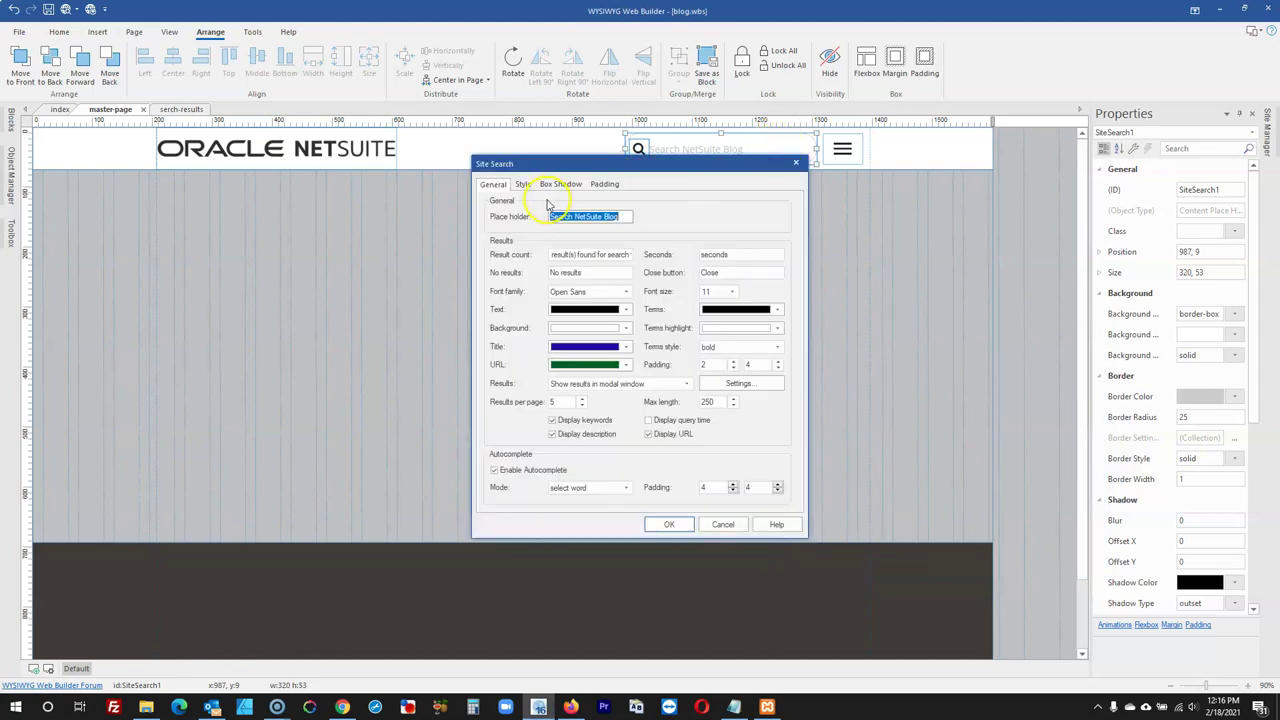
left_click(737, 383)
left_click(614, 298)
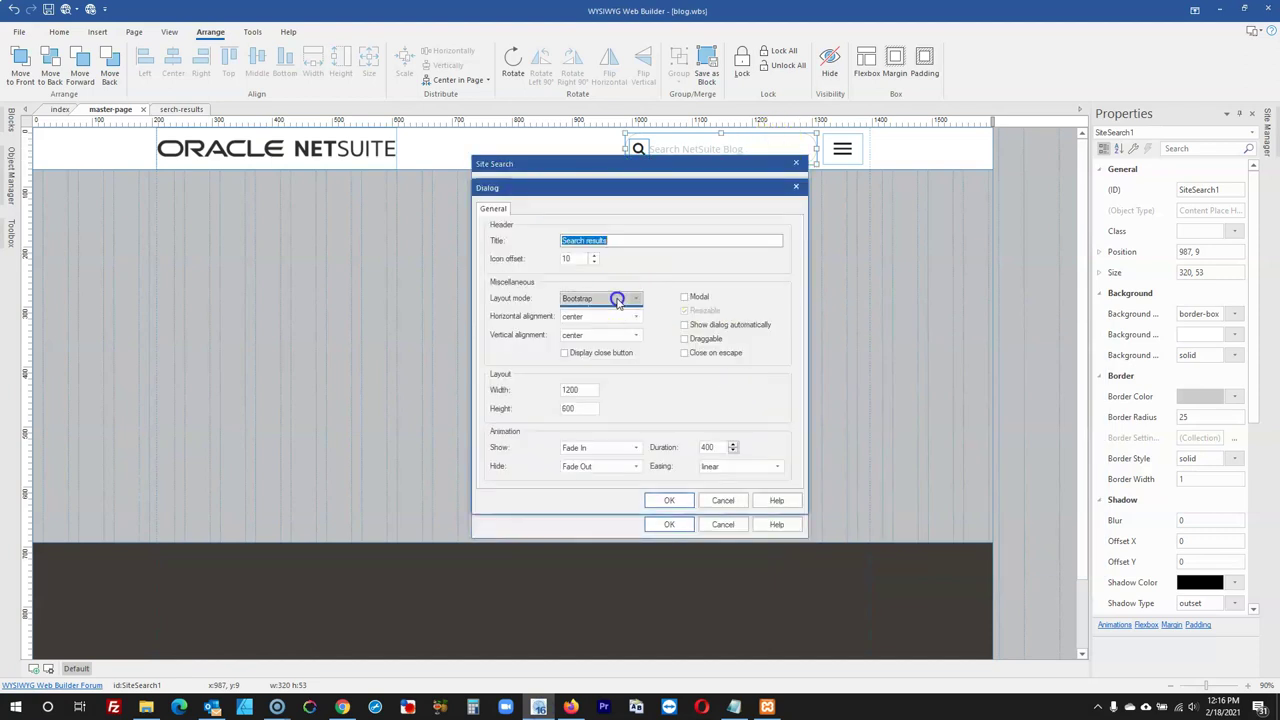
left_click(596, 312)
left_click(695, 297)
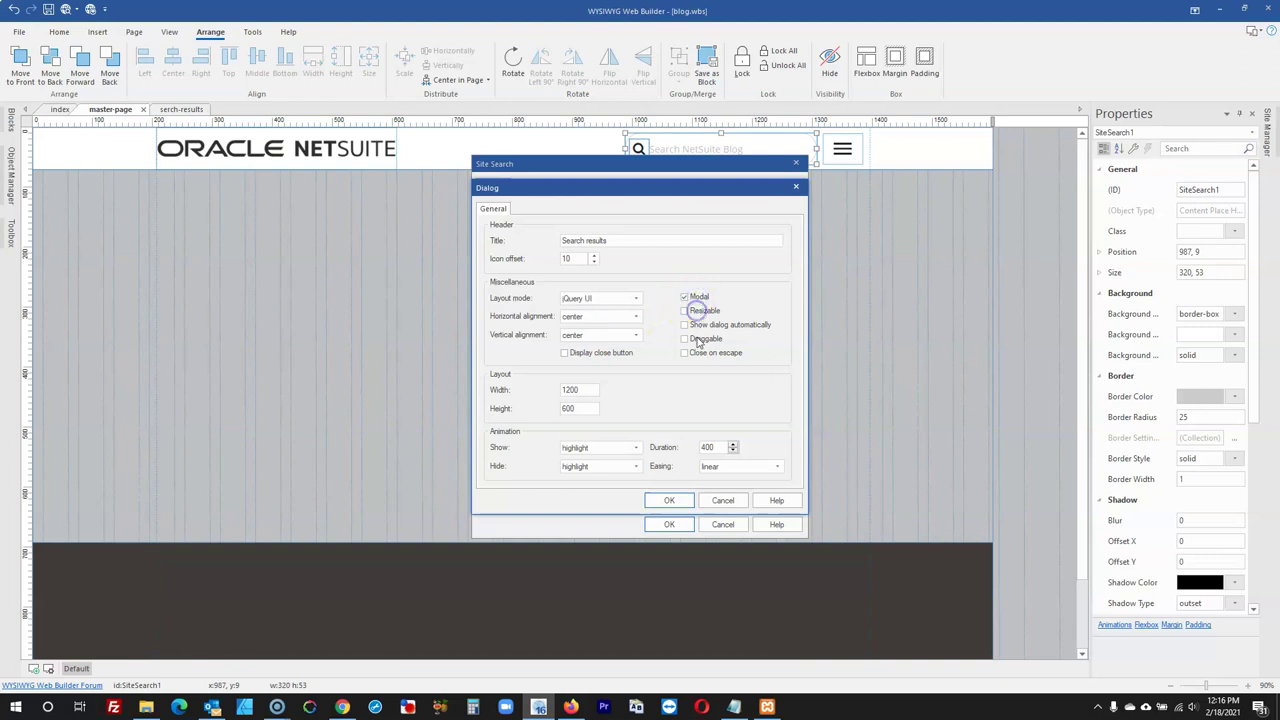
Set the search results dialog's horizontal alignment to full width and apply the site search settings
left_click(585, 316)
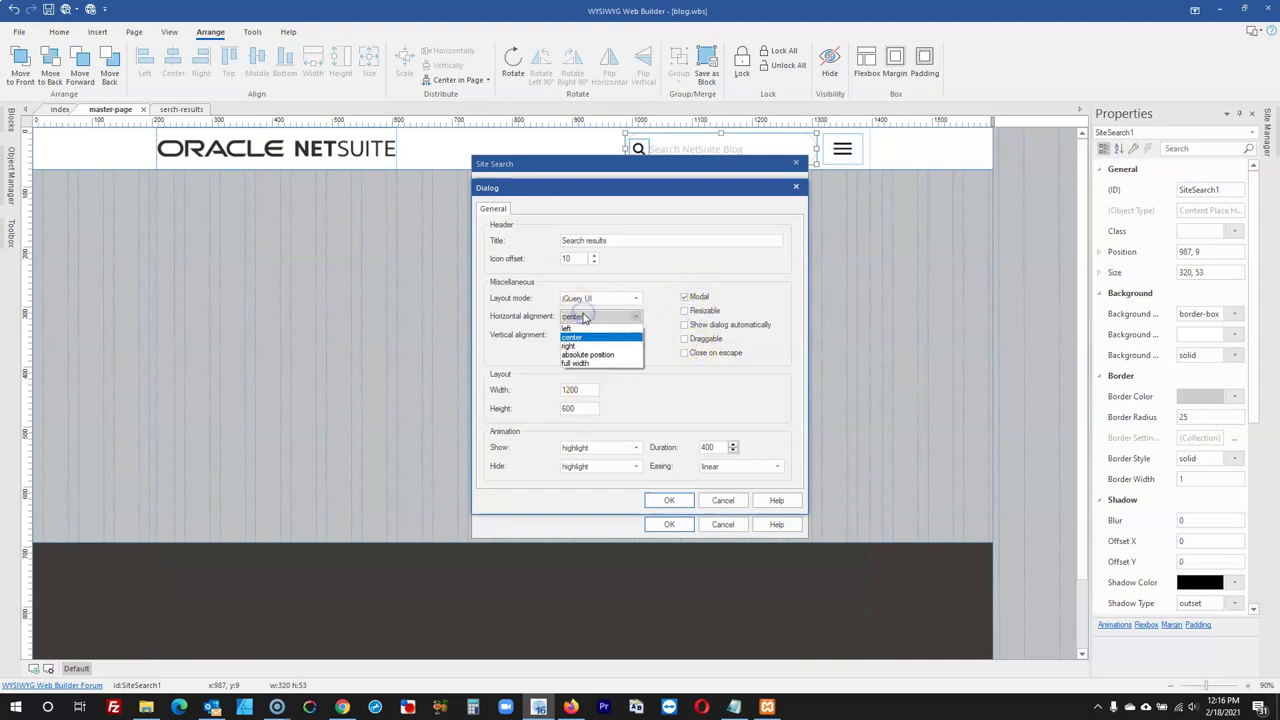
left_click(580, 363)
left_click(590, 335)
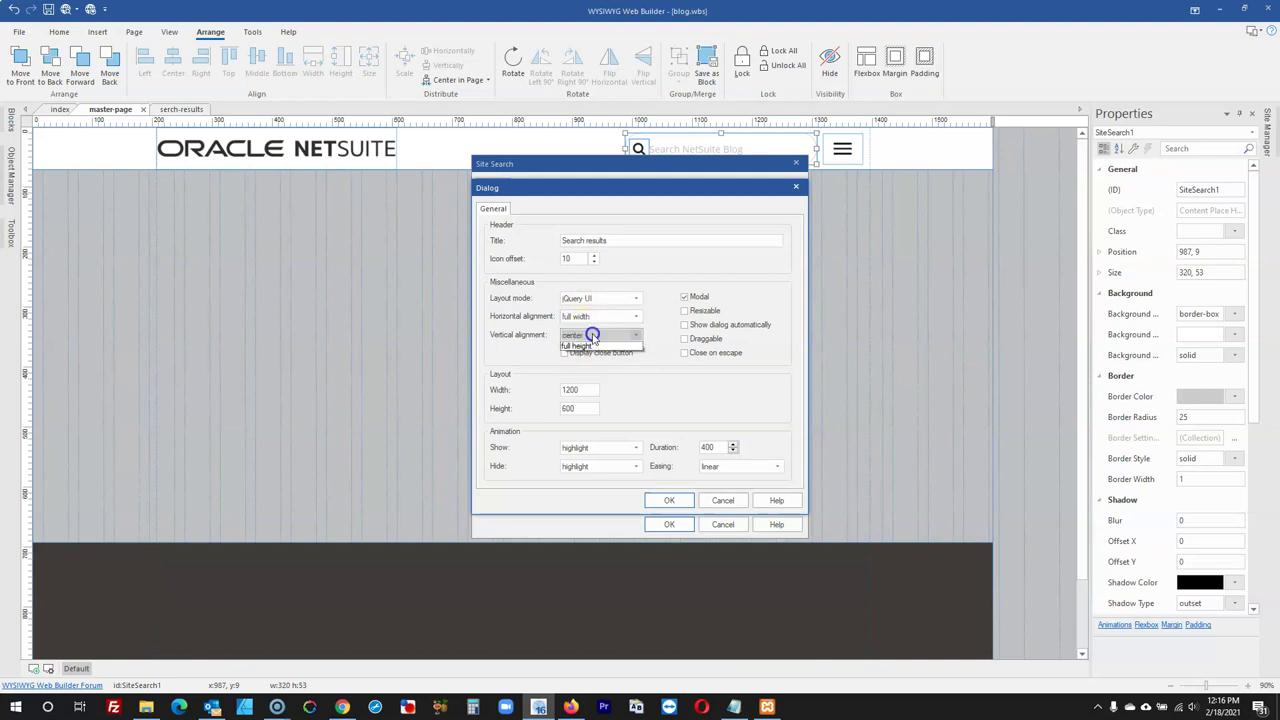
left_click(671, 379)
left_click(669, 500)
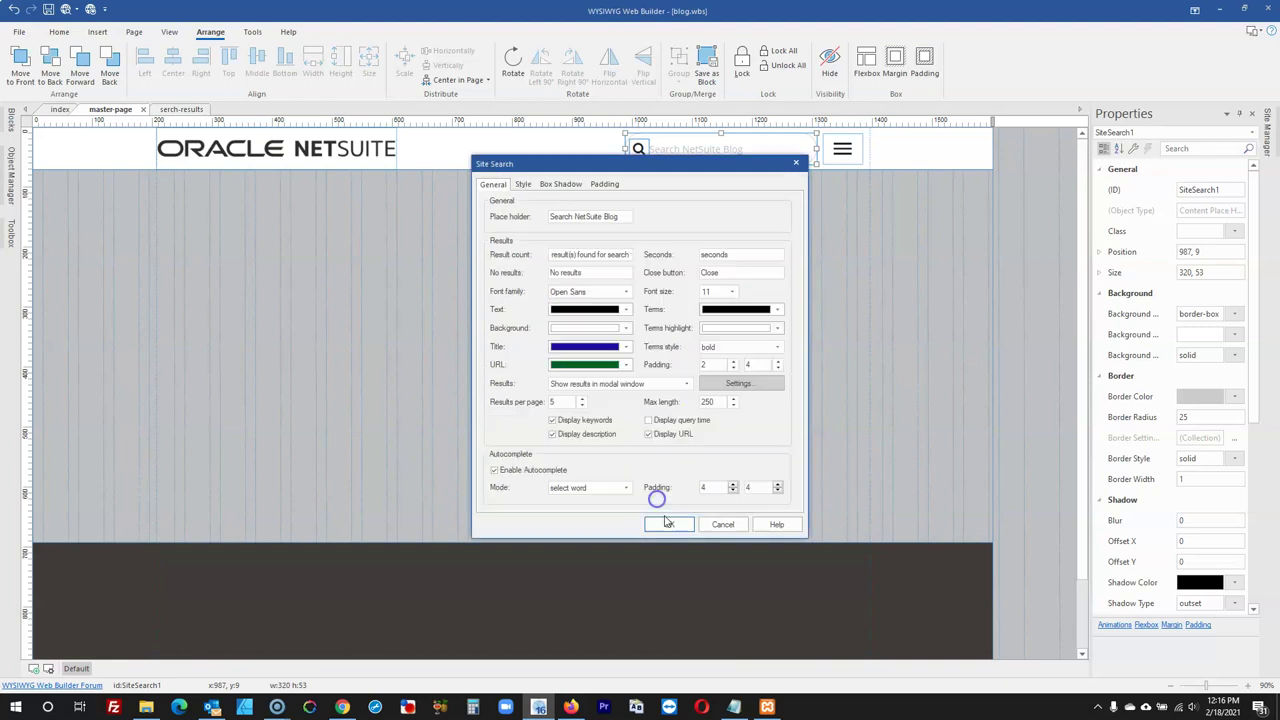
left_click(669, 524)
Publish the entire web site, reload localhost/test-site/ in the browser, and run the ppp search
left_click(90, 11)
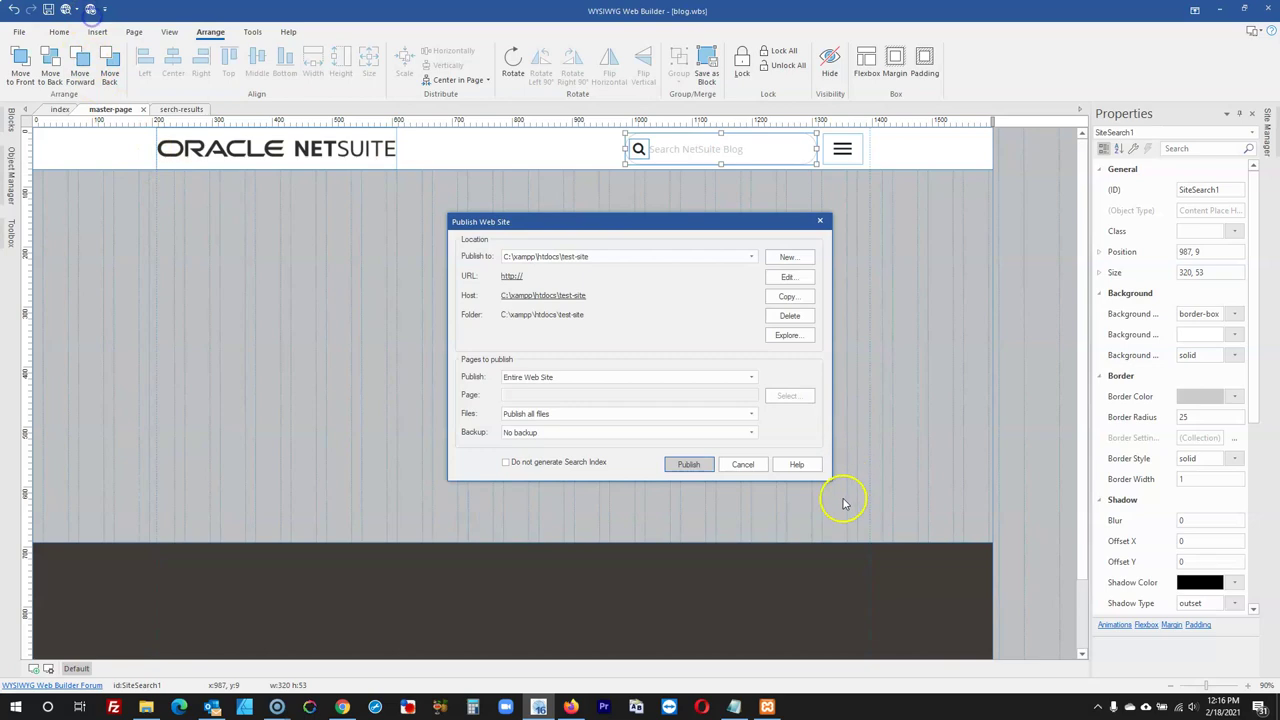
left_click(688, 464)
left_click(570, 707)
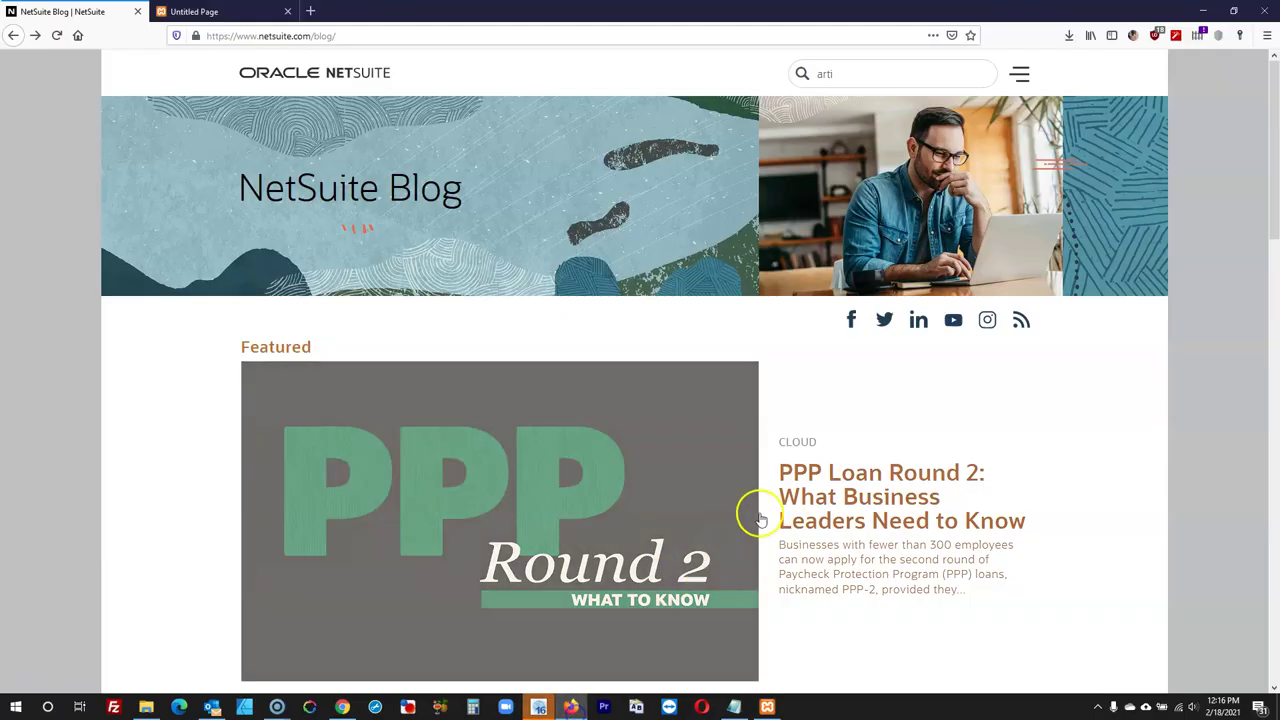
left_click(57, 35)
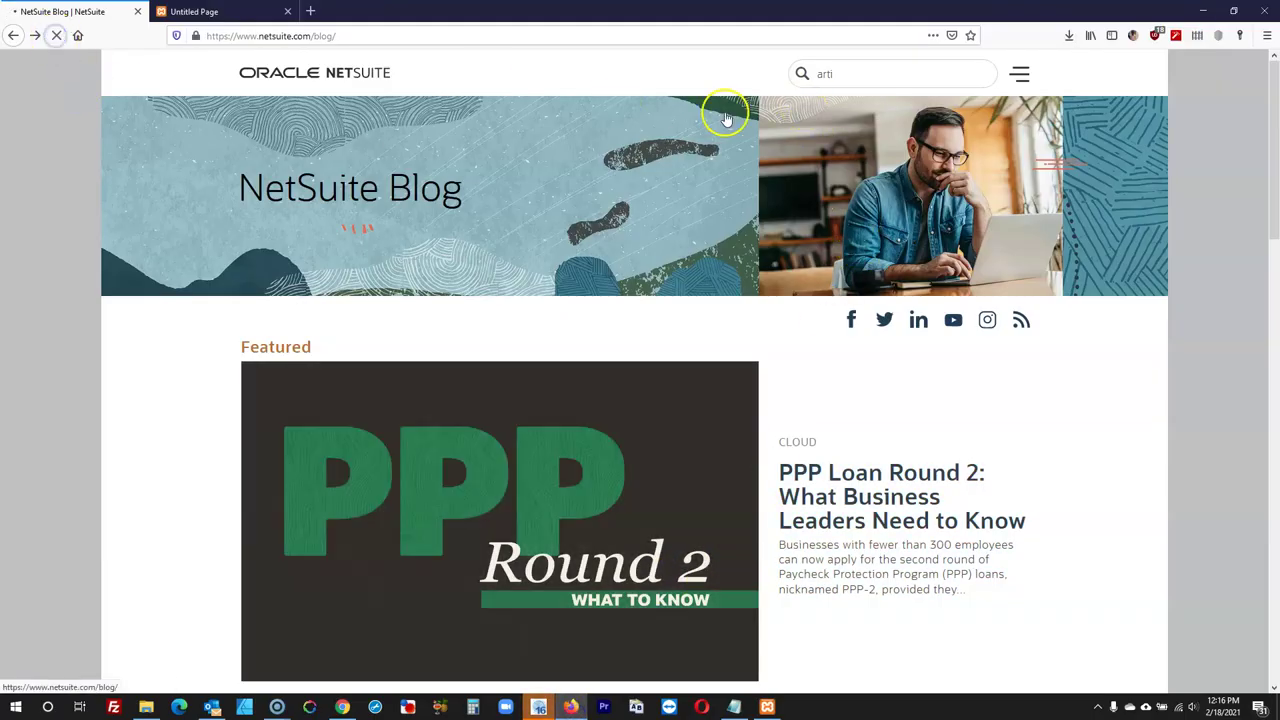
left_click(181, 14)
left_click(825, 82)
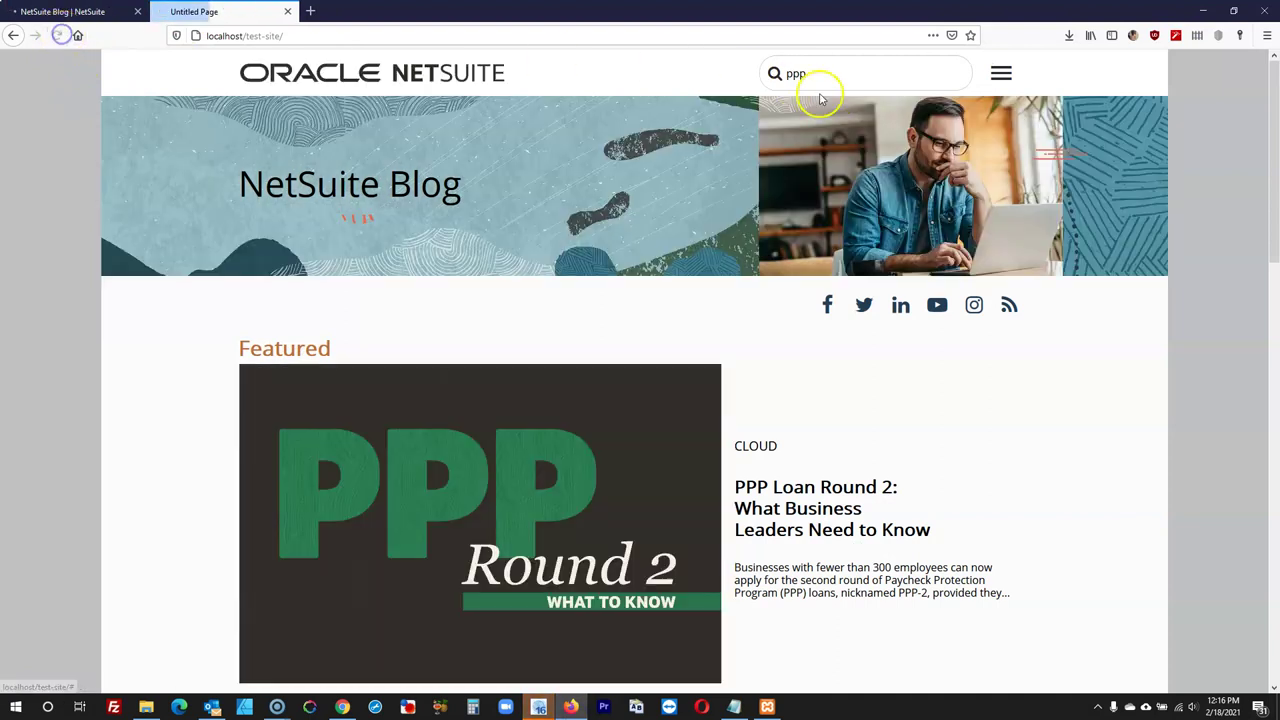
key("Return")
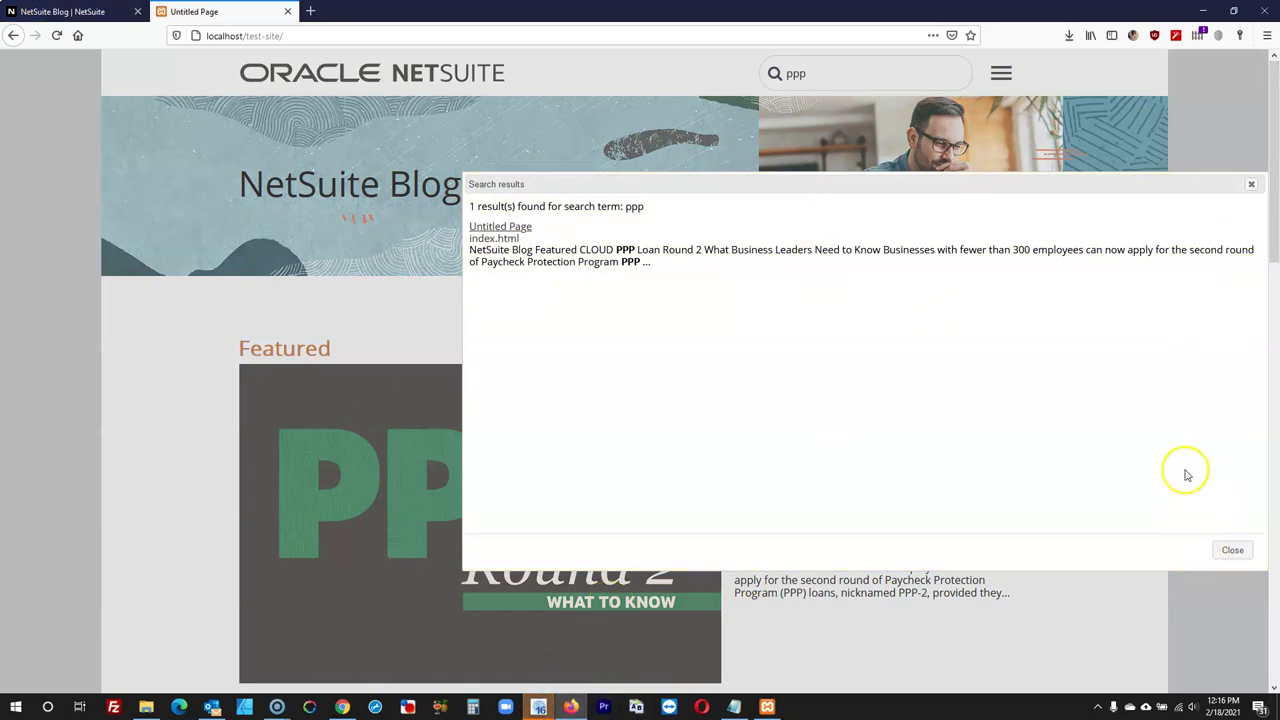
Return to WYSIWYG Web Builder and set the search results dialog's vertical alignment to full height
left_click(540, 708)
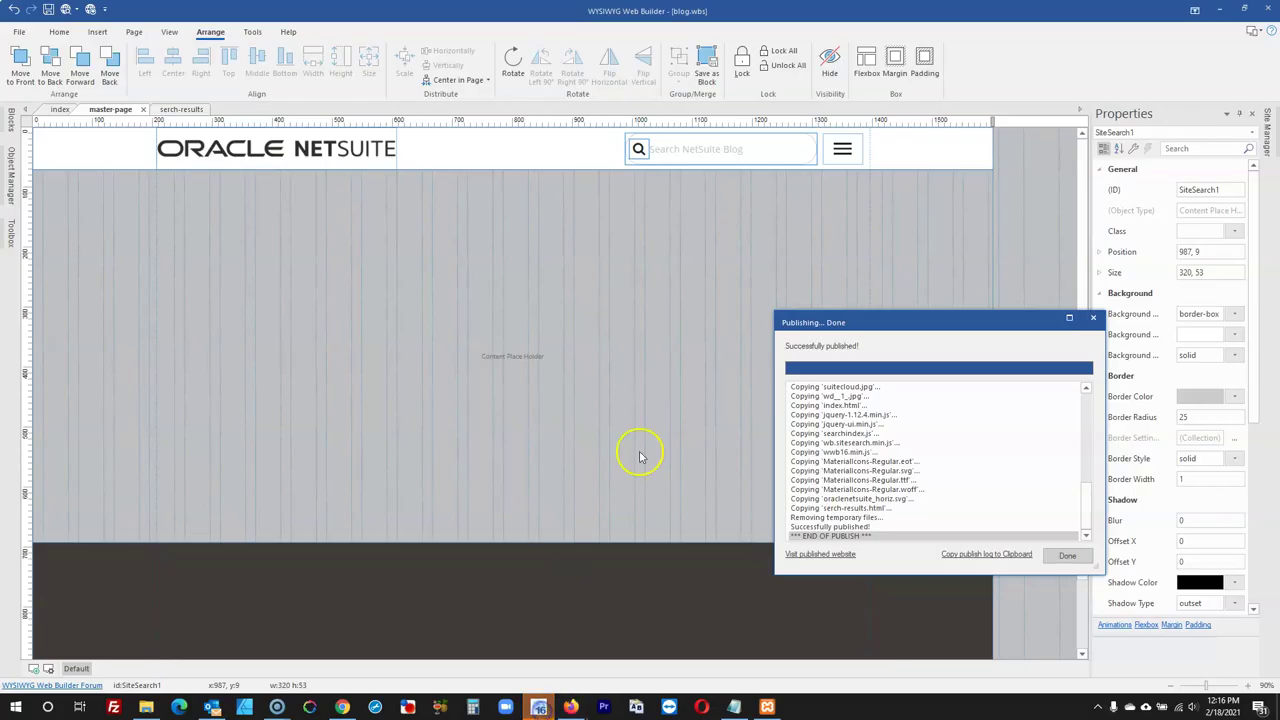
left_click(1068, 556)
double_click(789, 157)
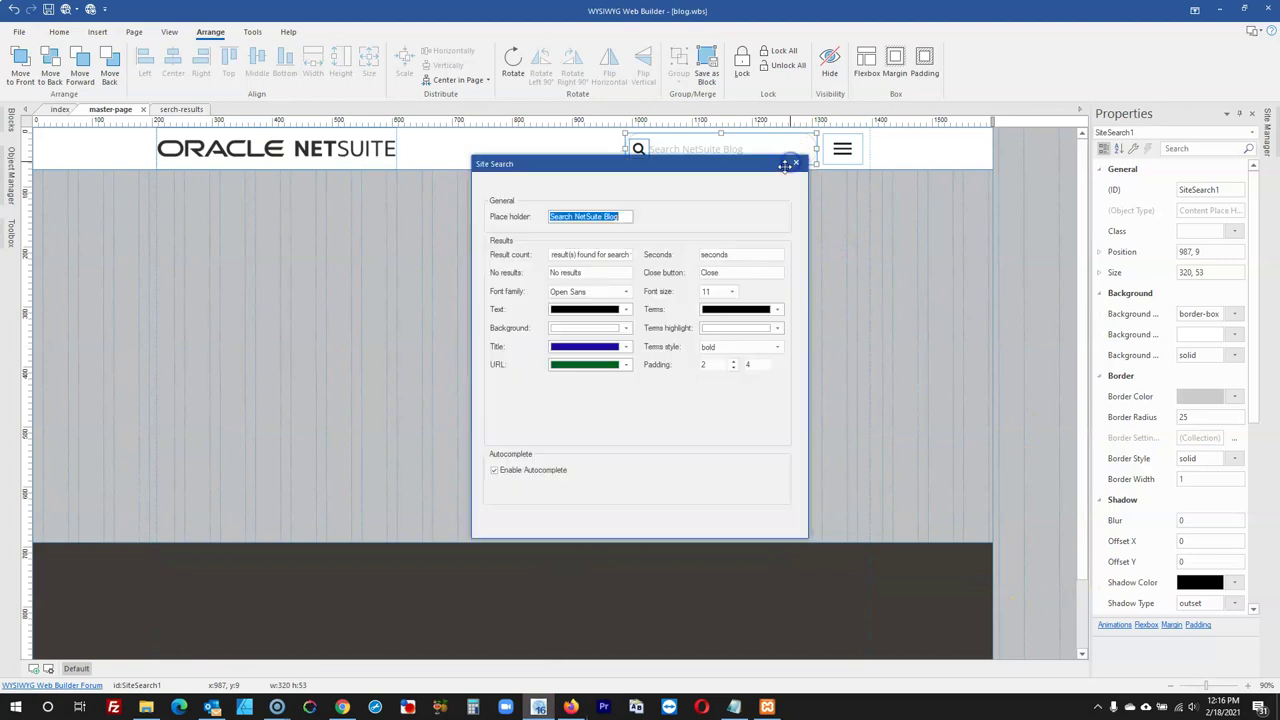
left_click(722, 385)
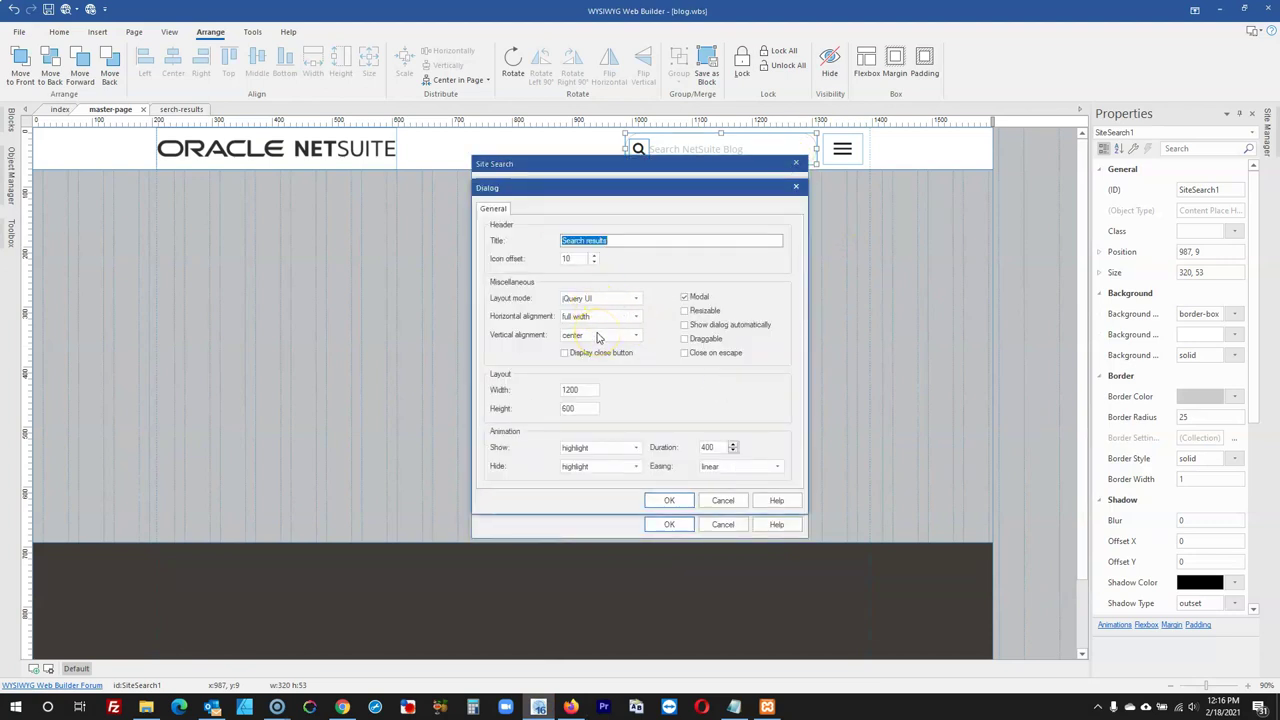
left_click(597, 337)
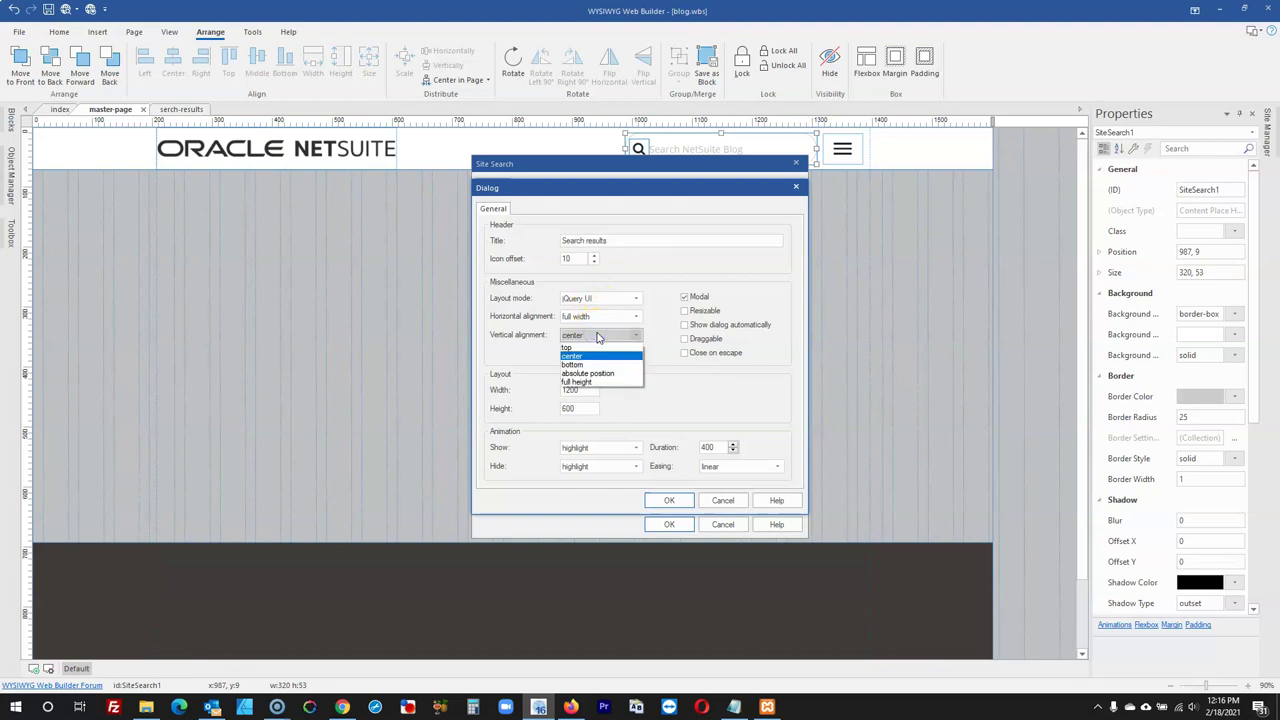
left_click(592, 383)
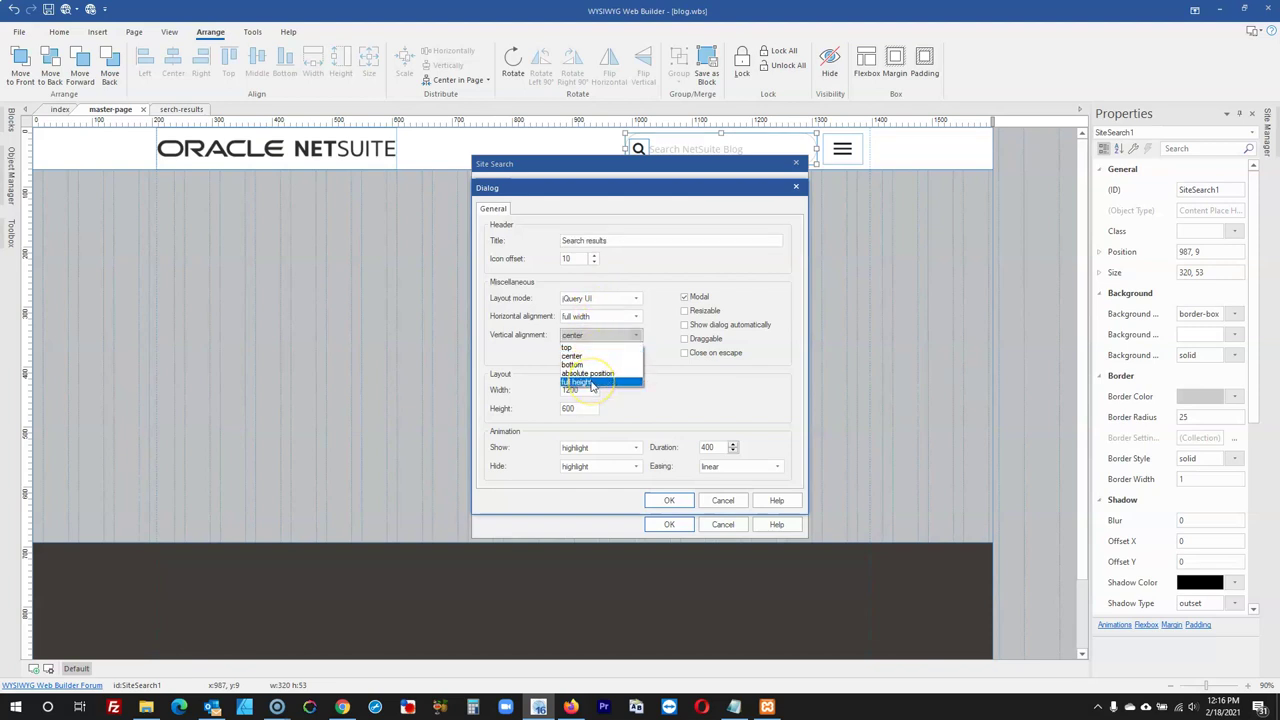
left_click(591, 383)
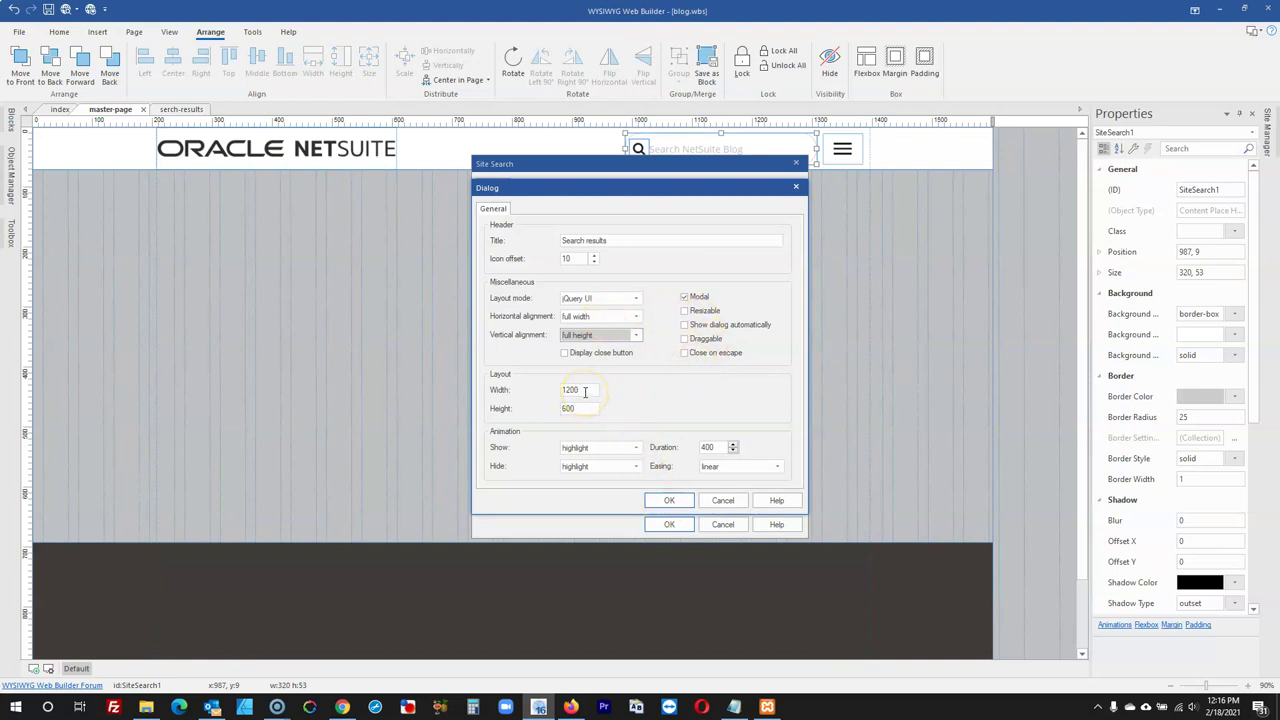
Set the results dialog's width to 1600 with its close button displayed, apply the settings, and republish the site
left_click_drag(585, 391, 543, 389)
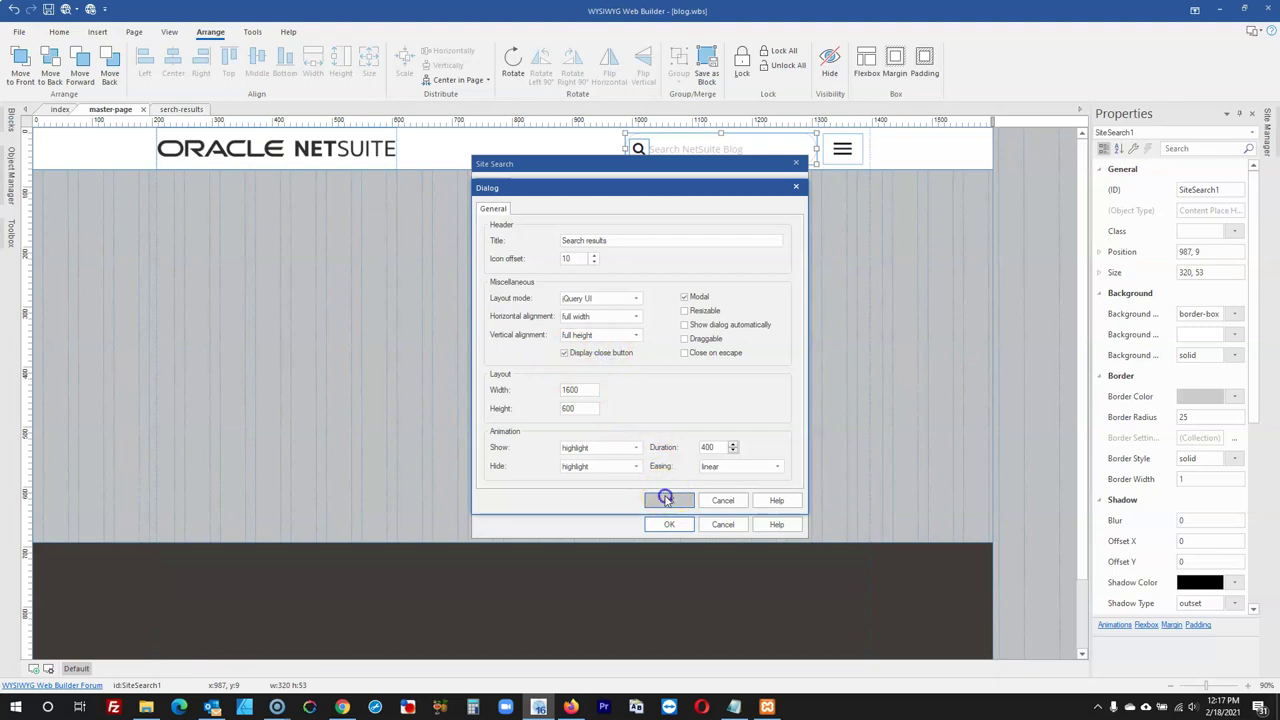
left_click(667, 500)
left_click(669, 524)
left_click(89, 9)
left_click(708, 472)
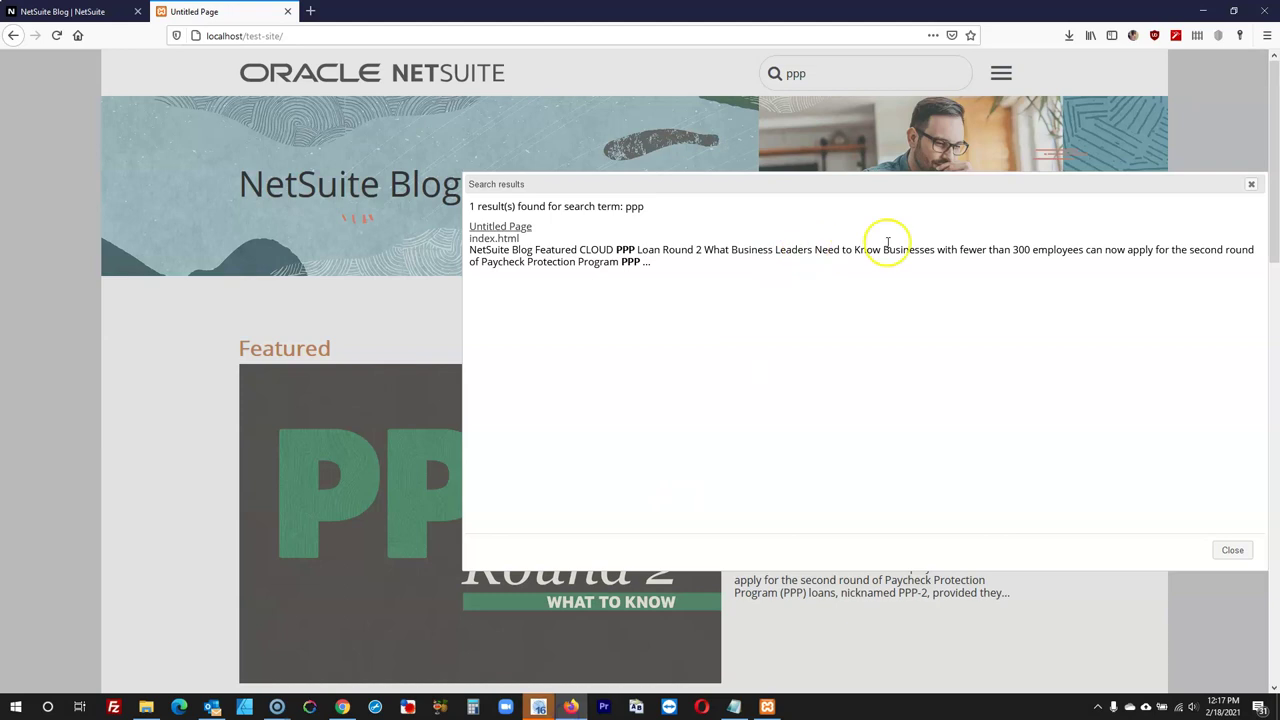
Close the old results dialog, rerun the ppp search on the updated page, and check the dialog's placement
left_click(1245, 187)
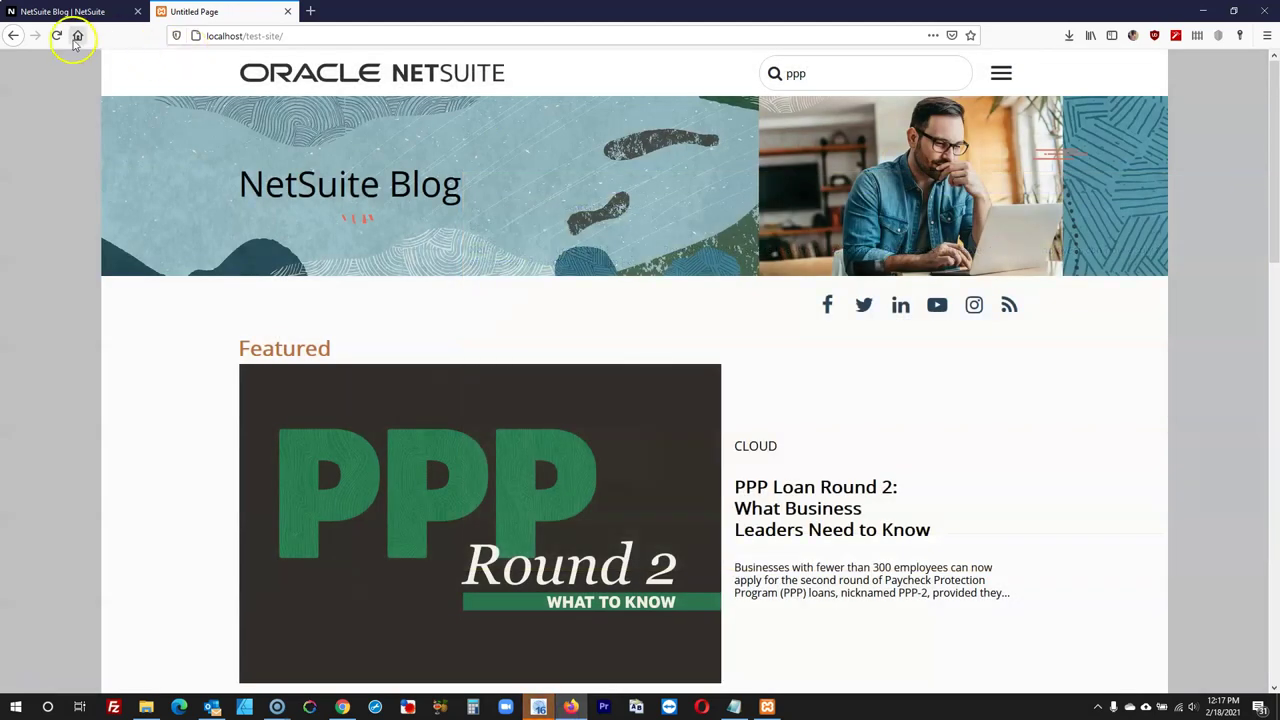
key("Return")
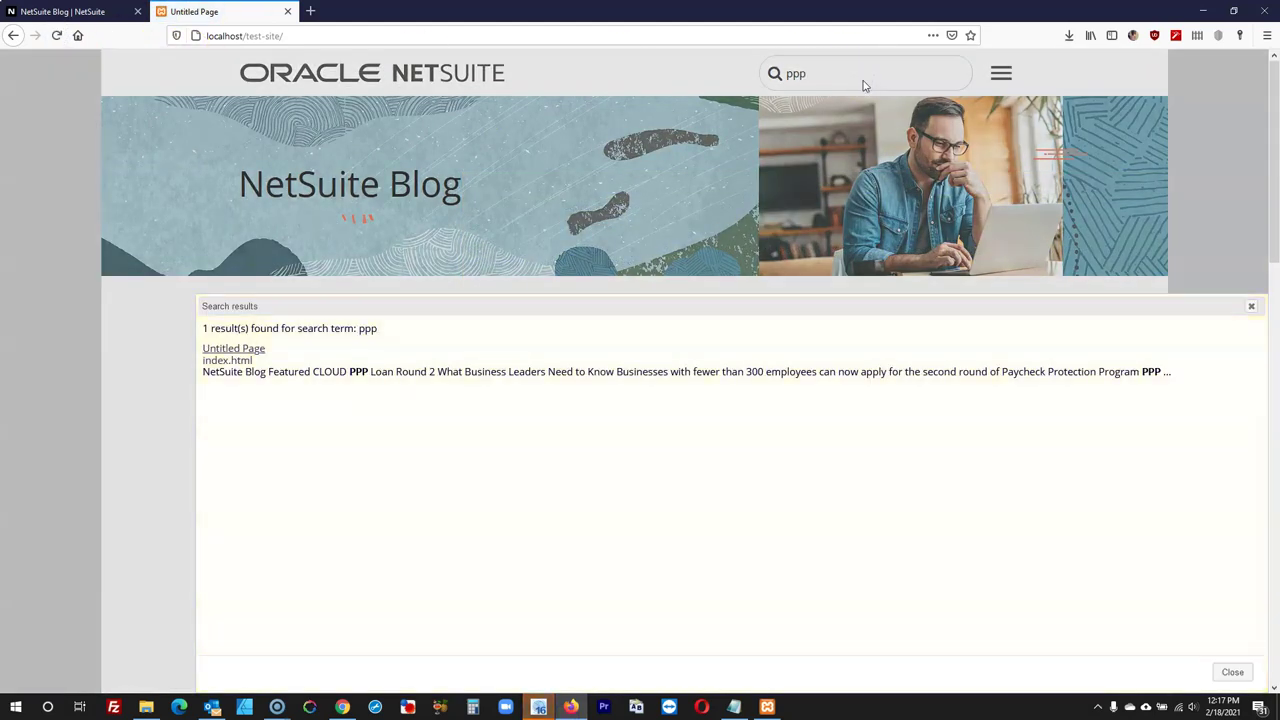
scroll(686, 377, "down", 3)
scroll(686, 377, "up", 3)
scroll(686, 377, "down", 5)
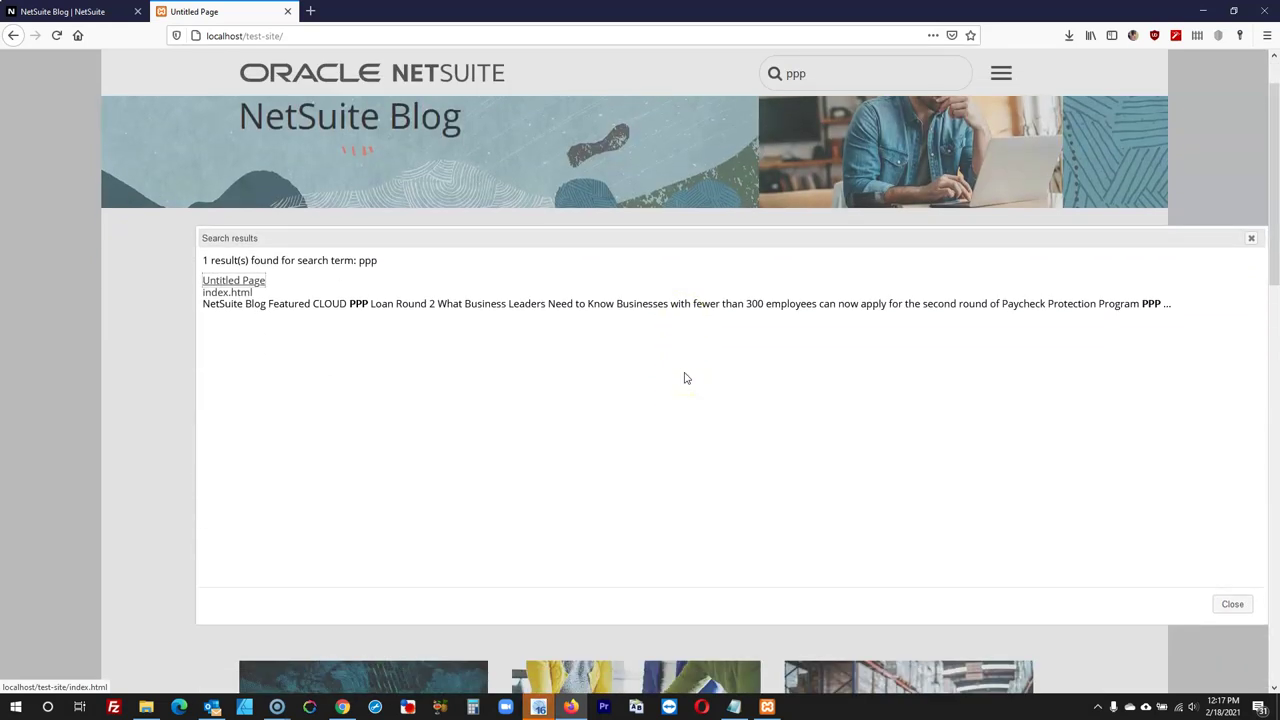
scroll(686, 380, "up", 5)
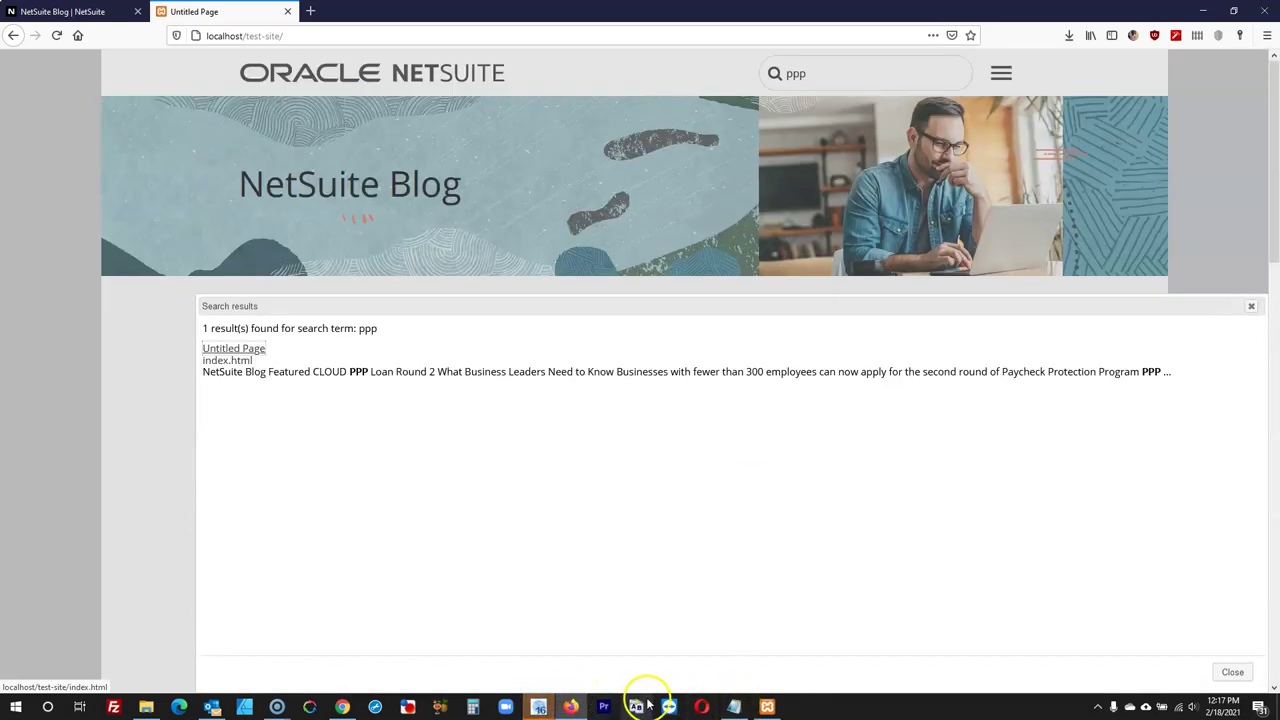
Return to WYSIWYG Web Builder and switch the search results dialog's layout mode to Bootstrap
left_click(539, 707)
left_click(1062, 556)
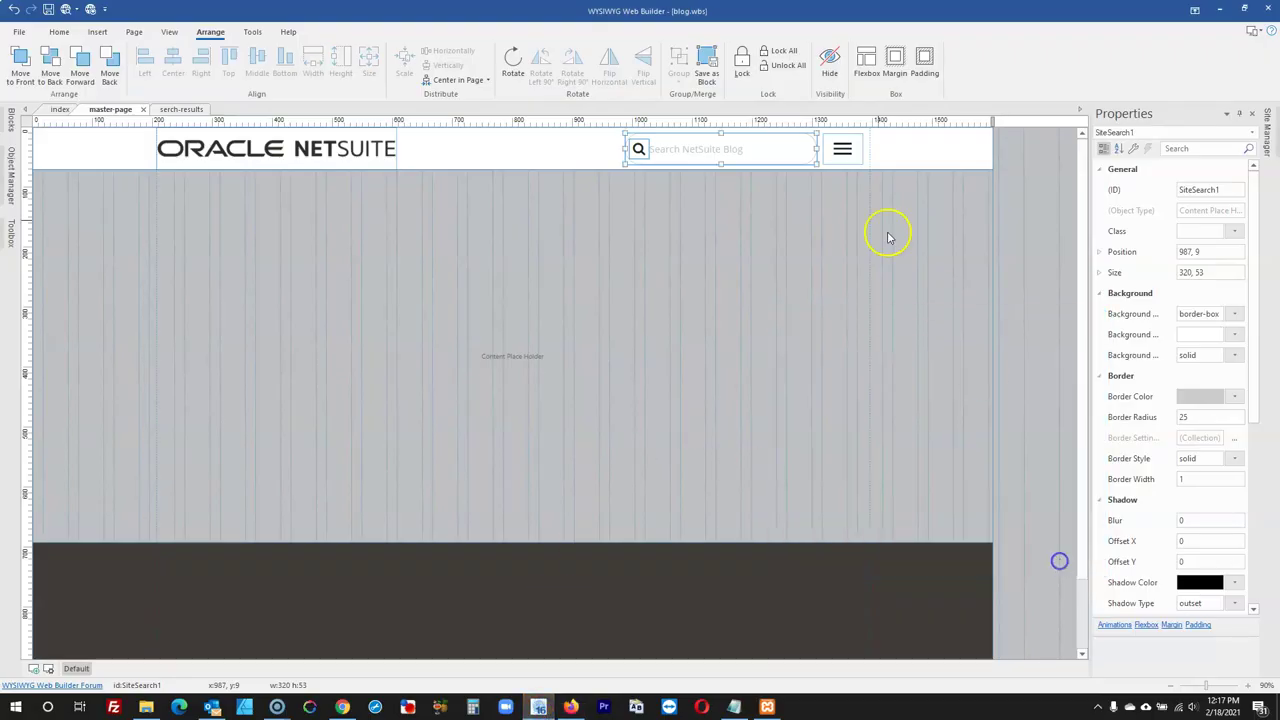
double_click(790, 149)
left_click(738, 383)
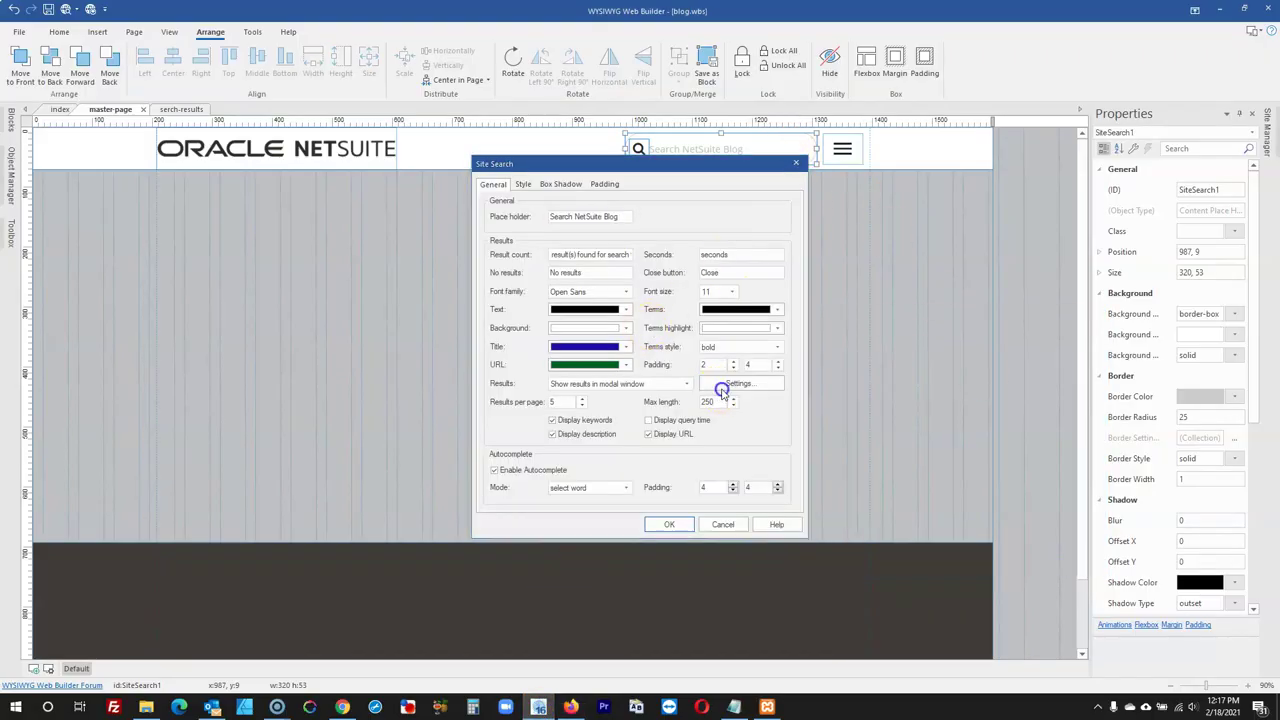
left_click(613, 318)
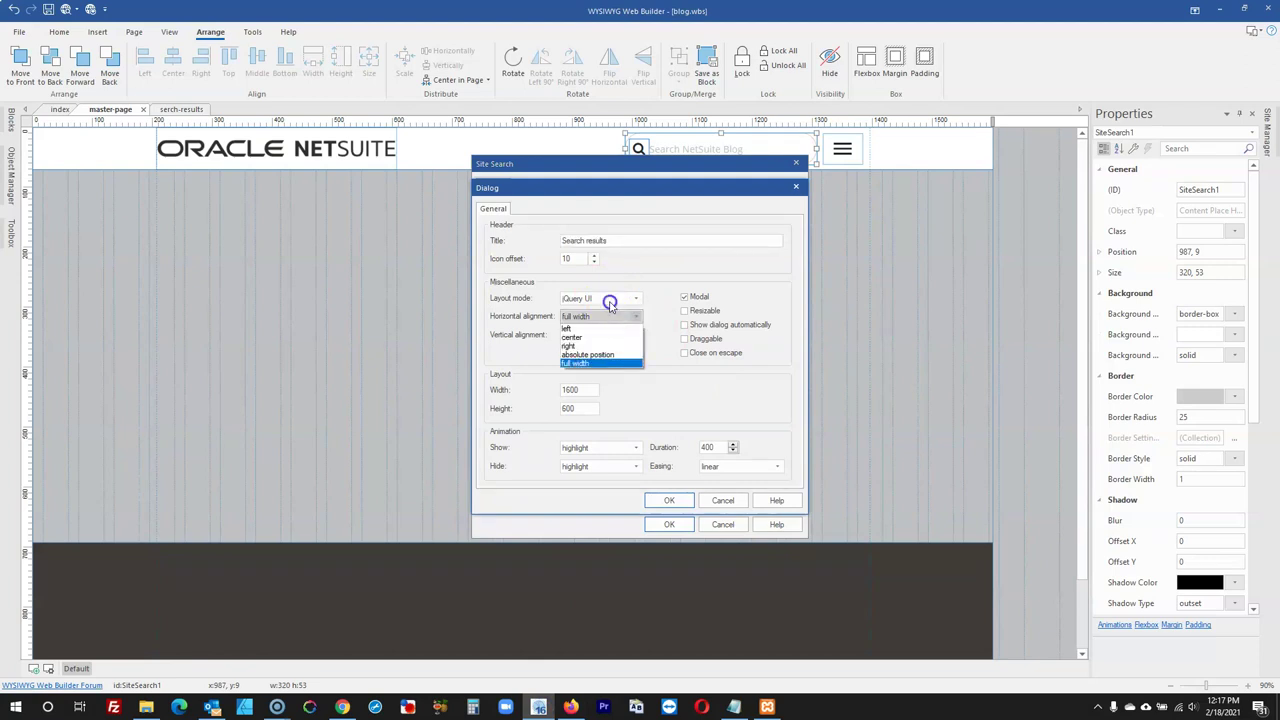
left_click(606, 298)
left_click(607, 318)
Set the results dialog's horizontal and vertical alignment to center and apply the site search settings
left_click(611, 318)
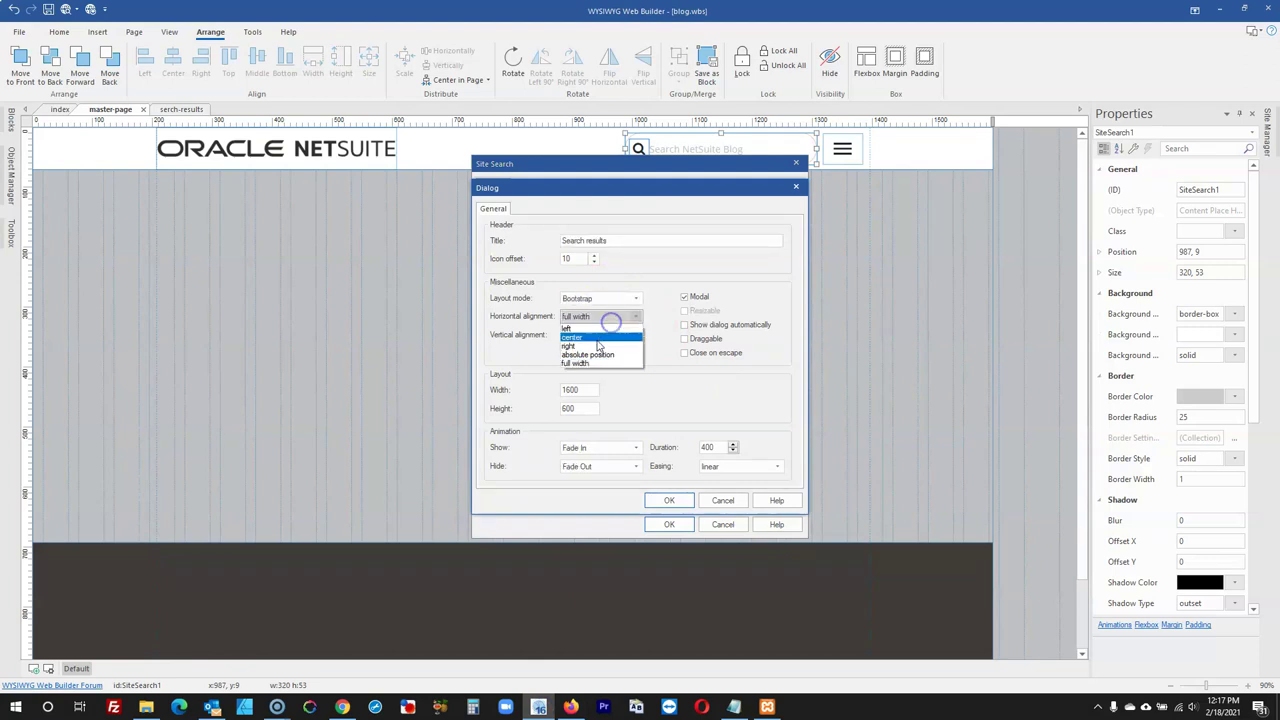
left_click(611, 326)
left_click(600, 335)
left_click(596, 358)
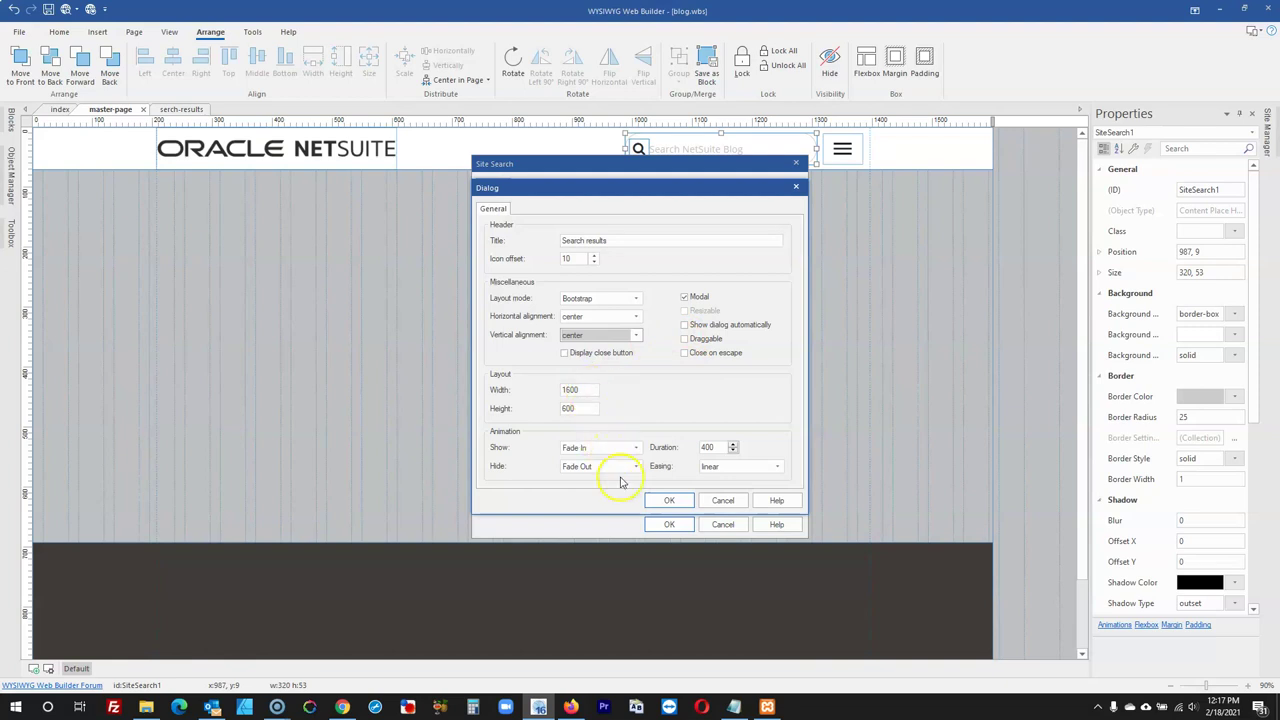
left_click(666, 500)
left_click(664, 524)
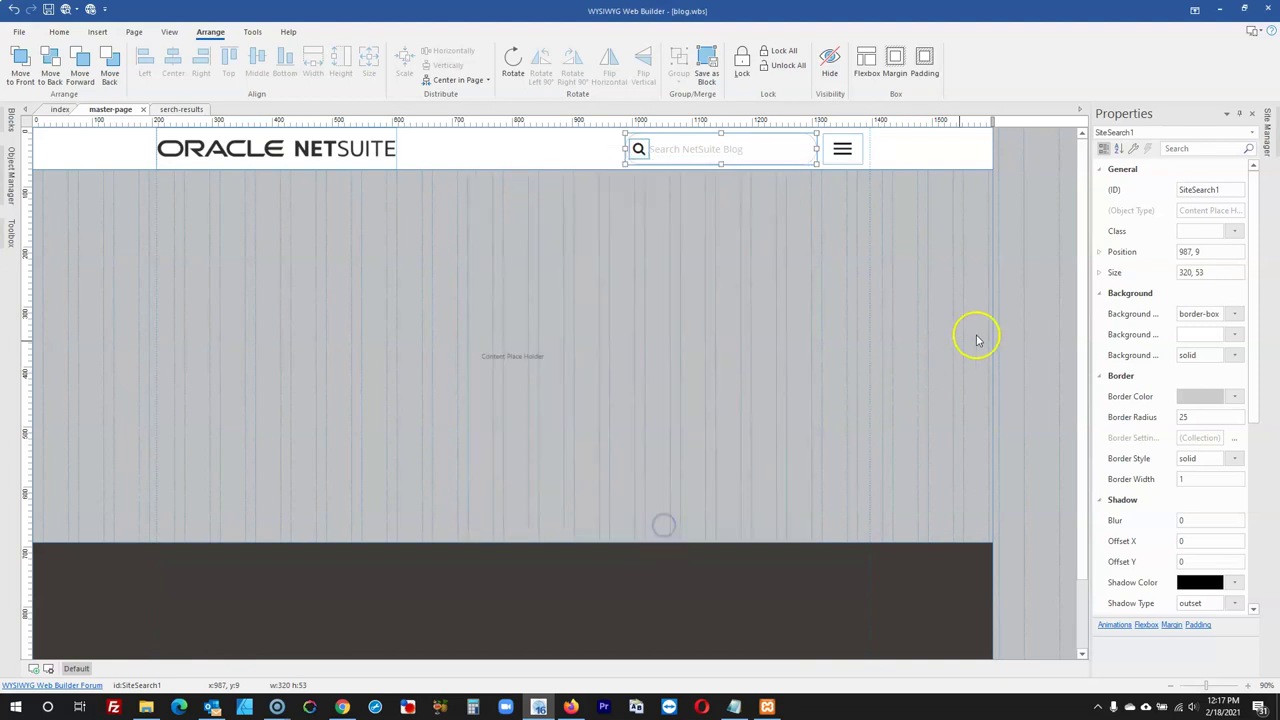
Look over the master page down to its footer, and view the article cards on the index page
left_click(1037, 308)
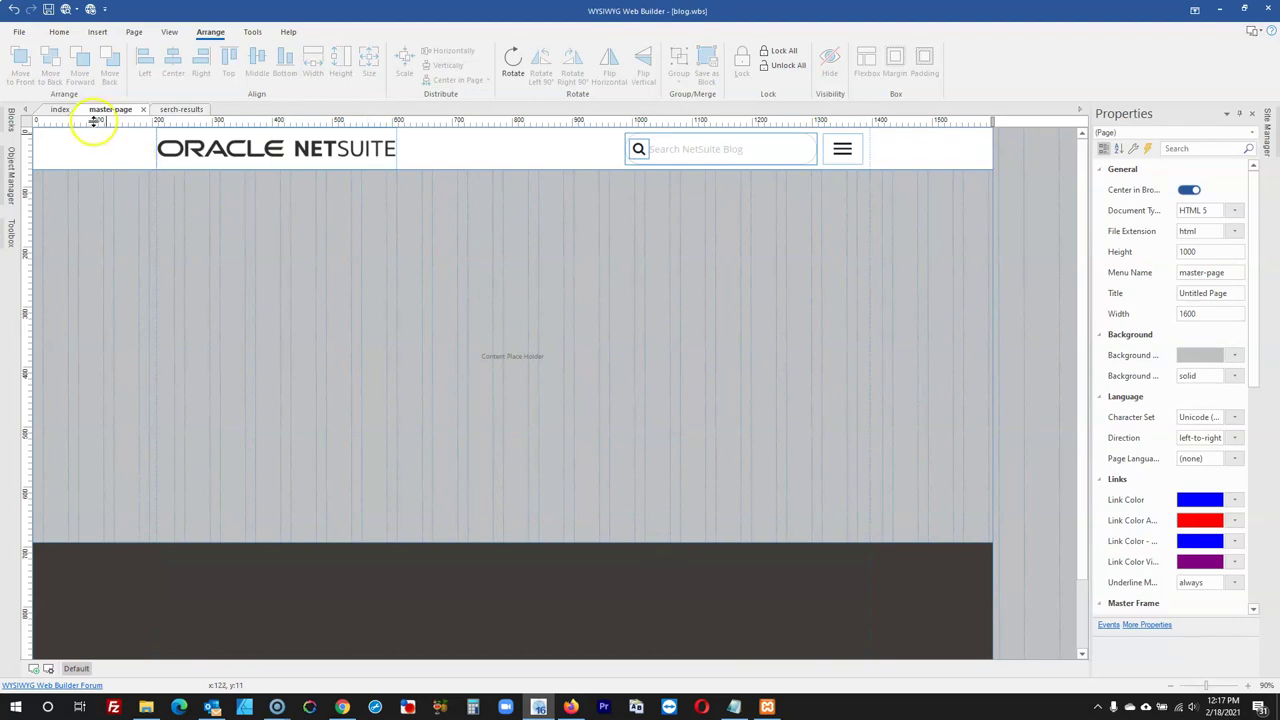
scroll(300, 447, "down", 2)
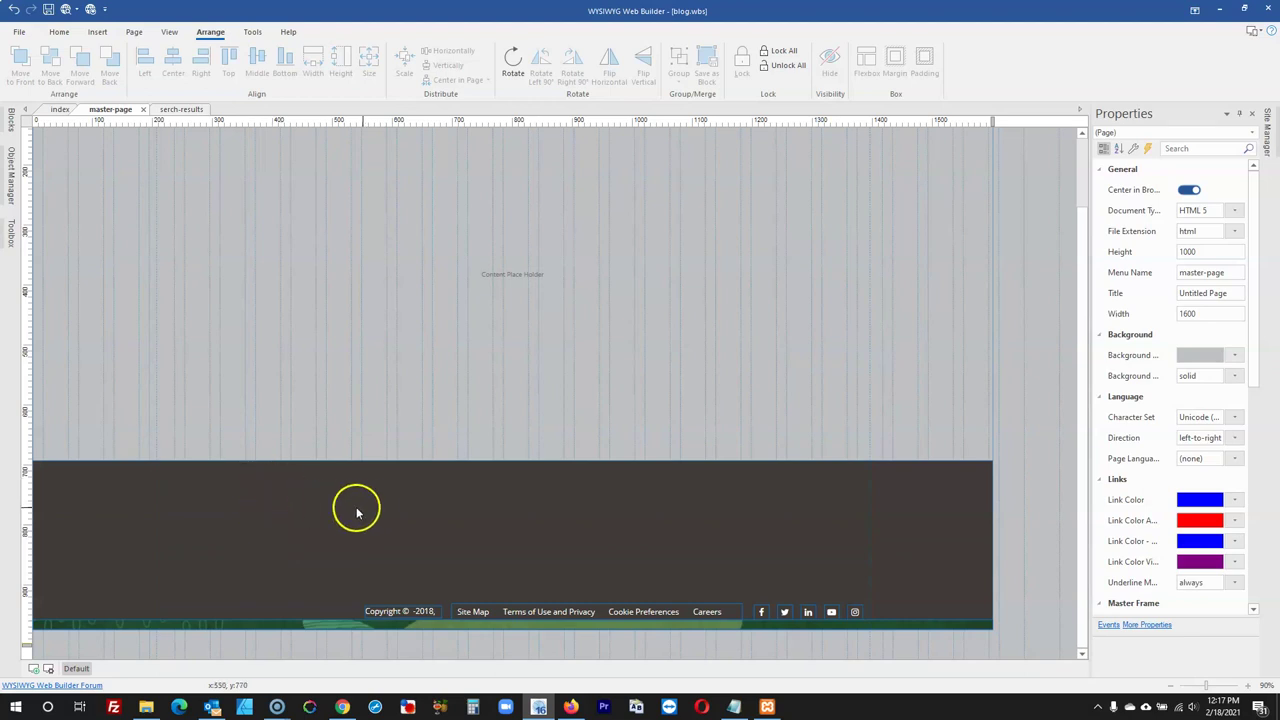
scroll(349, 520, "up", 1)
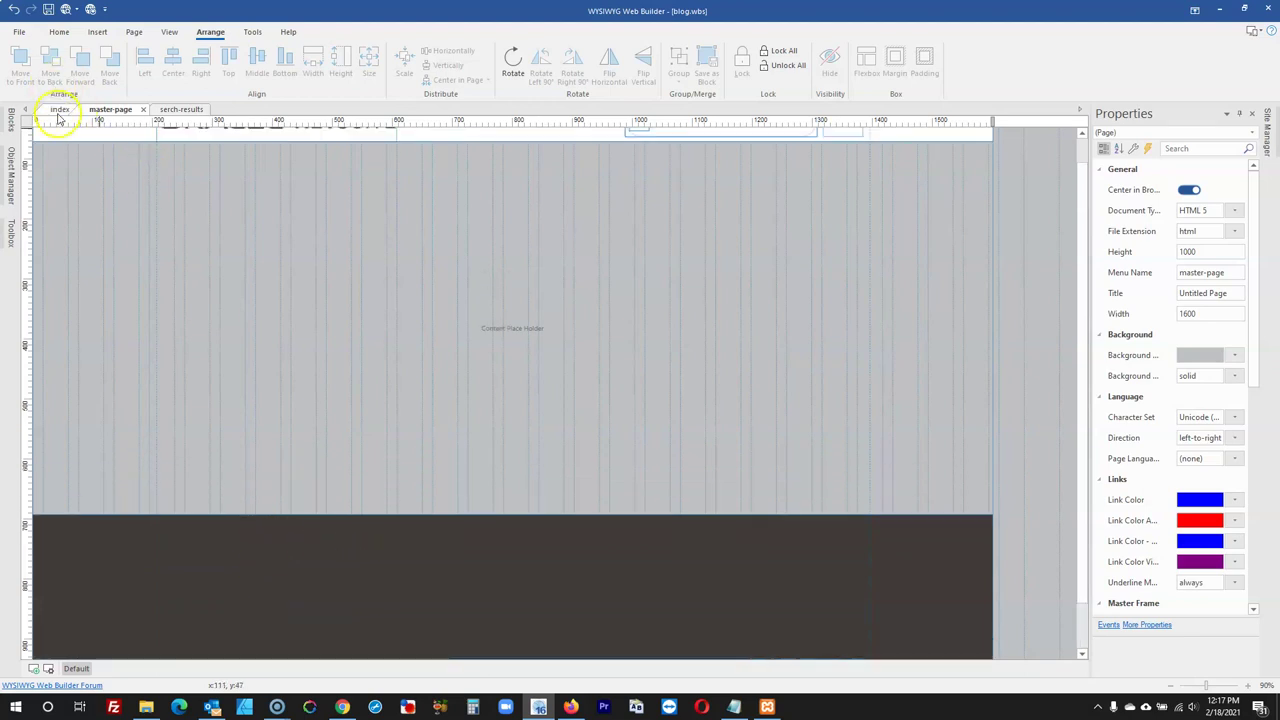
left_click(60, 110)
scroll(714, 334, "down", 5)
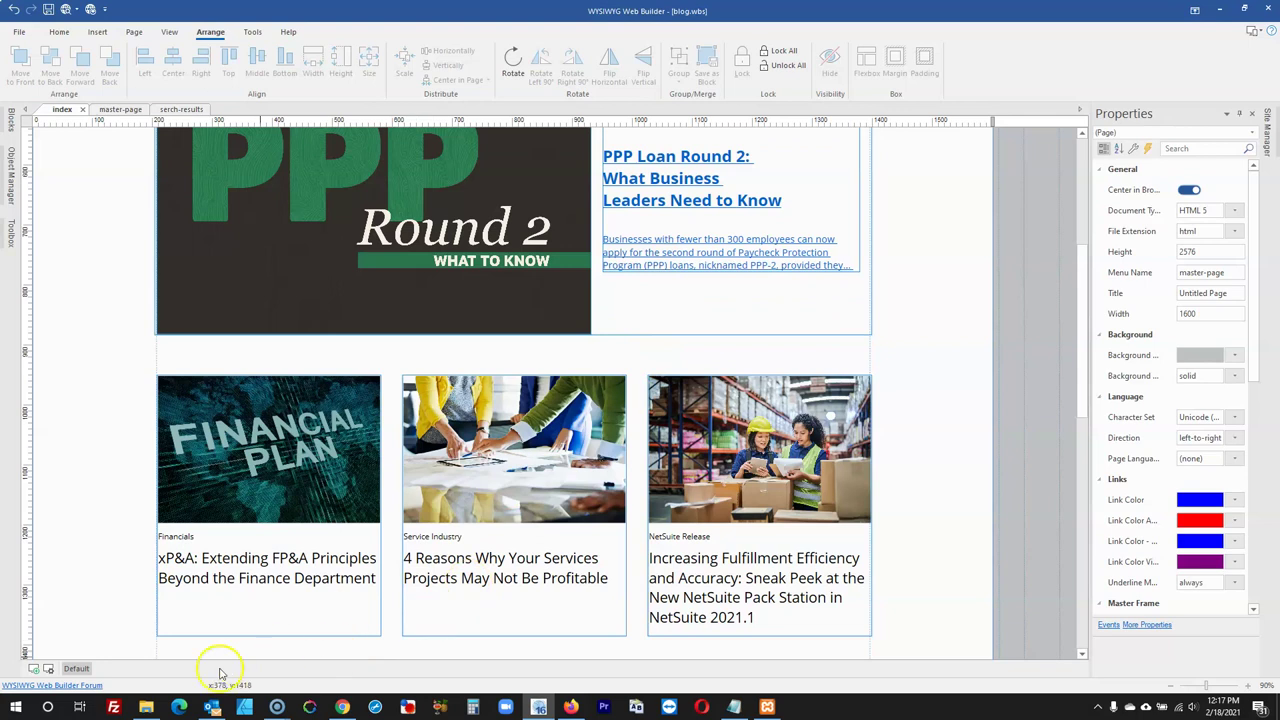
Close the local test page in the browser and look over the live NetSuite blog down to its pagination and footer
left_click(119, 109)
scroll(380, 360, "down", 1)
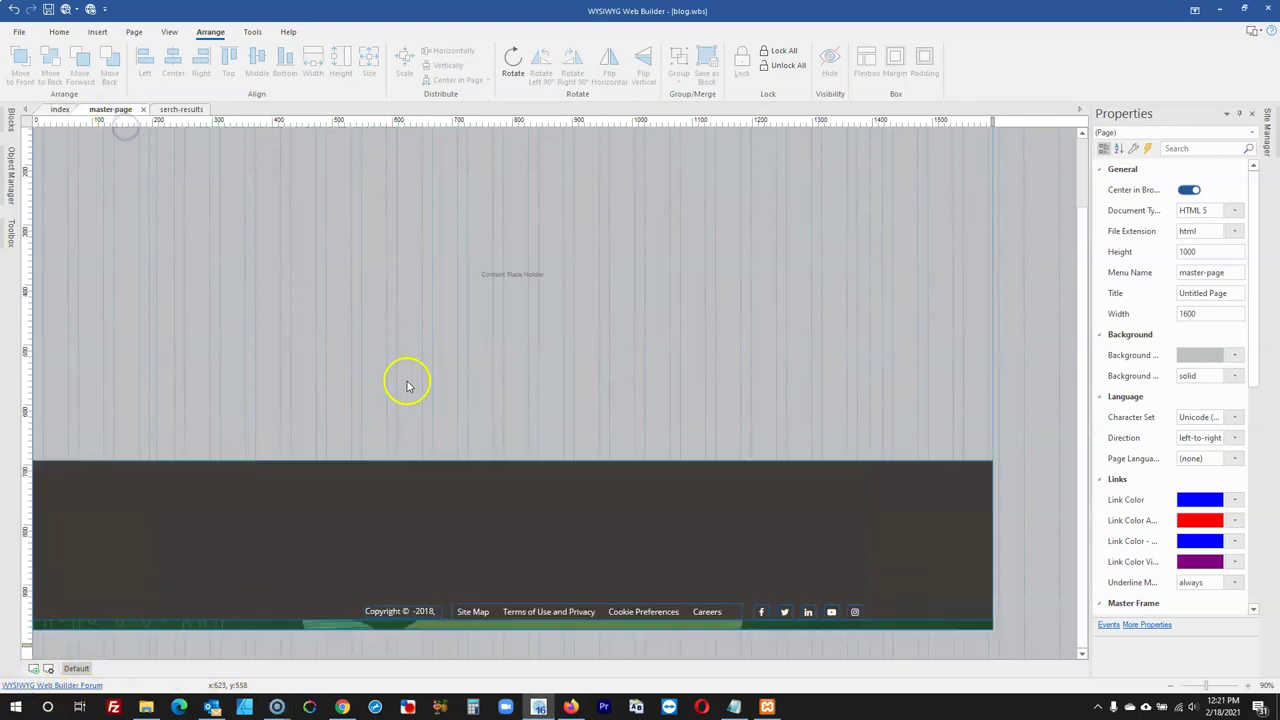
left_click(568, 697)
scroll(400, 442, "down", 3)
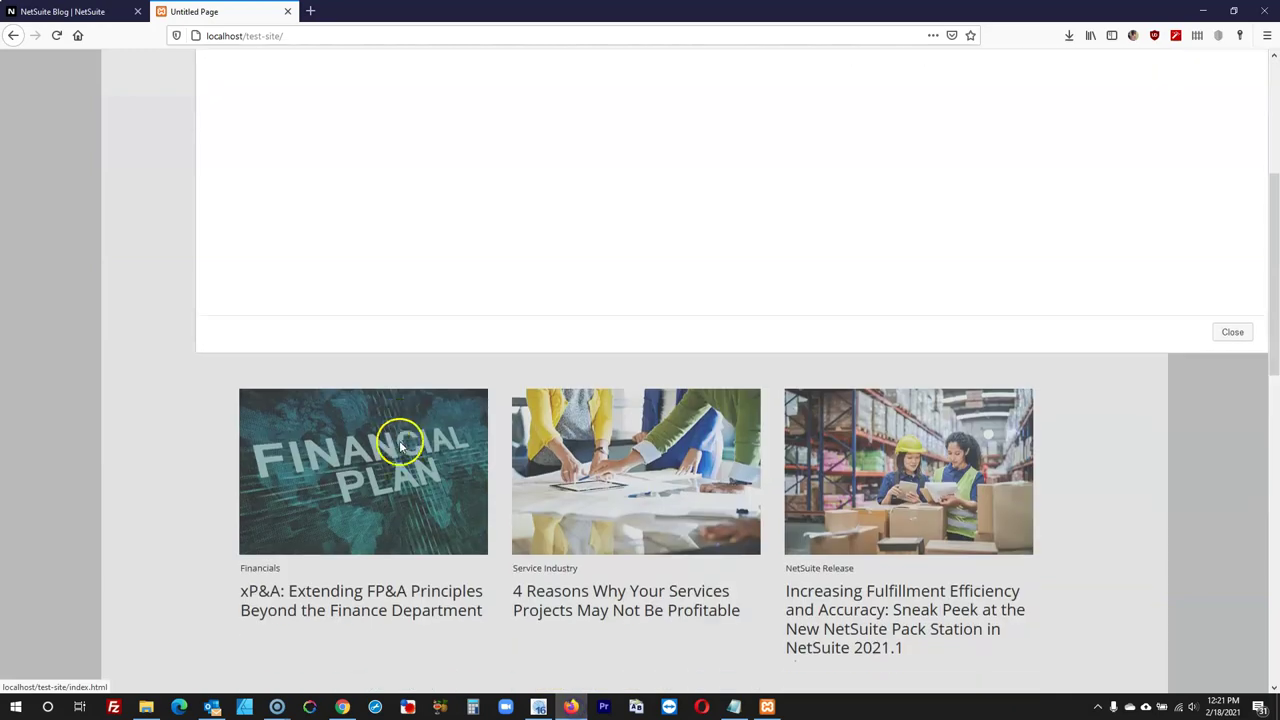
left_click(284, 12)
scroll(306, 306, "down", 15)
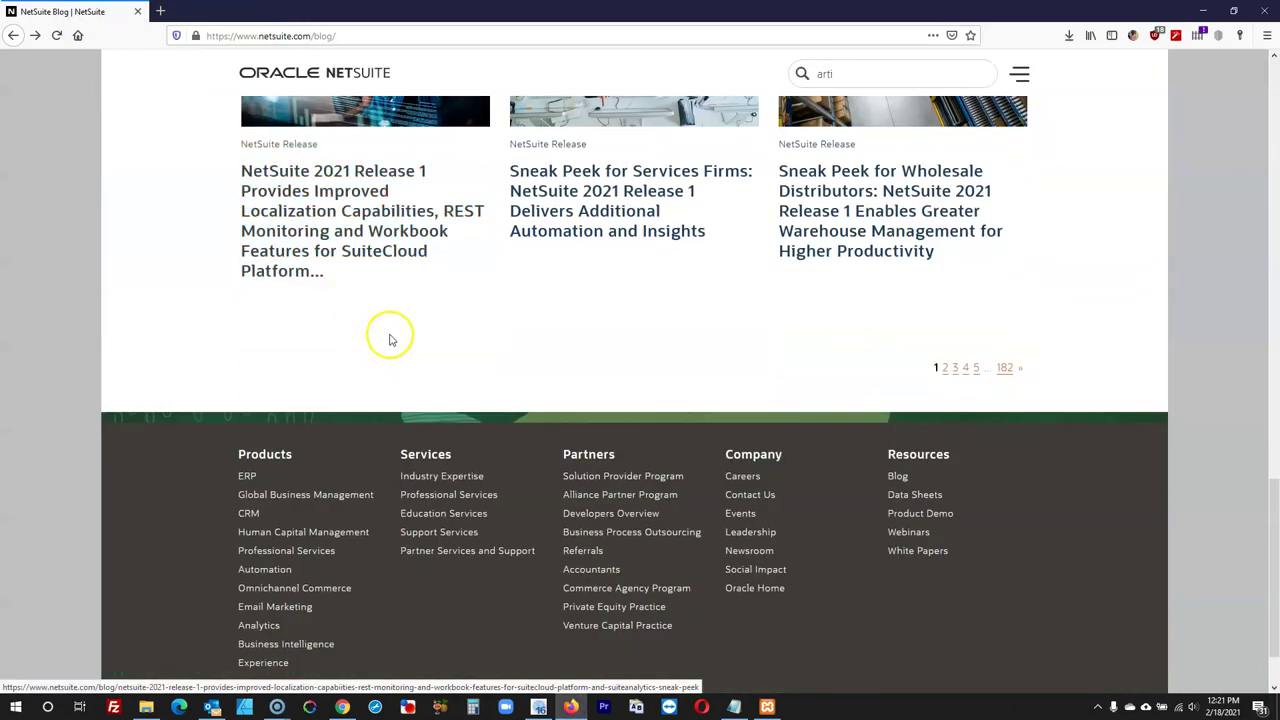
scroll(390, 340, "down", 2)
scroll(837, 263, "up", 5)
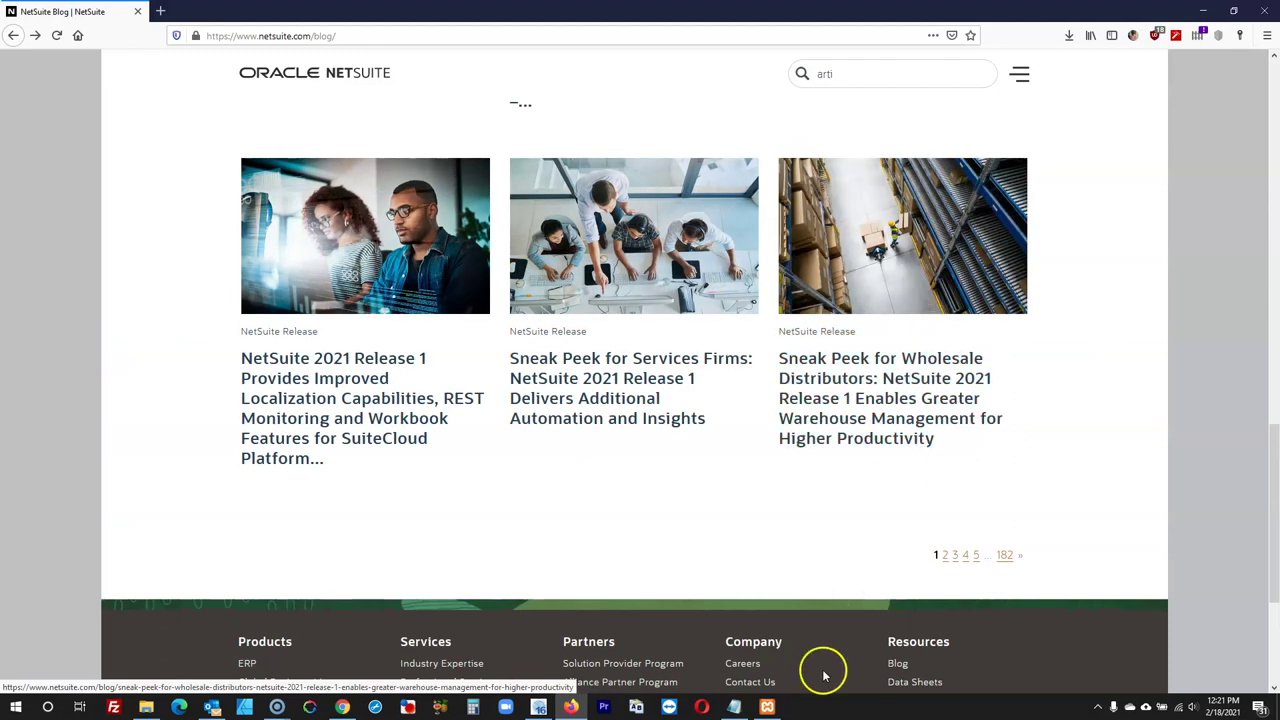
Return to WYSIWYG Web Builder and inspect the event and link settings of the Financial Plan card's image on the index page
left_click(538, 707)
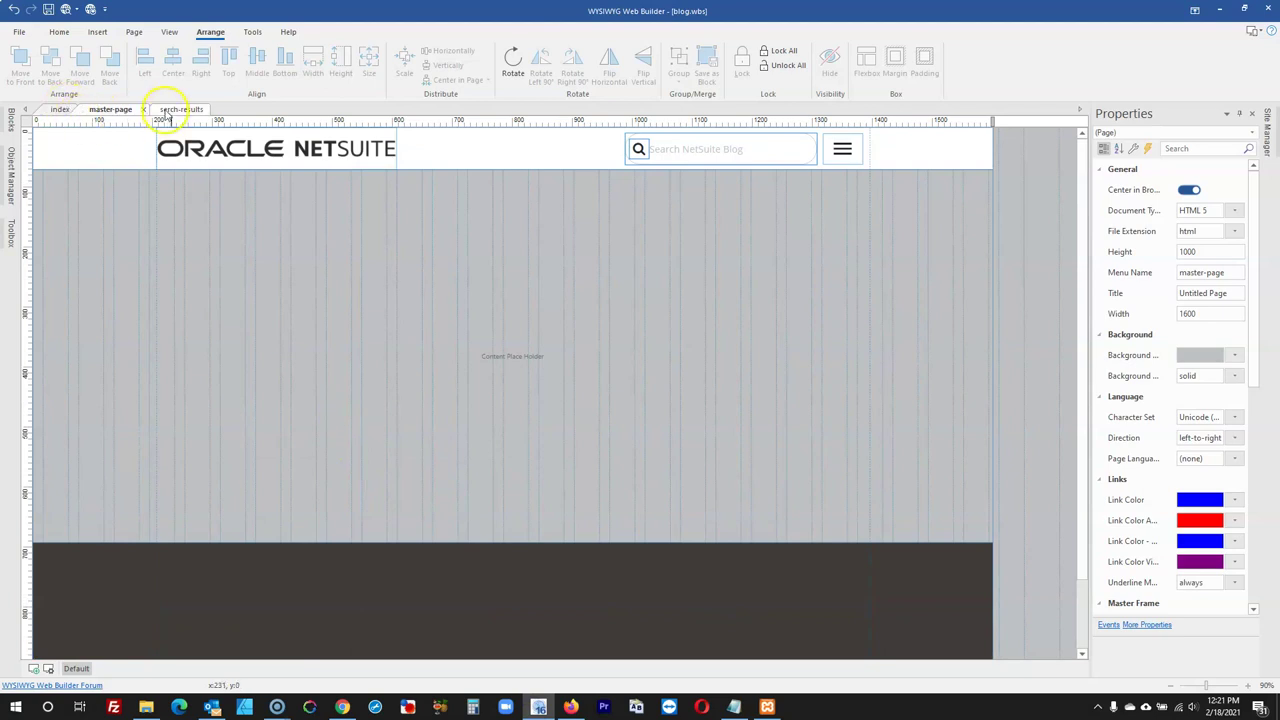
left_click(57, 110)
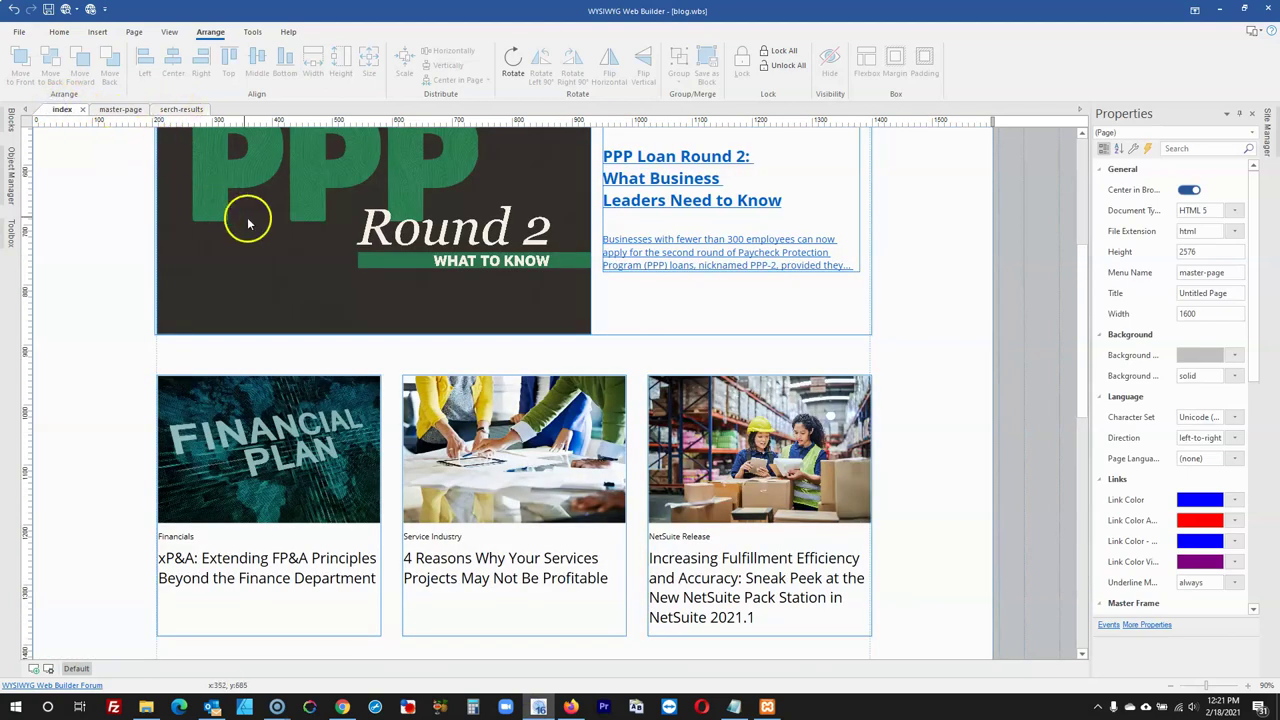
scroll(569, 272, "up", 2)
scroll(503, 360, "down", 1)
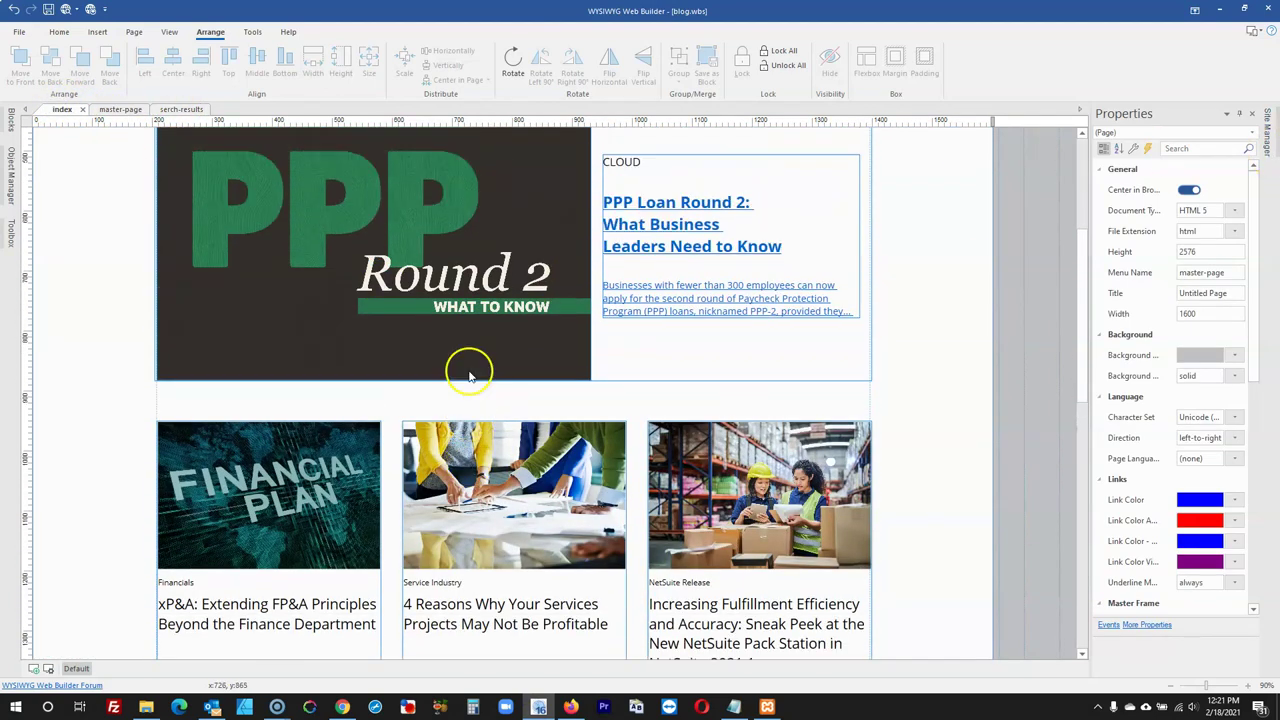
double_click(305, 470)
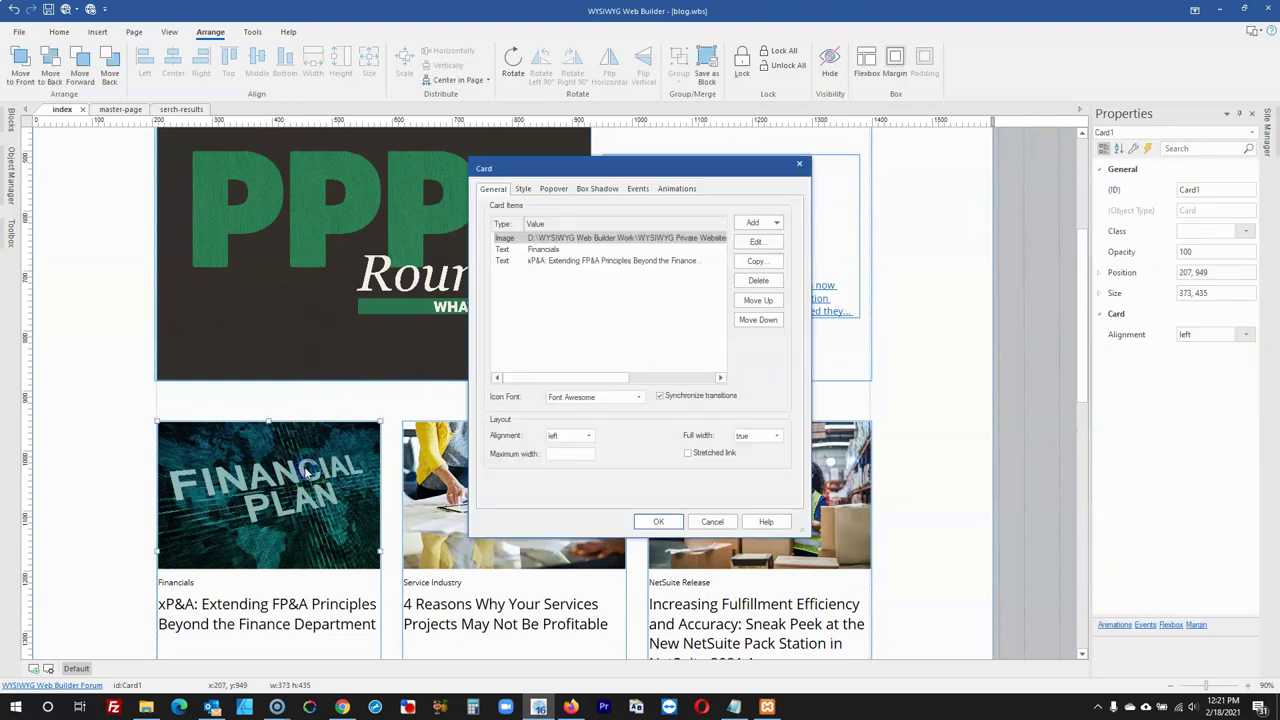
double_click(618, 247)
left_click(621, 214)
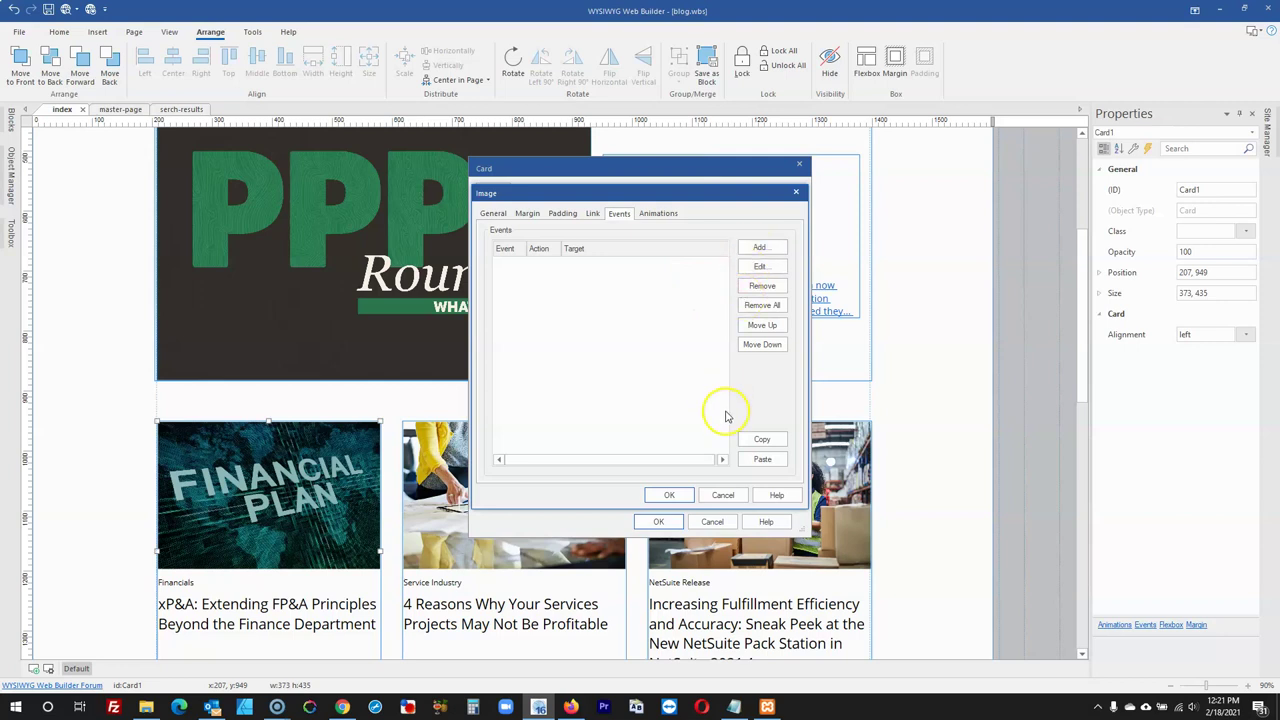
left_click(593, 214)
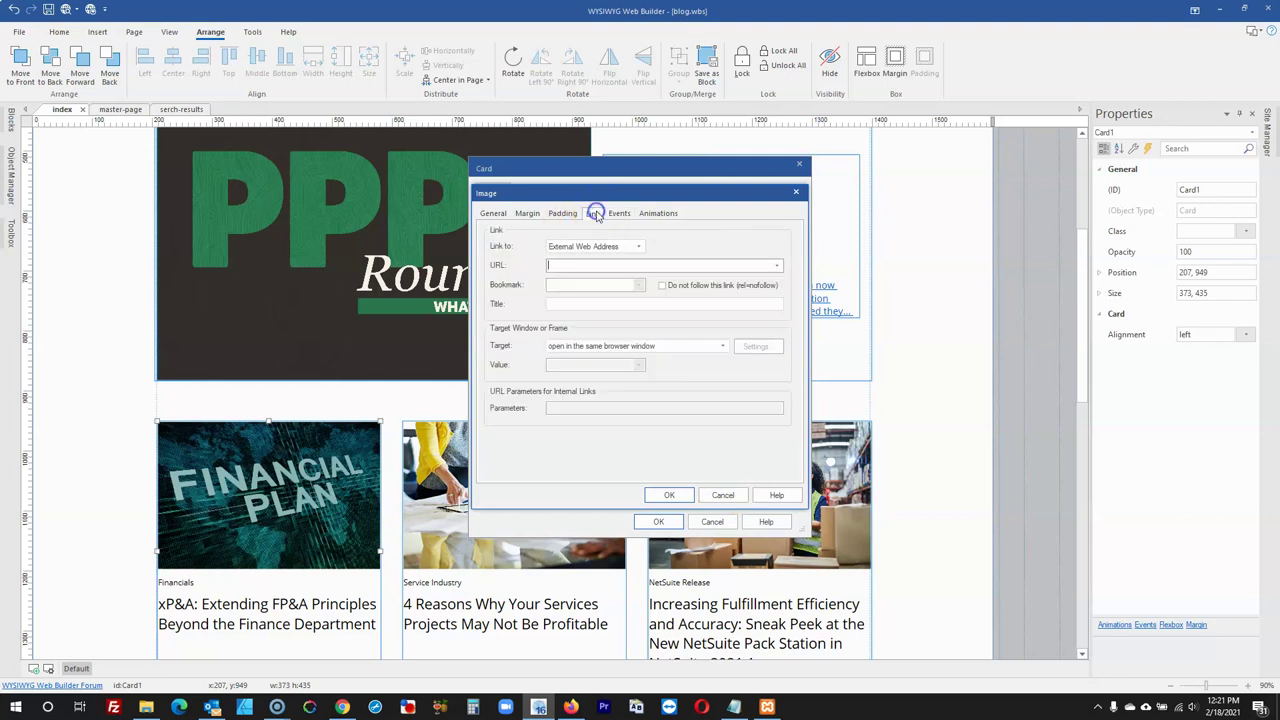
left_click(720, 494)
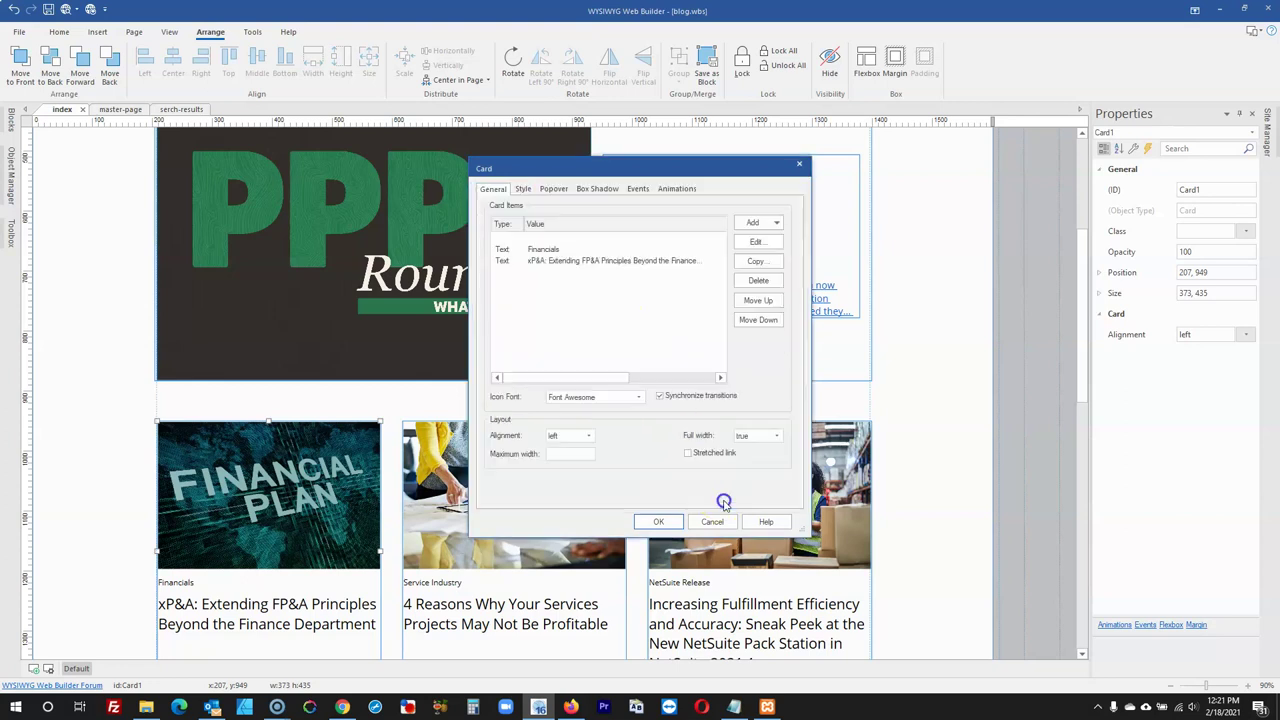
left_click(712, 521)
Check the end of the index page and compare the master page's footer with the live NetSuite blog's footer
scroll(609, 423, "down", 5)
scroll(562, 386, "down", 1)
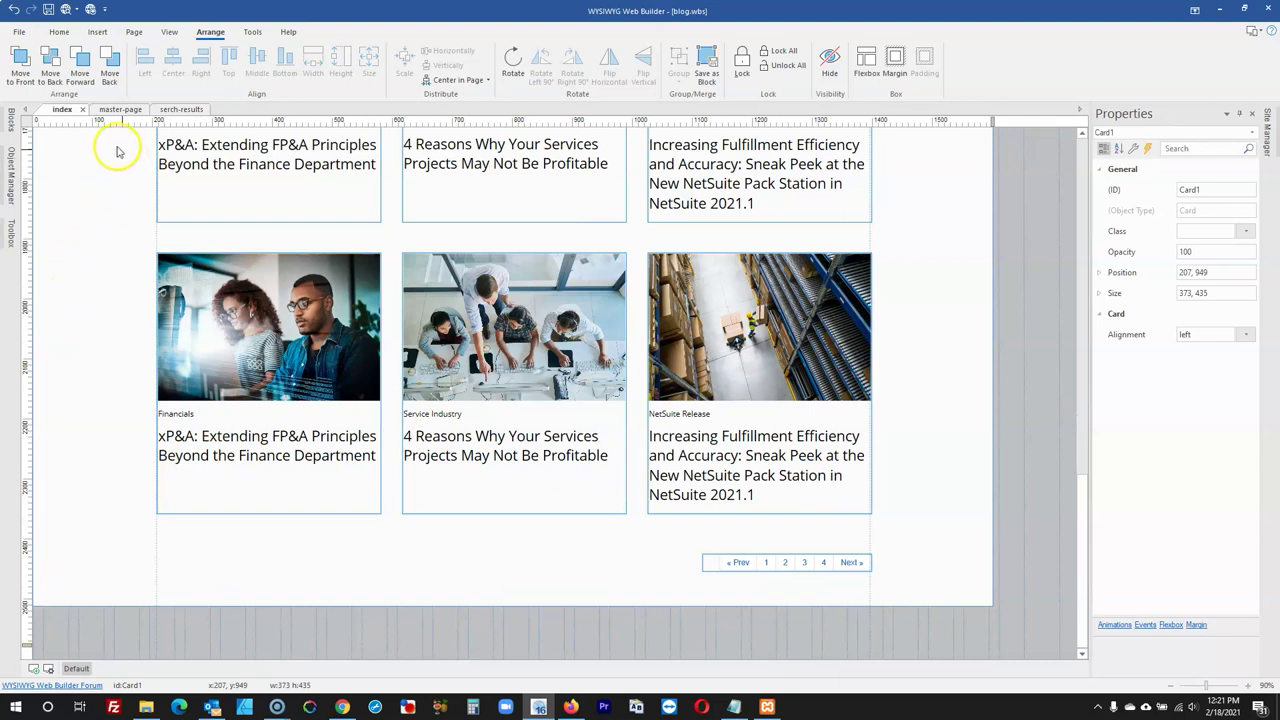
left_click(118, 110)
scroll(340, 277, "down", 1)
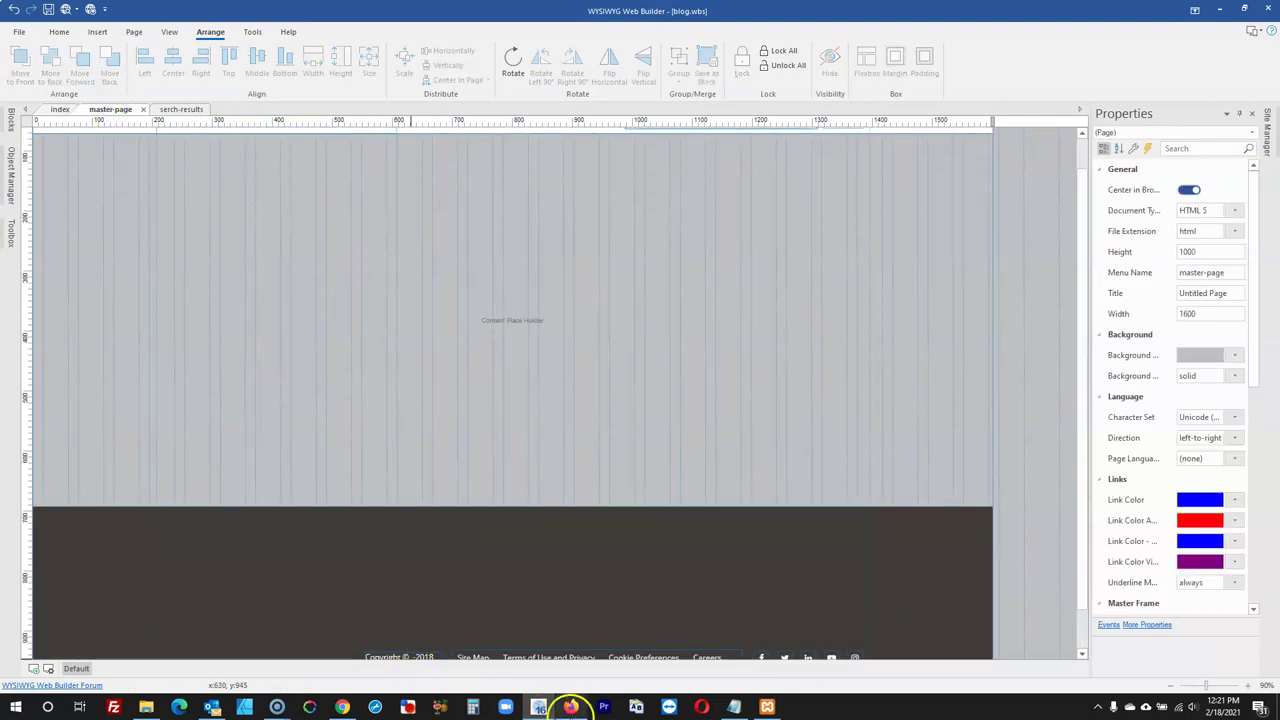
left_click(570, 707)
scroll(520, 598, "down", 3)
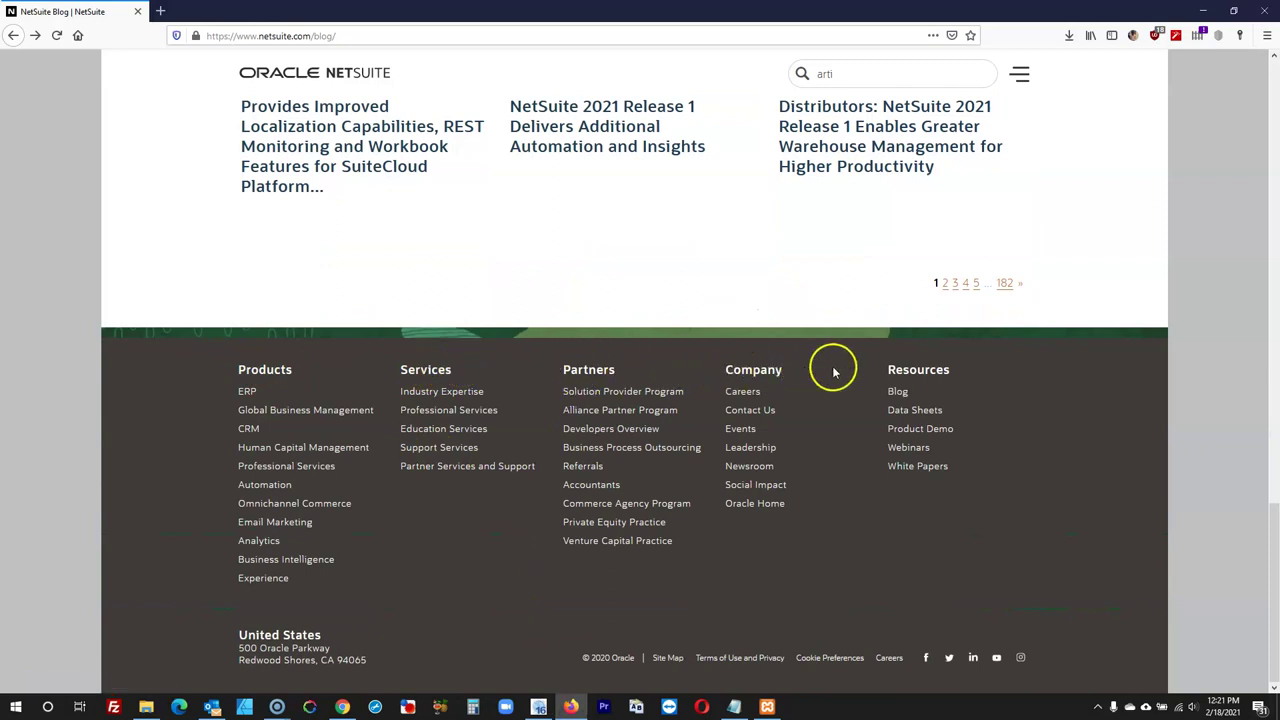
left_click(1206, 12)
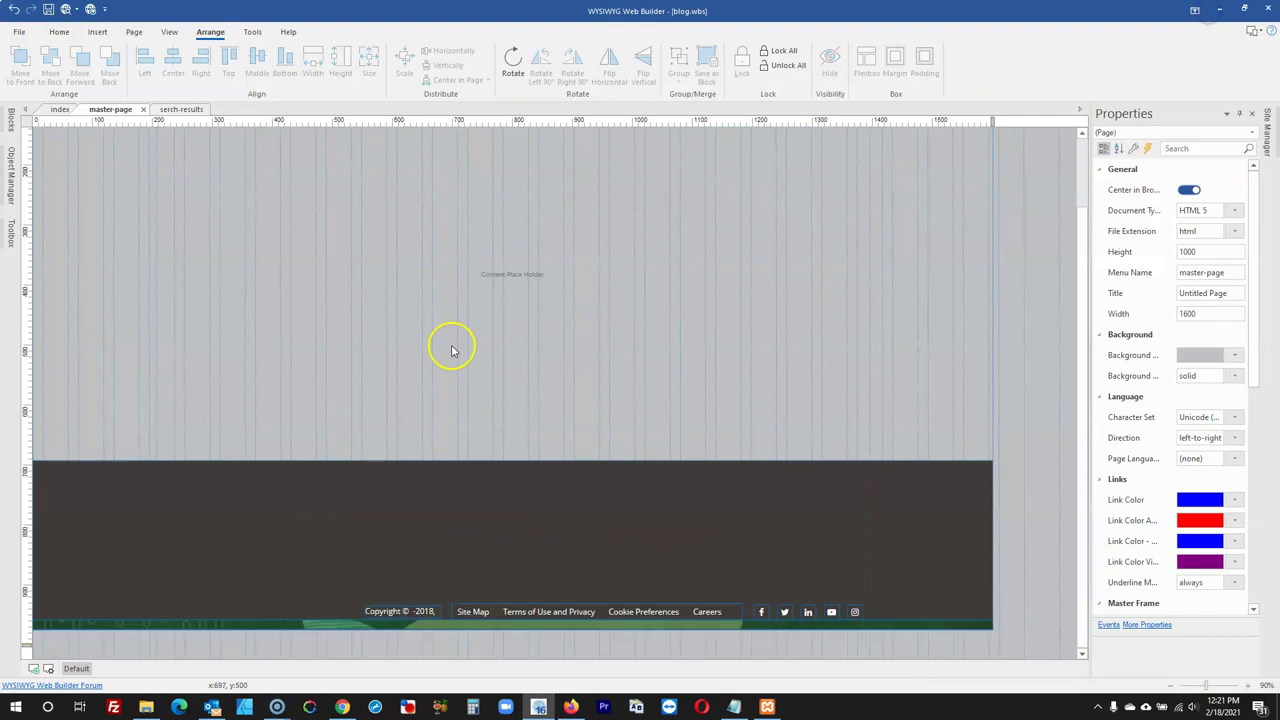
Move the green strip to the footer's upper edge at y 692 and place the dark layer directly beneath it at y 708
left_click(437, 485)
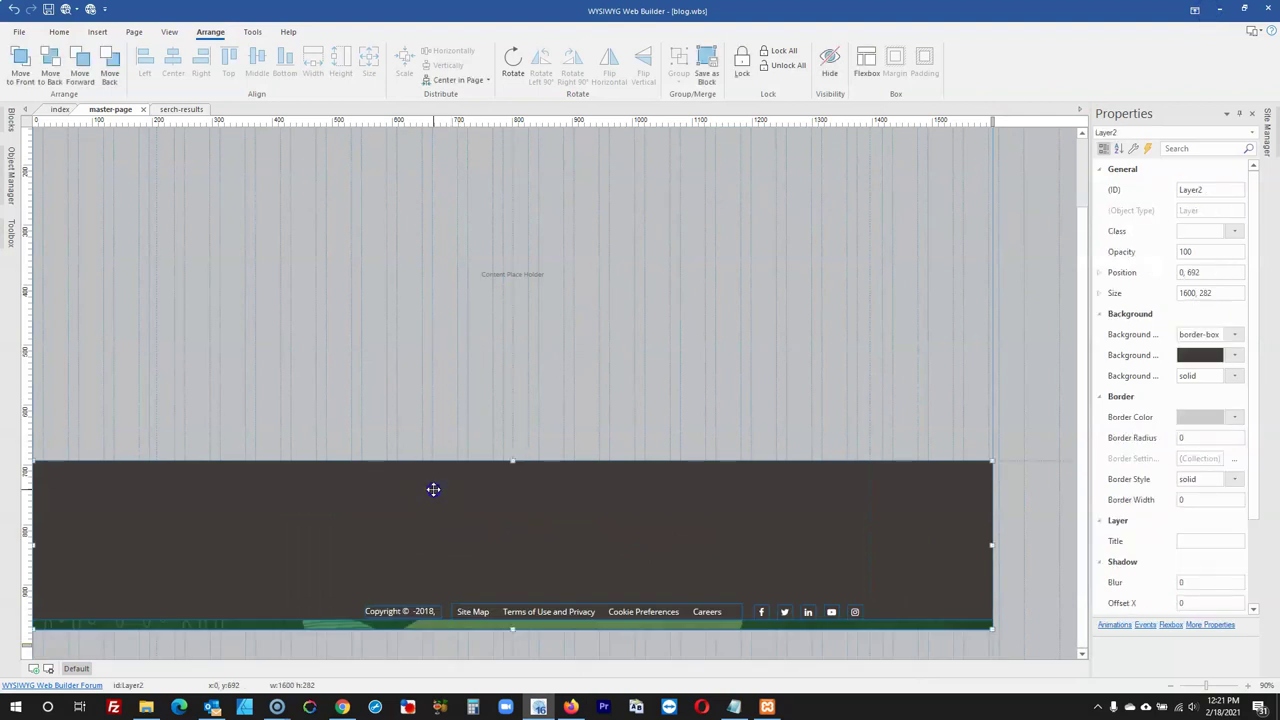
left_click(237, 623)
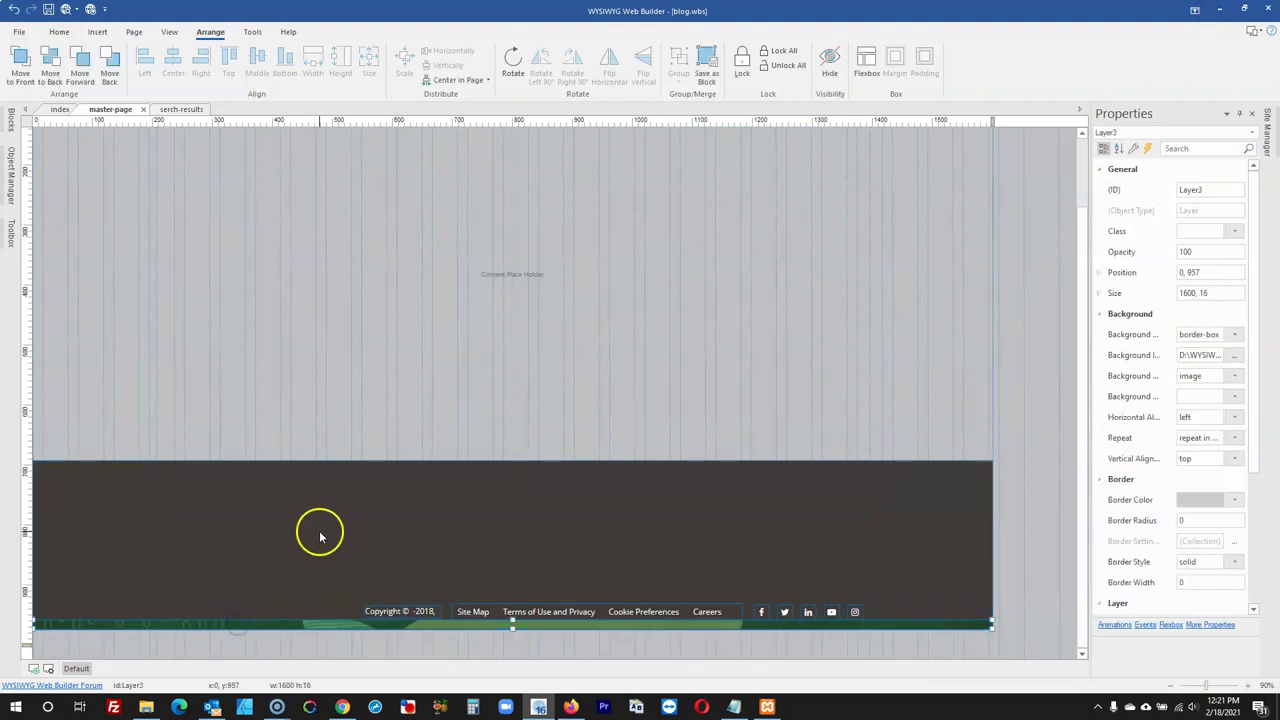
left_click(362, 527)
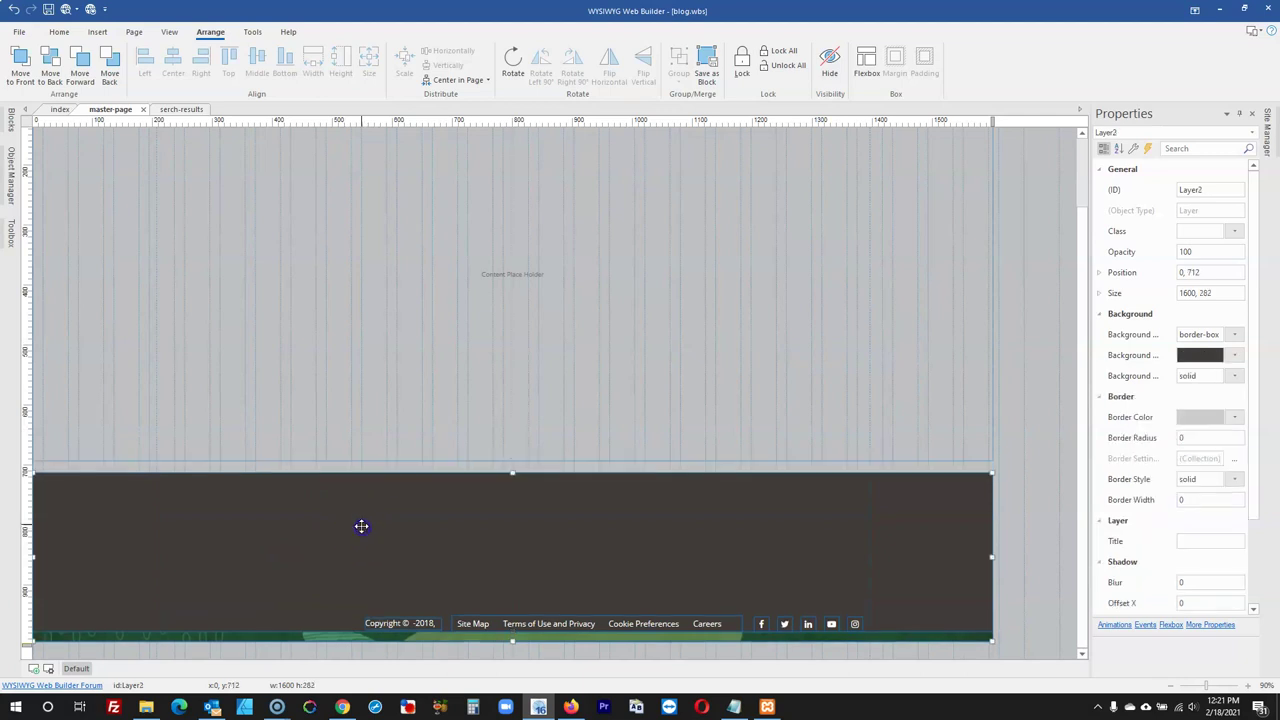
left_click_drag(648, 636, 619, 467)
left_click(606, 494)
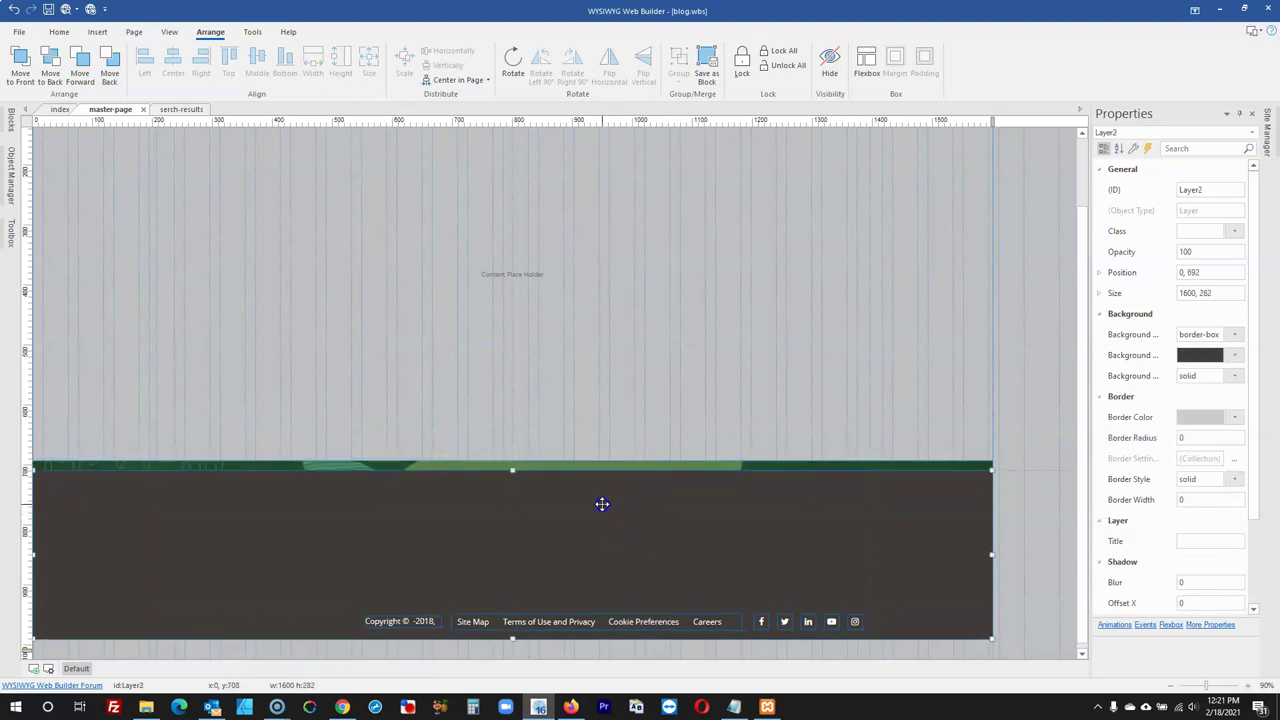
Move the dark footer layer down and extend its upper edge back to the green strip, making it 332 high
left_click(585, 529)
left_click_drag(585, 529, 554, 556)
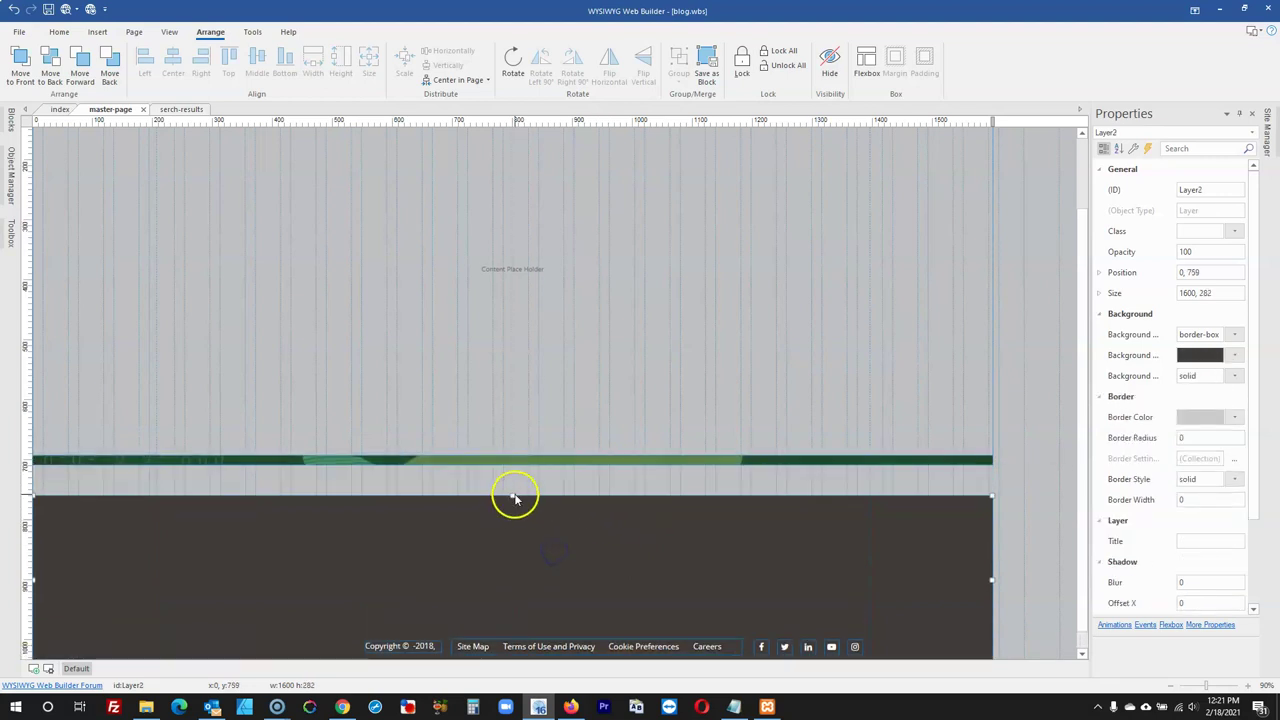
left_click_drag(511, 498, 517, 466)
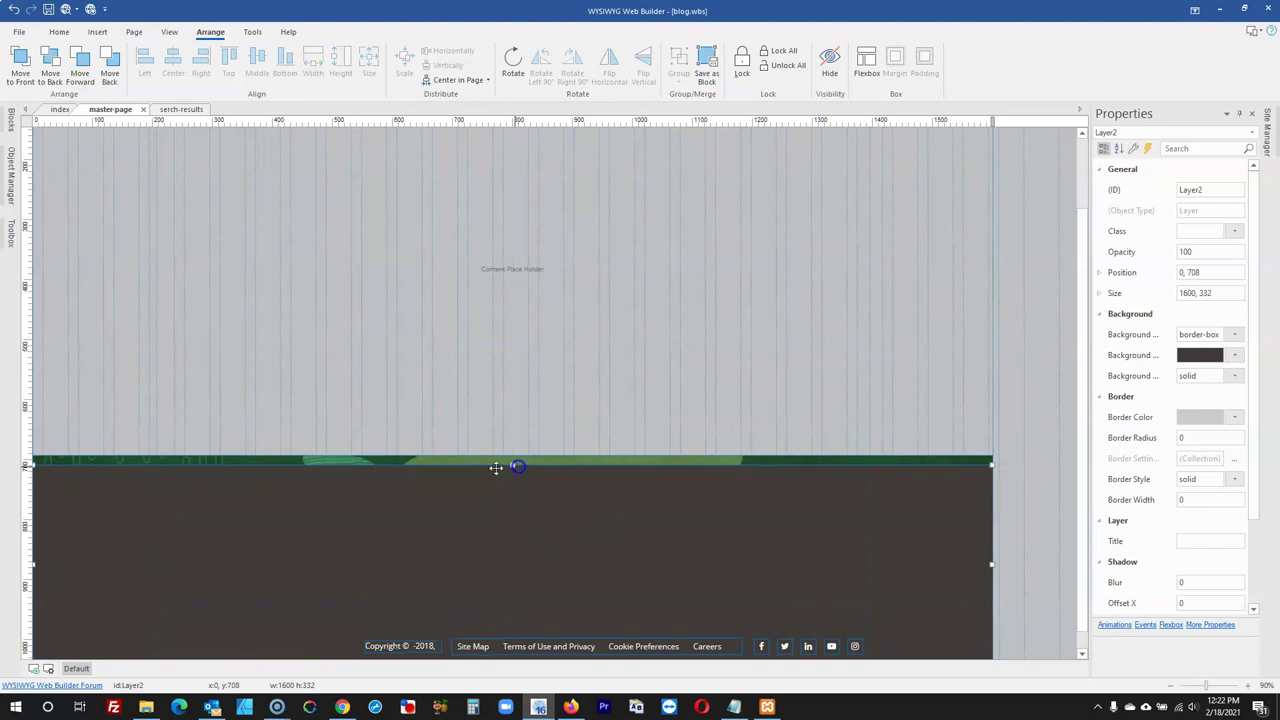
Add a text object about 220 wide near the upper edge of the dark footer layer
left_click(17, 240)
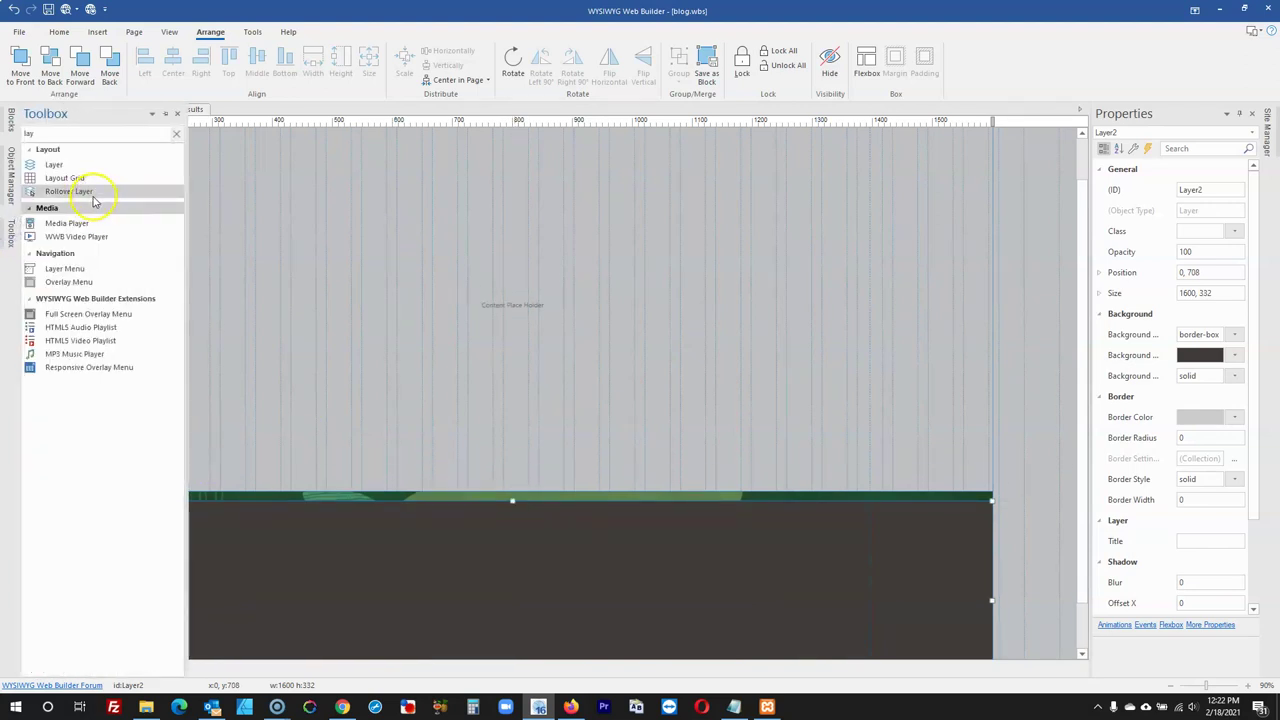
left_click(170, 135)
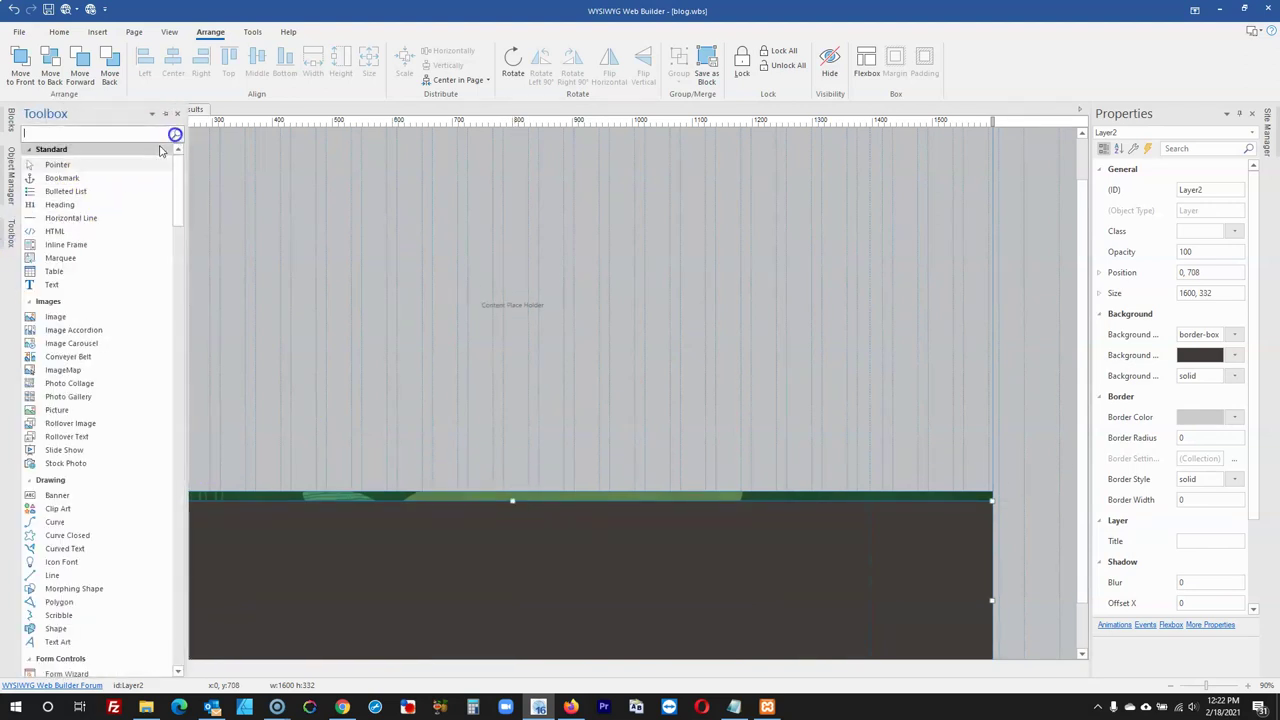
left_click(51, 284)
left_click_drag(296, 536, 377, 546)
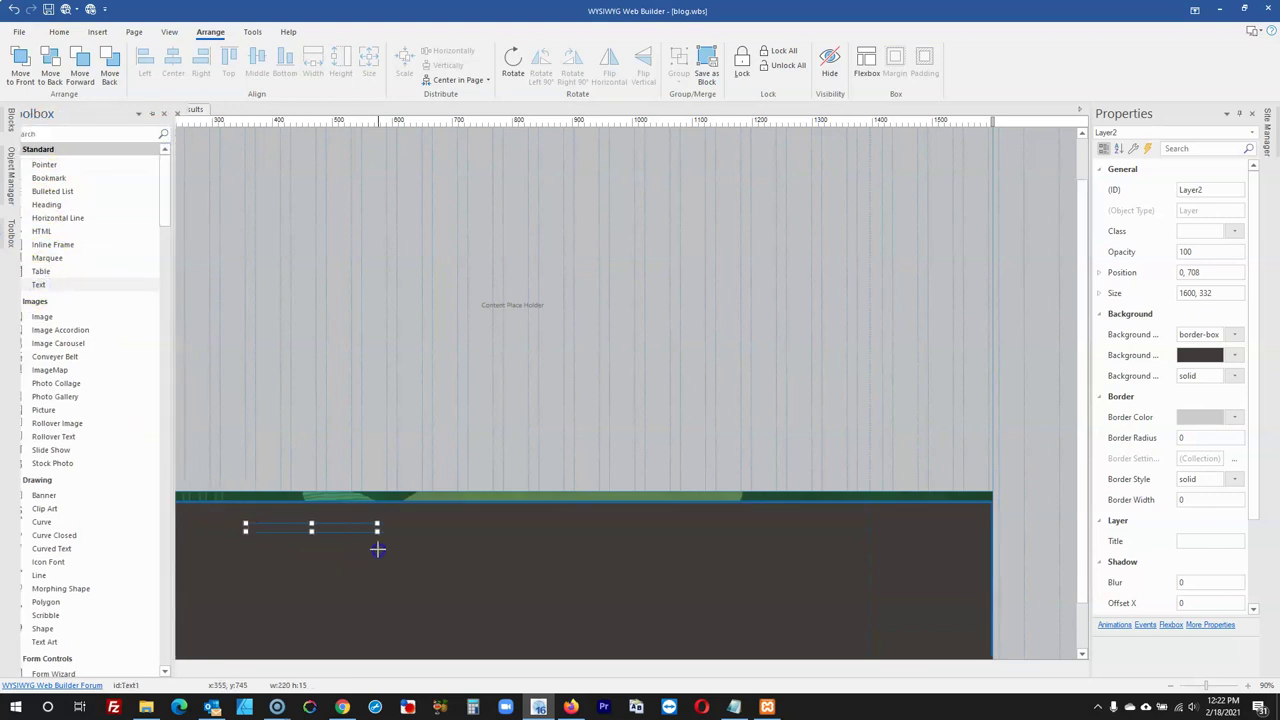
Copy the Products heading from the live blog's footer and replace the new text object's placeholder text with it
left_click(557, 697)
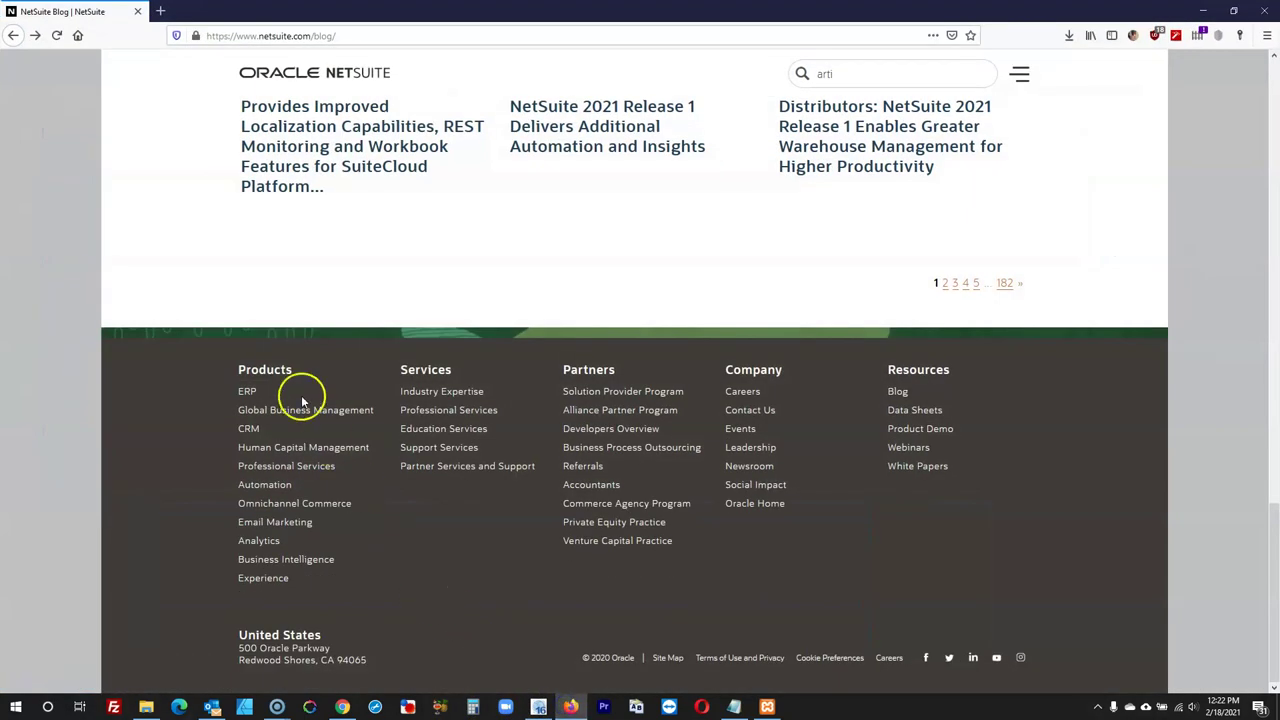
left_click_drag(254, 368, 246, 373)
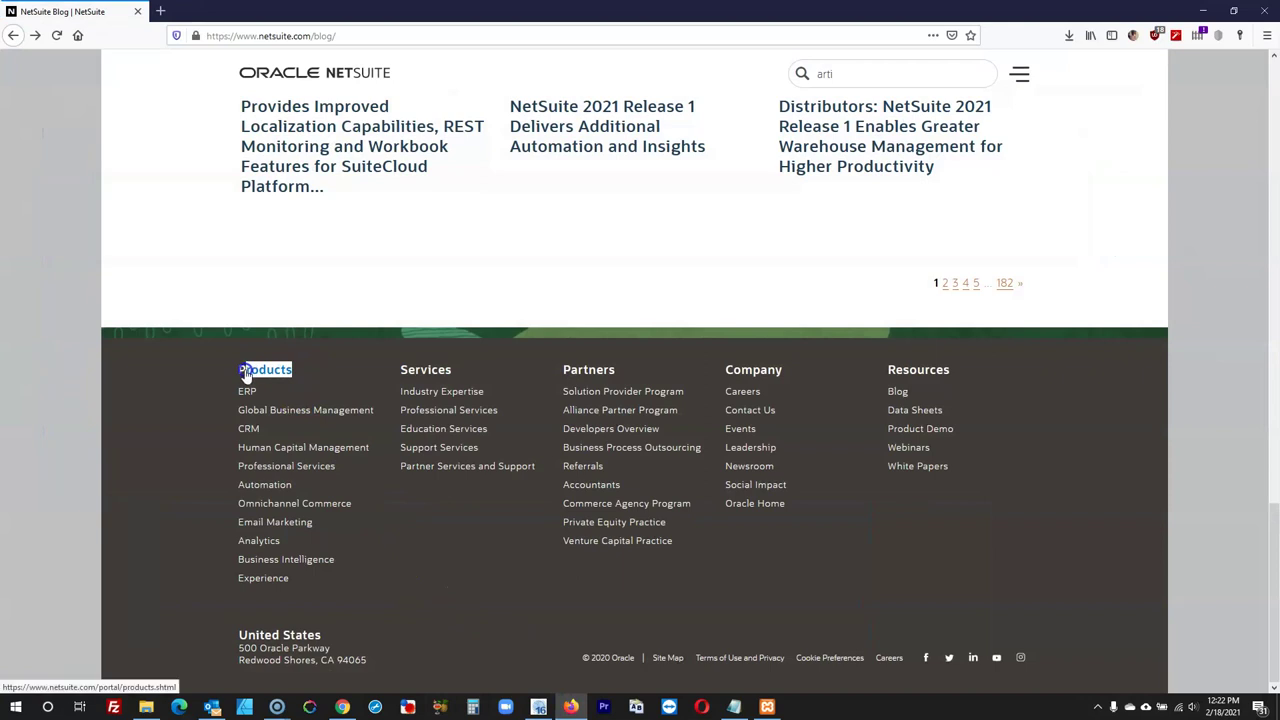
left_click(1201, 10)
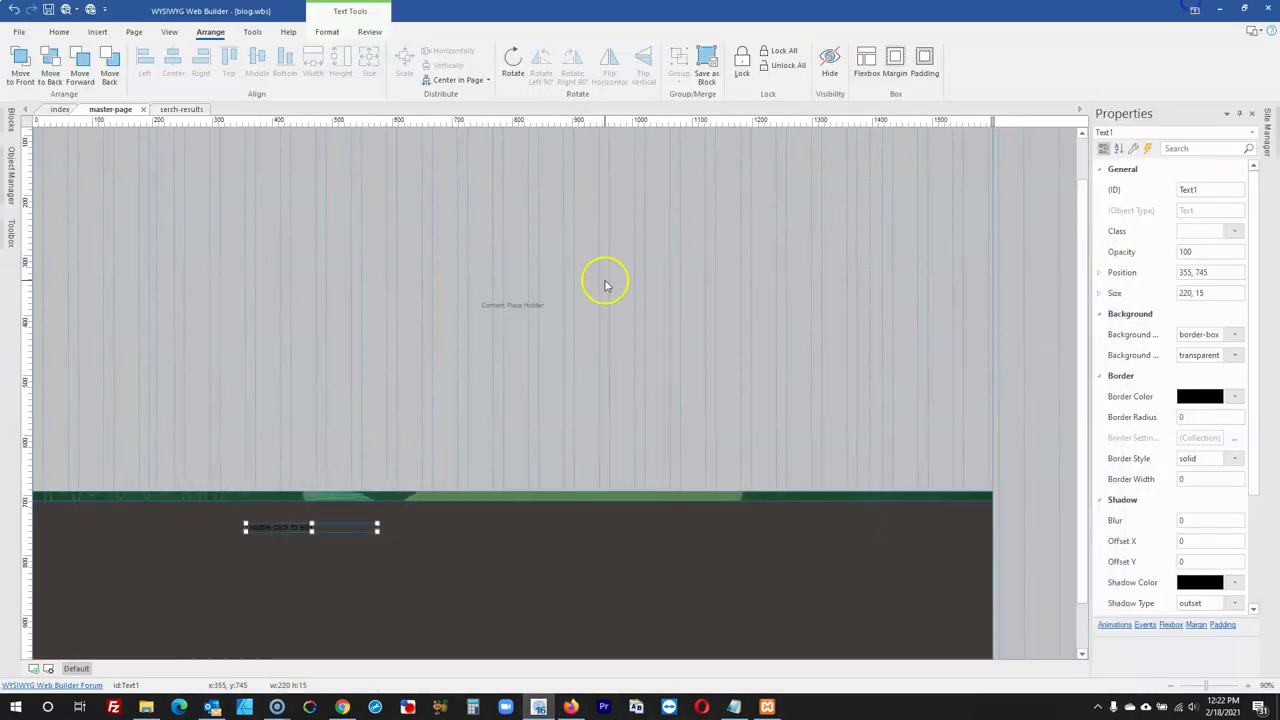
double_click(351, 530)
left_click(396, 552)
double_click(345, 528)
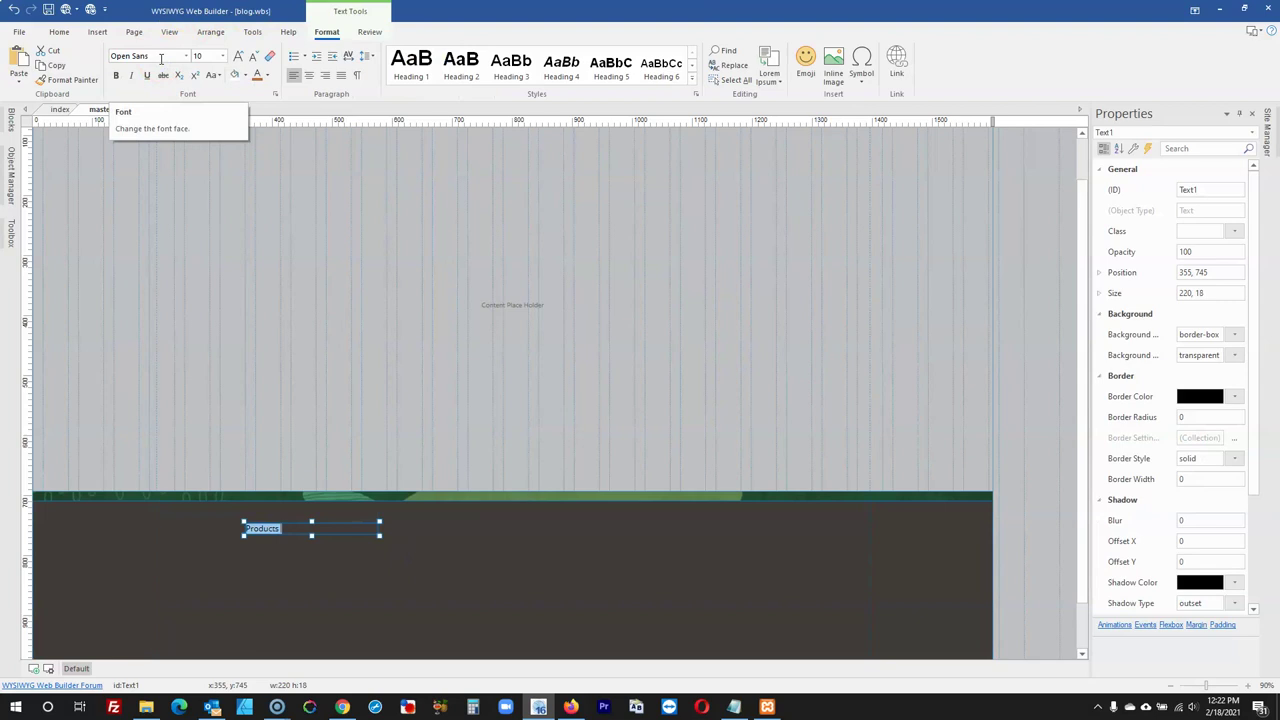
Set the Products heading's font size to 14 and its text color to white
left_click(200, 56)
type("14")
key("Return")
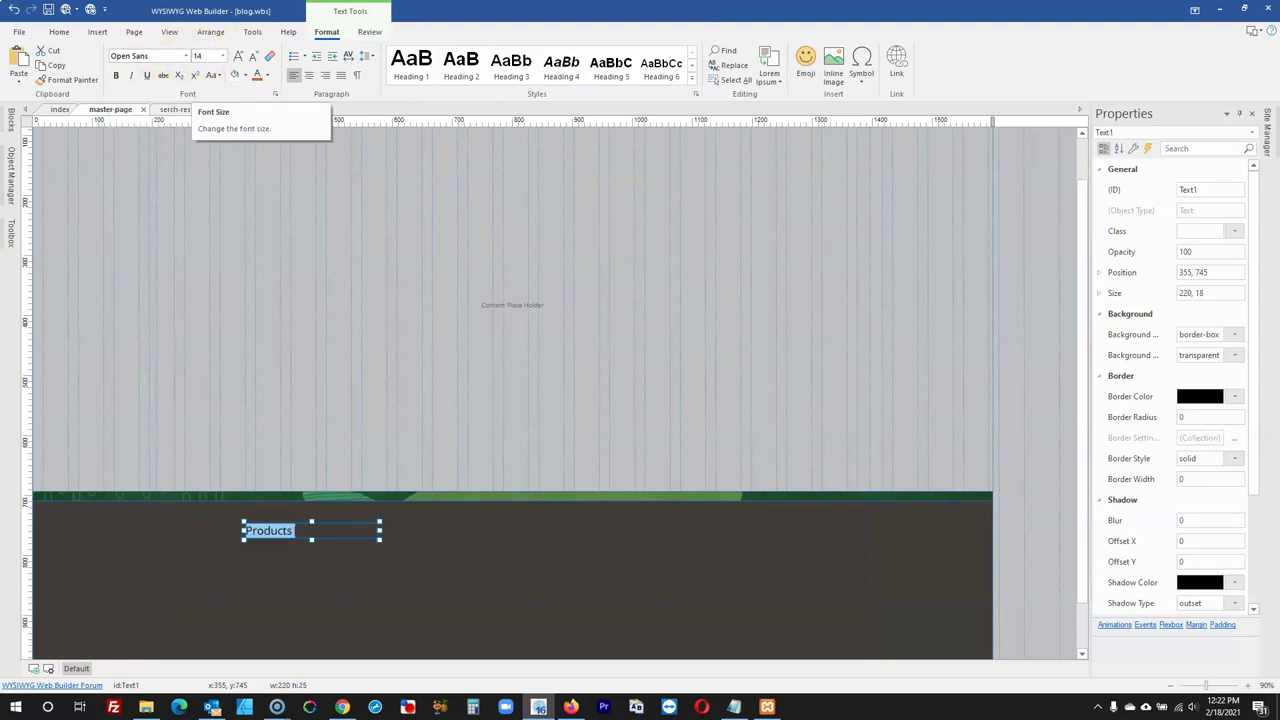
left_click(267, 77)
left_click(261, 207)
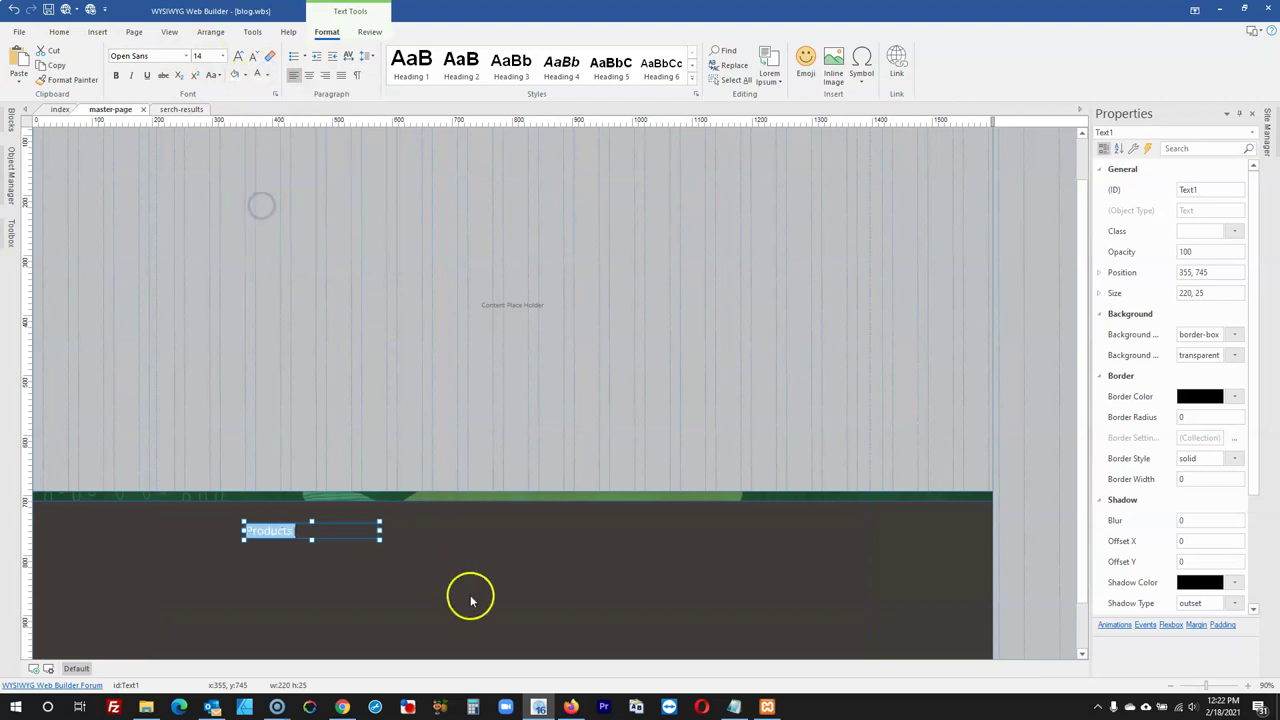
Compare the Products heading with the live footer and set its font size to 16
left_click(570, 707)
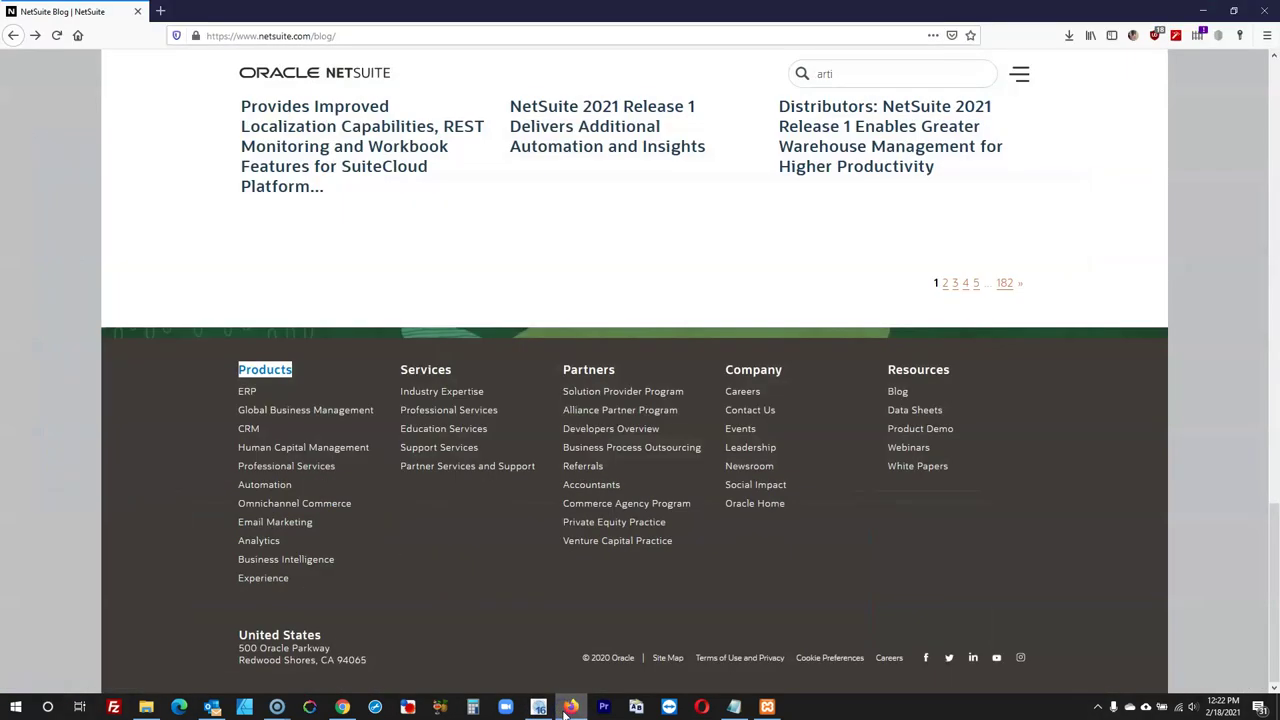
left_click(567, 707)
left_click(330, 536)
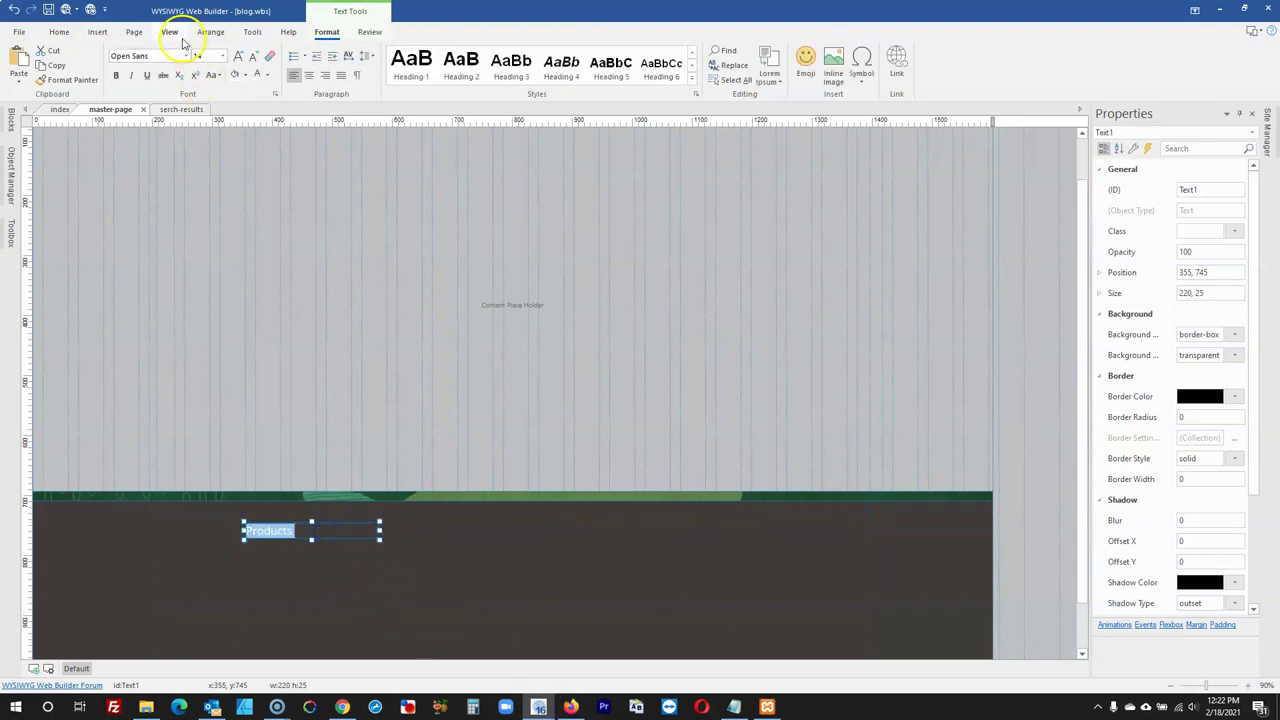
type("16")
key("Return")
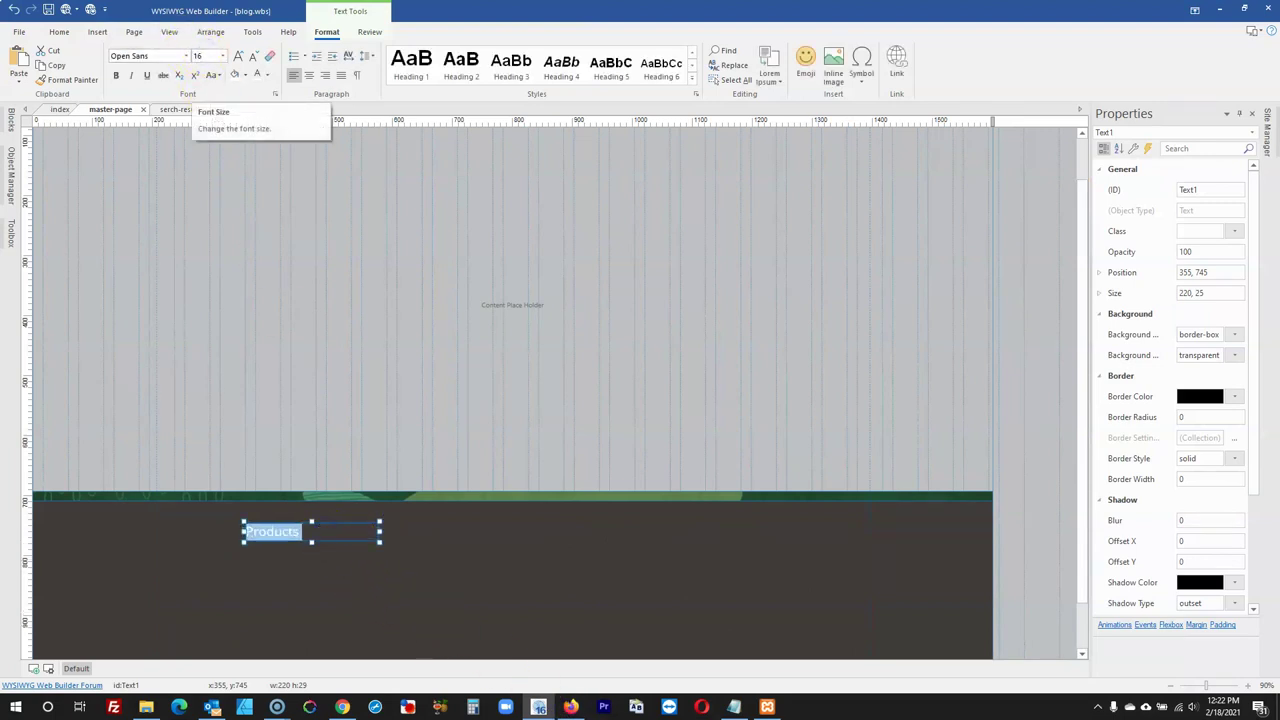
Recheck the live footer, make the Products heading bold, and move it to the content's starting guide at x 206
left_click(570, 707)
left_click(570, 707)
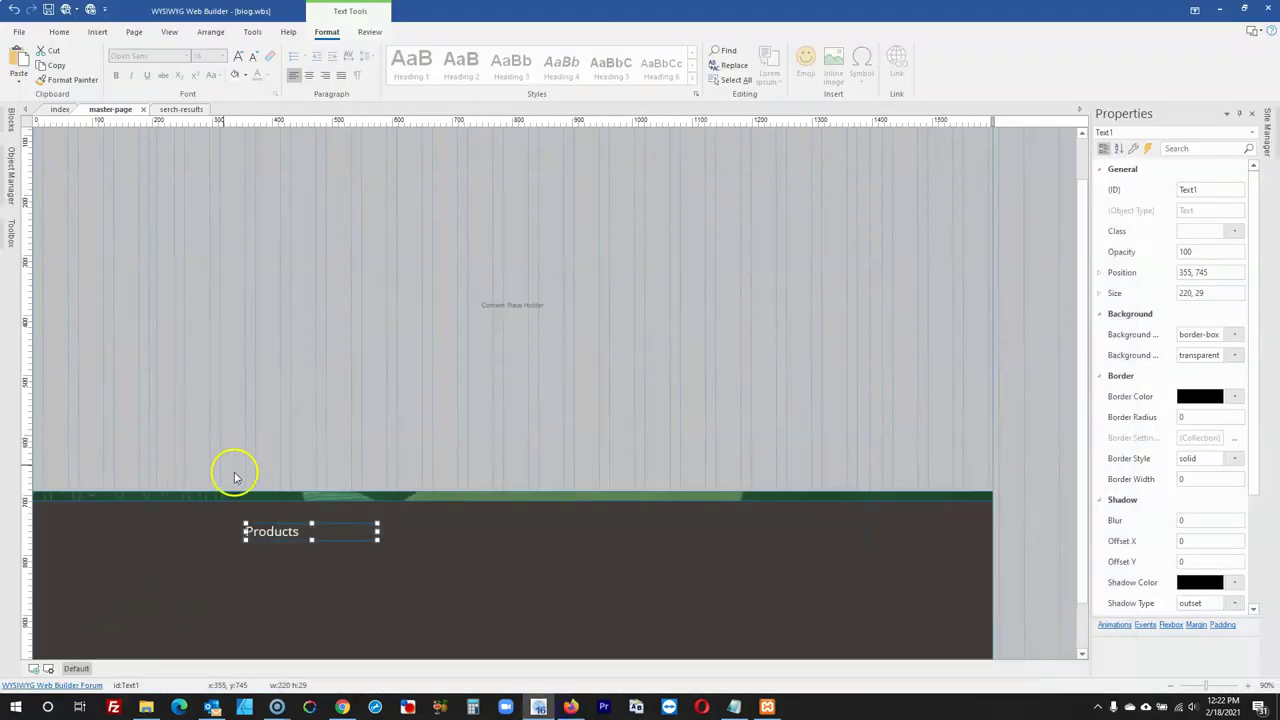
double_click(258, 530)
left_click(277, 571)
left_click_drag(269, 529, 193, 530)
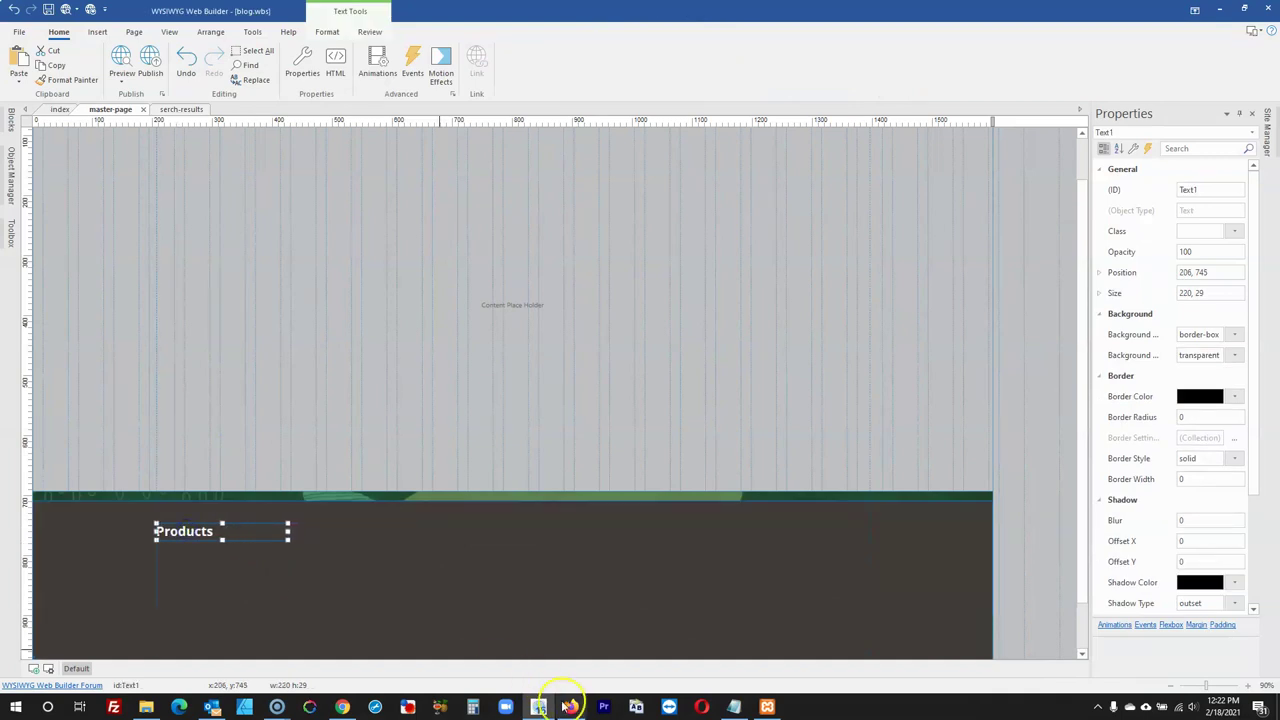
Check the live footer, and place a duplicate of the bottom link menu in the empty footer area above the original
left_click(570, 707)
key("alt+Tab")
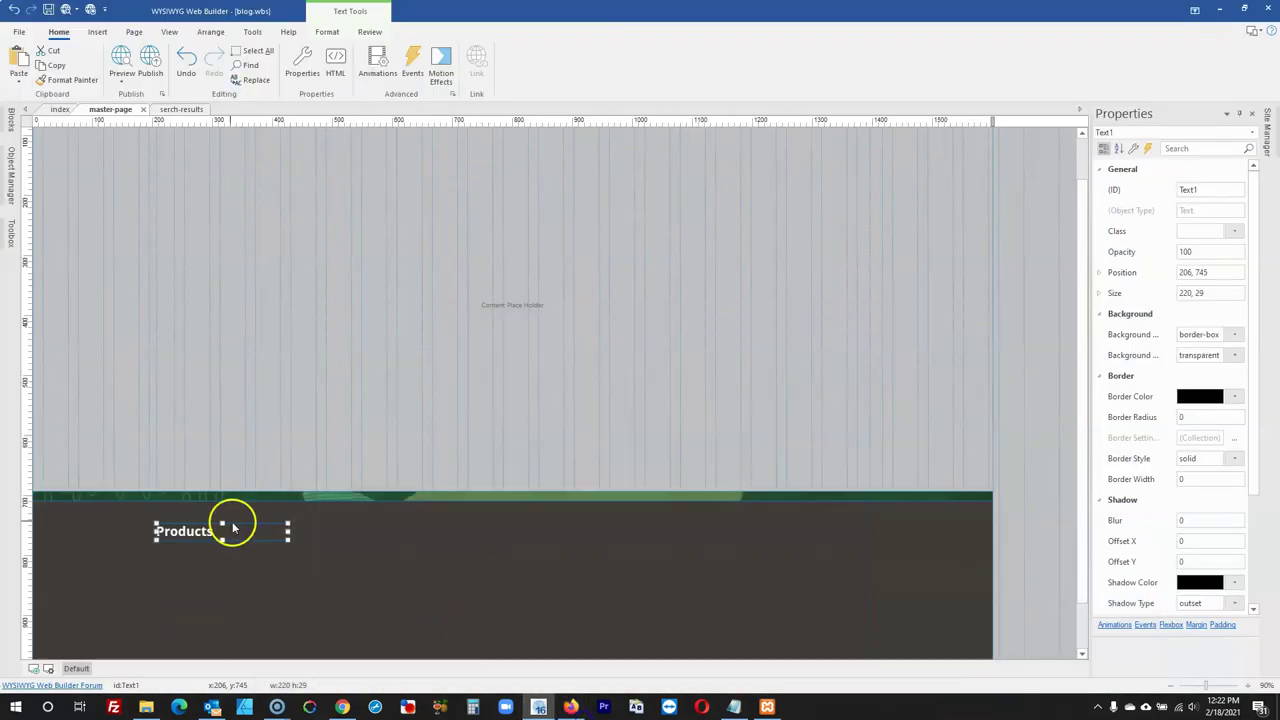
scroll(229, 520, "down", 1)
left_click(471, 626)
left_click_drag(471, 626, 427, 520)
Set the duplicated link menu's layout mode to vertical
double_click(430, 518)
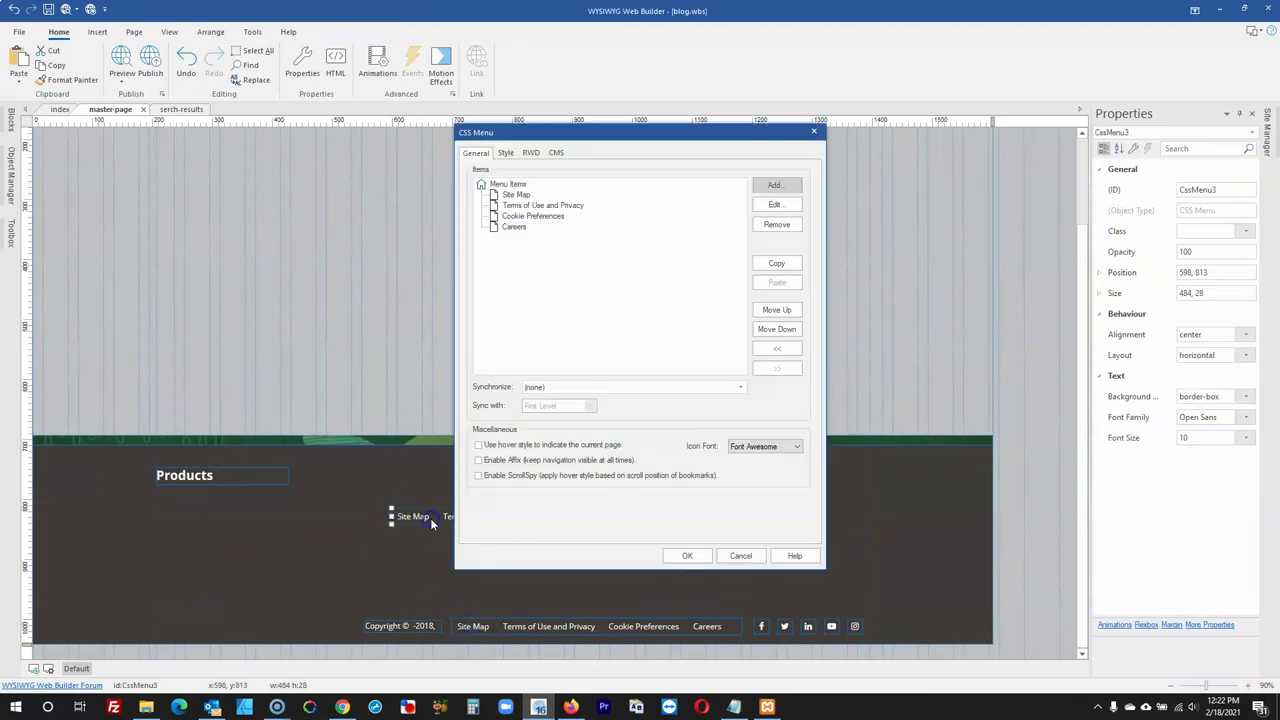
left_click(560, 205)
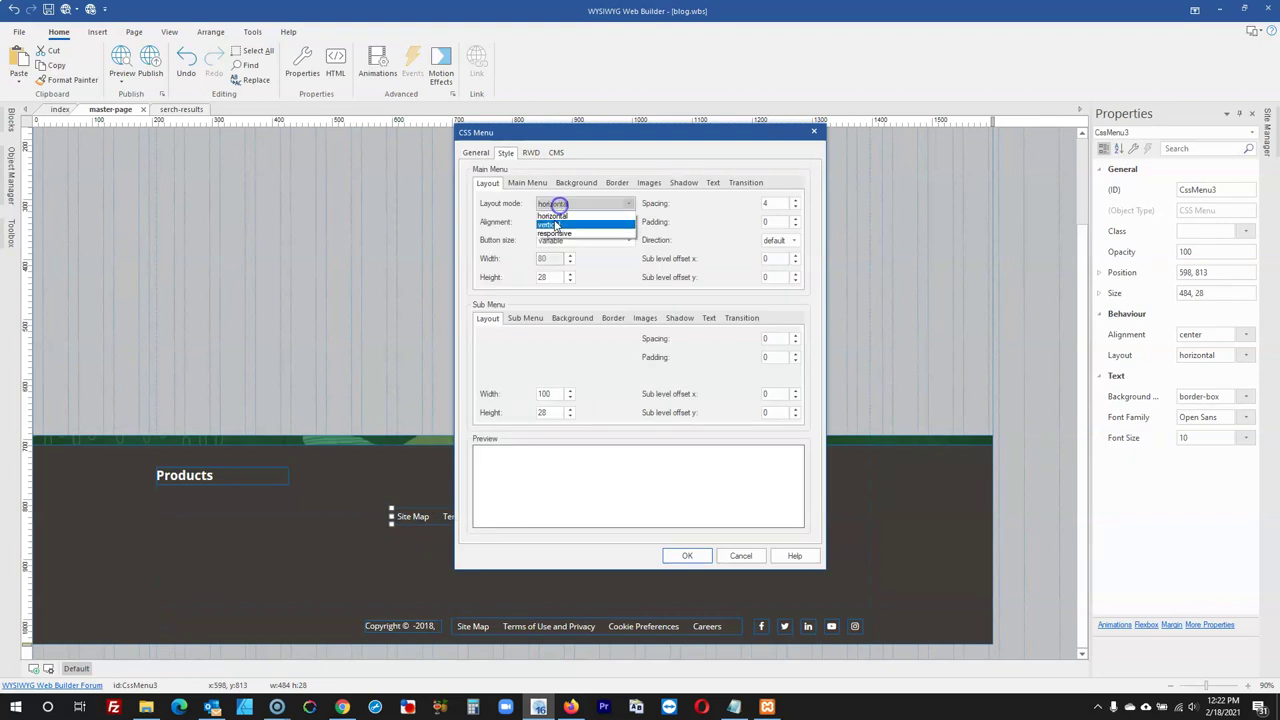
left_click(553, 226)
left_click(687, 556)
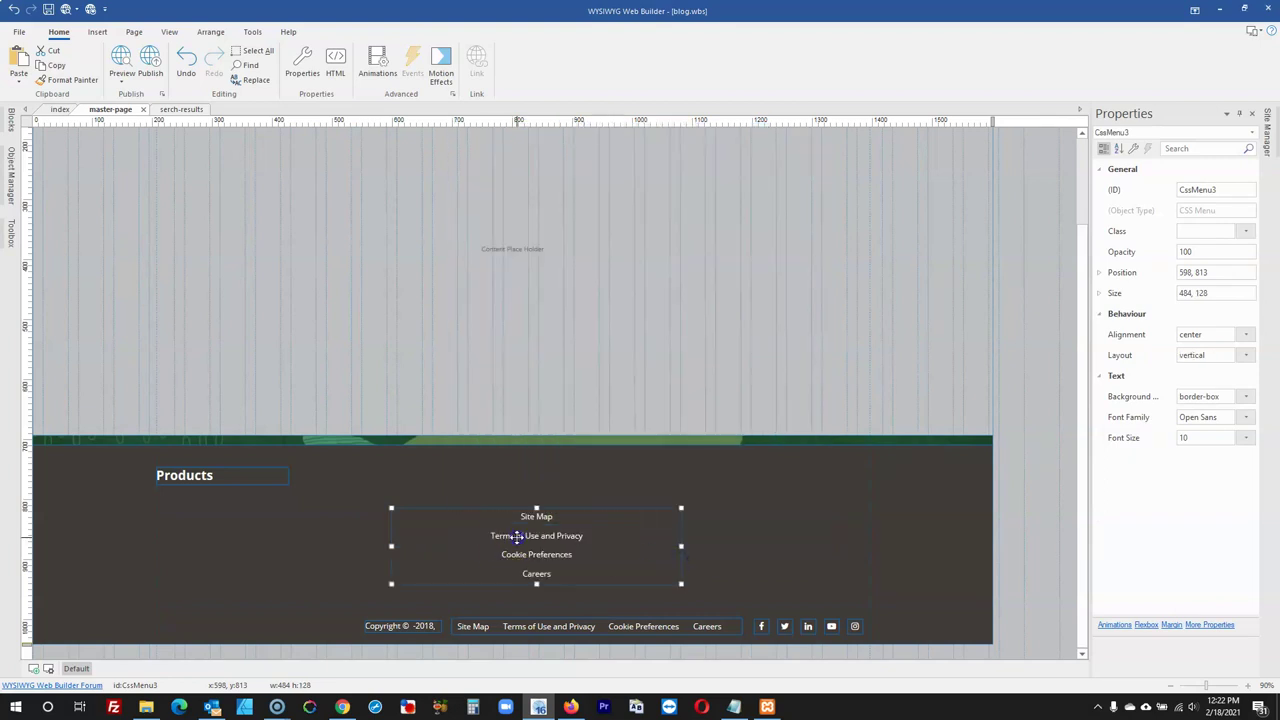
Left-align the duplicated menu's layout and text, and set its main menu font size to 11
double_click(517, 535)
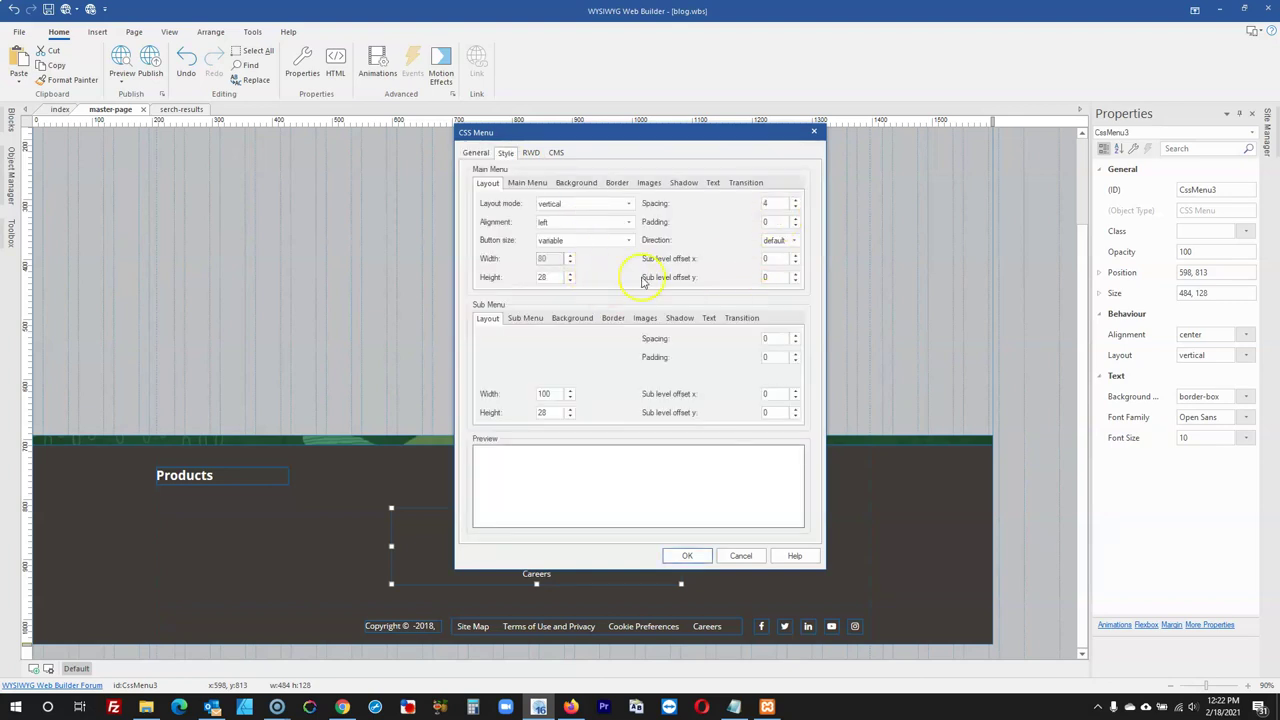
left_click(712, 183)
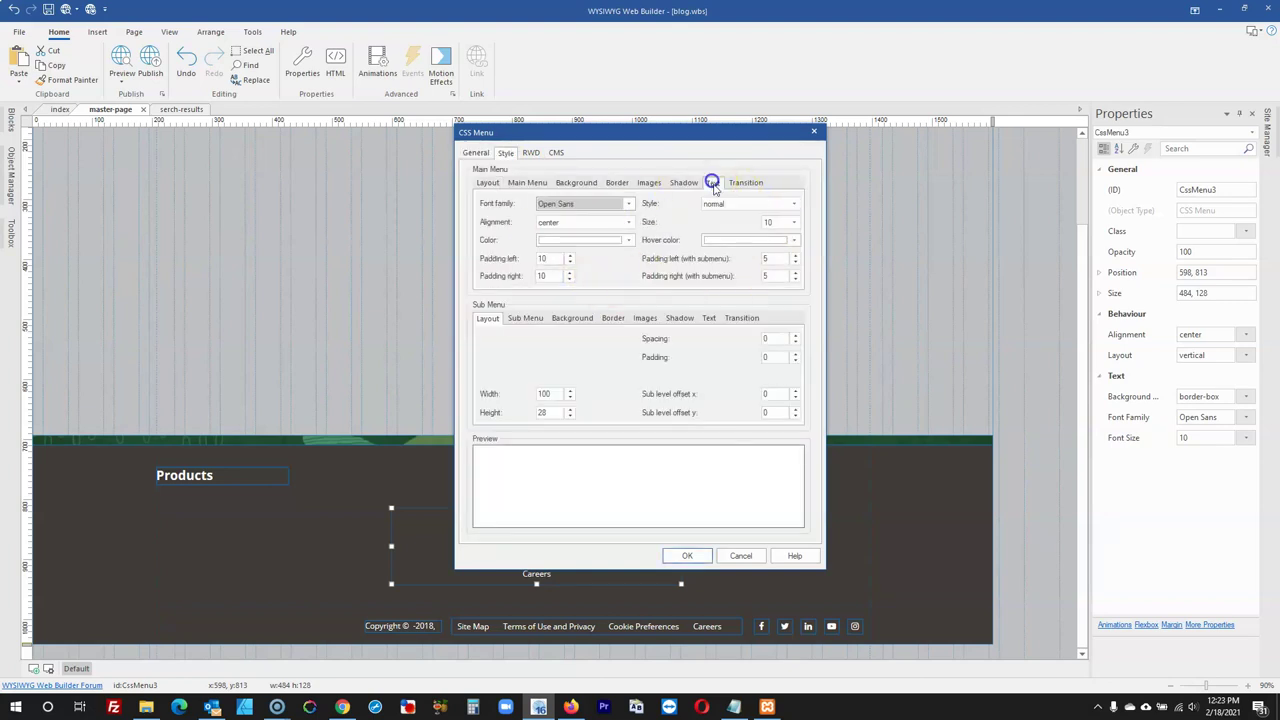
left_click(770, 222)
left_click(771, 242)
left_click(580, 222)
left_click(575, 236)
left_click(687, 556)
Move the vertical menu under the Products heading at 206, 774, narrow it to 220 wide, and compare it with the live footer
left_click_drag(337, 545, 264, 546)
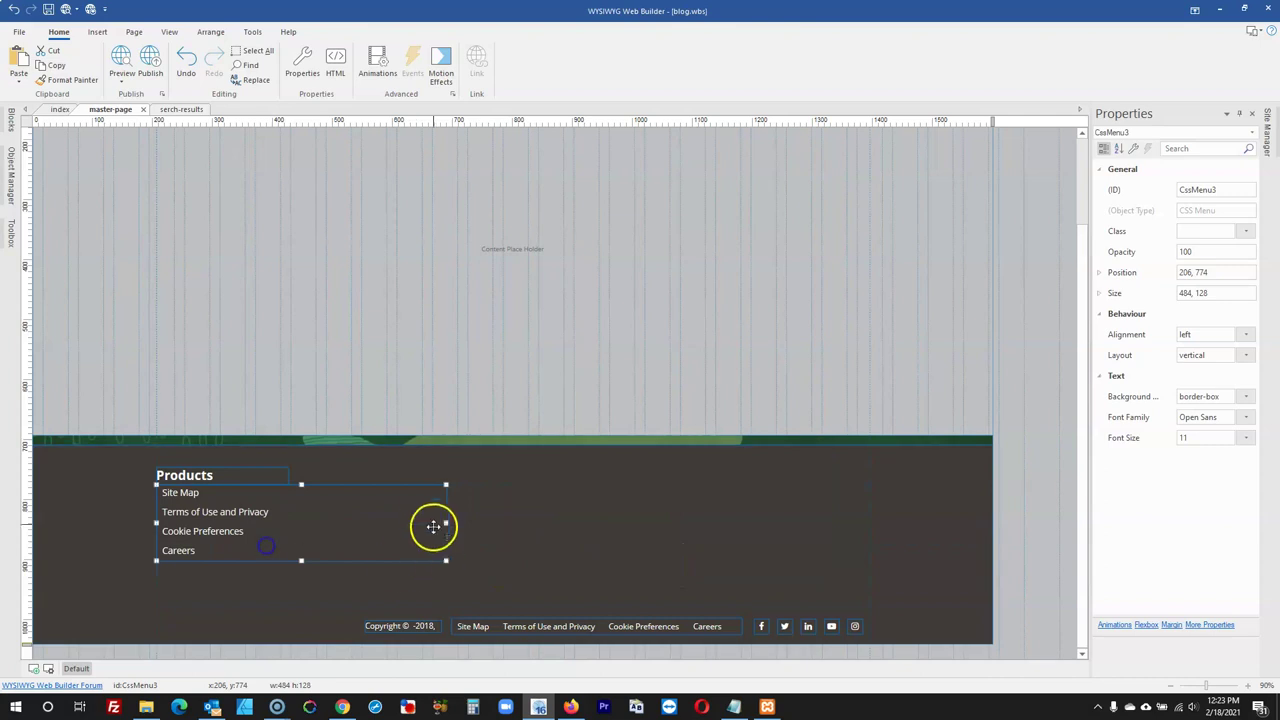
left_click_drag(446, 523, 312, 524)
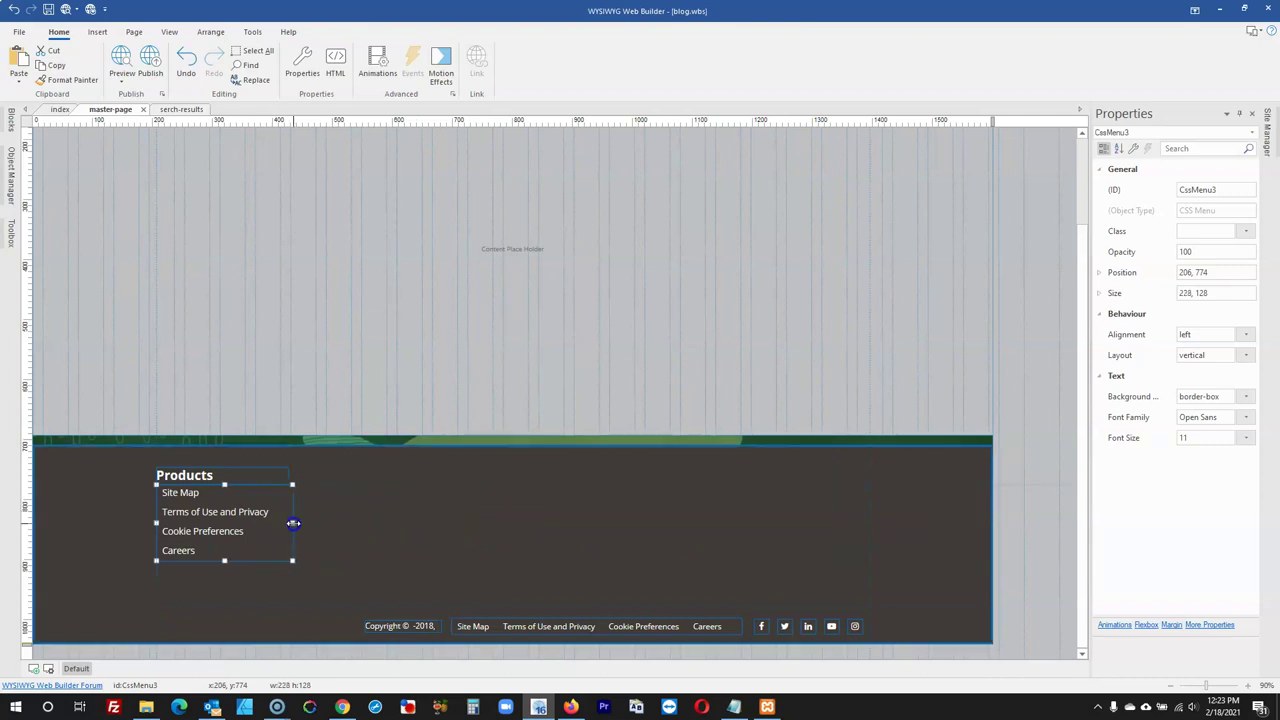
left_click(570, 706)
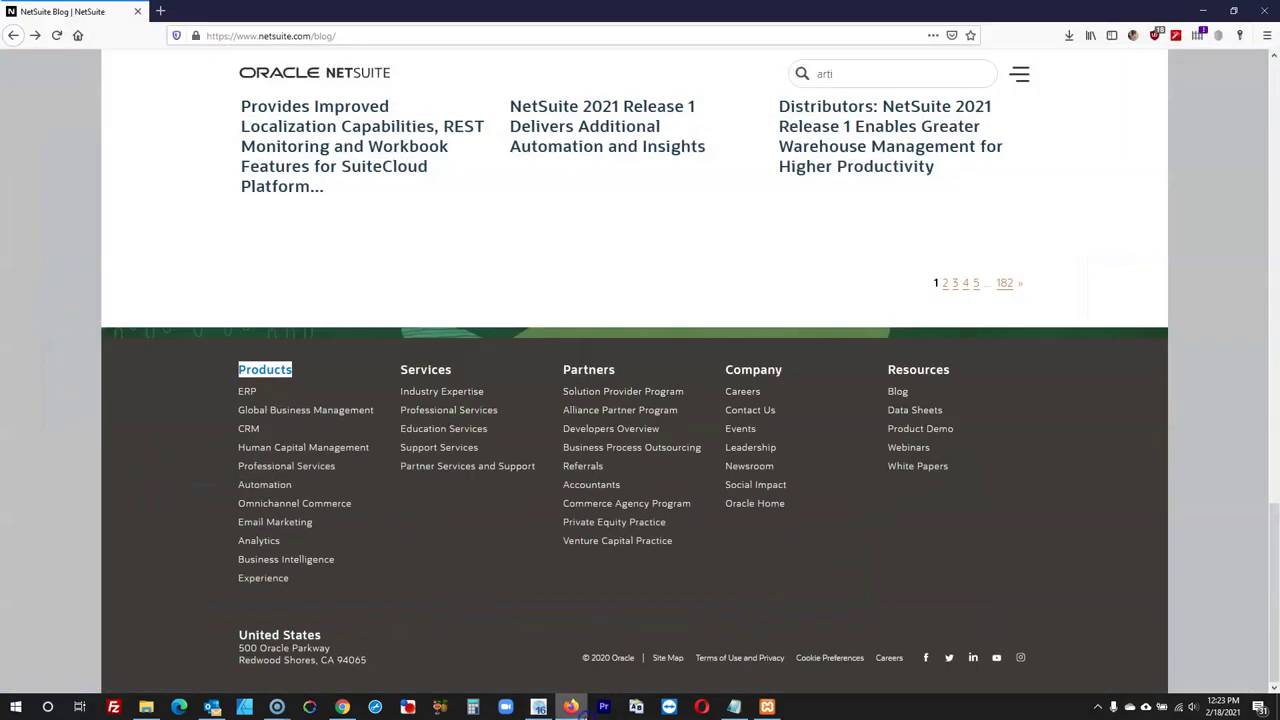
key("alt+Tab")
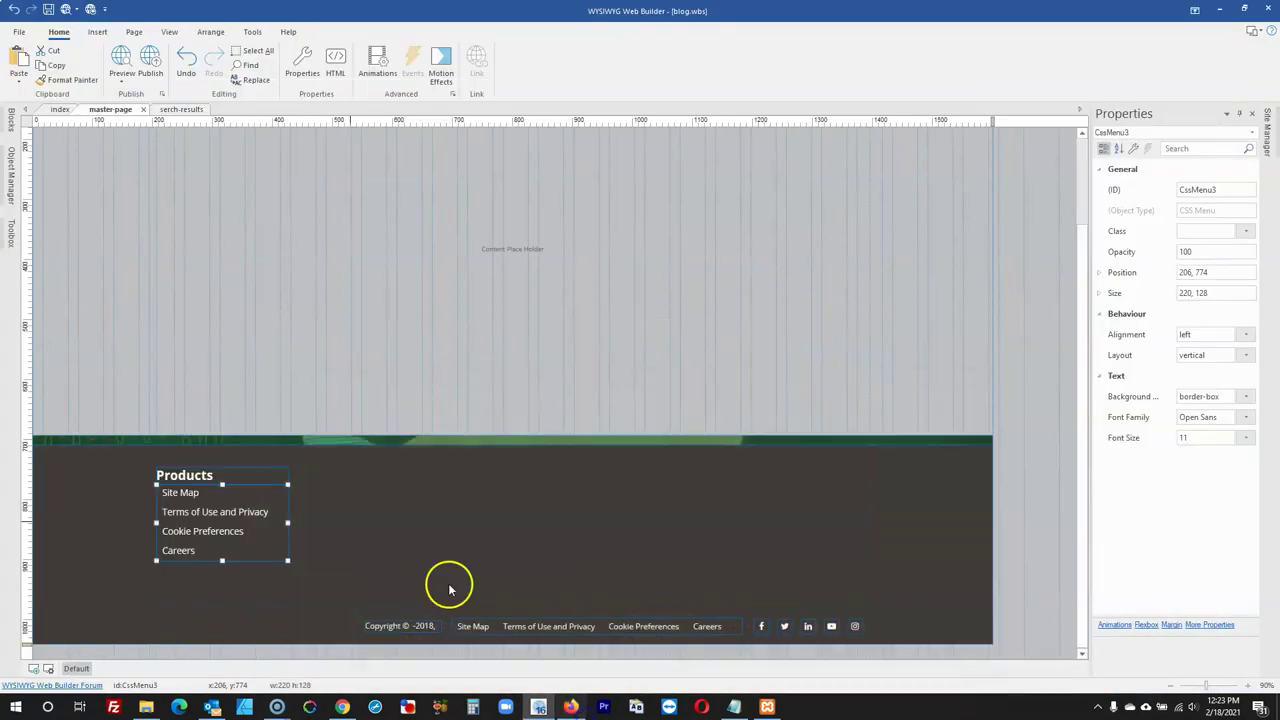
Duplicate the Products heading twice along the same row, placing the copies at 520, 745 and 807, 745
left_click(189, 477)
key("ctrl+c")
left_click(351, 471)
key("ctrl+v")
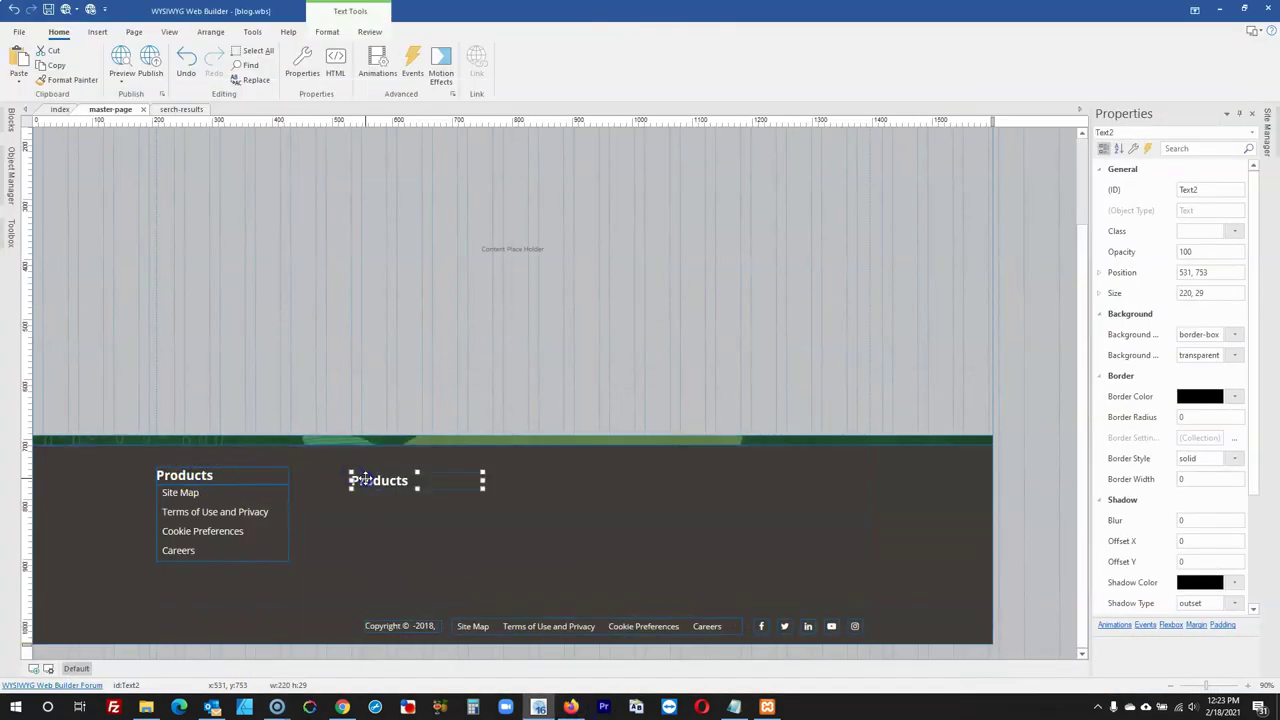
left_click(506, 477)
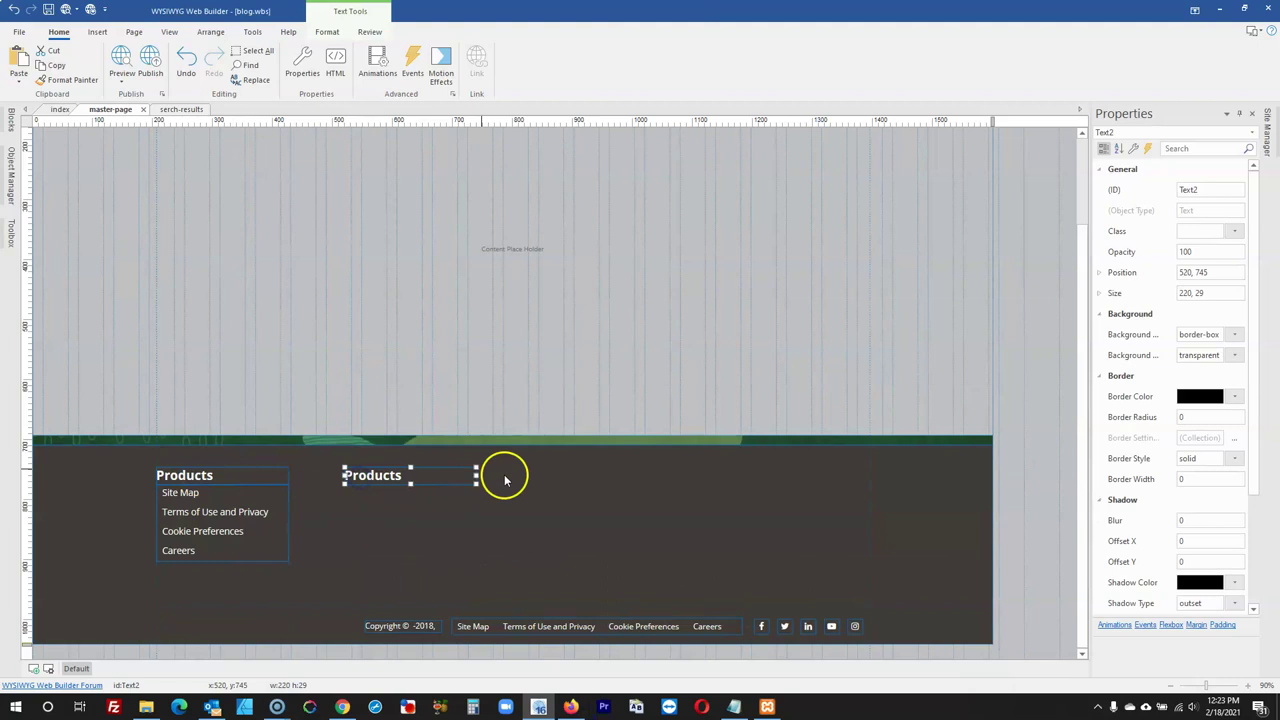
key("ctrl+v")
left_click_drag(535, 481, 538, 475)
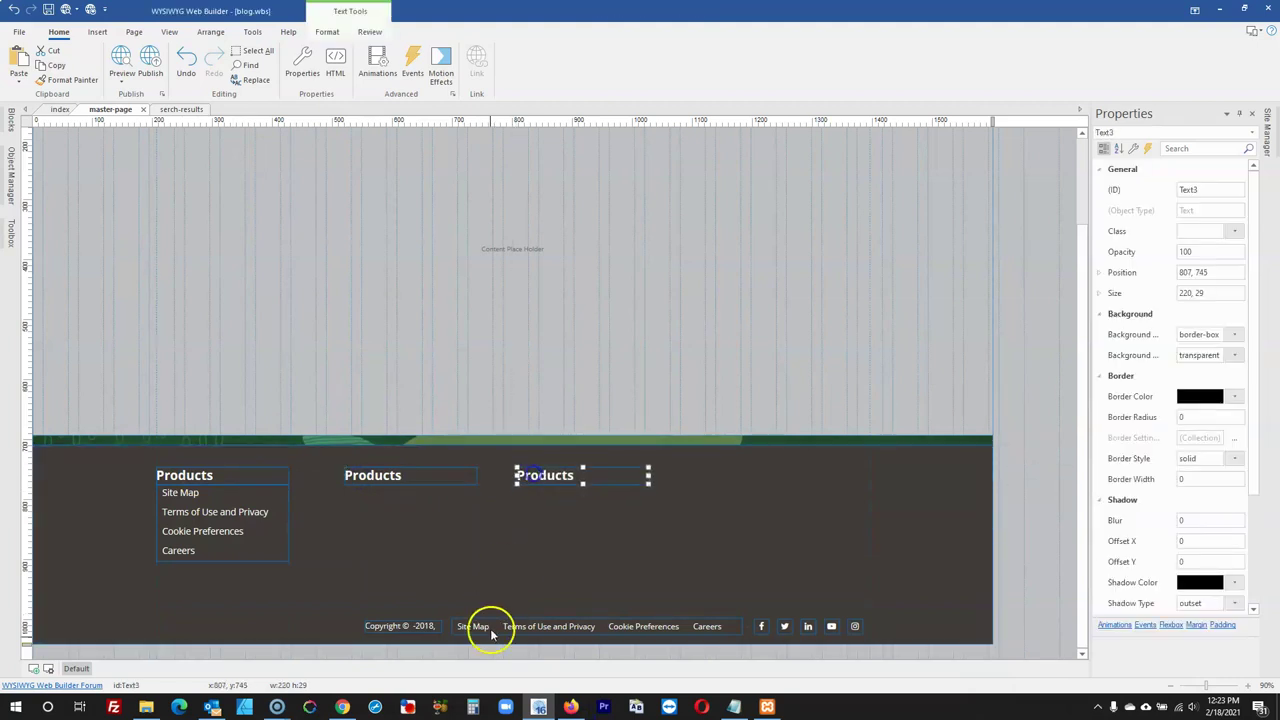